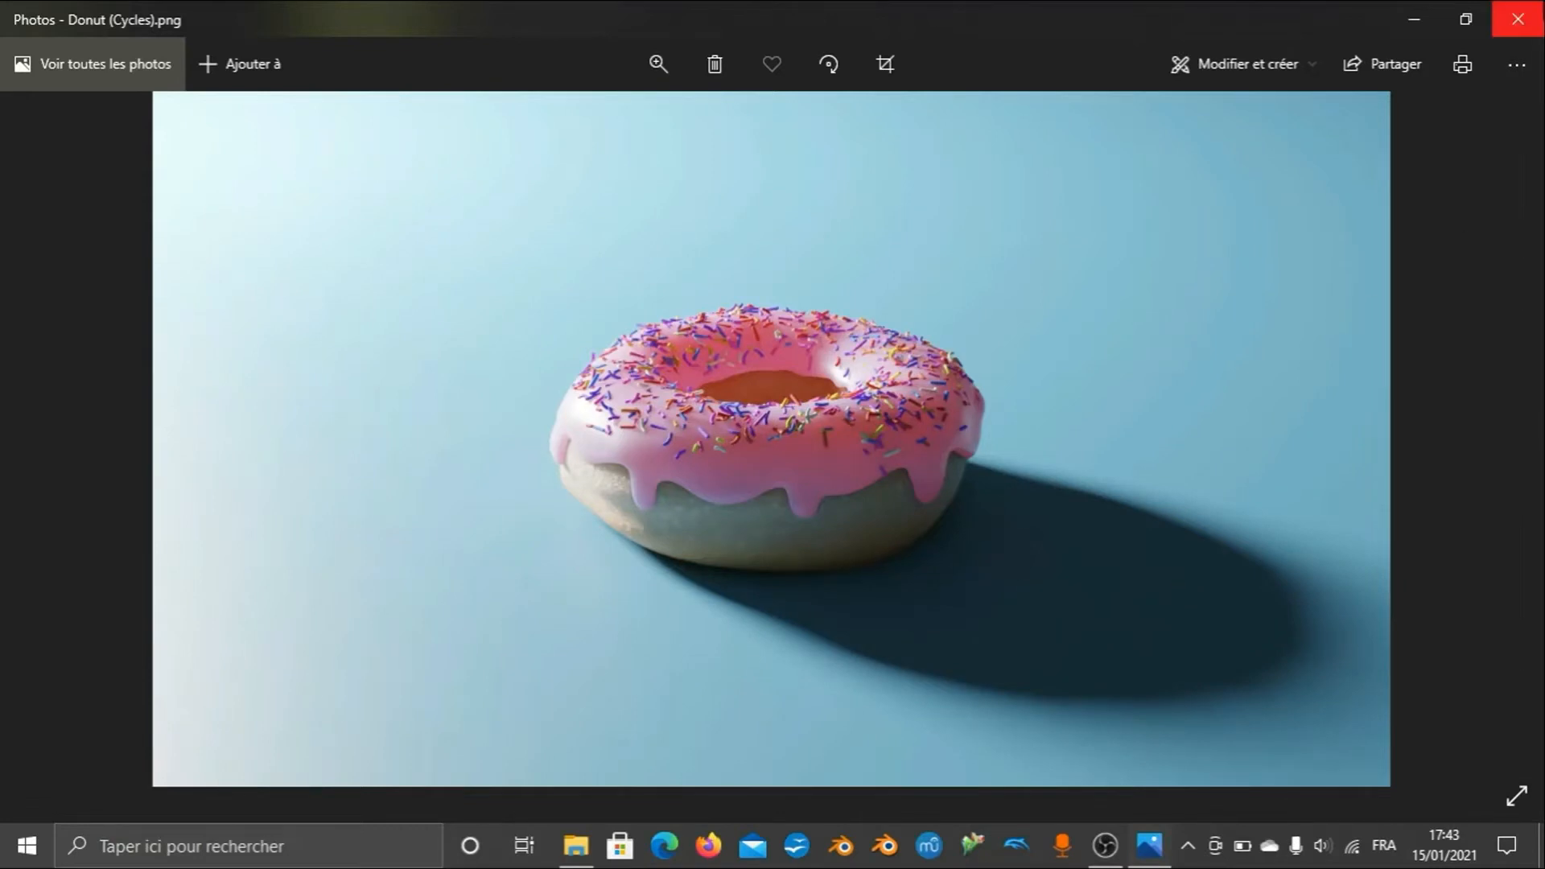
Close the Donut (Cycles) image and bring up the desktop.
left_click(1518, 19)
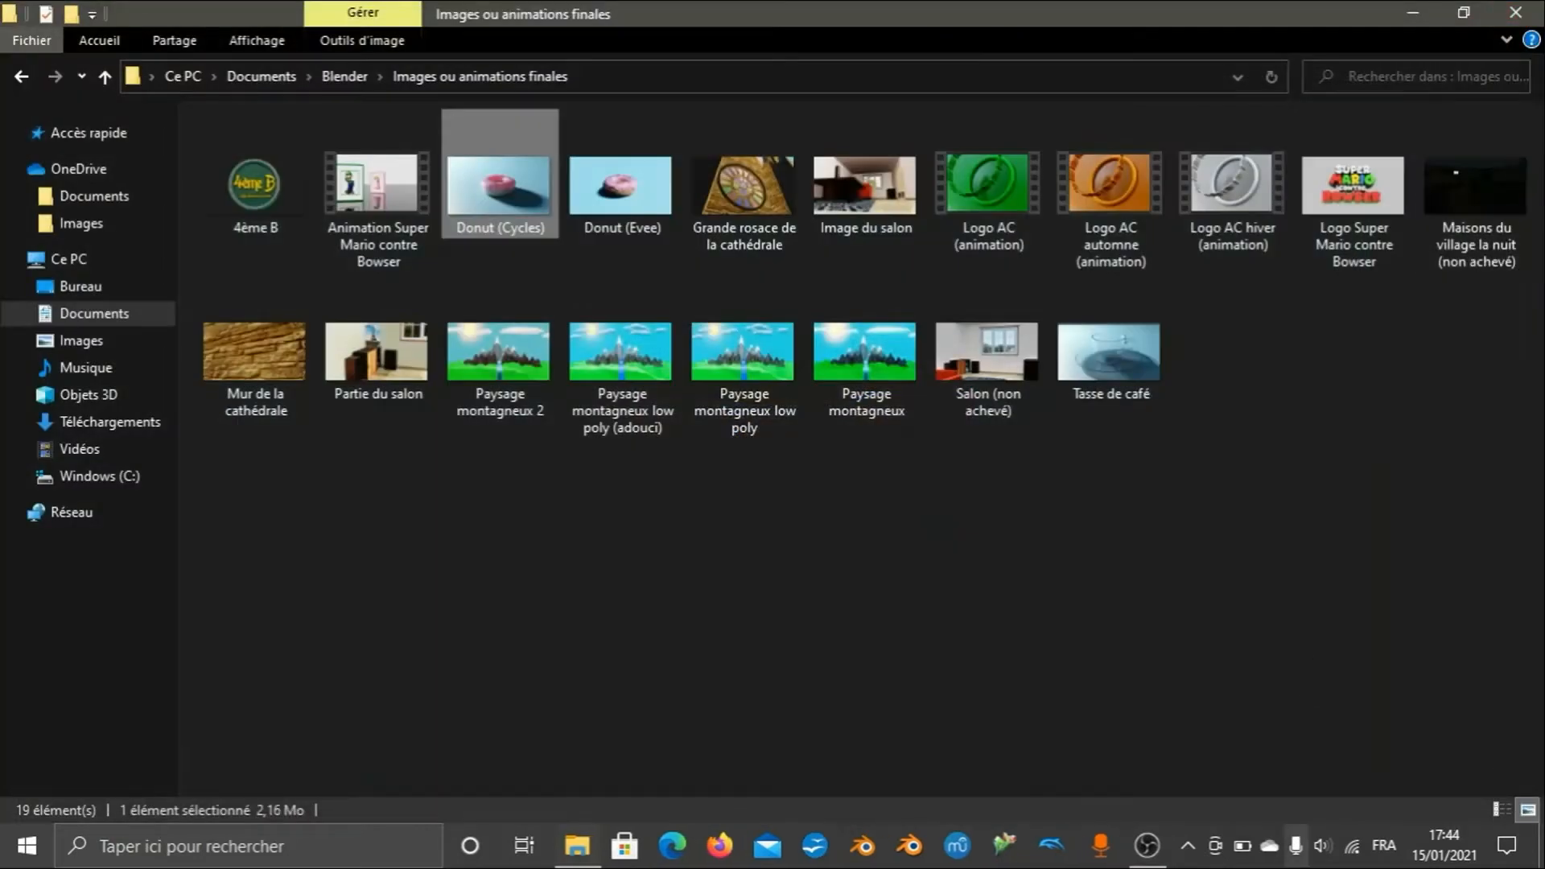
left_click(1542, 854)
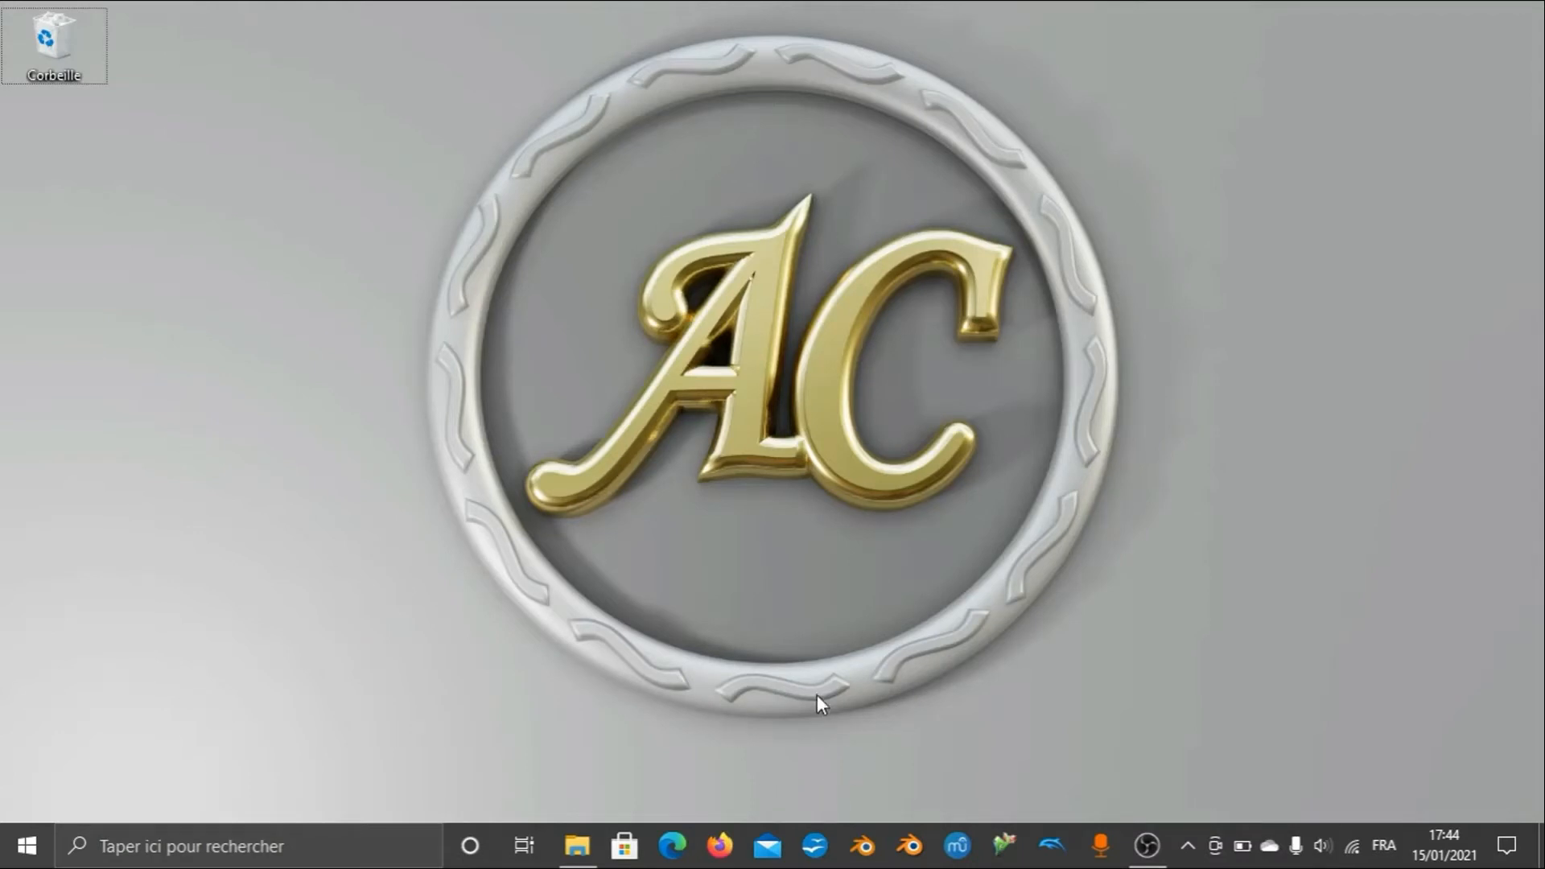
Search the web for blender in Firefox, view the blender.org home page and close the browser.
left_click(720, 847)
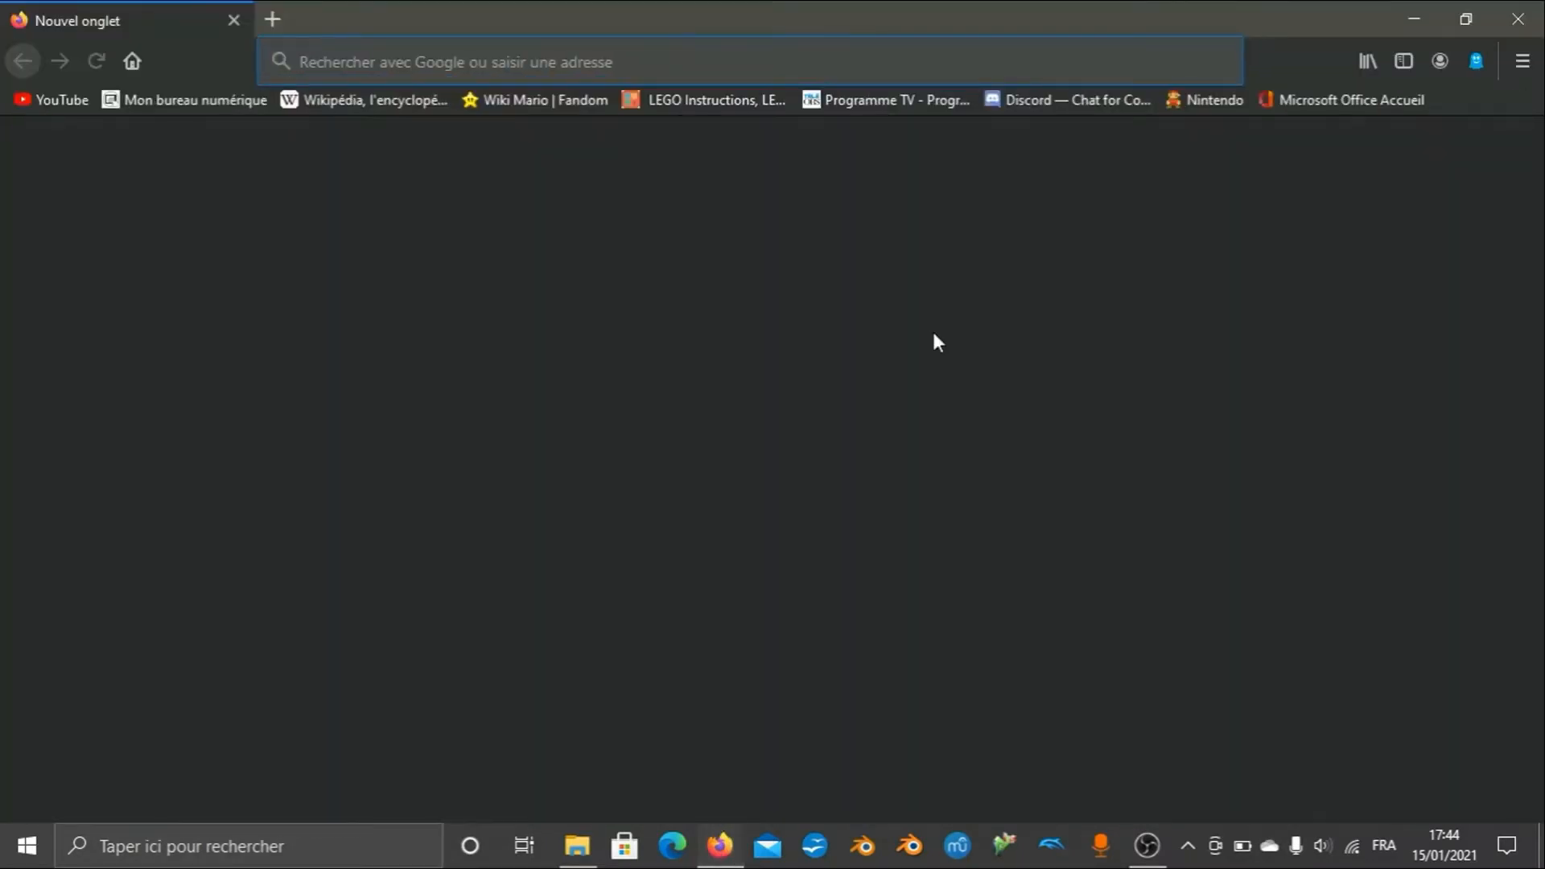
type("bl")
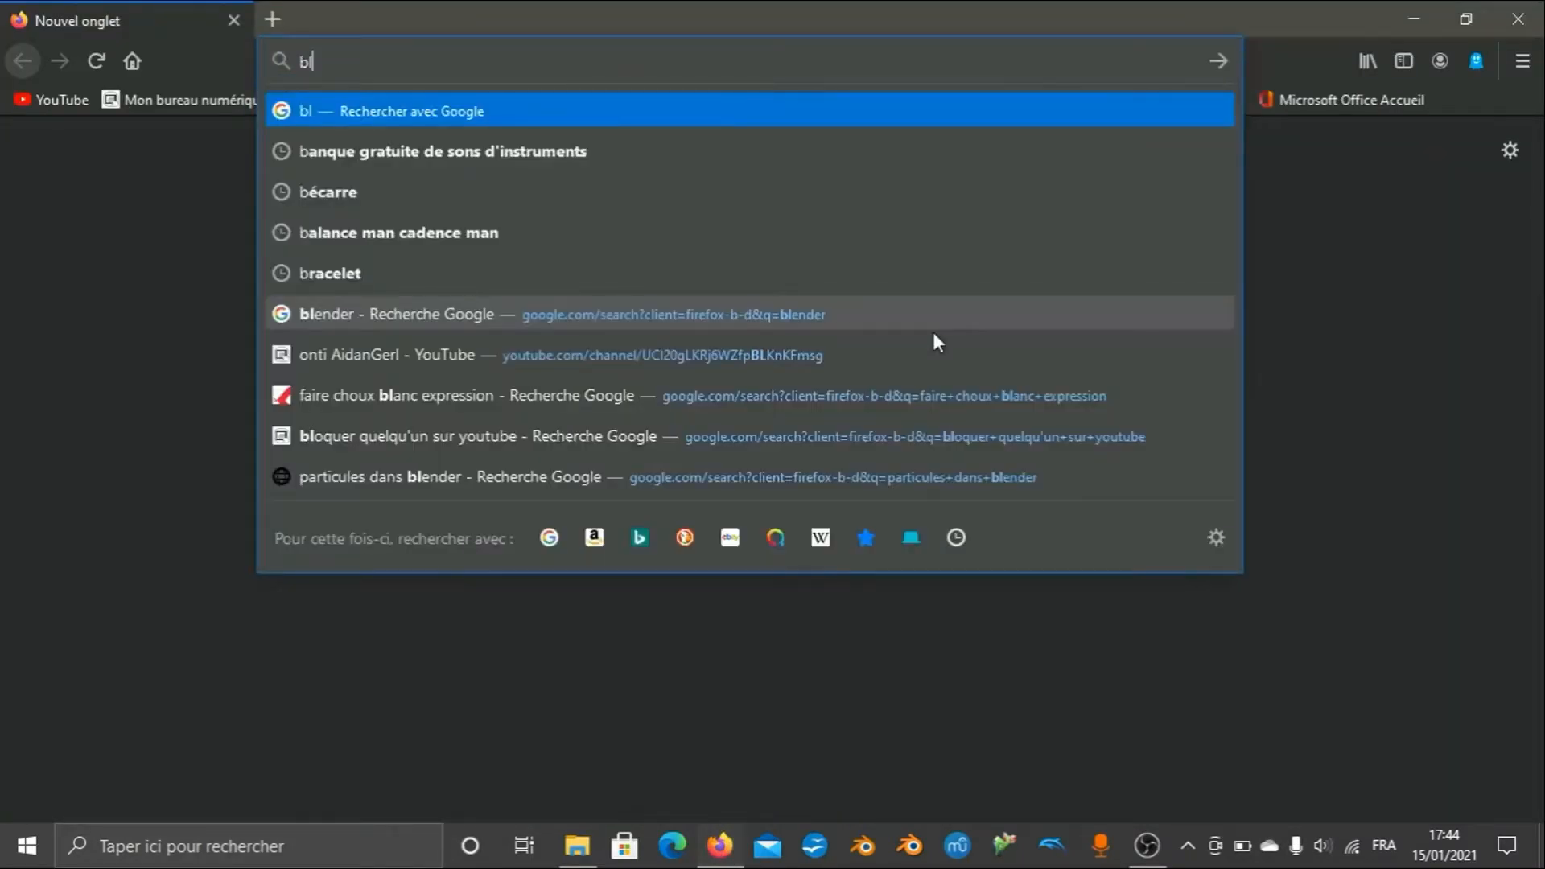
left_click(934, 328)
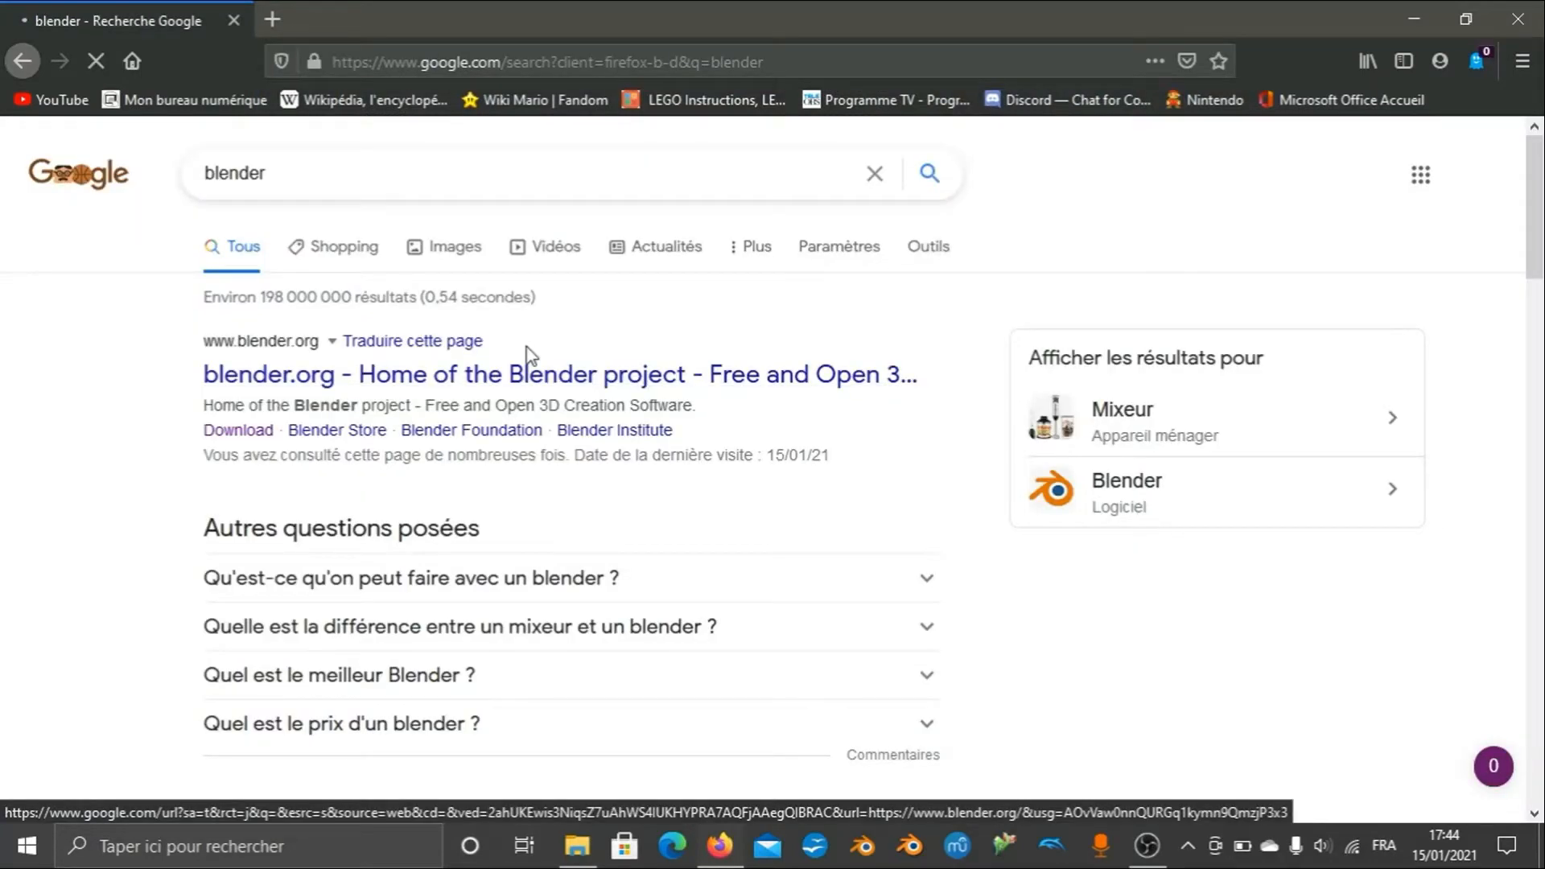
left_click(527, 355)
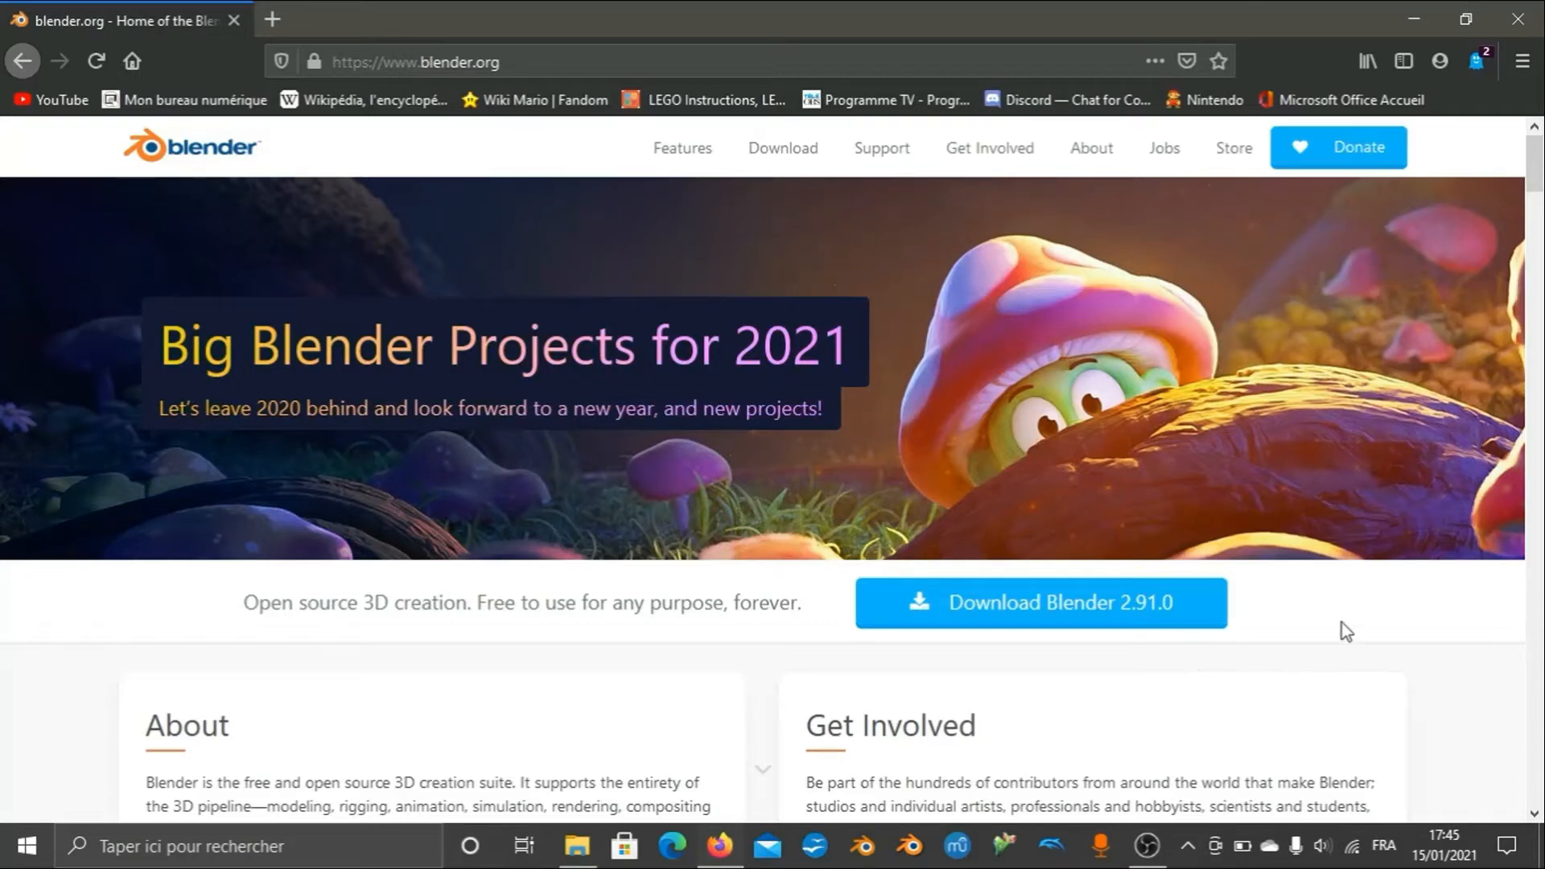
left_click(1518, 18)
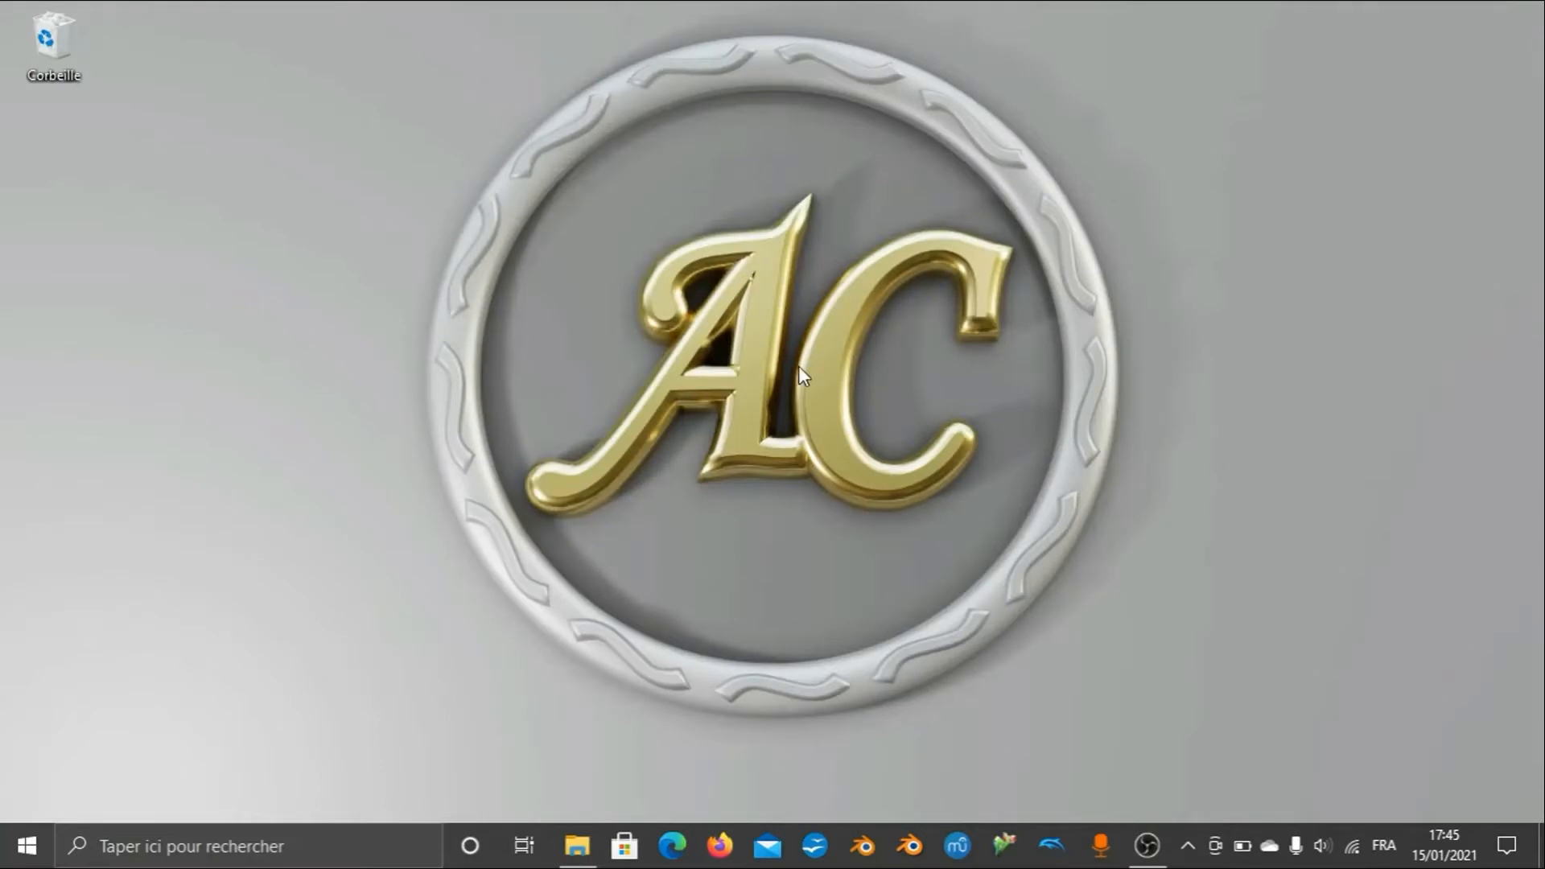
Launch Blender with its default scene and delete the default cube.
left_click(865, 847)
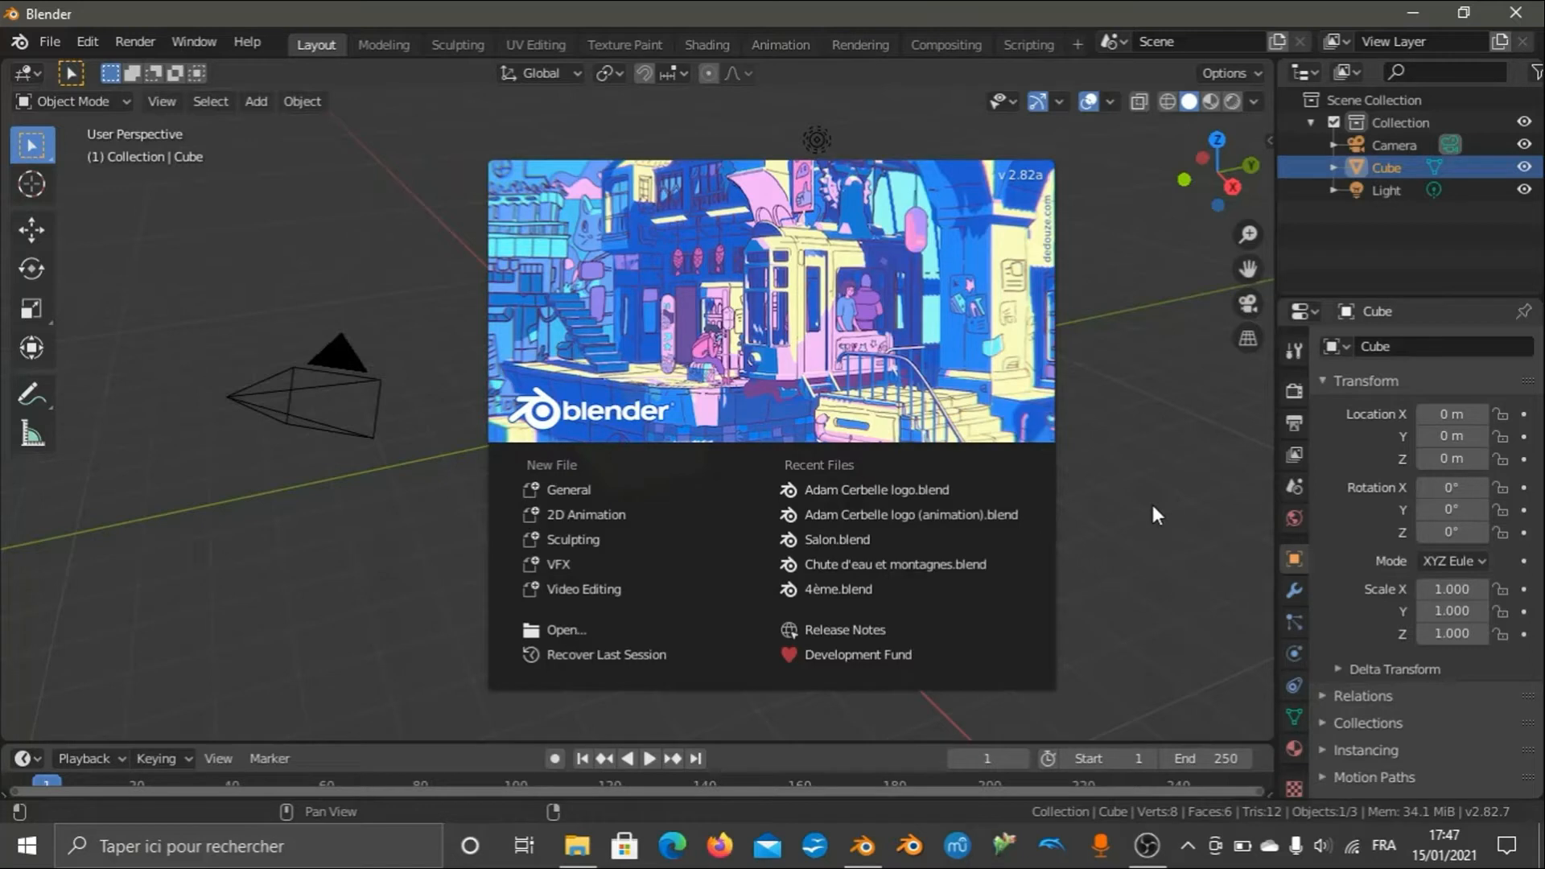
left_click(1152, 506)
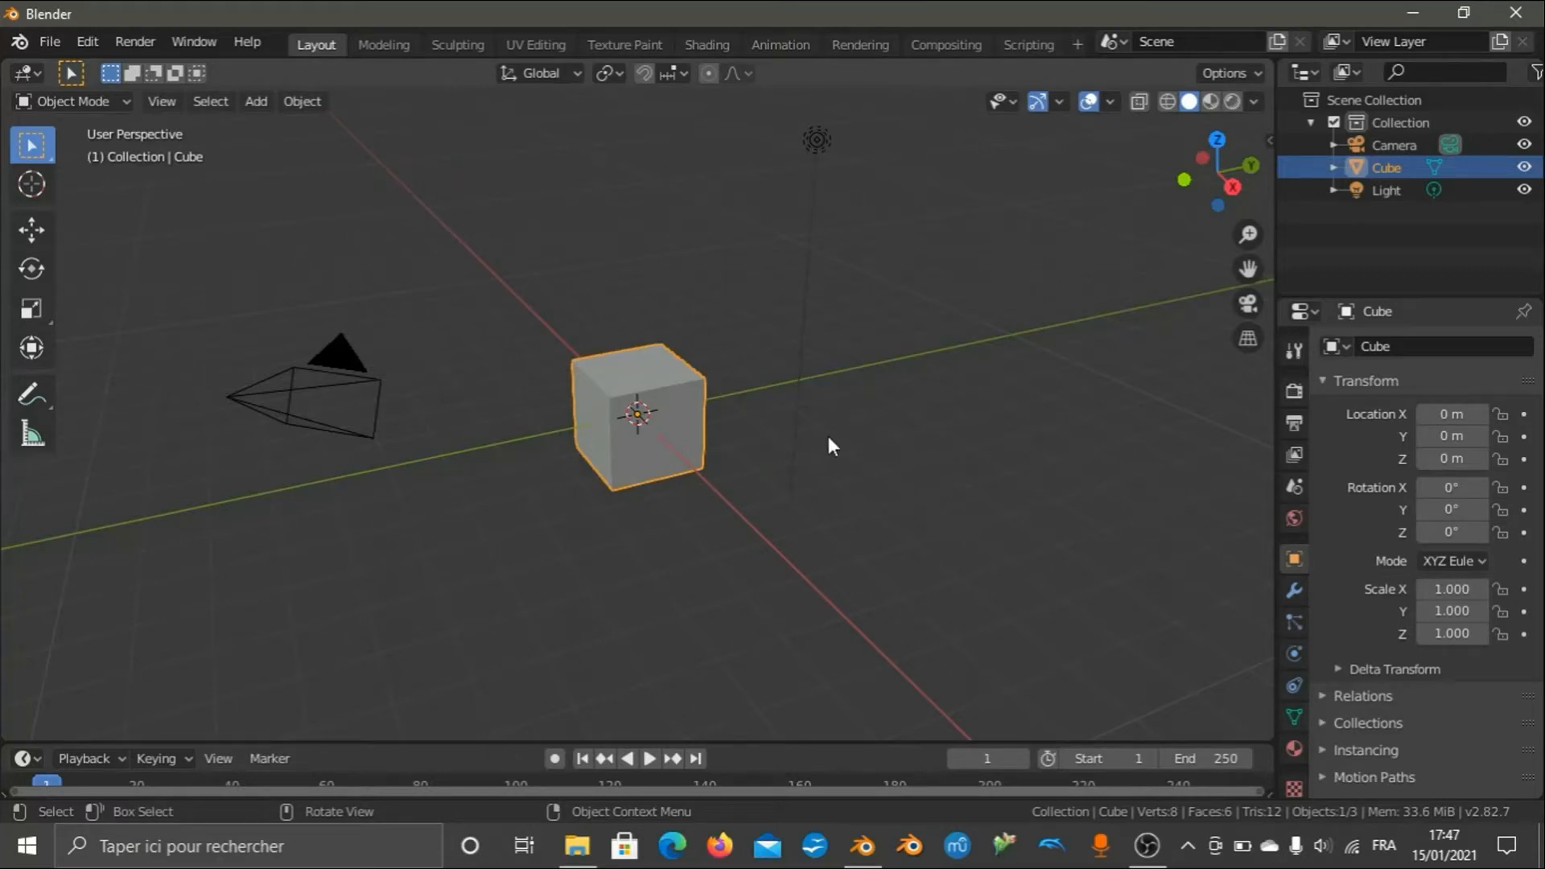
left_click(373, 381)
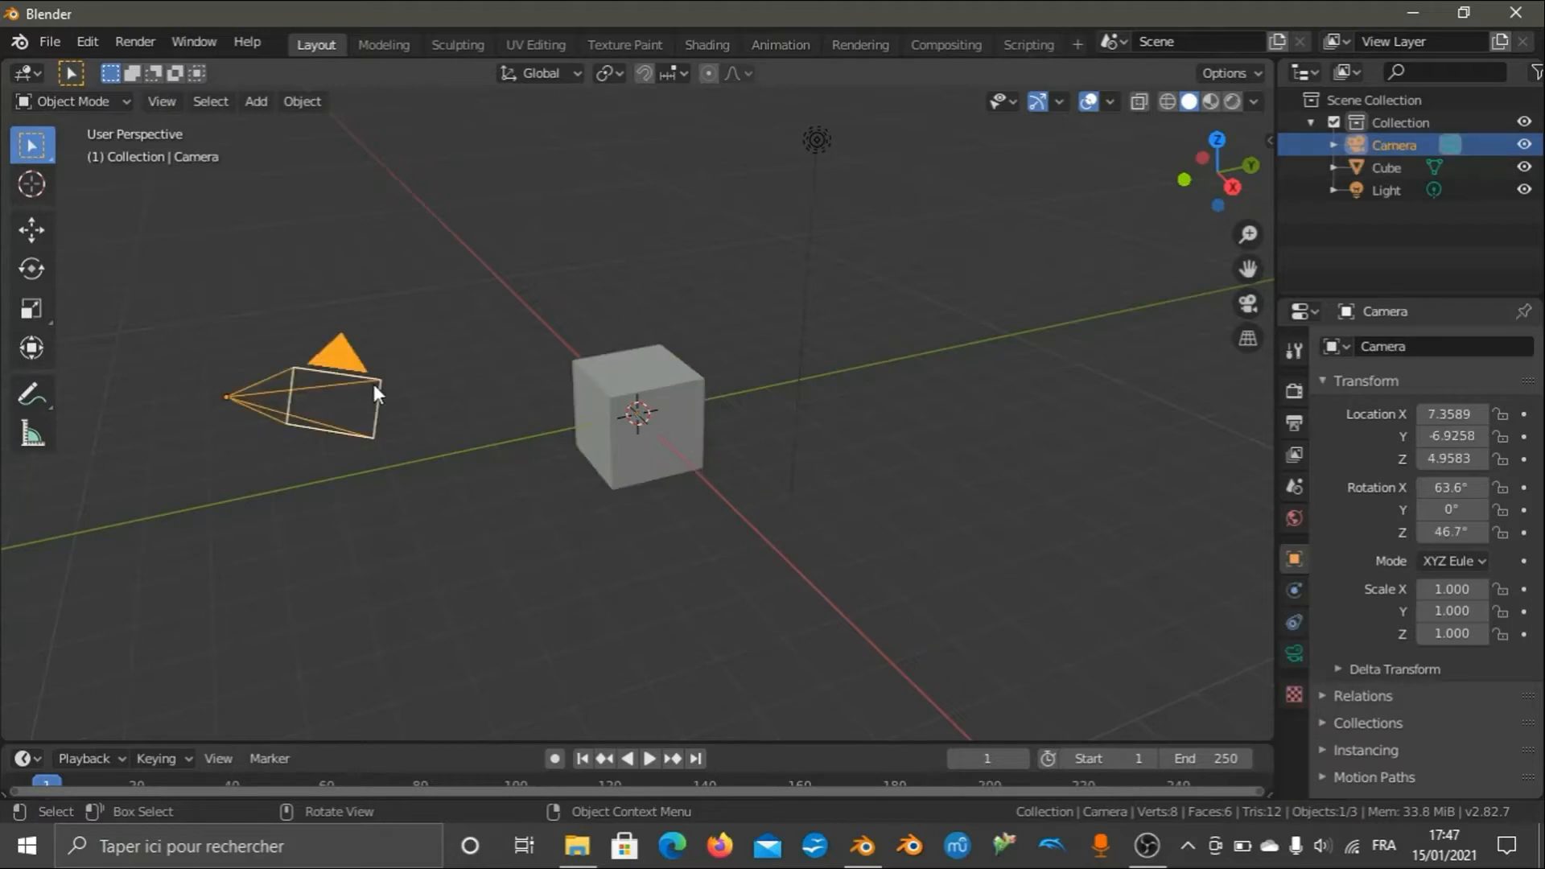
left_click(817, 140)
left_click(687, 361)
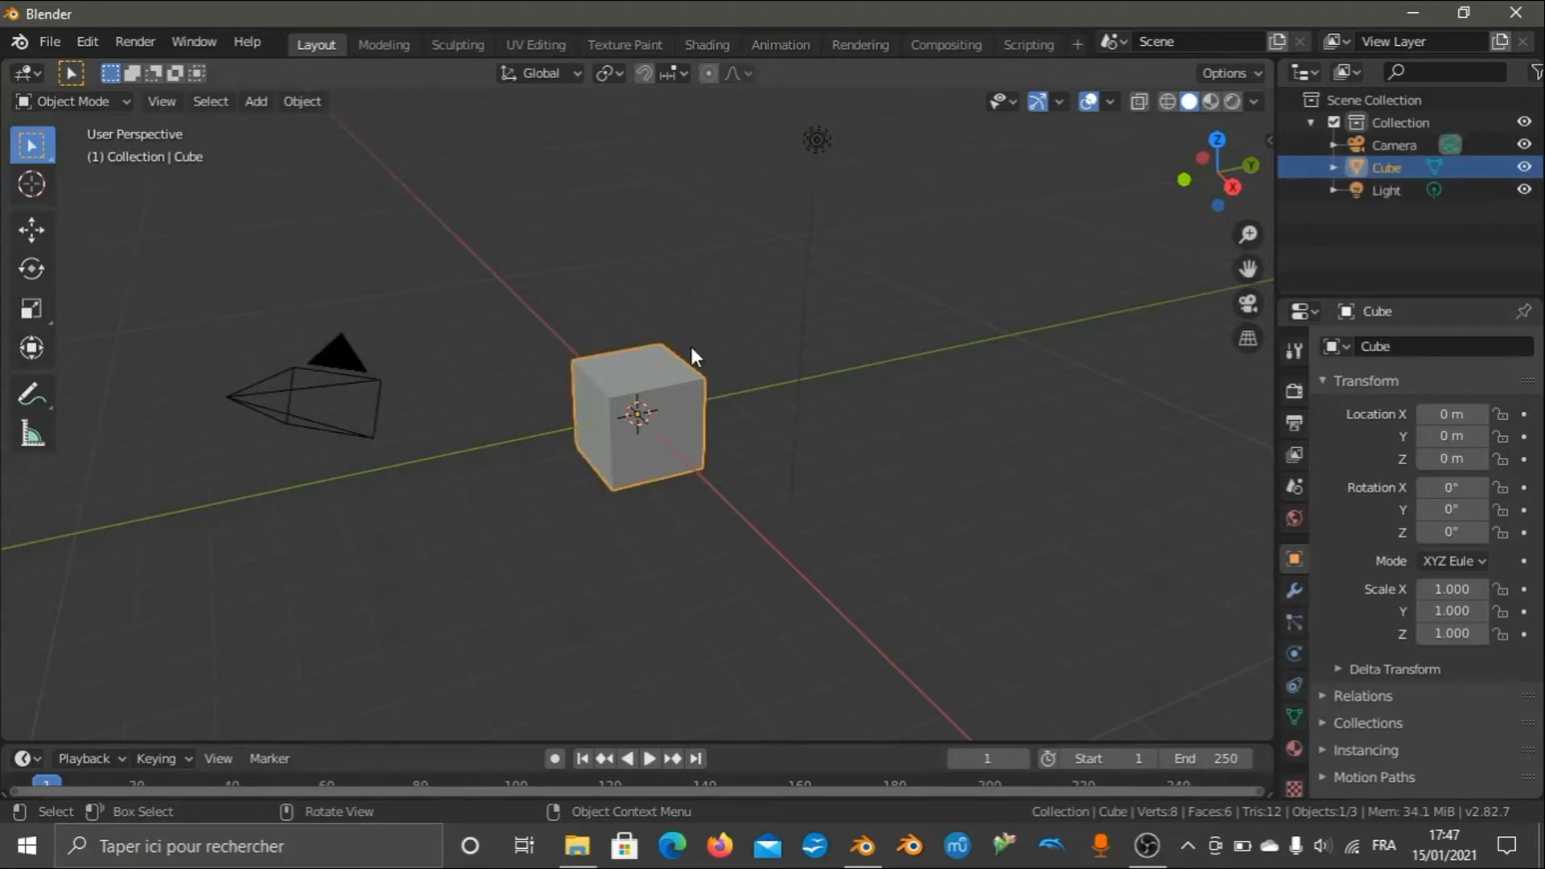
key("Delete")
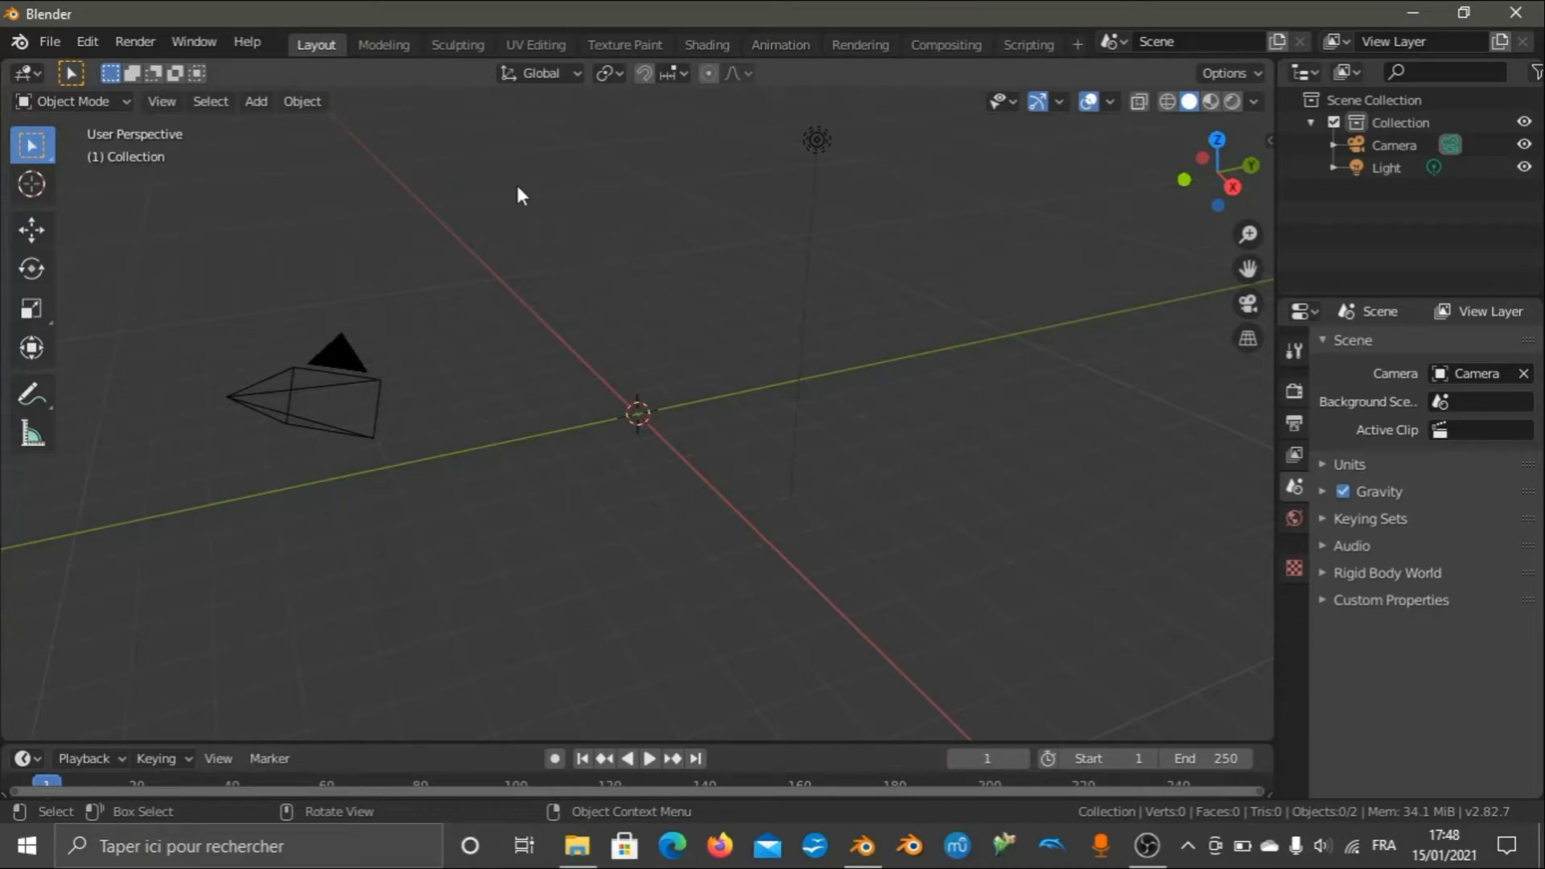
Review the System and Interface preferences, including the available interface languages, and close the preferences without changes.
left_click(100, 43)
left_click(186, 367)
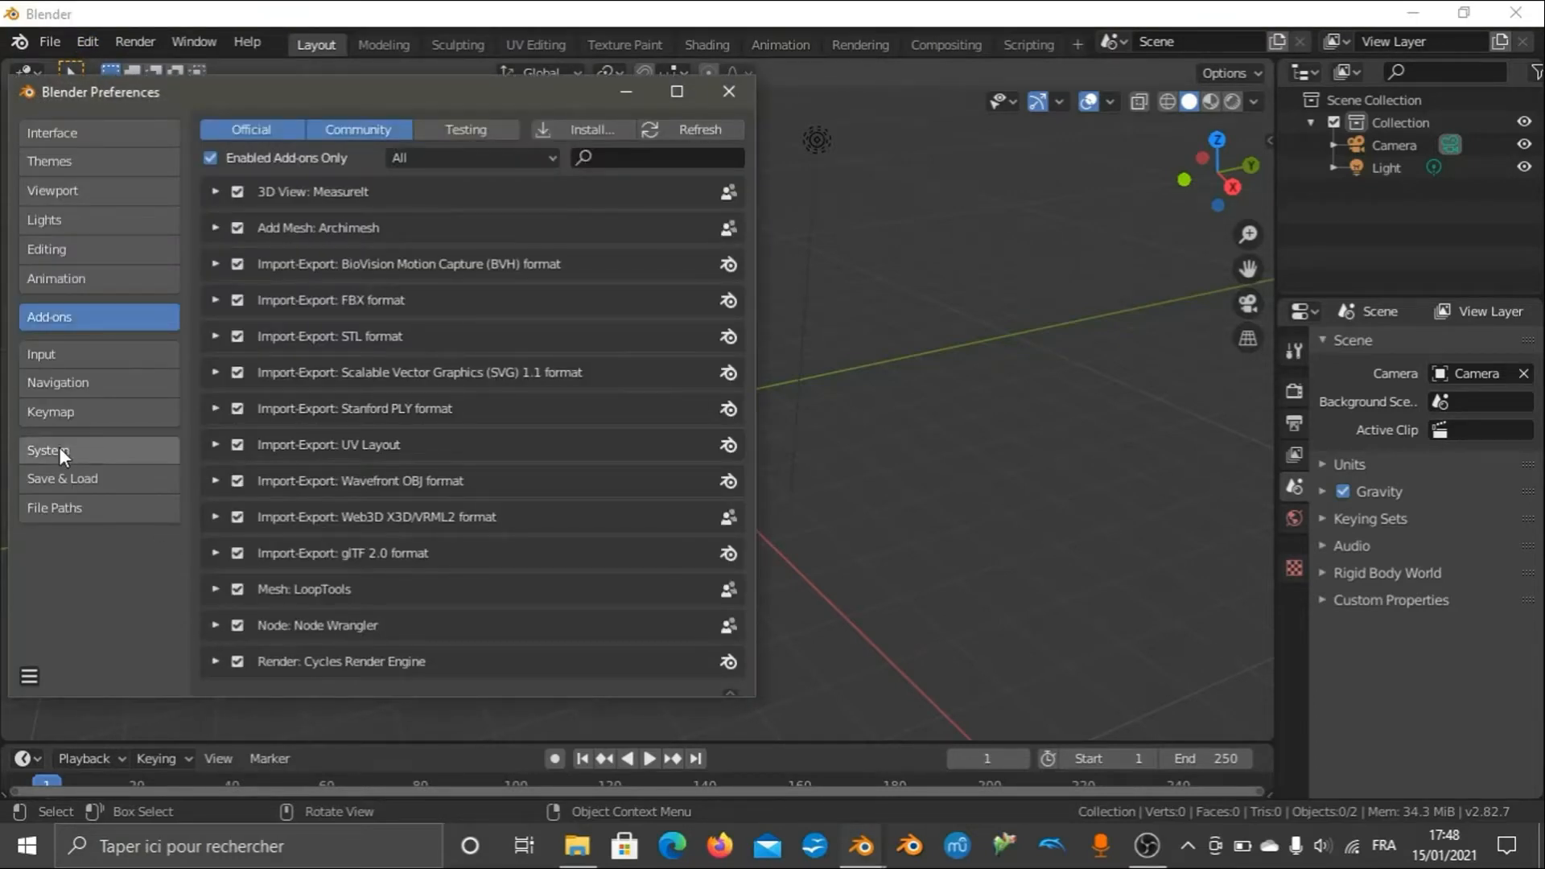
left_click(66, 460)
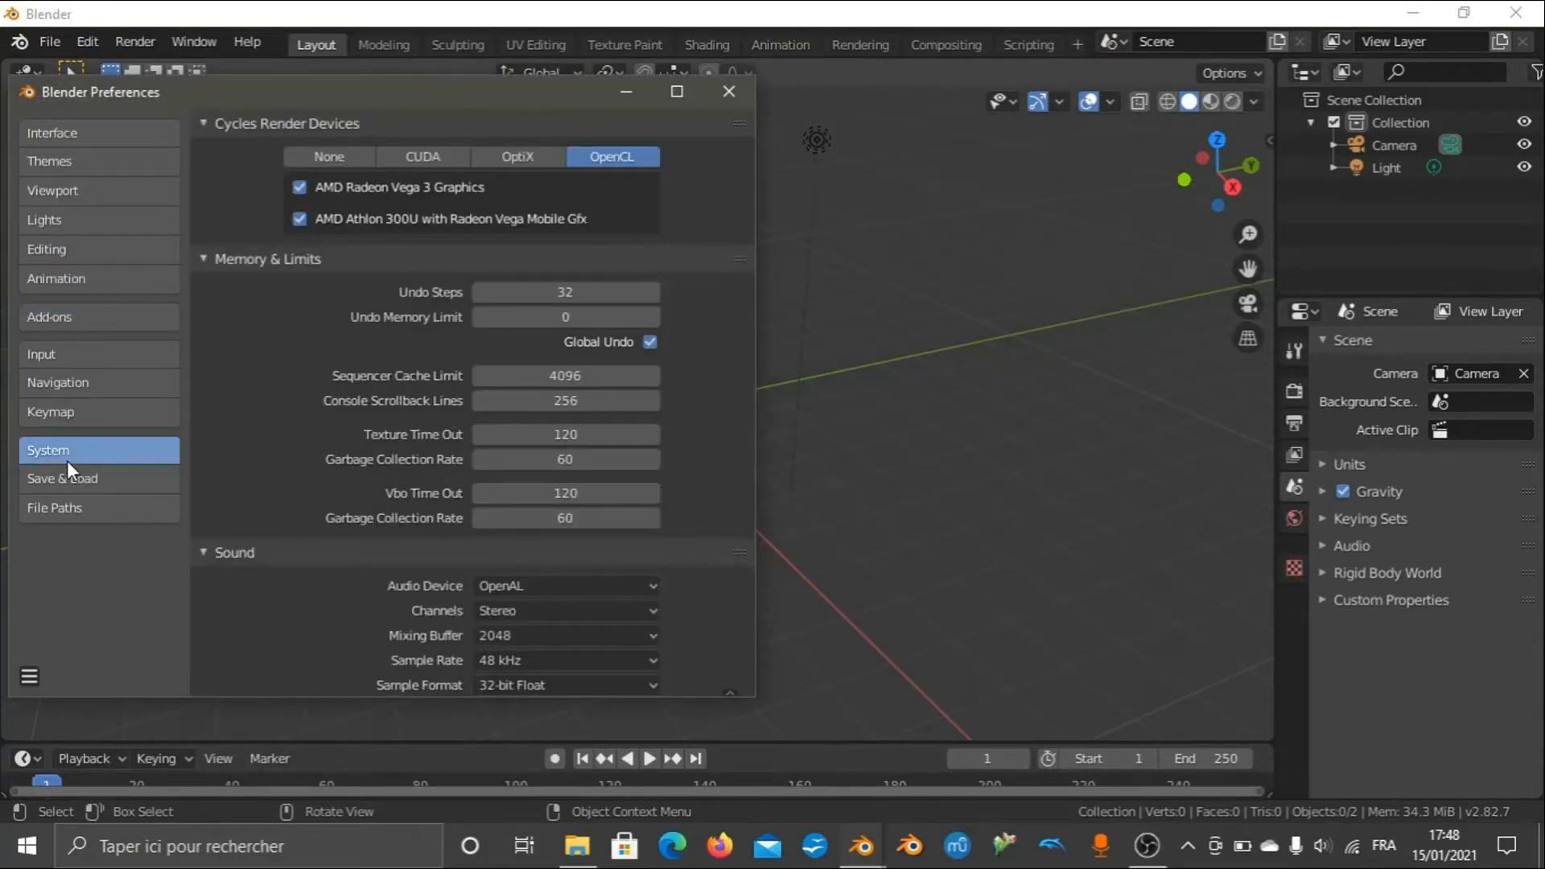
scroll(277, 369, "down", 1)
scroll(351, 340, "up", 1)
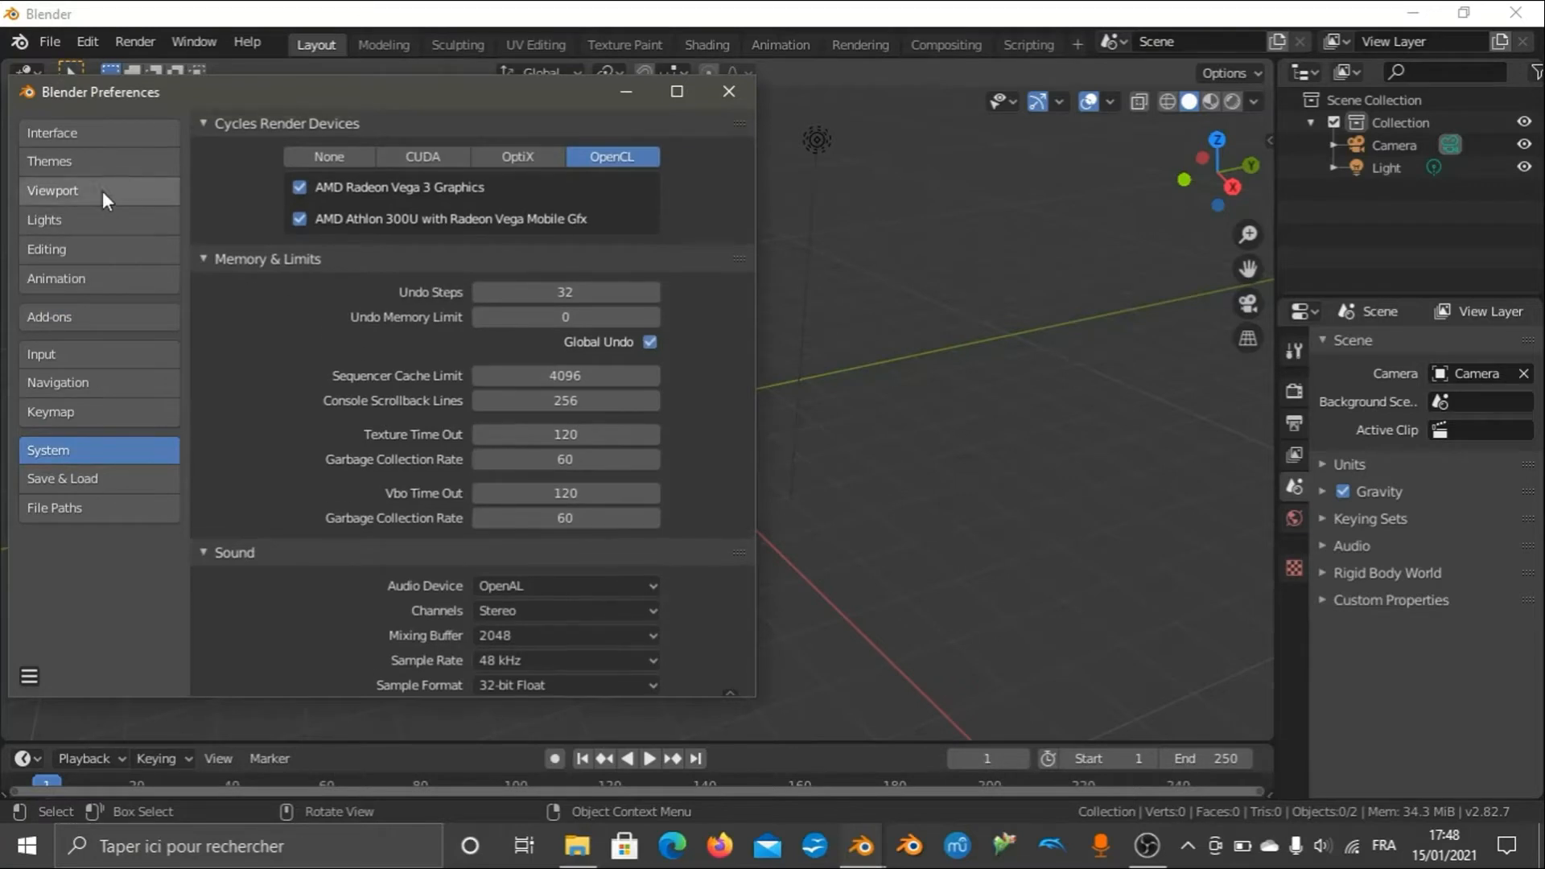
left_click(80, 133)
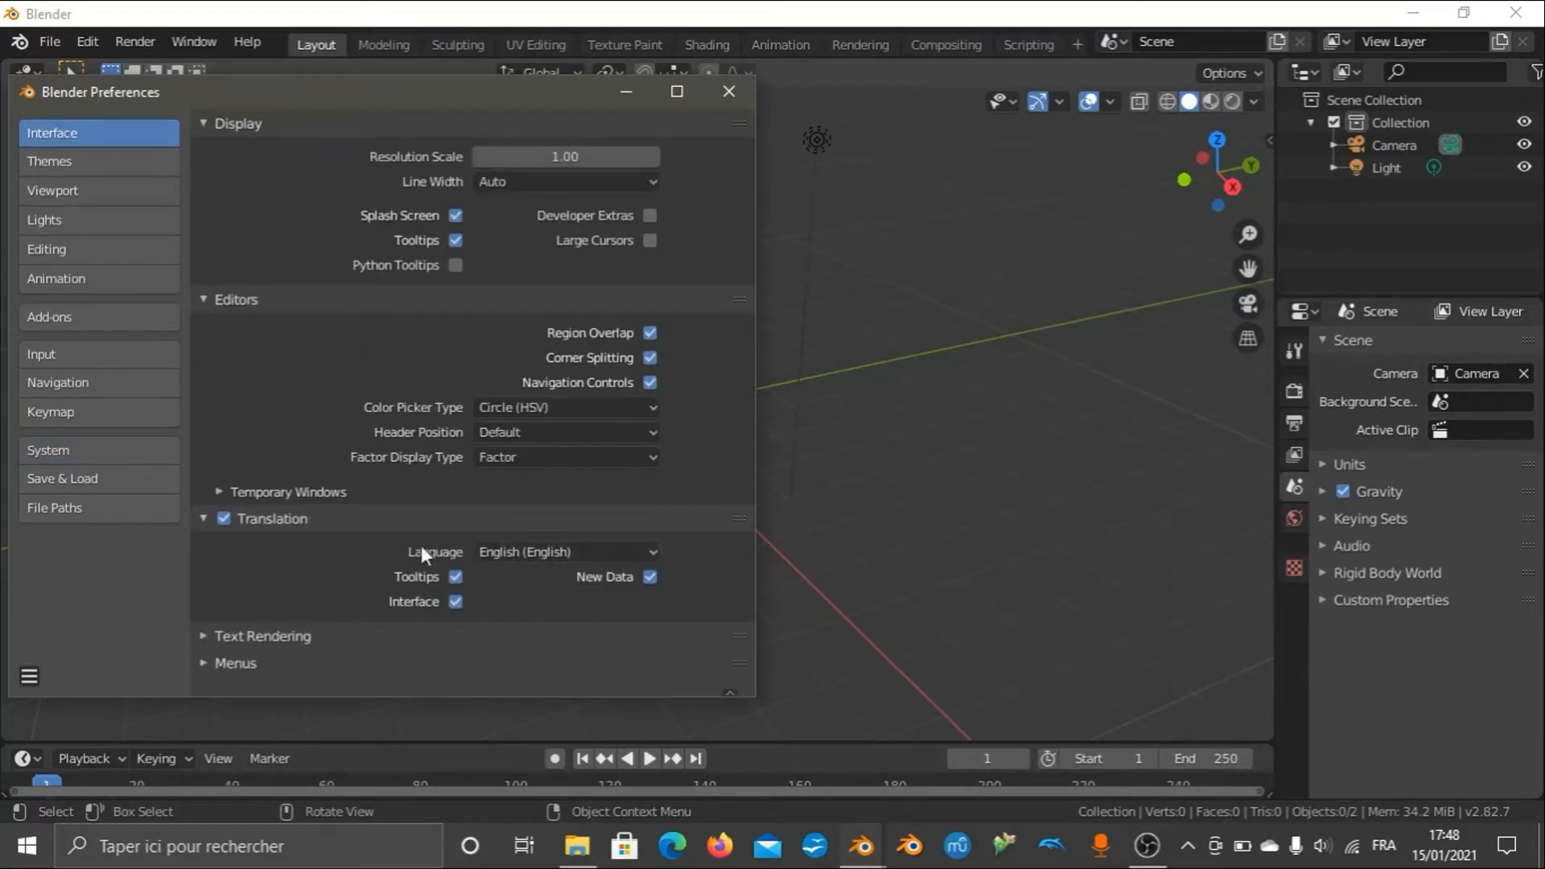
left_click(501, 553)
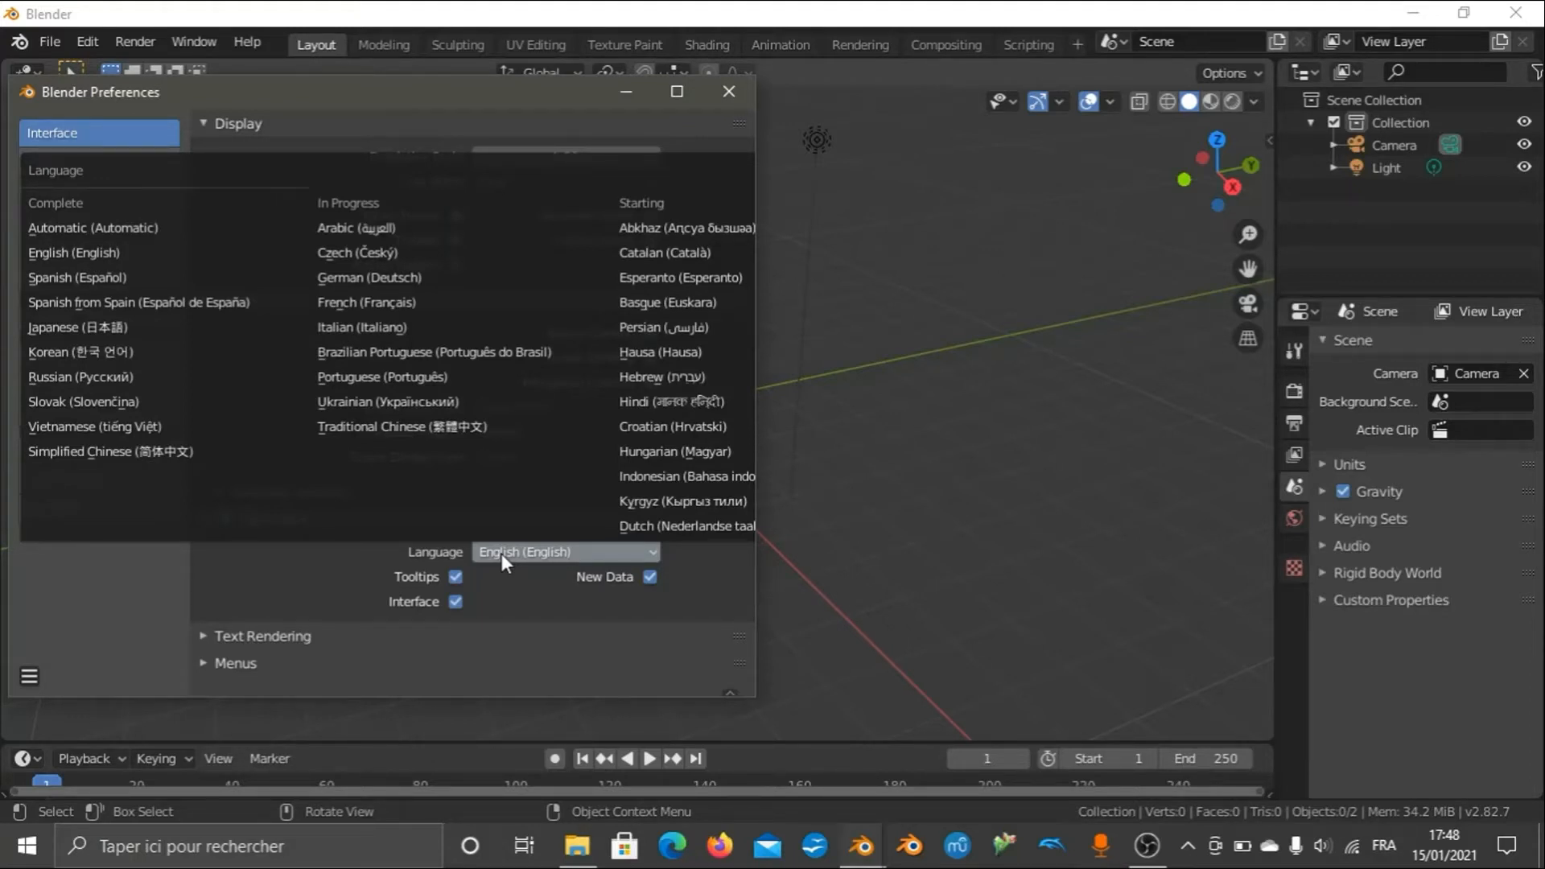
left_click(501, 554)
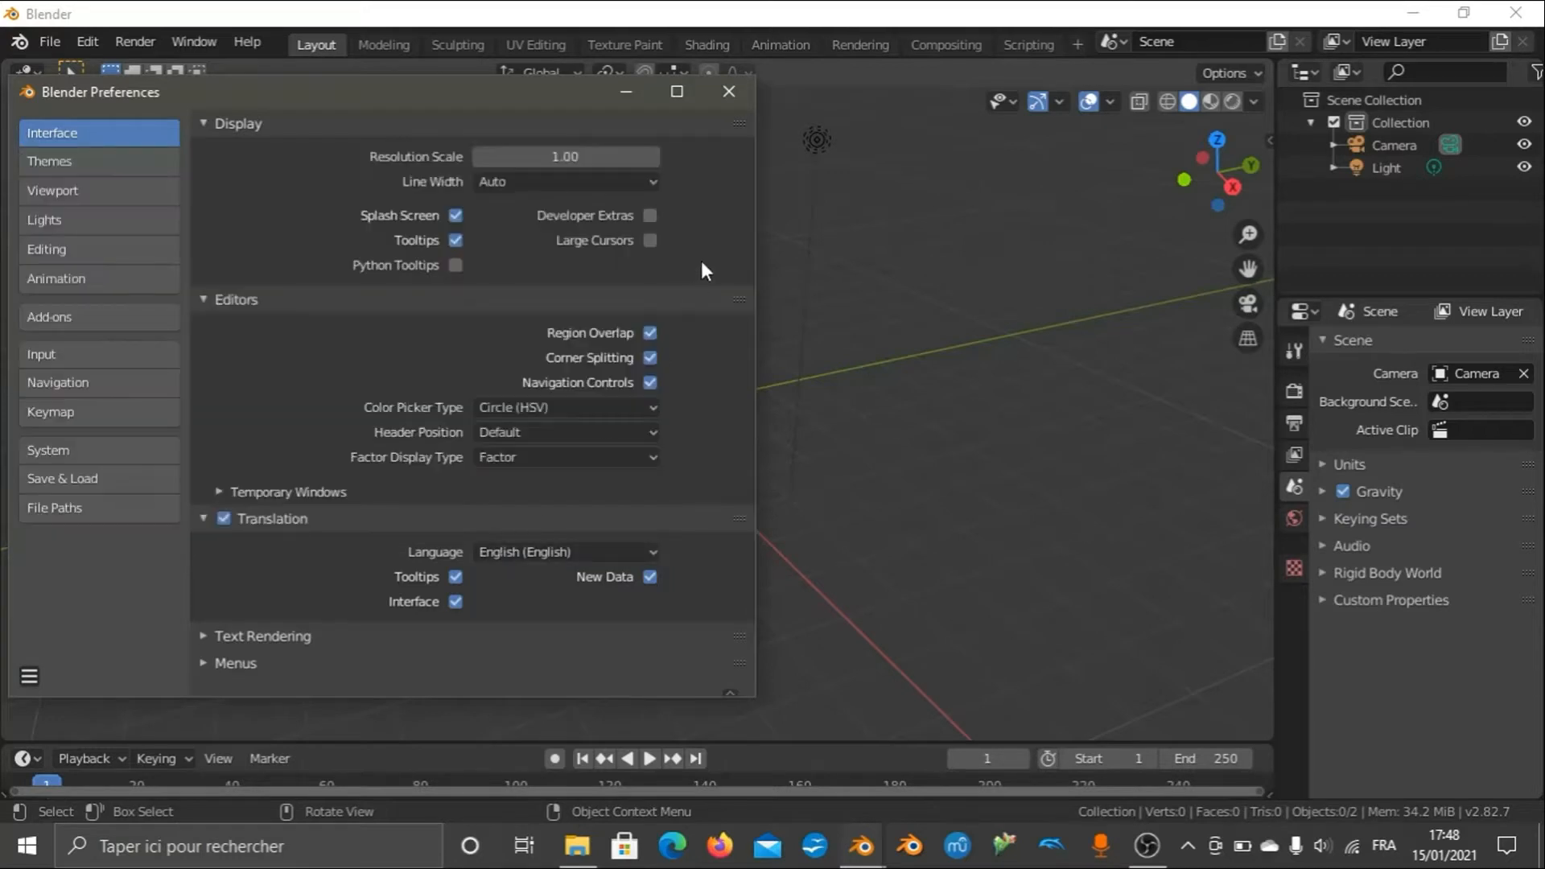
left_click(706, 99)
left_click(69, 40)
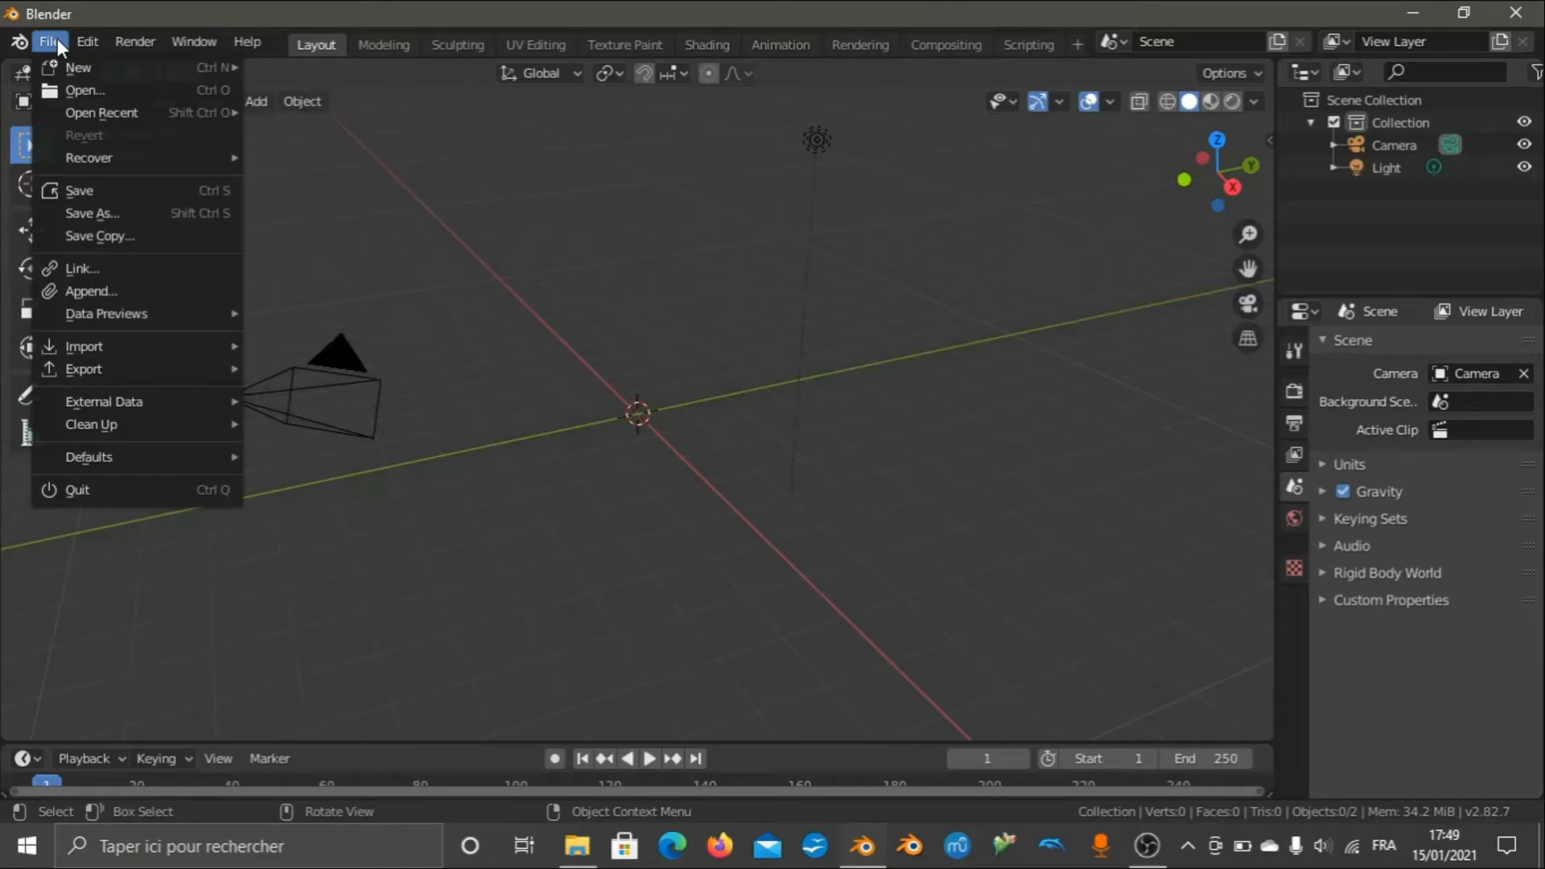
left_click(50, 41)
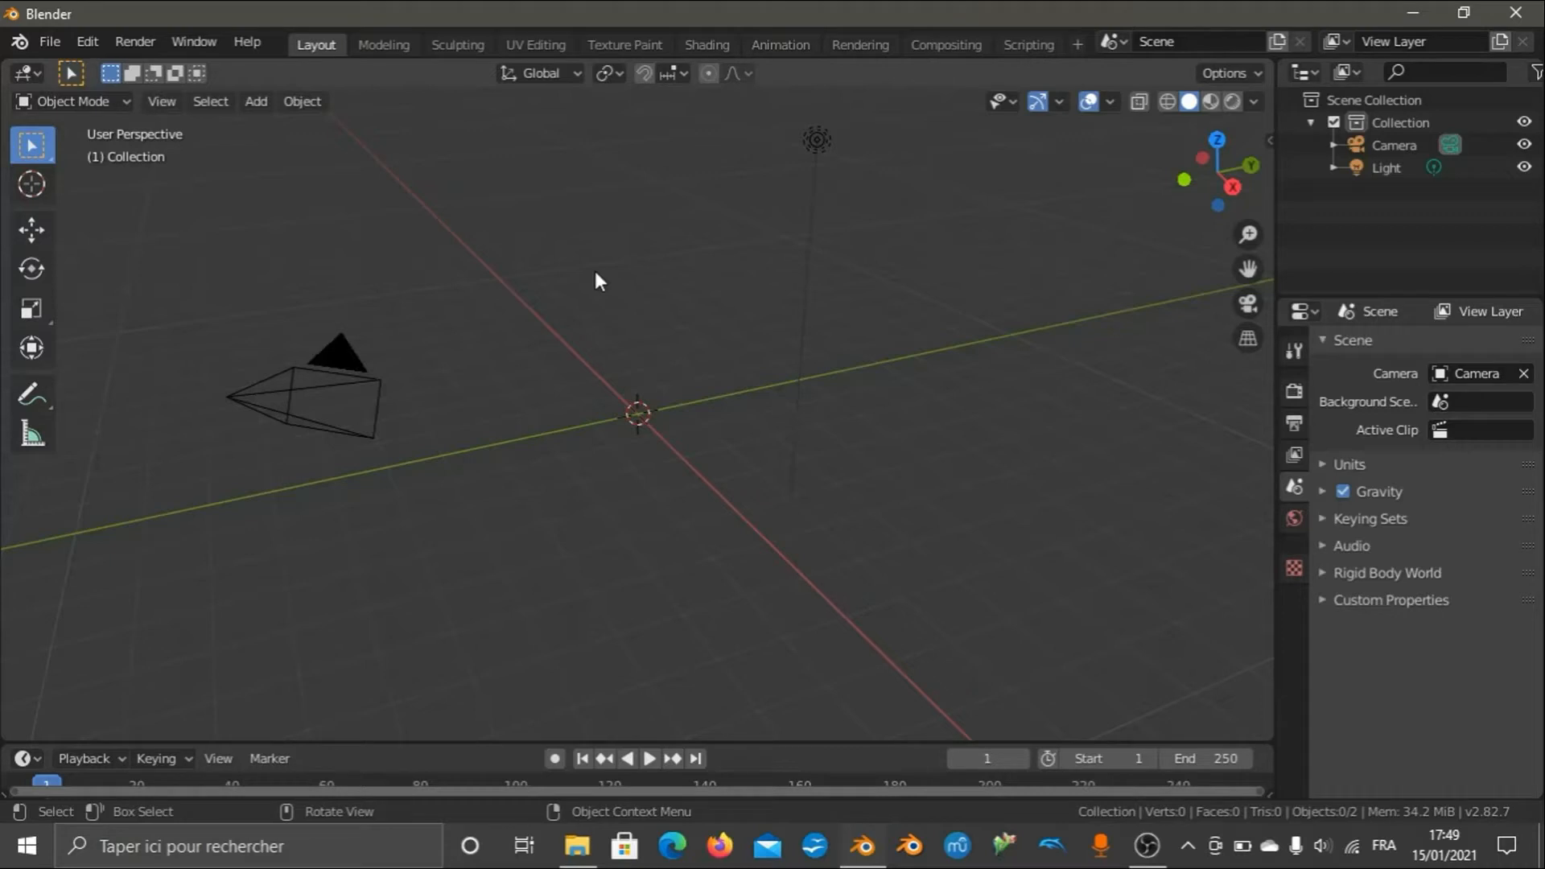
Add a circle mesh at the origin of the scene.
left_click(255, 103)
mouse_move(304, 131)
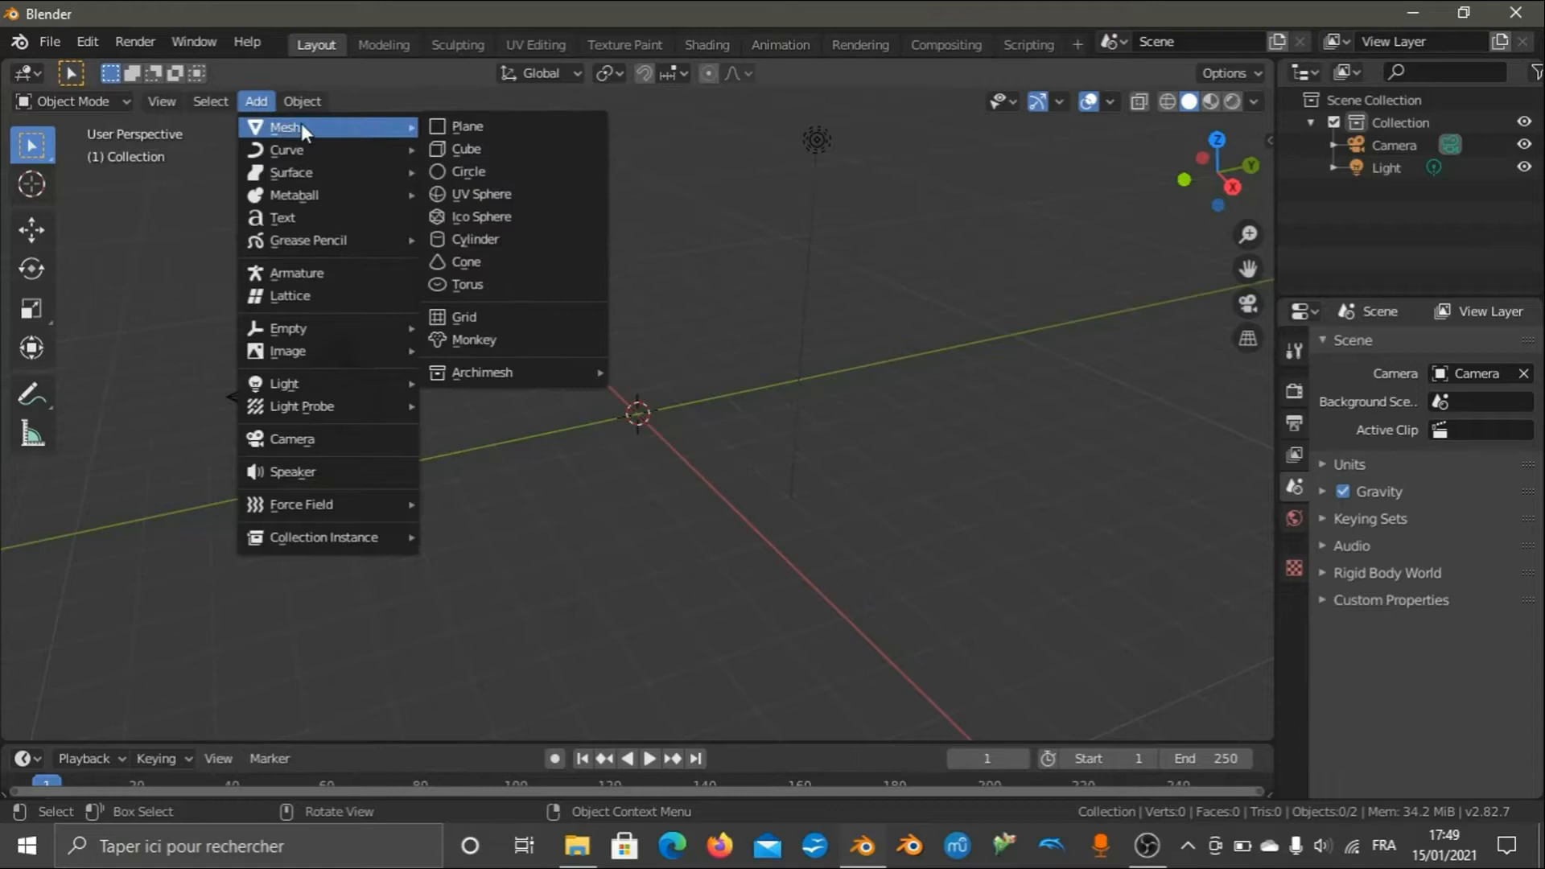
left_click(483, 172)
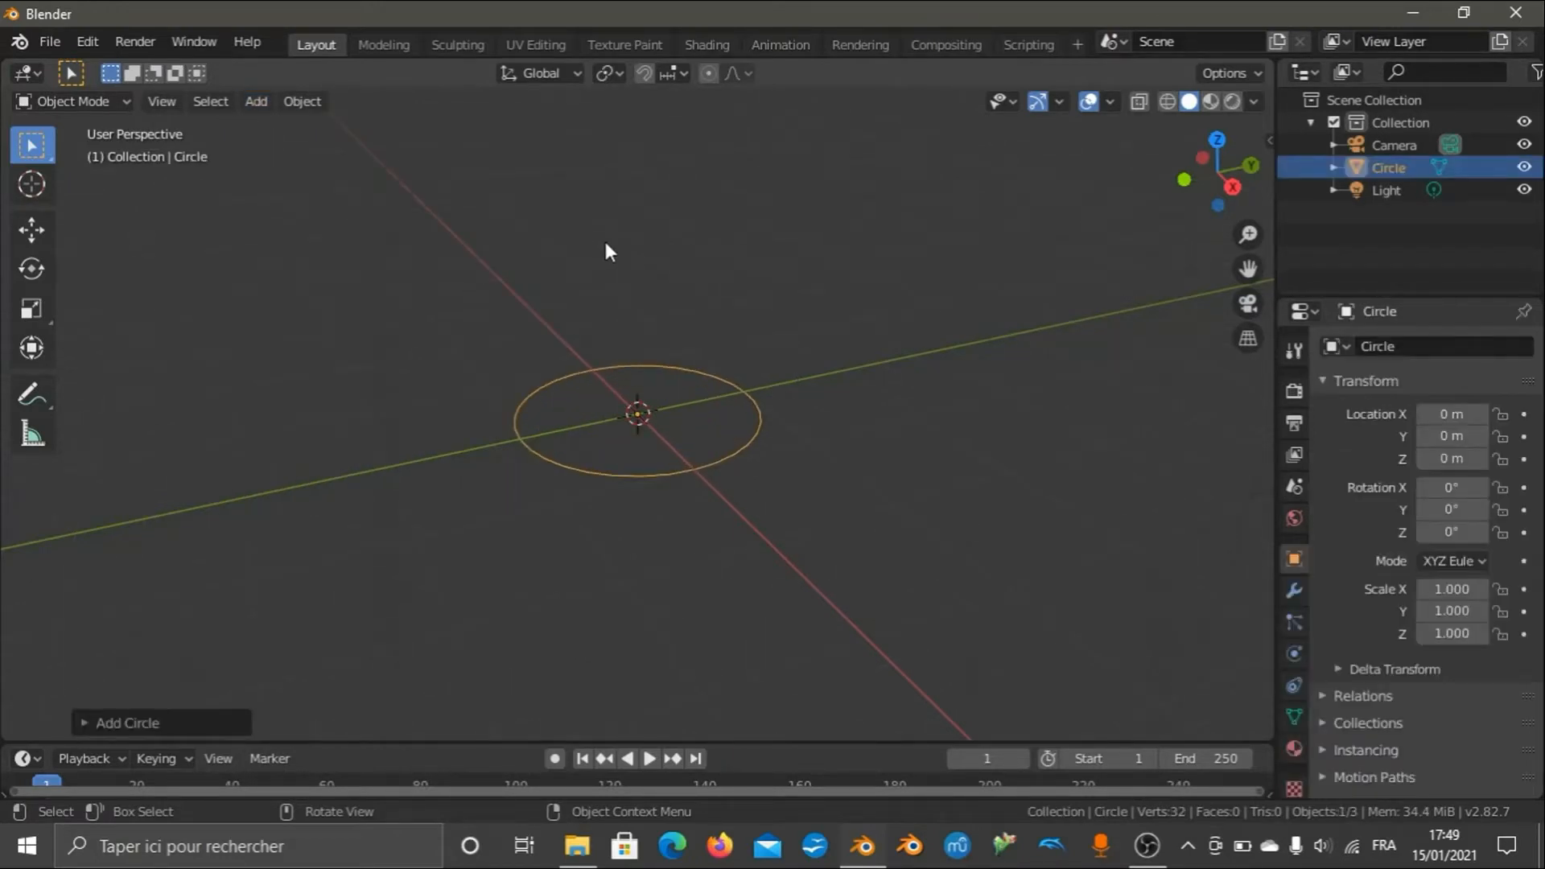
Examine the new circle up close together with its creation settings, such as vertices, radius and fill type.
scroll(606, 242, "up", 3)
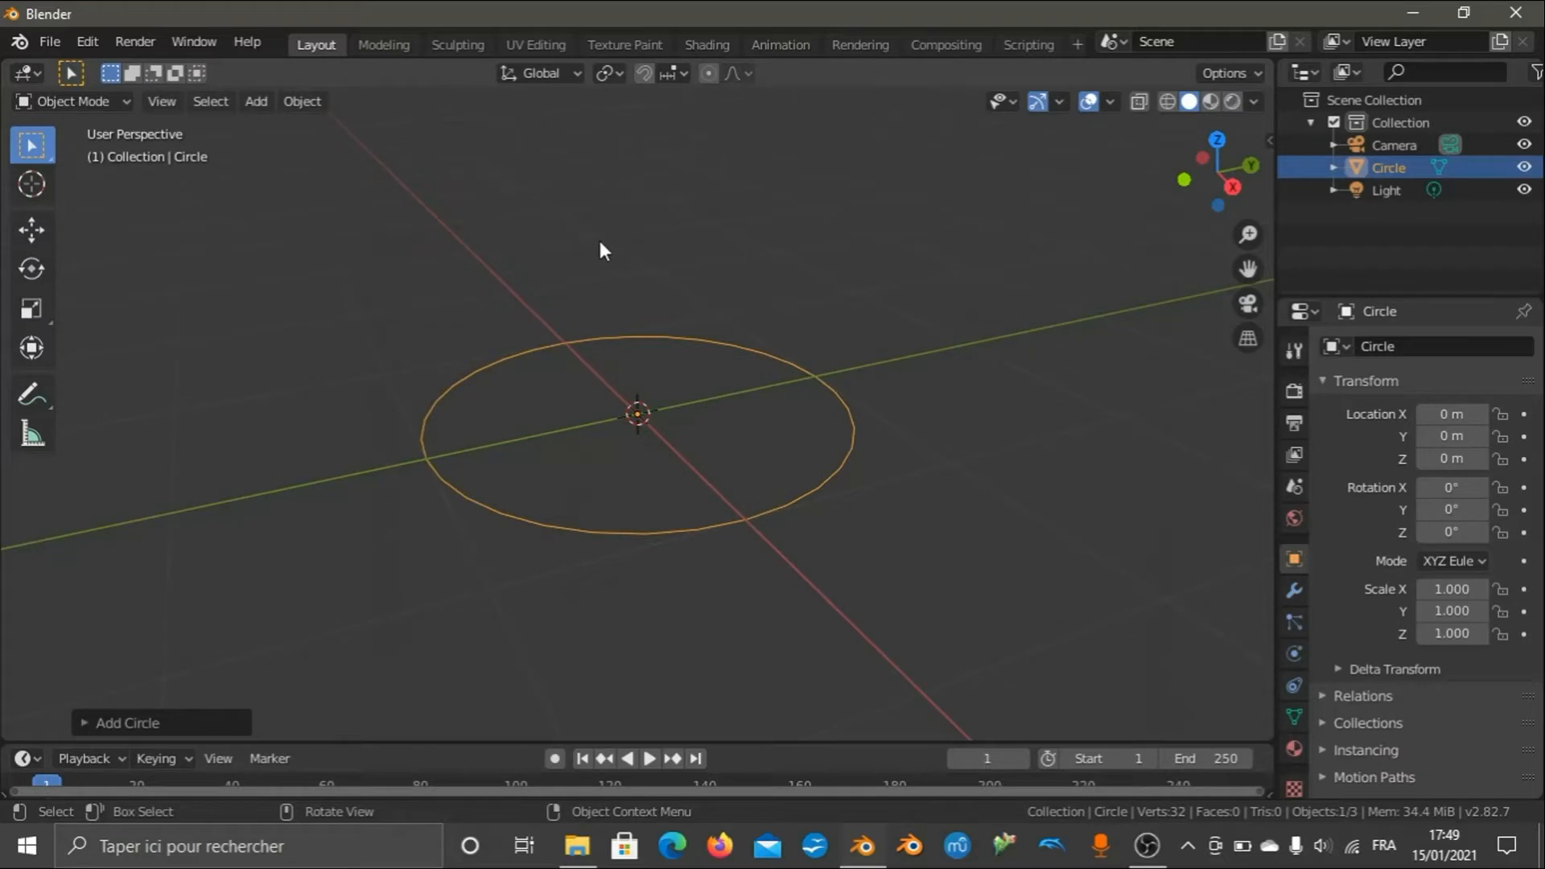
right_click(798, 340)
scroll(887, 387, "down", 3)
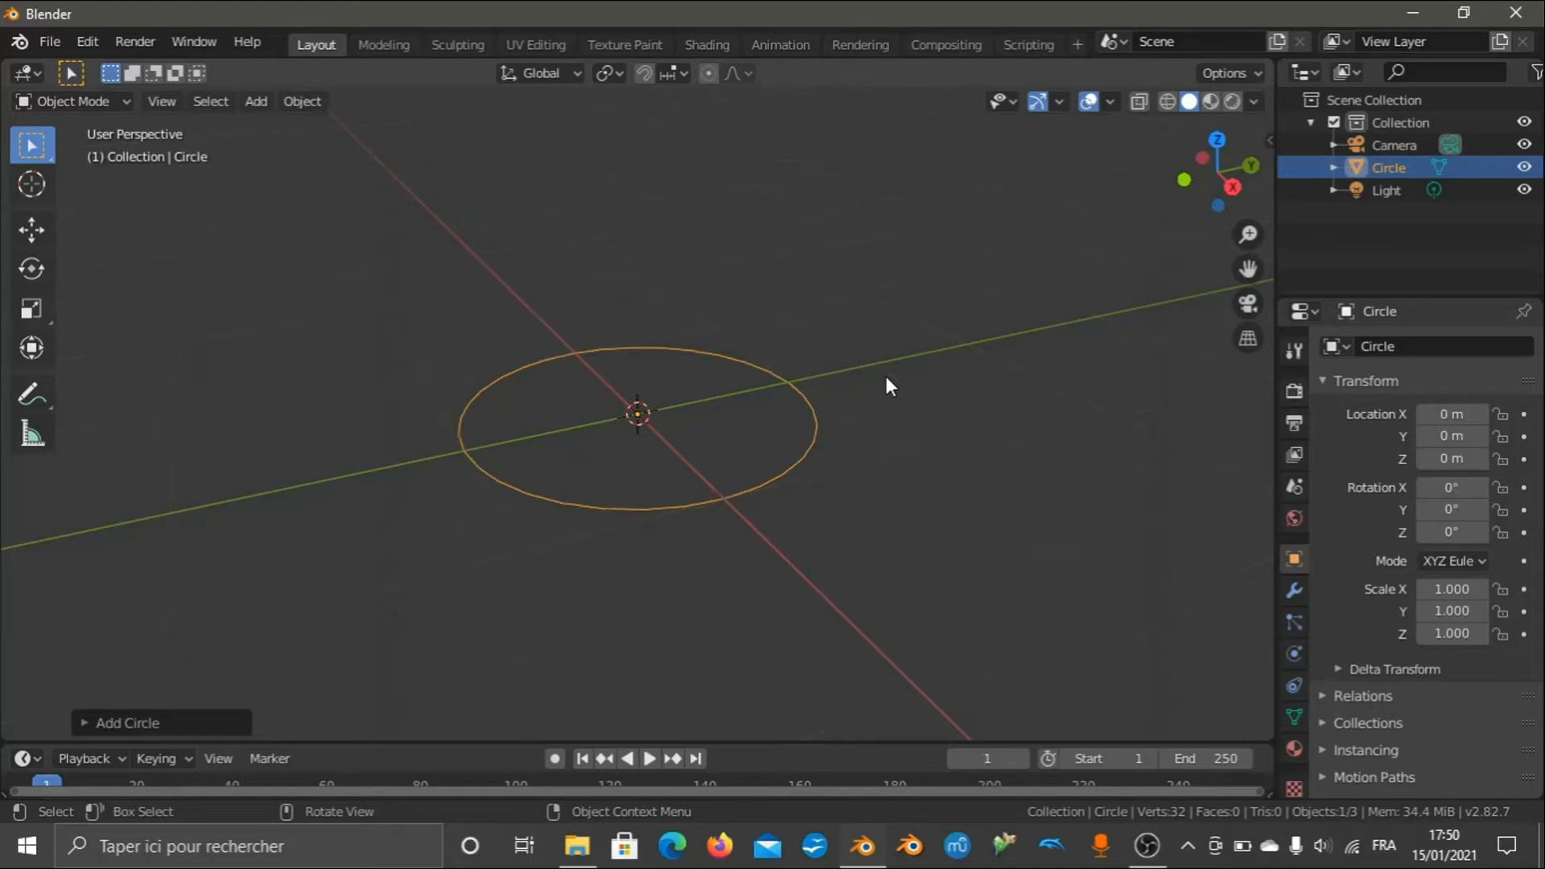
scroll(890, 366, "down", 1)
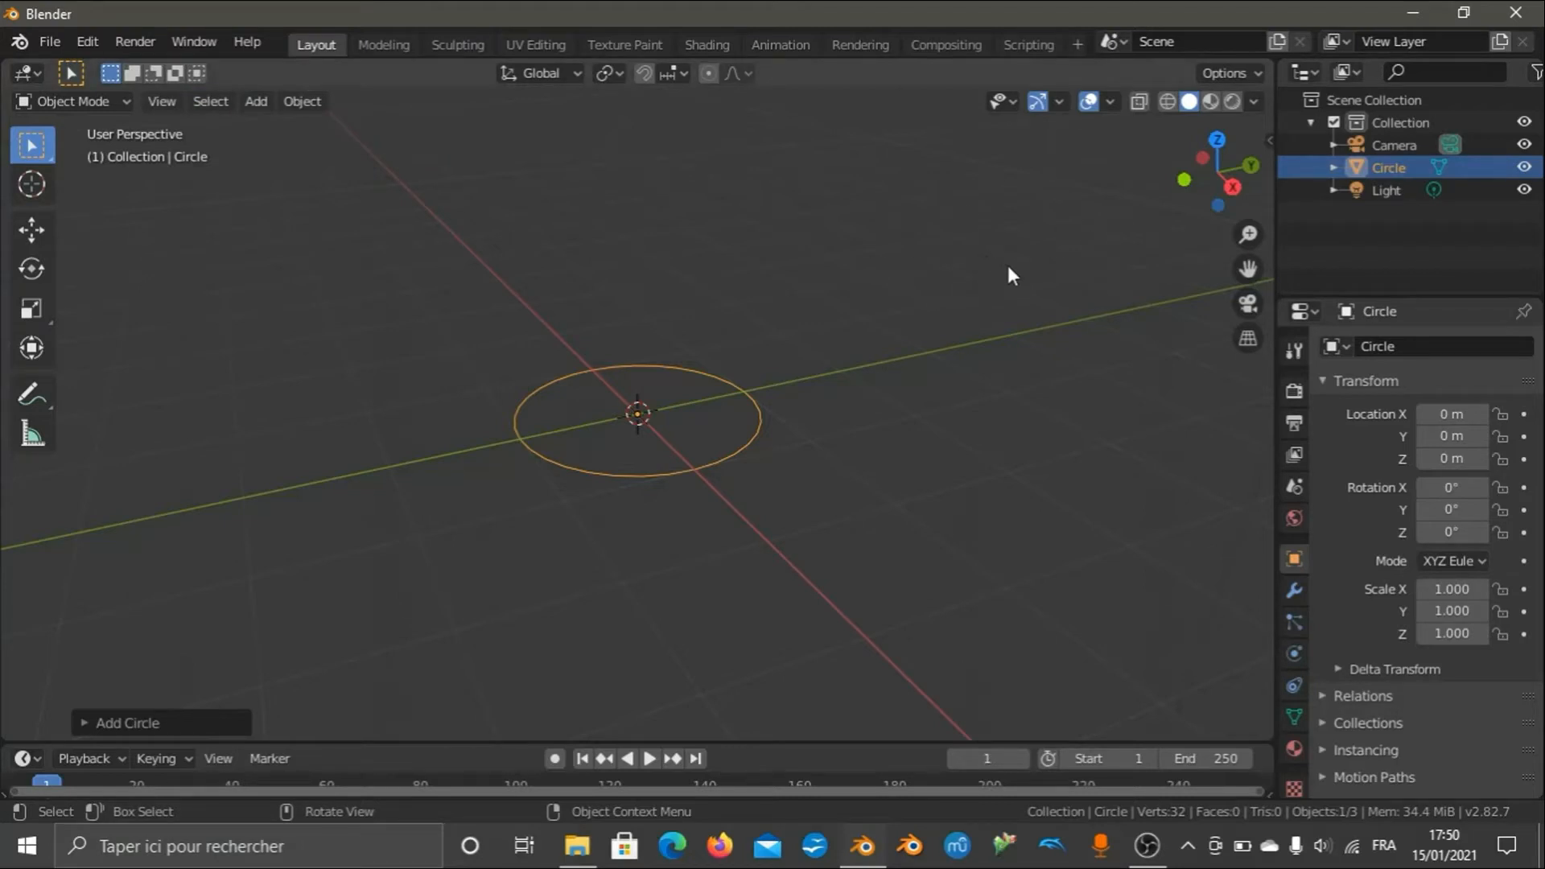
scroll(1066, 275, "up", 3)
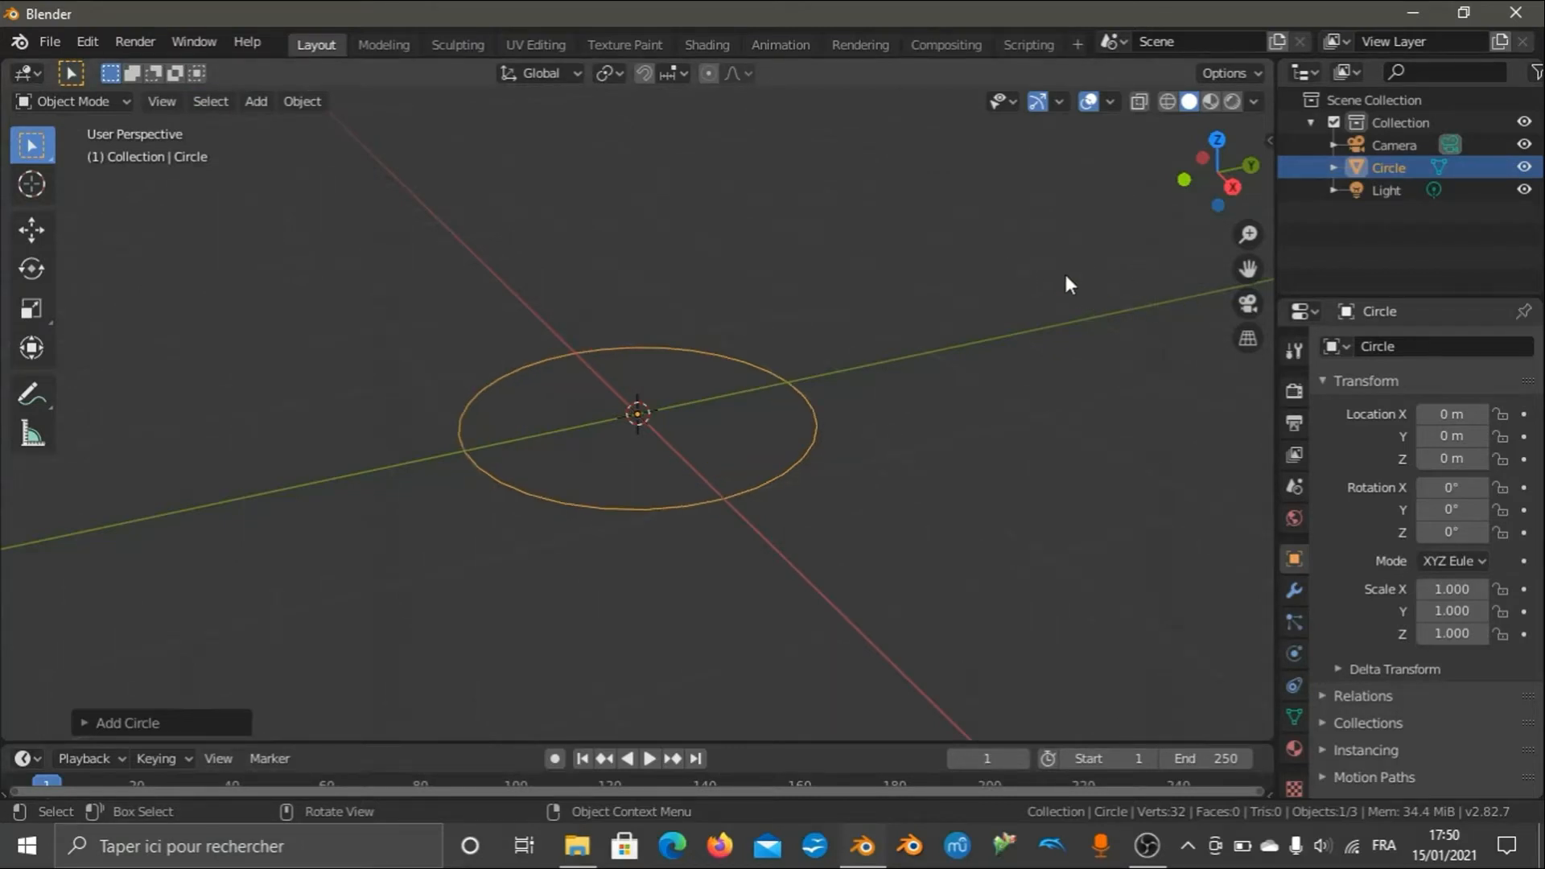
scroll(1066, 286, "down", 2)
left_click(85, 723)
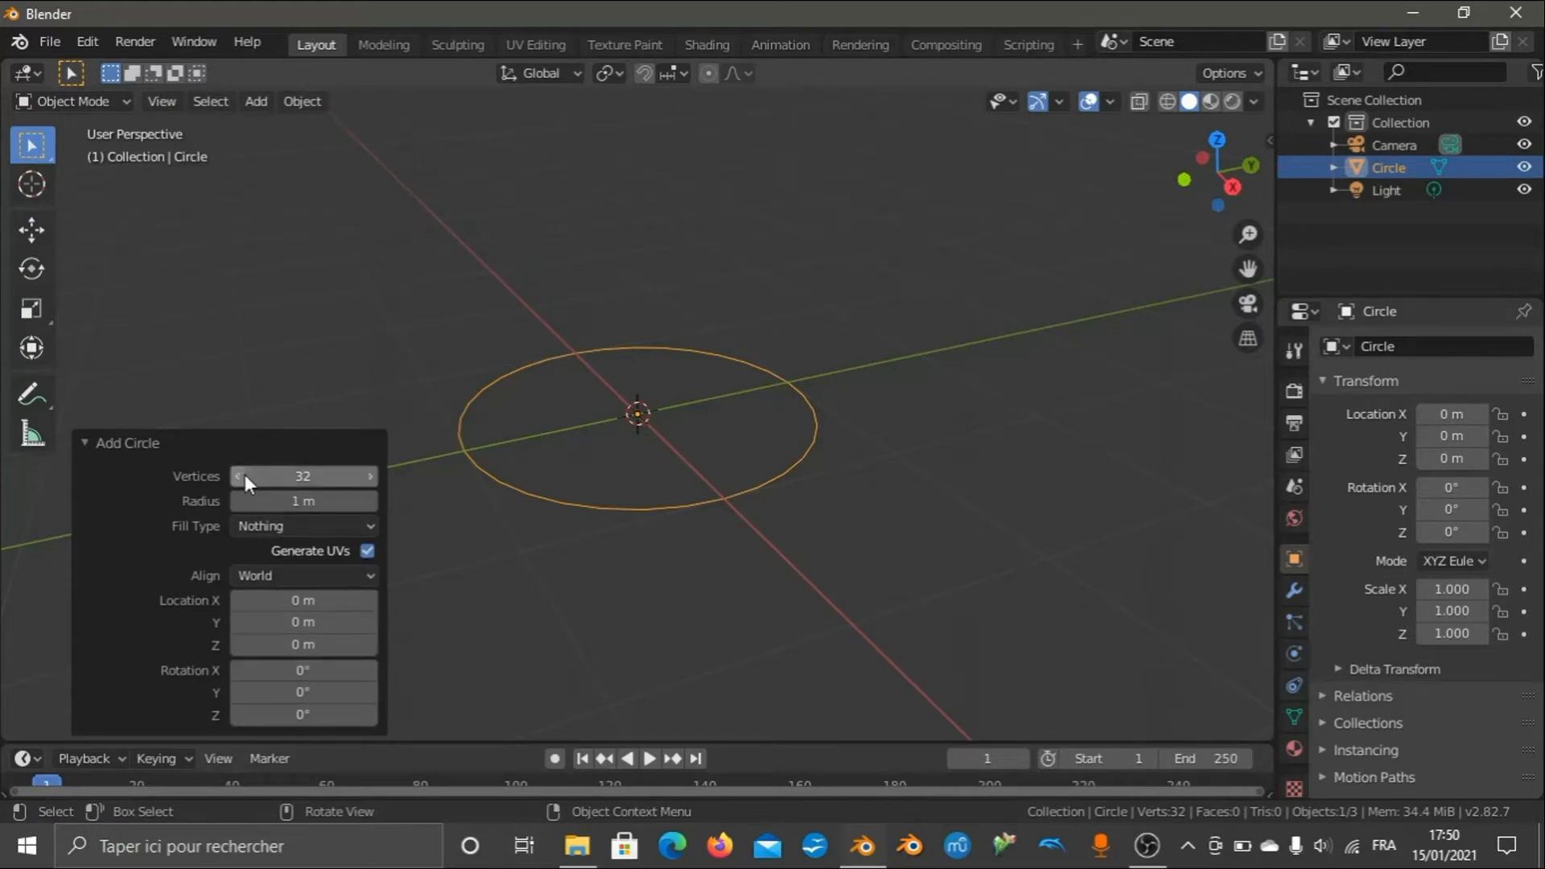
scroll(609, 428, "up", 1)
scroll(609, 428, "up", 1)
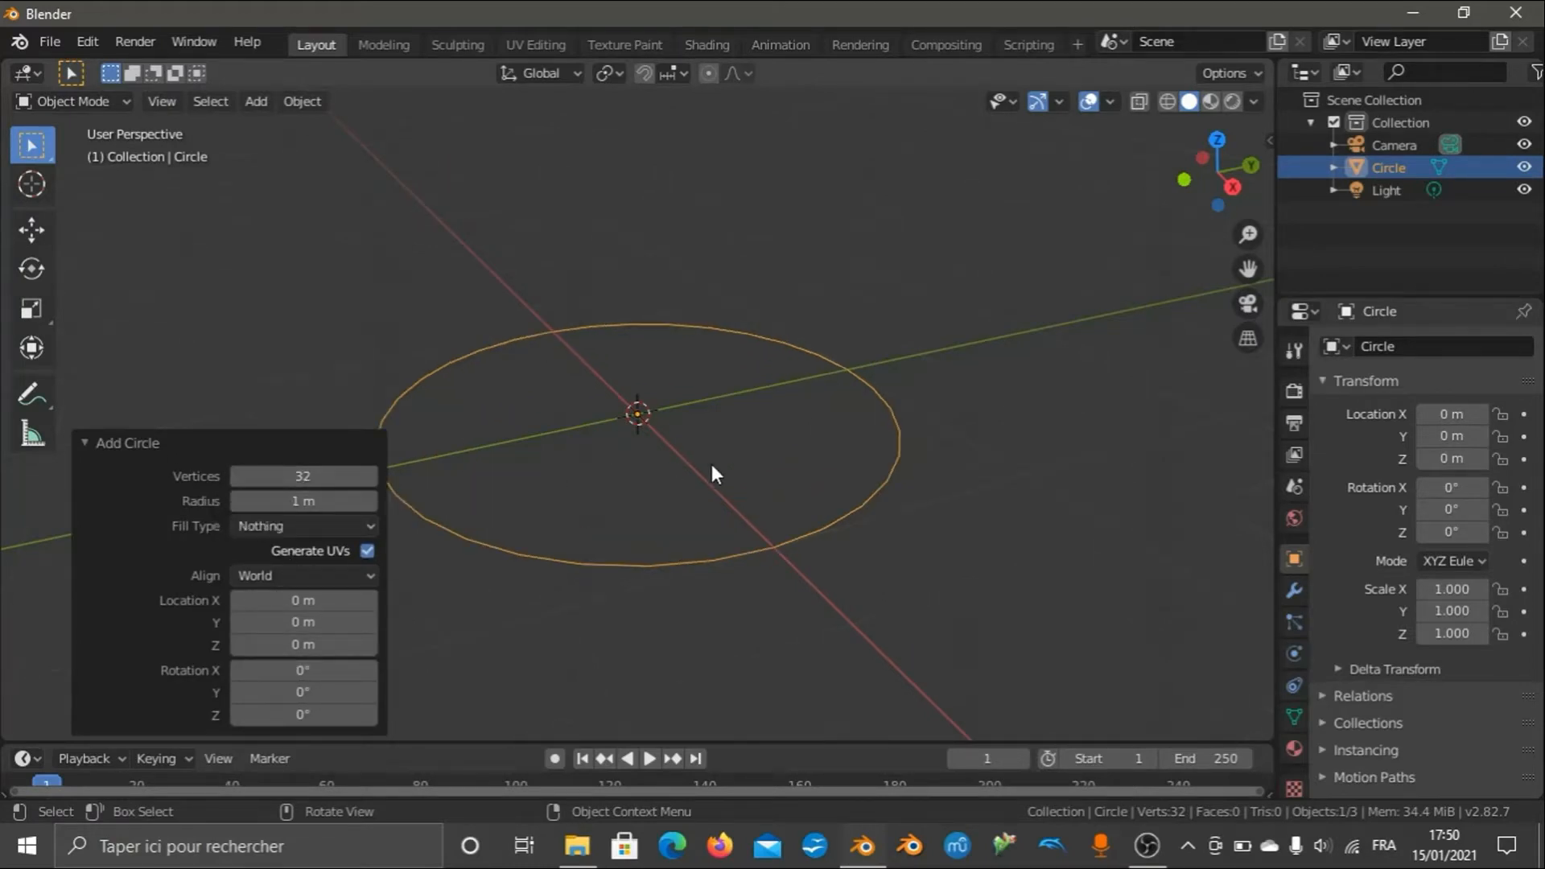
scroll(710, 460, "up", 1)
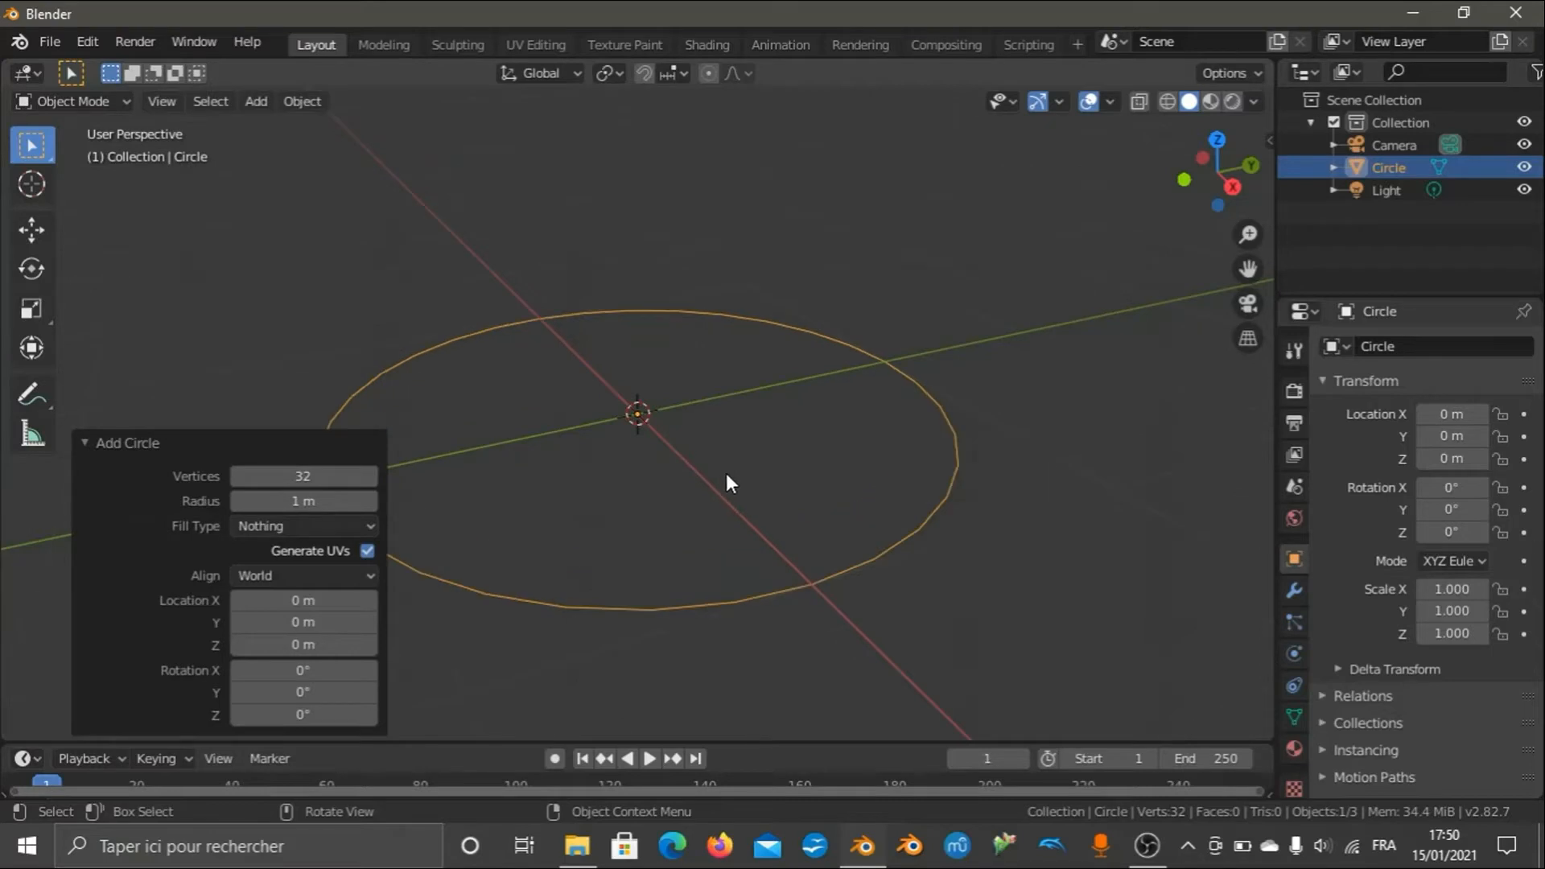
left_click(92, 443)
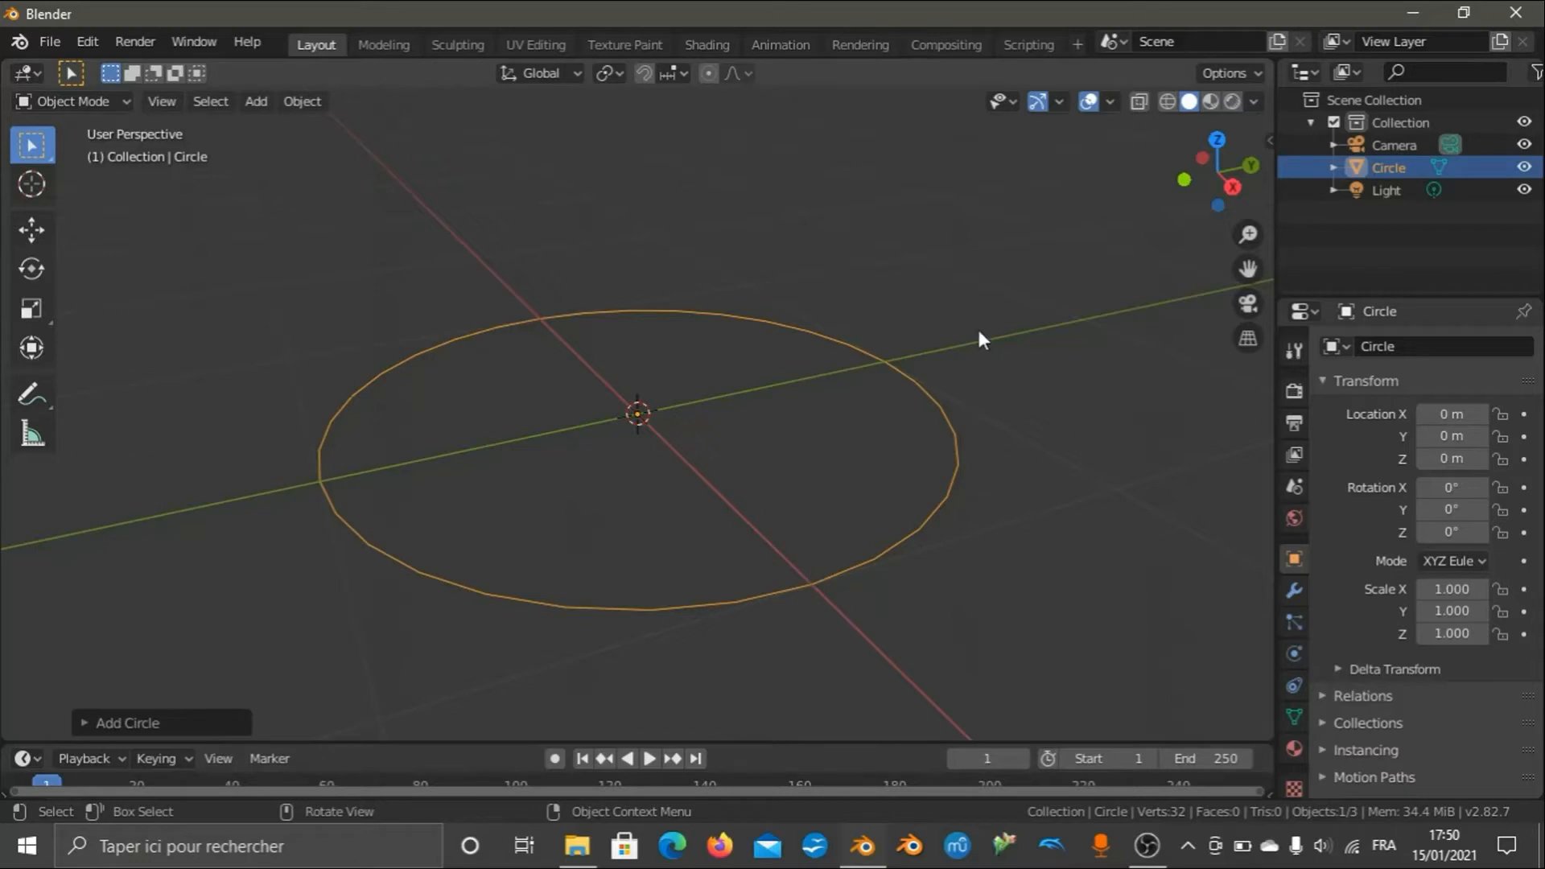
scroll(686, 406, "down", 2)
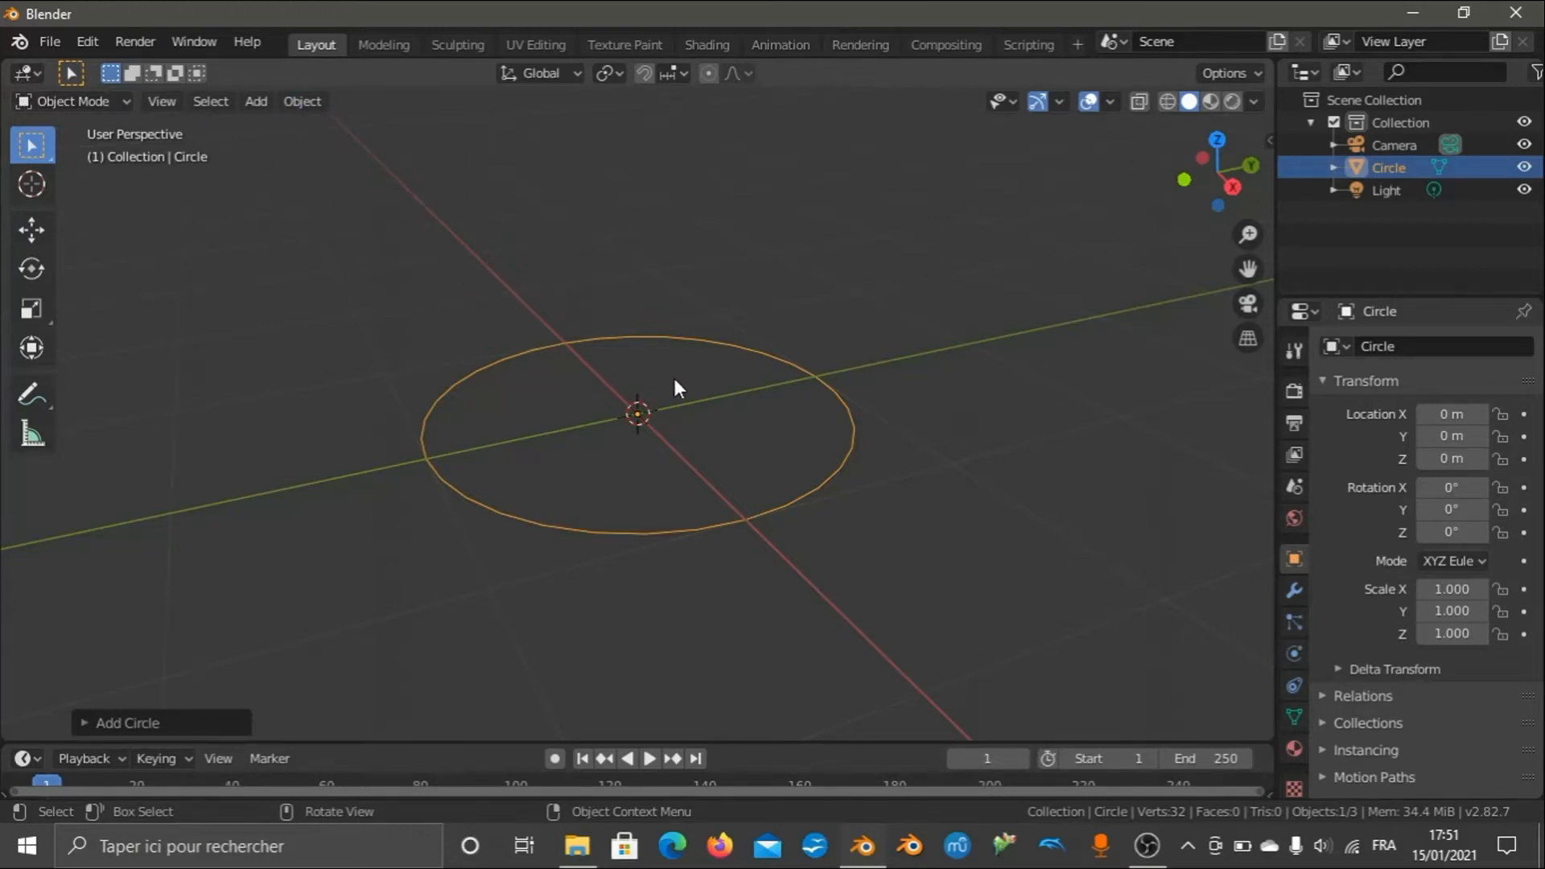
scroll(671, 346, "down", 4)
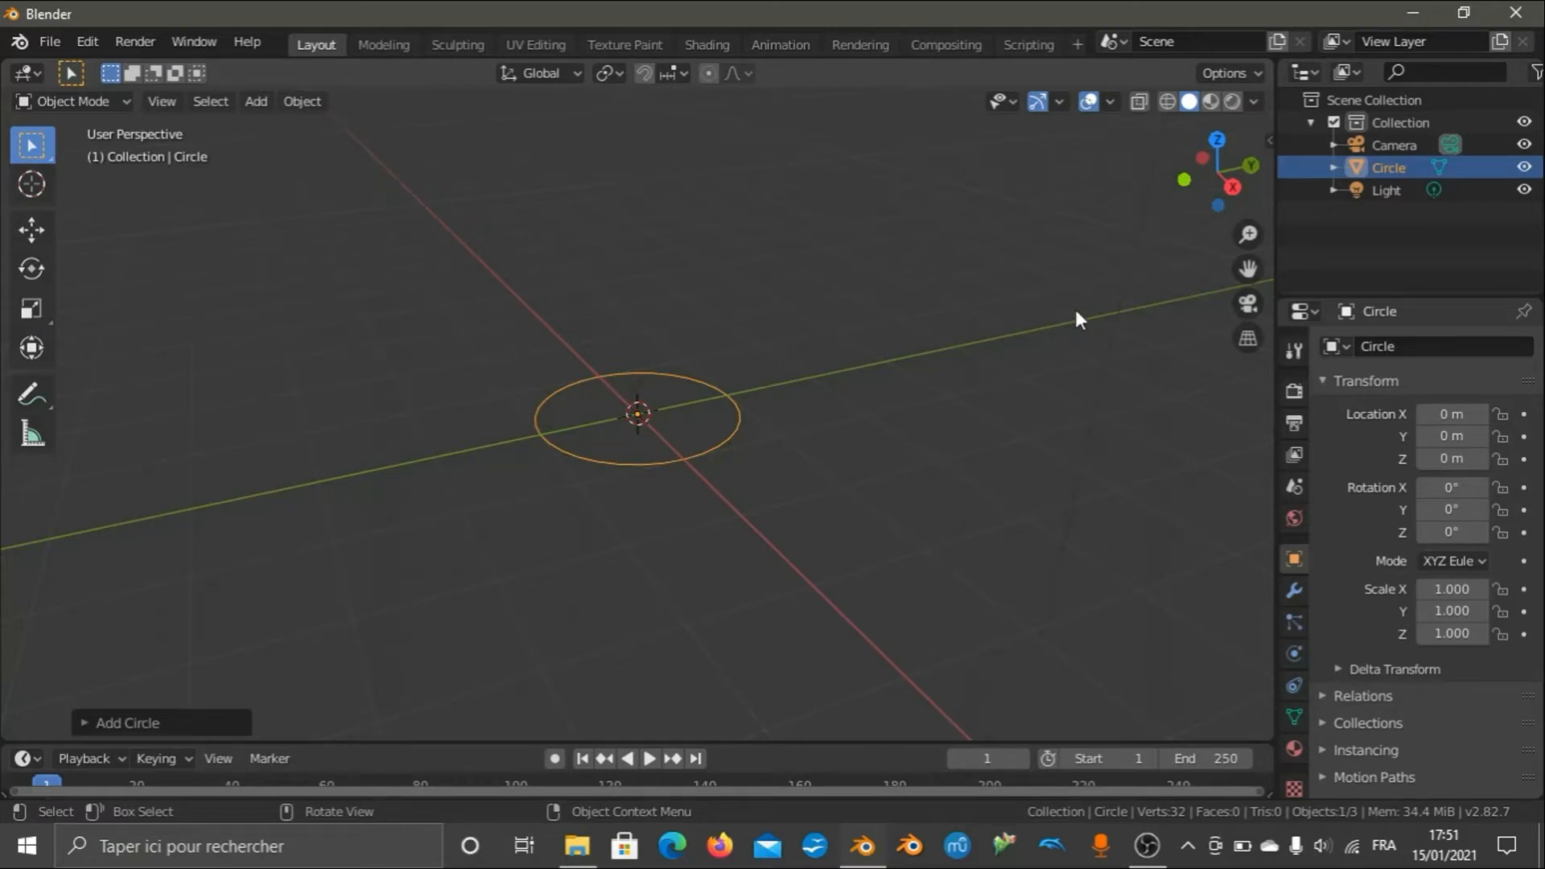
scroll(646, 260, "down", 3)
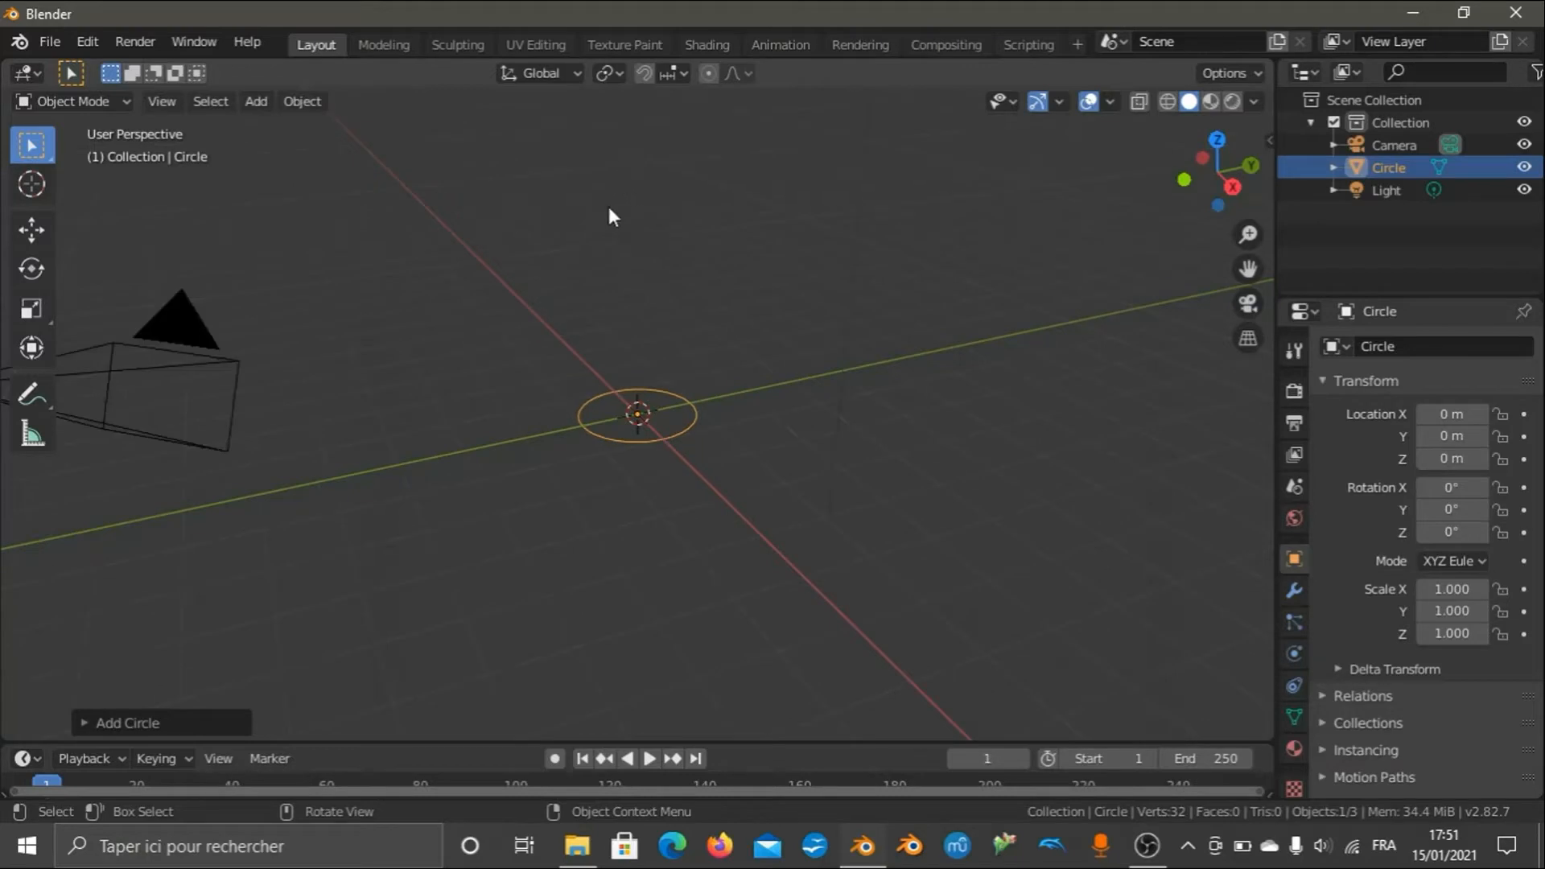
scroll(727, 316, "up", 4)
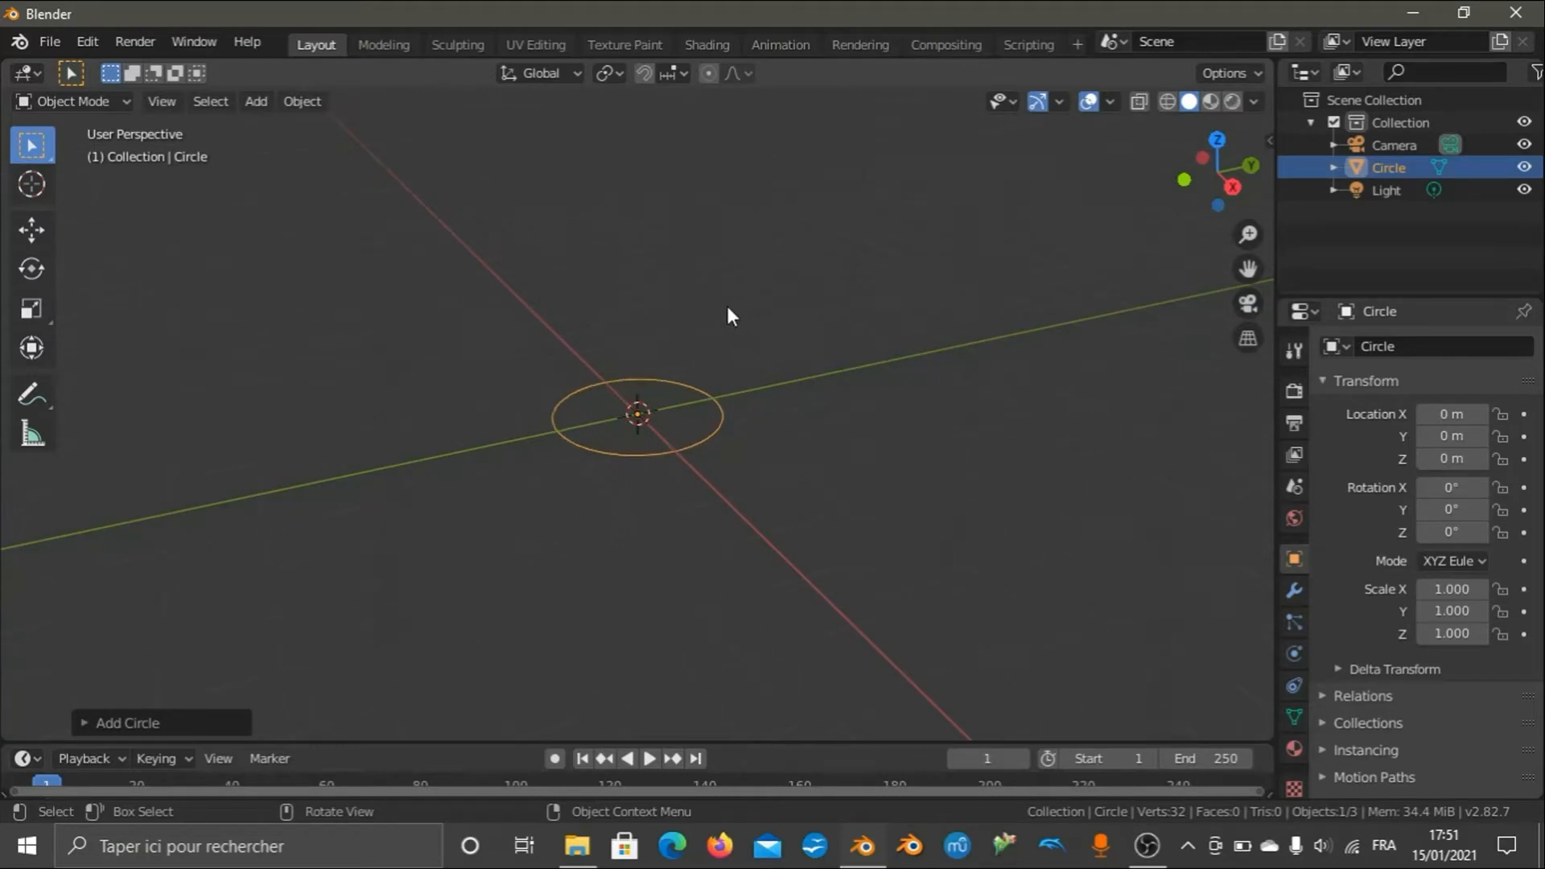
scroll(727, 315, "up", 2)
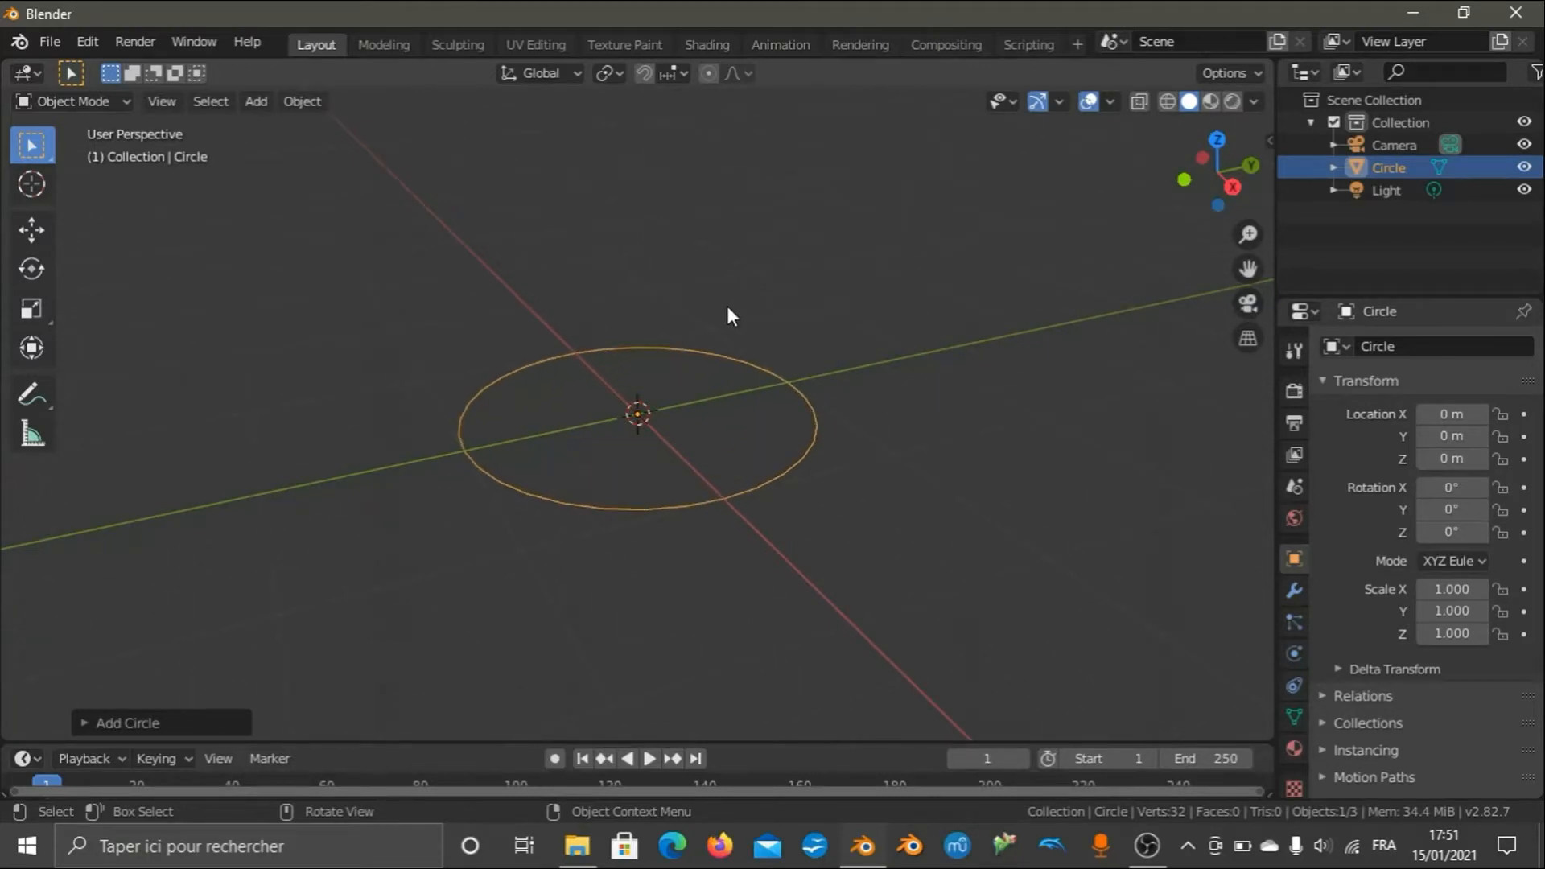
Rotate the circle 90° about the global X axis so that it stands upright.
scroll(729, 316, "down", 2)
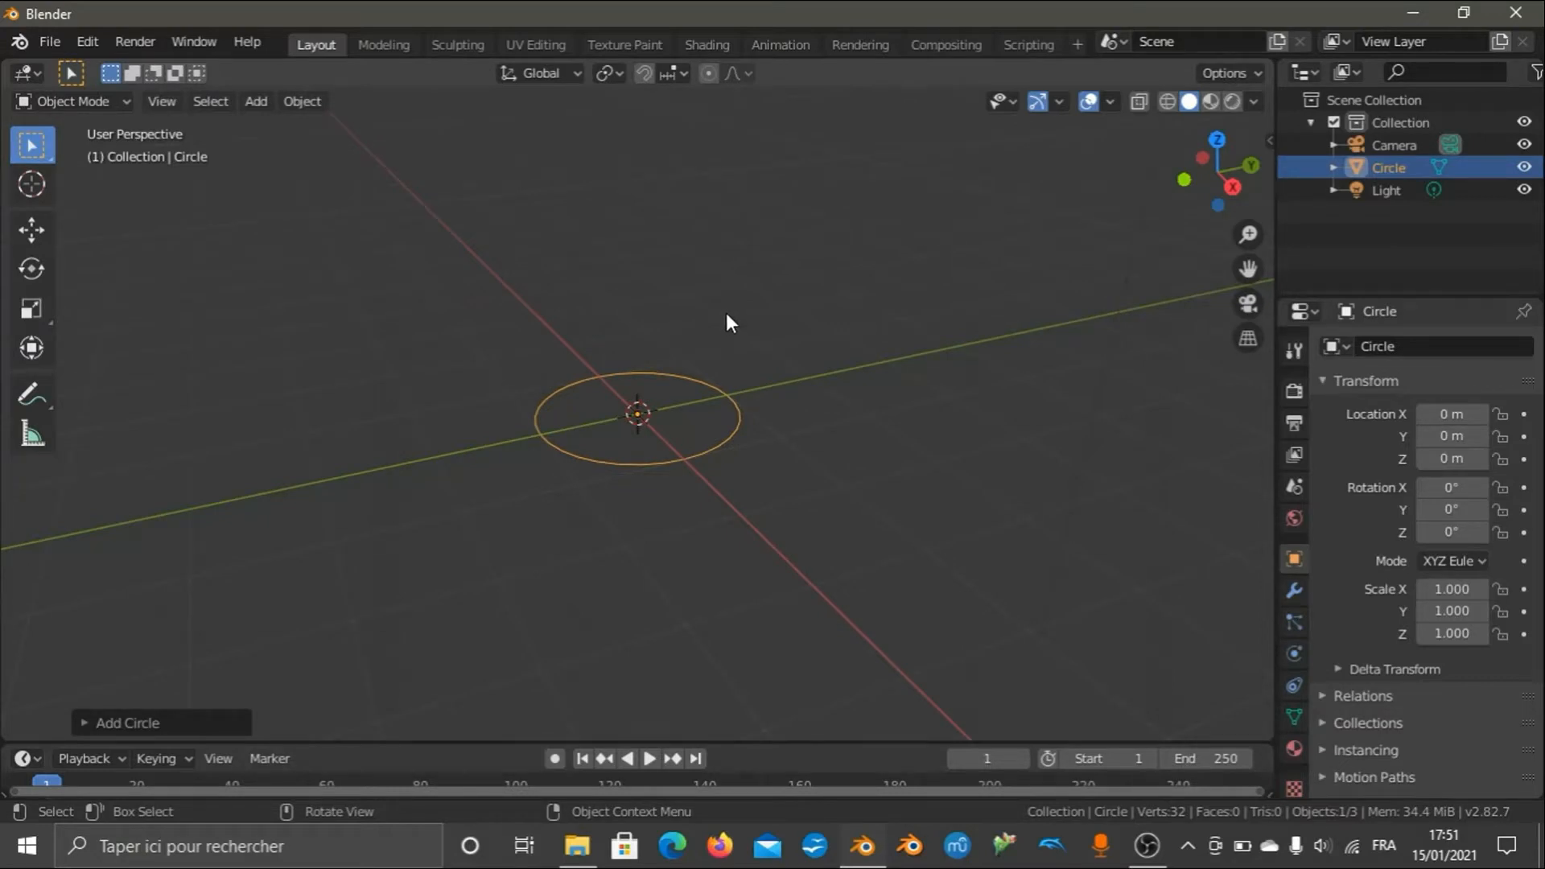
scroll(811, 405, "up", 2)
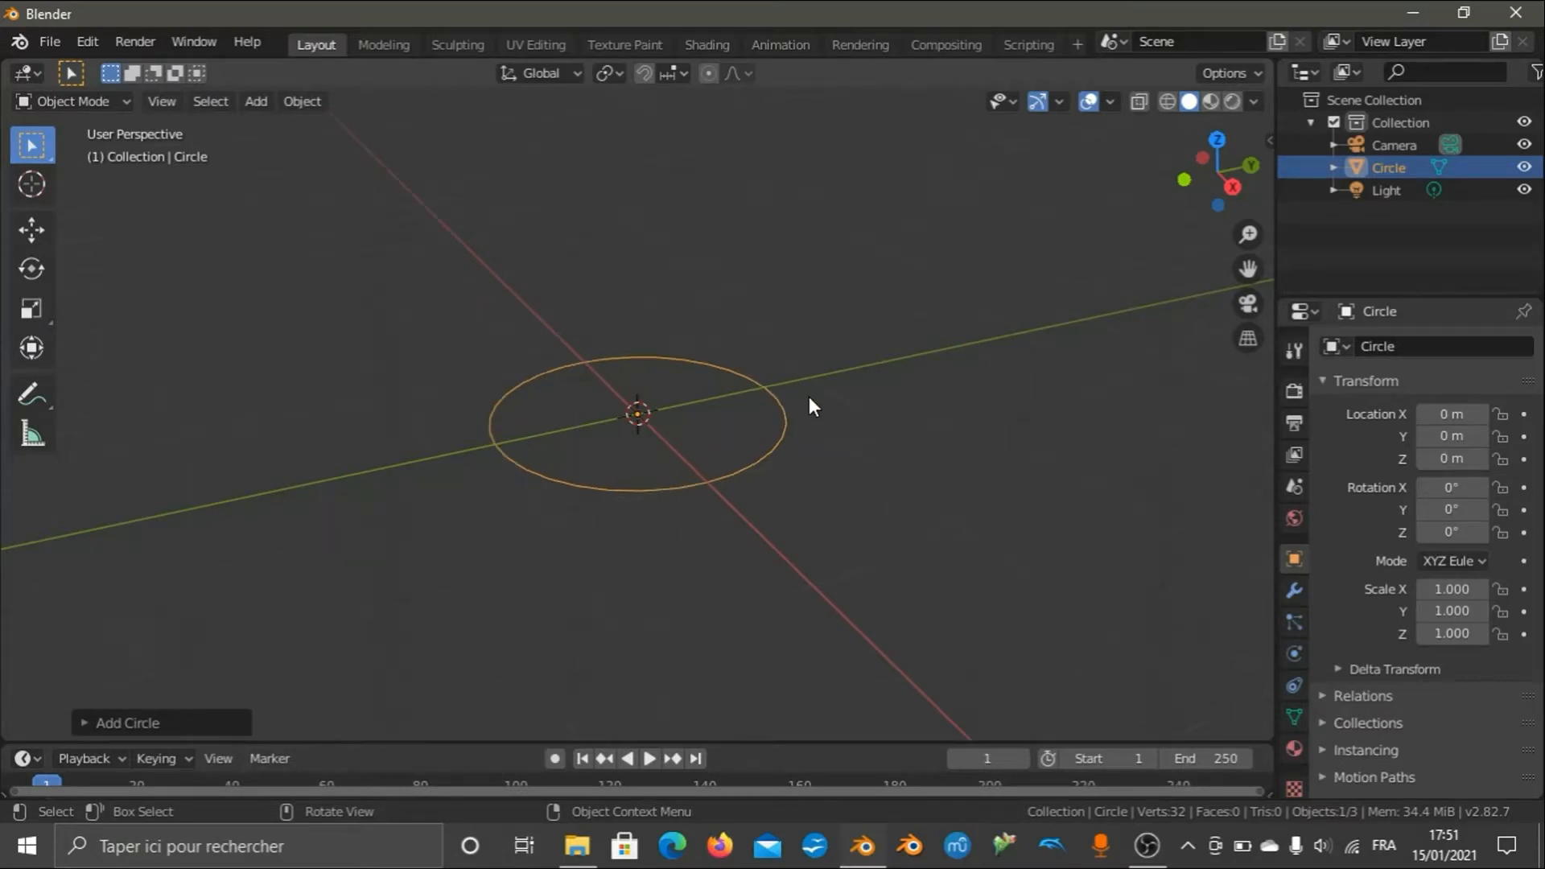
scroll(809, 397, "up", 1)
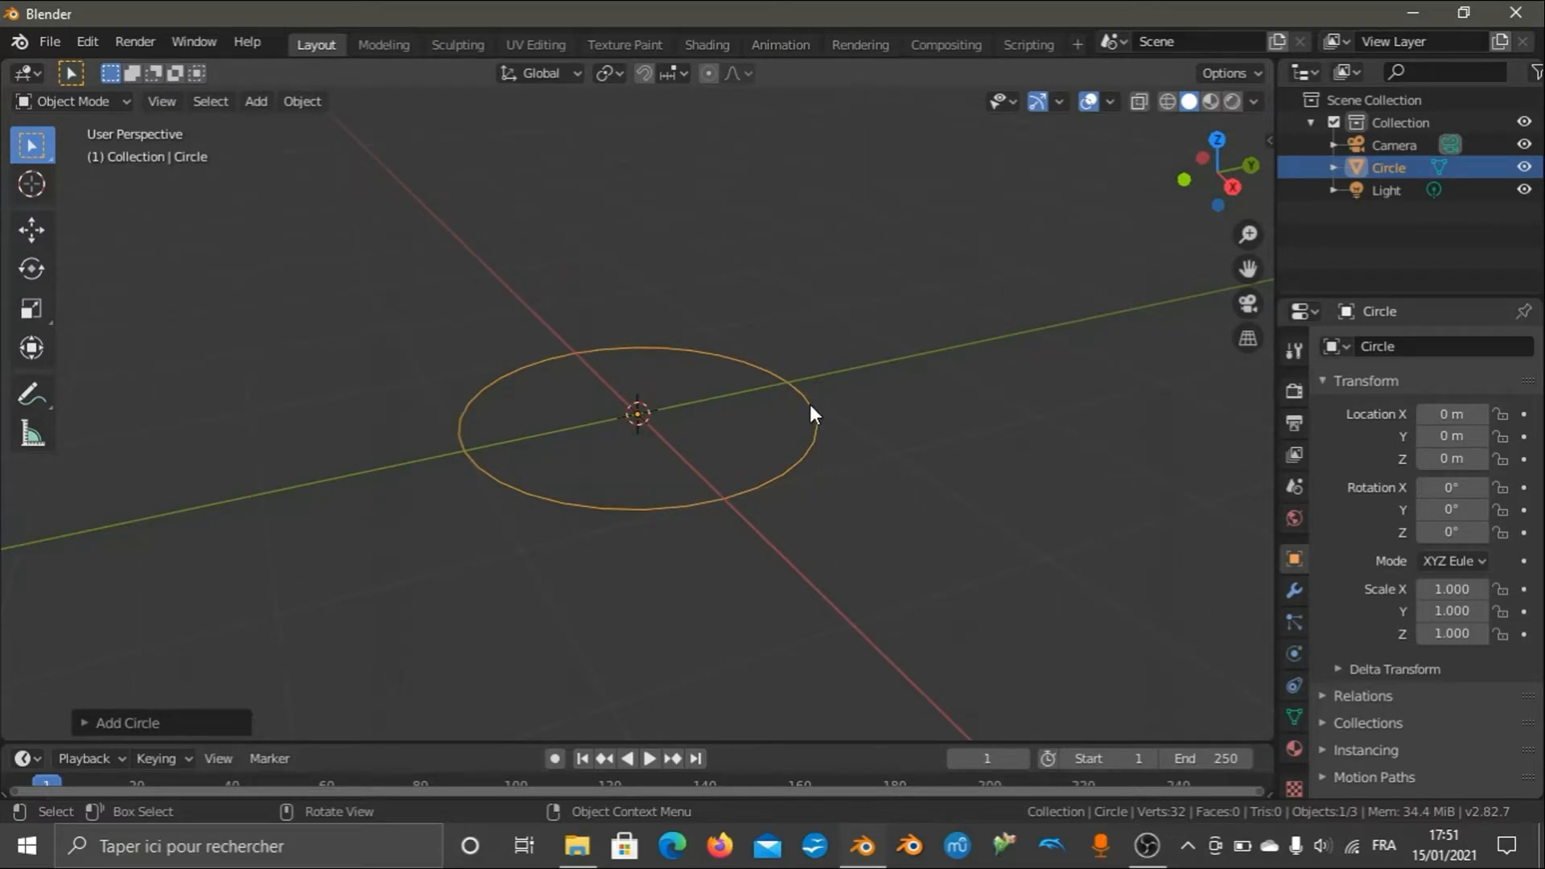
key("r")
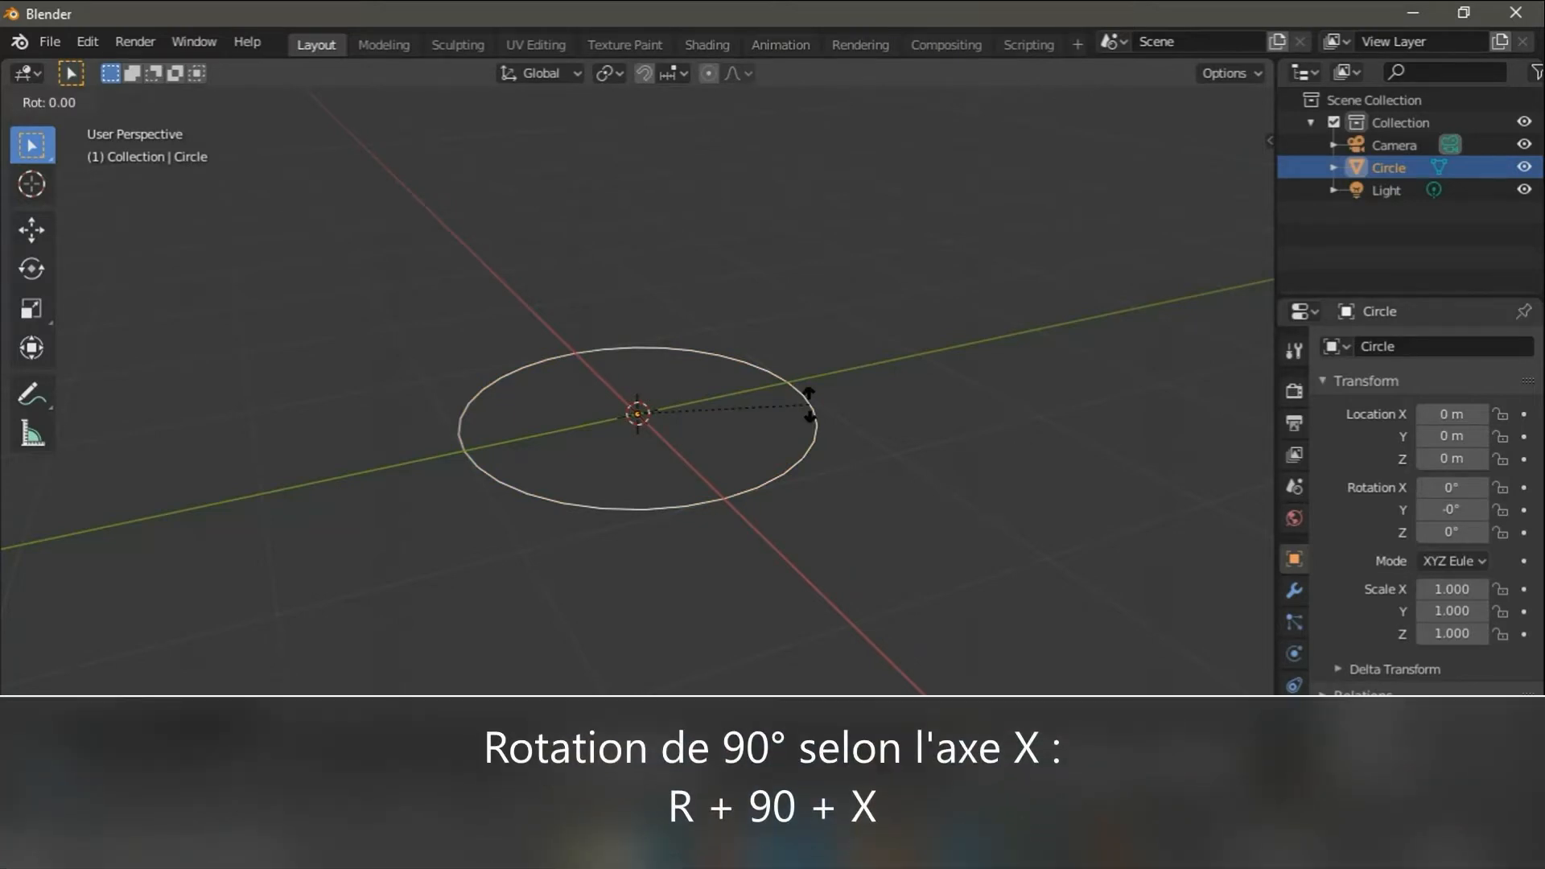
type("90")
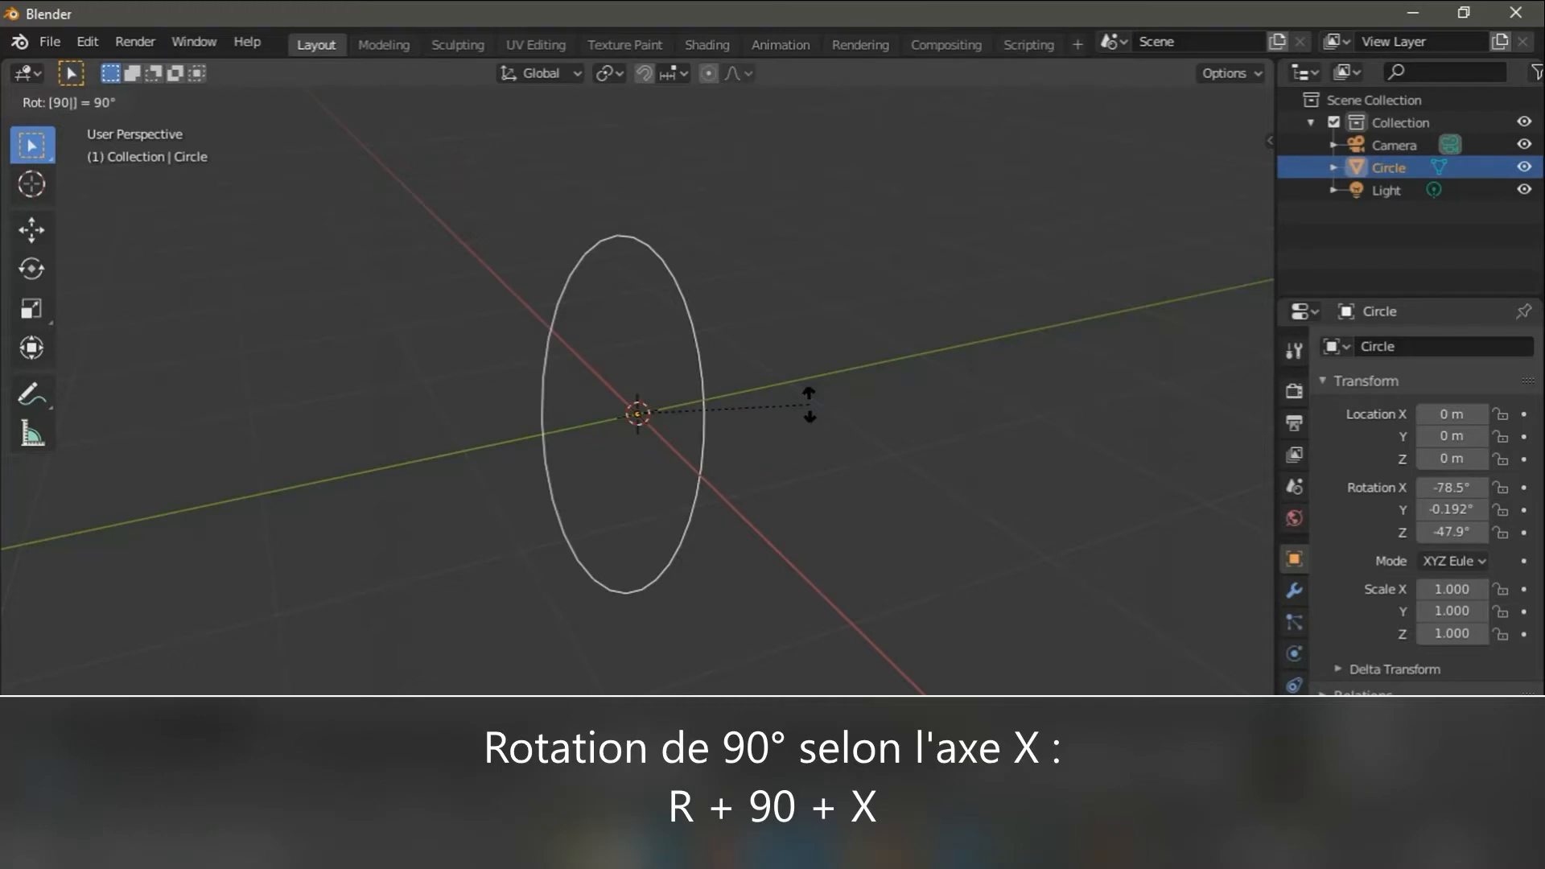
type("x")
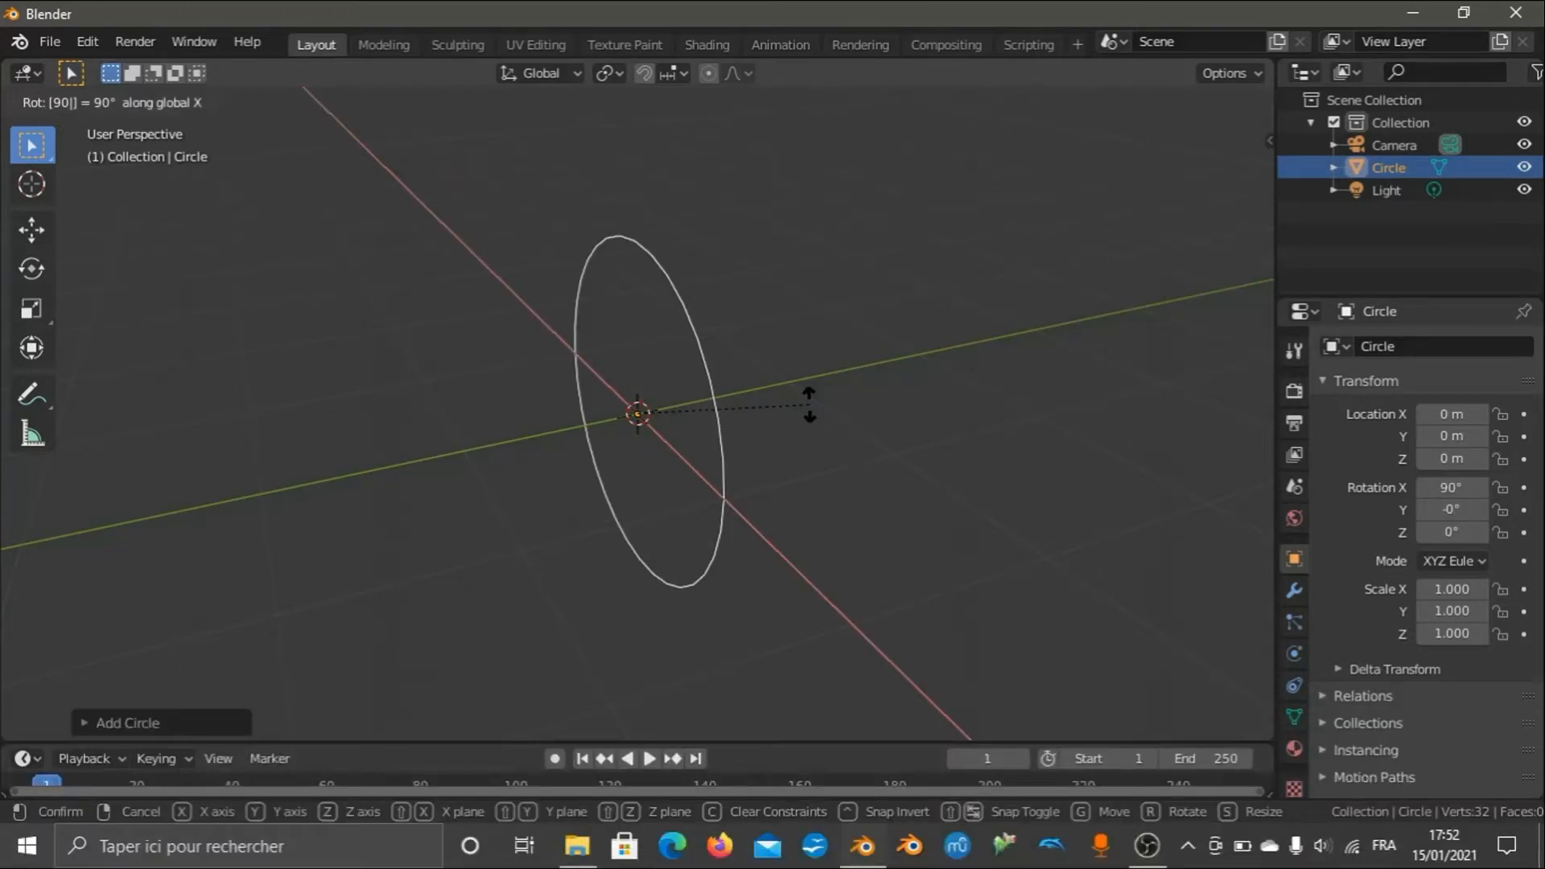
key("Return")
Switch the circle to Edit Mode and select a single vertex on its upper part.
scroll(948, 346, "down", 2)
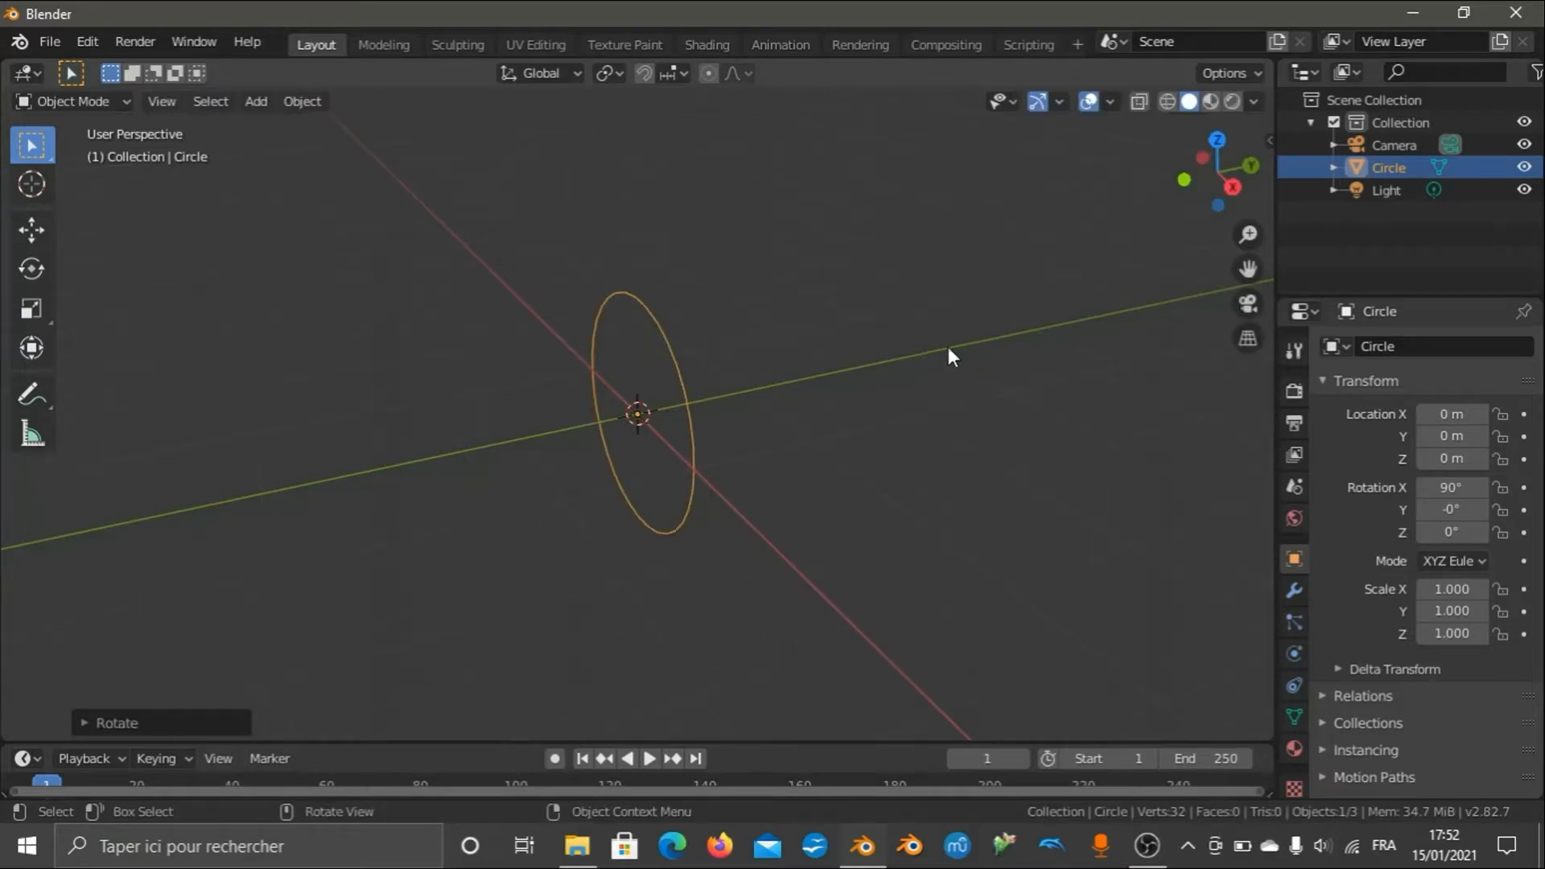
left_click_drag(1207, 182, 1265, 176)
scroll(1027, 258, "up", 3)
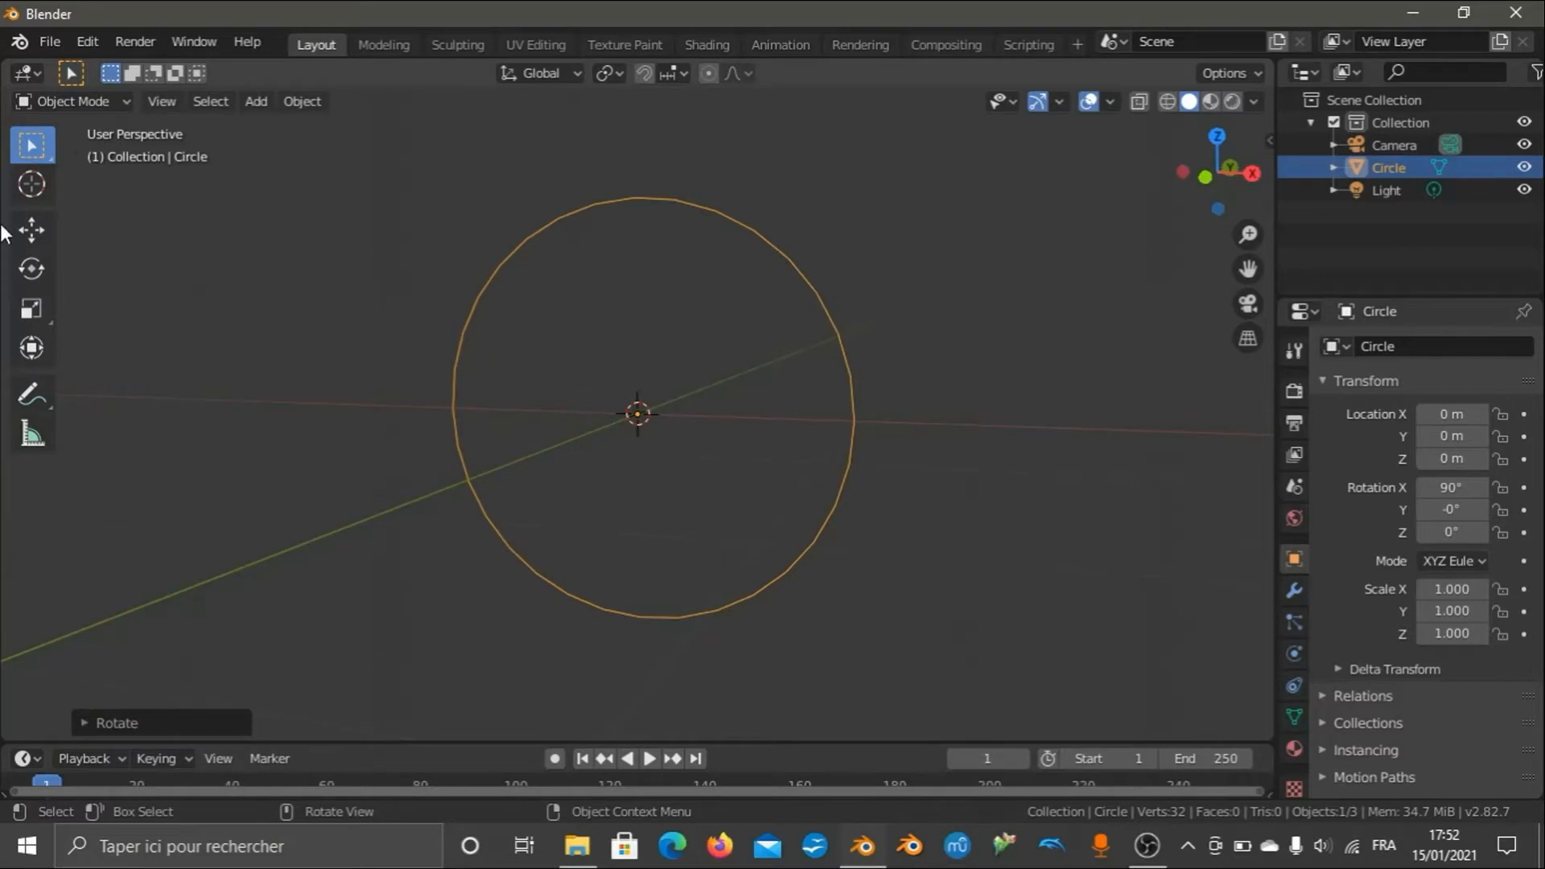
left_click(83, 103)
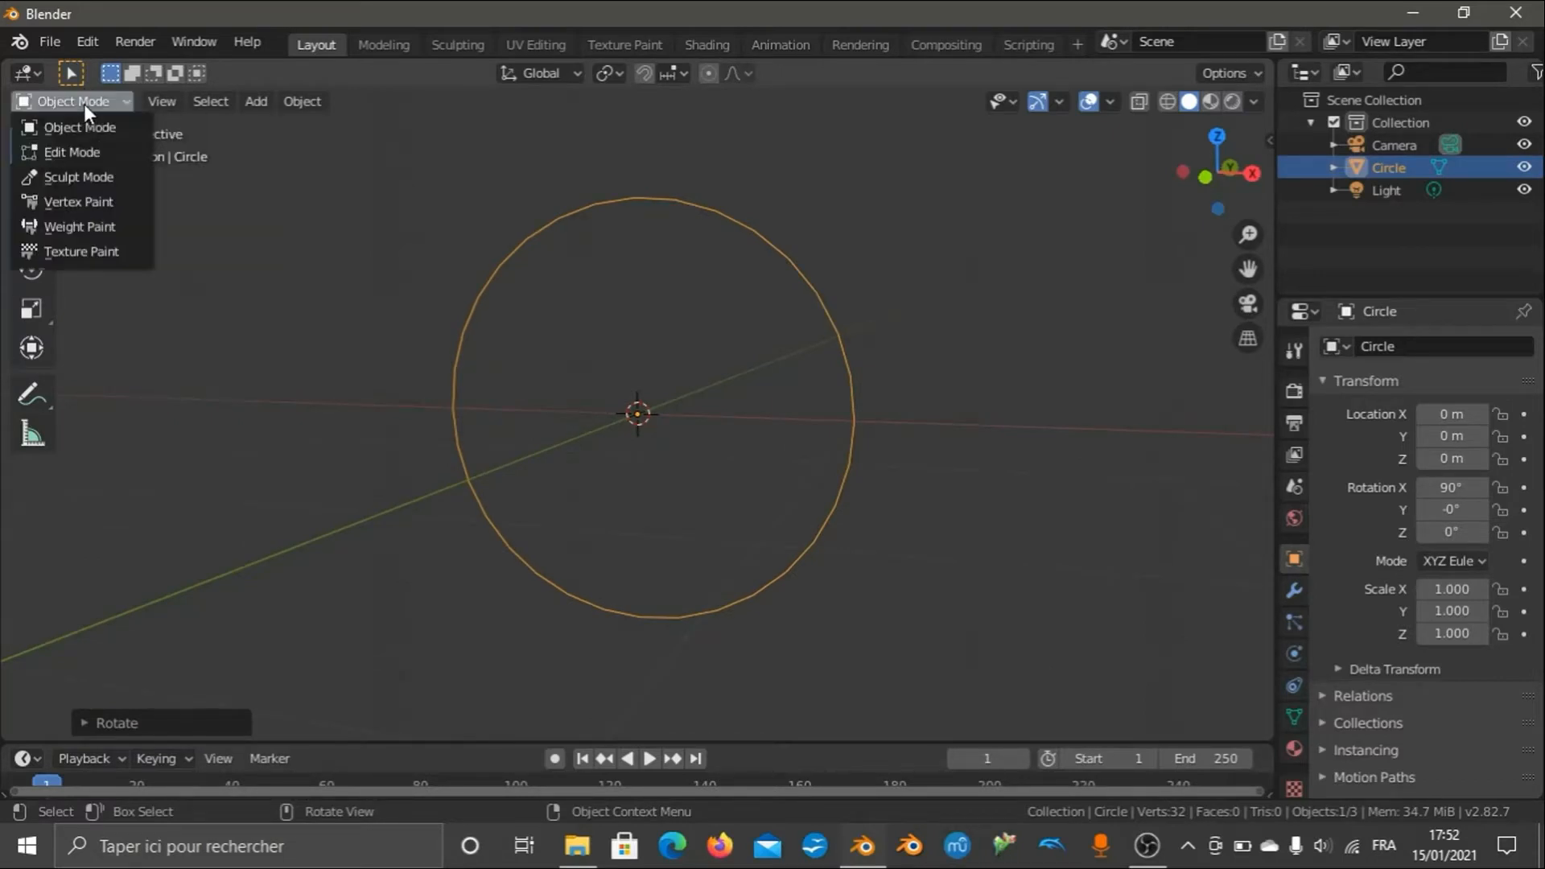
left_click(76, 153)
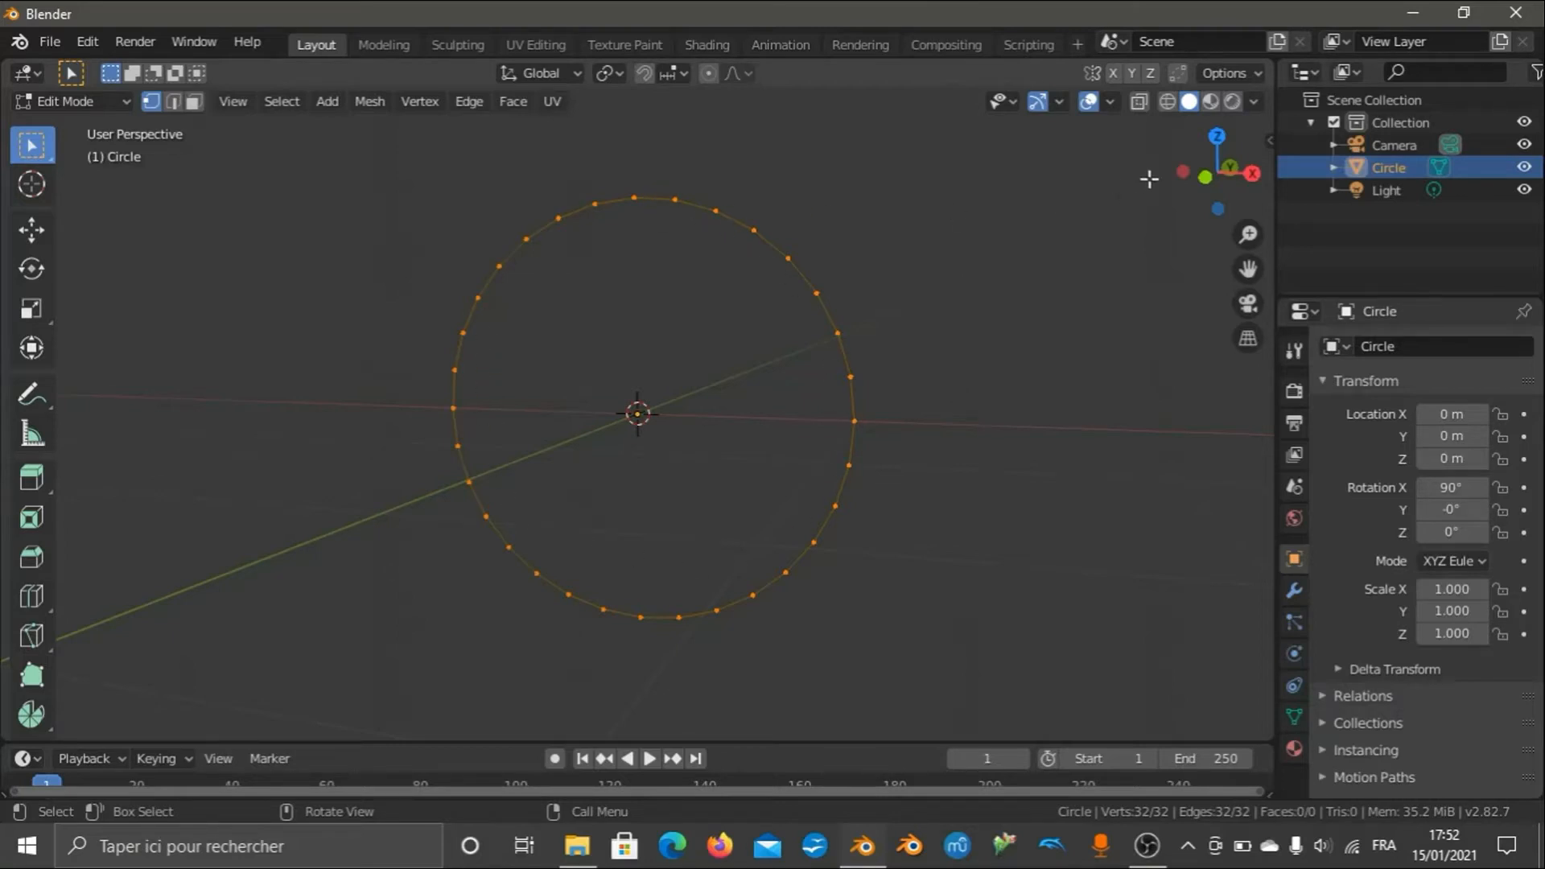
left_click_drag(1206, 177, 1183, 179)
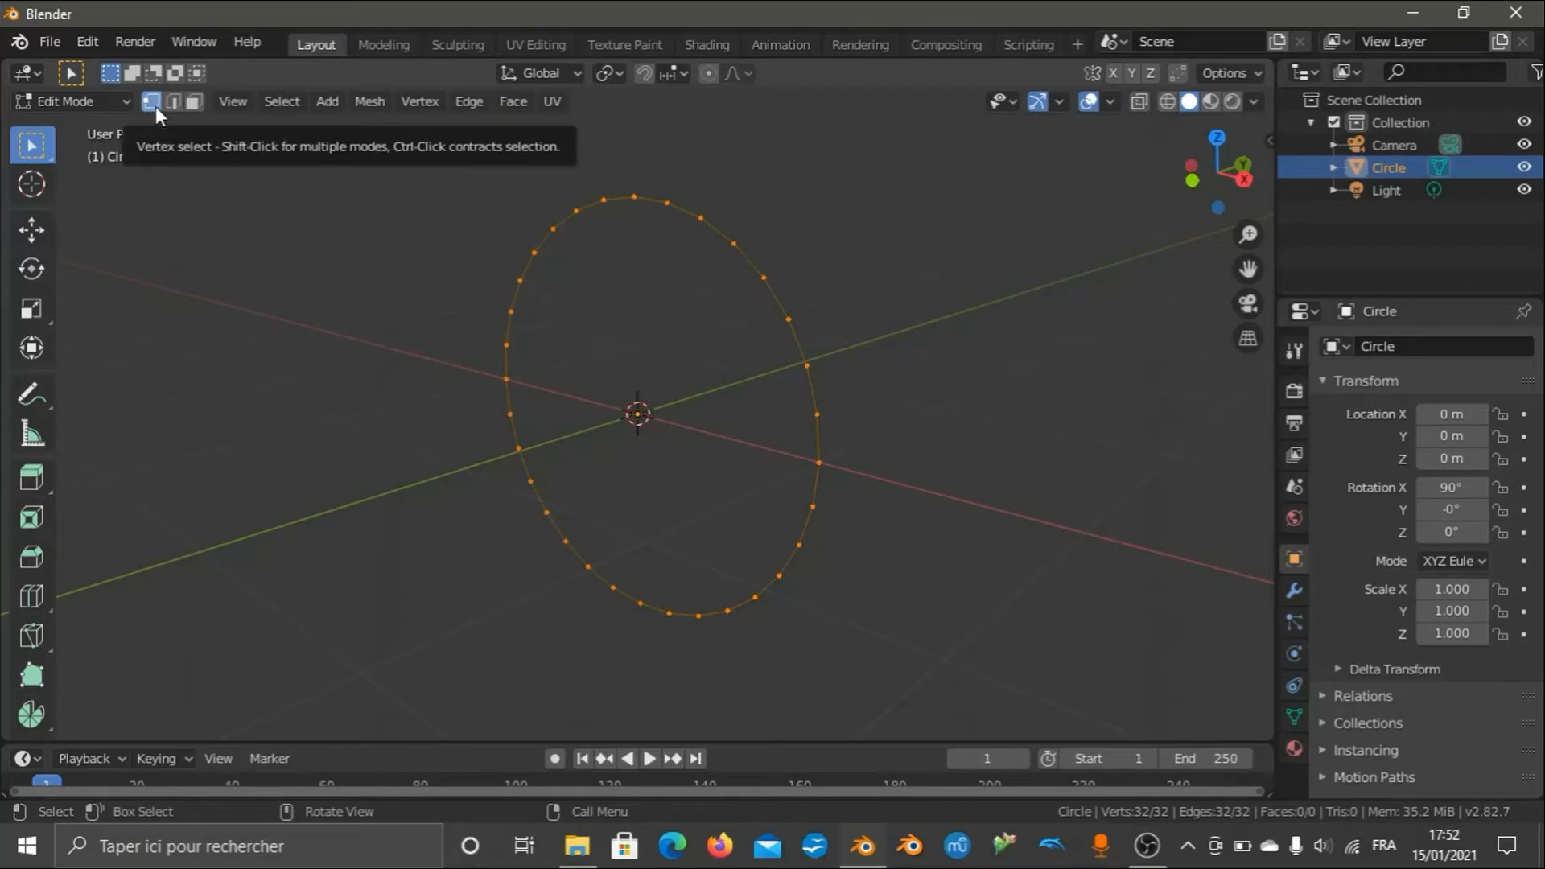
left_click(552, 228)
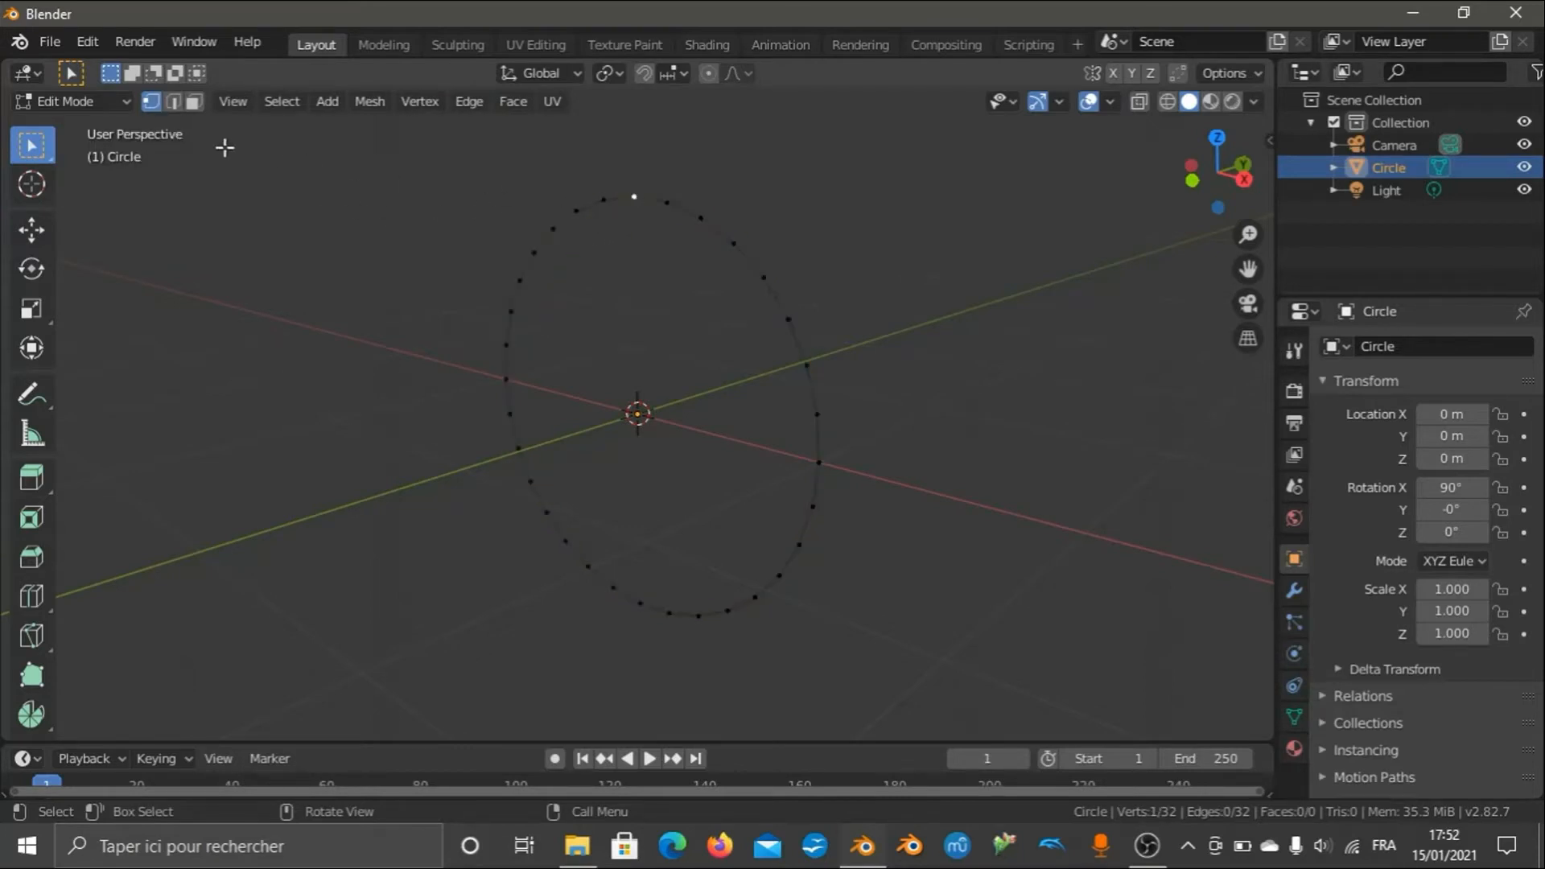
Try selecting individual edges around the circle in edge selection mode, and switch to face selection.
left_click(172, 102)
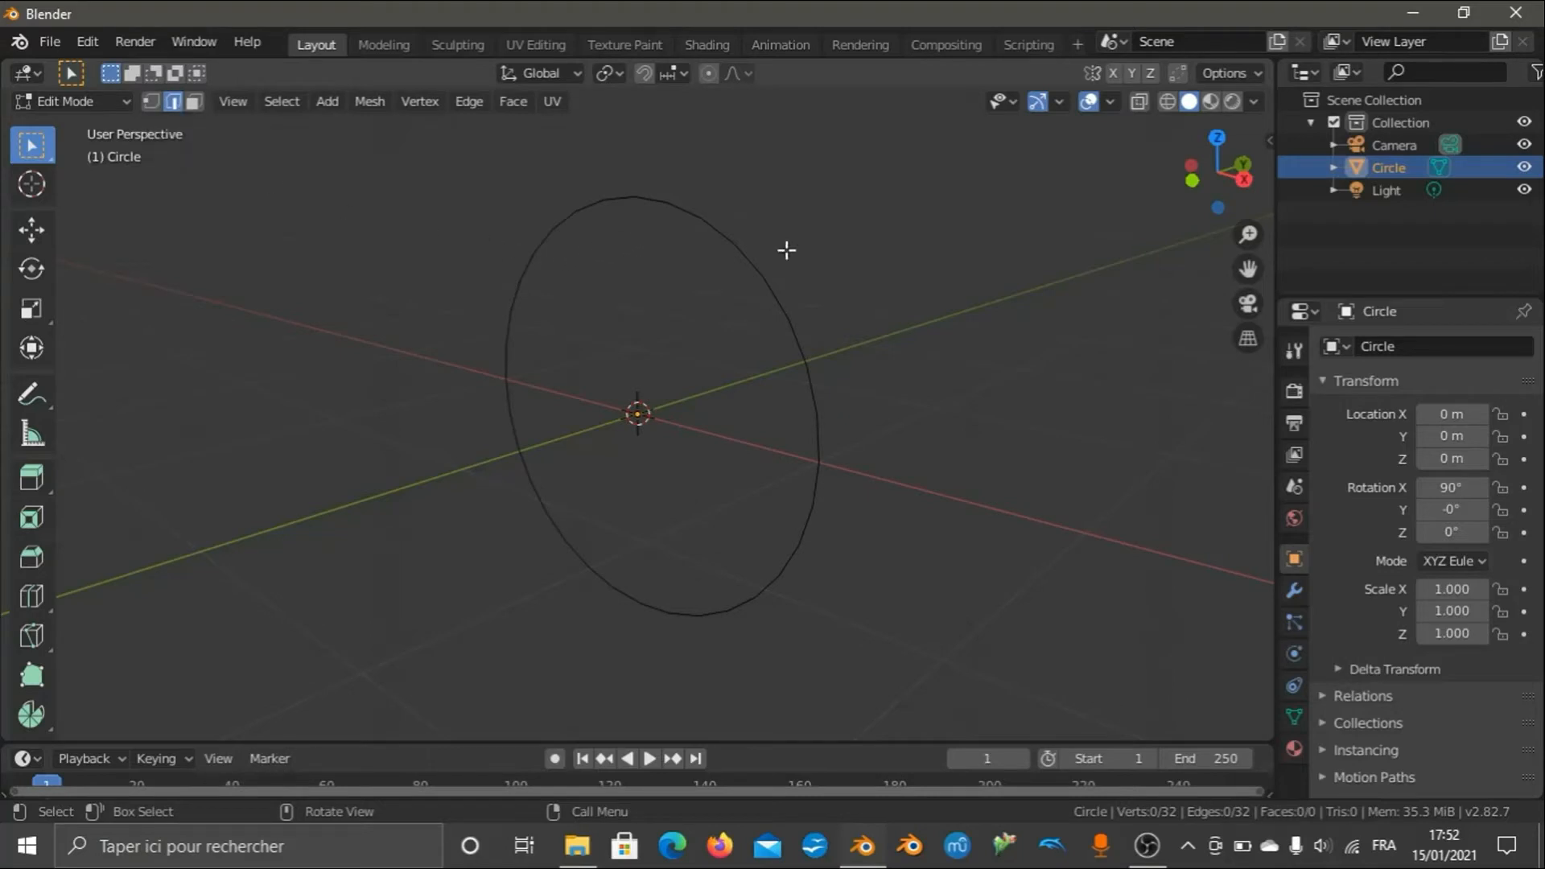
scroll(1052, 317, "up", 3)
scroll(1057, 324, "down", 2)
left_click(652, 198)
left_click(763, 269)
left_click(806, 368)
left_click(524, 249)
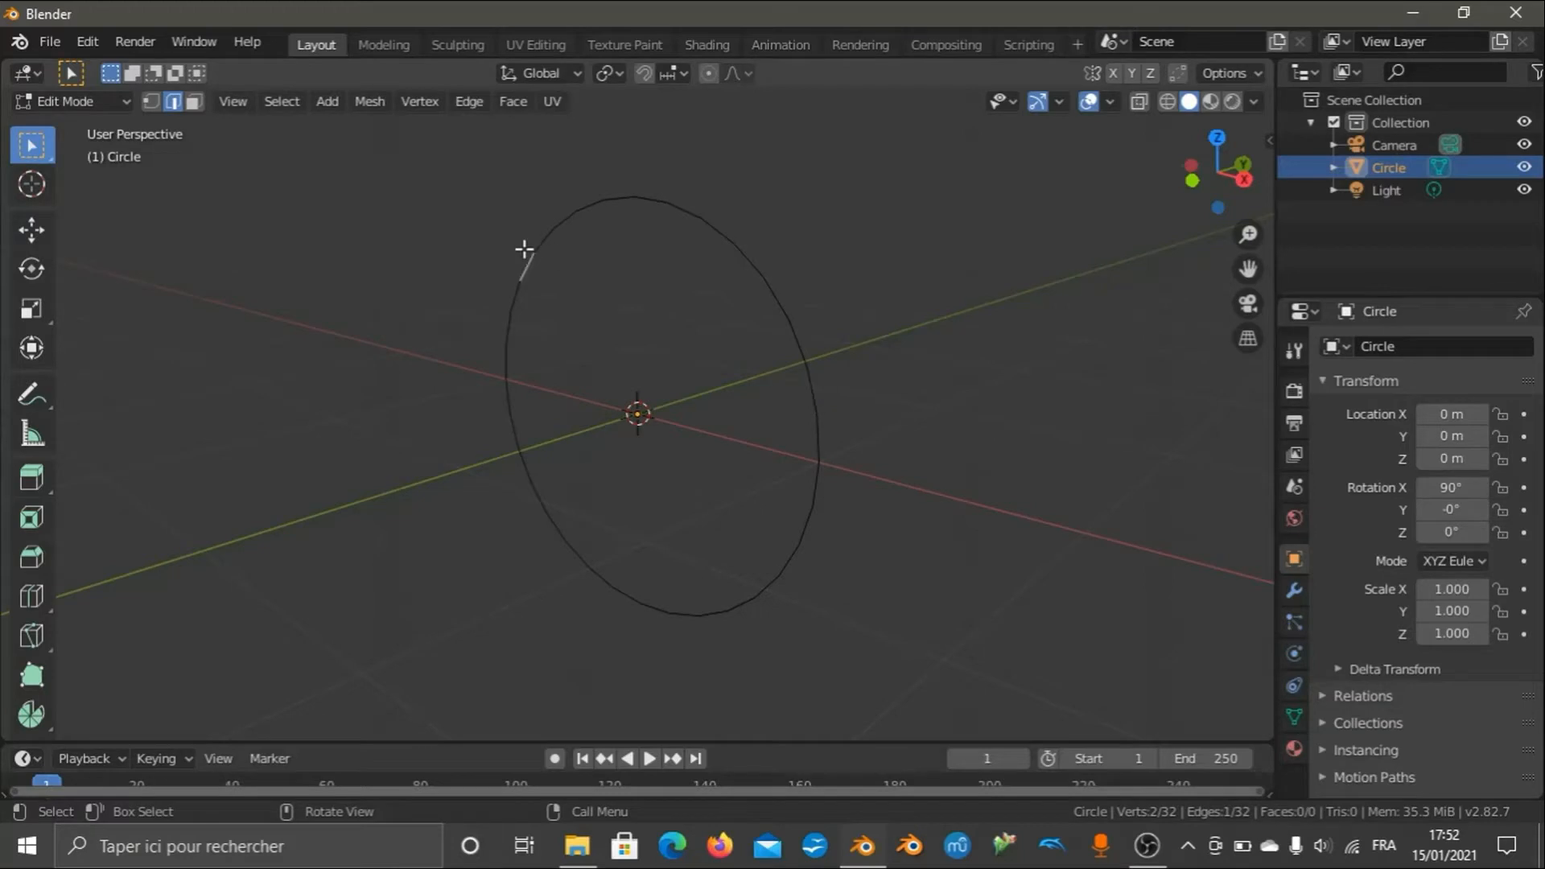
left_click(726, 230)
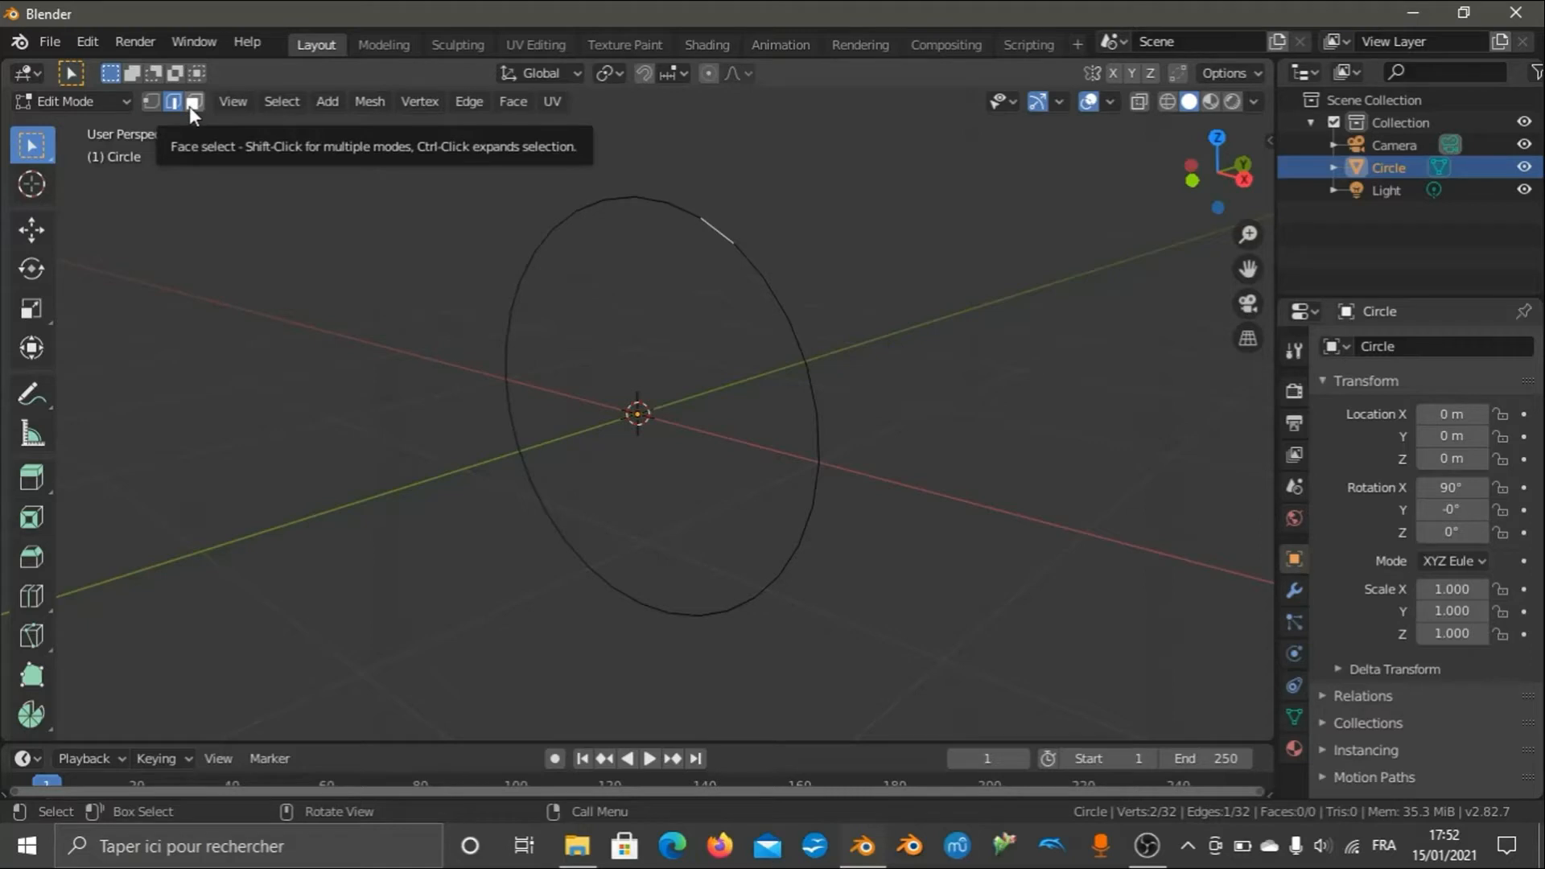
left_click(192, 102)
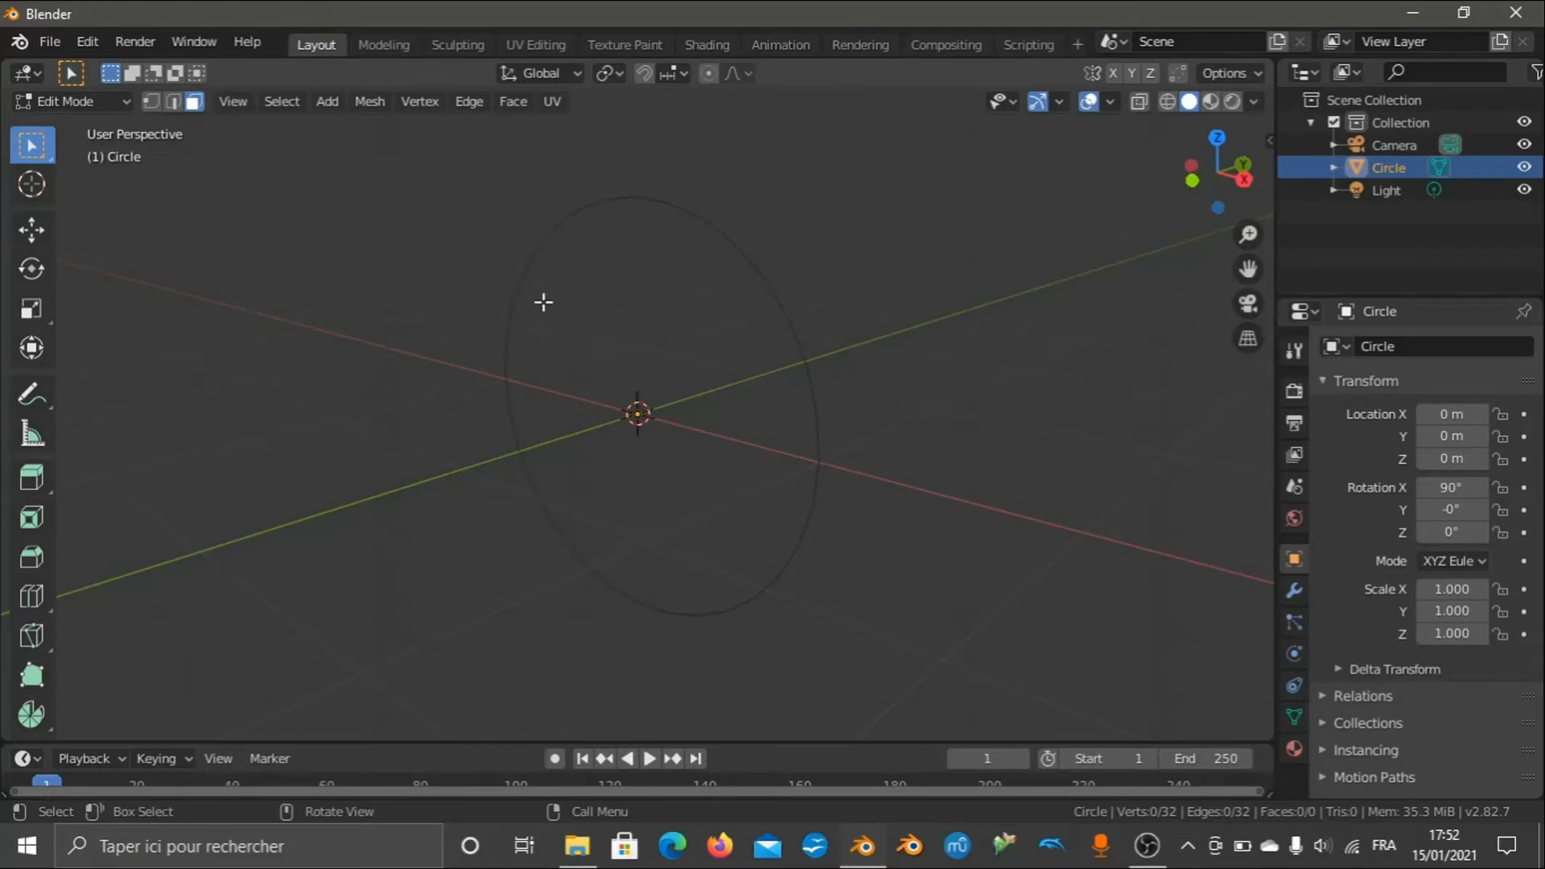
left_click_drag(1250, 269, 1244, 303)
scroll(895, 239, "down", 2)
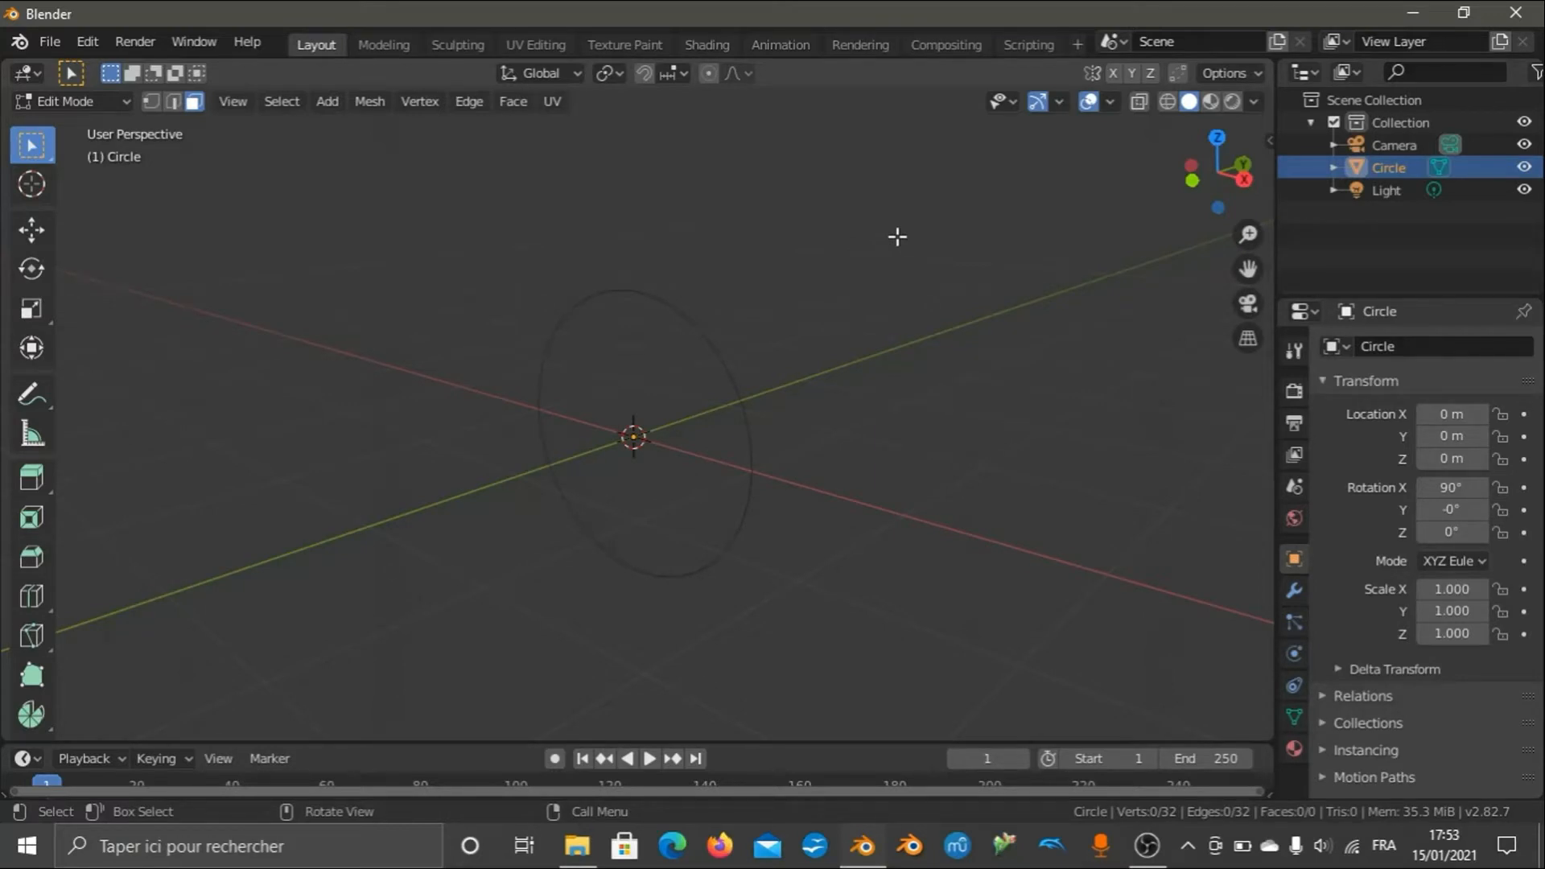
scroll(880, 214, "up", 3)
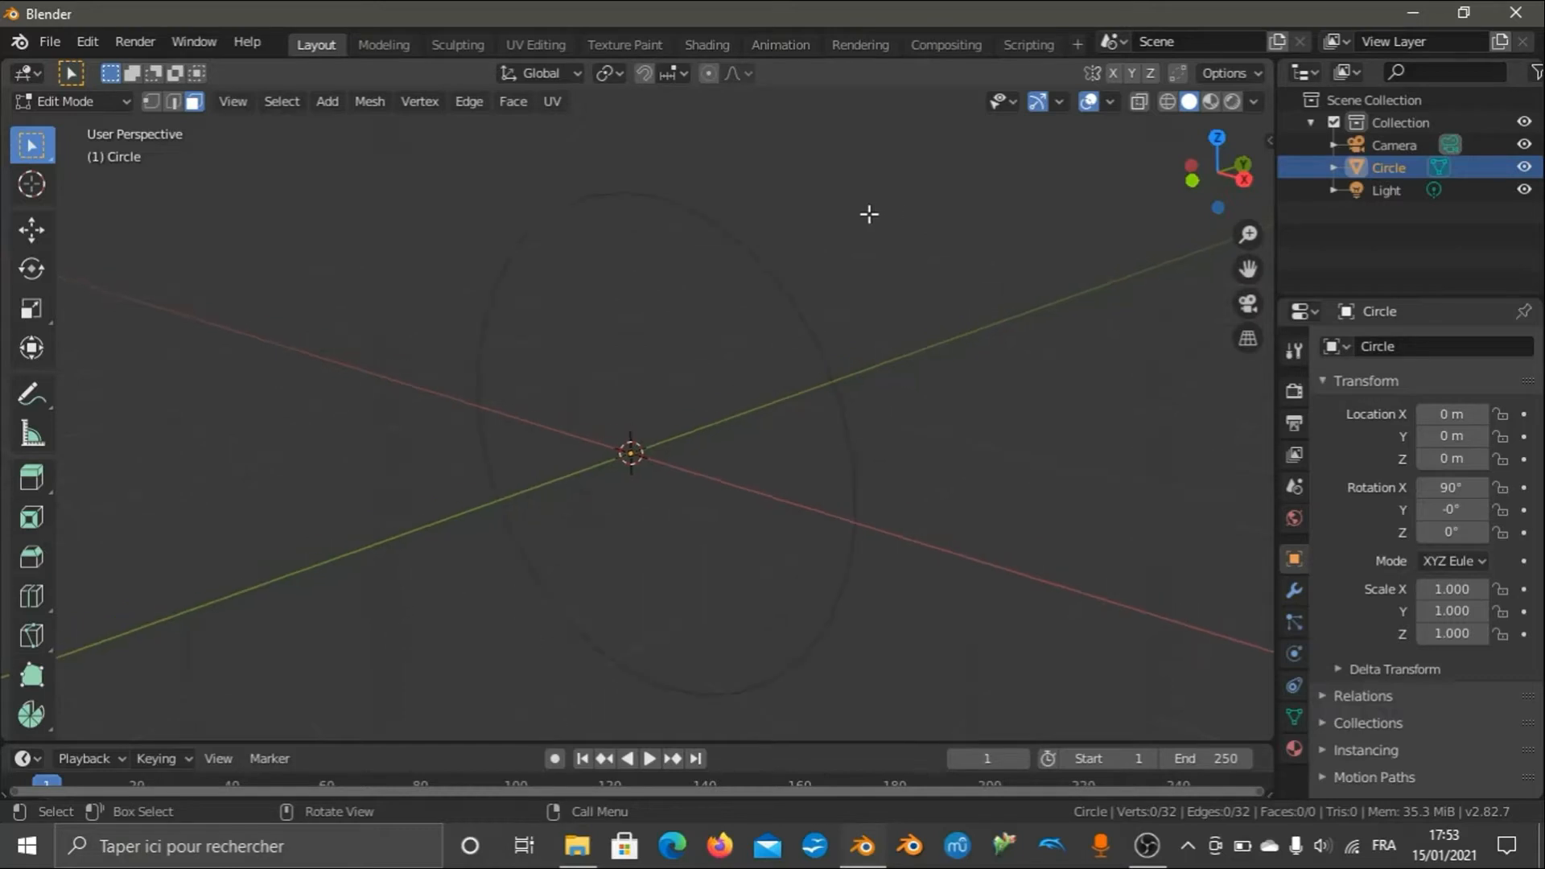
scroll(865, 217, "down", 3)
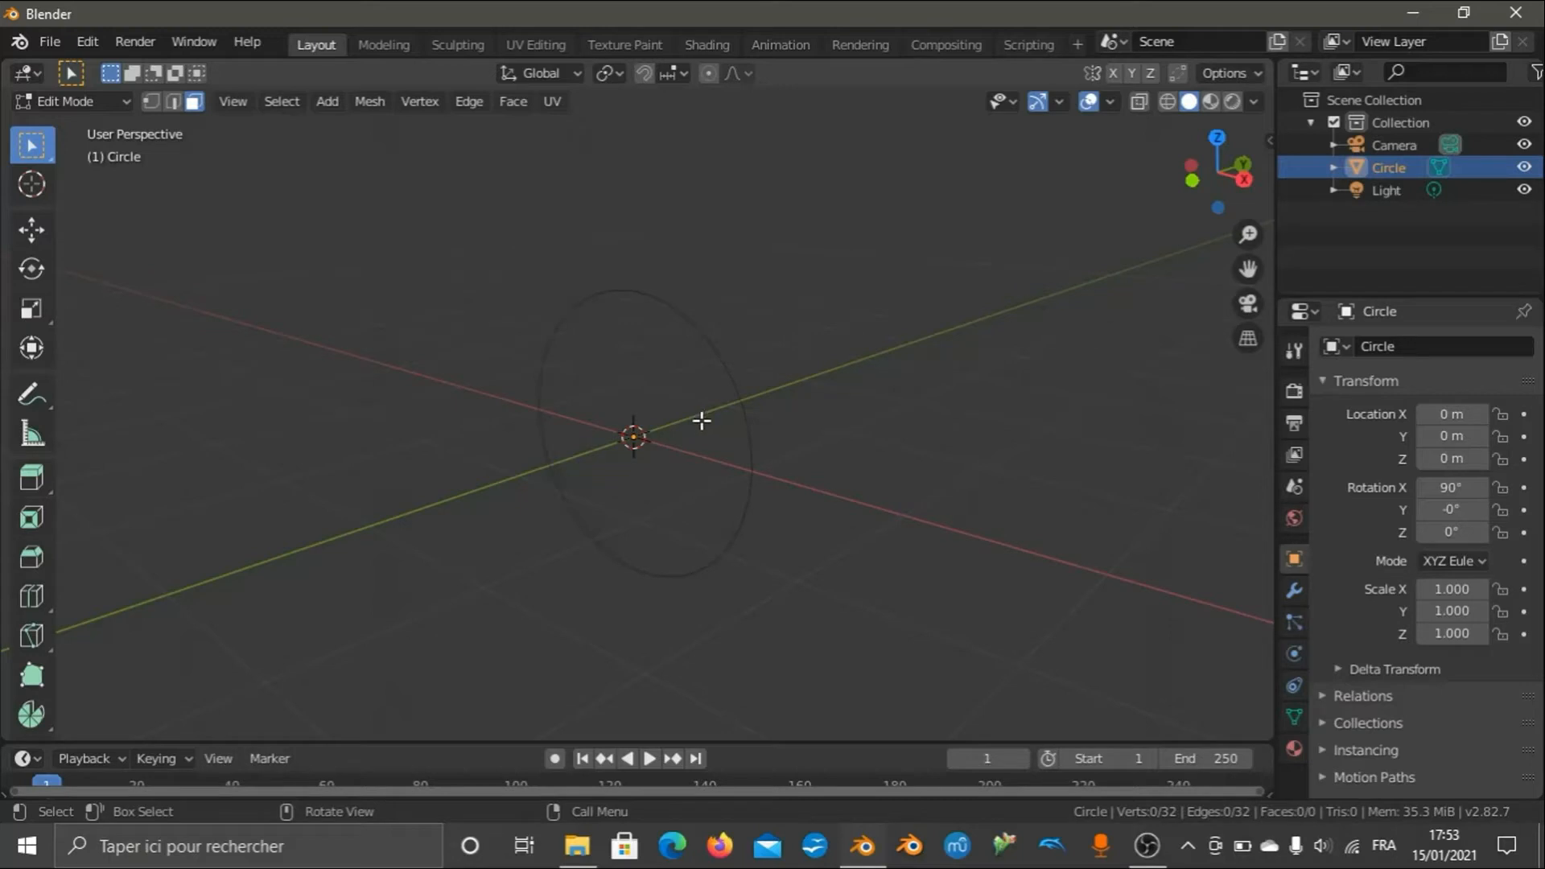
scroll(815, 413, "up", 1)
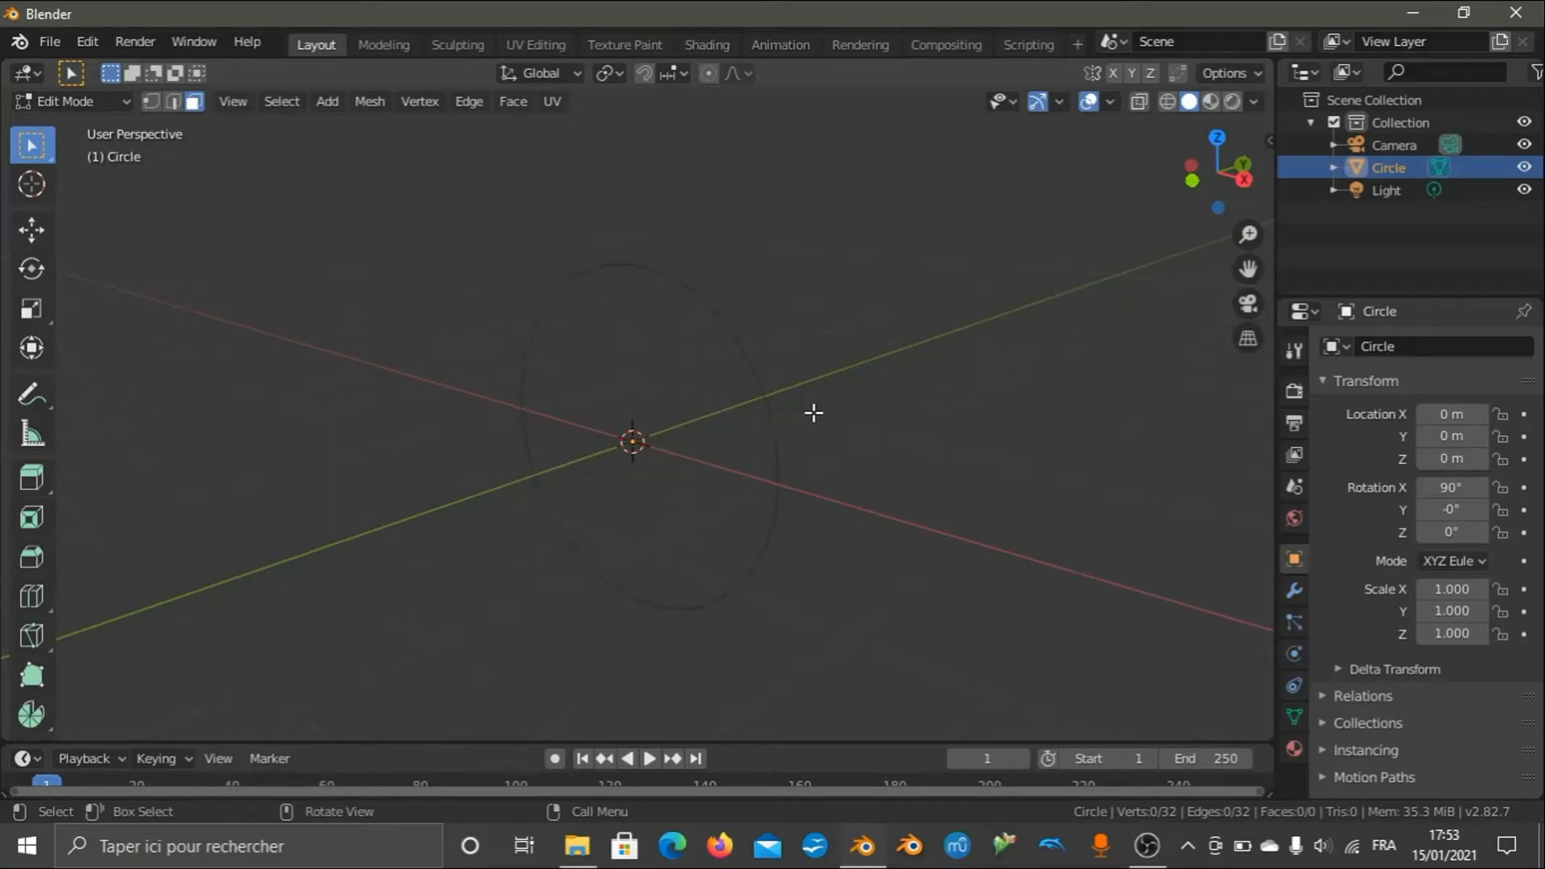
scroll(815, 413, "down", 2)
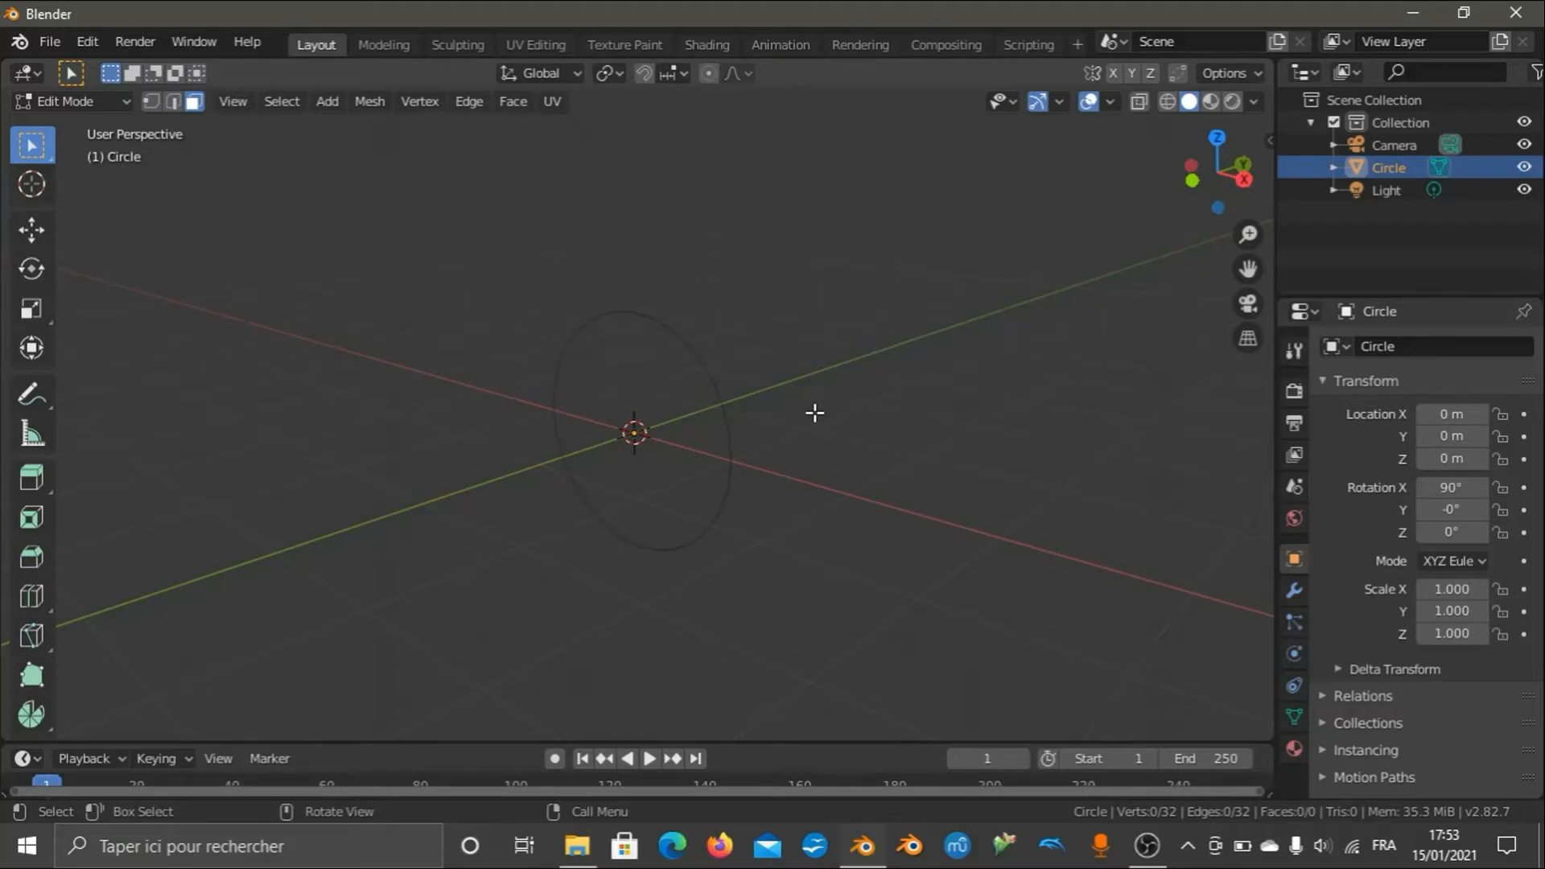
Extrude the whole circle outward into a flat ring by scaling the extruded edges by 1.25.
scroll(903, 329, "up", 3)
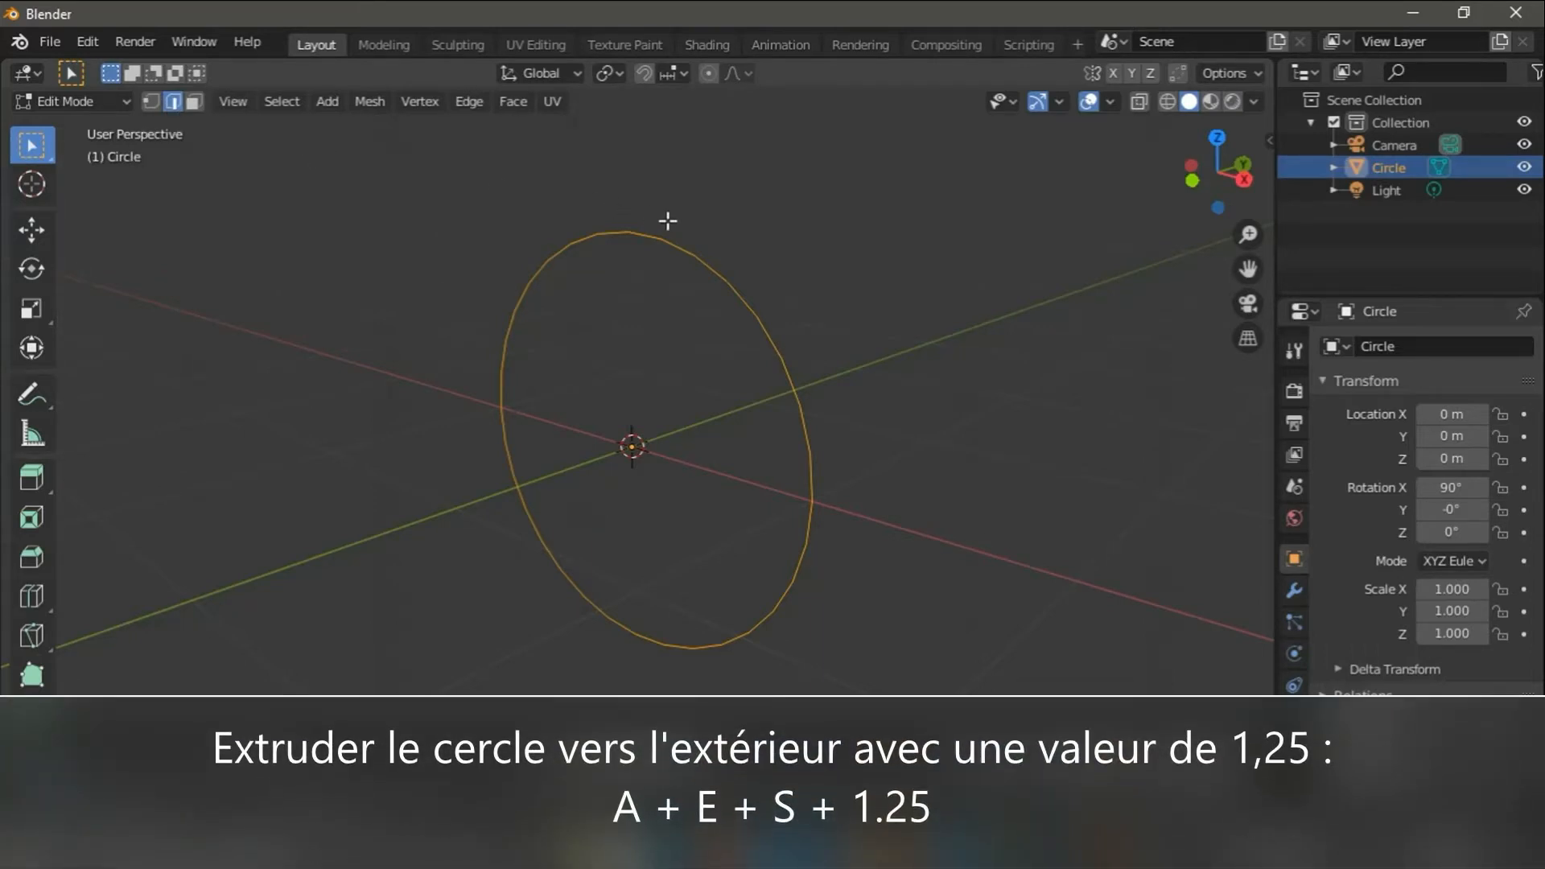
key("e")
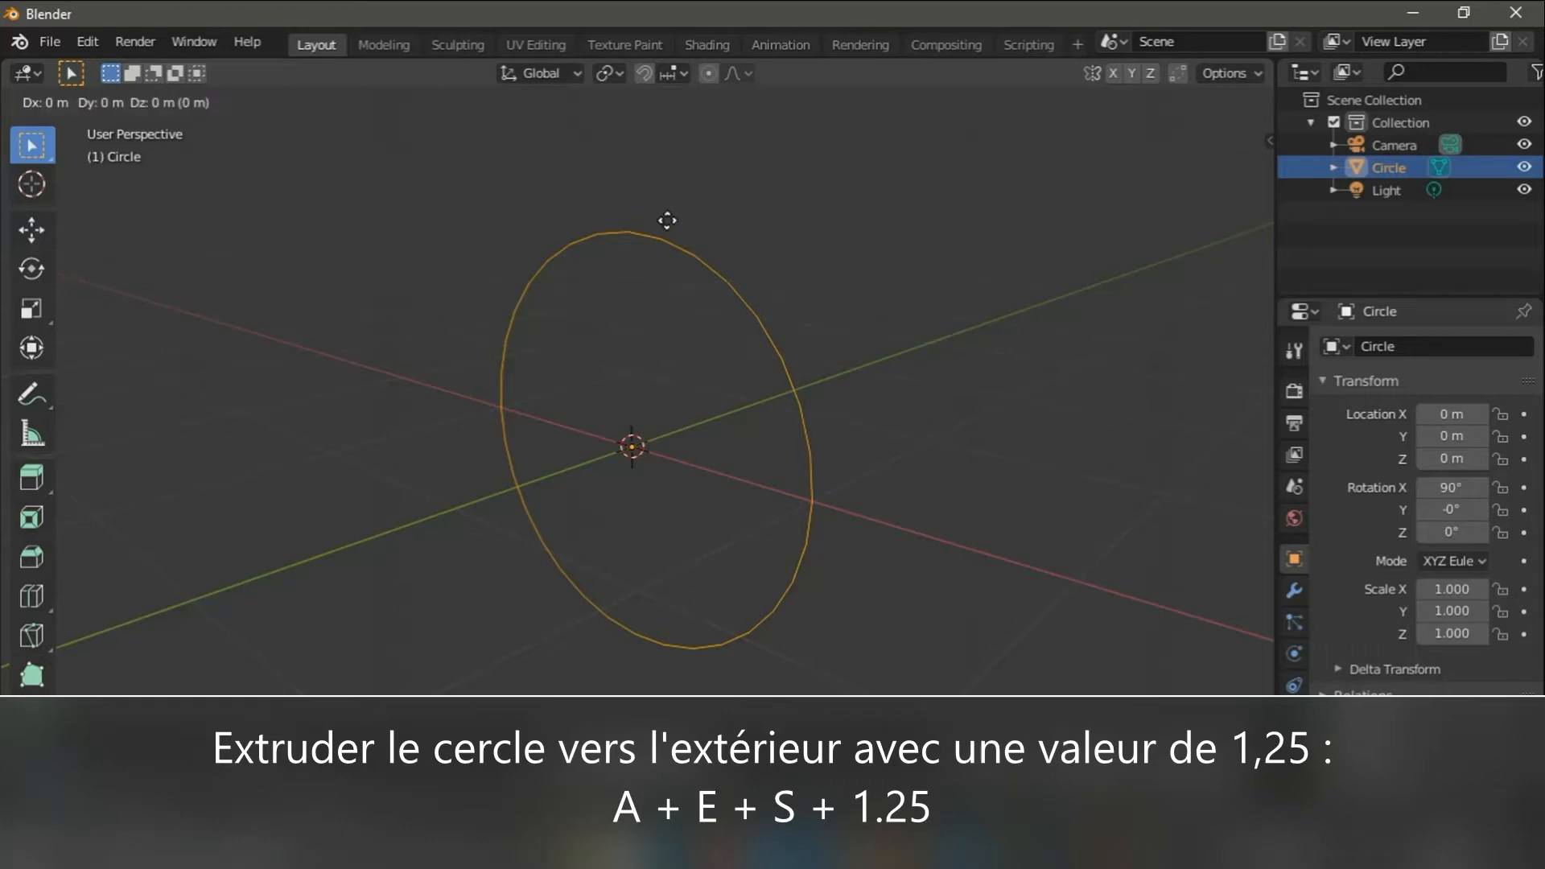
type("s1")
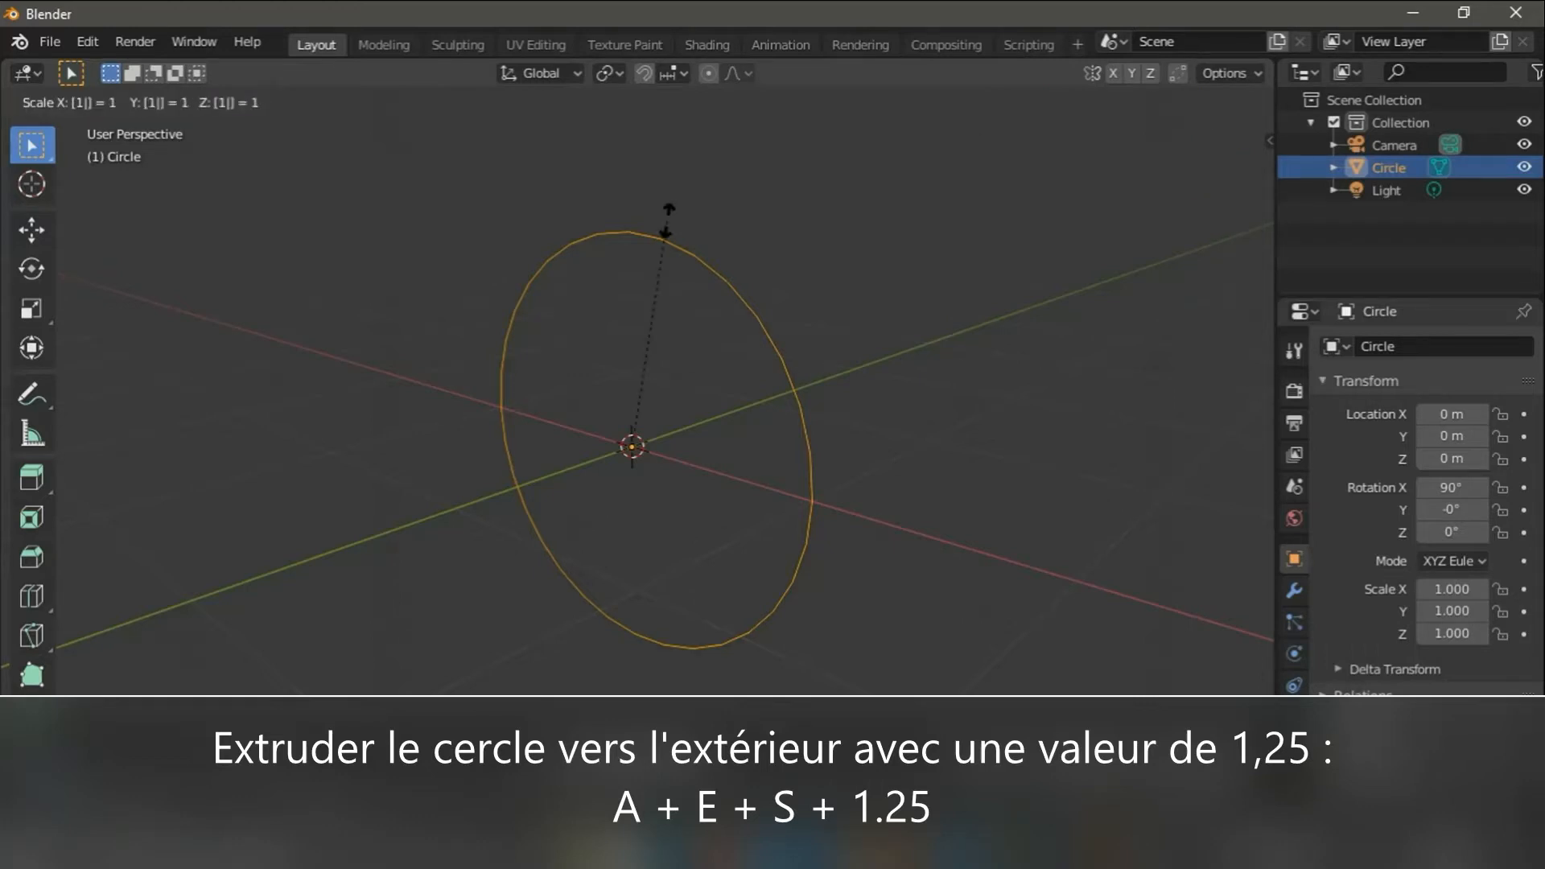
type(".25")
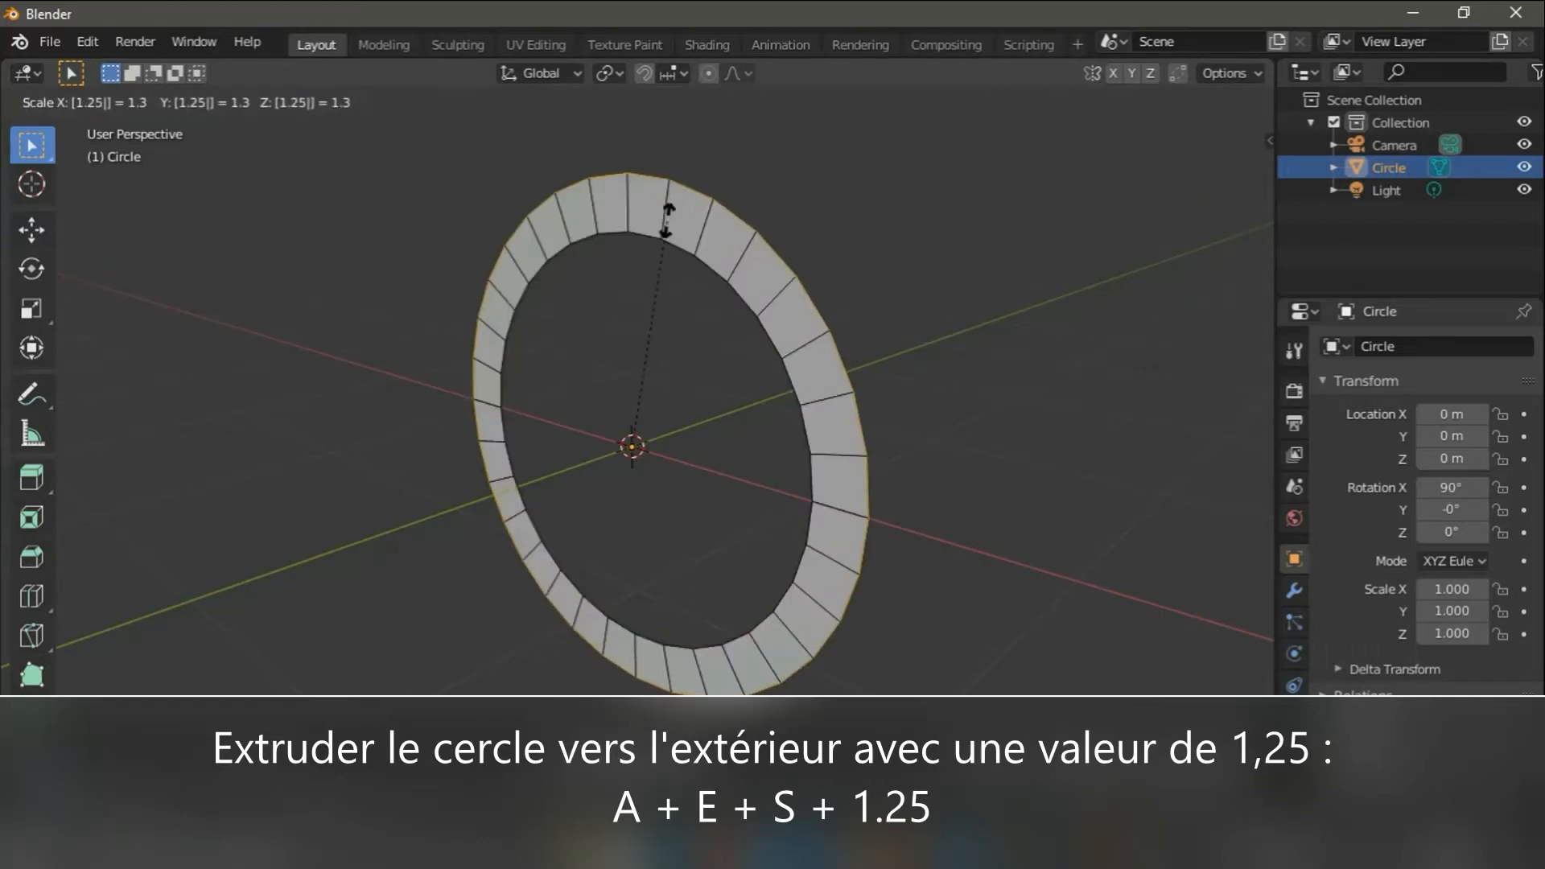
key("Return")
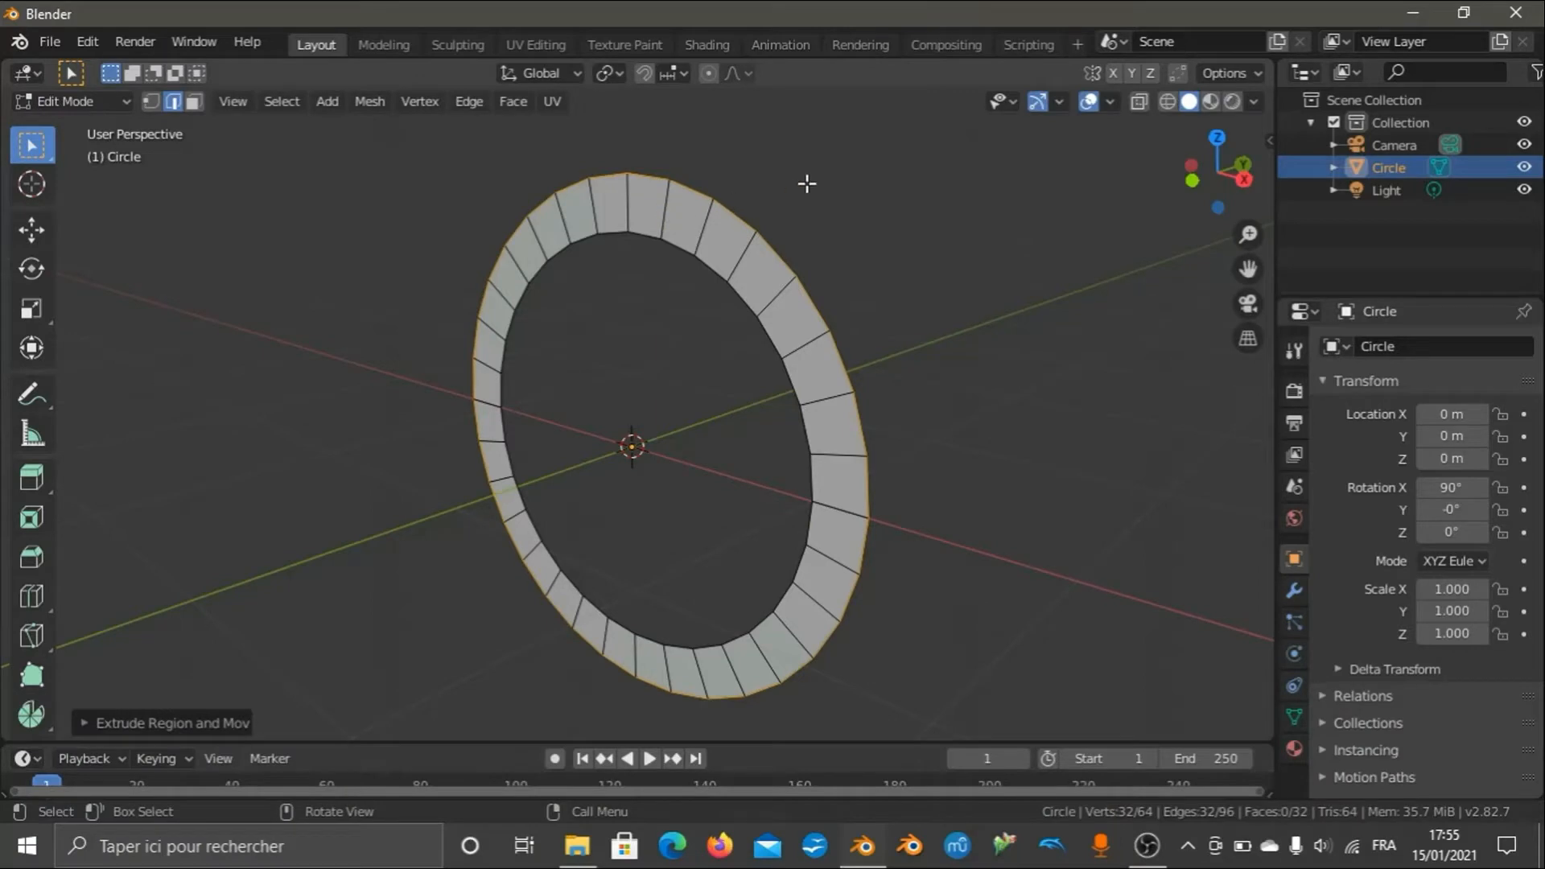
Examine the extruded ring and its faces from the front and at an angle.
scroll(549, 166, "down", 2)
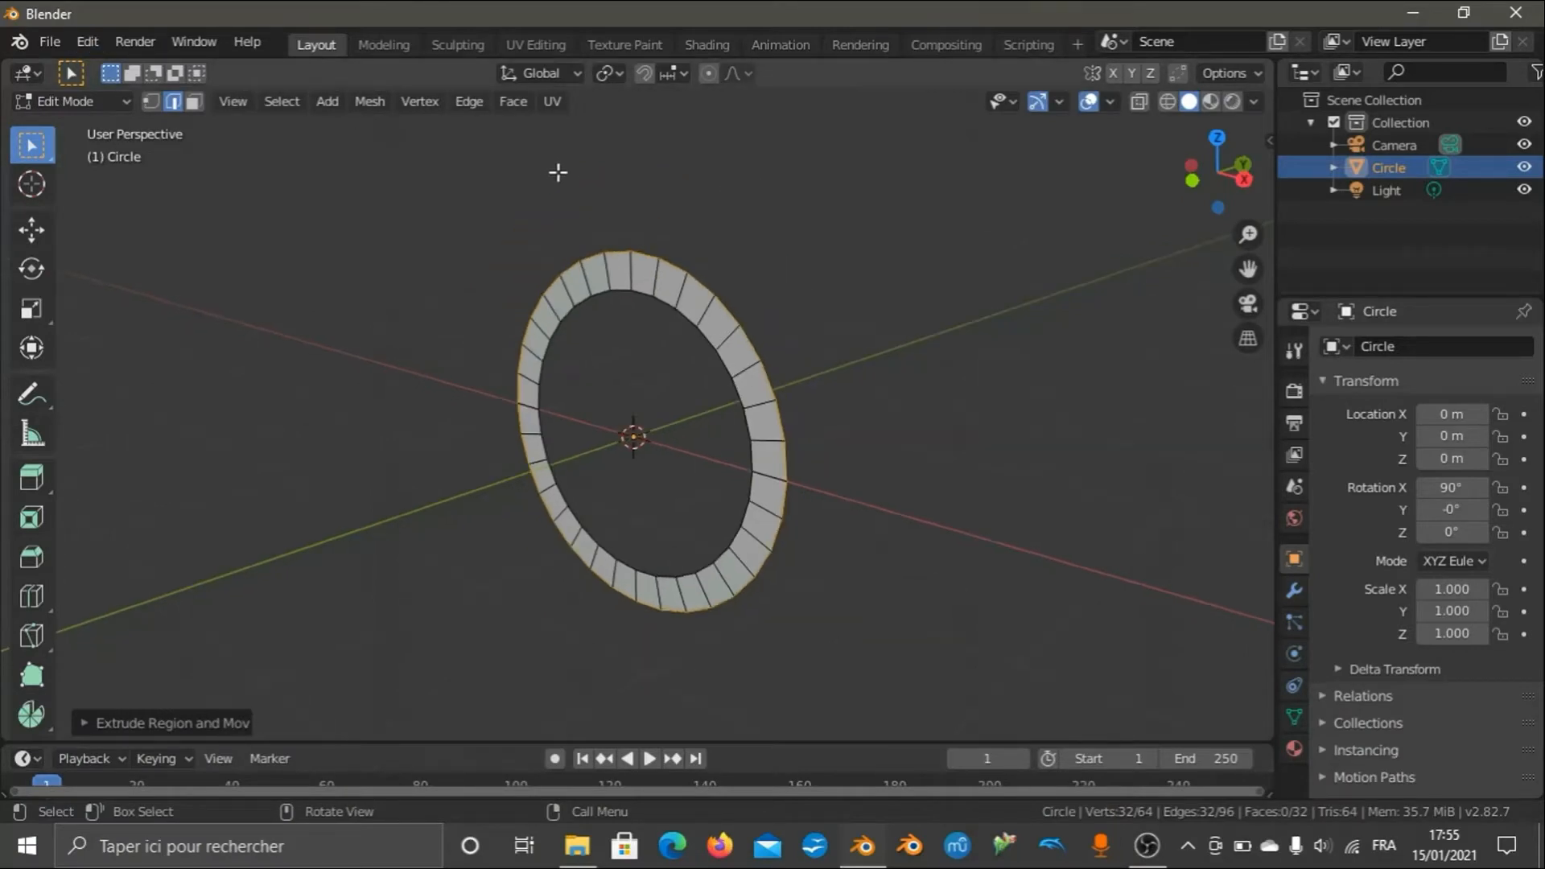
scroll(787, 282, "up", 1)
left_click_drag(1222, 184, 1265, 163)
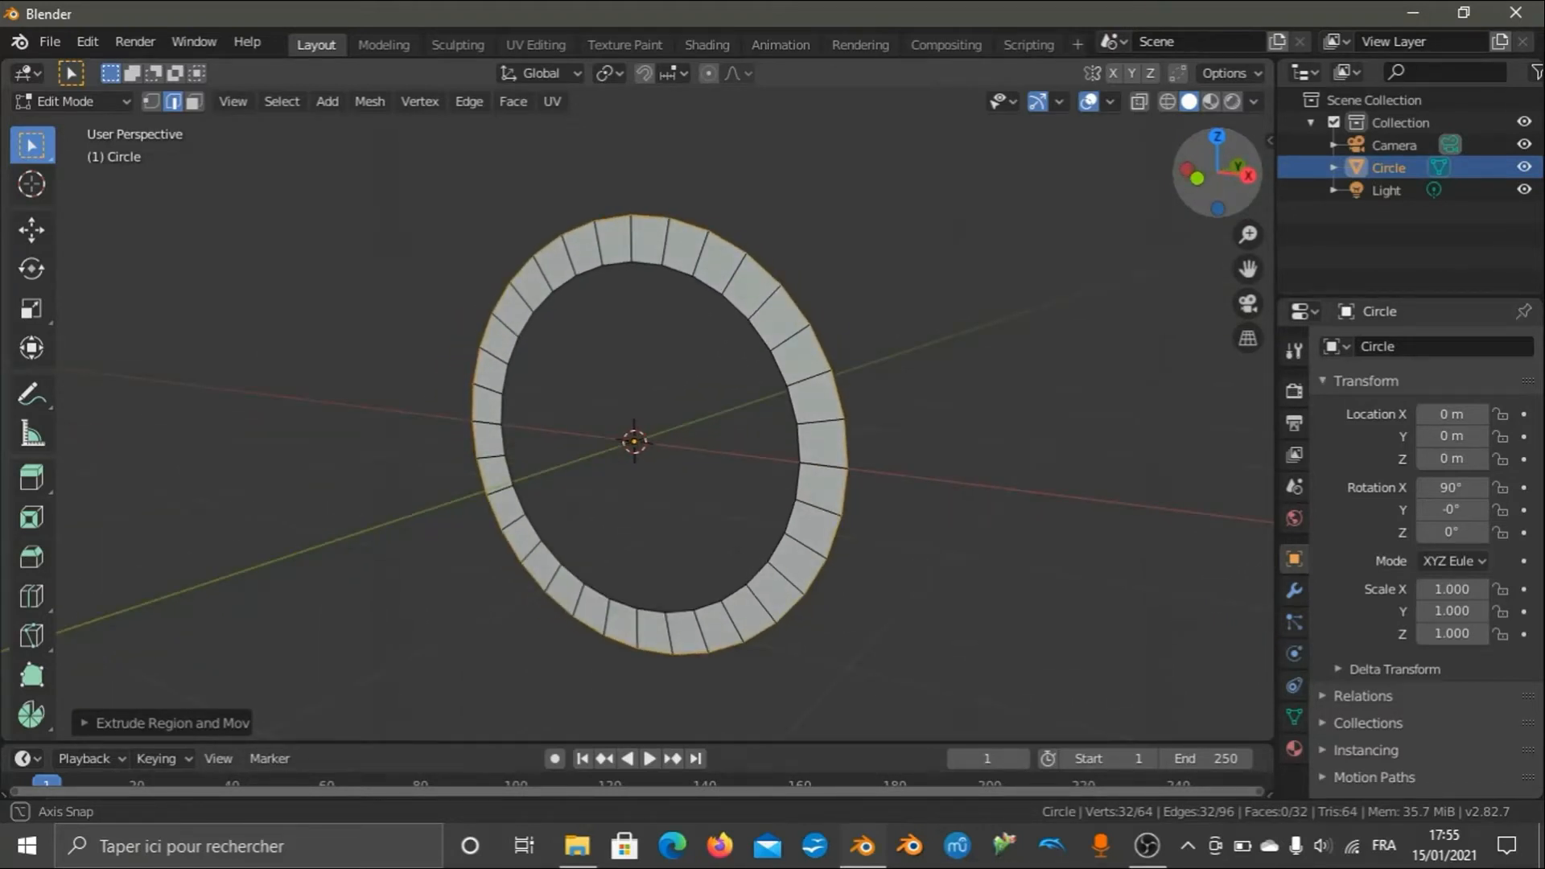
mouse_move(1266, 164)
left_mouse_down()
mouse_move(1234, 166)
mouse_move(1271, 176)
mouse_move(1268, 153)
left_mouse_up()
scroll(976, 245, "up", 2)
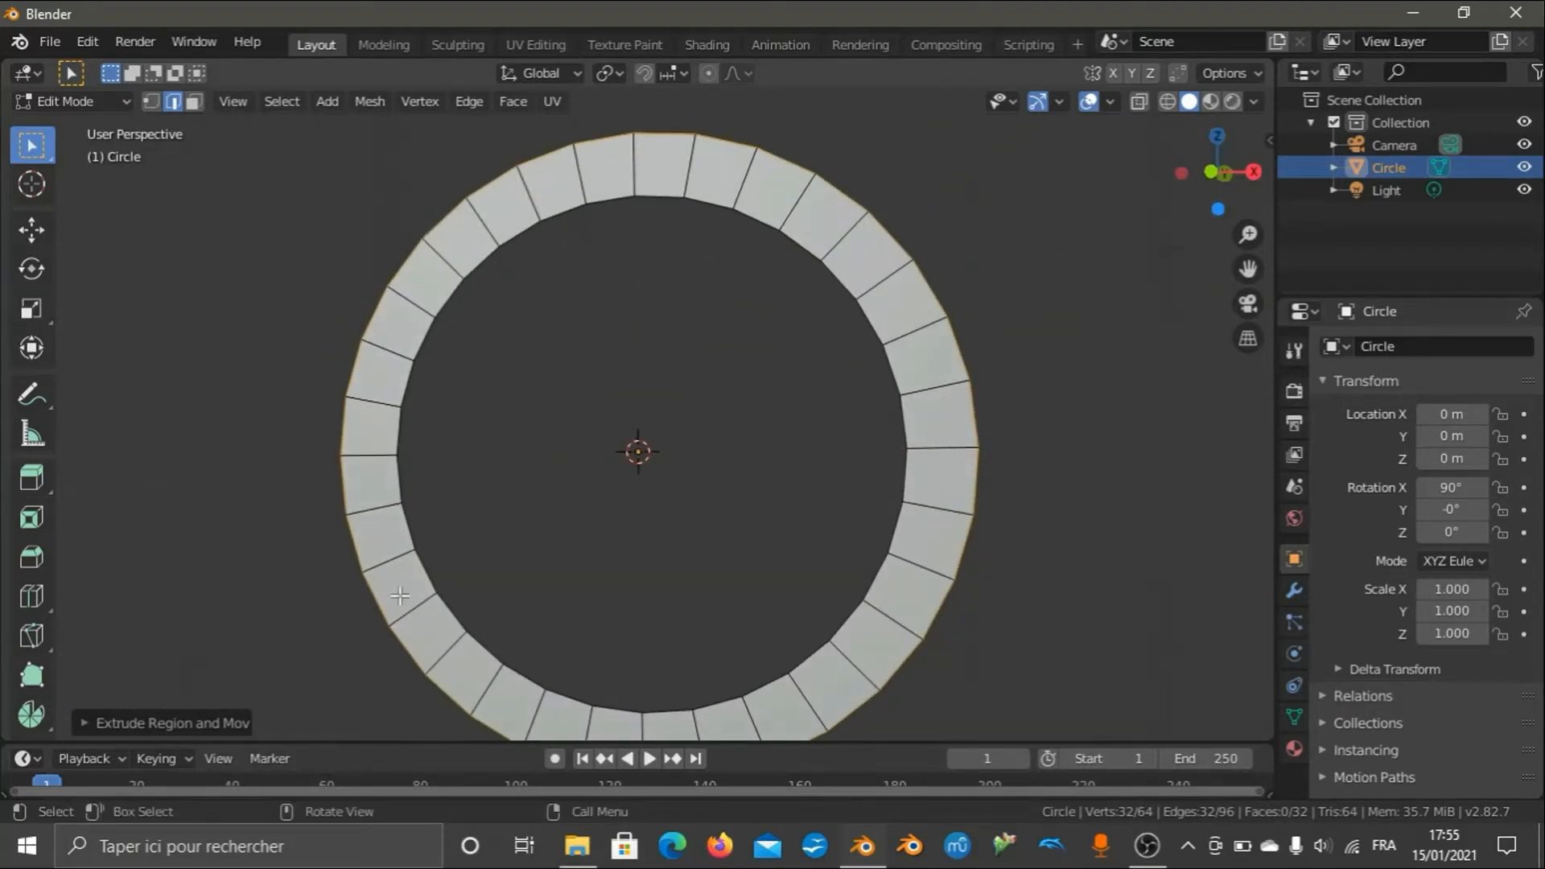
scroll(666, 219, "down", 3)
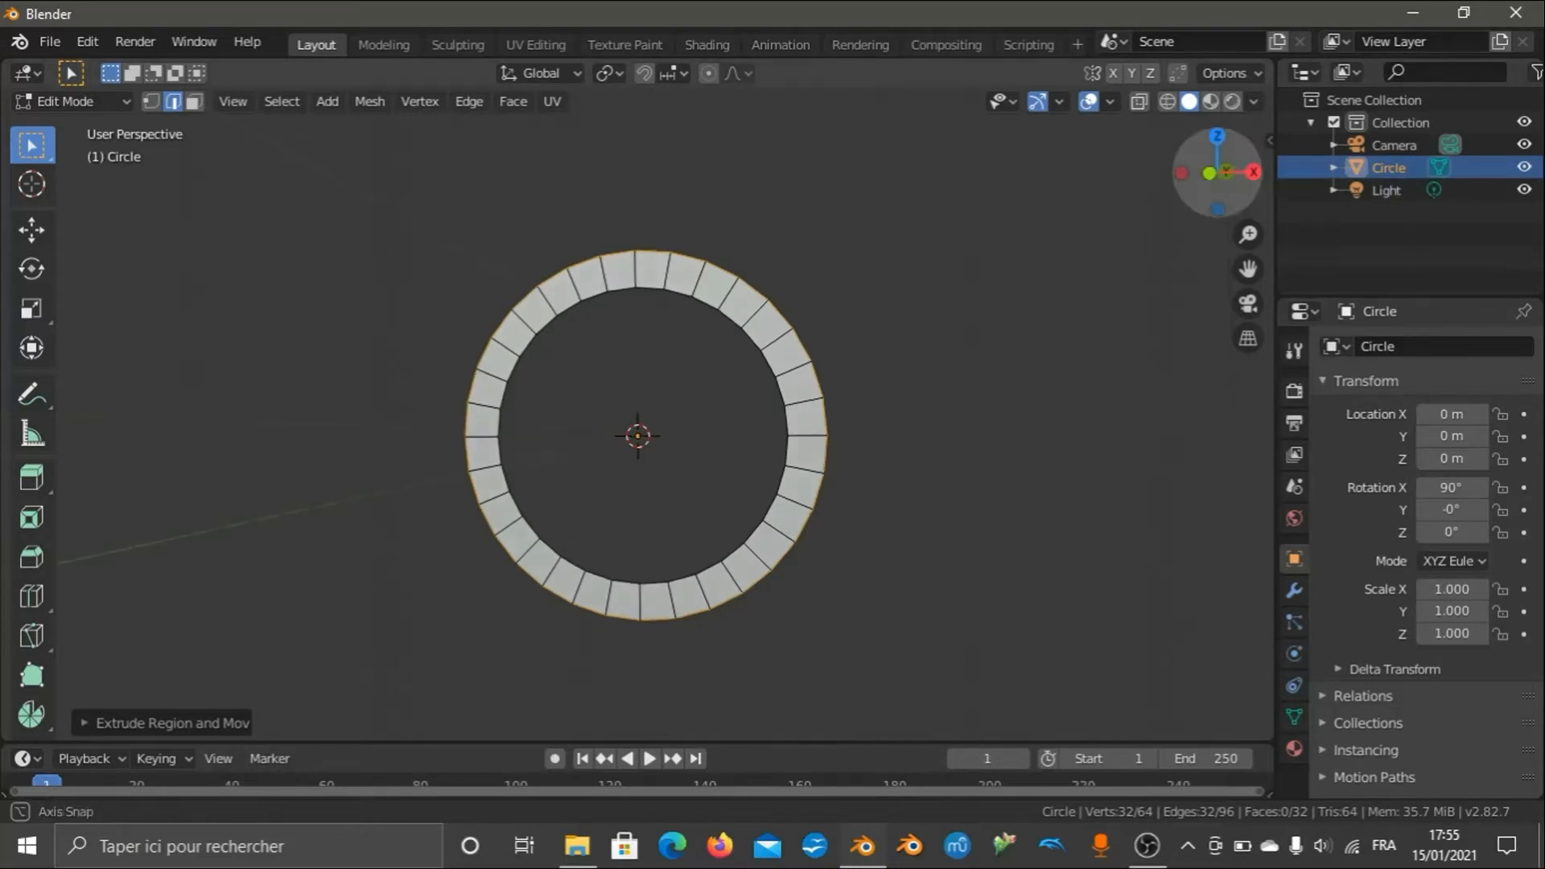
left_click_drag(1231, 169, 1197, 167)
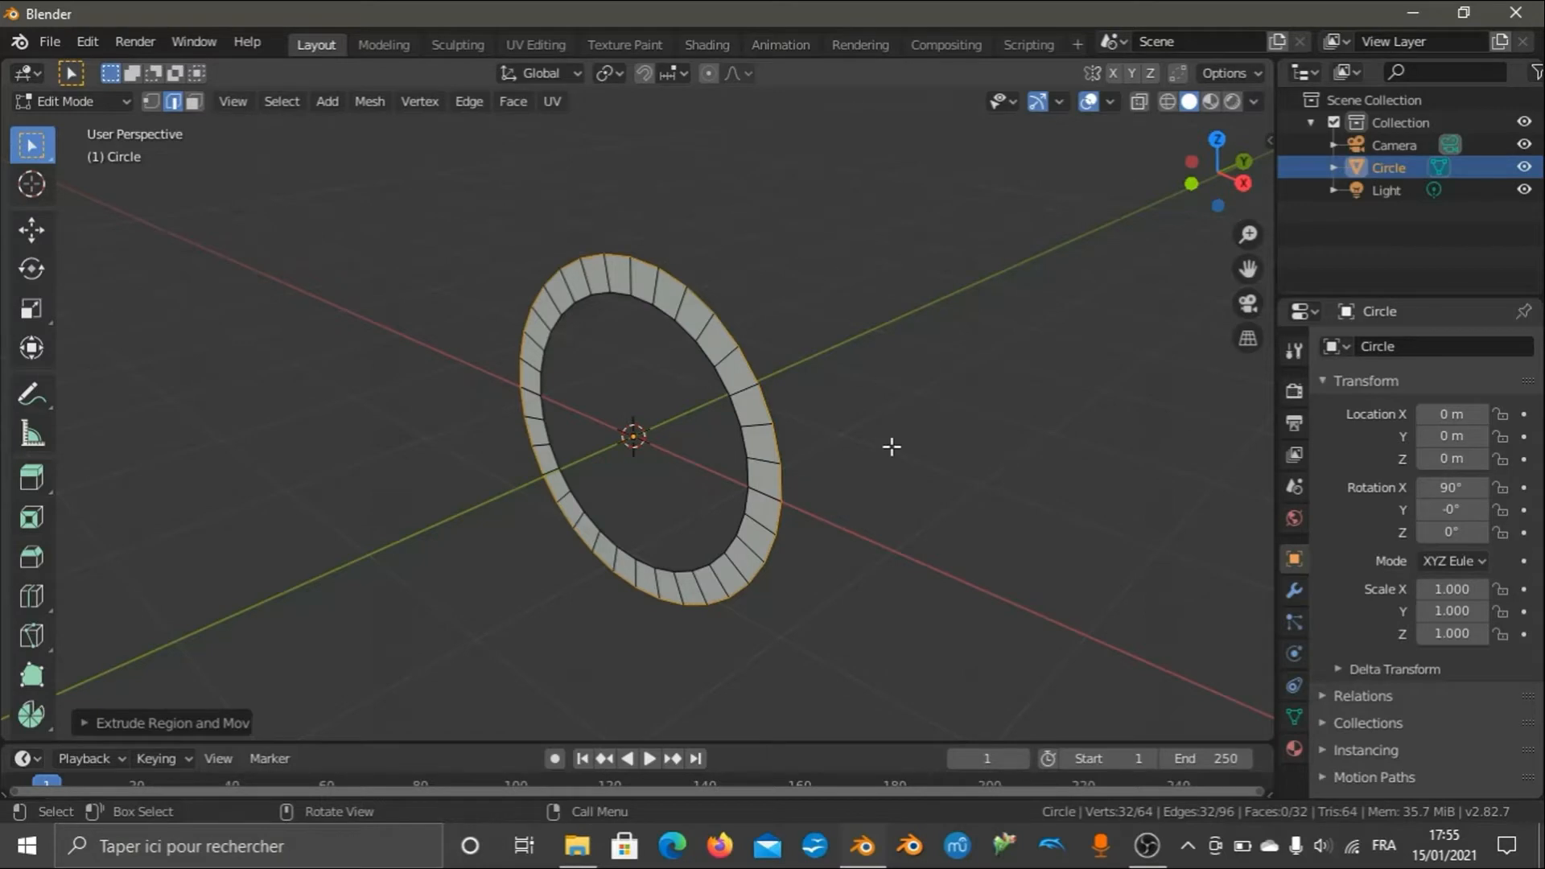
Select the entire ring, then use face selection to pick single faces along its upper part one at a time.
key("a")
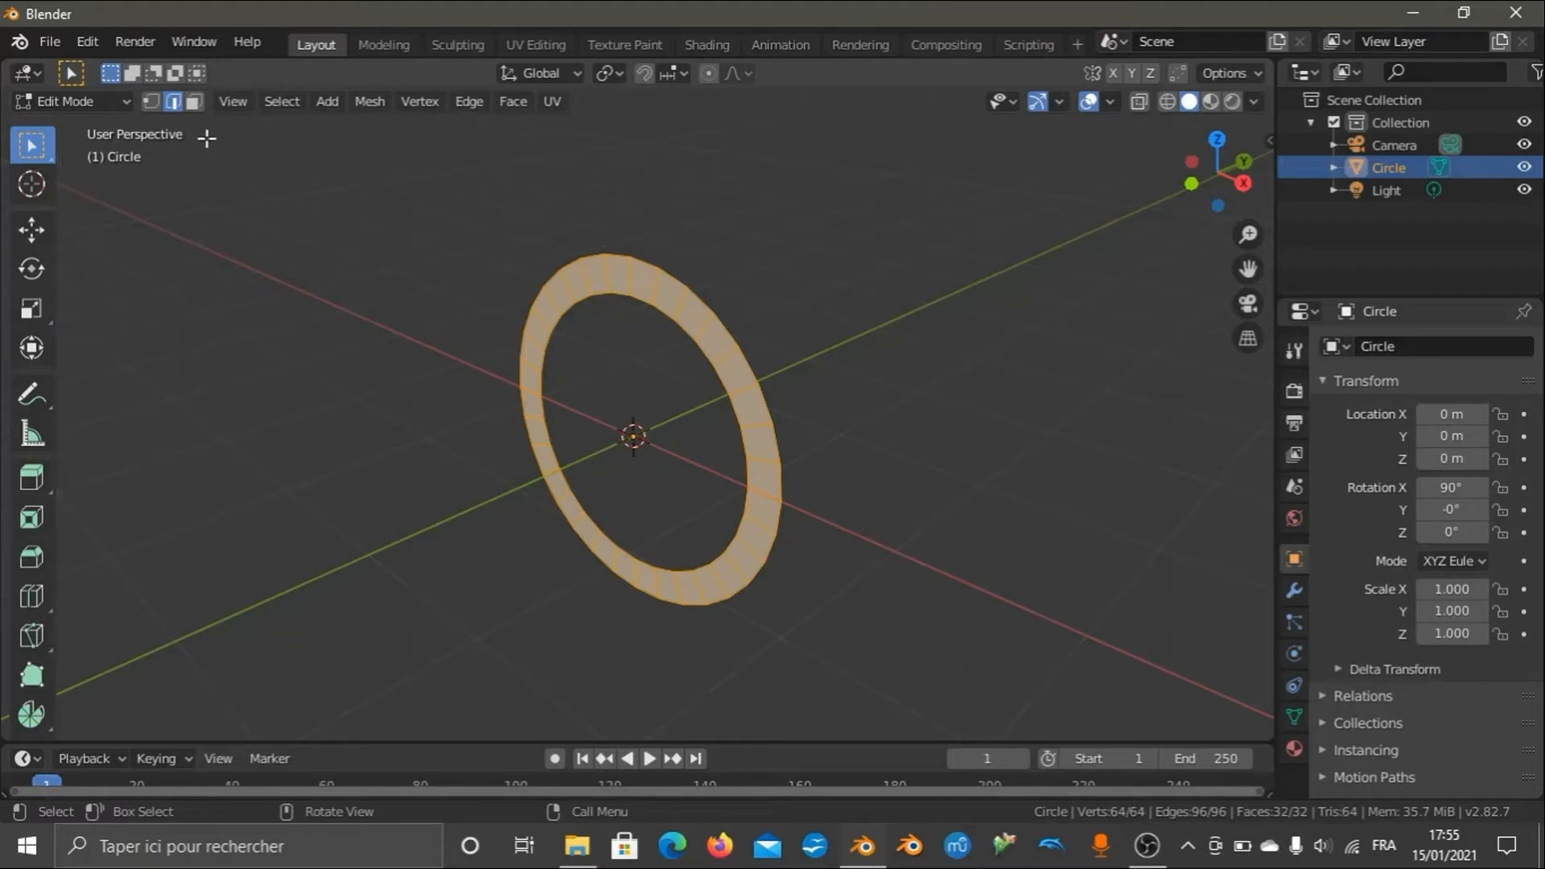
left_click(193, 102)
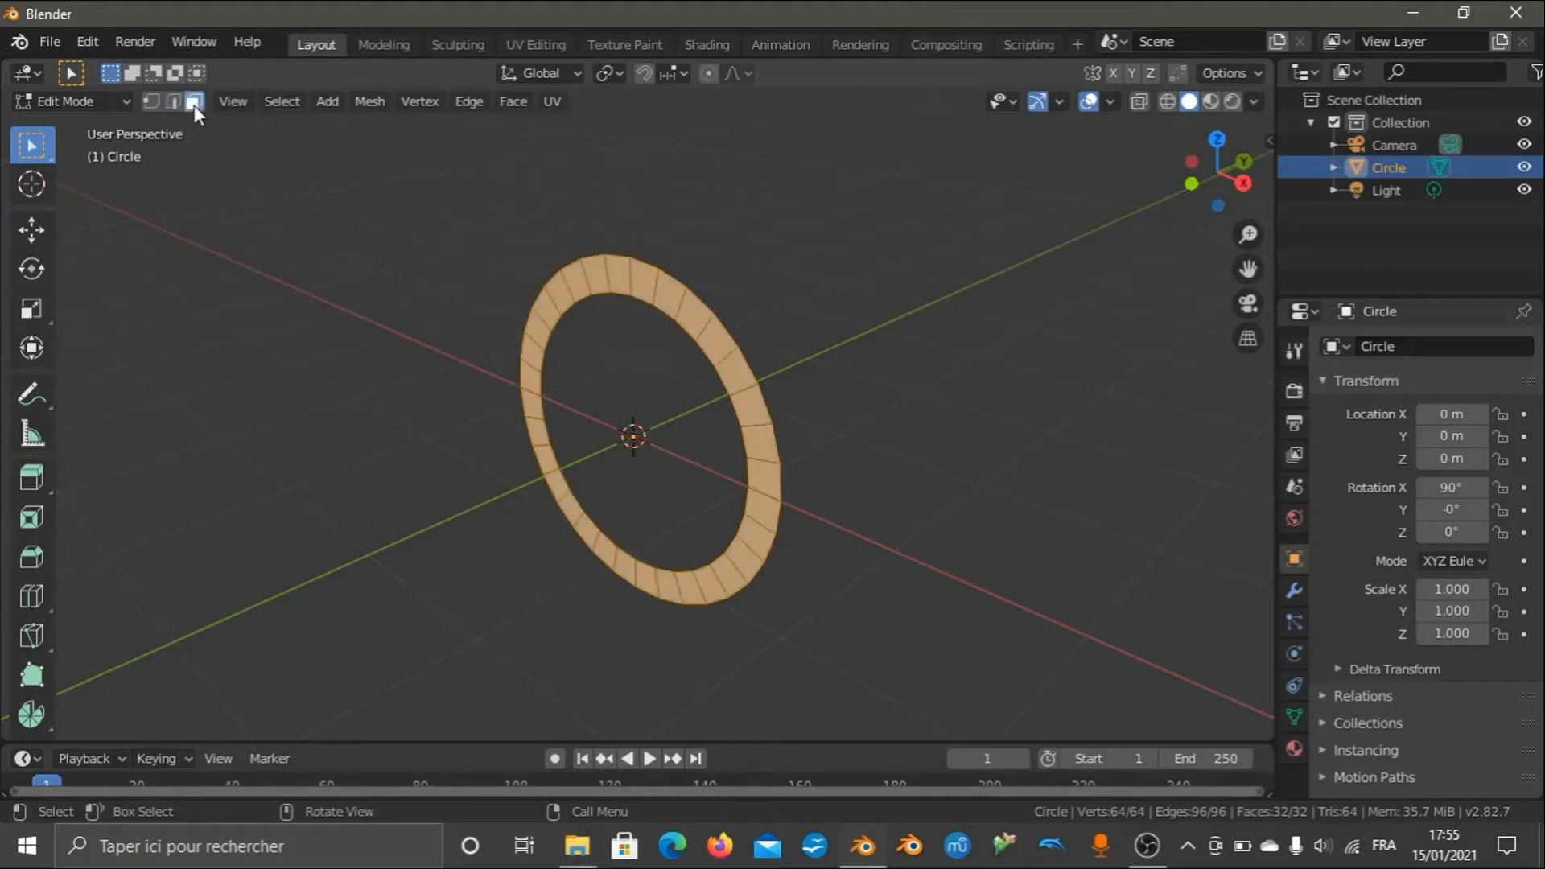
left_click(557, 310)
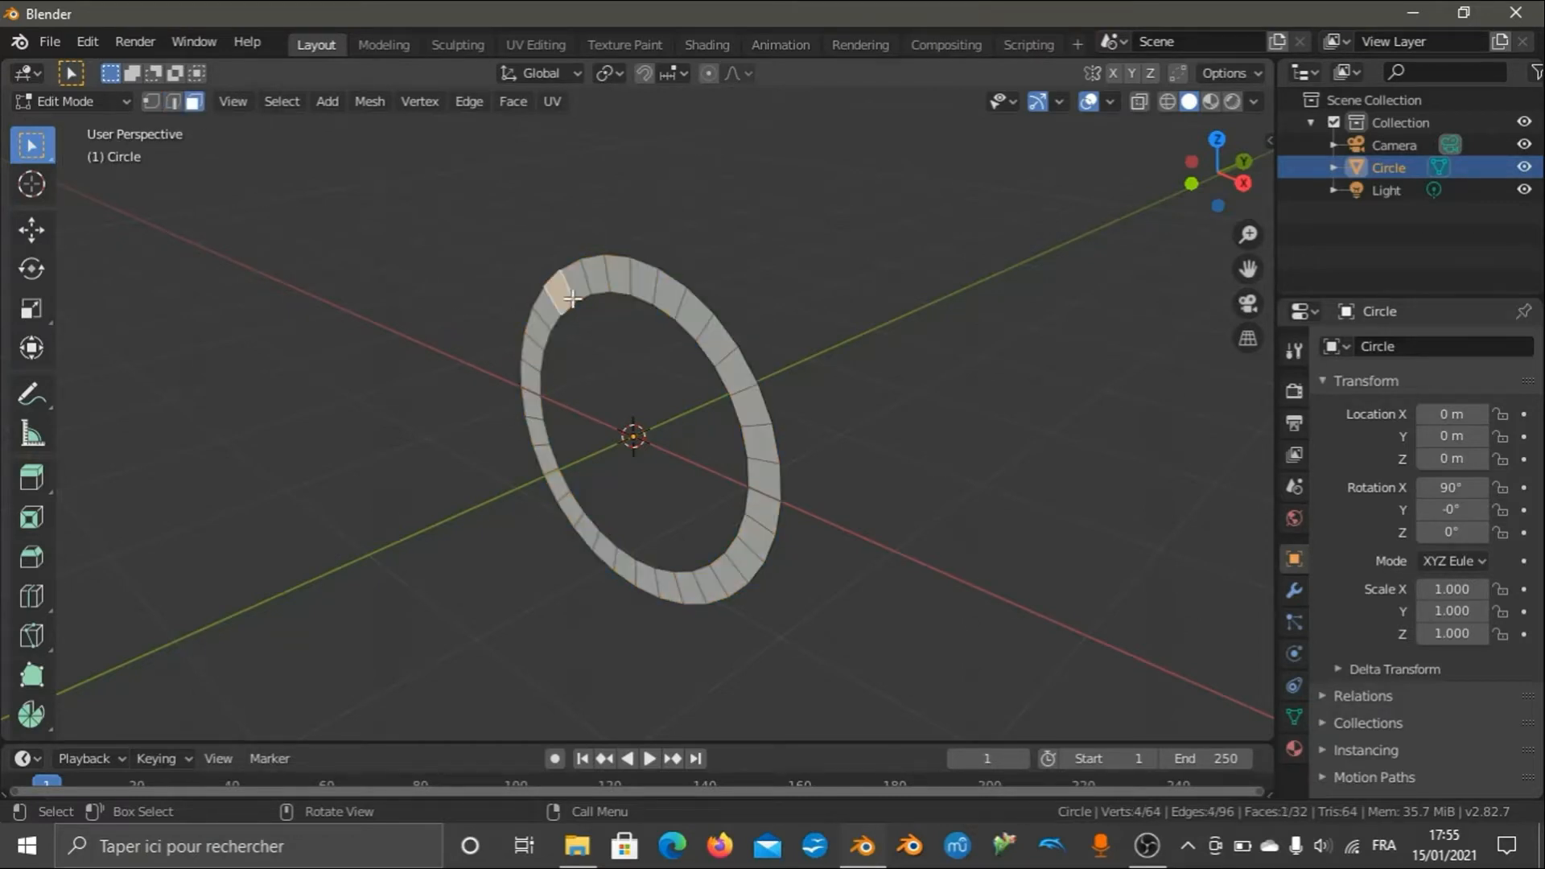
left_click(644, 280)
left_click(701, 315)
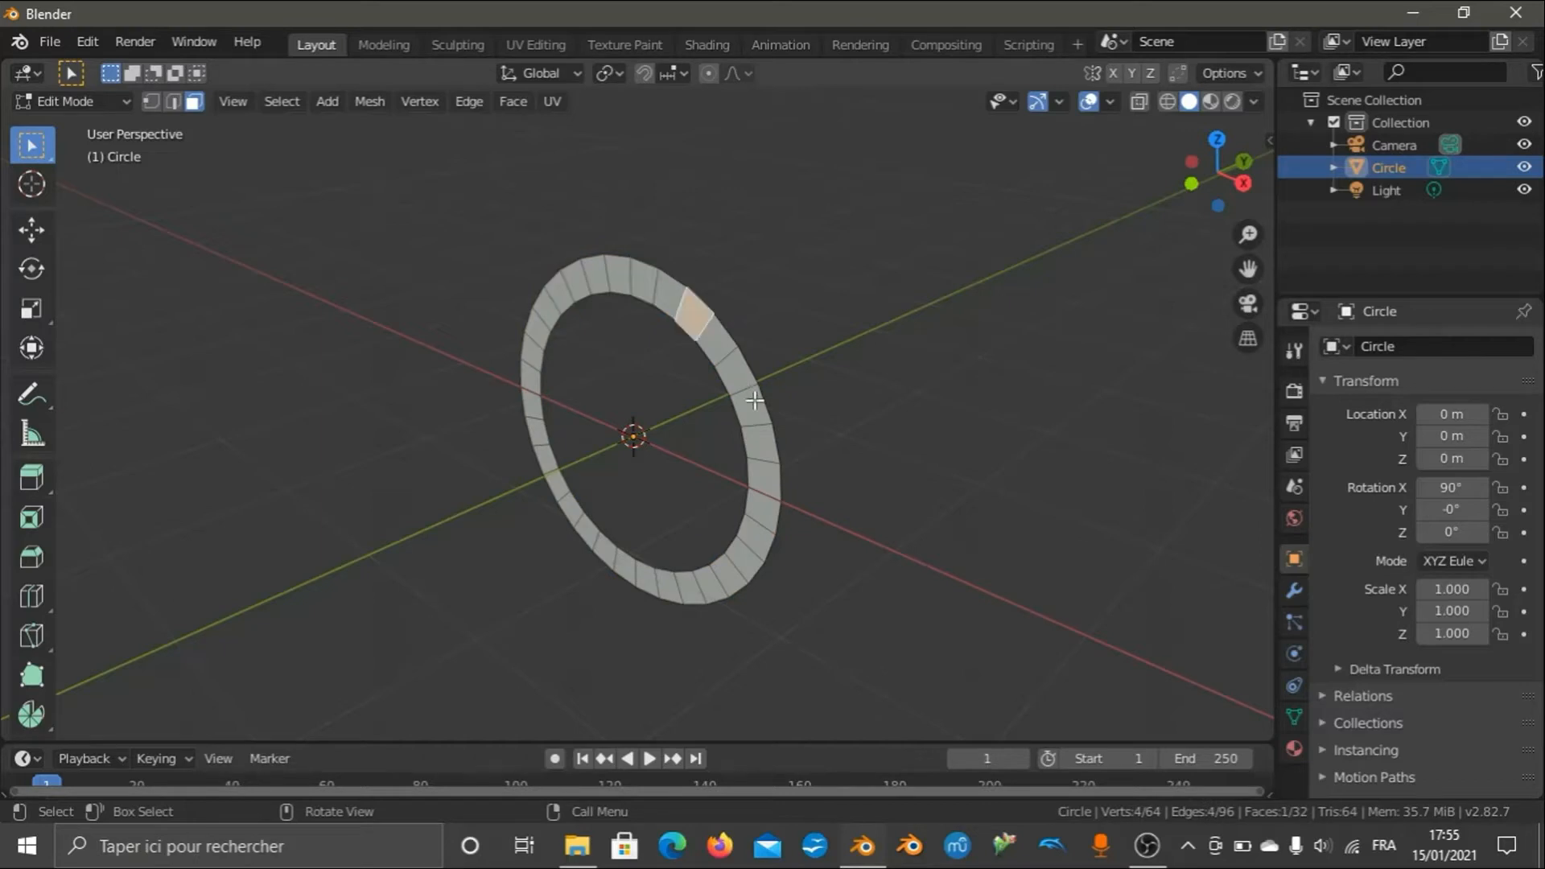
Select all faces of the flat ring and extrude them 0.25 m along the Y axis.
left_click(754, 402)
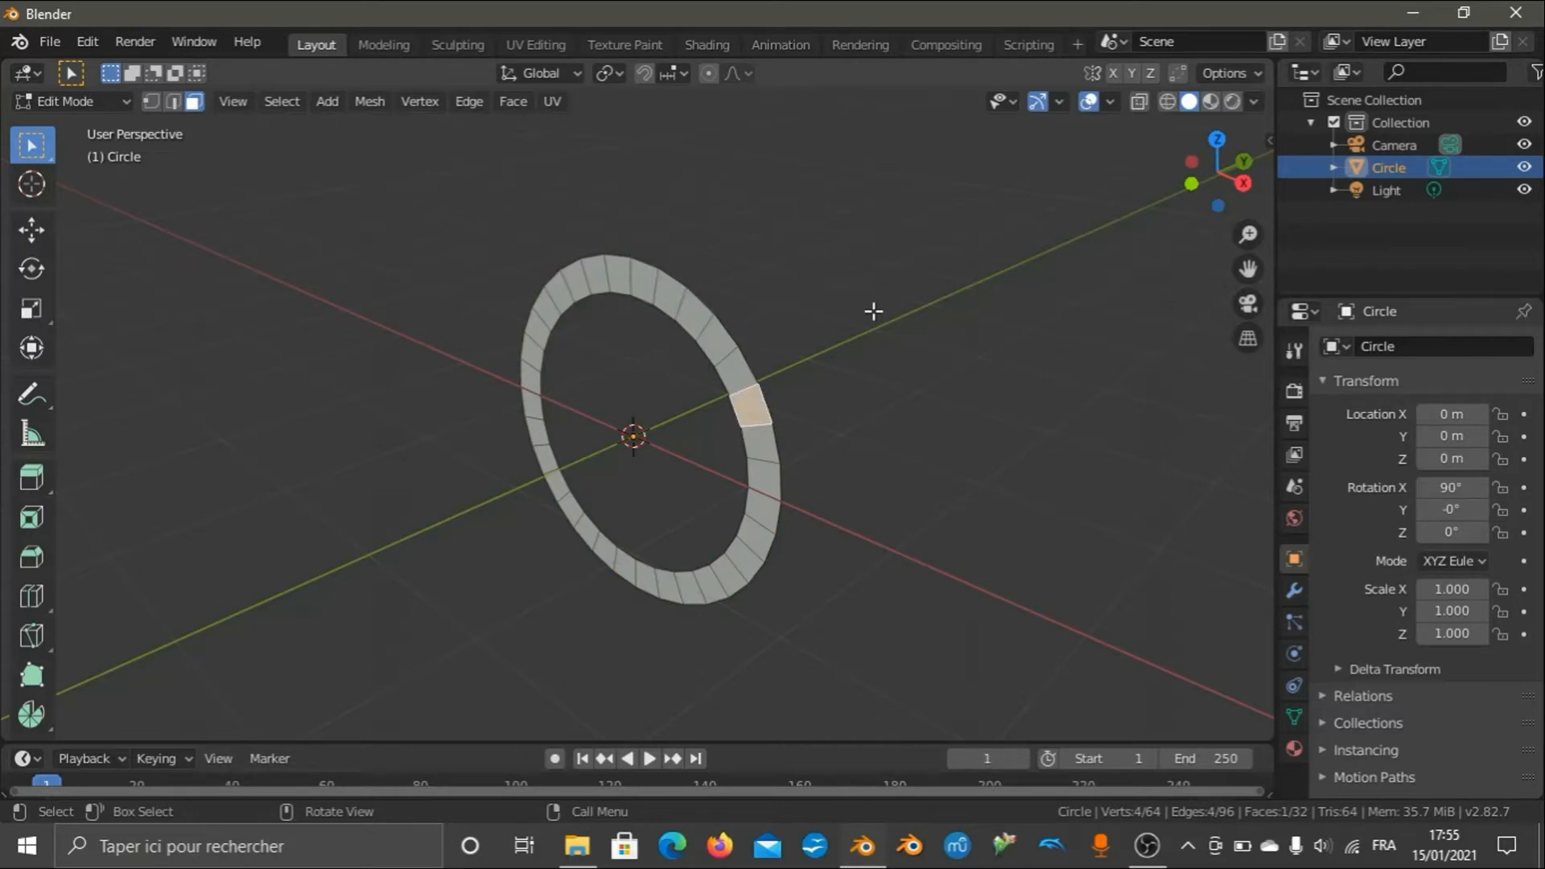
key("a")
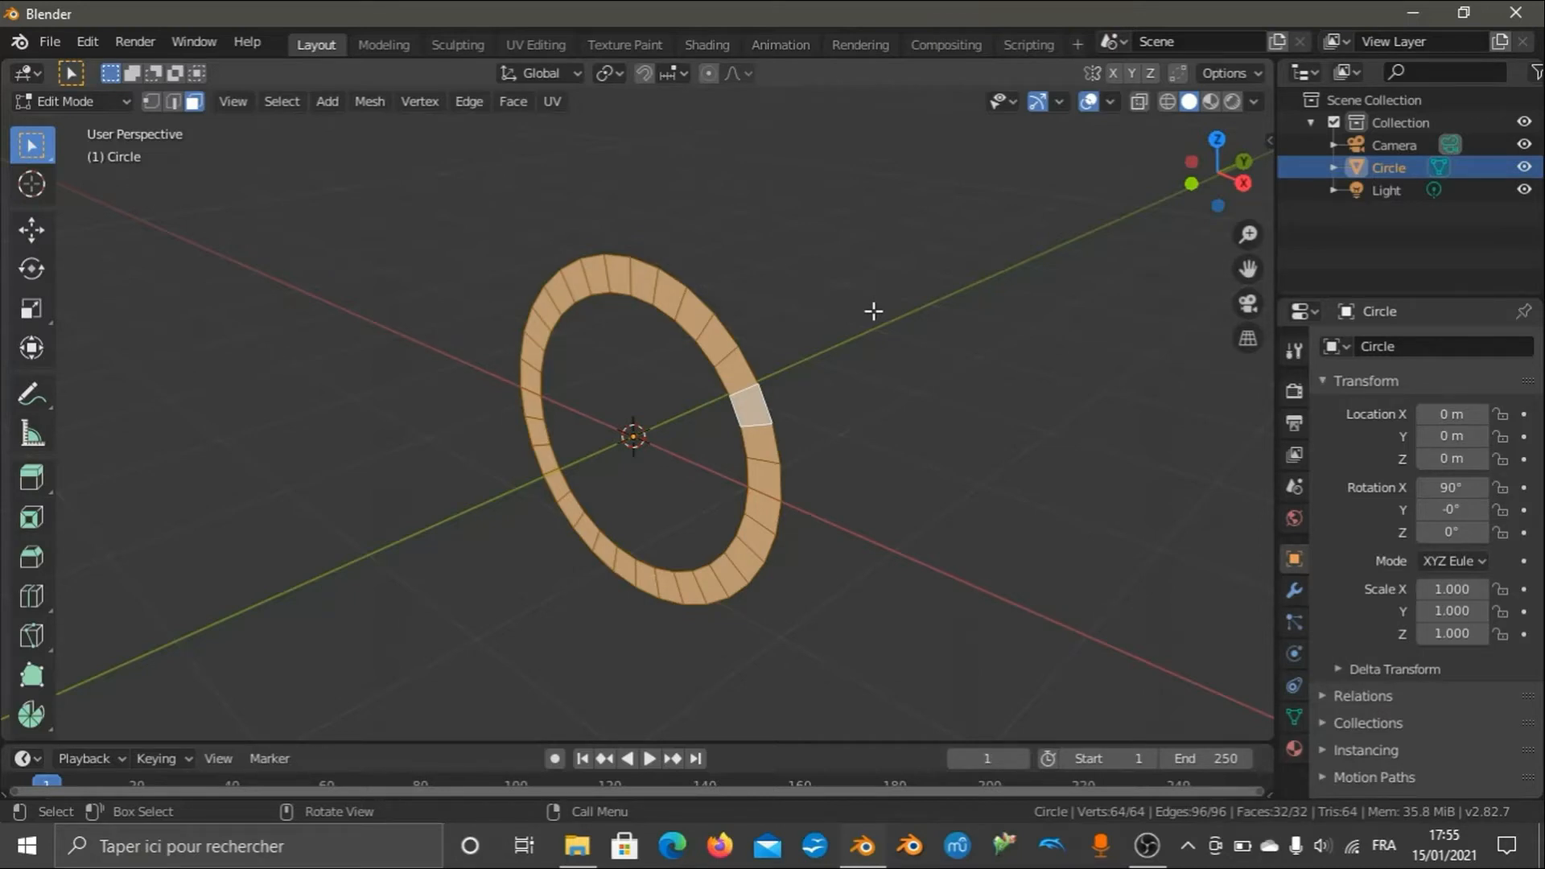
key("e")
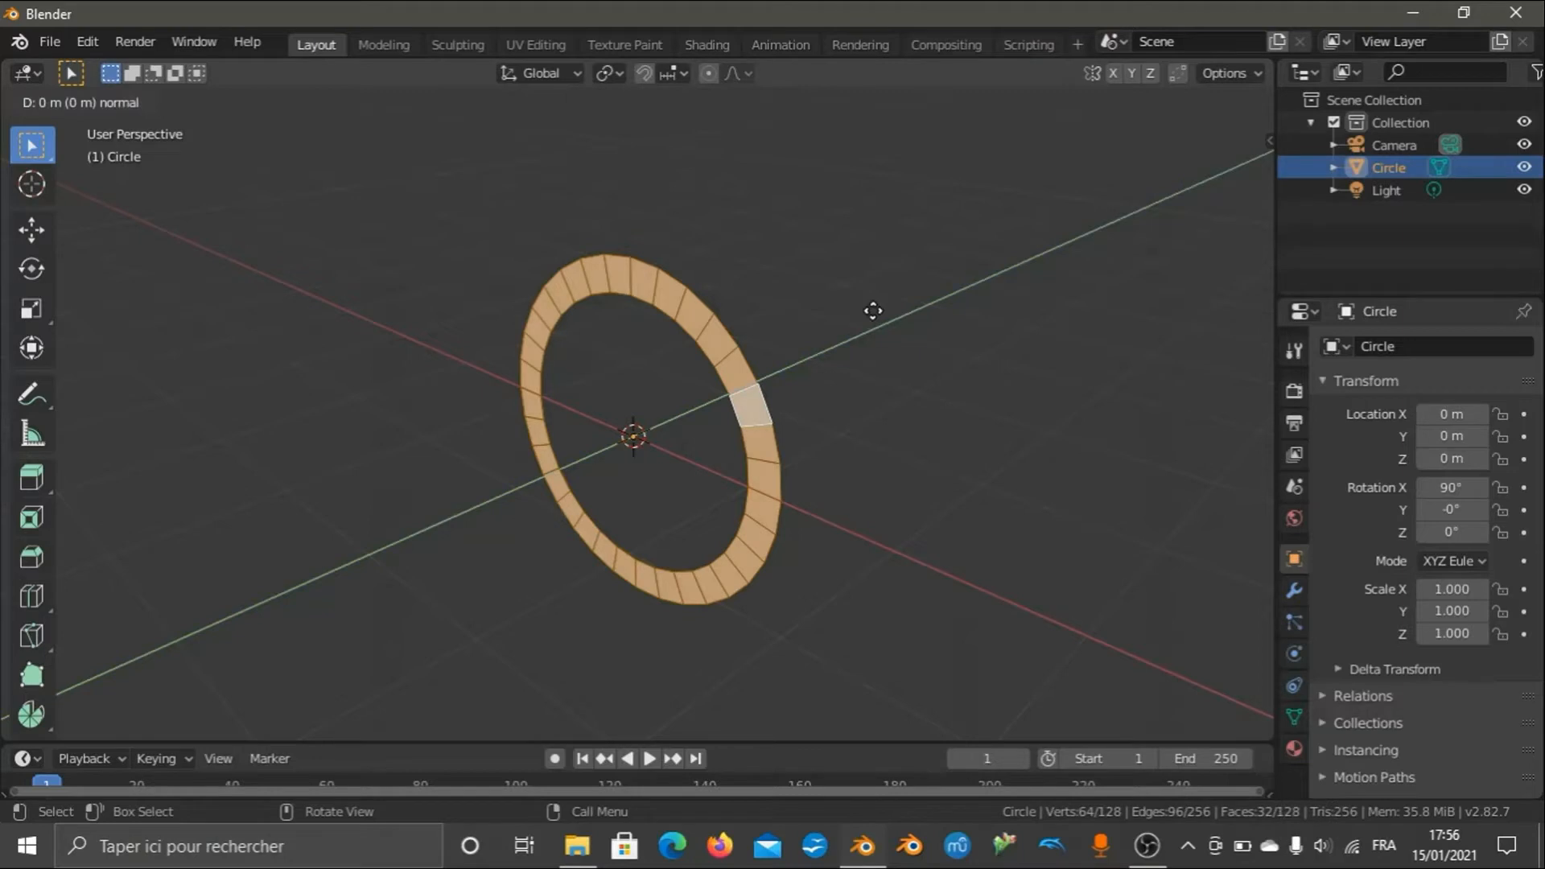
key("y")
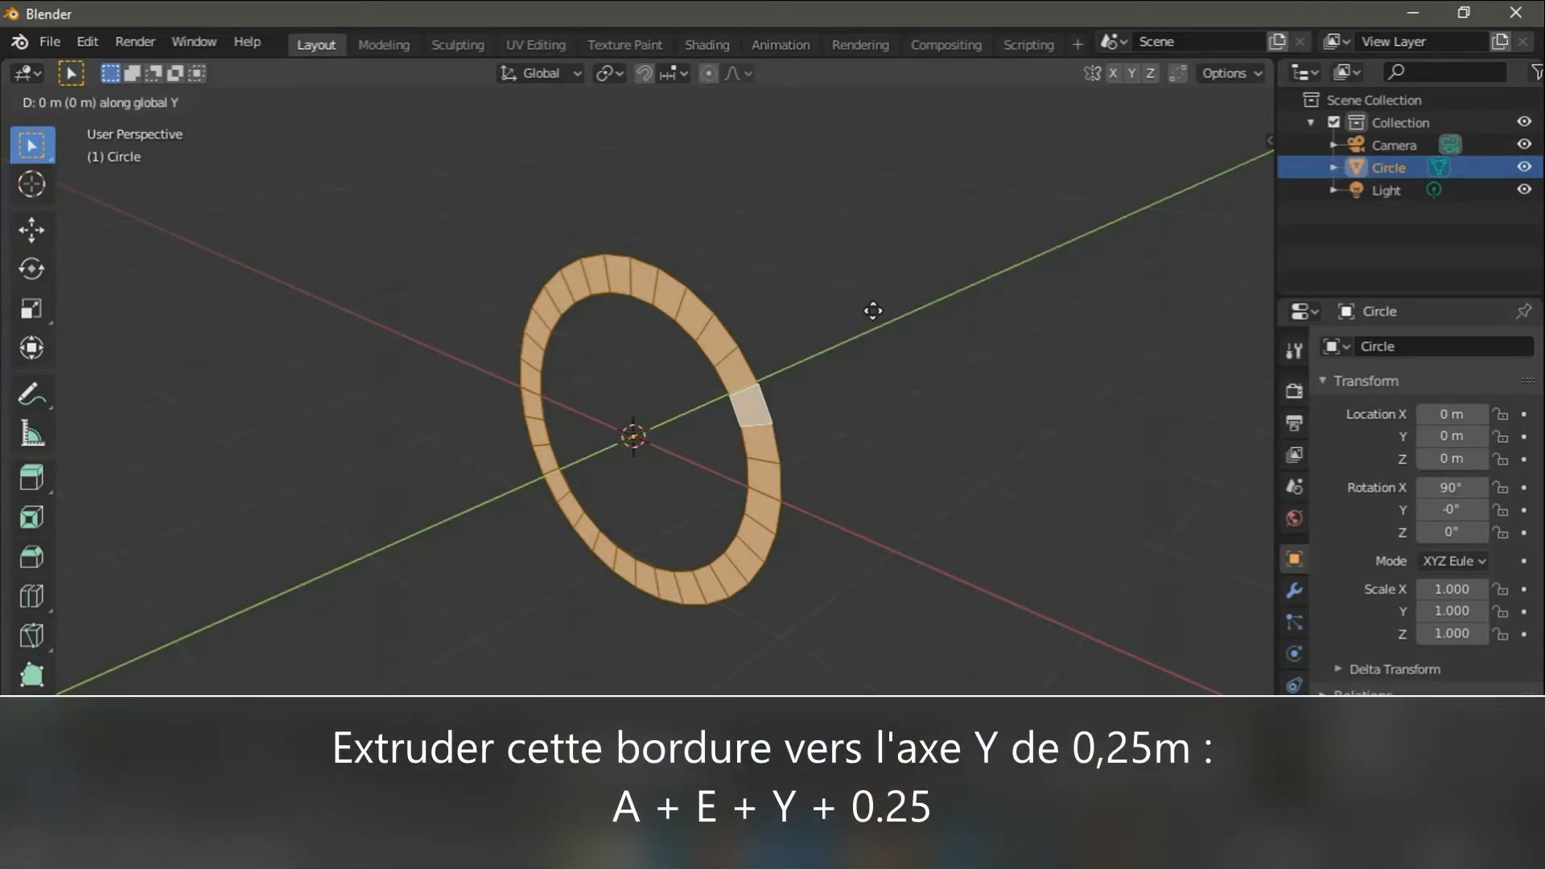
type("0.25")
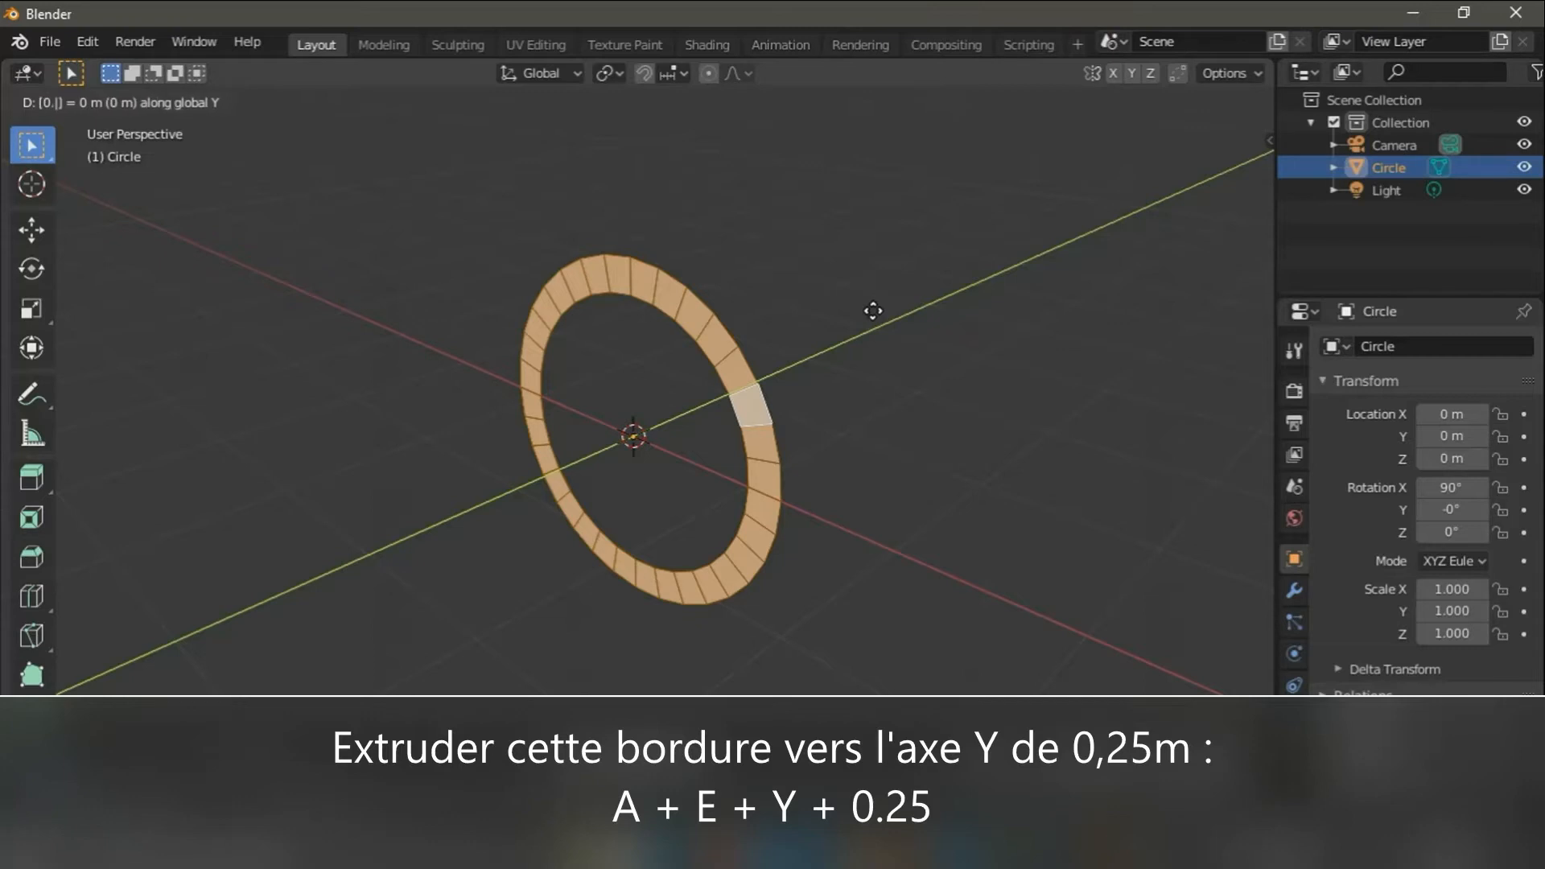
key("Return")
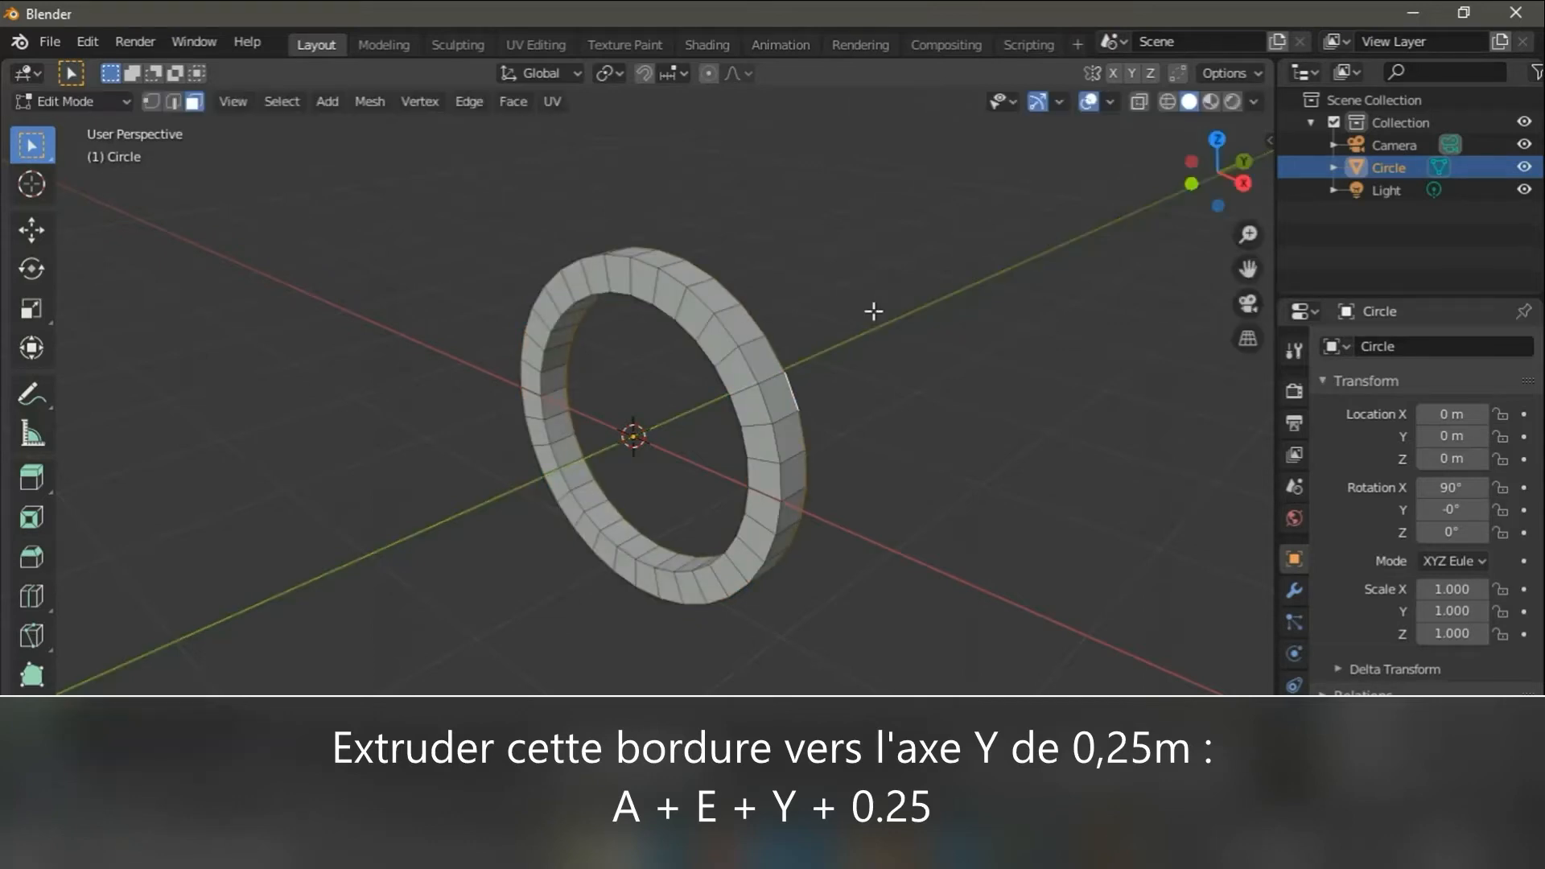
scroll(941, 263, "up", 3)
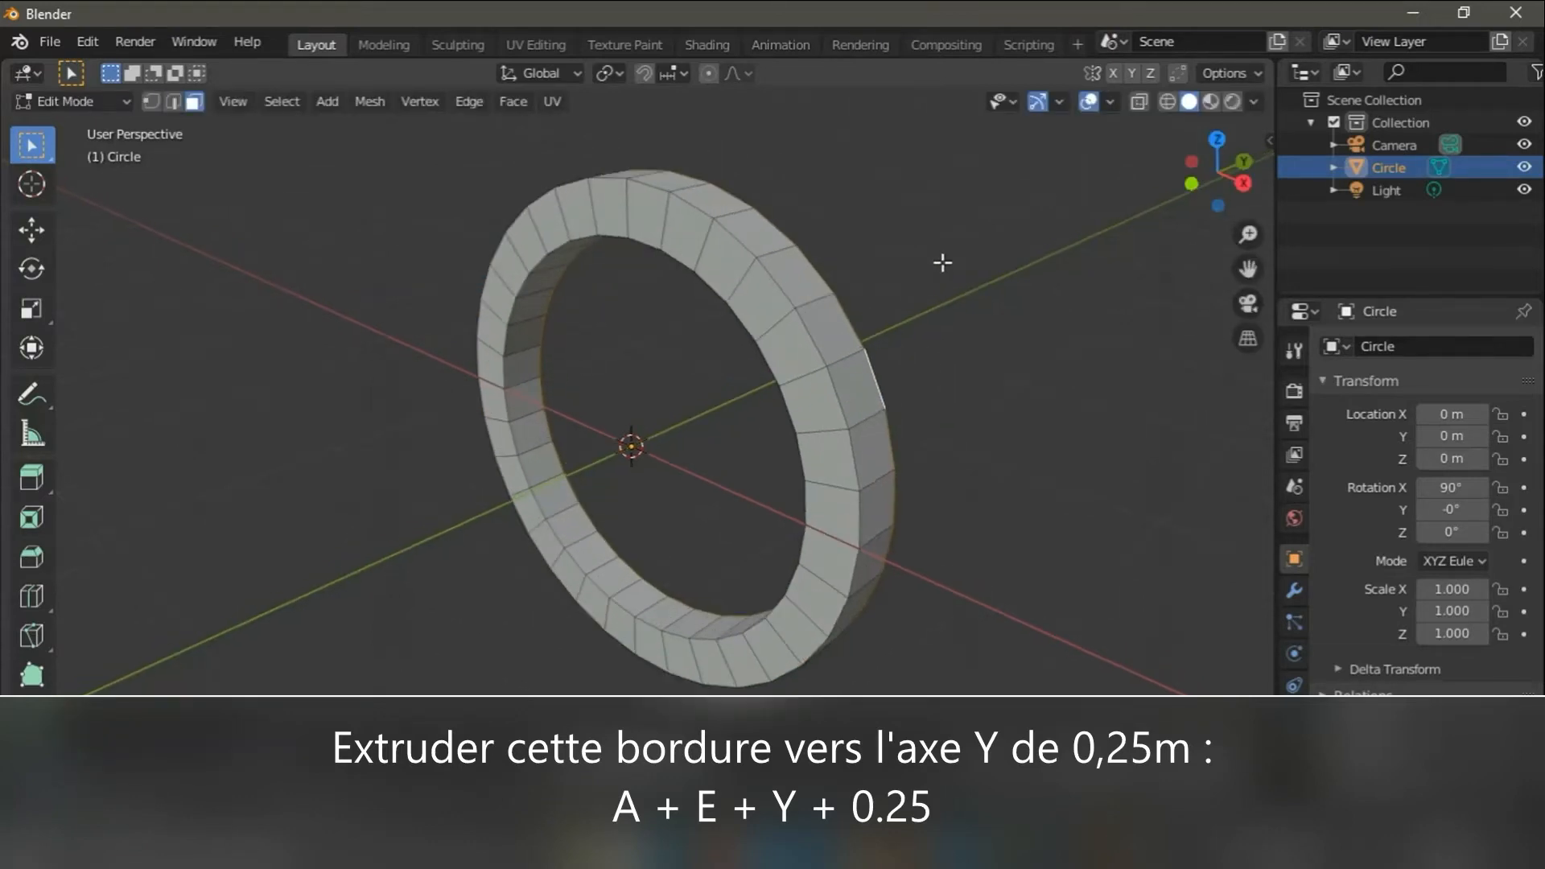
mouse_move(1222, 186)
left_mouse_down()
mouse_move(1053, 200)
mouse_move(588, 192)
mouse_move(1517, 193)
mouse_move(1521, 16)
mouse_move(1296, 20)
mouse_move(1268, 241)
mouse_move(1529, 338)
mouse_move(1364, 374)
mouse_move(1197, 195)
left_mouse_up()
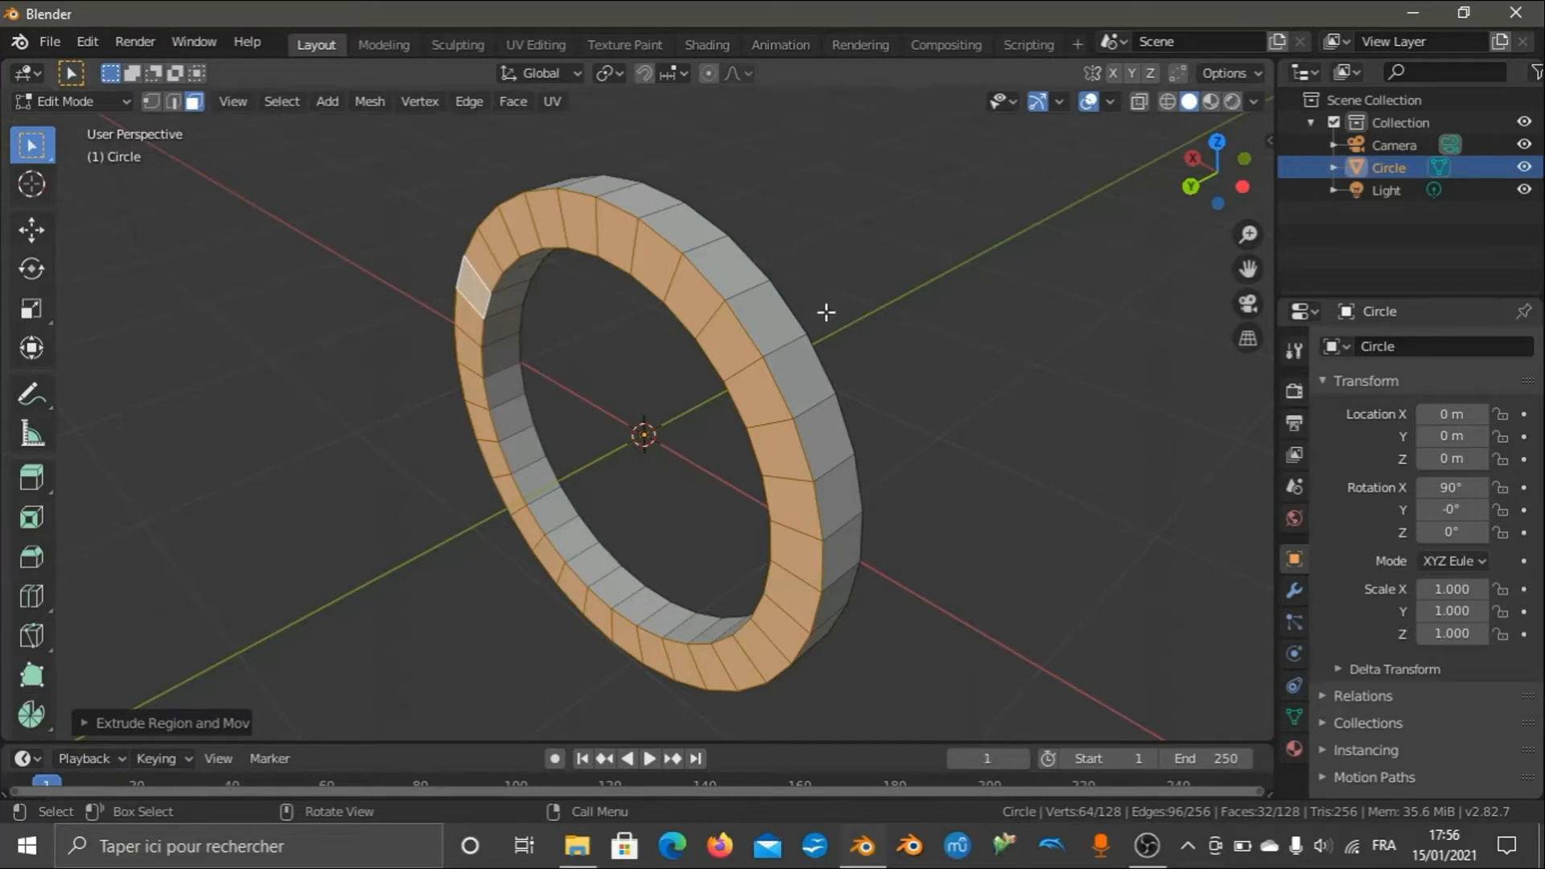
Clear the selection and examine the thickened ring's edges and outer faces from the side and at an angle.
left_click(876, 340)
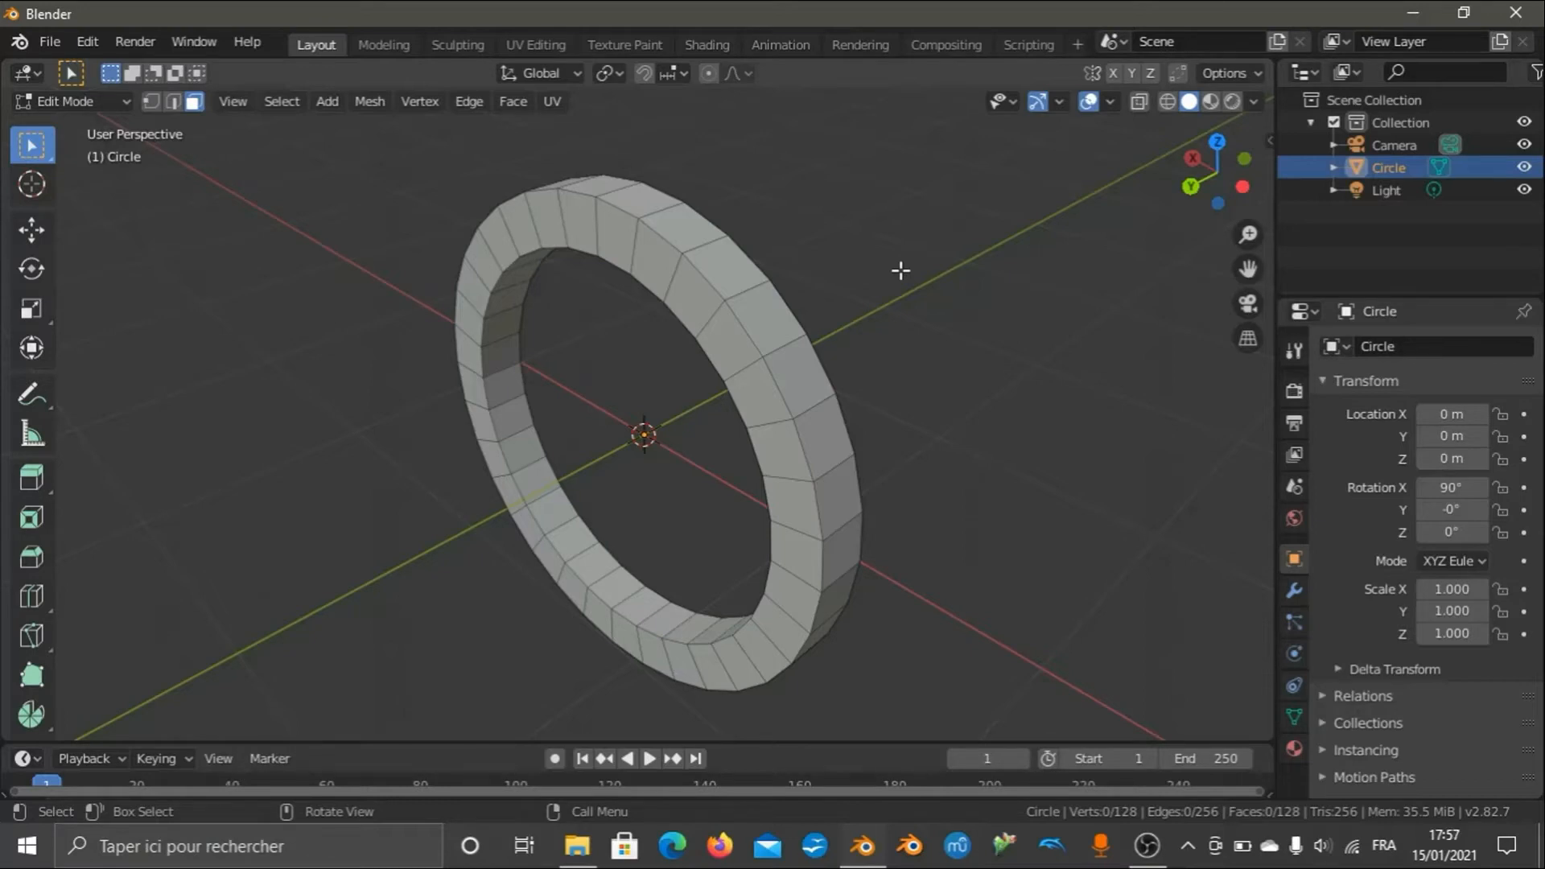
left_click_drag(1204, 183, 1412, 168)
scroll(1063, 204, "down", 2)
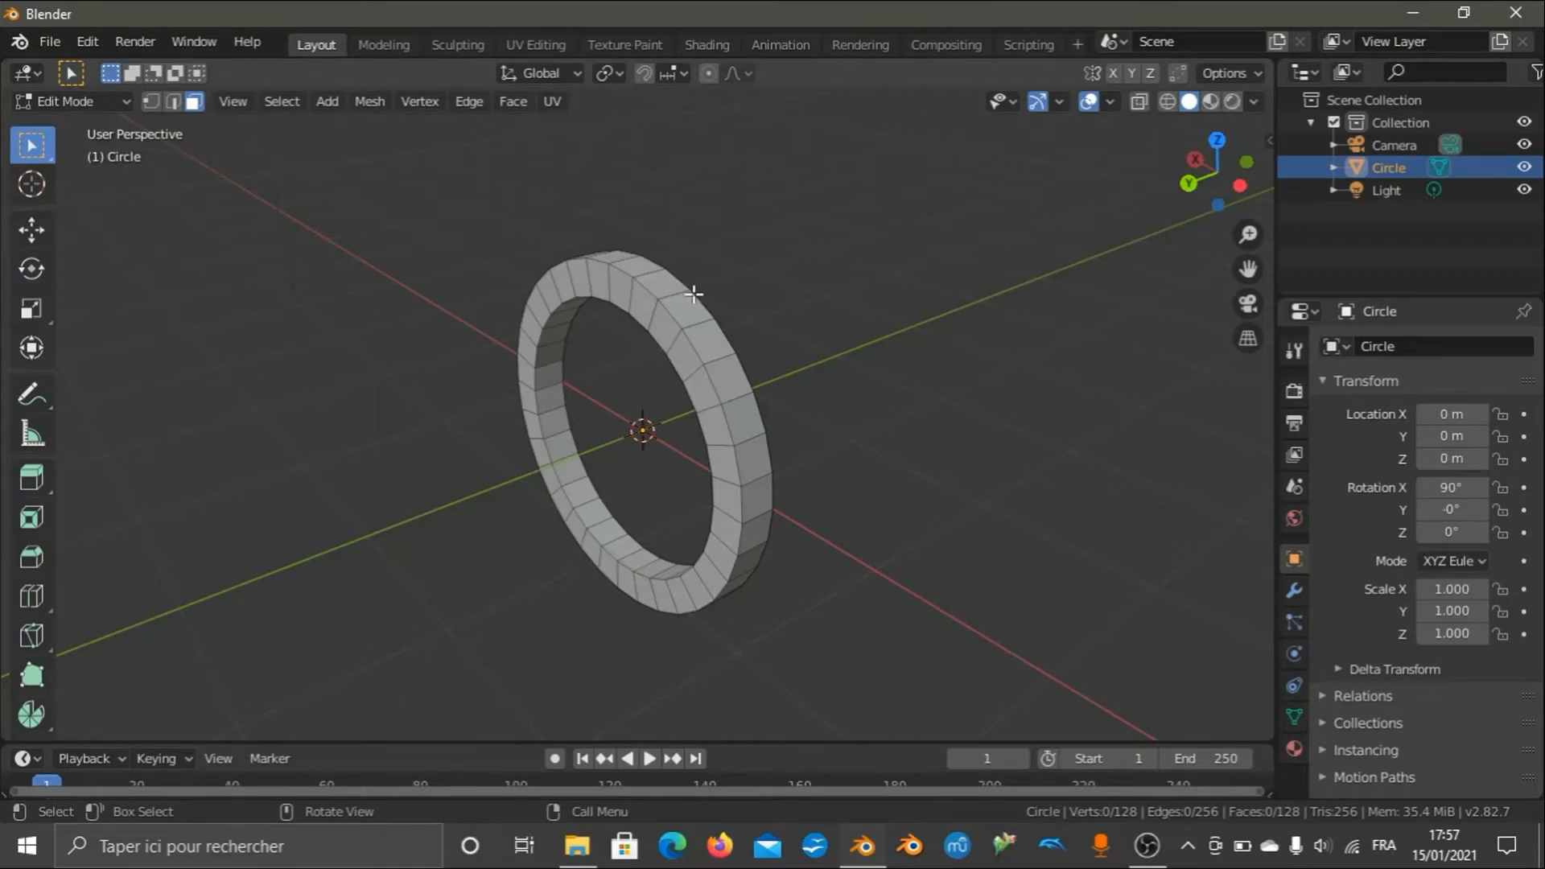
scroll(698, 295, "up", 3)
scroll(704, 290, "down", 2)
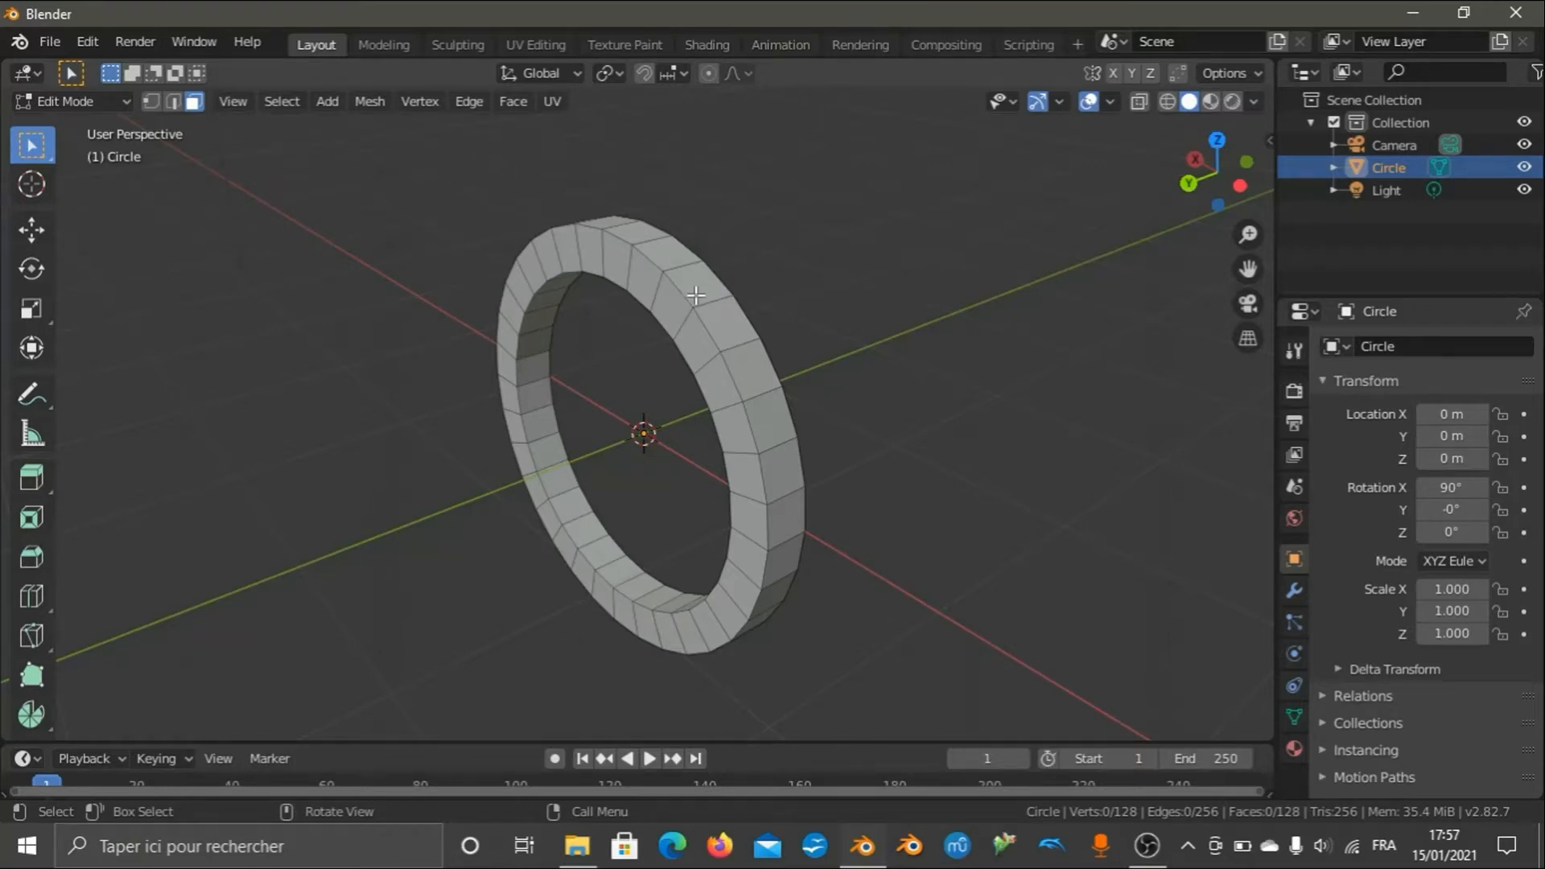
middle_click_drag(1173, 411, 1146, 314)
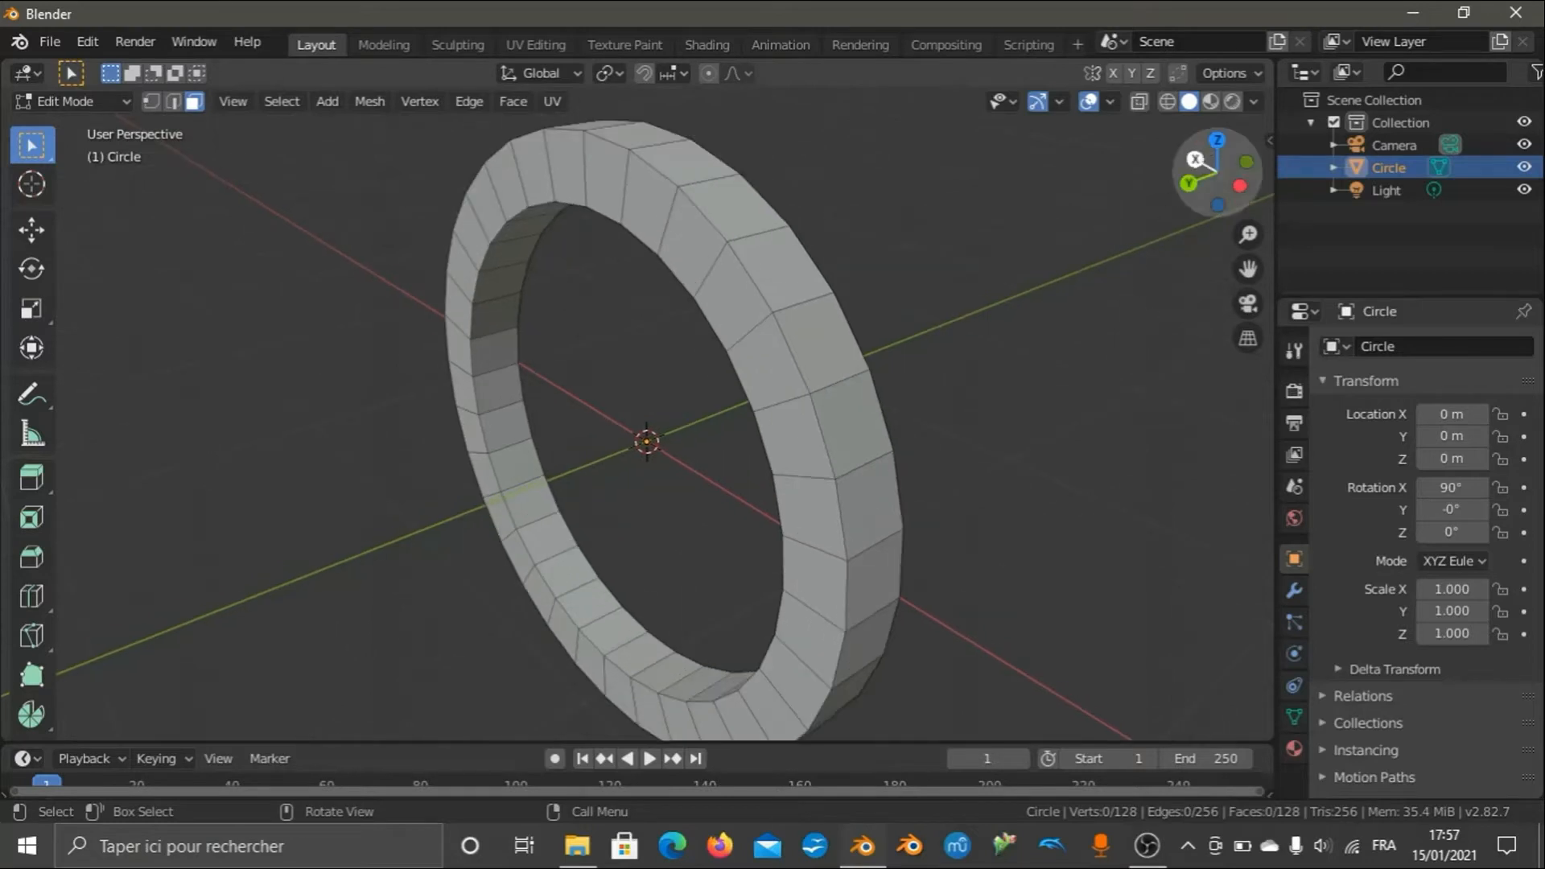
mouse_move(1194, 158)
left_mouse_down()
mouse_move(1184, 173)
mouse_move(1209, 185)
mouse_move(1188, 186)
left_mouse_up()
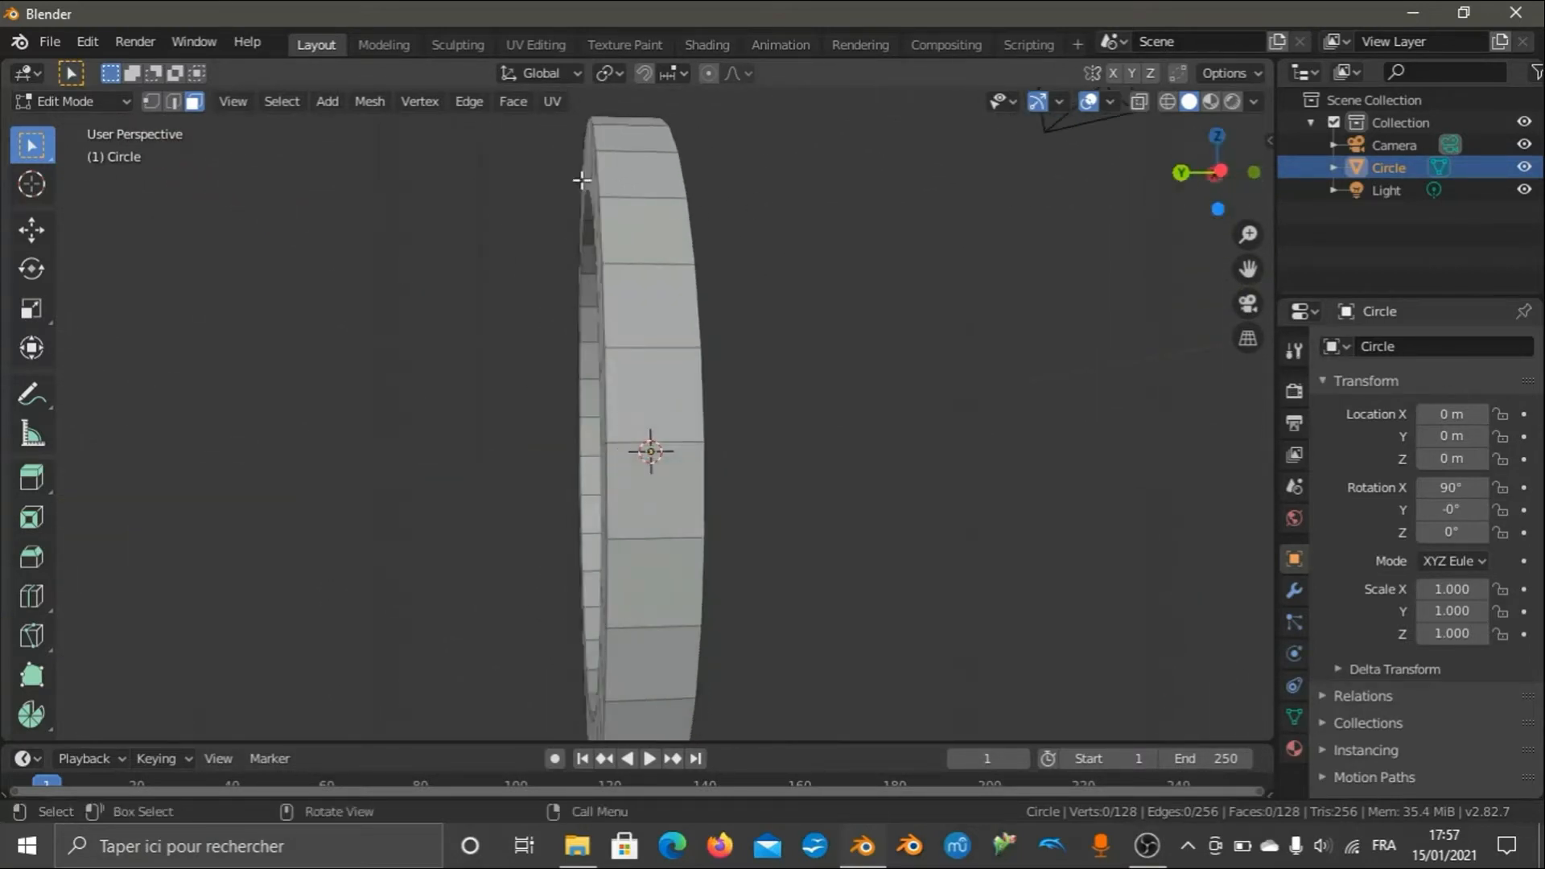
left_click_drag(690, 111, 644, 175)
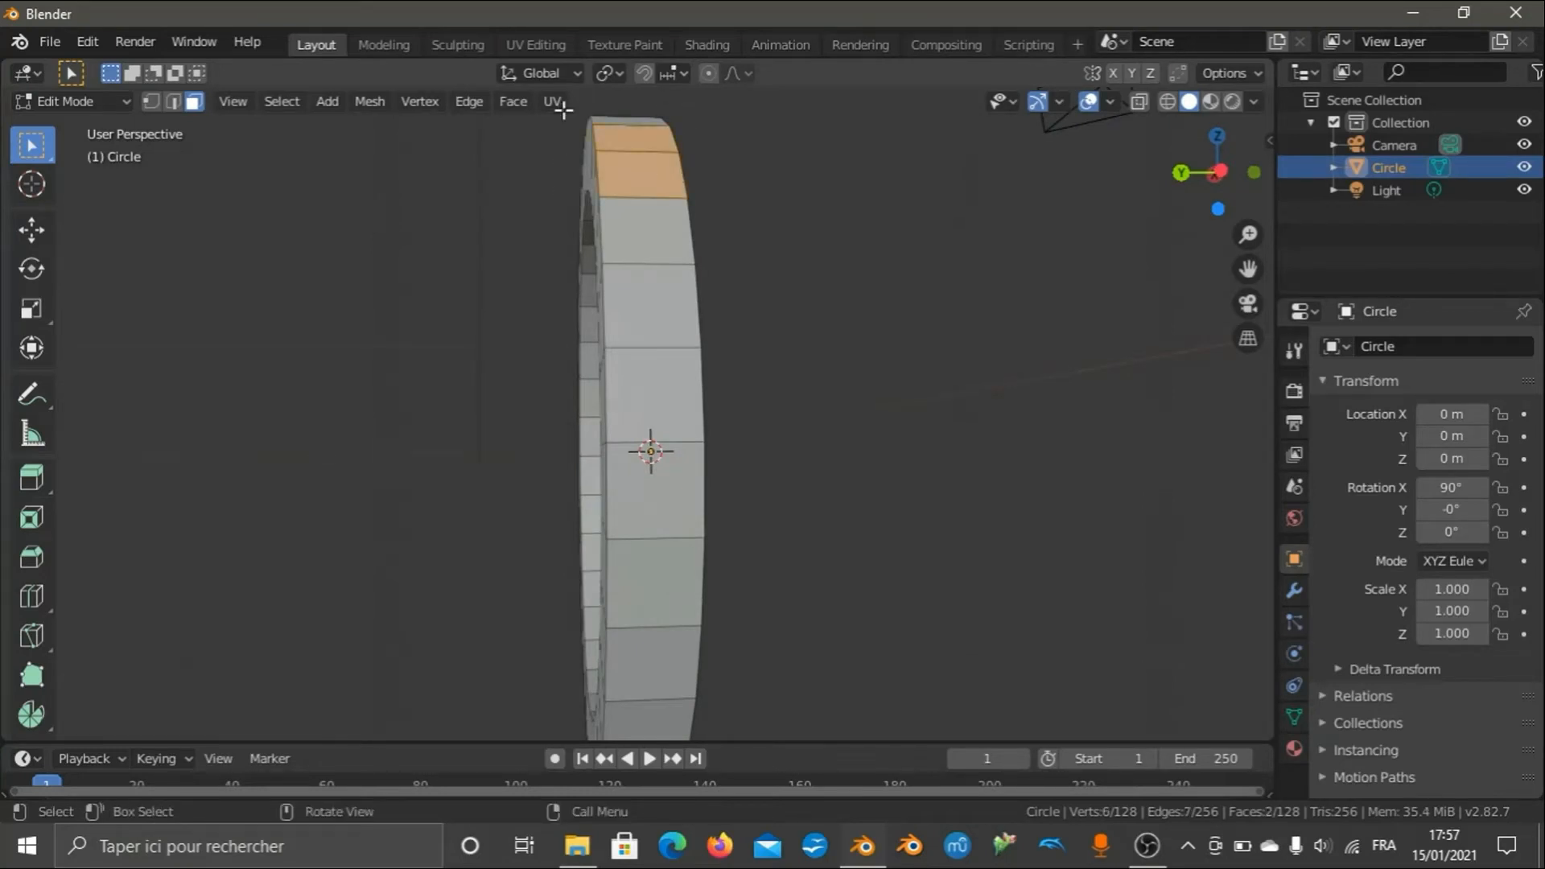
left_click(907, 269)
left_click_drag(1224, 184, 1255, 223)
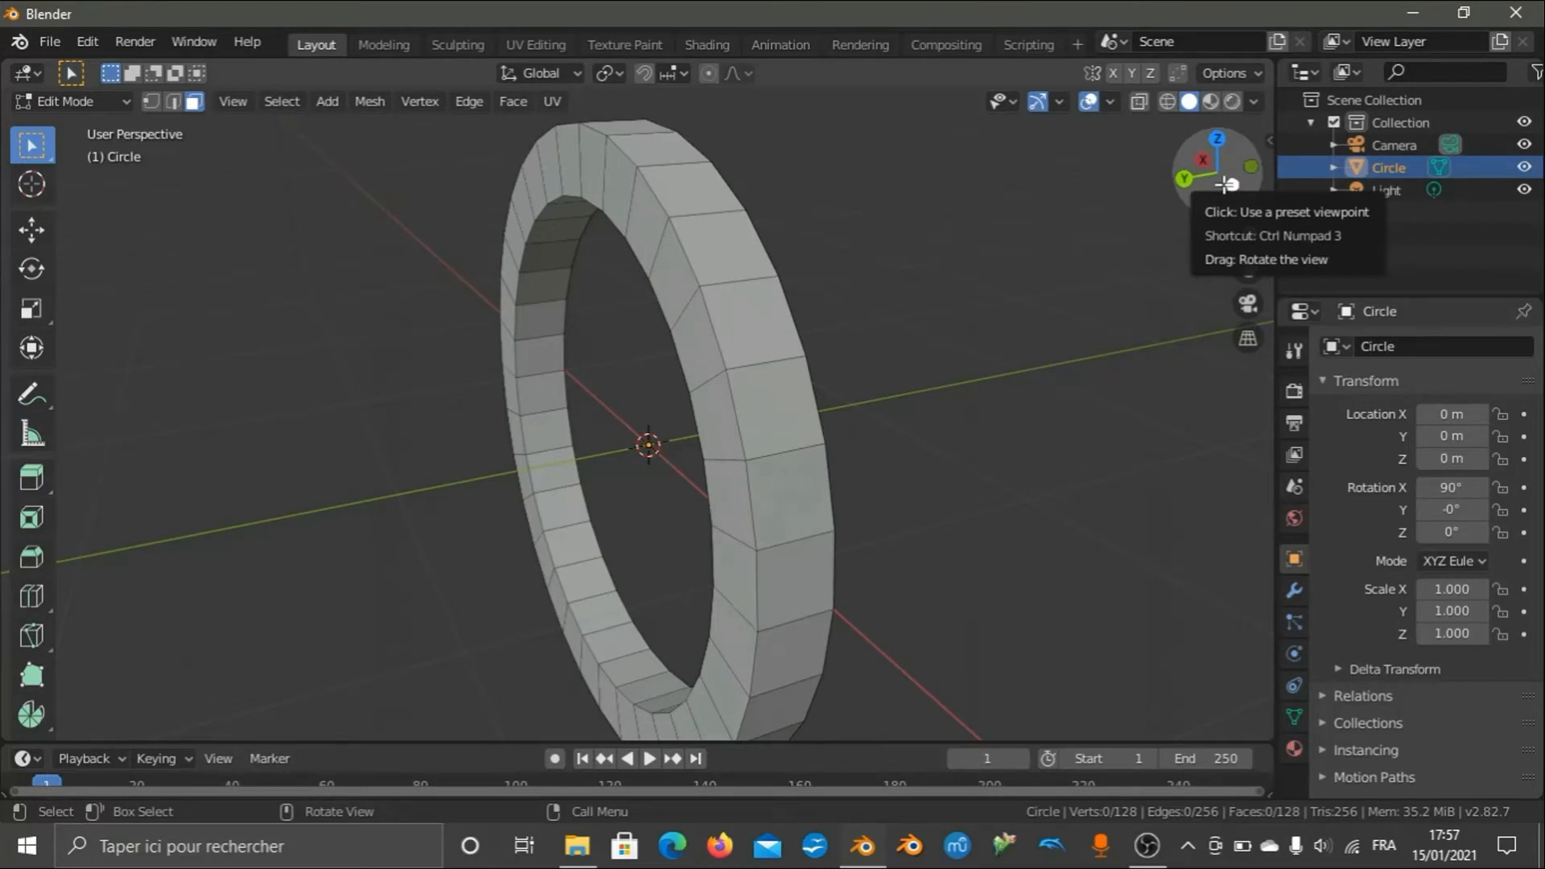
scroll(846, 190, "down", 2)
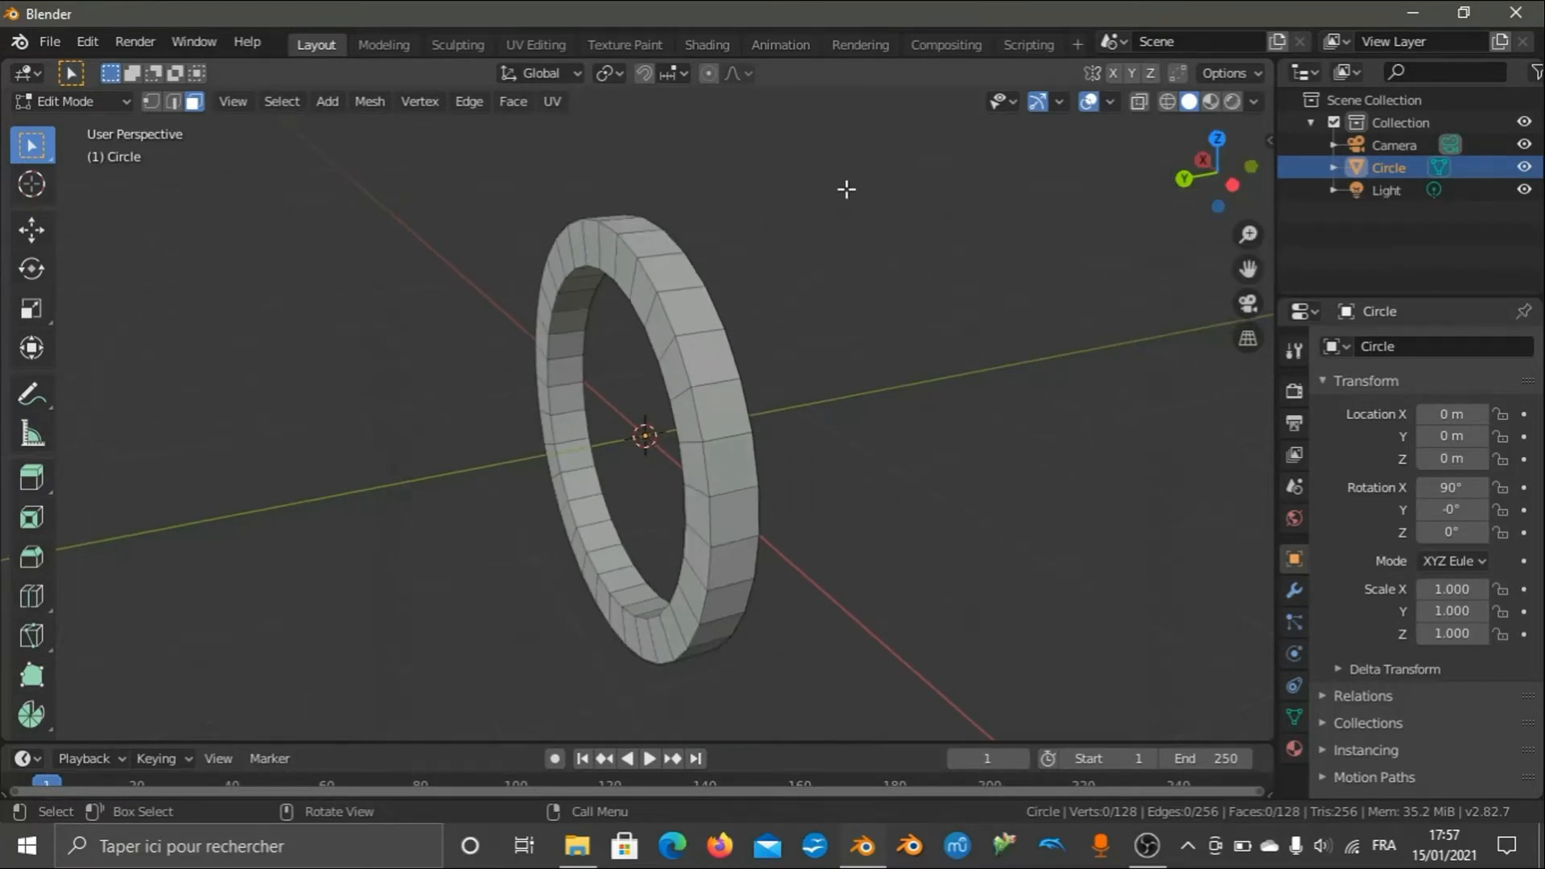
Switch to edge selection and pick single edges across and along the ring's outer surface one at a time.
left_click(181, 99)
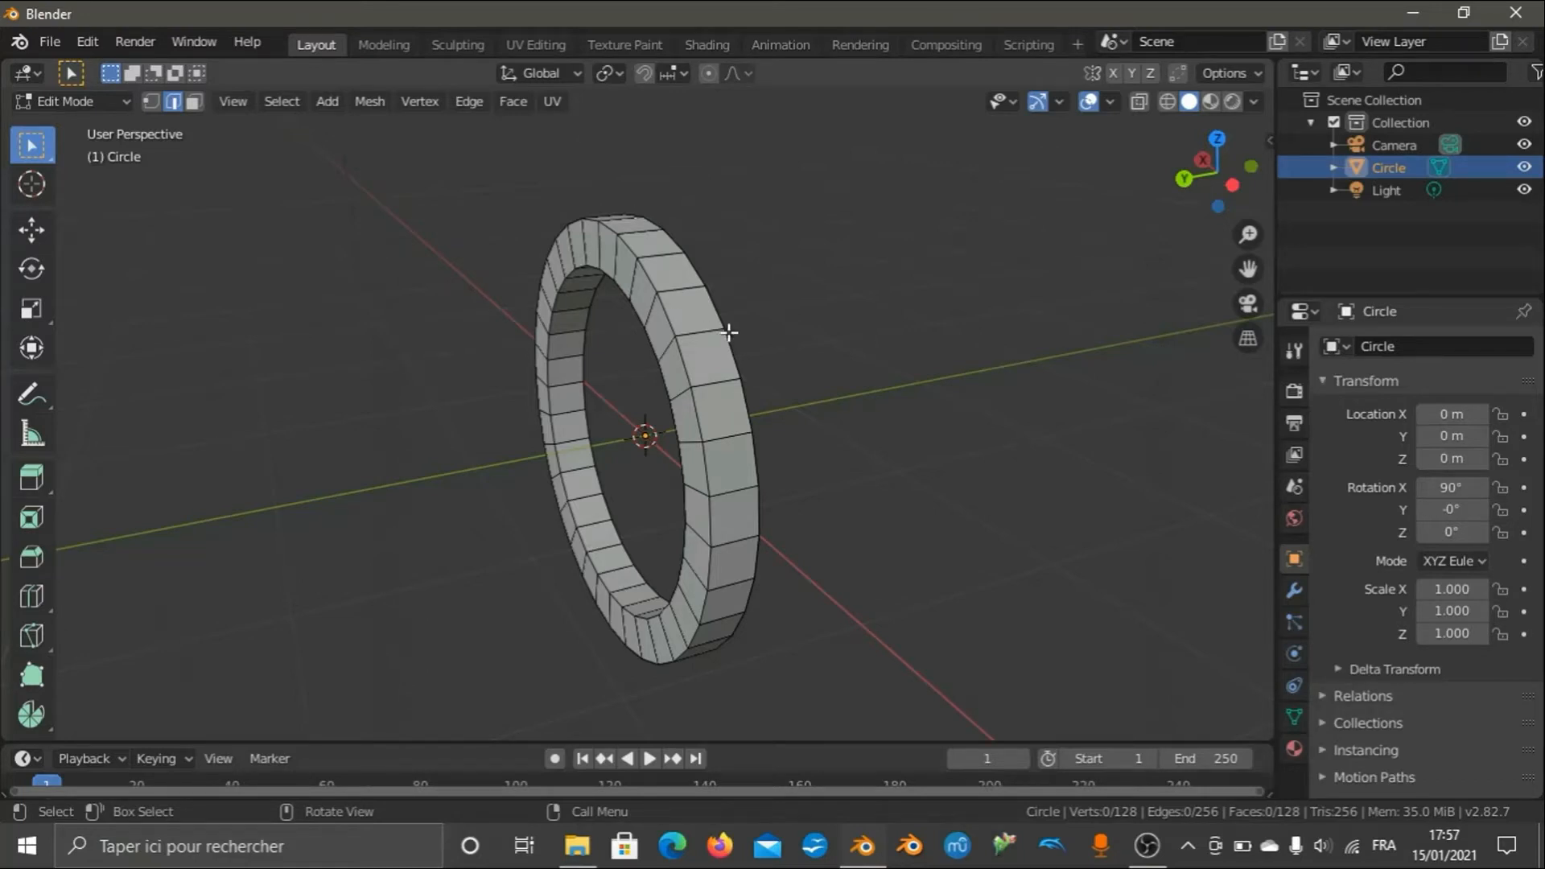
scroll(720, 330, "up", 1, "alt")
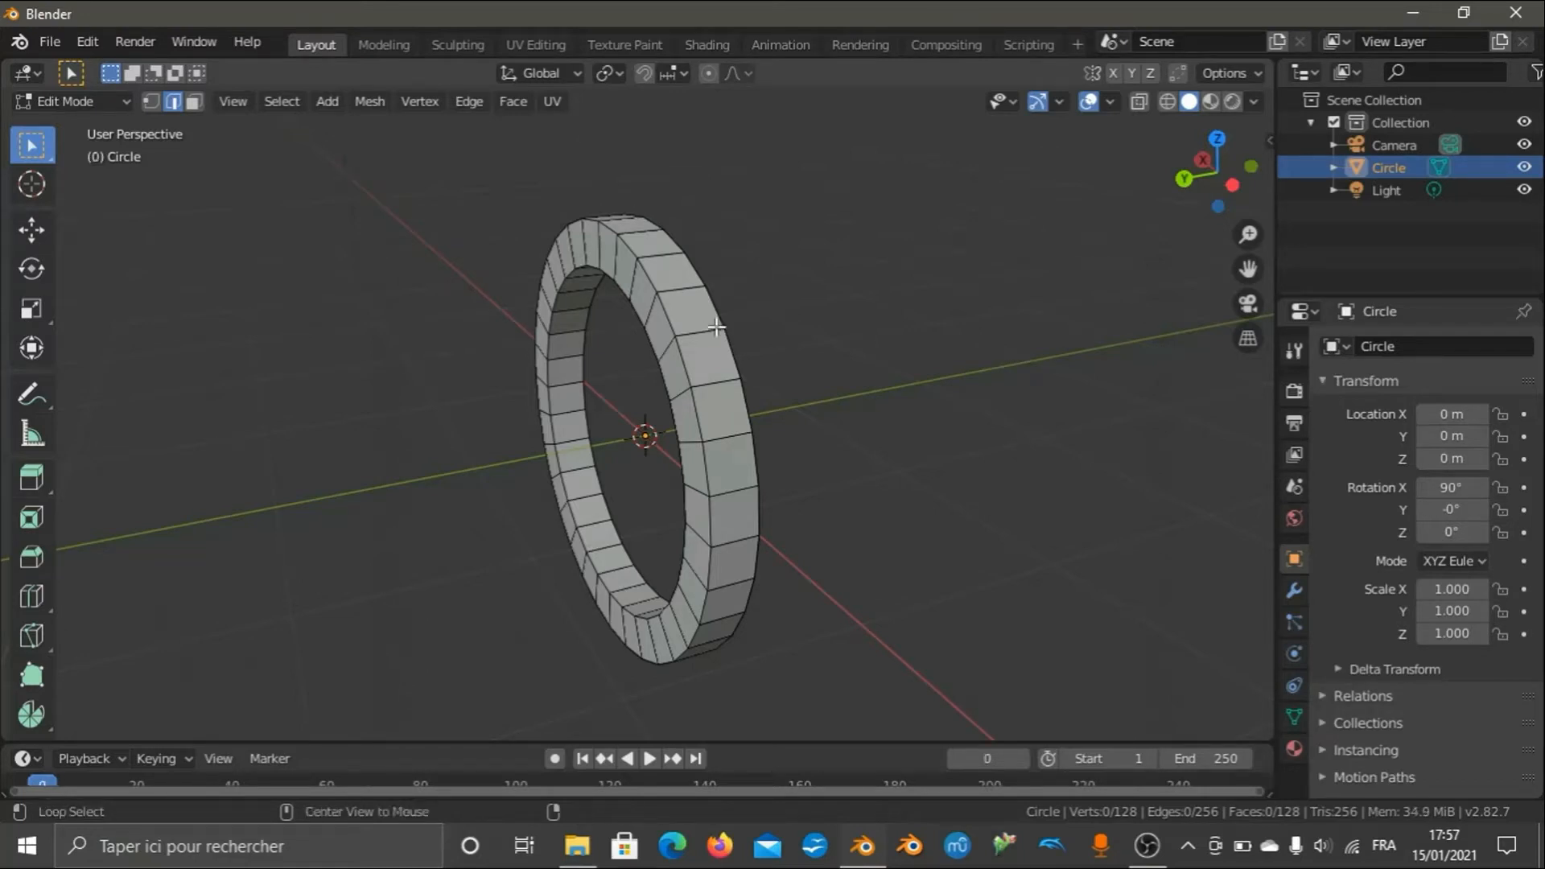
scroll(714, 326, "up", 2)
scroll(714, 326, "up", 1)
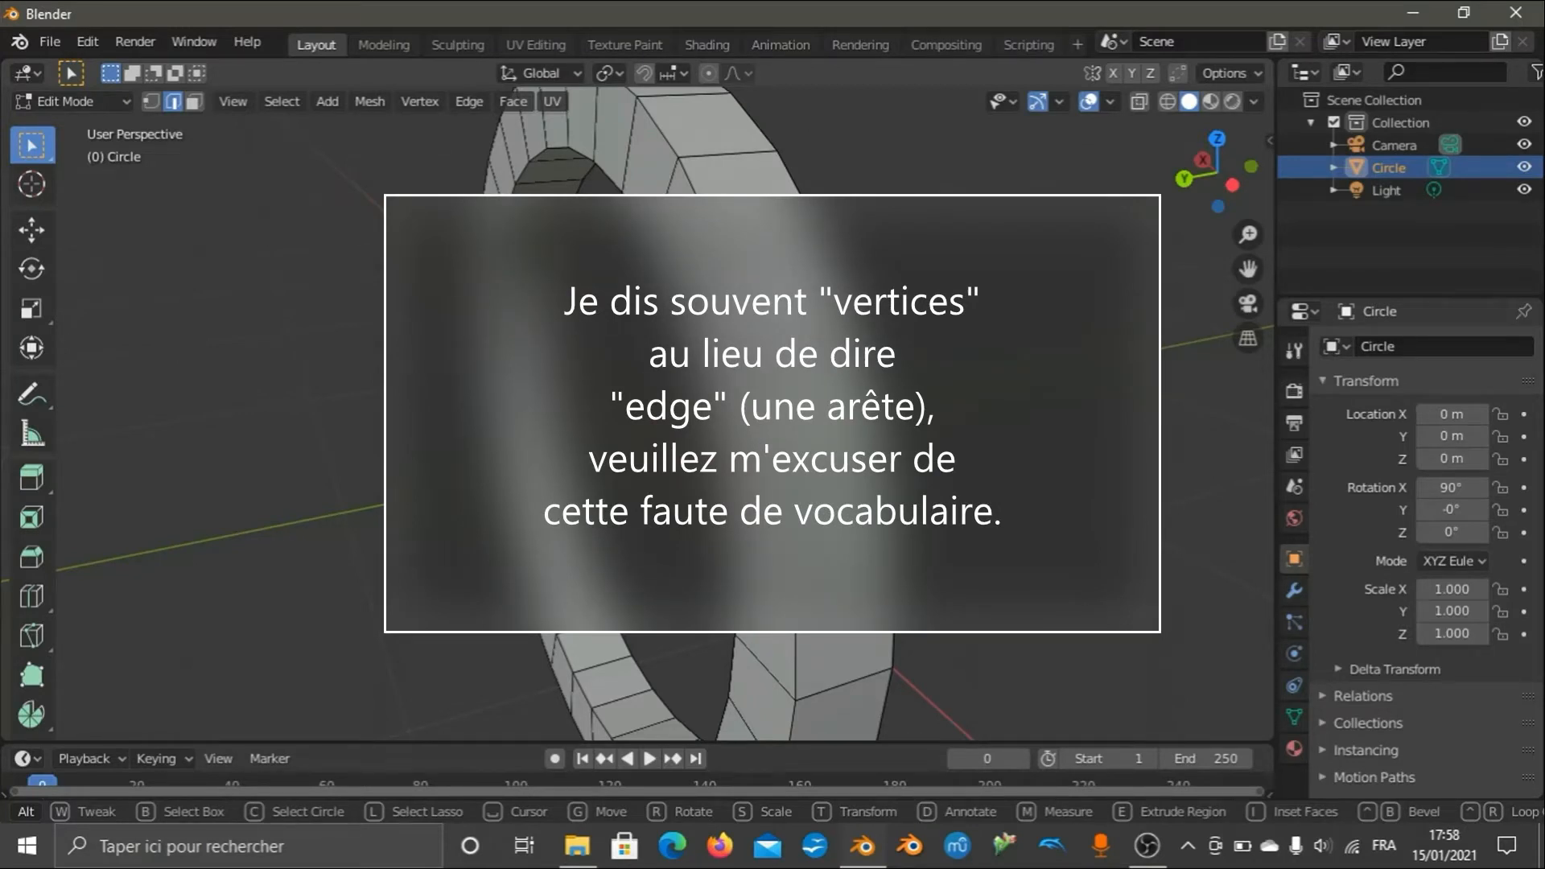
left_click(821, 341)
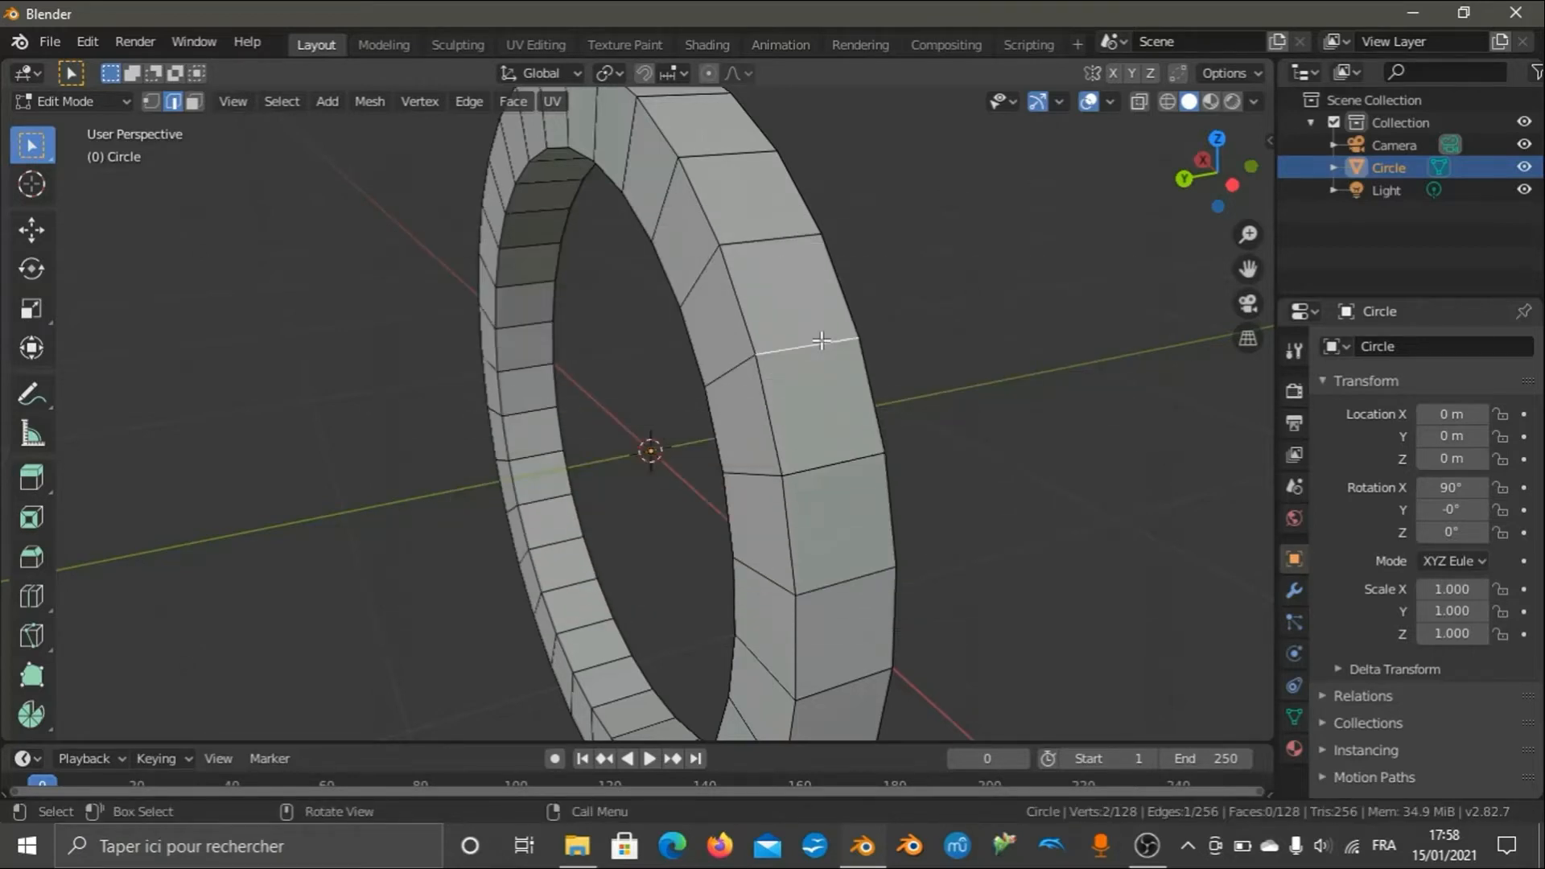
left_click(768, 237)
left_click(833, 339)
left_click(845, 459)
left_click(773, 434)
left_click(761, 322)
left_click(712, 206)
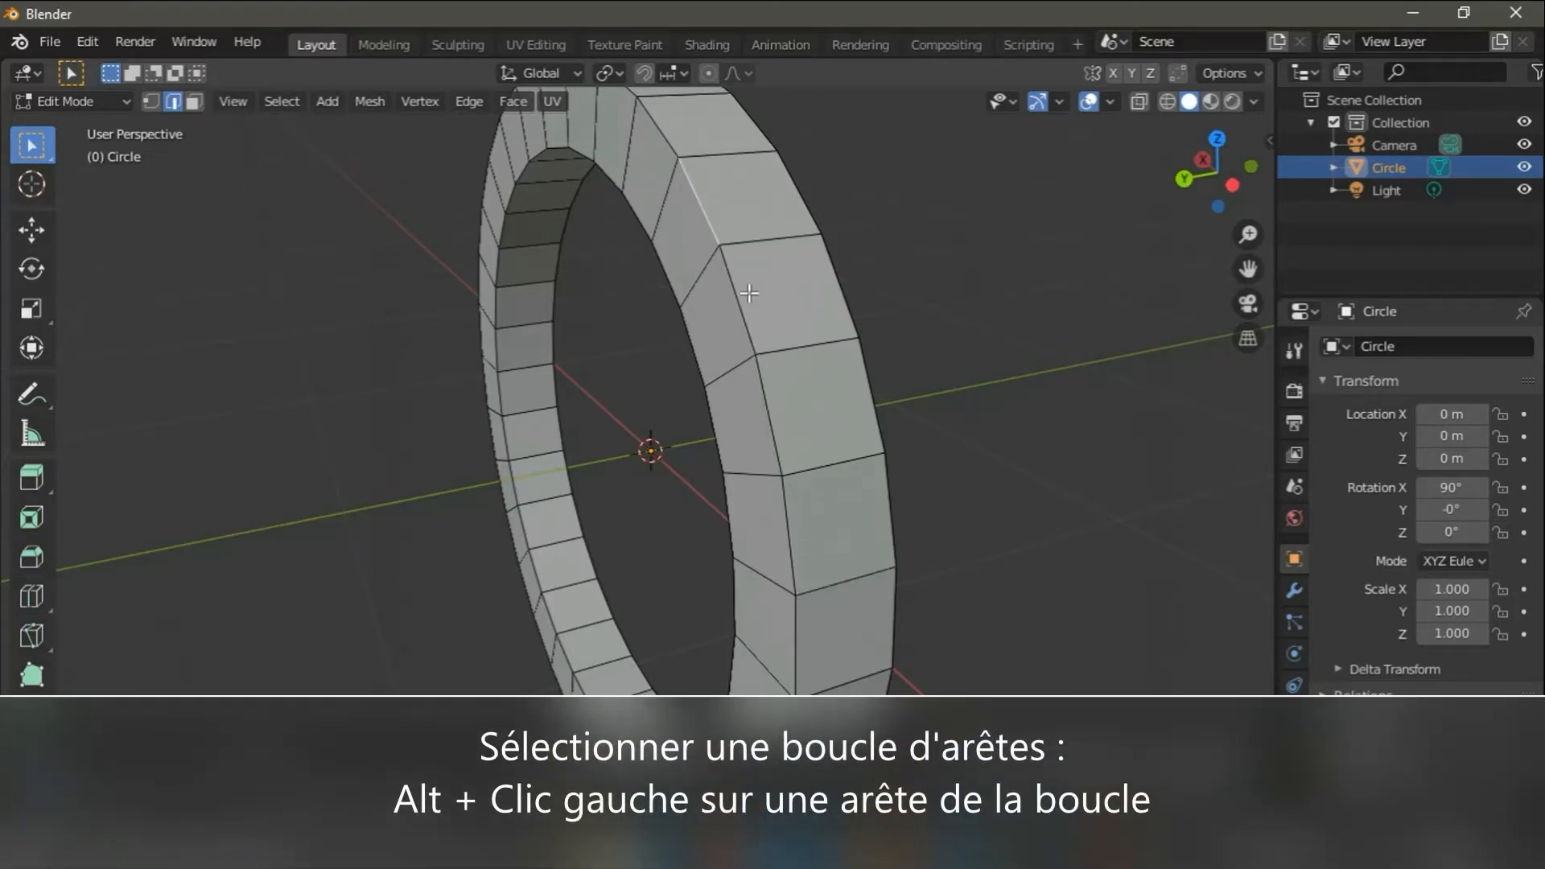
Select one outer edge loop of the ring and add the opposite outer edge loop to the selection.
left_click(747, 300, "alt")
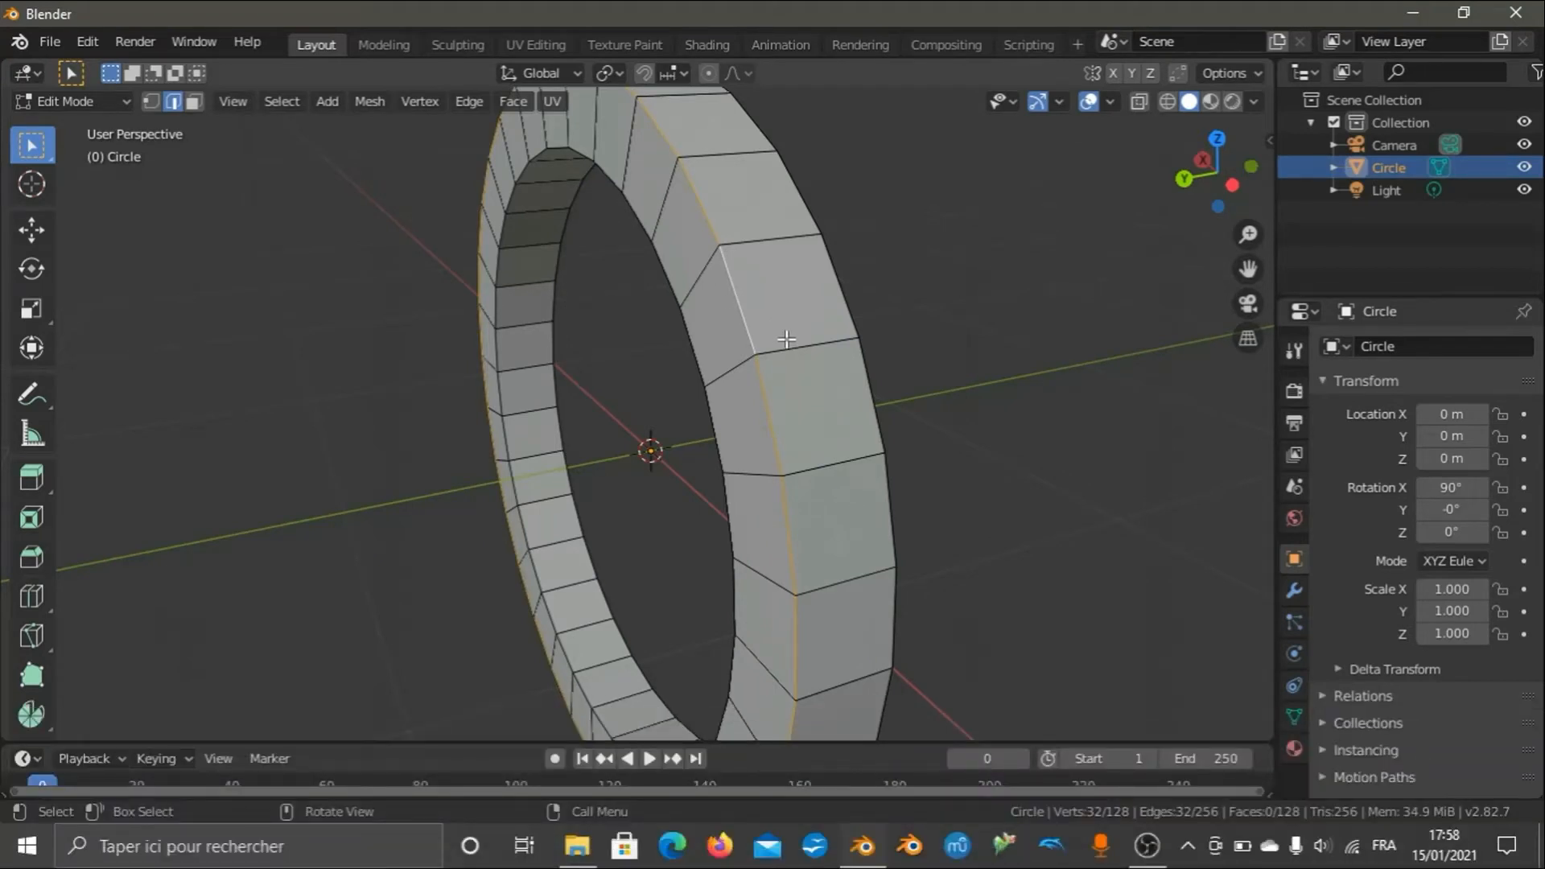
scroll(787, 339, "down", 3)
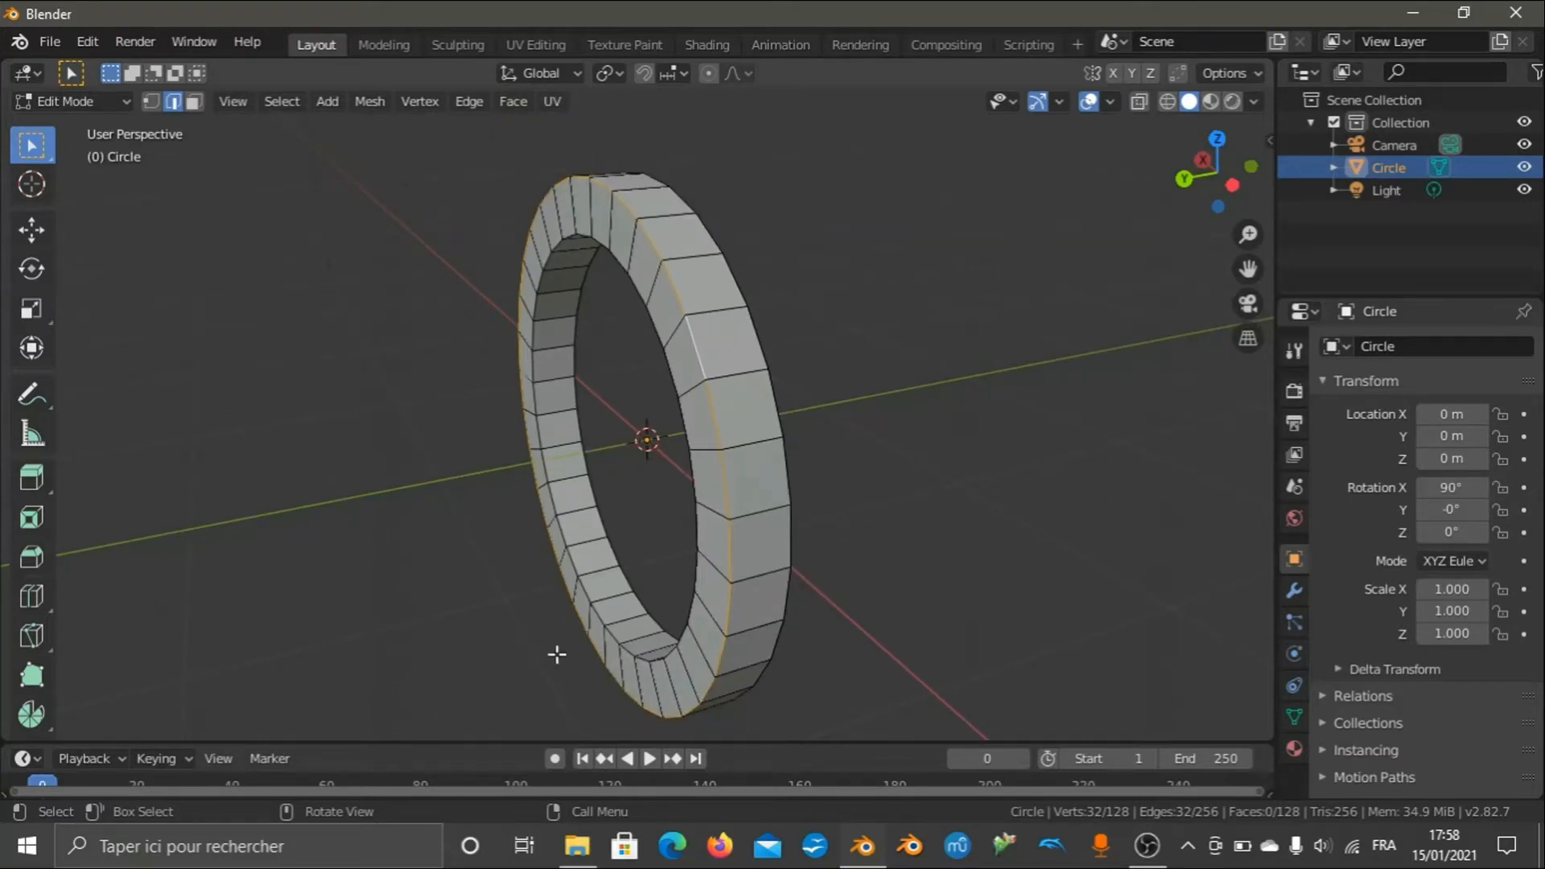
scroll(761, 408, "up", 2)
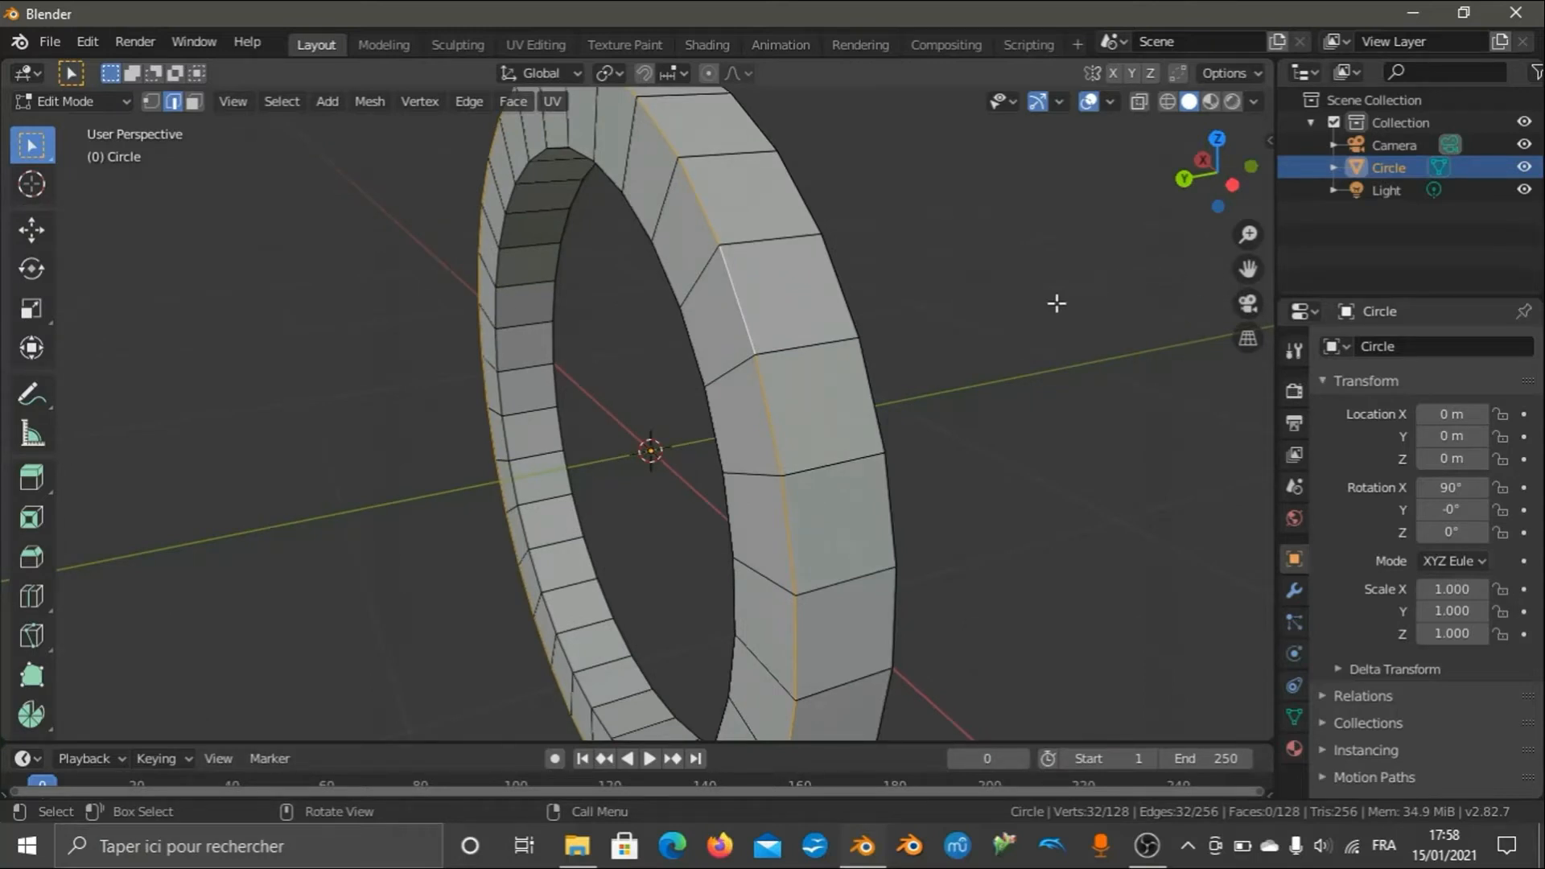
left_click(836, 288, "alt+shift")
scroll(836, 288, "down", 3)
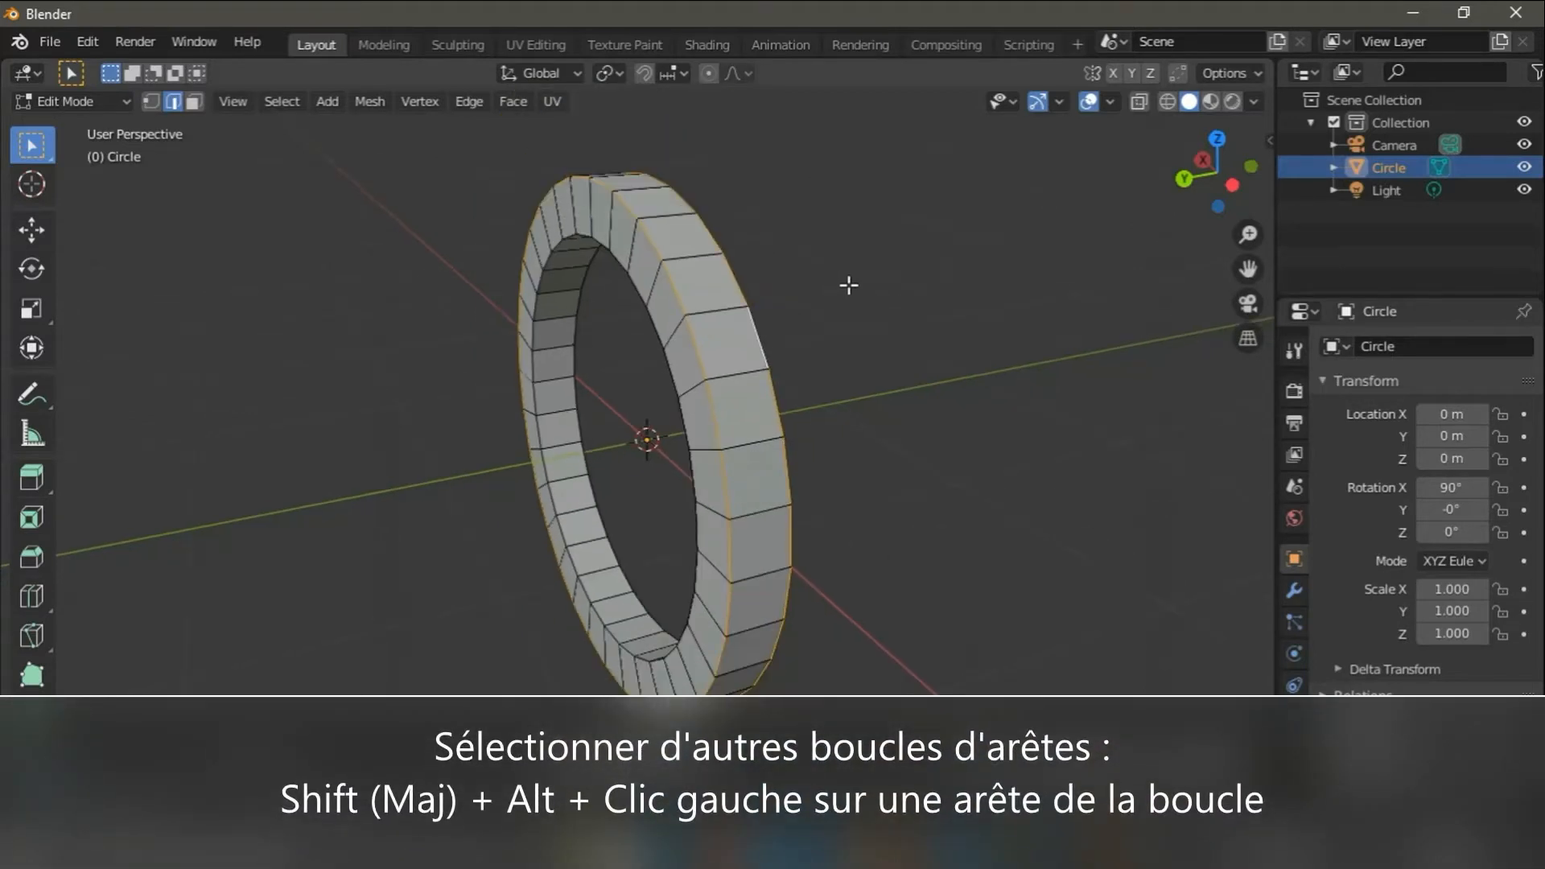
Add both inner edge loops of the ring to the selection.
left_click_drag(1206, 184, 1066, 209)
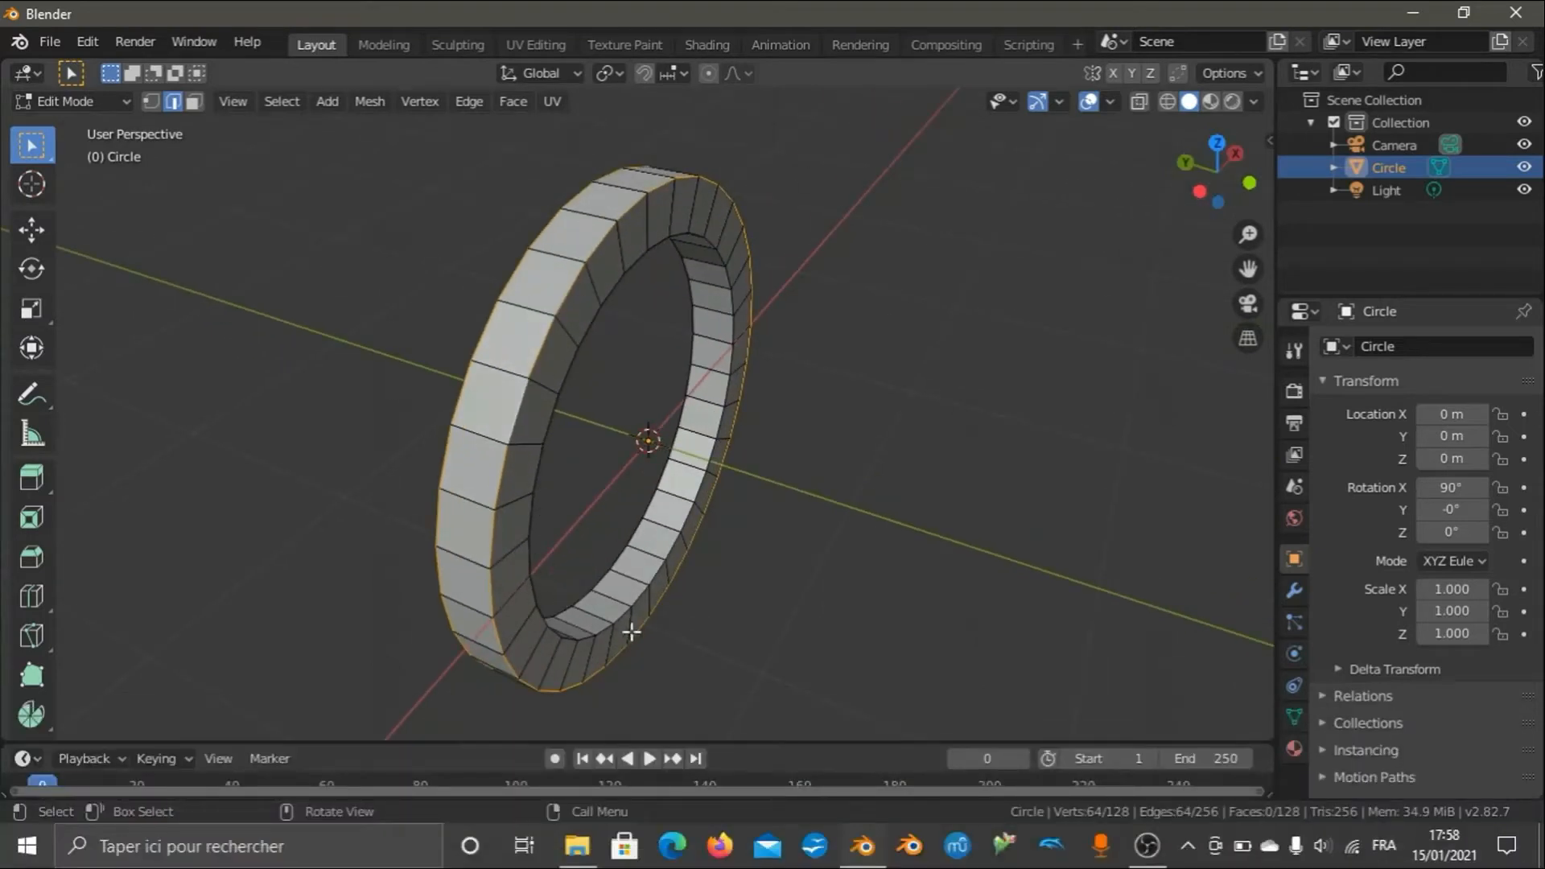
scroll(966, 390, "up", 4)
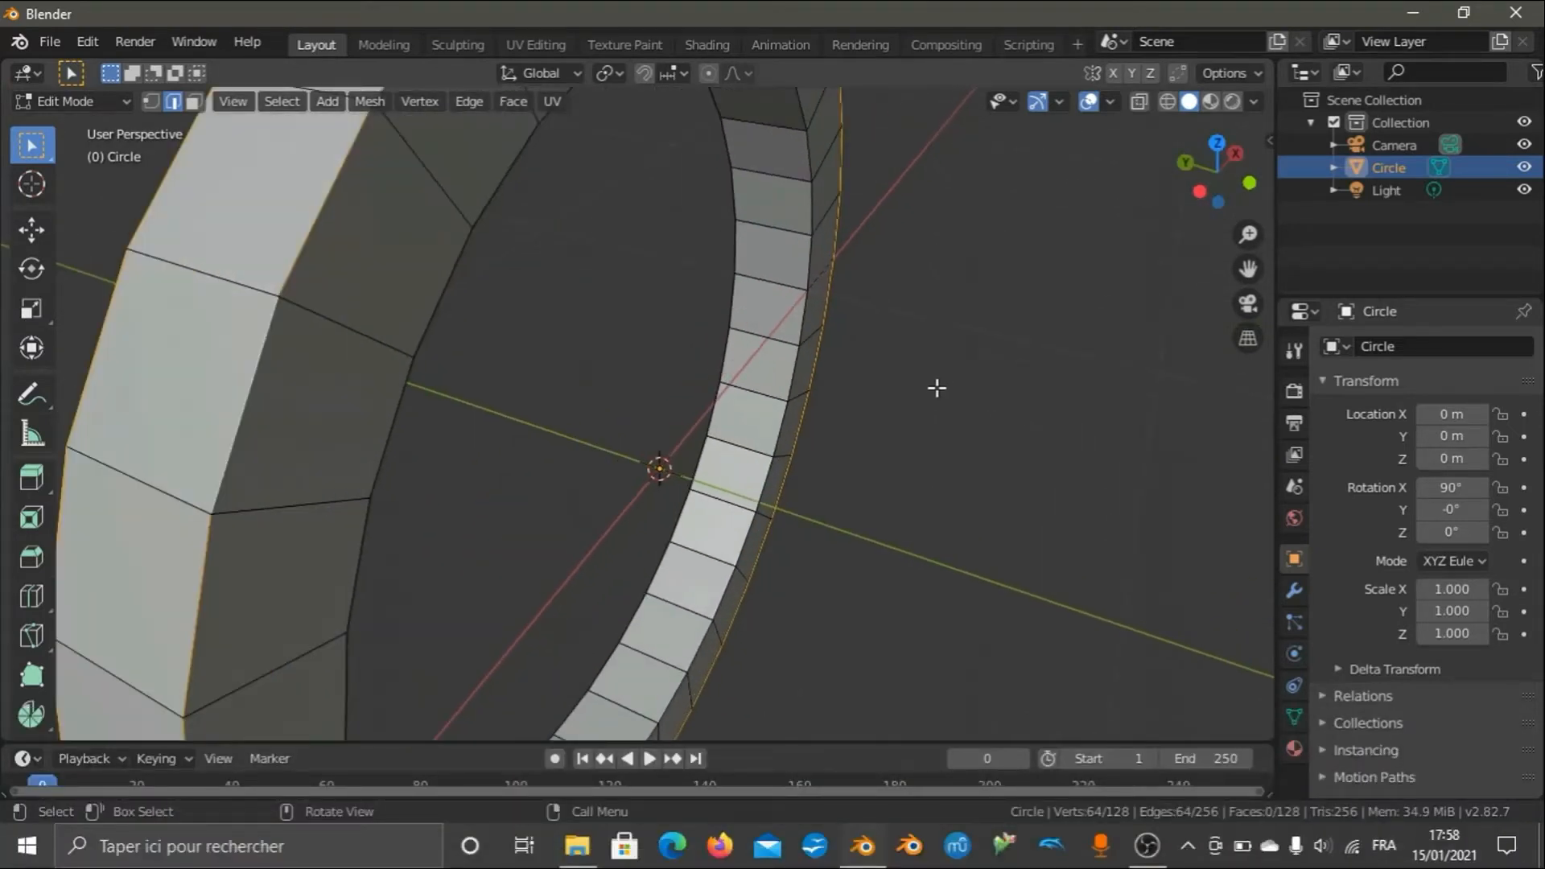
key("shift")
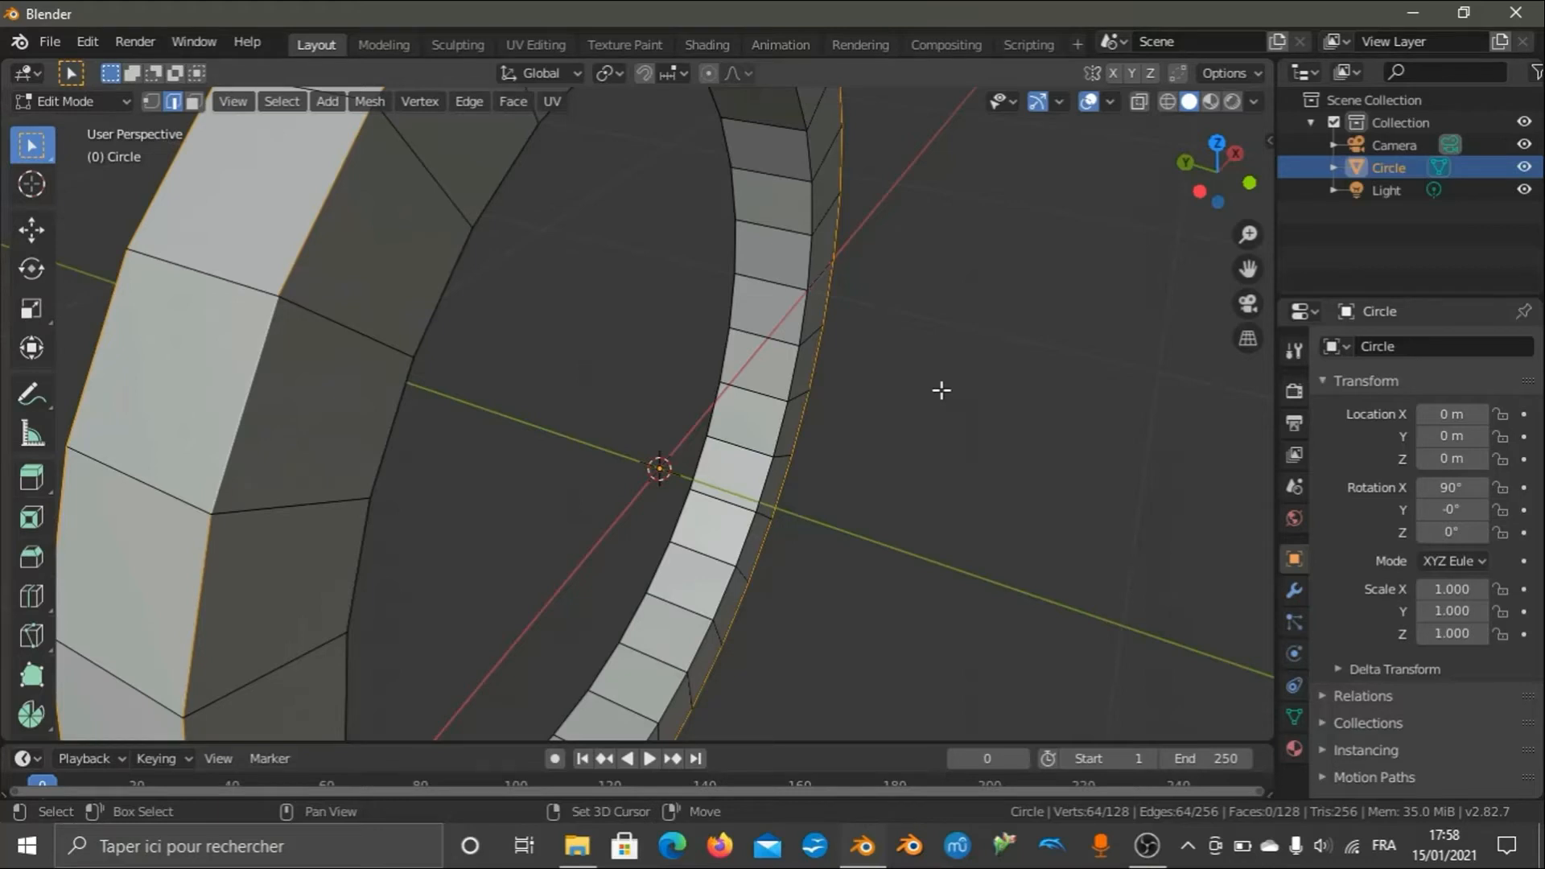
left_click(709, 410, "alt+shift")
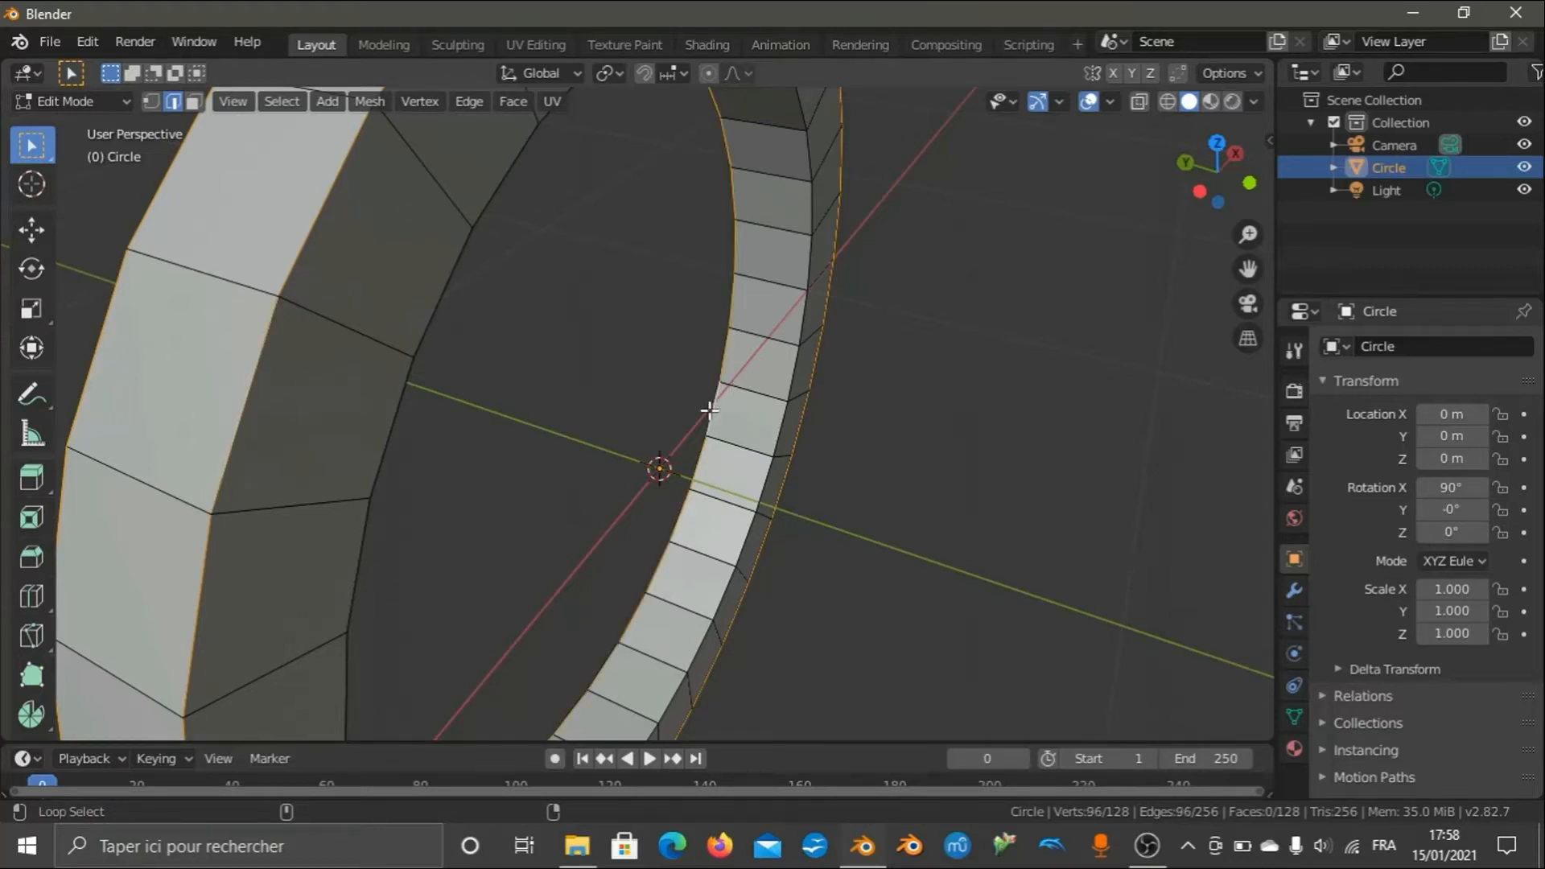
left_click_drag(1203, 190, 793, 322)
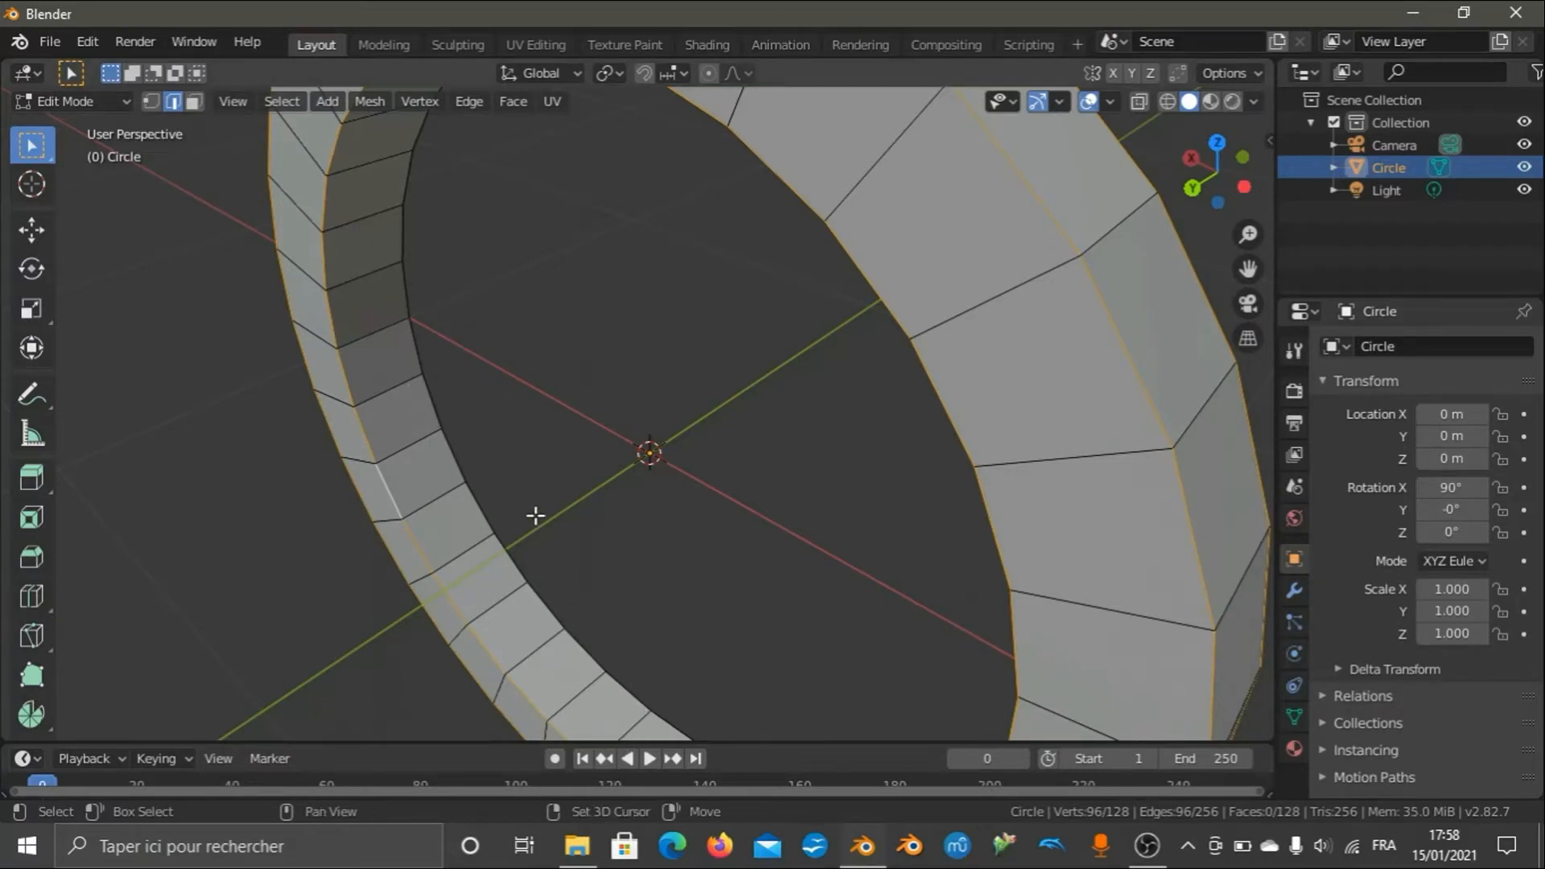
left_click(435, 402, "alt+shift")
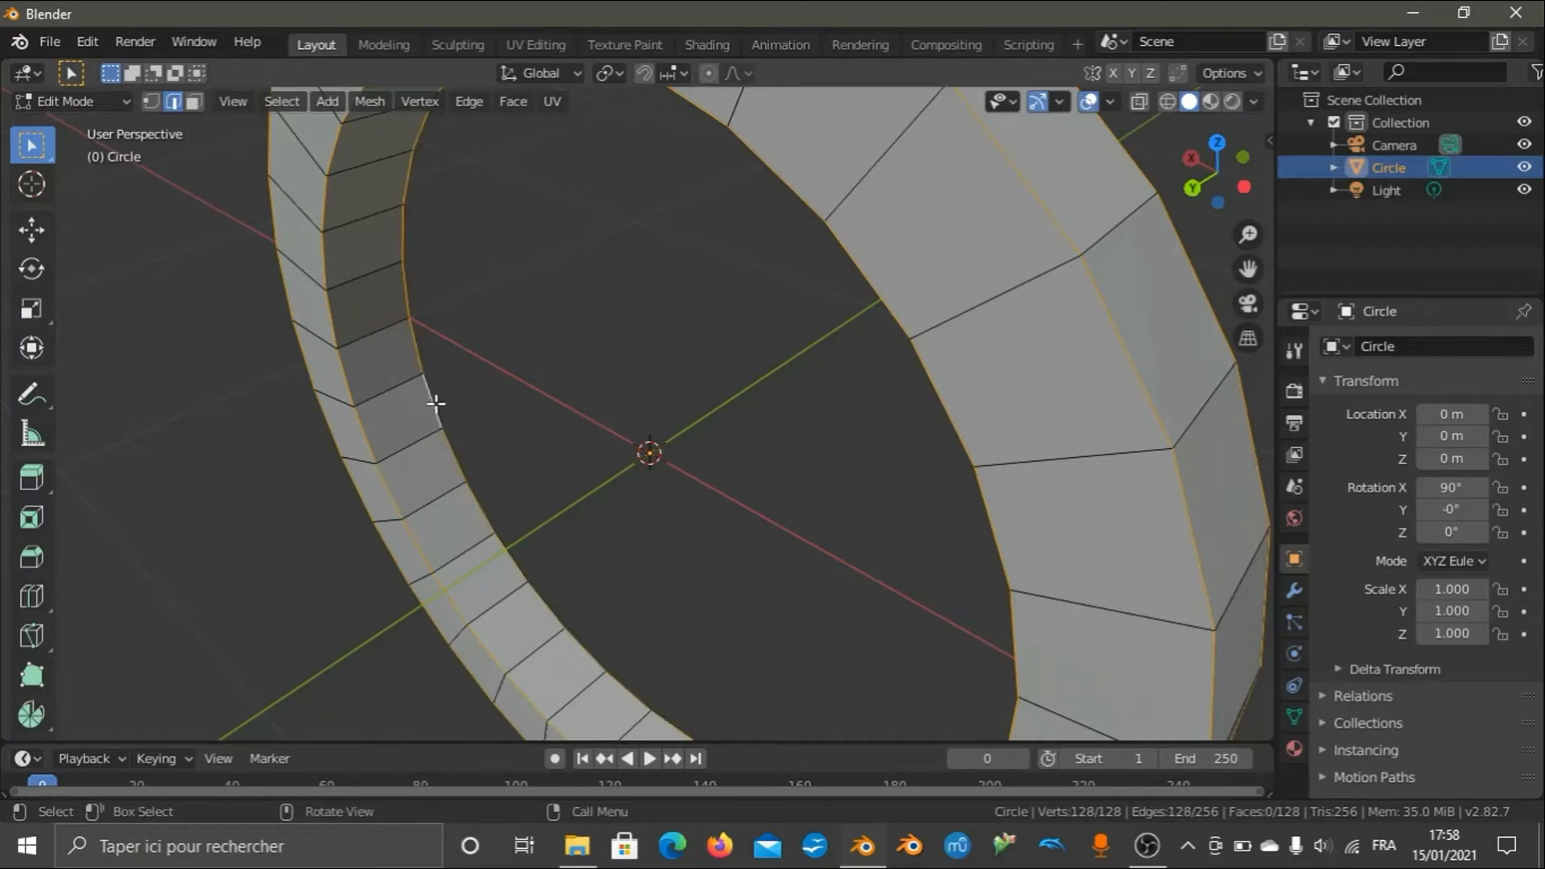
Bevel the ring's selected inner and outer edge loops with an offset of about 0.111 m.
scroll(435, 404, "down", 5)
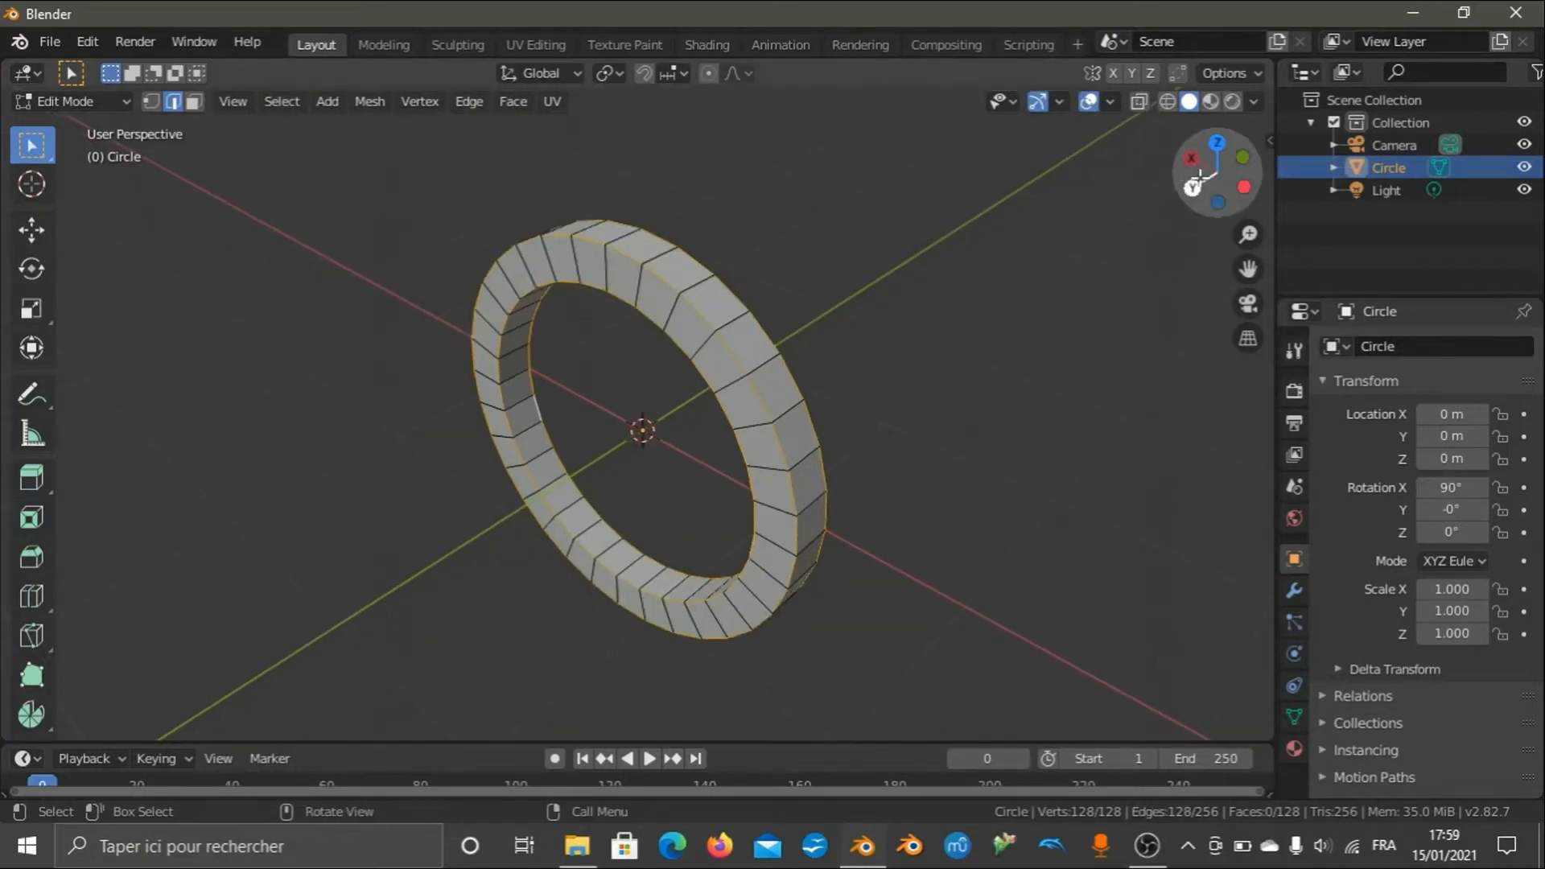
mouse_move(1204, 182)
left_mouse_down()
mouse_move(1030, 143)
mouse_move(1006, 72)
mouse_move(1192, 104)
mouse_move(1199, 173)
left_mouse_up()
scroll(1022, 282, "up", 2)
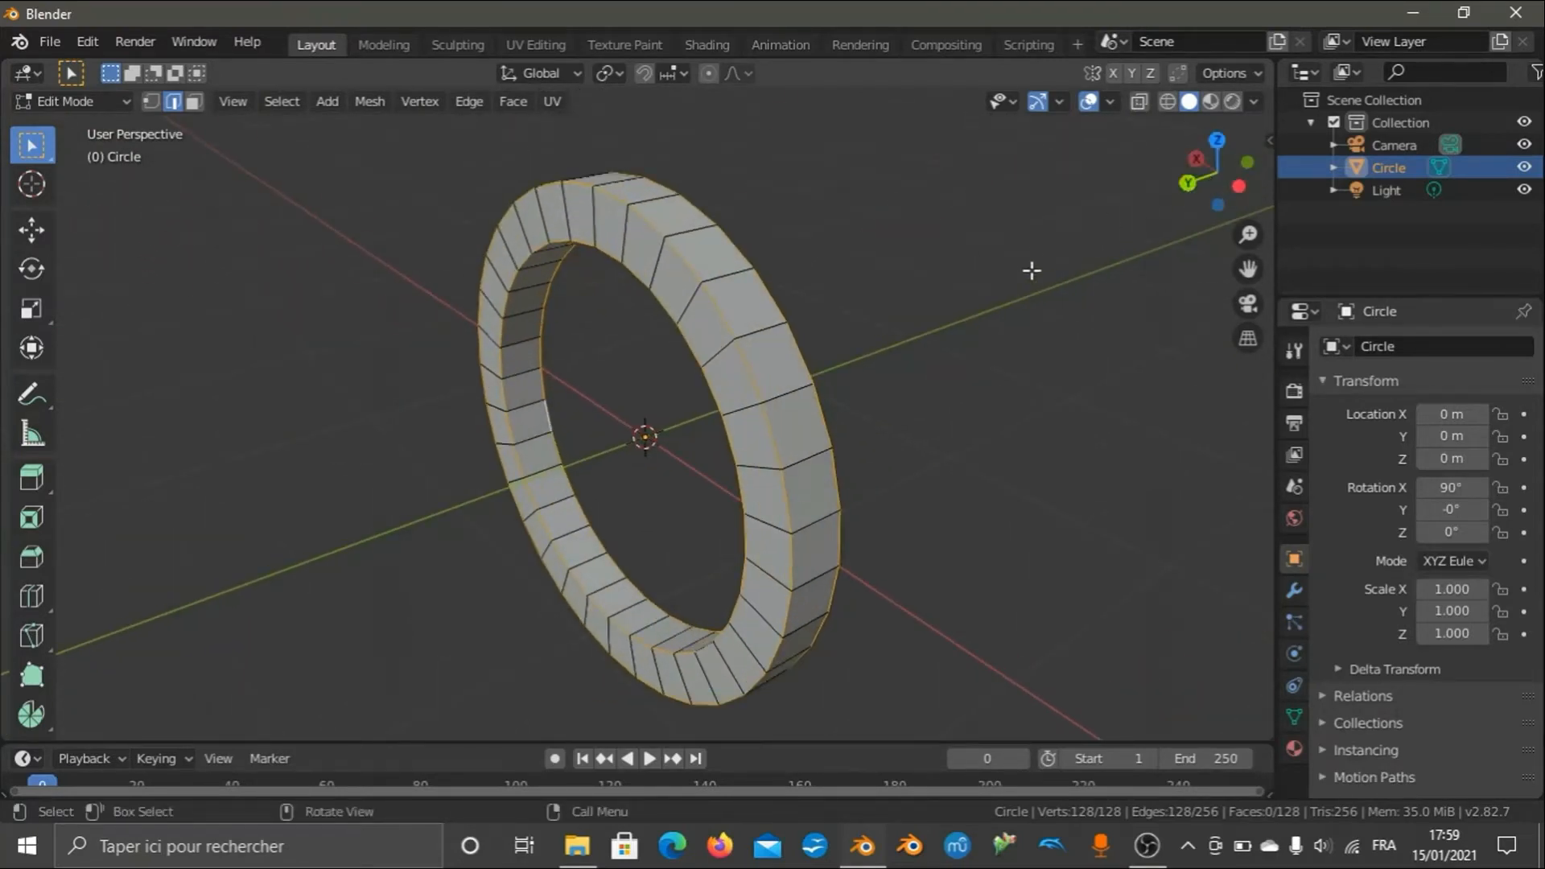
scroll(1035, 266, "up", 2)
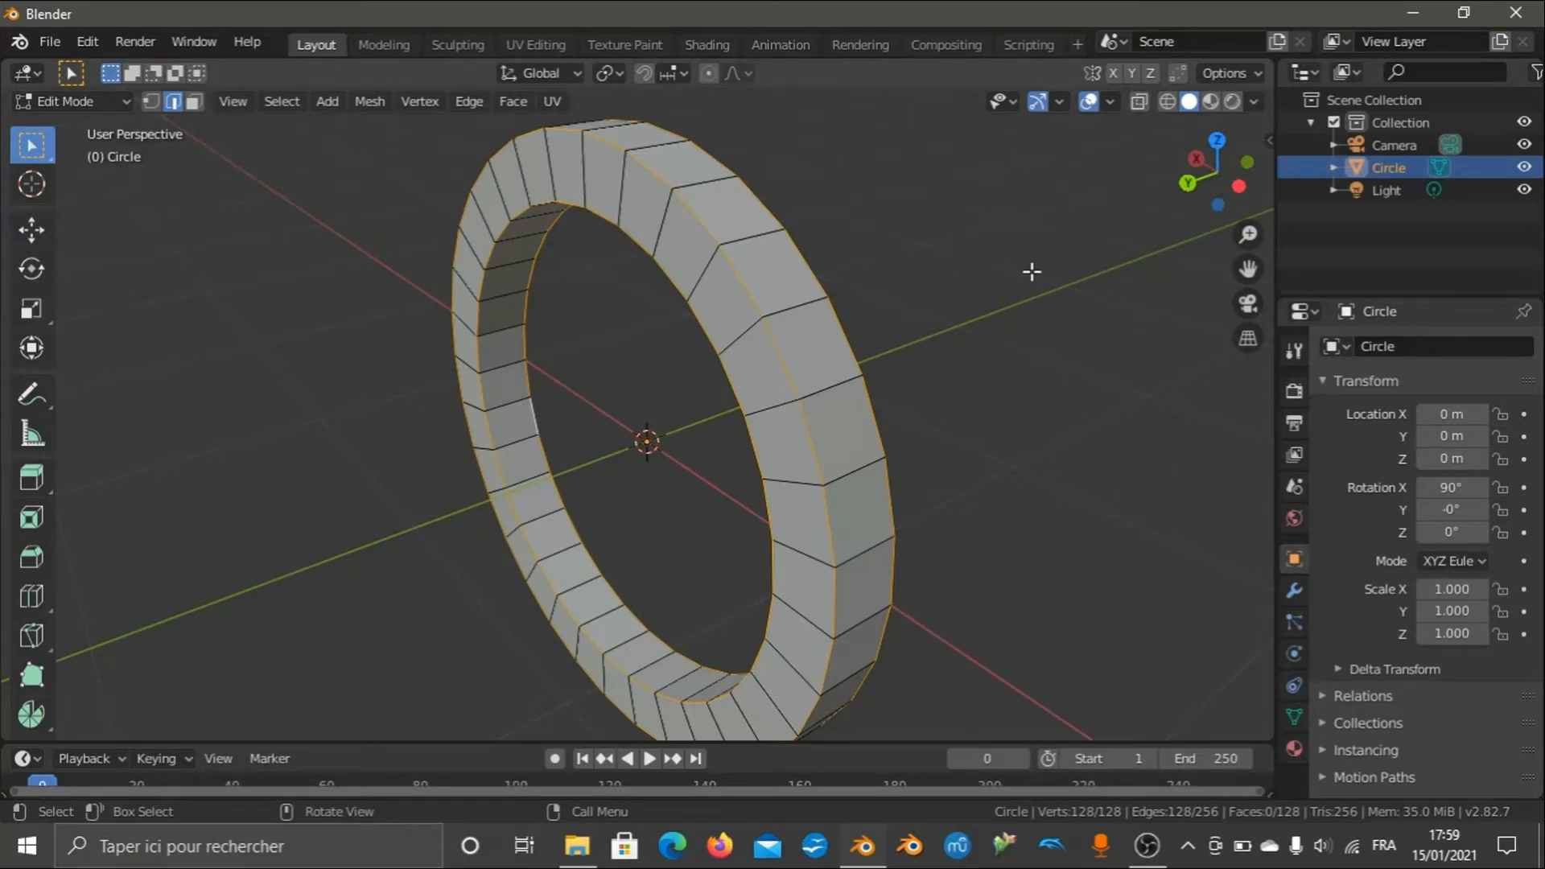
key("ctrl+b")
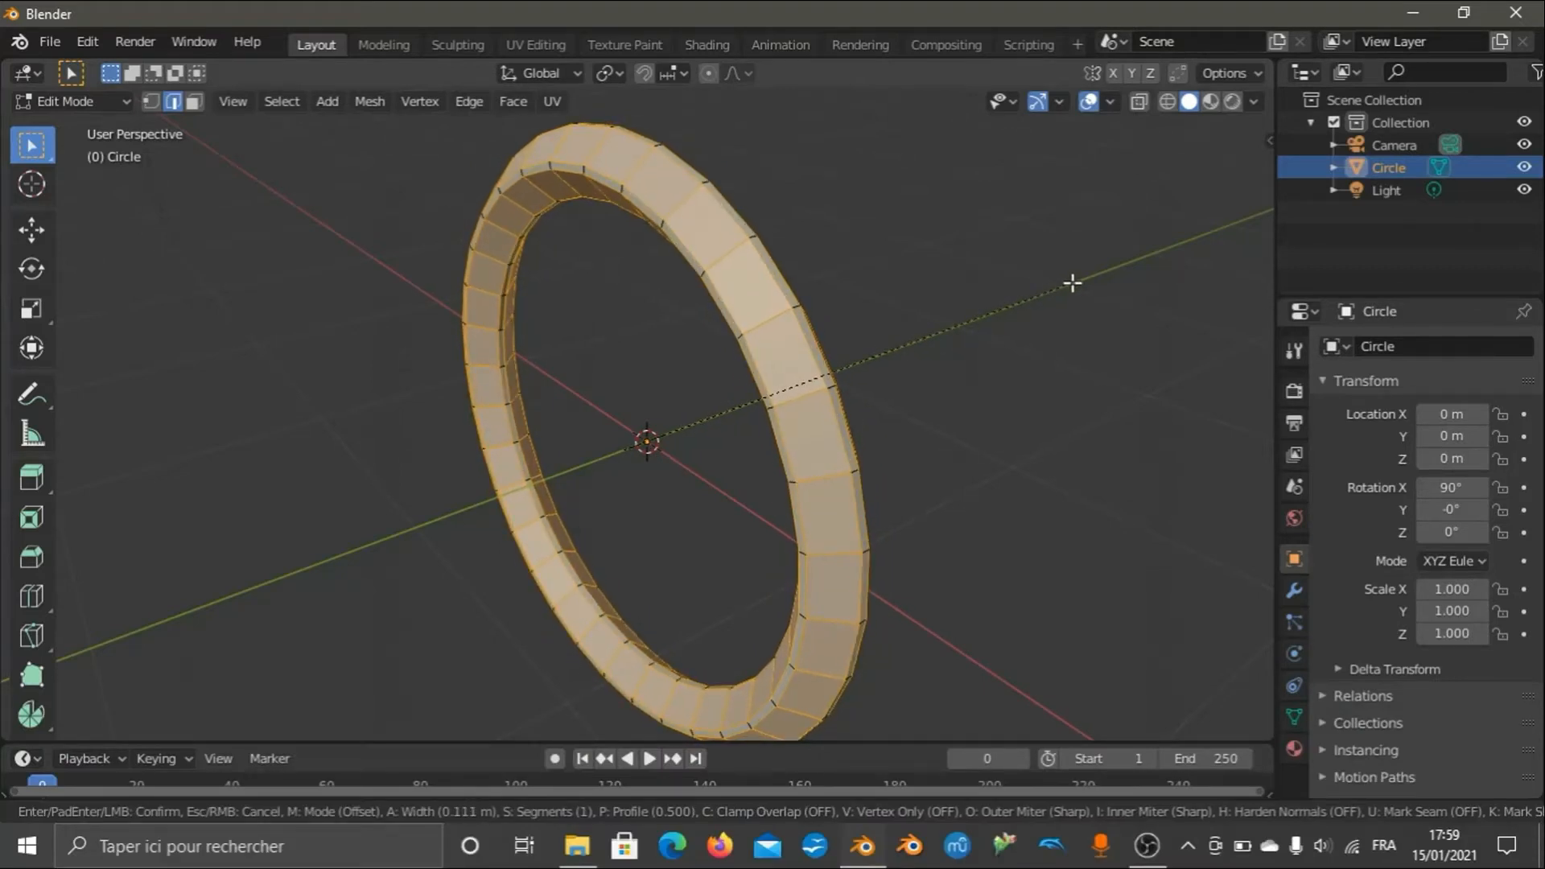
left_click(1072, 283)
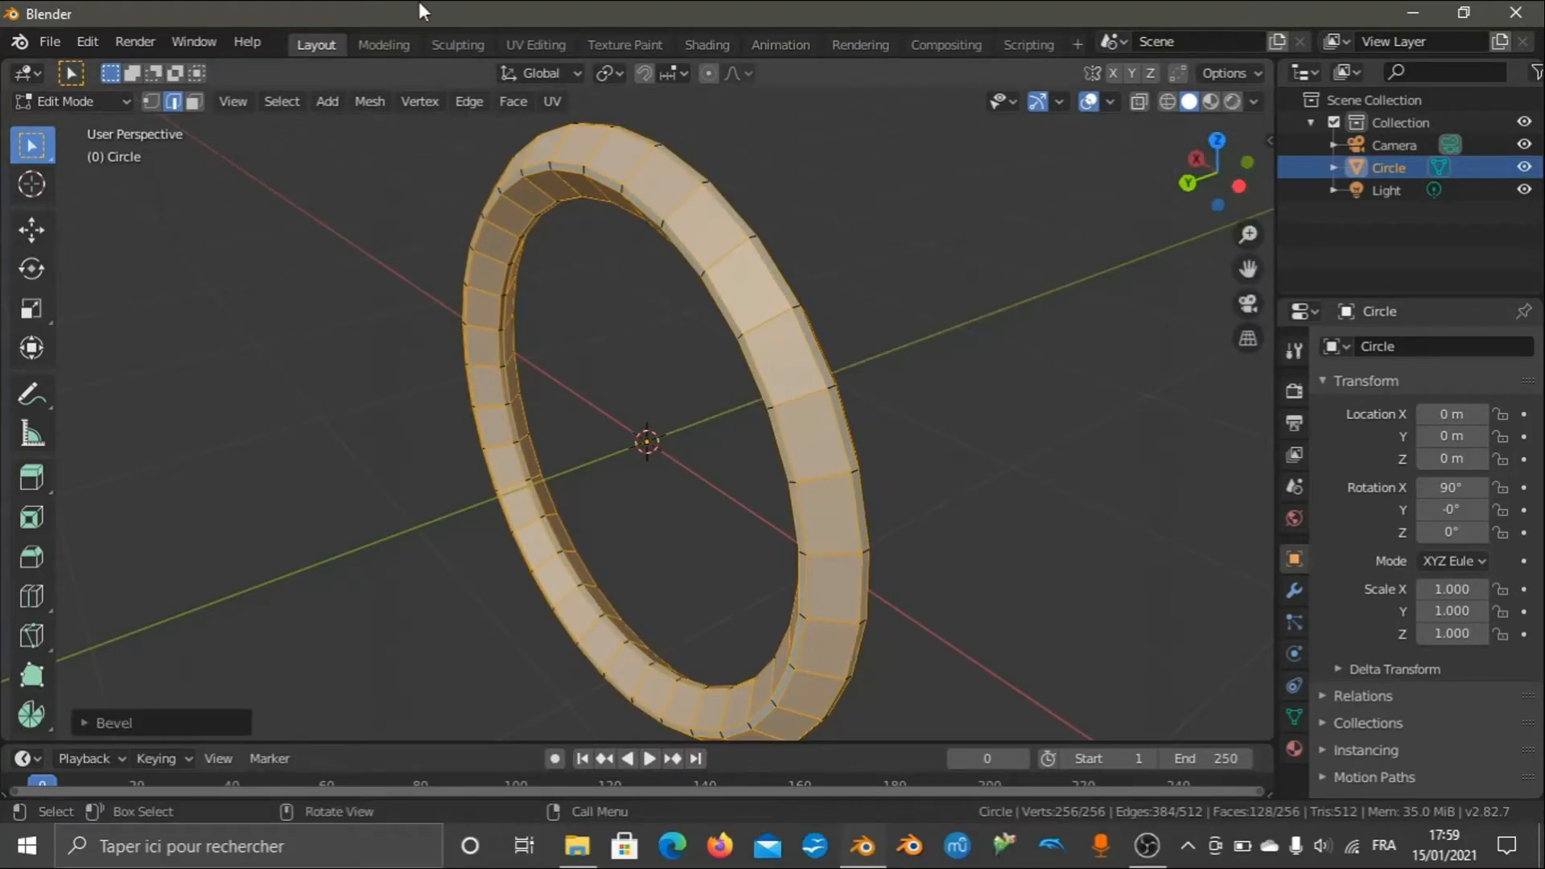
Examine the bevelled edges of the ring up close and from several angles.
scroll(1115, 237, "up", 4)
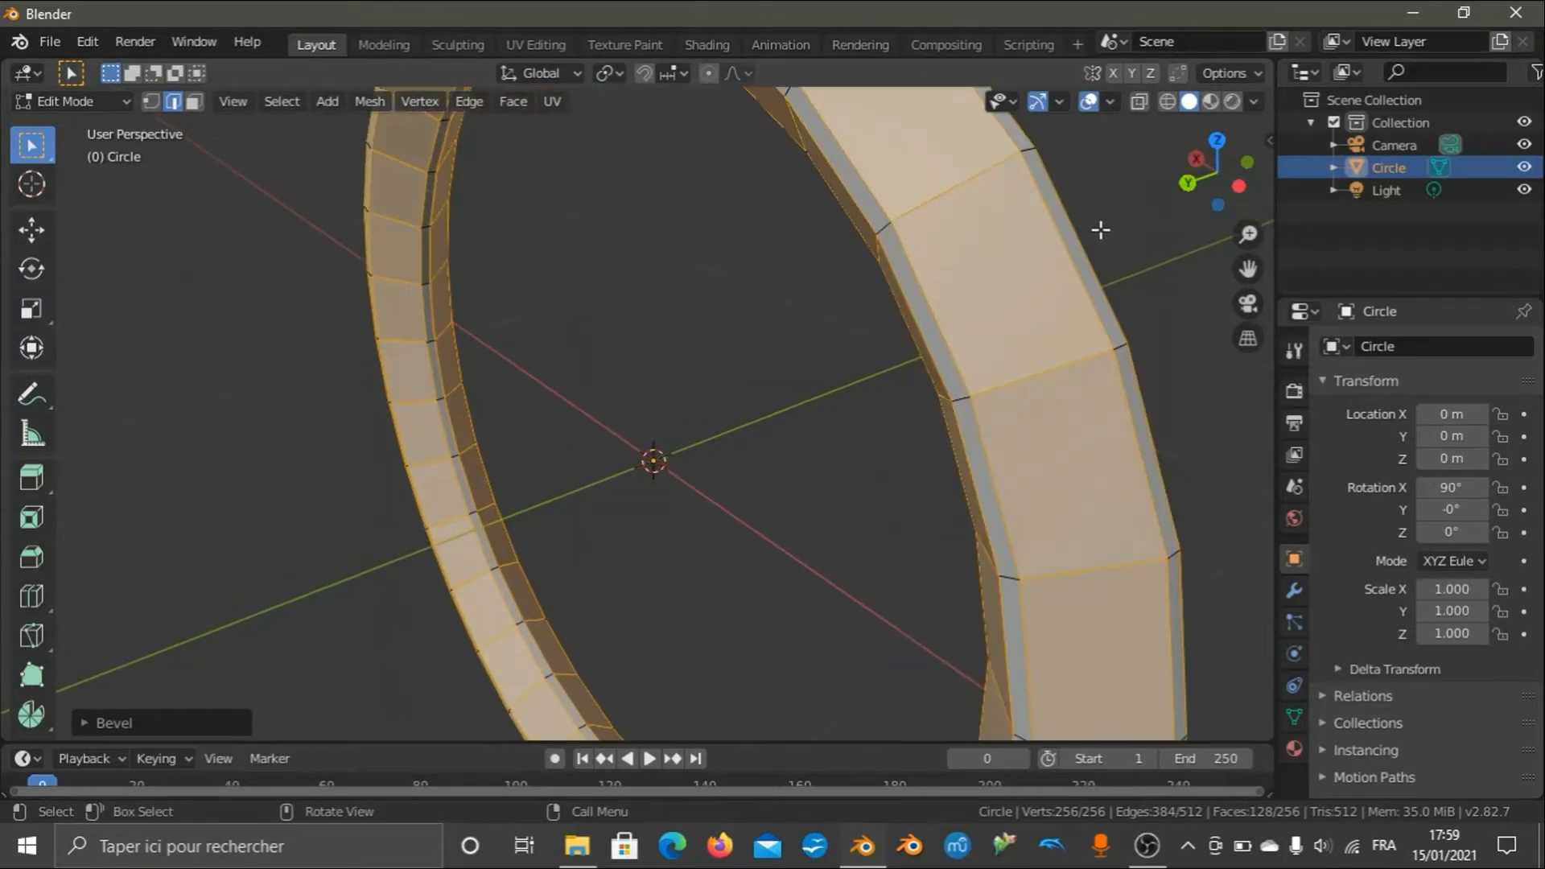
left_click_drag(1207, 165, 1154, 192)
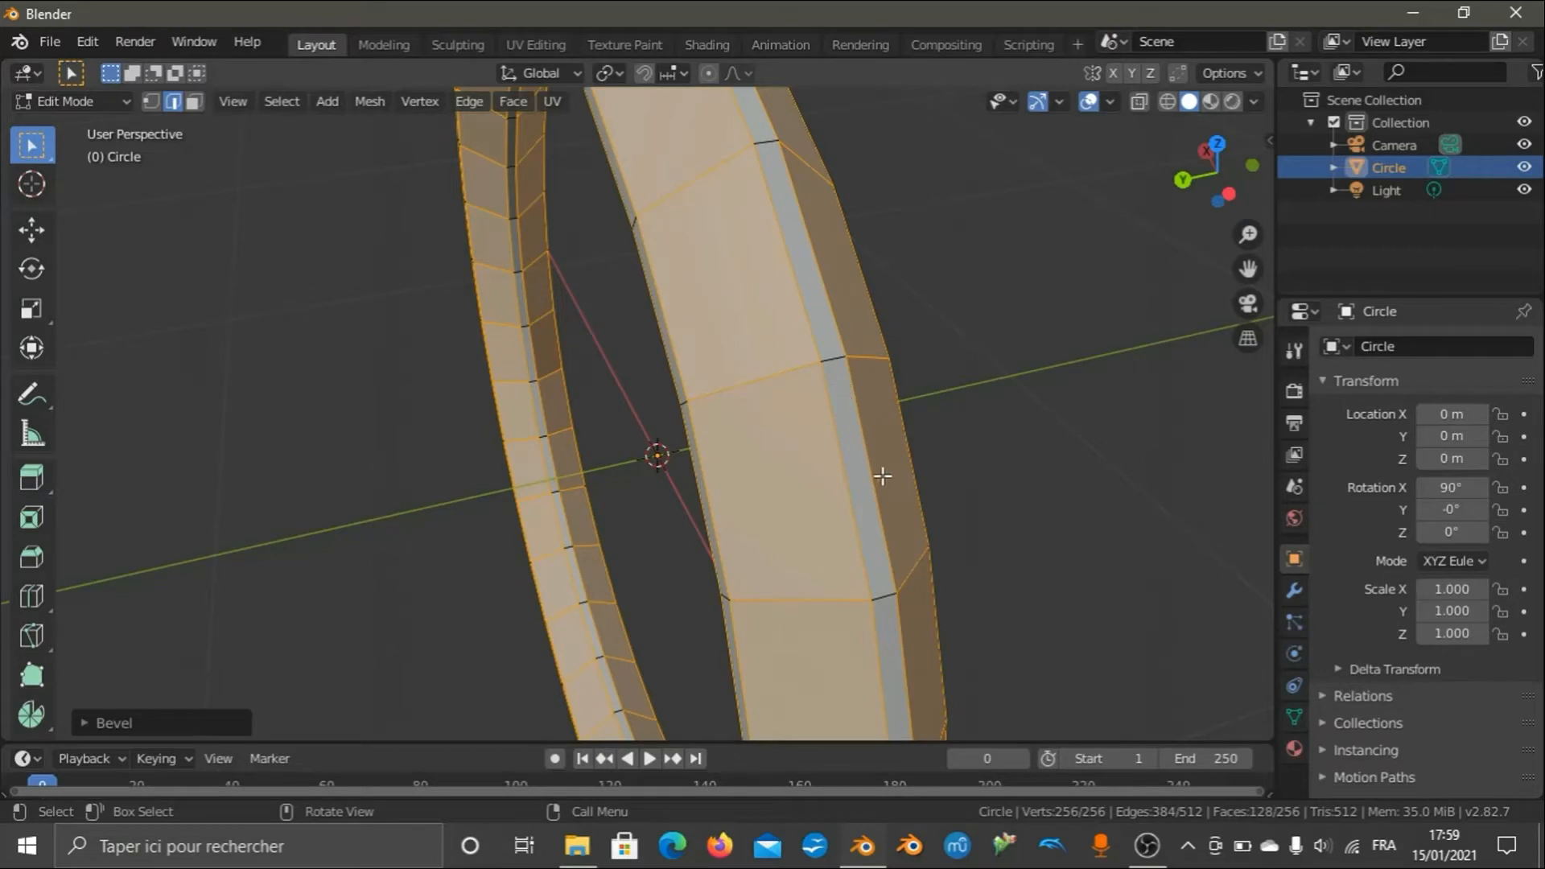
middle_click_drag(848, 493, 863, 352)
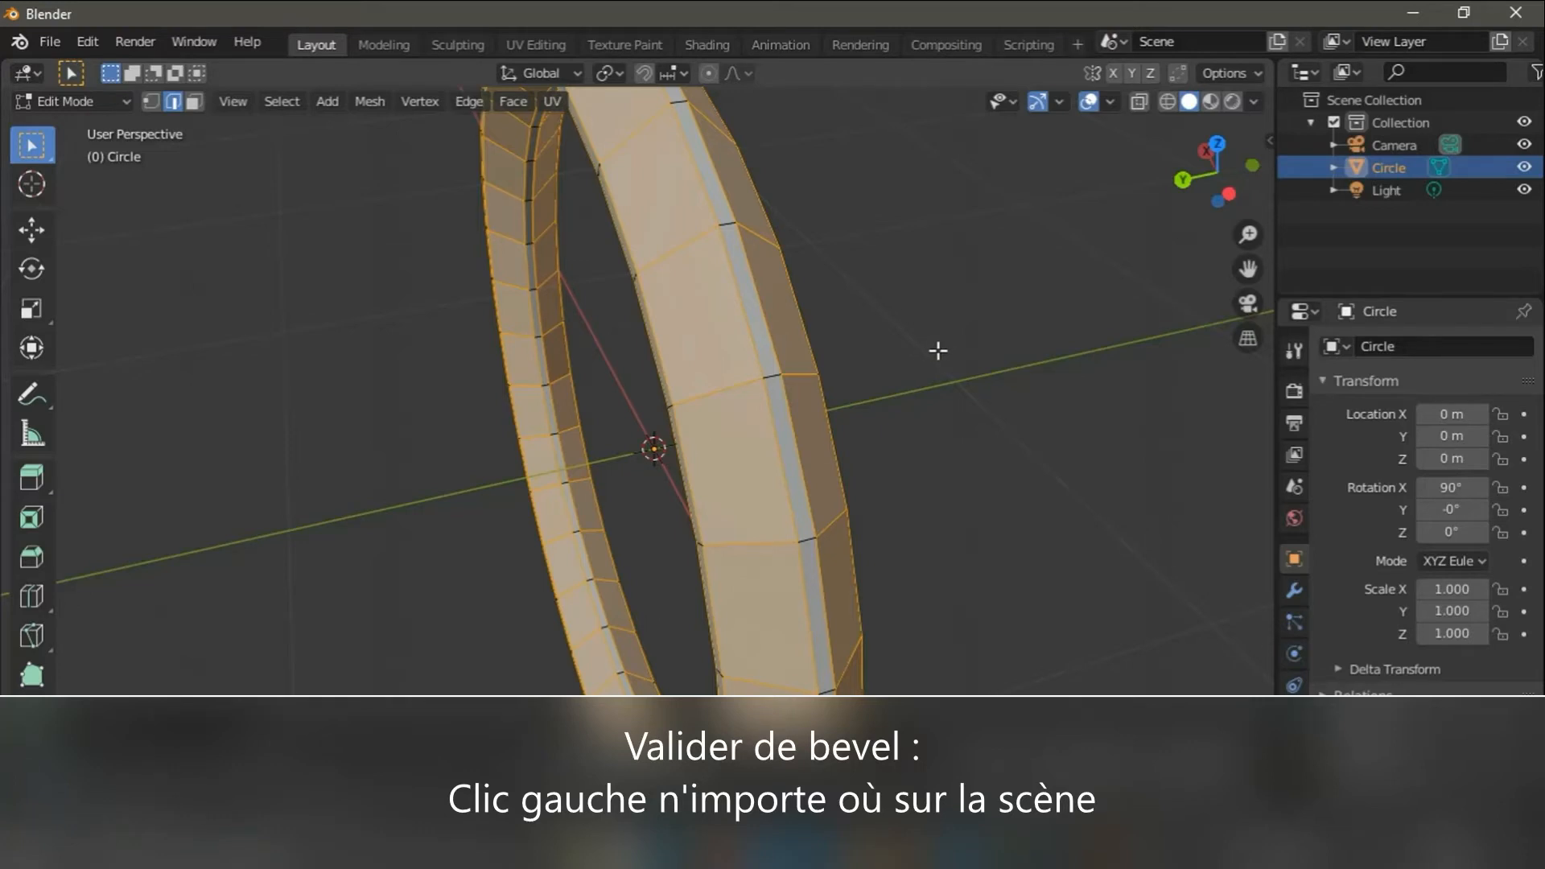
left_click_drag(1206, 156, 1247, 156)
scroll(1014, 276, "down", 5)
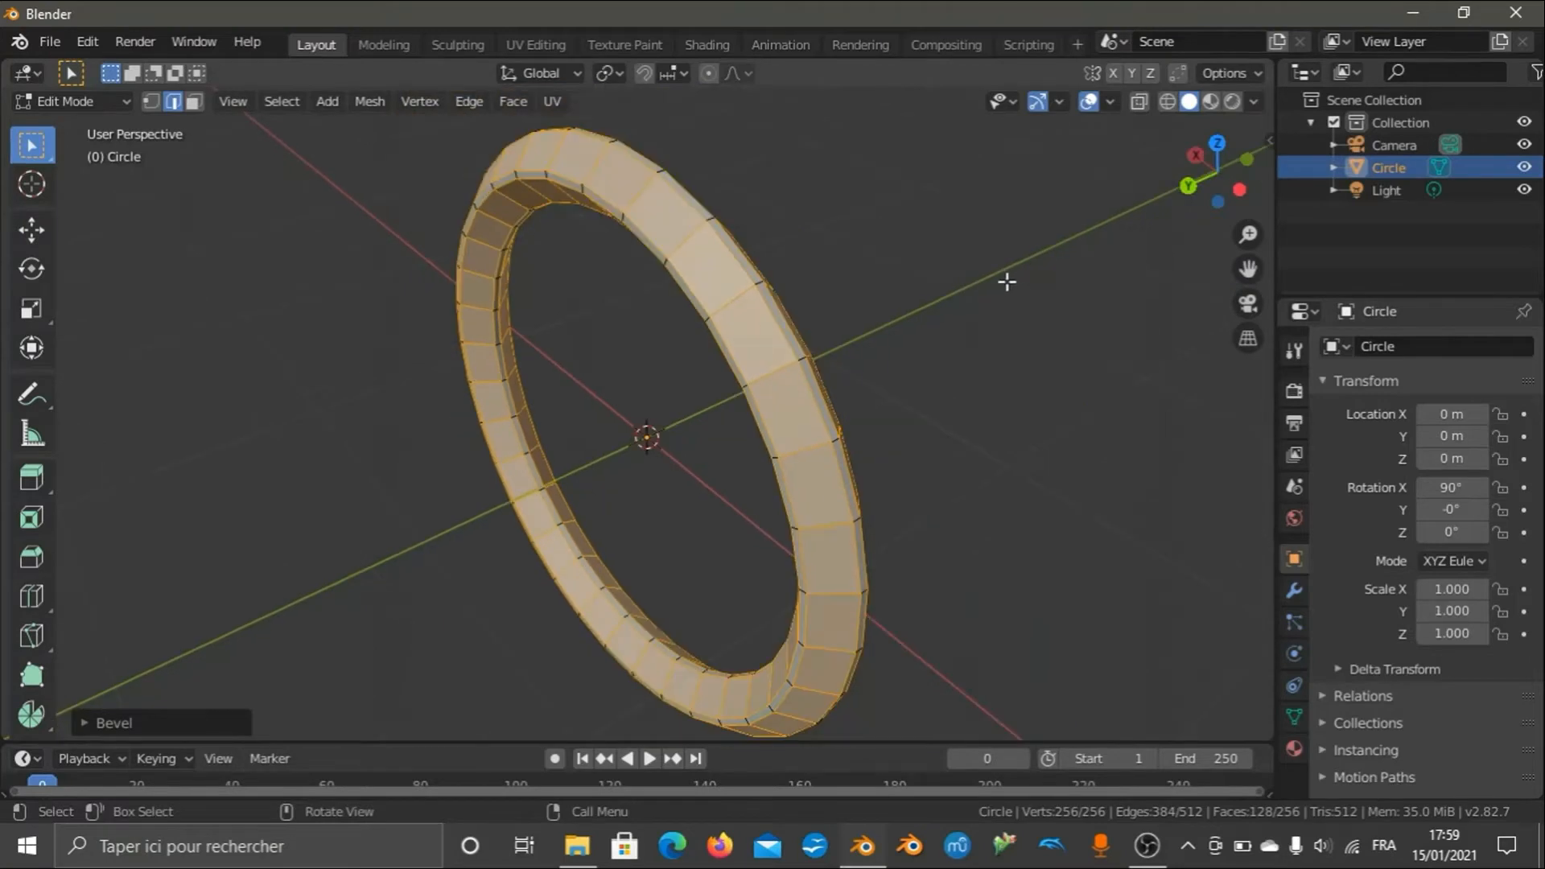
scroll(1022, 273, "up", 5)
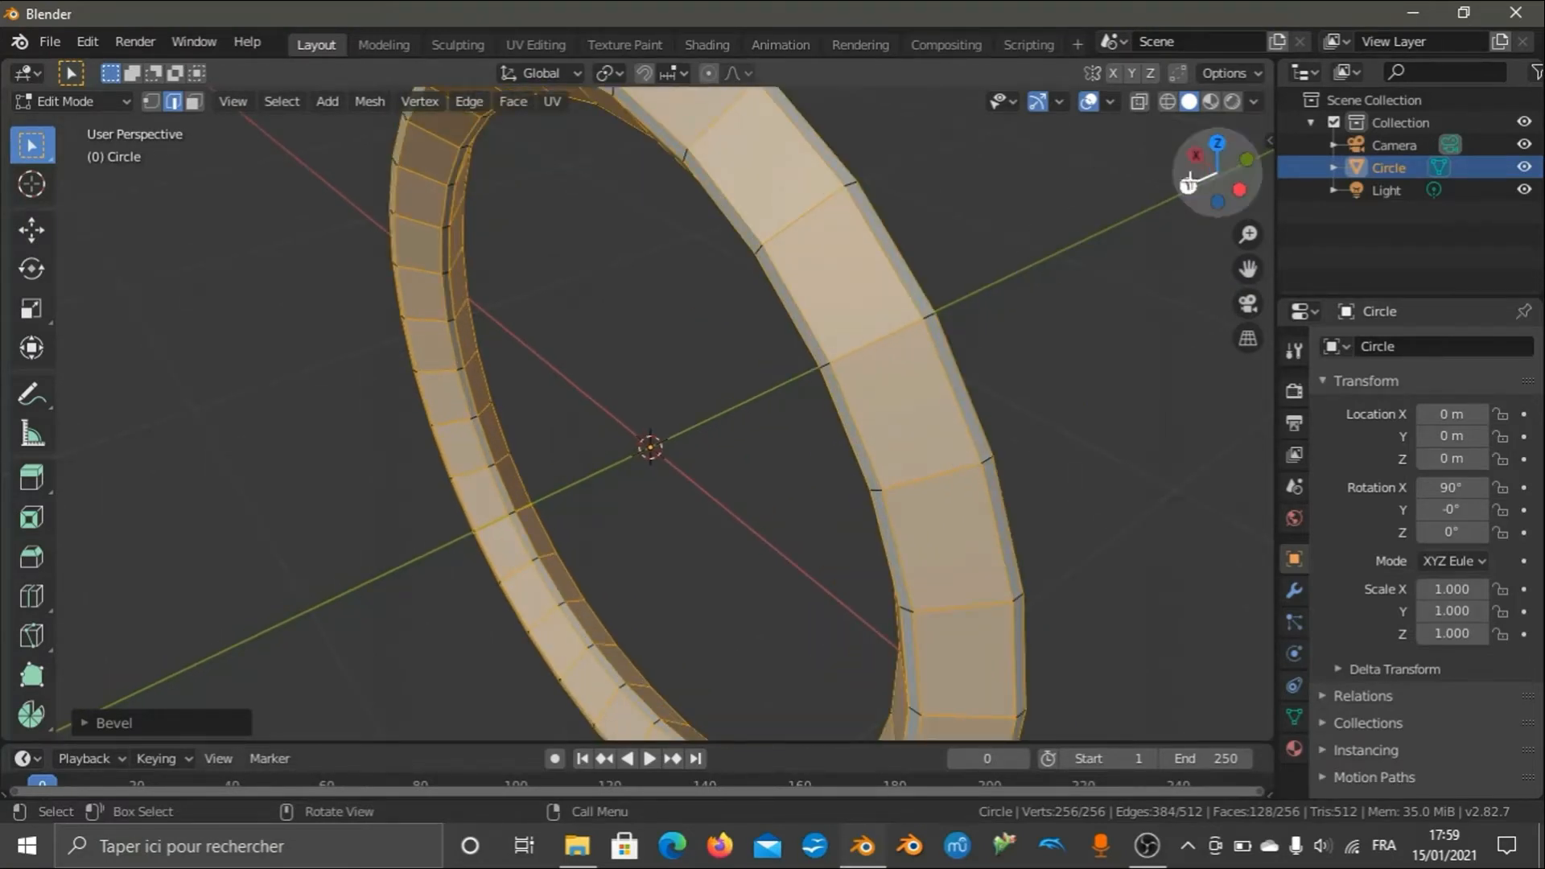
left_click_drag(1199, 173, 837, 299)
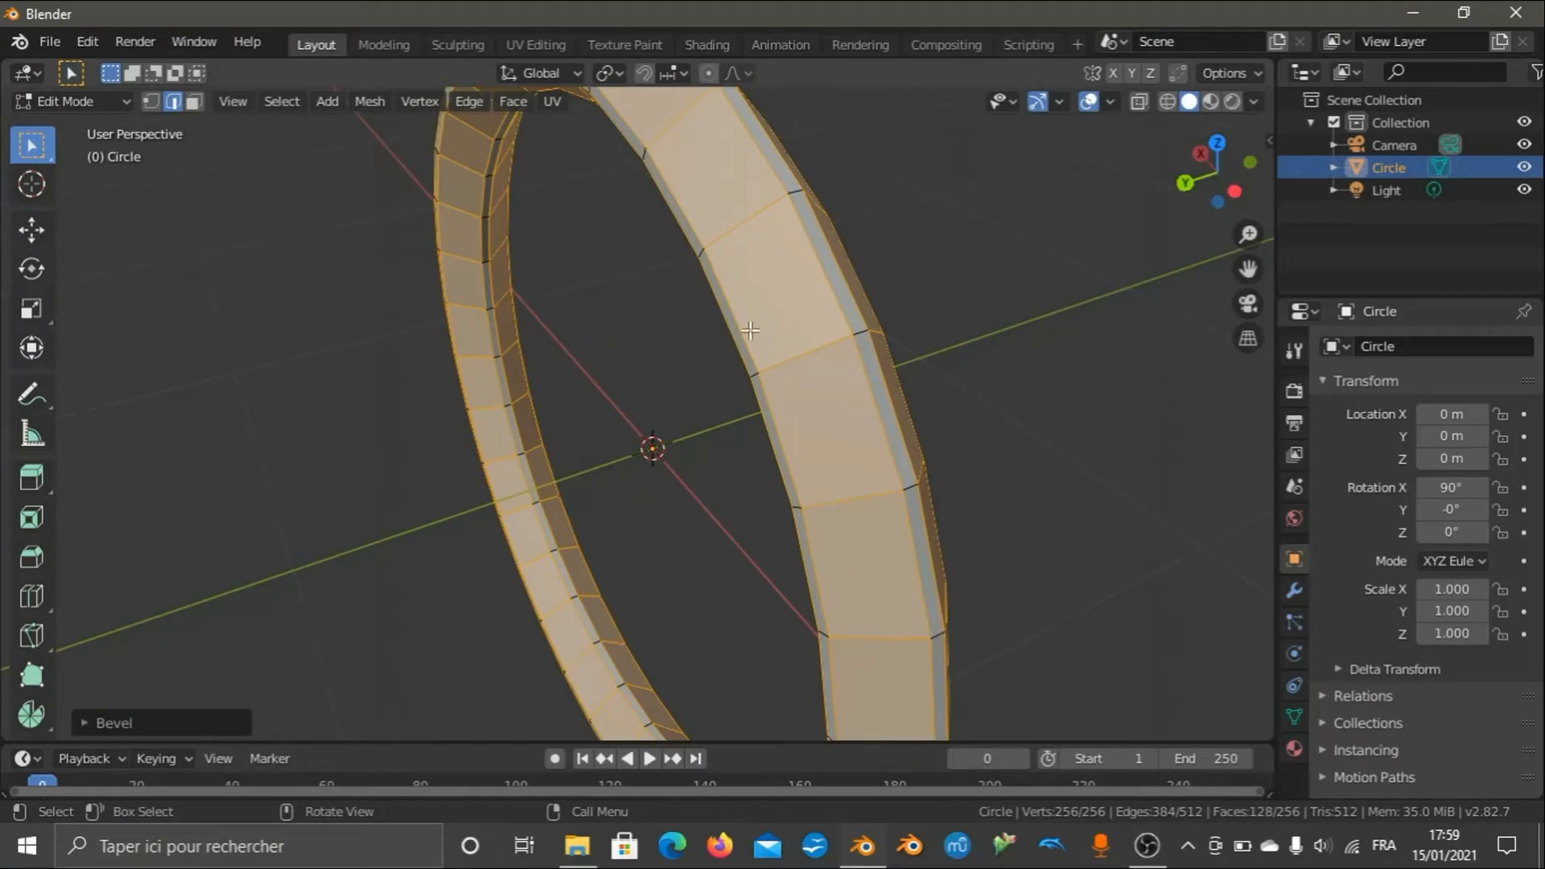
Set the bevel's number of segments to 20.
left_click(85, 723)
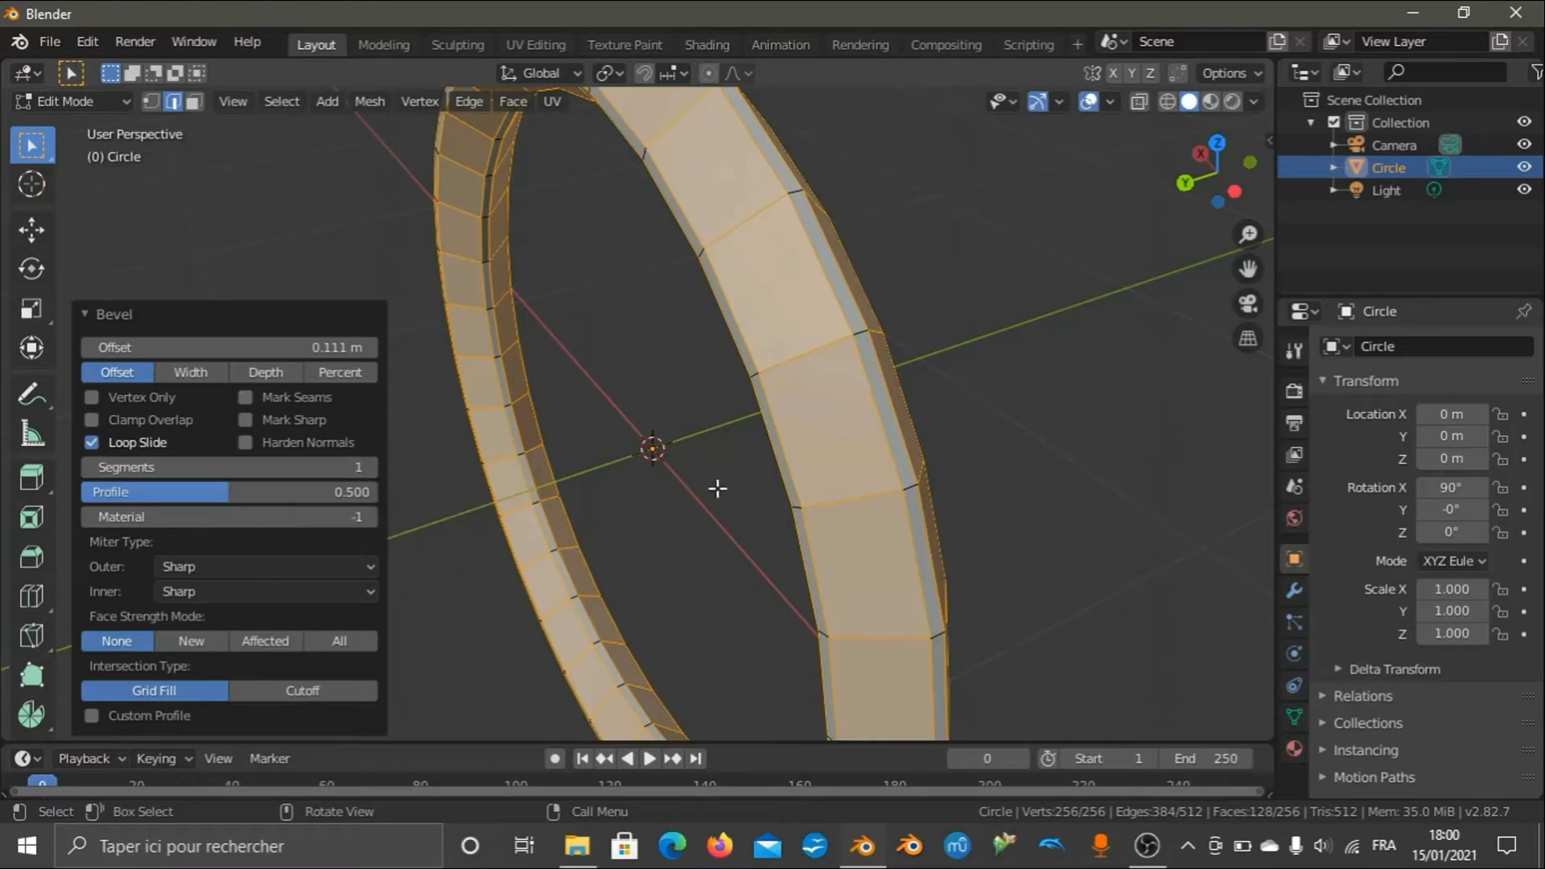
left_click(317, 468)
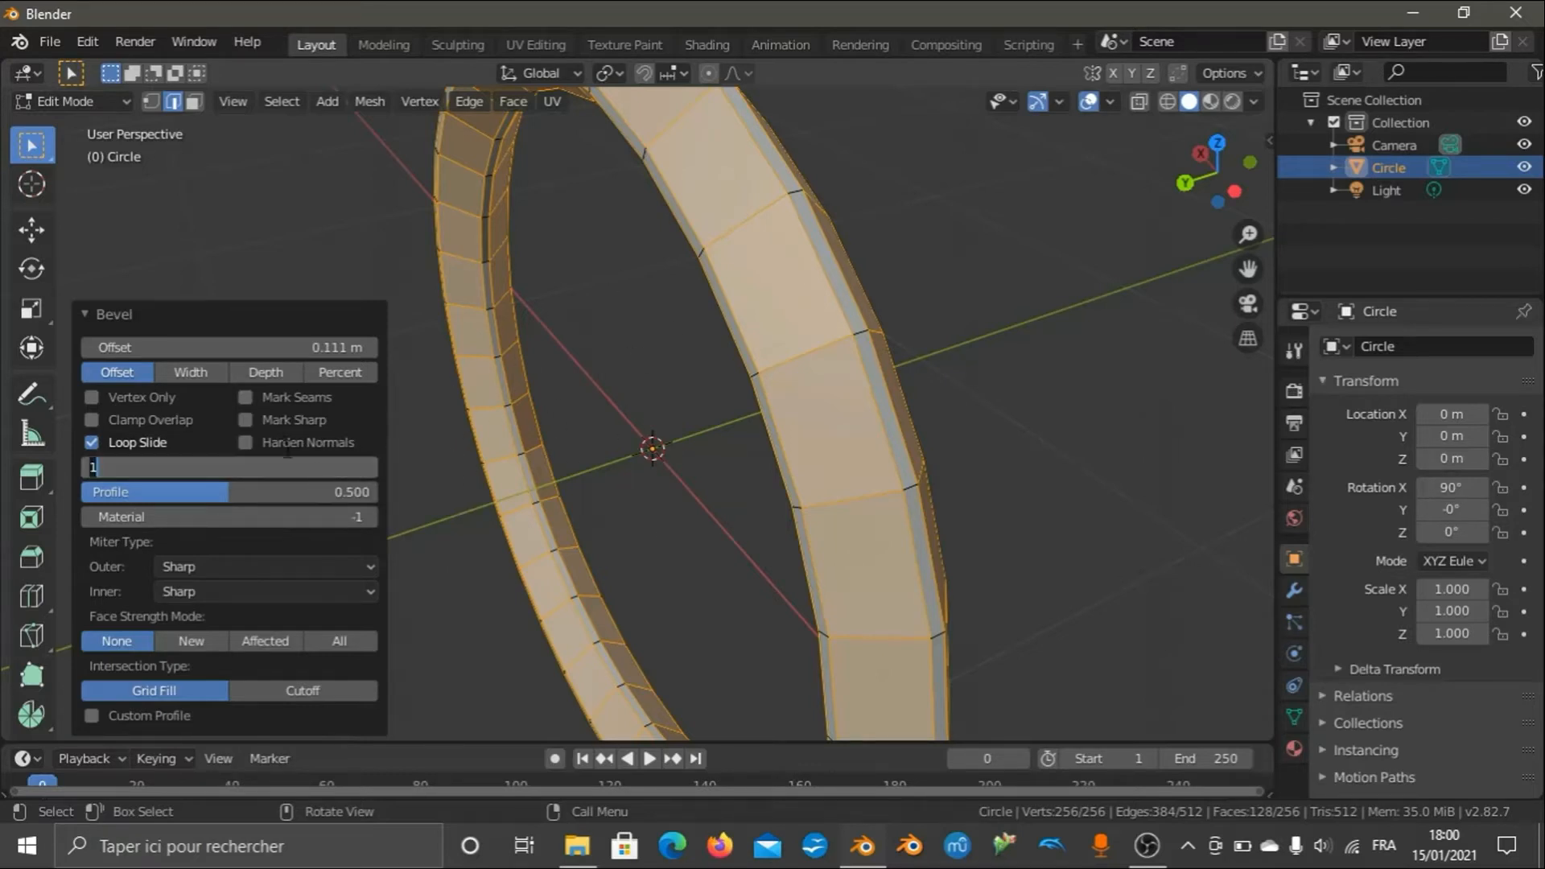
key("Return")
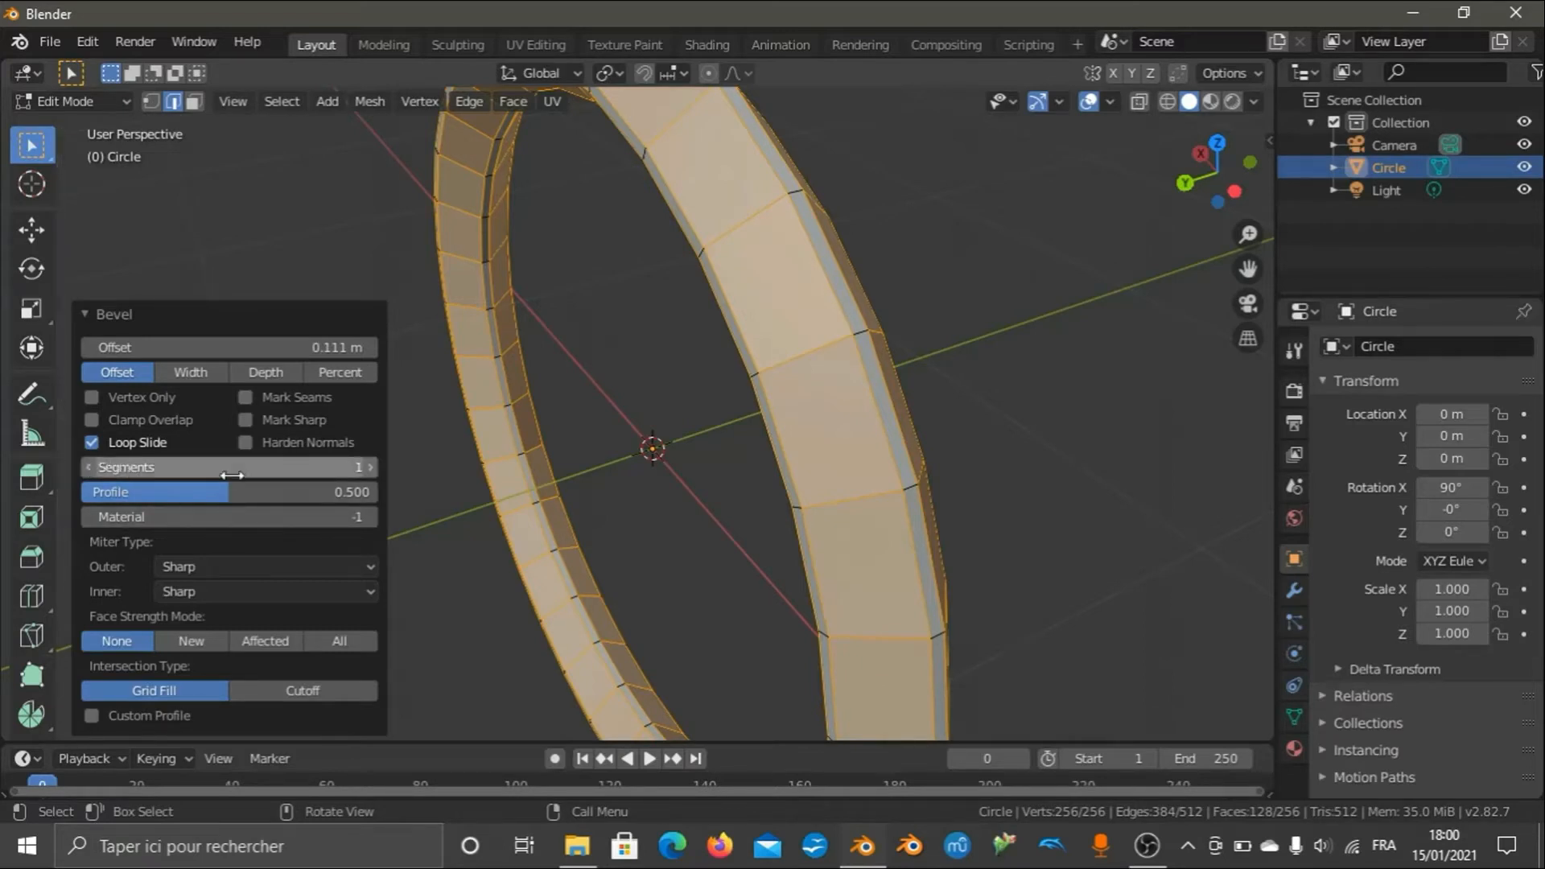
left_click(350, 465)
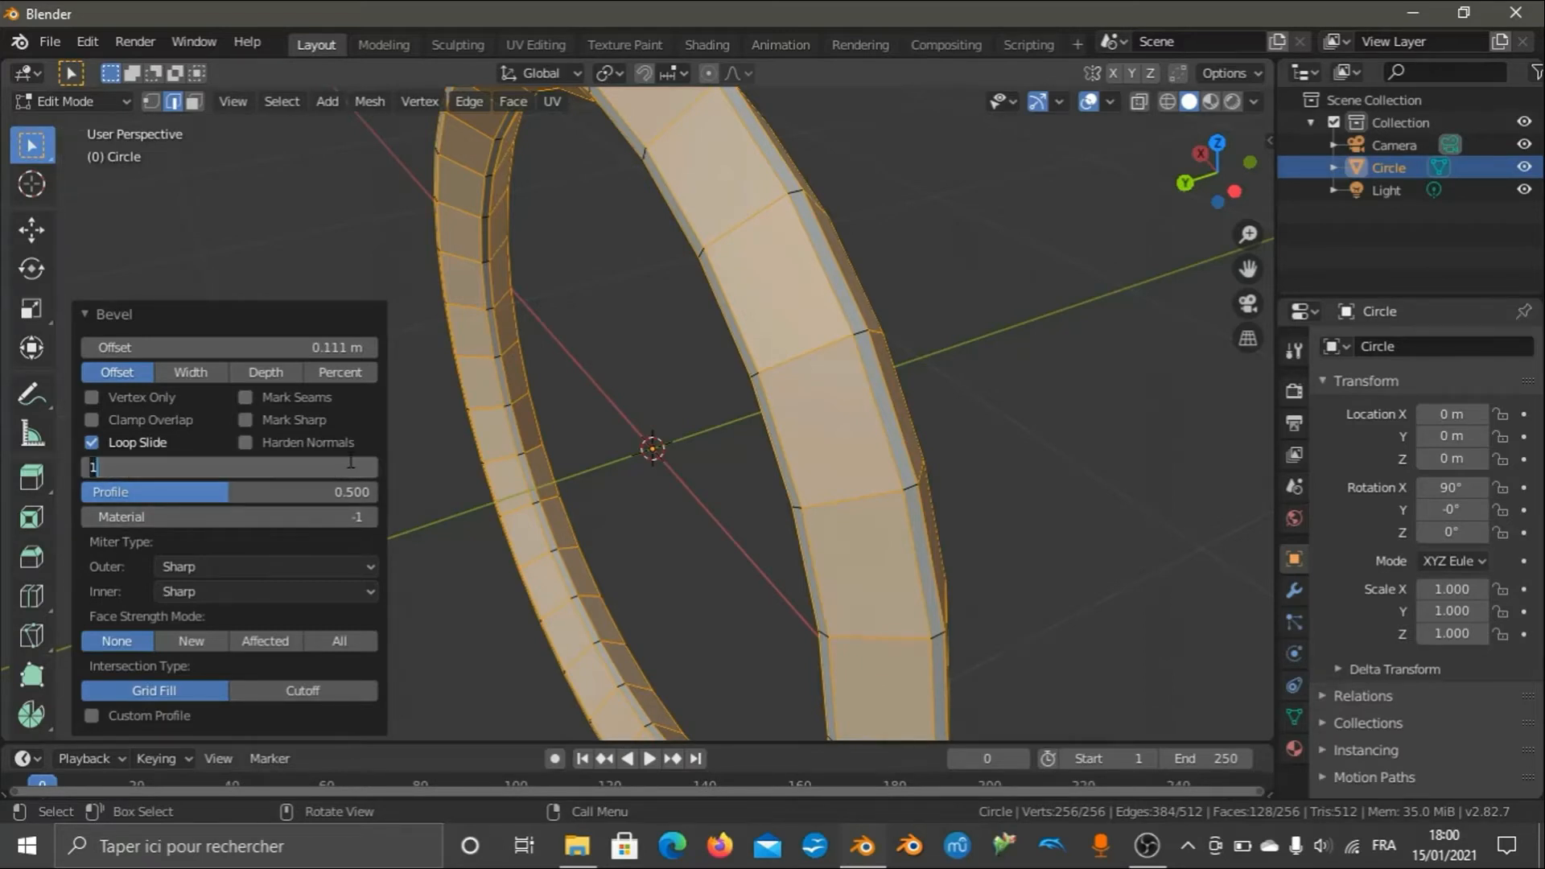
key("Return")
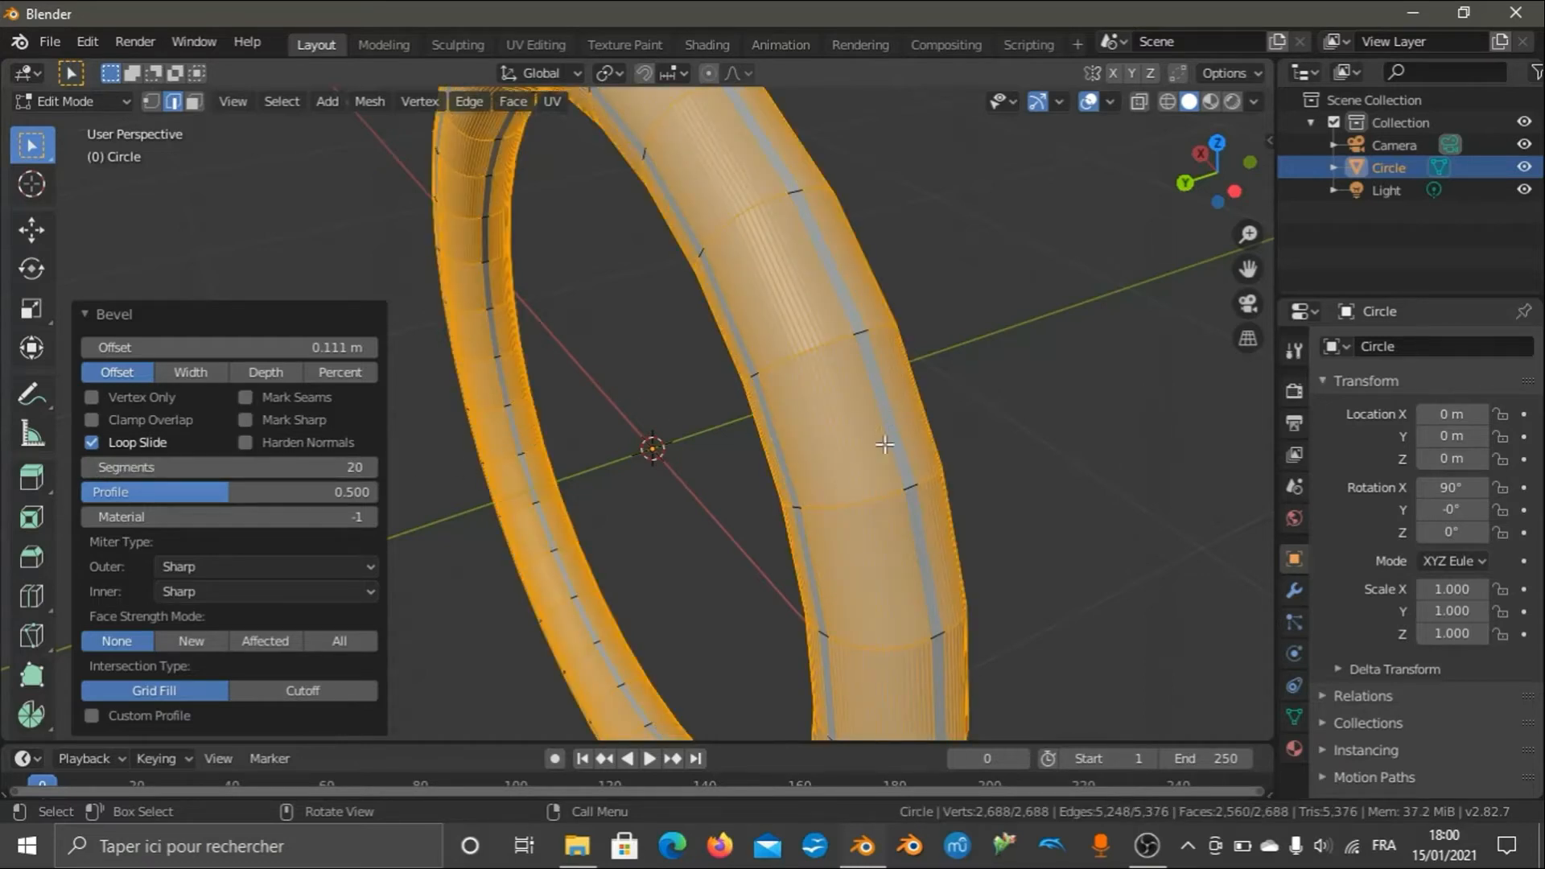
Pick a single edge on the rounded surface, switch through vertex and face selection, and return to Object Mode.
scroll(931, 451, "up", 4)
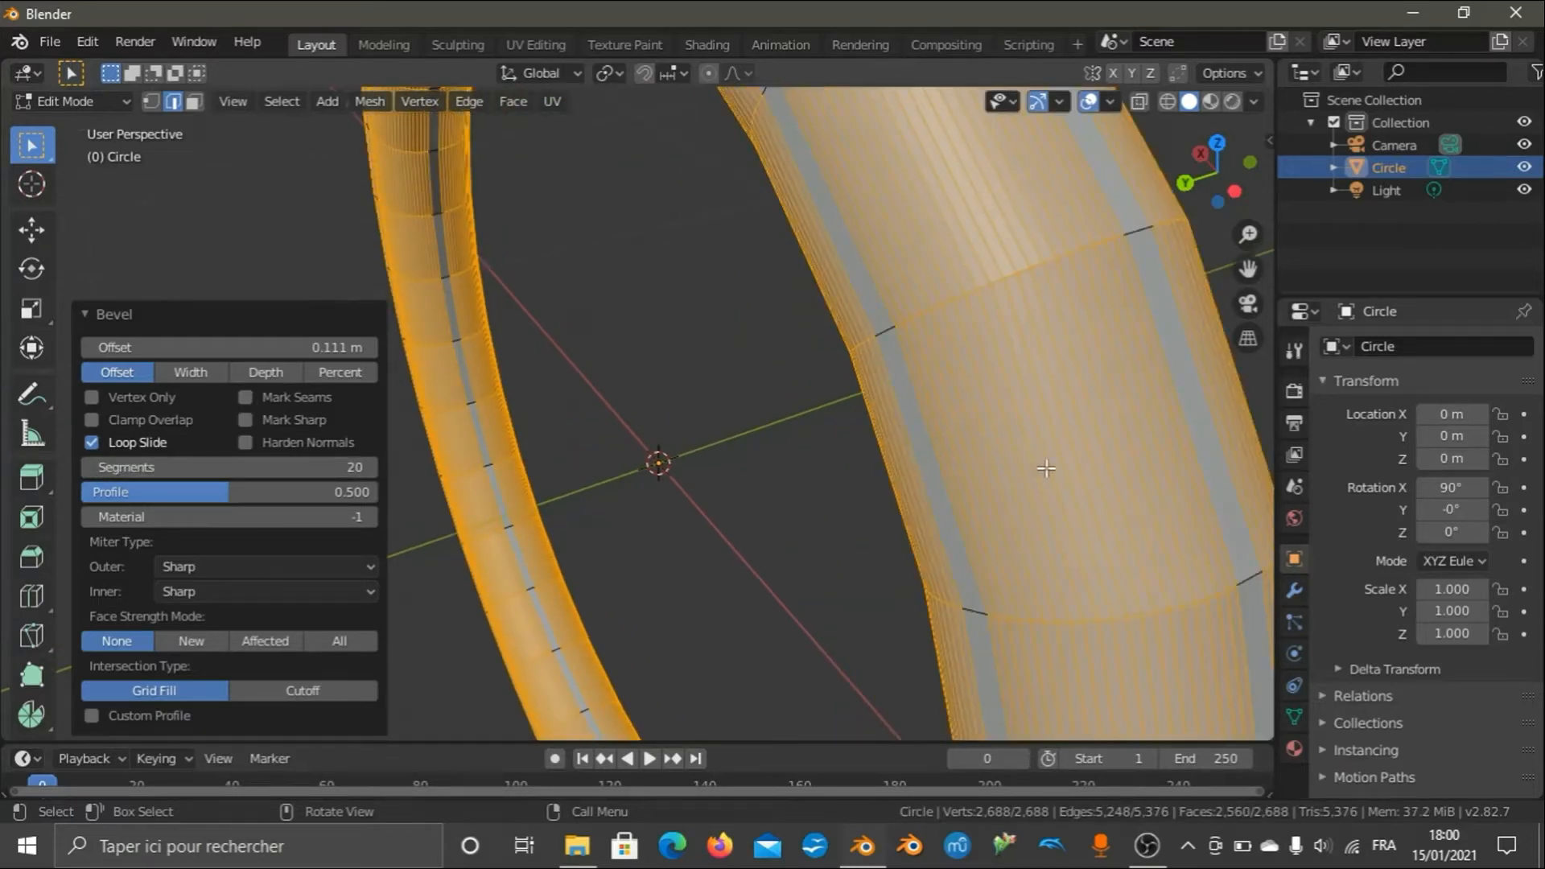
left_click(1053, 427)
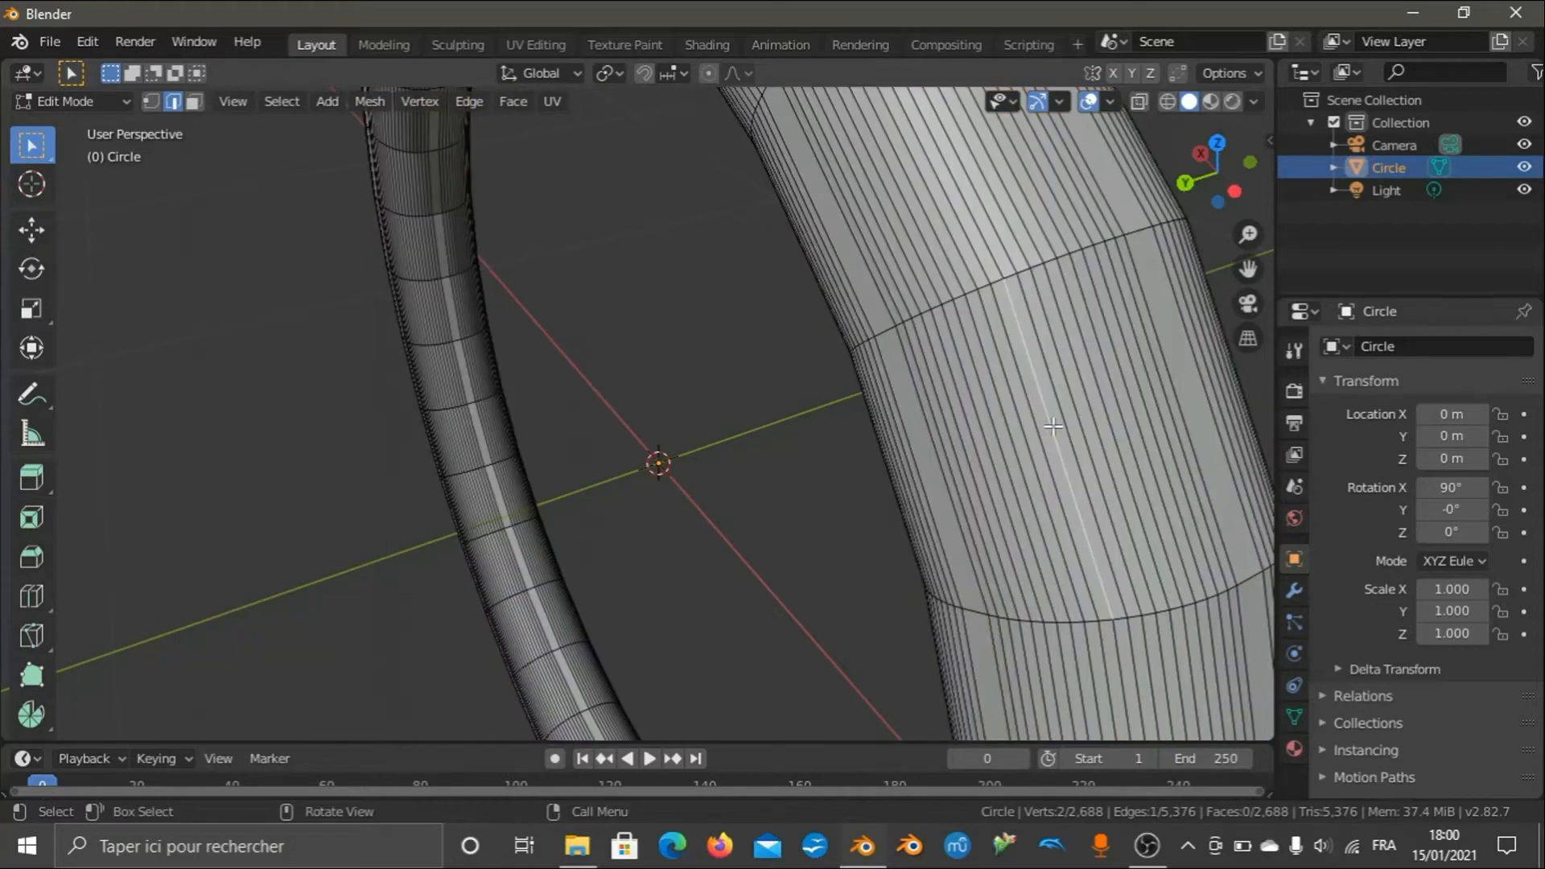
left_click(157, 101)
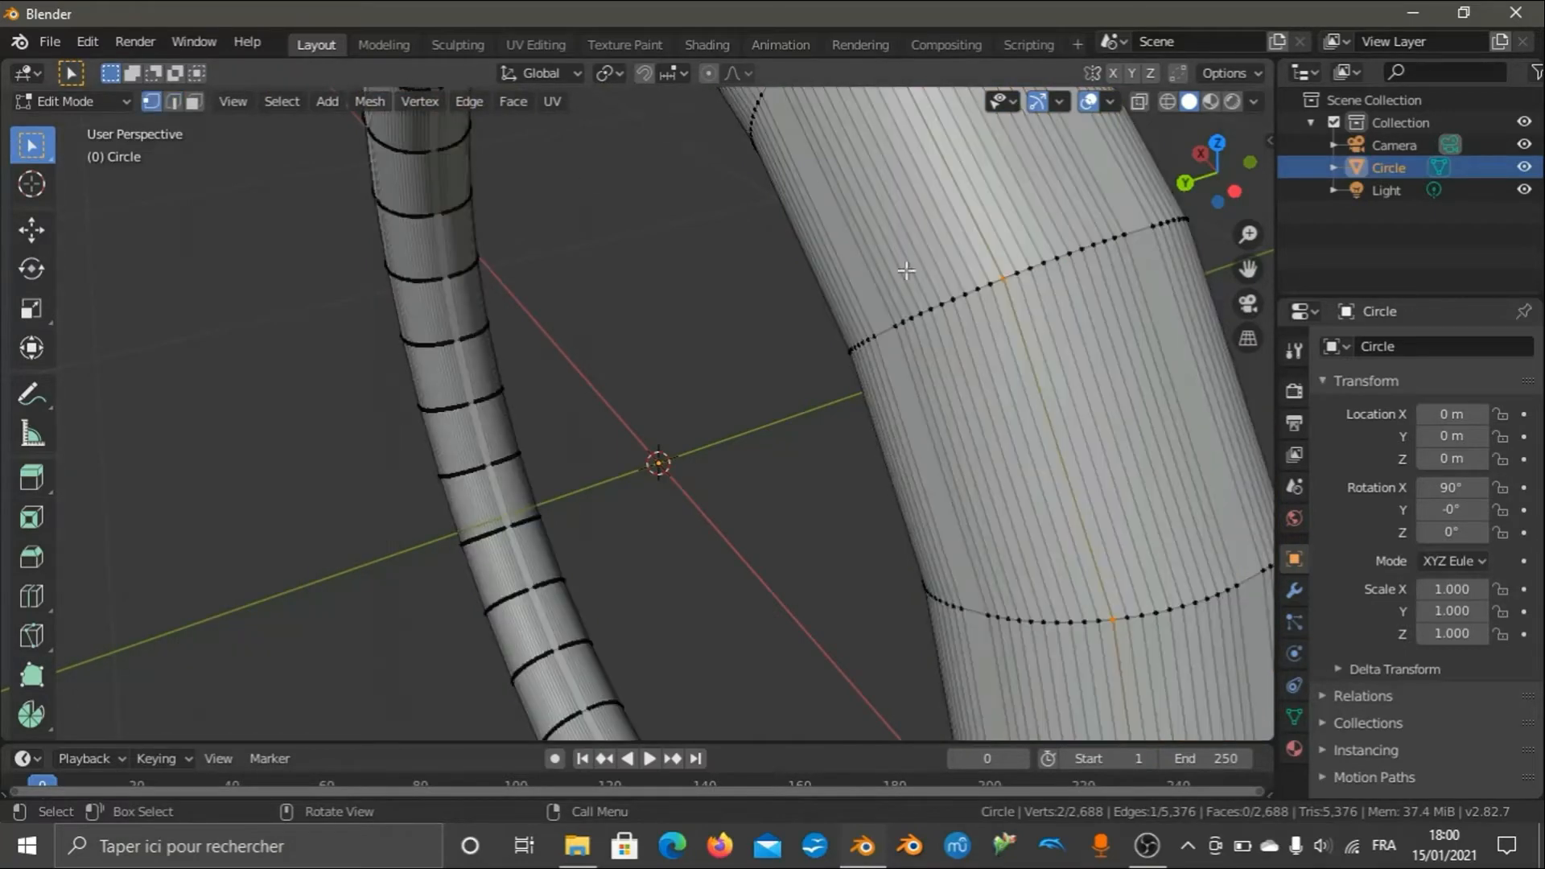
left_click(193, 100)
scroll(749, 241, "down", 10)
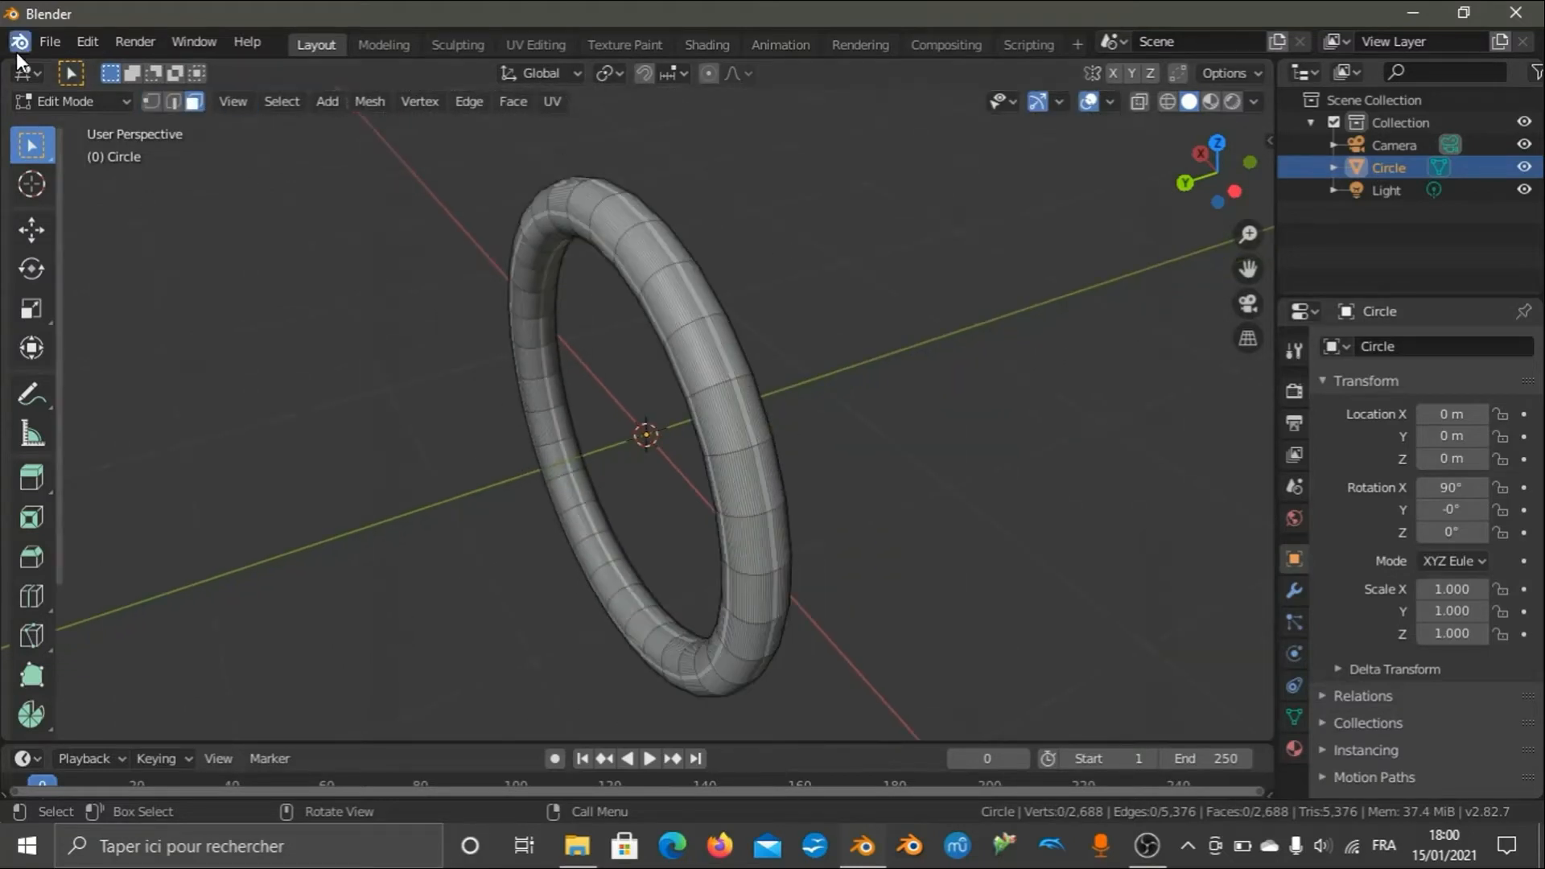
left_click(74, 101)
left_click(98, 126)
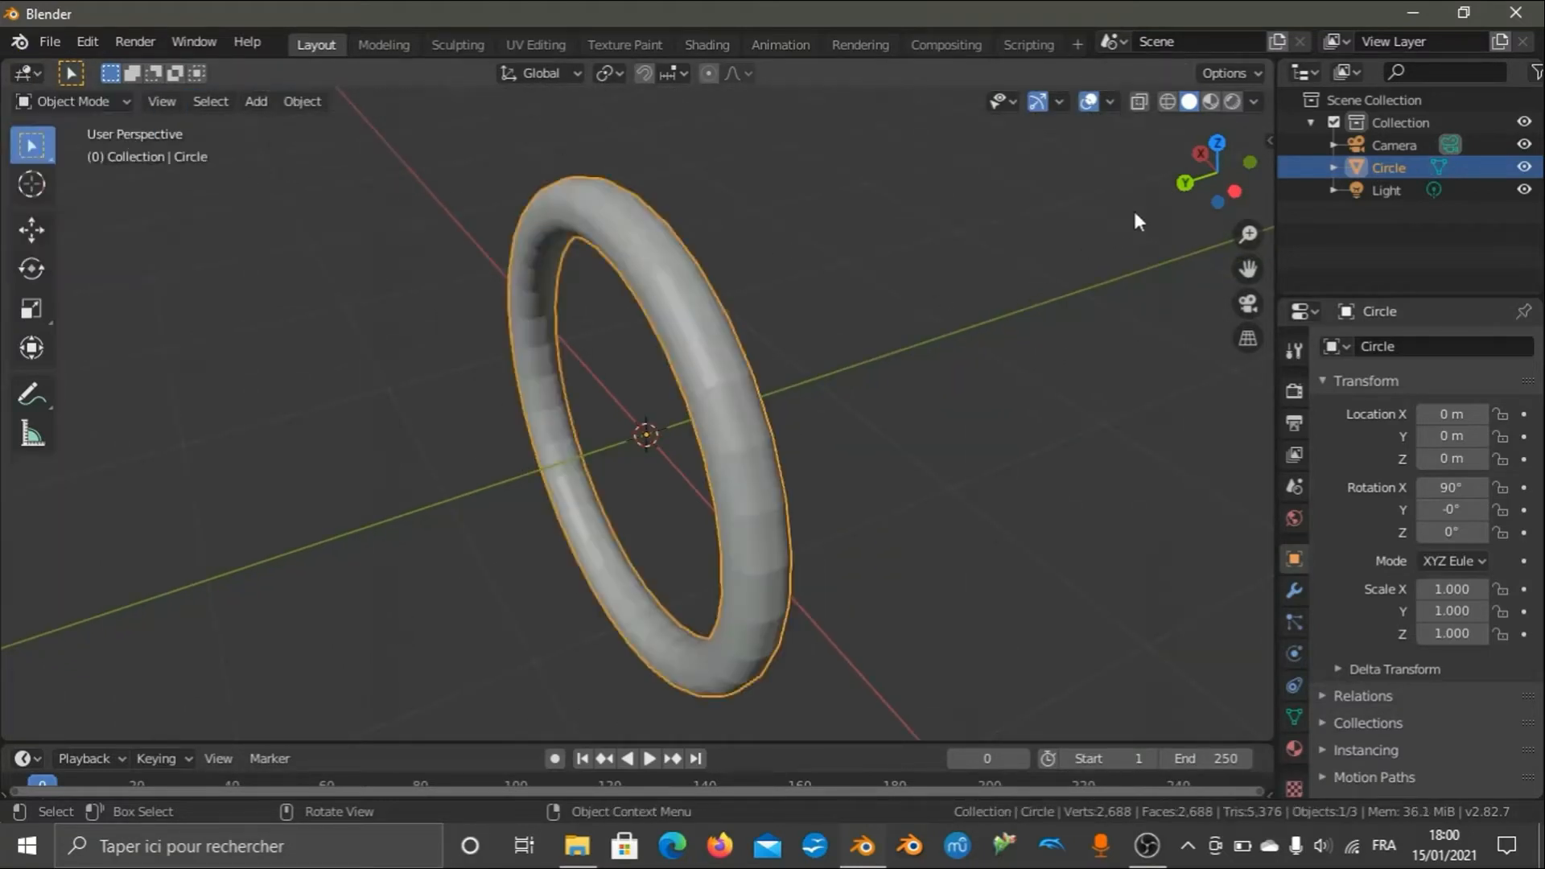
Examine the rounded ring's surface for visible facets up close and from several angles.
left_click_drag(1211, 179, 1225, 112)
scroll(1101, 310, "up", 4)
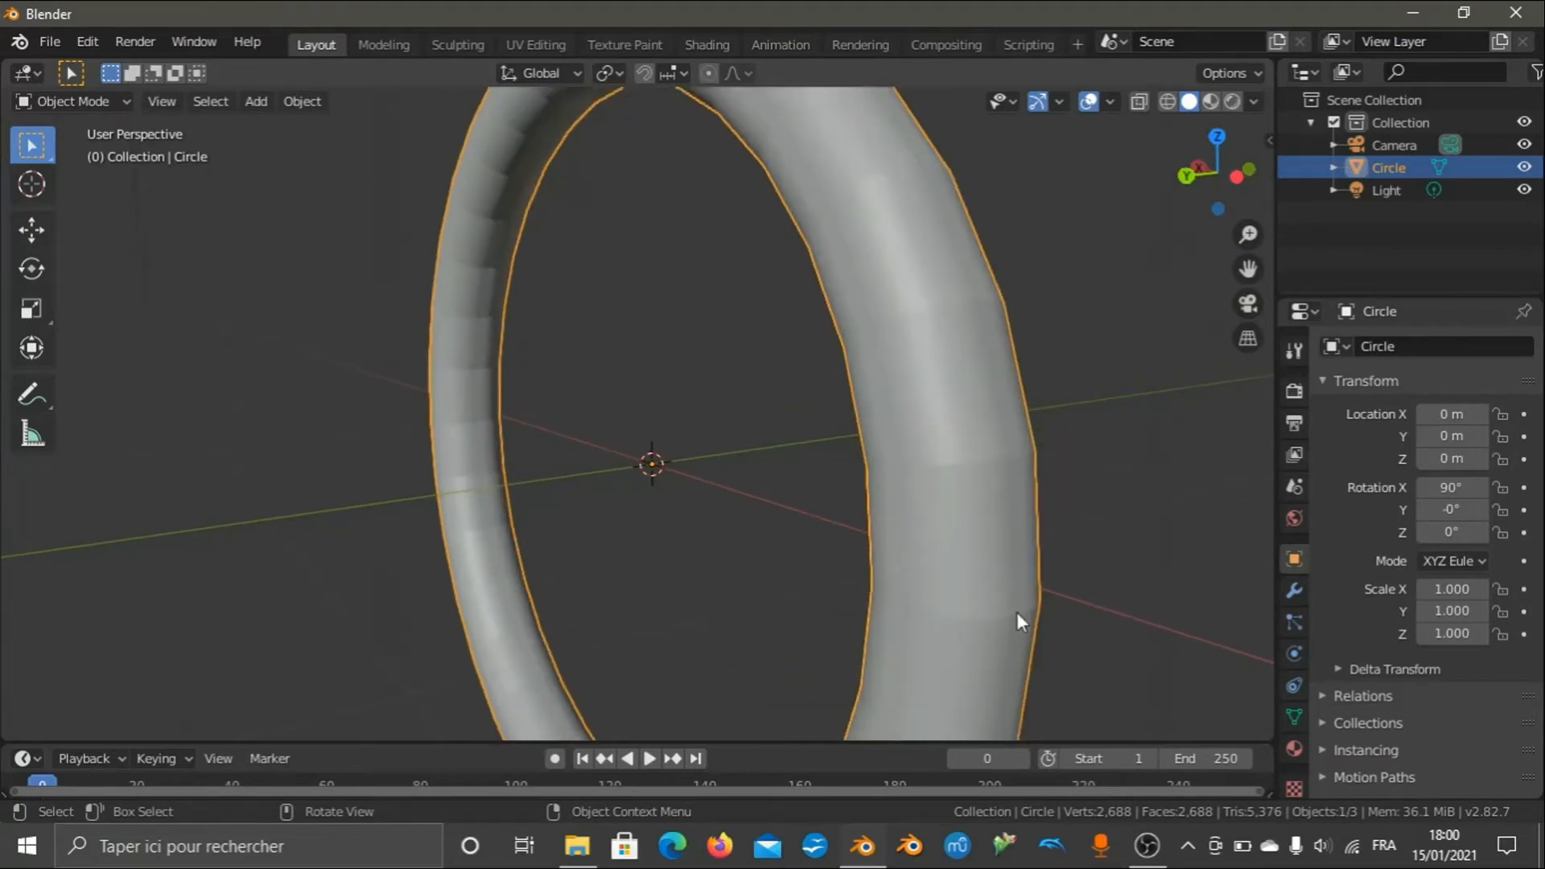
left_click_drag(1203, 197, 1244, 363)
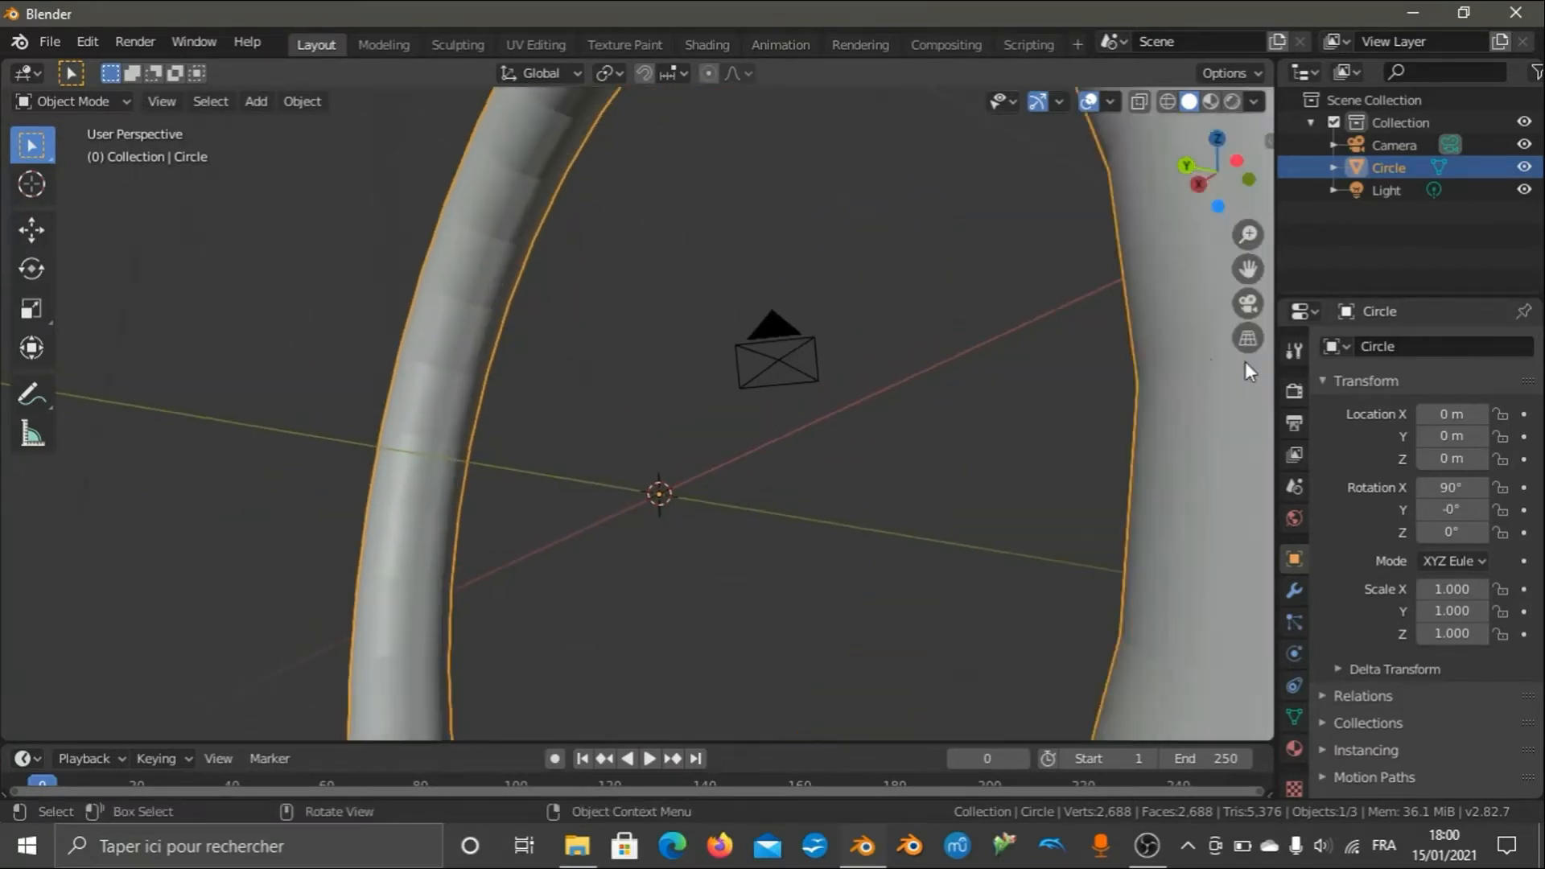
left_click_drag(1206, 198, 1143, 226)
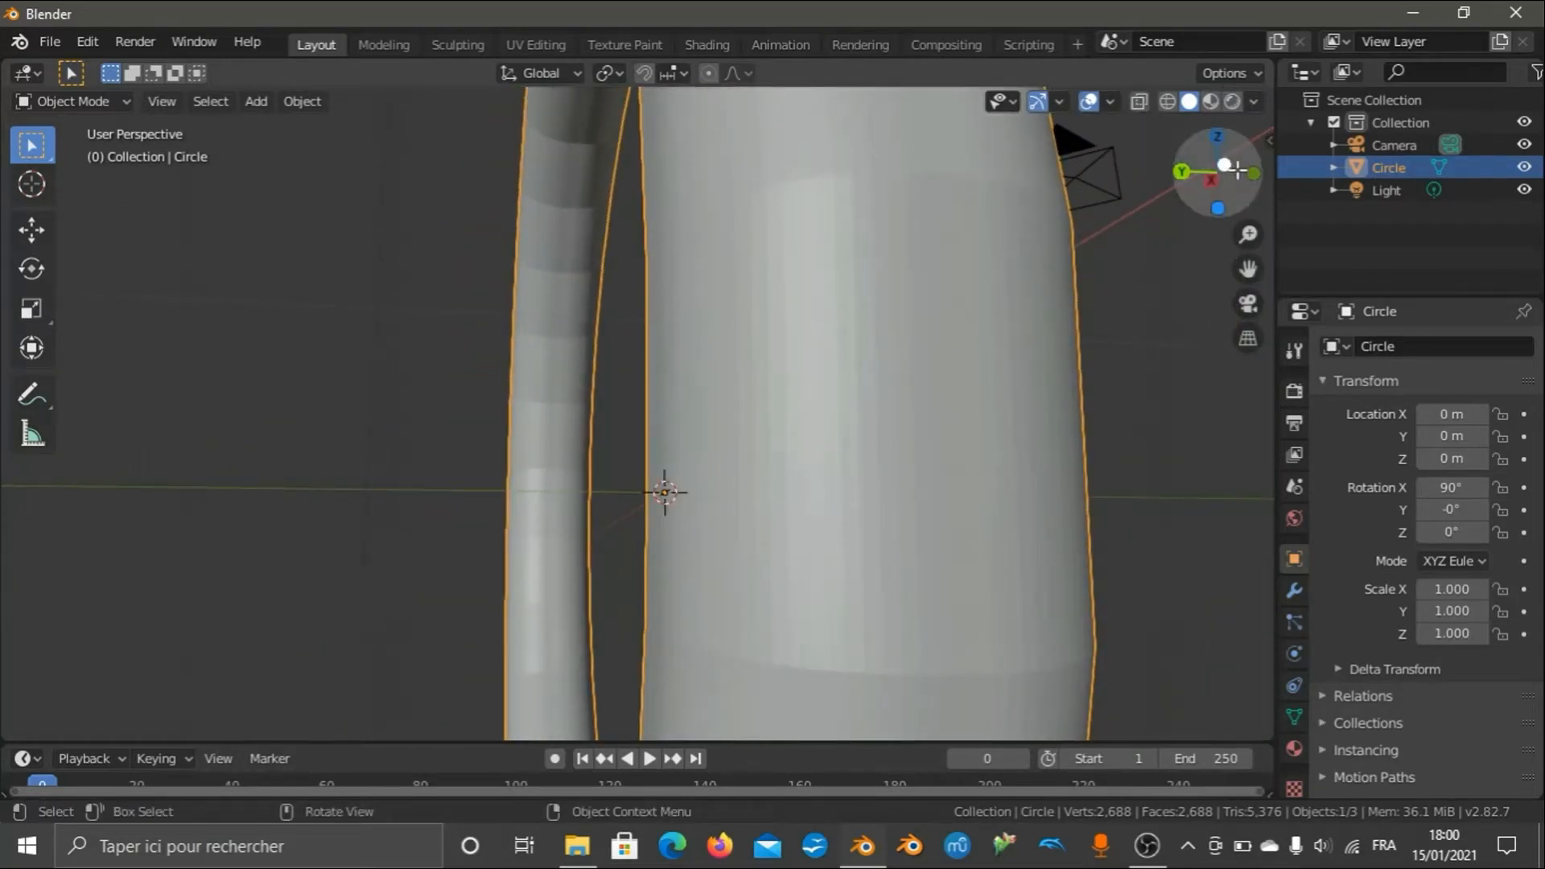
left_click_drag(1208, 174, 1038, 328)
left_click_drag(1188, 169, 457, 523)
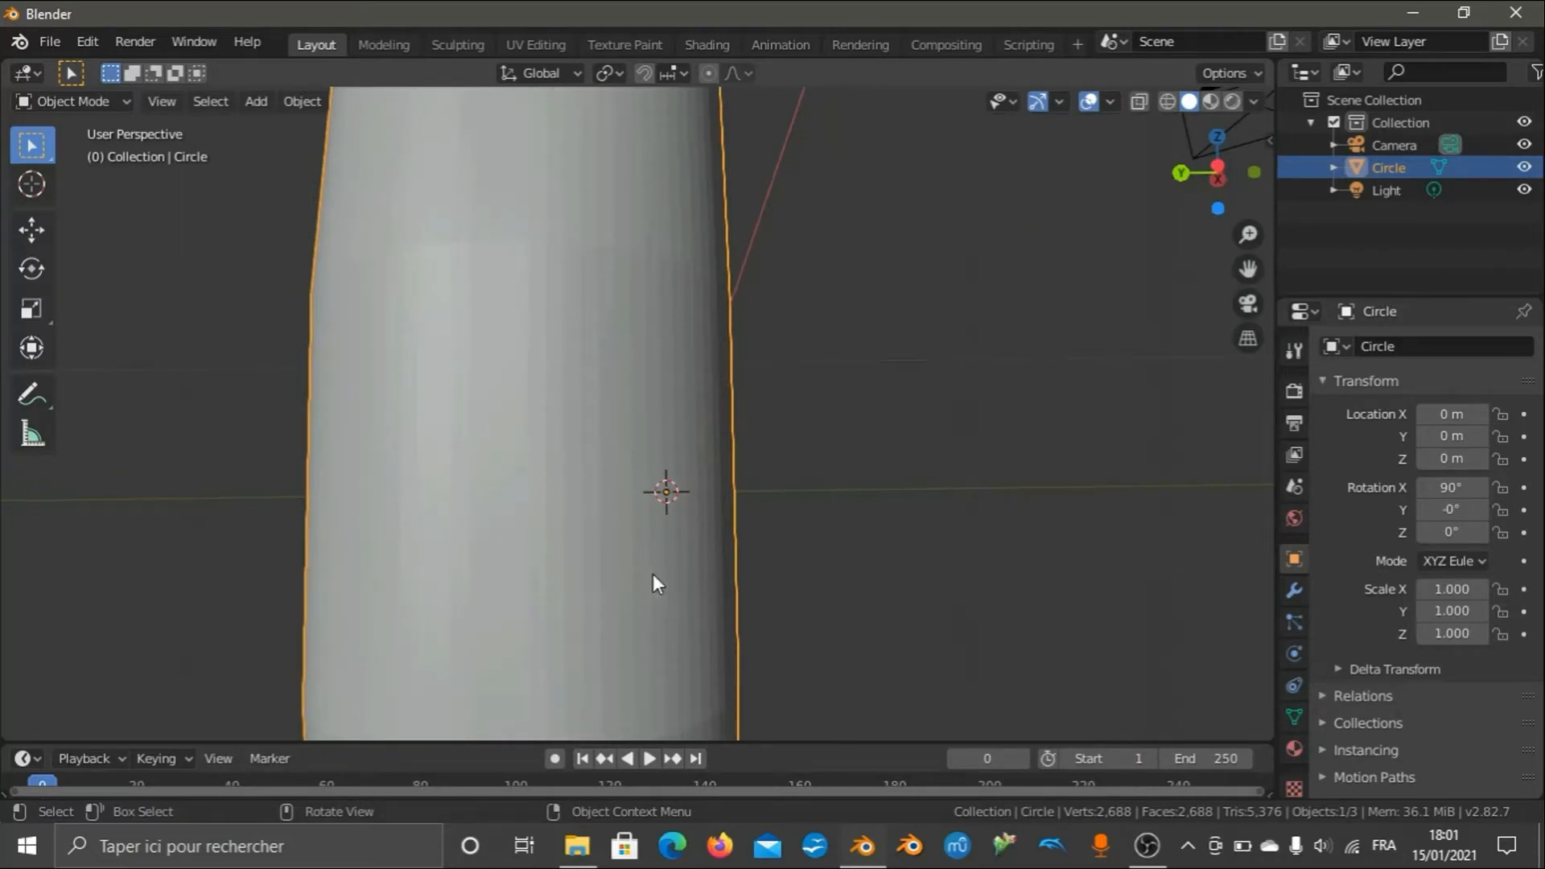
left_click_drag(1178, 201, 883, 310)
scroll(879, 298, "down", 1)
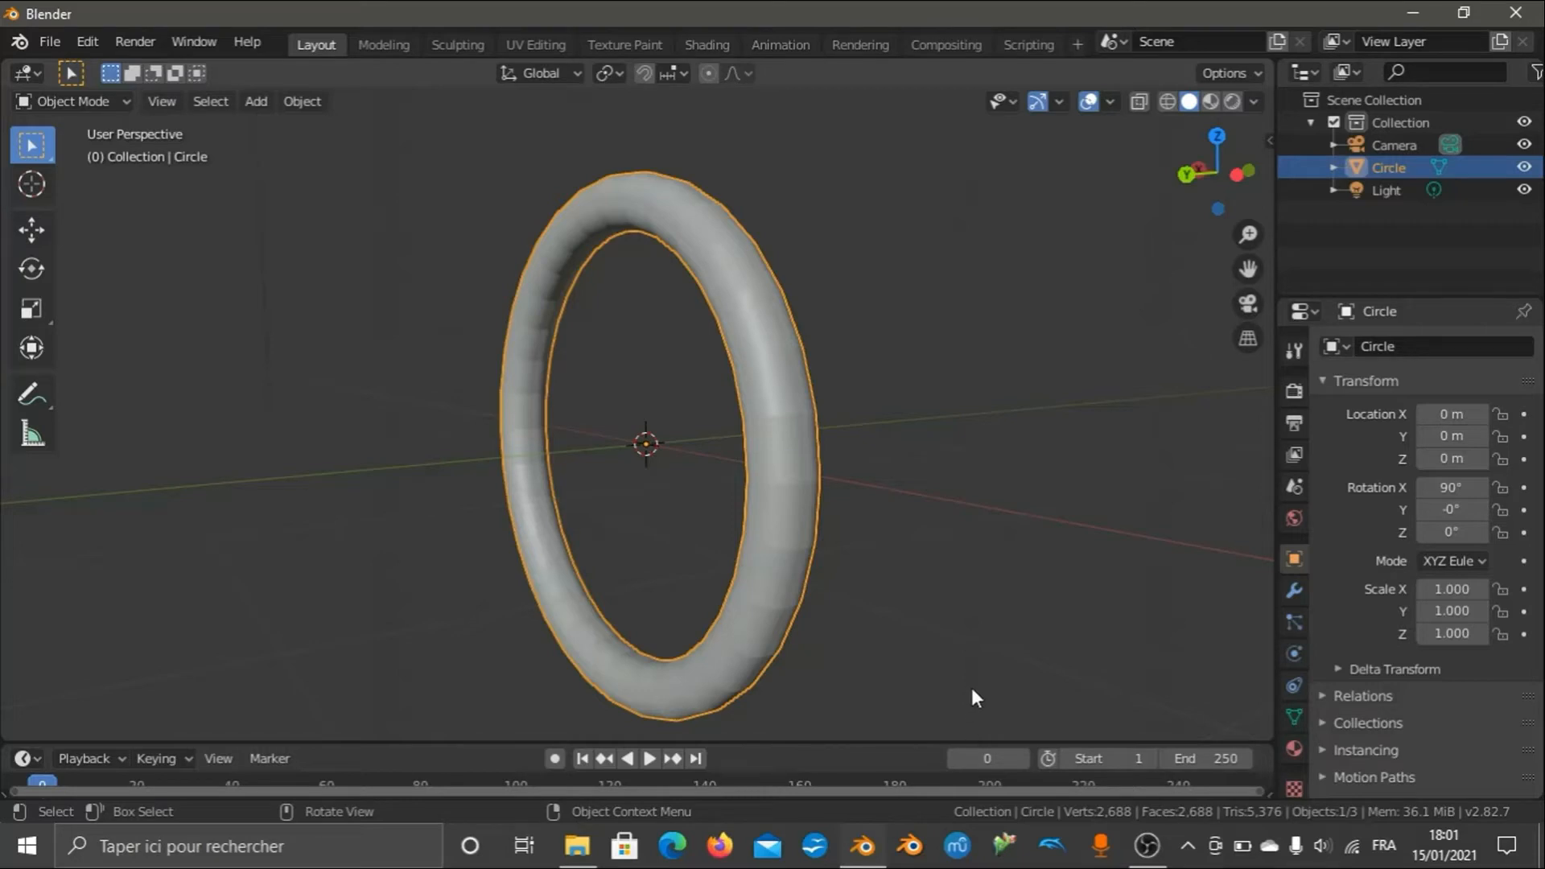
Add a Subdivision Surface modifier to the ring and check its surface.
left_click(1293, 593)
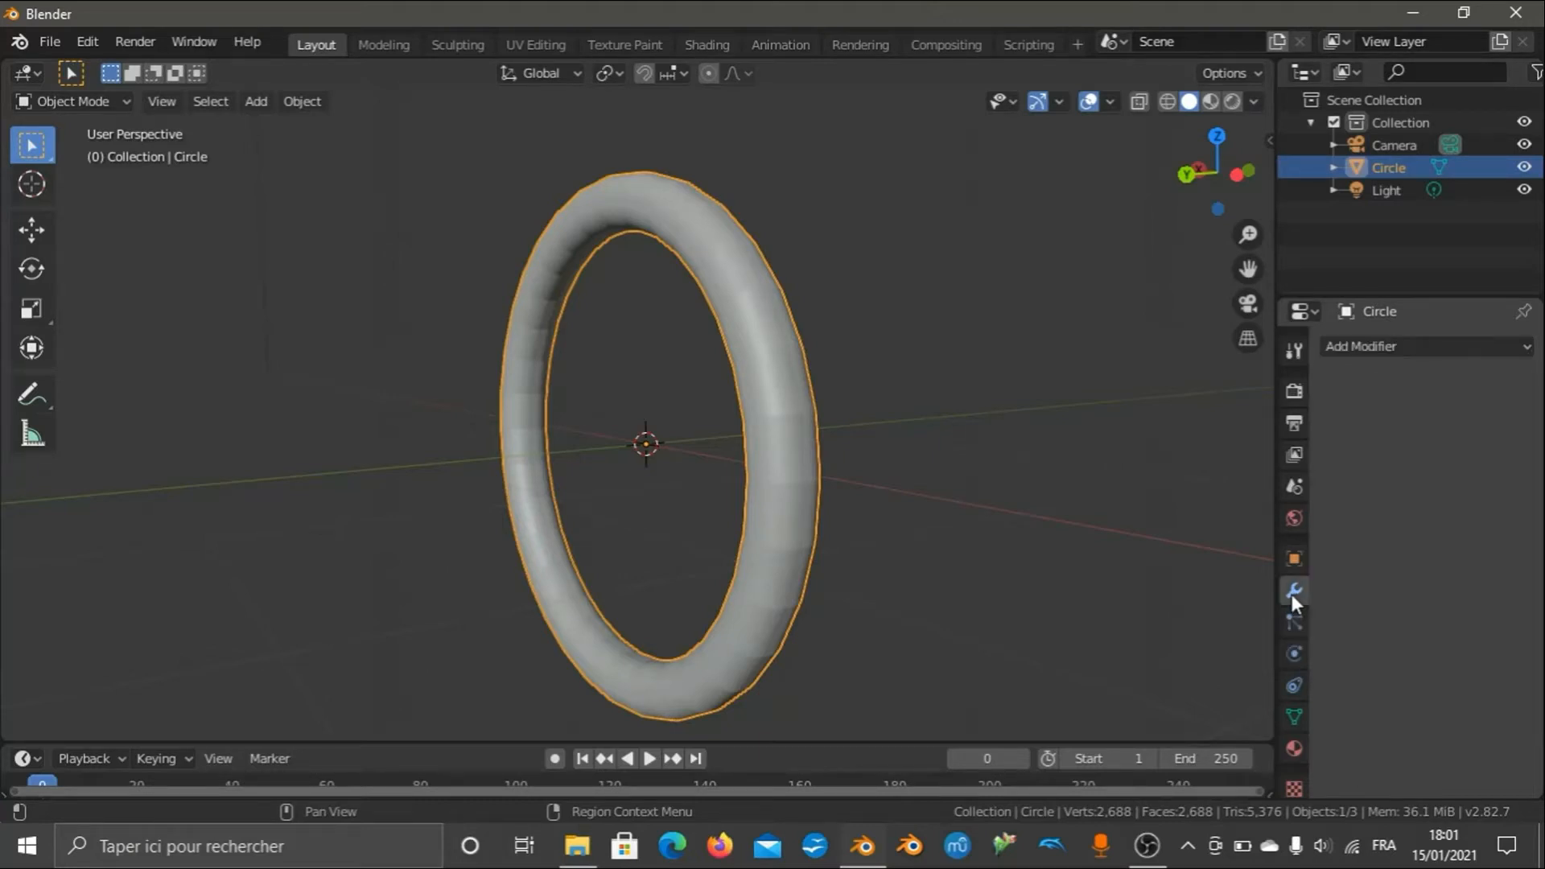
left_click(1353, 346)
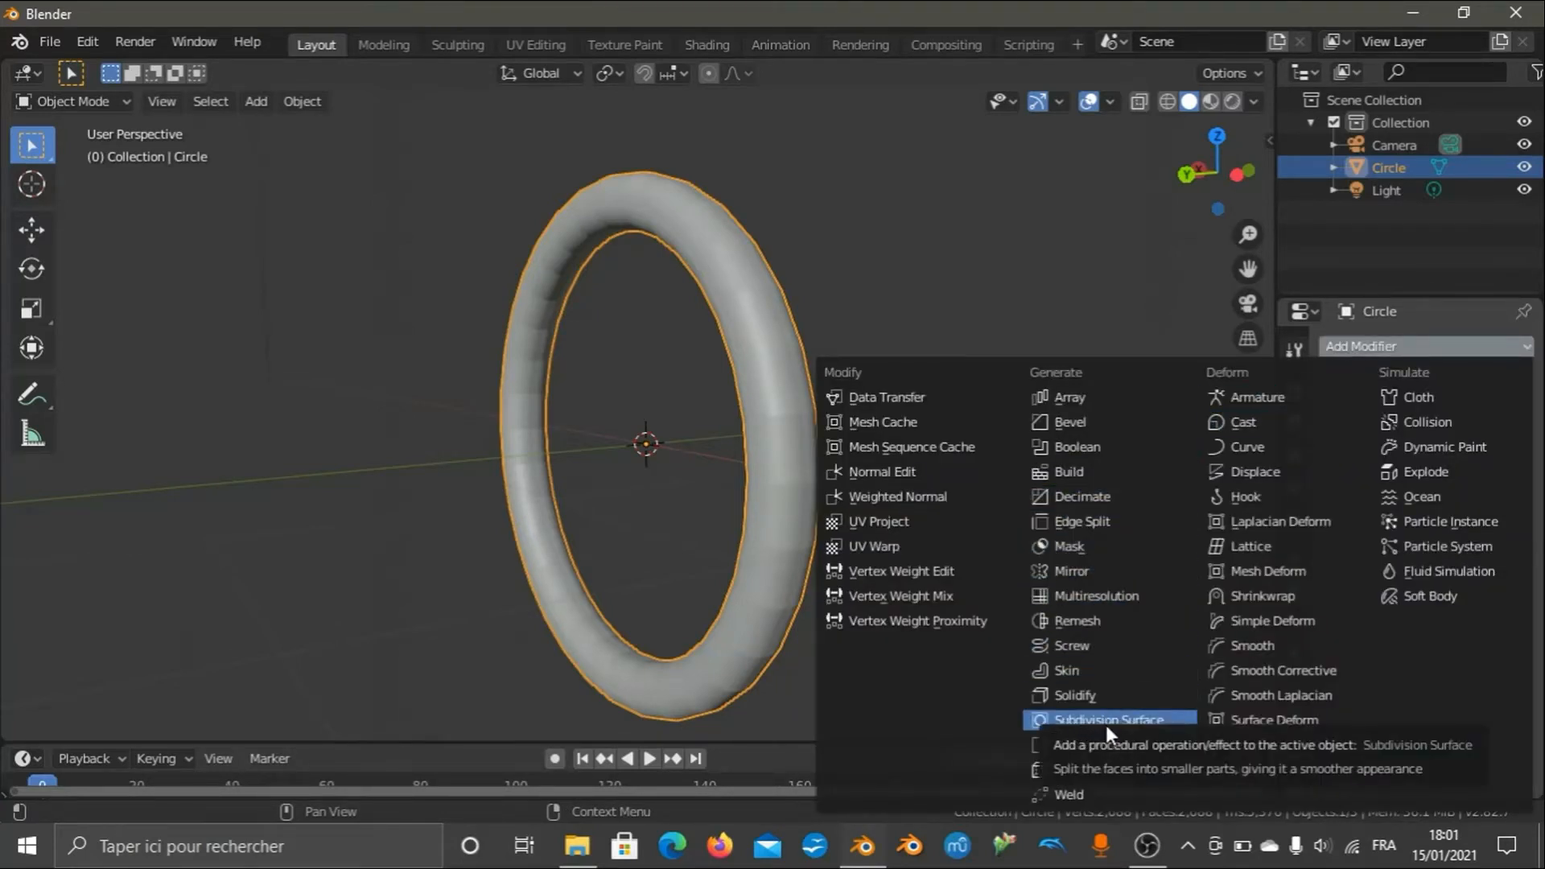
left_click(1159, 720)
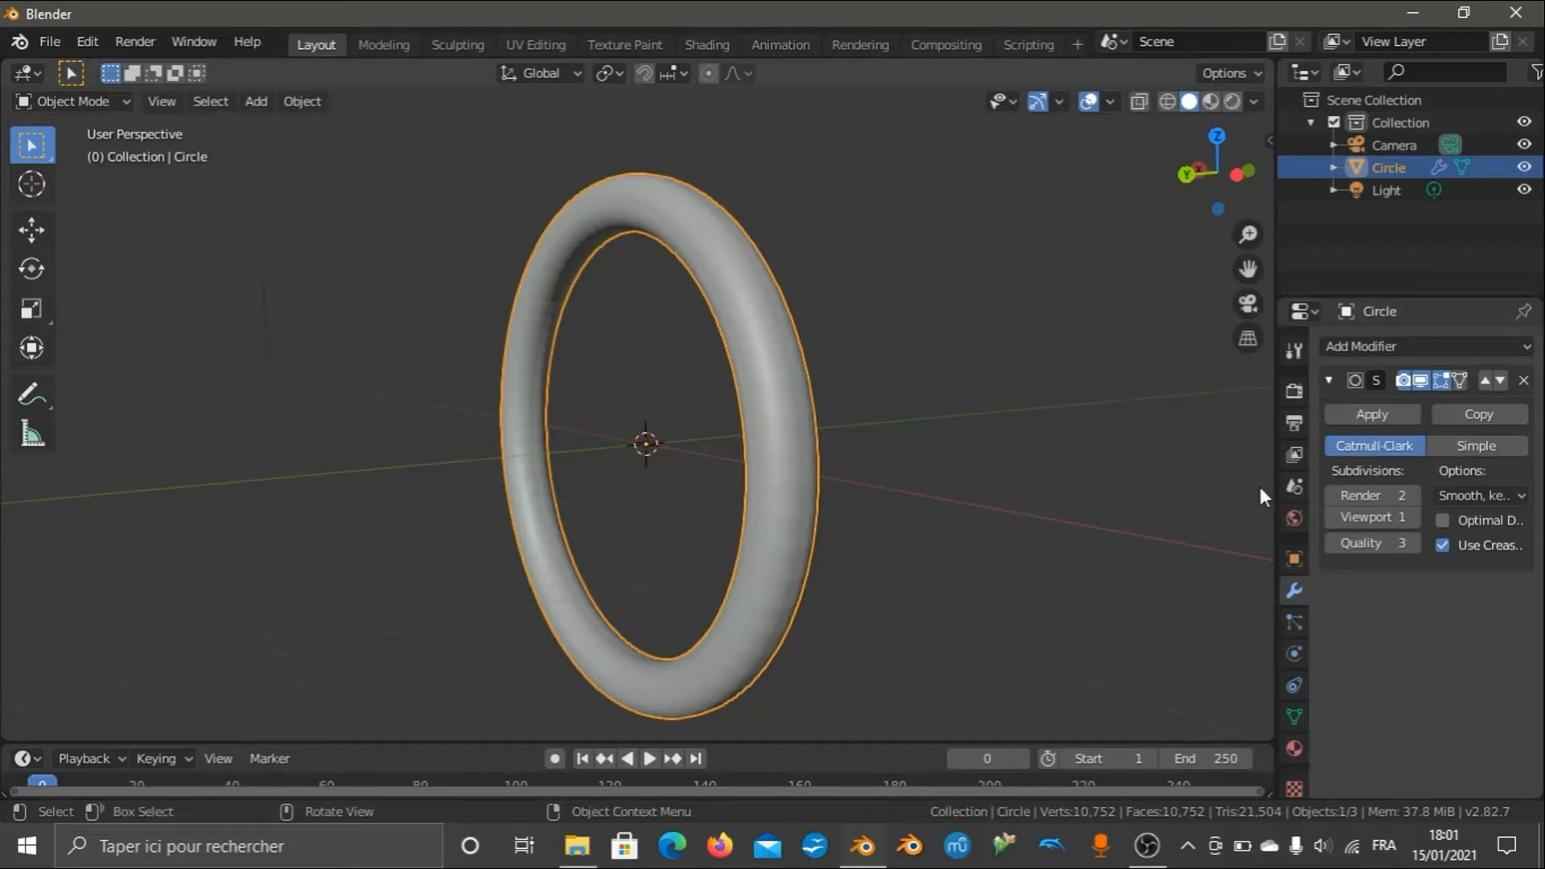
scroll(1162, 357, "up", 2)
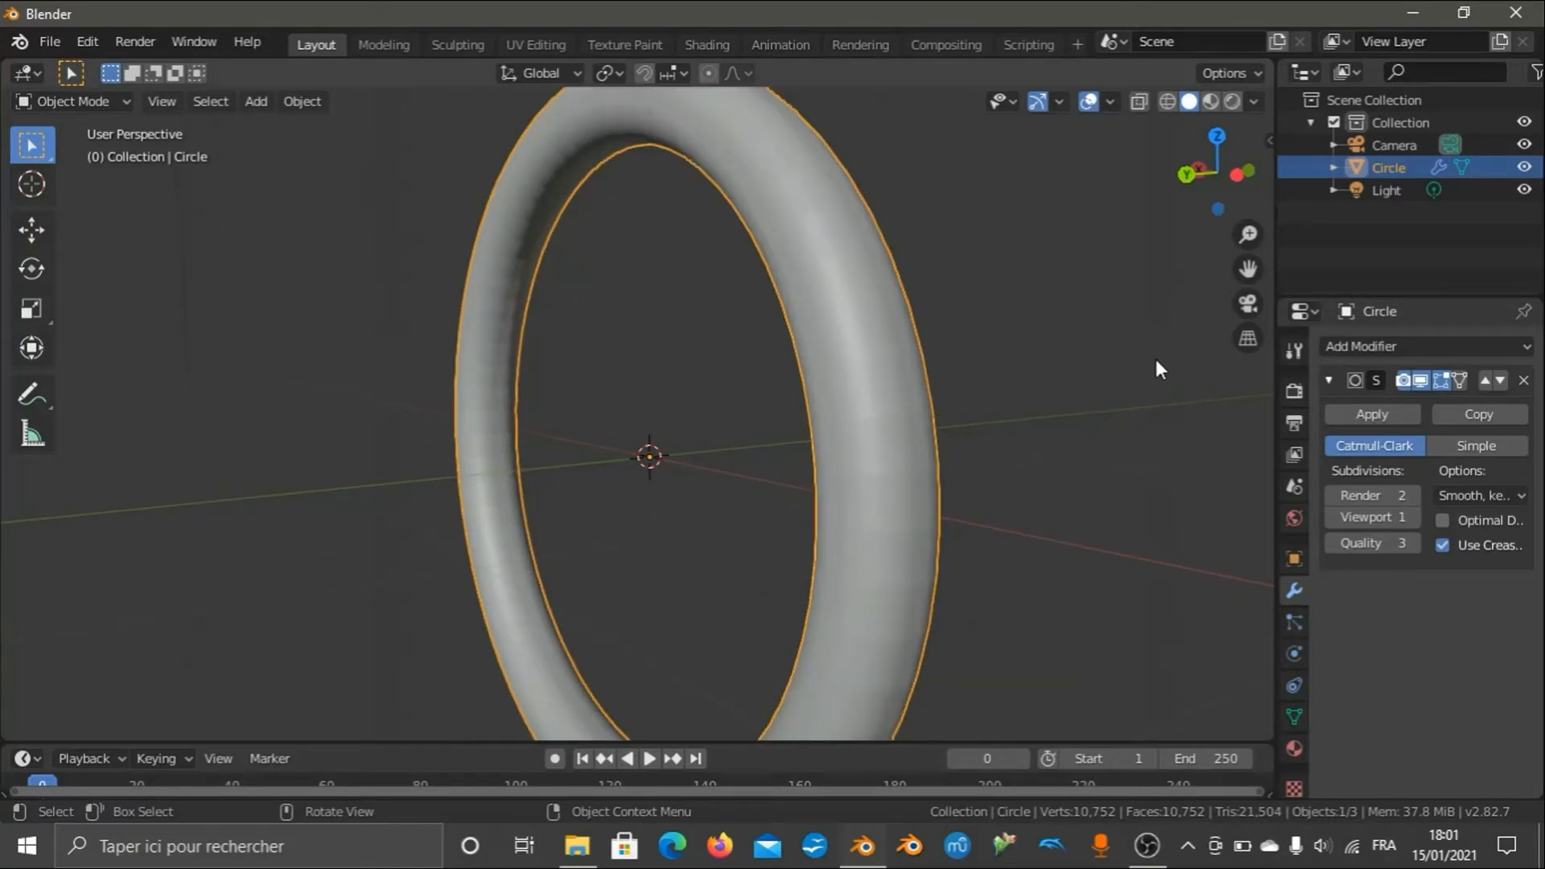
scroll(1124, 258, "down", 1)
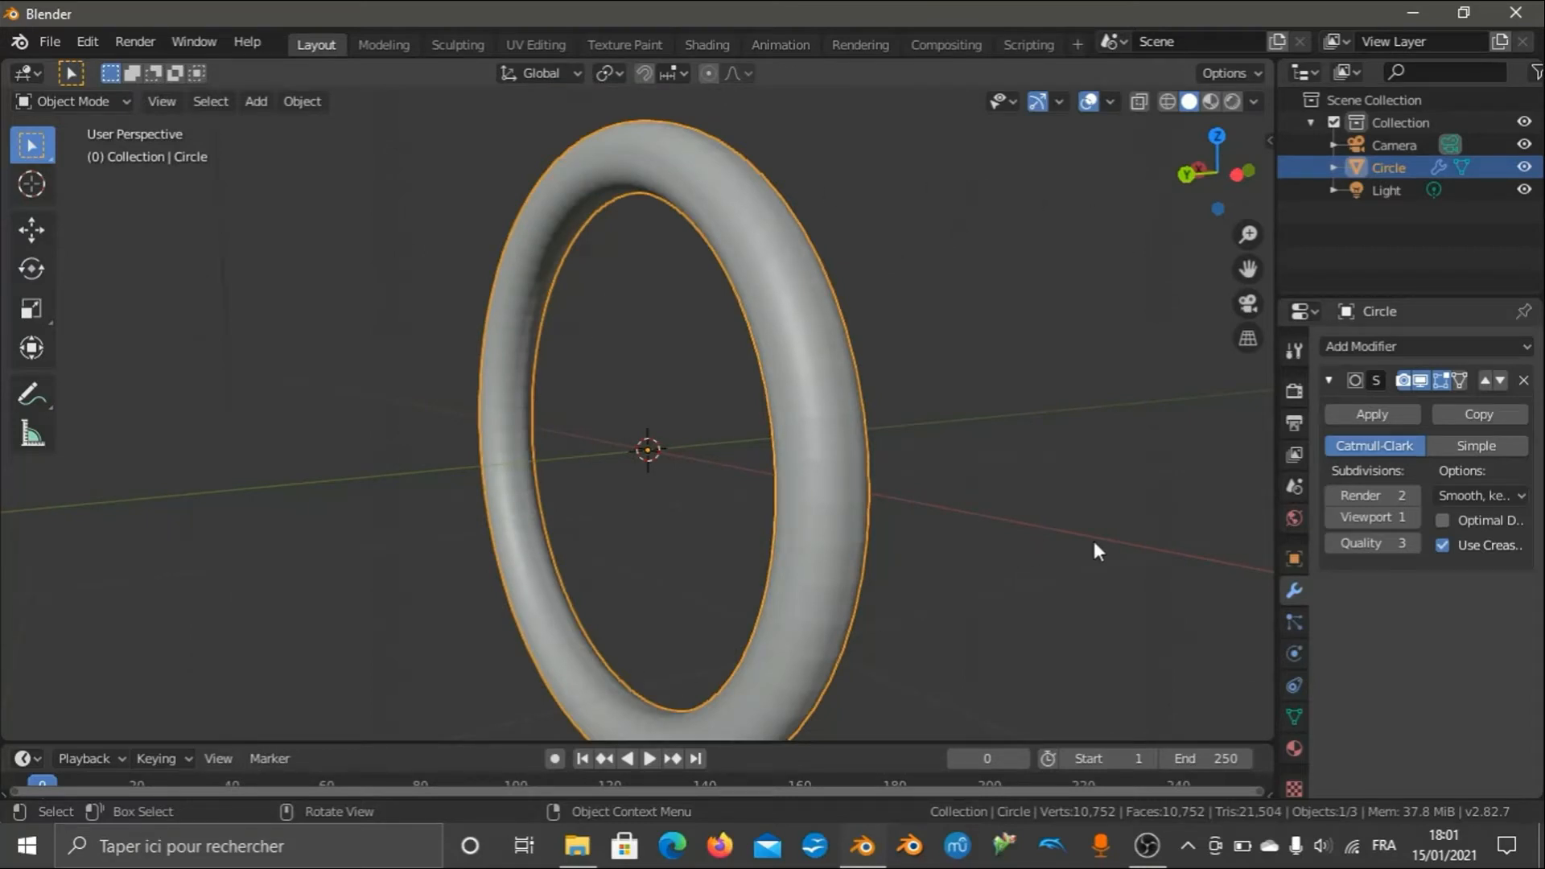
Set the Subdivision Surface modifier's viewport subdivisions to 2 and check the ring's surface.
left_click(1412, 517)
scroll(918, 392, "up", 6)
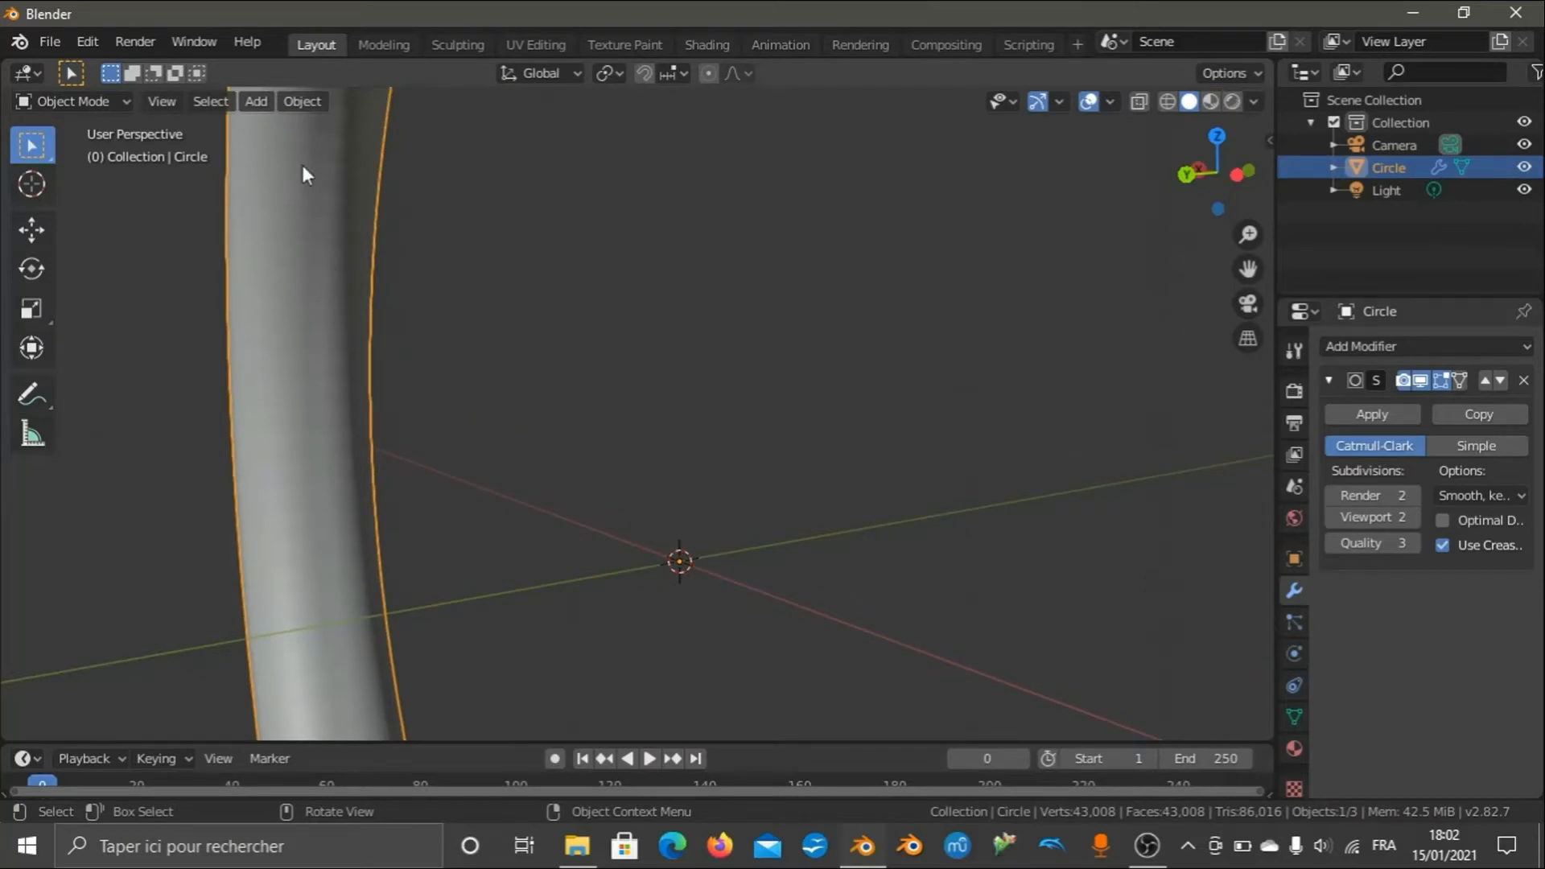
scroll(846, 324, "down", 8)
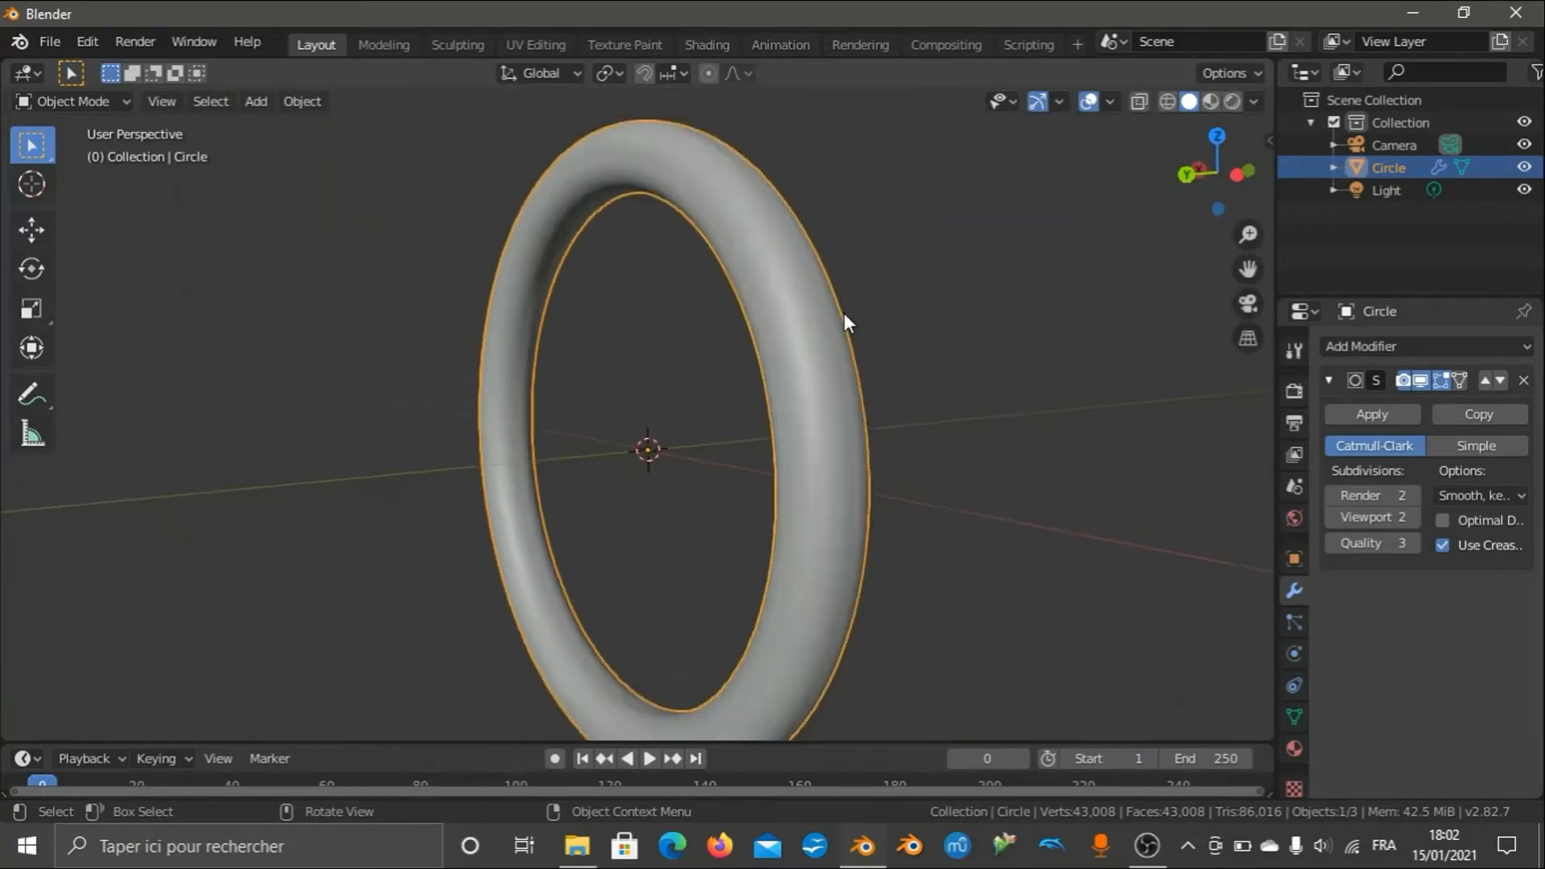
Apply Shade Smooth to the ring and check the result up close.
left_click(303, 103)
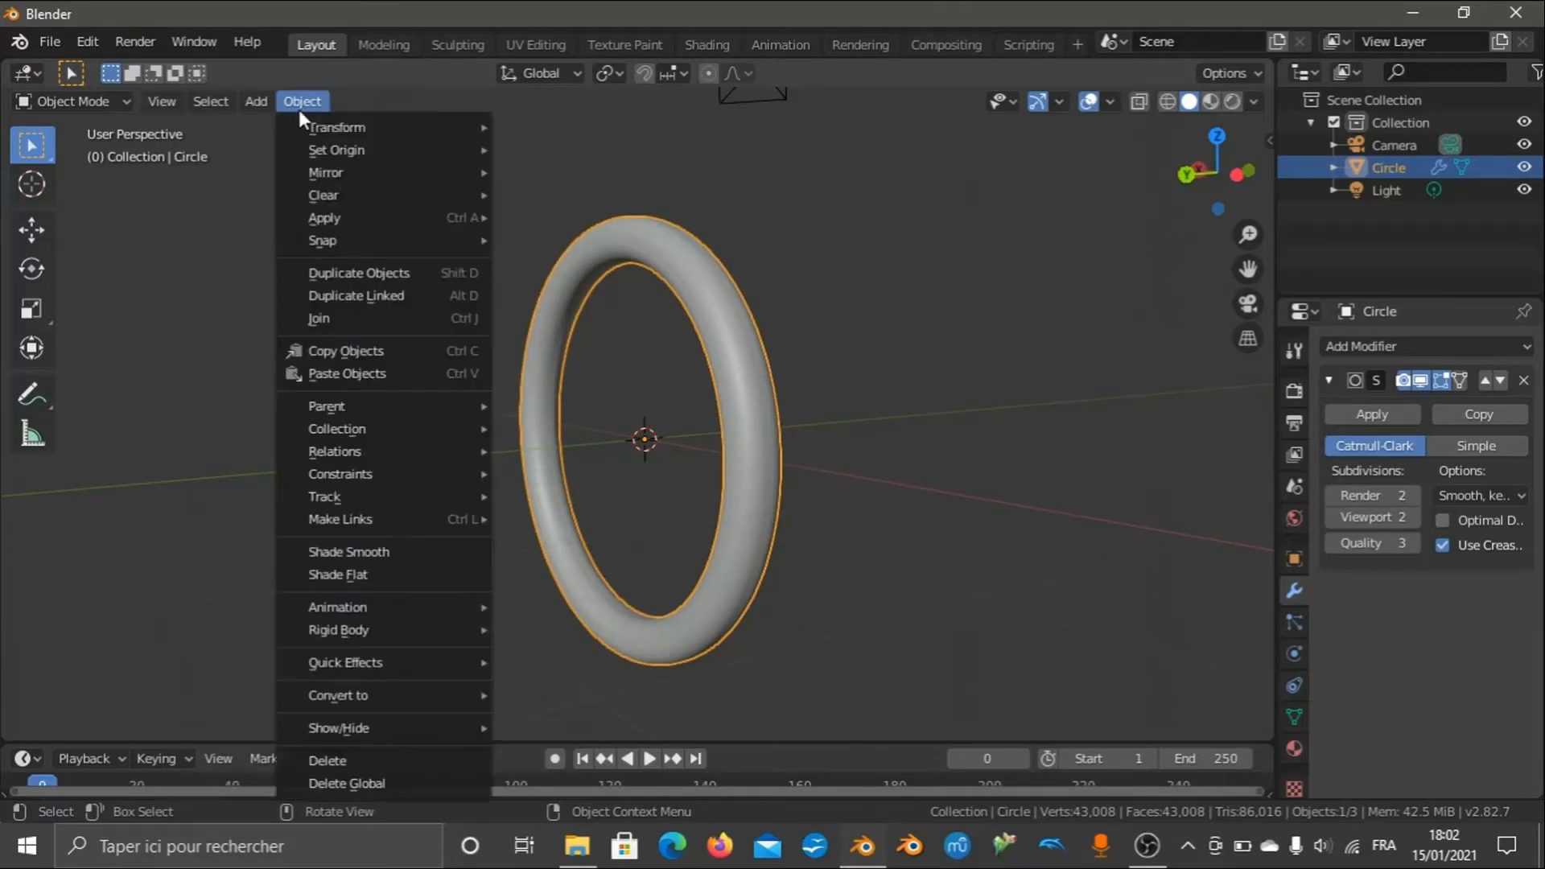
left_click(325, 552)
scroll(346, 292, "up", 6)
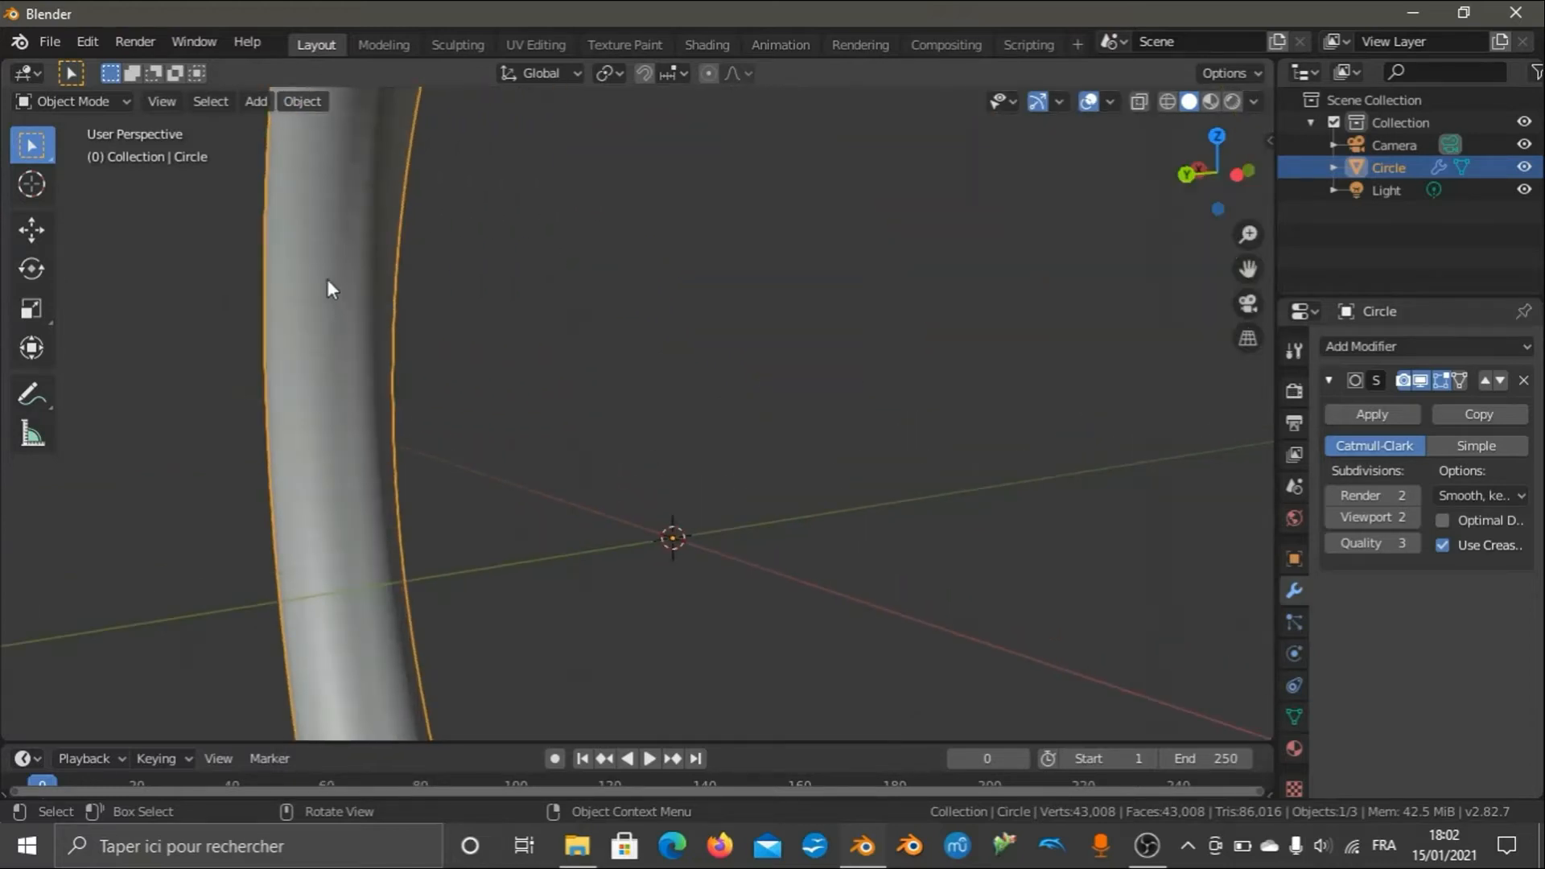
Compare Shade Flat with Shade Smooth on the ring, ending on Shade Smooth.
left_click(311, 105)
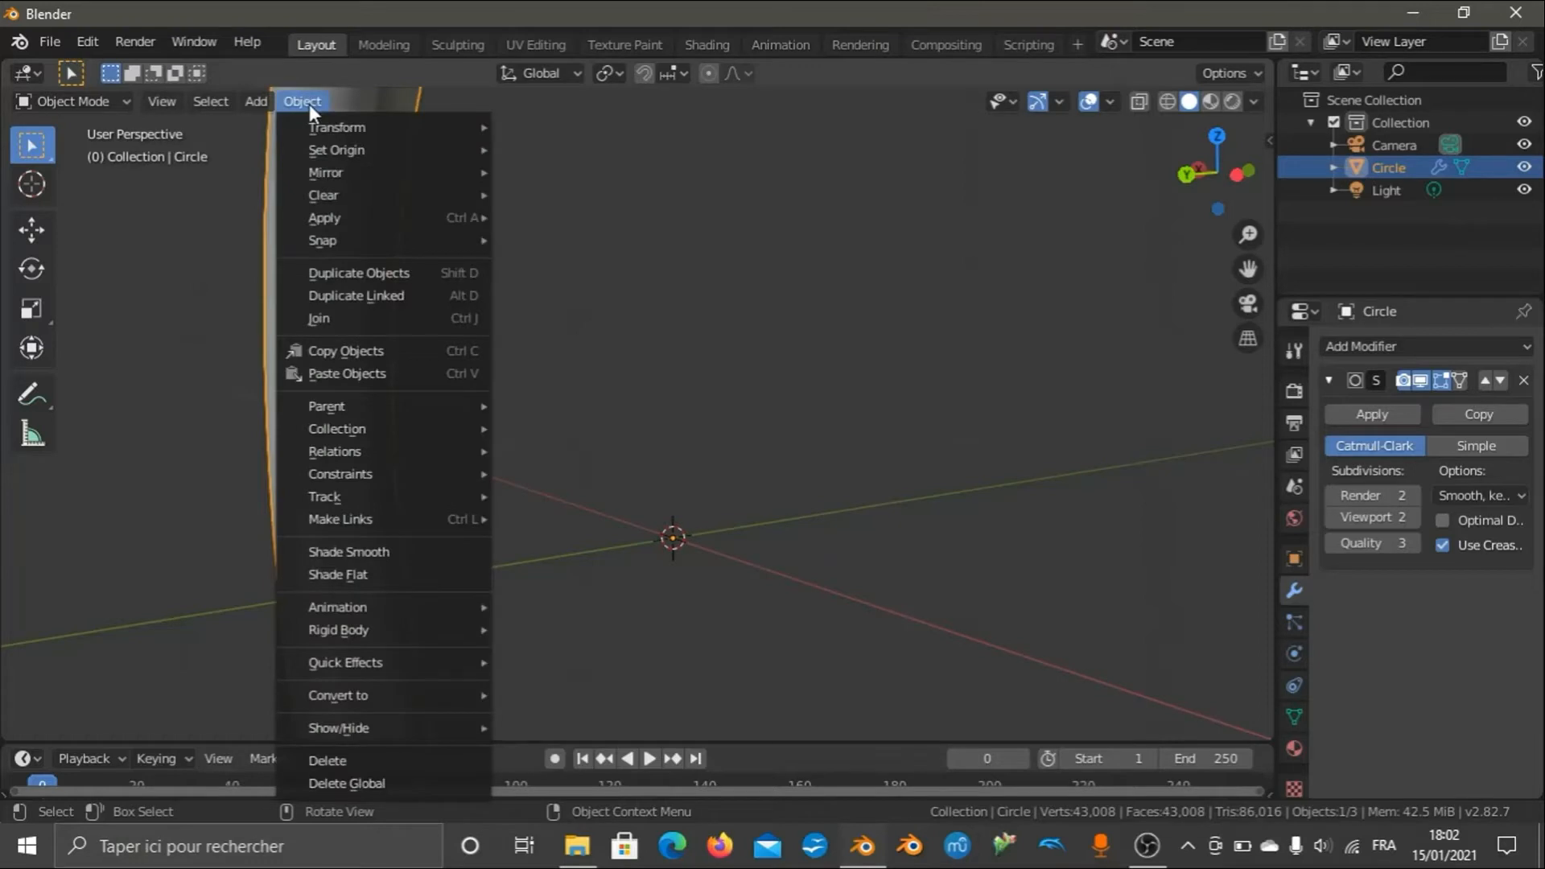
mouse_move(298, 245)
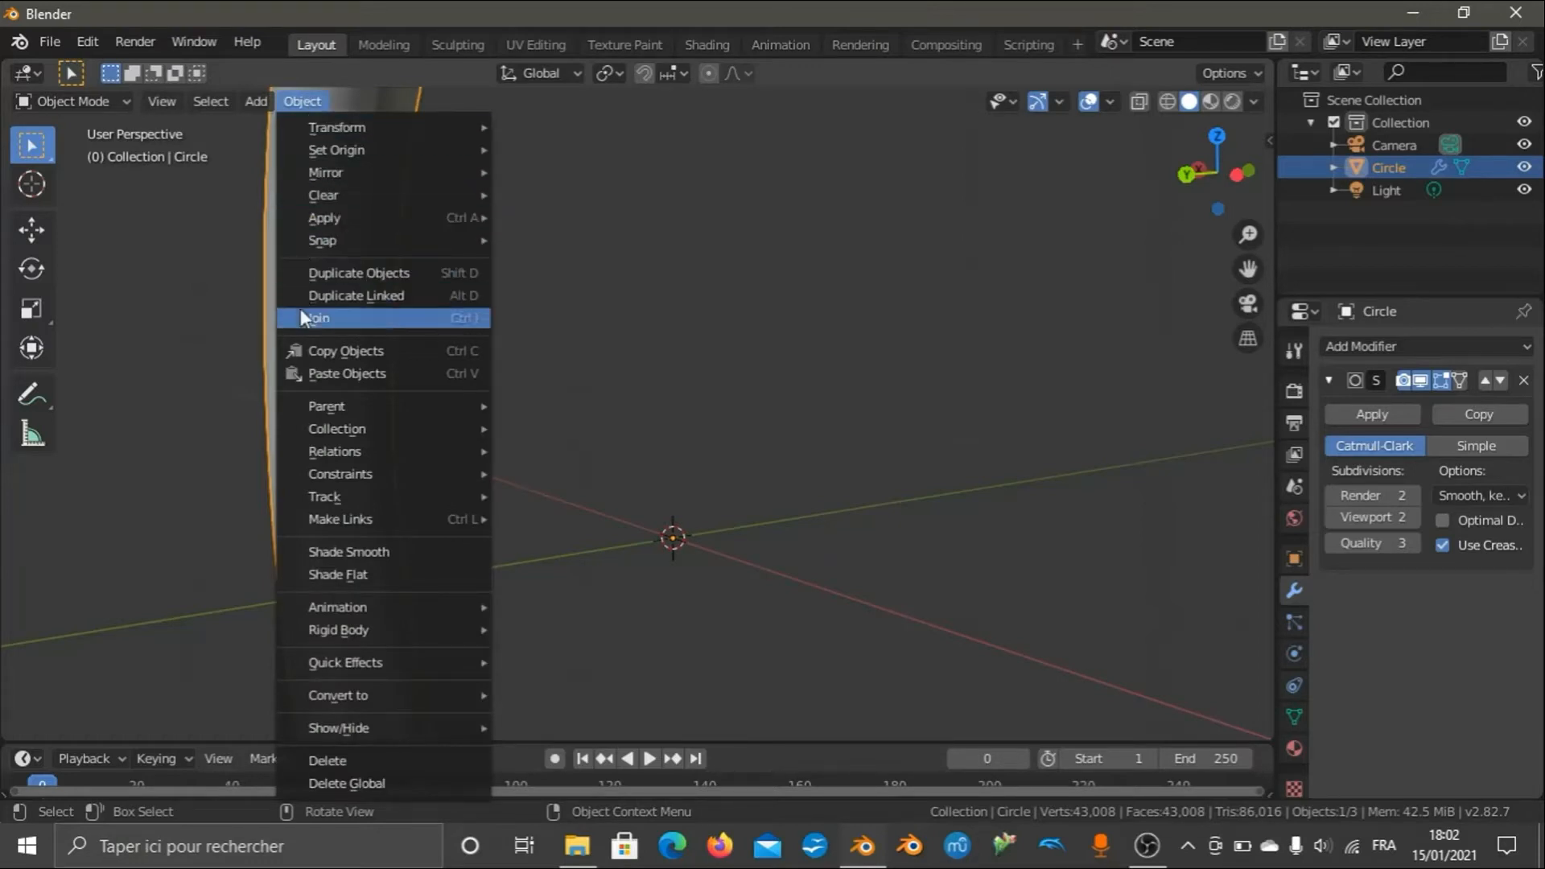
left_click(356, 575)
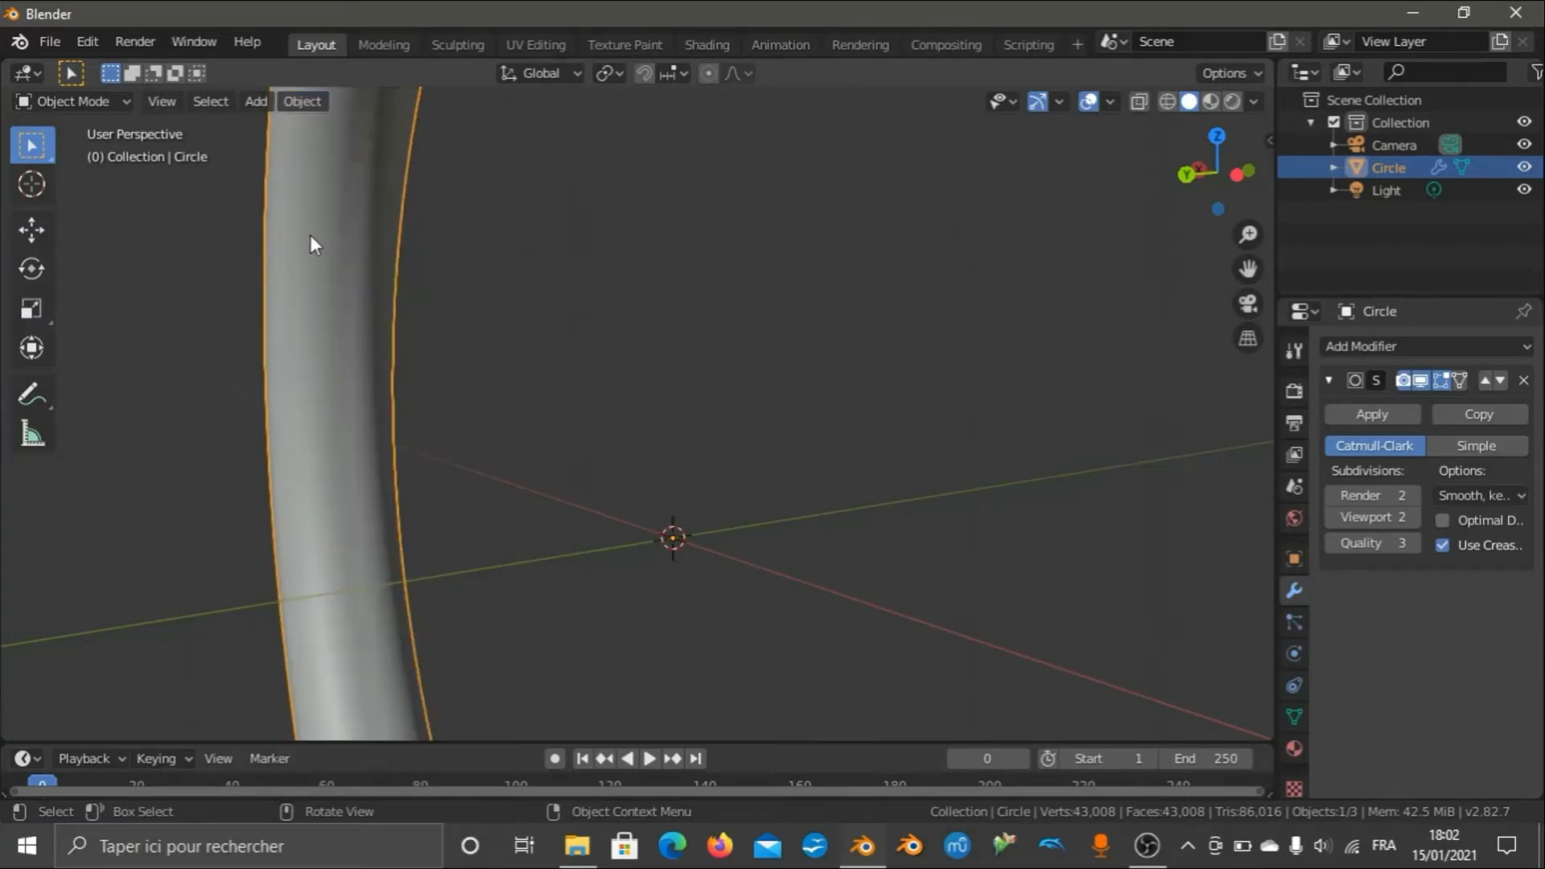
scroll(370, 345, "down", 2)
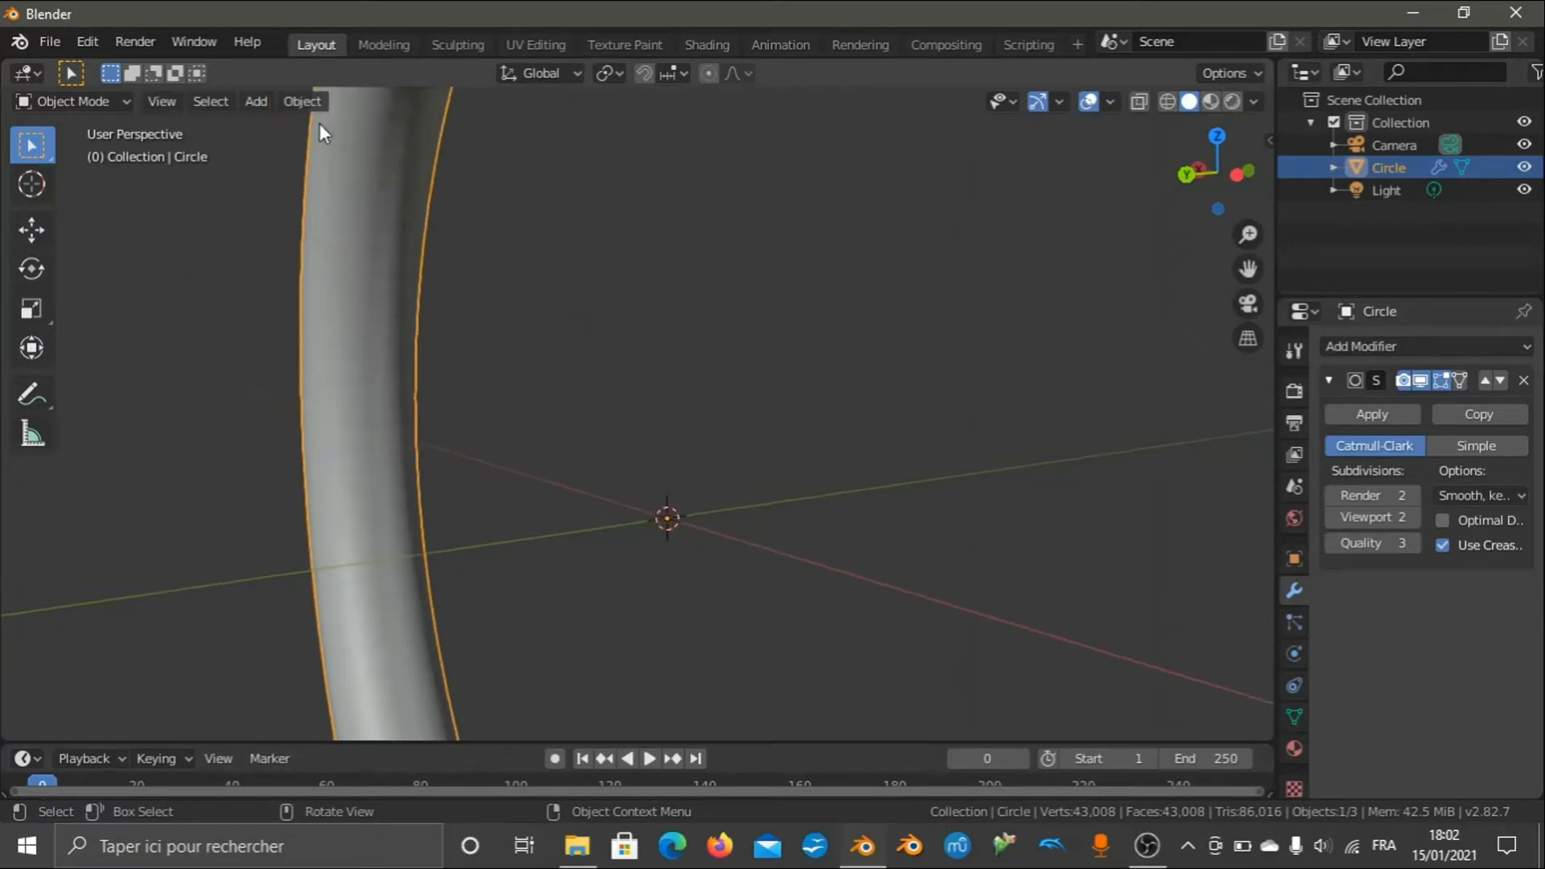
left_click(302, 101)
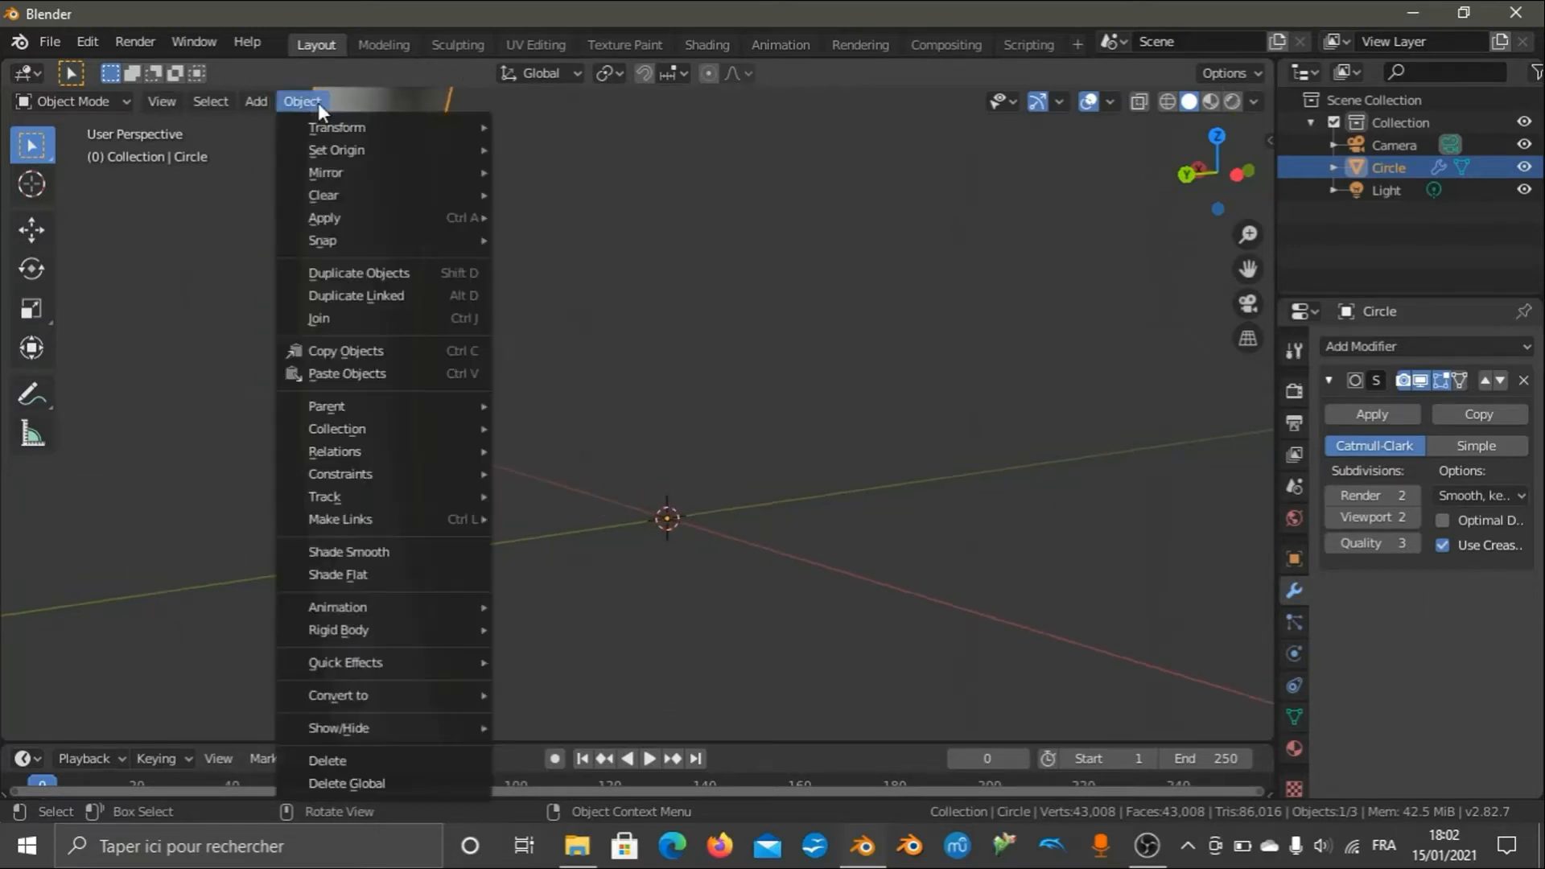
left_click(388, 552)
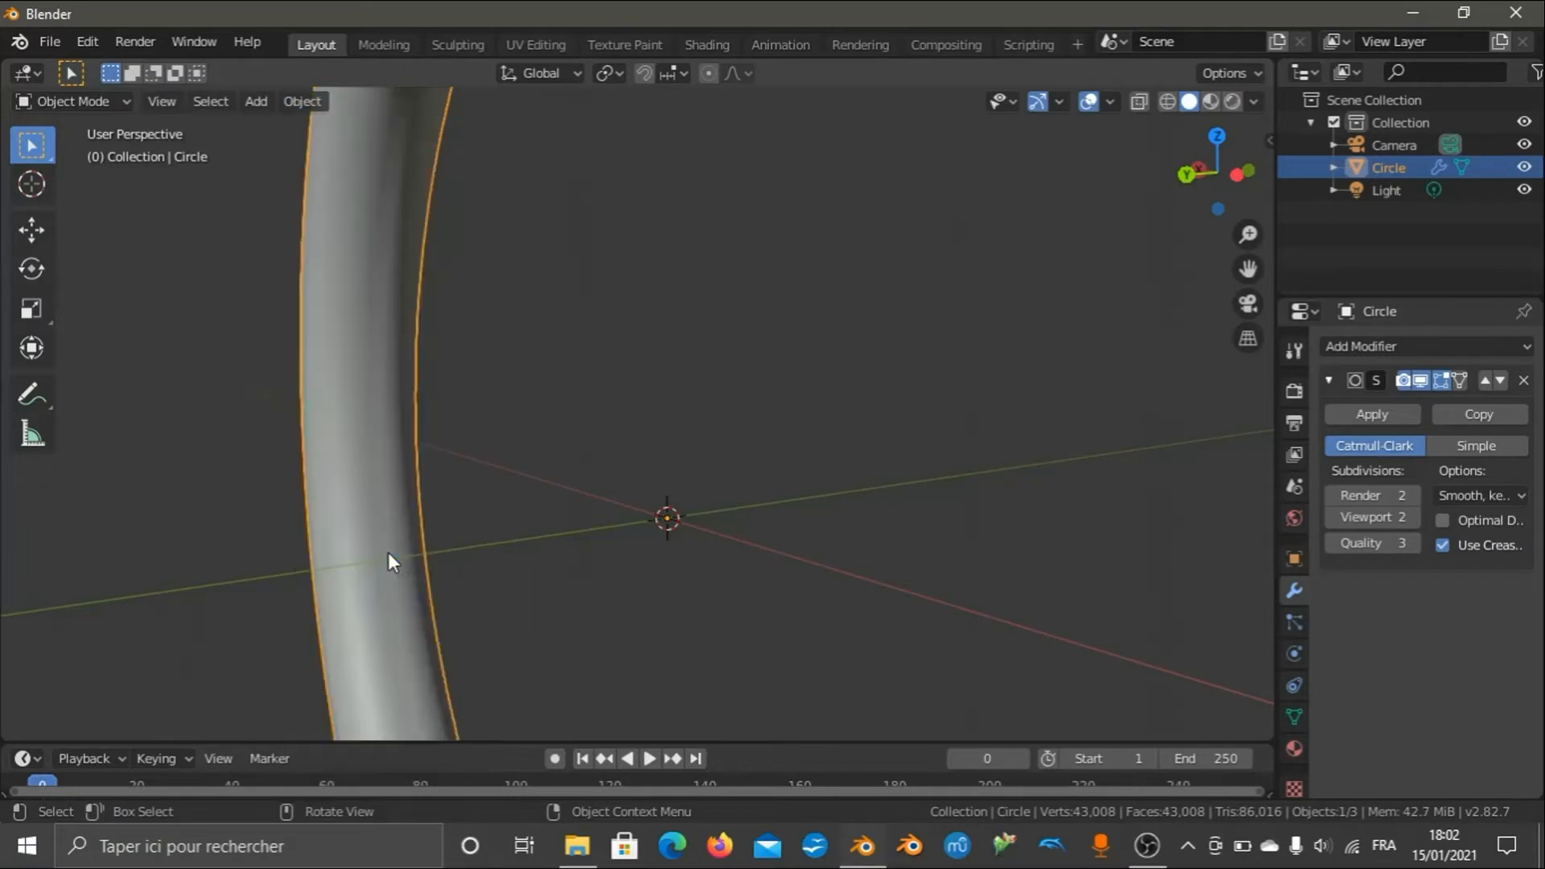
Examine the smooth-shaded ring's surface up close and from several angles.
scroll(335, 341, "up", 3)
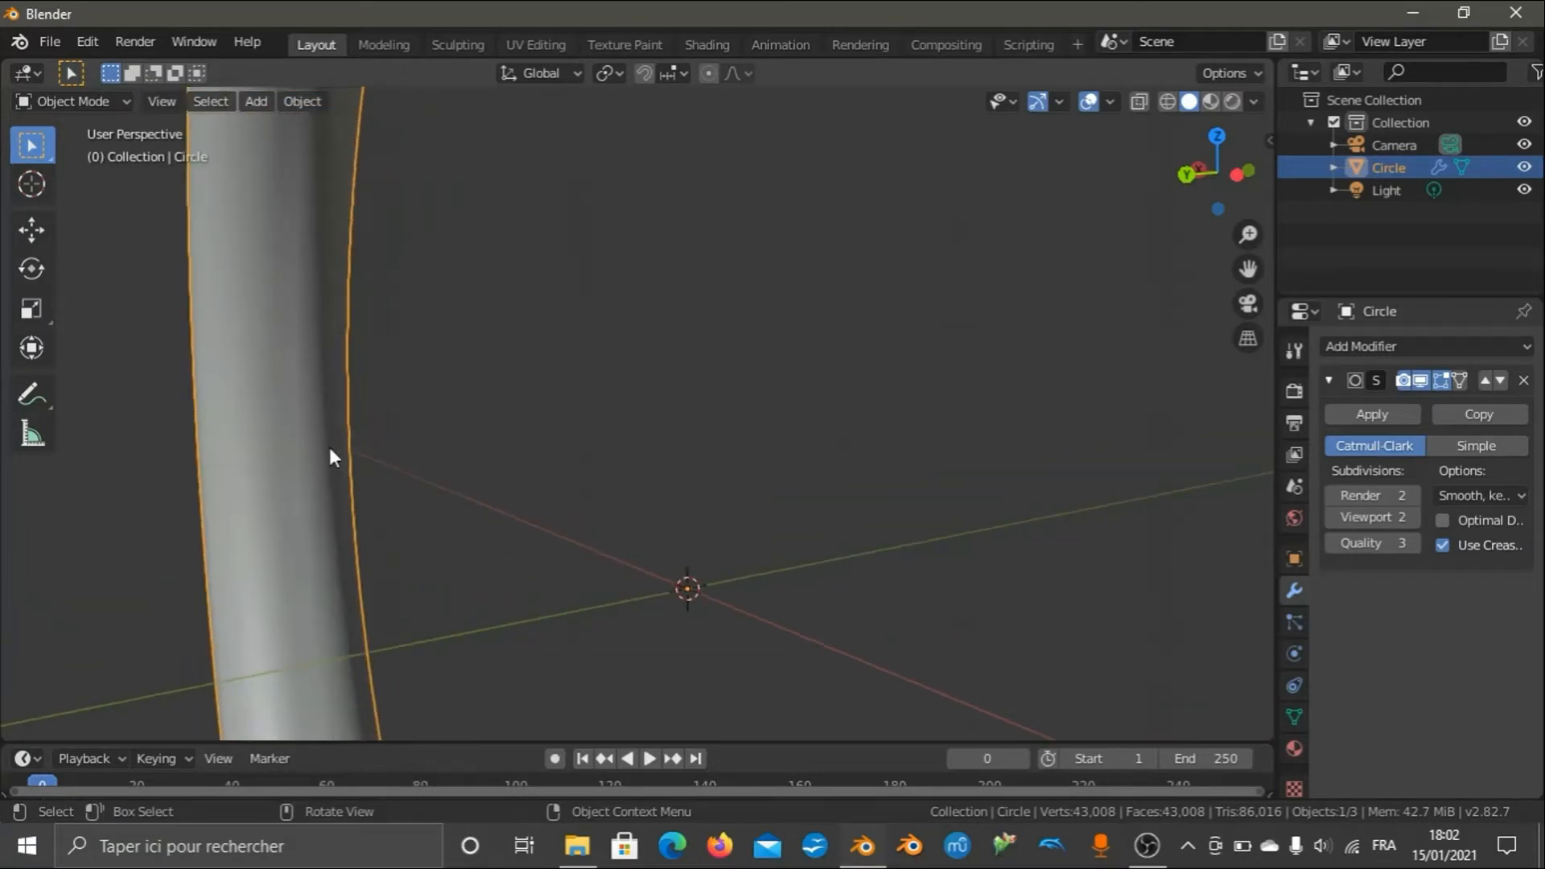
scroll(374, 461, "down", 2)
scroll(299, 334, "up", 2)
scroll(582, 374, "down", 8)
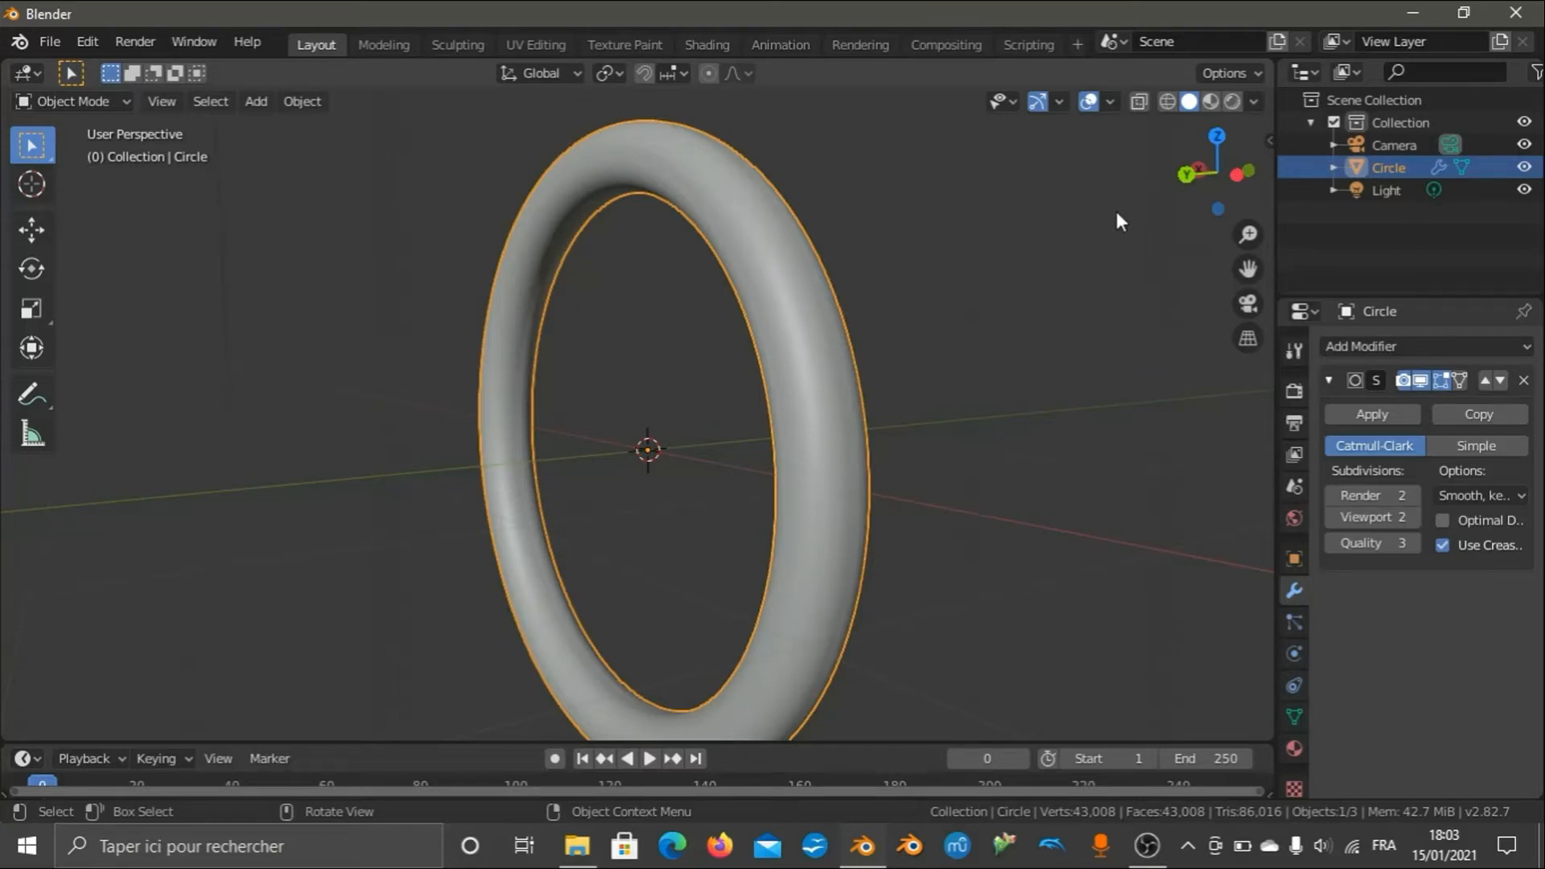
left_click_drag(1217, 173, 1408, 189)
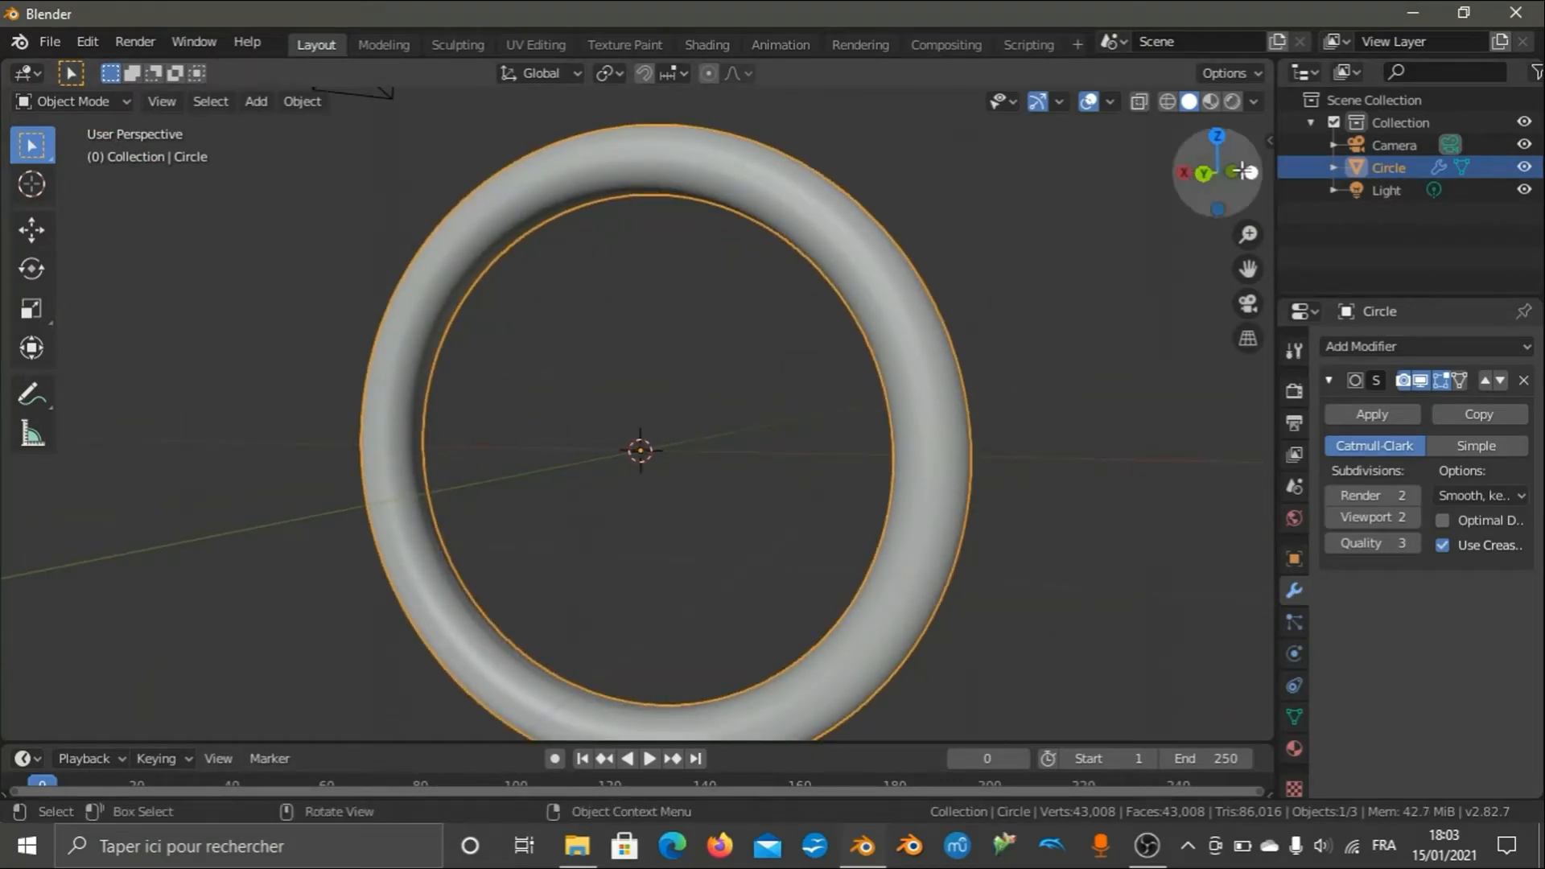
left_click_drag(1243, 171, 1201, 394)
scroll(1201, 394, "up", 6)
scroll(1196, 398, "down", 6)
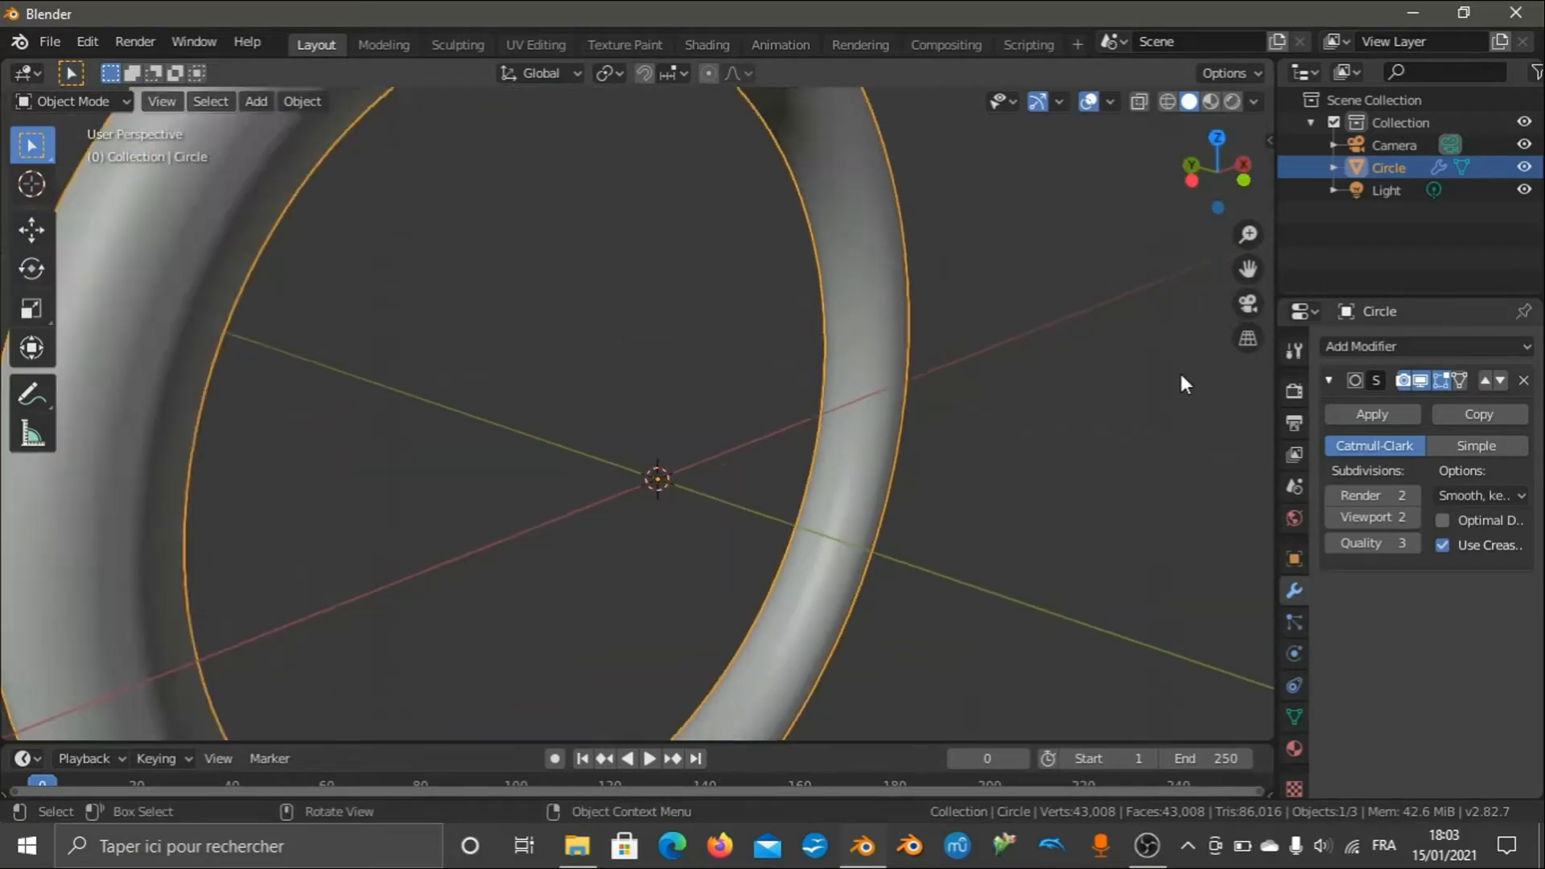
Enter Edit Mode on the ring and switch to edge selection with its inner side in view.
left_click(75, 109)
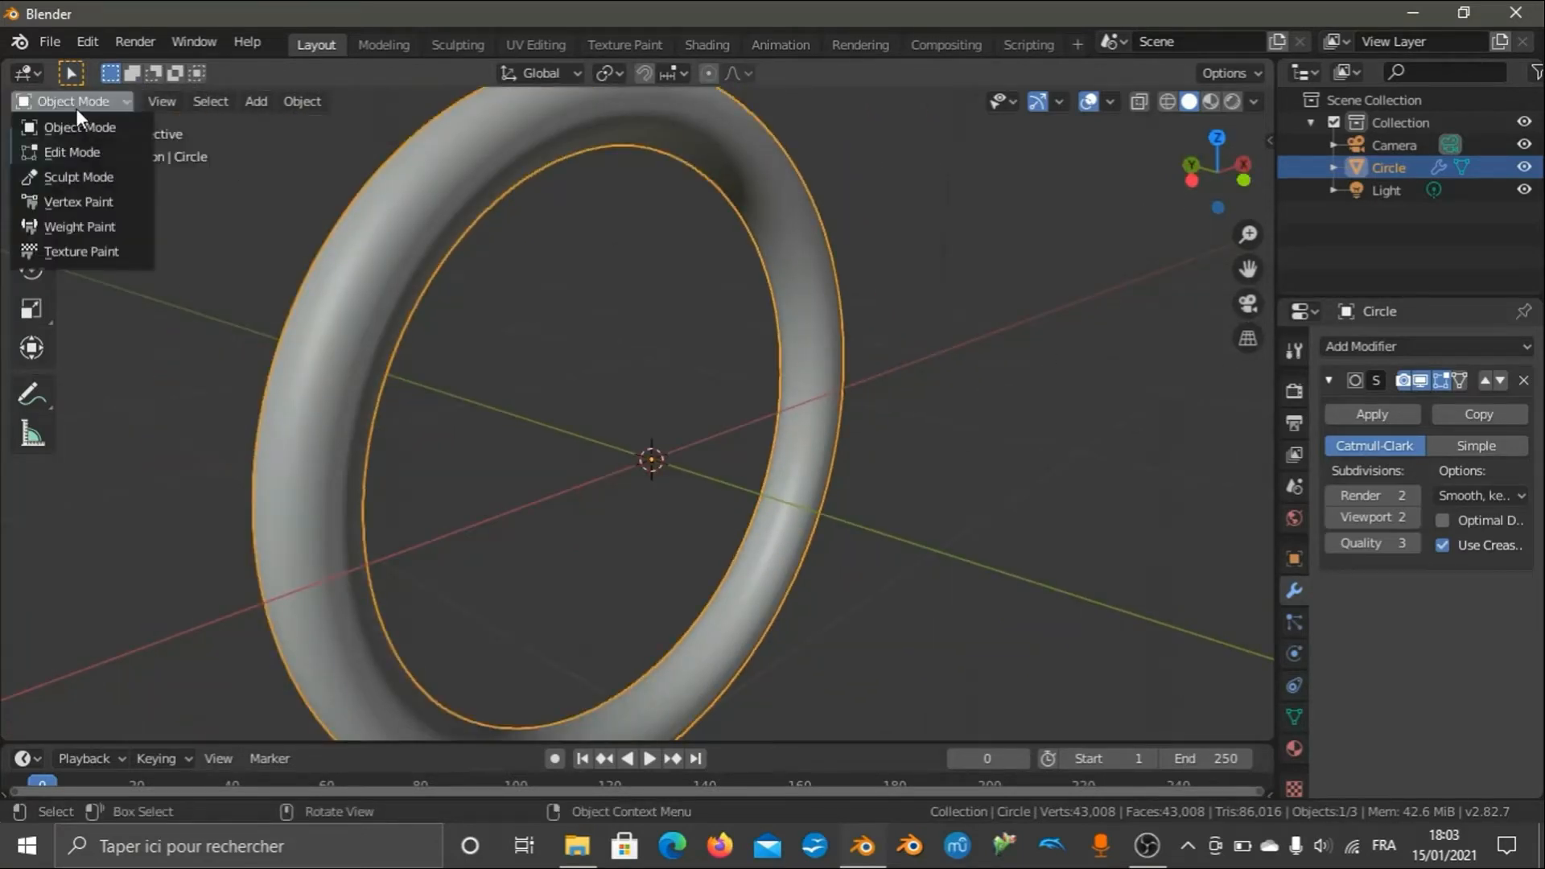
left_click(84, 158)
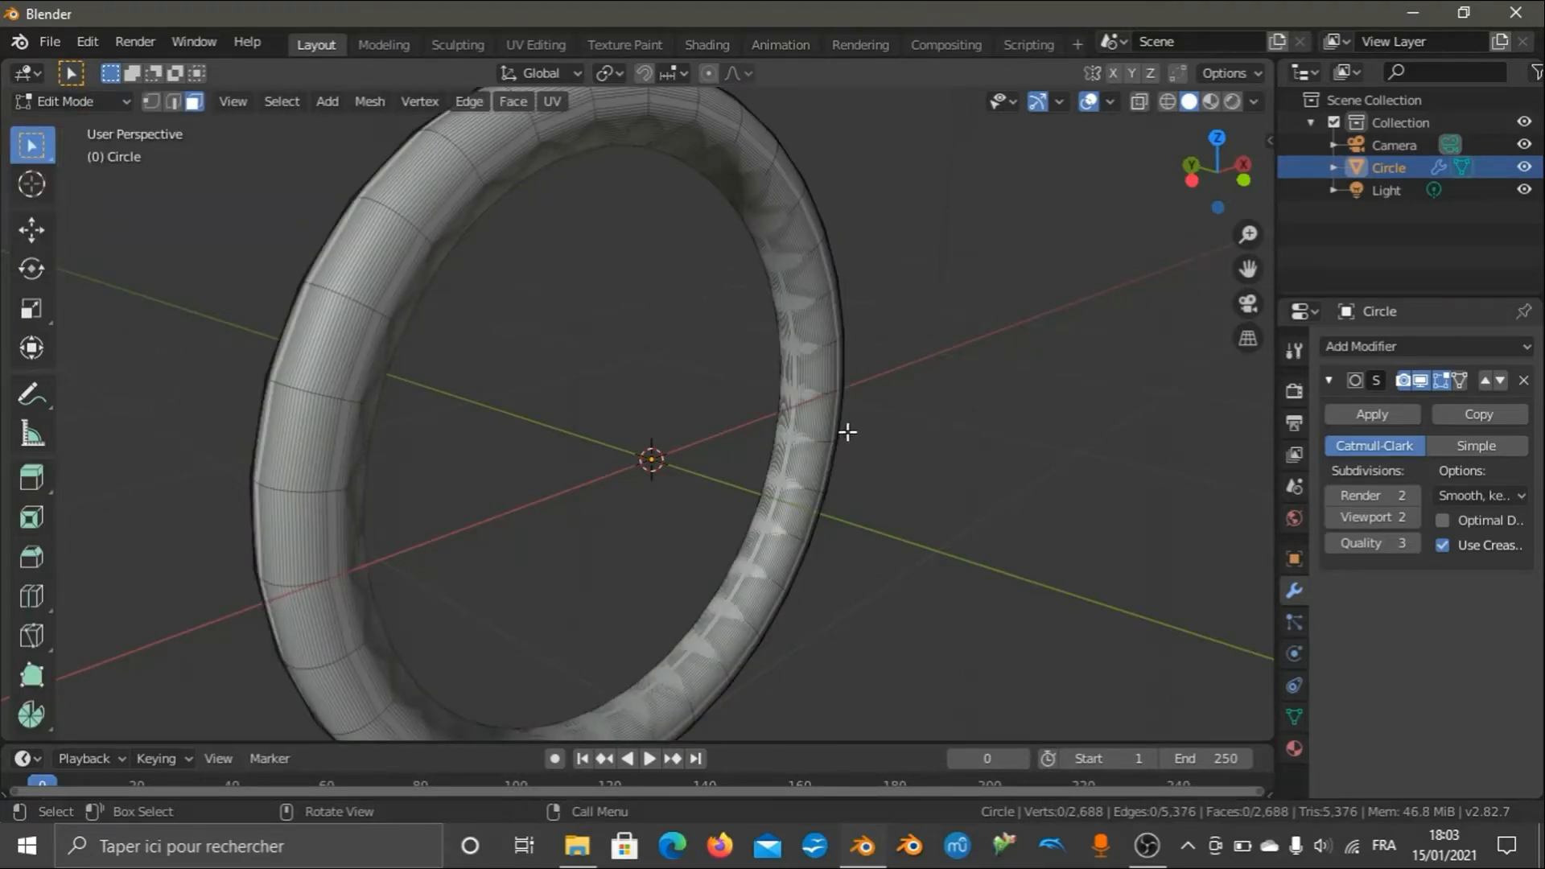
scroll(1248, 418, "up", 3)
scroll(1248, 378, "up", 3)
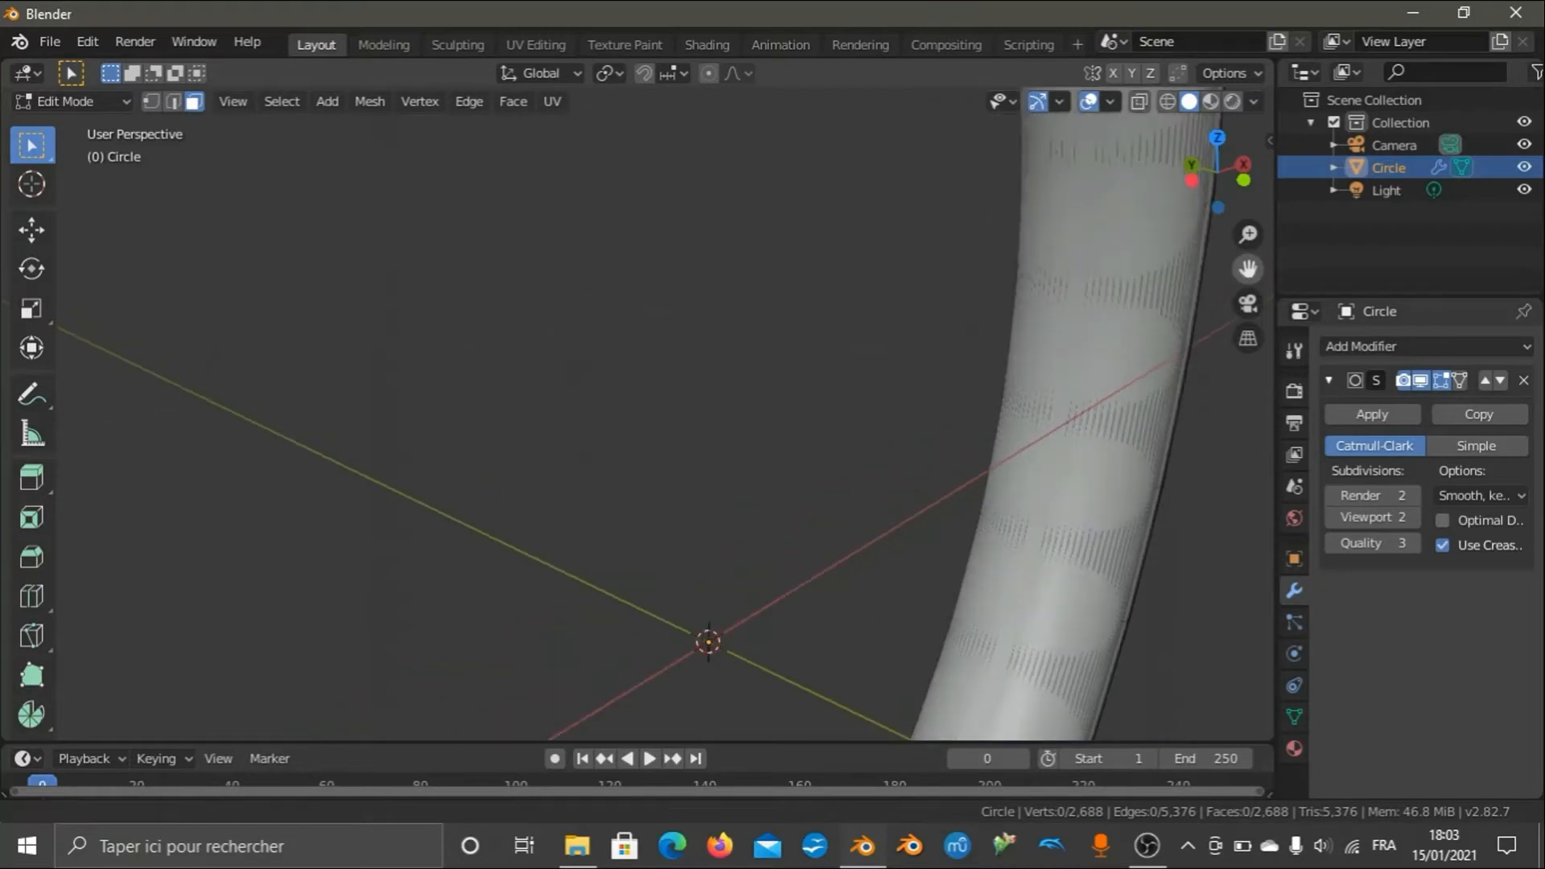
left_click_drag(1248, 269, 789, 1)
scroll(747, 554, "down", 3)
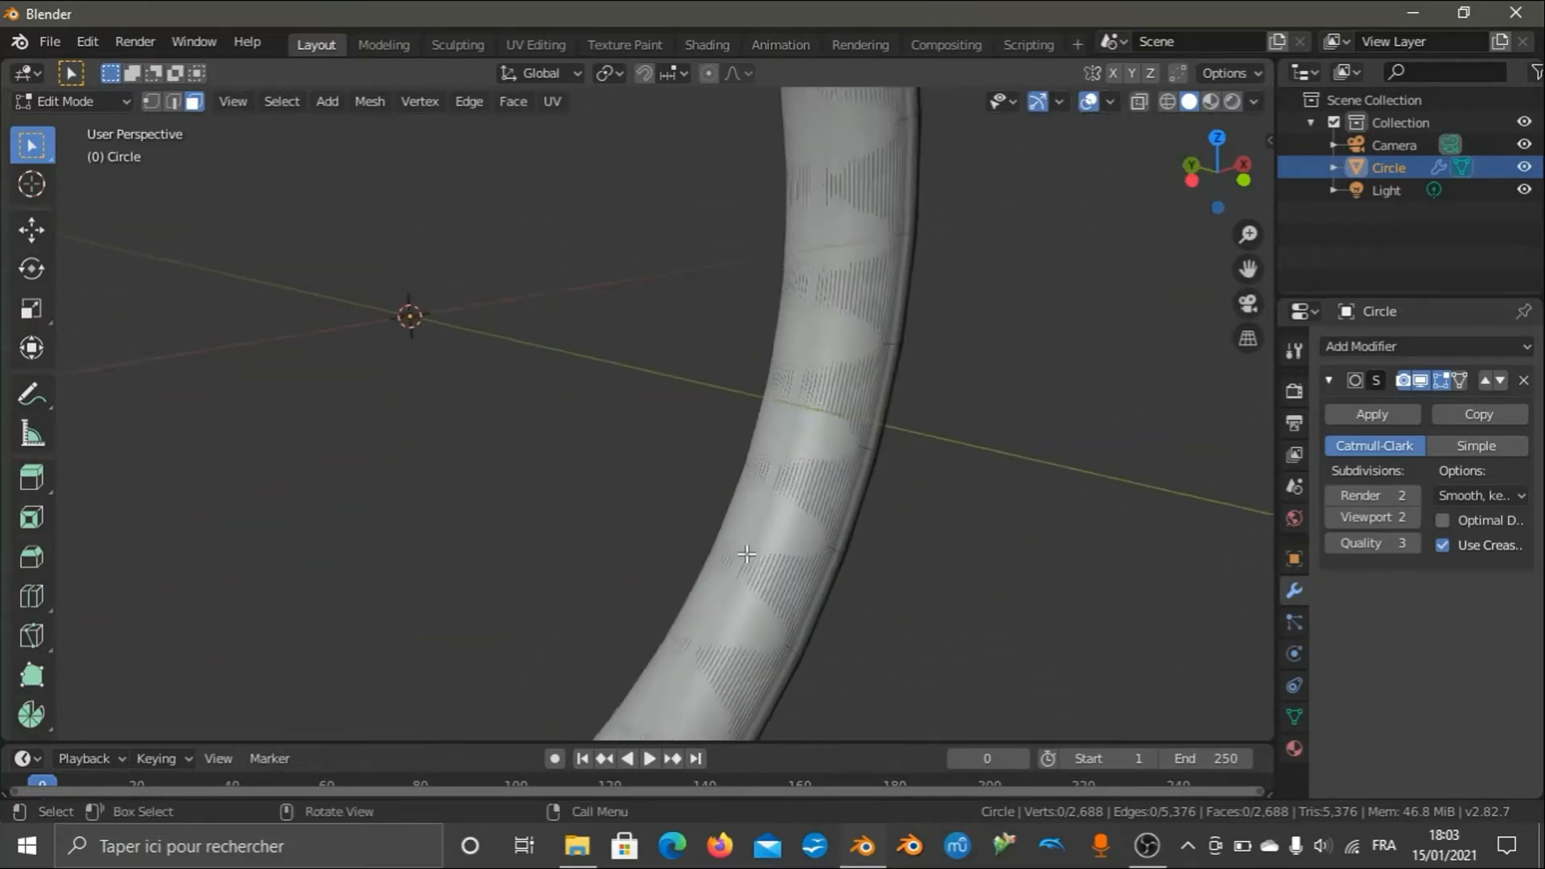
scroll(747, 554, "down", 1)
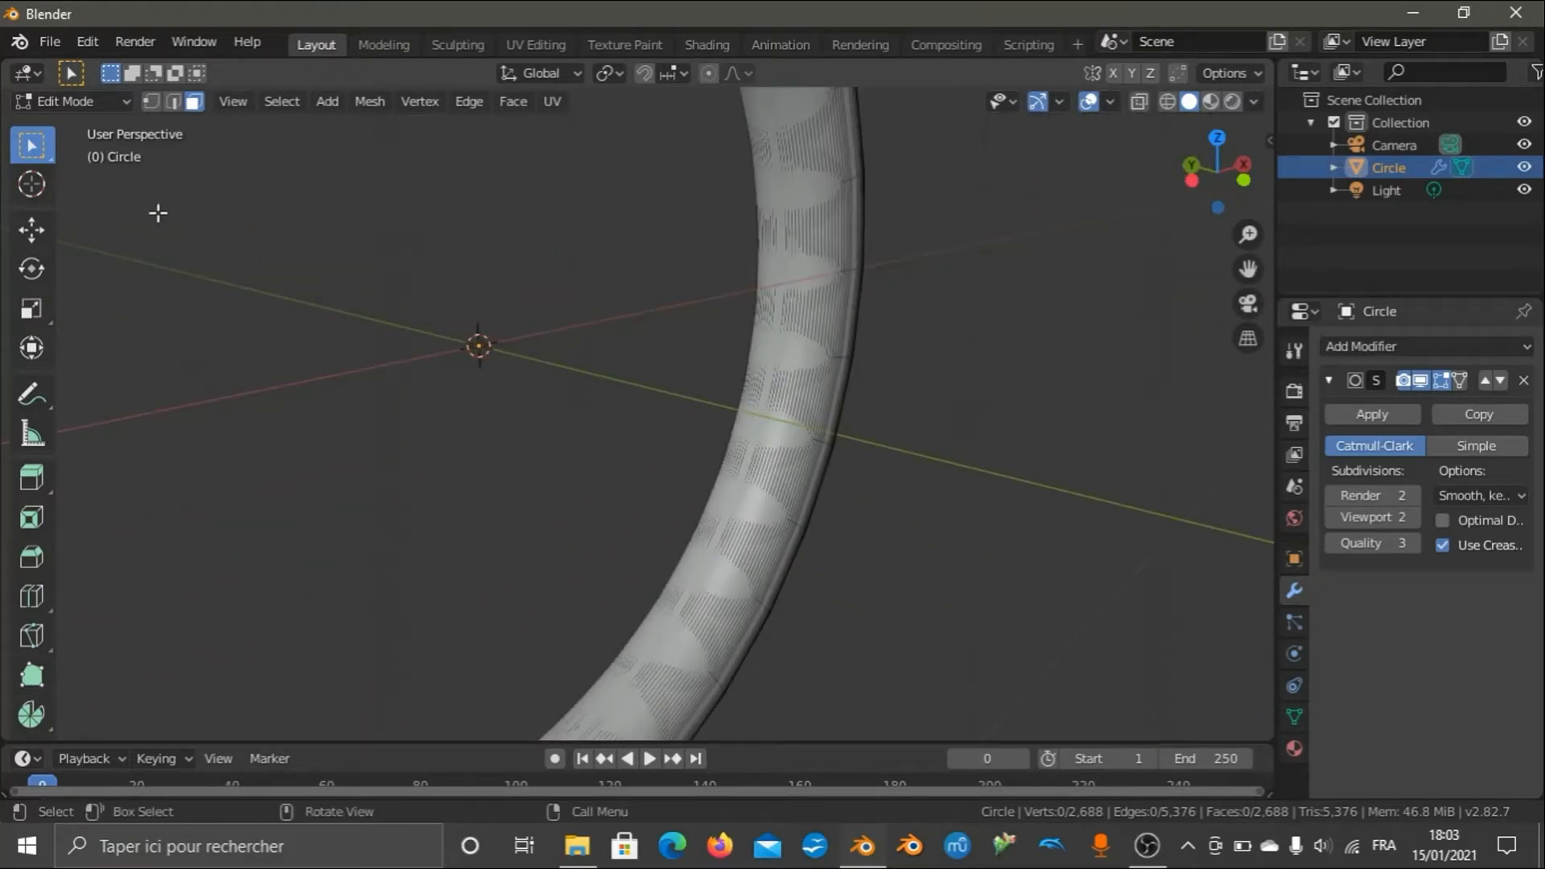
left_click(174, 102)
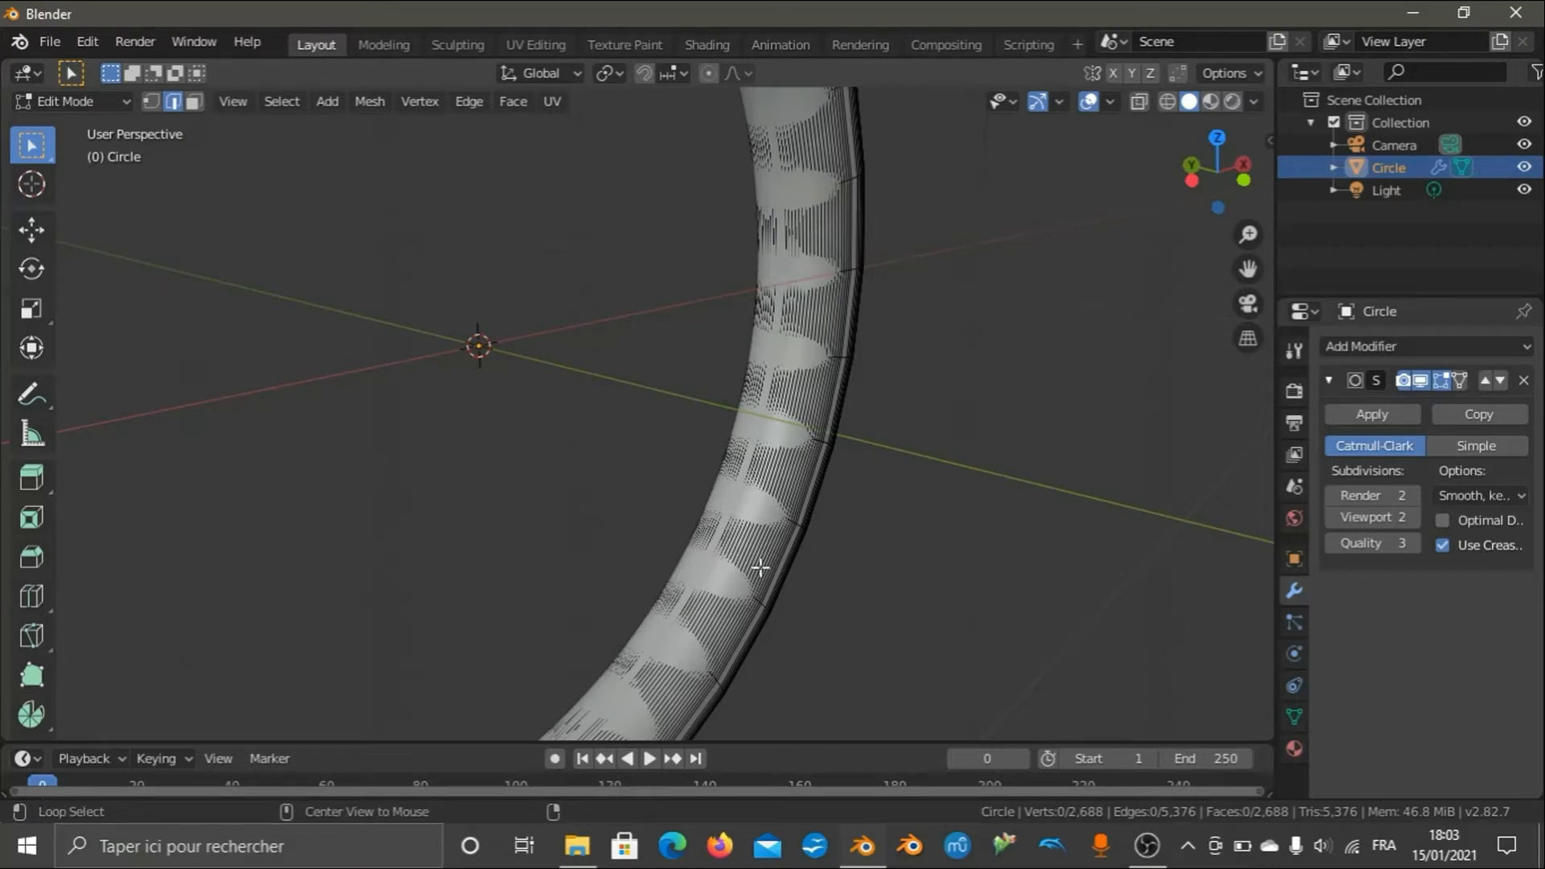
Select an edge loop running around the ring's inner side and fill it with a single face.
left_click(726, 637, "alt")
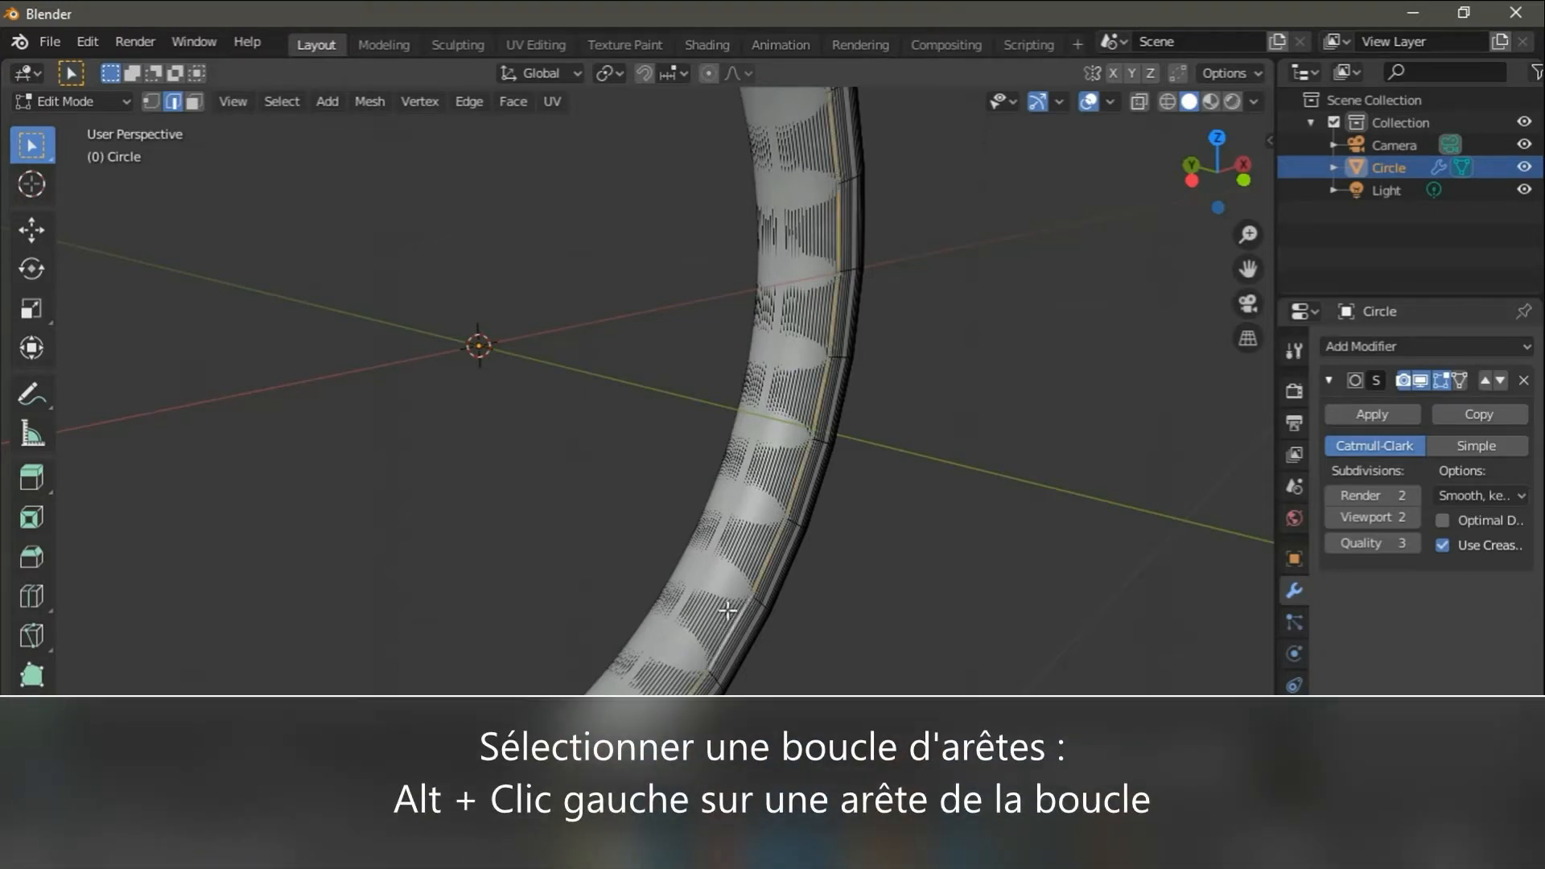
left_click(712, 627, "alt")
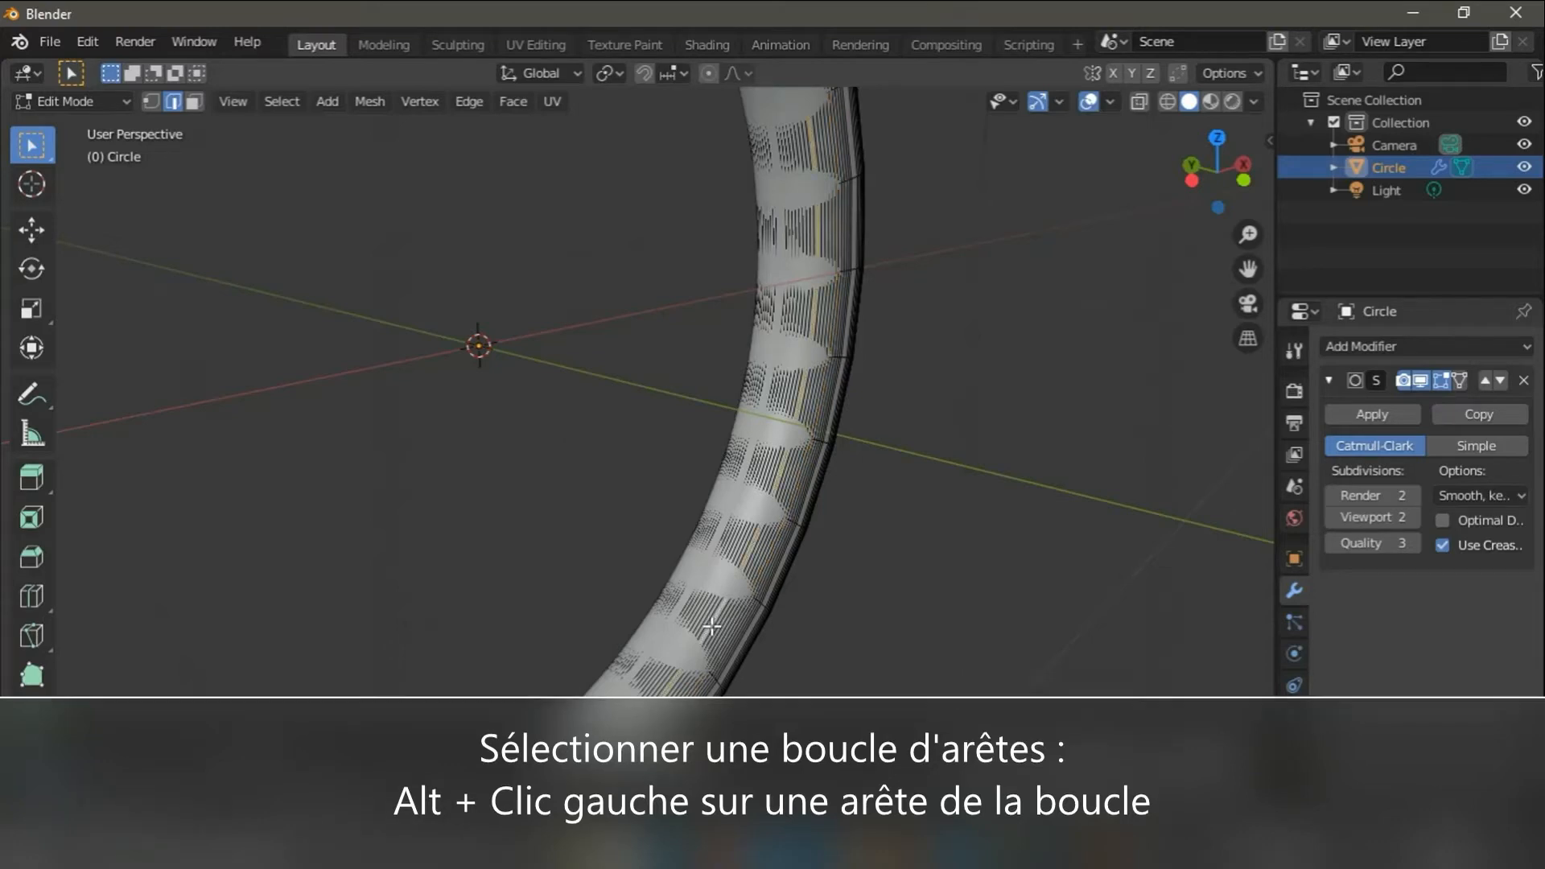
key("f")
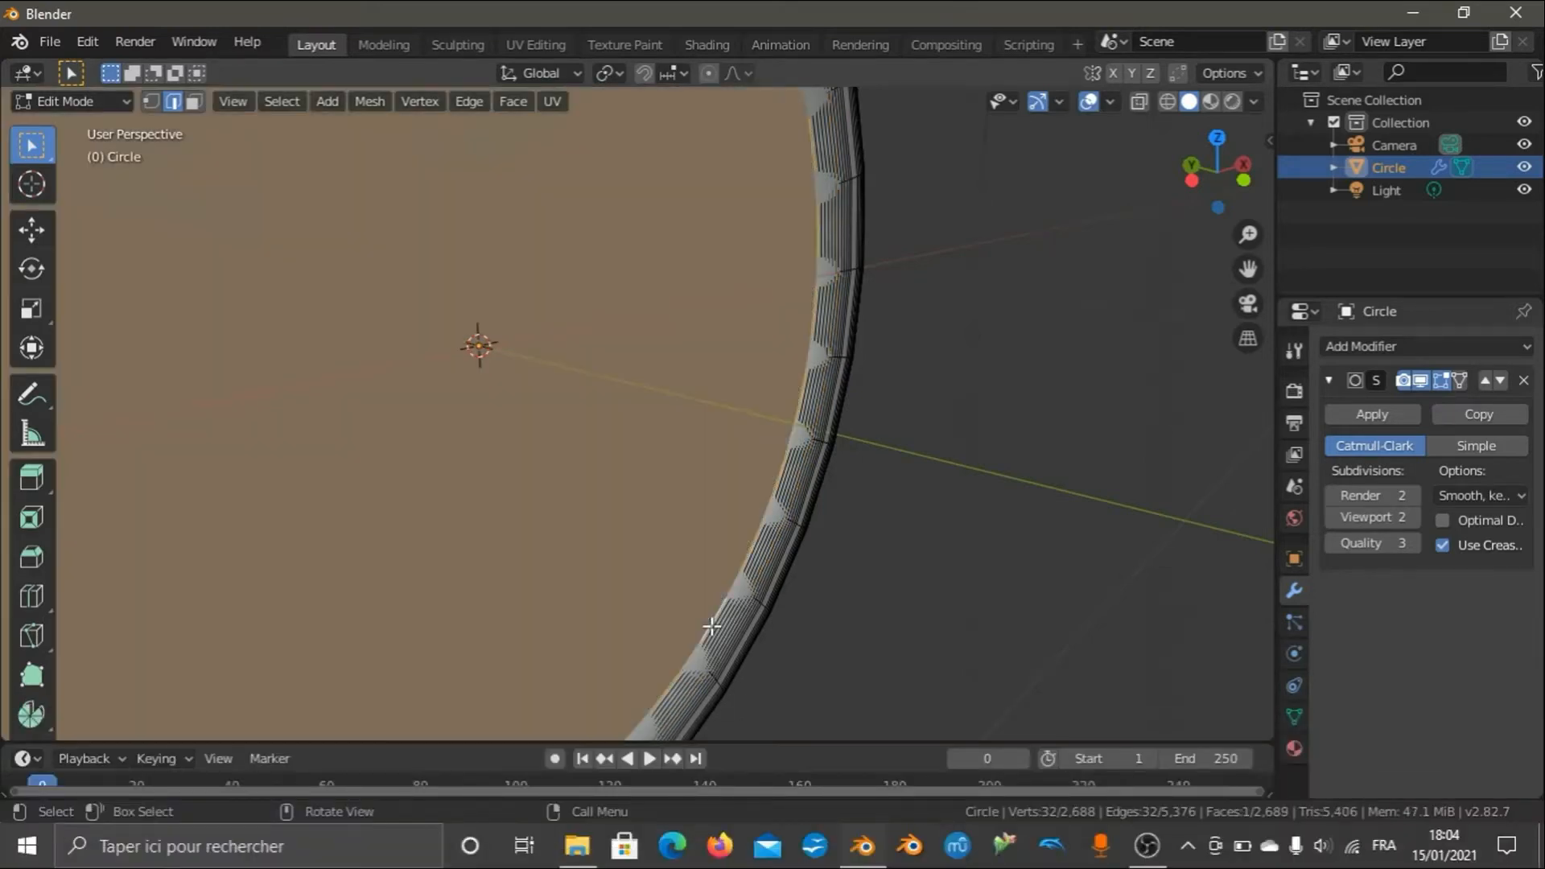
scroll(767, 497, "down", 5)
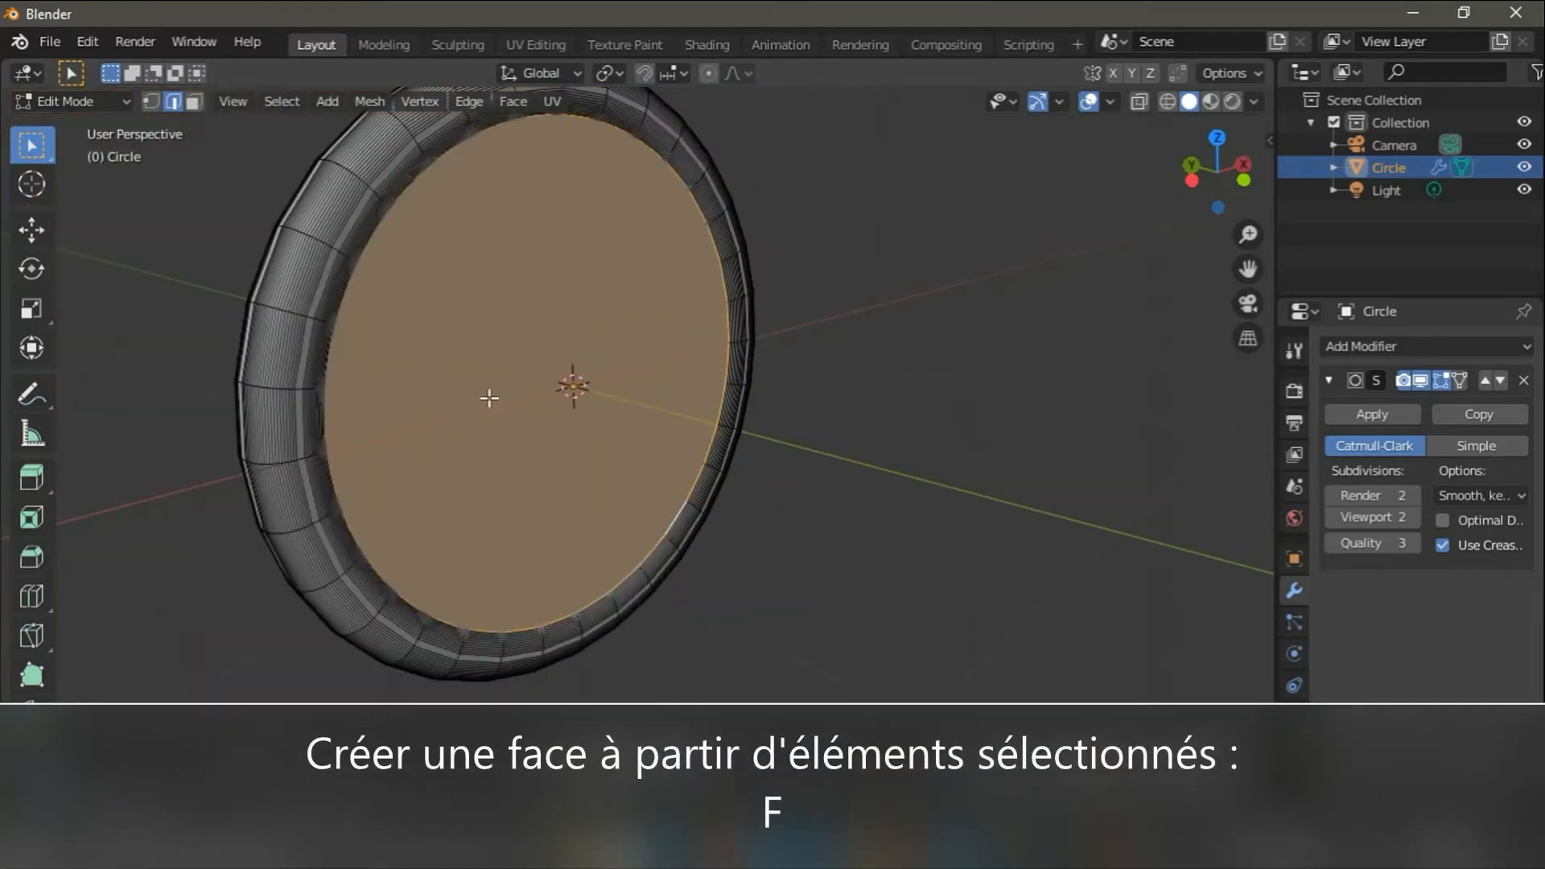
left_click_drag(1193, 172, 1454, 144)
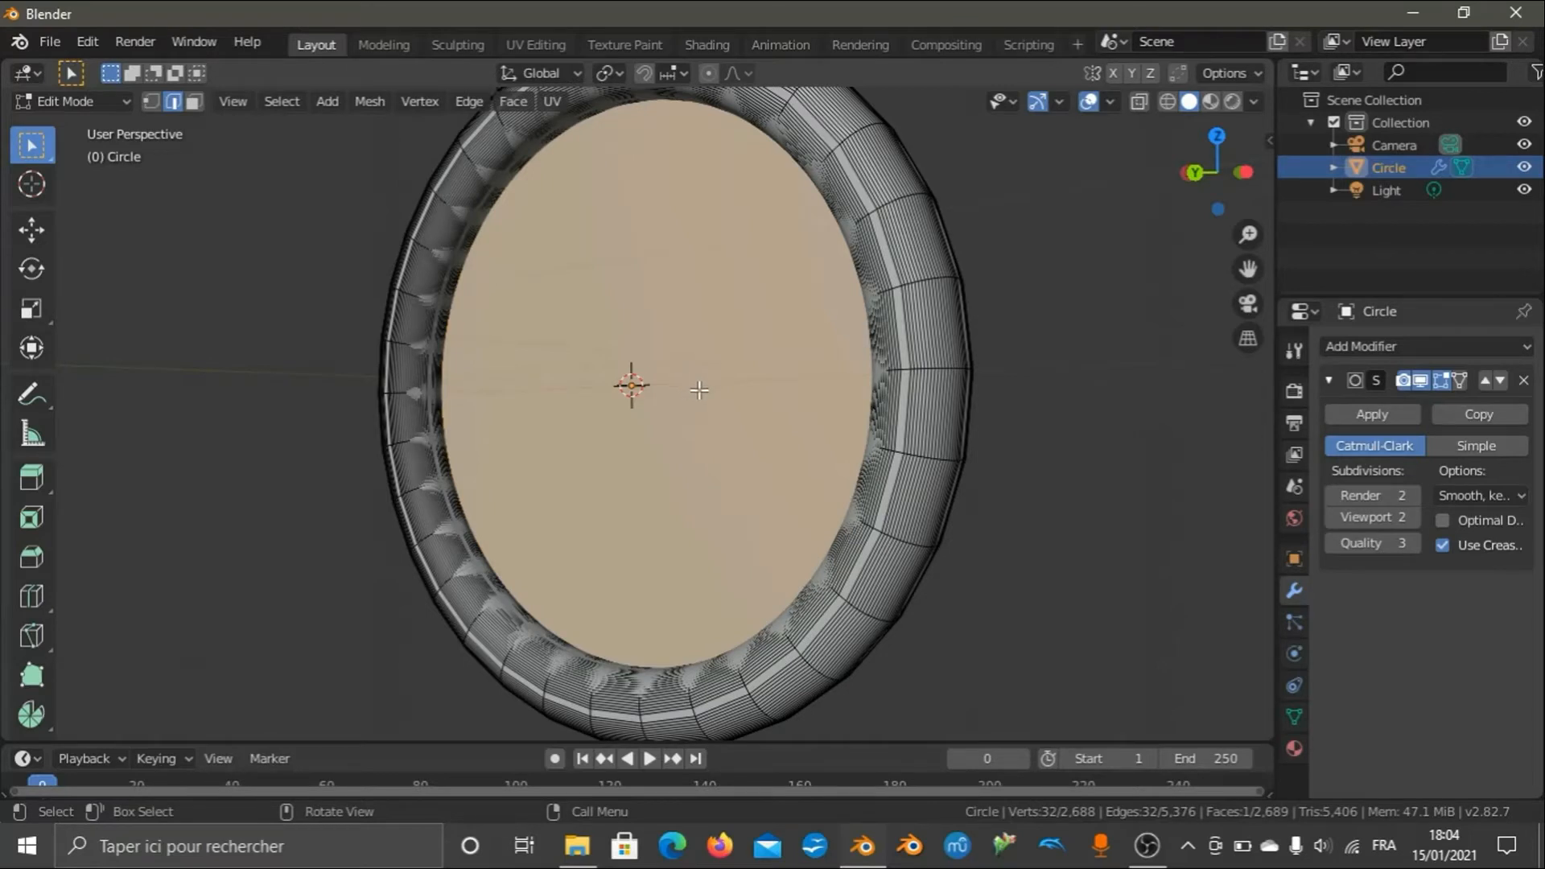
scroll(699, 388, "down", 3)
scroll(700, 389, "up", 2)
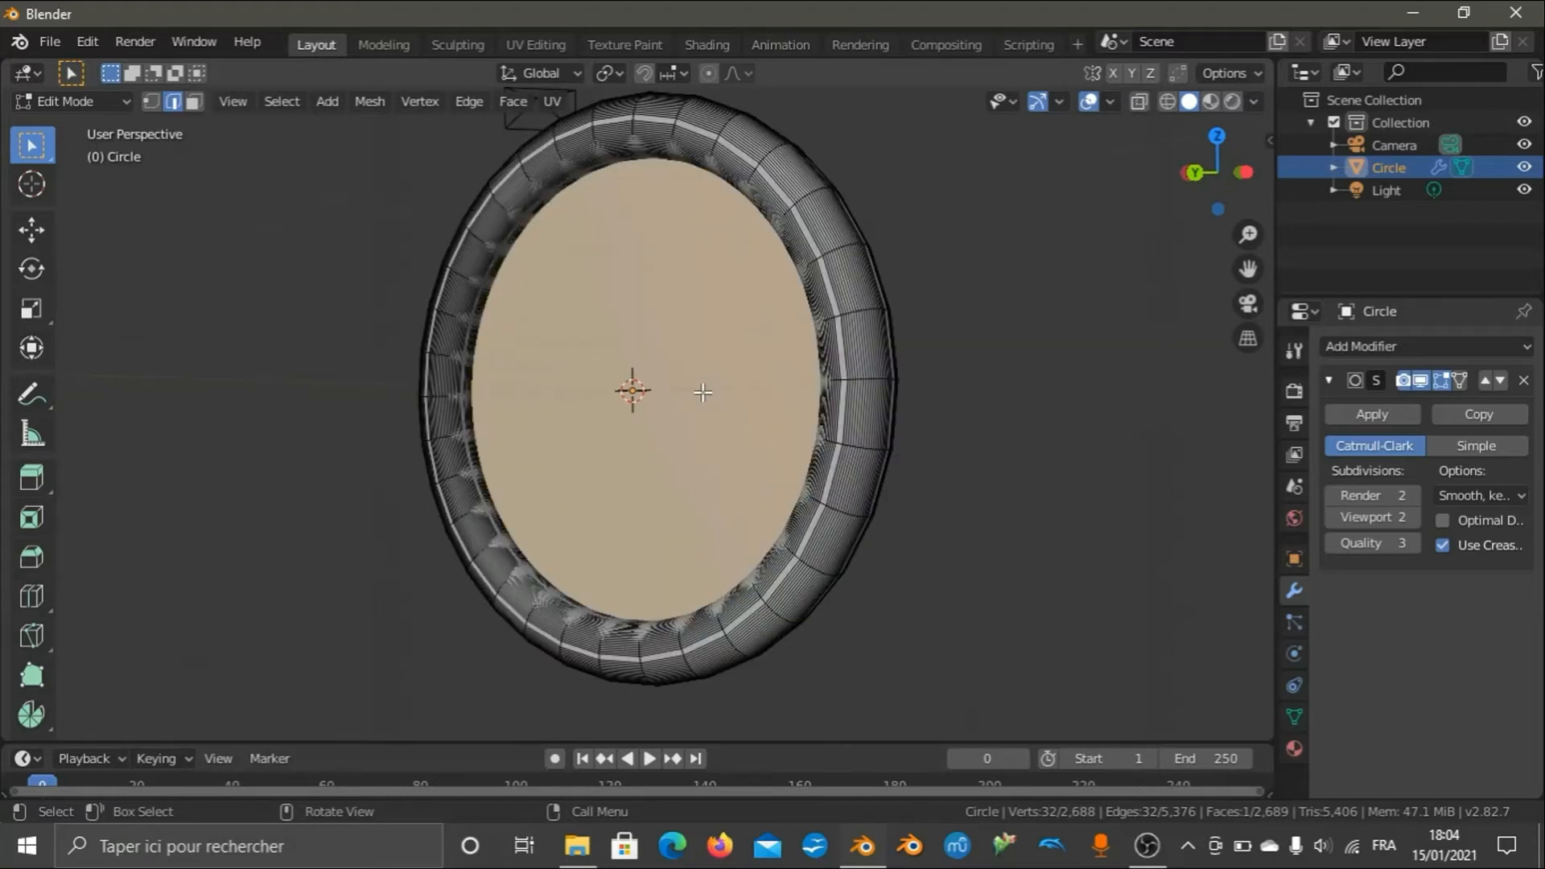
left_click_drag(1248, 269, 1254, 313)
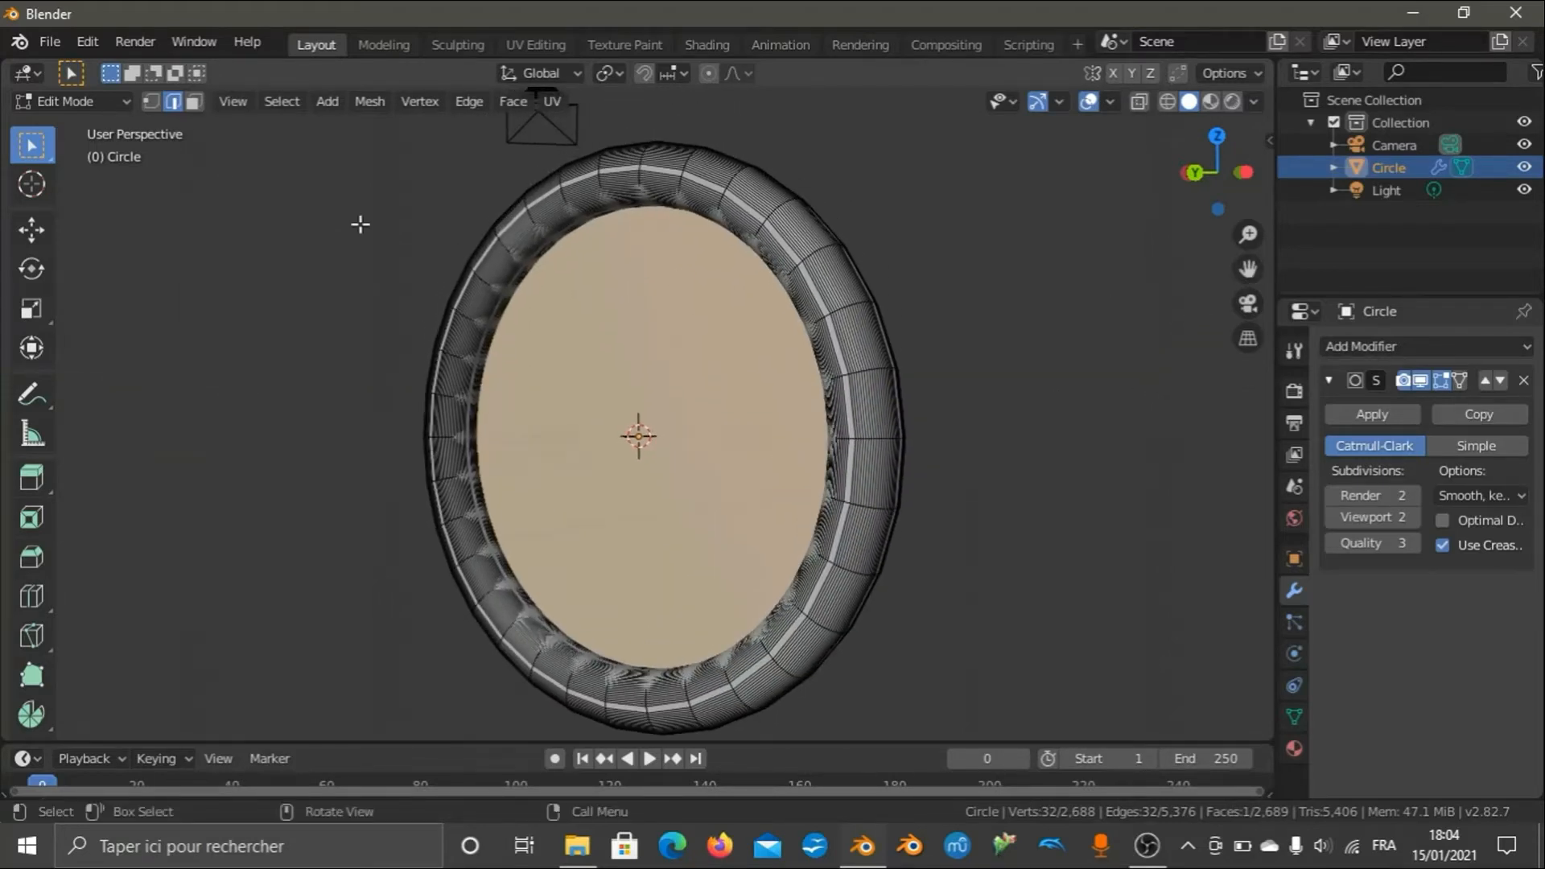
Return to Object Mode and deselect the filled ring.
left_click(69, 100)
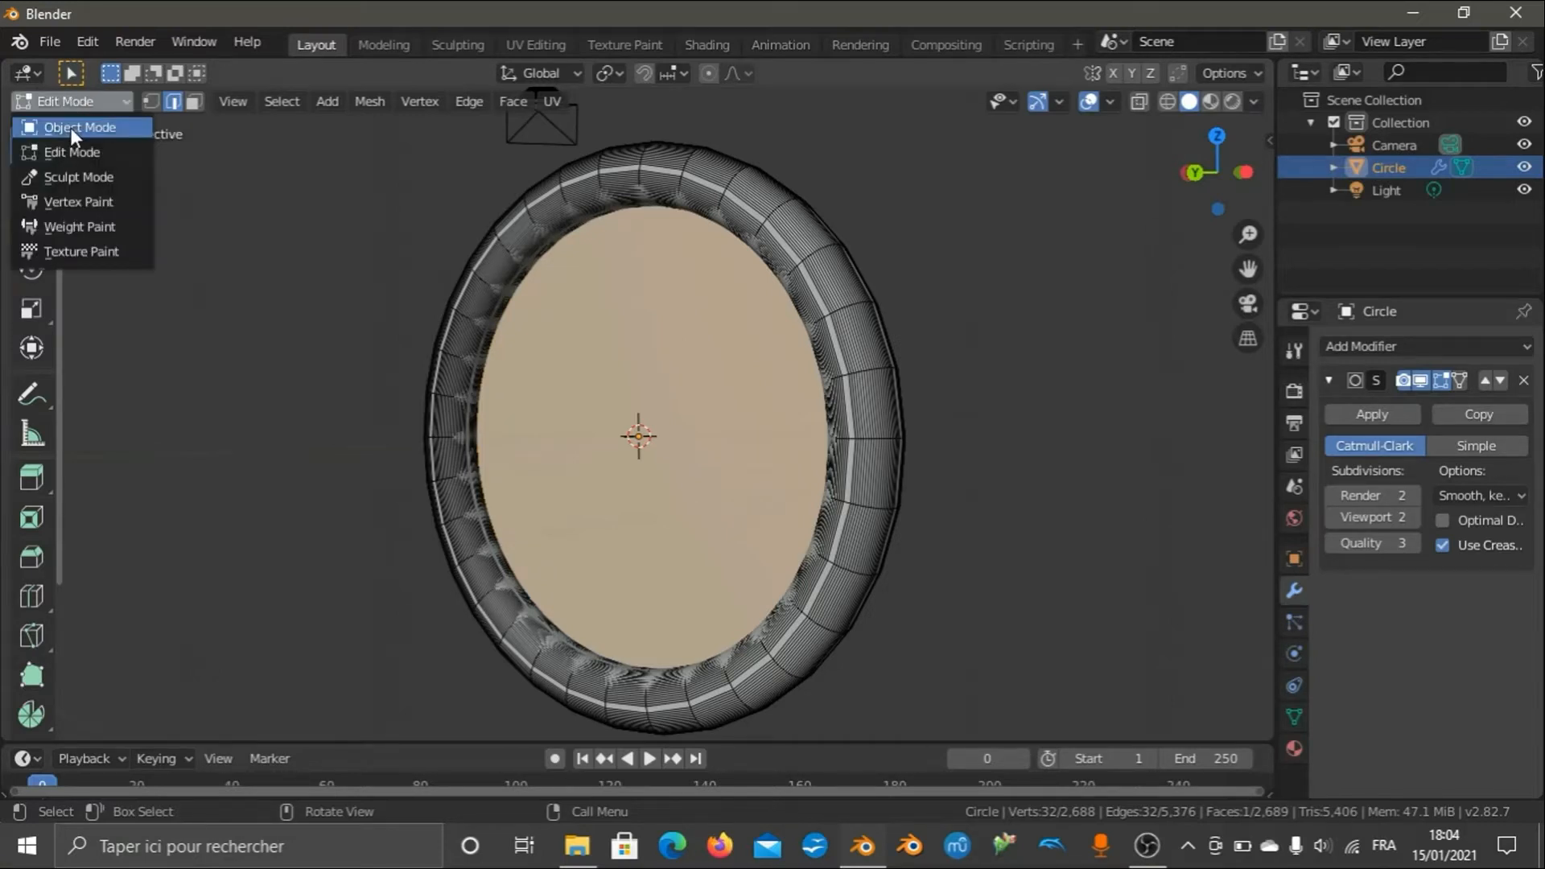
left_click(70, 127)
left_click(1024, 312)
left_click_drag(1207, 184, 654, 370)
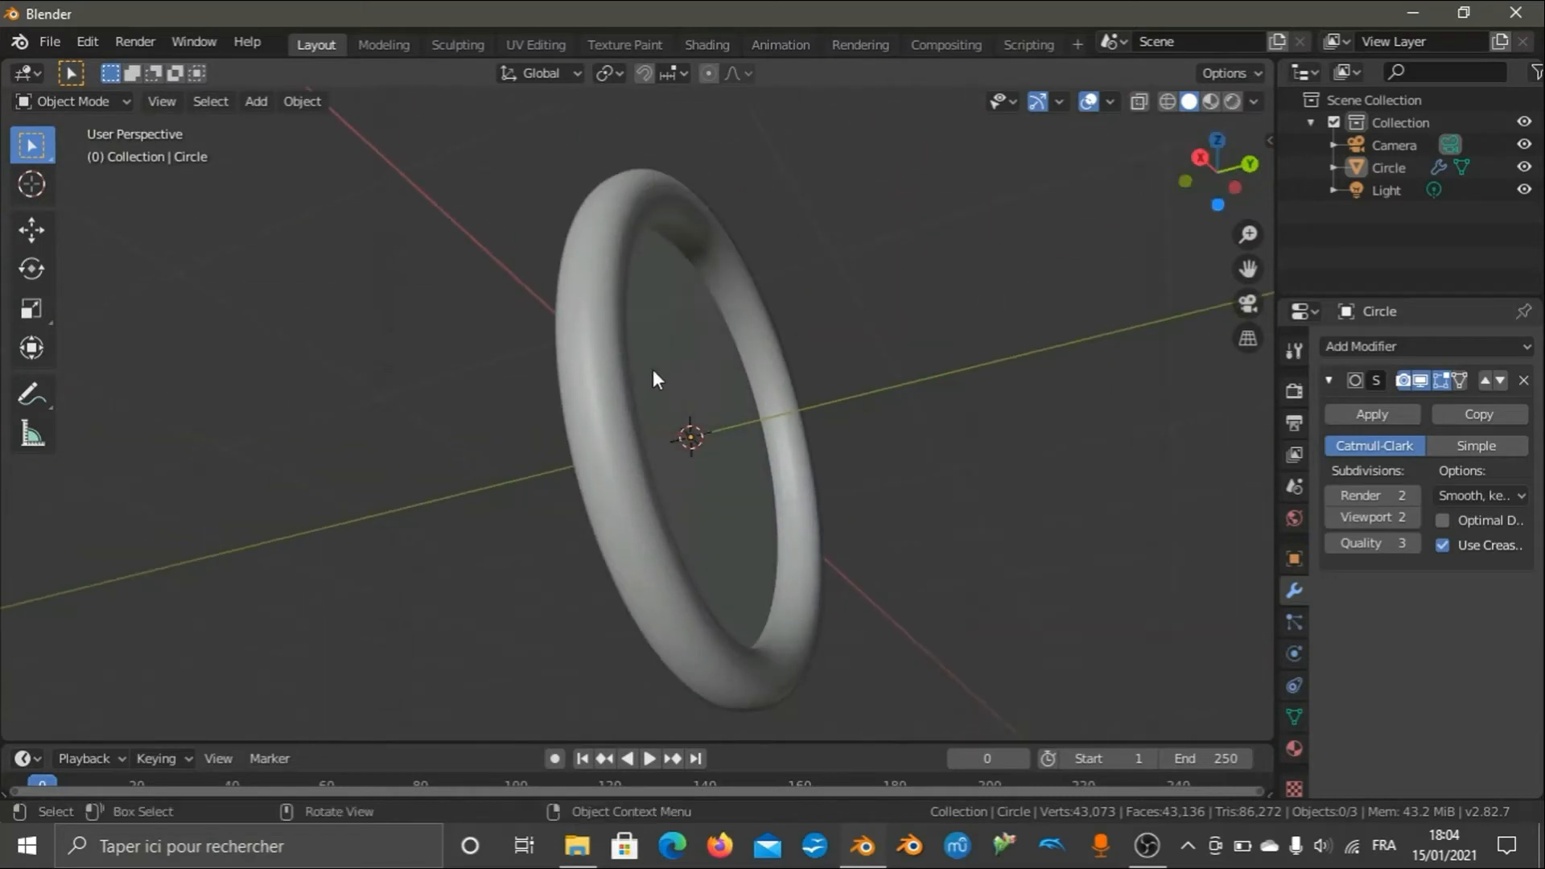
Examine the disc filling the ring's opening and its junction with the rim, up close and from several angles.
scroll(653, 370, "up", 8)
left_click_drag(1199, 178, 950, 302)
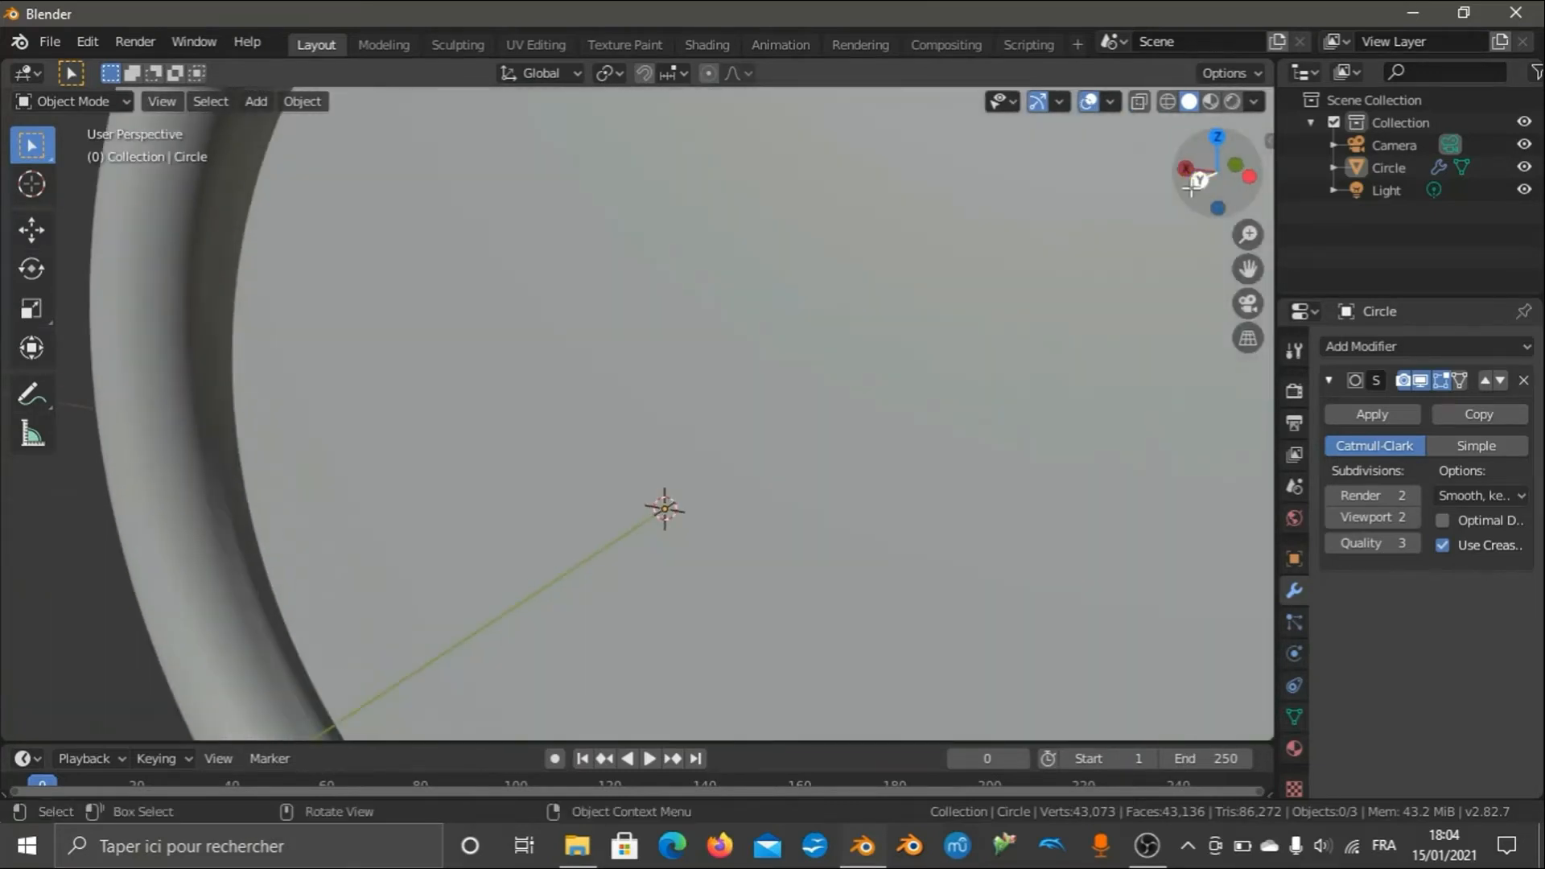
scroll(985, 332, "down", 6)
scroll(1045, 271, "down", 1)
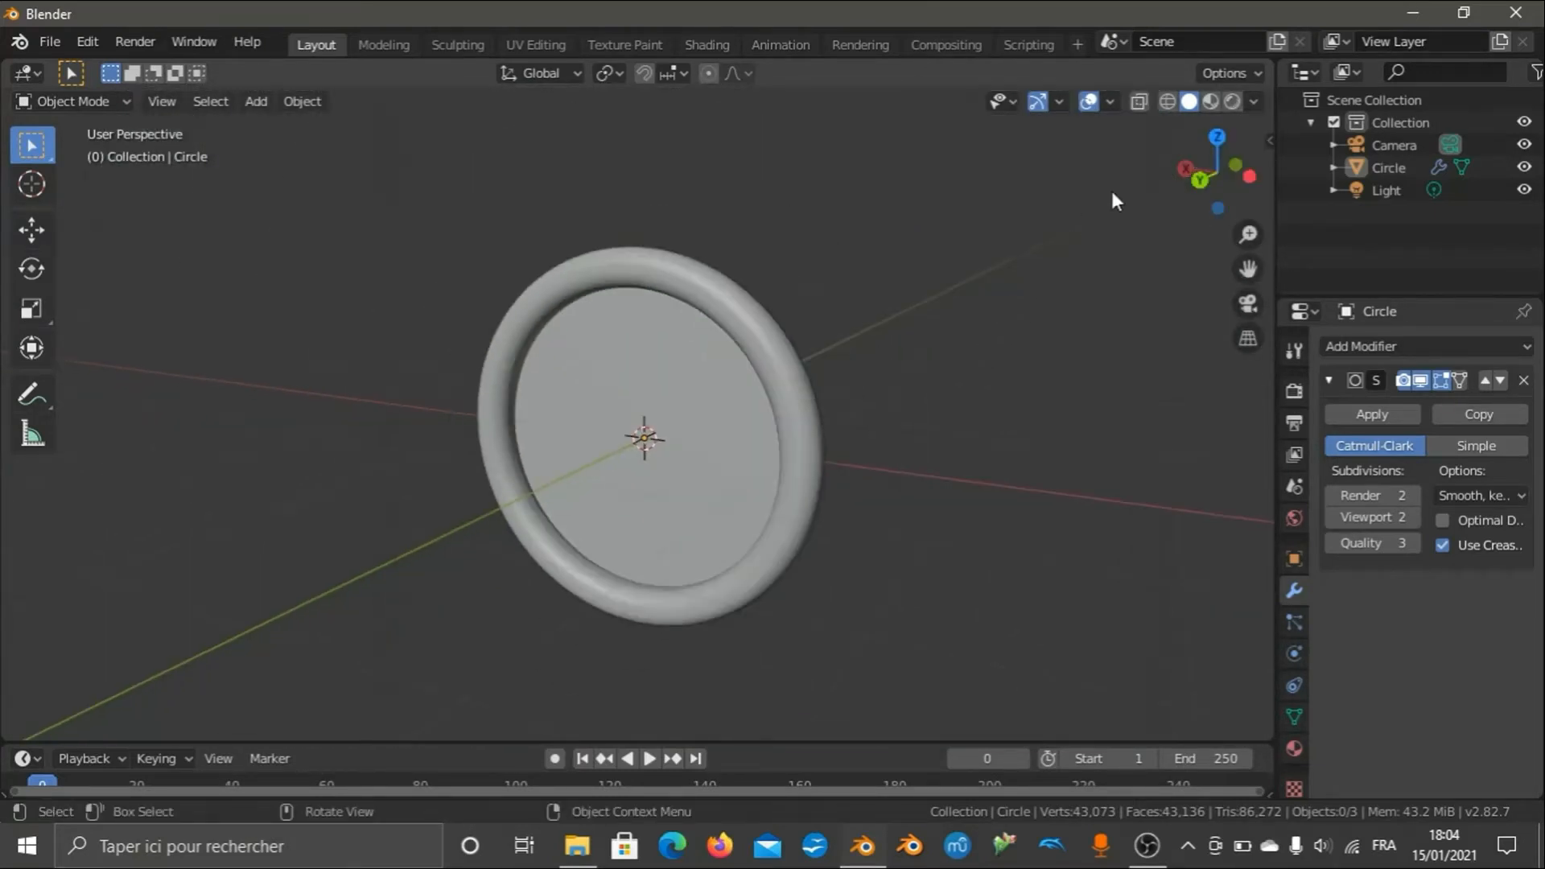
left_click_drag(1220, 166, 1191, 156)
scroll(1165, 330, "up", 3)
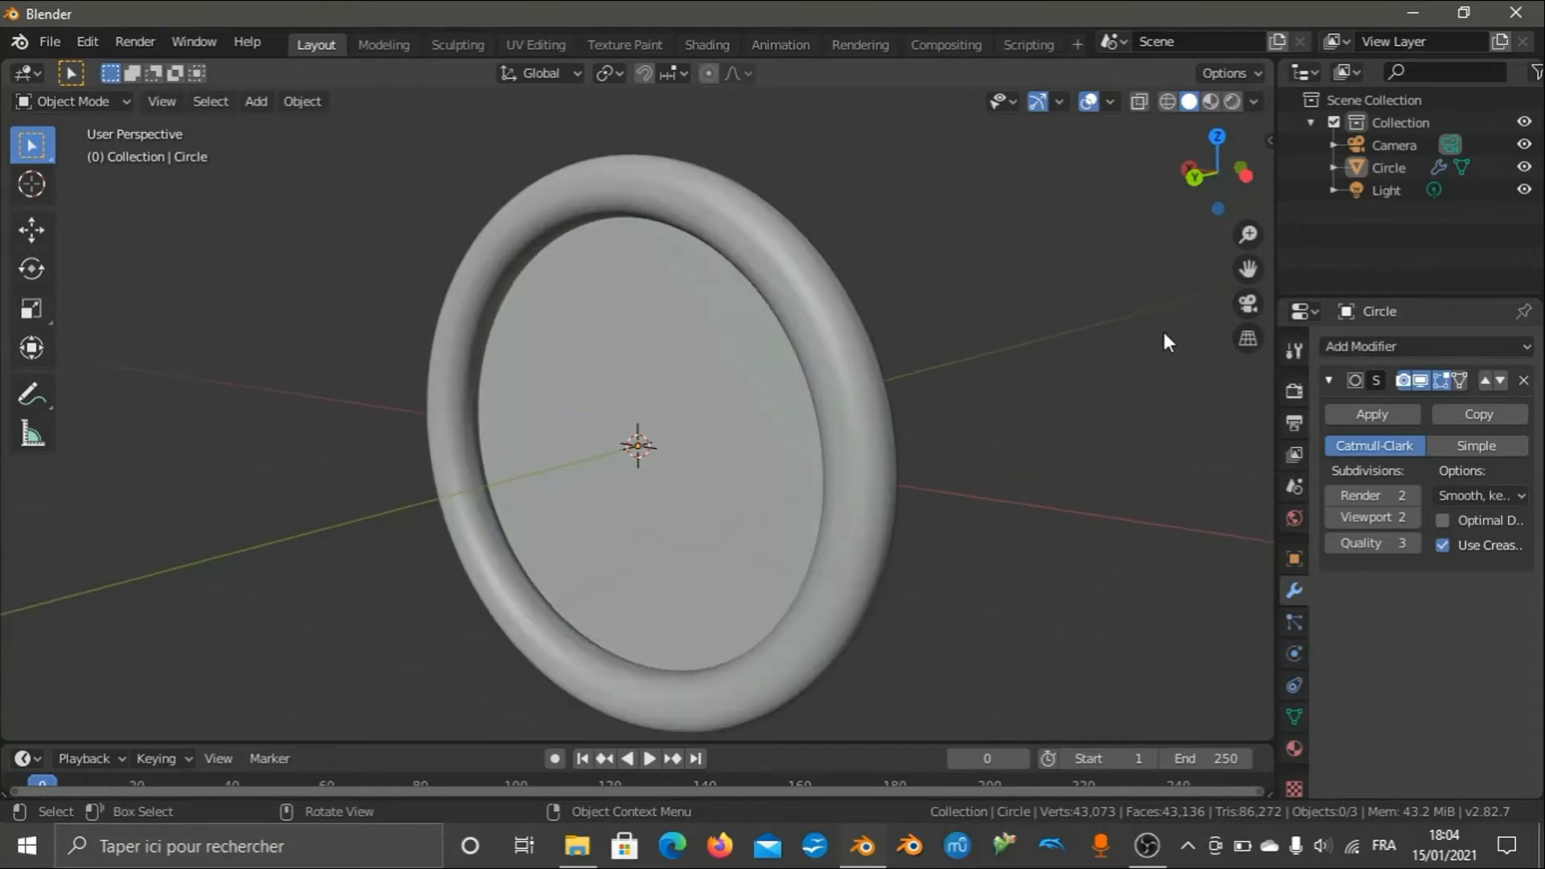
scroll(1164, 332, "up", 1)
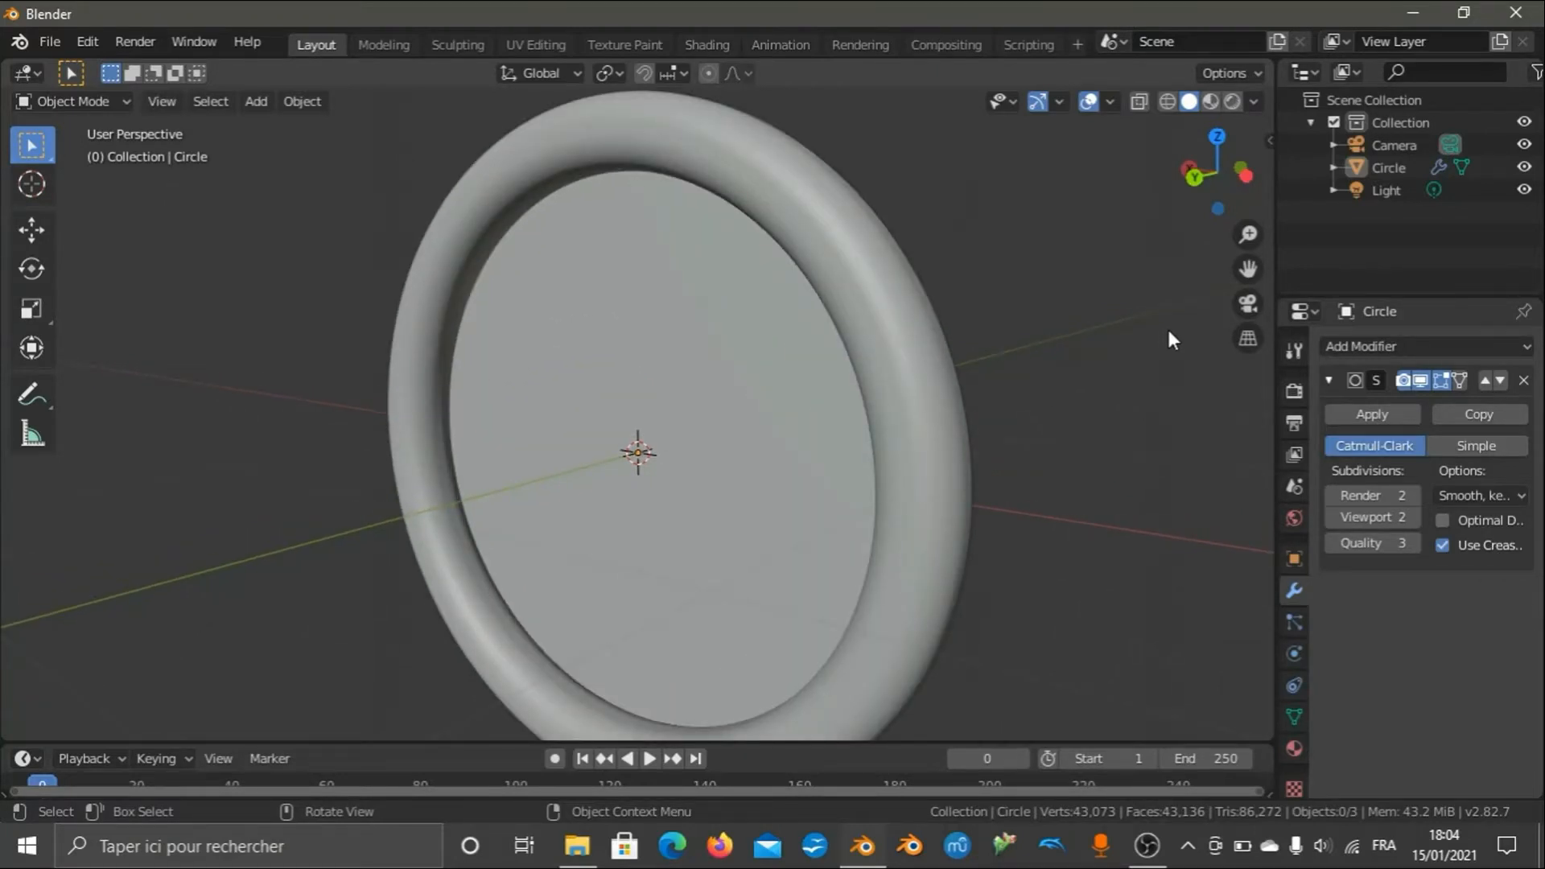
scroll(1095, 337, "down", 2)
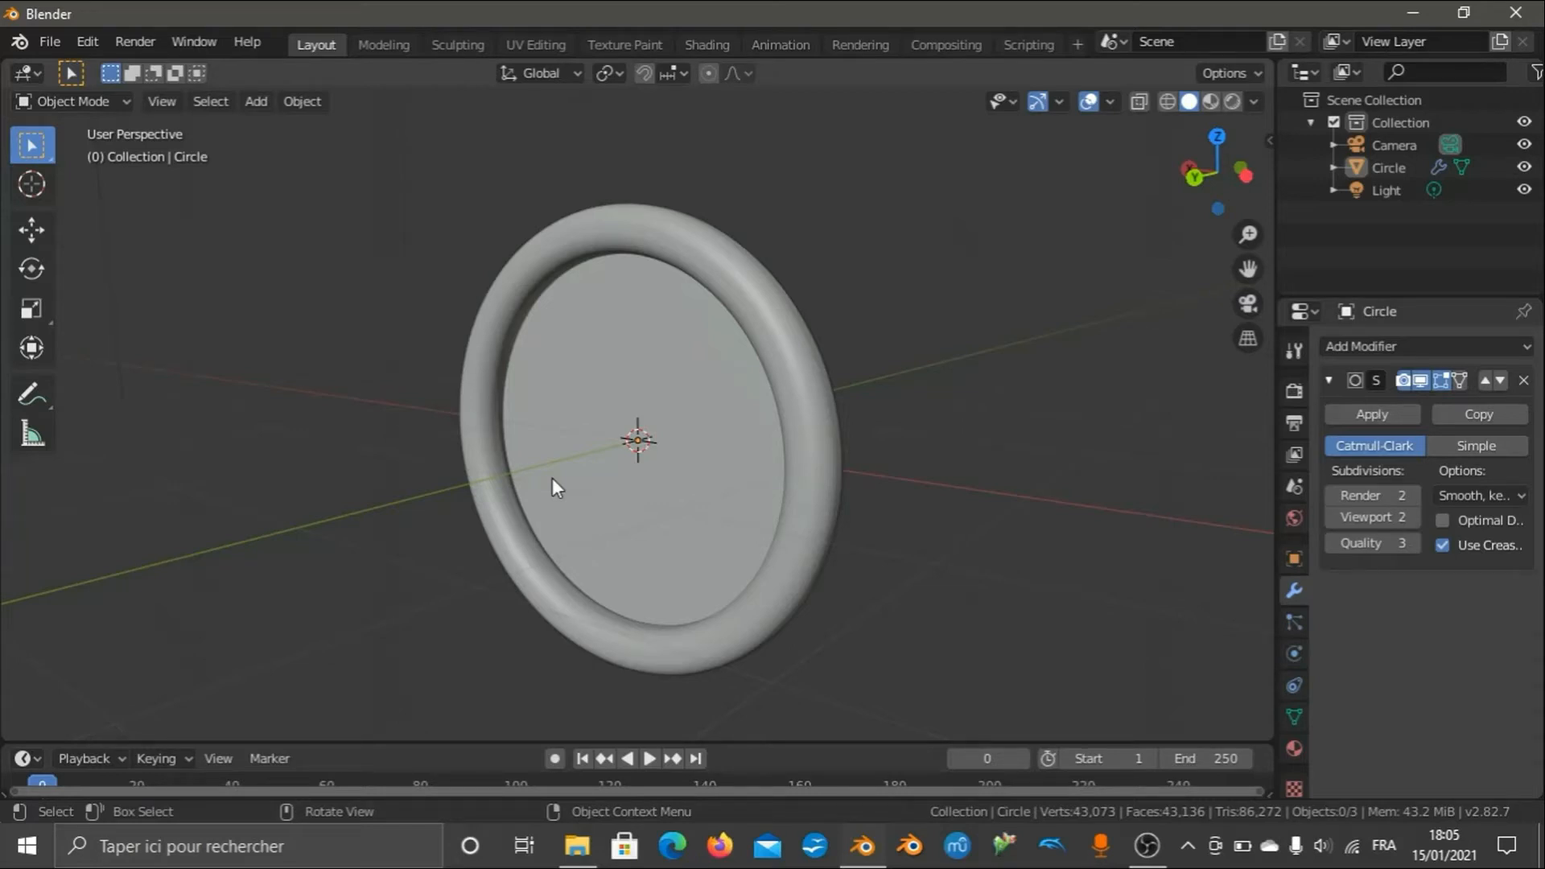
left_click(605, 378)
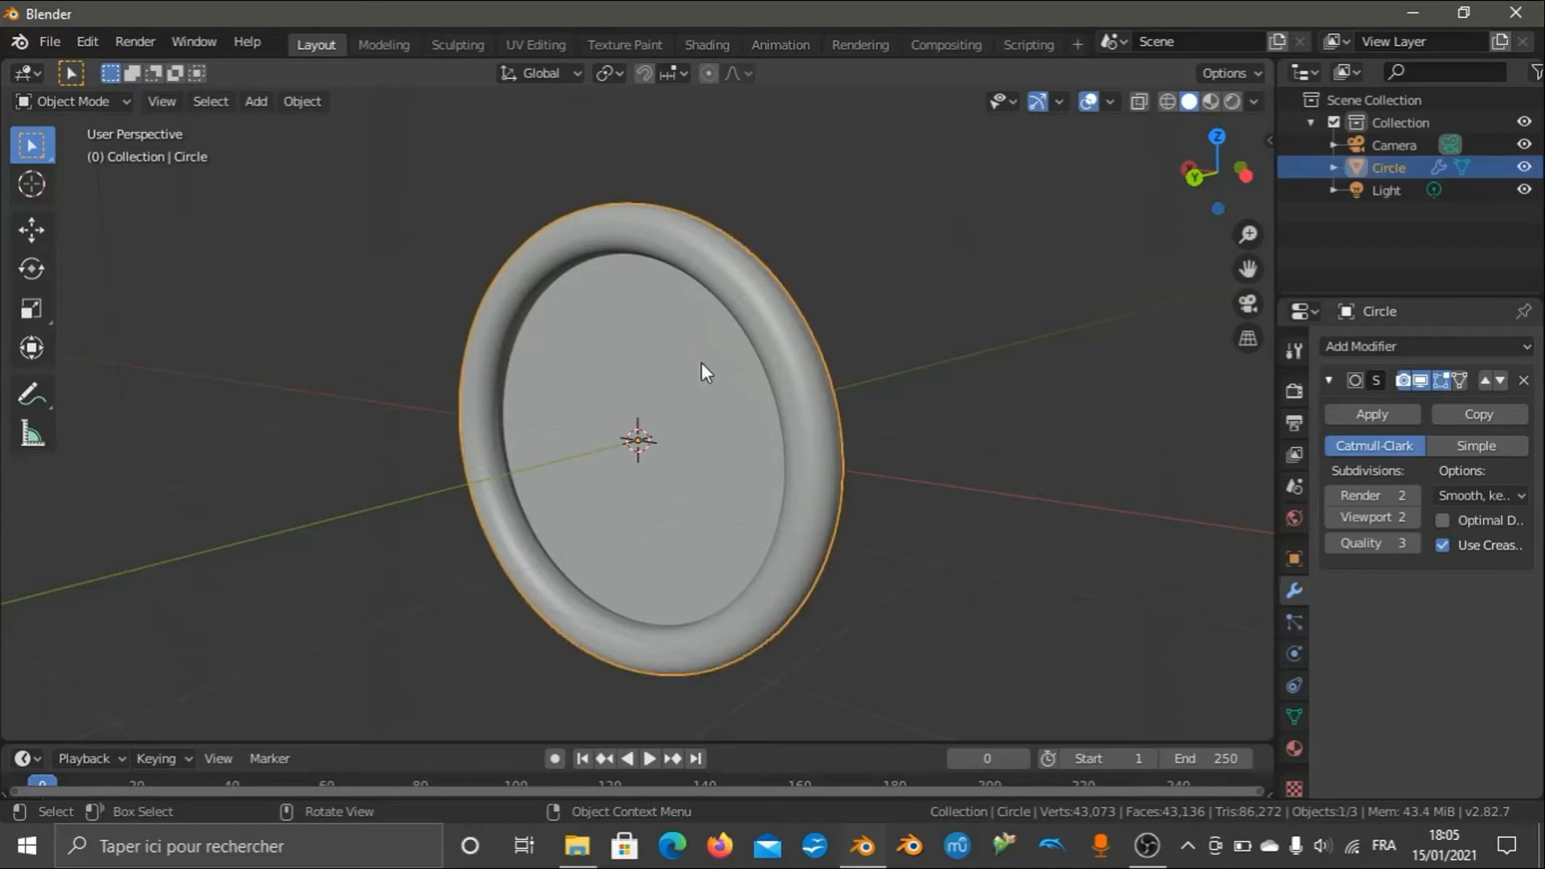
left_click(996, 413)
left_click_drag(1217, 174, 1238, 121)
scroll(499, 284, "up", 4)
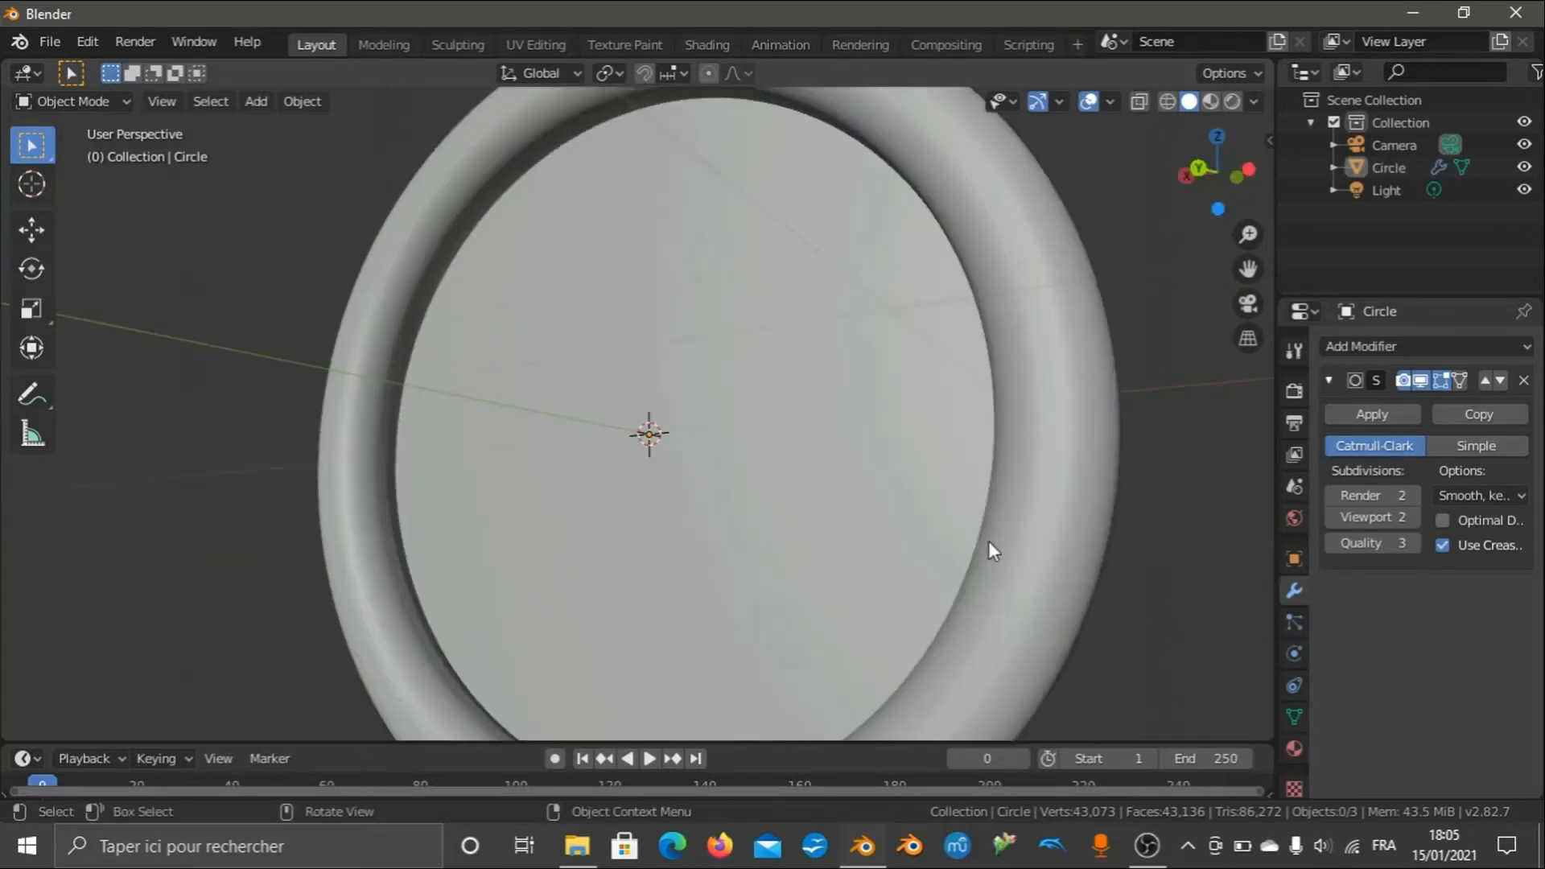
scroll(899, 670, "down", 5)
left_click_drag(1221, 175, 1220, 225)
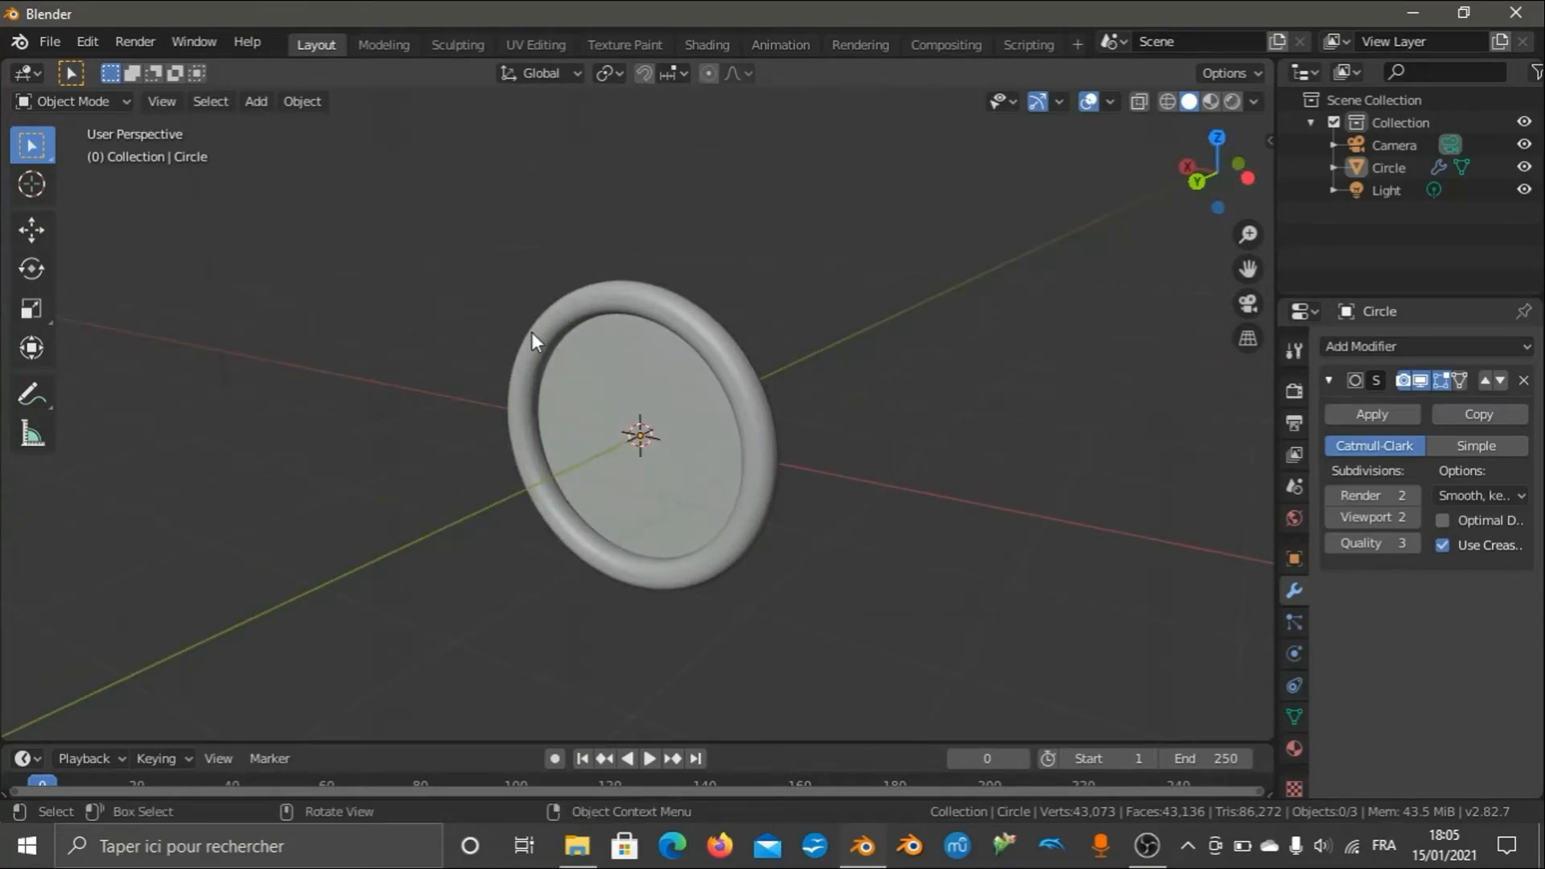
scroll(544, 367, "up", 6)
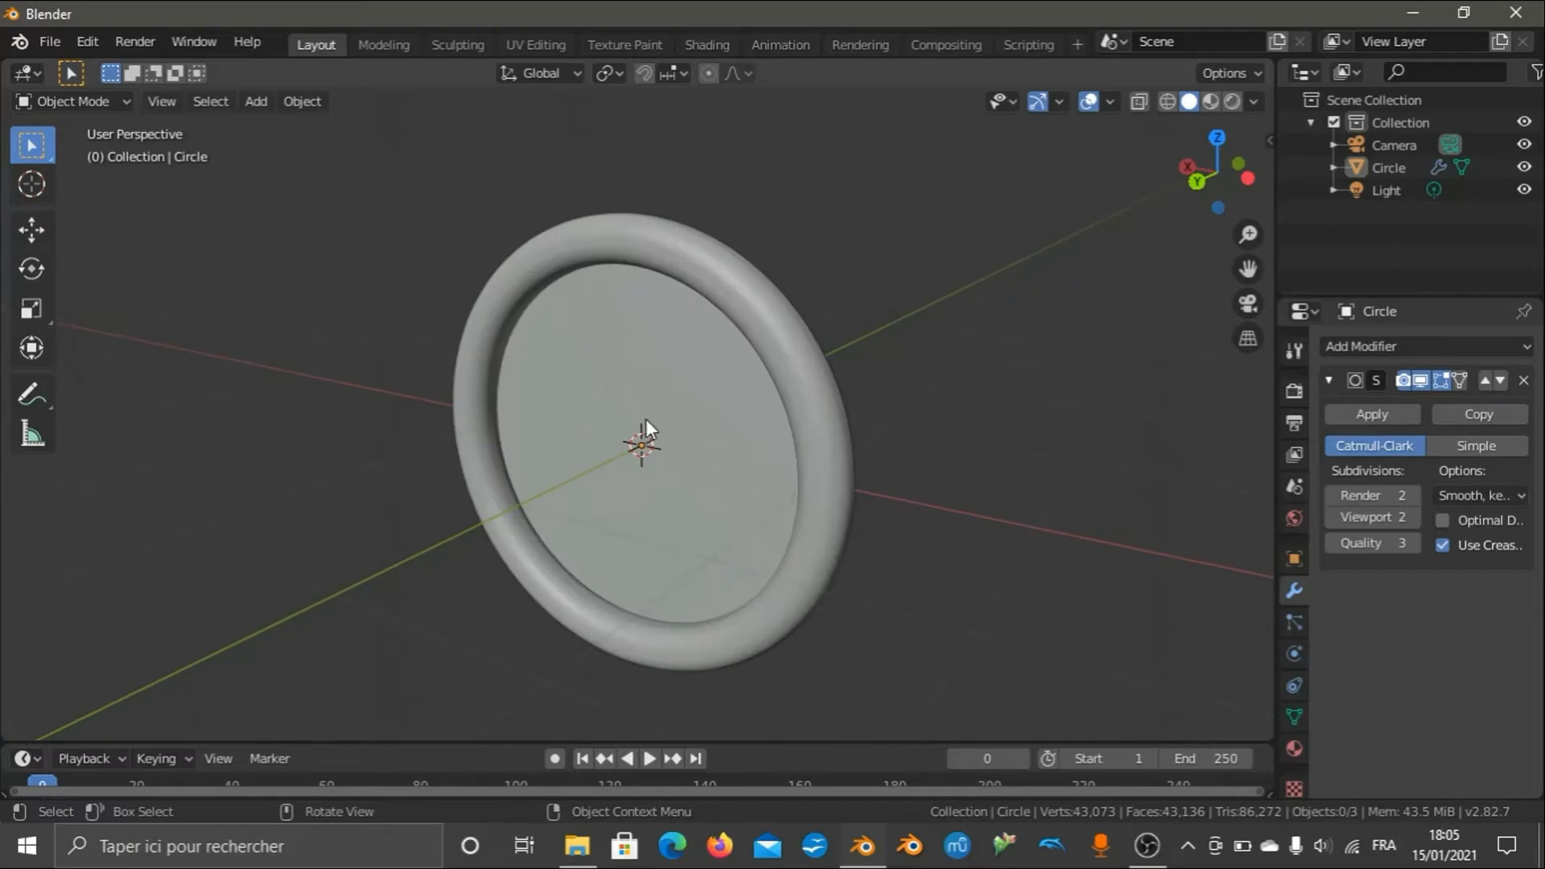
scroll(662, 396, "down", 2)
mouse_move(1238, 169)
left_mouse_down()
mouse_move(1207, 132)
mouse_move(1234, 137)
mouse_move(1236, 174)
left_mouse_up()
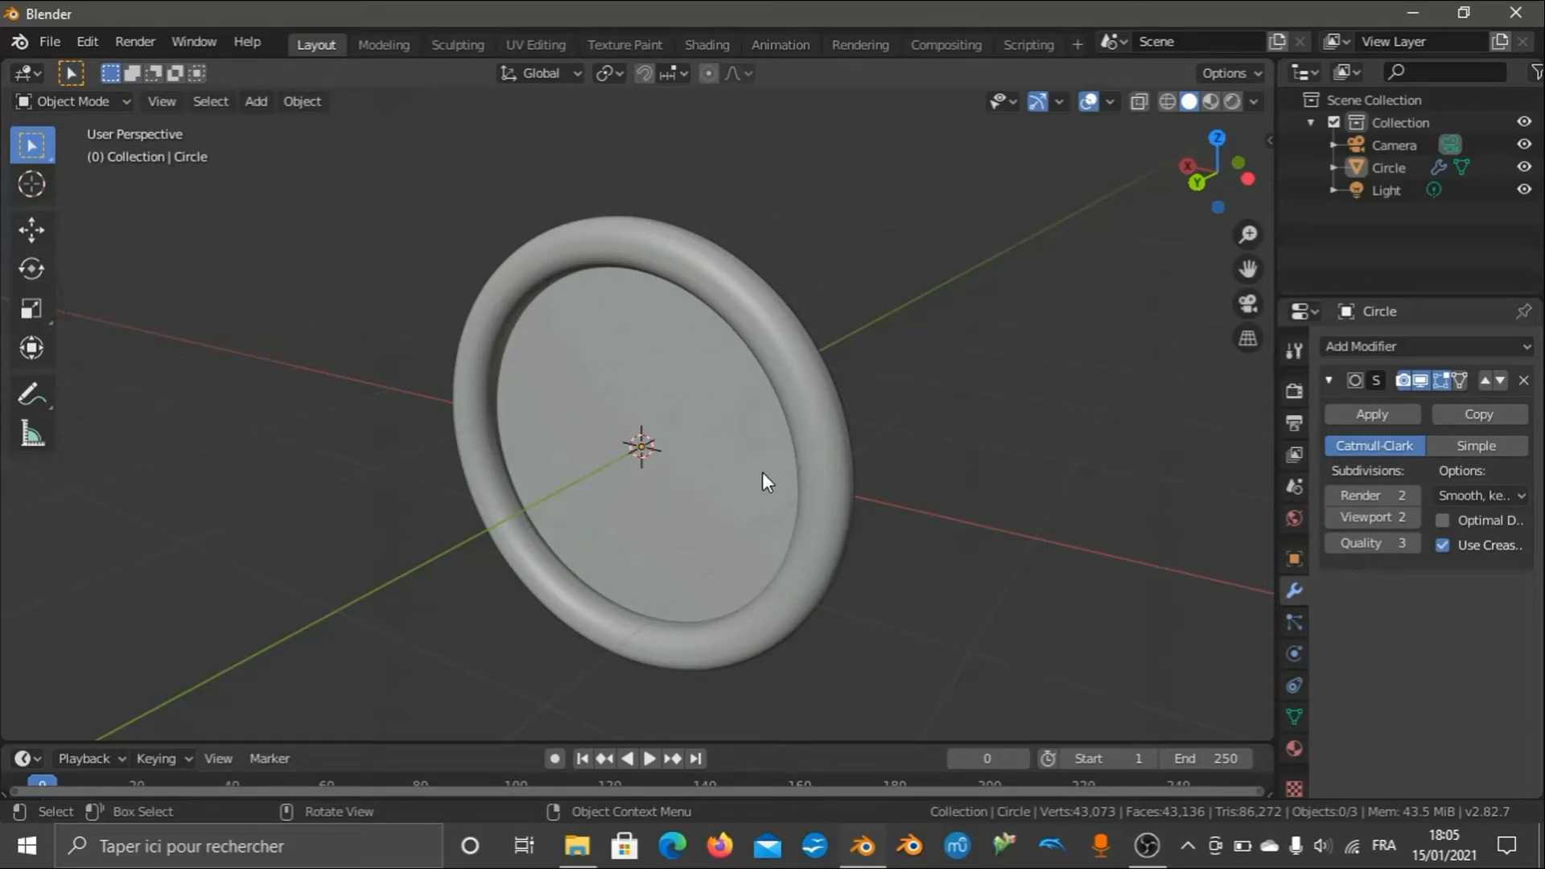
Select the filled ring and try scaling it uniformly, cancelling each attempt.
scroll(762, 472, "down", 2)
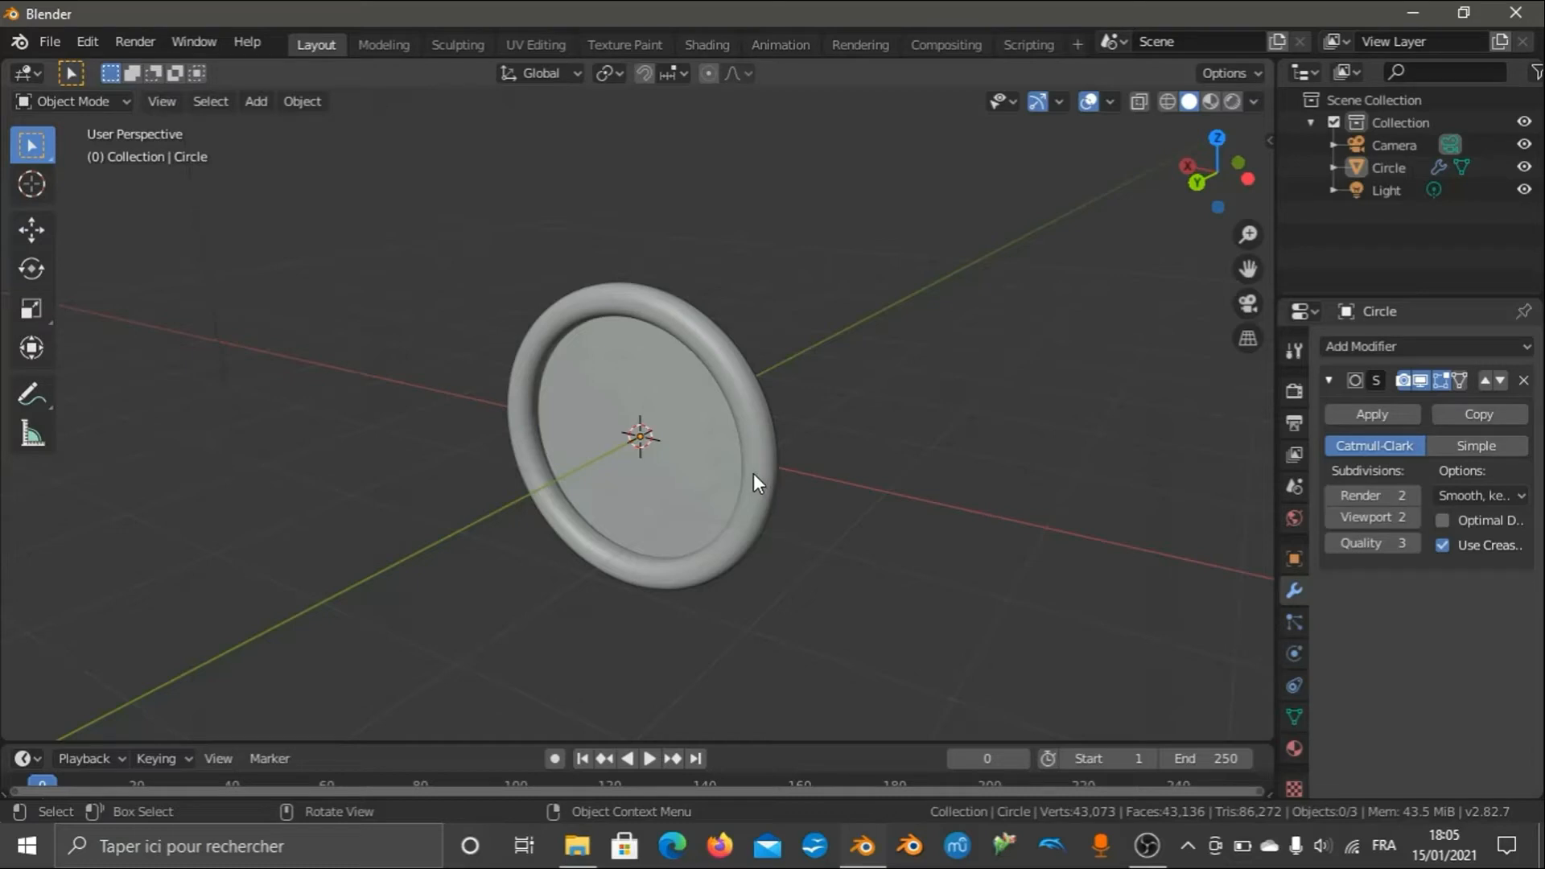
left_click(757, 483)
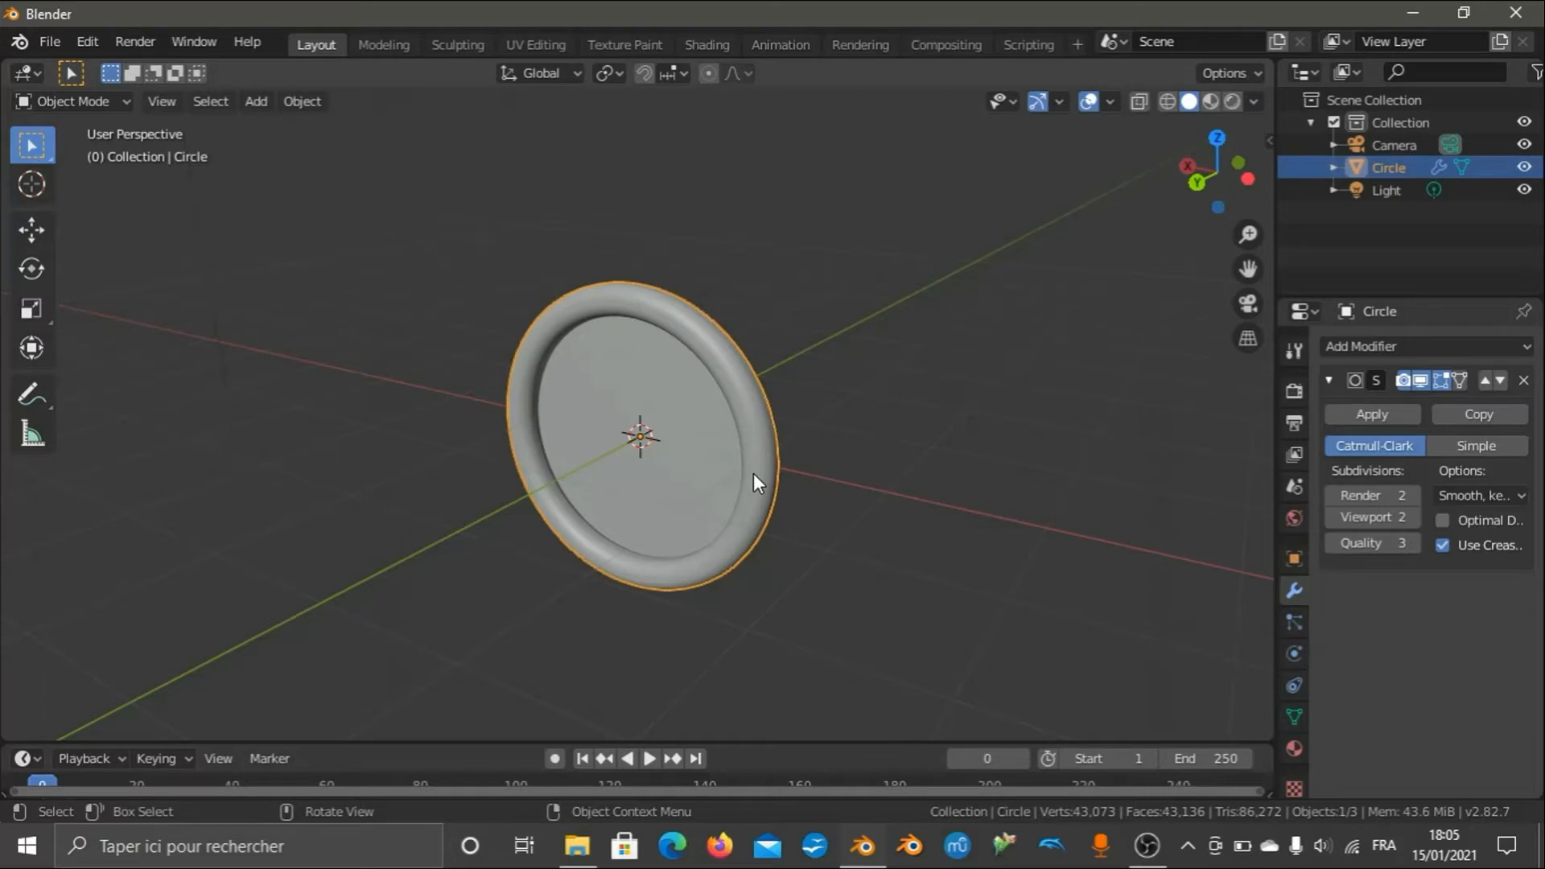
key("s")
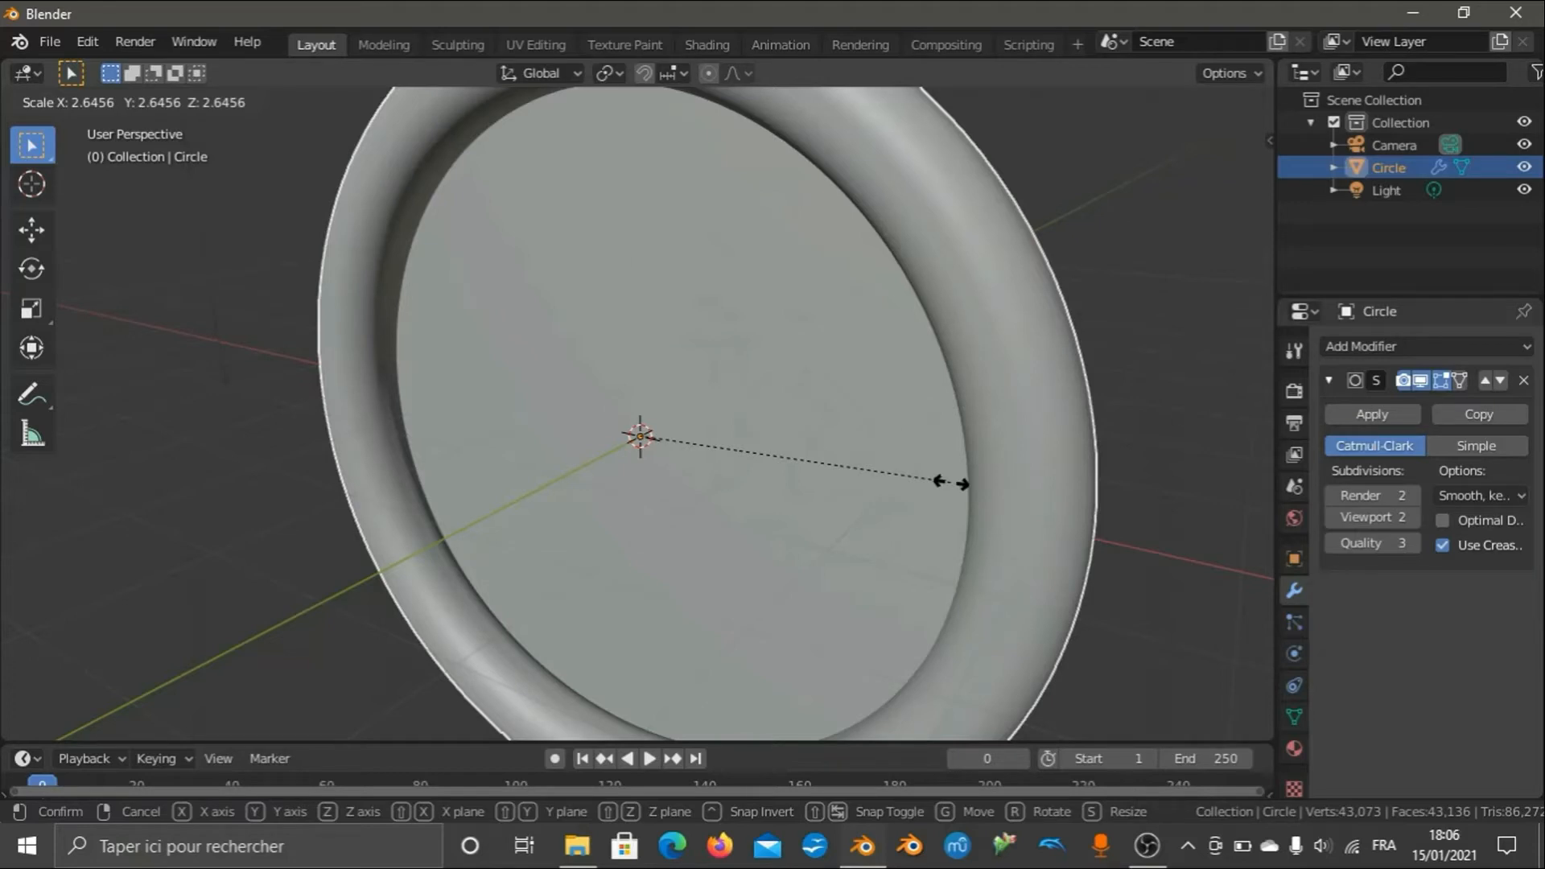
key("Escape")
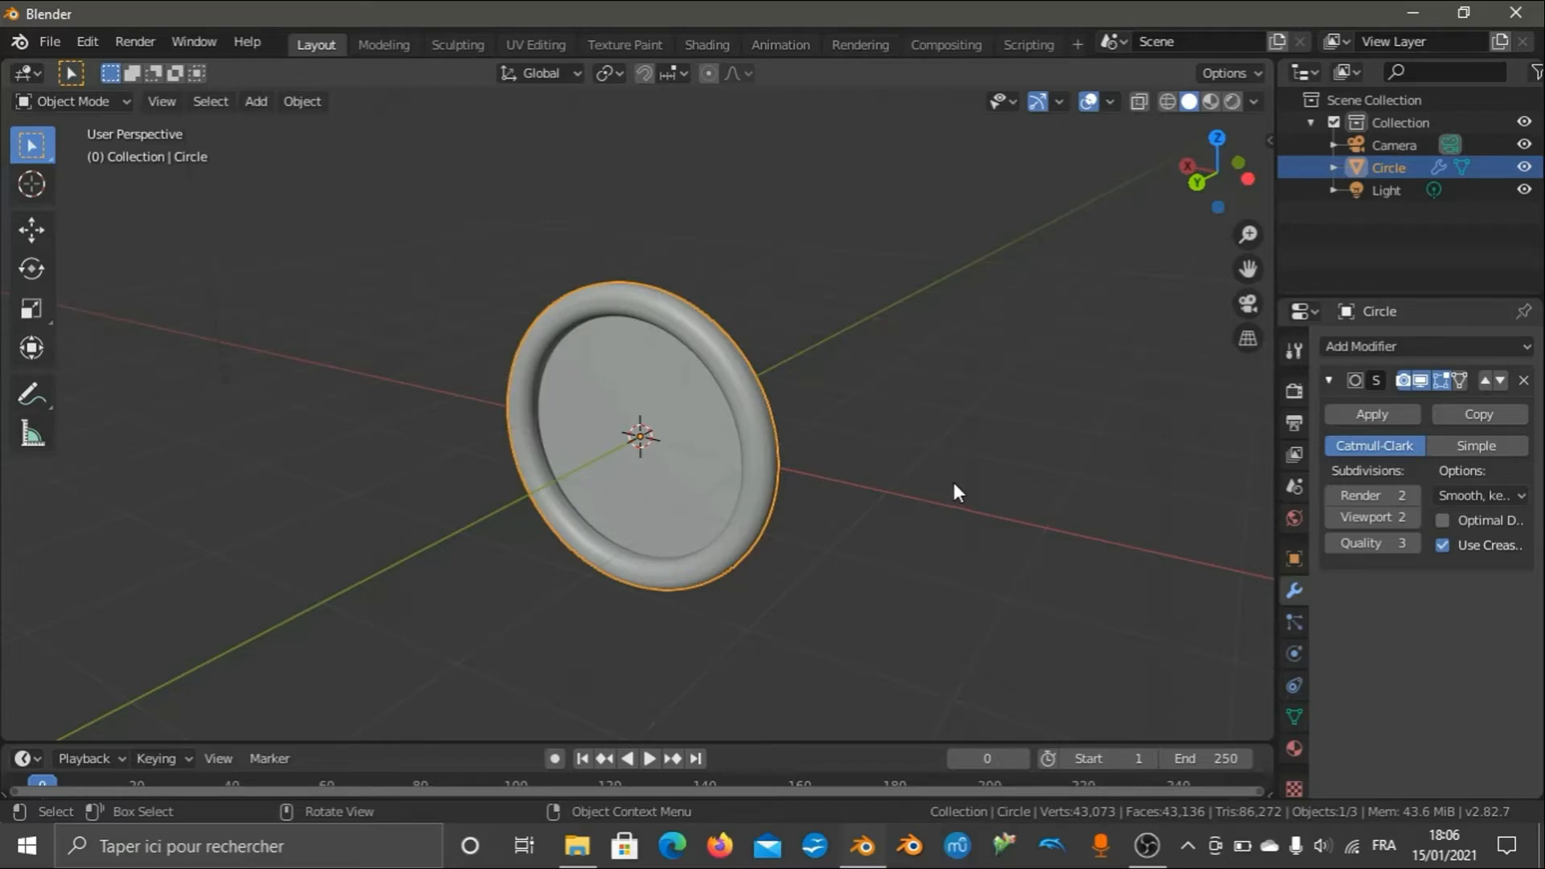
key("s")
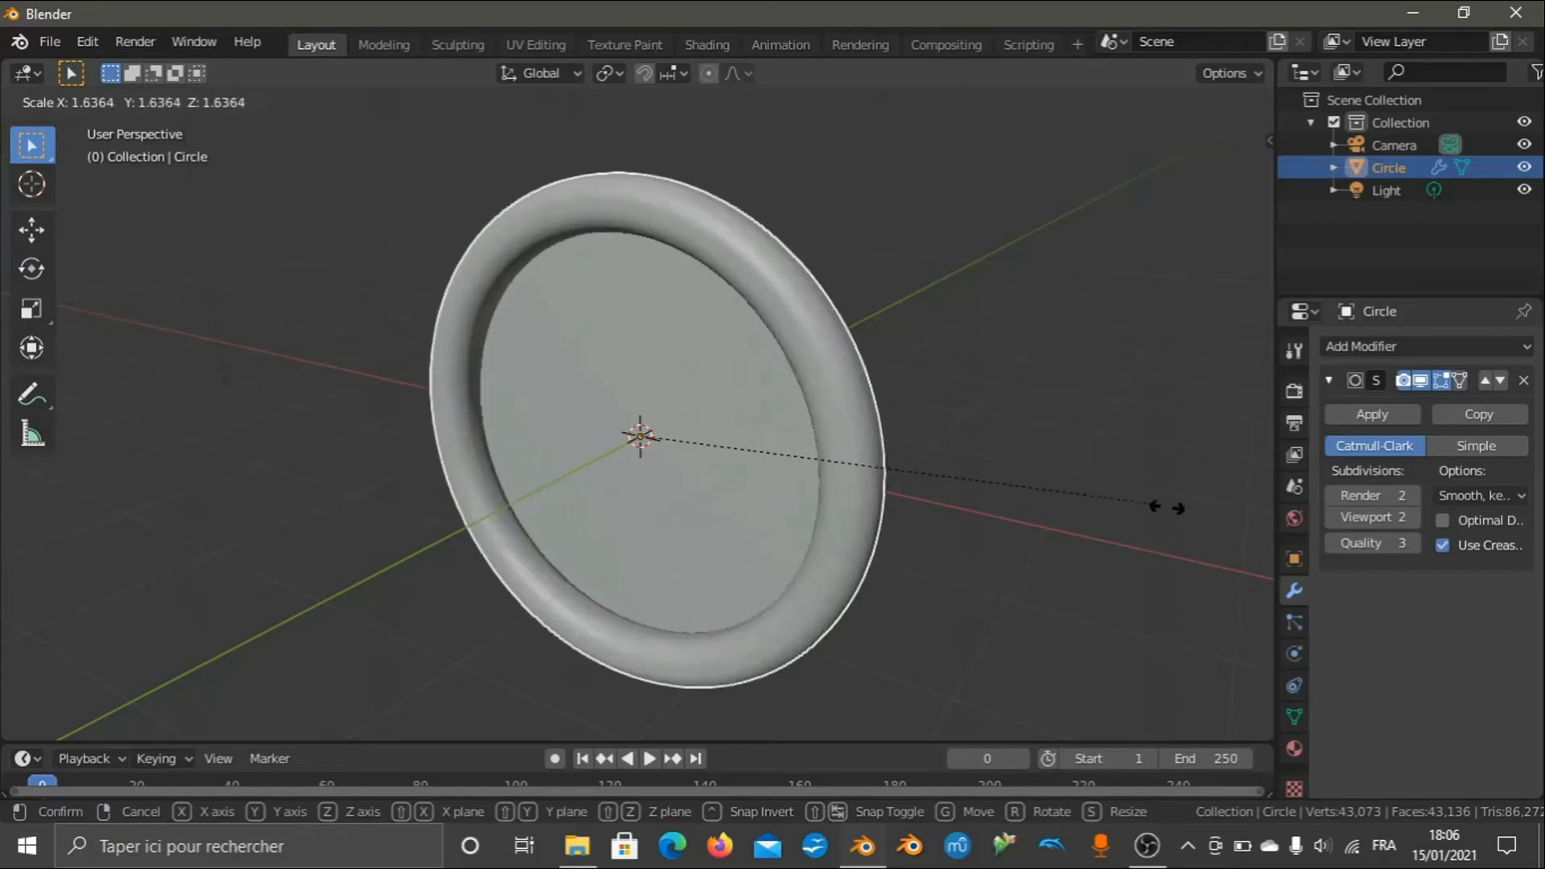
key("Escape")
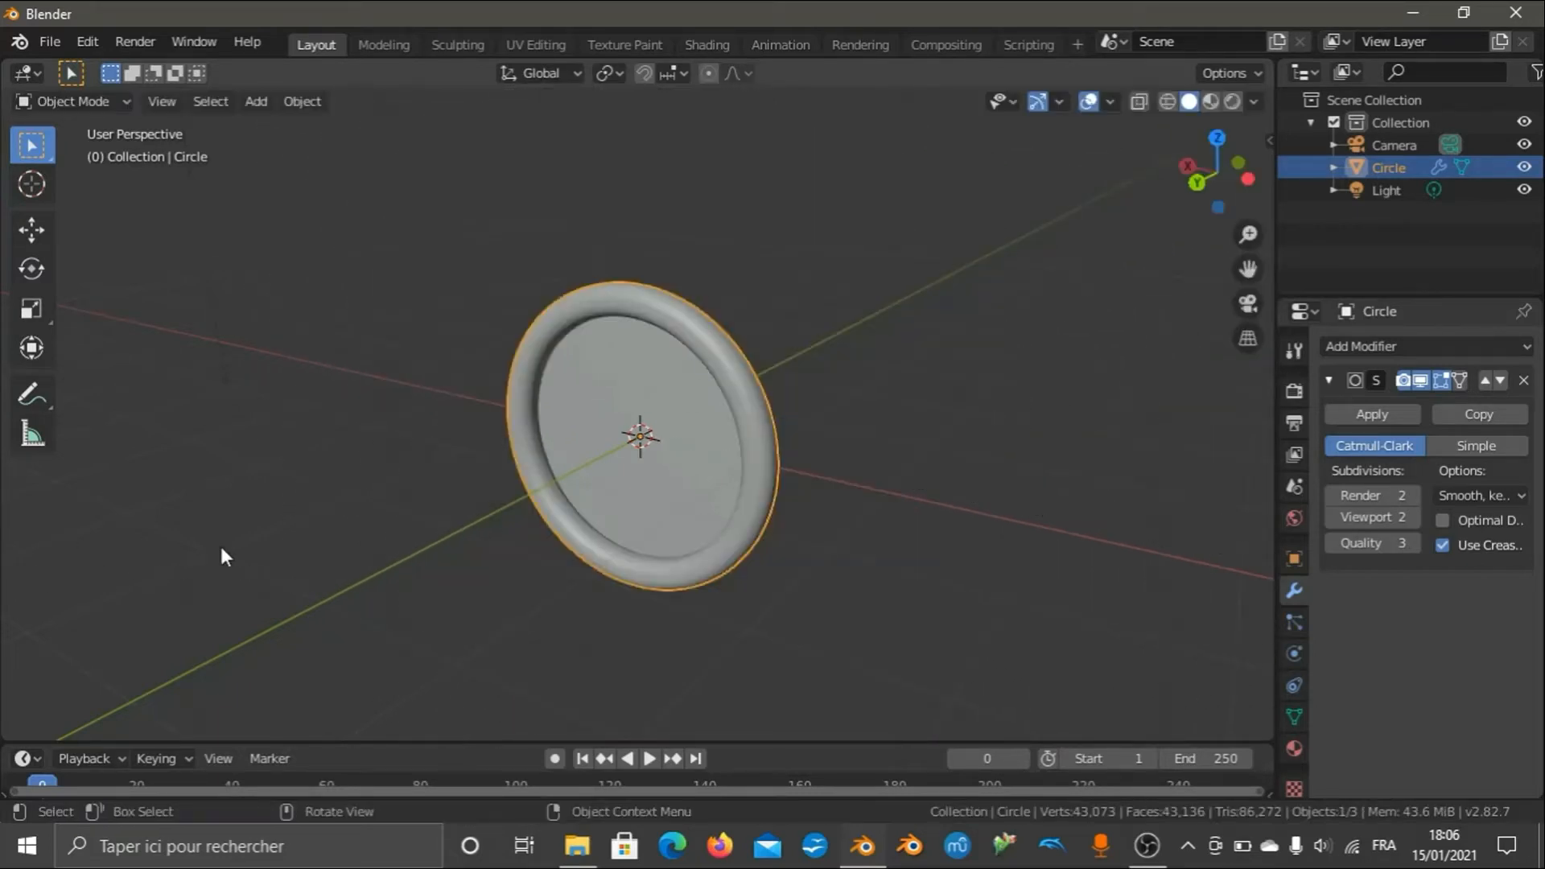
Try moving the filled ring freely and scaling it once more, cancelling every transform.
key("g")
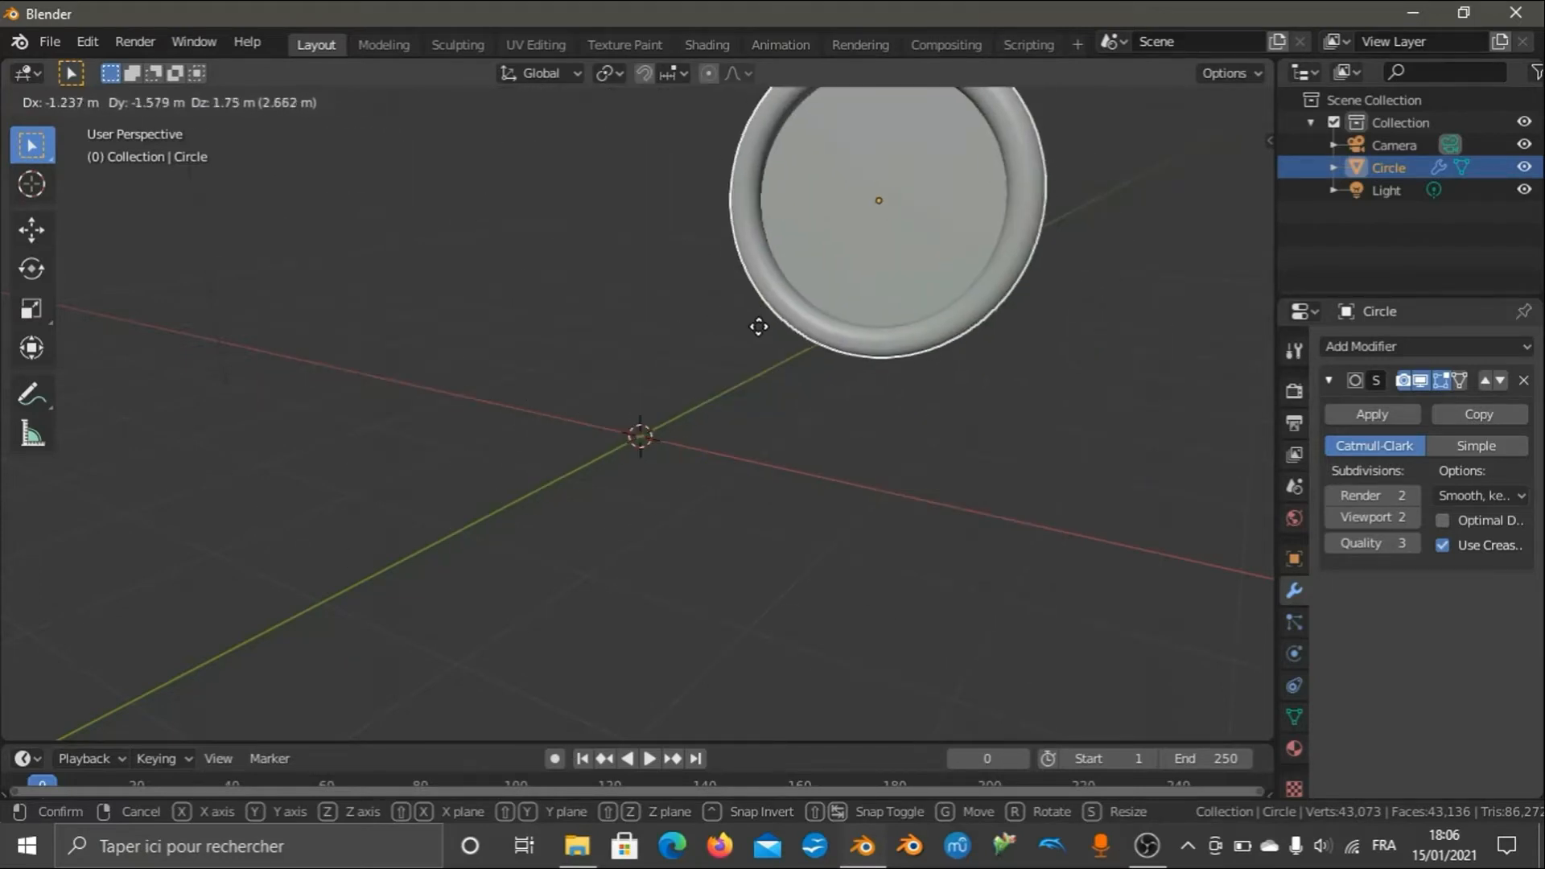
key("Escape")
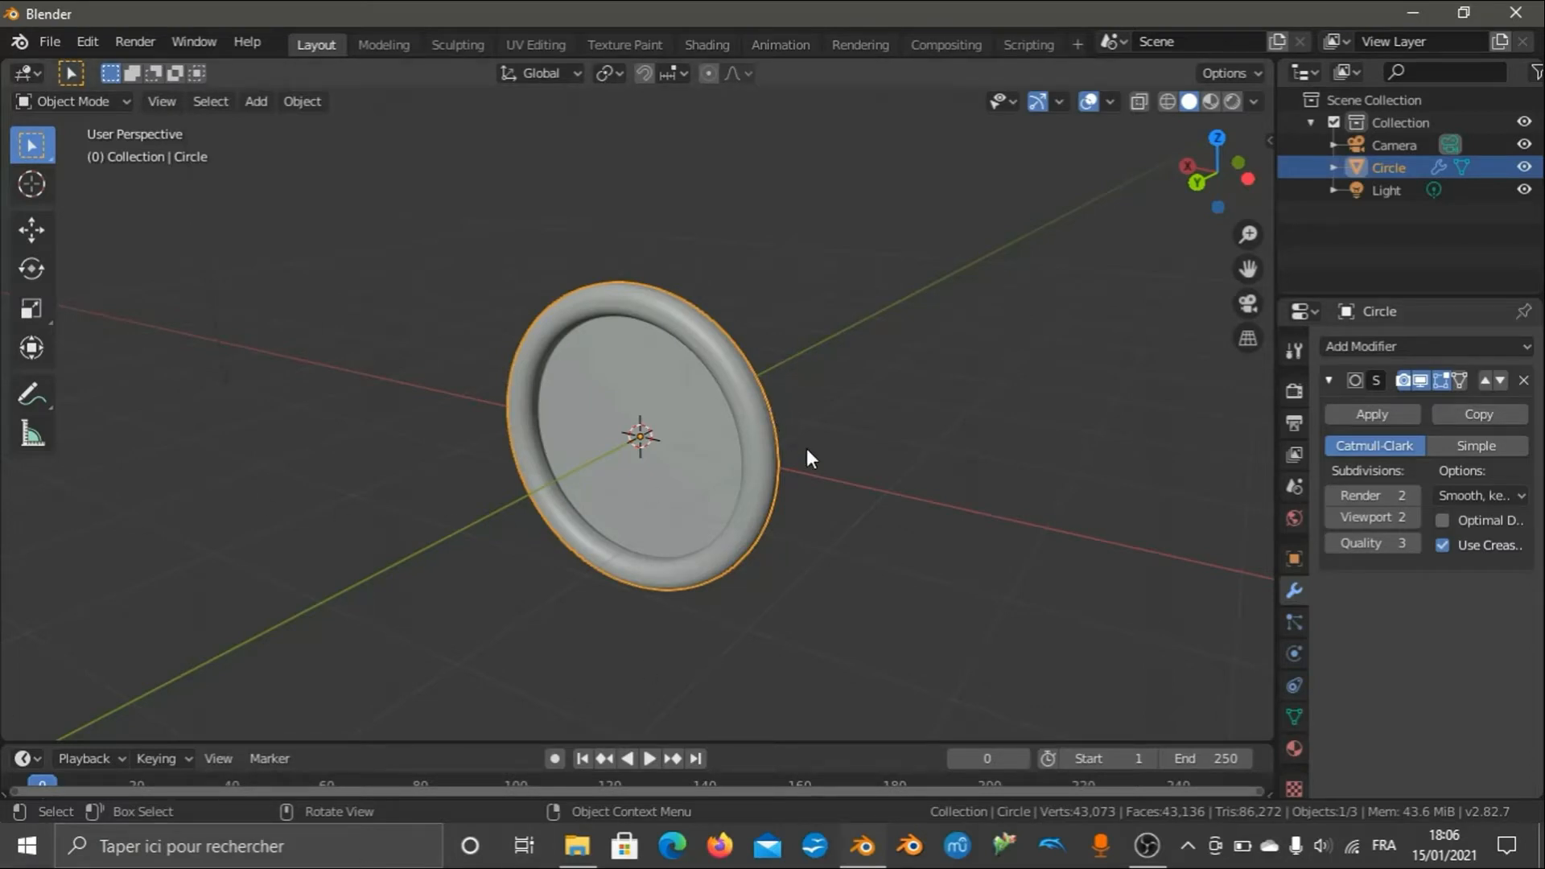
key("g")
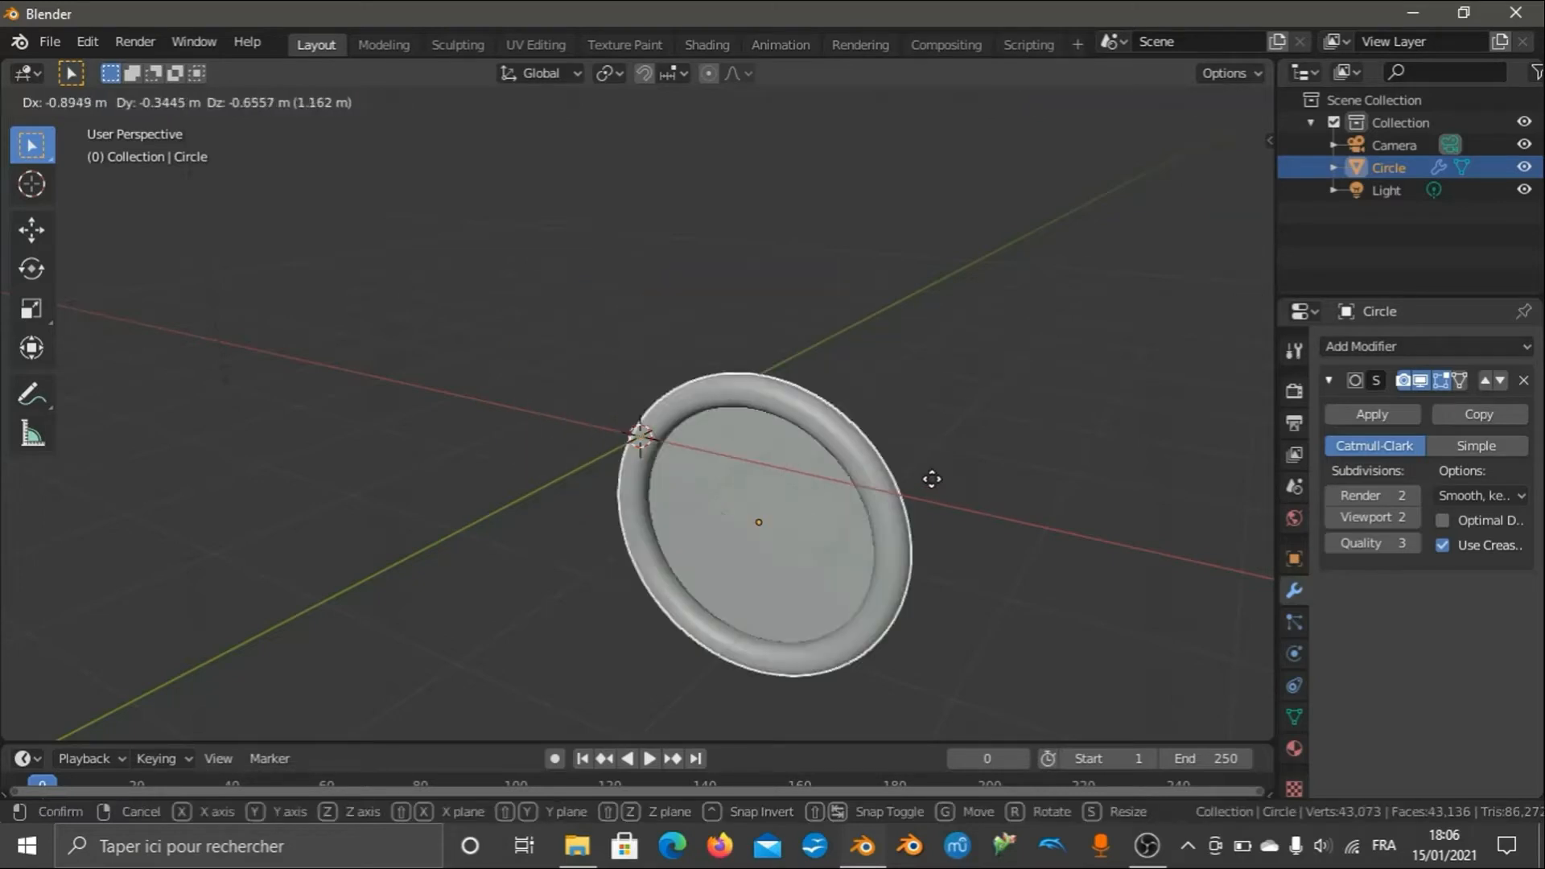
key("Escape")
key("s")
key("Escape")
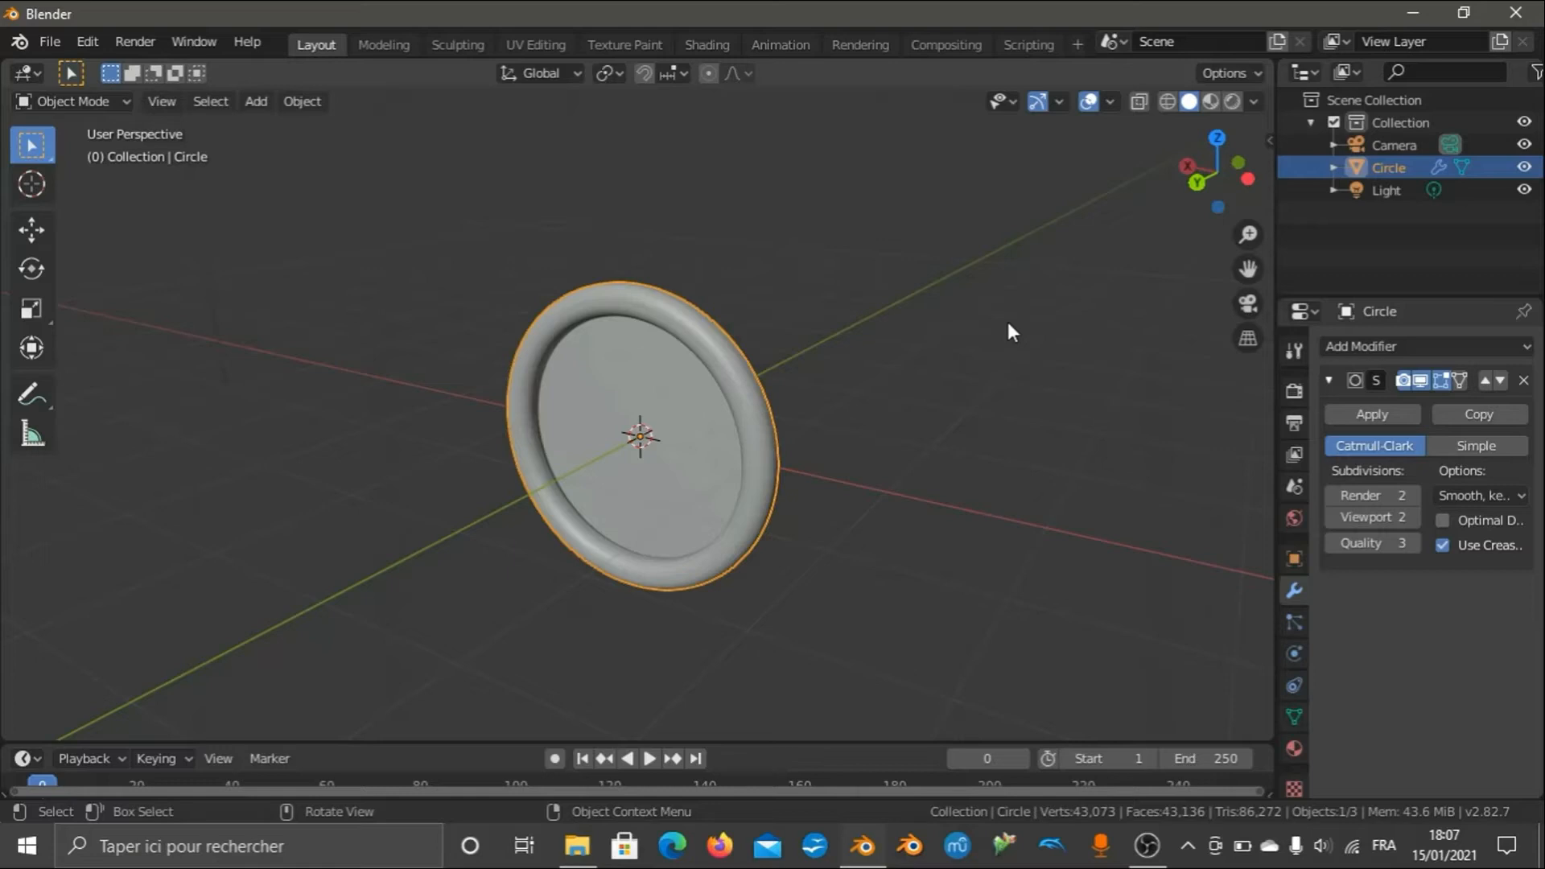
Hide the selected ring and reveal it again.
key("h")
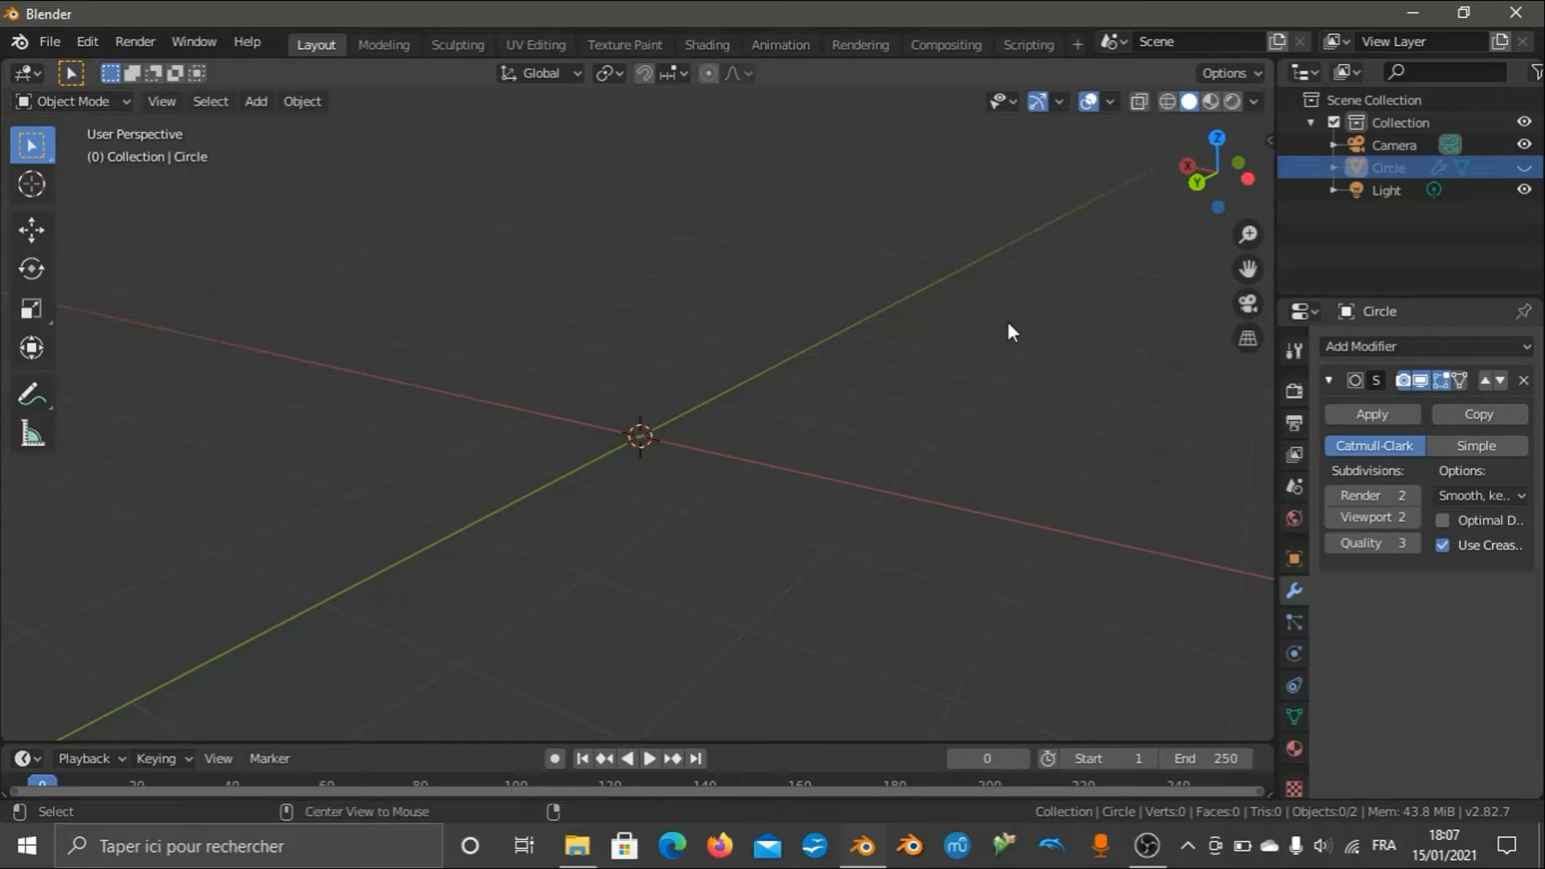
key("alt+h")
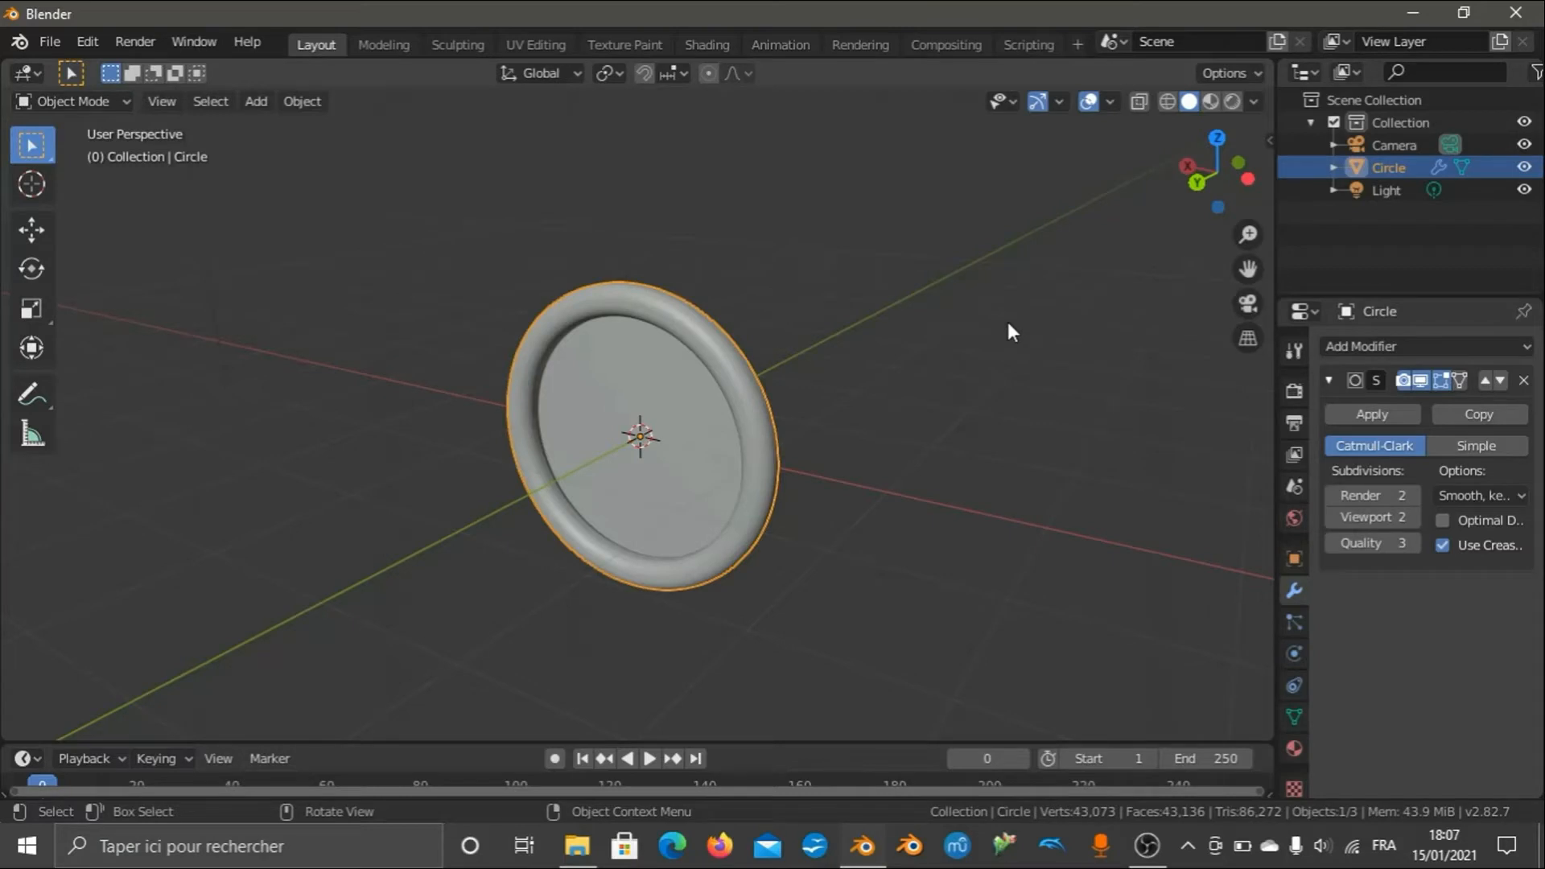
Switch the viewport to Wireframe shading and examine the mesh structure of the ring and its central disc.
key("z")
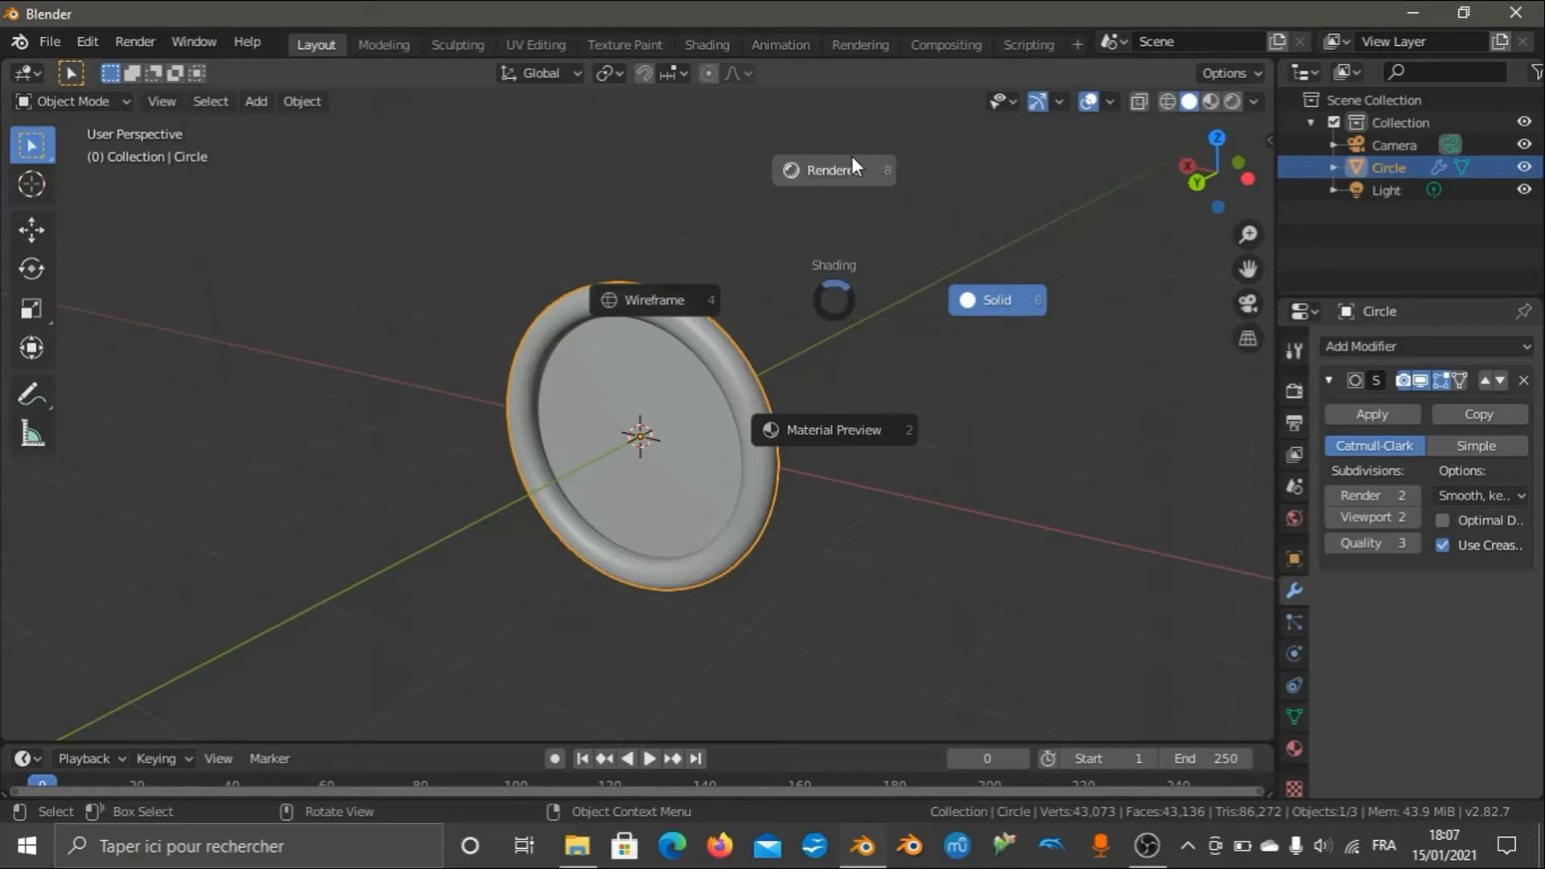
left_click(621, 307)
scroll(910, 409, "up", 8)
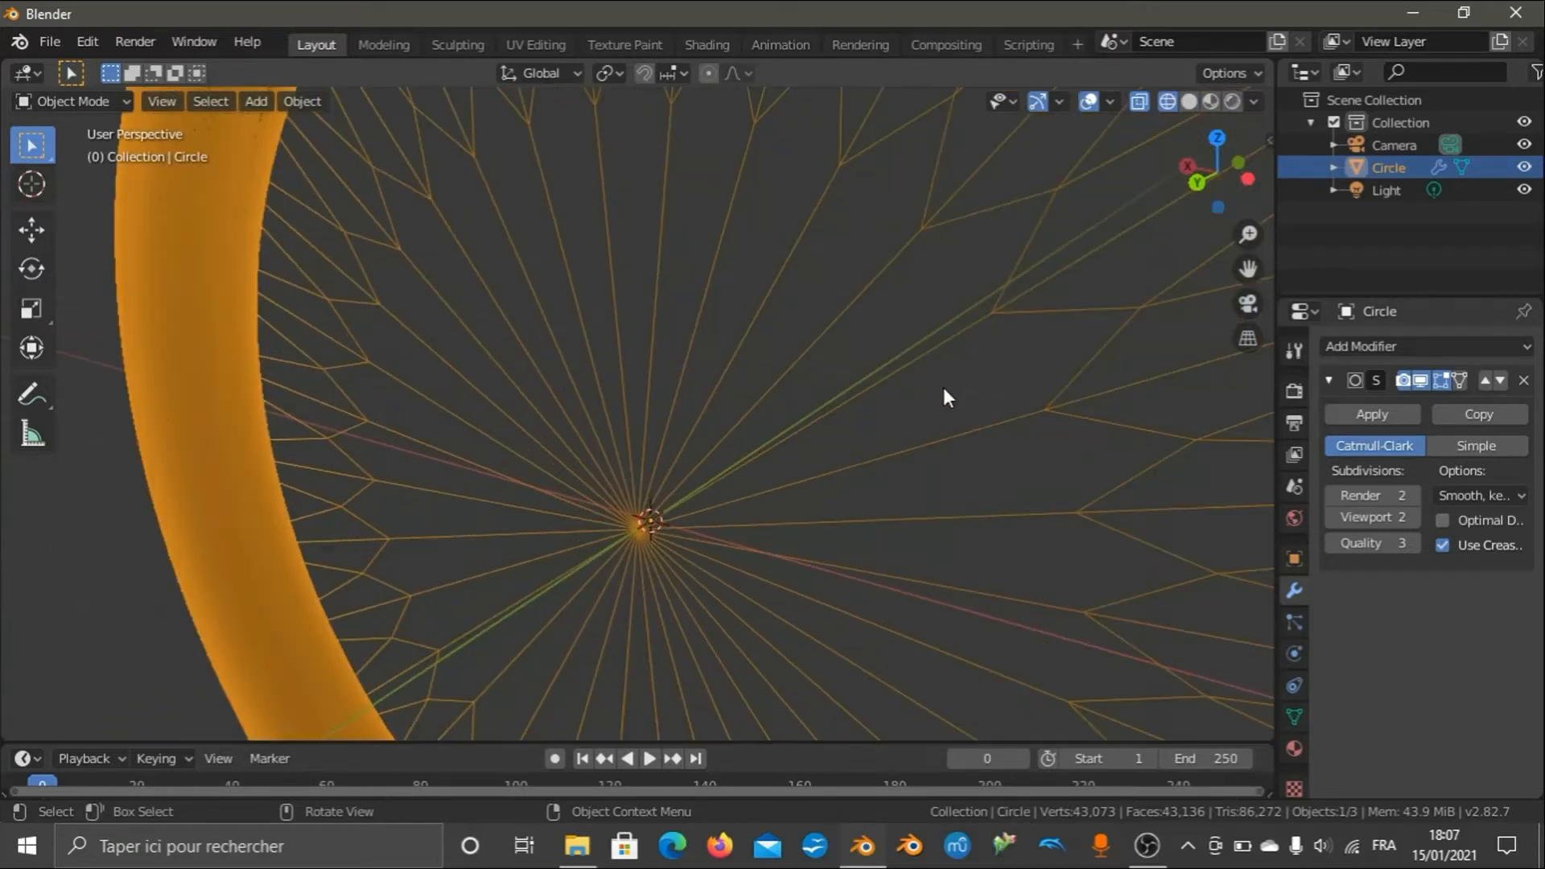
left_click_drag(1208, 181, 1122, 191)
scroll(908, 294, "down", 6)
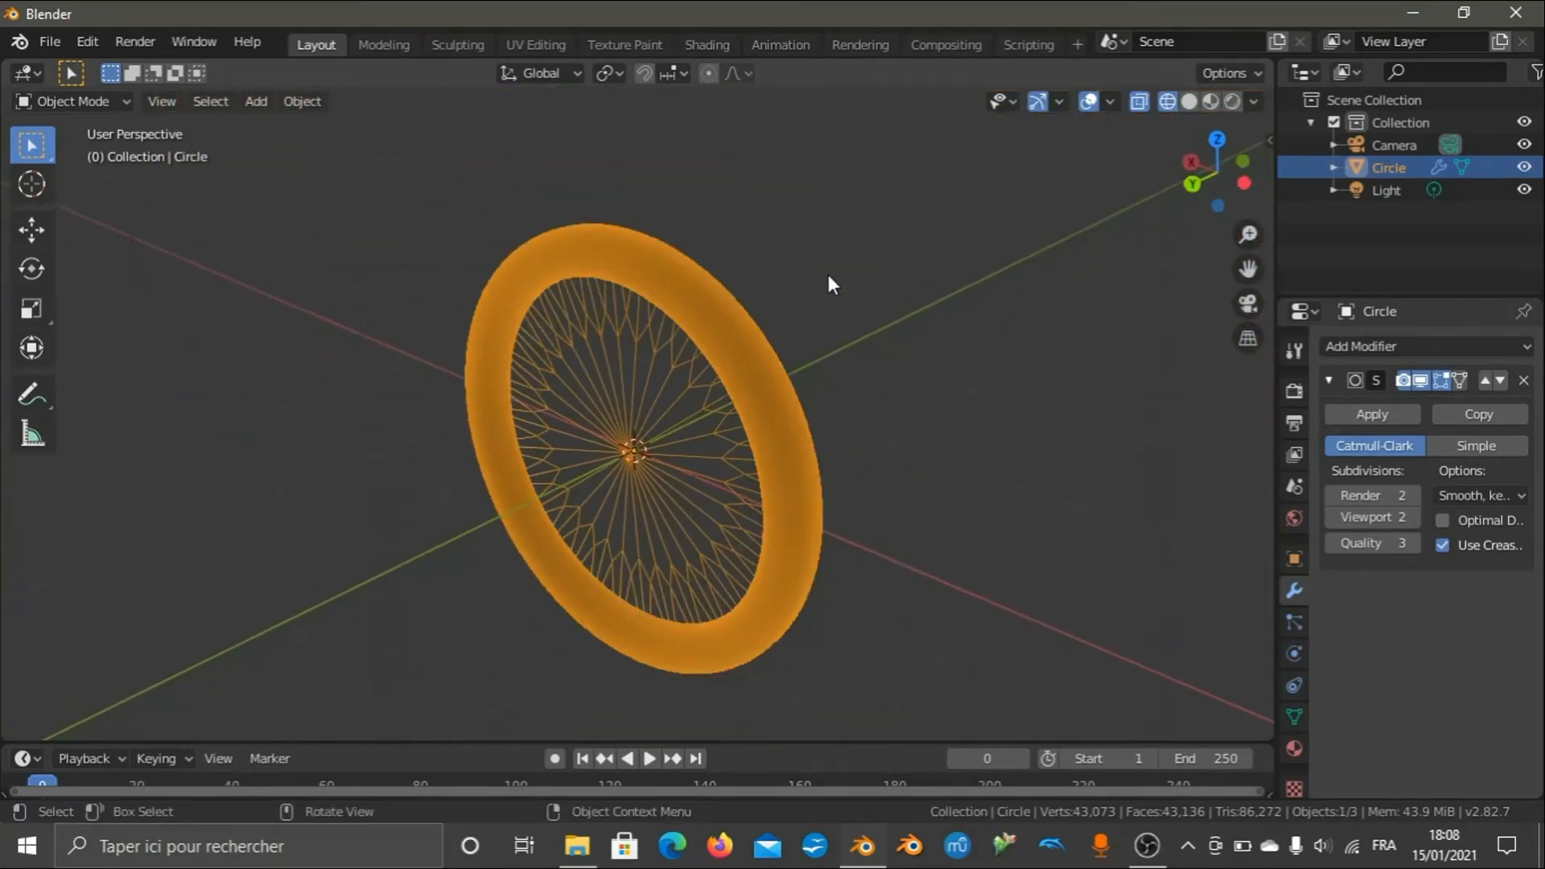
scroll(829, 284, "up", 1)
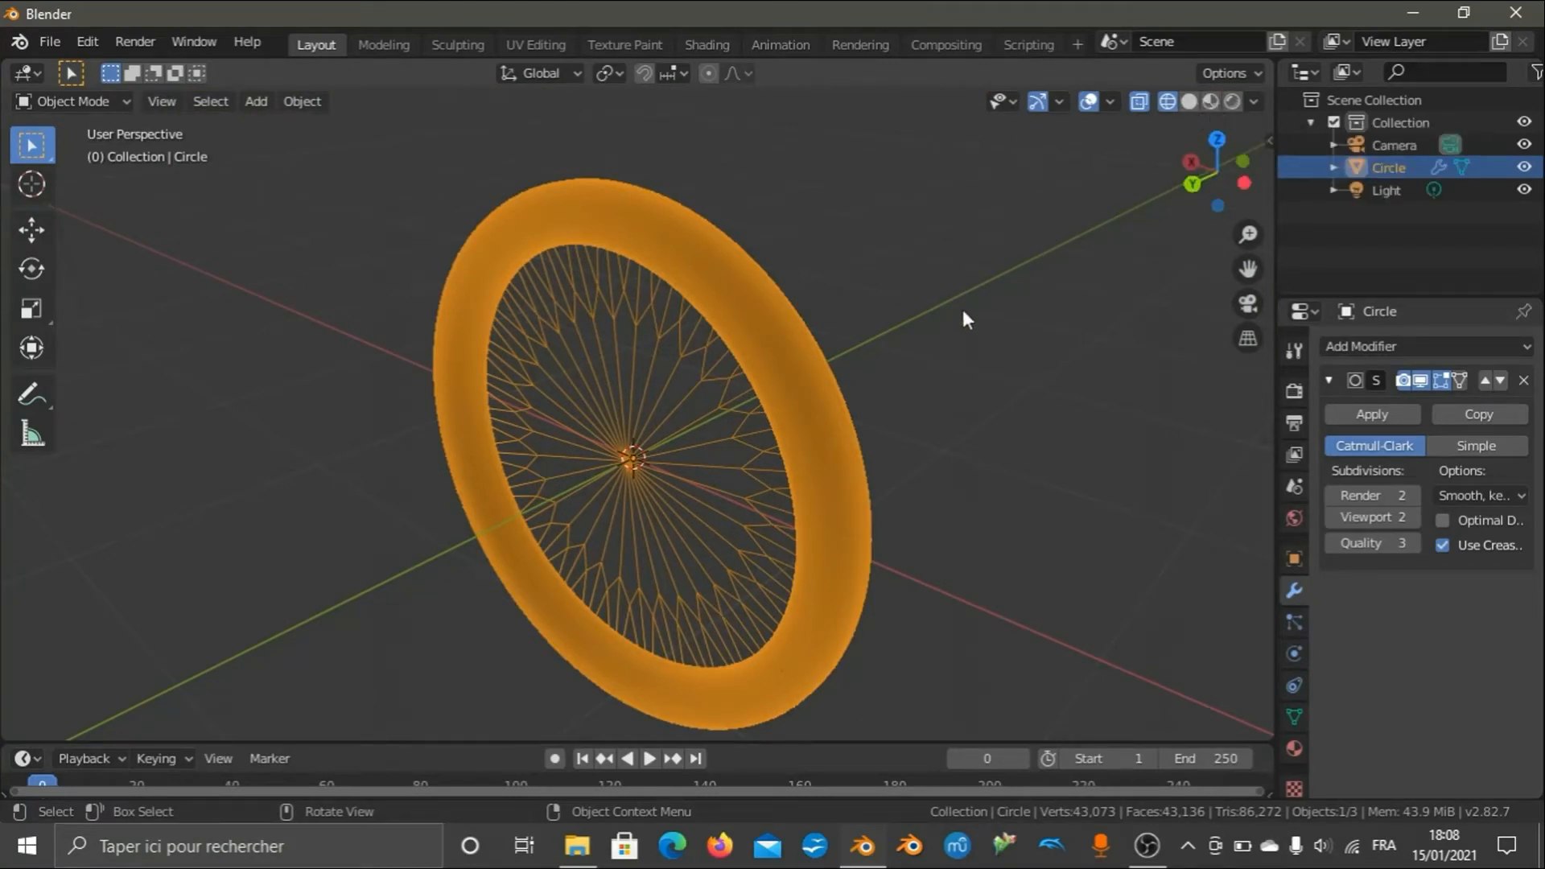
Switch the viewport to Material Preview shading and examine the ring from another angle and distance.
key("z")
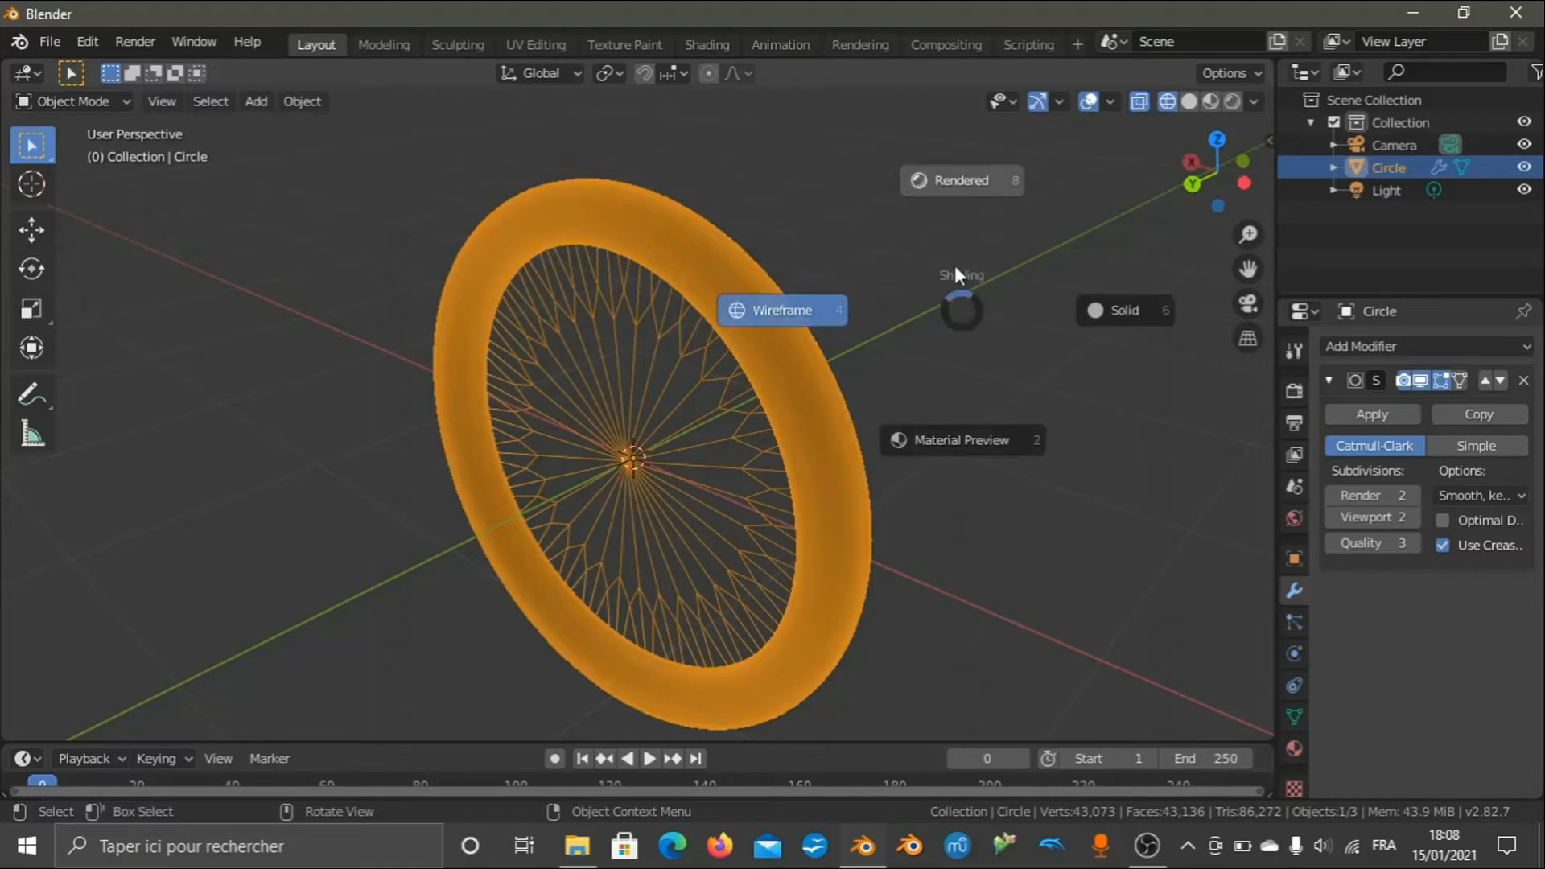
left_click(973, 442)
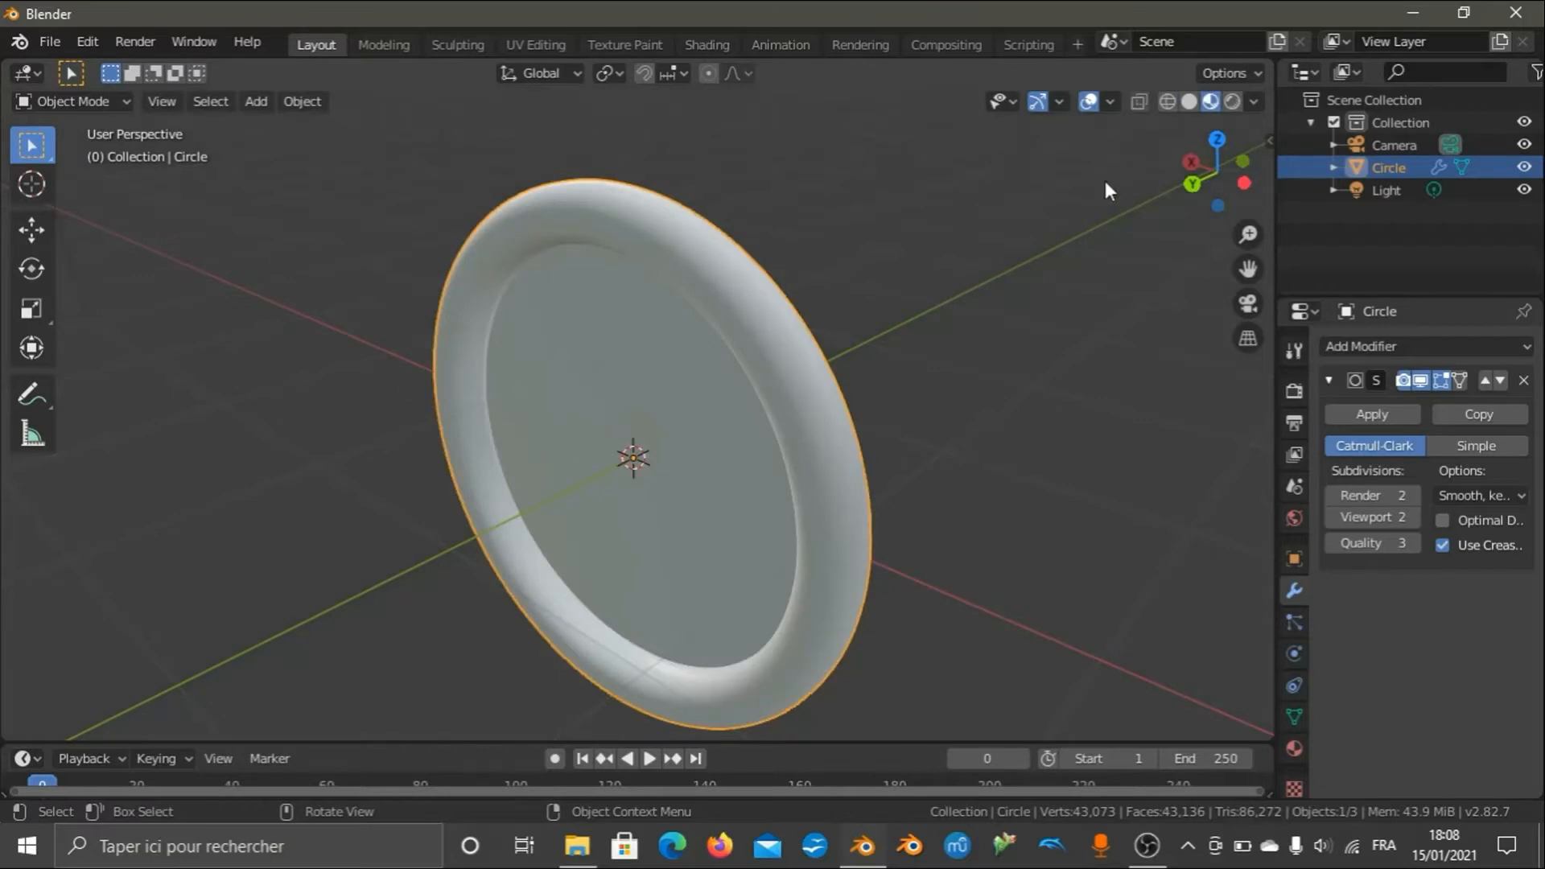
left_click_drag(1215, 173, 1204, 238)
scroll(1016, 254, "down", 3)
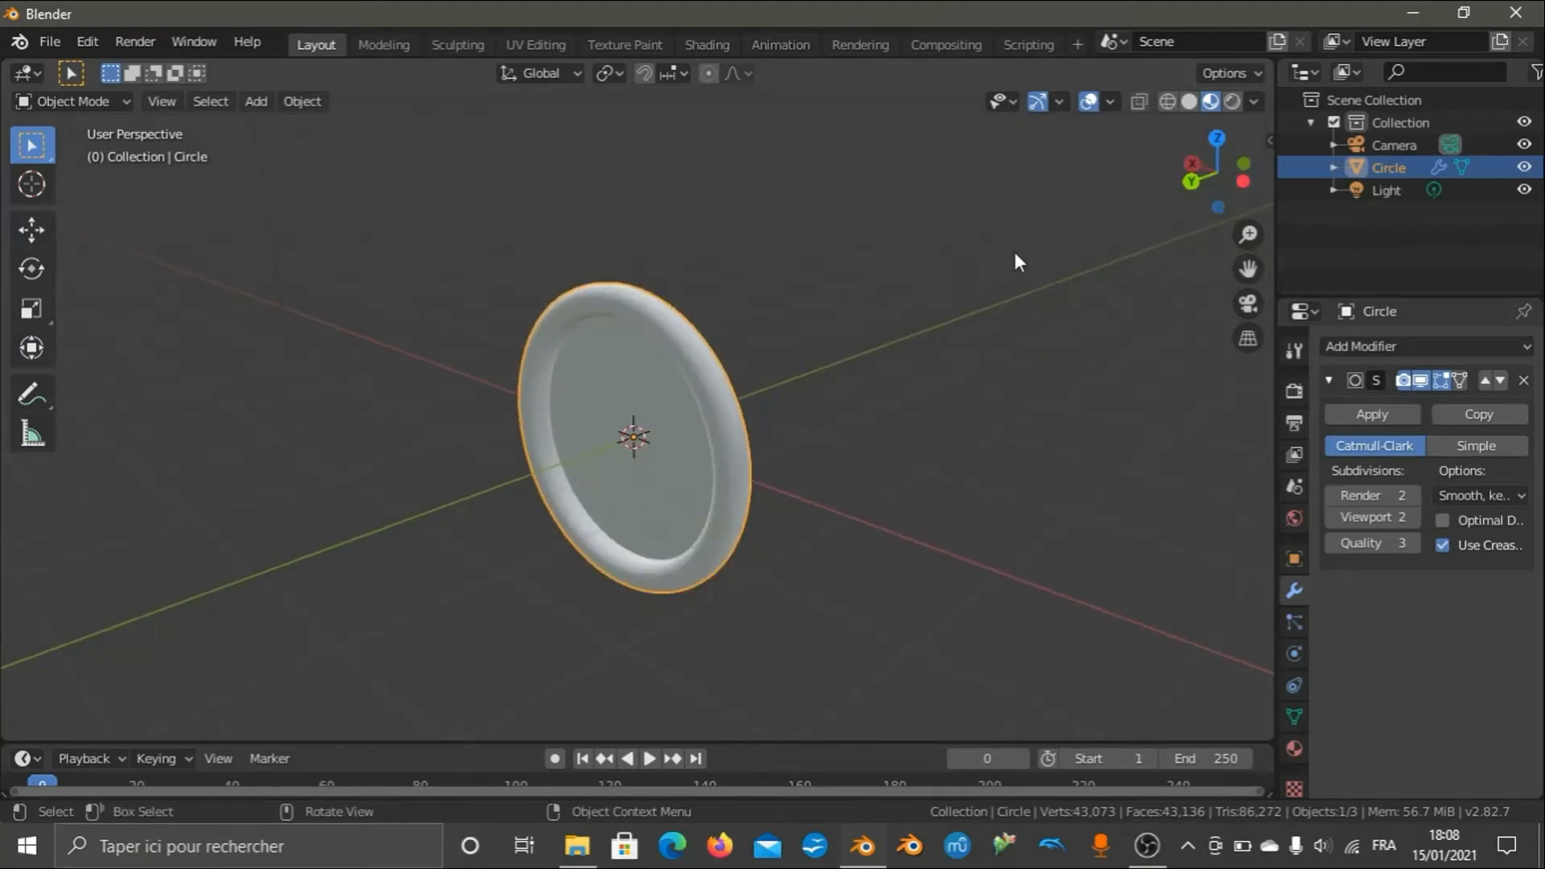
scroll(1030, 250, "up", 2)
Preview the ring in Rendered shading and try moving the scene light close to it, cancelling the move.
left_click(1233, 102)
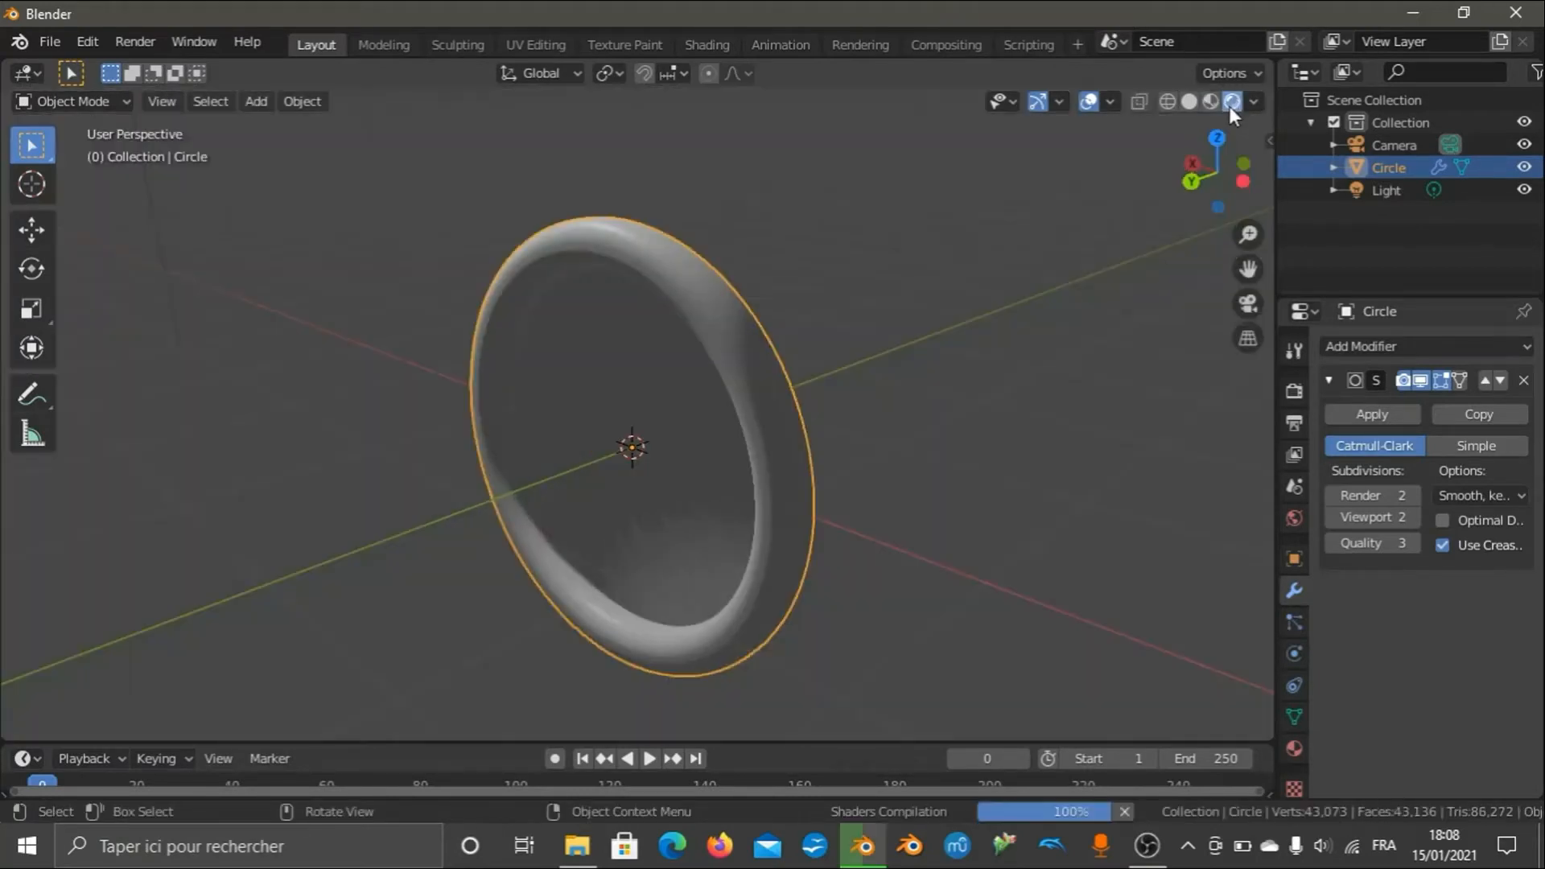
left_click_drag(1209, 165, 1016, 239)
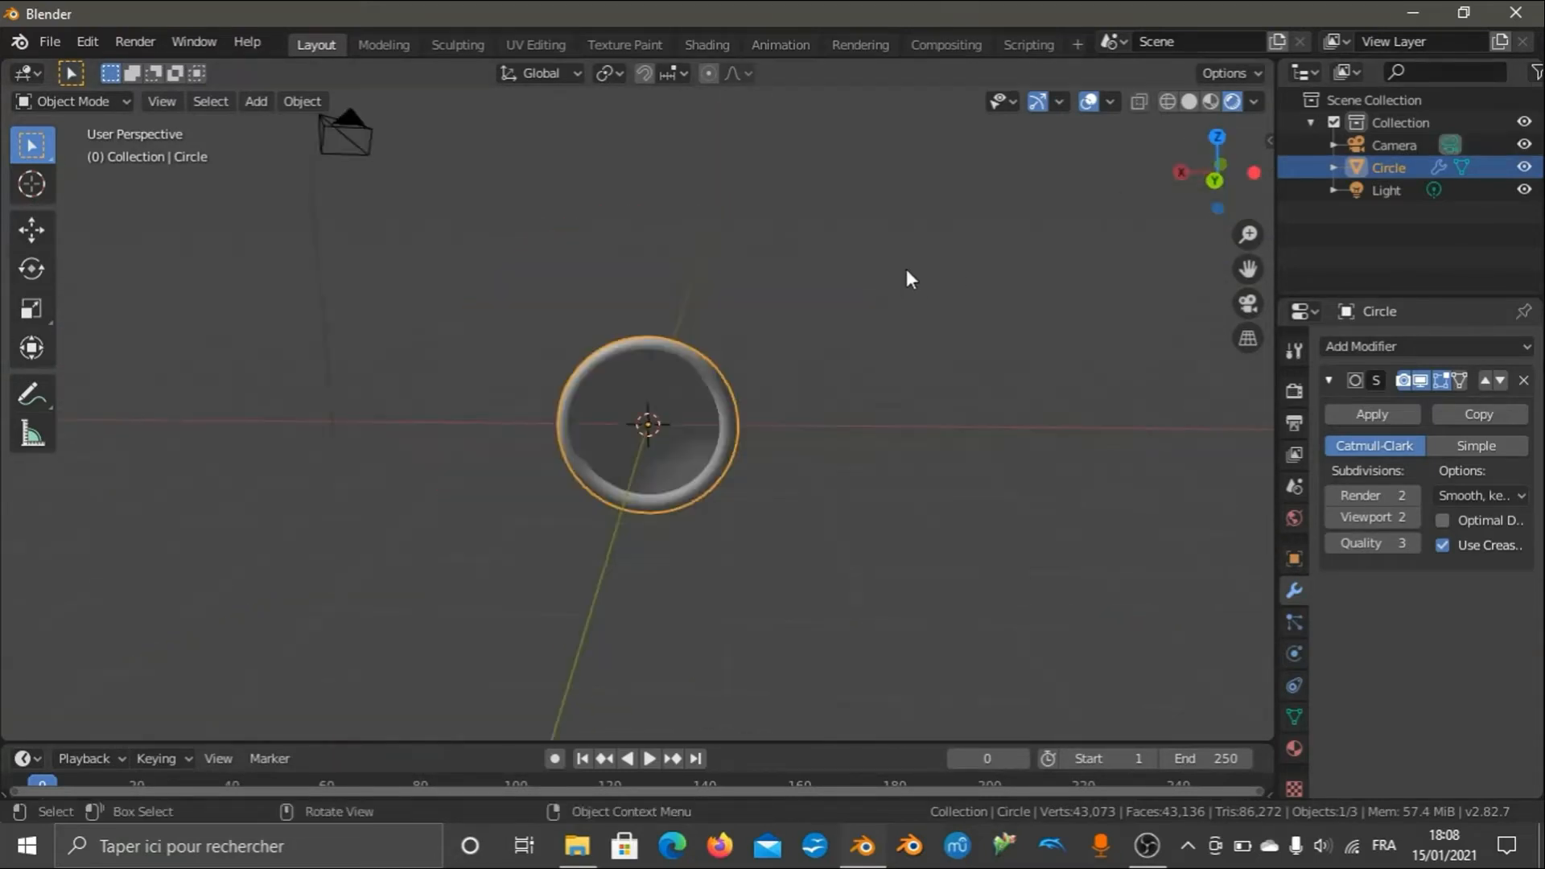
scroll(592, 210, "down", 2)
left_click(450, 173)
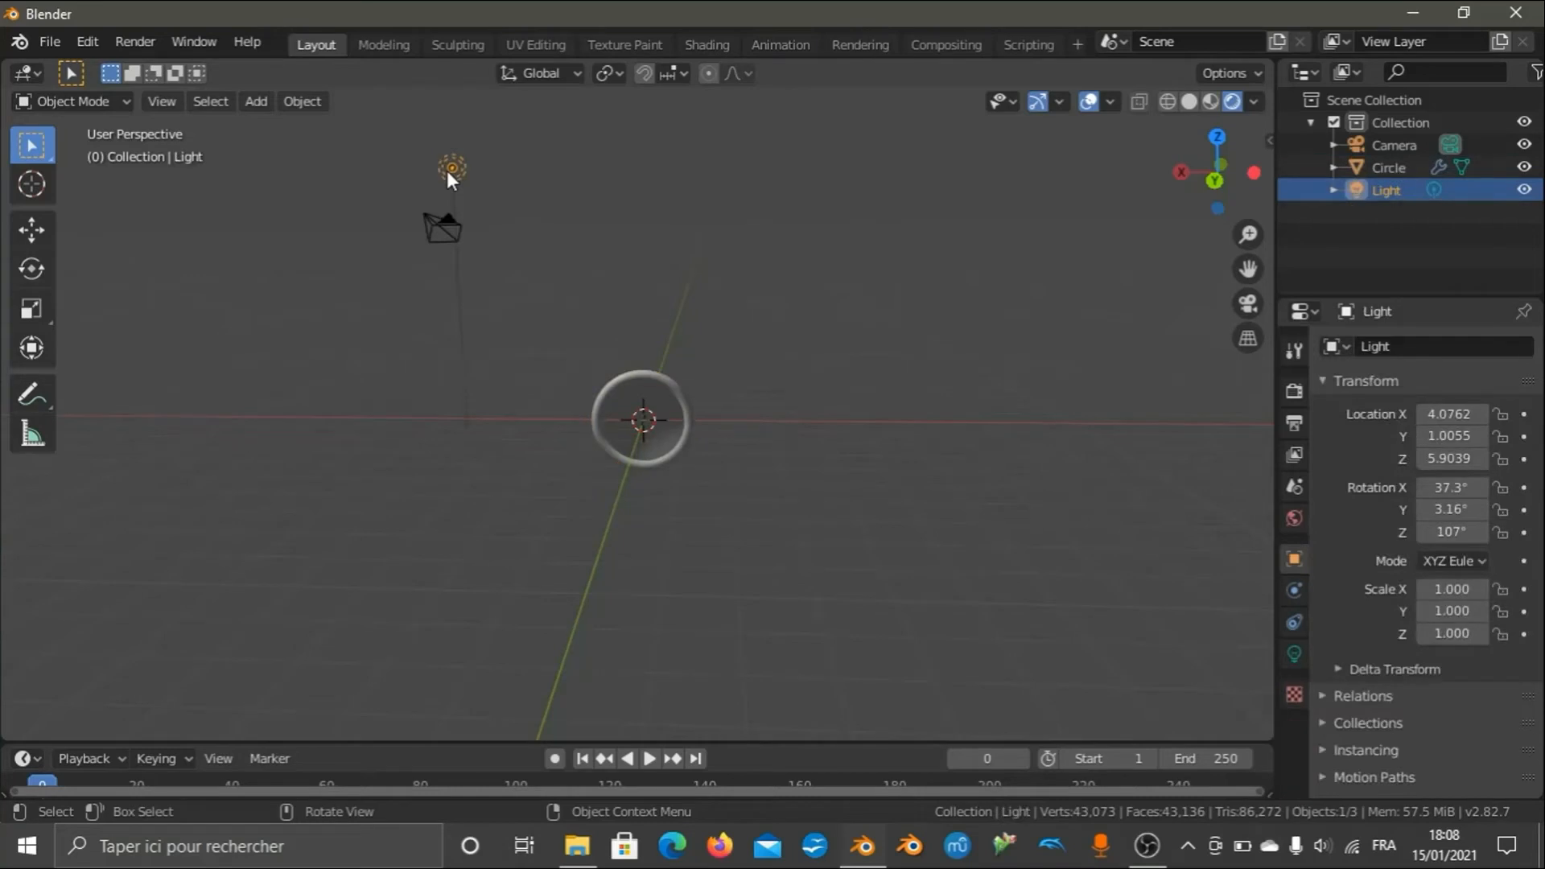
key("g")
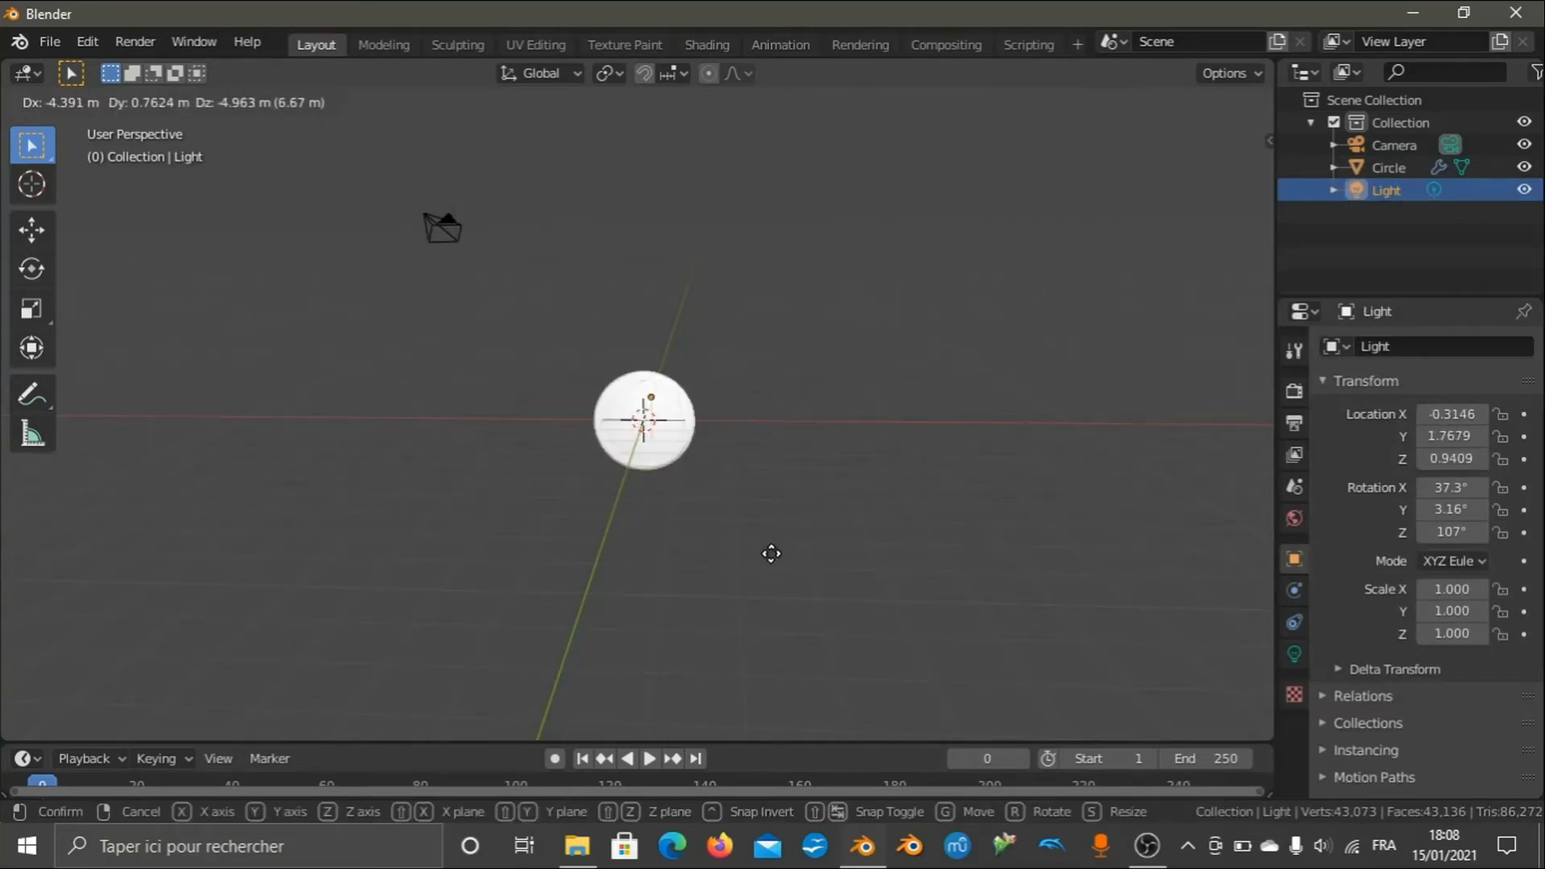
key("Escape")
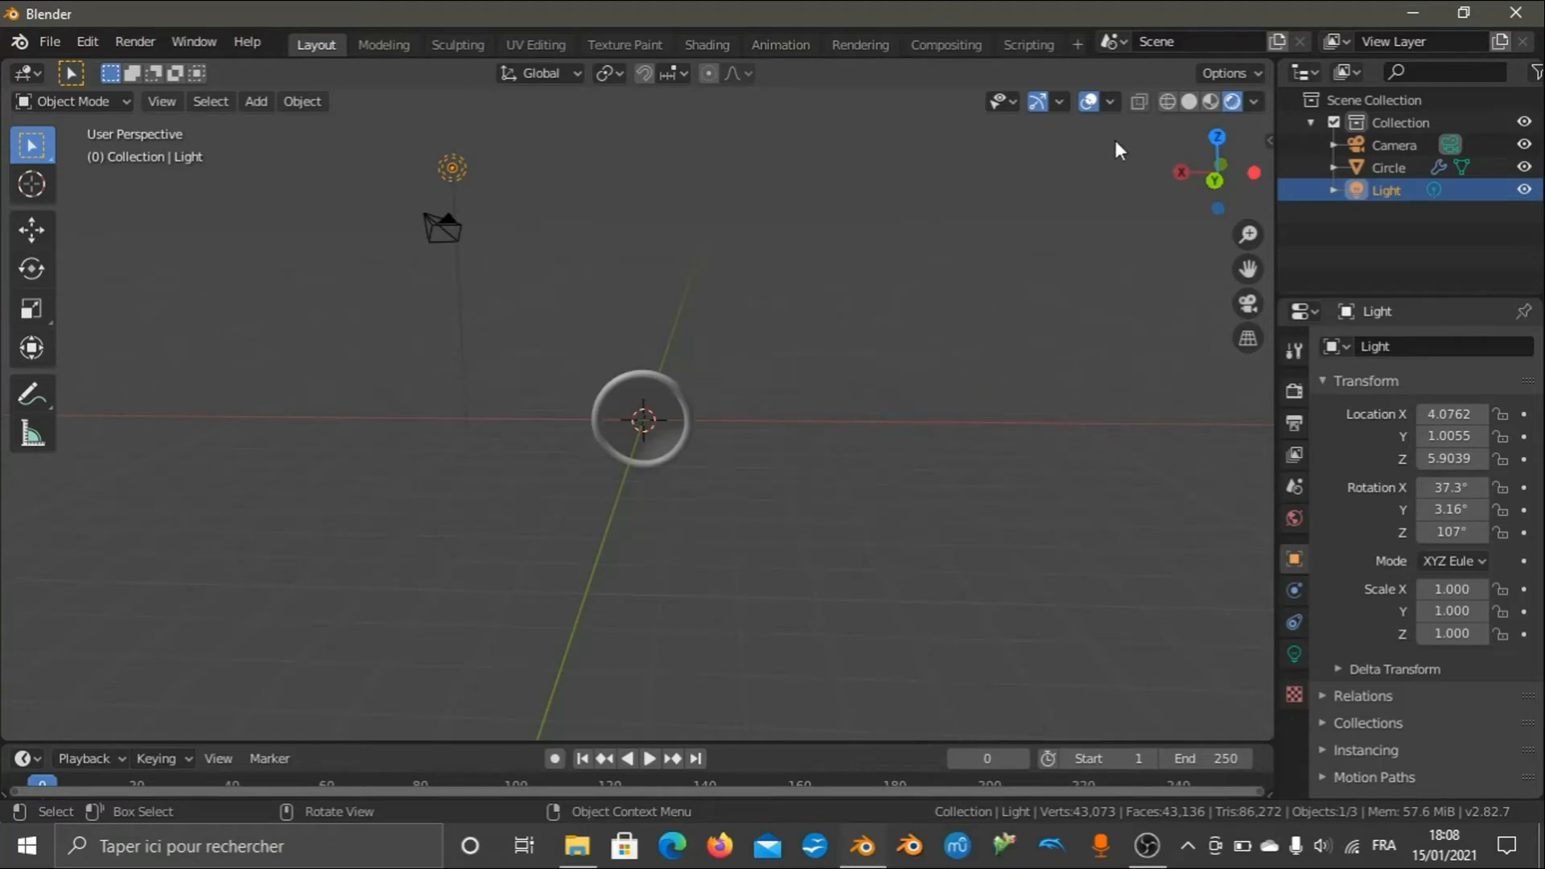
Return the viewport to Solid shading and bring the ring back into an angled view.
left_click(1182, 103)
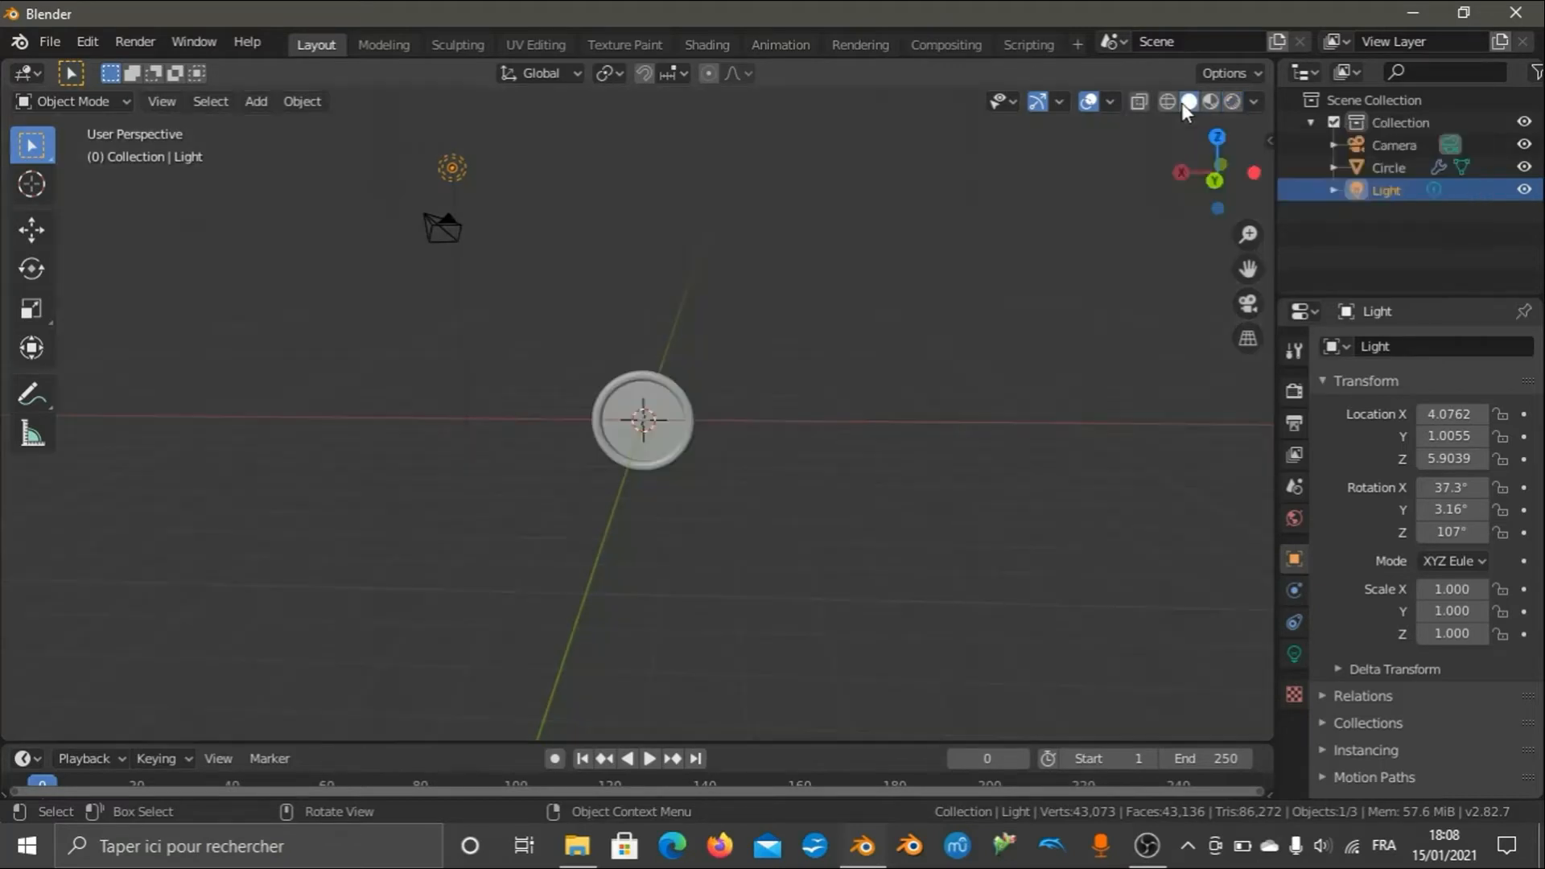
mouse_move(1217, 174)
left_mouse_down()
mouse_move(1199, 181)
mouse_move(1222, 172)
left_mouse_up()
scroll(696, 566, "up", 8)
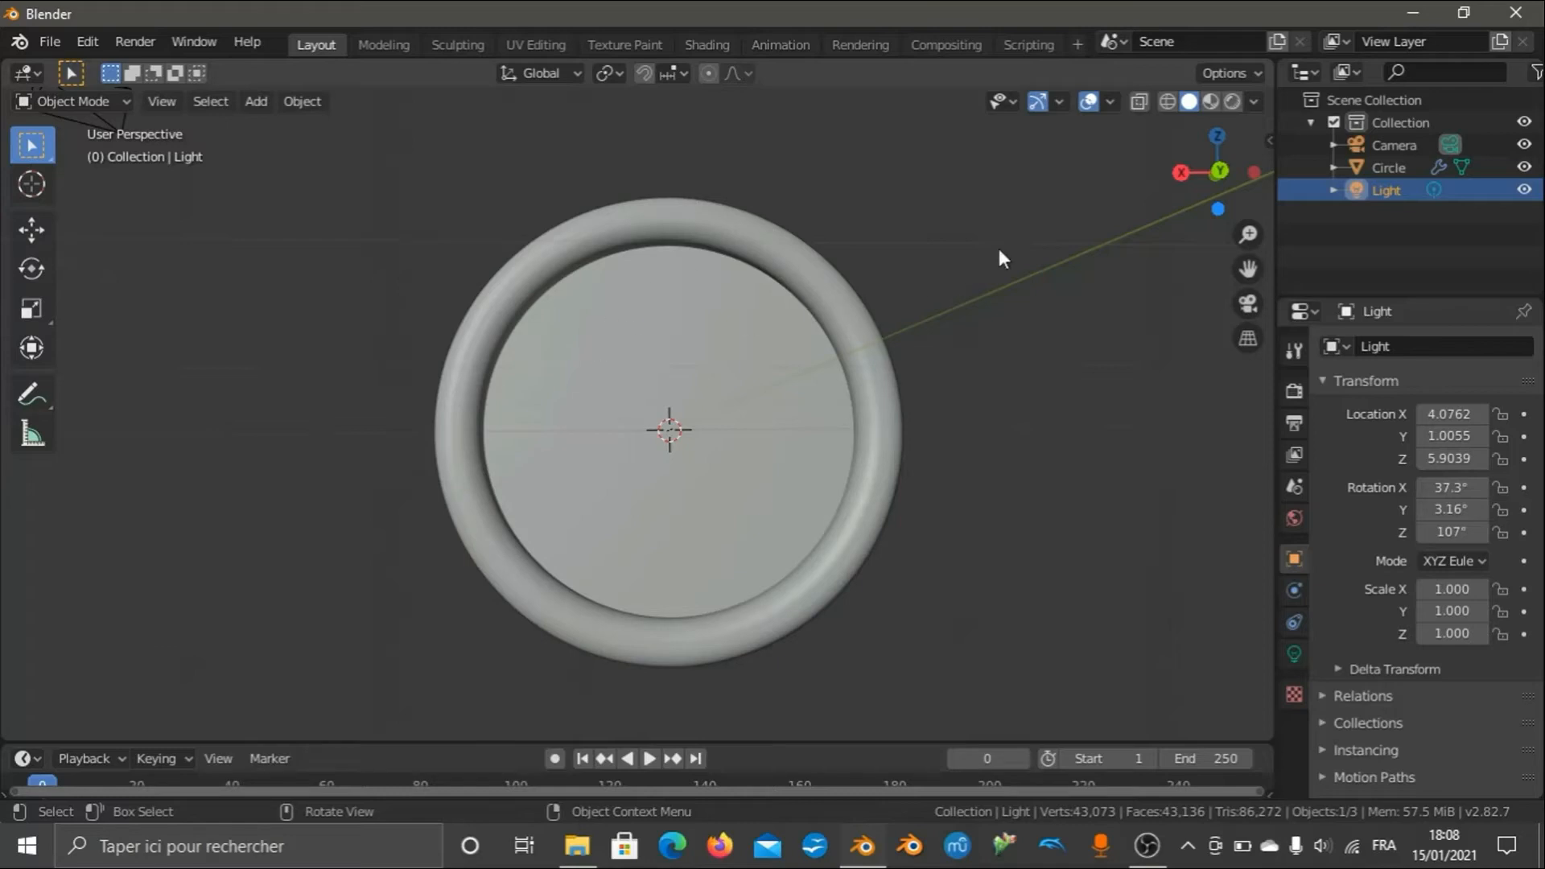
left_click_drag(1217, 173, 1188, 189)
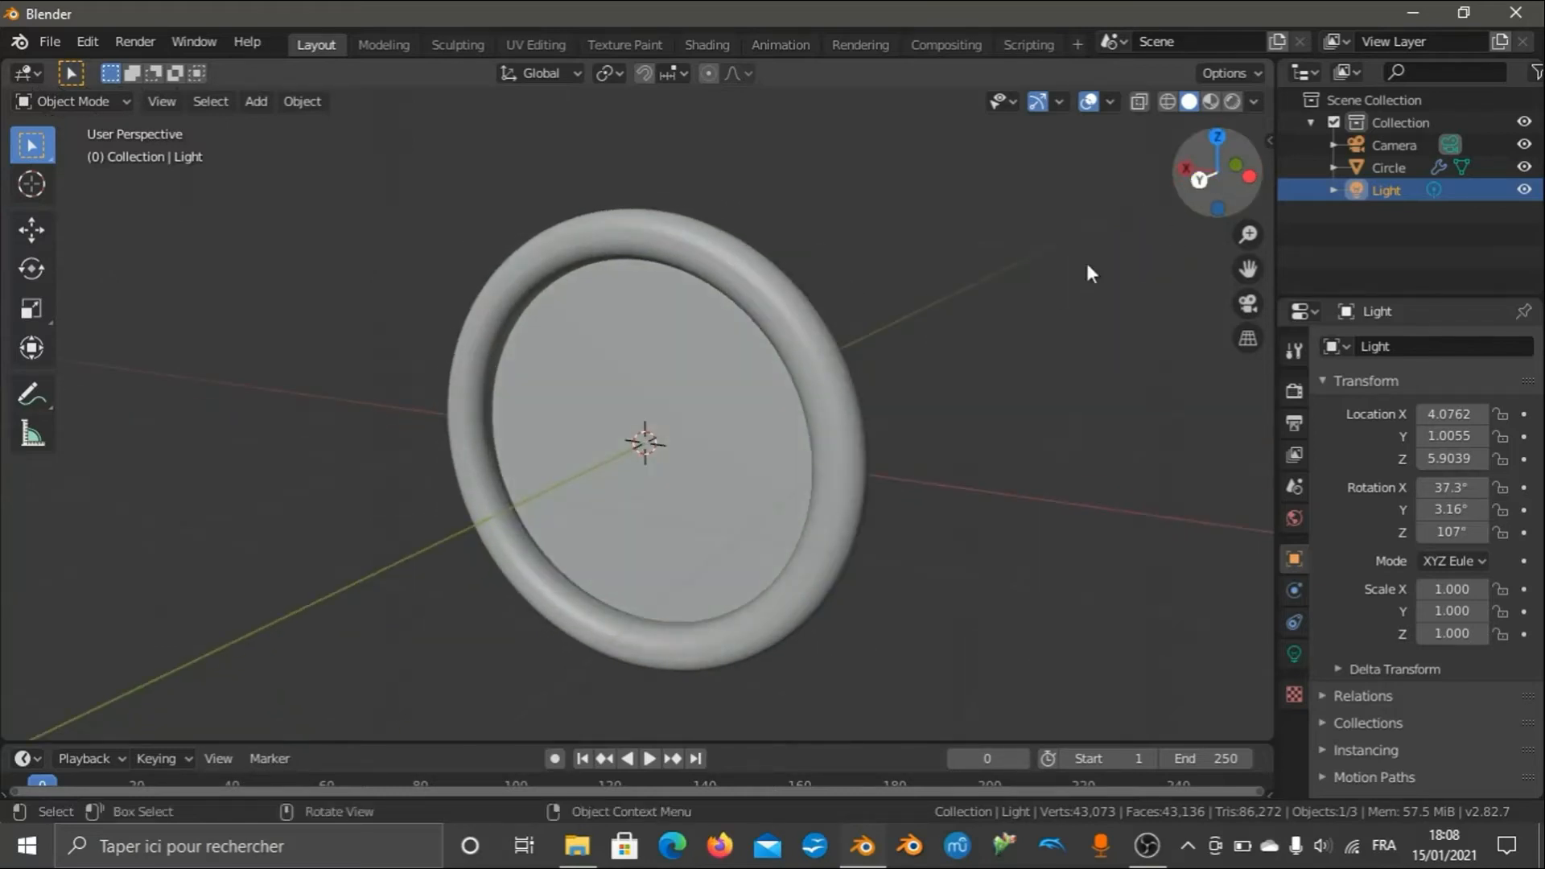
scroll(1023, 305, "down", 3)
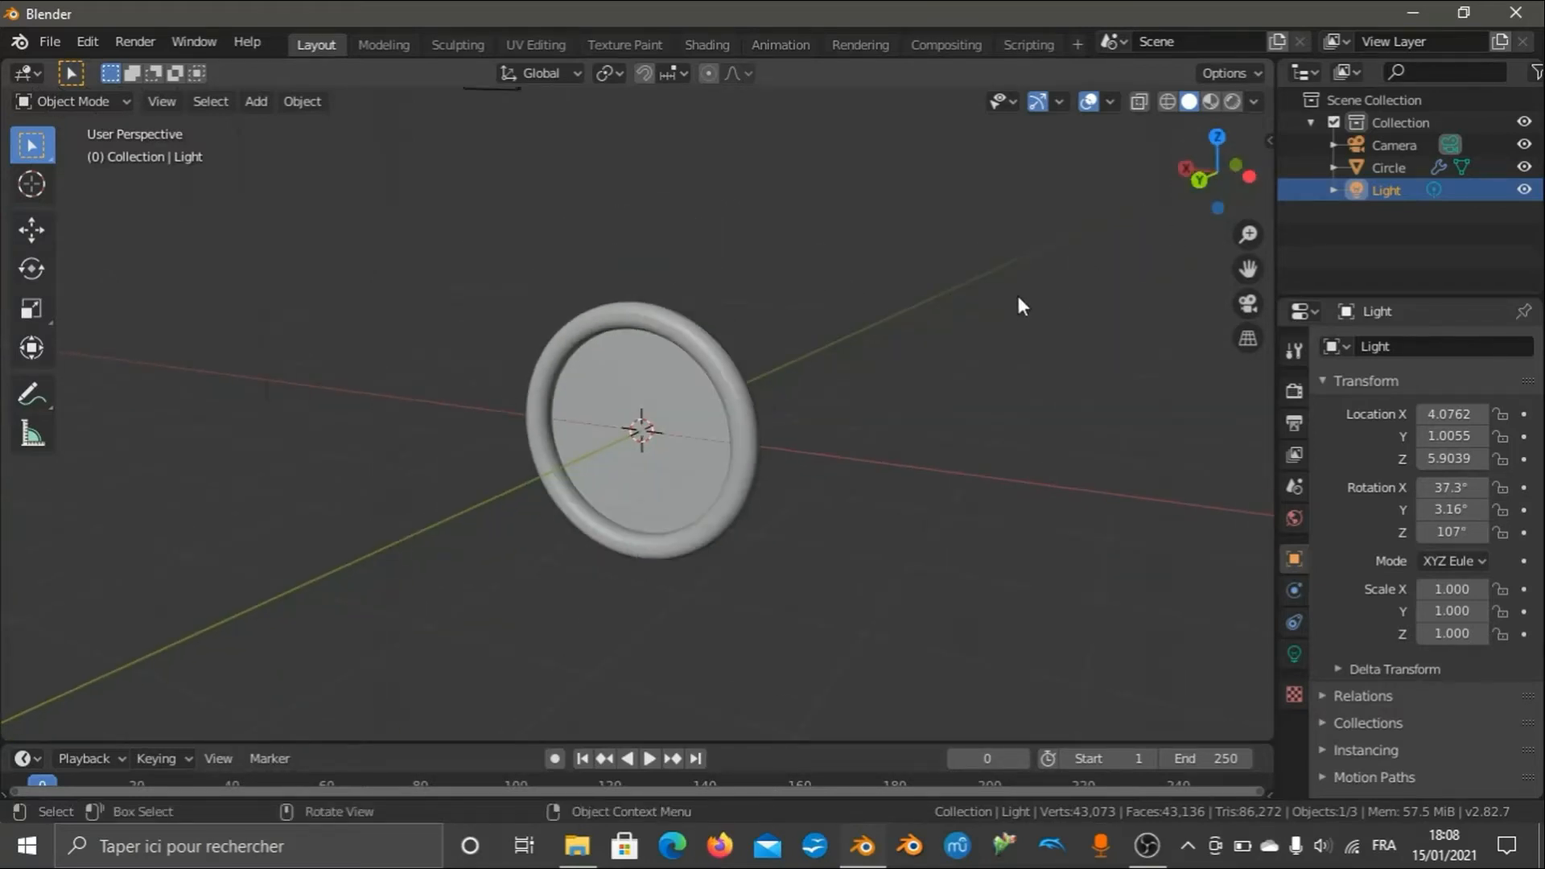
Select the ring and hide it in the viewport, toggling its visibility on and off once.
left_click(652, 448)
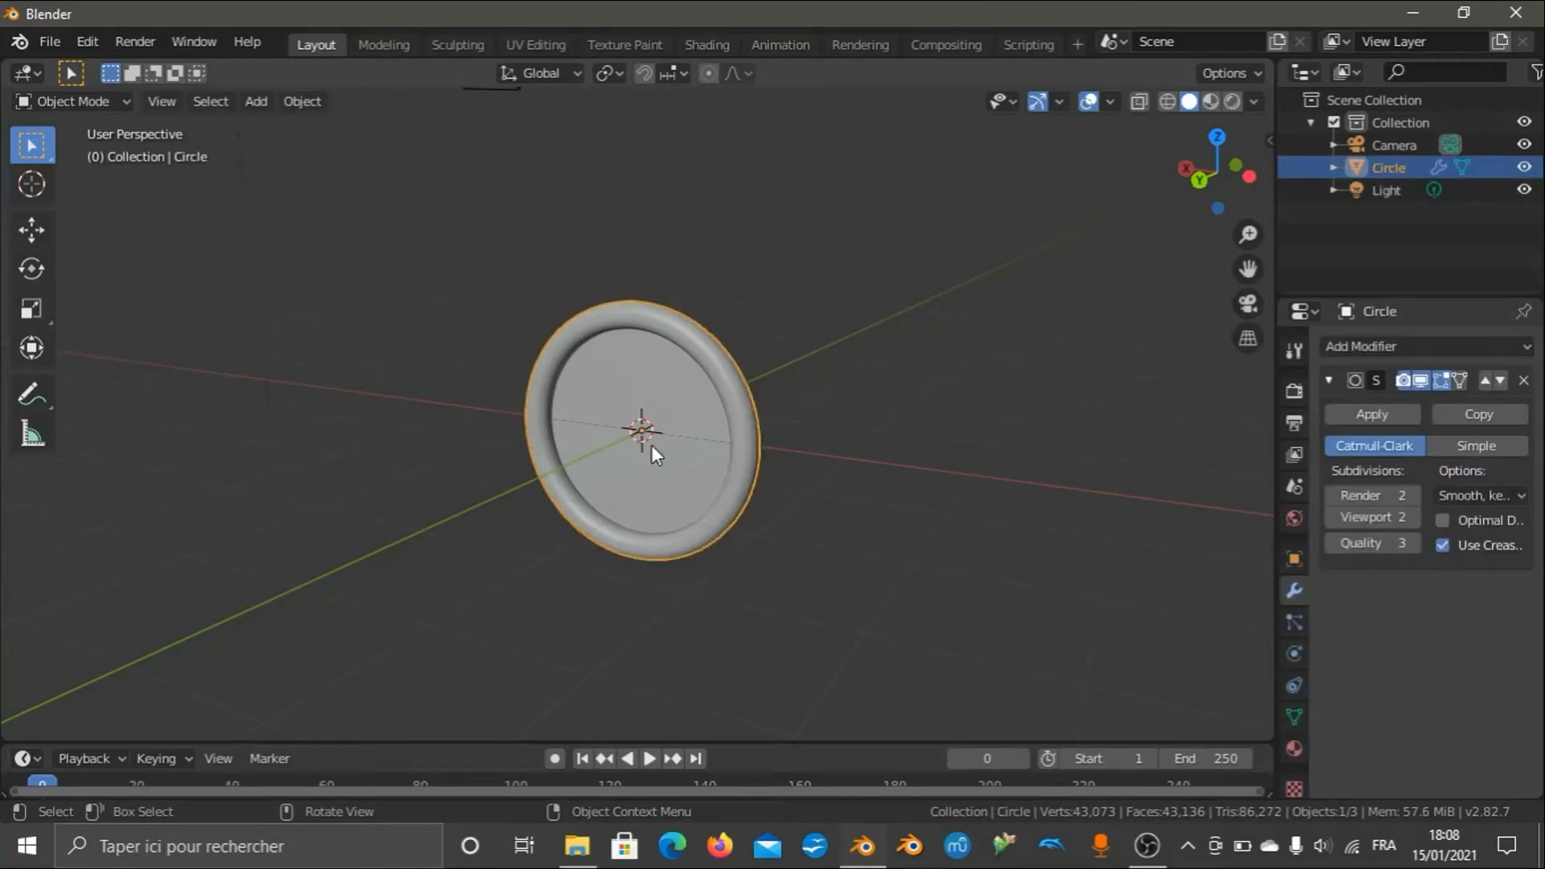
key("h")
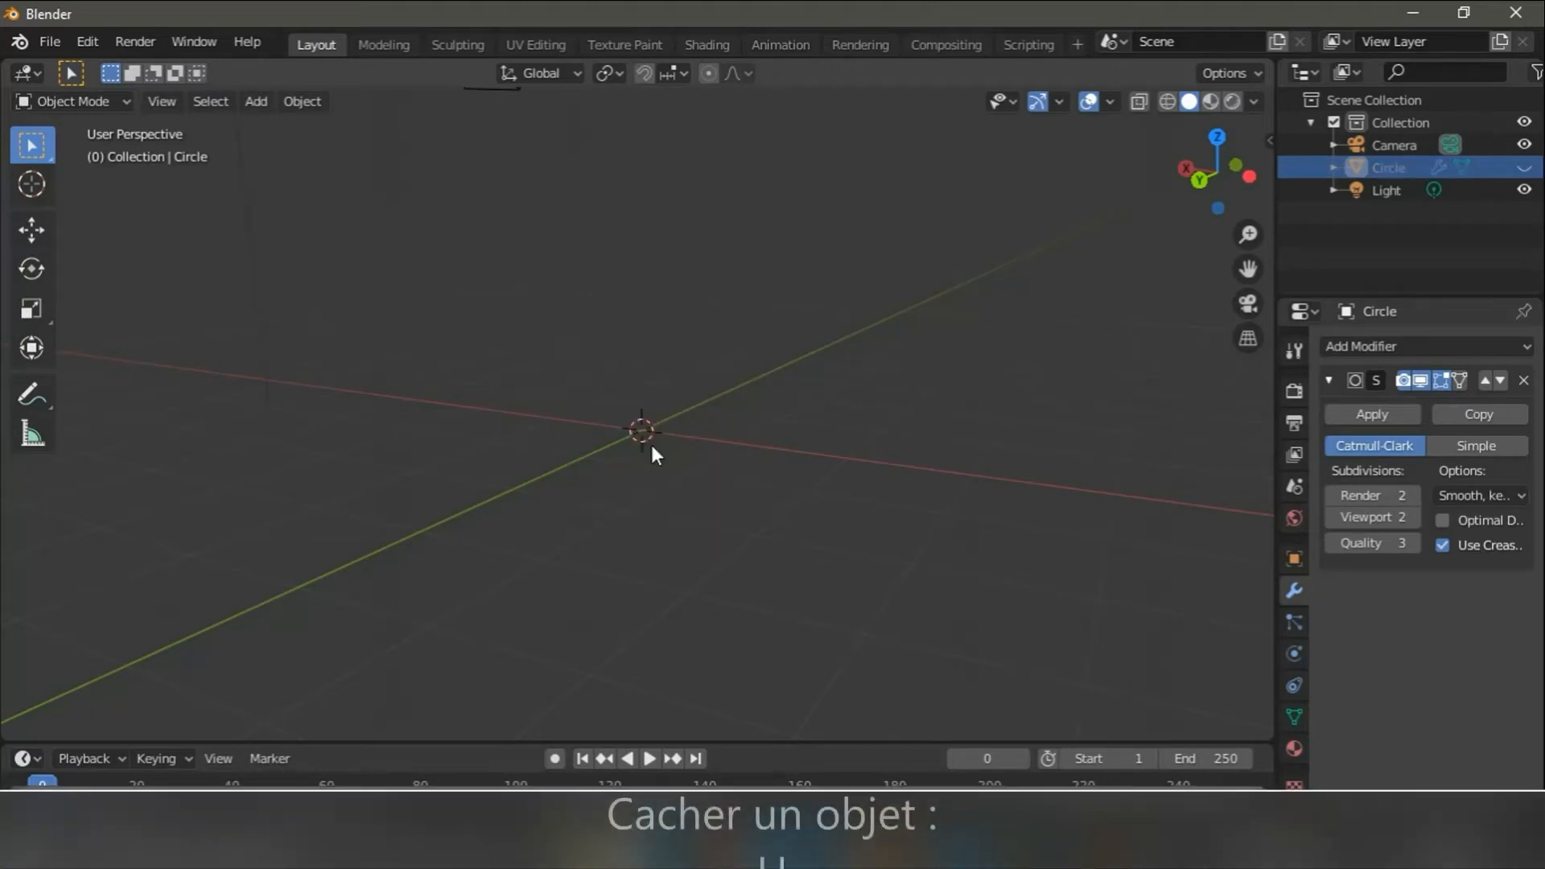
scroll(784, 451, "up", 2)
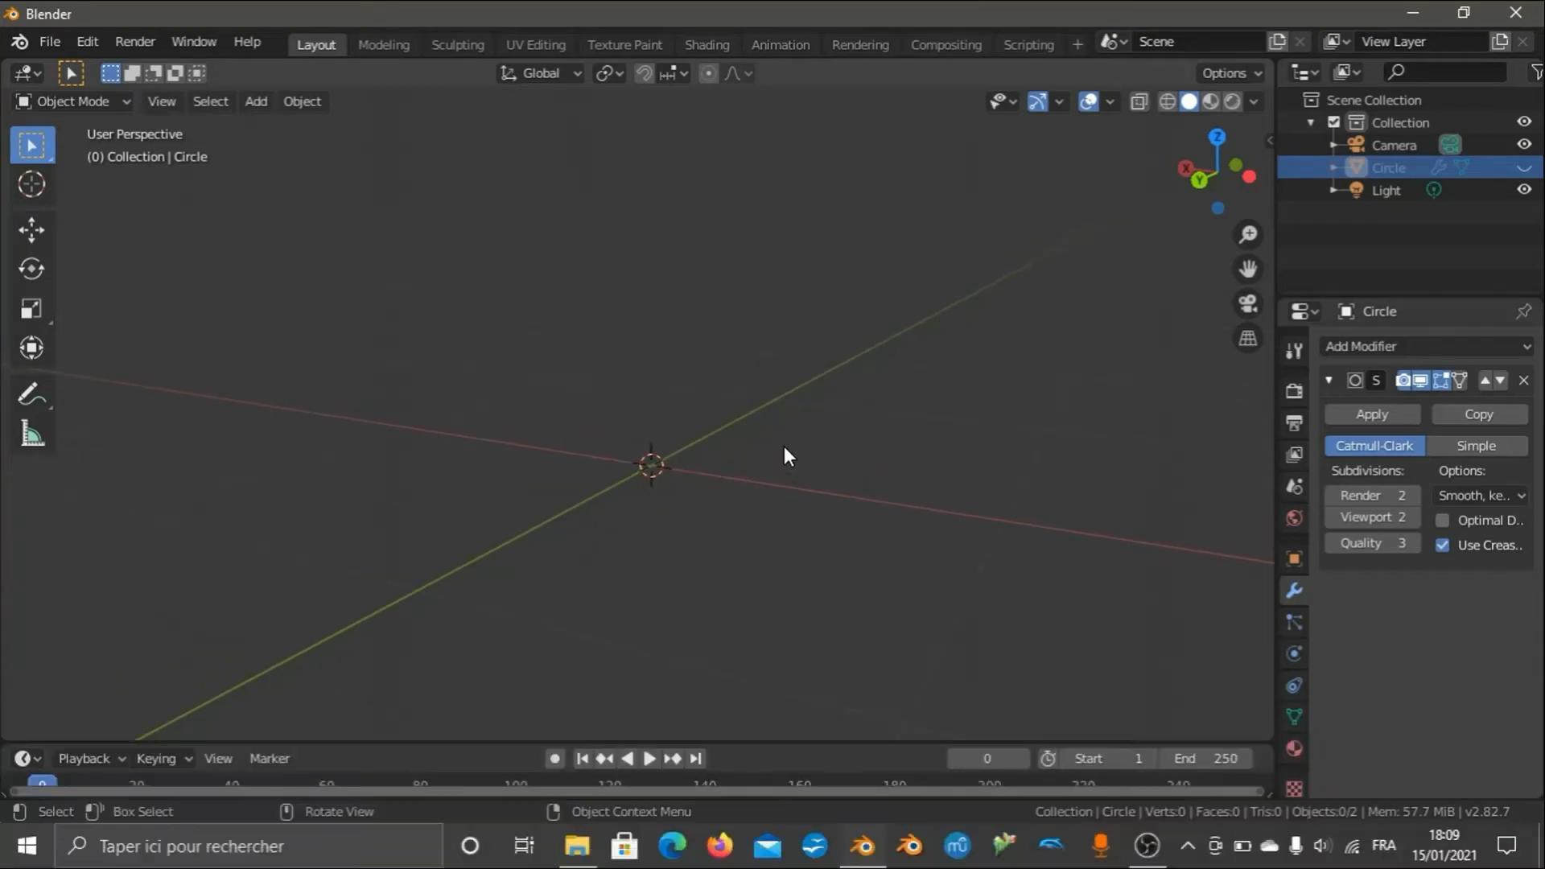
left_click(1525, 169)
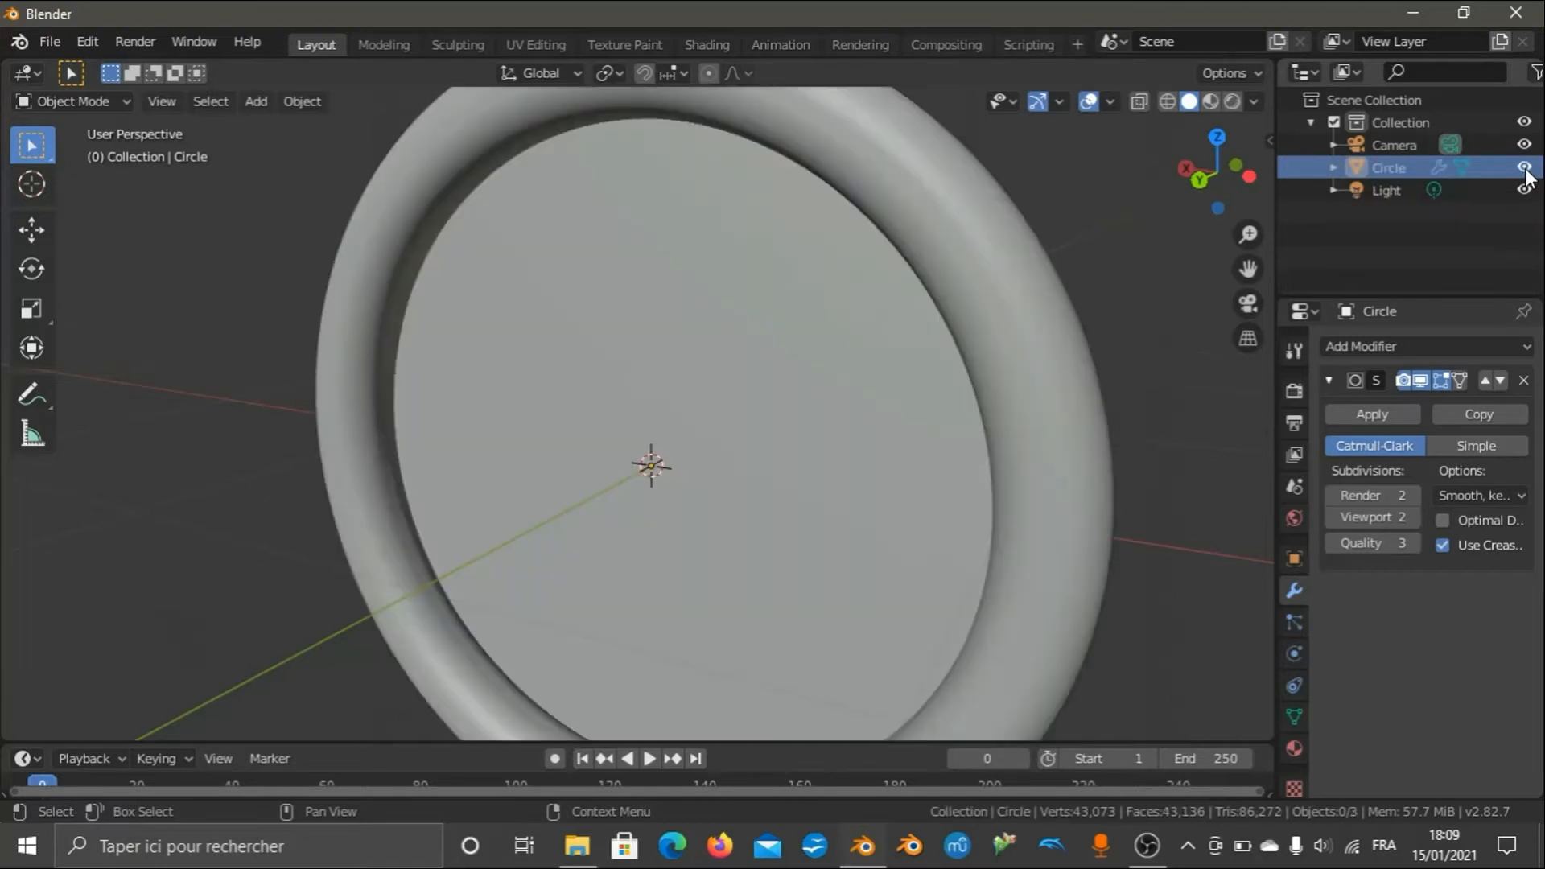
left_click(1526, 169)
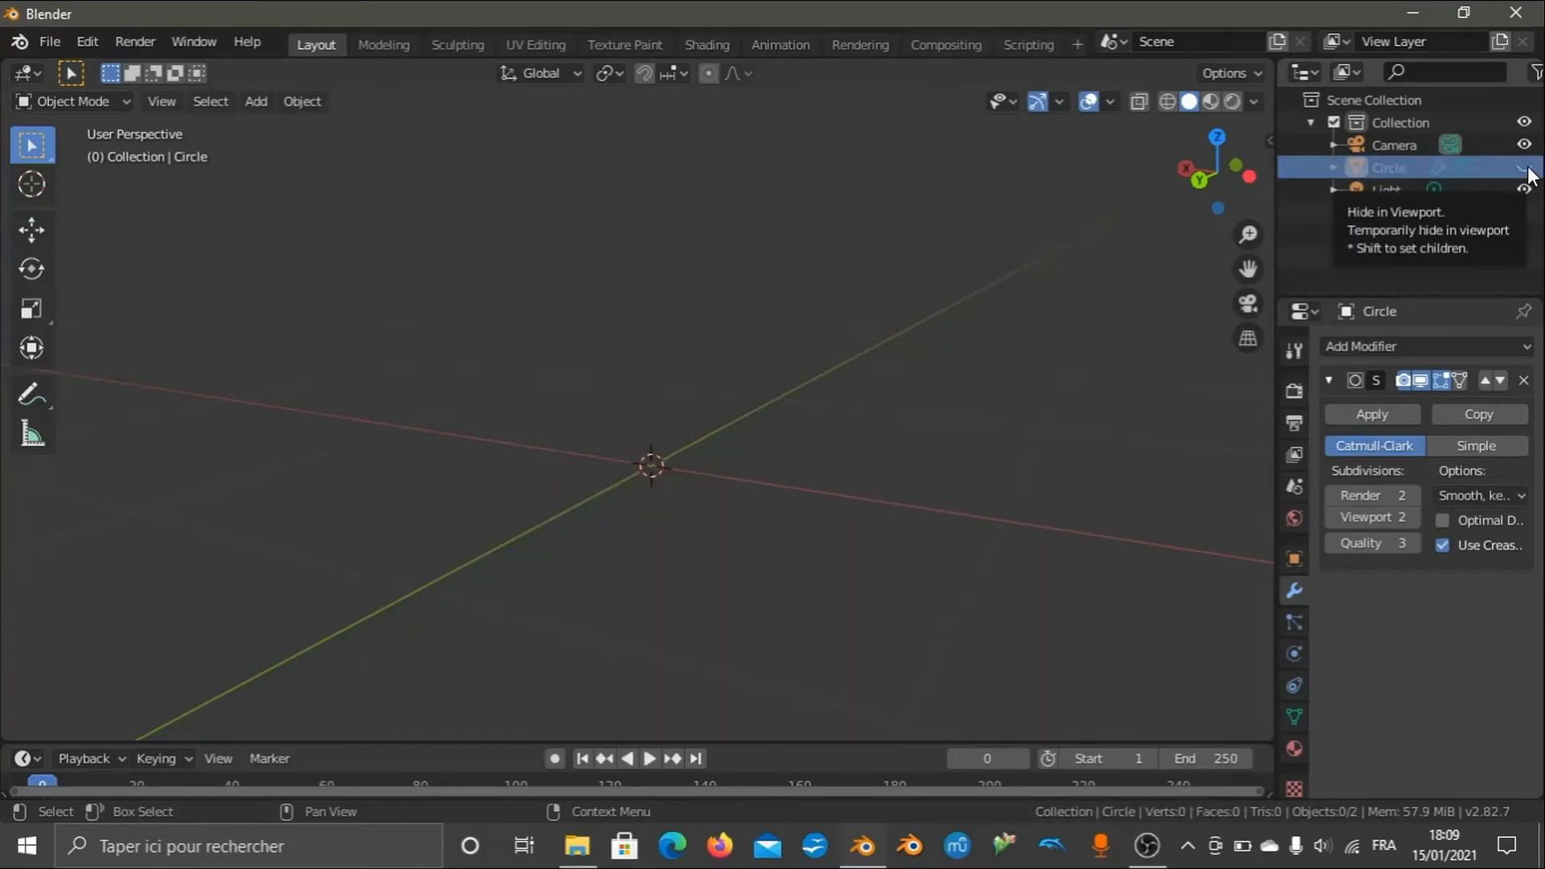
Add a Text object to the scene at the world origin.
scroll(856, 322, "down", 1)
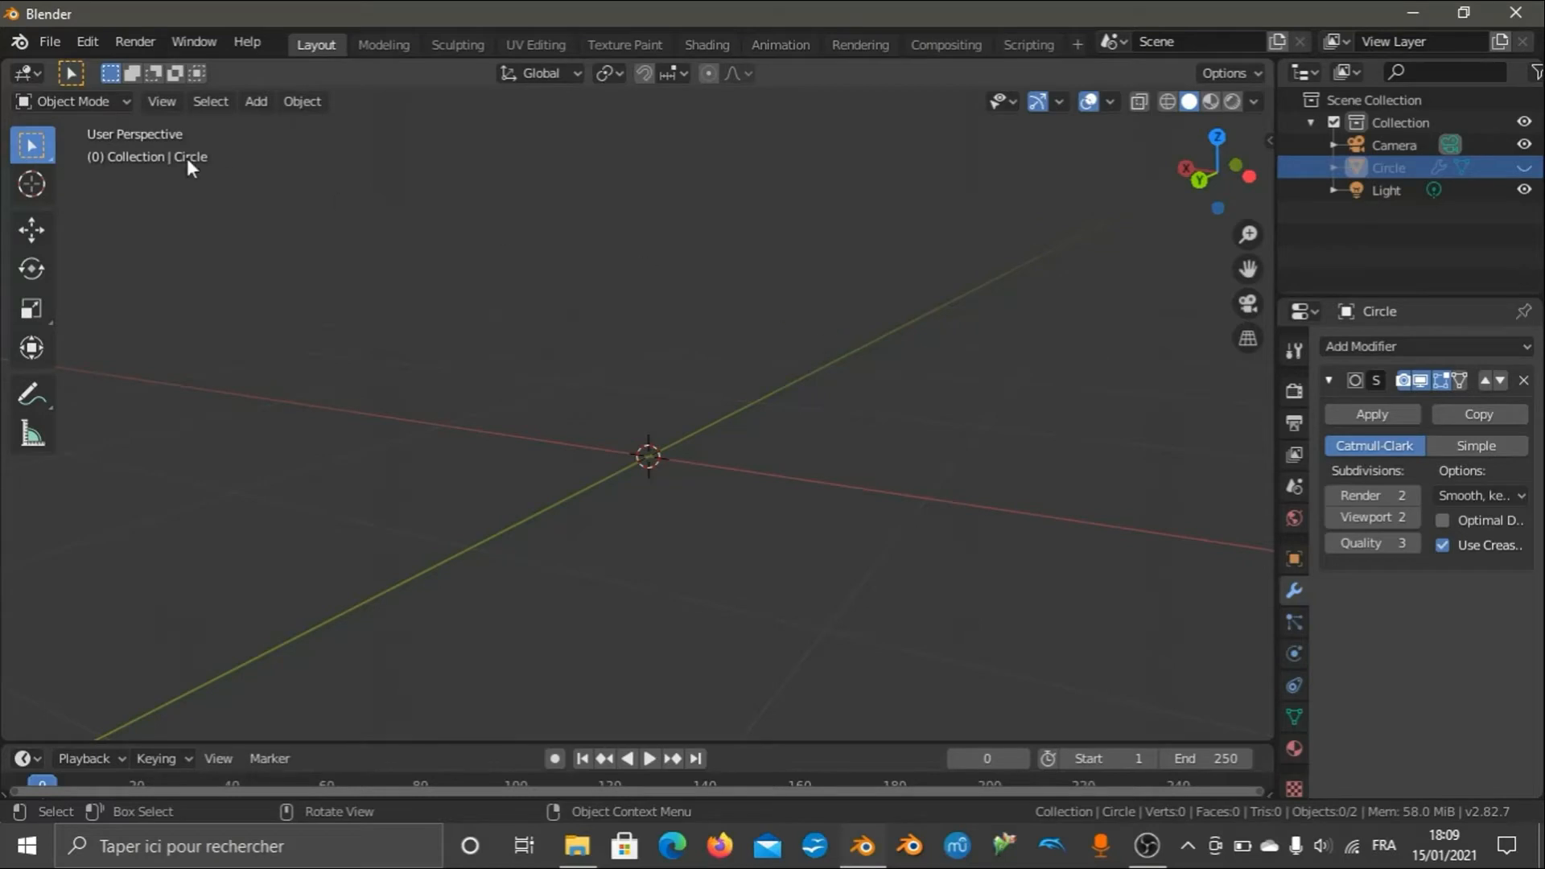
left_click(251, 103)
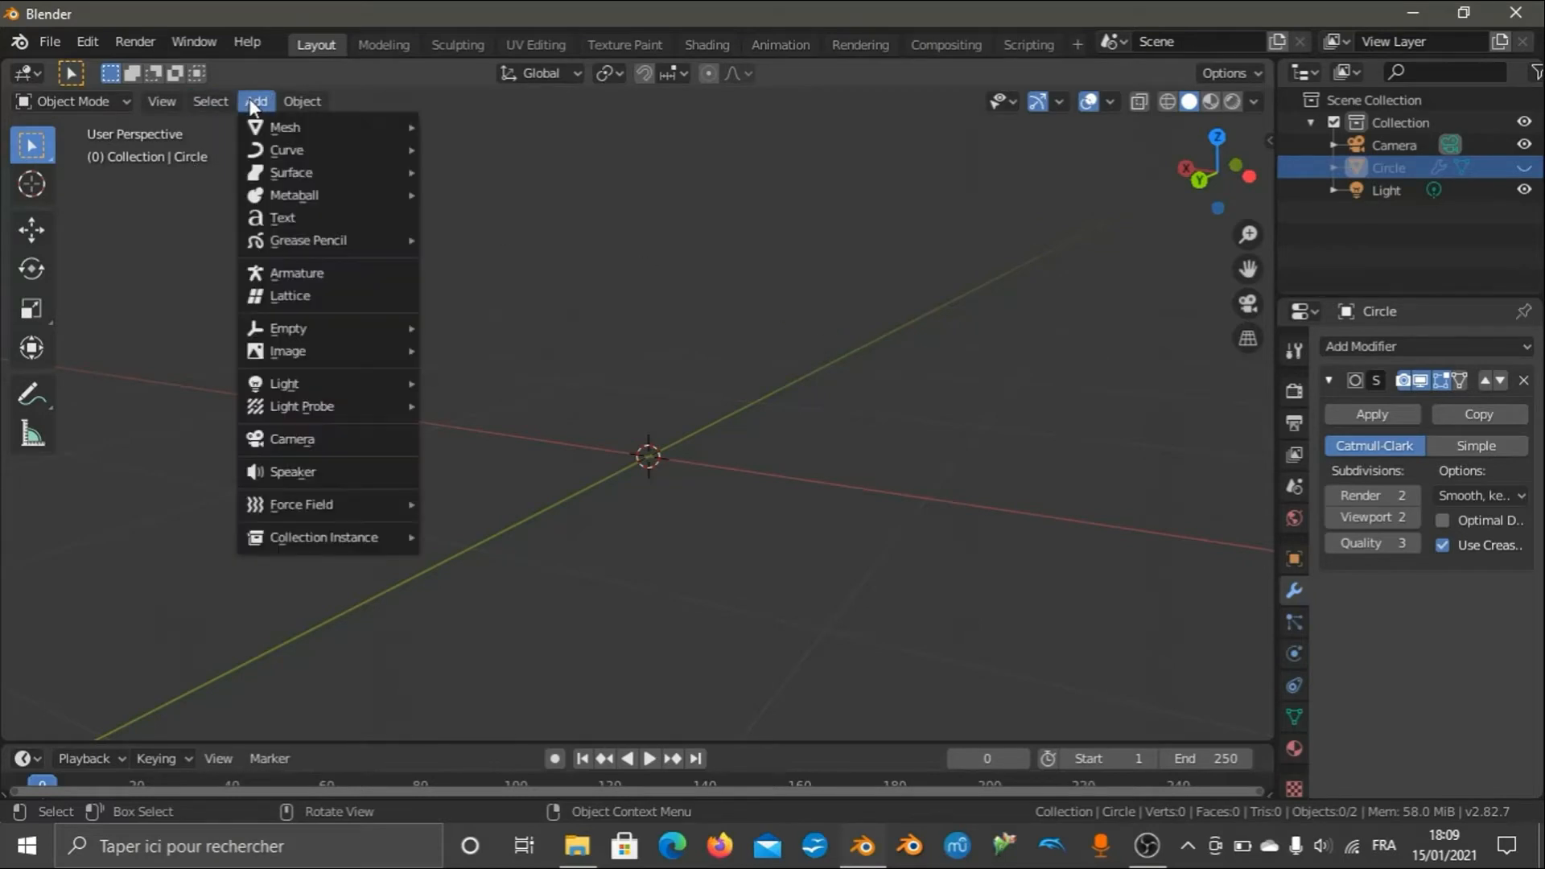
left_click(283, 217)
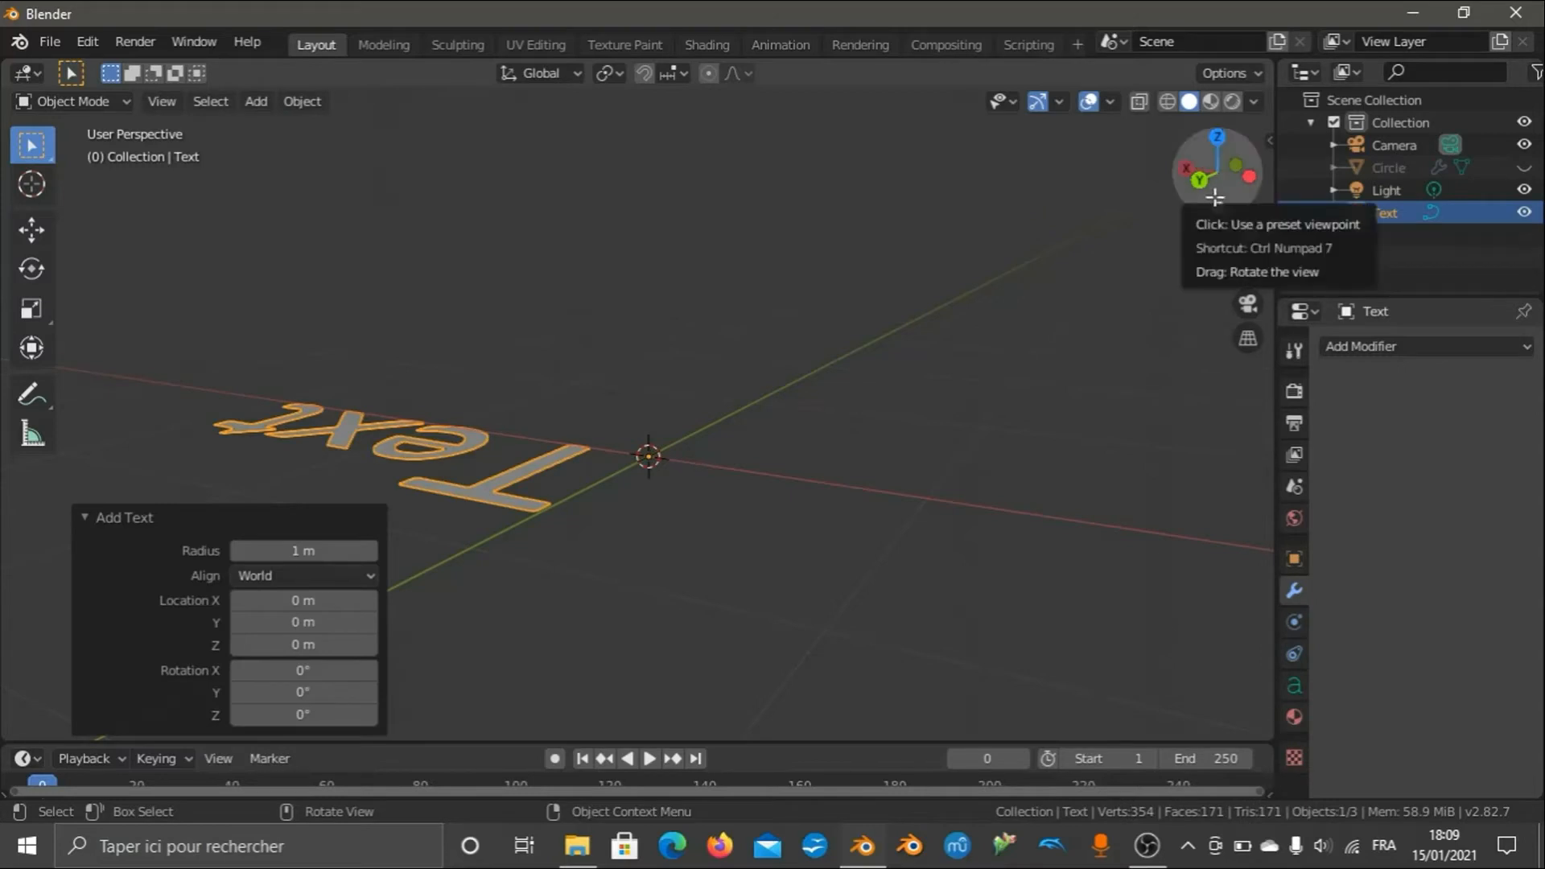
Examine the new text's orientation relative to the axes from several angles and distances.
left_click_drag(1214, 198, 1287, 191)
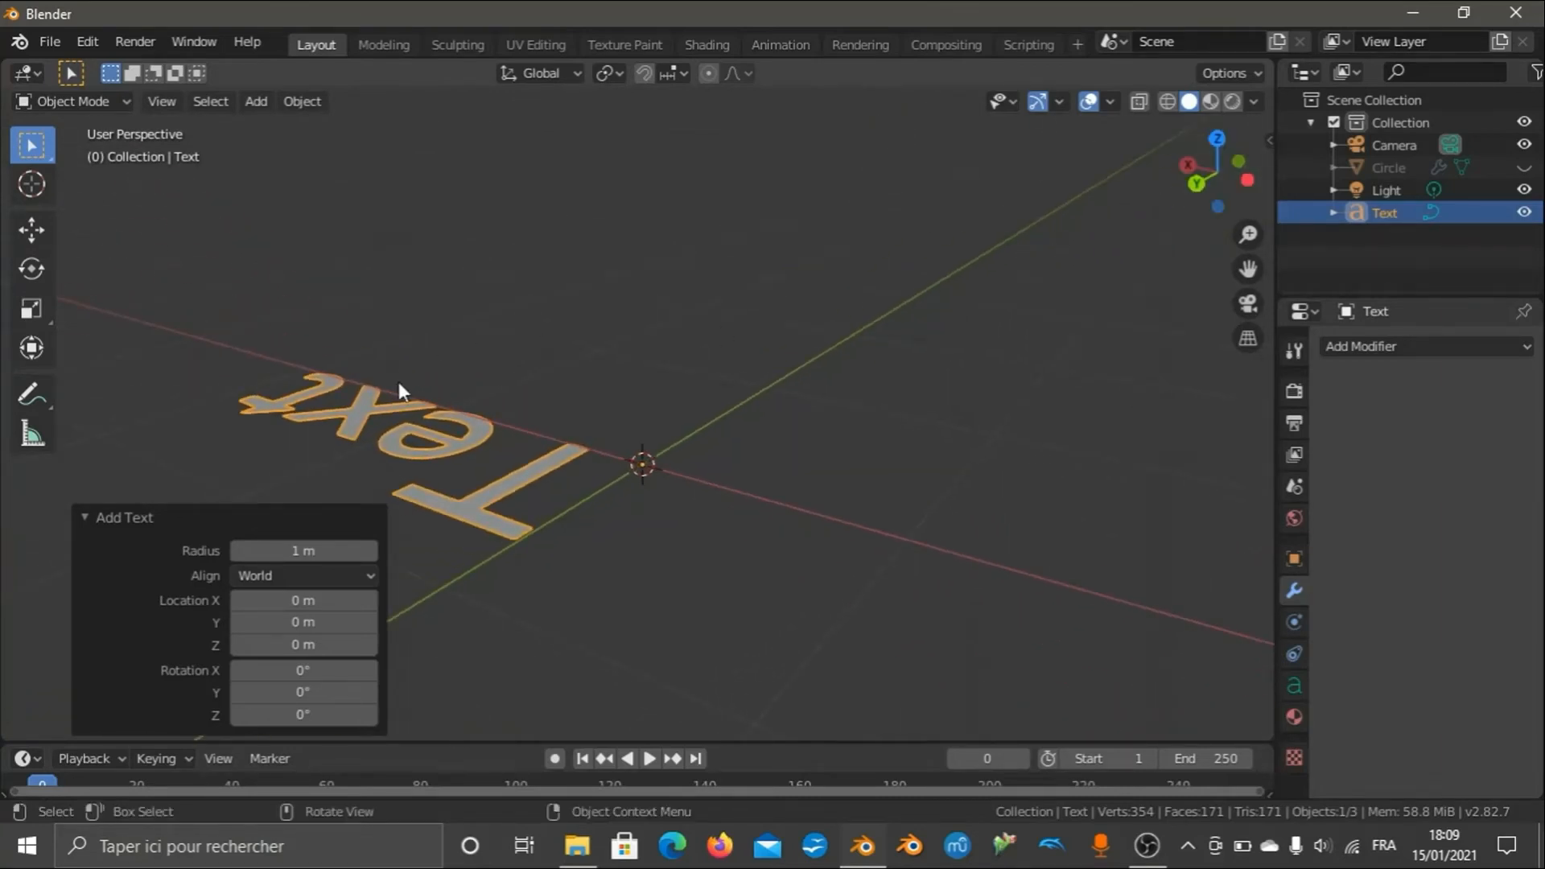
scroll(395, 390, "down", 2)
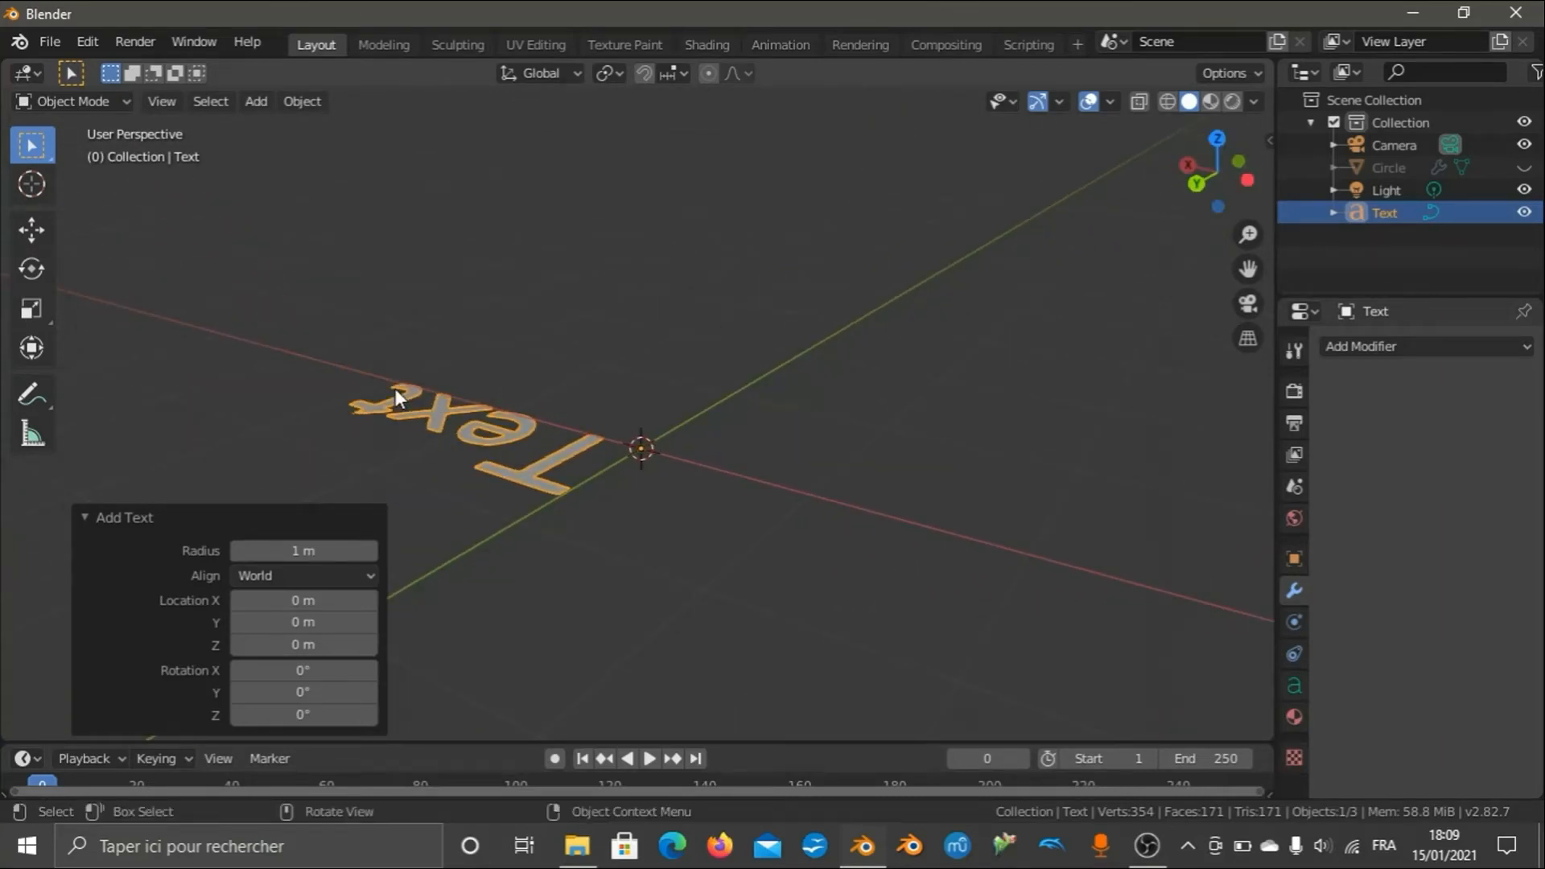
left_click_drag(1215, 173, 1281, 166)
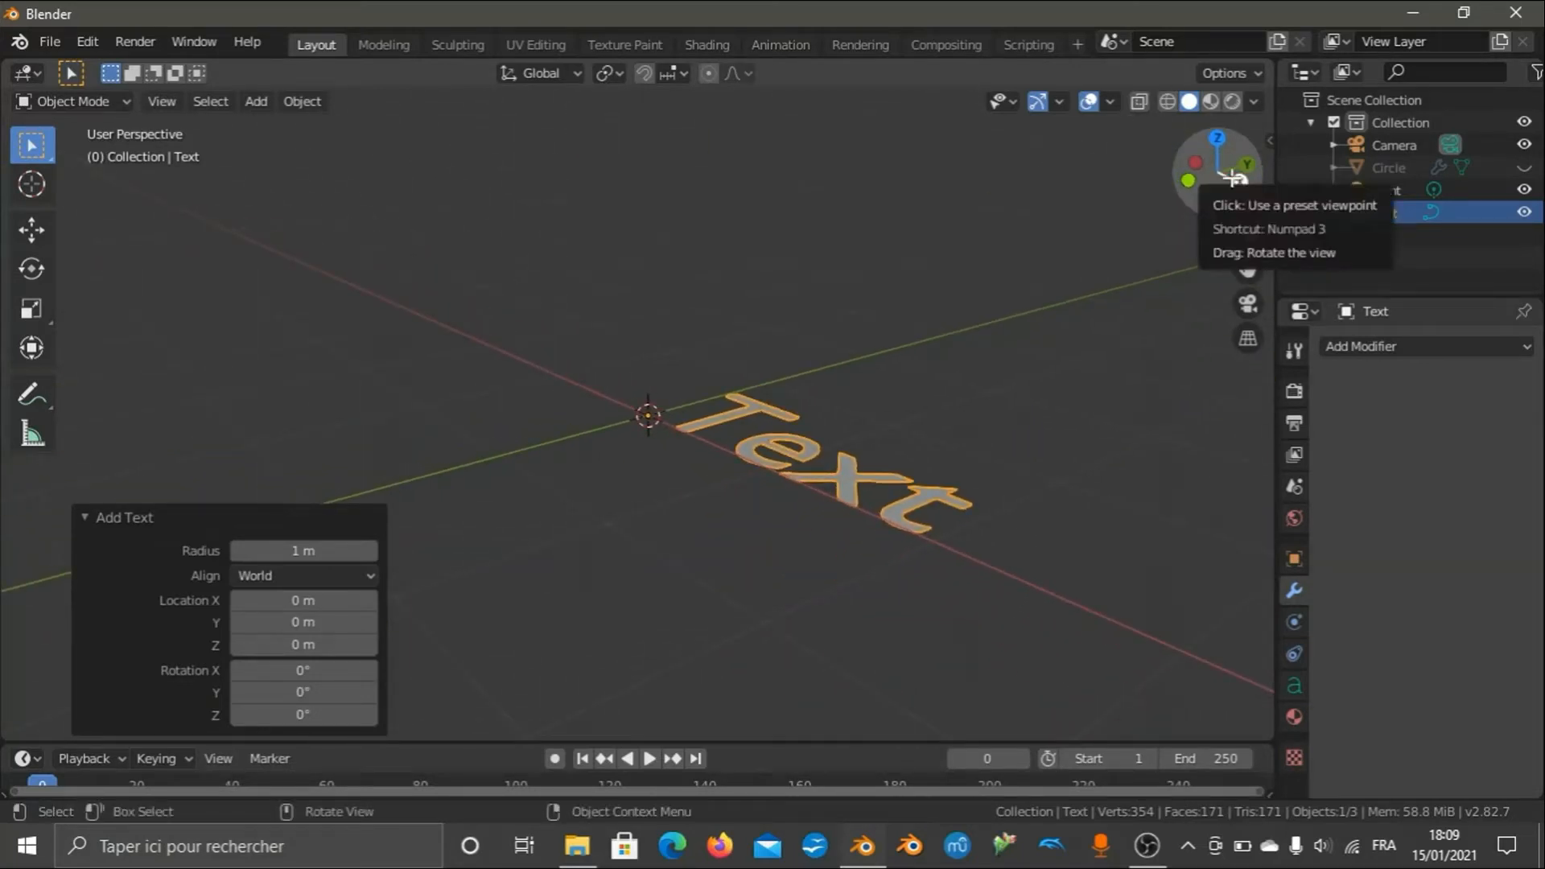
scroll(1153, 269, "down", 4)
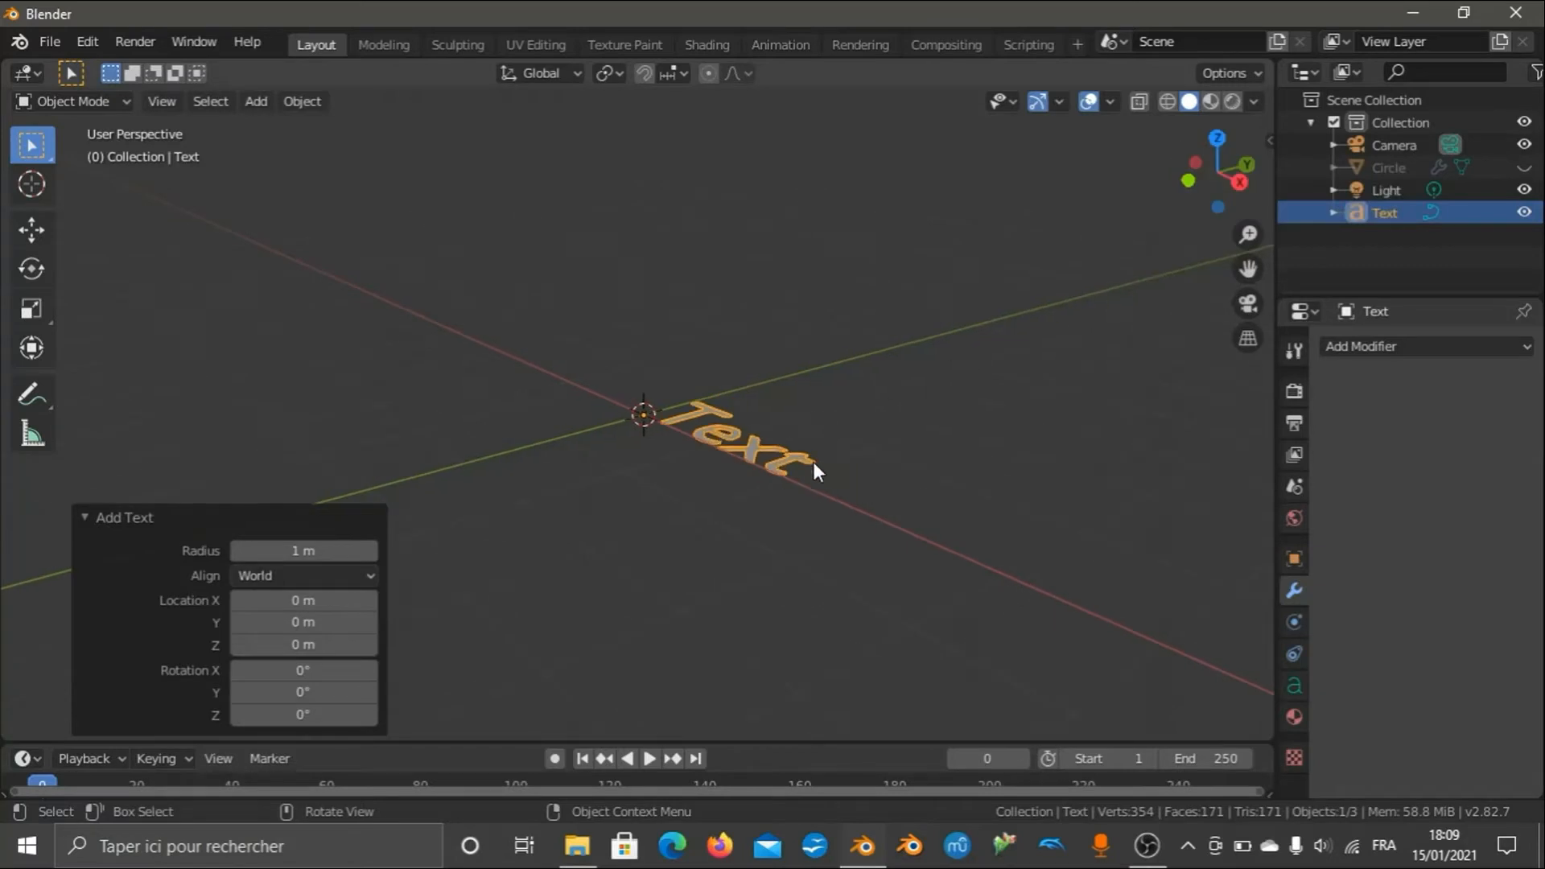
left_click_drag(1214, 174, 1465, 193)
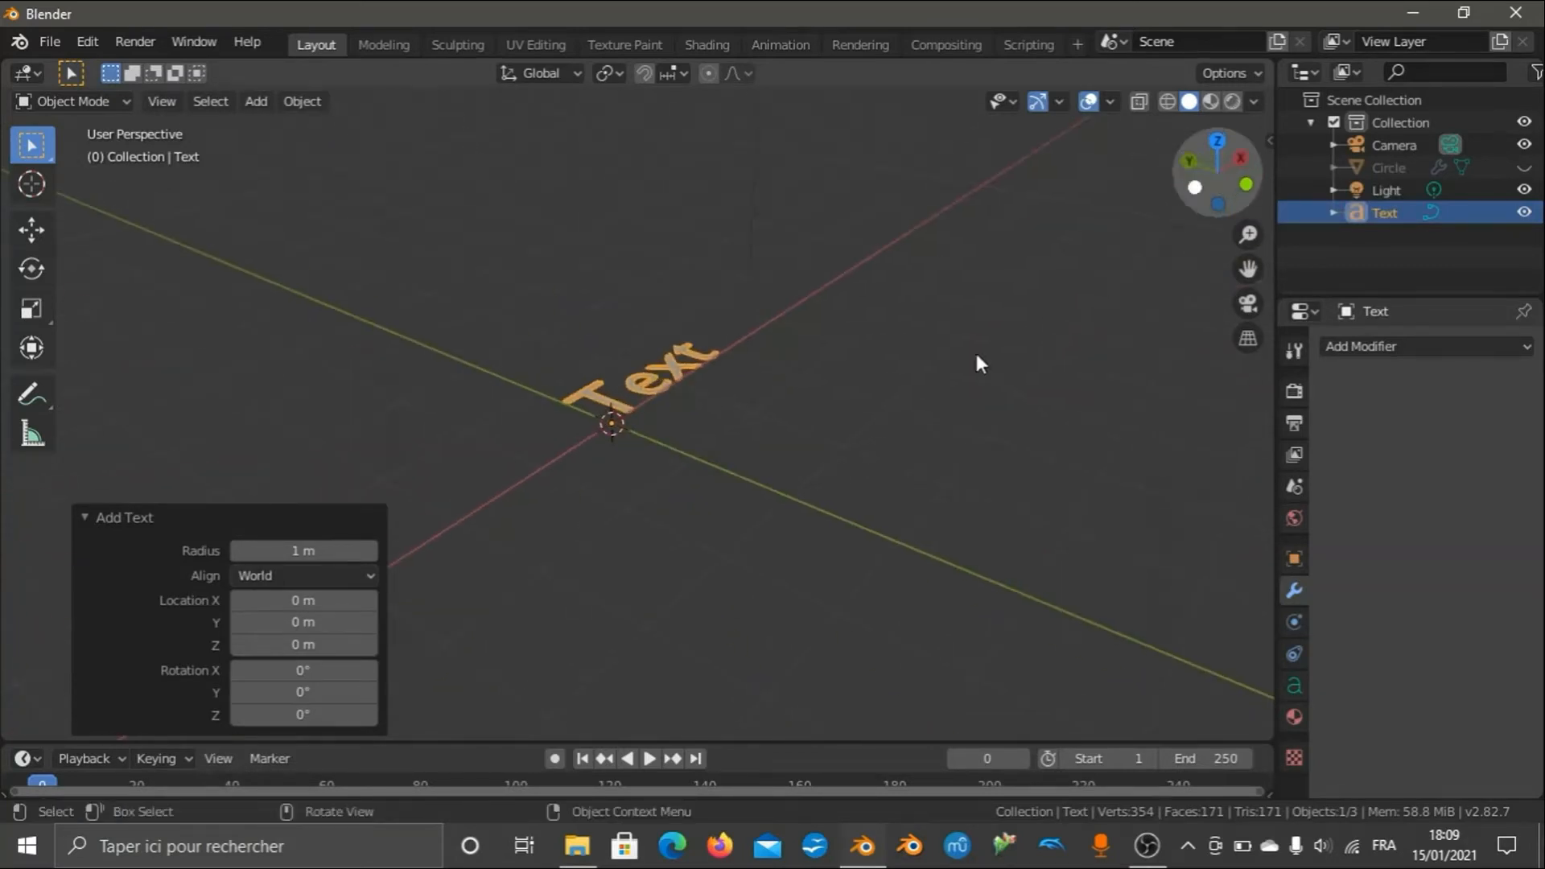
left_click_drag(1216, 175, 1467, 166)
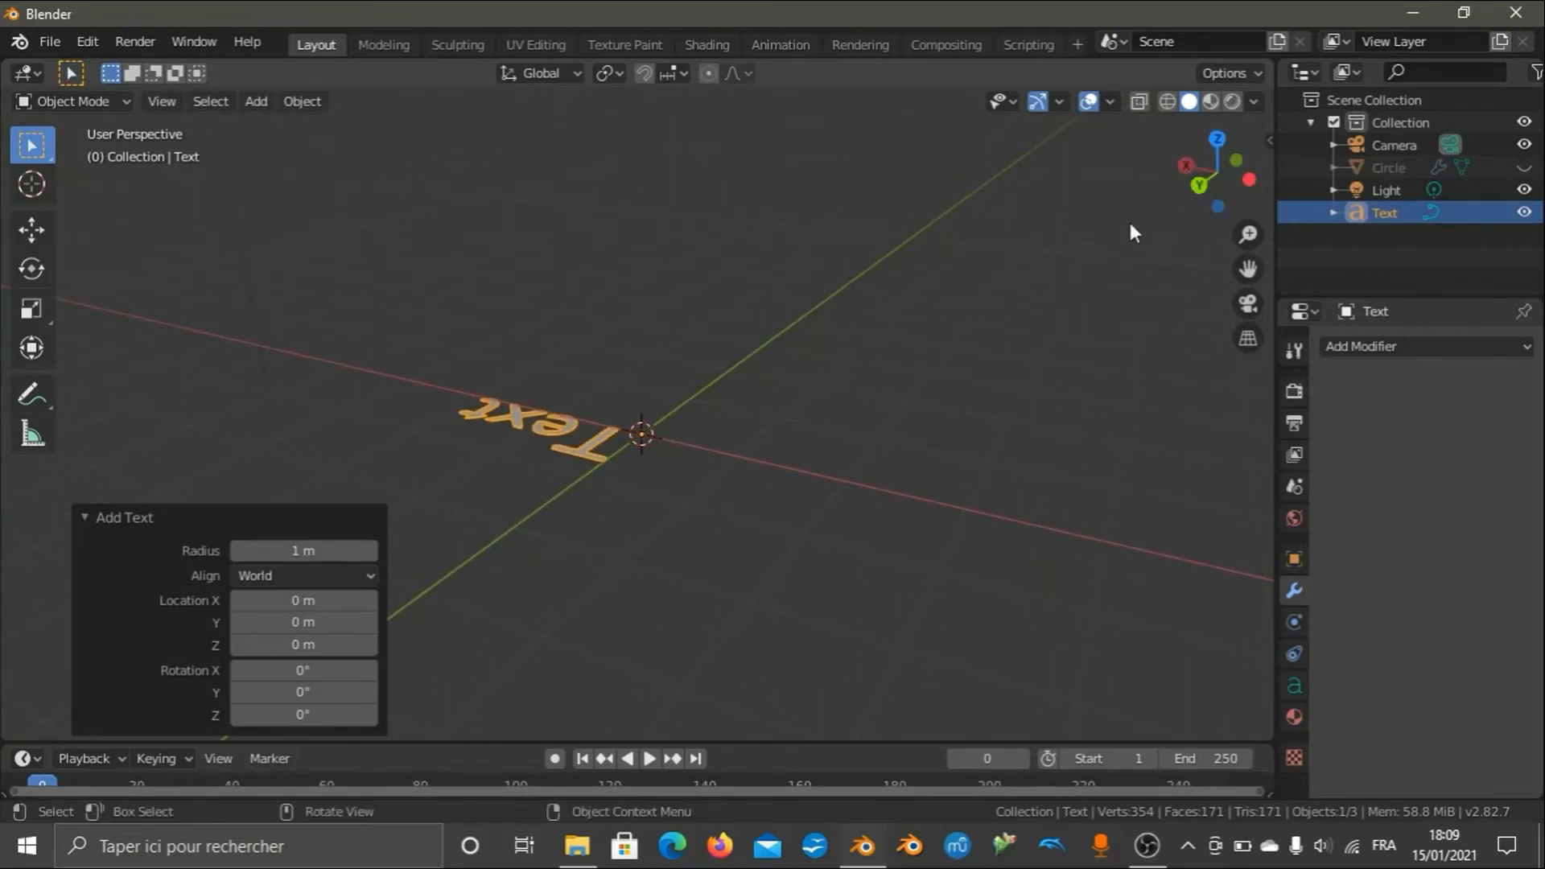
left_click_drag(1216, 176, 1282, 119)
scroll(880, 282, "up", 3)
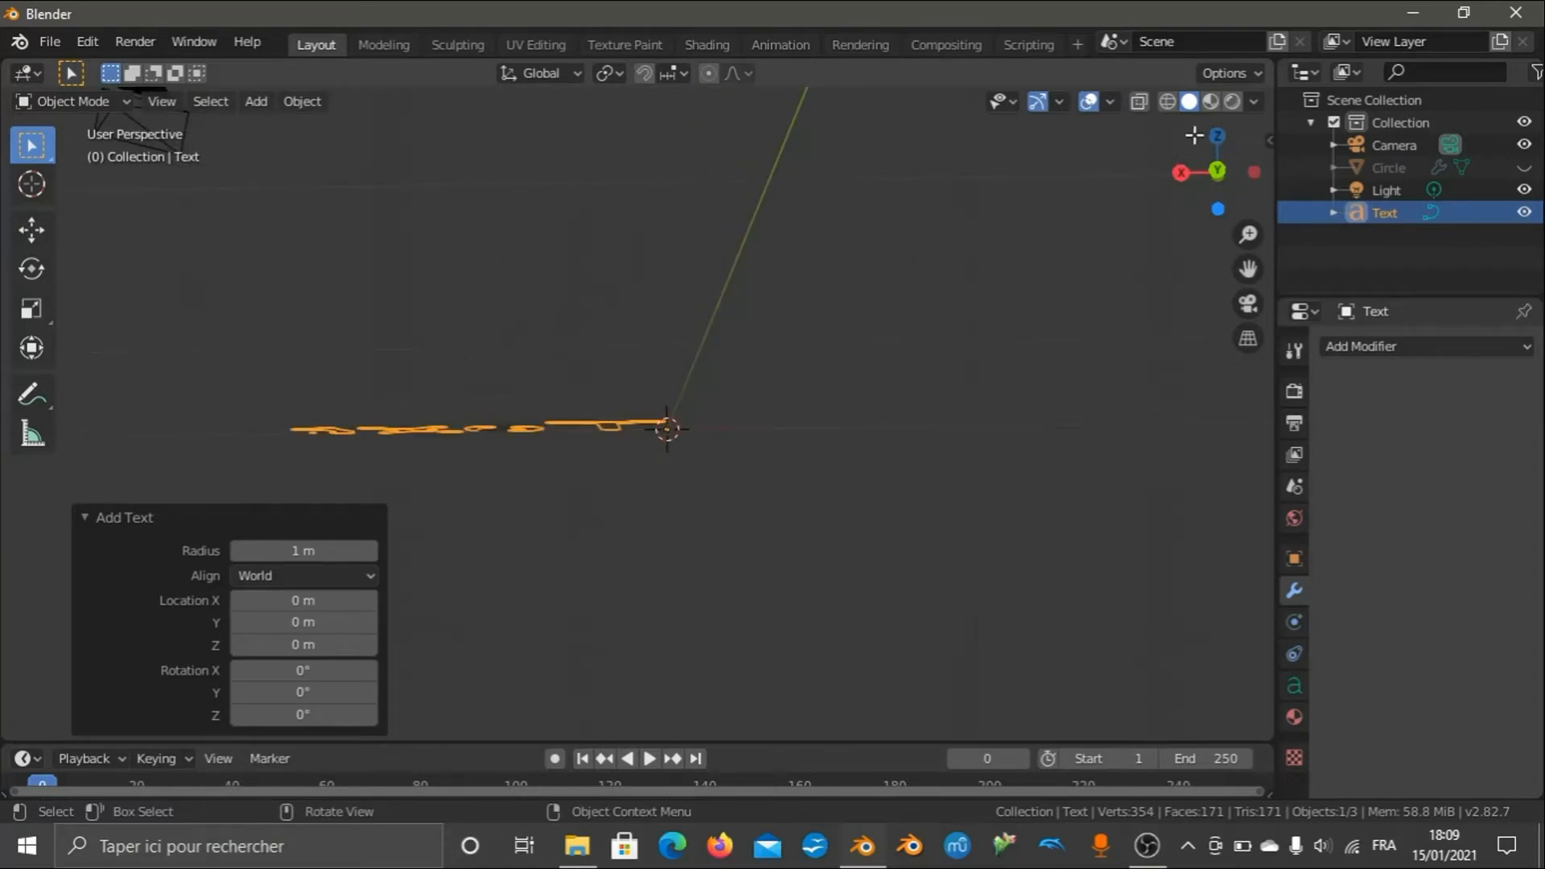
left_click_drag(1196, 139, 1084, 197)
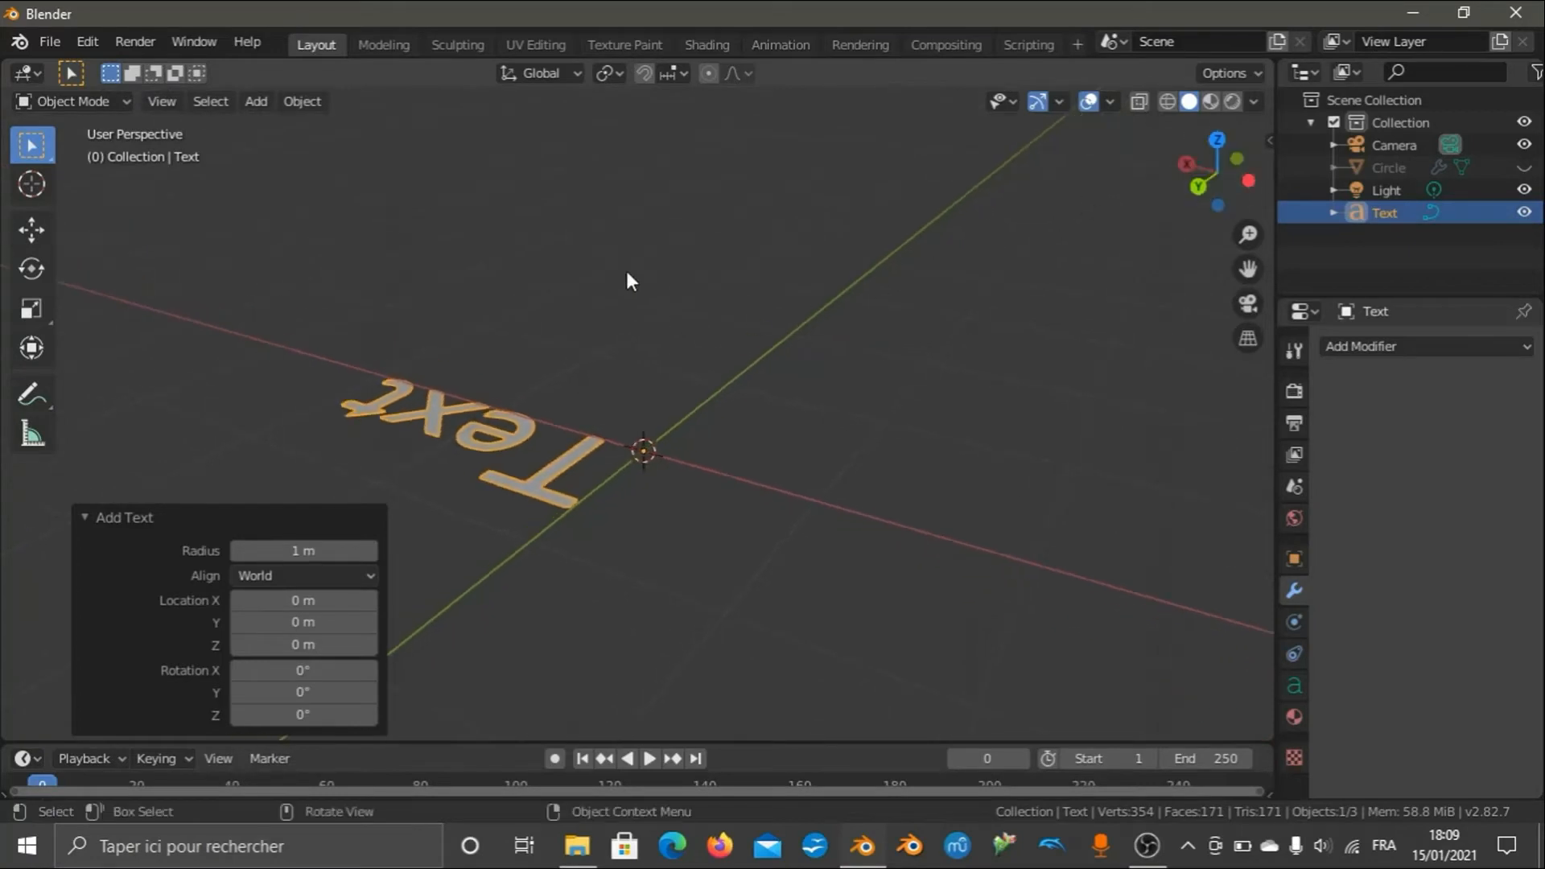
Rotate the text 90° about the X axis.
scroll(629, 280, "down", 2)
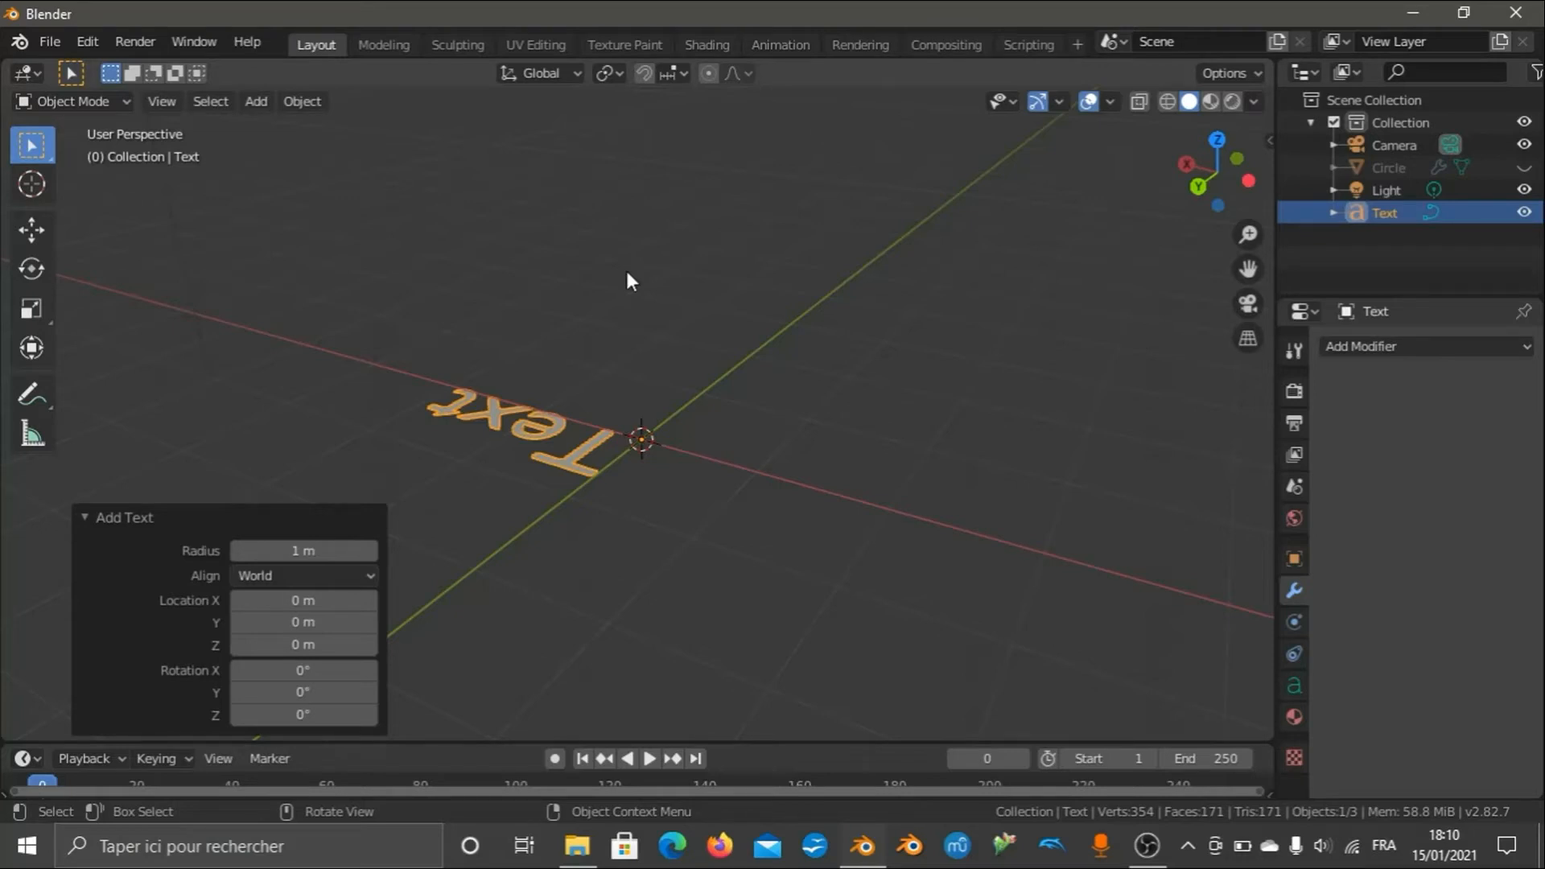
type("r90")
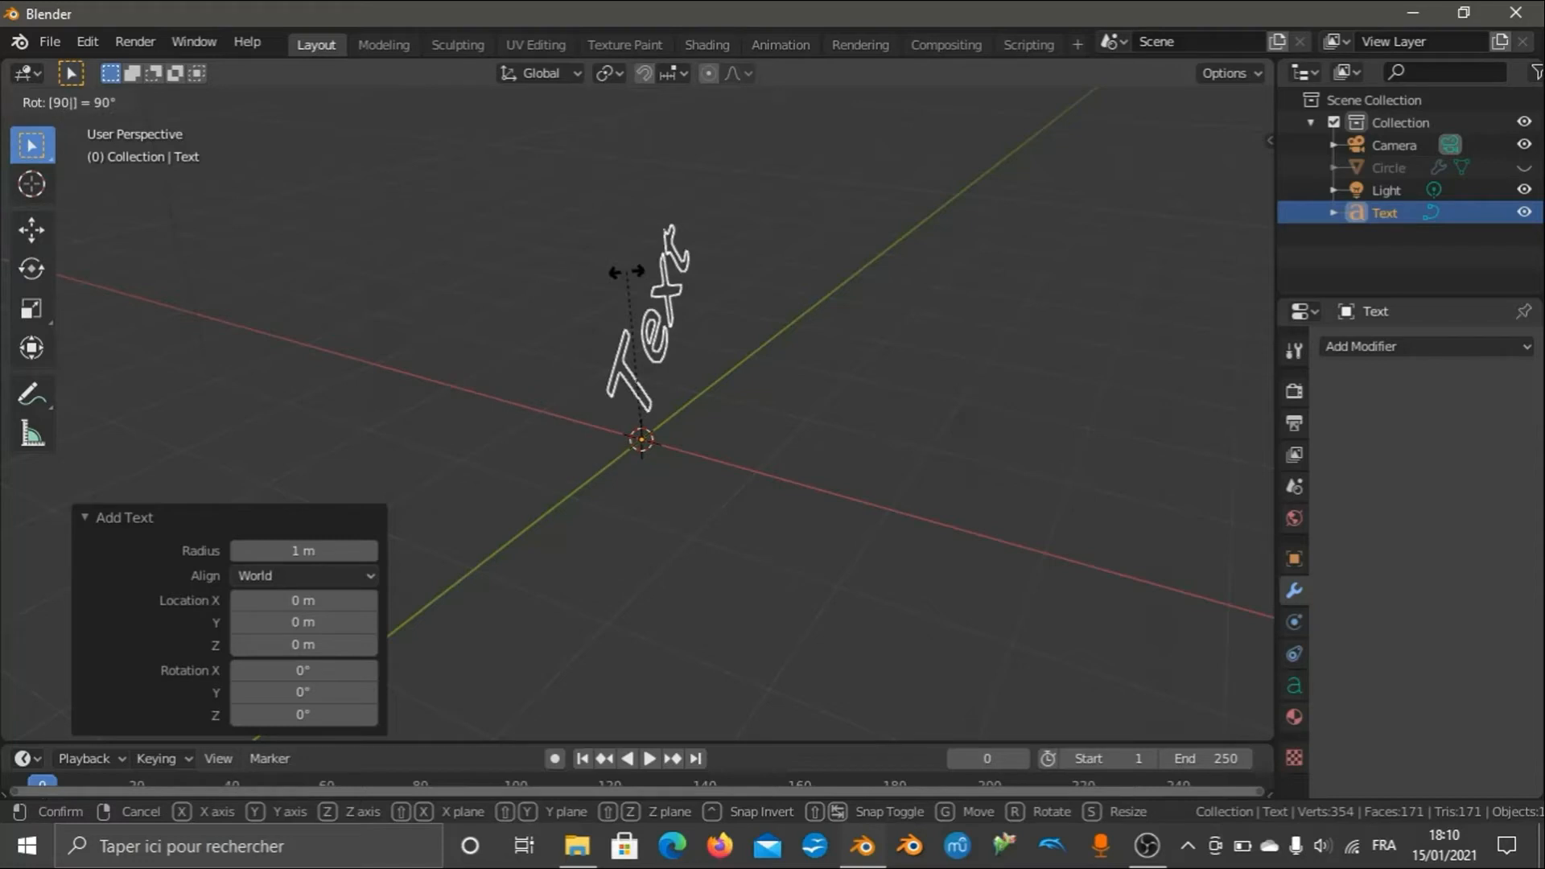
type("x")
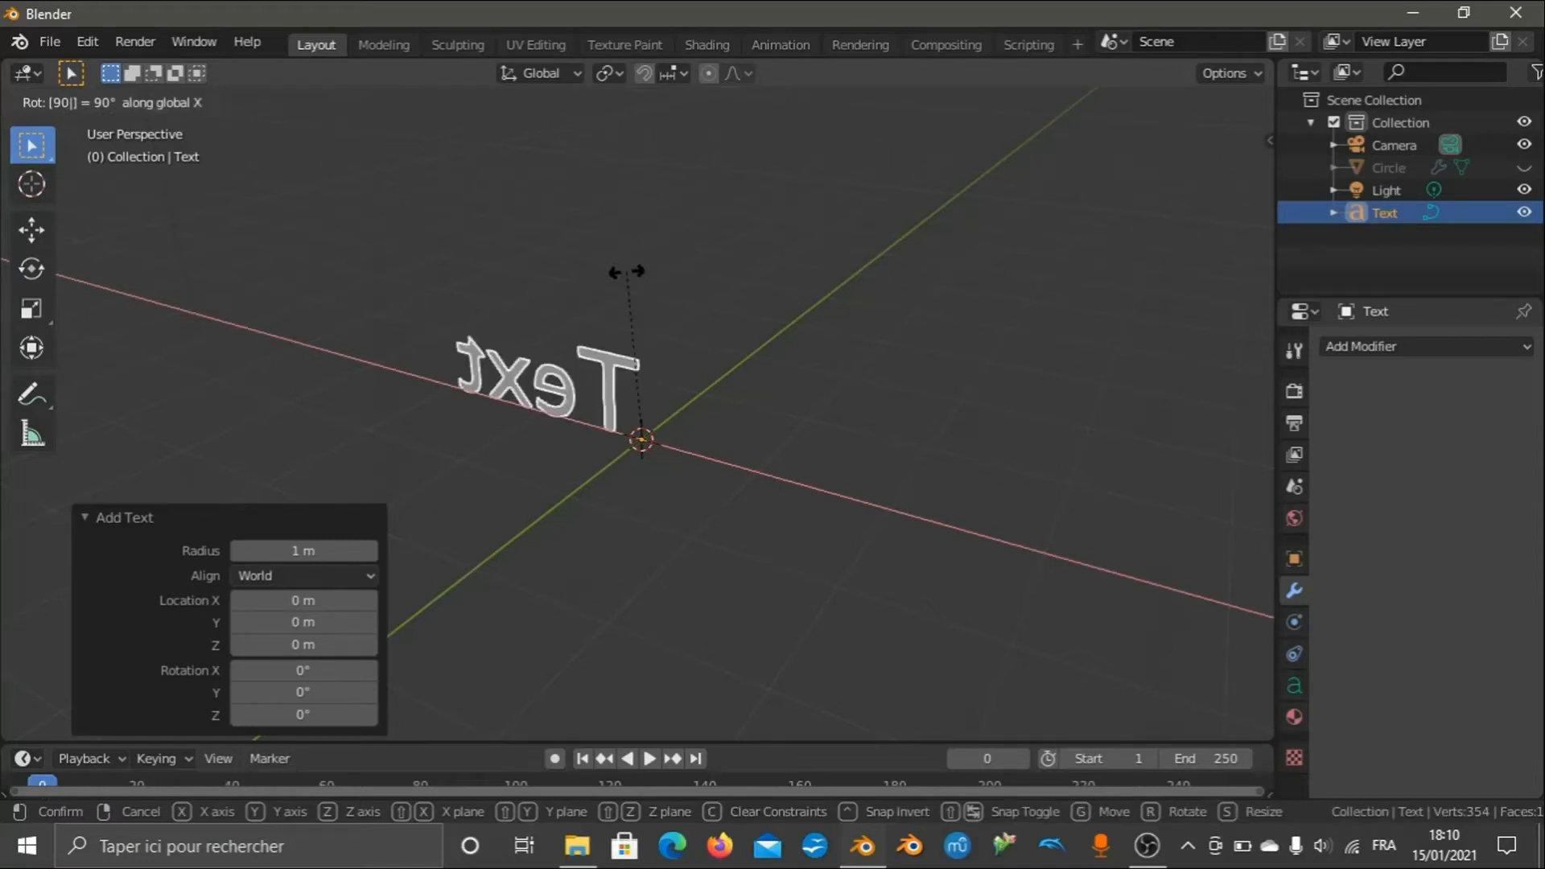
key("Return")
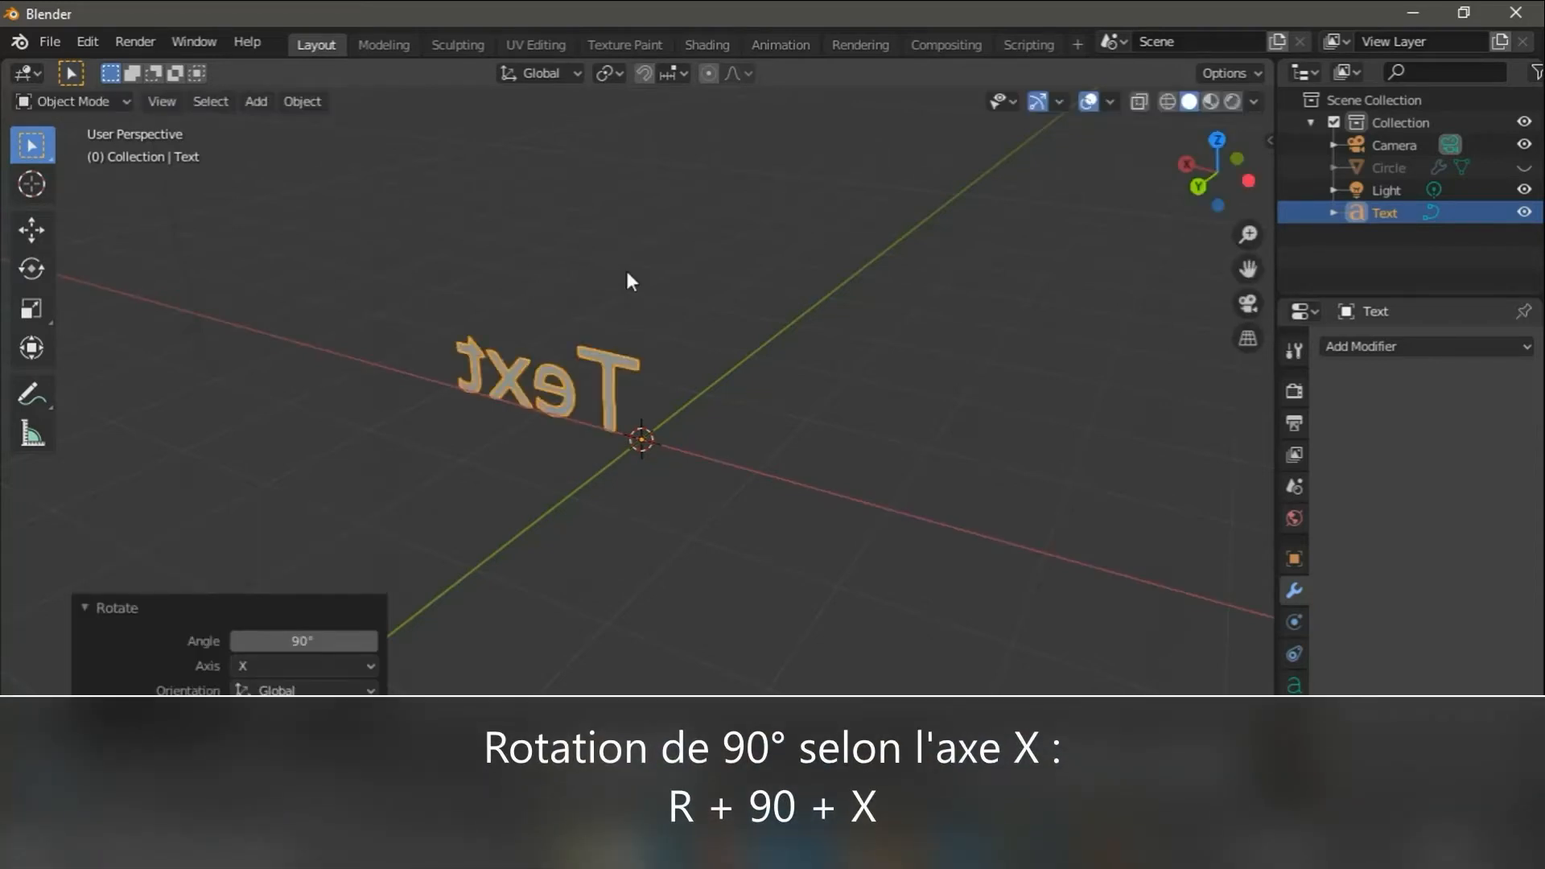
Rotate the text 180° about the global Z axis.
key("r")
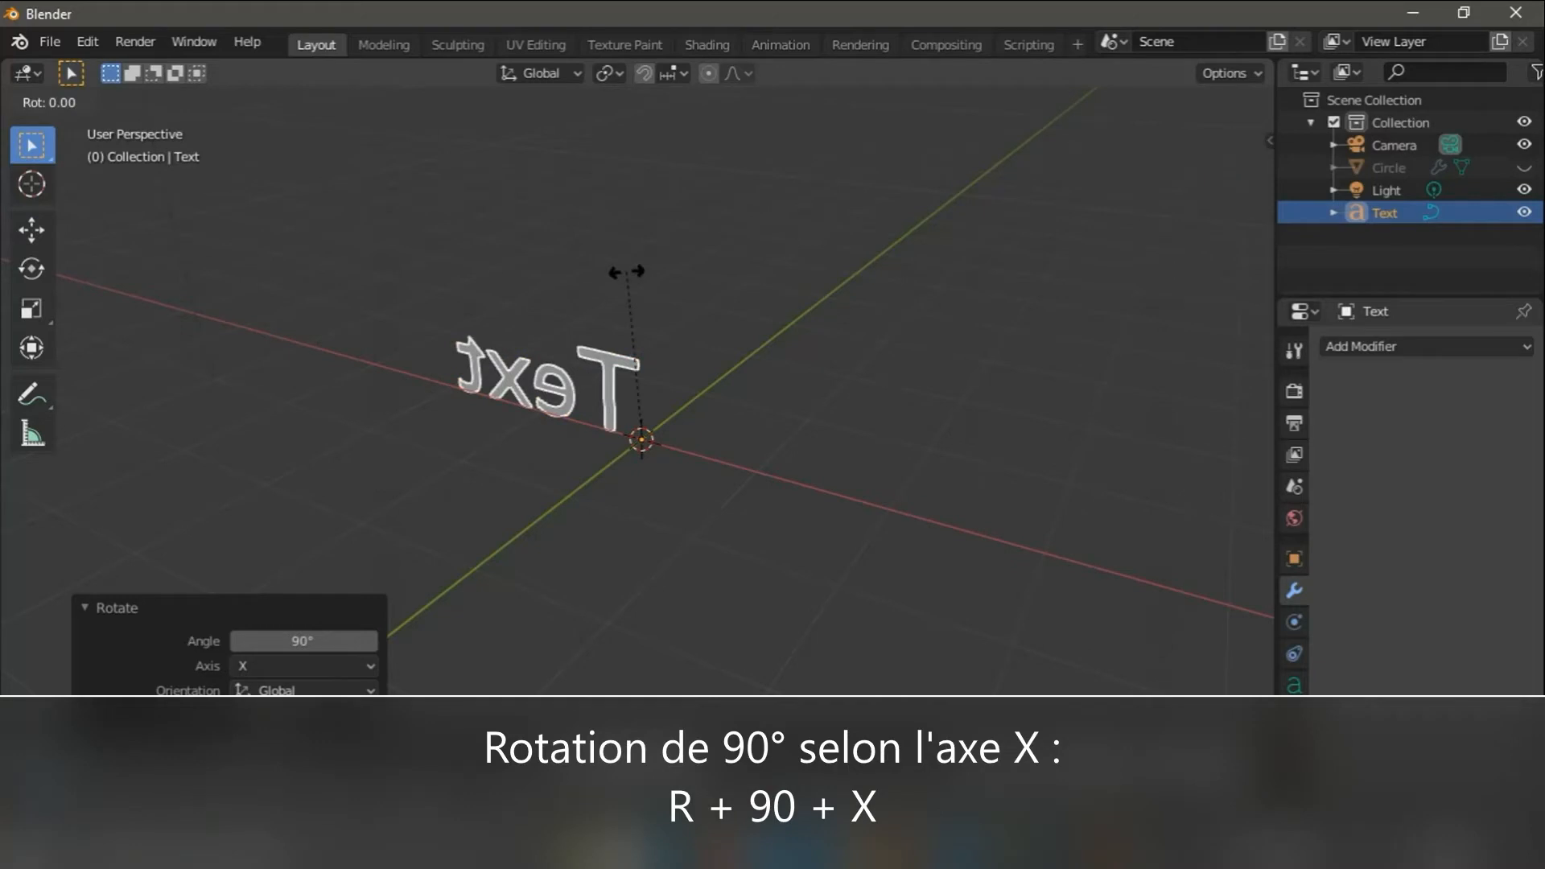
type("18")
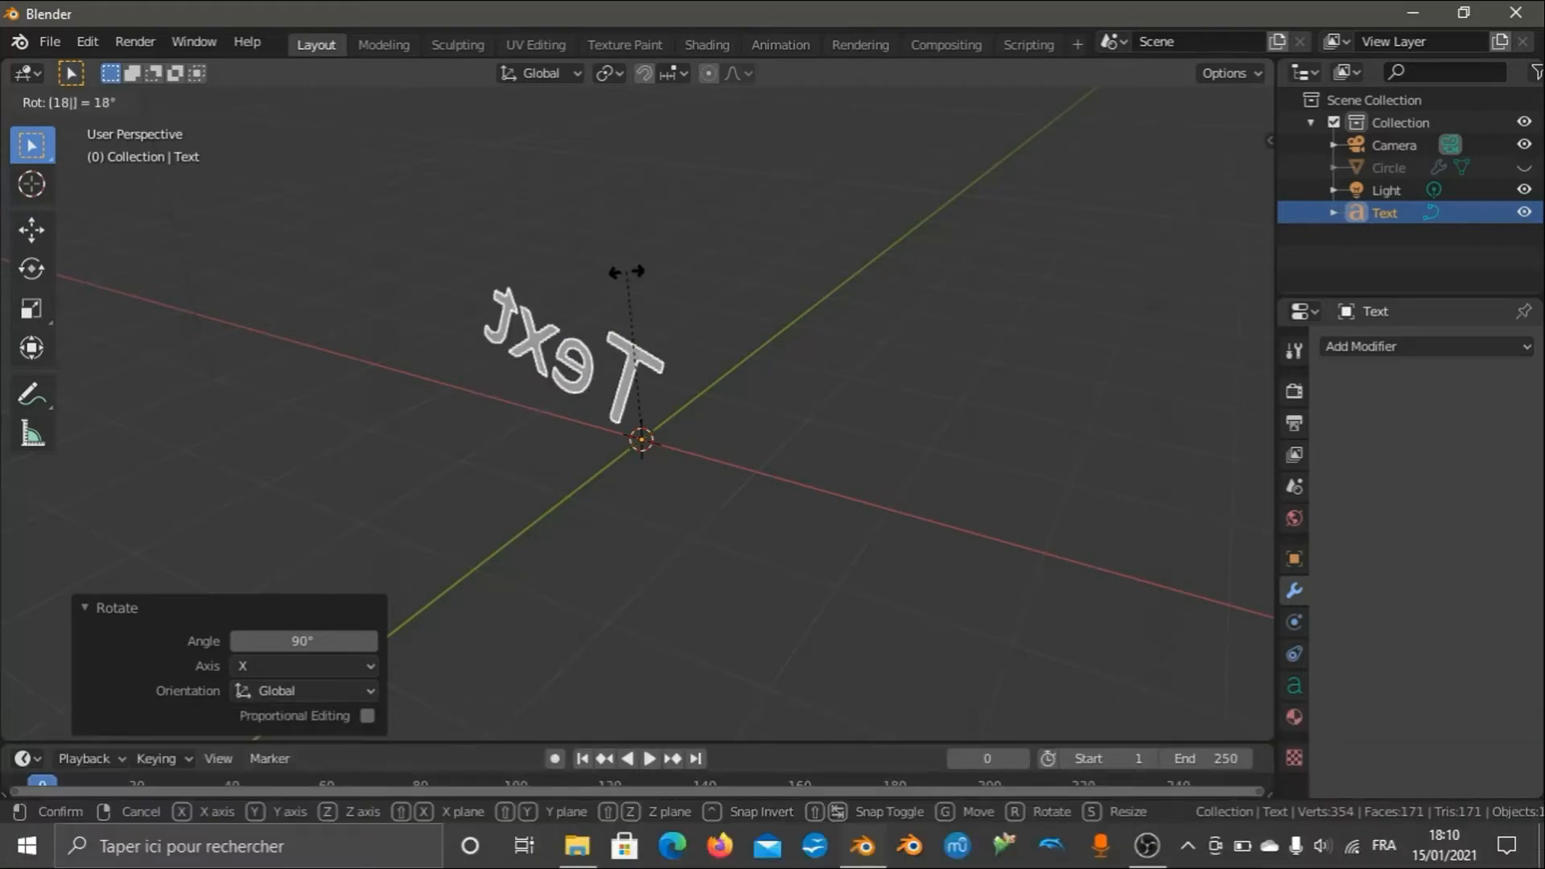
type("0")
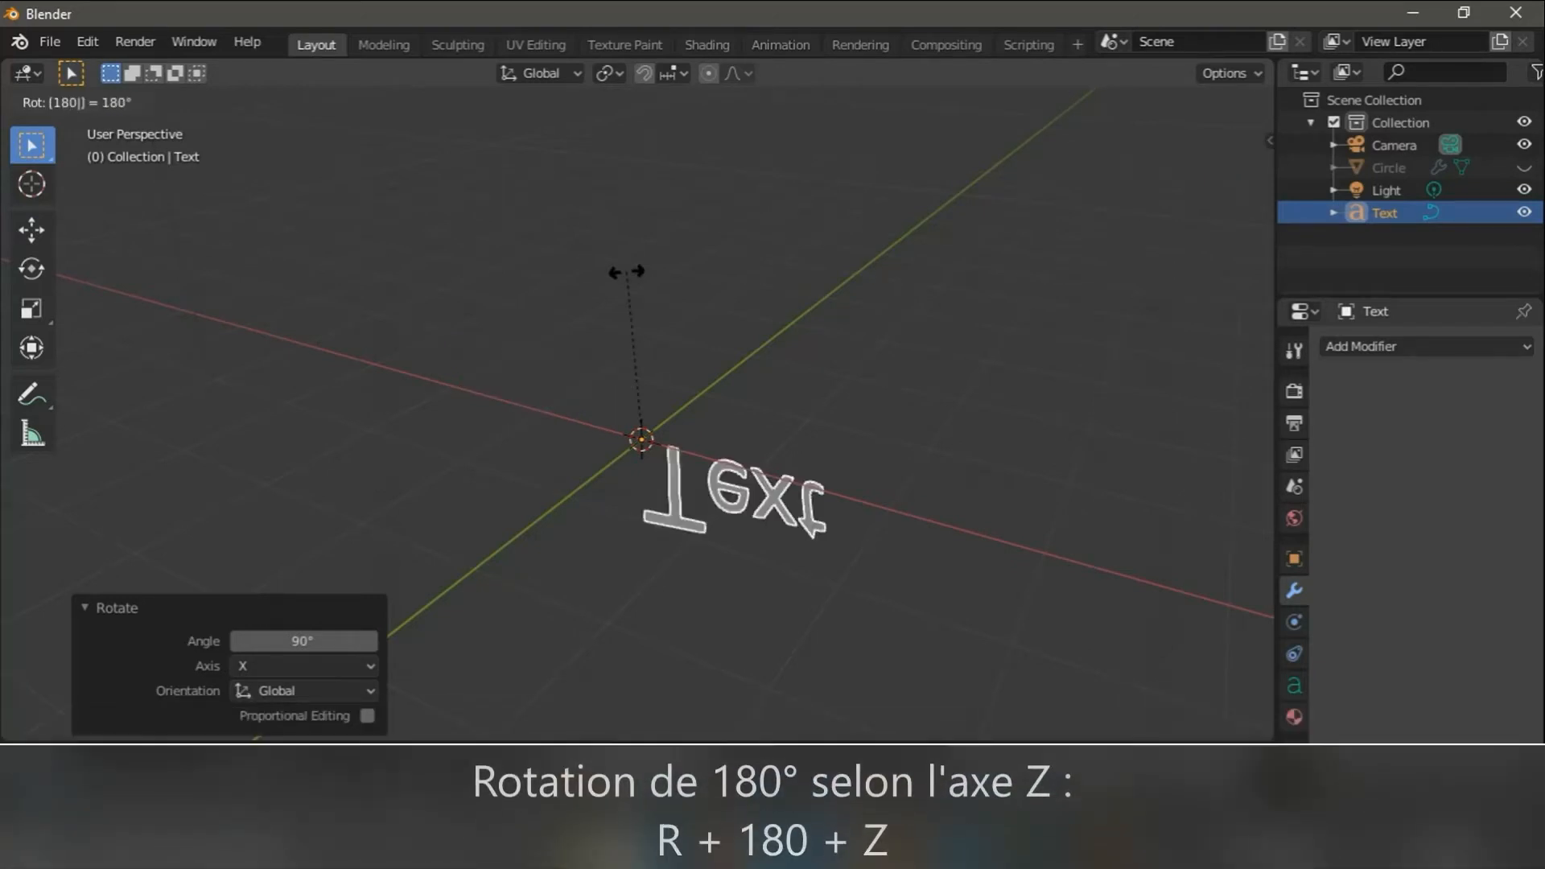
type("z")
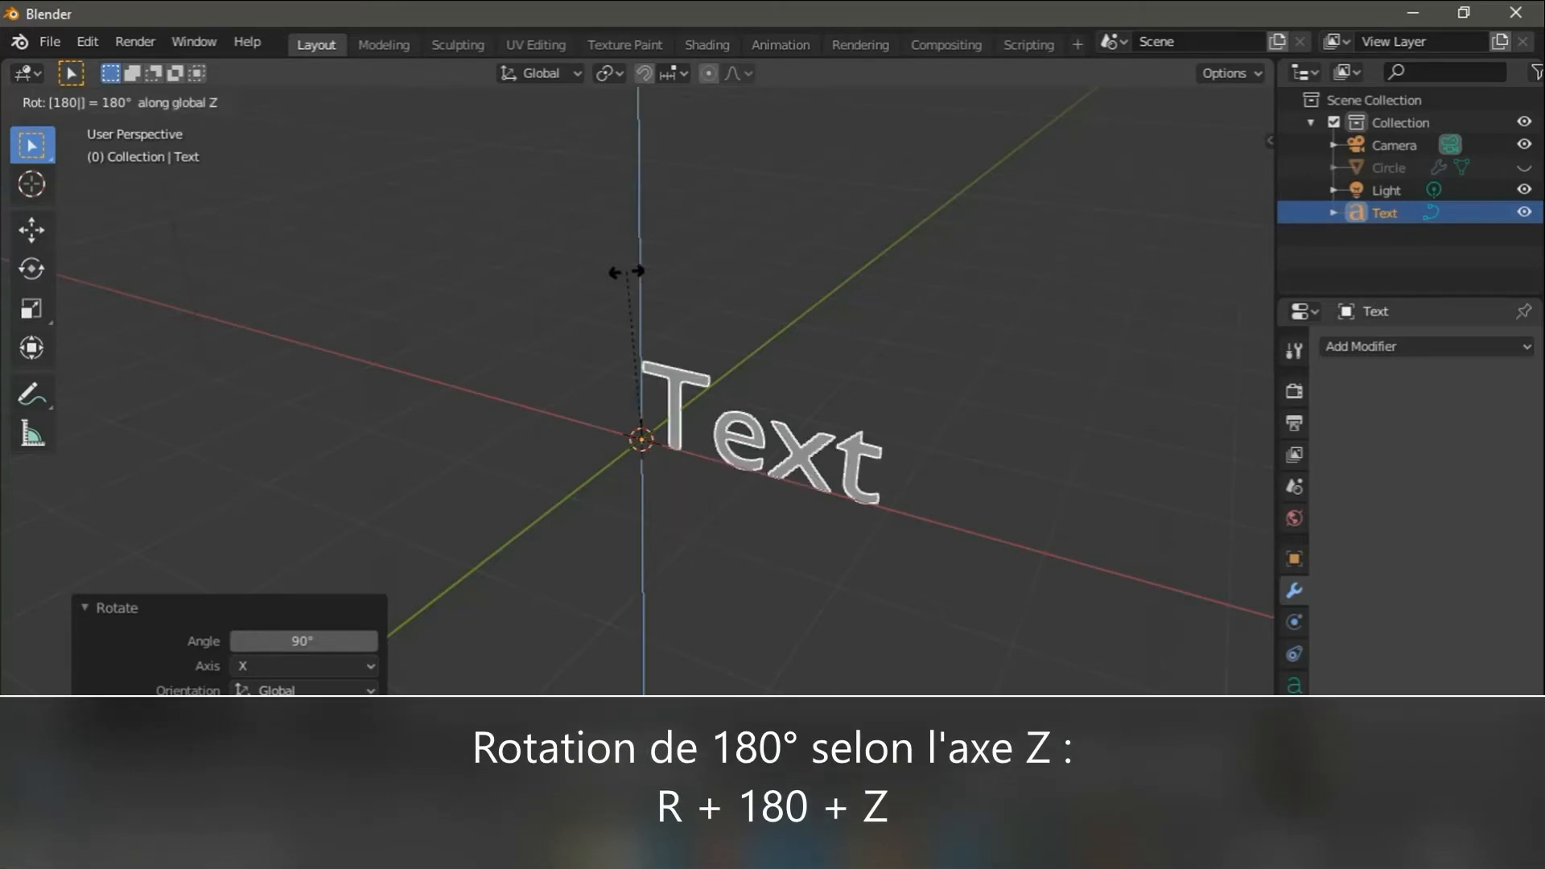
key("Return")
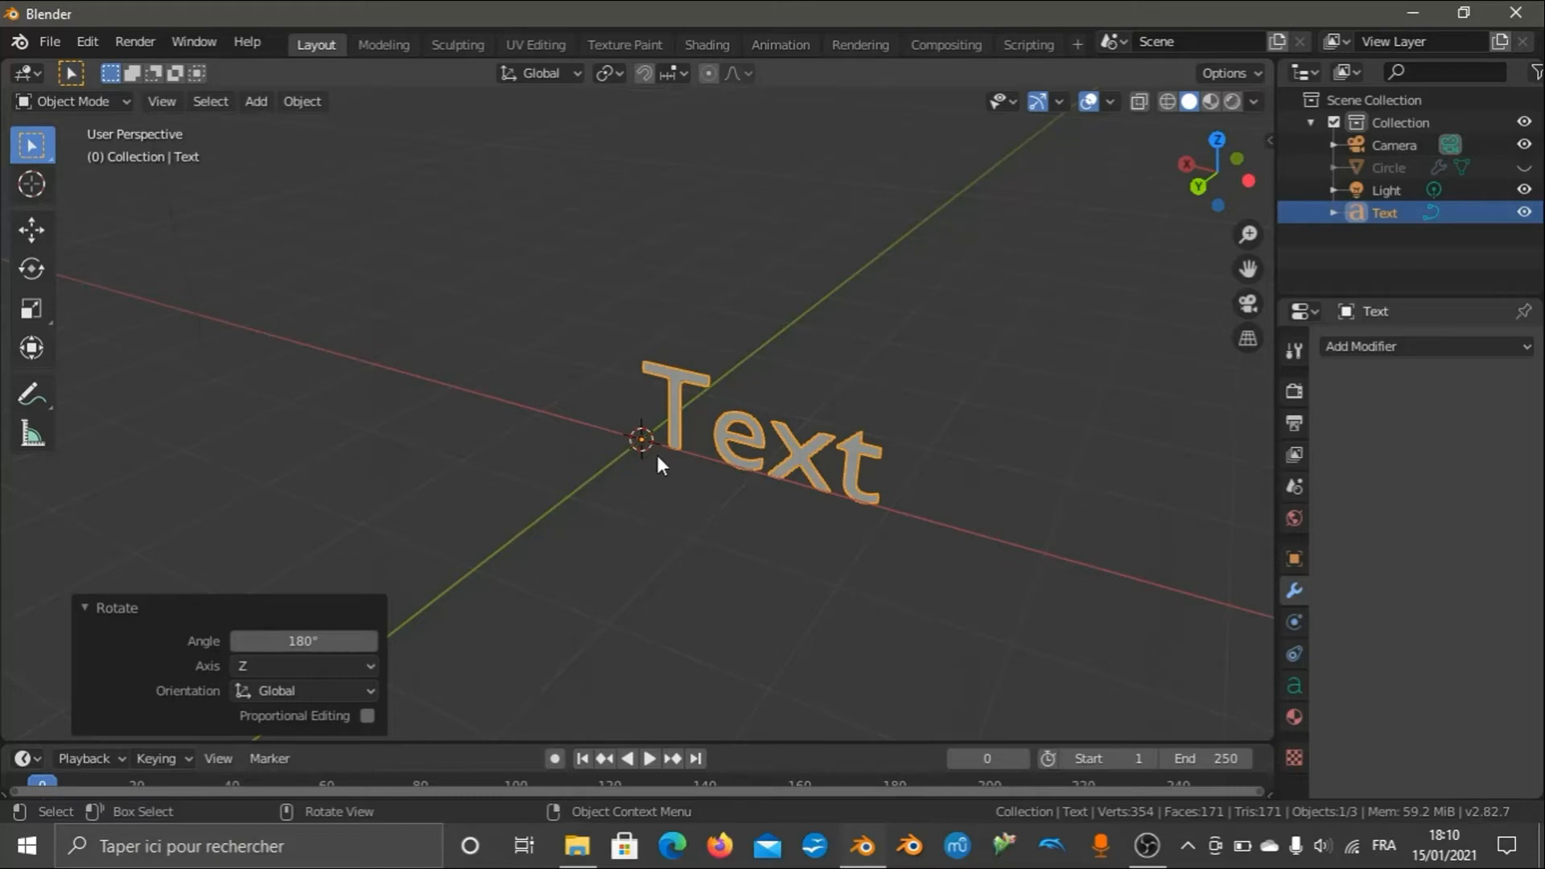
Try scaling, moving and rotating the text freely, cancelling each transform.
key("s")
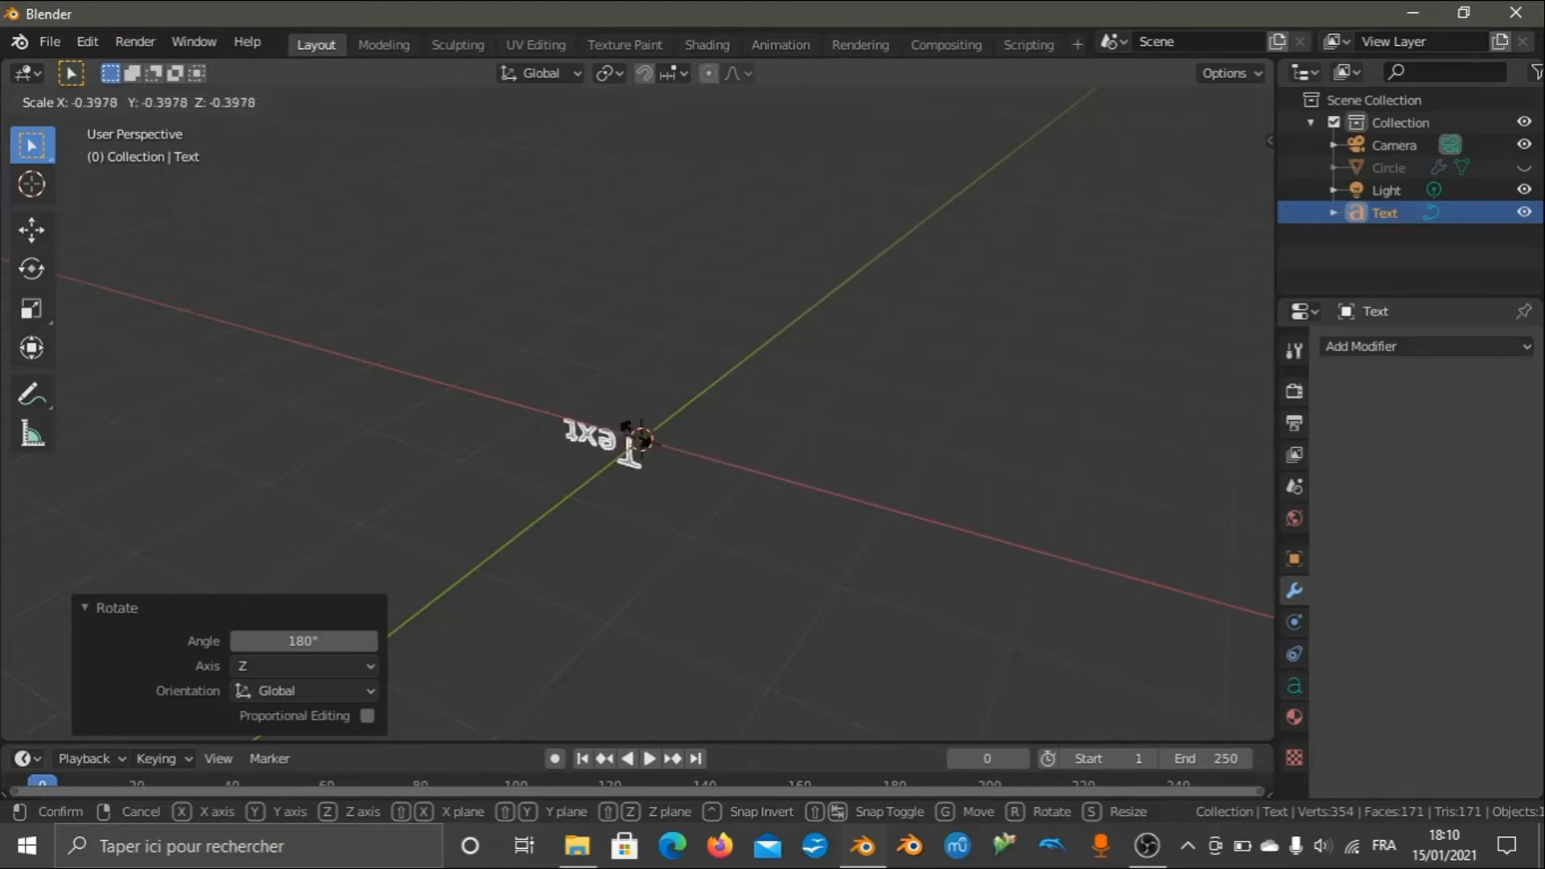
right_click(702, 443)
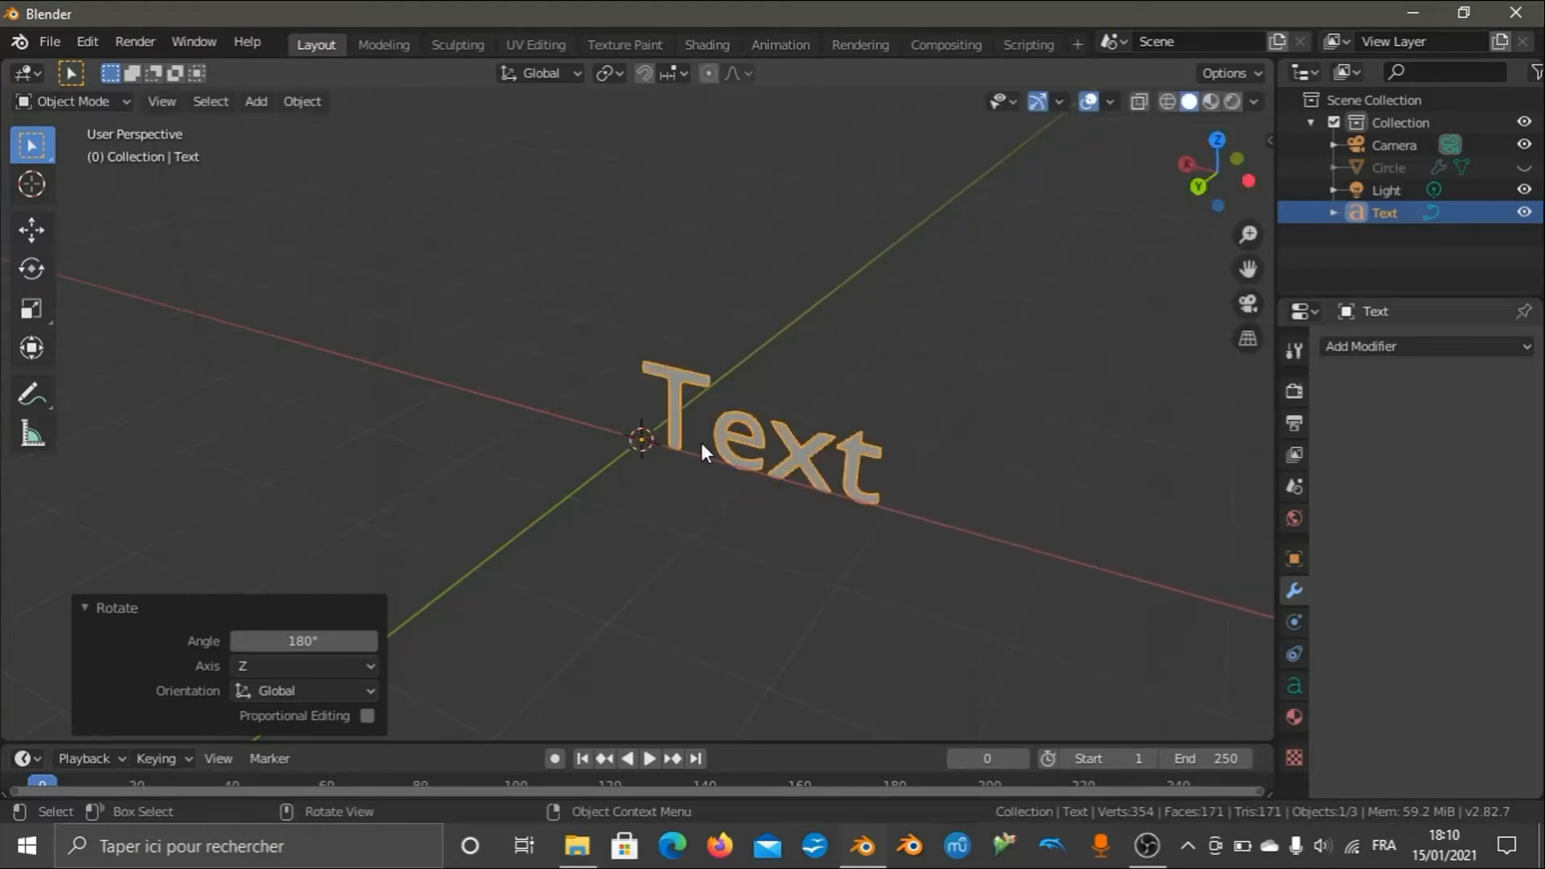
key("g")
left_click(732, 408)
key("z")
right_click(732, 407)
key("t")
key("r")
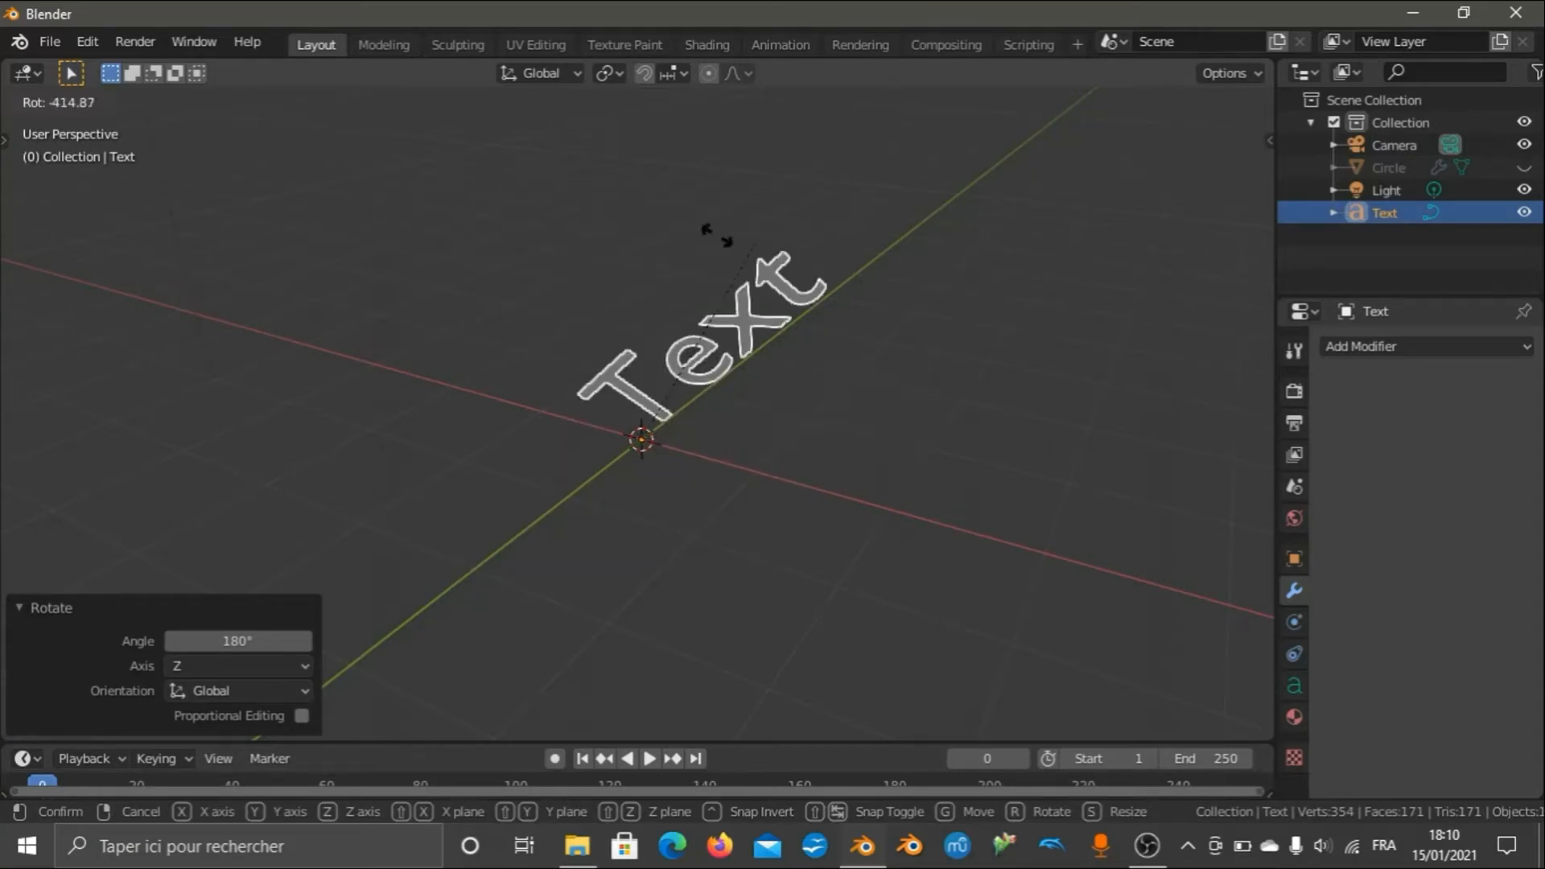
key("Escape")
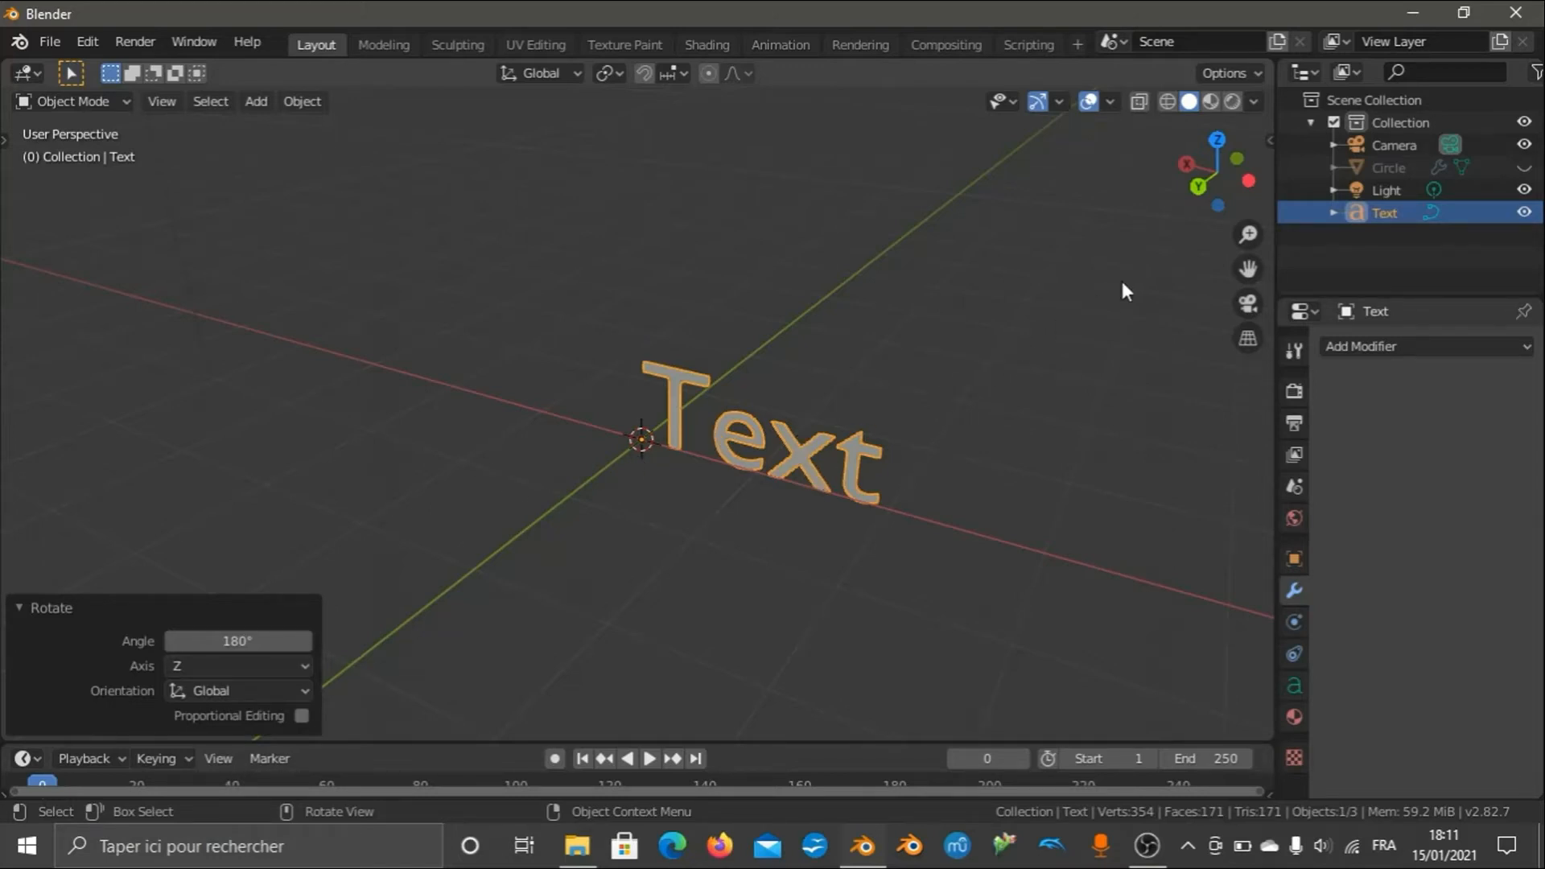
Show the text's own data properties, with the Shape section collapsed and the Geometry section expanded.
mouse_move(1193, 196)
left_mouse_down()
mouse_move(1209, 150)
mouse_move(1214, 171)
mouse_move(1185, 175)
left_mouse_up()
scroll(1146, 462, "up", 4)
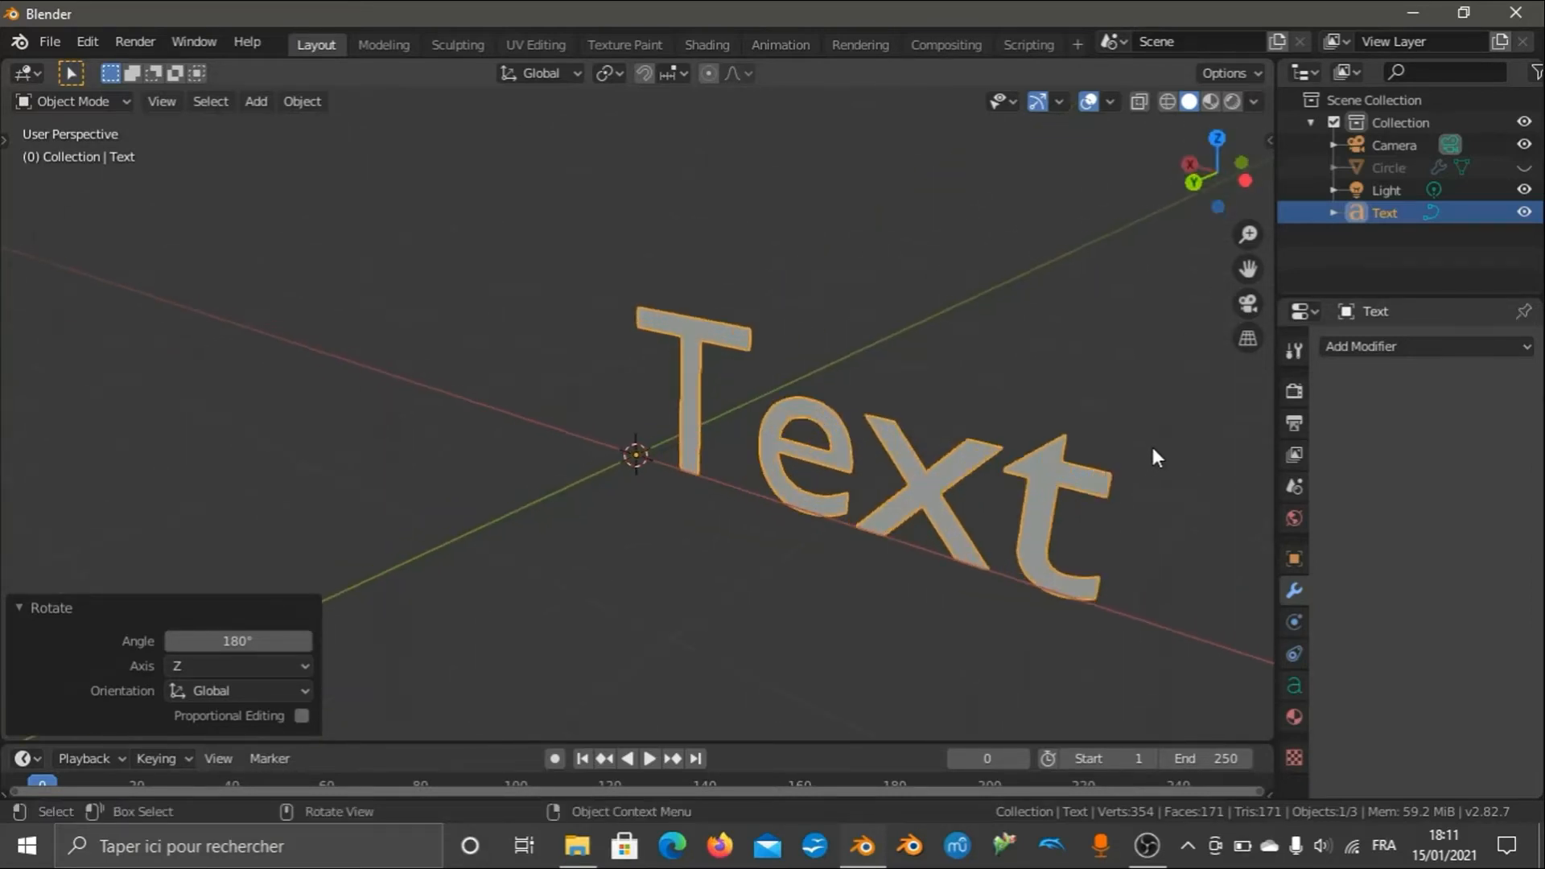
left_click_drag(1248, 270, 1085, 289)
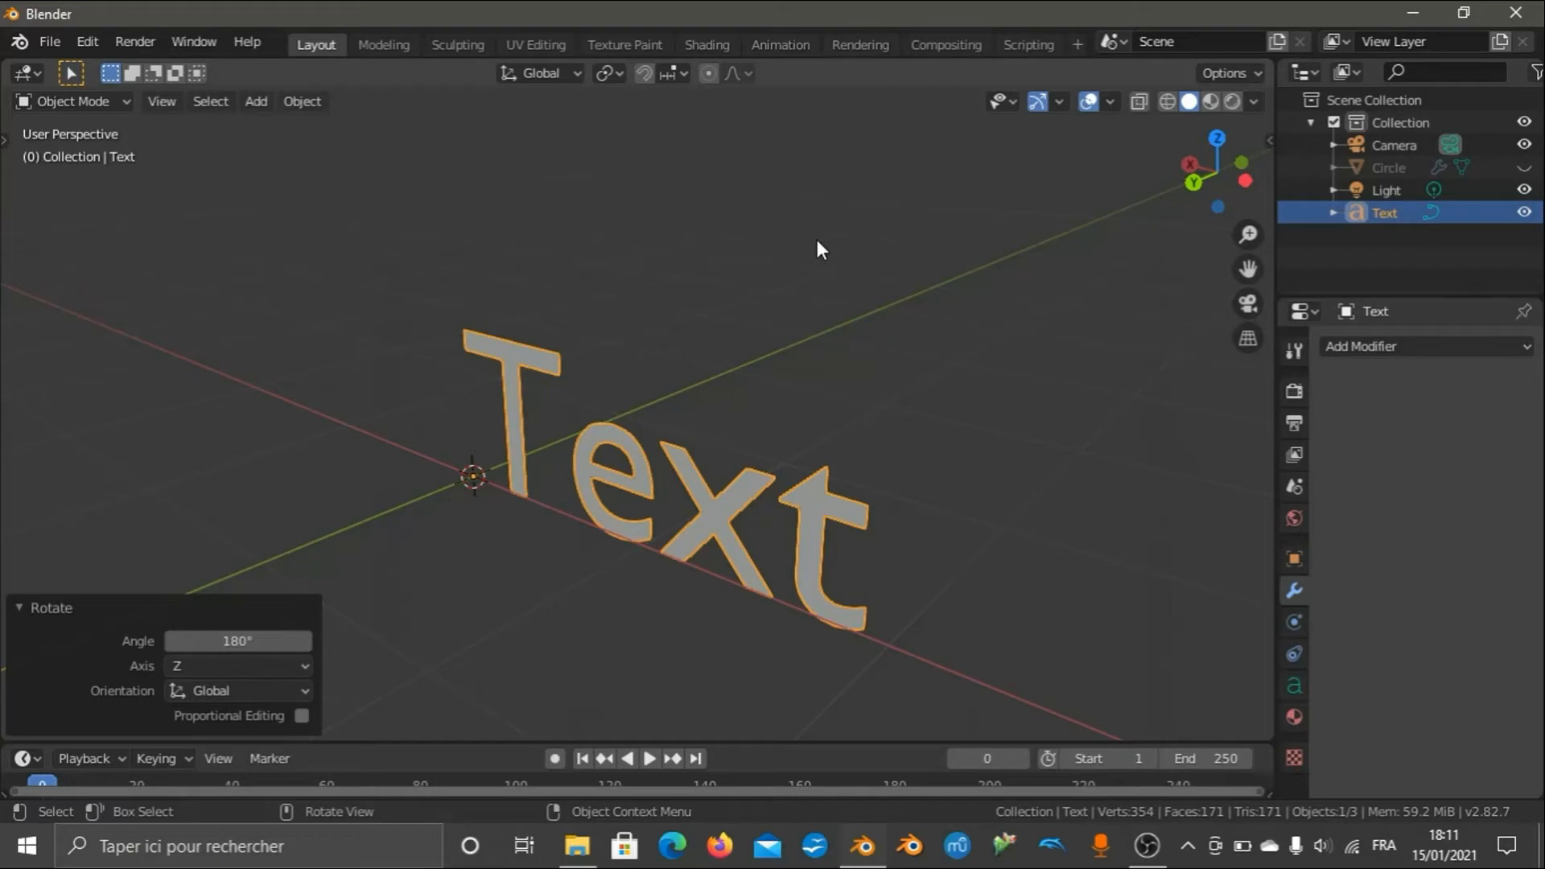
left_click(1296, 691)
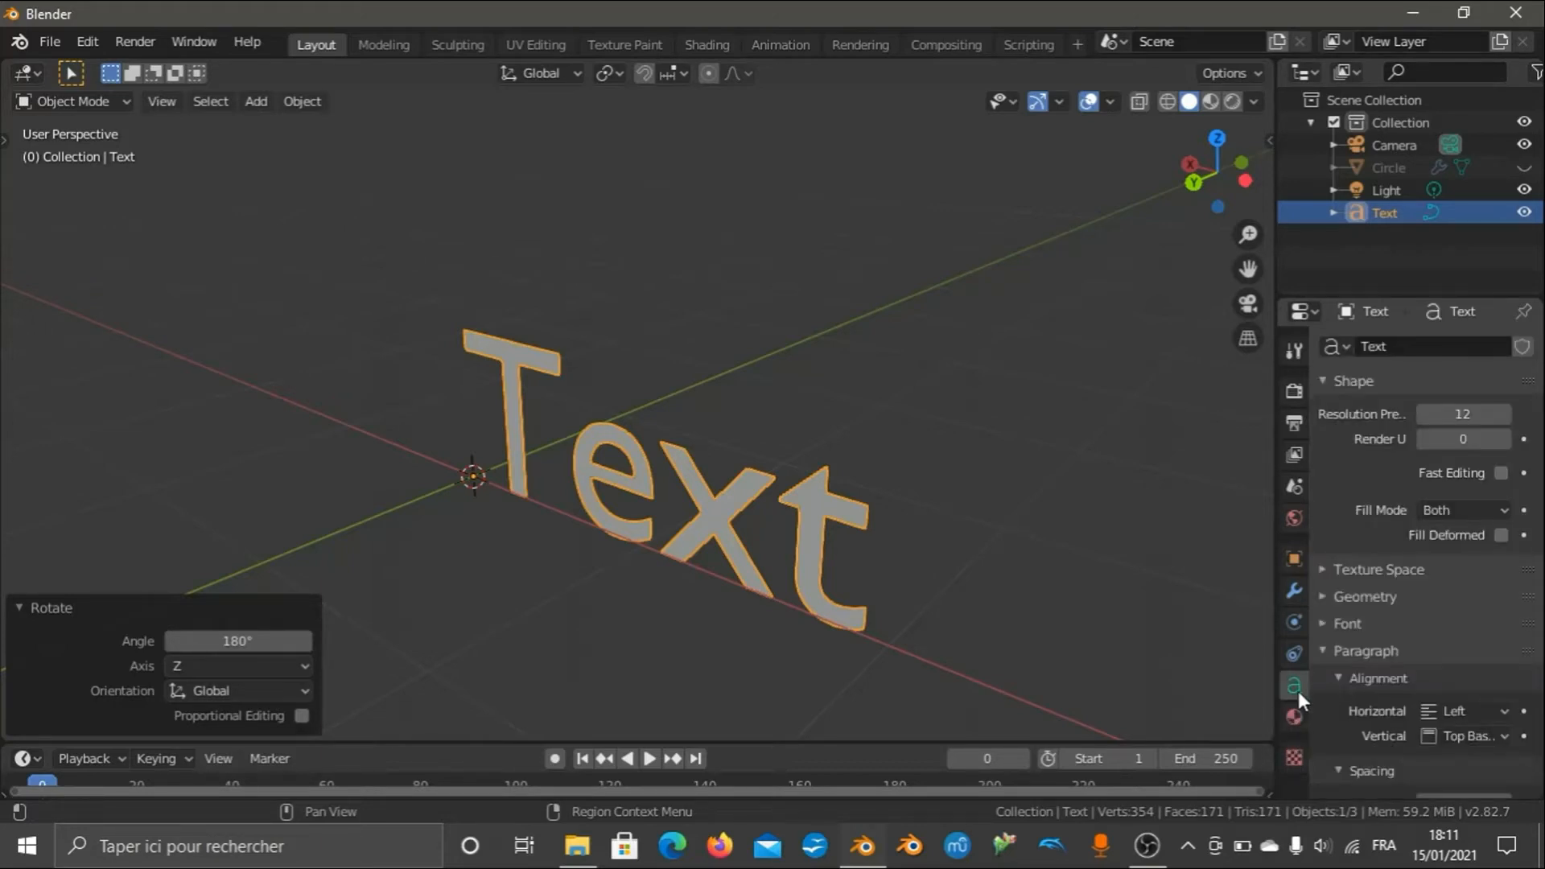
left_click(1328, 380)
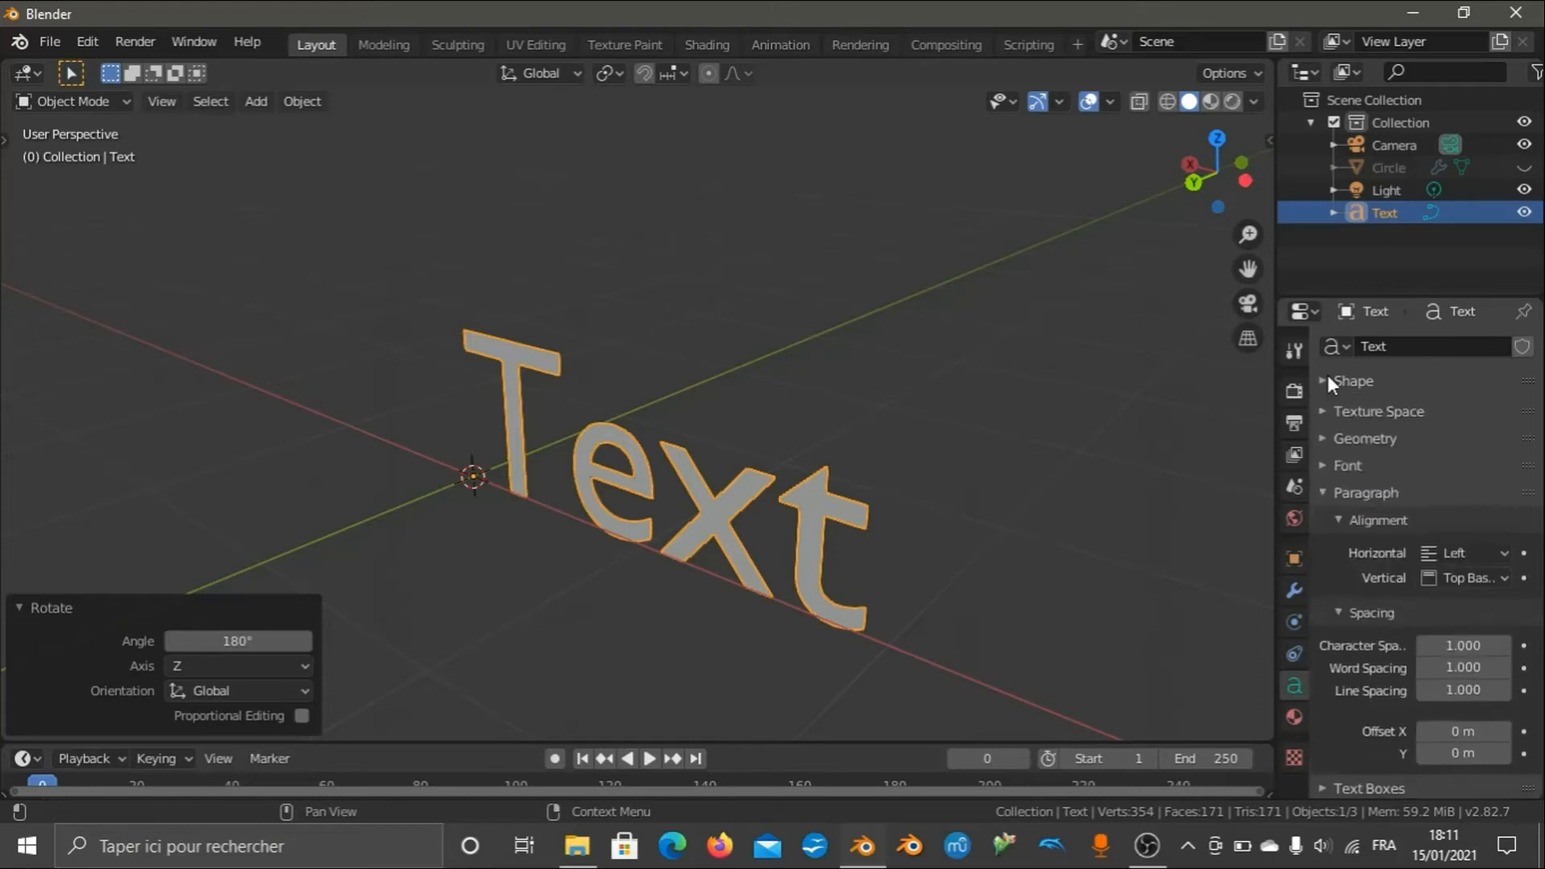
left_click(1322, 438)
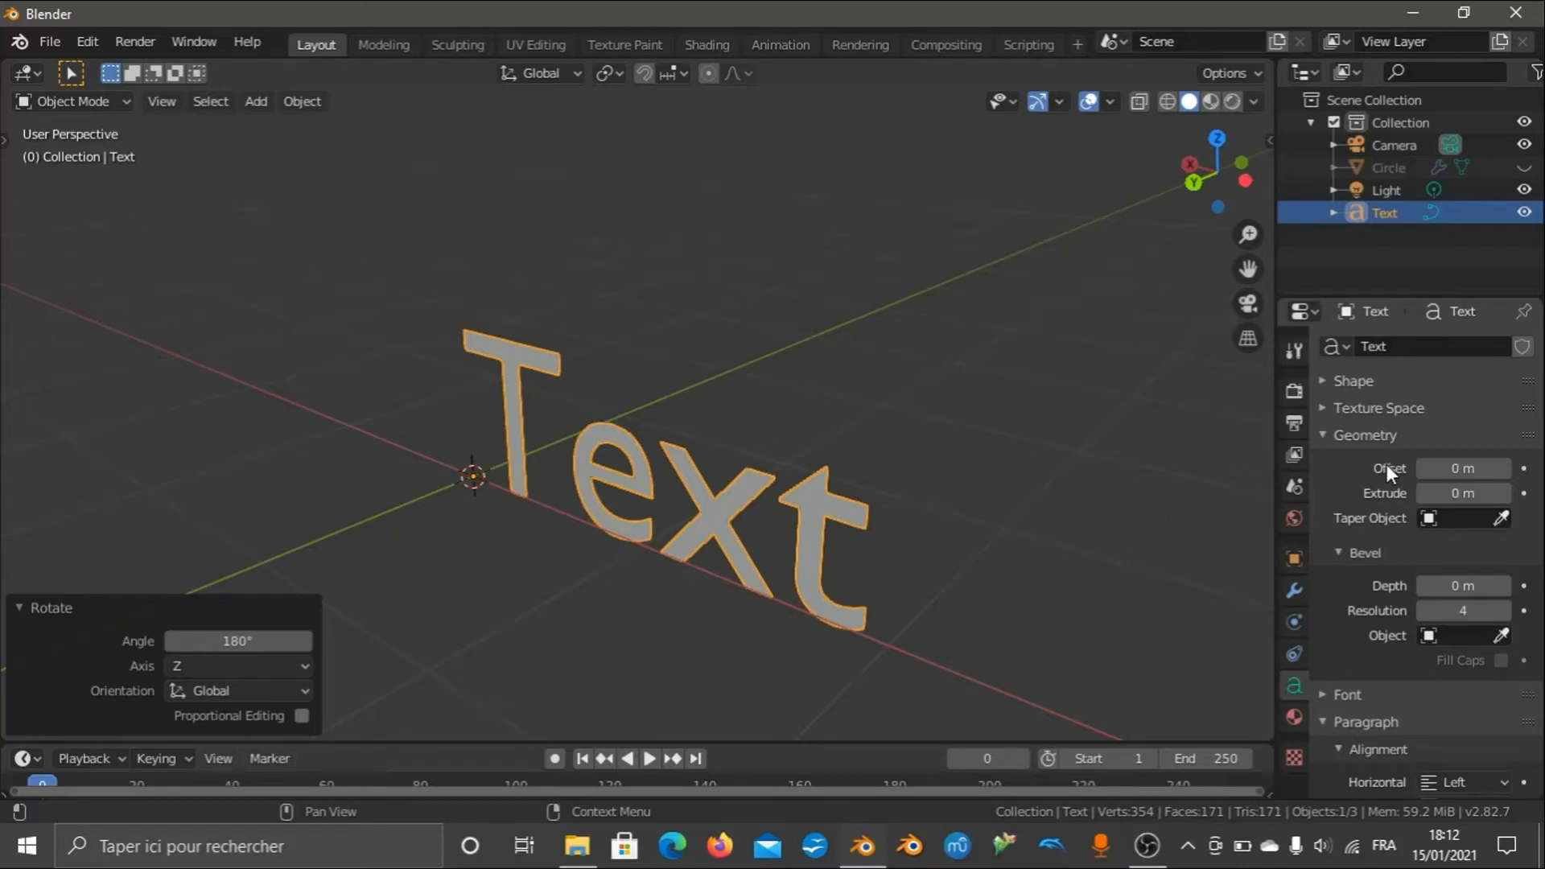
Try an Extrude value of 5 m on the text and undo it.
left_click(1471, 493)
type("0.")
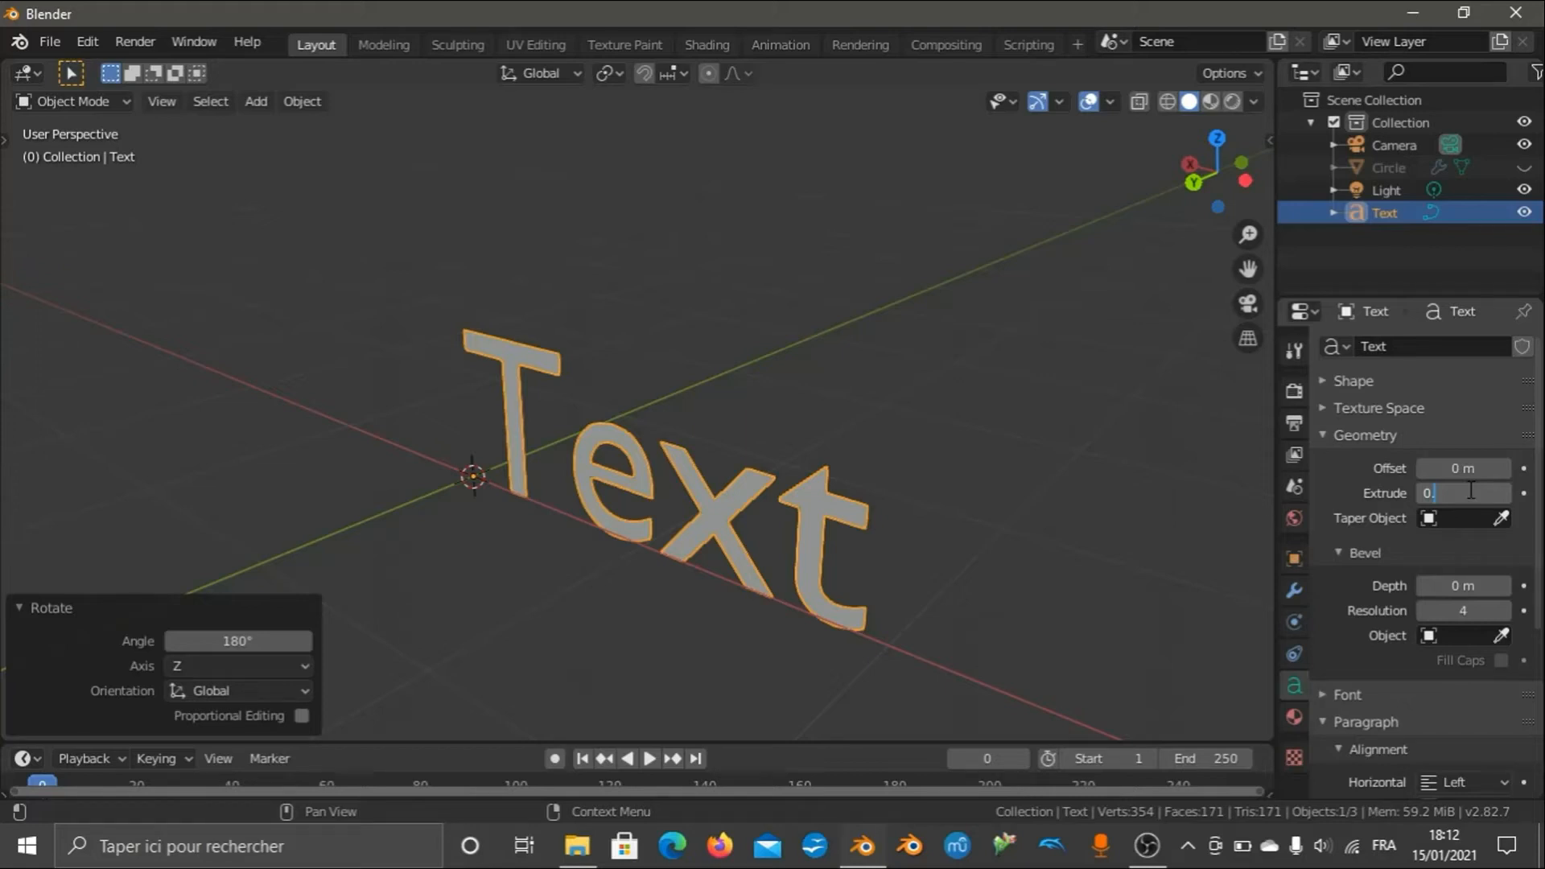
type("5")
key("BackSpace")
type("5")
key("Return")
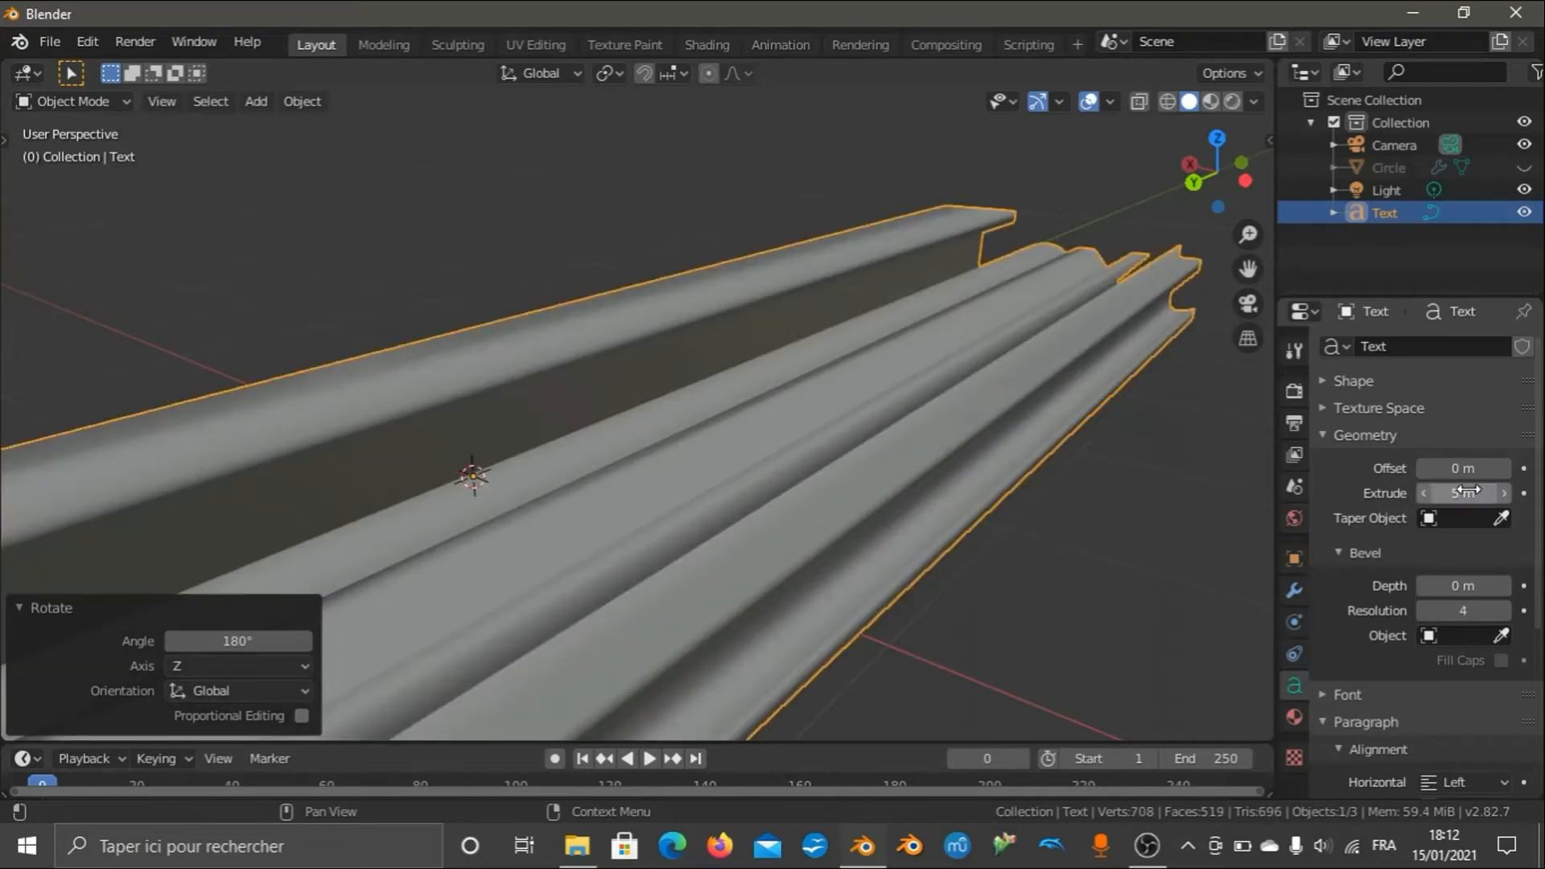
scroll(1036, 402, "down", 6)
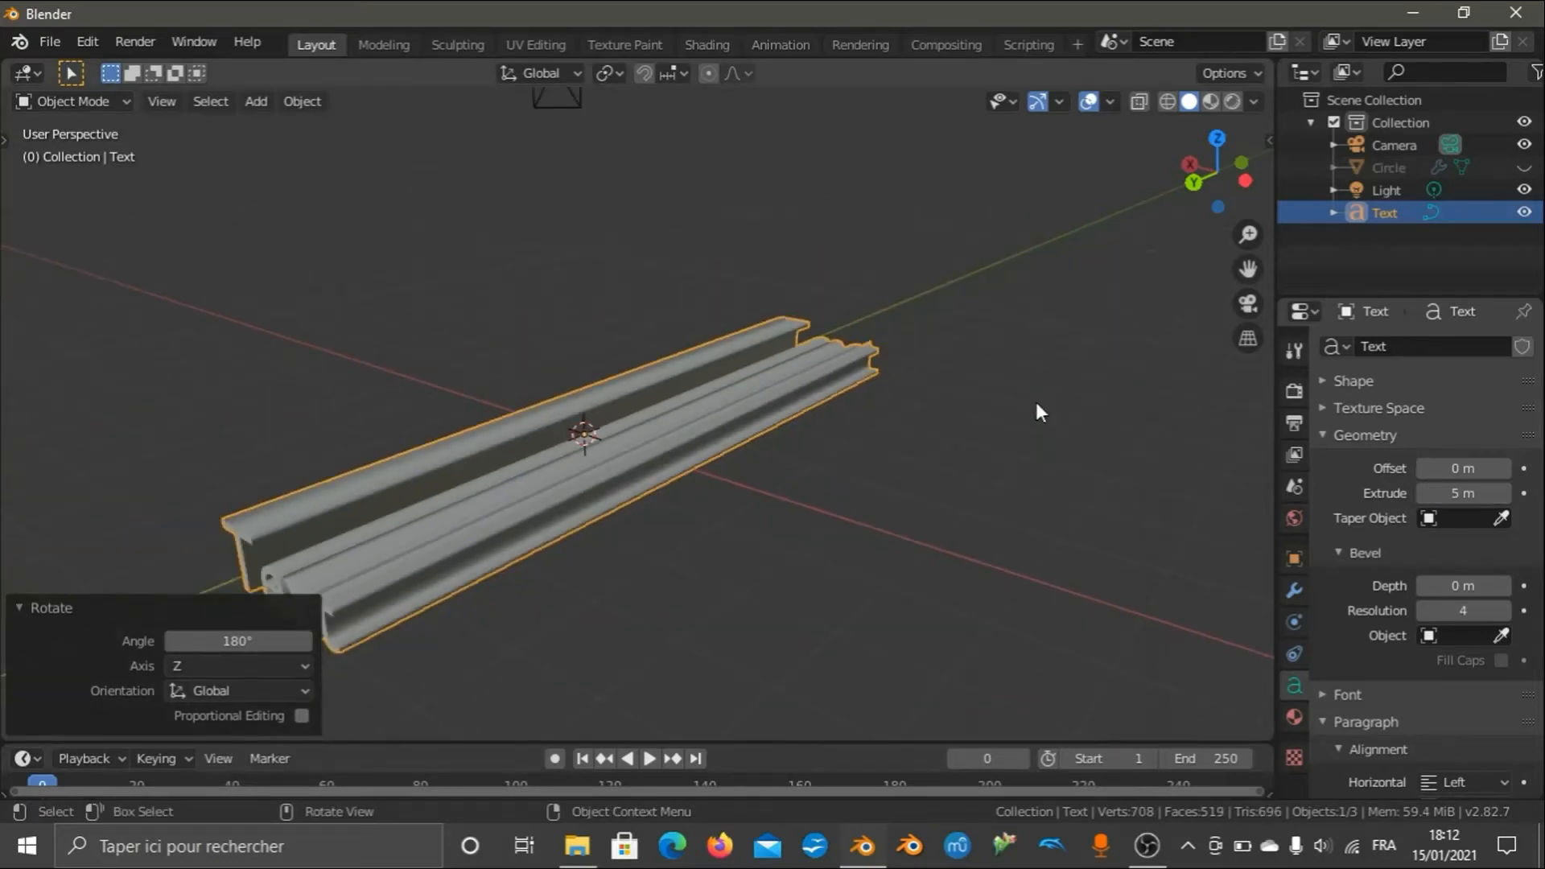
key("ctrl+z")
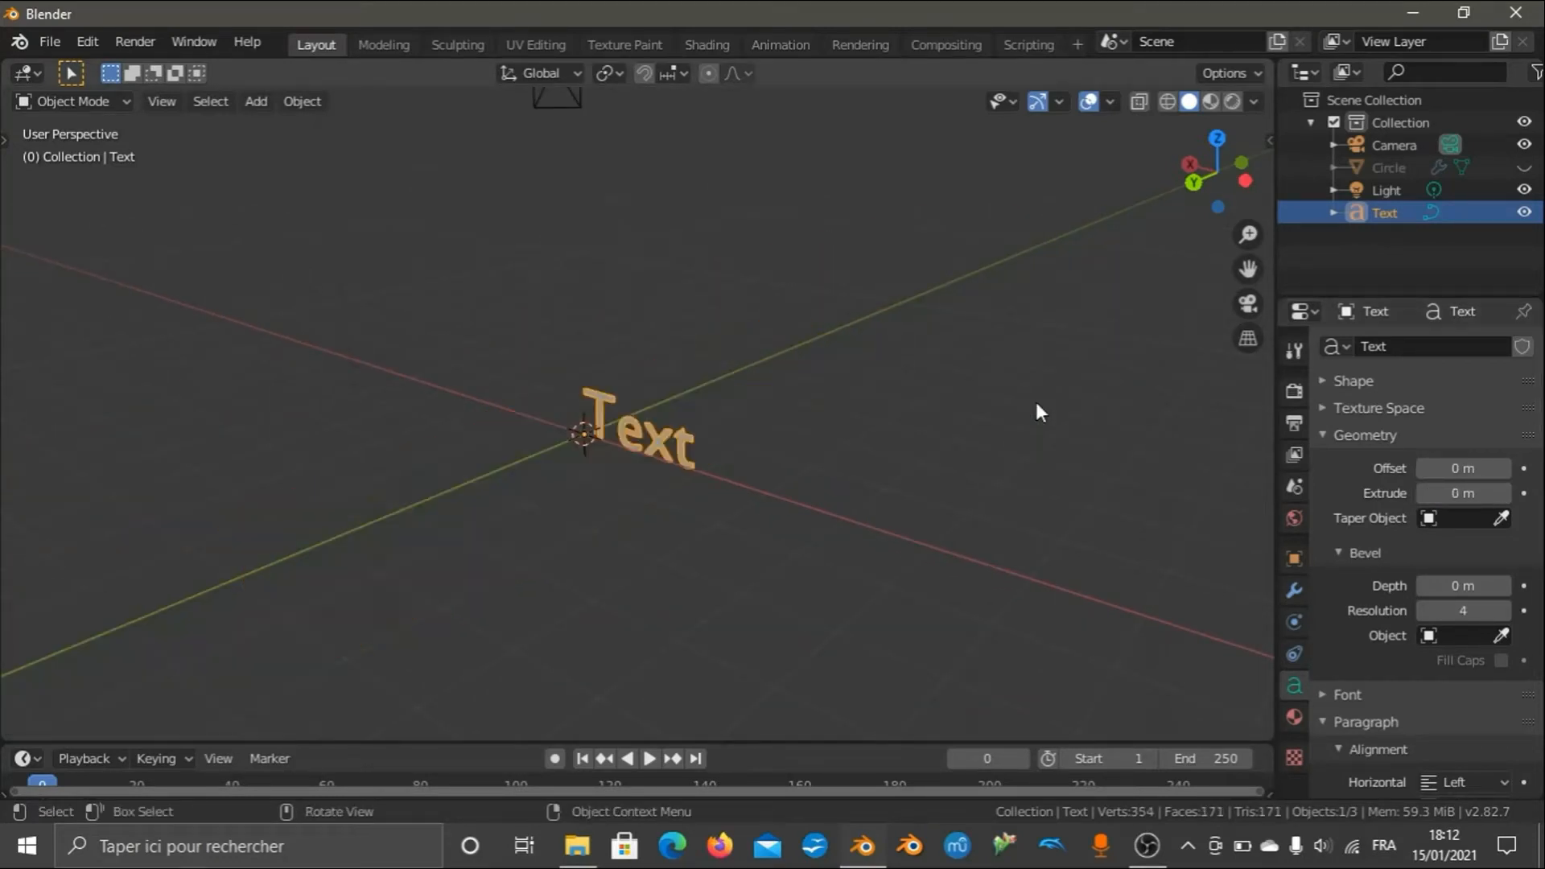
Set the text's Extrude value to 0.5 m to give the letters thickness.
scroll(979, 412, "up", 3)
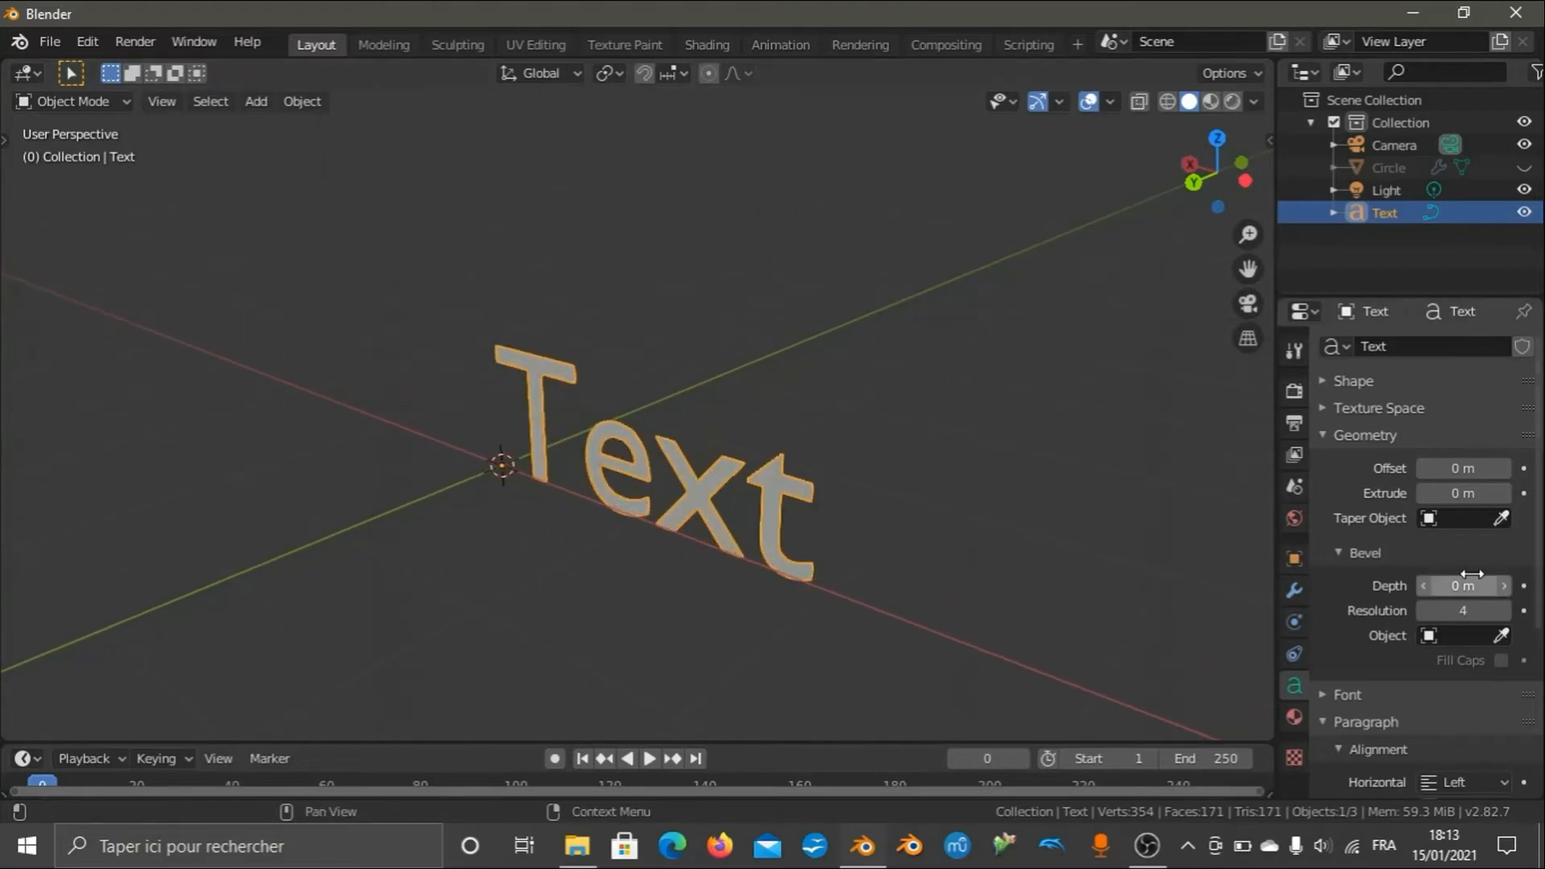
left_click(1452, 493)
type(".")
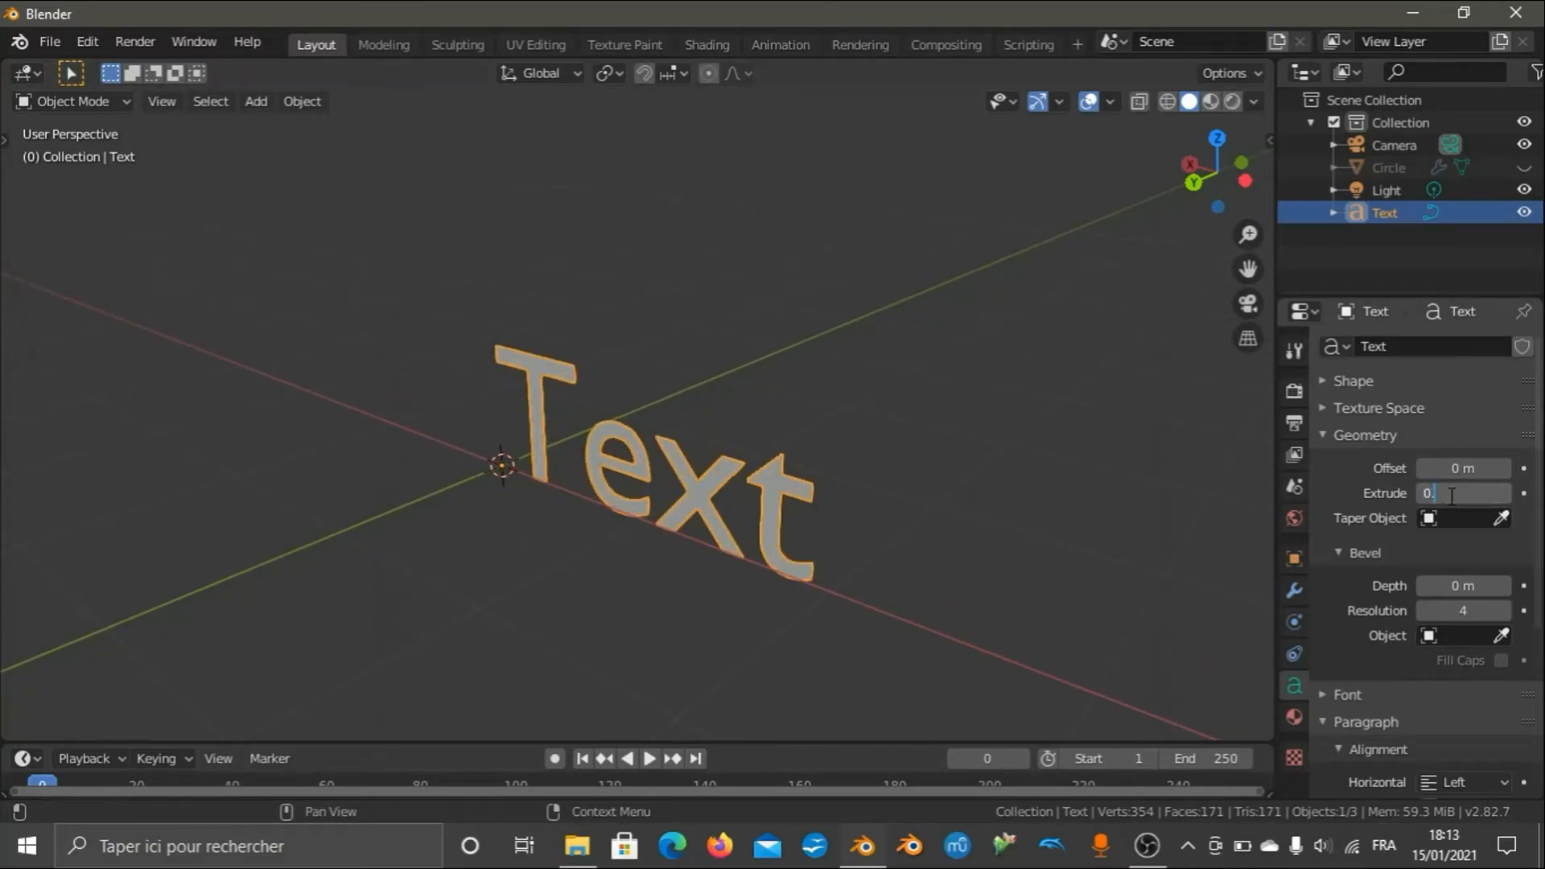
type("5")
key("Return")
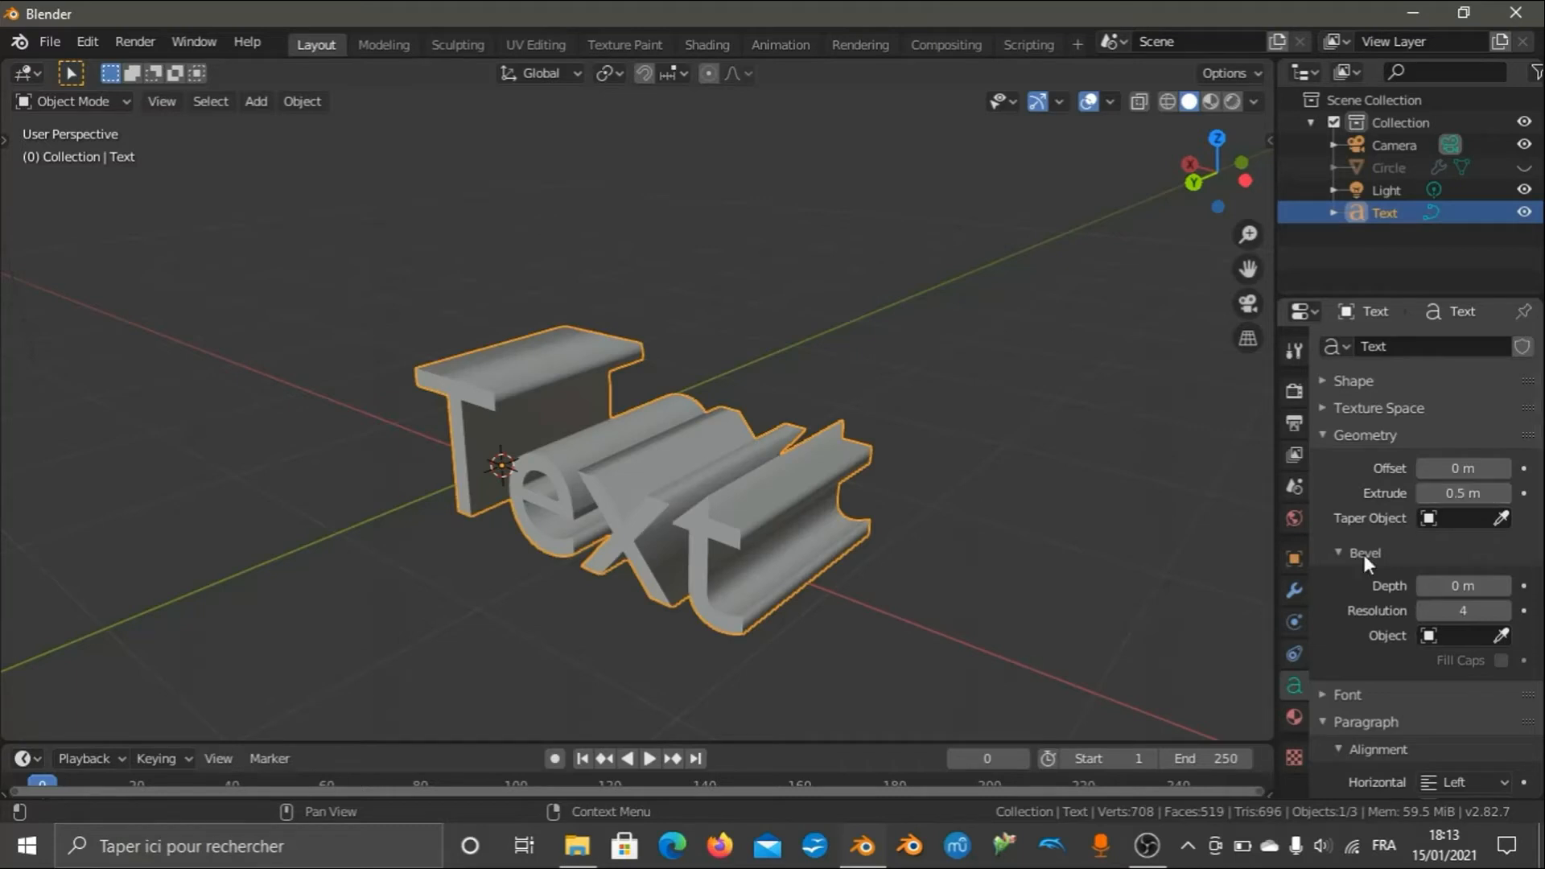
left_click_drag(1208, 184, 1182, 174)
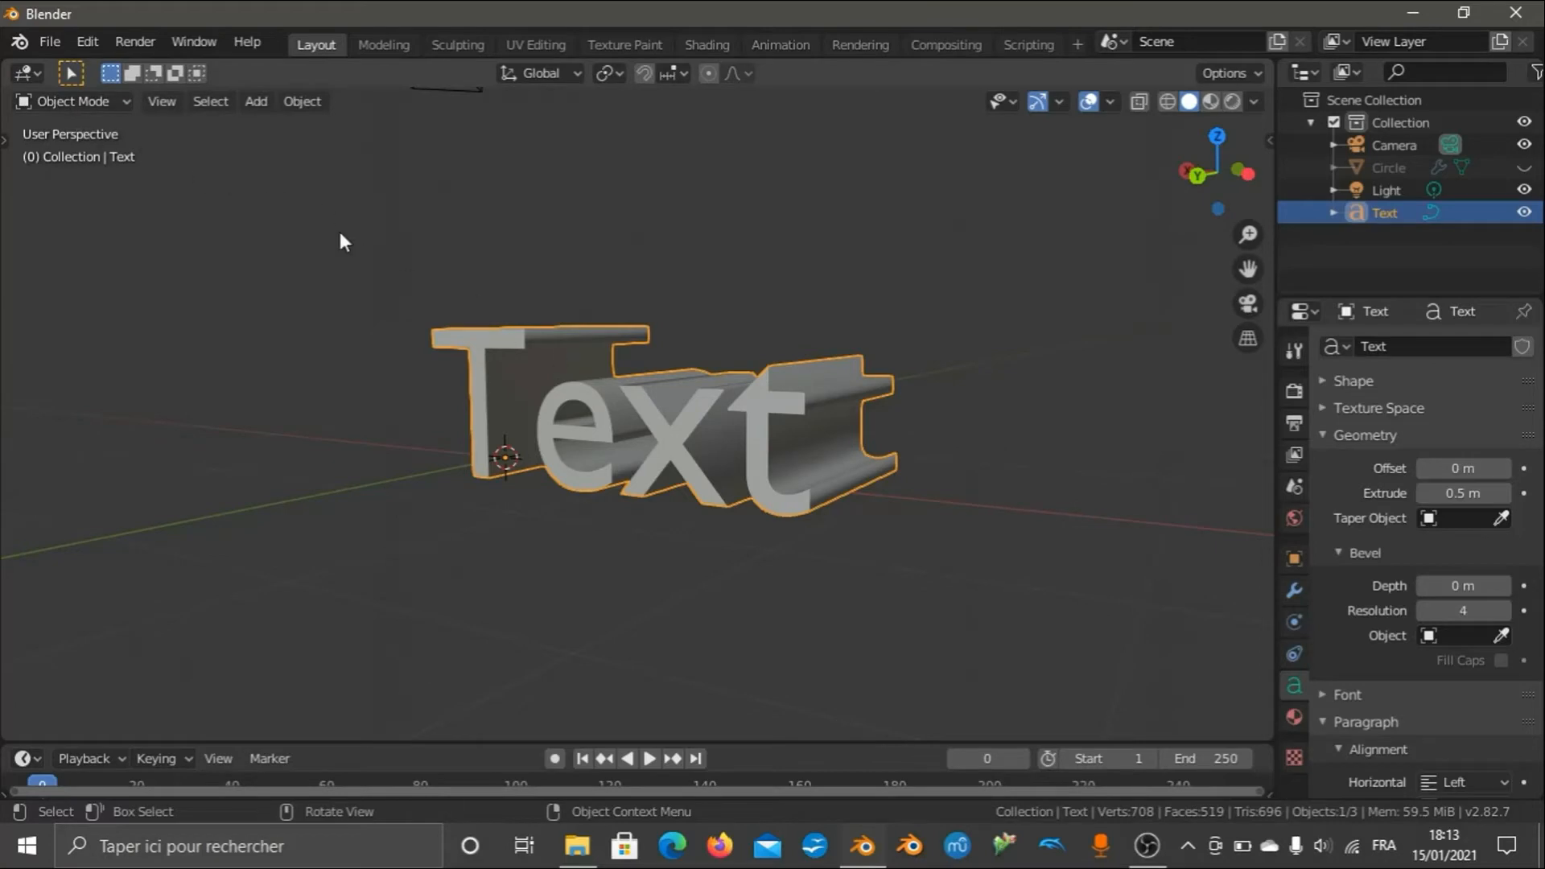
Switch the text object into Edit Mode and back to Object Mode.
left_click(76, 100)
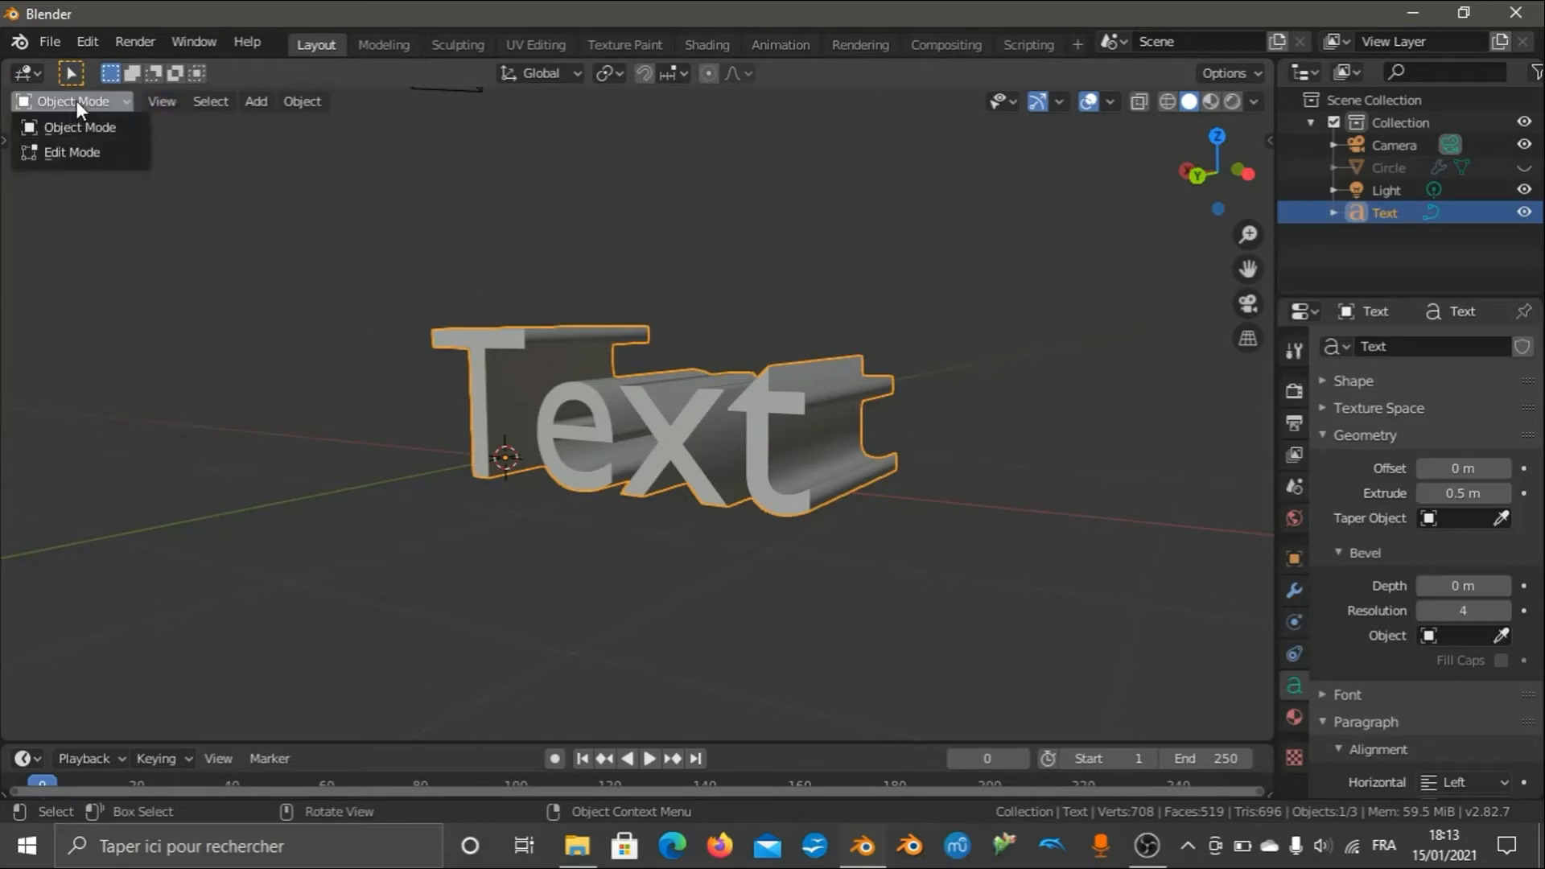
left_click(88, 152)
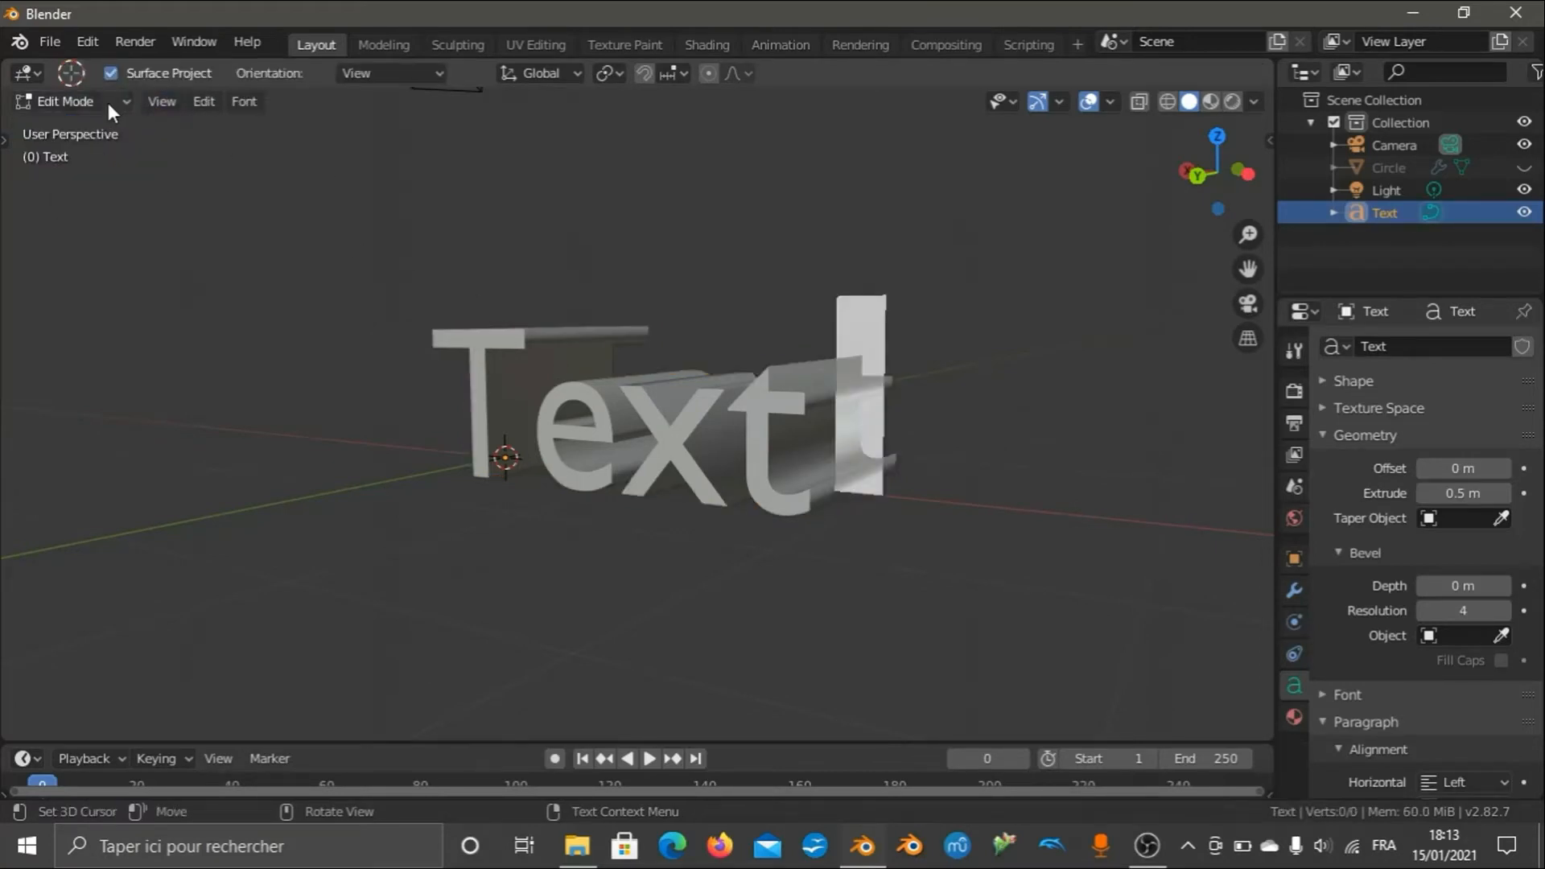
left_click(107, 101)
left_click(103, 125)
Replace the text's content with "AC" in Edit Mode and return to Object Mode.
left_click(99, 101)
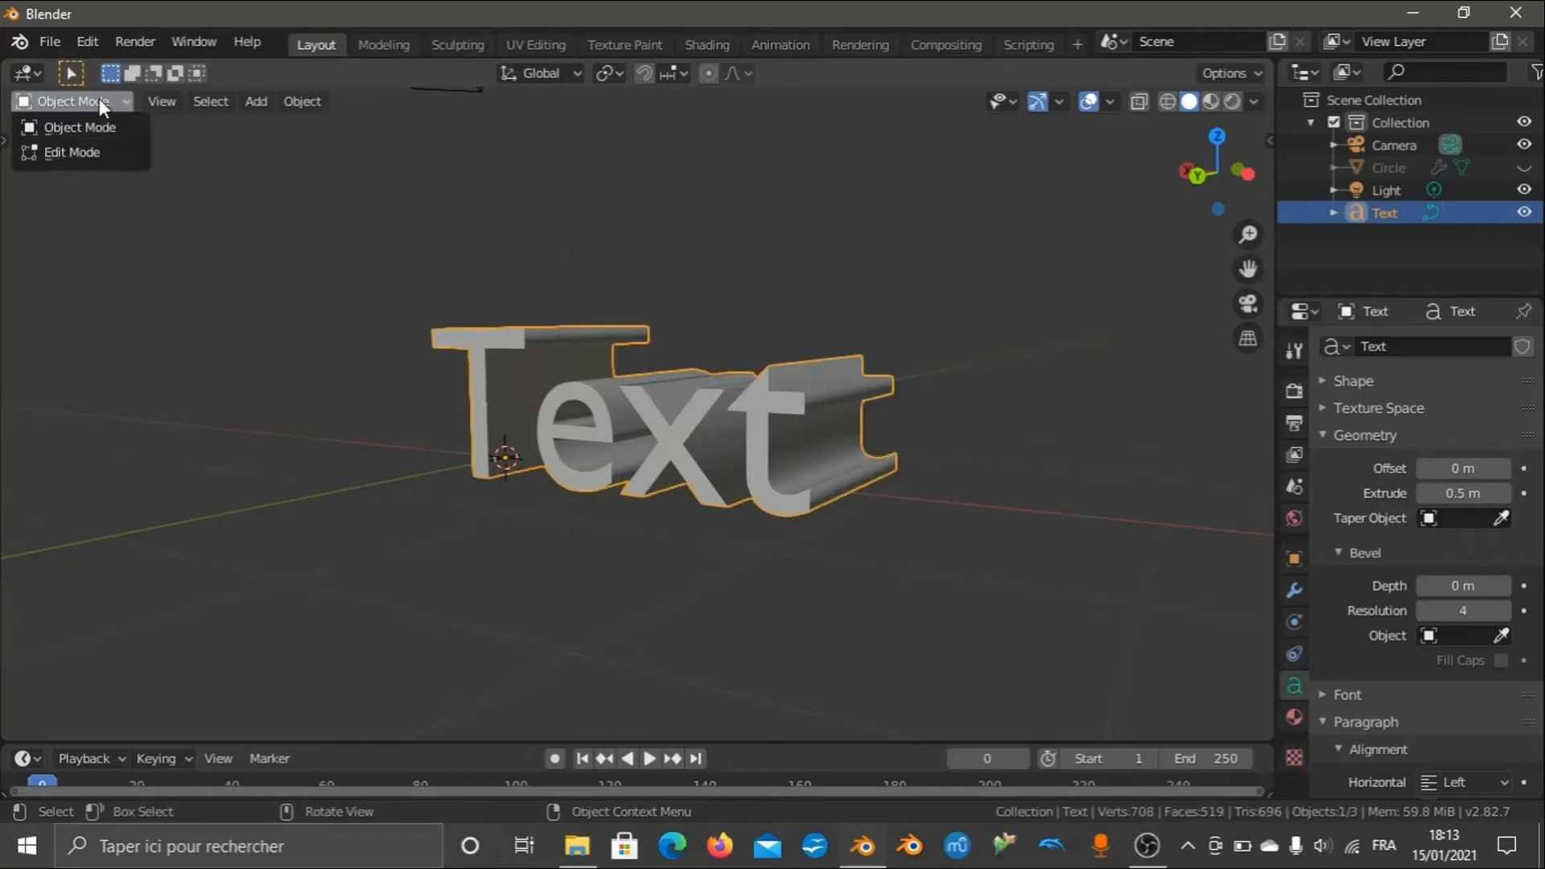
left_click(100, 151)
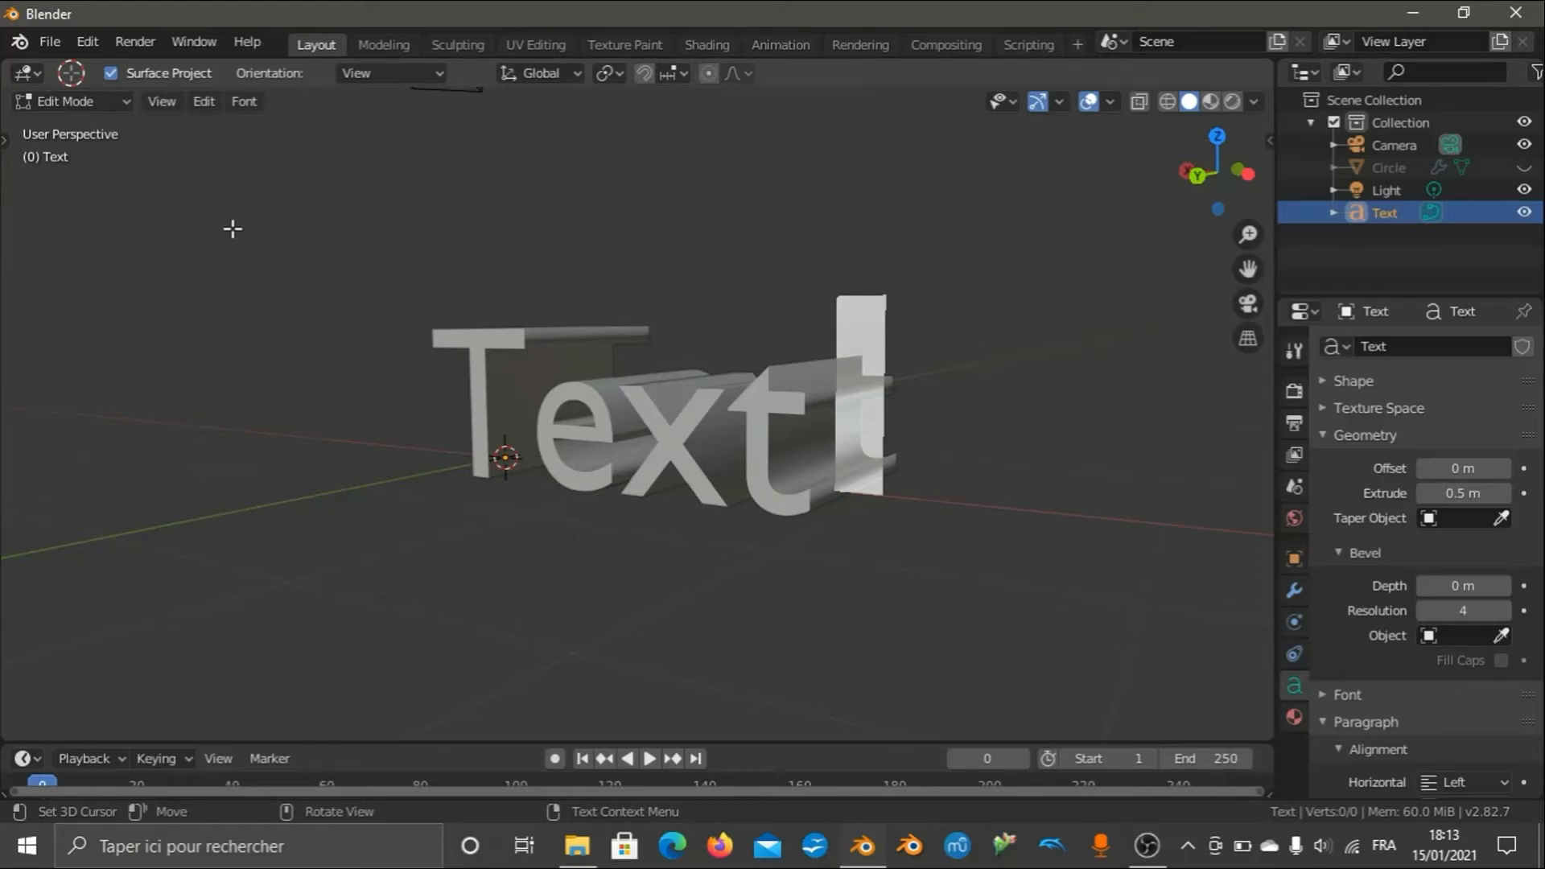
key("BackSpace")
key("BackSpace")
key("BackSpace")
key("BackSpace")
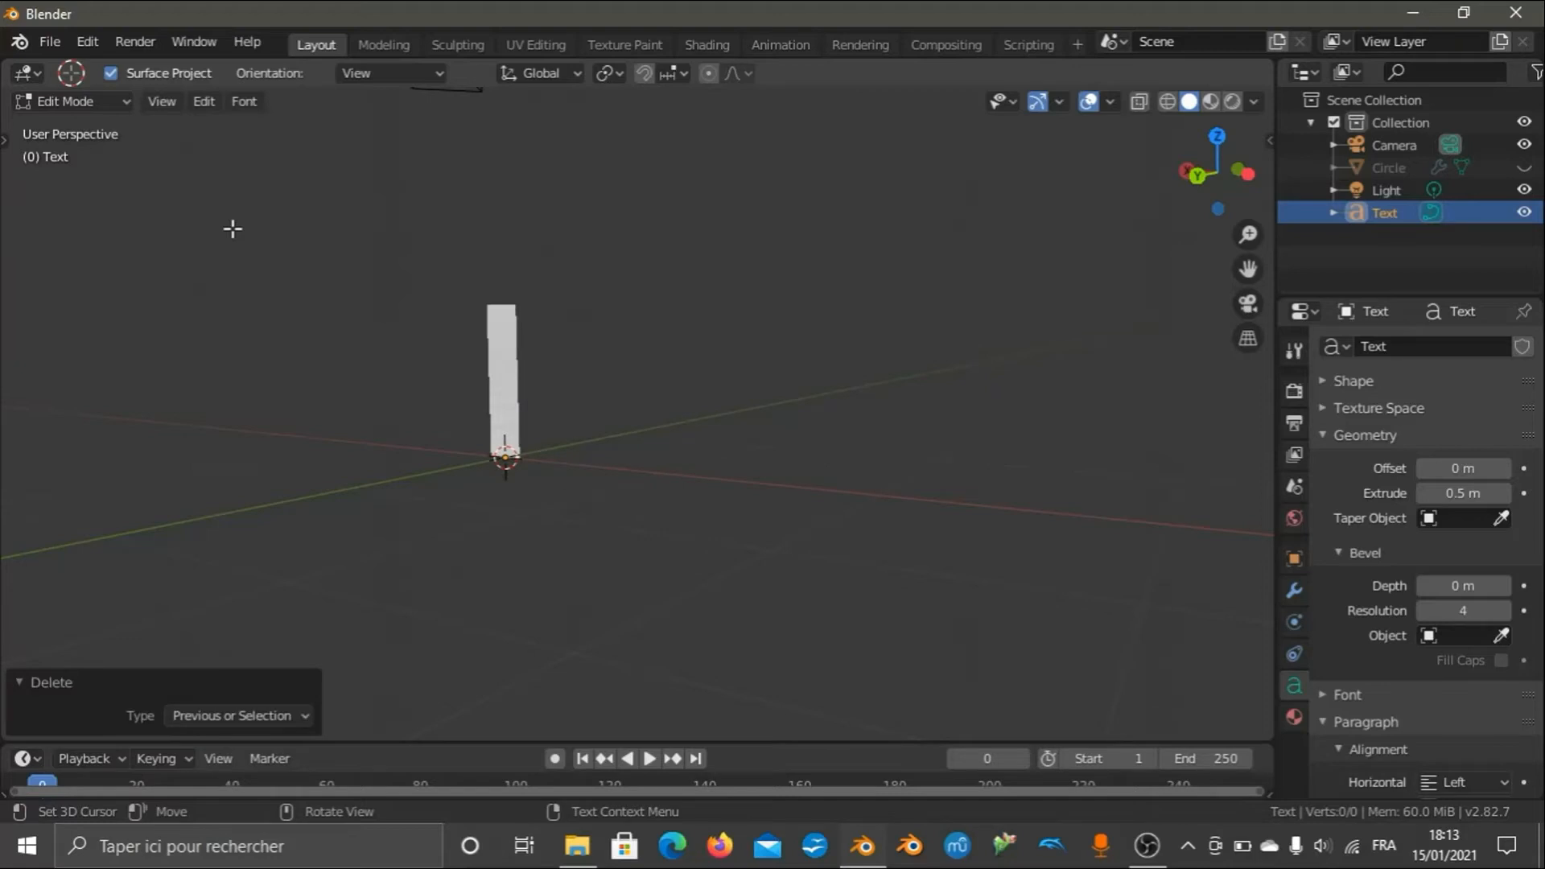
type("A")
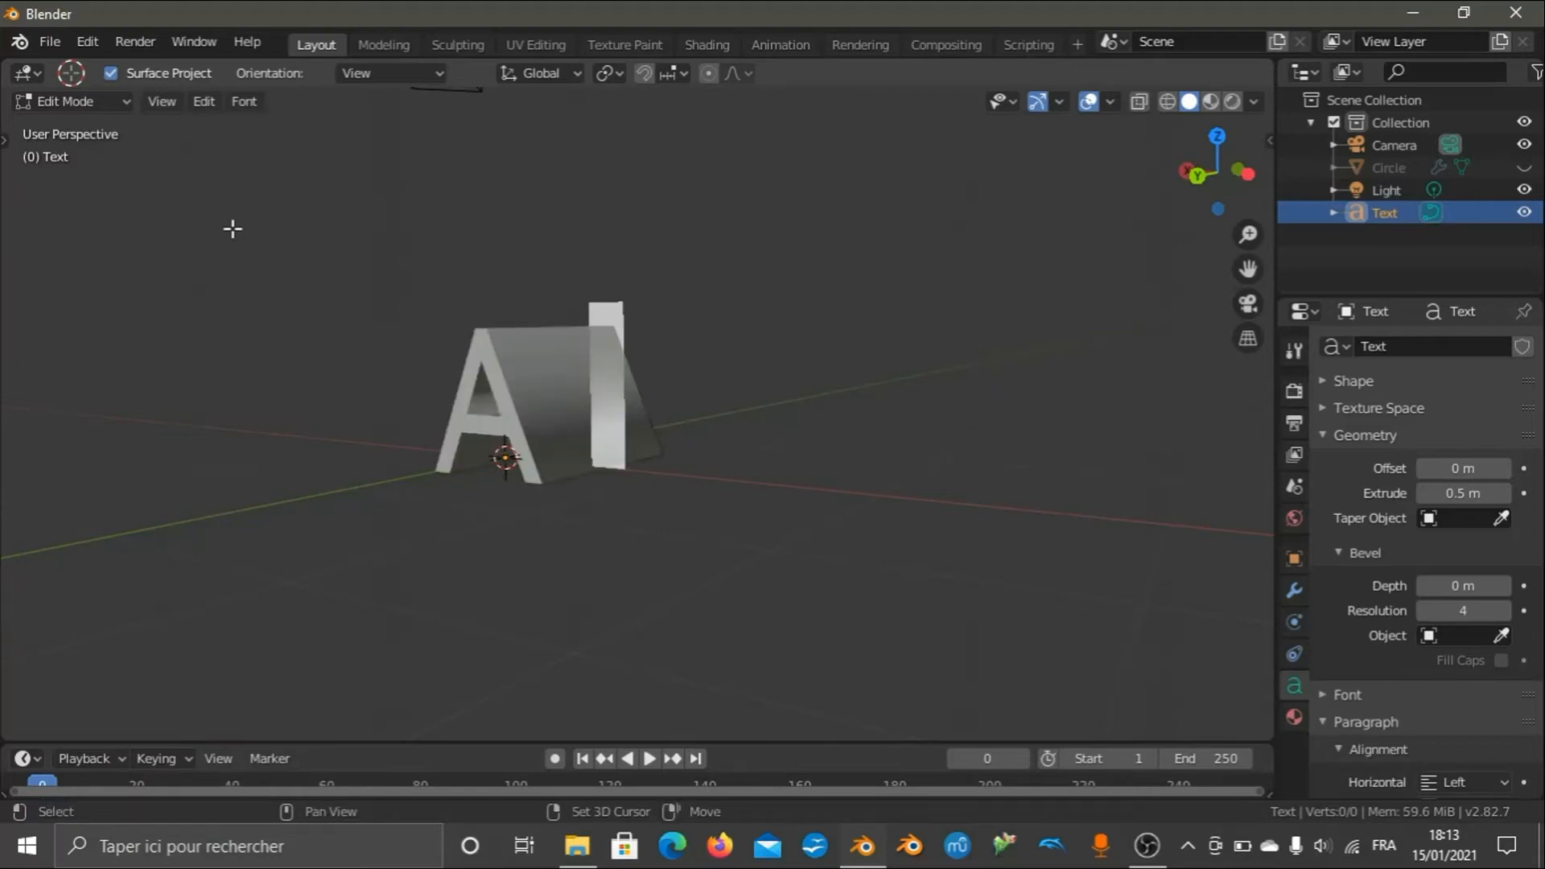
type("C")
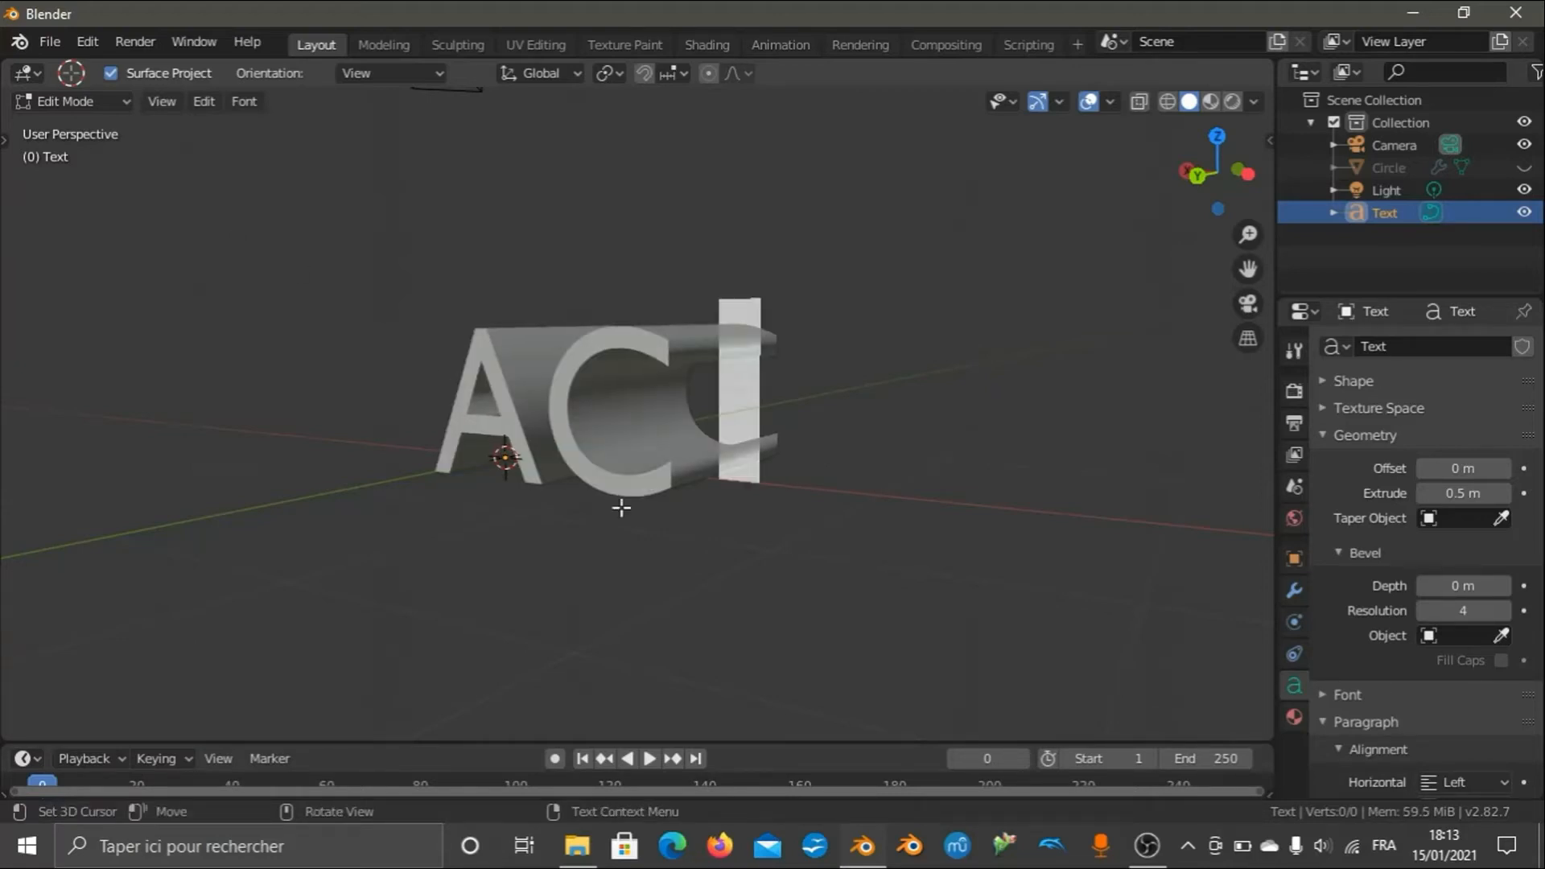
left_click(102, 102)
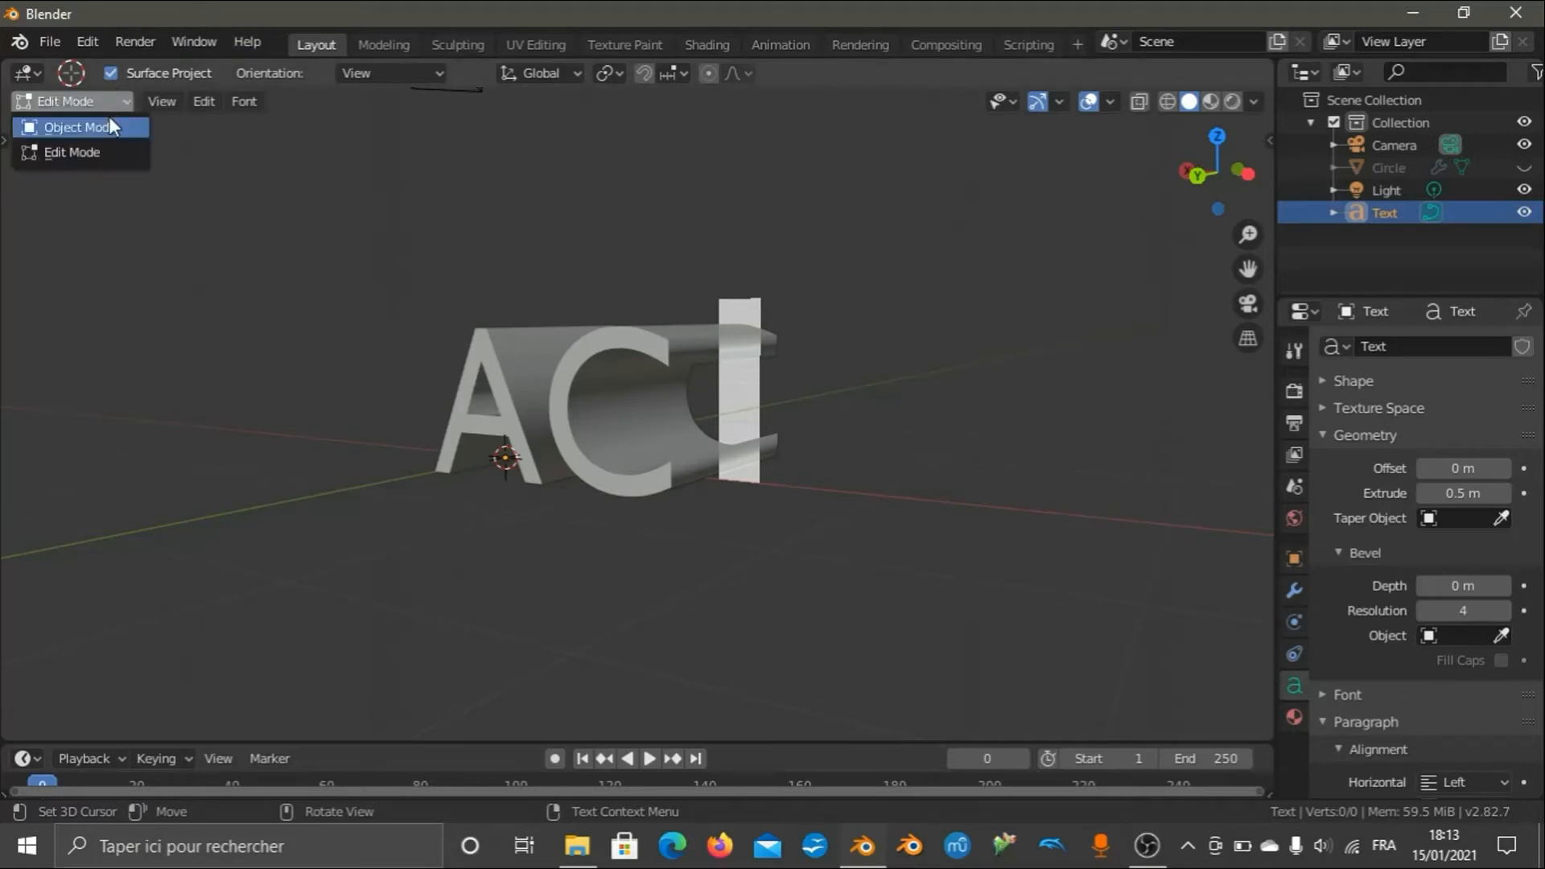
left_click(108, 119)
Set the text's Bevel Depth to 0.035 m to round the edges of the letters.
scroll(817, 347, "up", 3)
left_click_drag(1191, 188, 1203, 182)
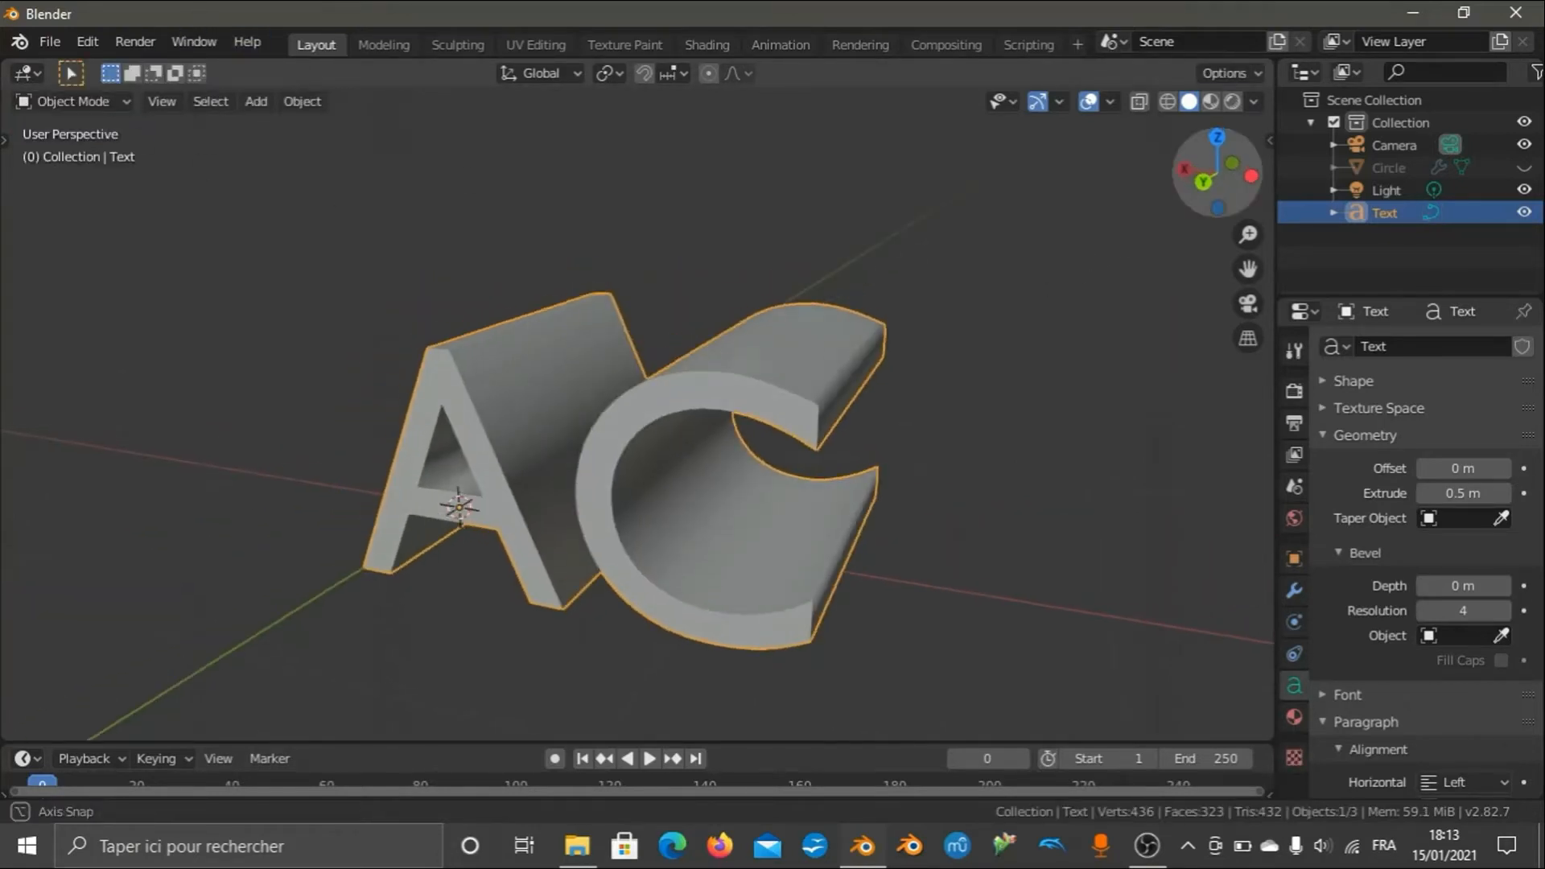
left_click_drag(1248, 268, 1244, 266)
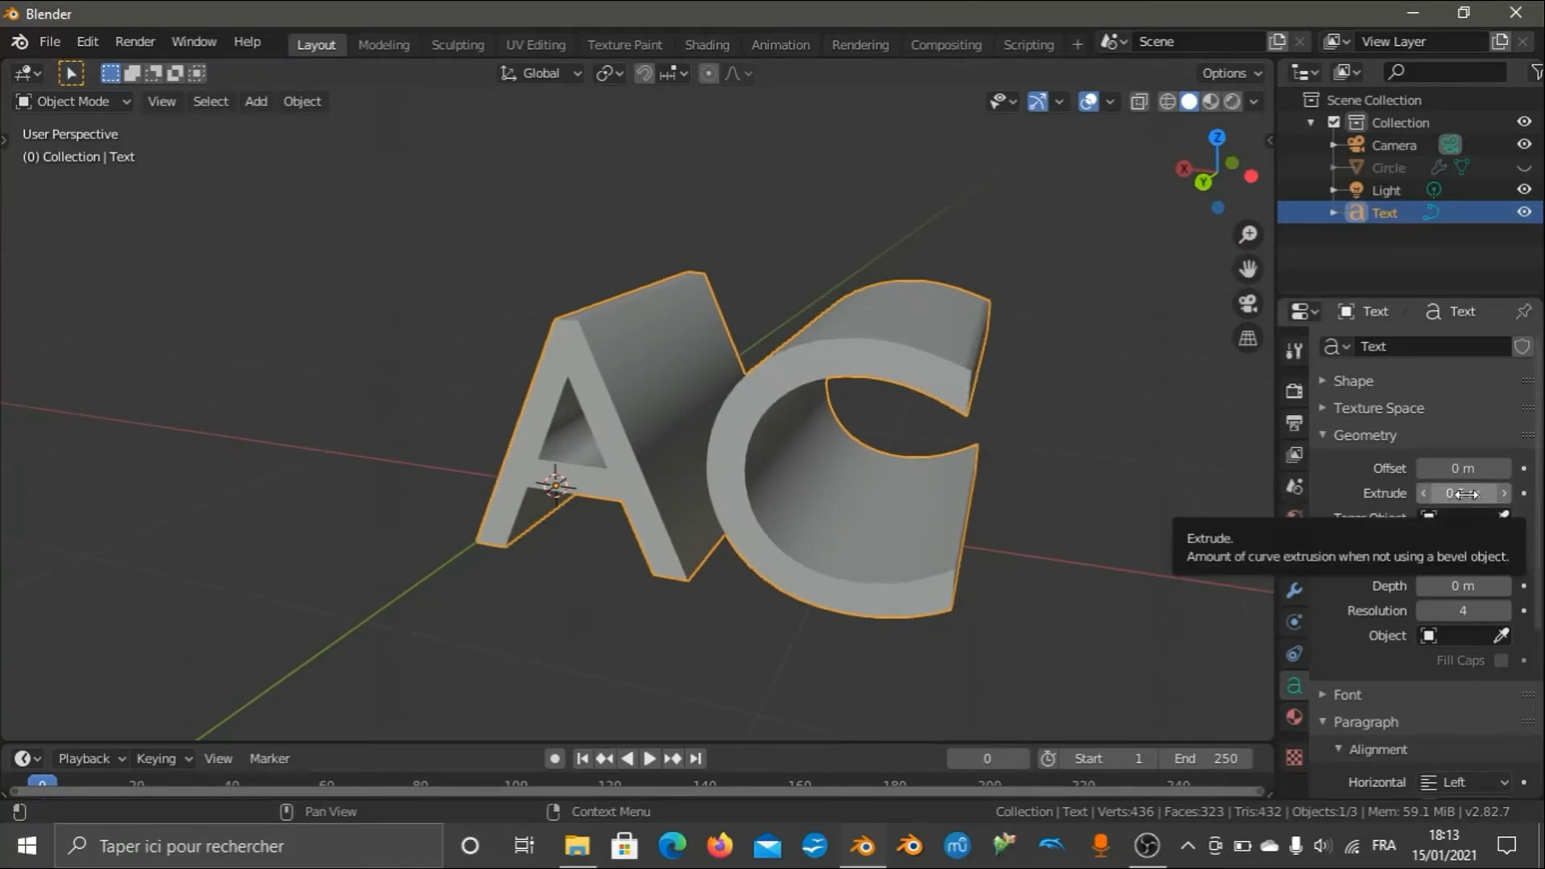
scroll(1351, 570, "down", 4)
scroll(1353, 561, "up", 2)
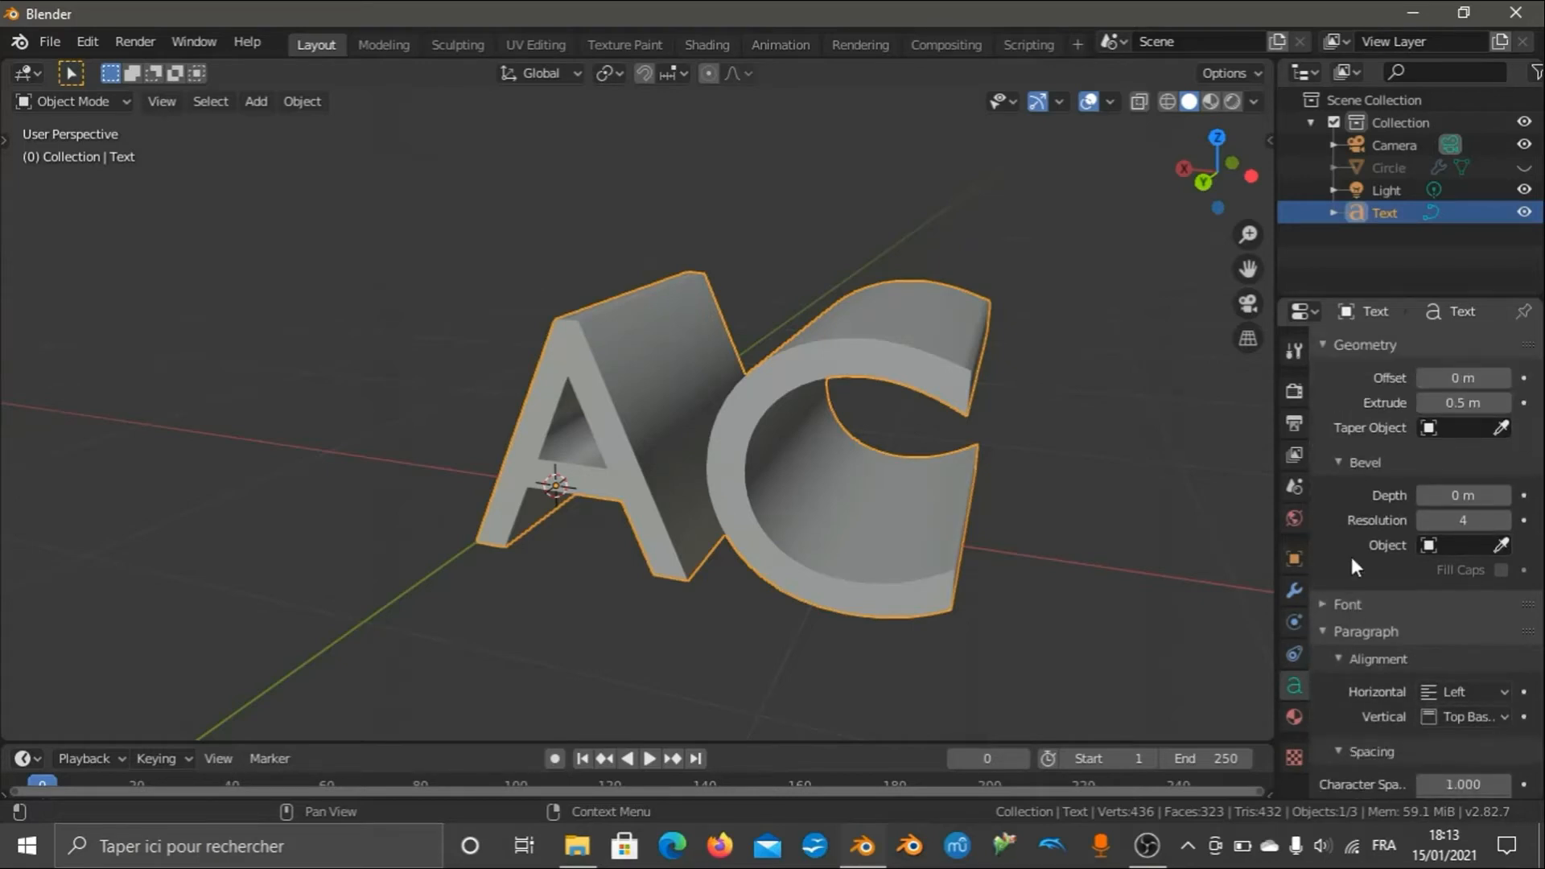
scroll(1352, 559, "up", 2)
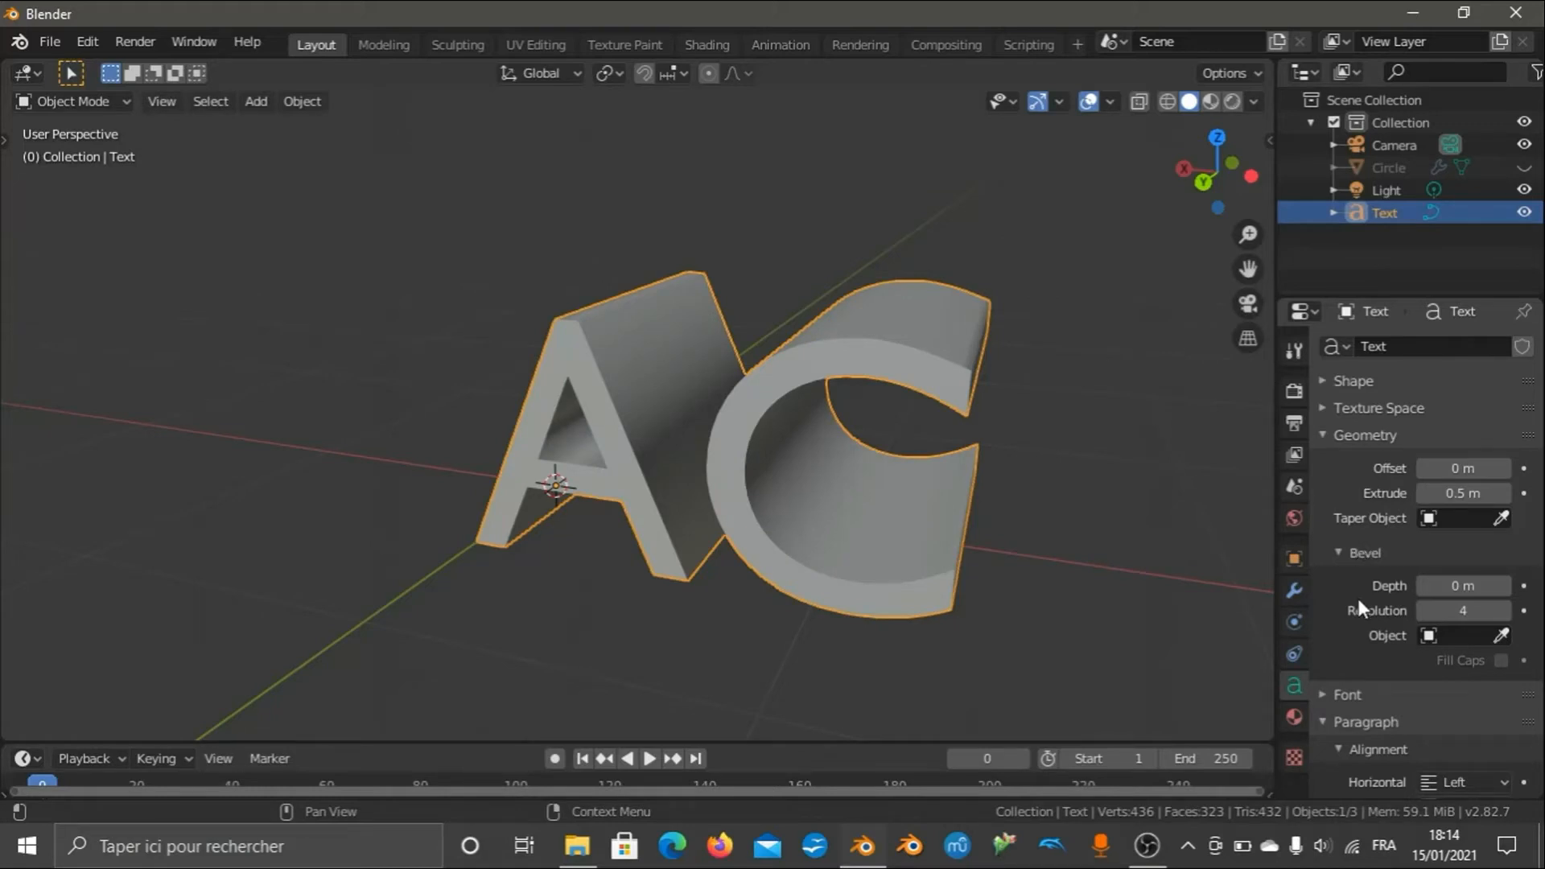
left_click(1480, 585)
type("0.")
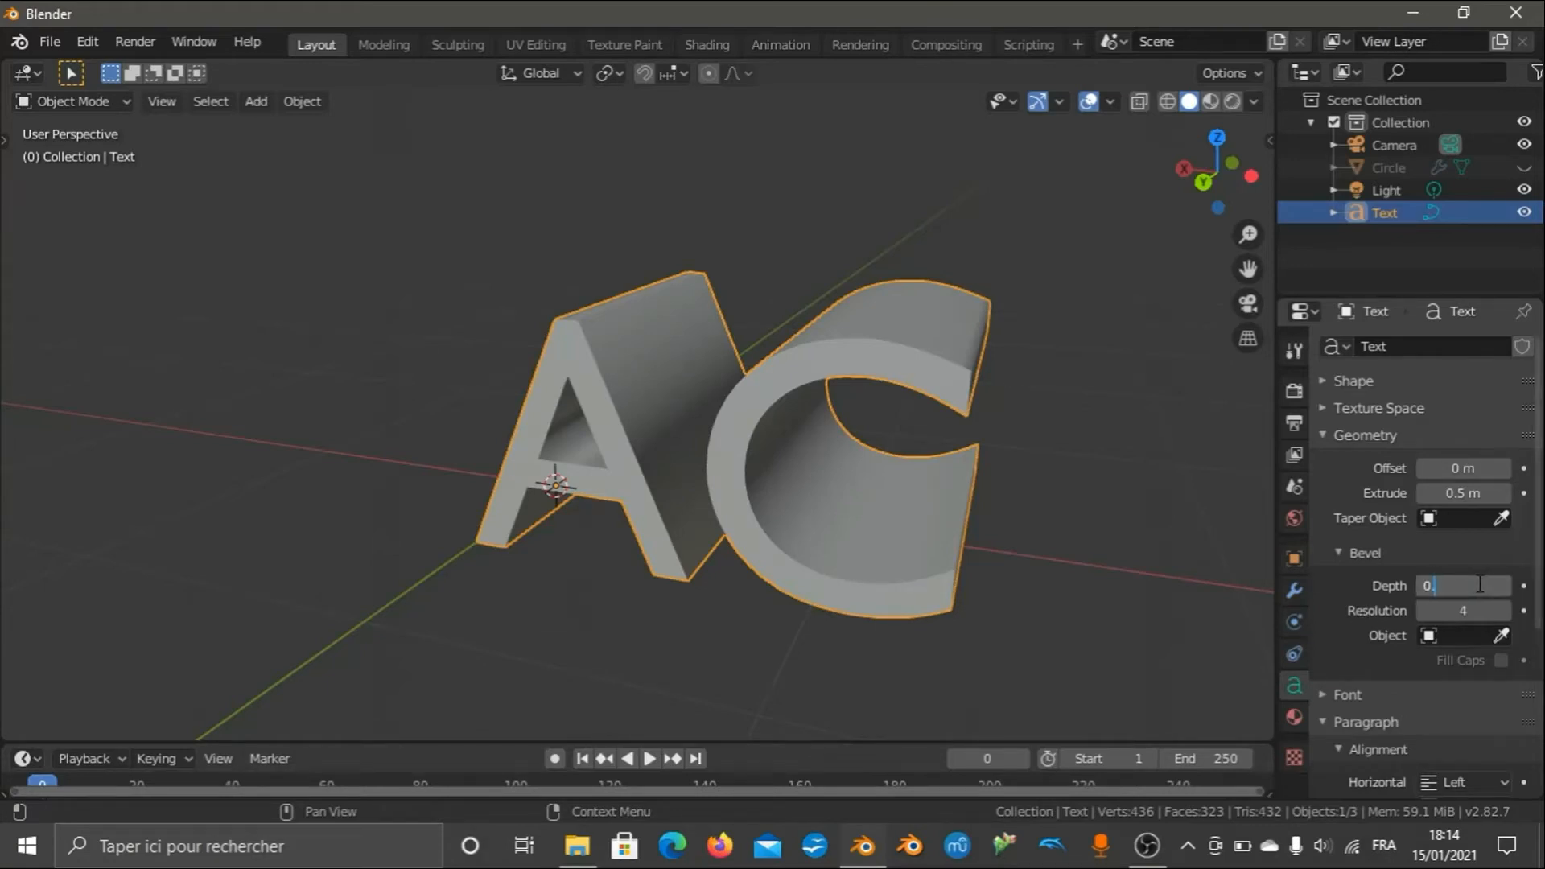
type("035")
key("Return")
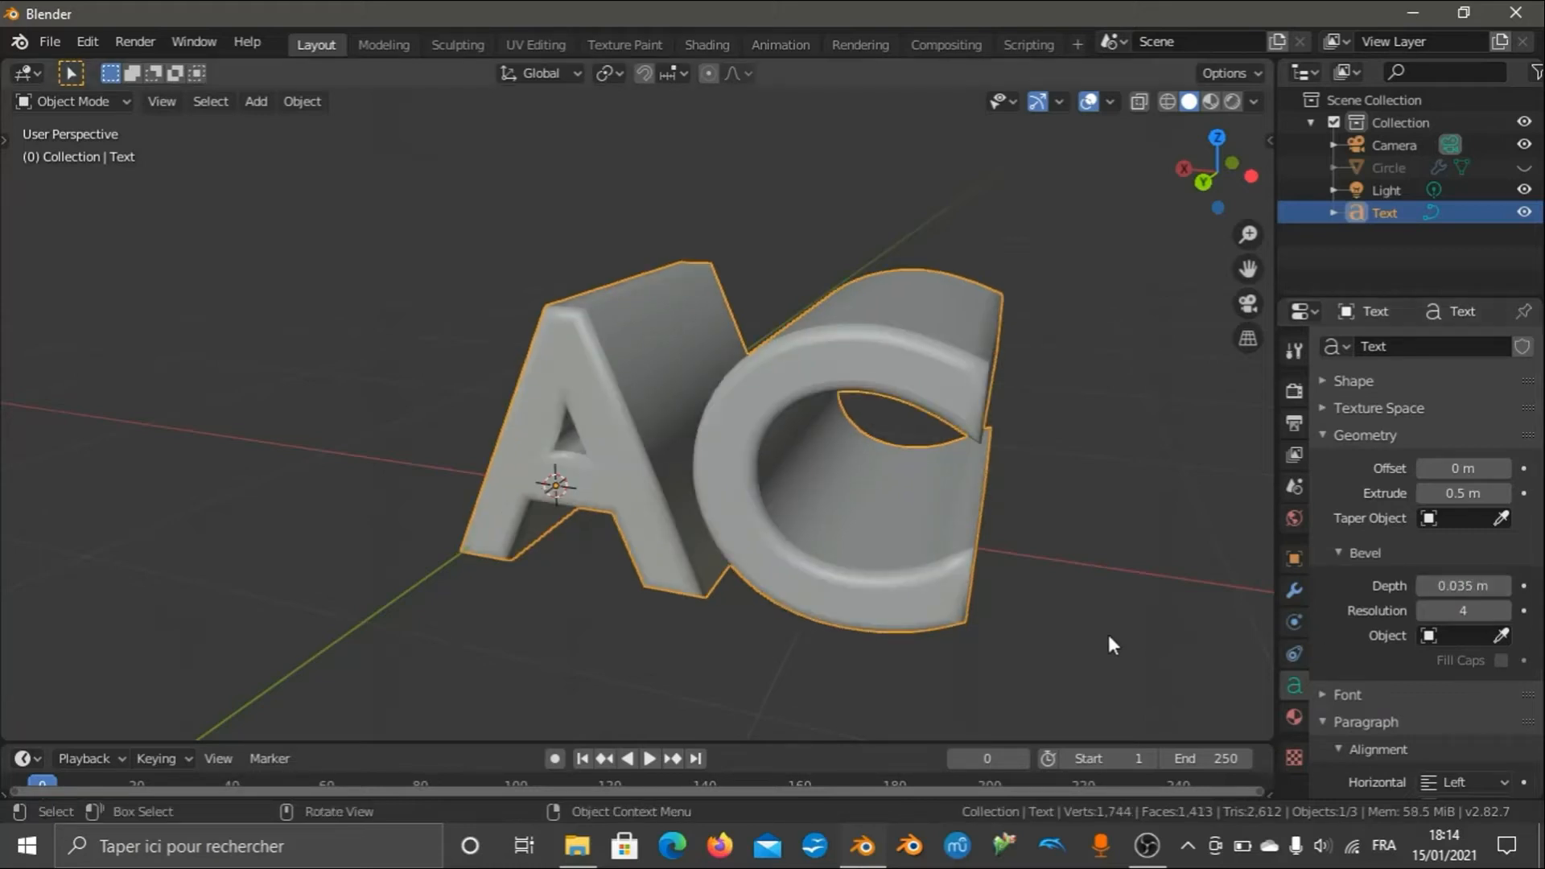
Check the rounded edges of the letters up close and set the Bevel Resolution to 5.
scroll(853, 341, "up", 8)
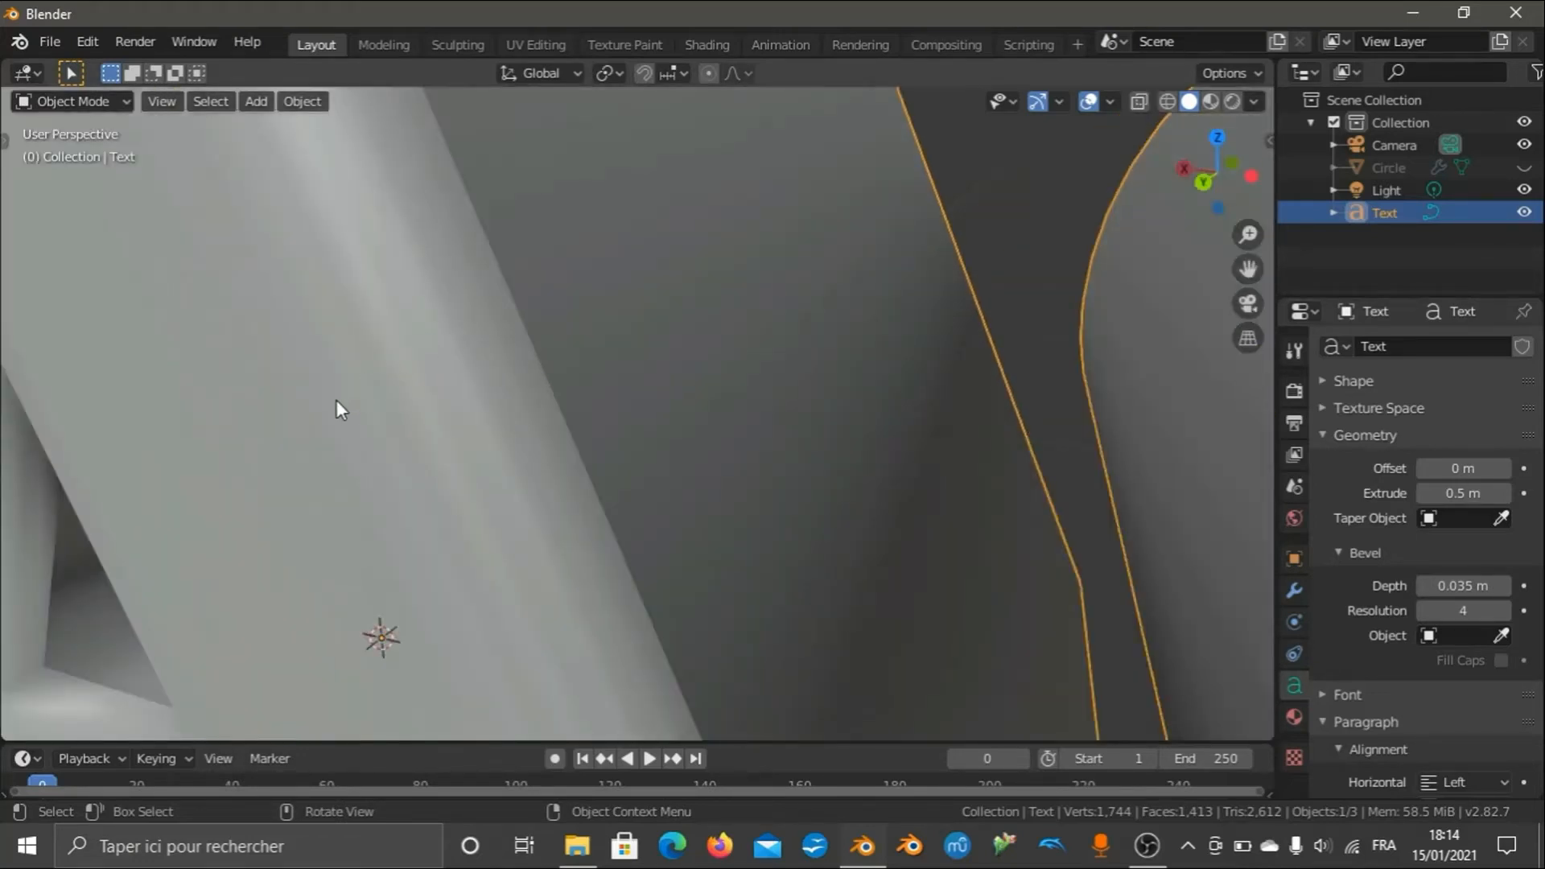
scroll(471, 375, "down", 6)
scroll(979, 413, "down", 2)
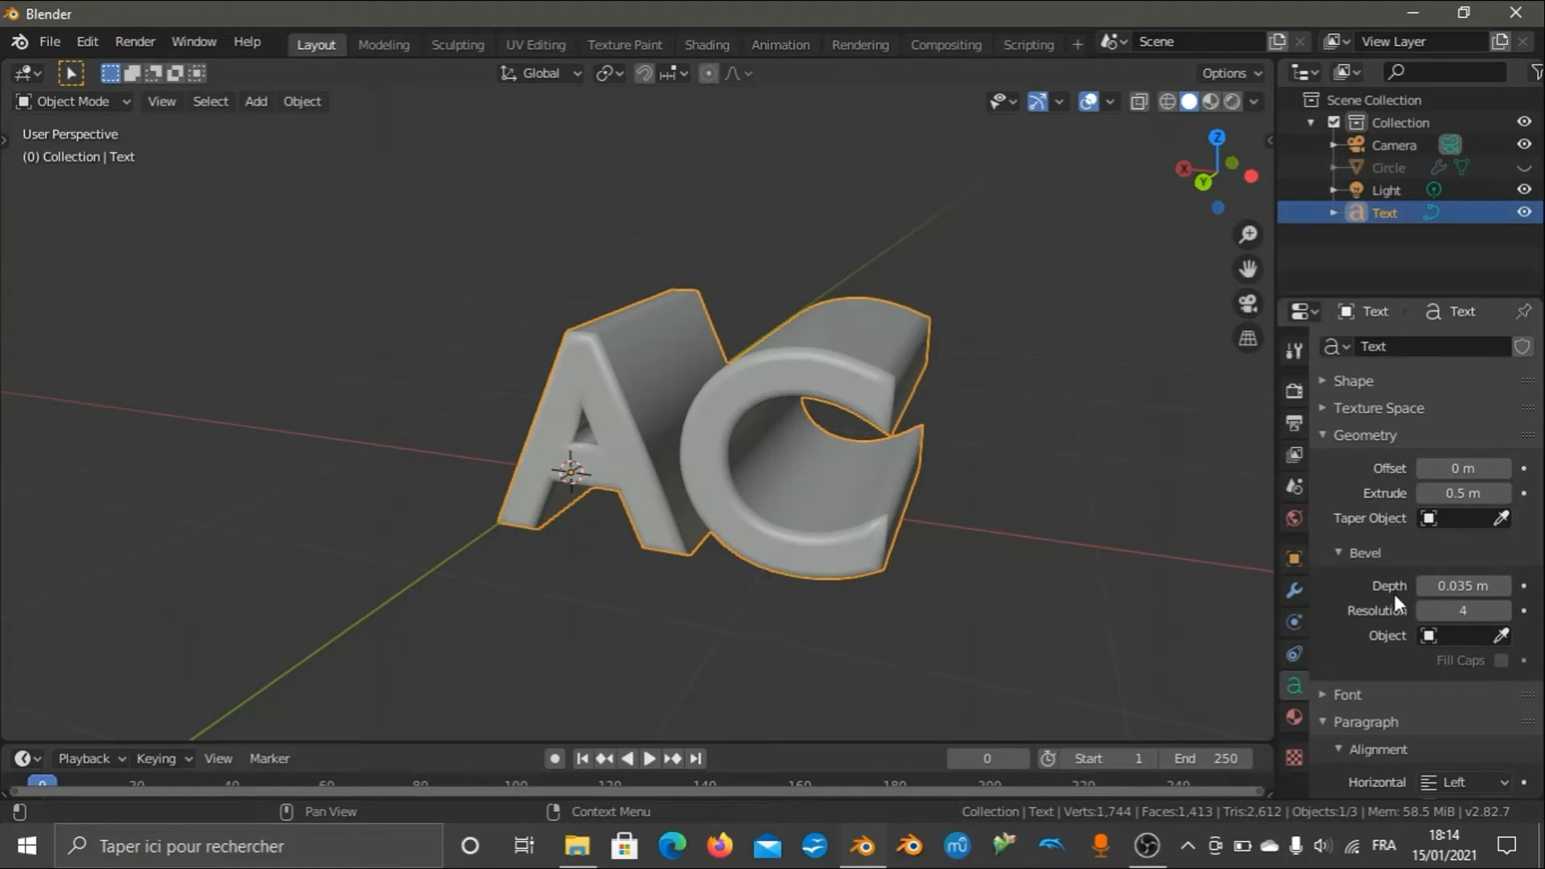
left_click(1456, 618)
type("5")
key("Return")
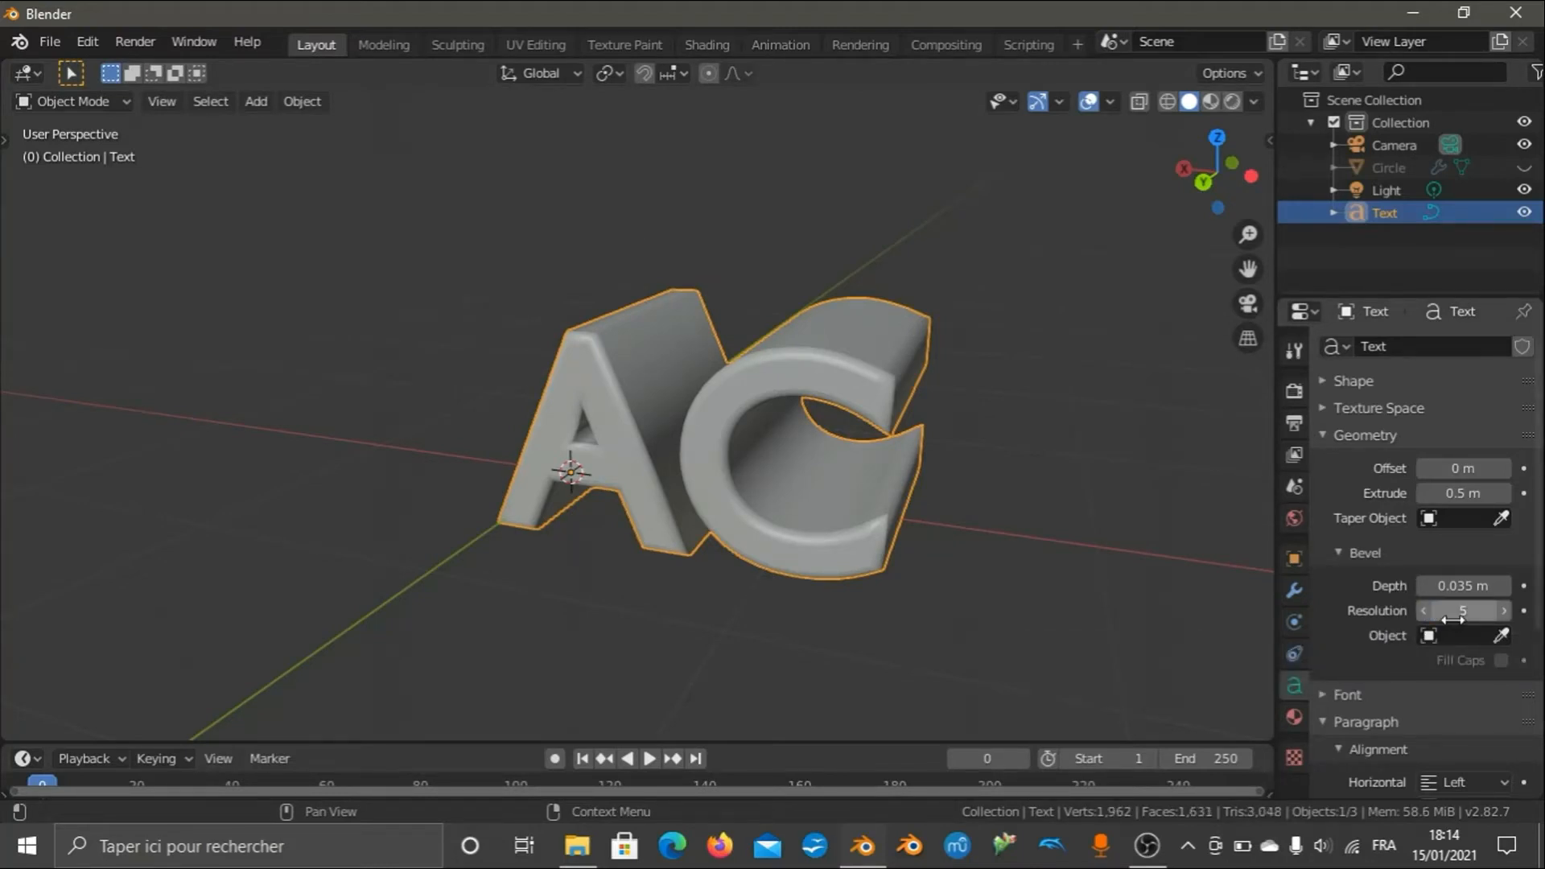
Collapse the text's Geometry and Paragraph settings and expand the Font settings.
left_click(1323, 437)
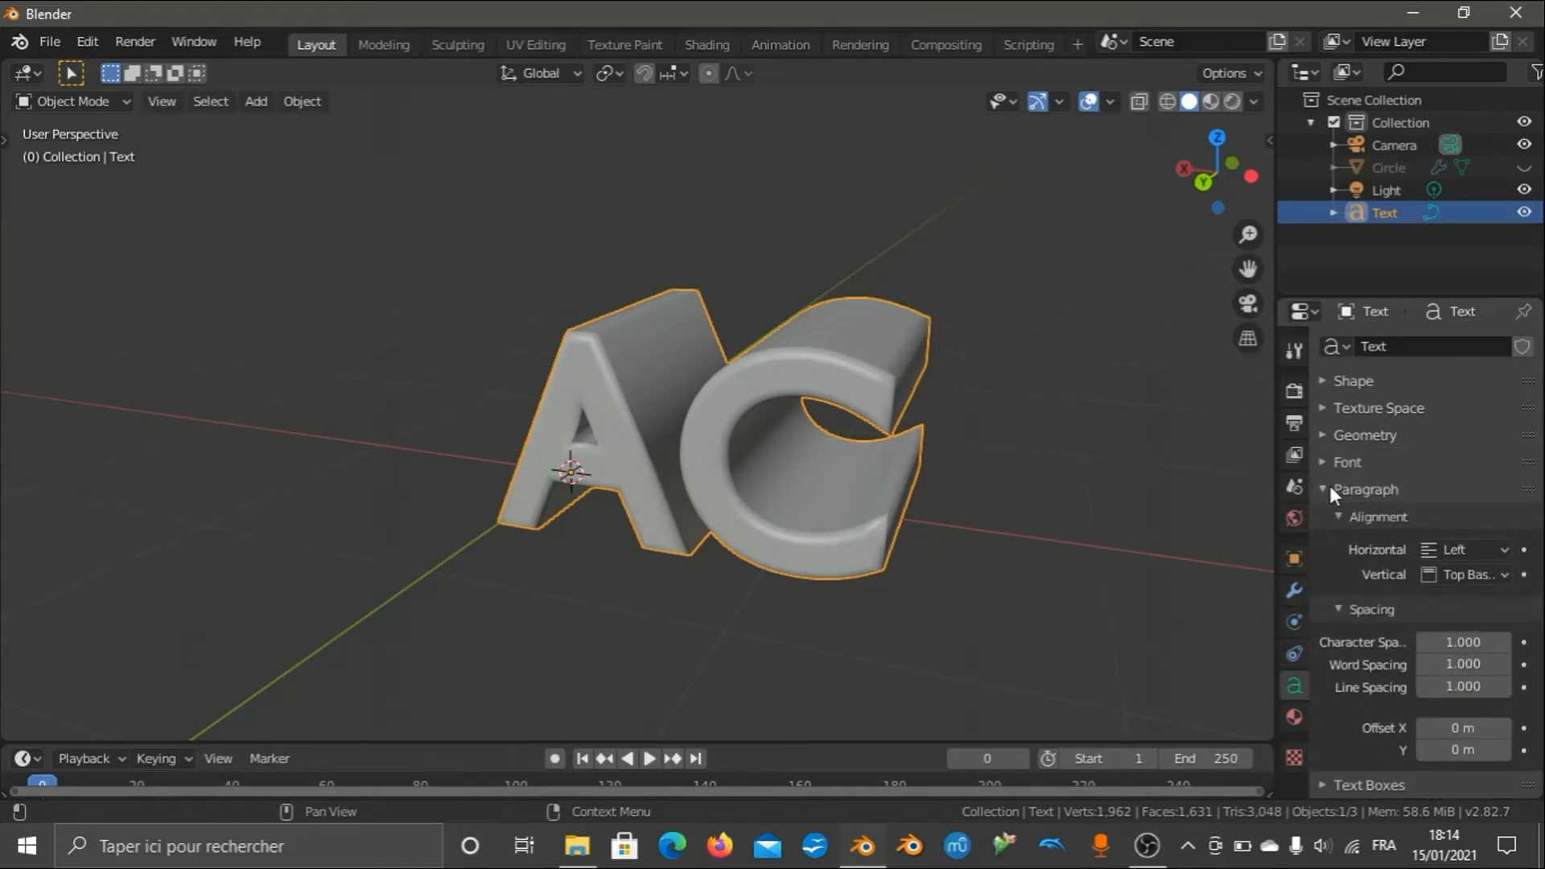
left_click(1329, 489)
left_click(1336, 463)
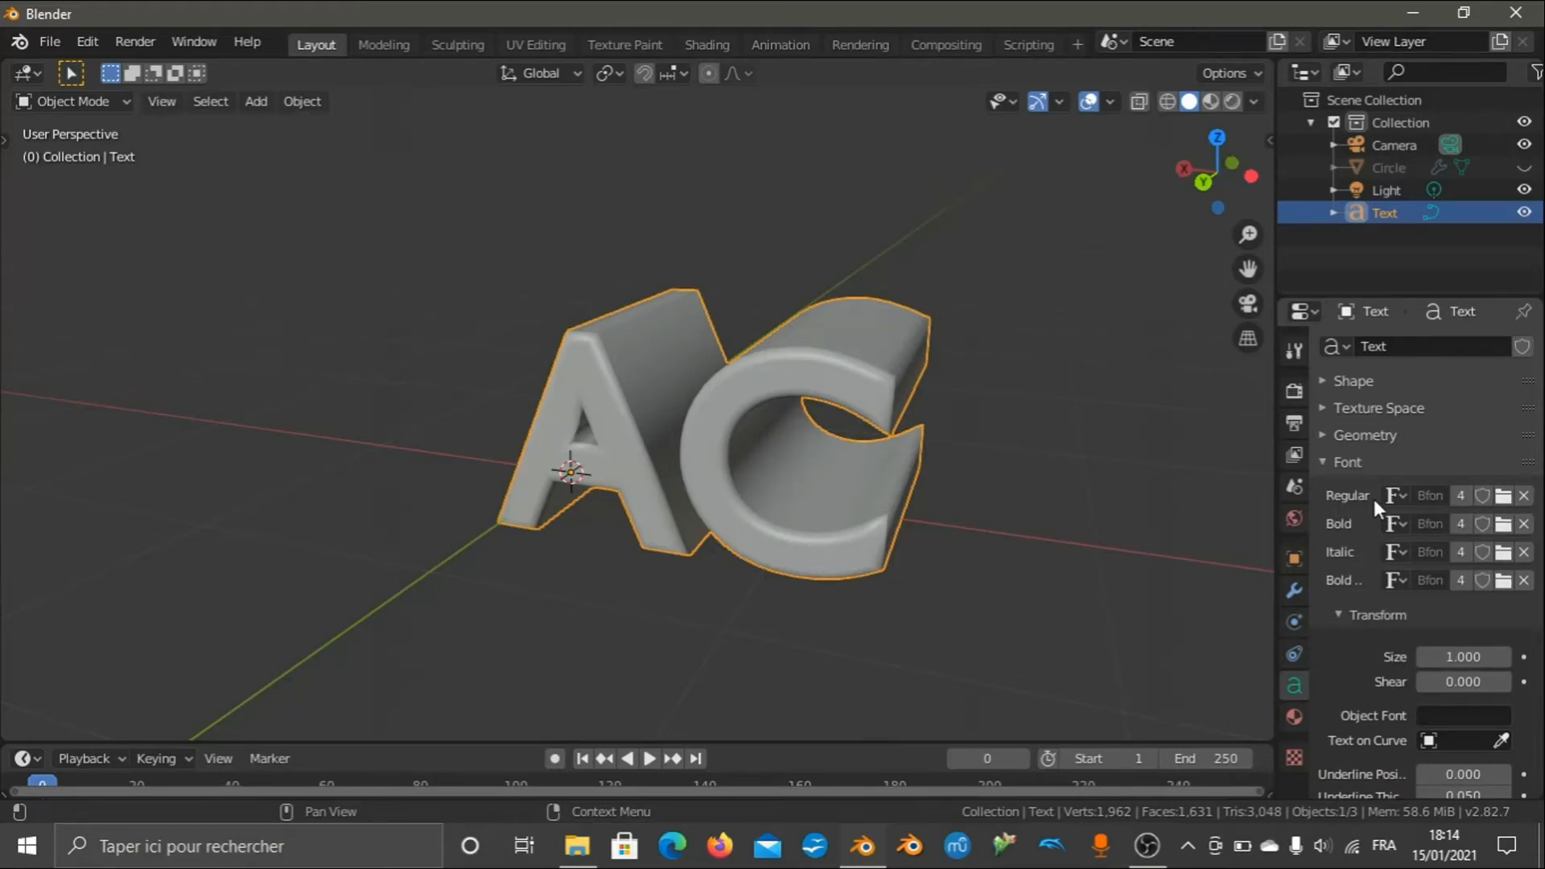
Search the Windows fonts folder for "mt" and load MTCORSVA.TTF as the text's Regular font.
left_click(1503, 497)
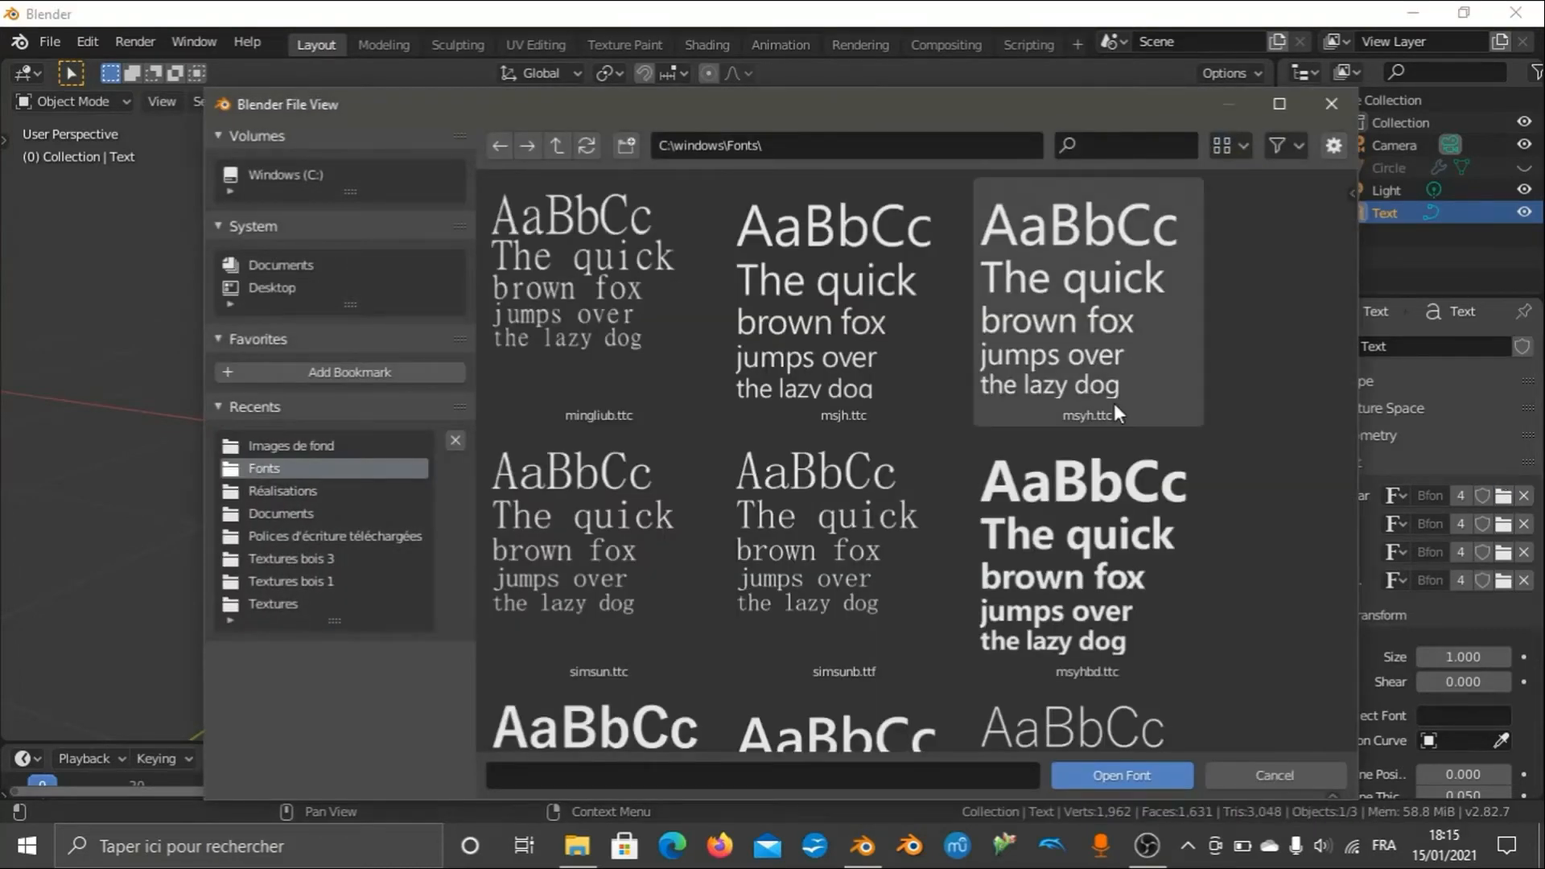
scroll(1122, 401, "down", 1)
scroll(1139, 393, "up", 1)
left_click(1141, 149)
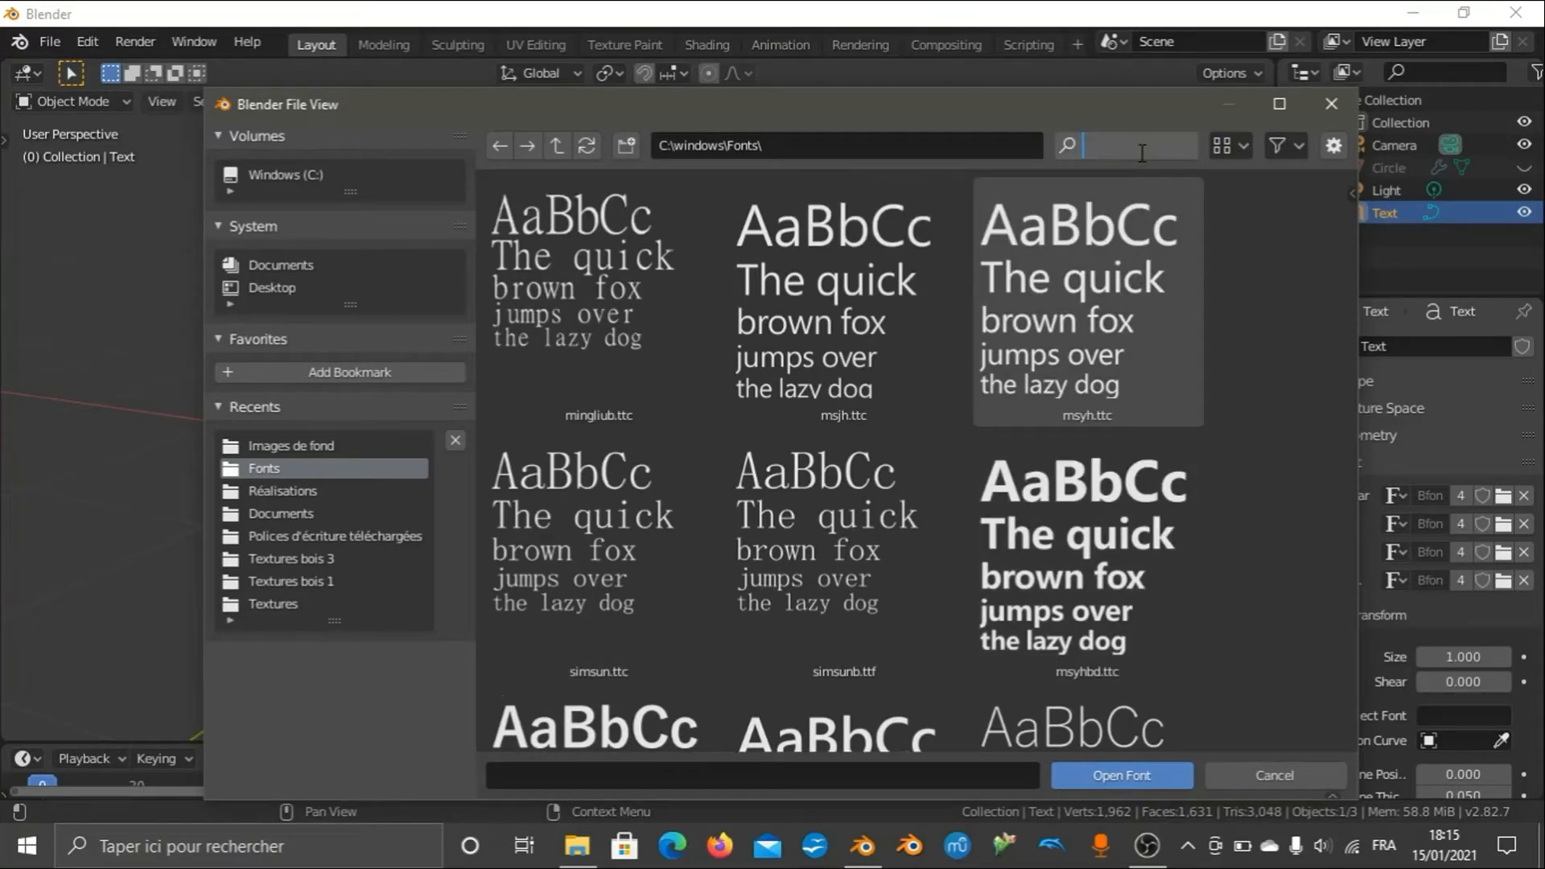
type("m")
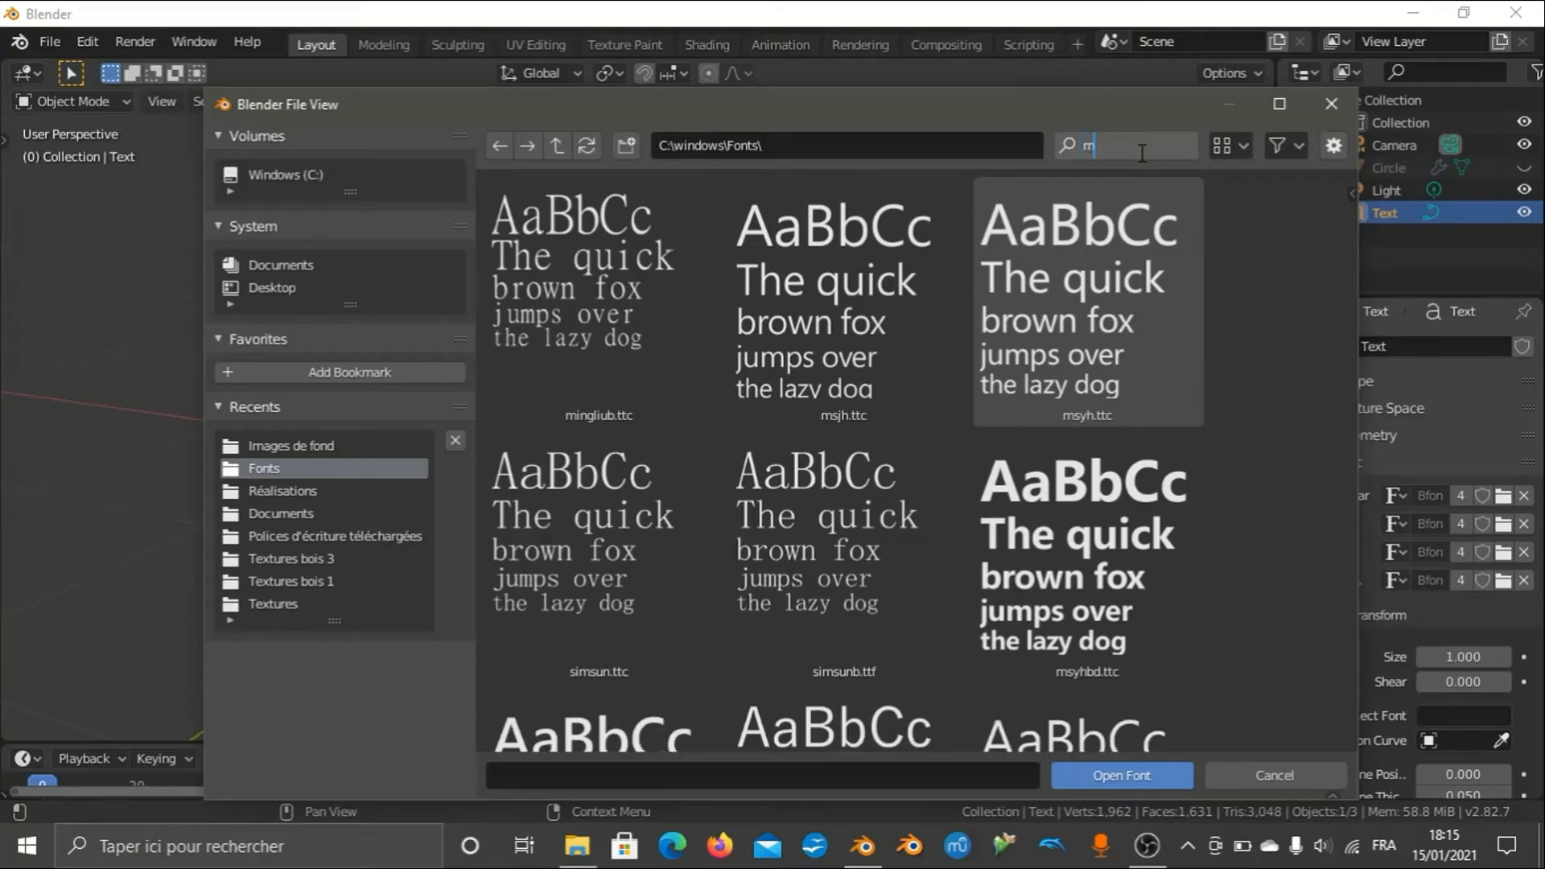
type("t")
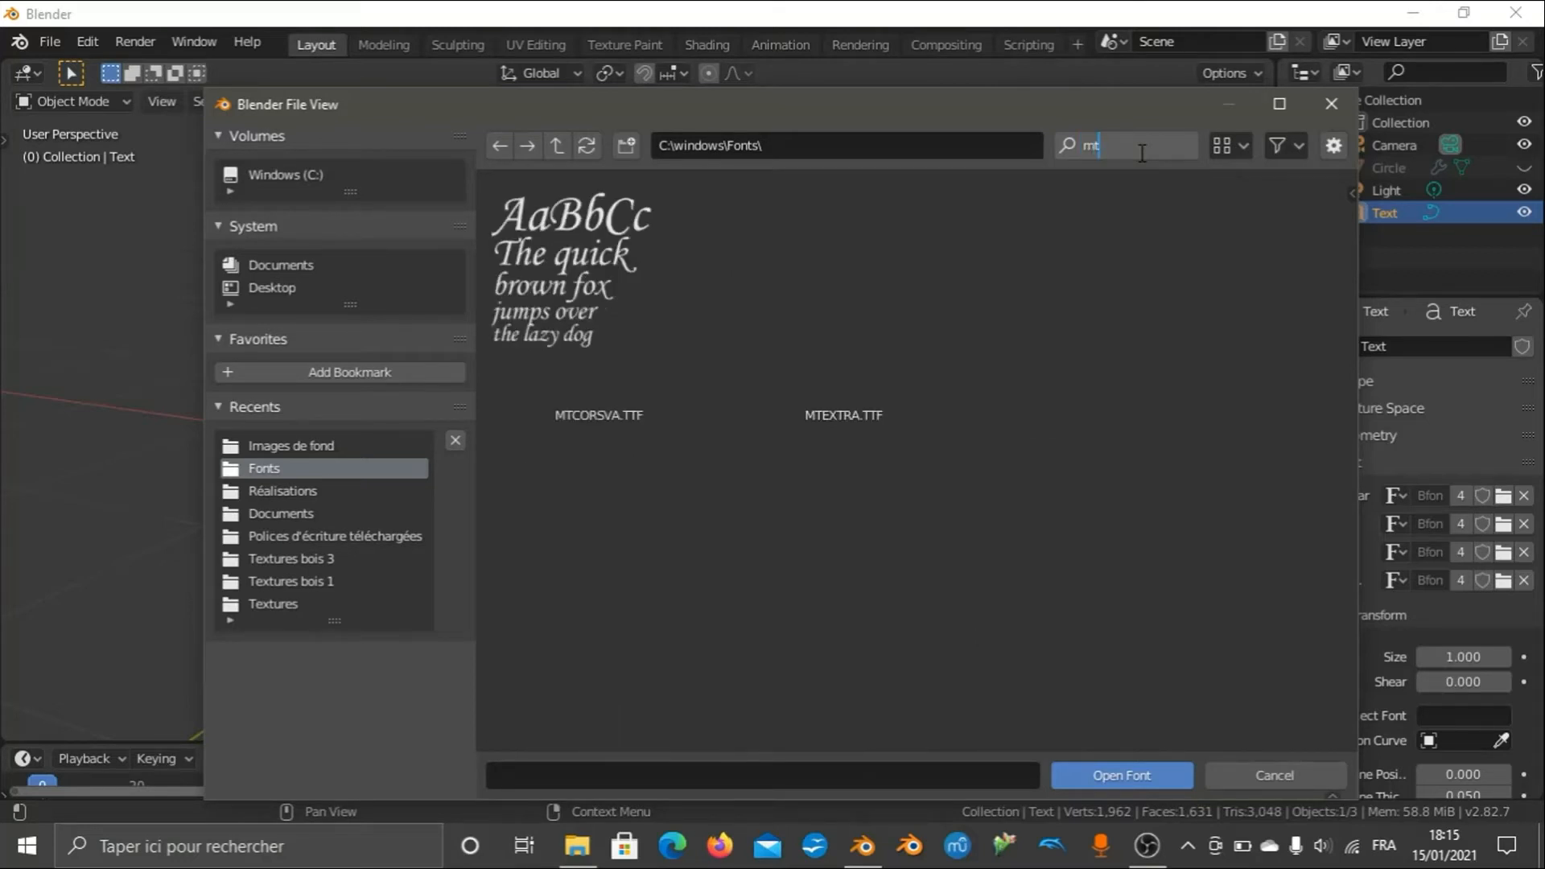
left_click(592, 301)
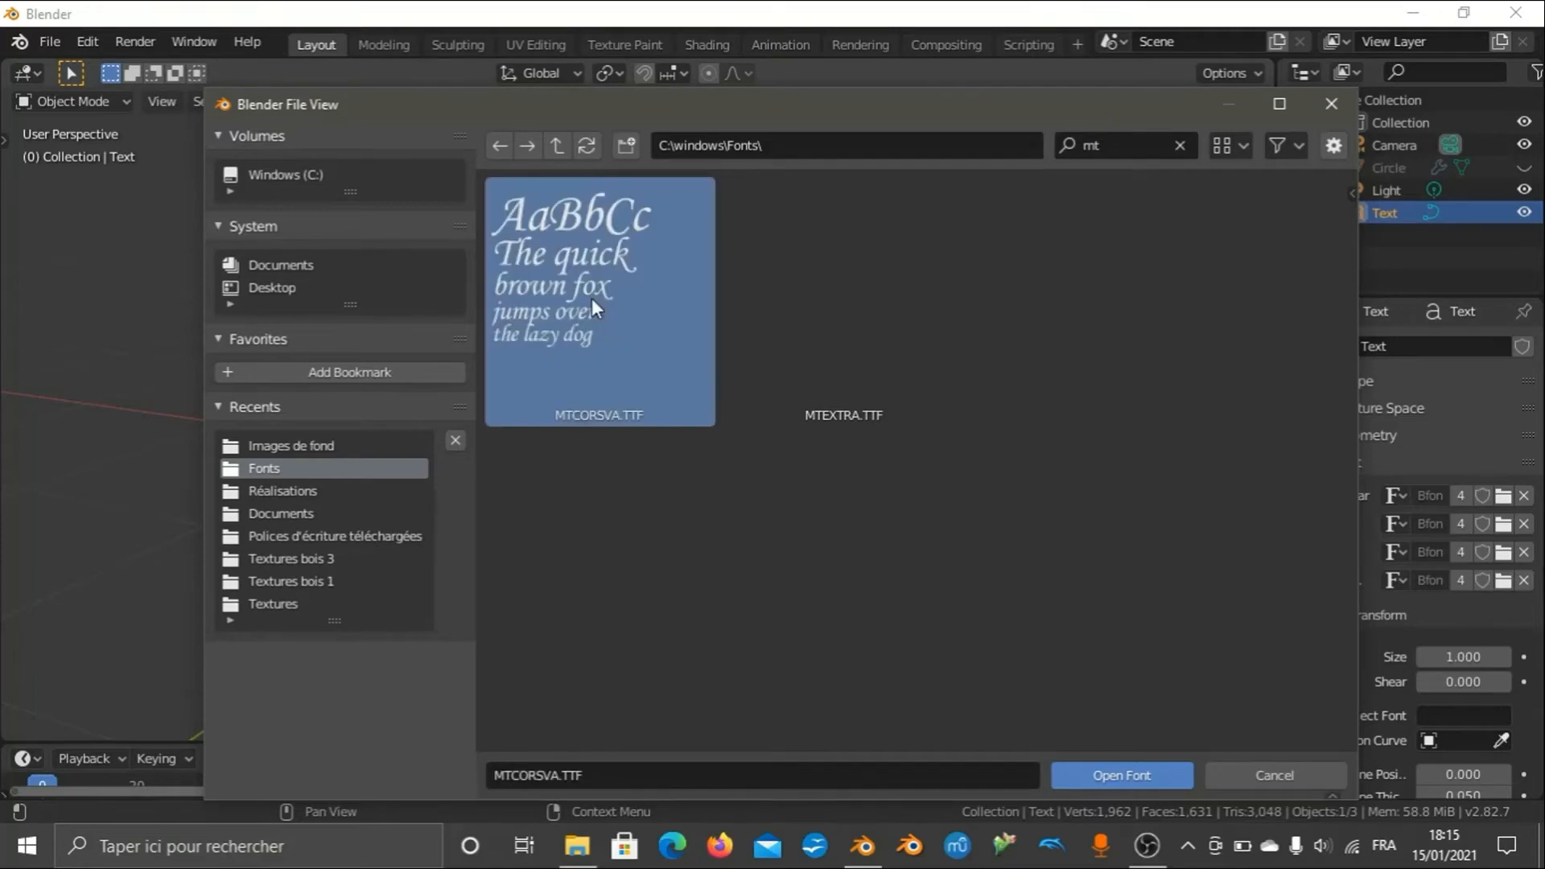
left_click(1089, 775)
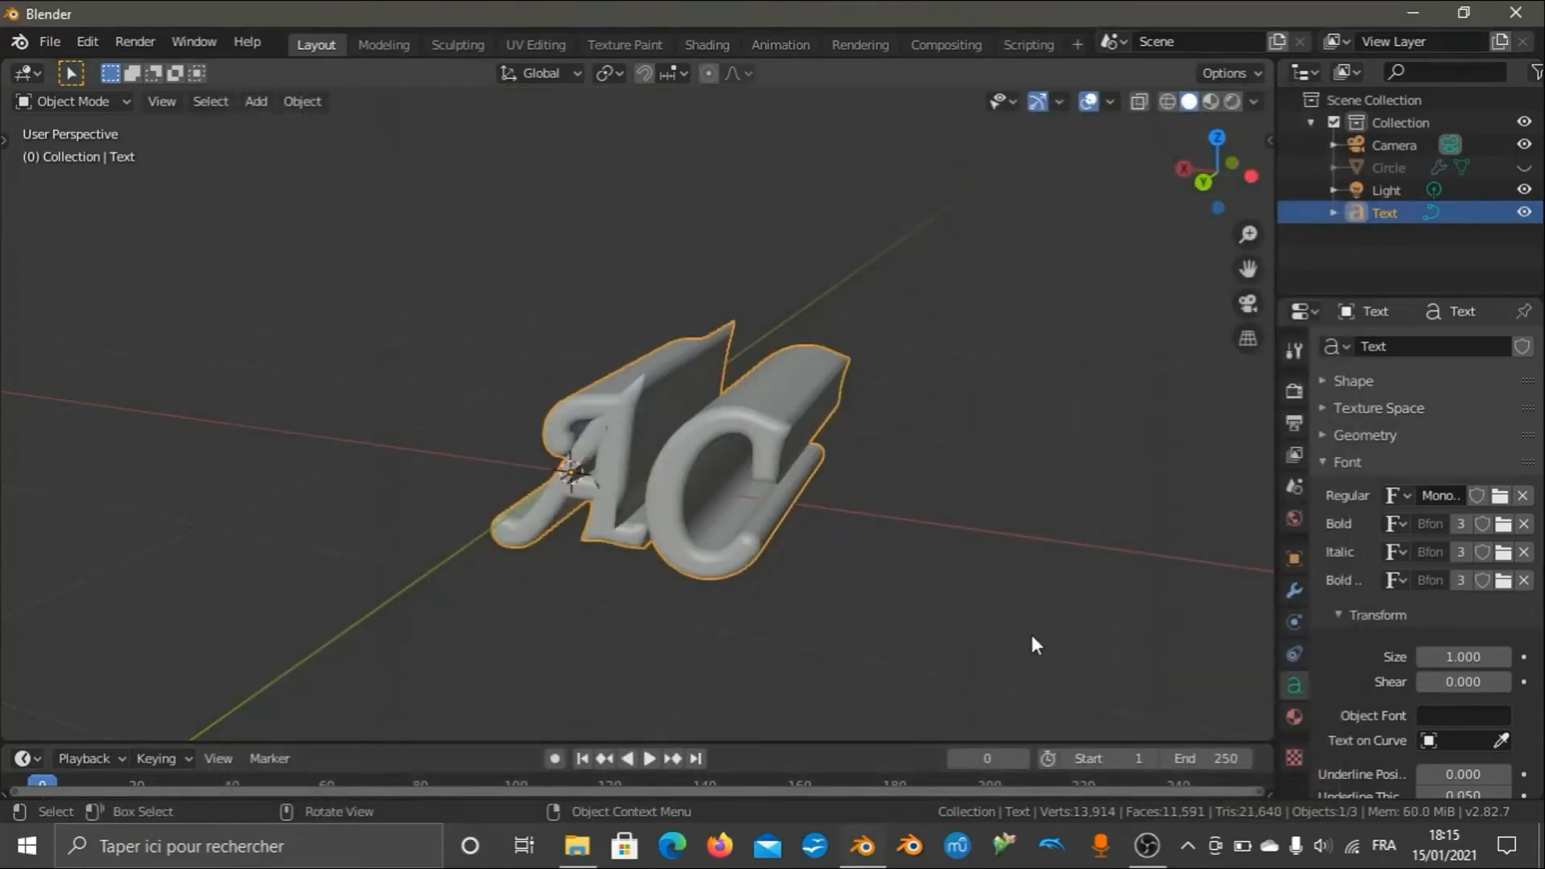
Set the text's Character Spacing to 0.9 in the Paragraph settings and collapse that section.
mouse_move(1180, 171)
left_mouse_down()
mouse_move(1193, 172)
mouse_move(1159, 191)
mouse_move(1086, 191)
mouse_move(1171, 233)
mouse_move(1236, 219)
mouse_move(1194, 184)
mouse_move(1167, 193)
mouse_move(1180, 193)
left_mouse_up()
scroll(1122, 269, "up", 5)
scroll(1172, 193, "down", 2)
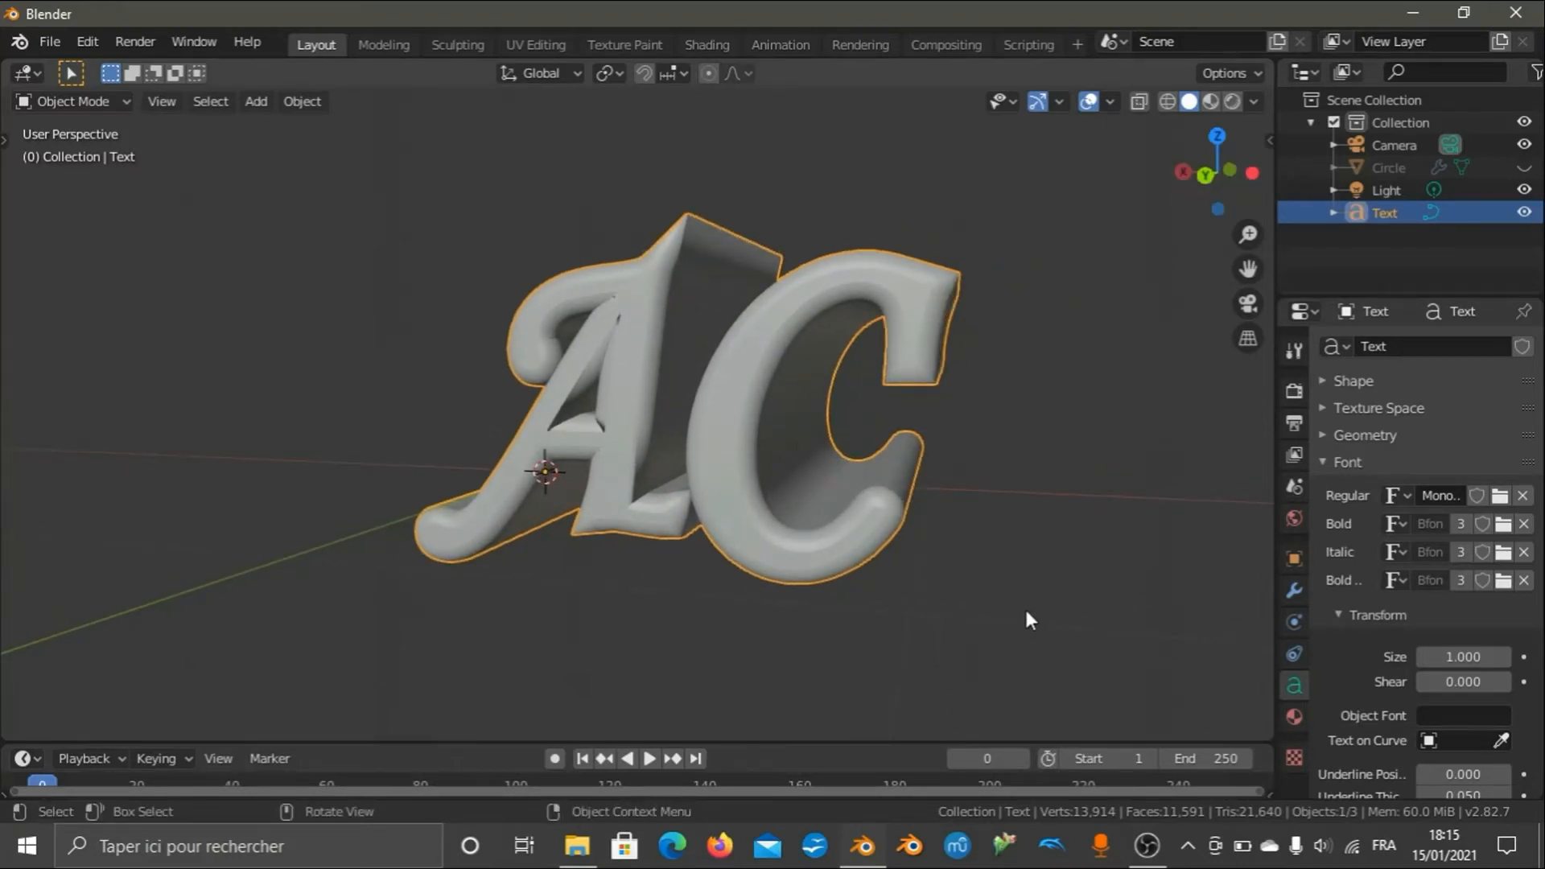
left_click(1323, 463)
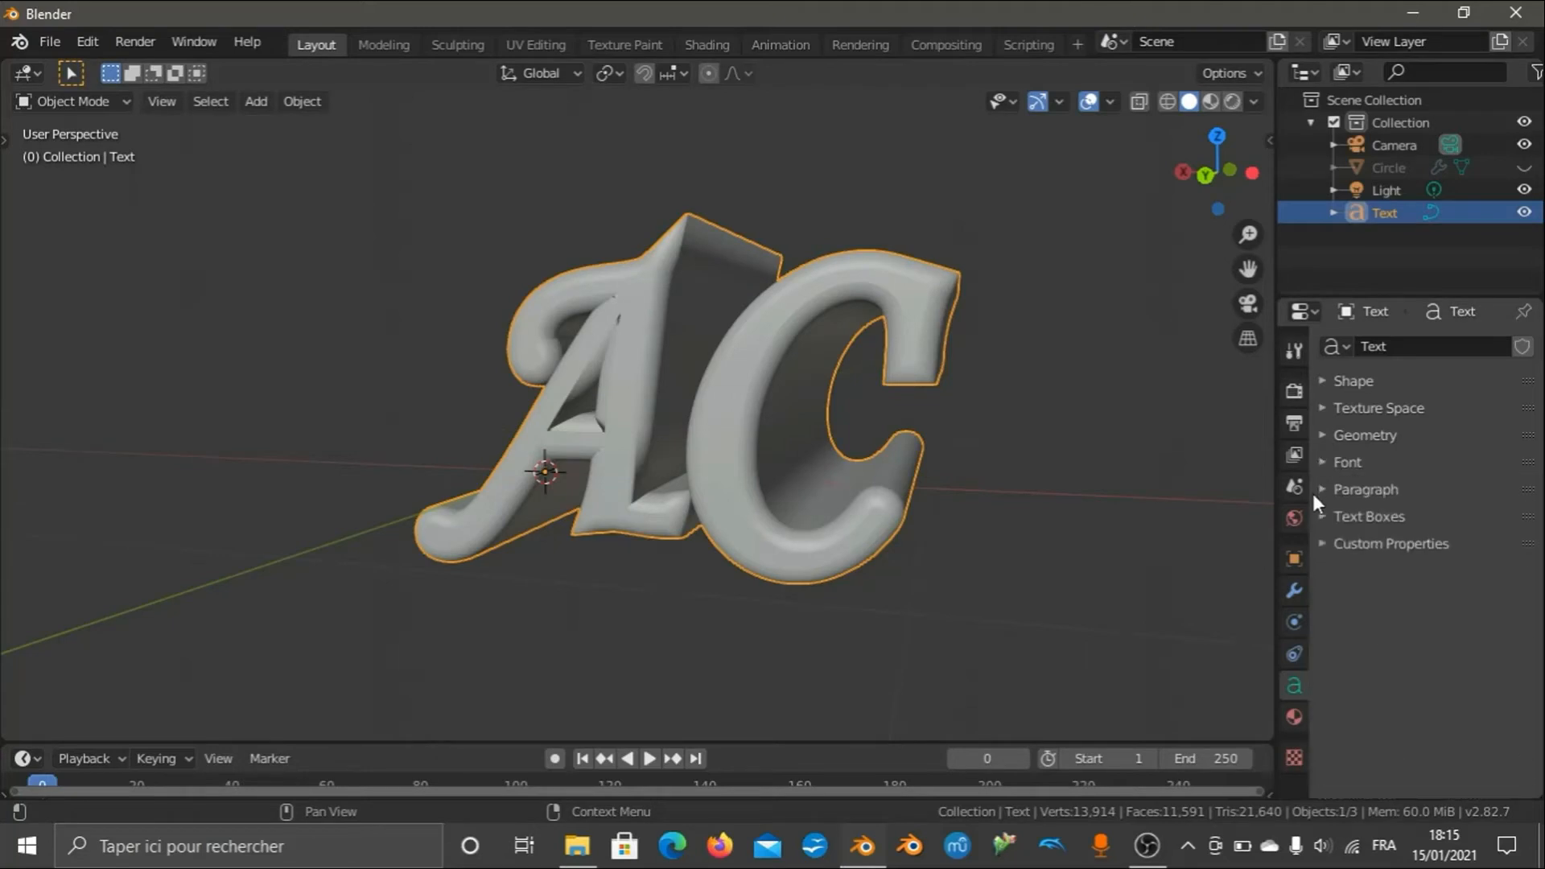
left_click(1324, 490)
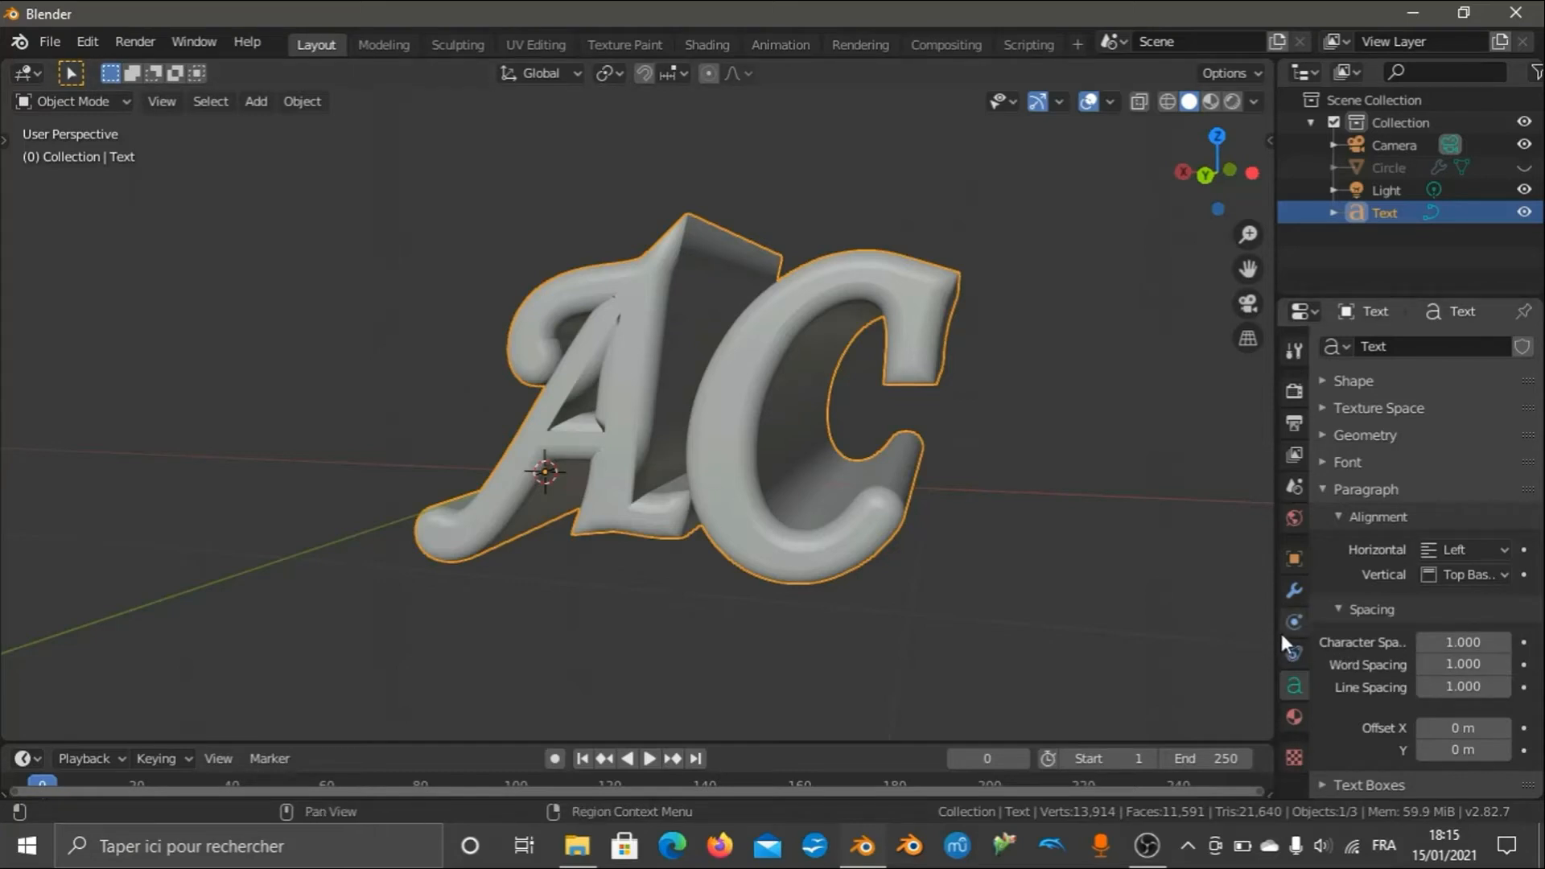
left_click_drag(1276, 633, 1199, 633)
left_click(1403, 642)
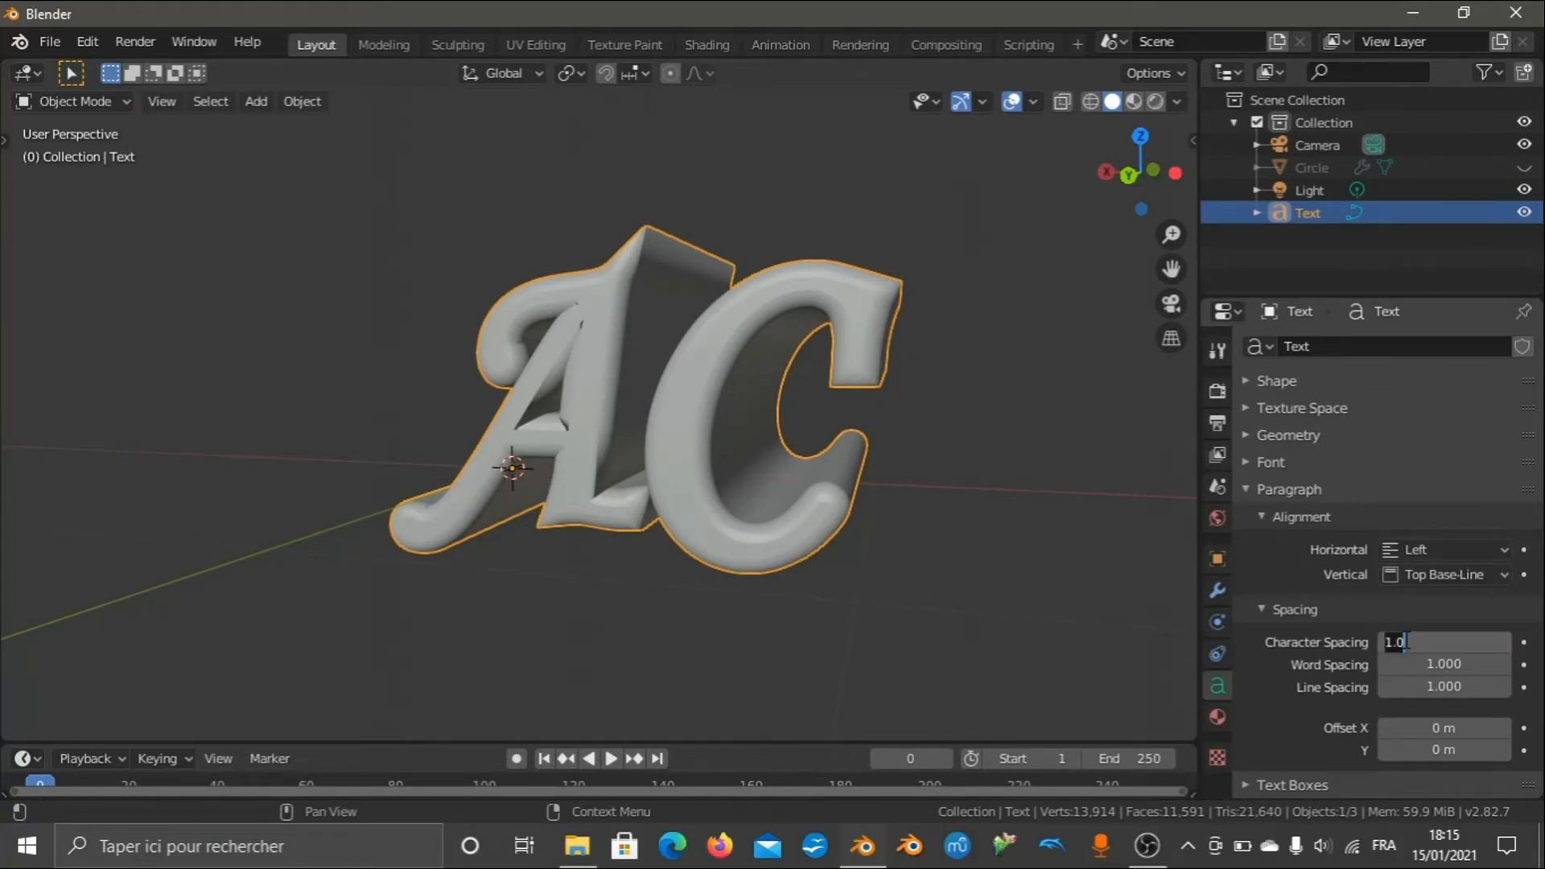
type("0.9")
key("Return")
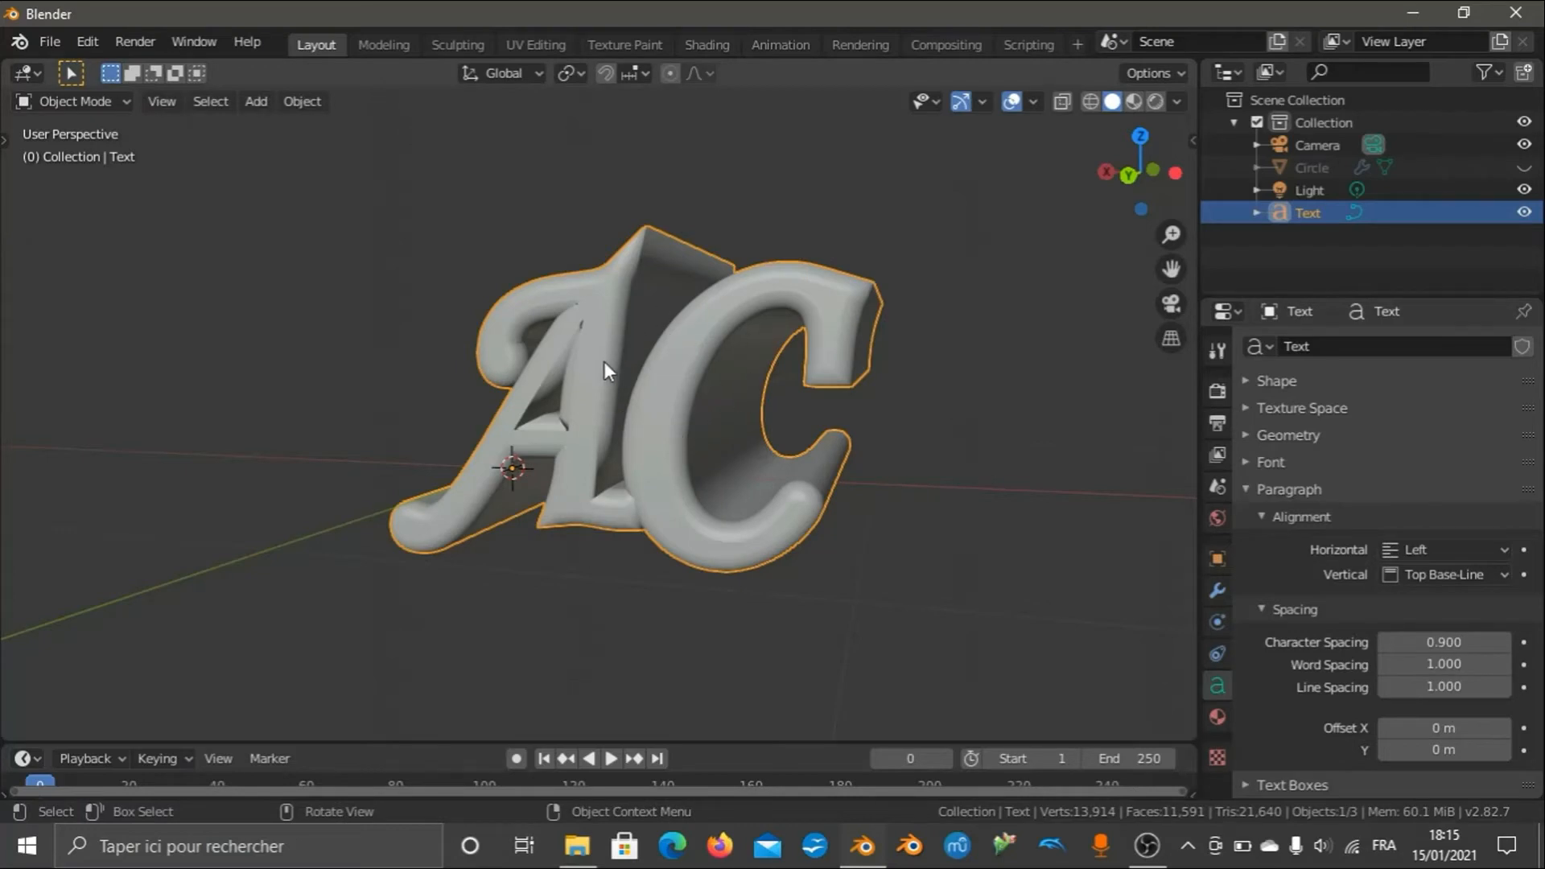
left_click(1246, 490)
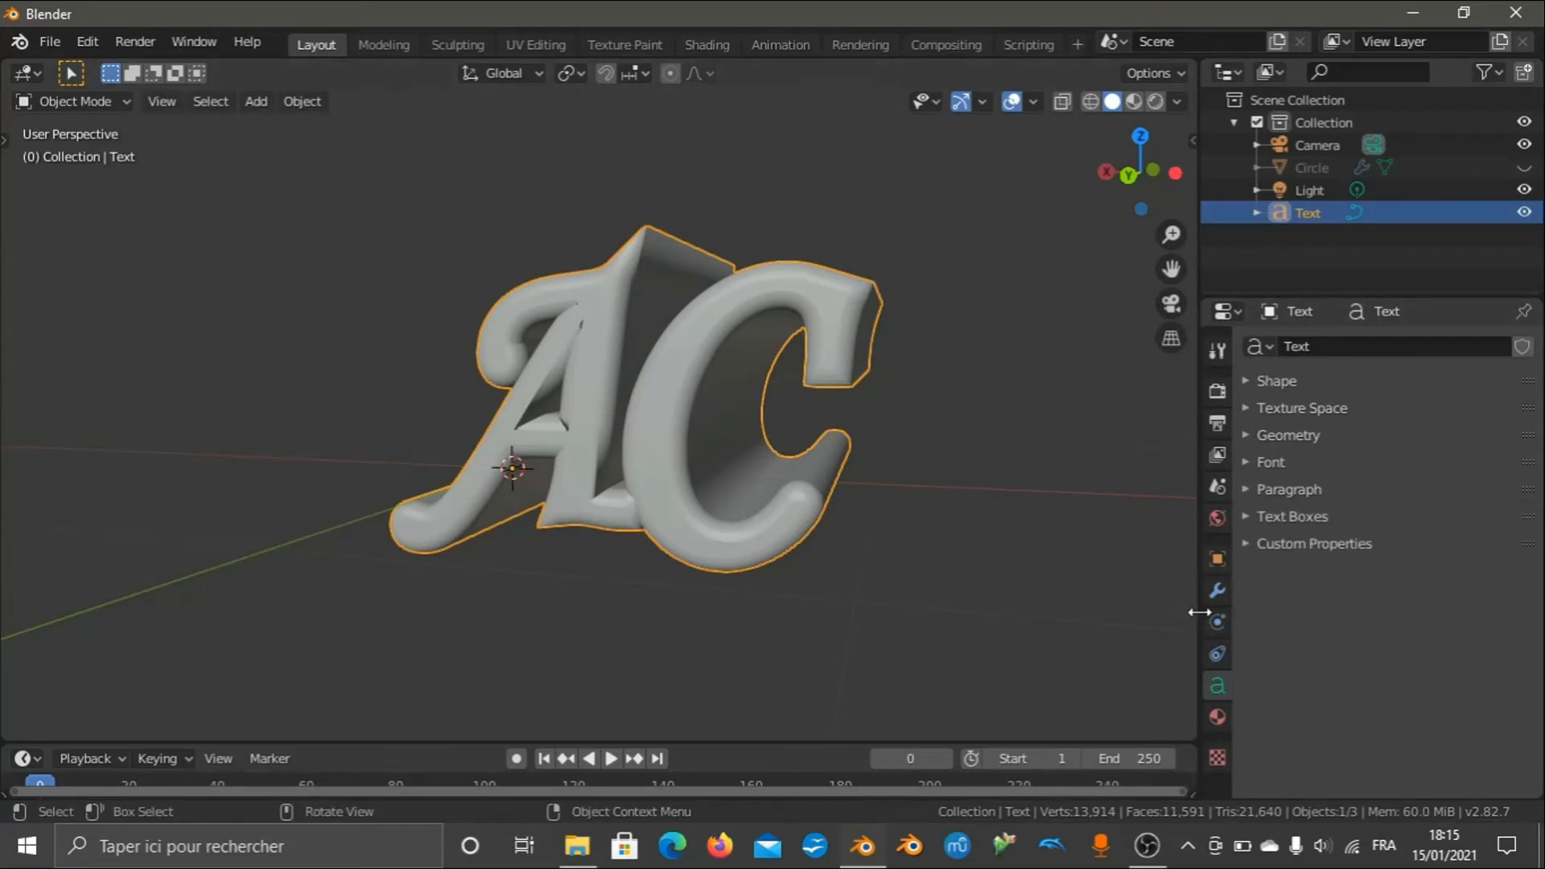
Widen the 3D viewport and unhide the Circle object so it is shown together with the text.
left_click_drag(1197, 611, 1313, 610)
scroll(776, 393, "down", 4)
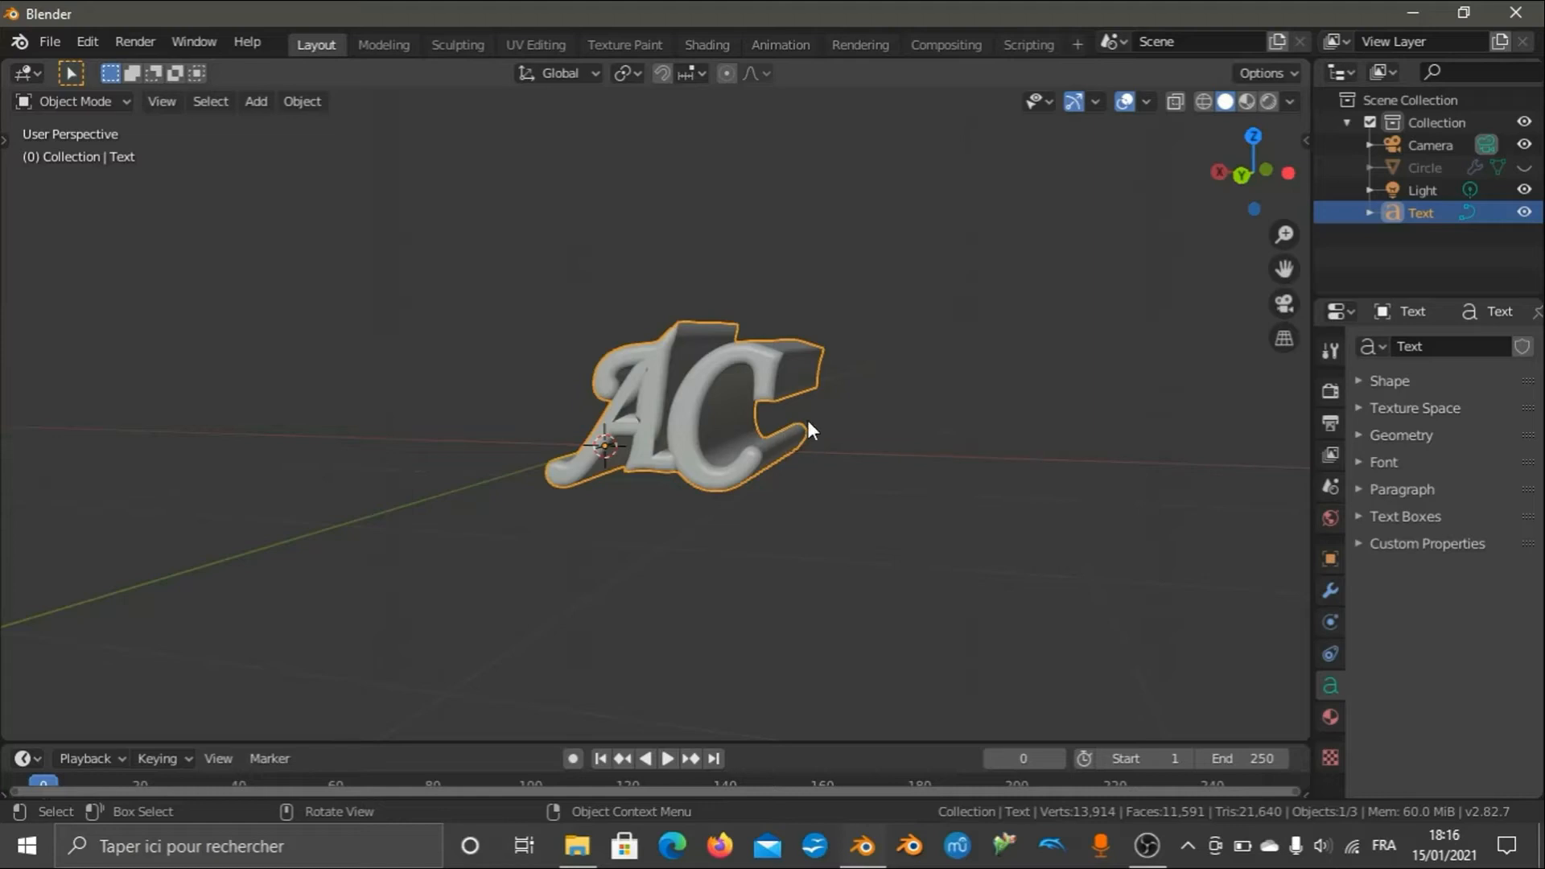
left_click(1524, 169)
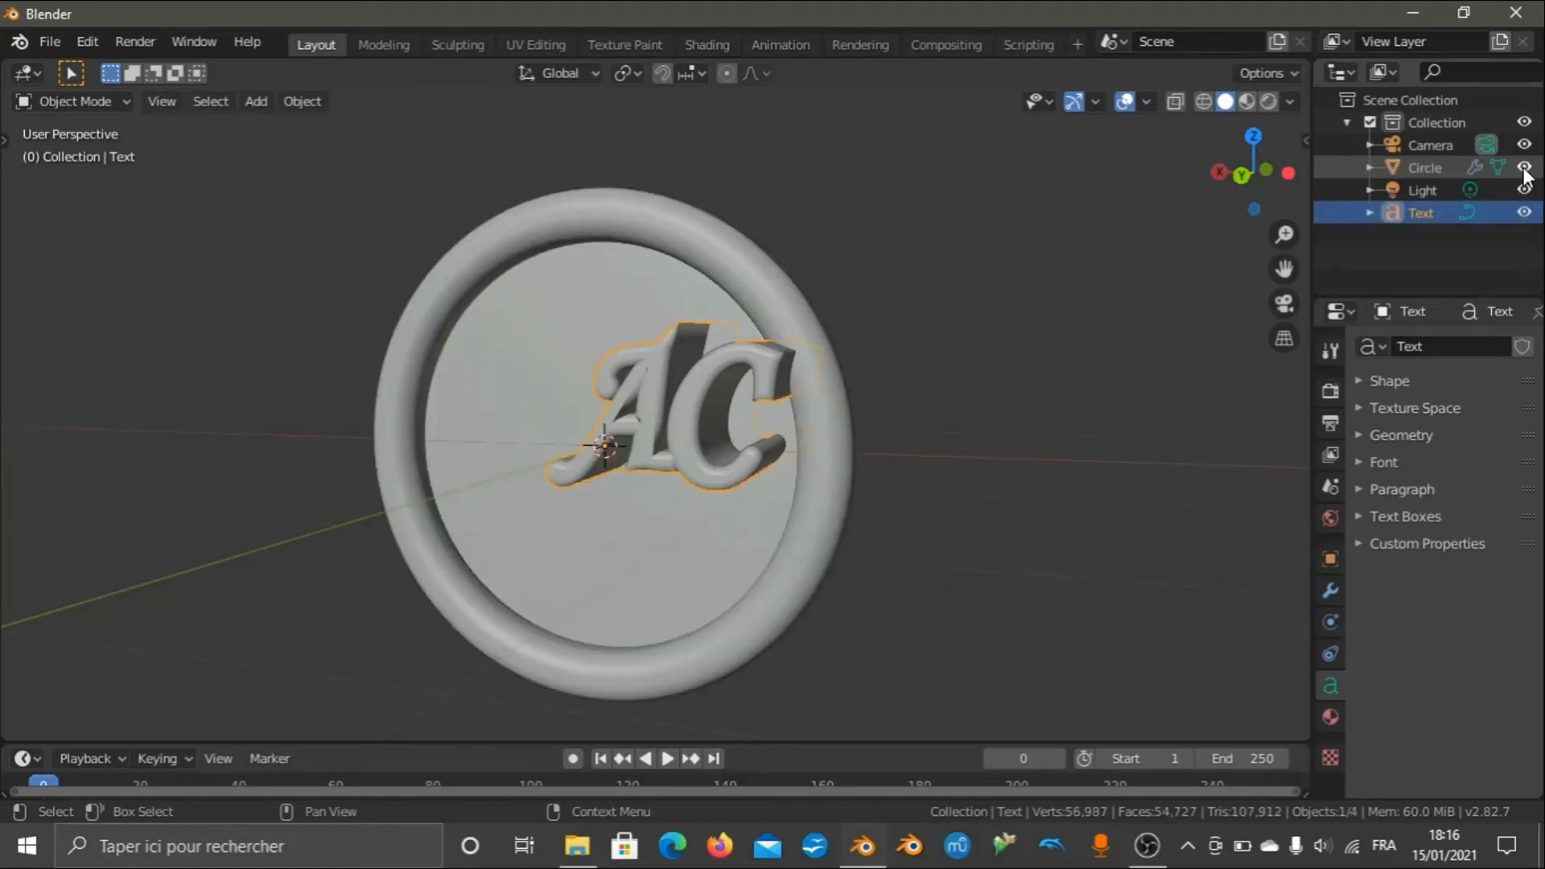
scroll(1110, 282, "down", 2)
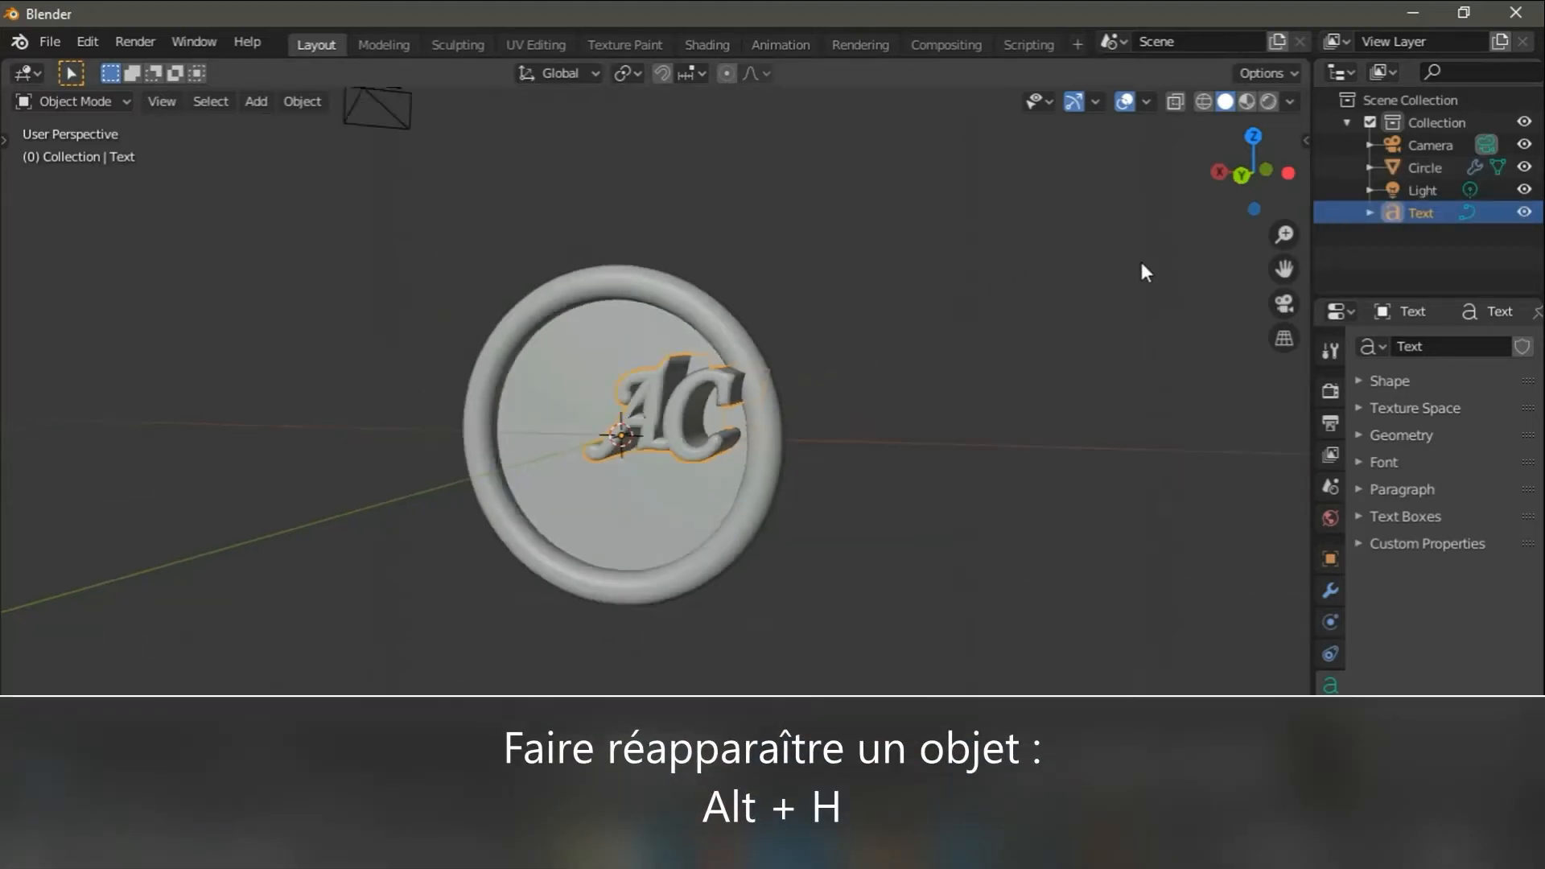
Look at the ring and text through the camera and return to a free perspective view.
scroll(1141, 263, "down", 3)
left_click_drag(1243, 176, 1158, 207)
scroll(982, 212, "down", 2)
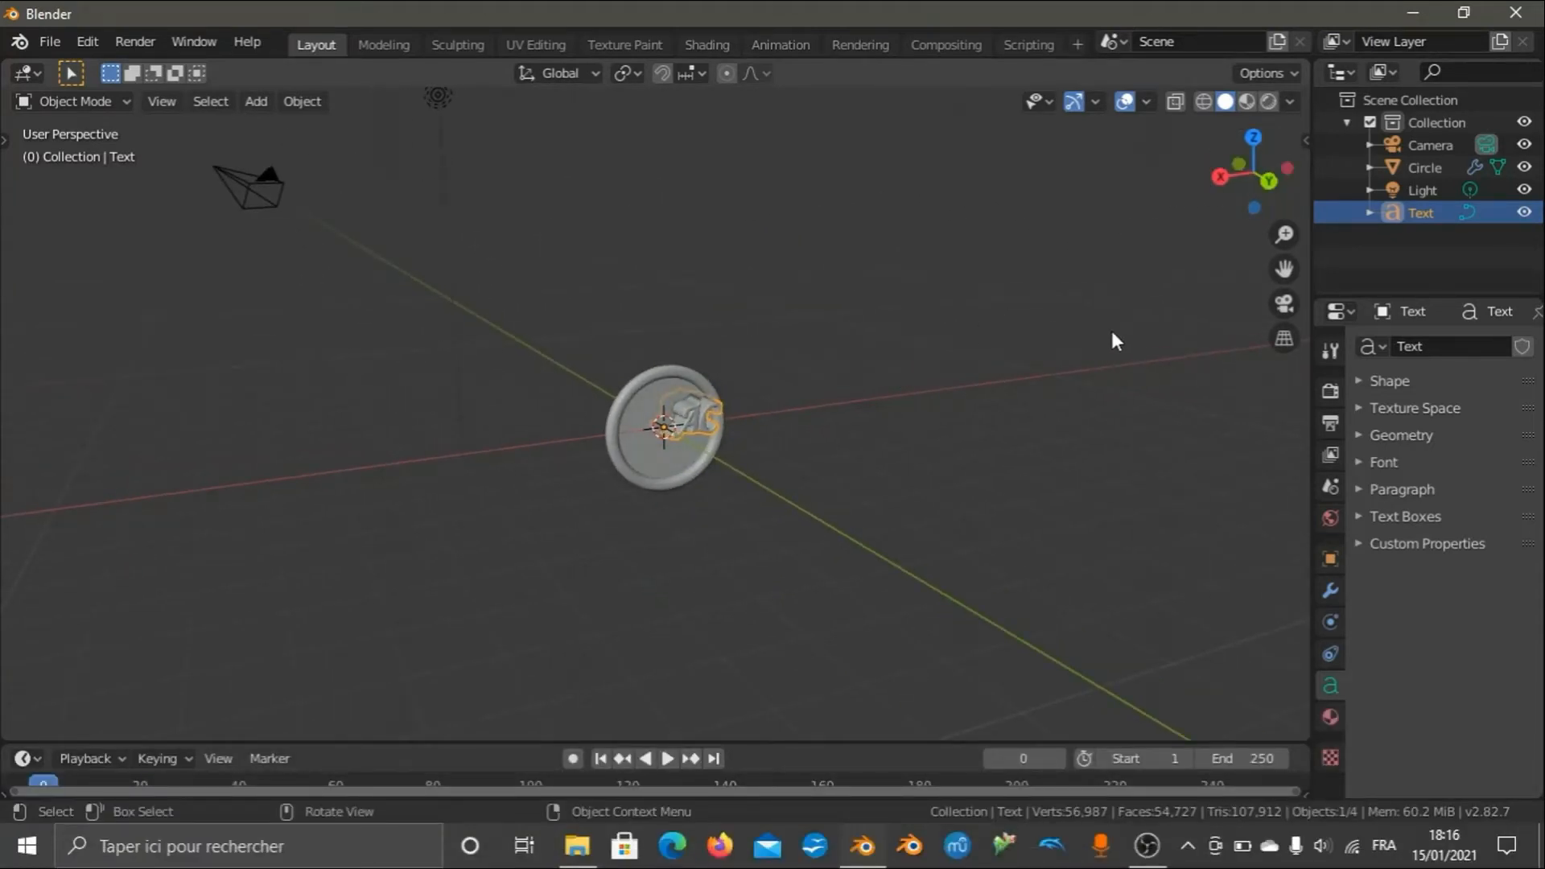
key("KP_0")
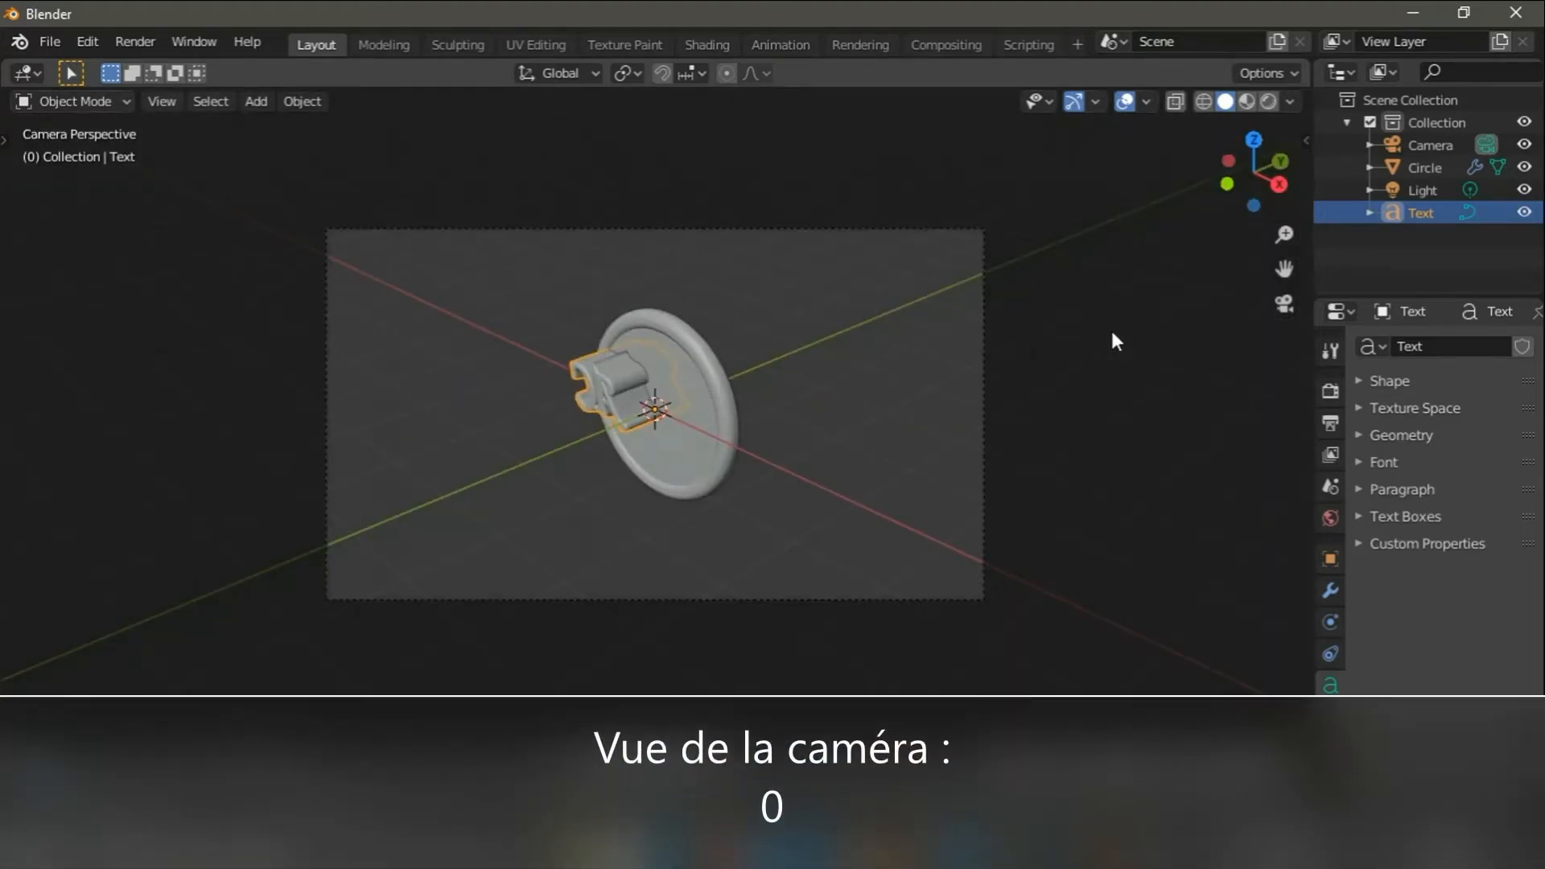
left_click_drag(1254, 177, 1184, 303)
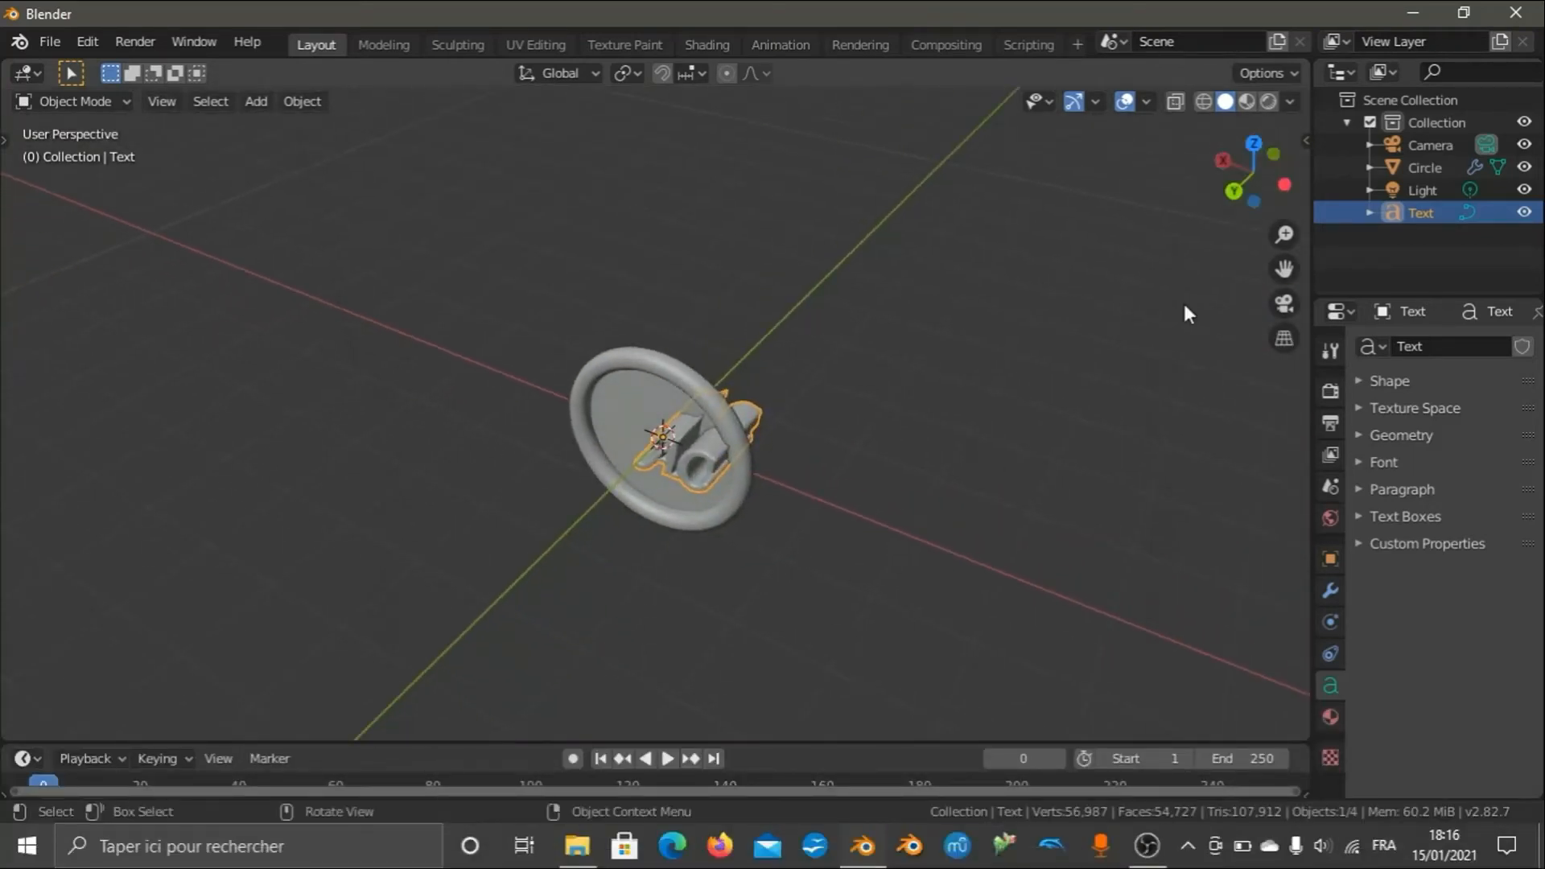
scroll(1048, 422, "down", 4)
scroll(1025, 413, "up", 1)
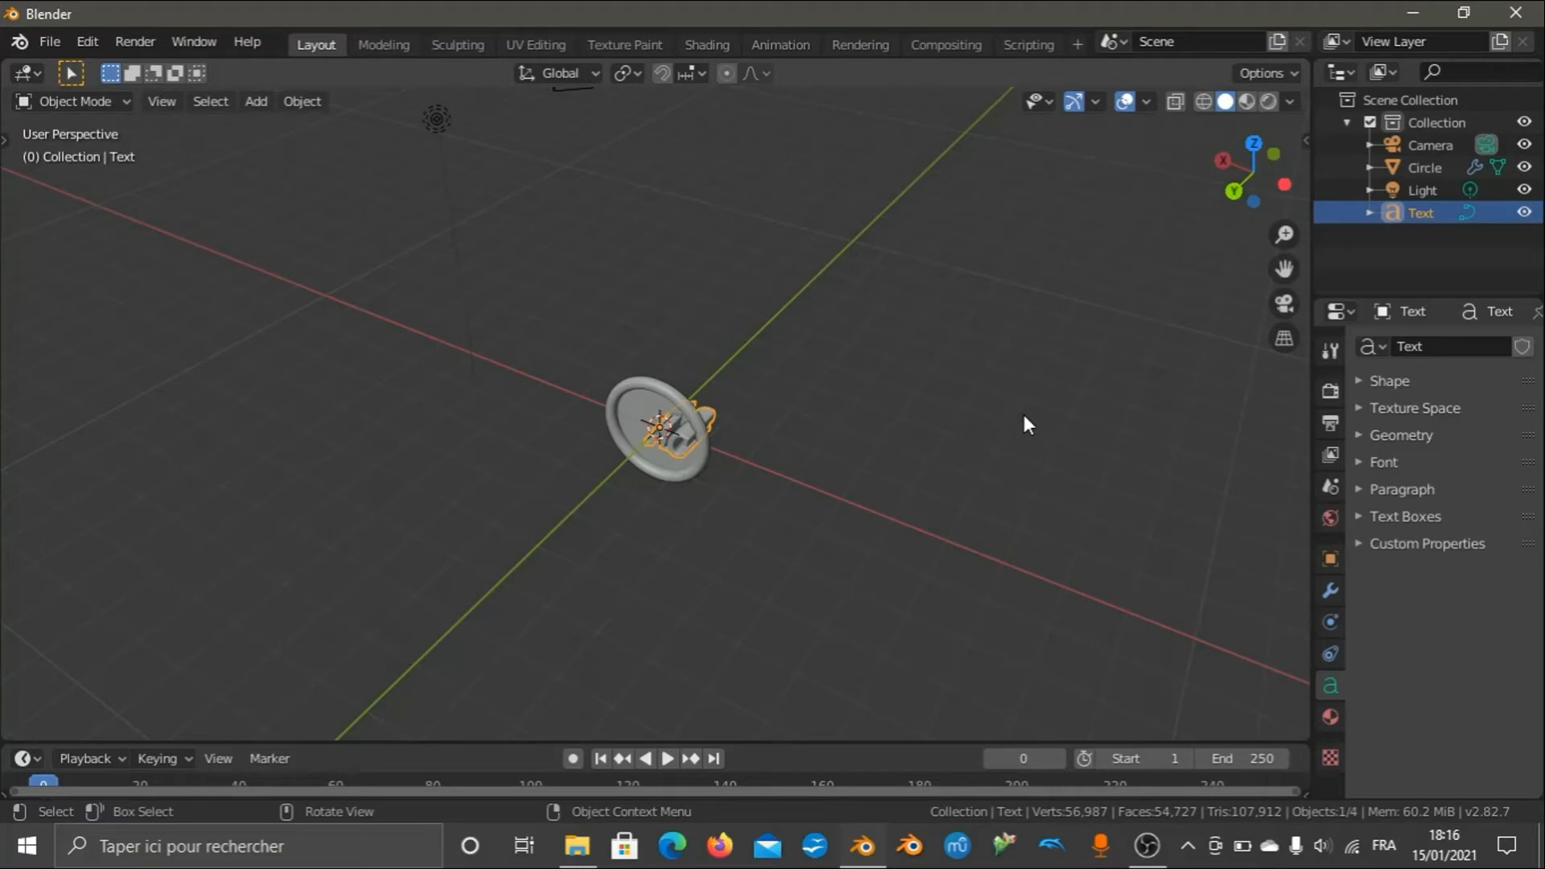
Show the object transform properties in the viewport and select the camera.
key("n")
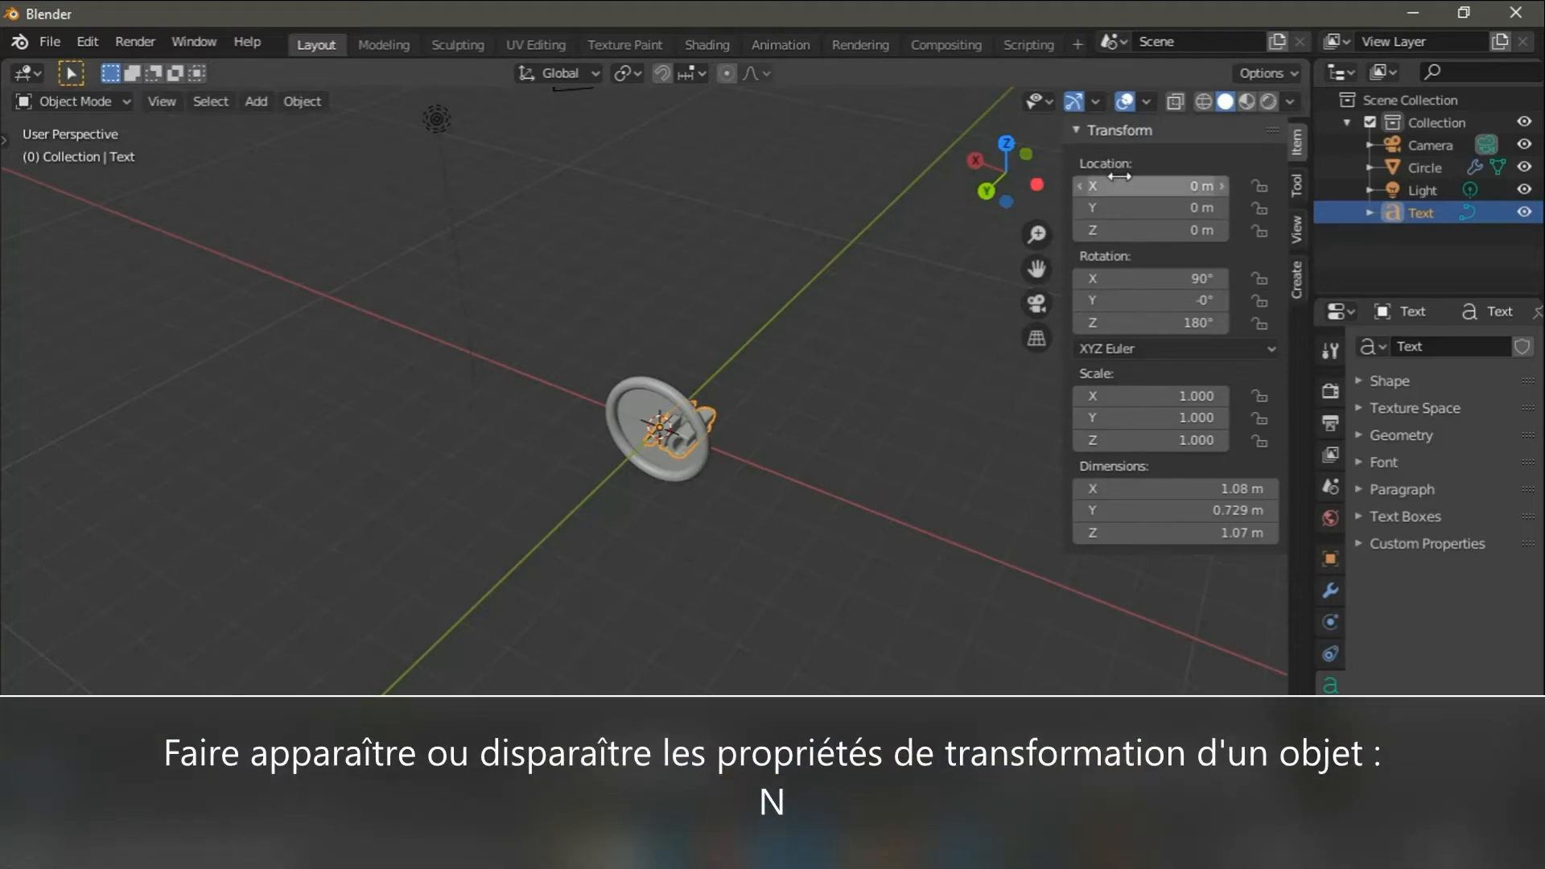
scroll(580, 129, "down", 3)
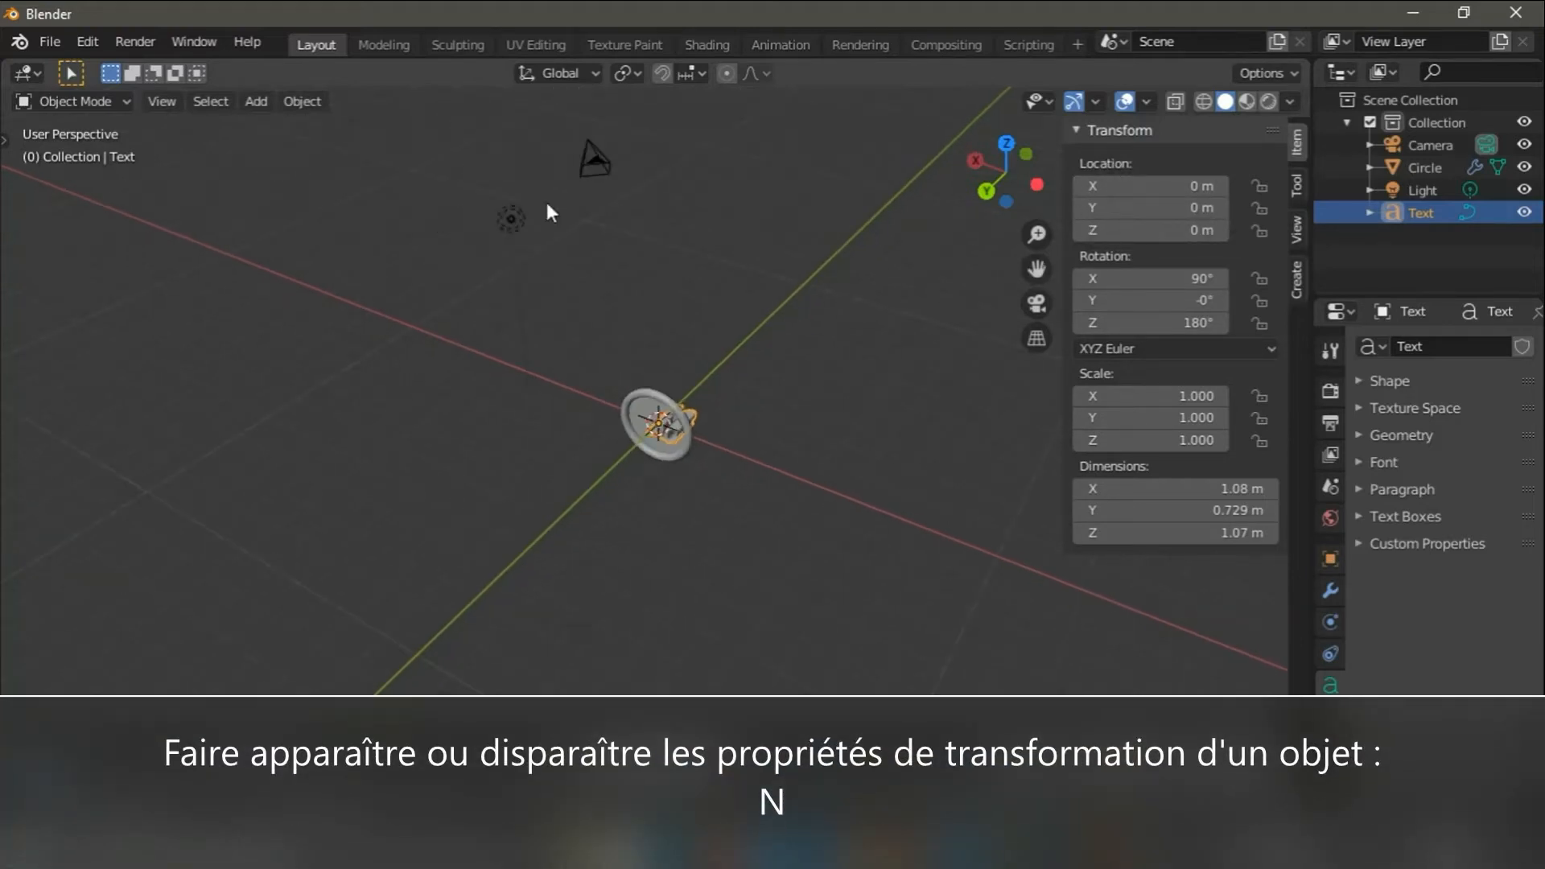
left_click(596, 150)
scroll(596, 150, "down", 2)
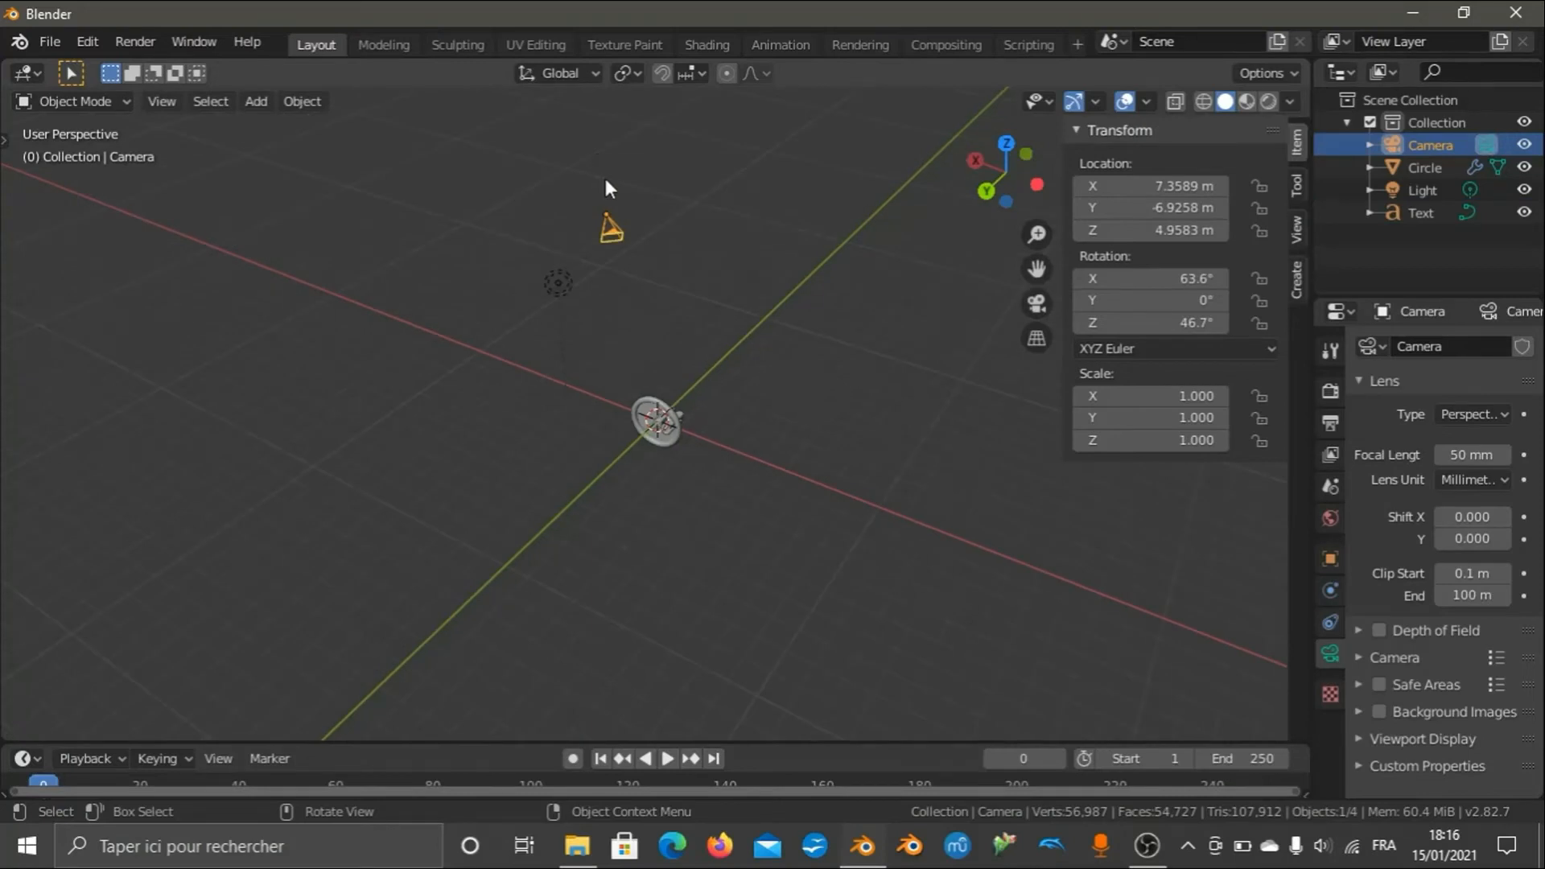
scroll(797, 222, "up", 2)
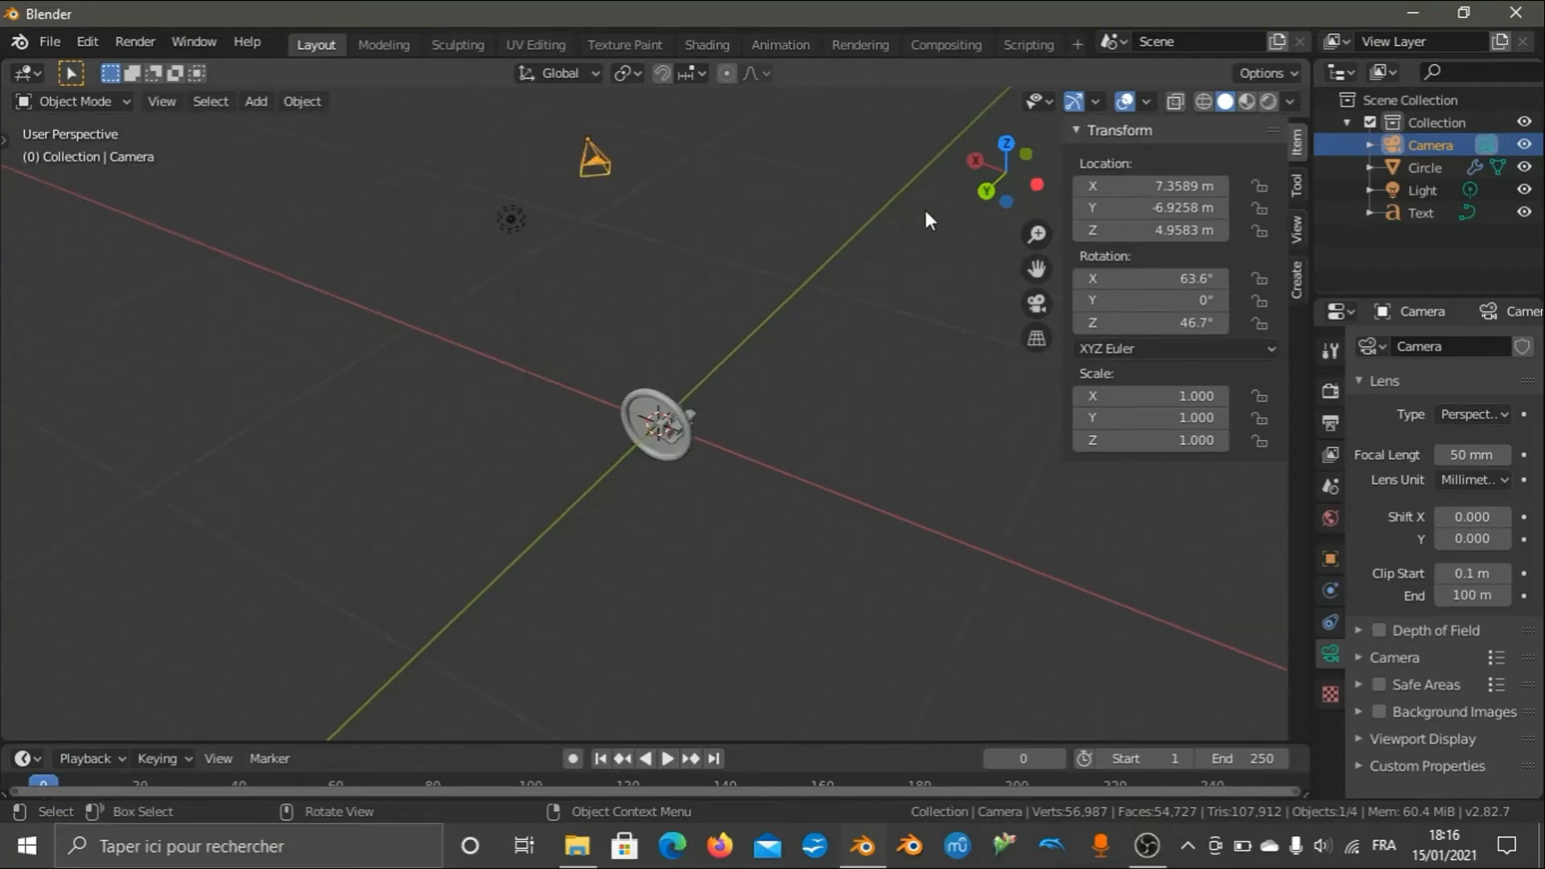
Set the camera's location to X 0 m, Y -6.3 m and Z -1 m.
left_click(1134, 188)
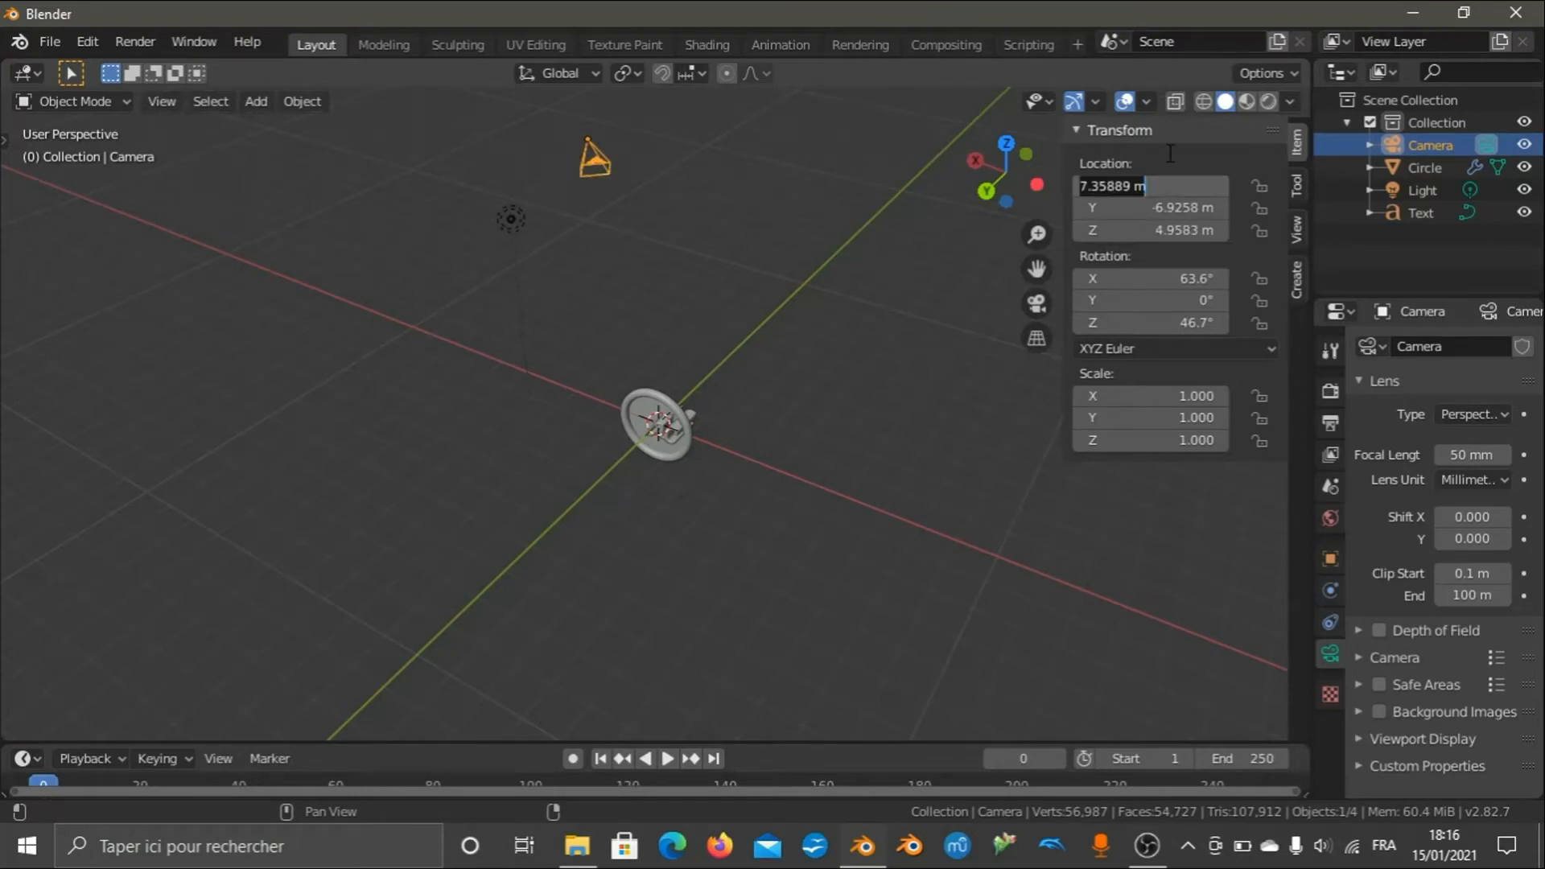
type("0")
key("Return")
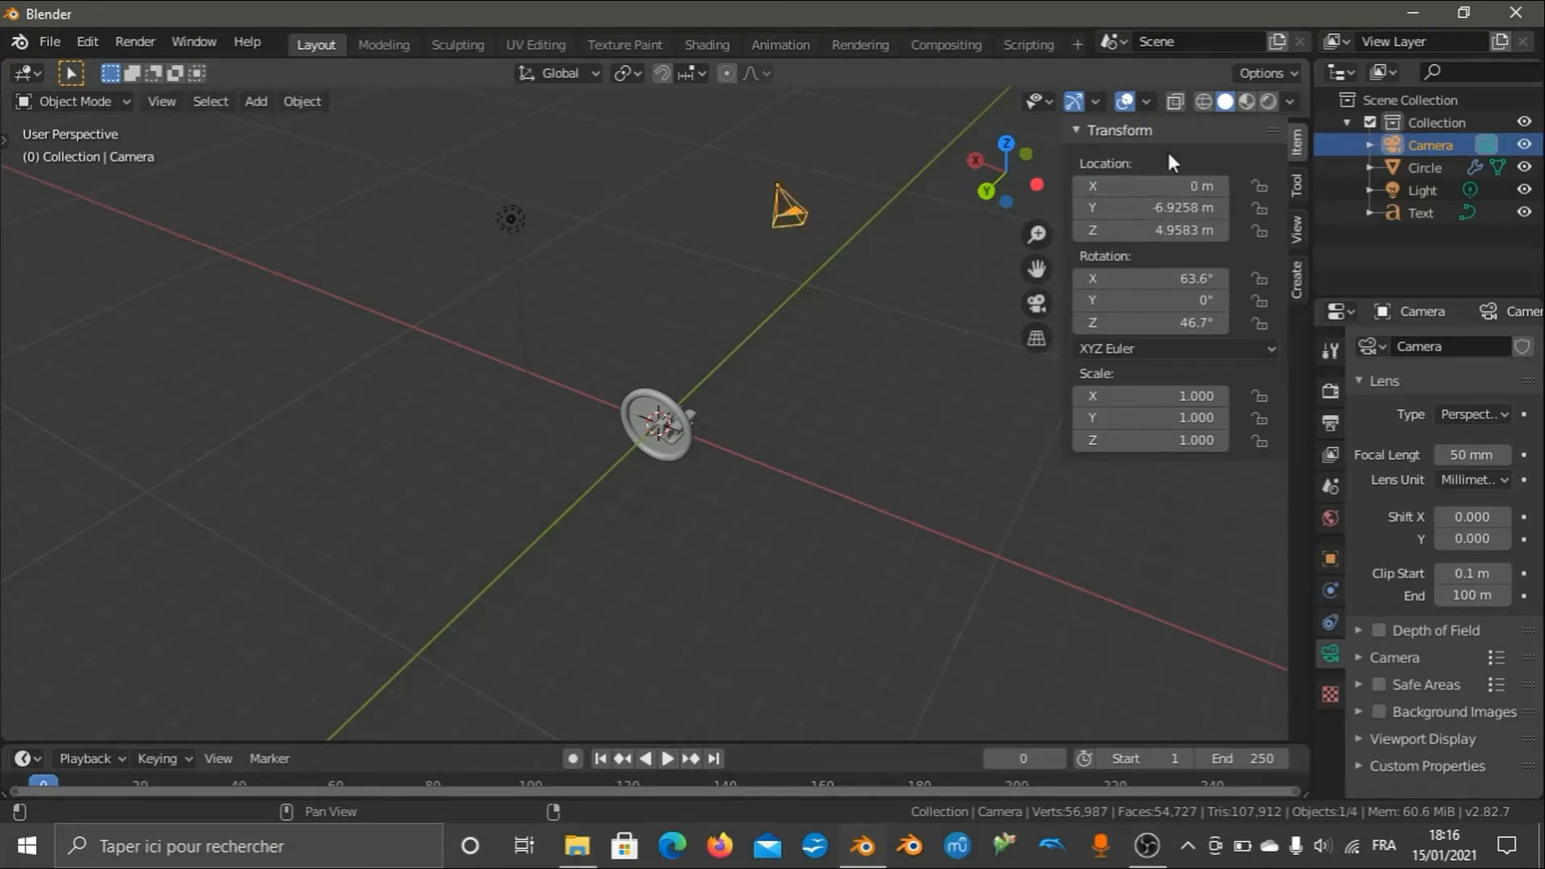
left_click(1154, 205)
key("BackSpace")
type("-6.3")
key("Return")
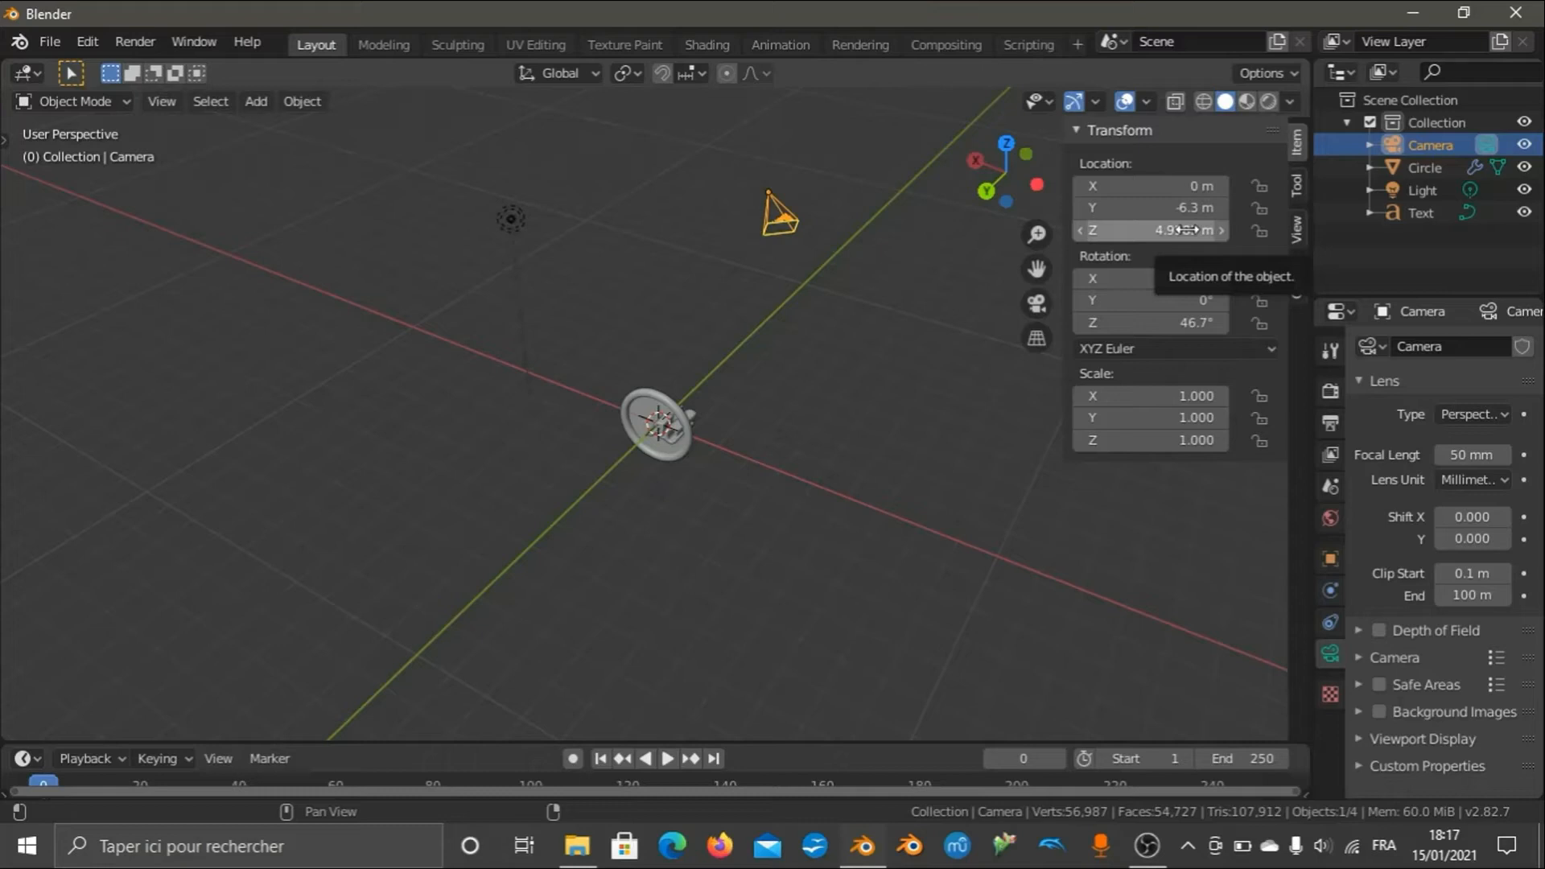
left_click(1190, 229)
type("-1")
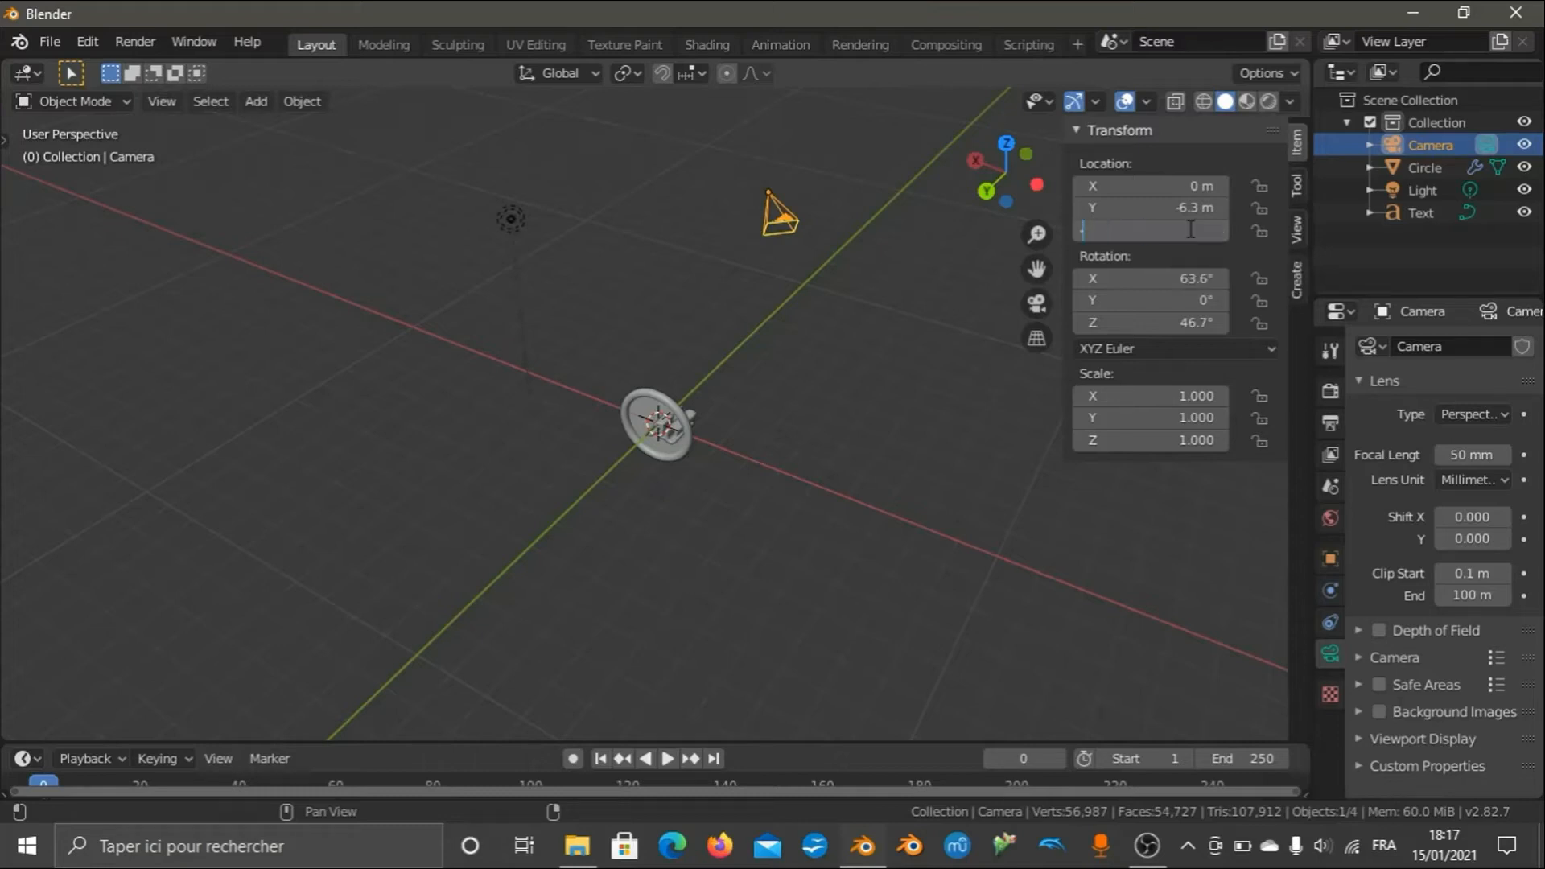
key("Return")
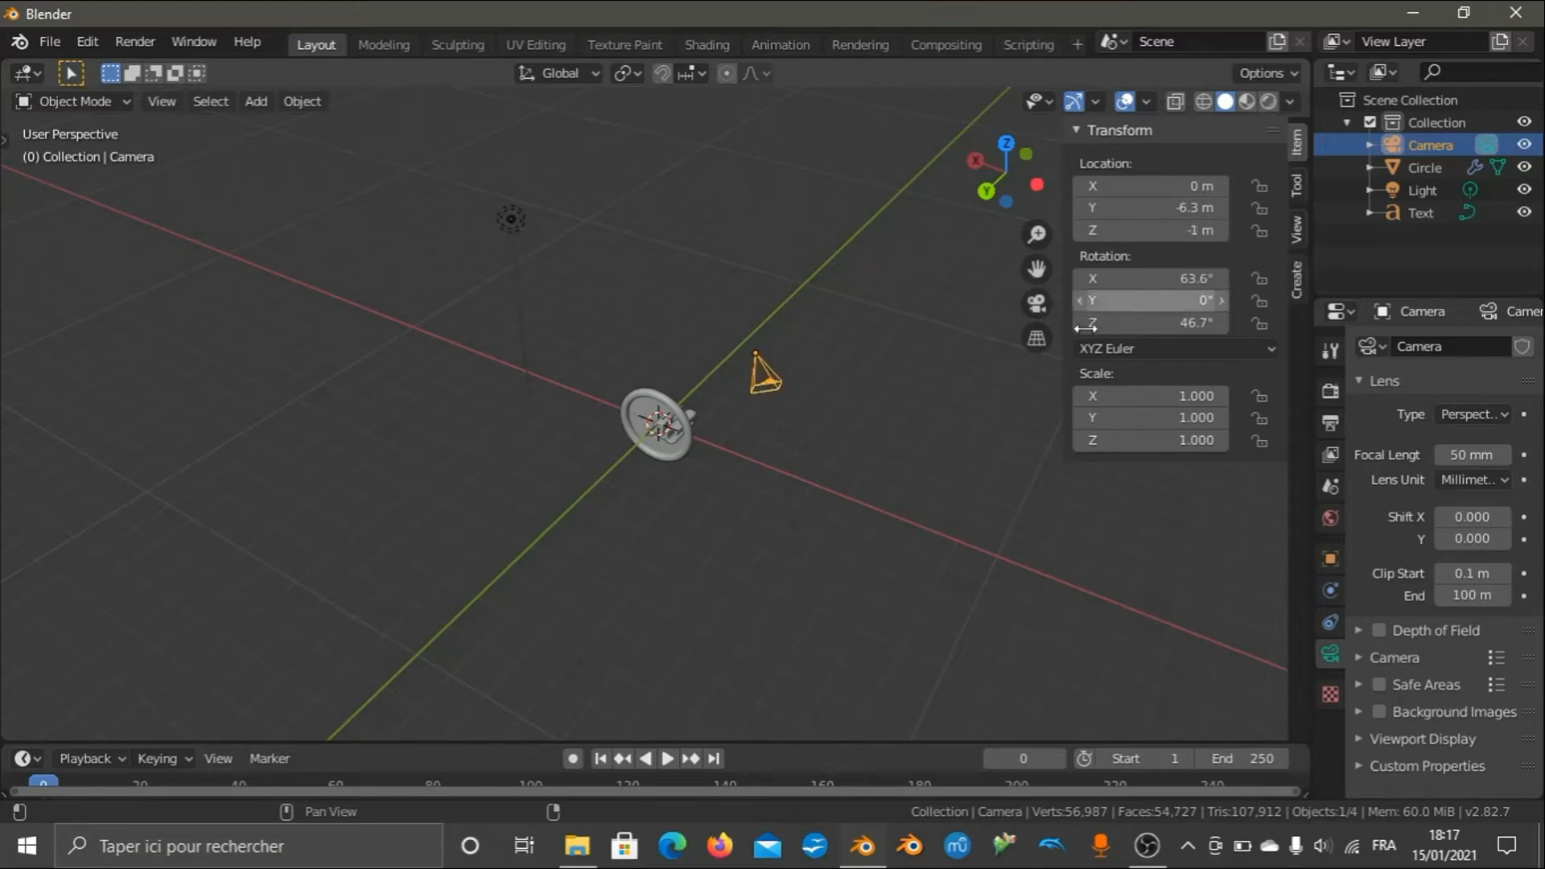
Set the camera's rotation to 99° on X and 0° on both Y and Z.
left_click(1151, 278)
type("99")
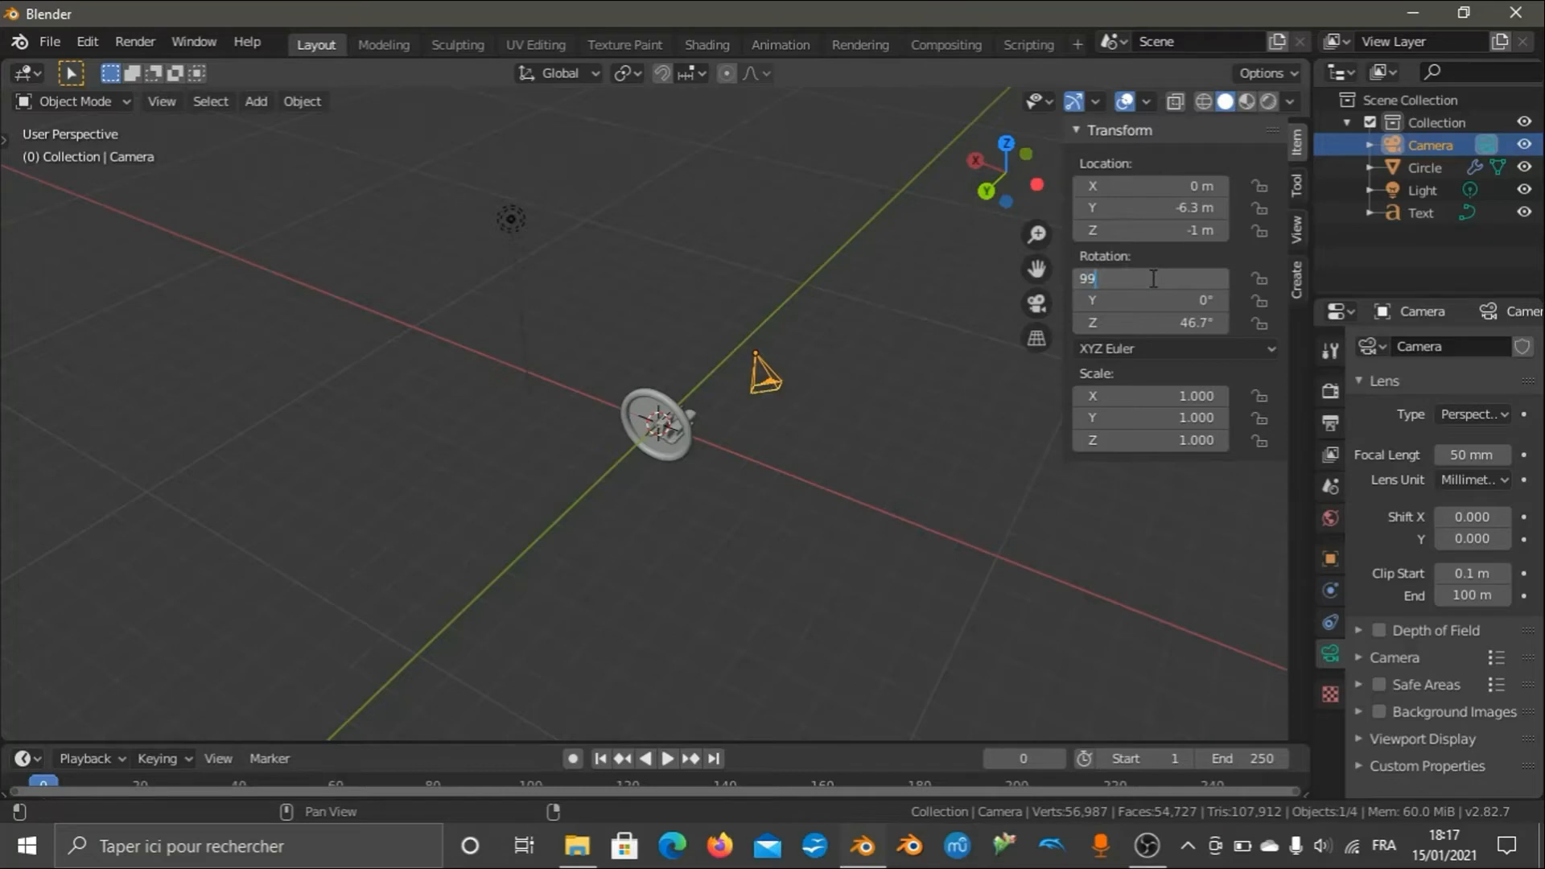
key("Return")
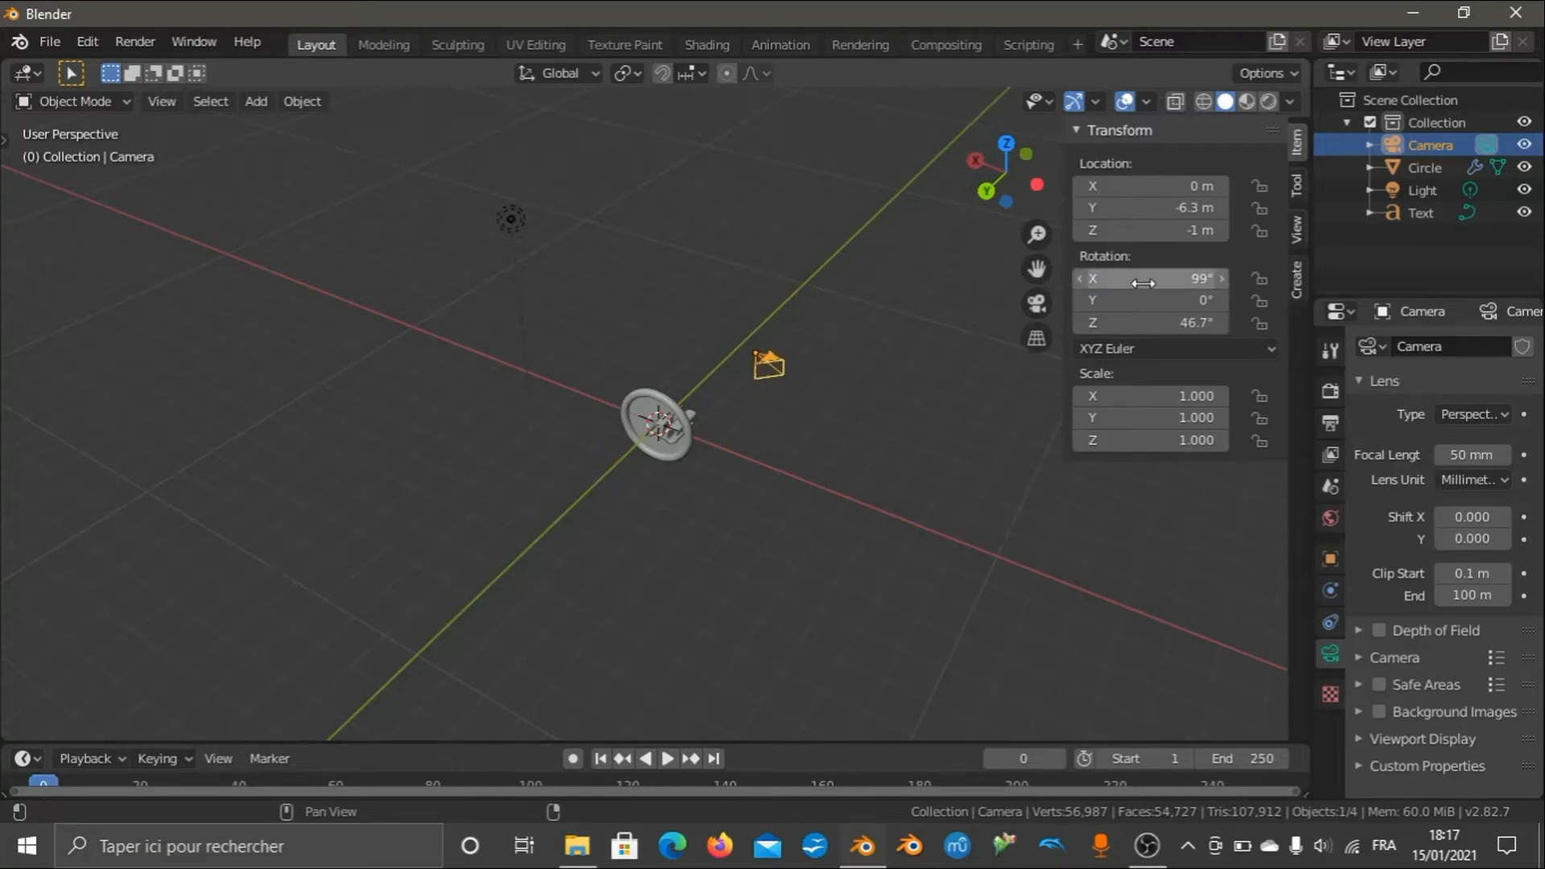
left_click_drag(1159, 300, 1162, 310)
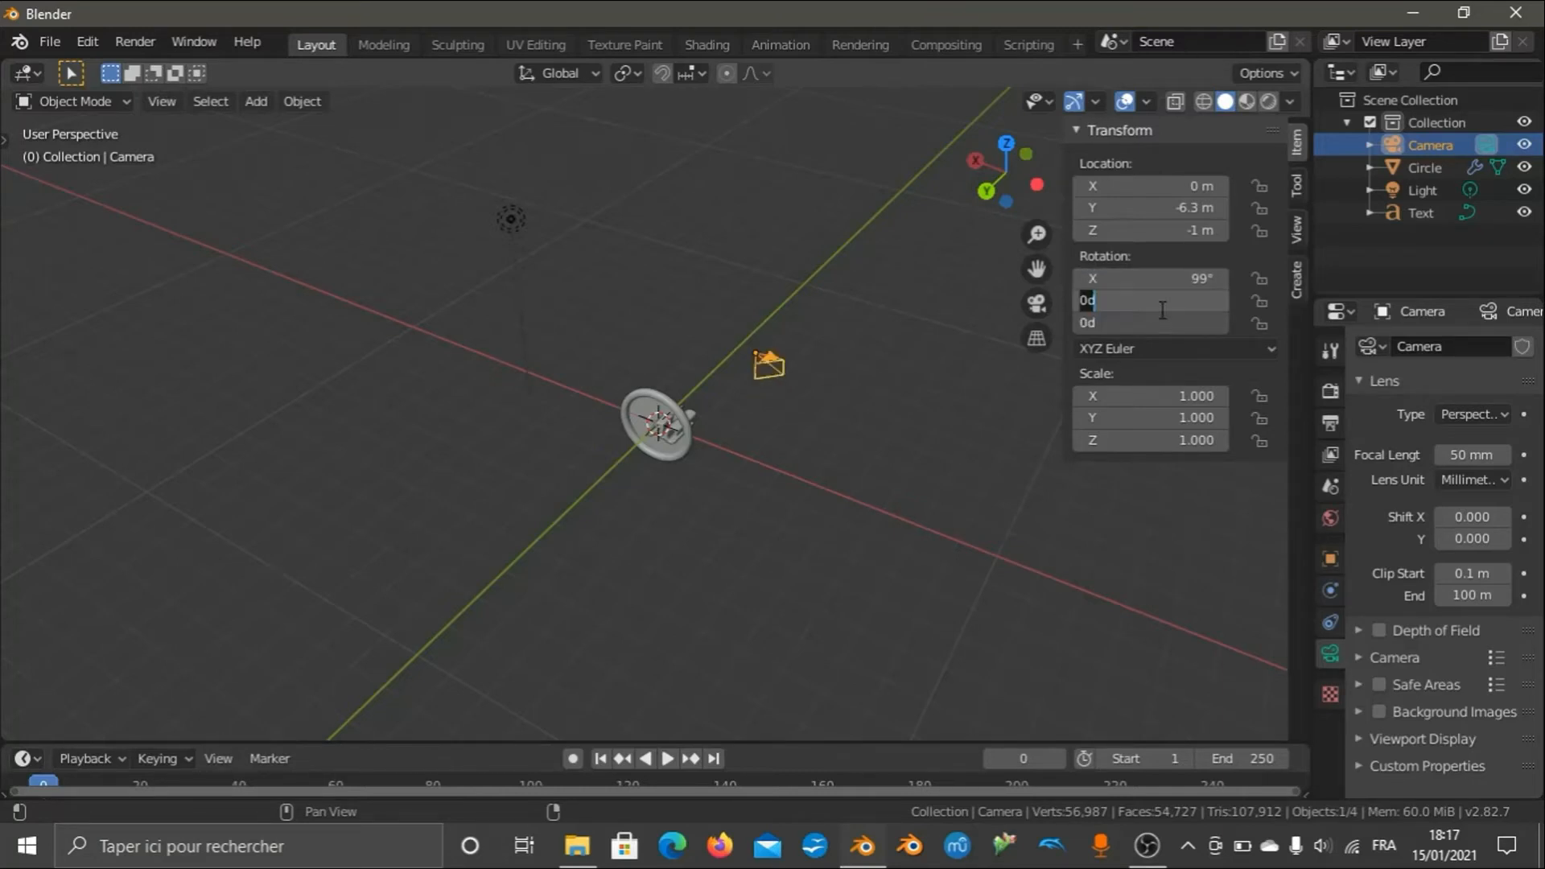
type("0")
key("Return")
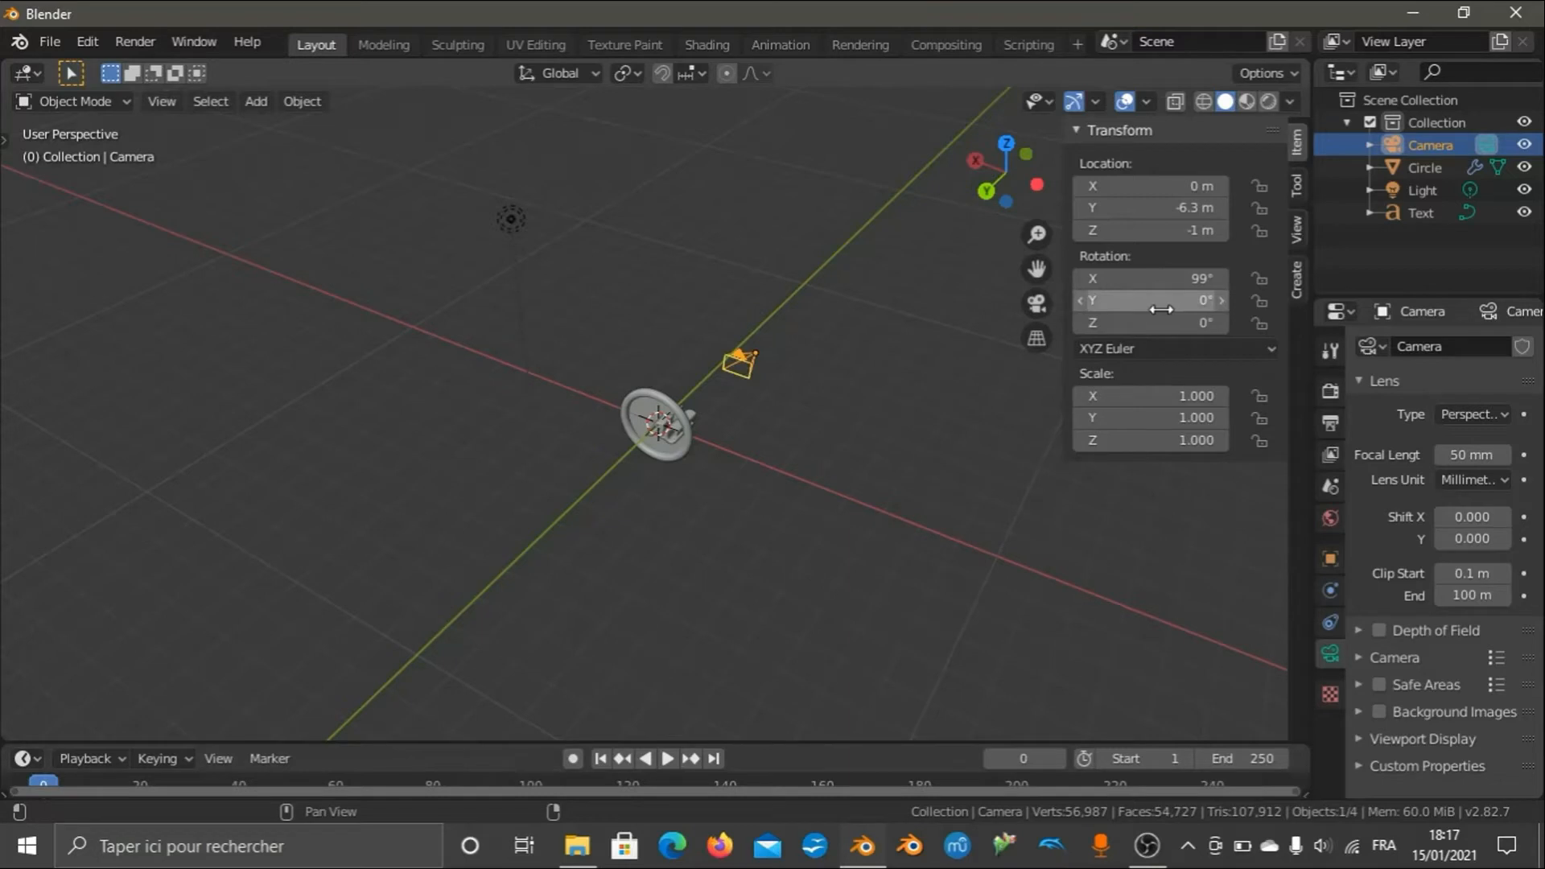
Check how the repositioned camera frames the ring and the text by looking through it.
left_click_drag(1006, 165, 1070, 179)
scroll(751, 401, "up", 8)
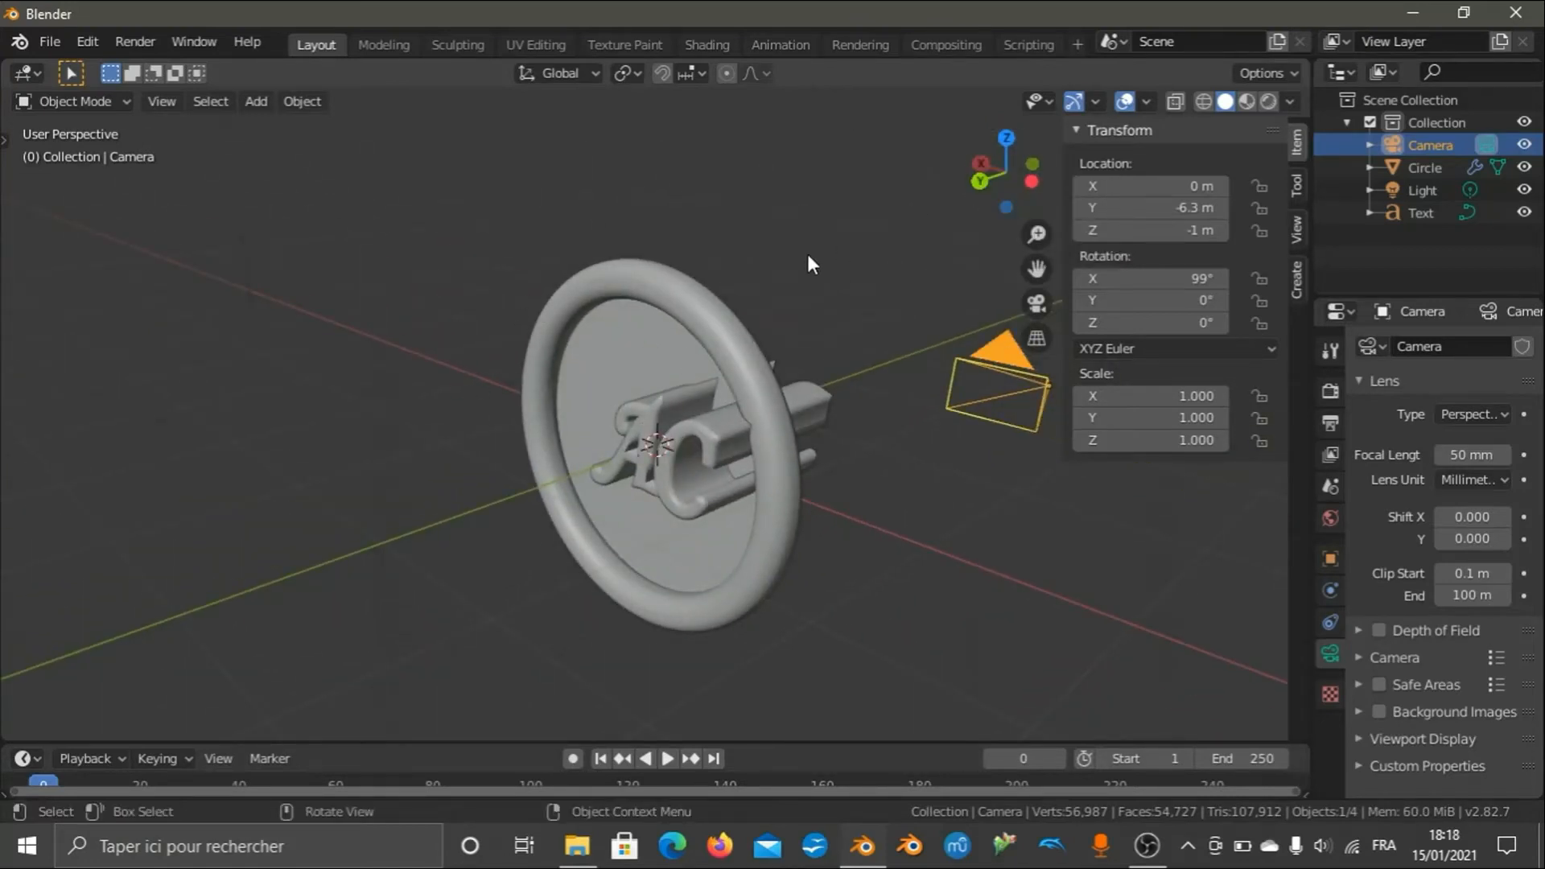
key("KP_0")
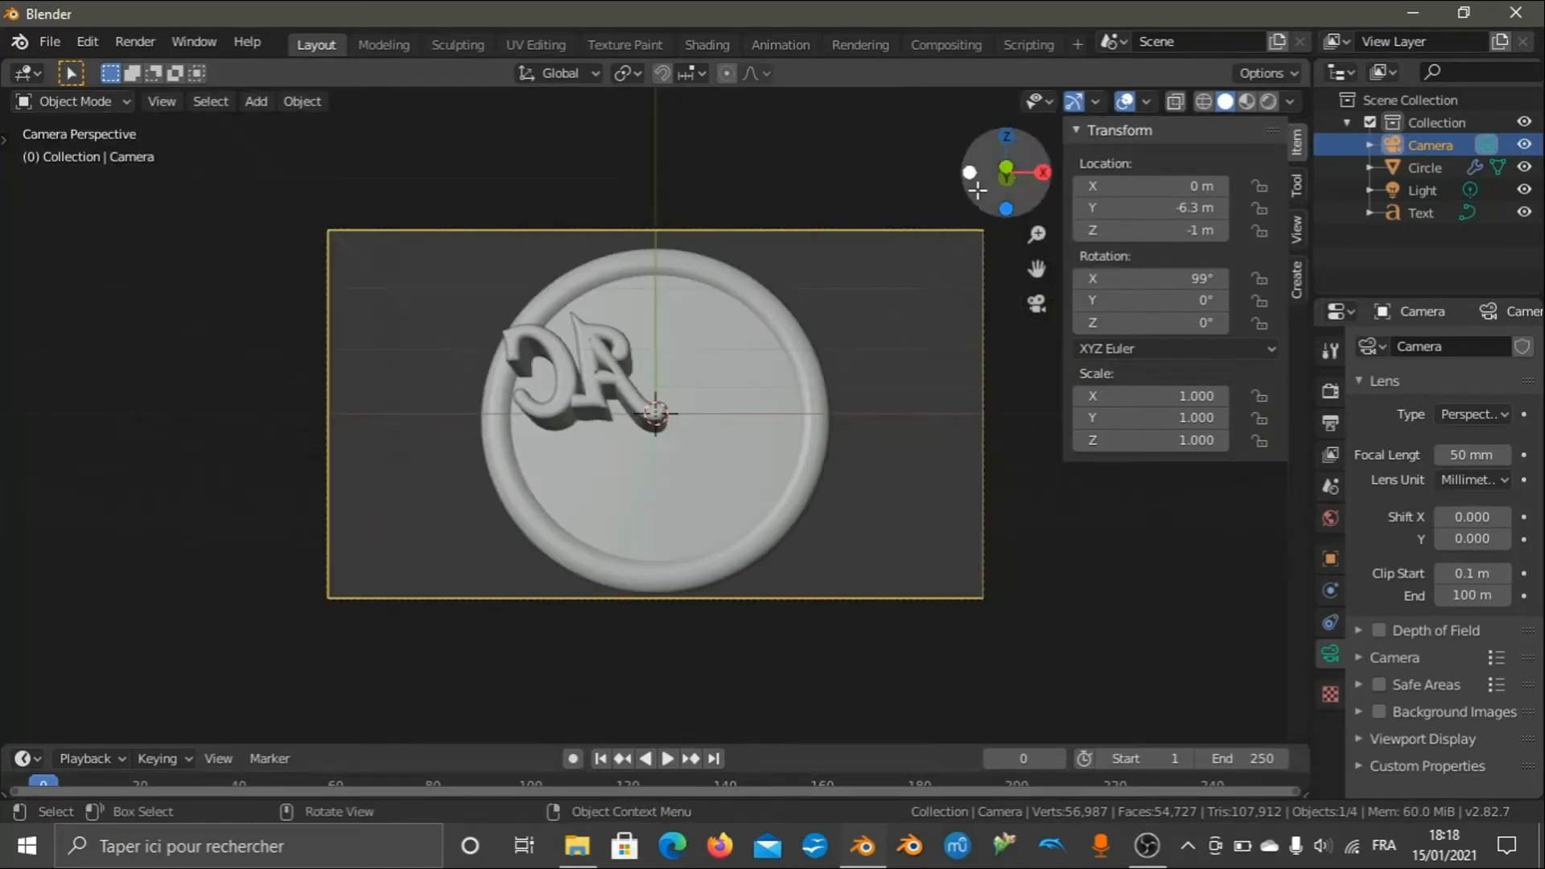
Leave the camera view and set the camera's Z rotation to 180°.
left_click_drag(978, 190, 808, 242)
scroll(699, 334, "down", 5)
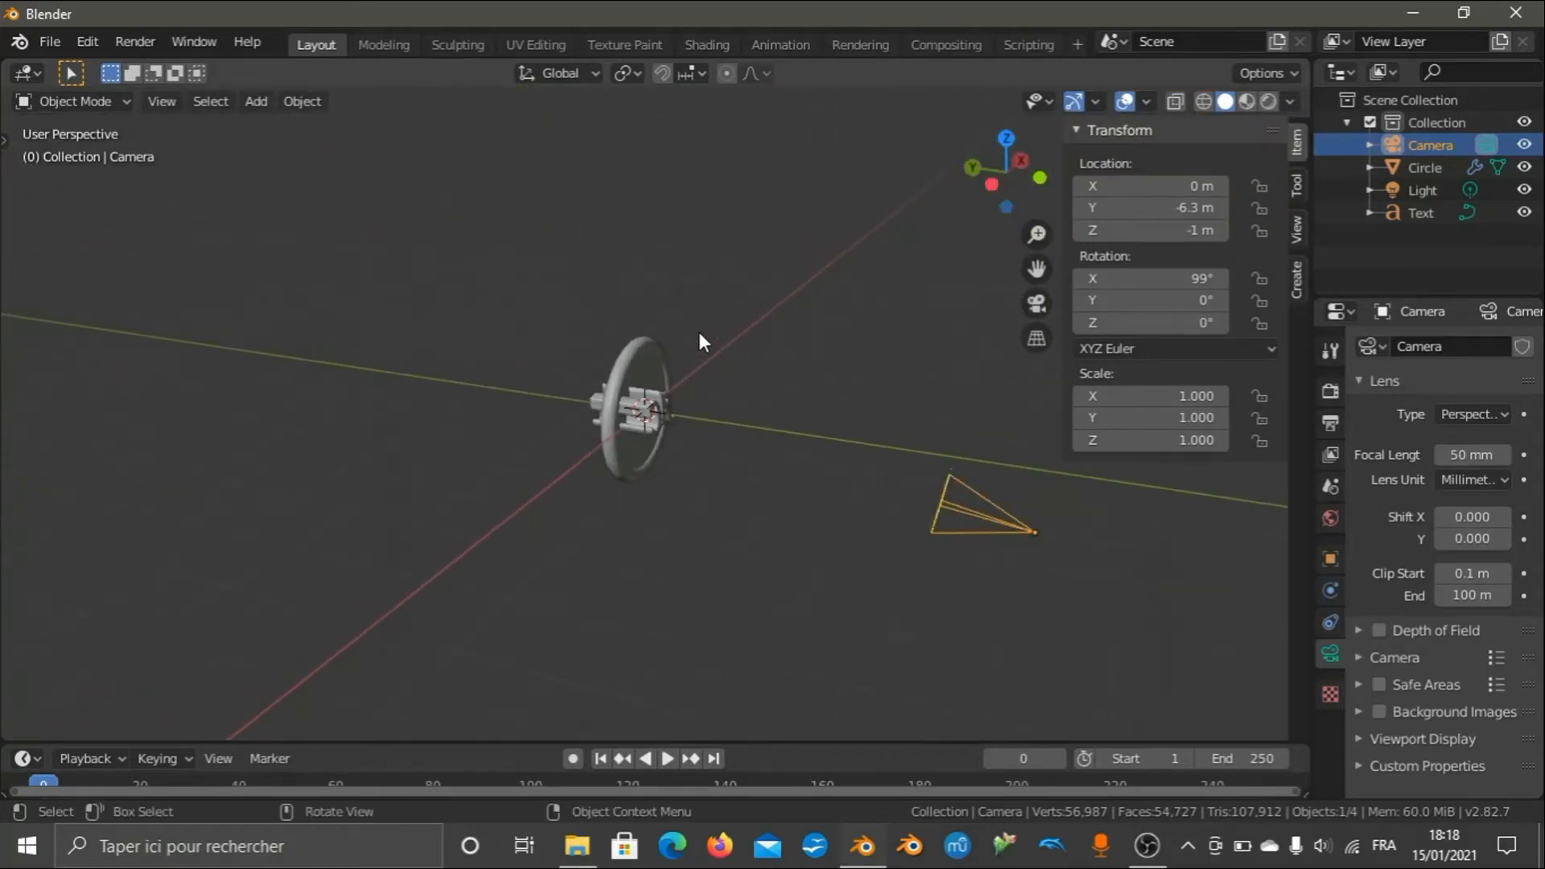
scroll(702, 342, "down", 2)
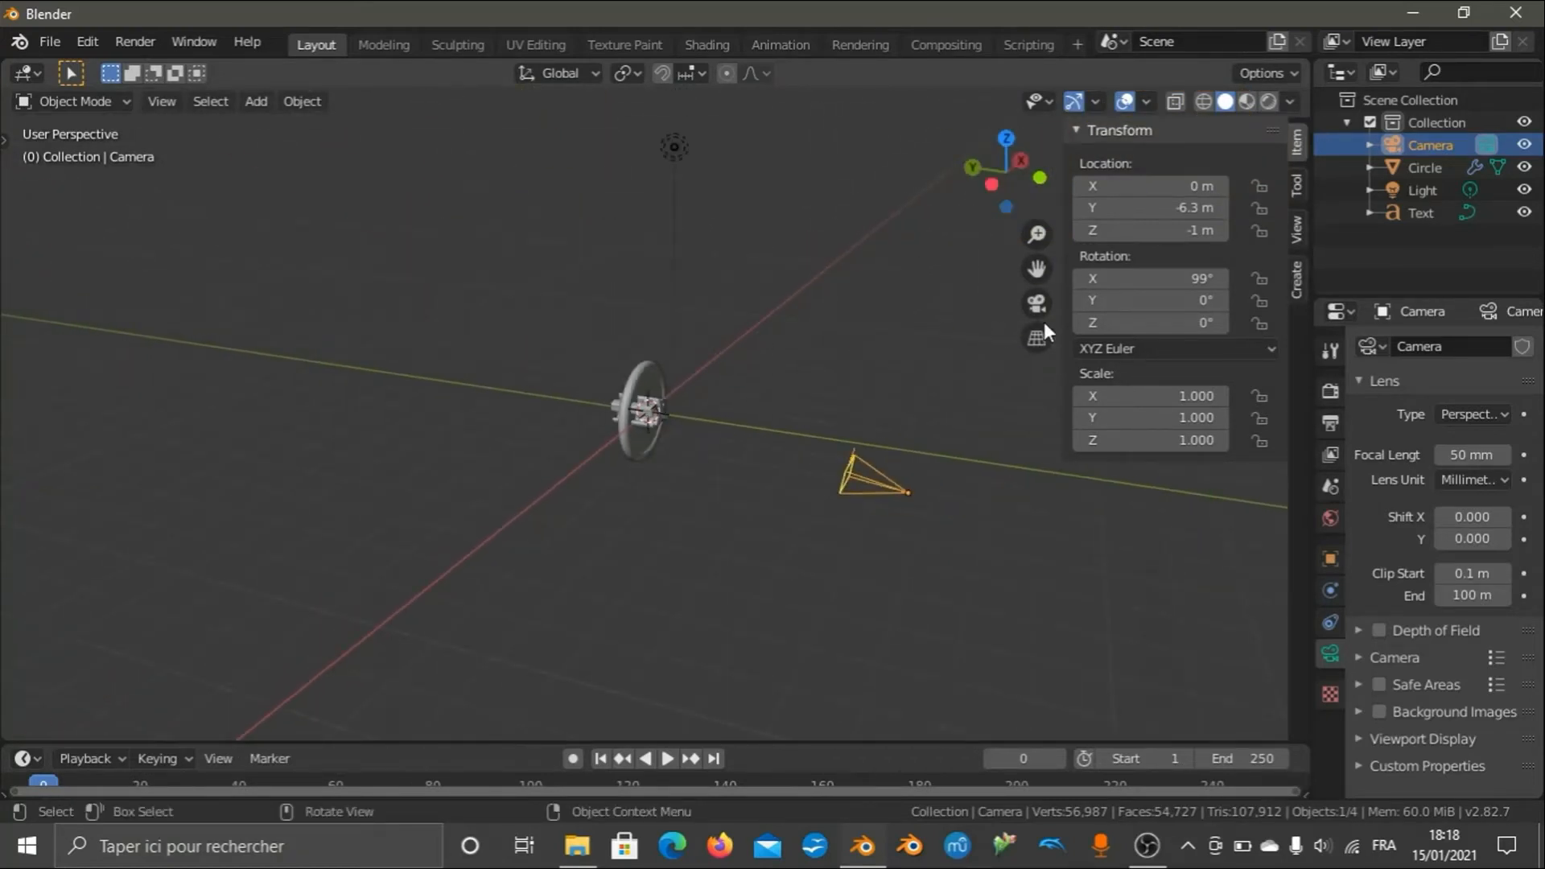
left_click(1174, 323)
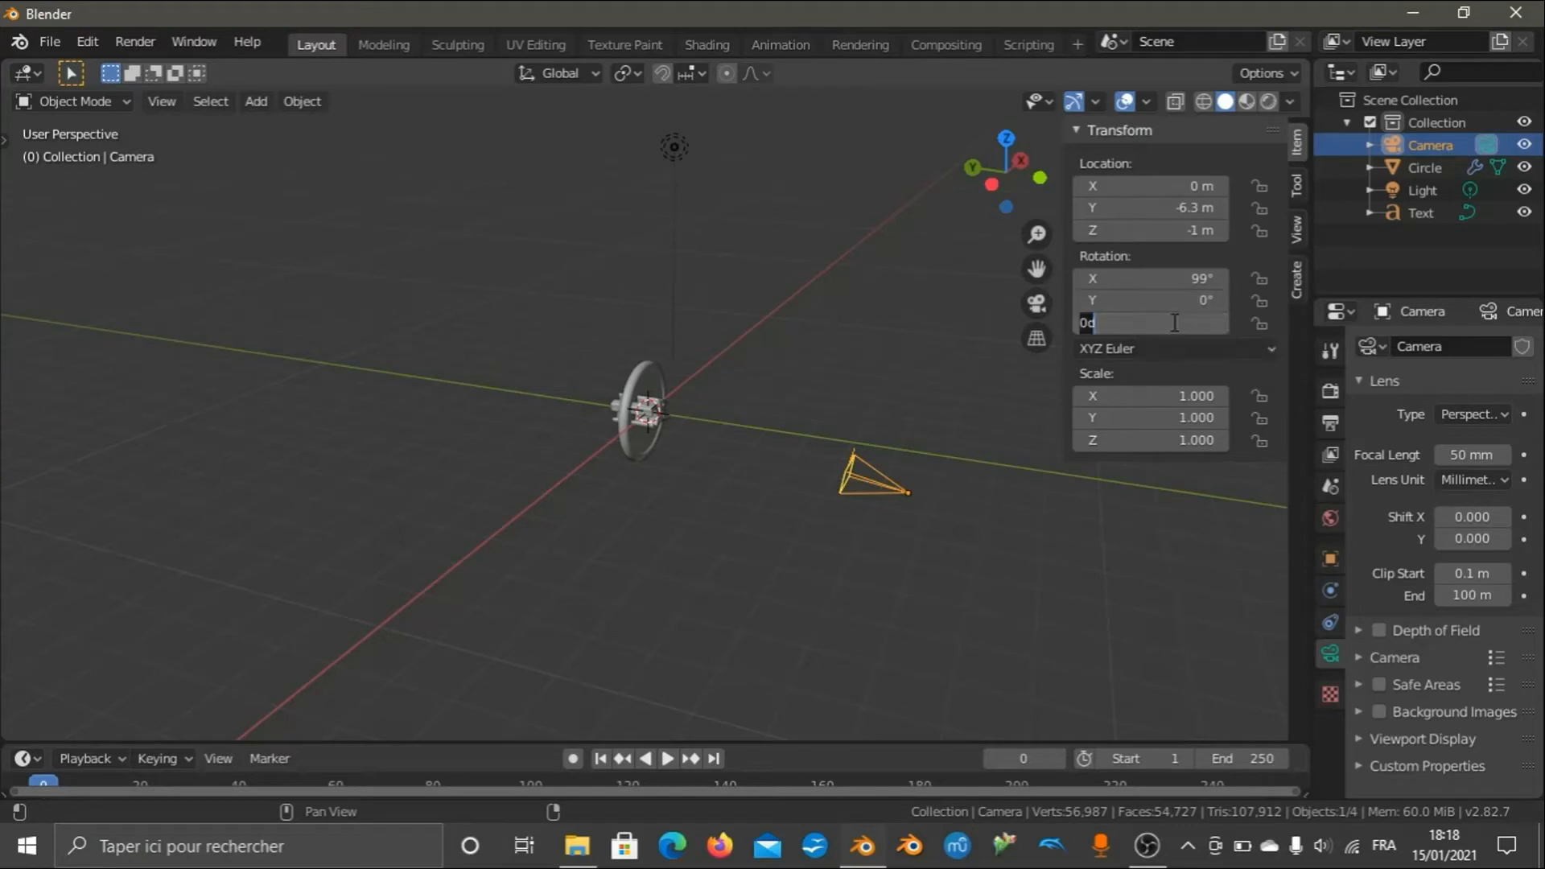
type("180")
key("Return")
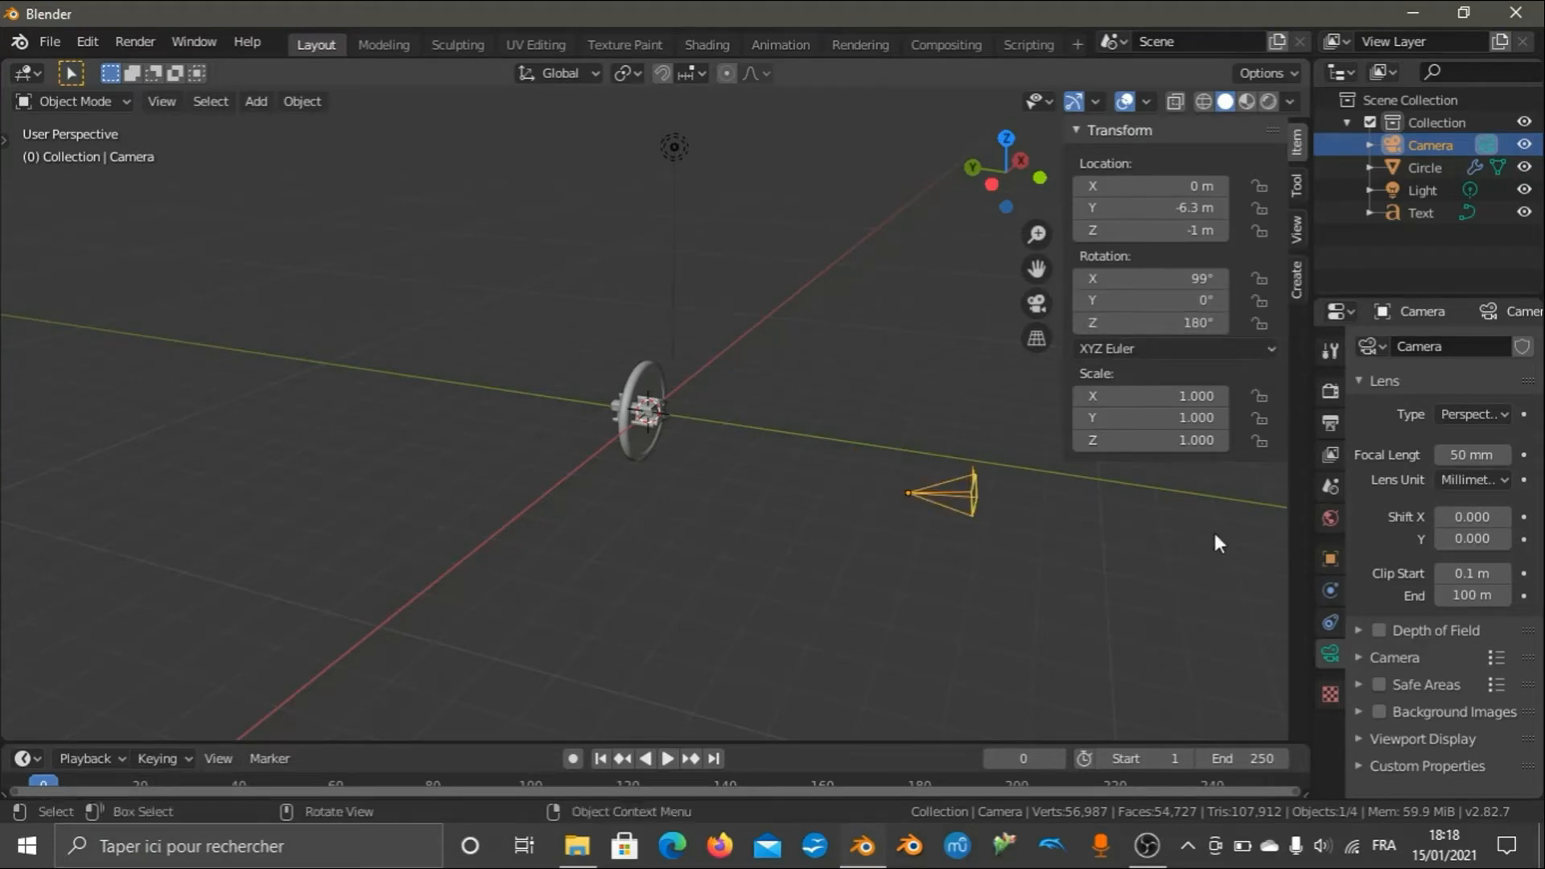
Examine the camera's position and orientation relative to the ring and text from several angles.
left_click_drag(1006, 173, 922, 201)
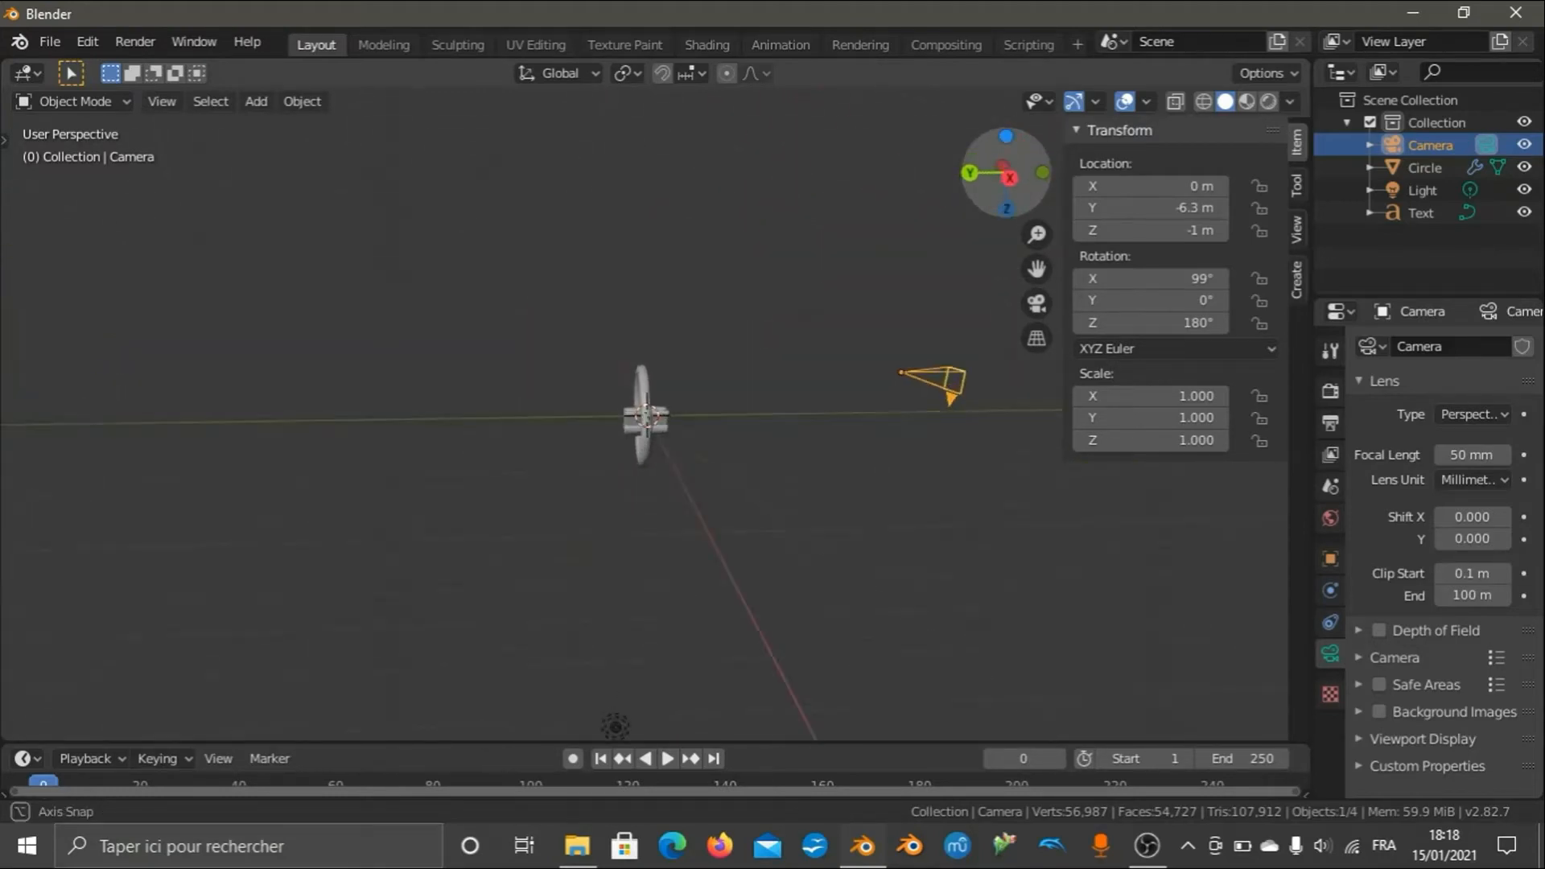
left_click_drag(615, 727, 1228, 182)
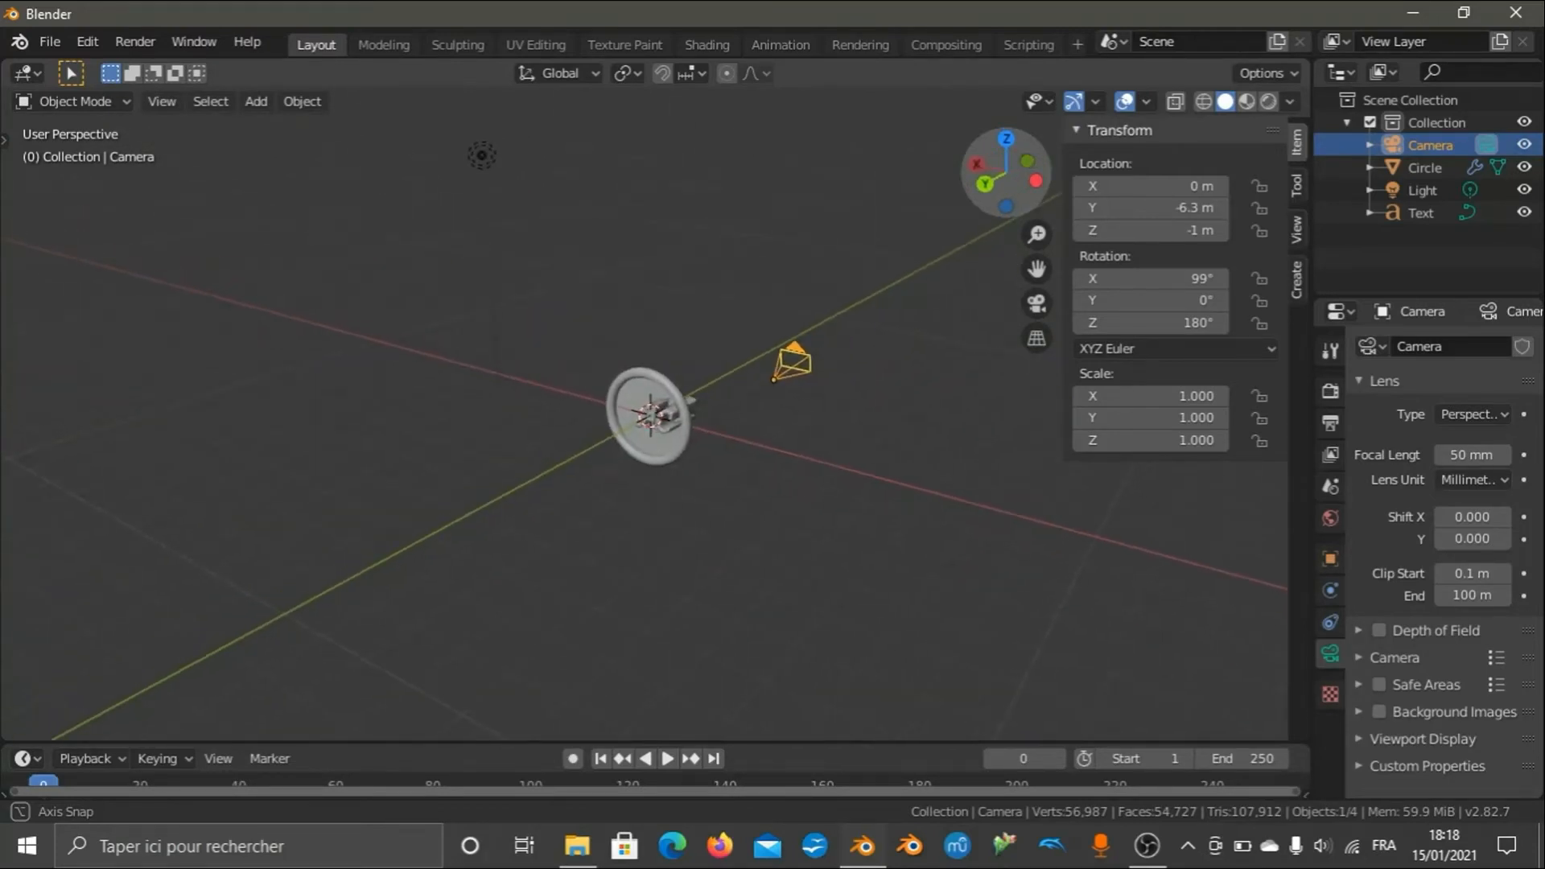
left_click_drag(1006, 173, 963, 216)
scroll(967, 215, "up", 4)
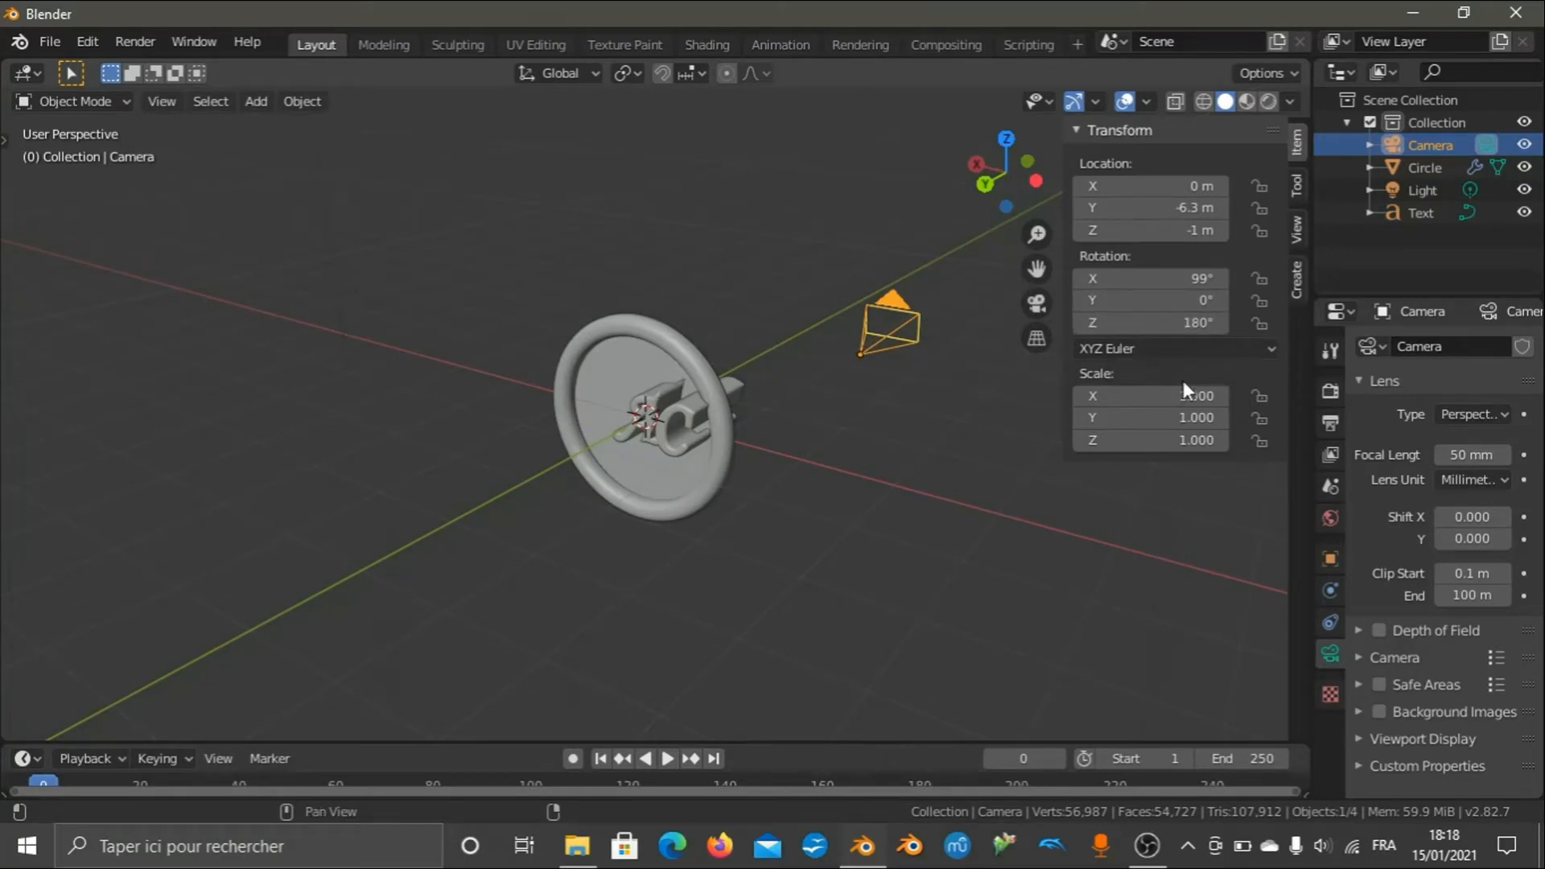
scroll(765, 325, "down", 4)
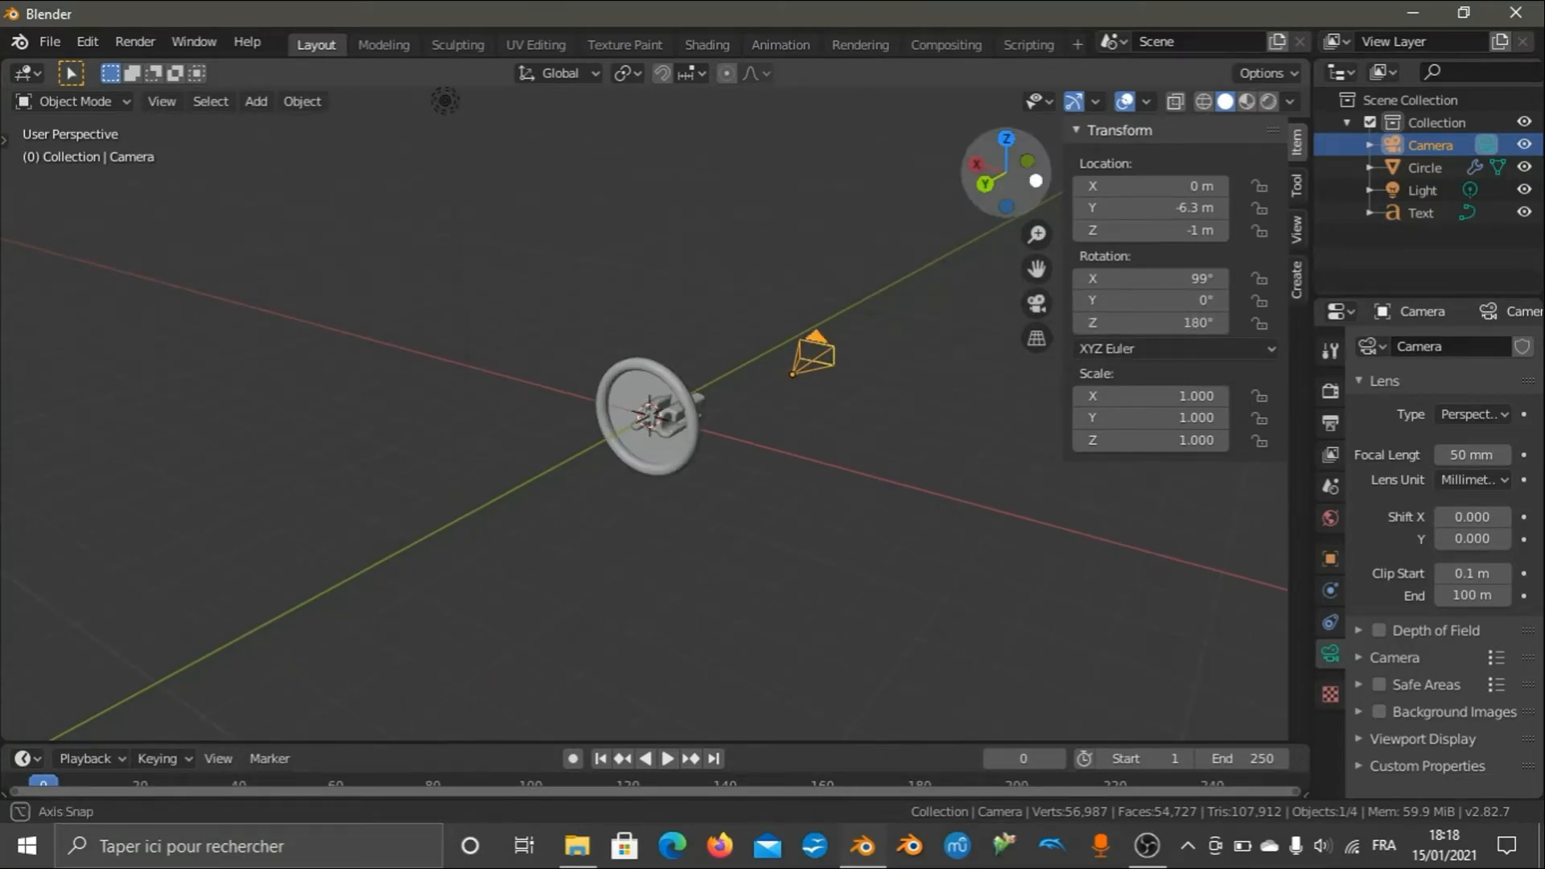
left_click_drag(1002, 165, 897, 264)
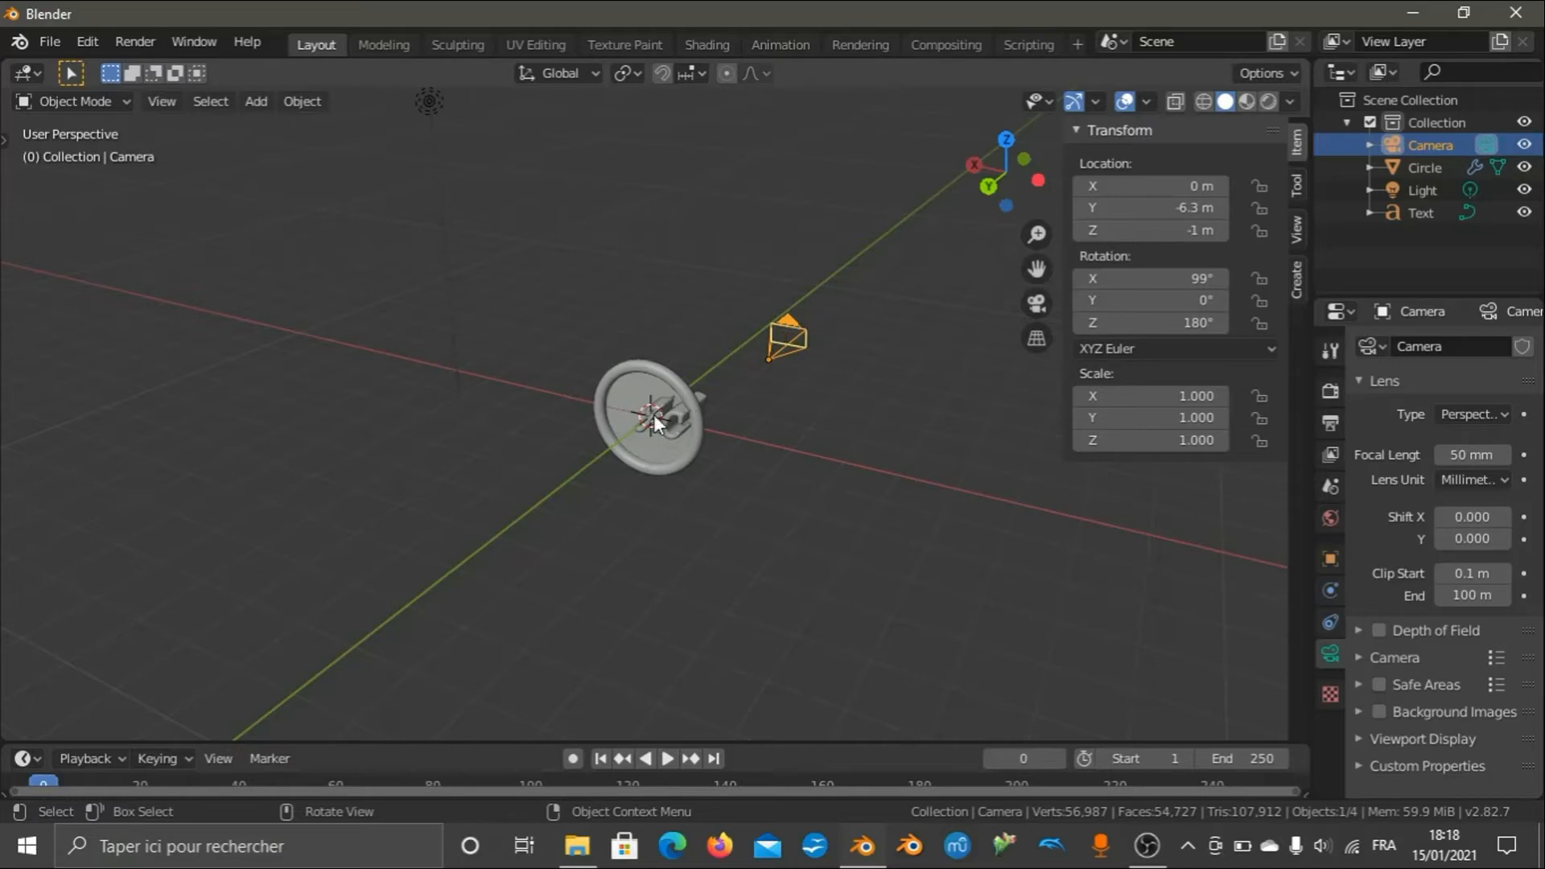
scroll(654, 414, "up", 3)
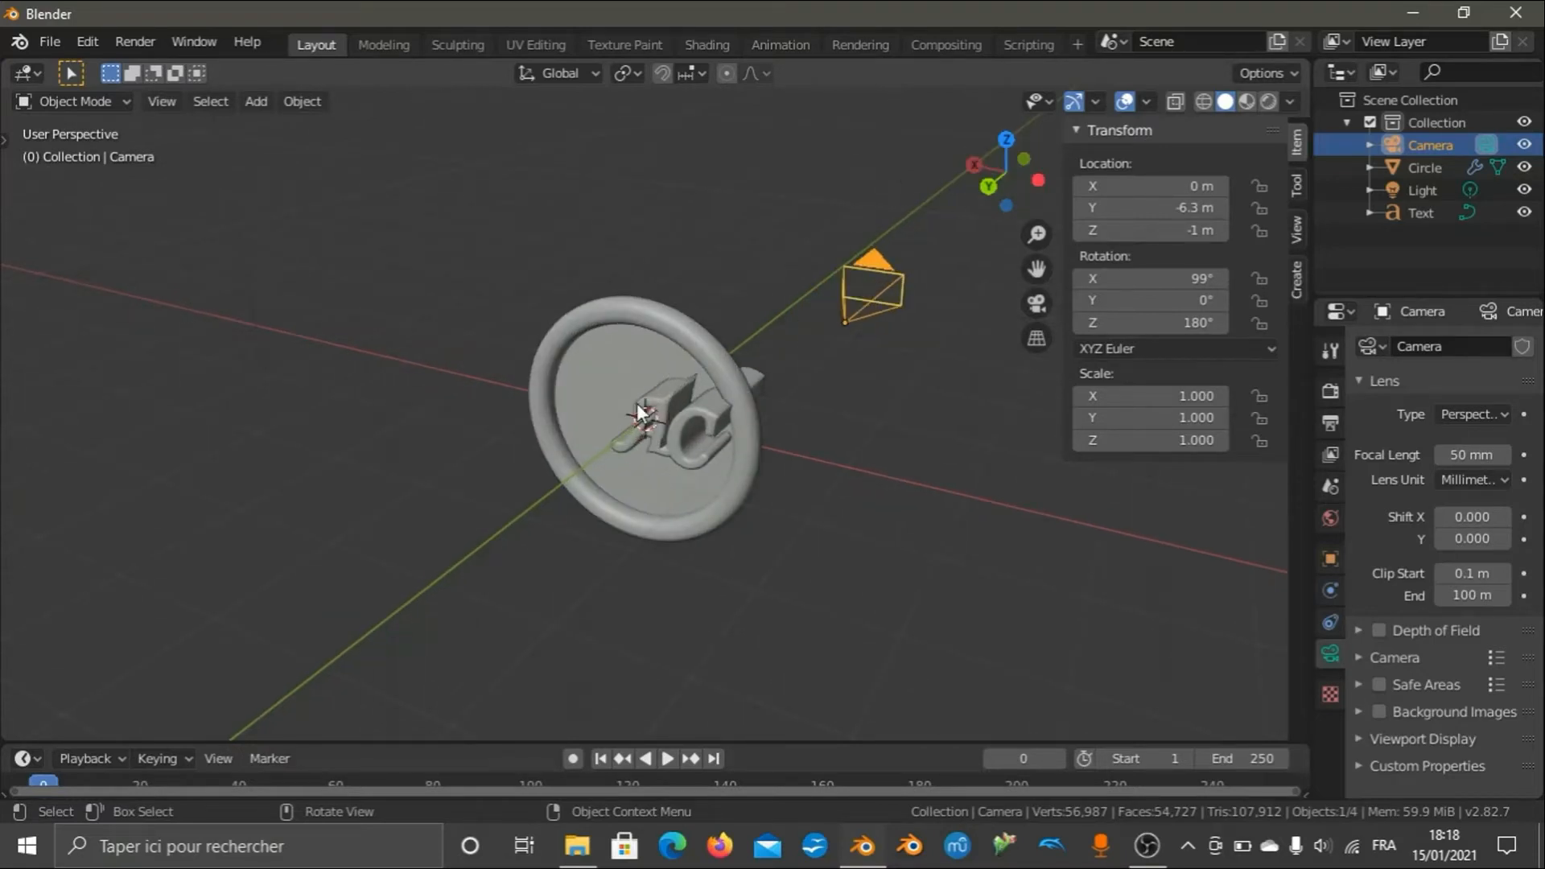
scroll(636, 403, "down", 5)
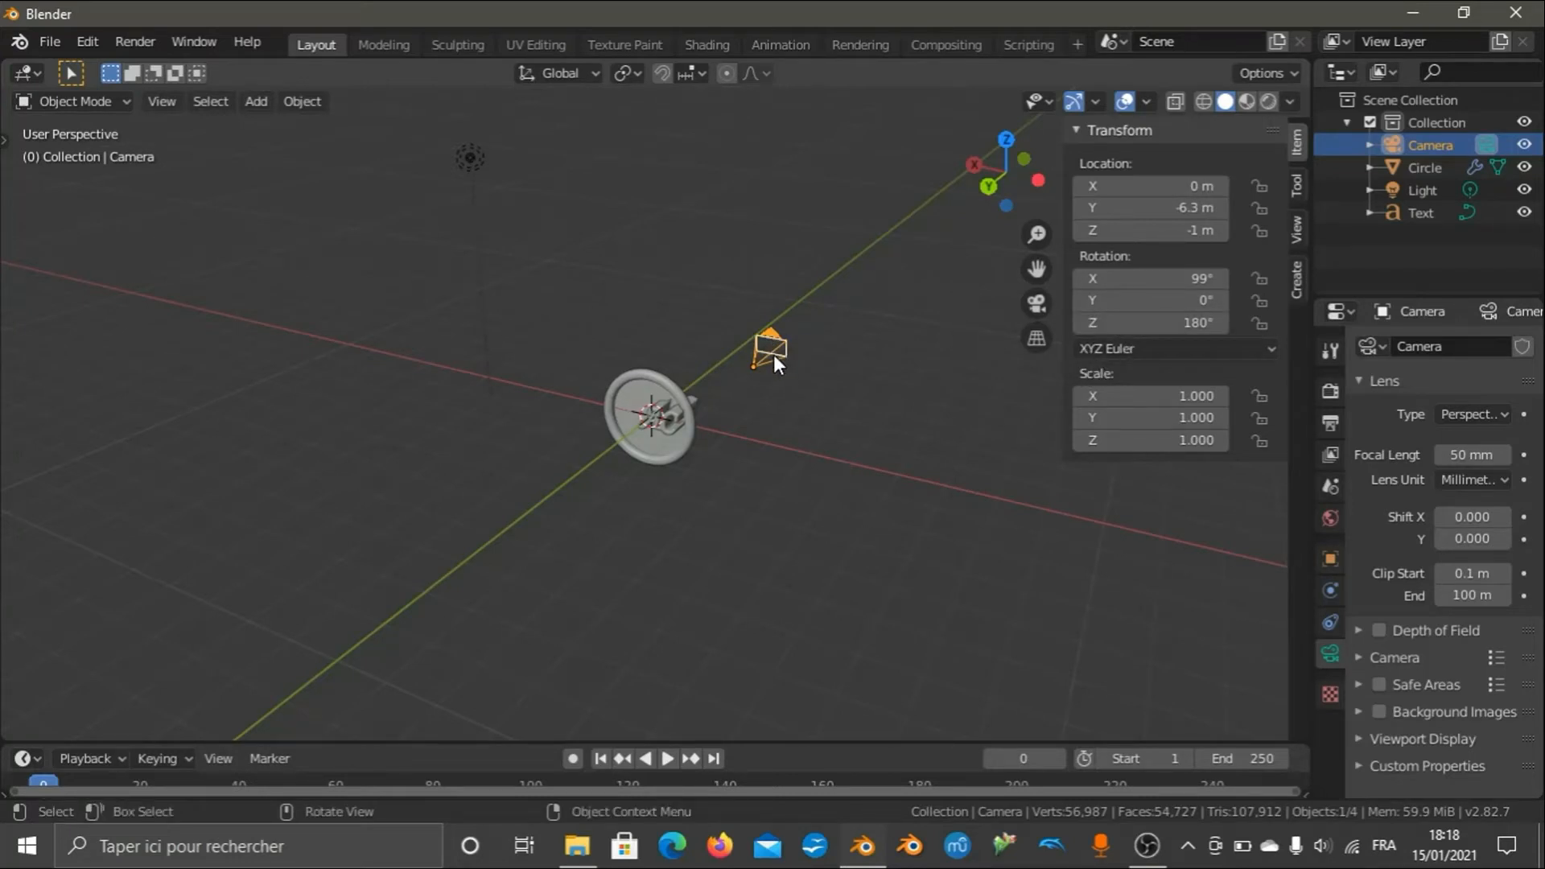
Hide the camera's transform properties from the viewport.
key("r")
key("Escape")
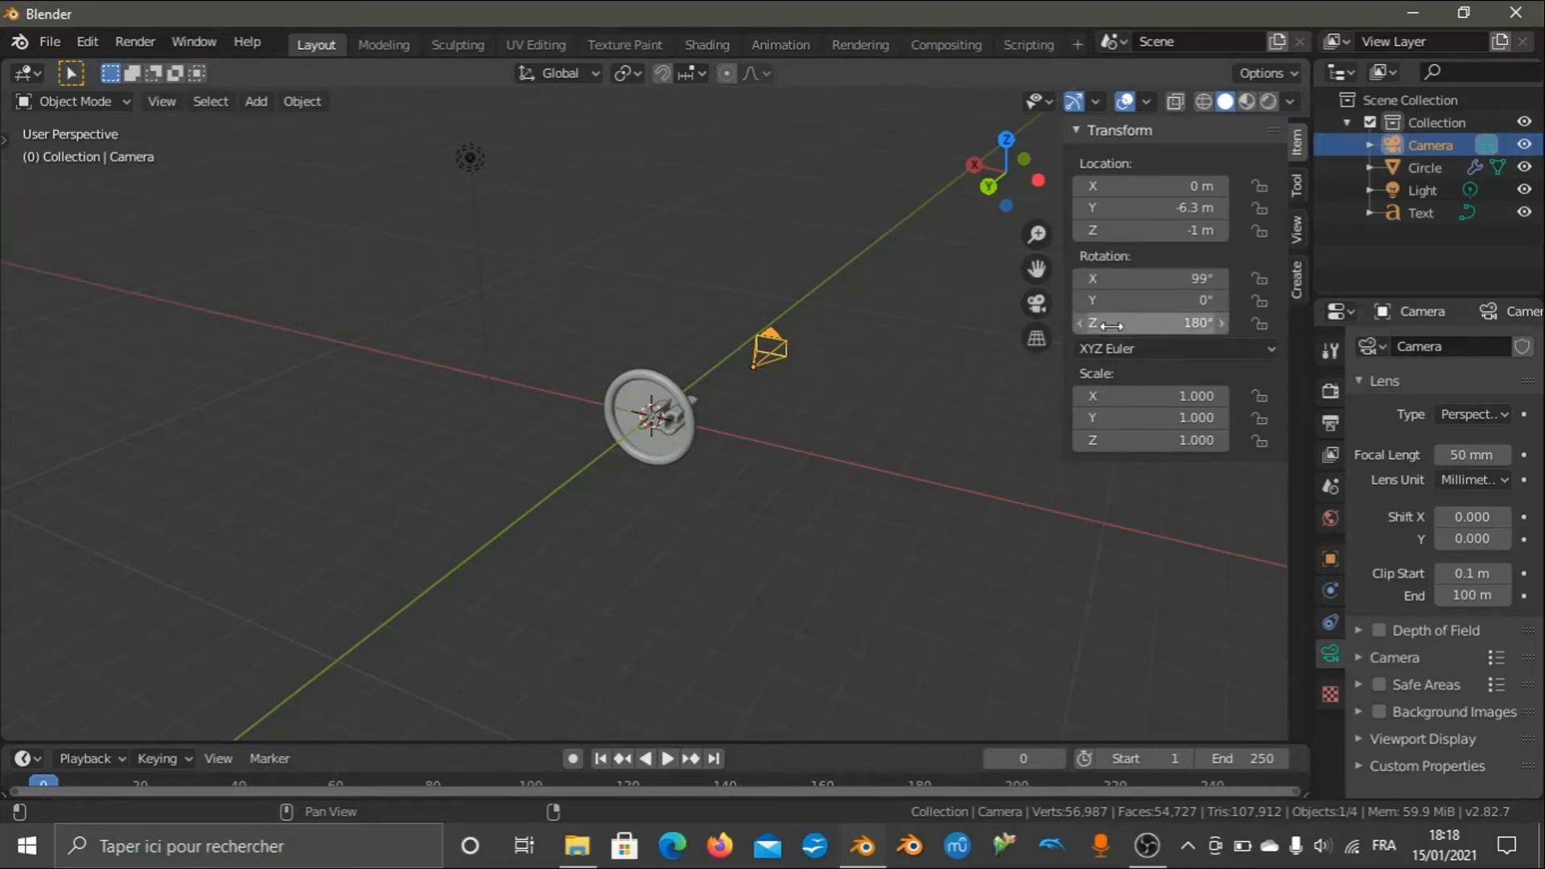
key("n")
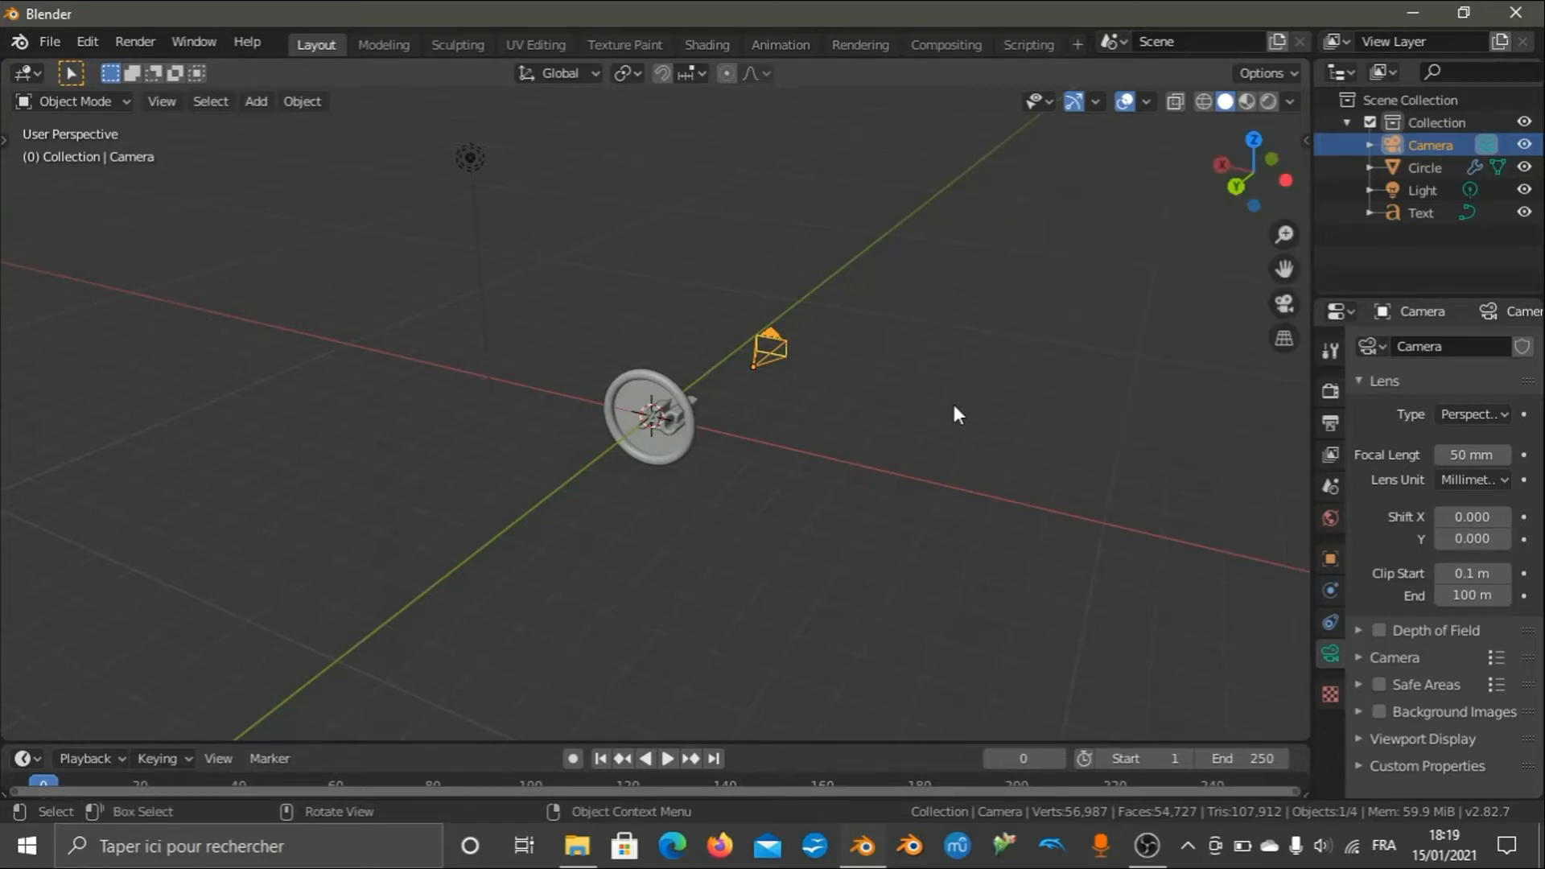
Show the camera's transform properties and set its Y location to 6.3 m.
key("n")
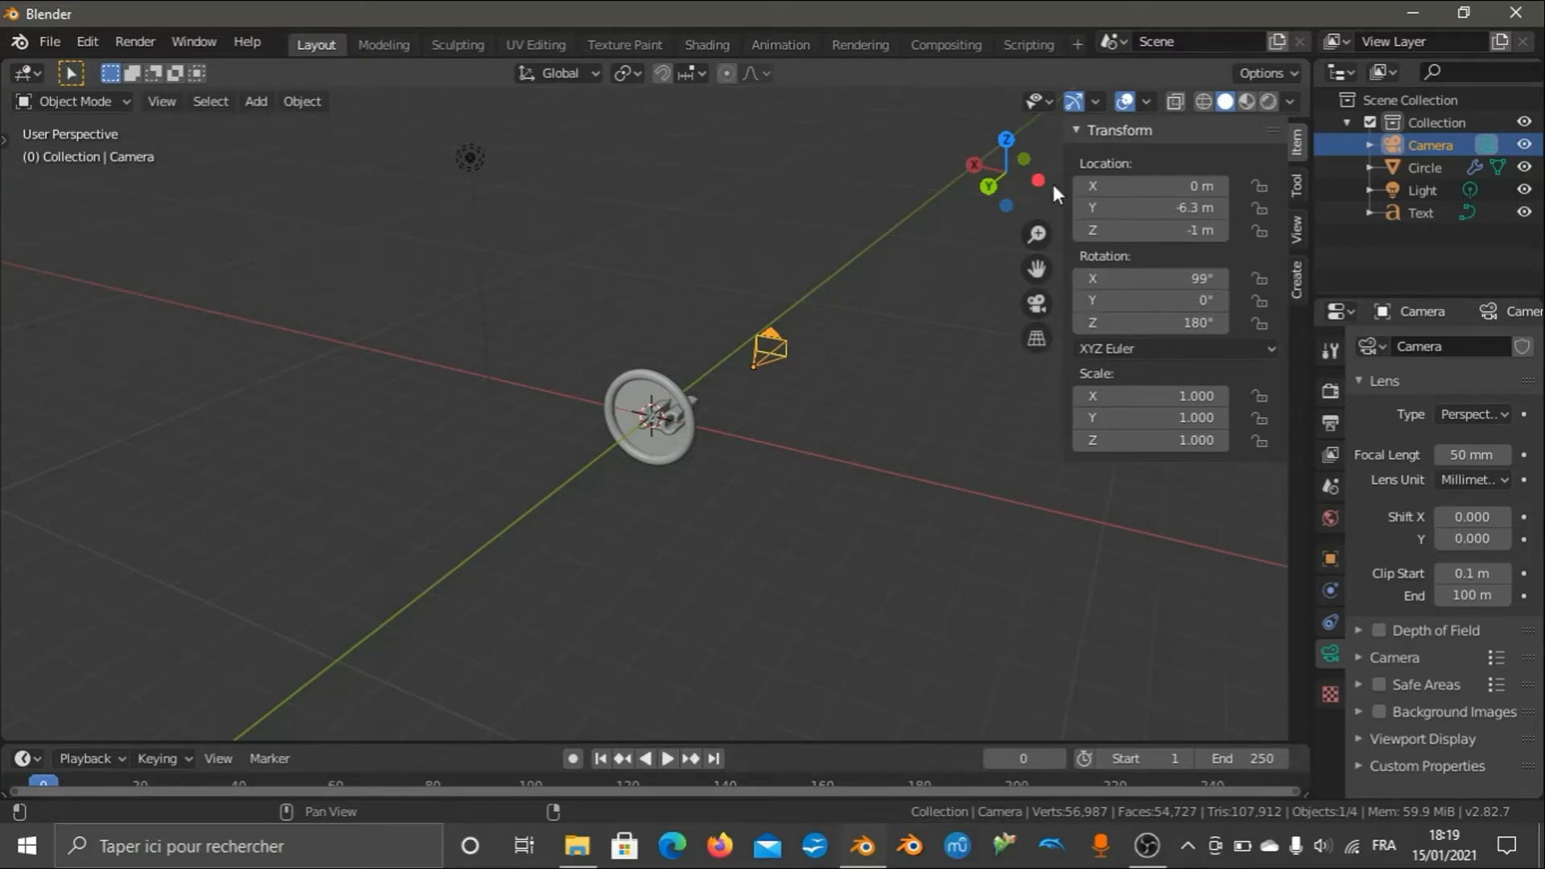
left_click_drag(1055, 194, 1078, 196)
scroll(915, 267, "down", 2)
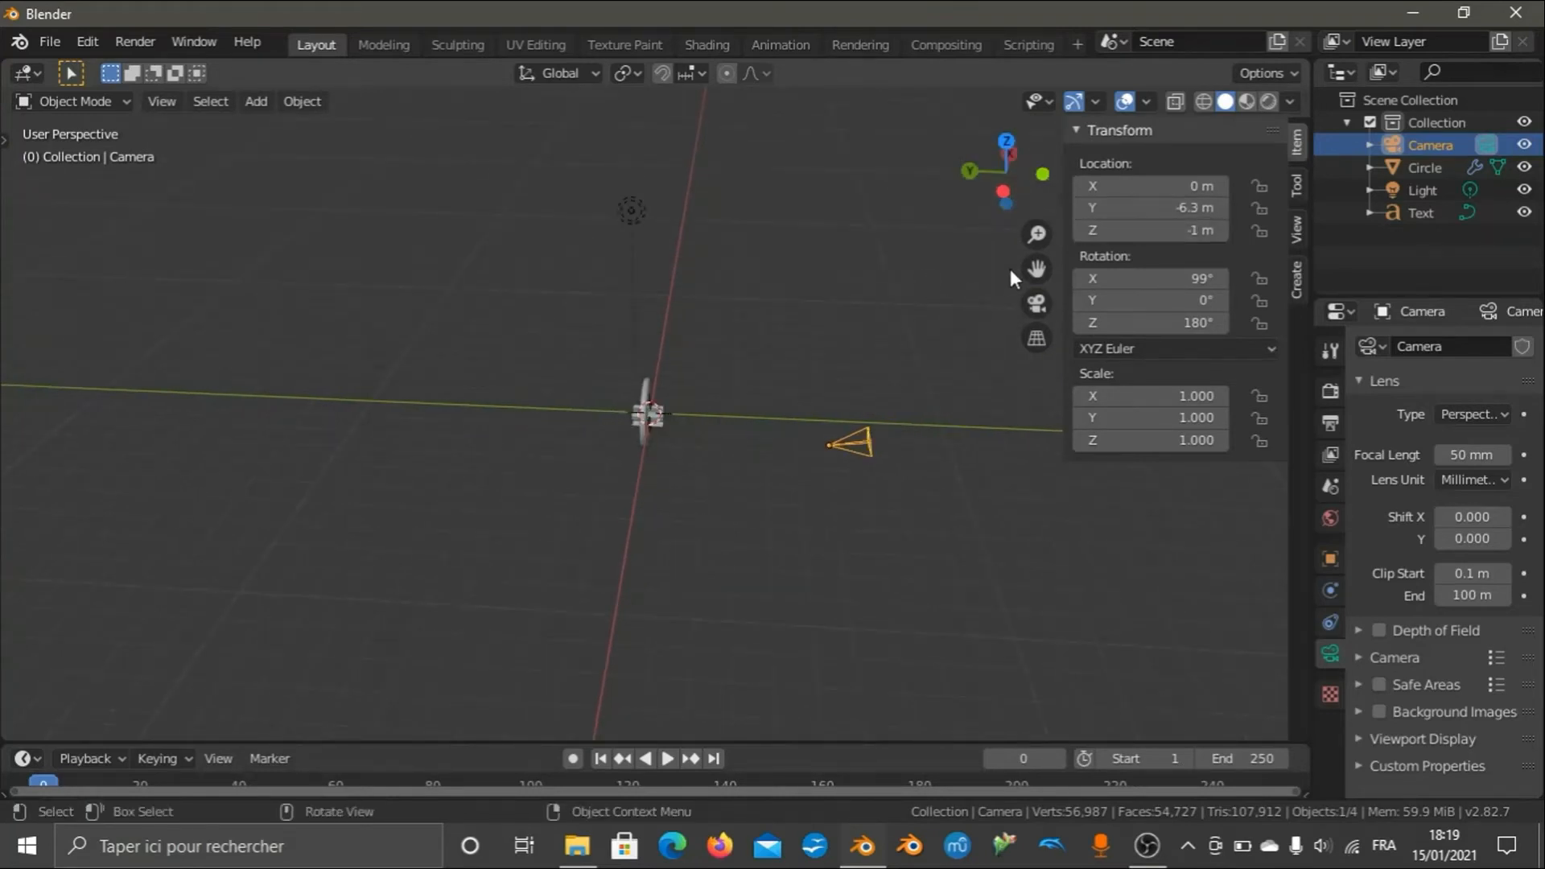
left_click(1093, 210)
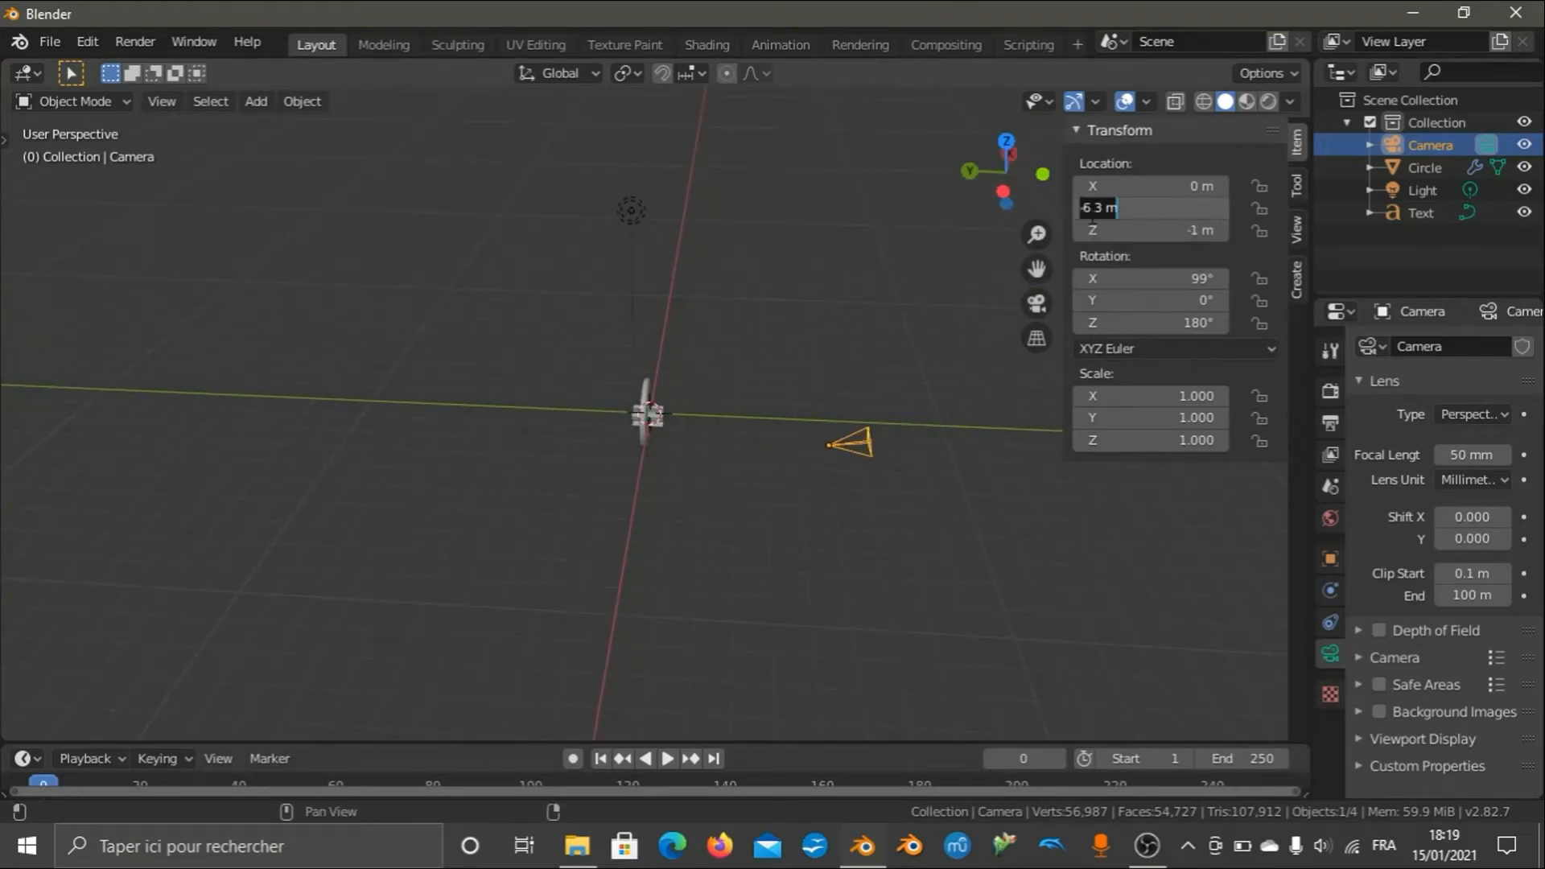
left_click(1087, 211)
key("Delete")
key("Return")
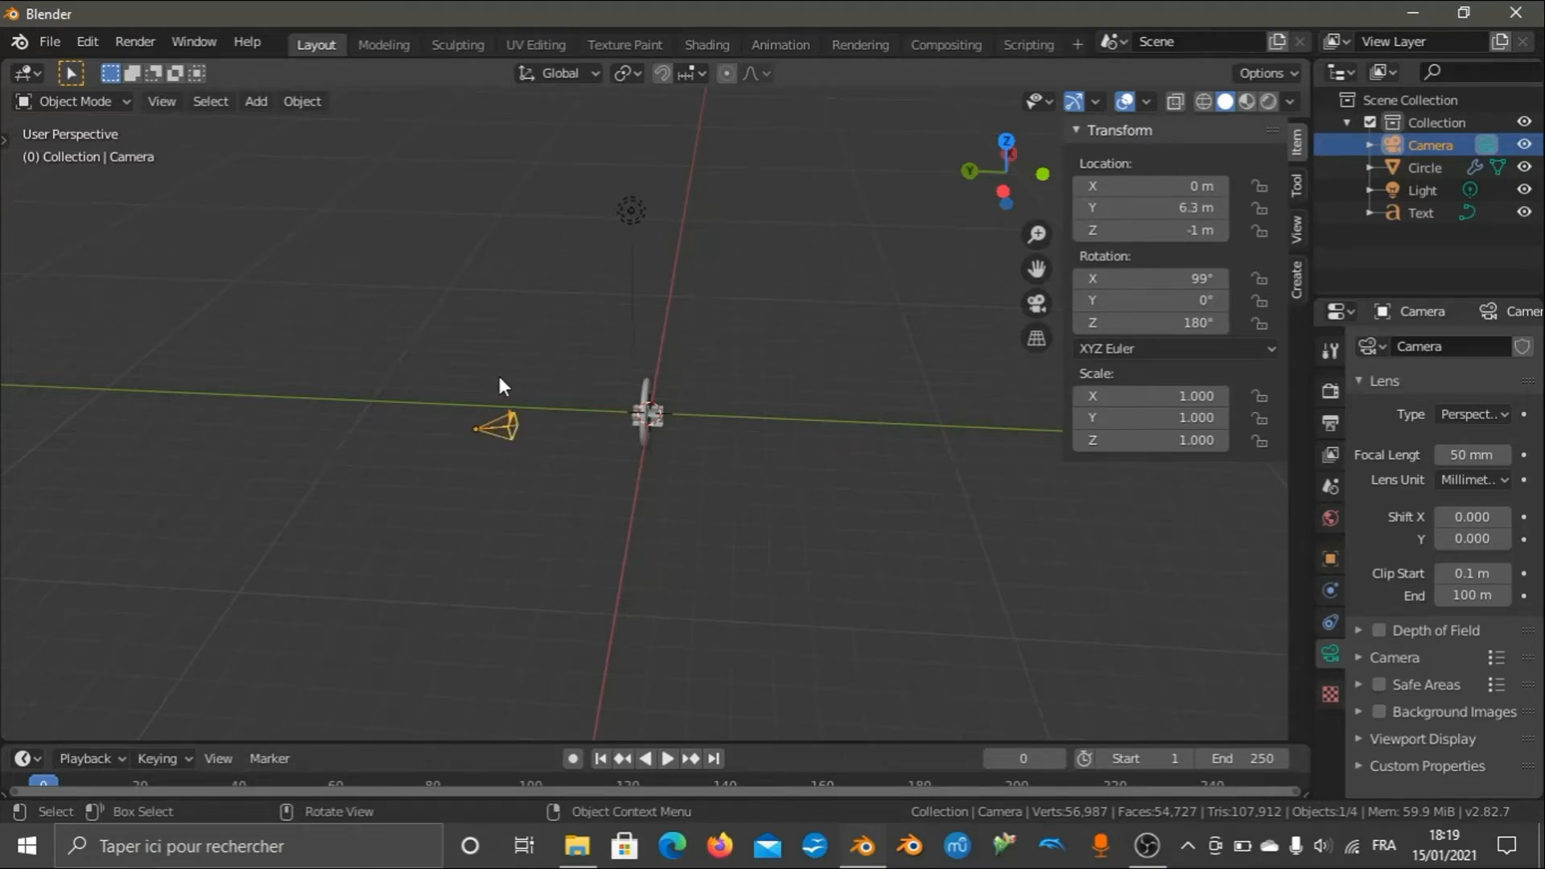
Look through the camera, select the ring and hide the transform properties from the viewport.
key("KP_0")
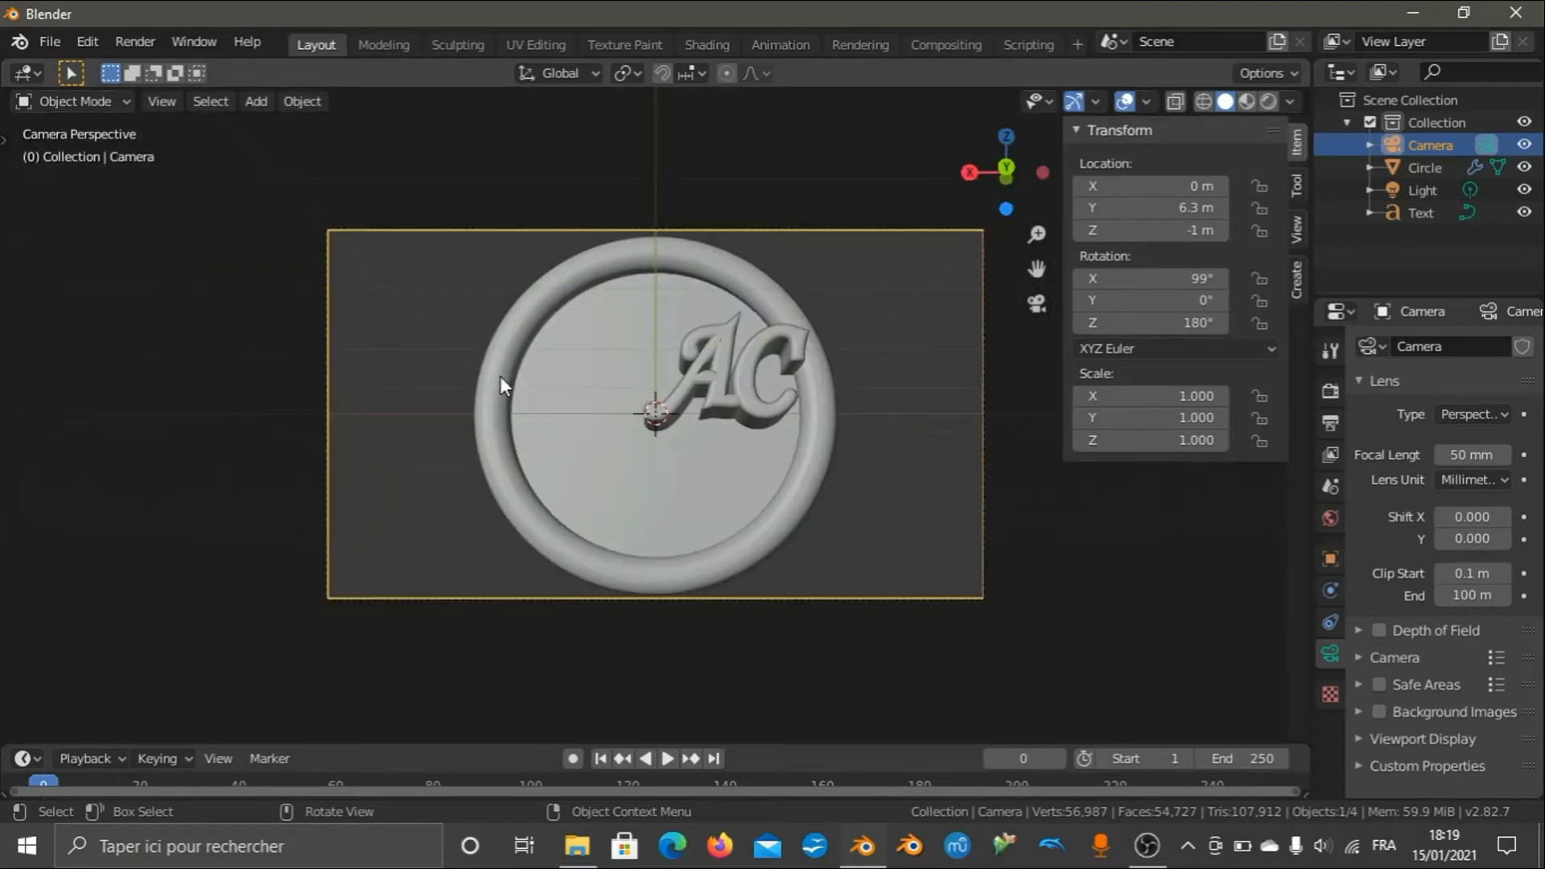
left_click(809, 452)
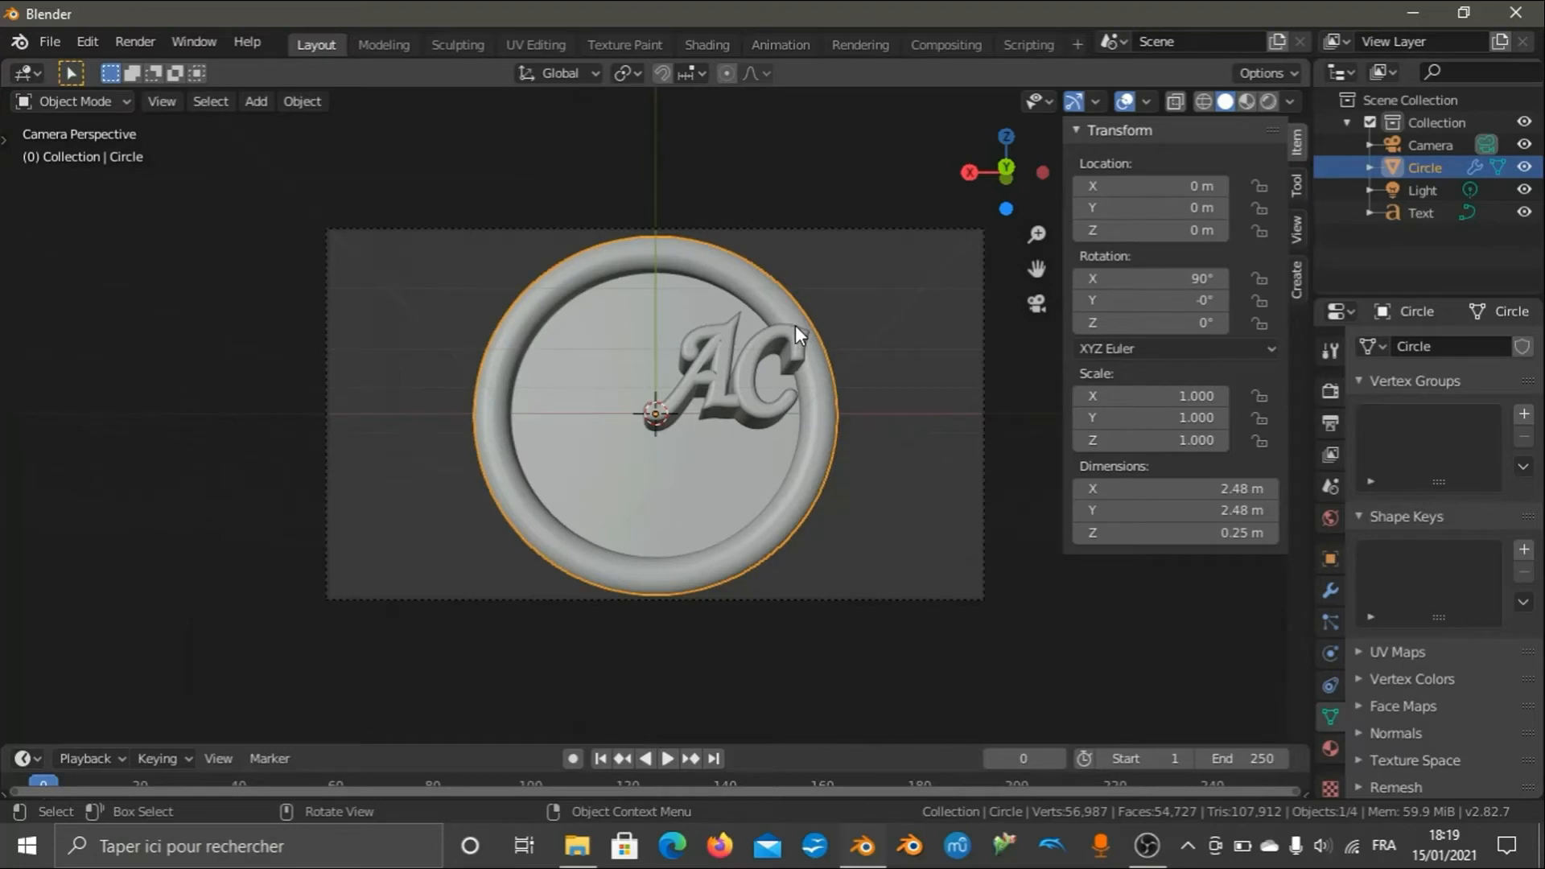
key("n")
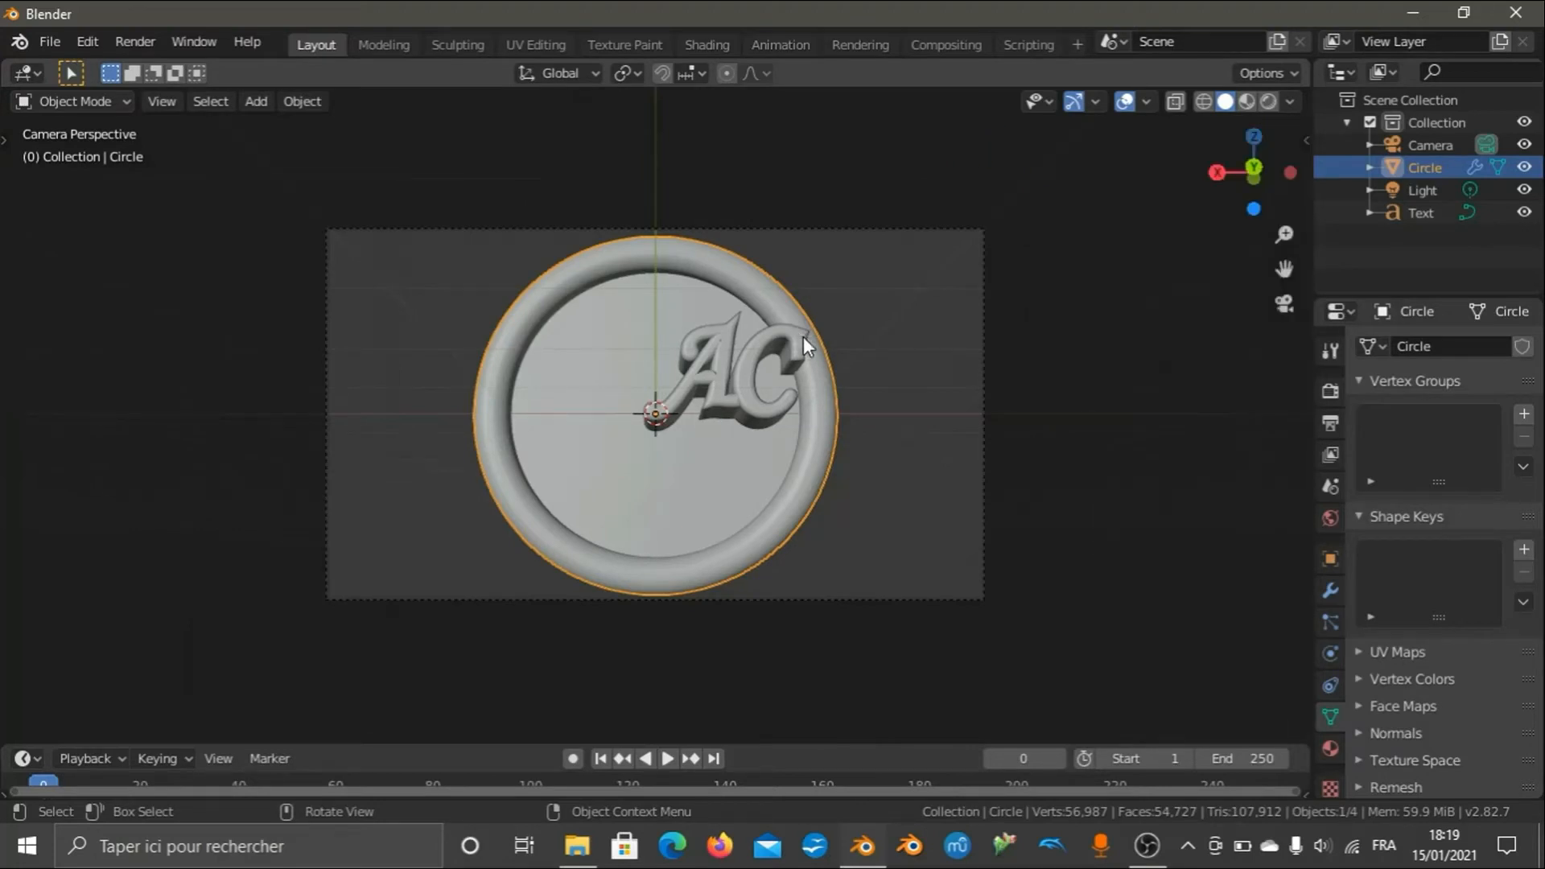
Select the AC text and move it onto the disc's centre, about 0.49 m in X and -0.19 m in Z.
left_click(898, 313)
left_click(715, 398)
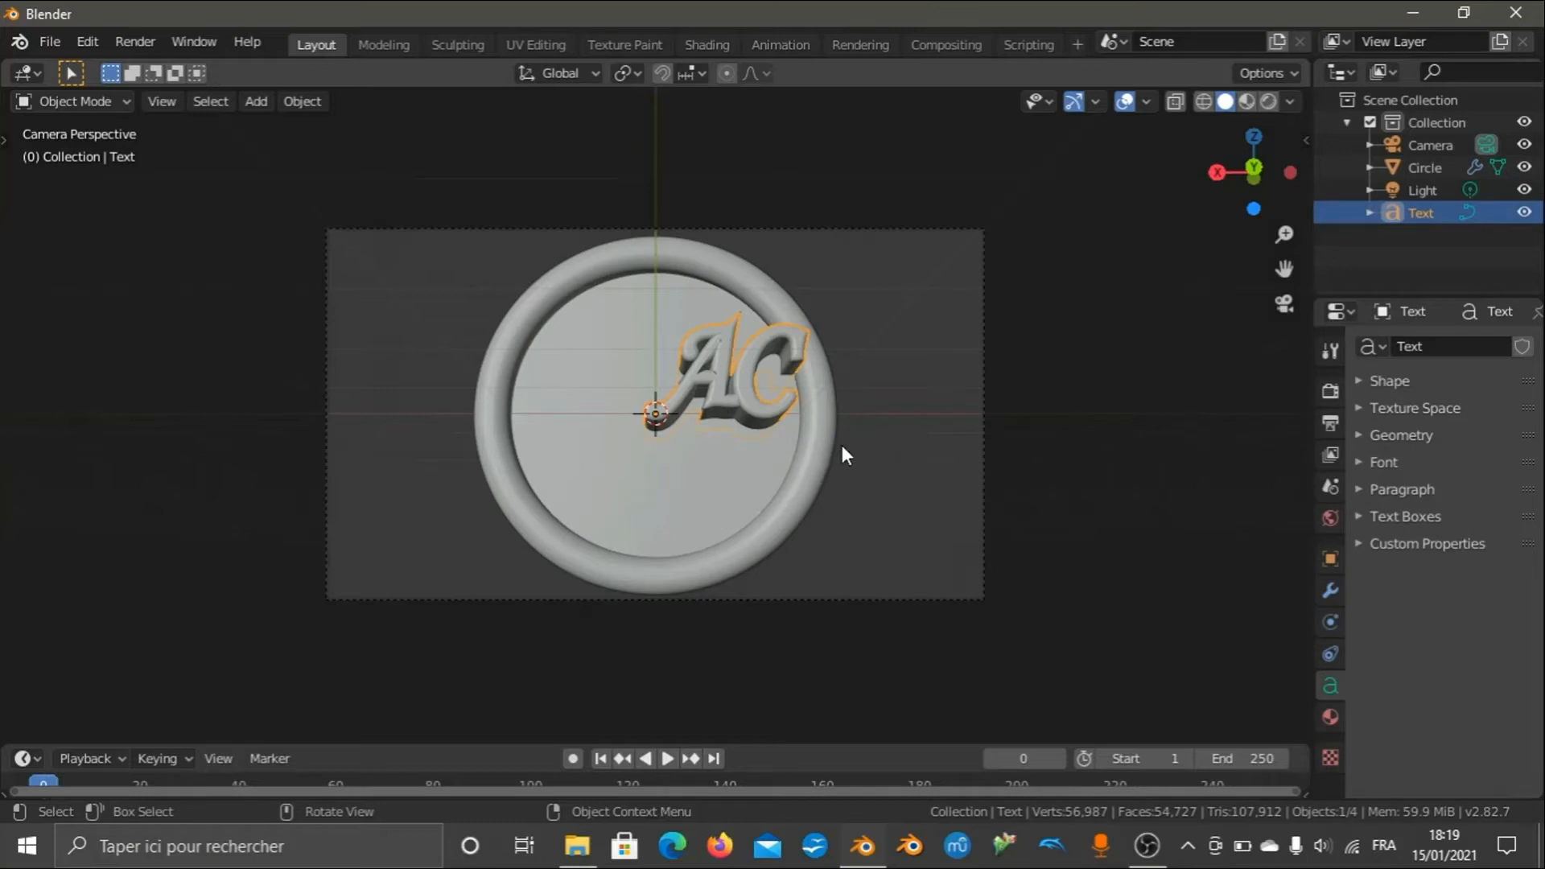
key("g")
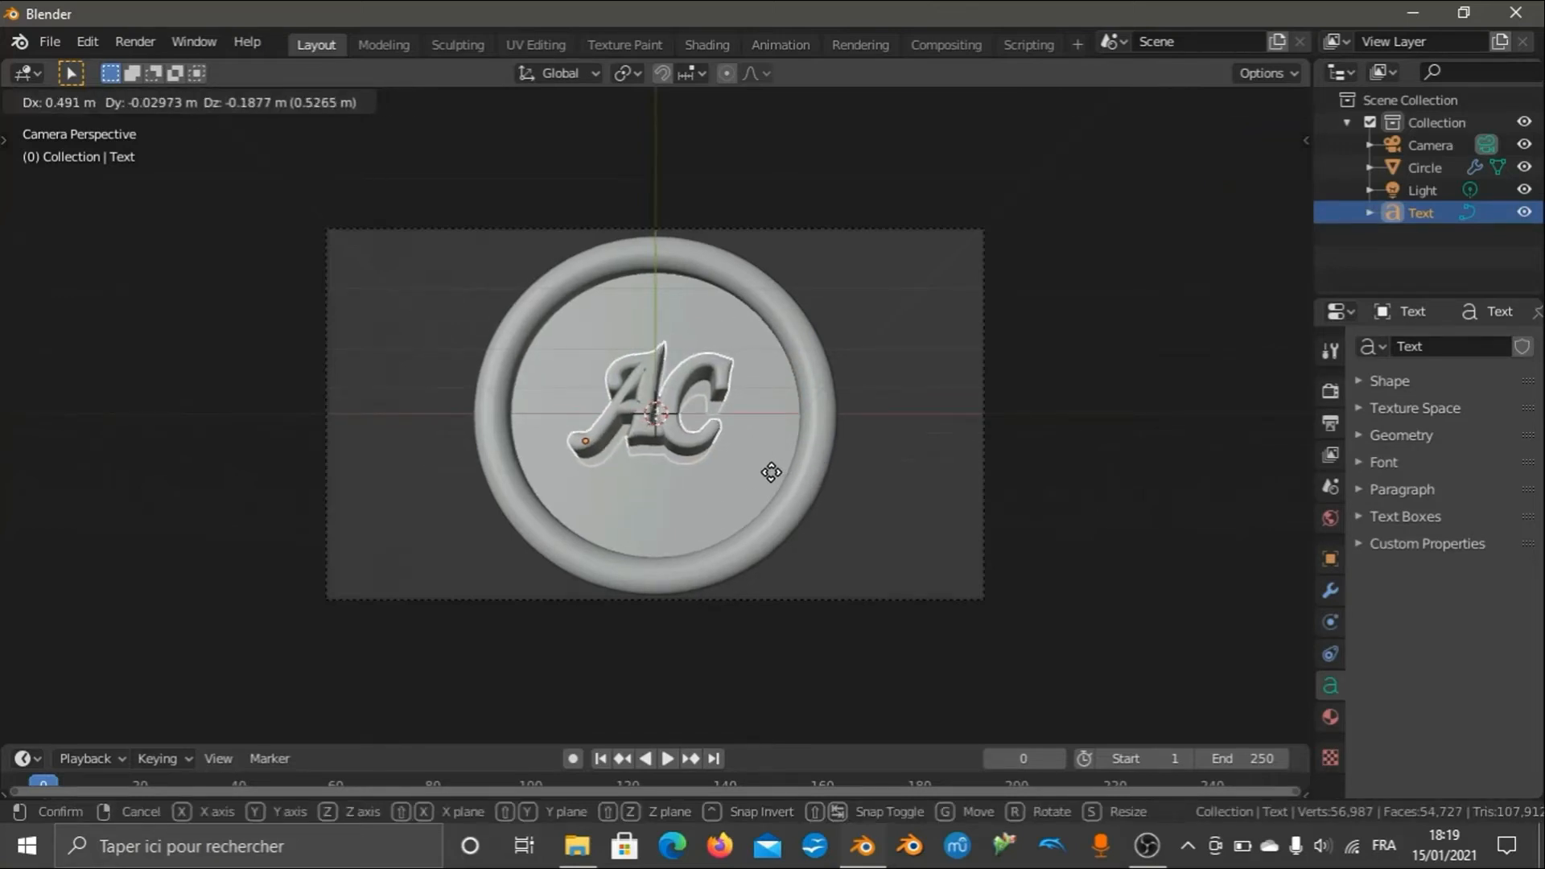
left_click(771, 472)
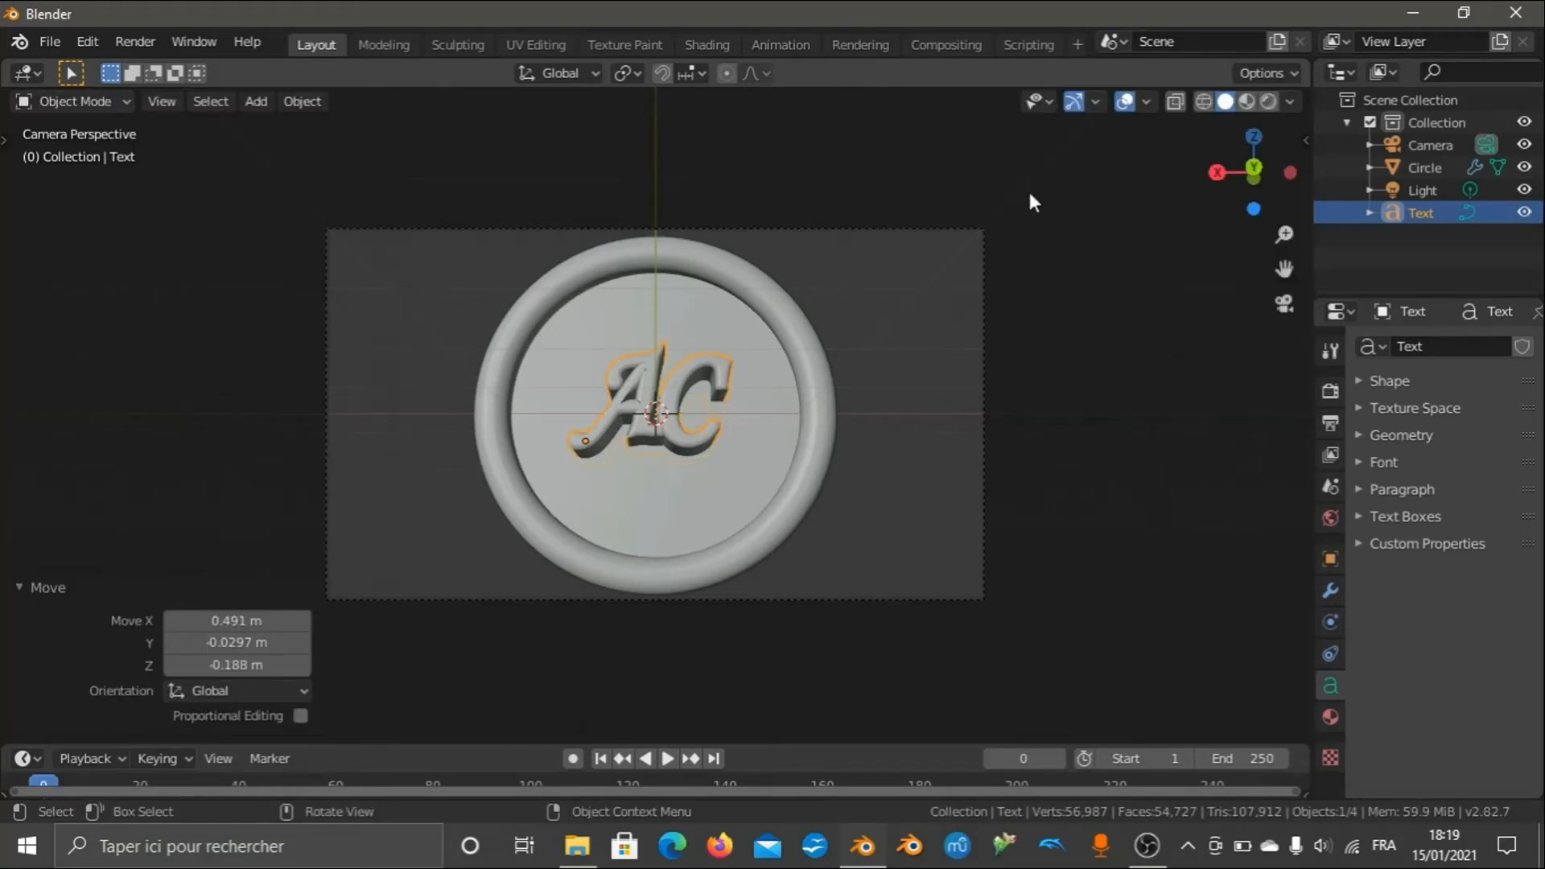
Move the AC text about -0.25 m along the Y axis through the medallion and return to the camera view.
left_click_drag(1231, 172, 1135, 185)
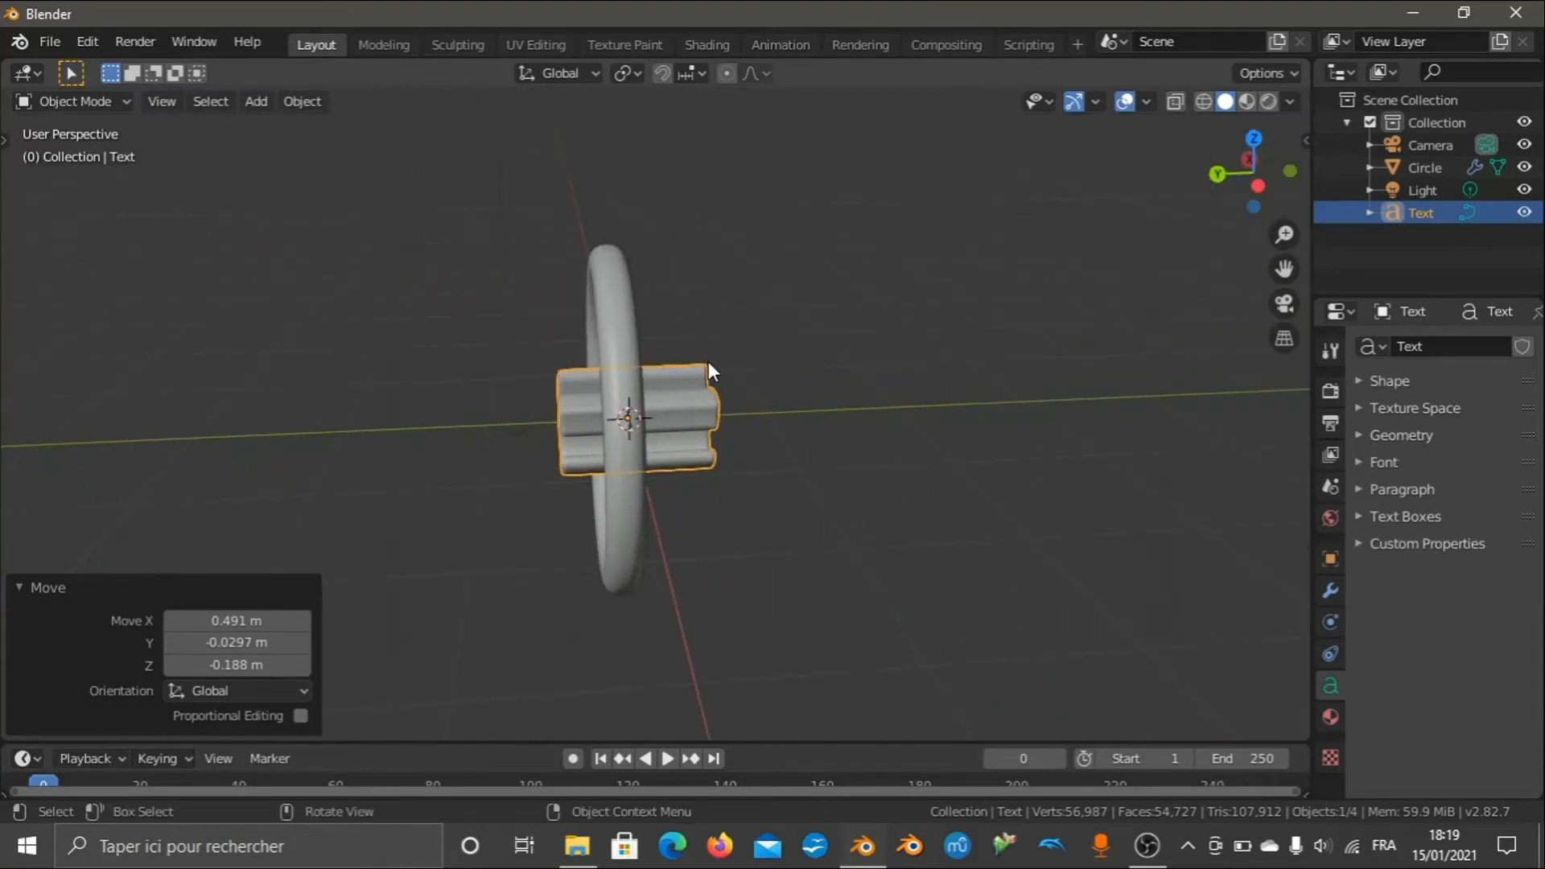
key("g")
key("y")
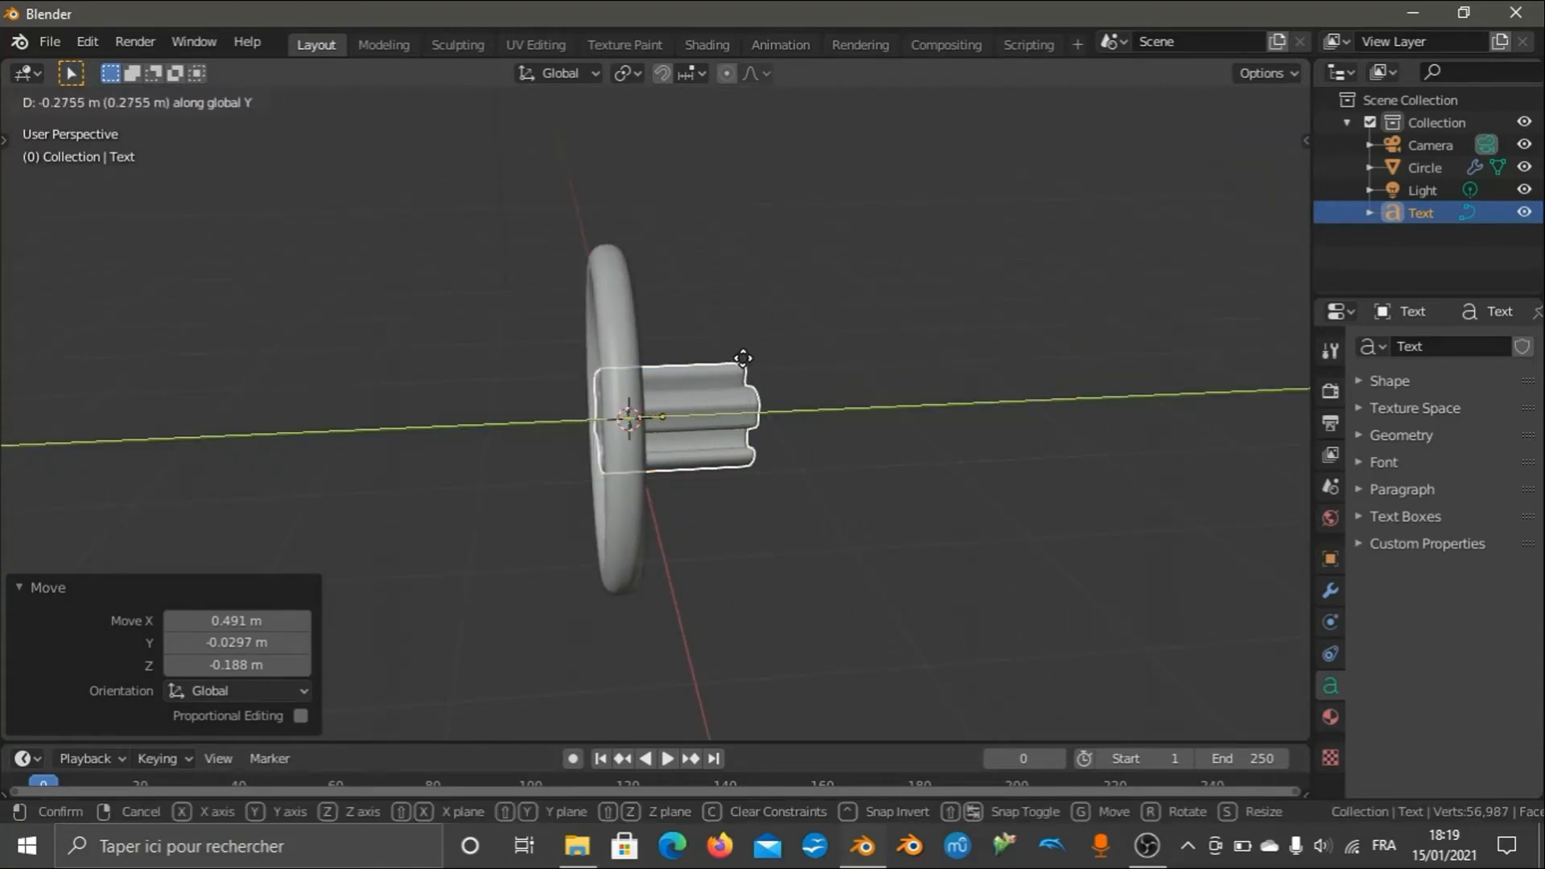
left_click(741, 359)
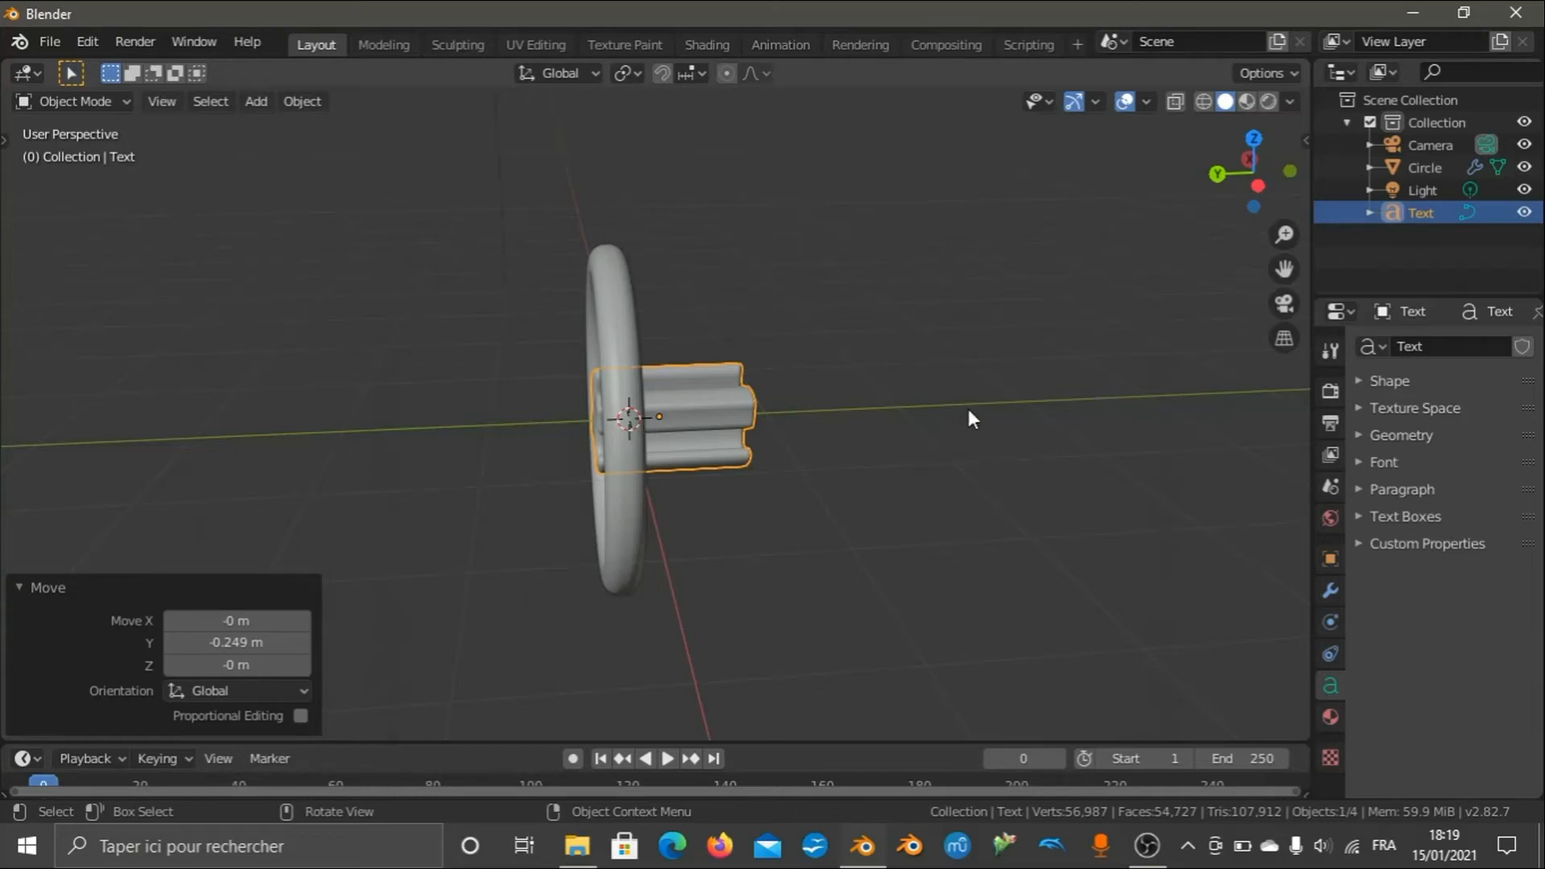
left_click_drag(1230, 199, 1229, 198)
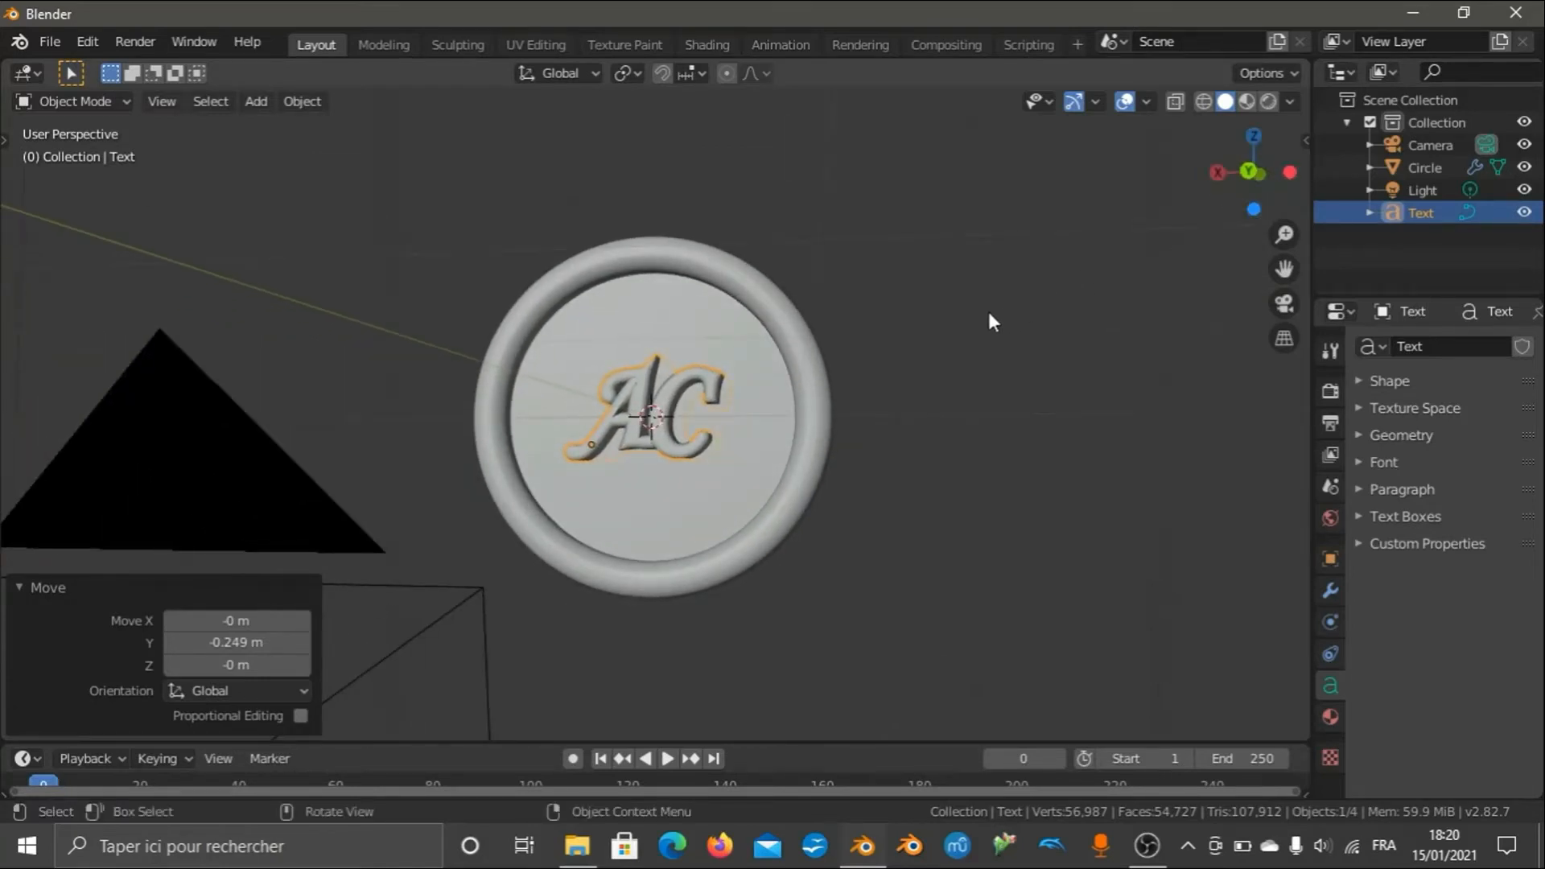
key("KP_0")
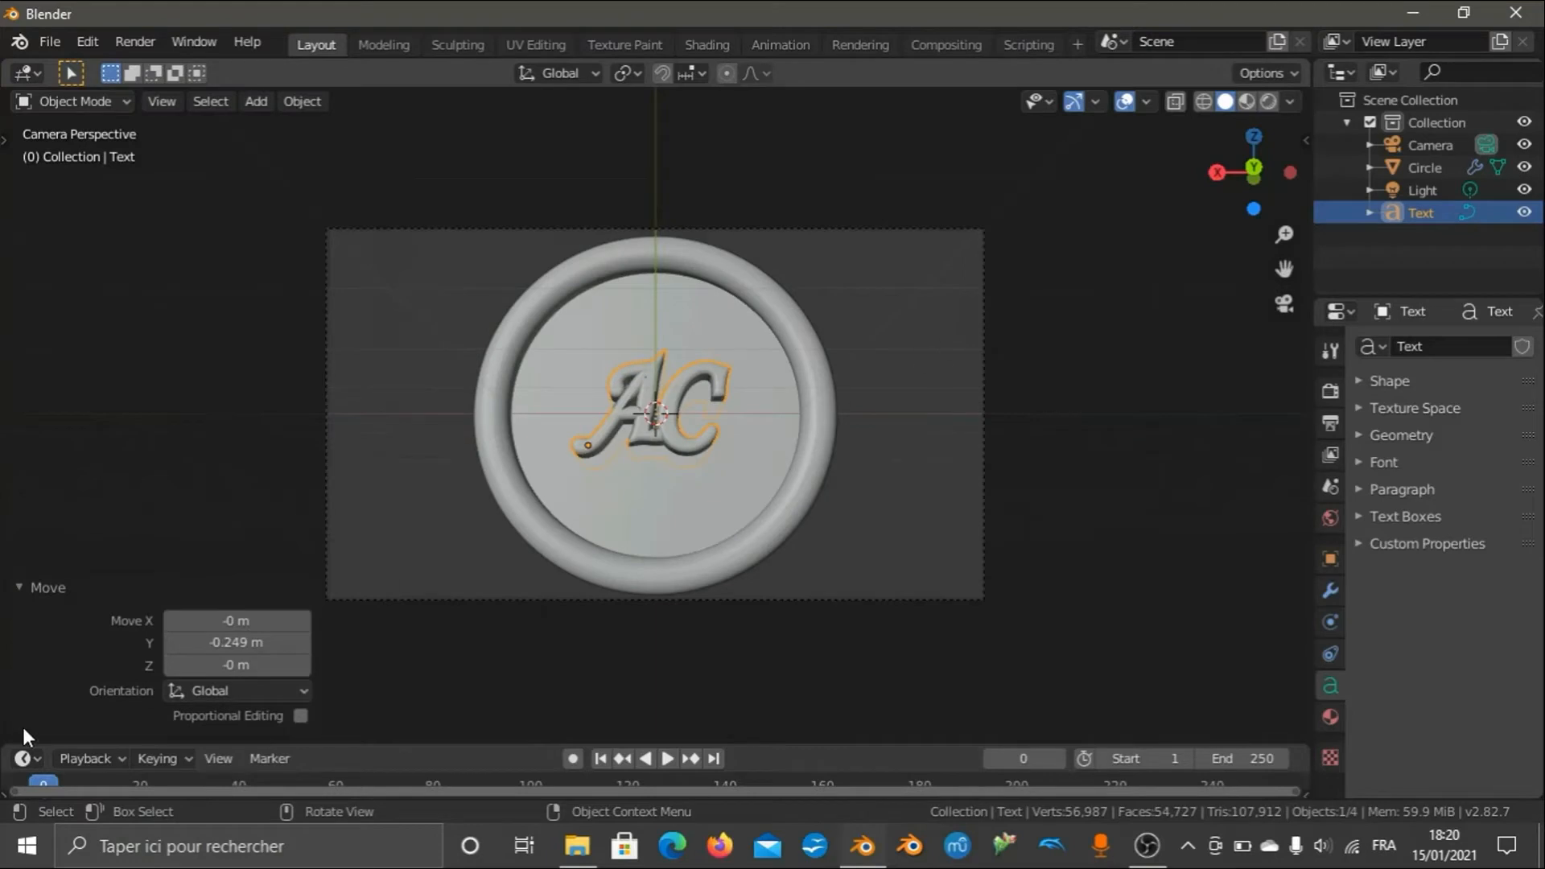
left_click(11, 592)
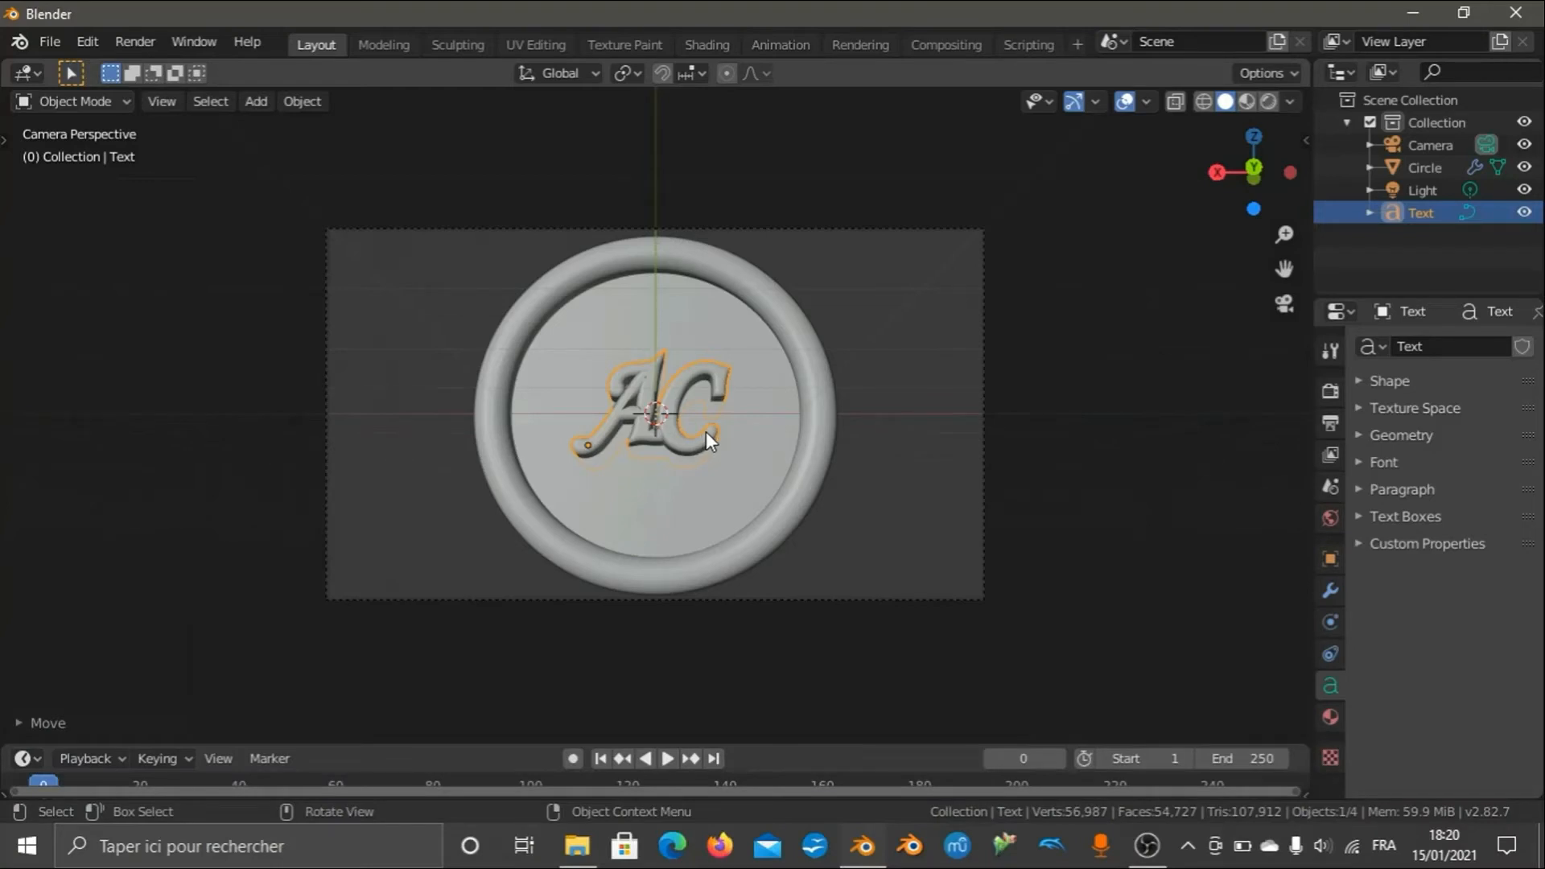
key("s")
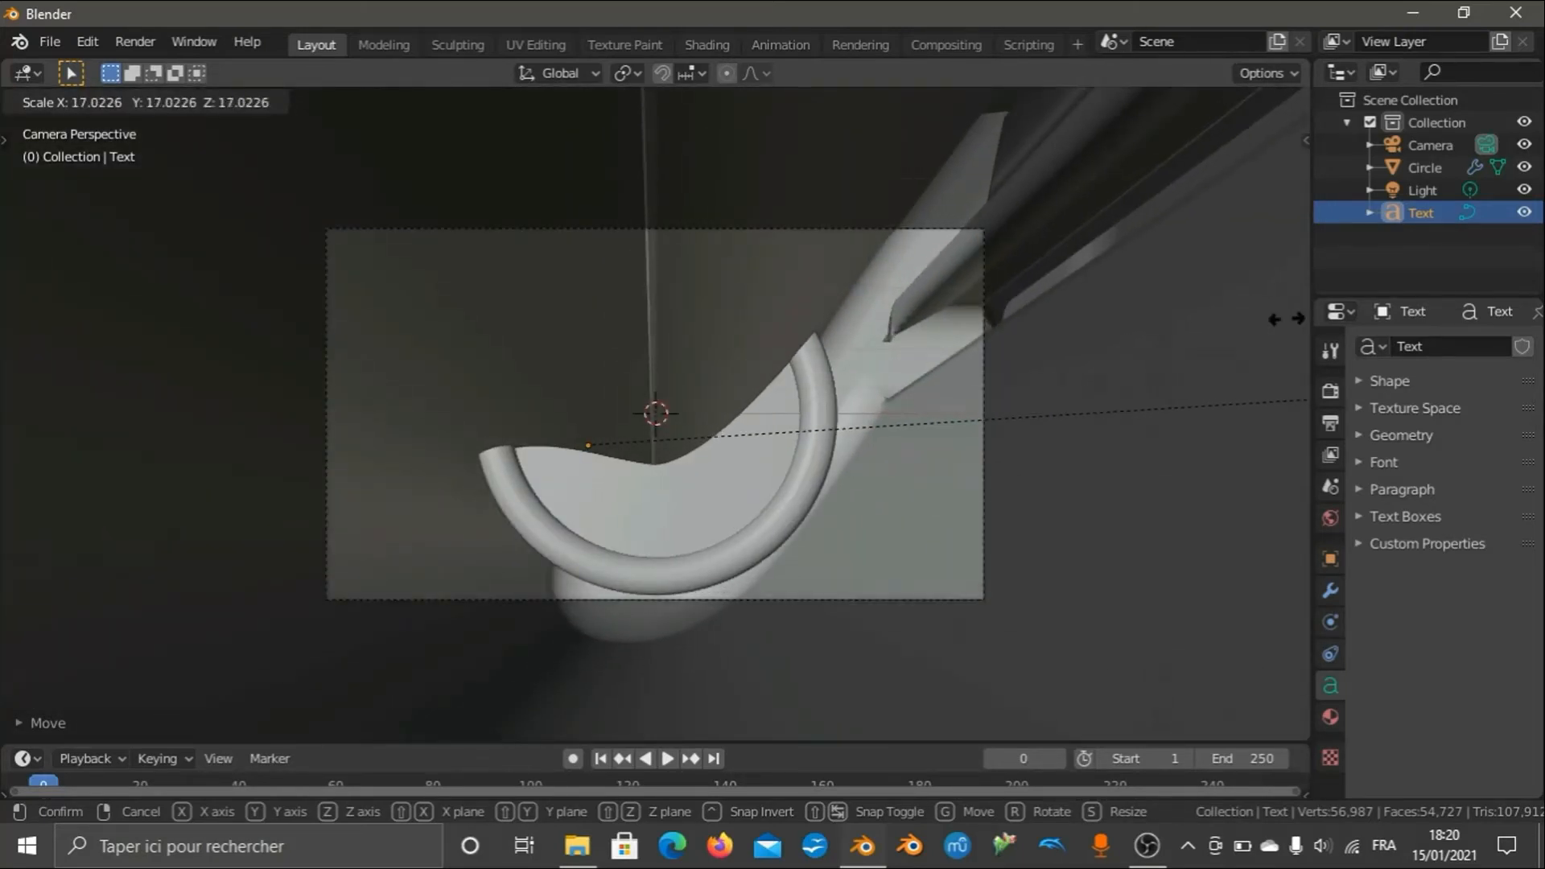
key("Escape")
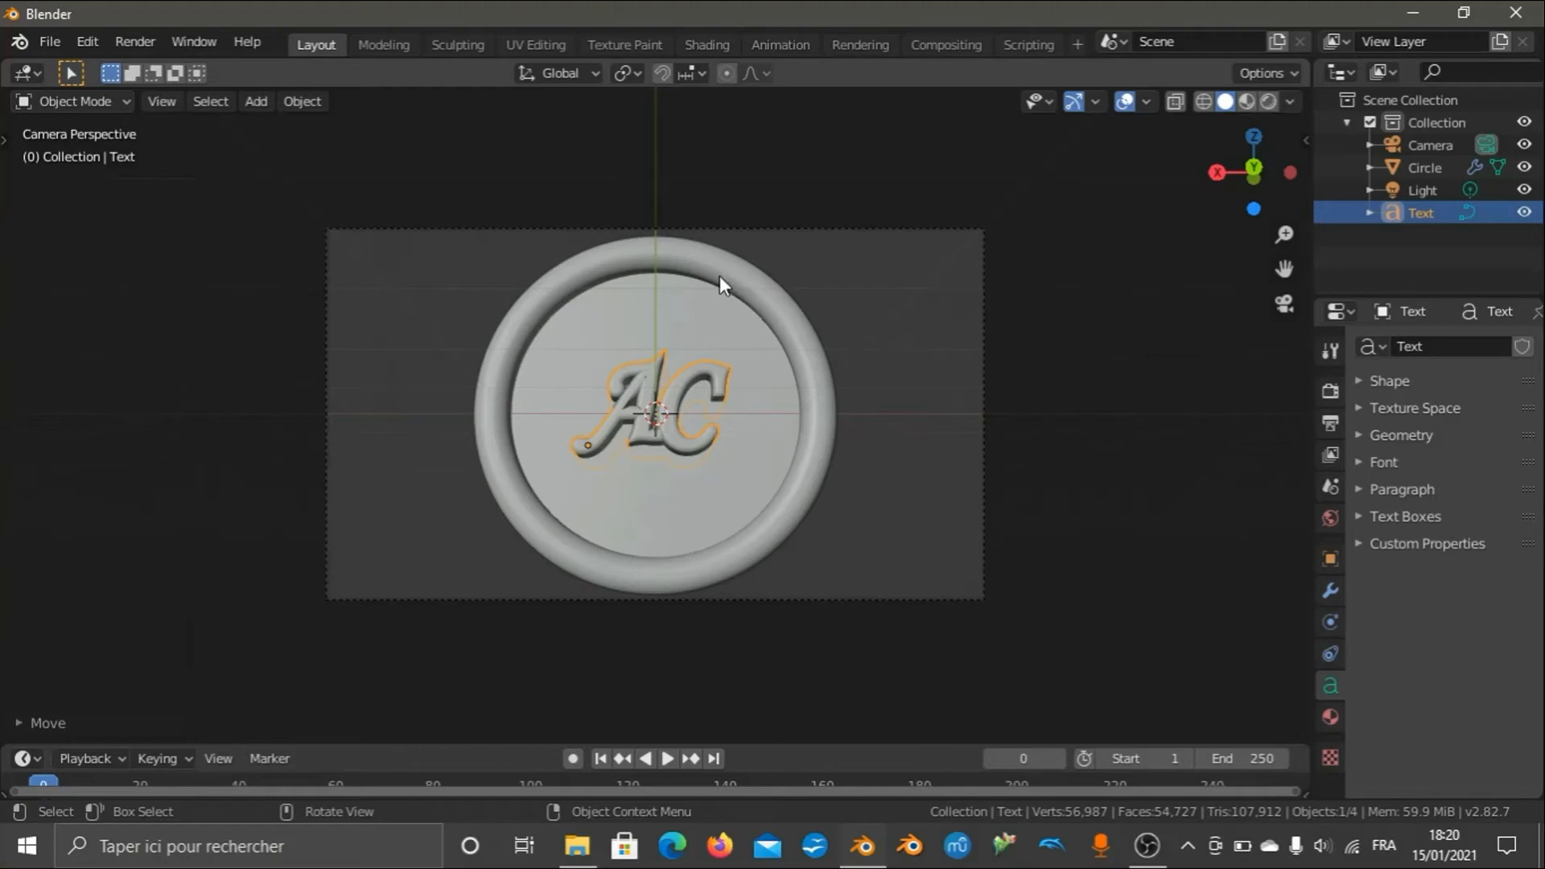
left_click_drag(1254, 148, 1038, 233)
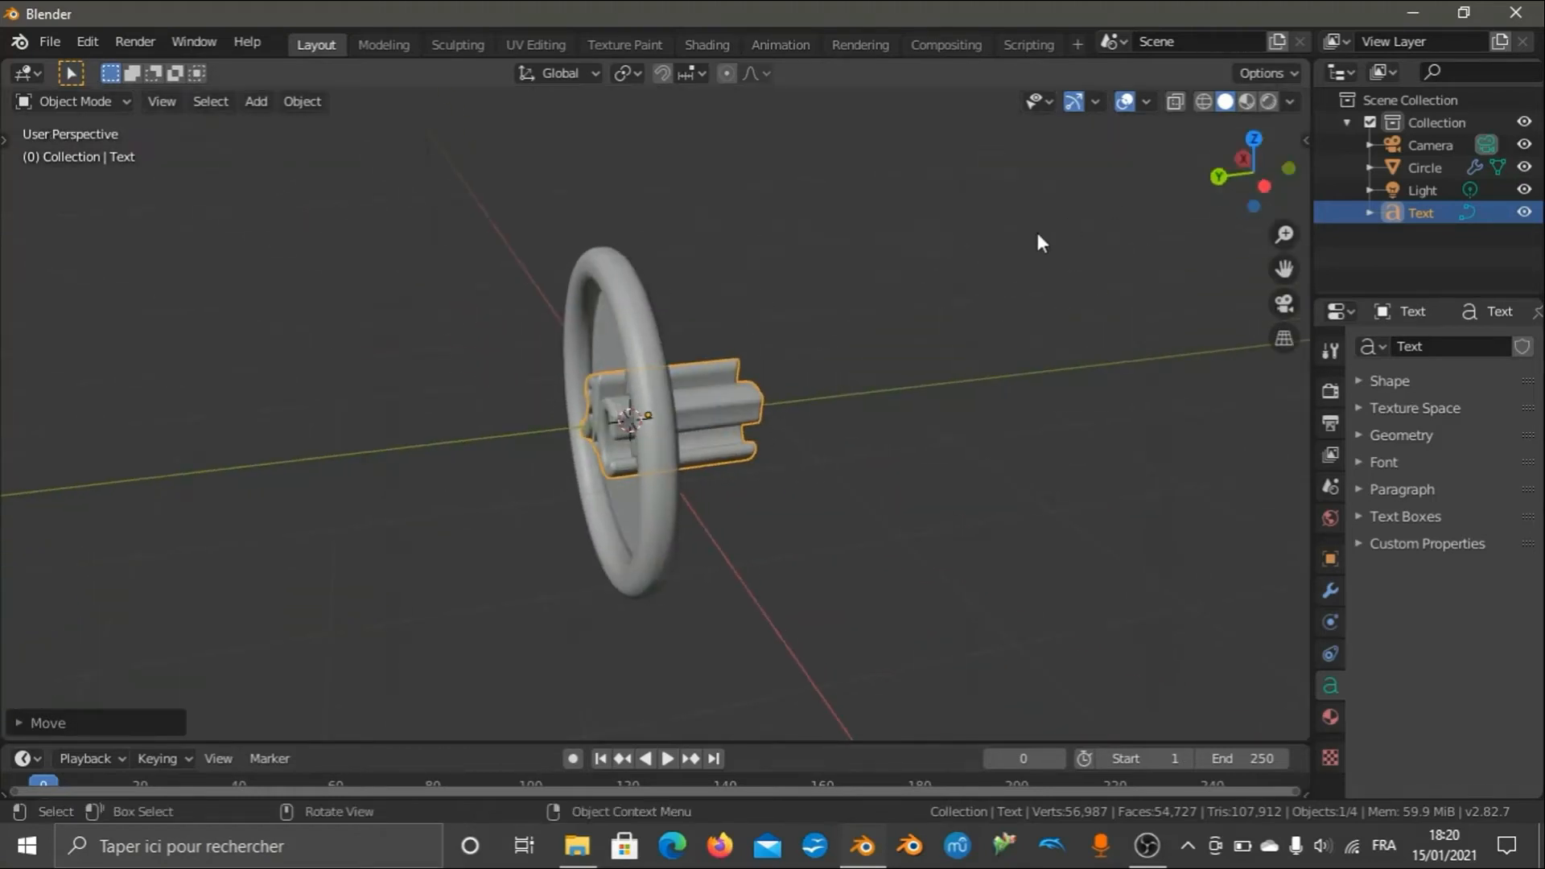
left_click_drag(1247, 173, 1023, 326)
key("s")
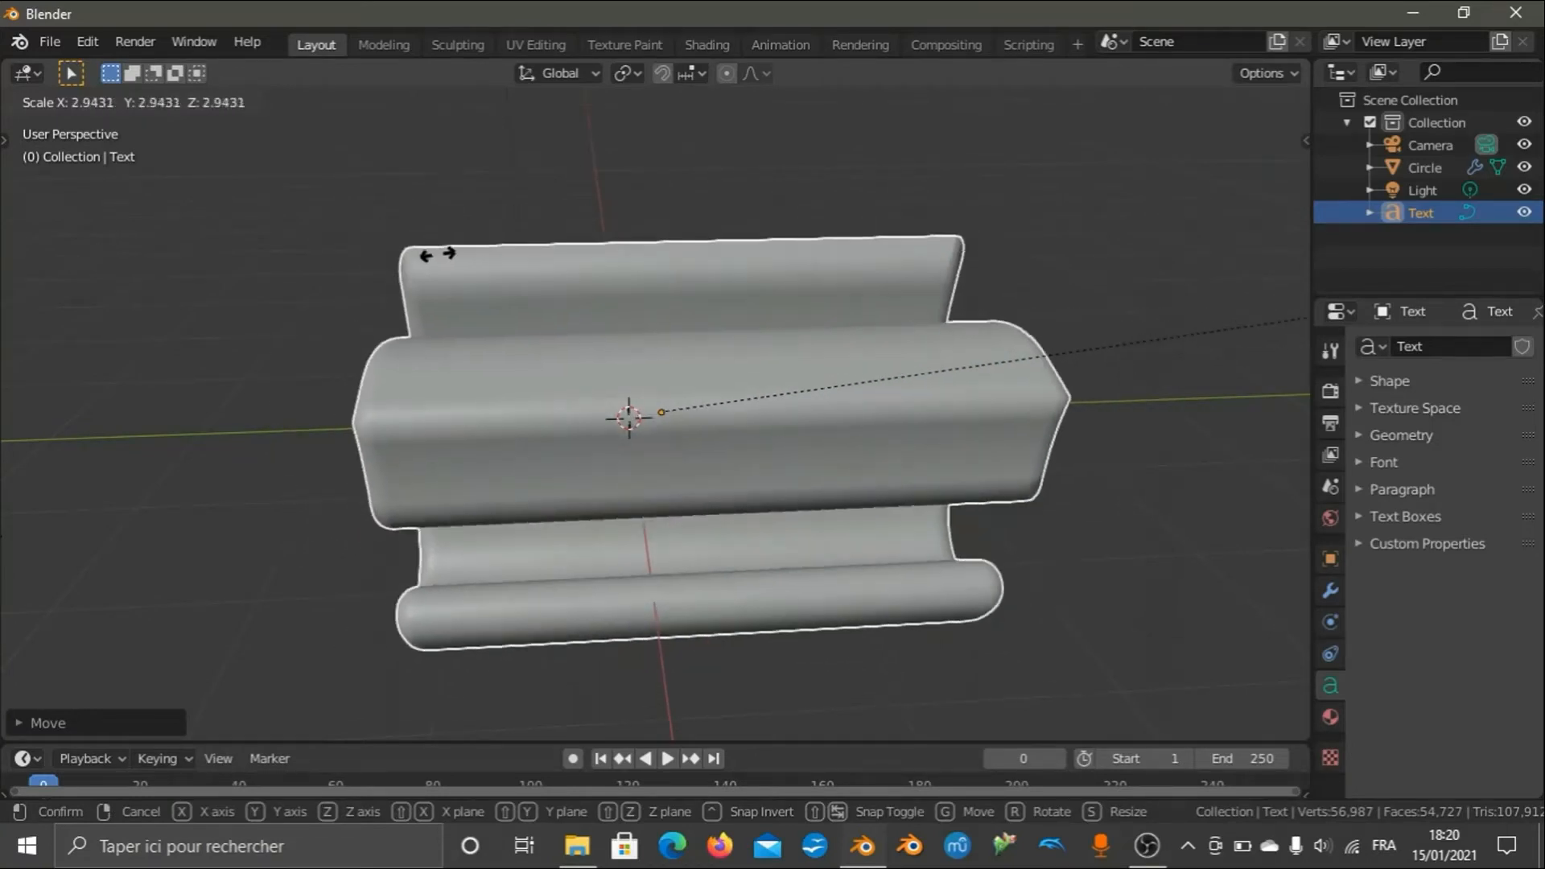
right_click(455, 194)
key("KP_0")
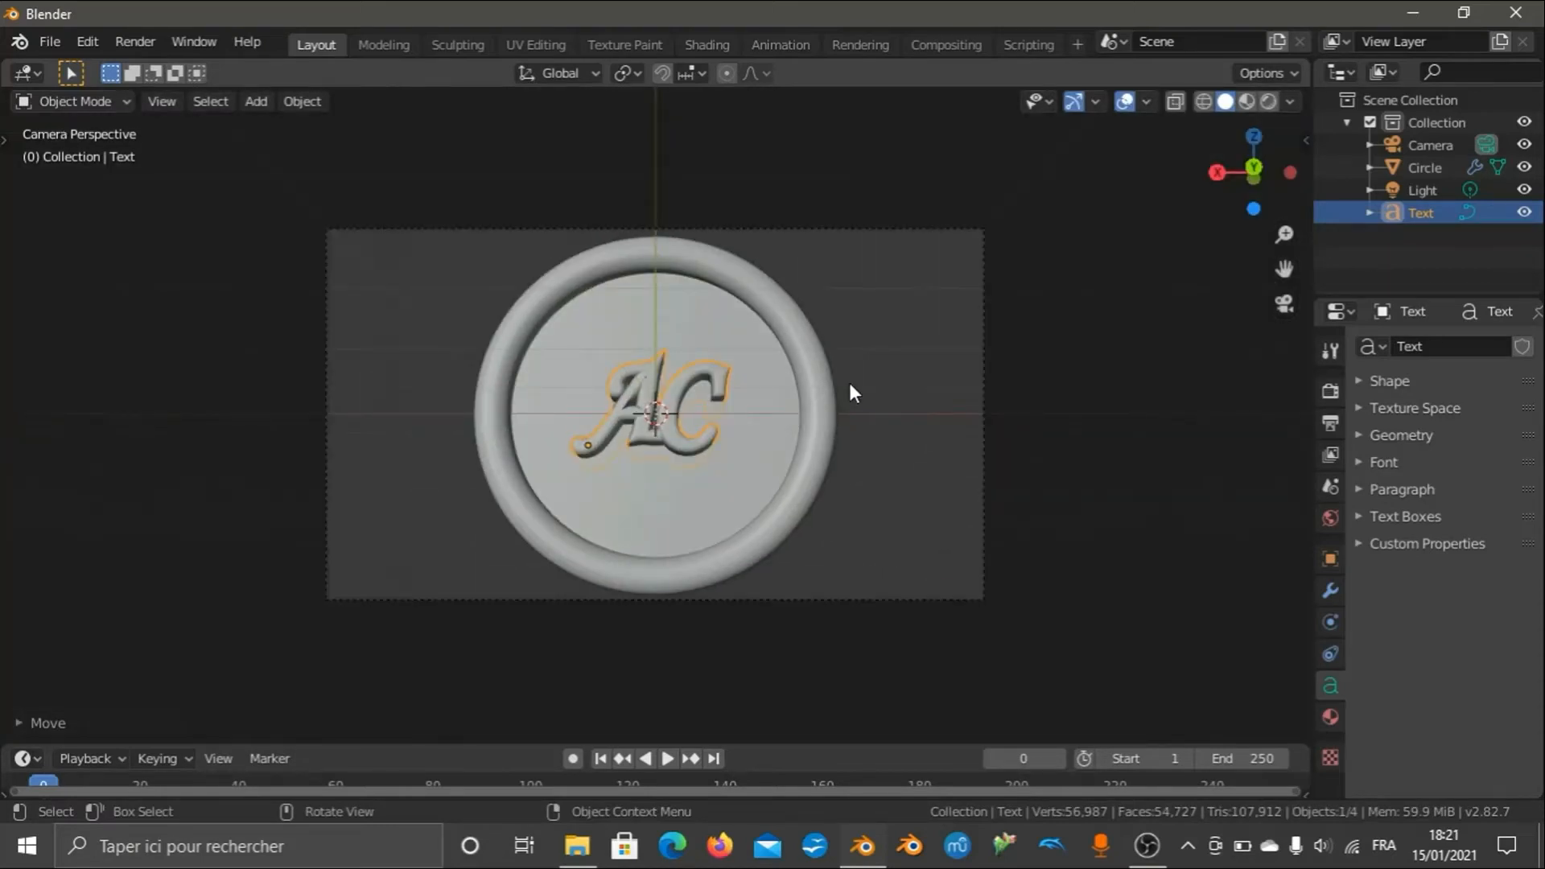
Enlarge the AC text in X and Z only, keeping its Y depth, and recentre it inside the ring.
key("s")
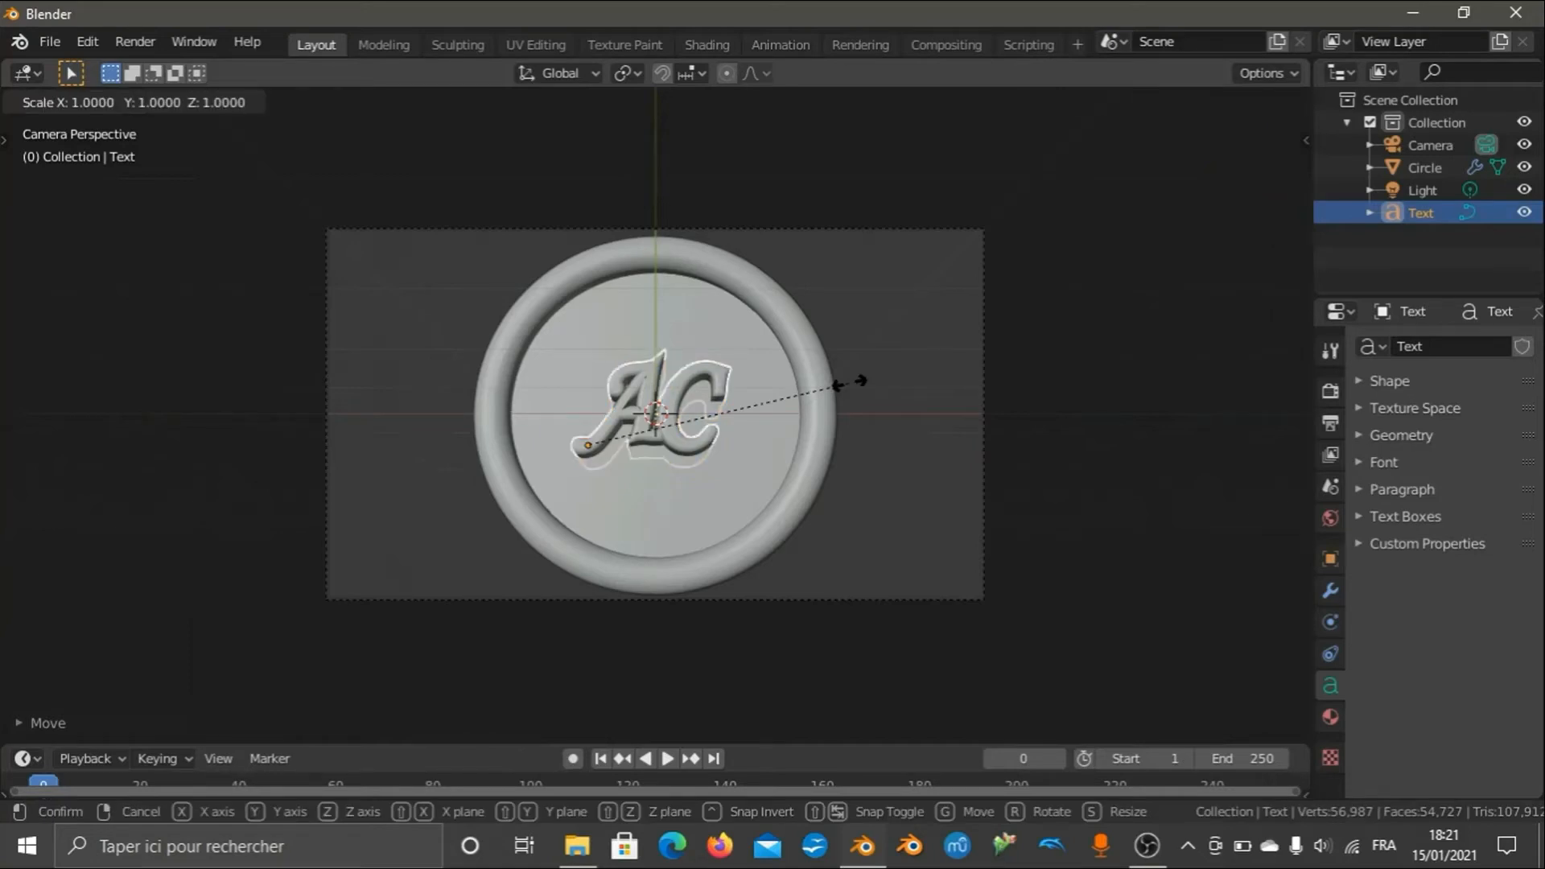
key("shift+y")
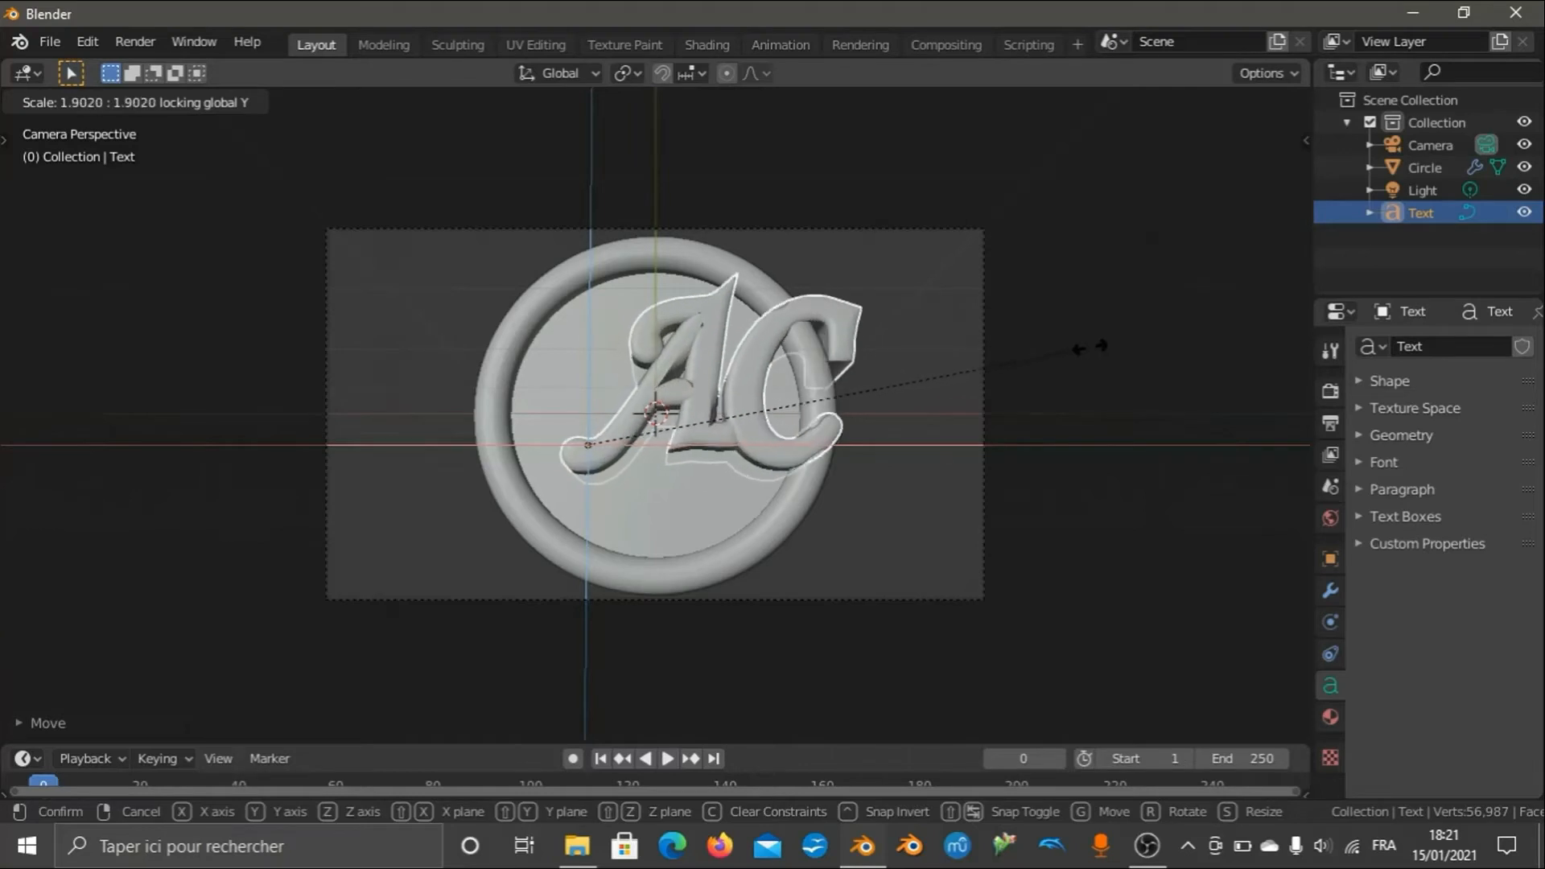
left_click(1002, 342)
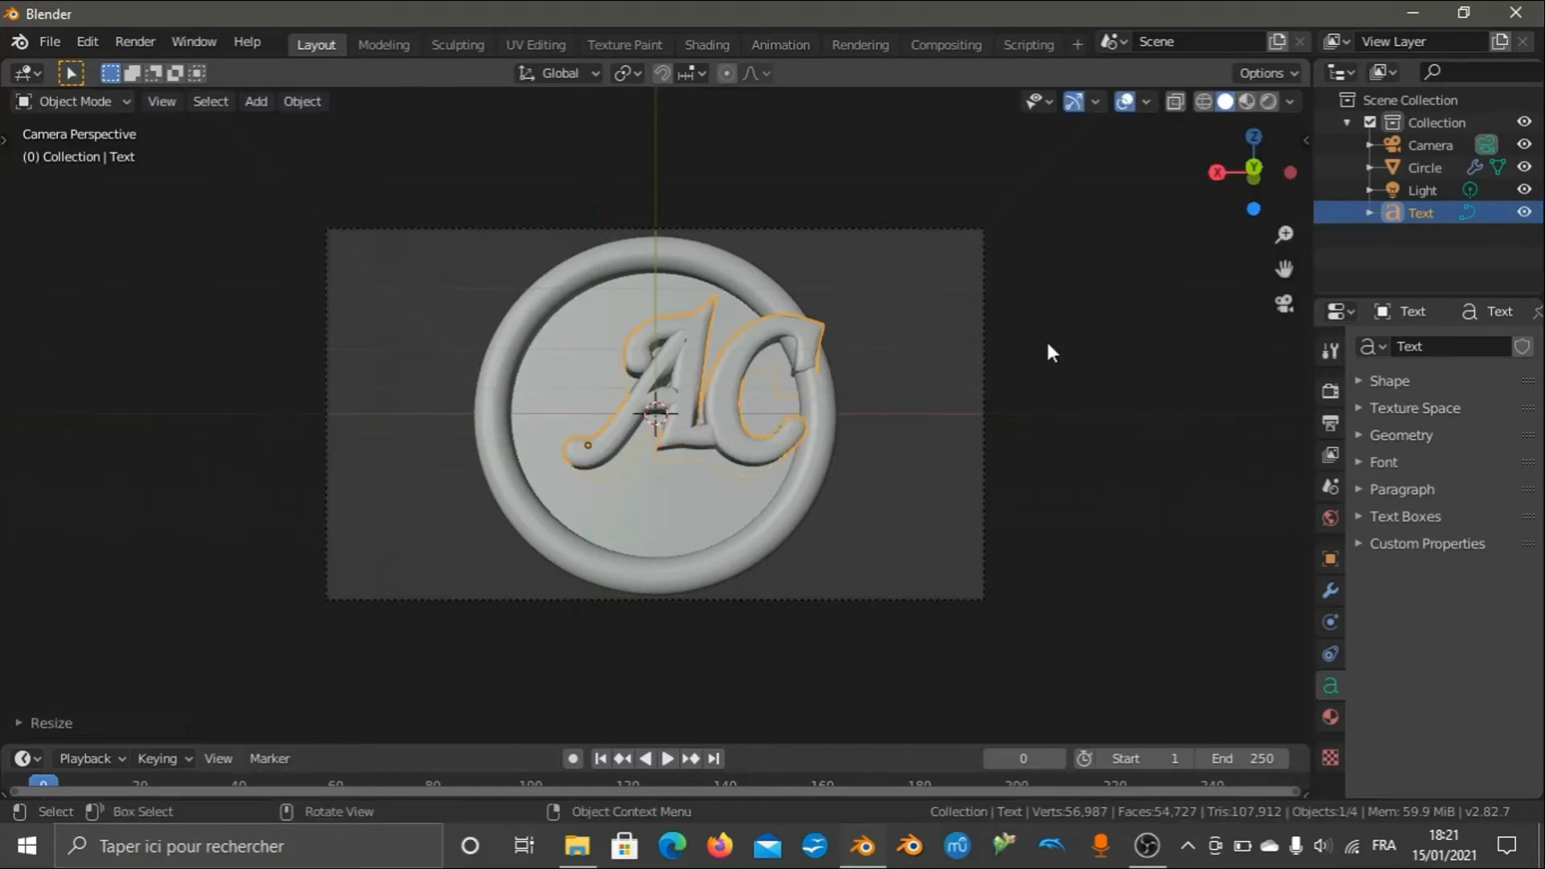
key("g")
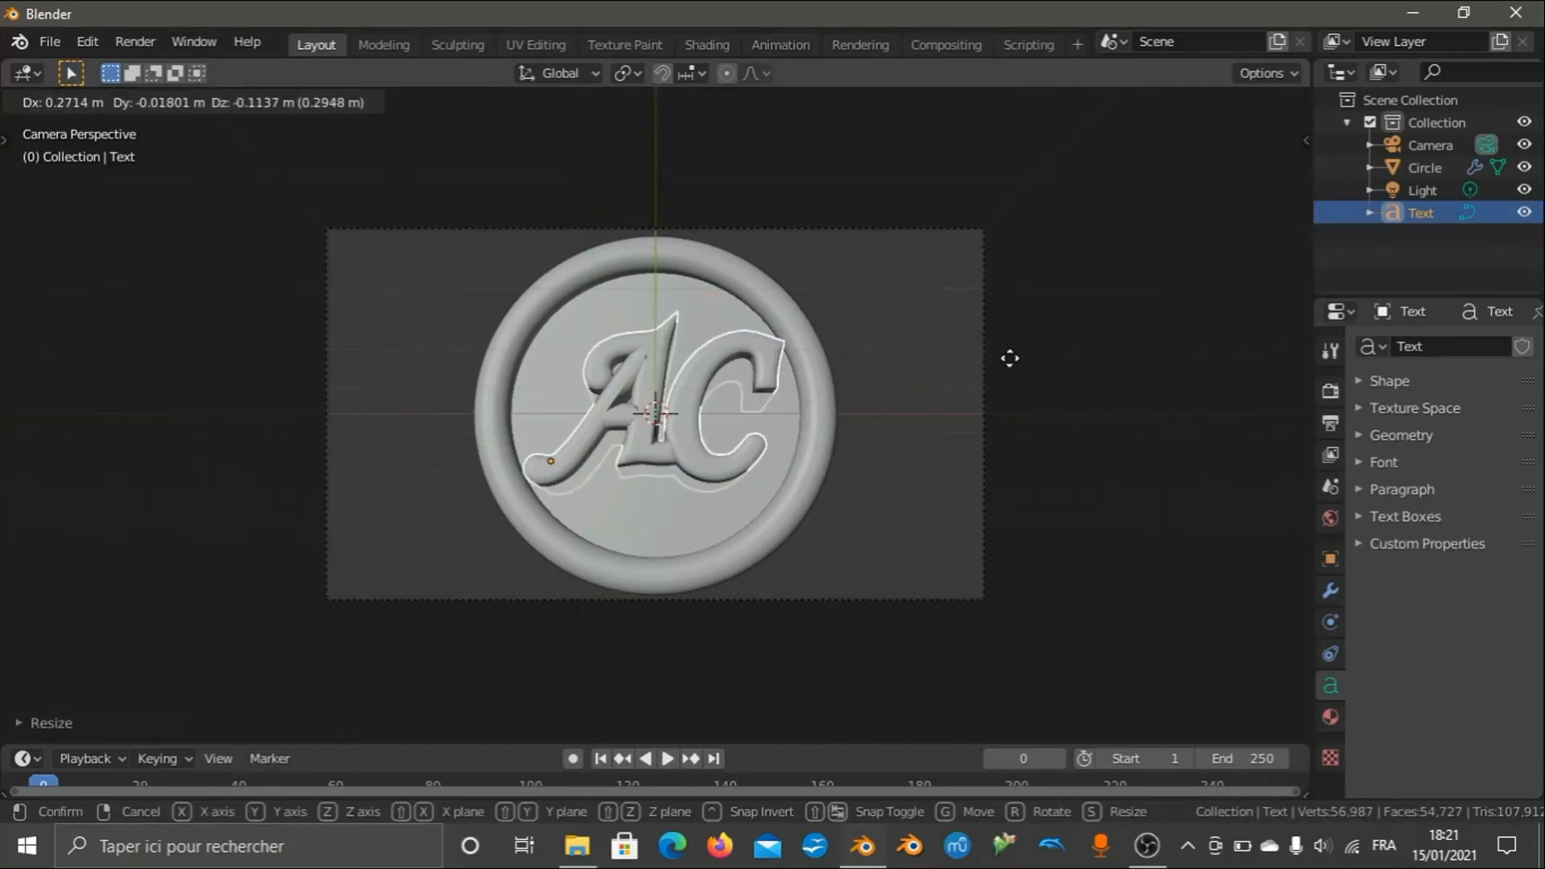
left_click(1014, 357)
Scale the AC text to about 0.93 in X and Z only, and shift it about -0.06 m in X and 0.02 m in Z.
key("s")
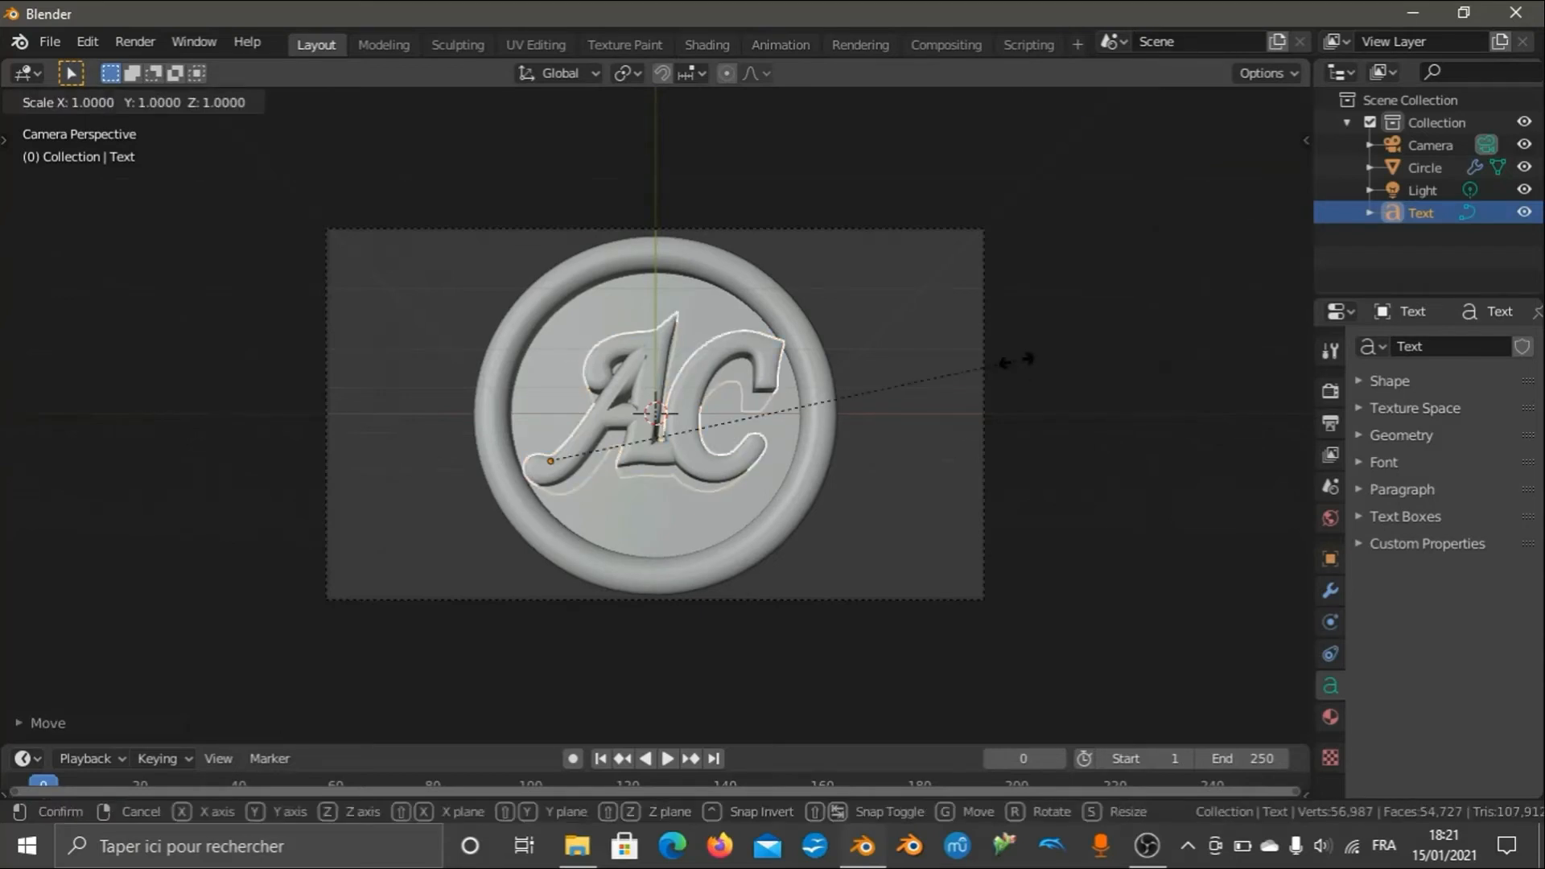
key("shift+y")
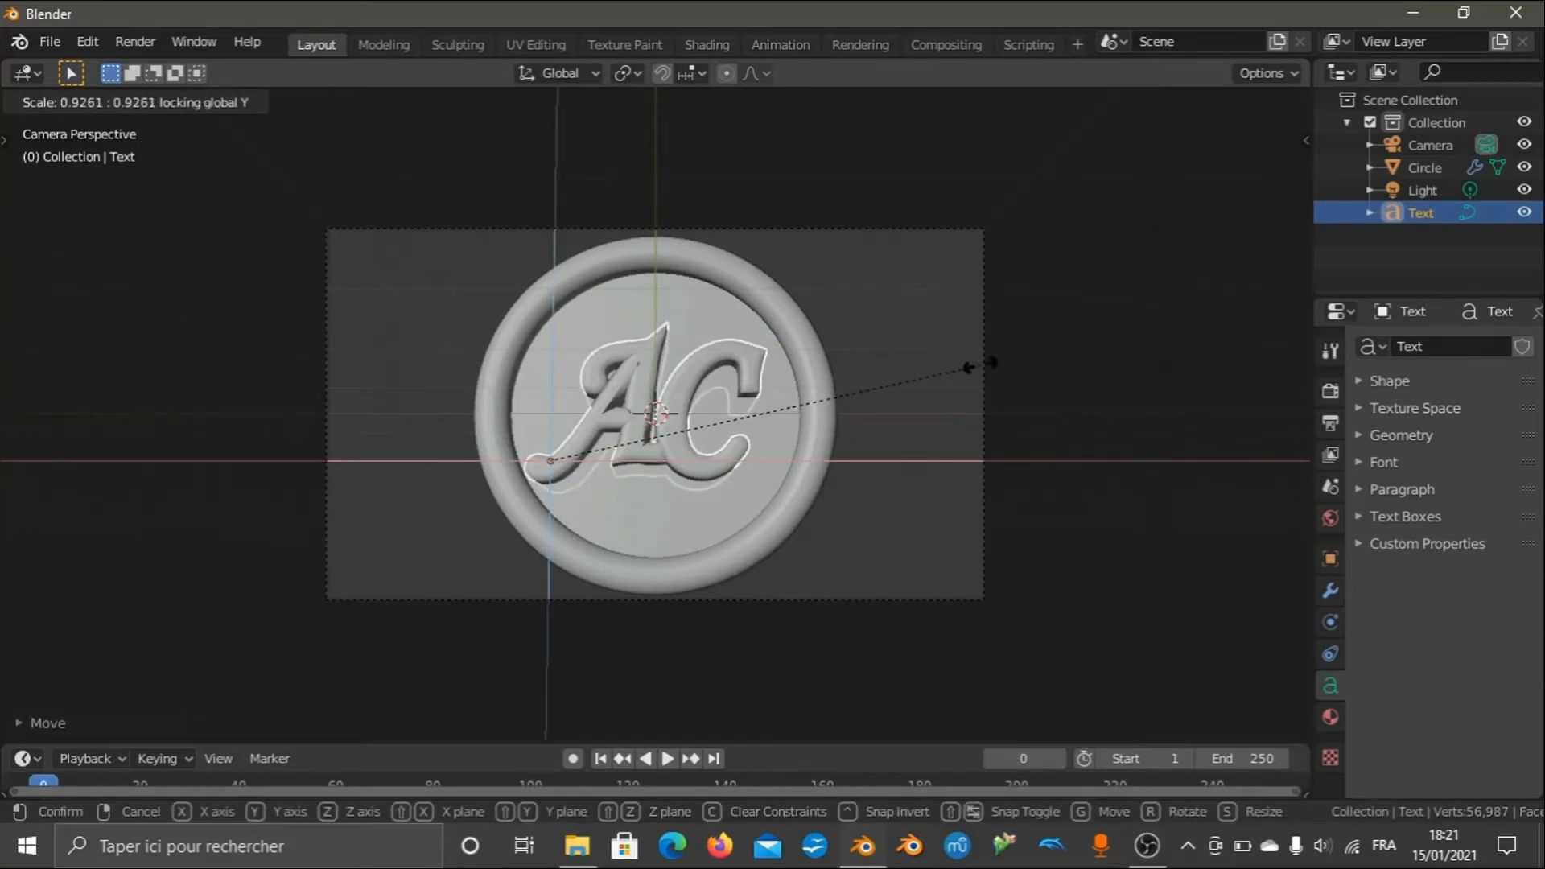
left_click(977, 362)
key("g")
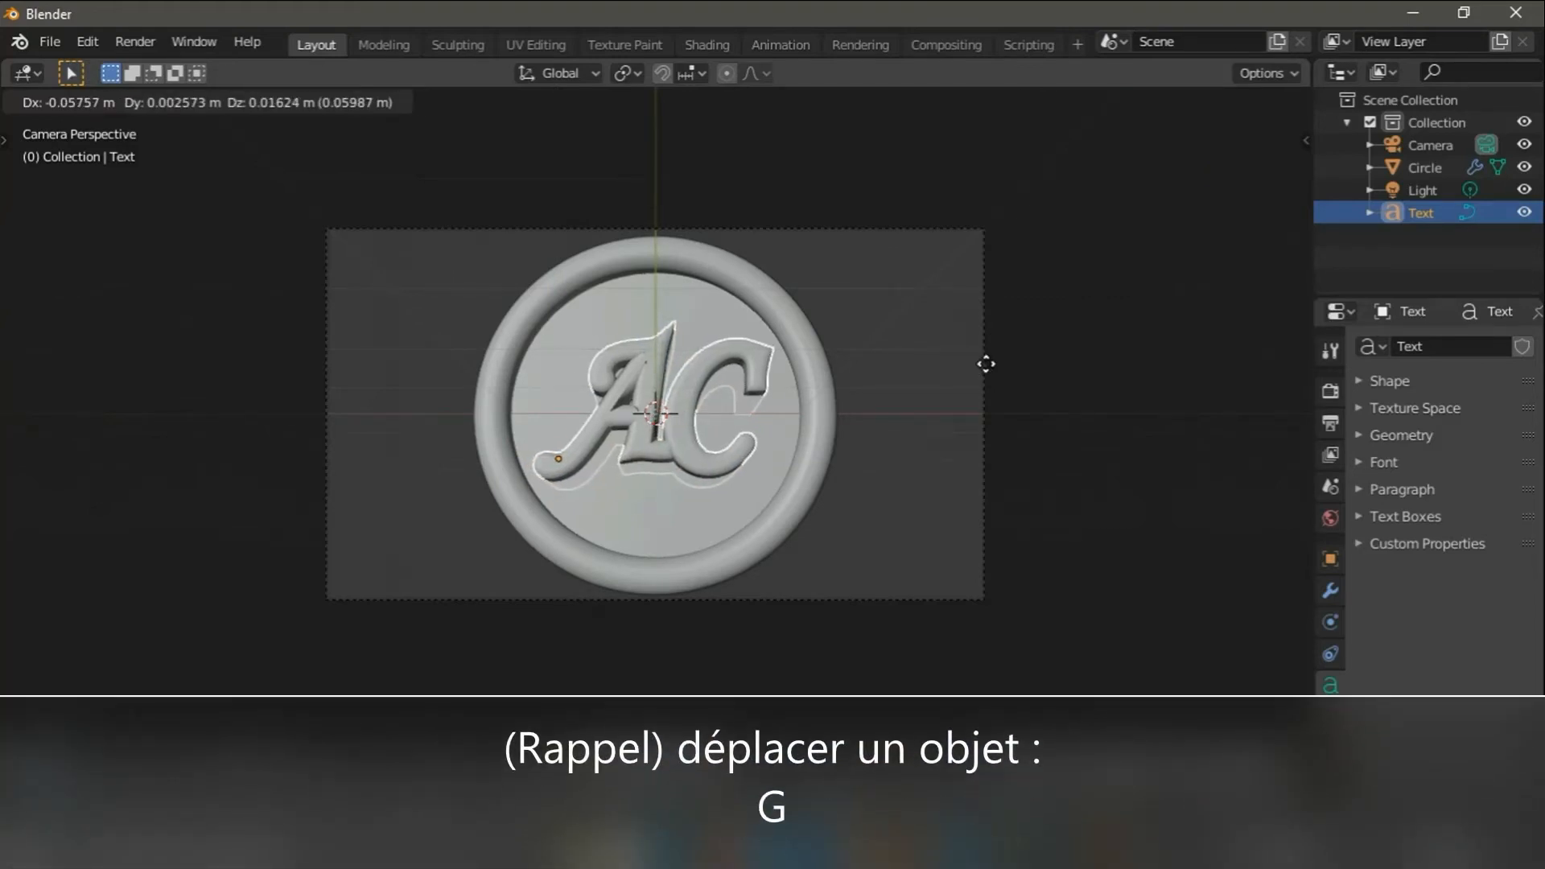
left_click(991, 374)
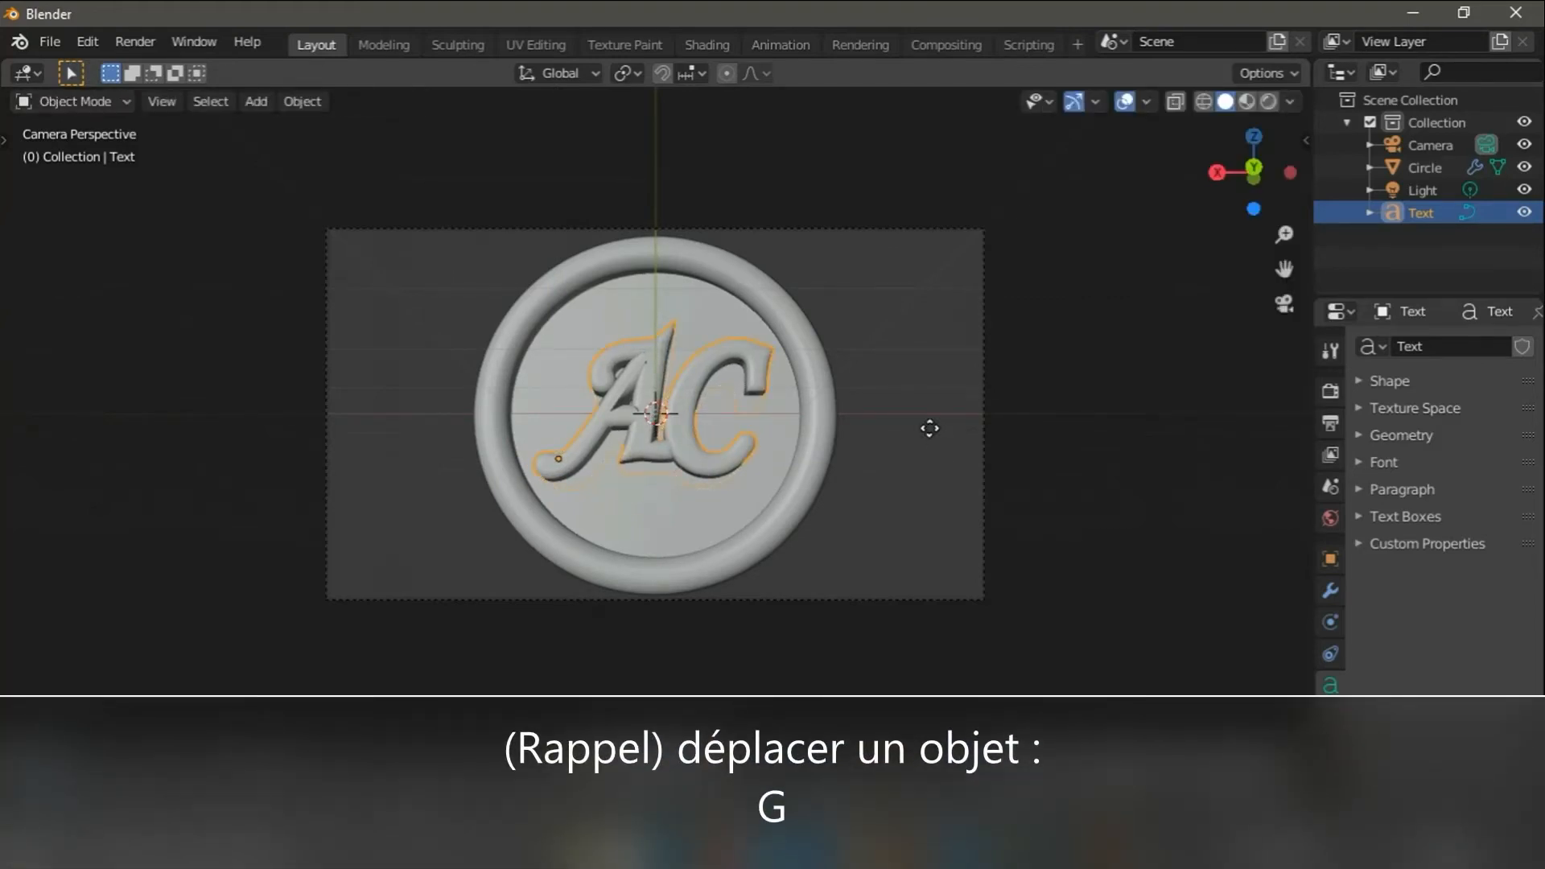
key("g")
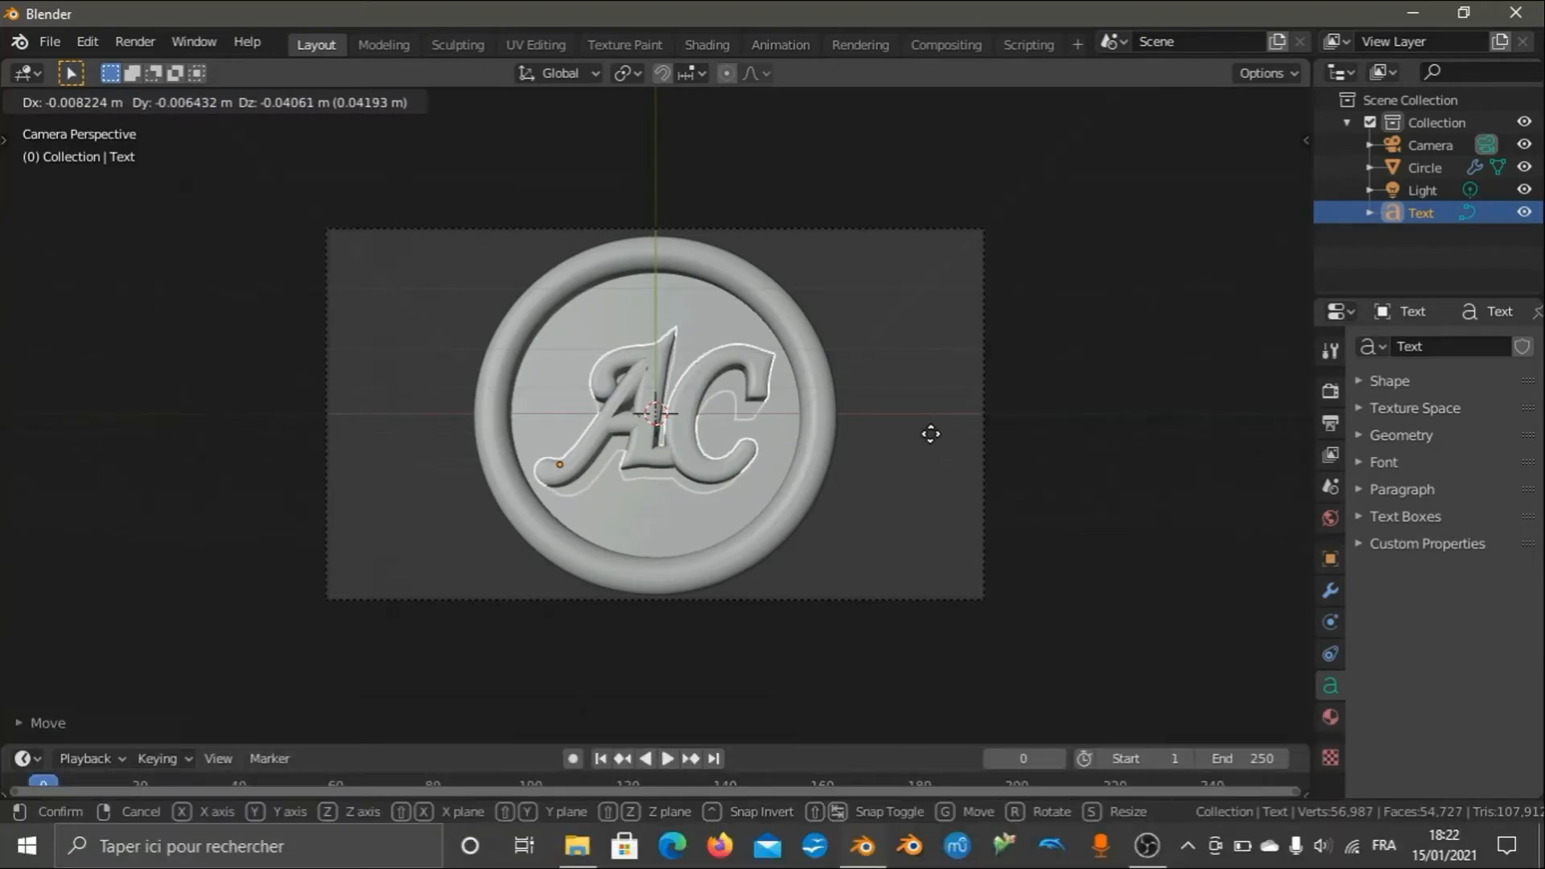
right_click(944, 359)
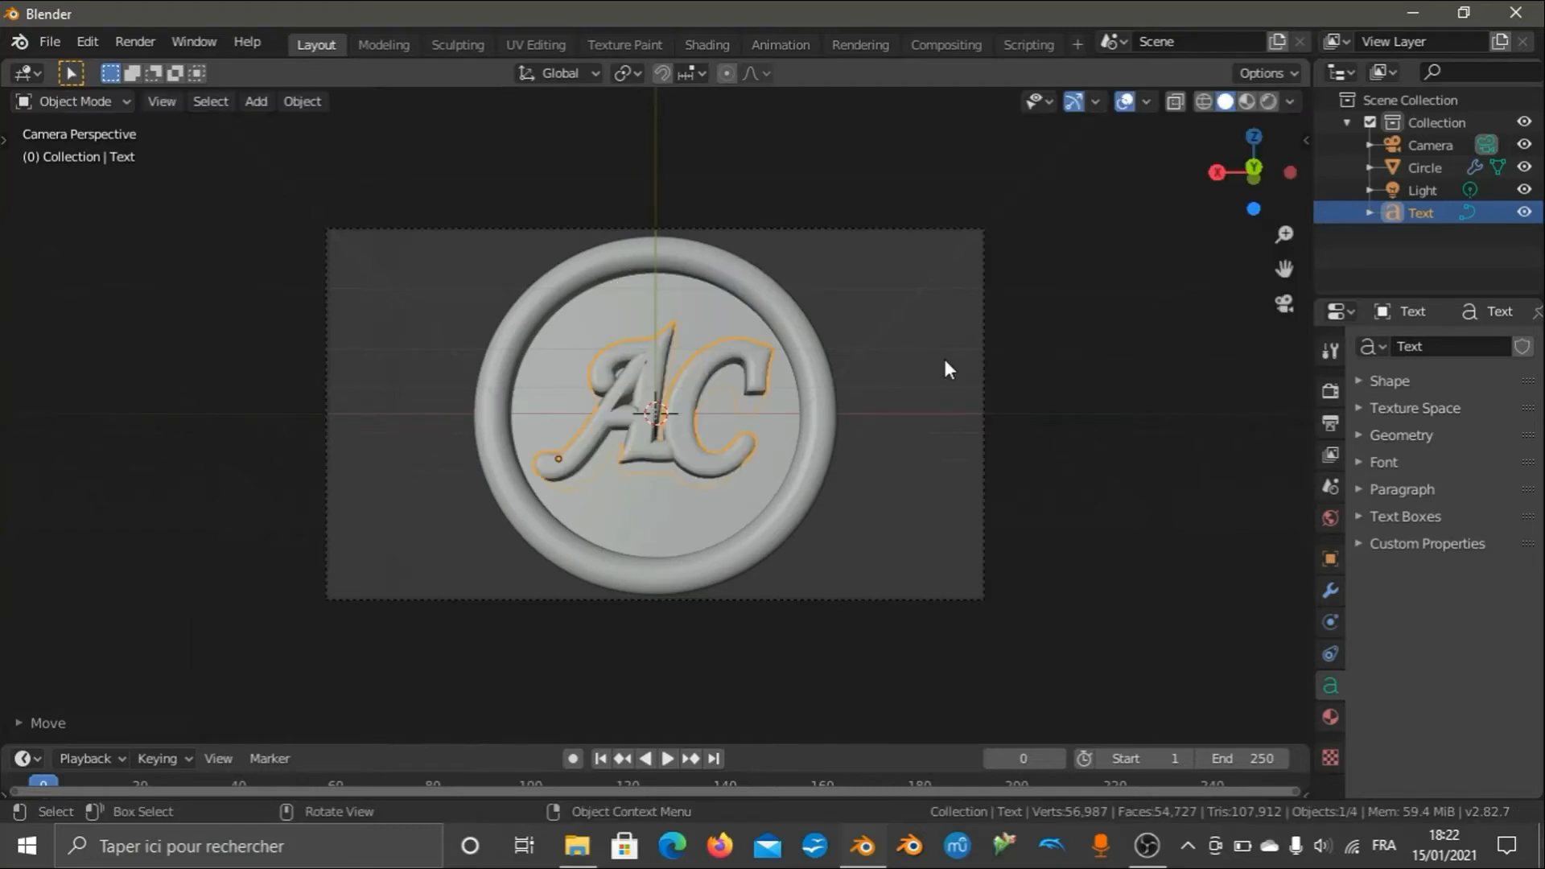
key("g")
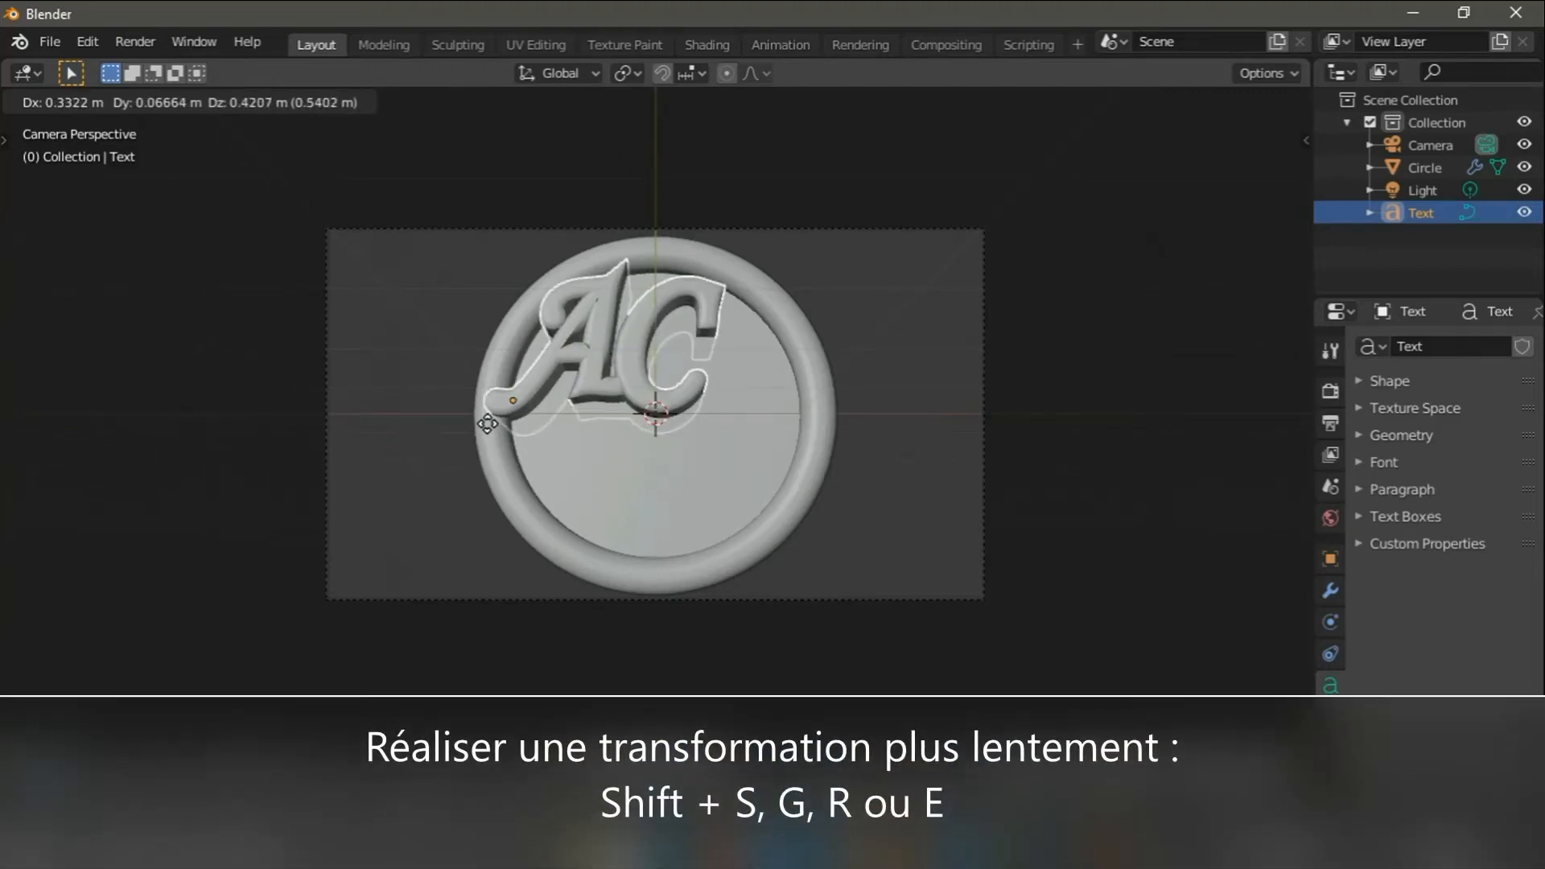
right_click(491, 423)
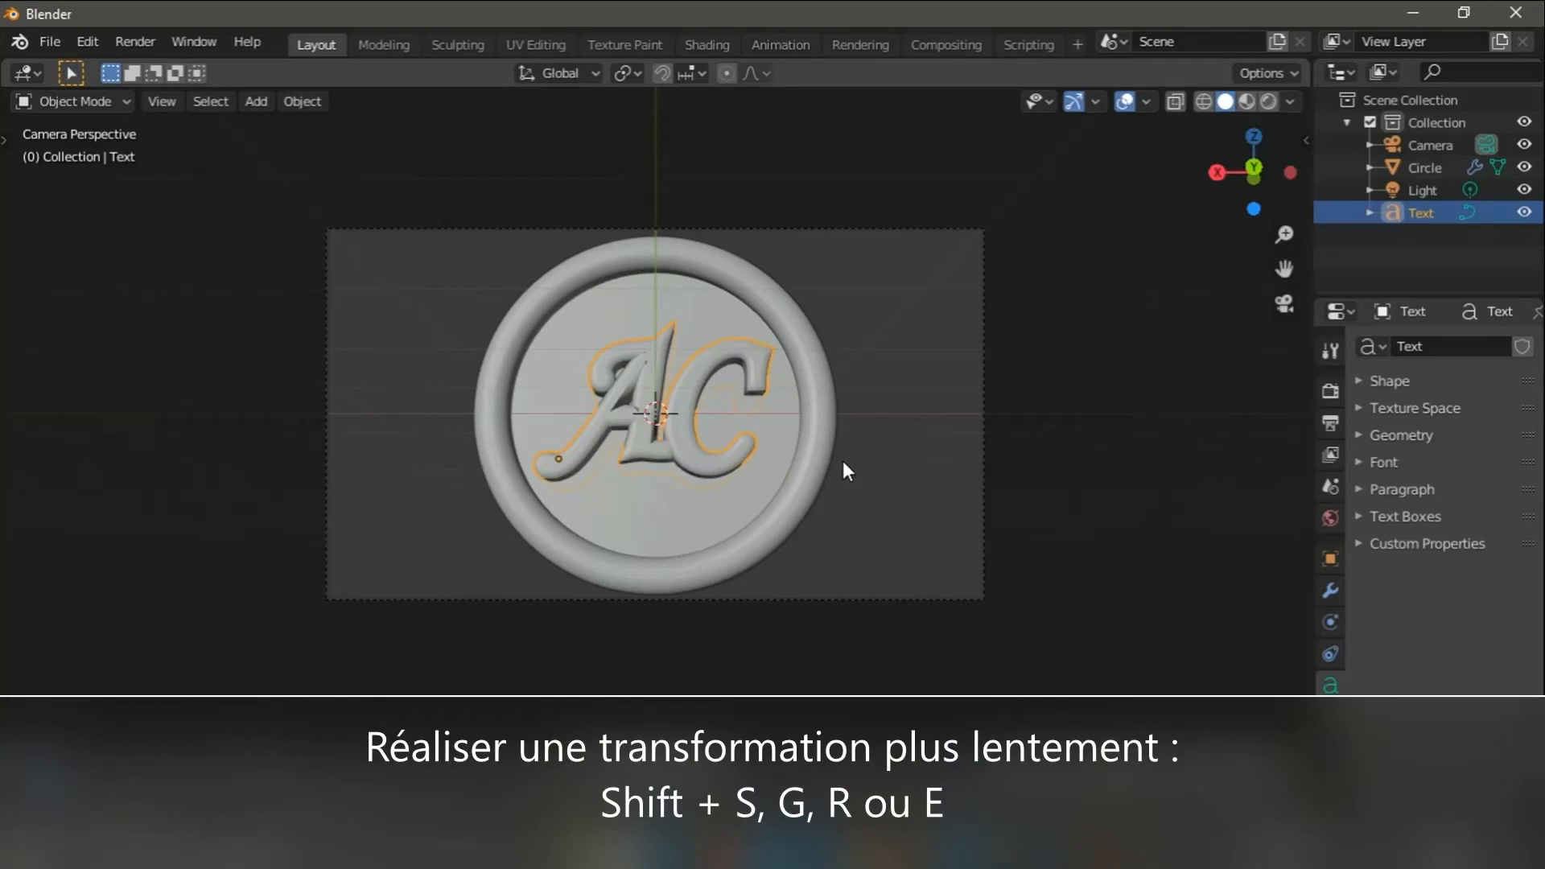
Nudge the AC text about 0.015 m in X and -0.013 m in Z, and lower it about 0.02 m along Z.
key("g")
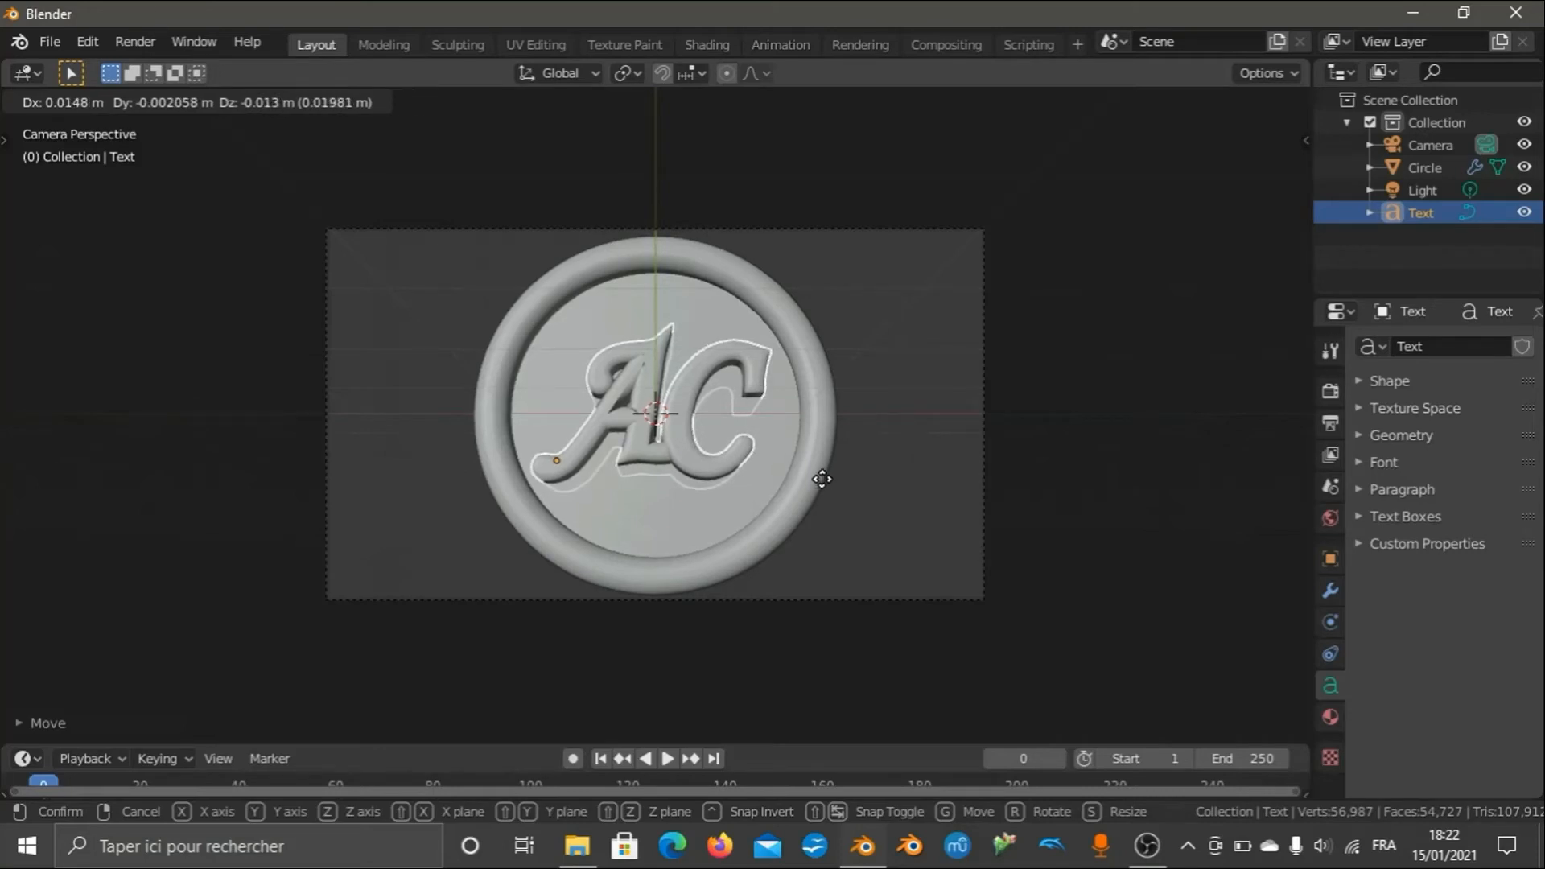
left_click(822, 479)
left_click(848, 483)
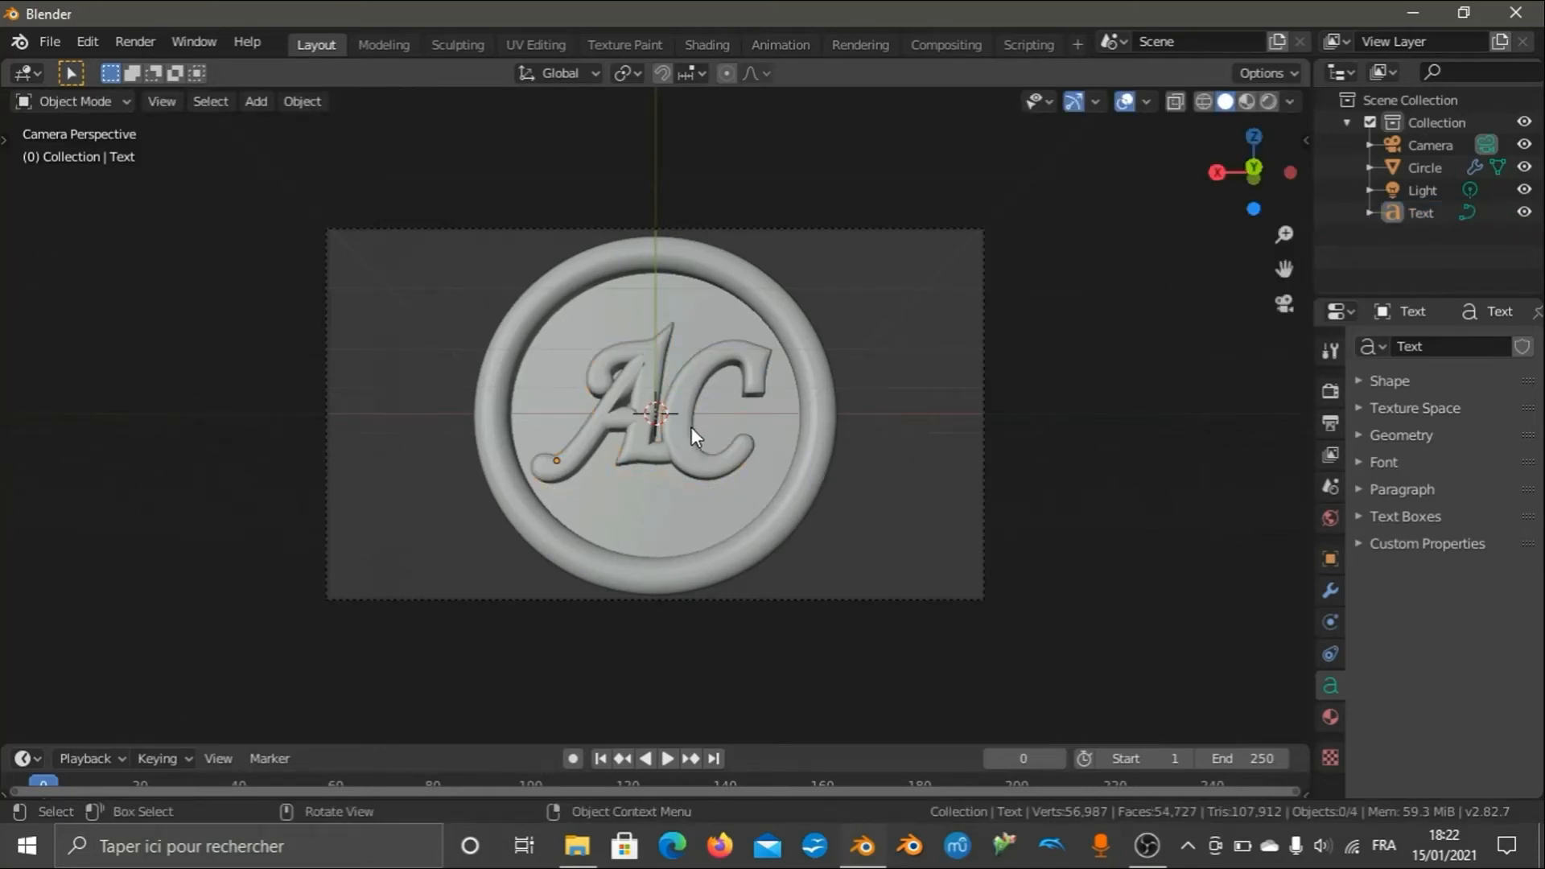
left_click(750, 455)
key("g")
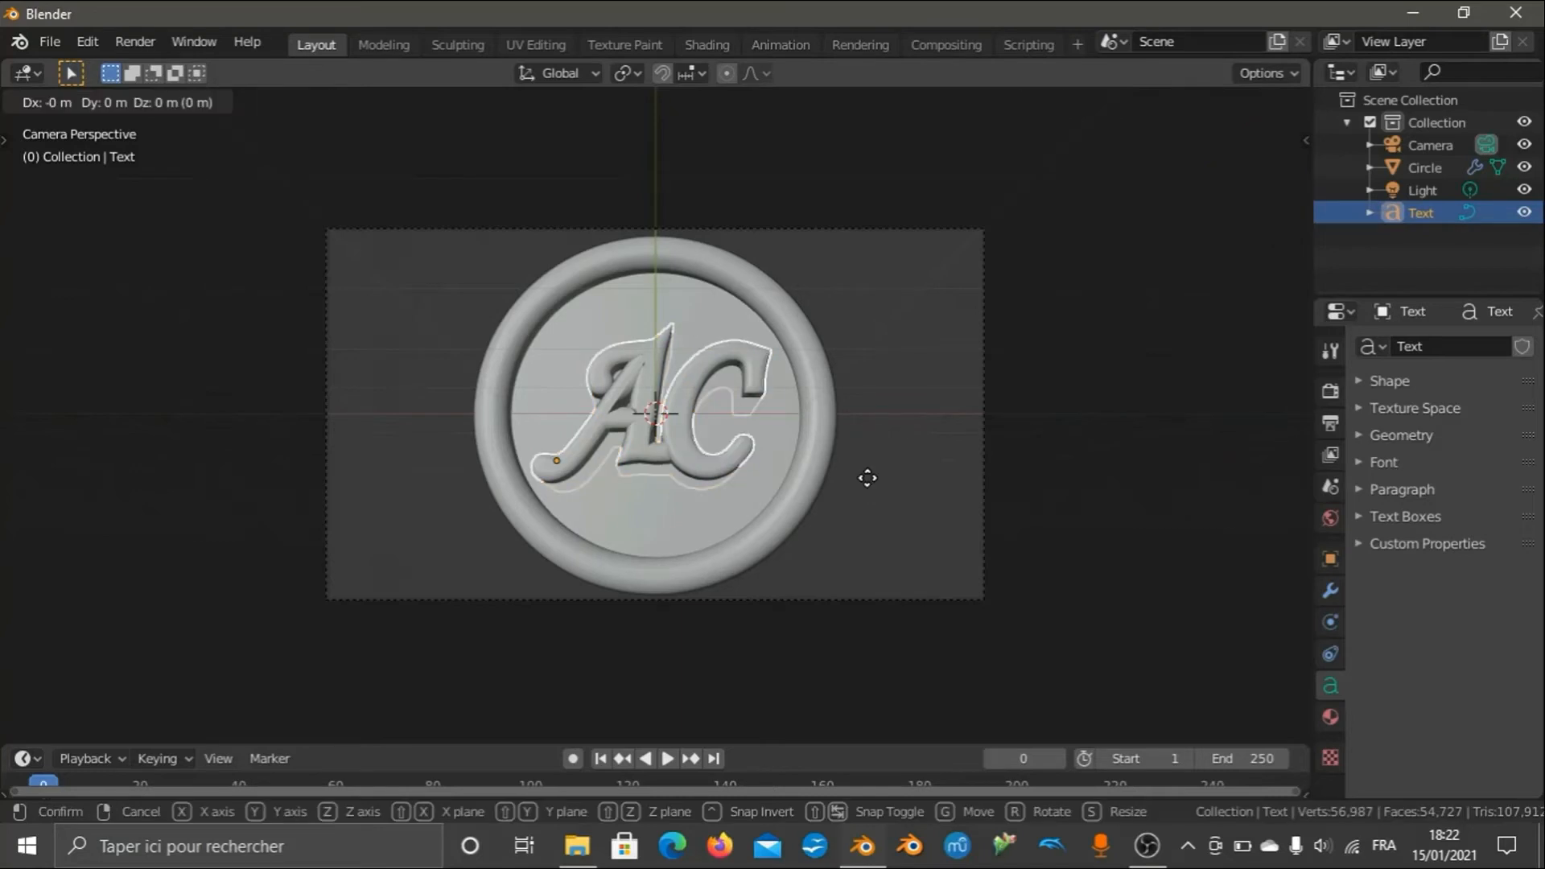
key("z")
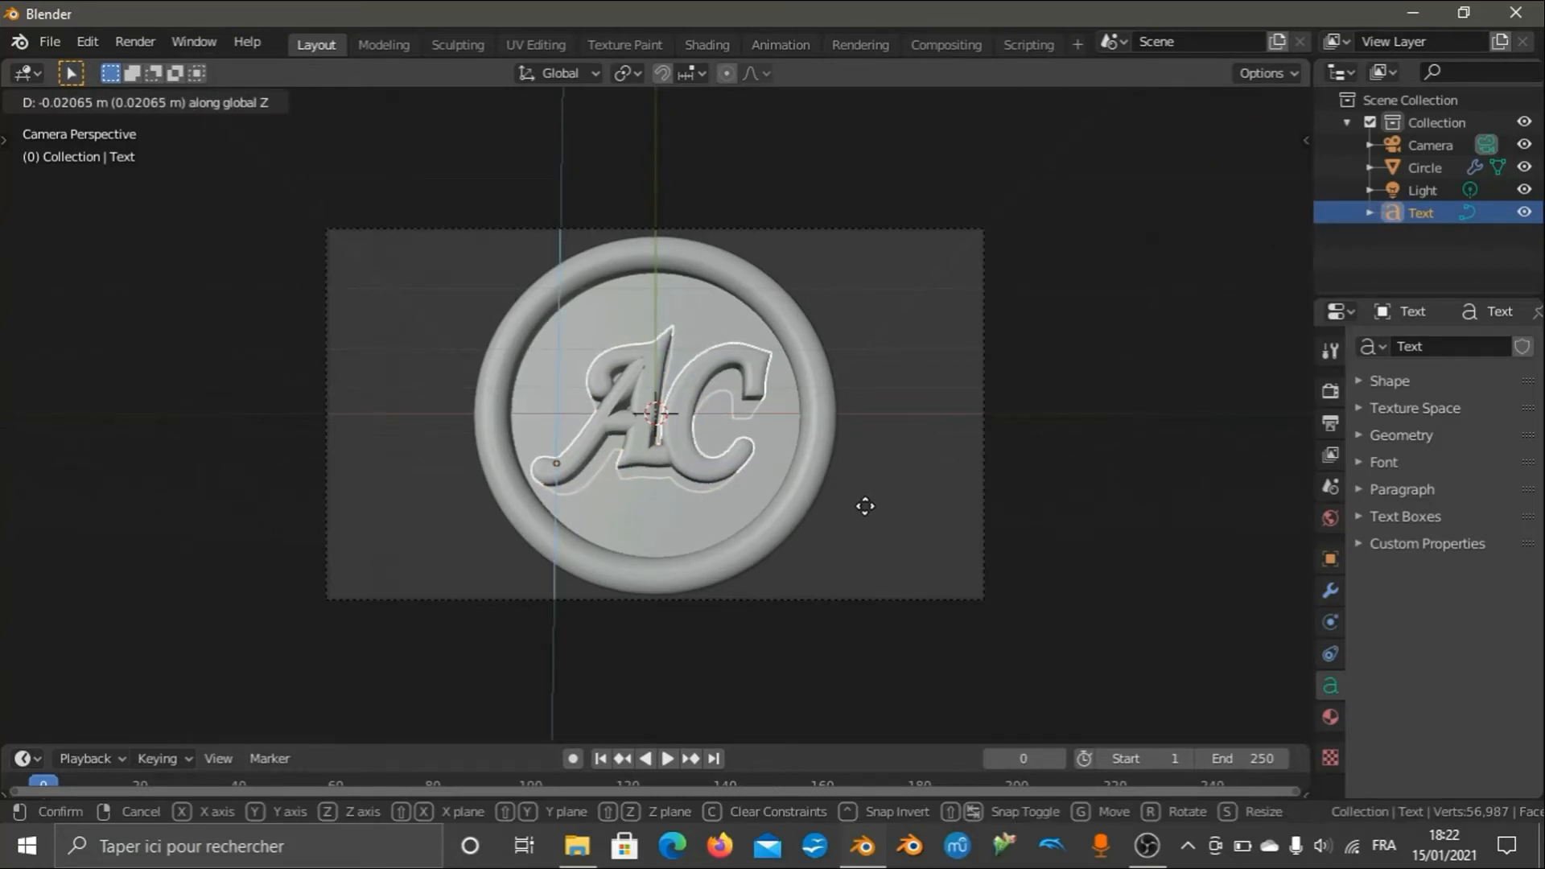
left_click(866, 503)
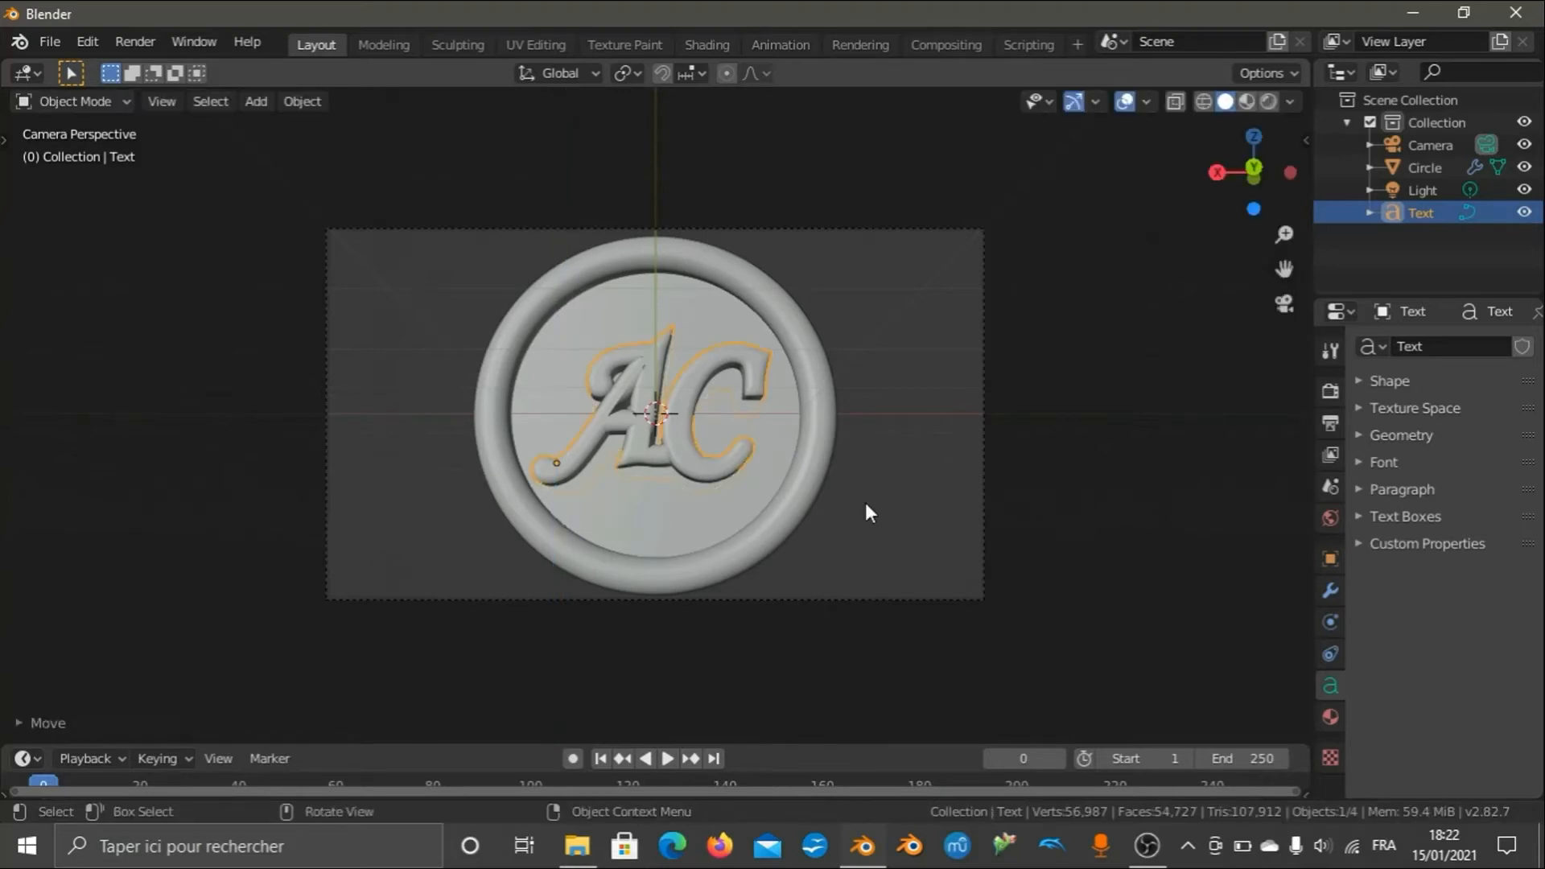
left_click(866, 502)
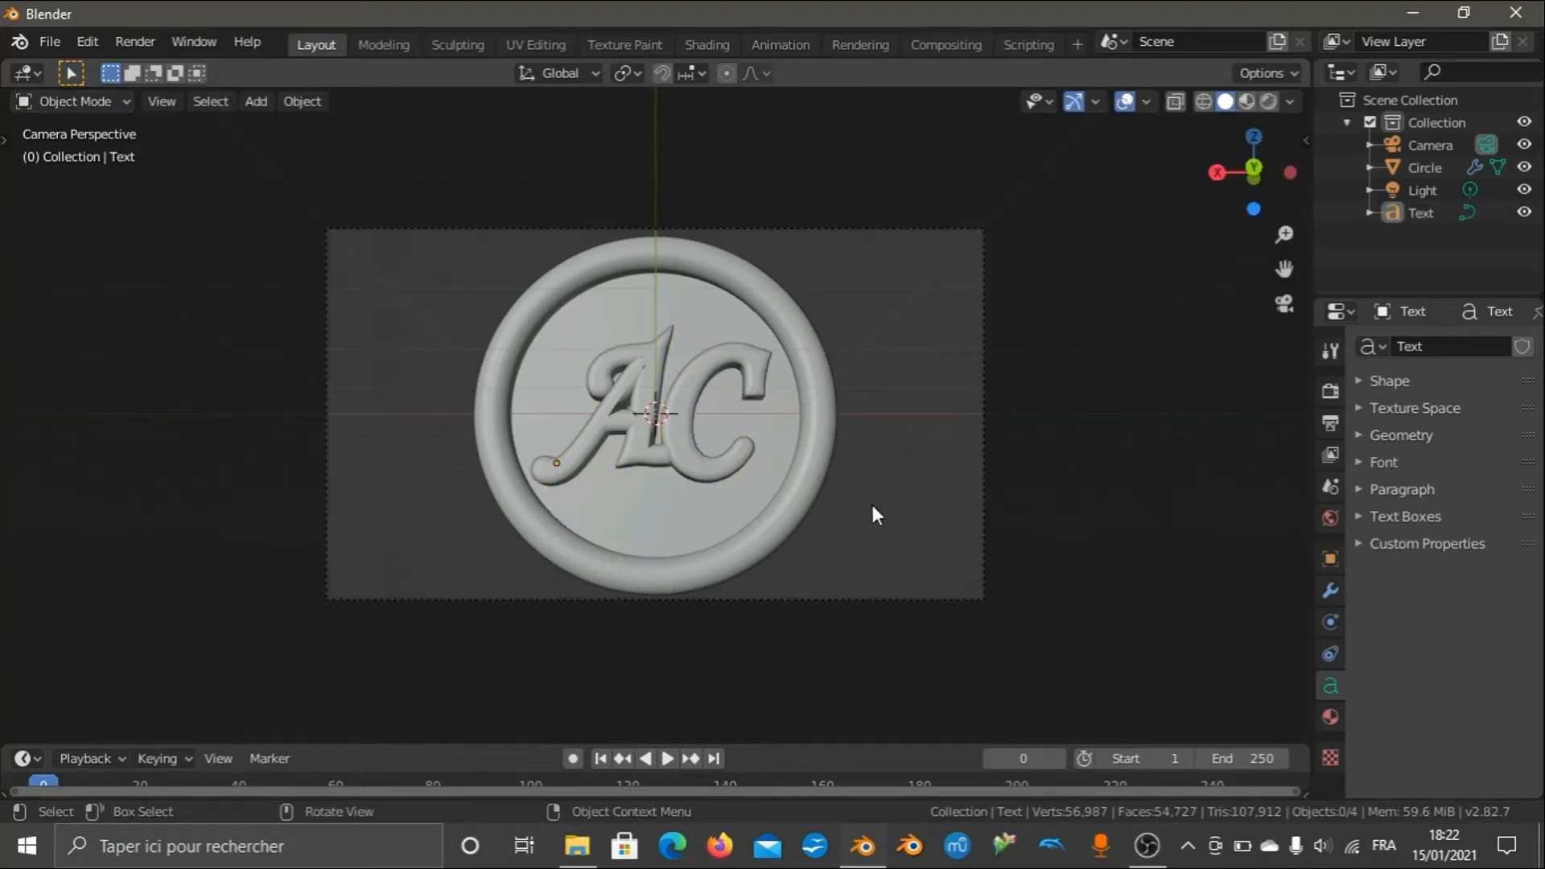
Reselect the AC text and nudge it slightly along the X axis to centre it horizontally on the disc.
left_click(729, 457)
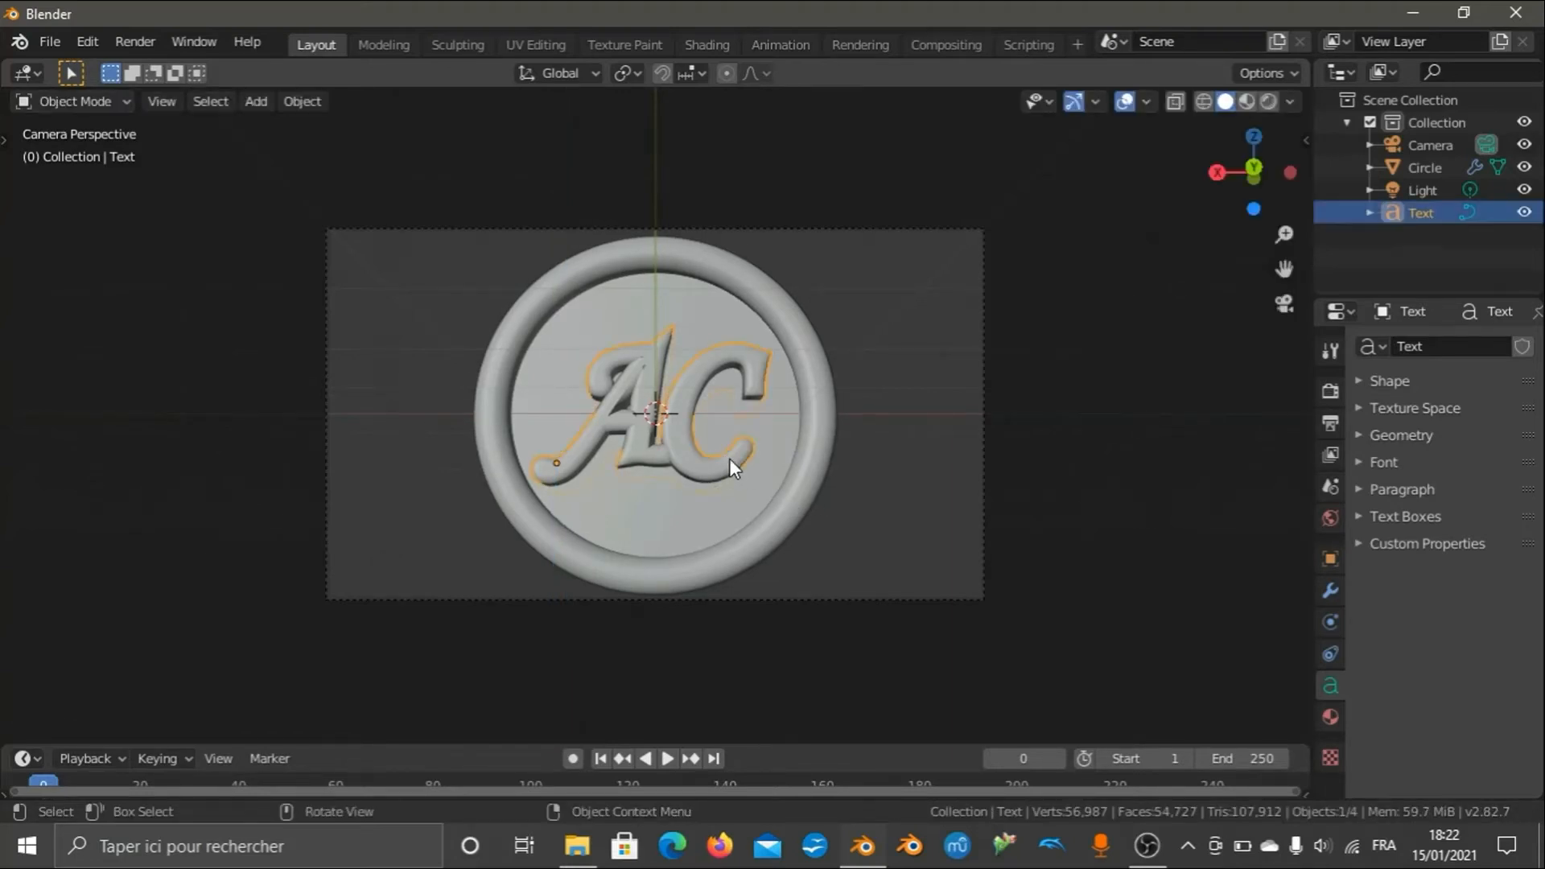
key("g")
key("x")
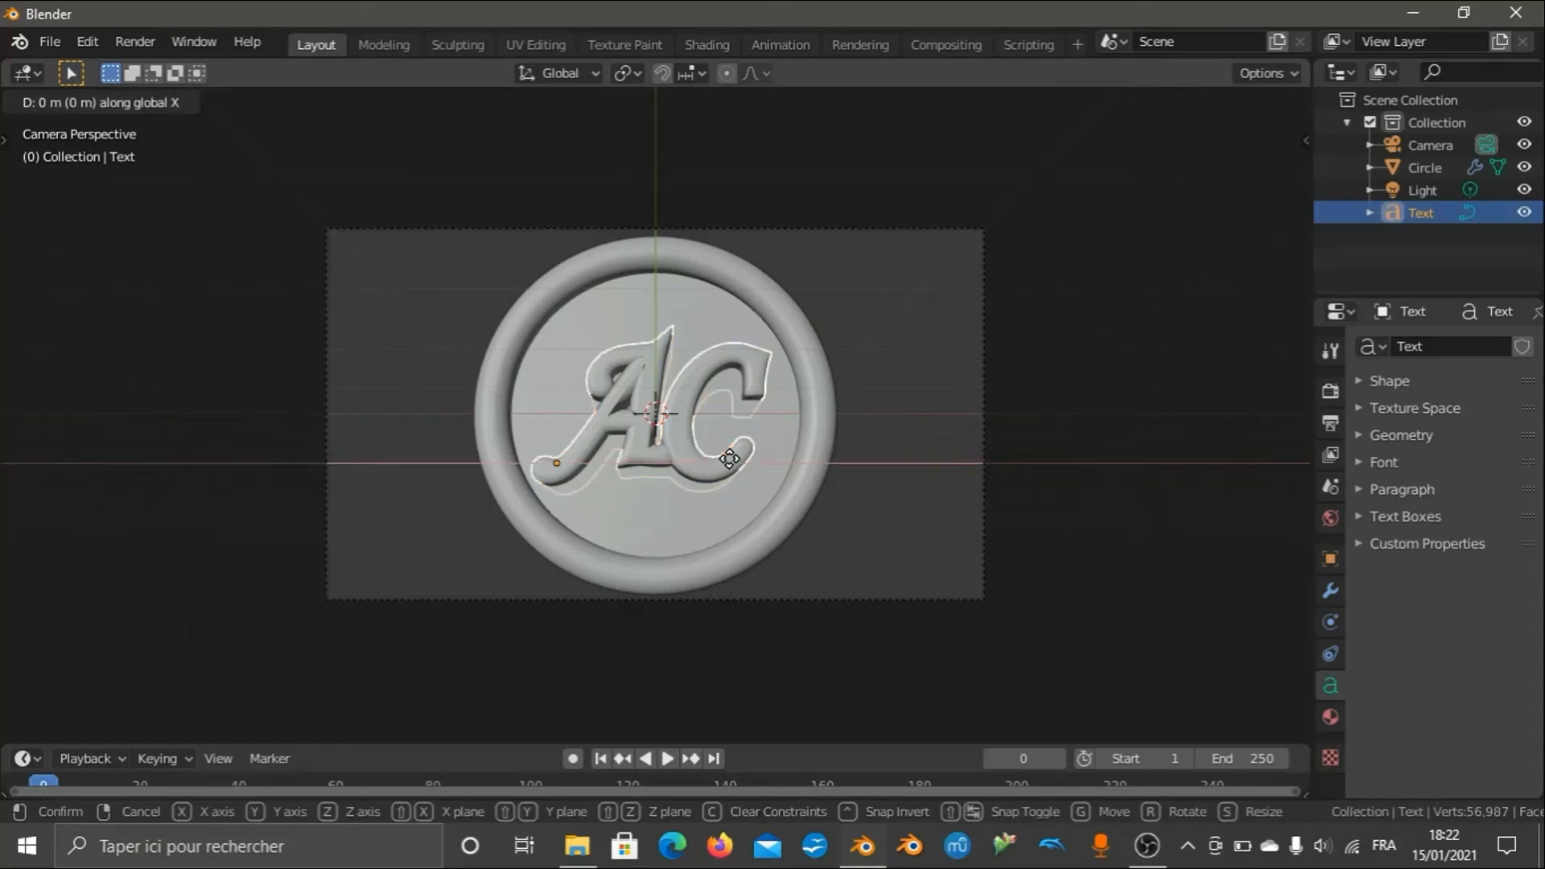
left_click(737, 457)
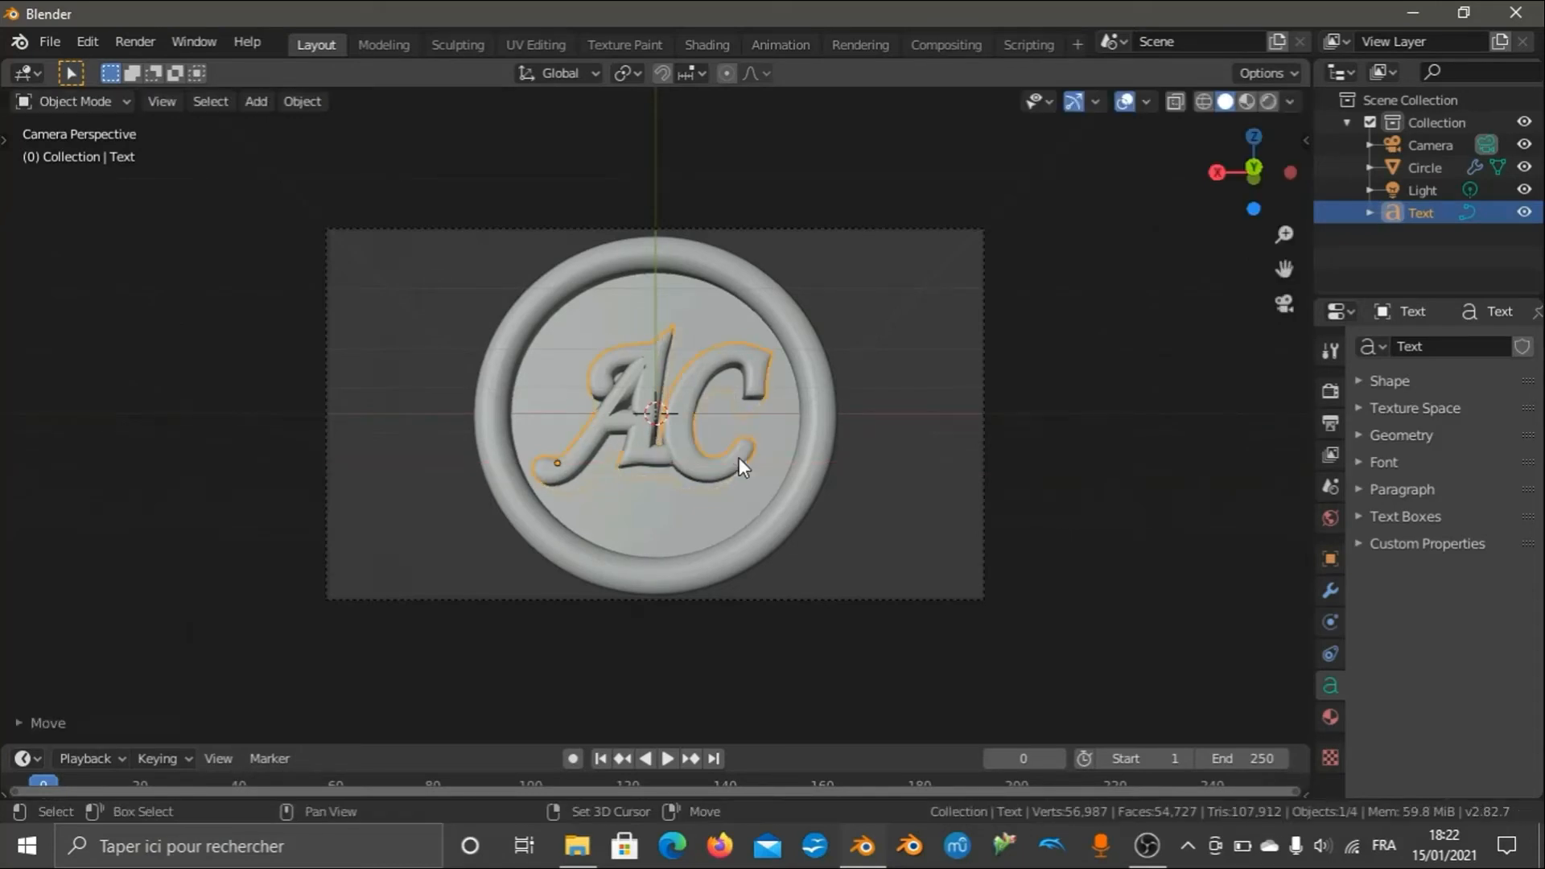
Deselect the AC text and examine its centring inside the ring, both close up and from a distance, through the camera.
left_click(916, 429)
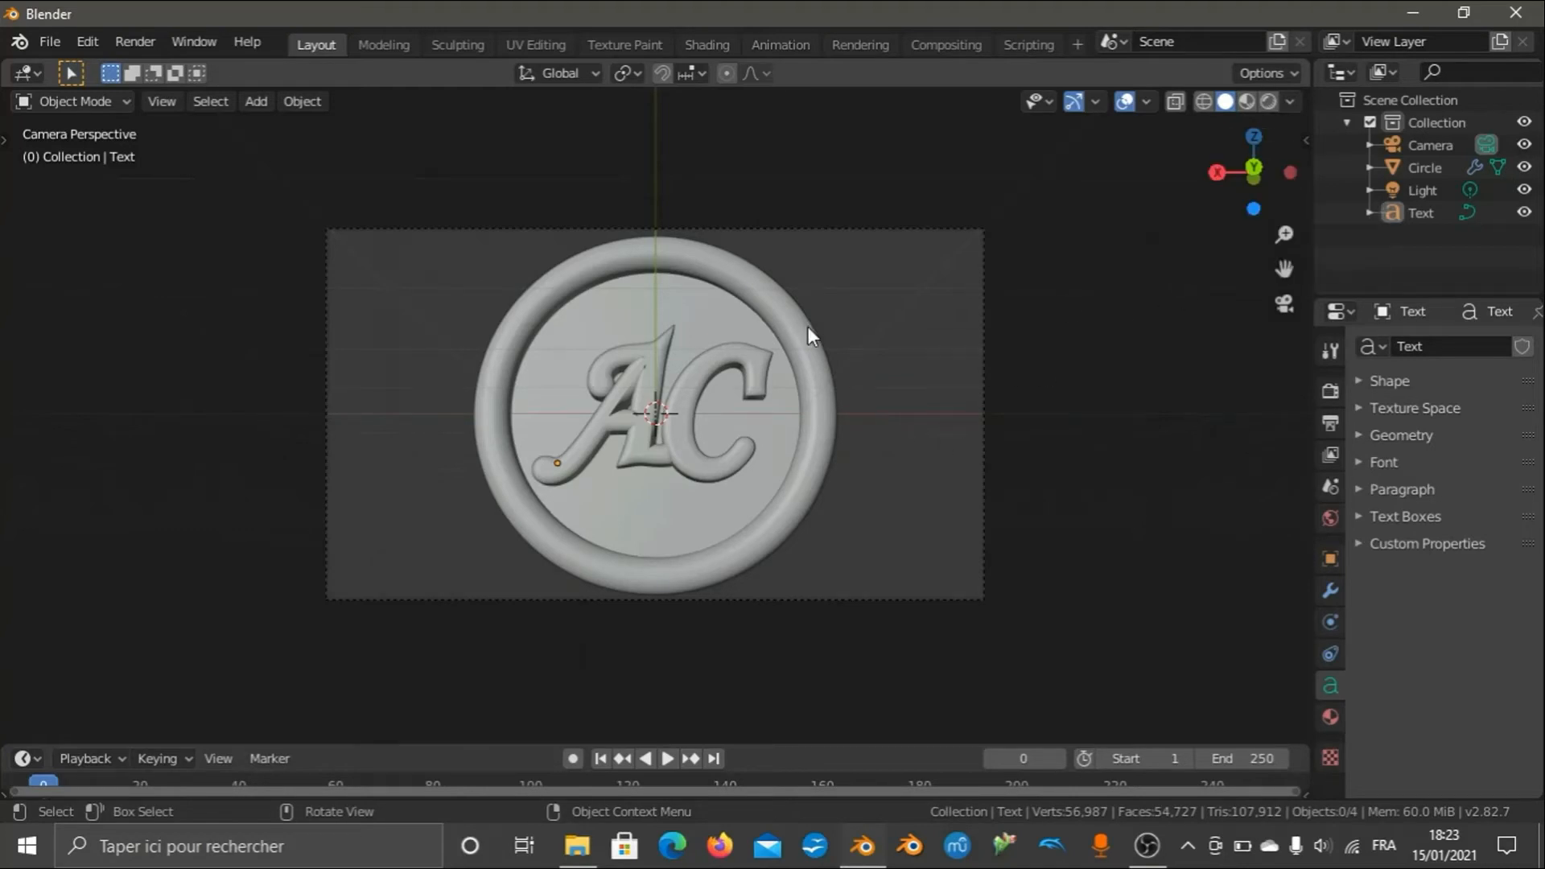
scroll(573, 317, "up", 10)
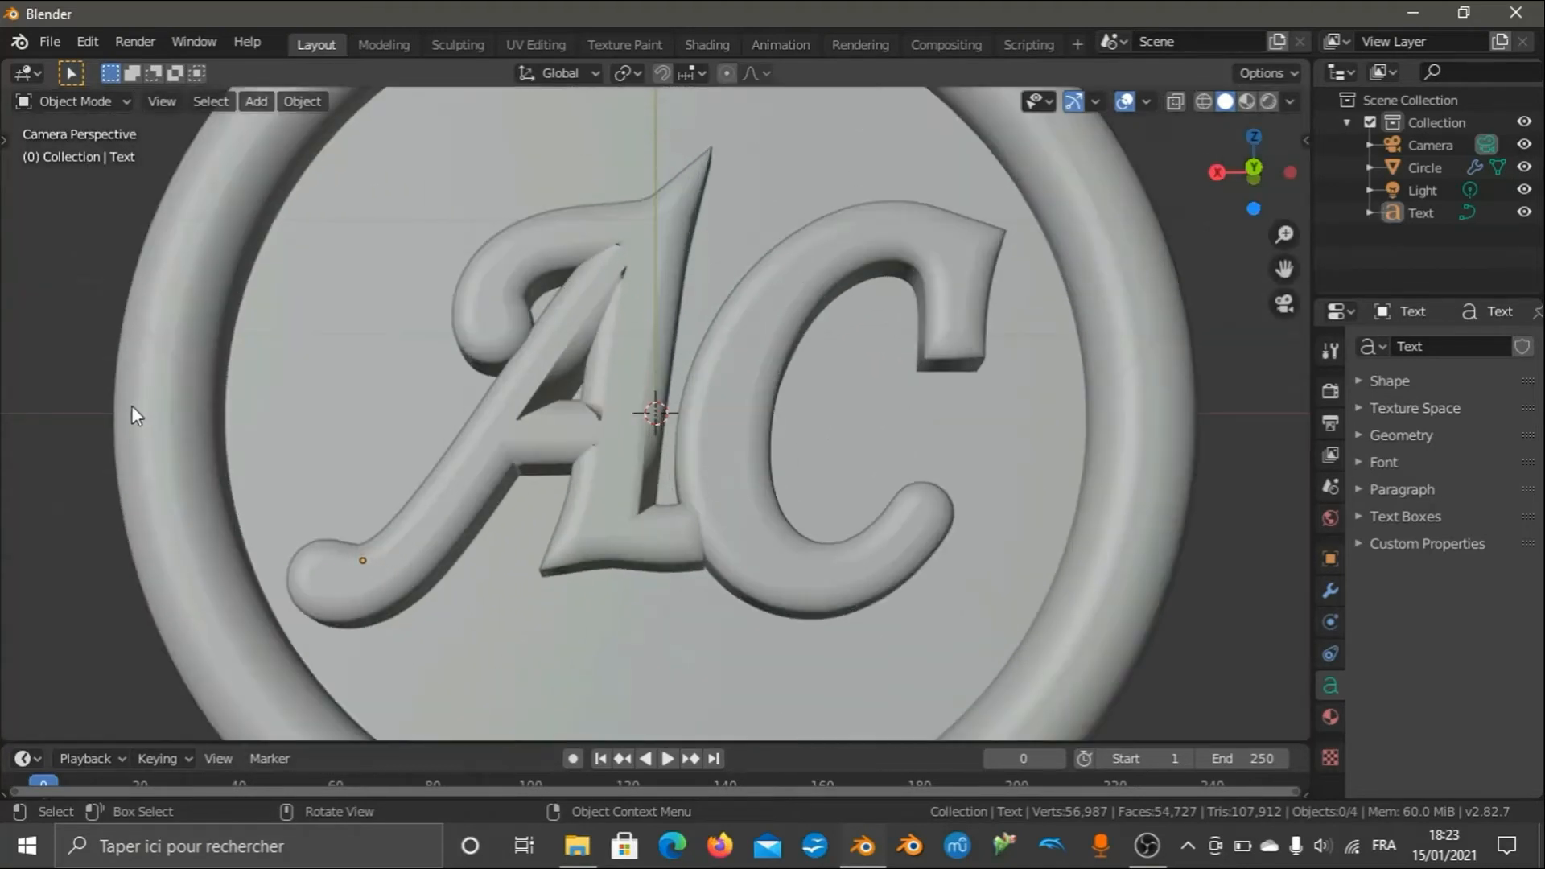
scroll(131, 406, "down", 10)
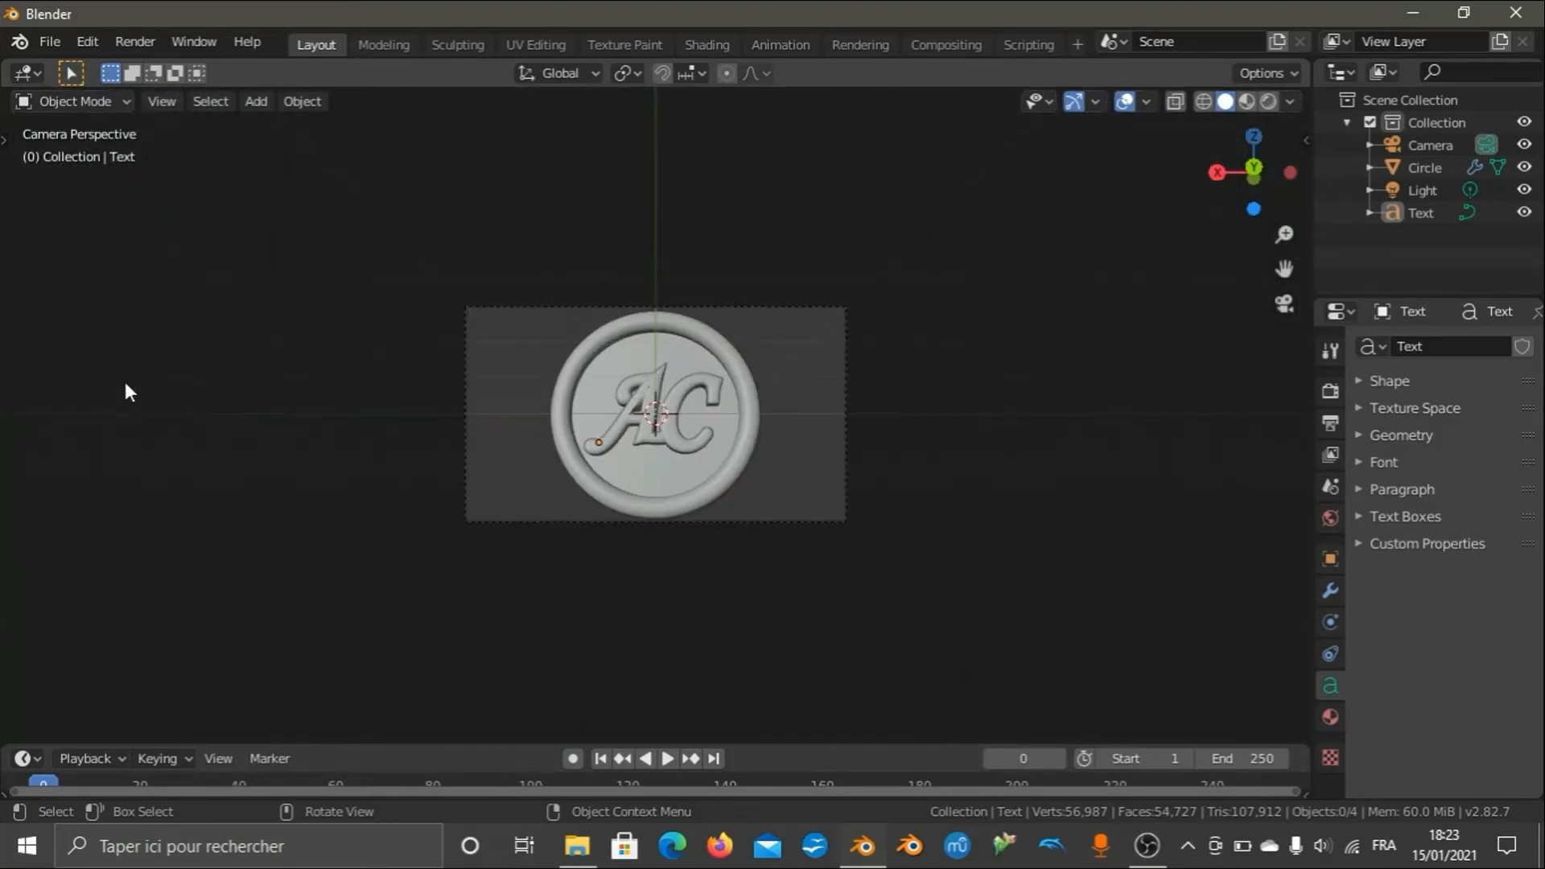
scroll(124, 382, "down", 3)
scroll(365, 369, "up", 9)
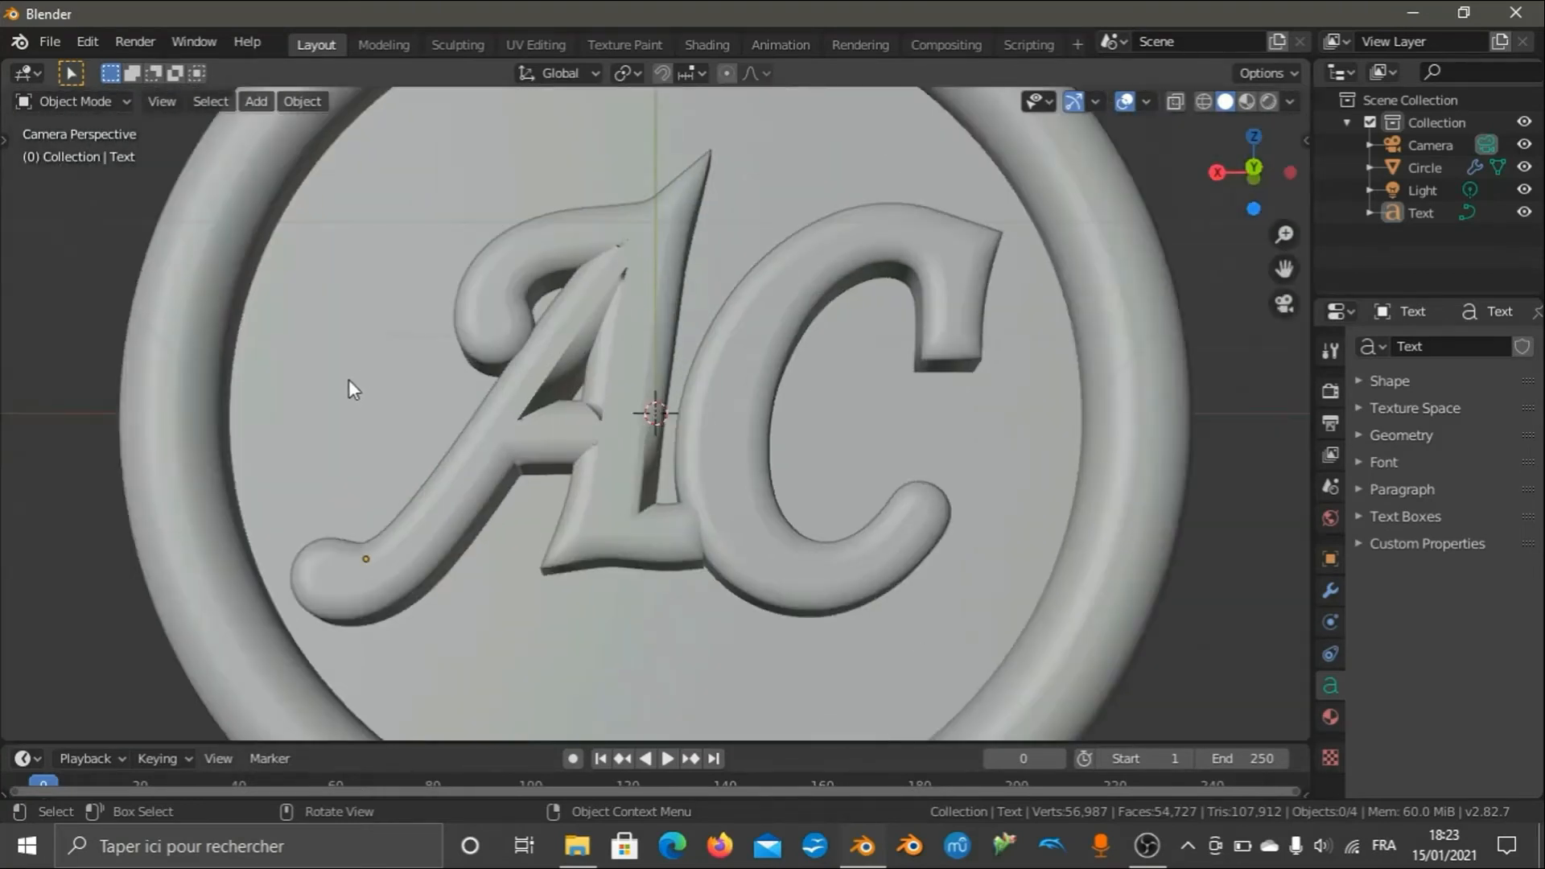
scroll(298, 385, "down", 8)
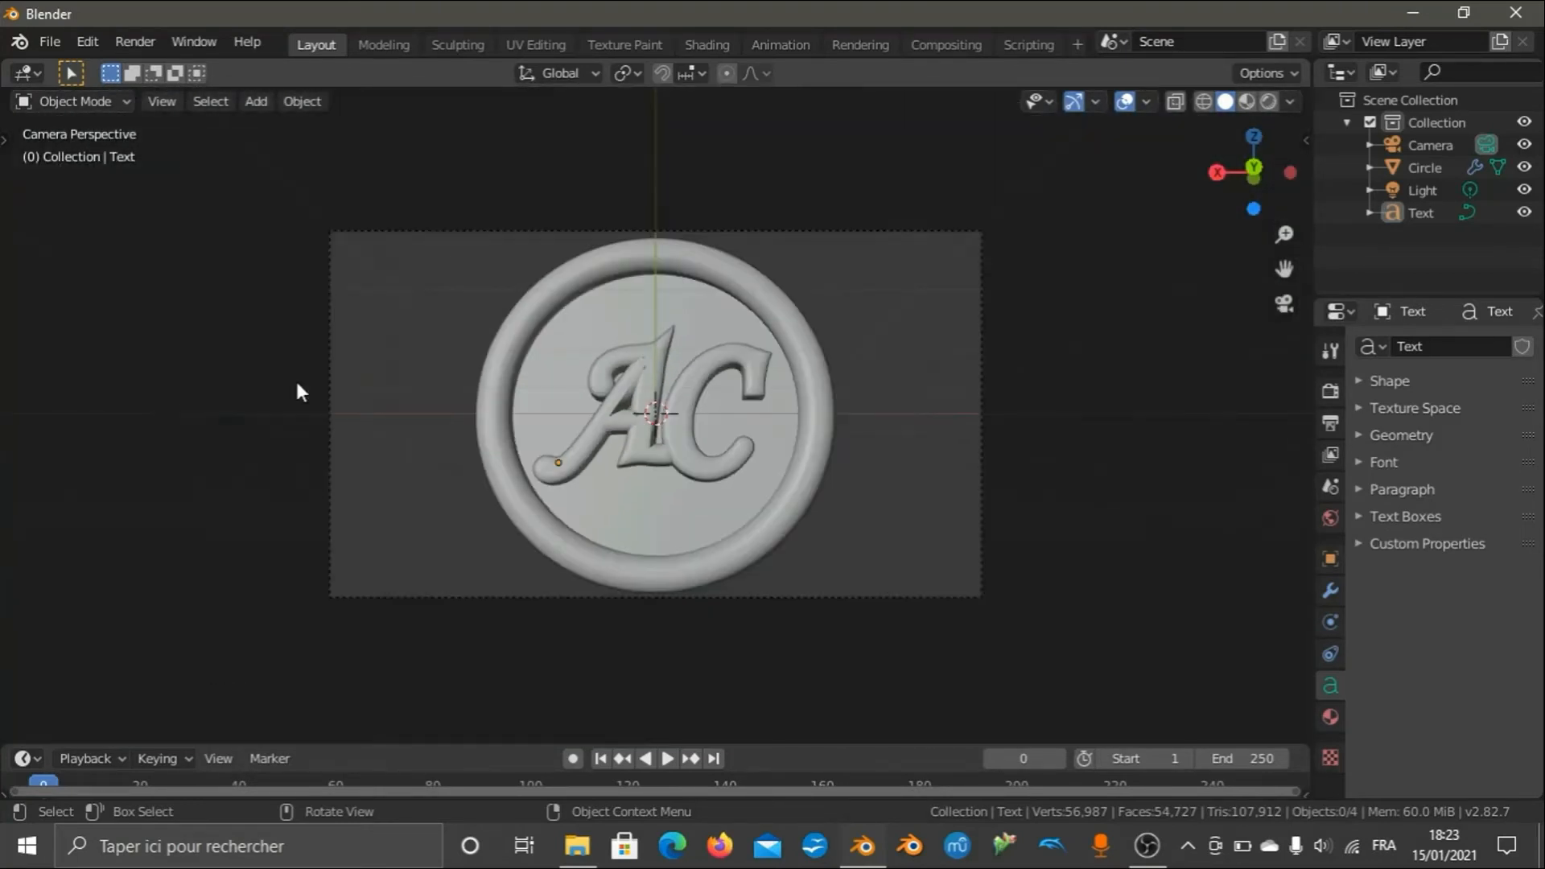
scroll(296, 384, "down", 4)
scroll(290, 390, "up", 6)
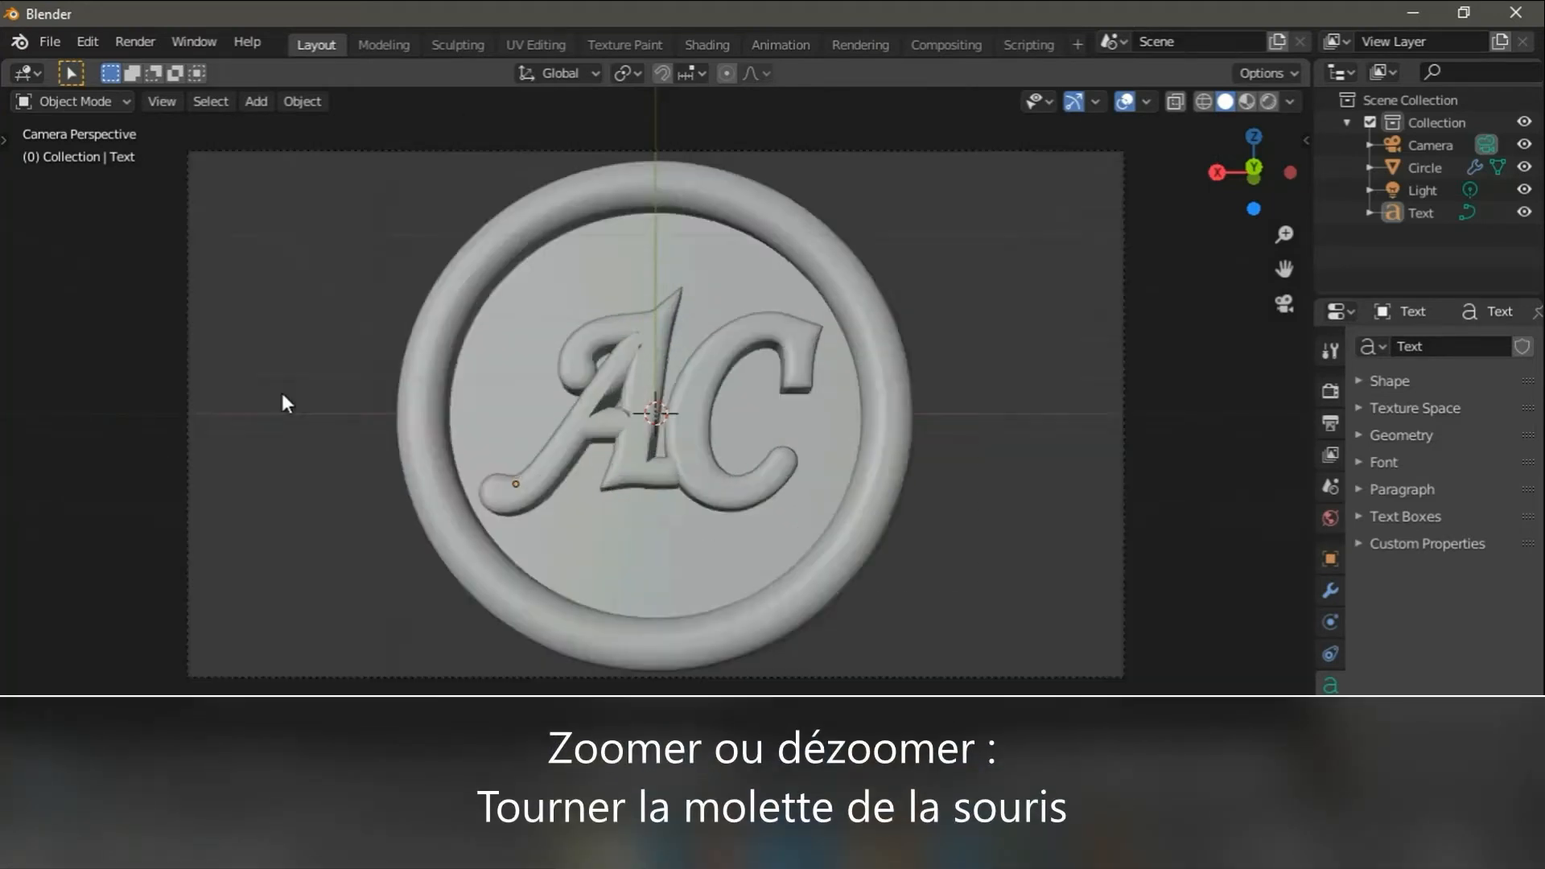
scroll(274, 407, "up", 5)
scroll(269, 409, "down", 3)
scroll(262, 403, "up", 2)
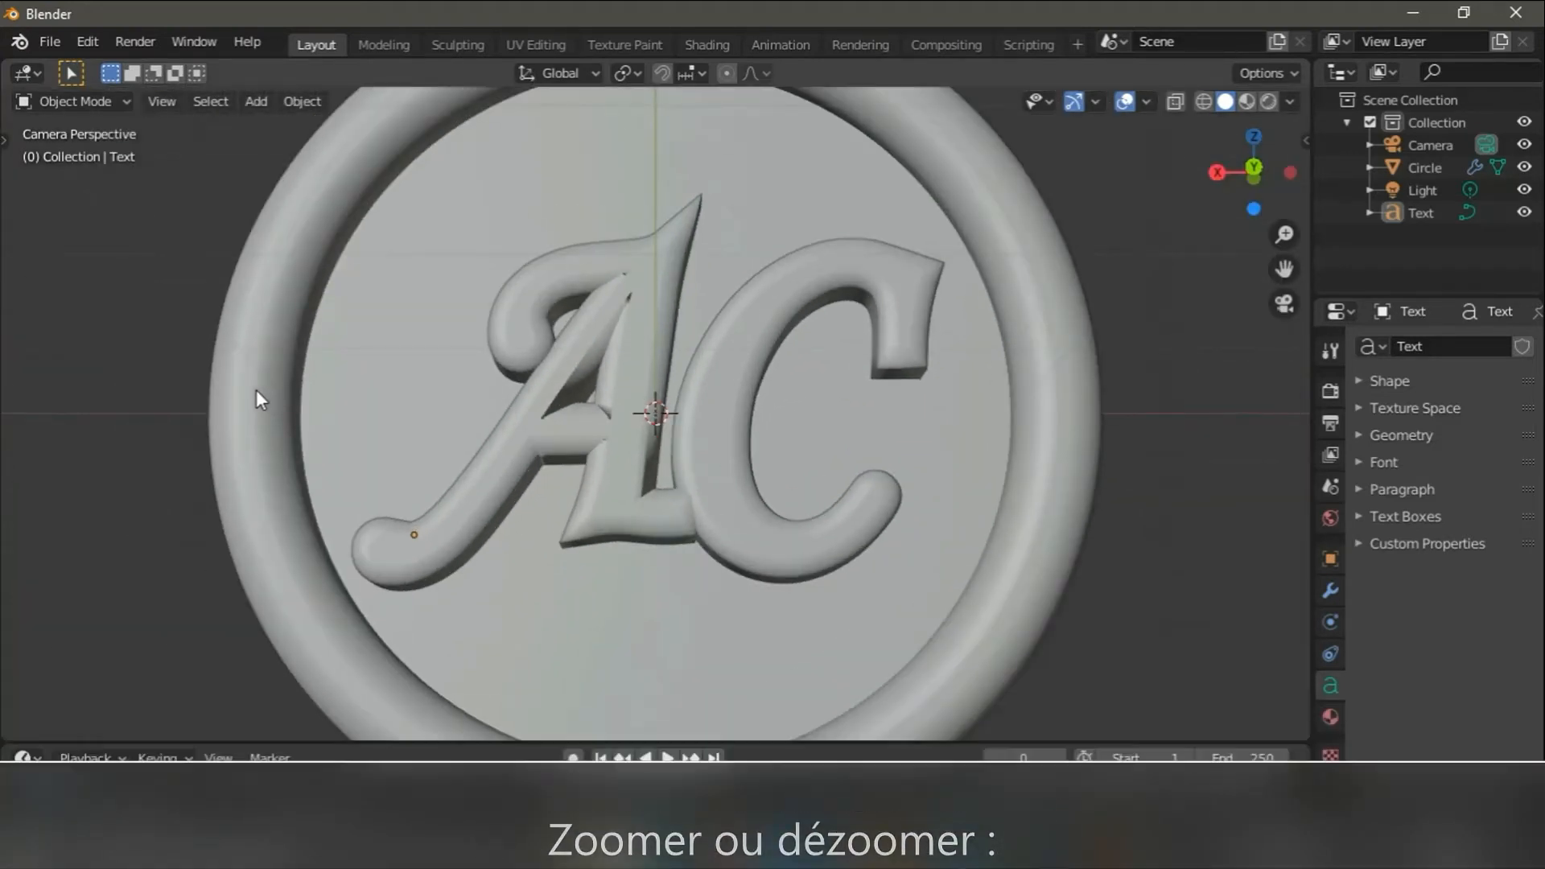
scroll(262, 491, "down", 3)
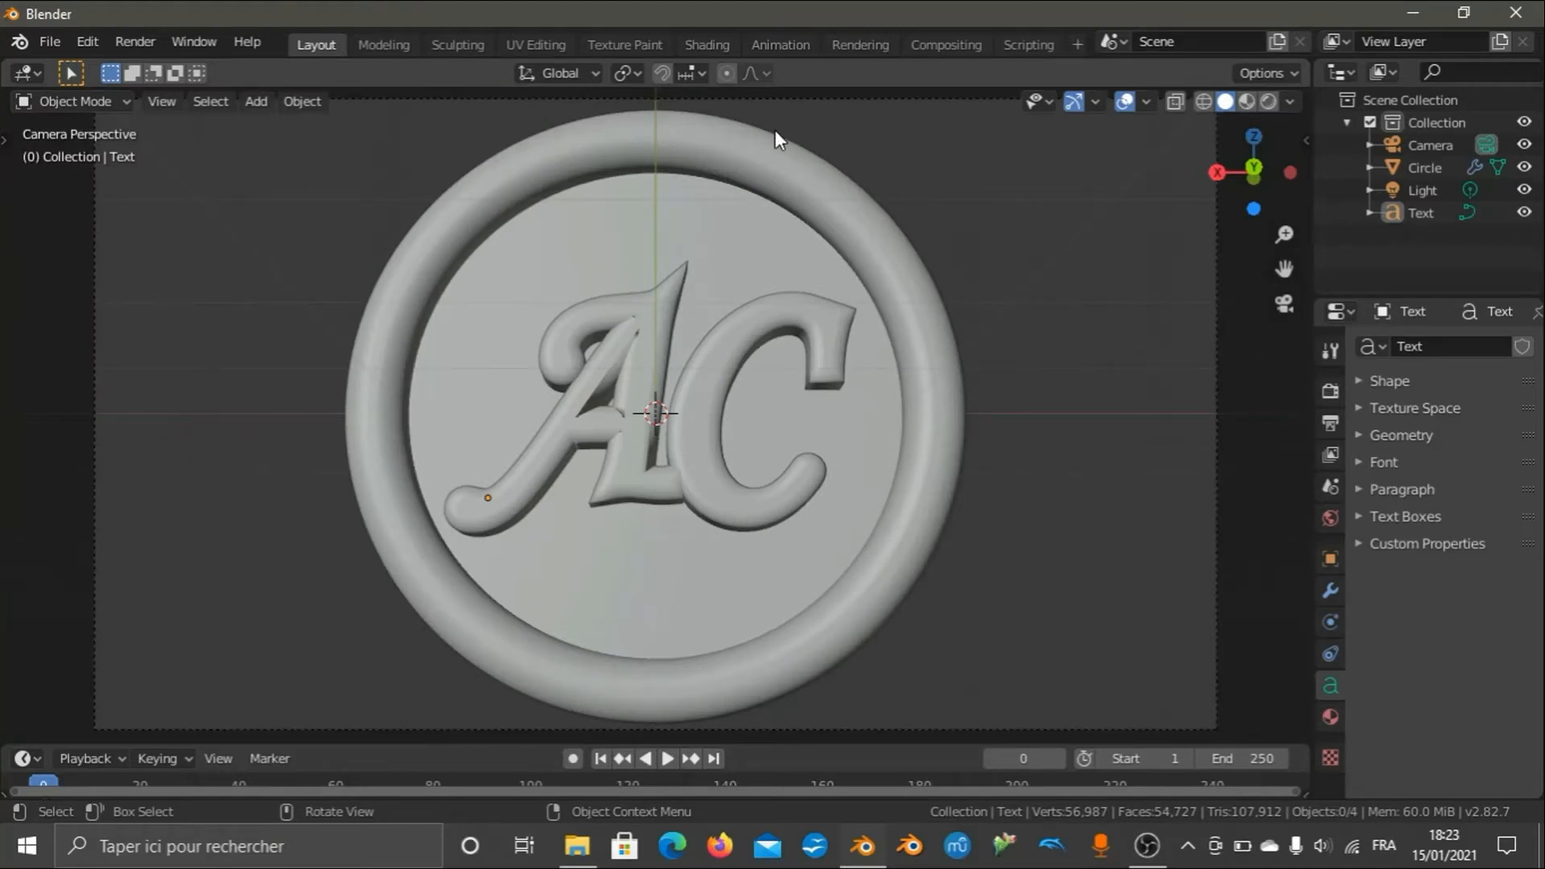
scroll(708, 259, "down", 4)
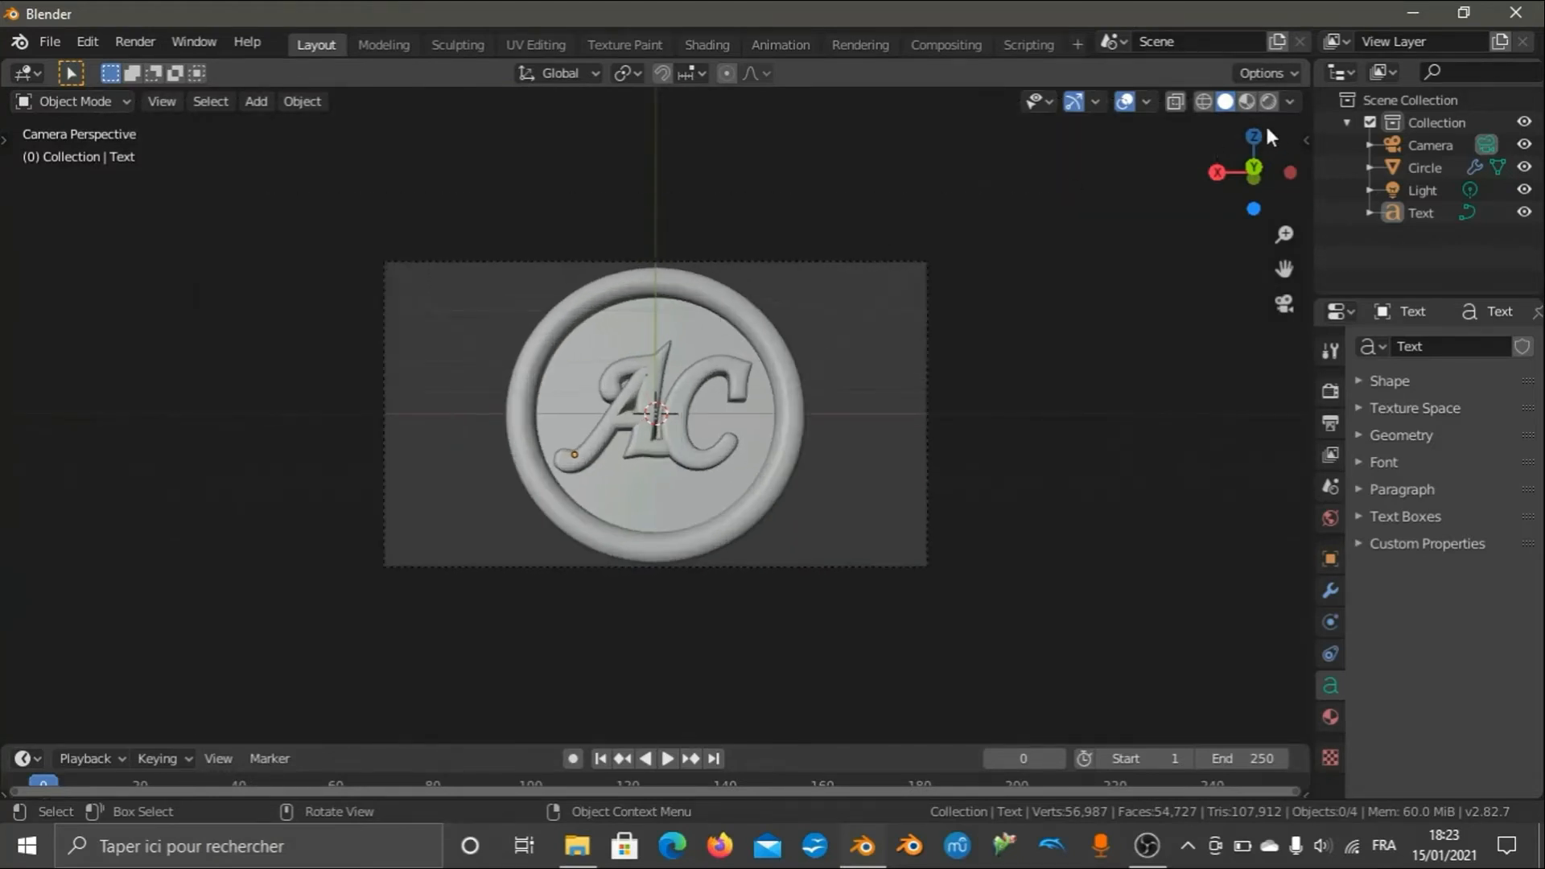
Rename the medallion's 3D text object as AC.
left_click_drag(1270, 137, 1277, 167)
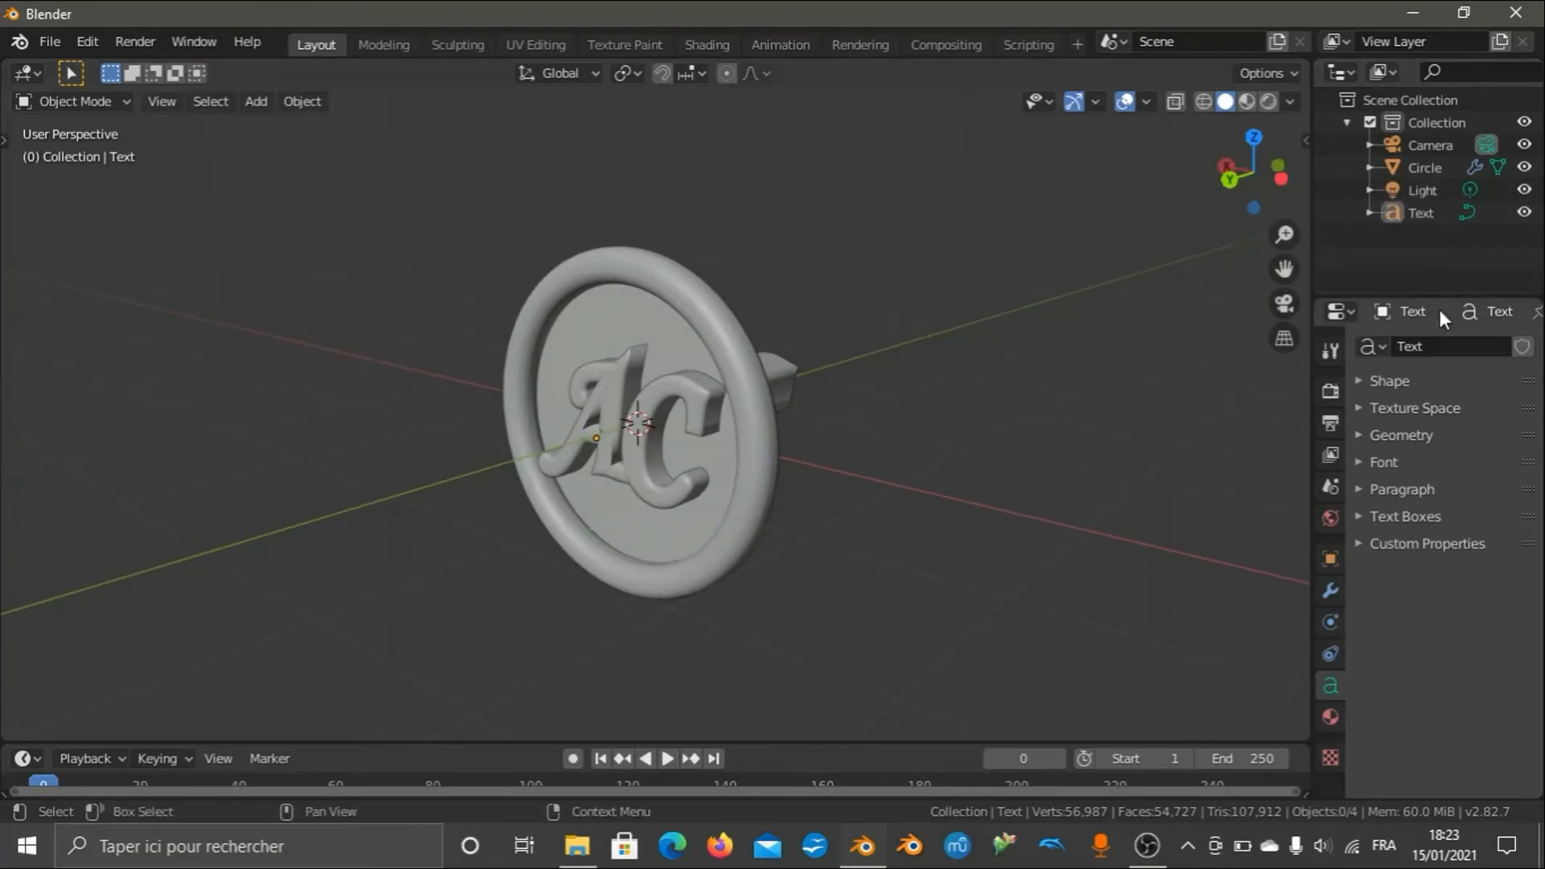
left_click(644, 462)
left_click(986, 545)
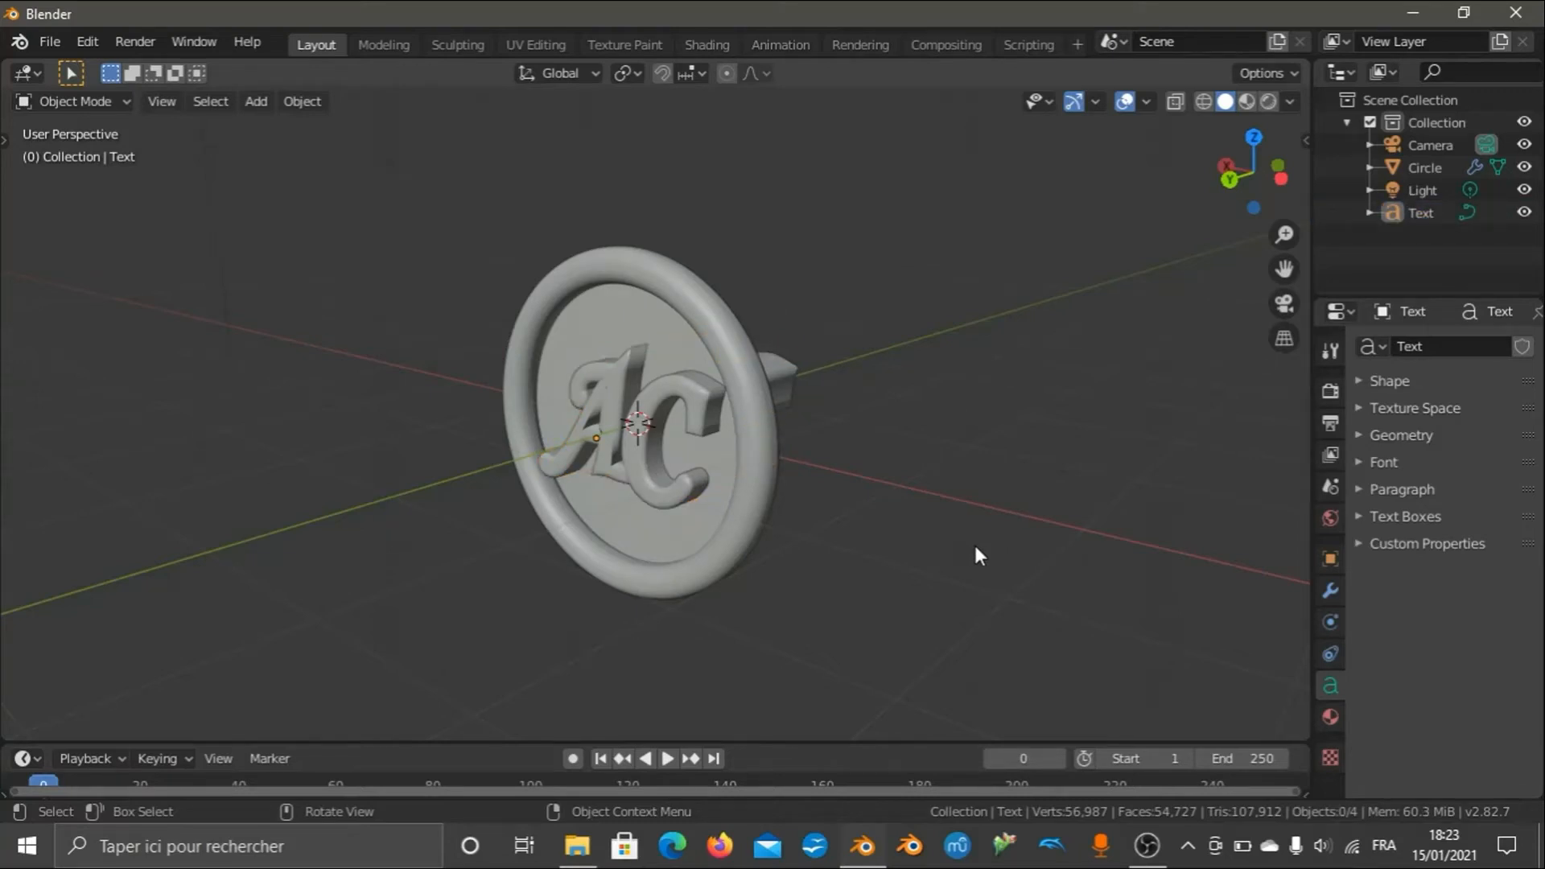
left_click(740, 528)
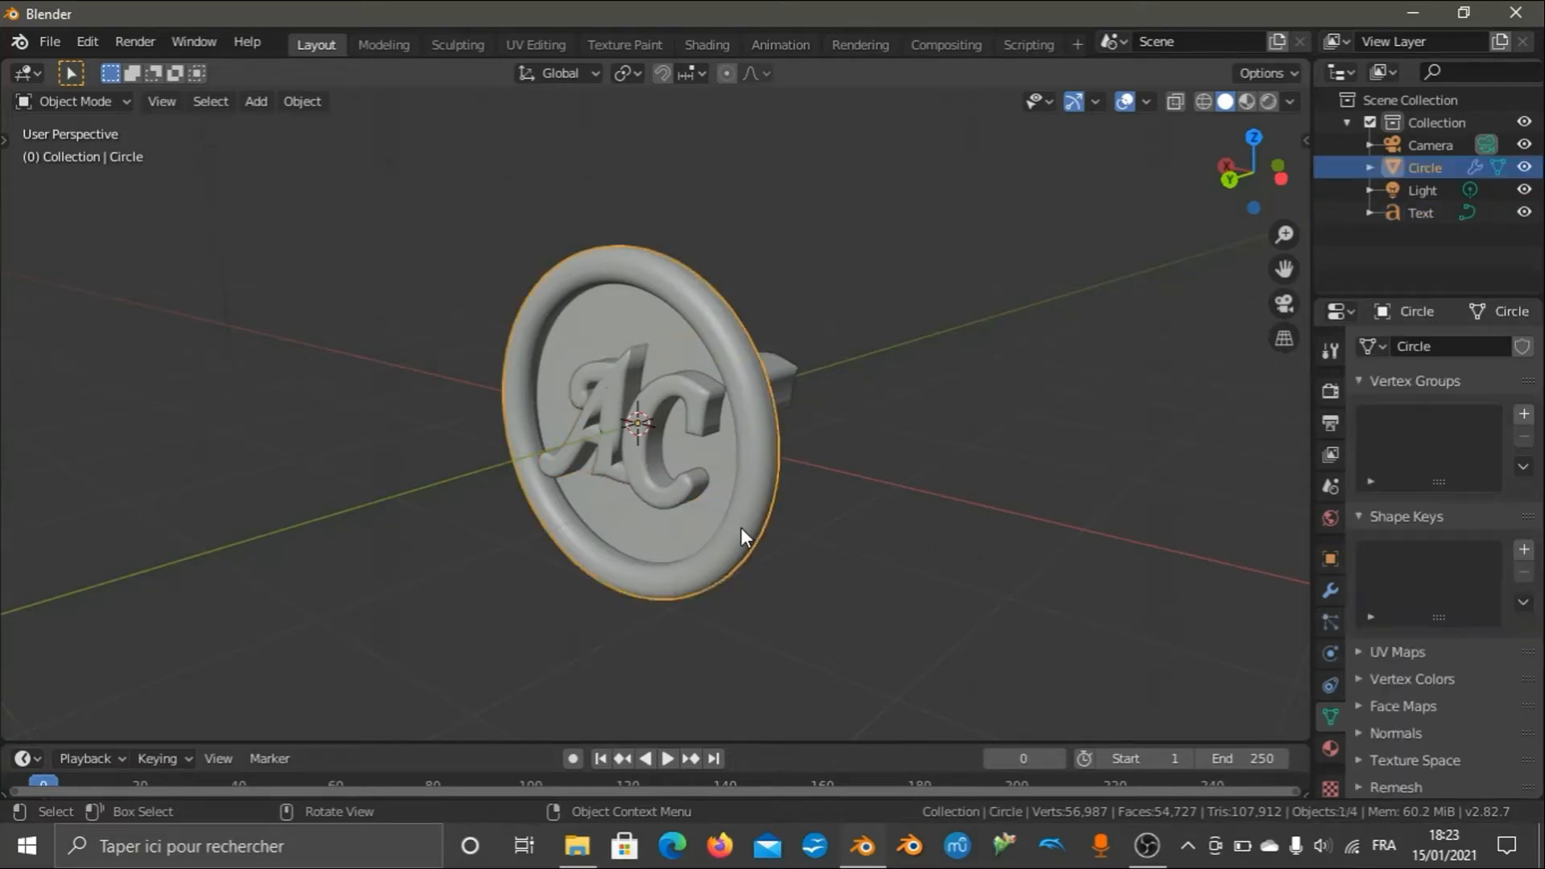
left_click(660, 494)
double_click(1426, 214)
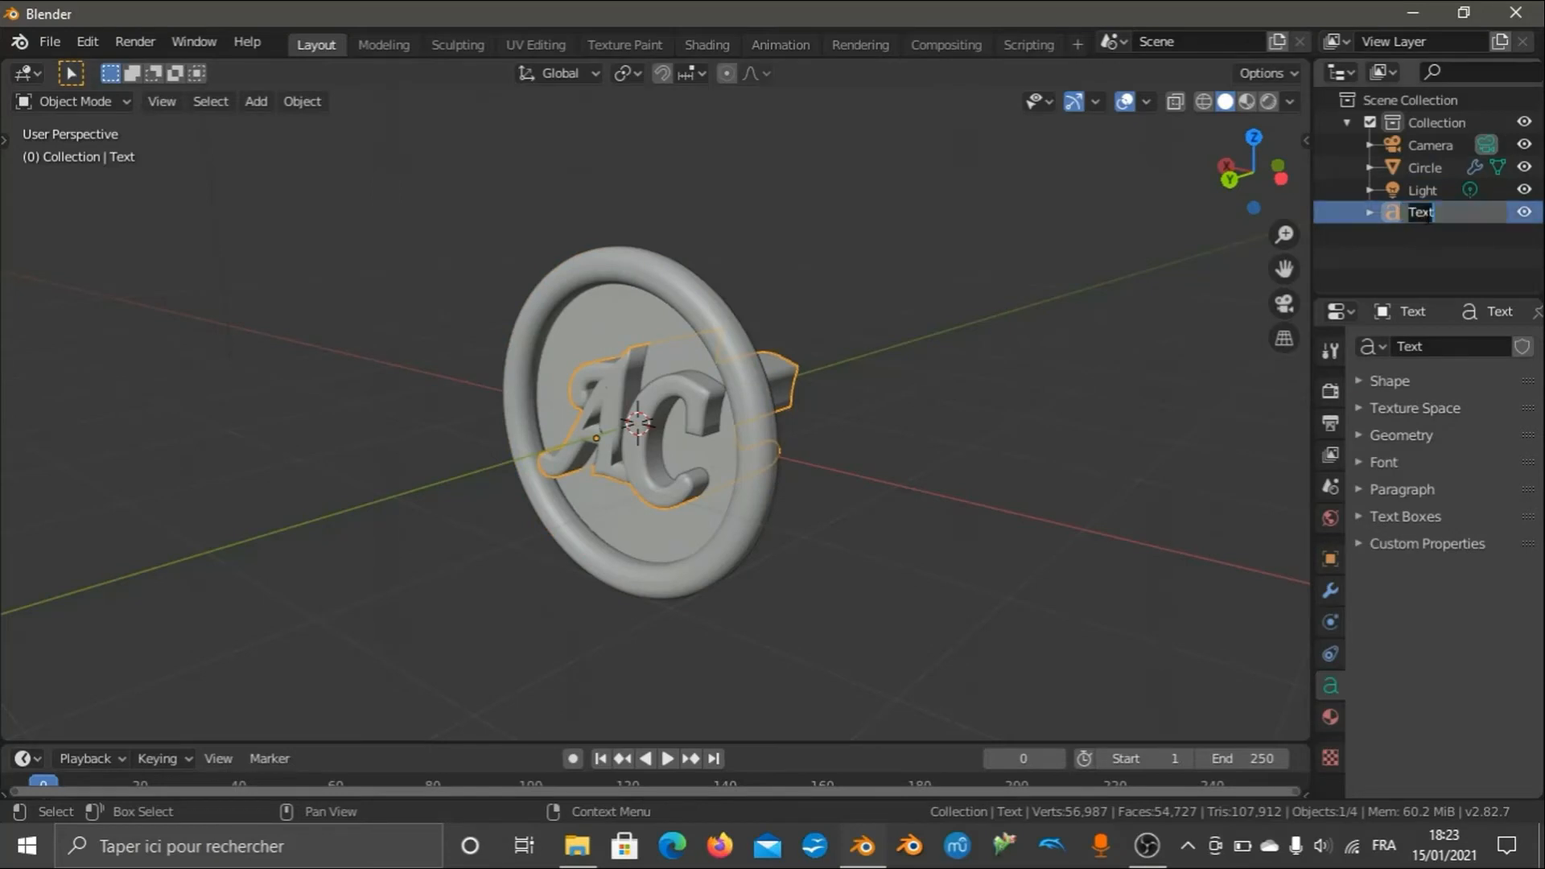
type("Aw")
key("BackSpace")
type("C")
key("Return")
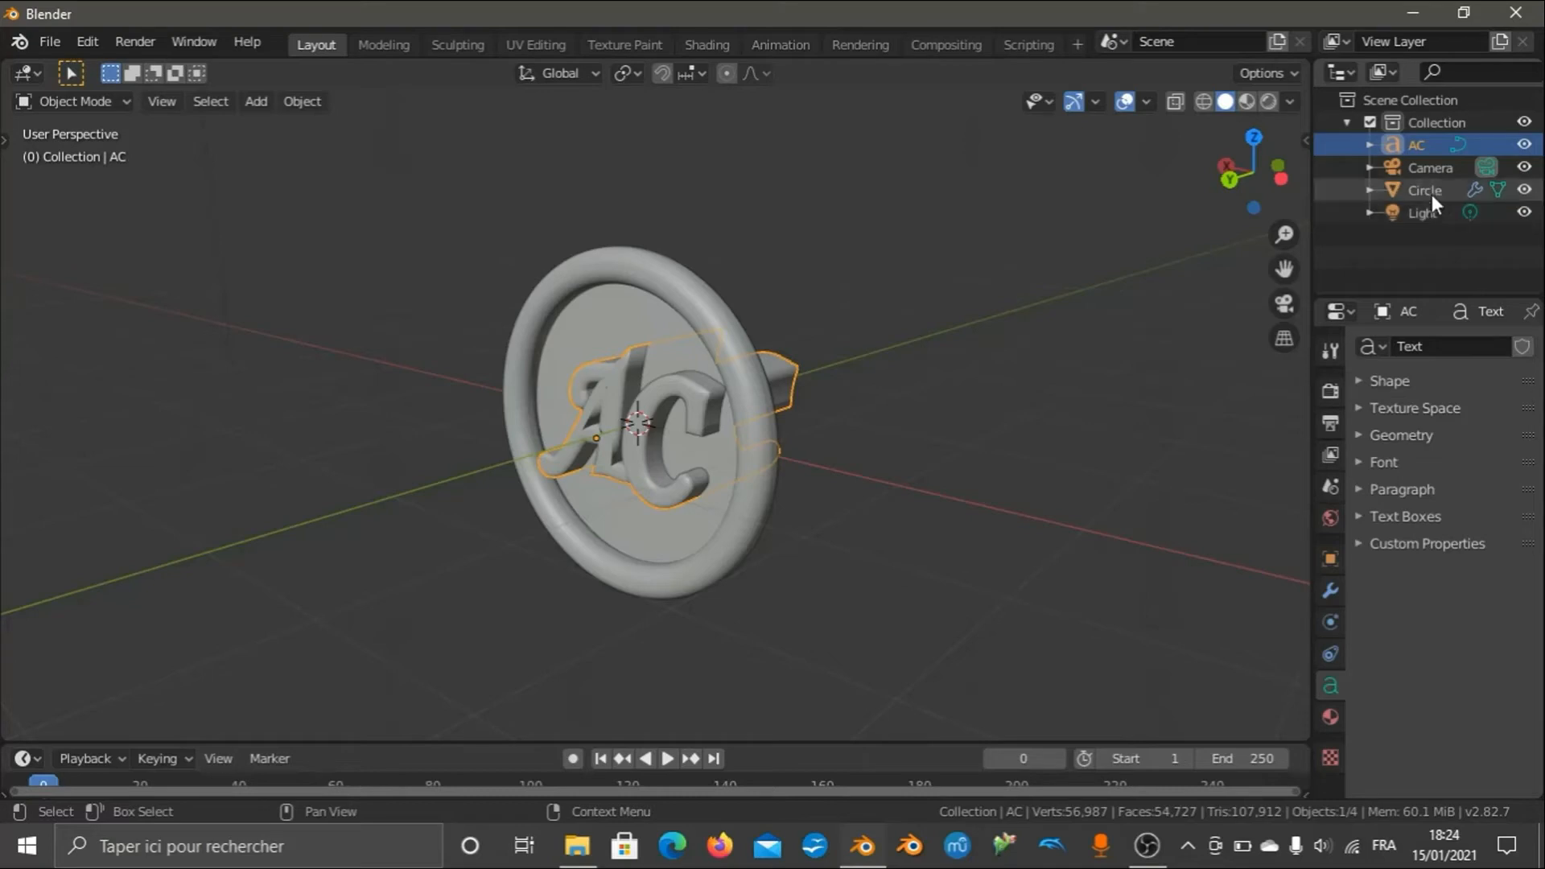
Rename the Camera object as Caméra.
left_click(1438, 170)
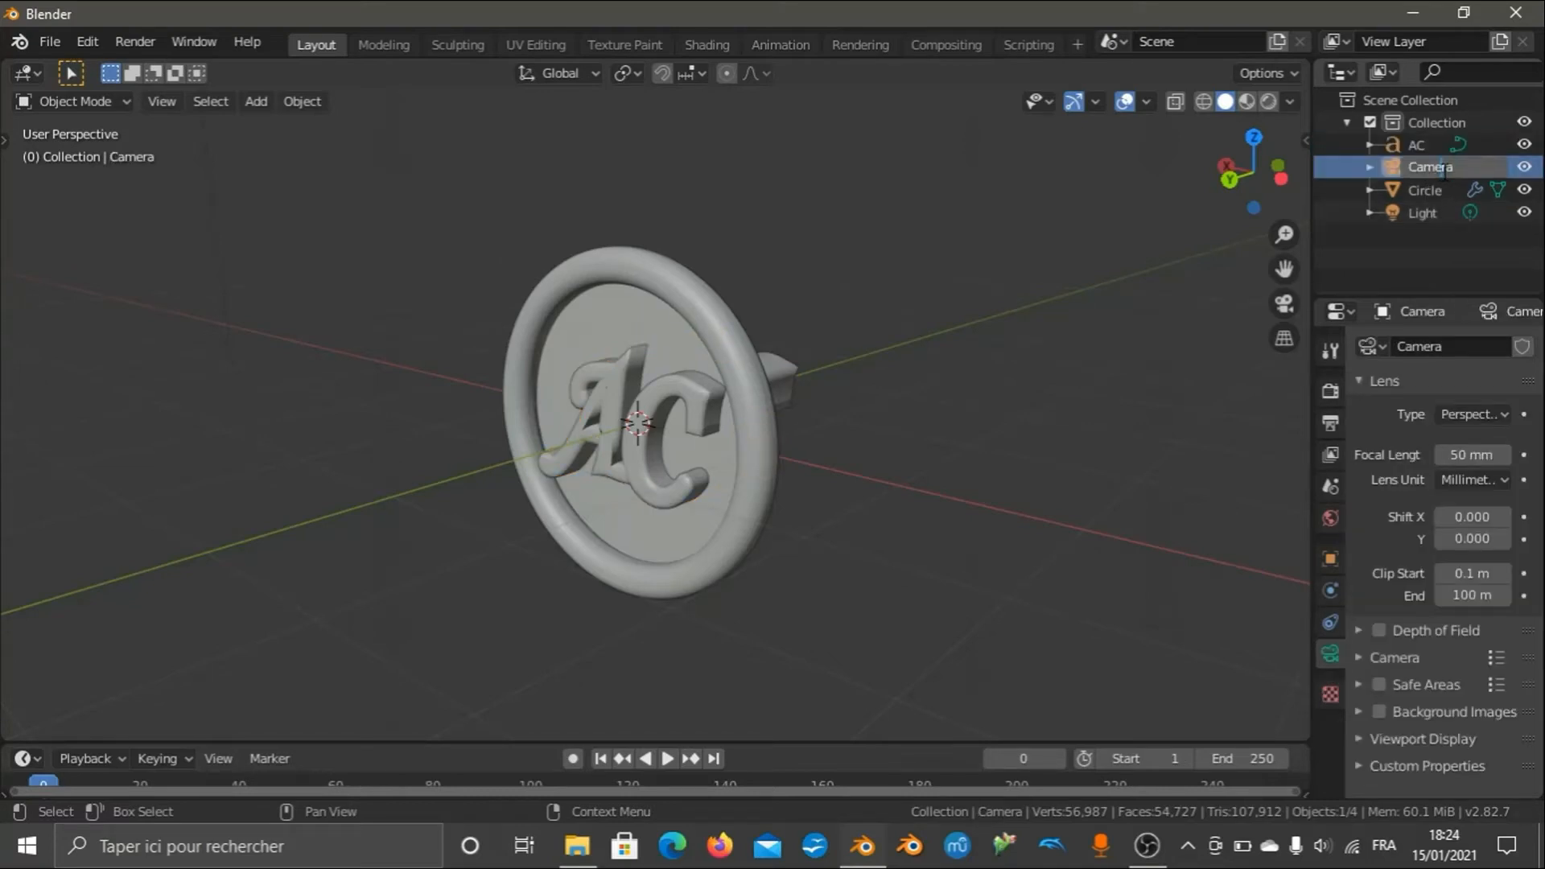
key("BackSpace")
type("é")
key("Return")
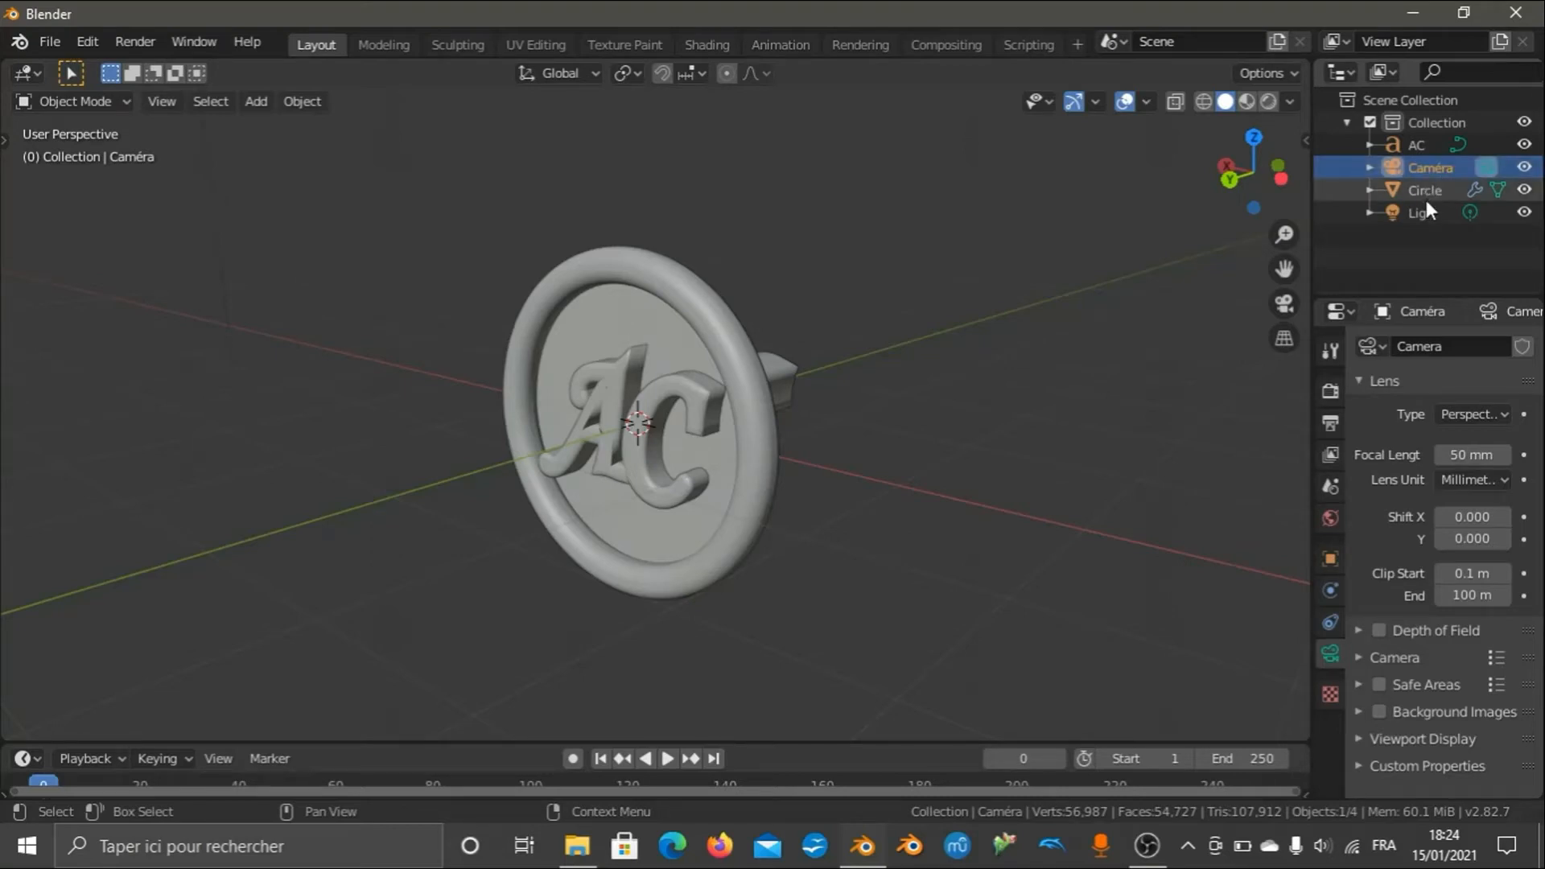
Rename the Circle object as Cercle.
left_click(1430, 197)
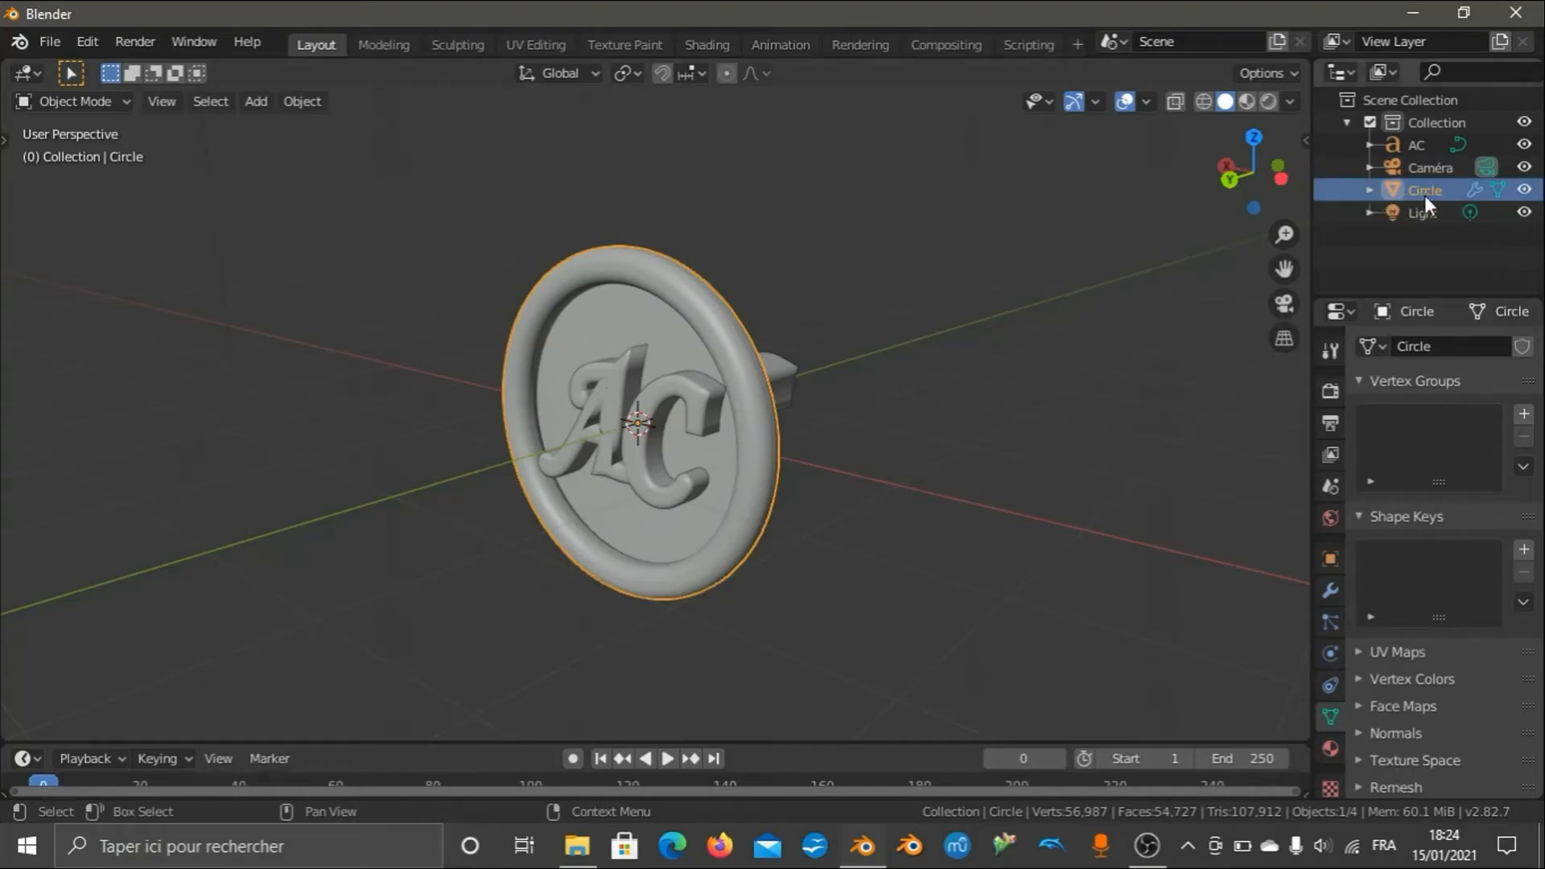
double_click(1425, 194)
type("C")
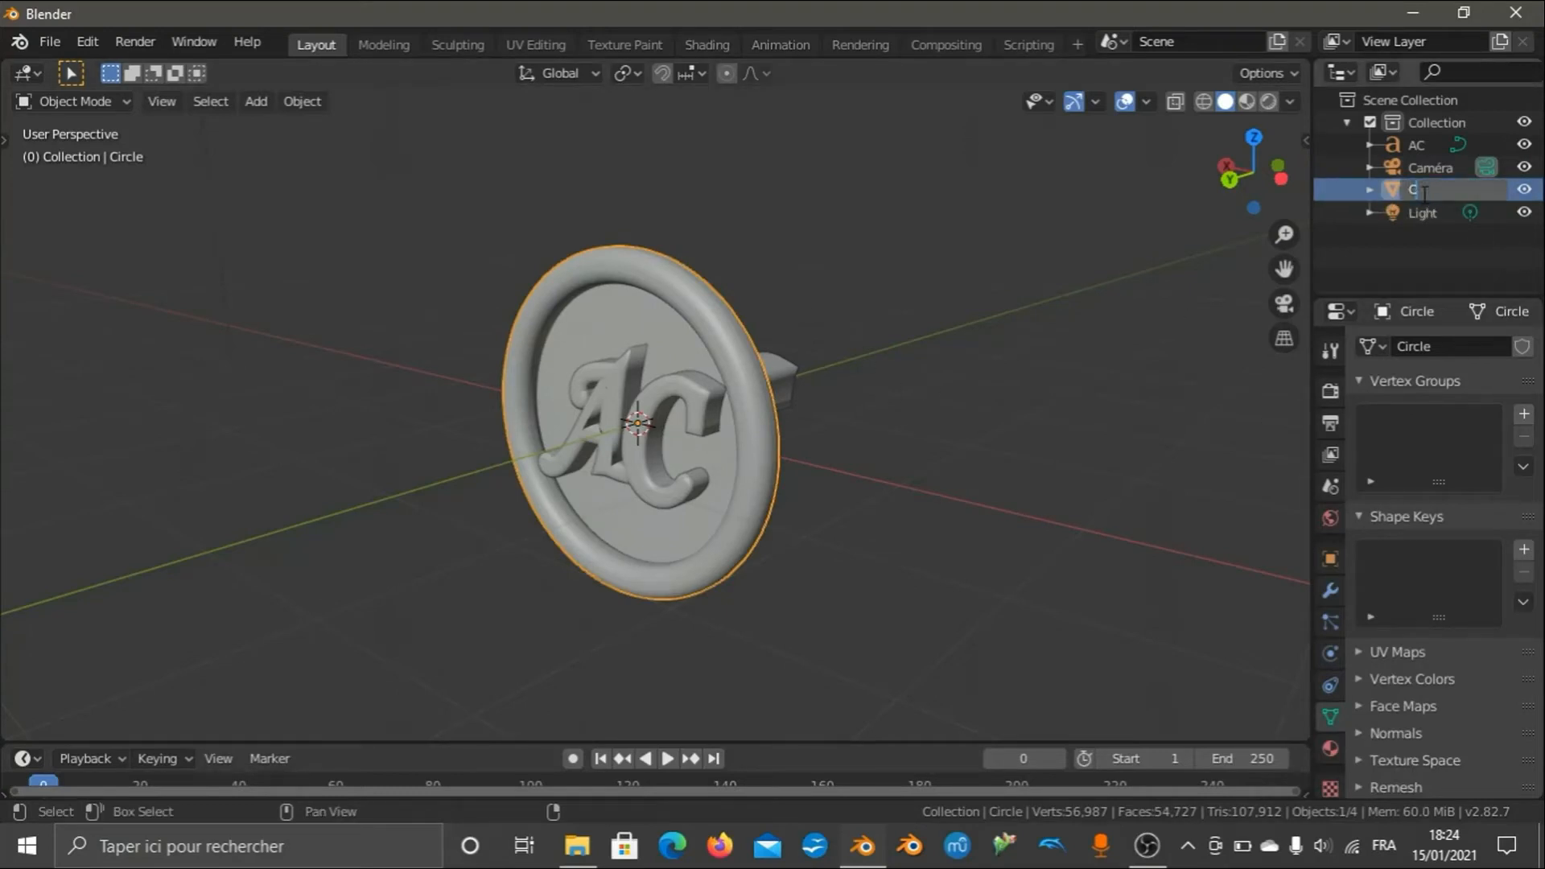
type("ercle")
key("Return")
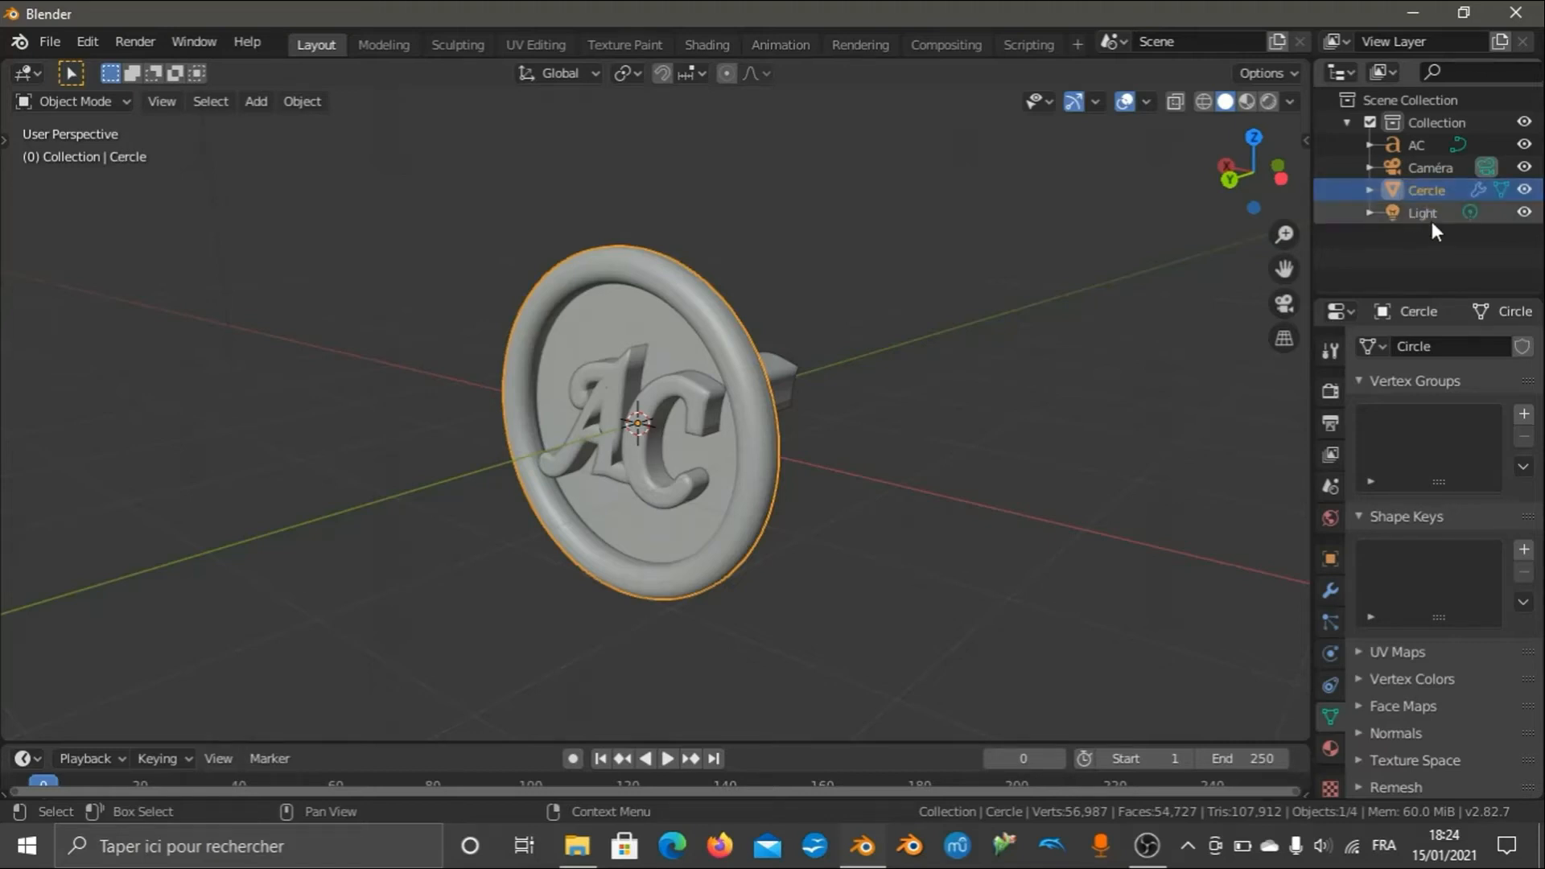
Select the light and examine where it sits in the scene relative to the medallion.
left_click(1422, 212)
scroll(1072, 214, "down", 6)
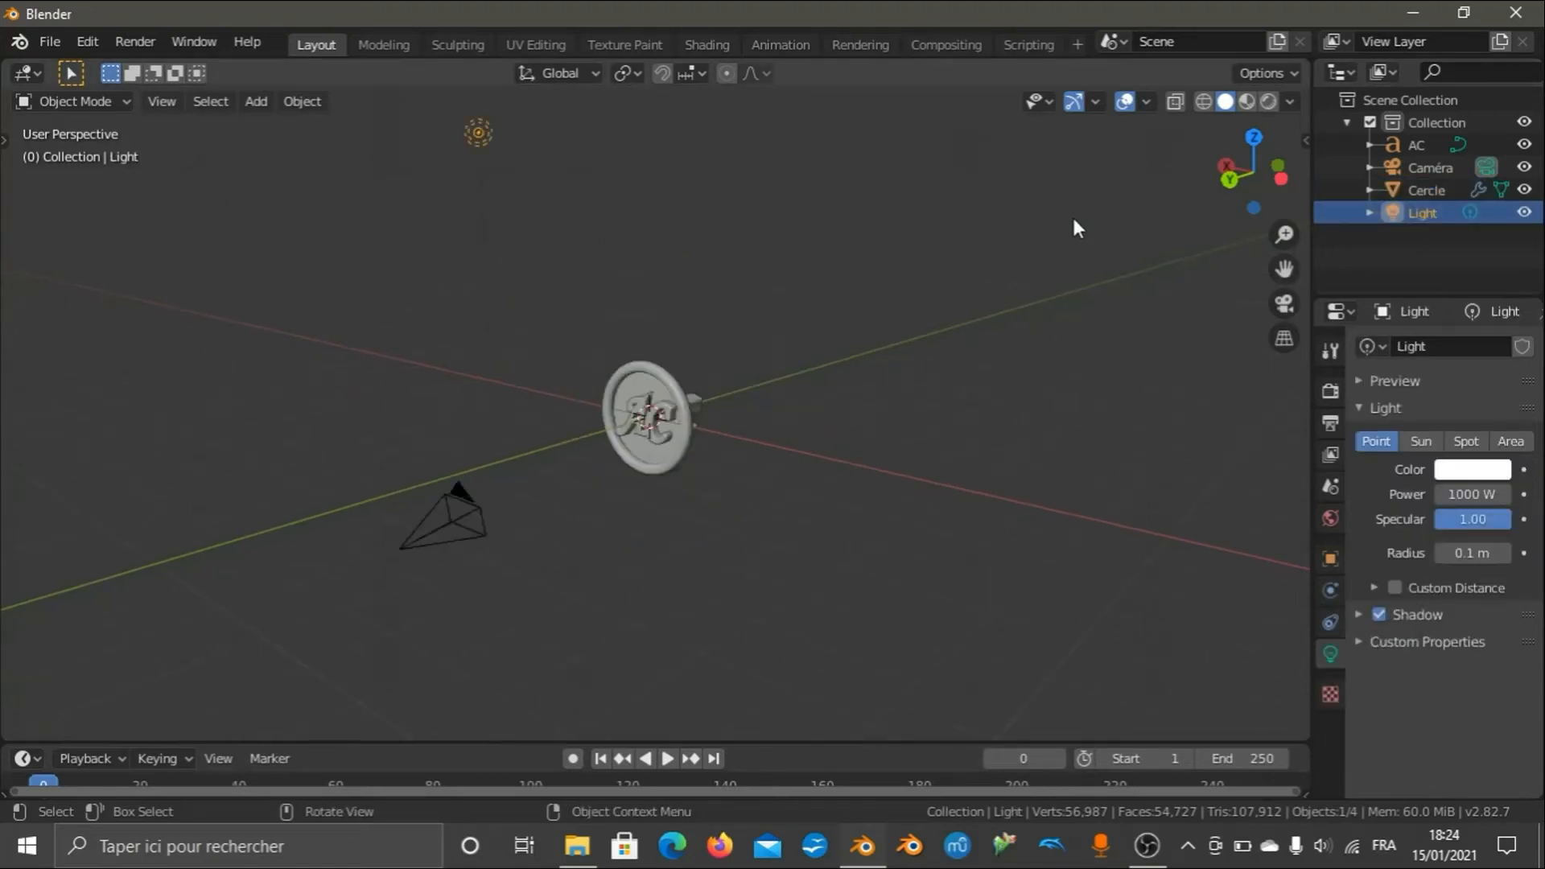
scroll(1072, 214, "up", 5)
scroll(1074, 221, "up", 2)
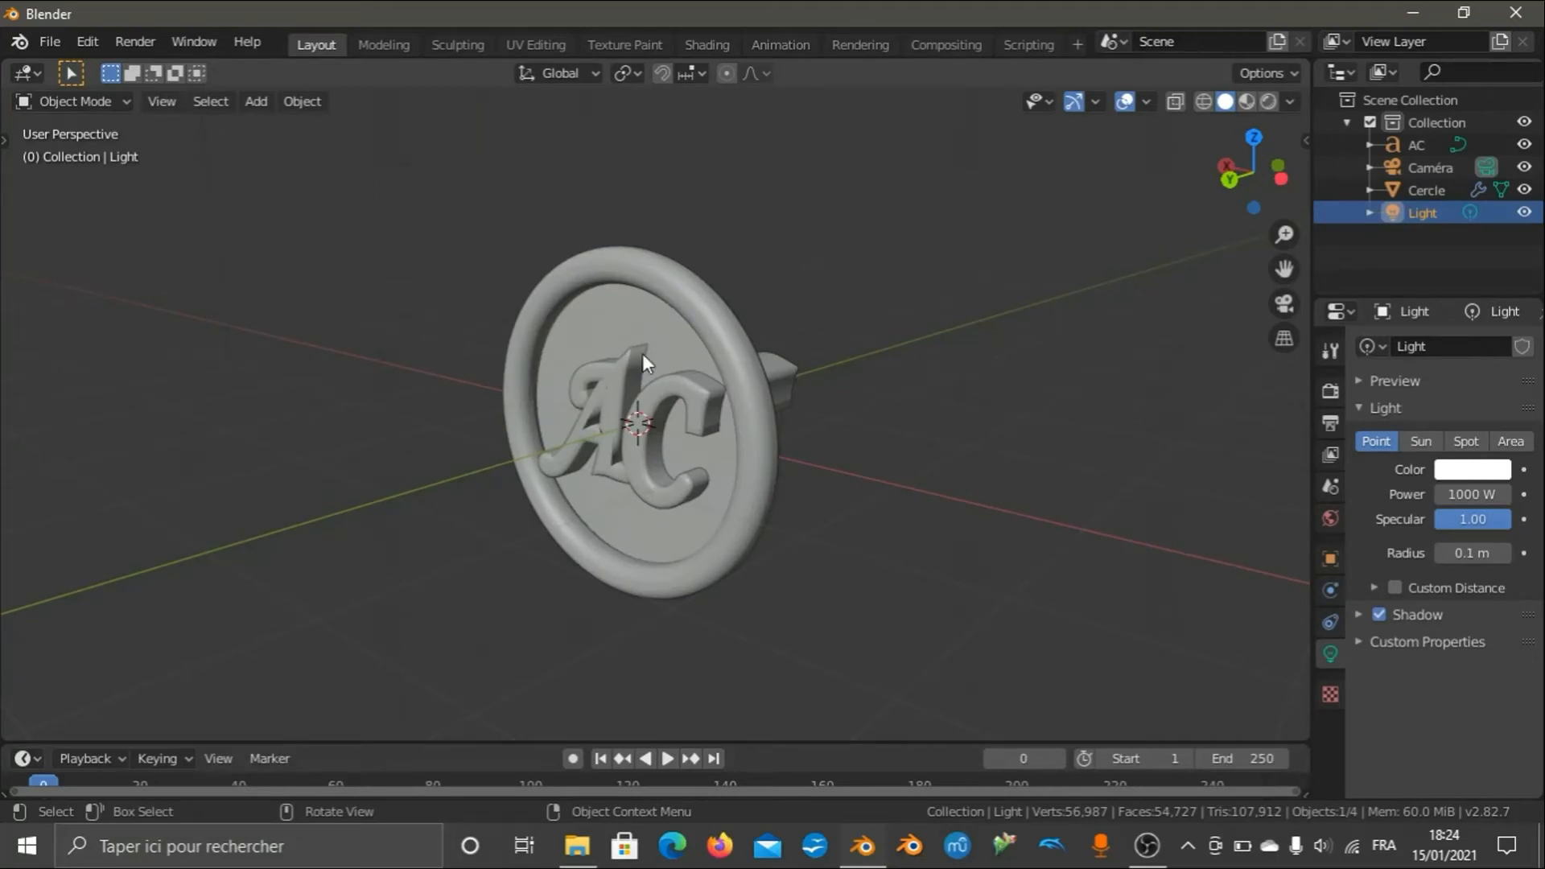
Duplicate the AC text and place the copy about 1.17 m lower along the global Z axis.
left_click(613, 453)
scroll(679, 430, "up", 3)
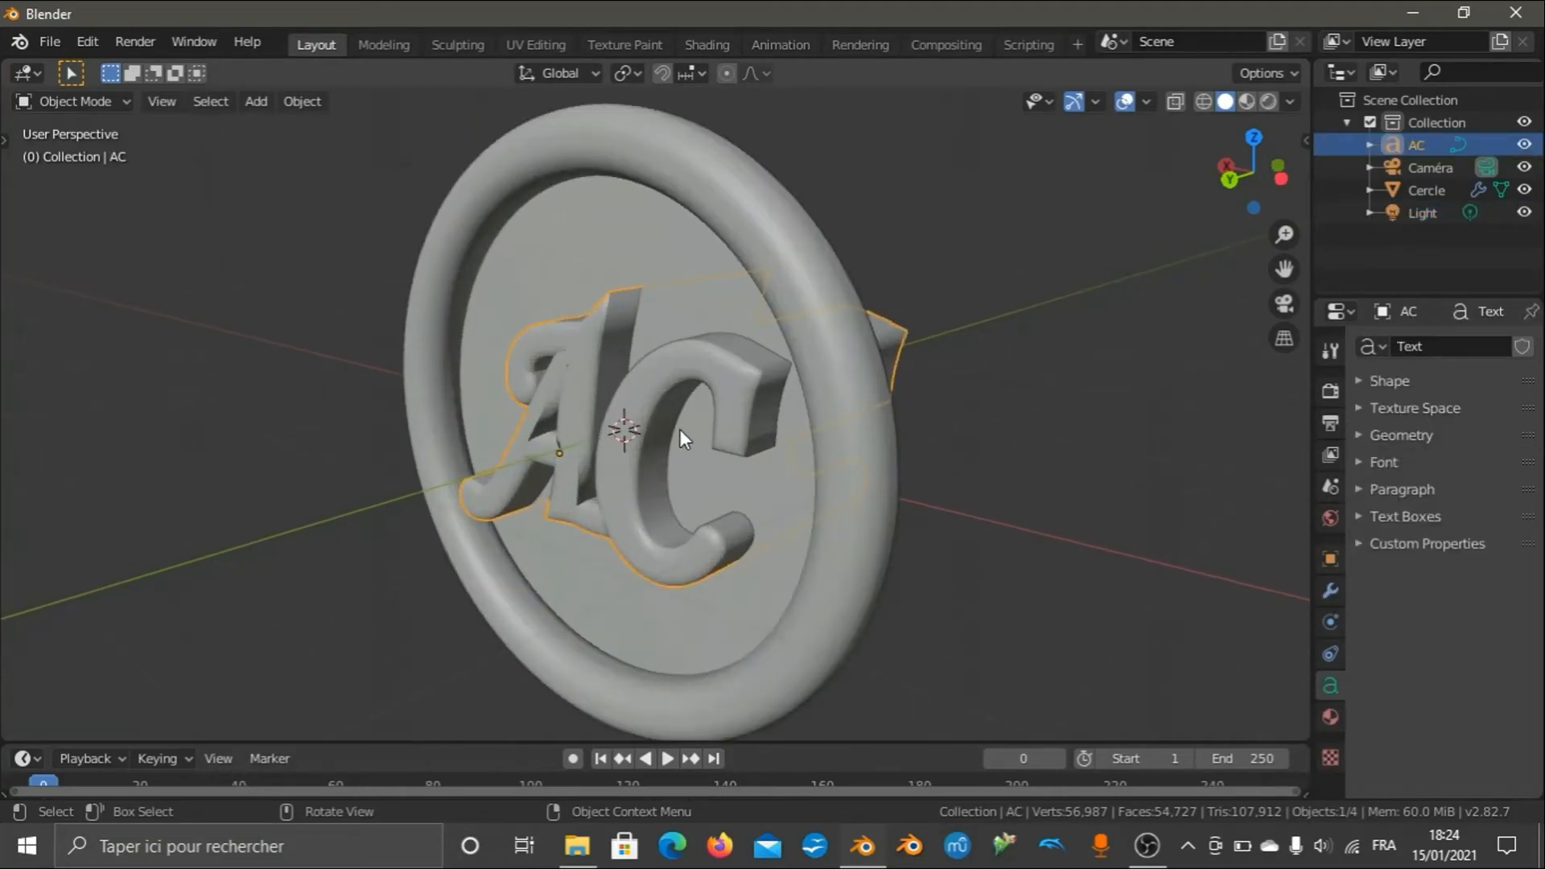
left_click_drag(1239, 189, 918, 309)
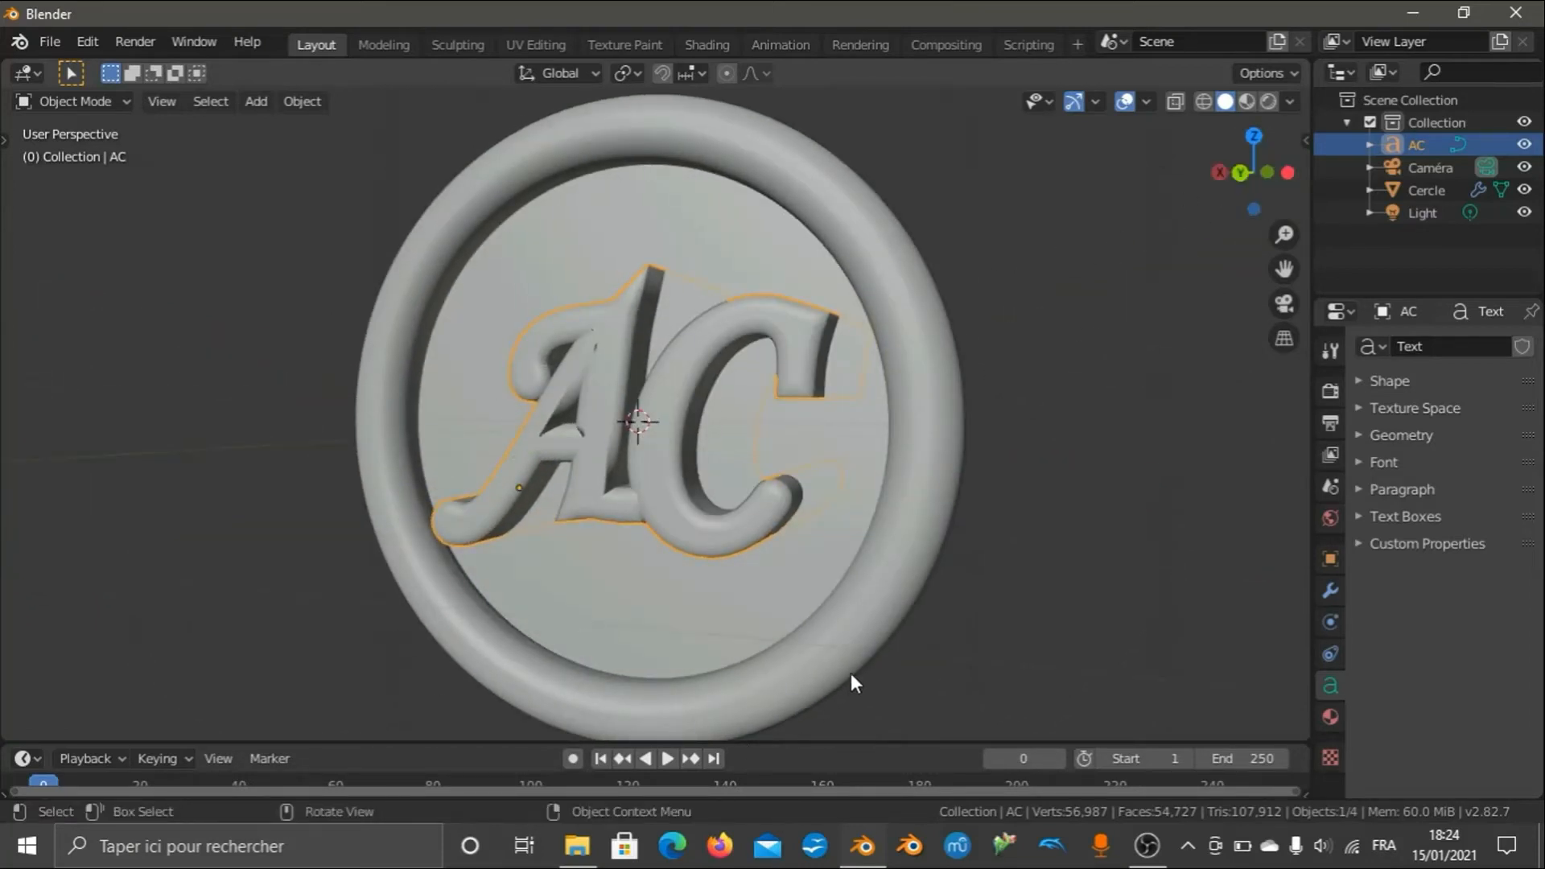
scroll(852, 673, "down", 2)
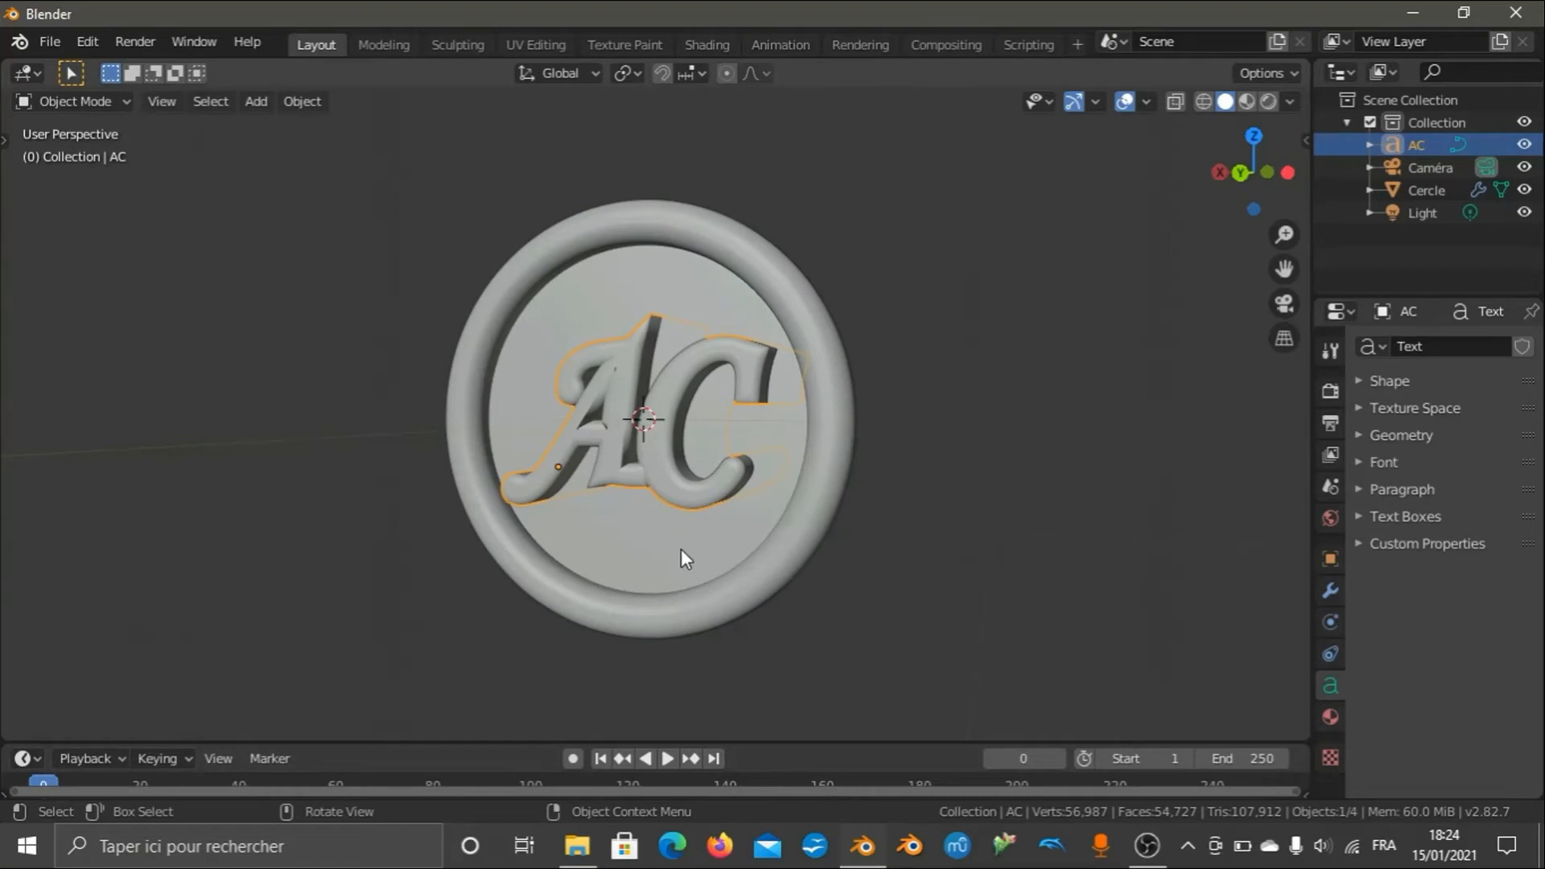
scroll(660, 552, "up", 1)
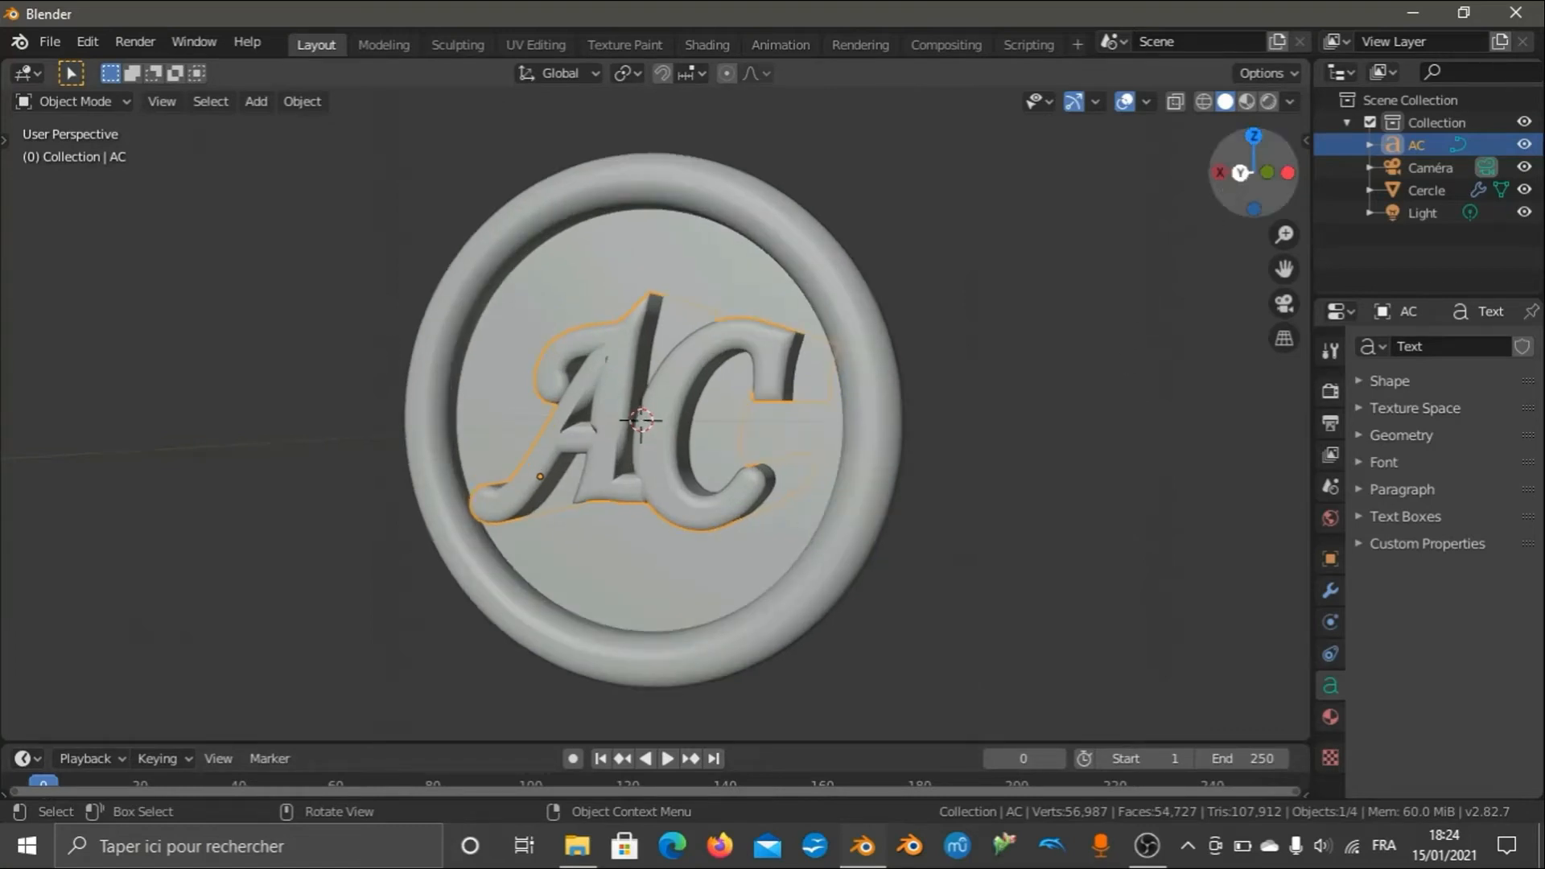
left_click_drag(1254, 170, 1232, 190)
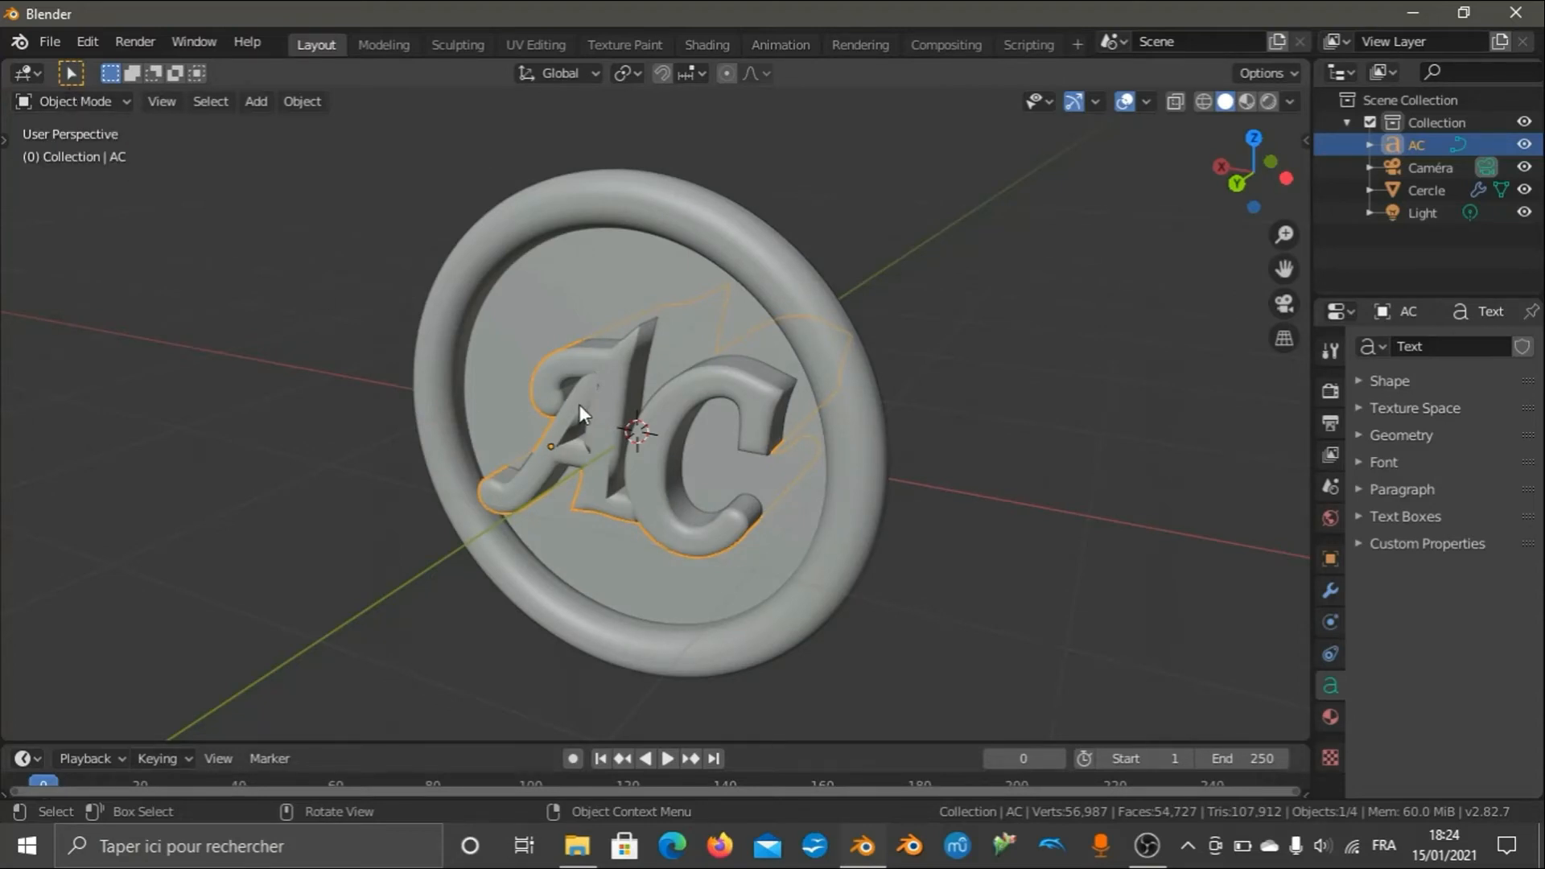
key("shift")
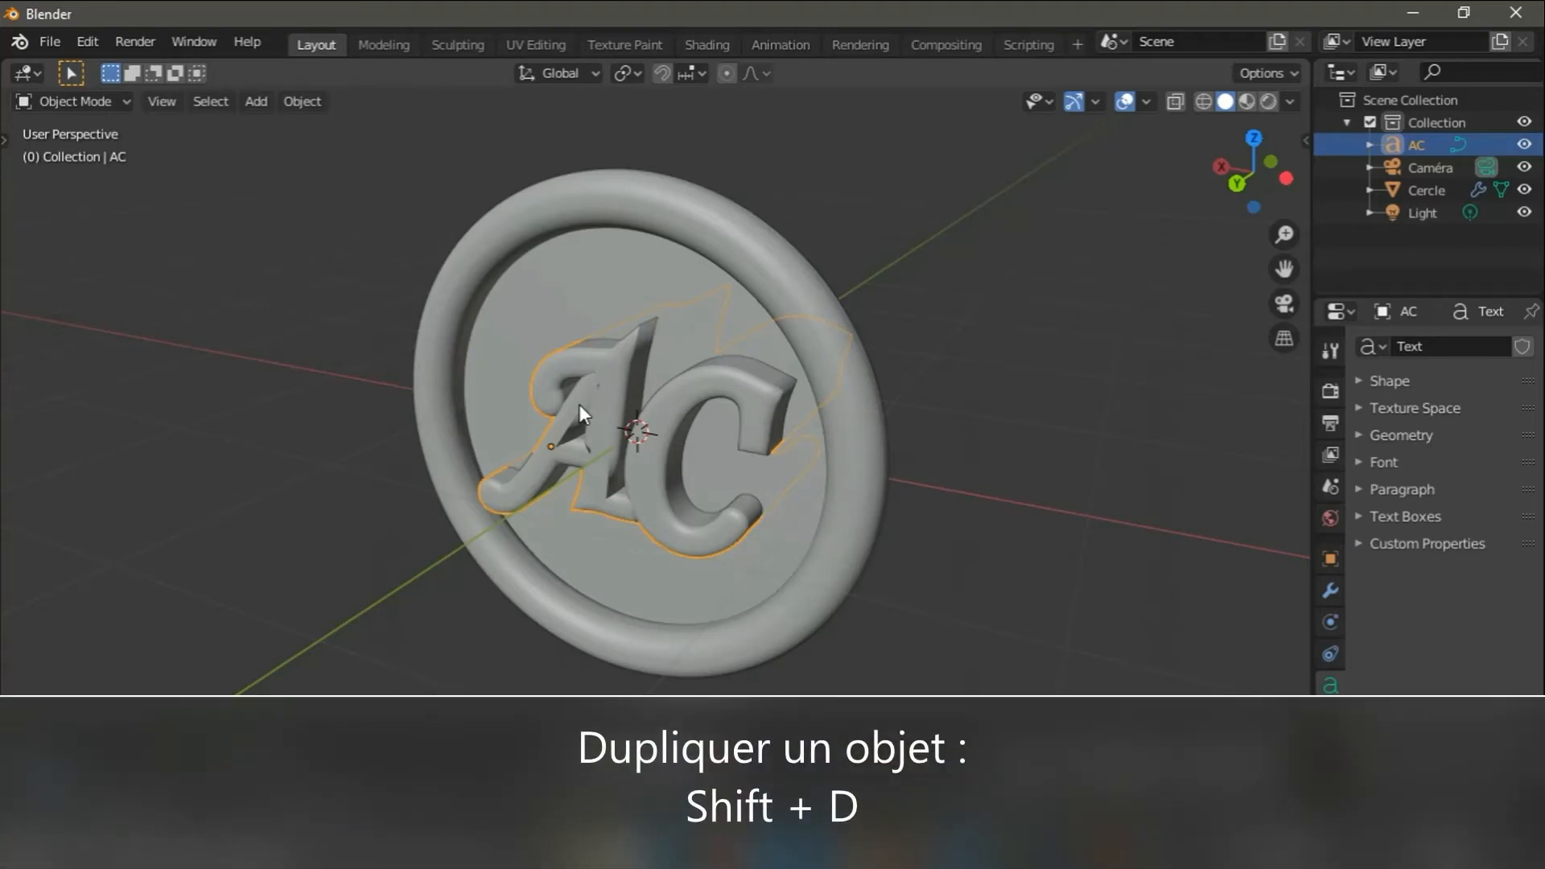
key("shift+d")
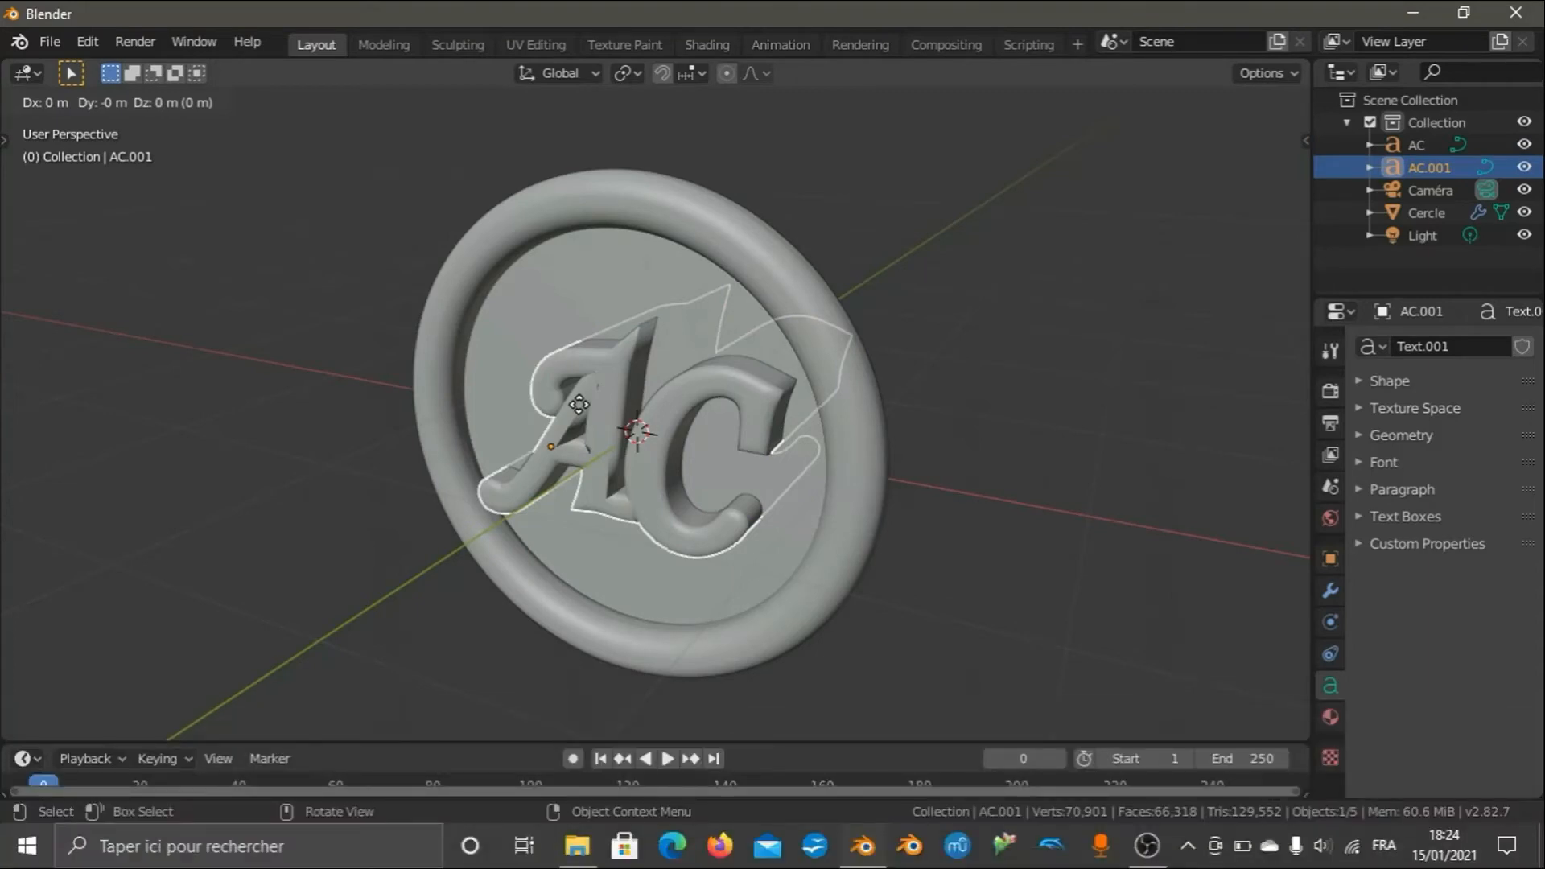
key("z")
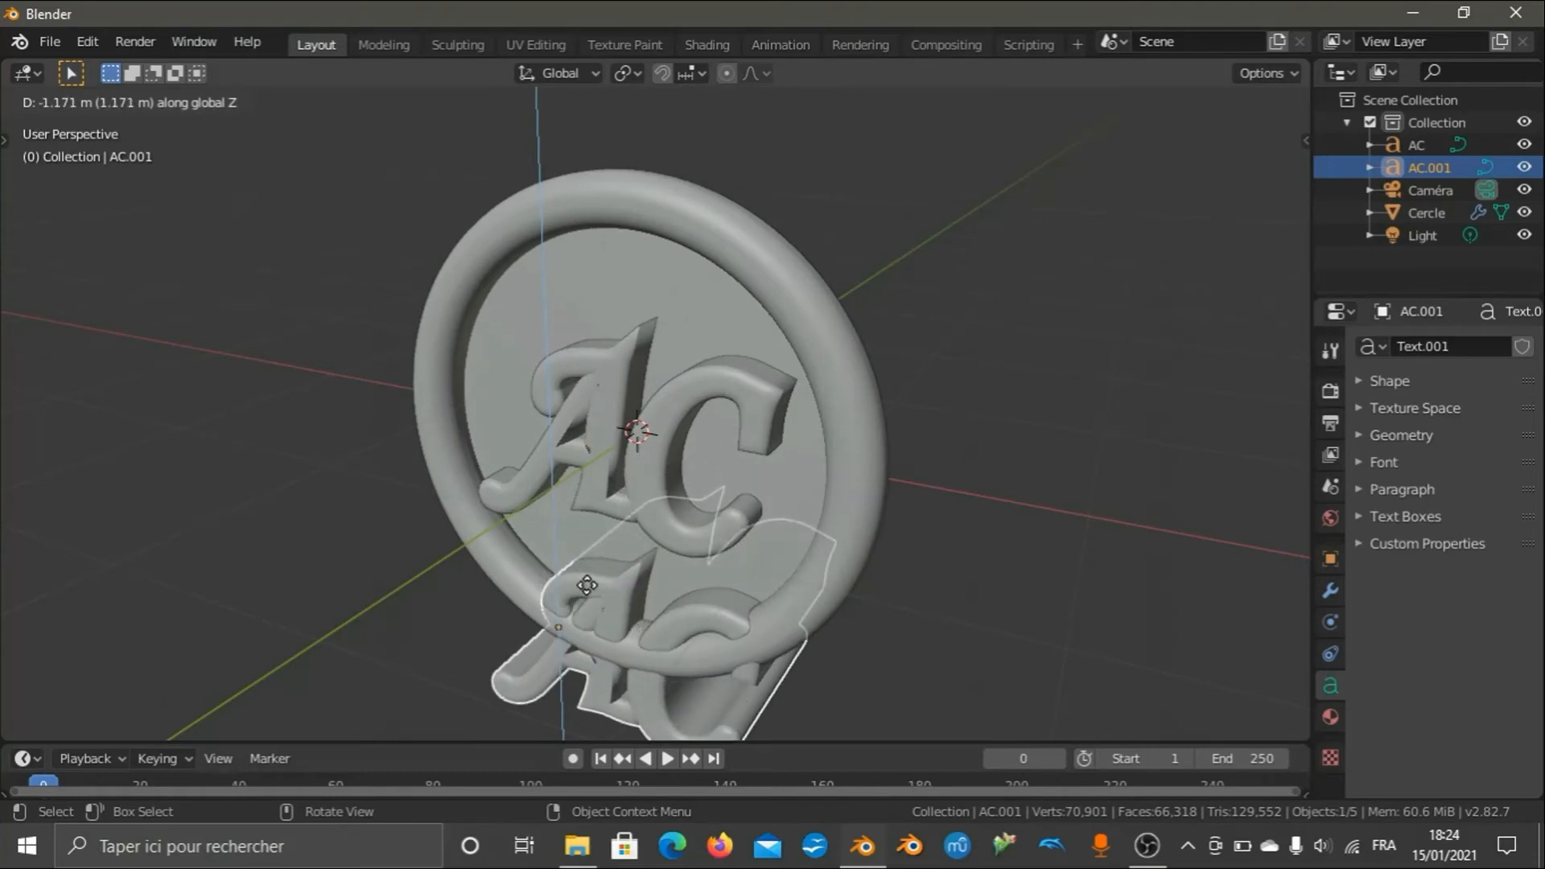
left_click(587, 586)
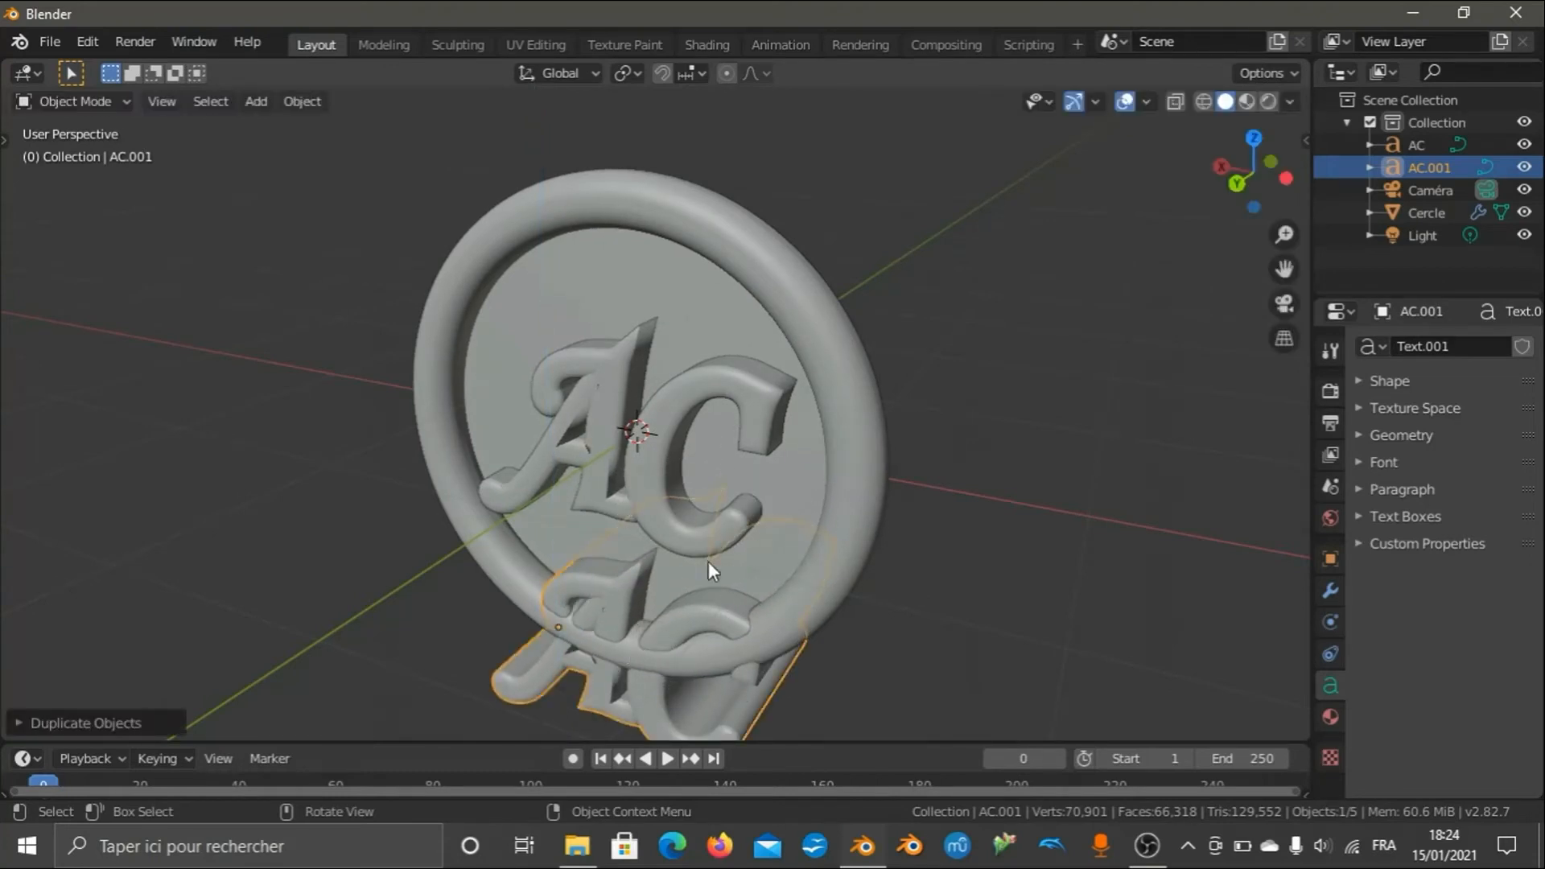
Open the lower AC copy for text editing and delete both of its letters.
scroll(713, 534, "down", 3)
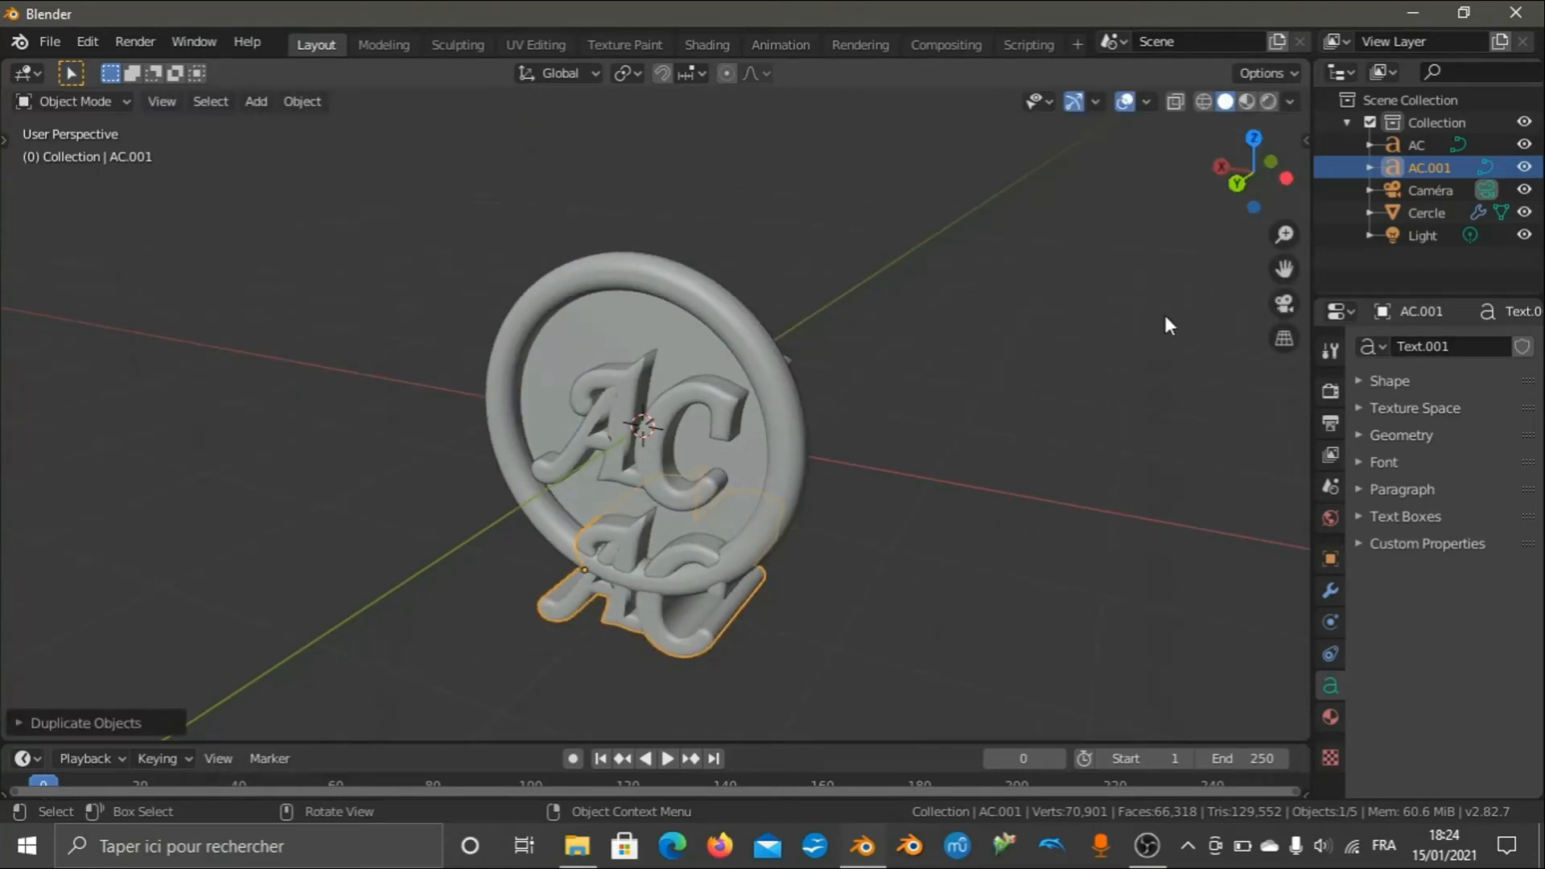
scroll(939, 423, "down", 2)
scroll(848, 536, "up", 6)
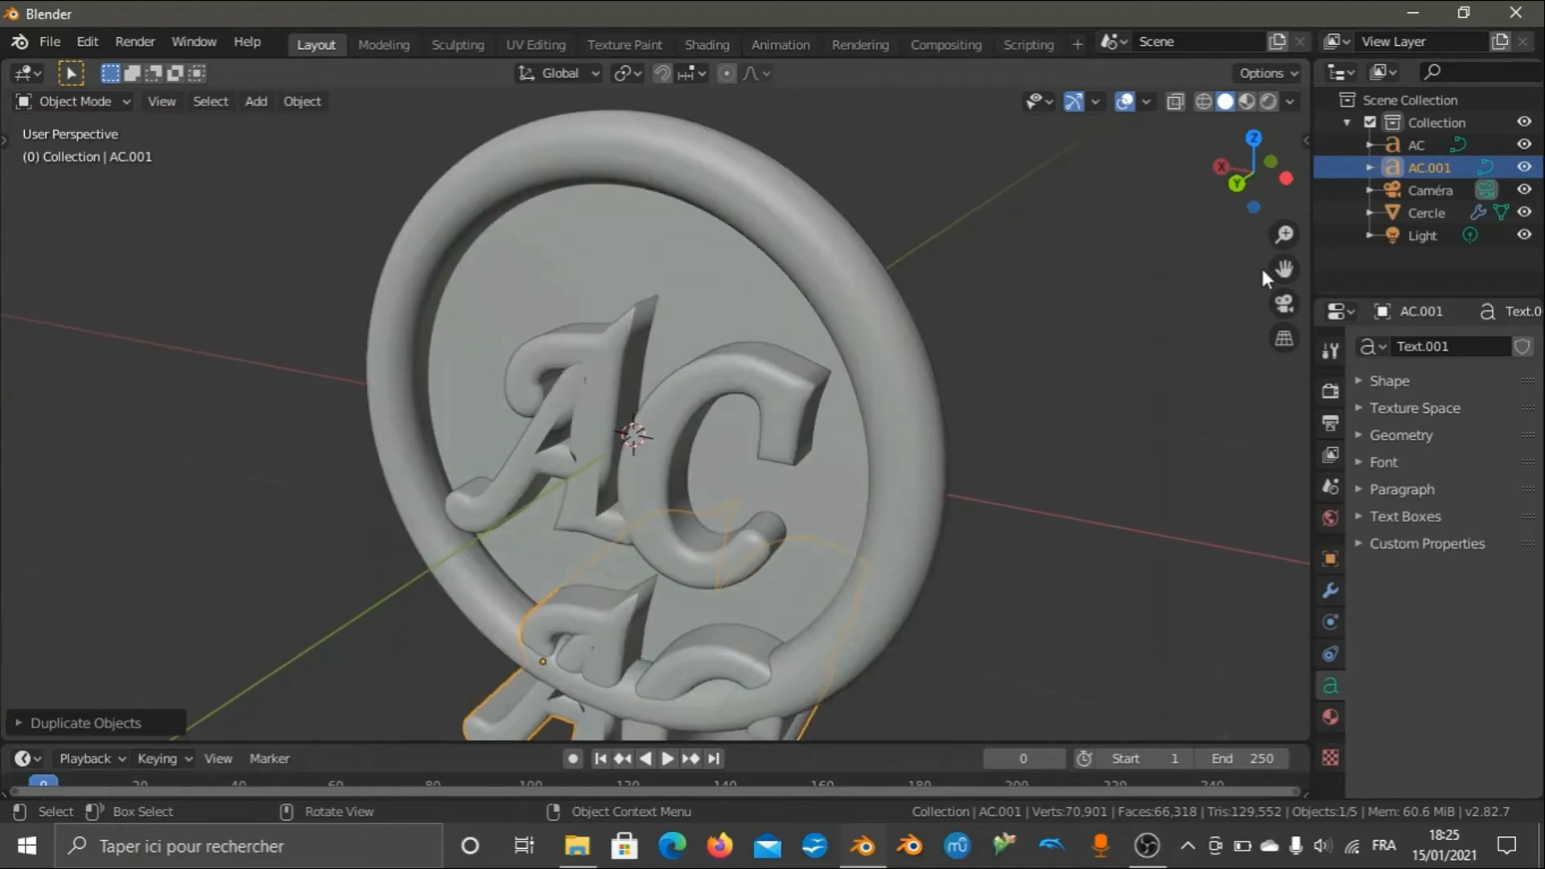
left_click_drag(1282, 269, 1328, 9)
scroll(998, 389, "up", 2)
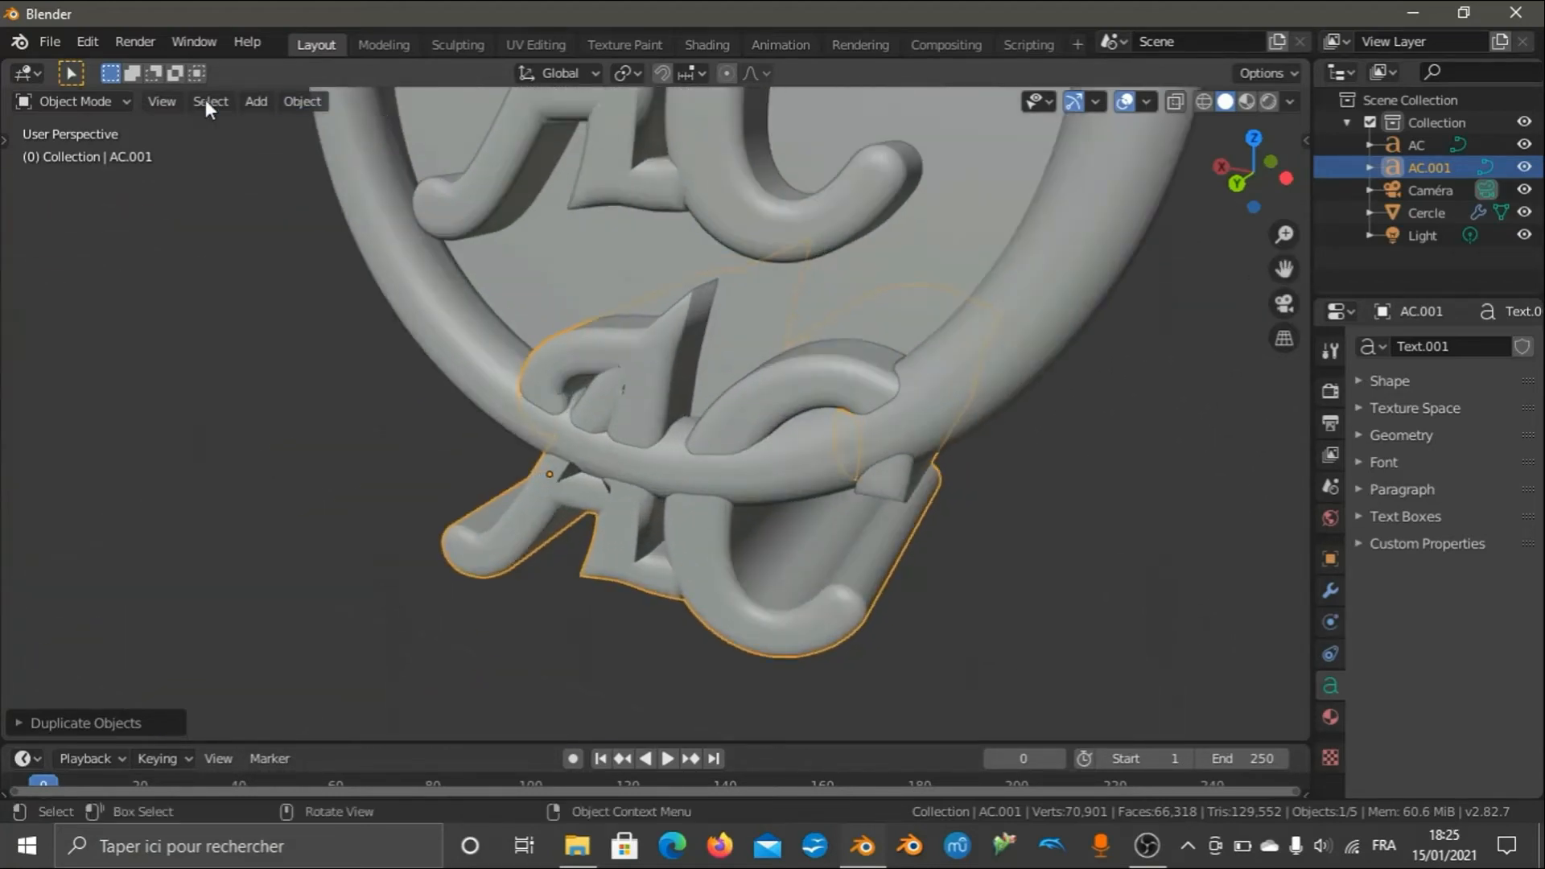
left_click(106, 105)
left_click(90, 151)
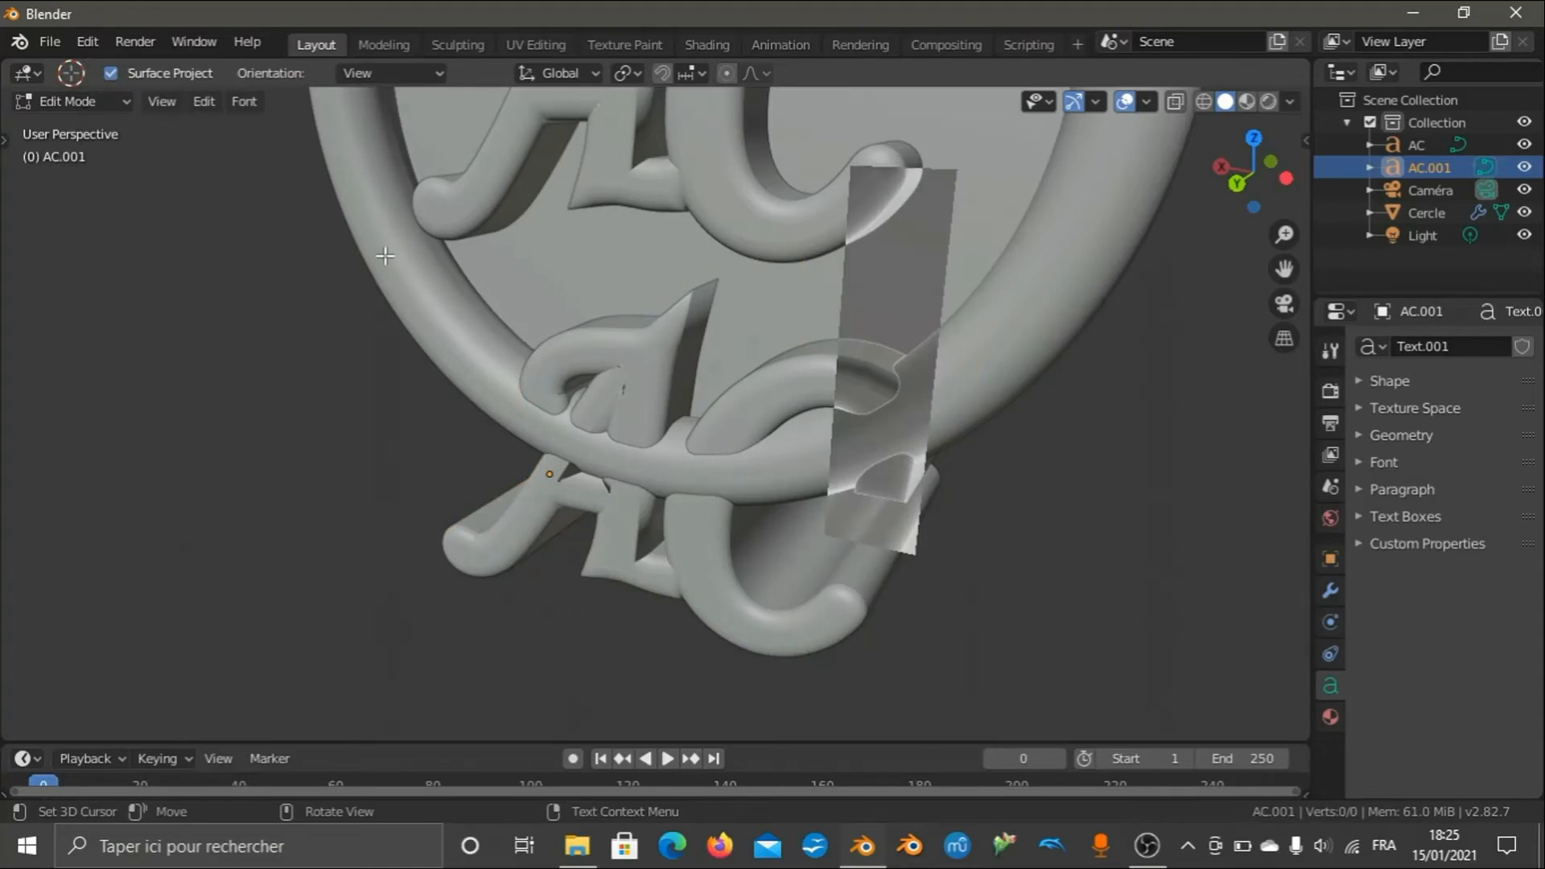
key("Delete")
key("Delete")
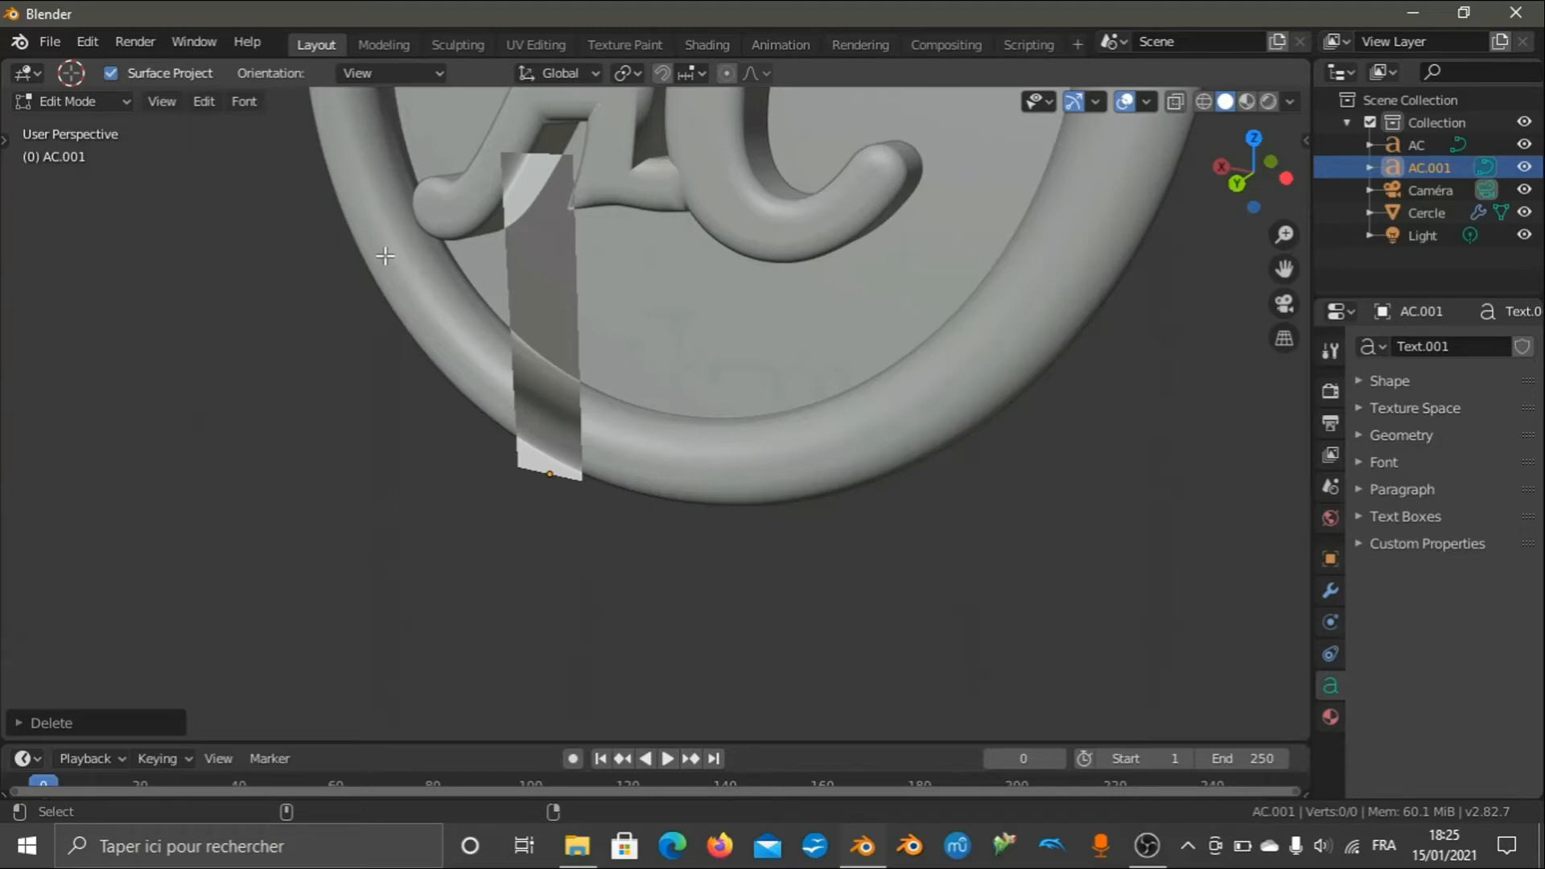
Enter a single tilde (~) as the lower text and return to Object Mode.
type("L")
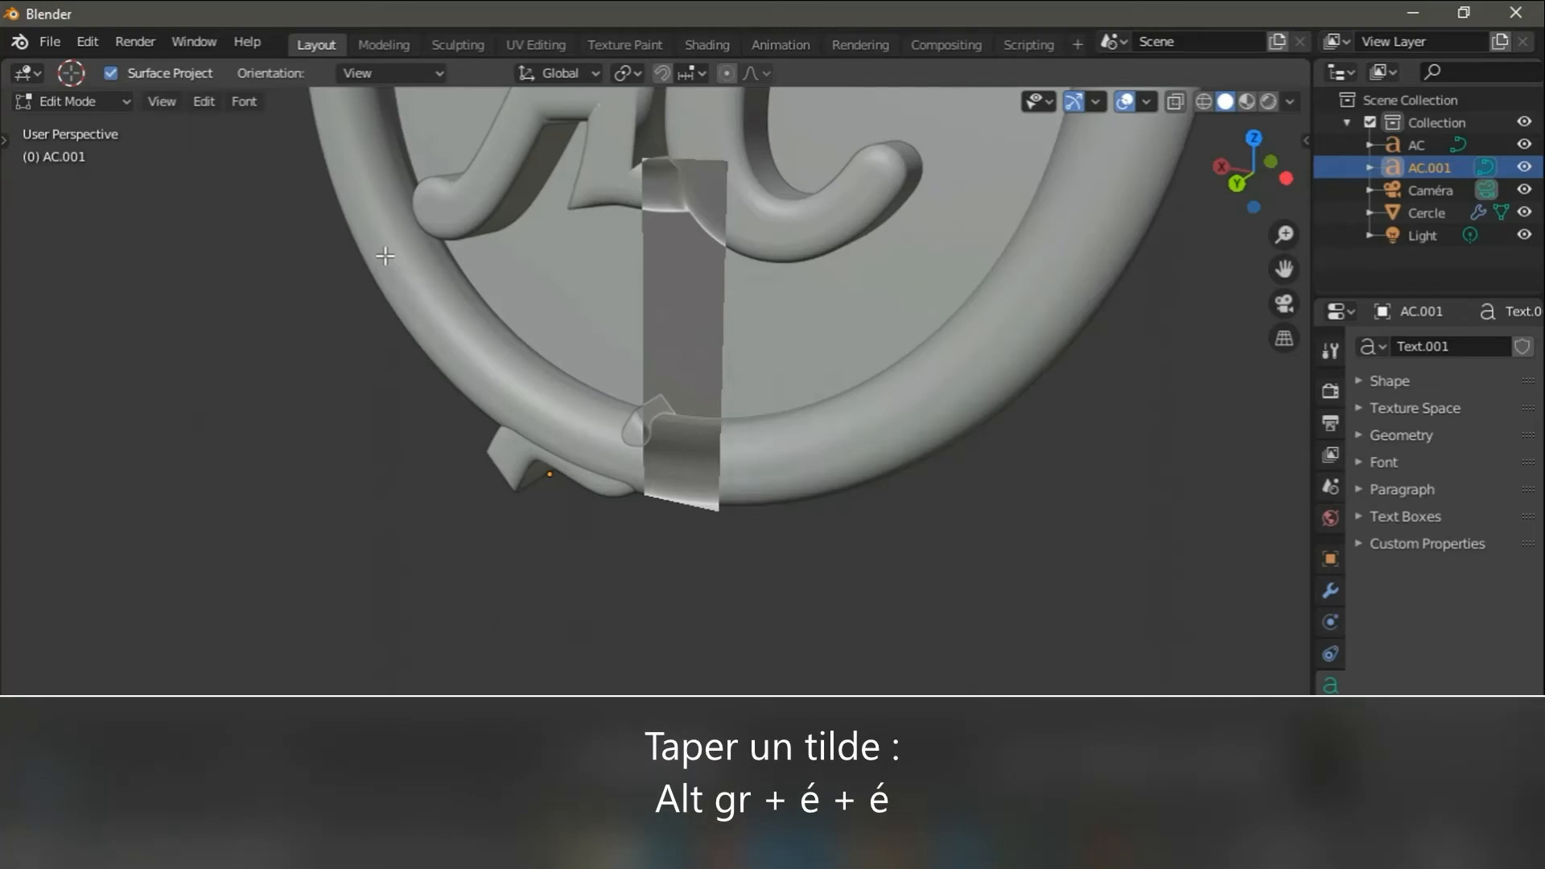
type("~")
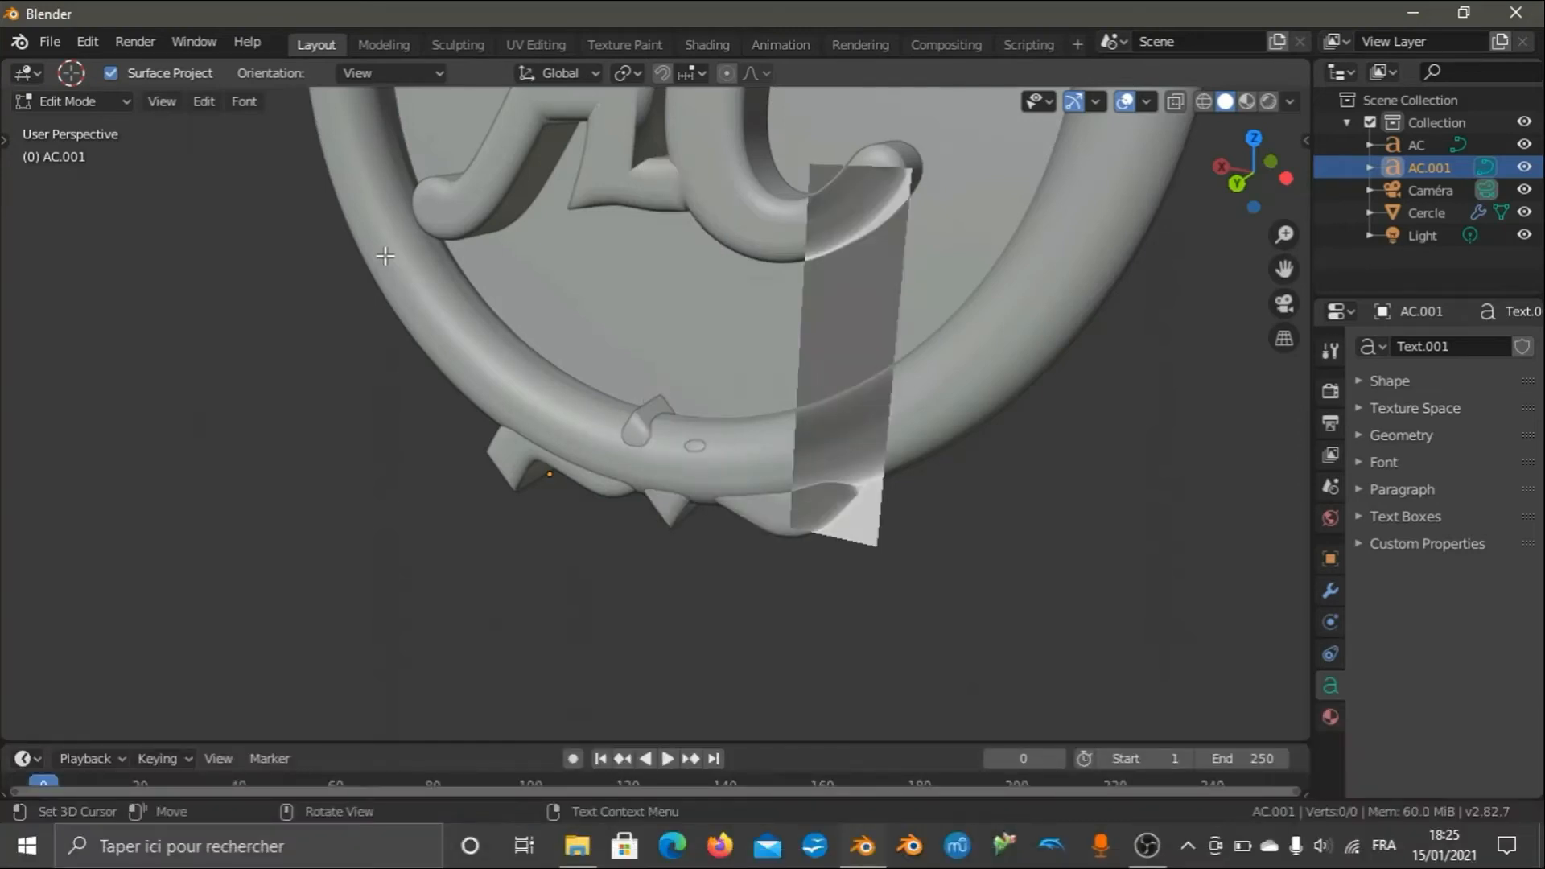
key("BackSpace")
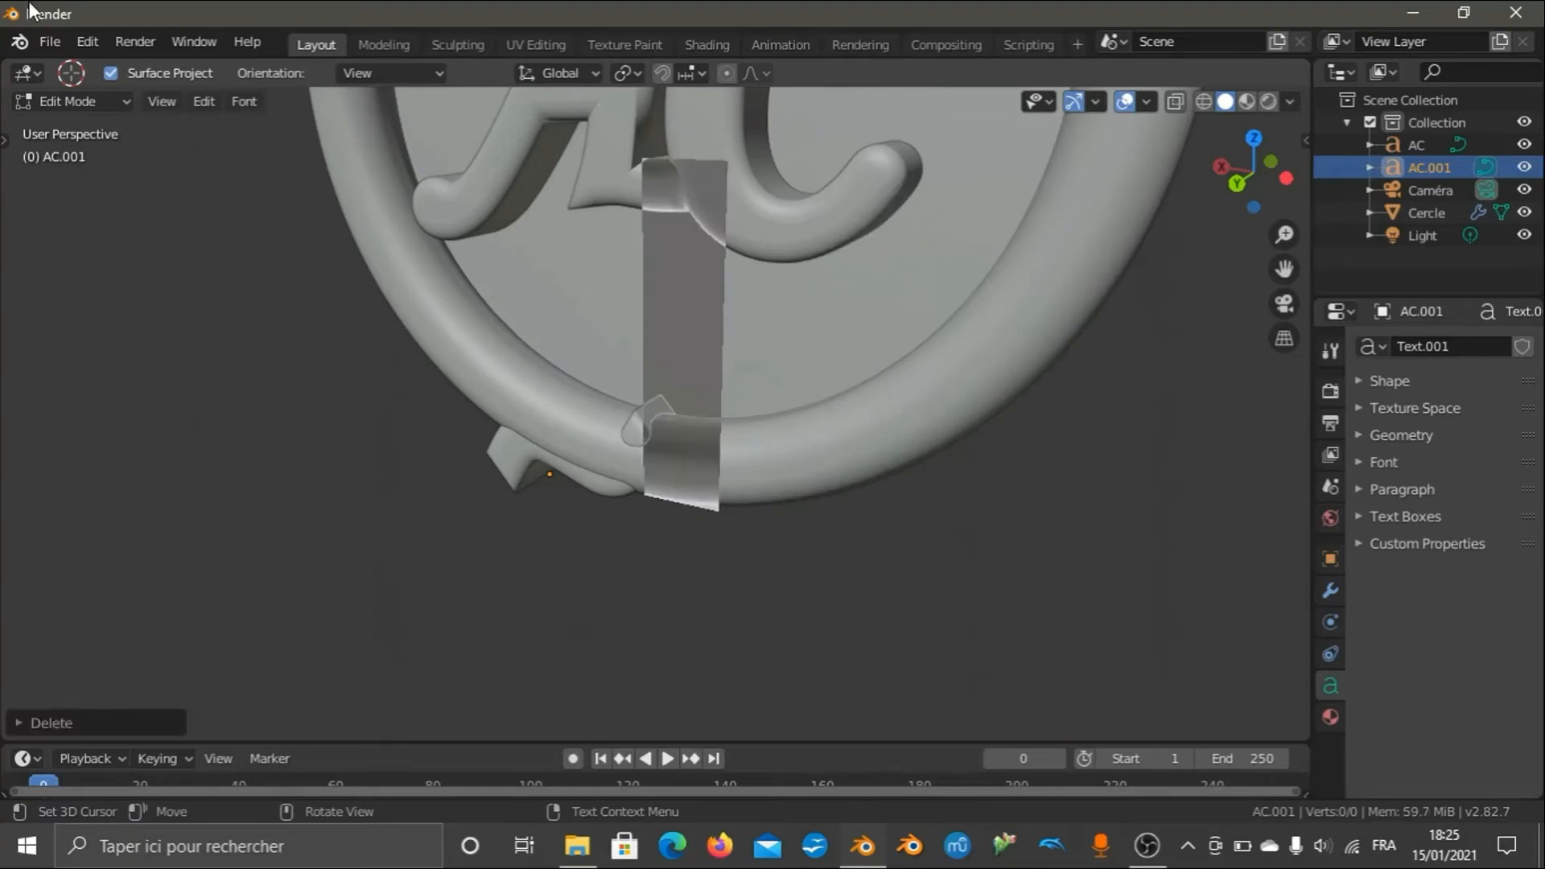
left_click(70, 106)
left_click(78, 127)
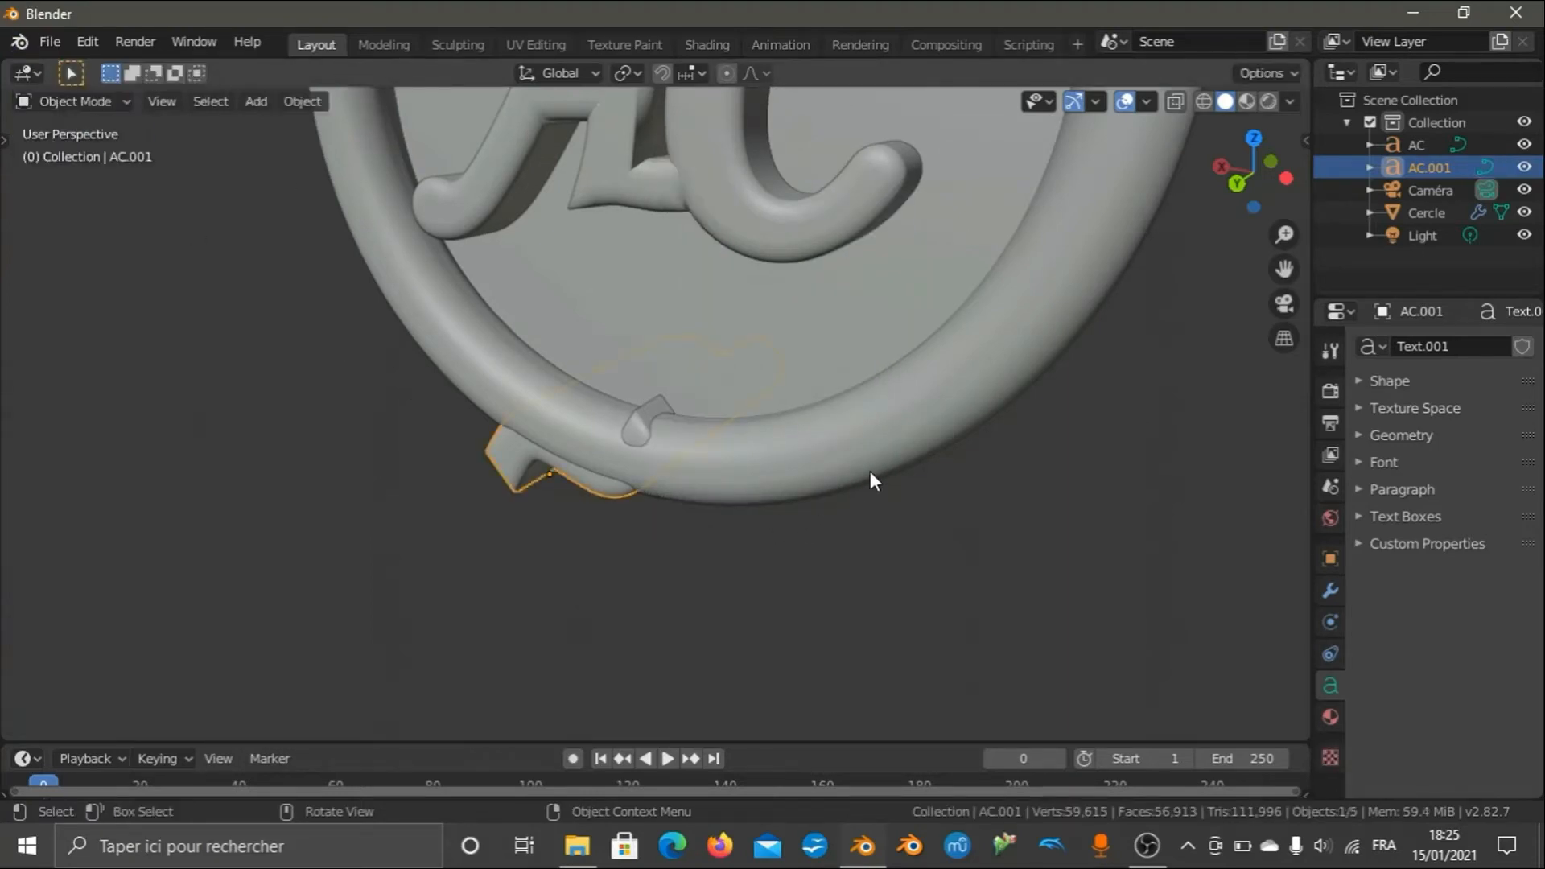
Move the tilde slightly forward along the global Y axis so its front stands out from the medallion's ring.
left_click_drag(1252, 172, 1198, 190)
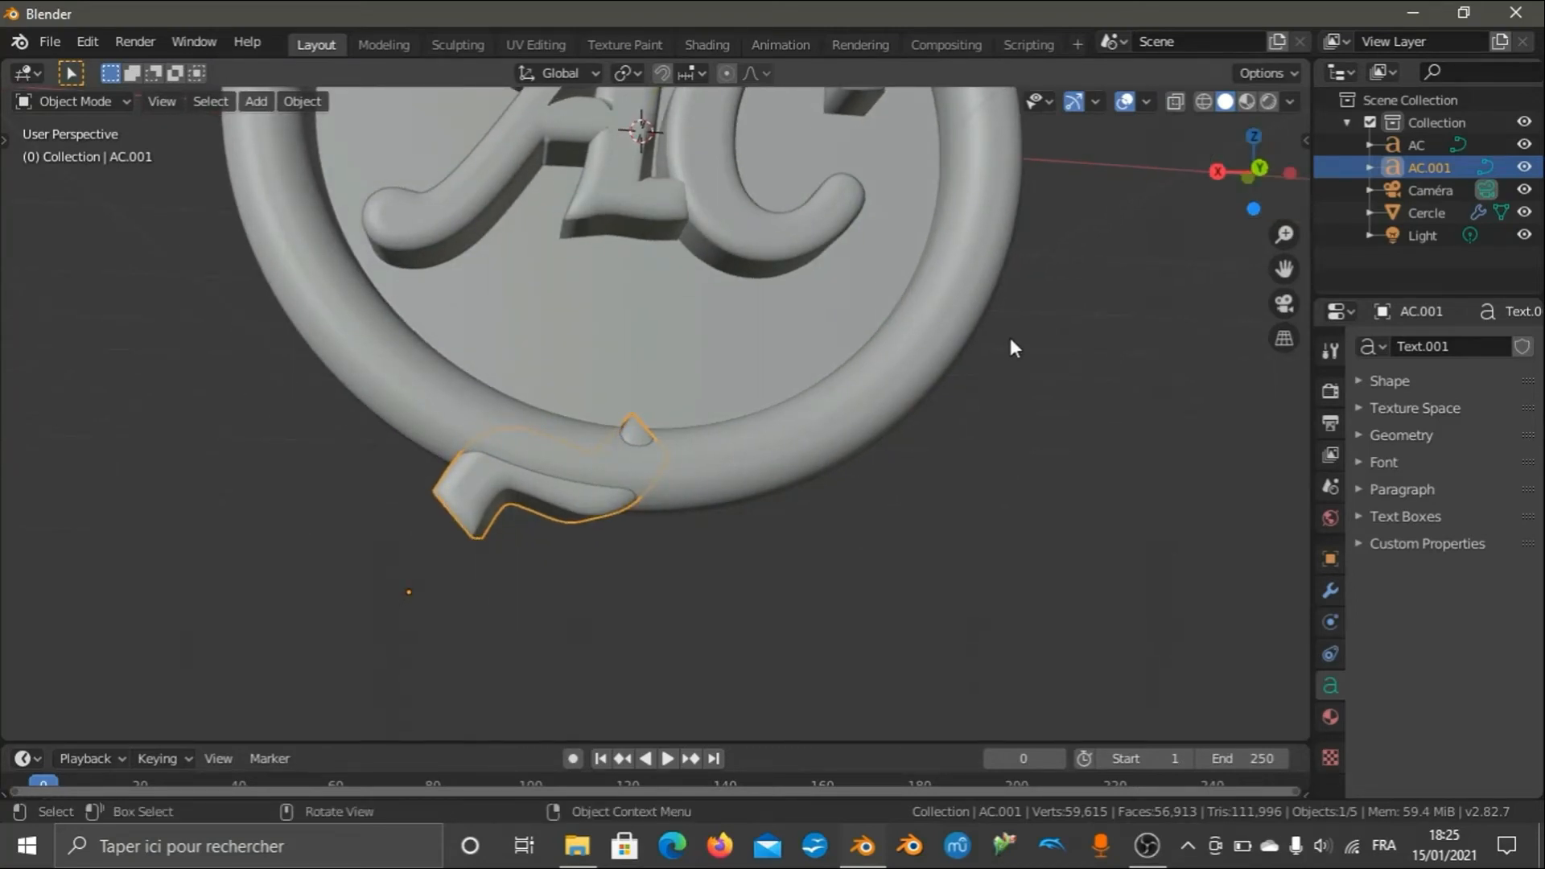
key("KP_0")
scroll(780, 553, "up", 4)
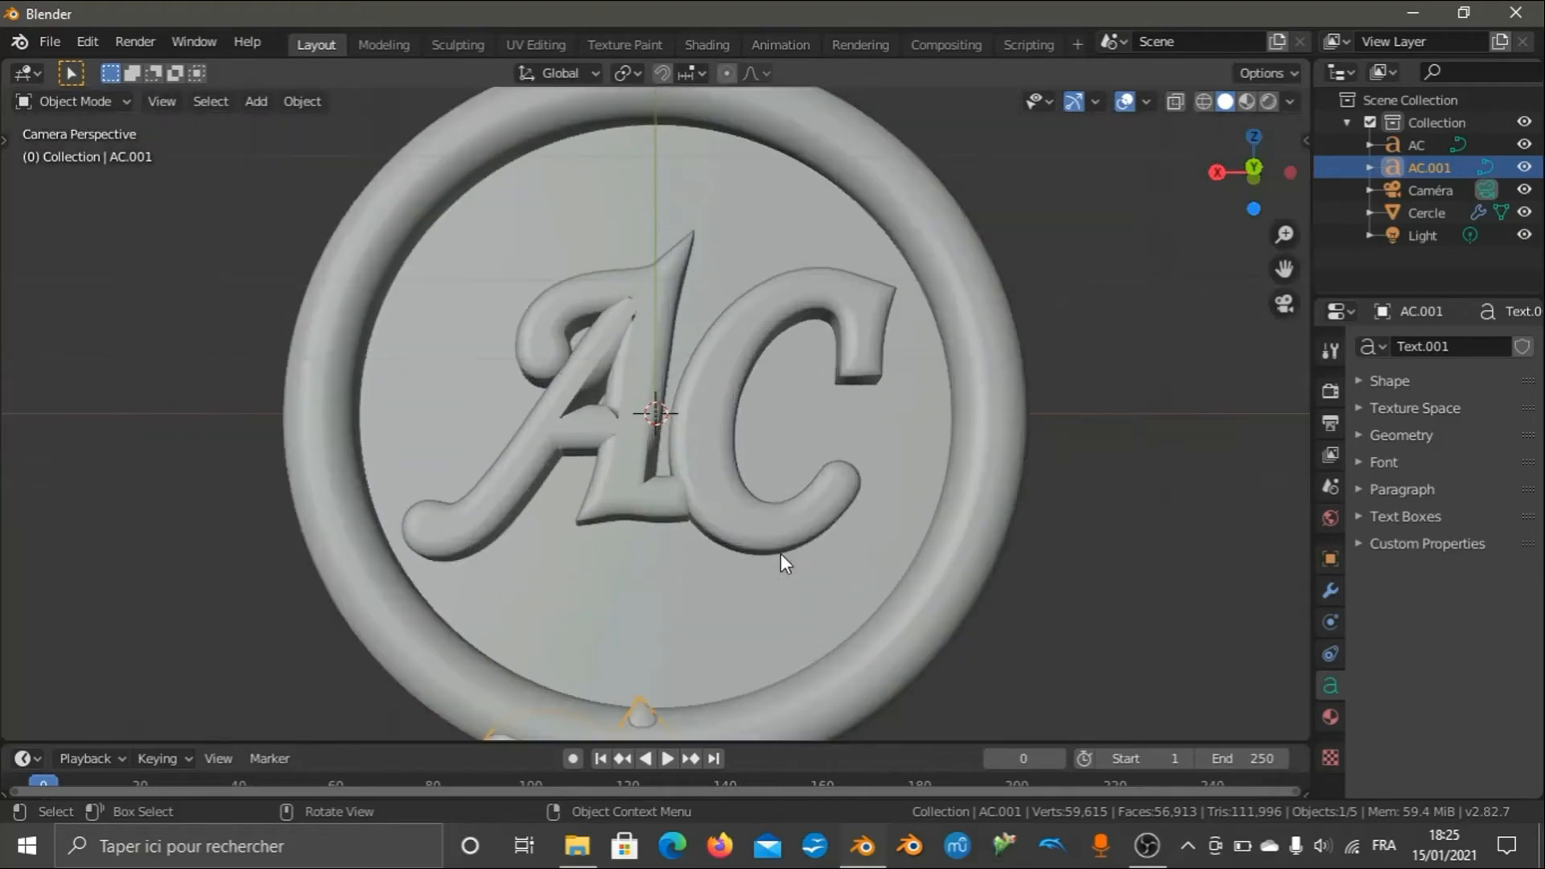
left_click_drag(1284, 266, 1178, 110)
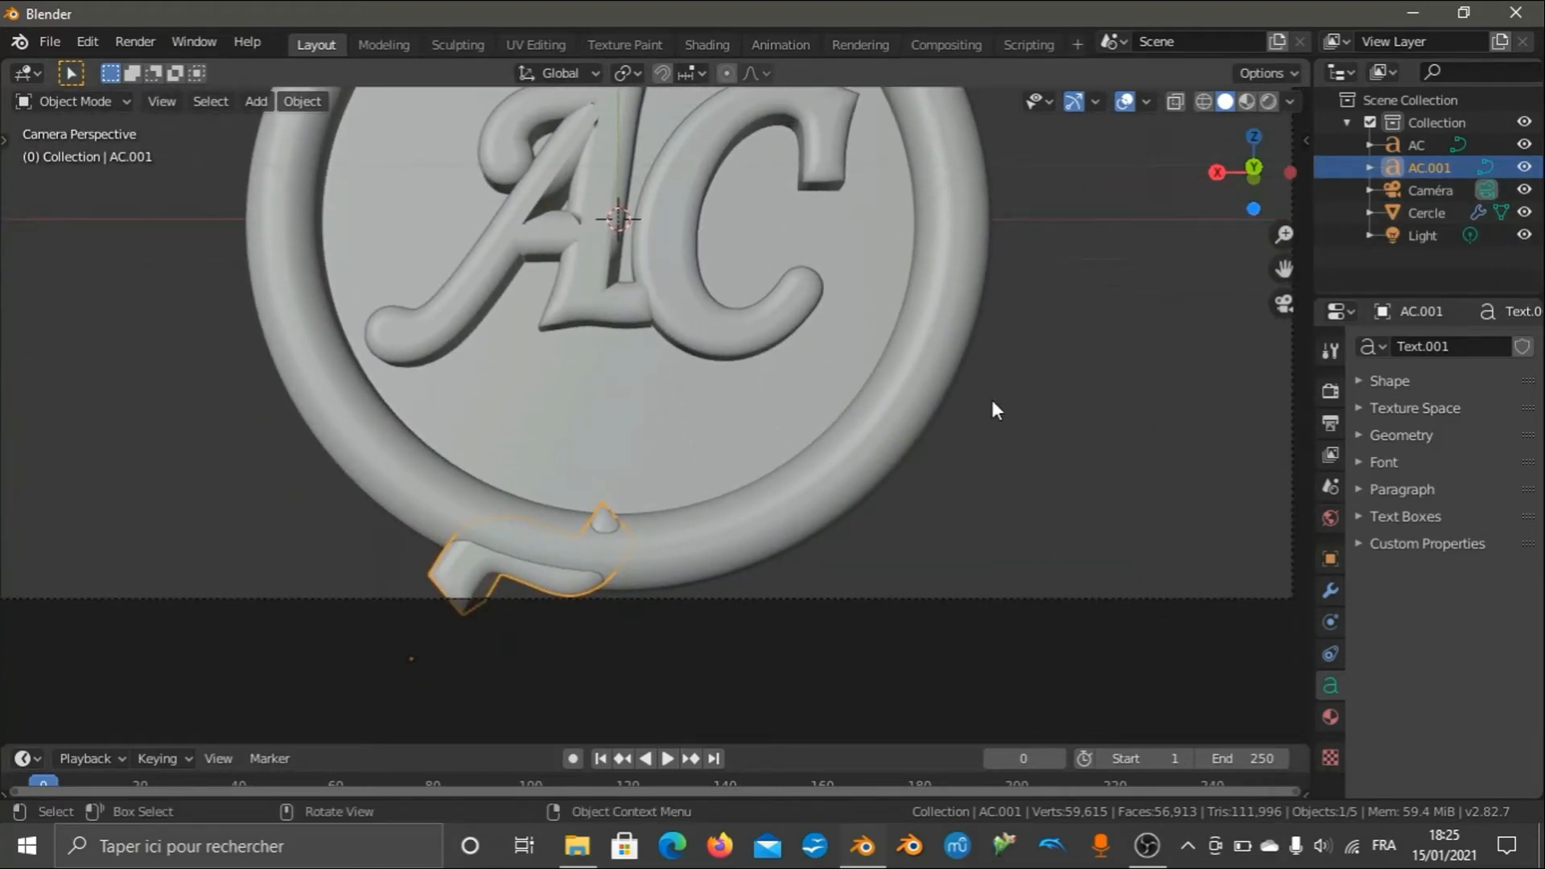
left_click_drag(1205, 190, 1270, 425)
scroll(1268, 415, "up", 4)
left_click_drag(1277, 281, 1255, 37)
scroll(916, 503, "up", 2)
key("g")
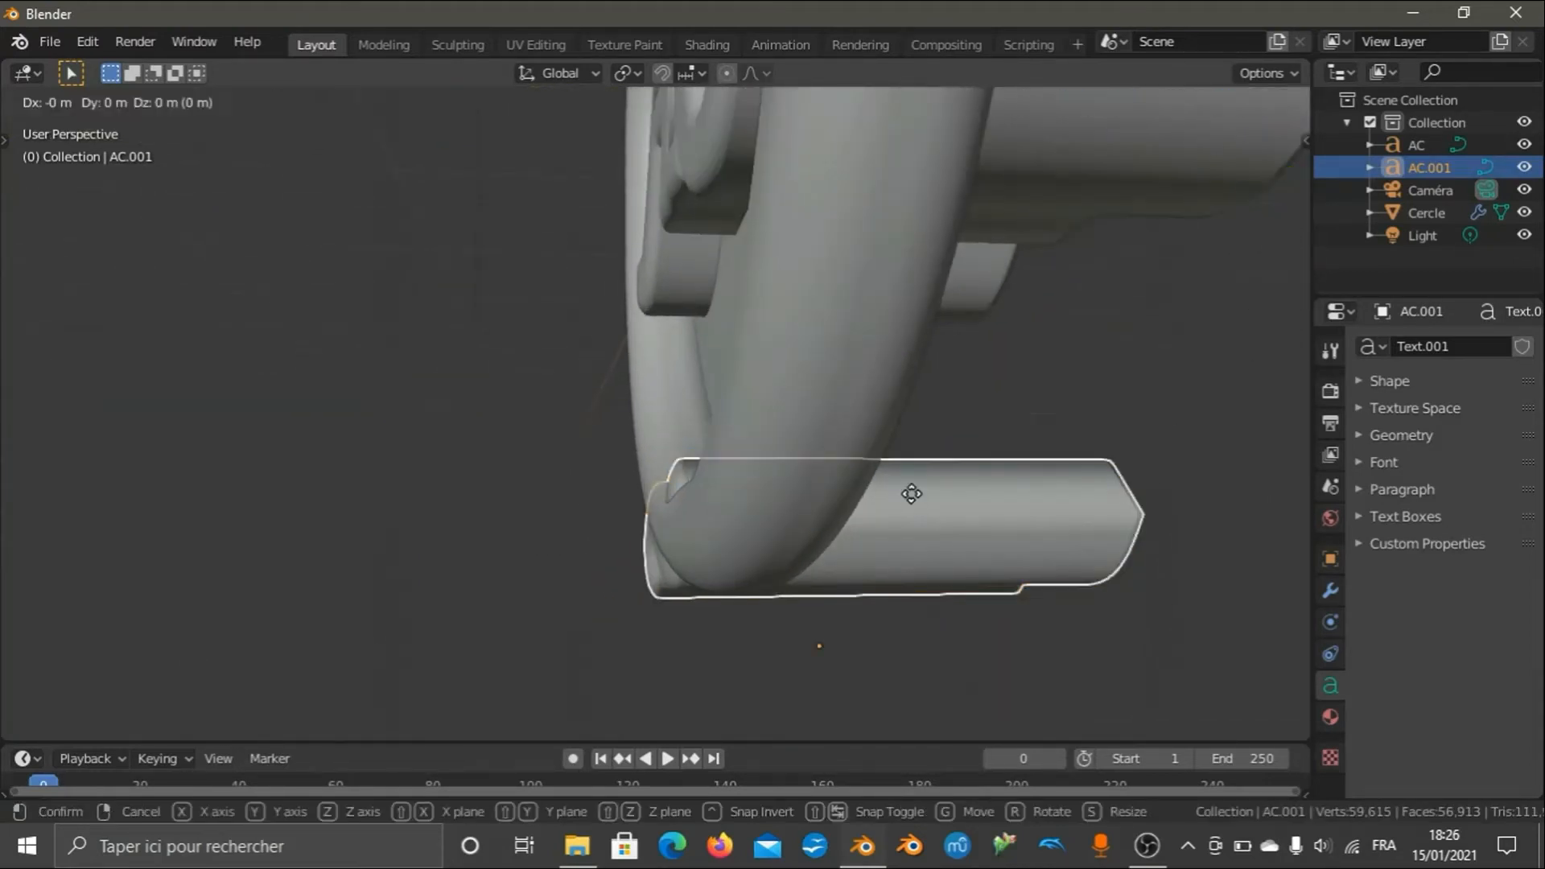
key("y")
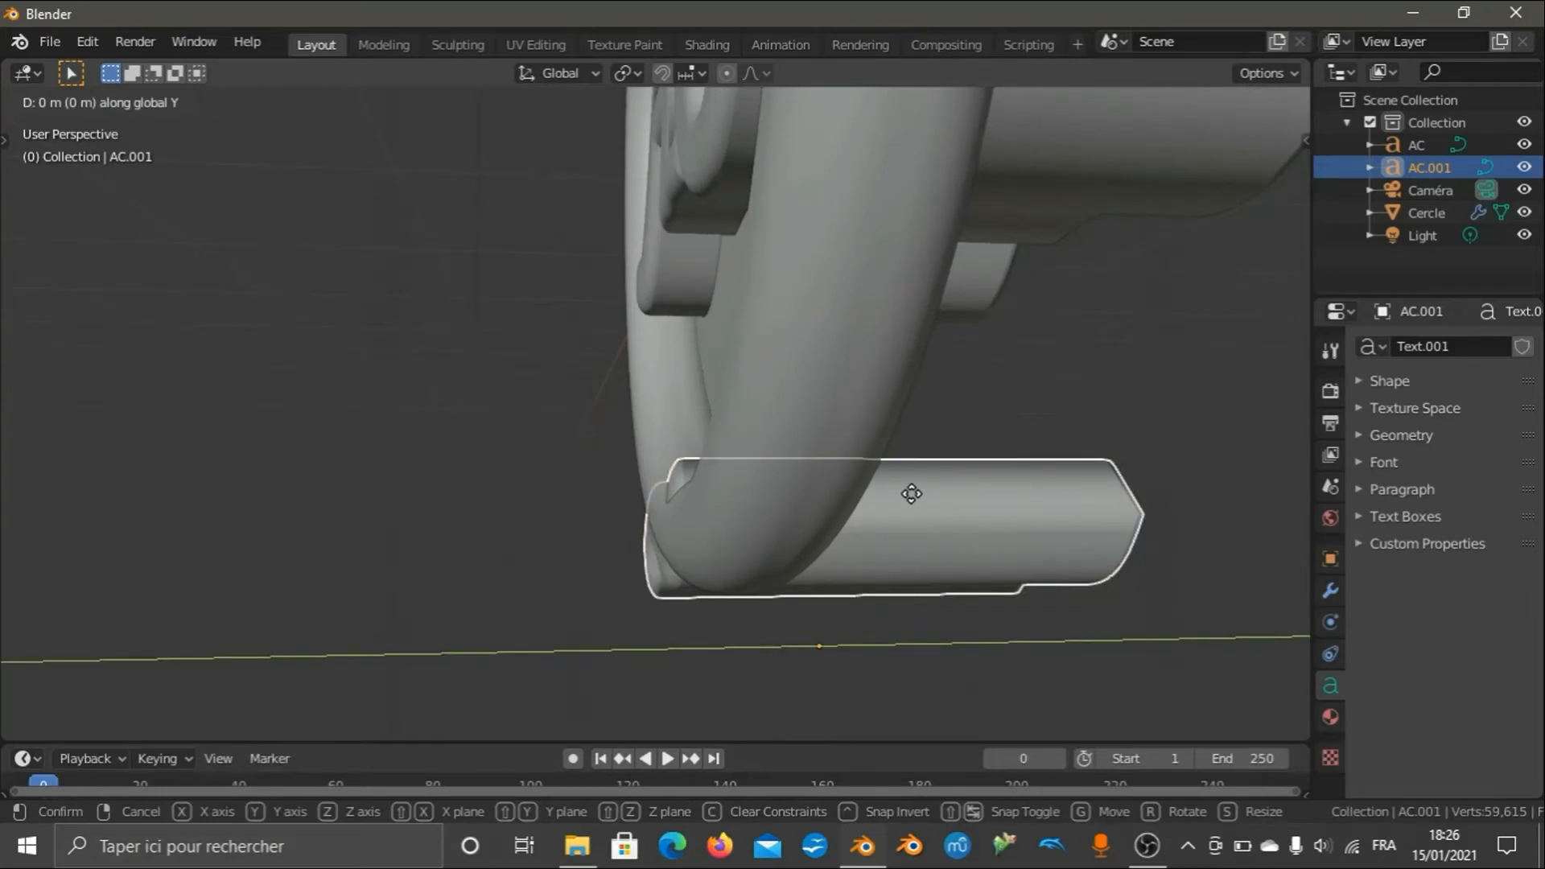
left_click(674, 504)
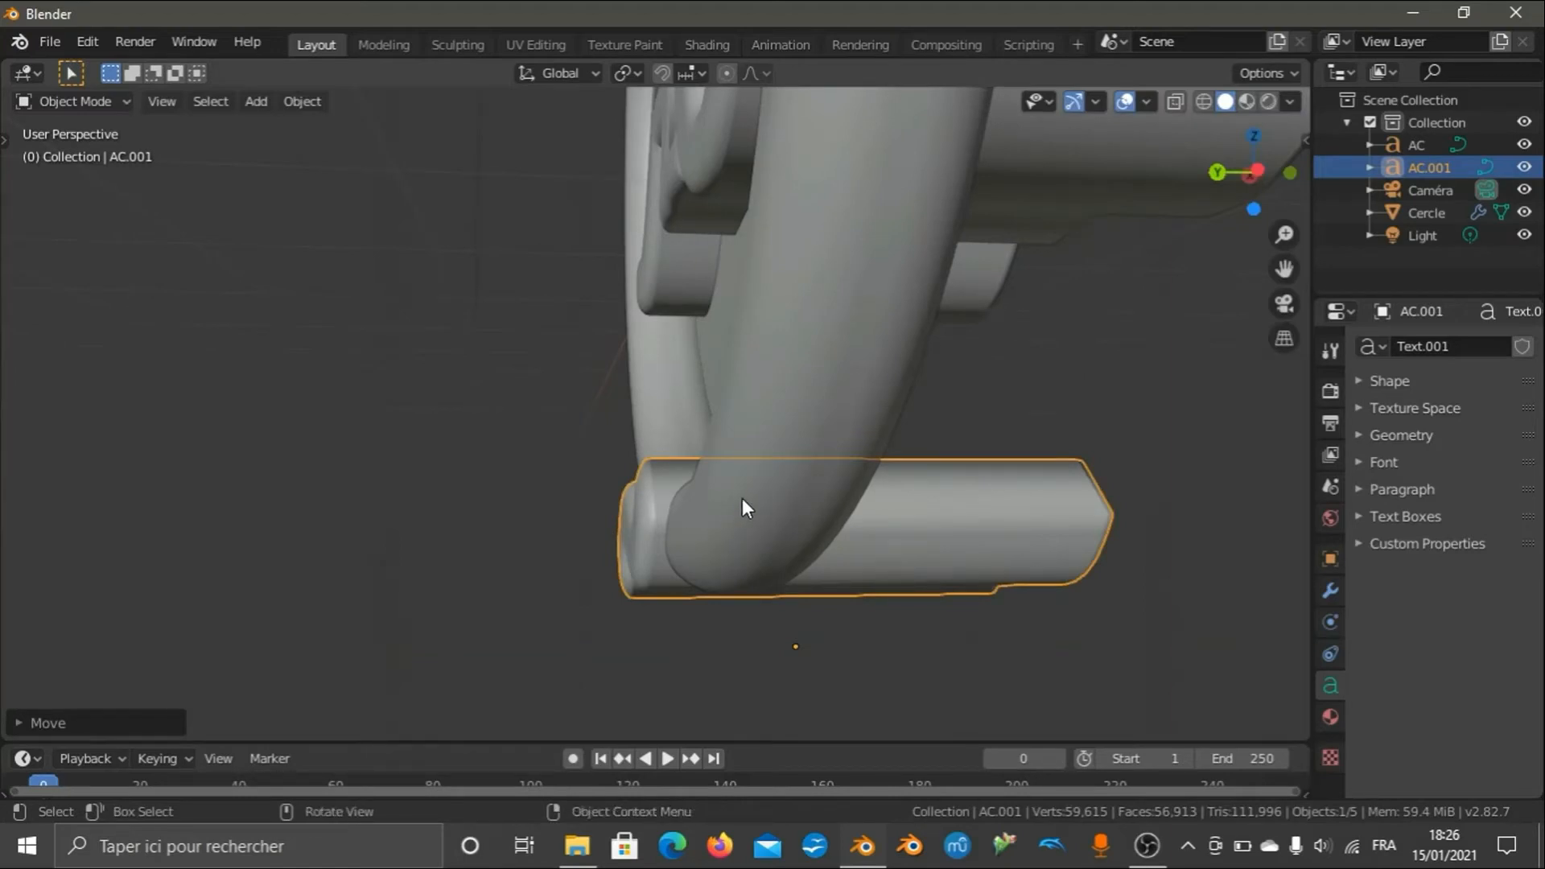
Scale the tilde down to roughly half its size in X and Z, keeping its depth along Y.
key("KP_0")
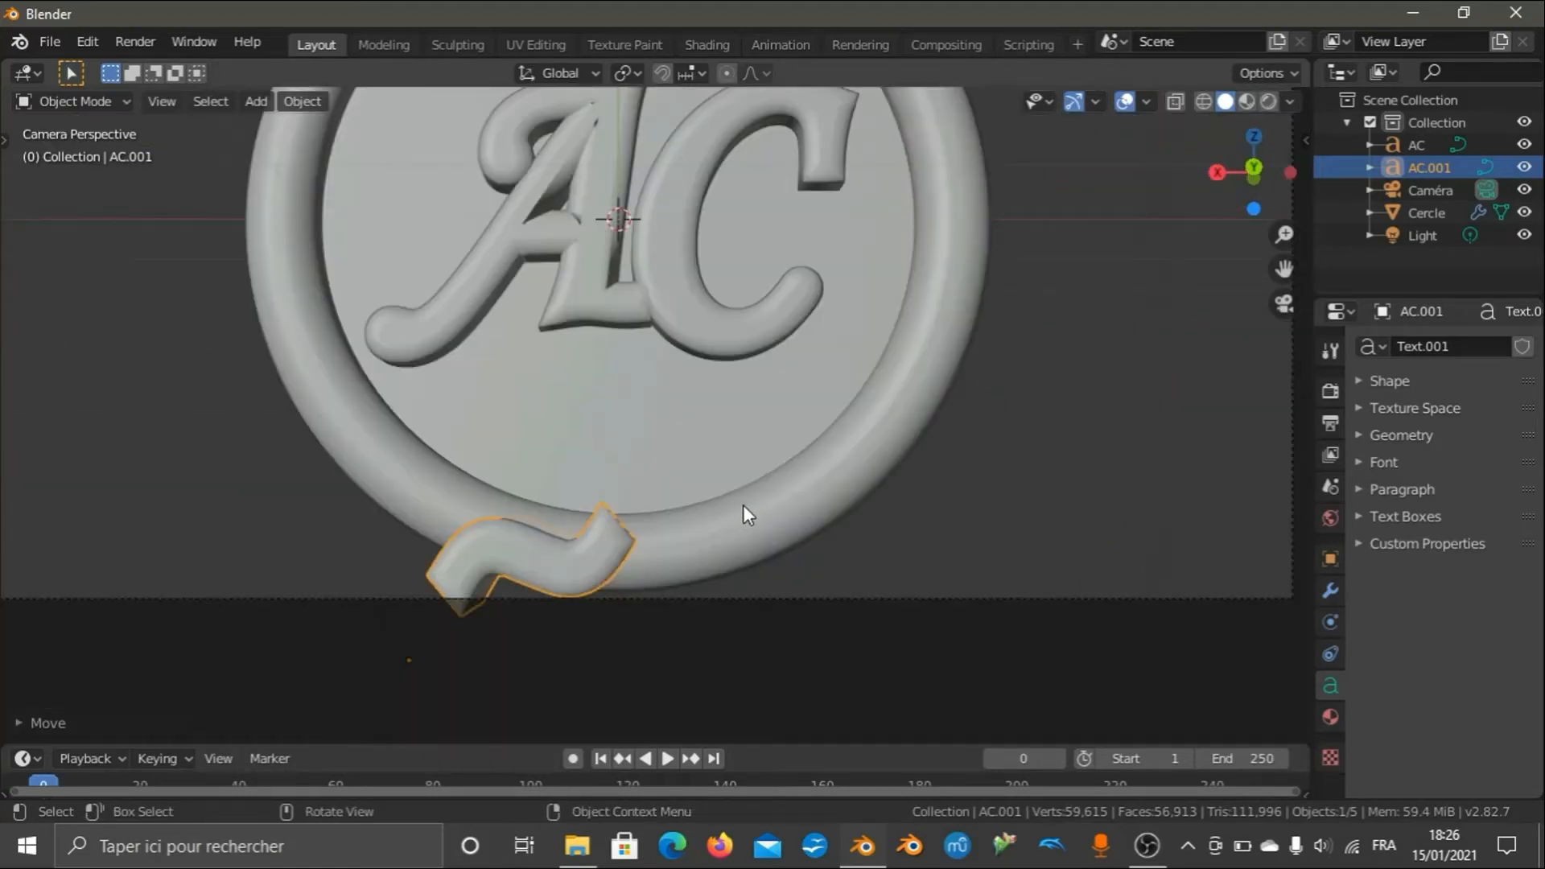
key("s")
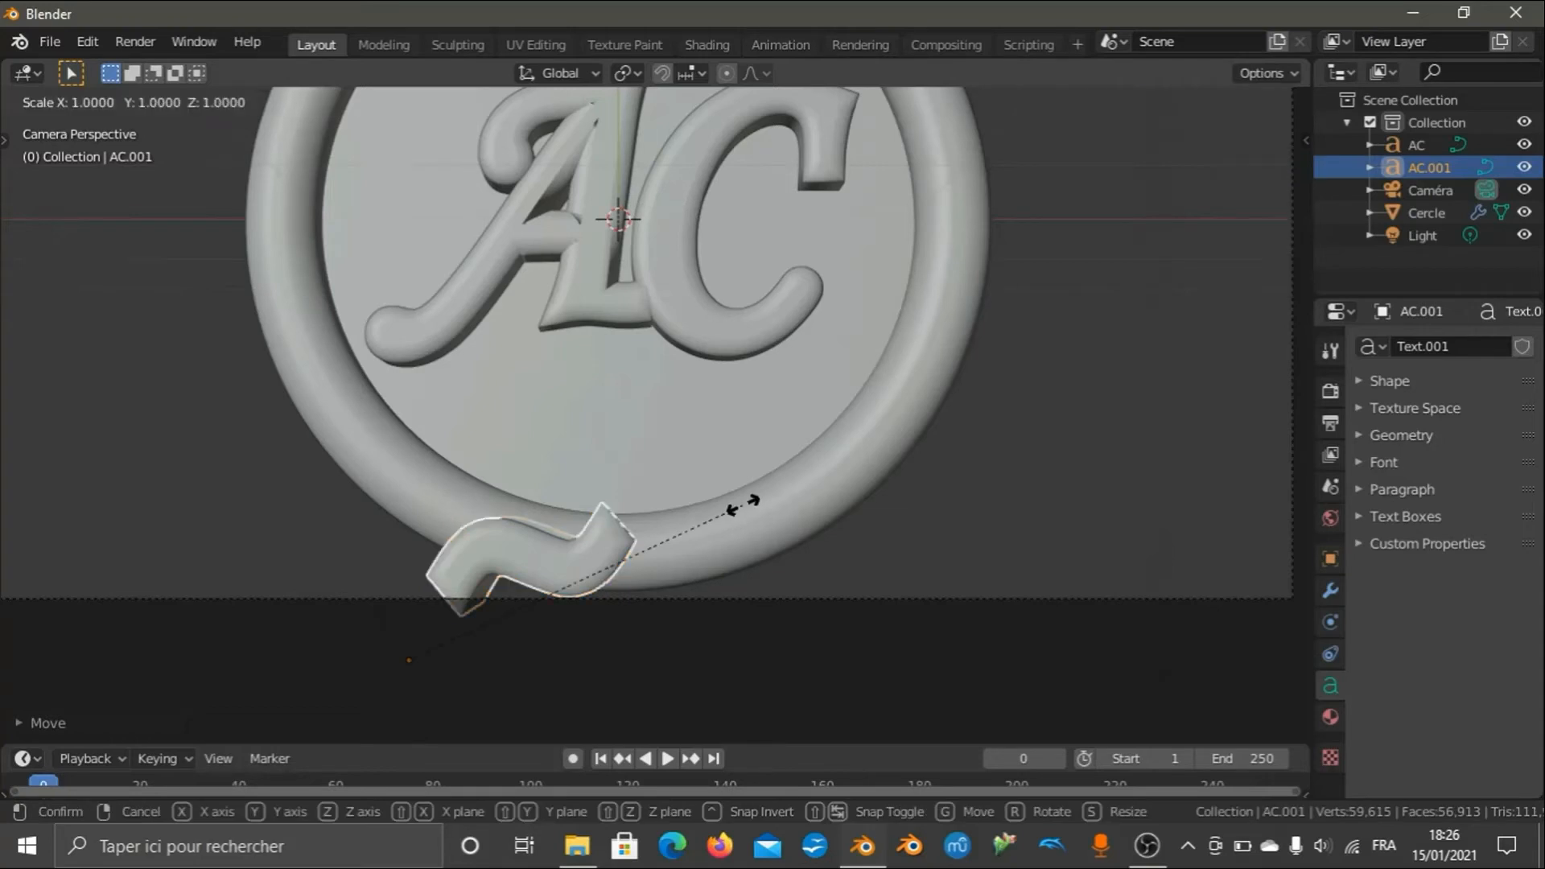
key("shift+y")
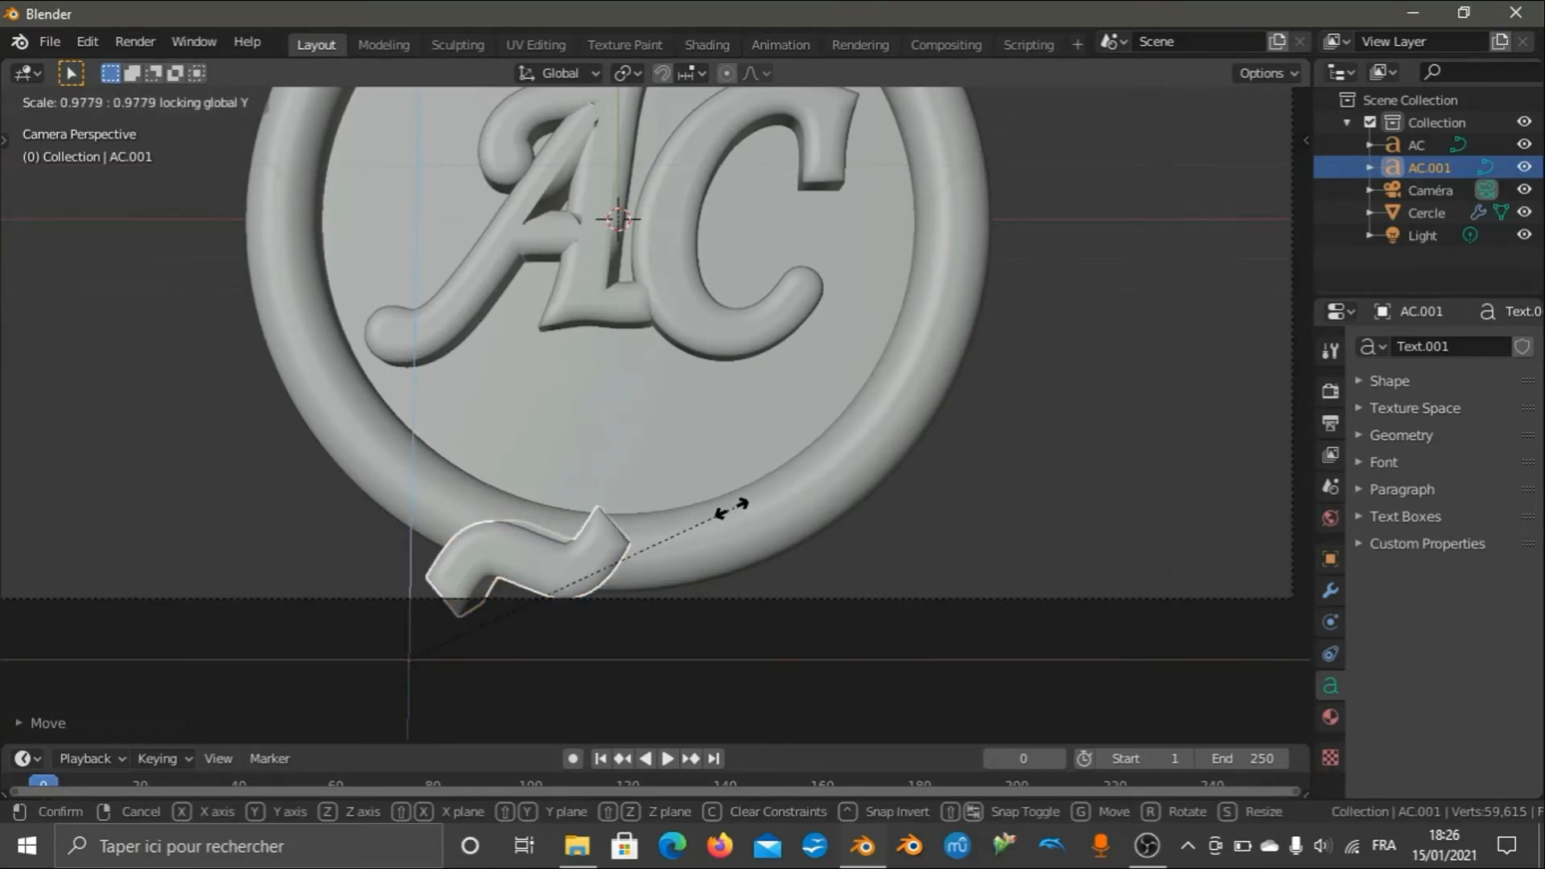
left_click(548, 616)
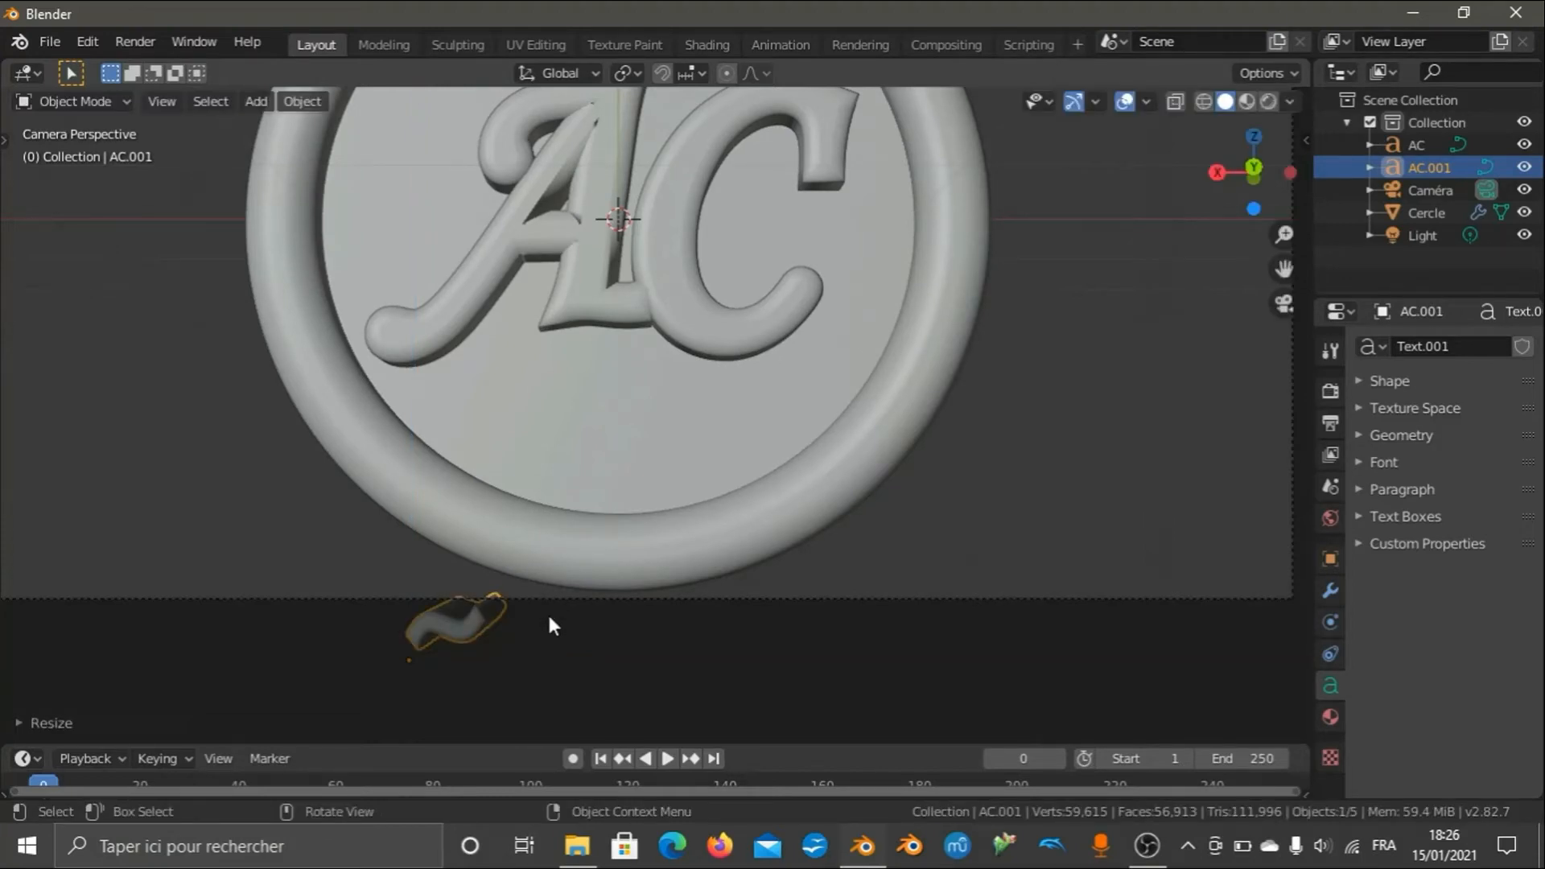
Examine the resized tilde and medallion through the camera, in perspective, and in the top, front and right orthographic views.
left_click_drag(1252, 172, 1270, 194)
scroll(1069, 325, "down", 3)
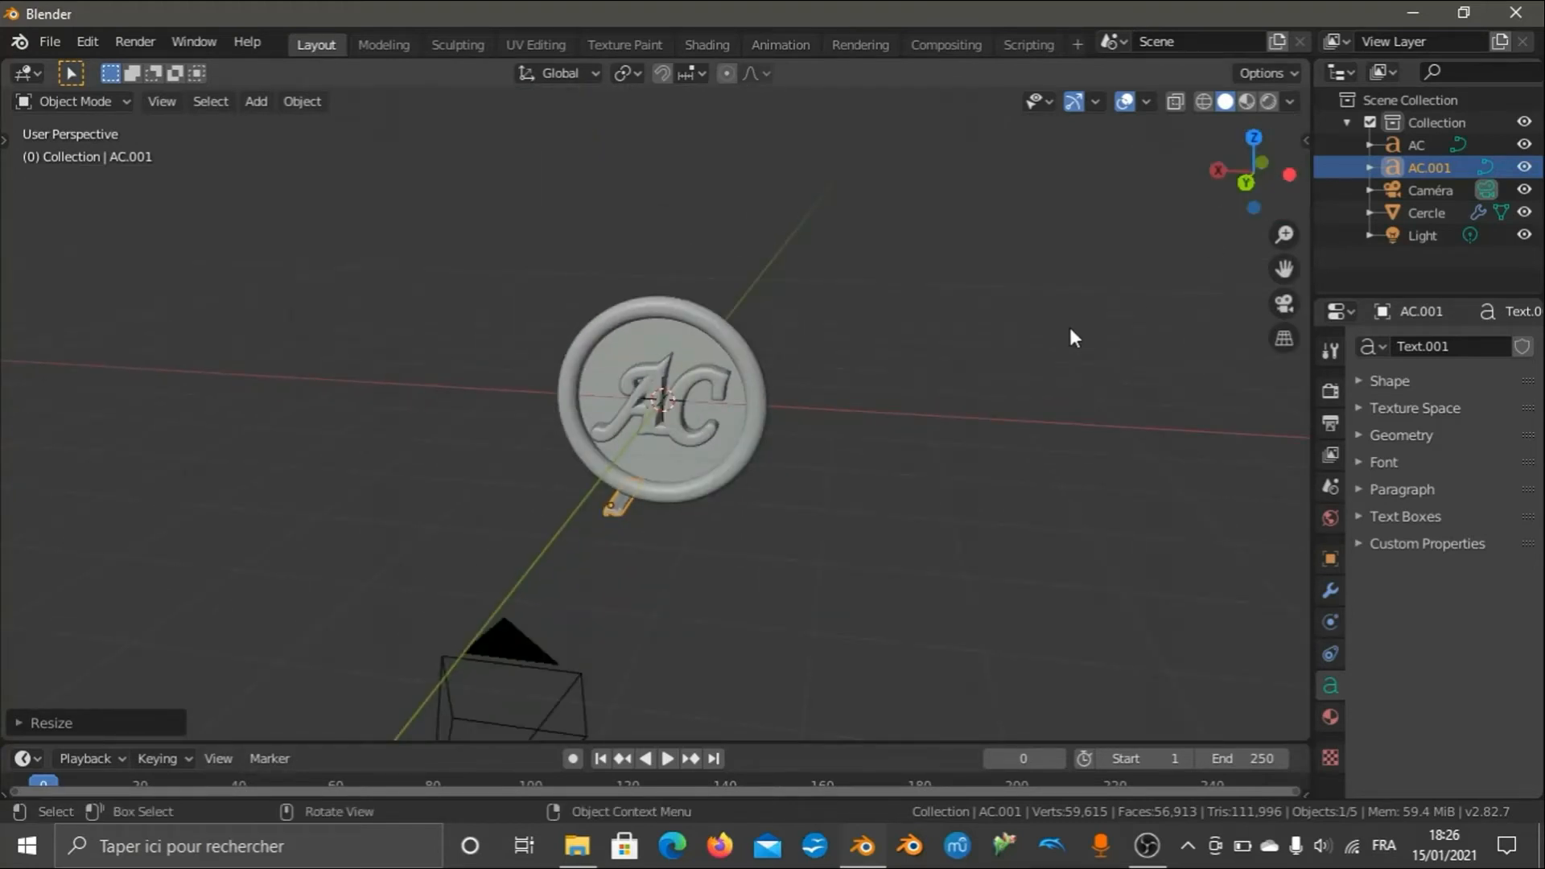
key("KP_0")
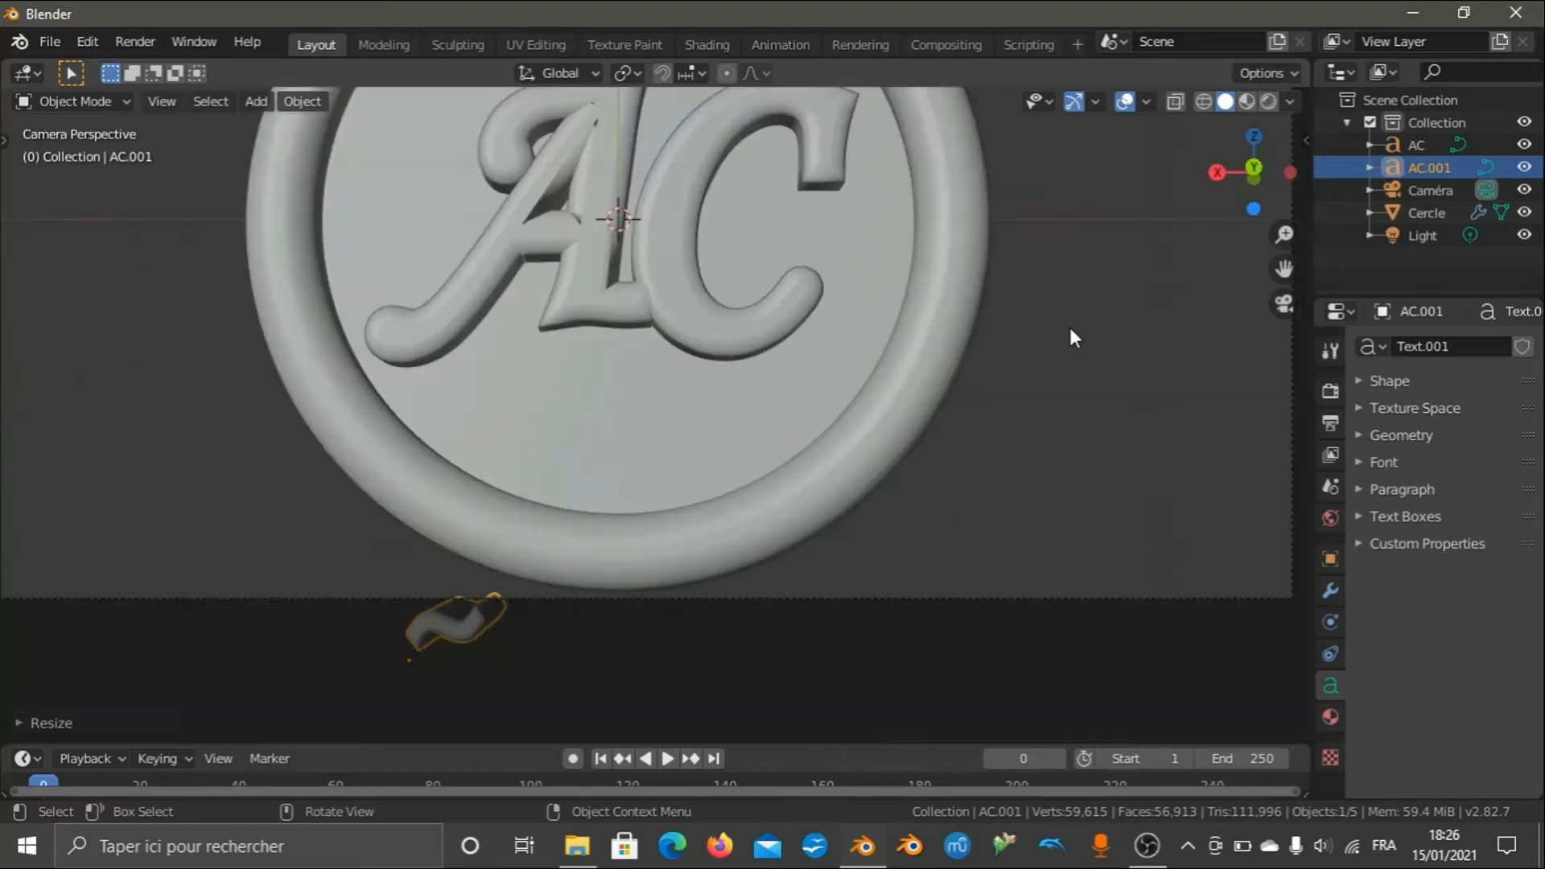
scroll(1064, 306, "down", 4)
scroll(1062, 314, "up", 2)
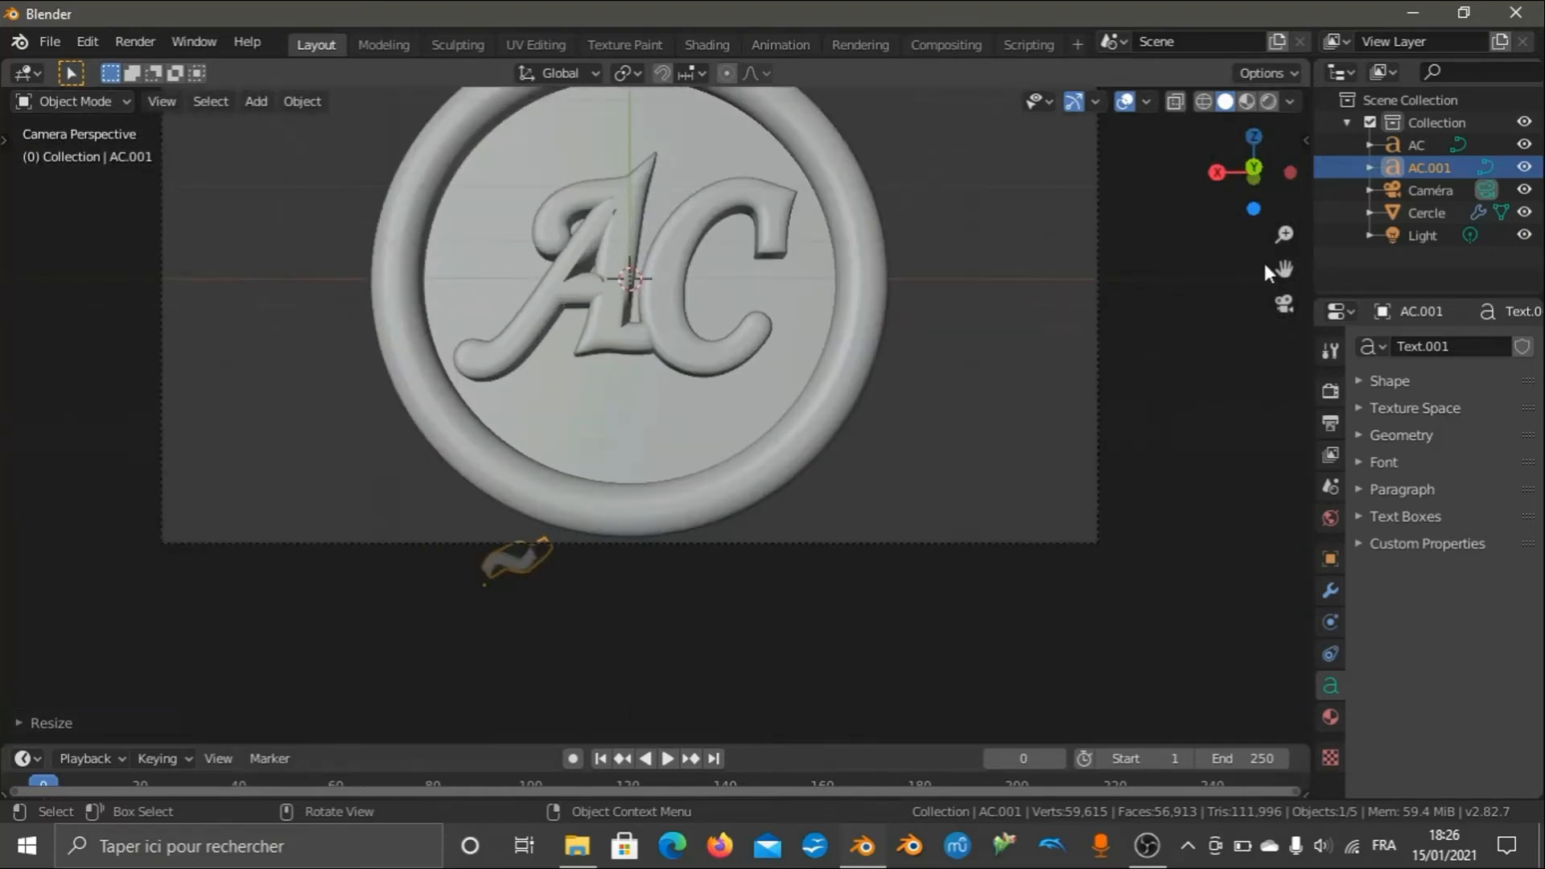
left_click_drag(1281, 272, 1293, 346)
left_click_drag(1247, 148, 1176, 235)
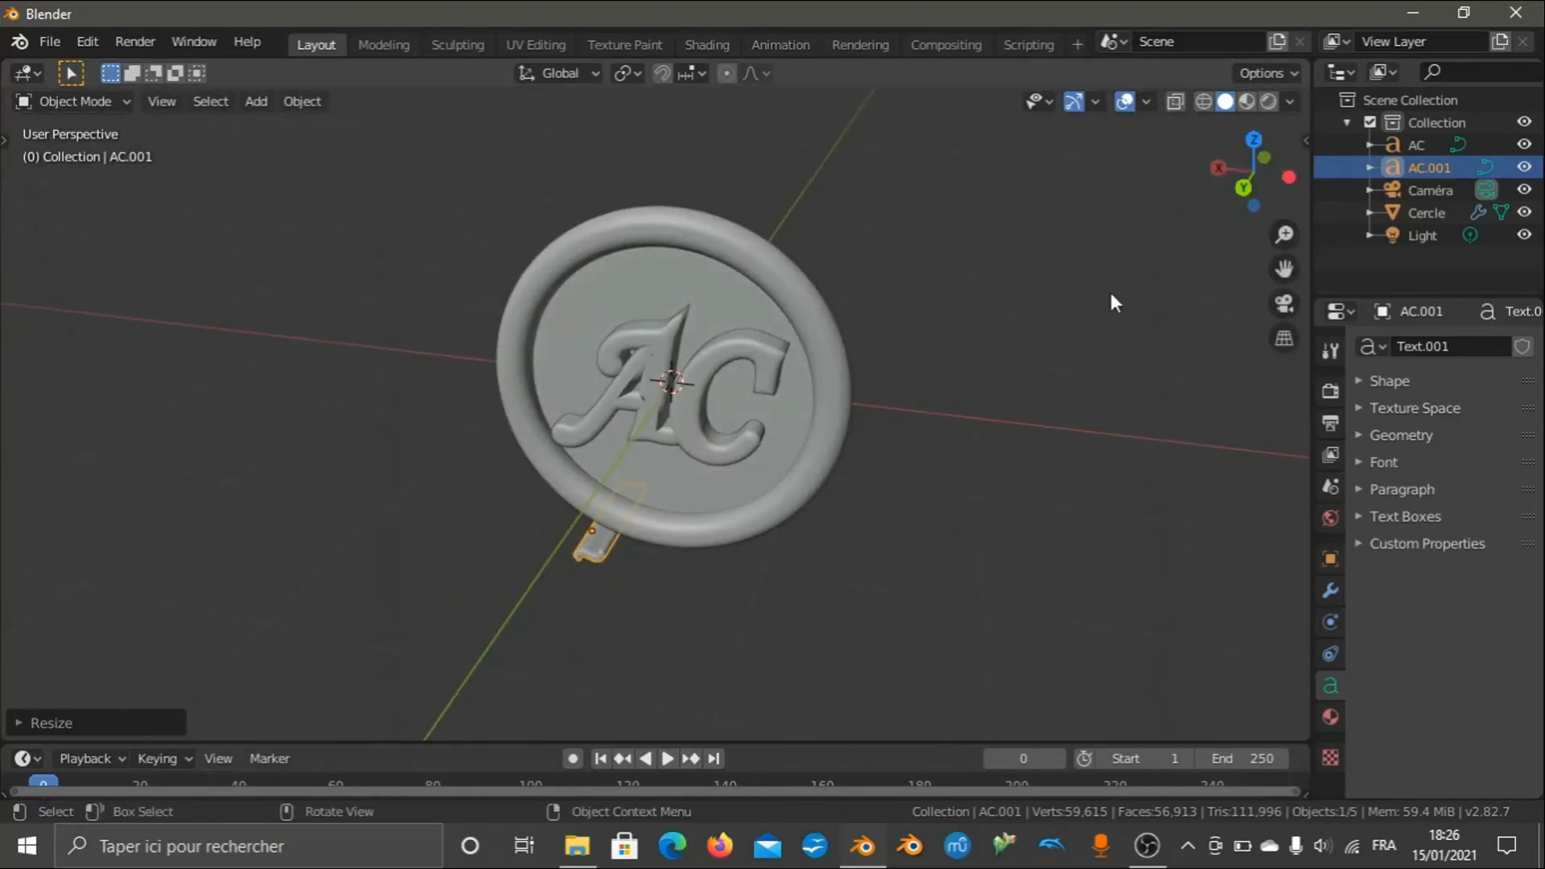
key("KP_7")
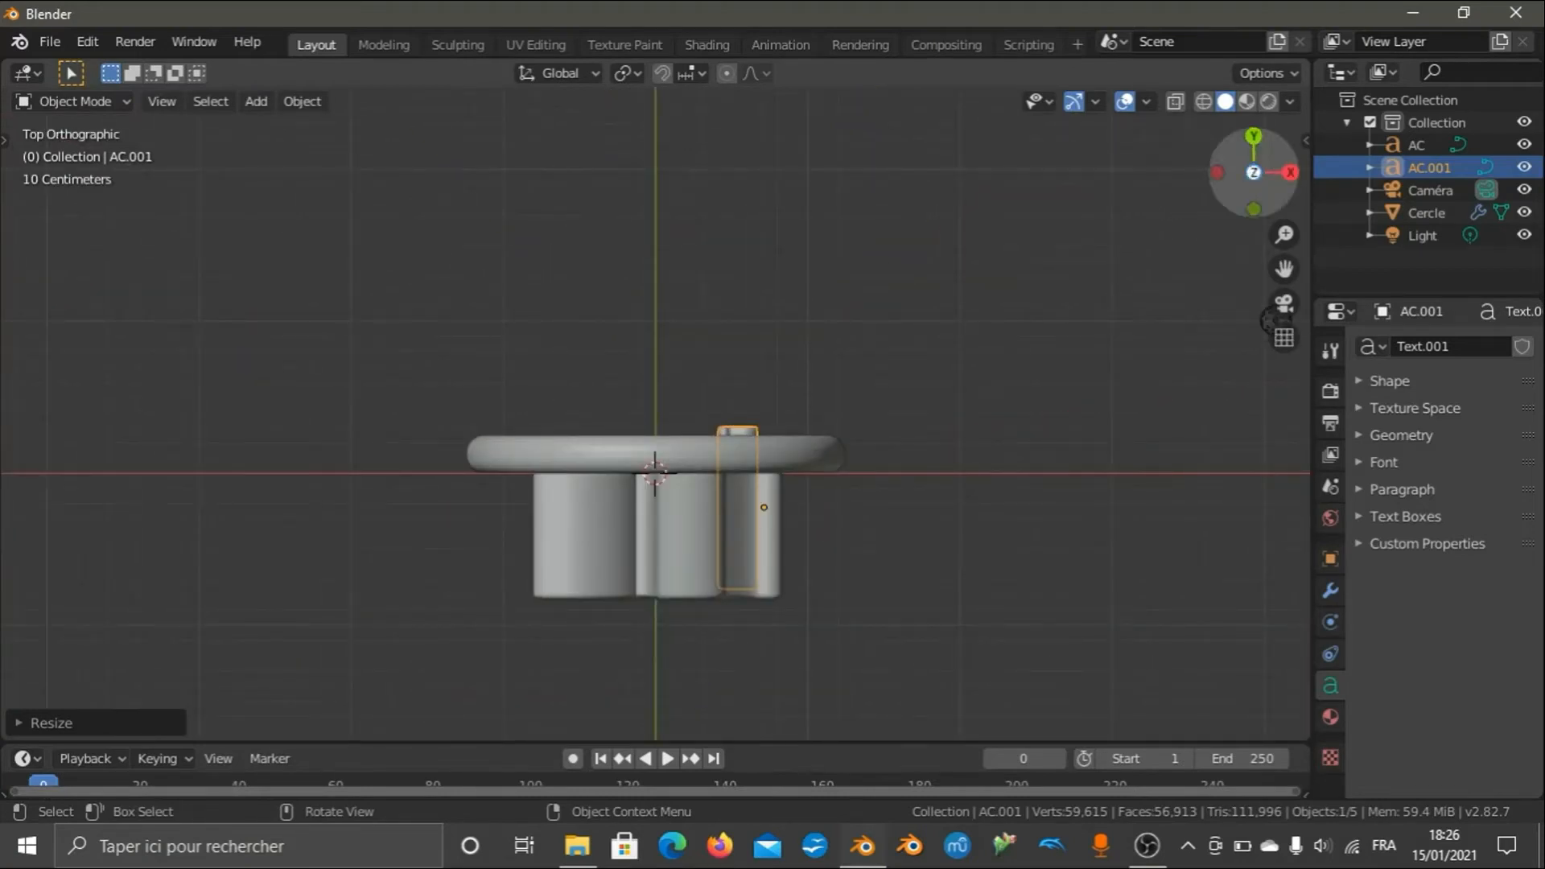
left_click_drag(1263, 168, 1233, 225)
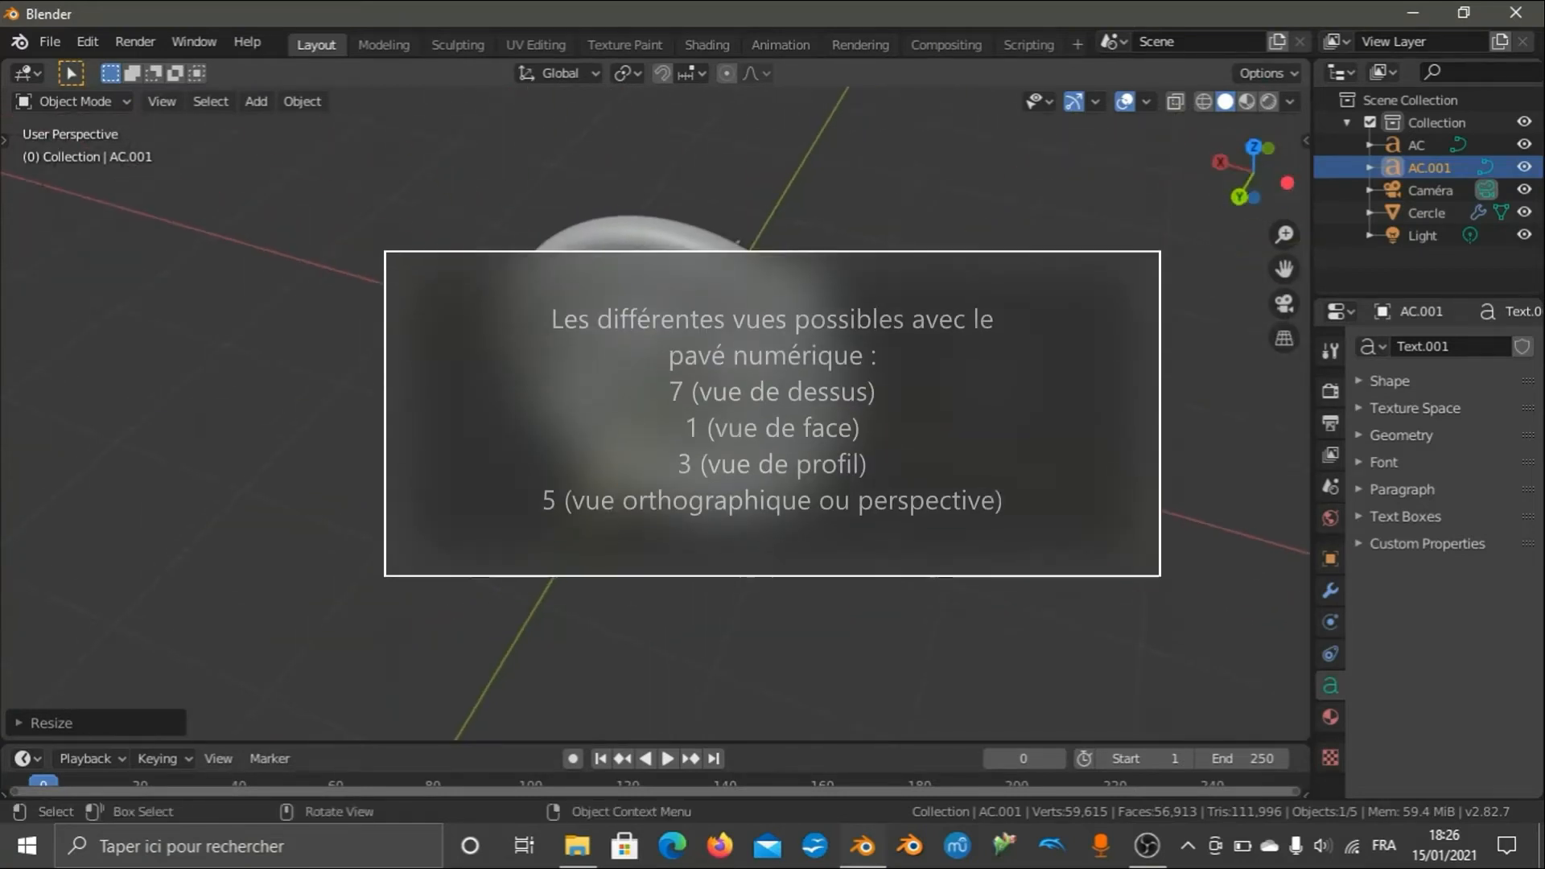
key("KP_1")
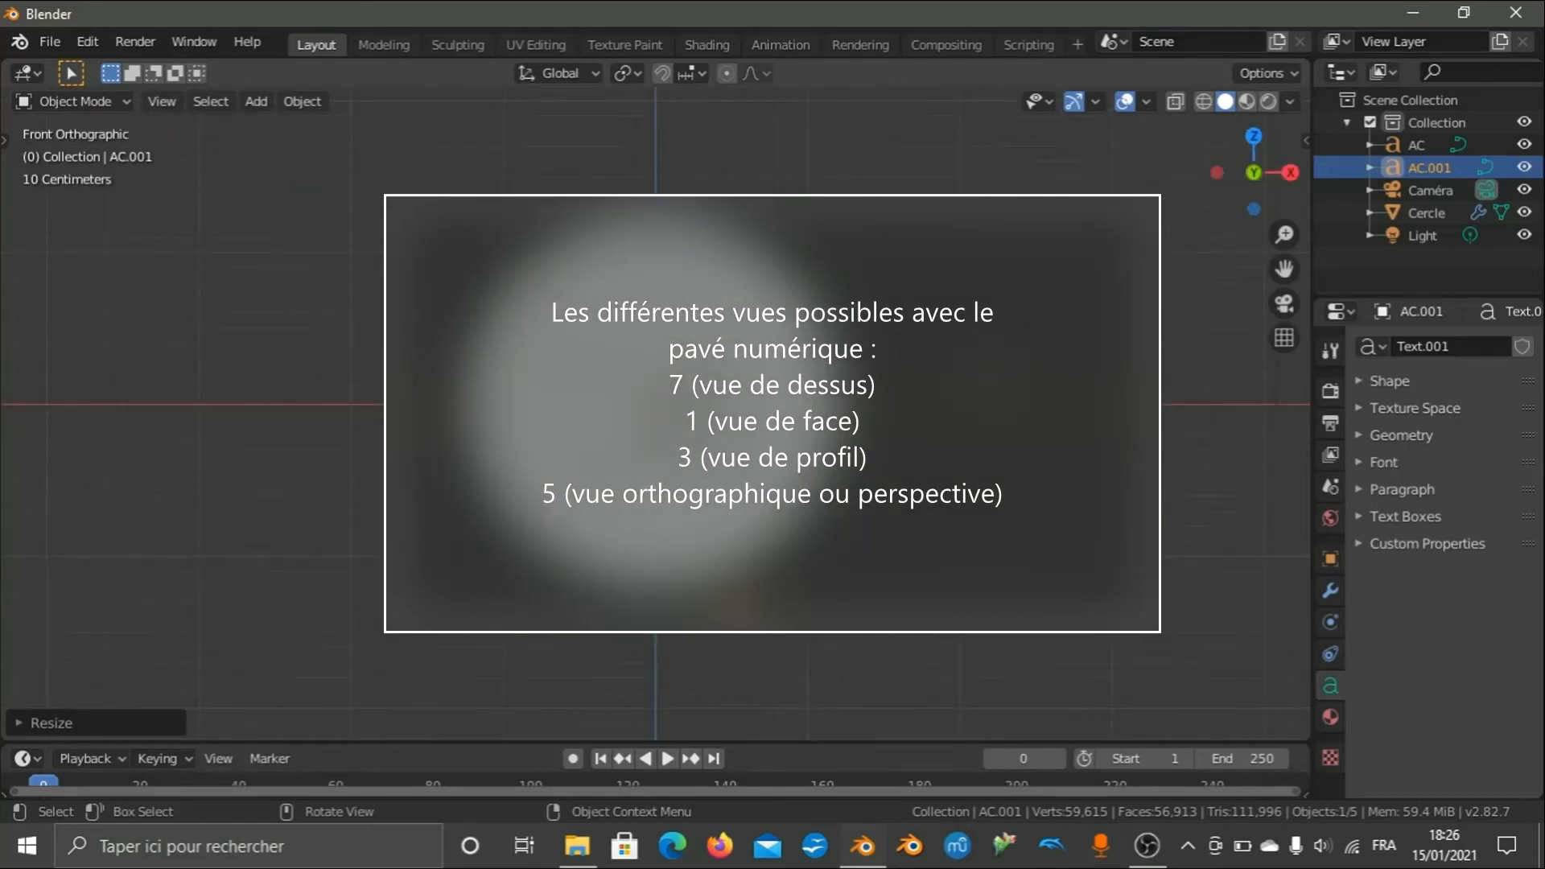
key("KP_3")
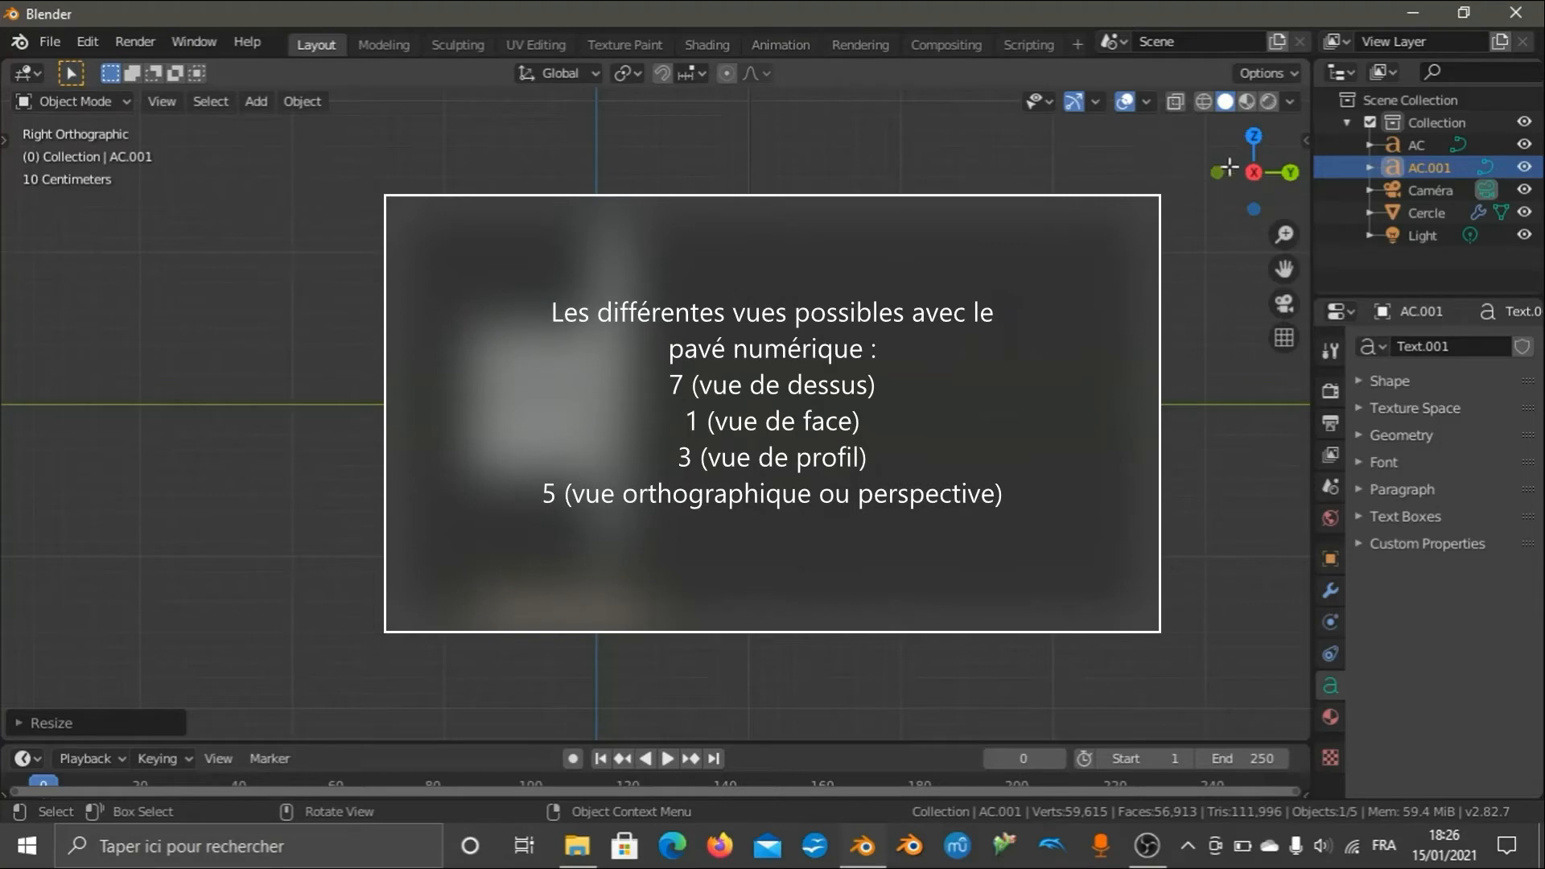
left_click_drag(1232, 169, 1287, 197)
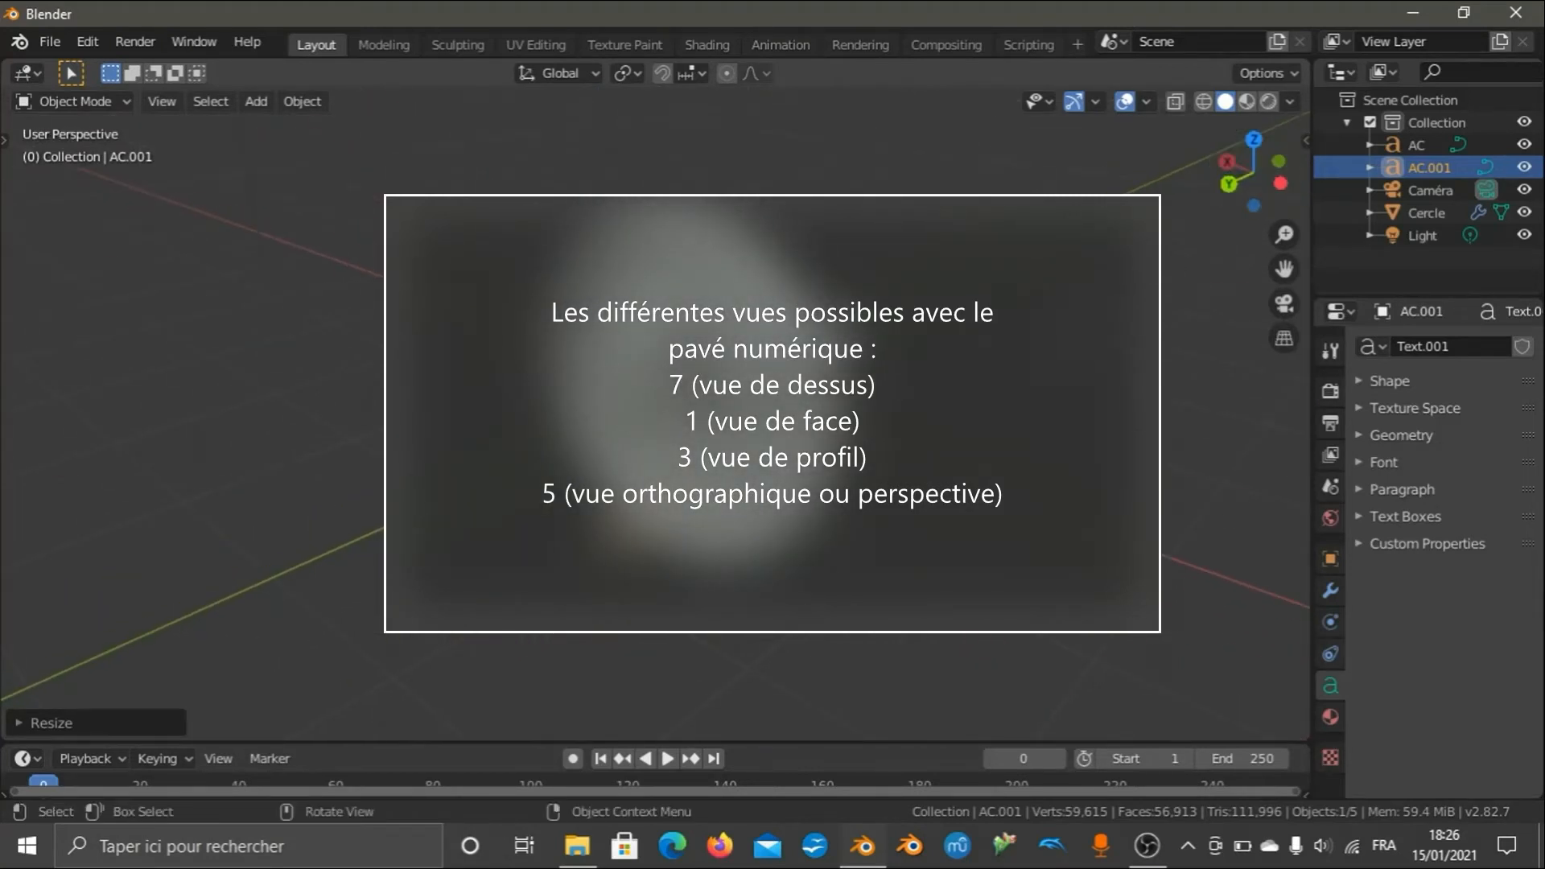
Compare the medallion in orthographic and perspective projection from several angles and distances.
key("KP_5")
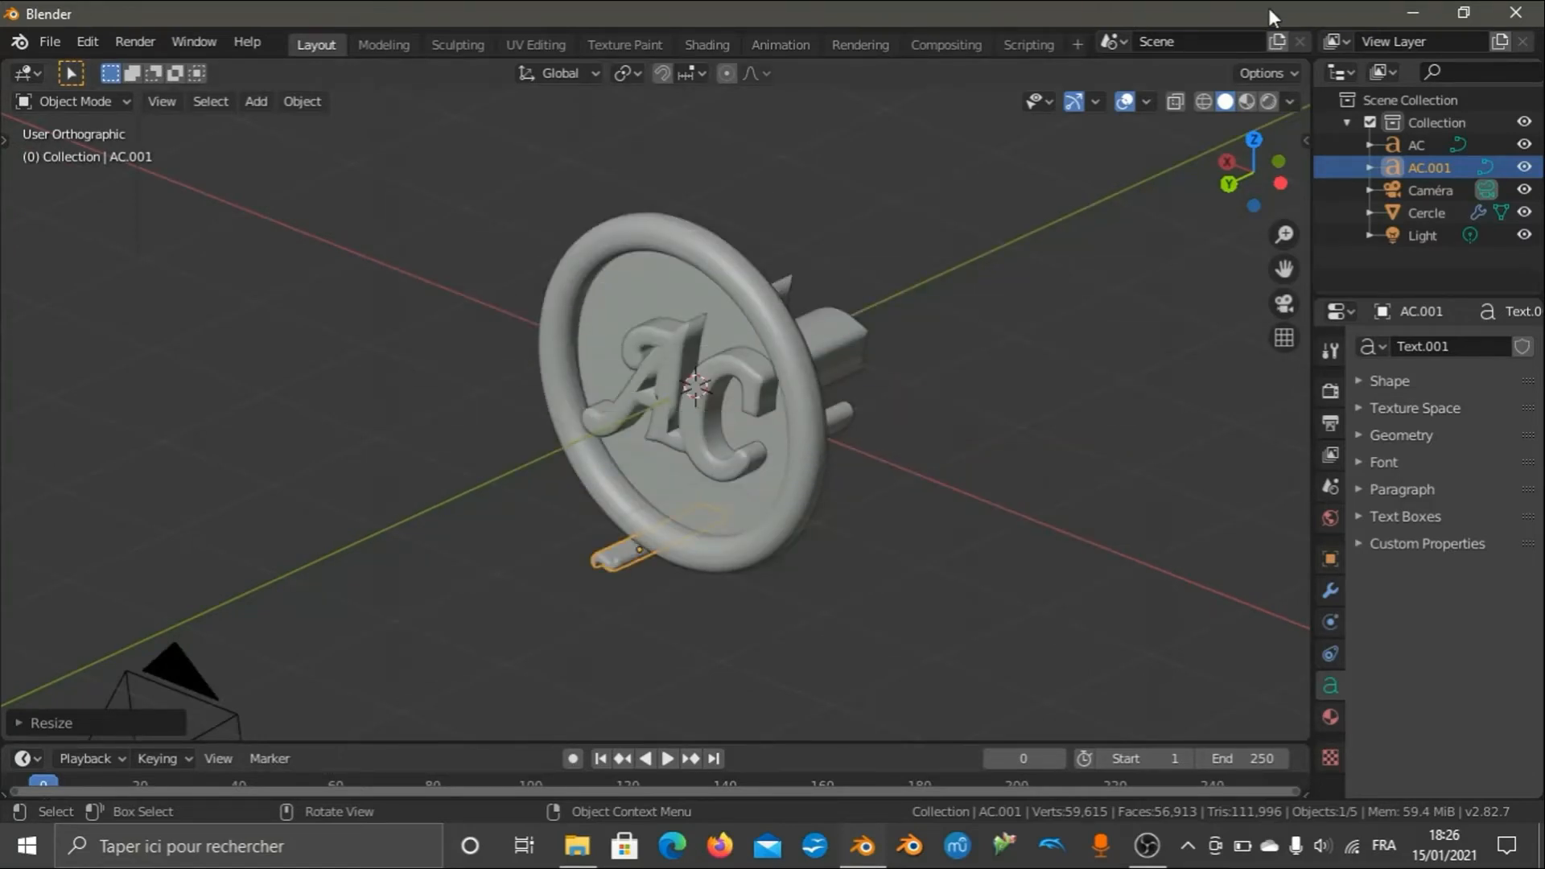
key("KP_5")
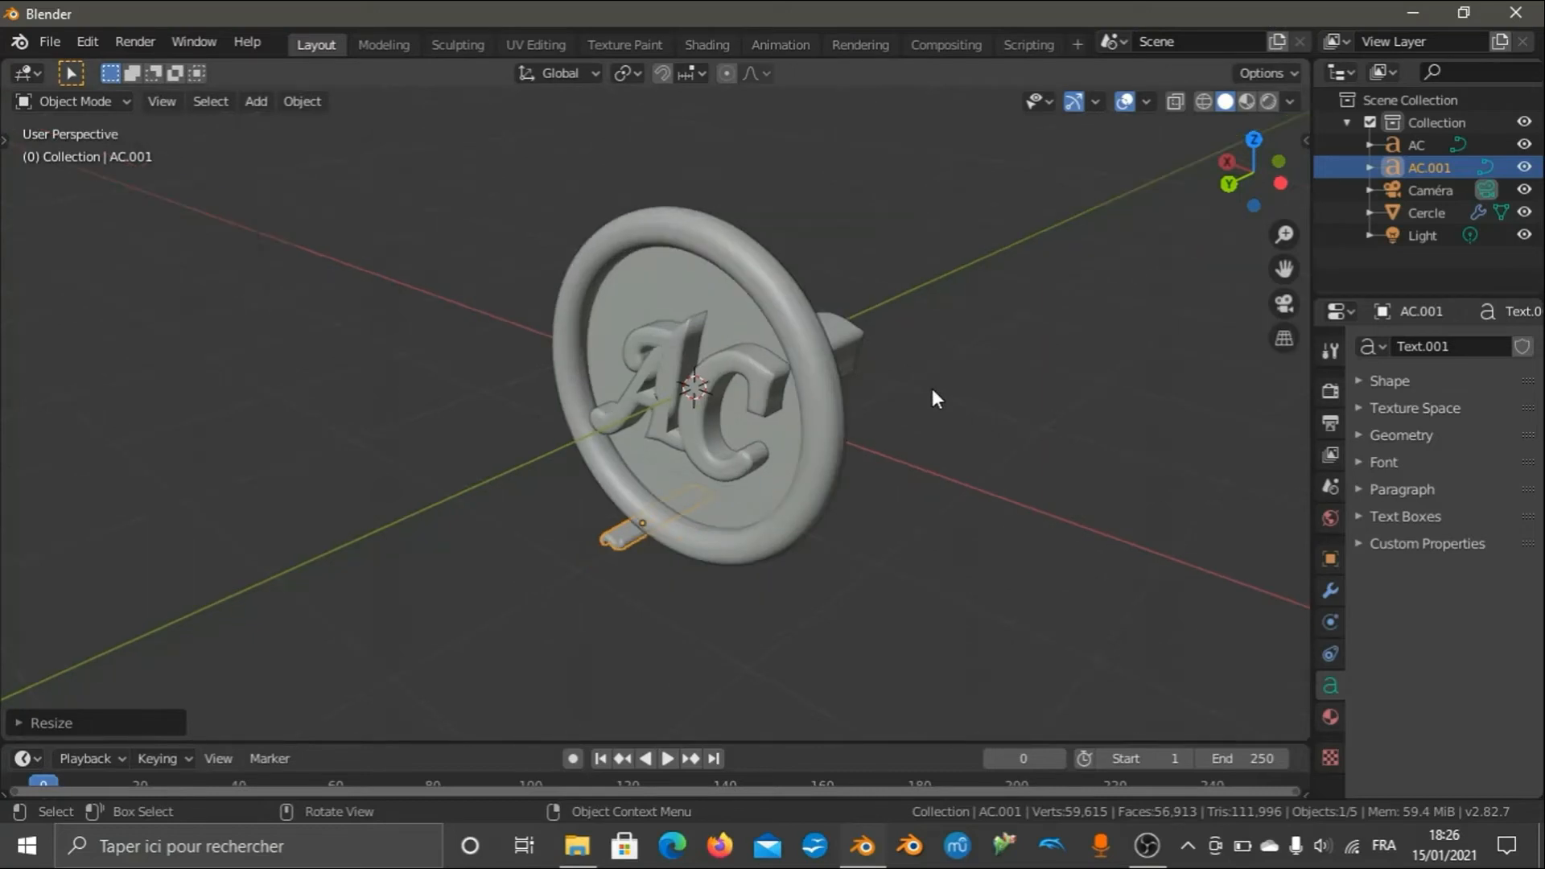
key("KP_5")
key("KP_5")
key("KP_5")
key("KP_5")
left_click_drag(1254, 174, 723, 99)
key("KP_5")
left_click_drag(74, 629, 2, 606)
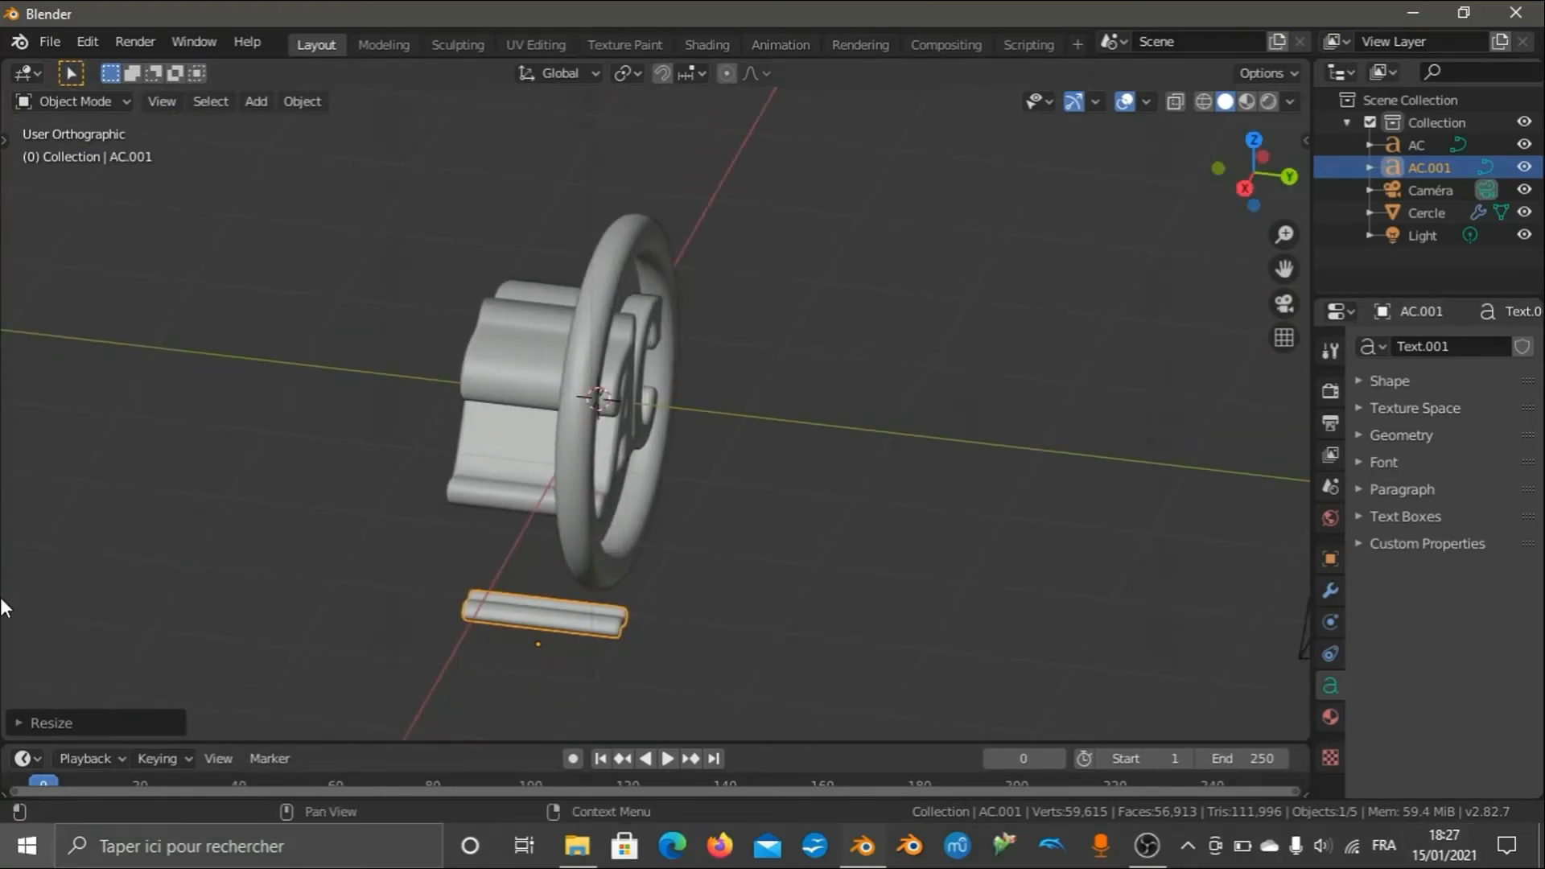
left_click_drag(1274, 183, 1042, 214)
scroll(1042, 215, "down", 5)
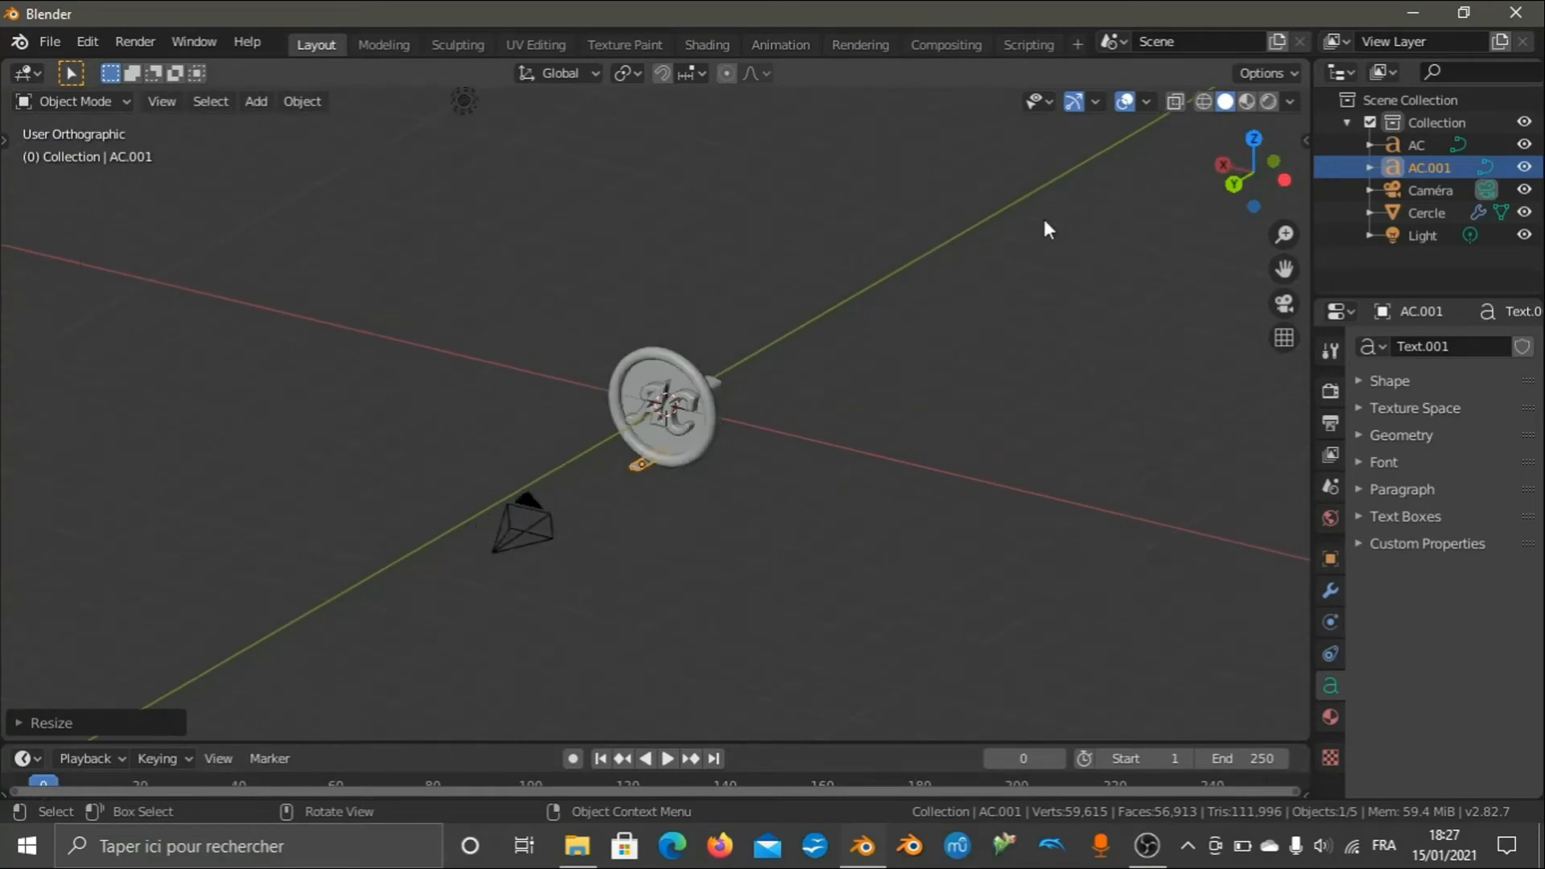
scroll(1041, 215, "up", 8)
scroll(1113, 210, "down", 4)
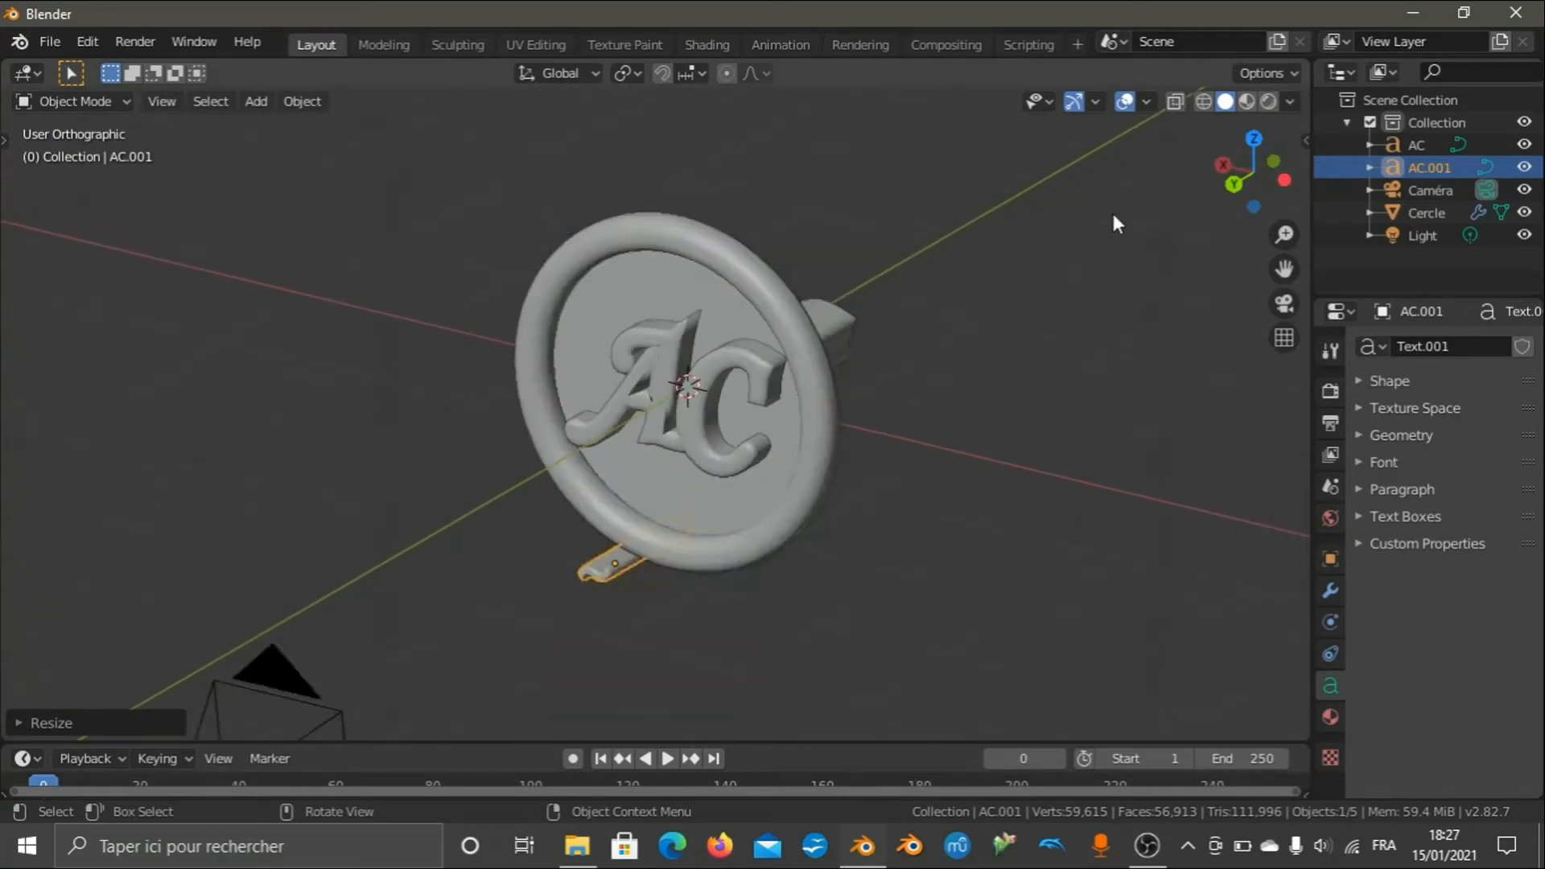
left_click_drag(1253, 173, 1324, 120)
left_click_drag(1280, 302, 1085, 347)
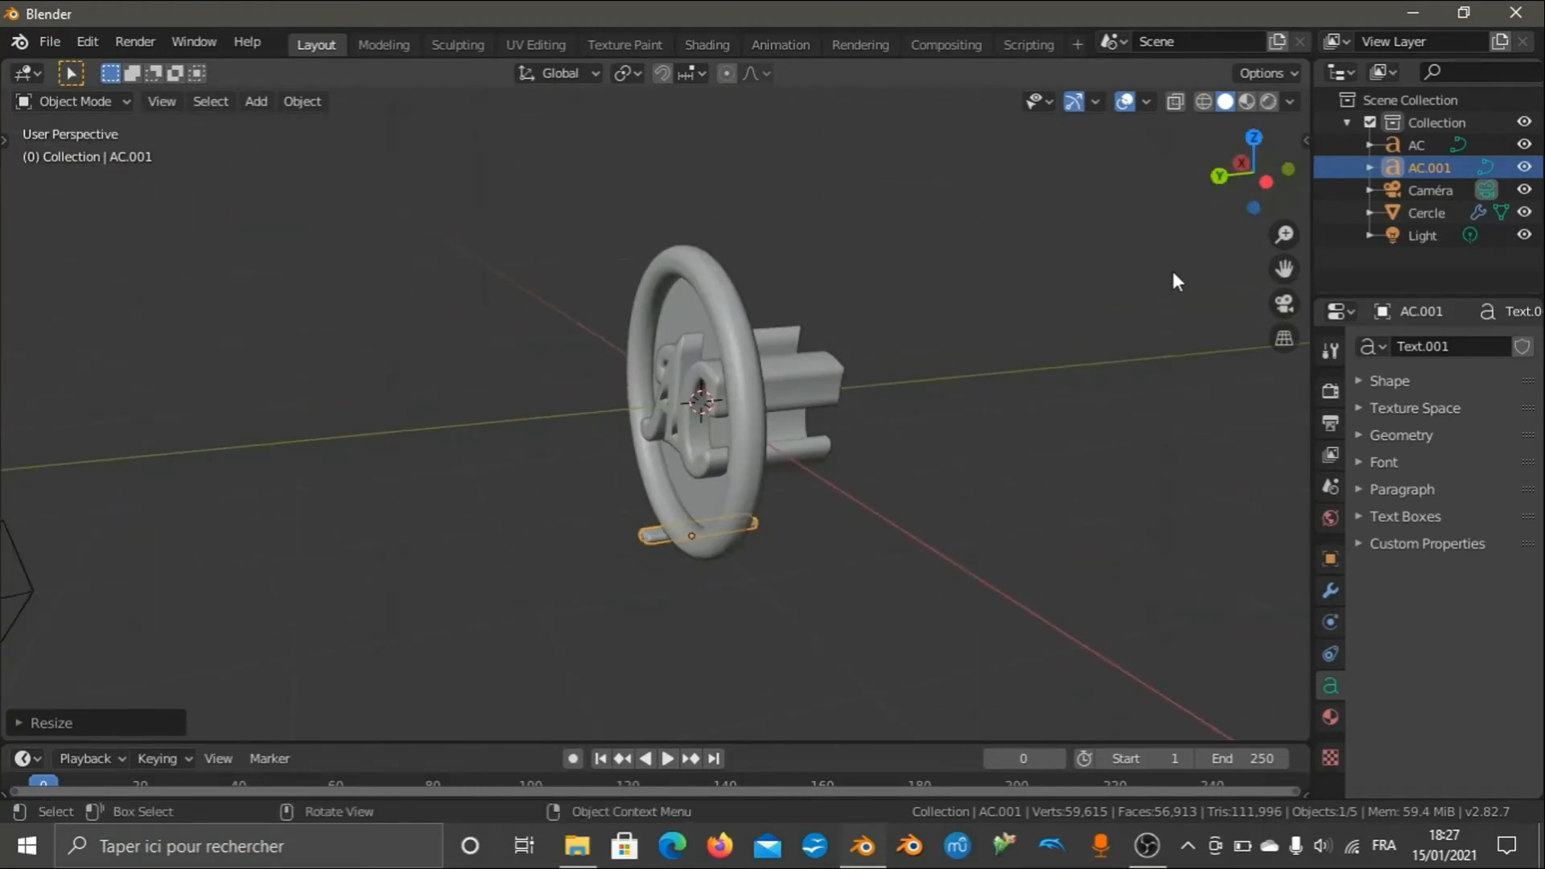
left_click_drag(1254, 172, 1167, 184)
scroll(962, 354, "up", 4)
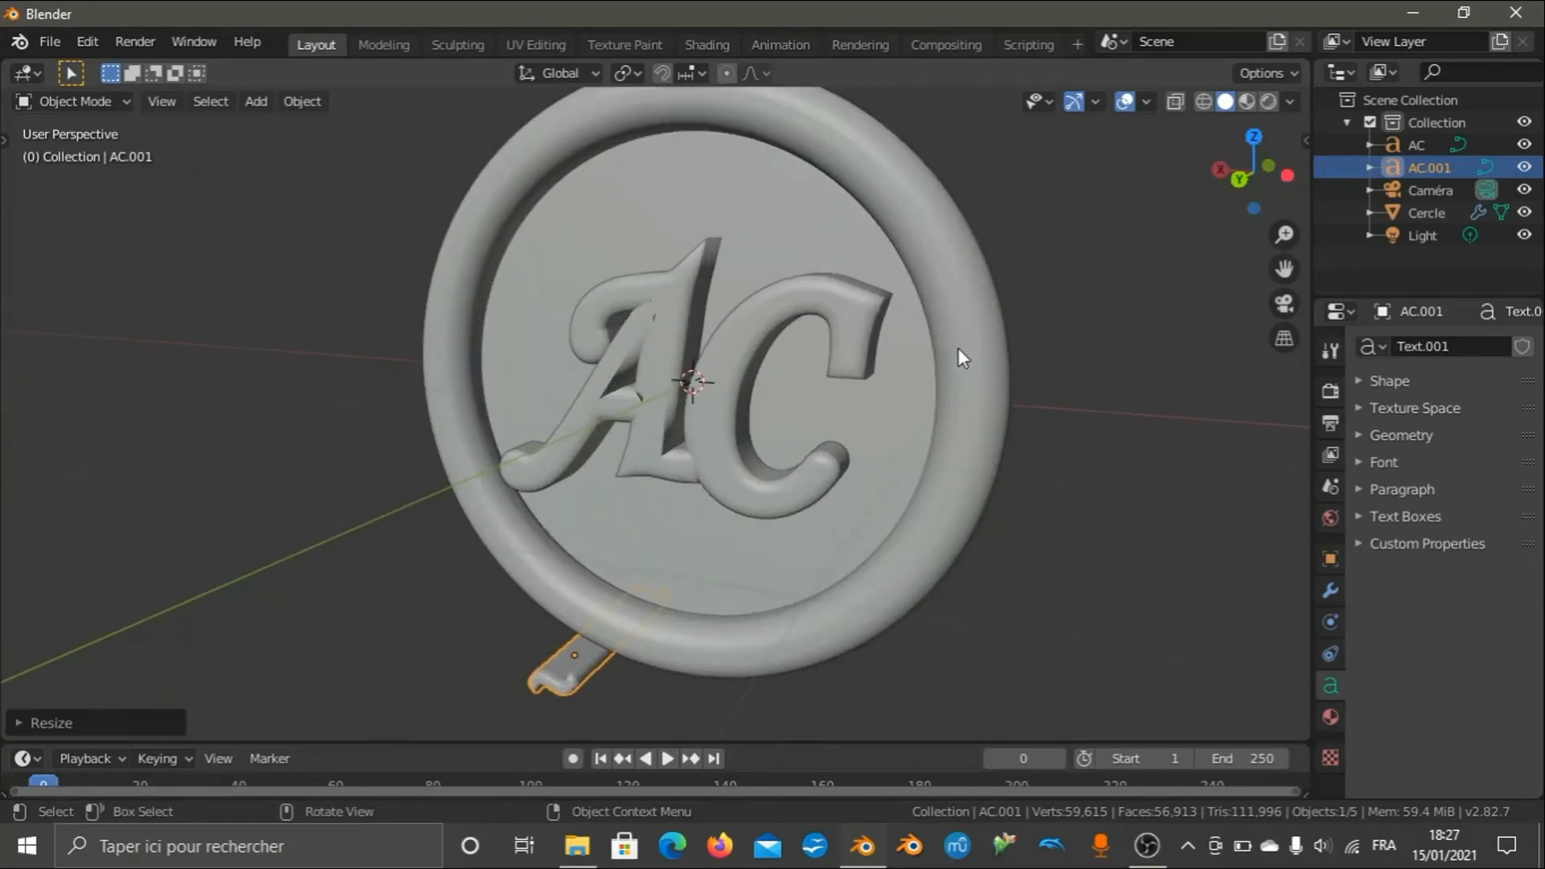
Examine the medallion from the Front view, then rotate around it in steps in both directions, finishing in orthographic projection on the readable AC side.
key("KP_1")
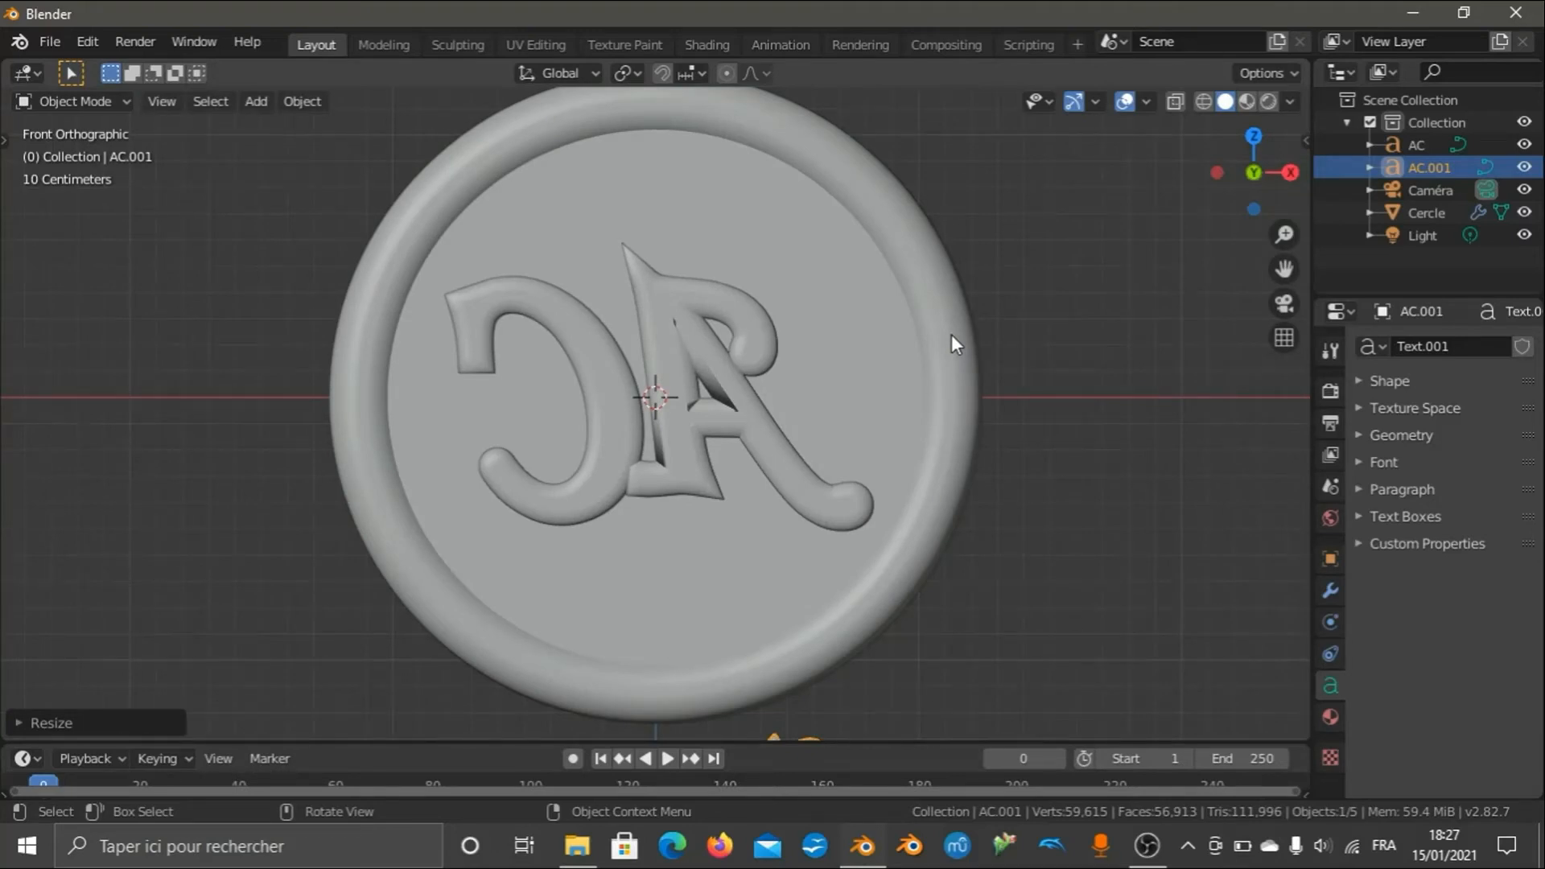
key("KP_6")
key("KP_6")
key("KP_6")
key("KP_6")
key("KP_6")
key("KP_6")
key("KP_6")
key("KP_6")
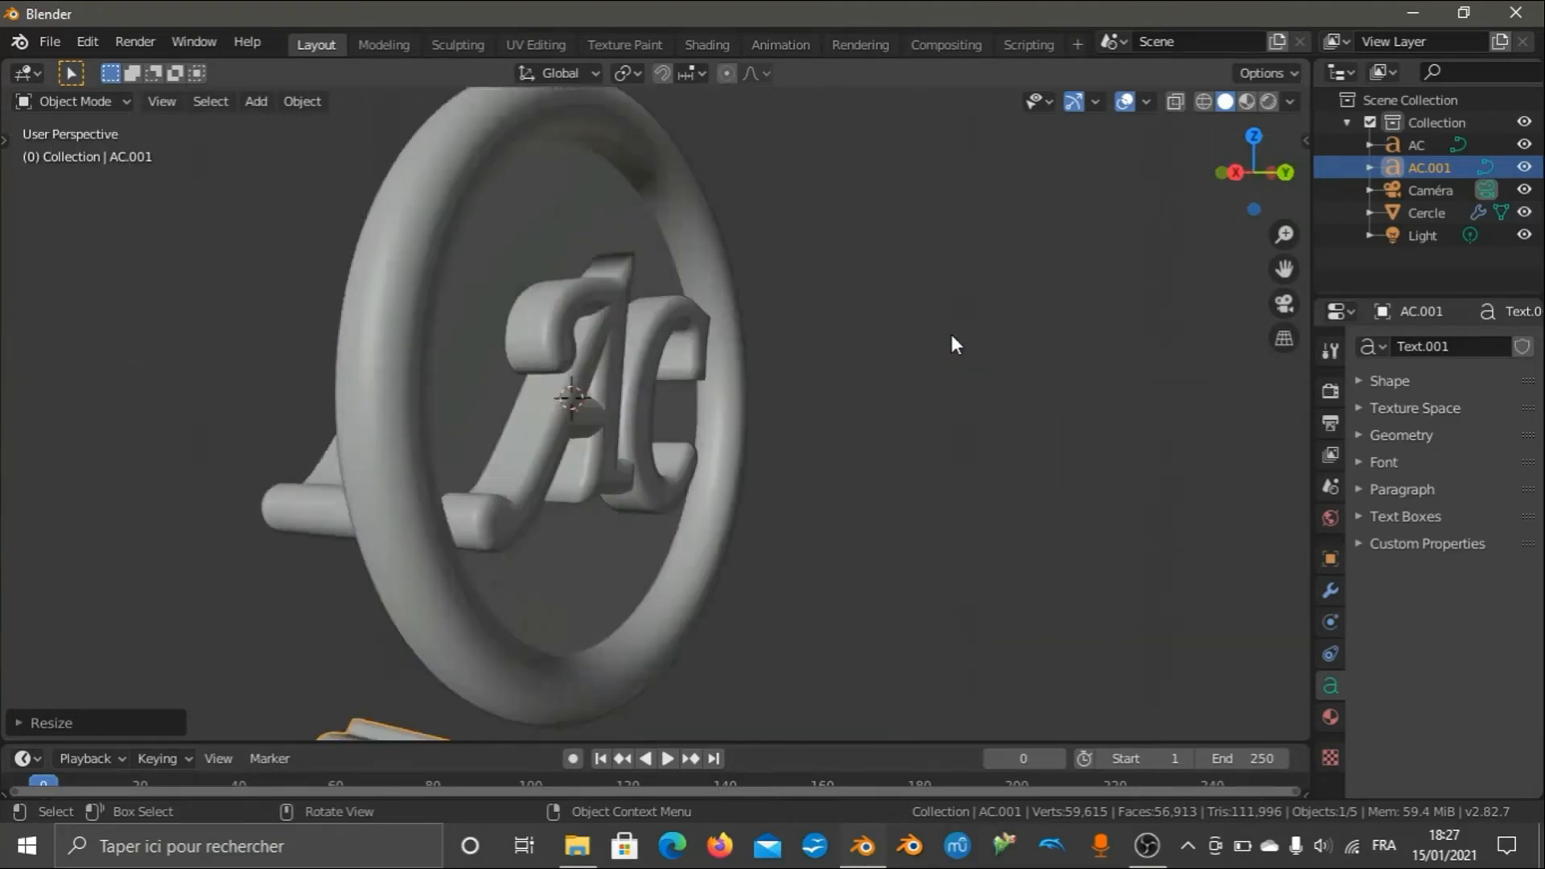
key("KP_6")
key("KP_6")
key("KP_6")
key("KP_6")
key("KP_6")
key("KP_6")
key("KP_6")
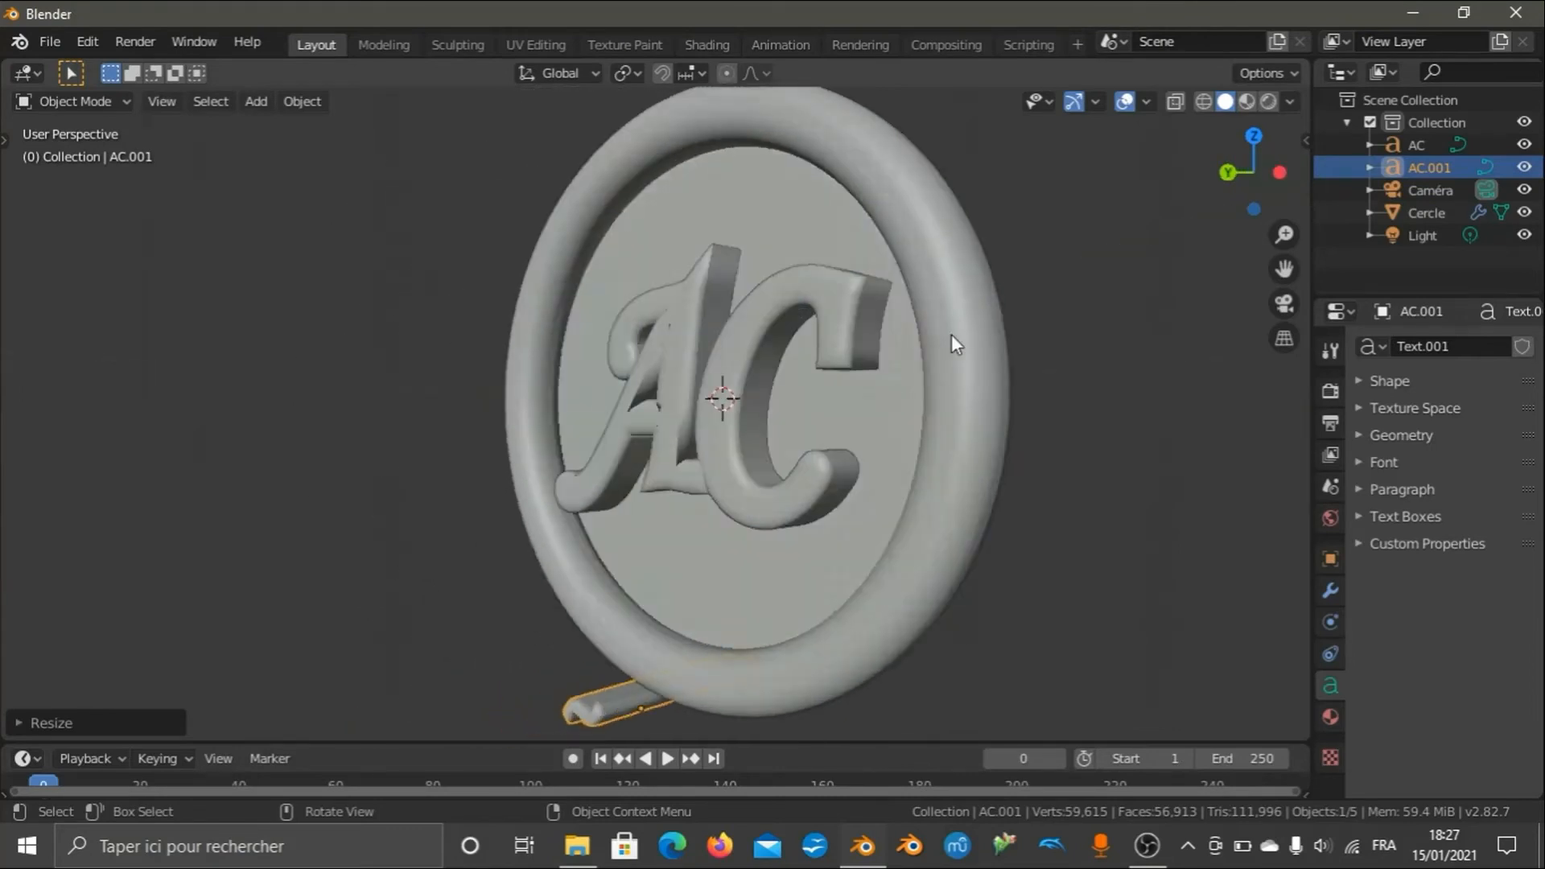
key("KP_6")
key("KP_6")
key("KP_6")
key("KP_4")
key("KP_4")
key("KP_4")
key("KP_4")
key("KP_4")
key("KP_4")
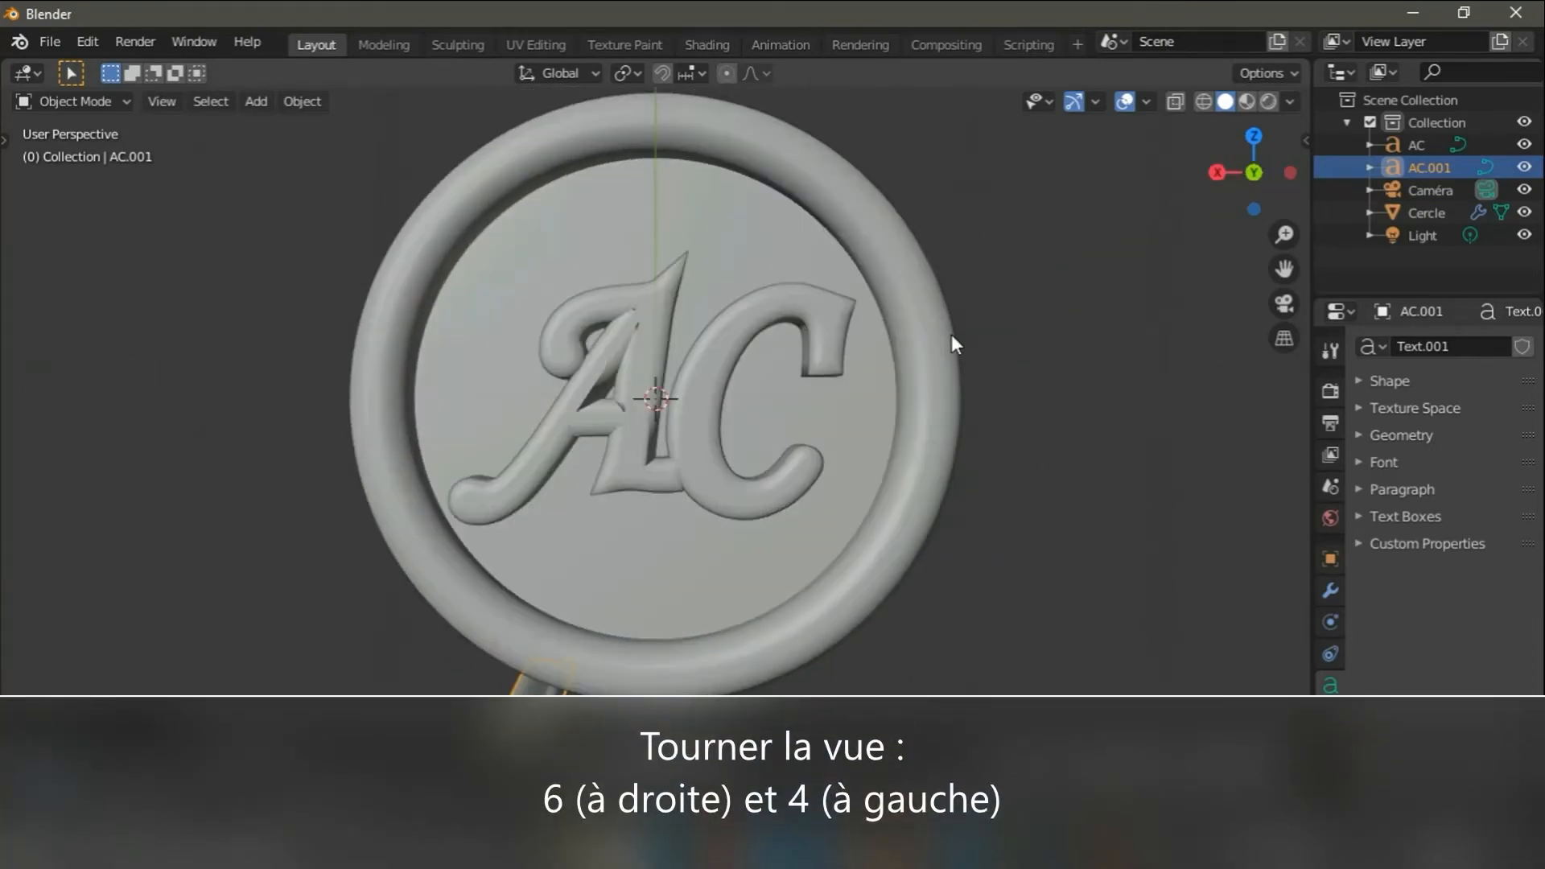
key("KP_6")
key("KP_6")
key("KP_4")
key("KP_4")
key("KP_5")
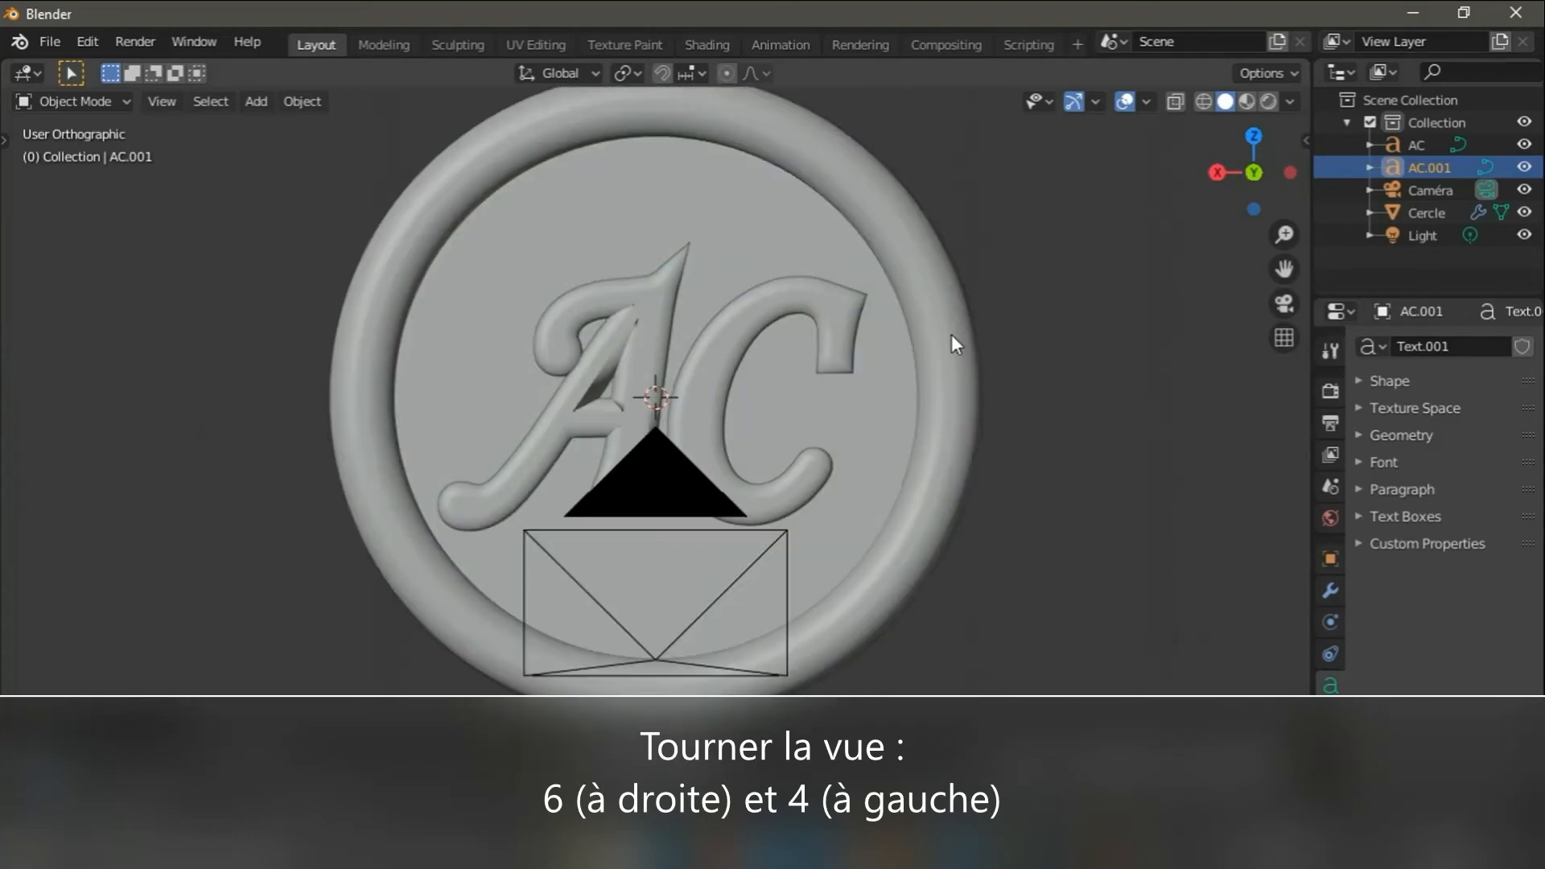
Move the small tilde up onto the lower rim of the medallion's ring, close to its centre line.
scroll(951, 334, "down", 6)
scroll(951, 335, "up", 5)
scroll(952, 335, "up", 2)
scroll(785, 445, "down", 4)
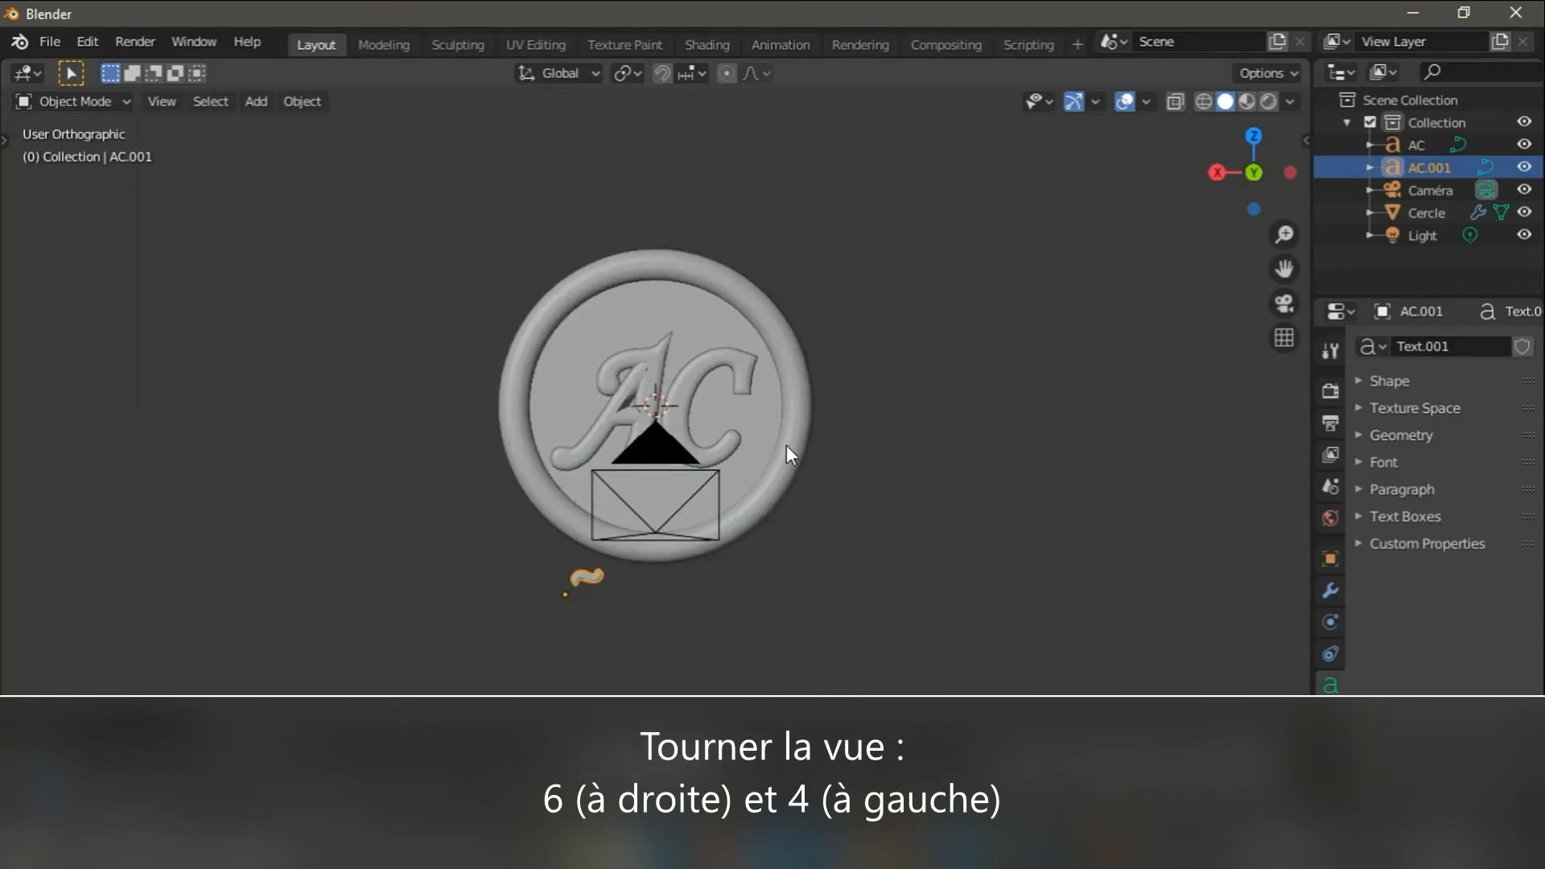
scroll(792, 620, "up", 6)
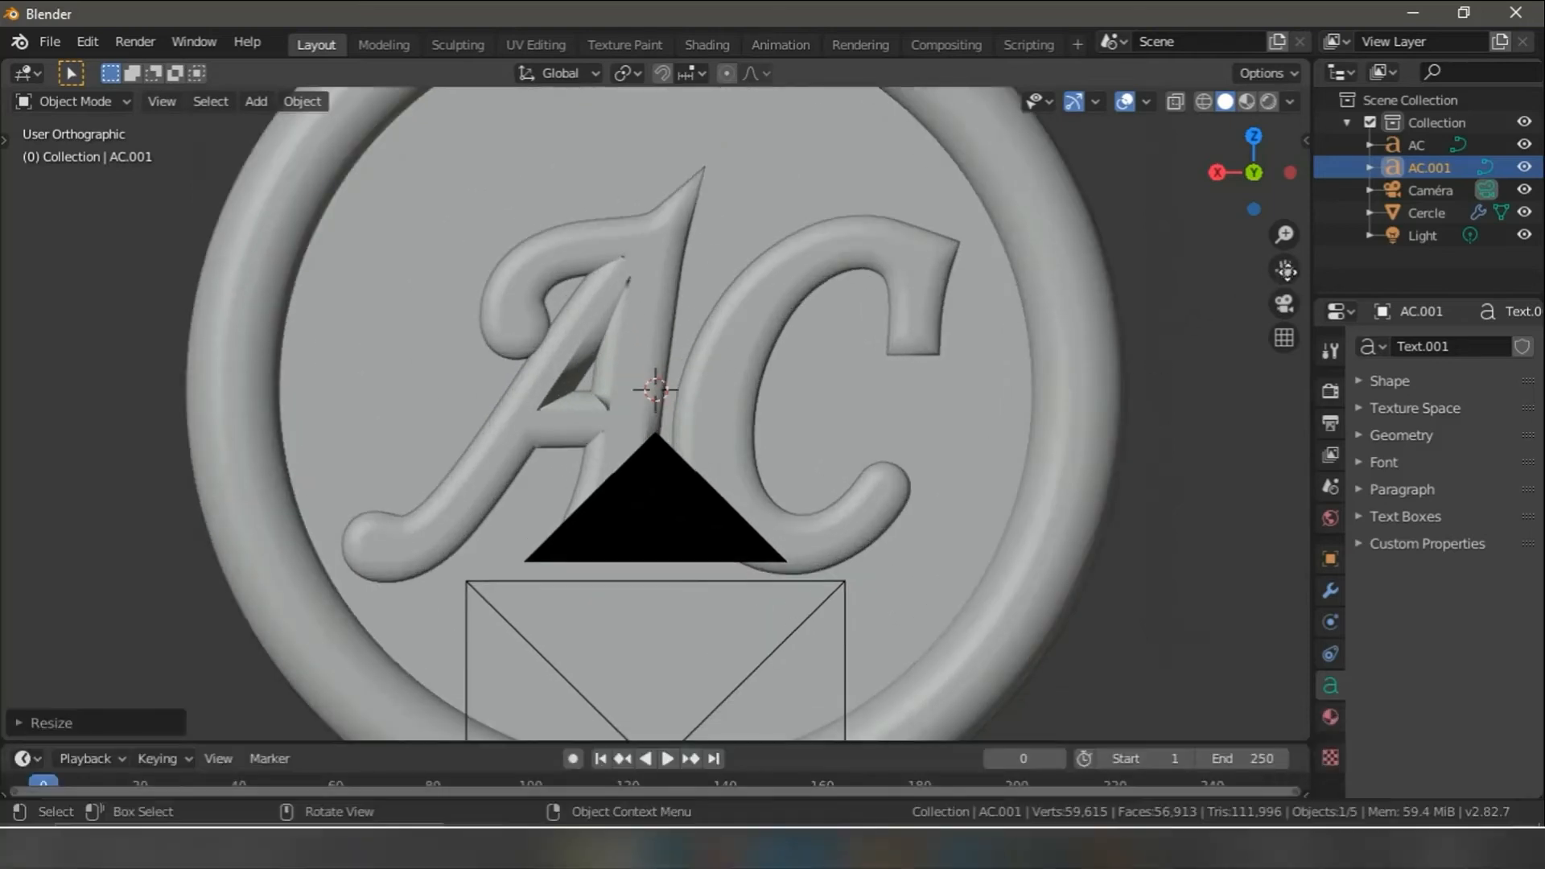
middle_click_drag(527, 735, 557, 543, "shift")
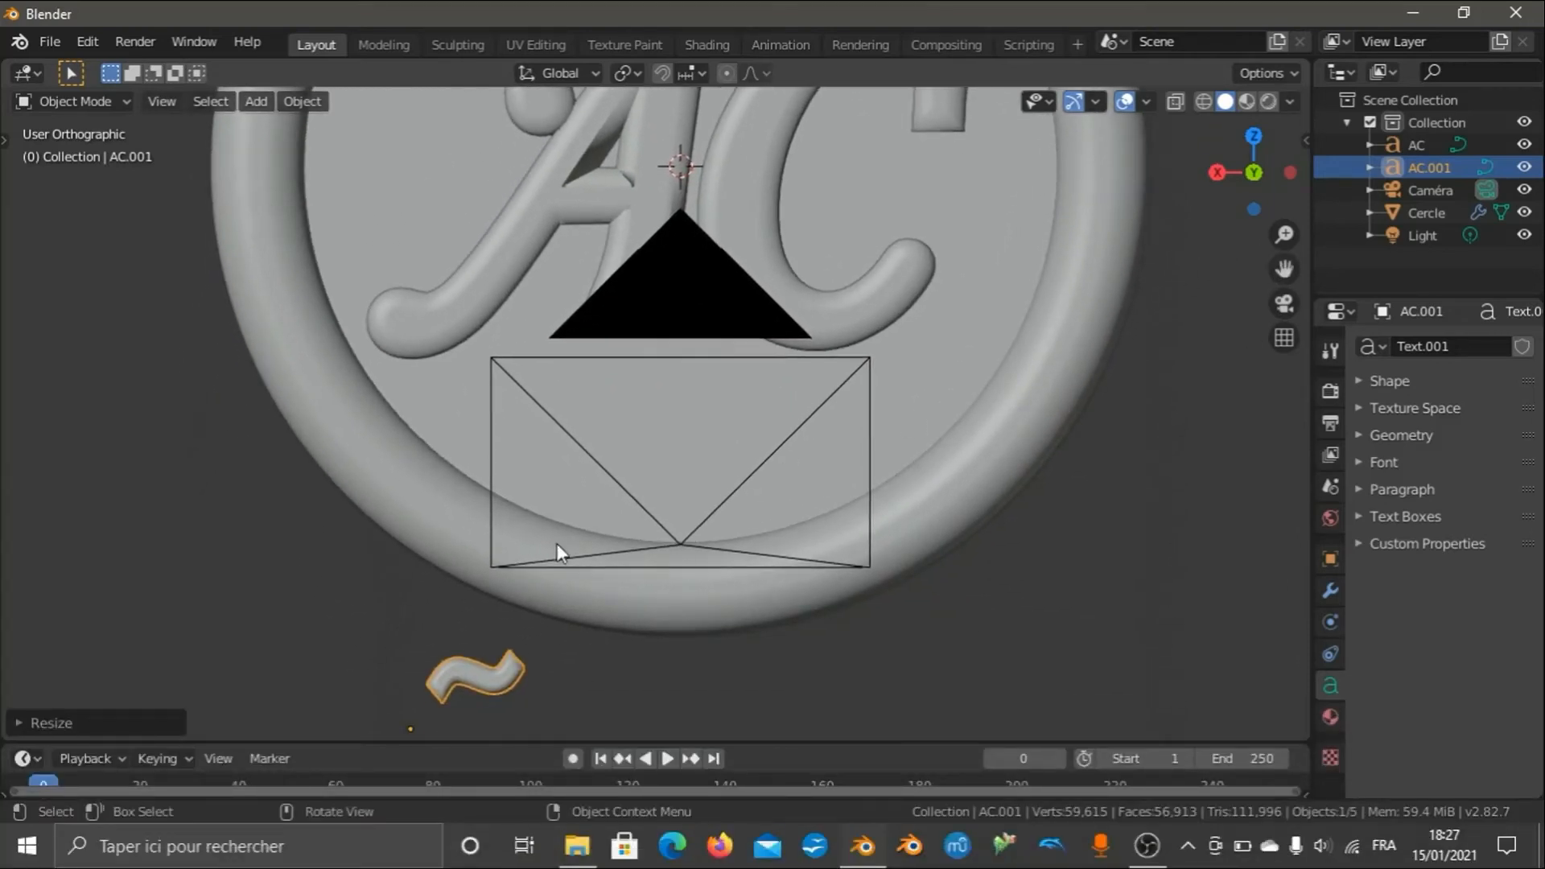
key("g")
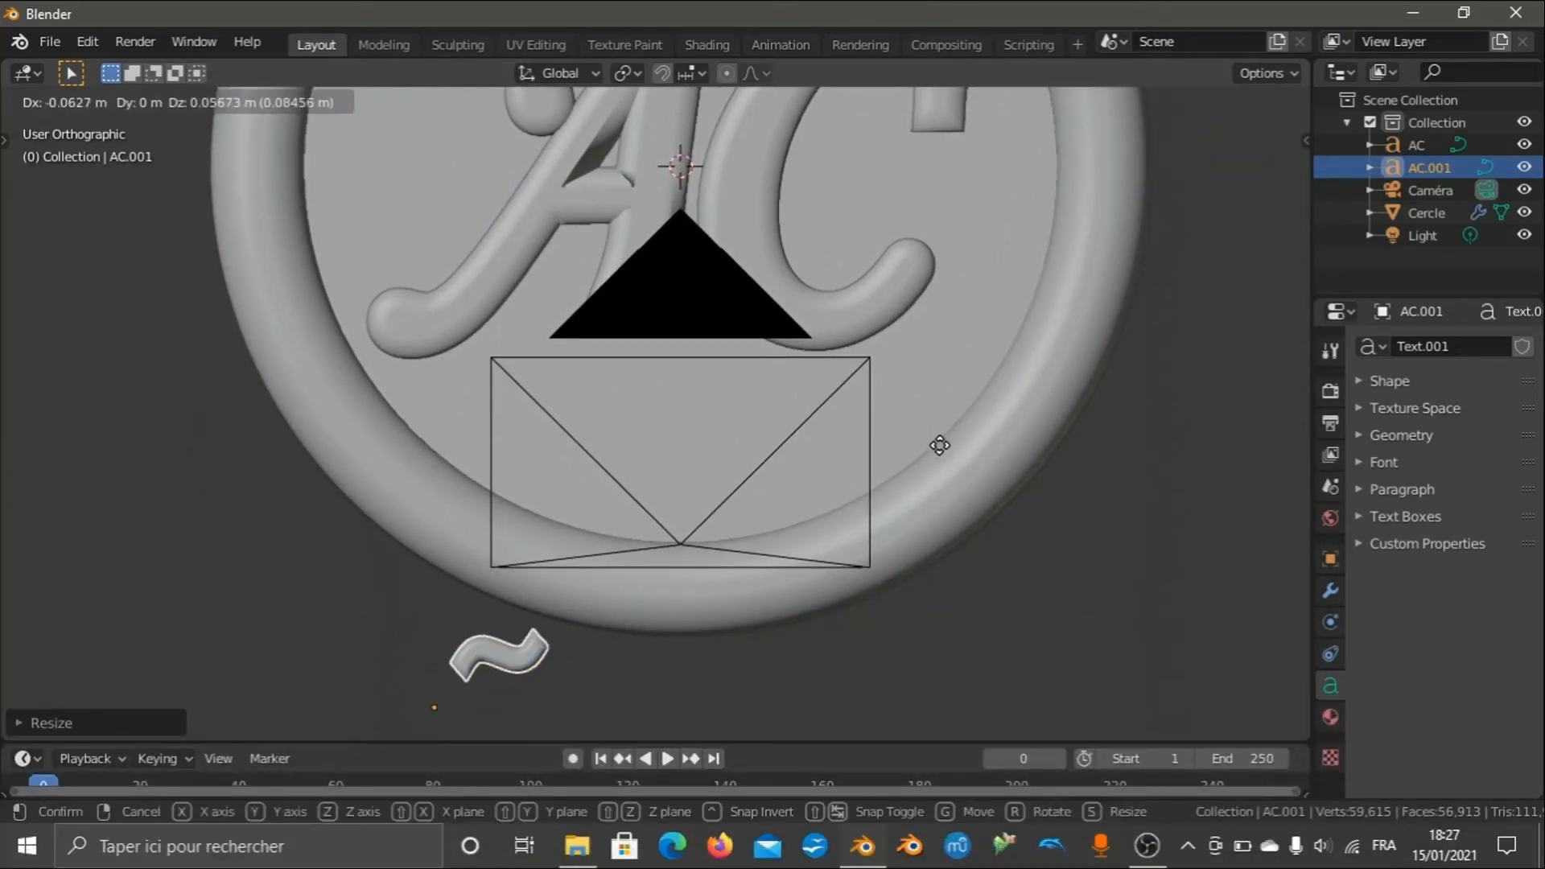
left_click(1072, 414)
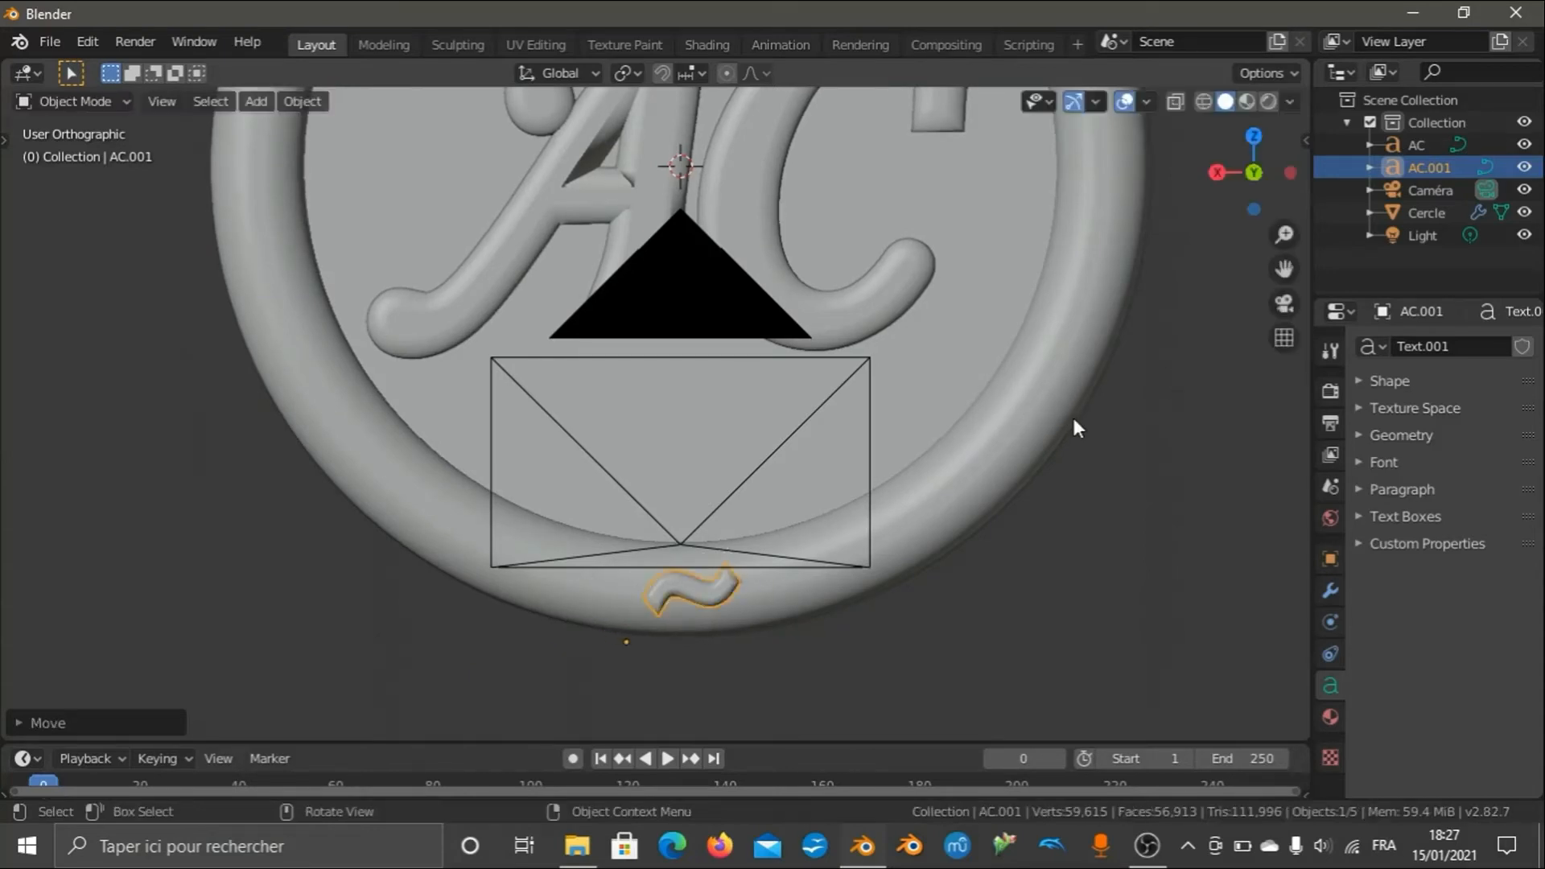
Stretch the tilde to nearly twice its width along the X axis and re-centre it on the ring's lower rim.
key("s")
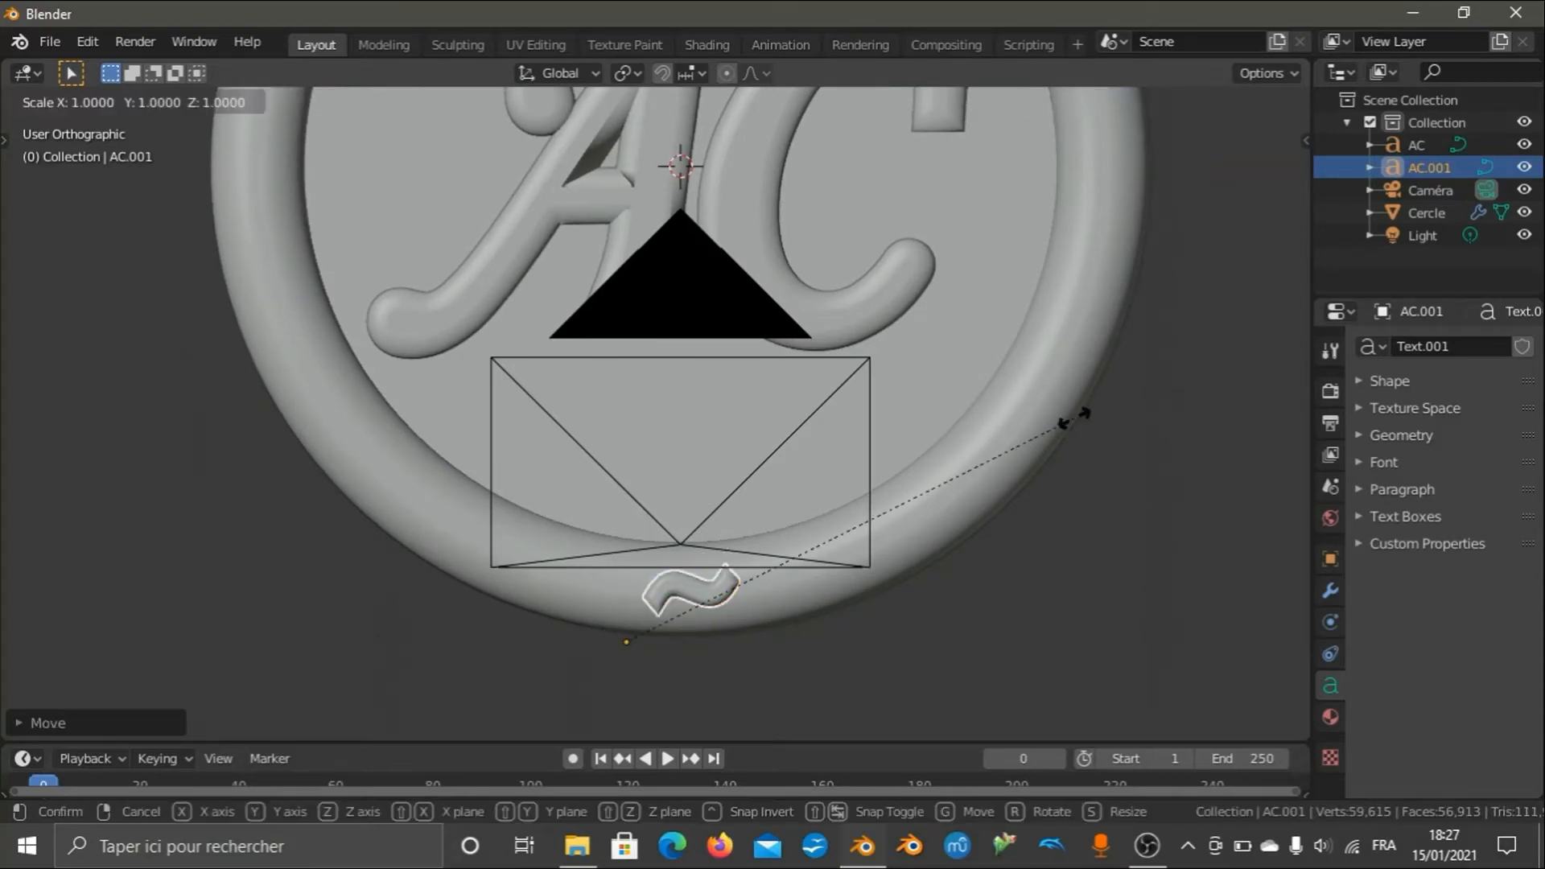
key("x")
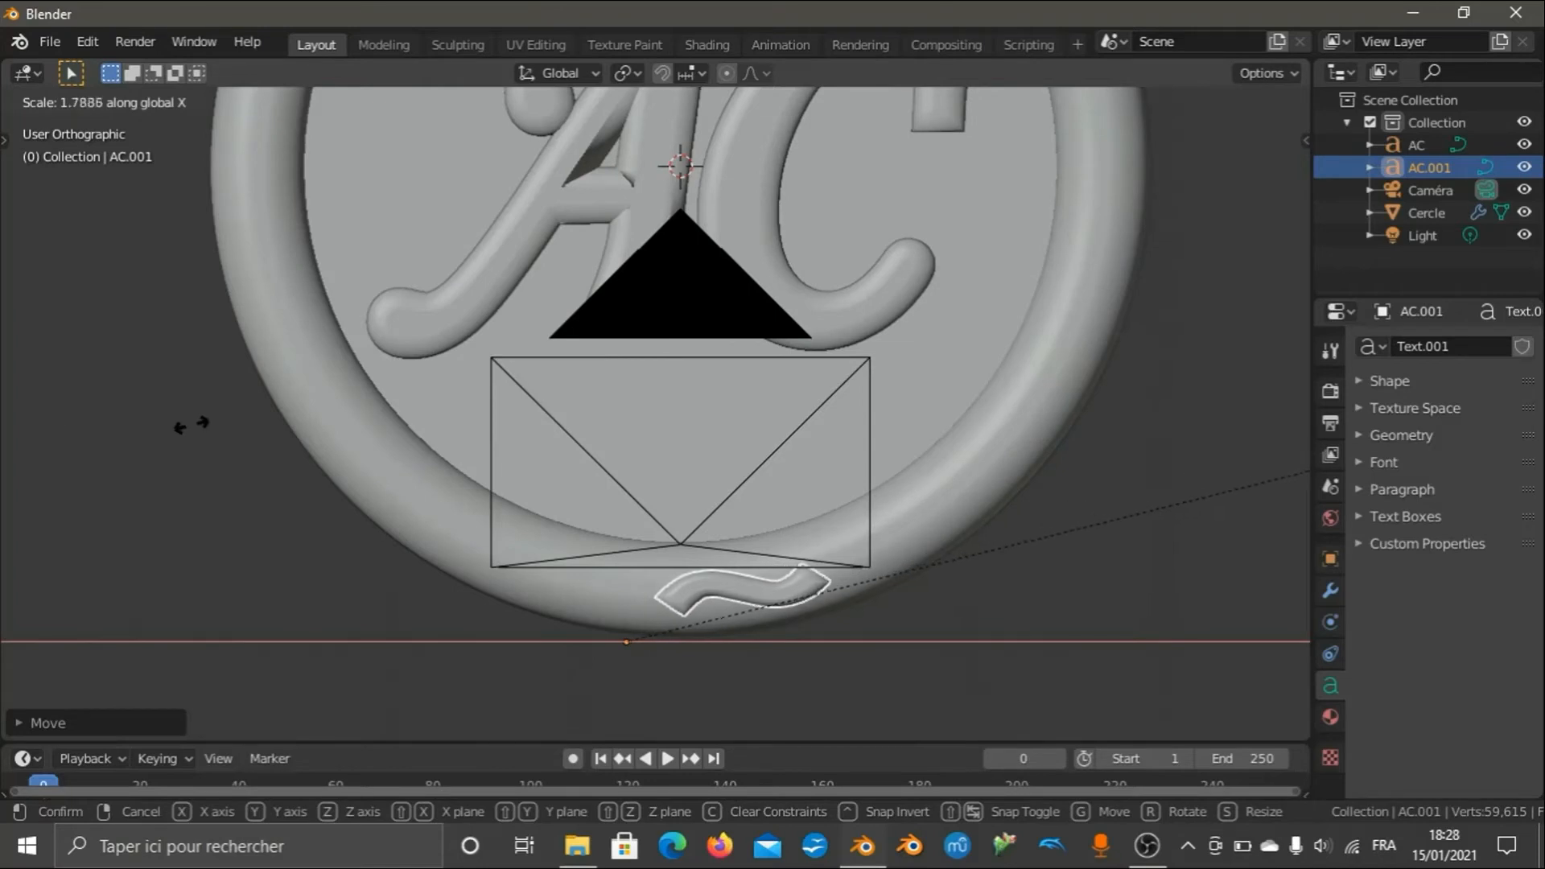
left_click(259, 422)
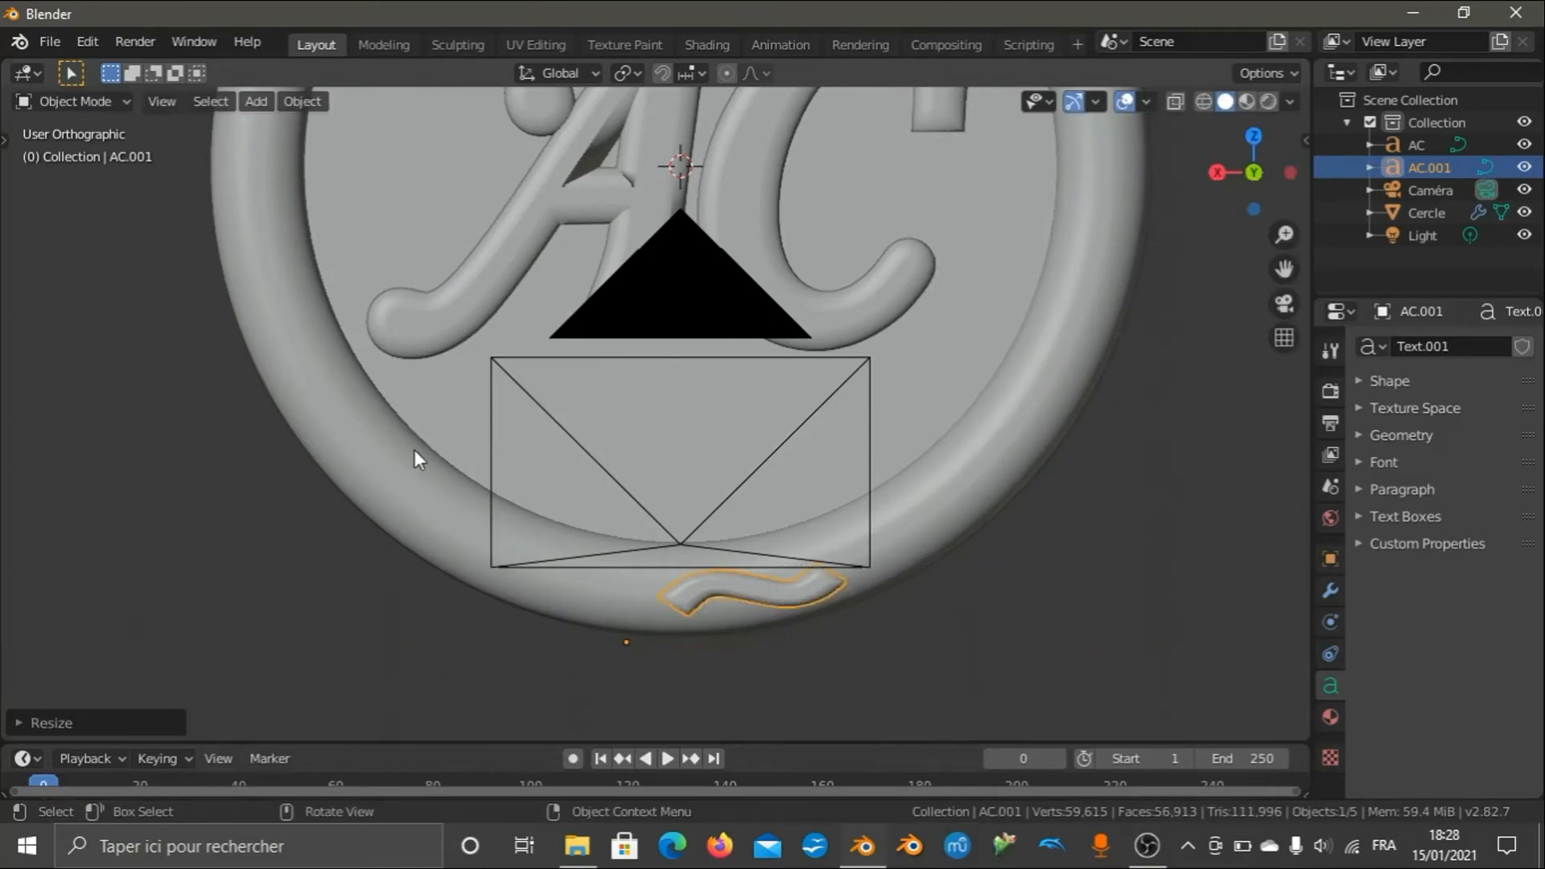
scroll(910, 457, "down", 2)
scroll(924, 459, "up", 1)
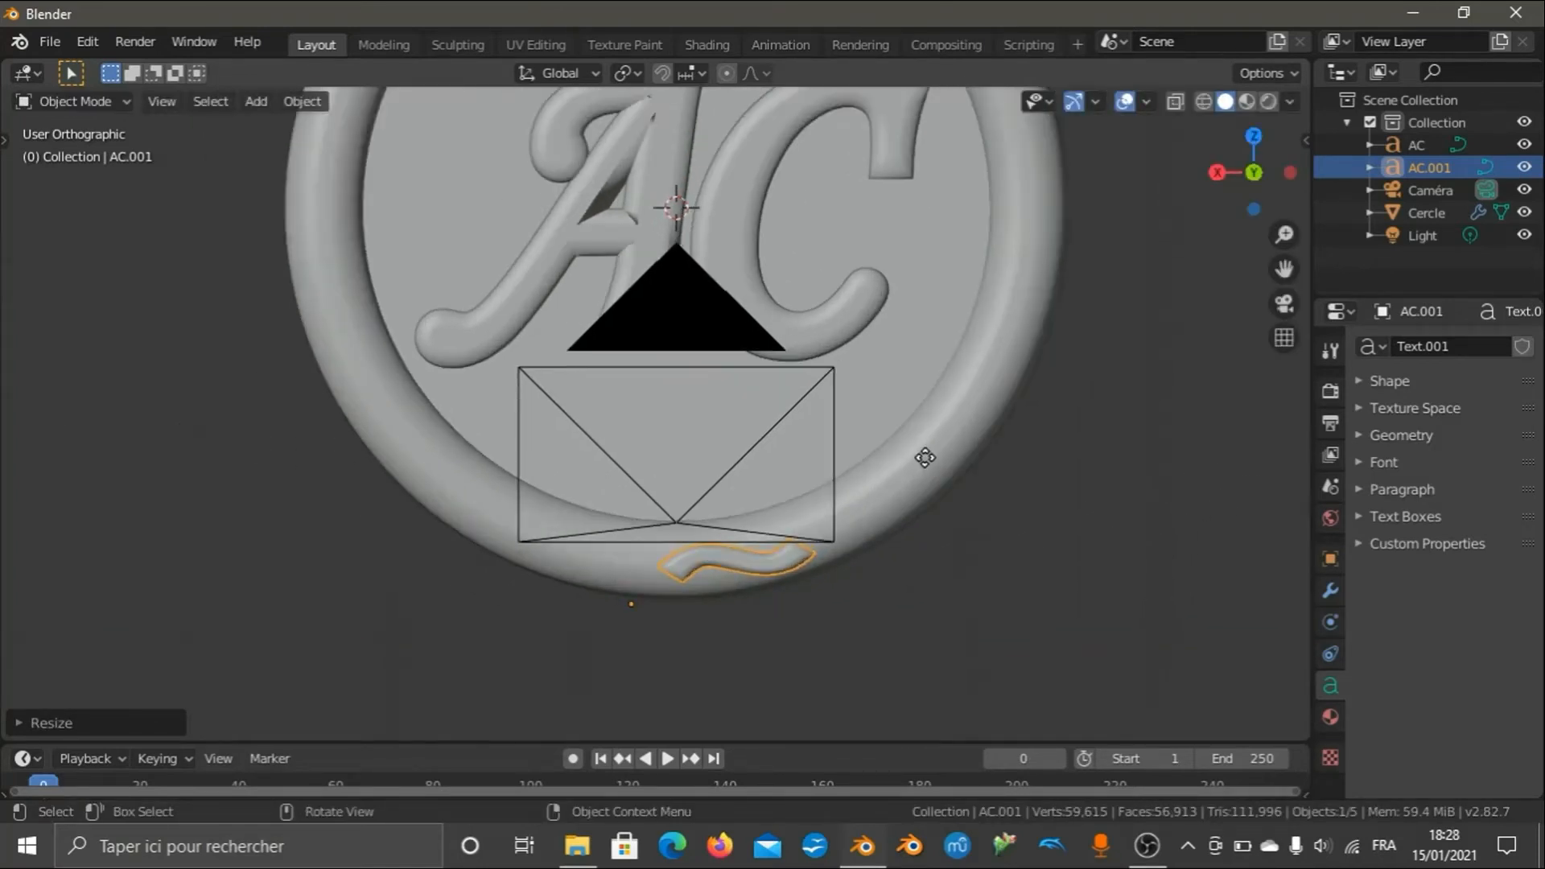
key("g")
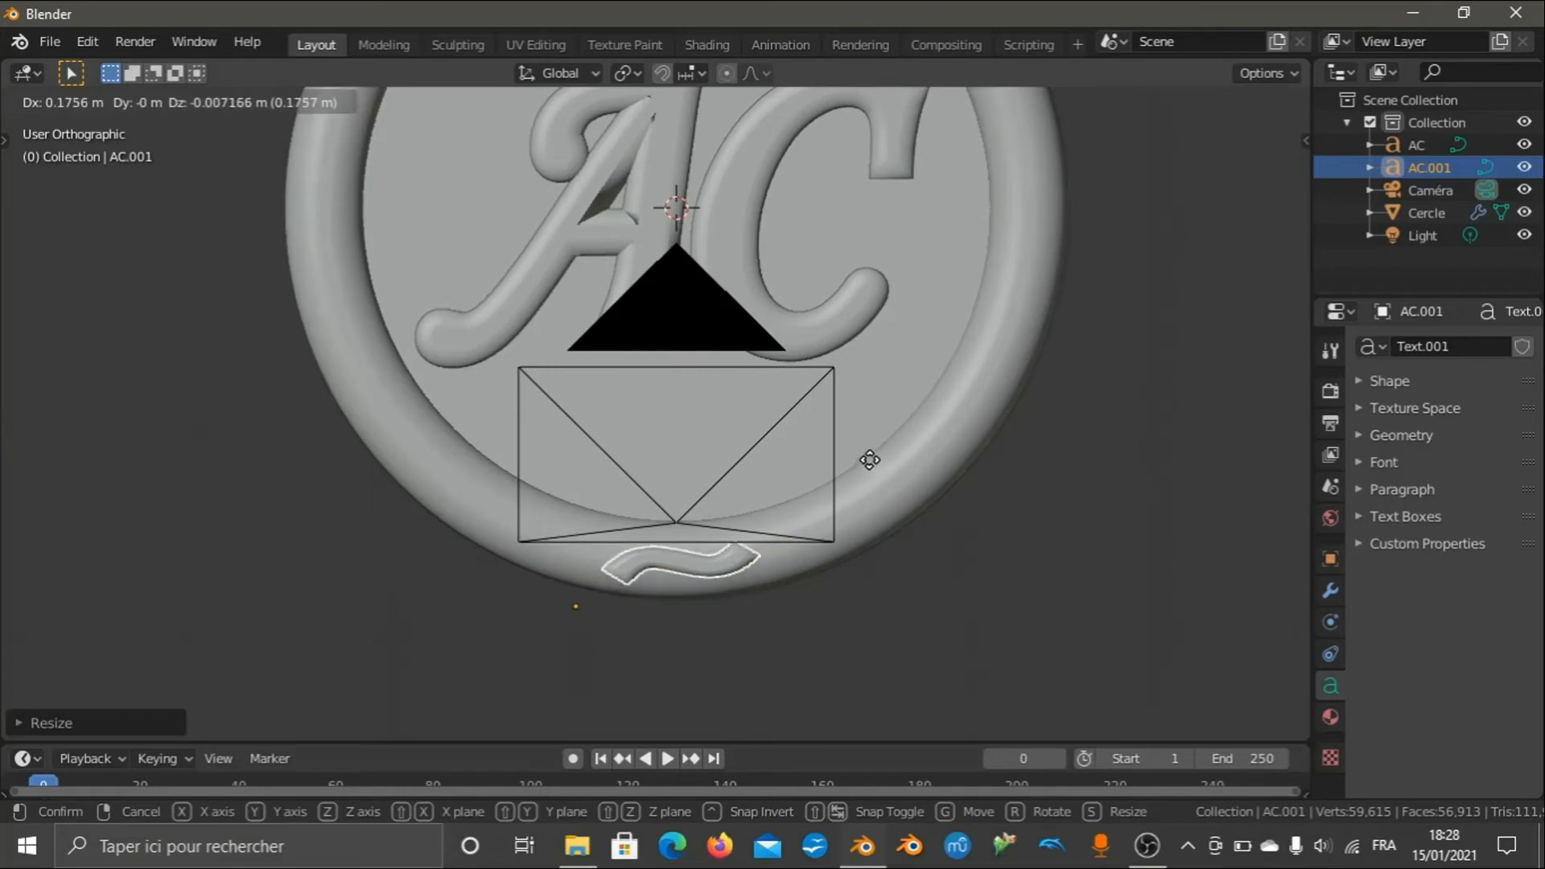
left_click(870, 459)
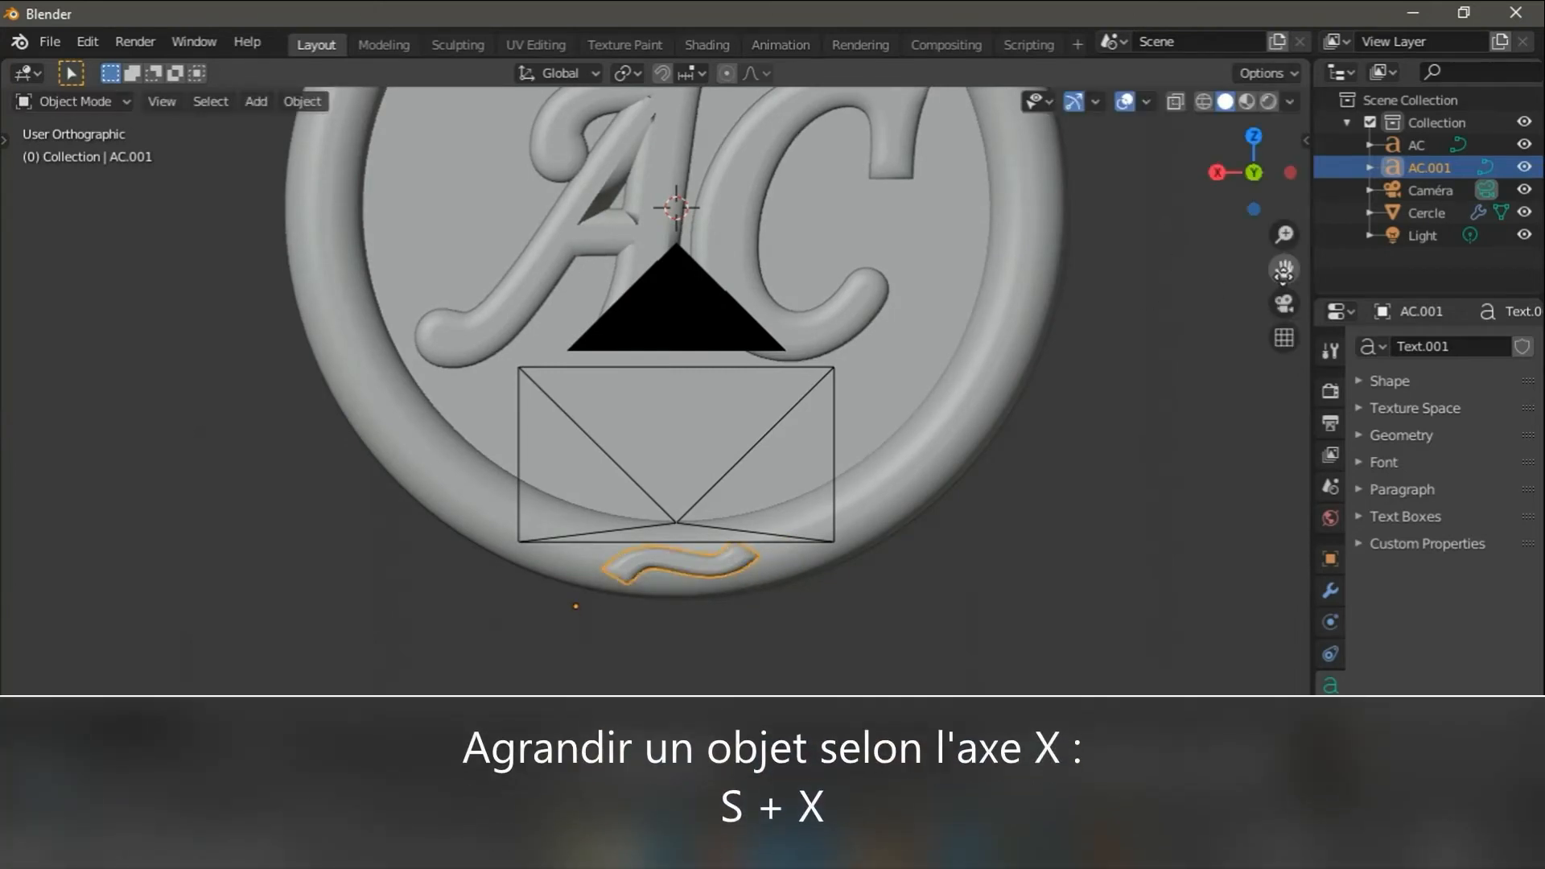
Duplicate the tilde, place the copy beside it on the lower rim under the C, and rotate it to follow the ring's curve.
left_click_drag(1285, 271, 1244, 382)
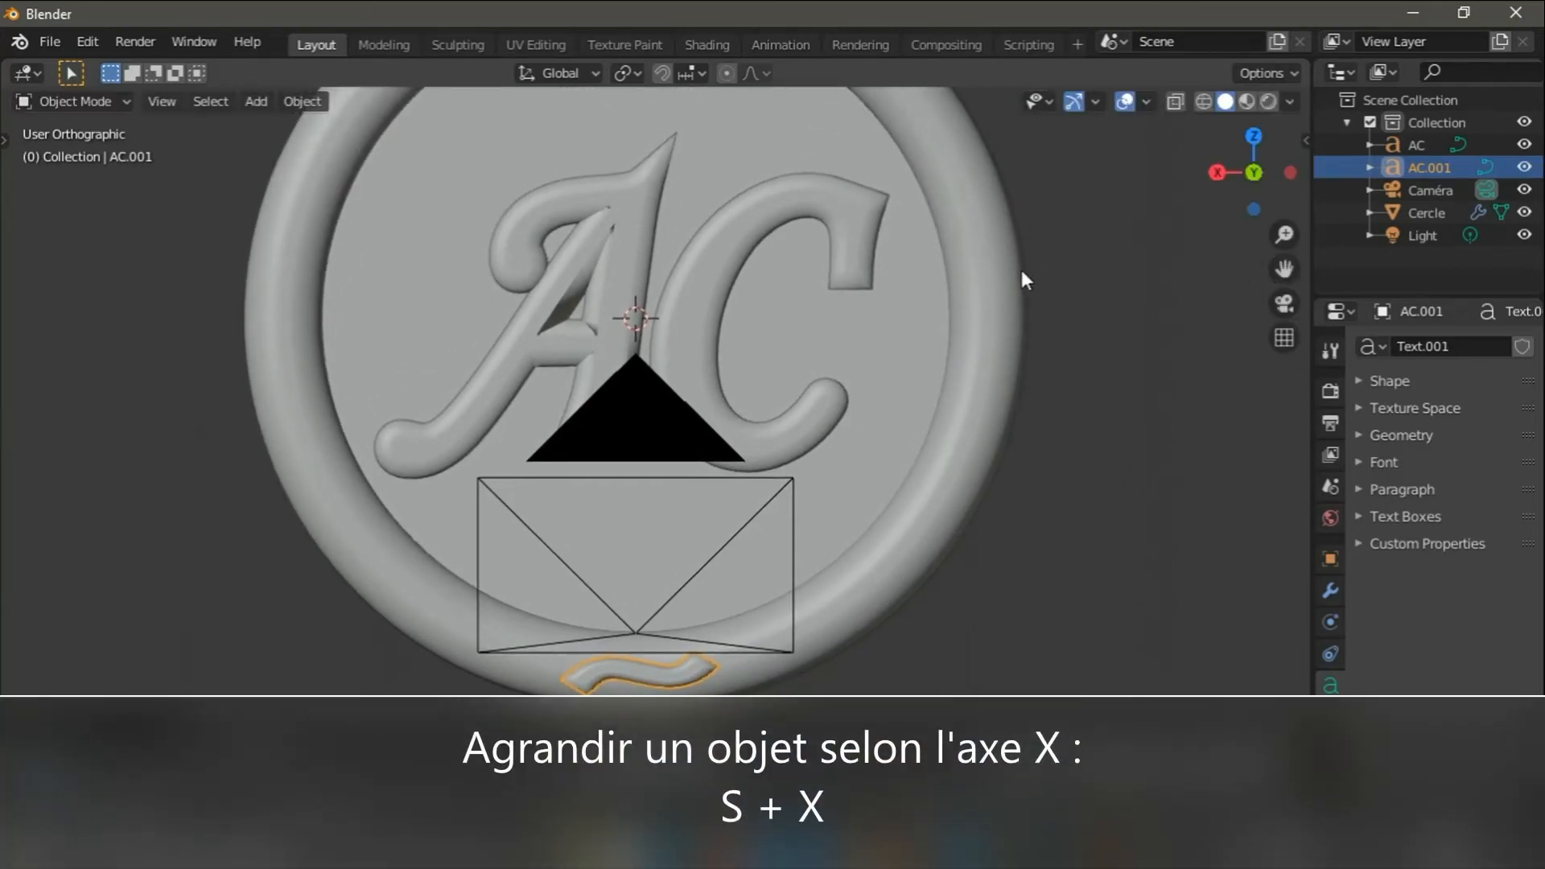
scroll(1007, 292, "down", 3)
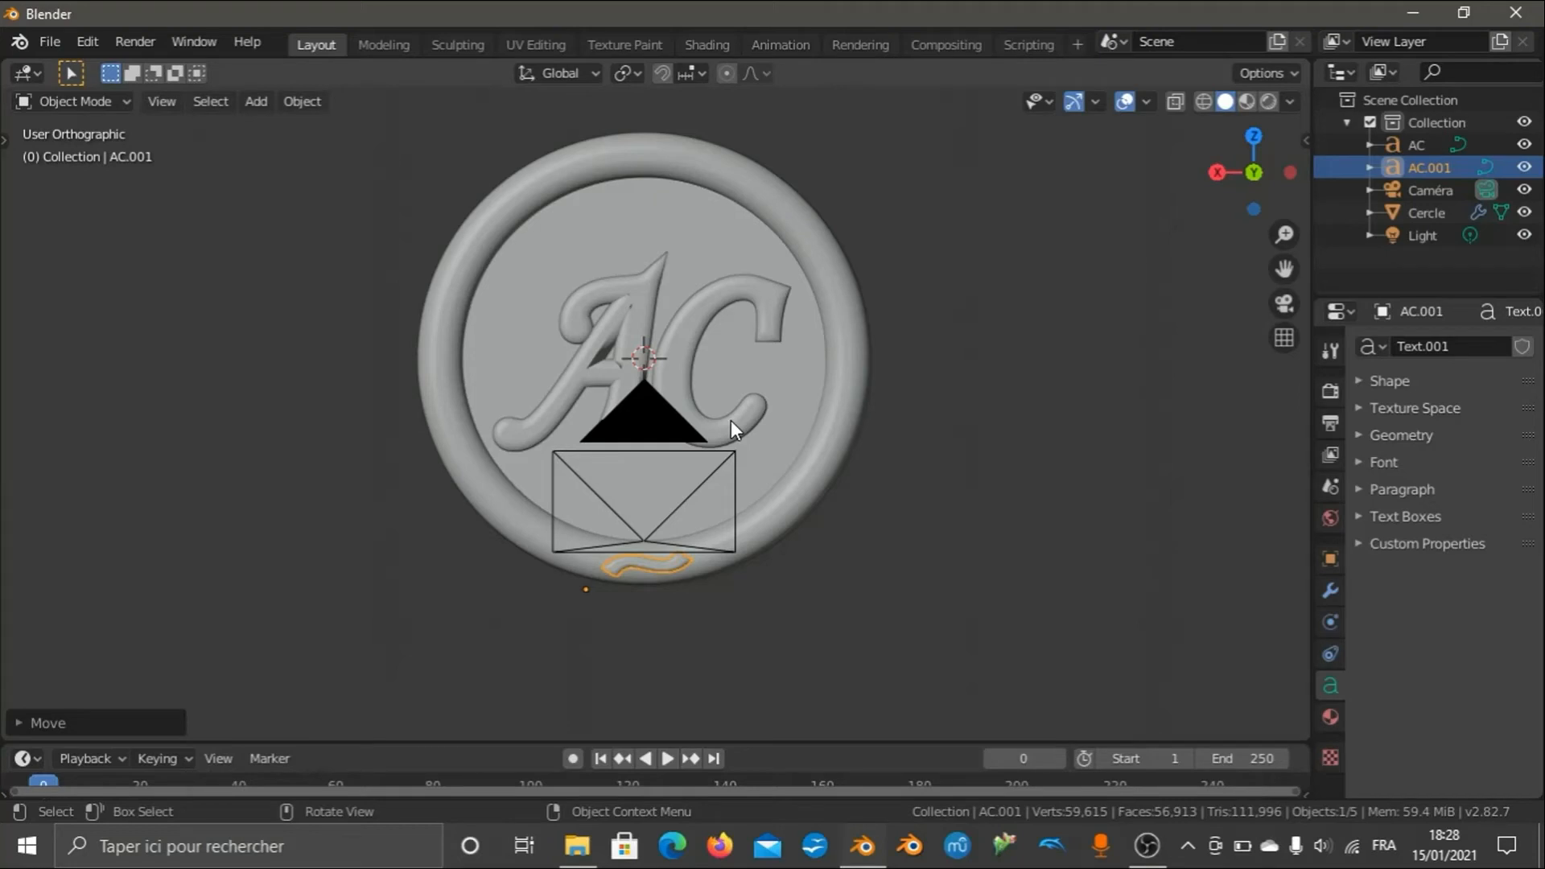
left_click(764, 614)
left_click(646, 563)
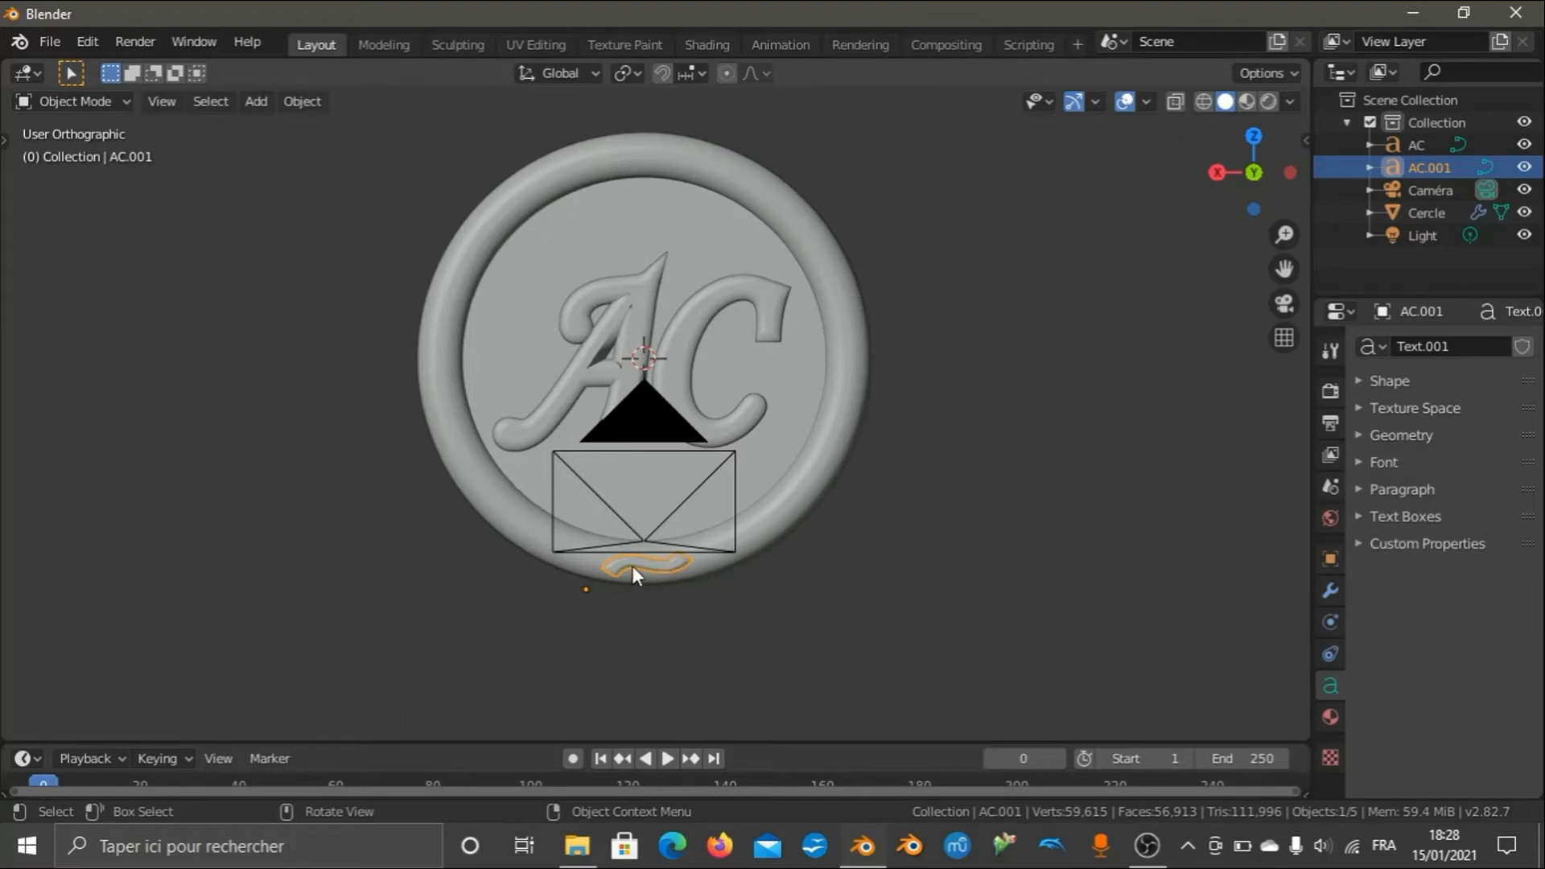
left_click(1431, 152)
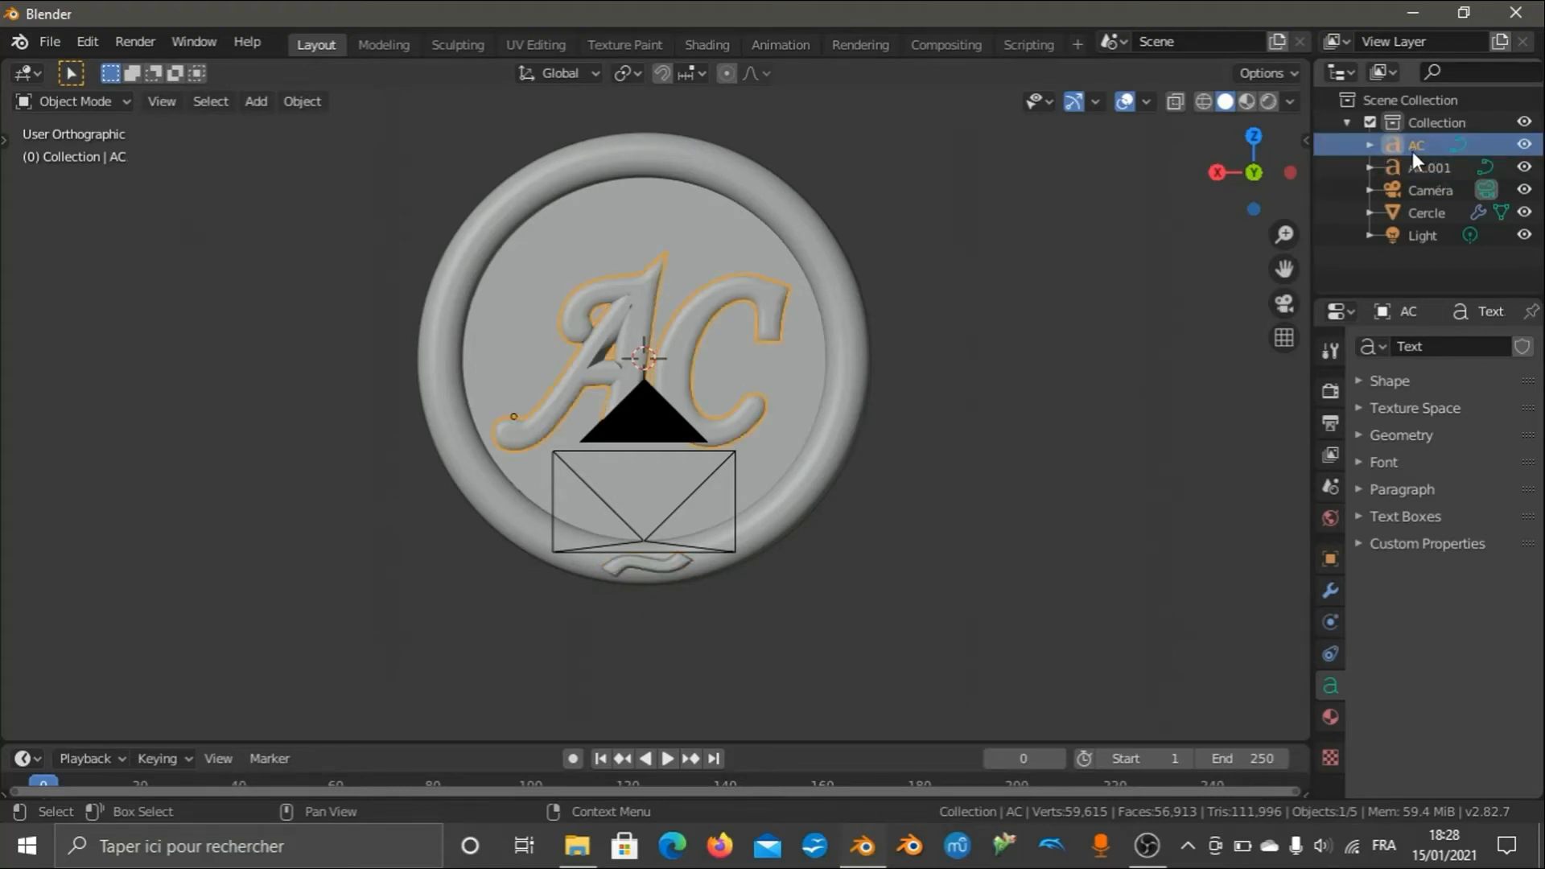
left_click(630, 568)
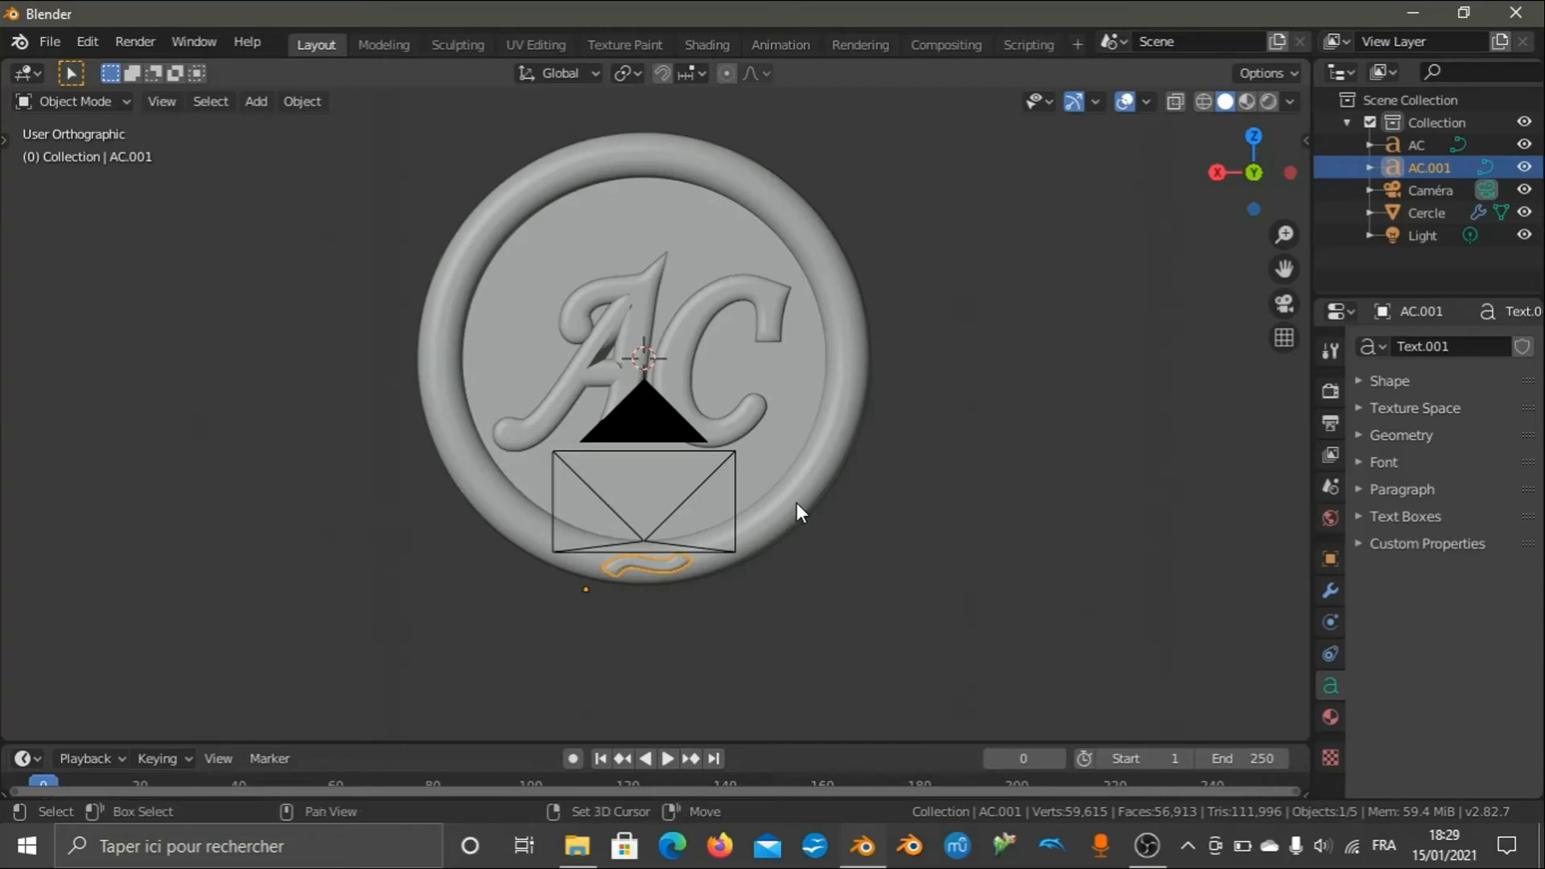
key("shift+d")
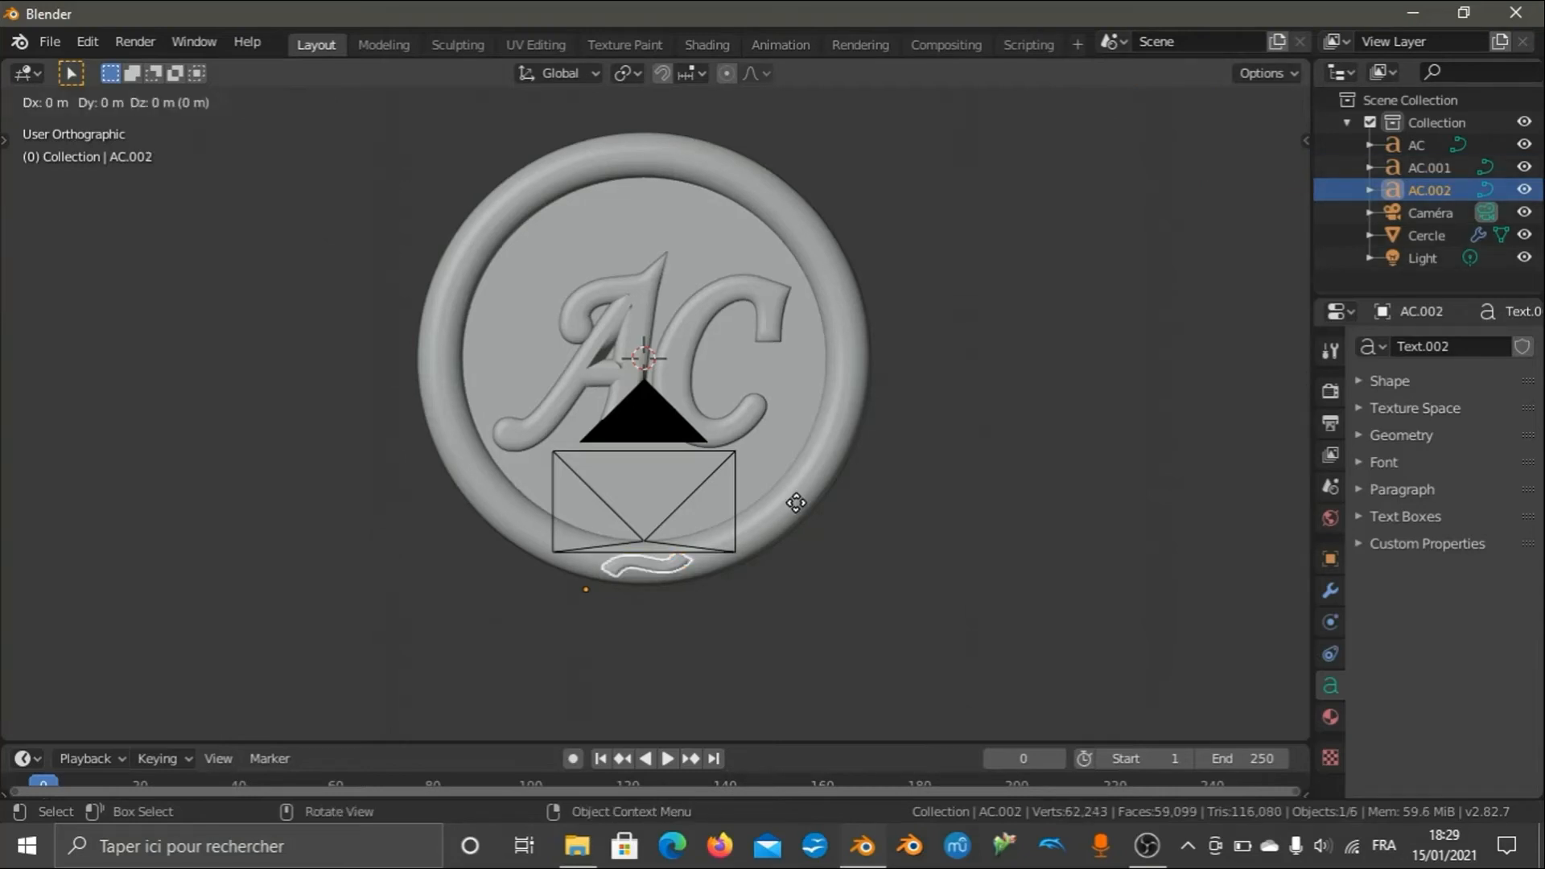
left_click(895, 482)
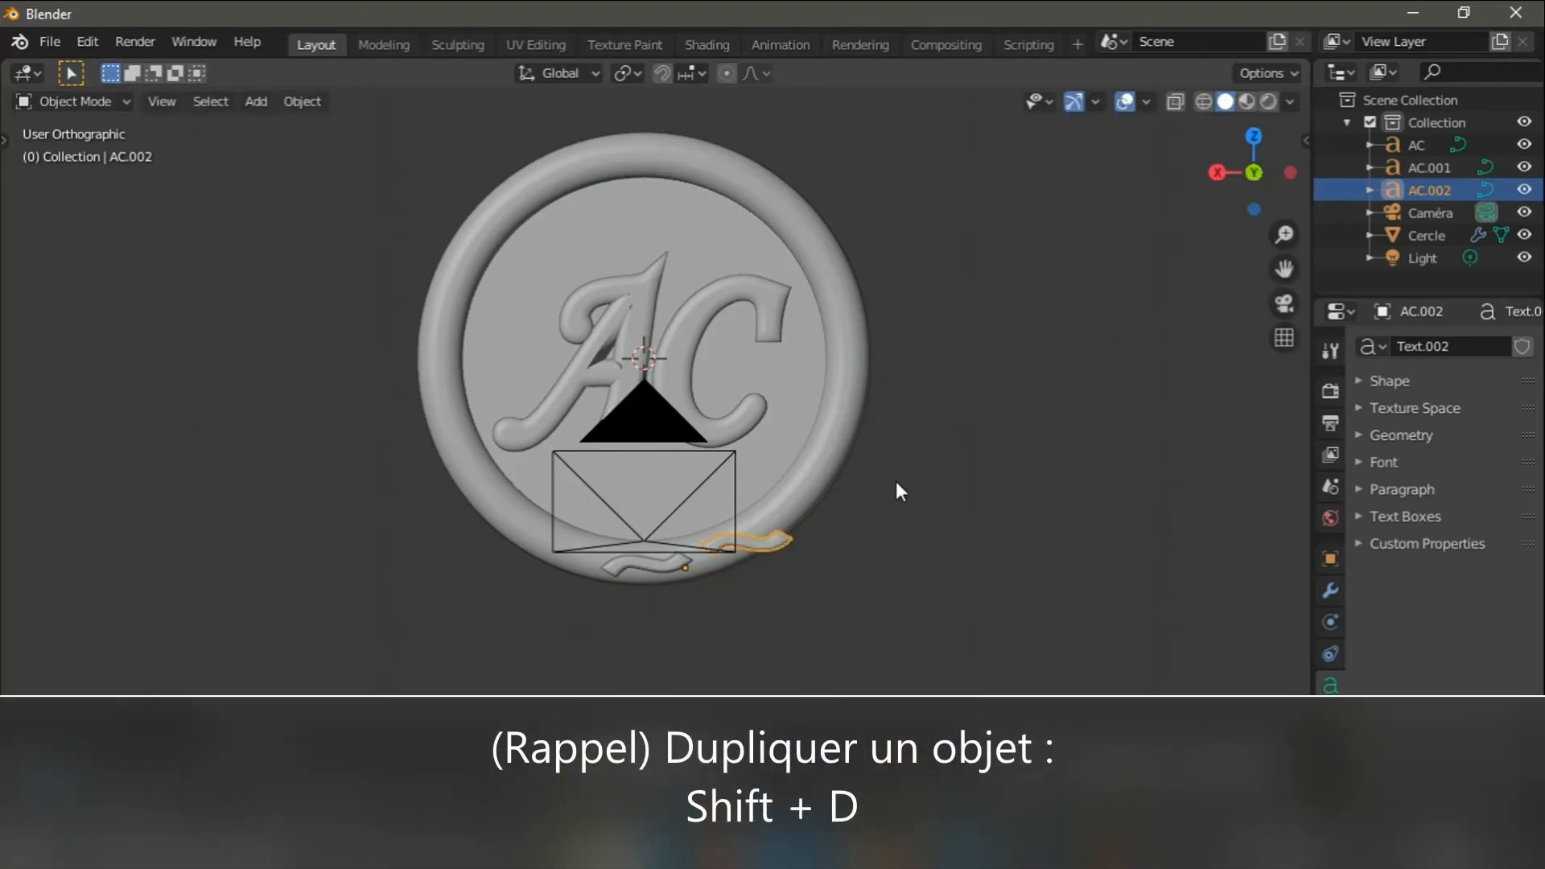
key("r")
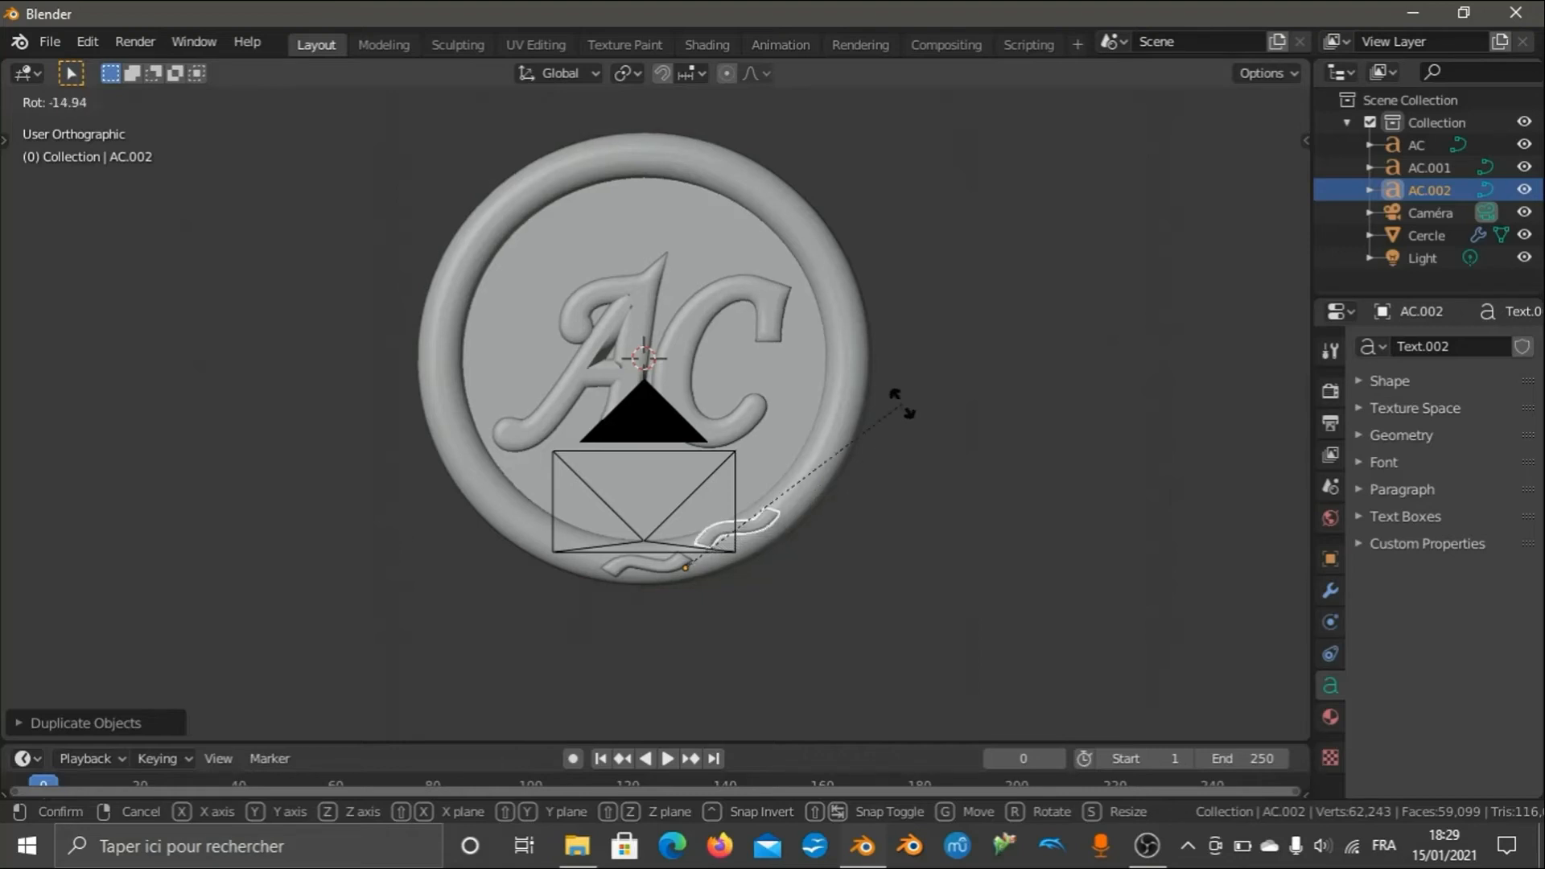
left_click(973, 351)
Examine the medallion and both tildes from above and below by tilting the view in steps in both directions.
left_click_drag(1249, 153, 1249, 241)
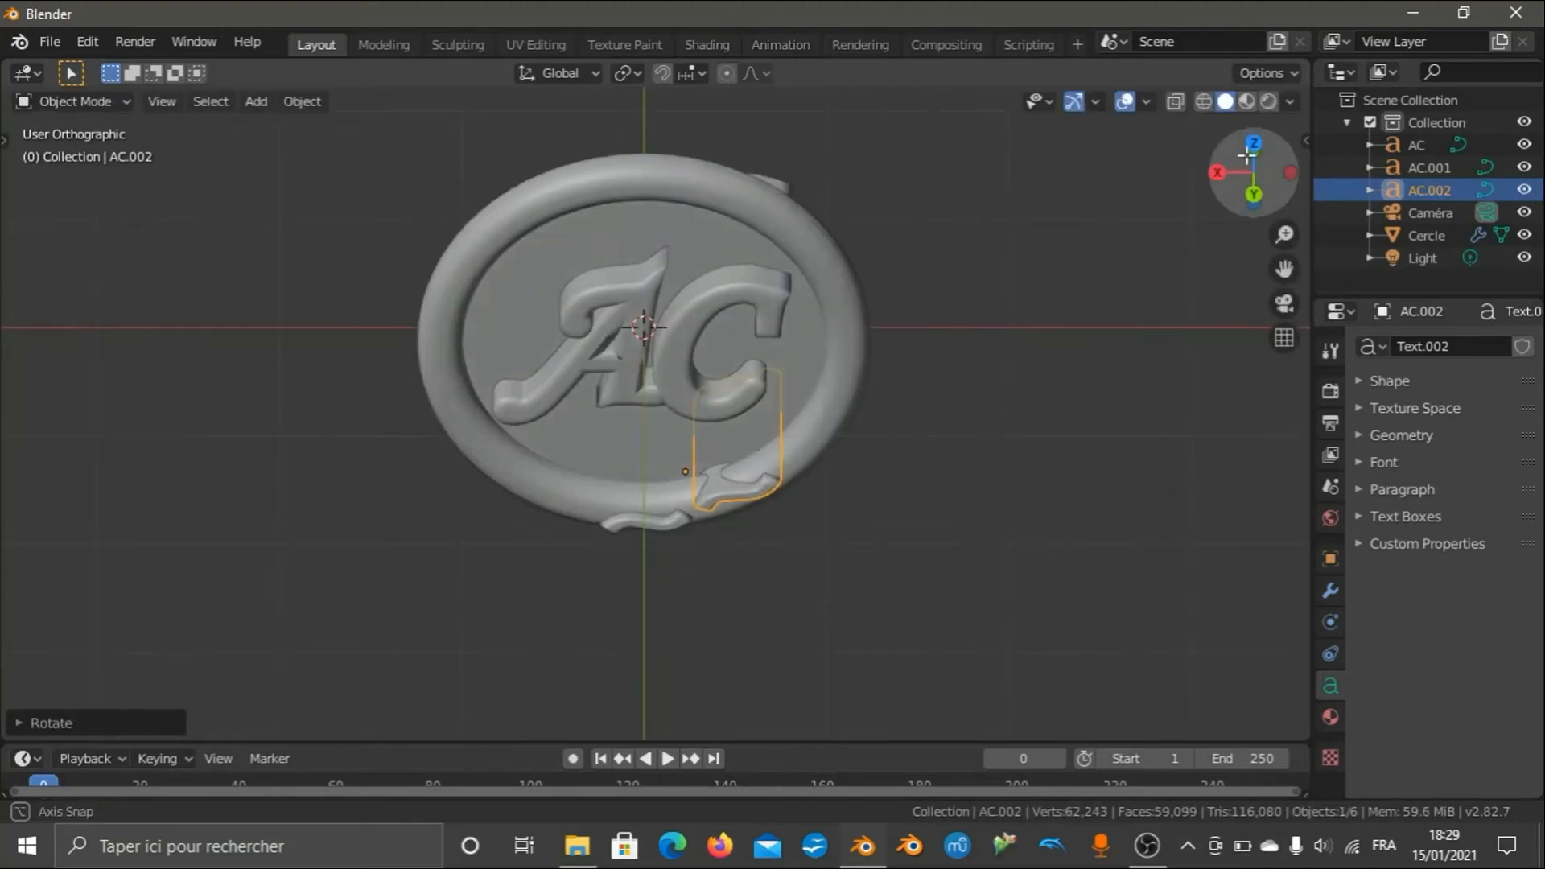
scroll(949, 215, "down", 6)
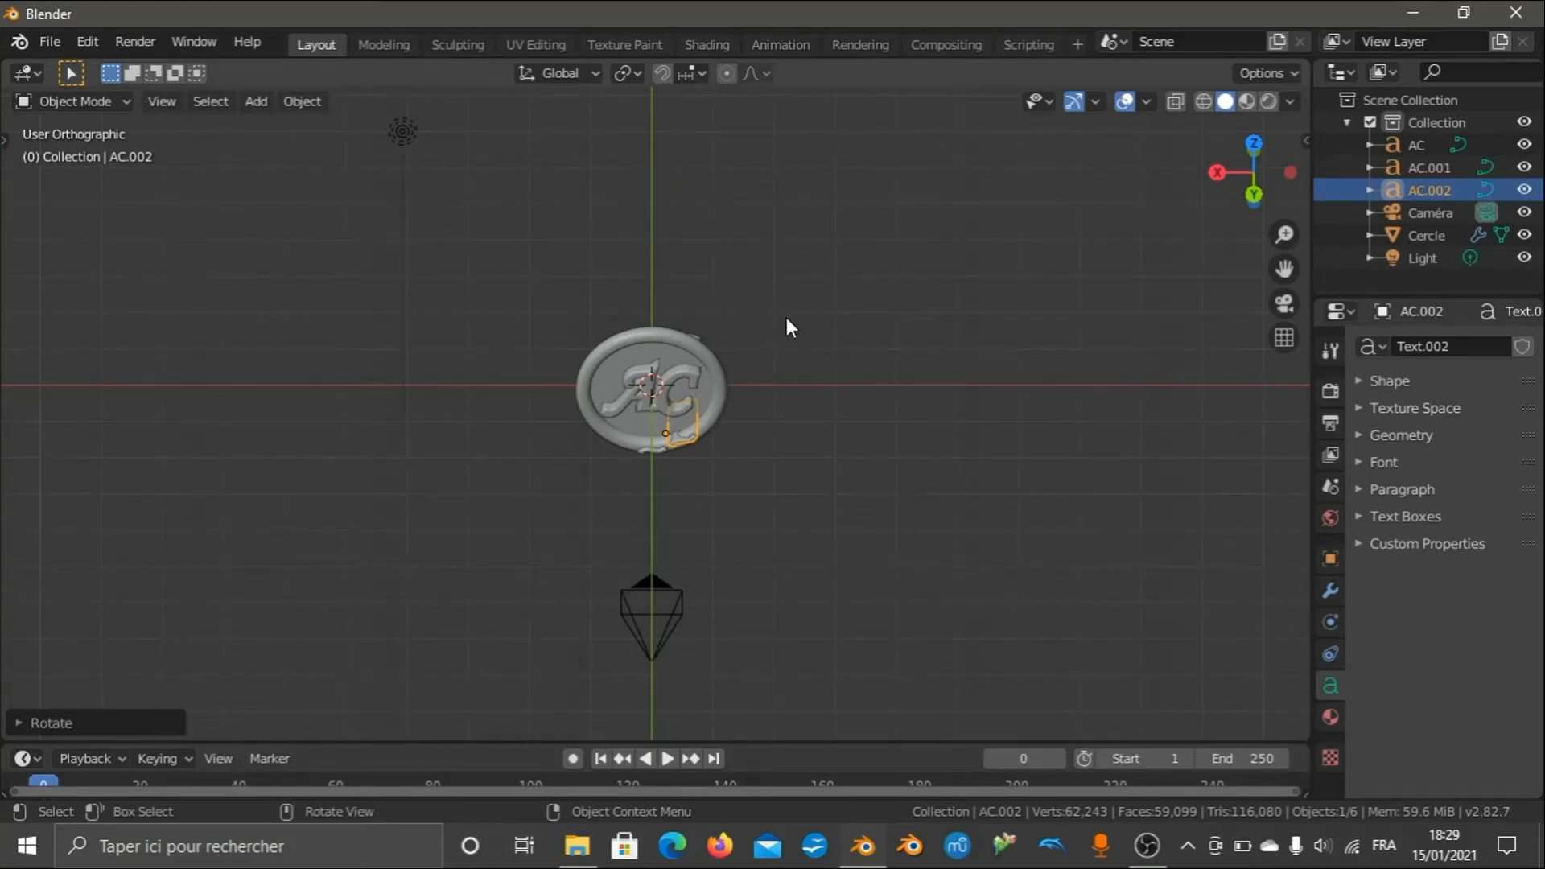
key("KP_2")
key("KP_2")
key("KP_2")
key("KP_2")
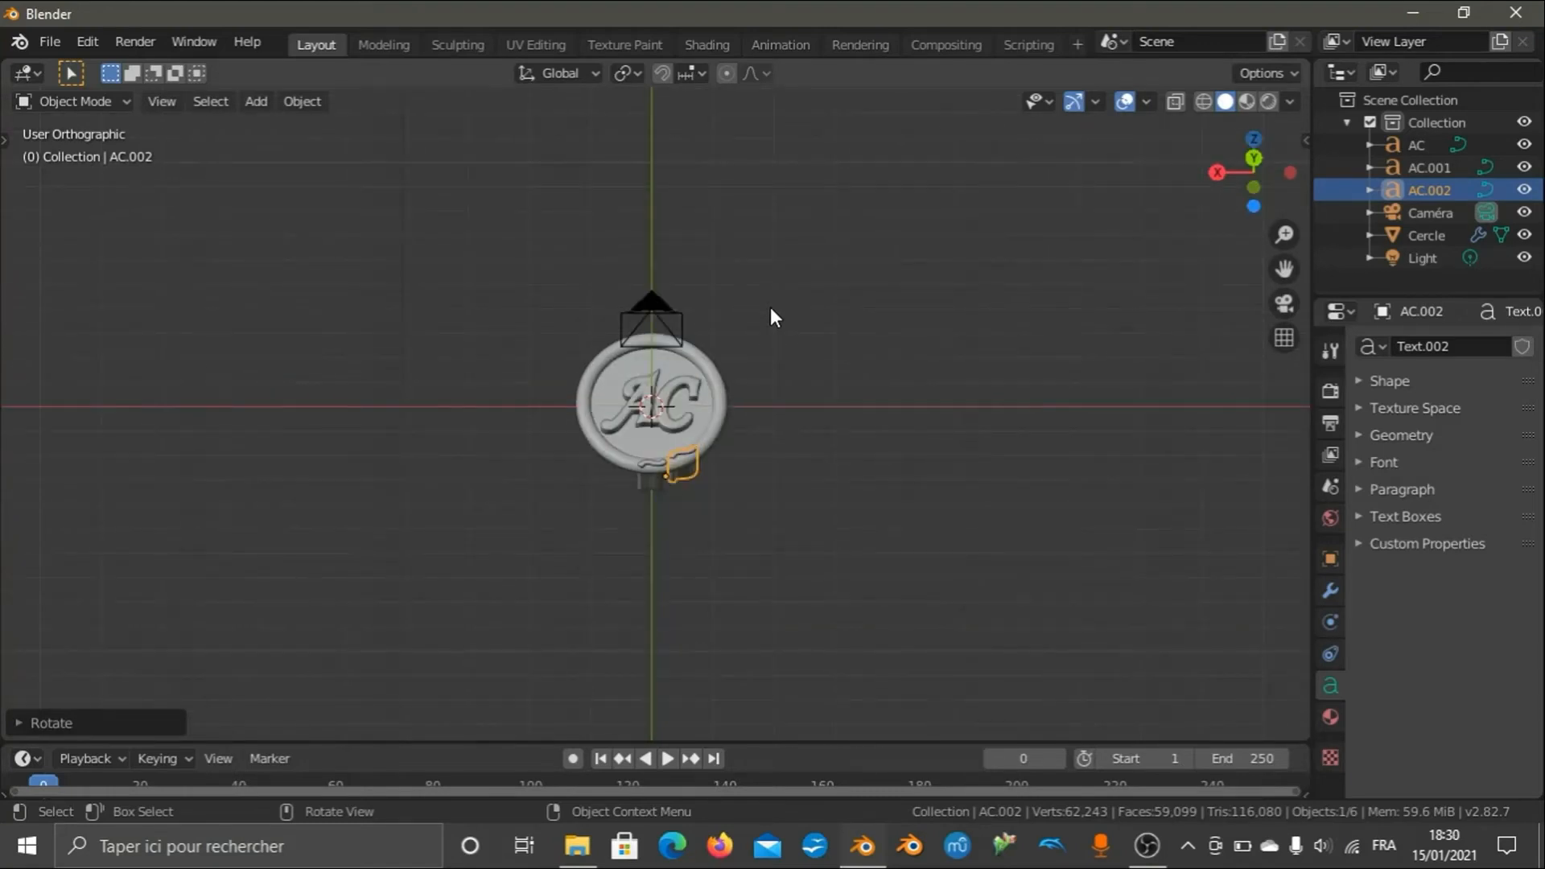
key("KP_2")
key("KP_2")
key("KP_8")
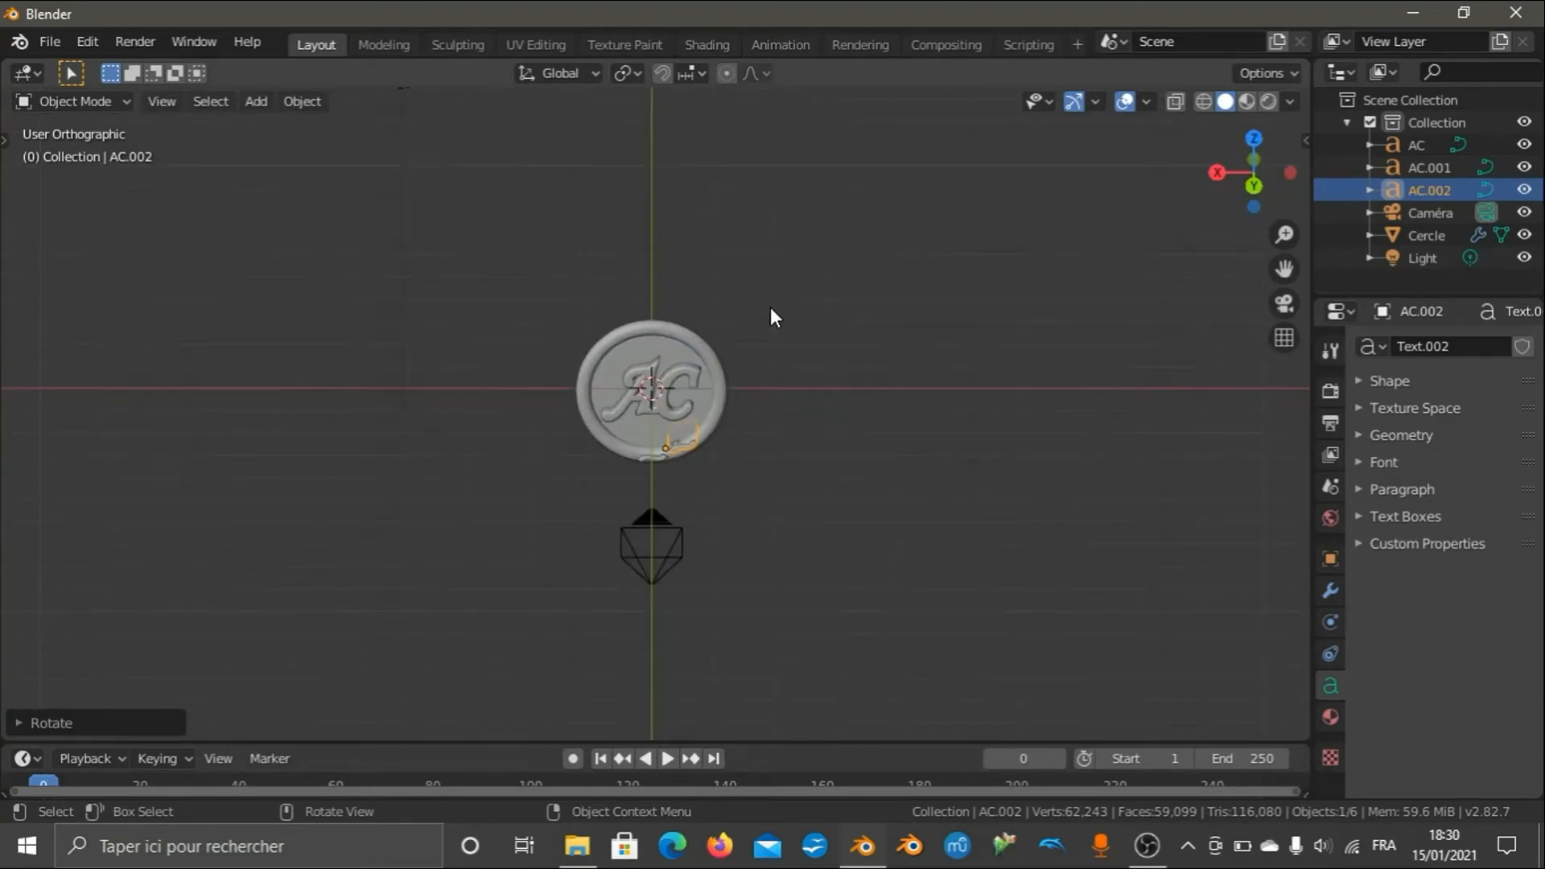
key("KP_5")
key("KP_5")
key("KP_8")
key("KP_8")
key("KP_8")
key("KP_8")
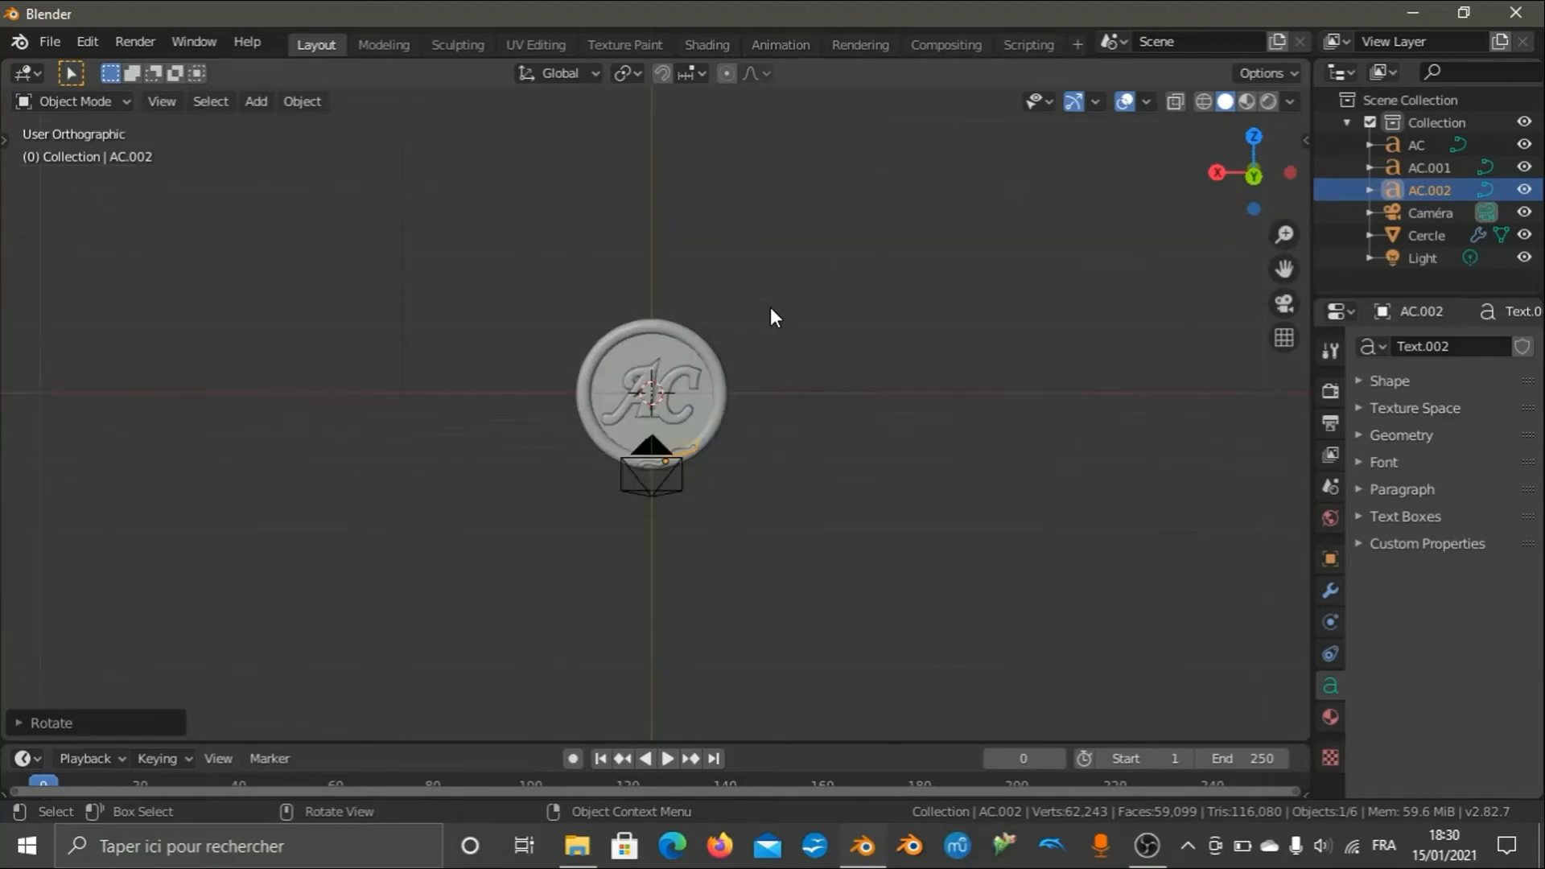
key("KP_8")
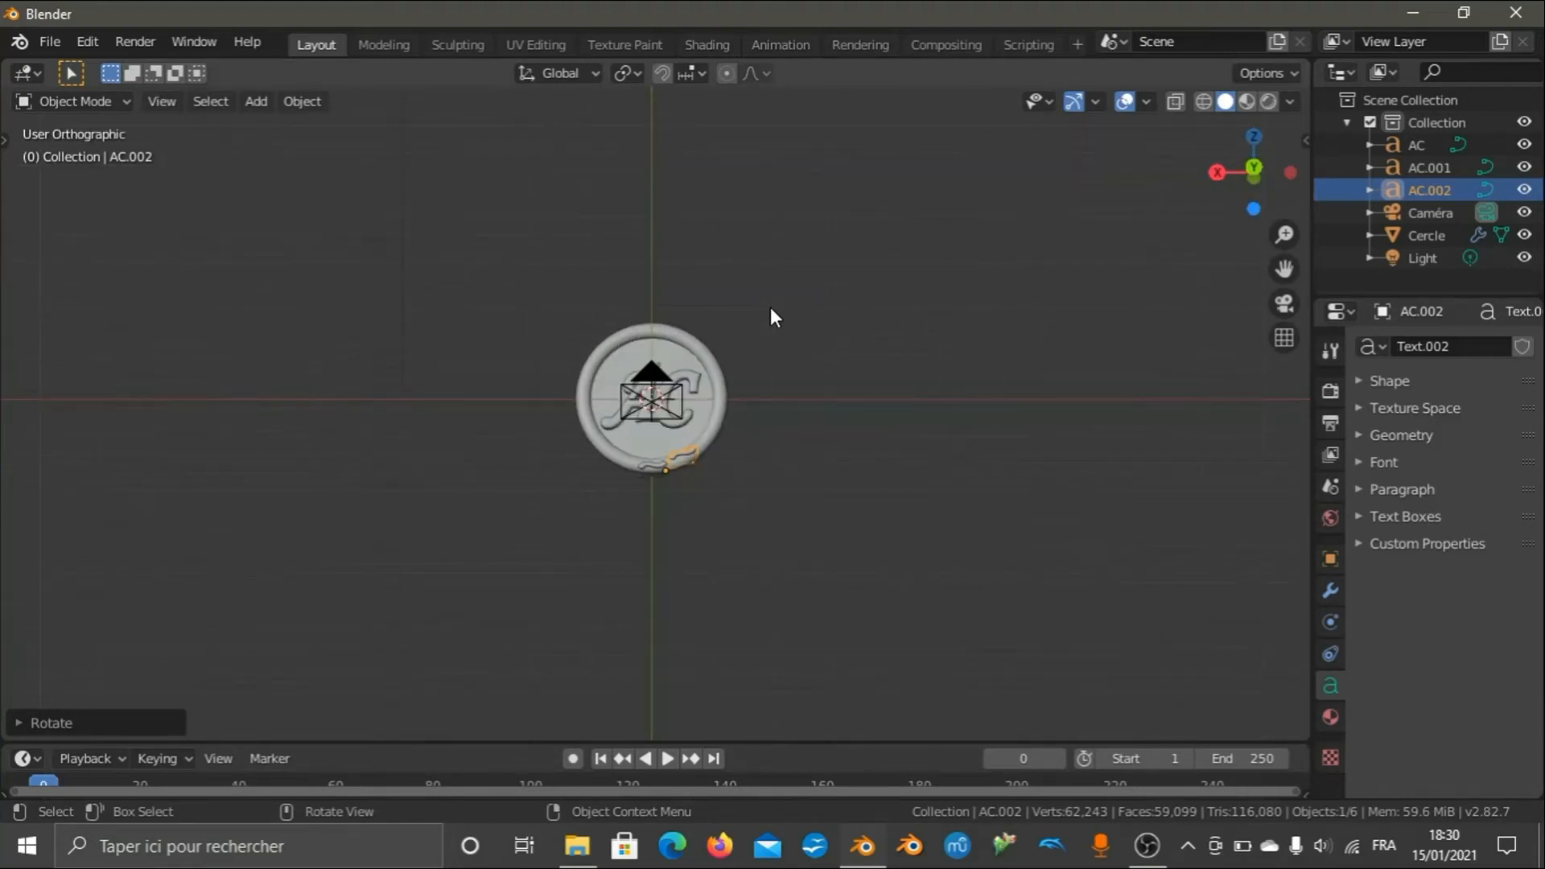
Examine the medallion from the Front view around to the readable AC side, finishing there in orthographic projection and at several distances.
key("KP_1")
key("KP_6")
key("KP_6")
key("KP_6")
key("KP_6")
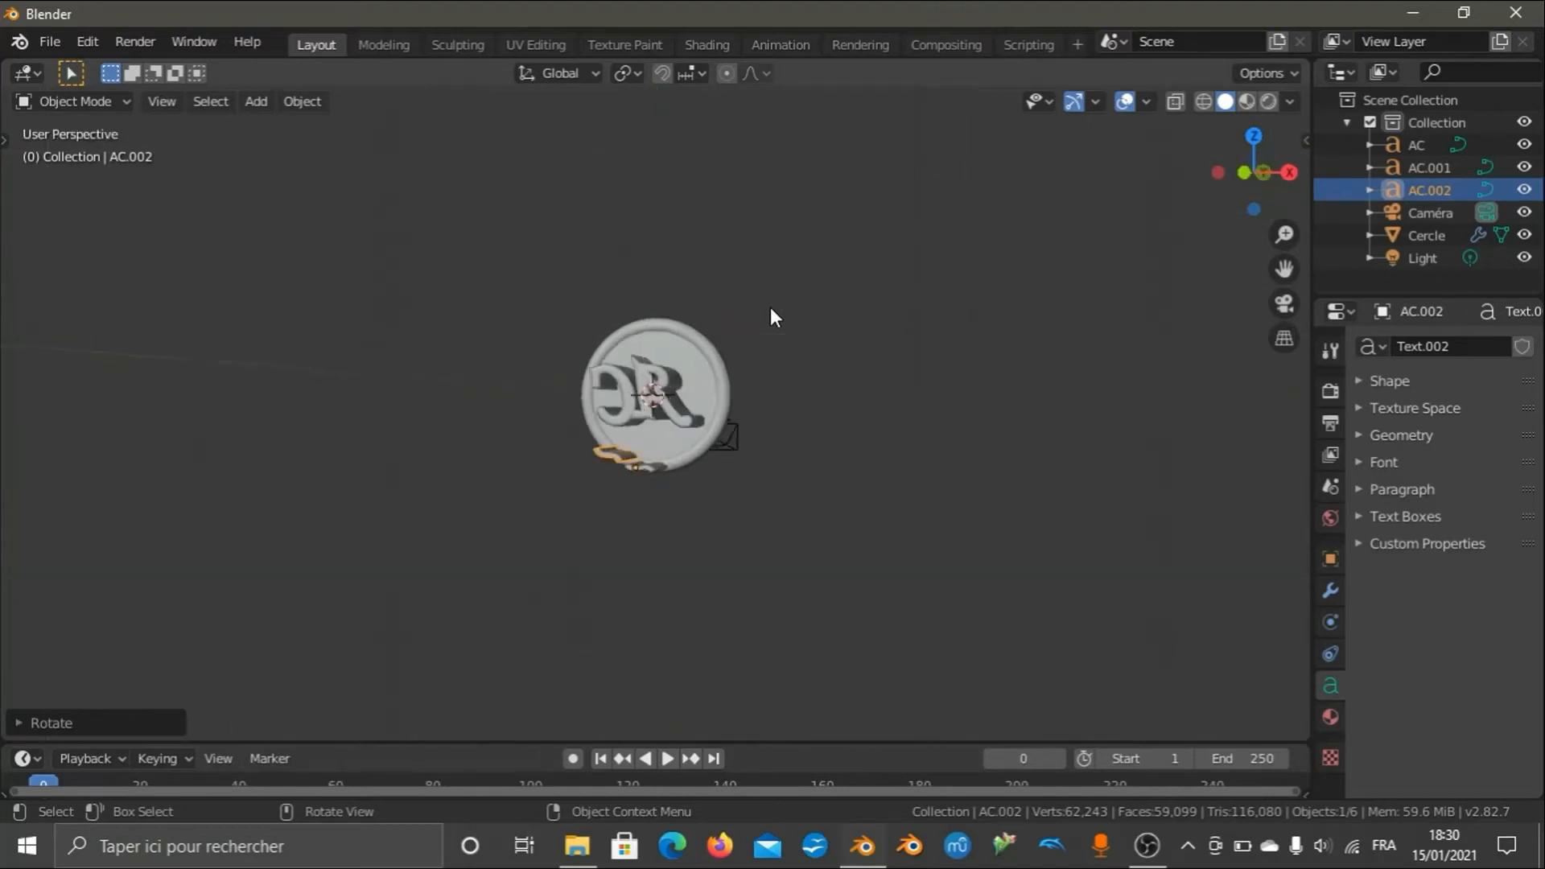
key("KP_6")
key("KP_6")
key("KP_6")
key("KP_6")
key("KP_6")
key("KP_6")
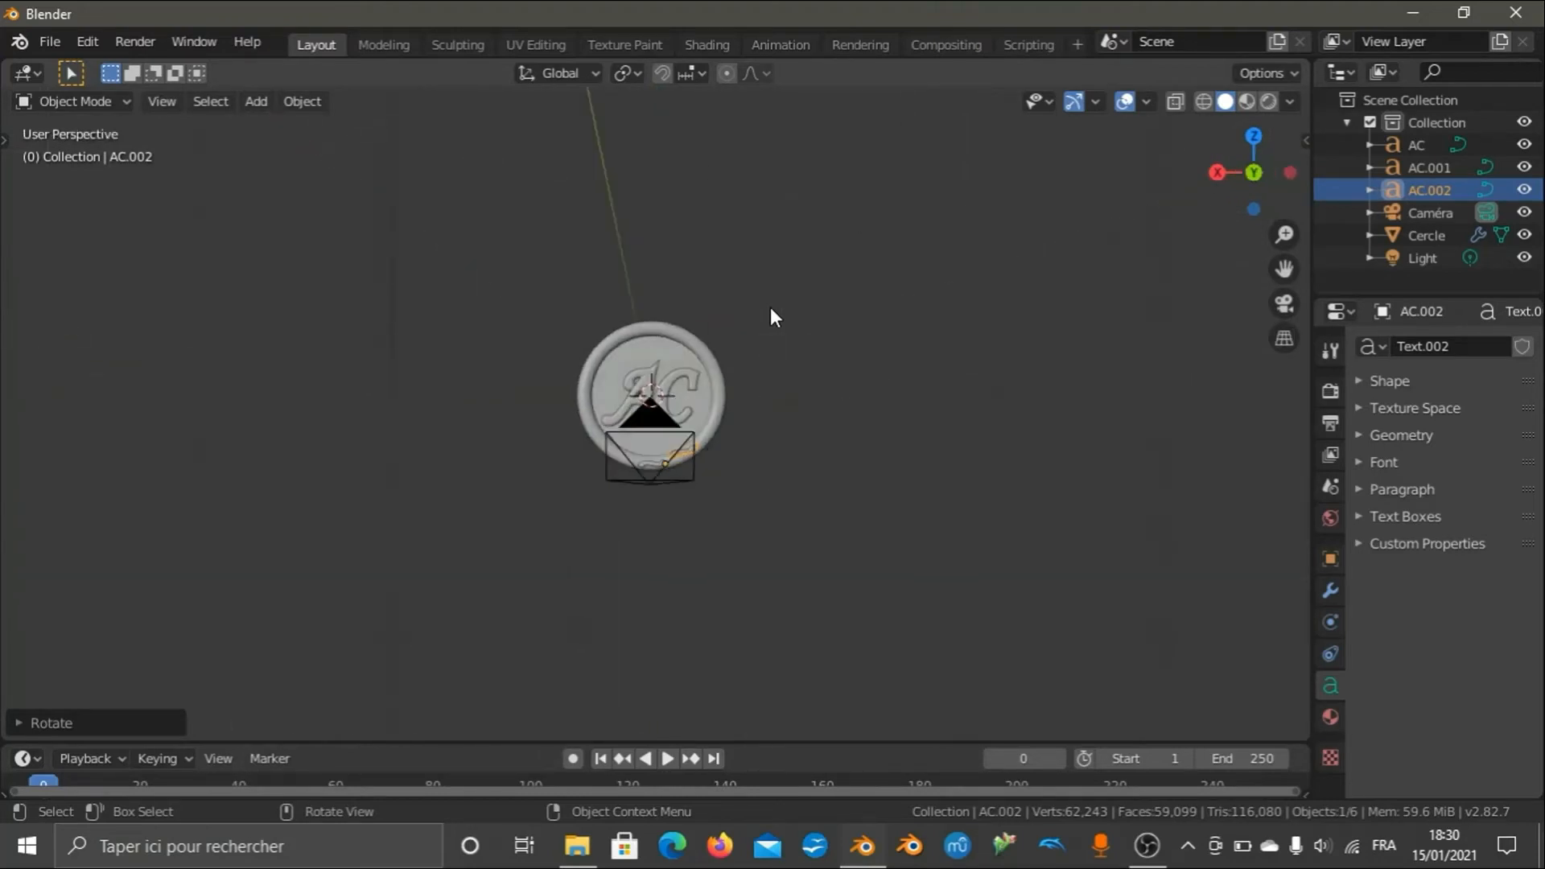
key("KP_5")
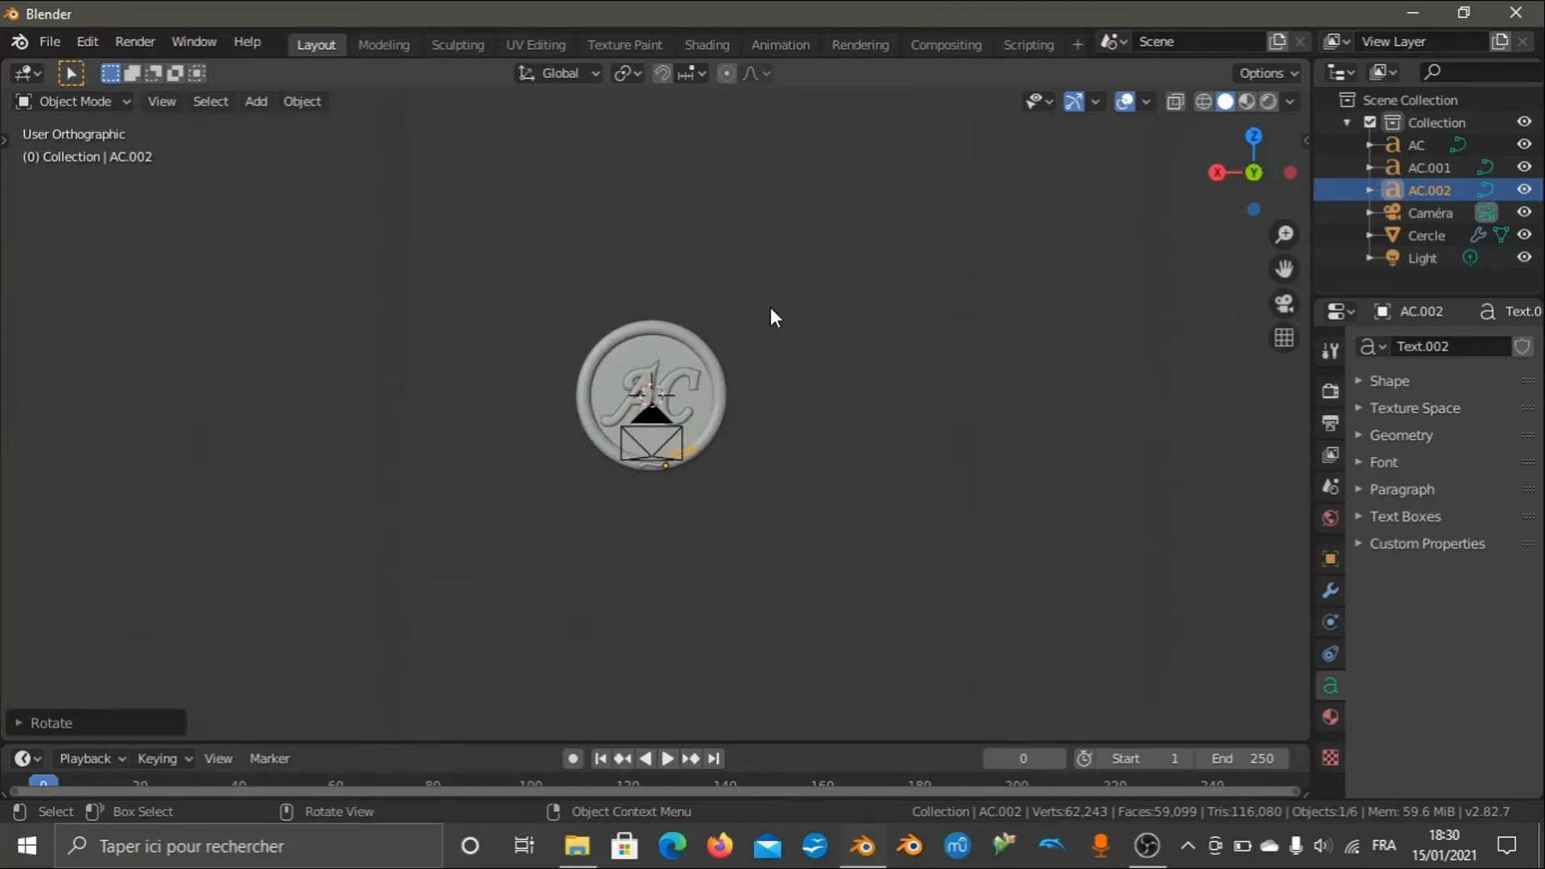
scroll(771, 317, "up", 7)
scroll(748, 286, "down", 4)
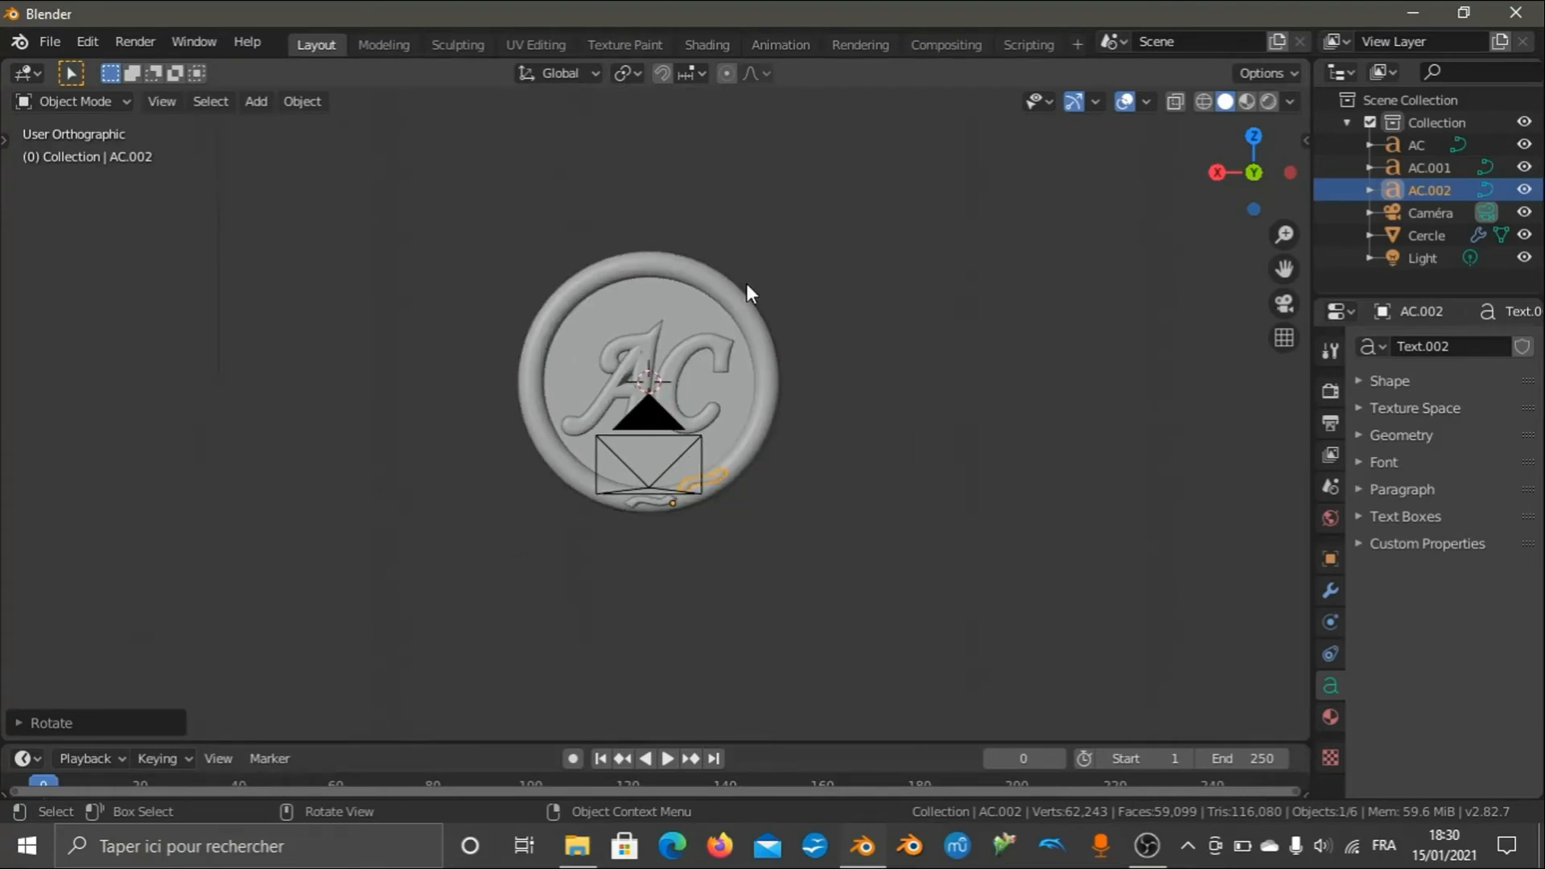
Inspect the text and tilde depth by circling from the Front view past the side profile, ending orthographic on the AC side.
key("KP_1")
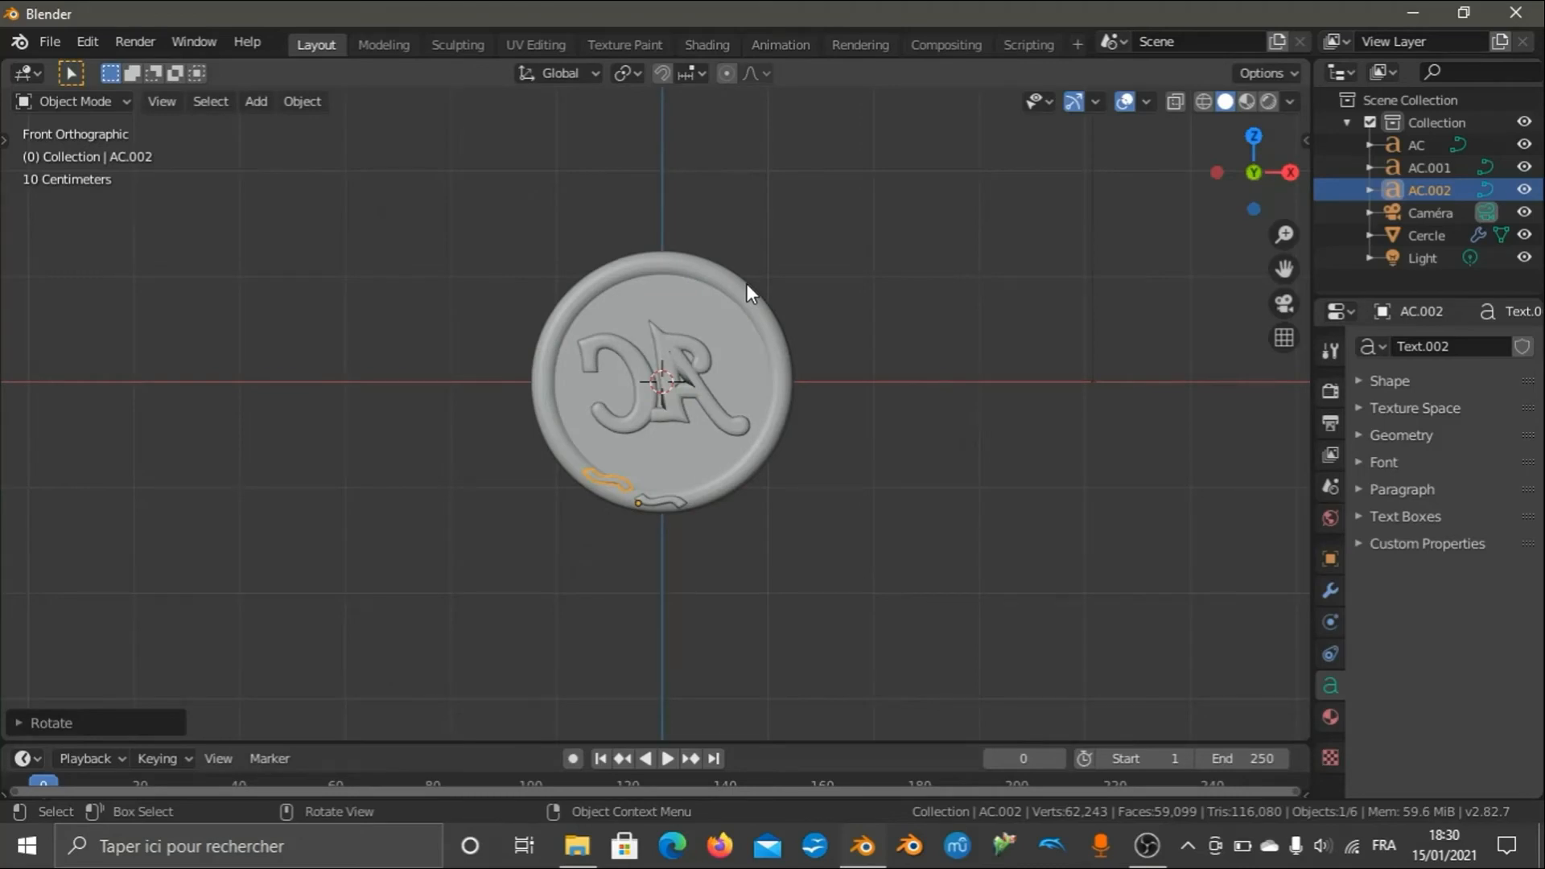
key("KP_6")
key("KP_6")
key("KP_6")
key("KP_6")
key("KP_6")
key("KP_6")
key("KP_6")
key("KP_6")
key("KP_6")
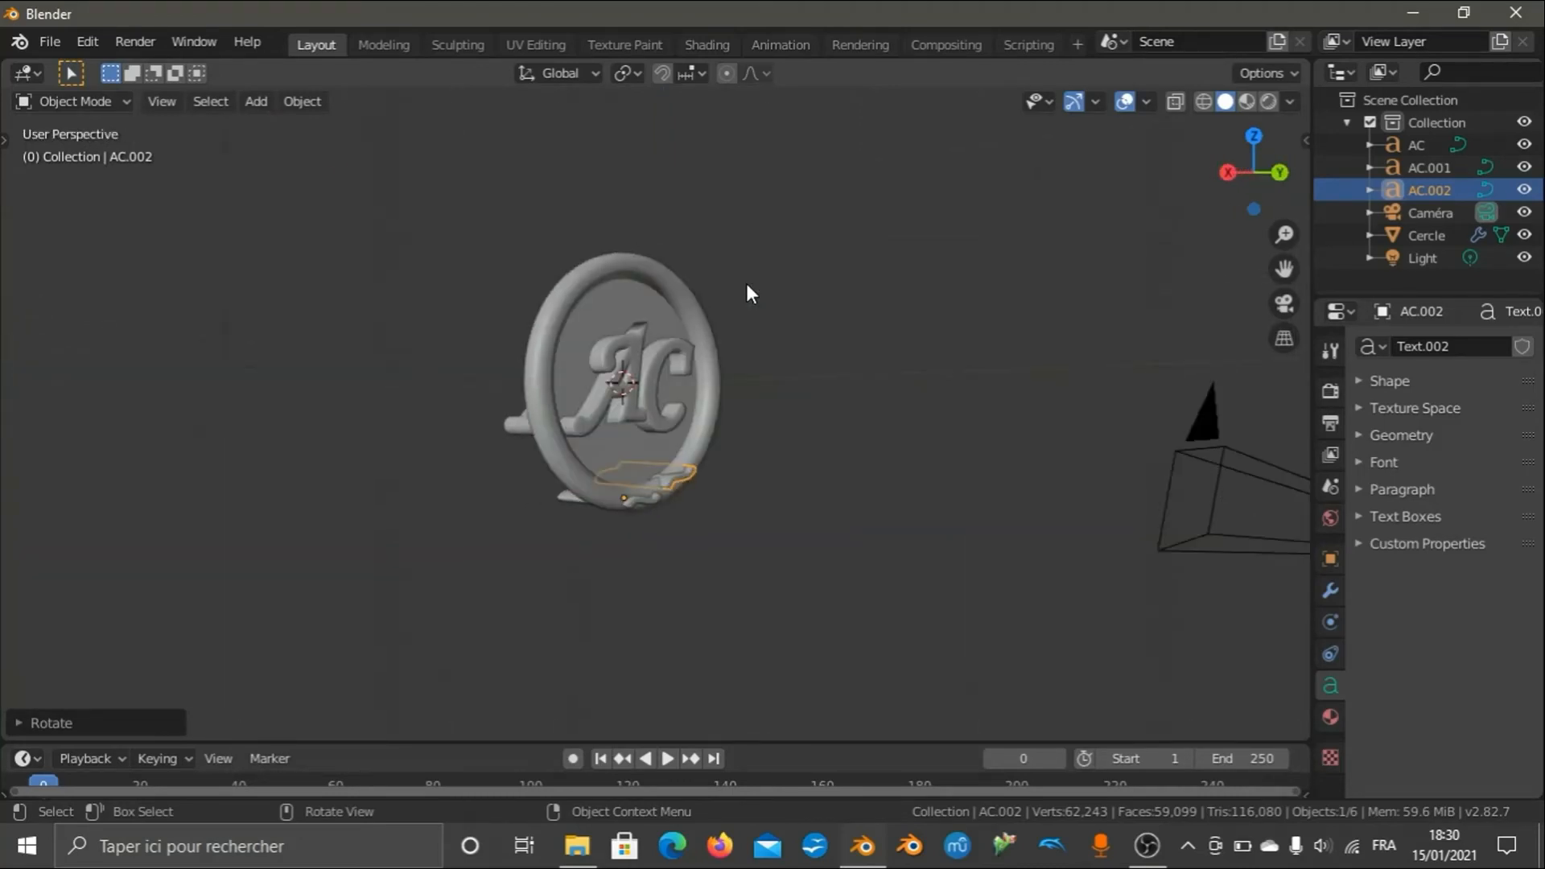
key("KP_6")
key("KP_6")
key("KP_6")
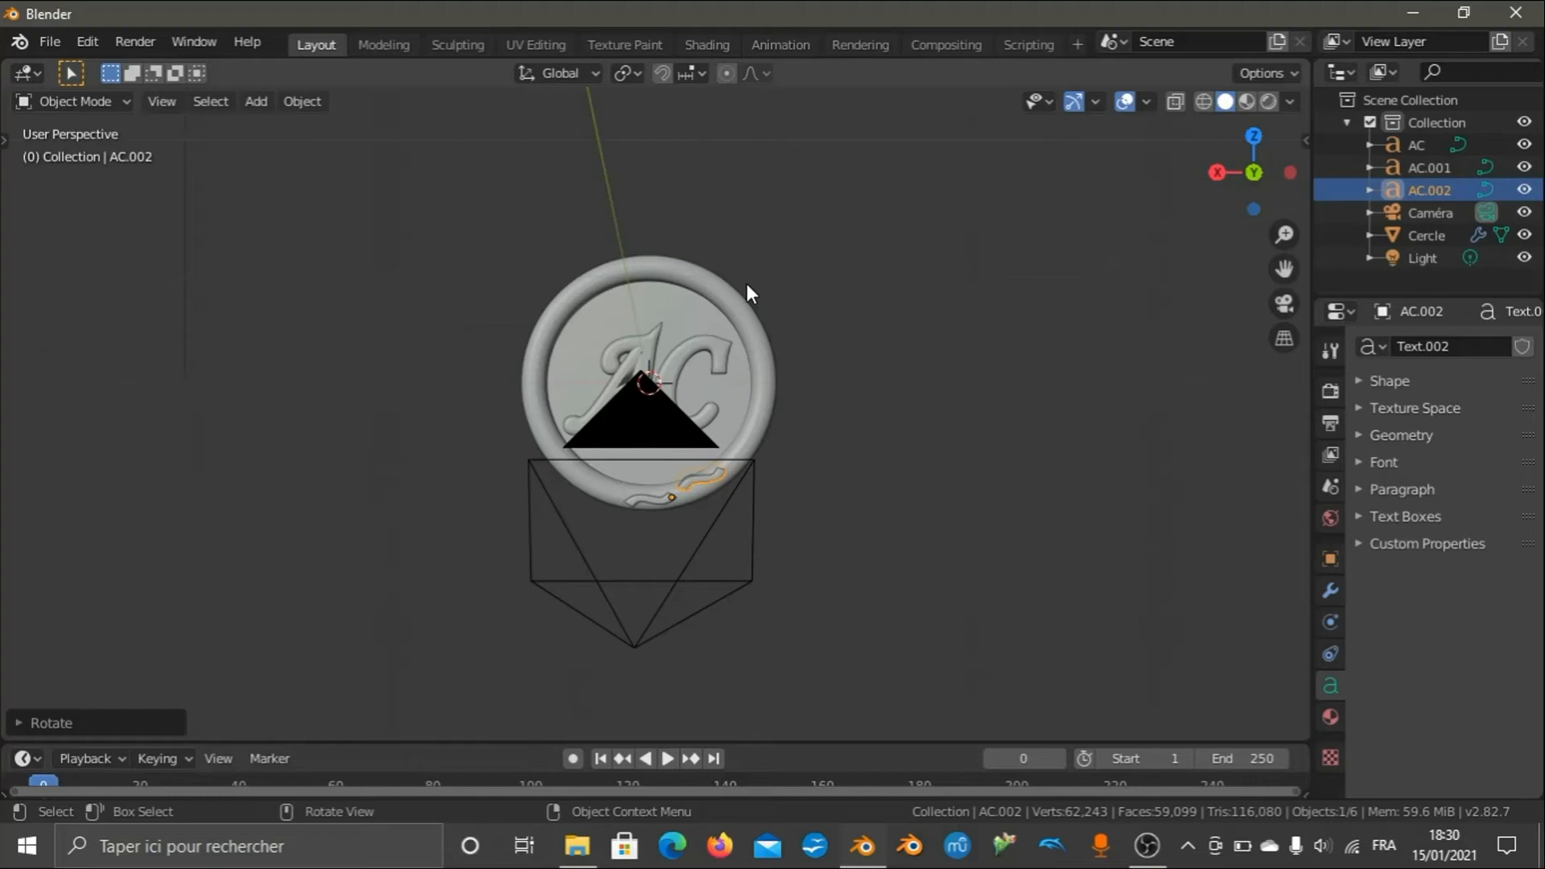
key("KP_6")
key("KP_6")
key("KP_6")
key("KP_6")
key("KP_6")
key("KP_6")
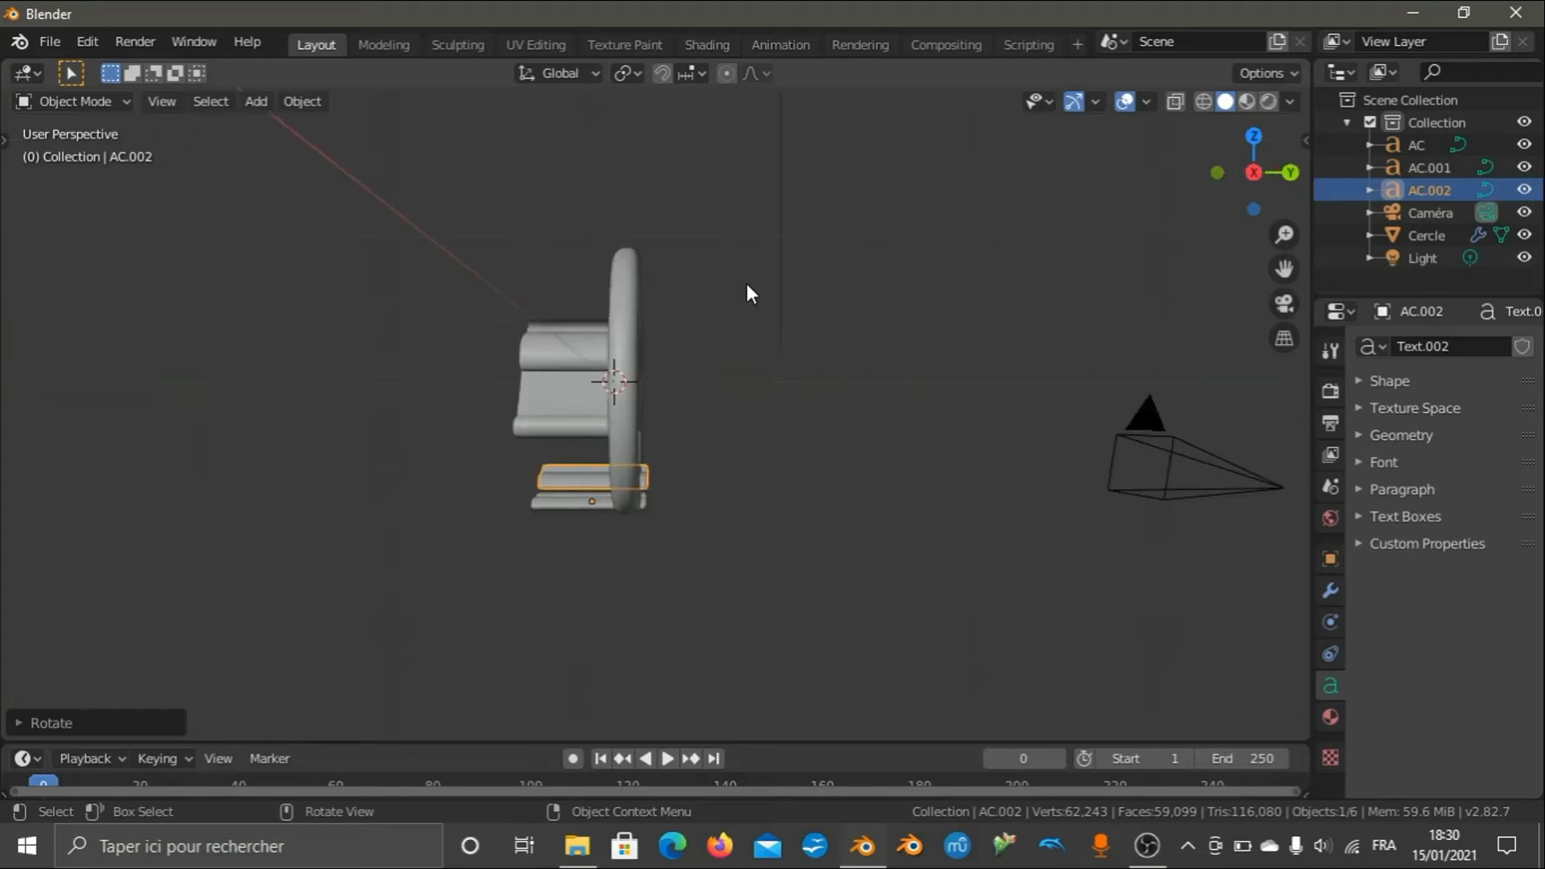
key("KP_6")
key("KP_6")
key("KP_6")
key("KP_6")
key("KP_6")
key("KP_4")
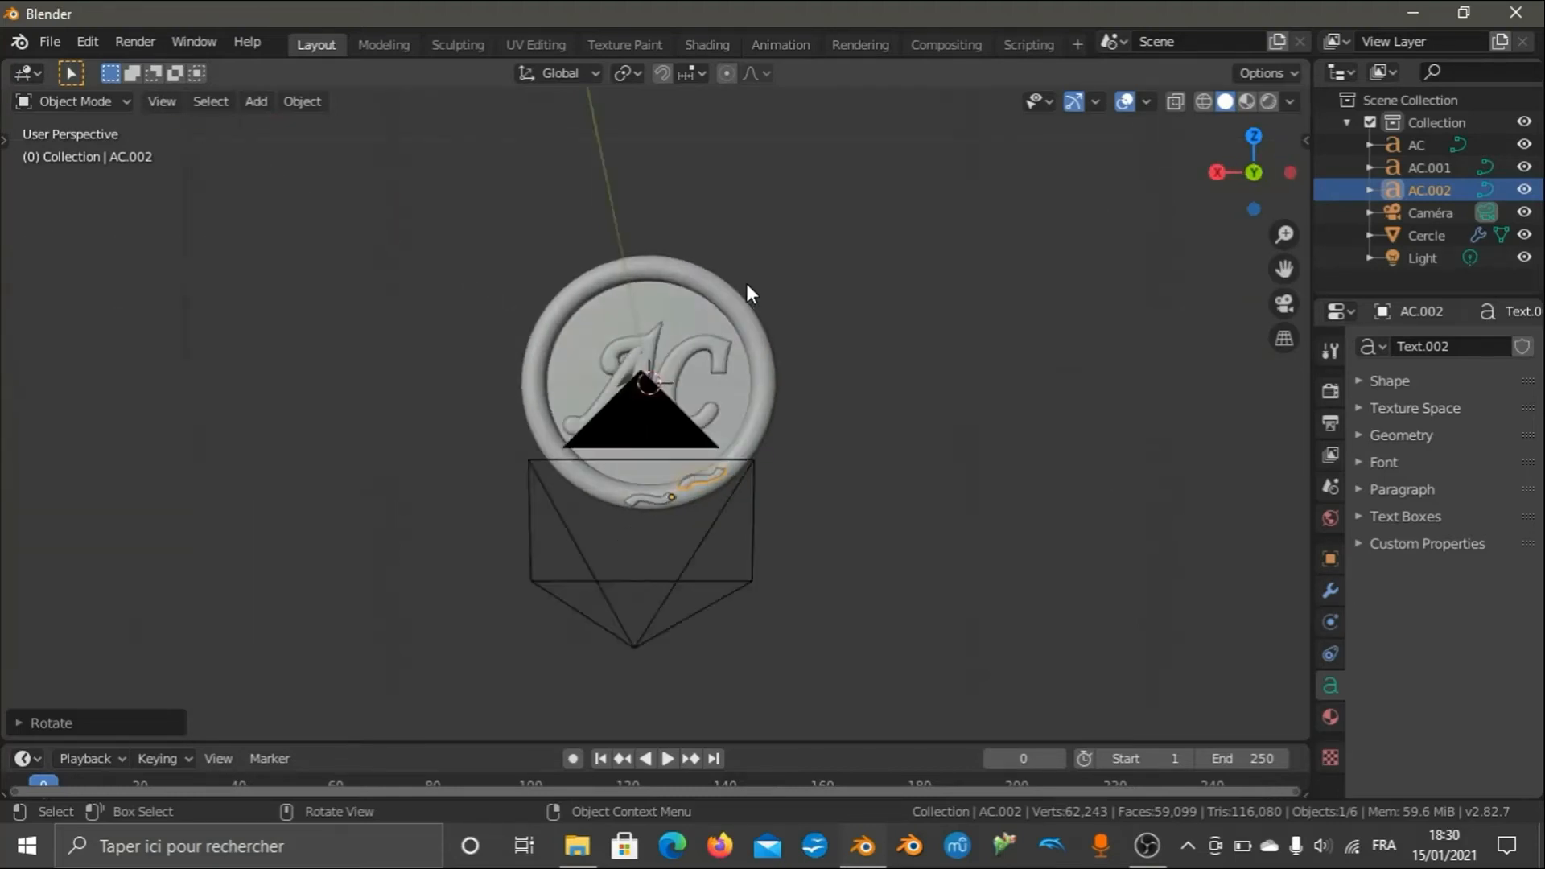
key("KP_5")
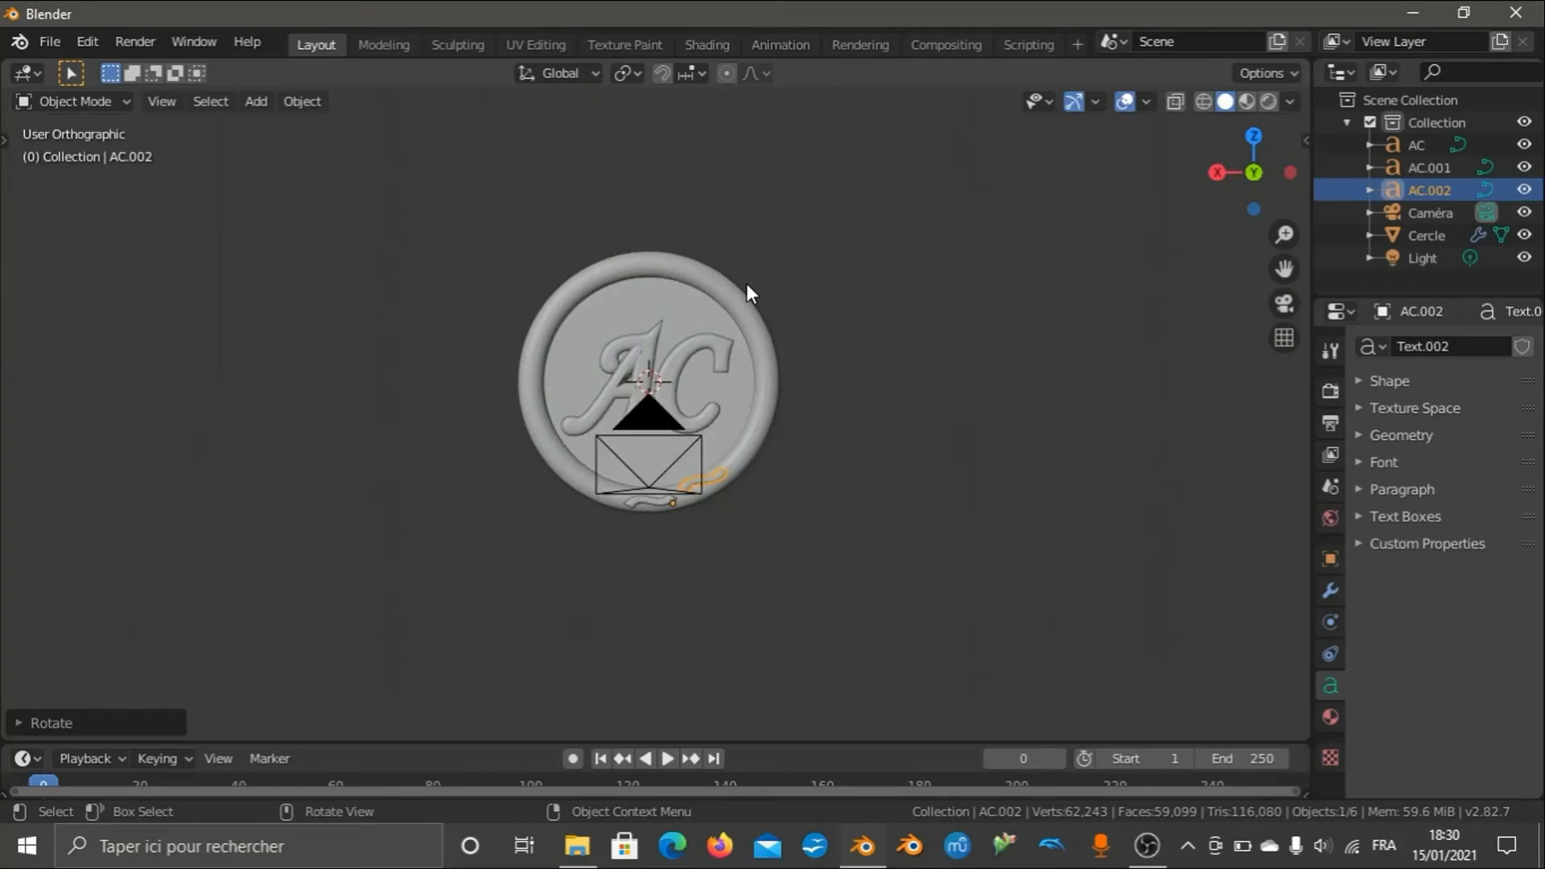
Rotate the second tilde steeper on the lower rim under the C and shift it outward onto the ring.
scroll(950, 524, "up", 8)
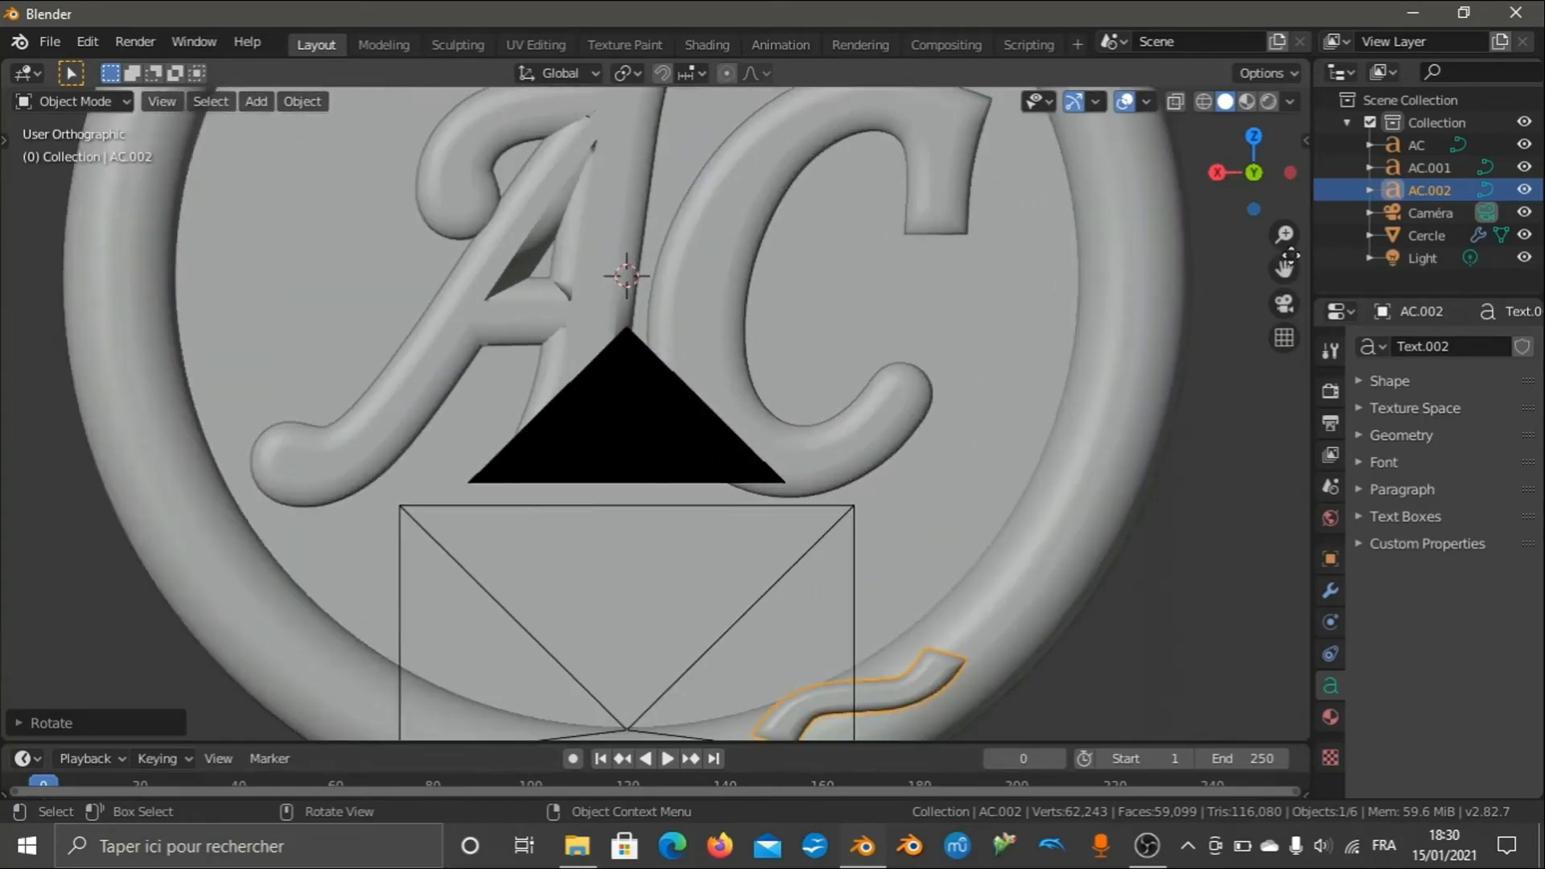
left_click_drag(1285, 269, 1092, 37)
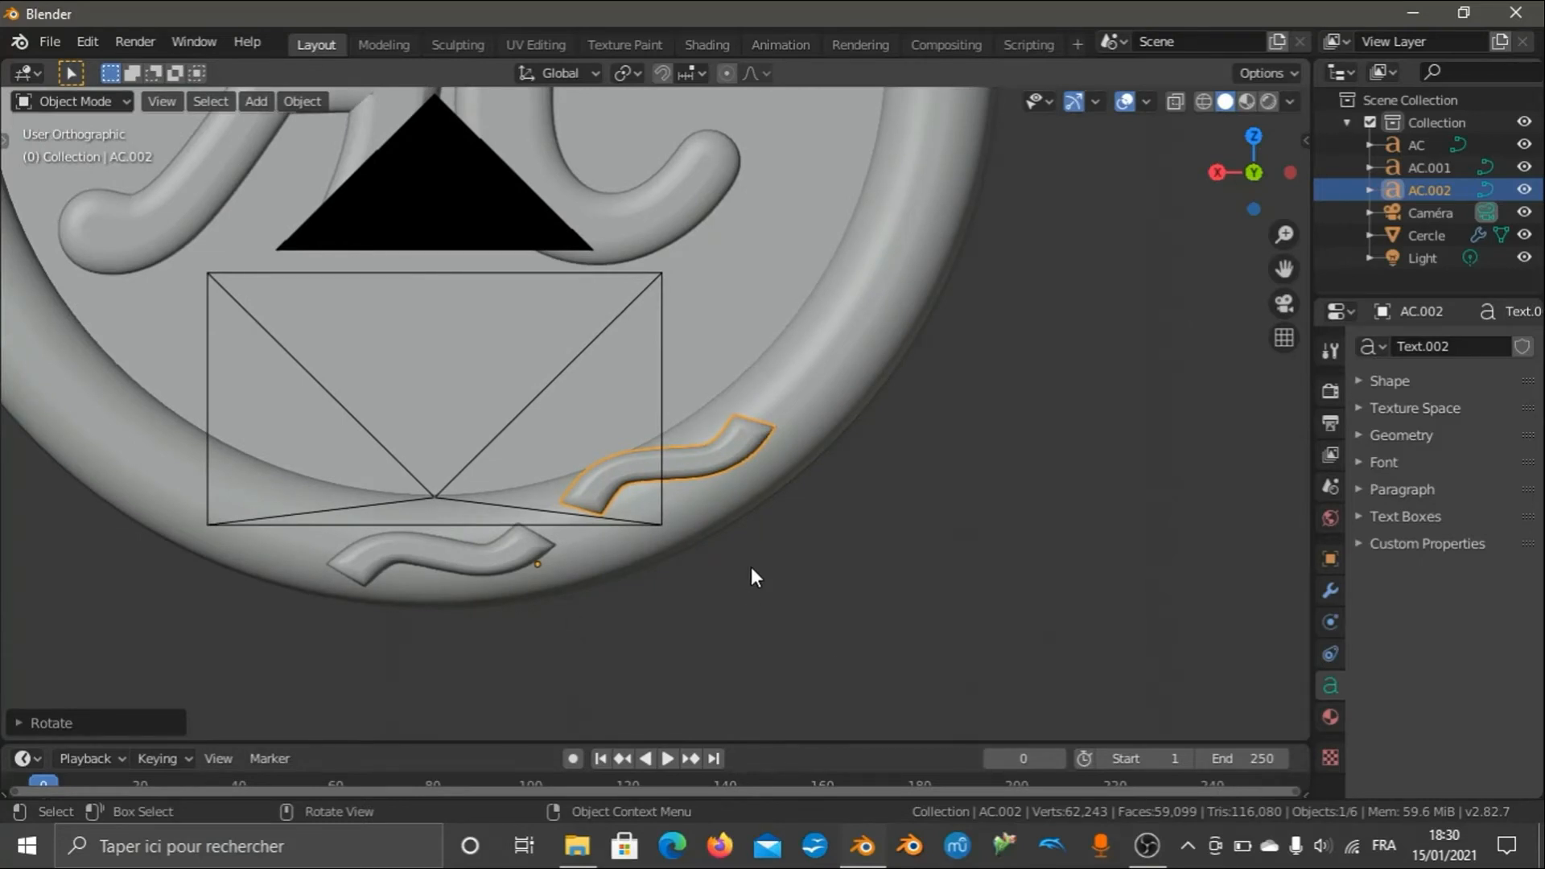
scroll(805, 548, "down", 4)
scroll(818, 507, "up", 3)
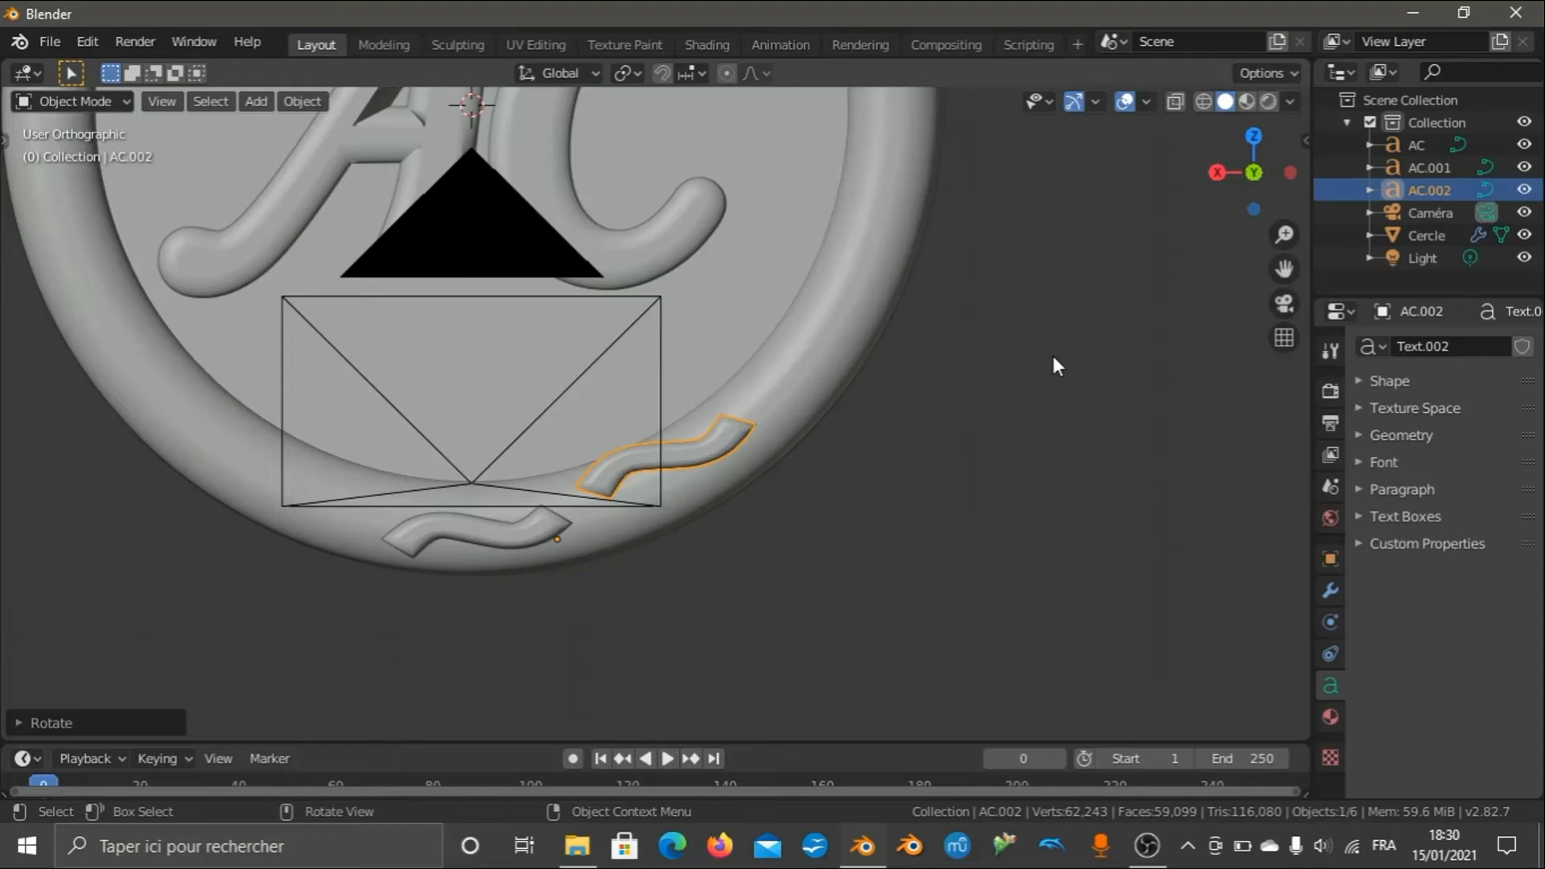
key("r")
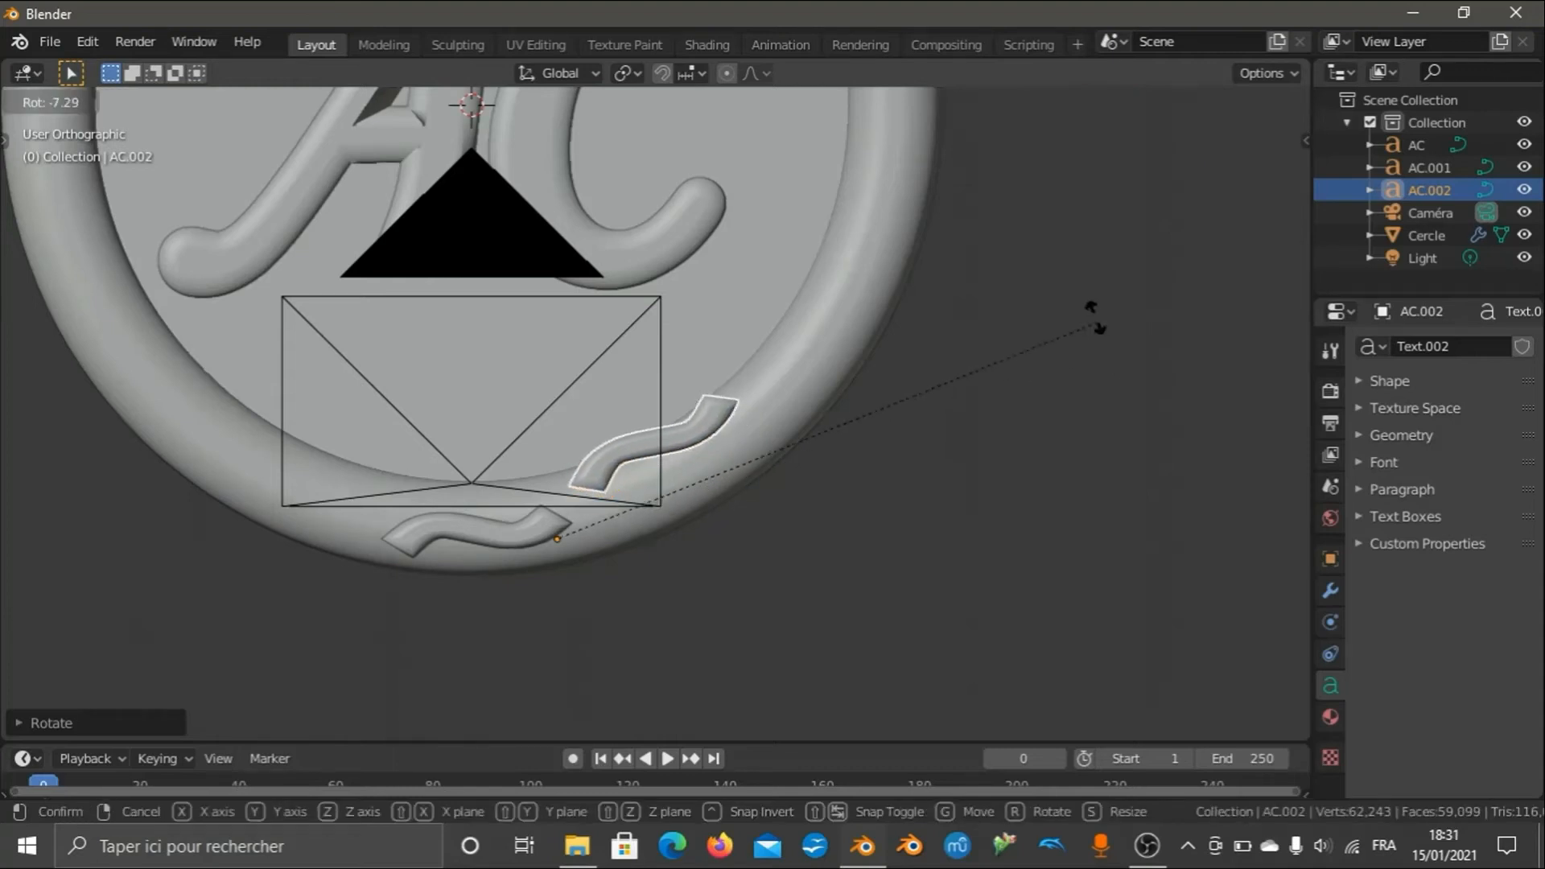
left_click(1033, 210)
key("g")
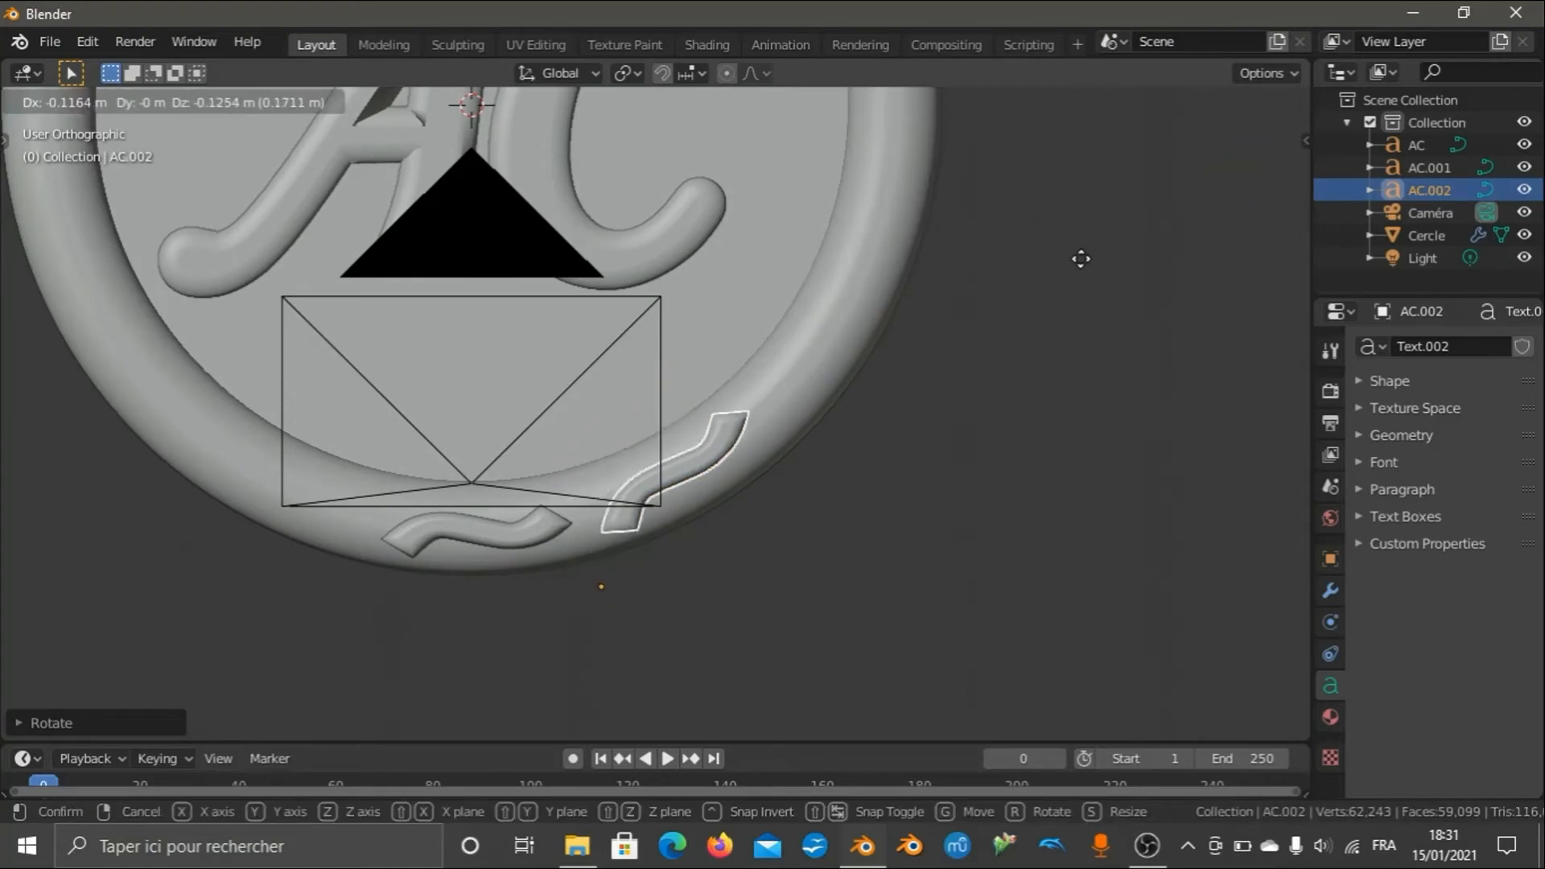
left_click(1095, 262)
Refine the second tilde's angle and position with small alternating rotations and moves until it follows the ring's curve.
key("r")
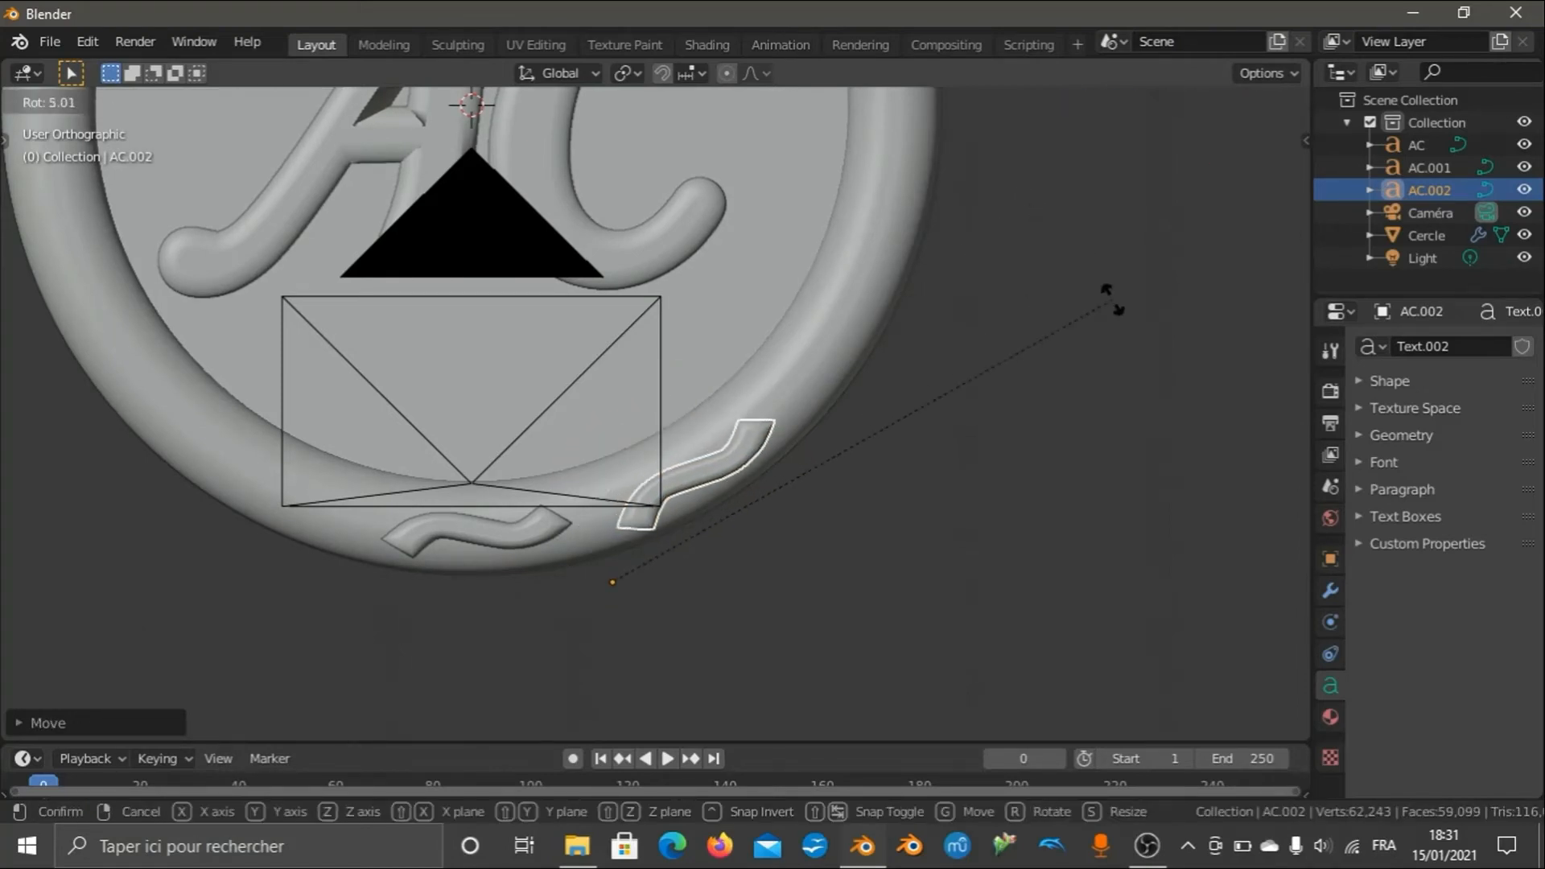
left_click(1109, 297)
key("g")
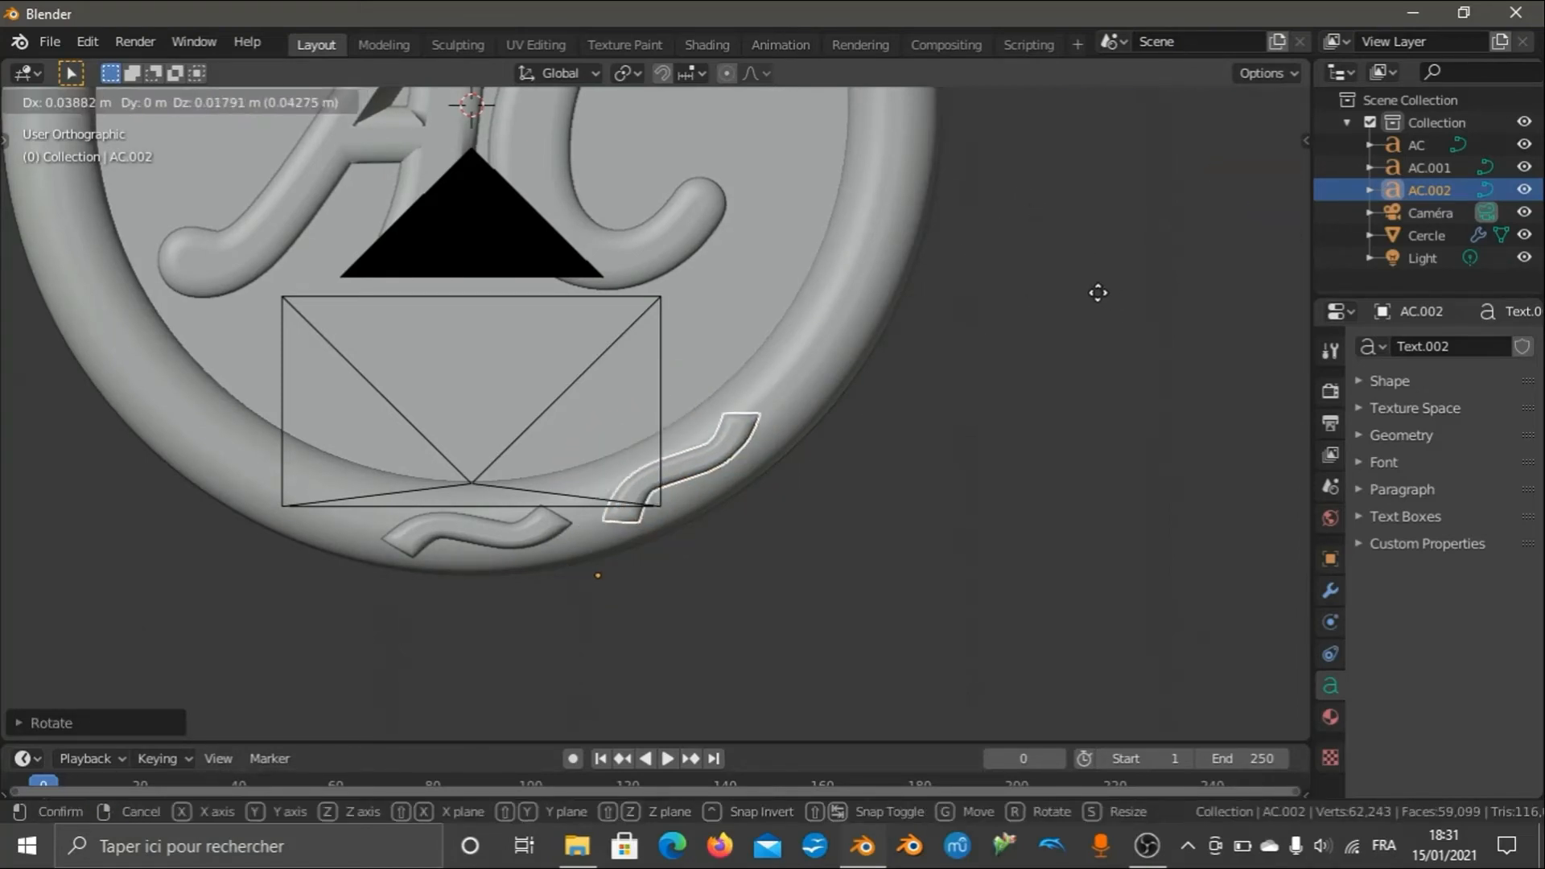
left_click(1098, 292)
key("r")
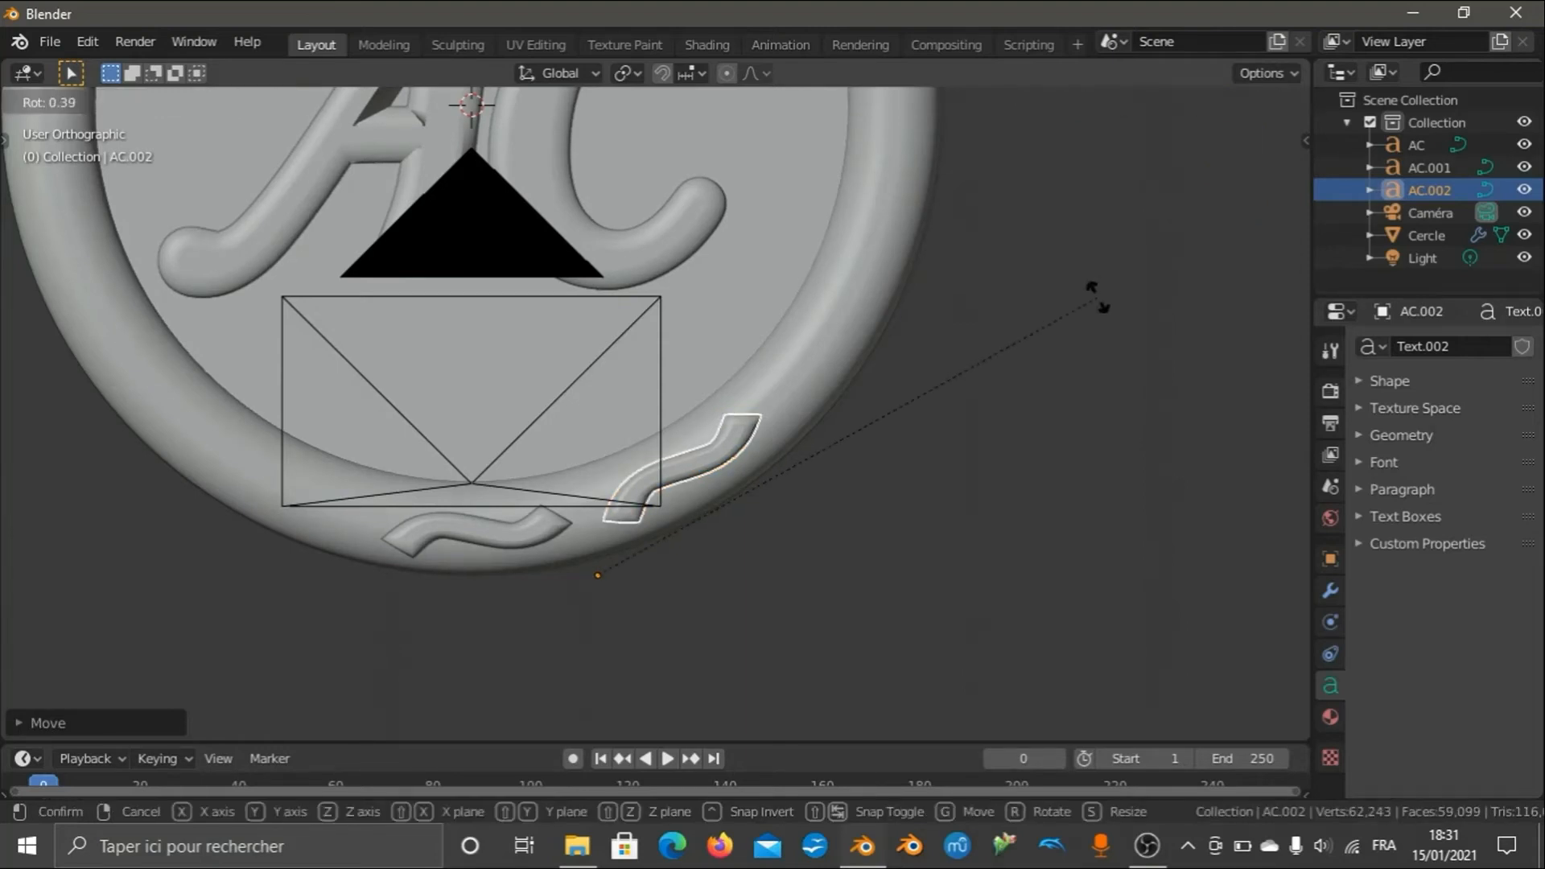
left_click(1099, 296)
key("g")
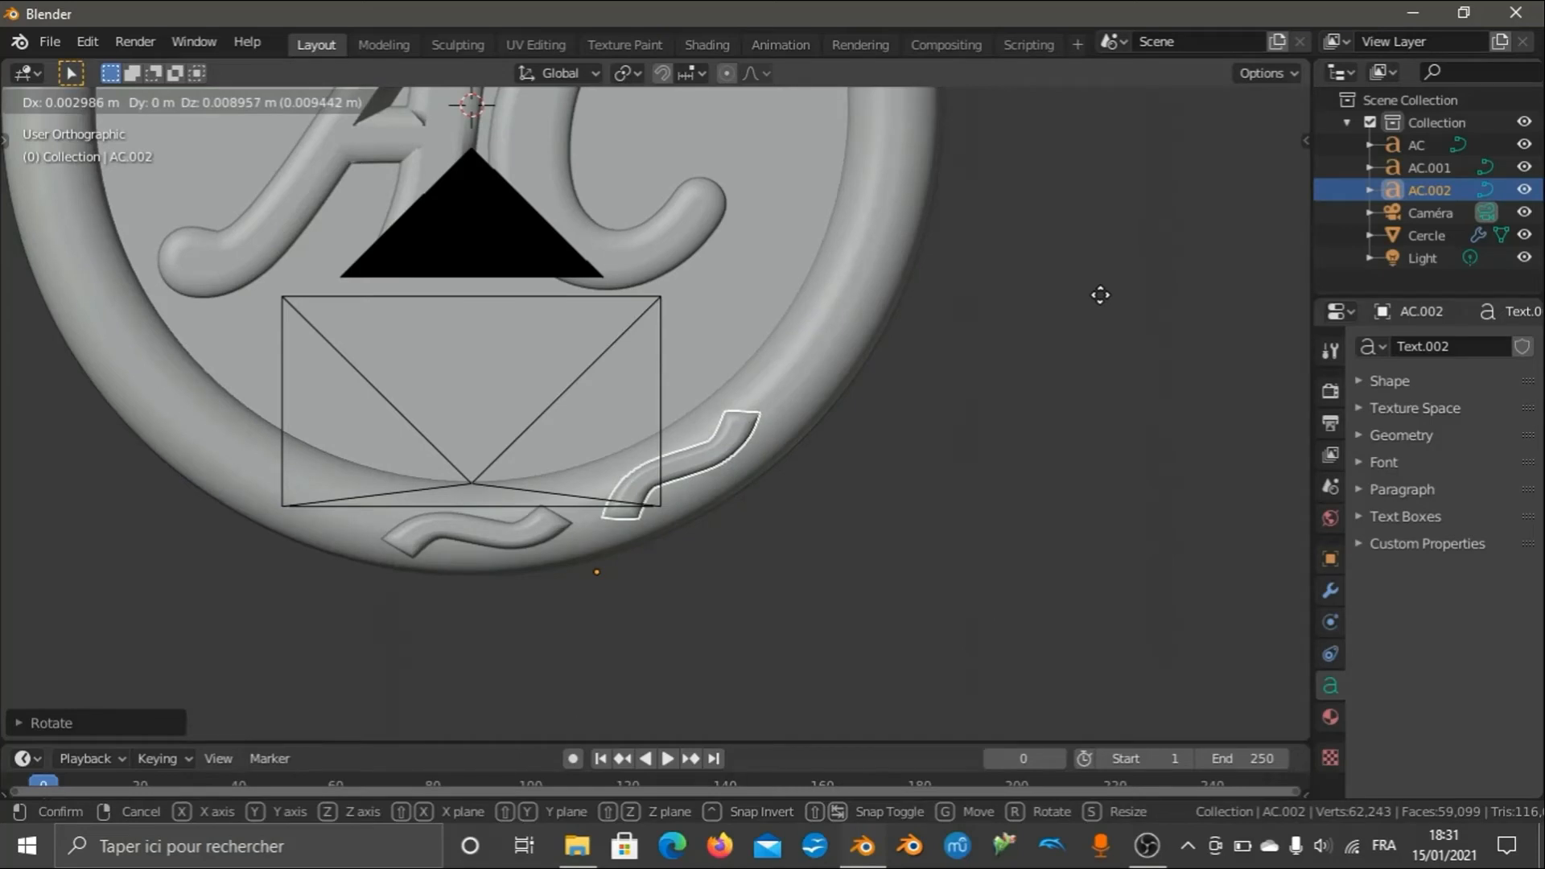
left_click(1099, 296)
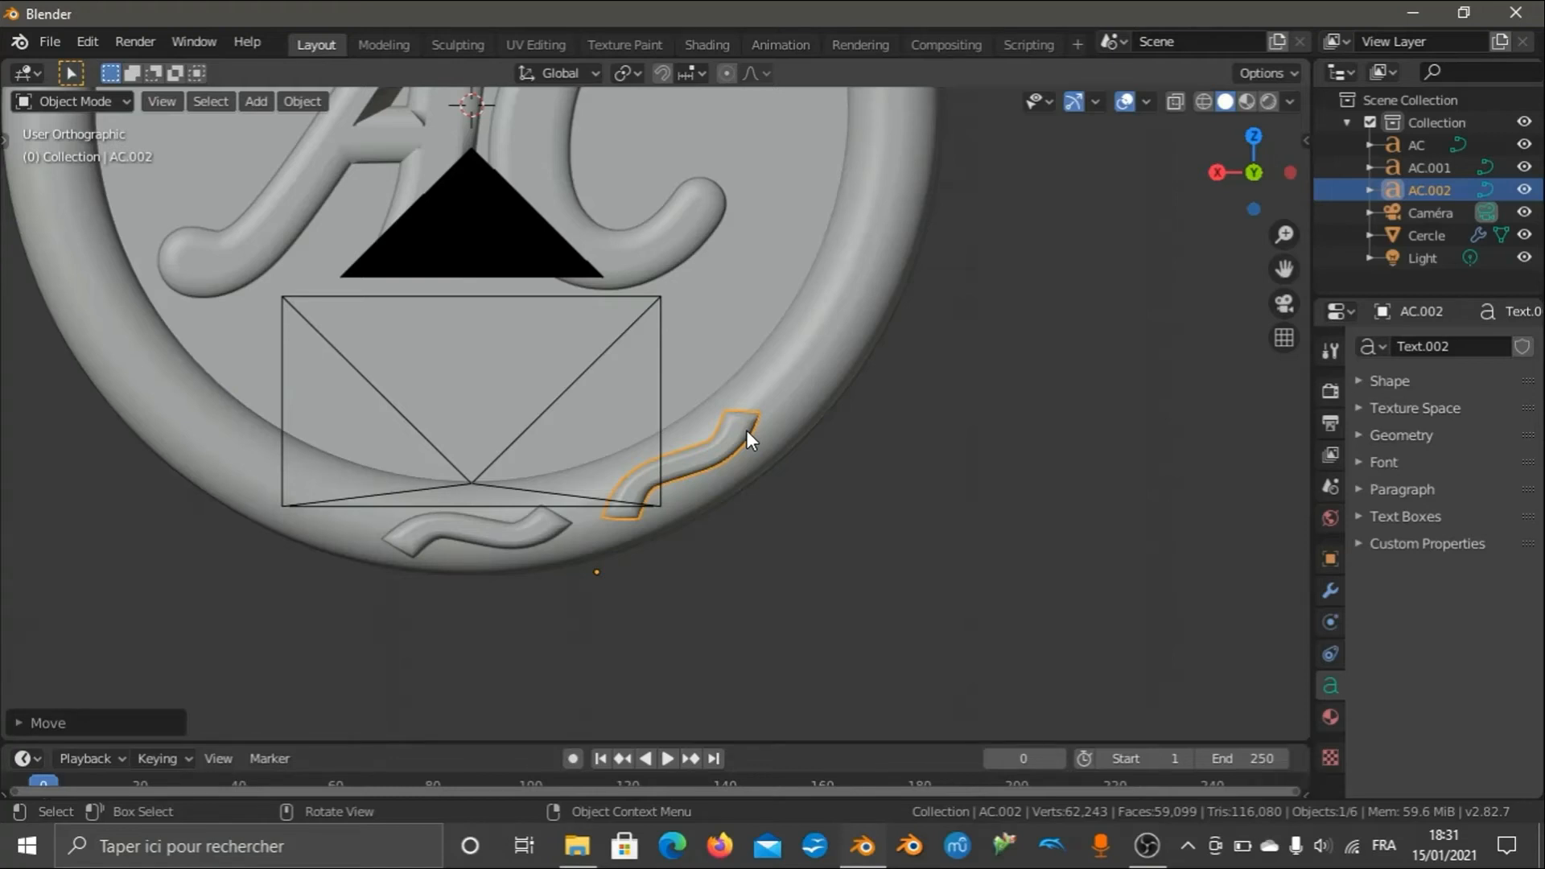
Duplicate both tildes together, rotate the pair to match the ring, and place it farther up the rim beside the C.
scroll(749, 428, "down", 4)
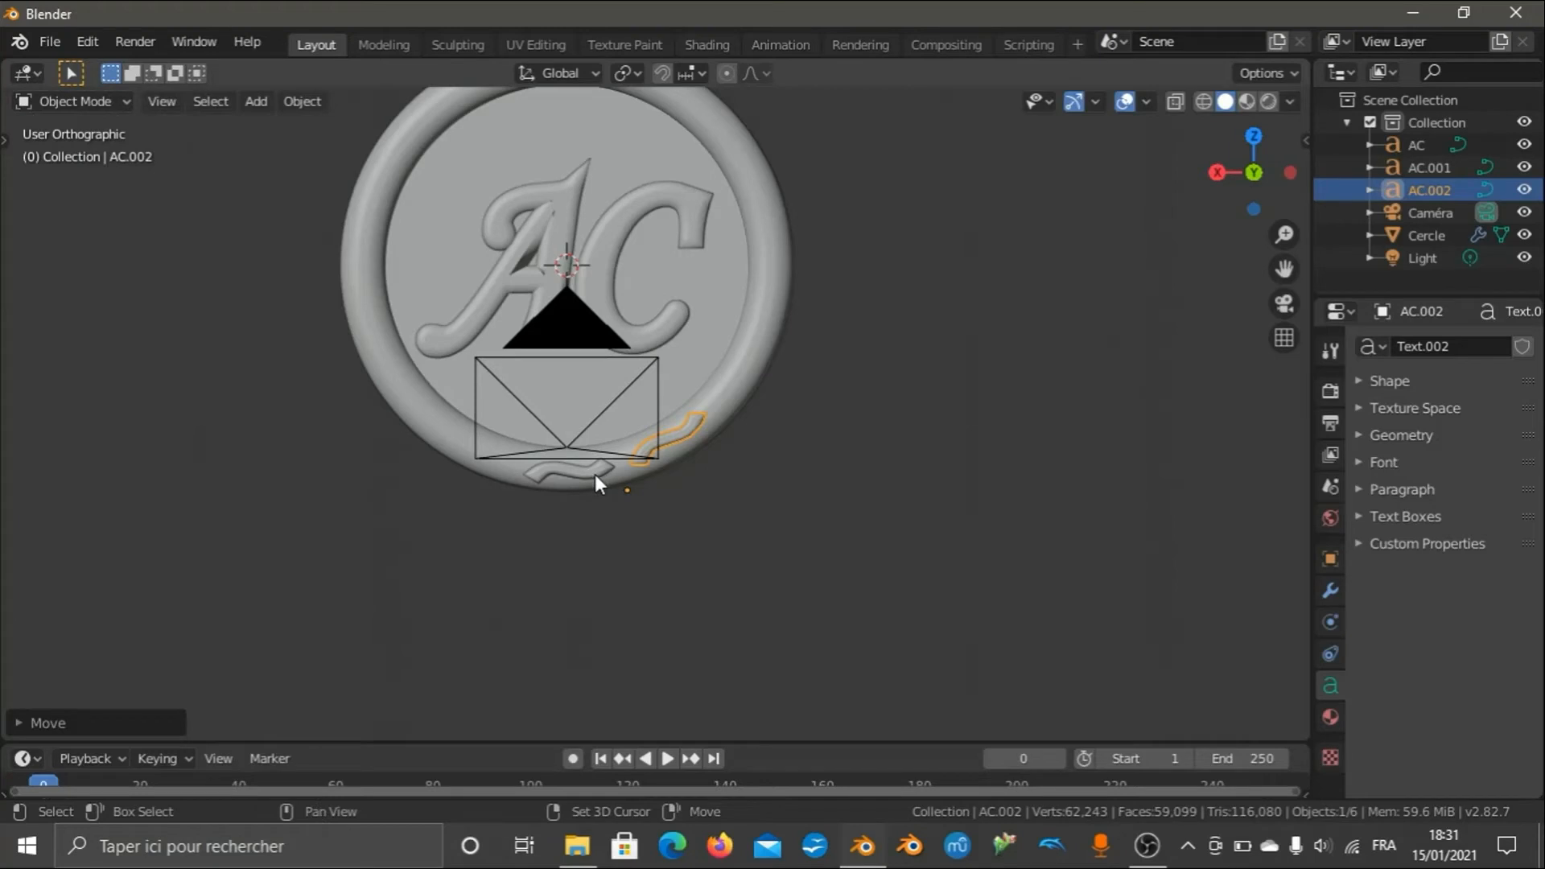
left_click(596, 475, "shift")
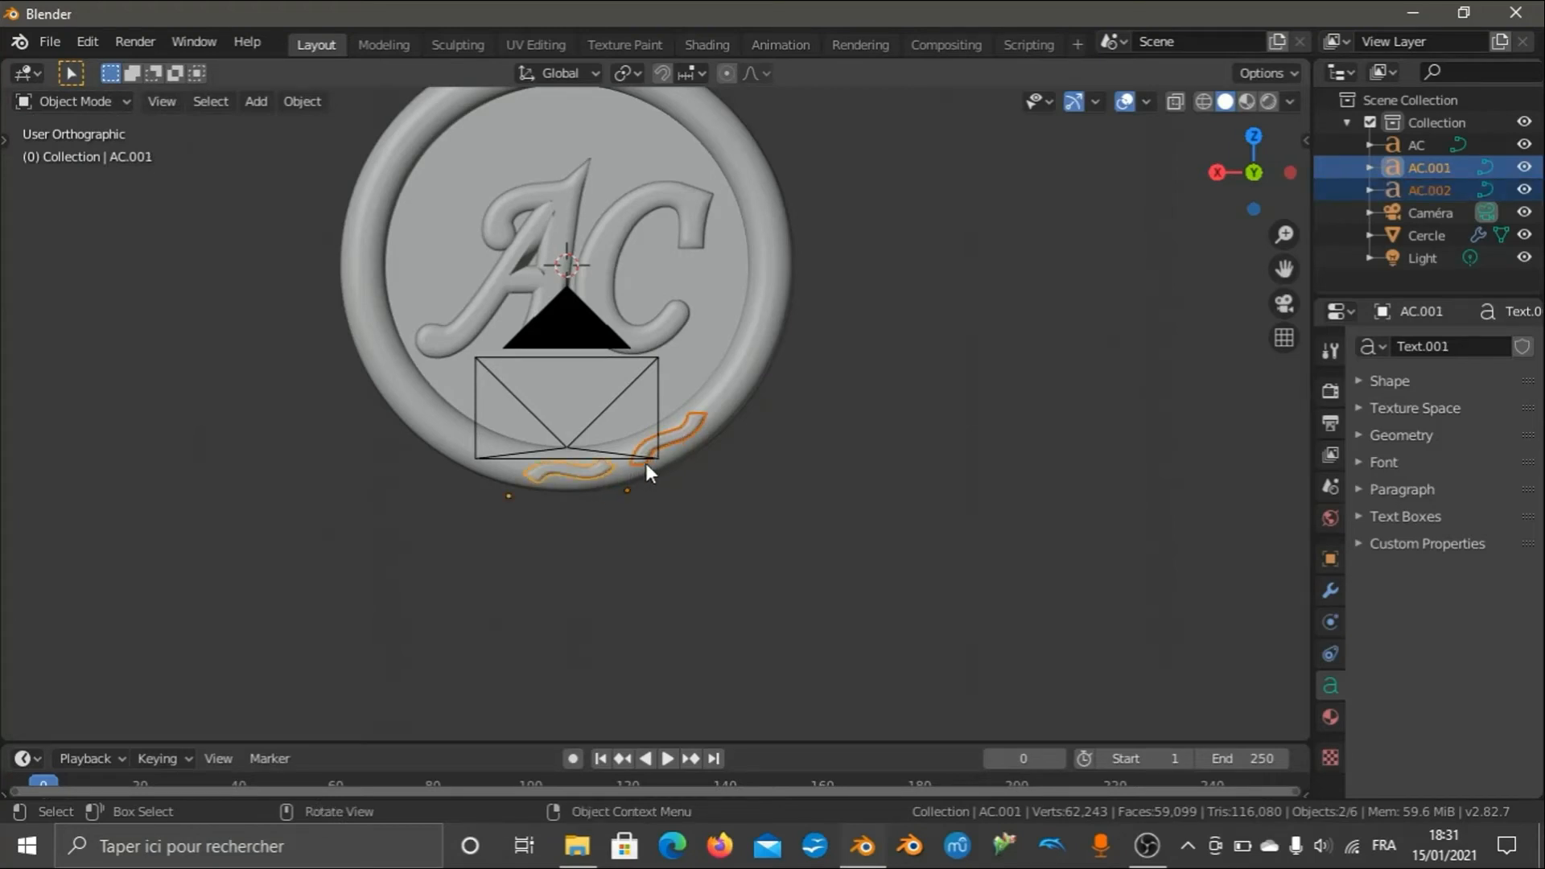
key("shift+d")
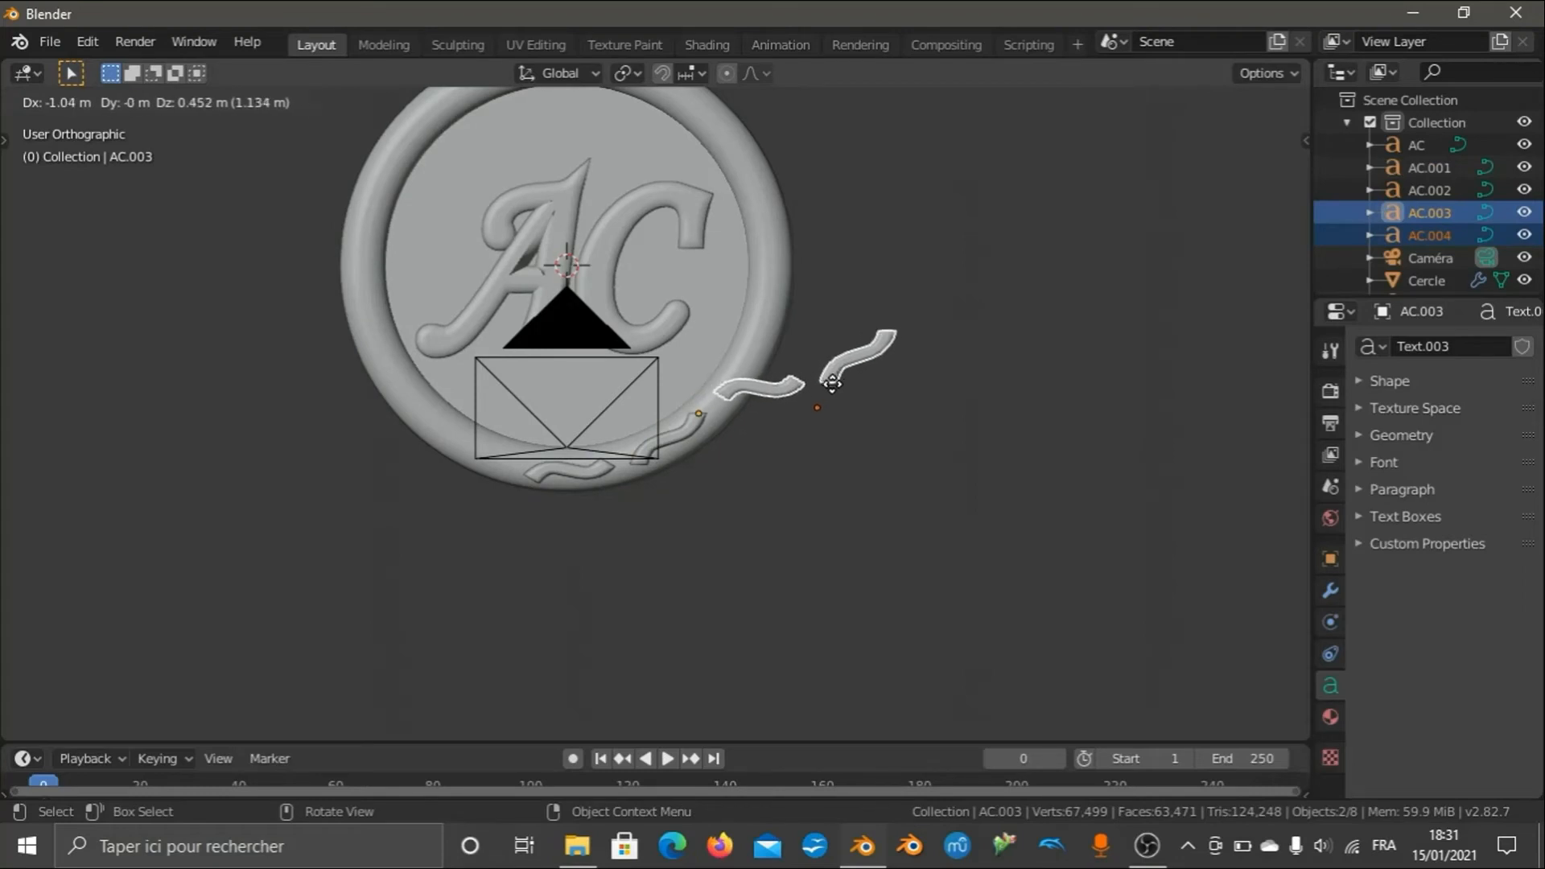
left_click(831, 388)
key("r")
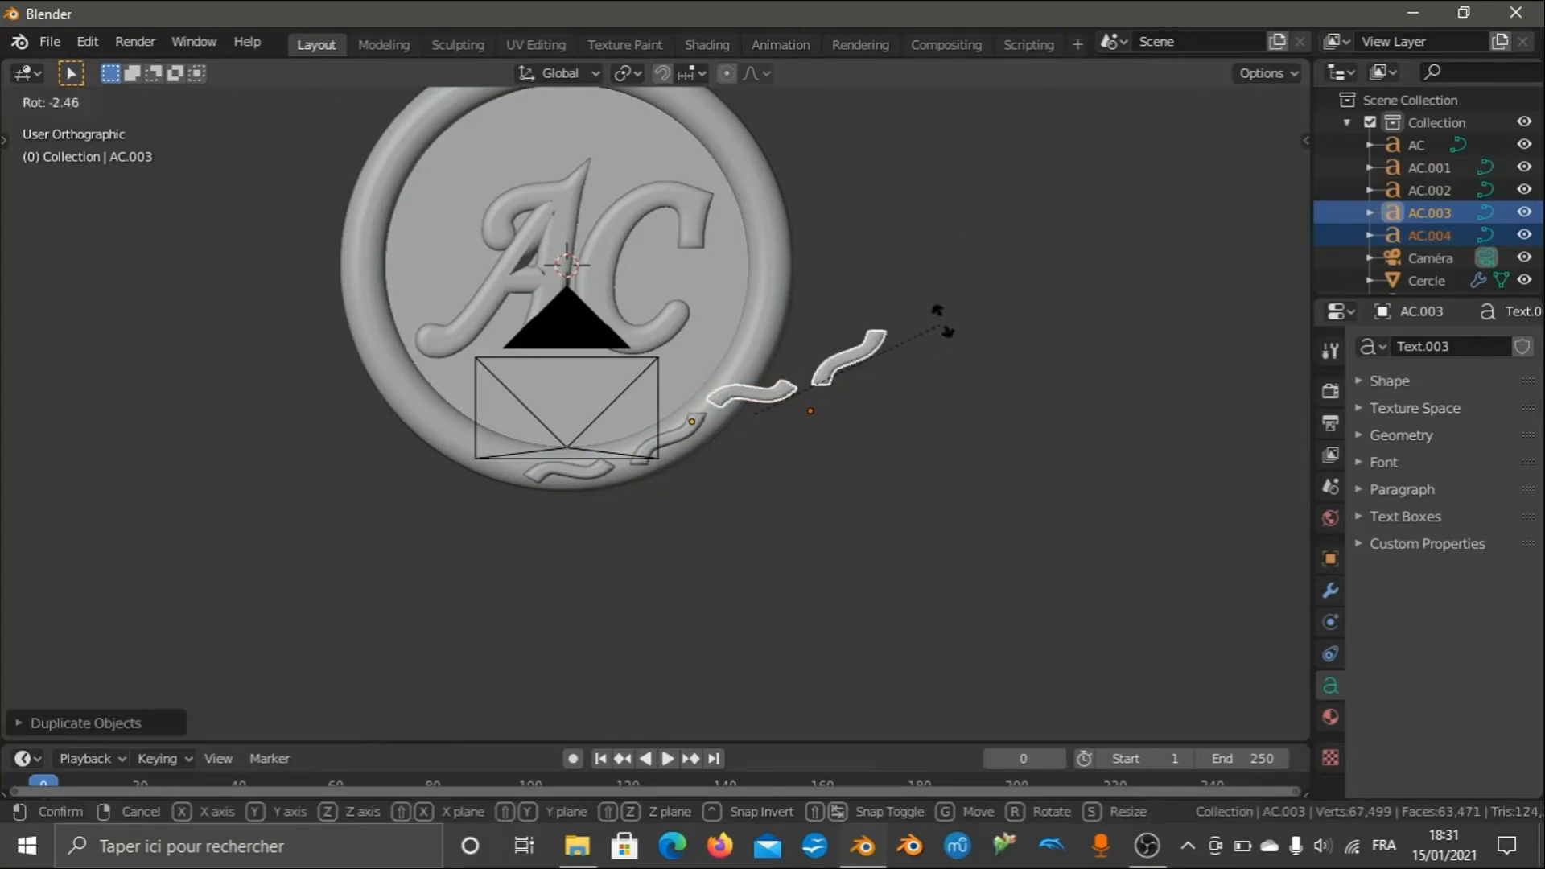
left_click(865, 699)
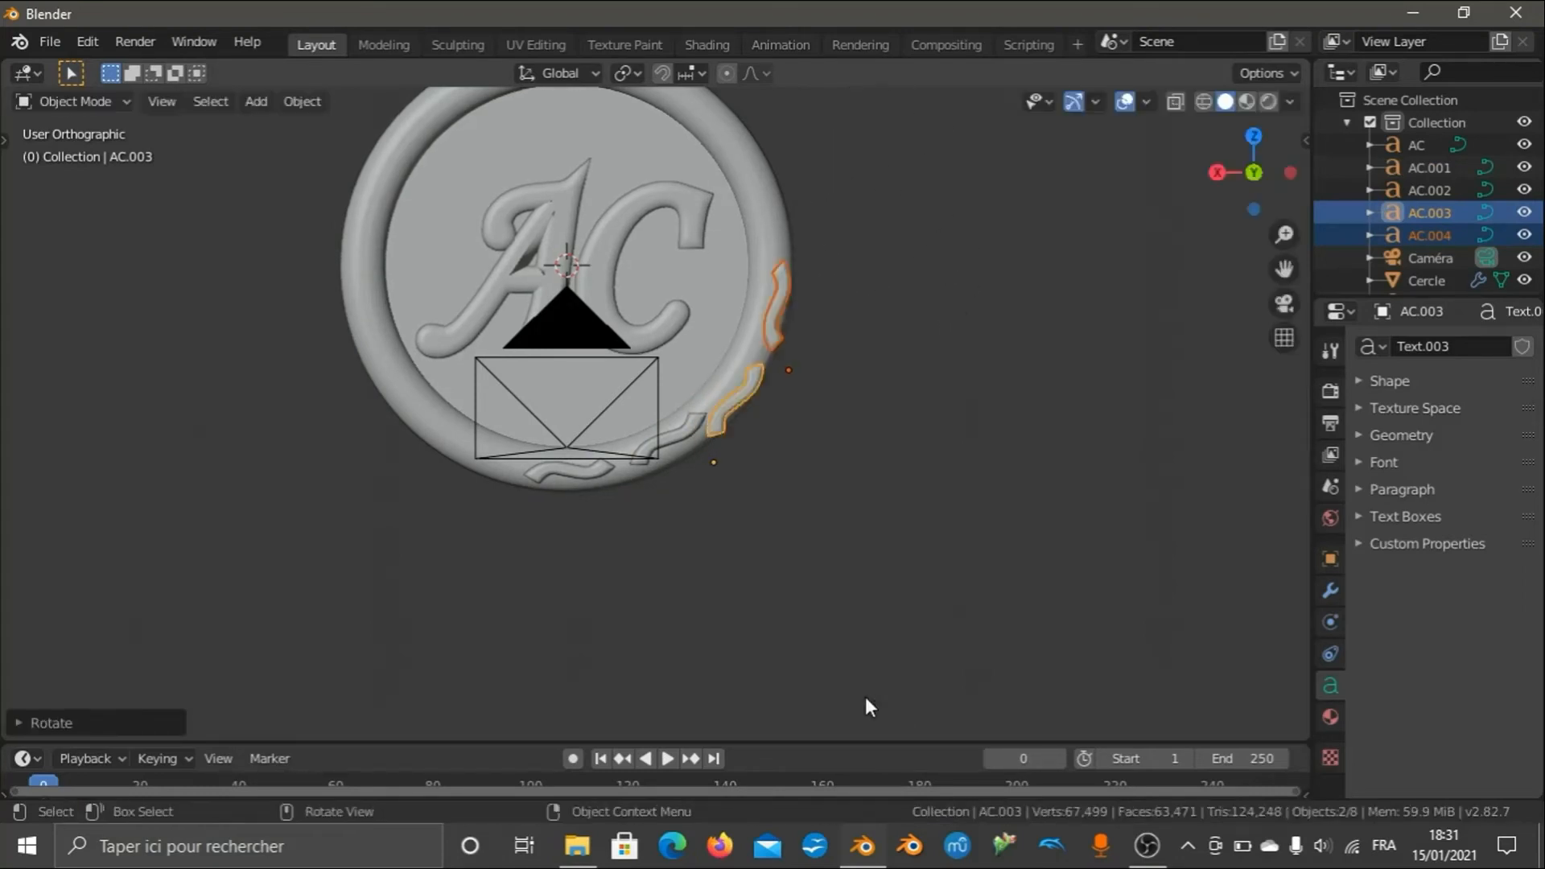
key("g")
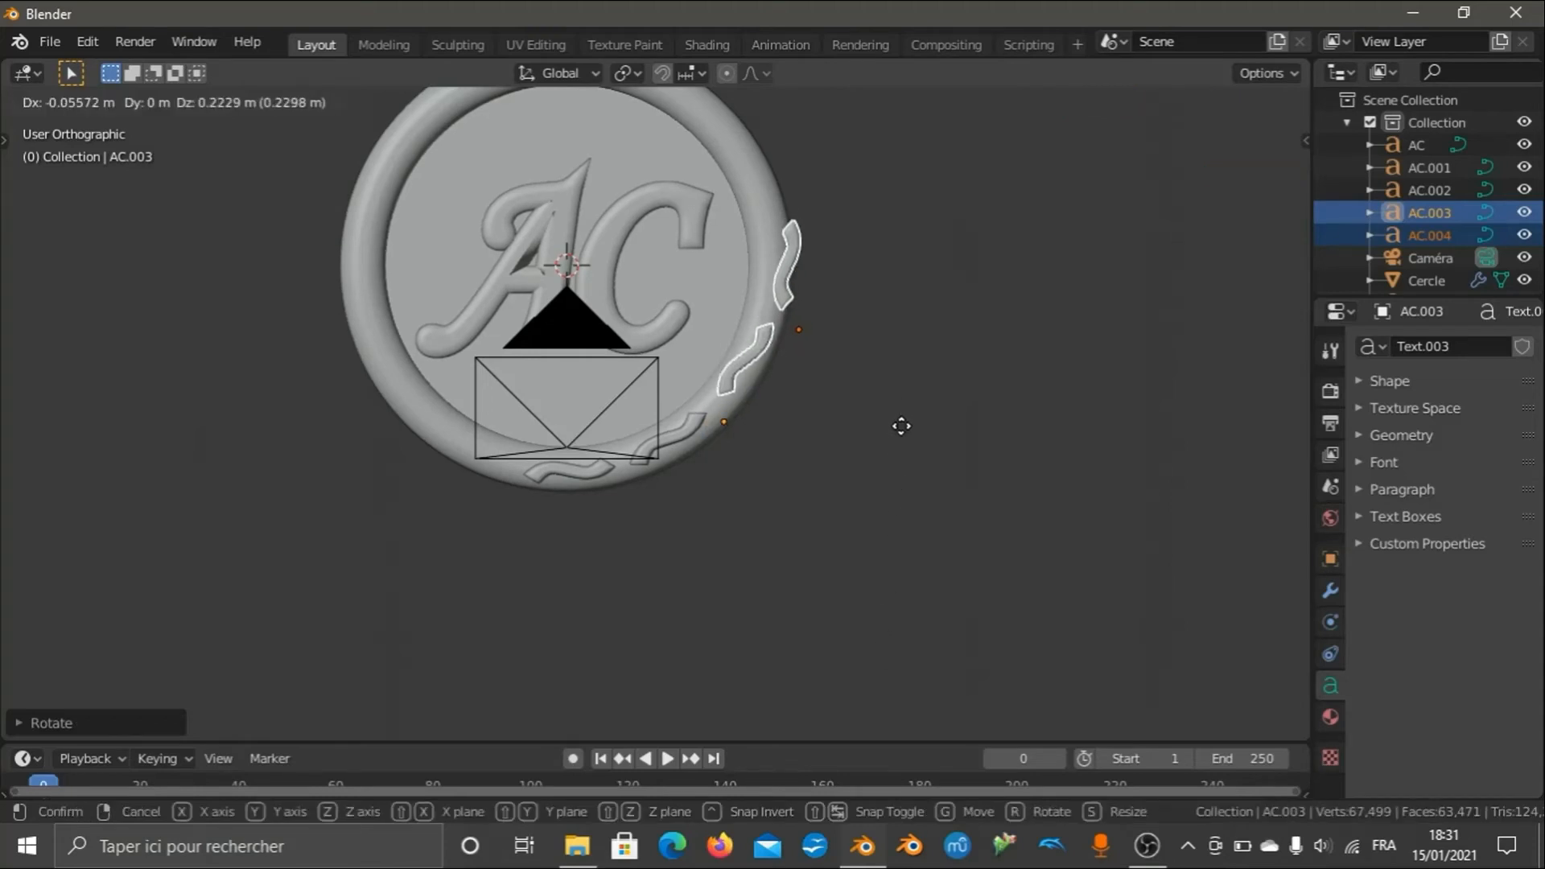
left_click(902, 426)
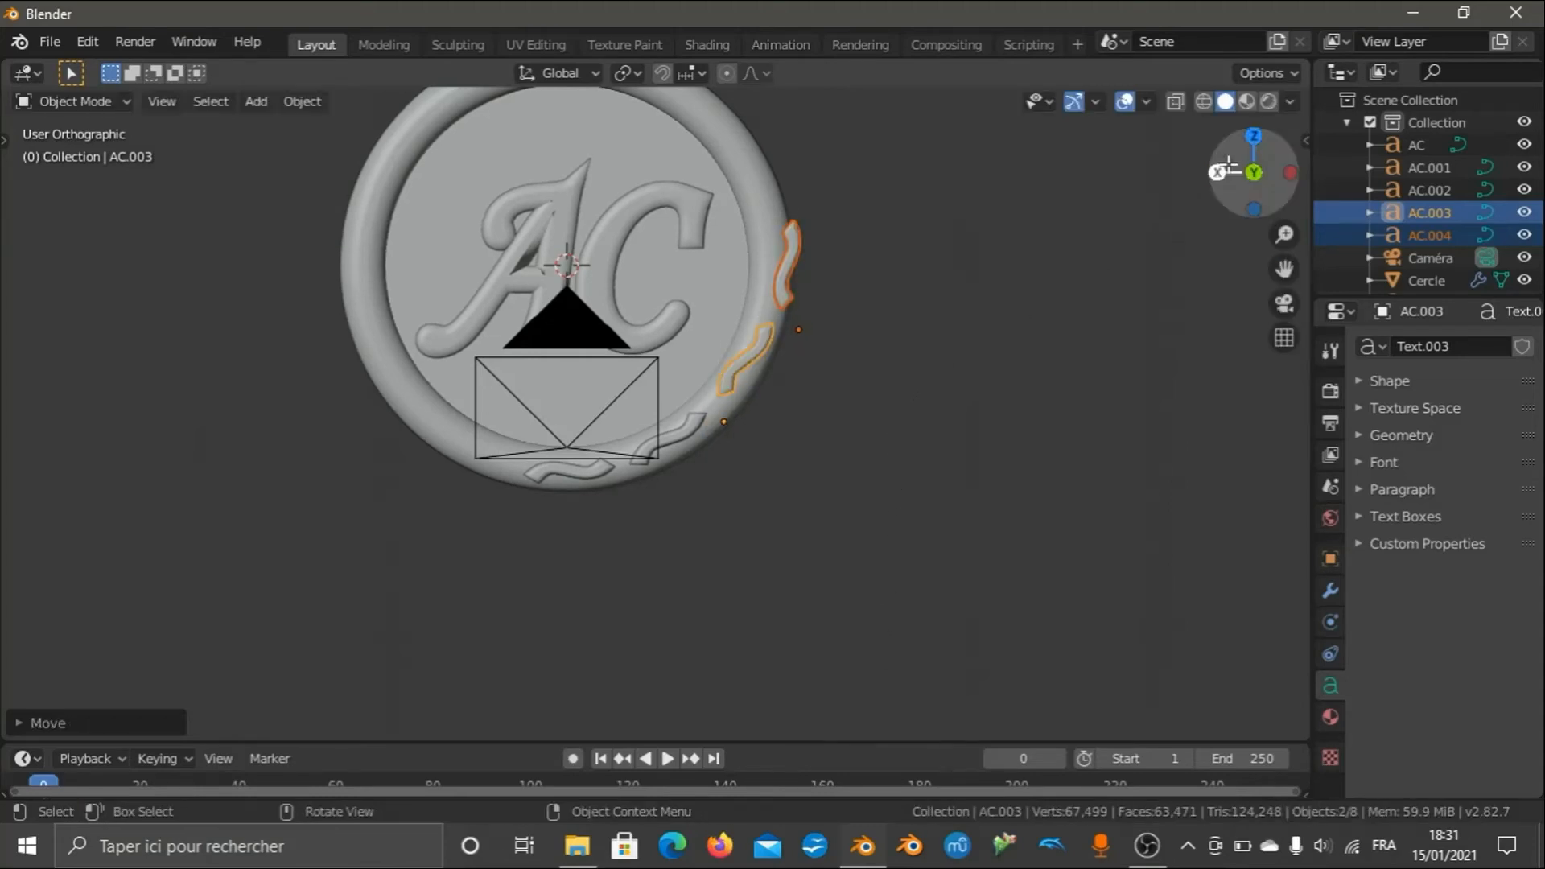
Examine the duplicated tildes' depth and fit on the ring by circling from the Front view to the AC side, ending in orthographic projection.
mouse_move(1253, 172)
left_mouse_down()
mouse_move(1200, 177)
mouse_move(1229, 166)
left_mouse_up()
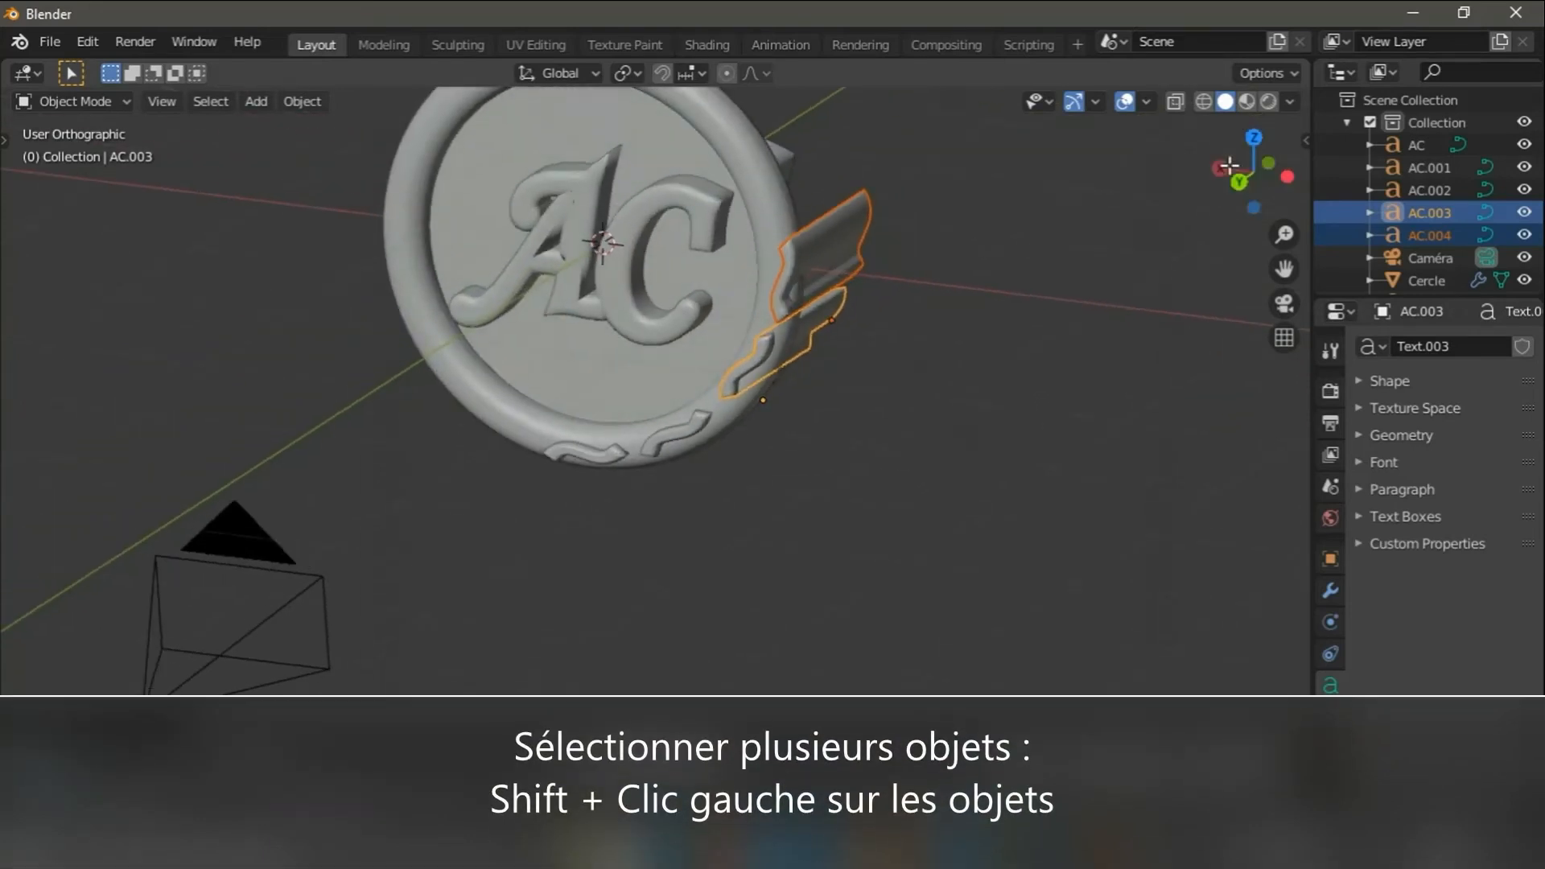
key("KP_5")
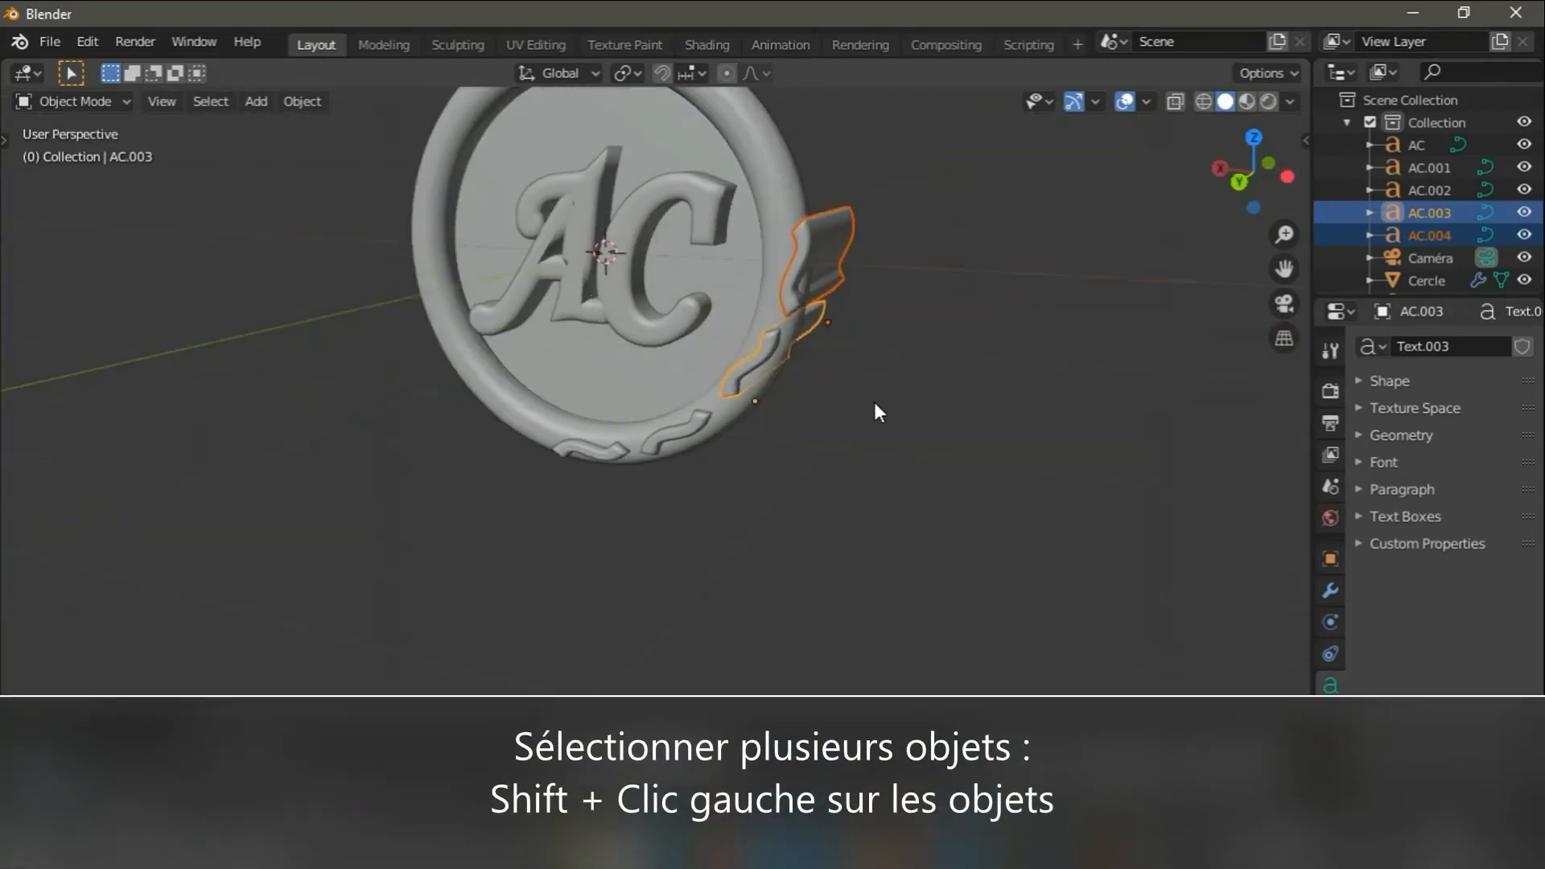
key("KP_5")
key("KP_1")
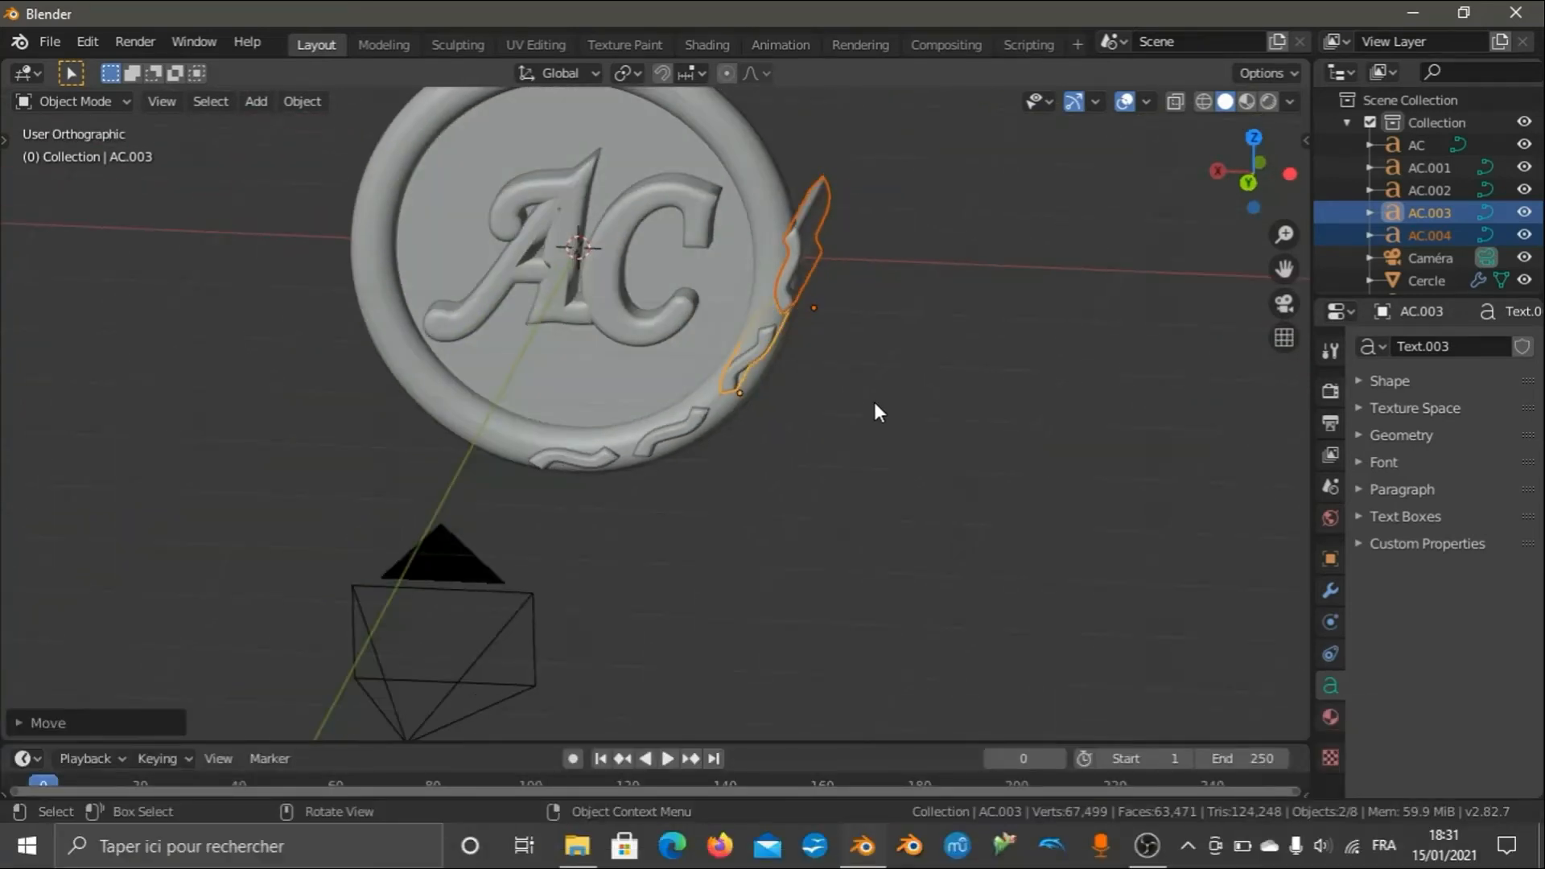
key("KP_6")
key("KP_6")
key("KP_6")
key("KP_6")
key("KP_6")
key("KP_6")
key("KP_6")
key("KP_6")
key("KP_6")
key("KP_6")
key("KP_6")
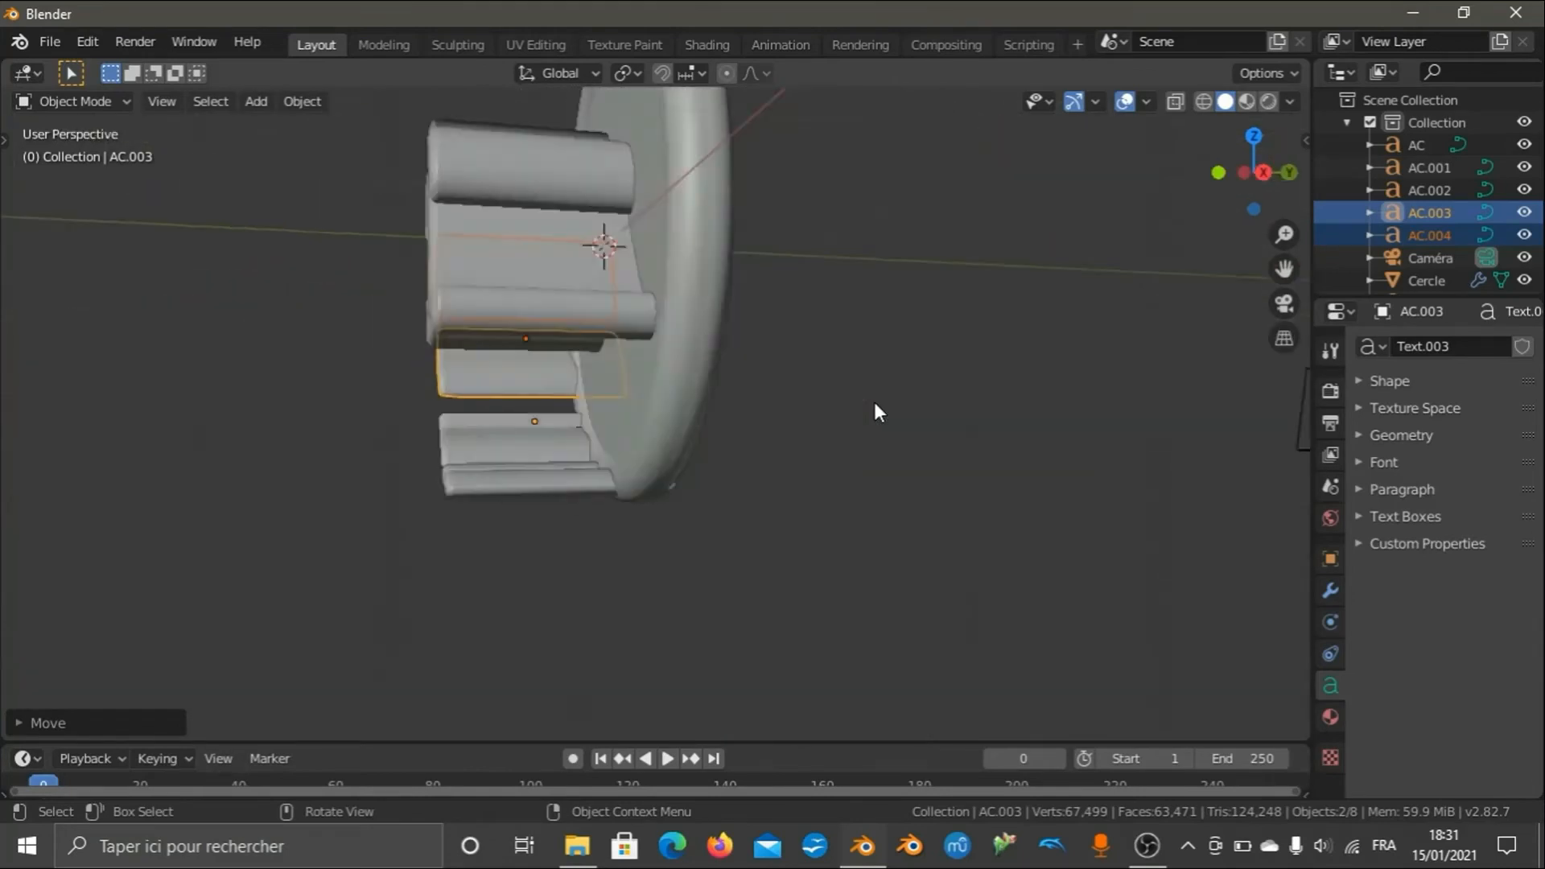
key("KP_6")
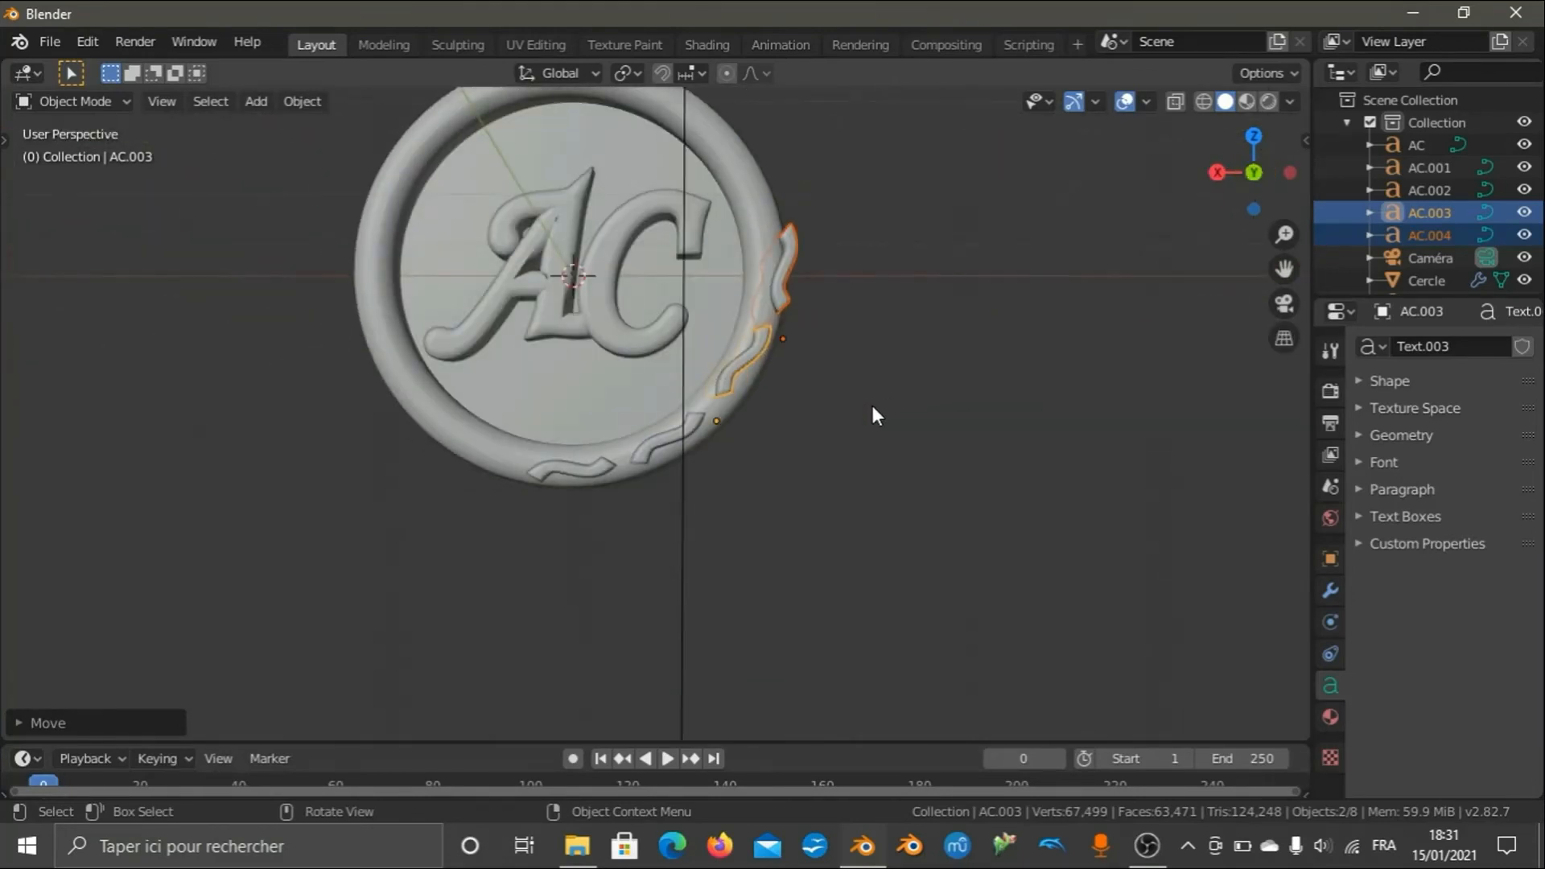
key("KP_5")
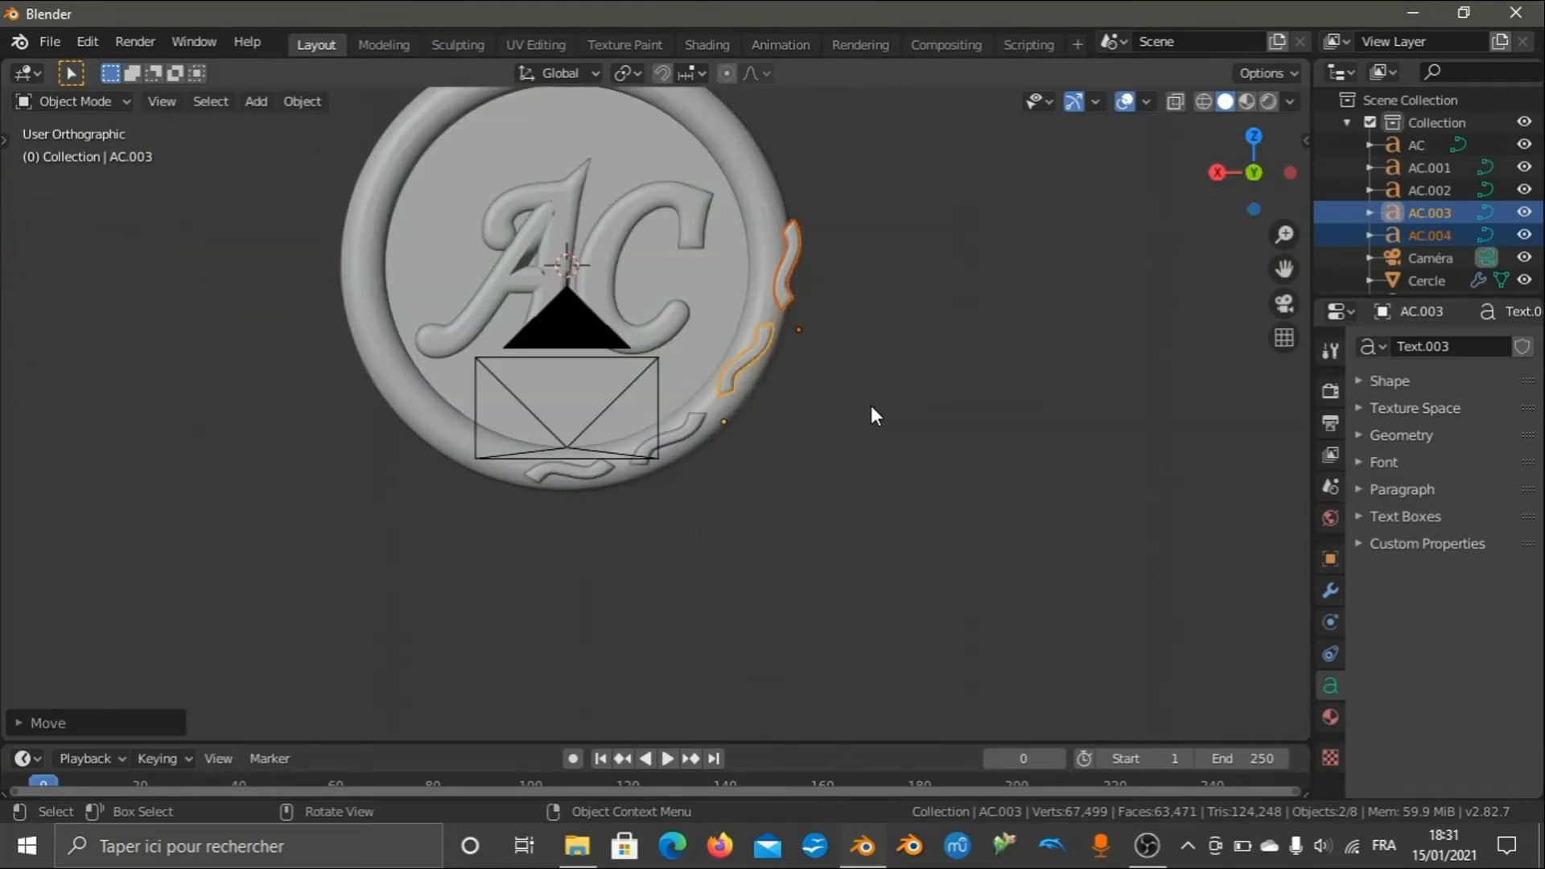
Delete the duplicated pair of tildes beside the C and the rotated tilde under it, keeping only the lowest one.
scroll(838, 314, "down", 2)
scroll(838, 310, "up", 4)
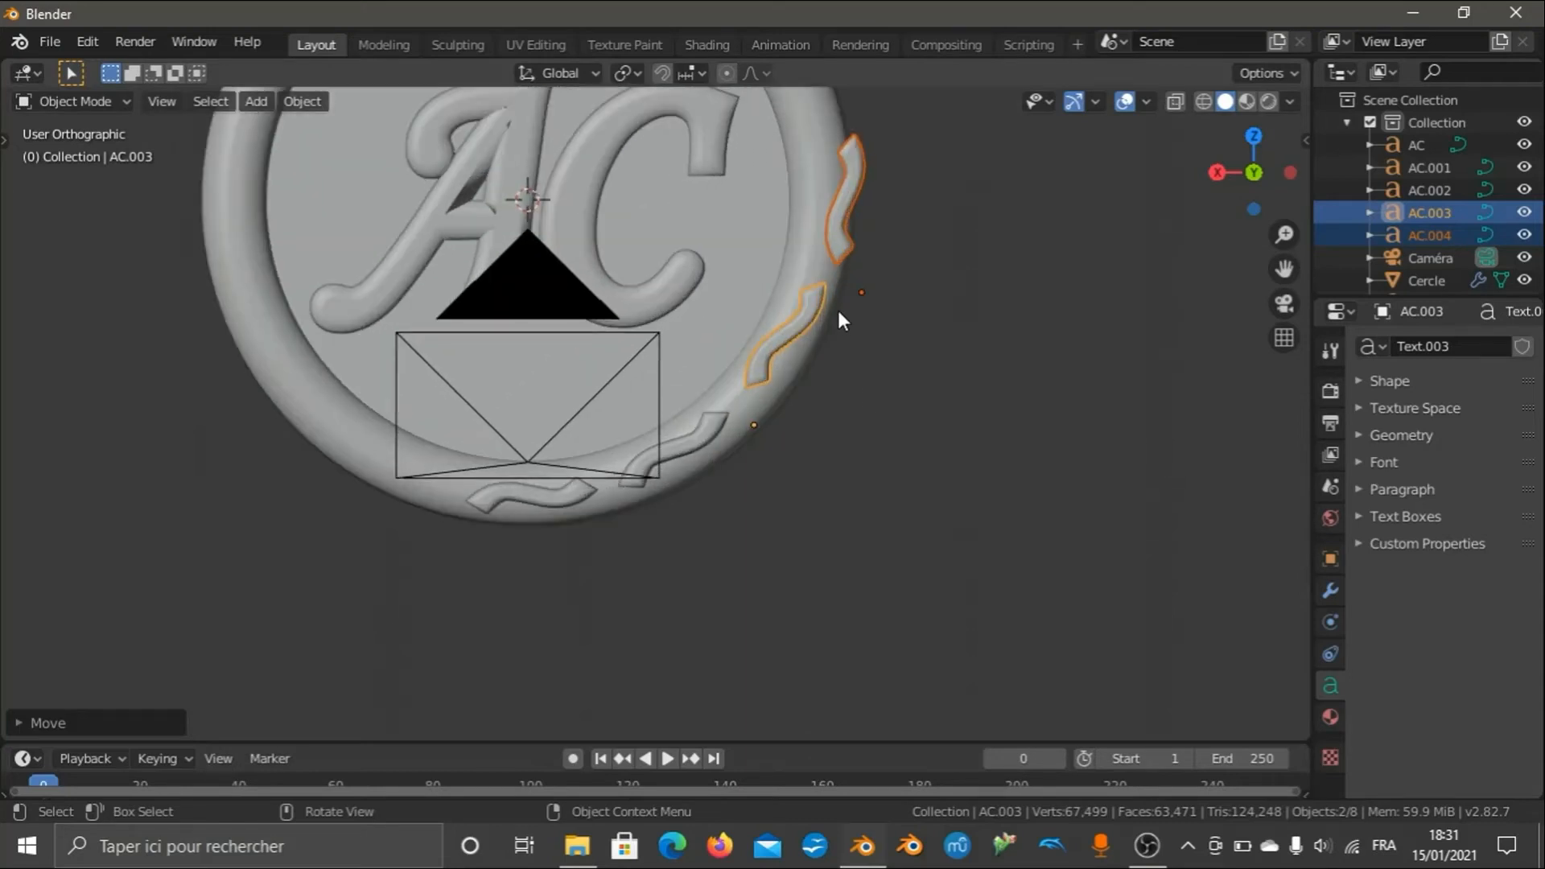
key("Delete")
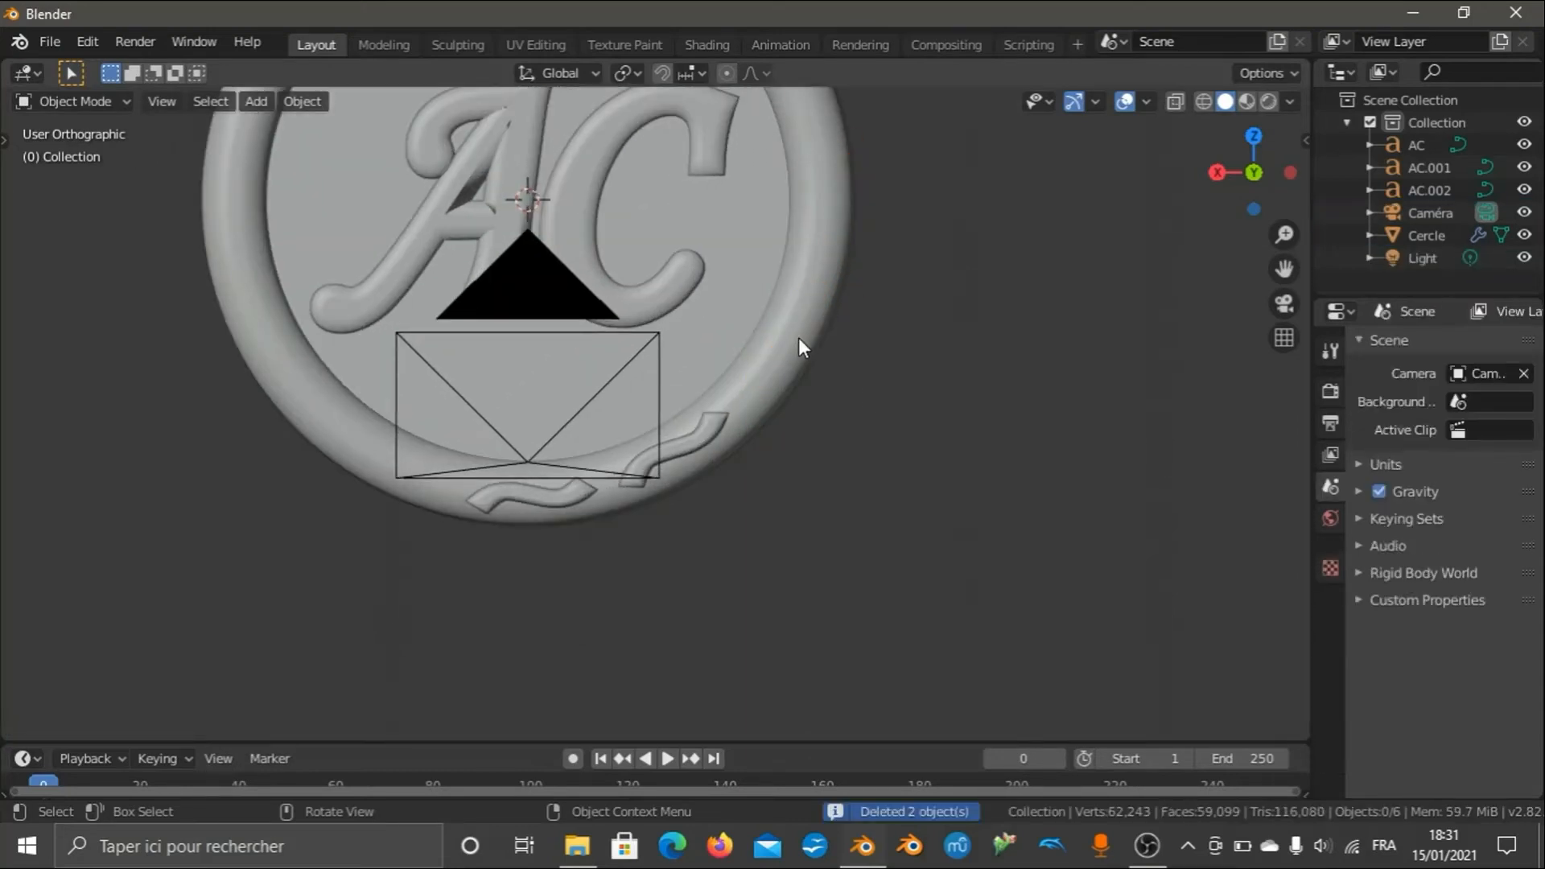
left_click(717, 419)
key("Delete")
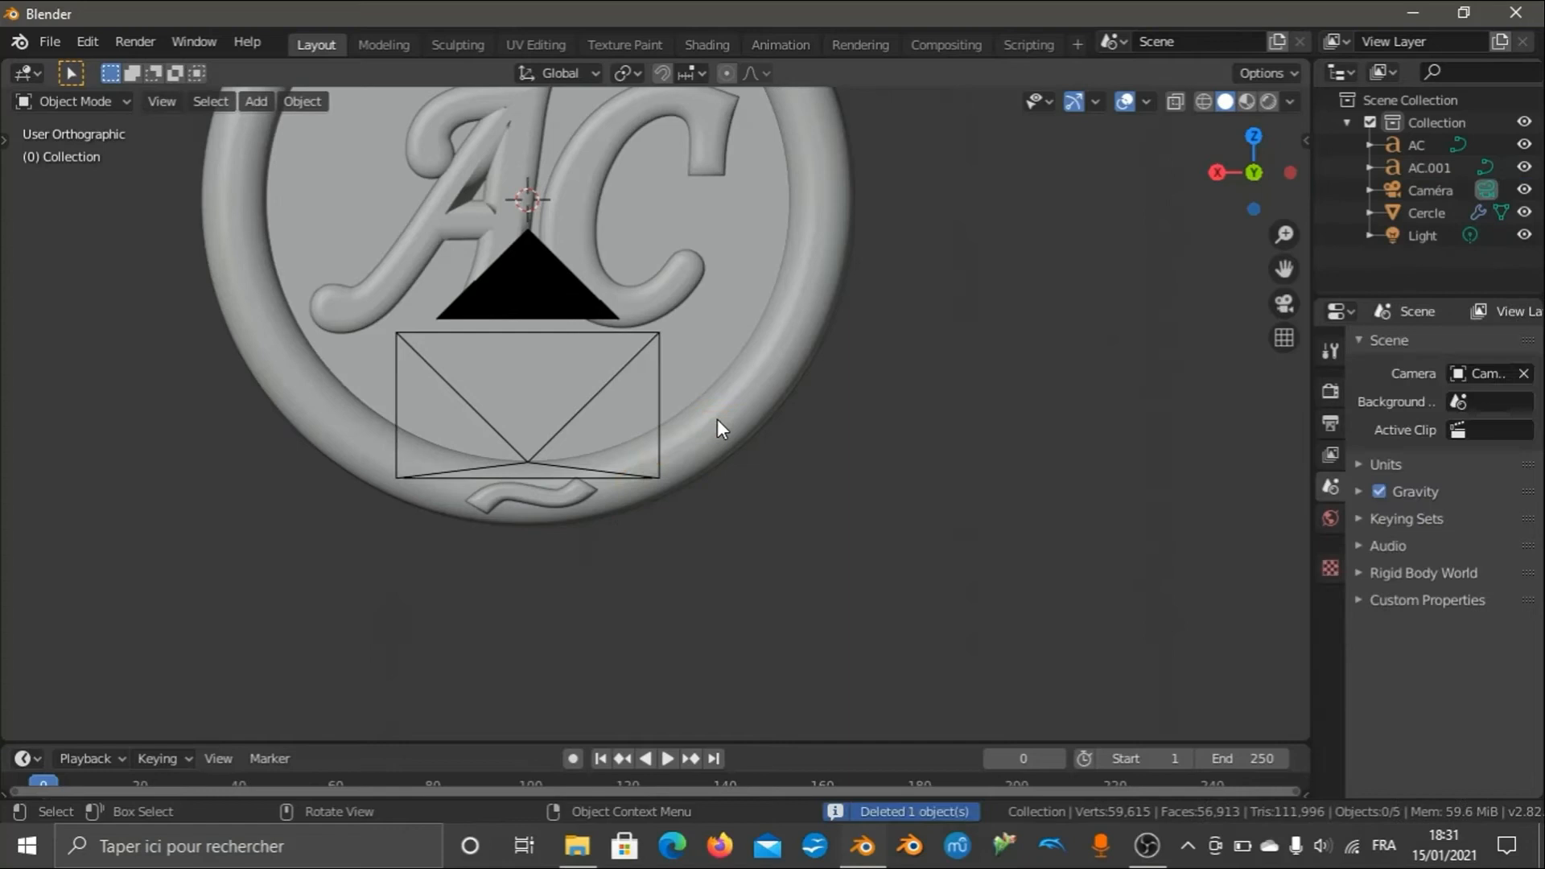
Duplicate the remaining tilde at the bottom of the ring, rotate the copy, and place it beside the original under the C.
left_click(559, 500)
key("shift+d")
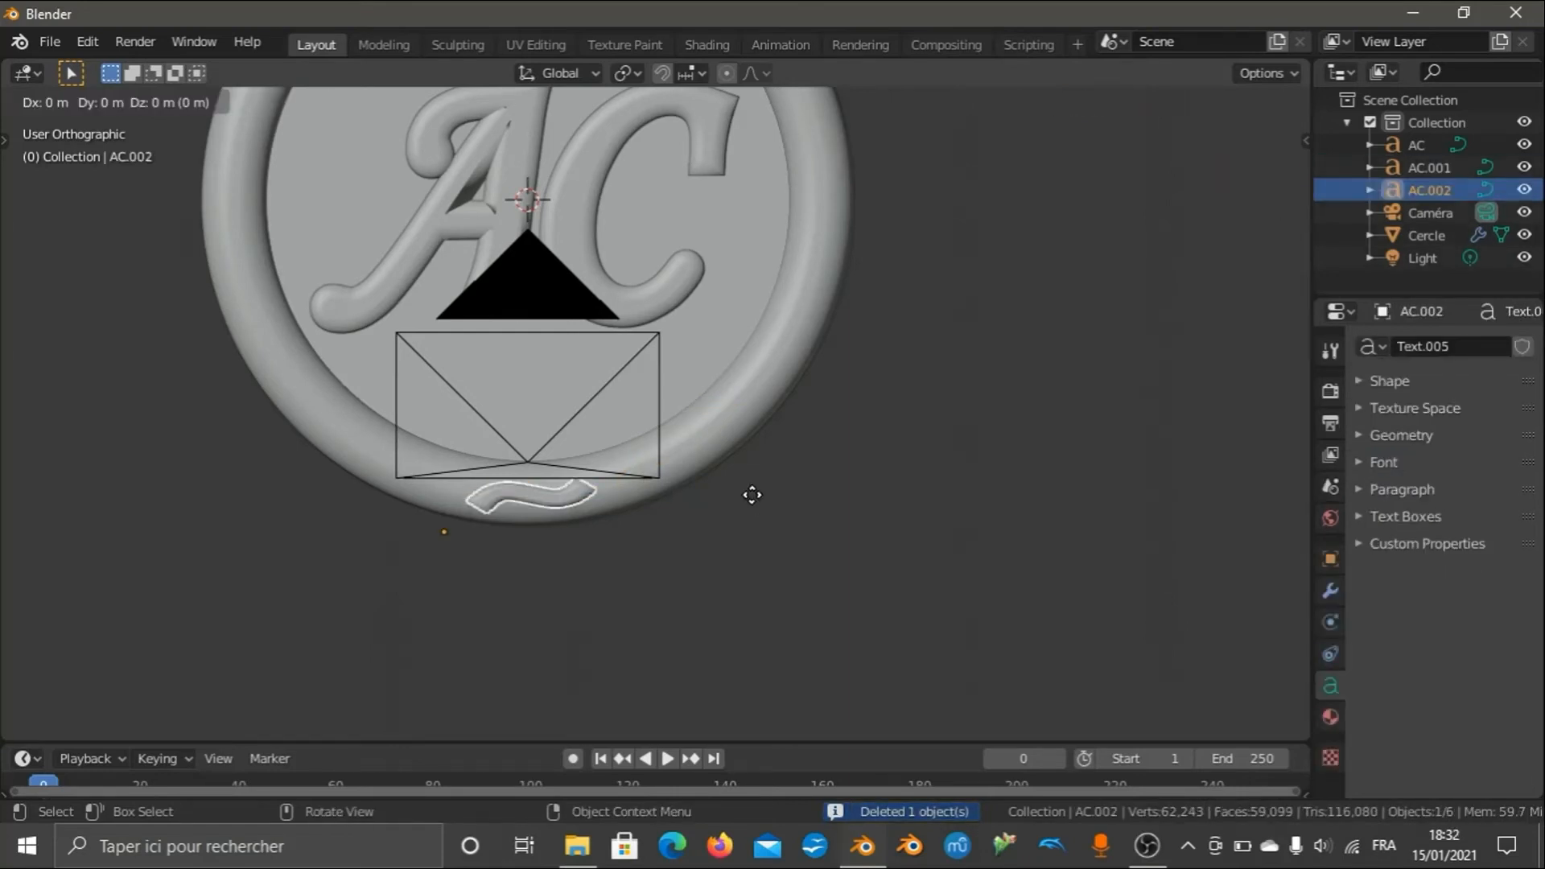
left_click(894, 477)
key("r")
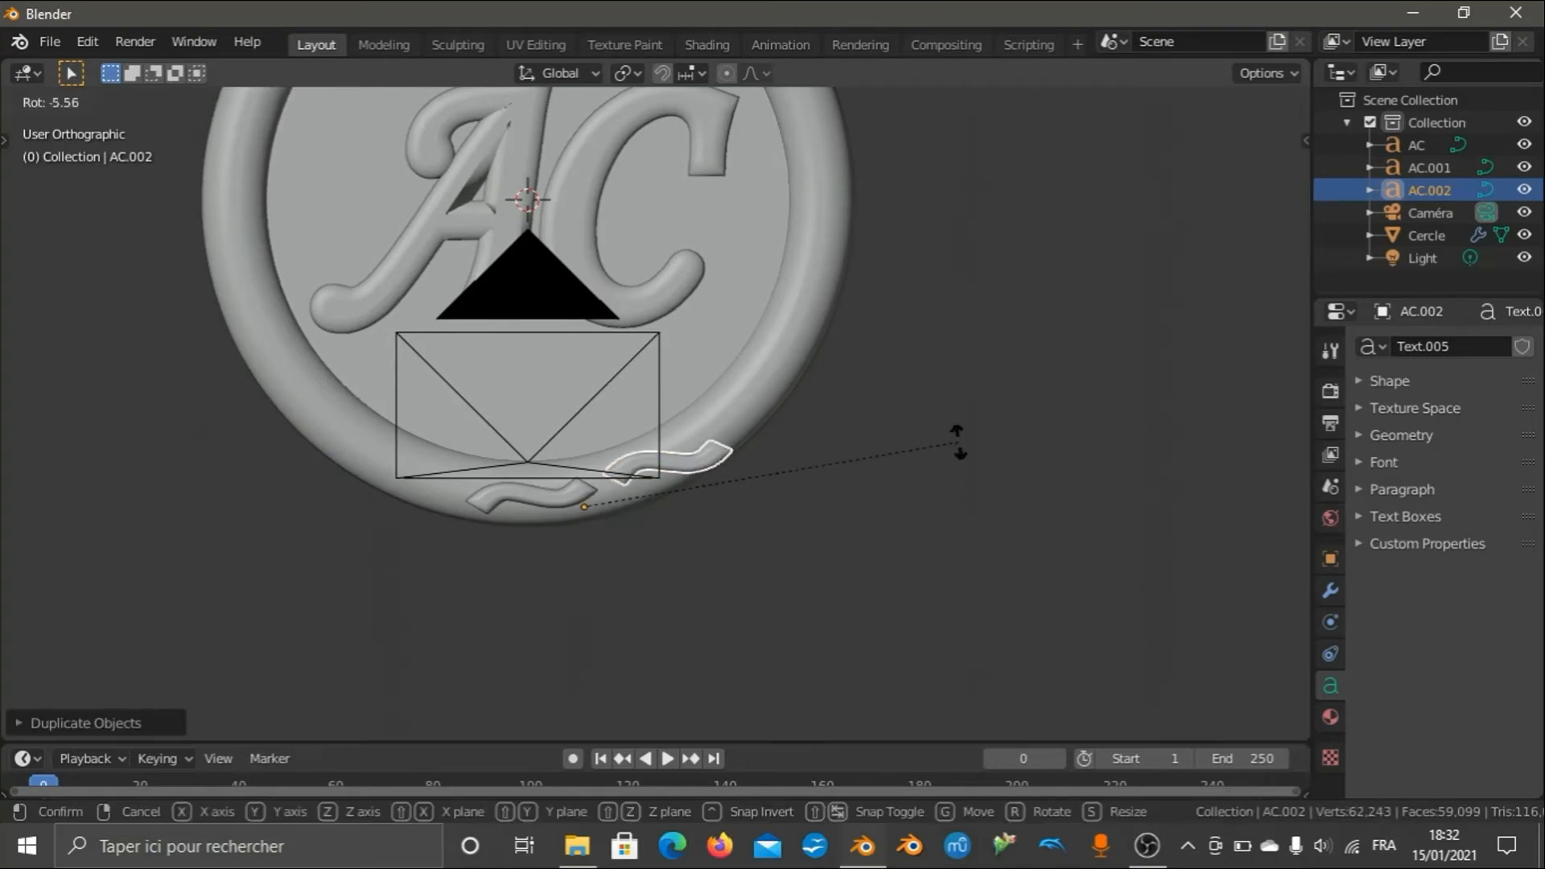
left_click(858, 302)
key("g")
left_click(892, 325)
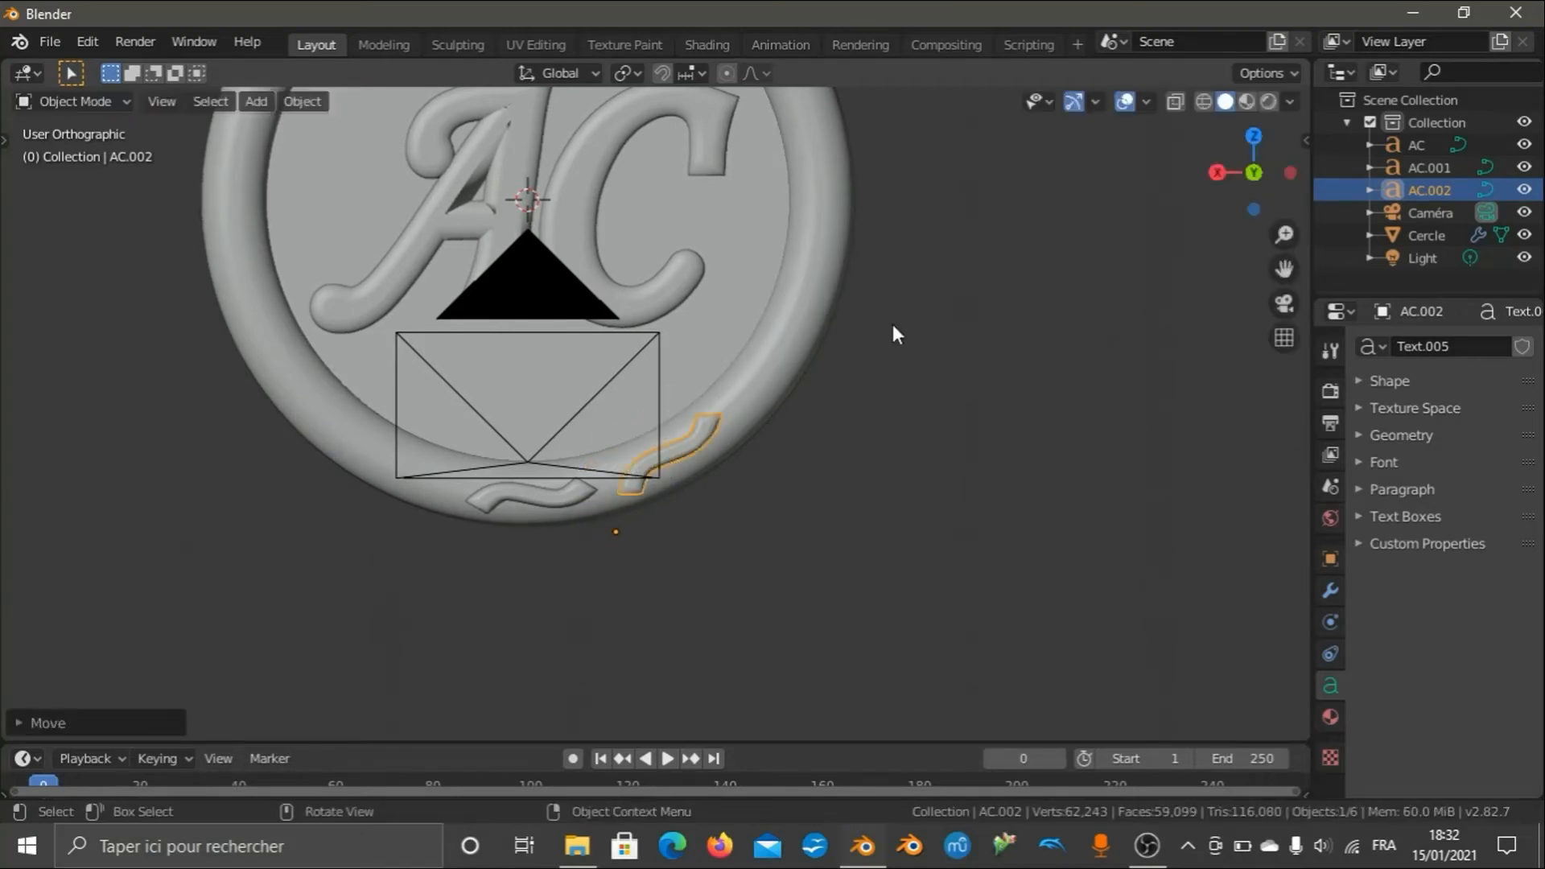
Fine-tune the new tilde copy's rotation and position in small increments so it sits centred along the ring's curve.
key("r")
left_click(905, 338)
key("g")
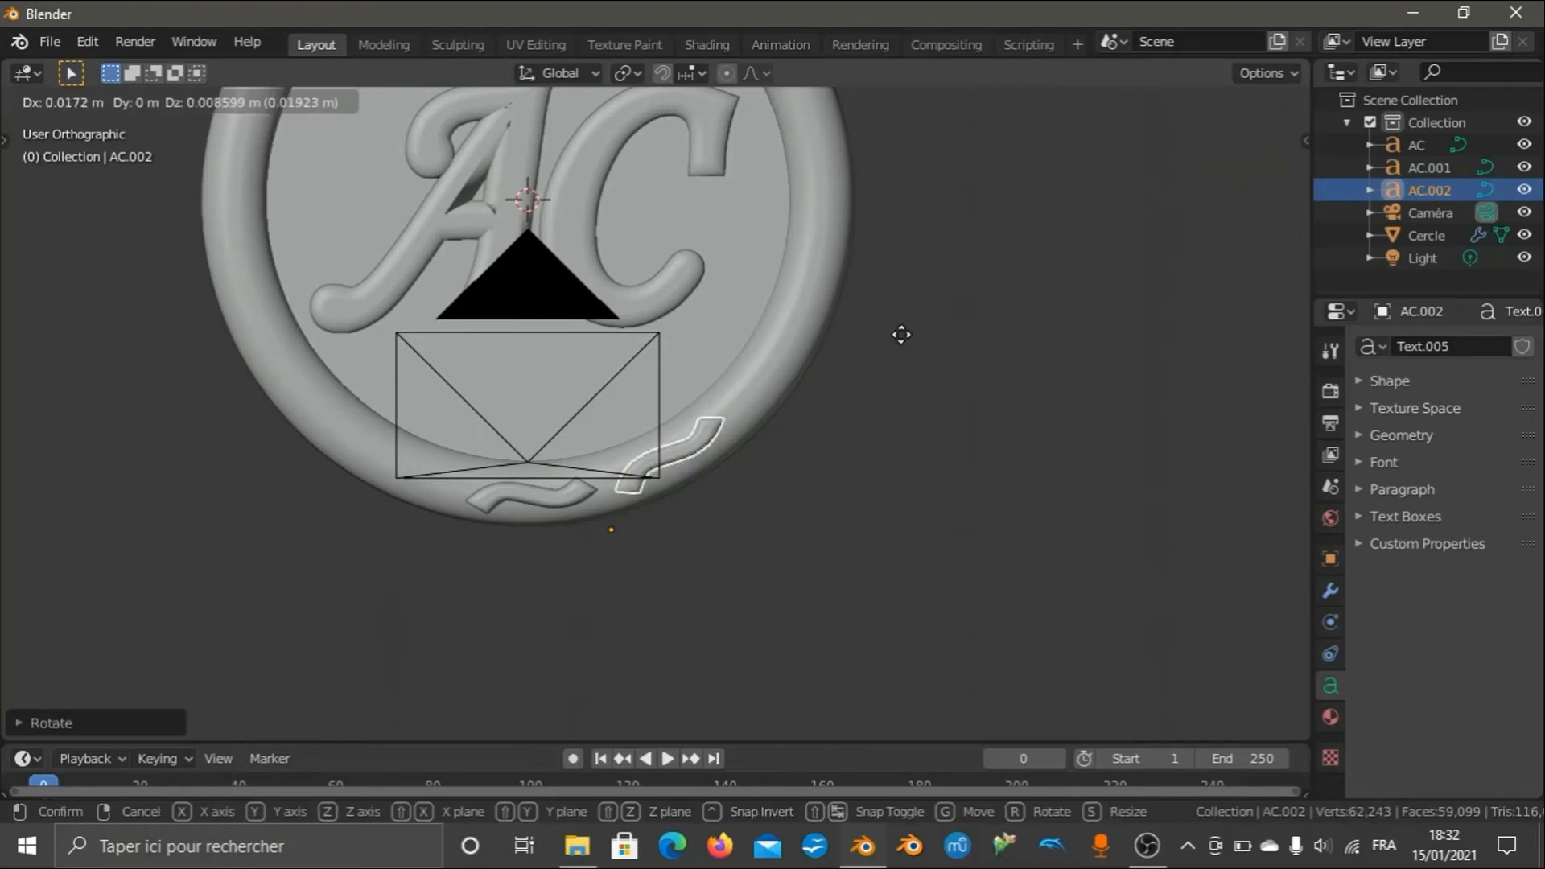
left_click(902, 335)
key("r")
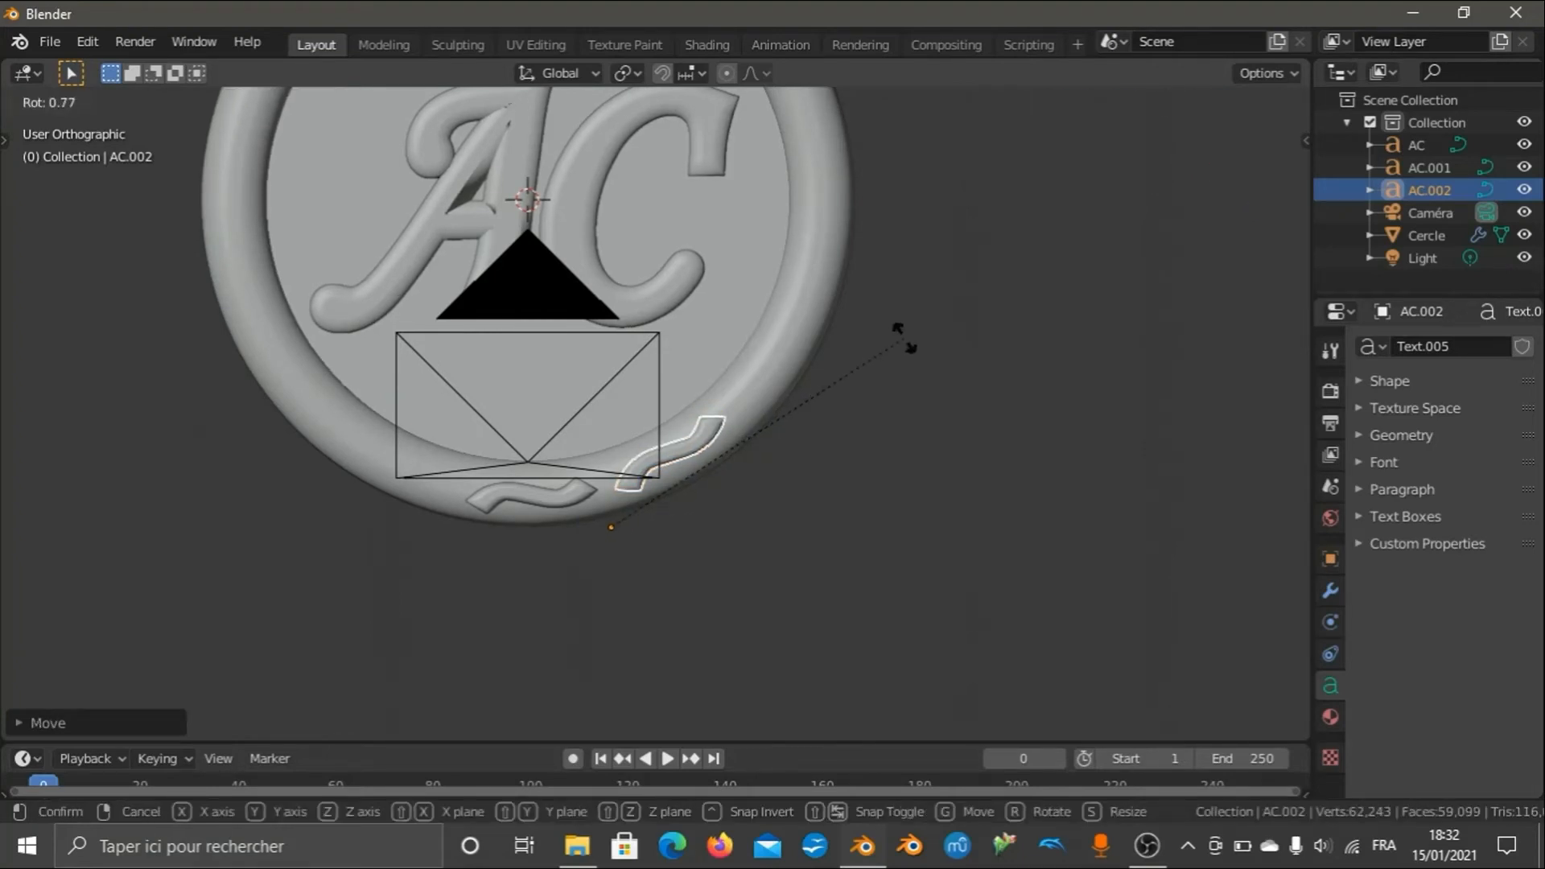
left_click(908, 341)
key("g")
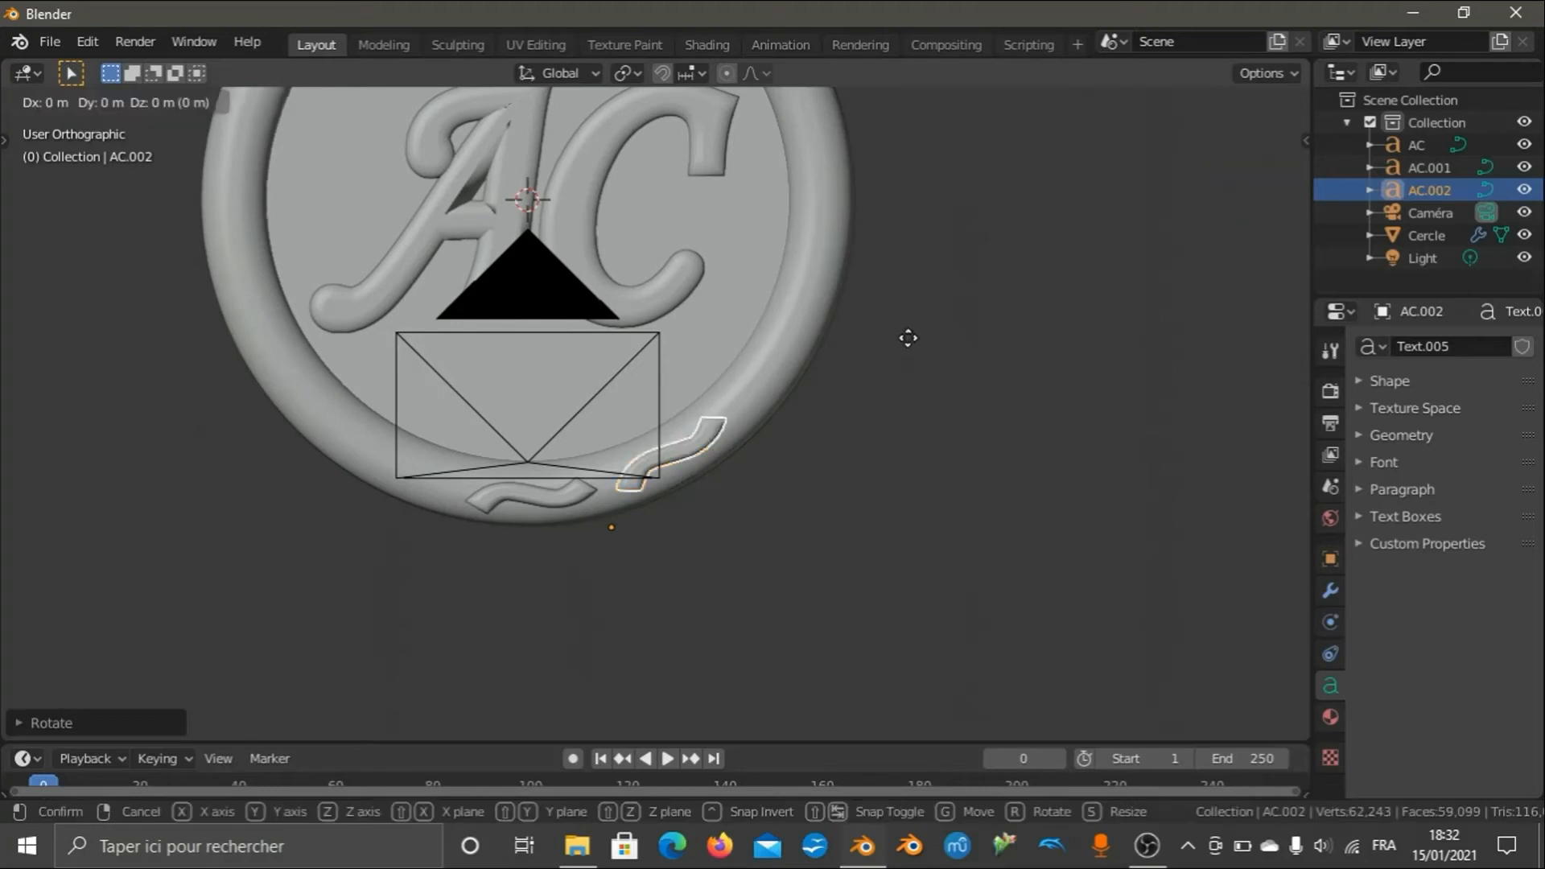
left_click(905, 339)
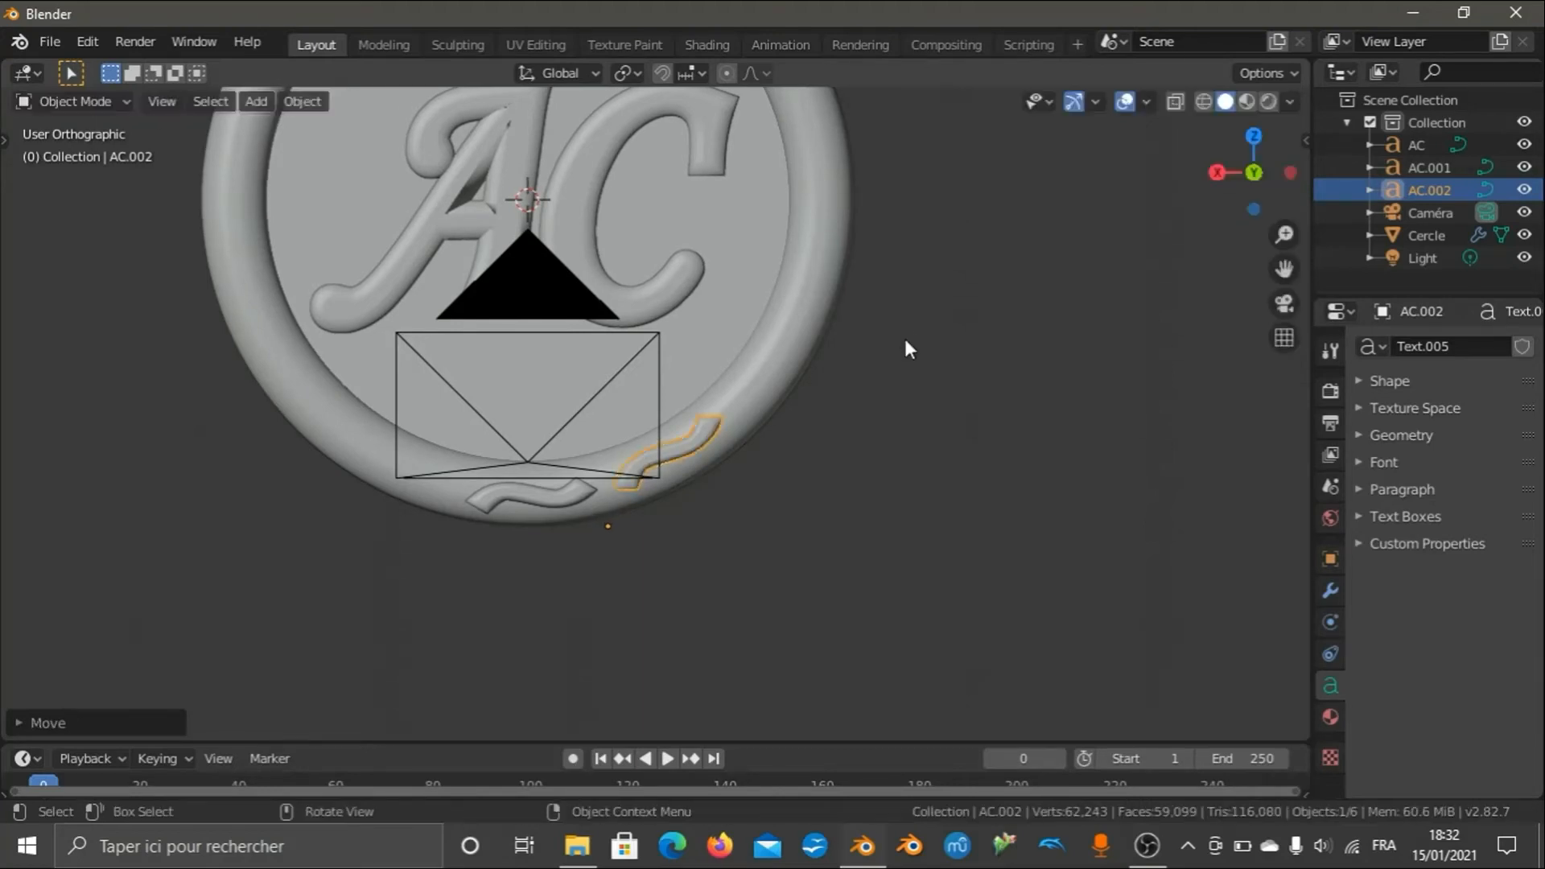
key("r")
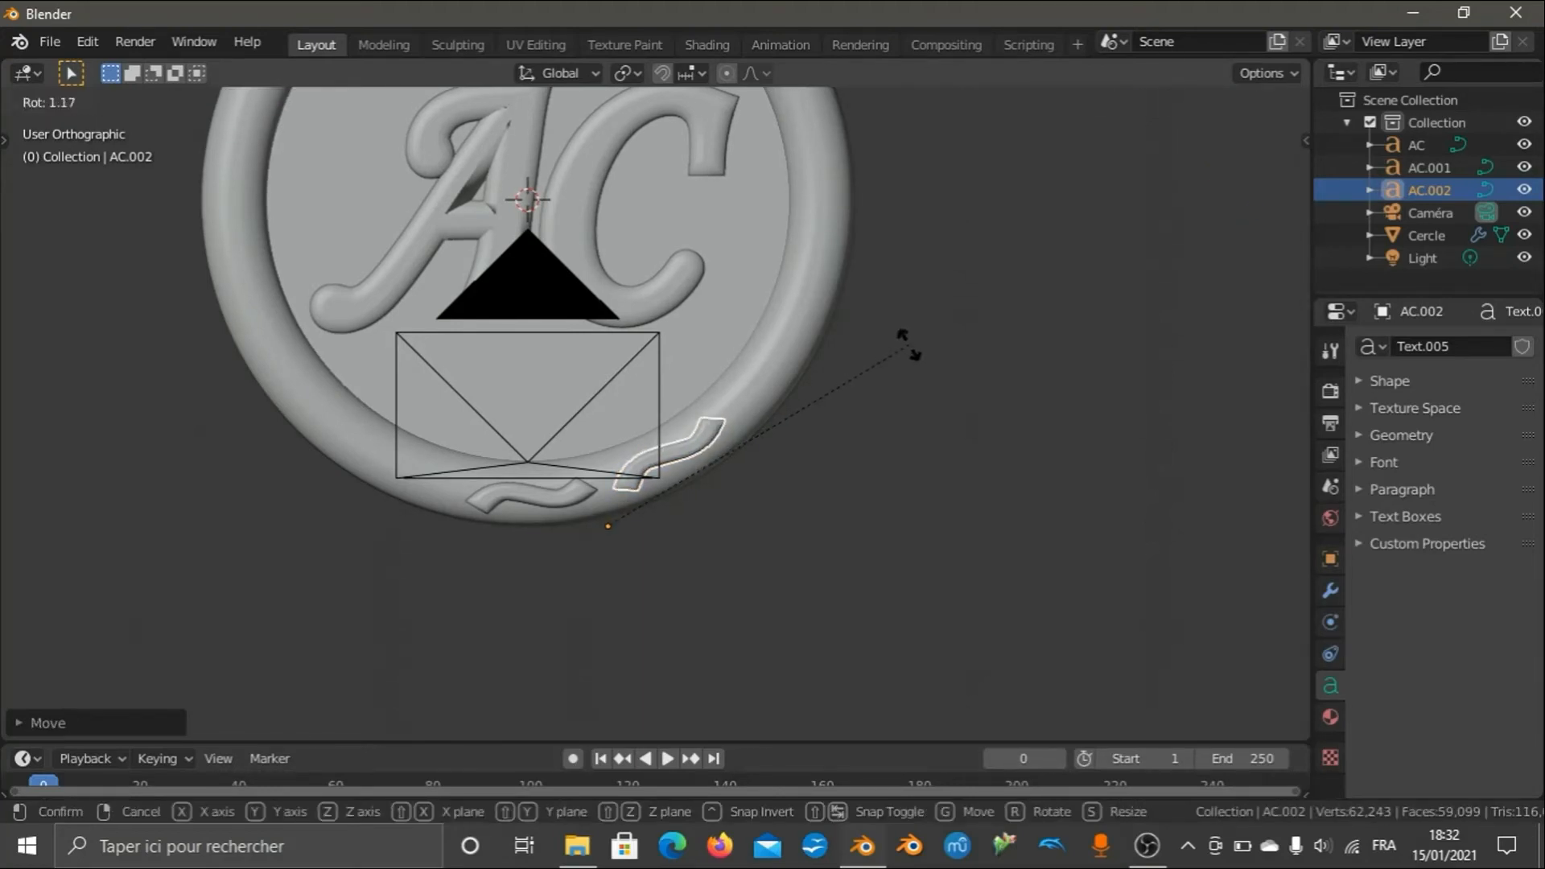
left_click(909, 344)
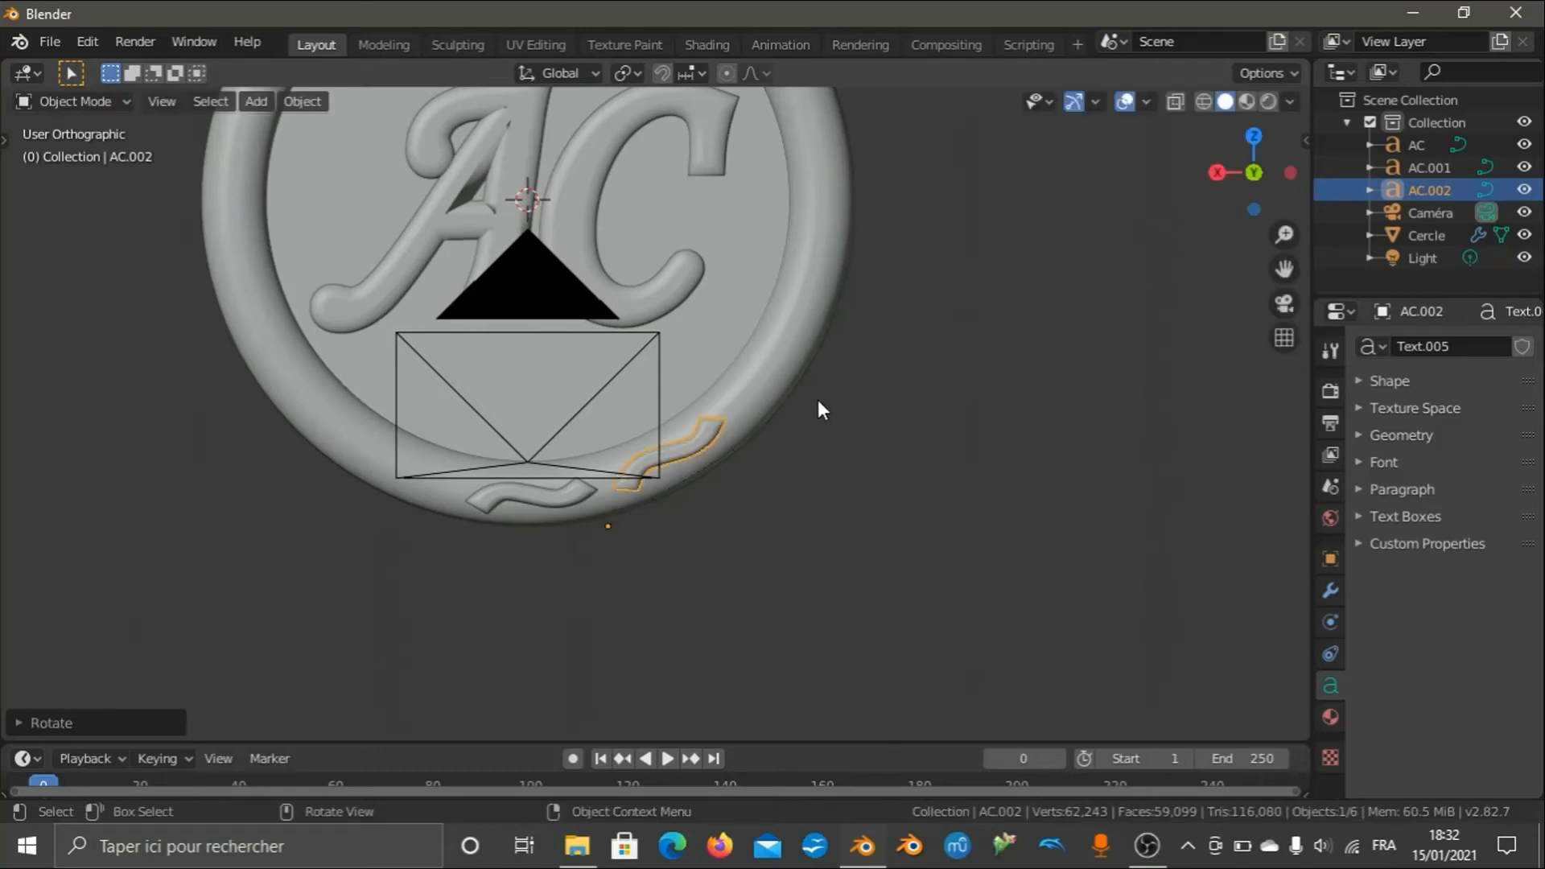
Duplicate the two tildes at the bottom of the ring, rotate the copies counterclockwise, and place them along the rim beside the C.
left_click(568, 504, "shift")
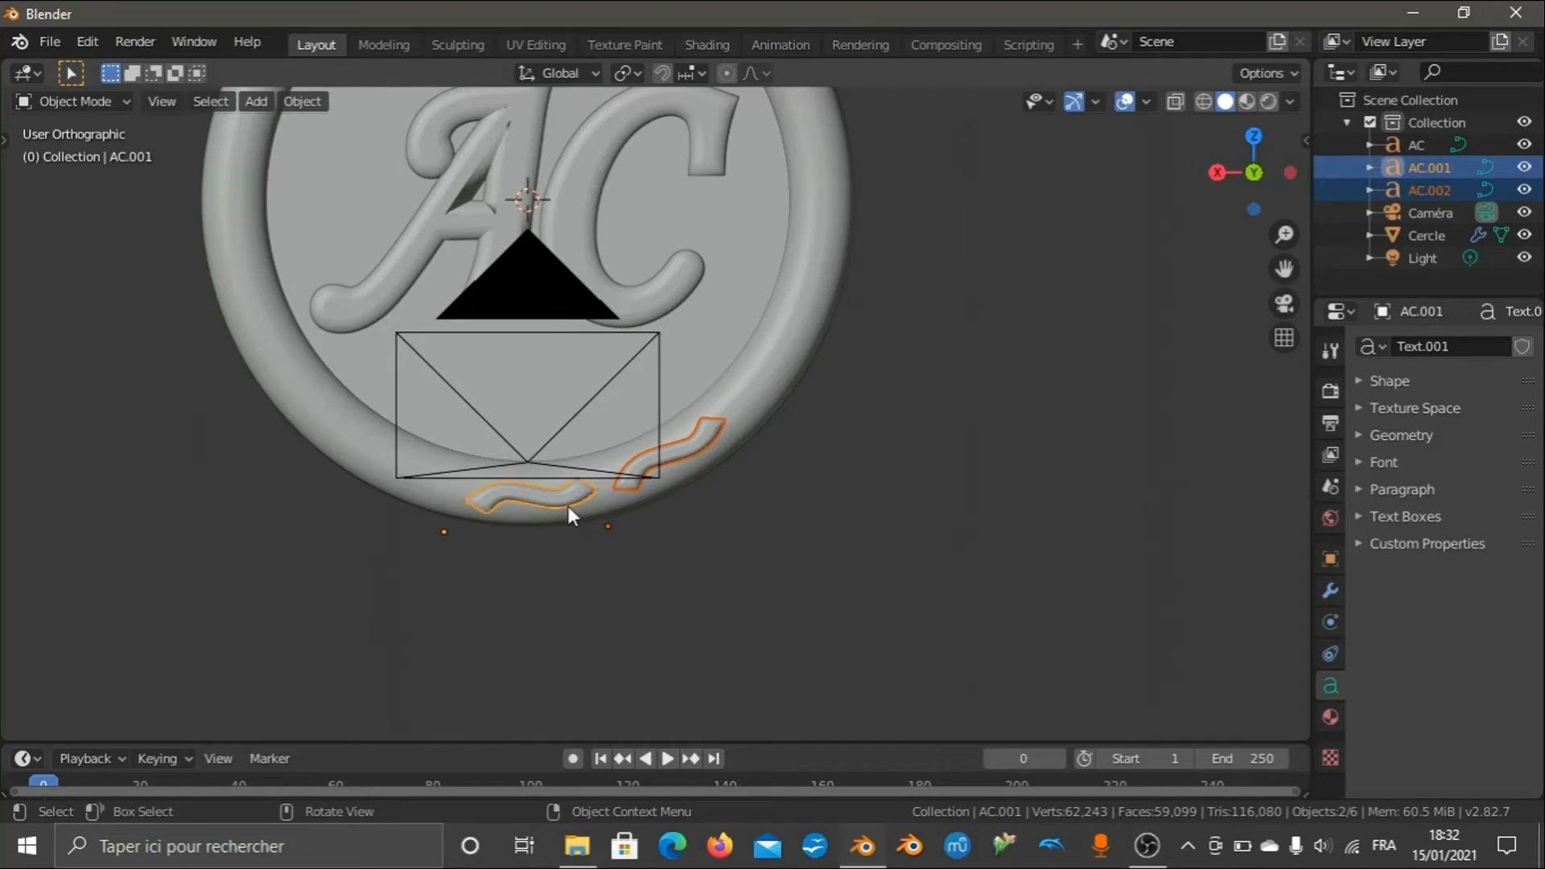
scroll(805, 419, "down", 3)
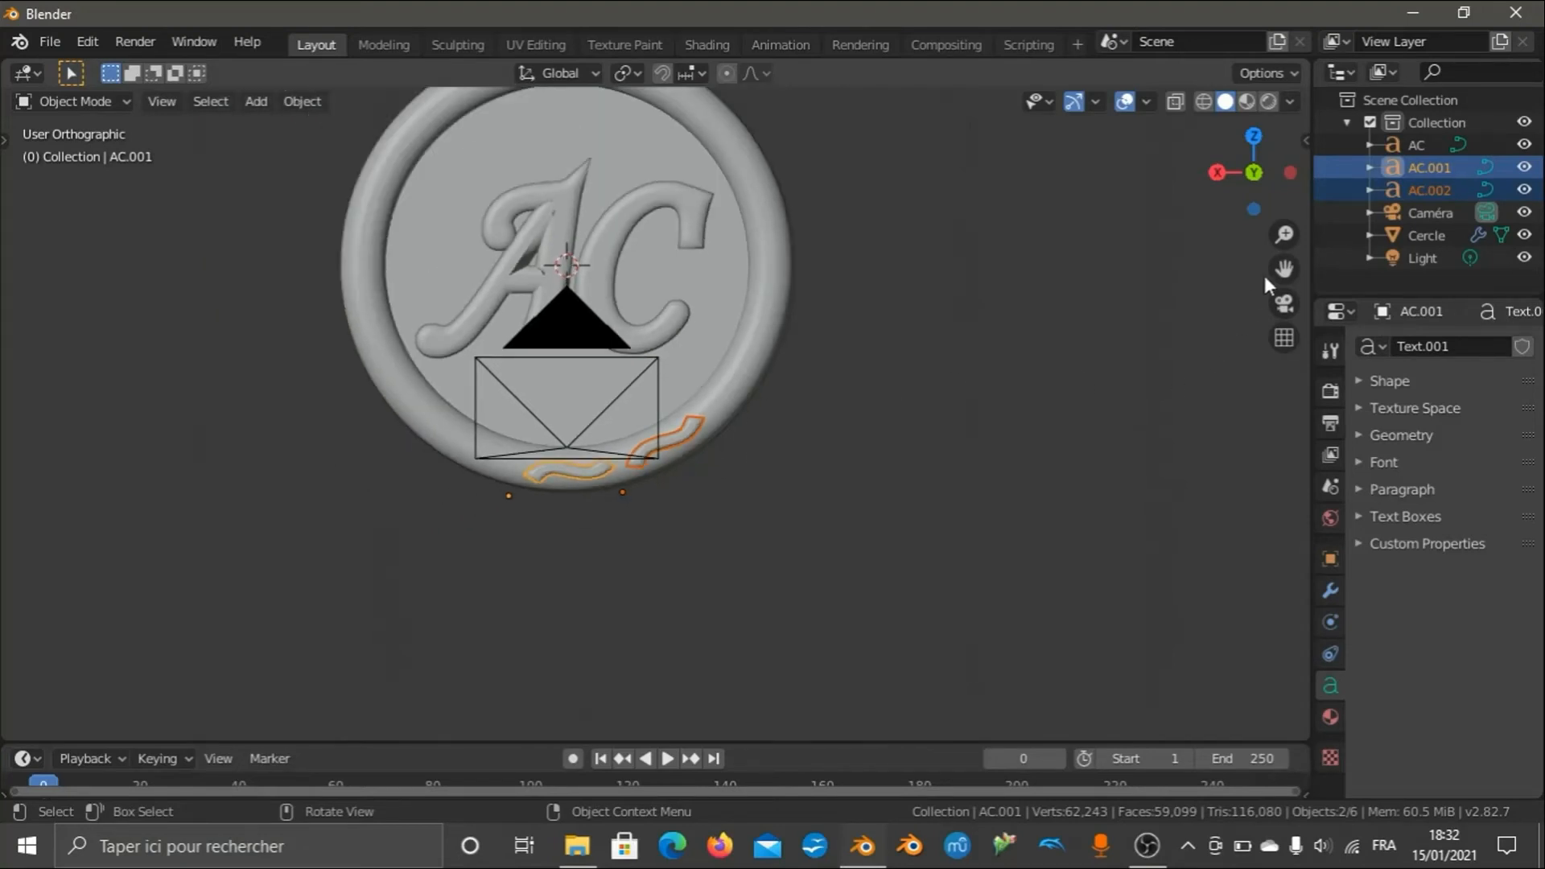
left_click_drag(1284, 269, 1214, 298)
scroll(893, 332, "up", 2)
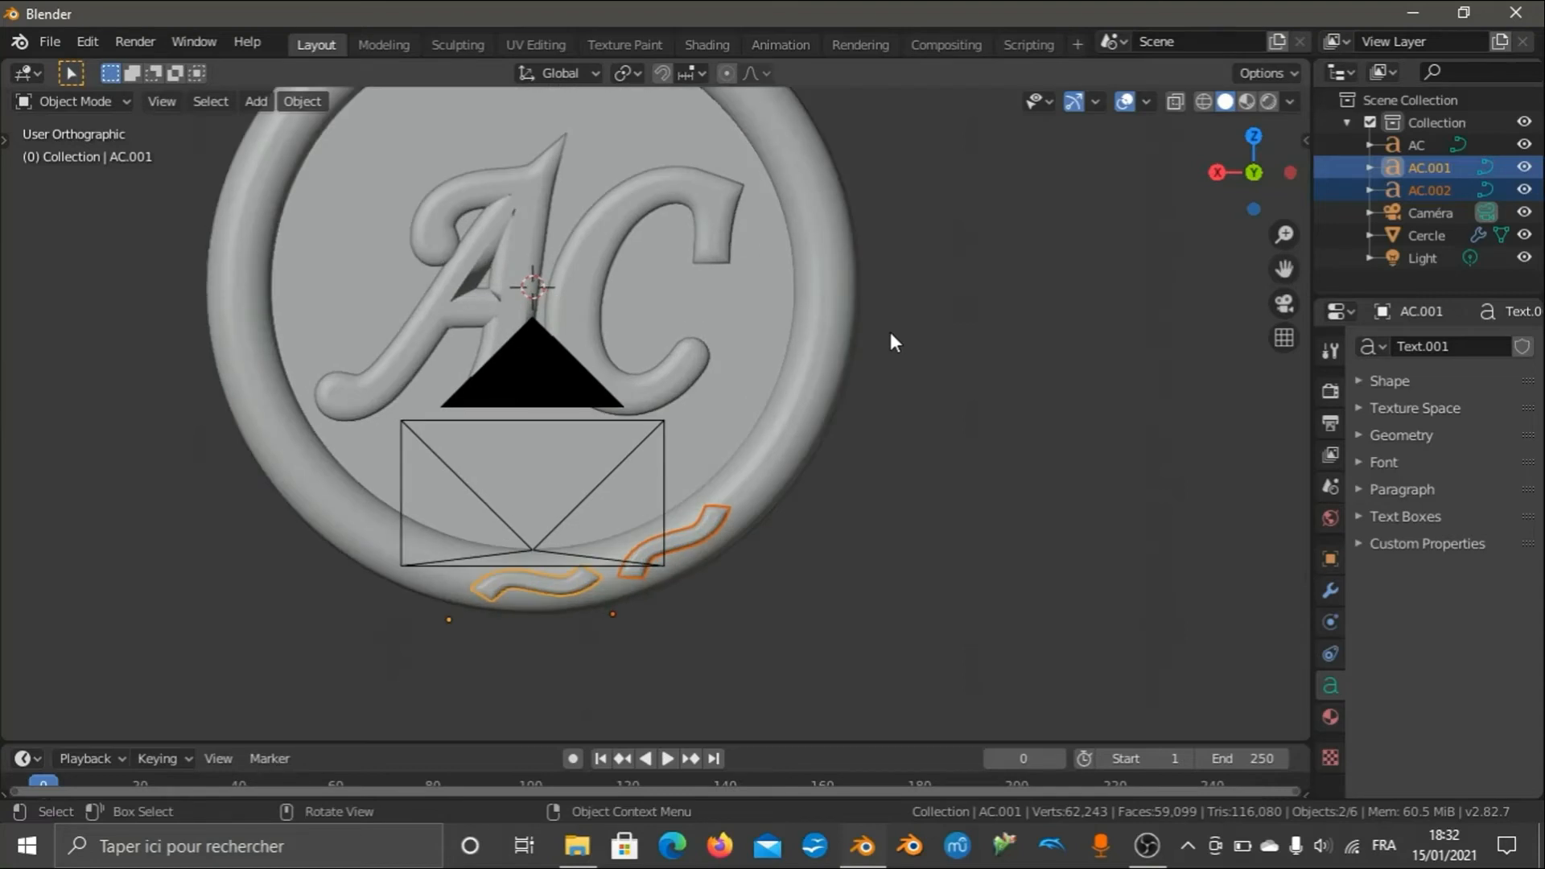
key("shift+d")
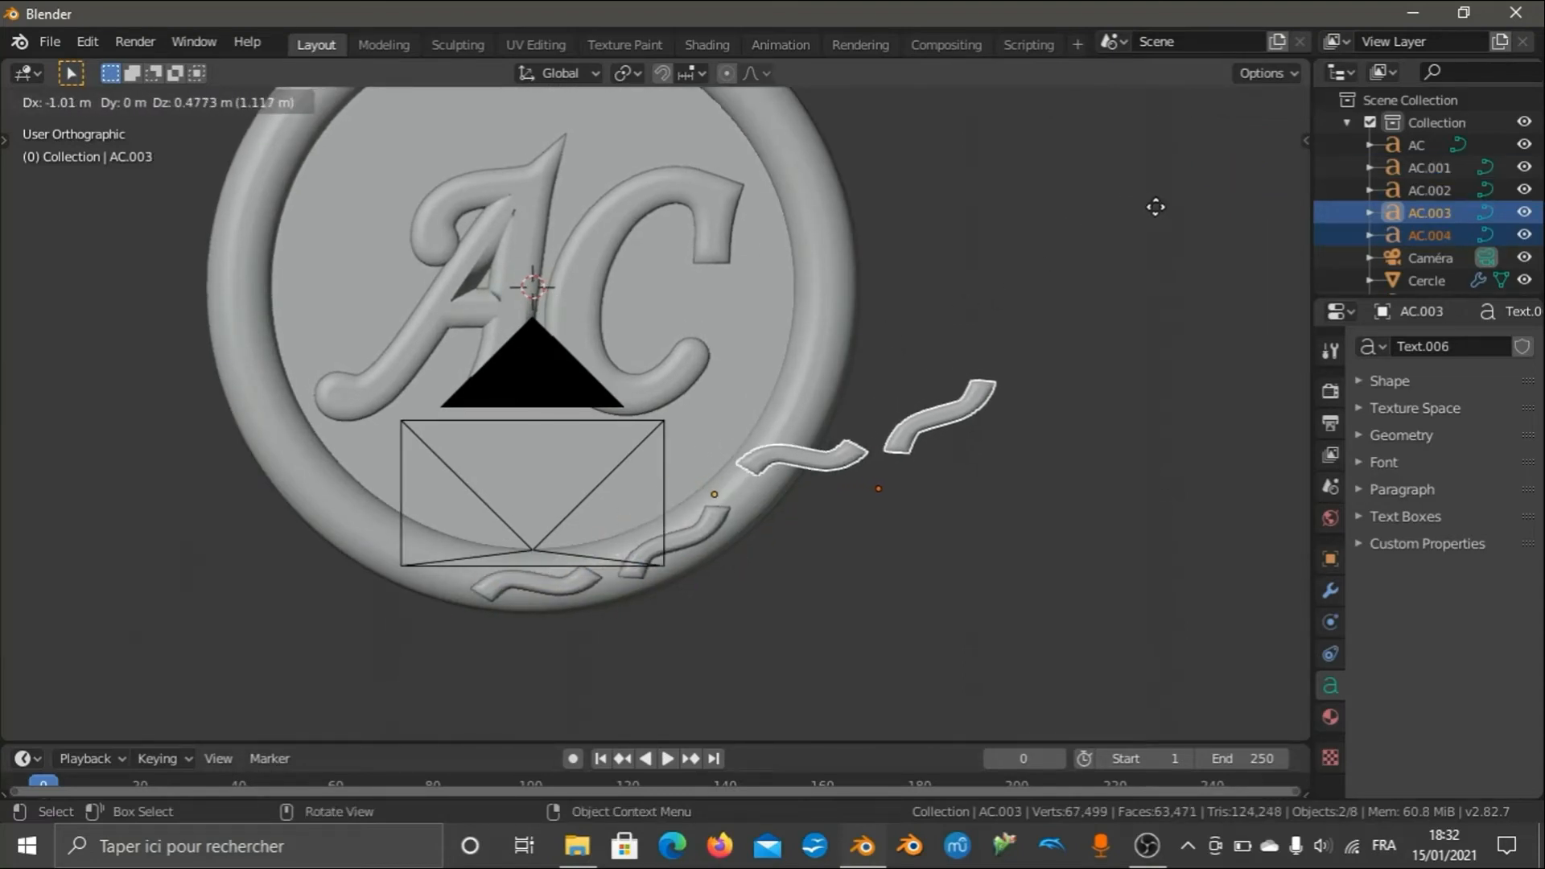
left_click(1156, 208)
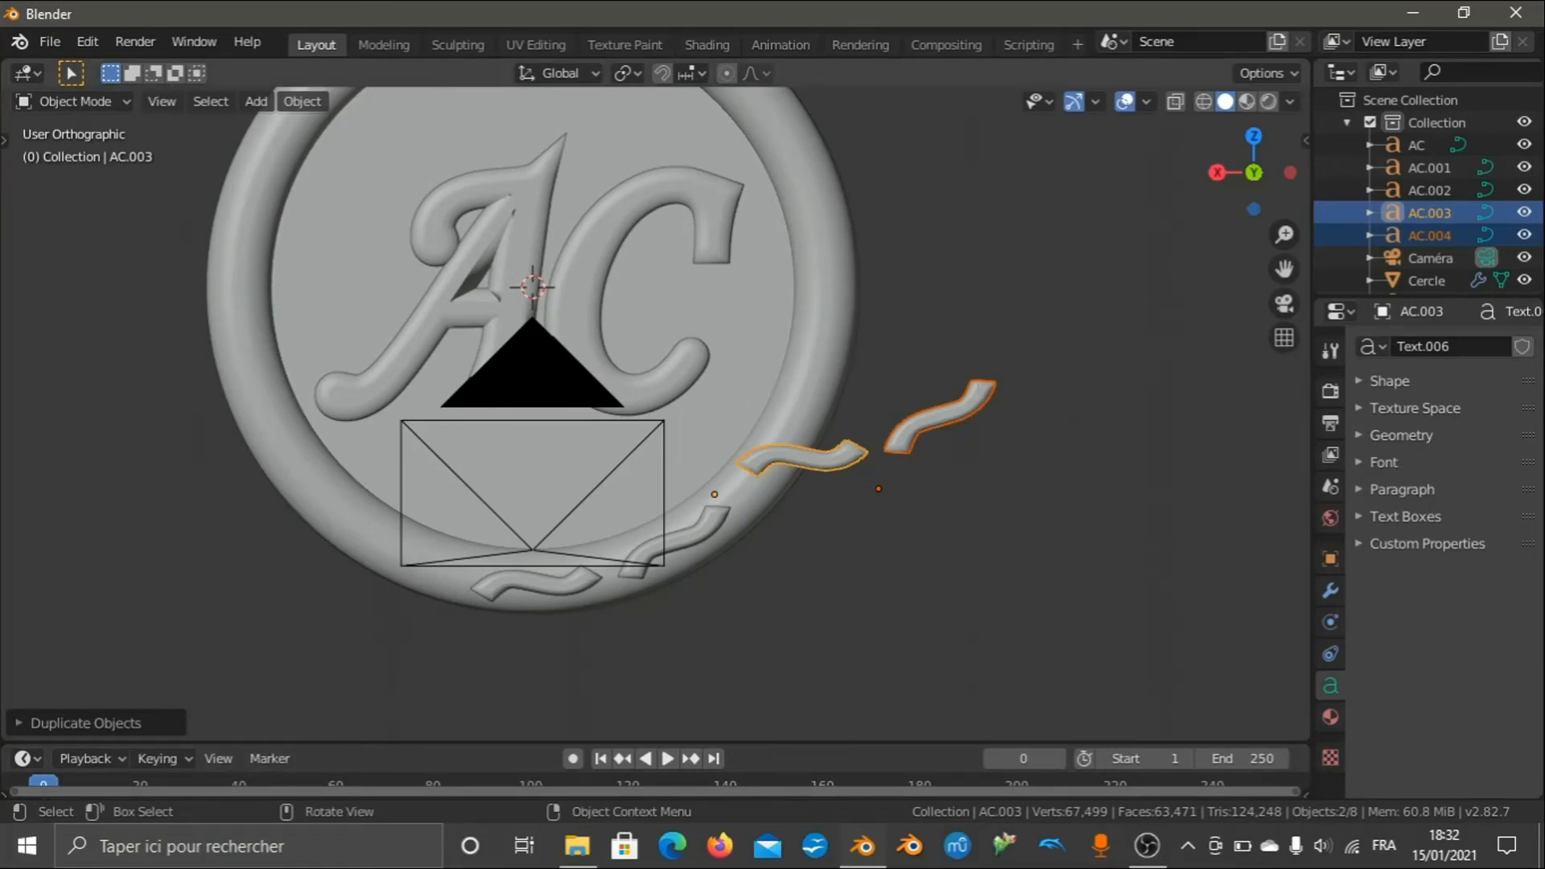
key("r")
left_click(1030, 230)
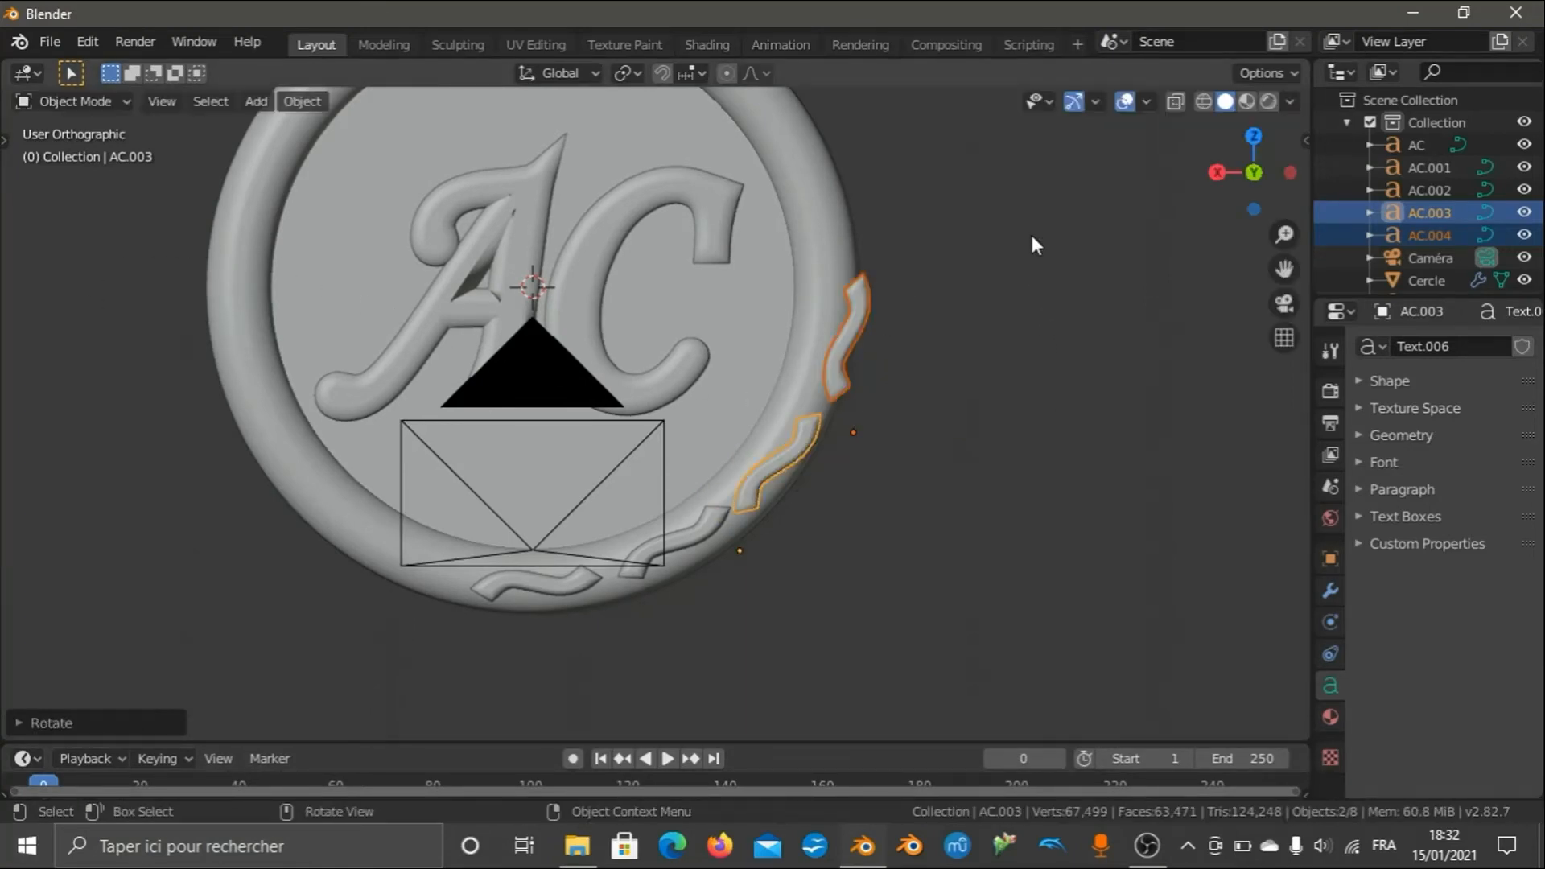
key("g")
left_click(1024, 237)
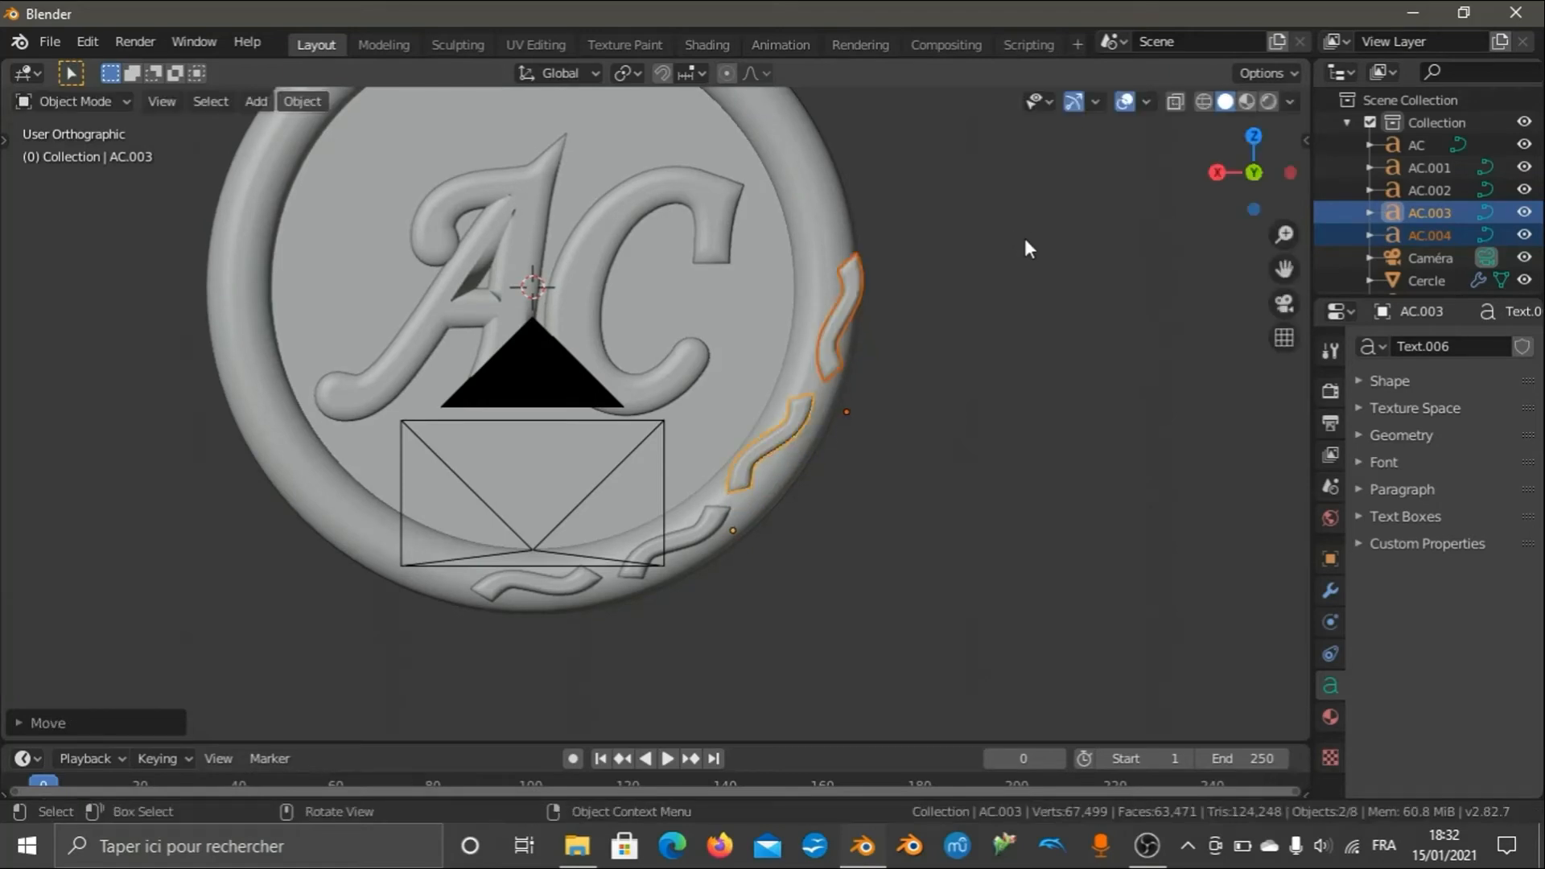
Fine-tune the rotation and position of the copied pair in small increments so both tildes sit centred on the ring's curve.
key("r")
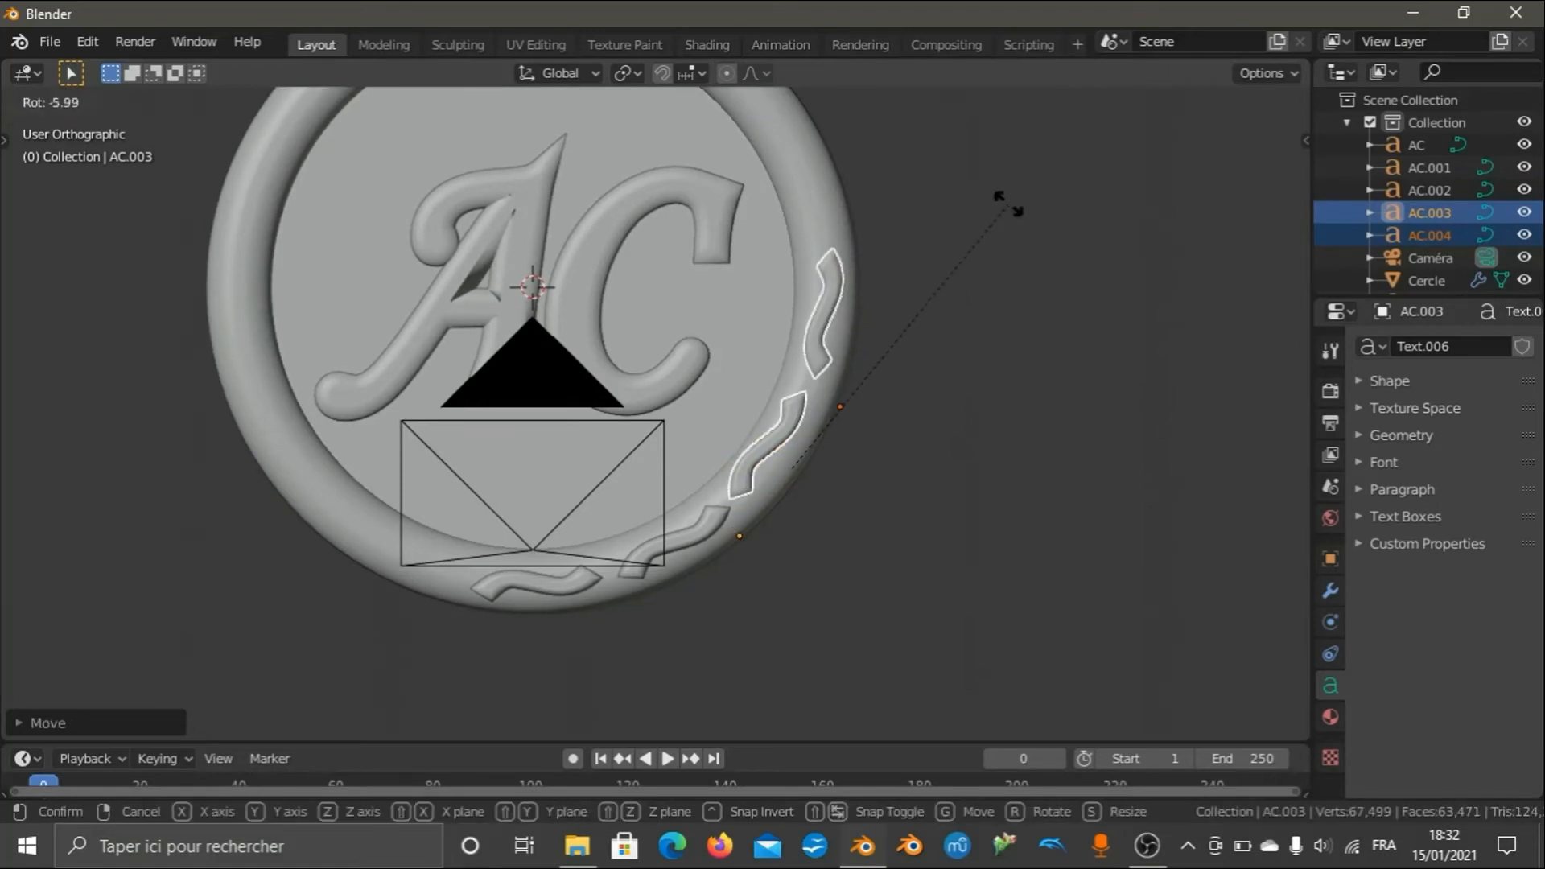
left_click(1010, 202)
key("g")
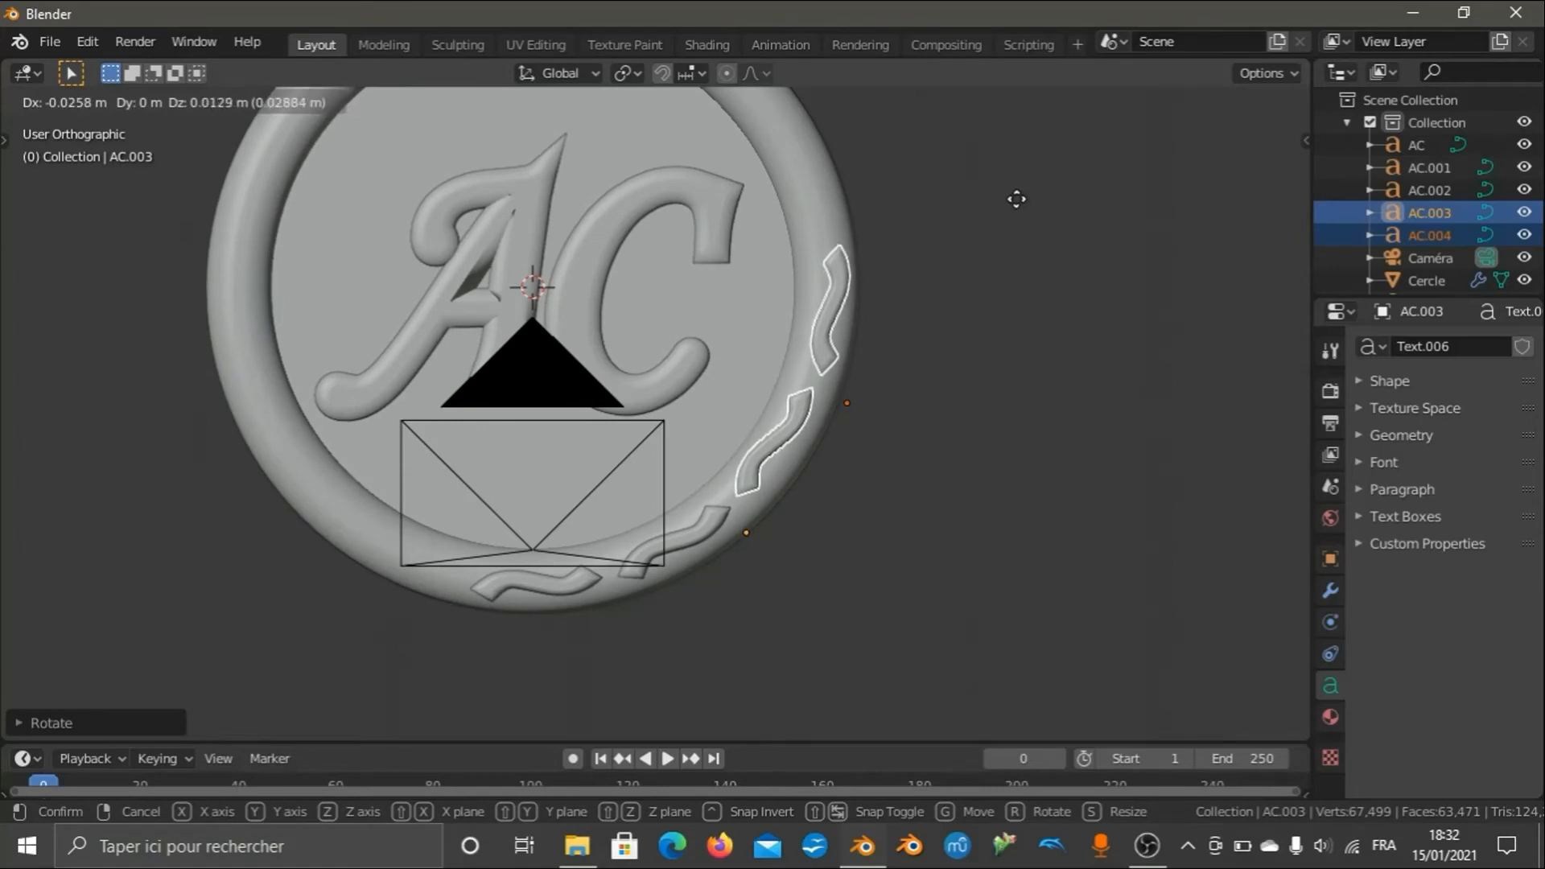
left_click(1015, 197)
key("r")
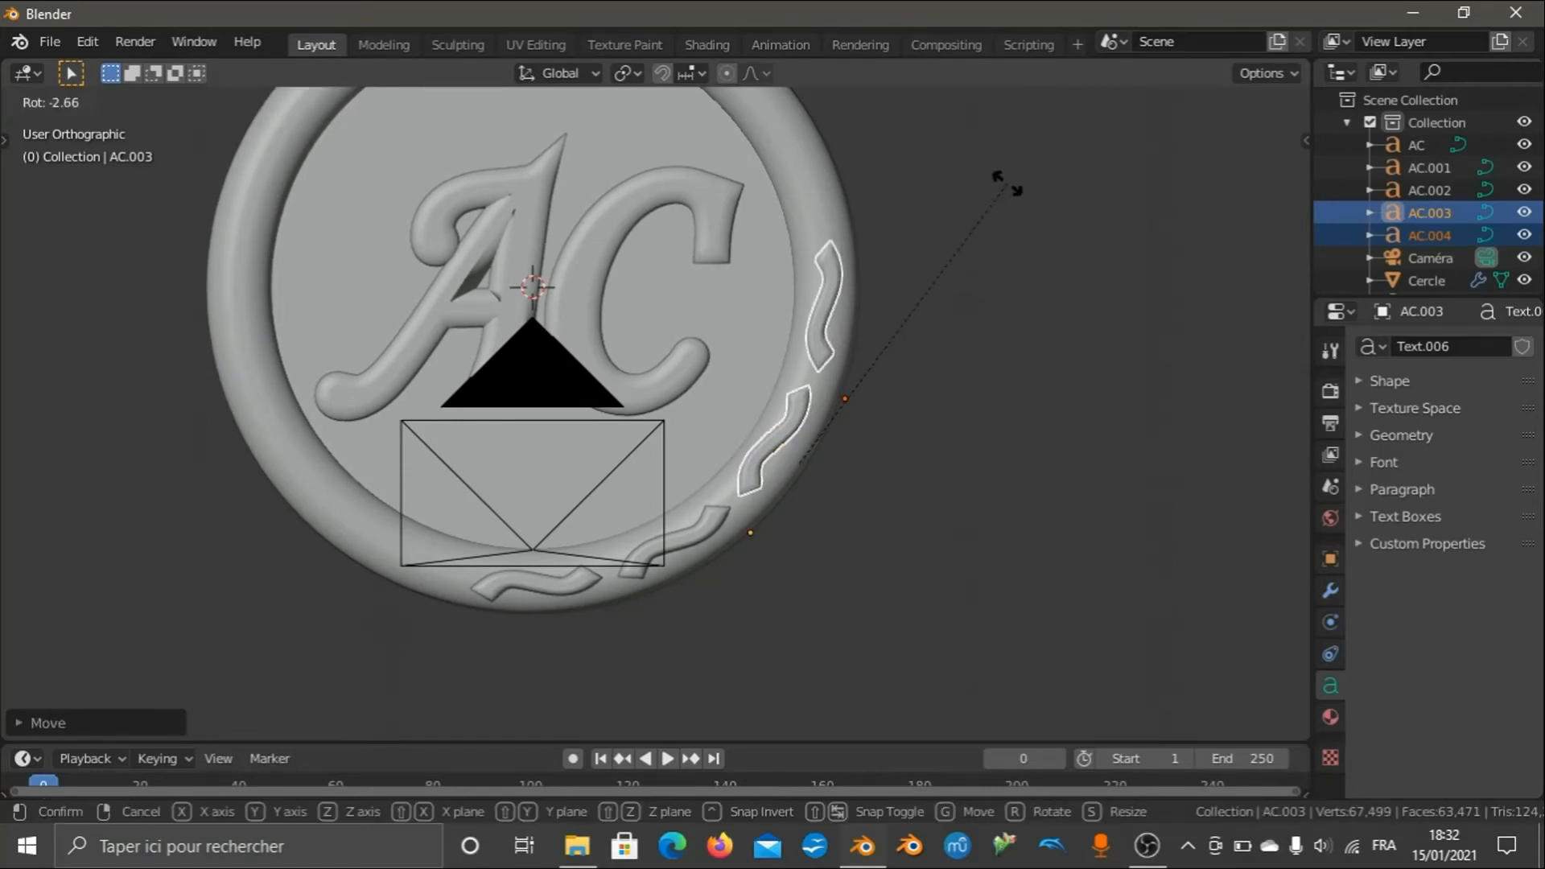
left_click(1007, 183)
key("g")
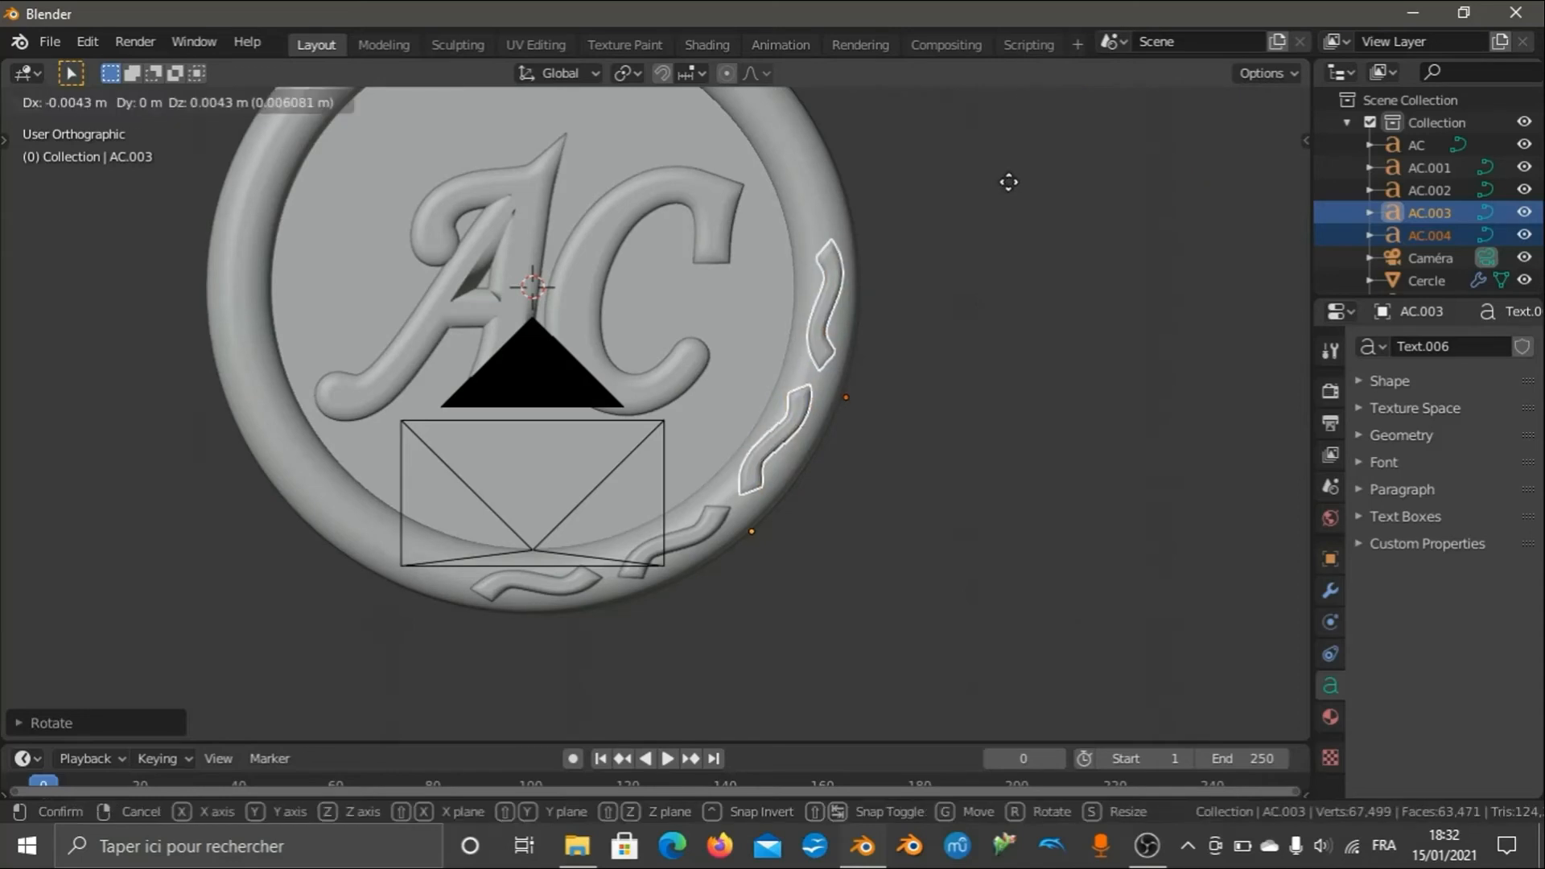
left_click(1009, 197)
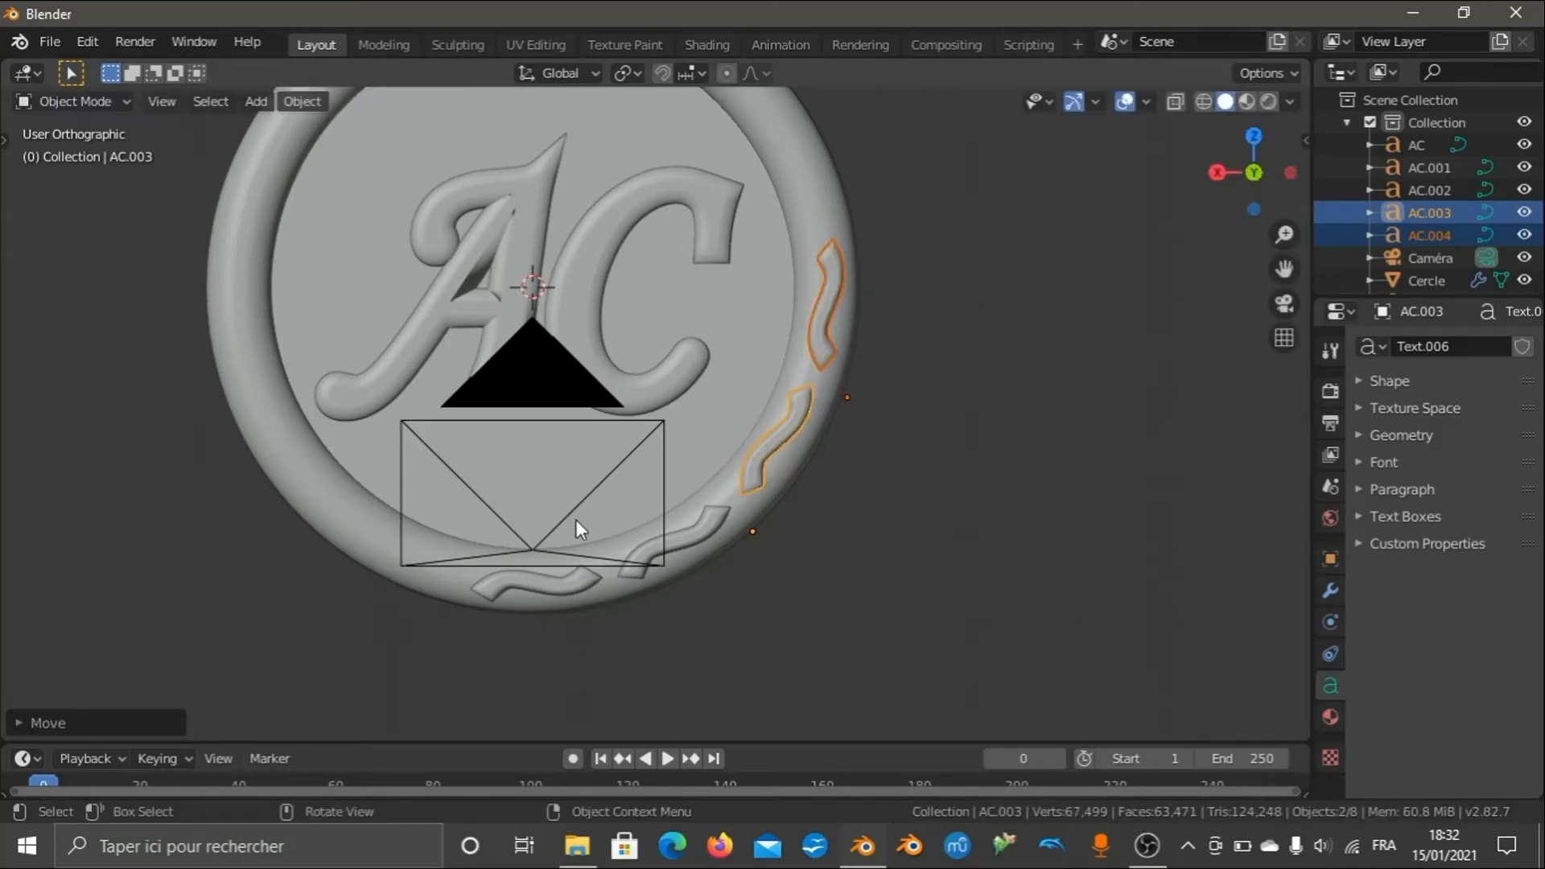
Select all four tildes on the ring, duplicate them together, and place the copies above the originals near the upper rim.
left_click(547, 587, "shift")
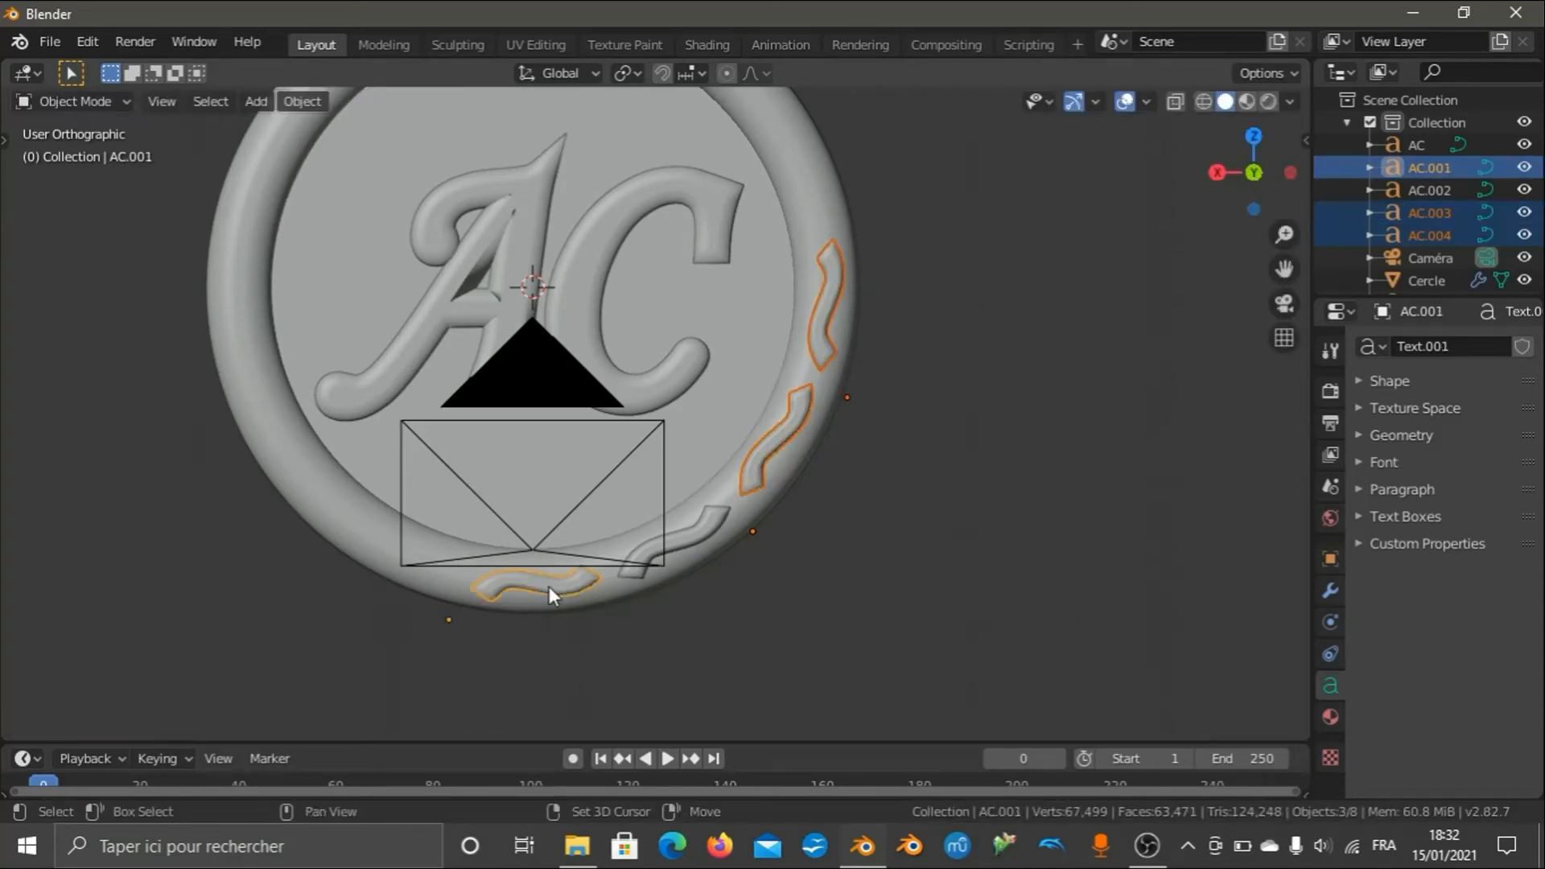
left_click(721, 521, "shift")
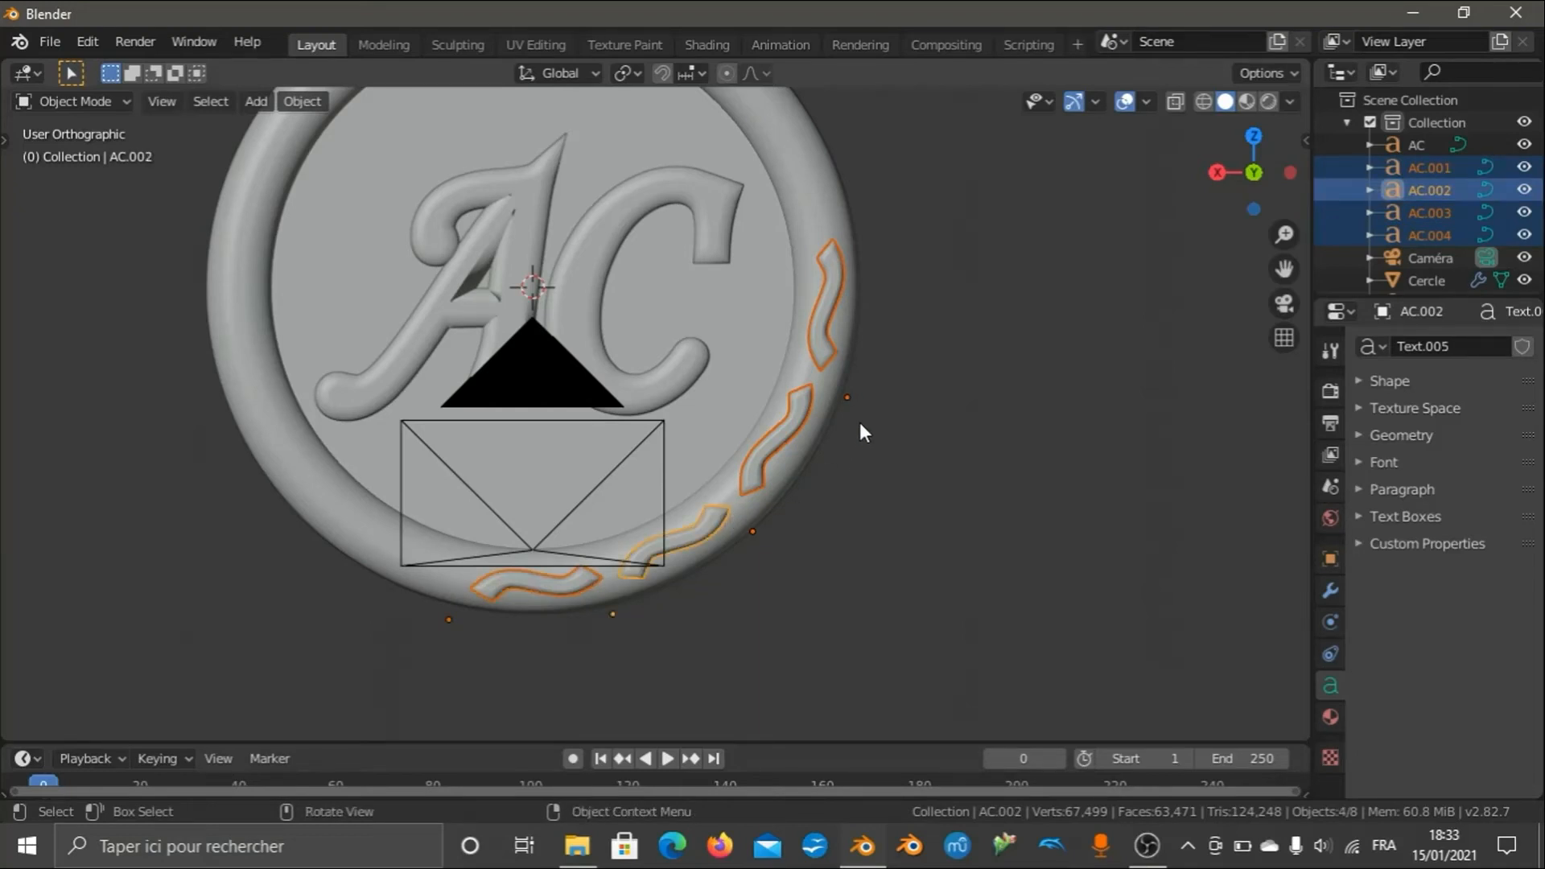
scroll(860, 422, "down", 2)
left_click_drag(1284, 268, 1297, 306)
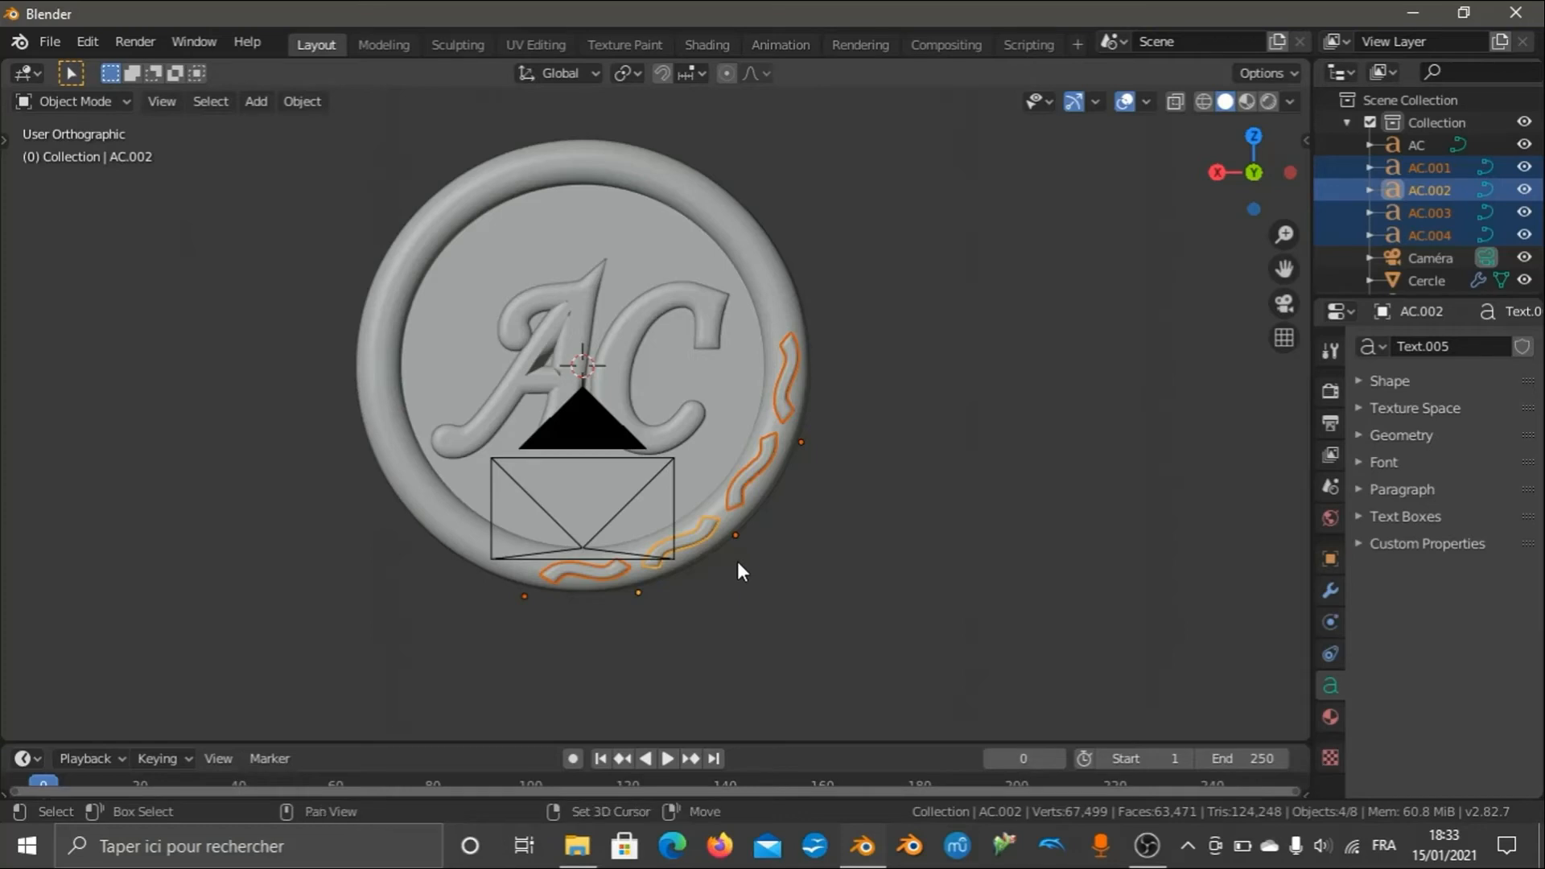
key("shift+d")
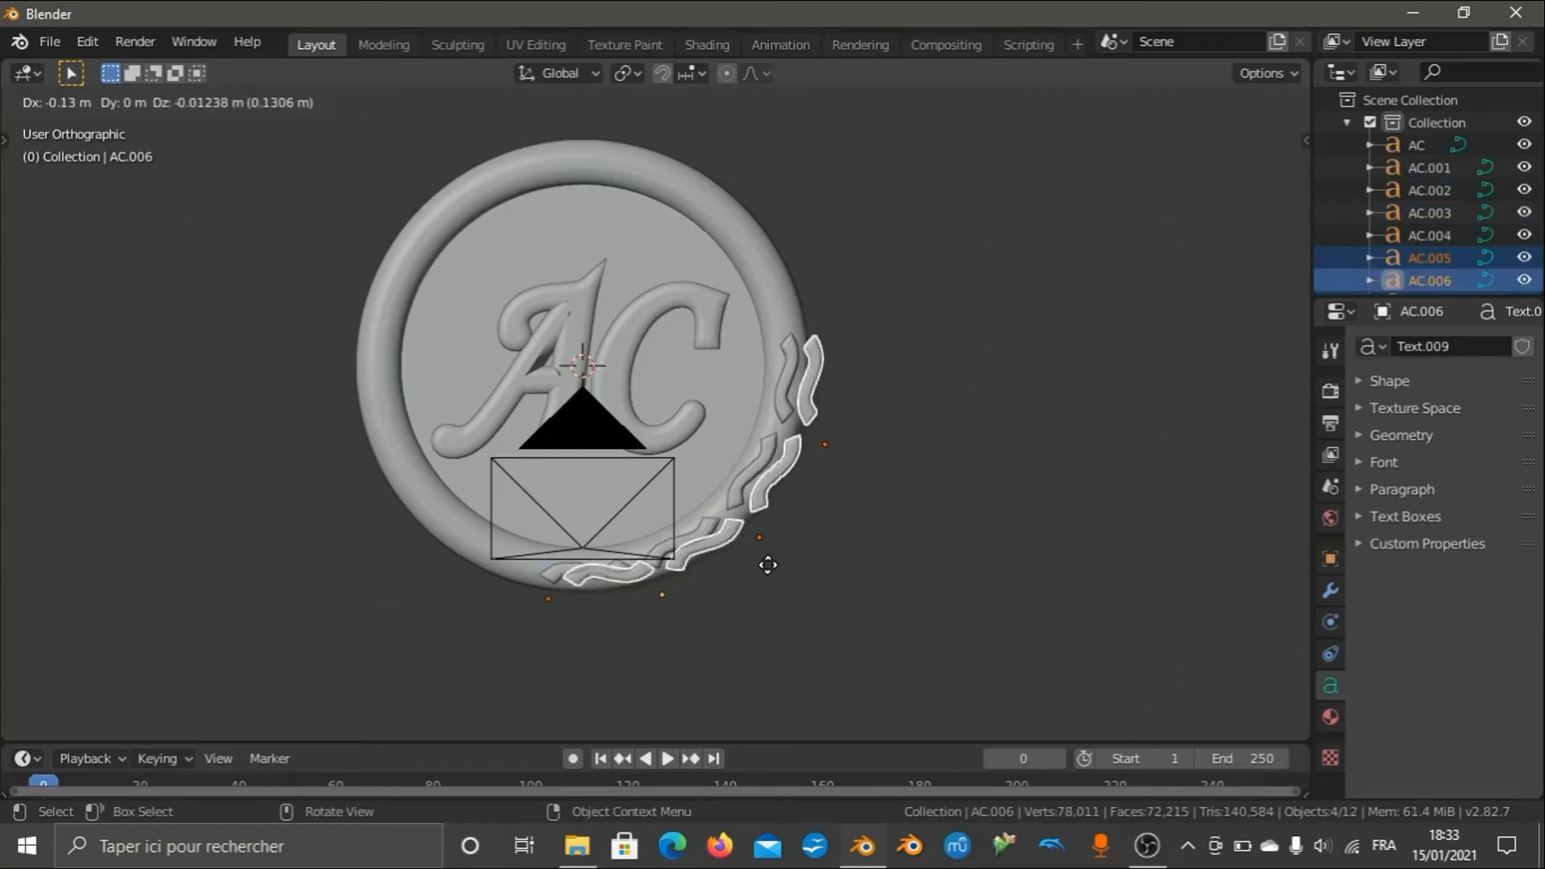
left_click(834, 337)
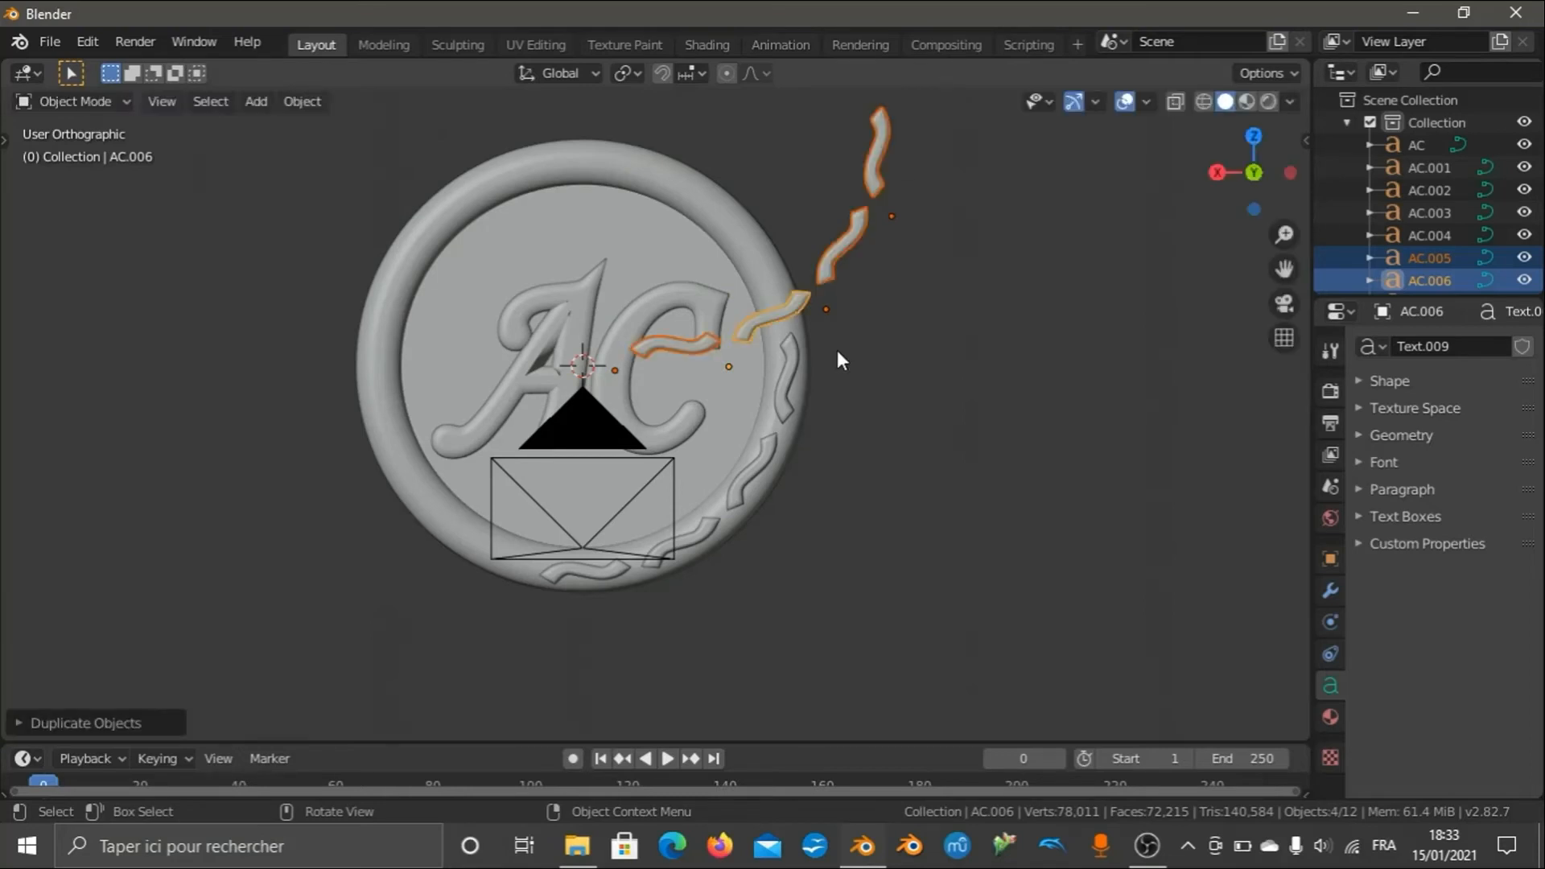
Rotate the four copies counterclockwise, starting with about 90°, and move them onto the upper part of the ring above the C.
key("r")
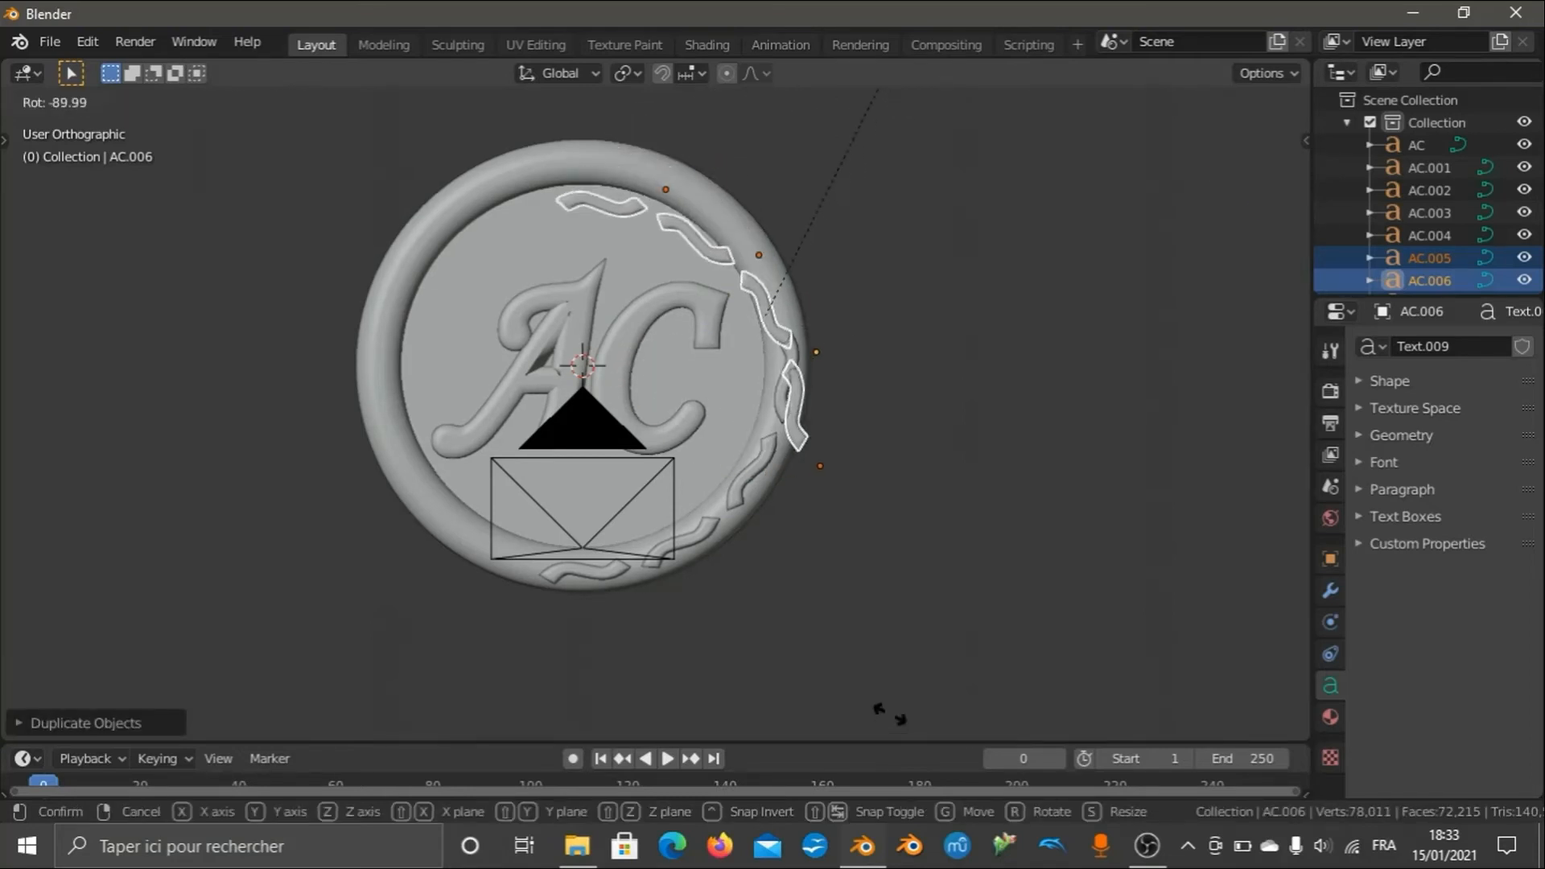
left_click(887, 713)
key("g")
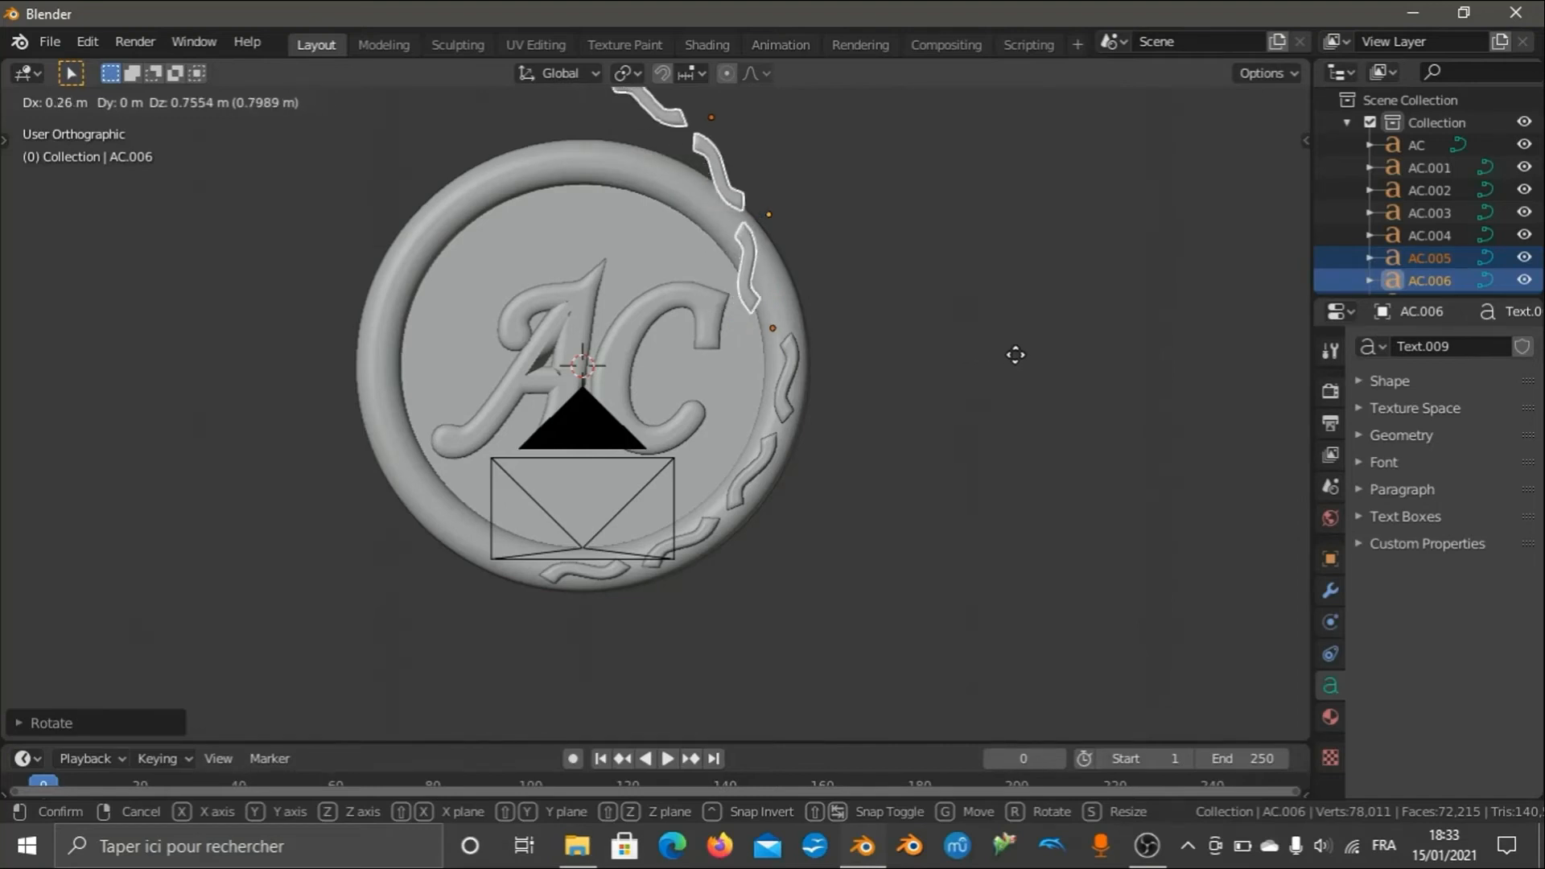
left_click(1020, 368)
key("r")
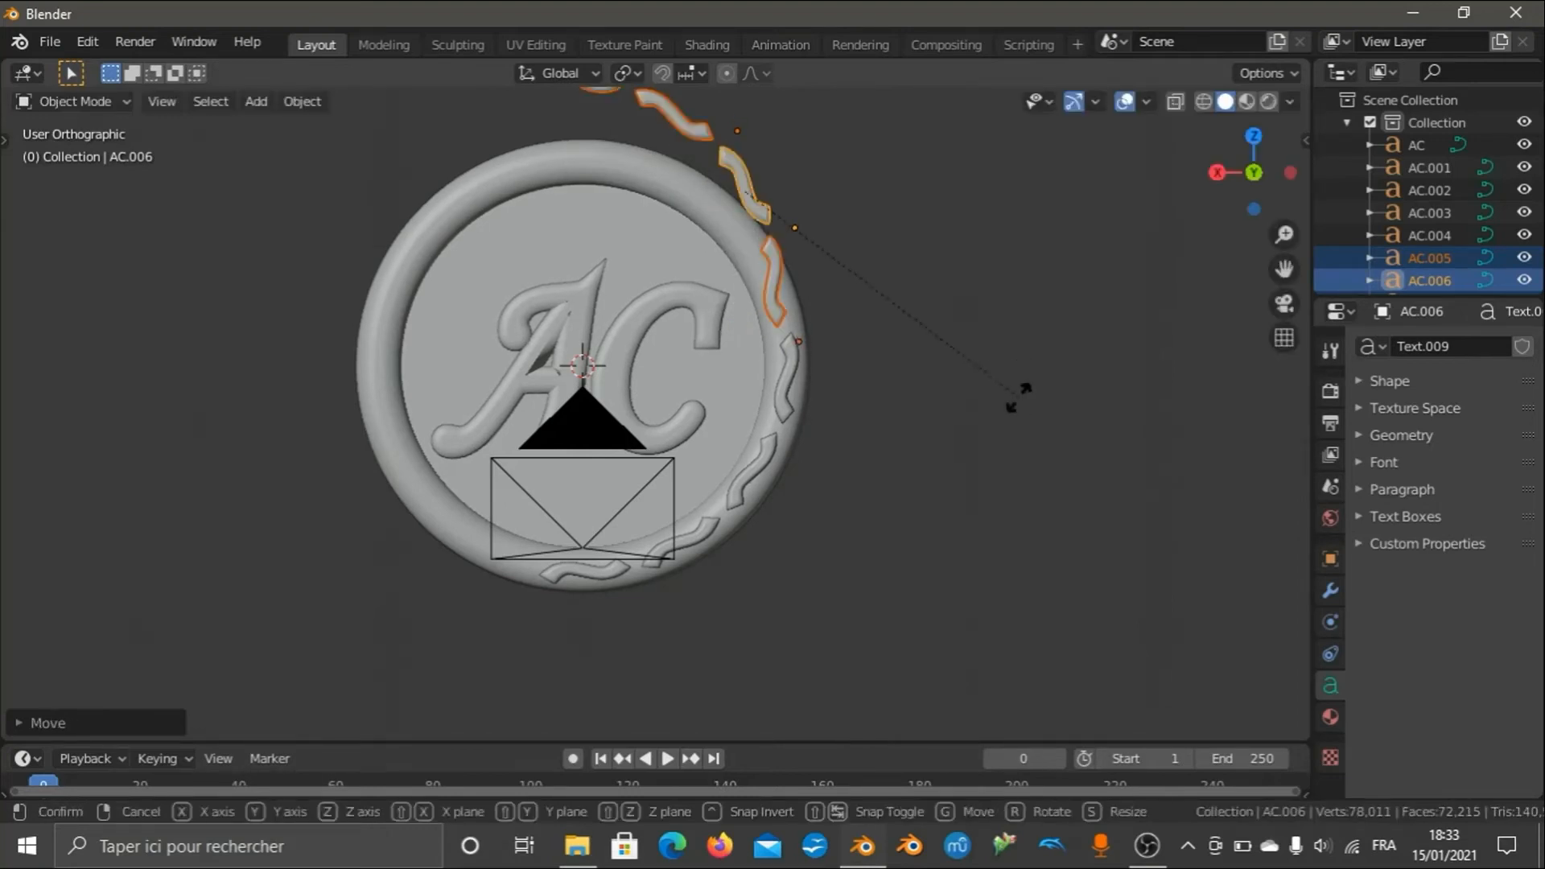
left_click(1095, 318)
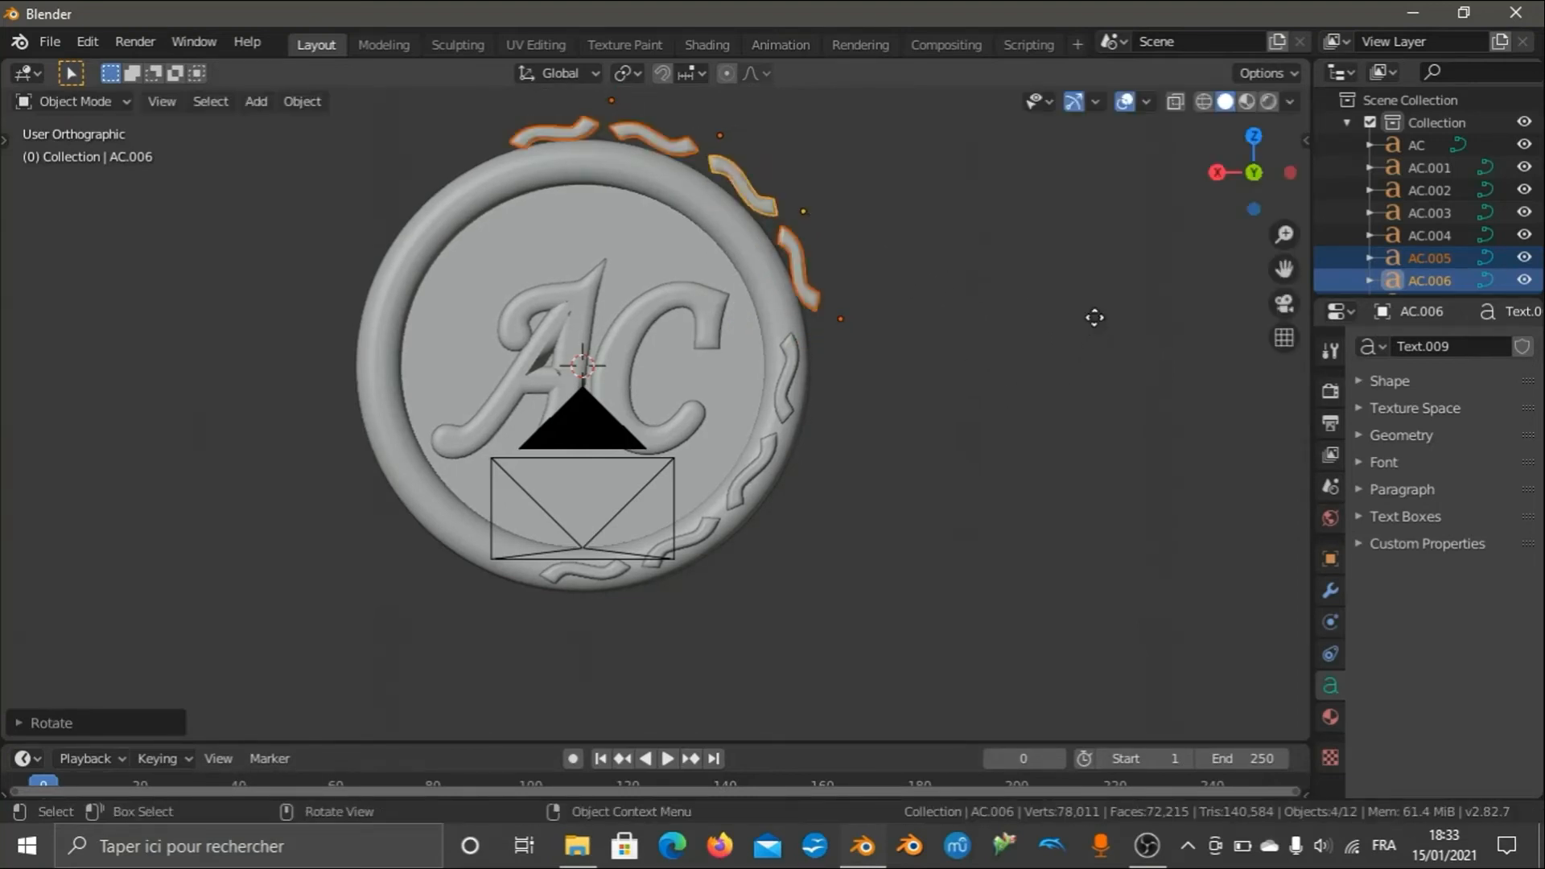
key("g")
left_click(1061, 338)
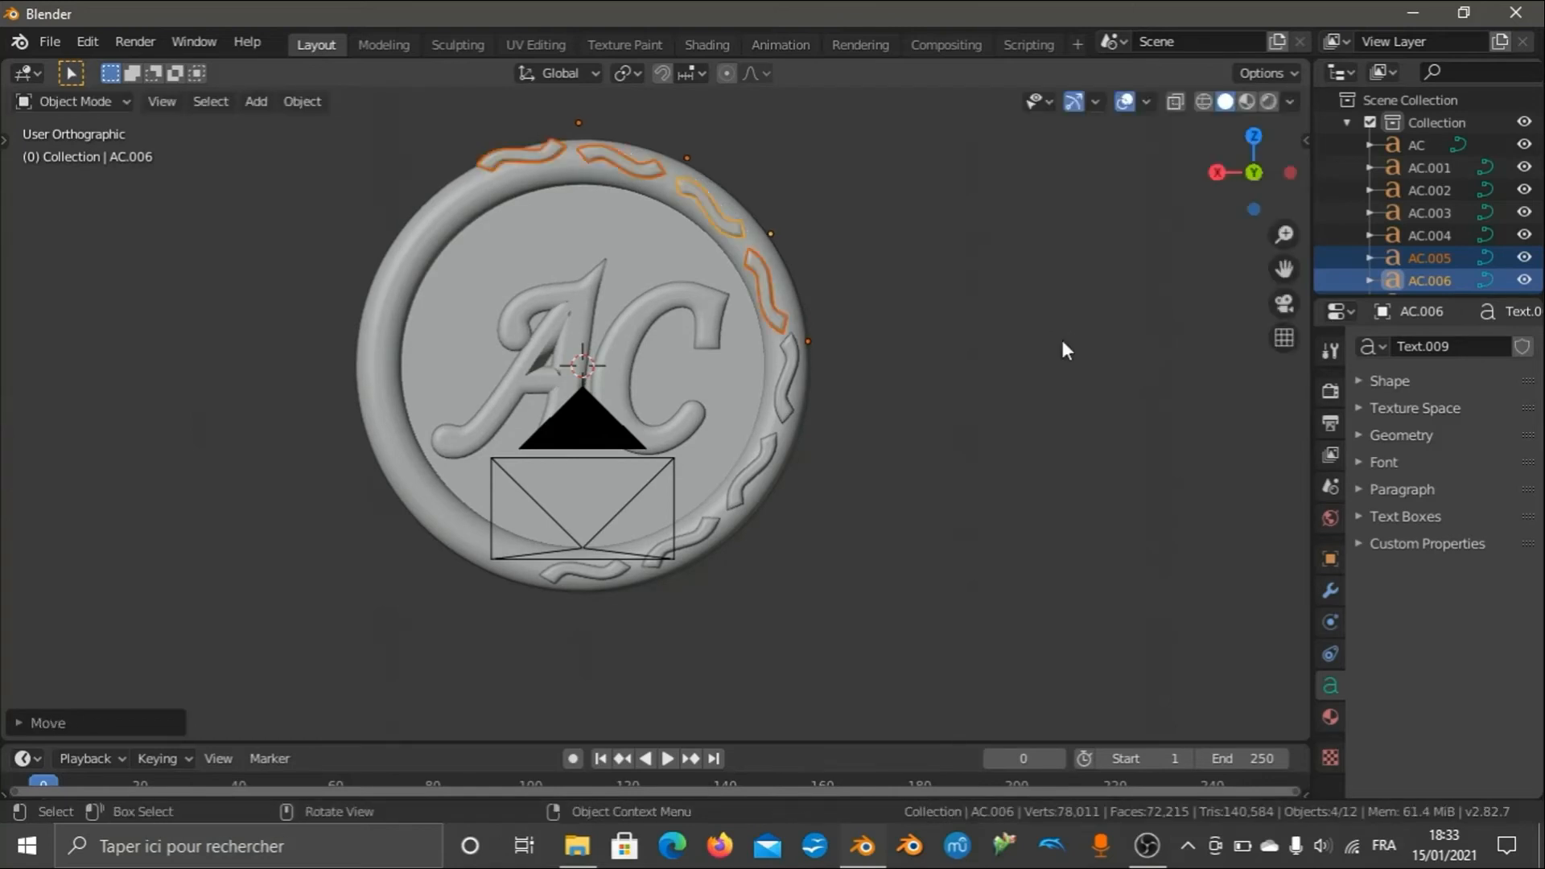
Adjust the four upper tildes' rotation and position slightly so they follow the ring's curve and continue the lower row.
key("r")
left_click(1086, 304)
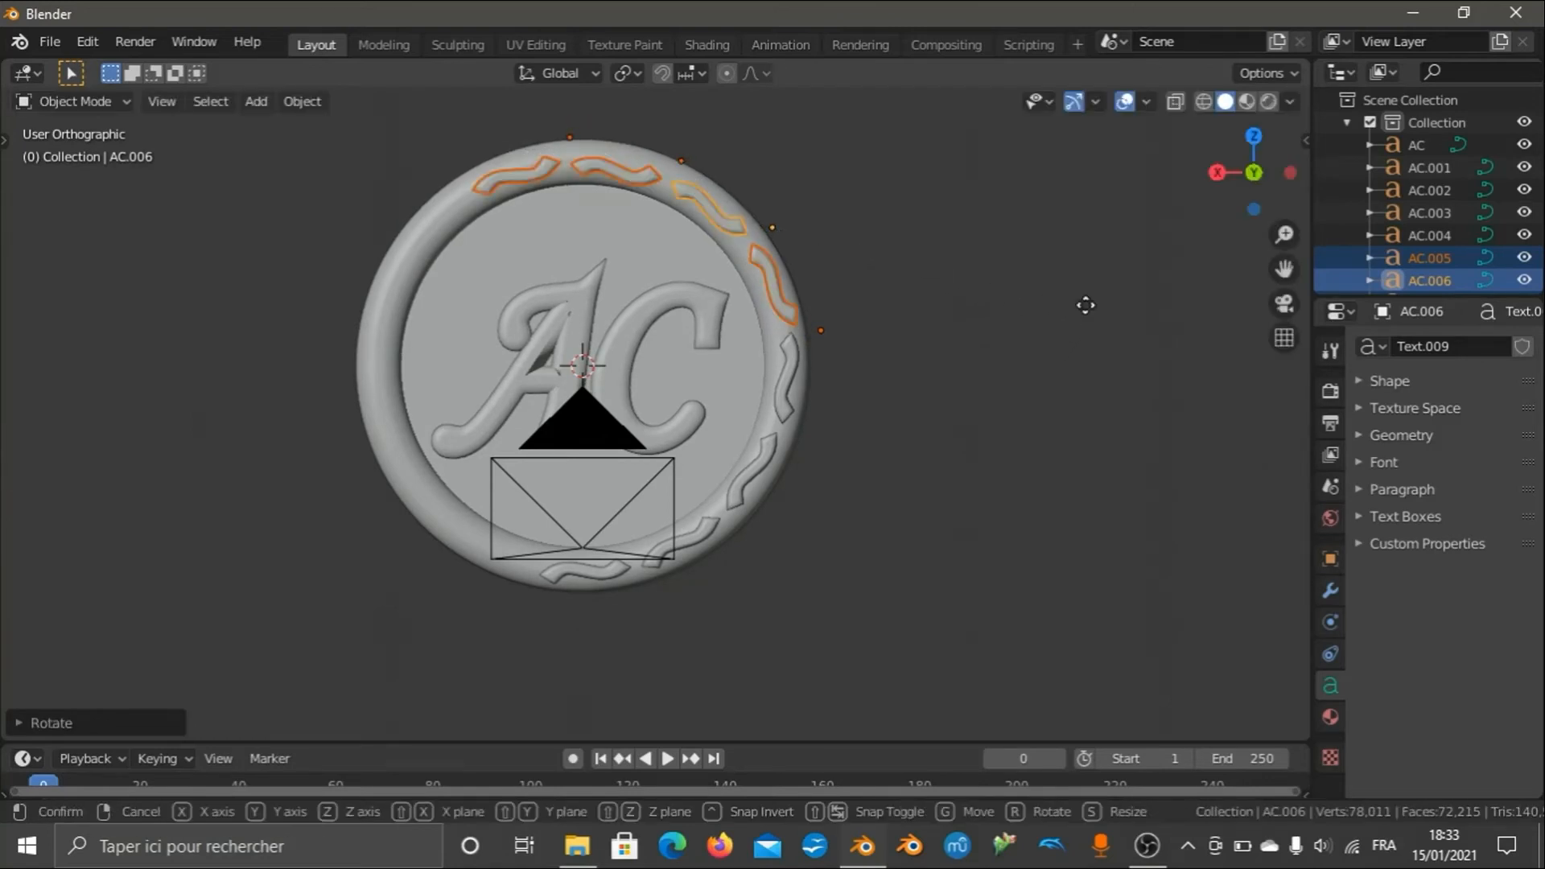
key("g")
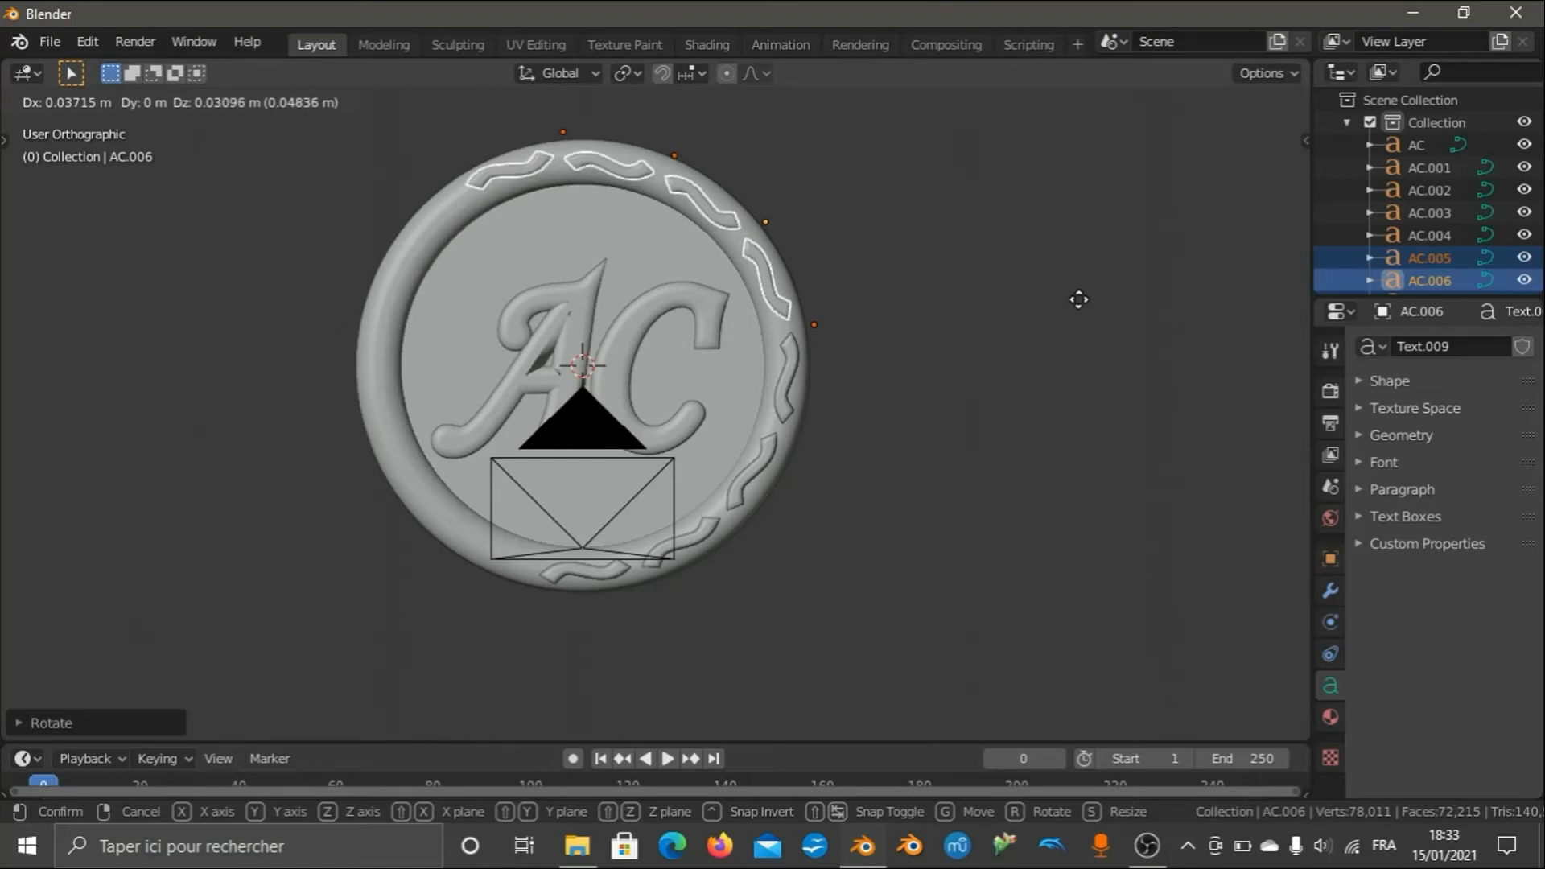
left_click(1078, 298)
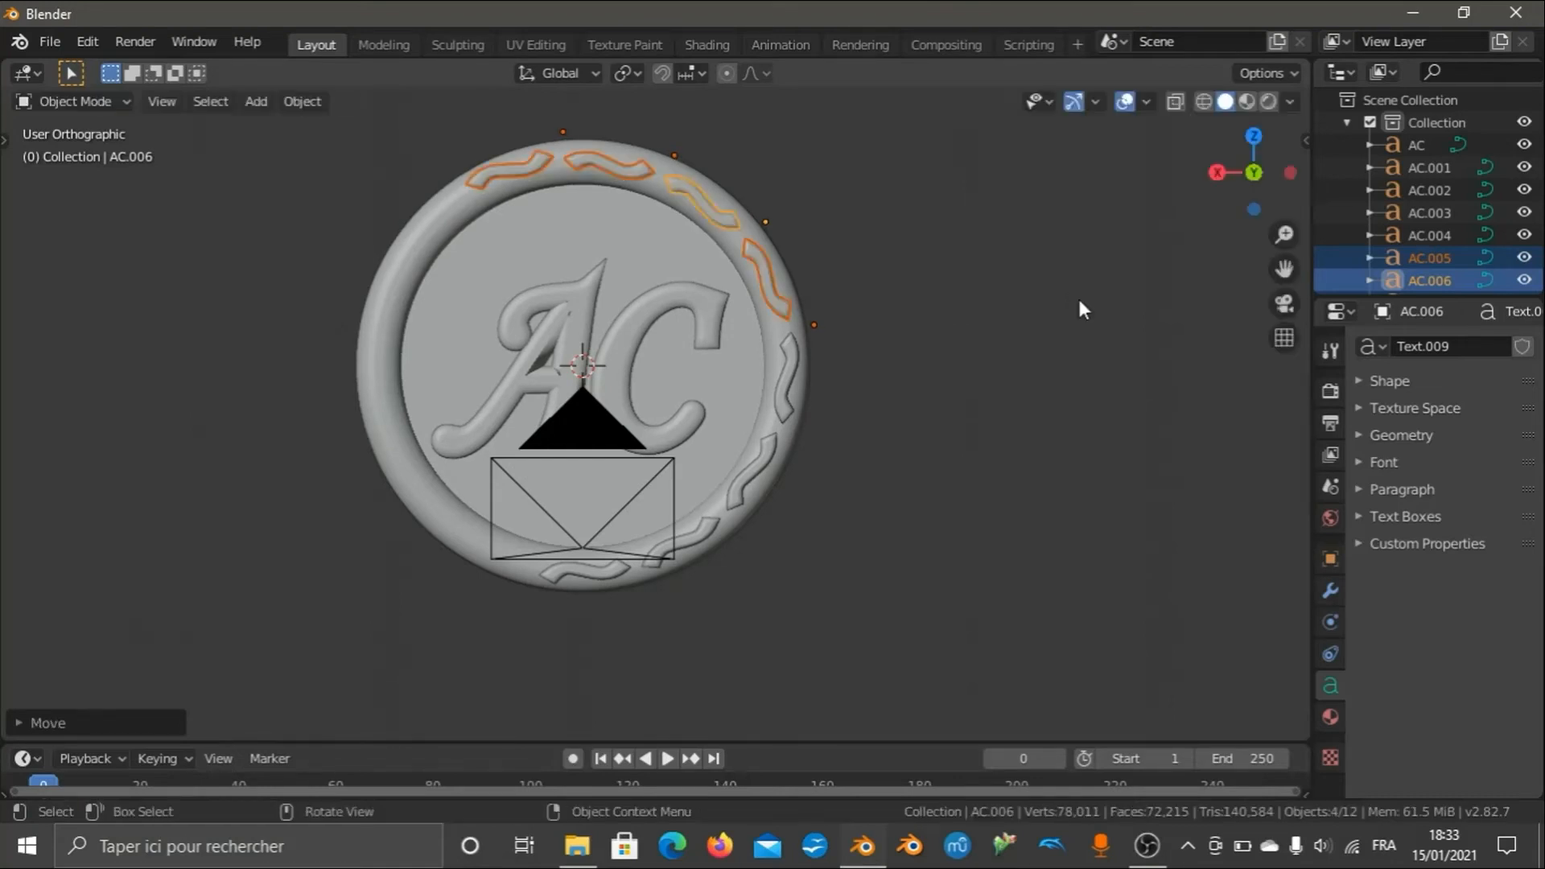
key("r")
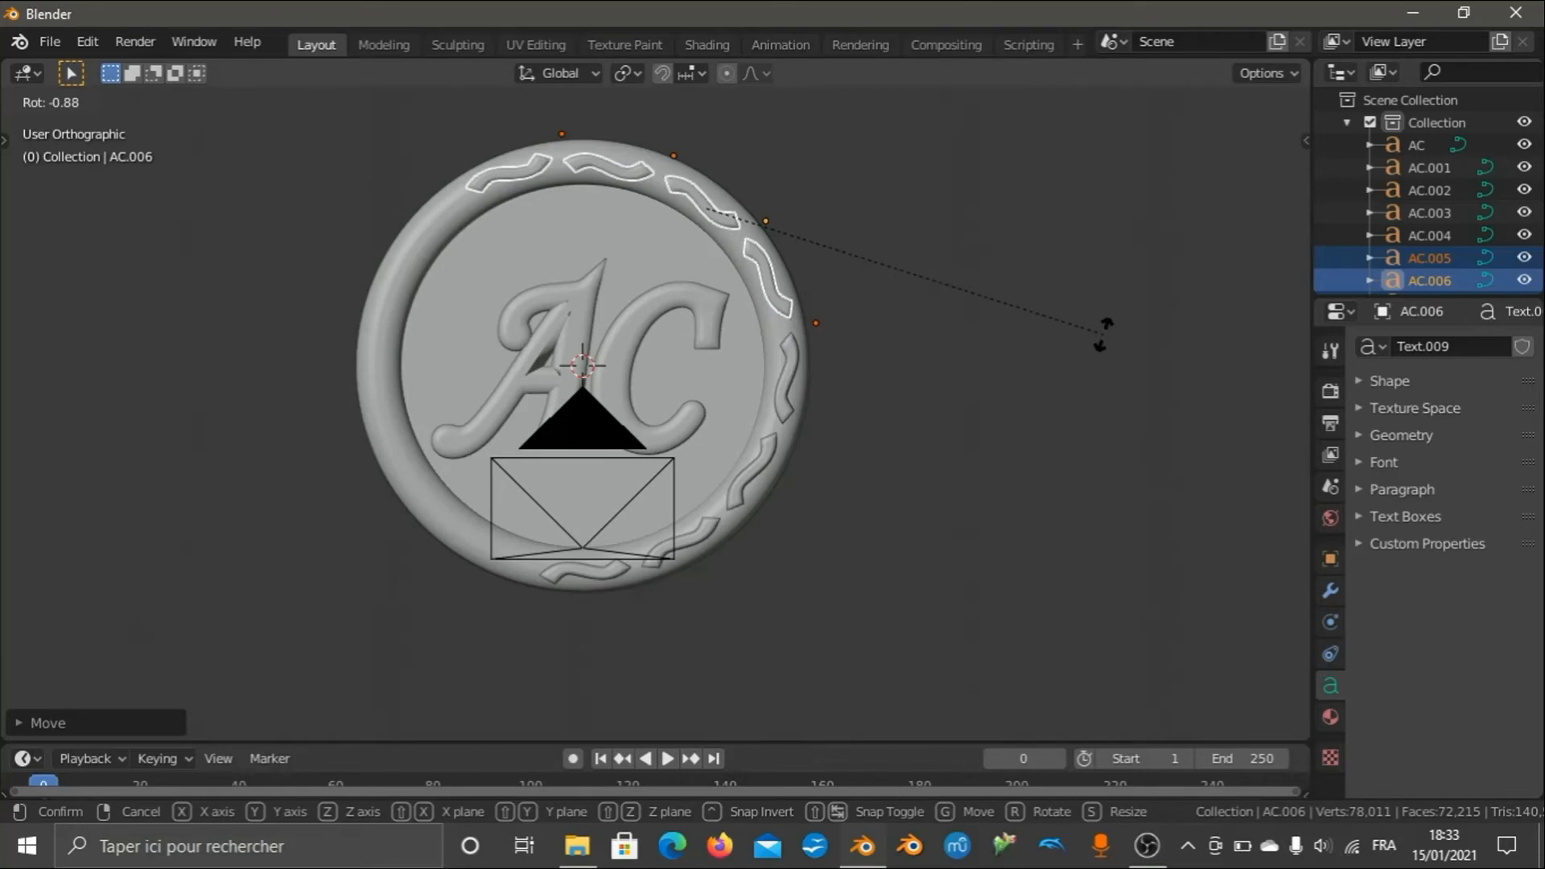
left_click(1104, 338)
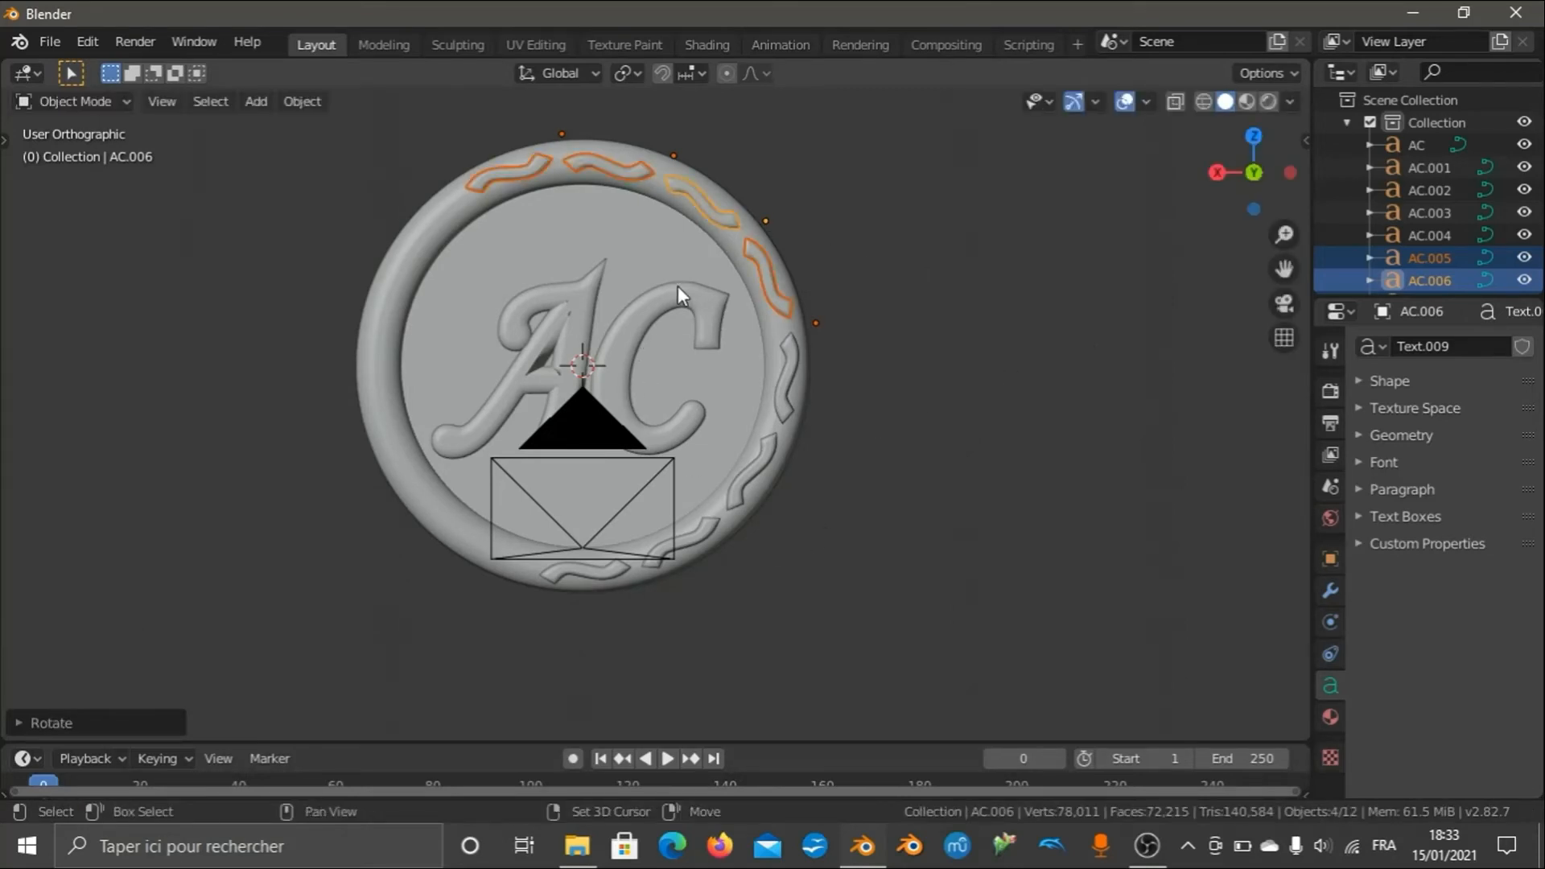
Duplicate the four upper tildes and move the copies across the medallion toward the A side of the ring.
key("shift+d")
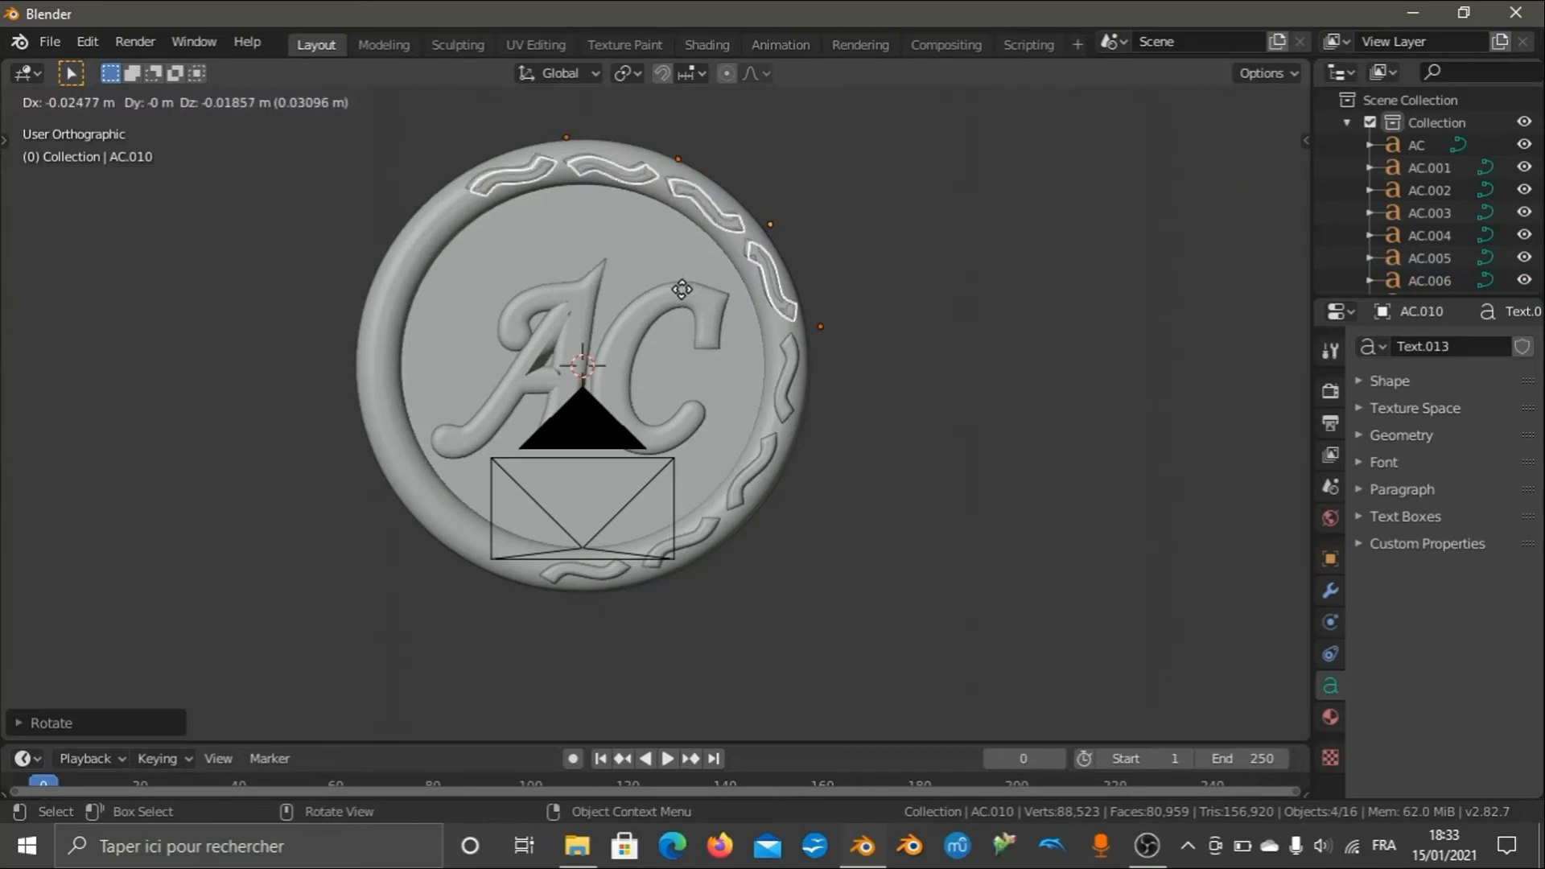
left_click(685, 297)
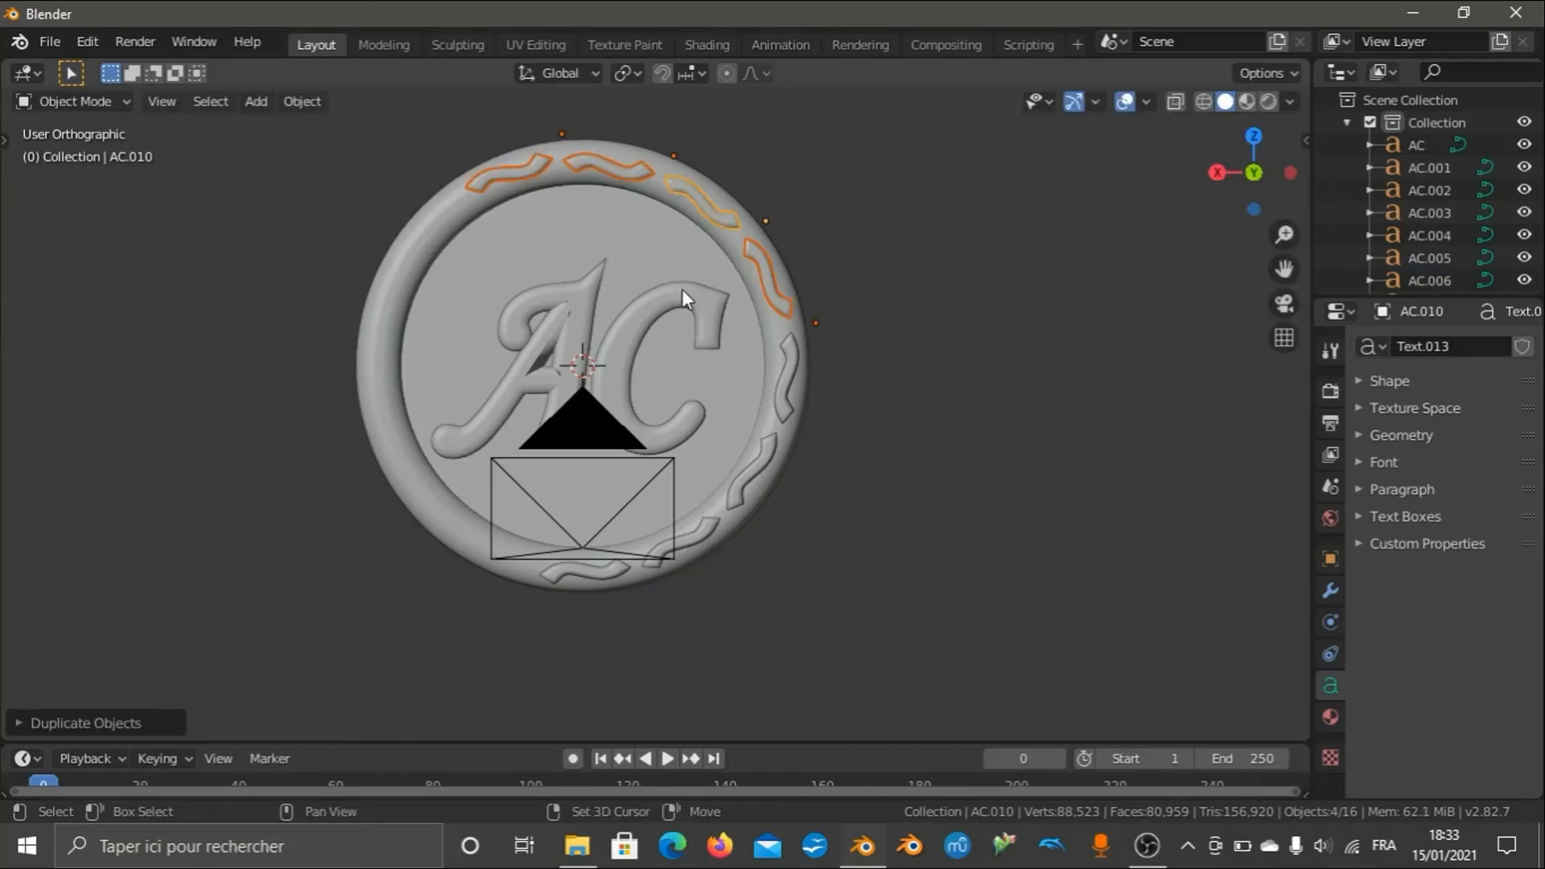
key("shift+d")
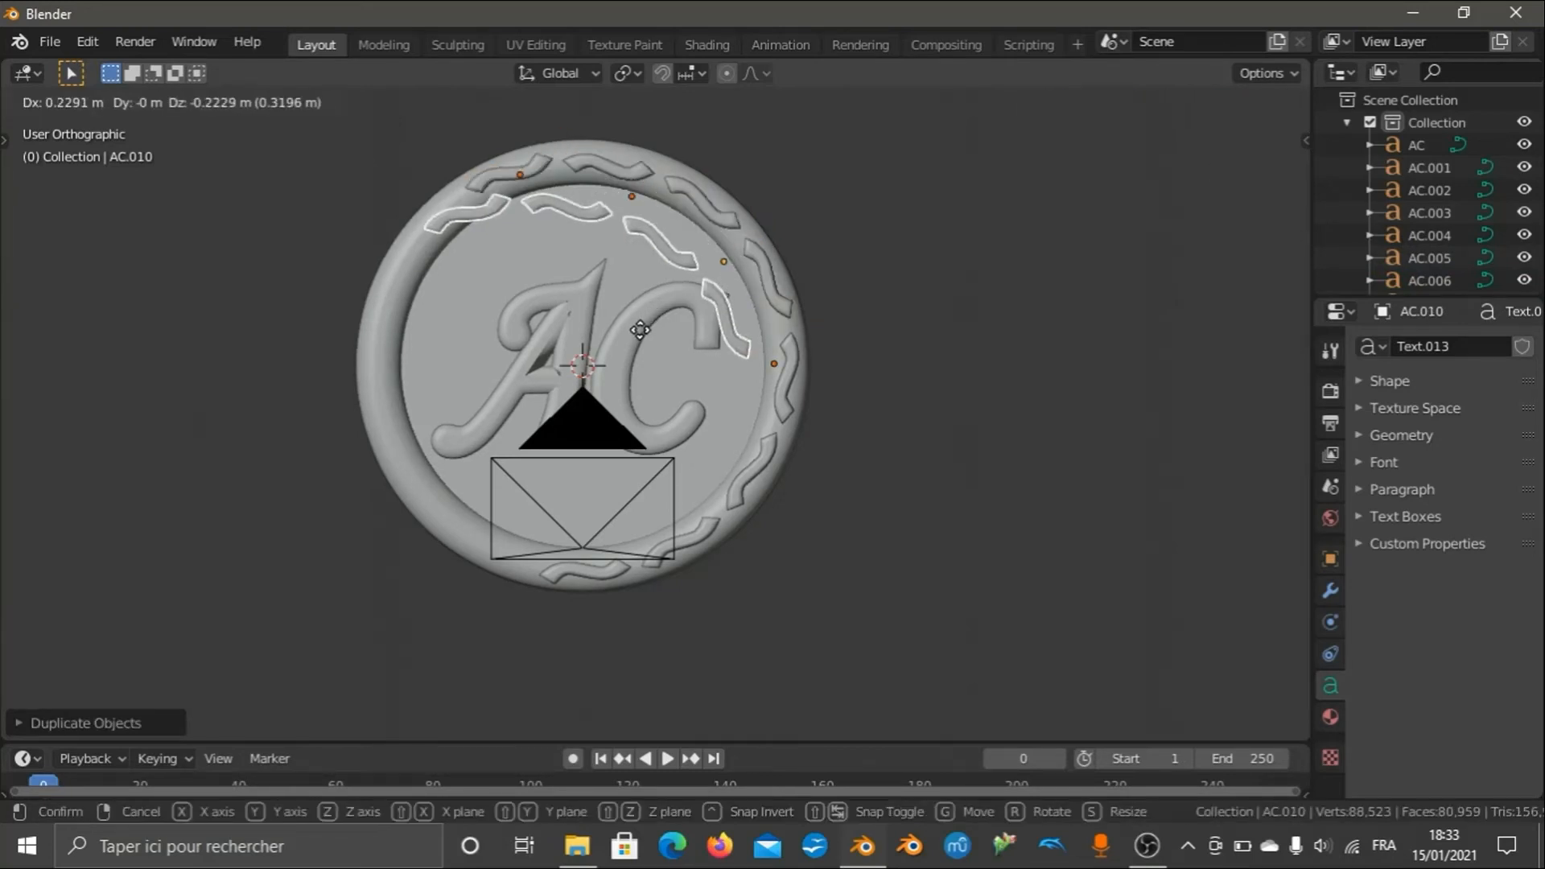
left_click(451, 492)
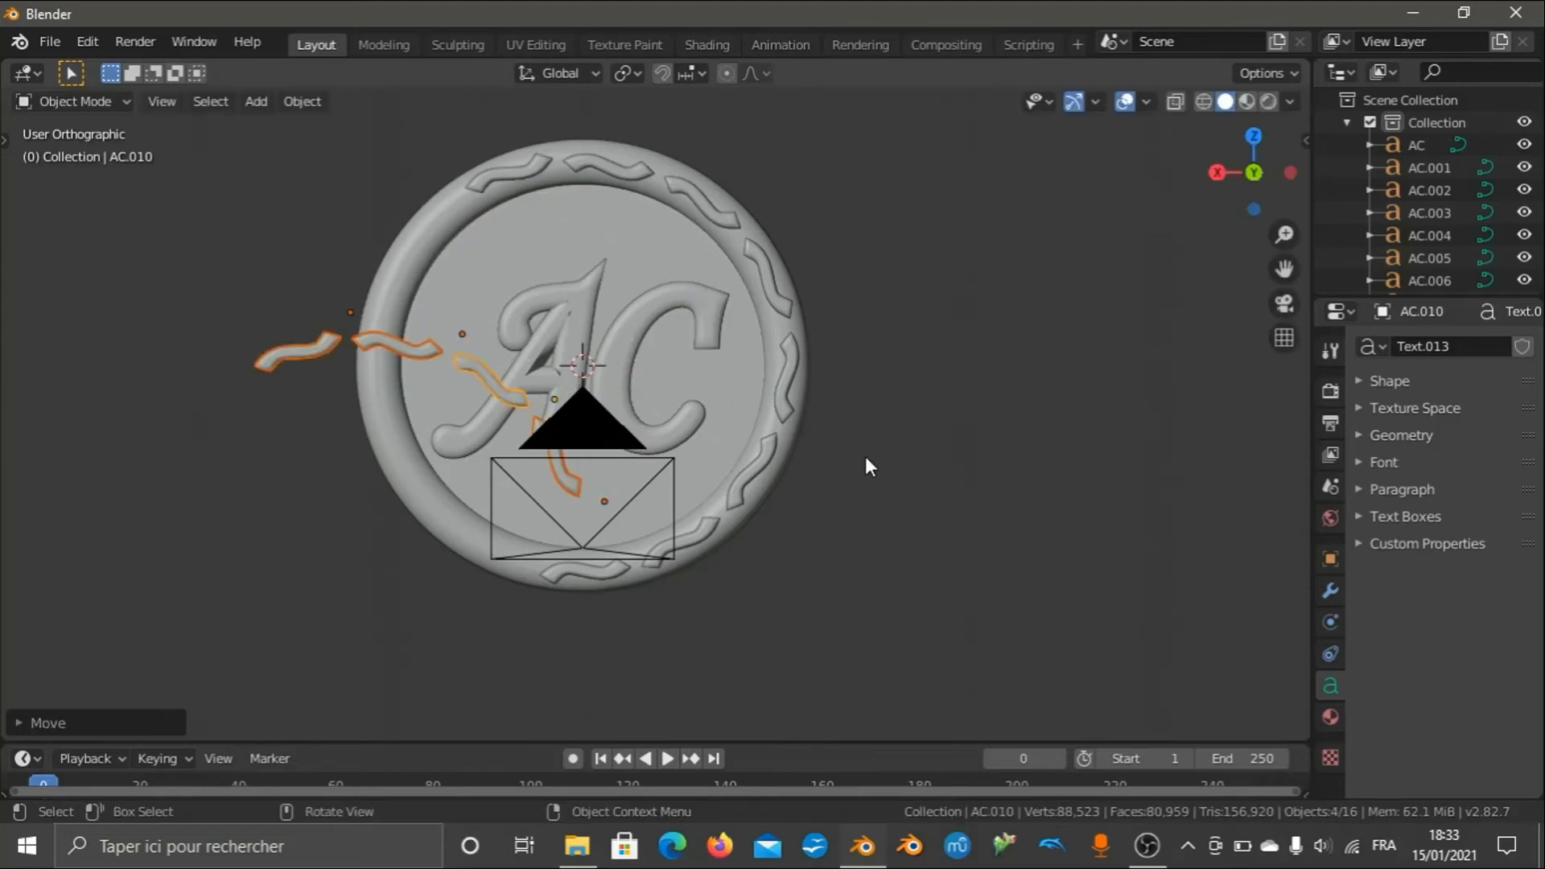
Rotate the four copied tildes counterclockwise, starting with about 119°, and move them onto the ring beside the A.
key("r")
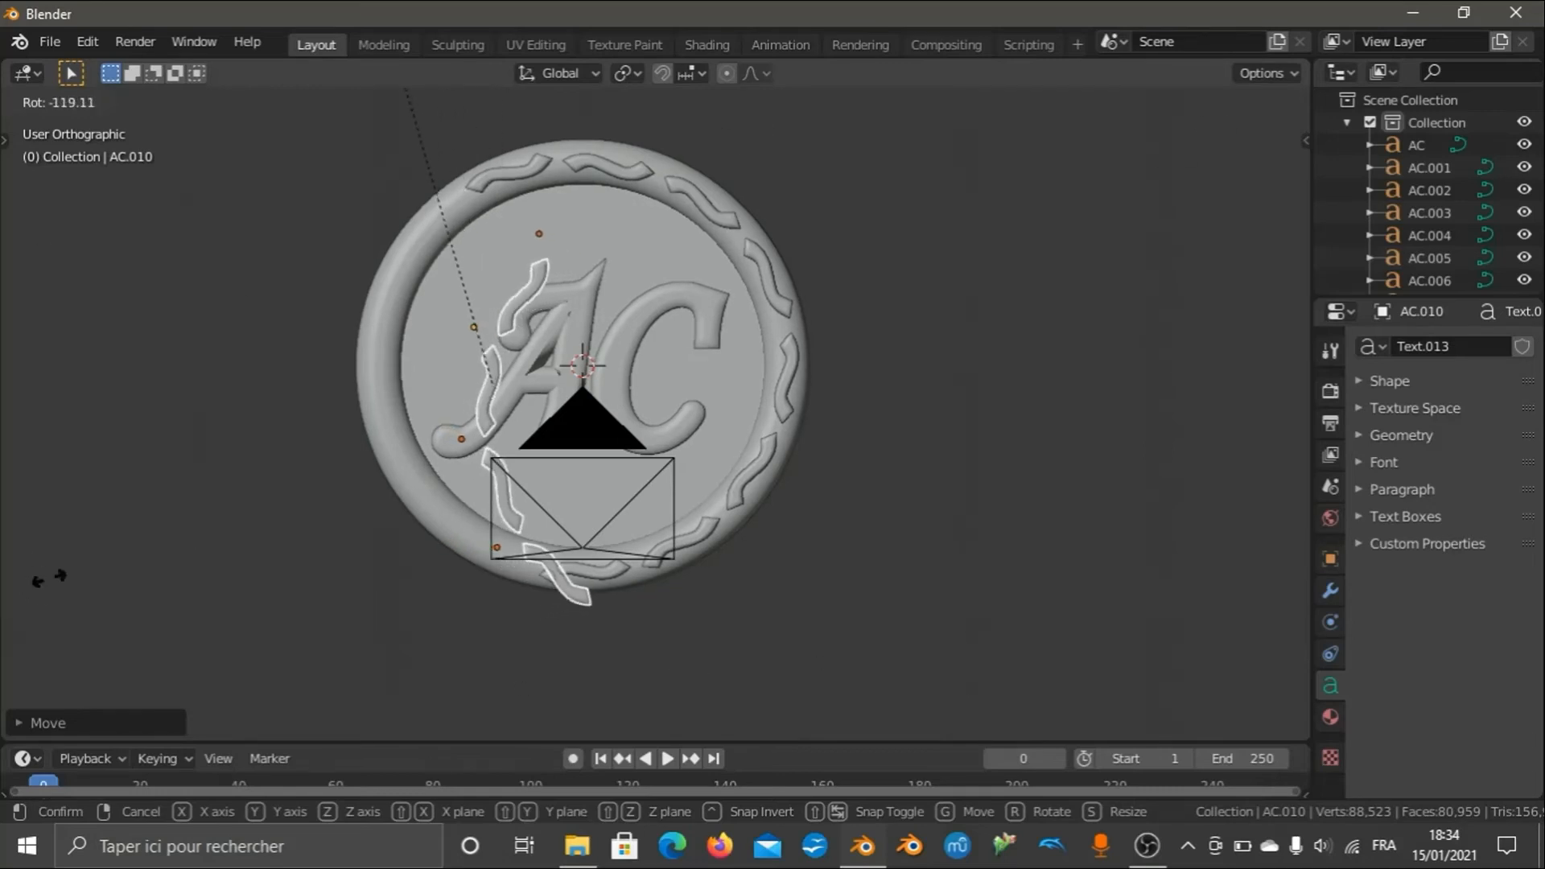
left_click(581, 632)
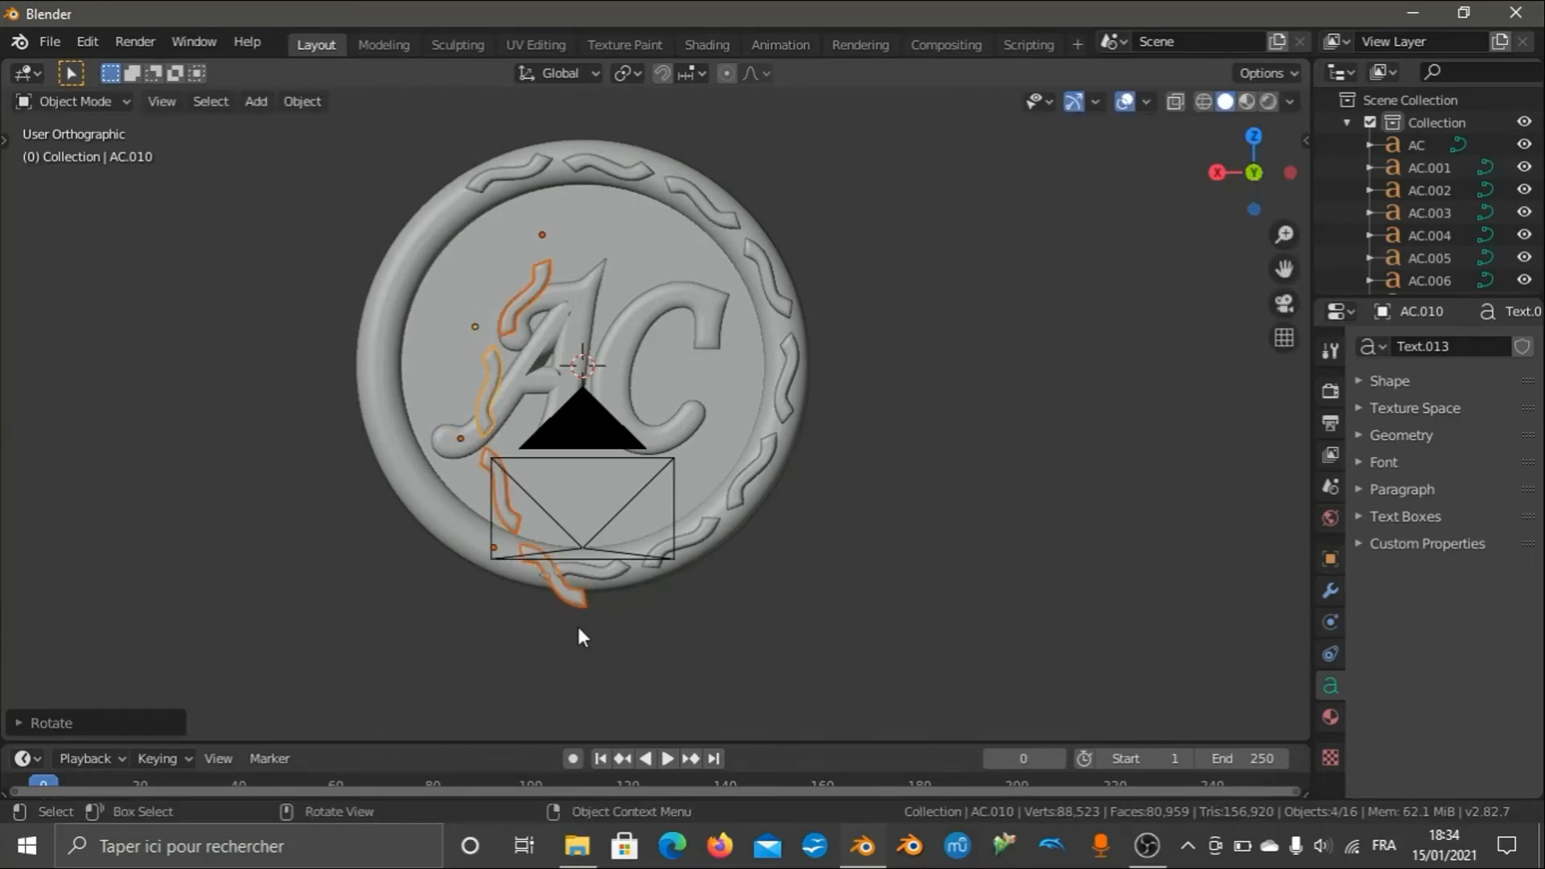
key("r")
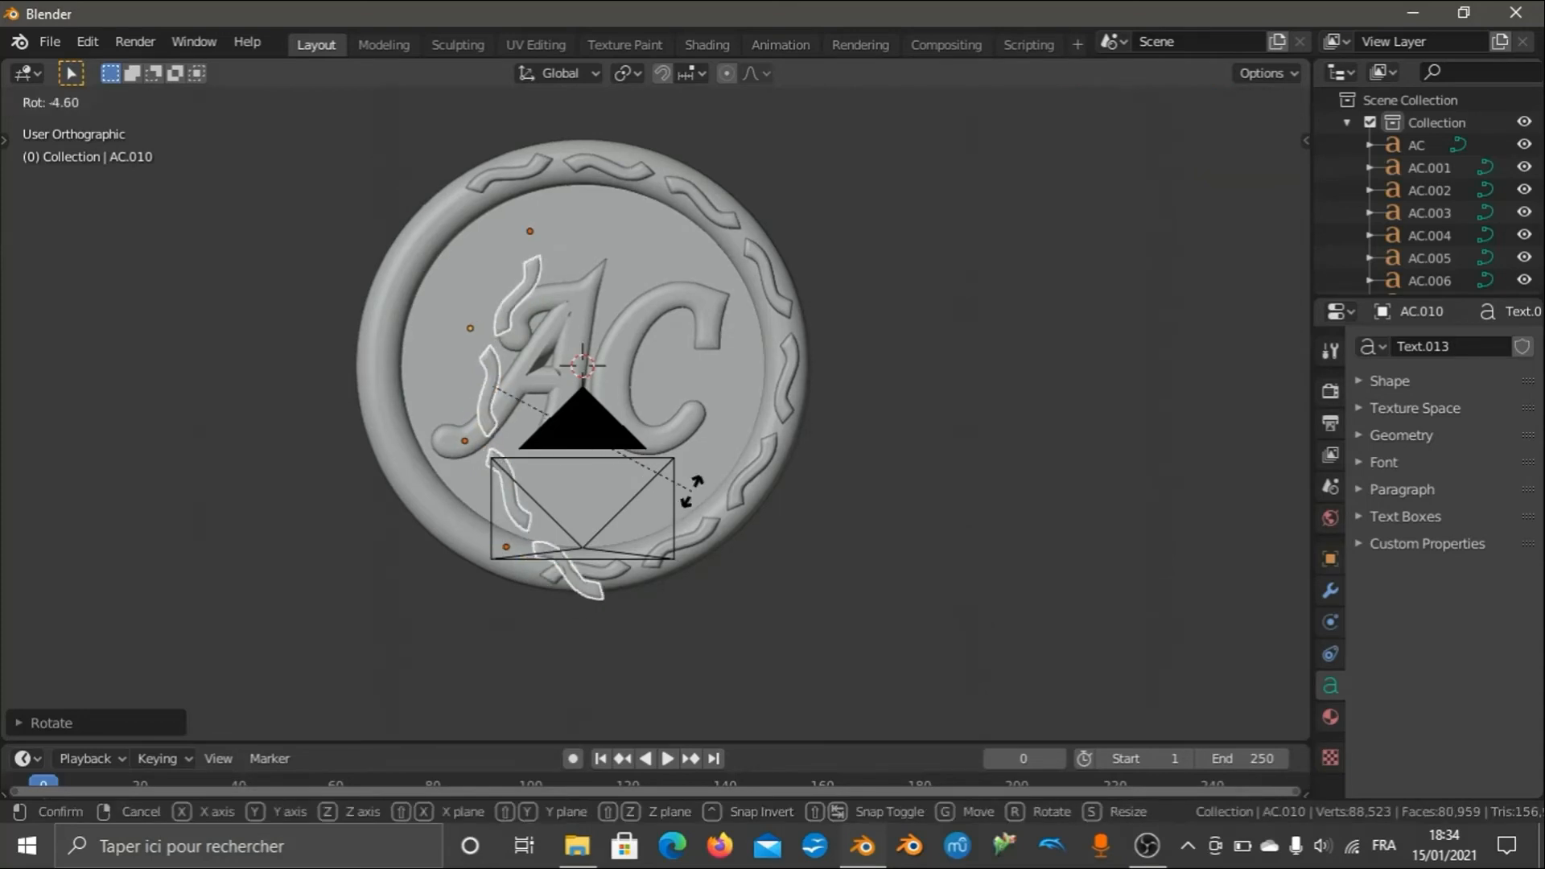
left_click(705, 443)
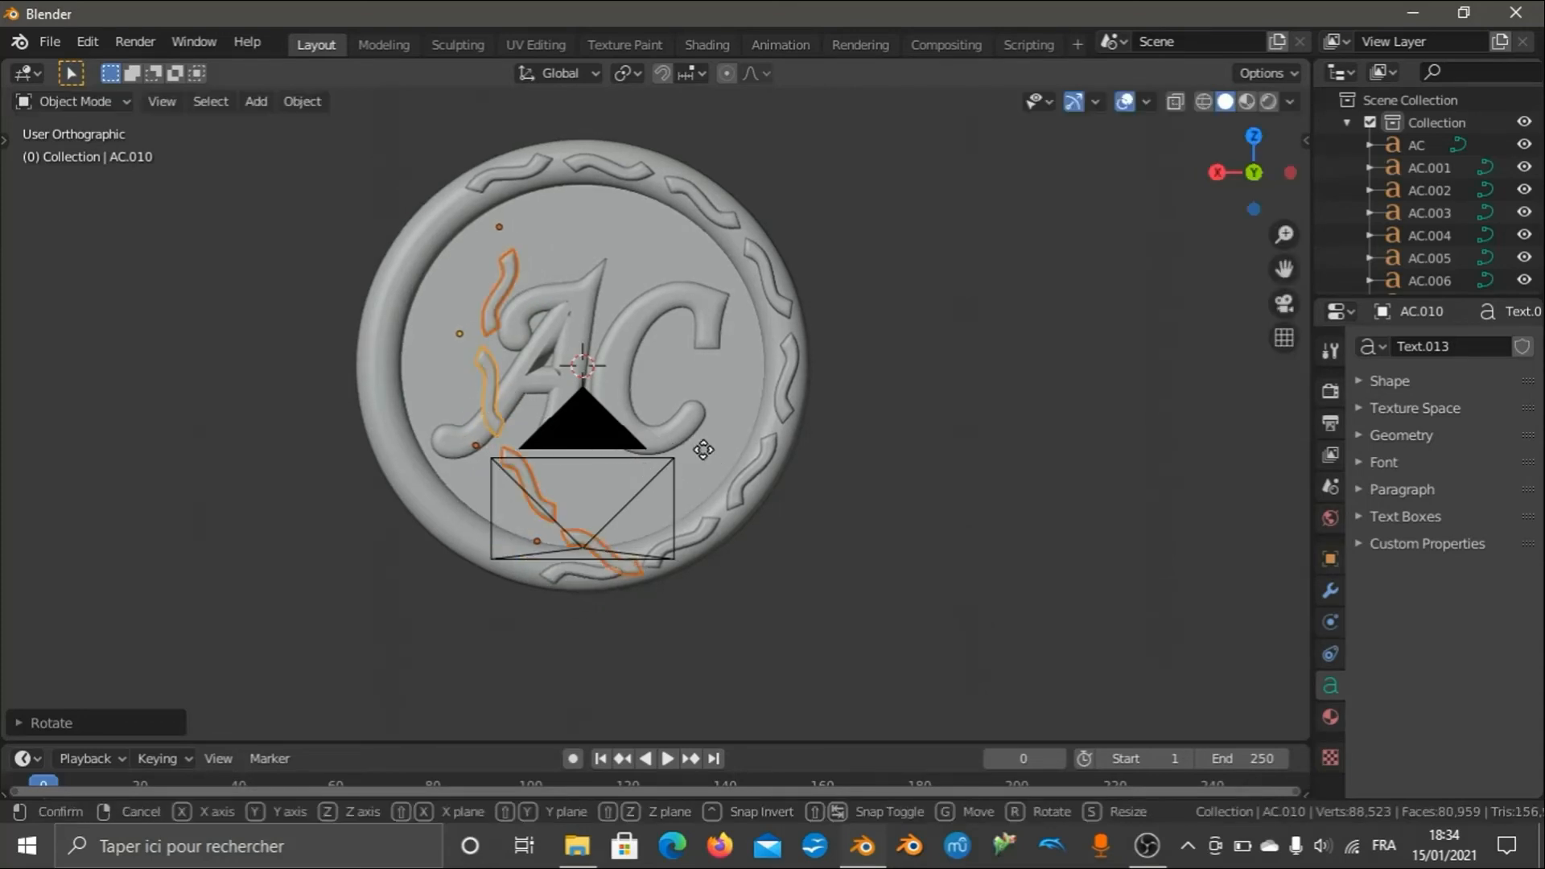
key("g")
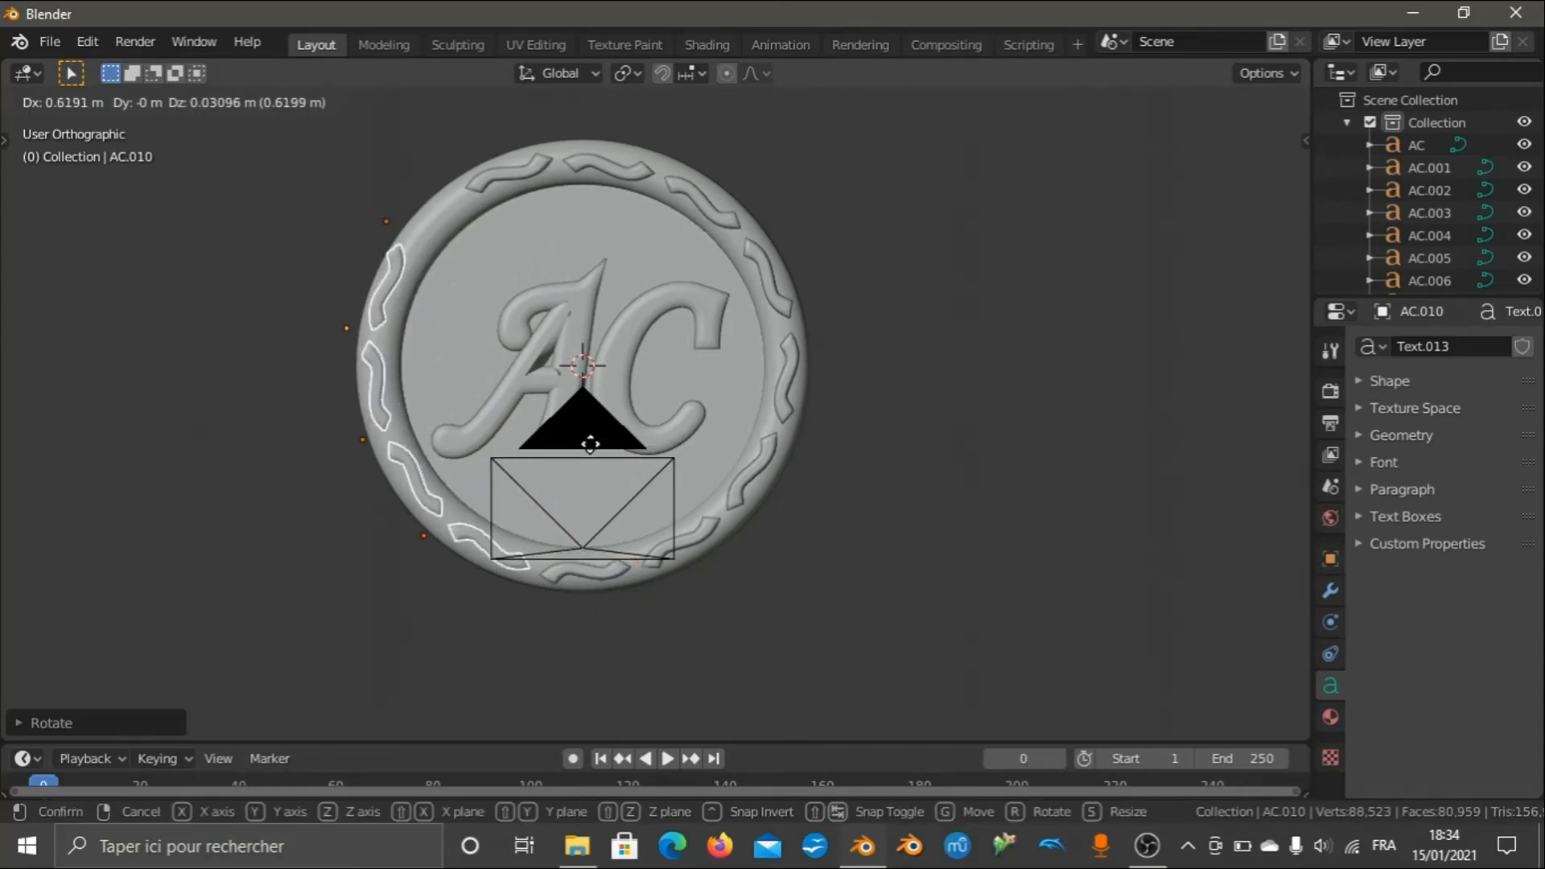
left_click(604, 446)
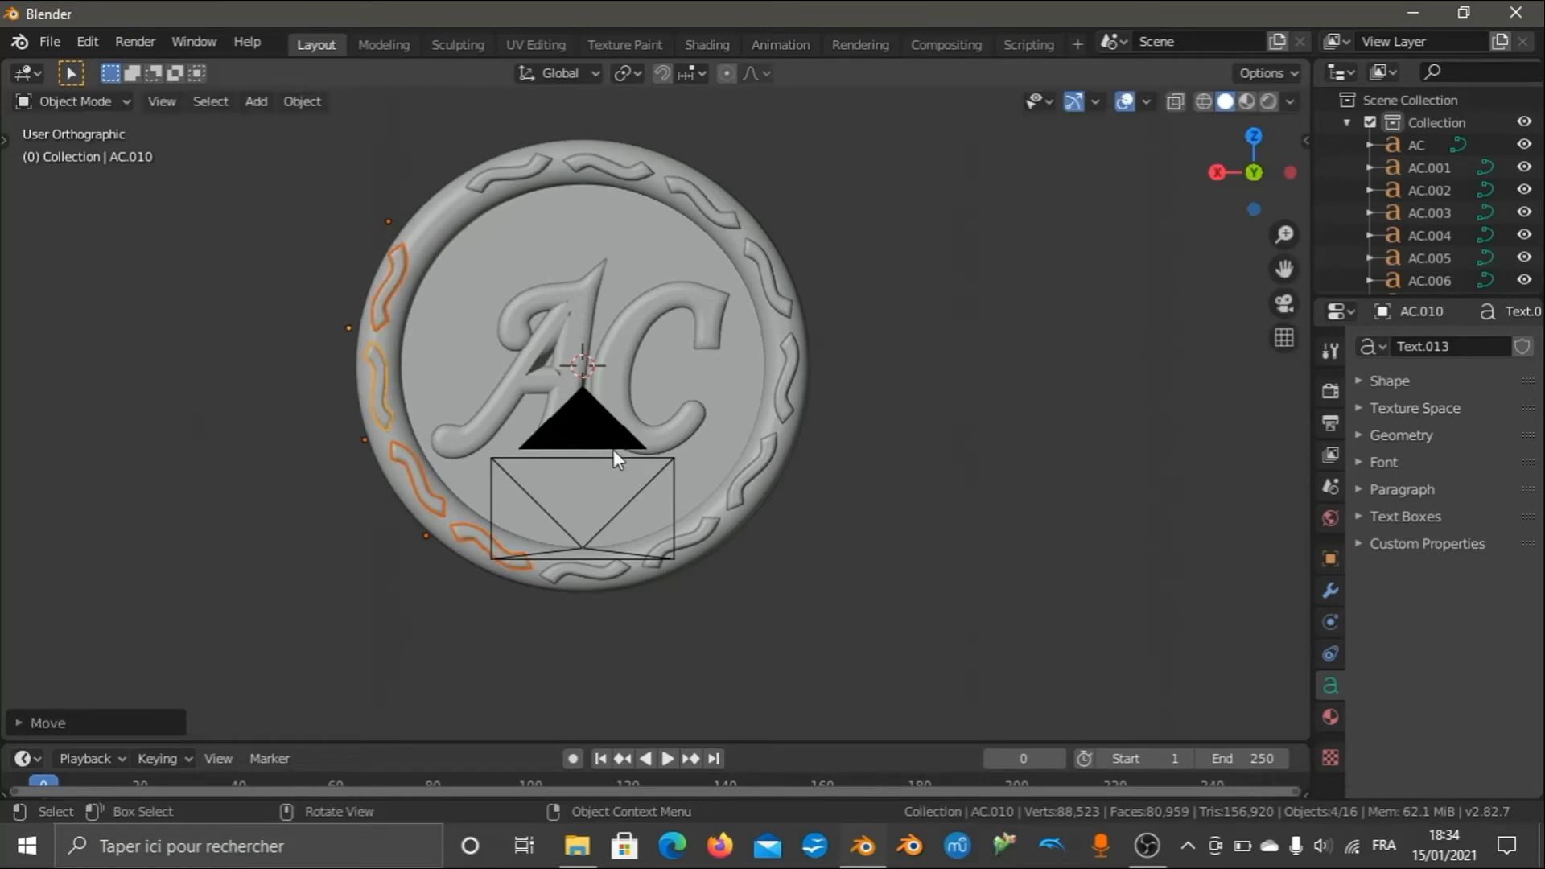
Fine-tune the rotation and position of the four tildes beside the A so they follow the ring's curve and meet the lower row.
key("r")
left_click(650, 465)
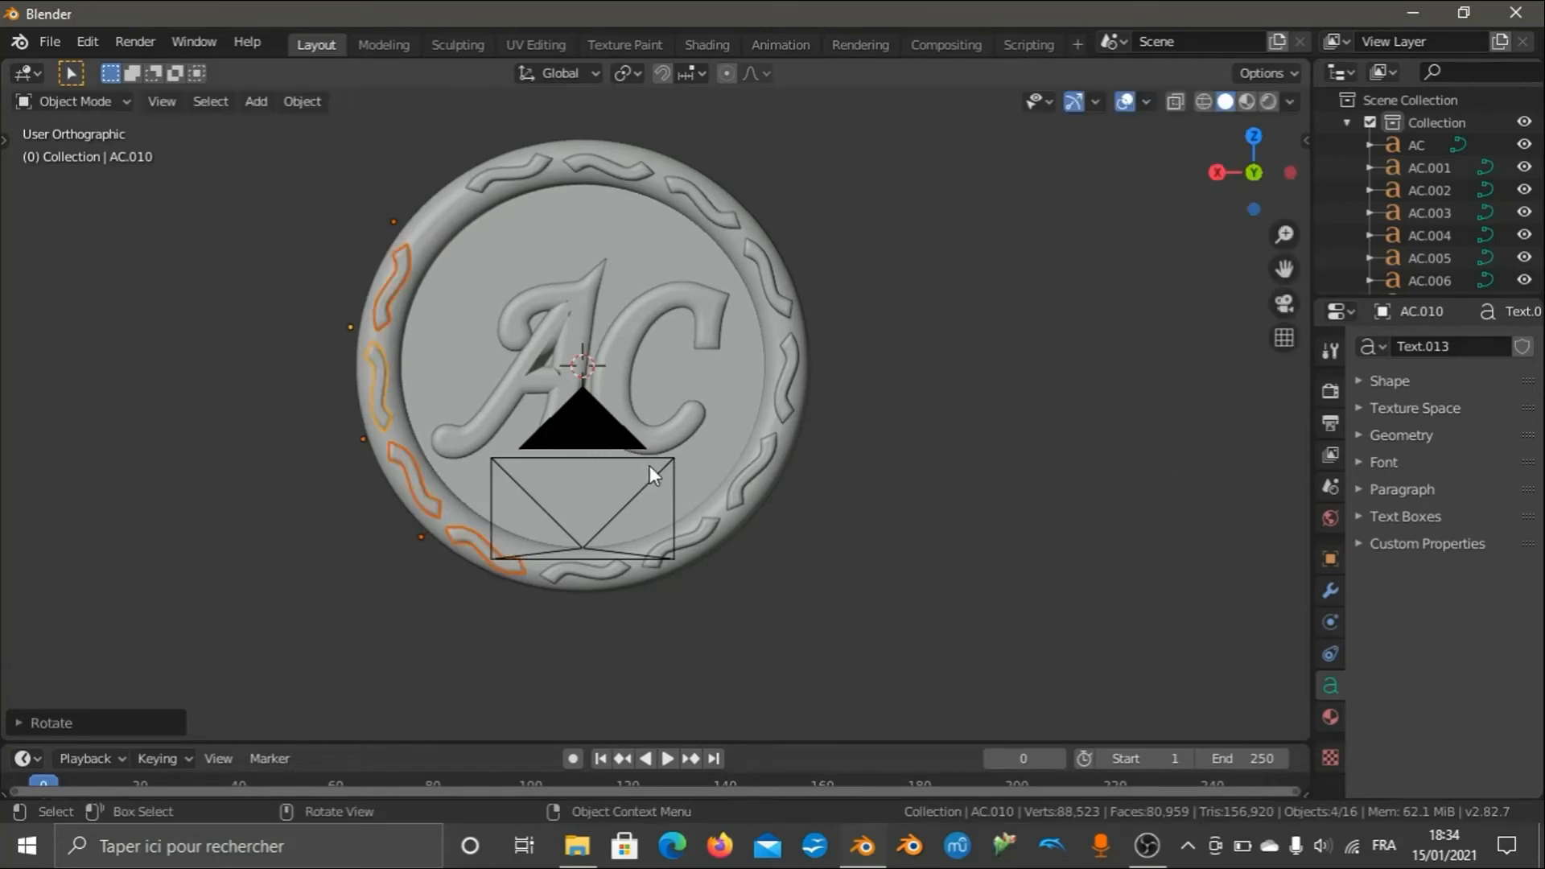
key("g")
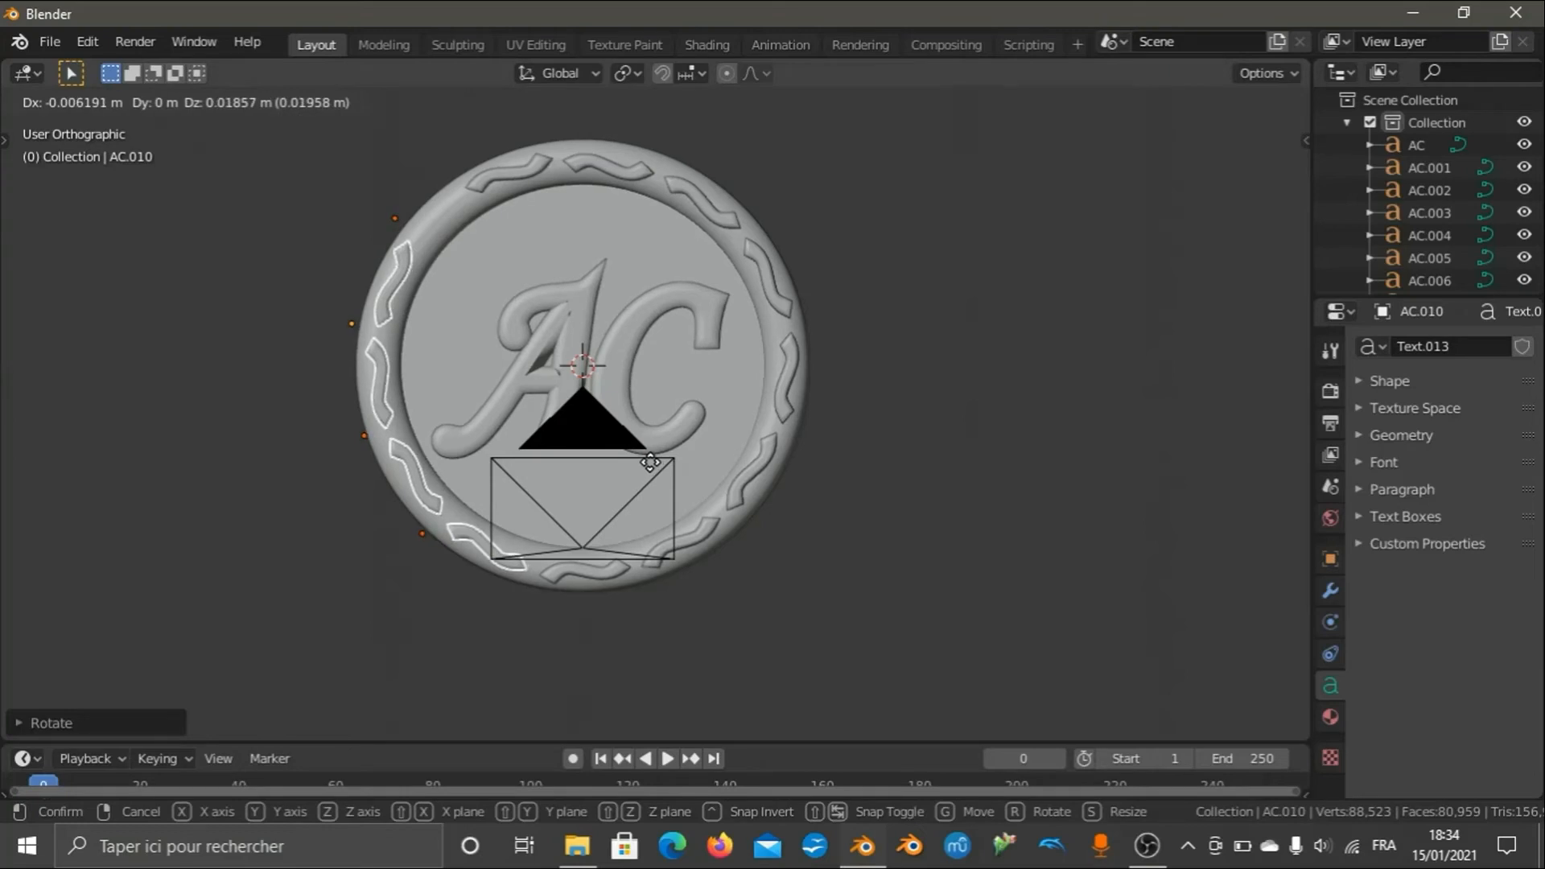
left_click(652, 463)
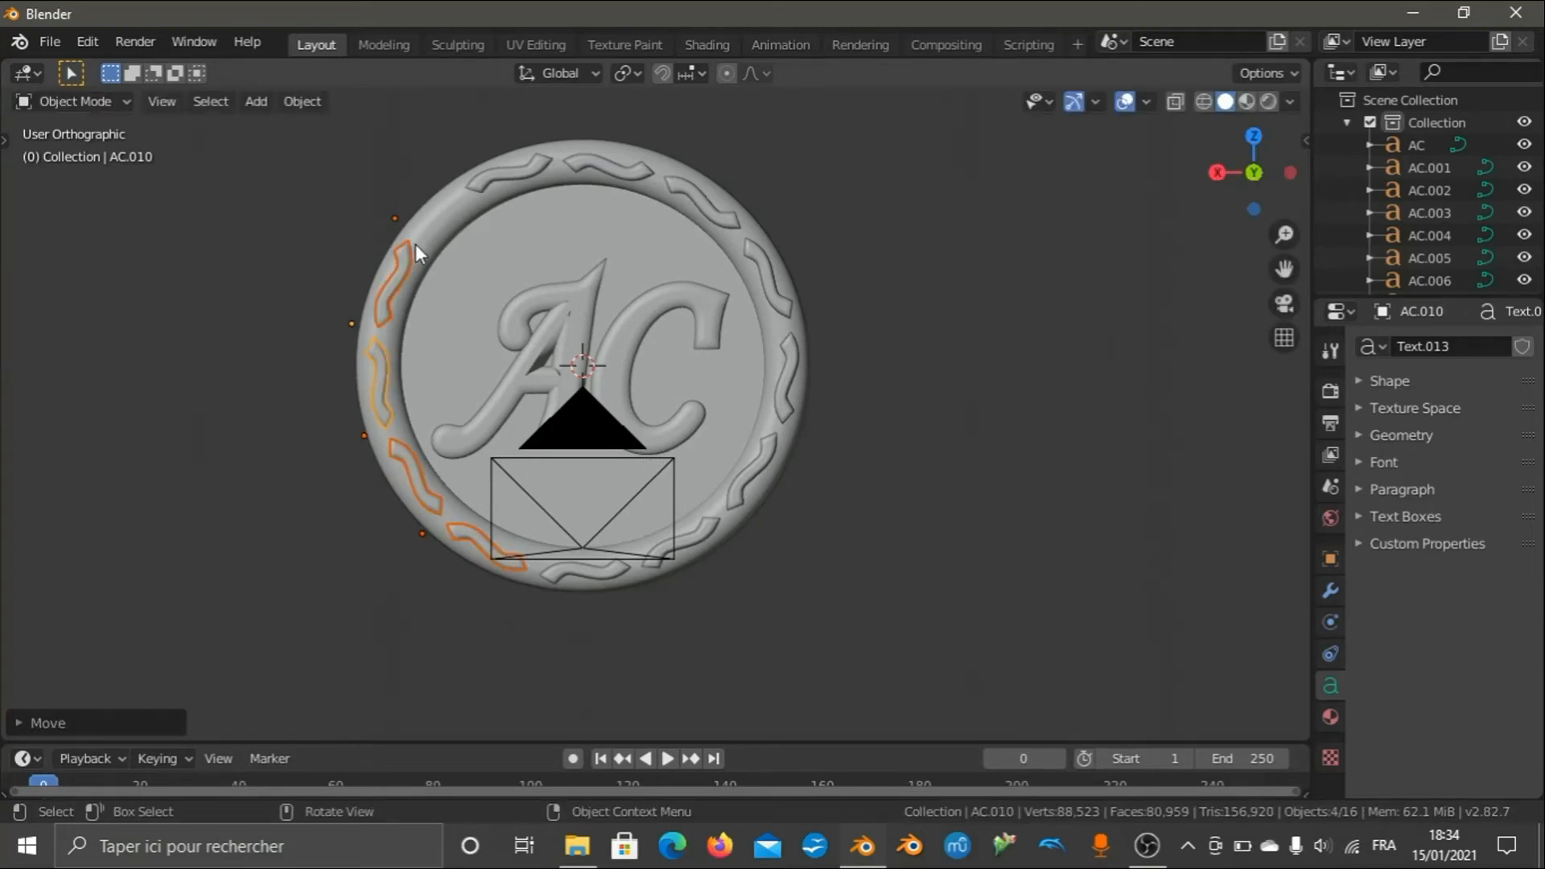
key("g")
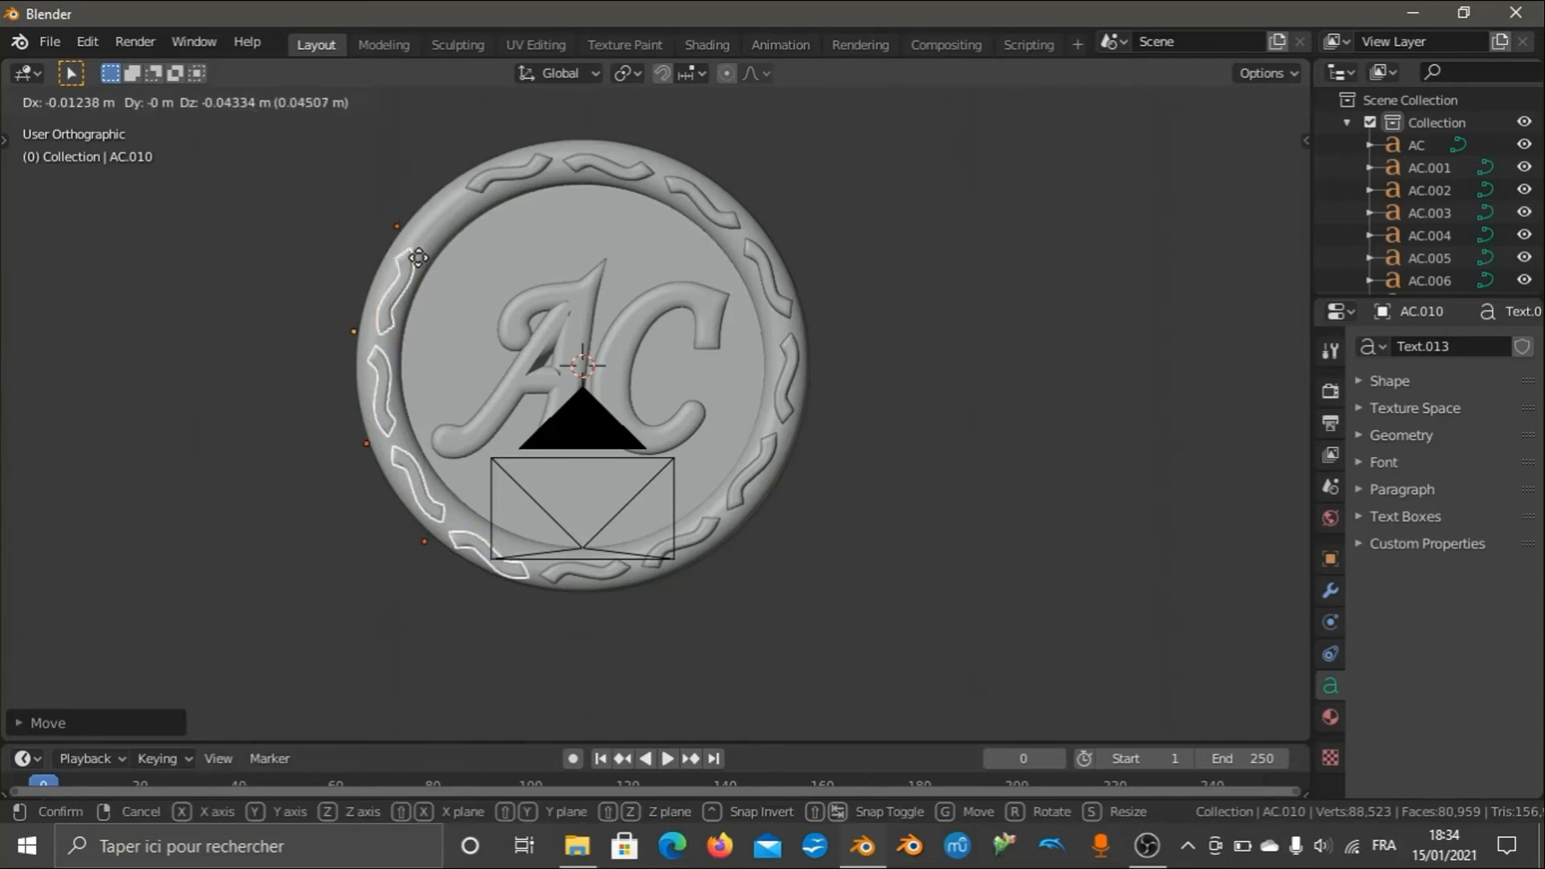
left_click(418, 257)
key("r")
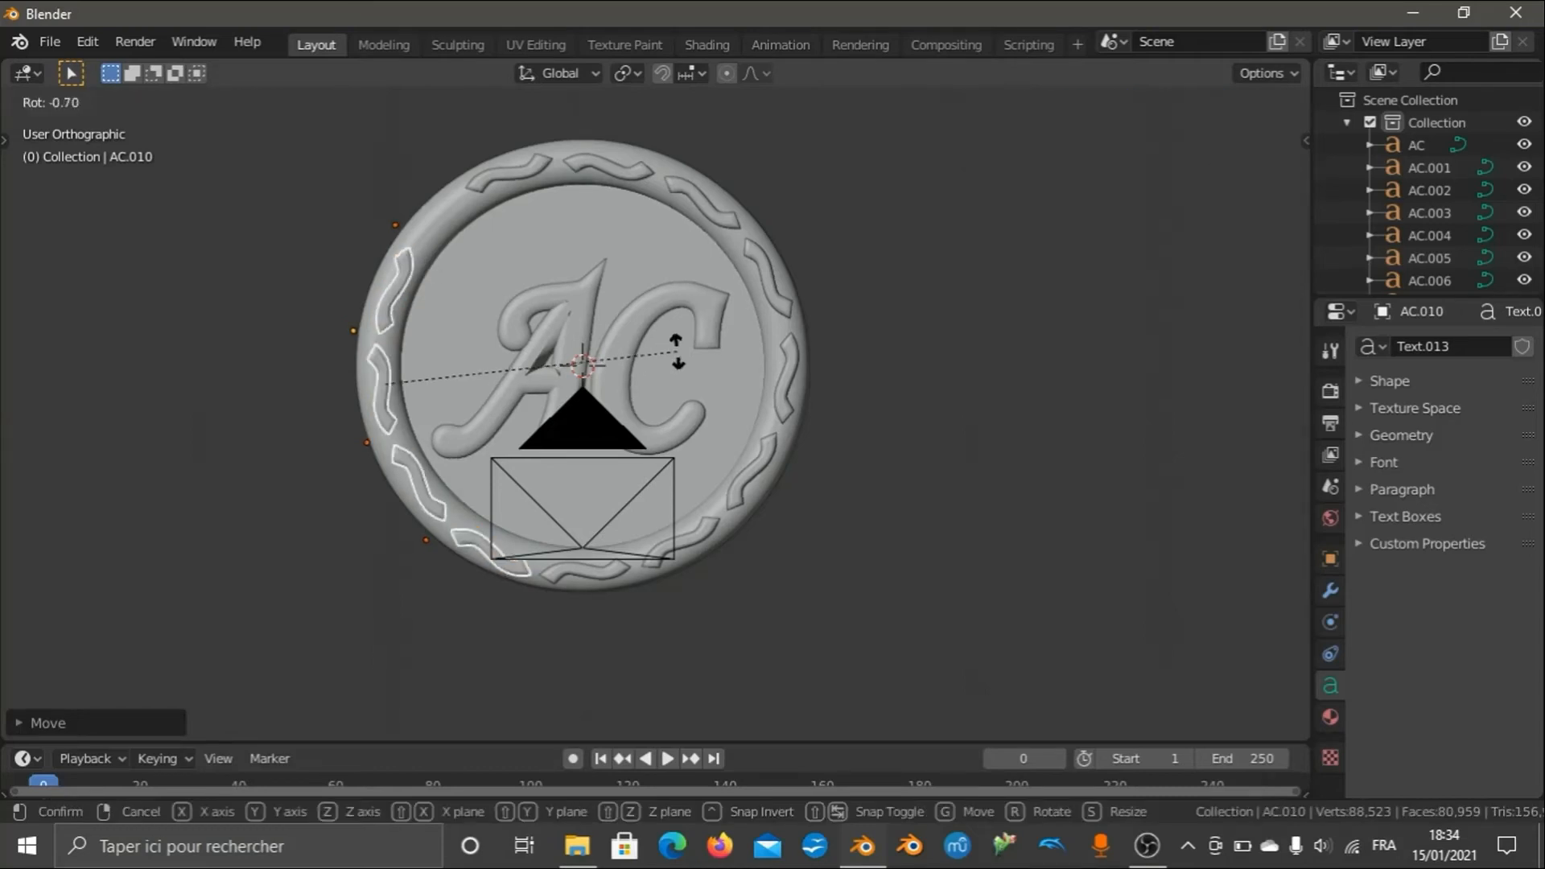
left_click(680, 346)
key("g")
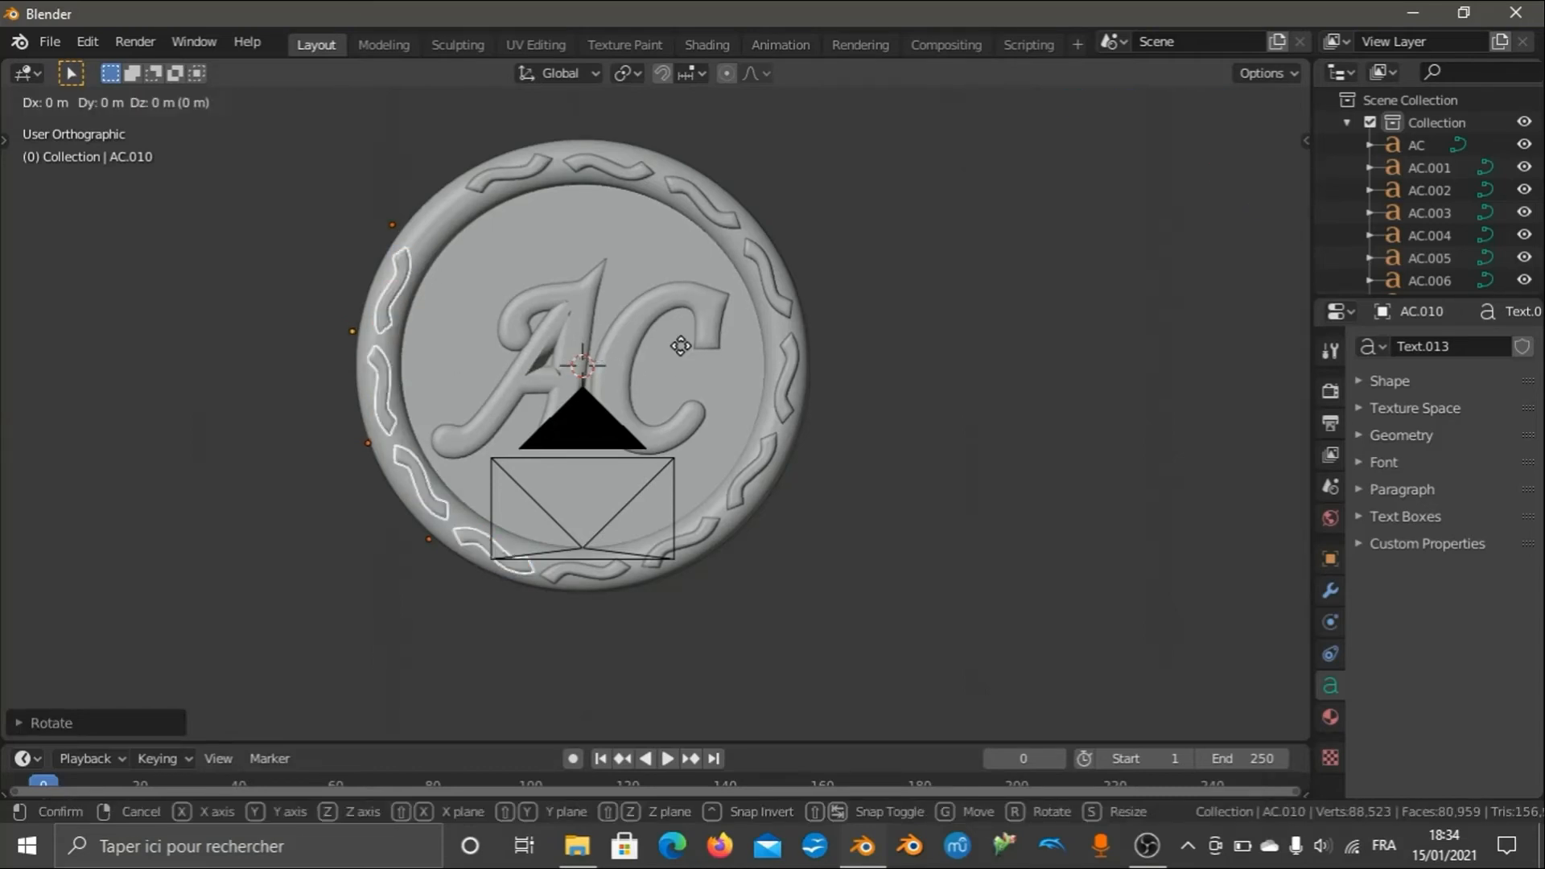
left_click(680, 351)
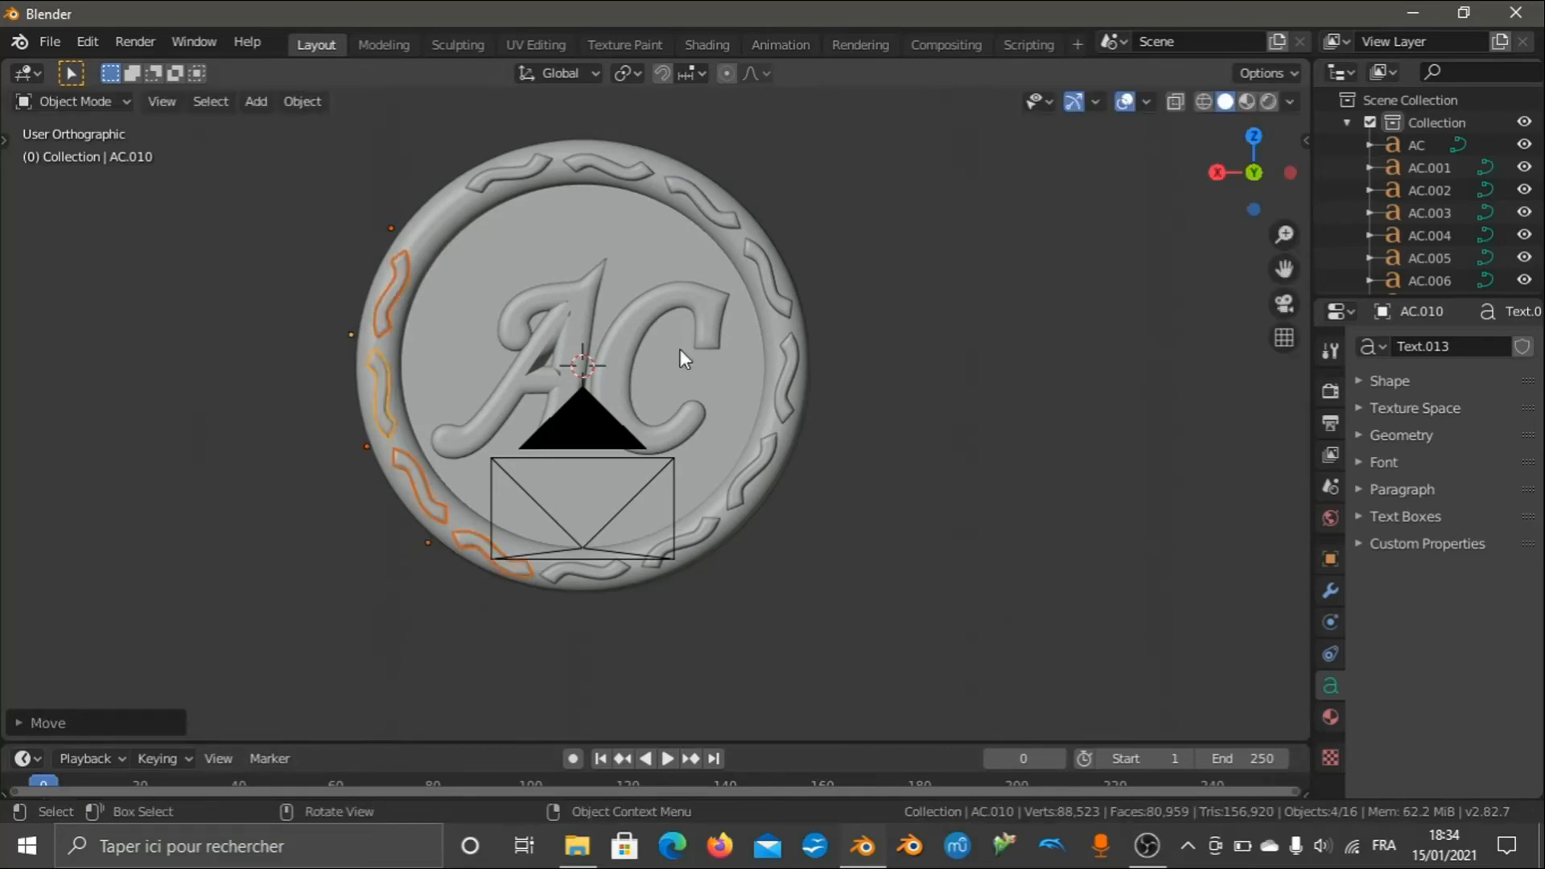
key("r")
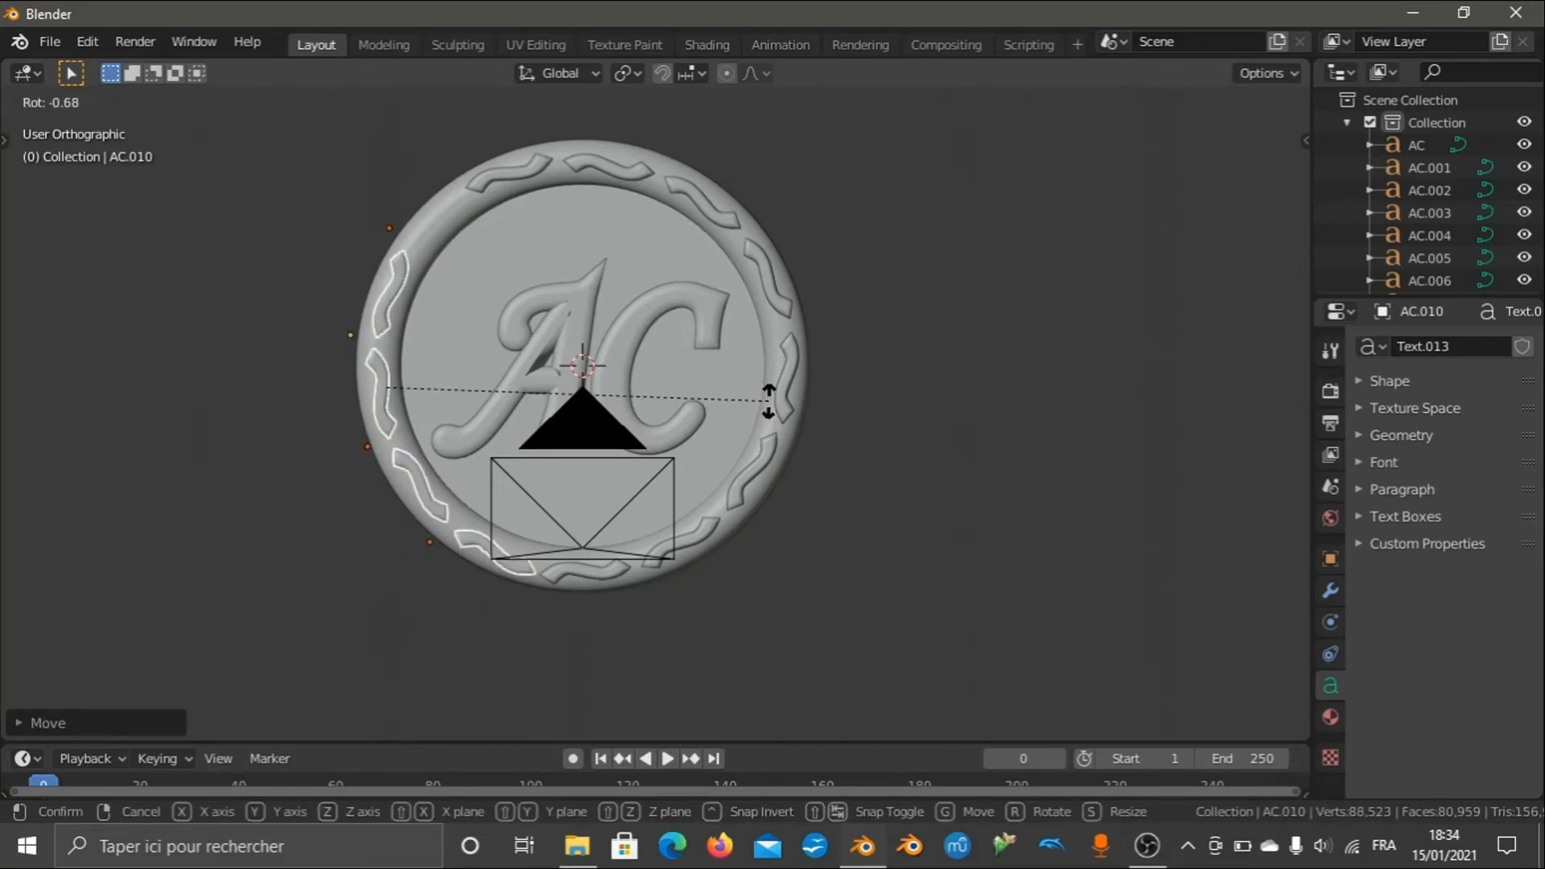
left_click(769, 400)
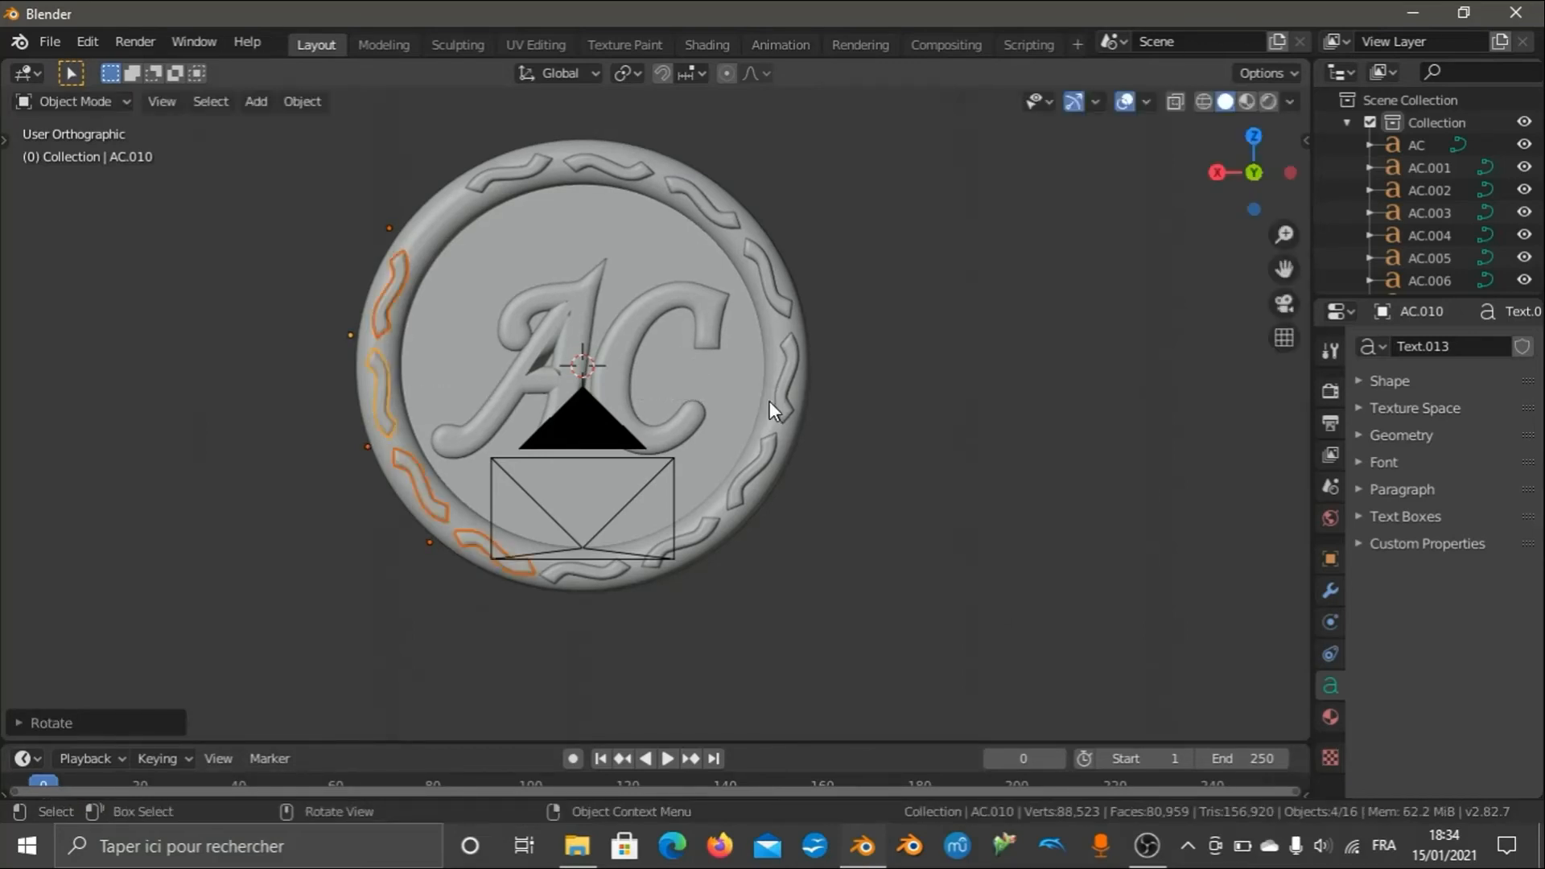
left_click(626, 571)
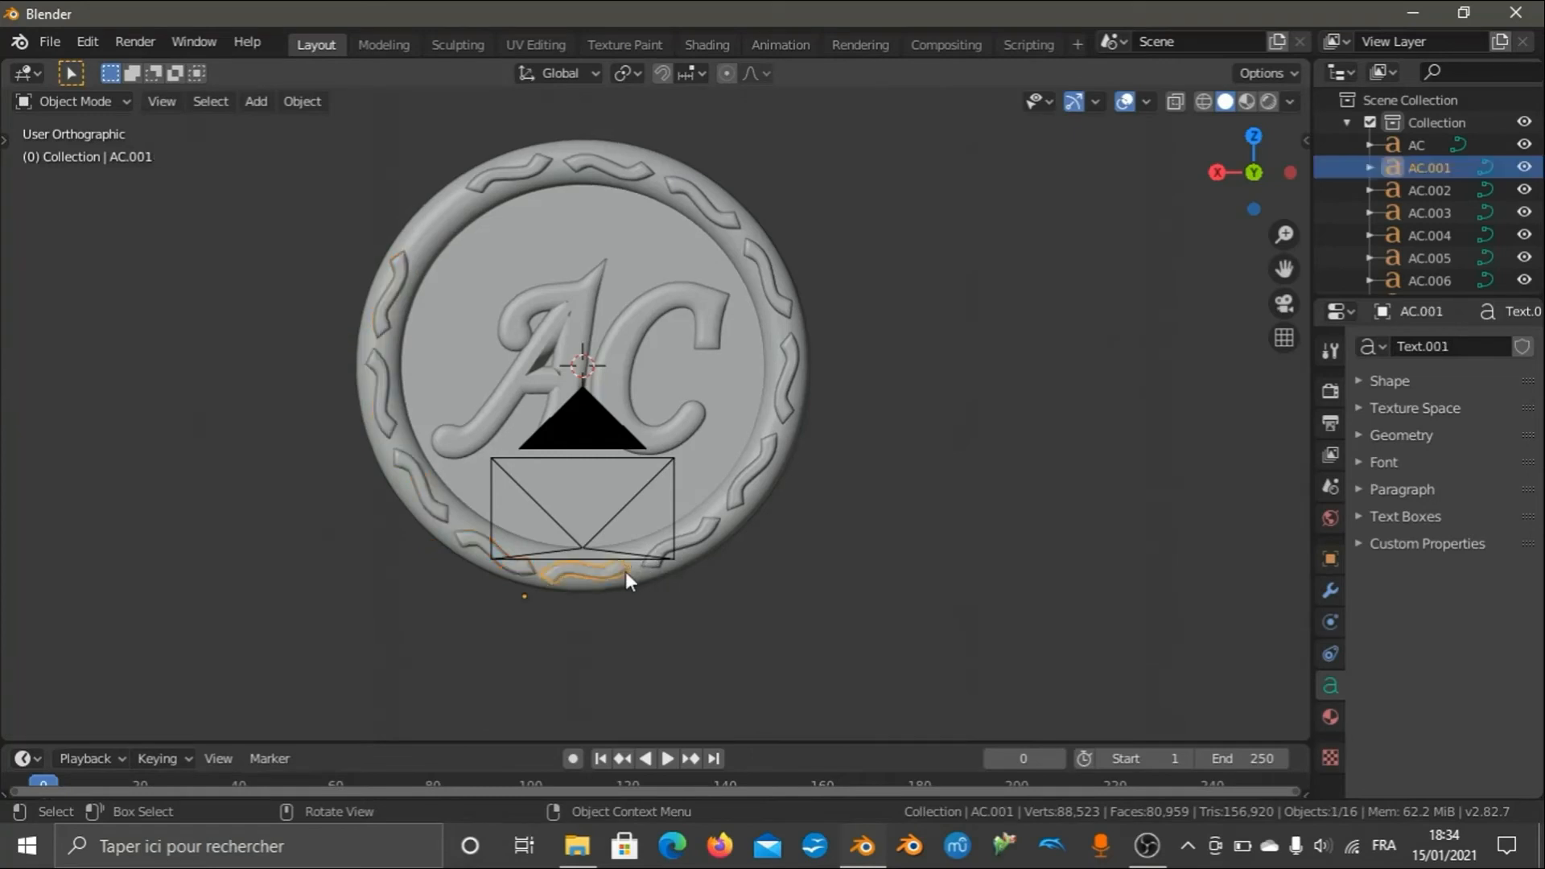
left_click(703, 530, "shift")
left_click(758, 462, "shift")
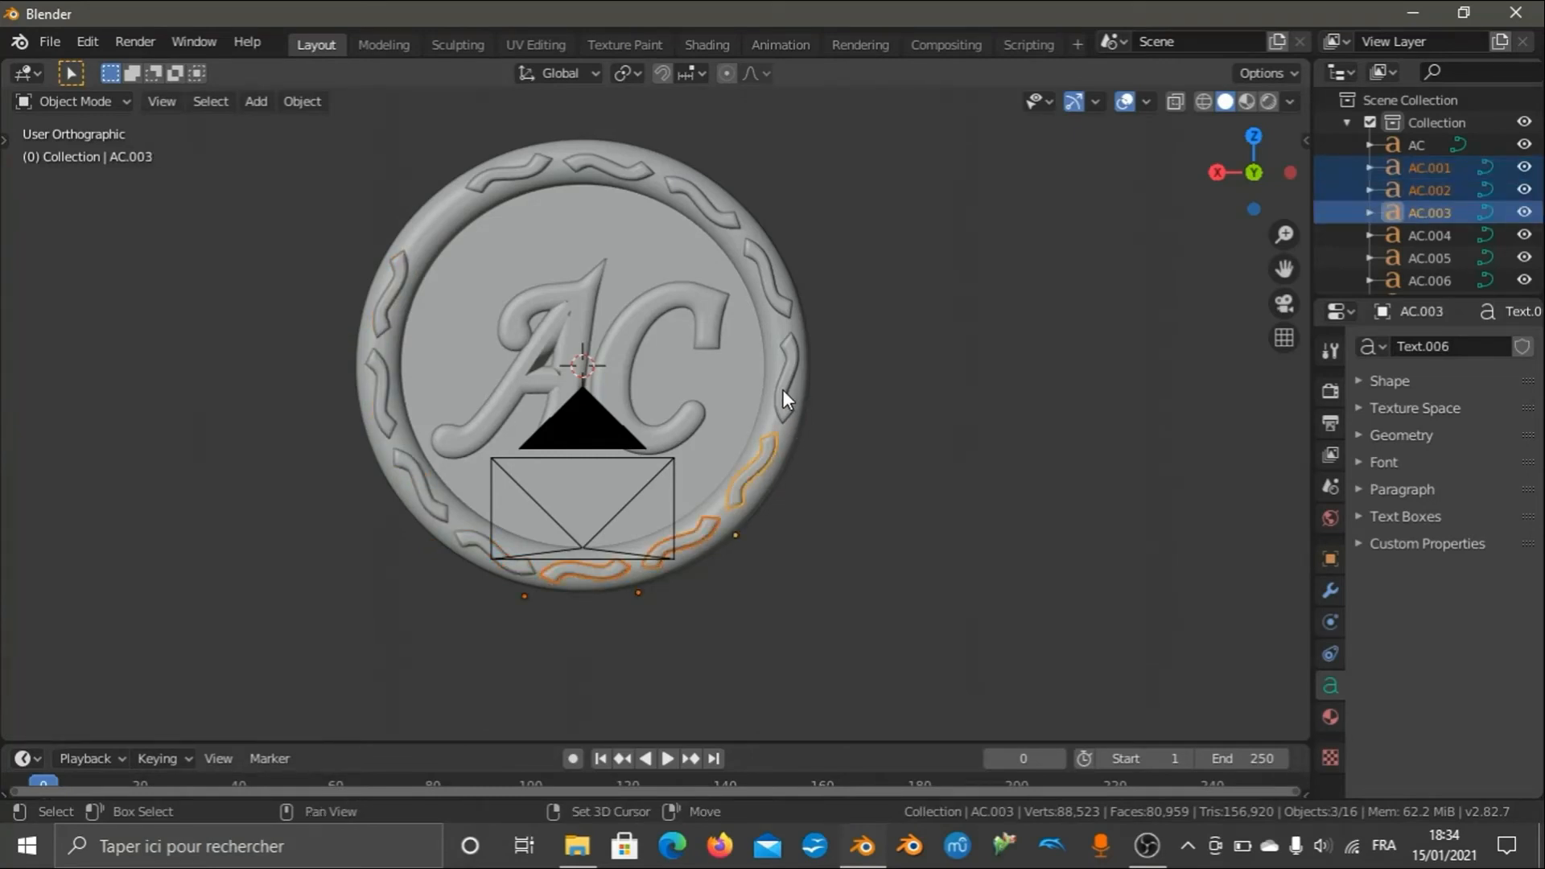
left_click(784, 398, "shift")
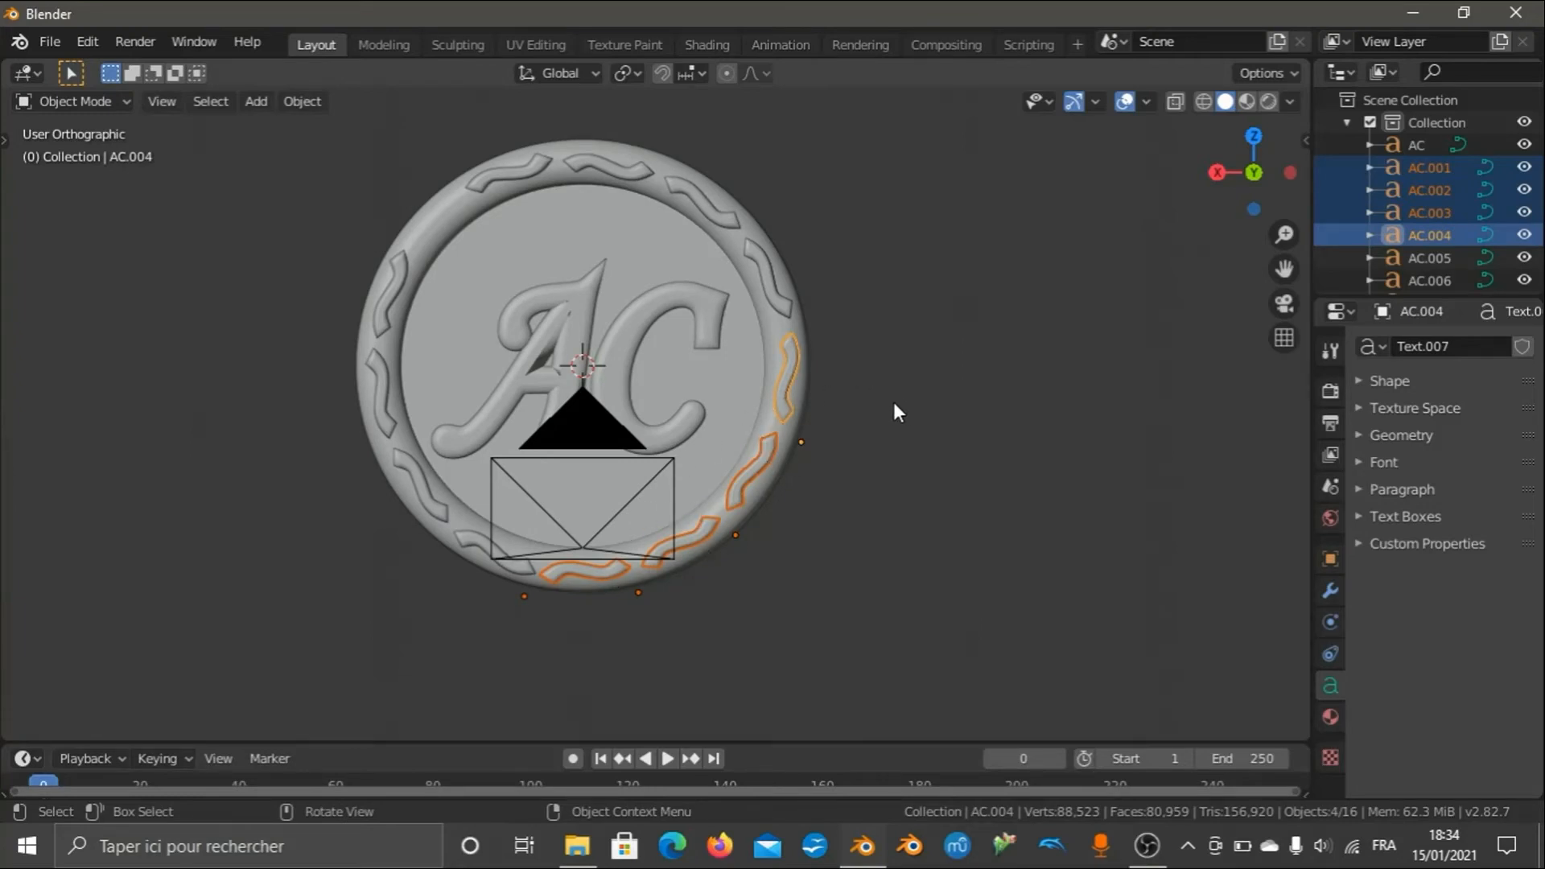
left_click(425, 500)
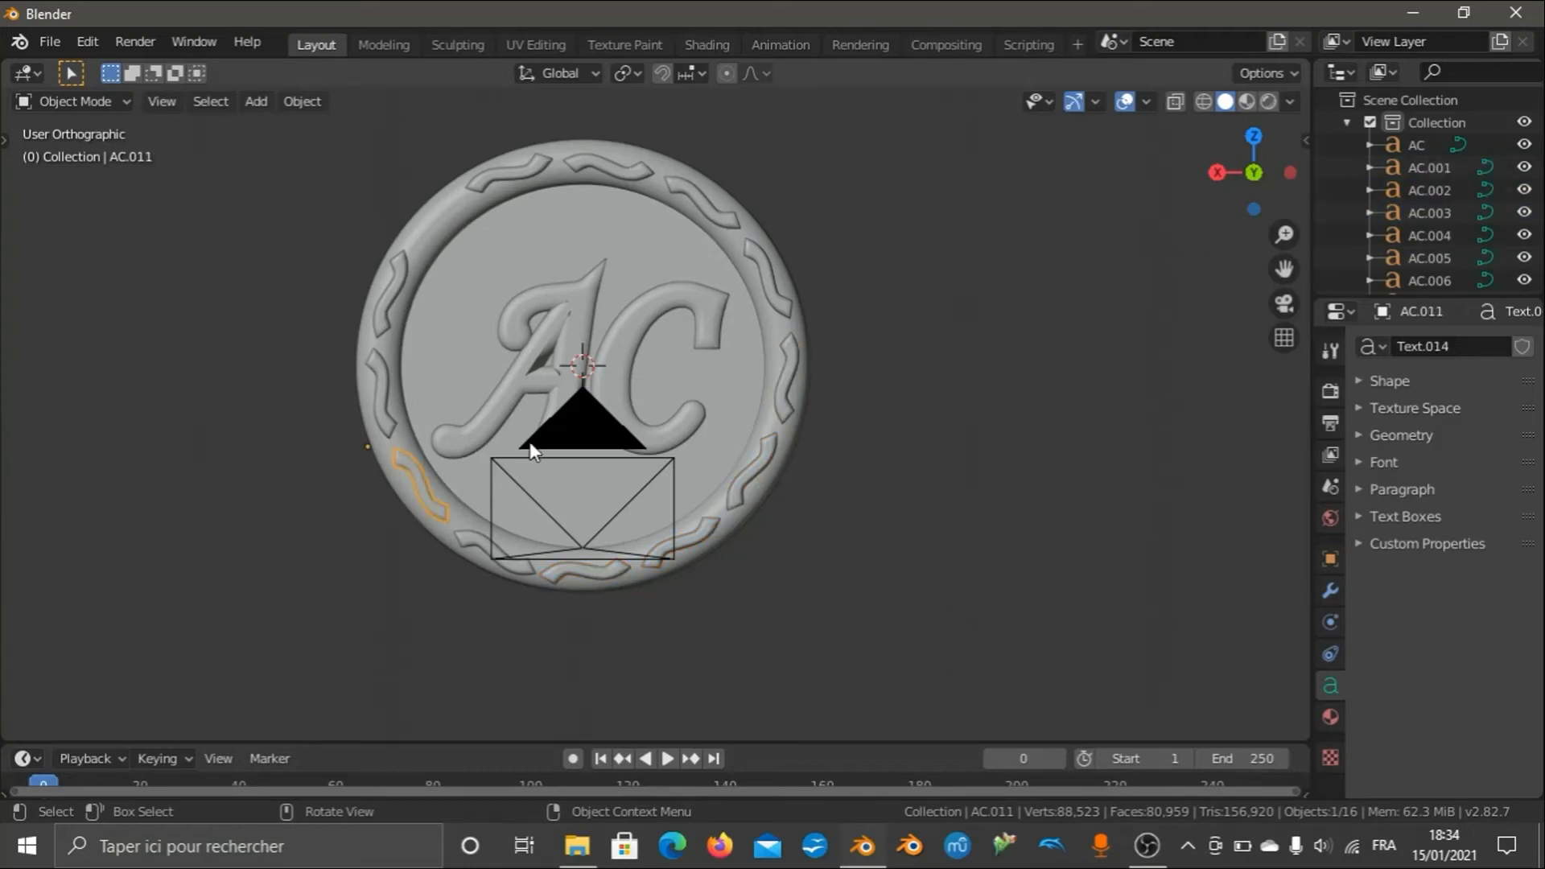
left_click(386, 427)
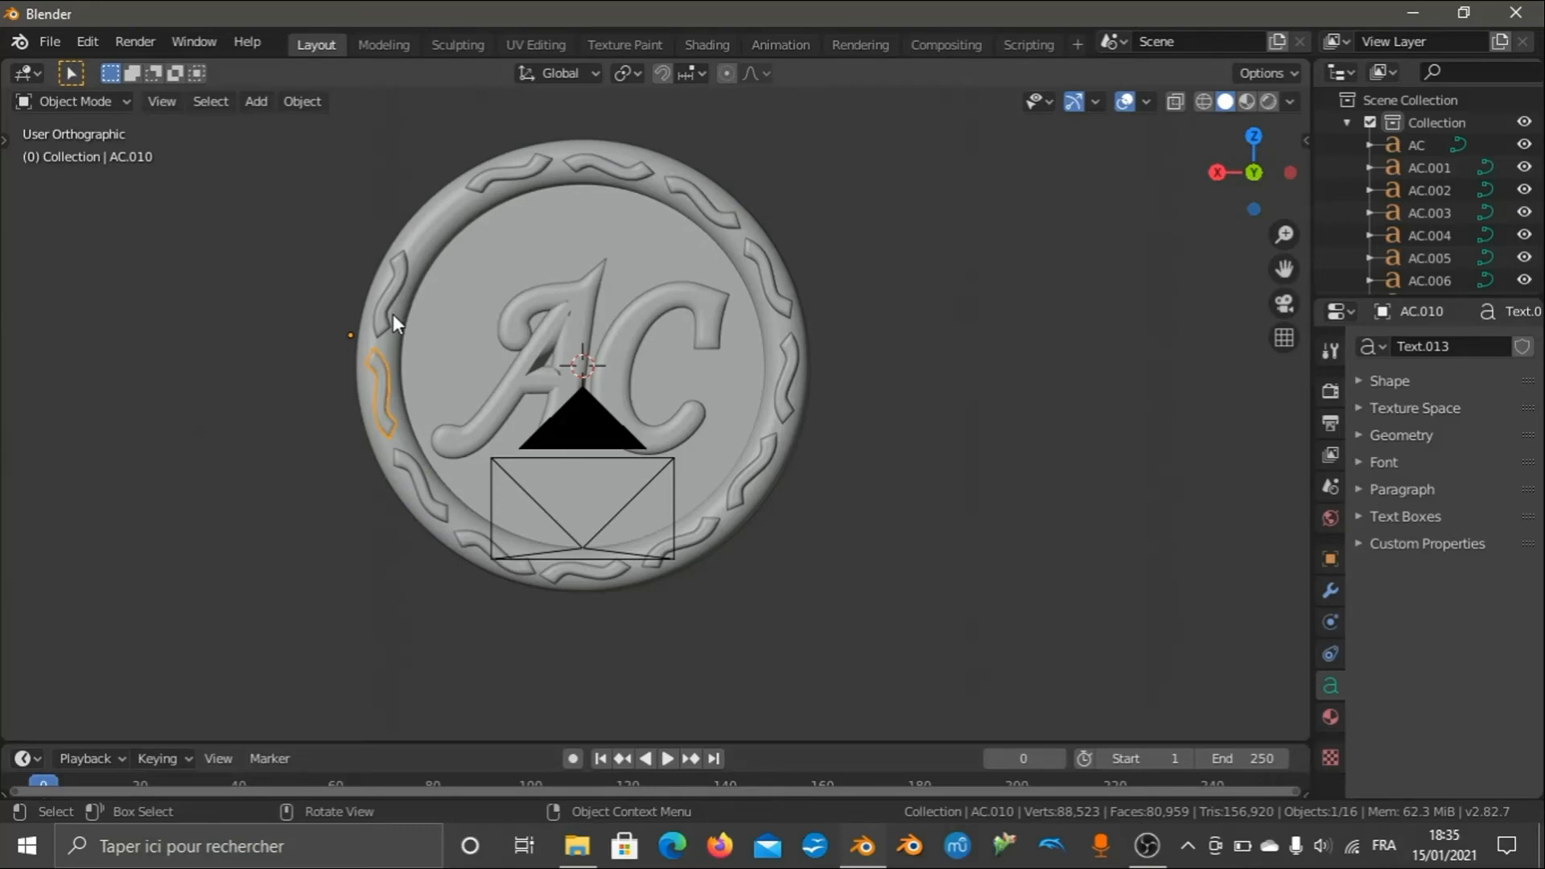
key("shift")
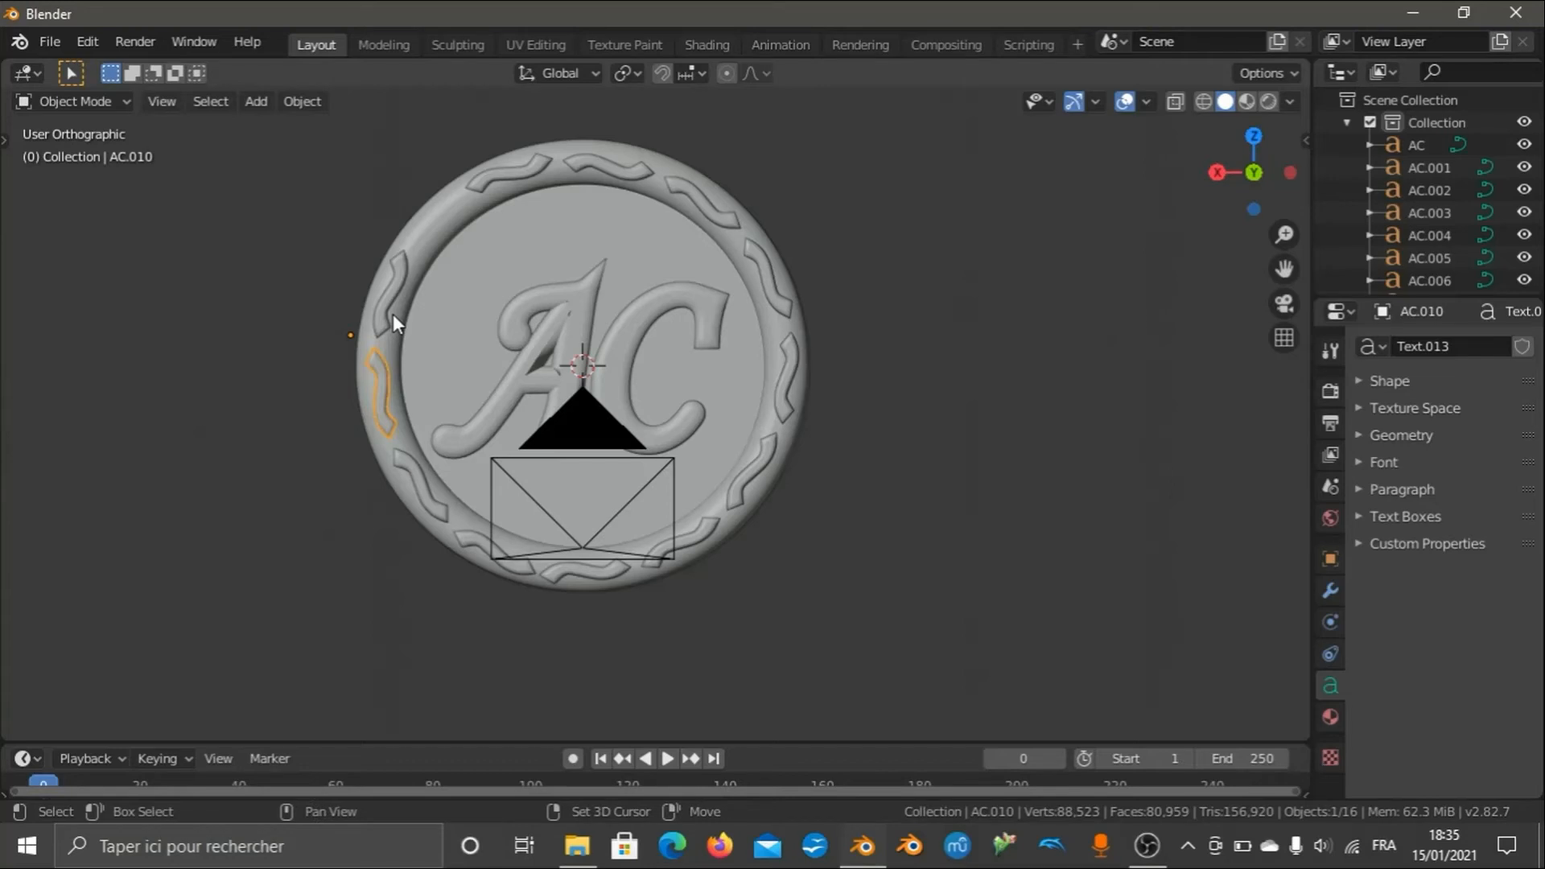
left_click(408, 457, "shift")
left_click(529, 573, "shift")
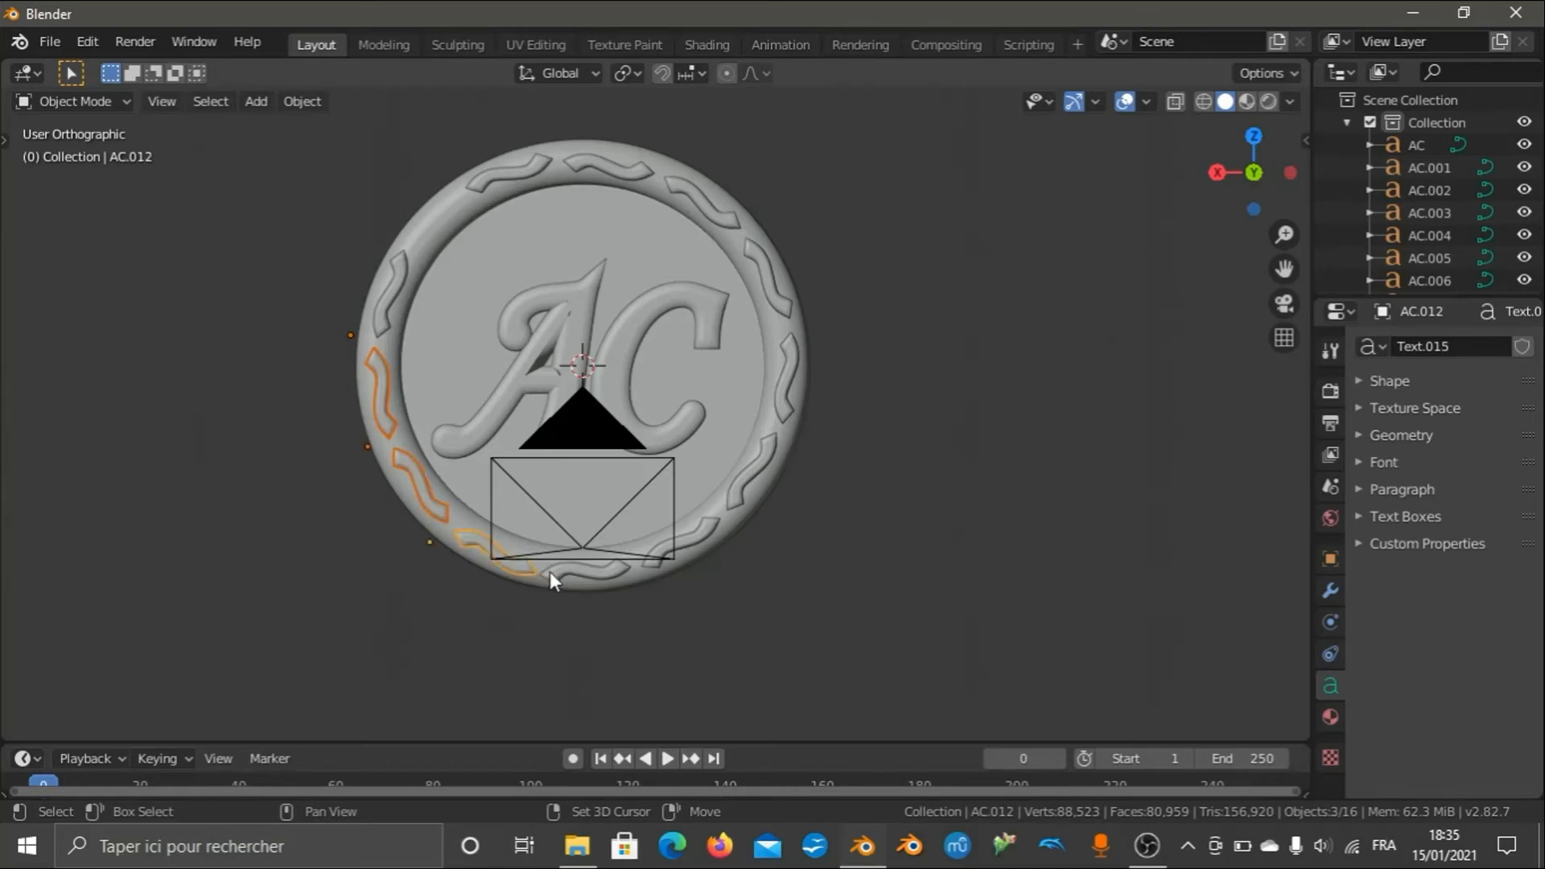
left_click(550, 573, "shift")
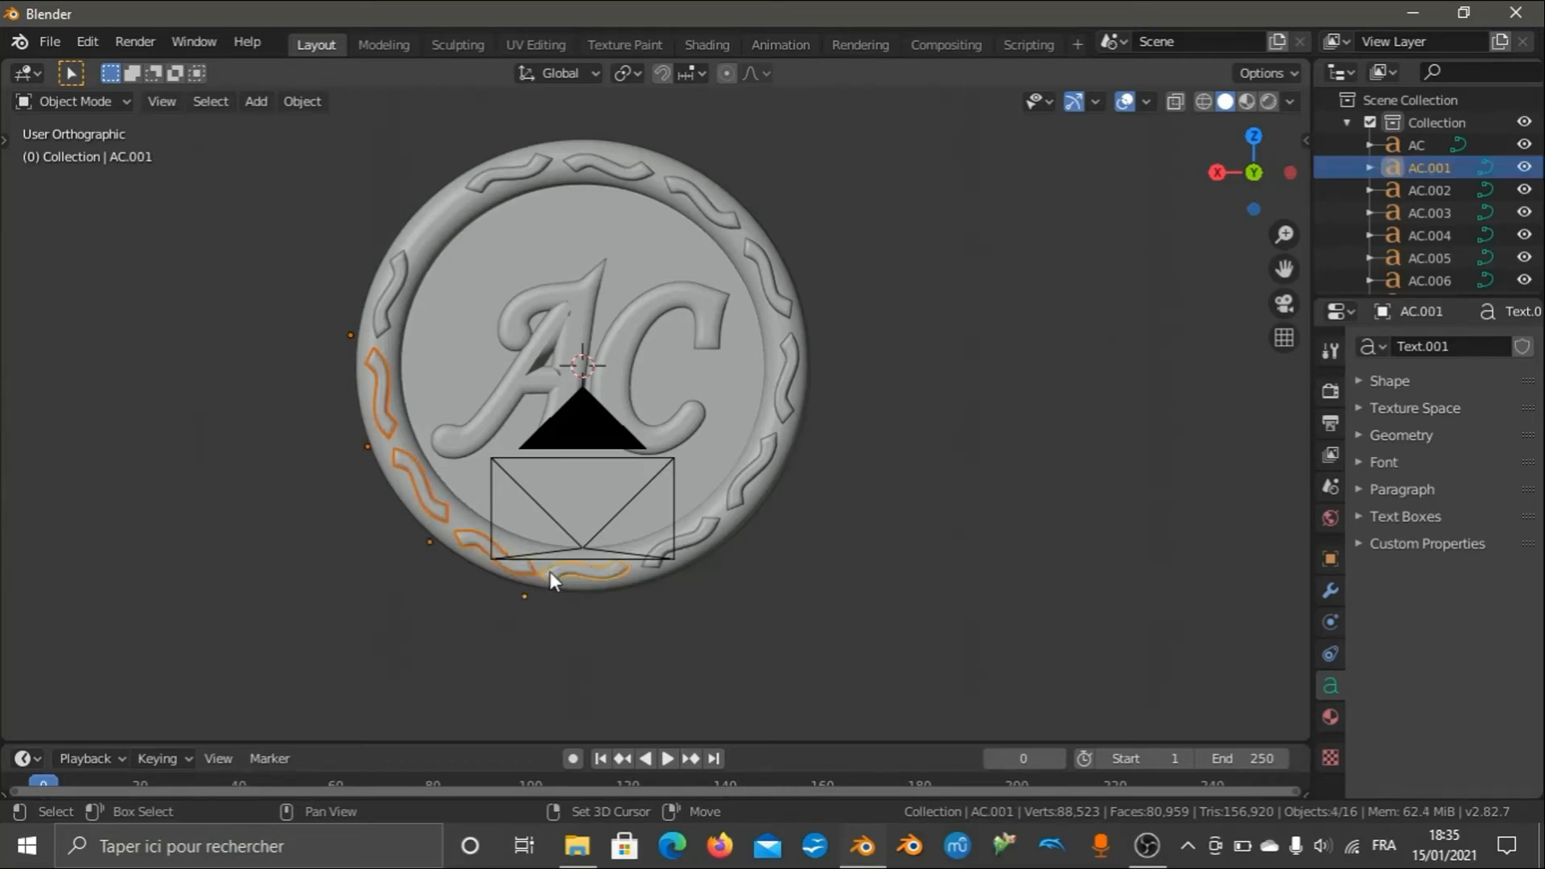
Duplicate the uppermost tilde on the A side, rotate the copy clockwise, and move it into the remaining gap at the ring's upper part.
left_click(383, 316)
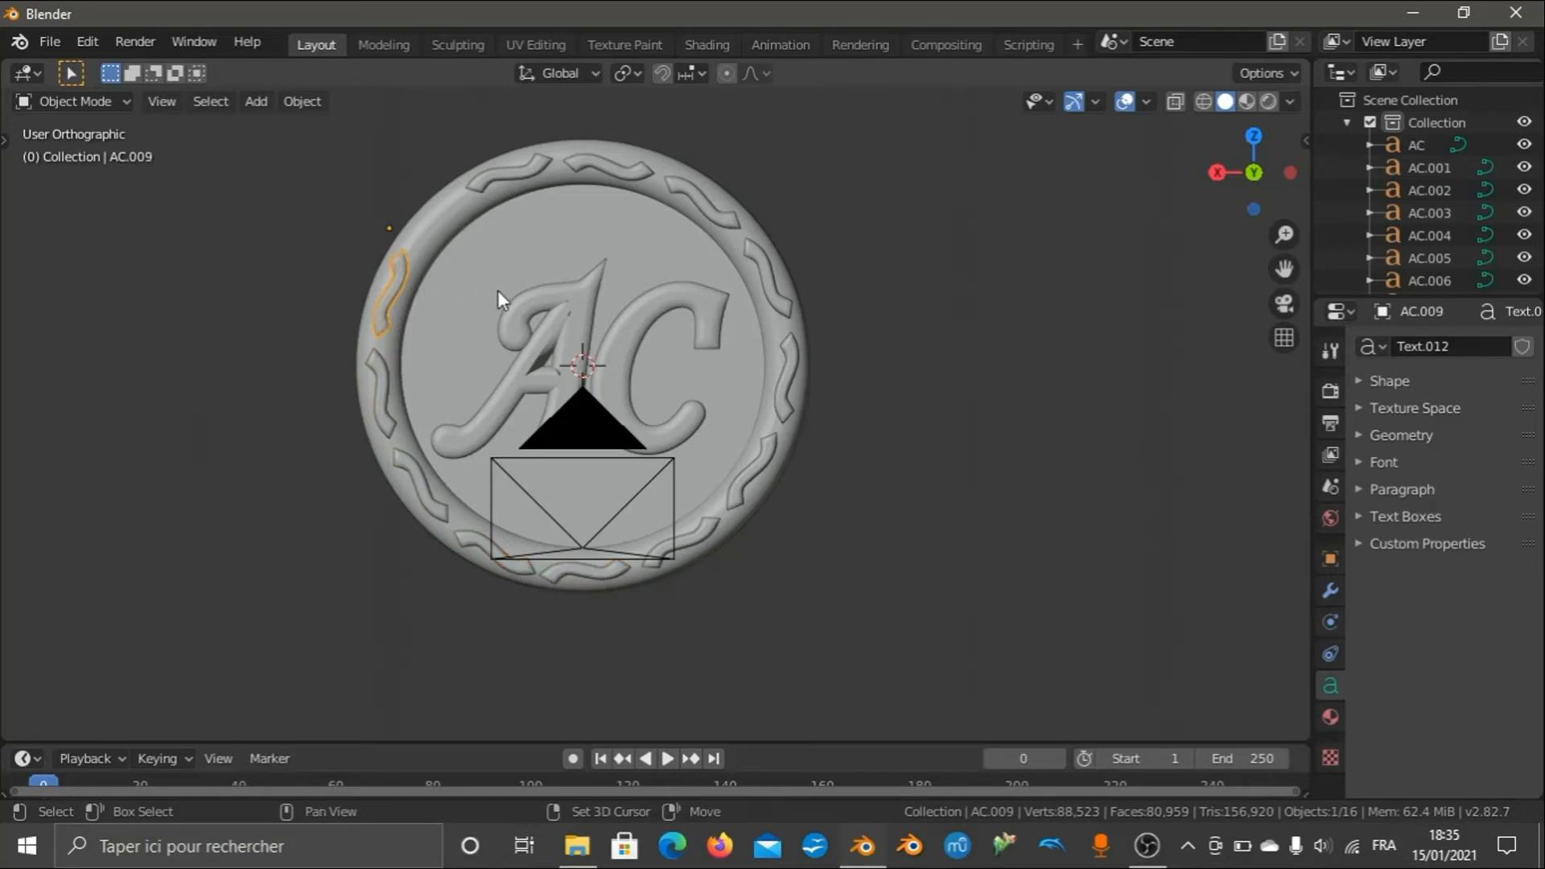
key("shift+d")
key("r")
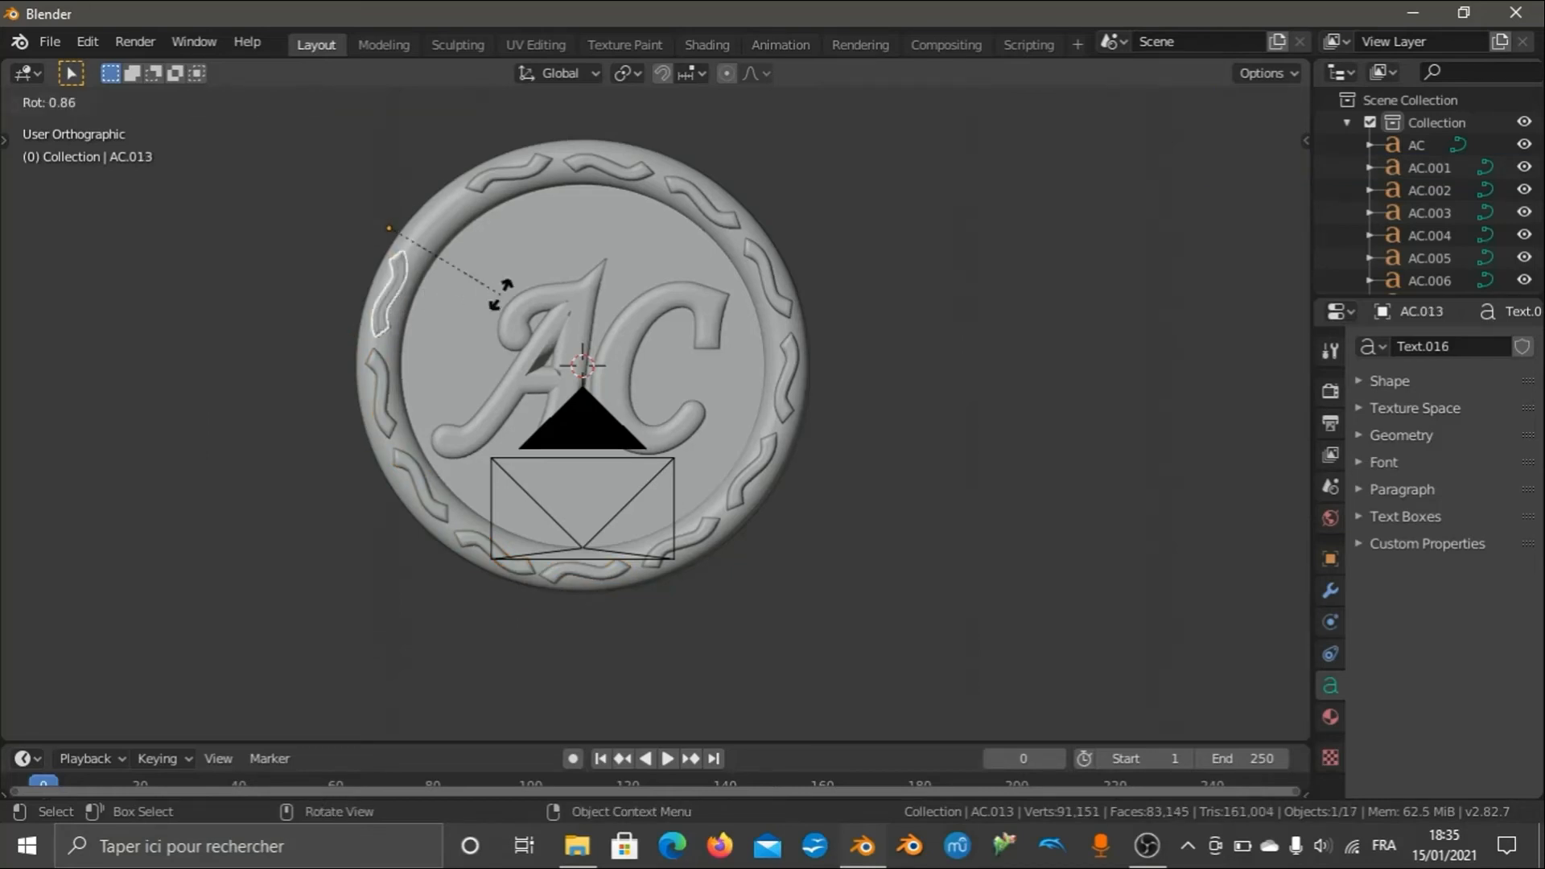
left_click(449, 299)
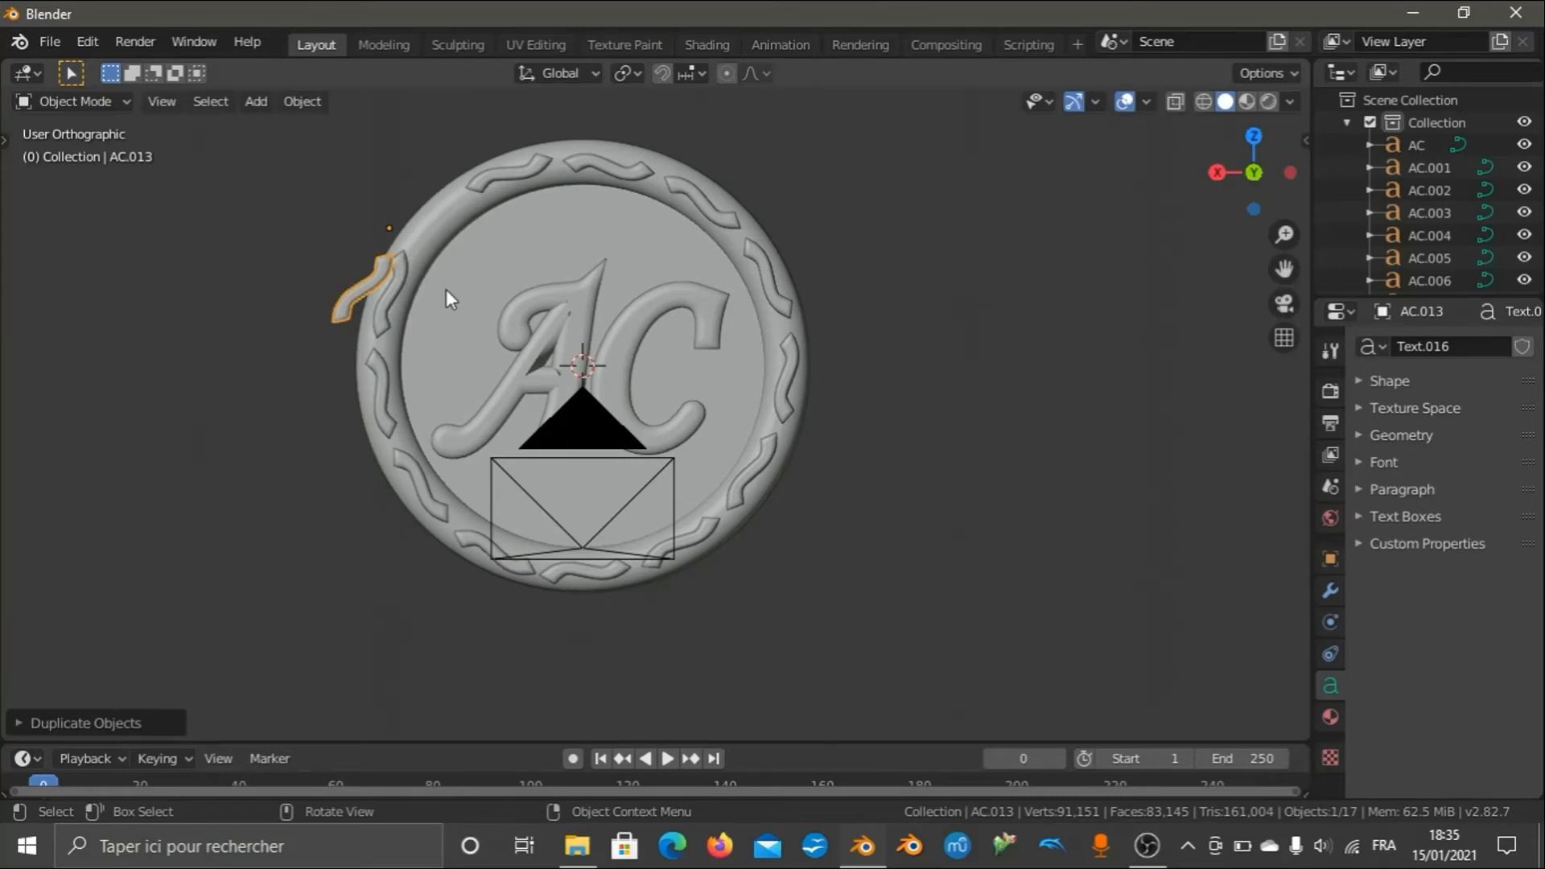
key("g")
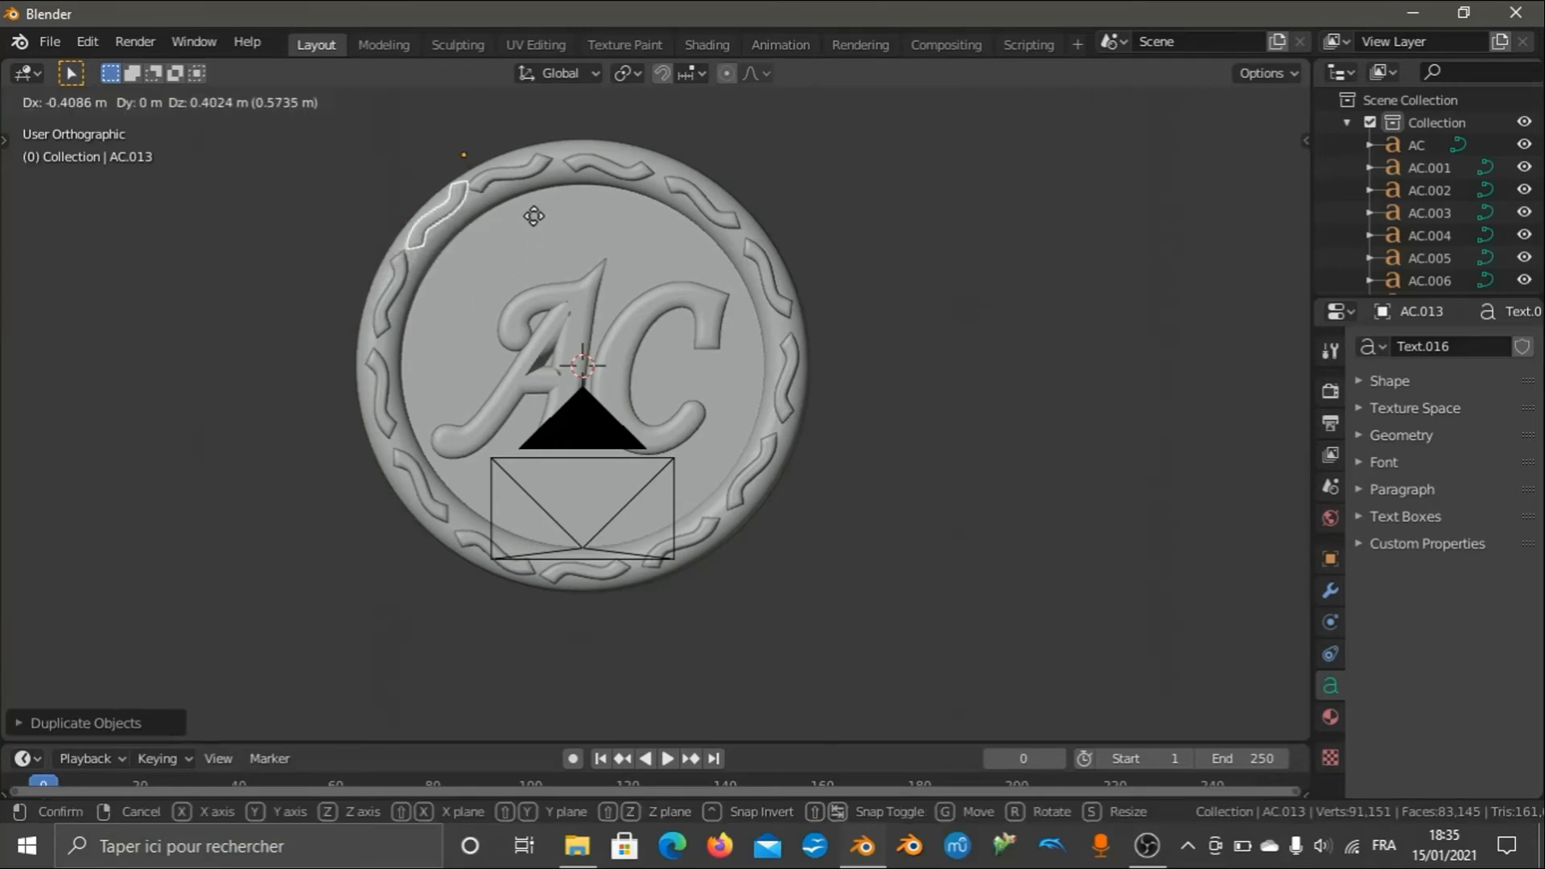
left_click(534, 216)
left_click(540, 177)
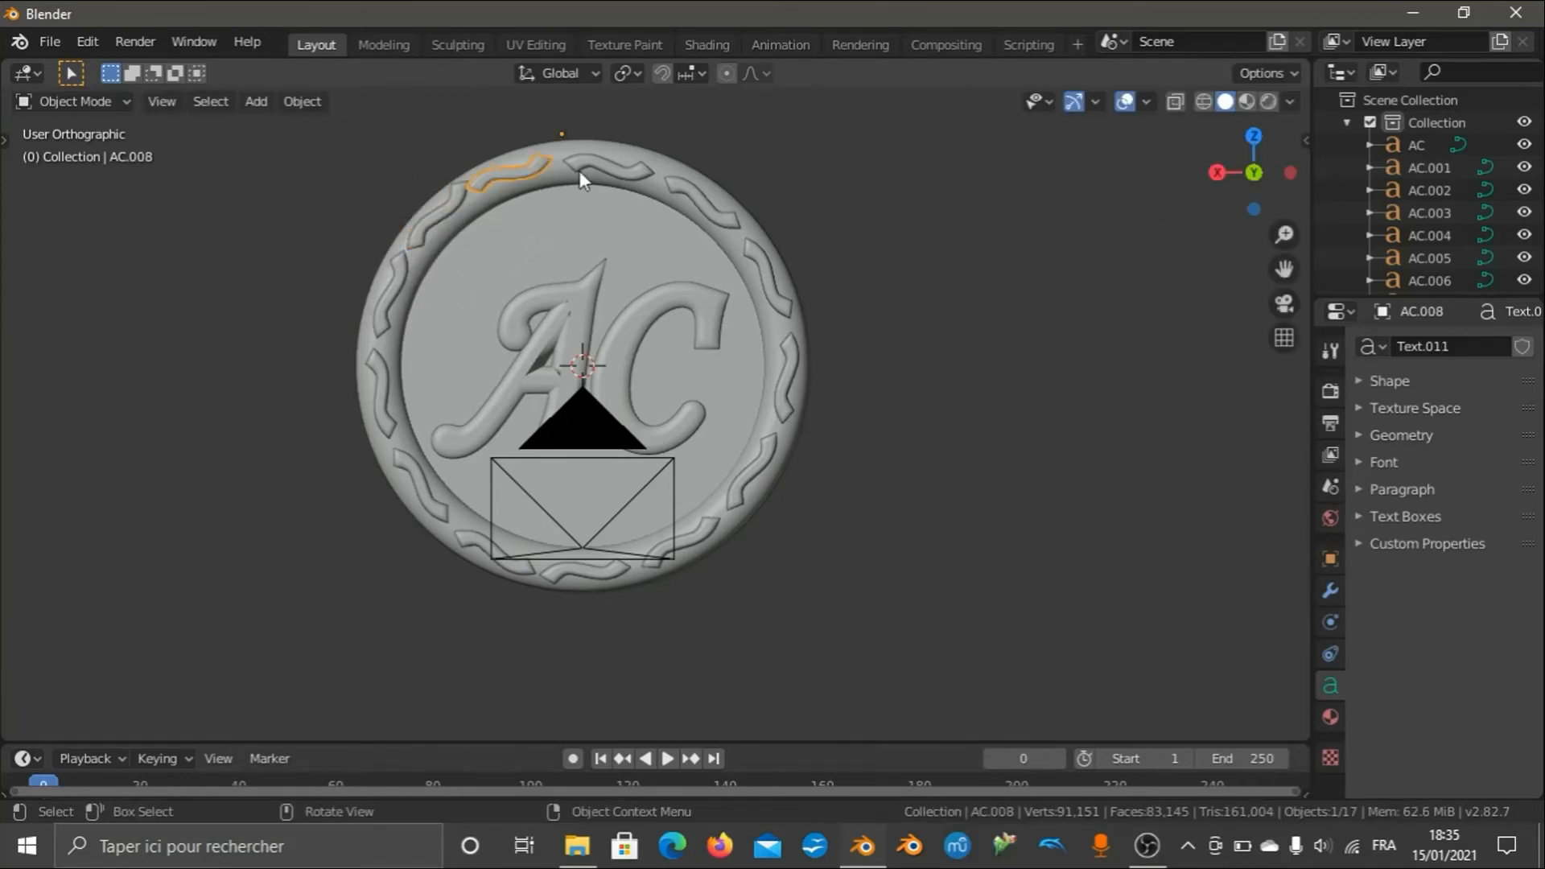
key("g")
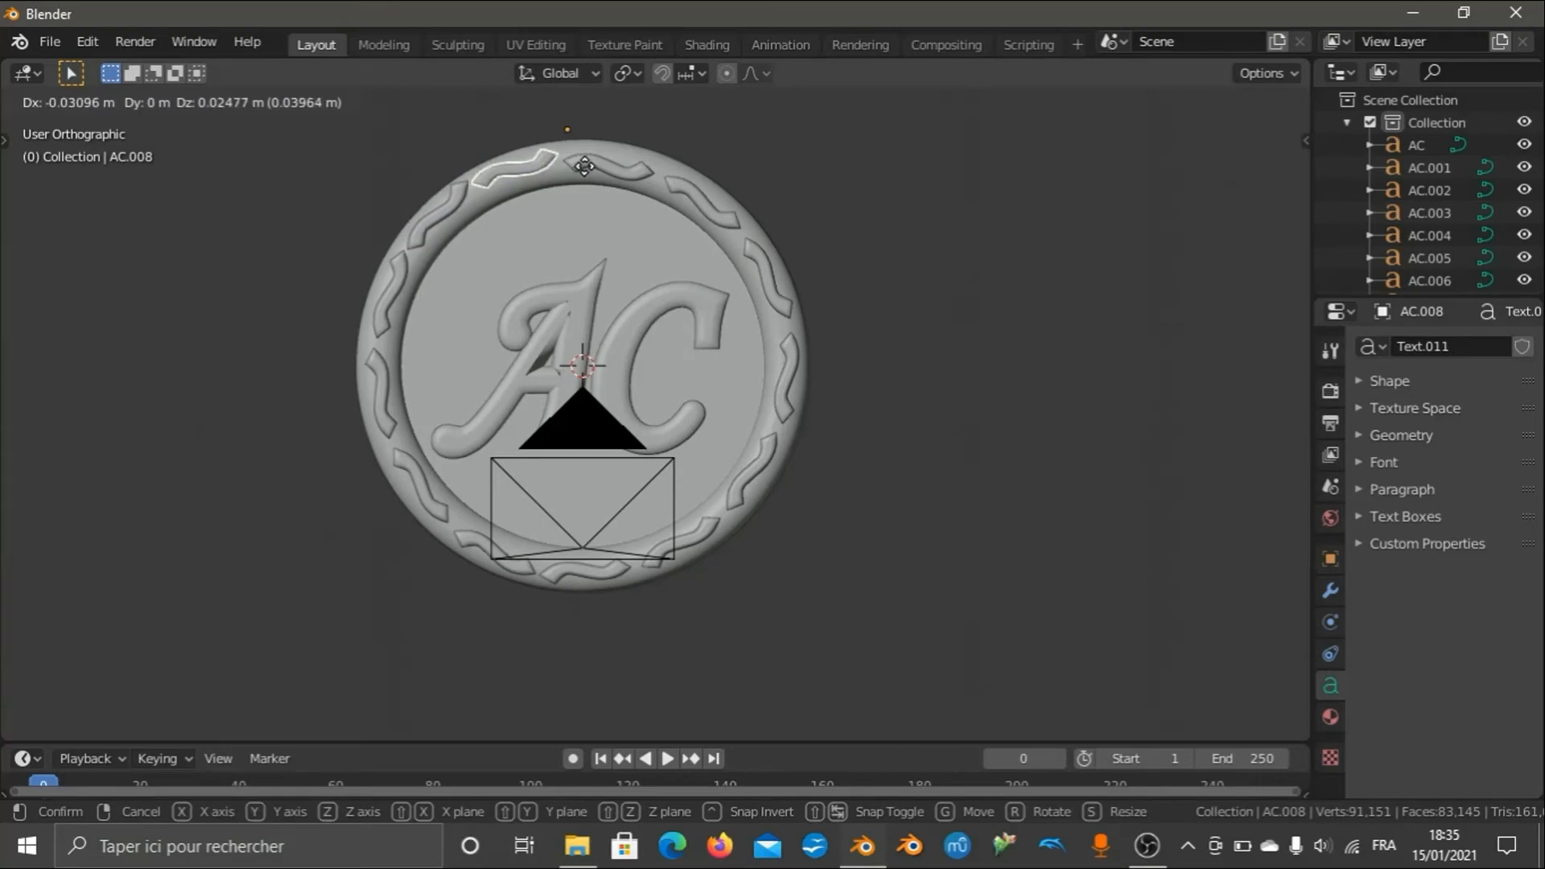
right_click(585, 168)
left_click(704, 533)
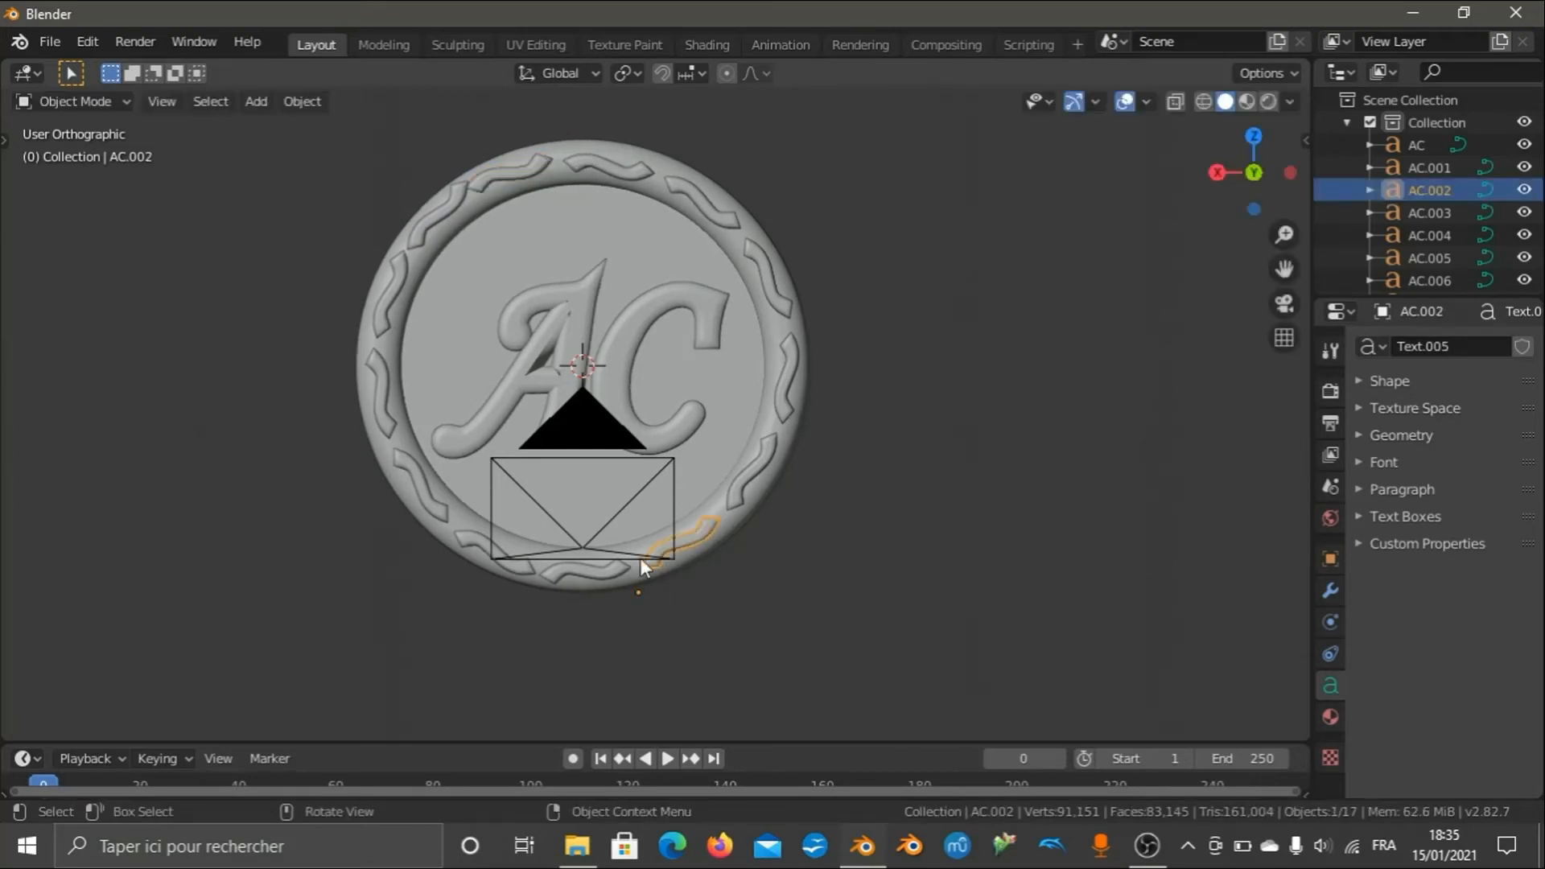
left_click(617, 573, "shift")
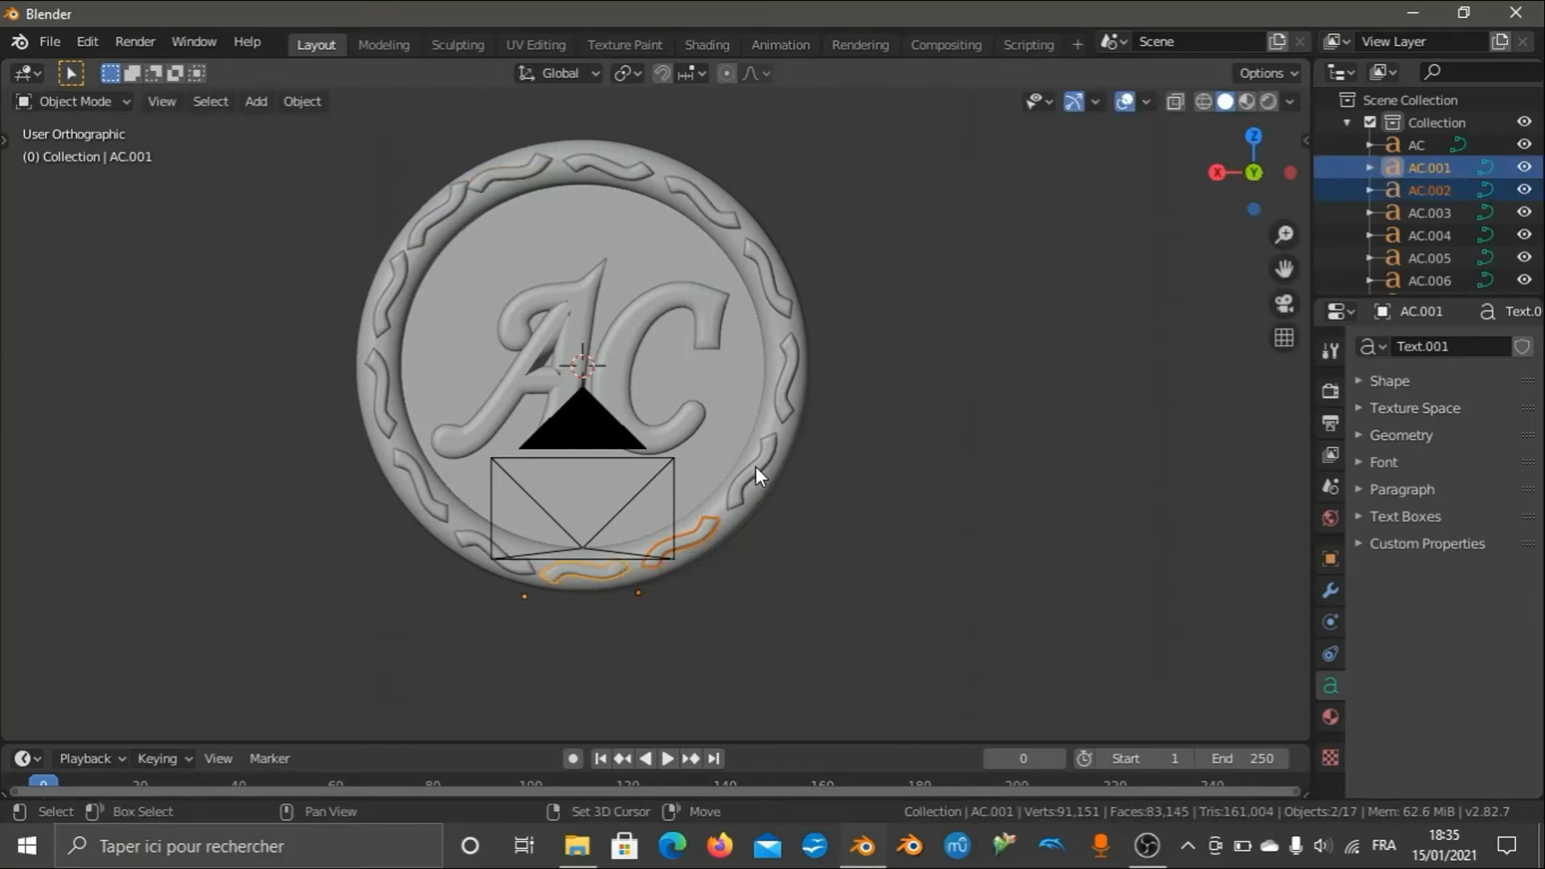
left_click(774, 435, "shift")
left_click(784, 409, "shift")
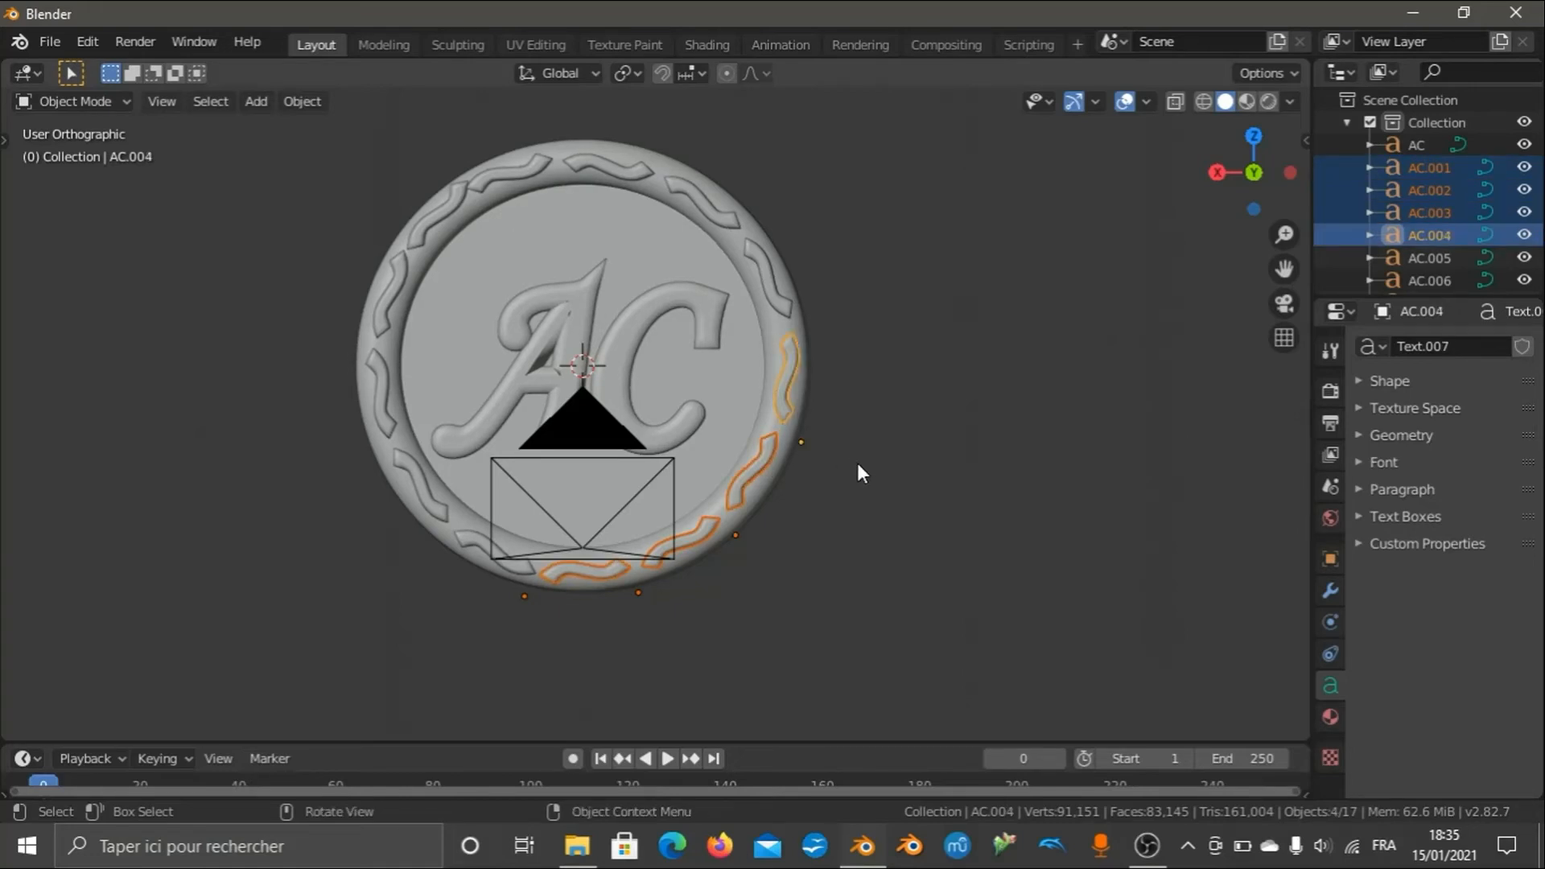
Select the four tildes along the ring's upper C side, rotate them about 1.4°, and shift them about 0.05 m toward the C side.
left_click(777, 306)
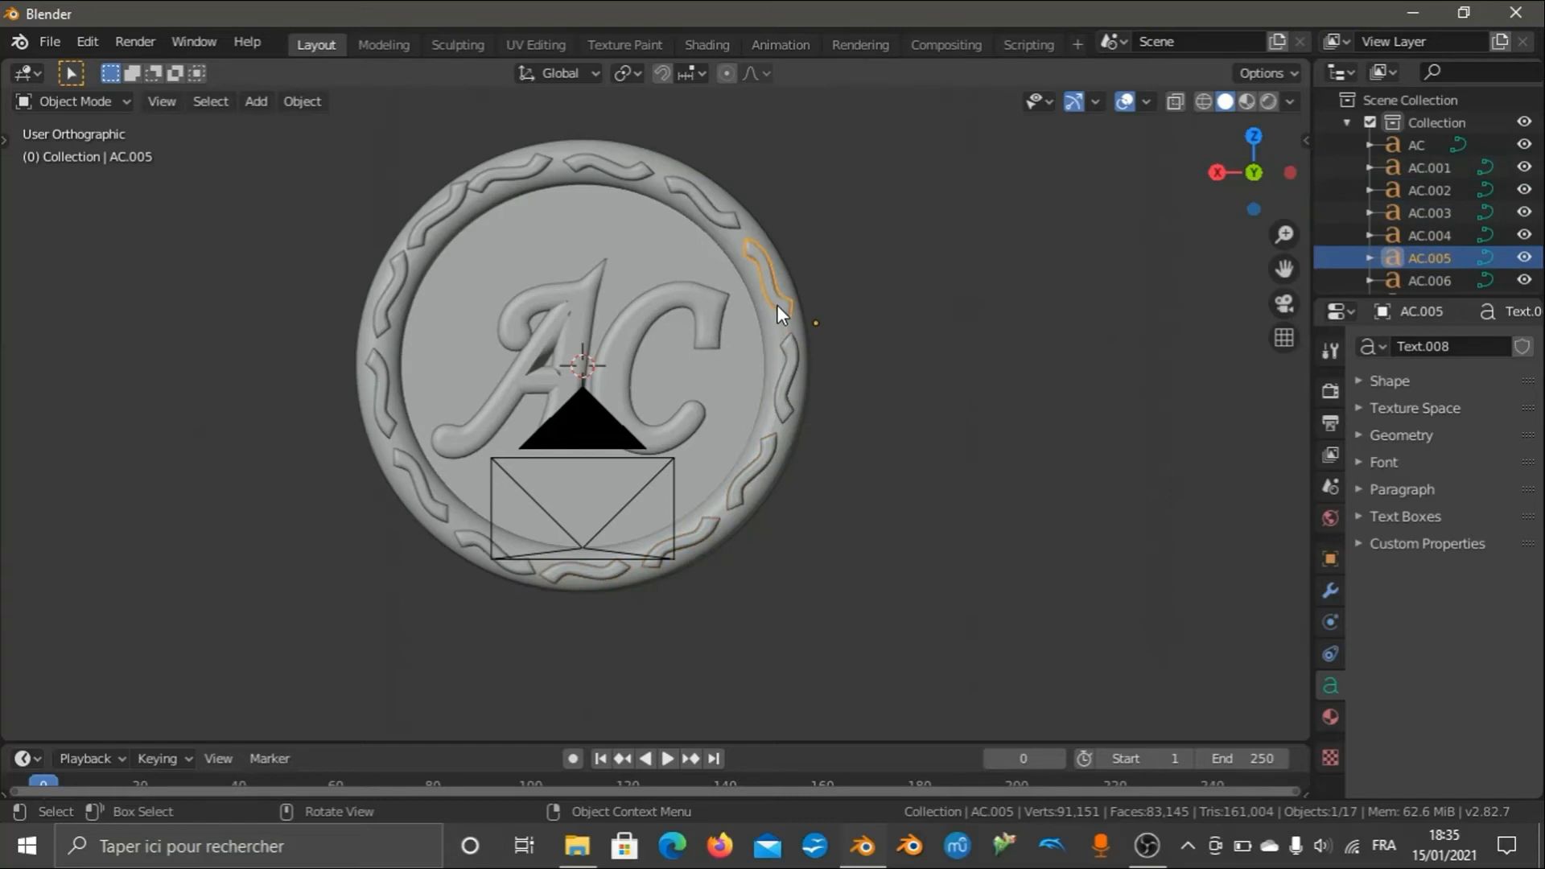
left_click(693, 199, "shift")
left_click(612, 169, "shift")
left_click(520, 177, "shift")
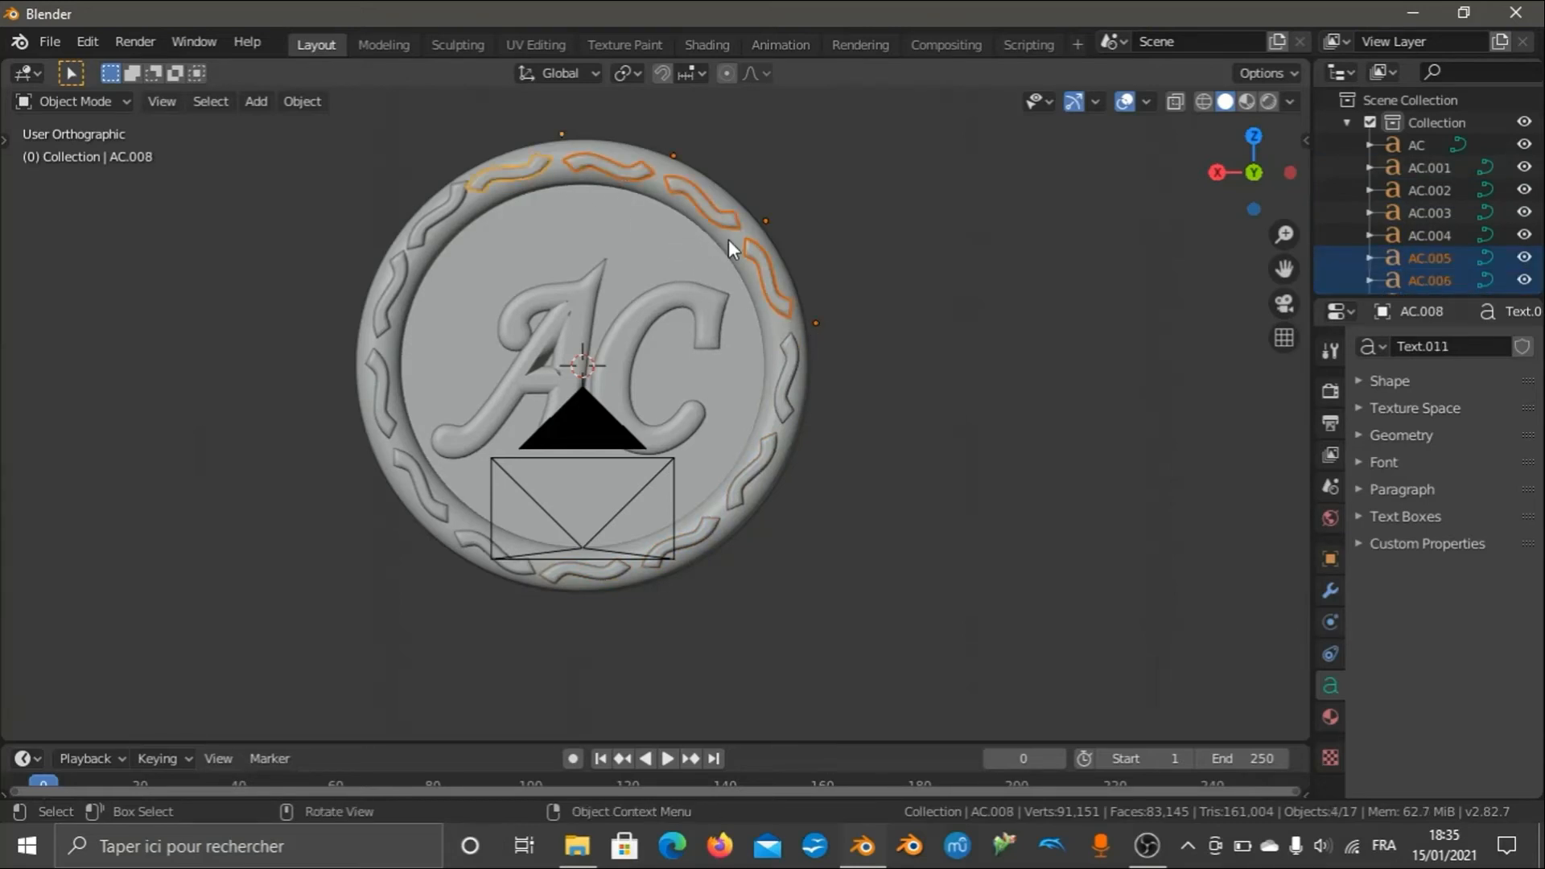
key("r")
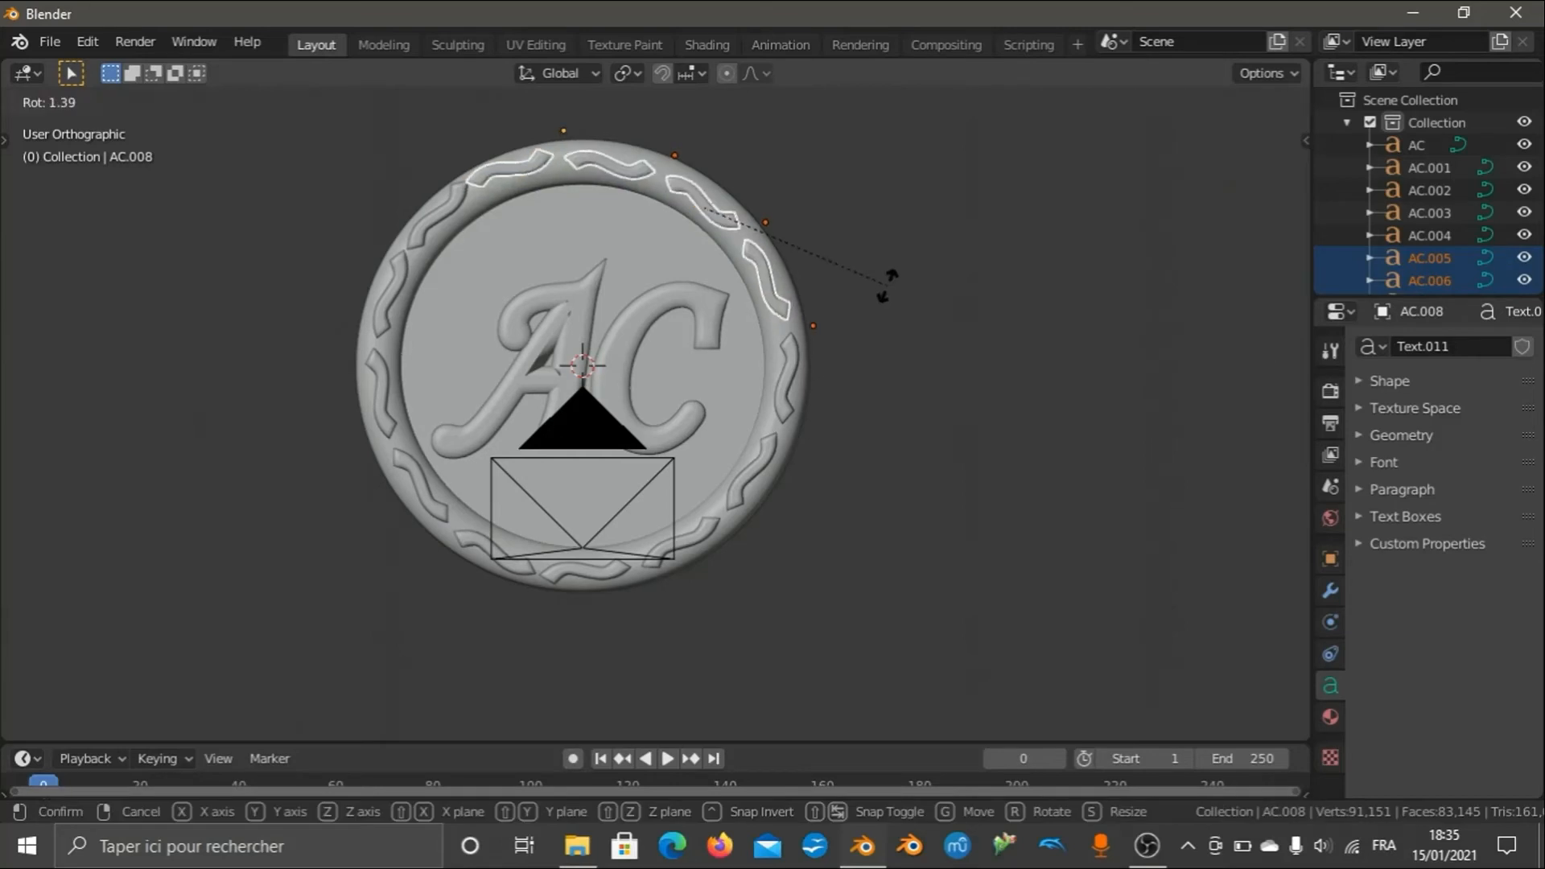
left_click(888, 285)
key("g")
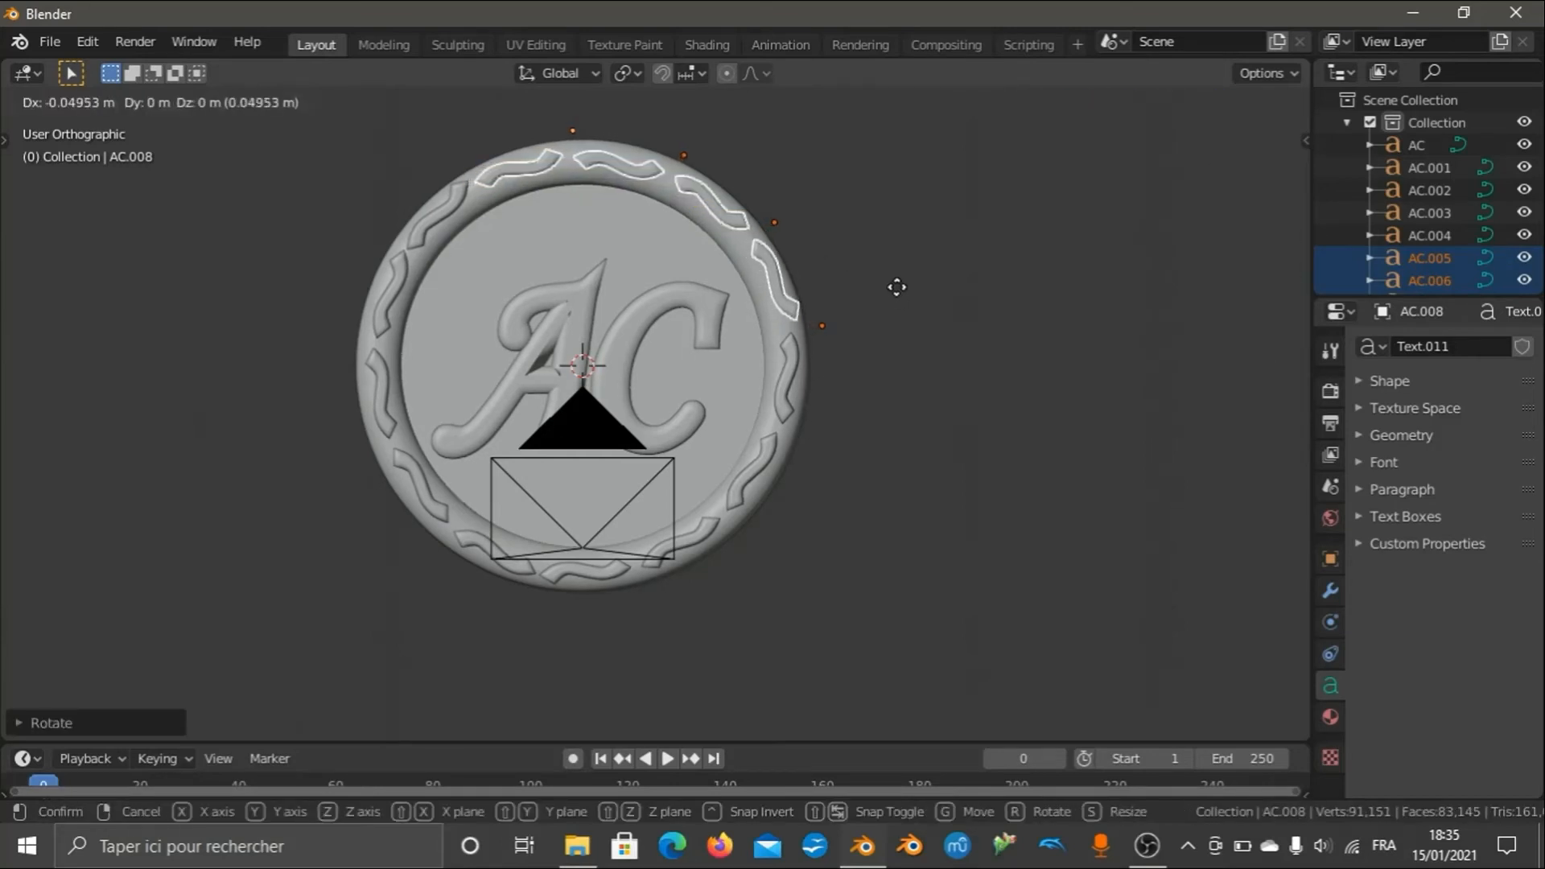
left_click(897, 288)
Refine the rotation of the four selected upper tildes and nudge them slightly down to centre them on the rim.
key("r")
left_click(947, 312)
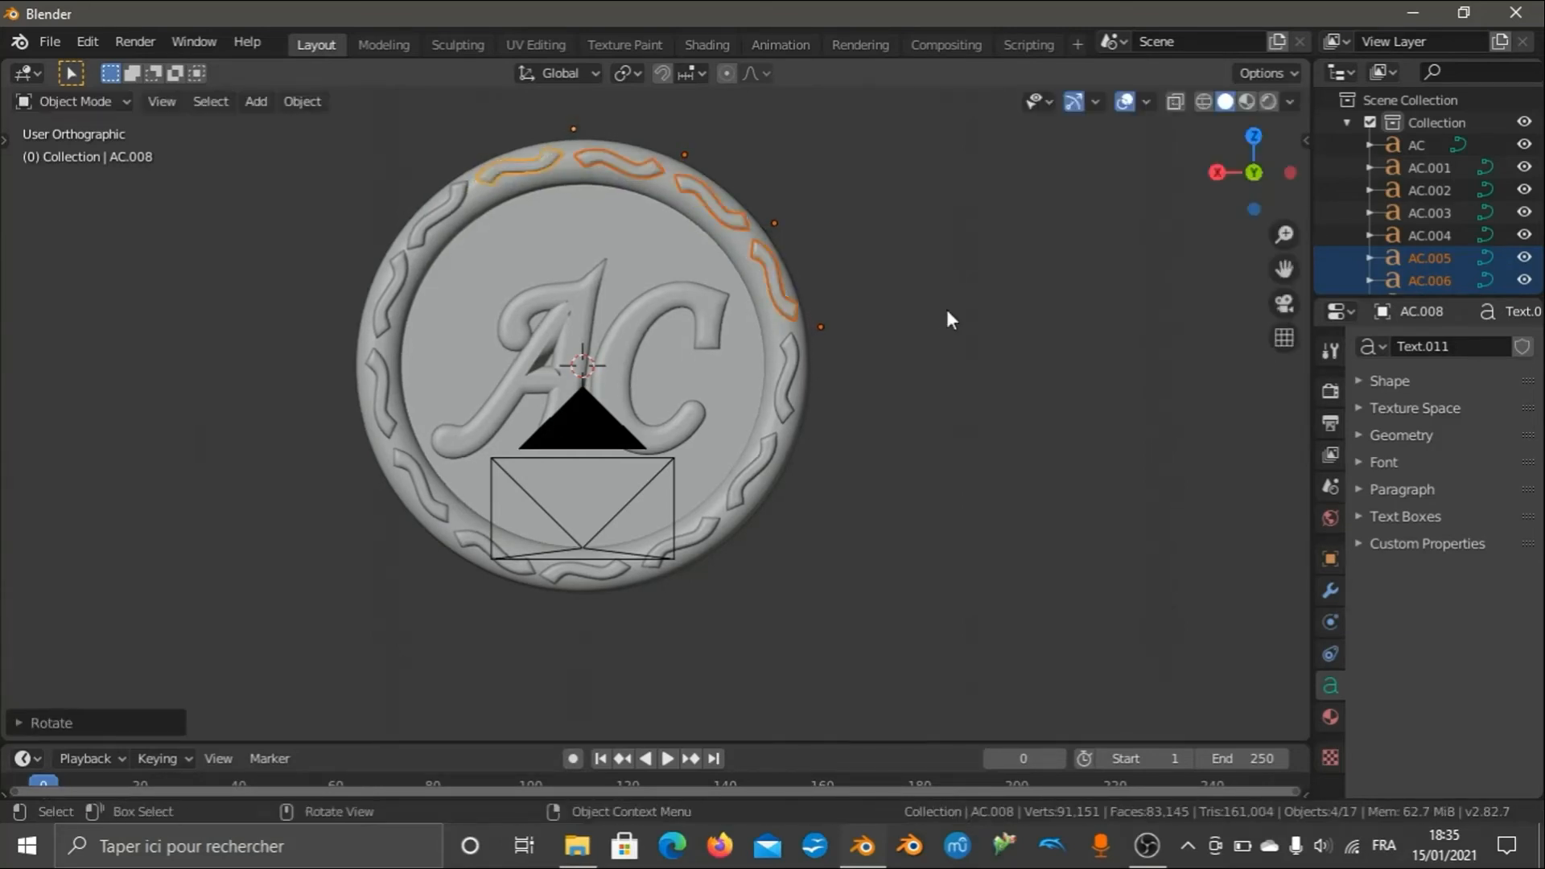
key("g")
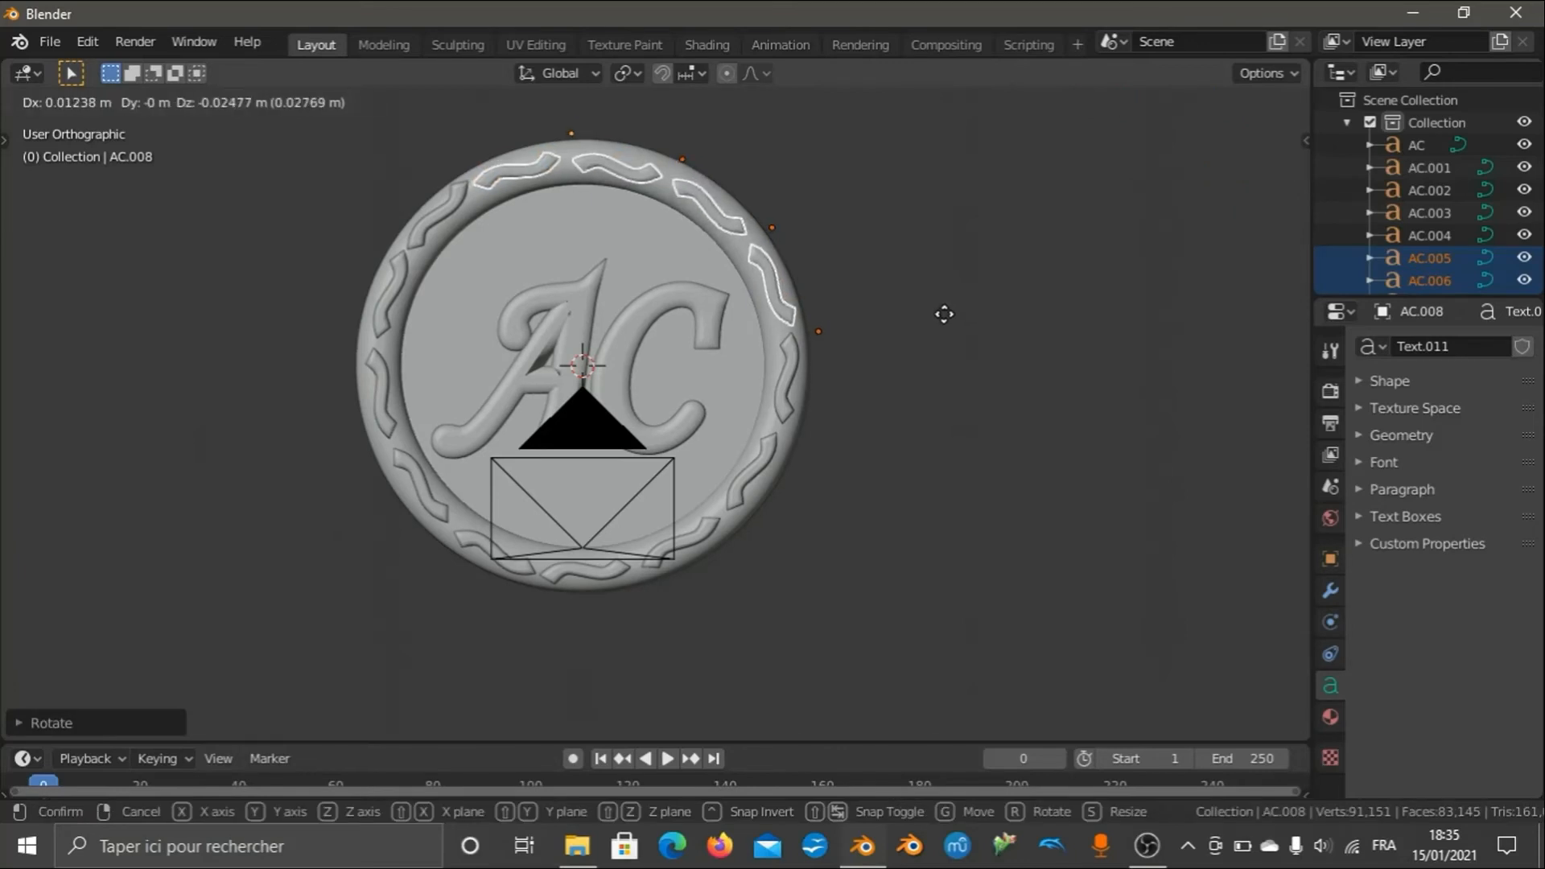
left_click(946, 317)
key("r")
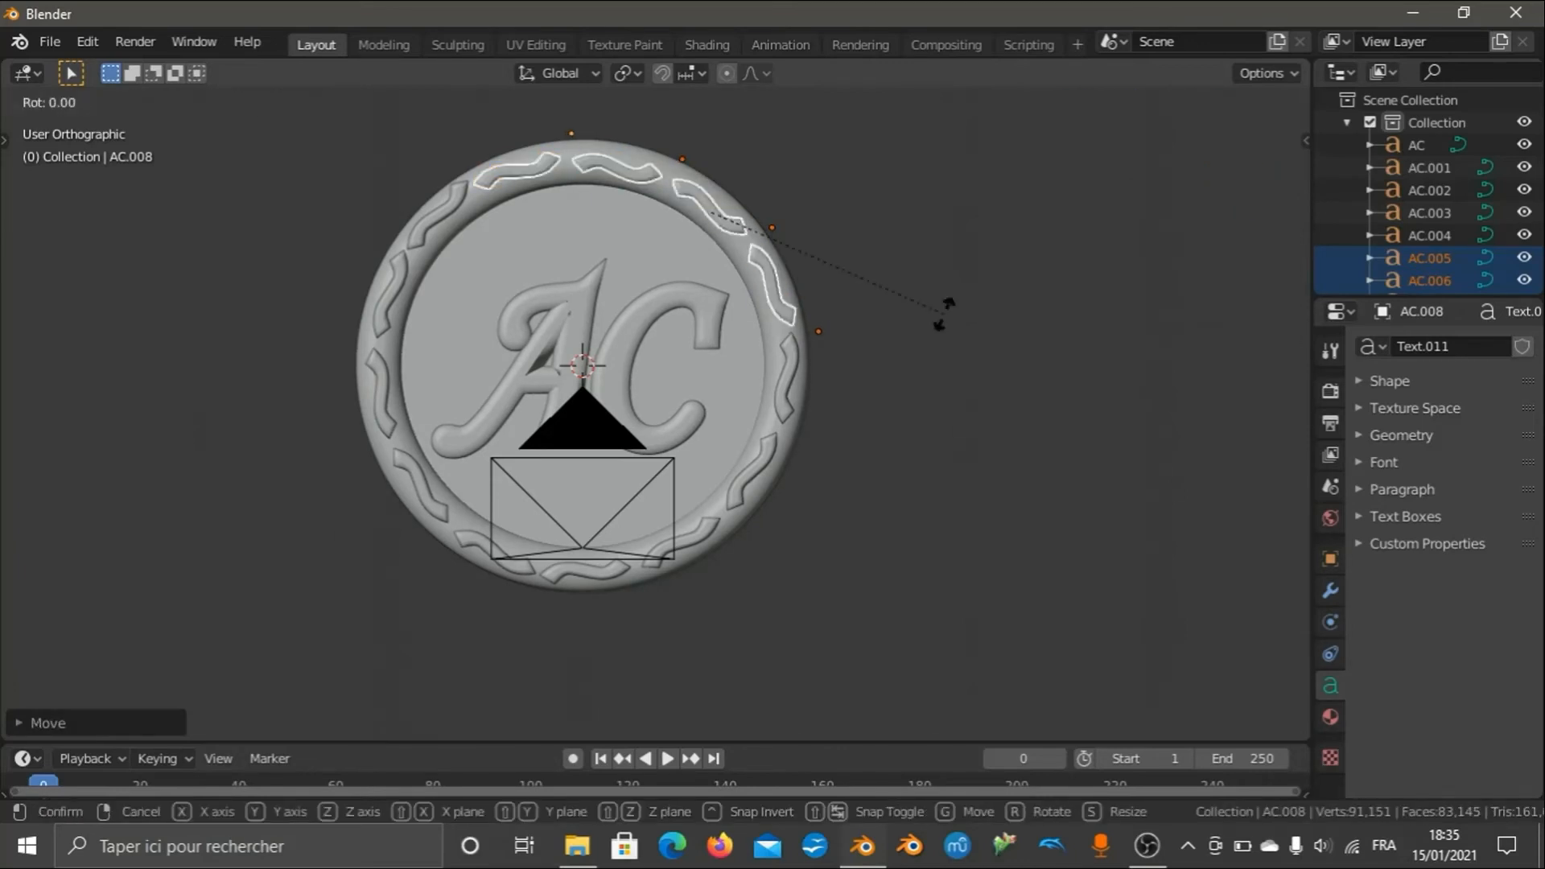
left_click(943, 314)
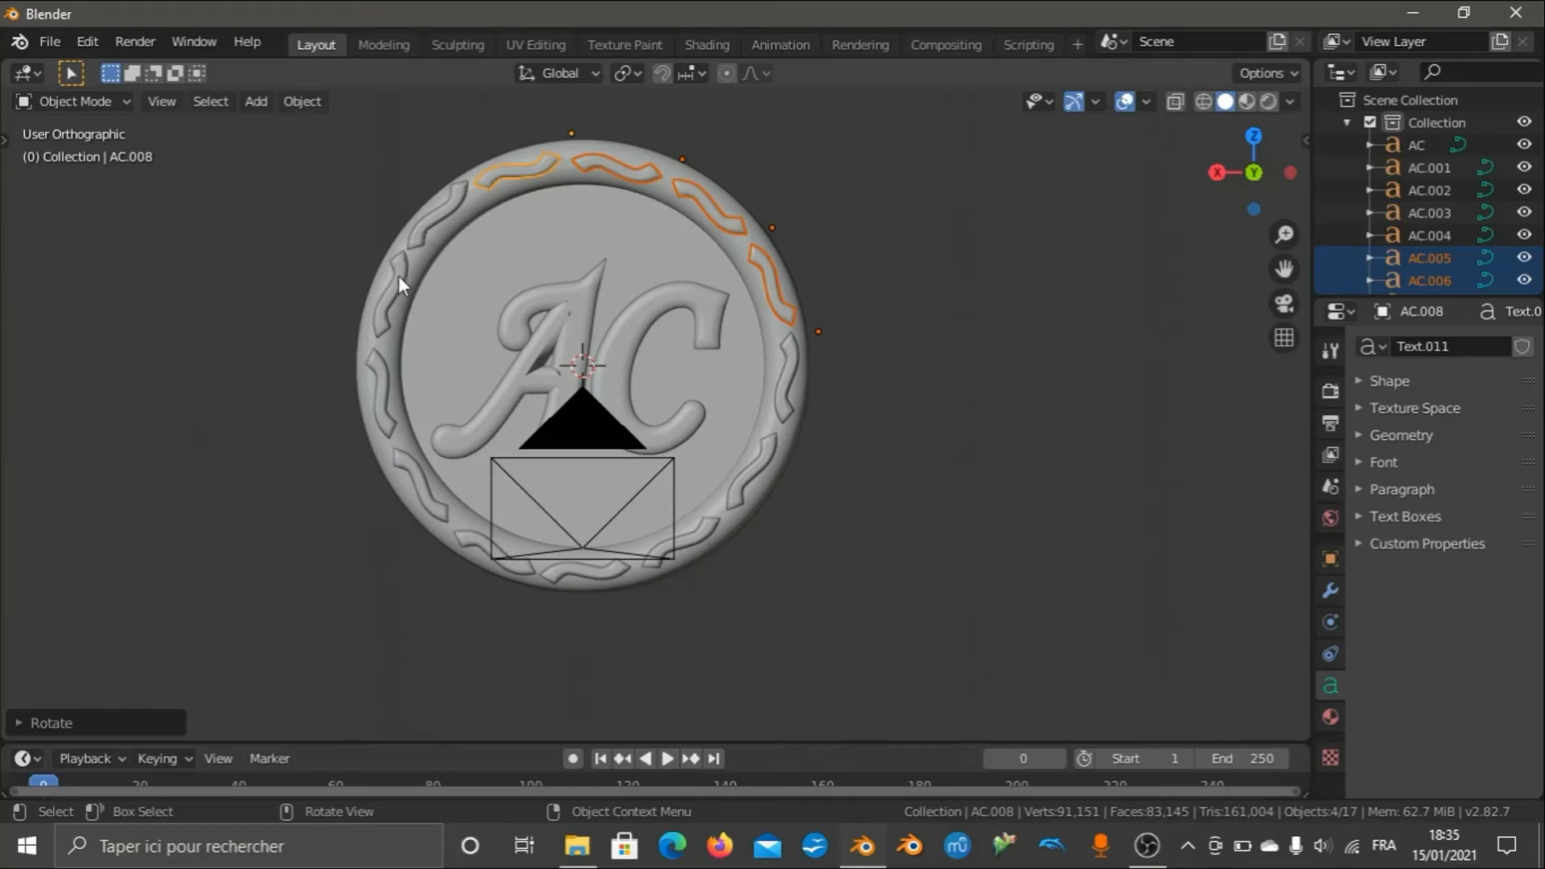
Rotate the last-added tilde above the A a few degrees and move it about 0.06 m down and inward onto the rim.
left_click(423, 227)
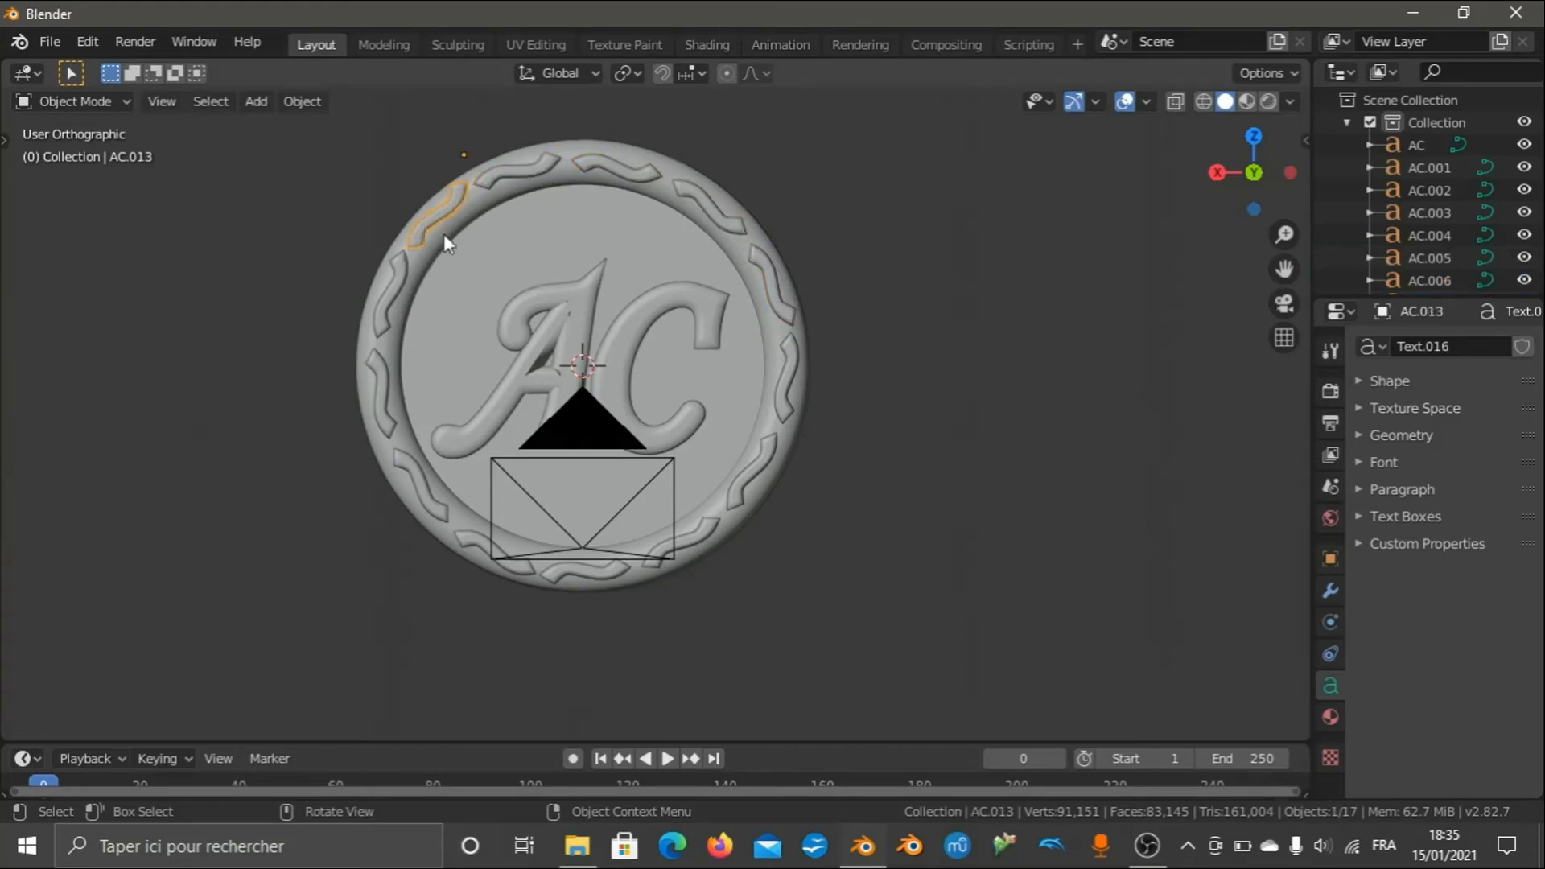
scroll(465, 151, "up", 2)
scroll(460, 155, "down", 1)
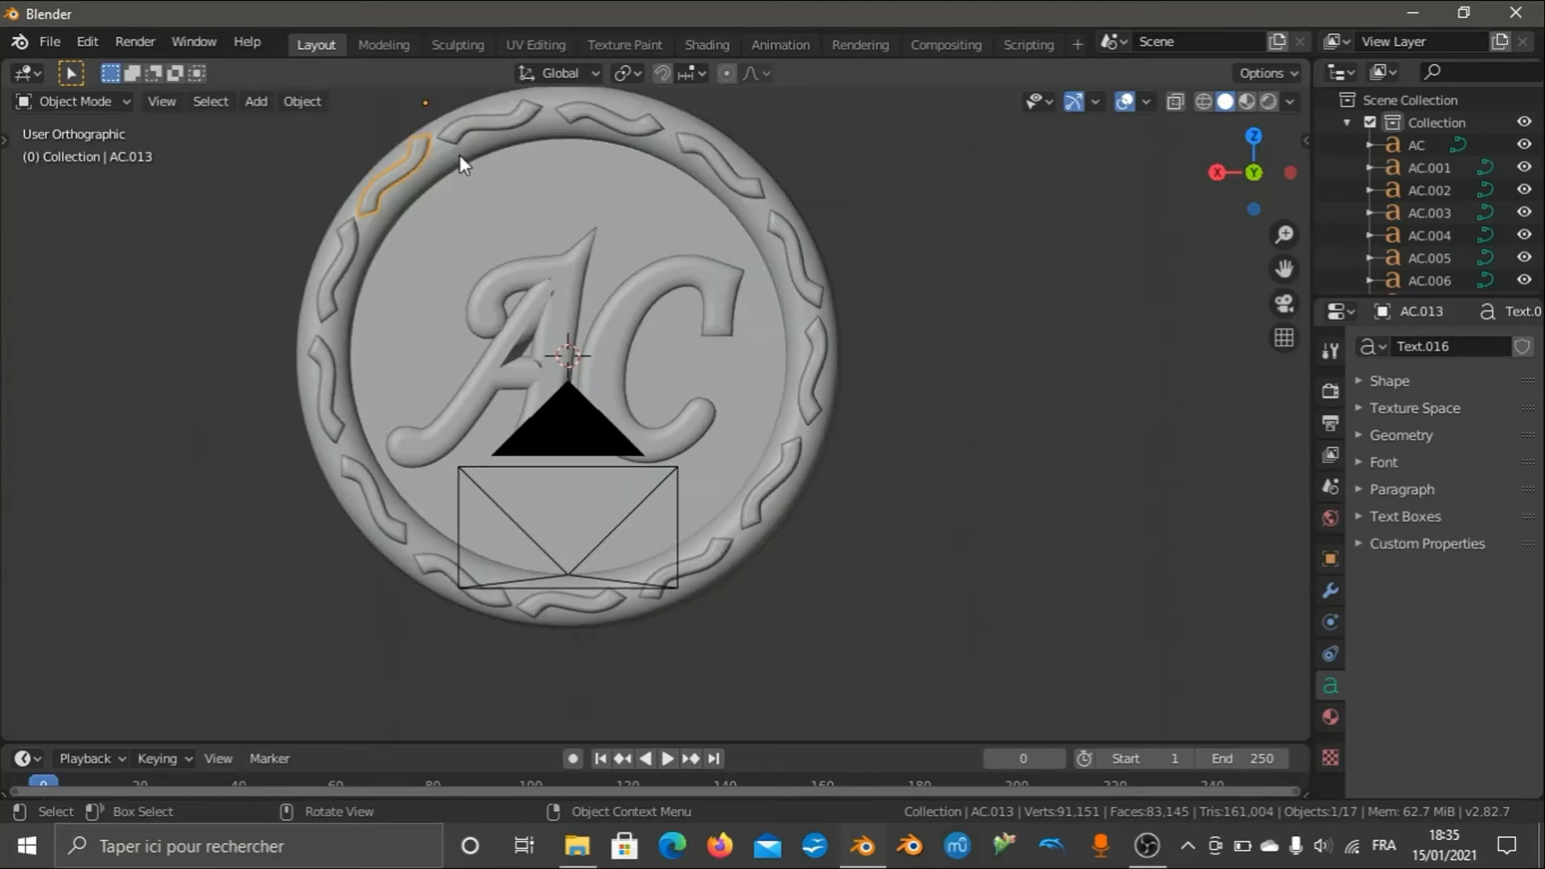
key("r")
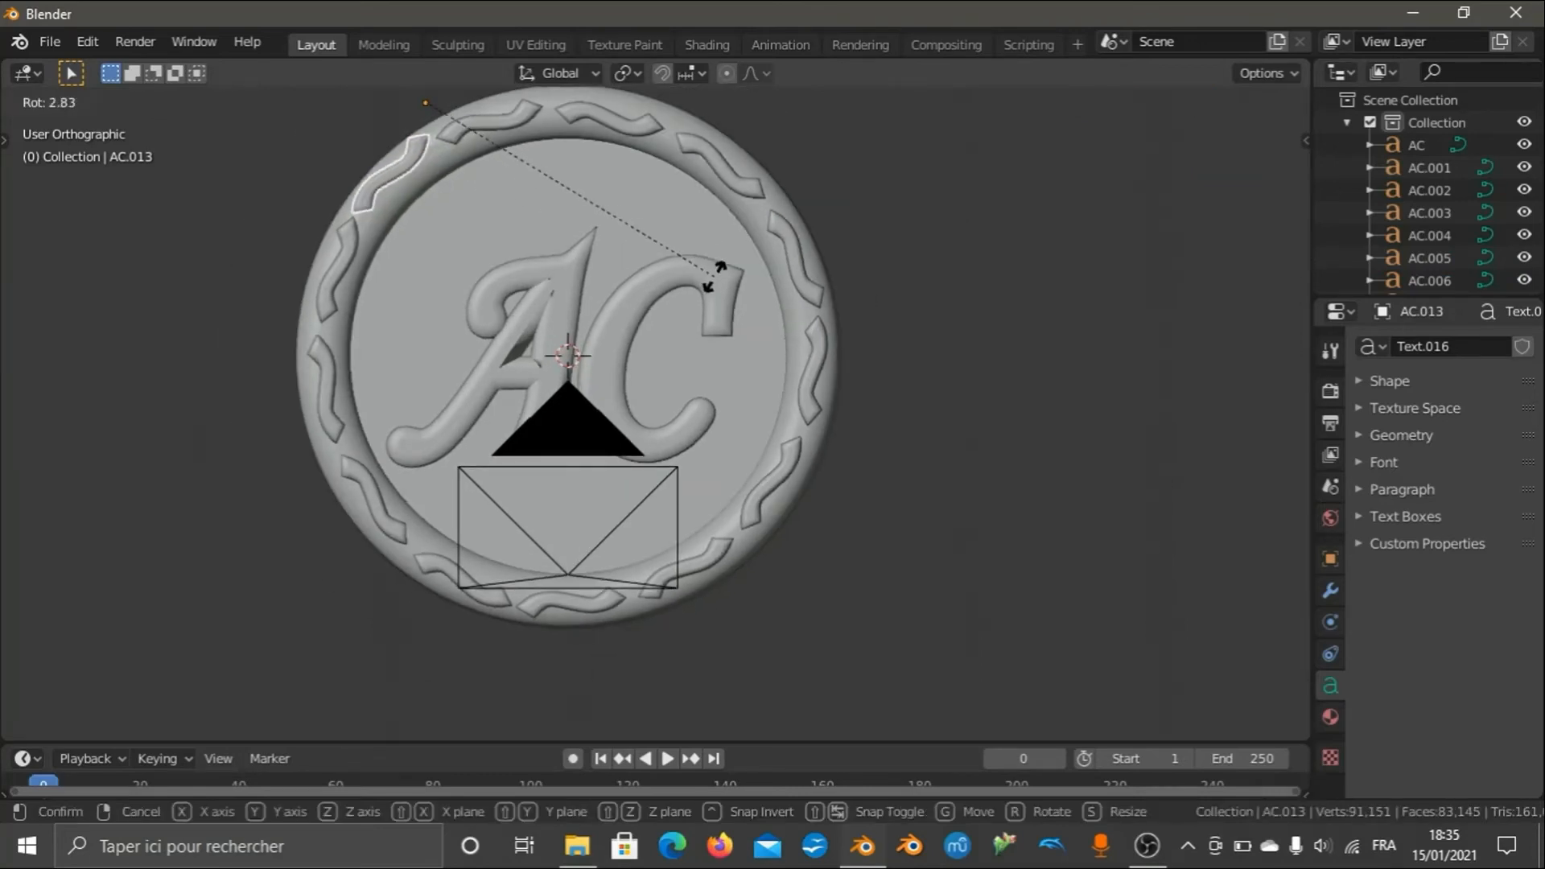
left_click(728, 306)
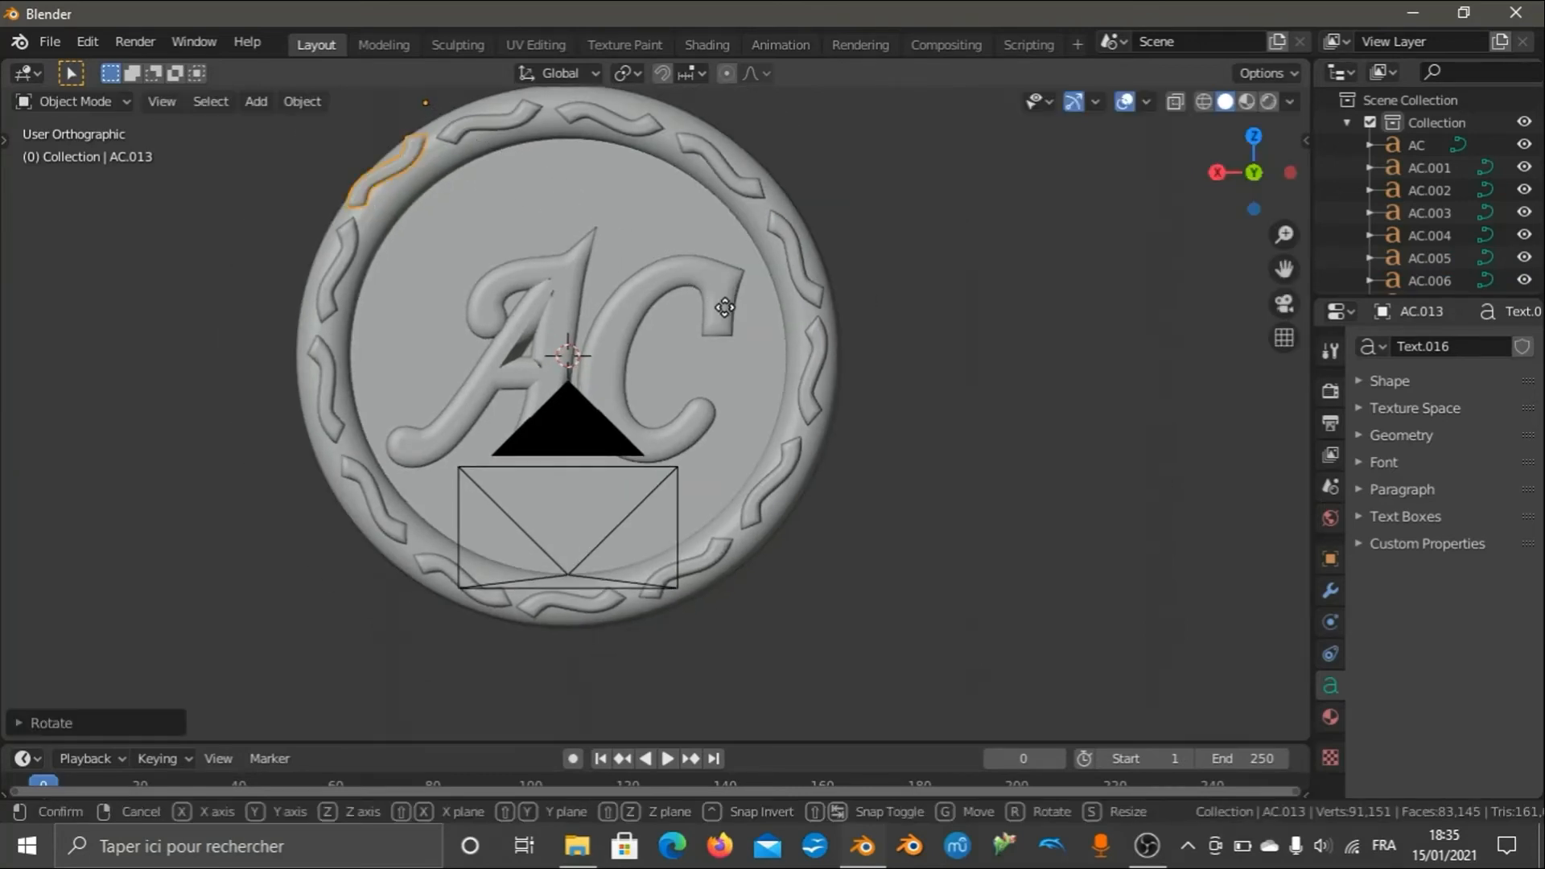
key("g")
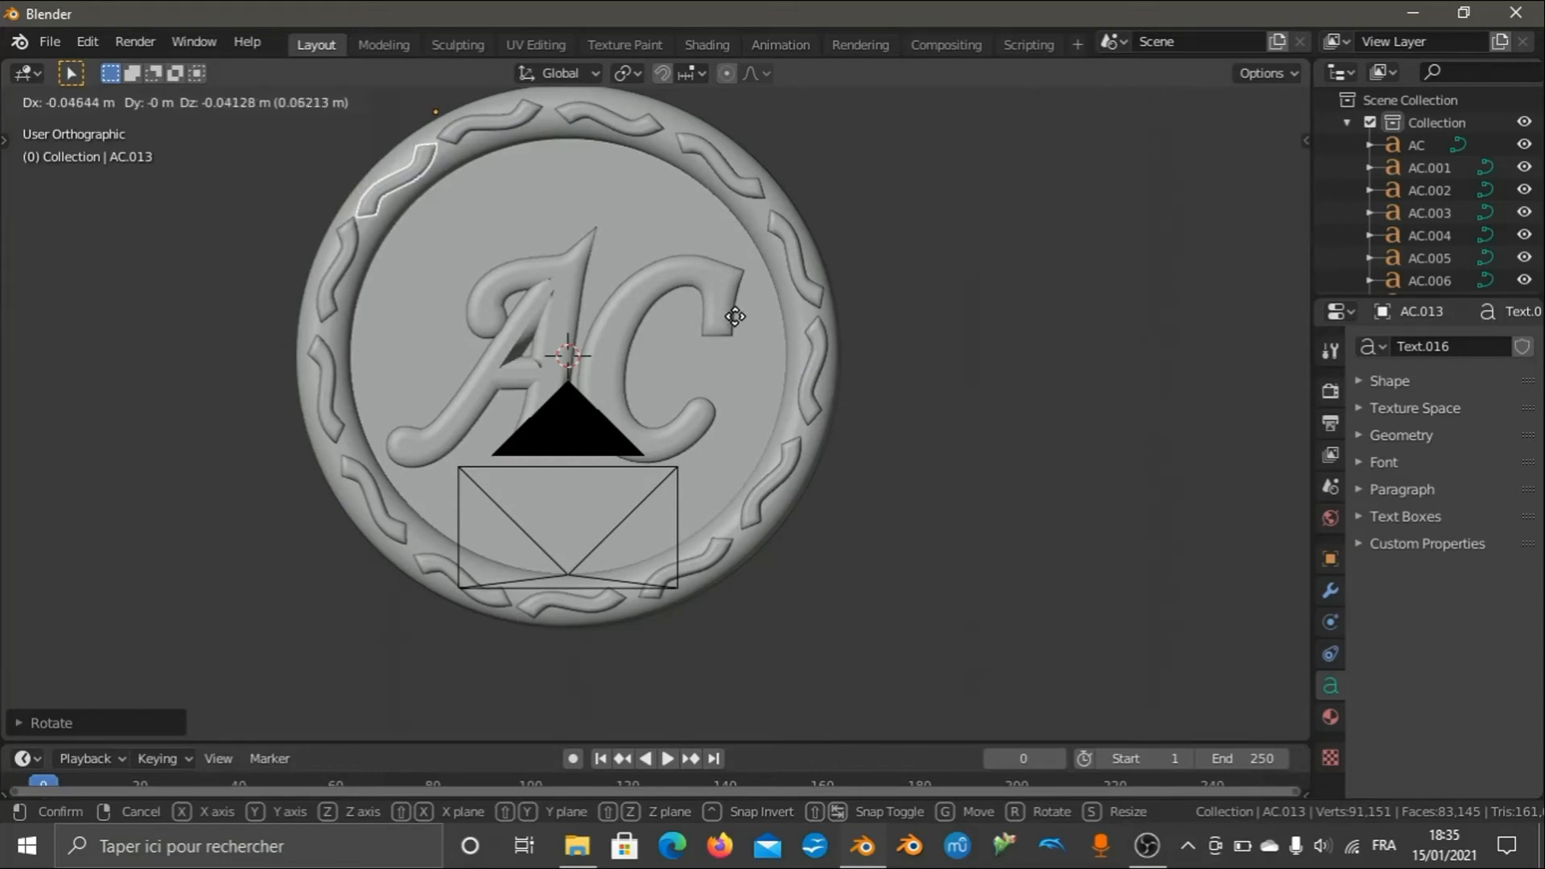
left_click(733, 316)
Nudge the top tilde on the A side and its lower neighbour slightly along the ring to even out their spacing.
left_click(514, 124)
key("g")
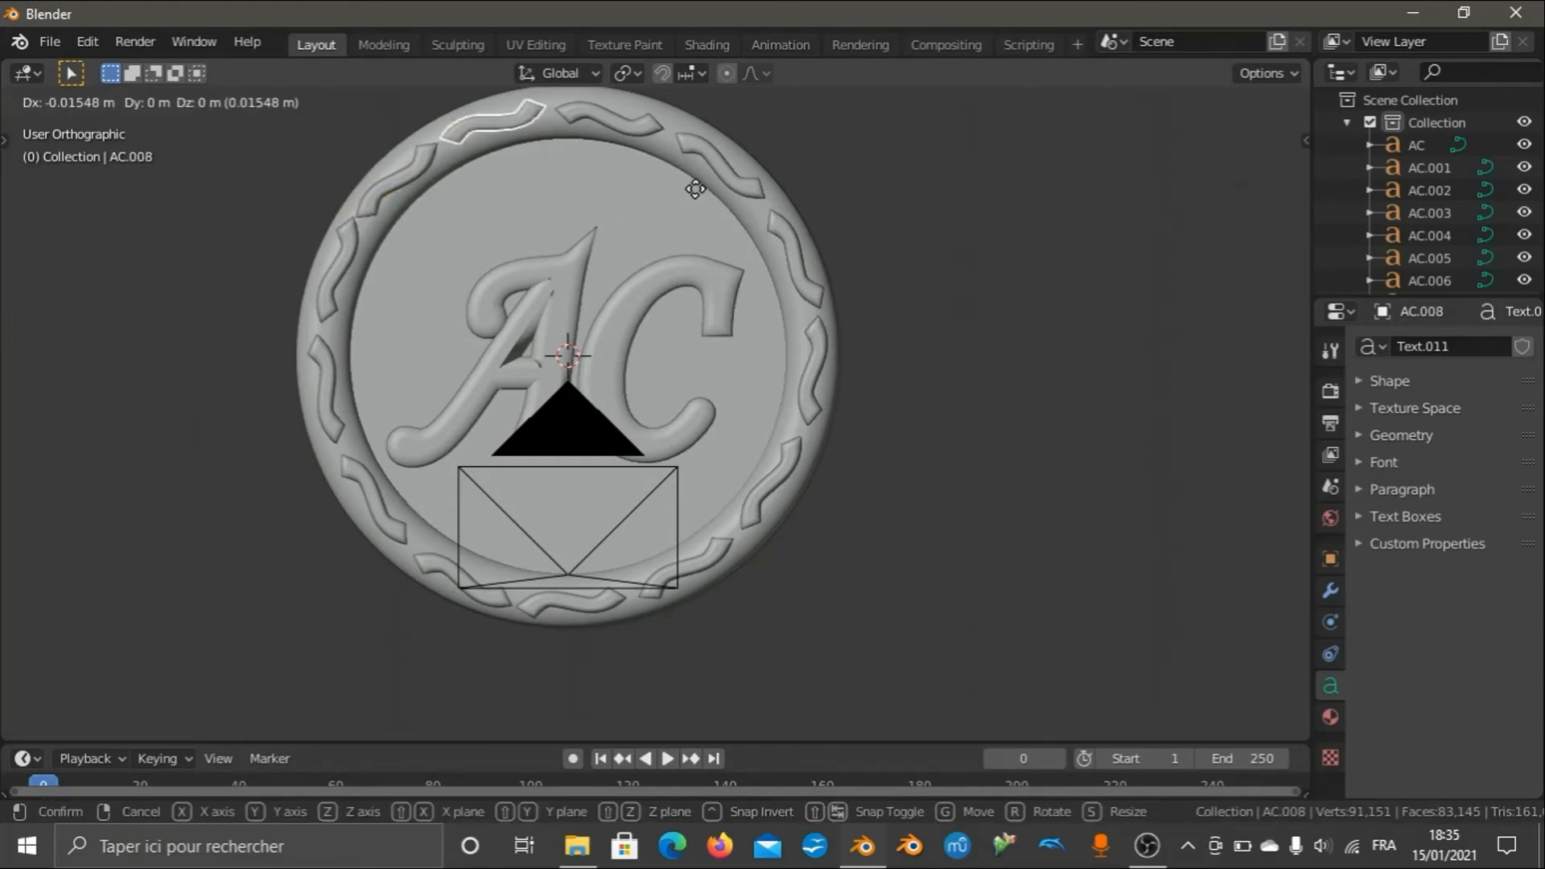
left_click(692, 188)
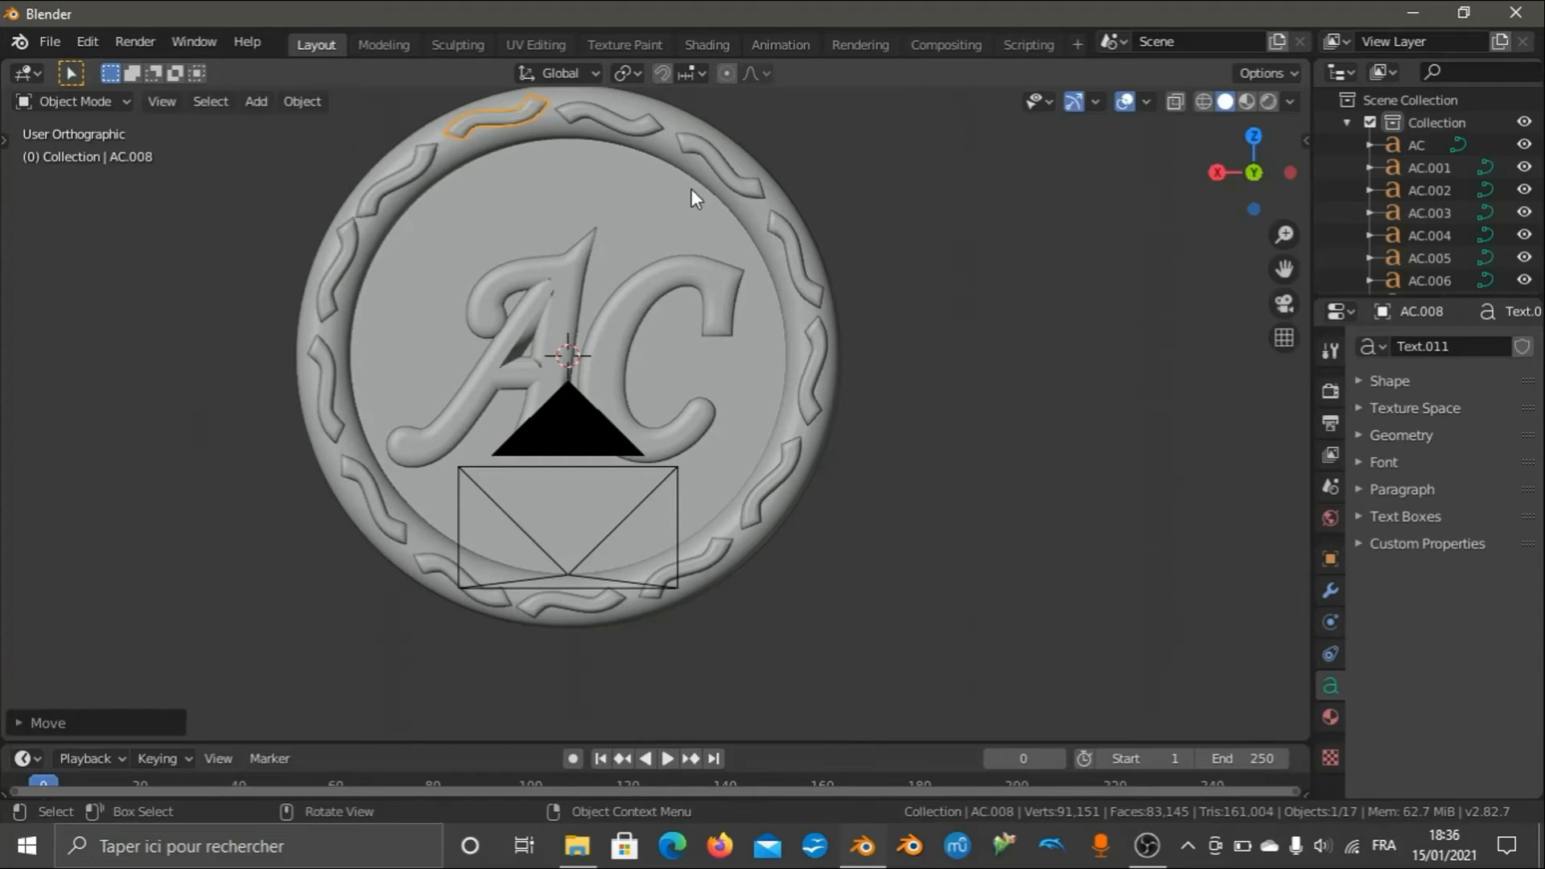
left_click(388, 185)
key("g")
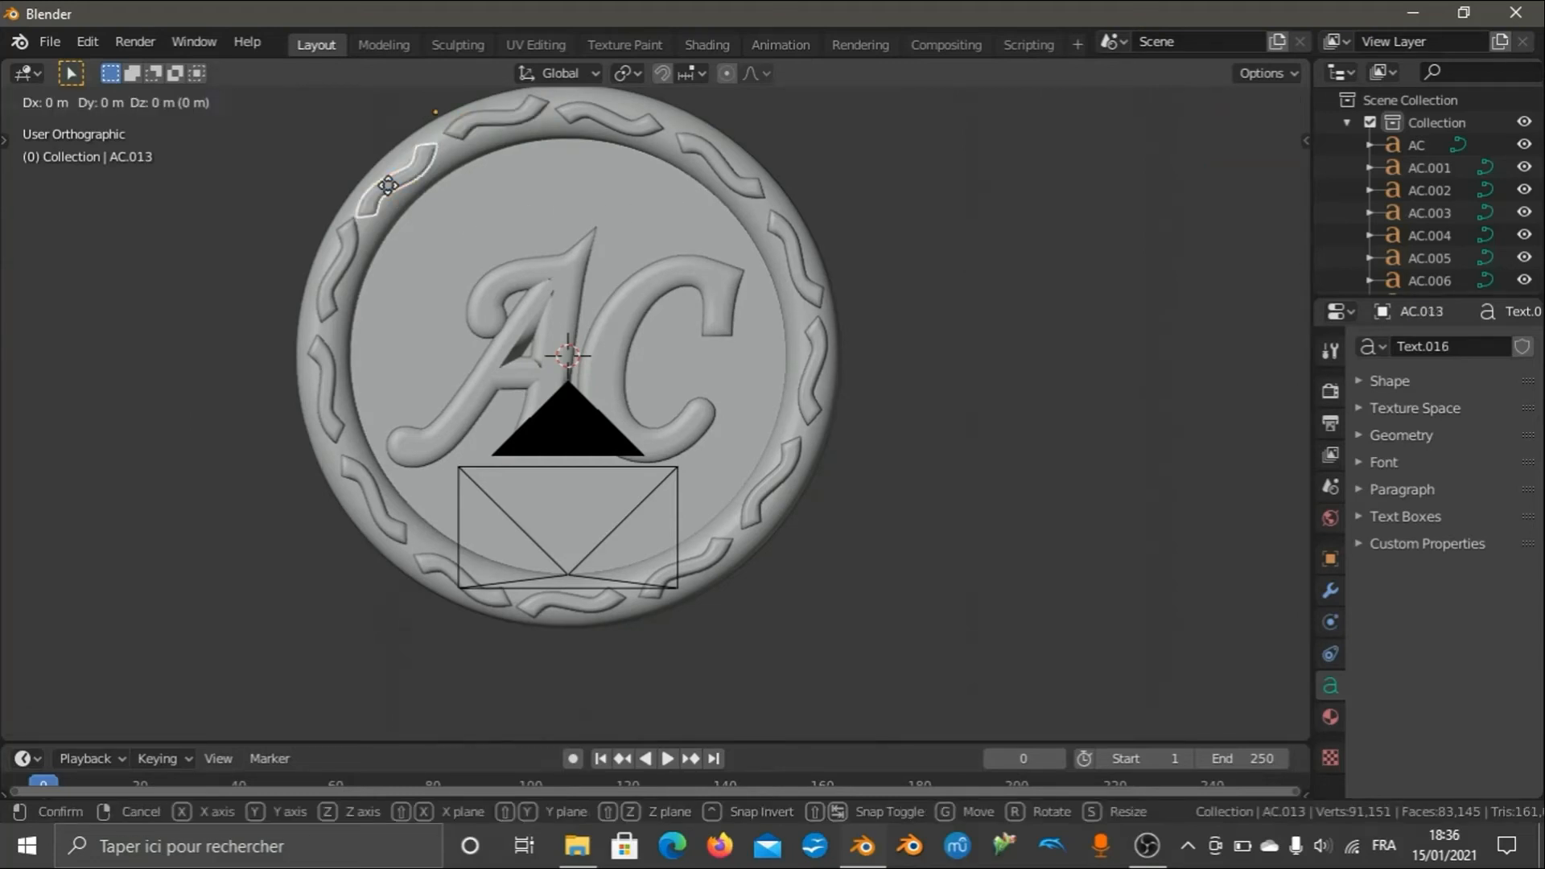
left_click(394, 181)
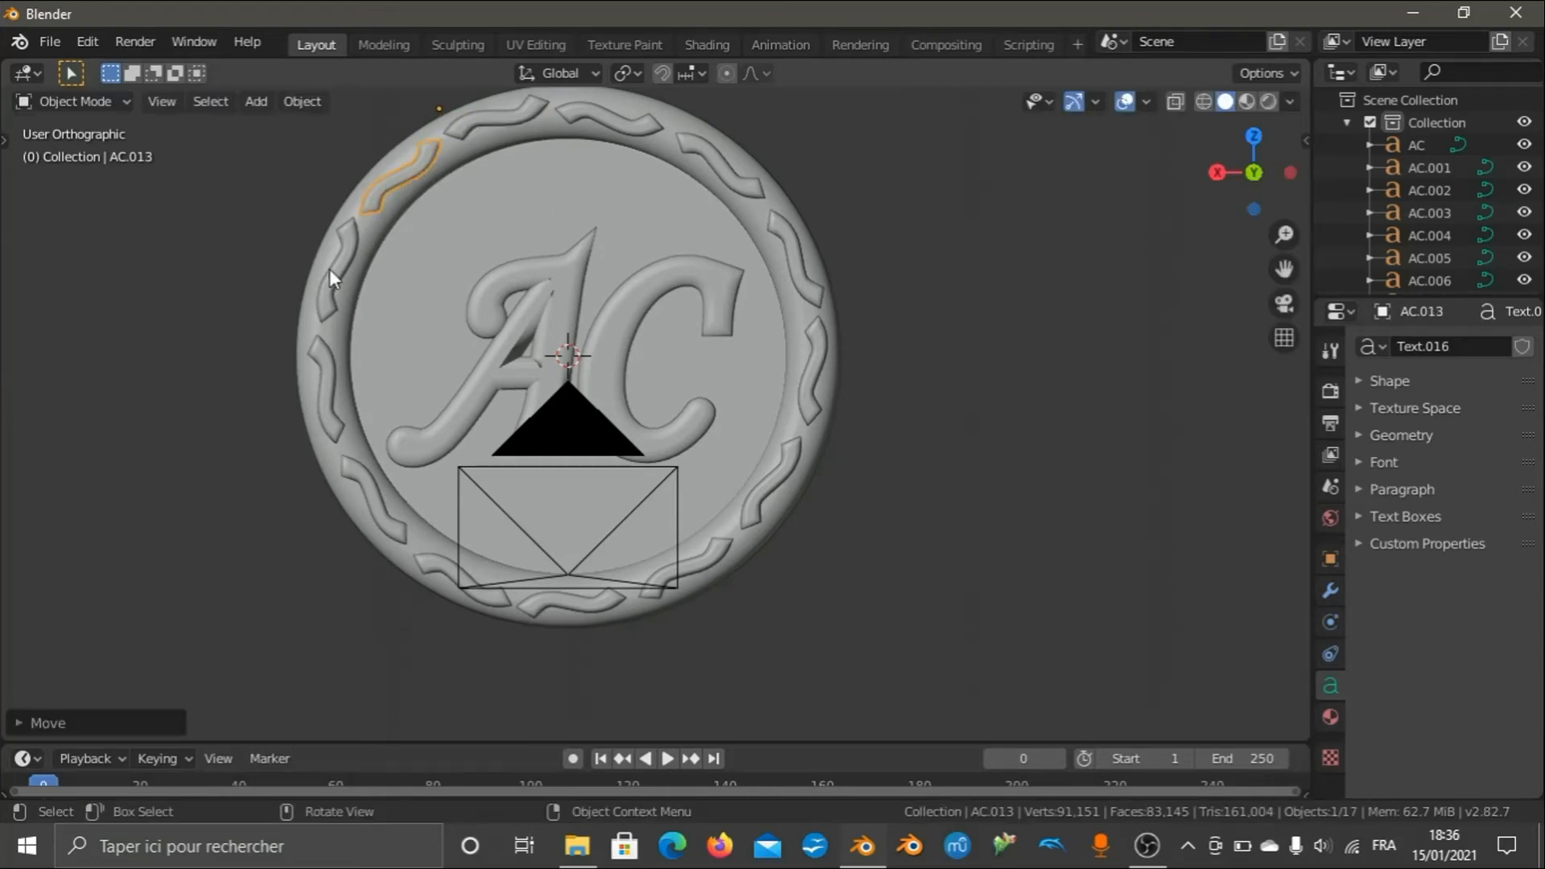
Lower the second tilde down the A side slightly and nudge the top tilde on the C side to balance the gaps.
left_click(322, 311)
key("g")
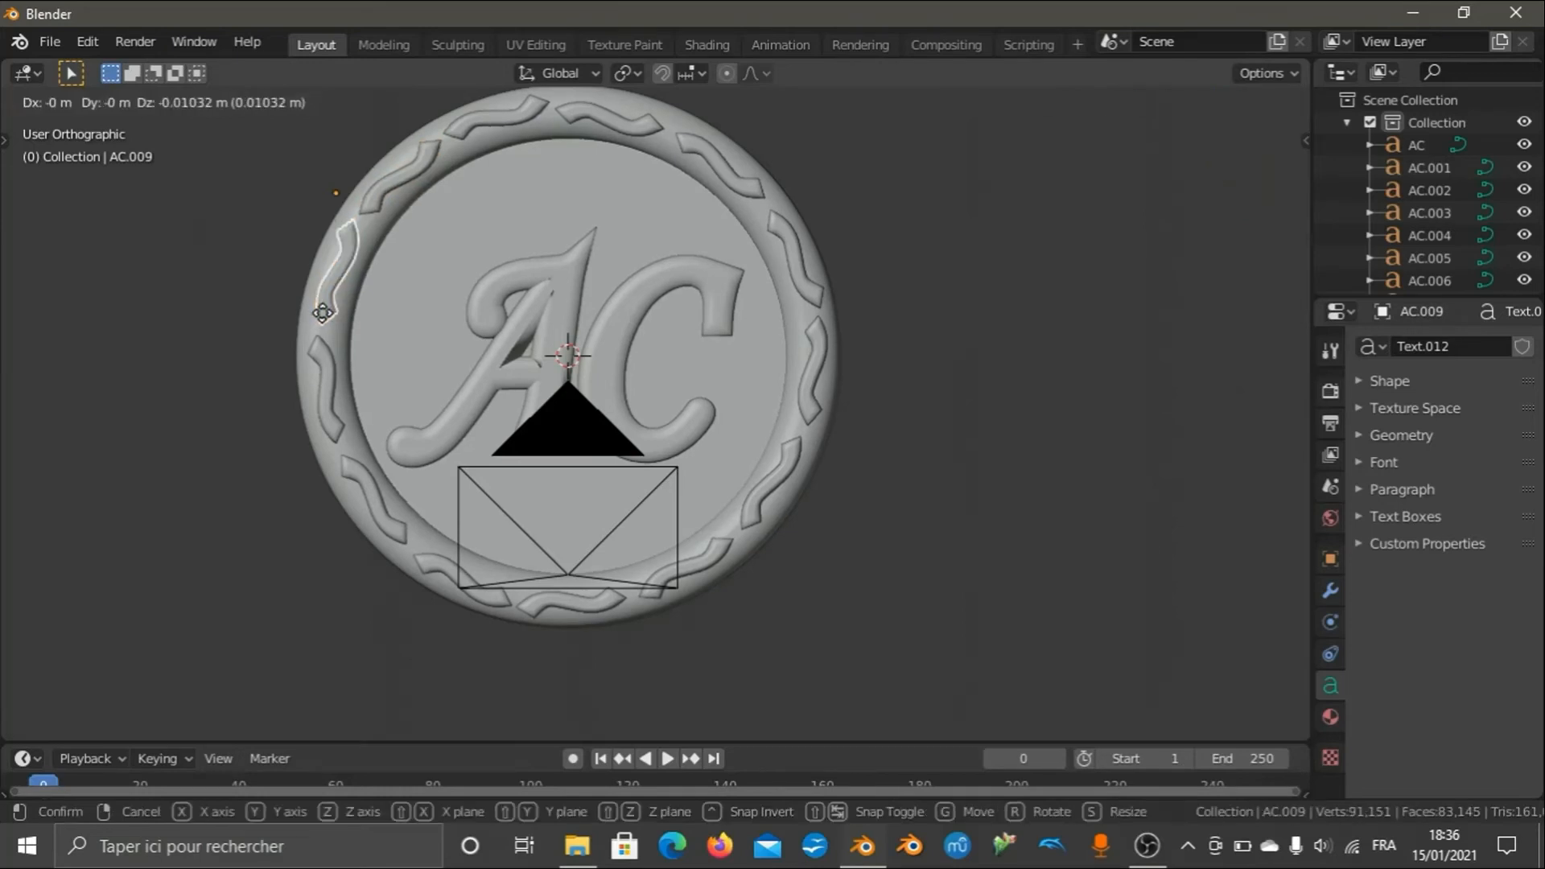
left_click(323, 311)
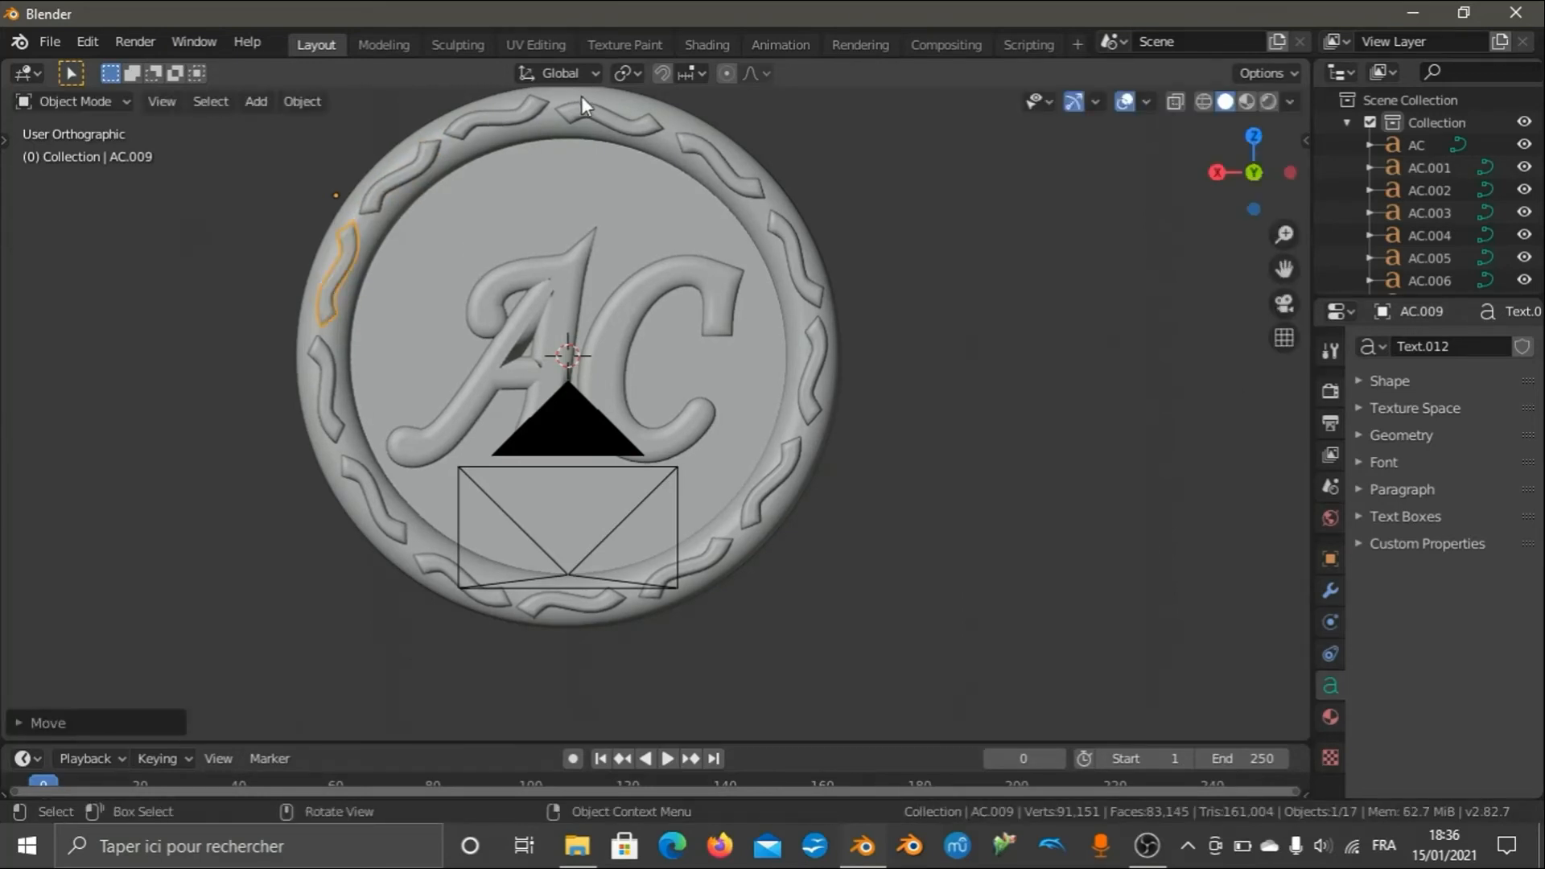
left_click(591, 116)
key("g")
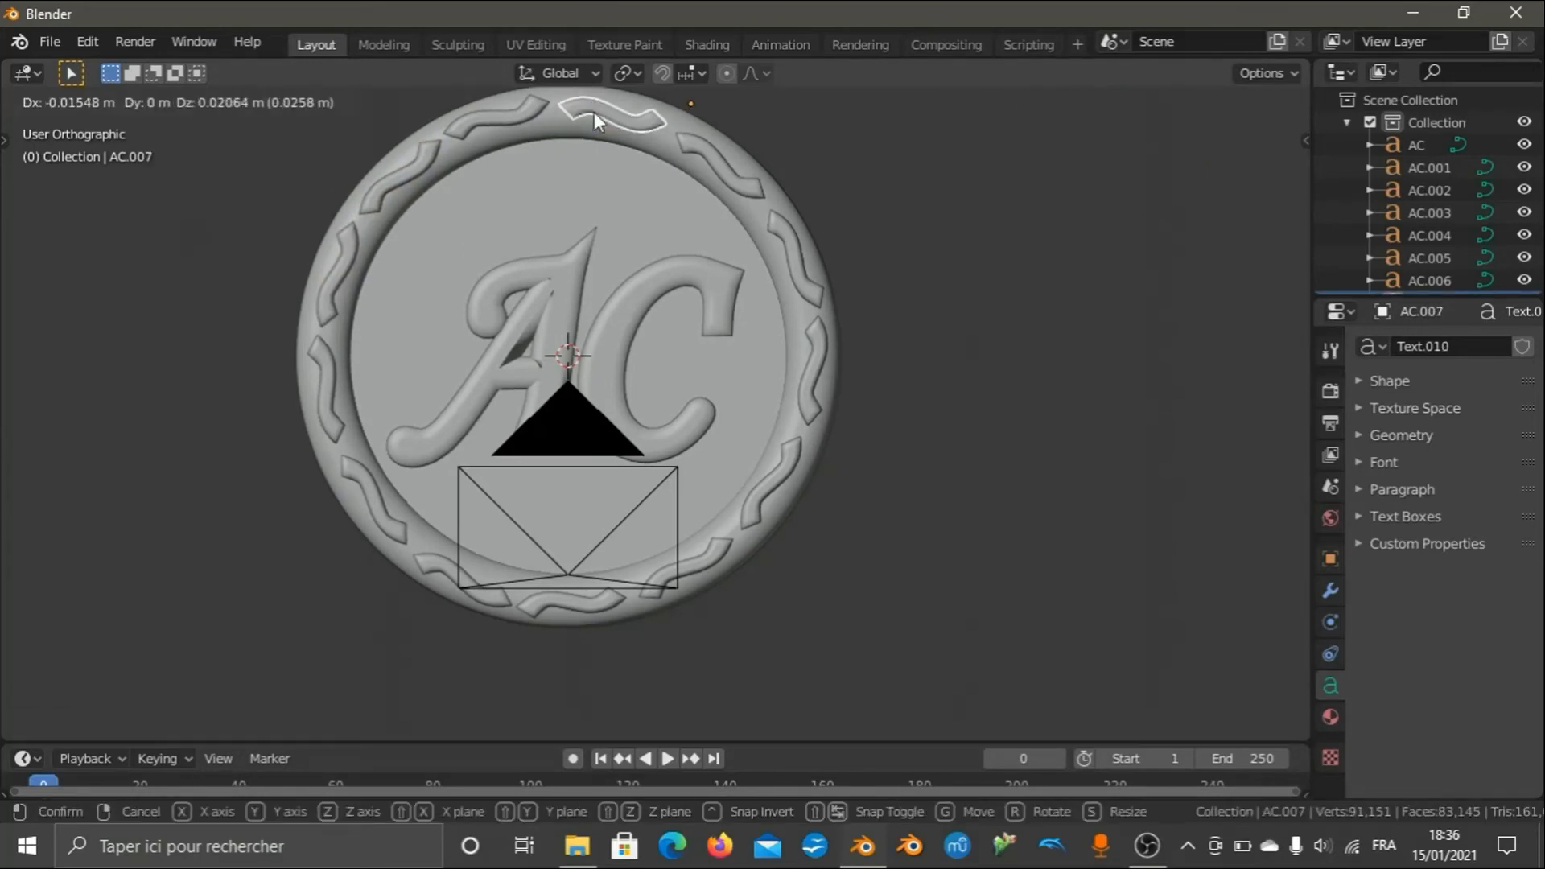
left_click(594, 113)
Adjust the position and rotation of the top tilde on the A side so it sits evenly between its neighbours.
key("shift+d")
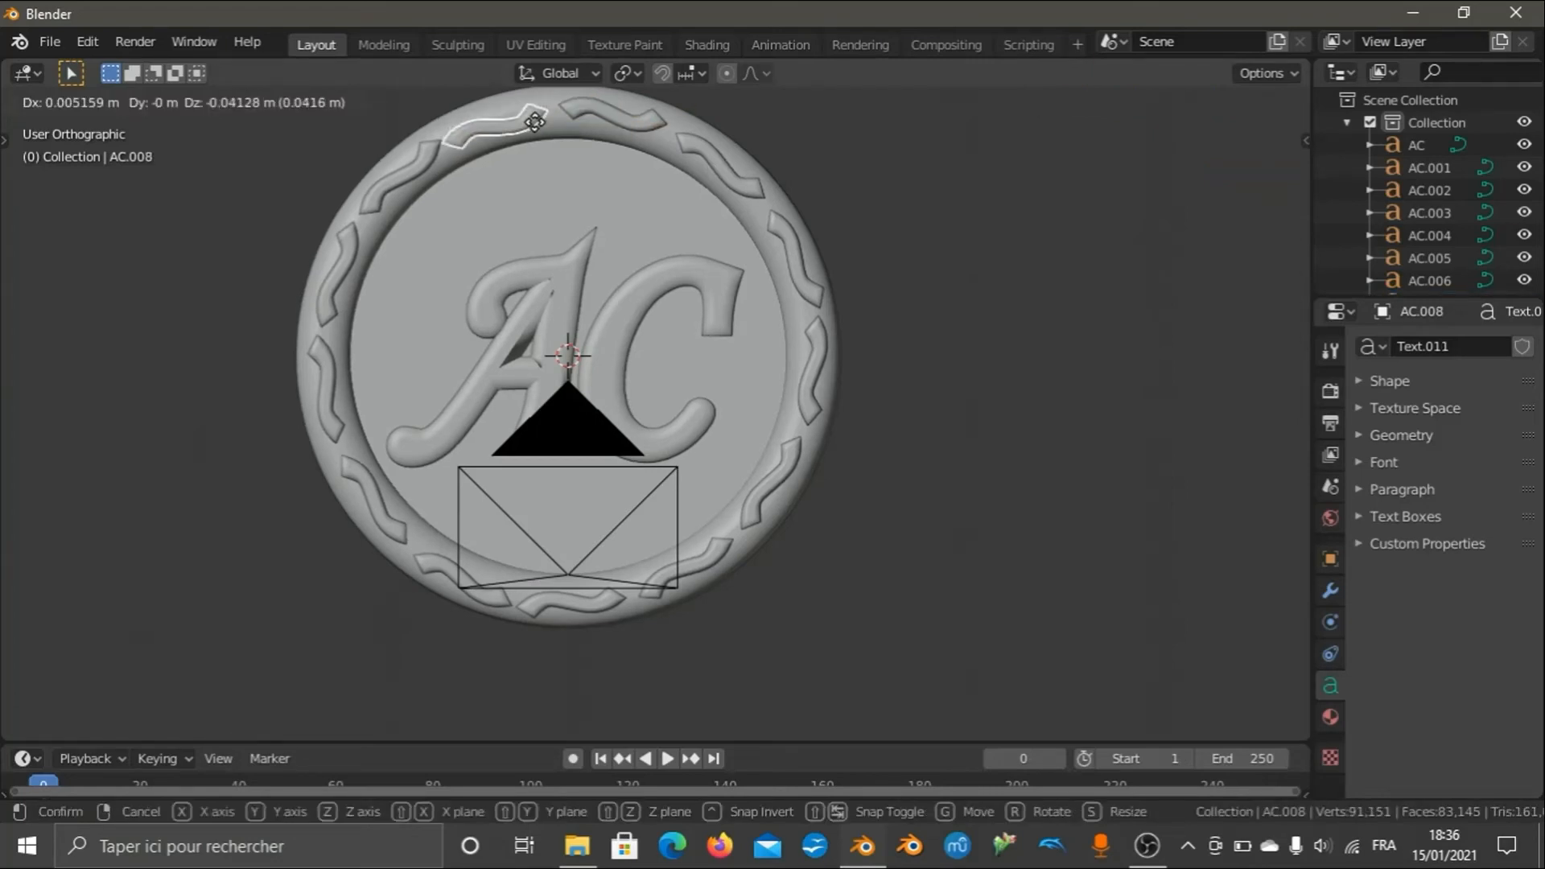
left_click(539, 116)
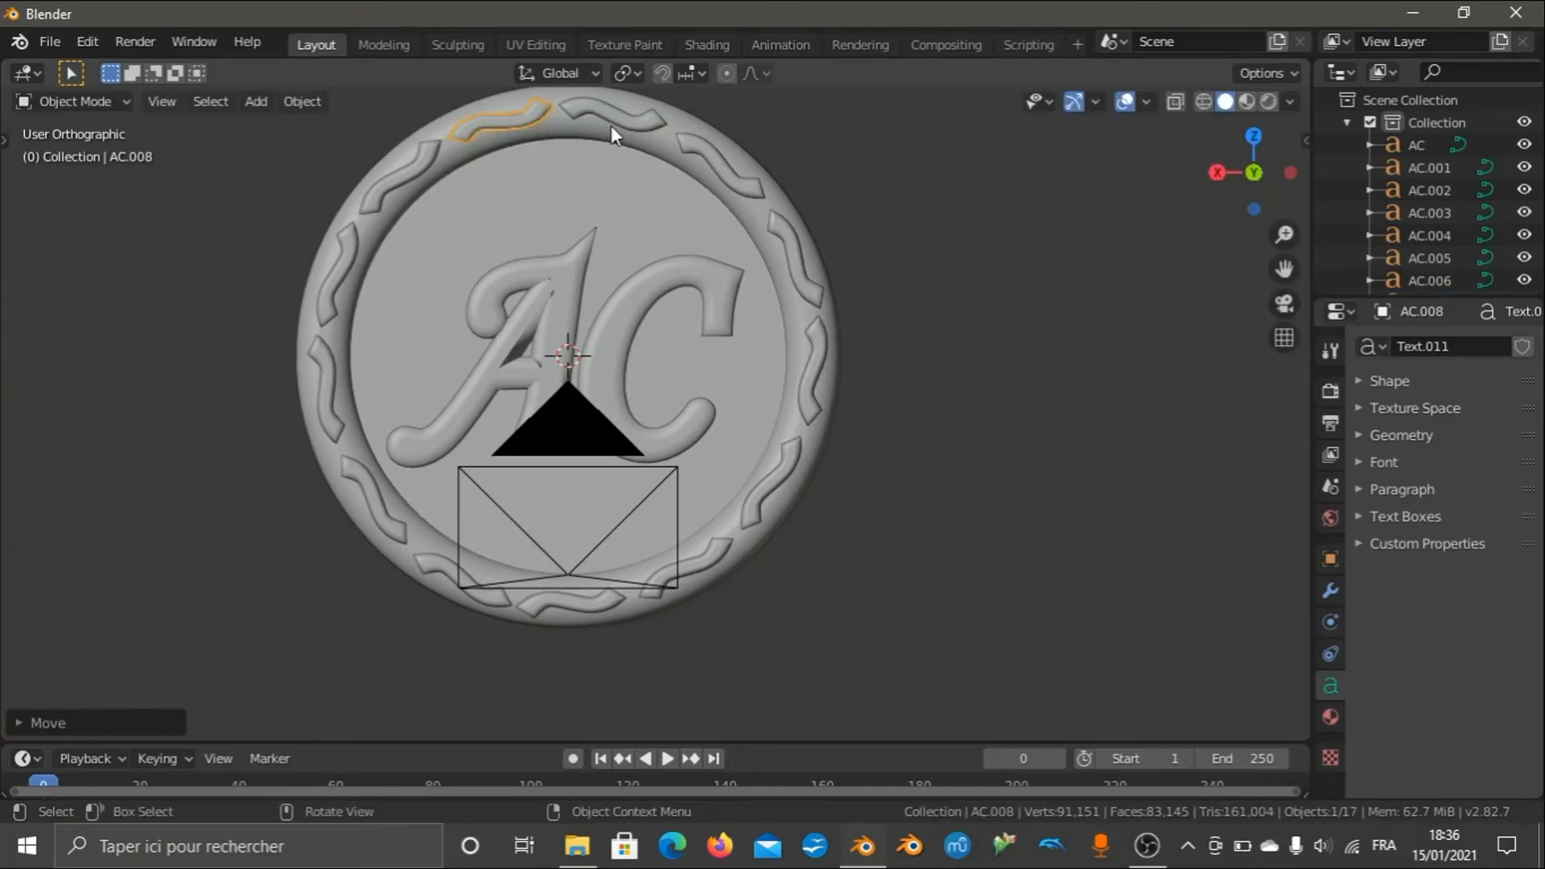
key("s")
left_click(673, 157)
key("g")
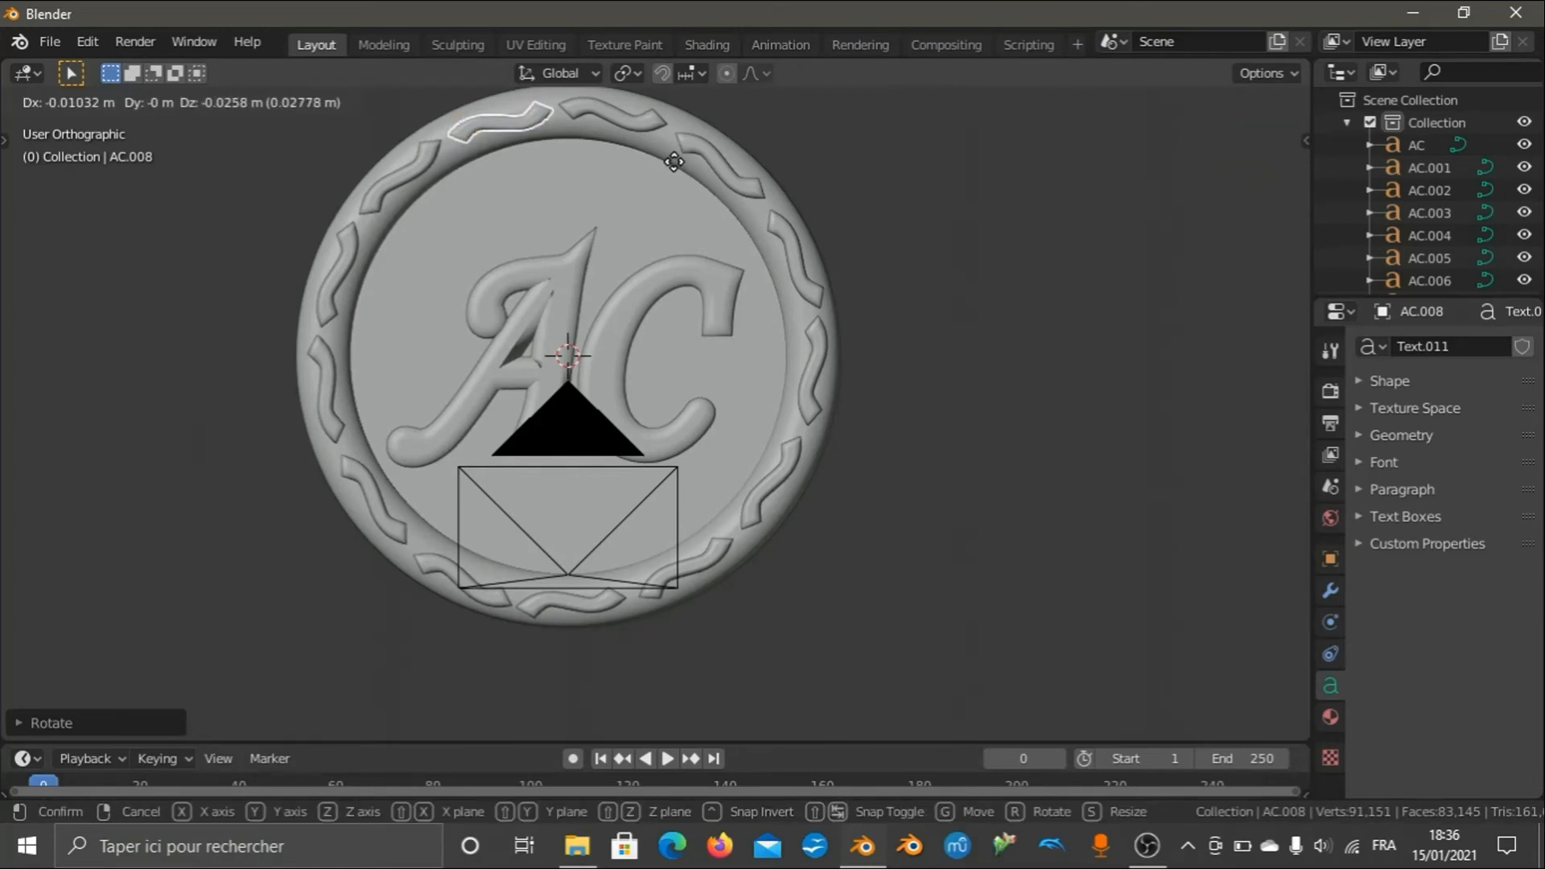
left_click(673, 161)
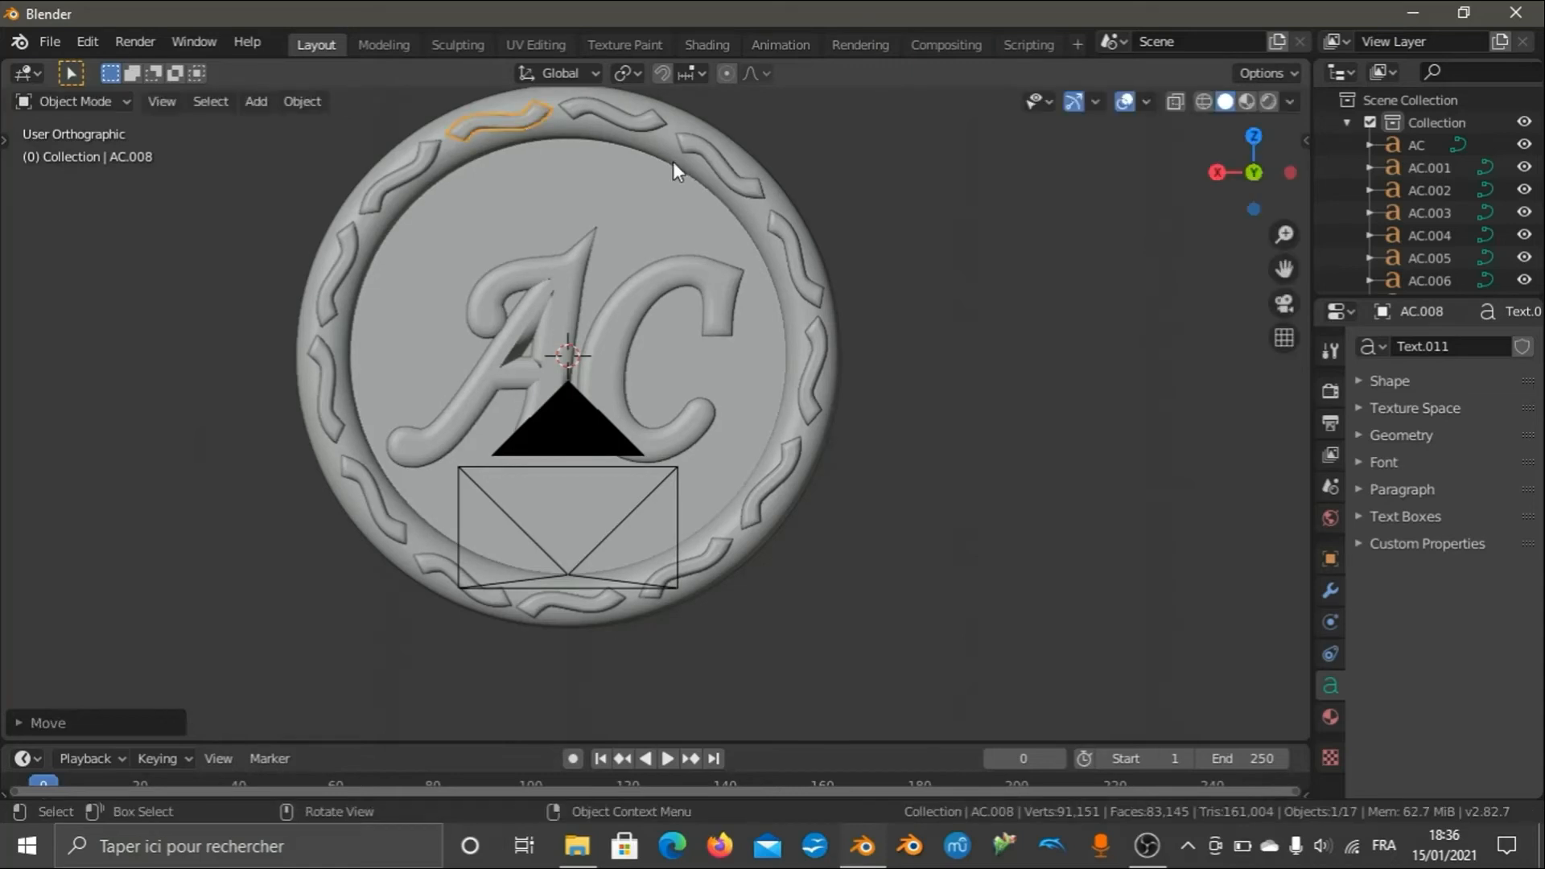
Select all thirteen tildes around the ring in the camera view, leaving the AC lettering and the medallion unselected.
scroll(673, 166, "down", 4)
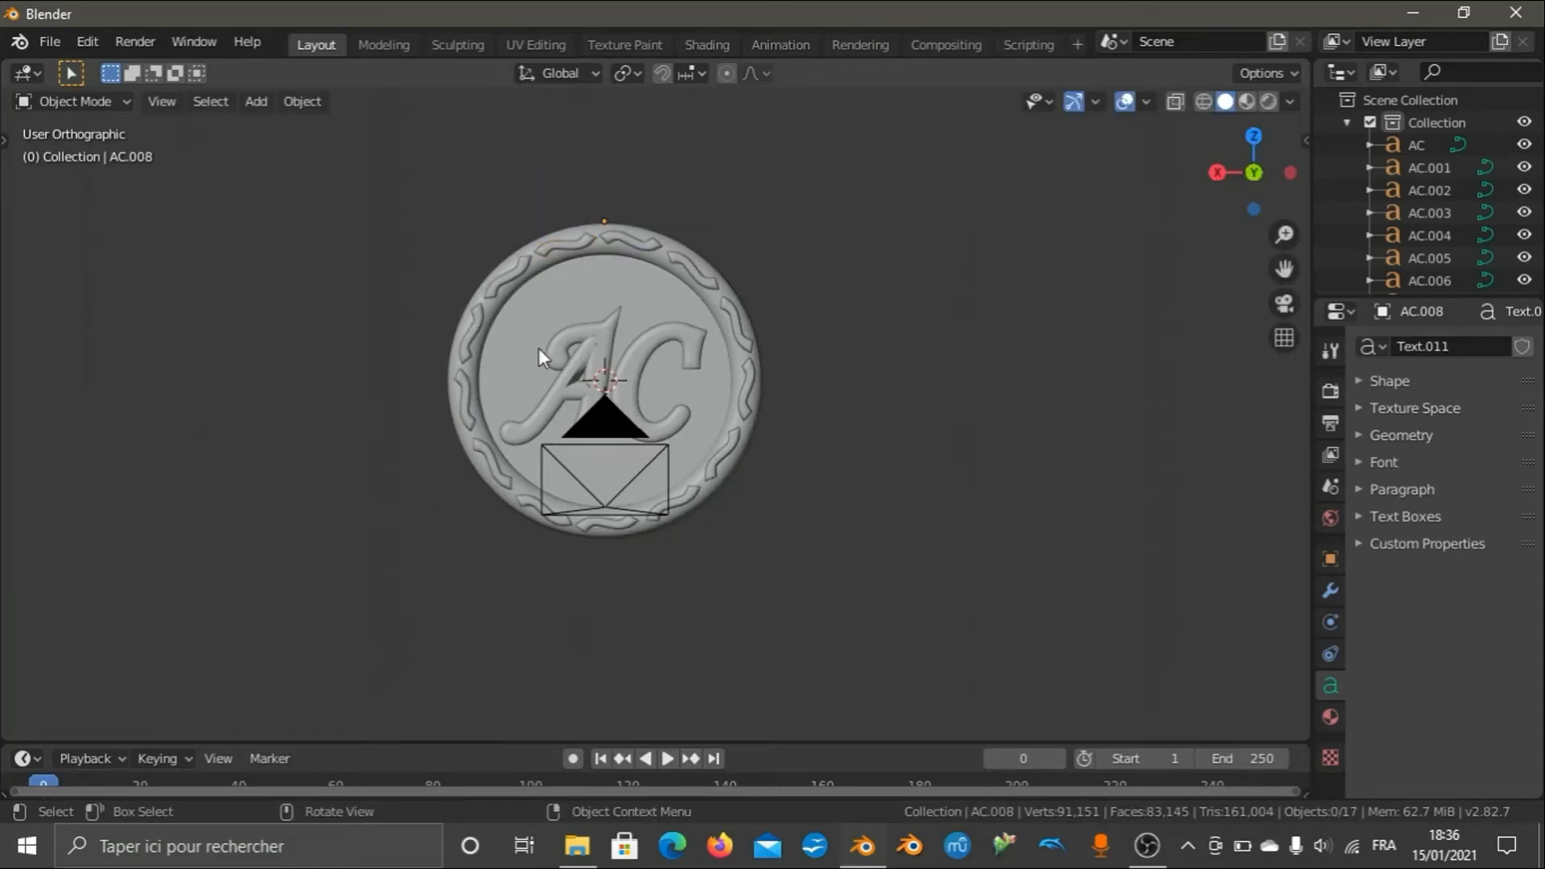
left_click(494, 294)
key("KP_0")
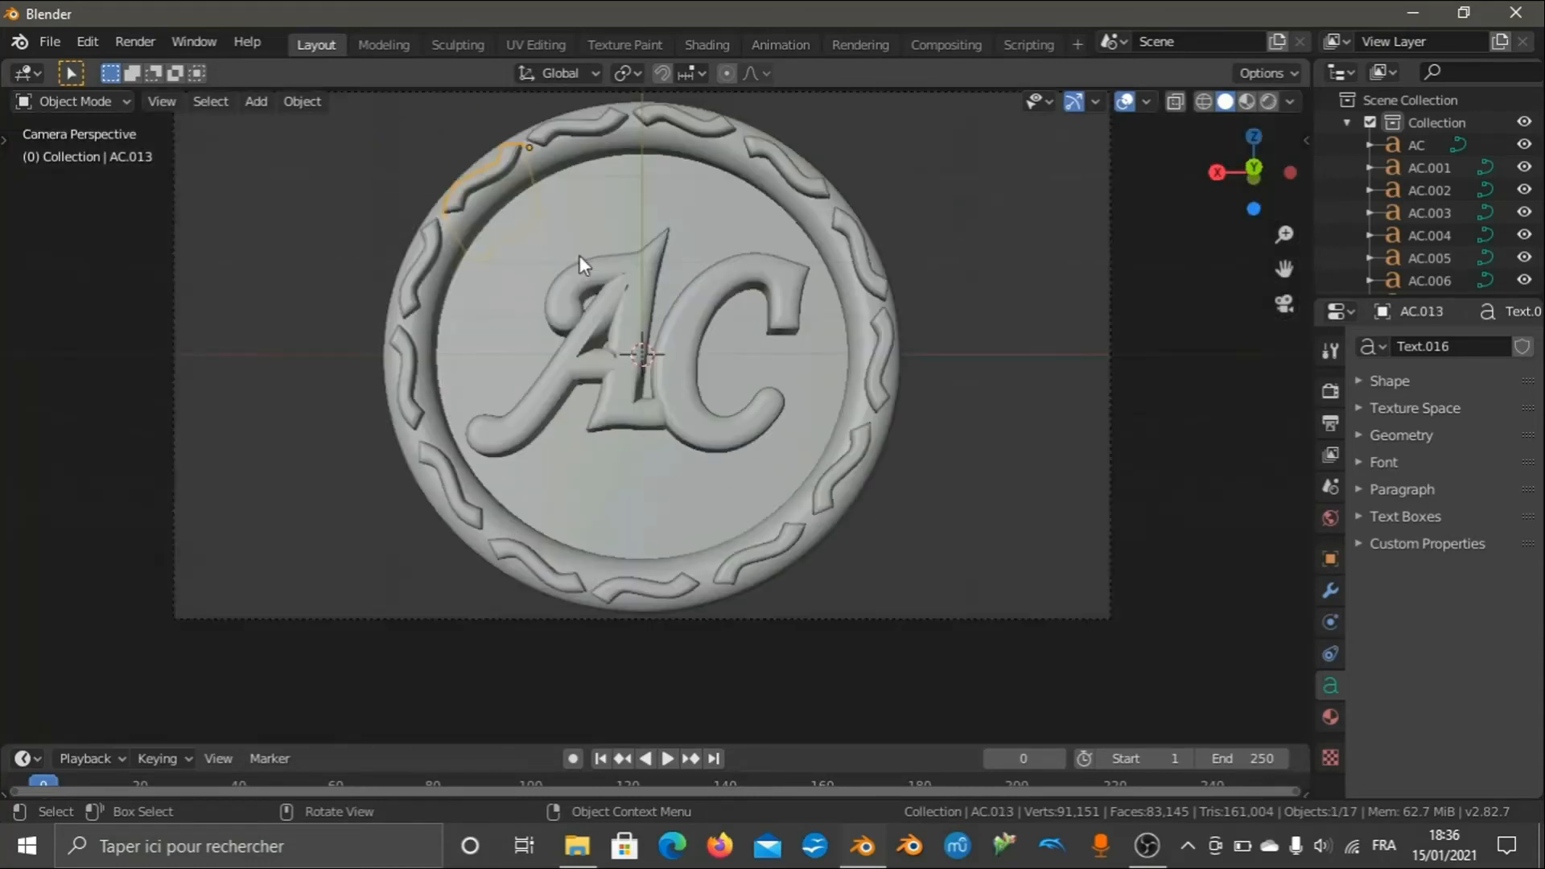
left_click(429, 247, "shift")
left_click(411, 381, "shift")
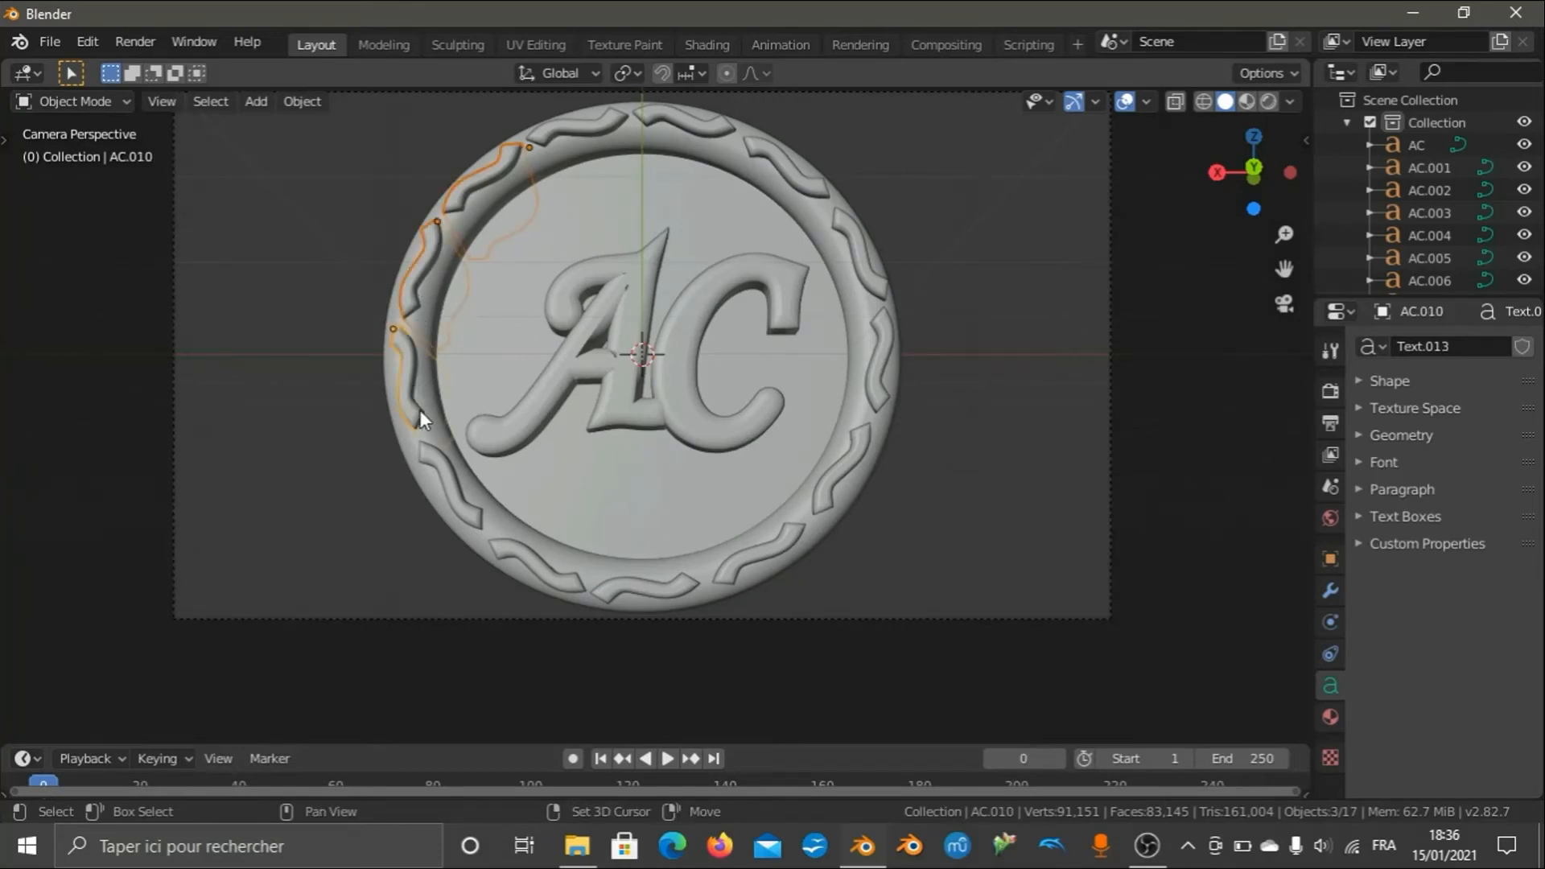
left_click(438, 471, "shift")
left_click(516, 552, "shift")
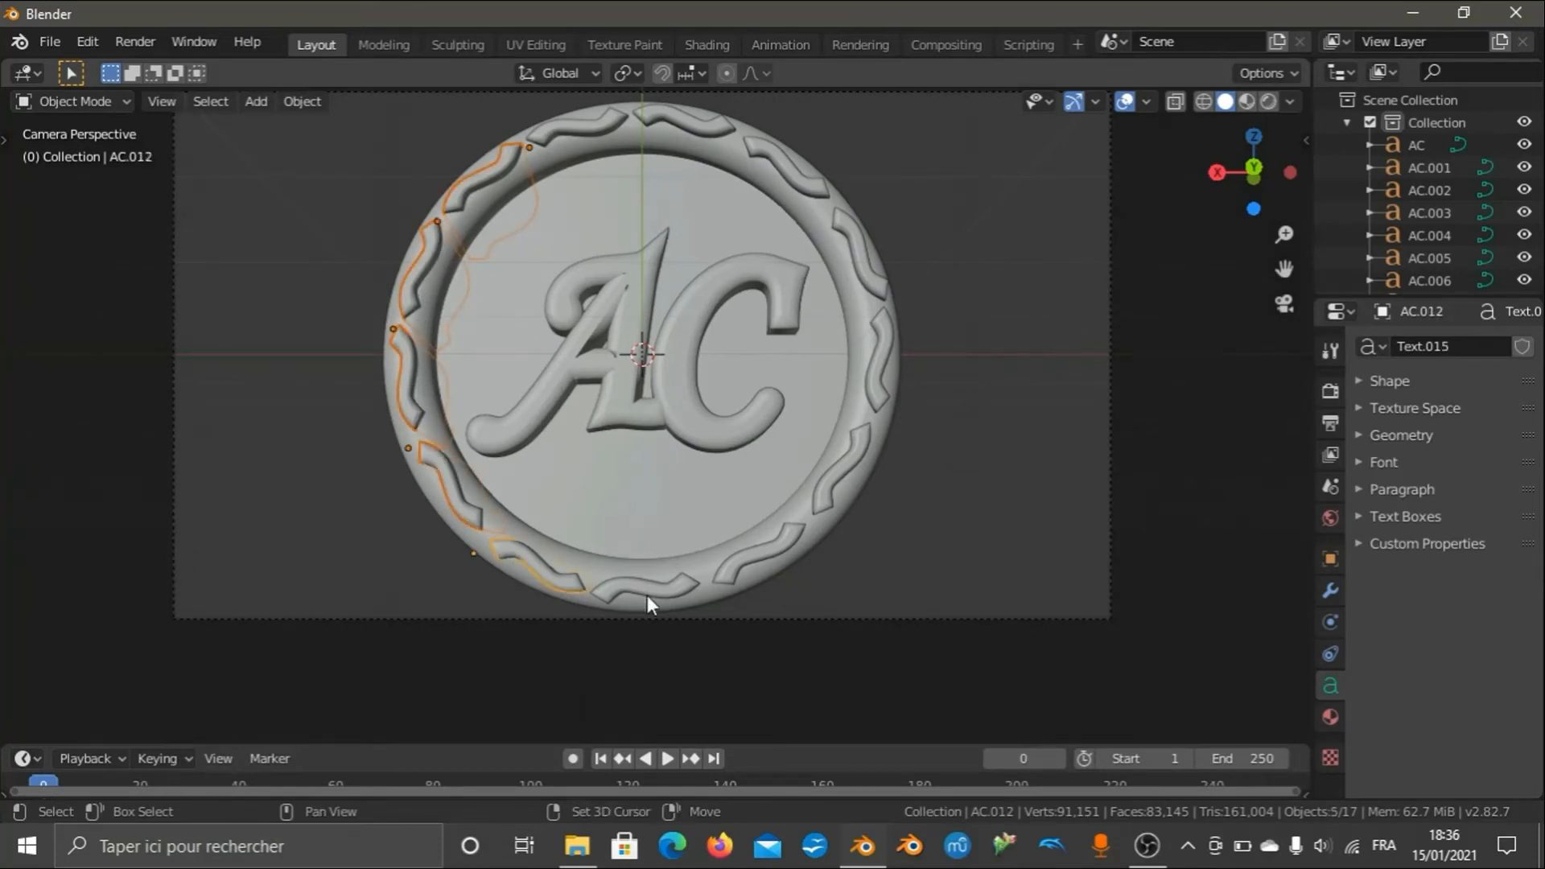
left_click(692, 590, "shift")
left_click(800, 519, "shift")
left_click(829, 491, "shift")
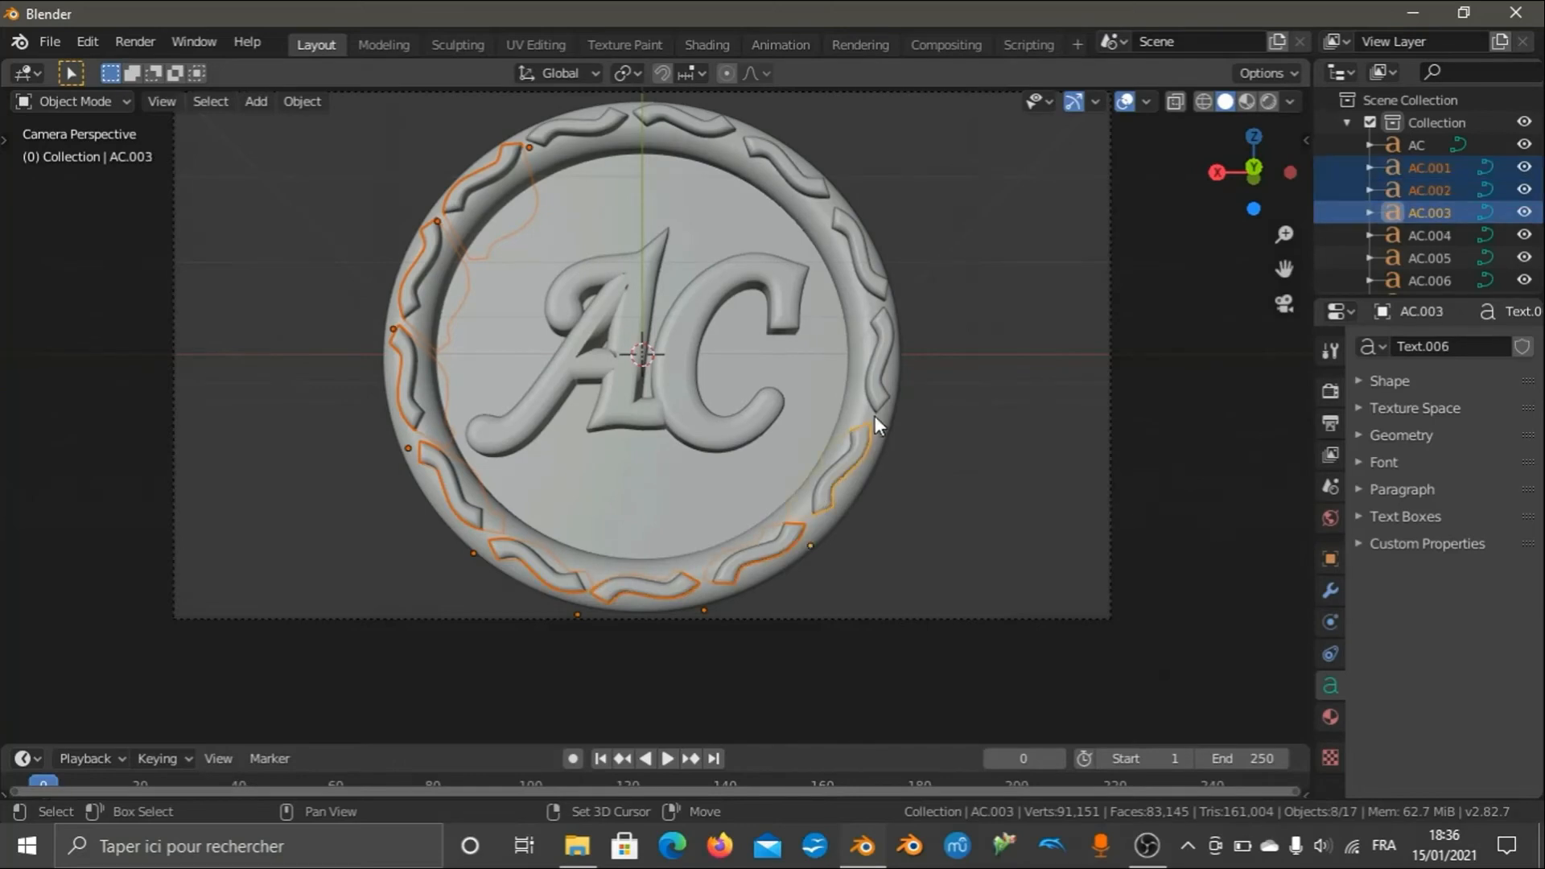
left_click(868, 369, "shift")
left_click(867, 275, "shift")
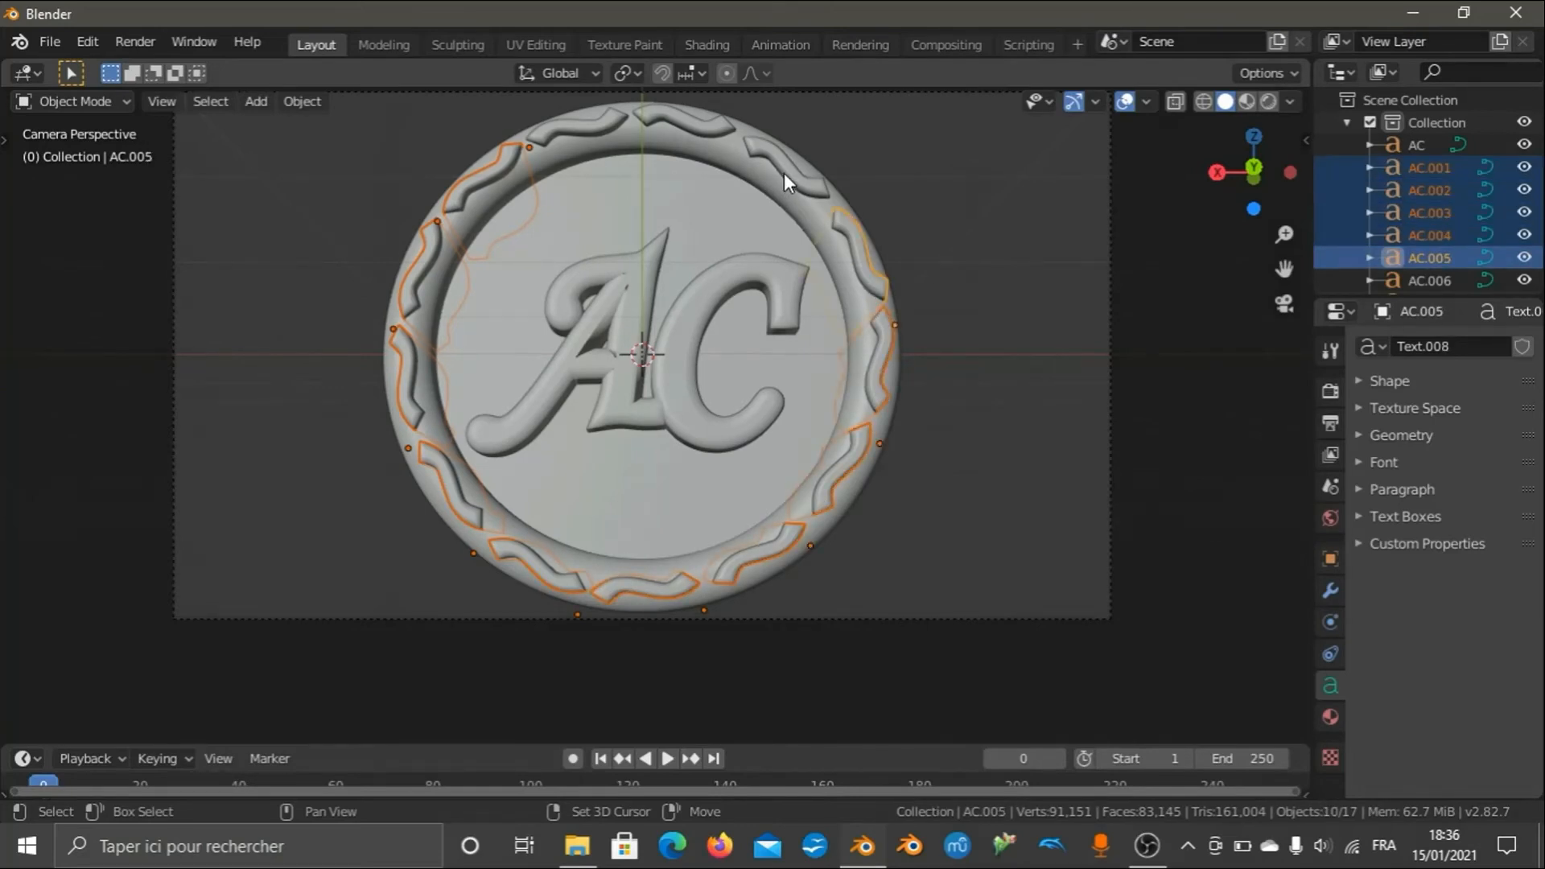
left_click(776, 167, "shift")
left_click(711, 127, "shift")
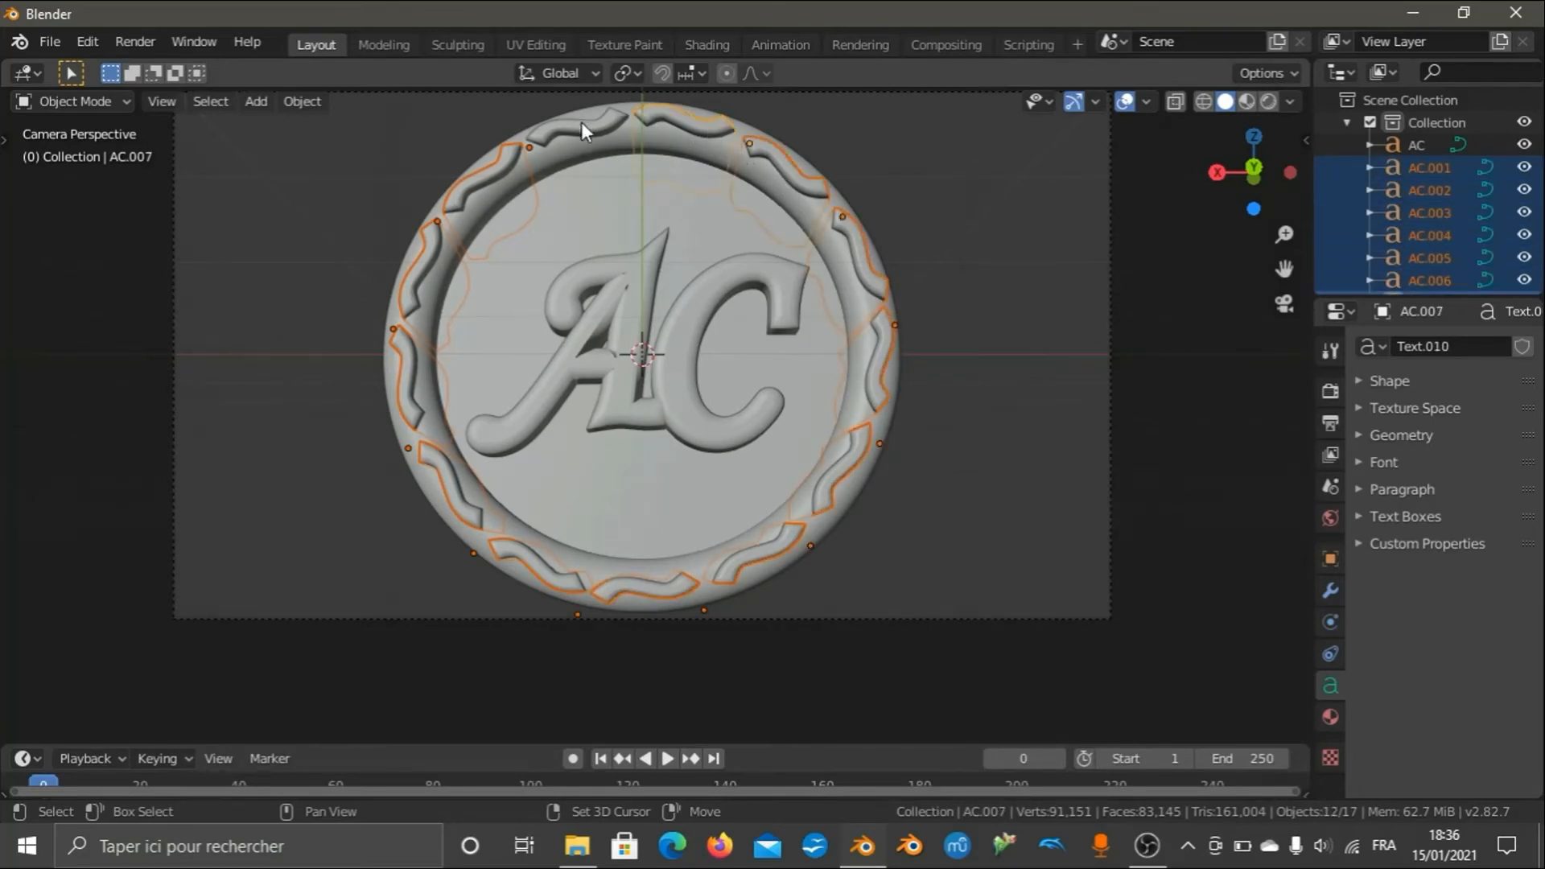
left_click(581, 123, "shift")
Move the thirteen selected tildes about -0.033 m along the global Y axis to sink them further into the rim.
key("KP_0")
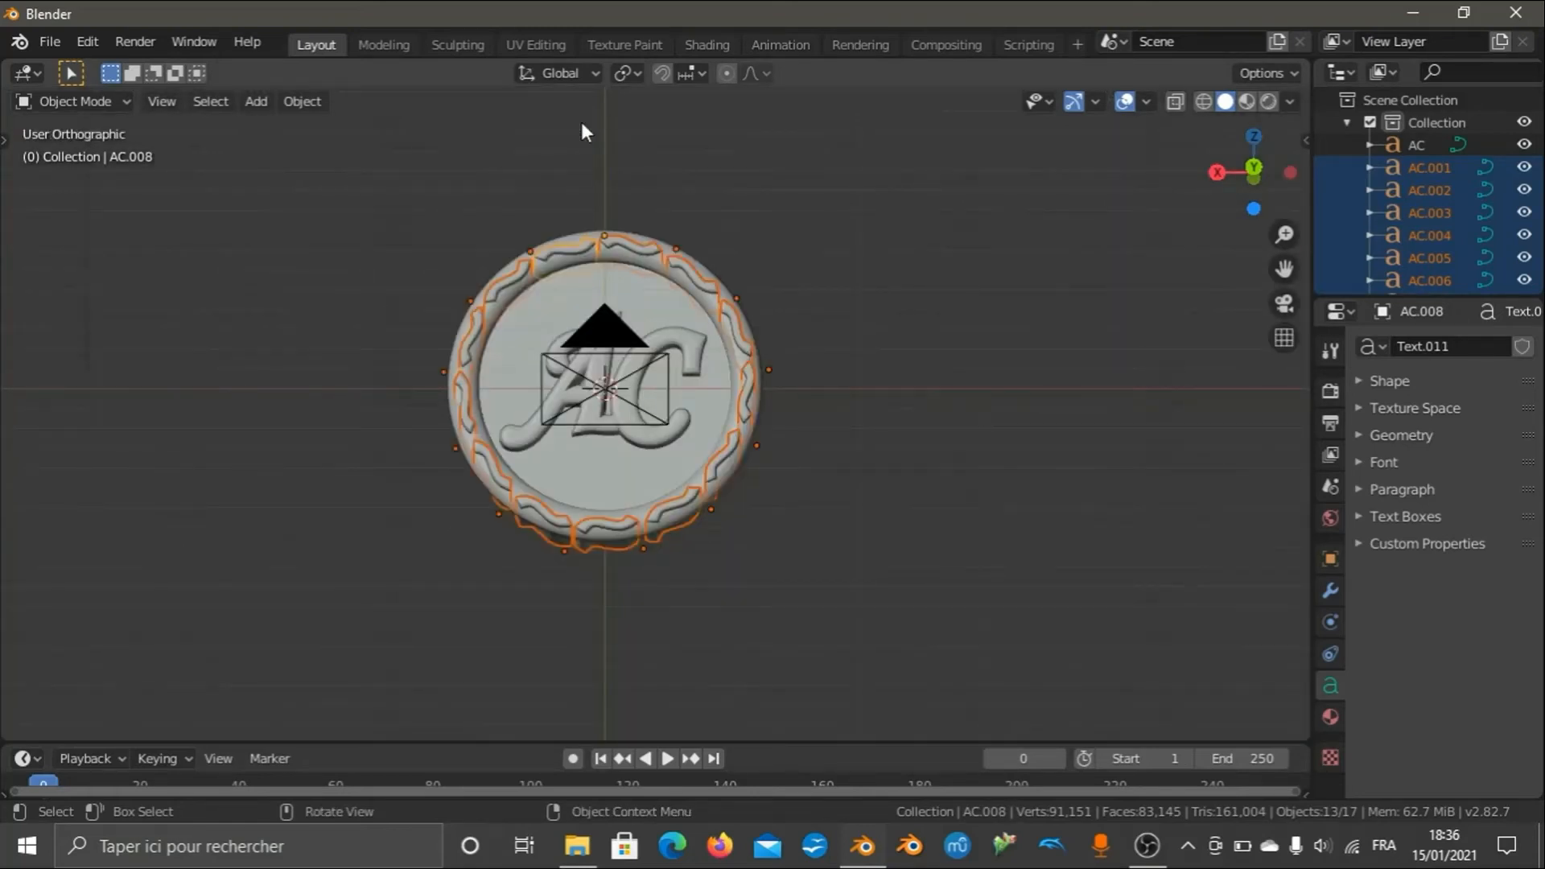
key("KP_5")
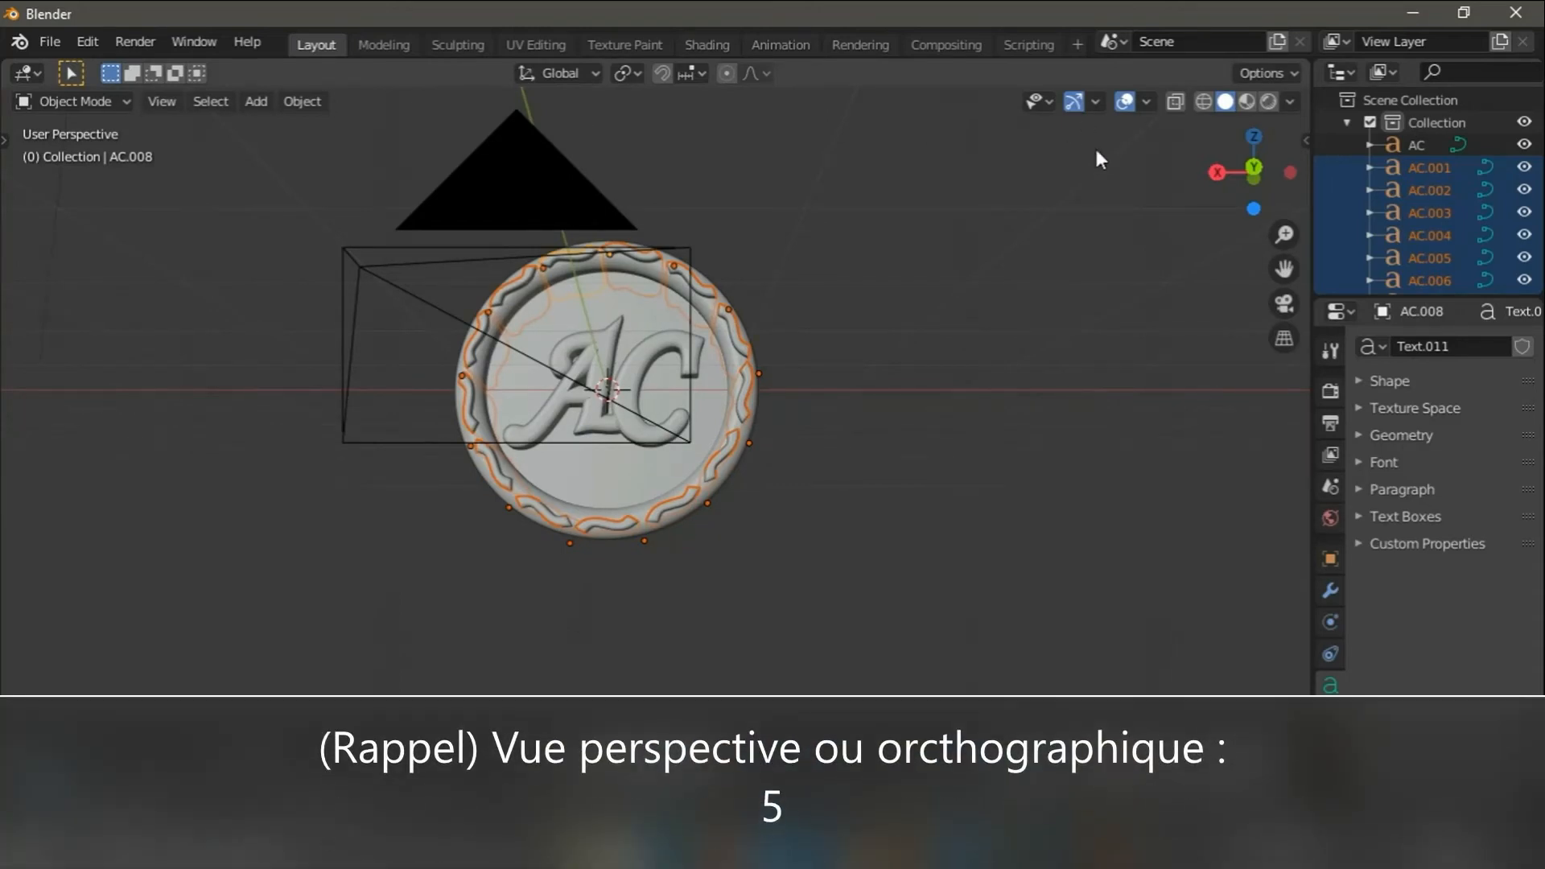
left_click_drag(1228, 169, 994, 225)
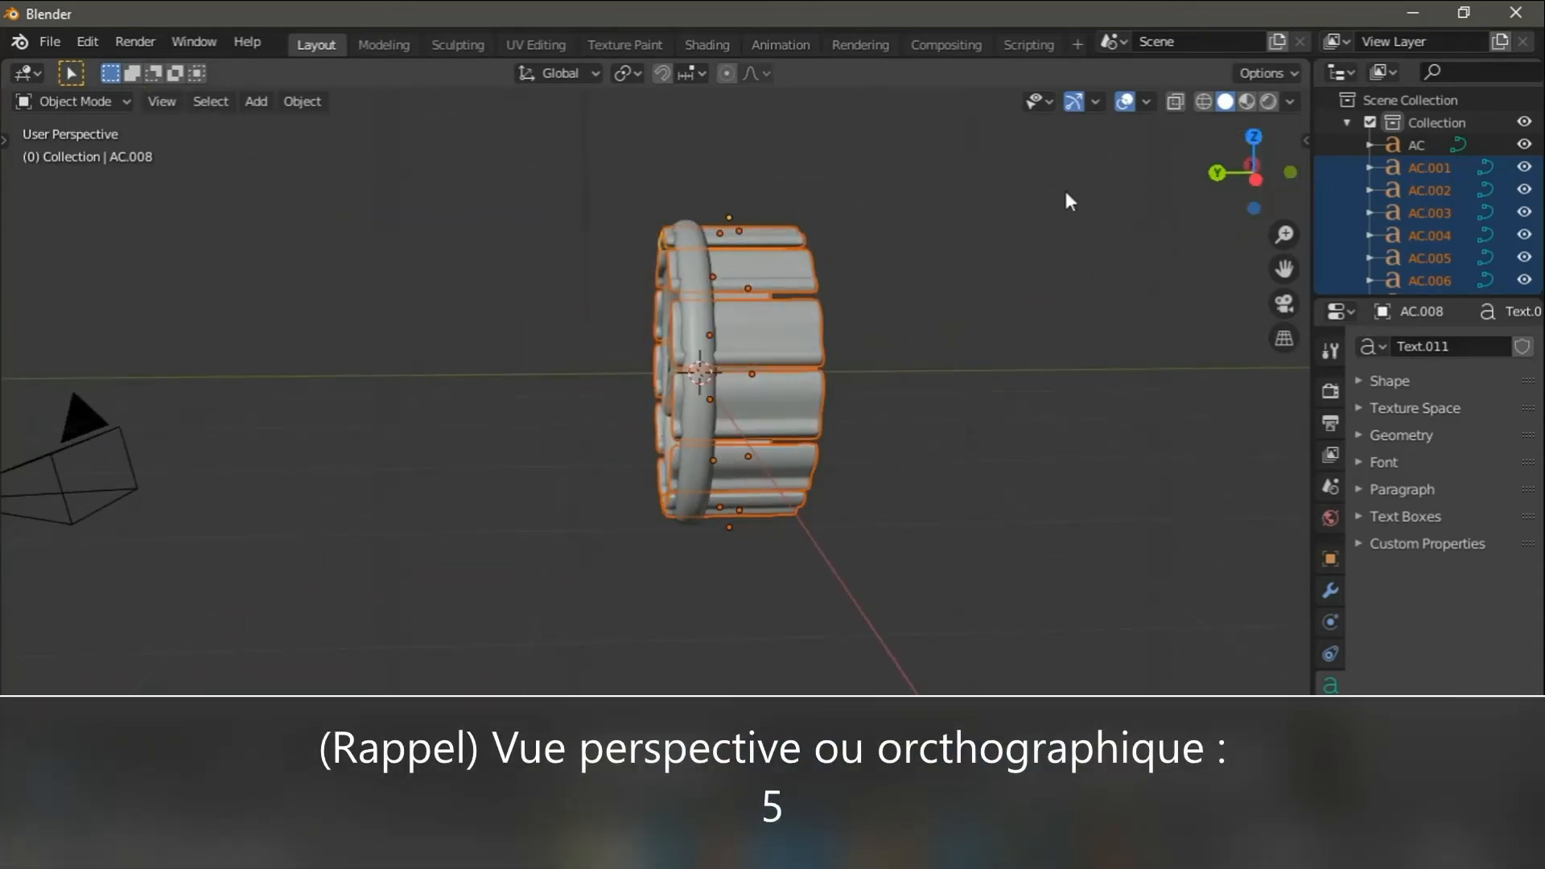
scroll(752, 169, "up", 4)
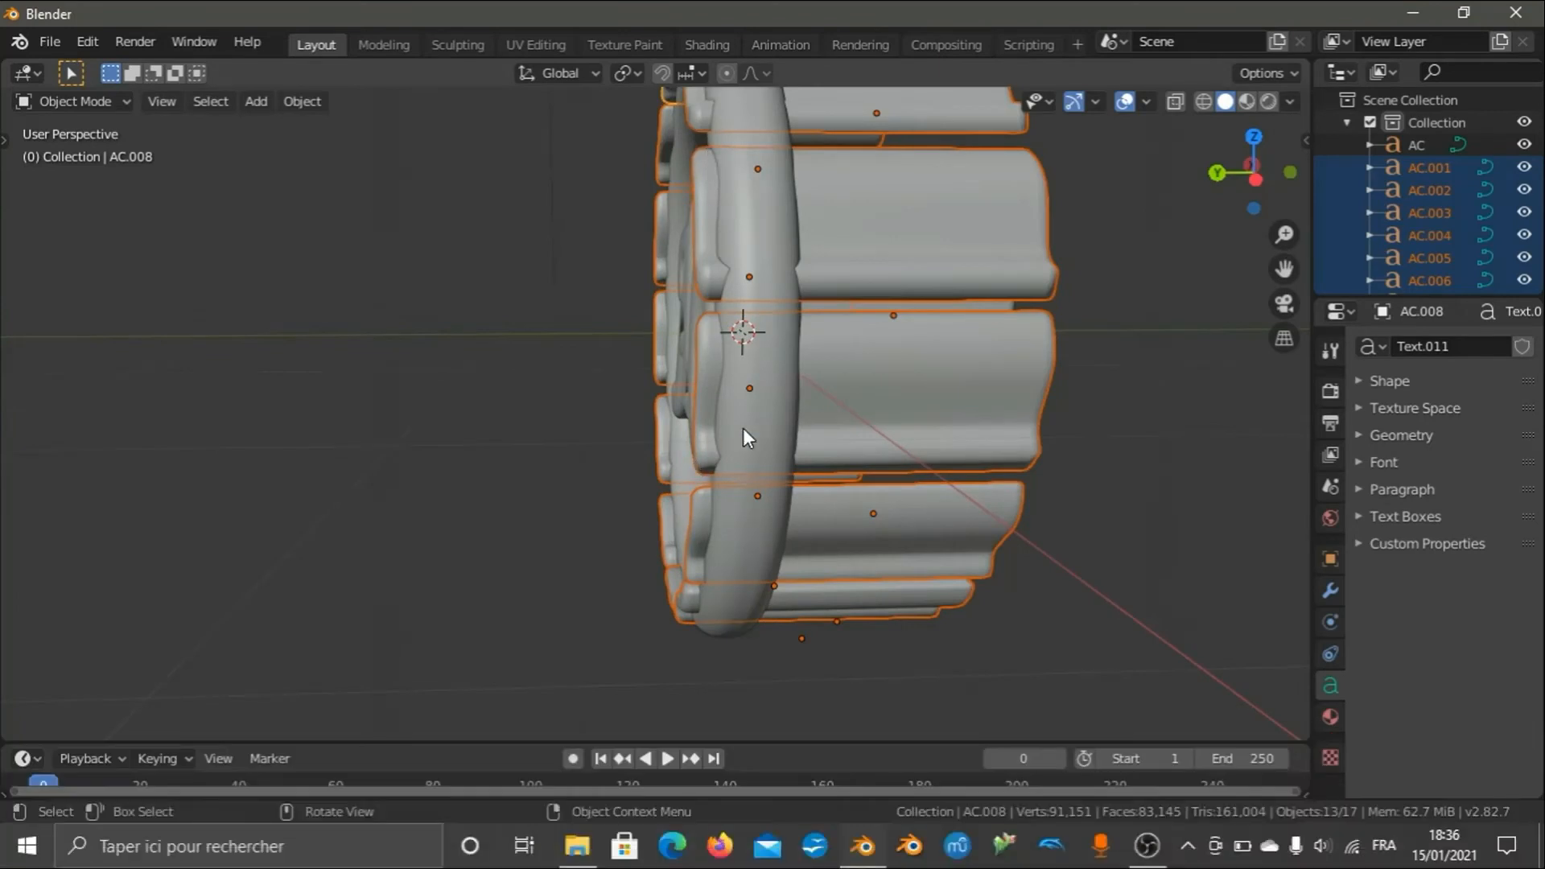
key("g")
key("y")
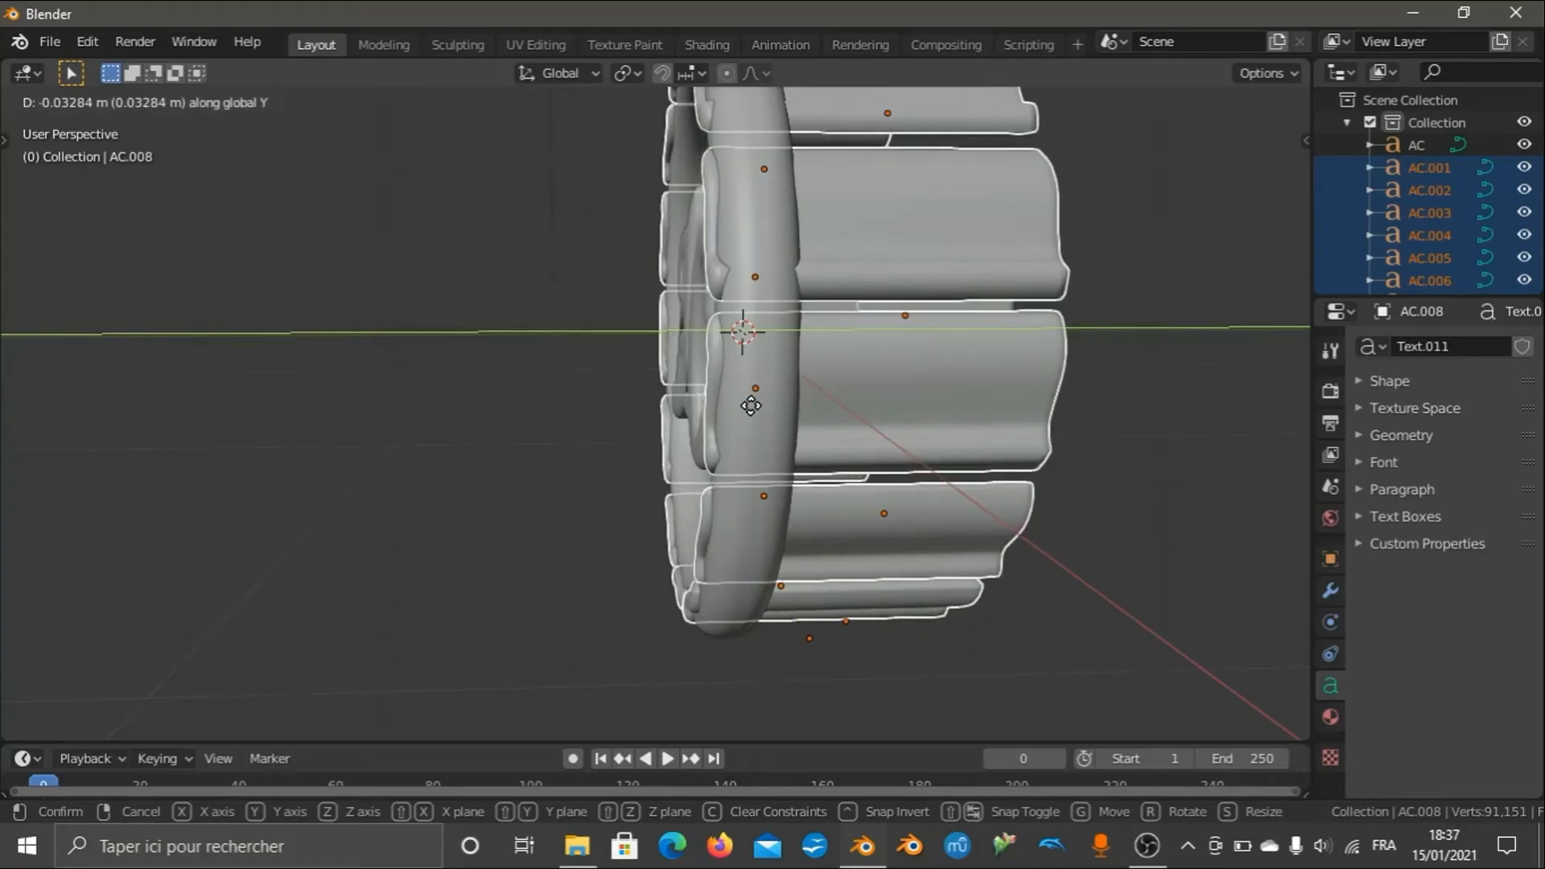
left_click(751, 408)
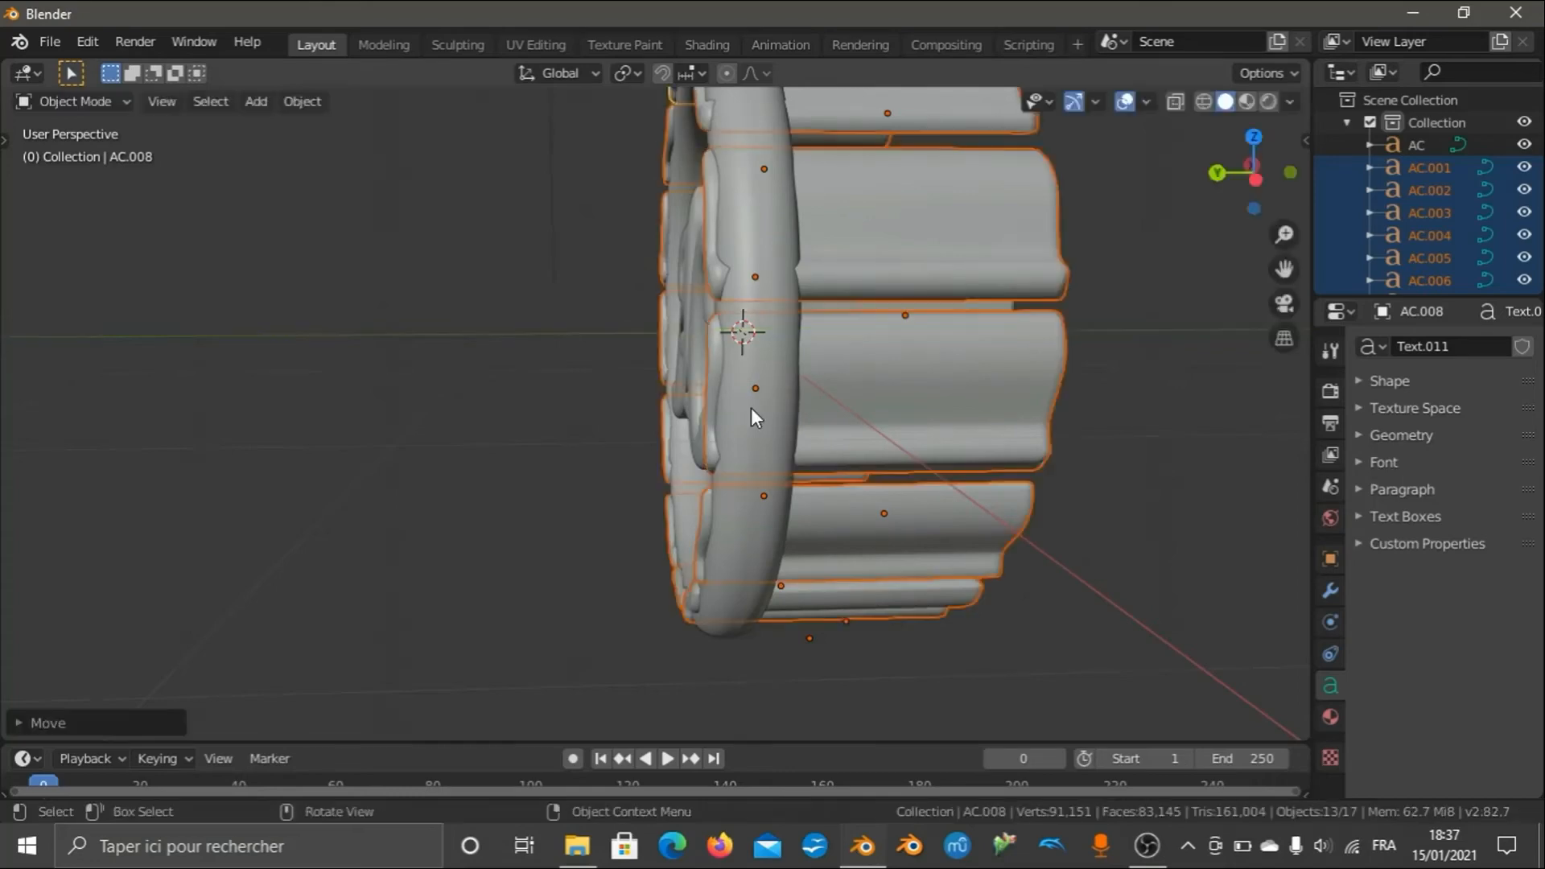
Move the AC lettering about 0.035 m along global Y so it projects further from the disc, and deselect it.
left_click_drag(1253, 177, 1288, 173)
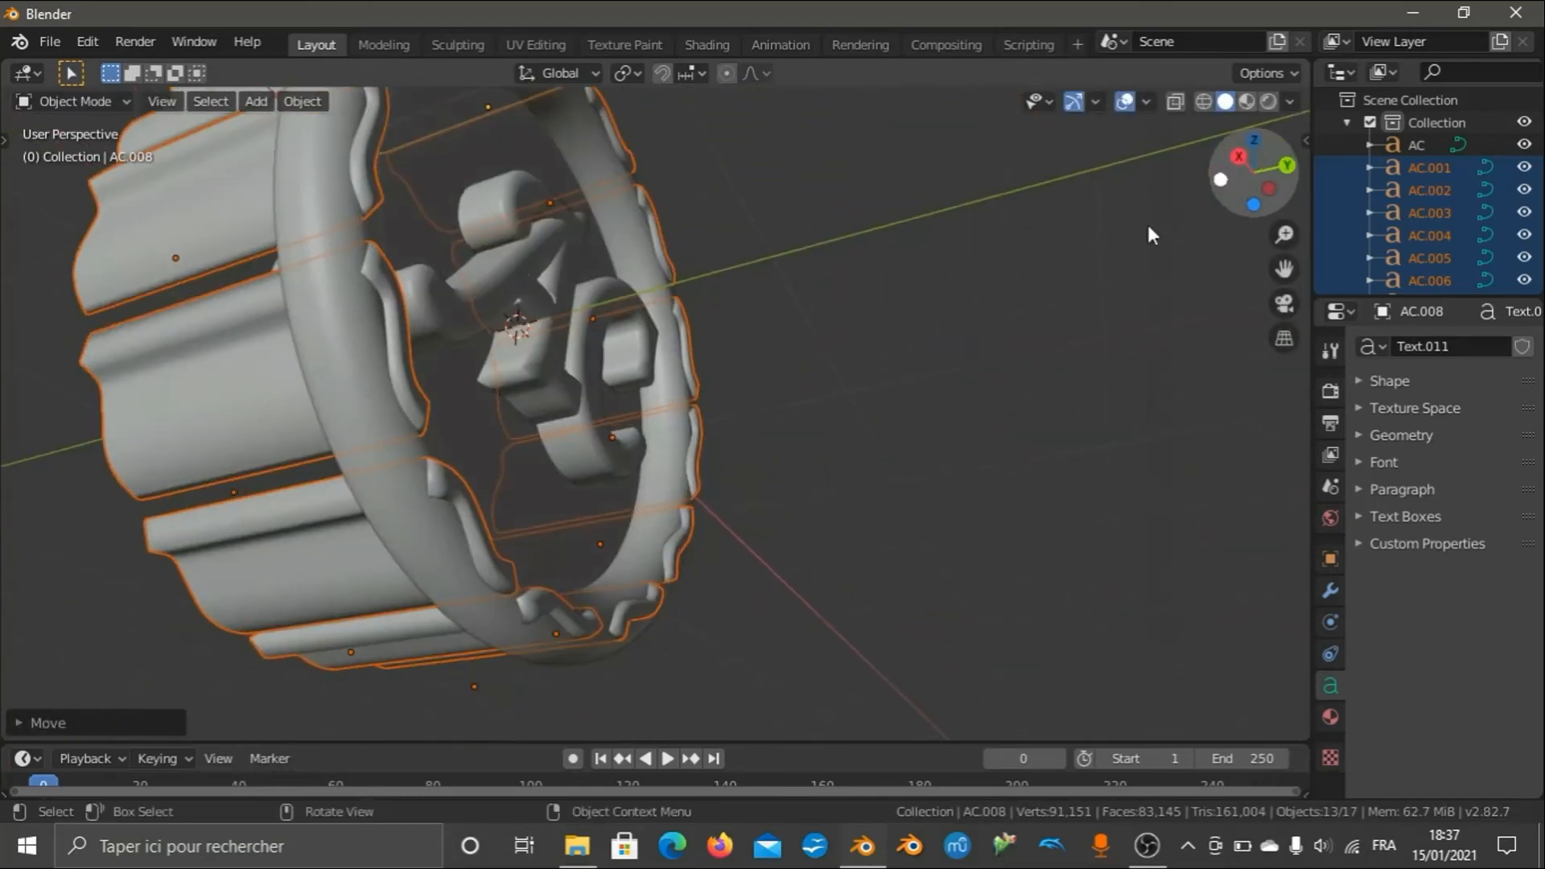
left_click(545, 390)
left_click_drag(1217, 138, 1095, 395)
key("g")
key("y")
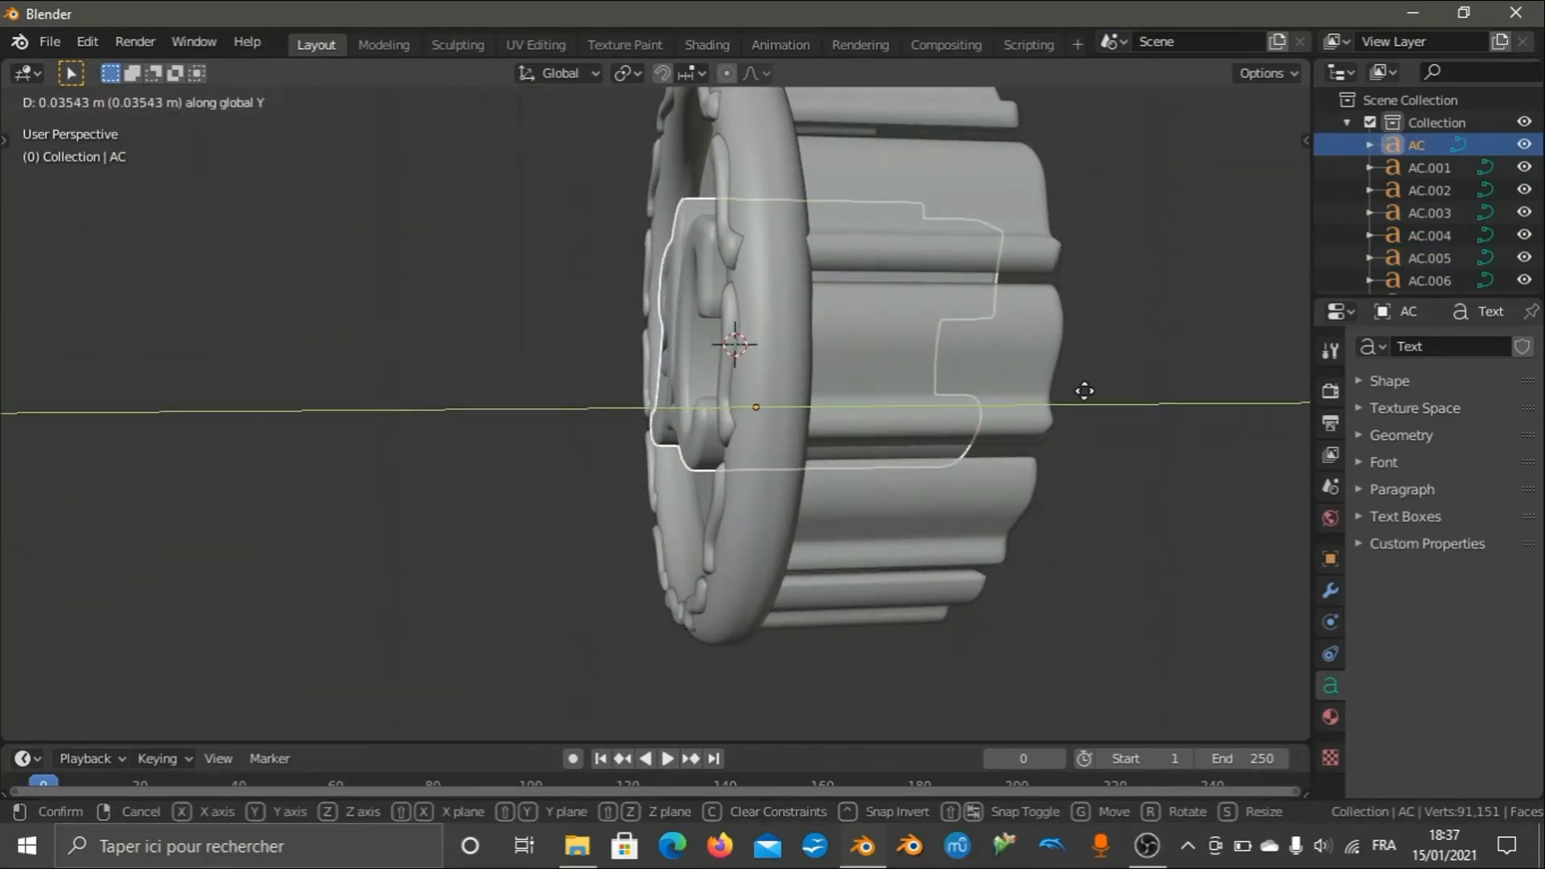
left_click(1088, 391)
left_click_drag(1239, 165, 987, 360)
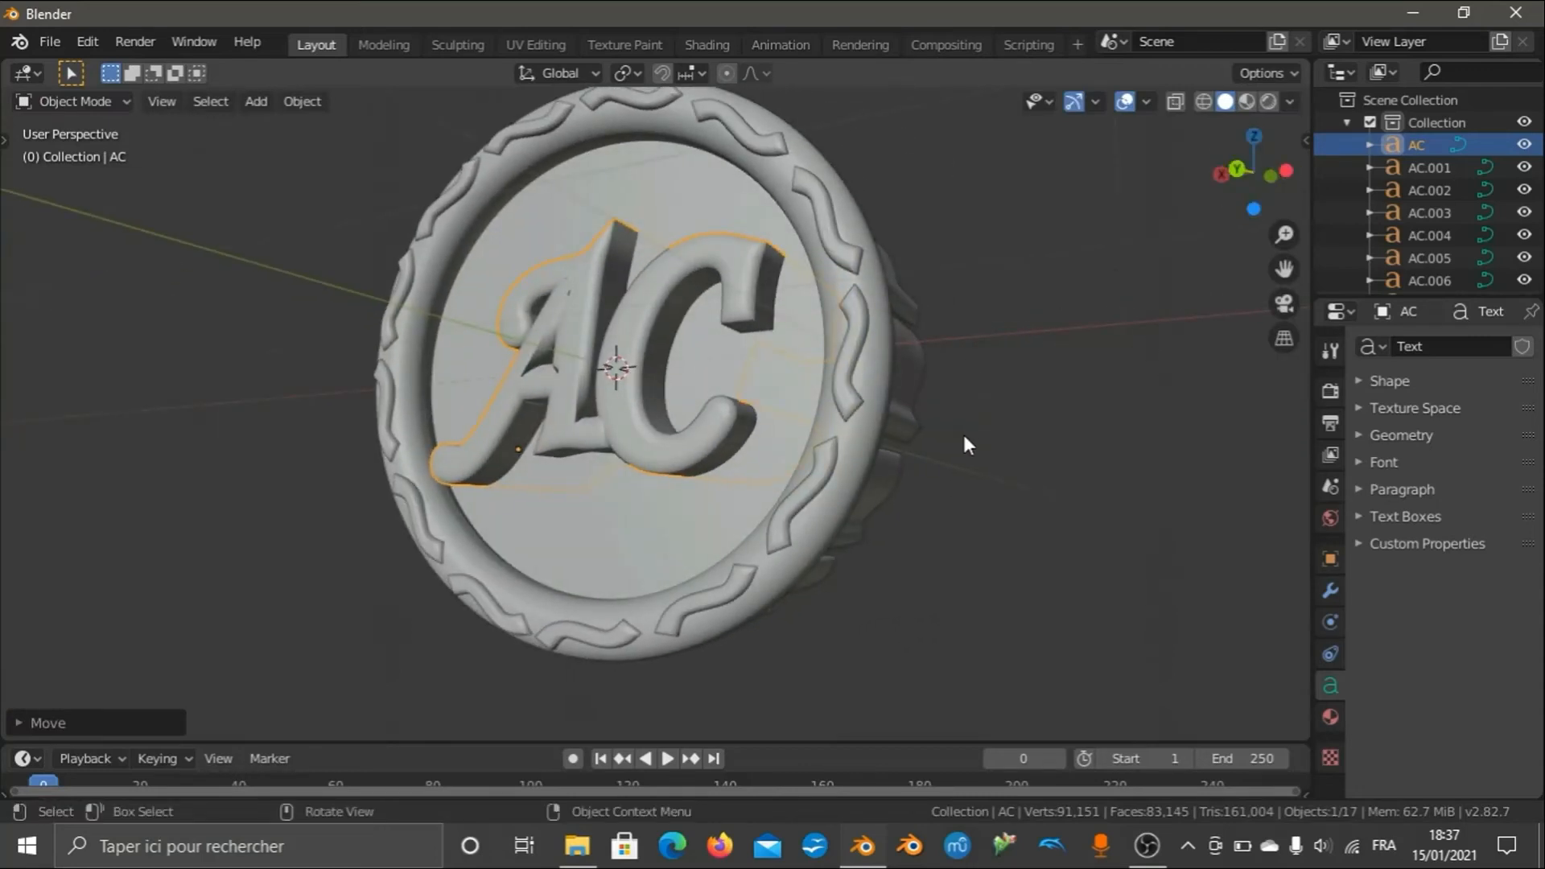
key("KP_0")
left_click(1019, 419)
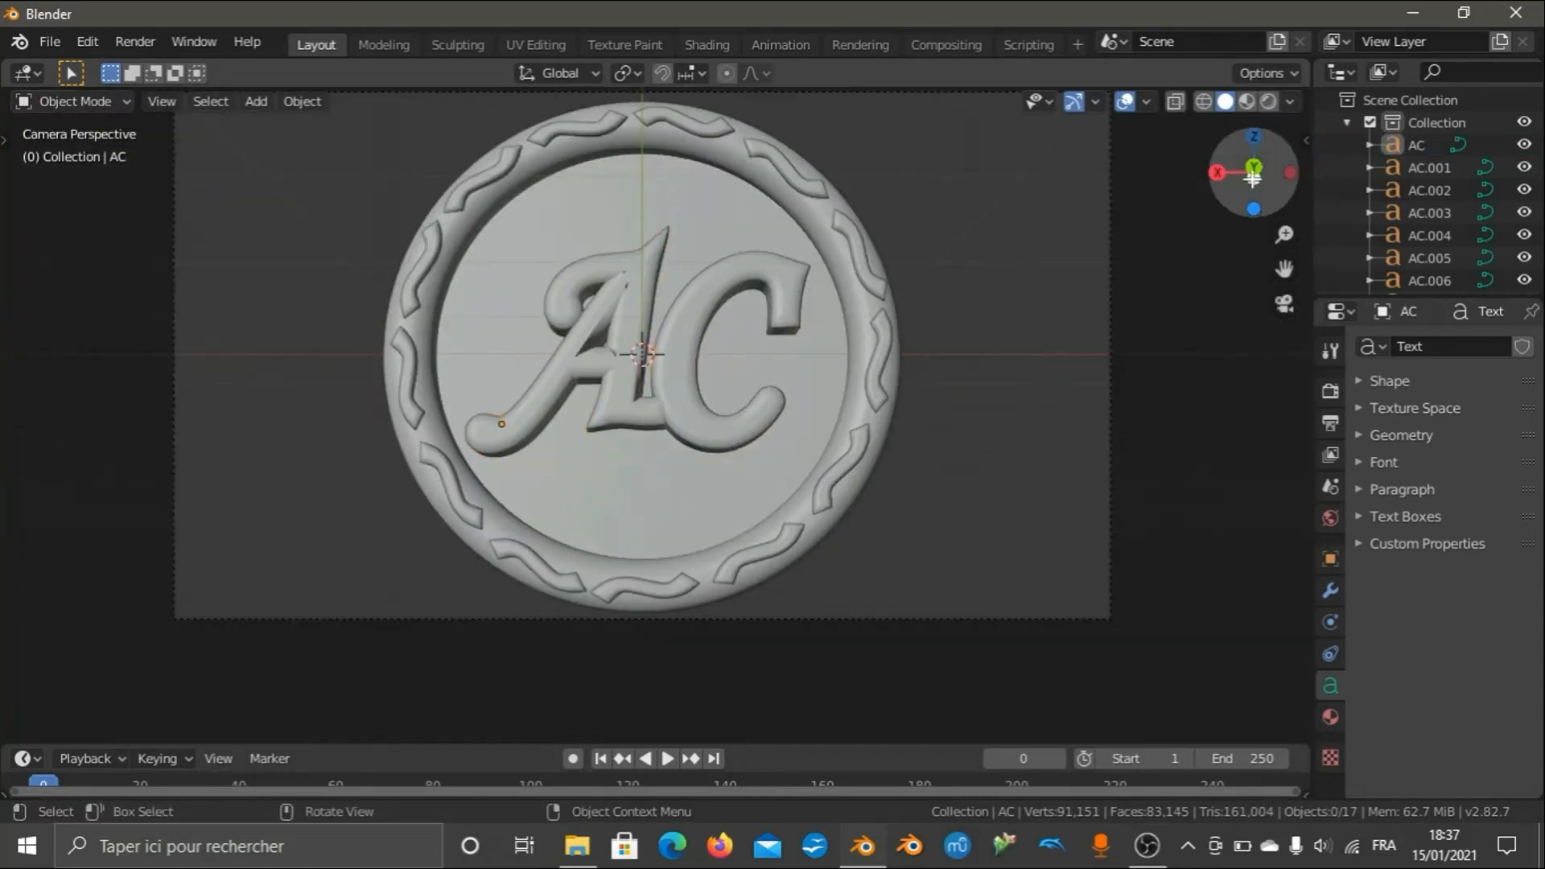
Add a plane mesh at the centre of the medallion.
left_click_drag(1244, 173, 1215, 190)
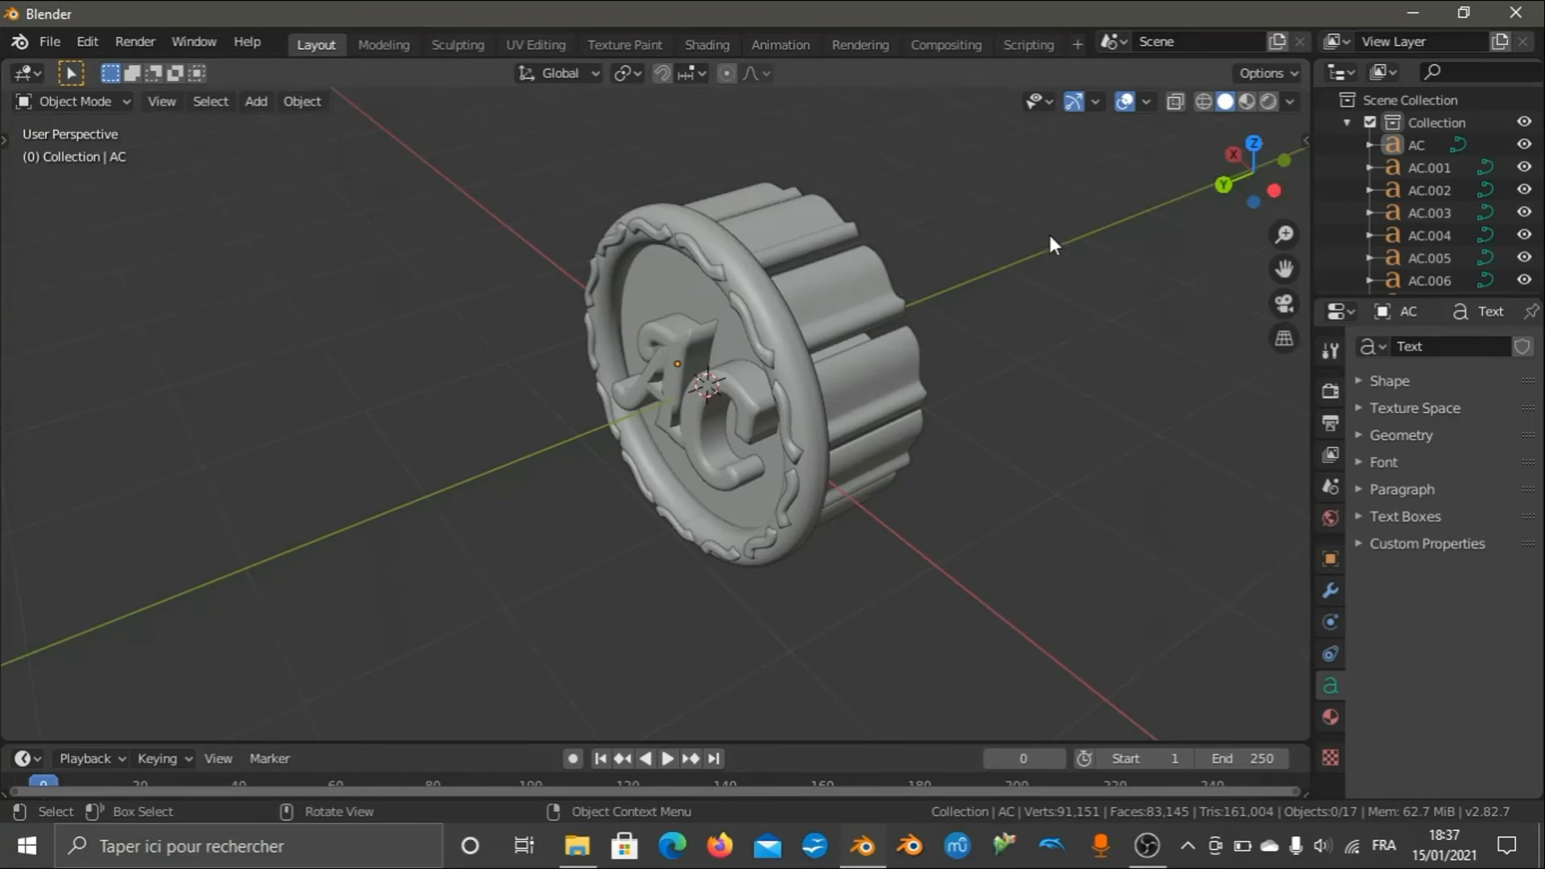
scroll(1029, 256, "down", 5)
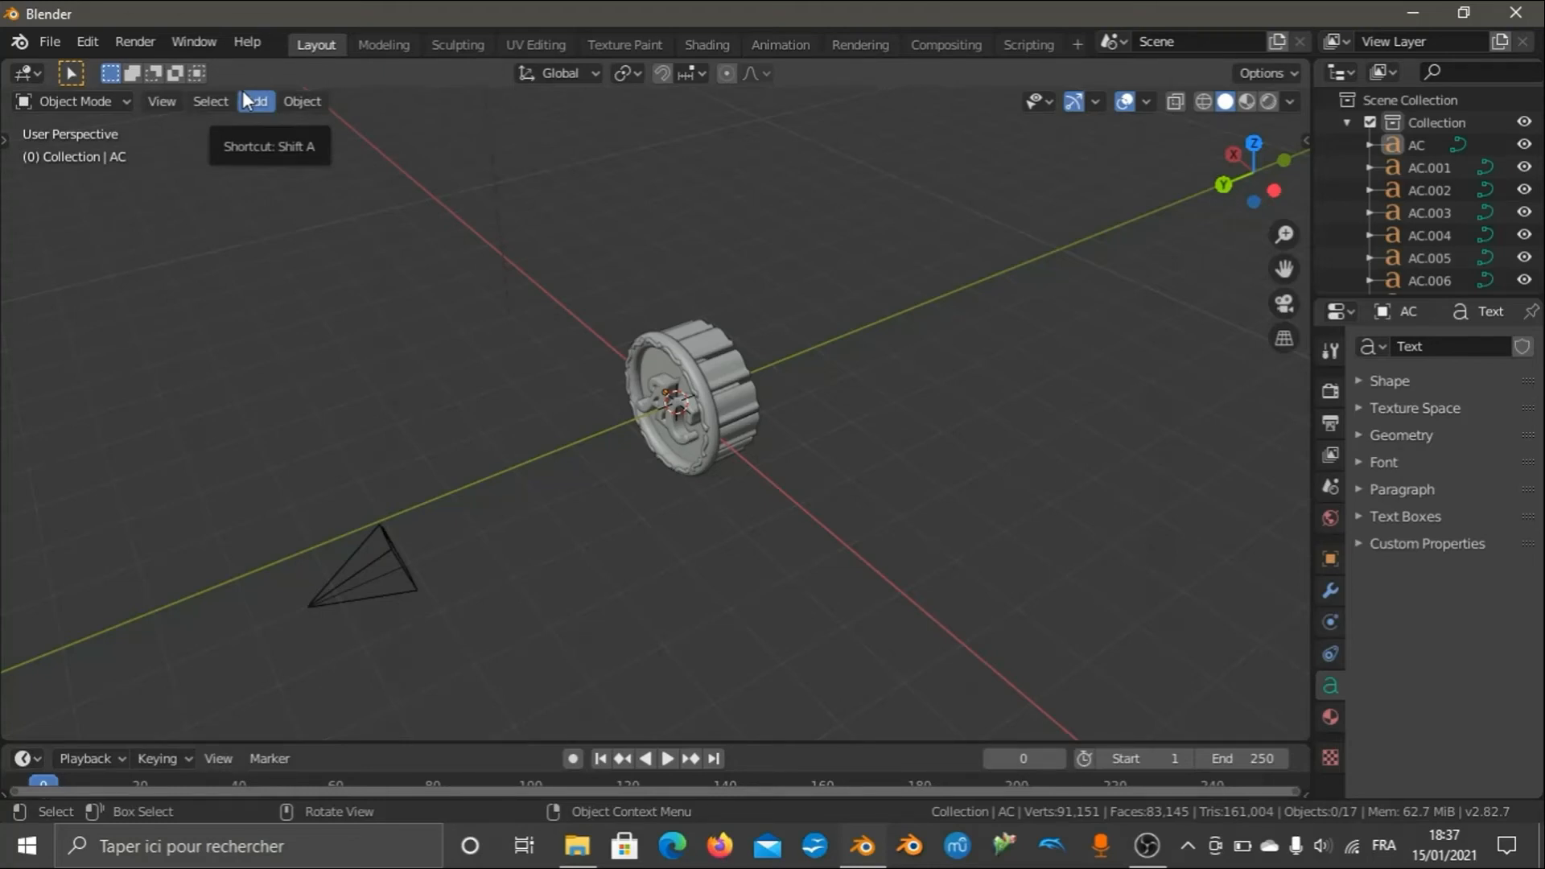
left_click(245, 97)
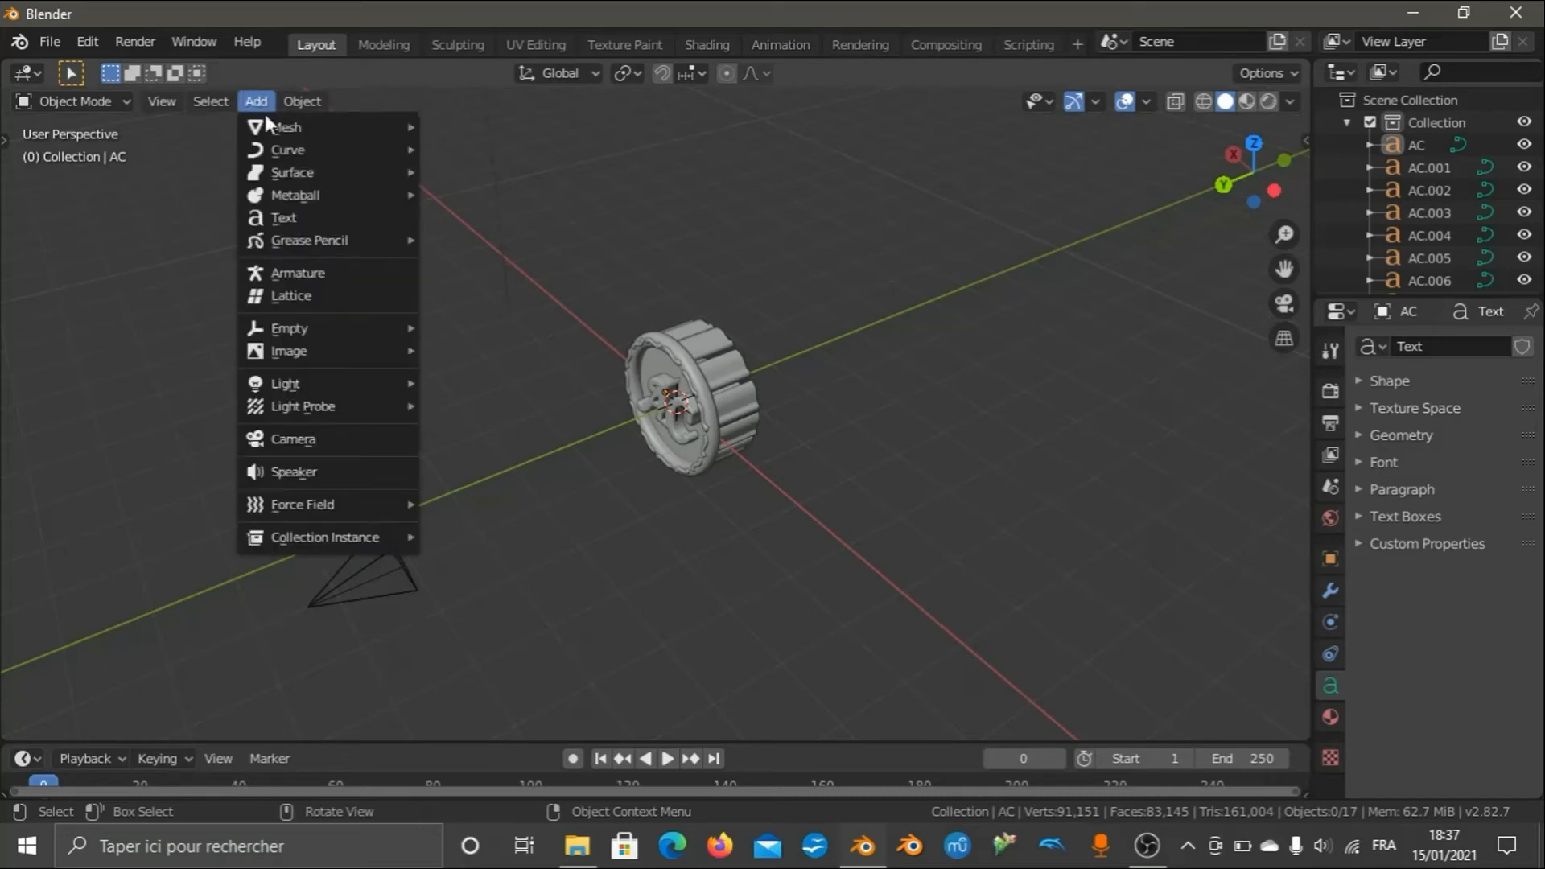
mouse_move(356, 127)
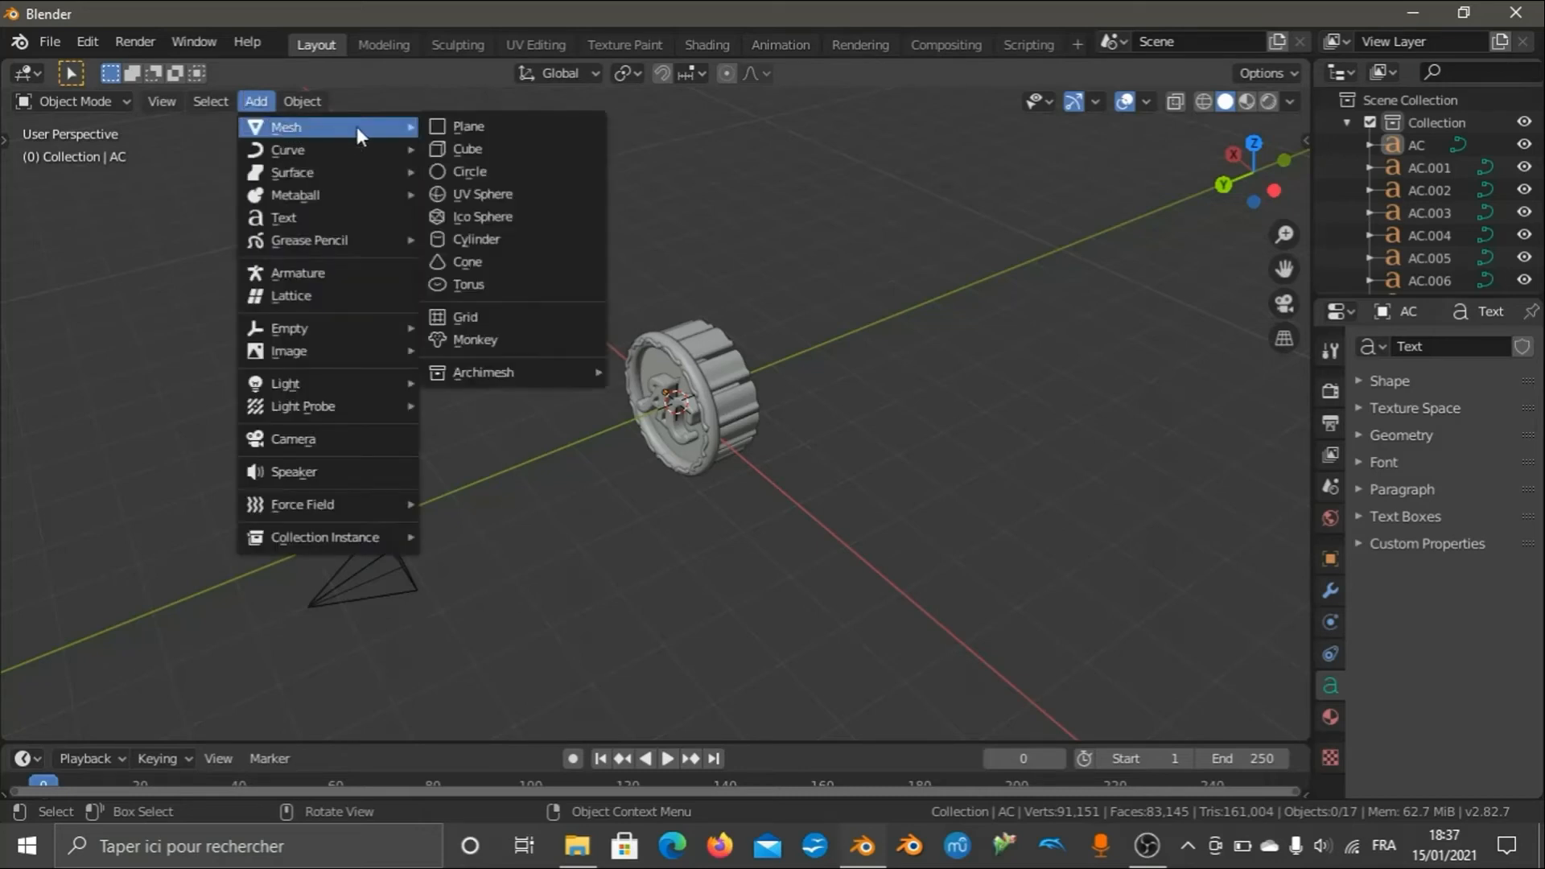
left_click(448, 126)
scroll(800, 520, "up", 5)
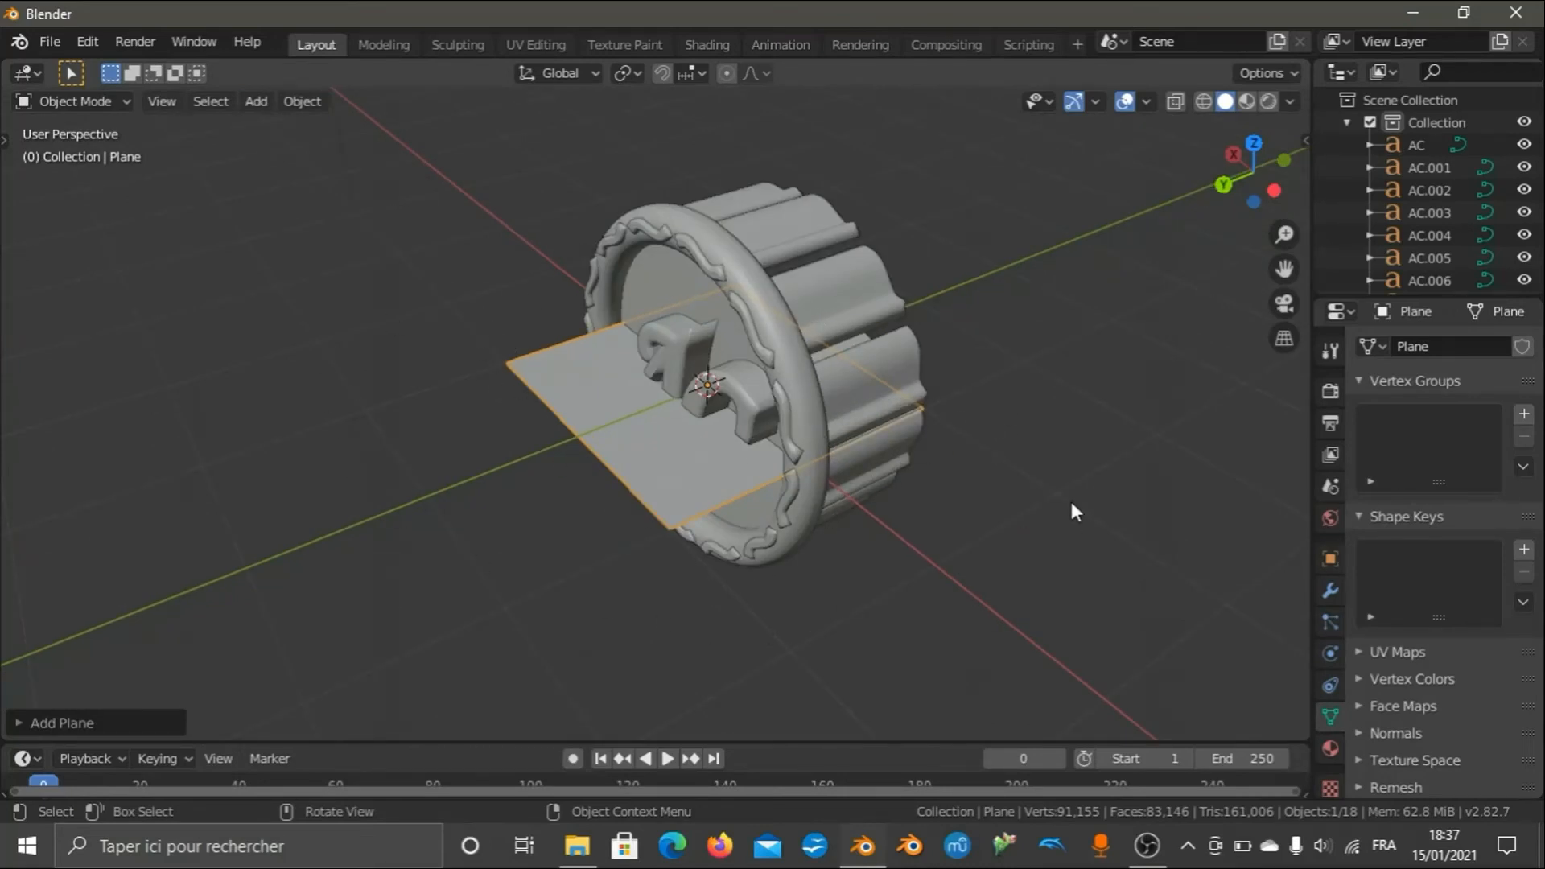
Rotate the new plane 90° about the global X axis so it stands upright, parallel to the medallion's face.
scroll(780, 316, "down", 4)
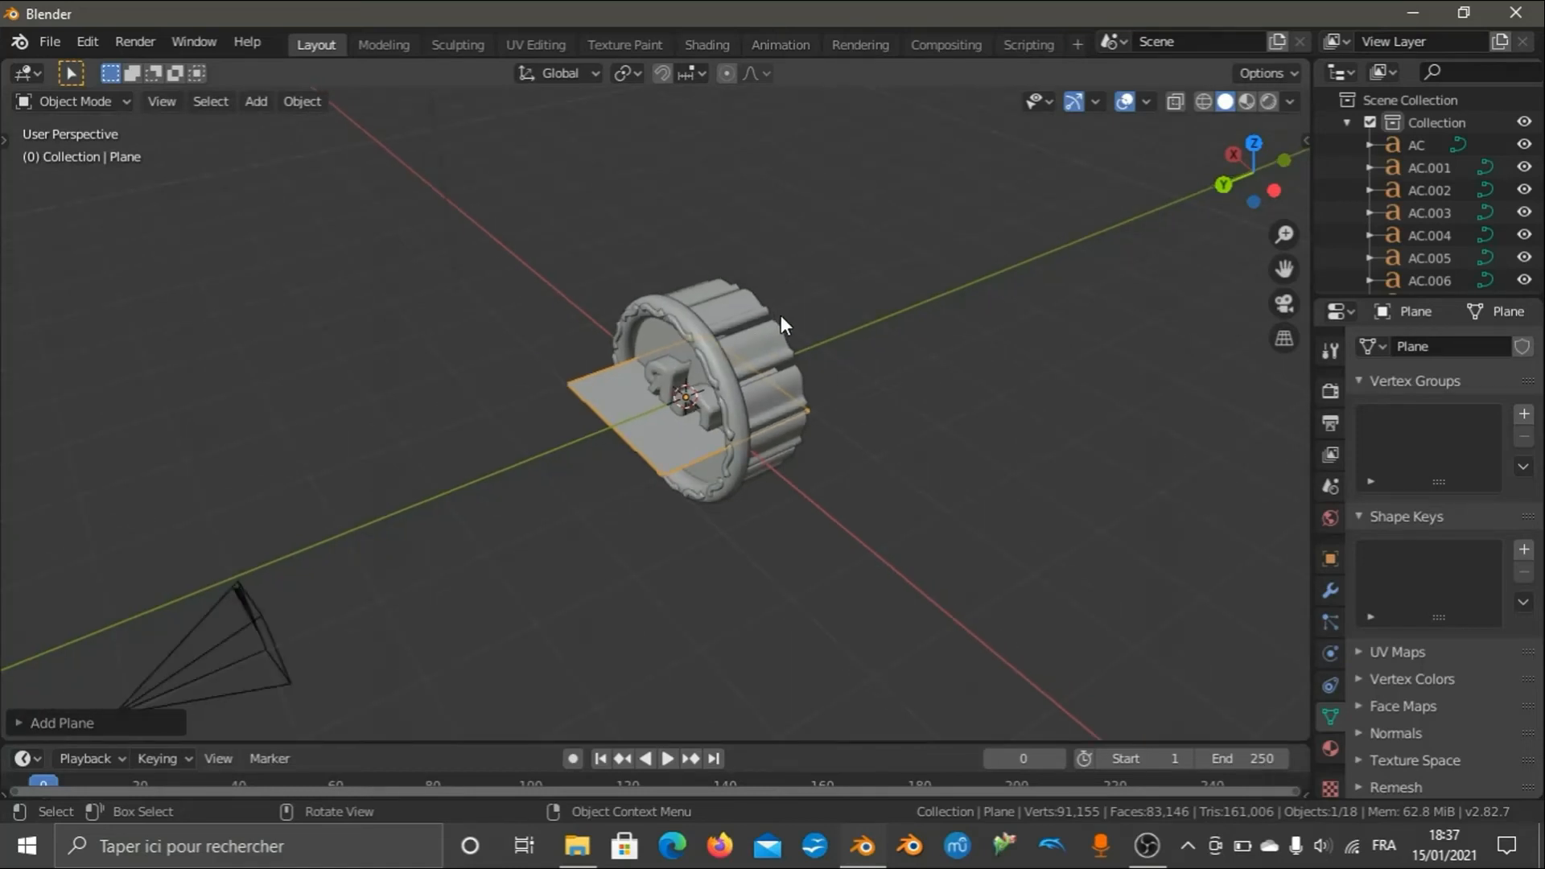
type("r90")
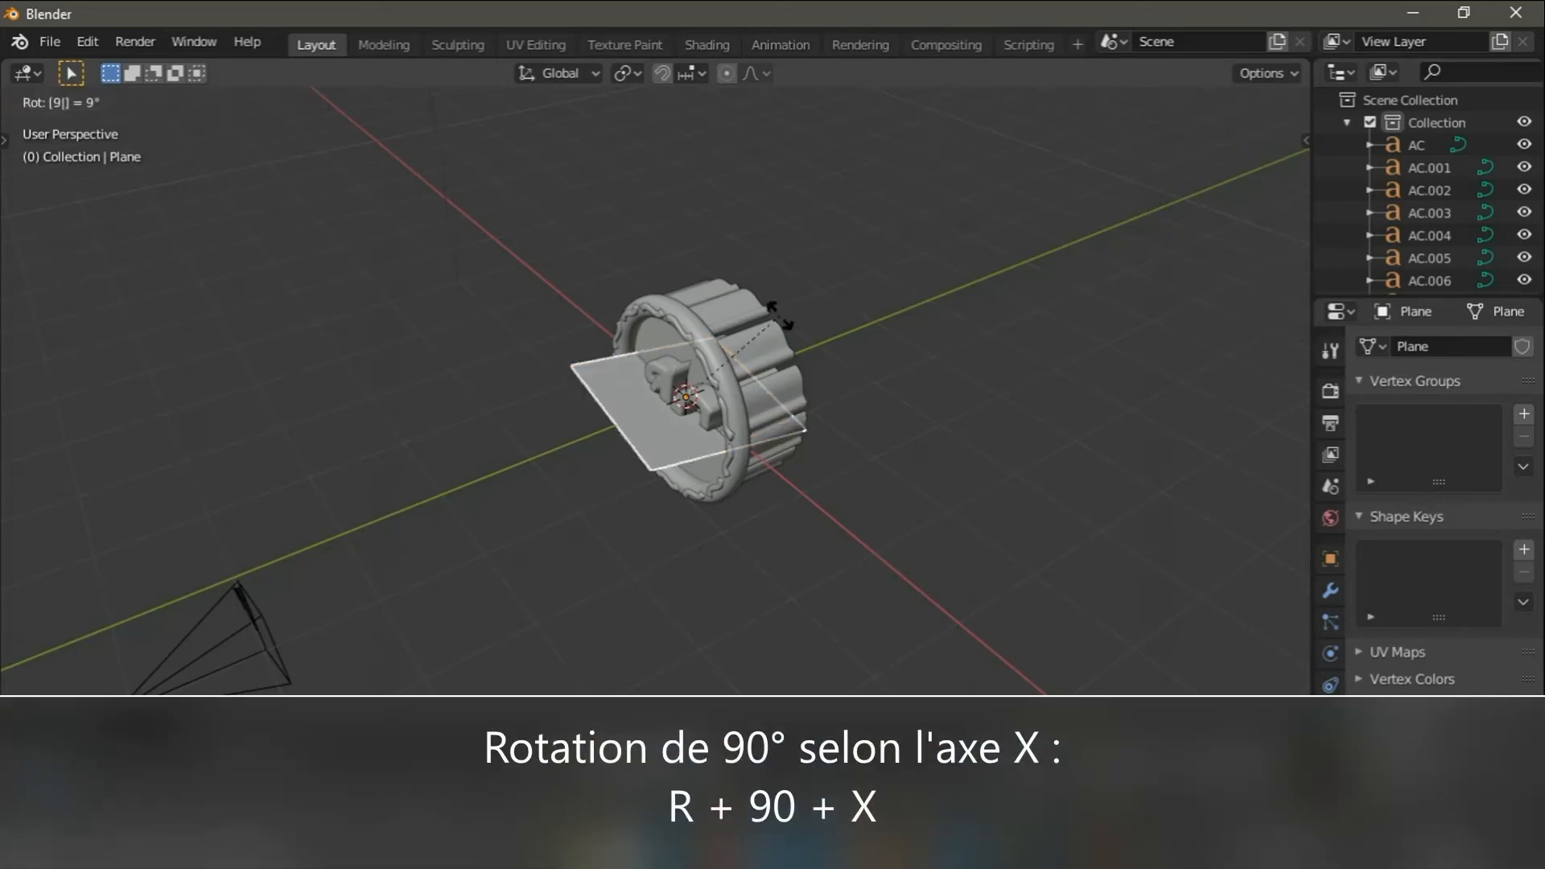
type("xx")
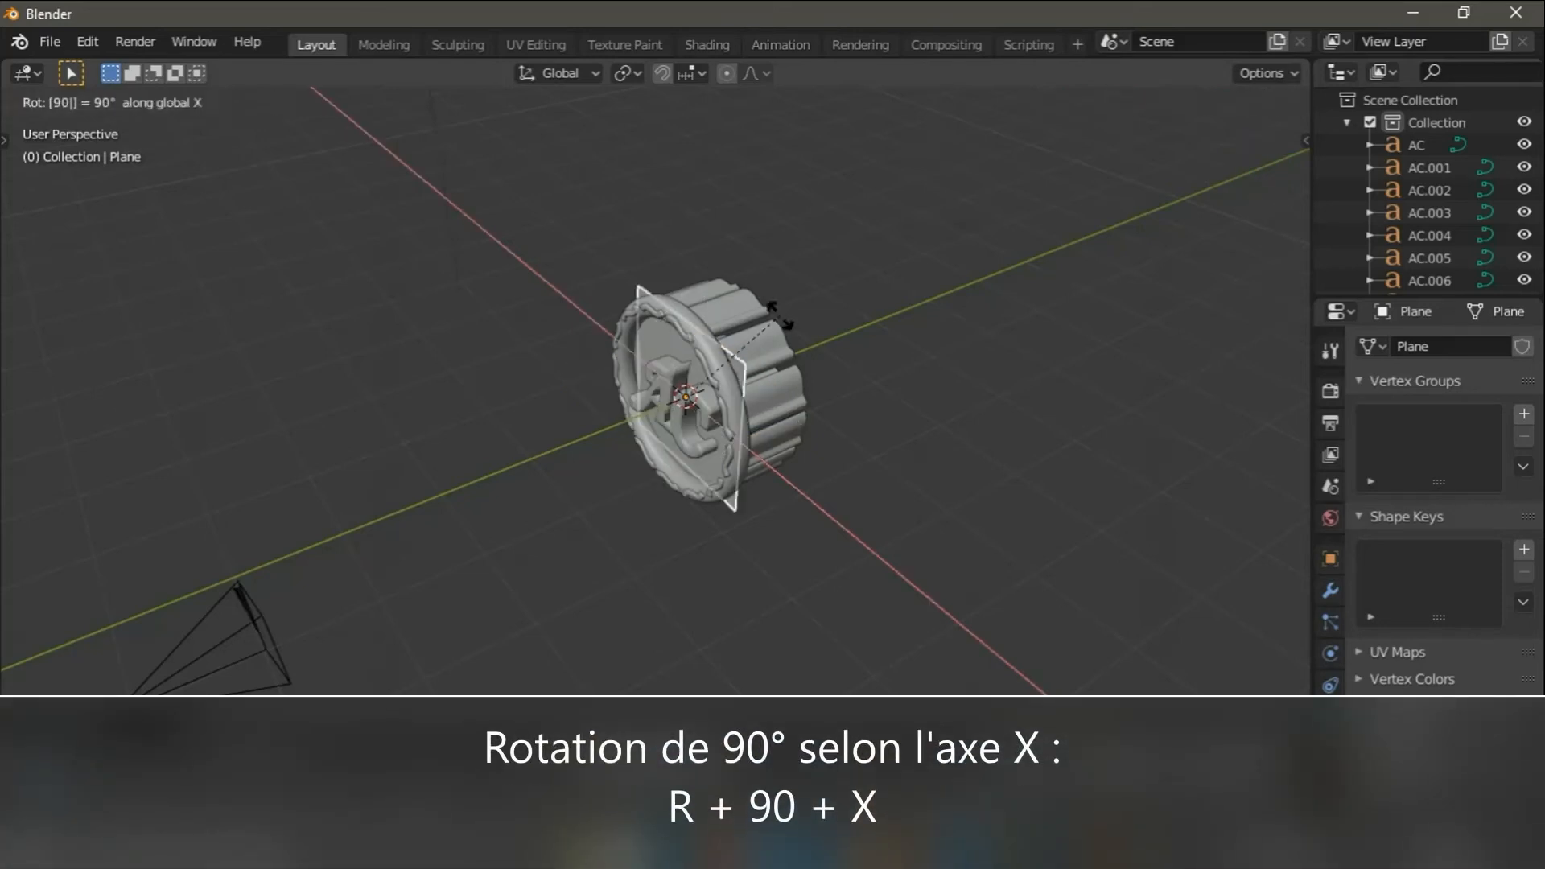
key("Return")
Scale the upright plane by a factor of 10 and check in the camera view that it fills the background.
scroll(781, 316, "down", 5)
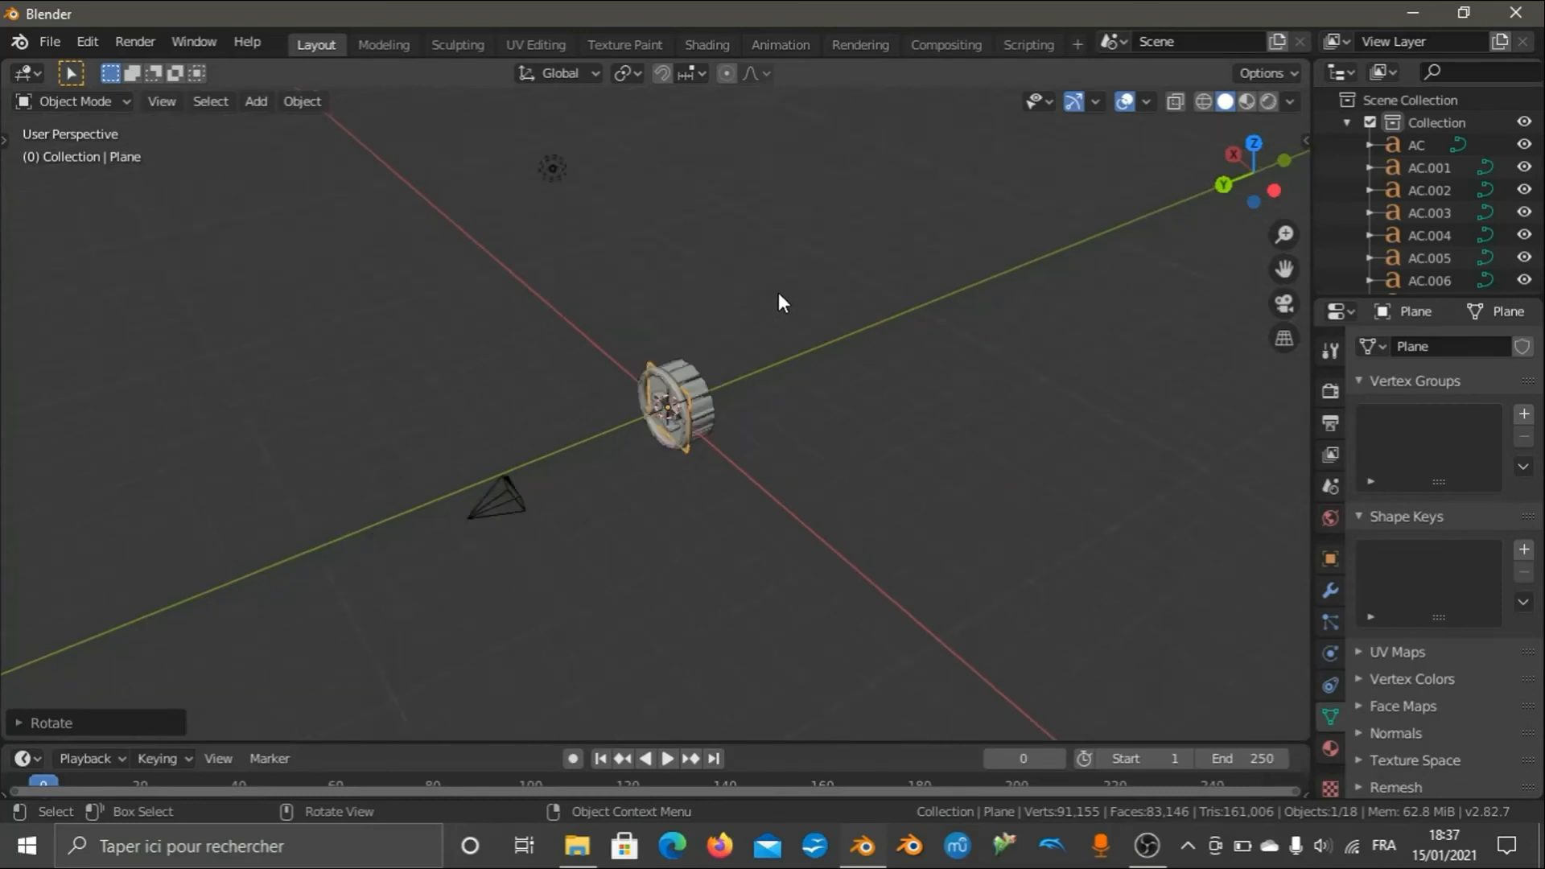
scroll(779, 303, "down", 1)
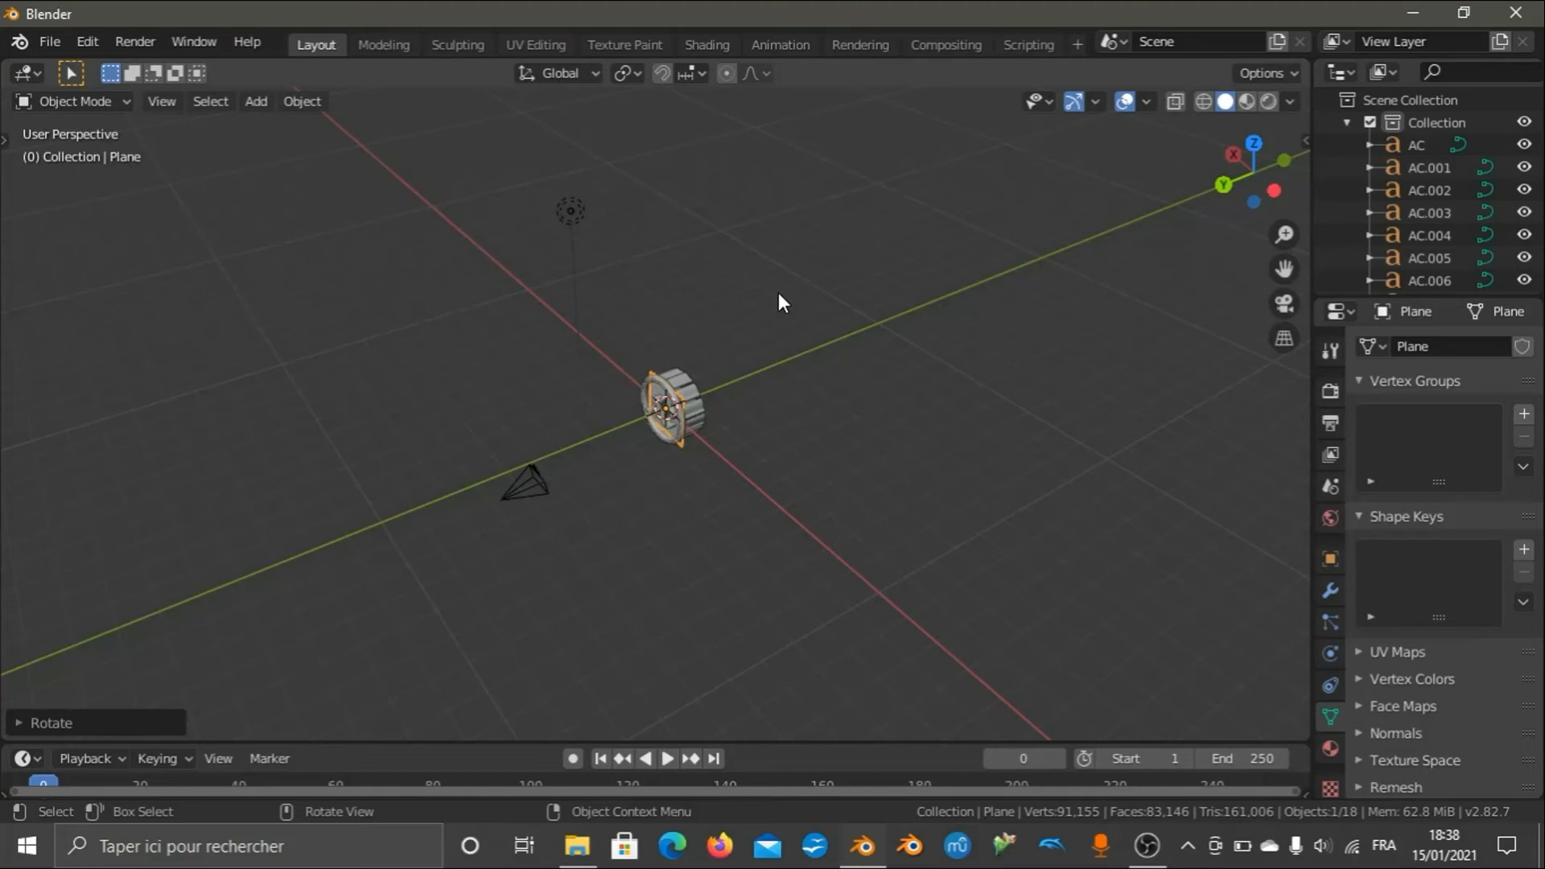
key("s")
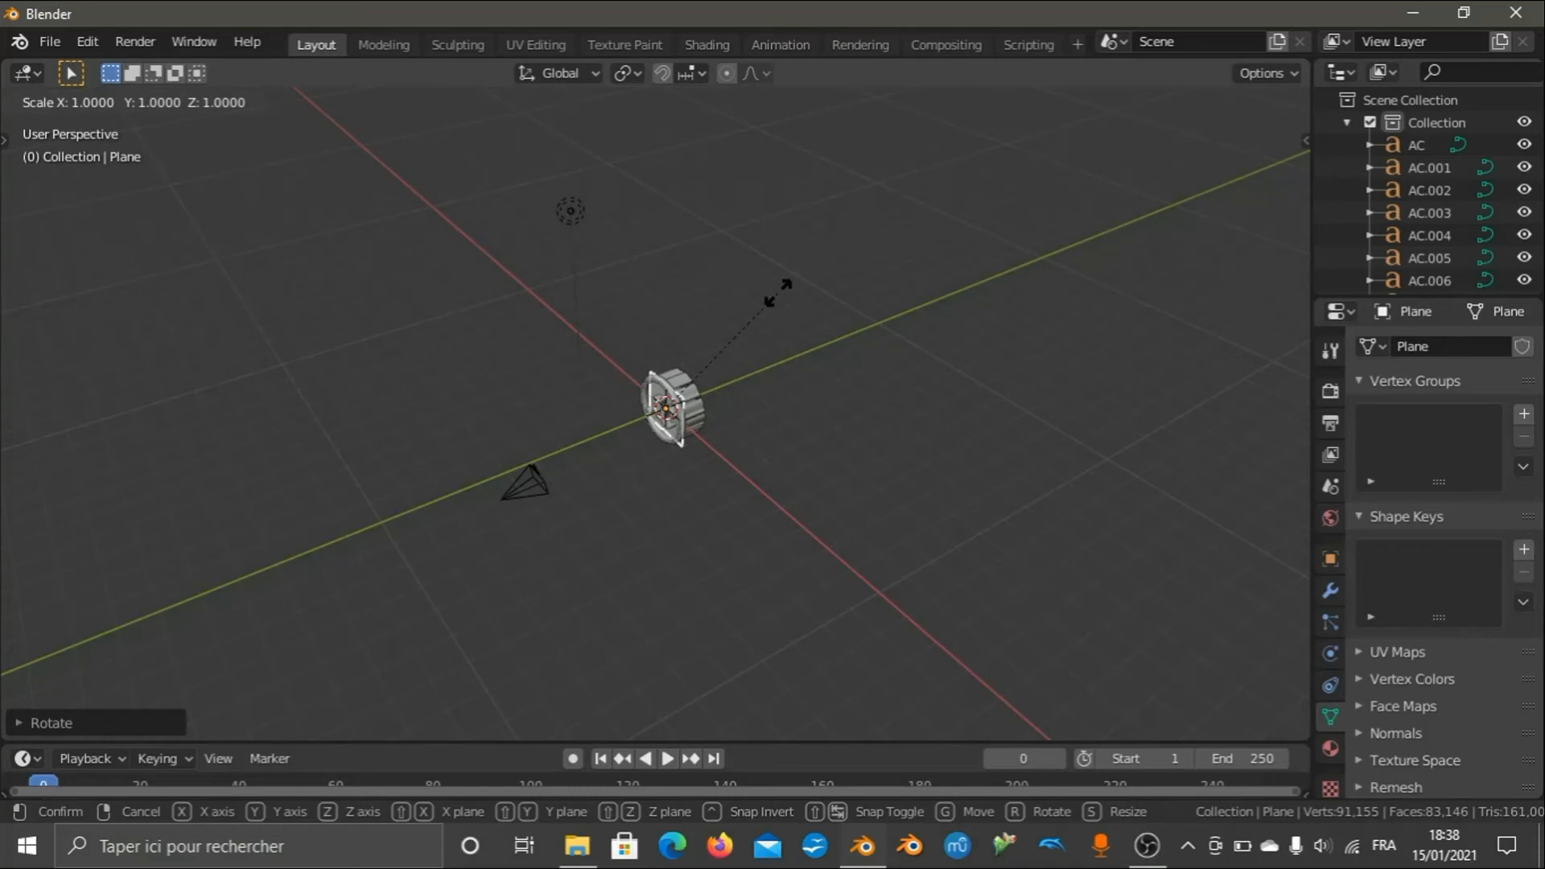
key("KP_Multiply")
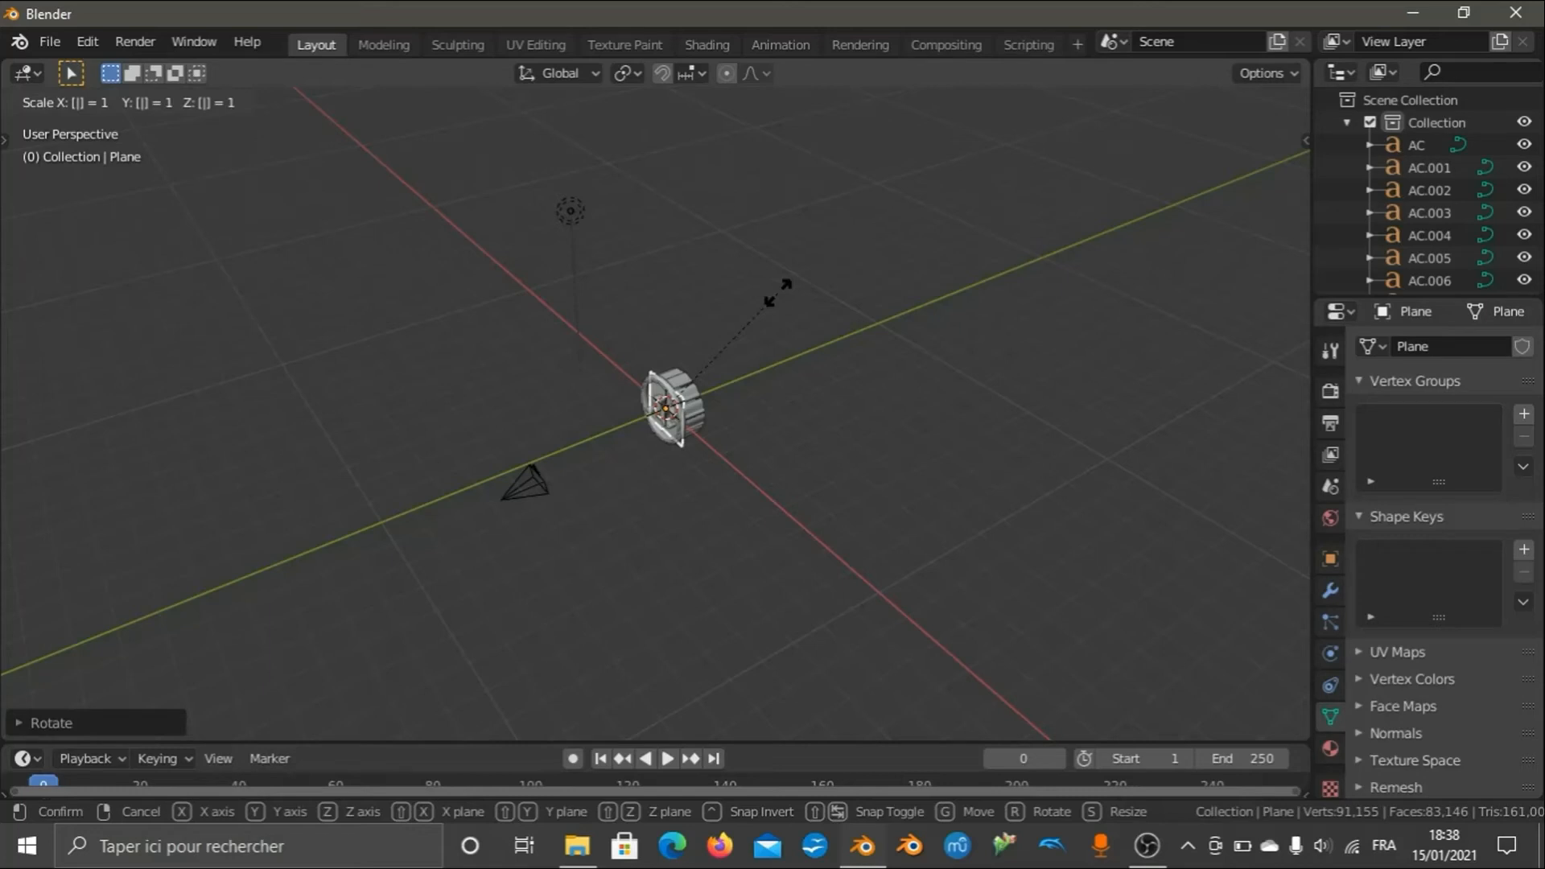
type("10")
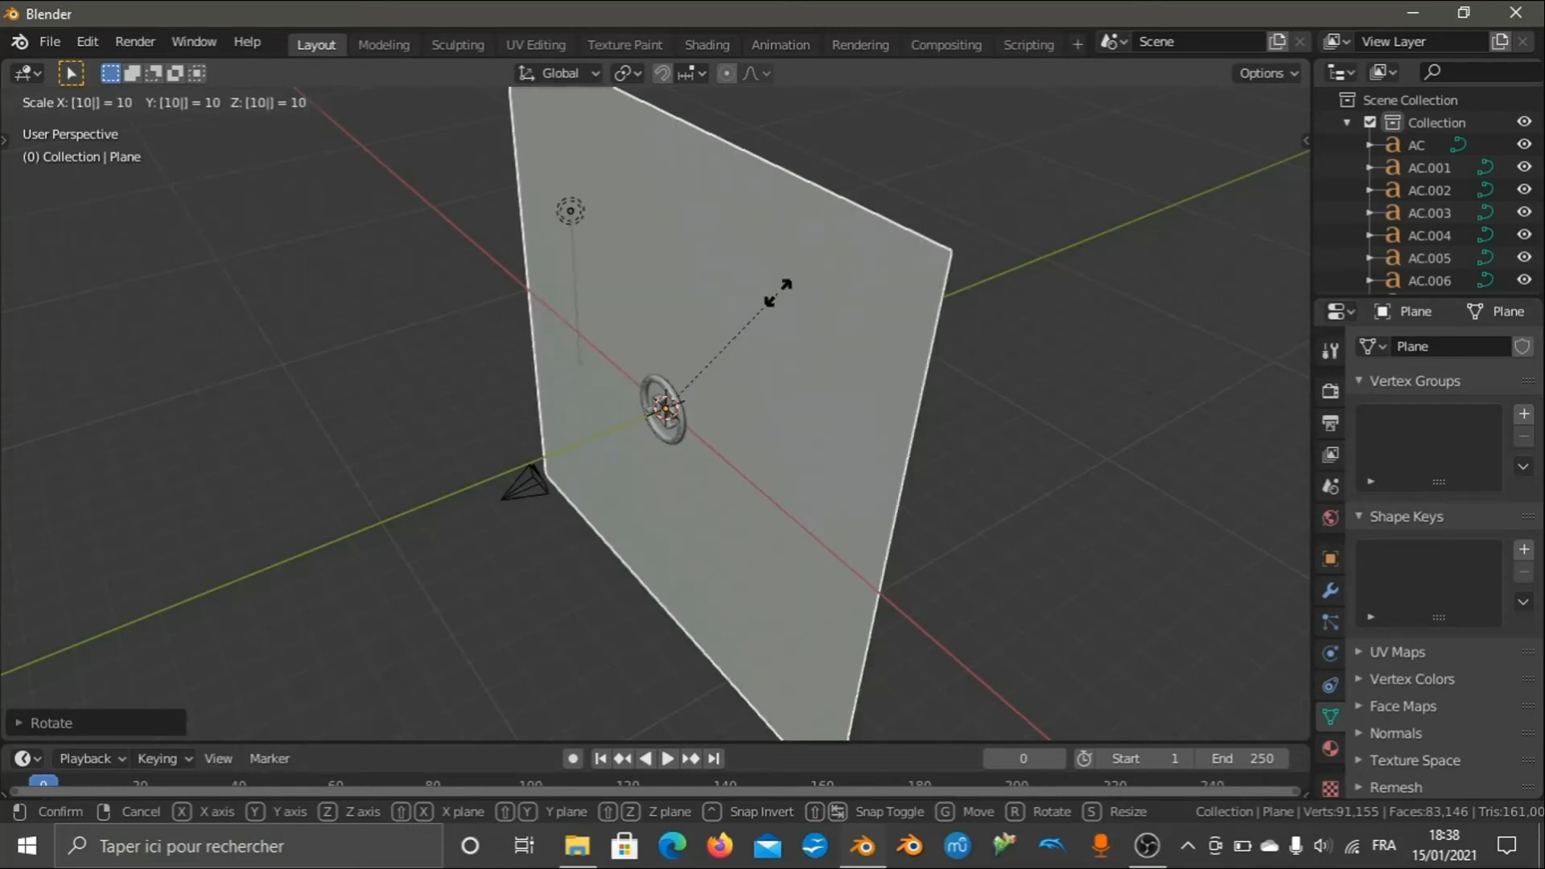
type("/10")
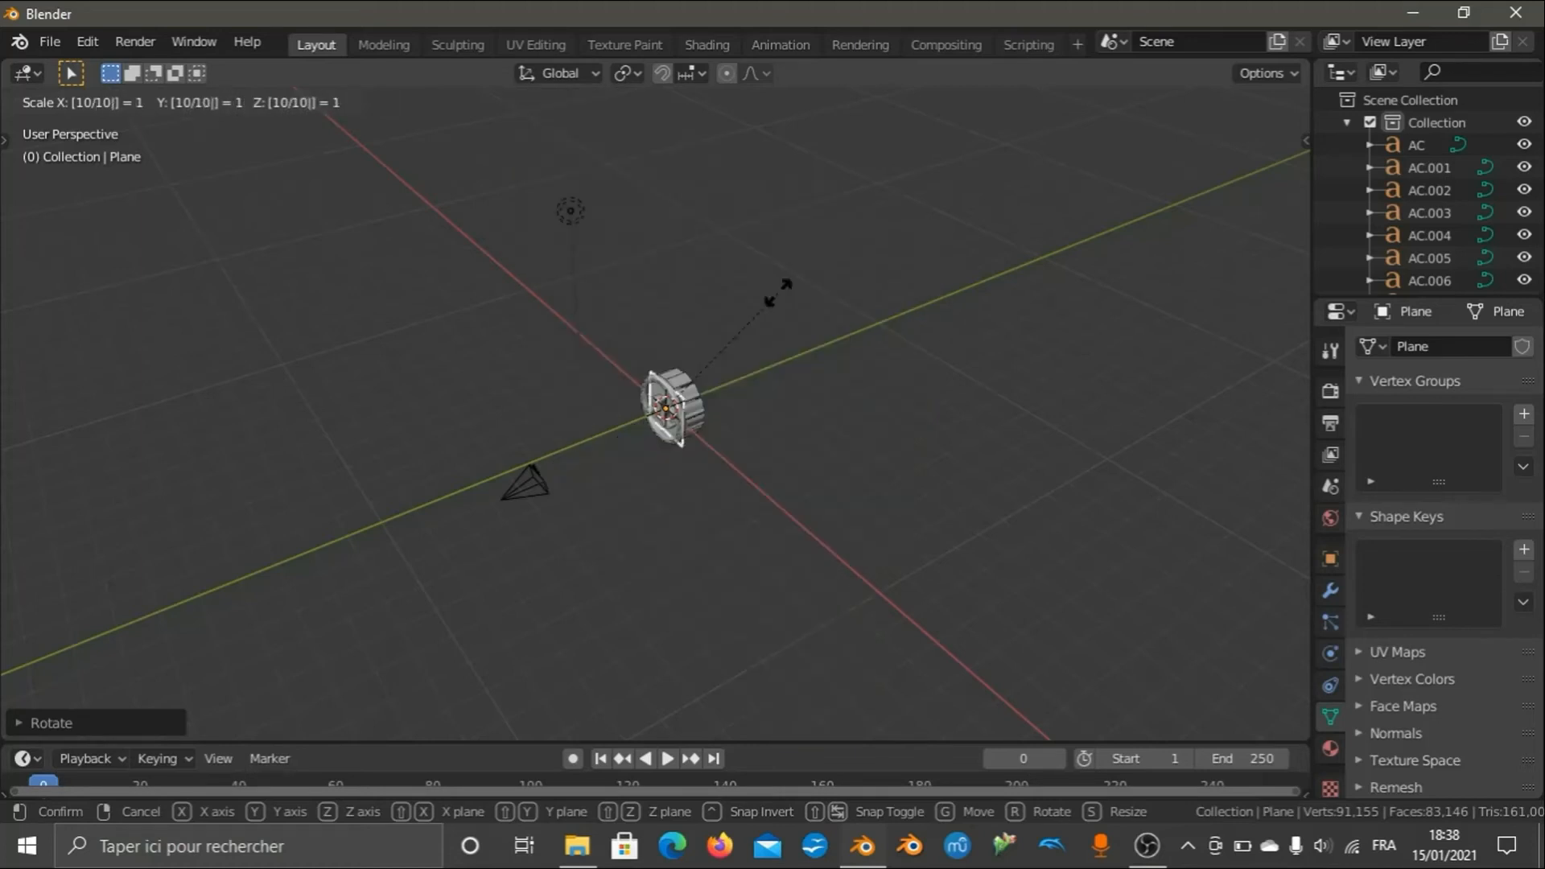
type("*")
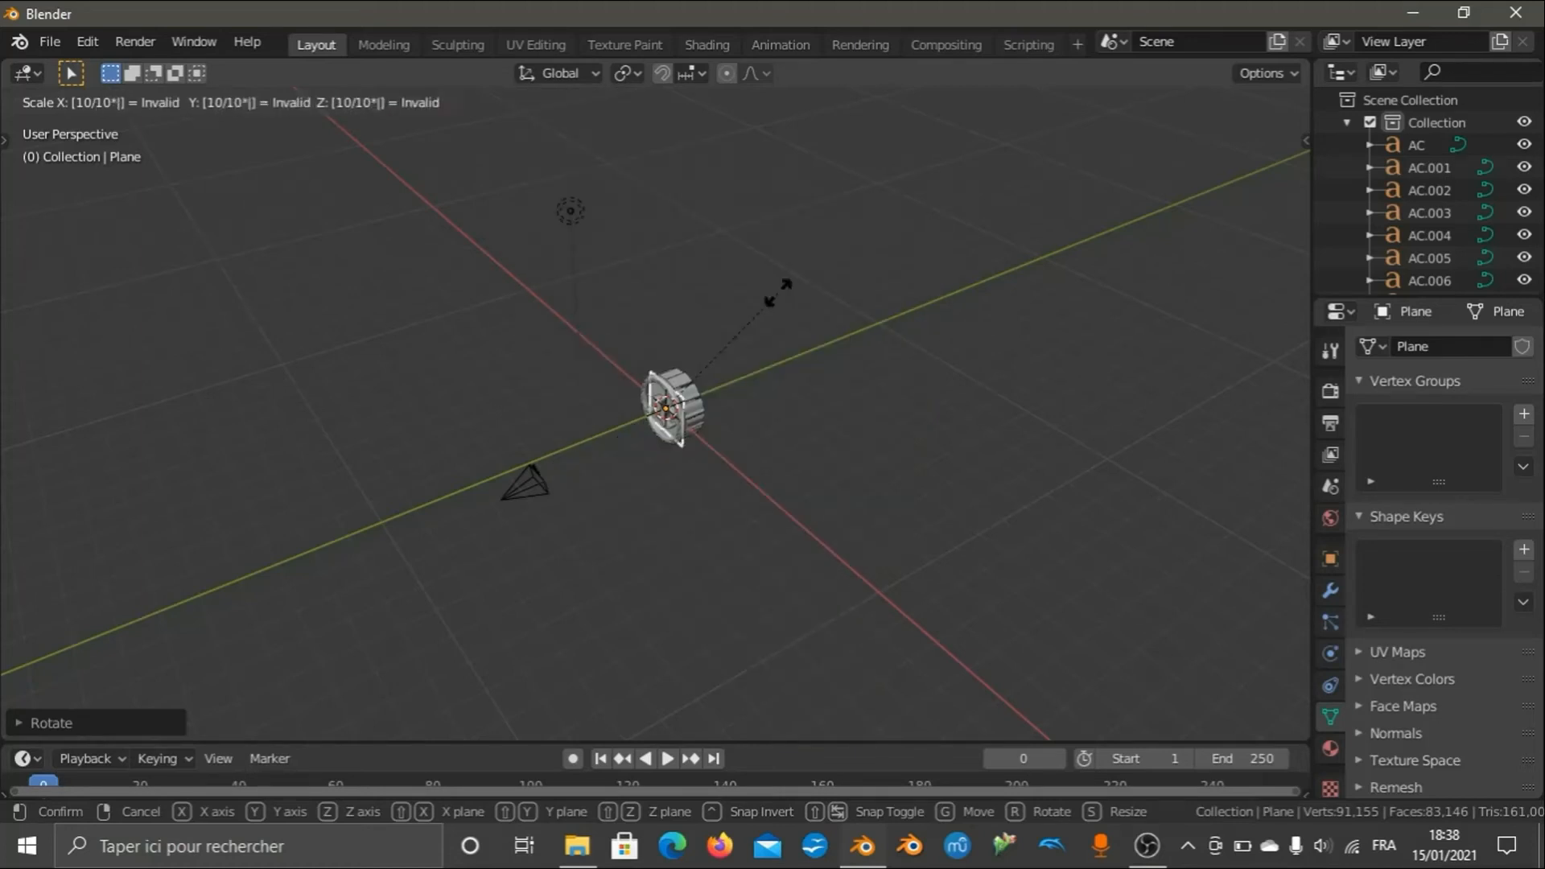
type("10")
key("Return")
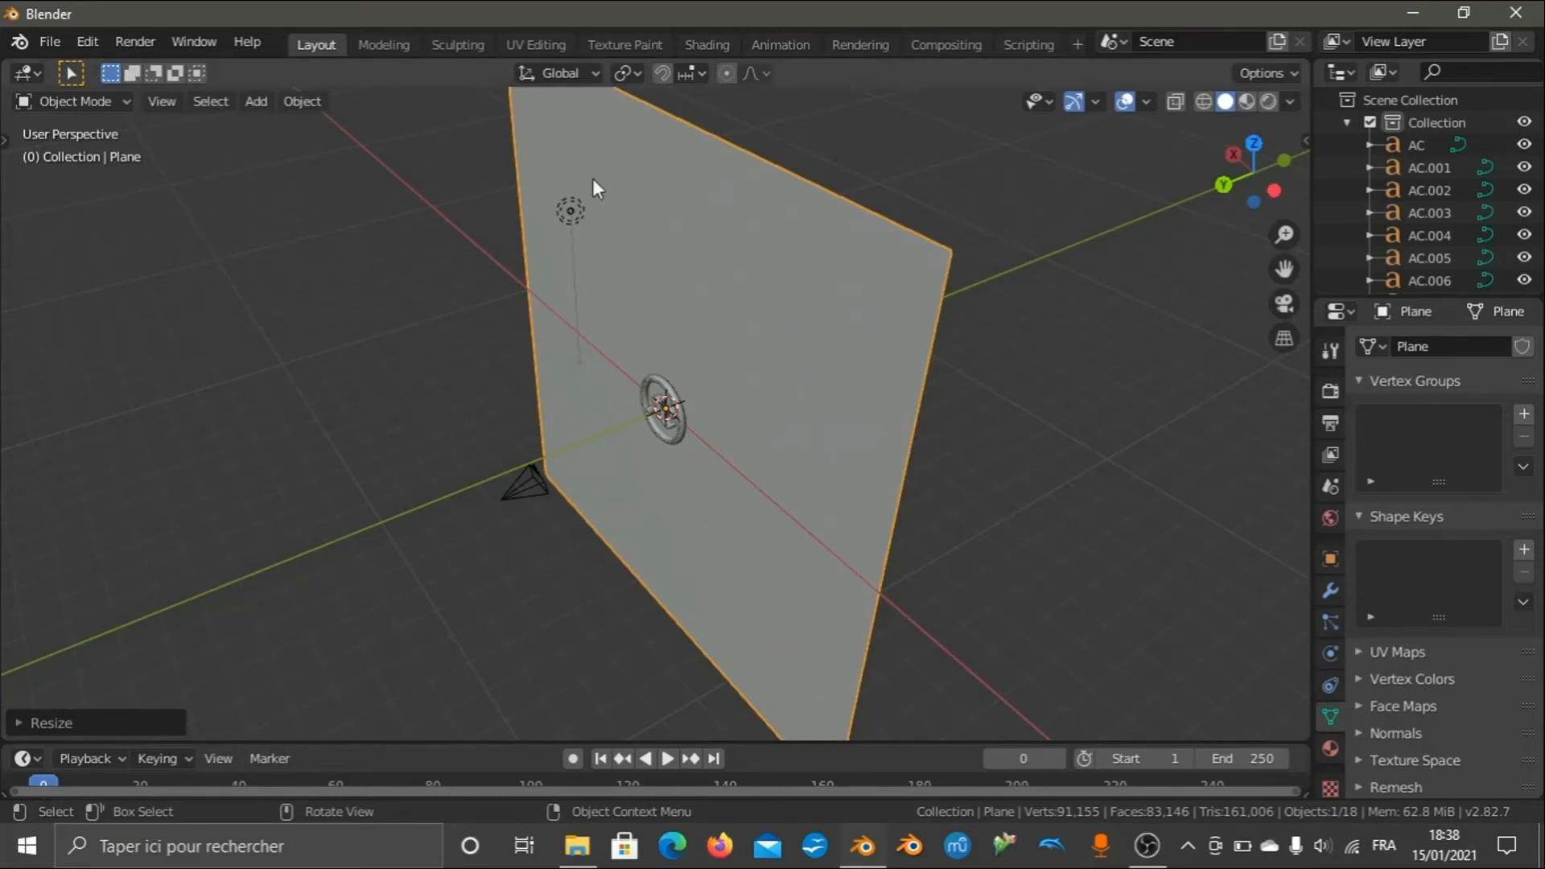
scroll(826, 441, "down", 3)
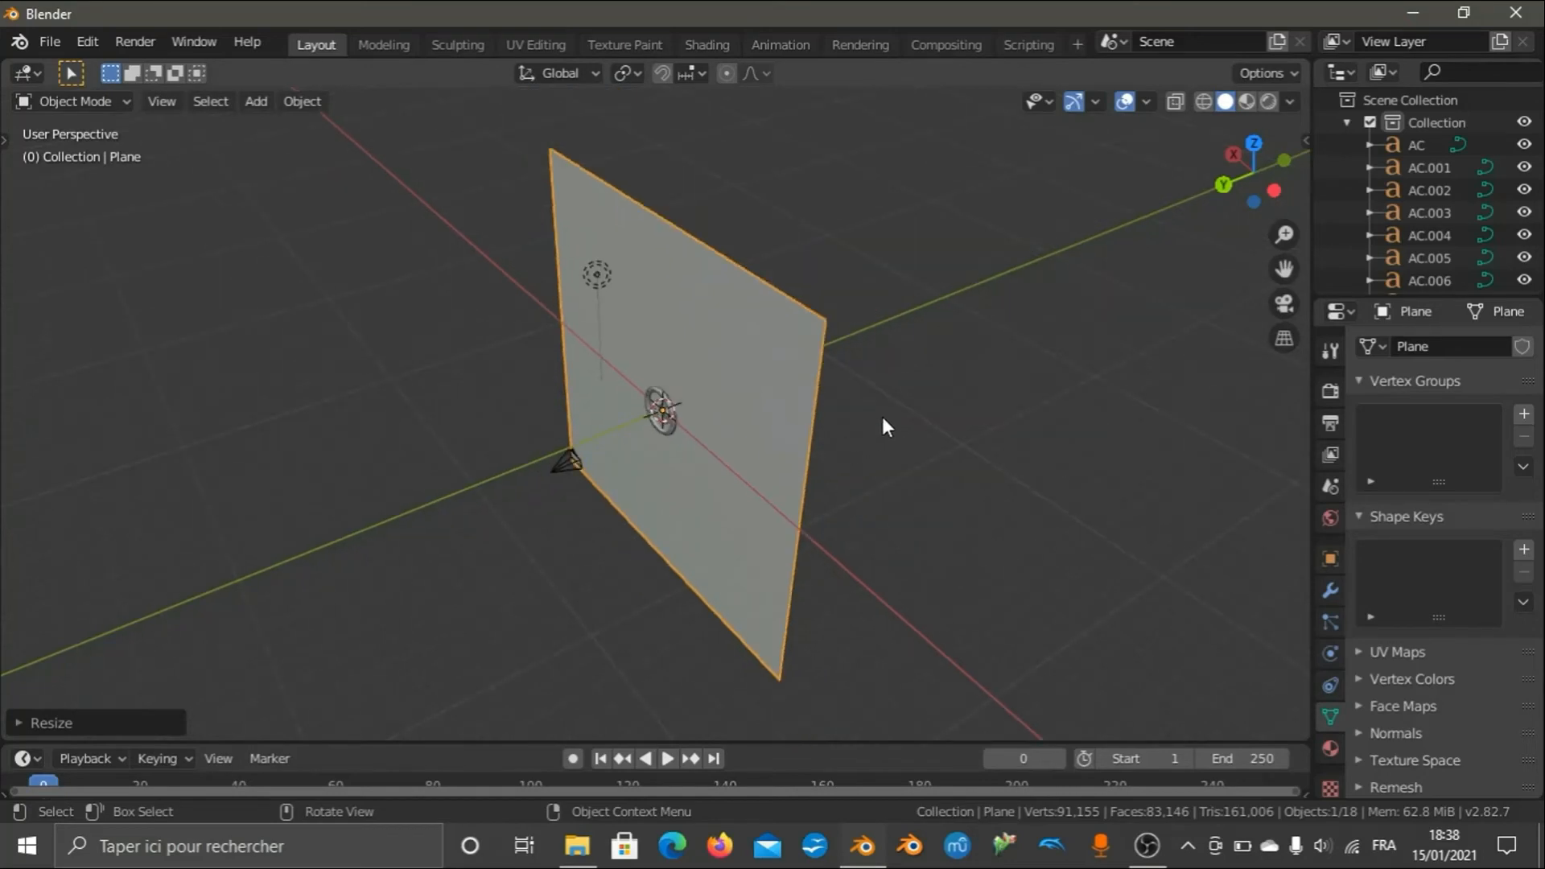
scroll(1136, 304, "down", 2)
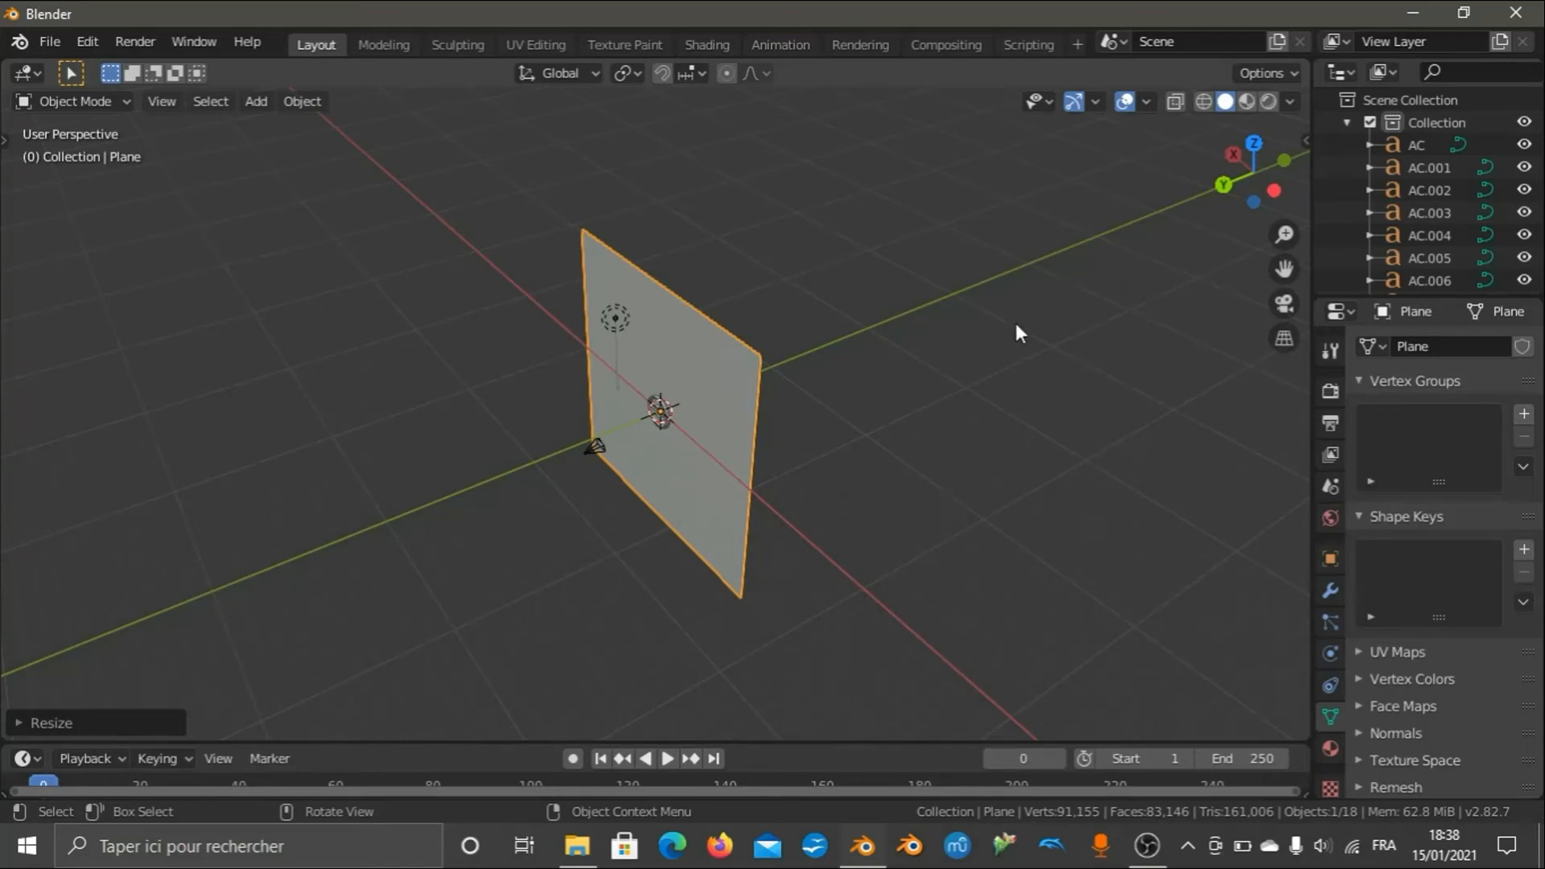
key("KP_0")
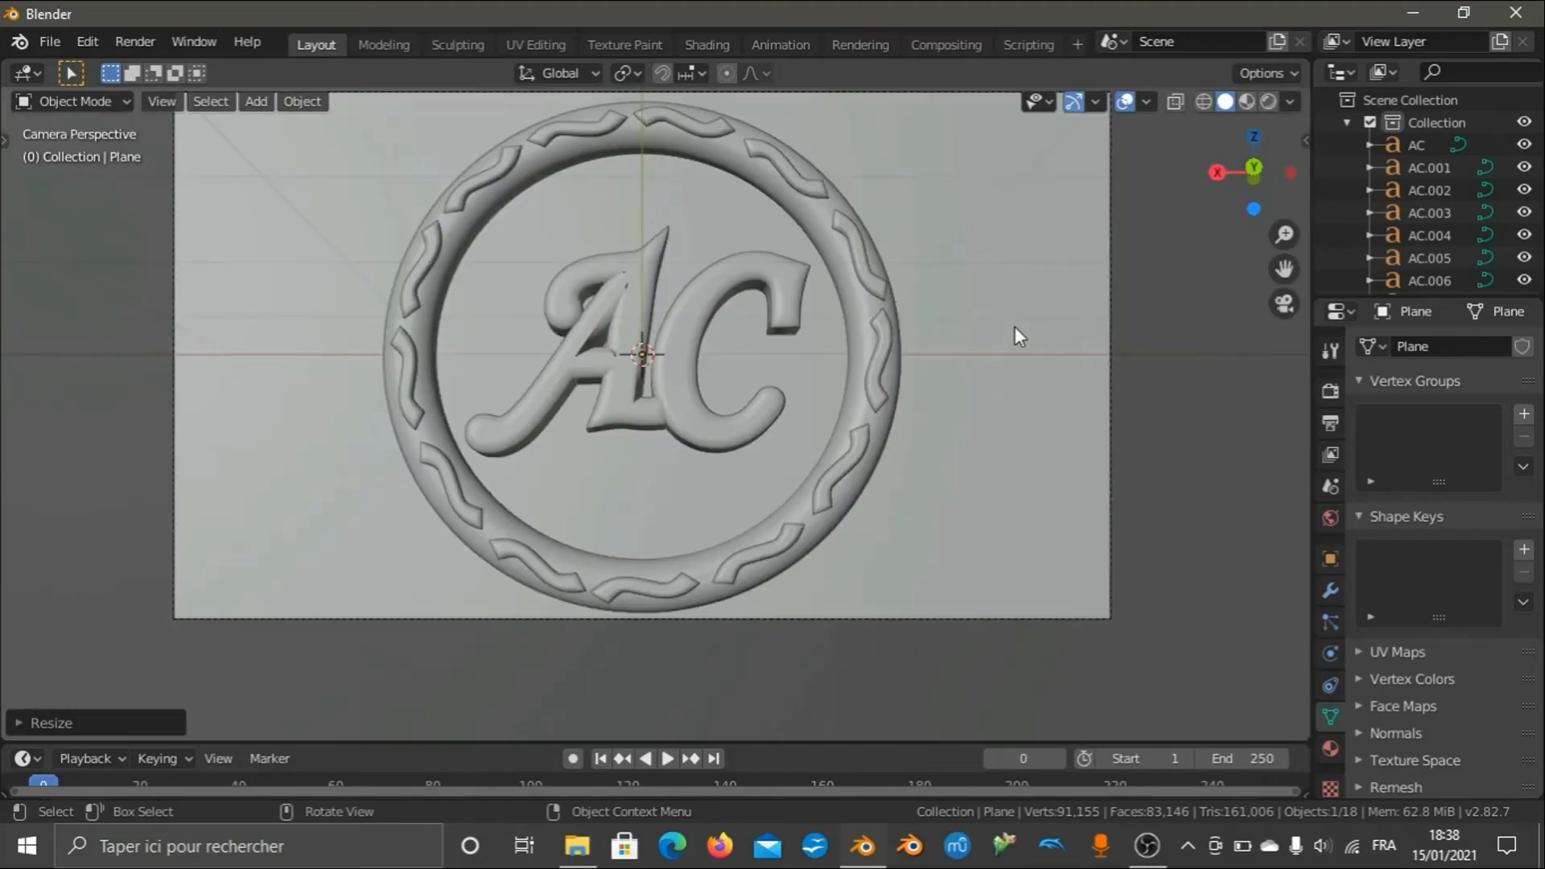
scroll(1191, 315, "down", 3)
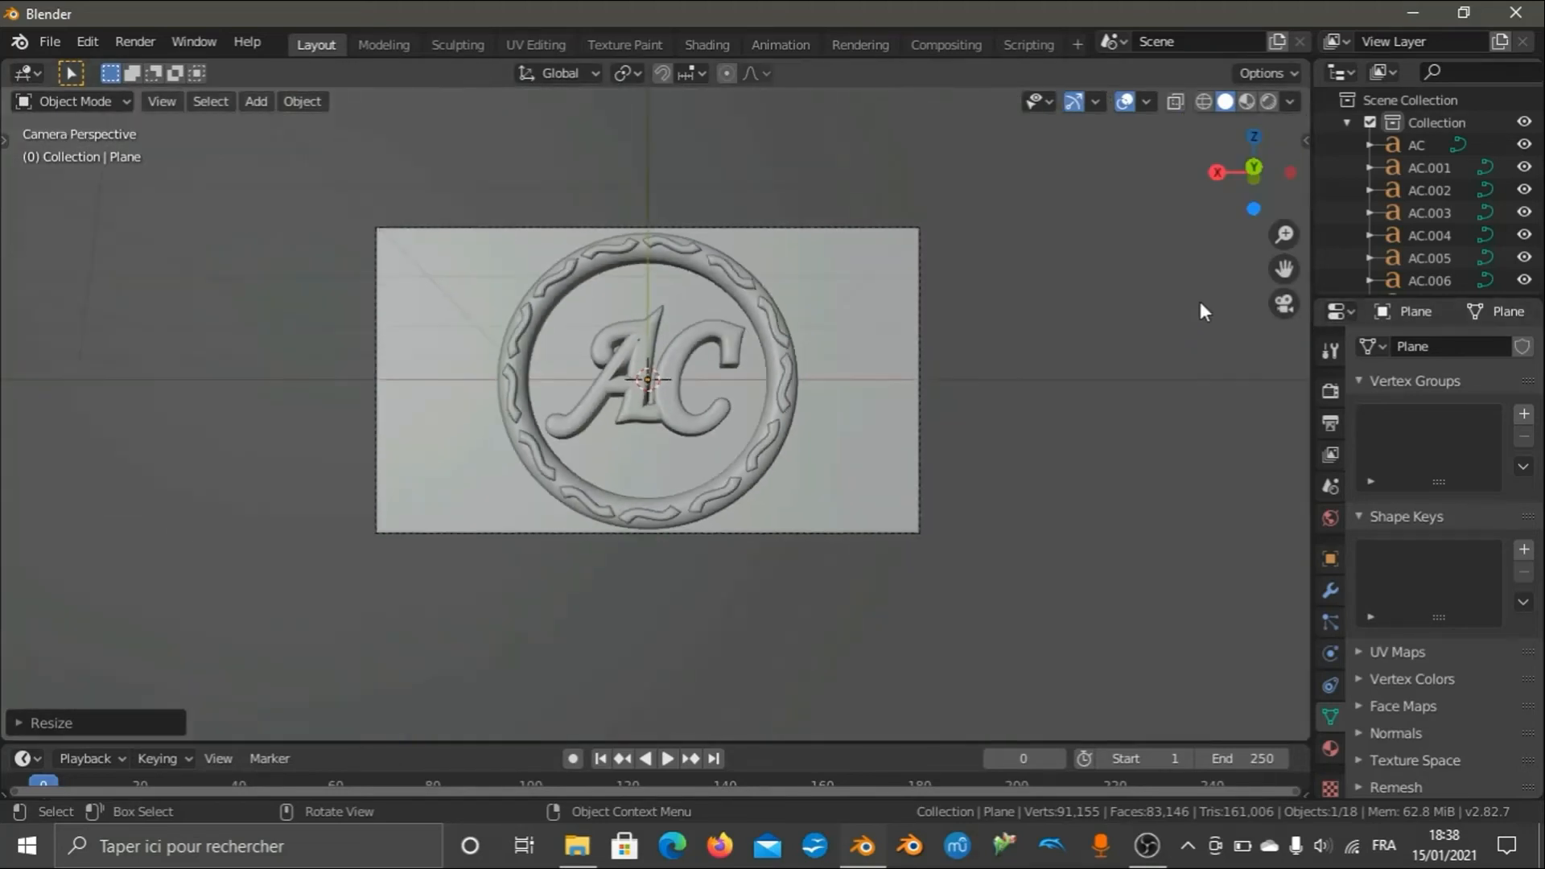
Select the AC lettering, open its material settings and switch the viewport to Rendered shading.
left_click_drag(1268, 266, 1261, 320)
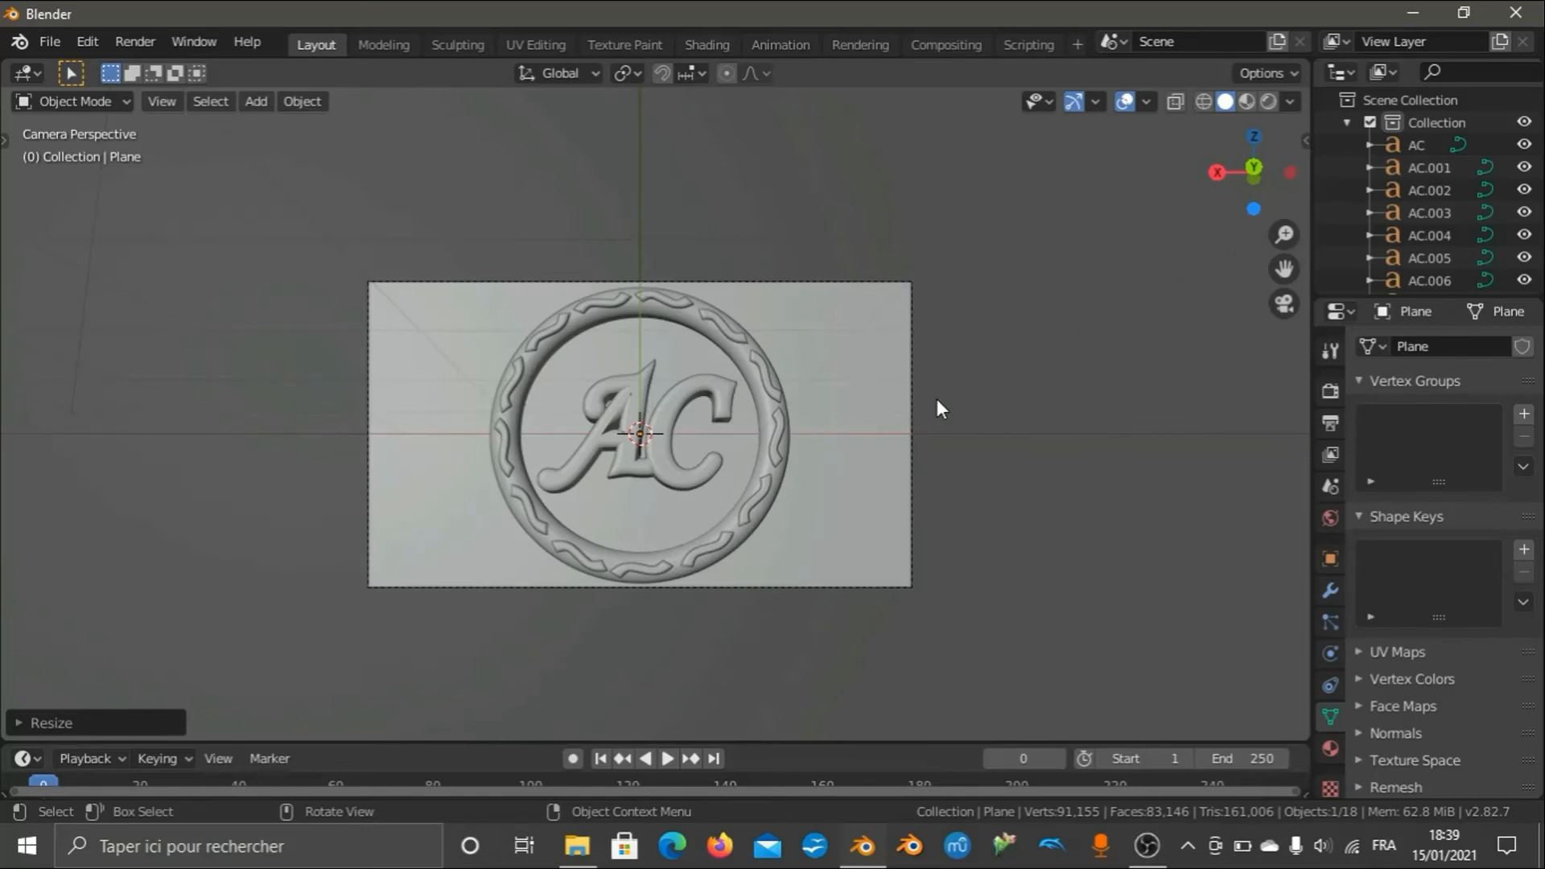
left_click(622, 462)
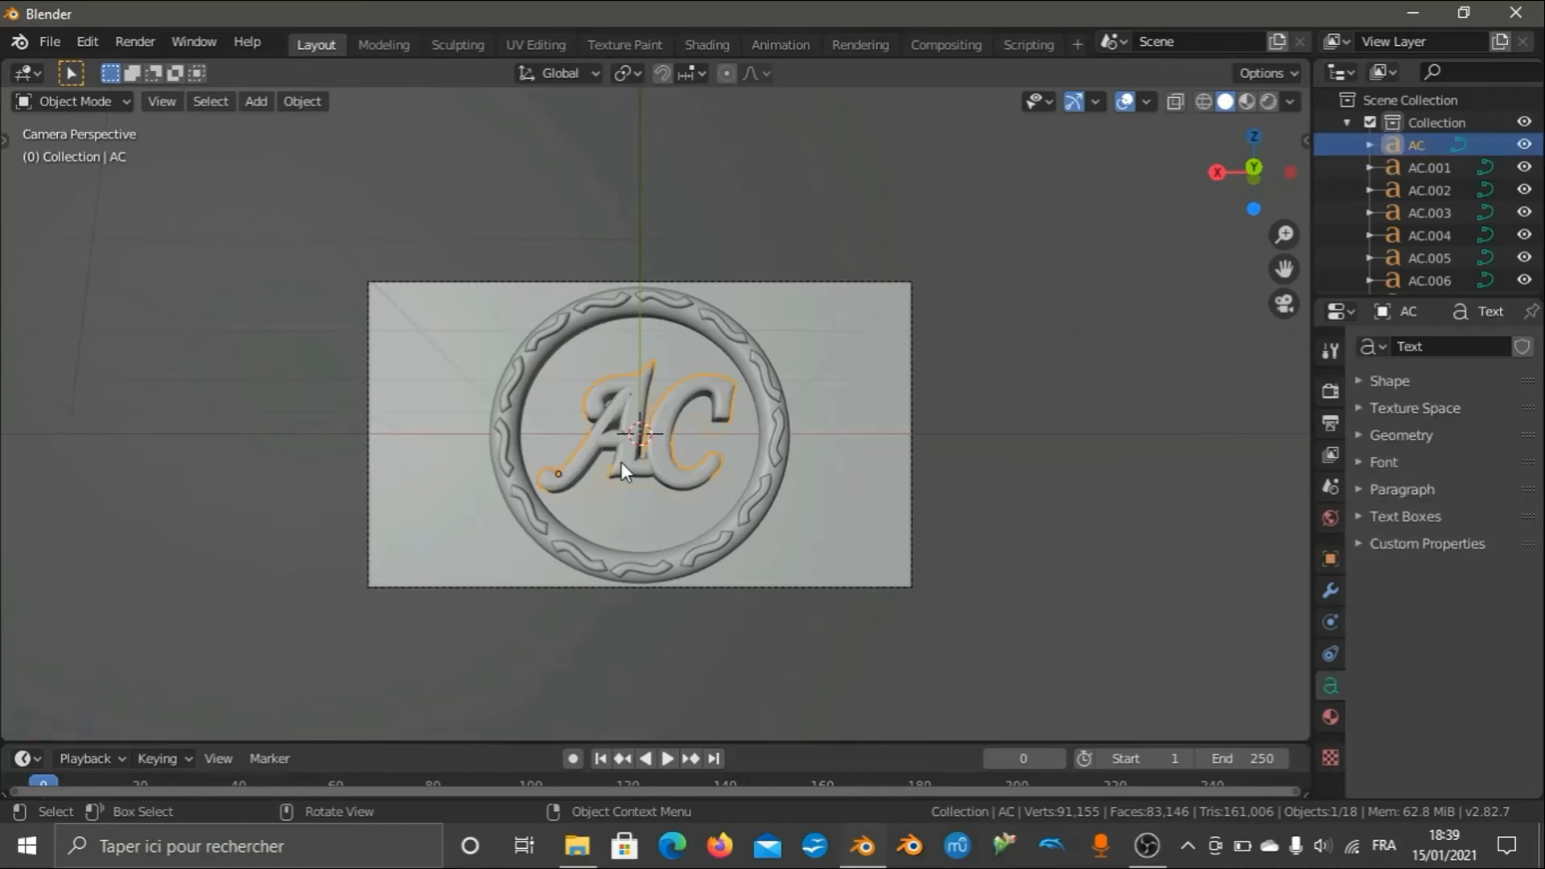
left_click(1332, 716)
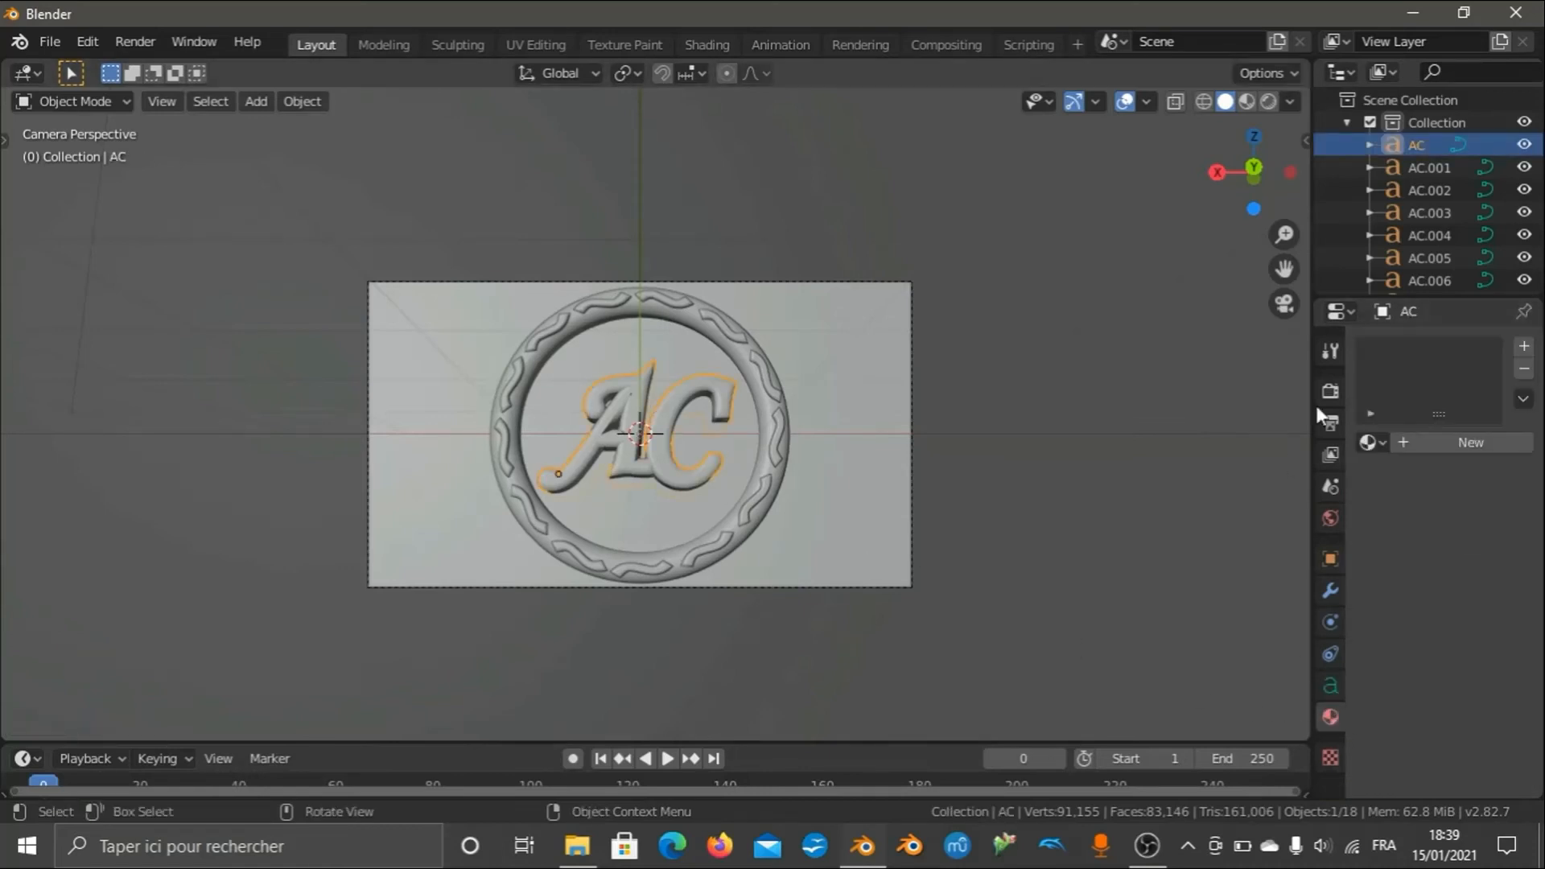
left_click(1247, 102)
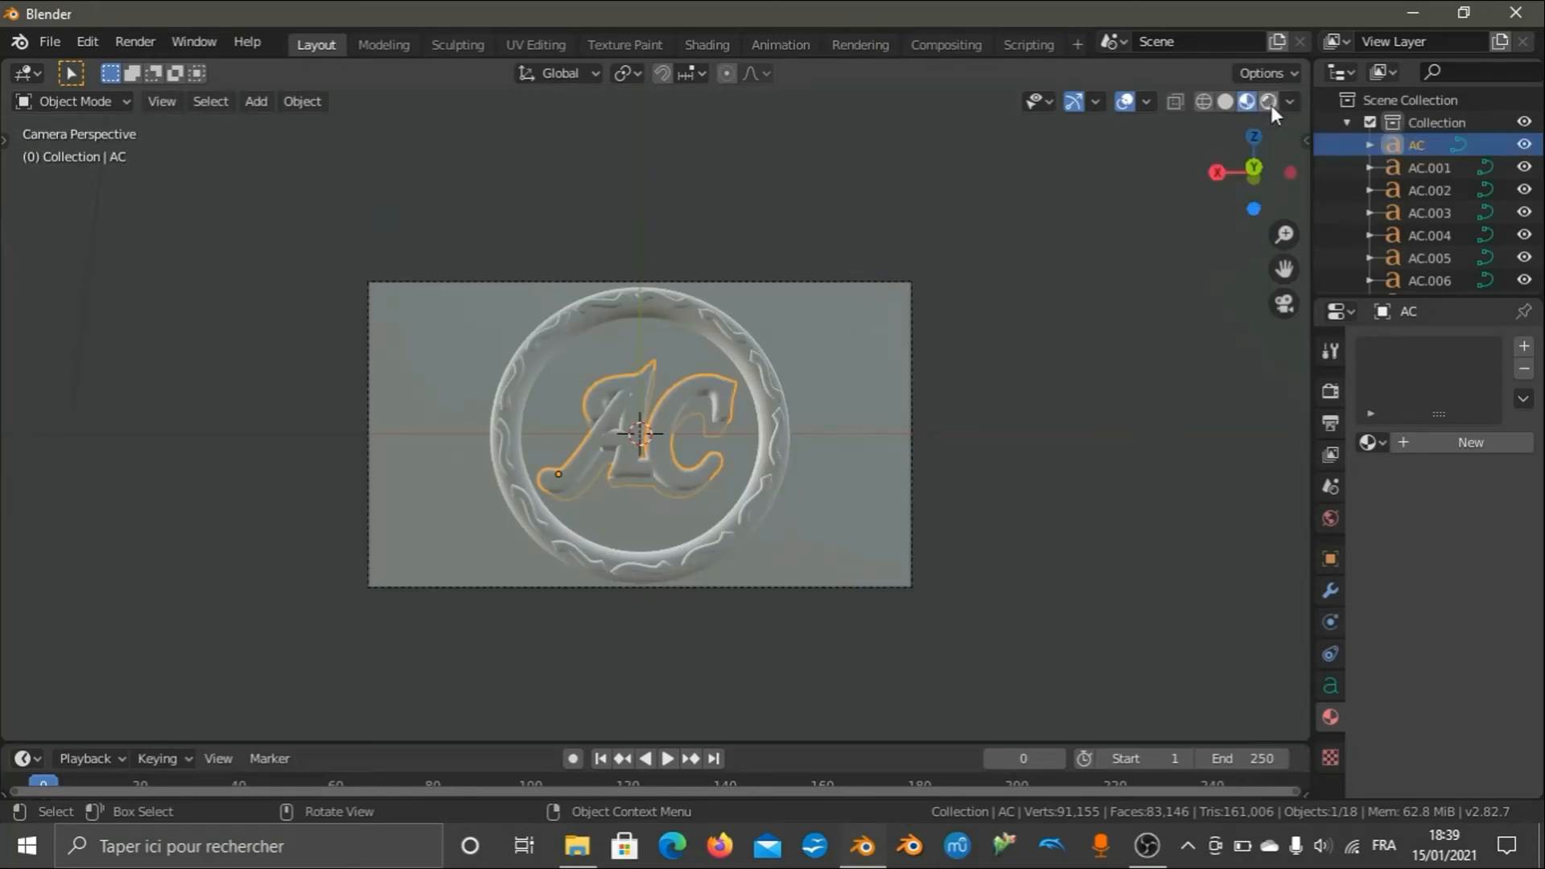
left_click(1271, 102)
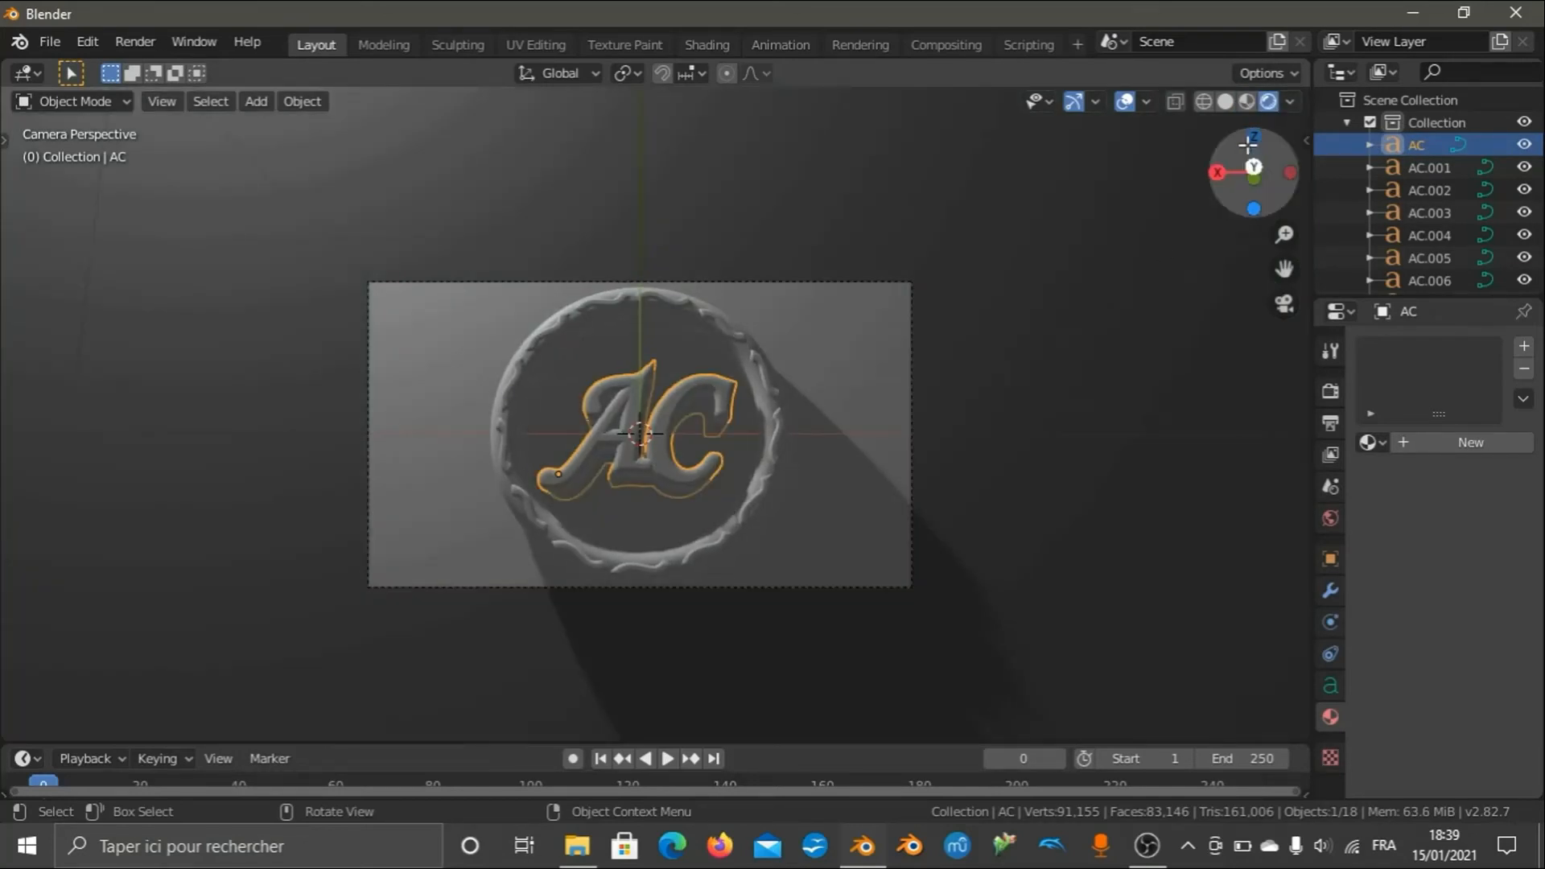
Deselect the AC lettering and examine the rendered medallion, light and shadow on the backdrop plane from an oblique angle outside the camera view.
left_click_drag(1248, 164, 985, 361)
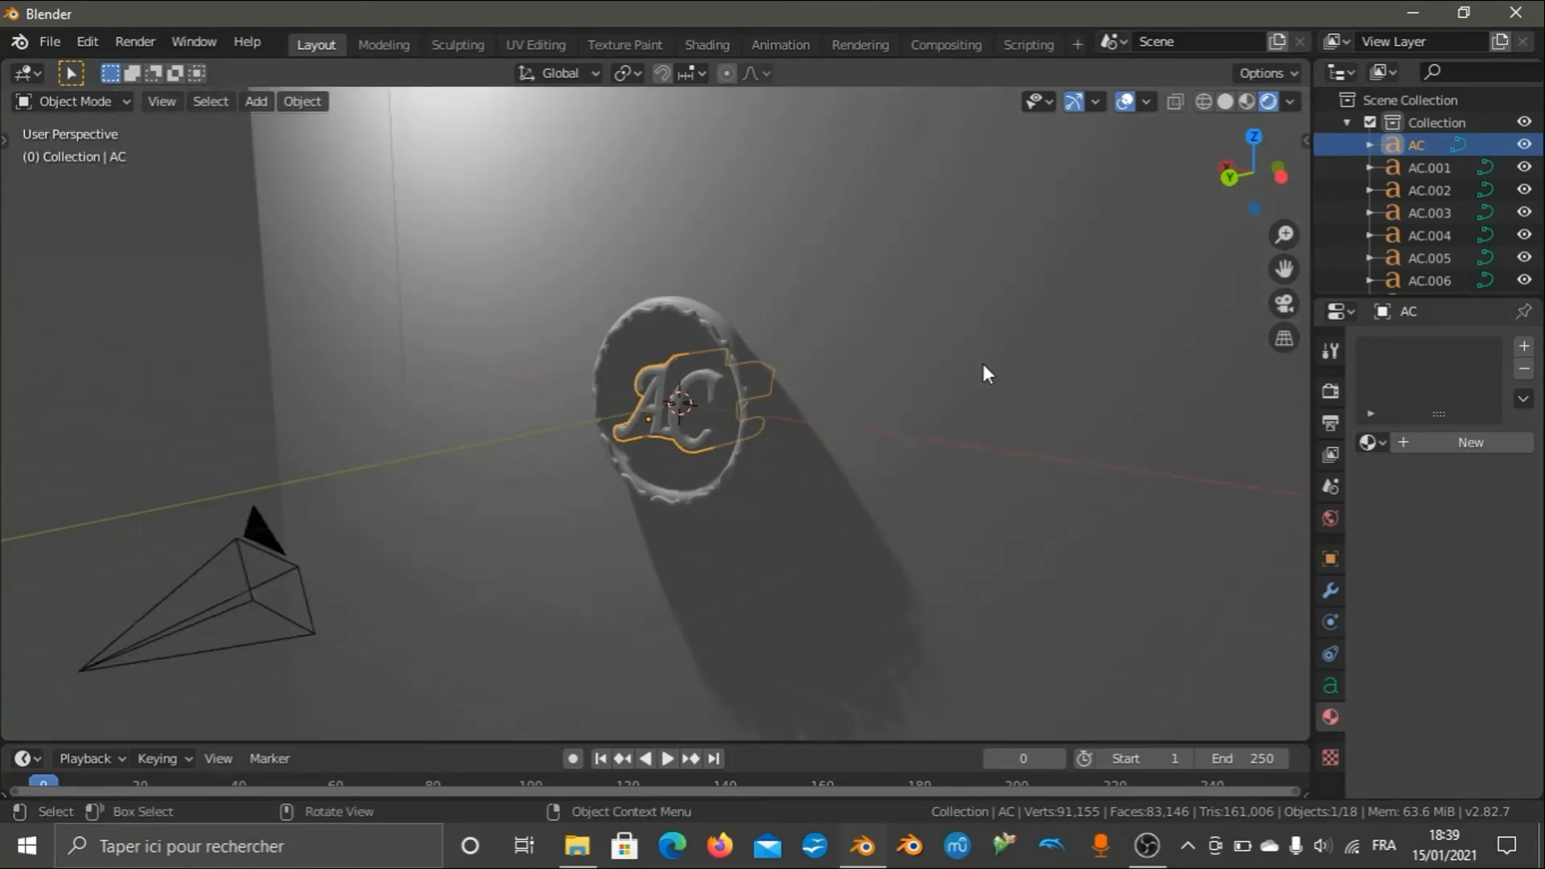
scroll(987, 371, "down", 5)
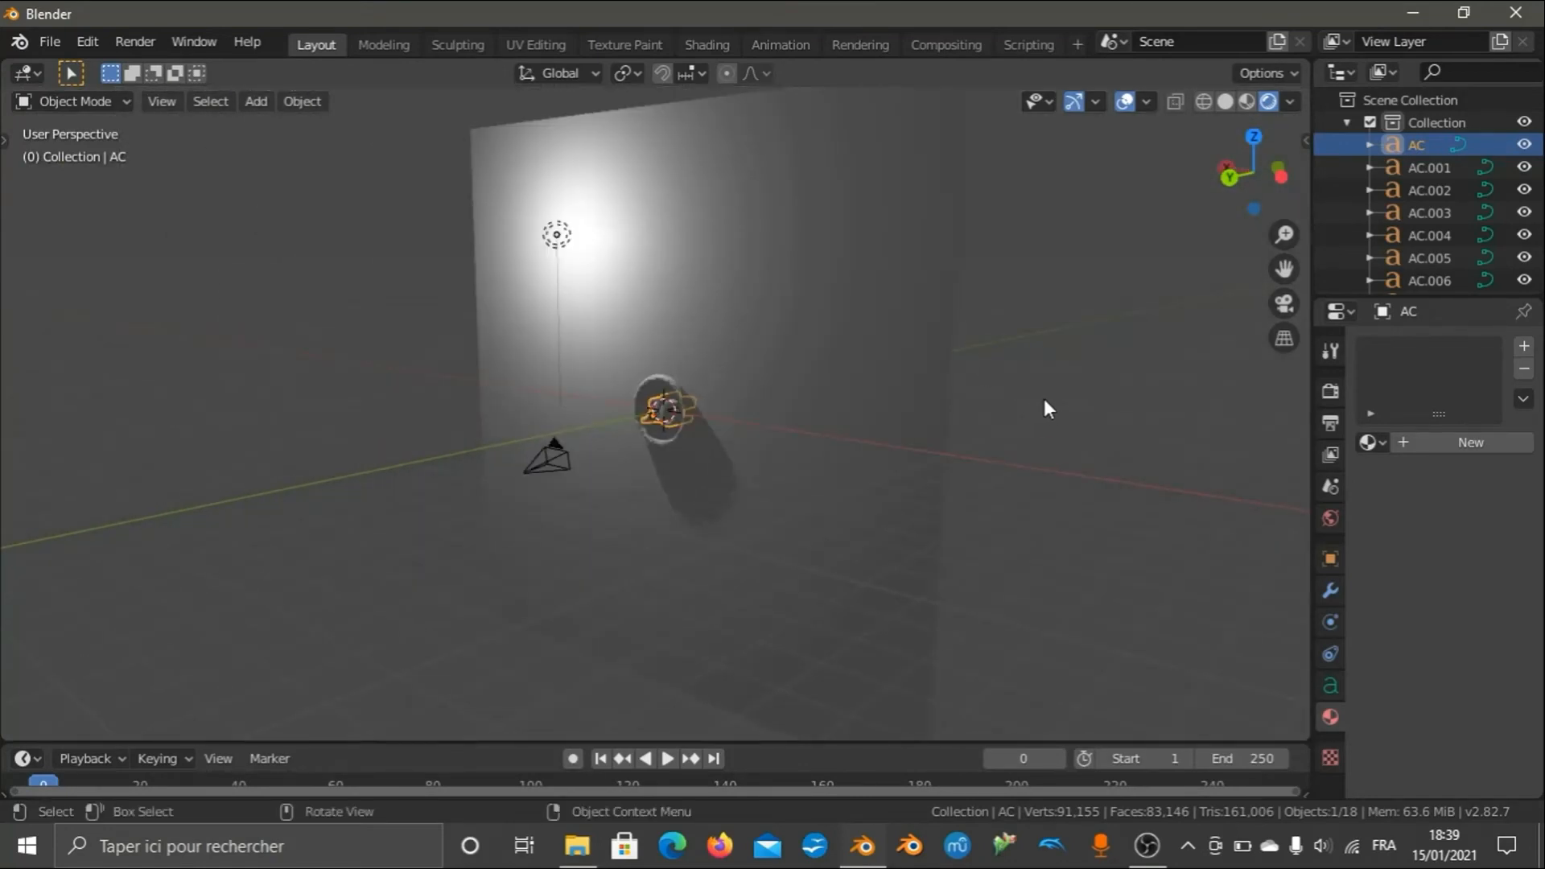
left_click(1085, 402)
scroll(891, 345, "up", 8)
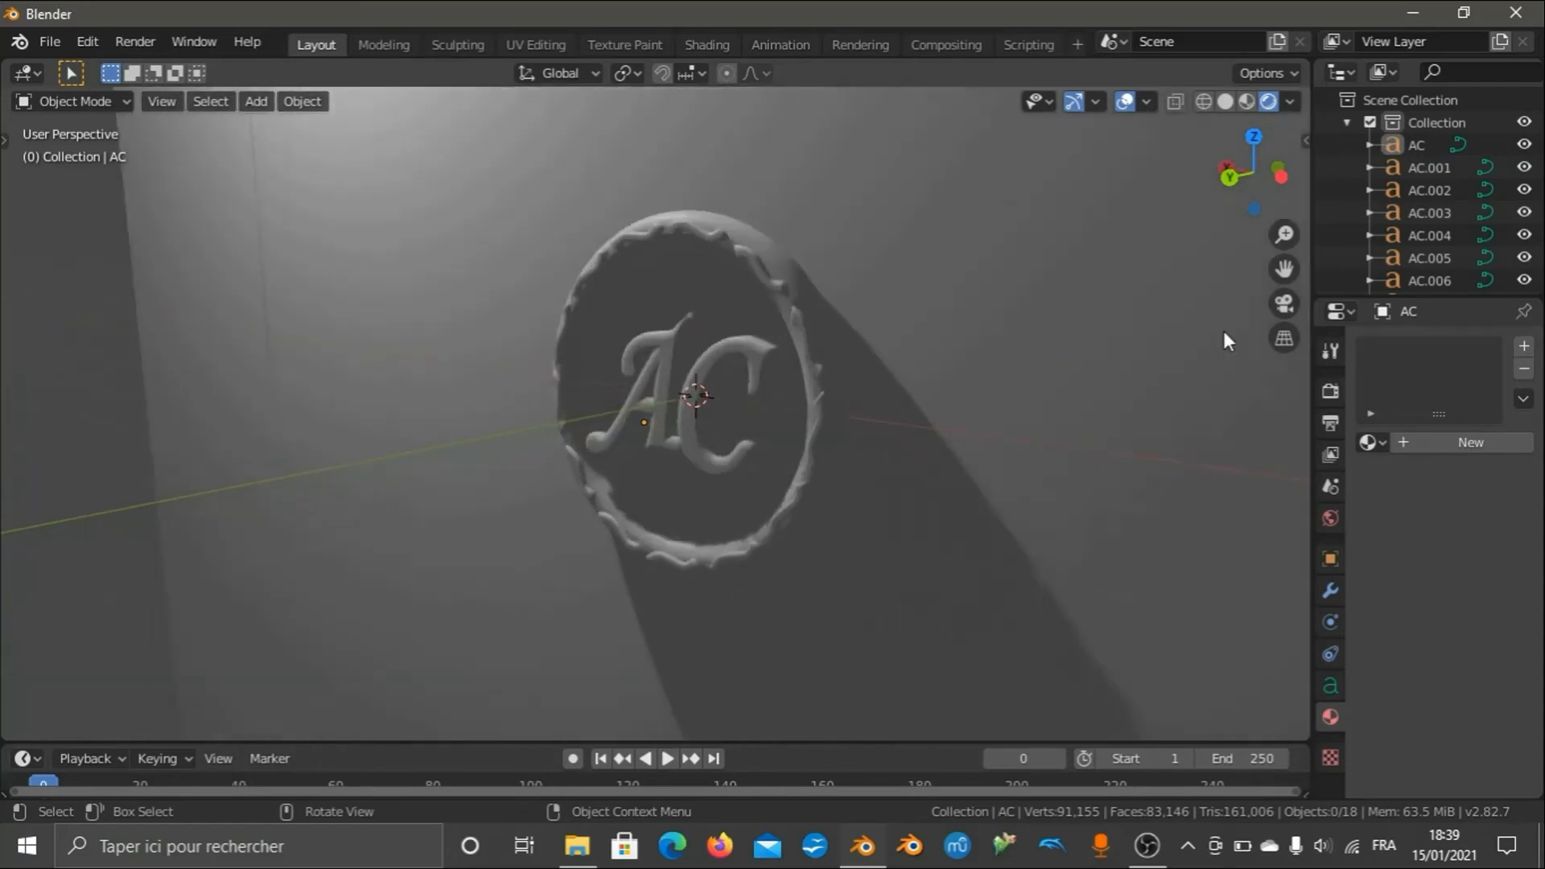
Find the scene's render settings and review the available render engines.
left_click(1333, 519)
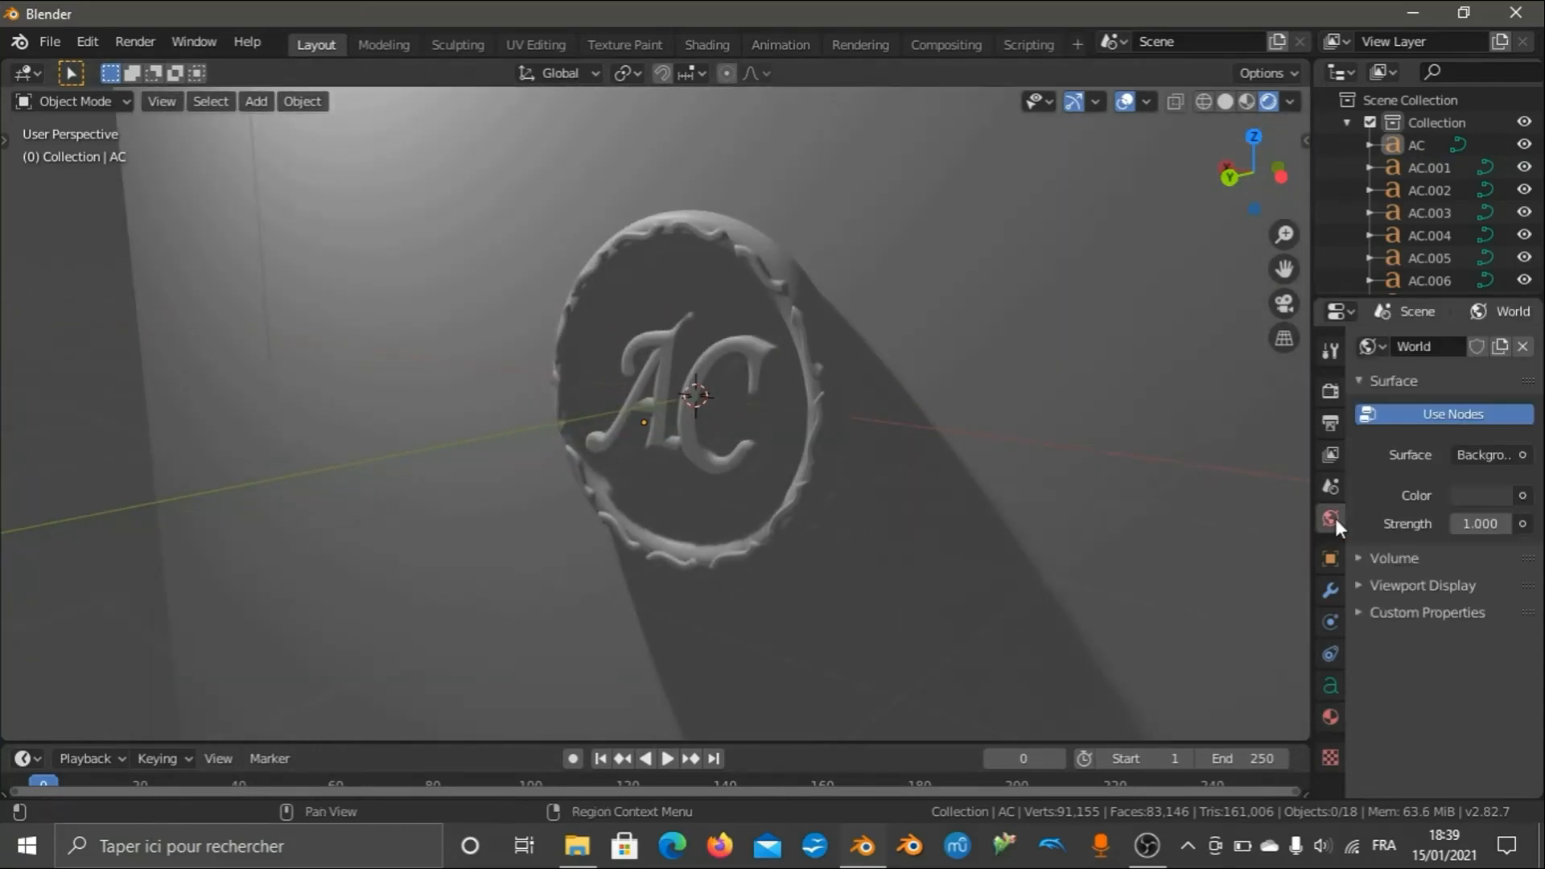
left_click(1332, 487)
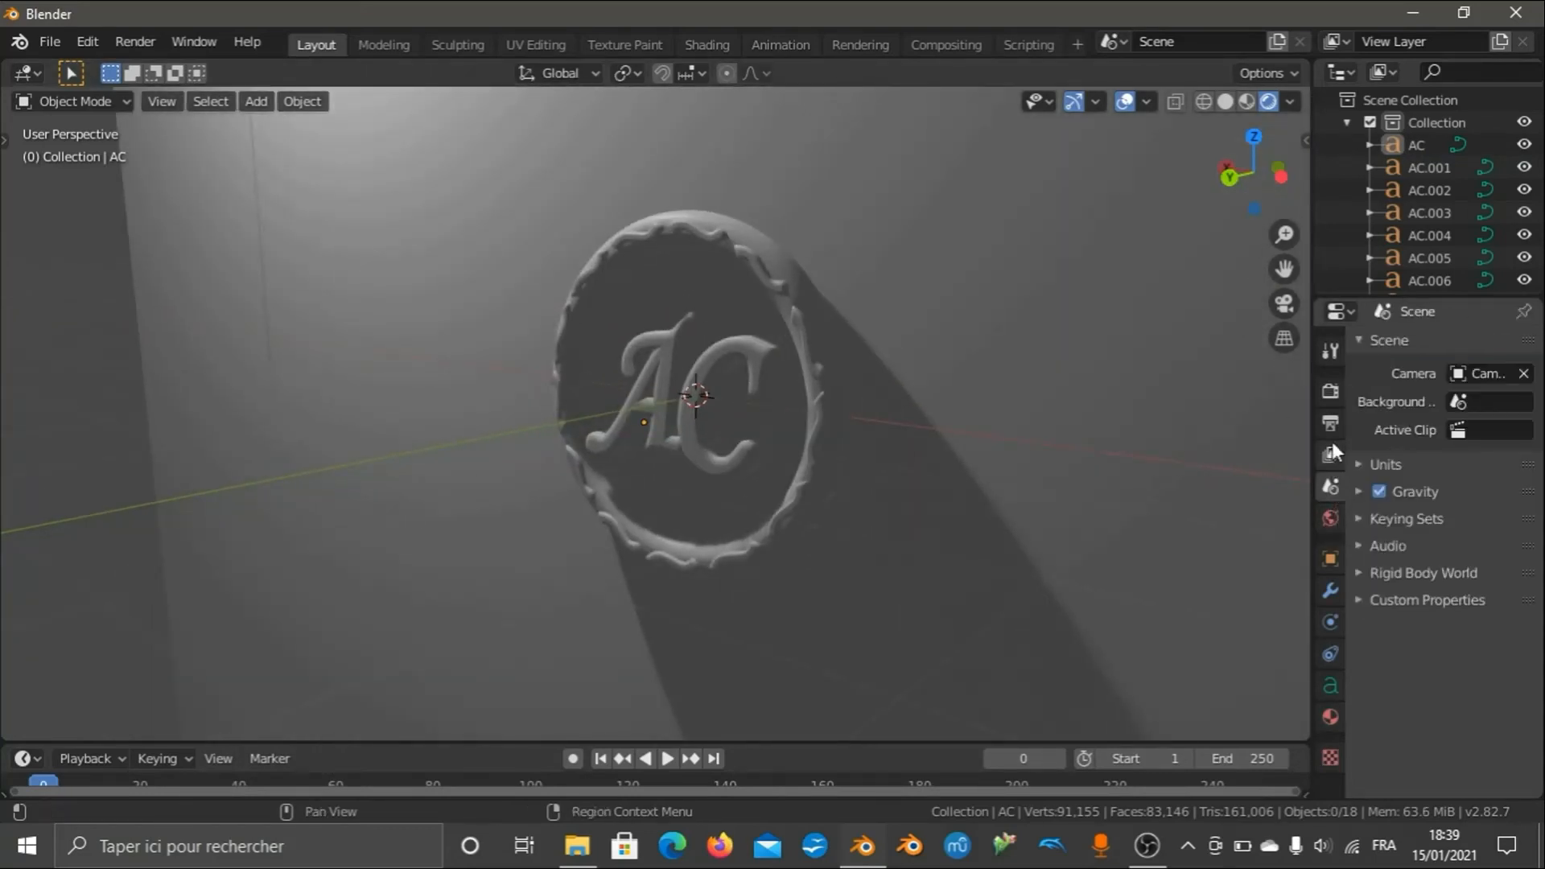
left_click(1331, 427)
left_click(1333, 475)
left_click(1332, 427)
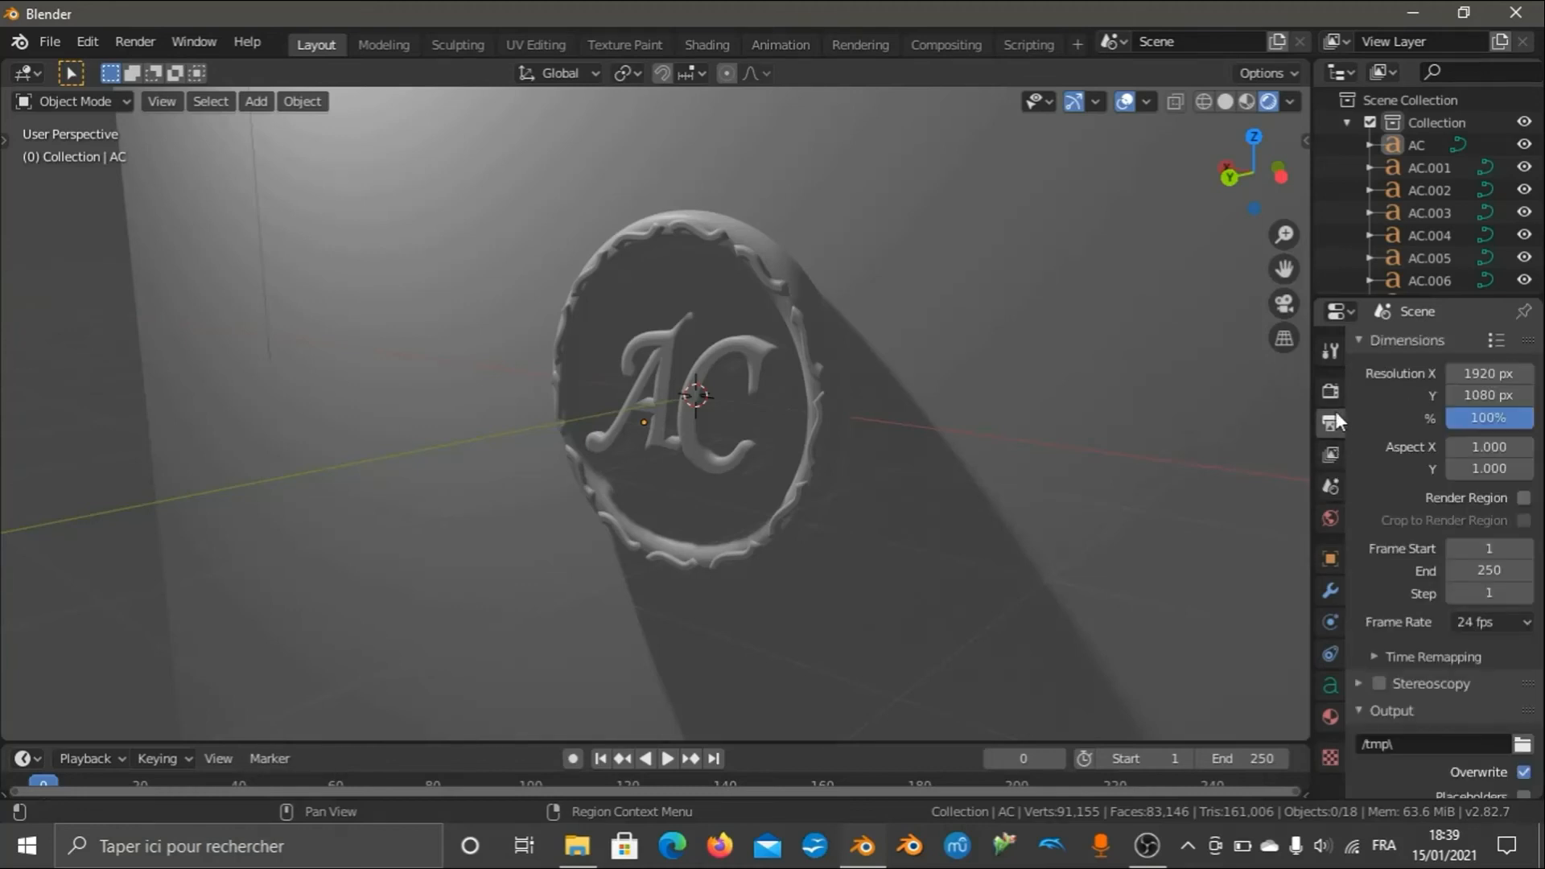
left_click(1336, 400)
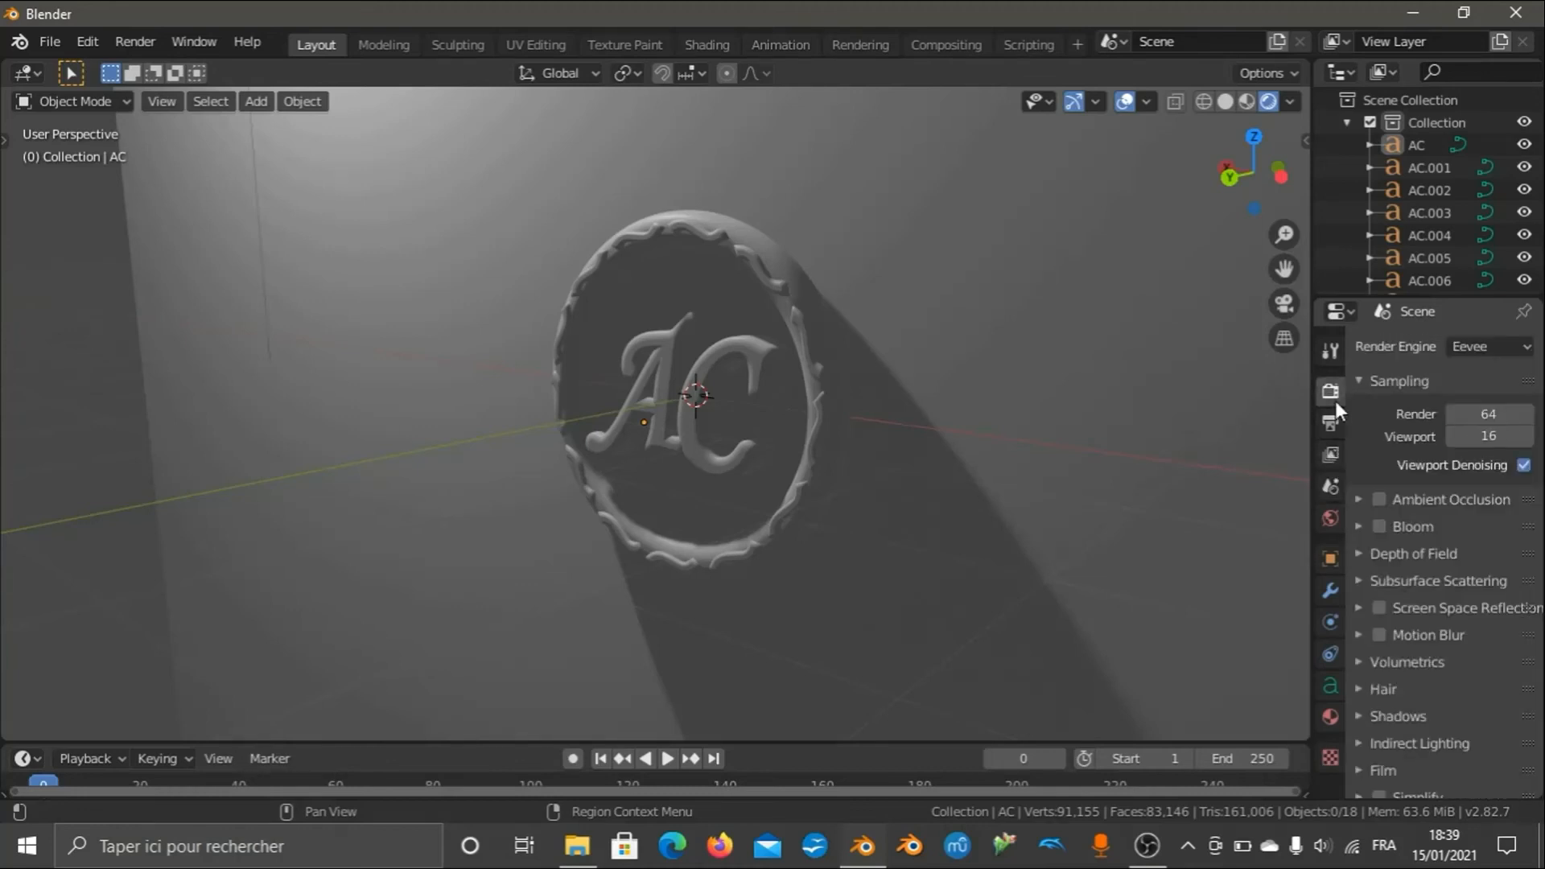
left_click(1470, 348)
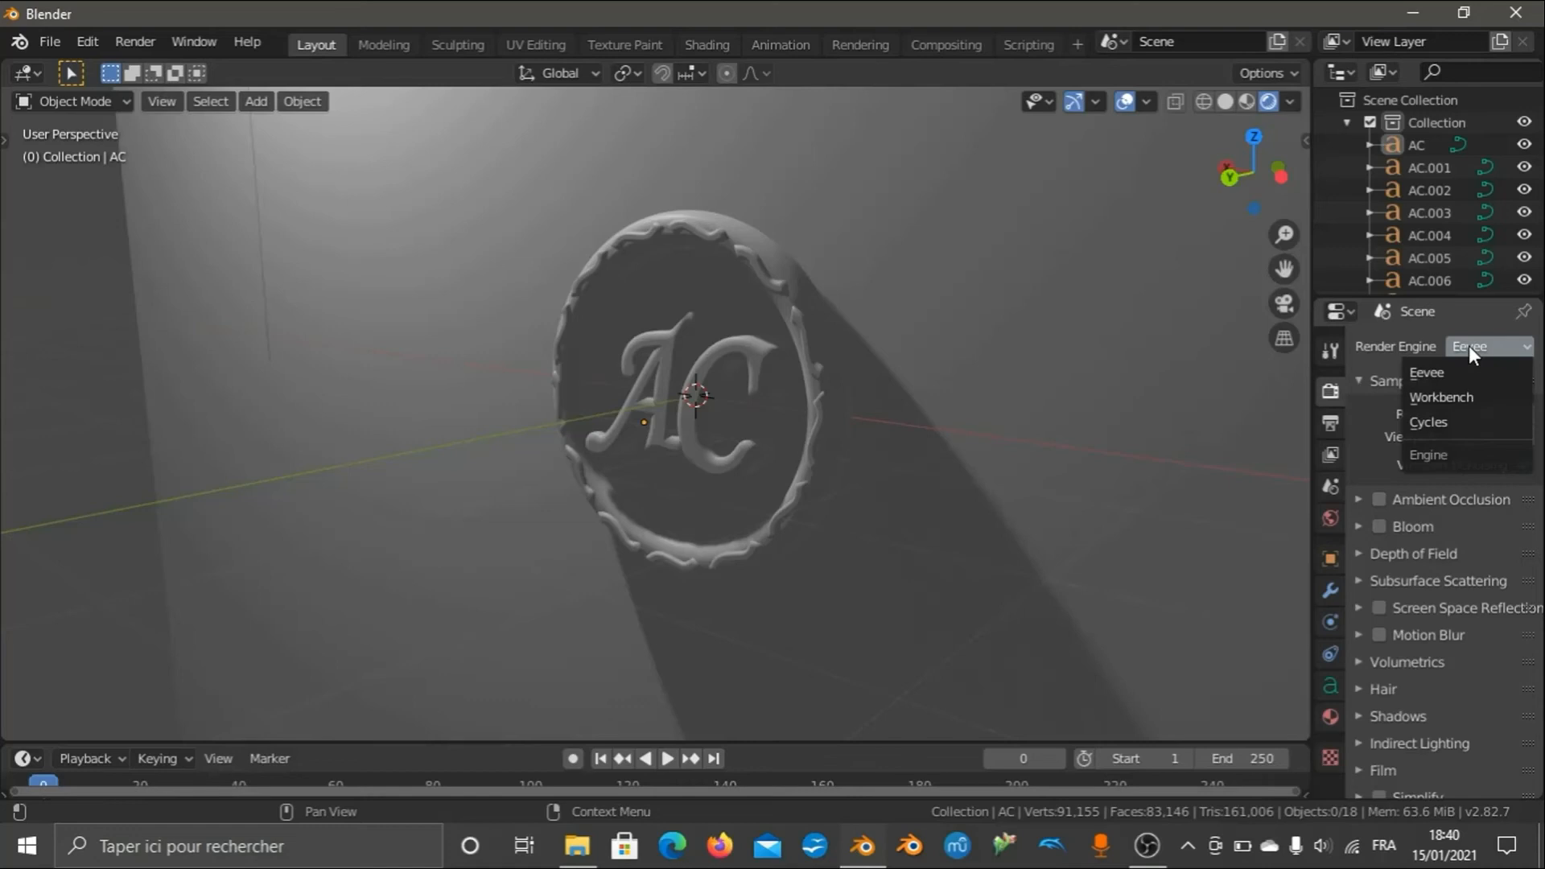
left_click(1470, 345)
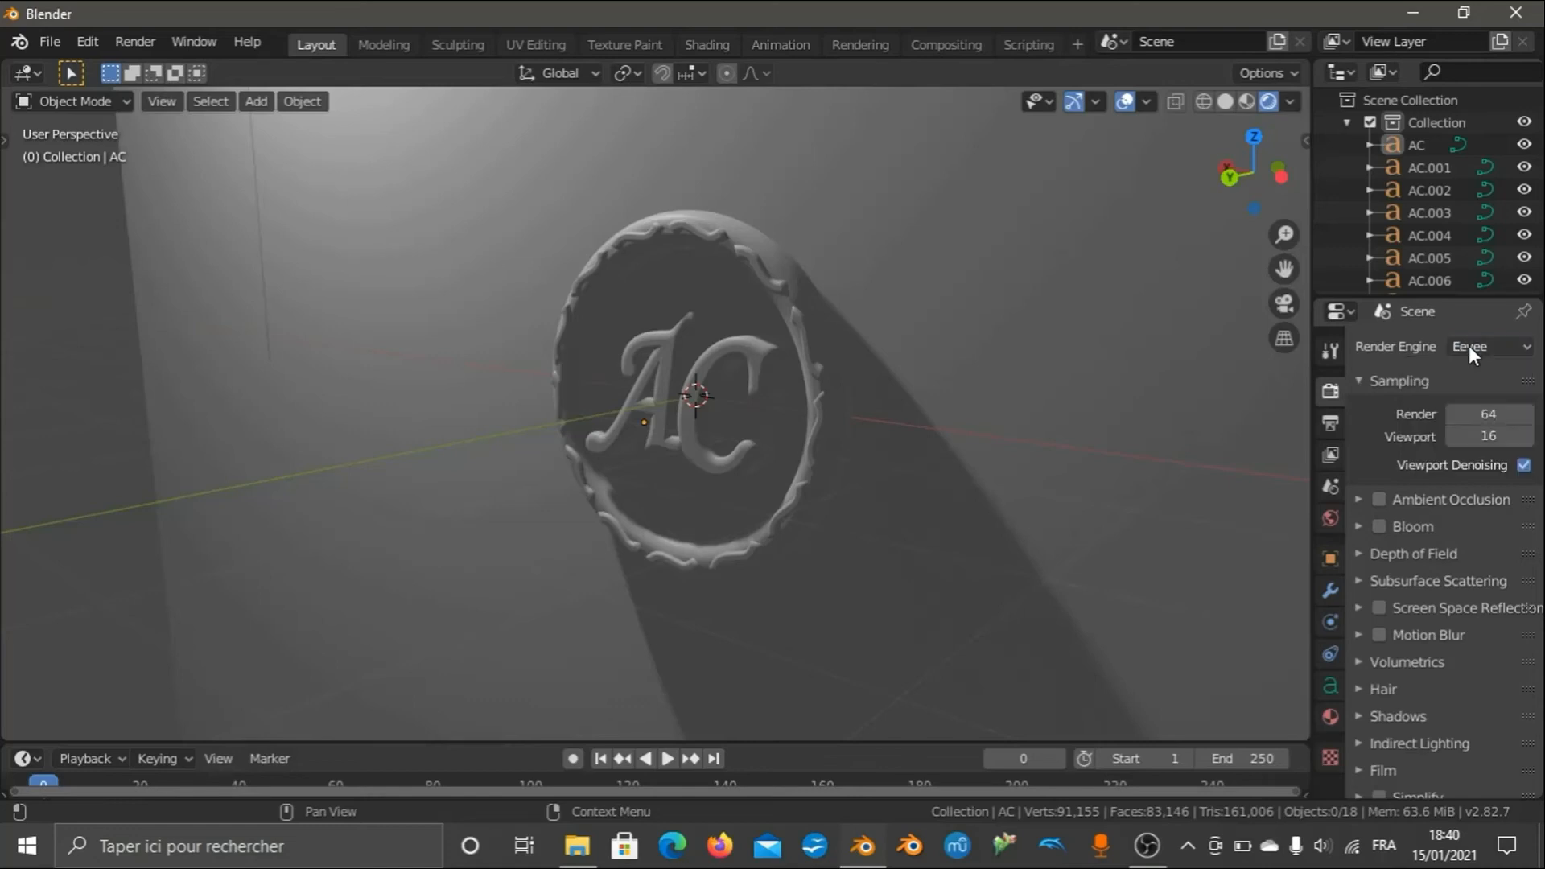
Feed the world background's color from an Environment Texture.
left_click(1332, 718)
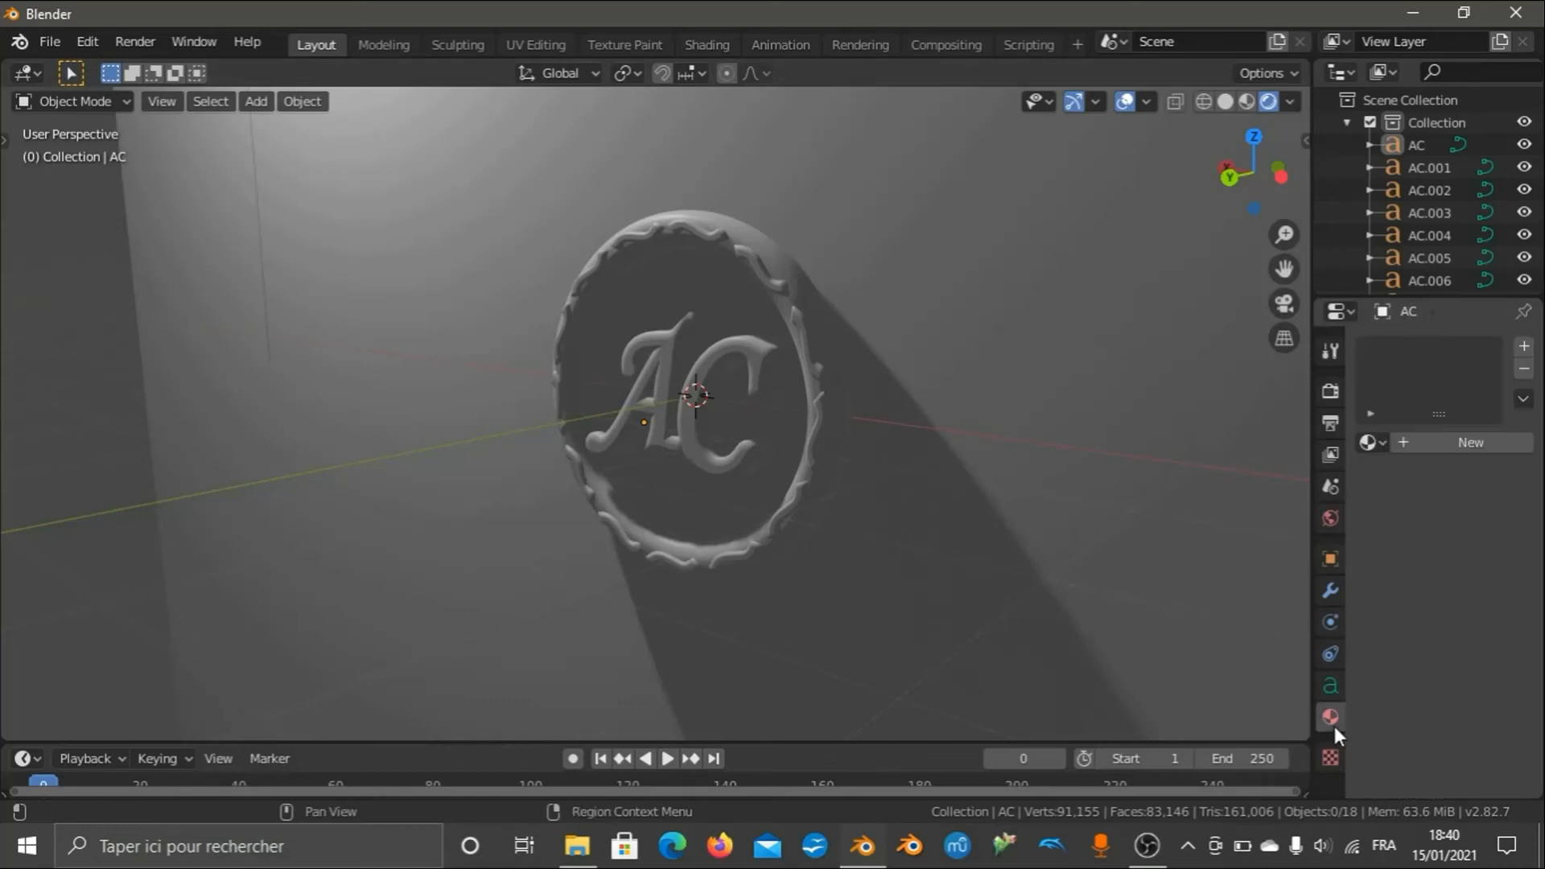
left_click(1329, 687)
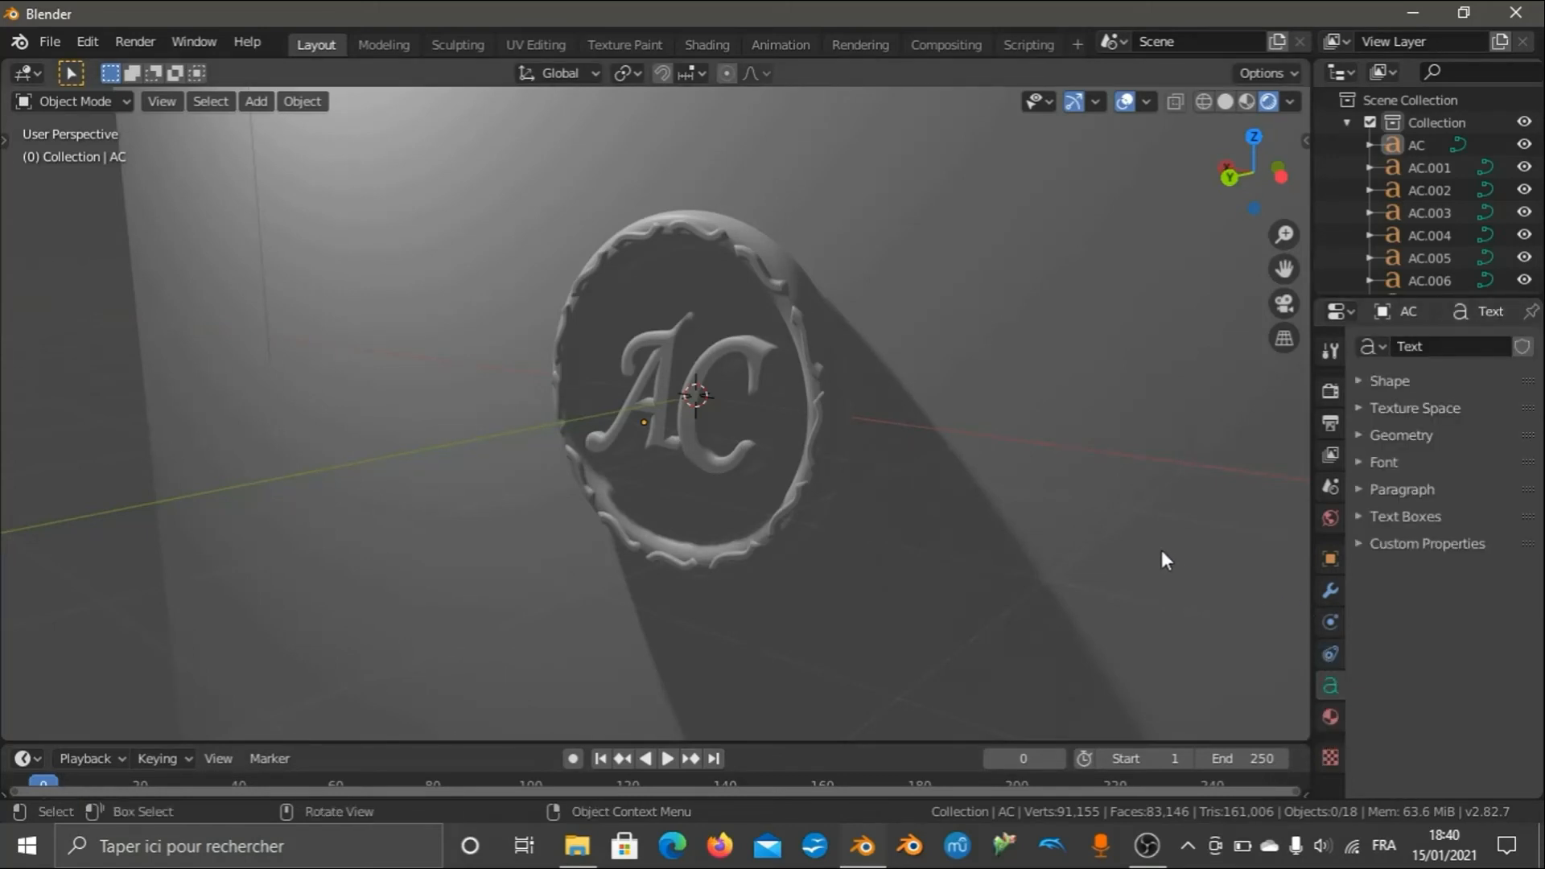
left_click(1331, 519)
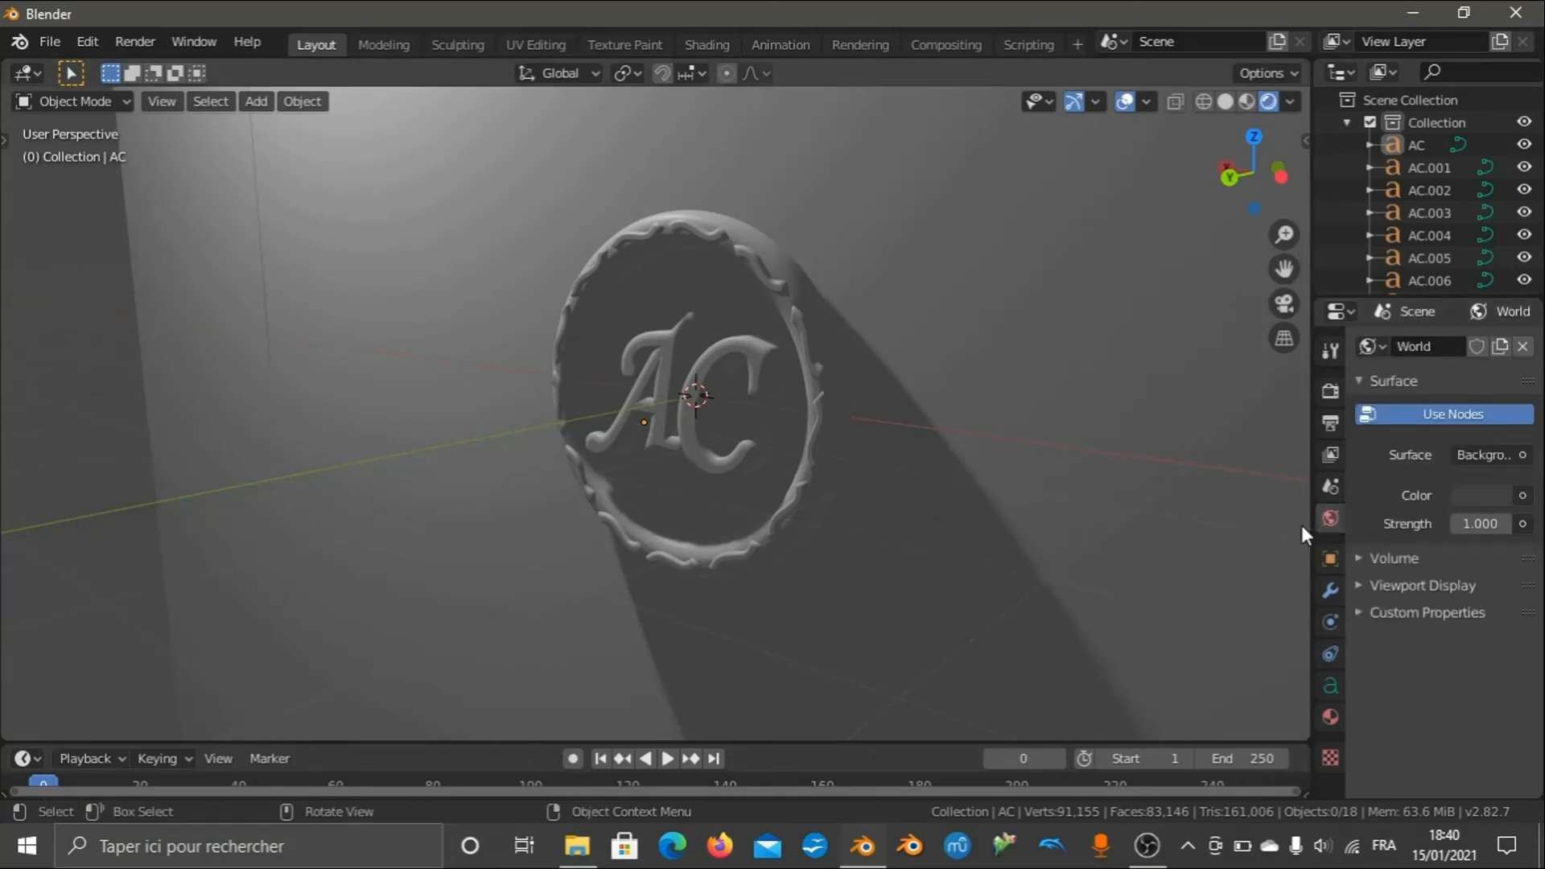
left_click_drag(1312, 529, 1012, 532)
scroll(607, 449, "down", 8)
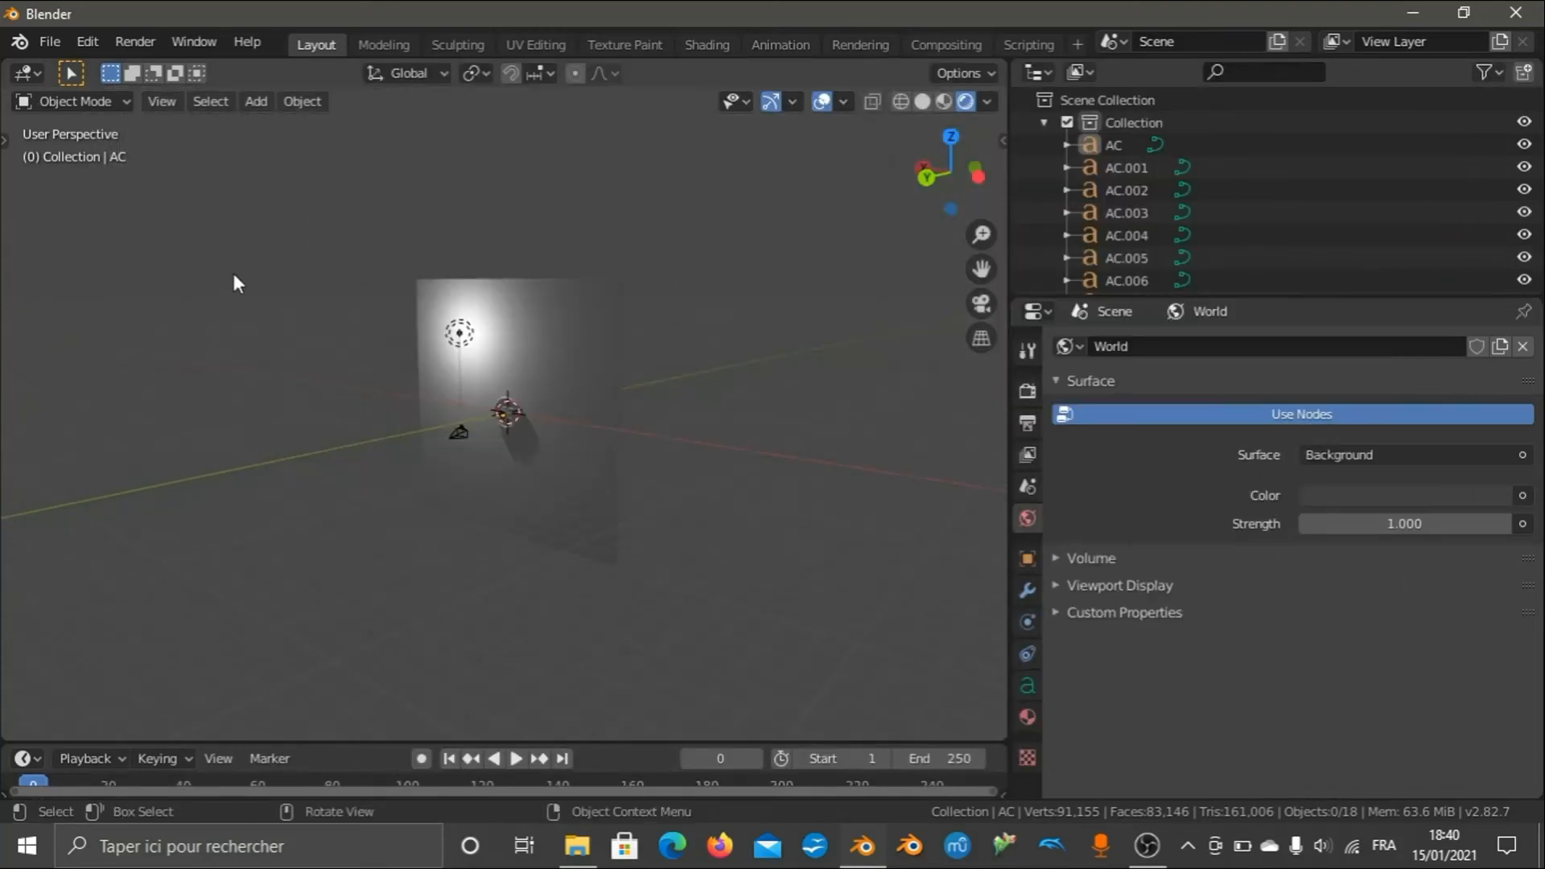
scroll(403, 209, "down", 3)
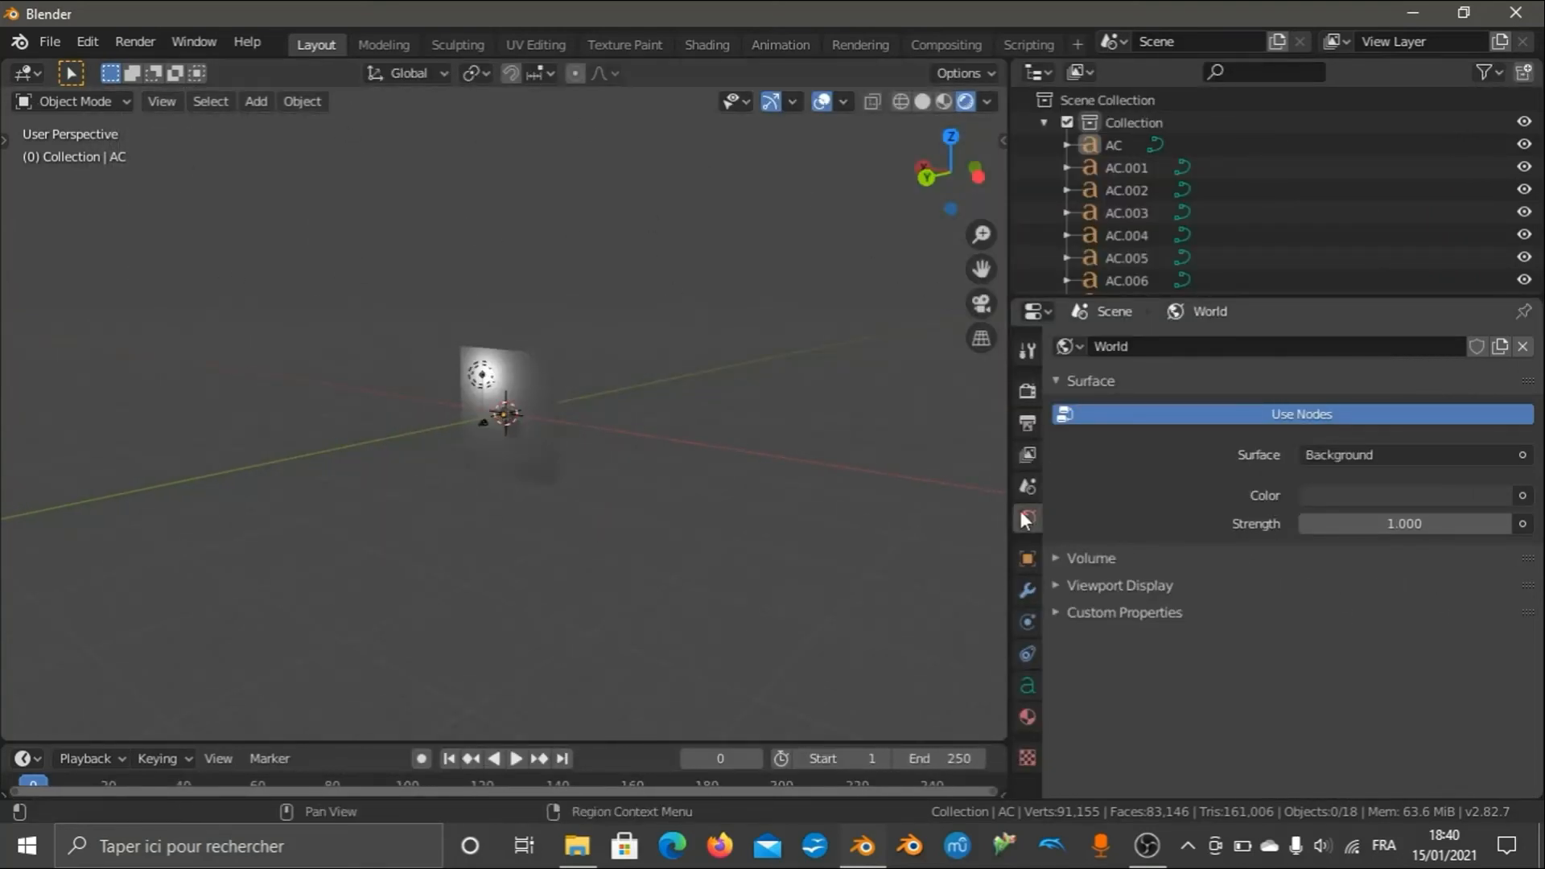
left_click_drag(1011, 504, 1297, 525)
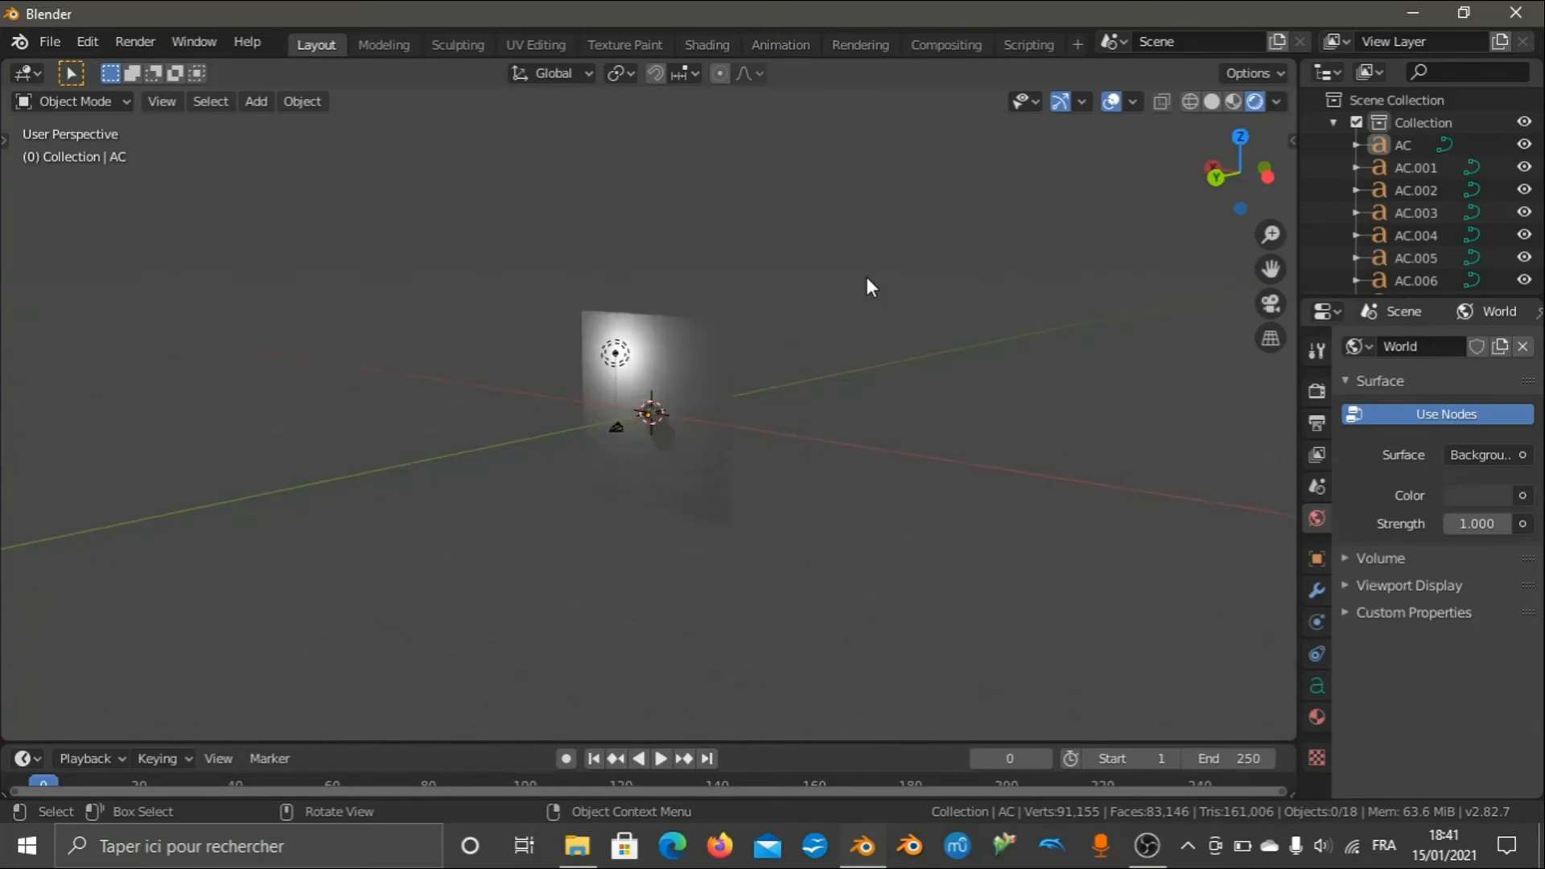
scroll(965, 321, "down", 5)
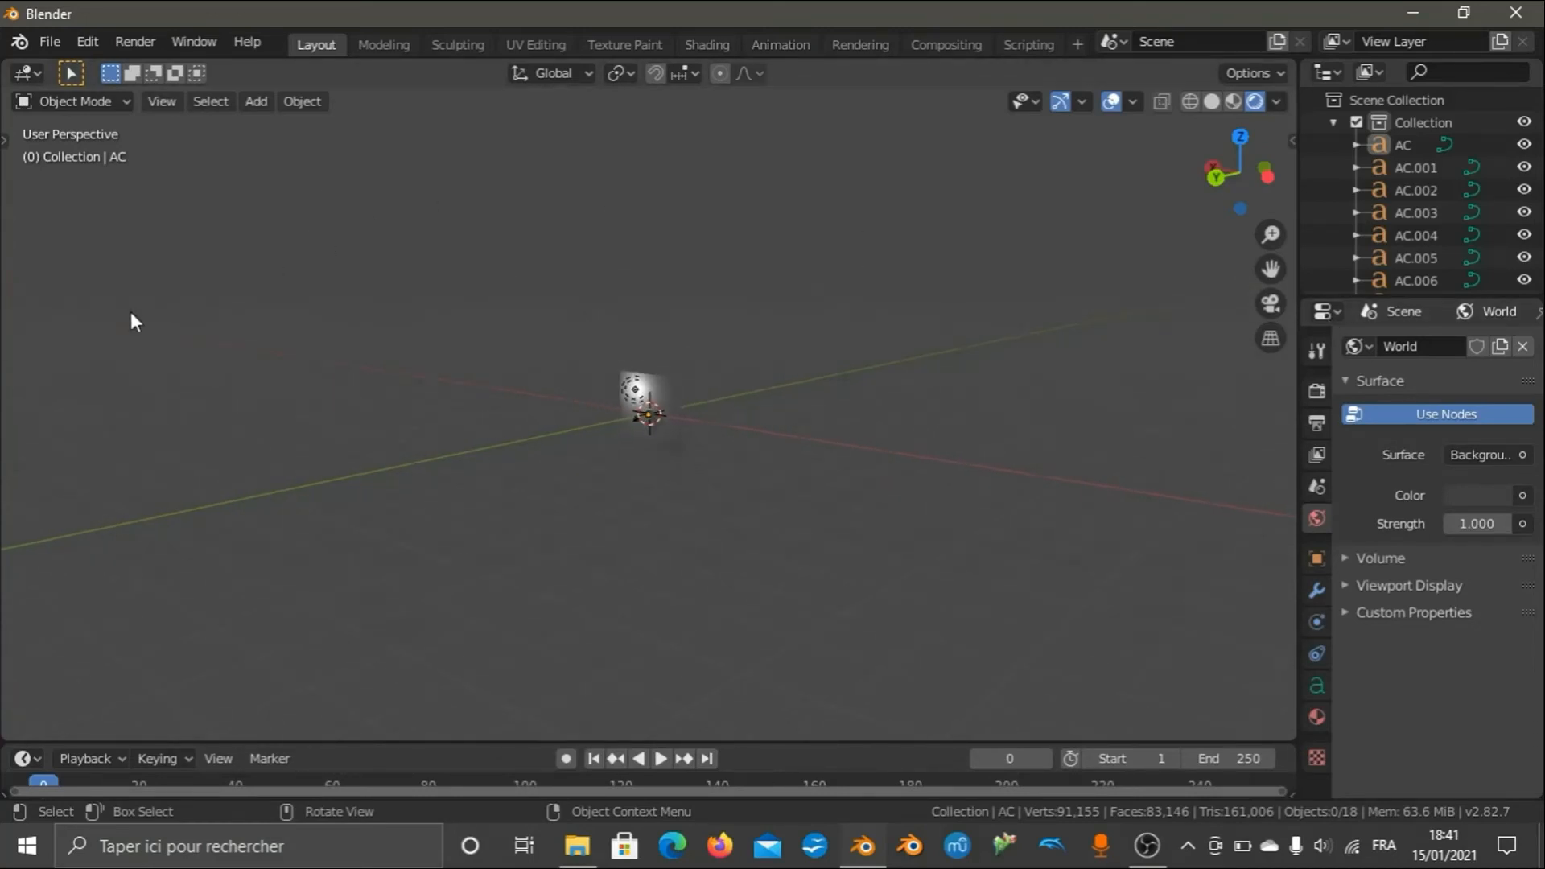
scroll(748, 336, "up", 5)
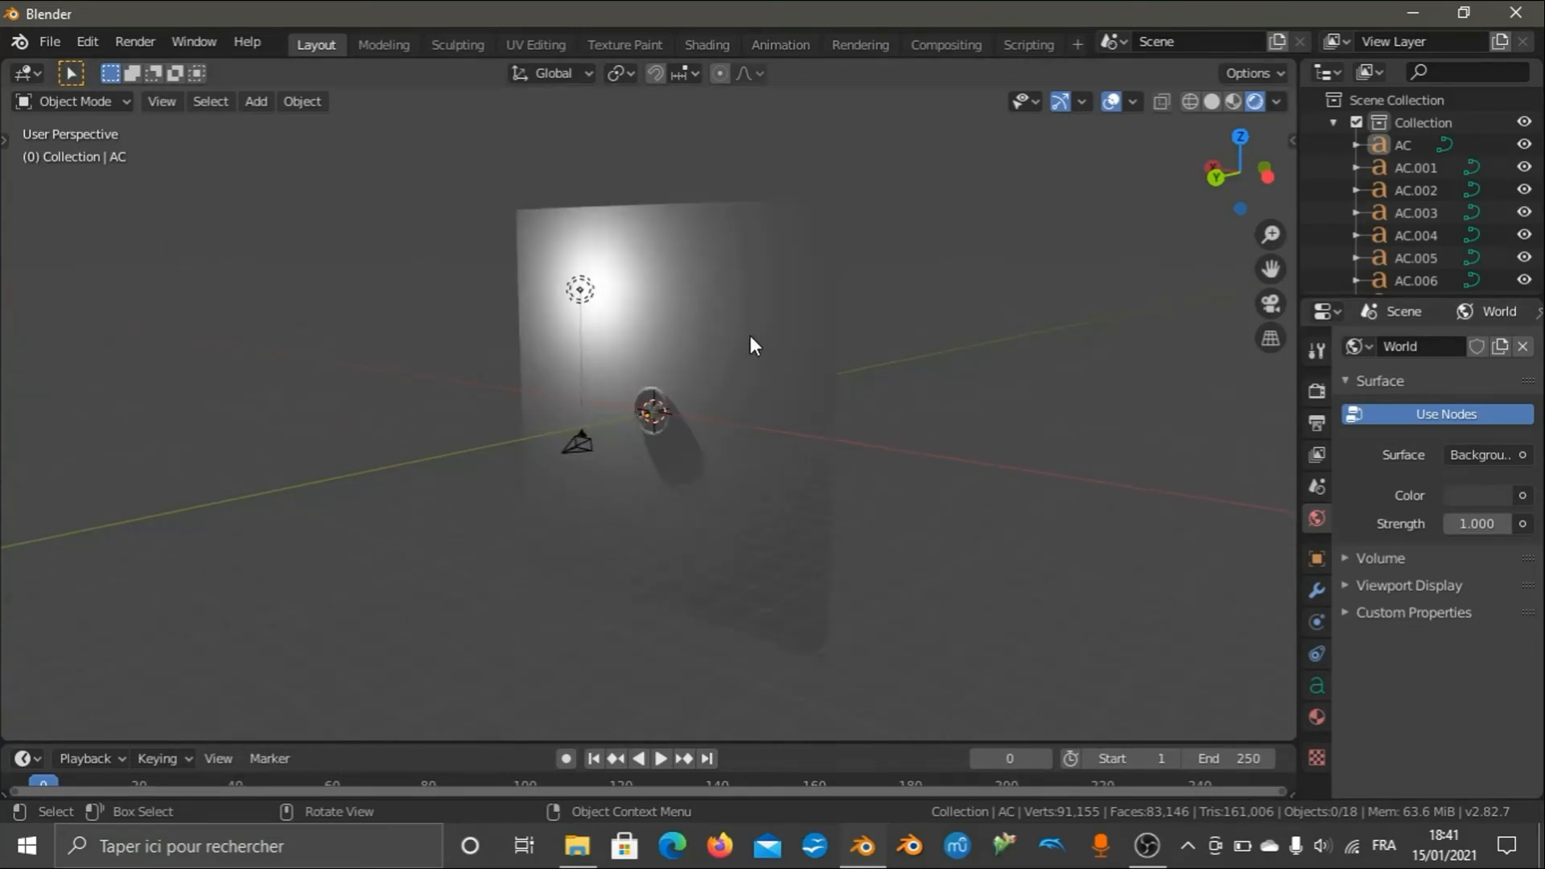
left_click(1523, 496)
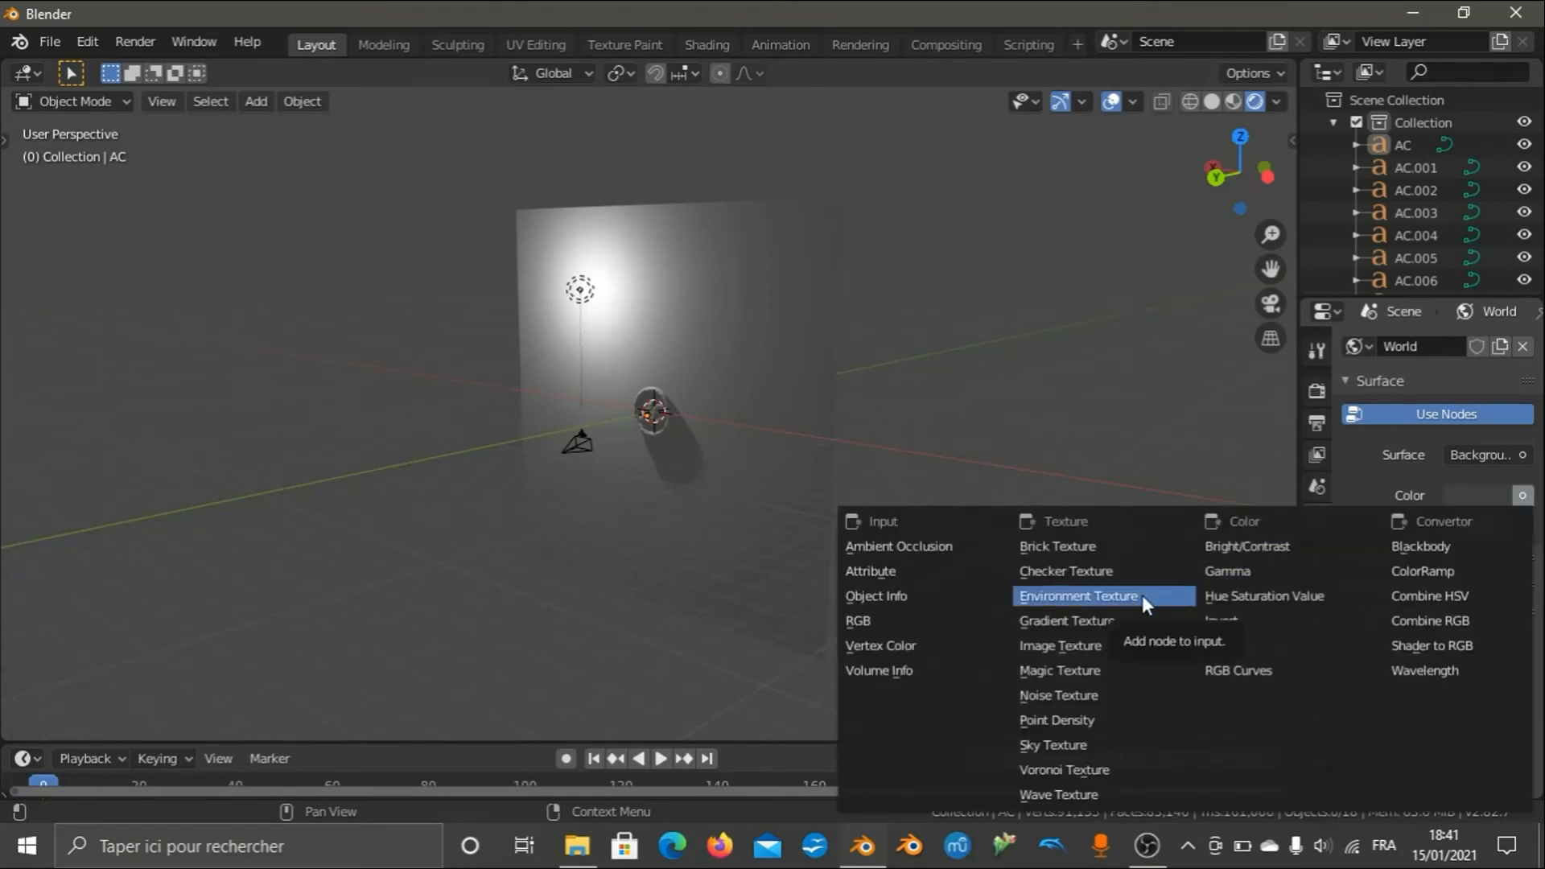
left_click(1064, 599)
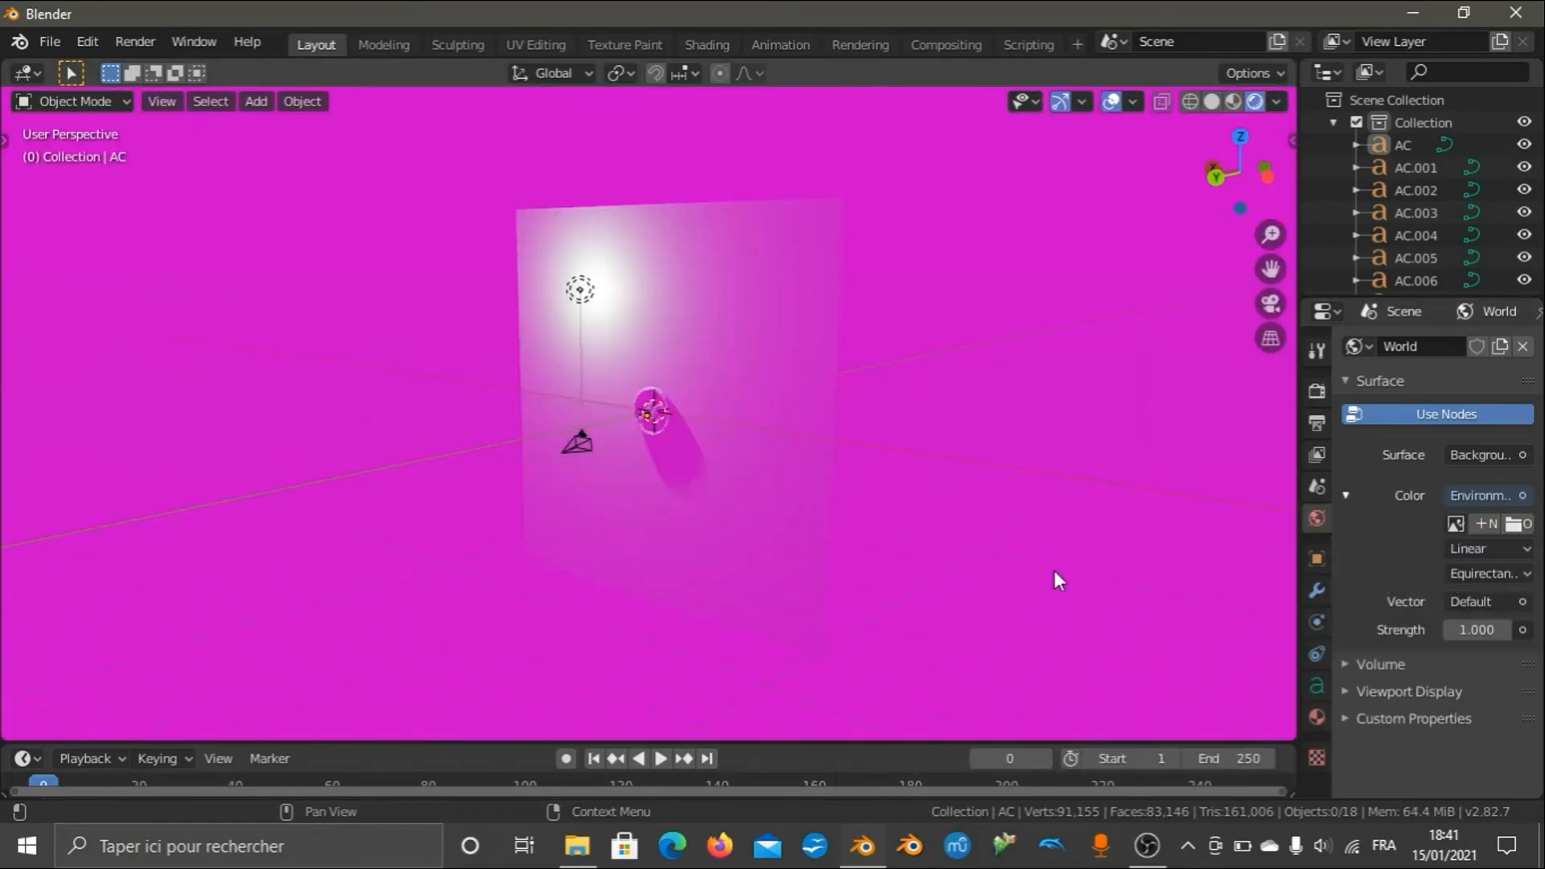
Load forest.exr from the Images de fond folder as the world's environment image.
left_click(1521, 528)
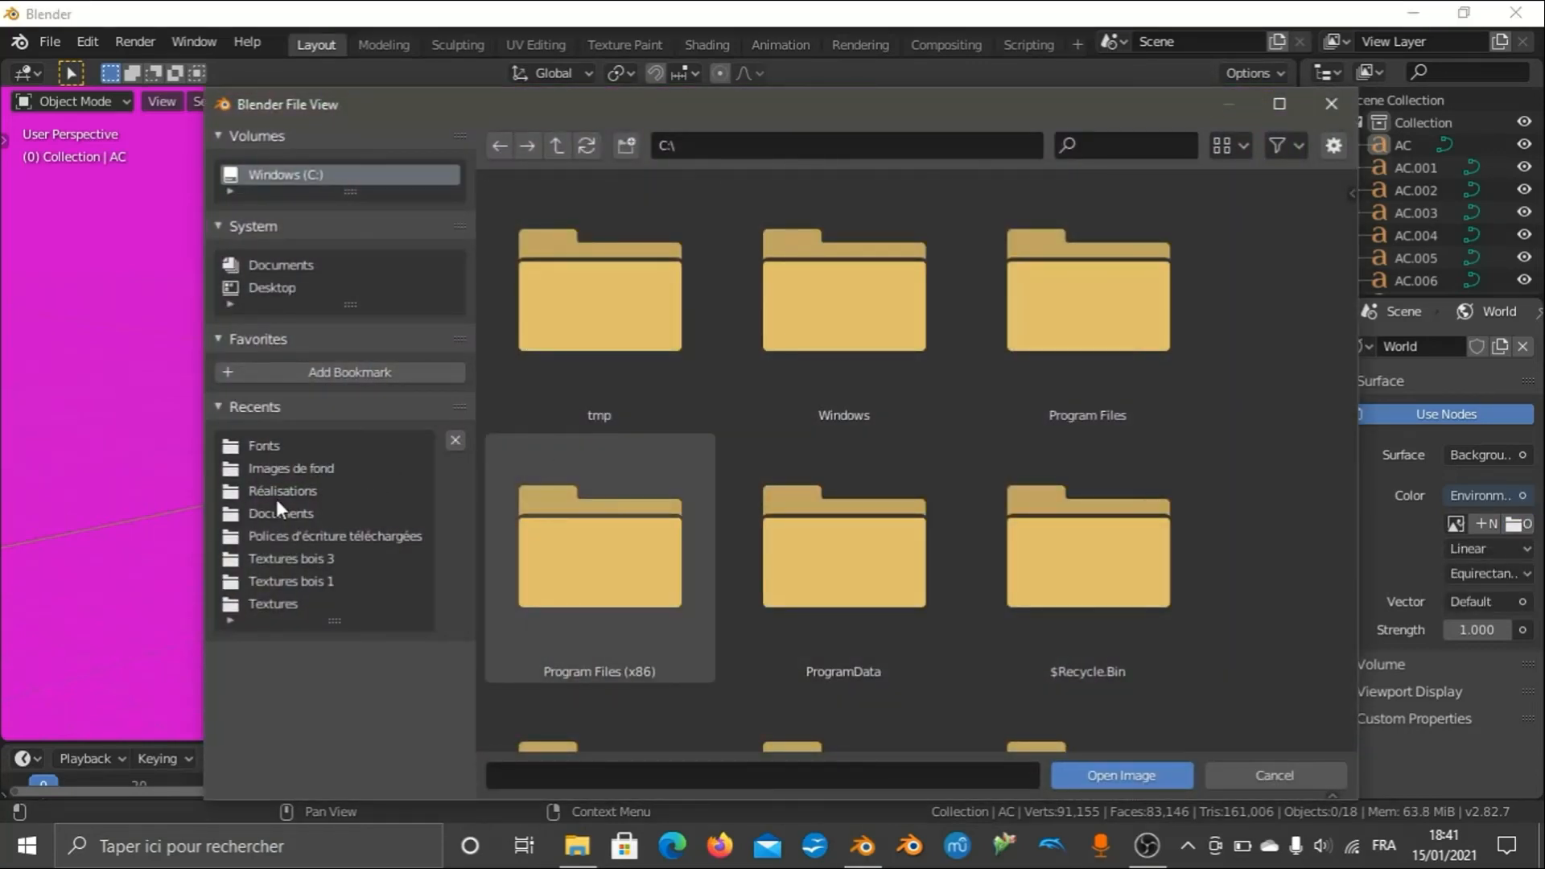
left_click(288, 468)
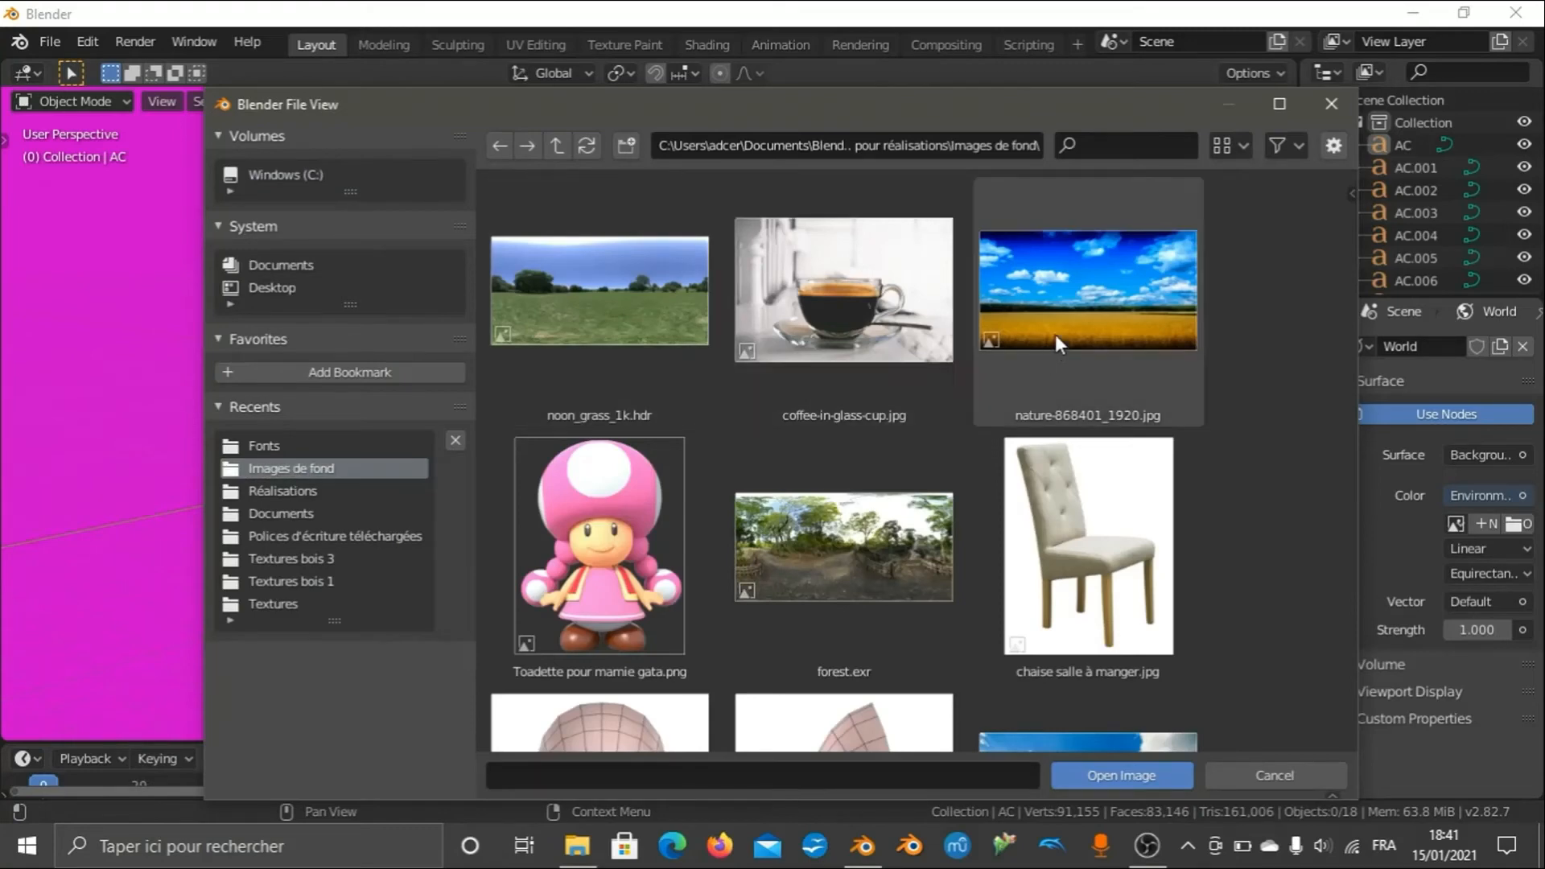
scroll(1055, 335, "down", 3)
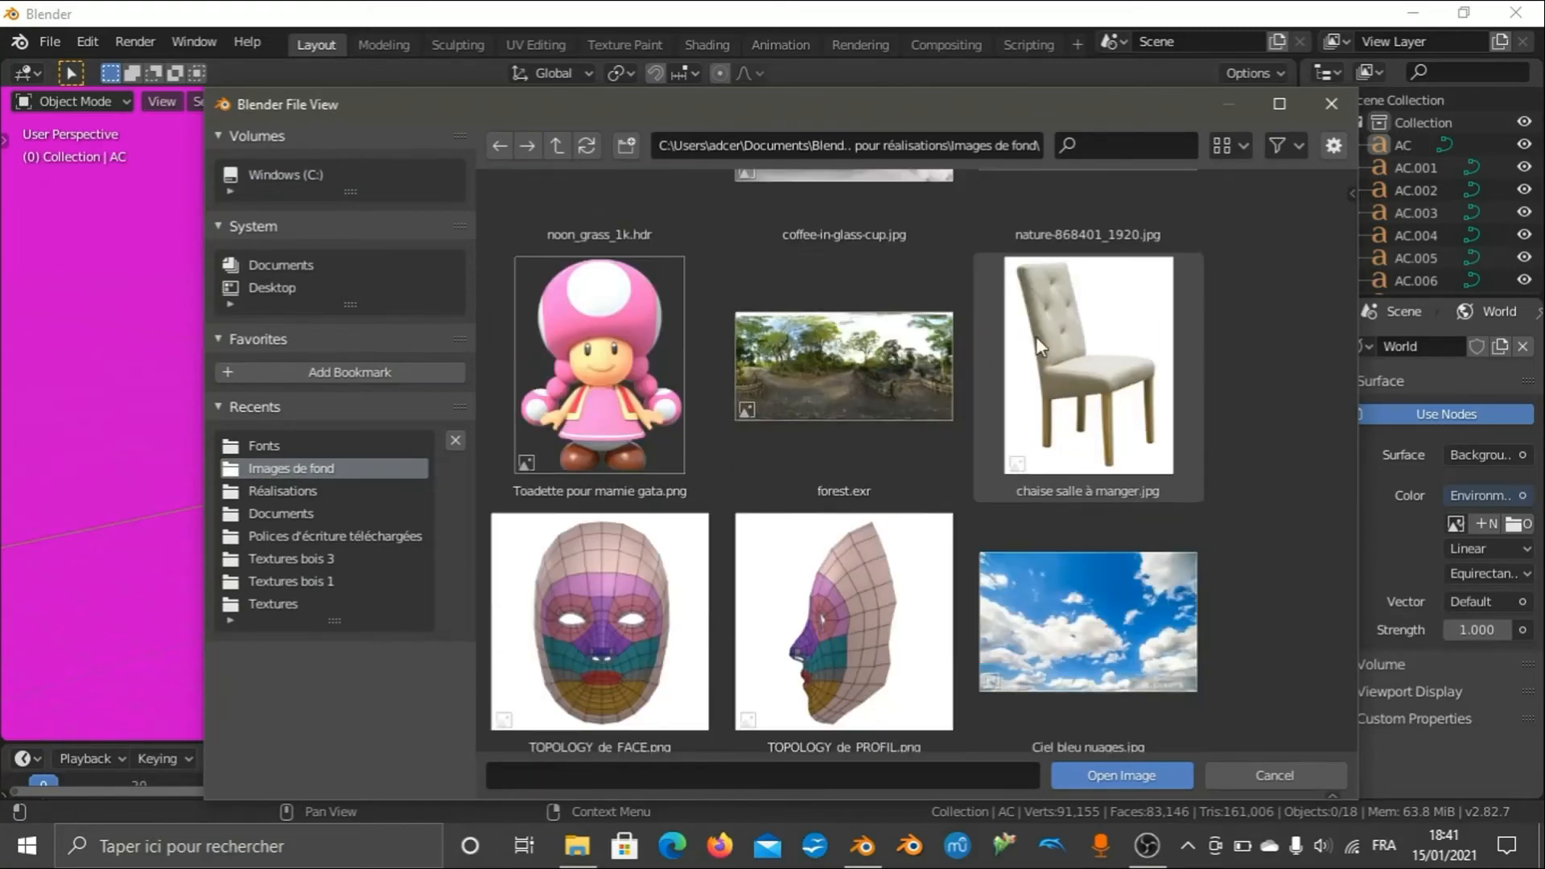
left_click(907, 440)
left_click(1125, 775)
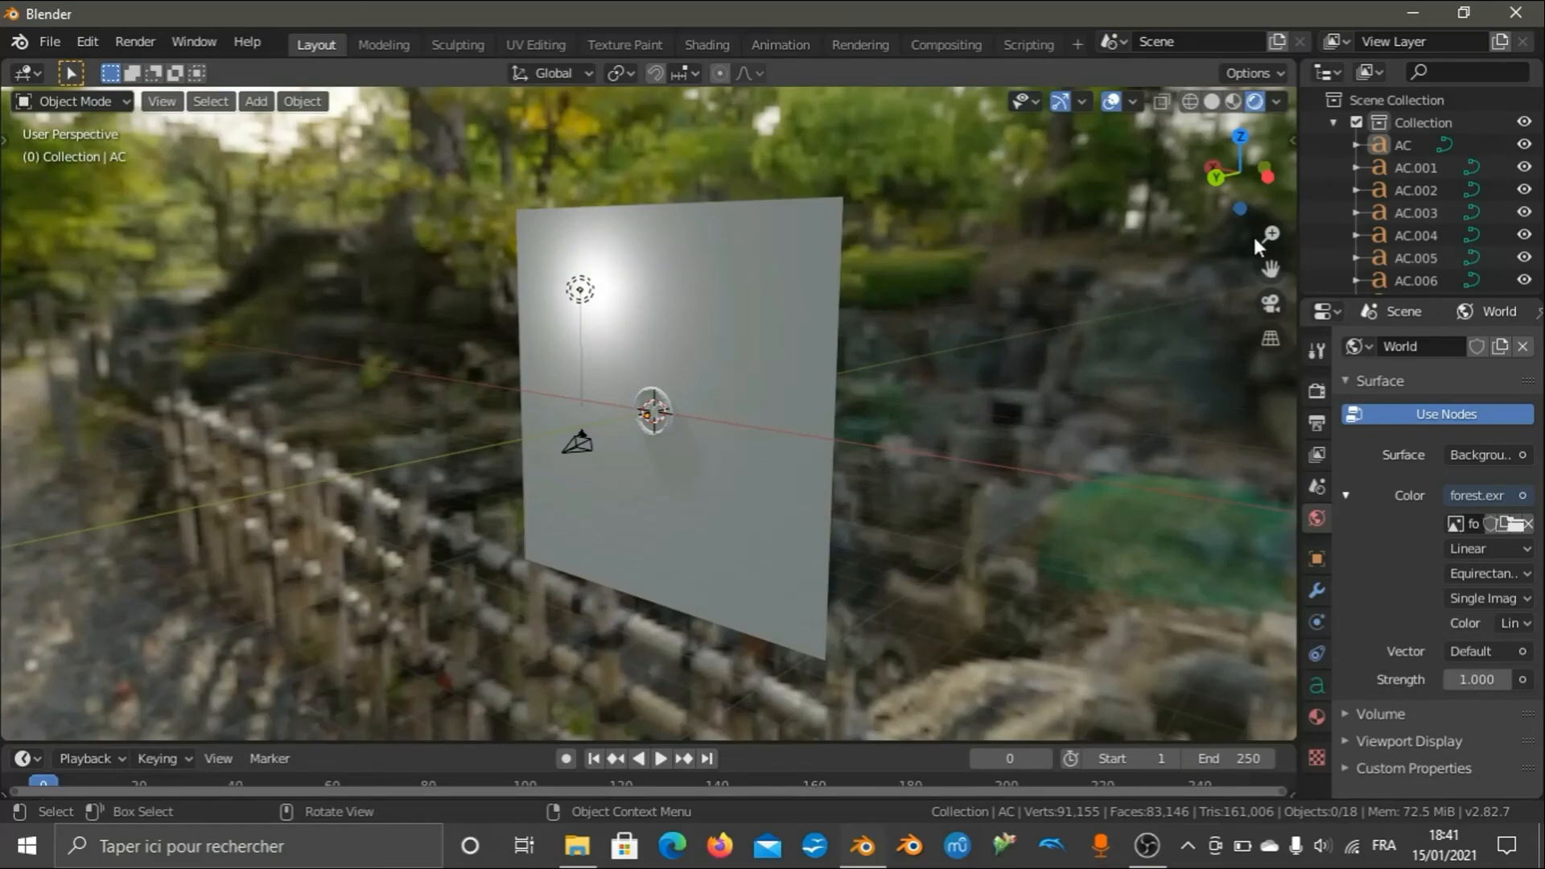
Examine the forest surroundings and their lighting on the wall and AC medallion from several angles and distances.
left_click_drag(1240, 173, 1106, 321)
scroll(1105, 320, "up", 3)
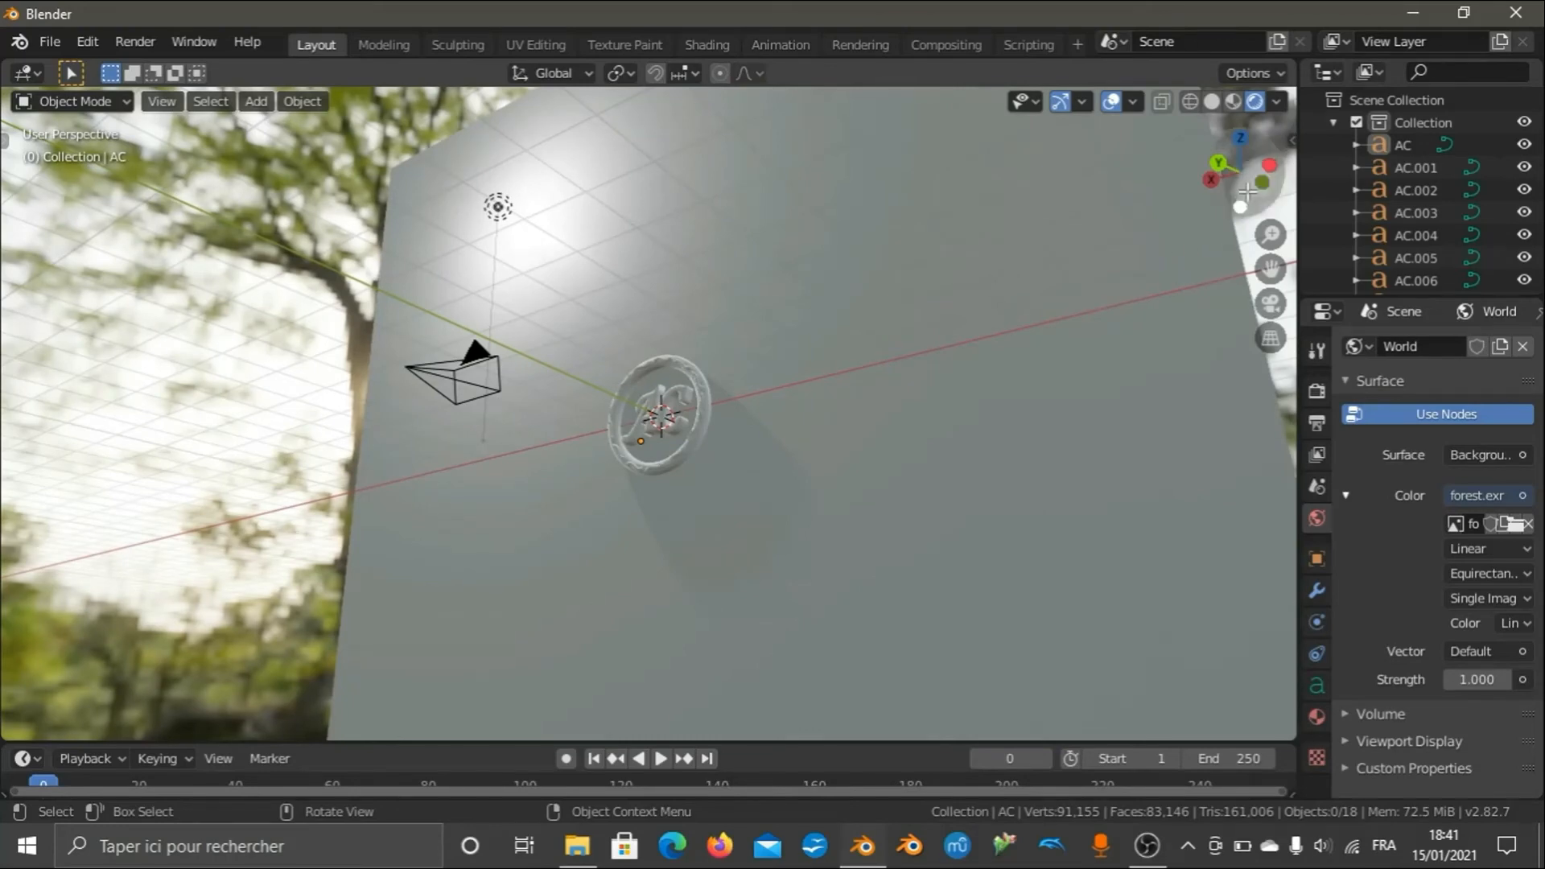
left_click_drag(1250, 193, 1171, 208)
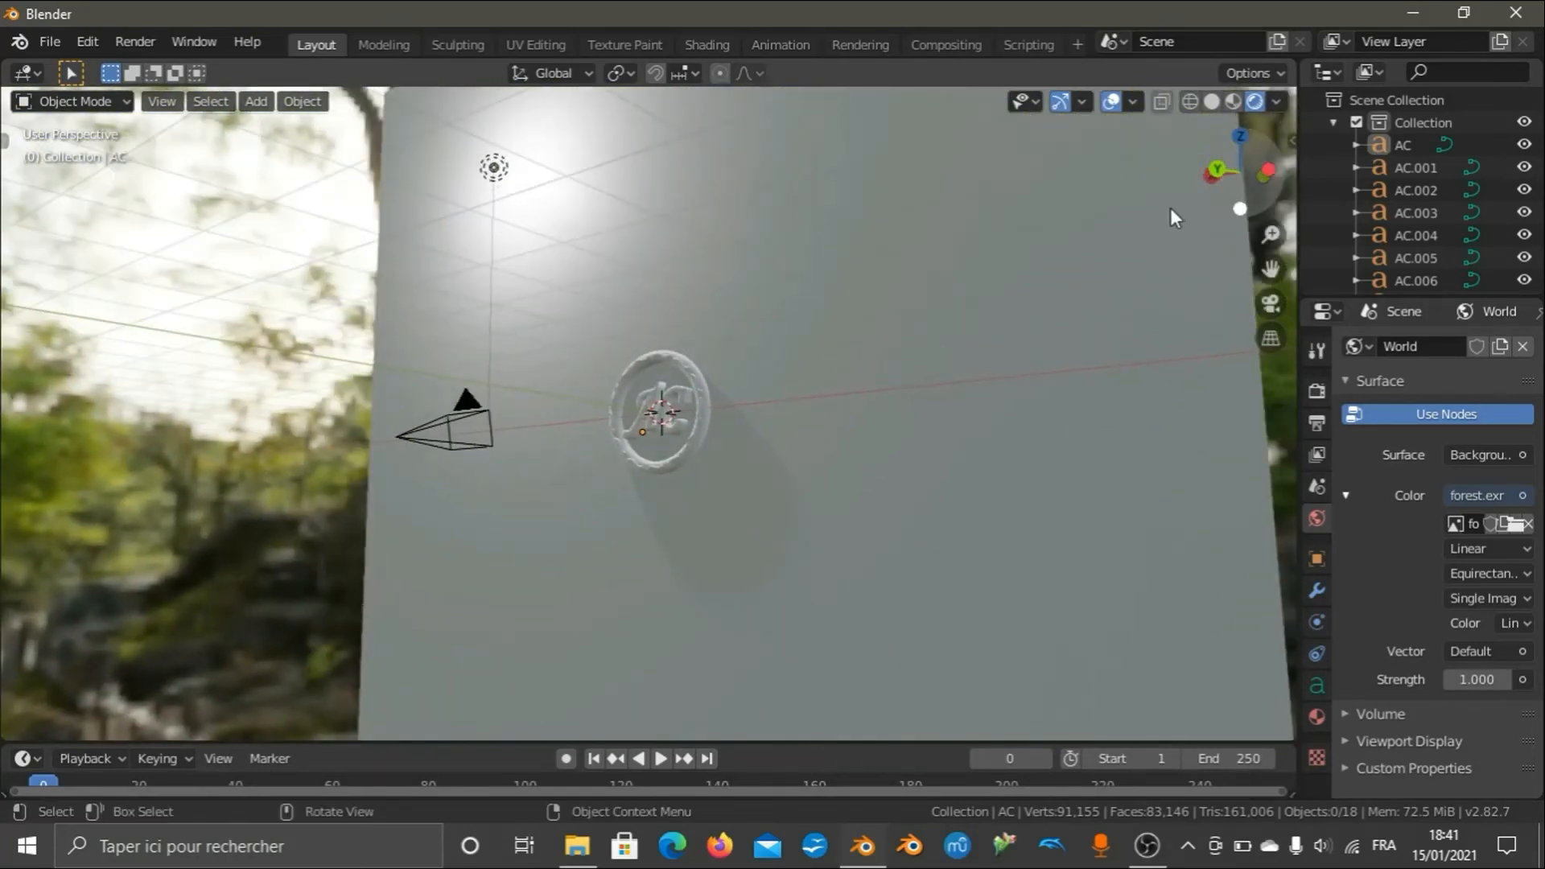
scroll(1170, 207, "up", 4)
scroll(1171, 208, "down", 8)
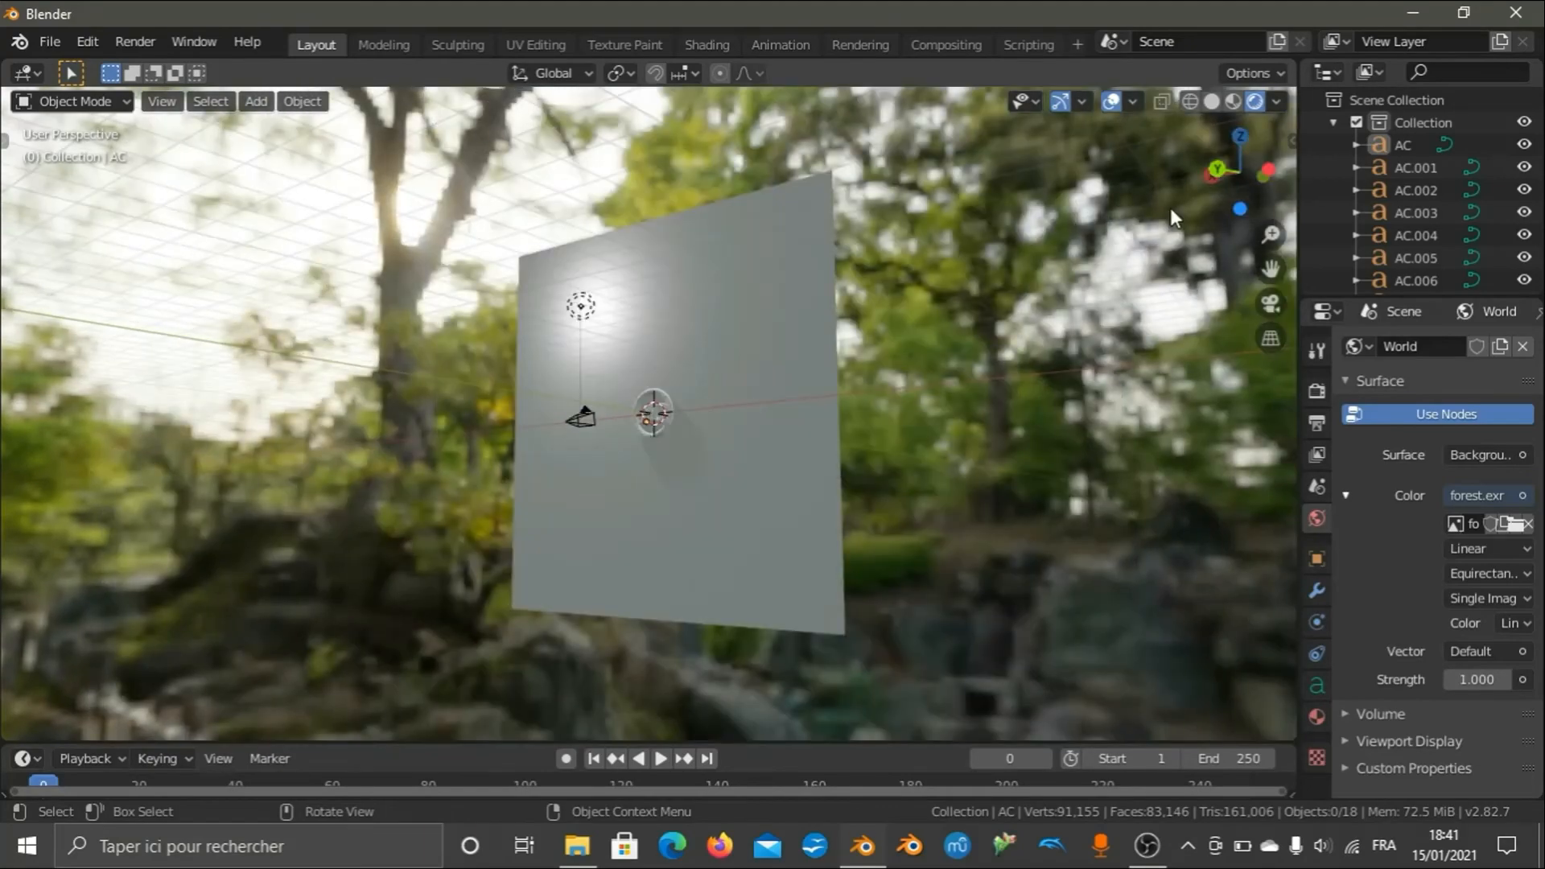
scroll(1171, 207, "up", 5)
scroll(1176, 186, "down", 5)
mouse_move(1231, 181)
left_mouse_down()
mouse_move(1134, 40)
mouse_move(1244, 205)
mouse_move(1222, 206)
left_mouse_up()
scroll(1178, 254, "up", 6)
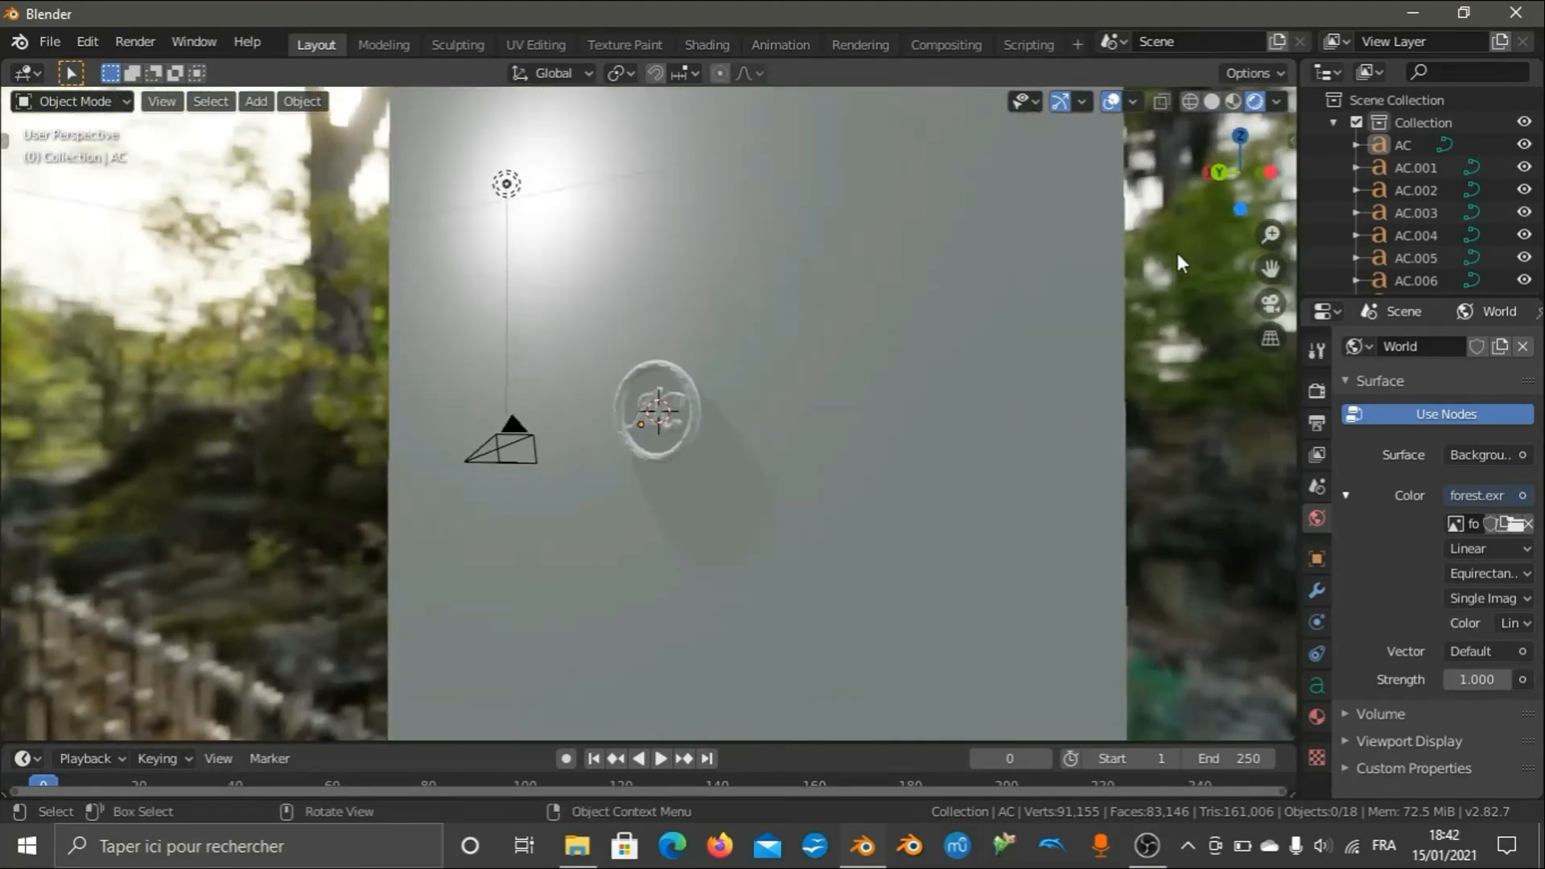
scroll(1178, 255, "down", 3)
scroll(1211, 206, "down", 3)
scroll(1156, 221, "up", 4)
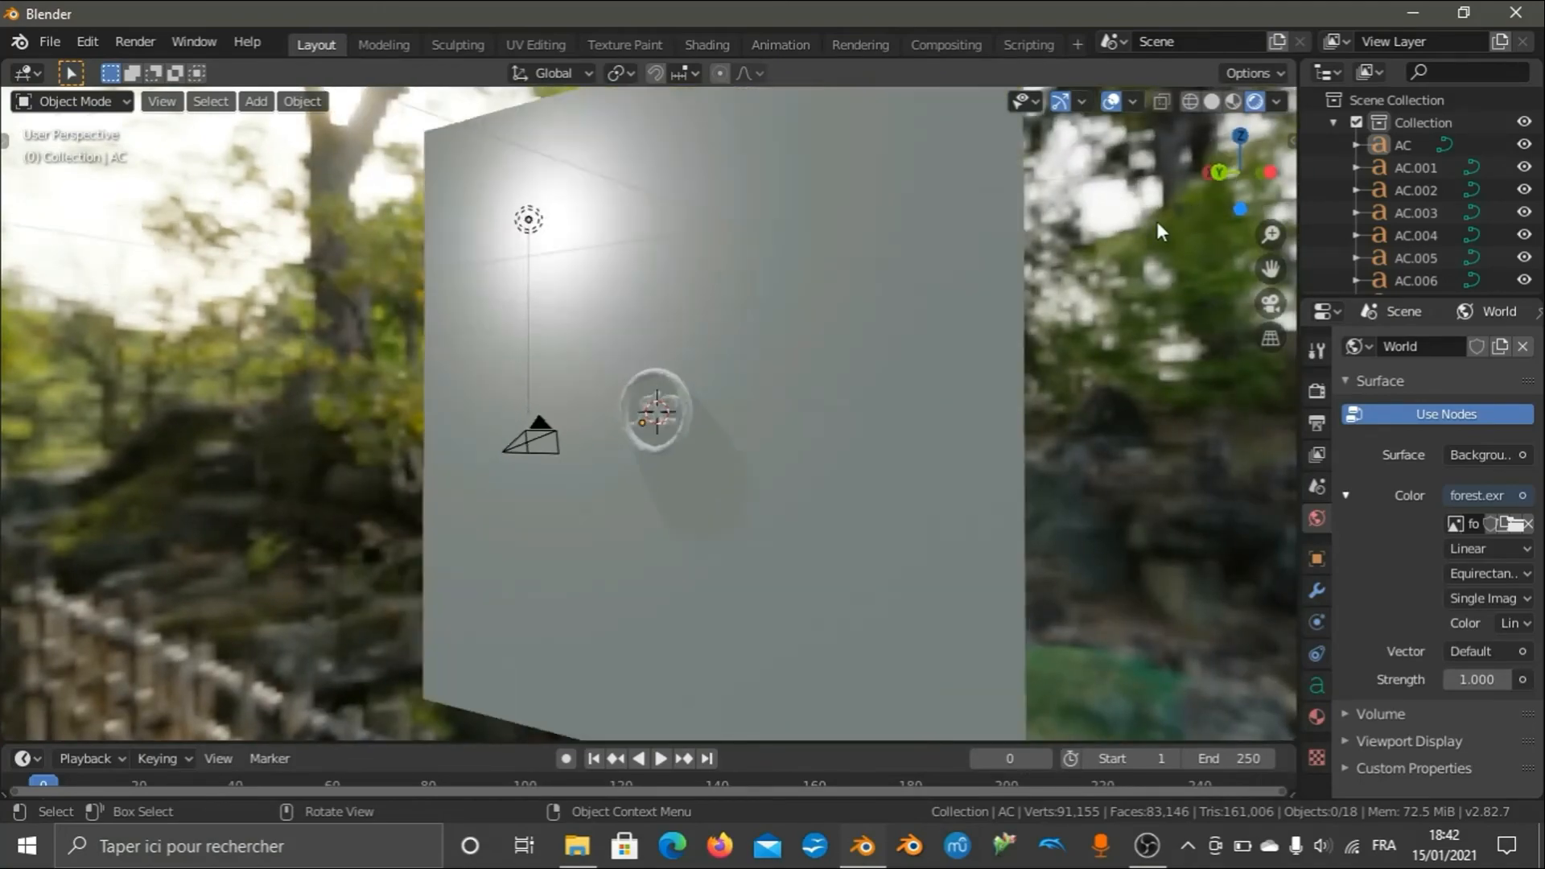
left_click_drag(1208, 178, 1197, 195)
scroll(1133, 235, "up", 5)
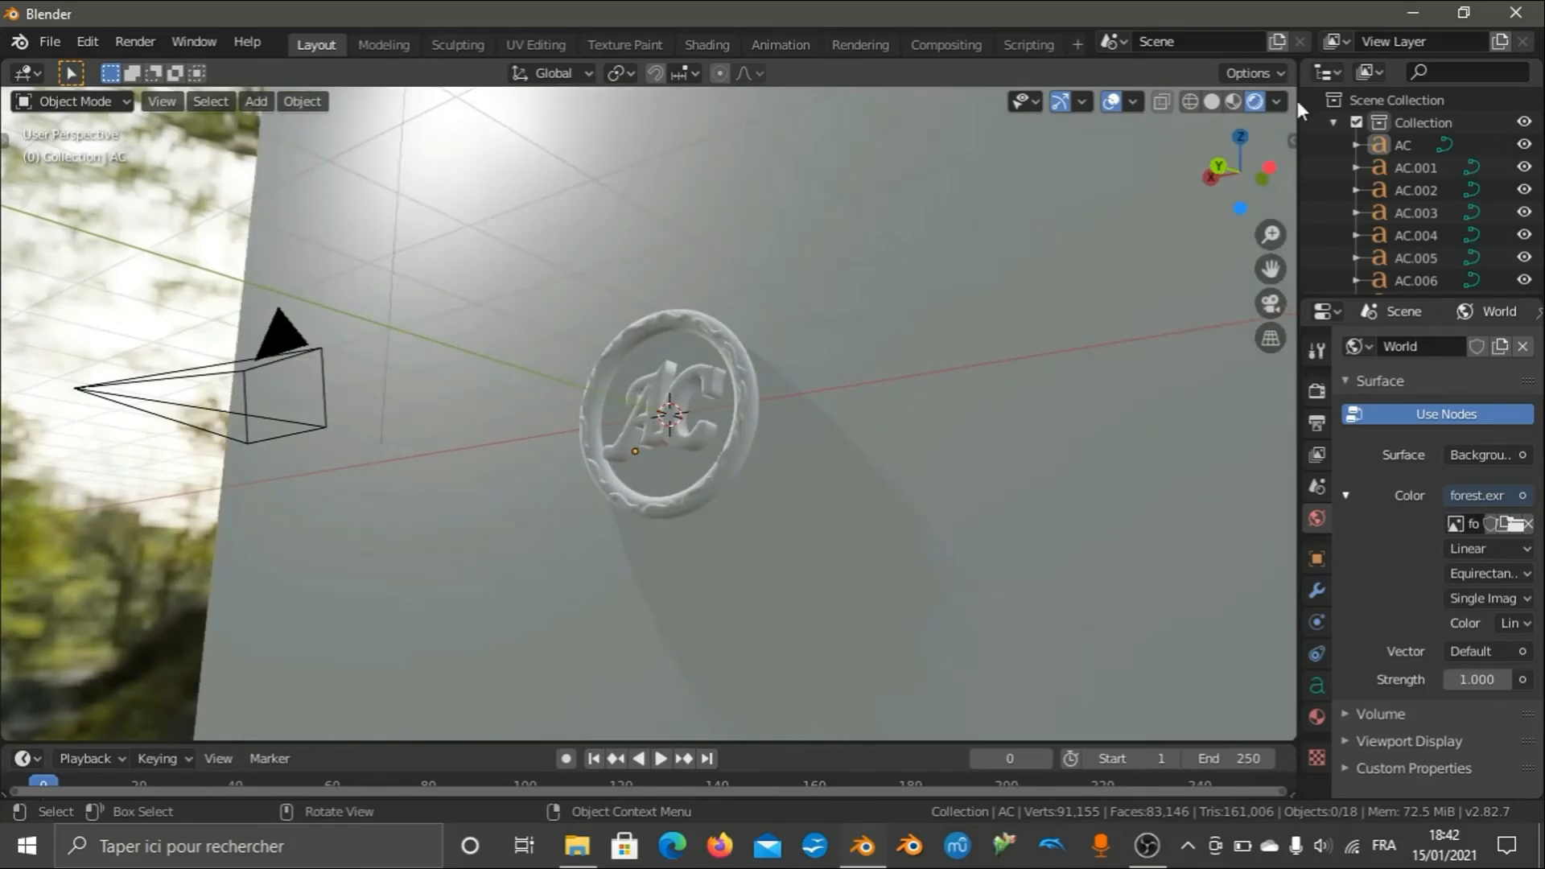
Look through the studio light environments offered for Material Preview shading, and return the viewport to Rendered shading.
left_click(1240, 110)
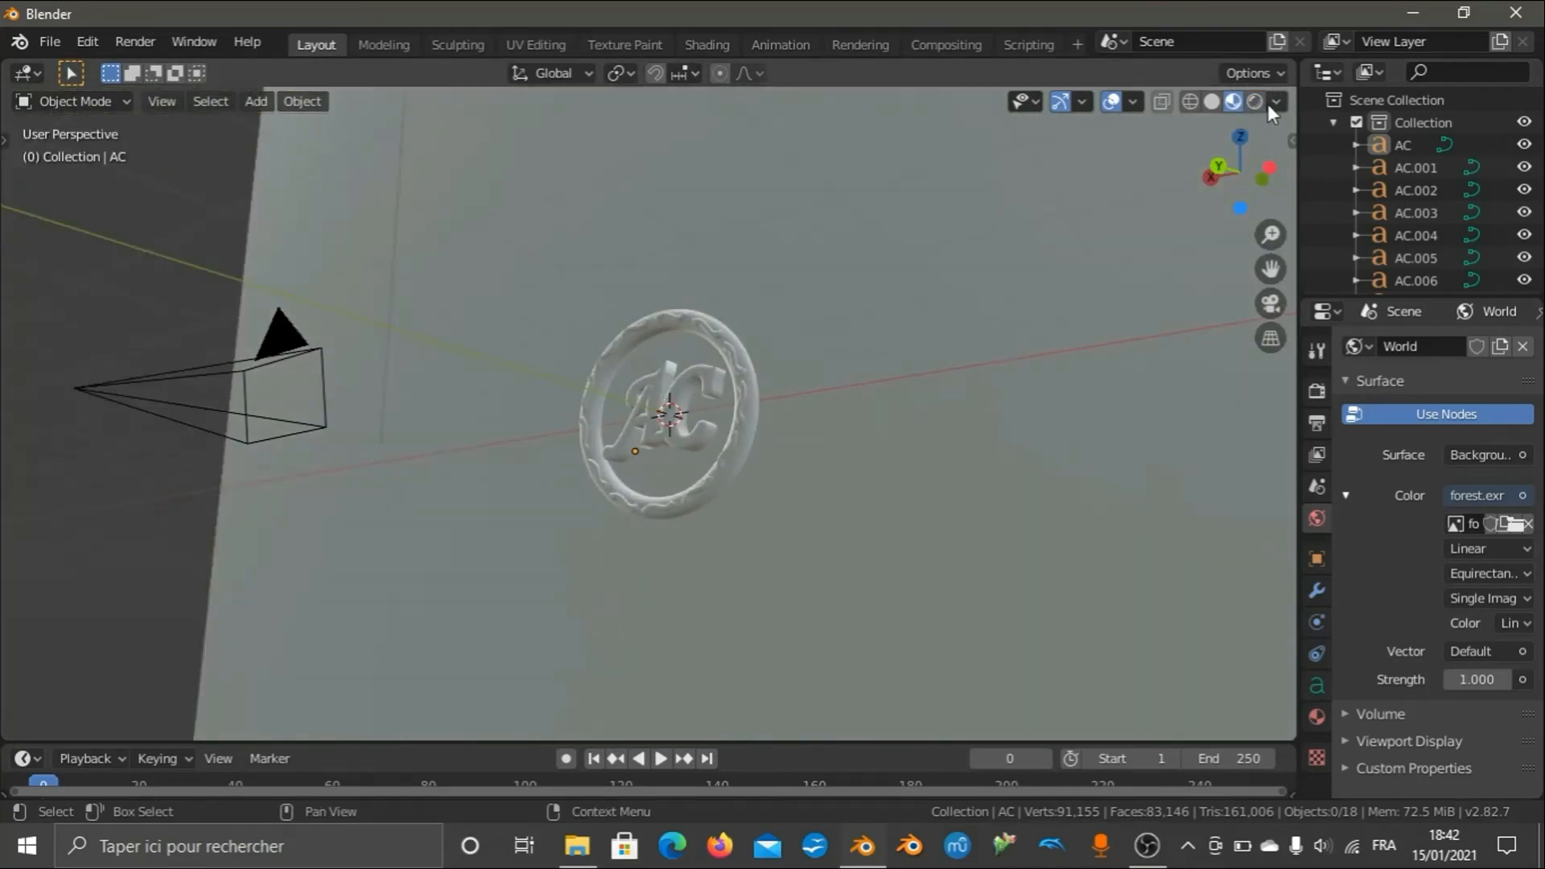
left_click(1270, 103)
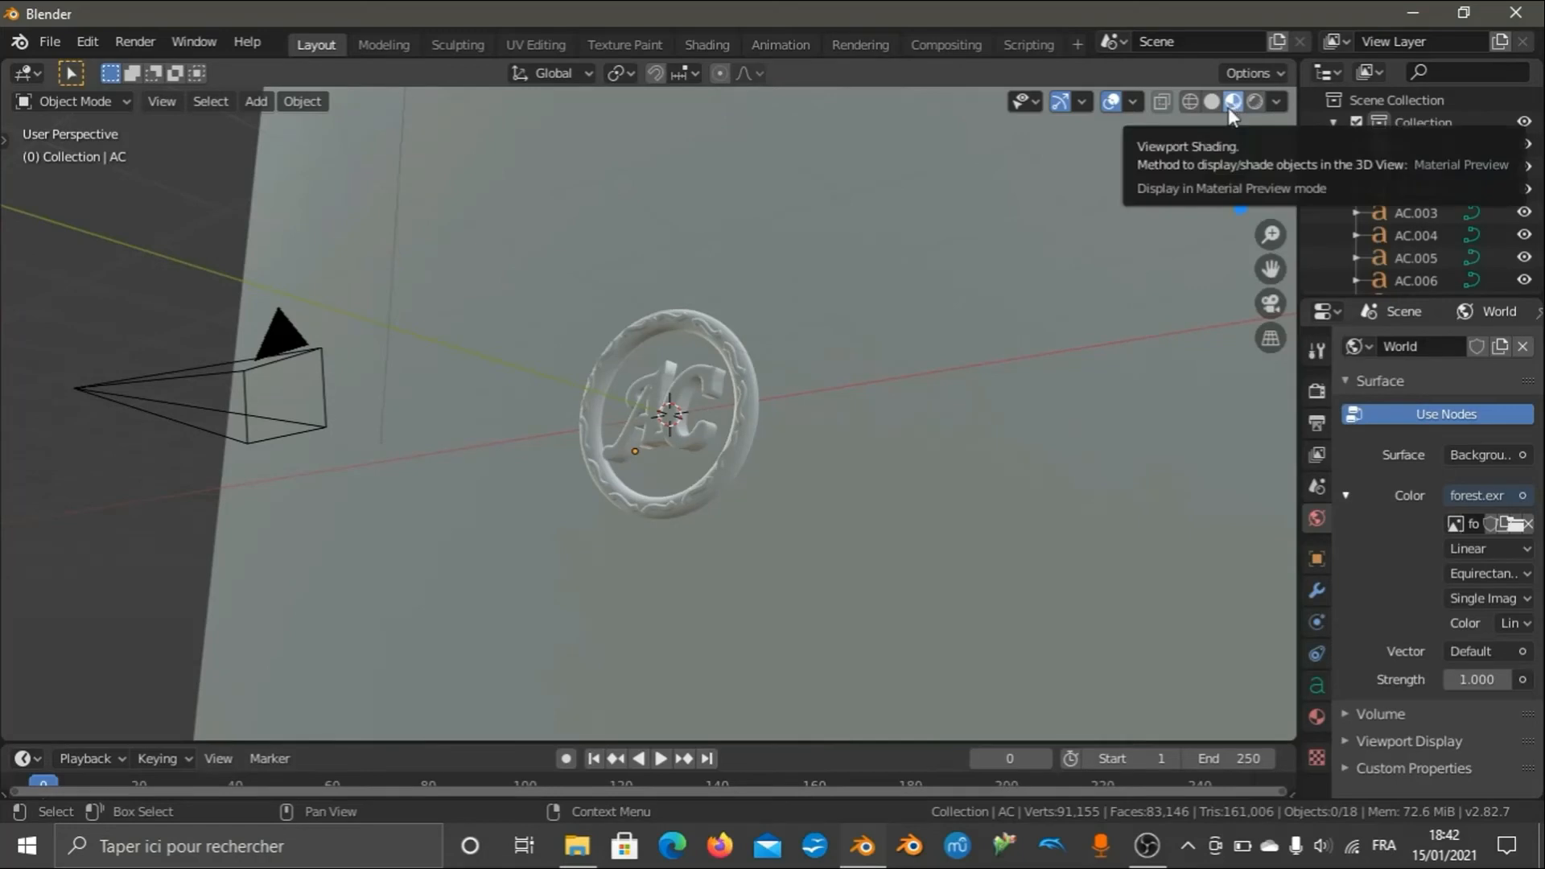
left_click(1277, 104)
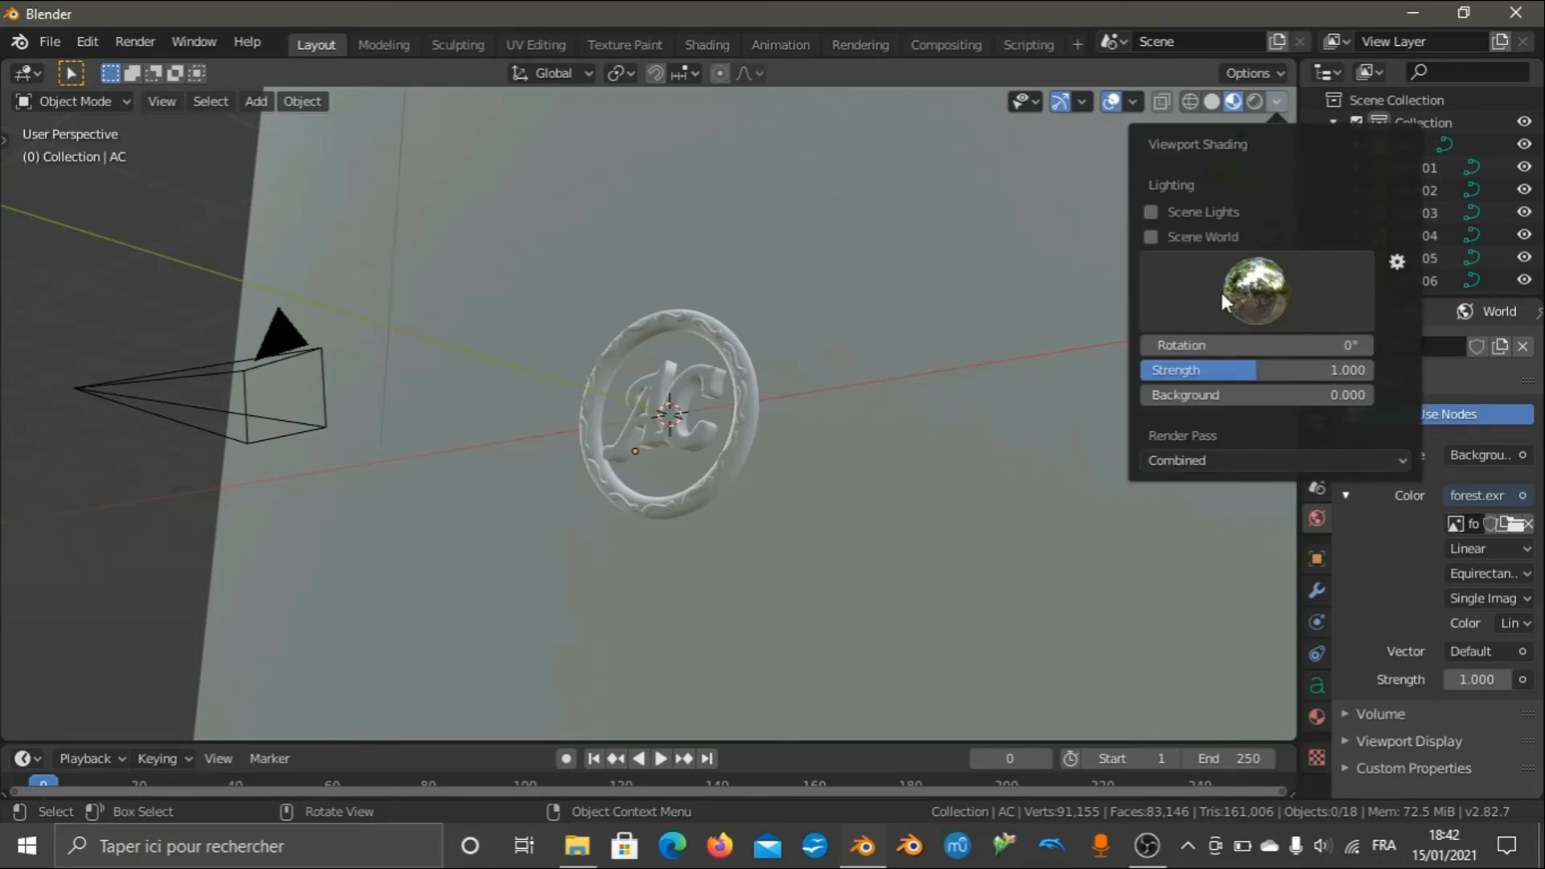
left_click(1245, 296)
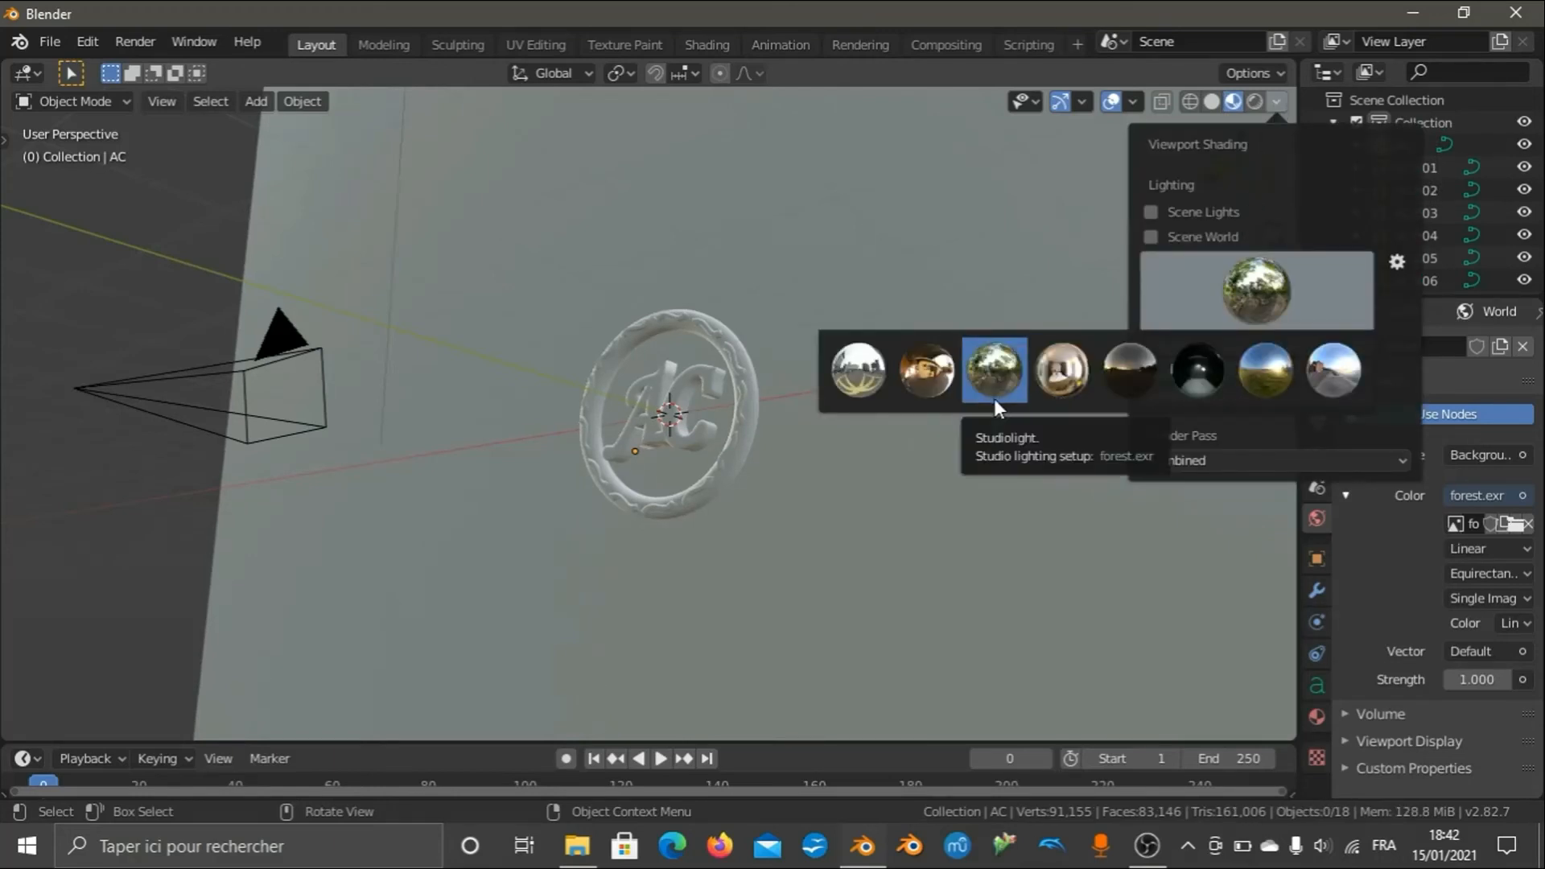
left_click(1298, 295)
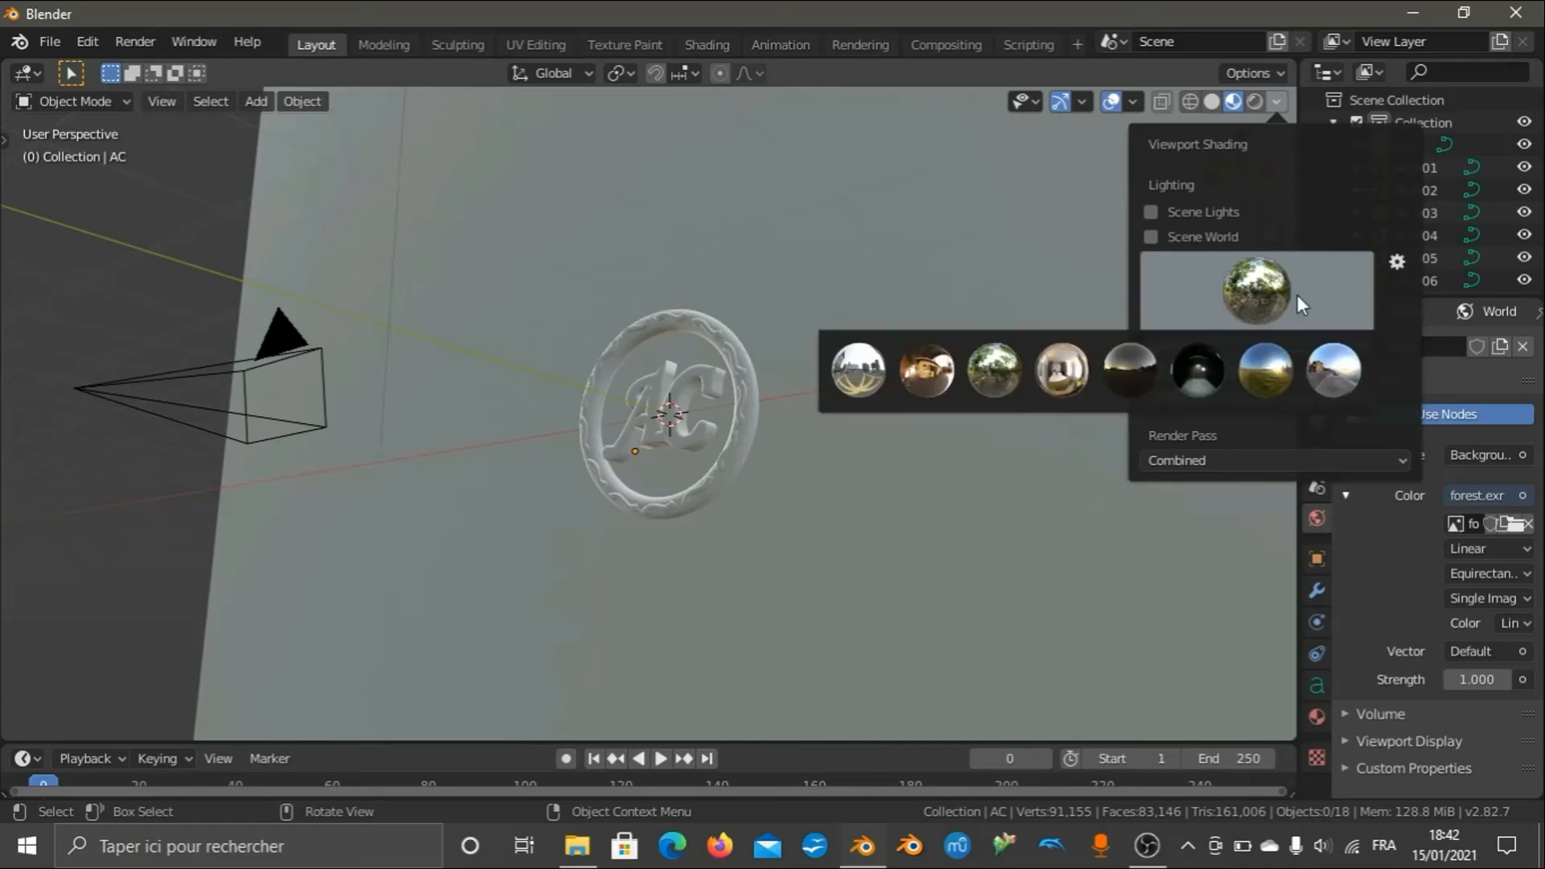
left_click(1255, 103)
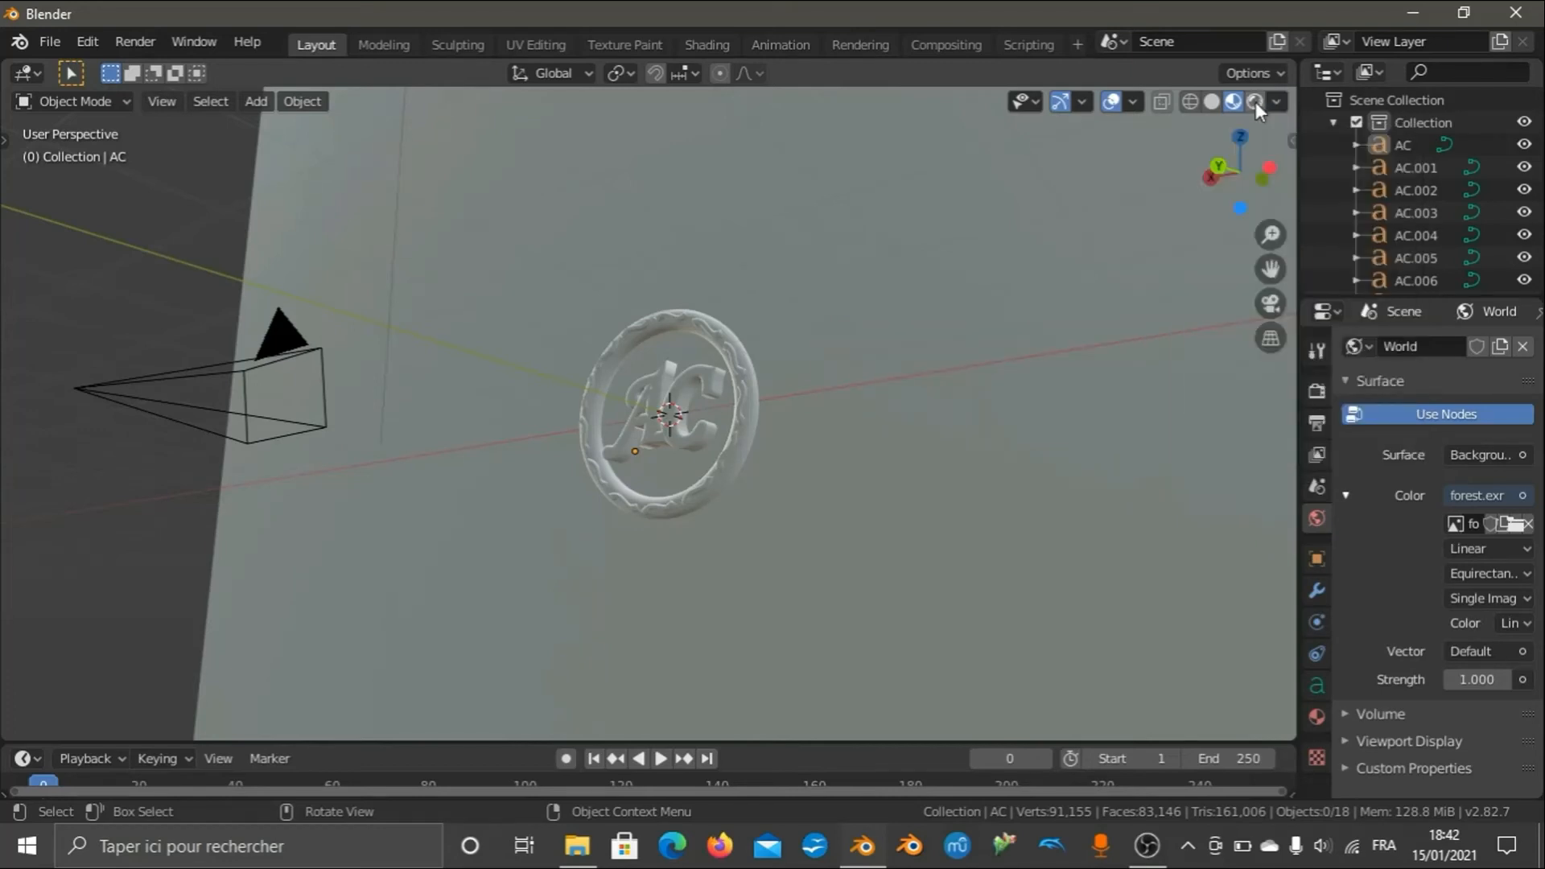
left_click(1255, 102)
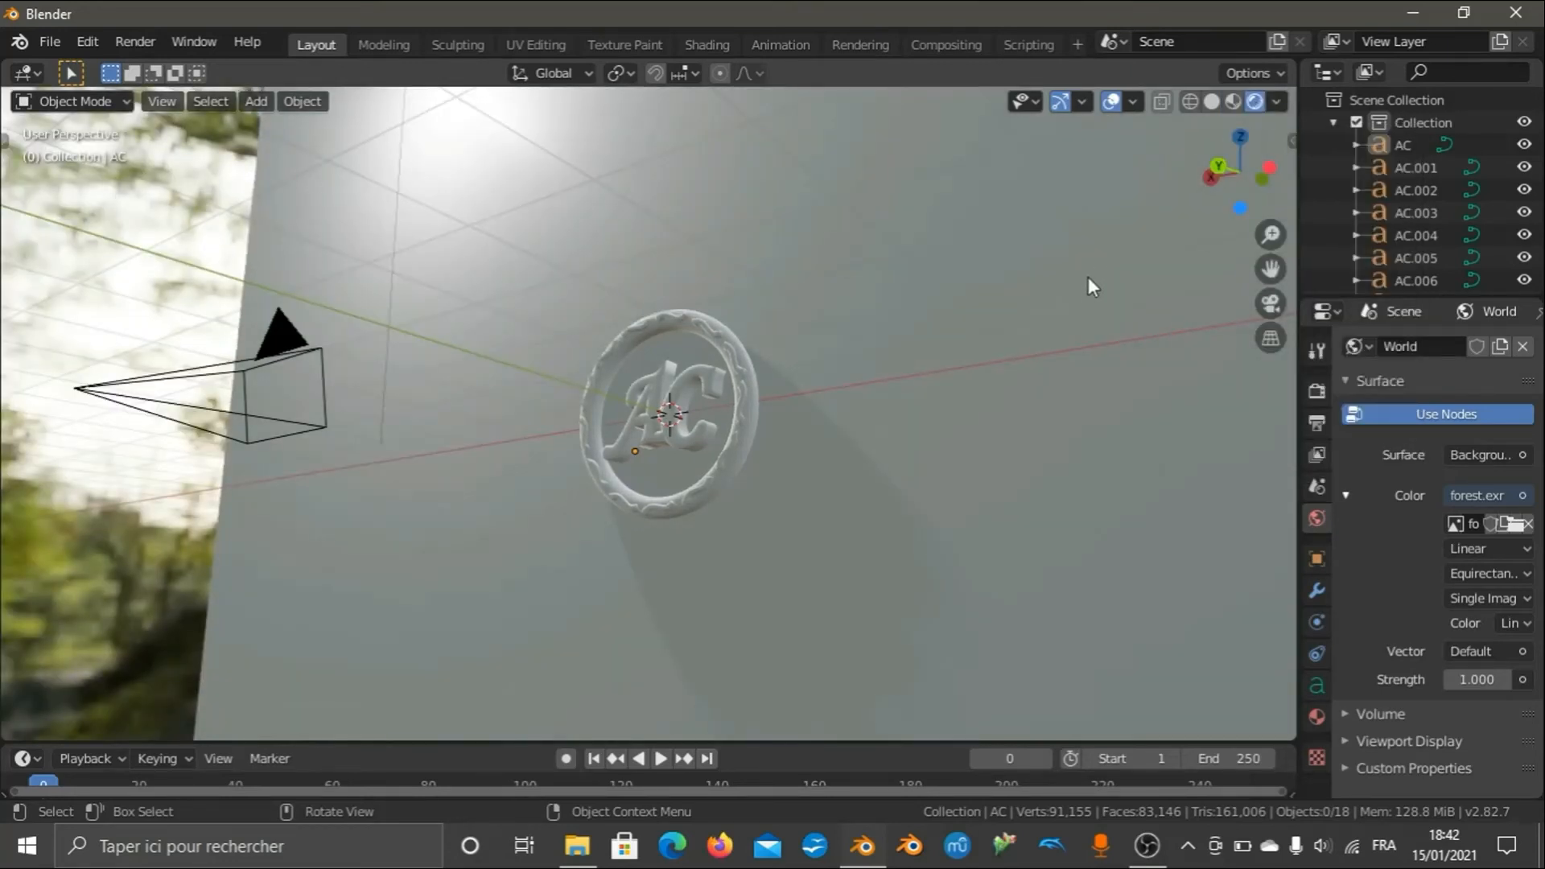
Inspect the rendered AC medallion up close and the whole wall against the forest environment.
scroll(1079, 285, "down", 8)
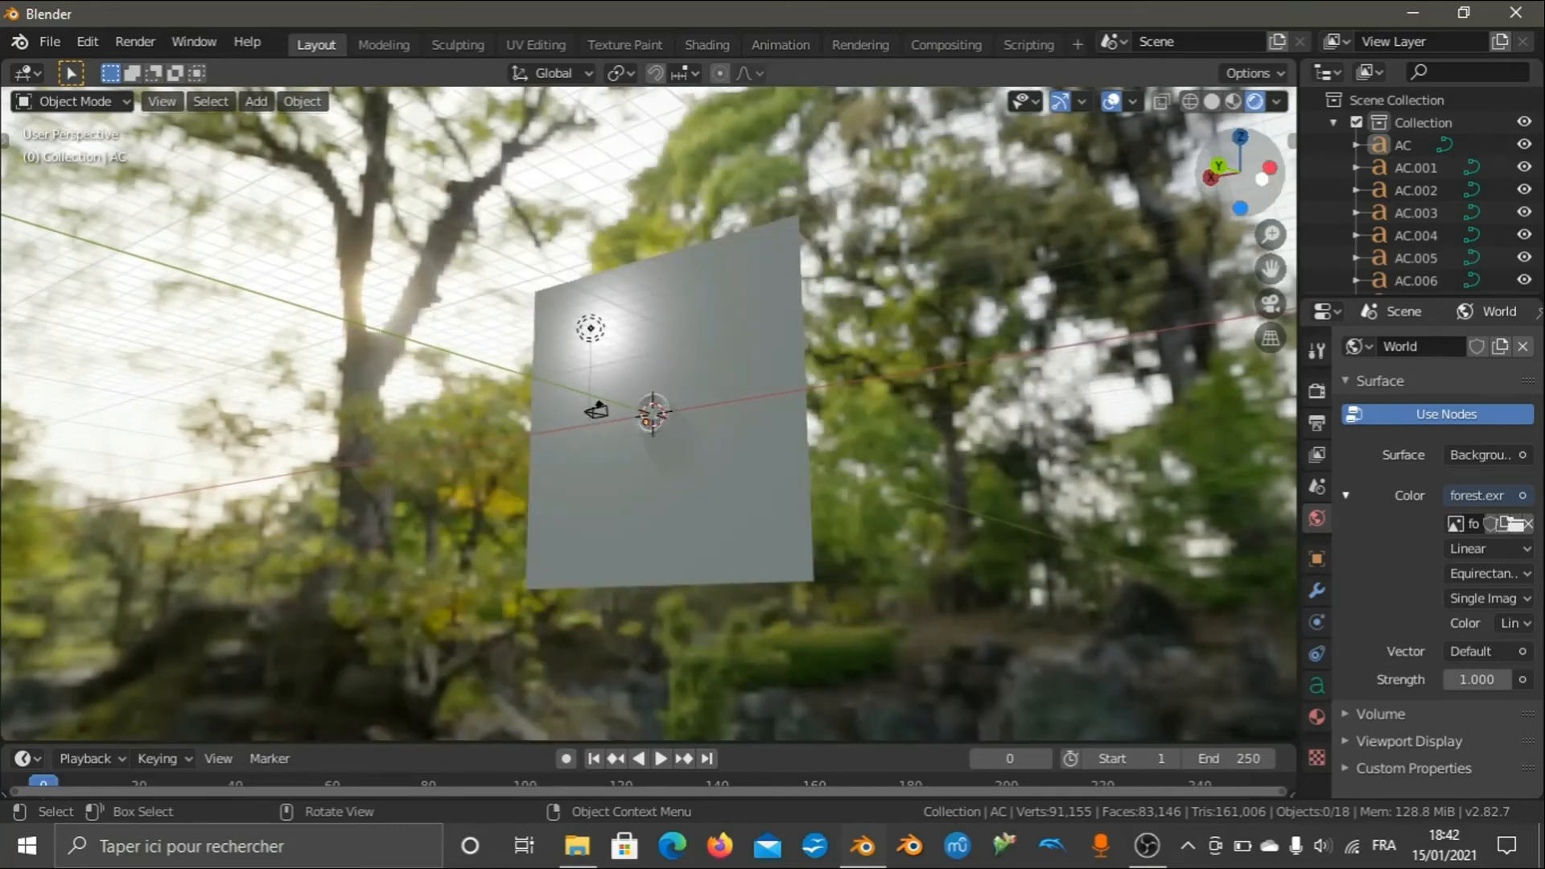
left_click_drag(1183, 167, 1022, 346)
scroll(925, 379, "up", 5)
scroll(933, 359, "up", 2)
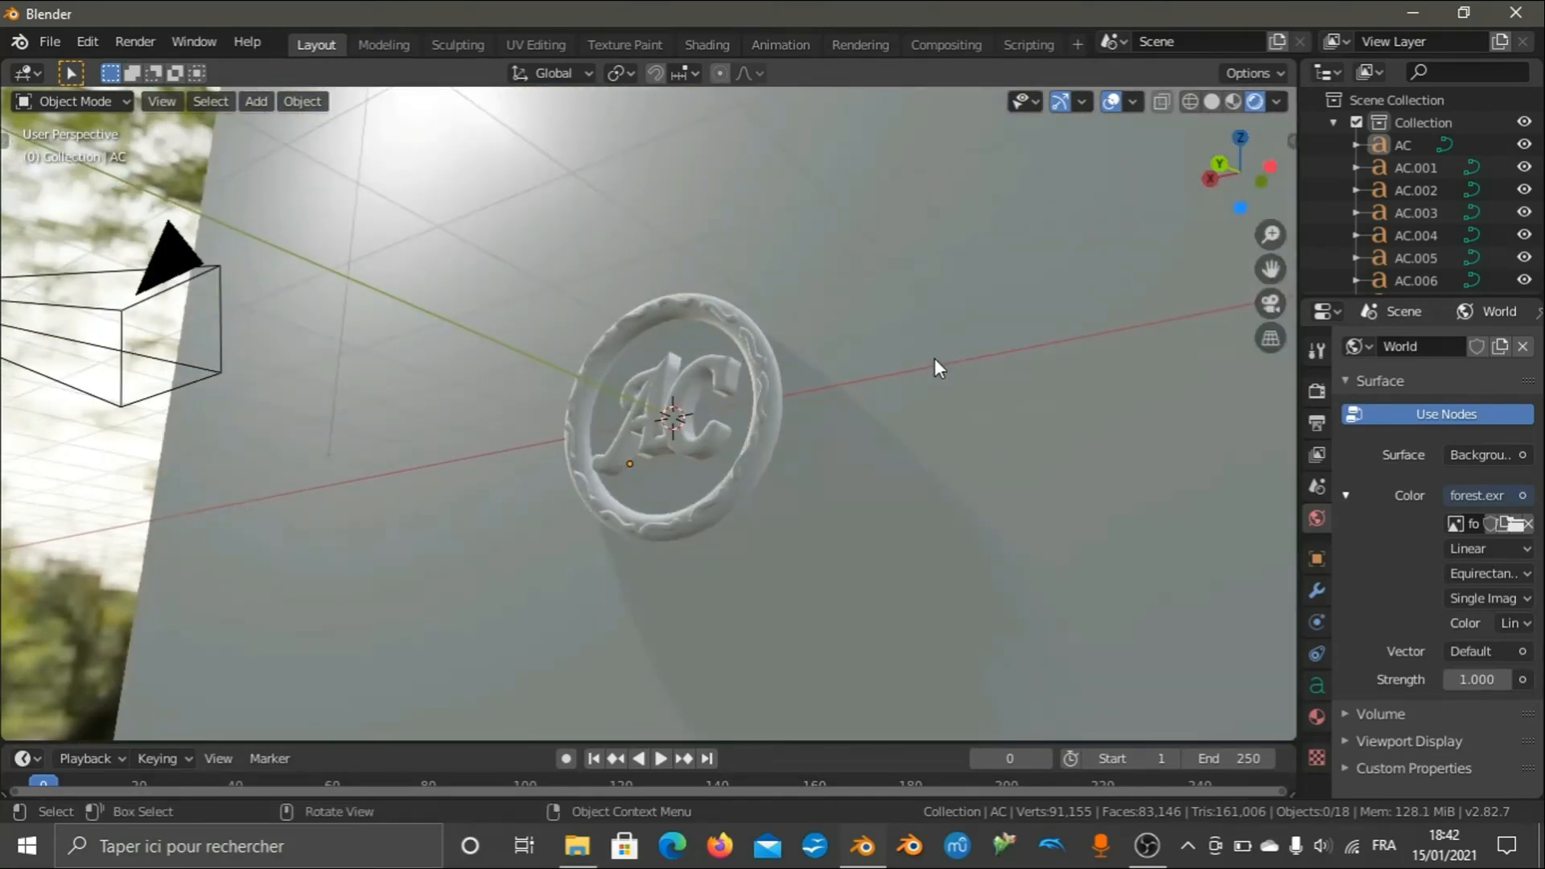
scroll(939, 356, "up", 3)
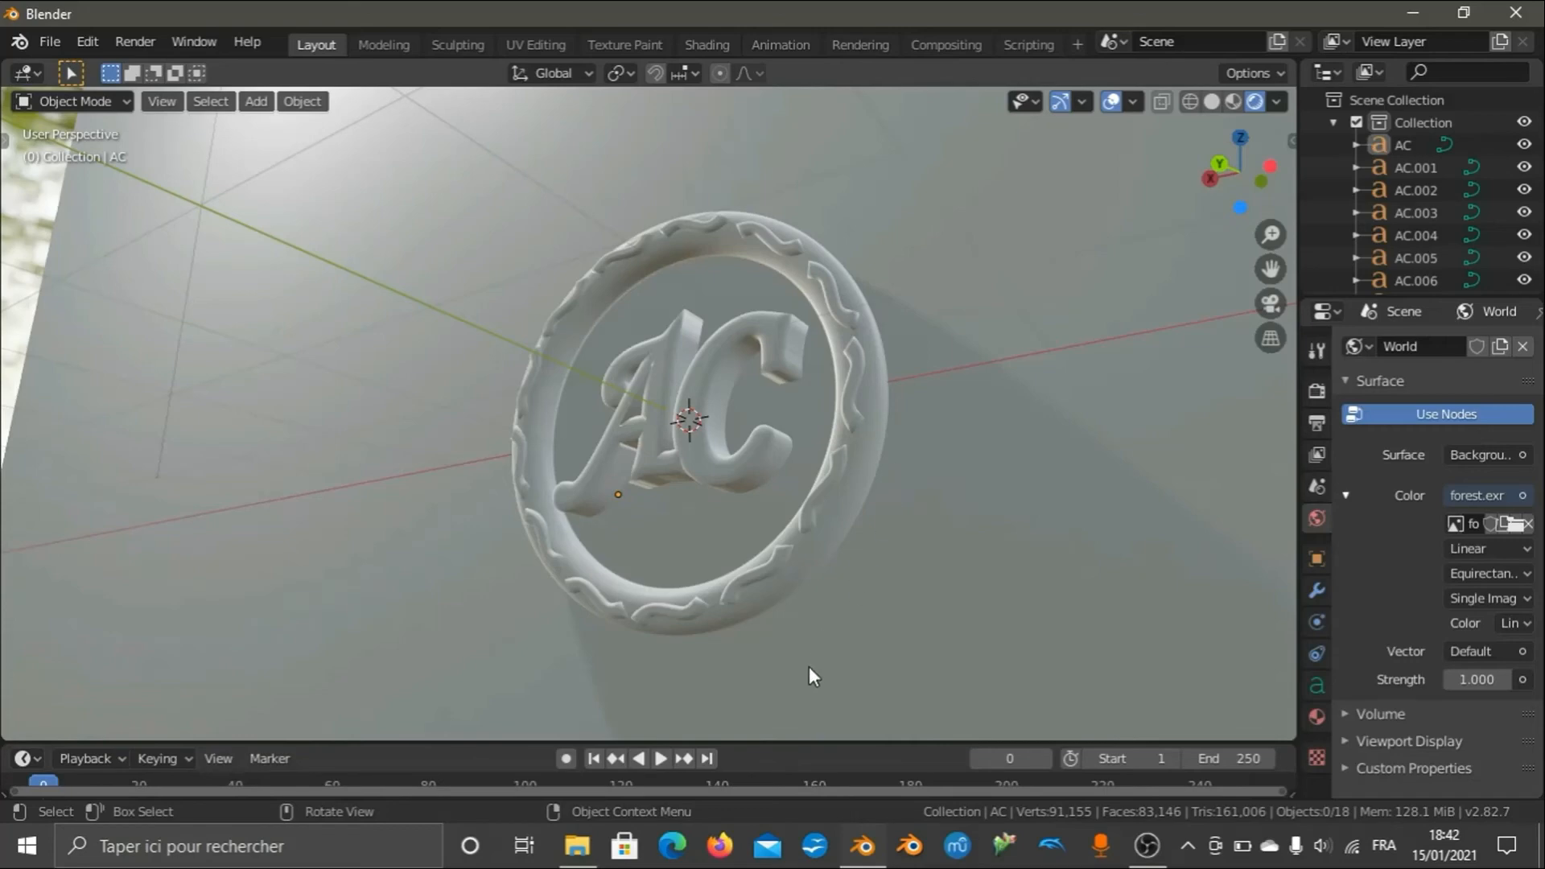
scroll(801, 456, "down", 8)
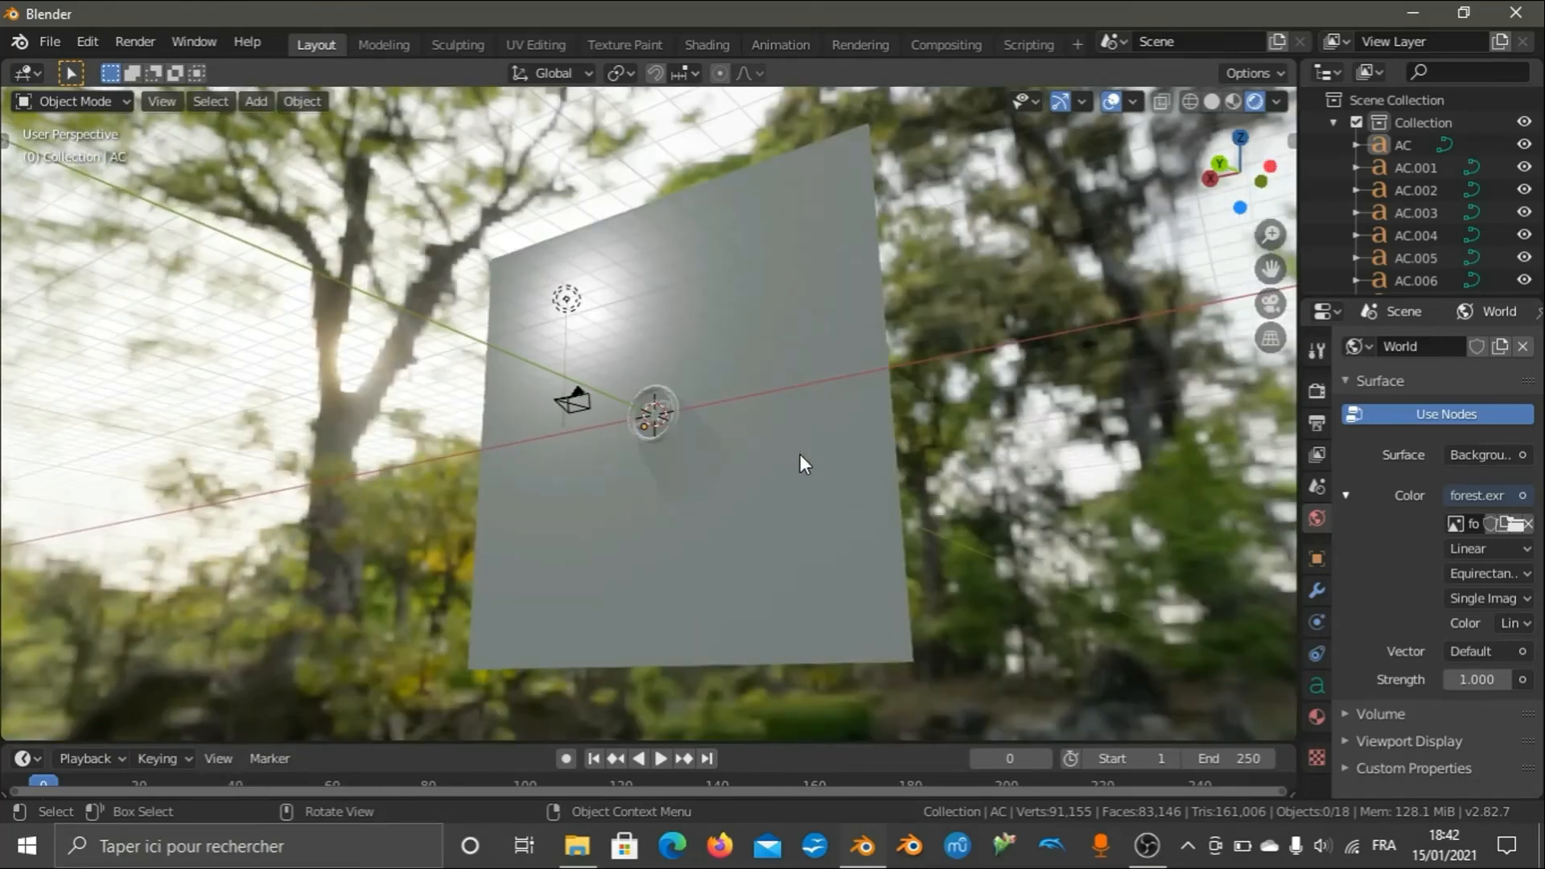
scroll(800, 450, "up", 8)
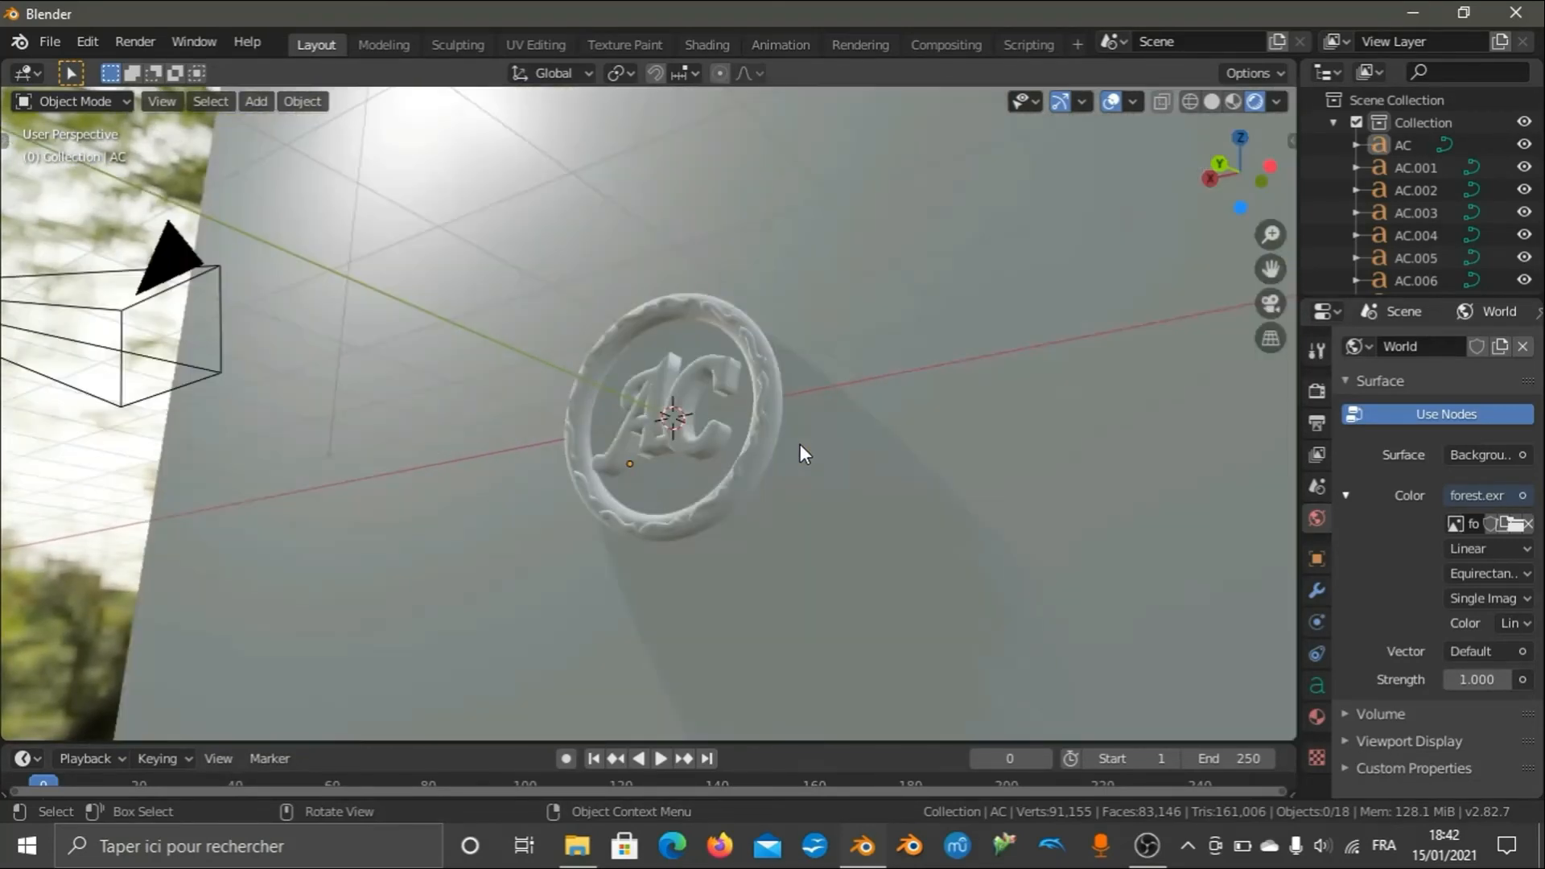
Switch to Firefox, search the web for forest.exr, and open its page in the blender/blender repository on GitHub.
left_click(705, 853)
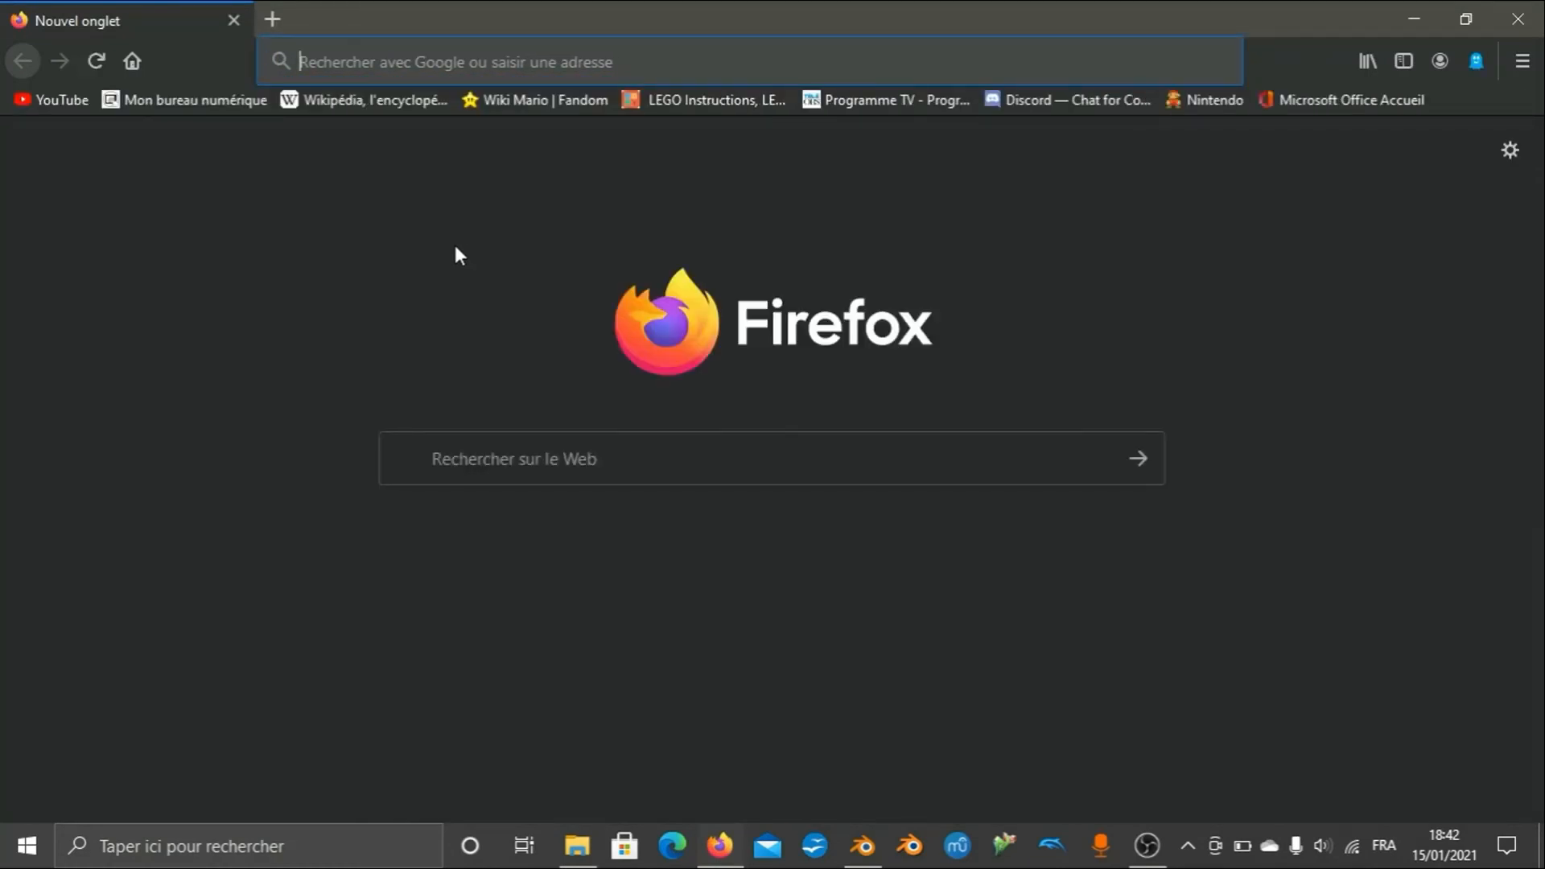
type("forest.")
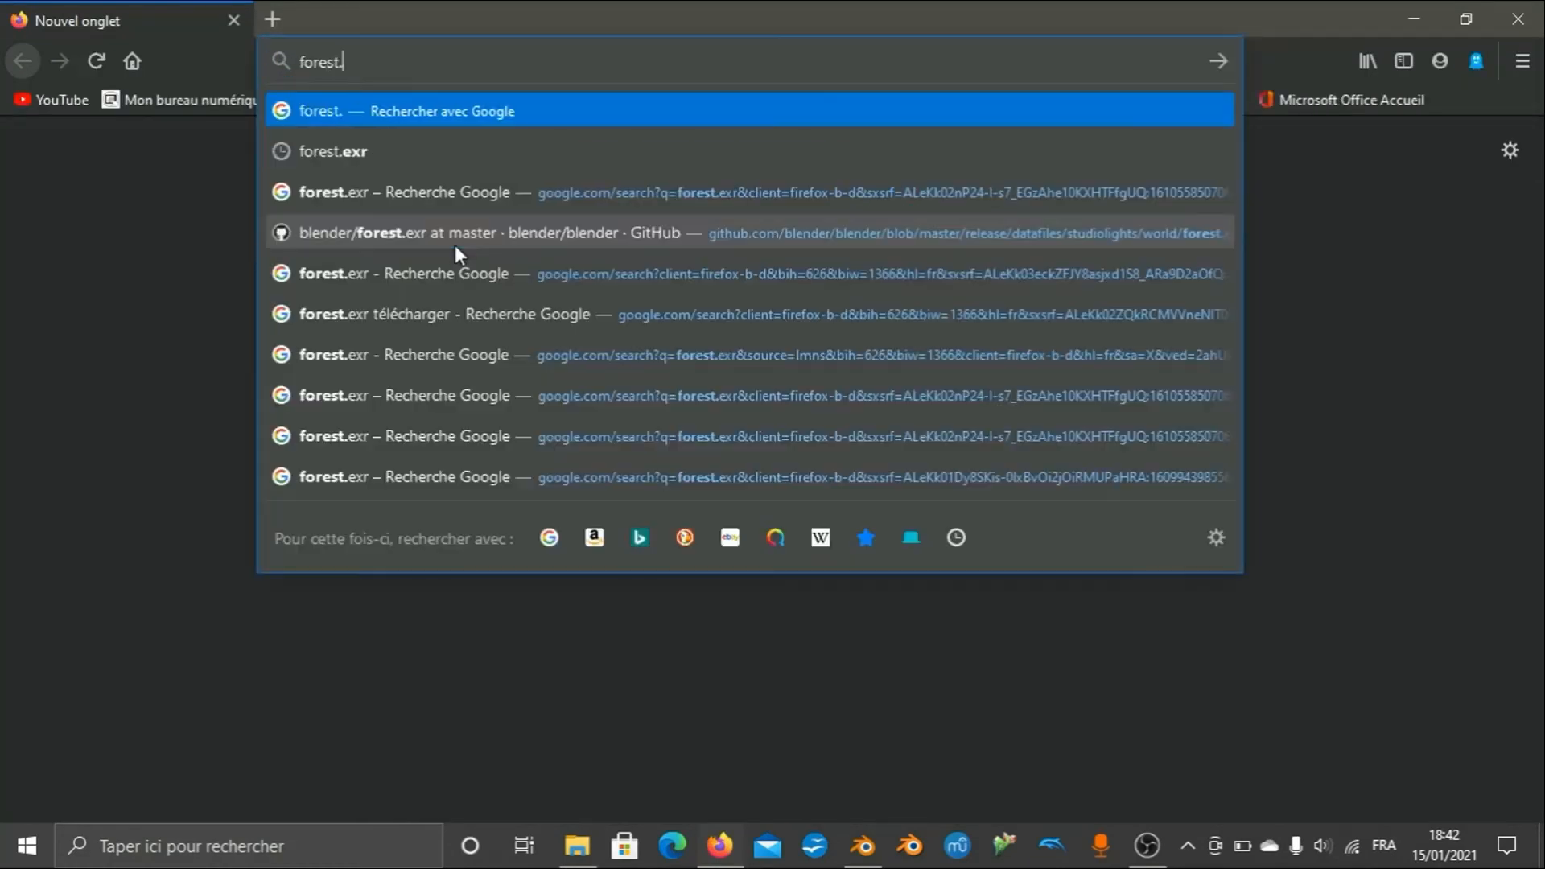
type("exr")
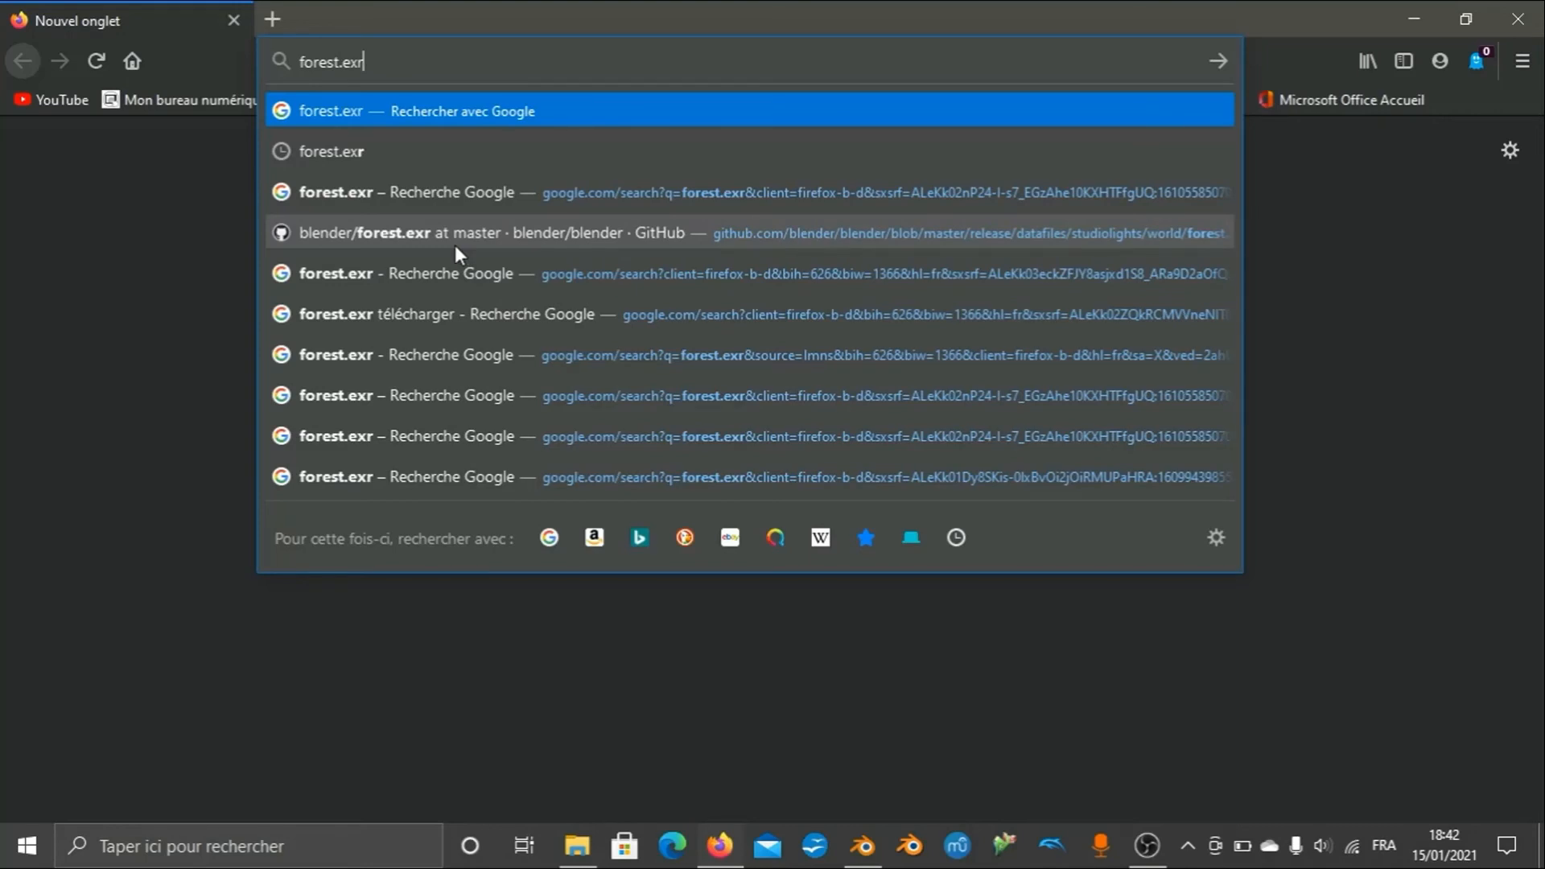
key("Return")
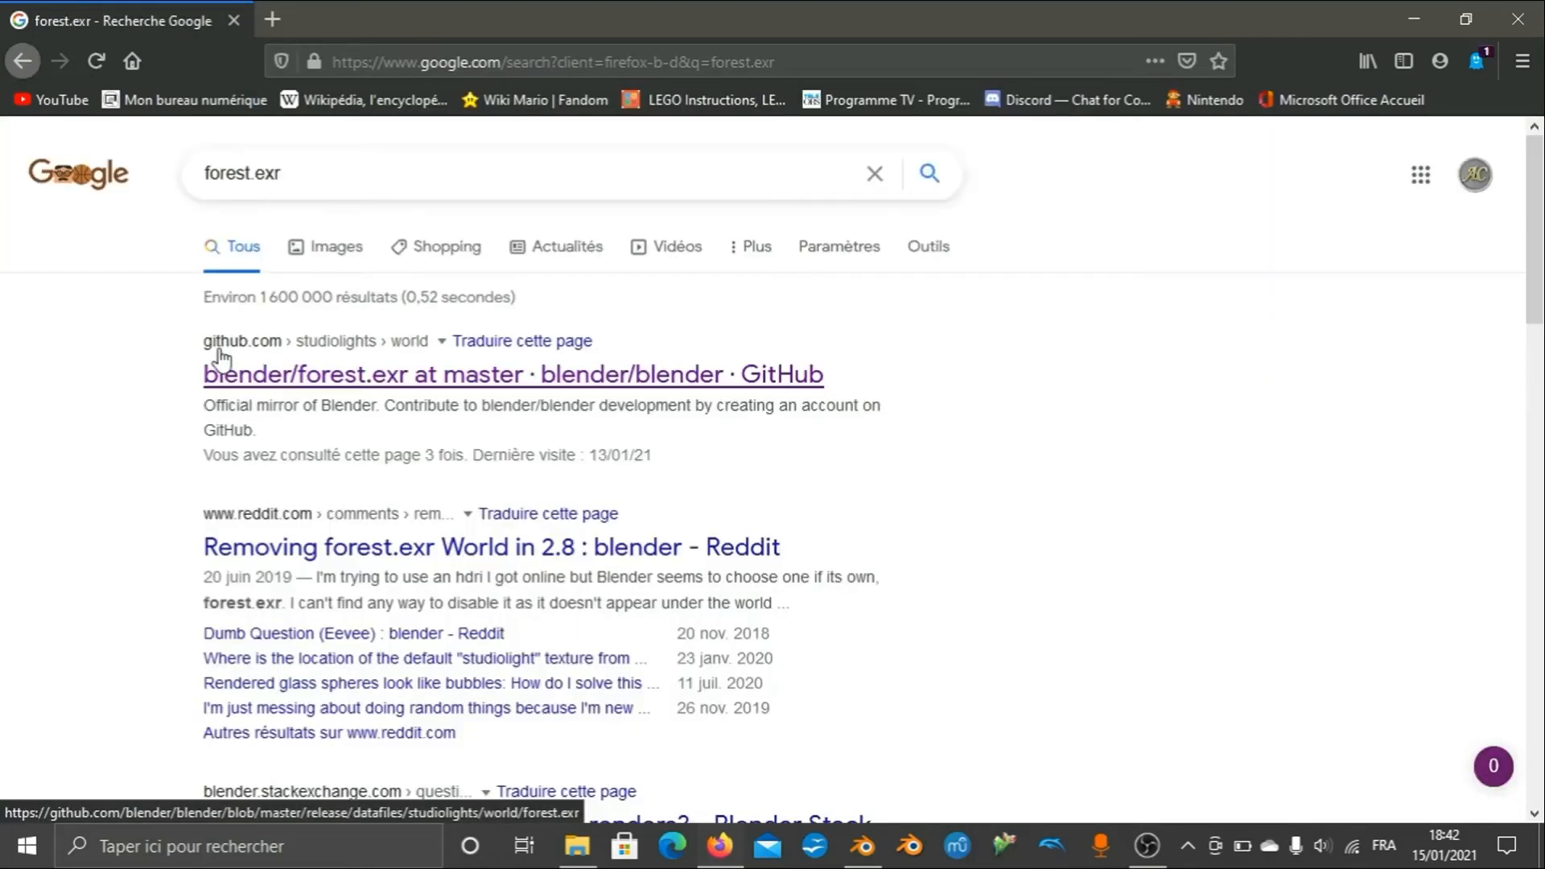
left_click(238, 372)
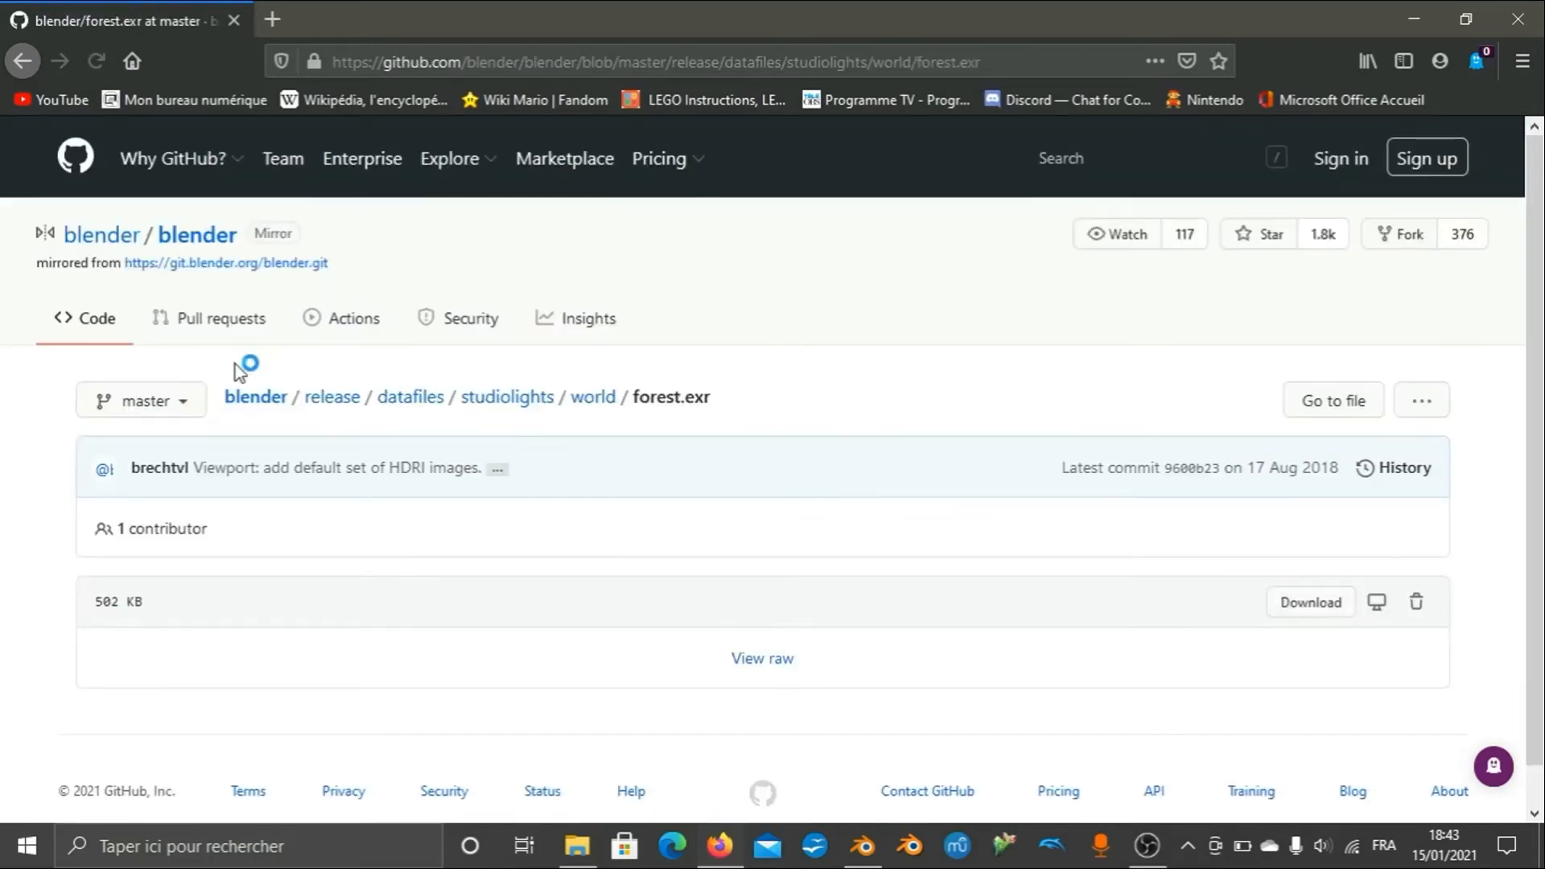
Bring up the download prompt for forest.exr, dismiss it without saving, and close Firefox to return to Blender.
left_click(1299, 612)
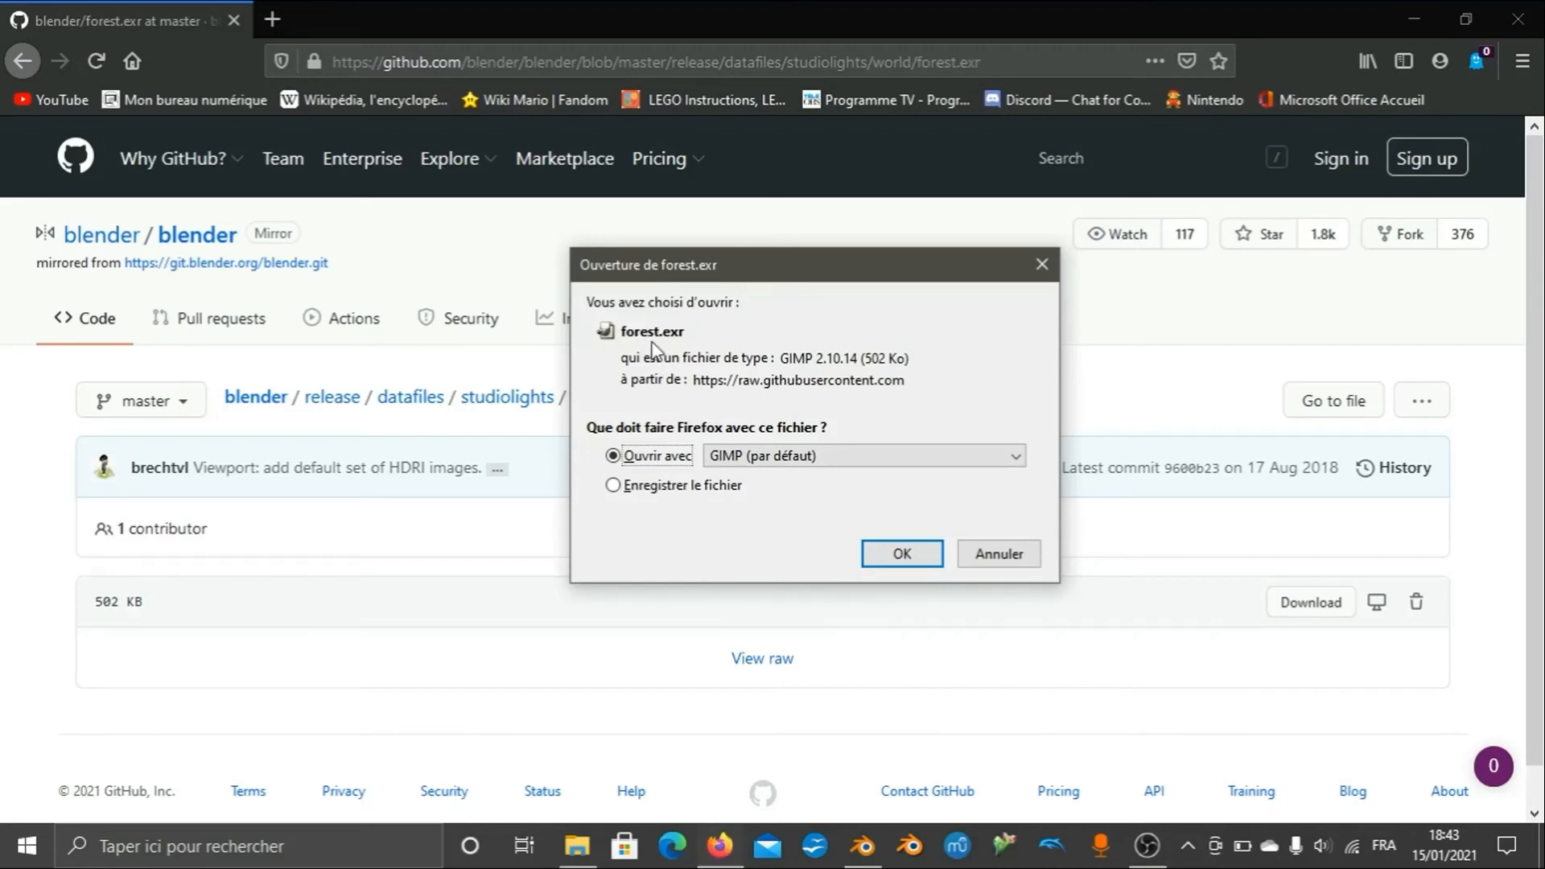
left_click(1041, 265)
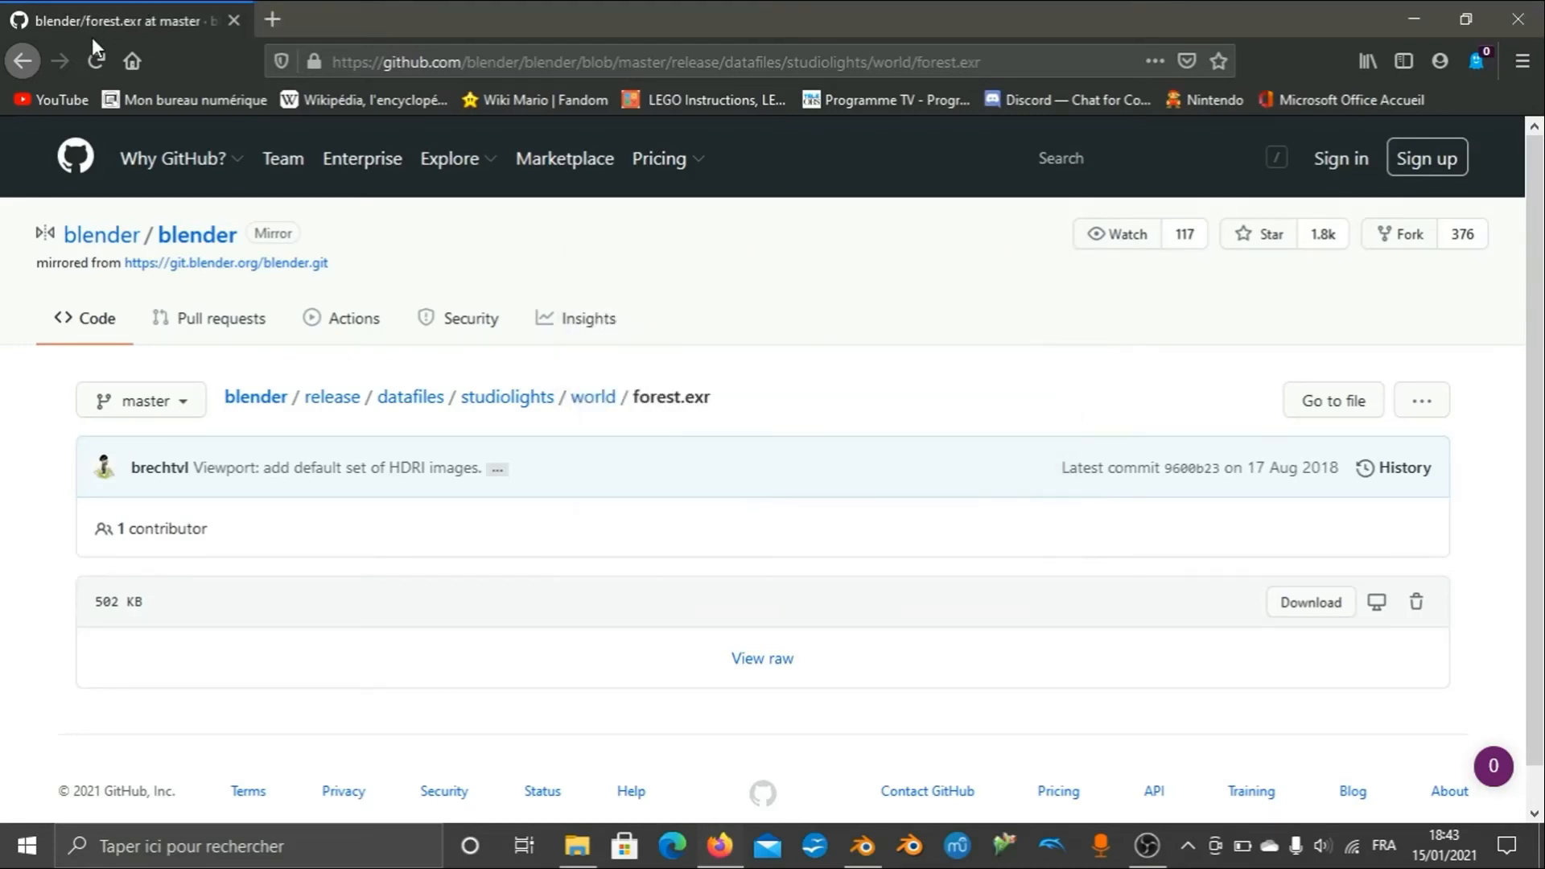
left_click(23, 61)
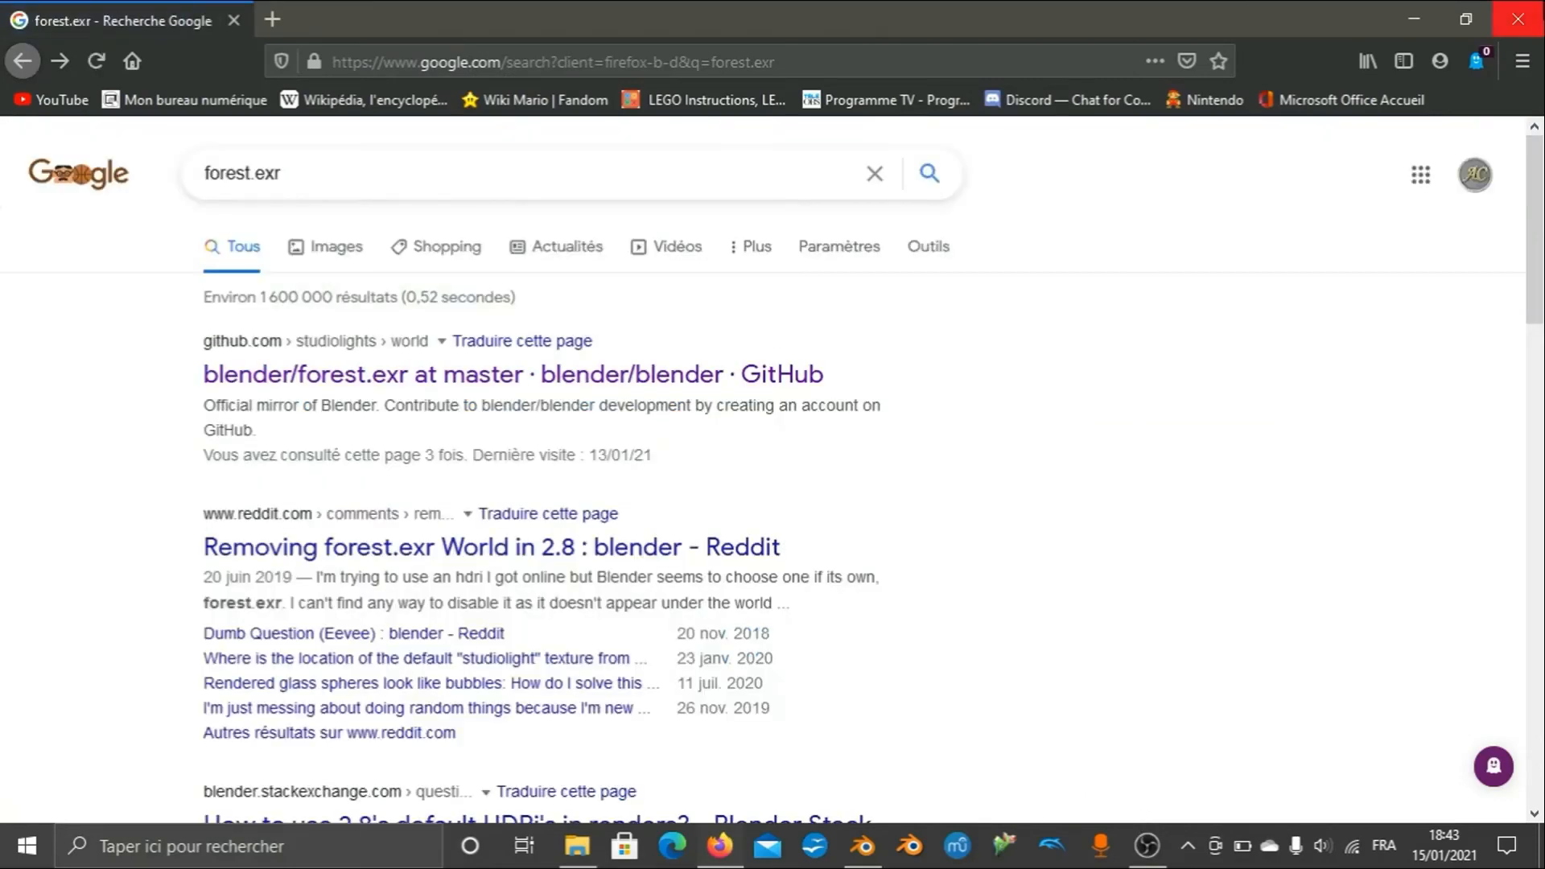
left_click(1518, 18)
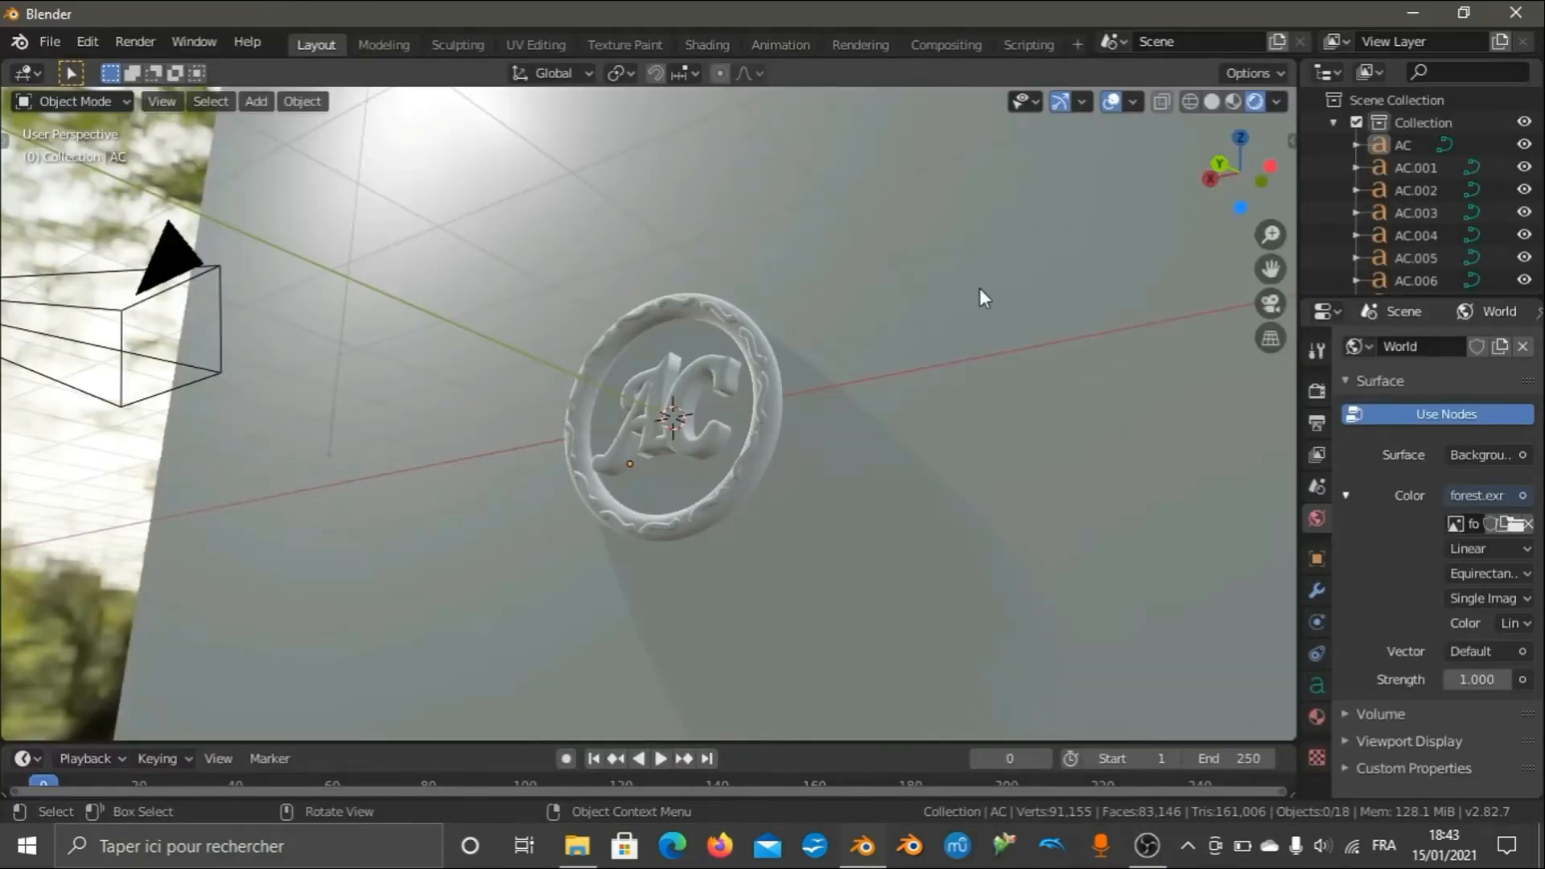
Examine the wall against the forest surroundings from several sides, ending with the scene camera's view of the medallion.
middle_click_drag(983, 297, 886, 402)
left_click_drag(1224, 179, 636, 568)
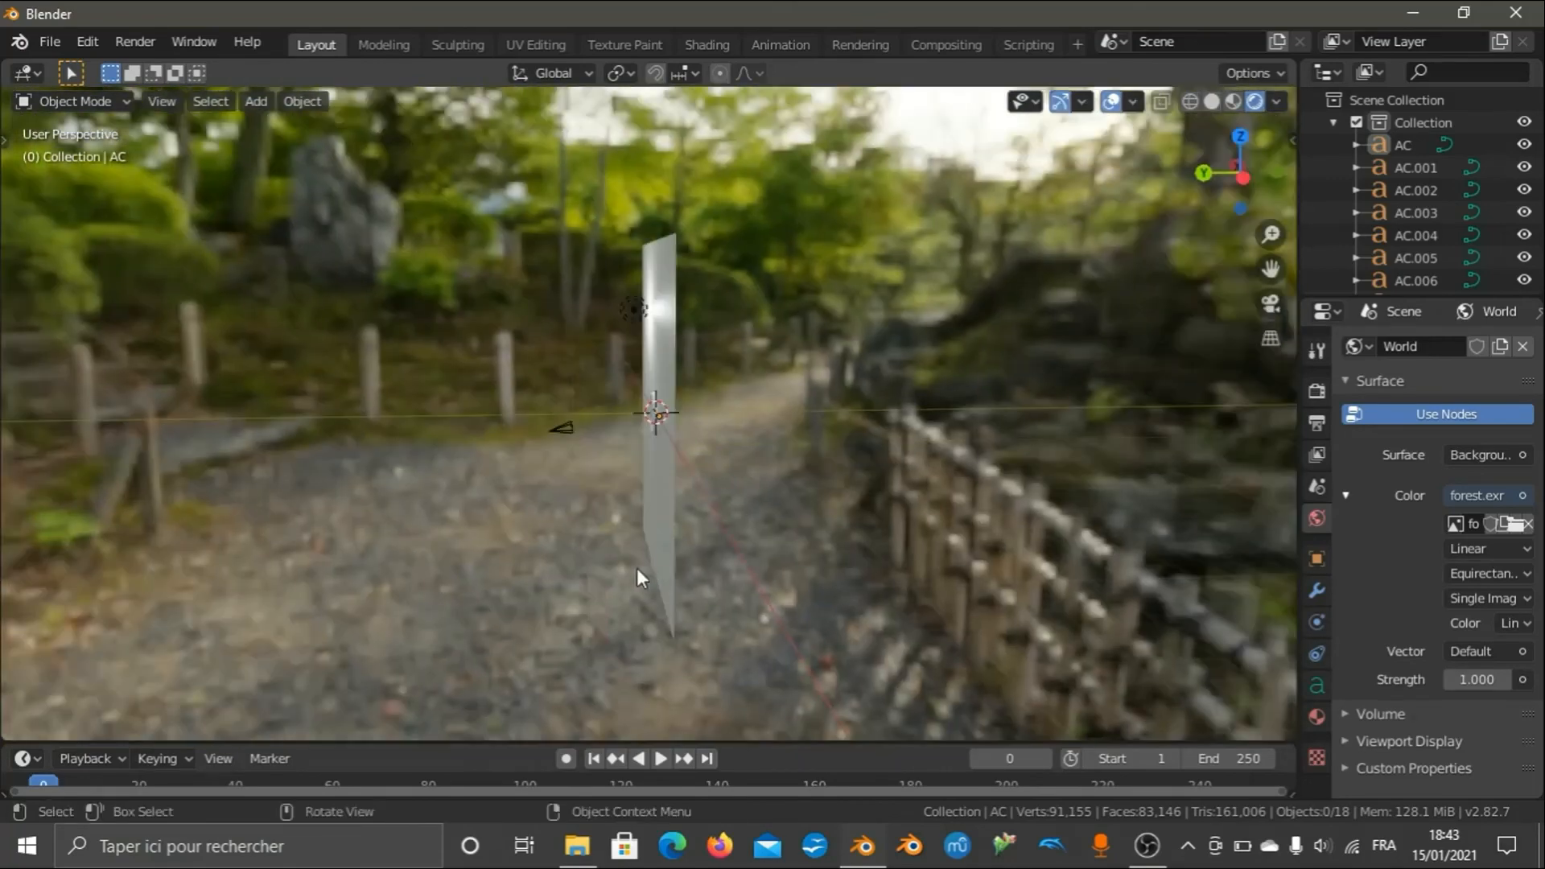
left_click_drag(1236, 184, 1136, 259)
scroll(1057, 336, "up", 5)
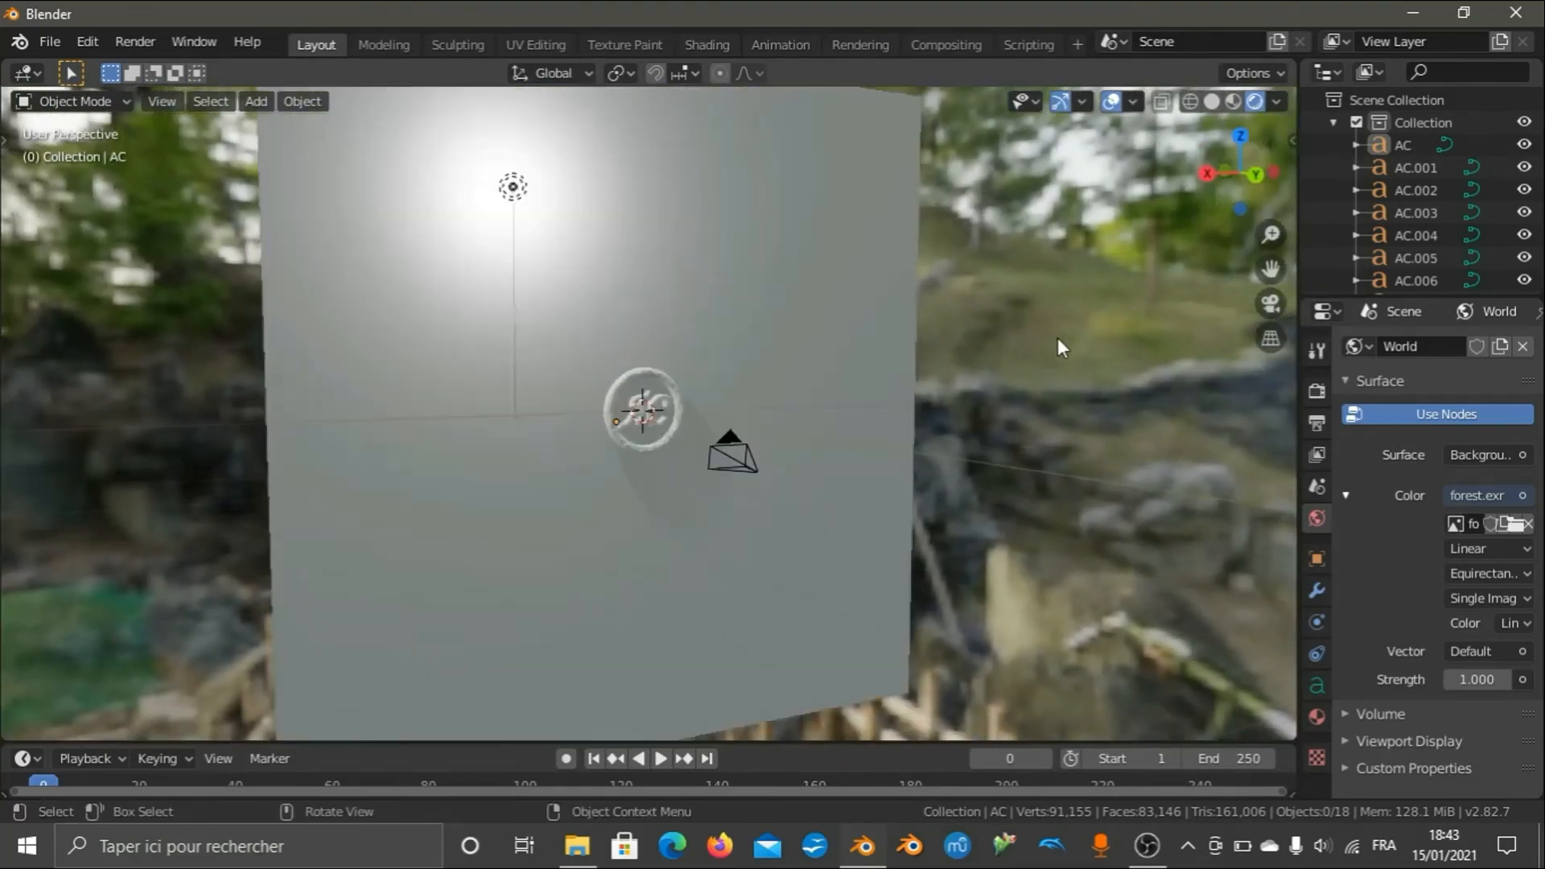
scroll(1057, 337, "down", 5)
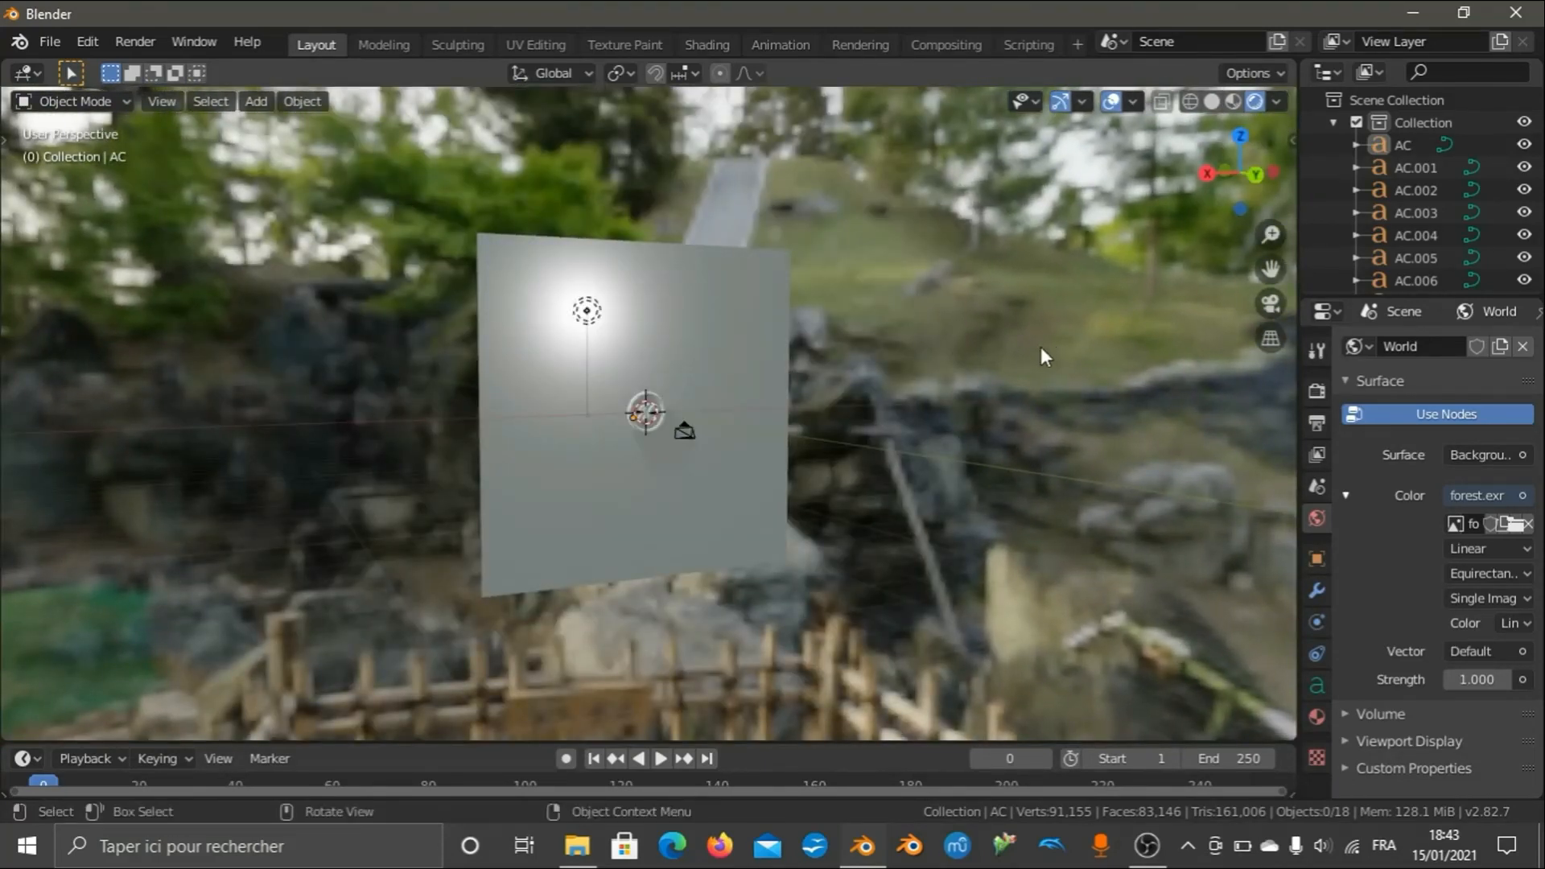
key("KP_0")
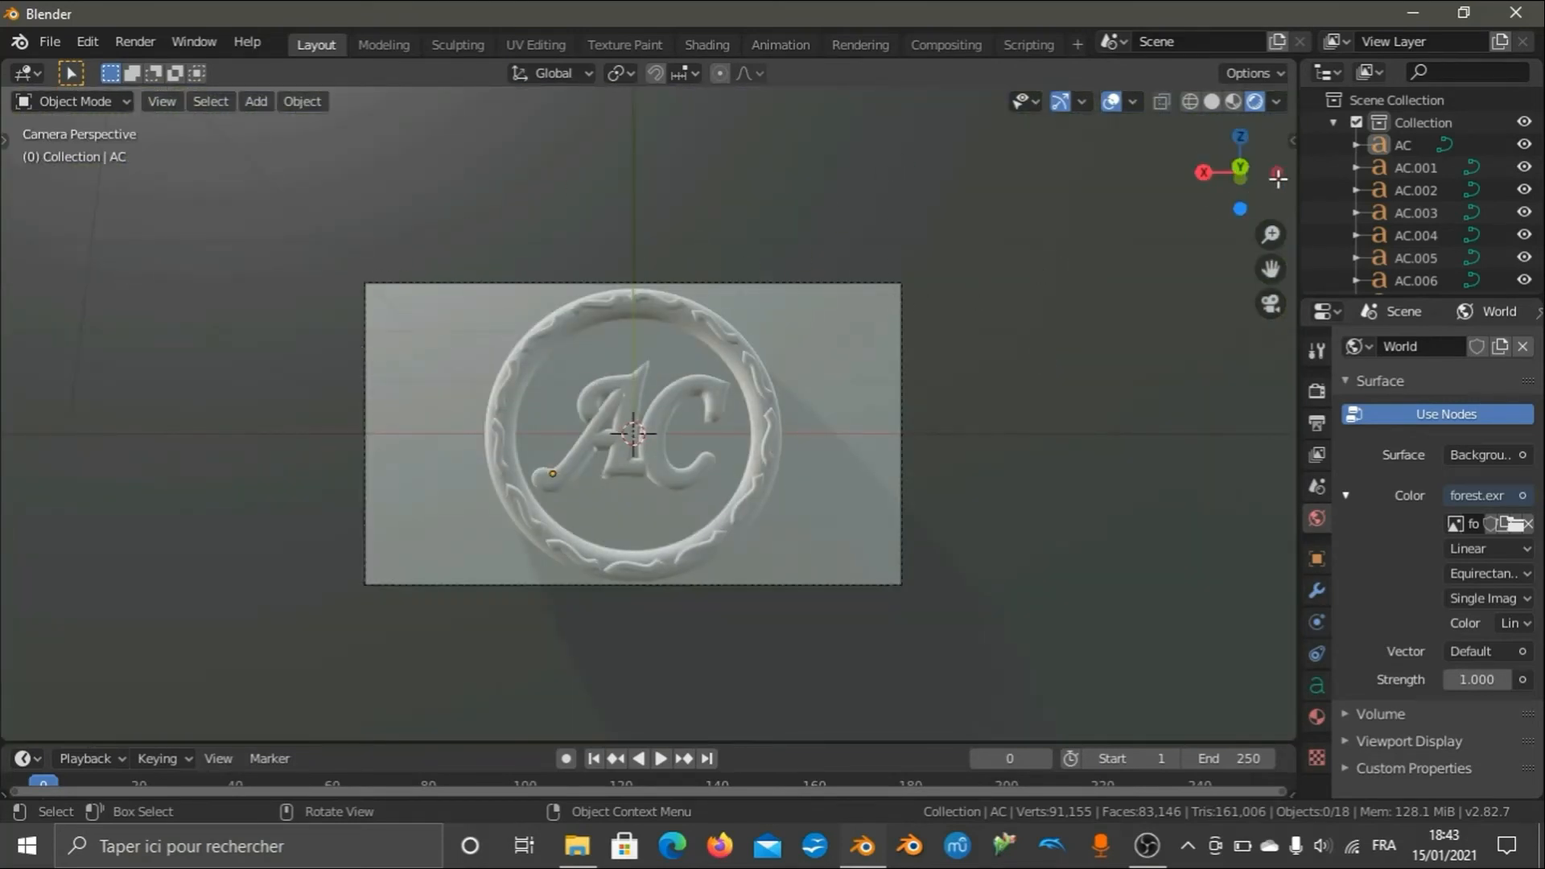
Leave the camera view and inspect the lighting on the AC medallion up close and on the whole wall.
left_click_drag(1257, 179, 866, 351)
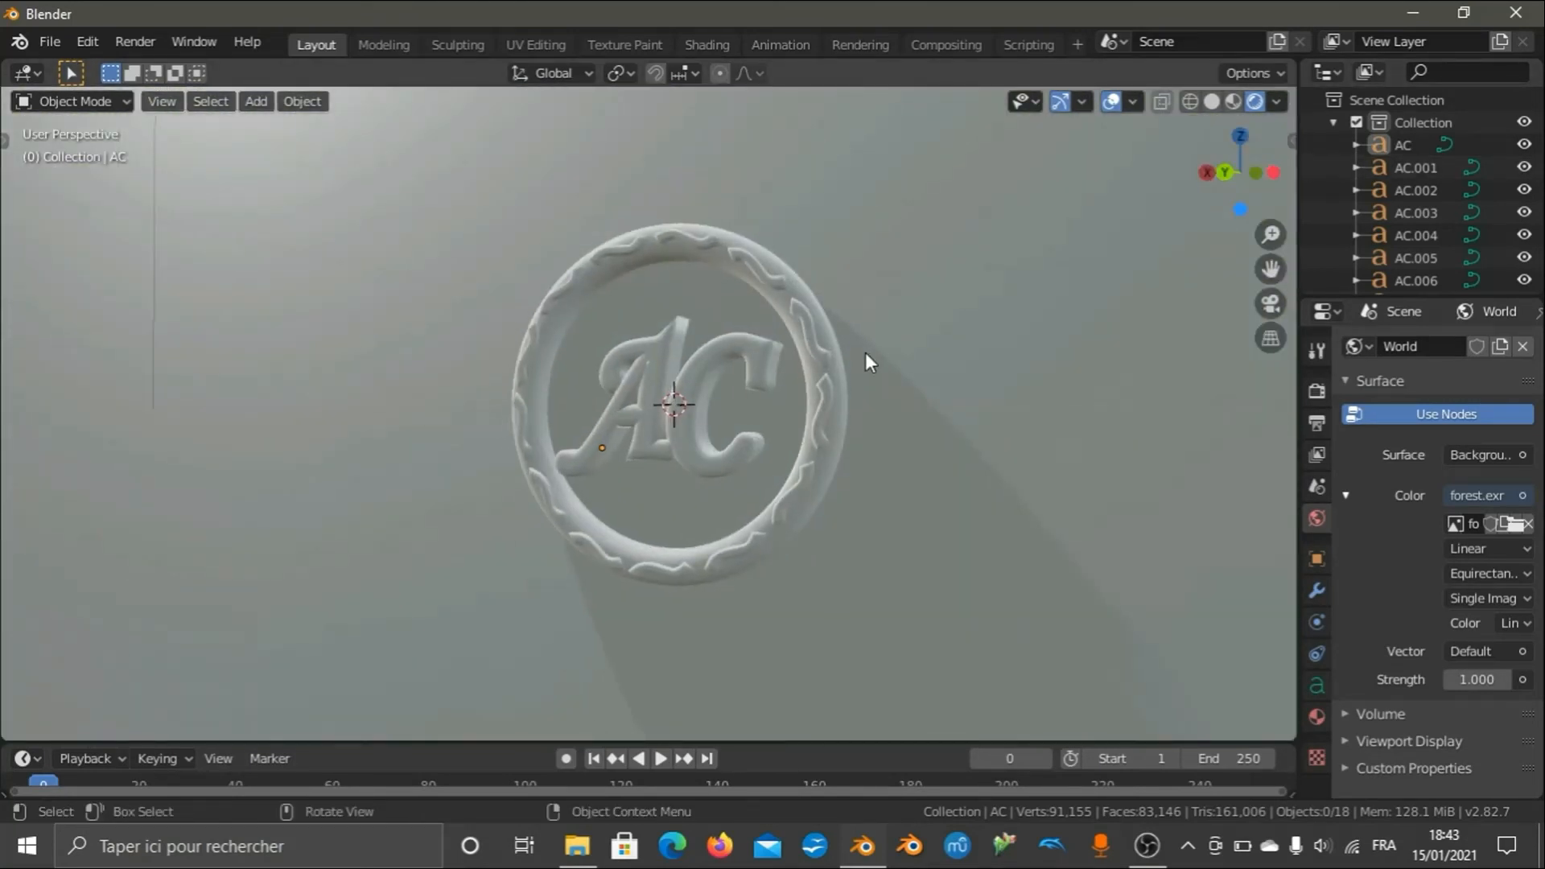
scroll(866, 351, "down", 10)
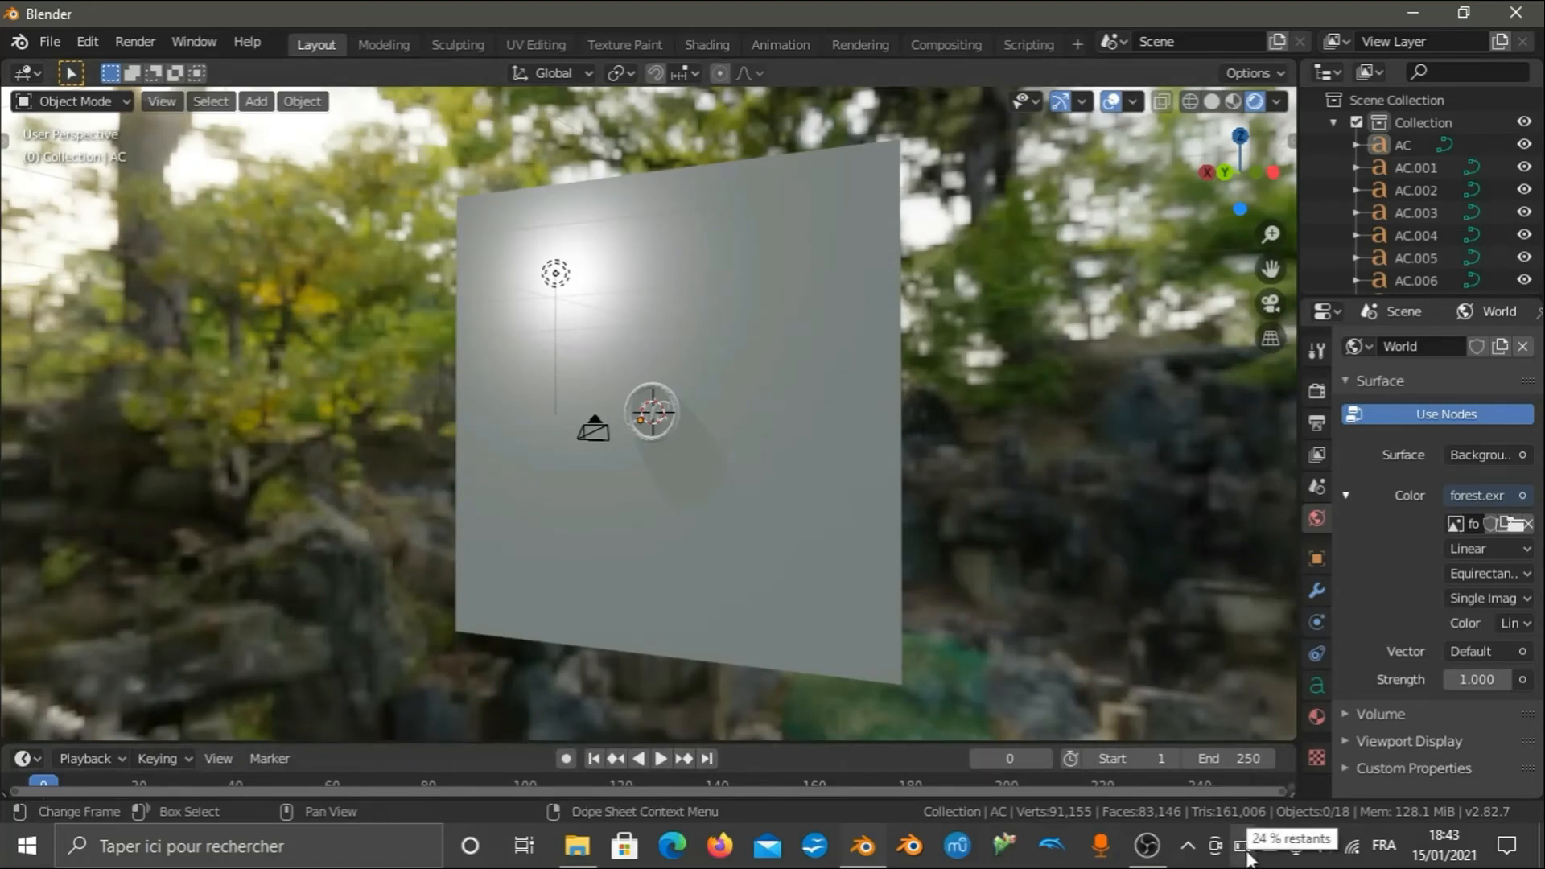
scroll(800, 370, "up", 5)
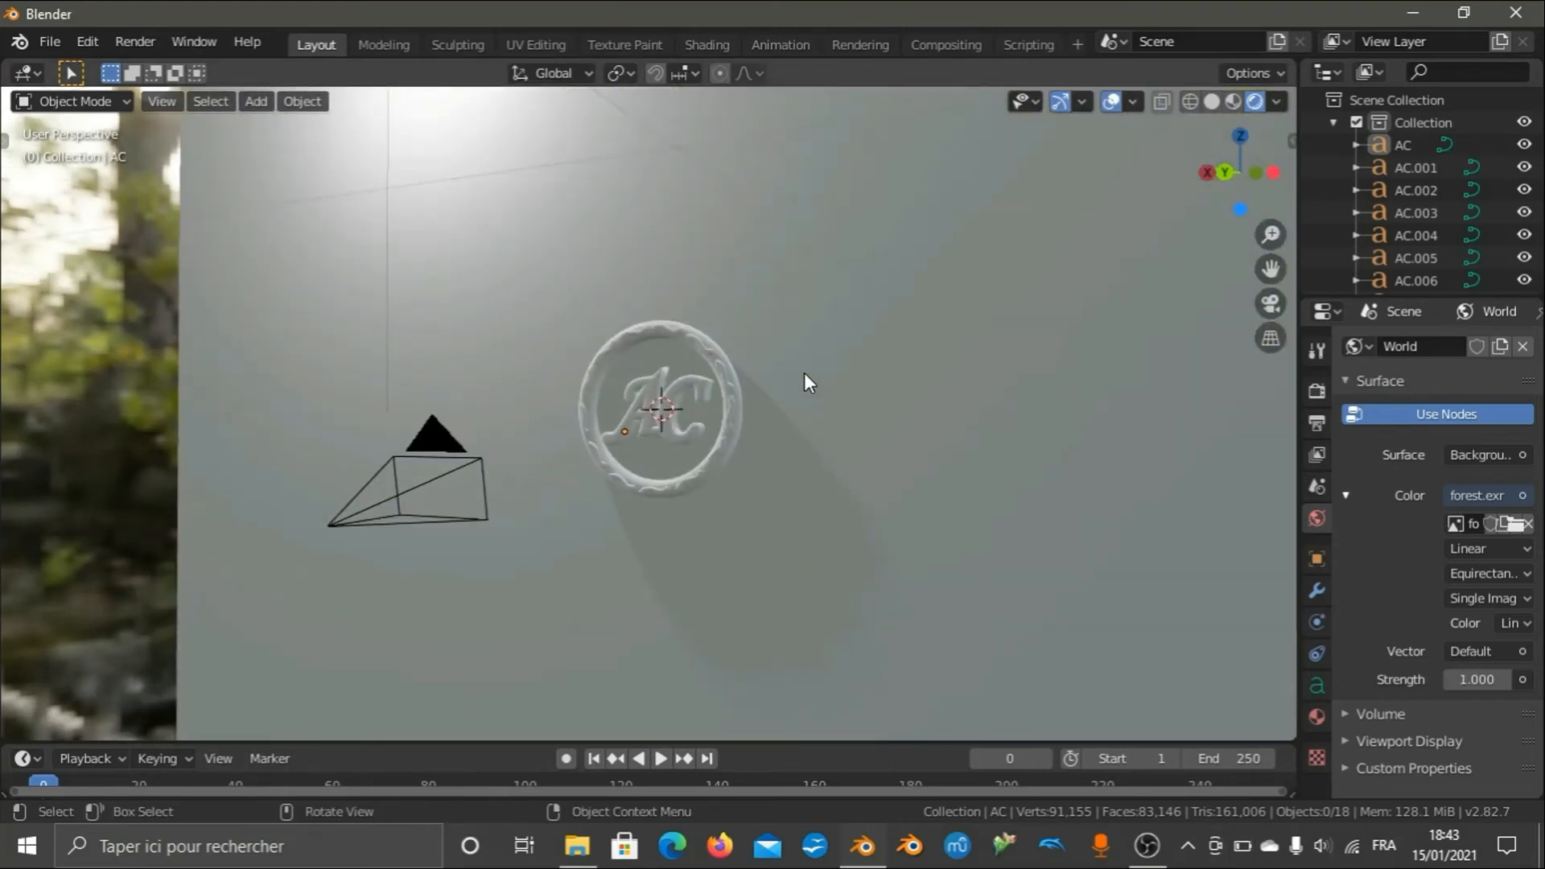
scroll(804, 373, "up", 6)
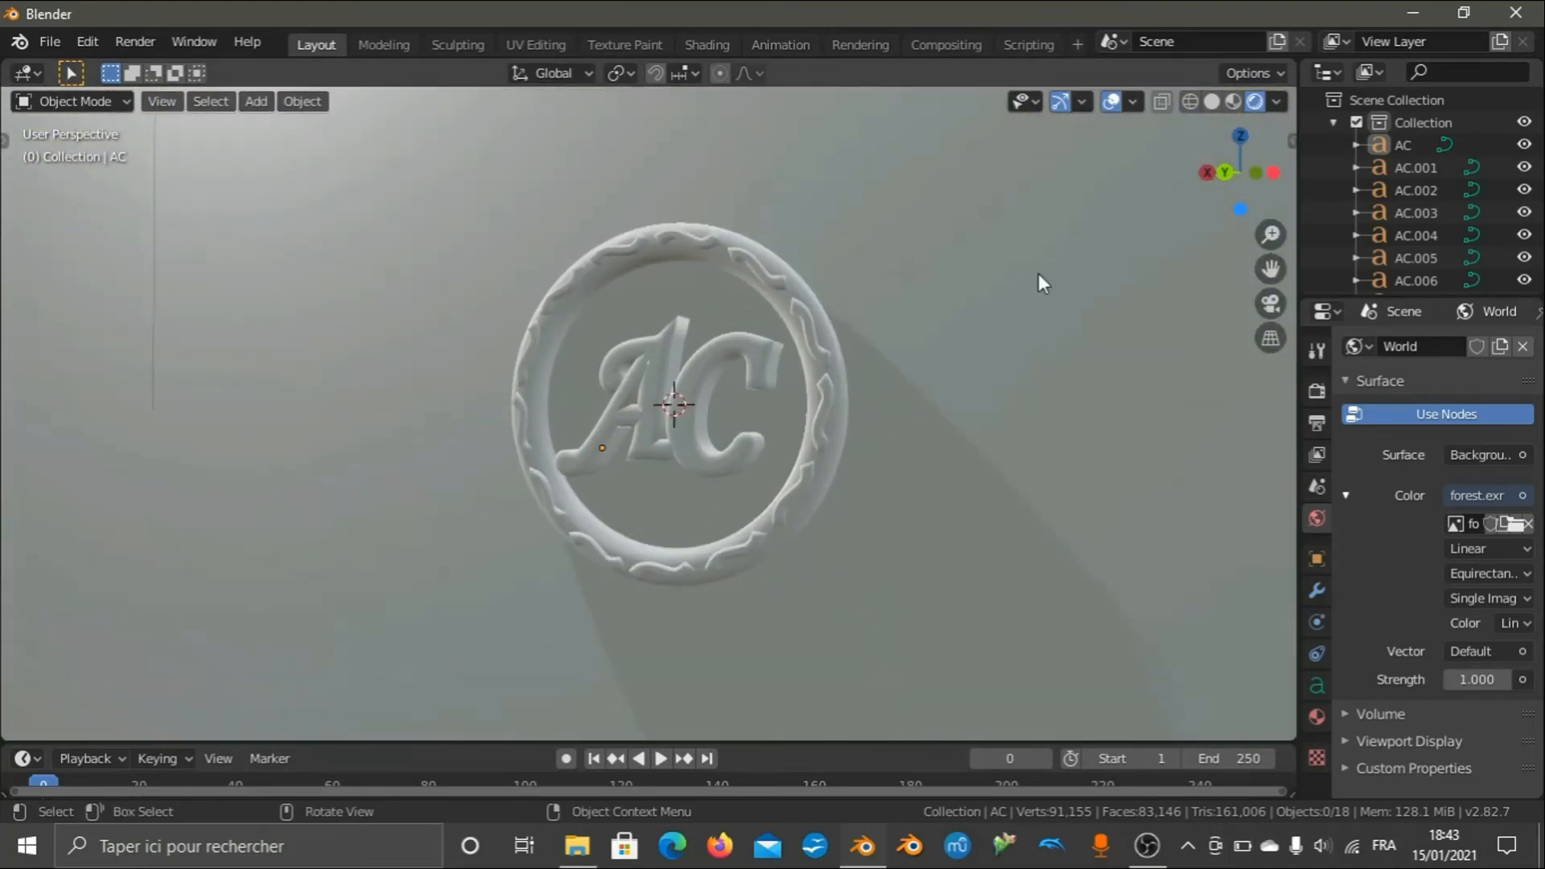
scroll(1069, 270, "up", 2)
scroll(1011, 291, "down", 10)
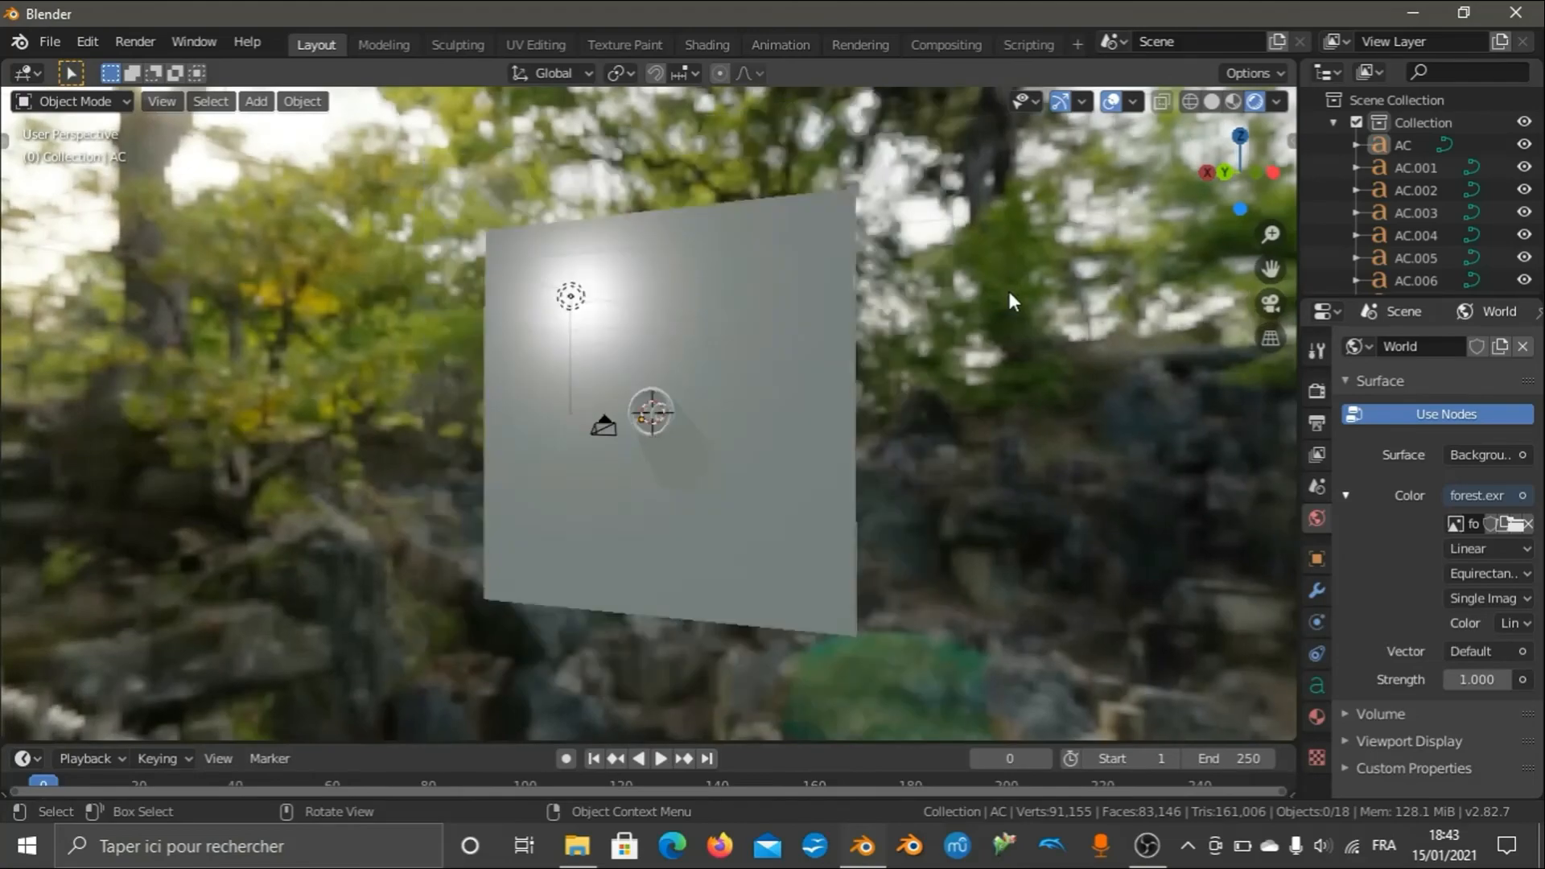
middle_click_drag(1007, 288, 852, 270)
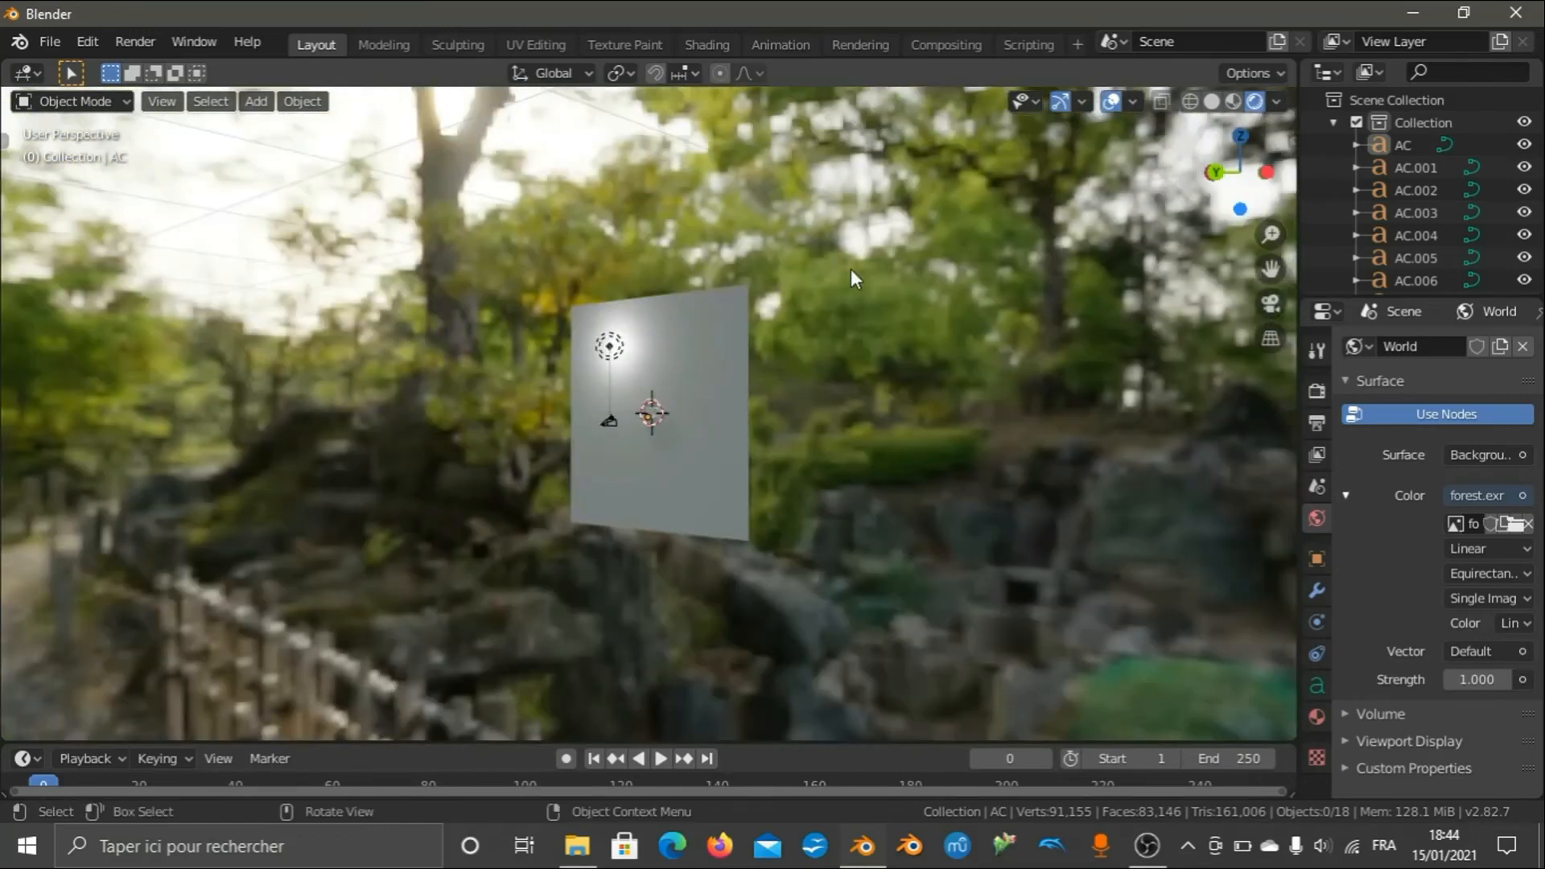
scroll(693, 402, "up", 12)
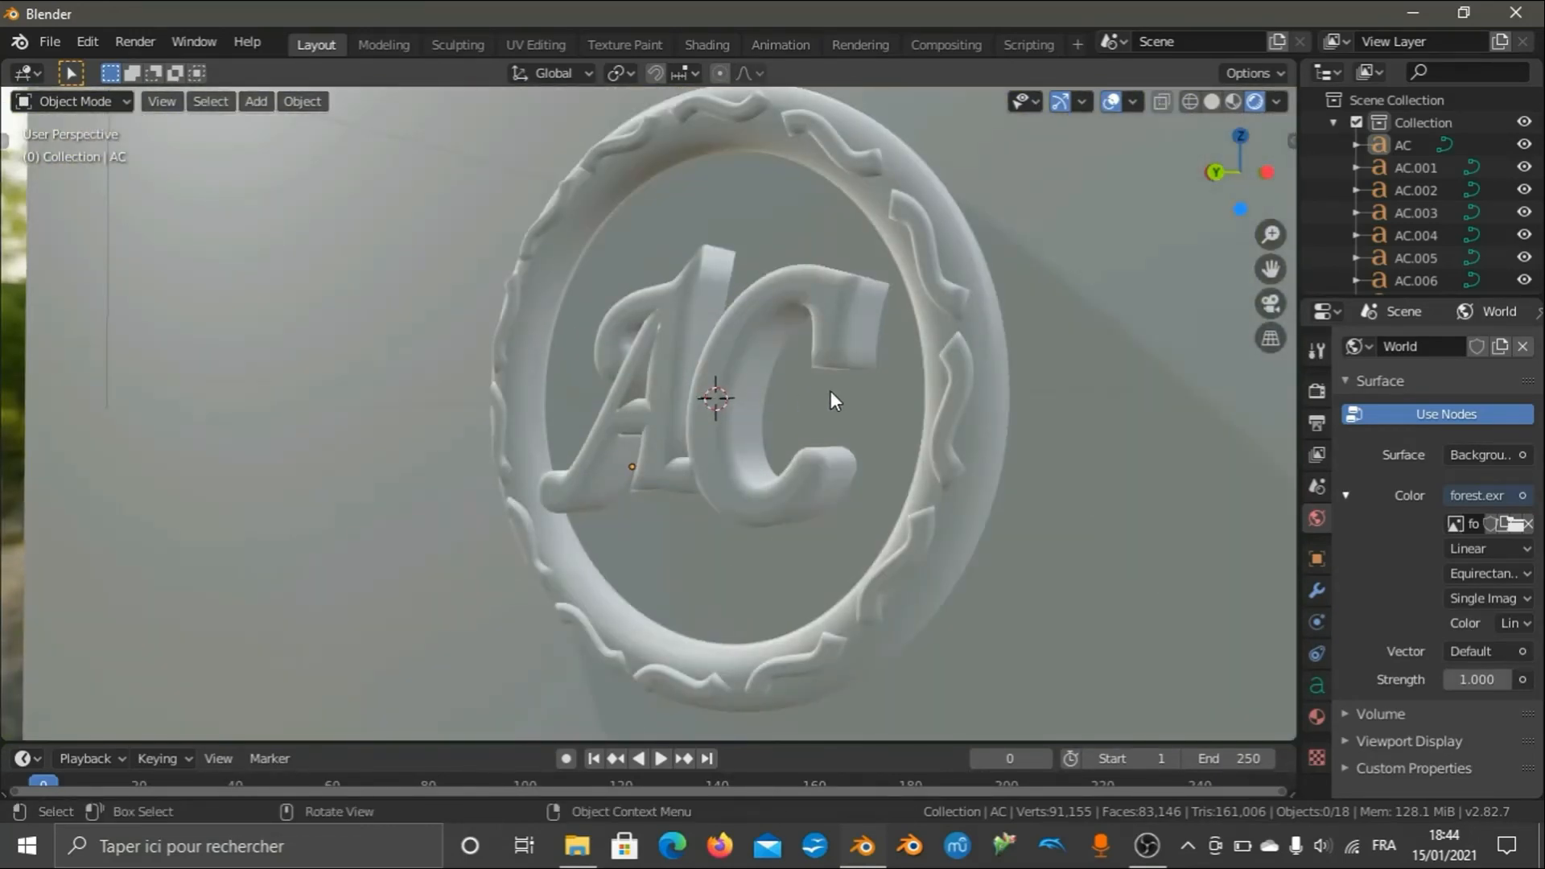
scroll(830, 390, "down", 5)
left_click_drag(1221, 175, 1262, 176)
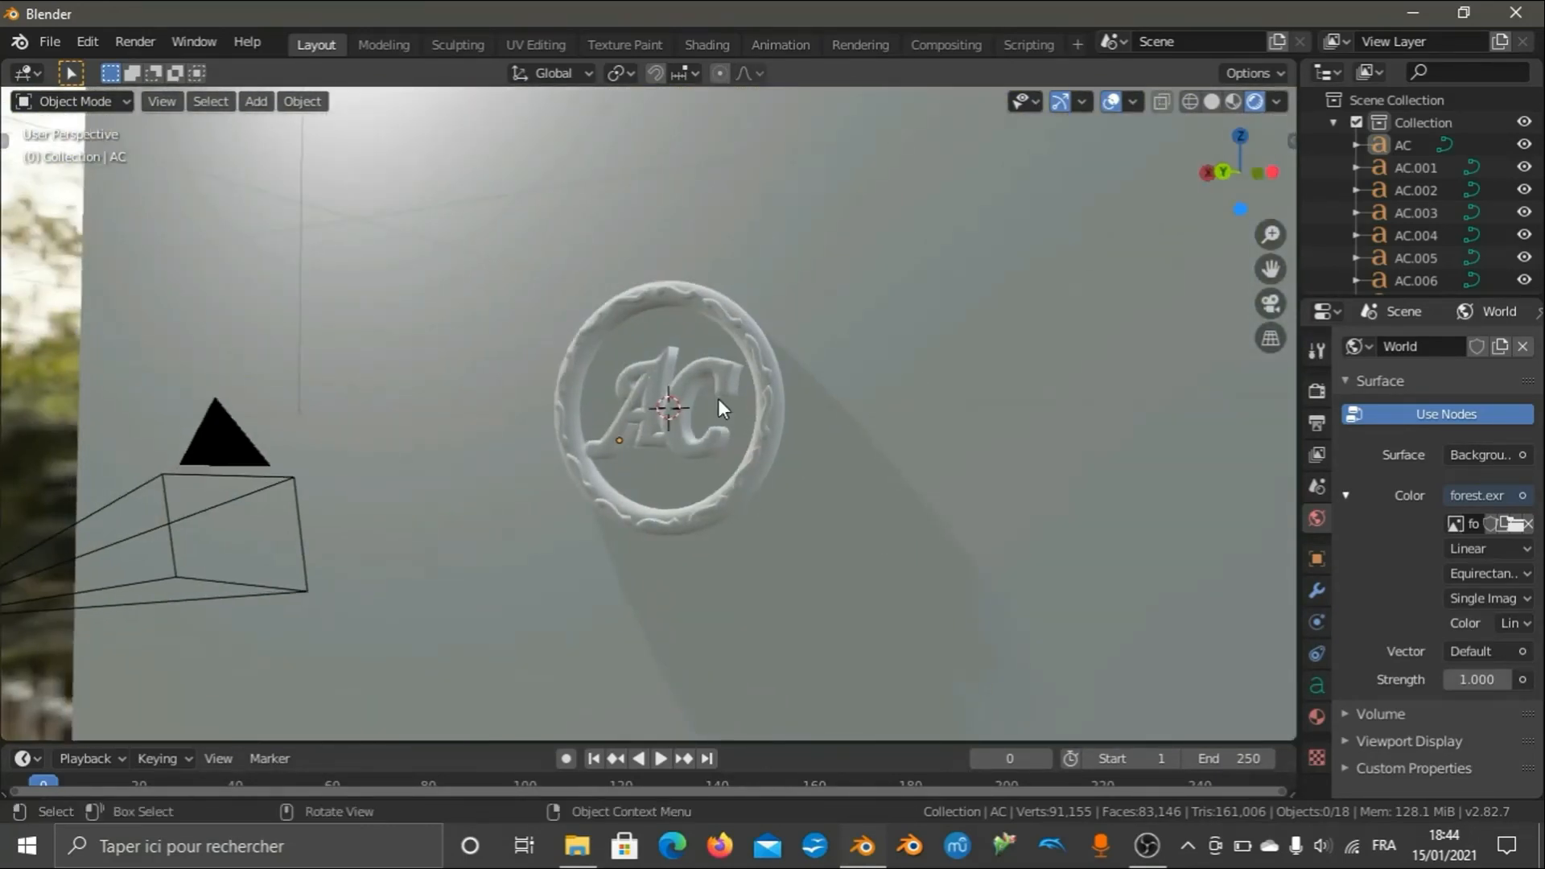
Select the central AC text, give it a new material, and name the material "Doré AC".
scroll(680, 470, "up", 4)
left_click(761, 484)
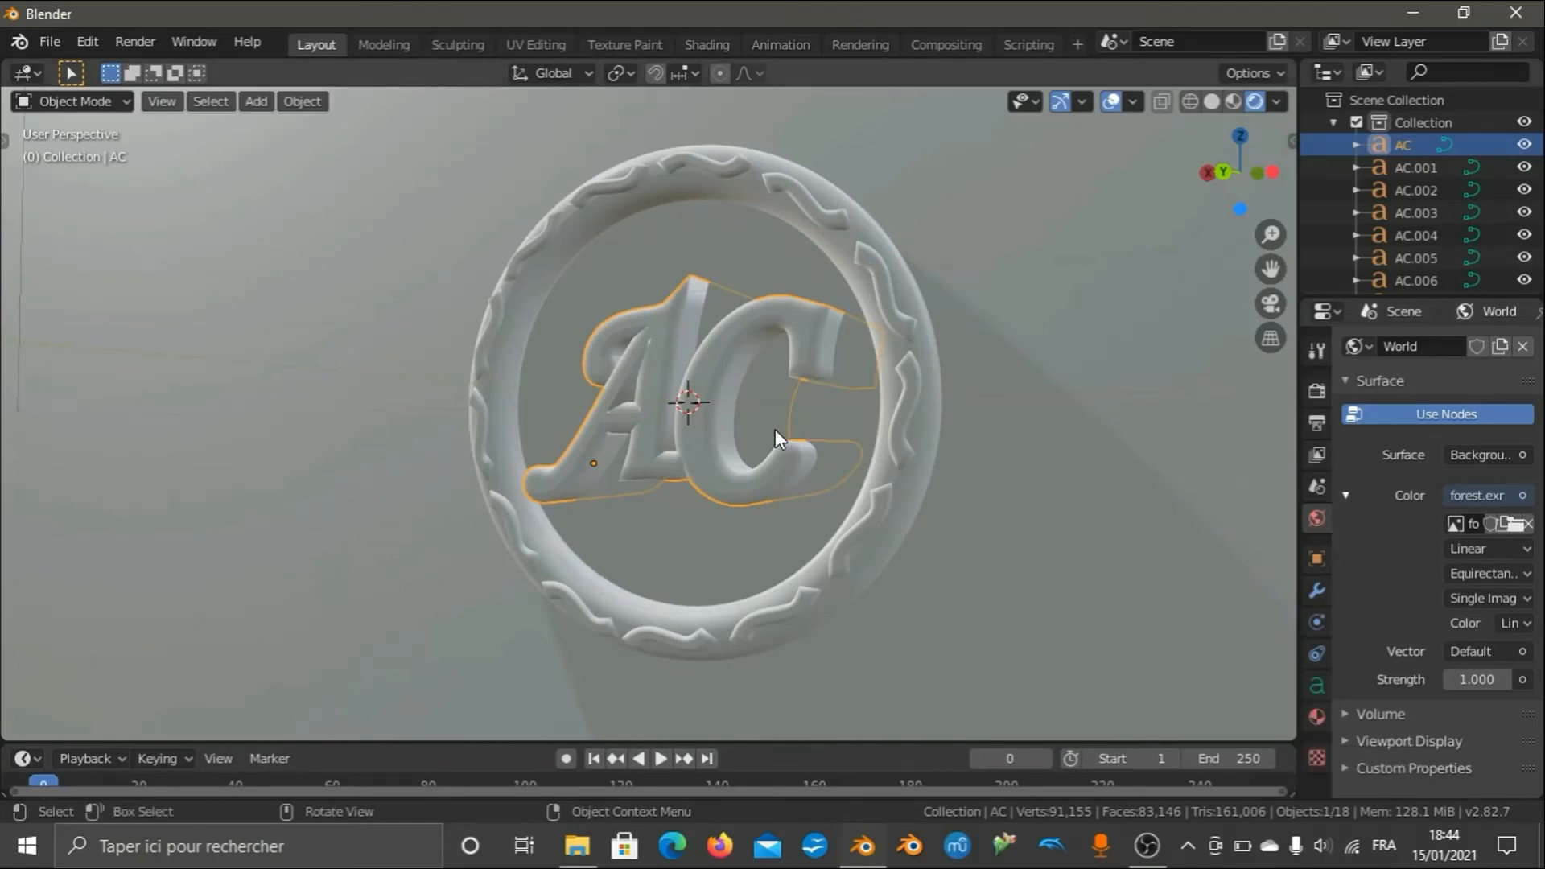
left_click(1321, 715)
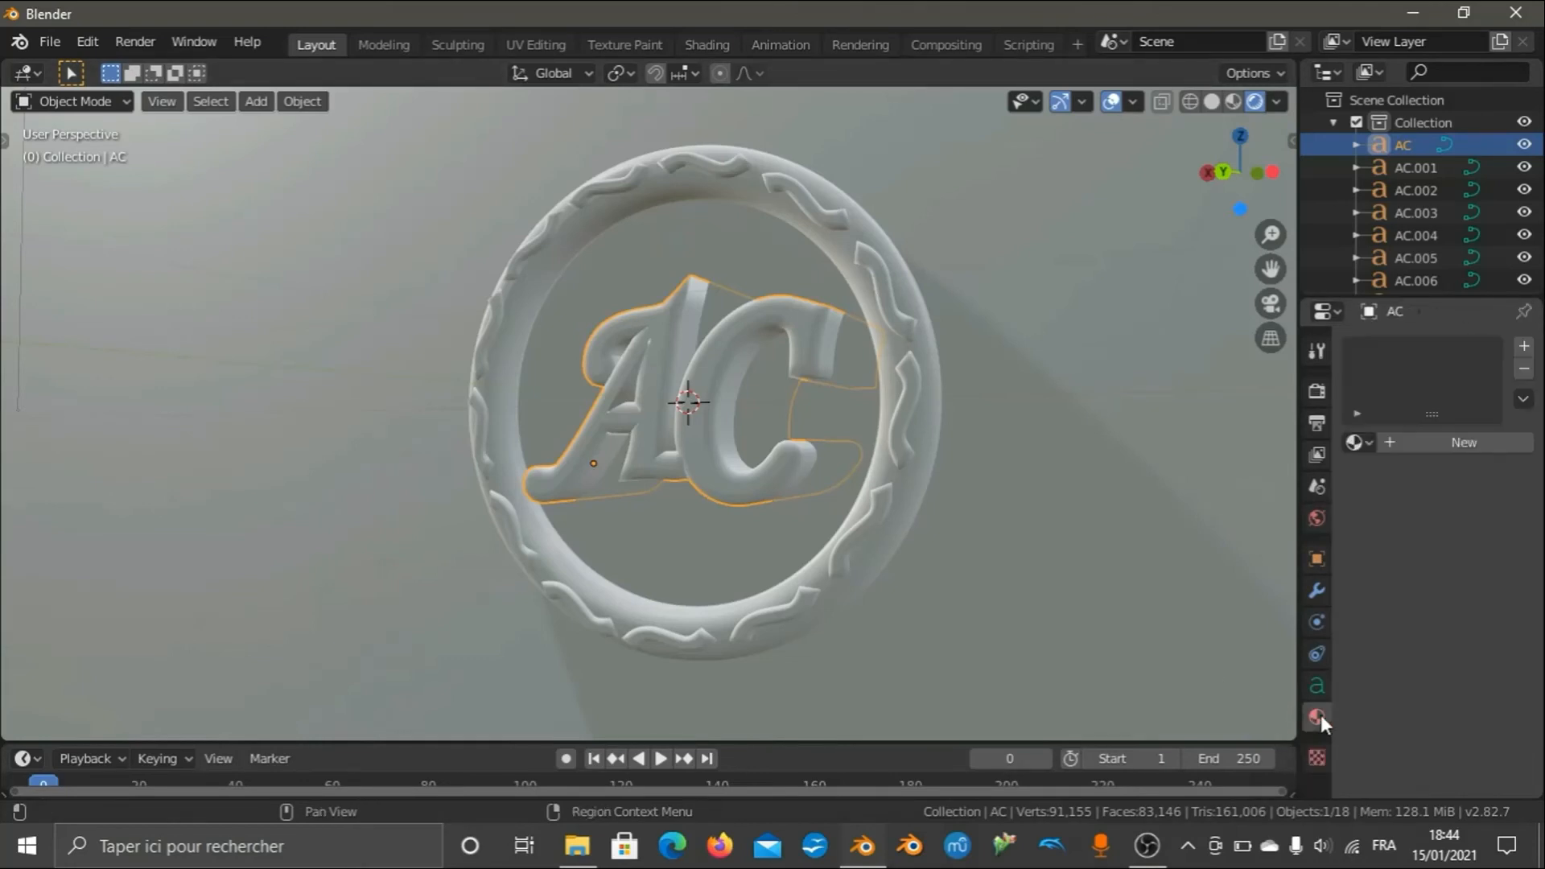
left_click(1399, 441)
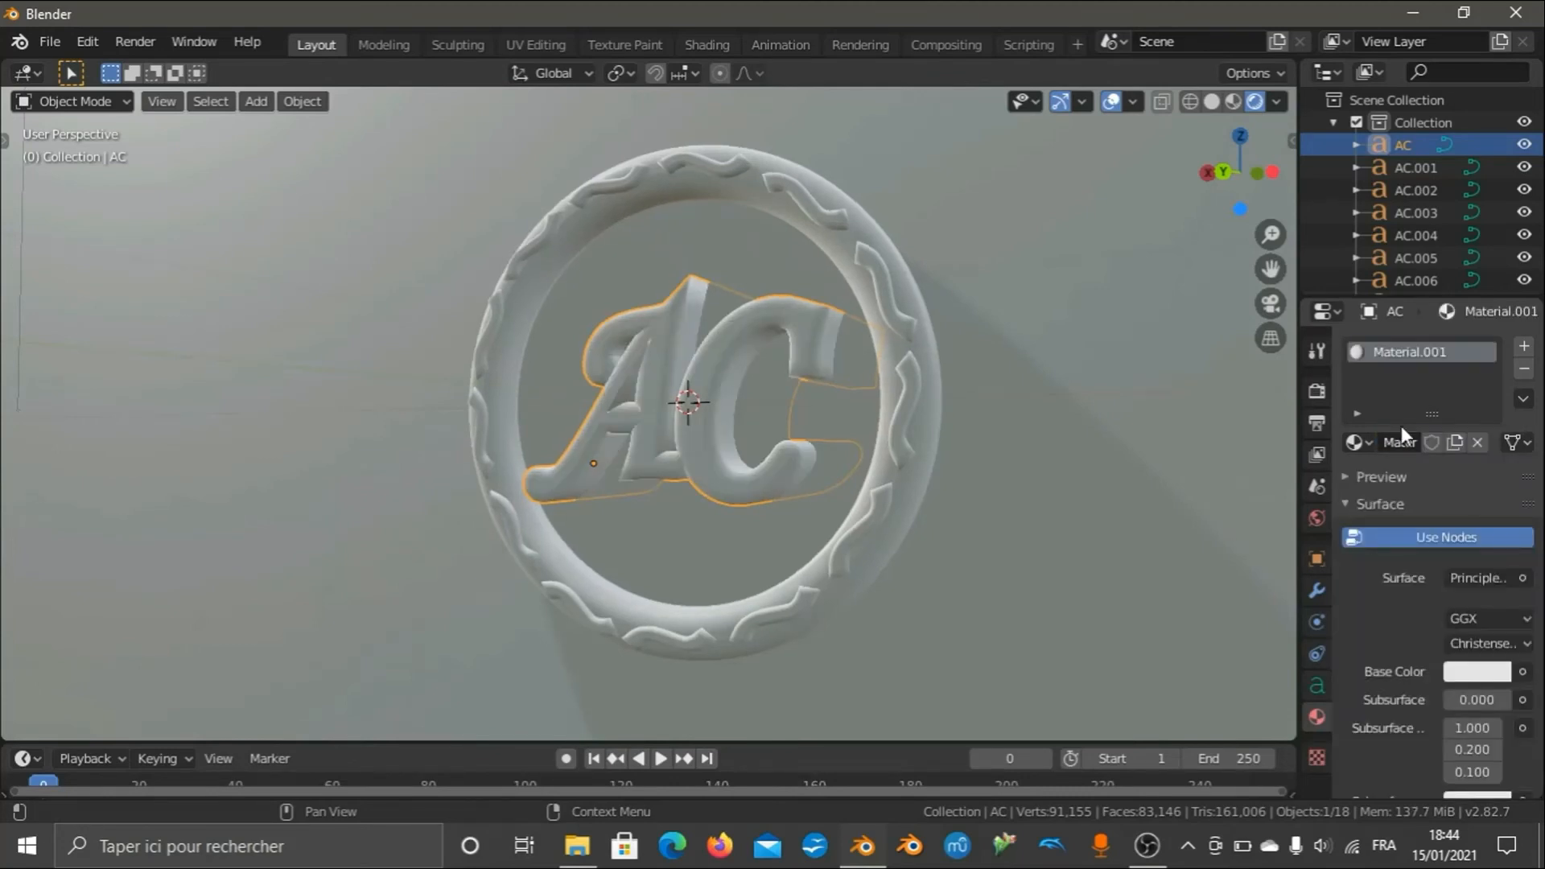
double_click(1422, 354)
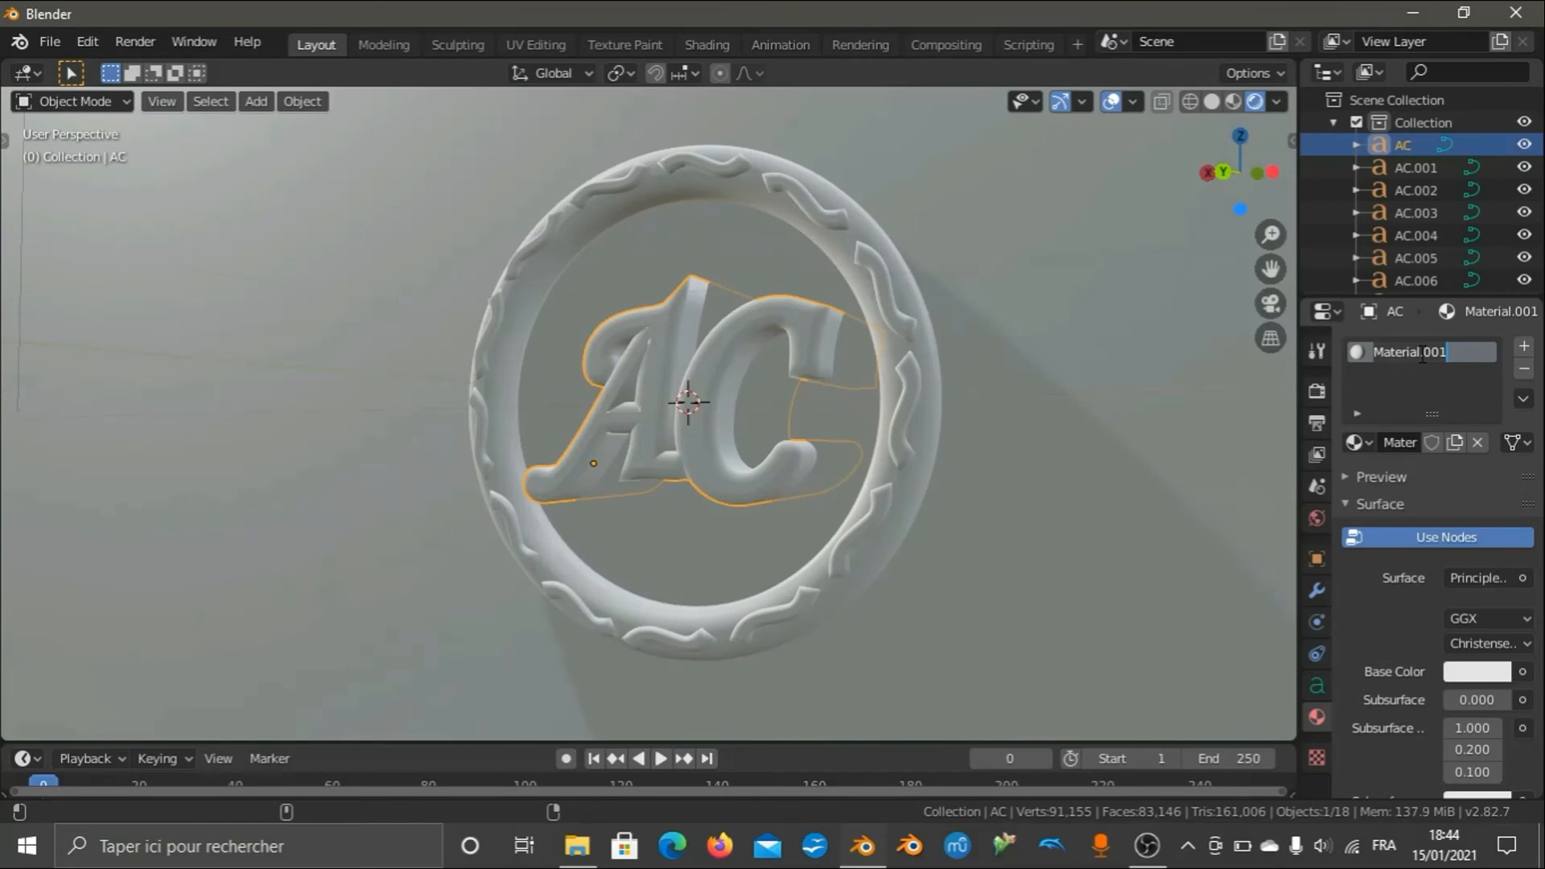
type("Dore")
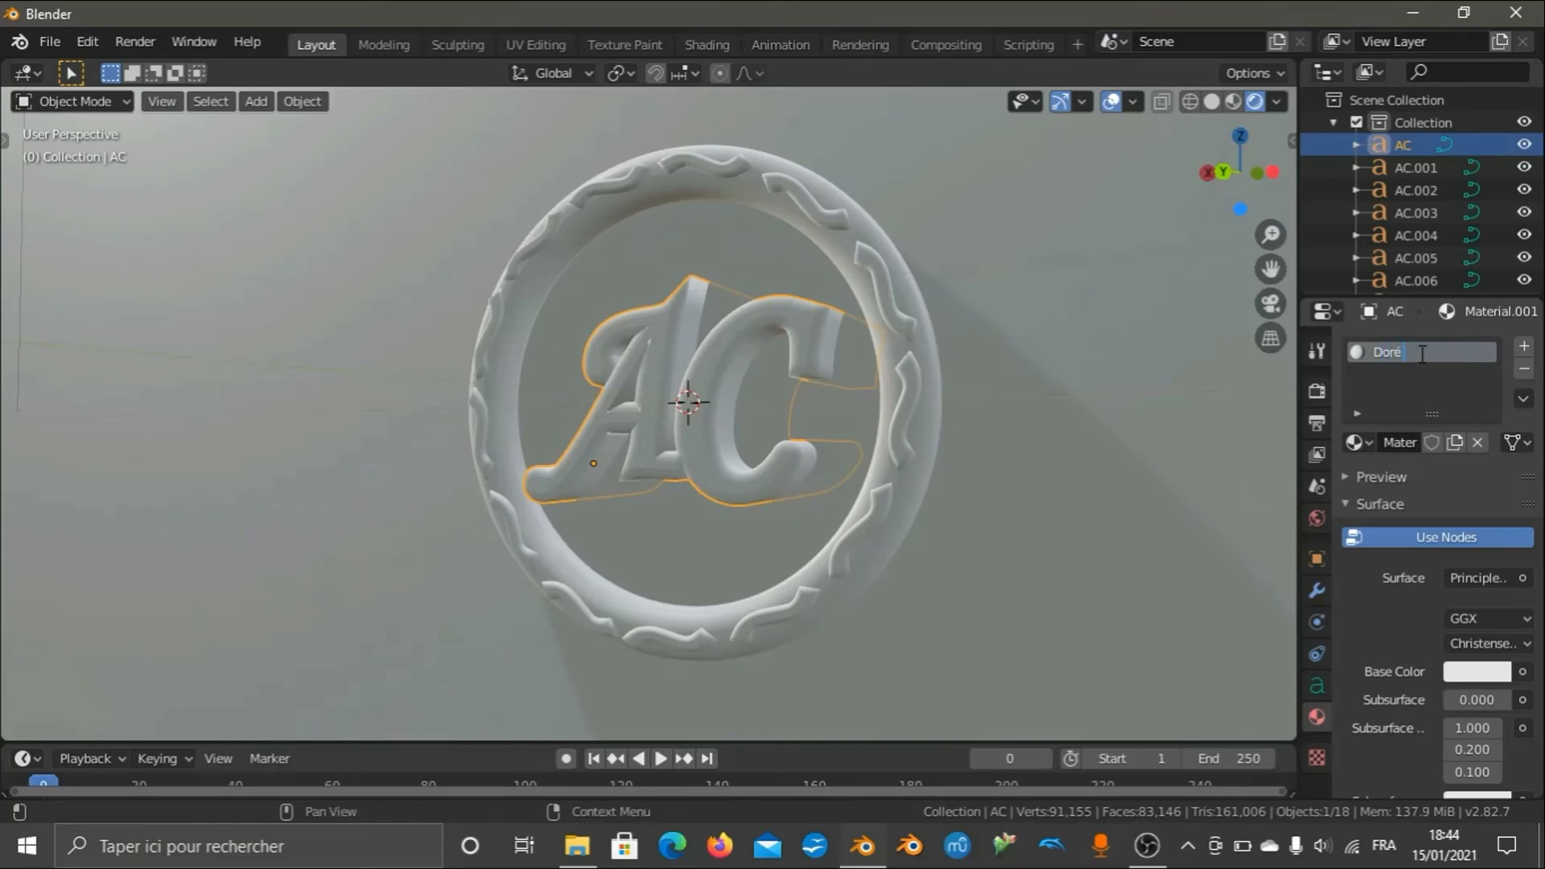
type(" AC")
key("Return")
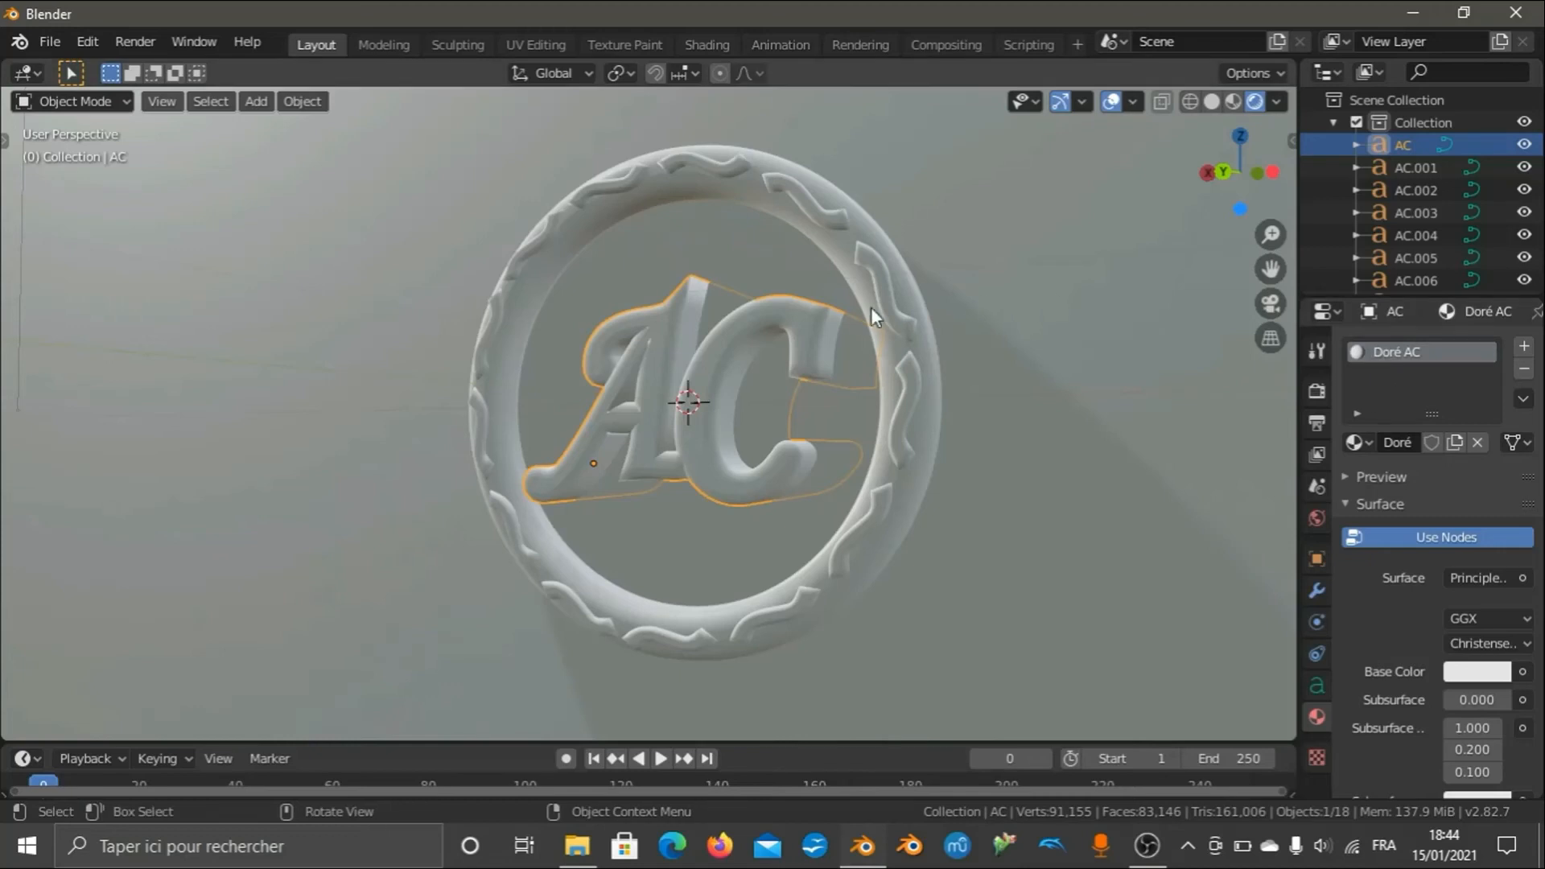
Expand the Doré AC material's preview, widen the properties area, try the flat, cube and hair previews, and choose Shader Ball.
scroll(849, 314, "down", 3)
scroll(625, 428, "up", 2)
scroll(626, 429, "up", 1)
scroll(1383, 567, "down", 3)
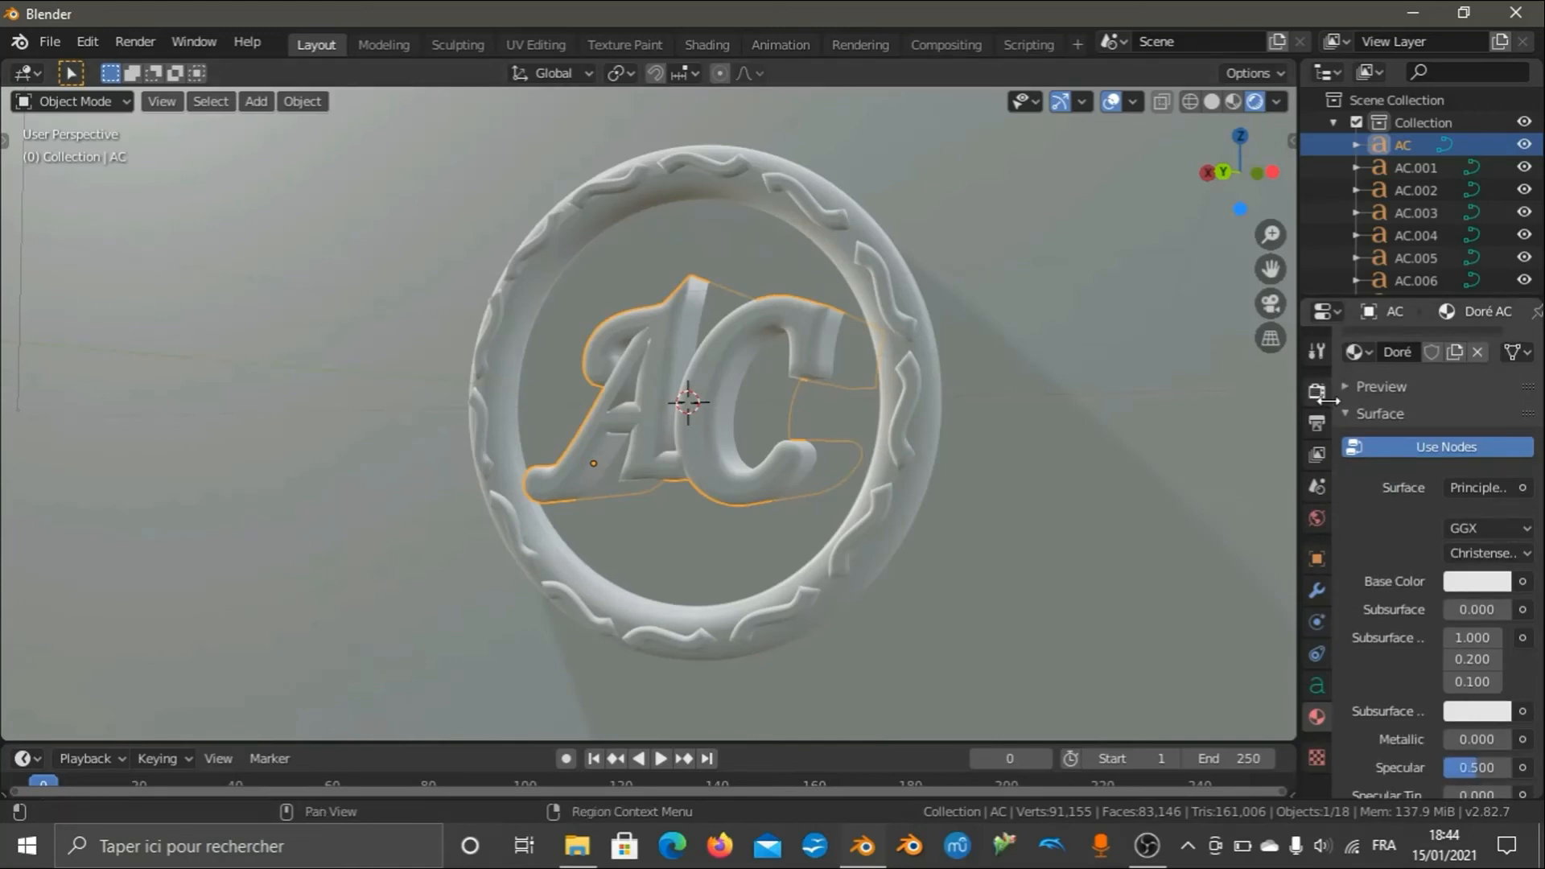
left_click(1354, 386)
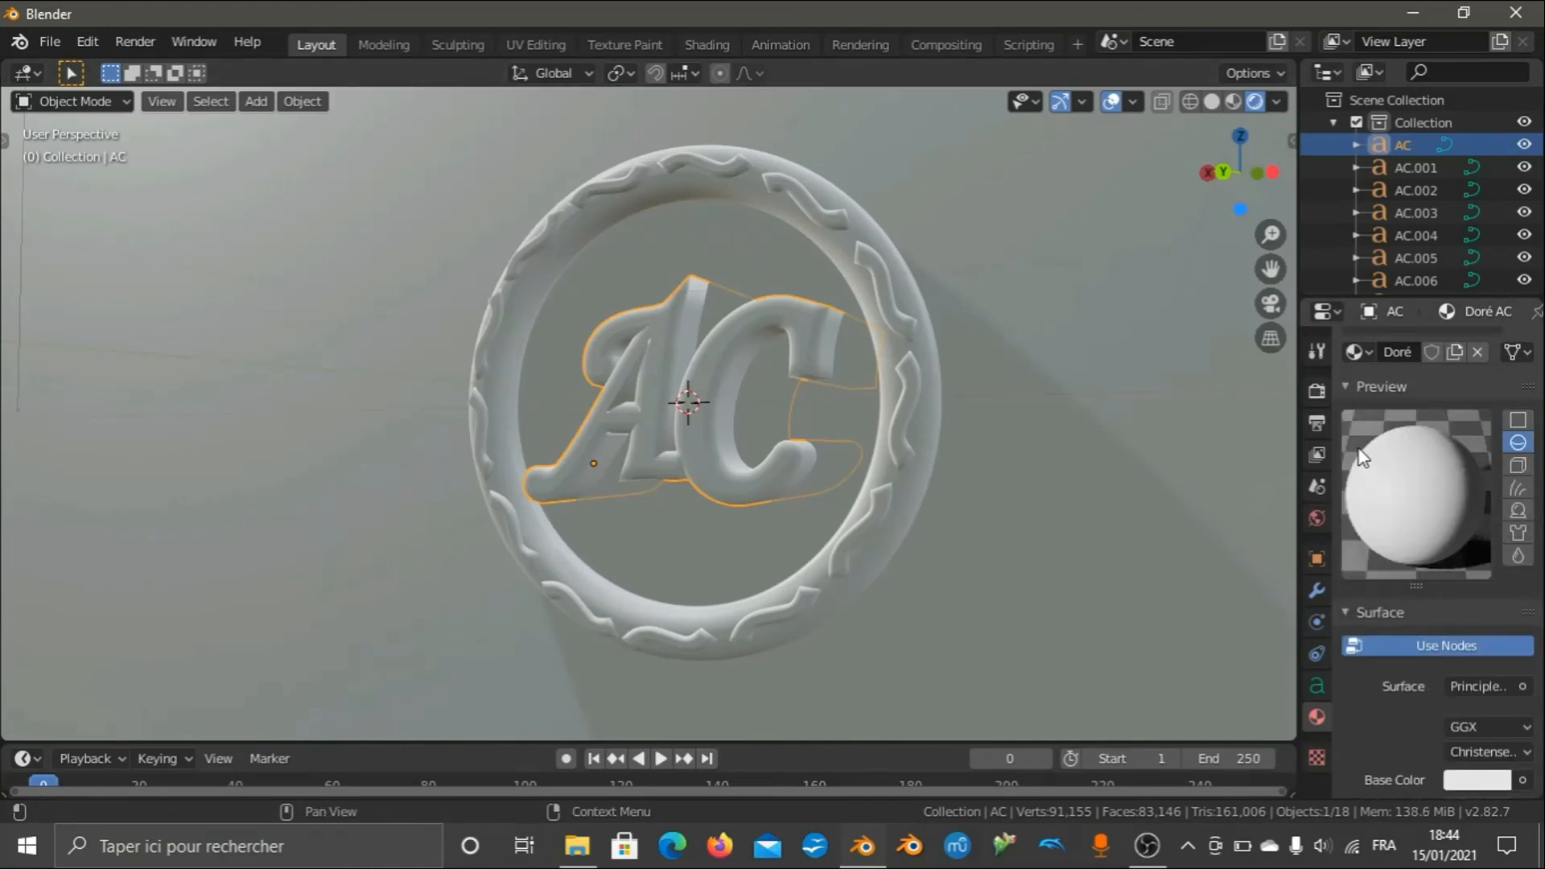
left_click_drag(1294, 488, 1252, 487)
left_click(1515, 424)
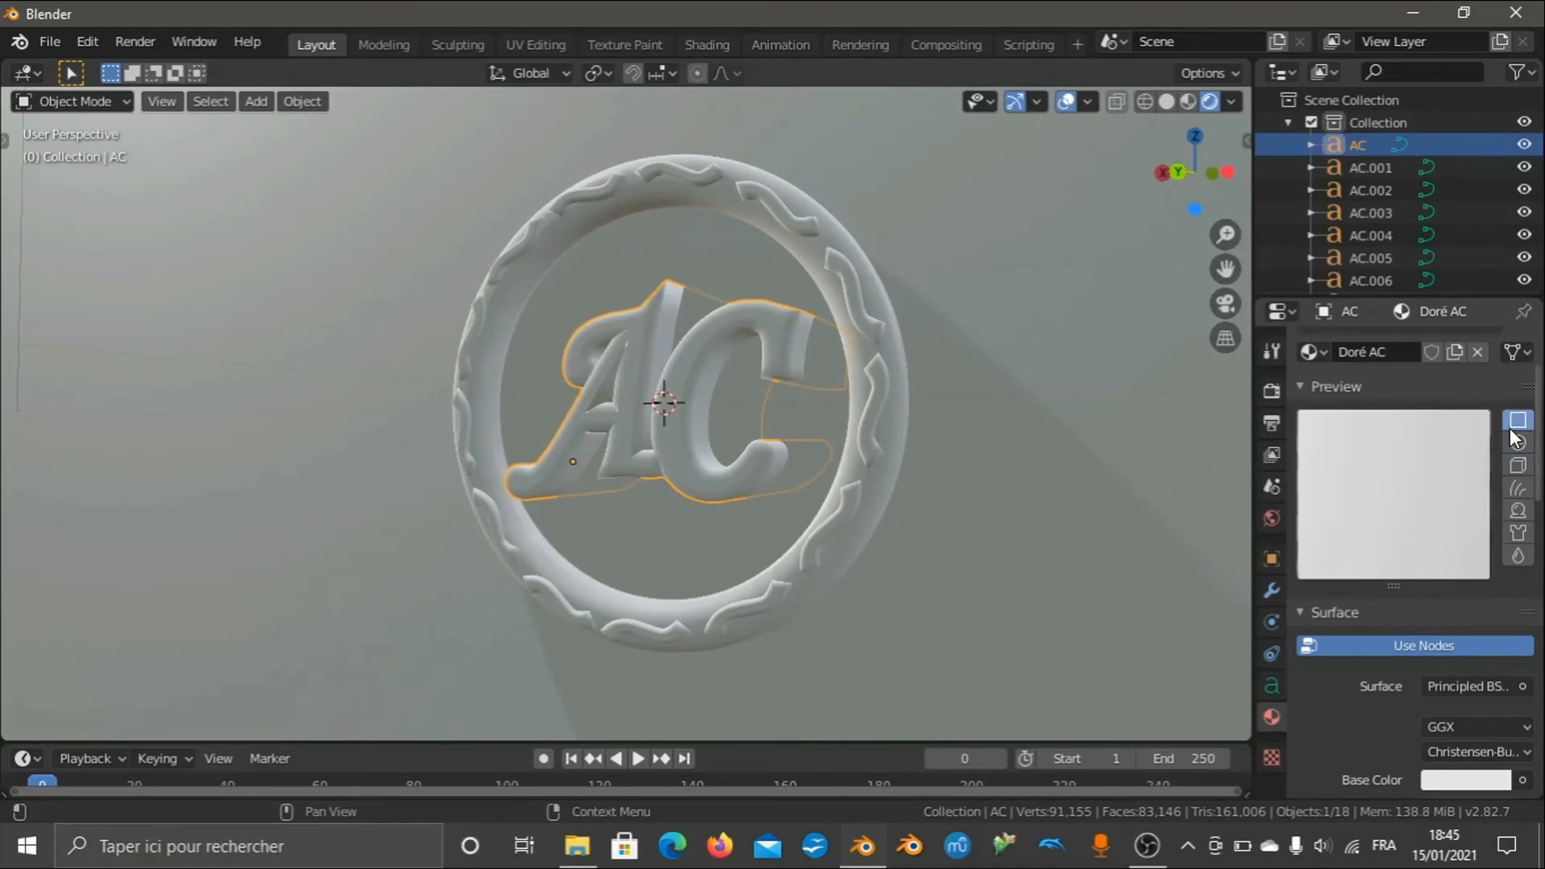
left_click(1518, 465)
left_click(1517, 489)
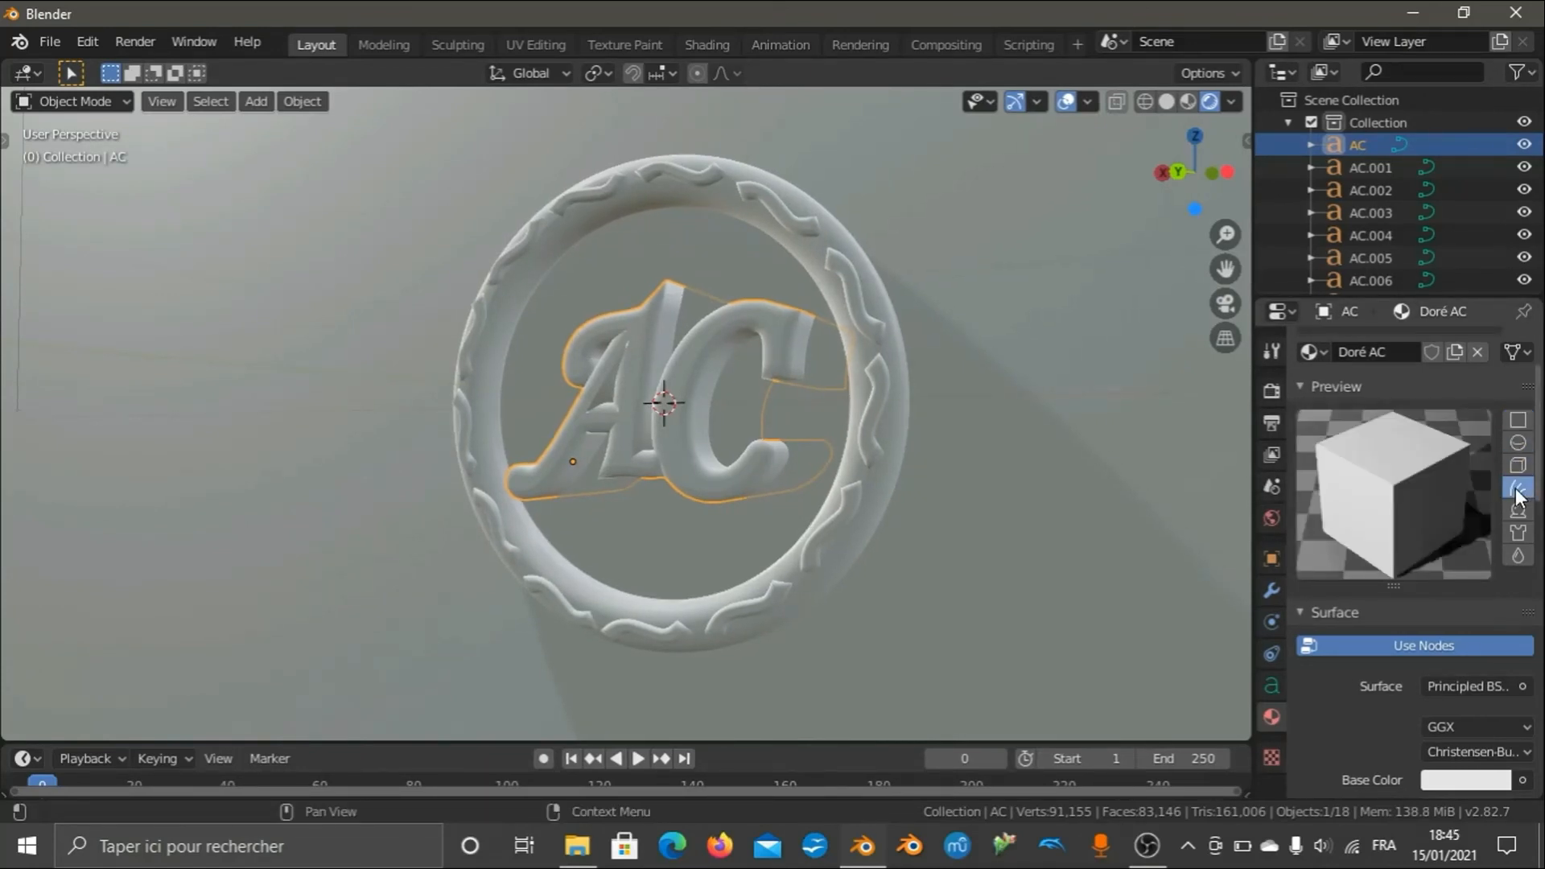
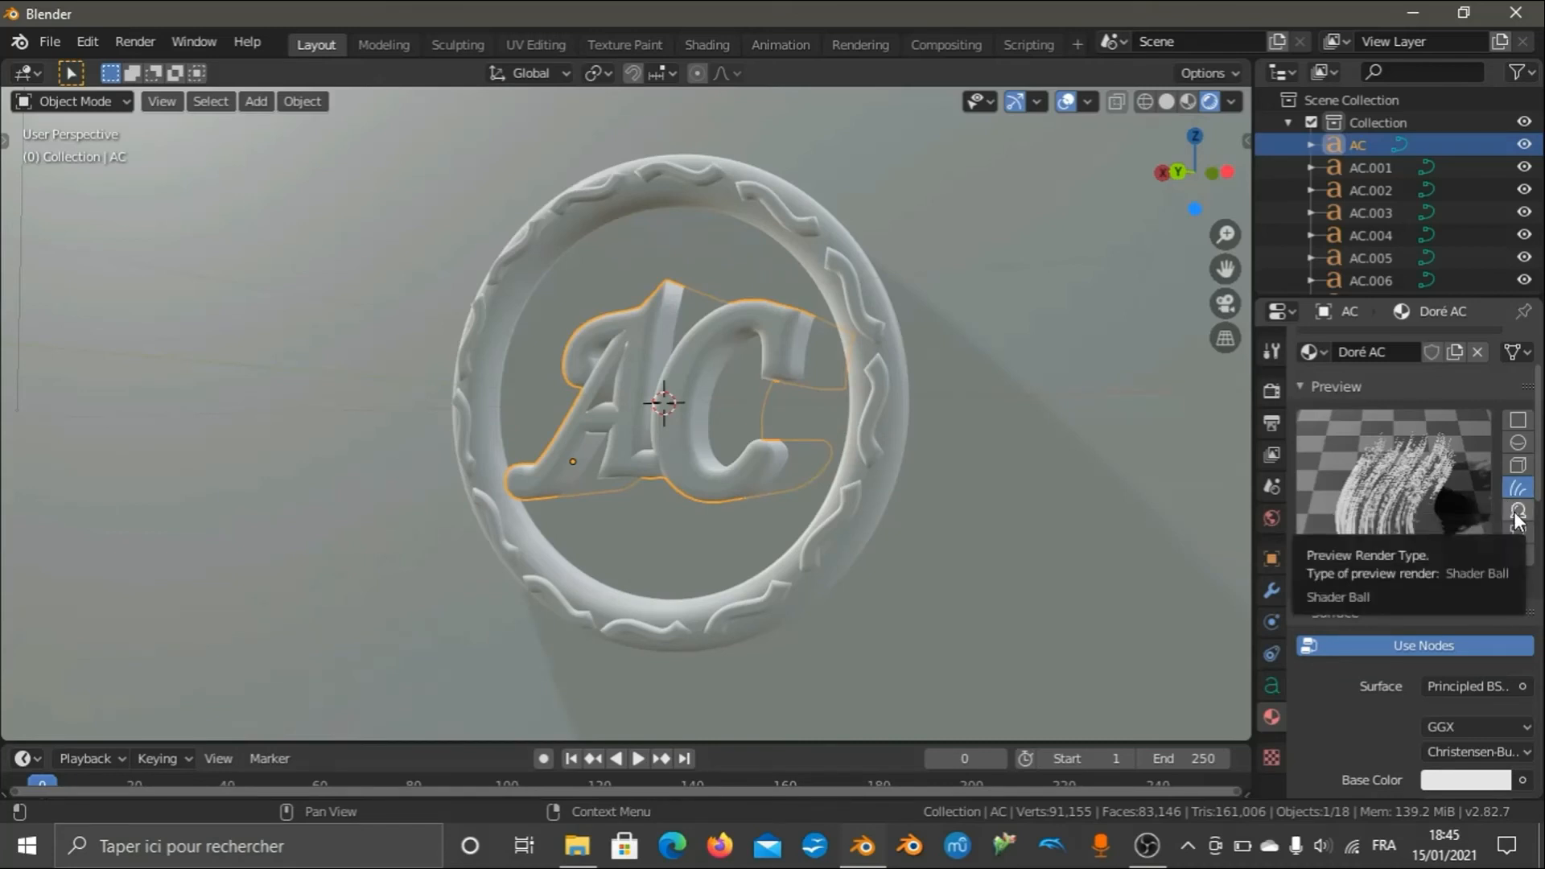
left_click(1518, 514)
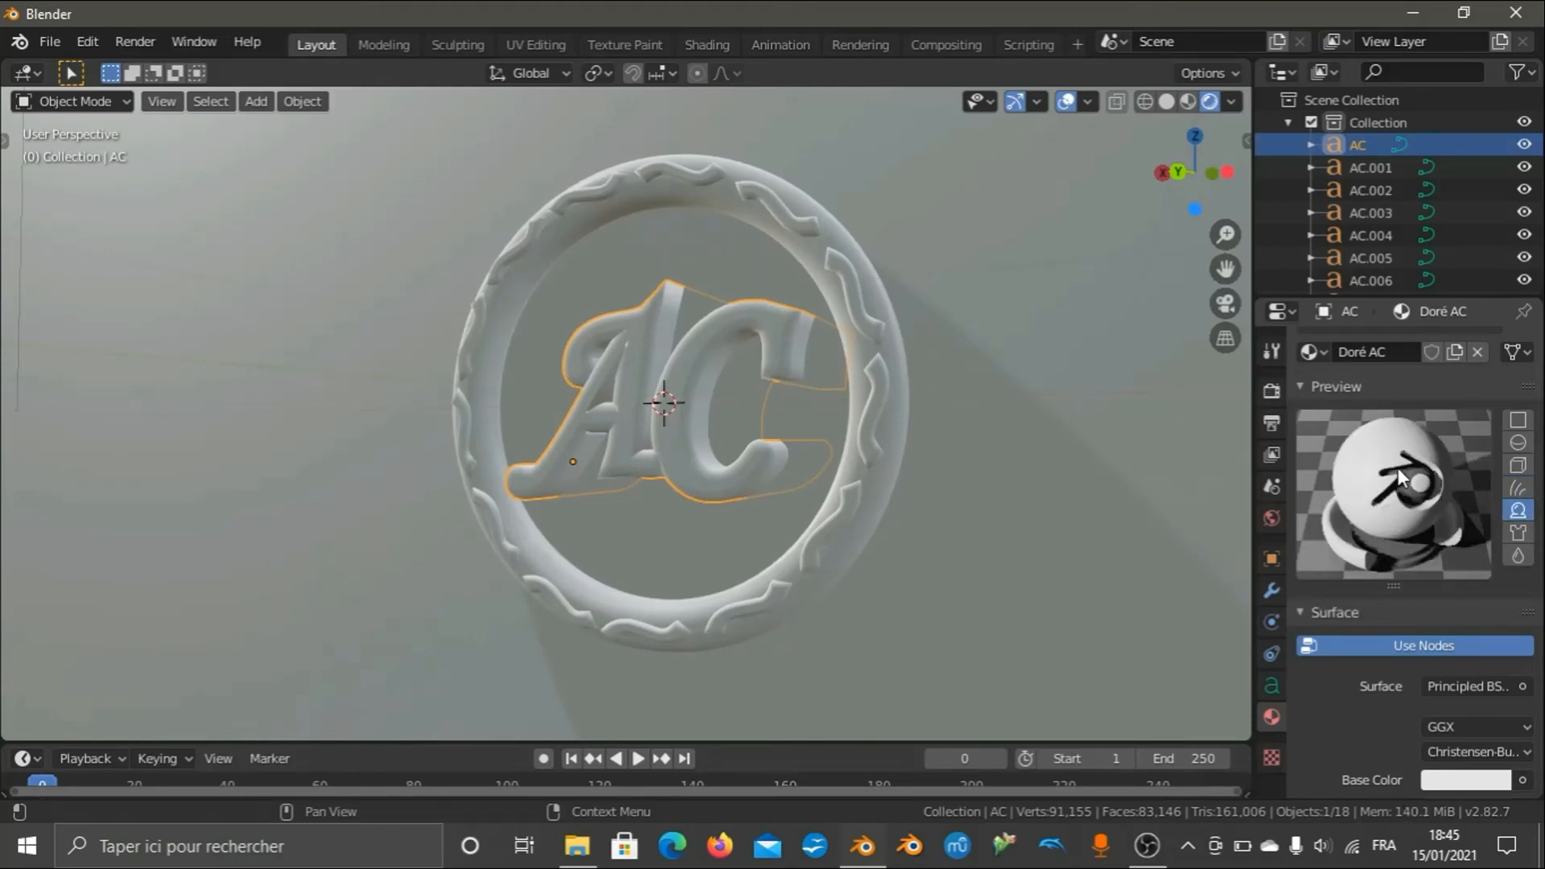
Look through the Principled BSDF surface settings of the Doré AC material.
scroll(1398, 467, "down", 5)
scroll(1381, 418, "up", 5)
scroll(1372, 451, "down", 6)
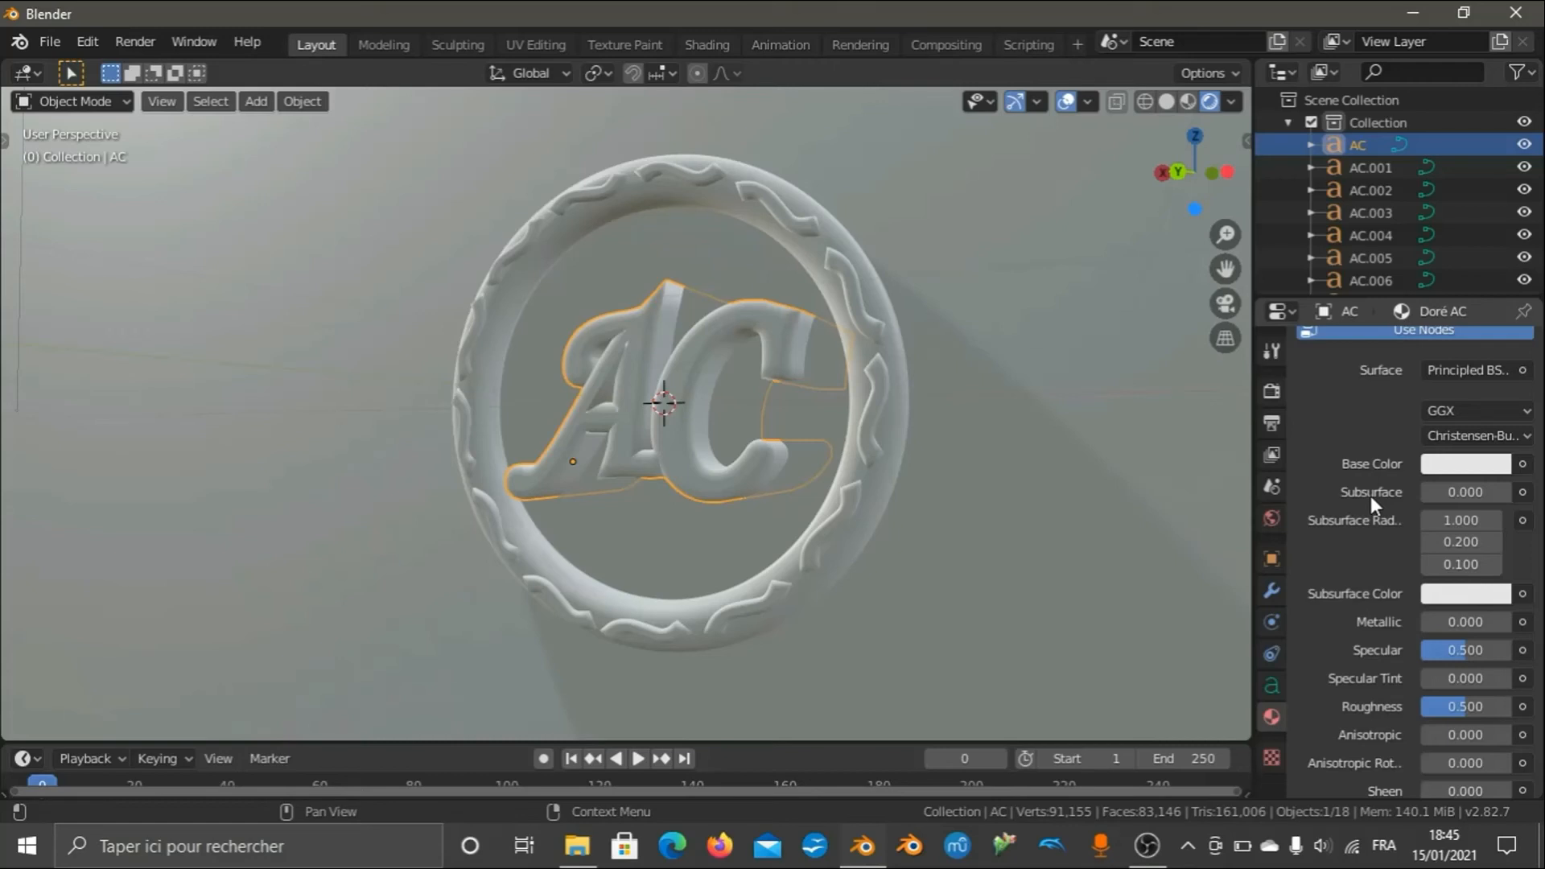
scroll(1413, 467, "up", 2)
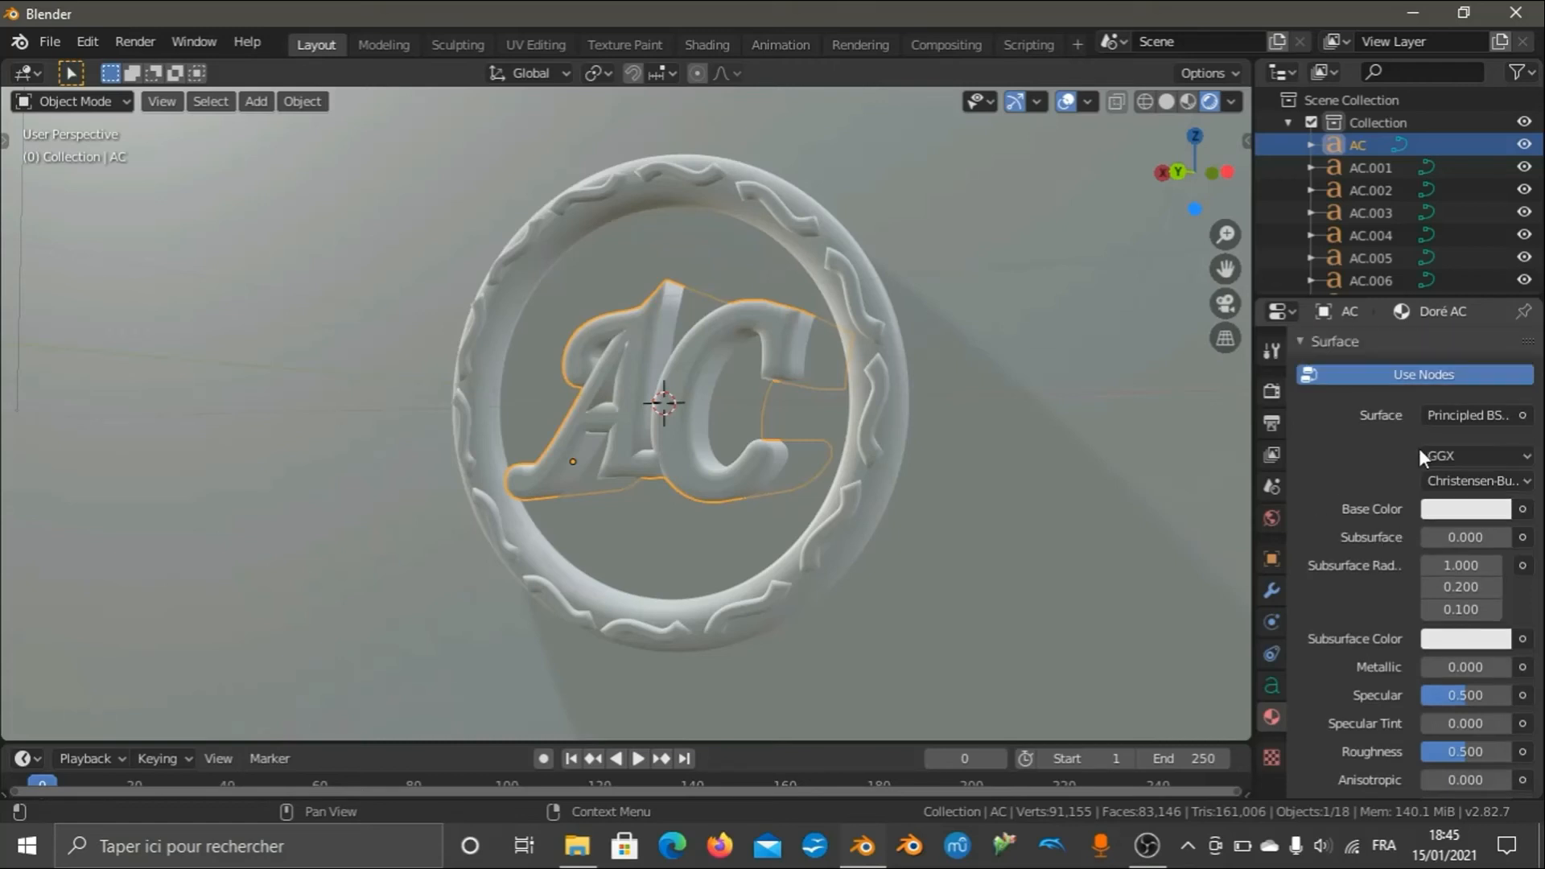
Compare the RGB and HSV modes for the Doré AC base color, then set its hue to 0.125 in HSV.
left_click(1439, 511)
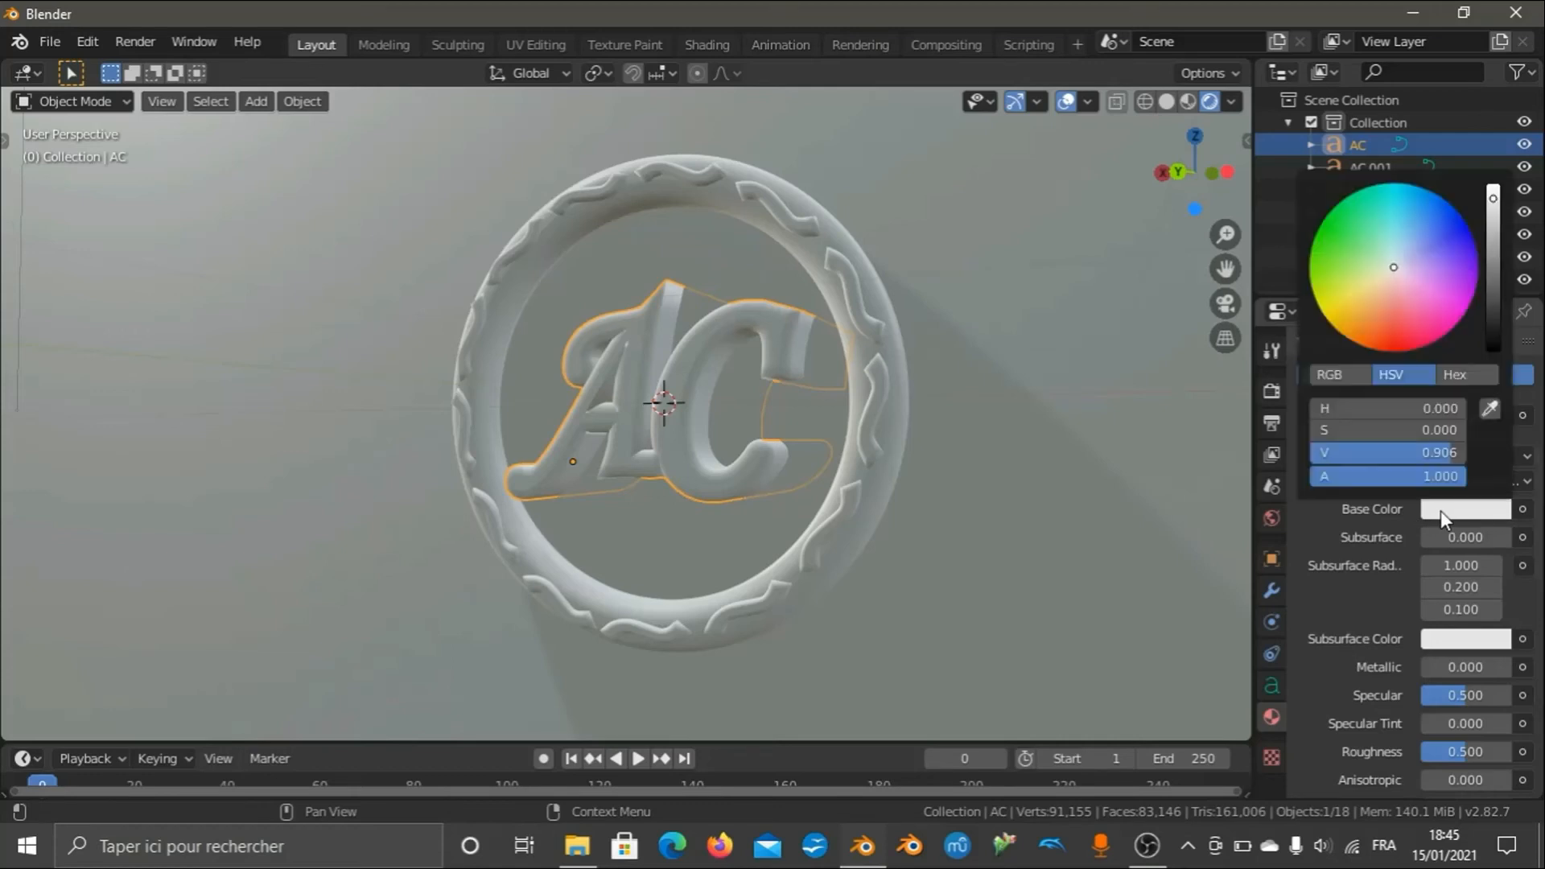
left_click(1398, 408)
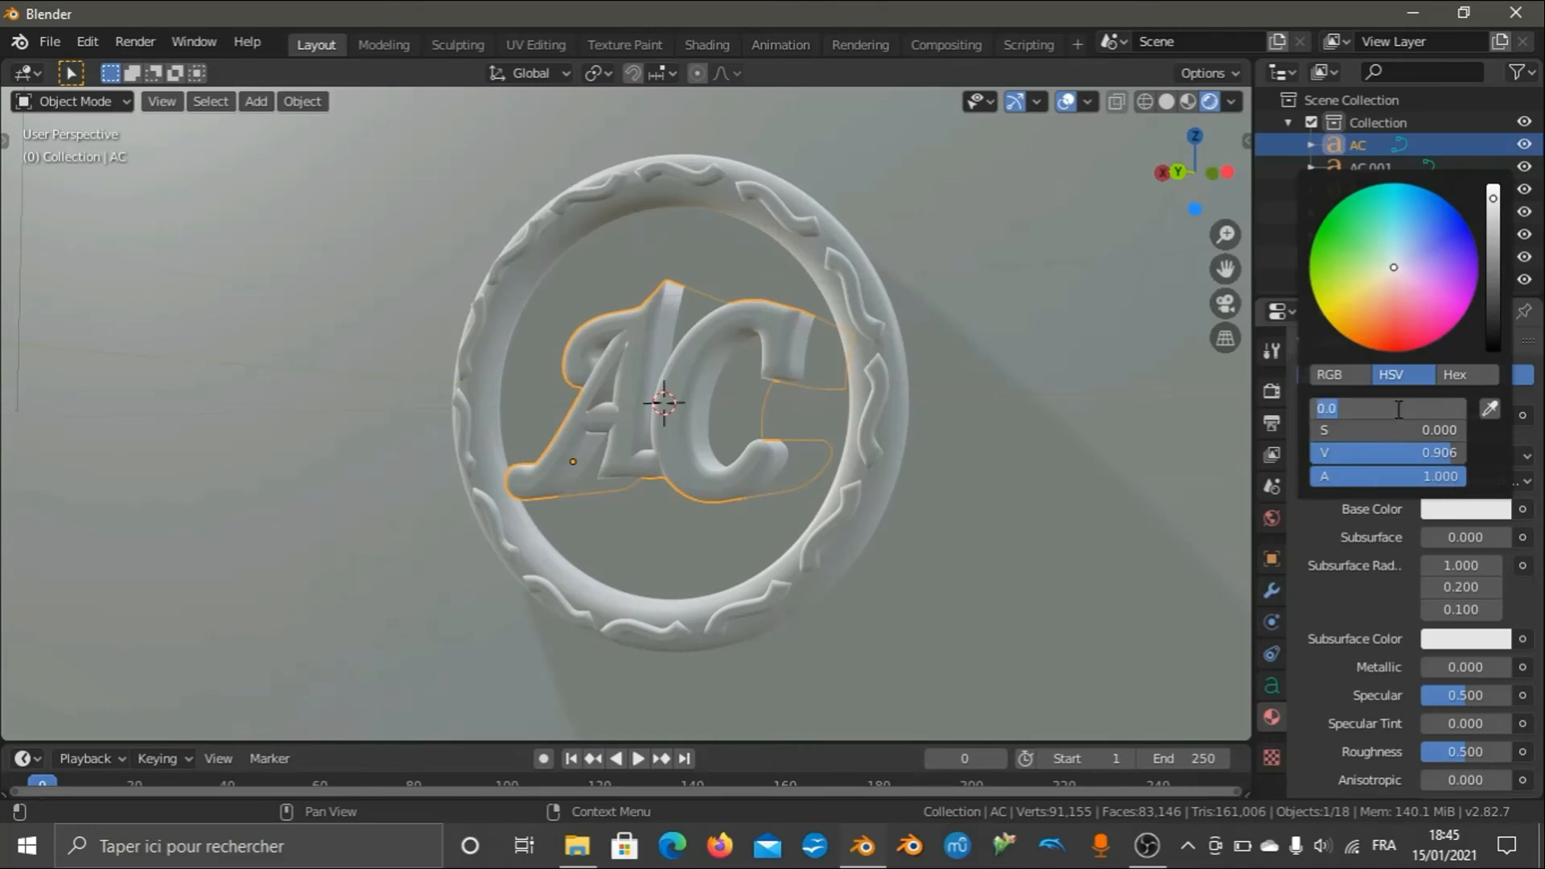
left_click(1375, 371)
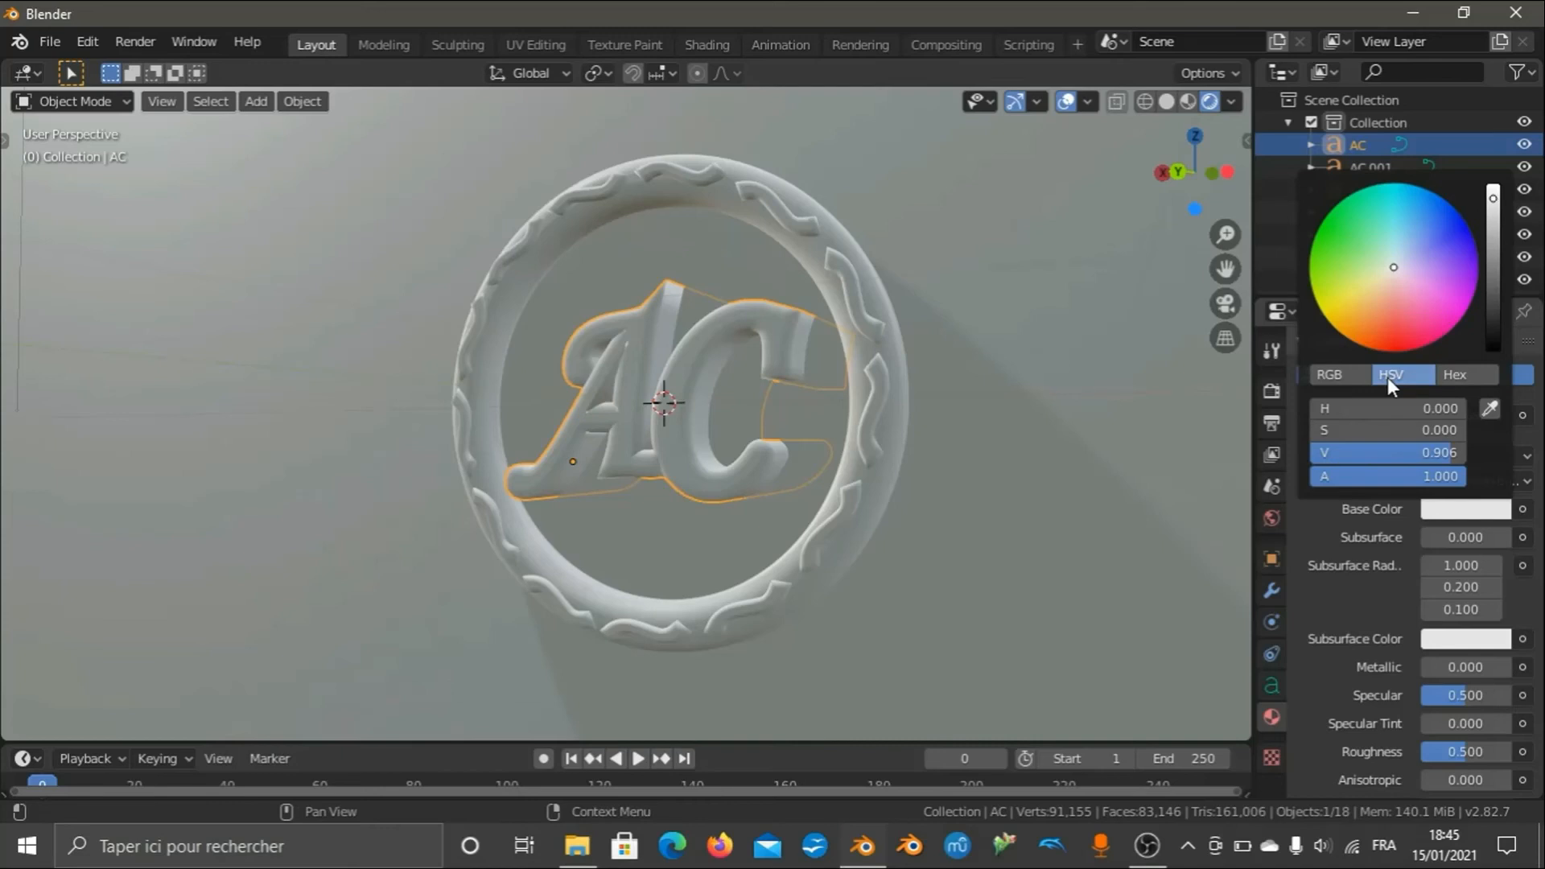
left_click(1346, 377)
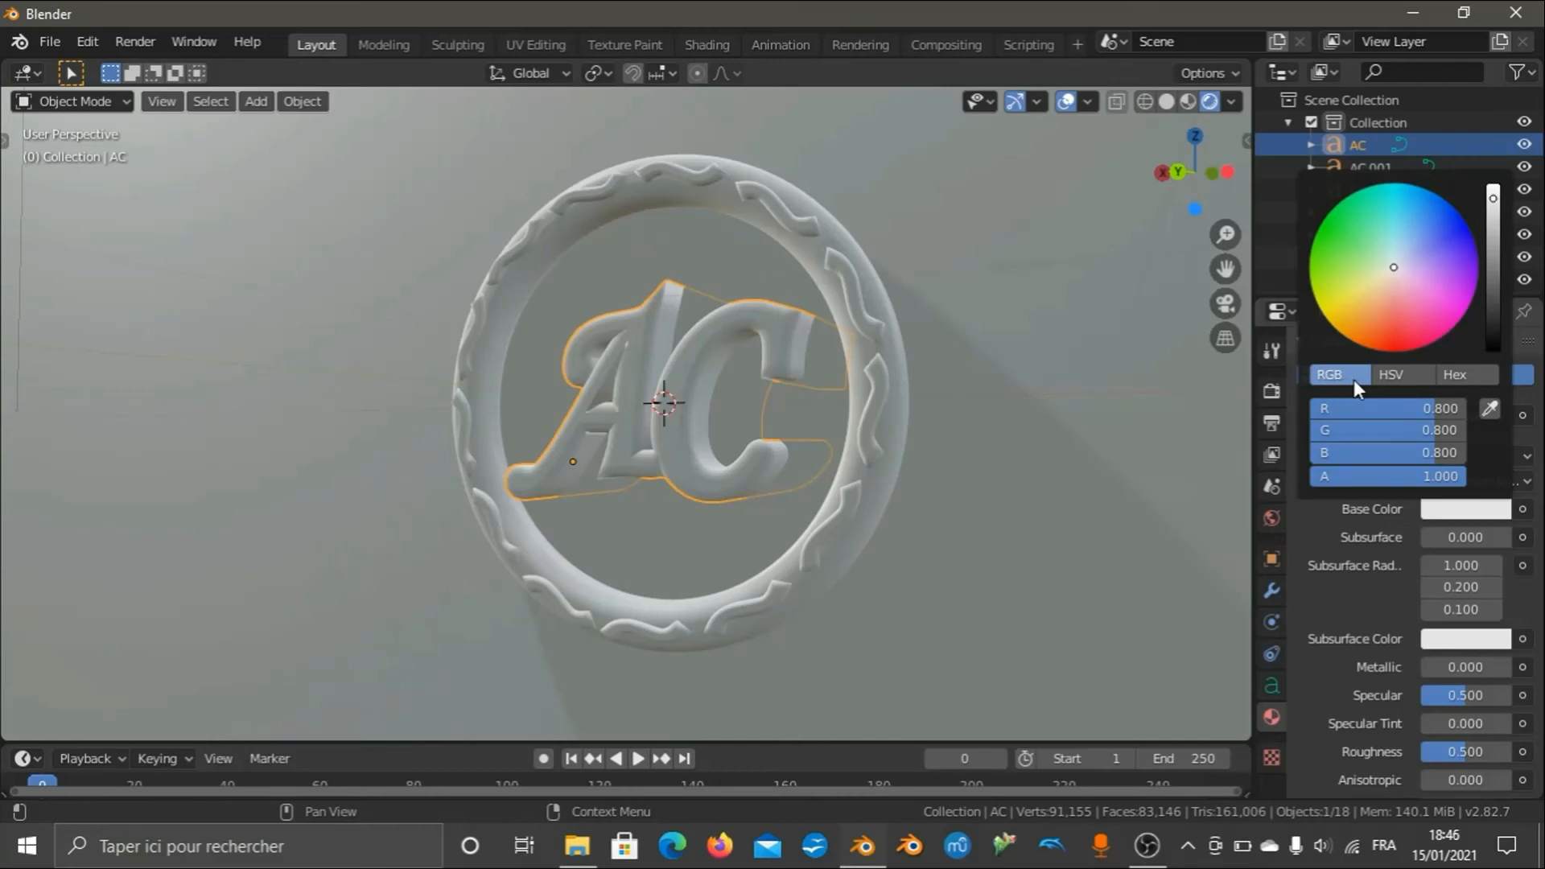
left_click(1378, 376)
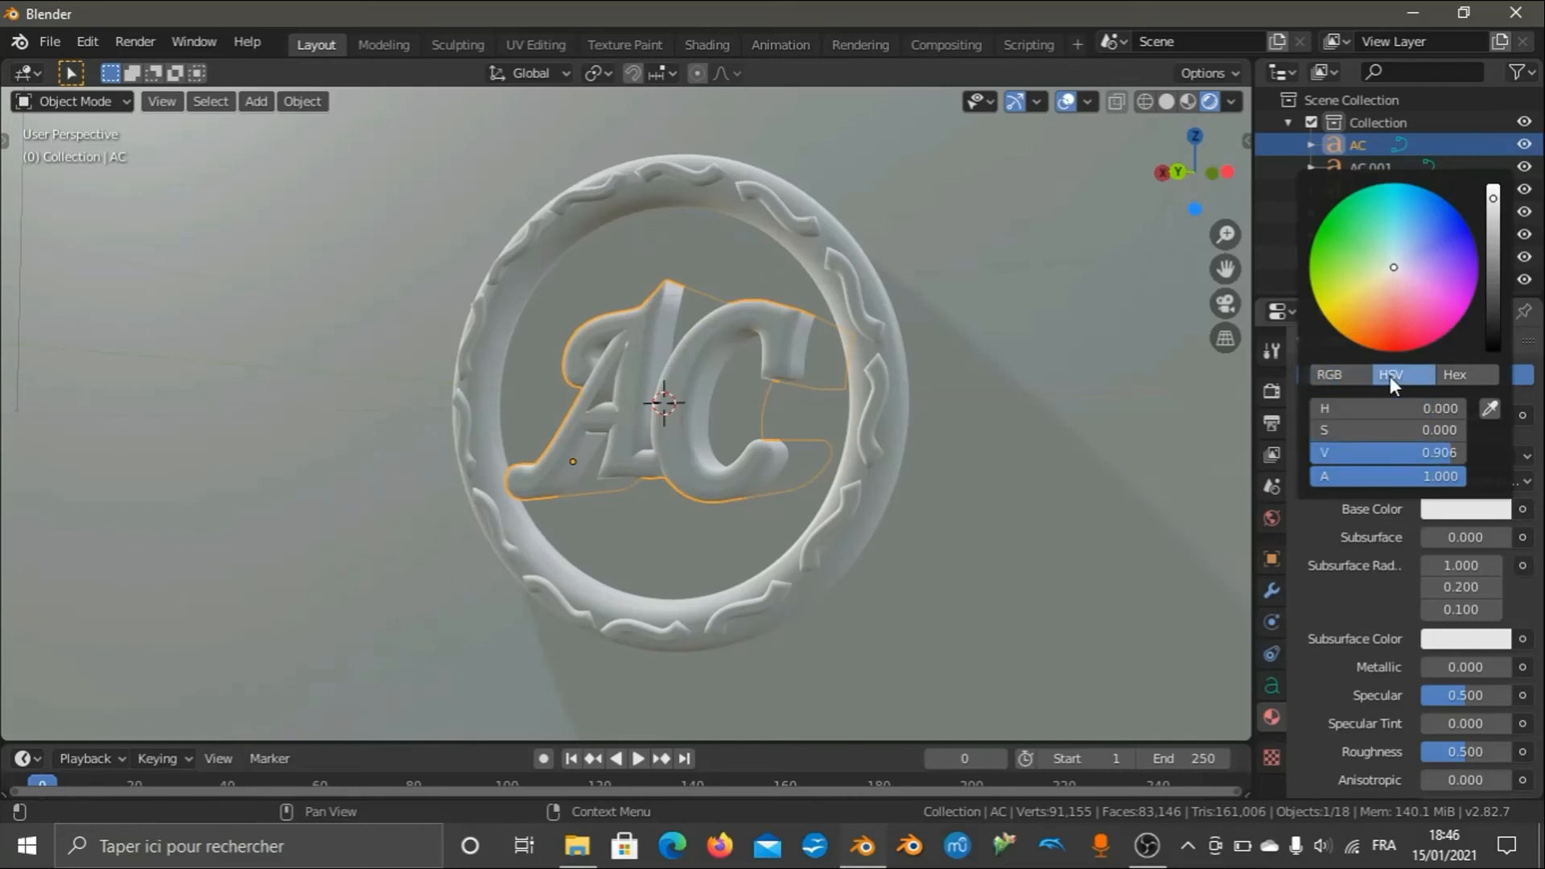
left_click(1412, 408)
type("0.125")
key("Return")
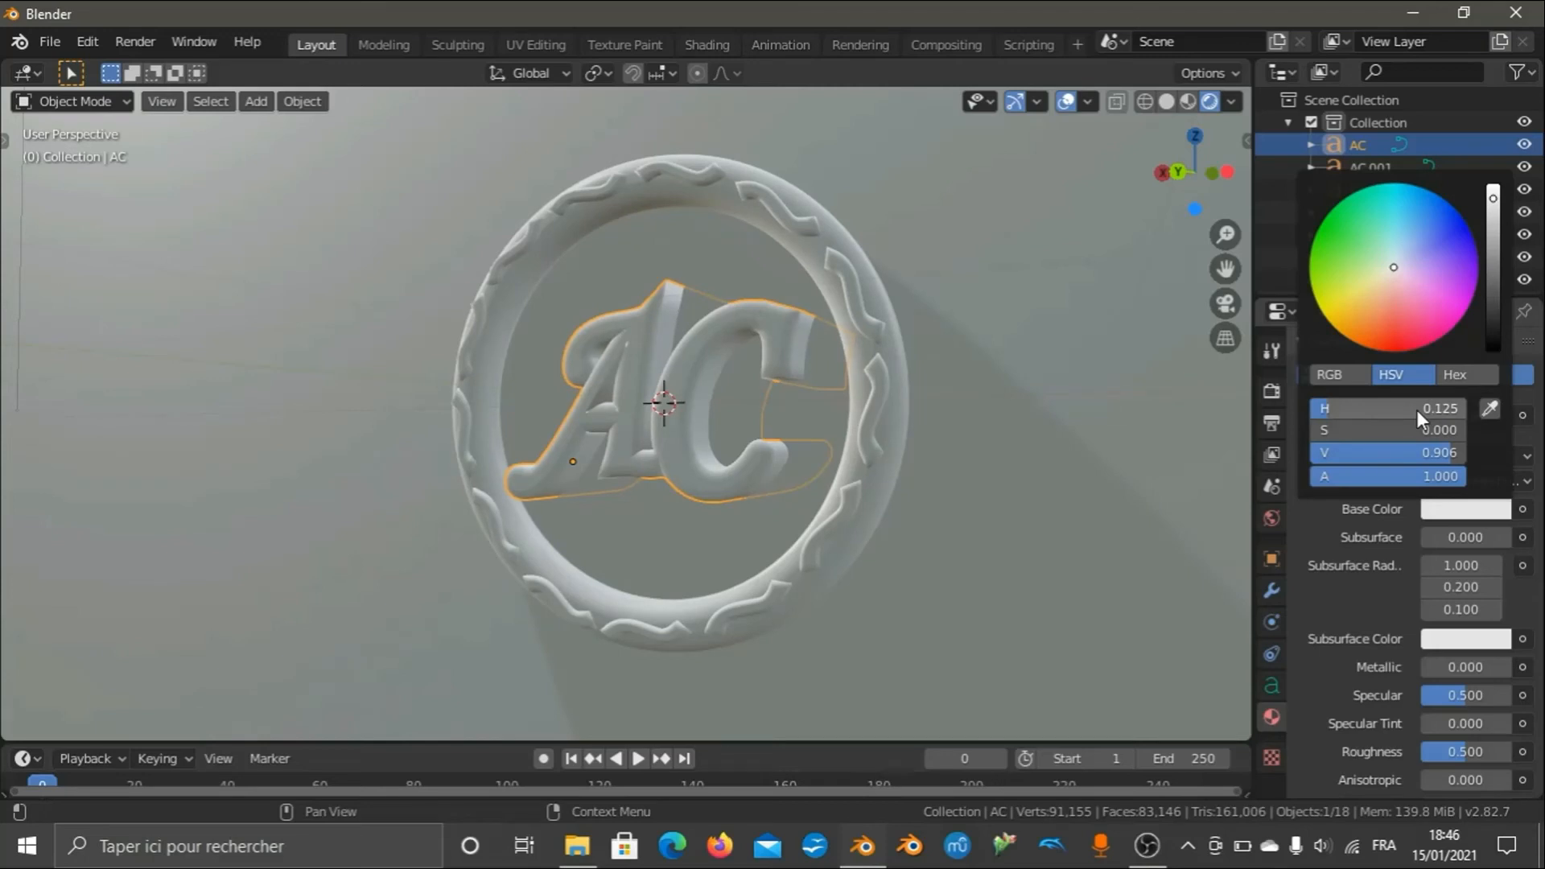
Set the Doré AC base color's saturation to 0.35 and its value to 1.
left_click(1415, 437)
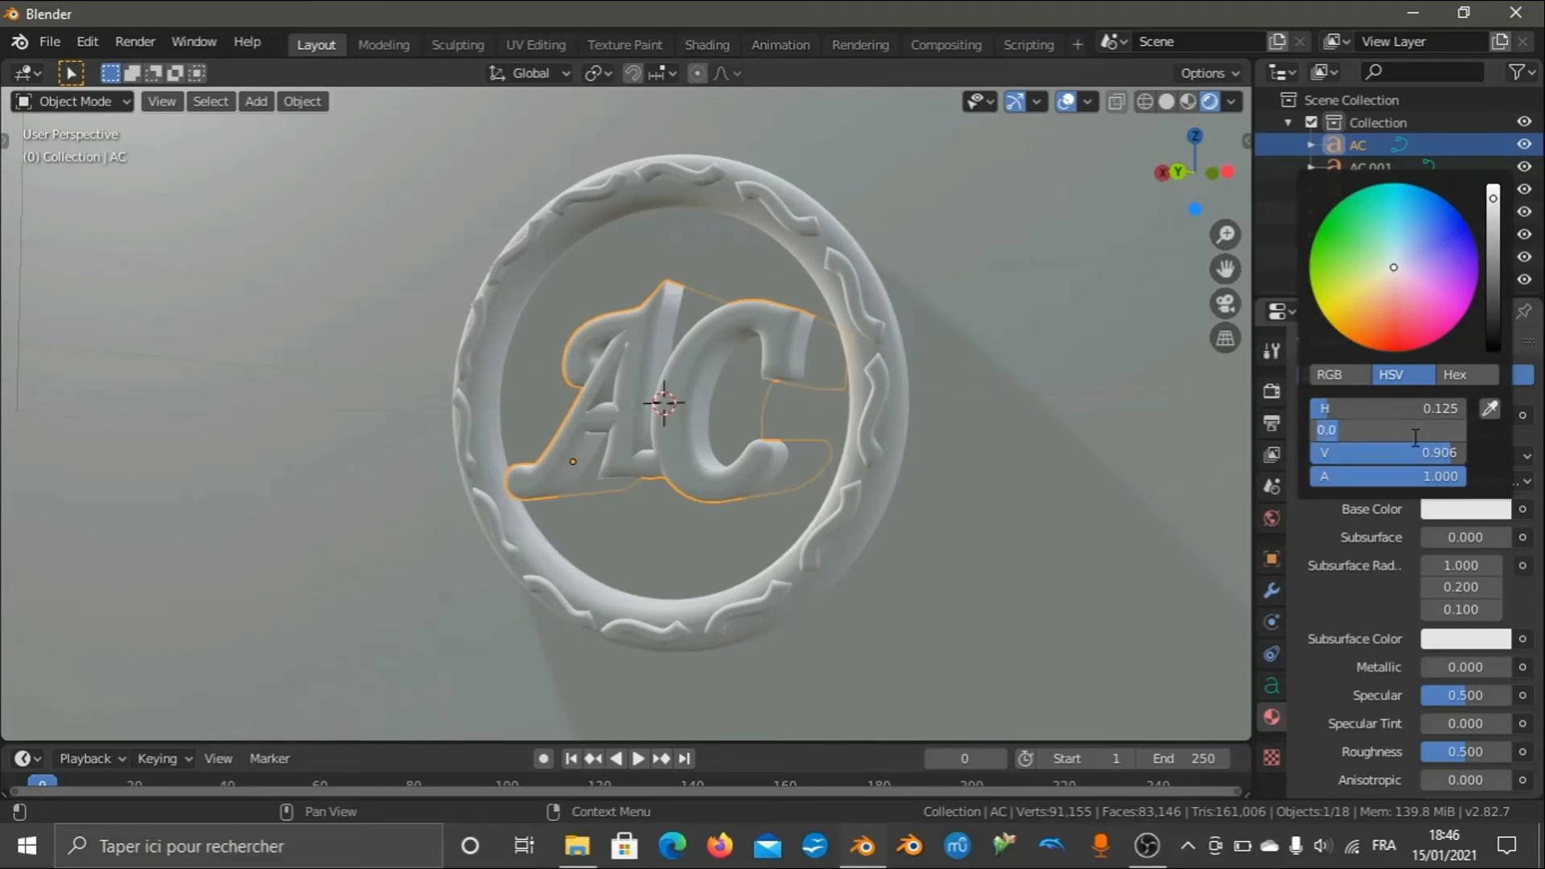
type("0.35")
key("Return")
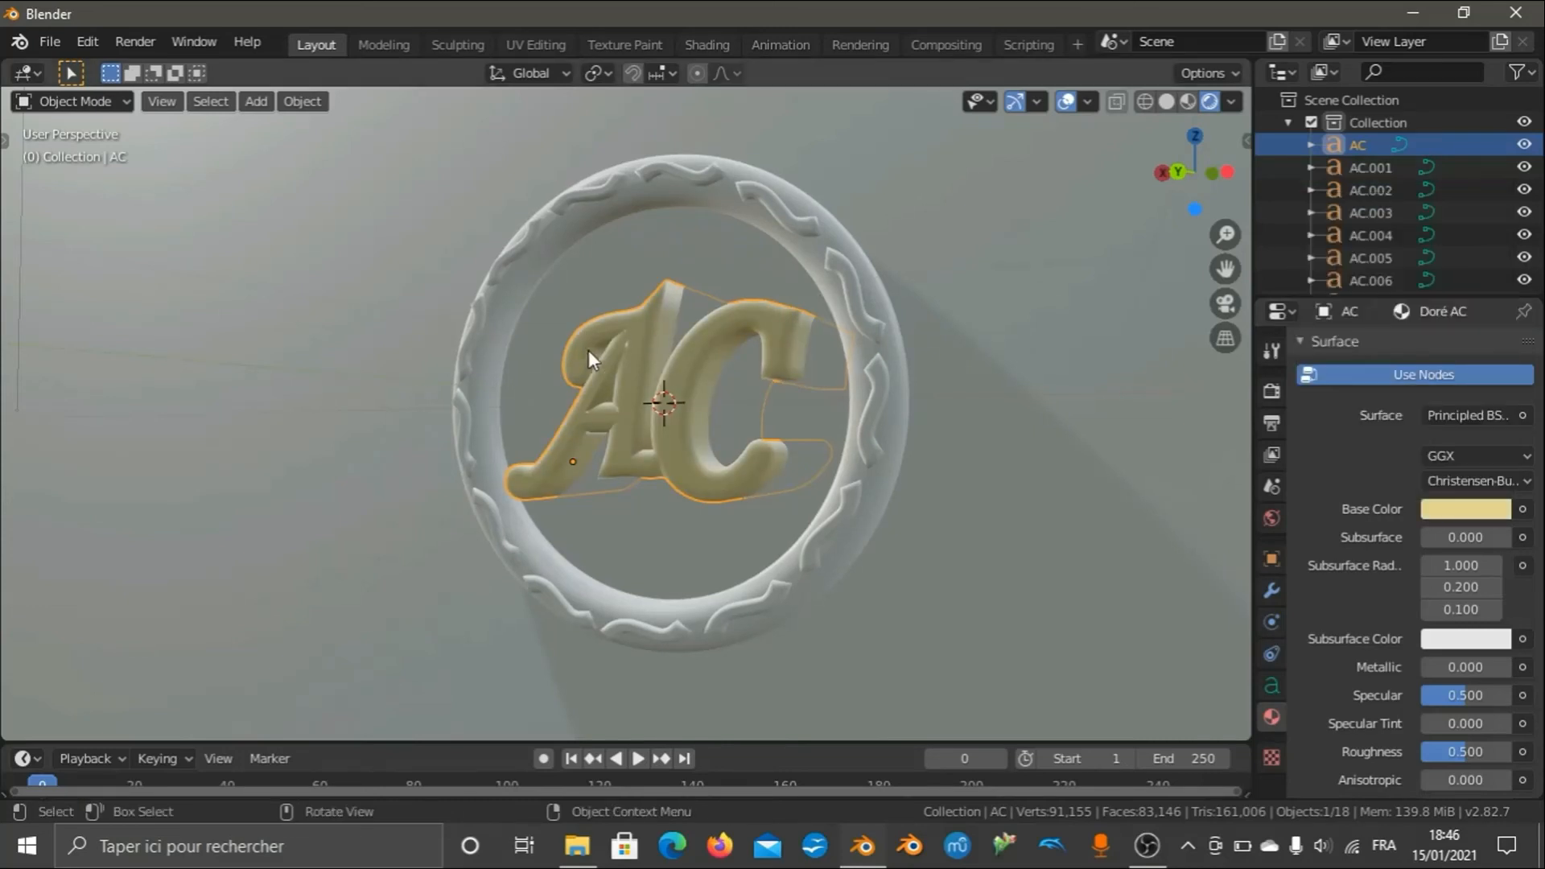
left_click(1449, 510)
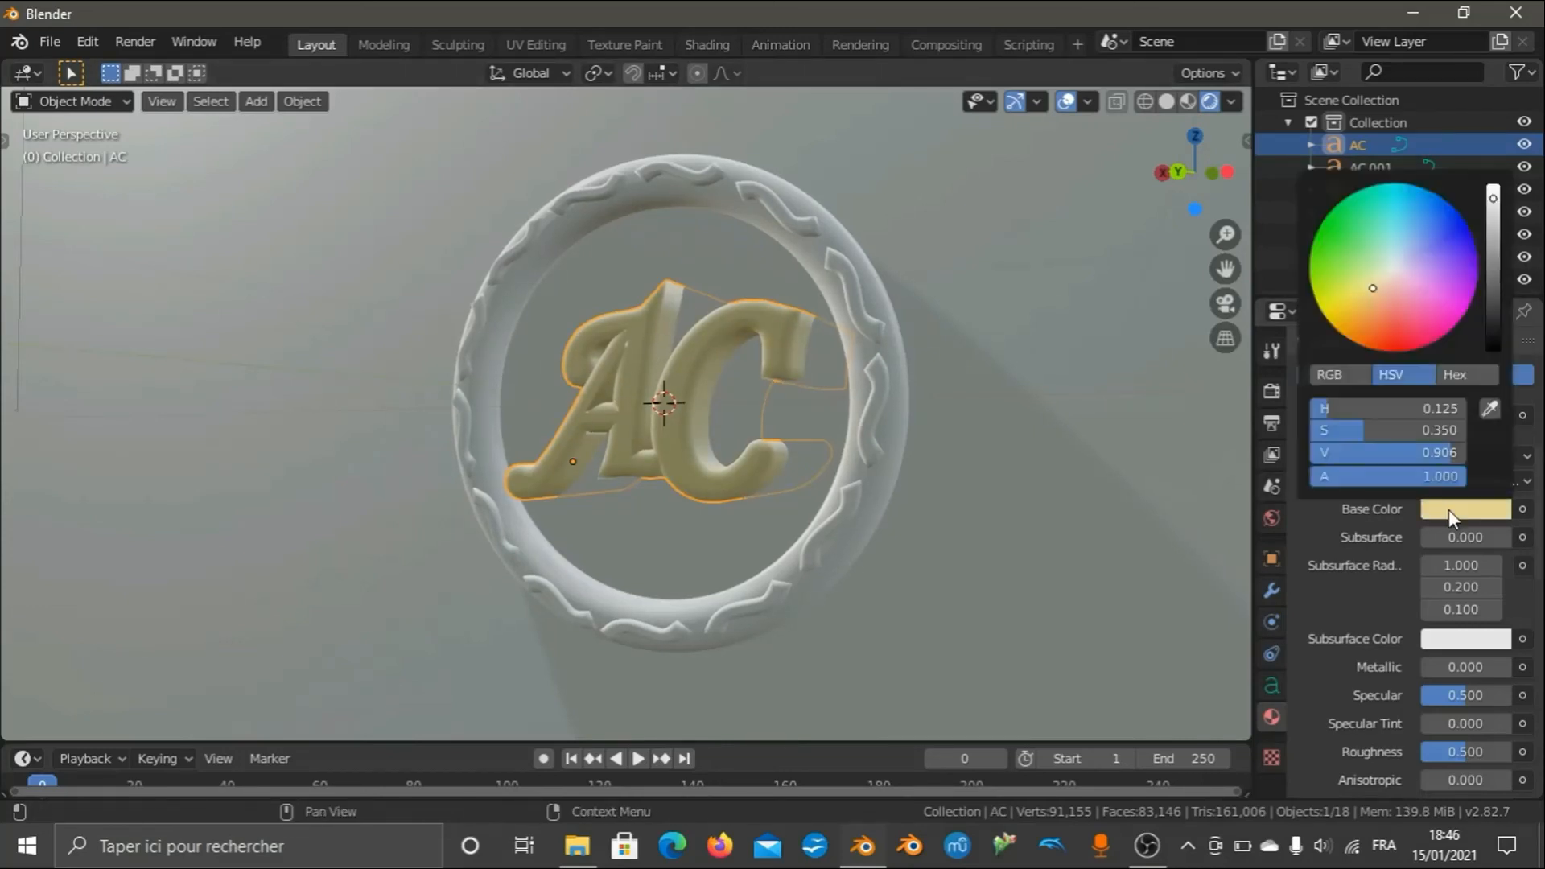
left_click(1420, 452)
type("1")
key("Return")
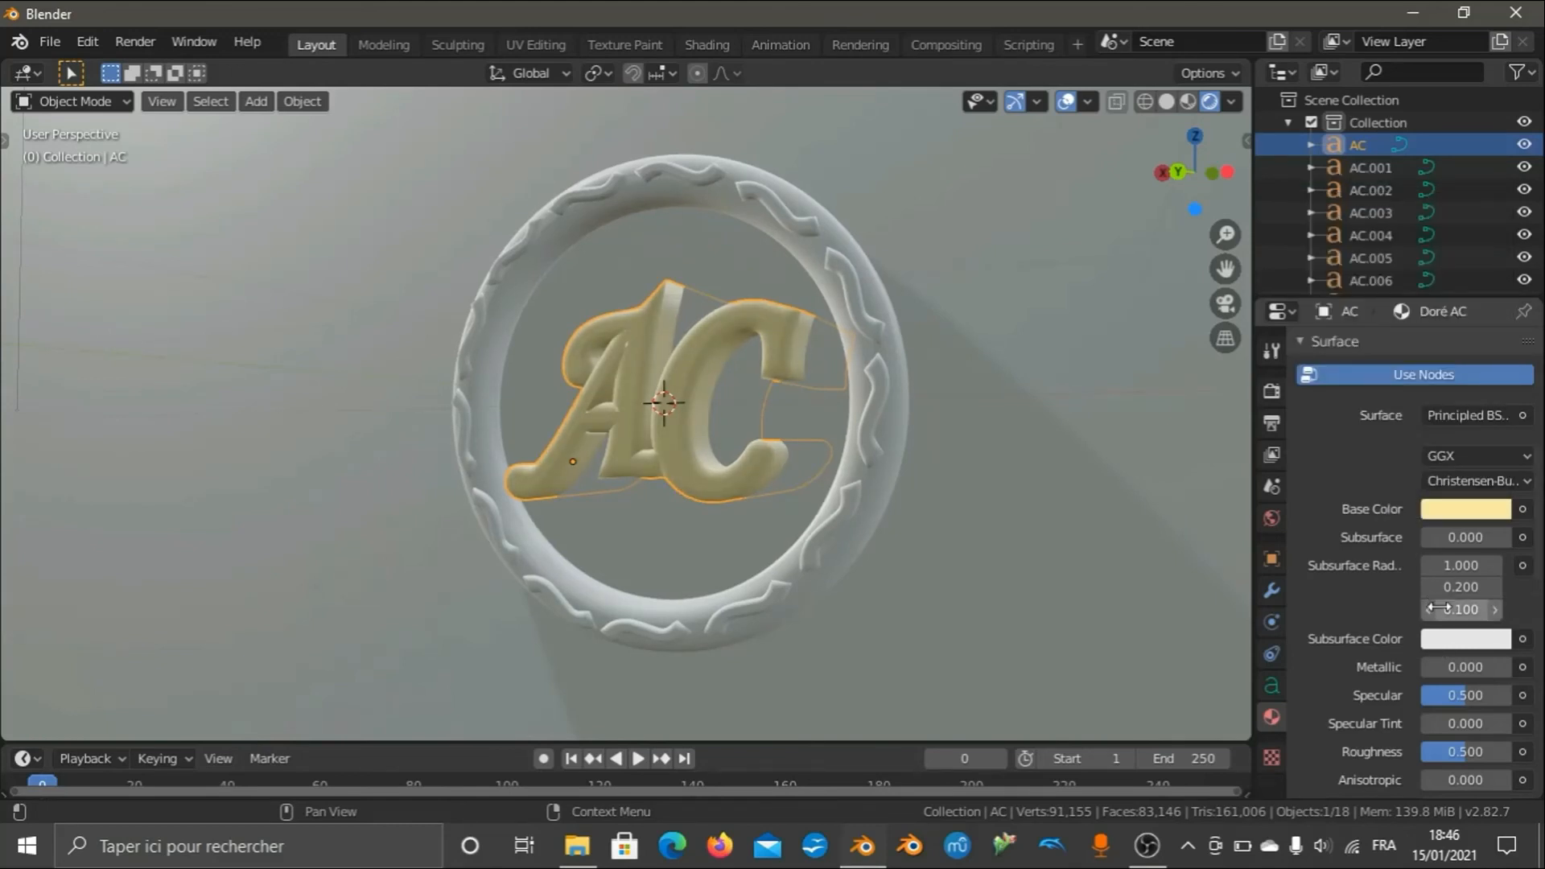
Set the Doré AC material's Metallic to 1 and its Roughness to 0.25.
left_click(1440, 669)
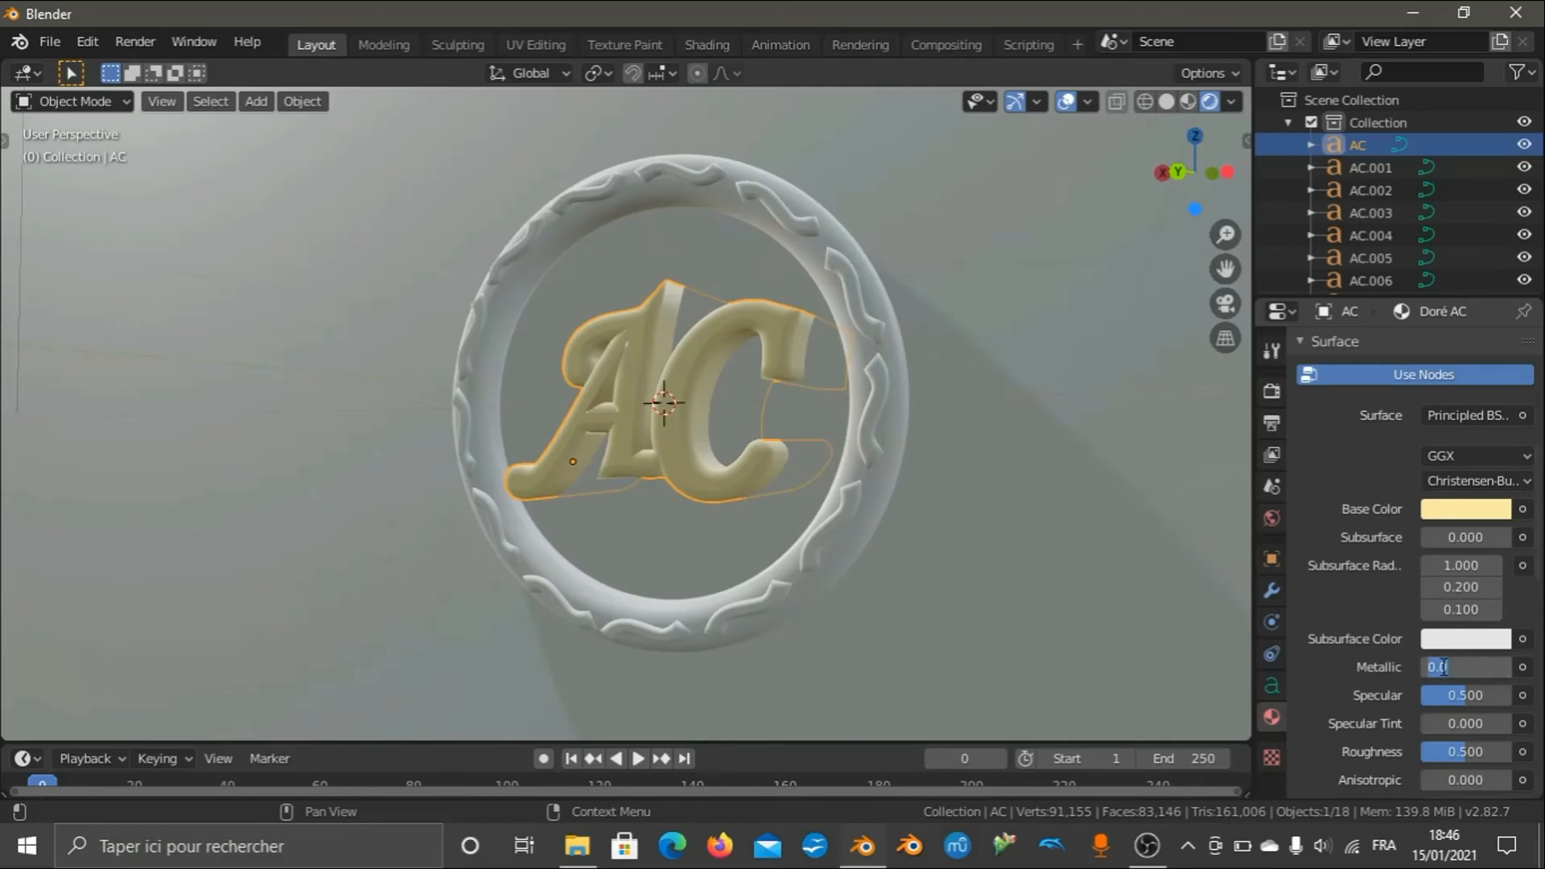
type("1")
key("Return")
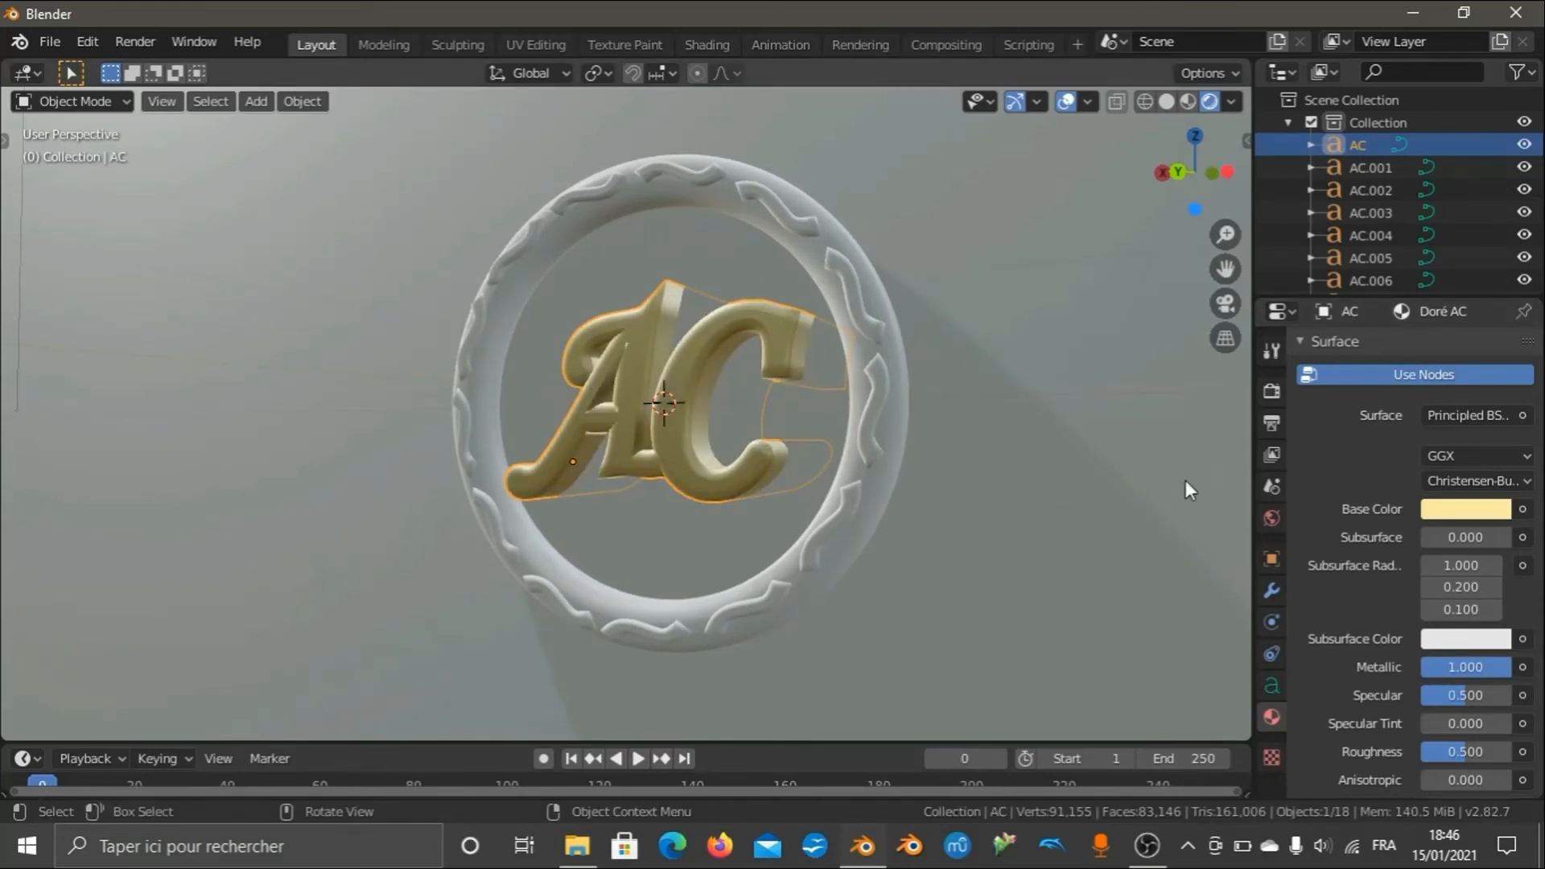
left_click(1438, 510)
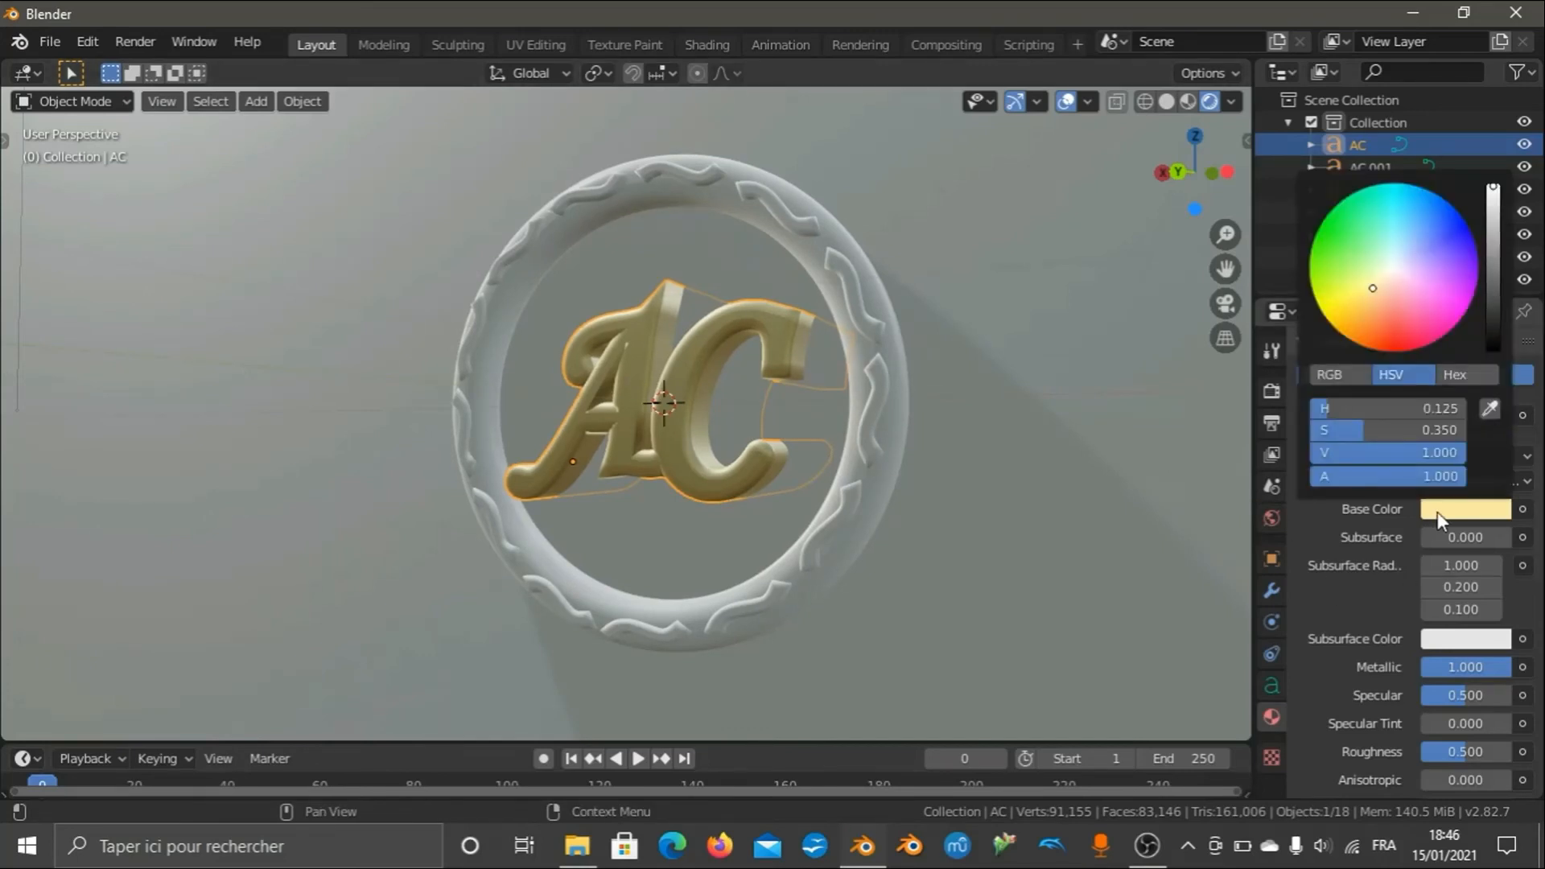
scroll(1363, 634, "down", 5)
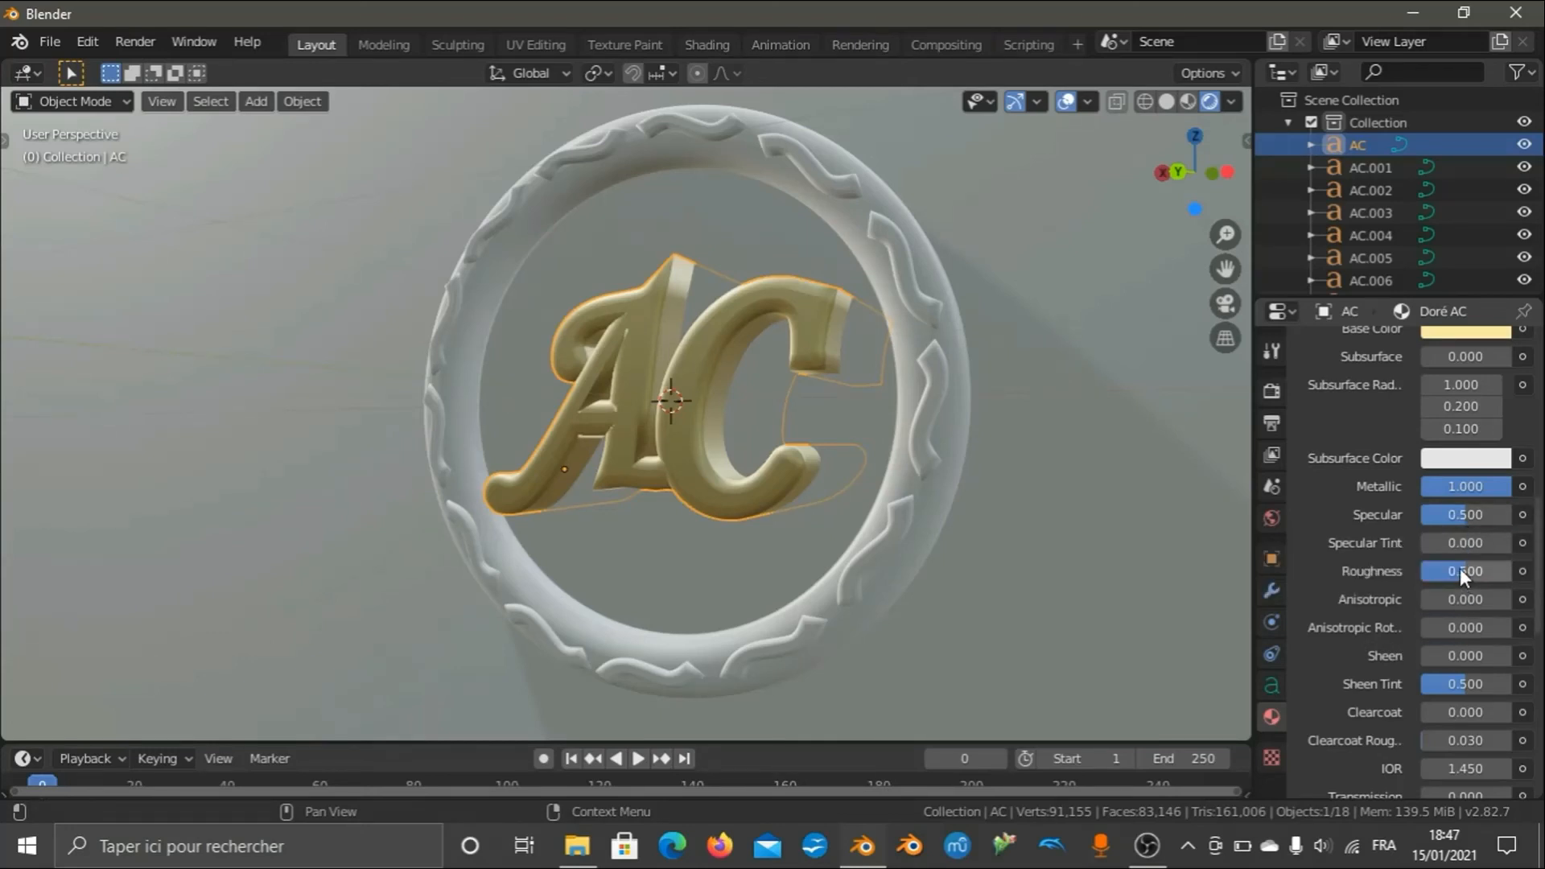
left_click(1460, 568)
type("0.25")
key("Return")
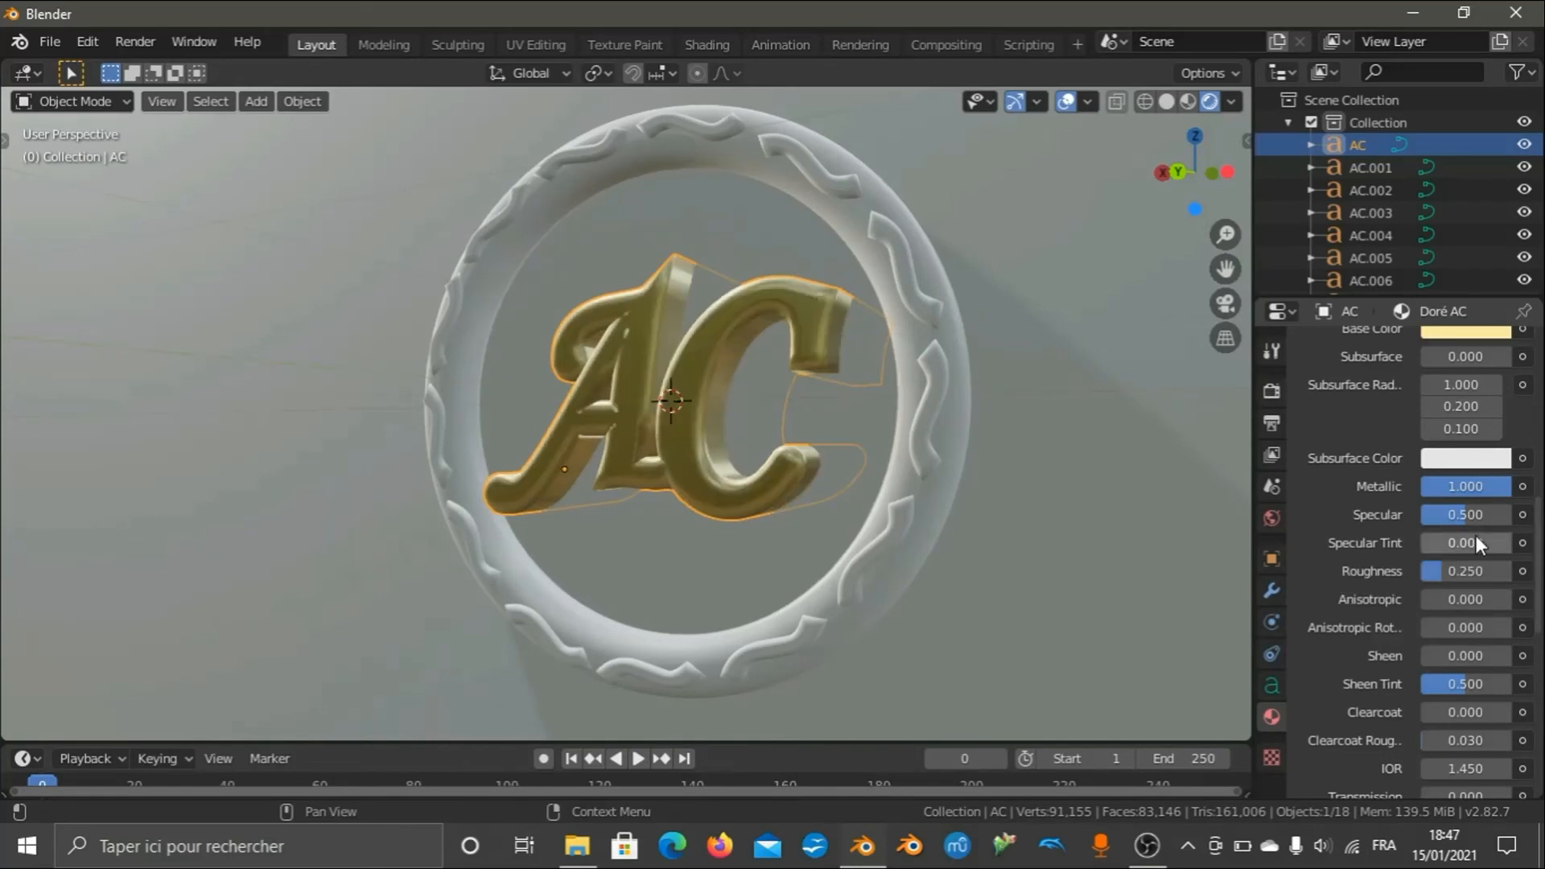
Make the Doré AC base color fully saturated at 1.000 and set its hue to 0.125.
middle_click_drag(968, 423, 880, 379)
scroll(881, 379, "up", 6)
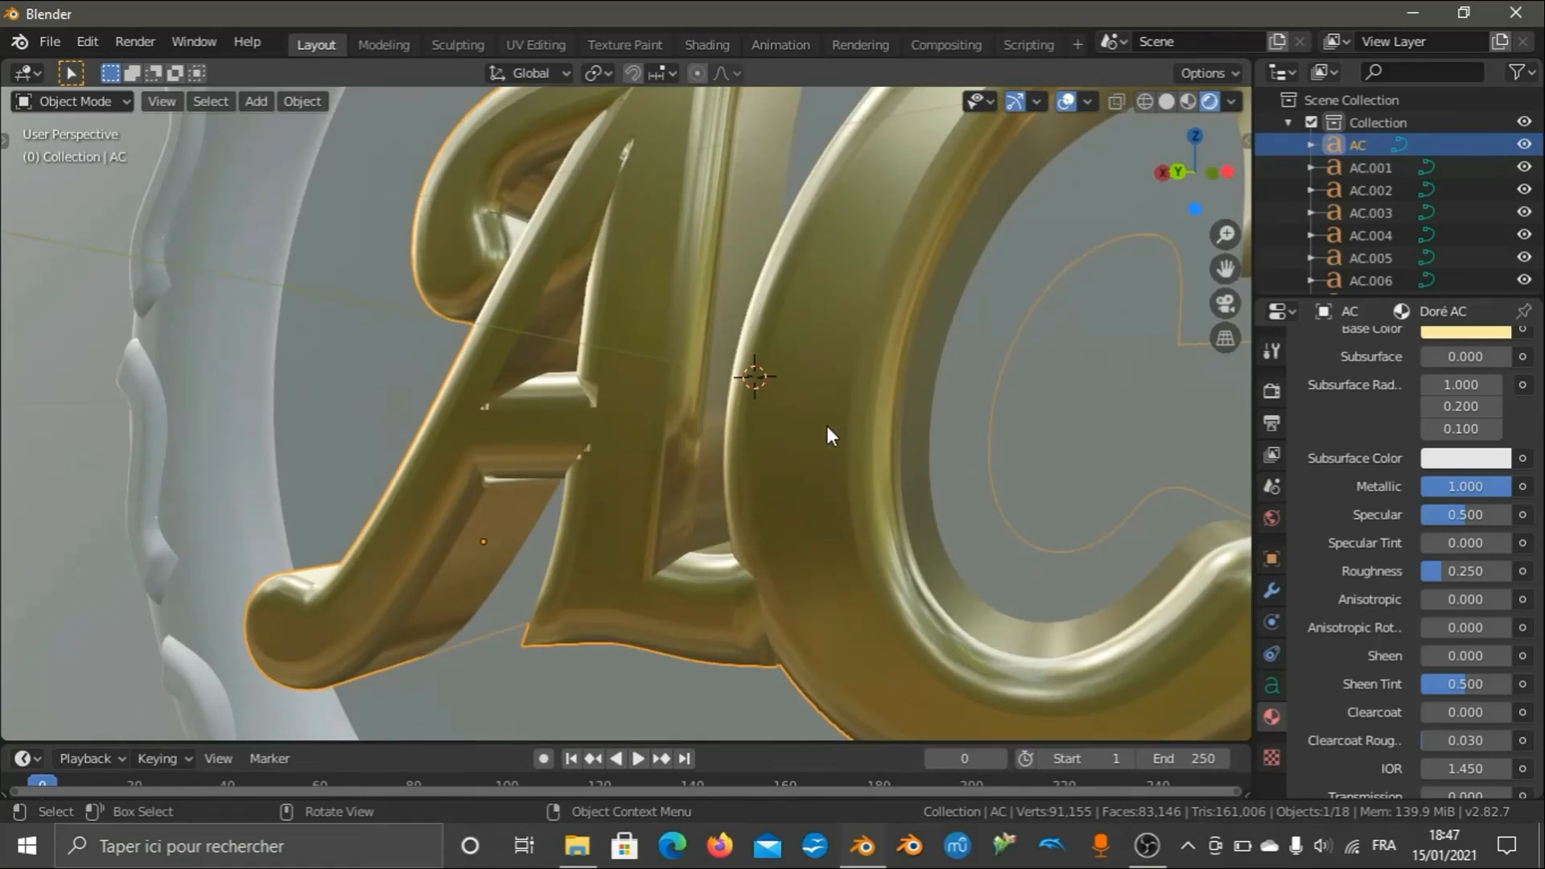
scroll(940, 432, "down", 6)
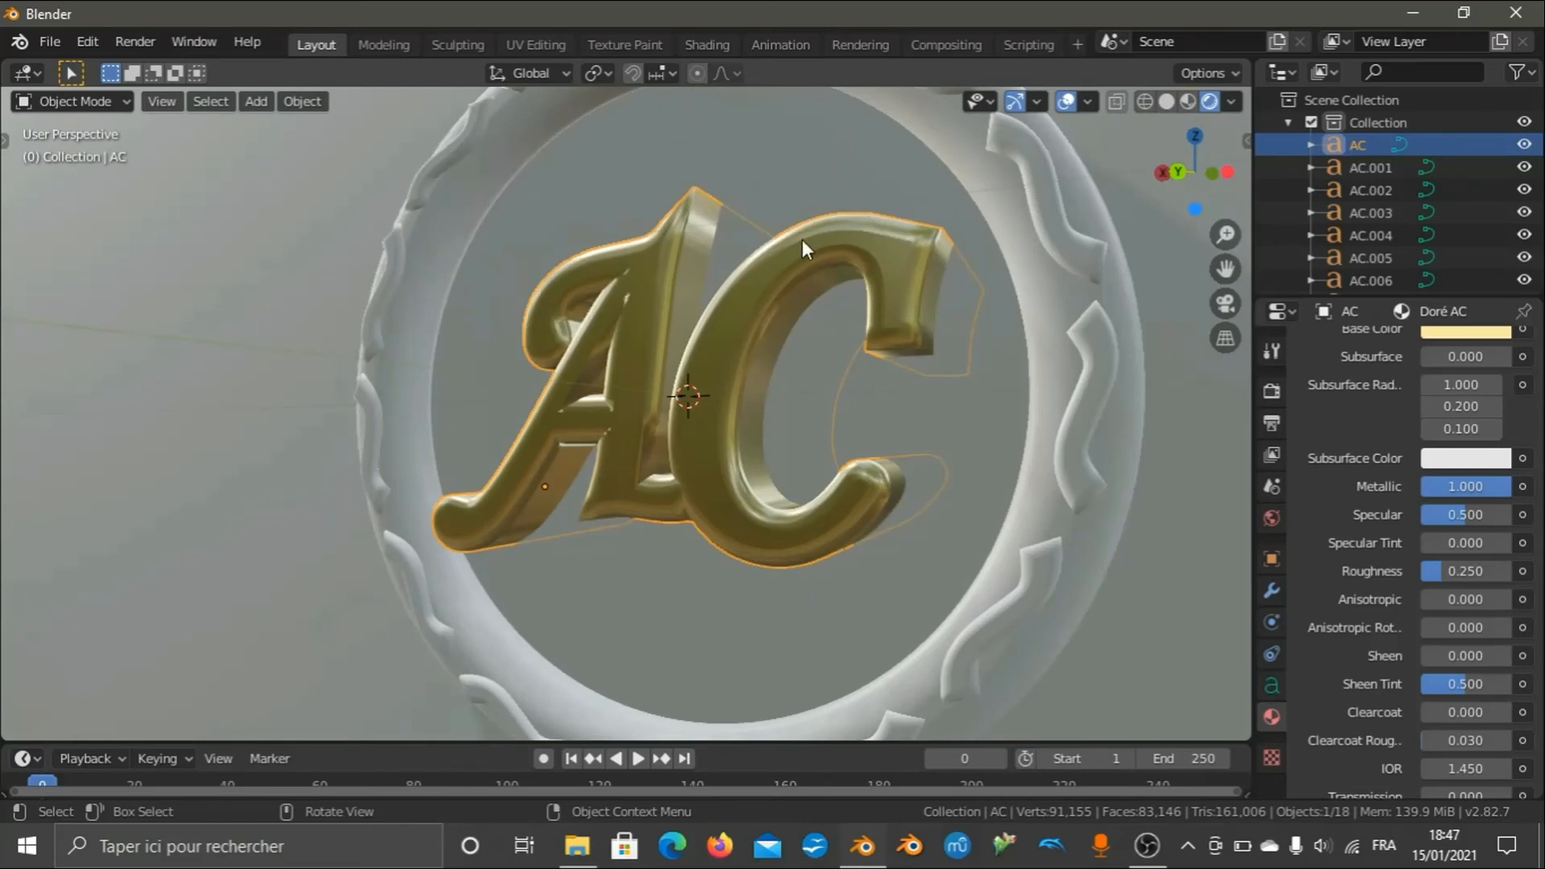
scroll(1344, 485, "up", 8)
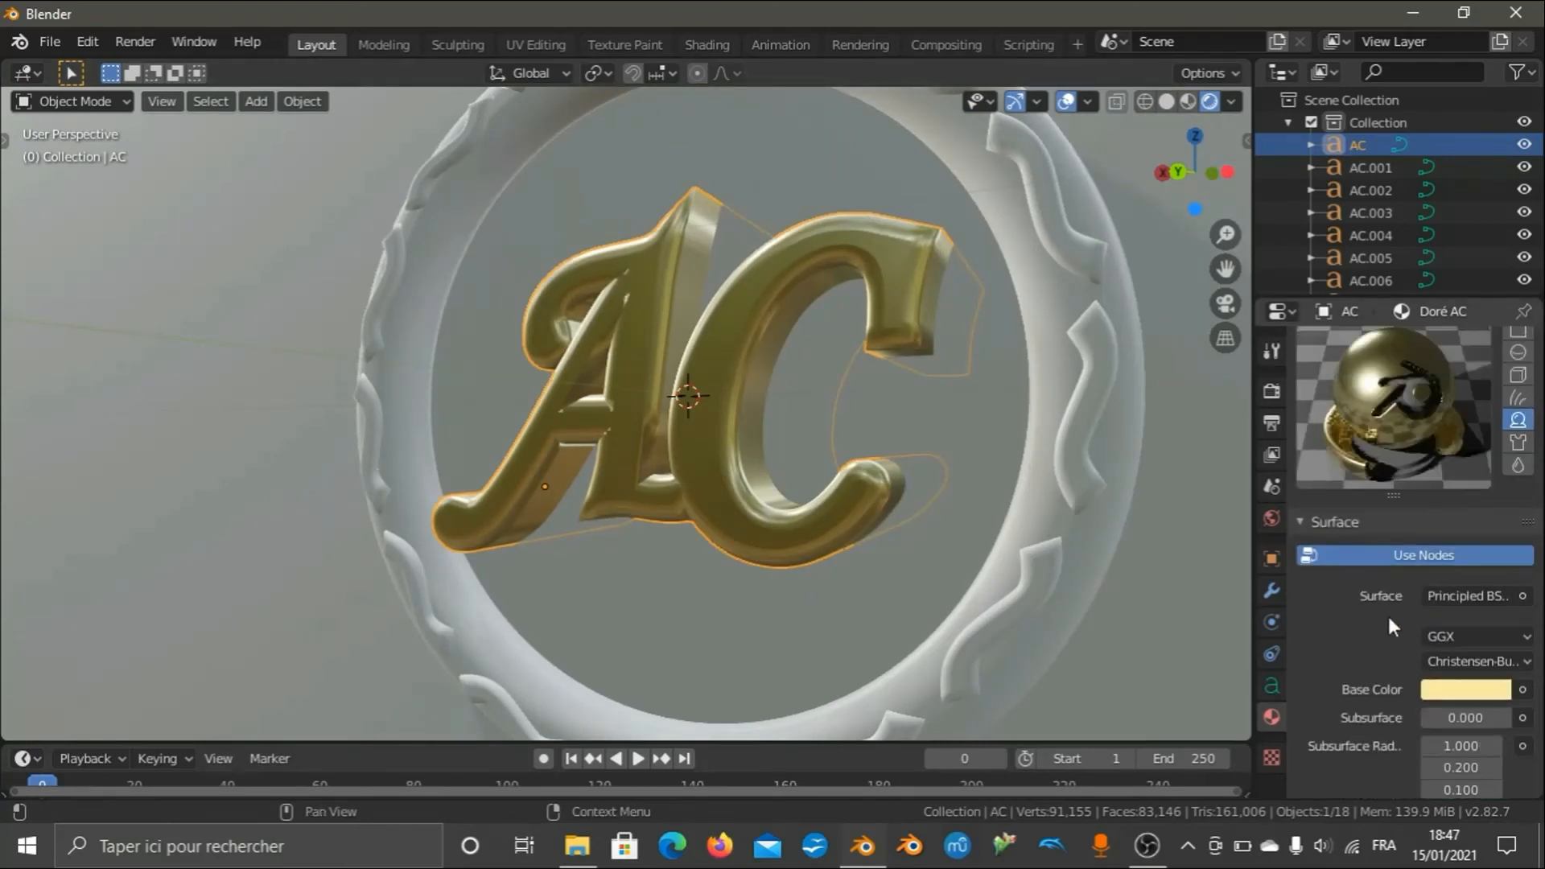
scroll(1385, 636, "up", 2)
left_click(1429, 735)
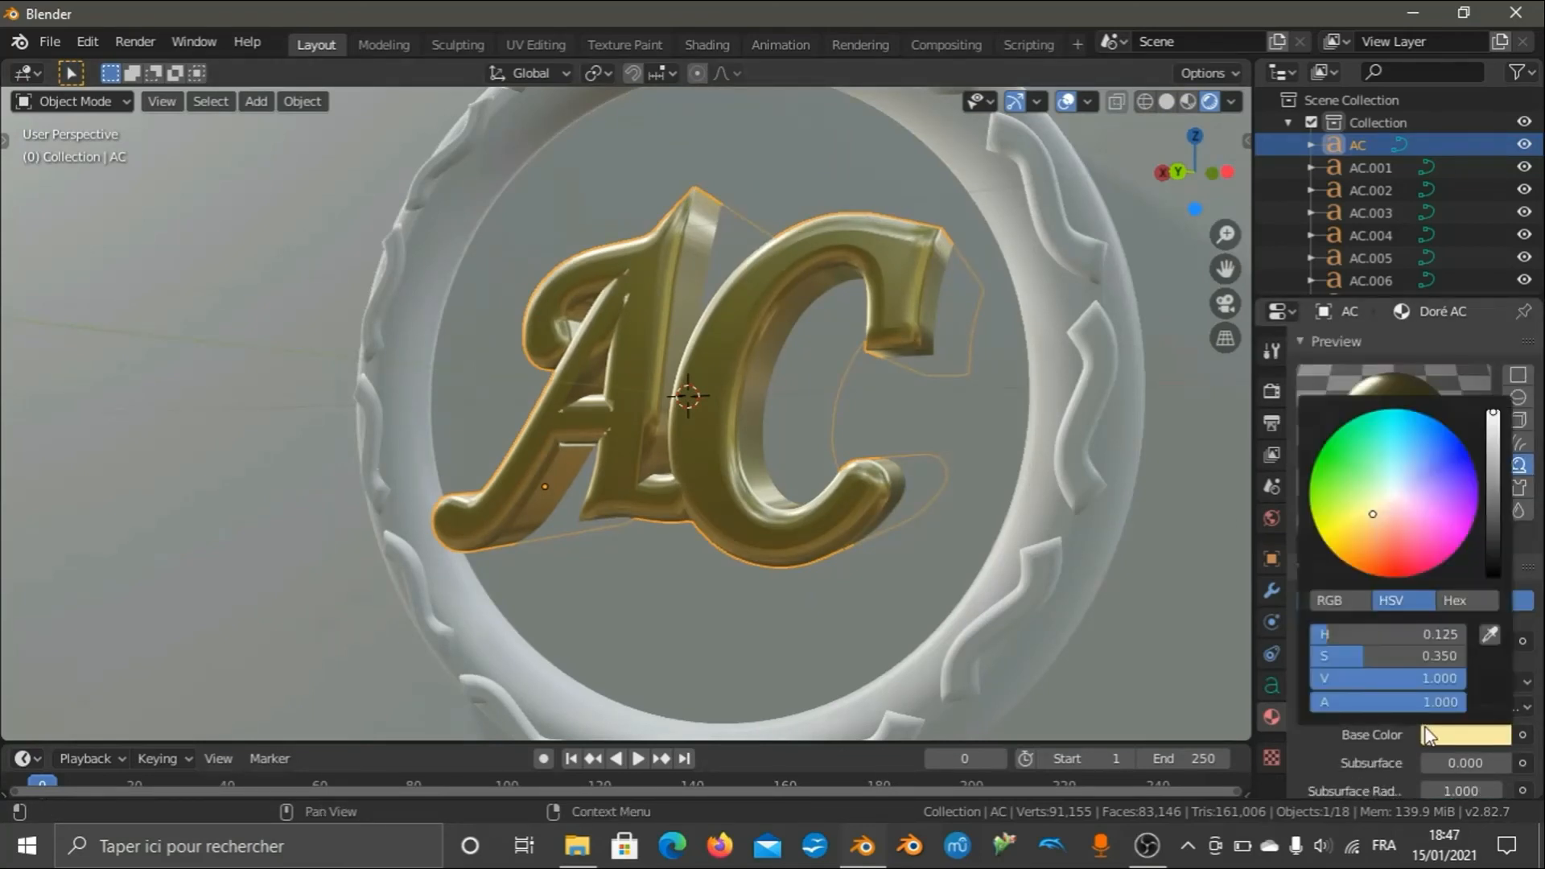
left_click_drag(1375, 522, 1327, 546)
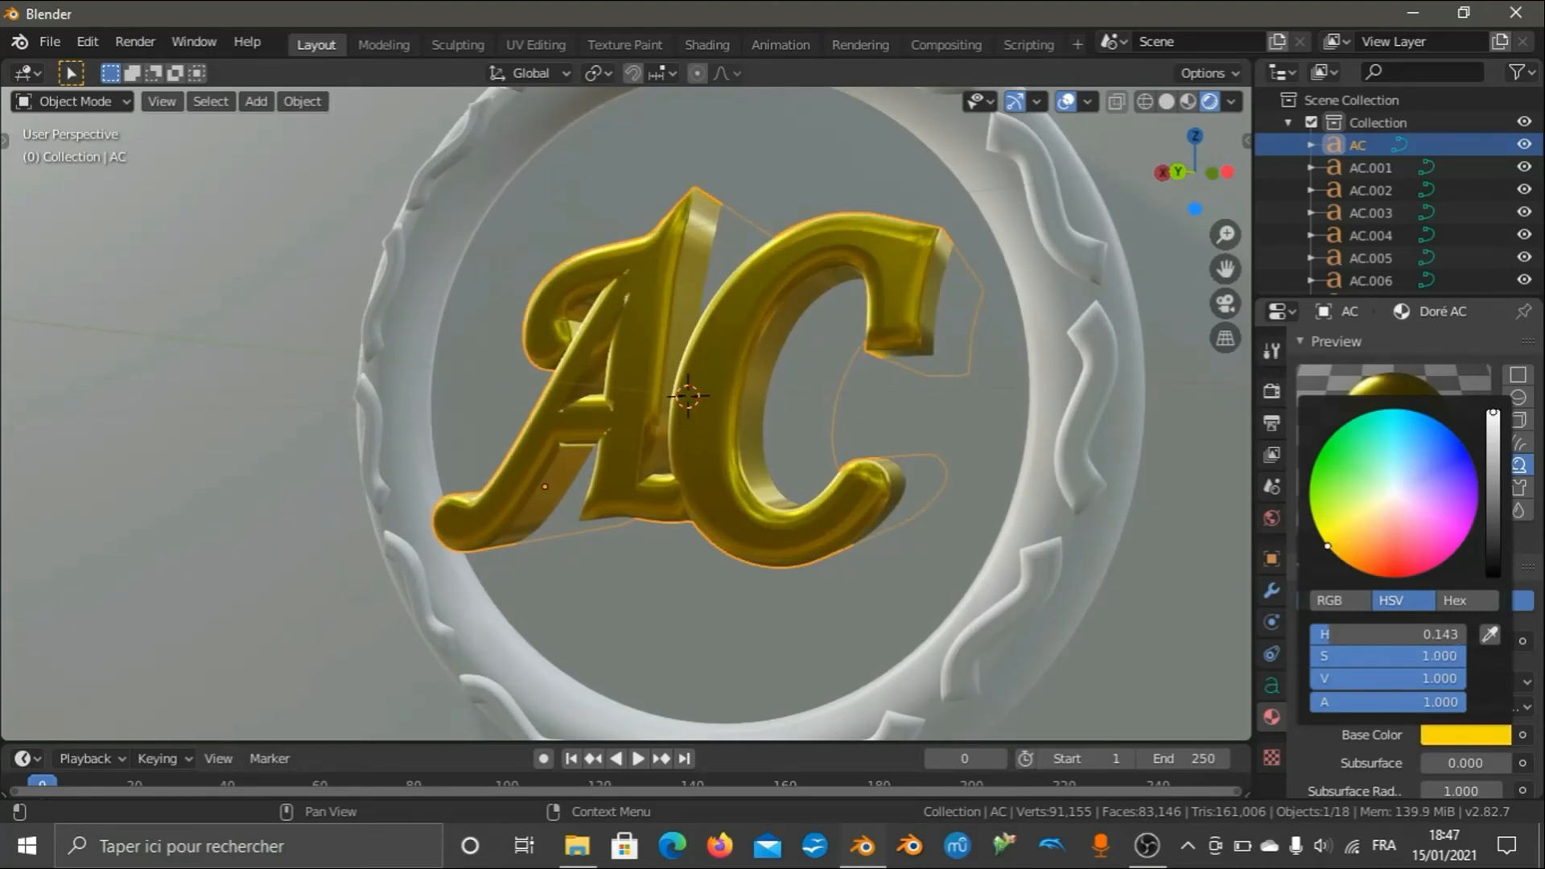
left_click_drag(1328, 546, 1319, 533)
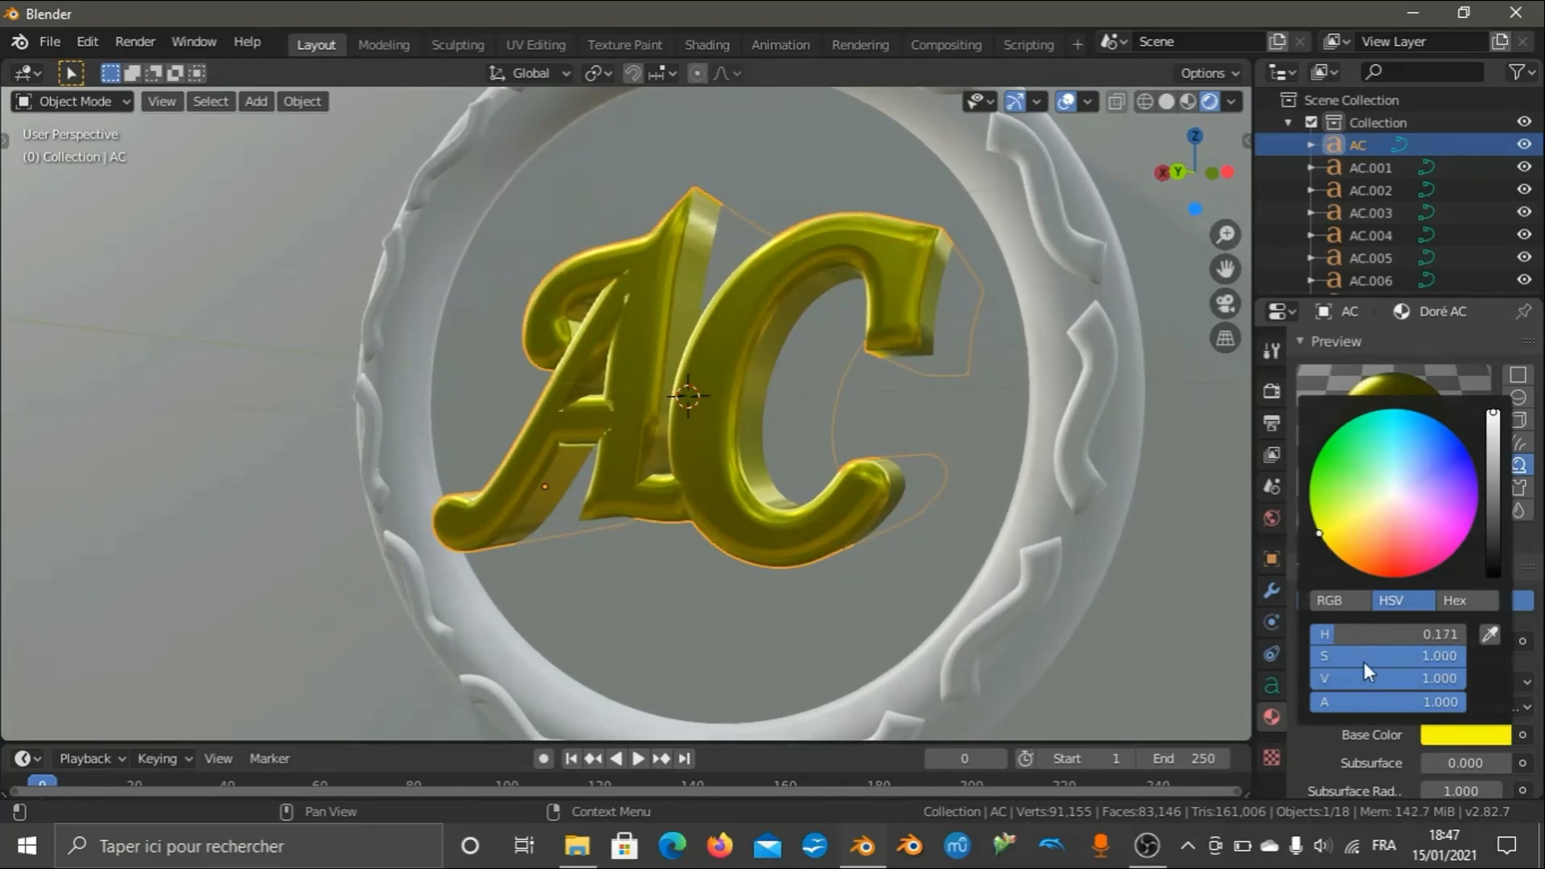
left_click(1373, 636)
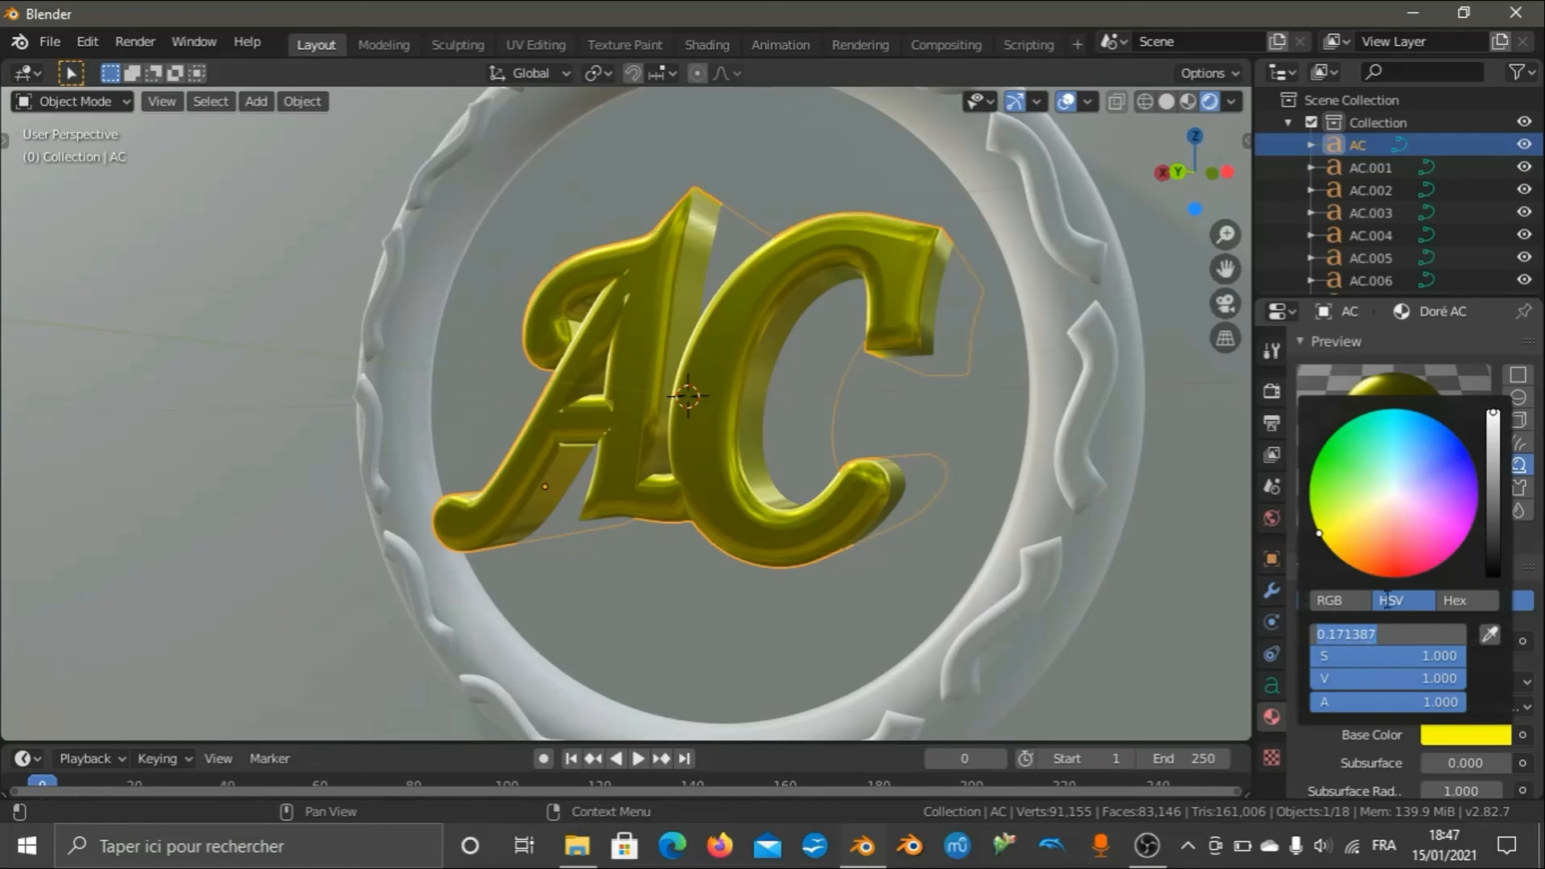
type("0.125")
key("Return")
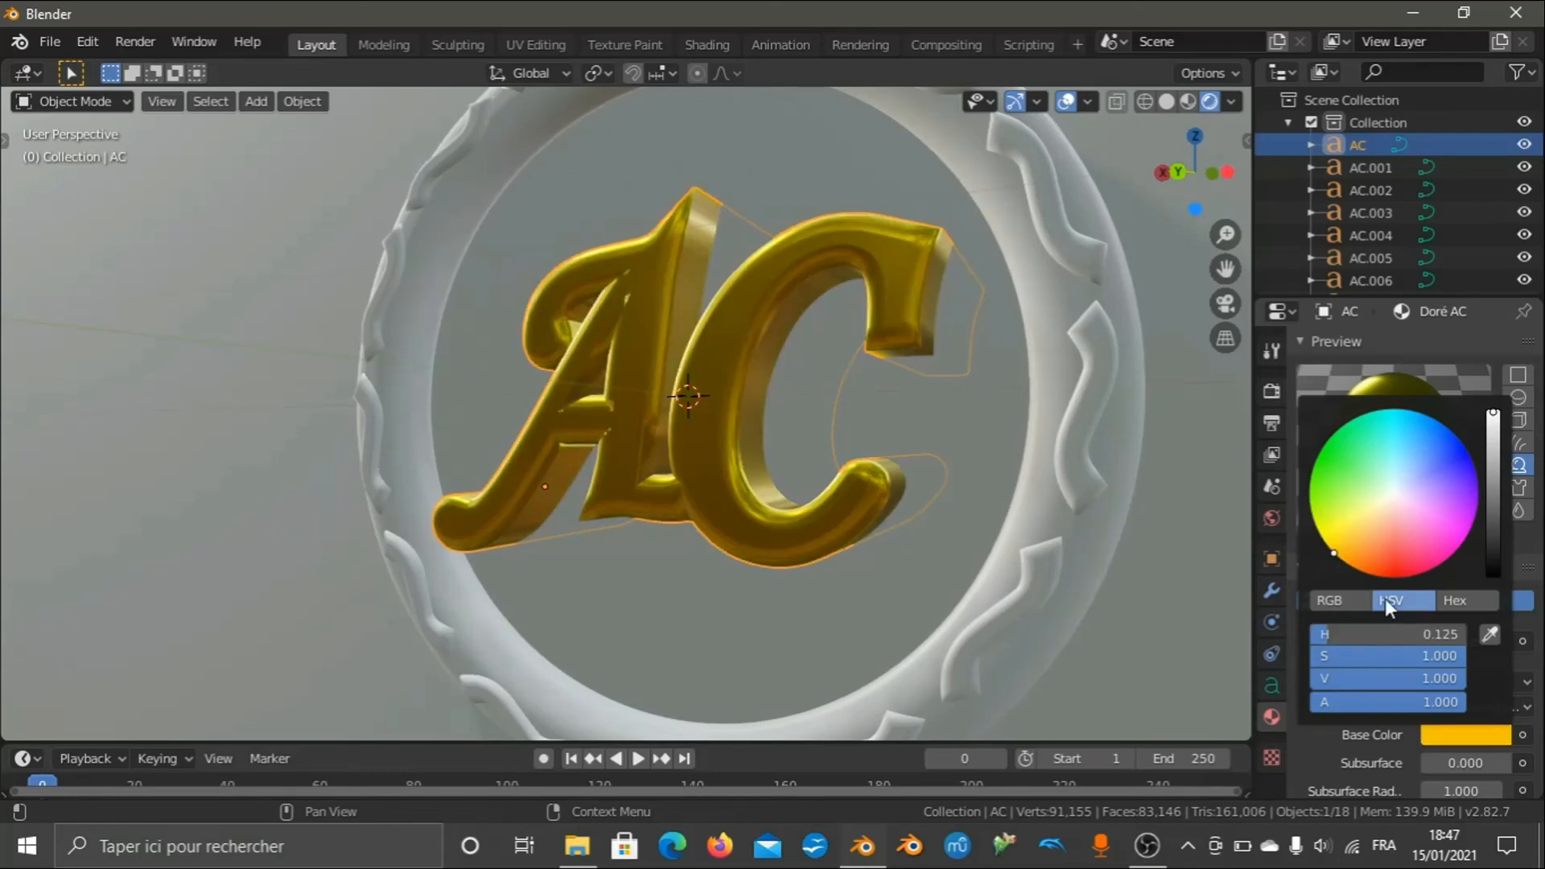
Examine the golden AC lettering through the camera, from the side and up close.
scroll(834, 534, "down", 3)
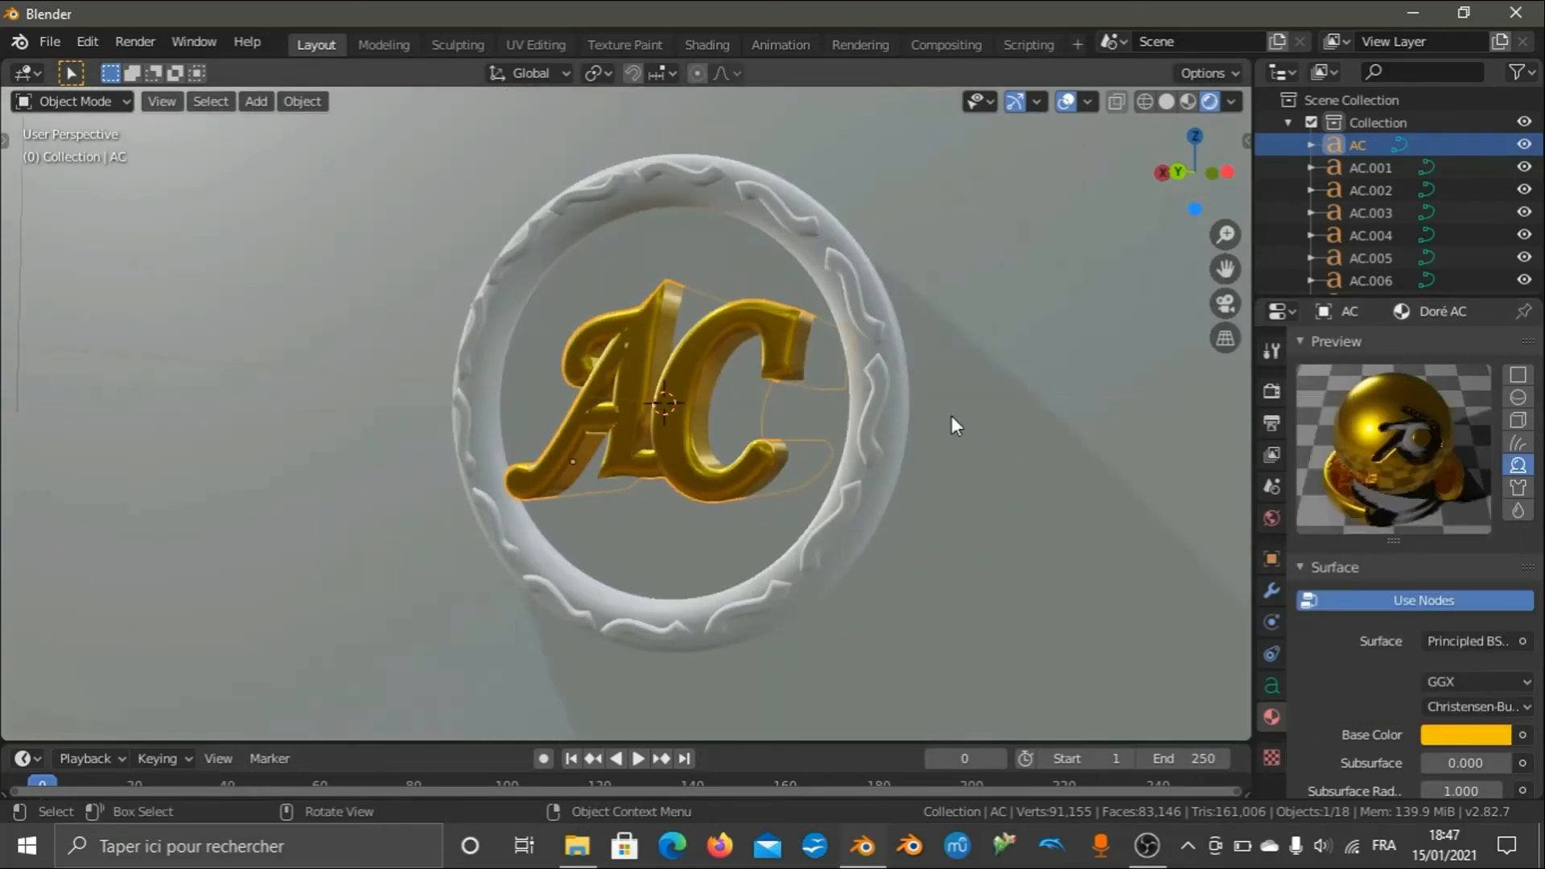
key("KP_0")
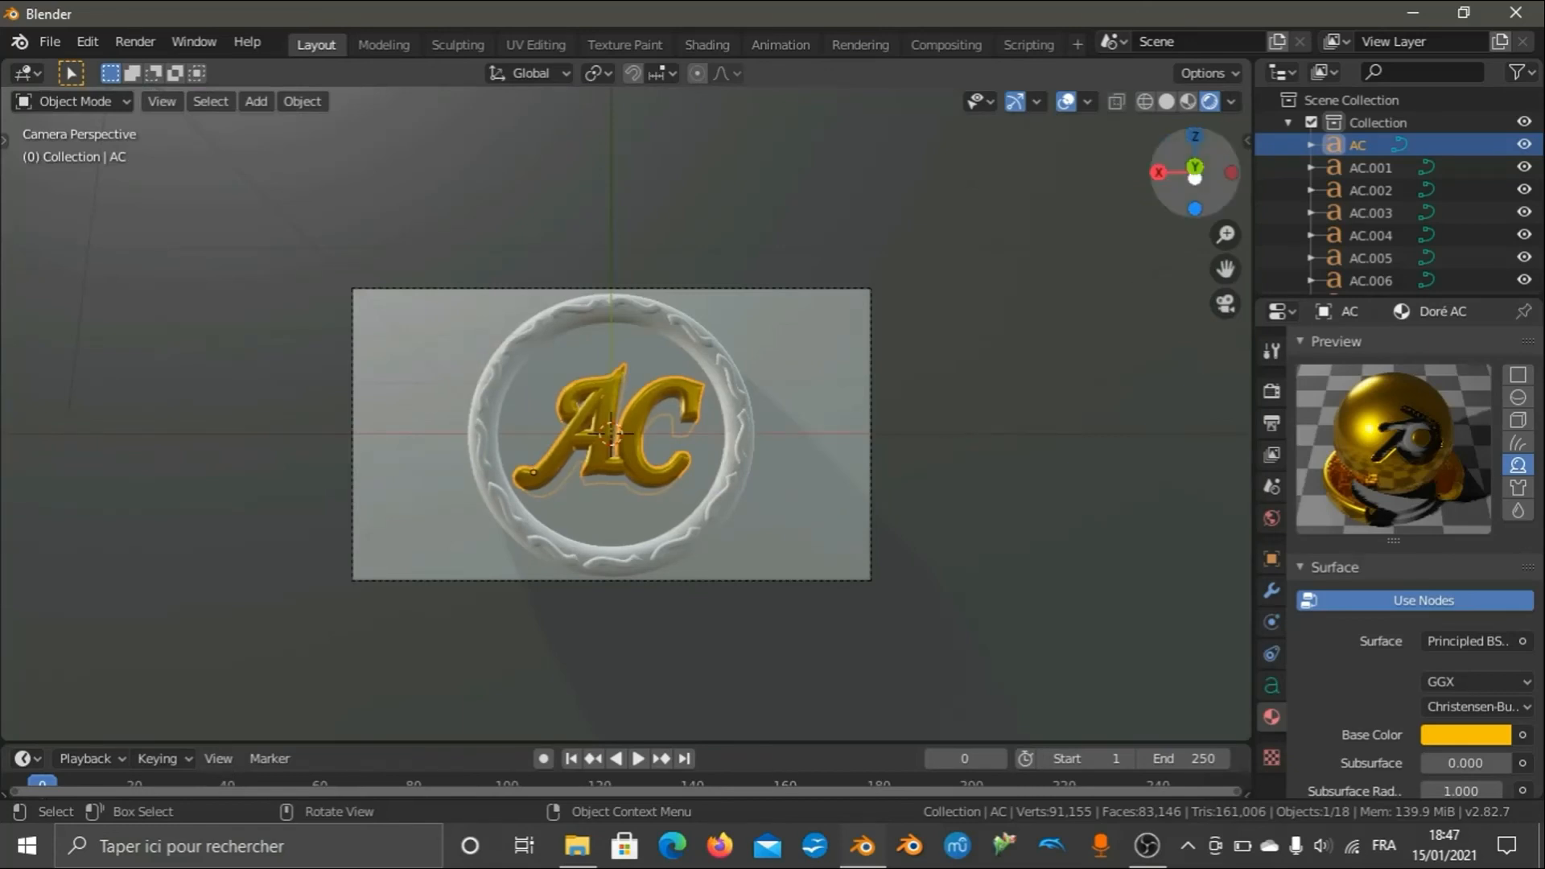
middle_click_drag(1199, 302, 1075, 375)
scroll(1075, 375, "up", 4)
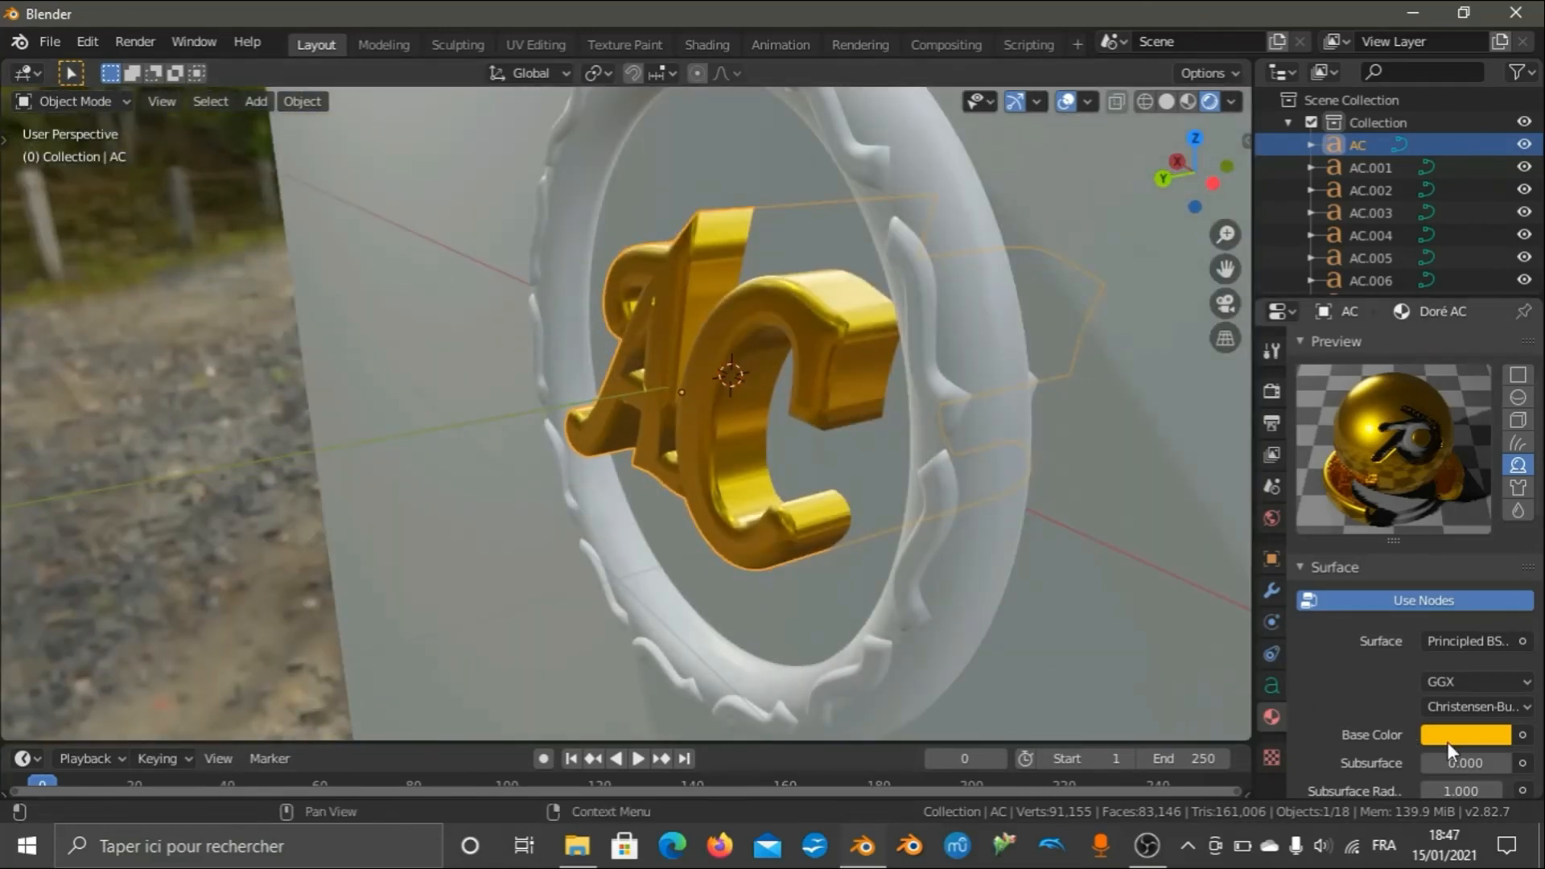
left_click(1447, 742)
left_click_drag(1173, 177, 1111, 183)
scroll(1519, 435, "up", 3)
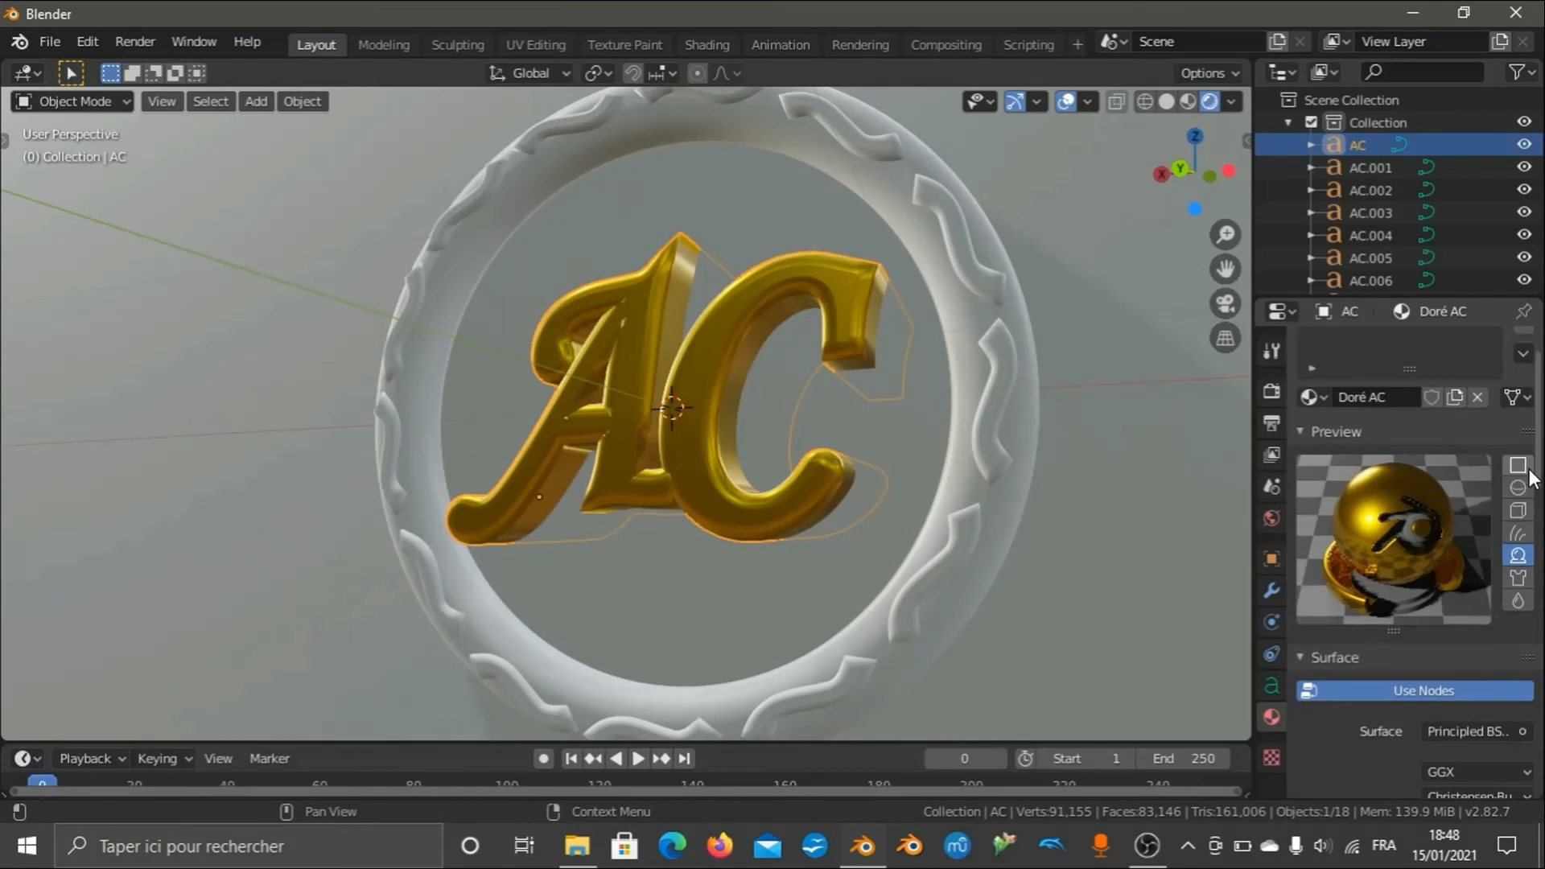
Try the sphere and hair previews of Doré AC, return to Shader Ball, and collapse the preview.
left_click(1519, 487)
left_click(1519, 533)
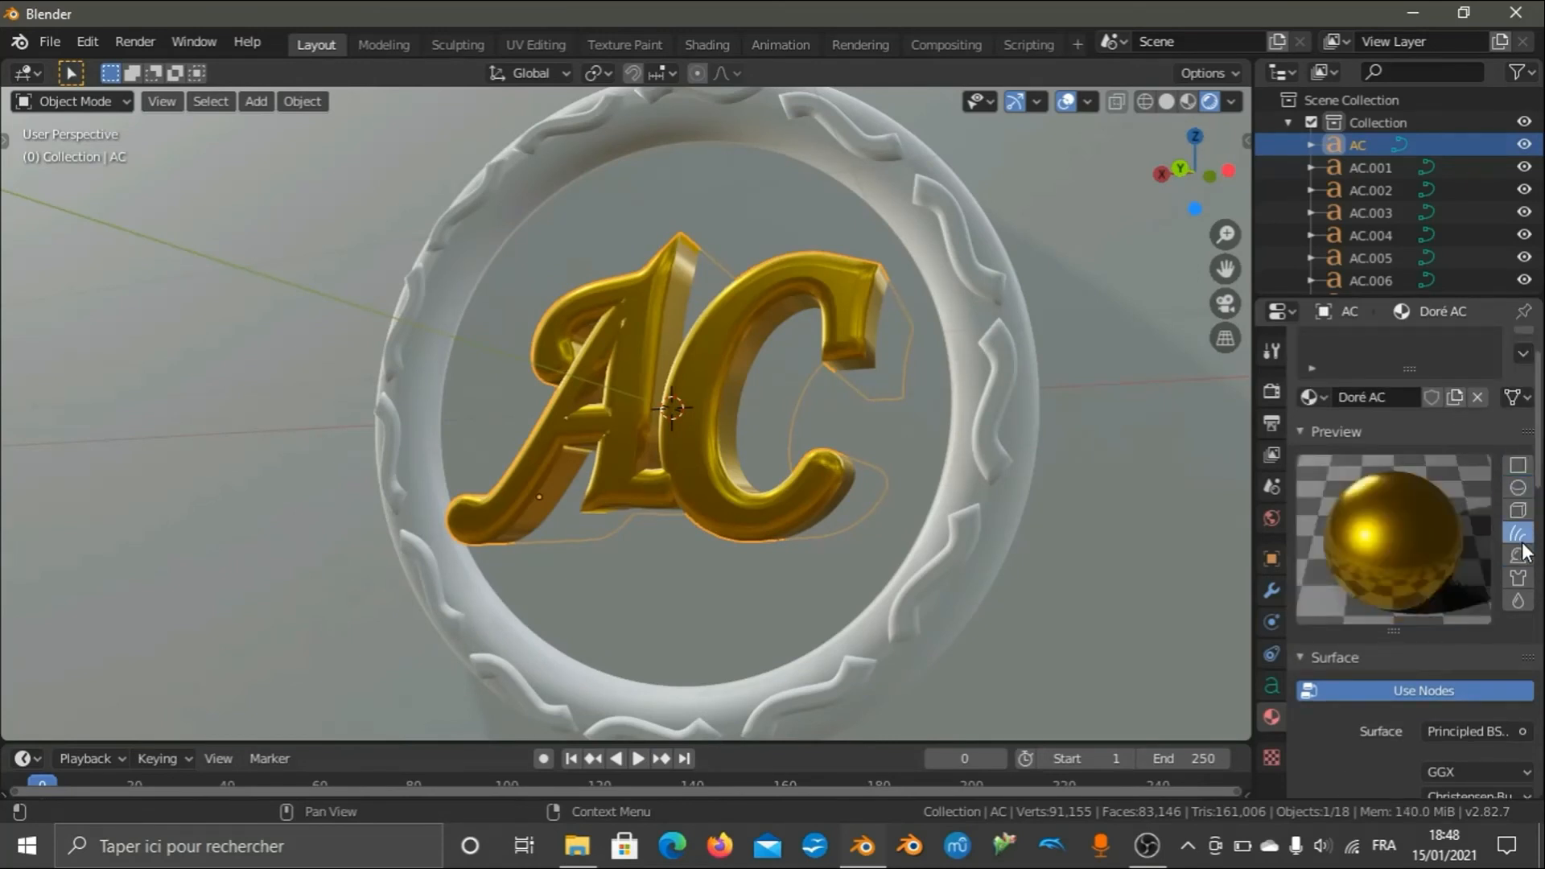
left_click(1521, 556)
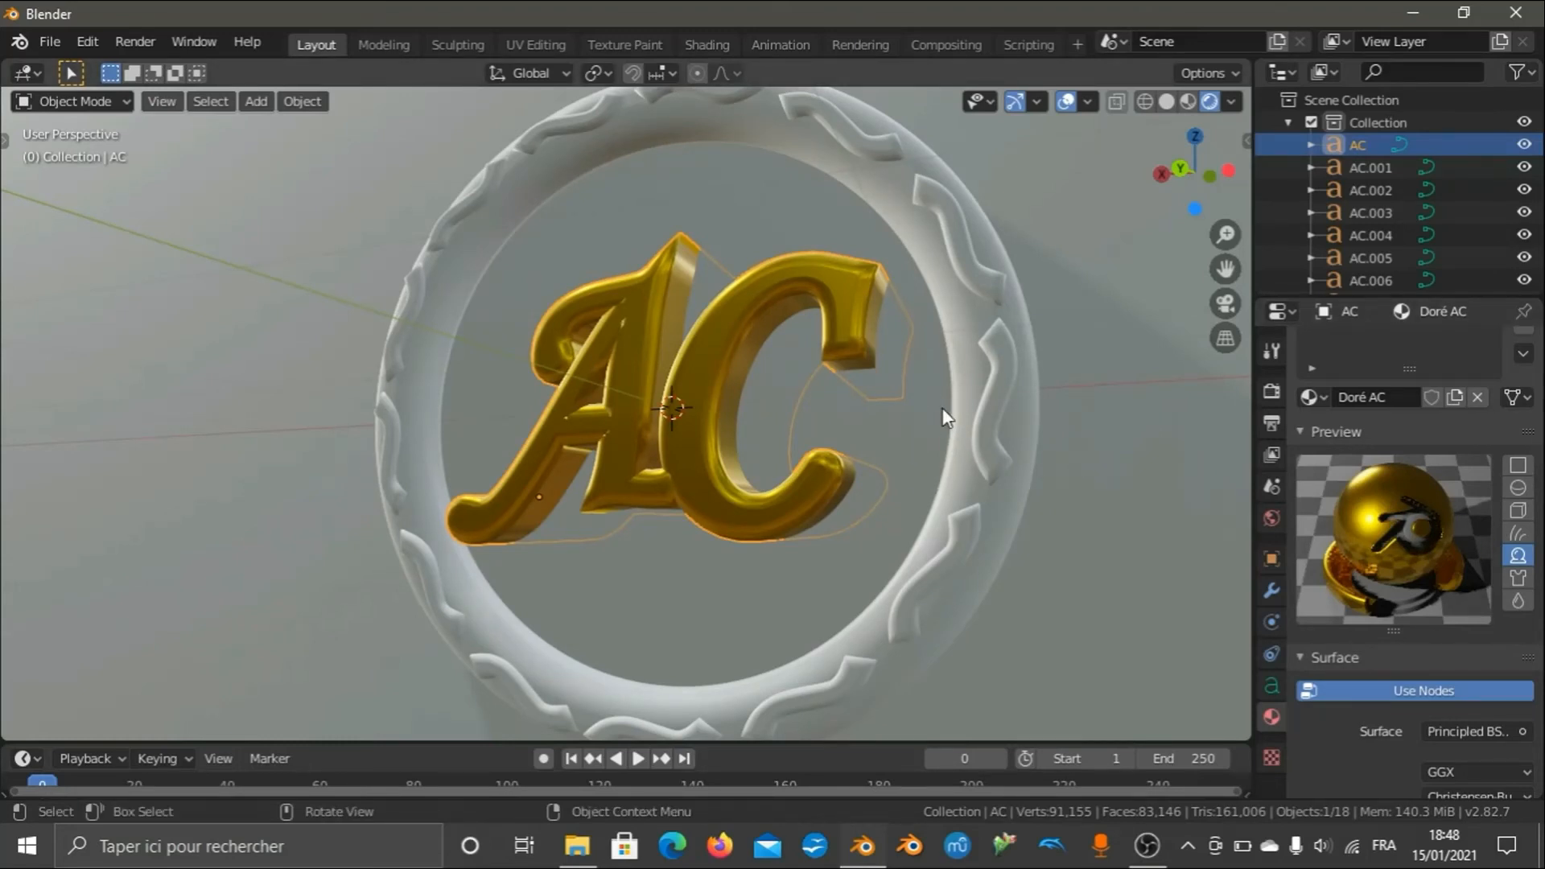
scroll(784, 337, "down", 4)
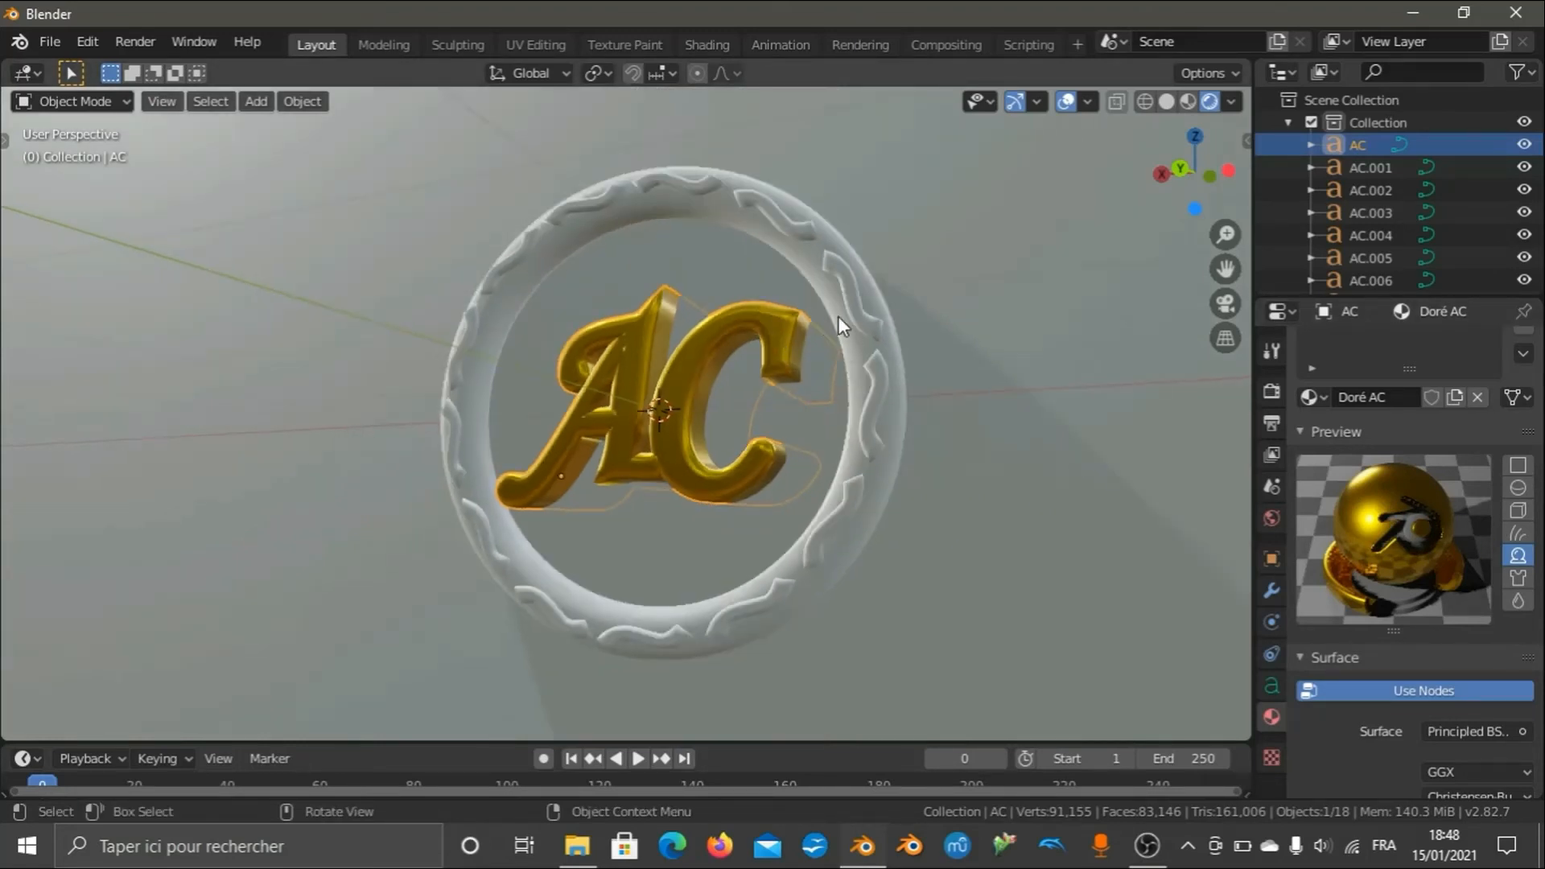
scroll(902, 332, "up", 2)
left_click(1299, 432)
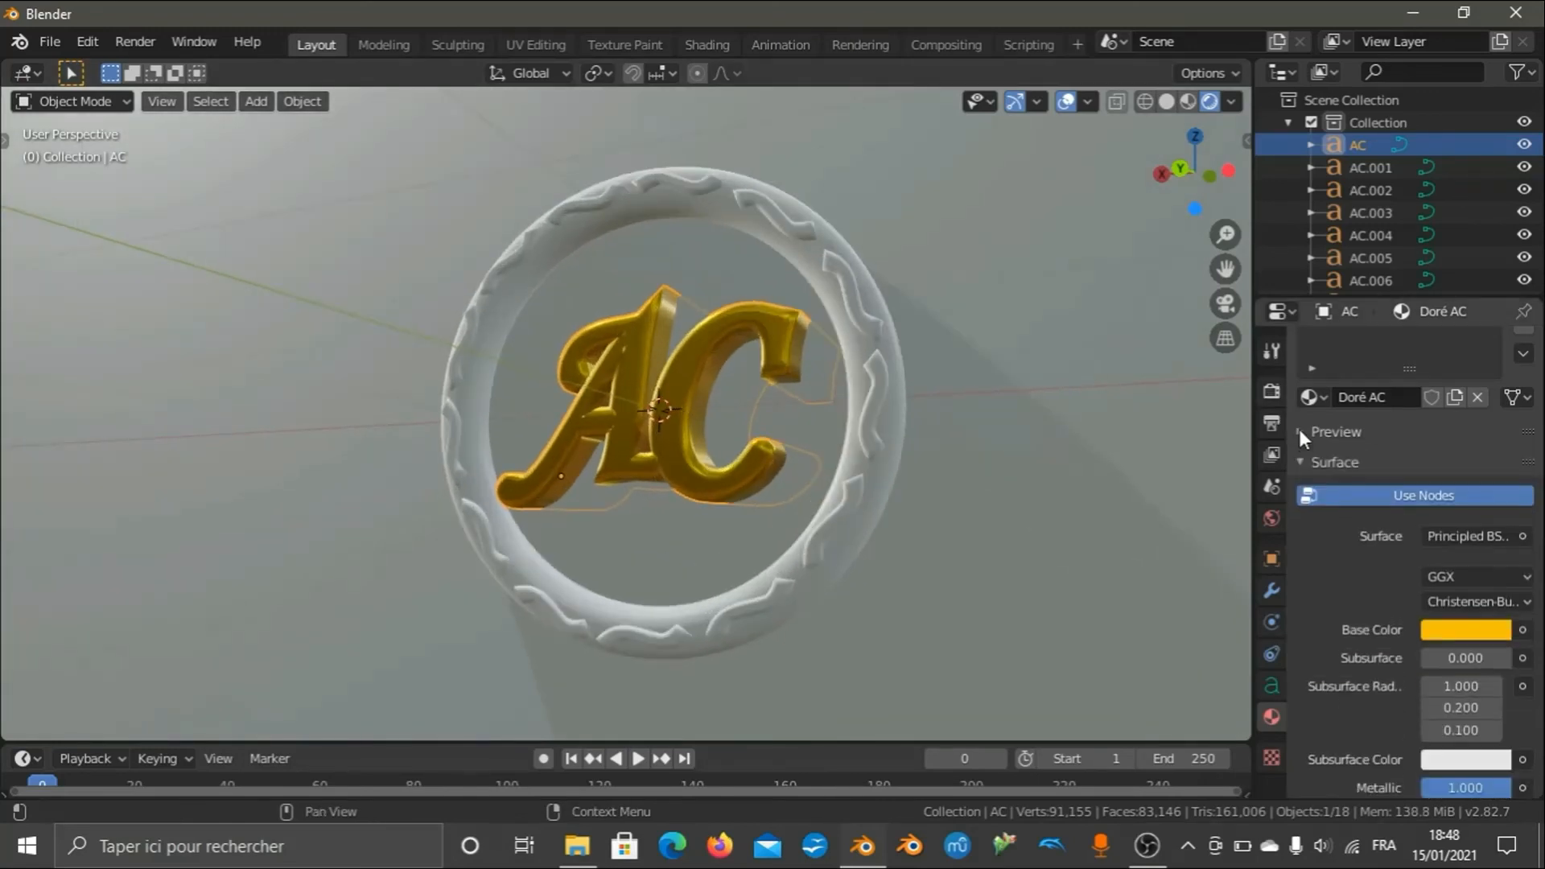
Create a new material on the Cercle object and name it Vert disque.
left_click(900, 420)
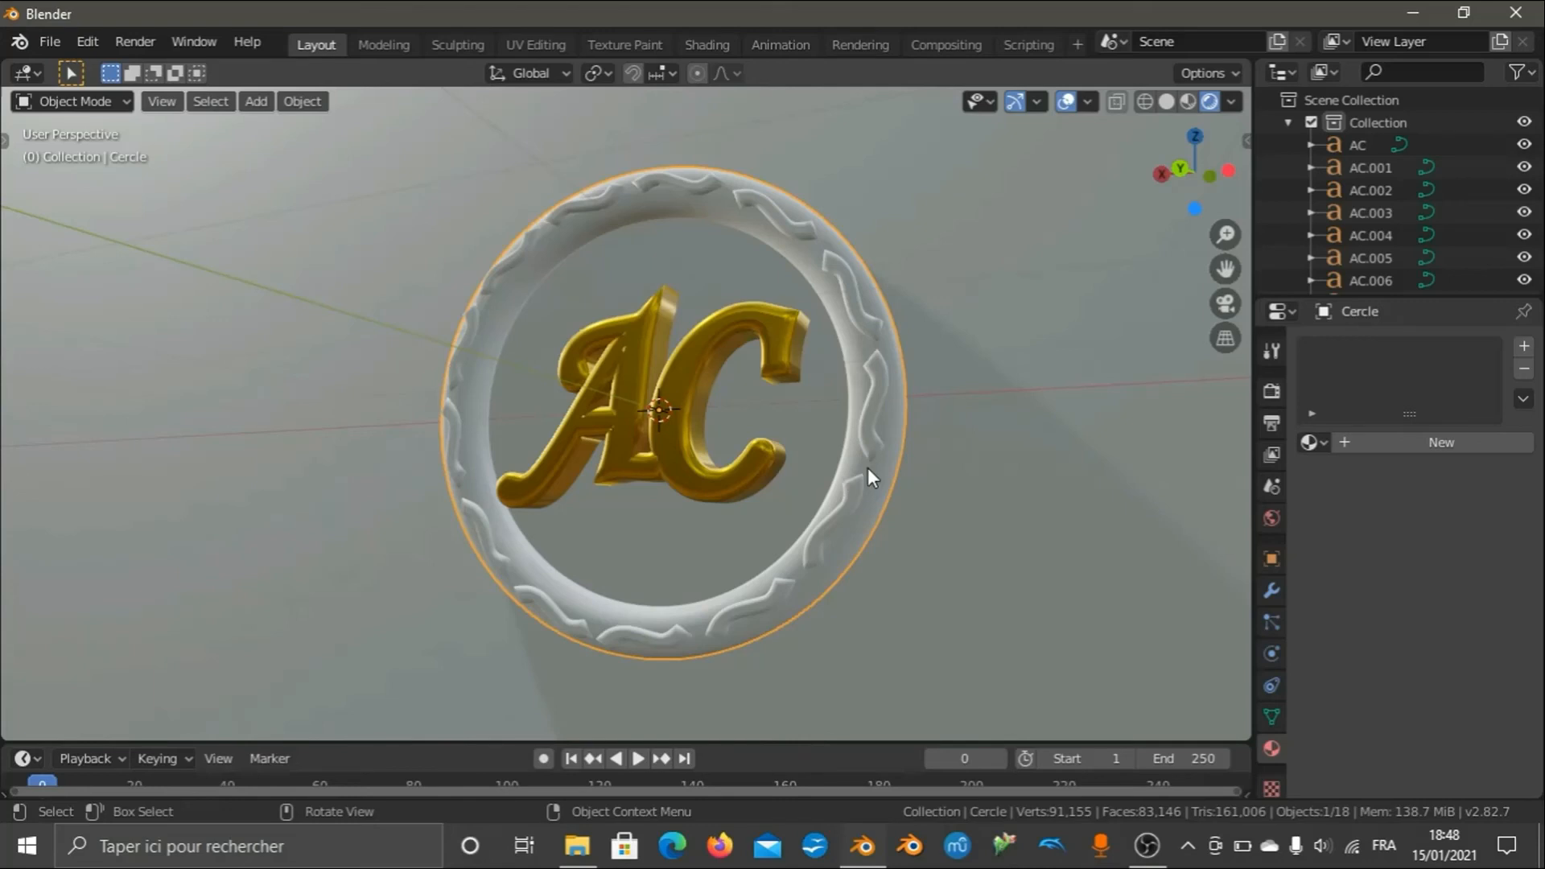
scroll(962, 364, "down", 3)
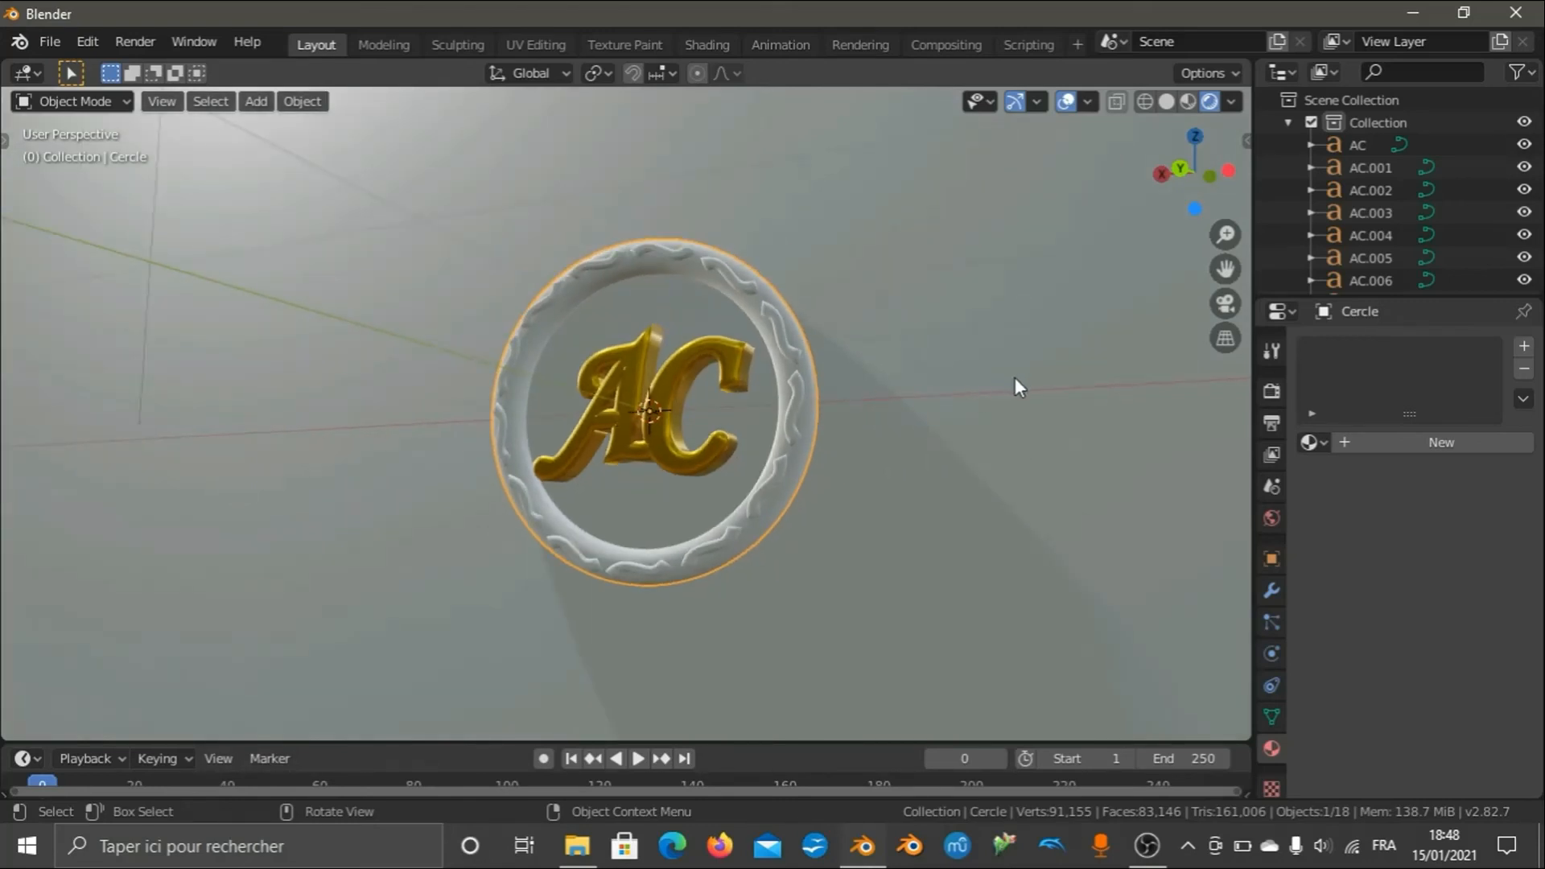
left_click(1375, 446)
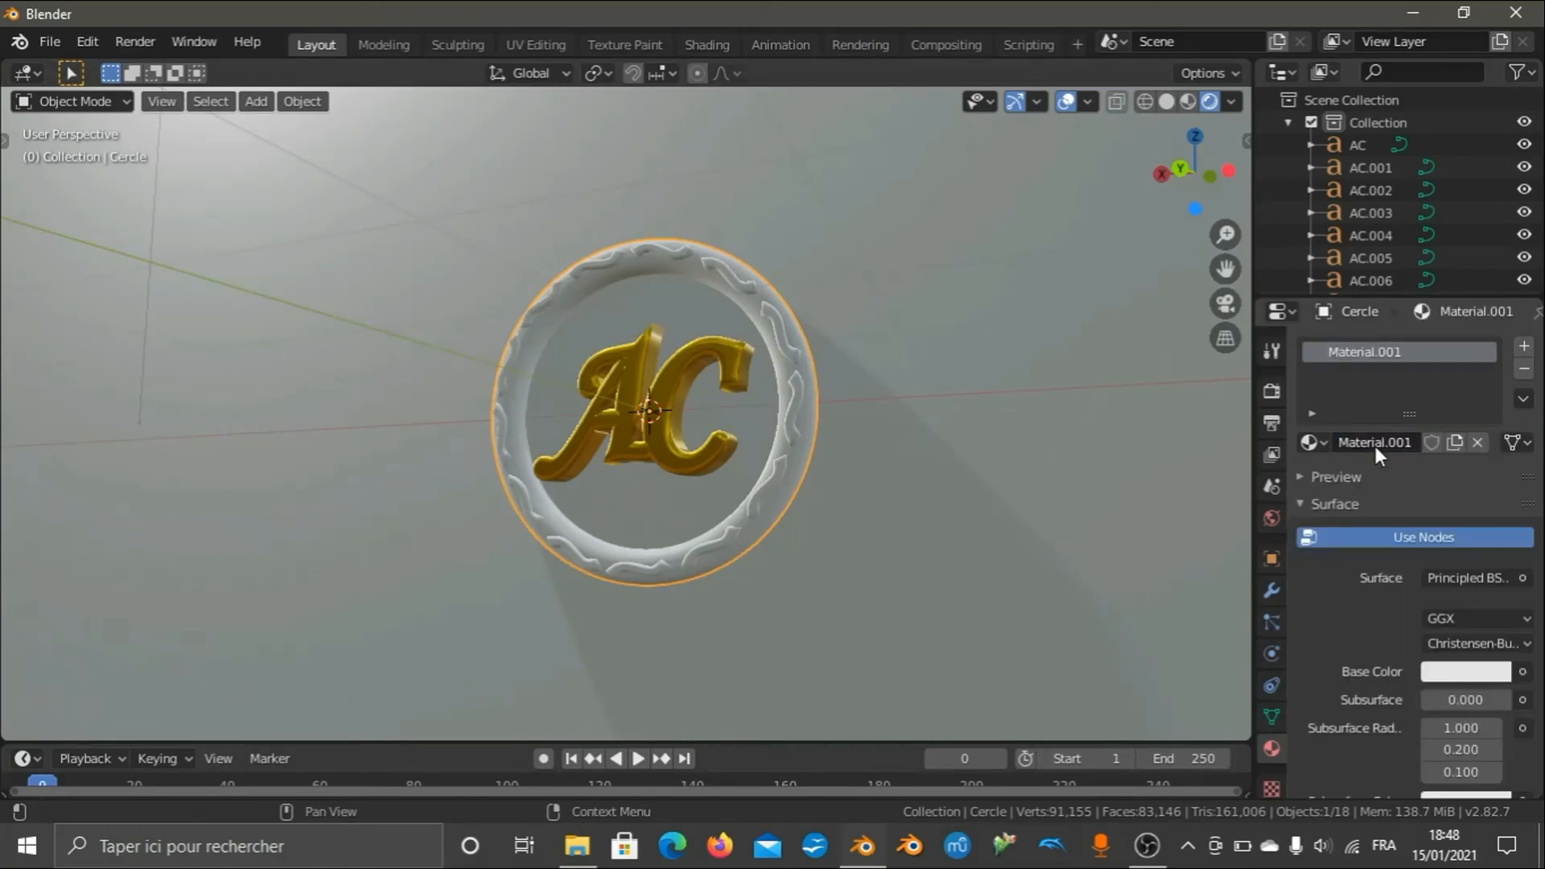
double_click(1359, 352)
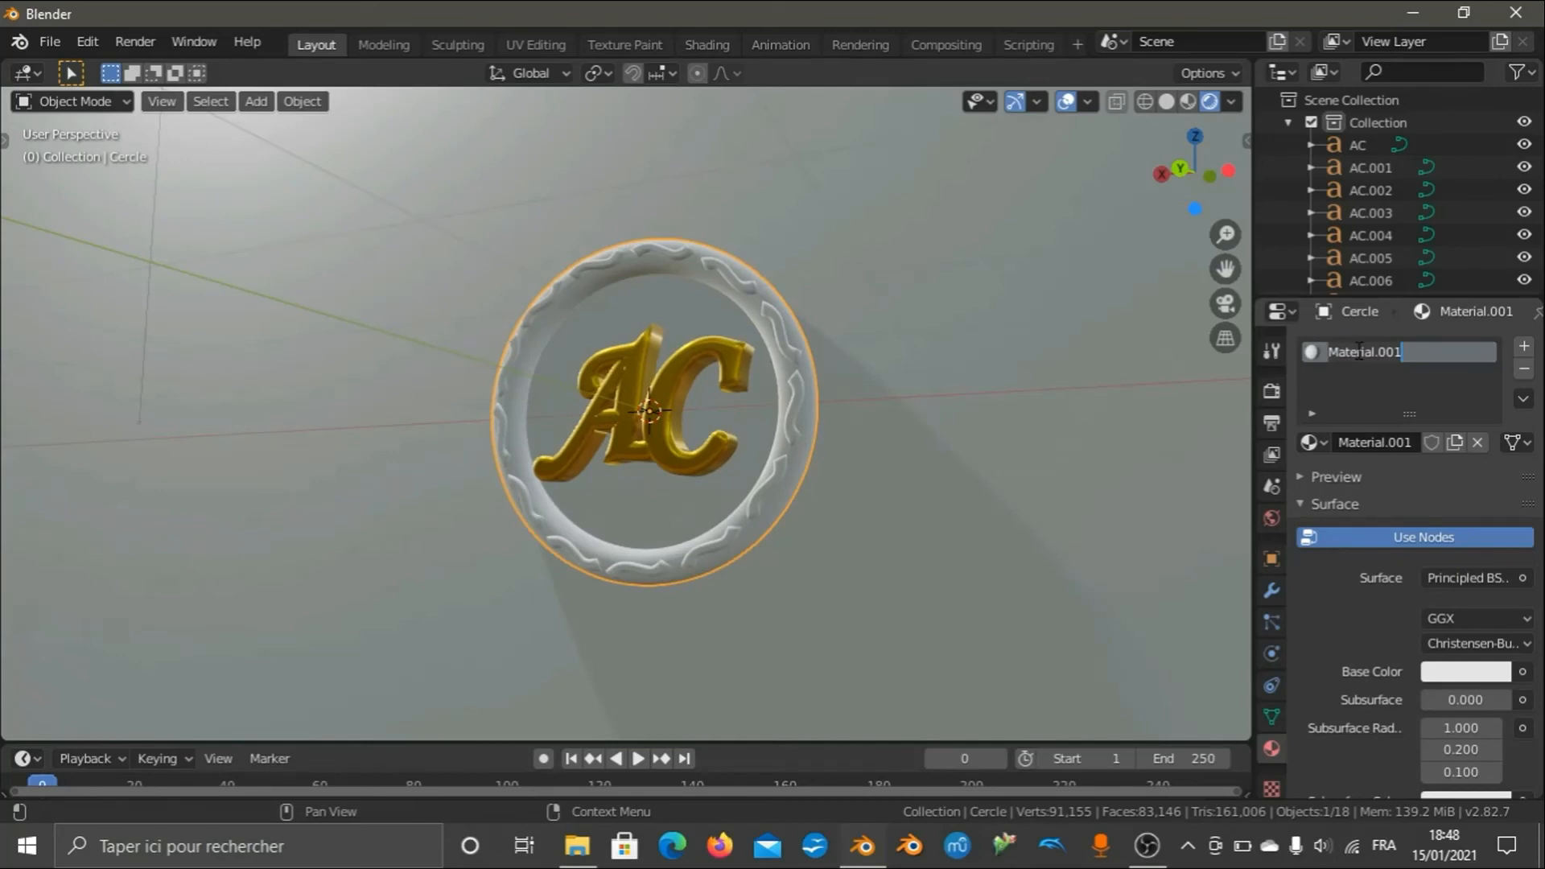
type("Vert")
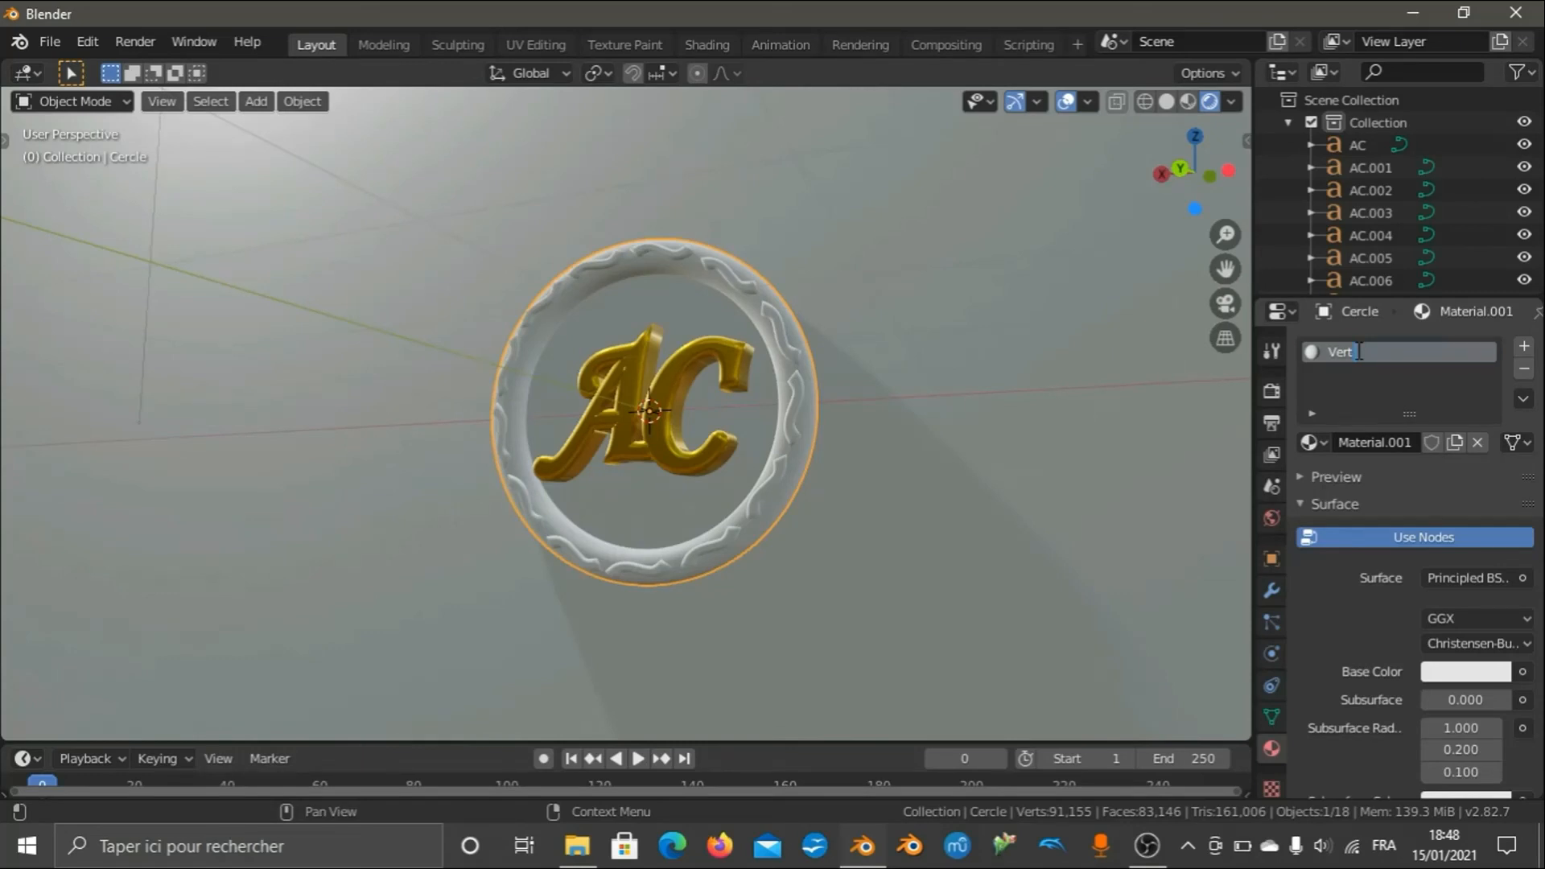
type("disque")
key("Return")
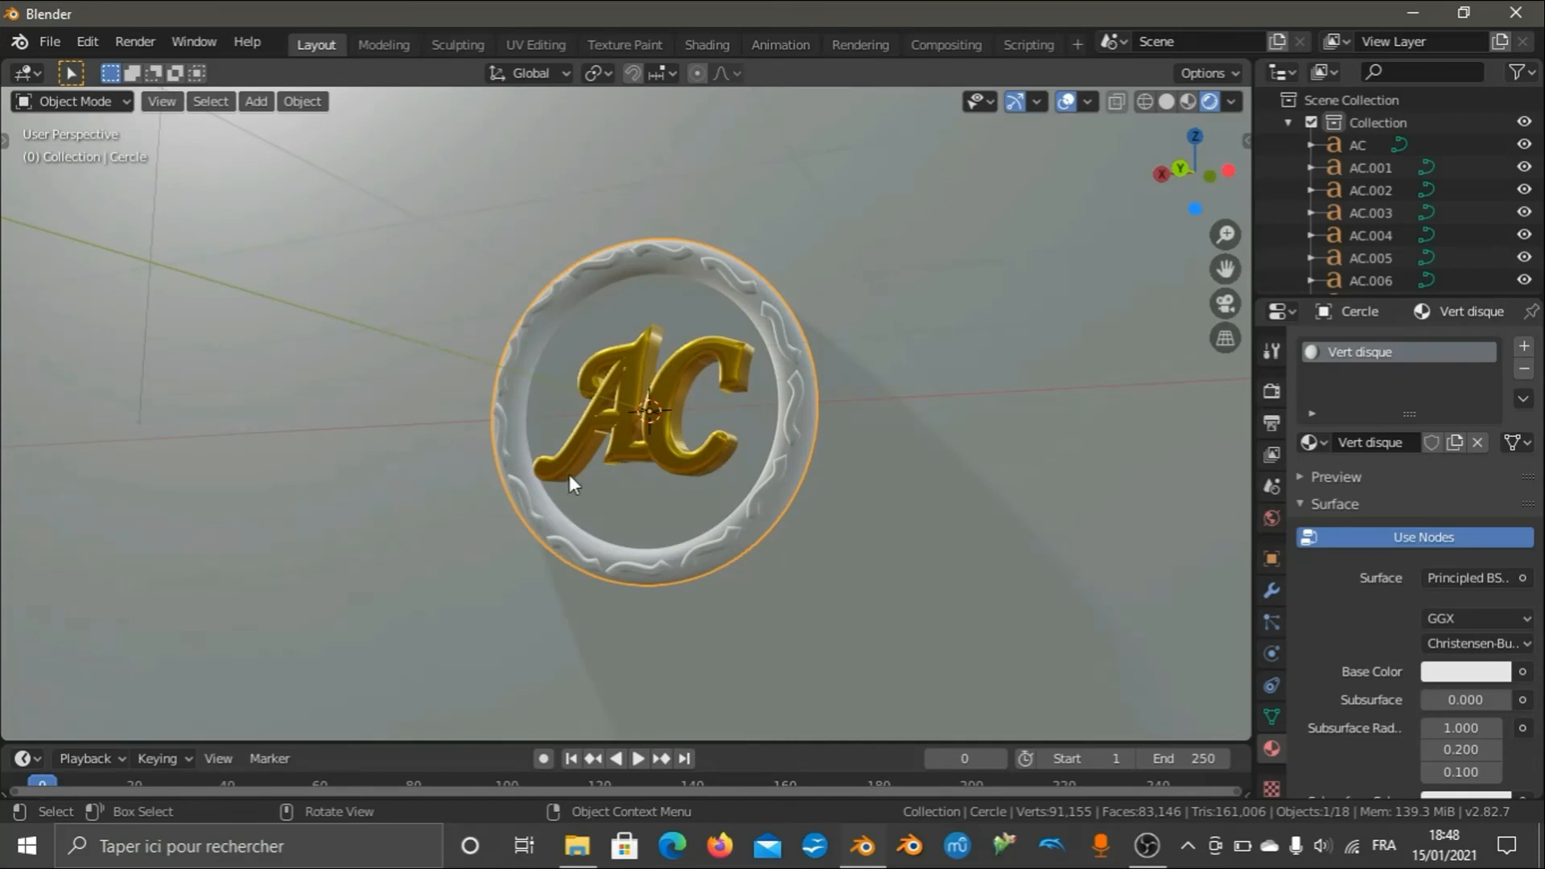
Through the camera view, set the saturation of Vert disque's base color to 1.
key("KP_0")
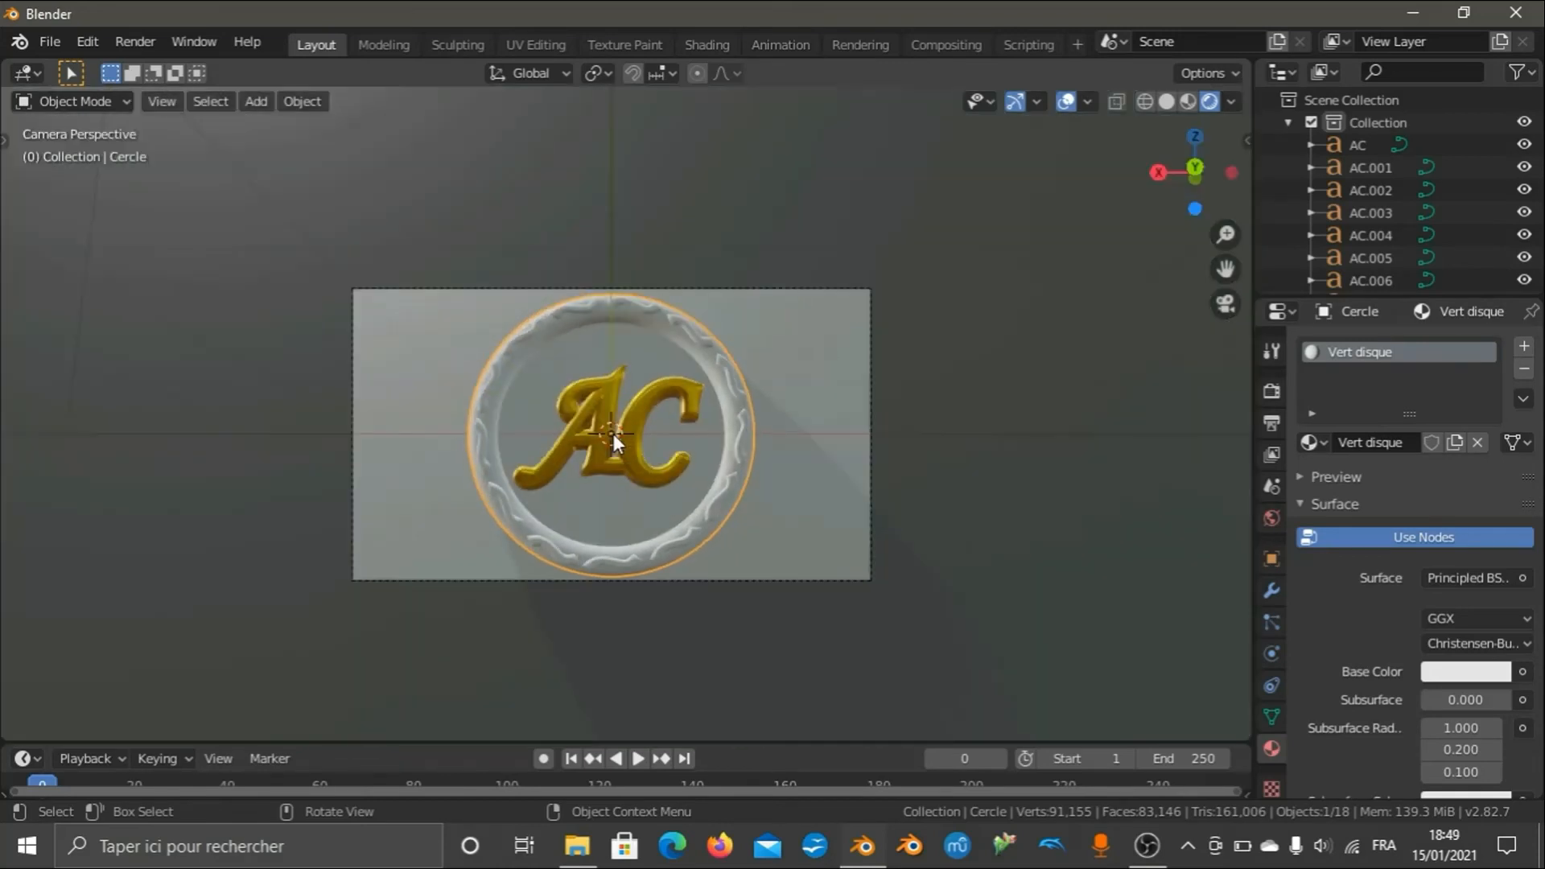
scroll(634, 427, "up", 1)
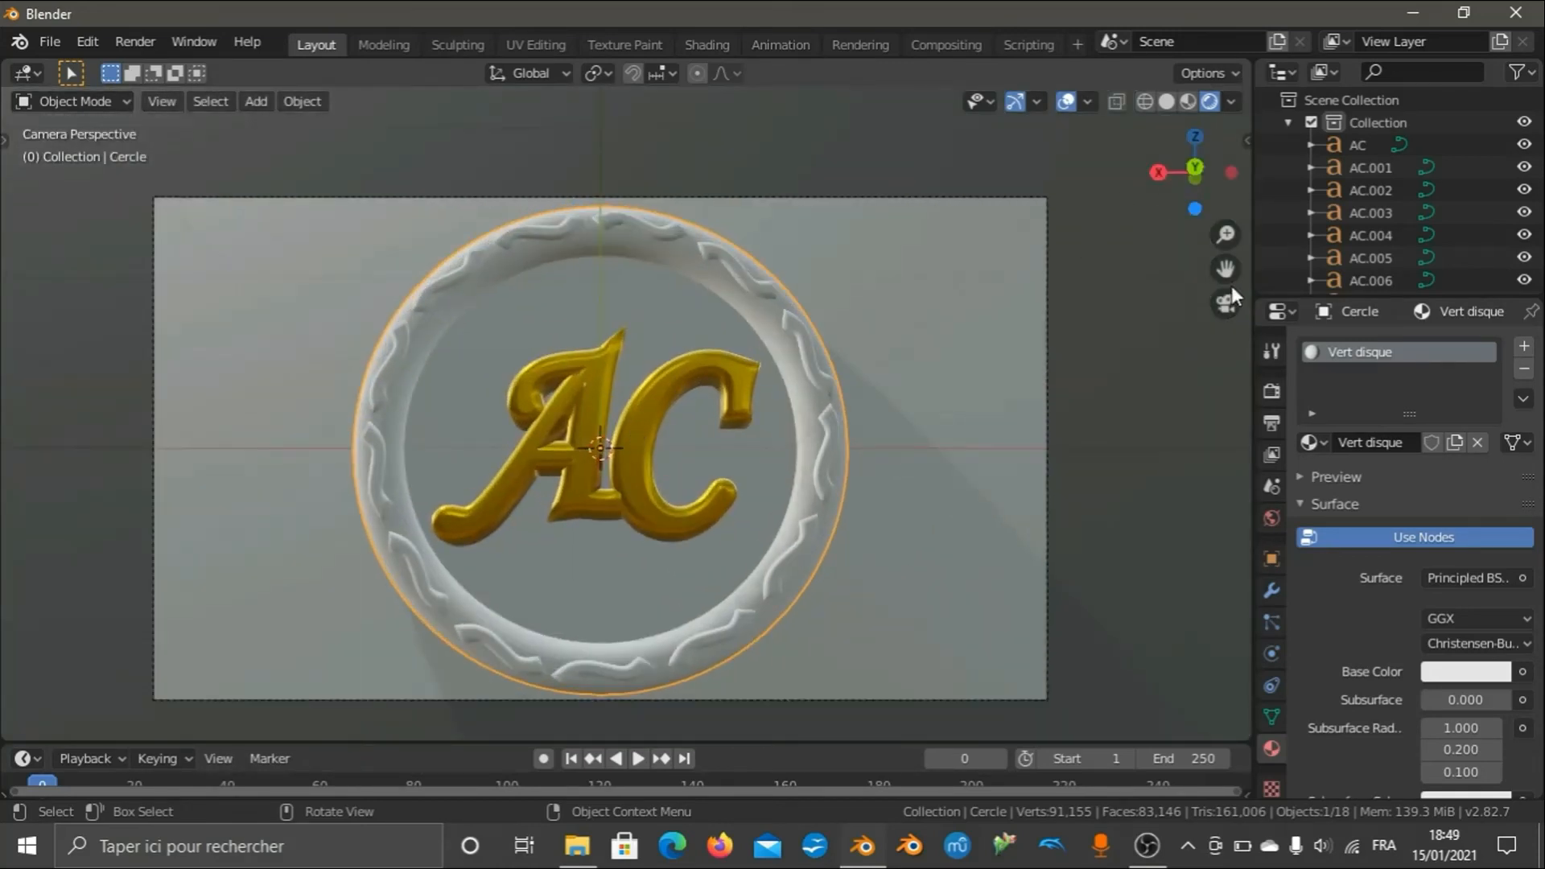
left_click_drag(1227, 271, 1332, 240)
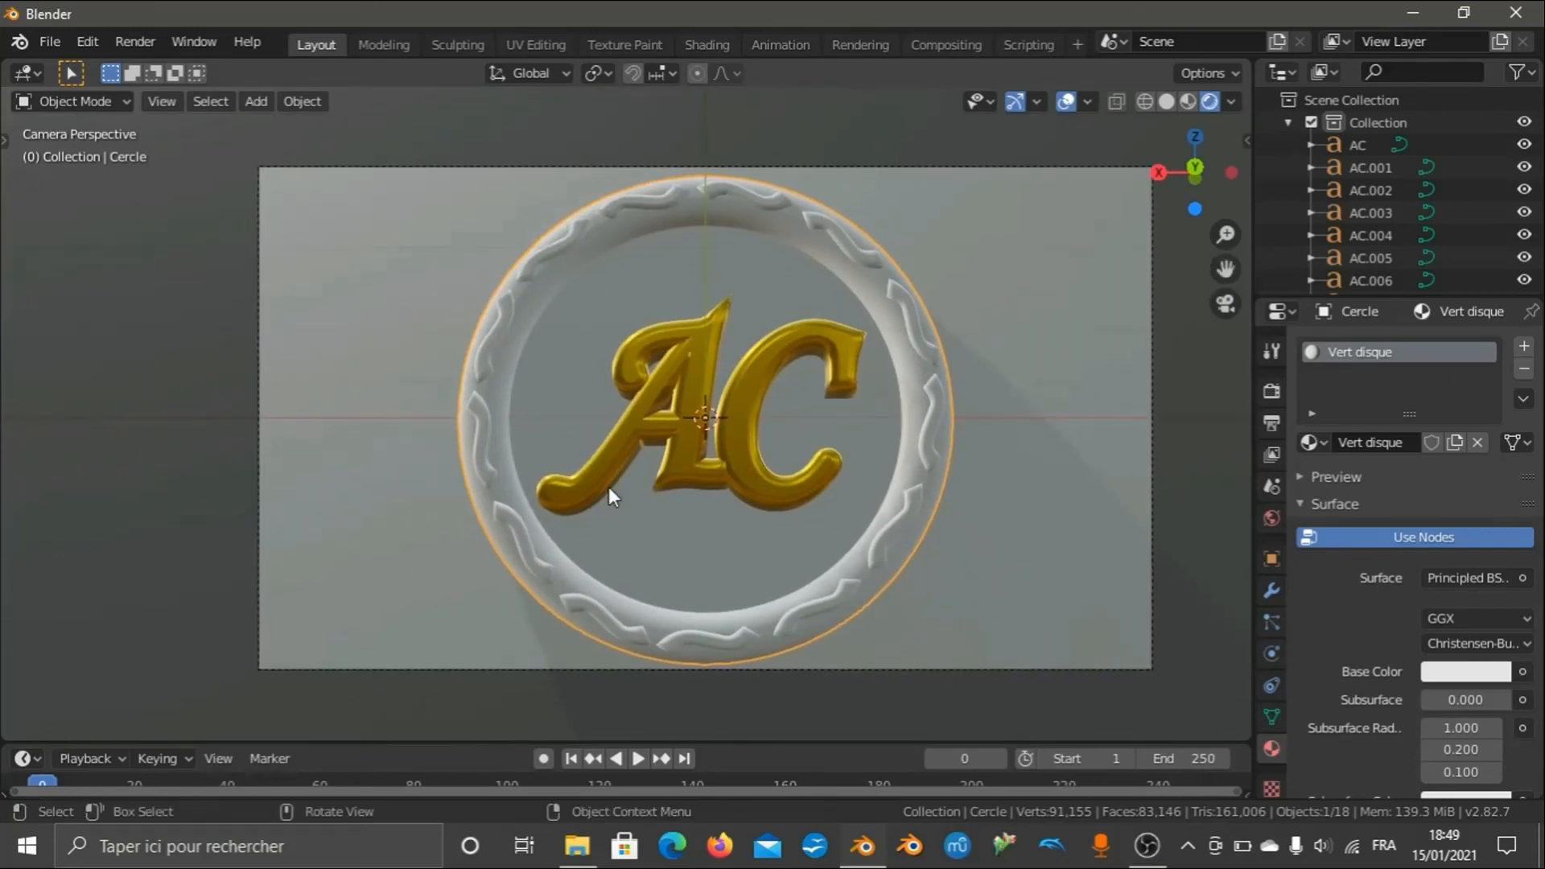
left_click(1458, 674)
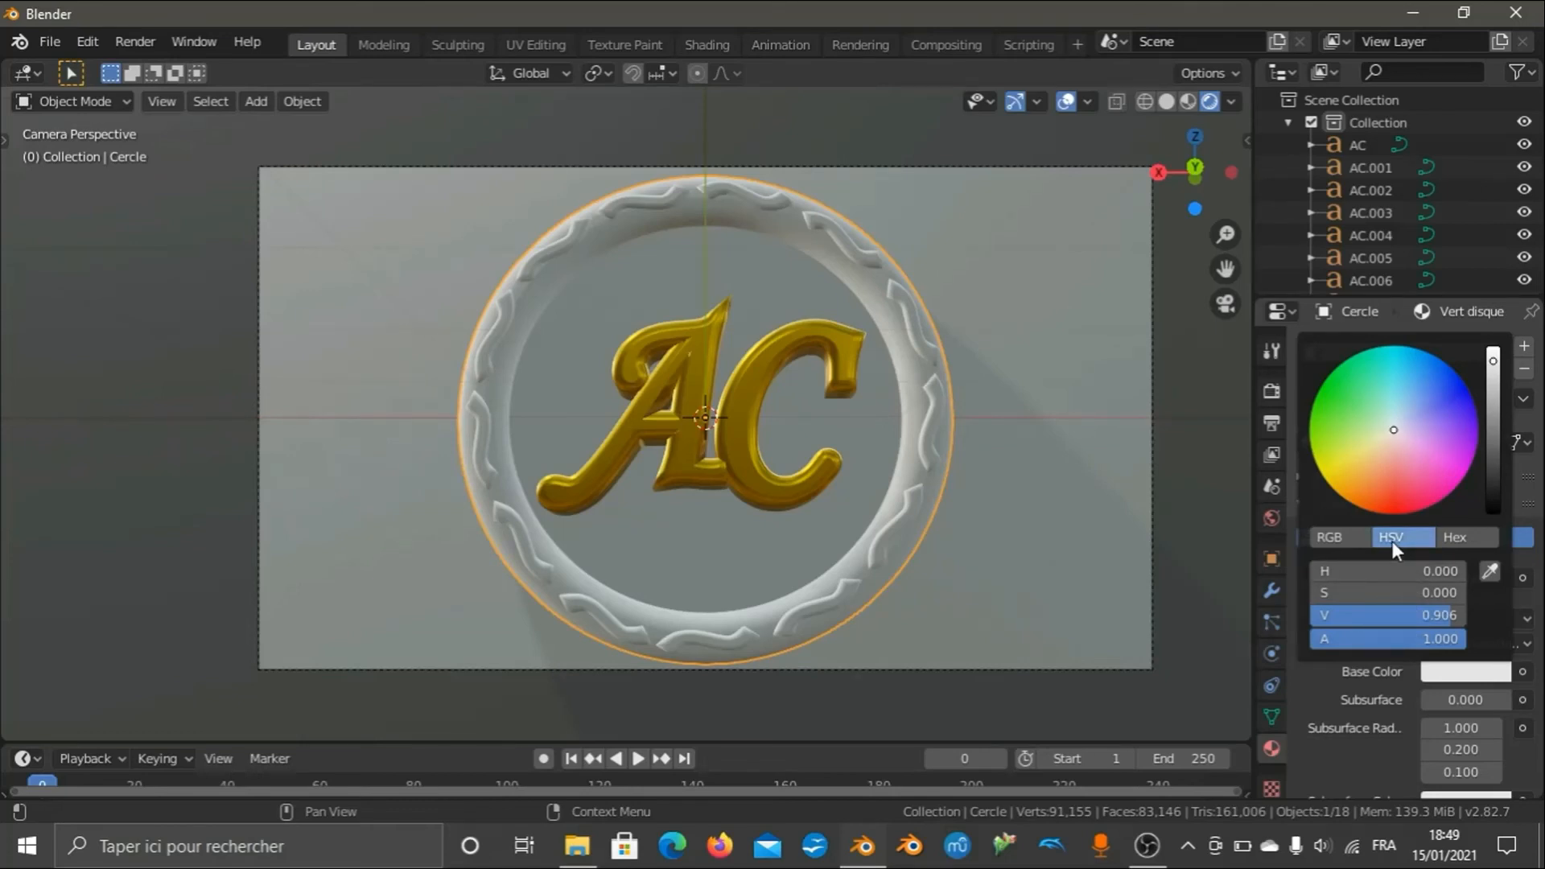
left_click(1393, 596)
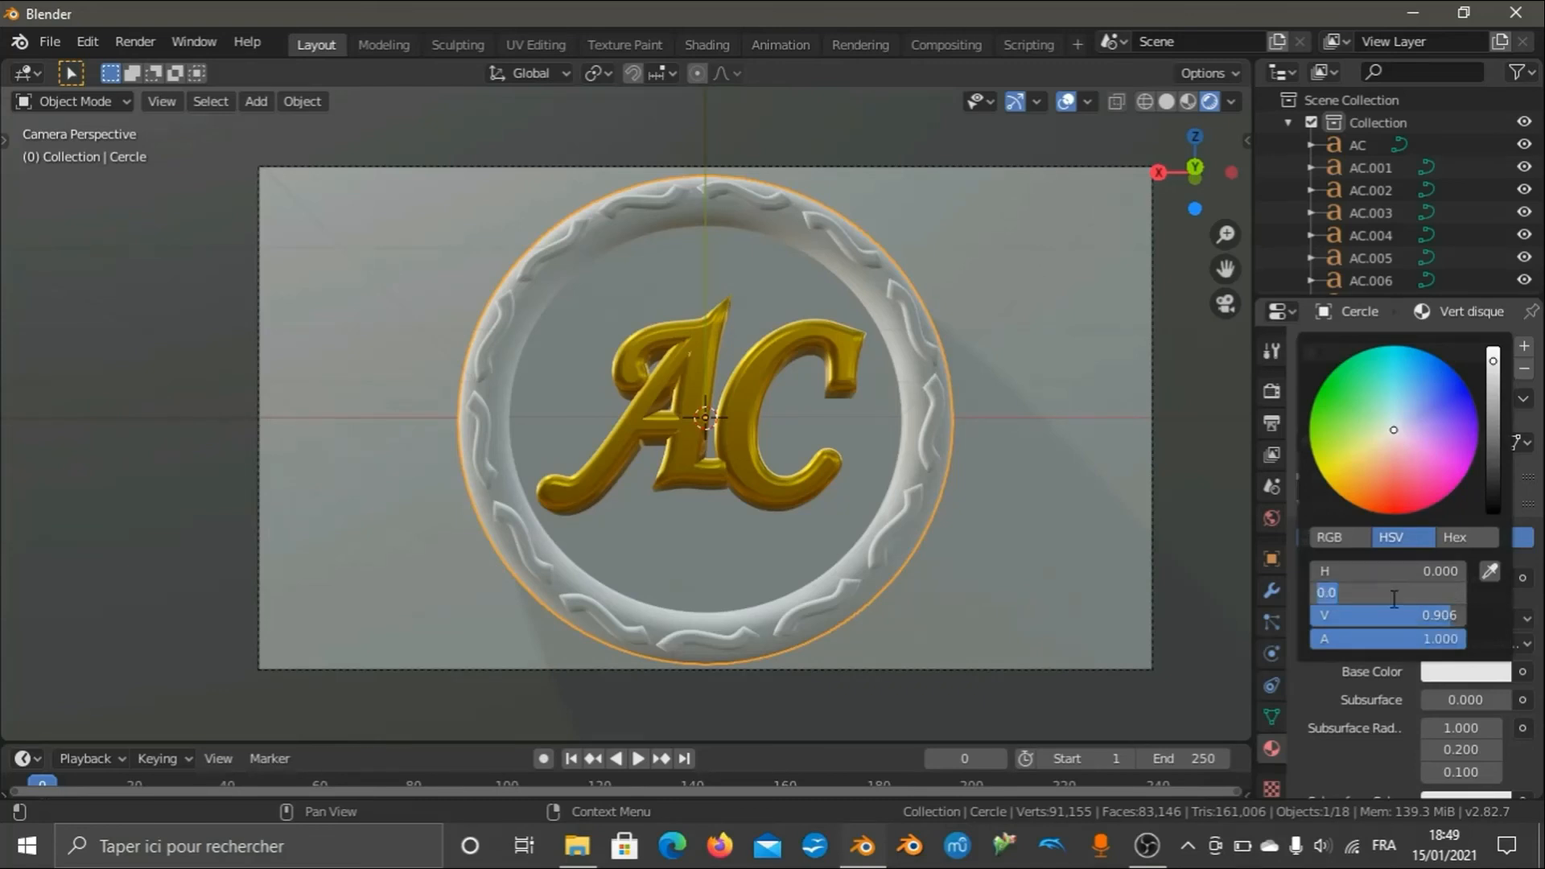
type("1")
key("Return")
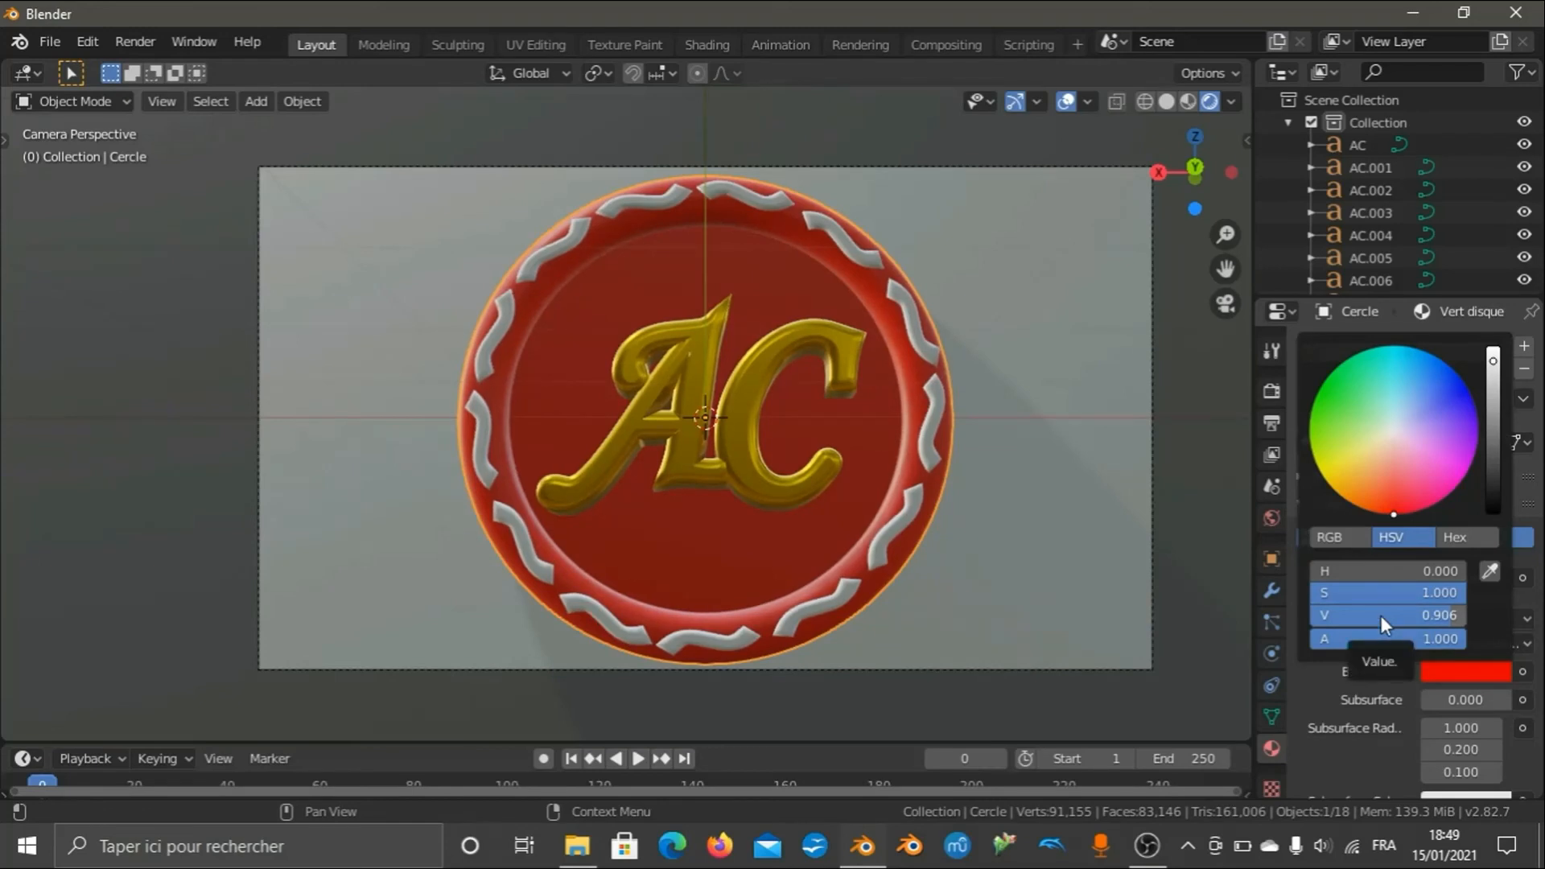
Give the Vert disque base color a value of 0.4 and a hue of 0.35.
left_click(1384, 616)
type("0.4")
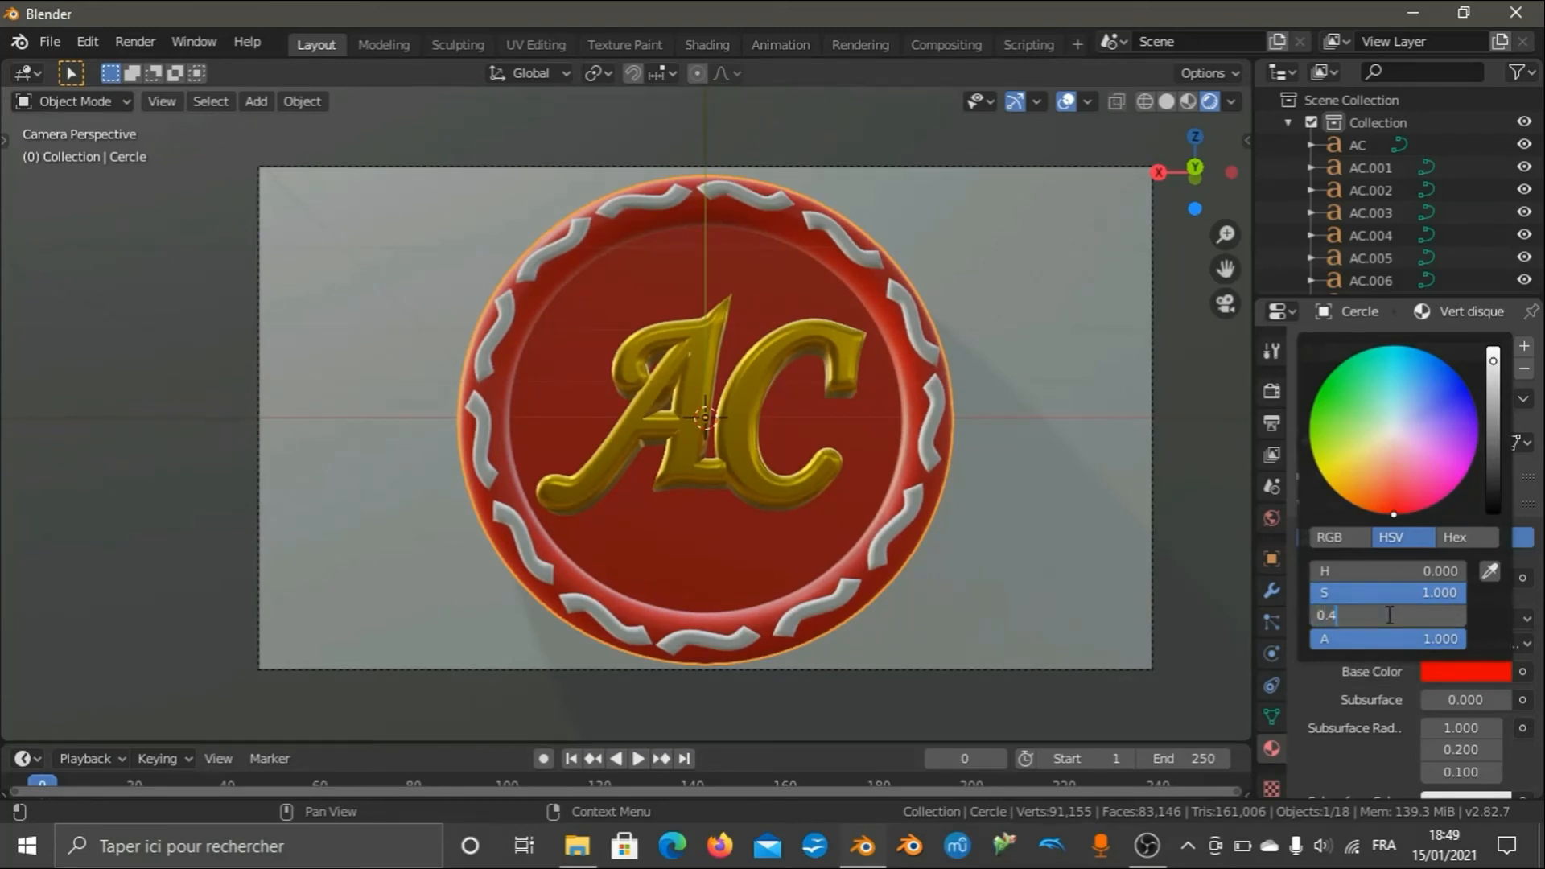
key("Return")
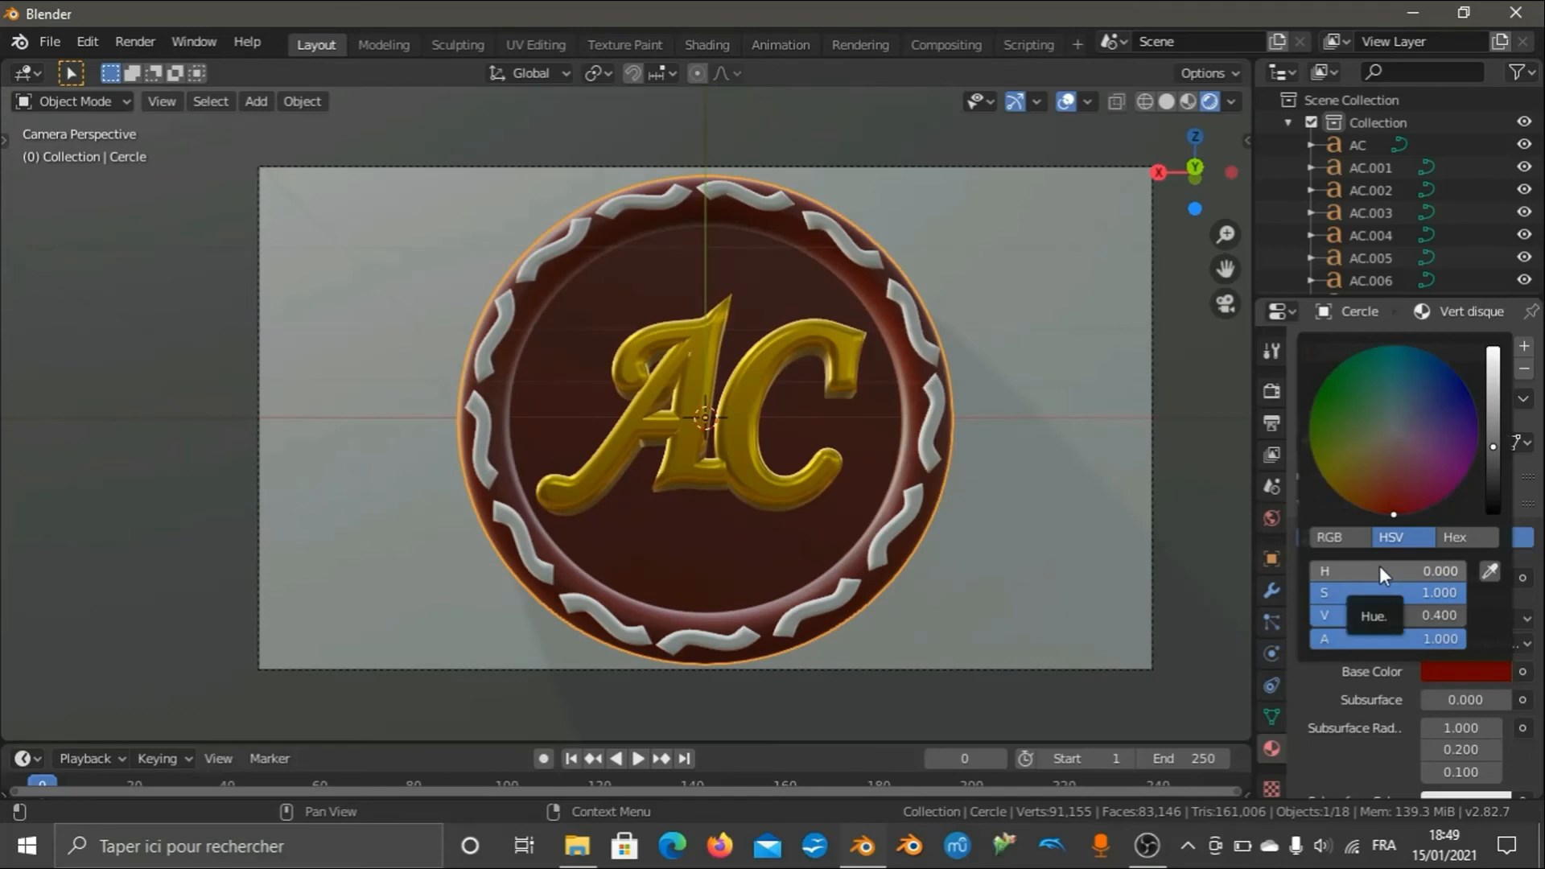
left_click(1381, 570)
type("0")
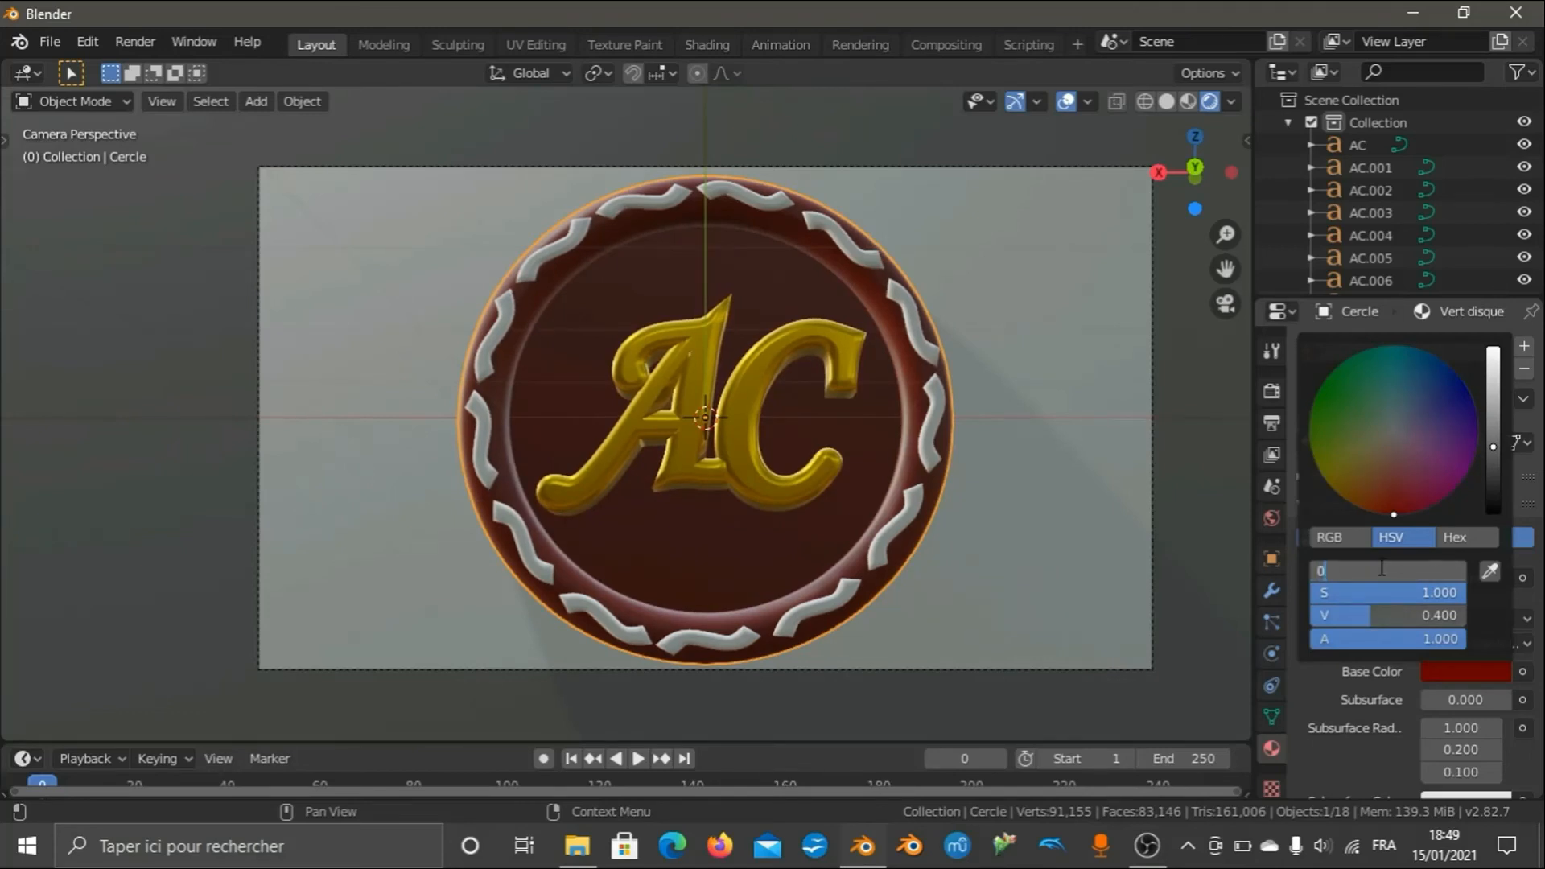
type(".35")
key("Return")
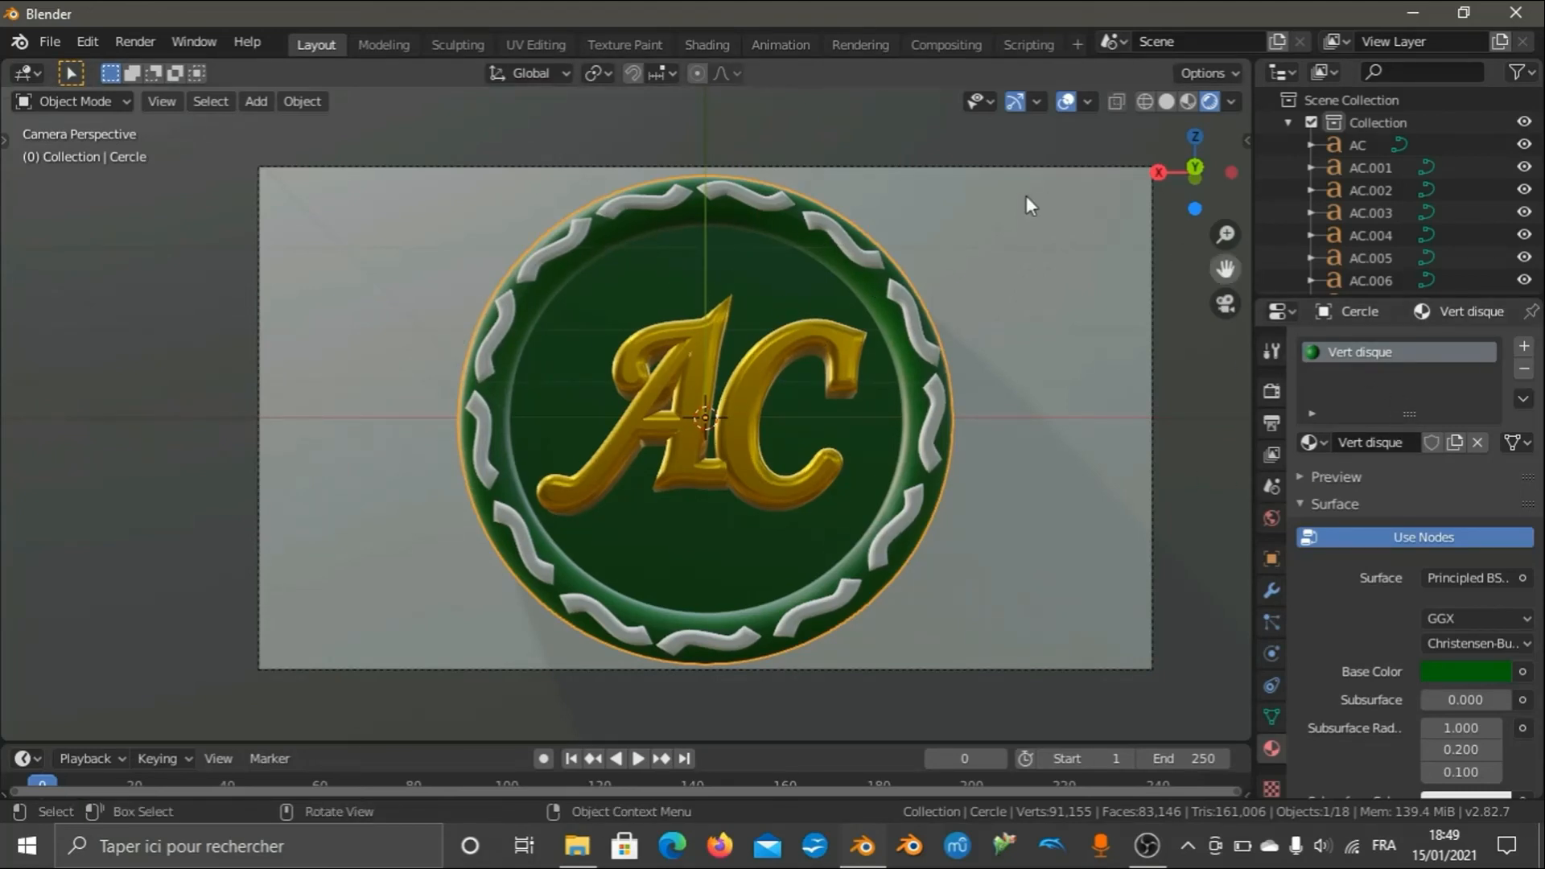
key("g")
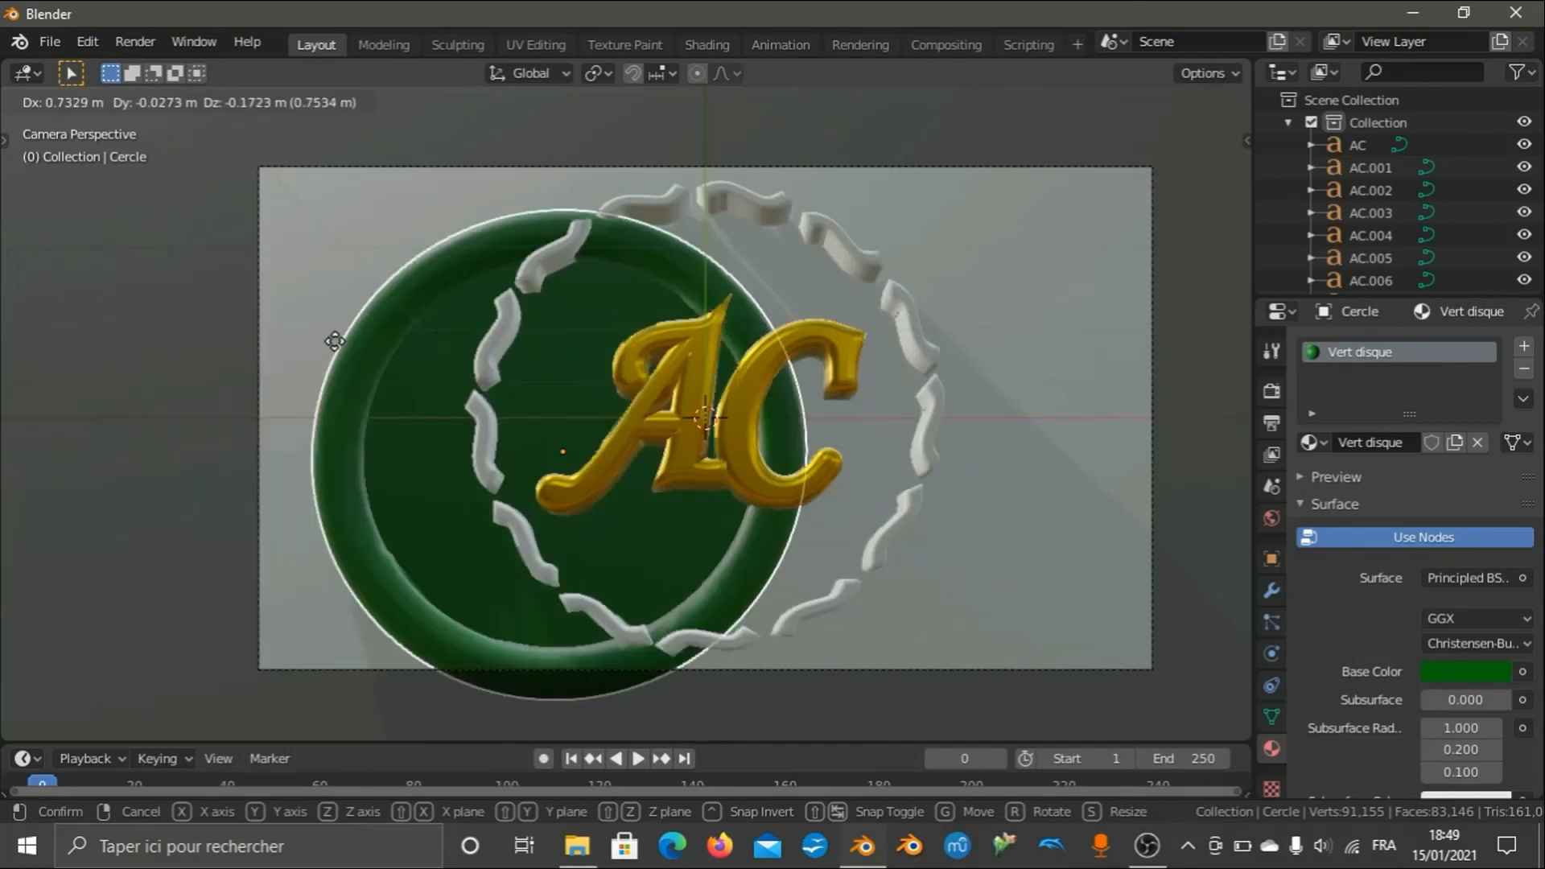
right_click(350, 350)
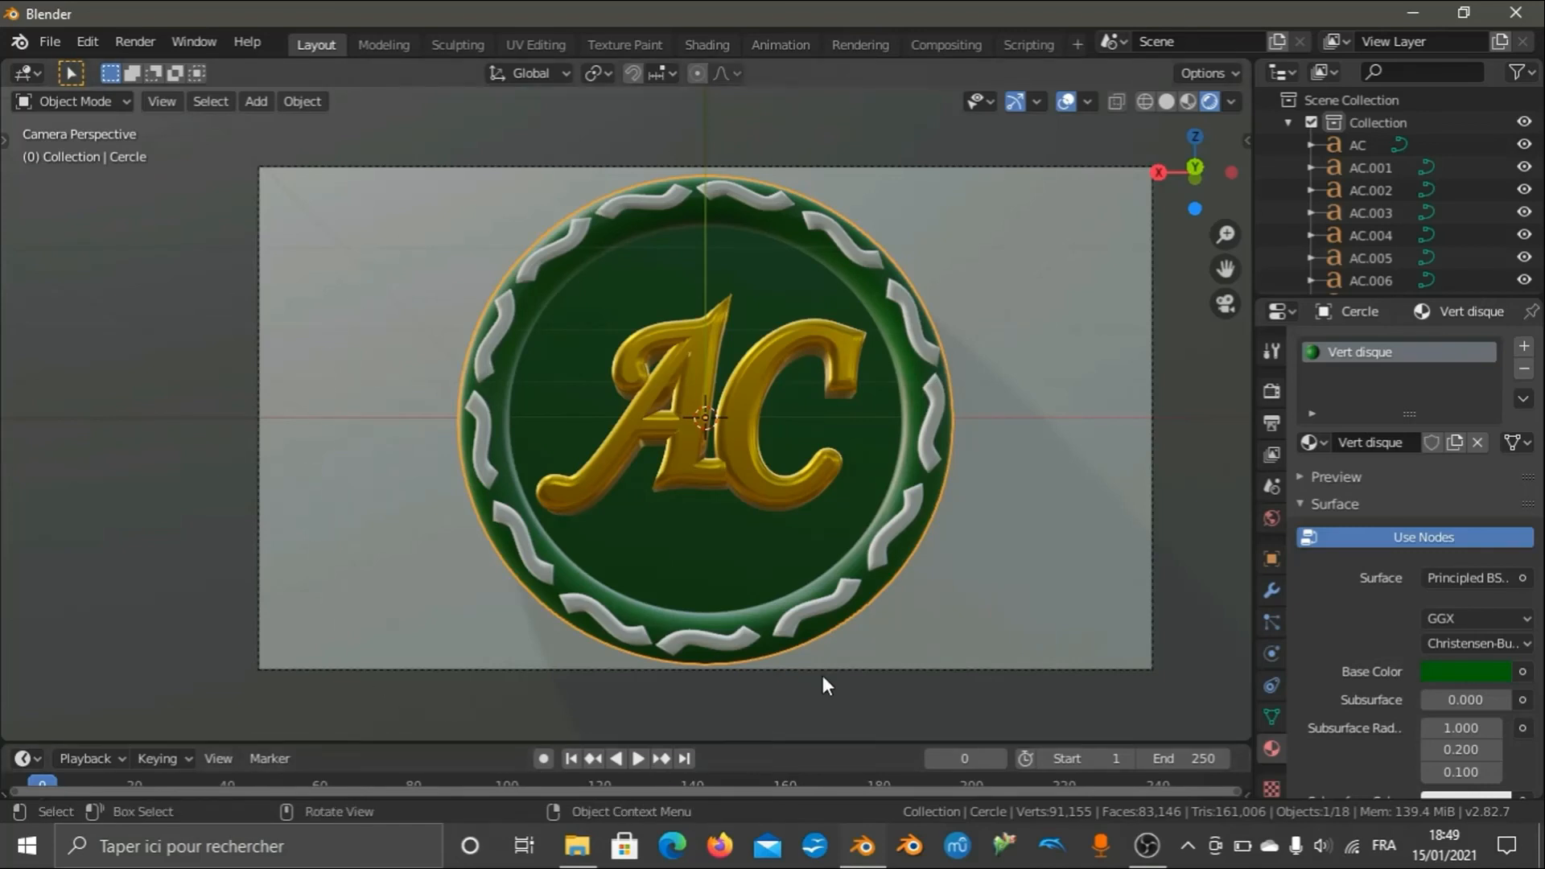
Add a second material slot to Cercle with a new material named Vert cercle.
left_click(1524, 348)
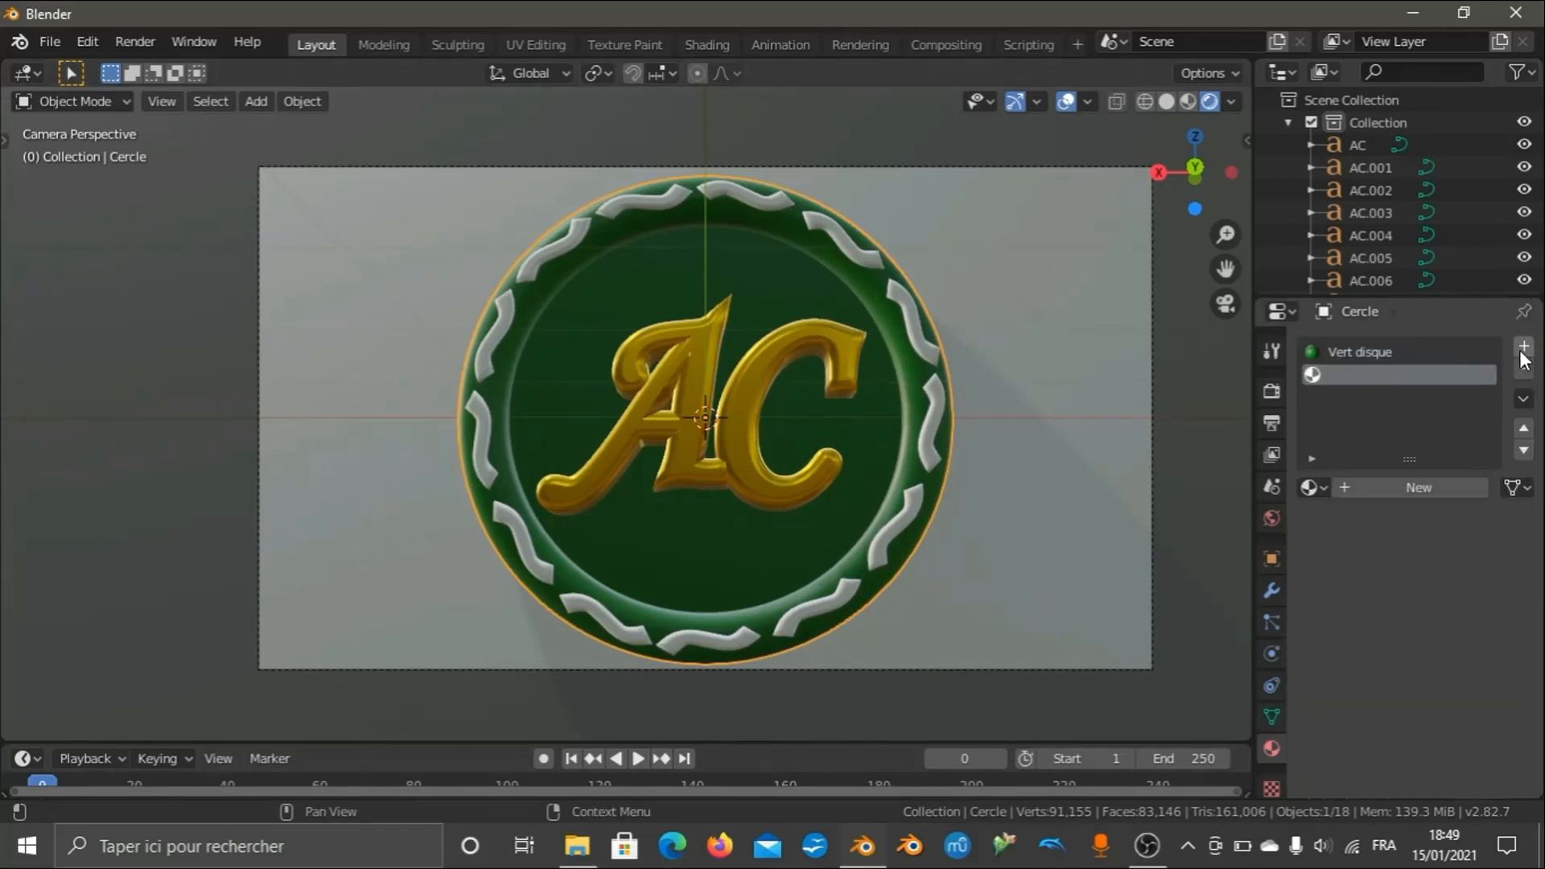
left_click(1394, 493)
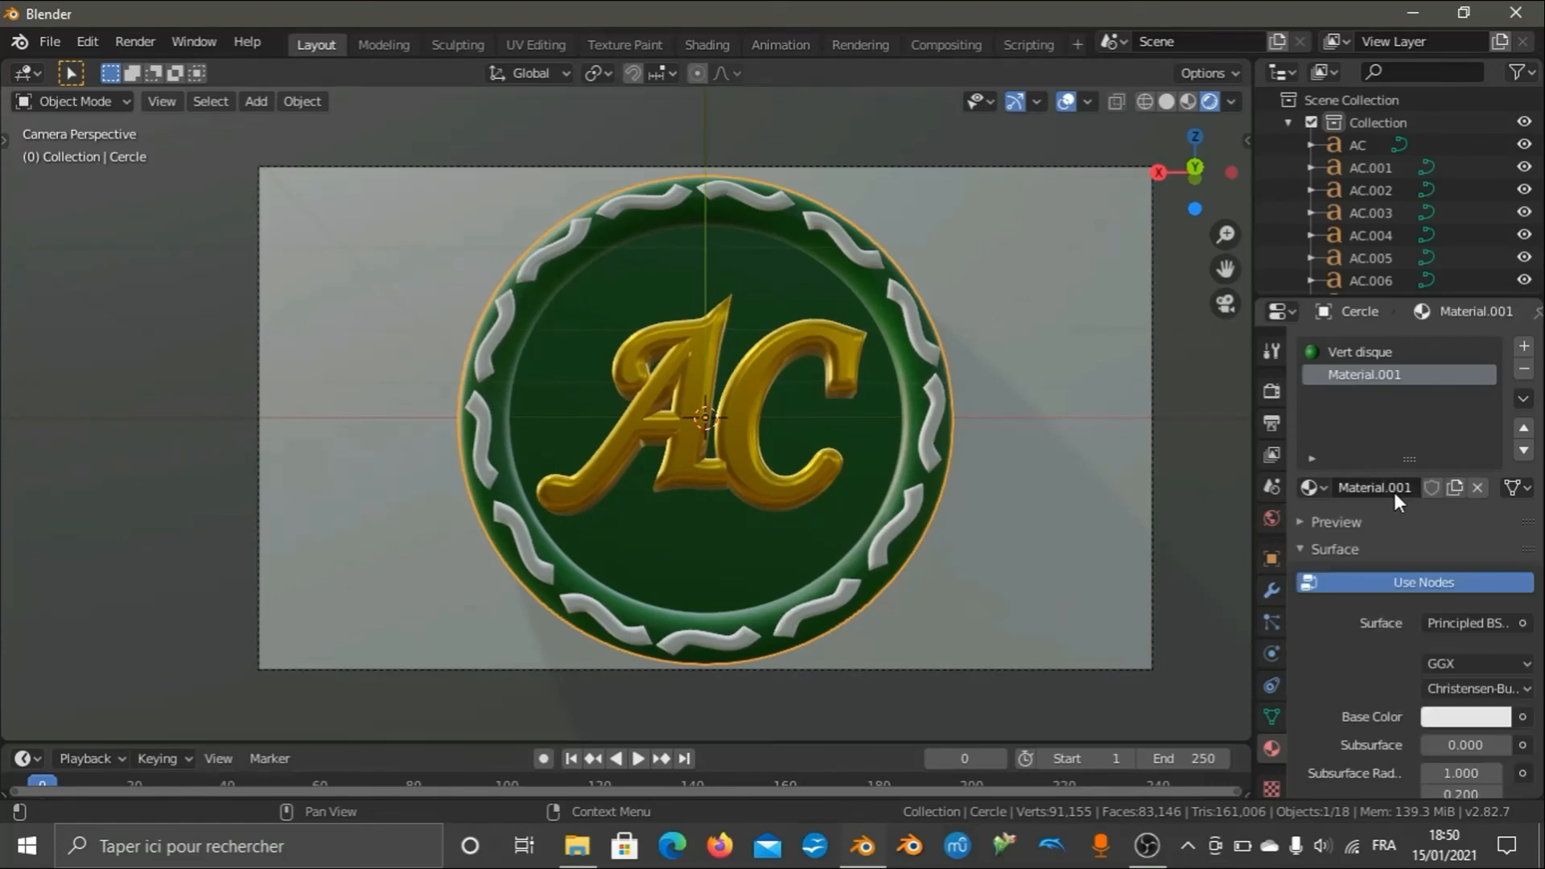
double_click(1358, 374)
type("V")
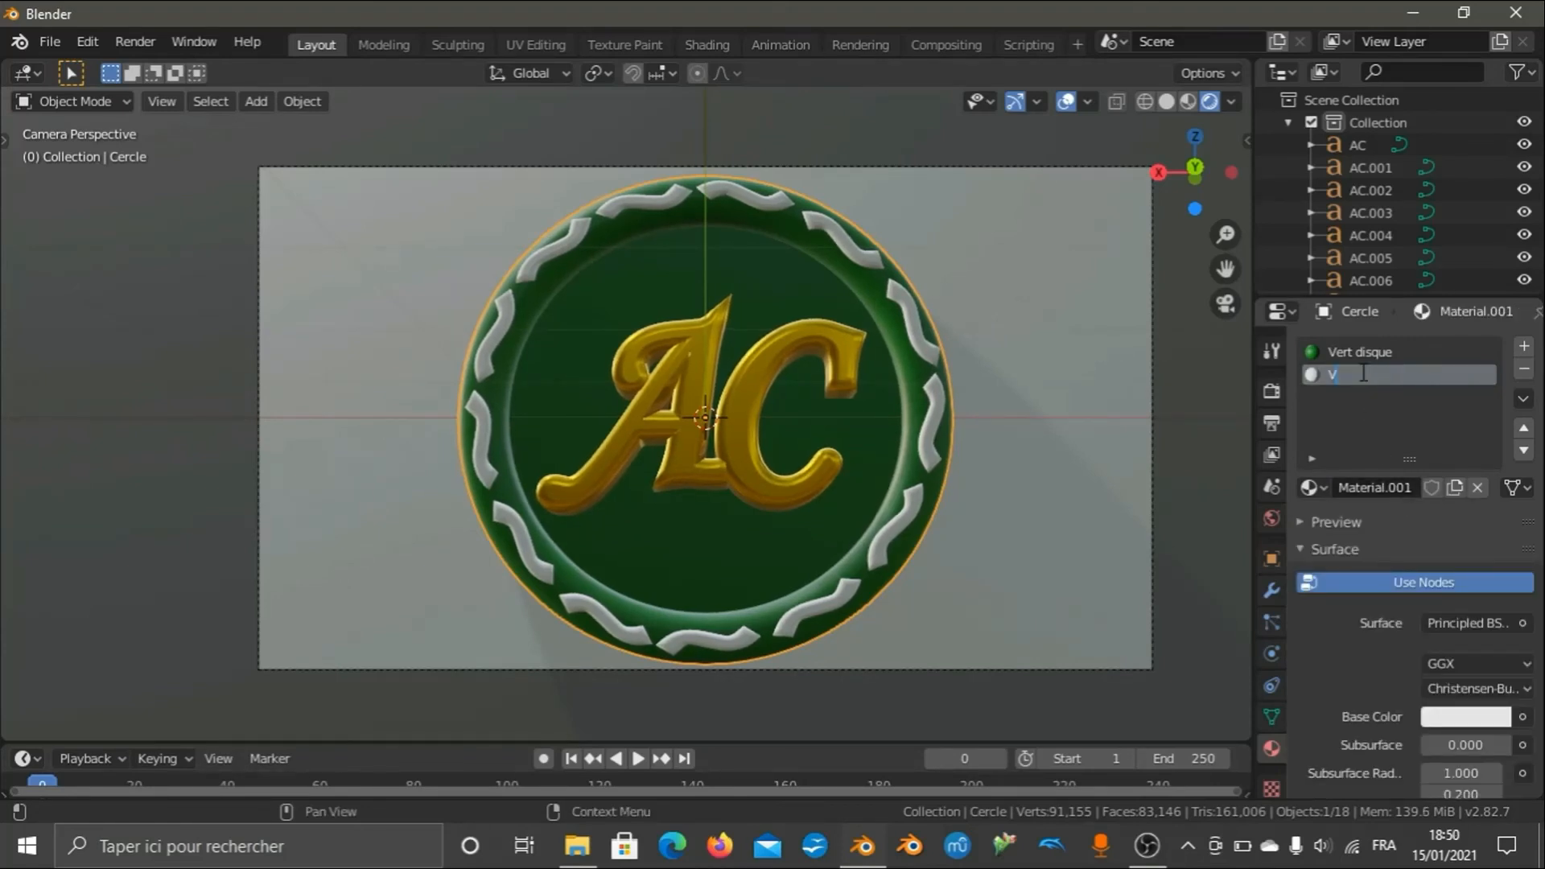
type("ert cercle")
key("Return")
Enter Edit Mode on Cercle, switch to face selection and select the central disc face.
scroll(1365, 460, "down", 3)
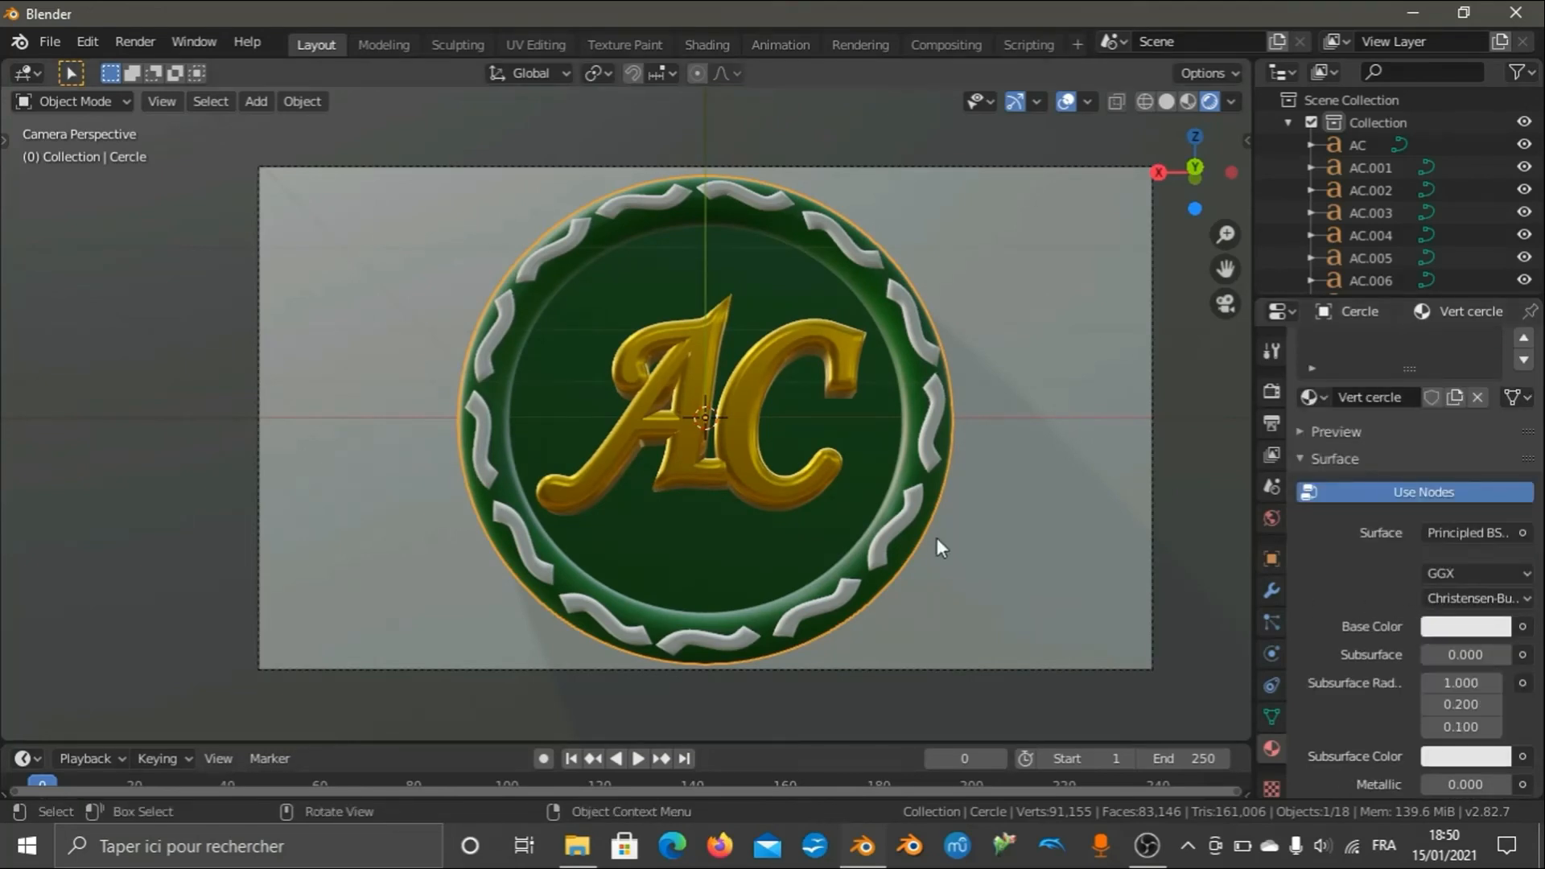
left_click(74, 97)
left_click(70, 152)
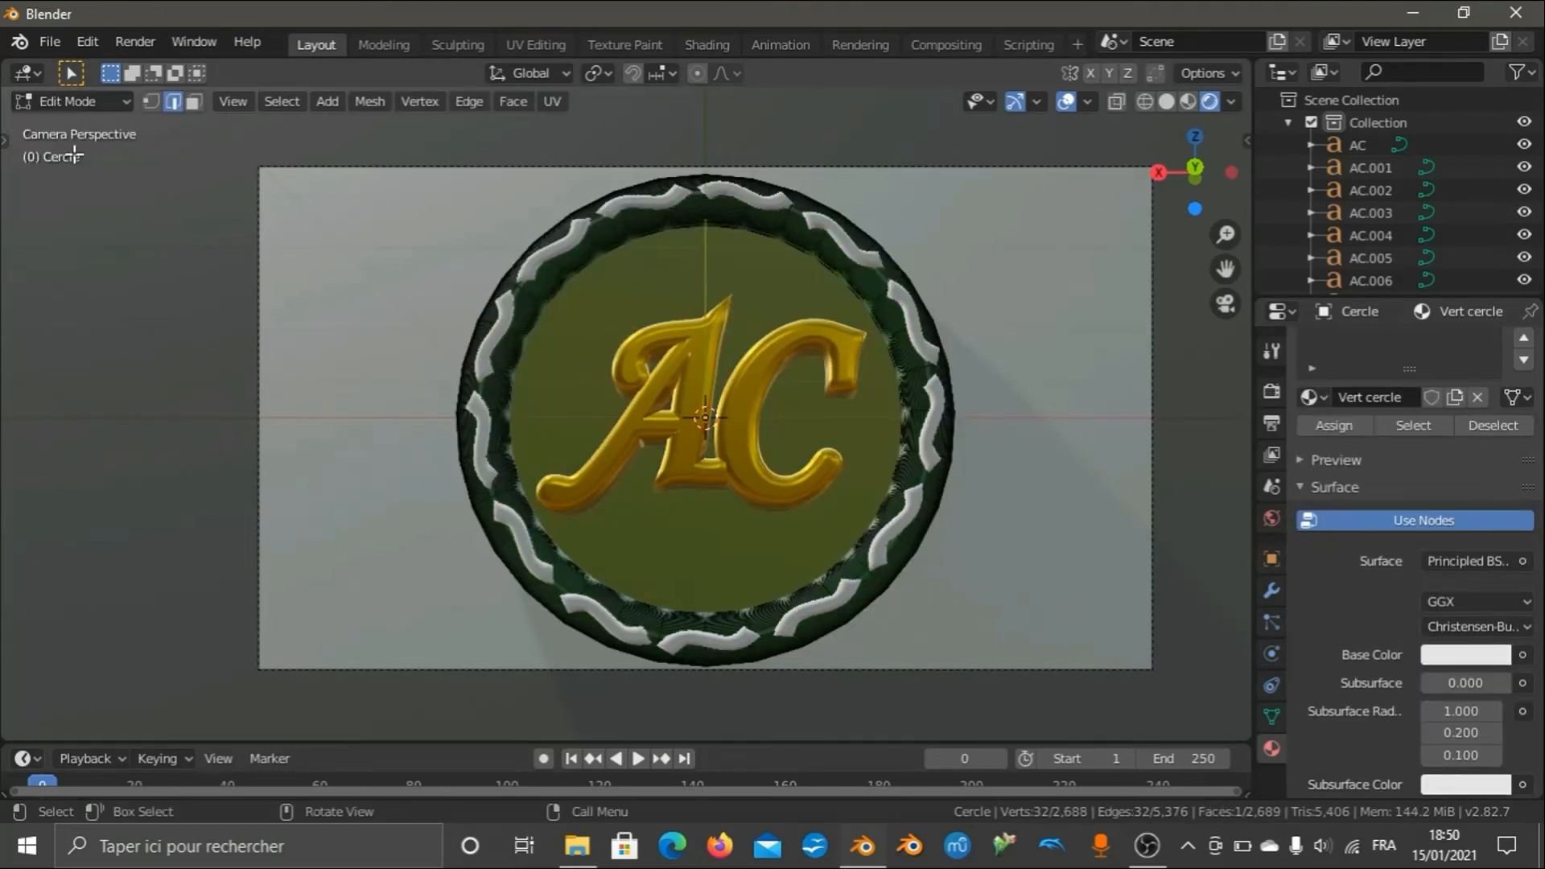
left_click(616, 611)
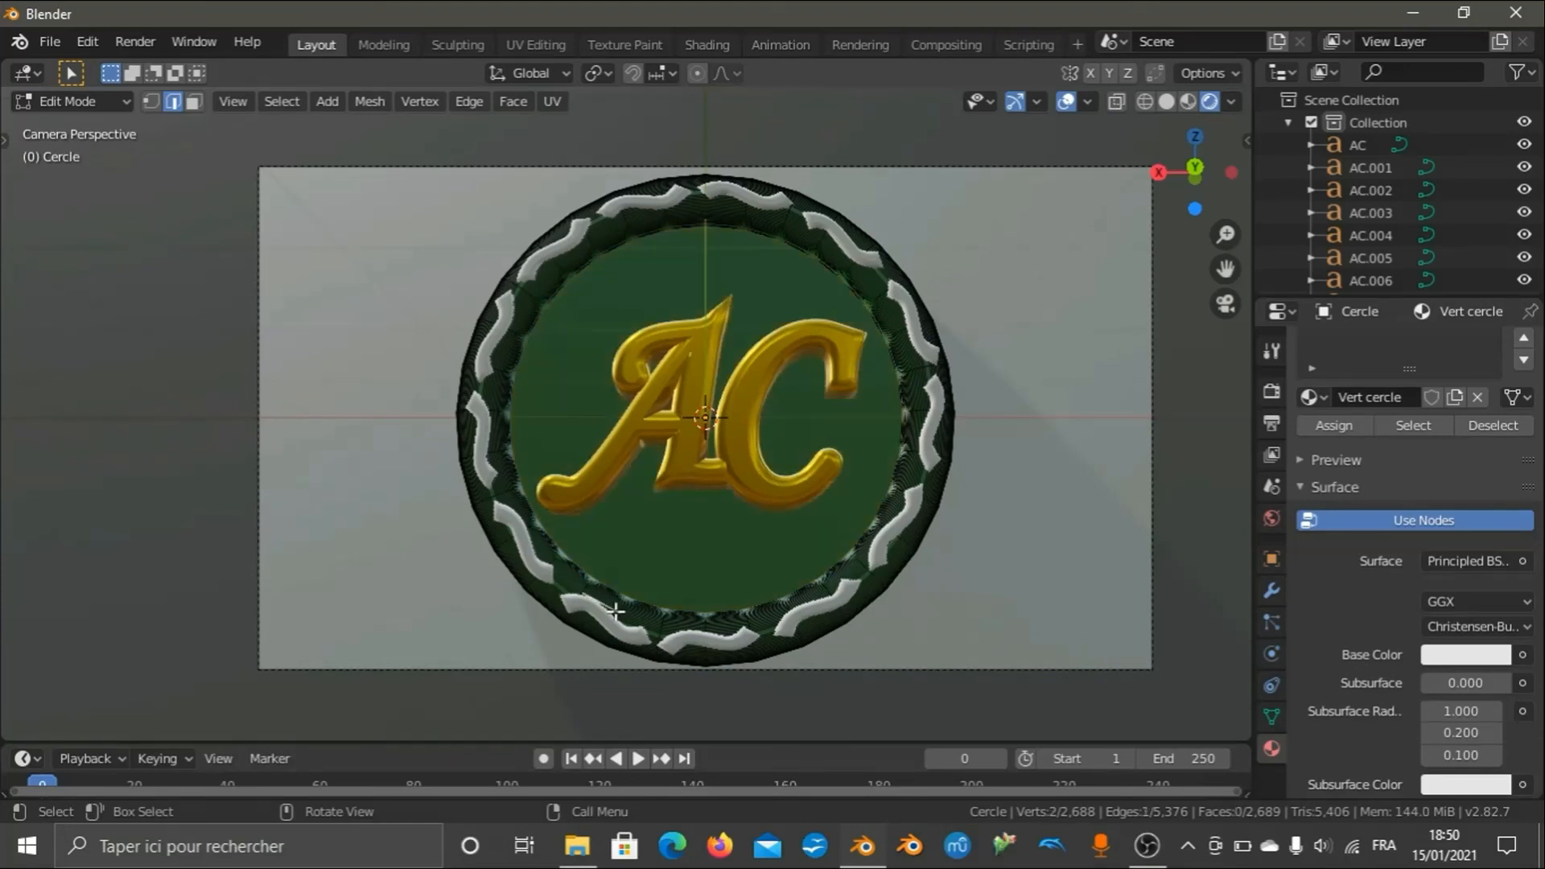
left_click(186, 109)
scroll(1416, 435, "up", 3)
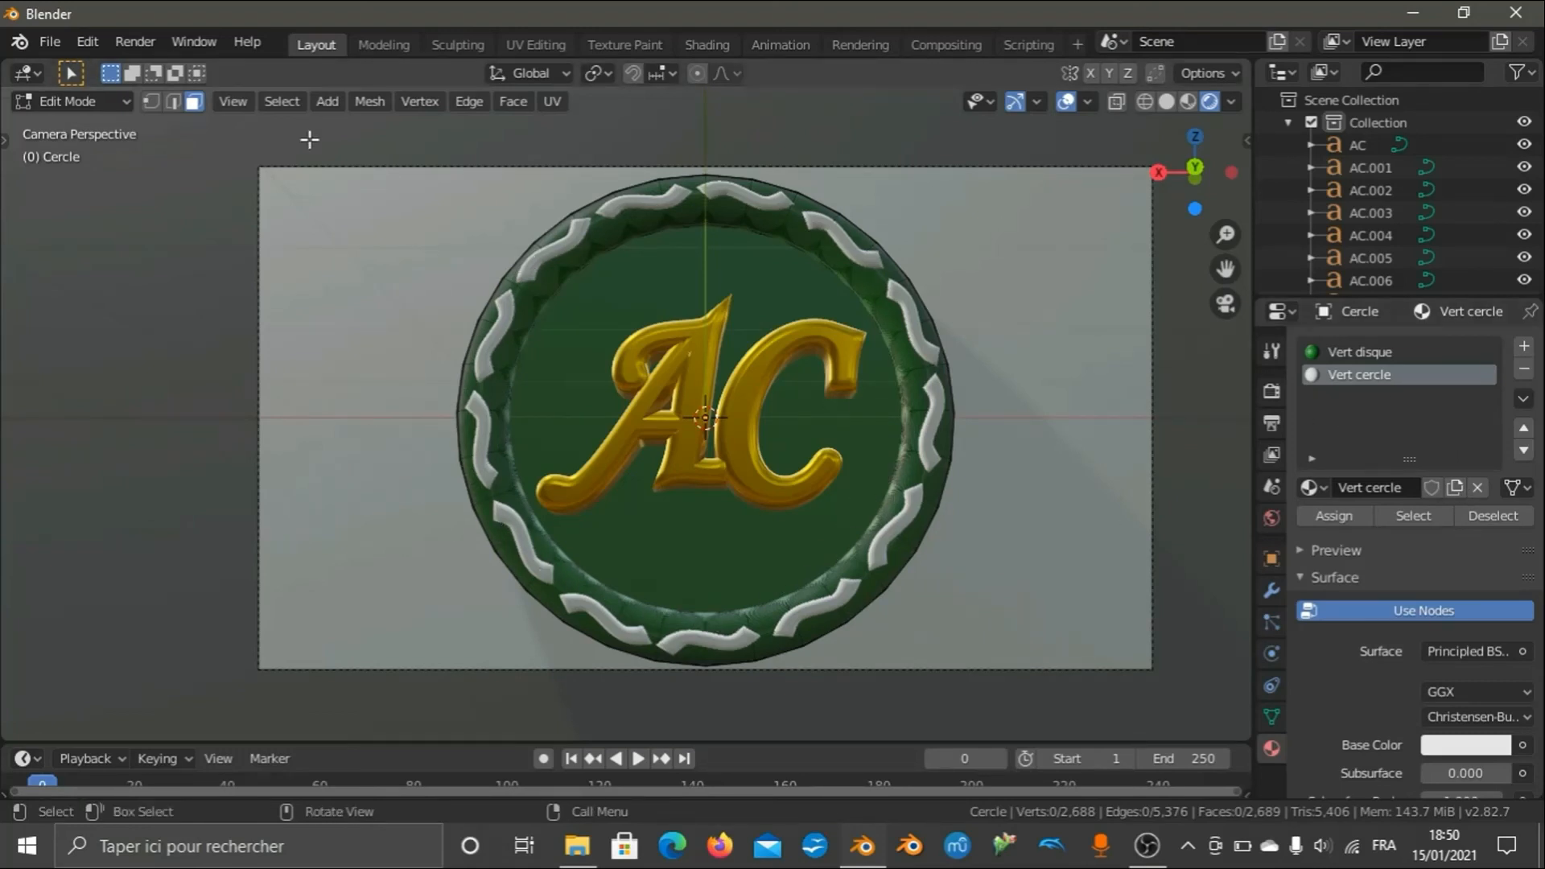
left_click(737, 574)
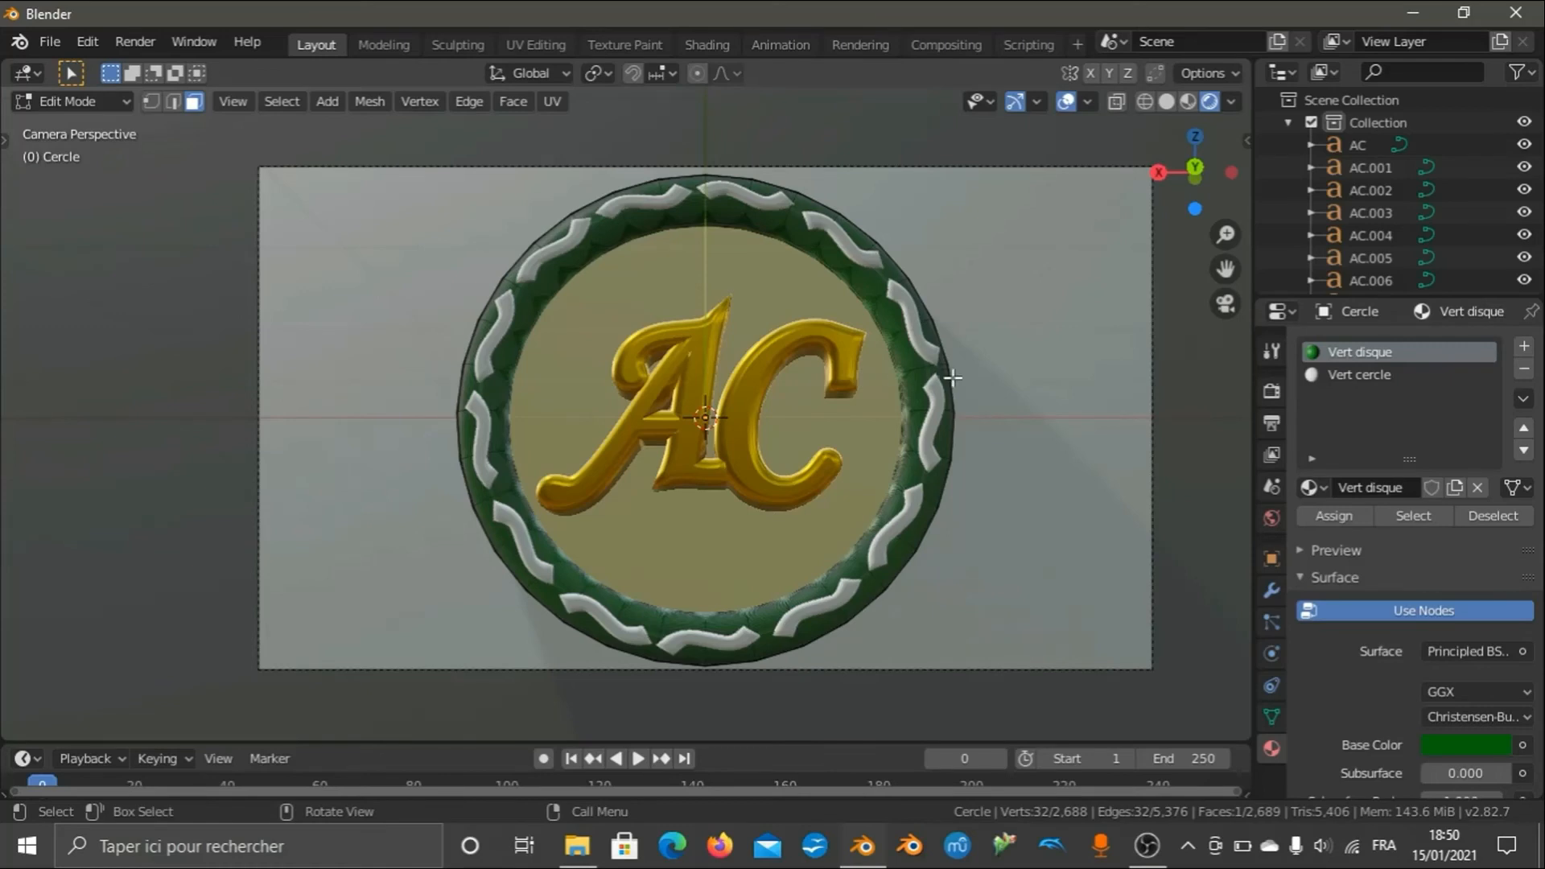
Select all of Cercle's faces and assign the Vert cercle material to them.
key("a")
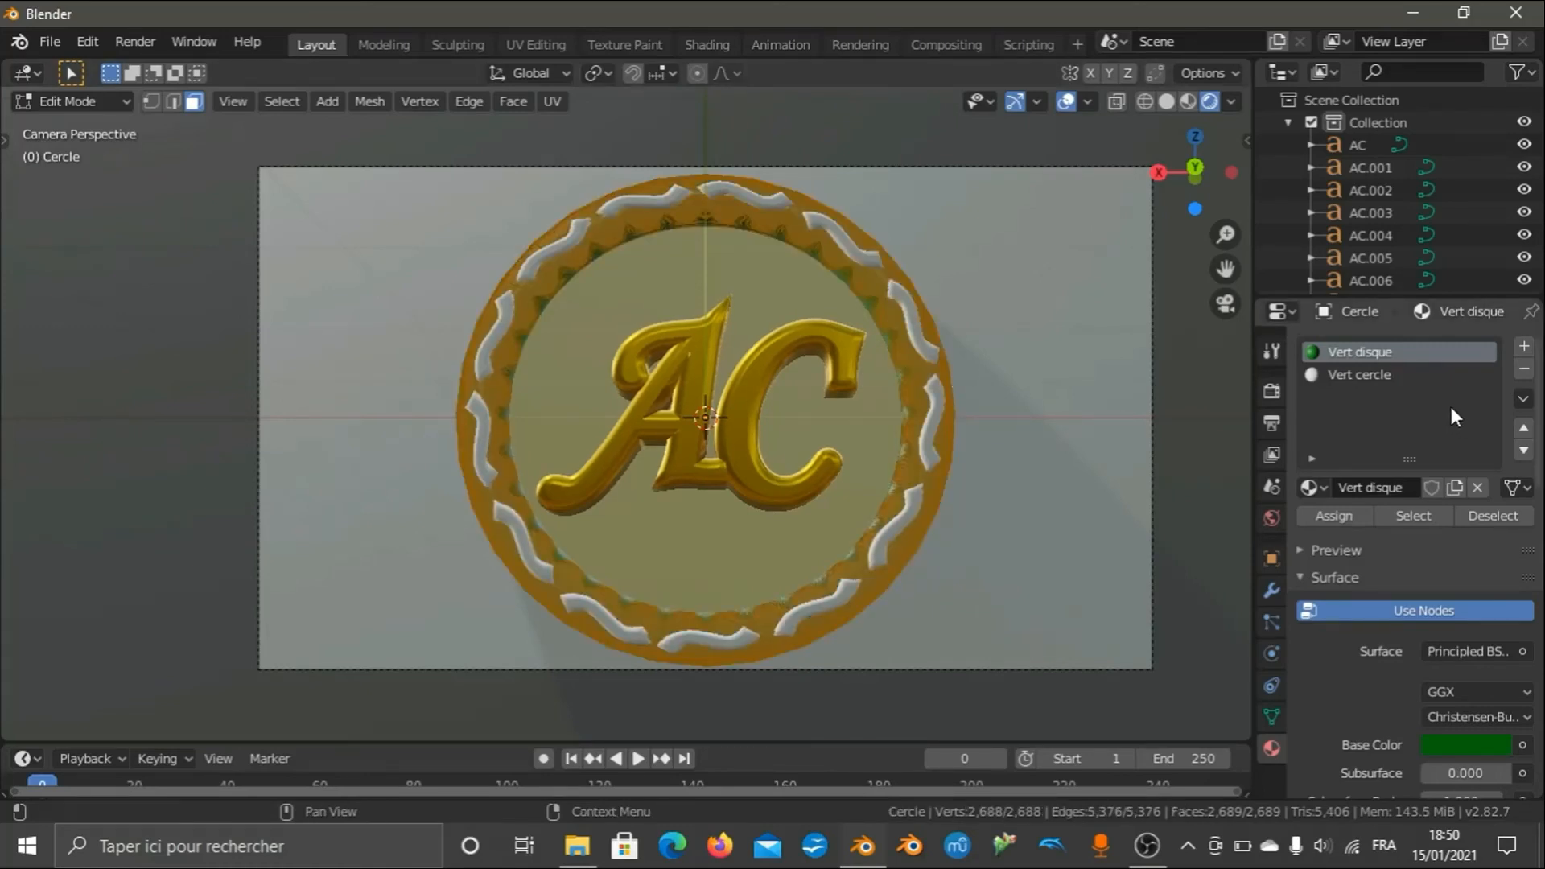
left_click(1383, 373)
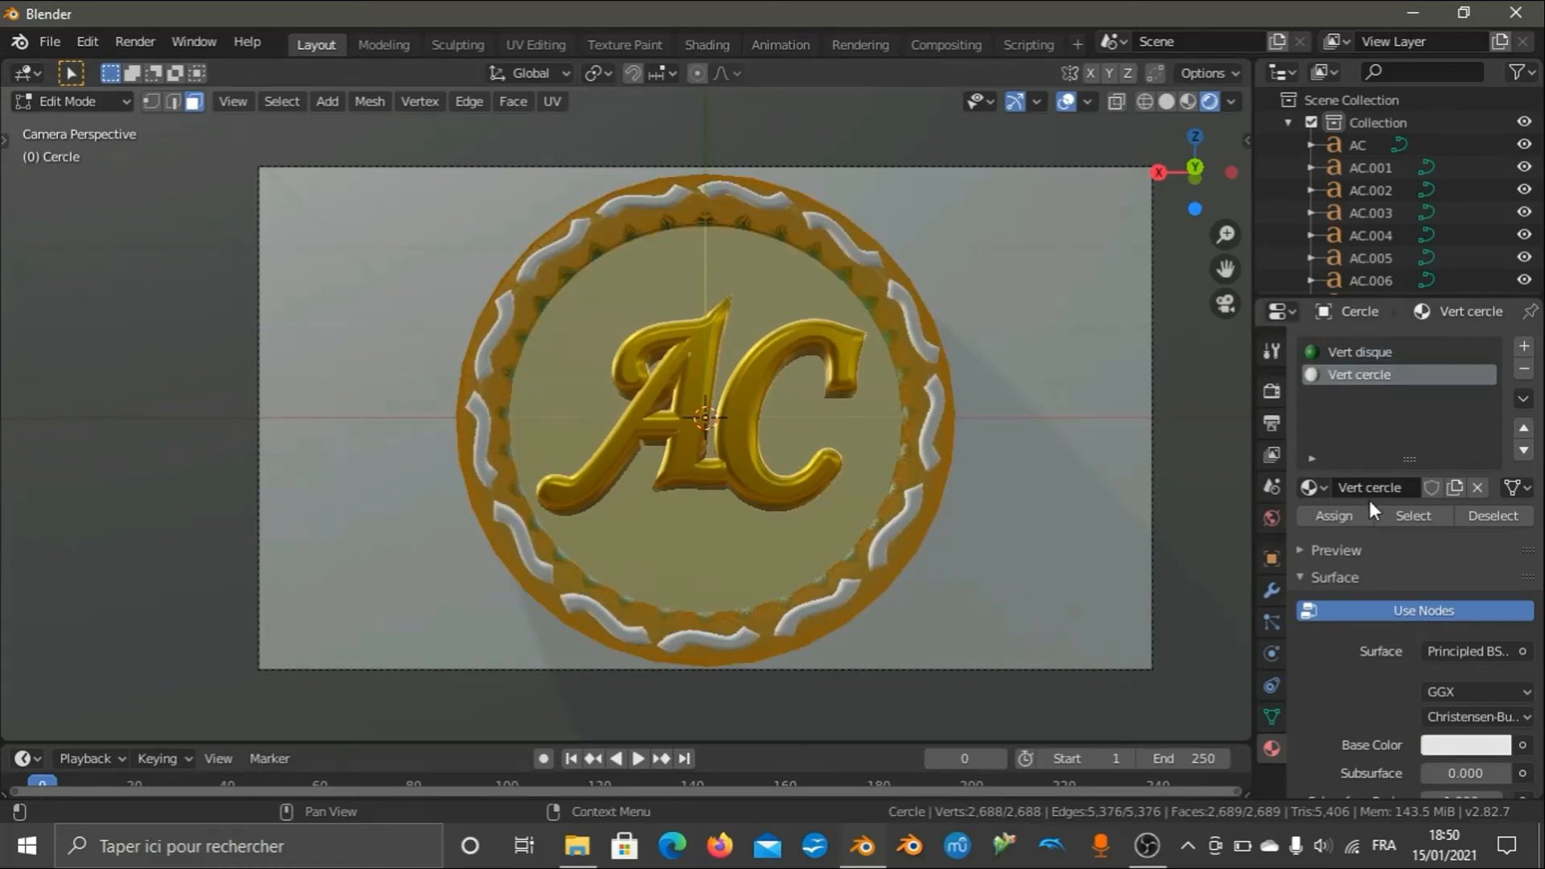
left_click(1361, 522)
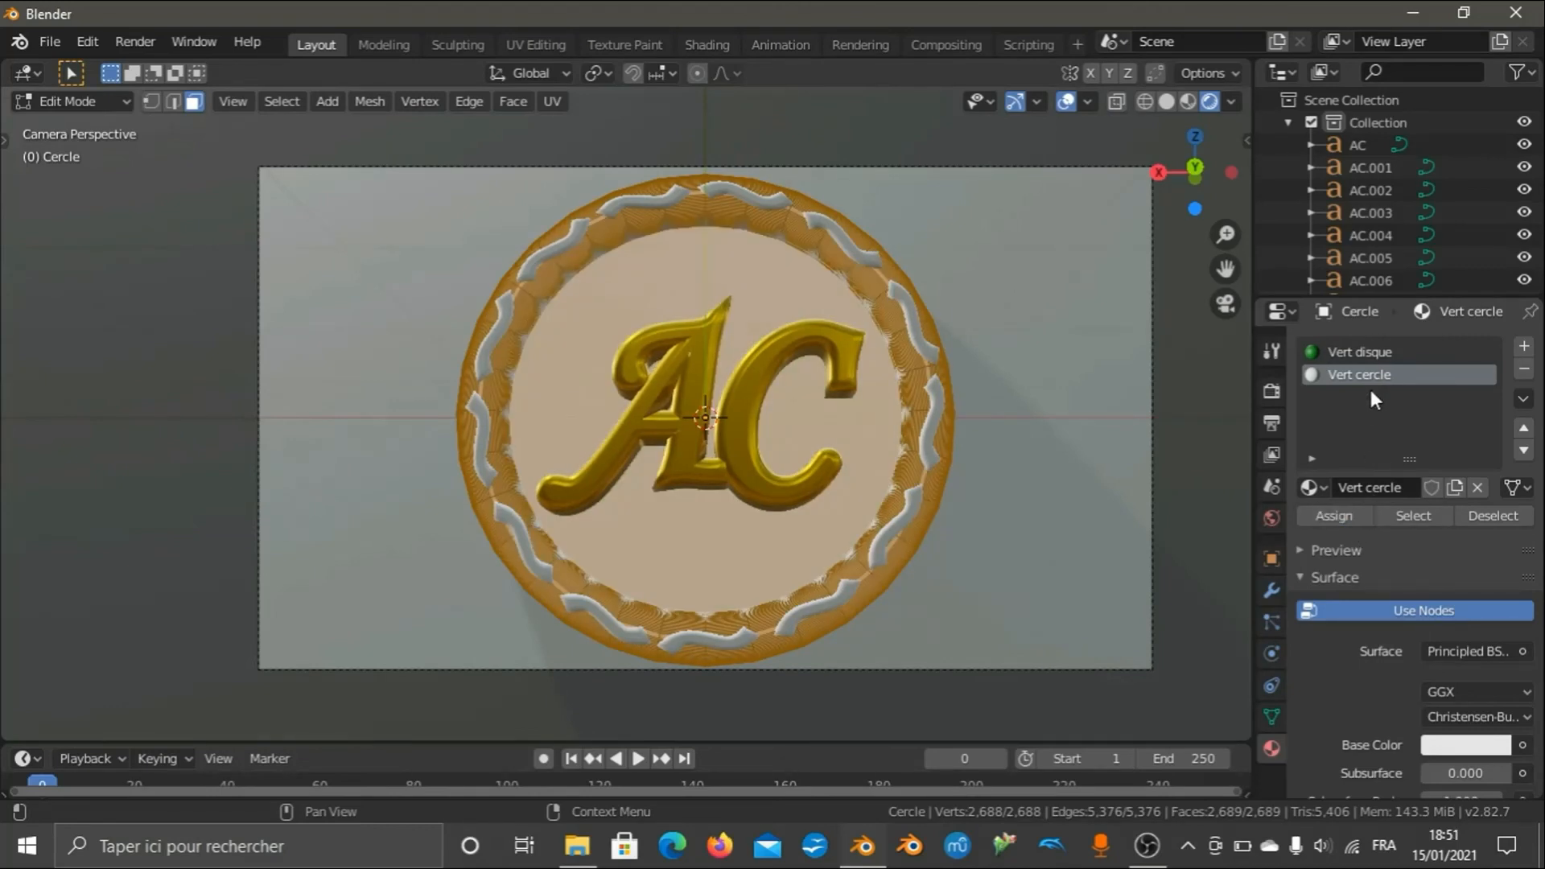
Reselect all of Cercle's faces and assign the Vert disque material back to them.
left_click(705, 566)
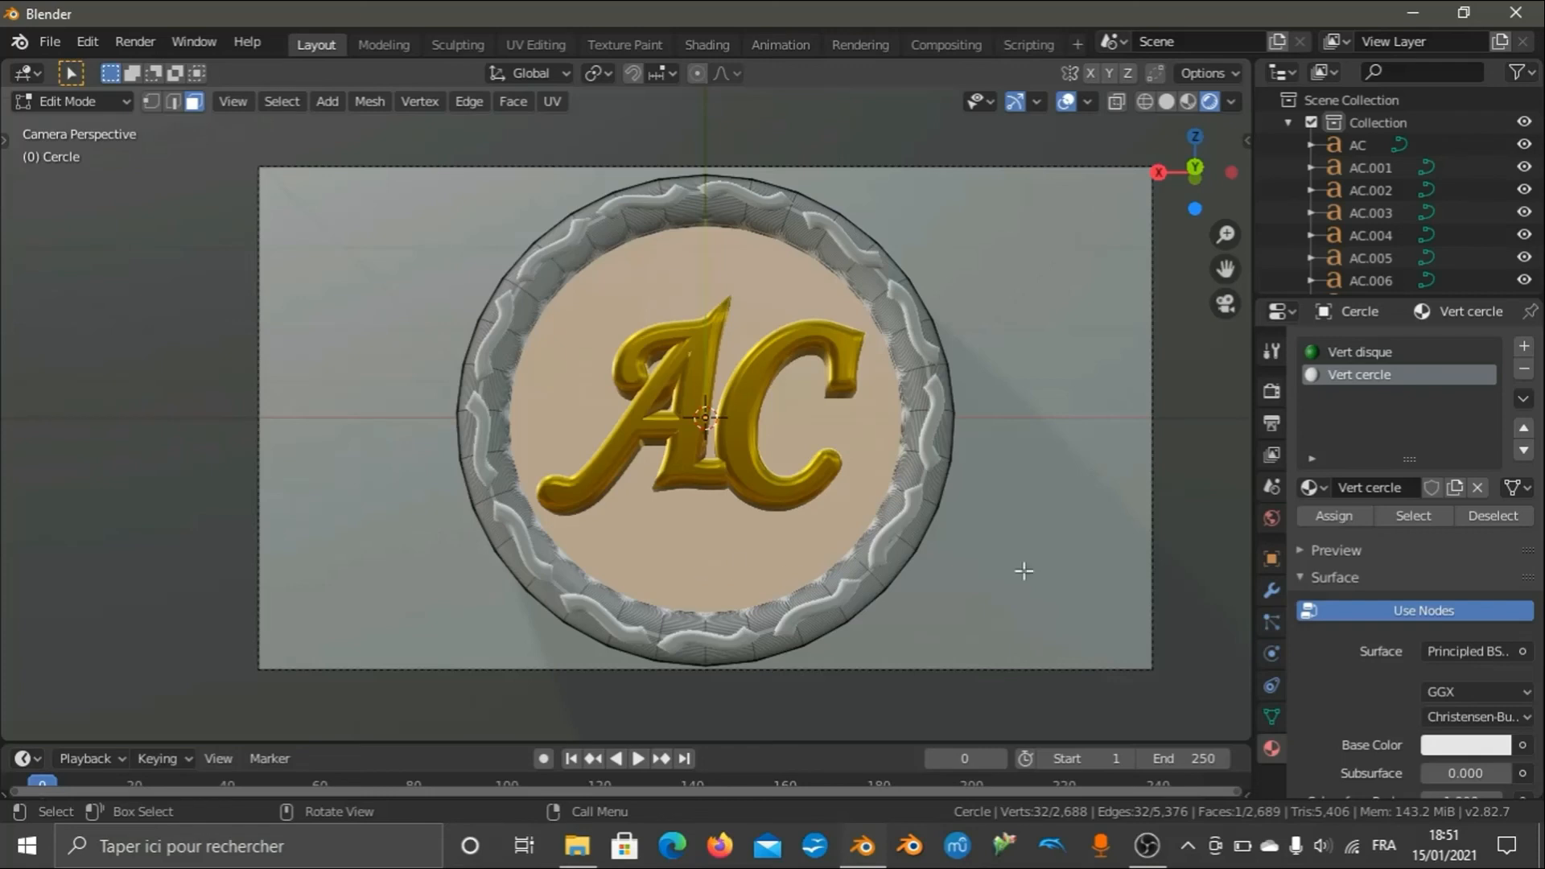
key("z")
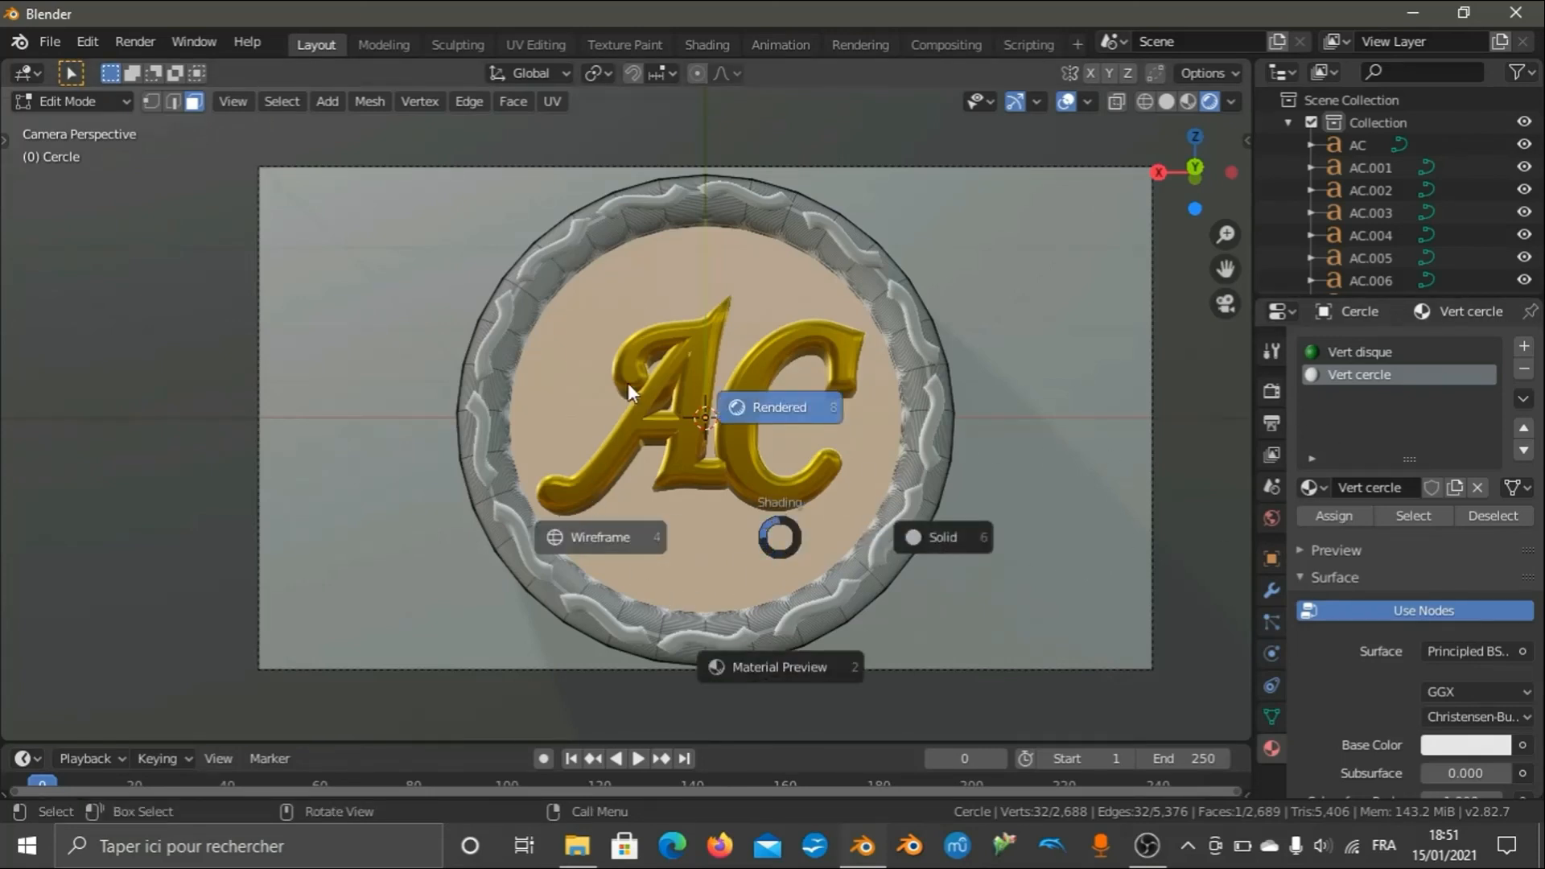
left_click(576, 351)
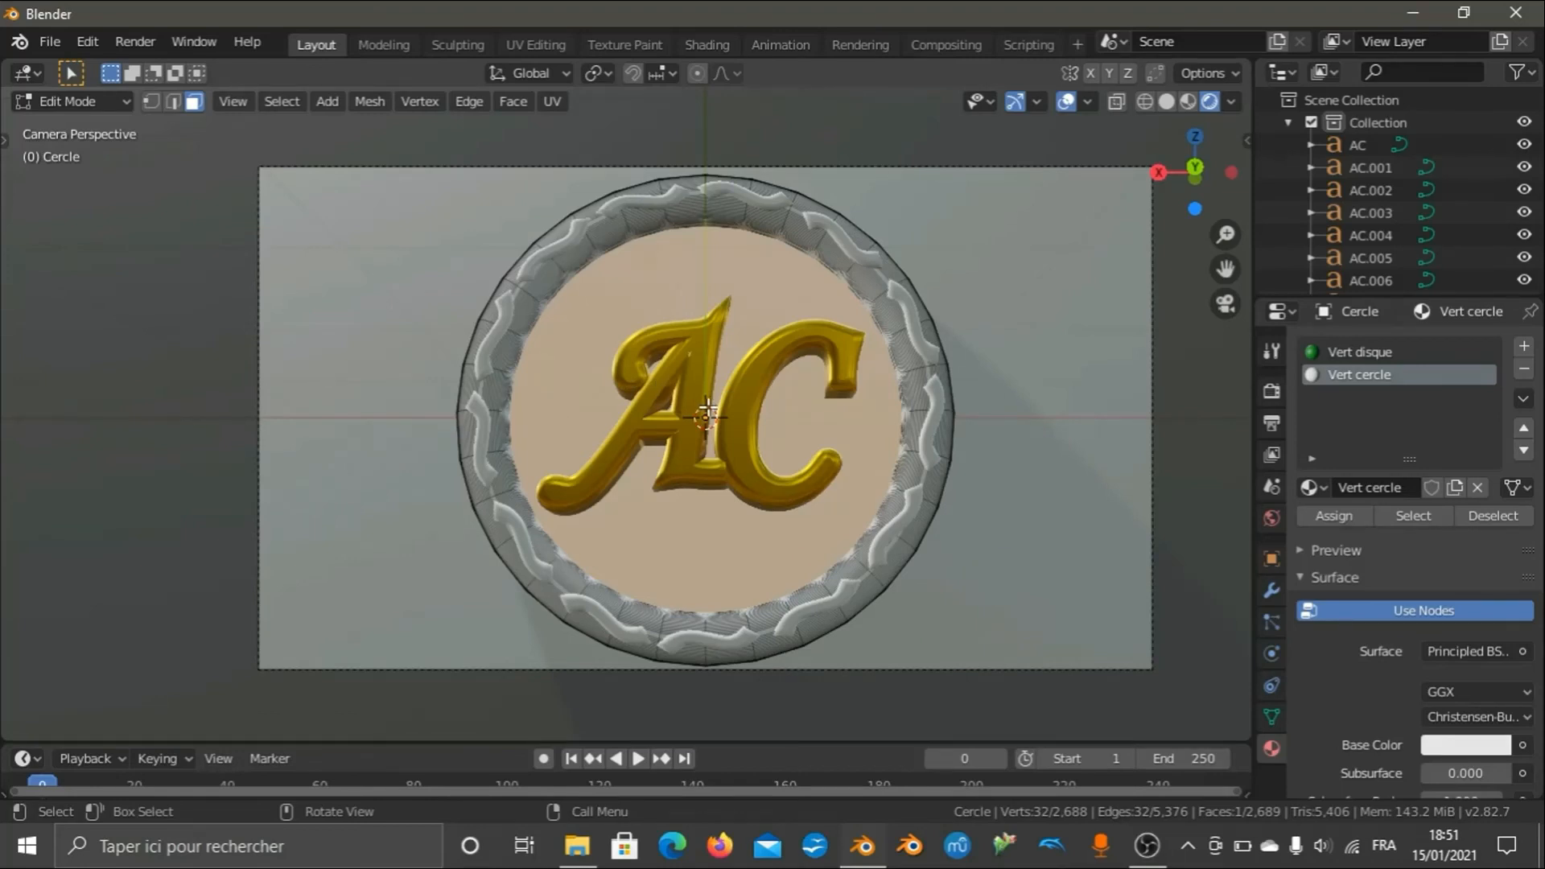
key("a")
left_click(1355, 359)
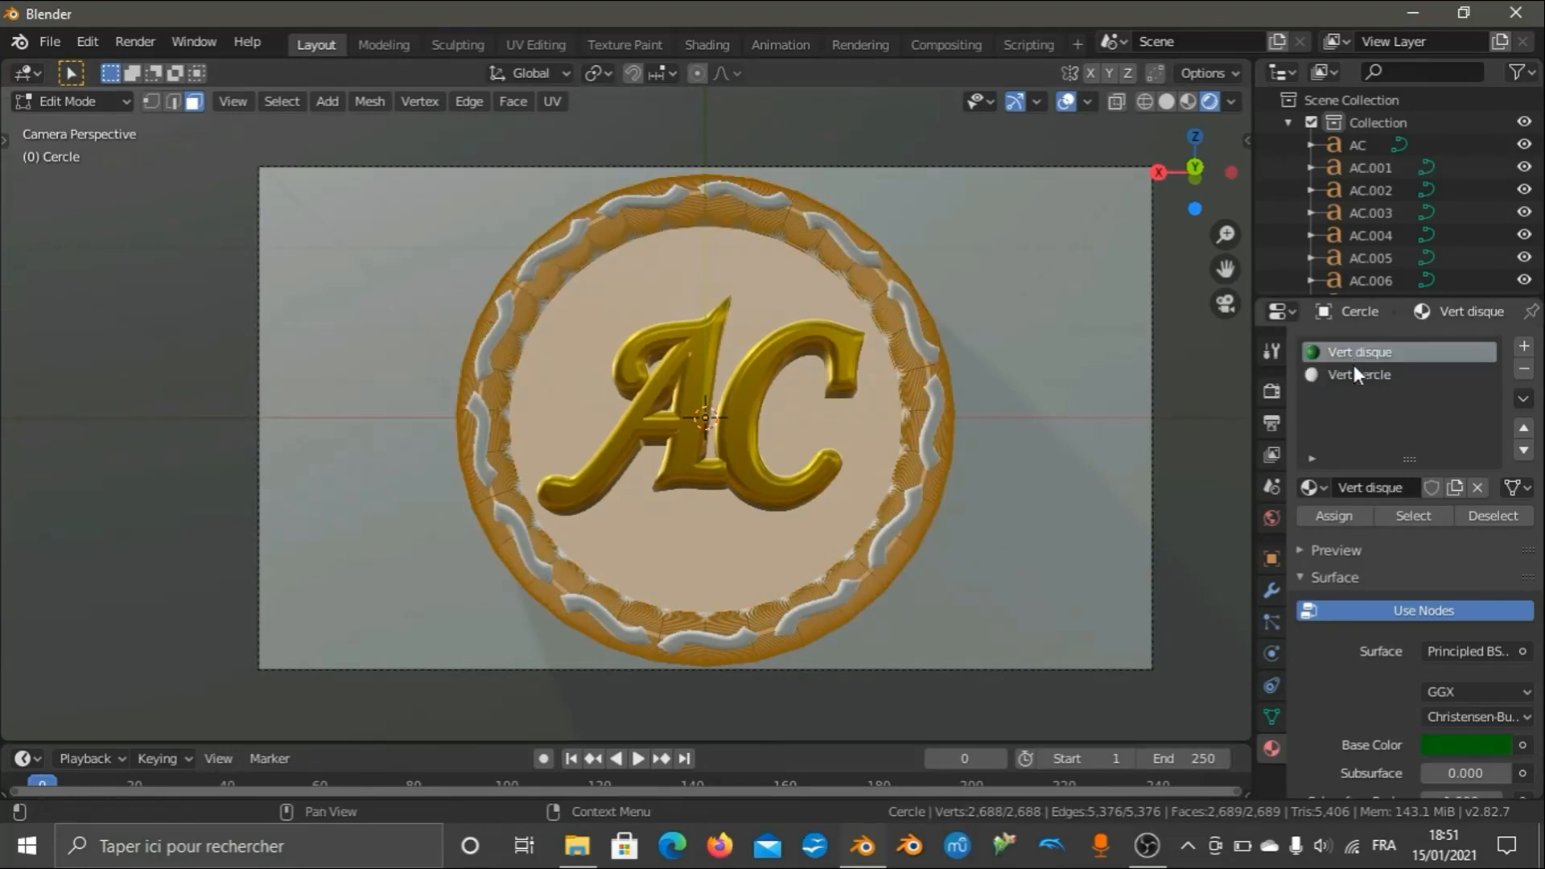
left_click(1333, 518)
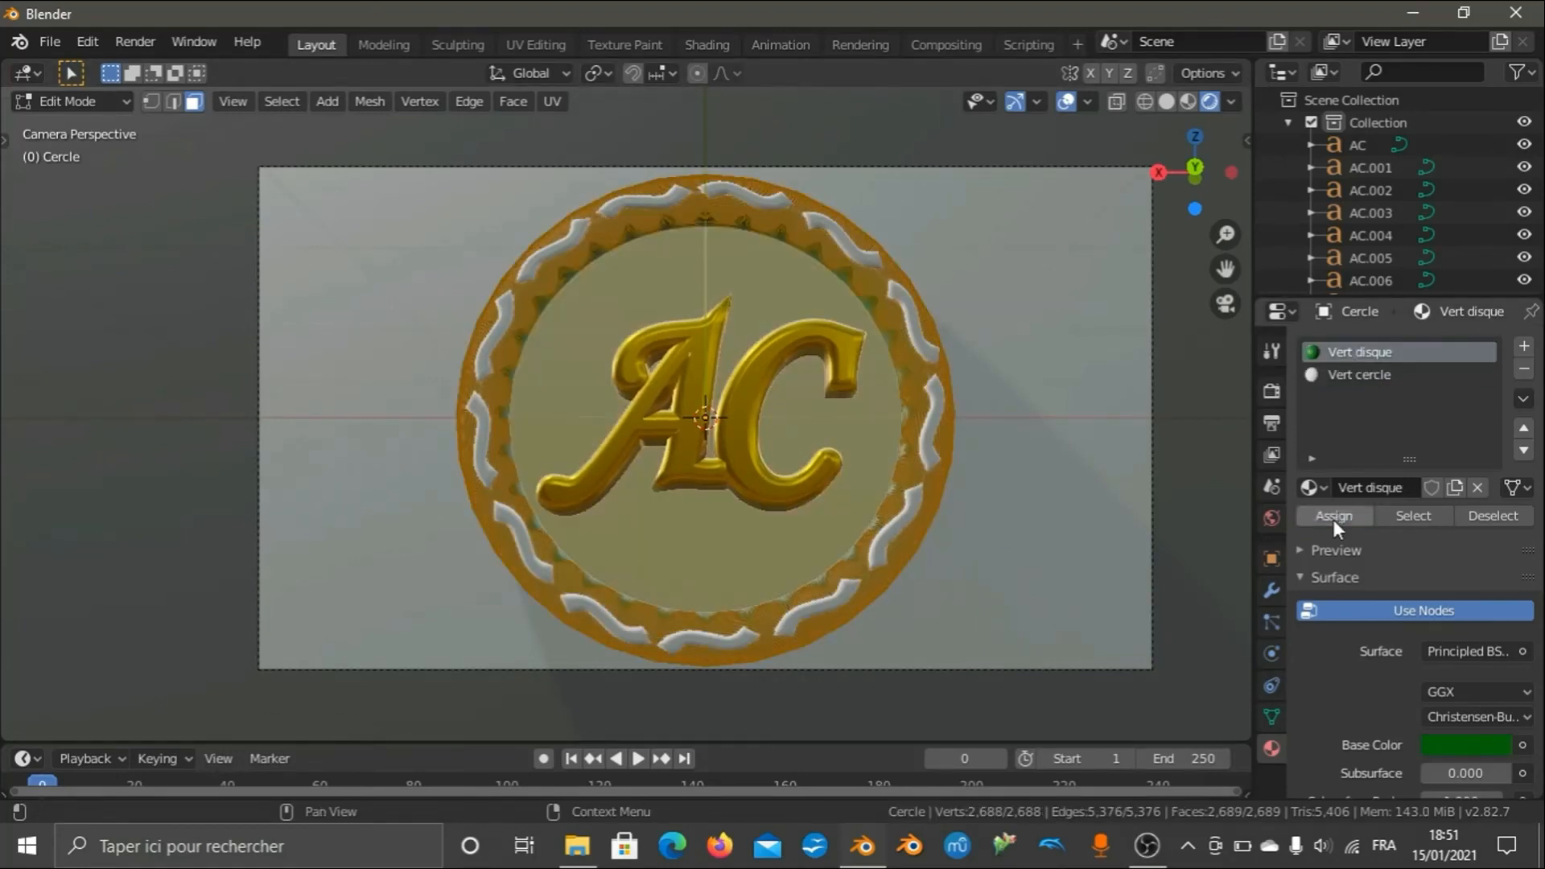
Assign the Vert cercle material to all of Cercle's faces and Vert disque to only the central disc face.
left_click(1369, 375)
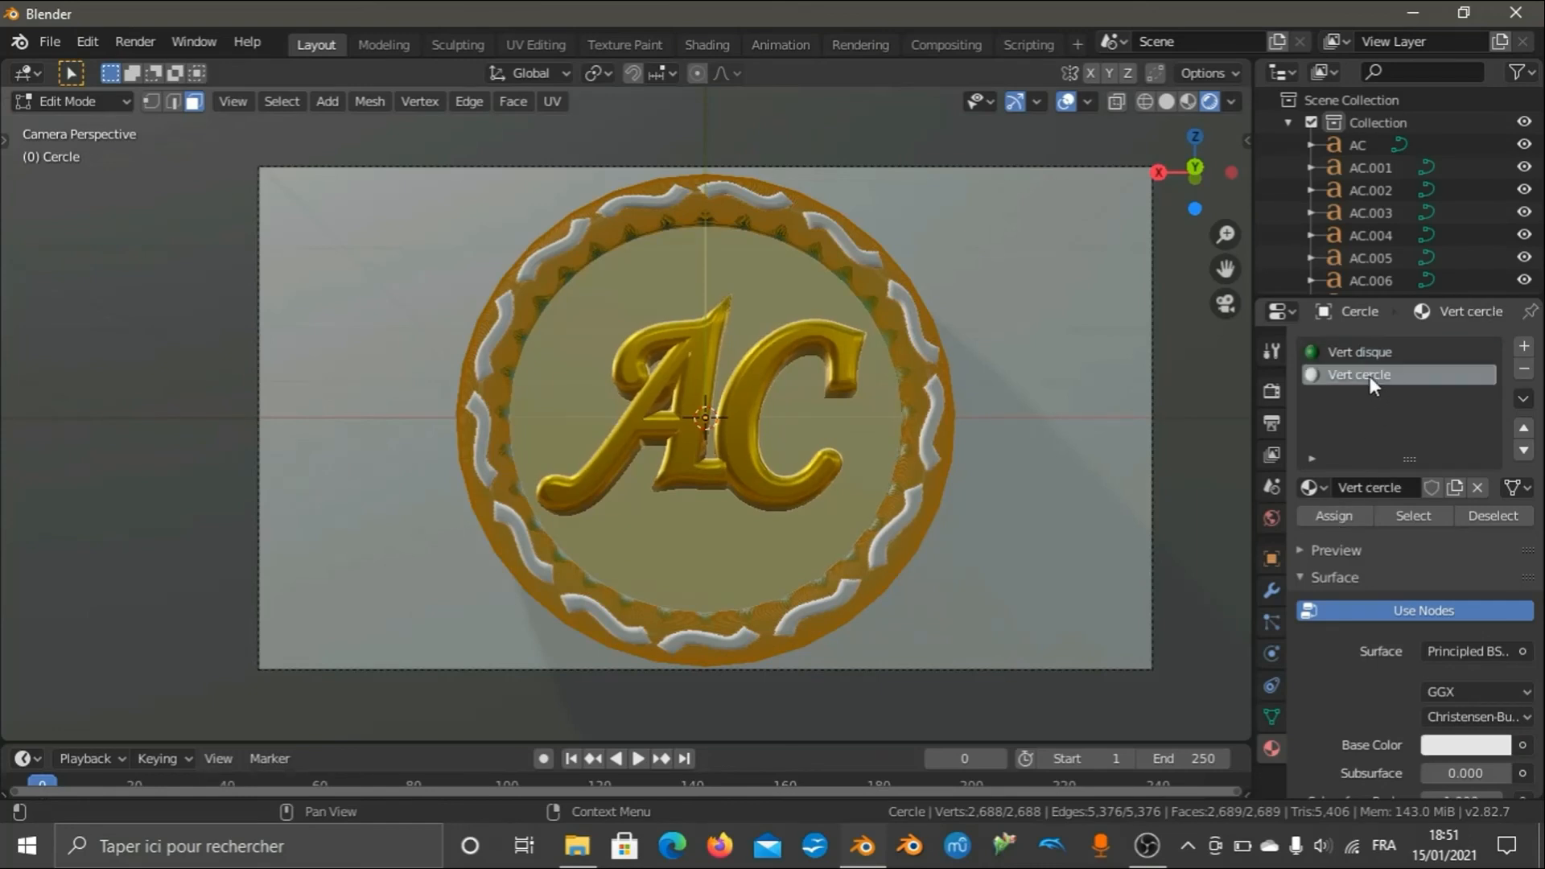
left_click(1341, 516)
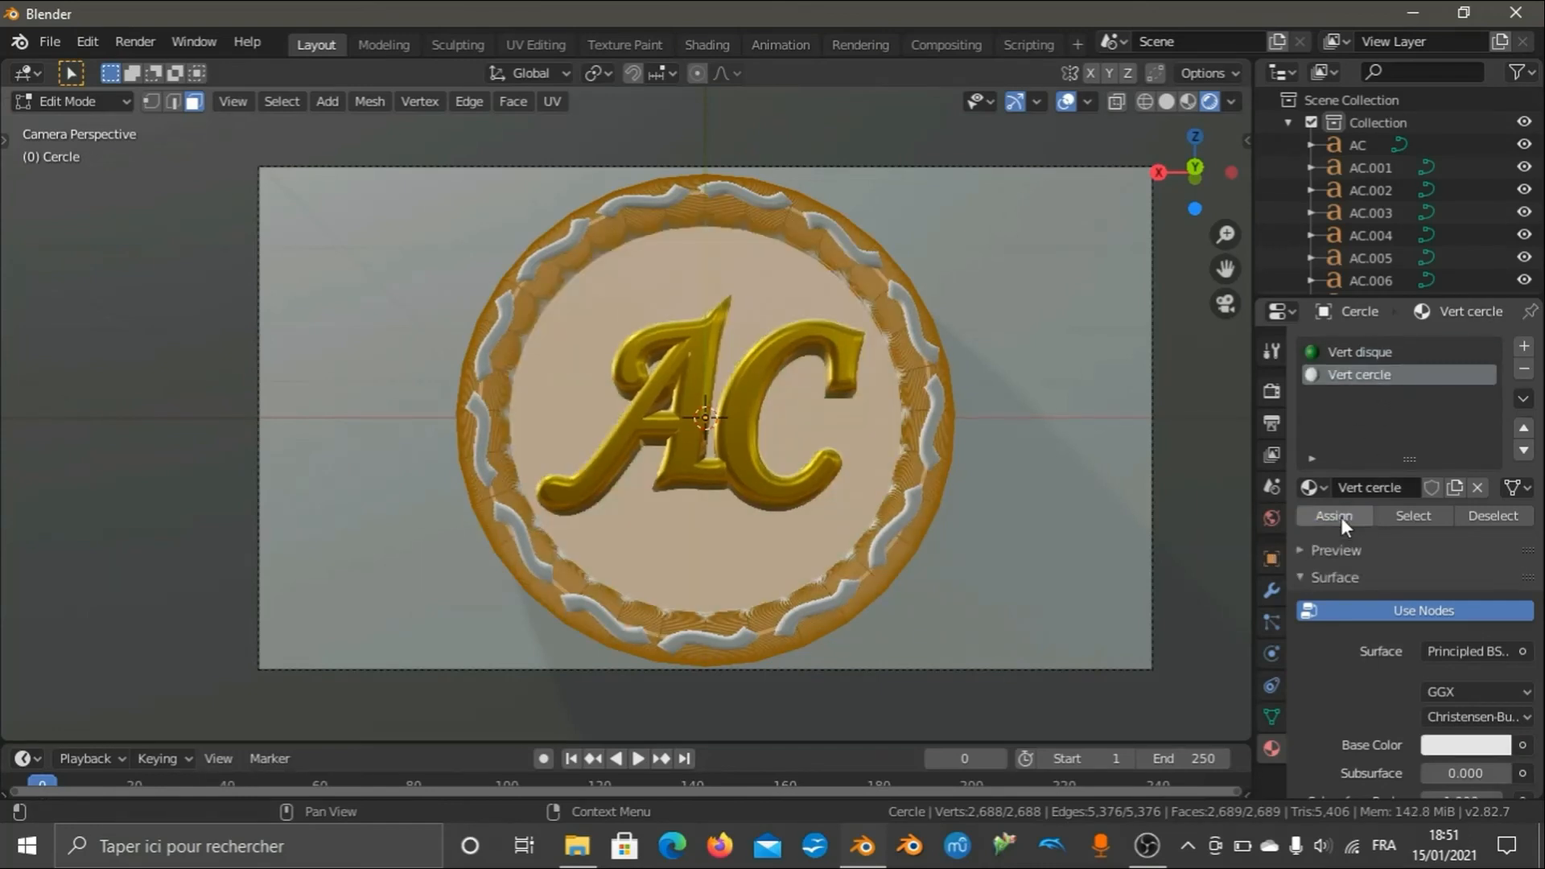
left_click(809, 562)
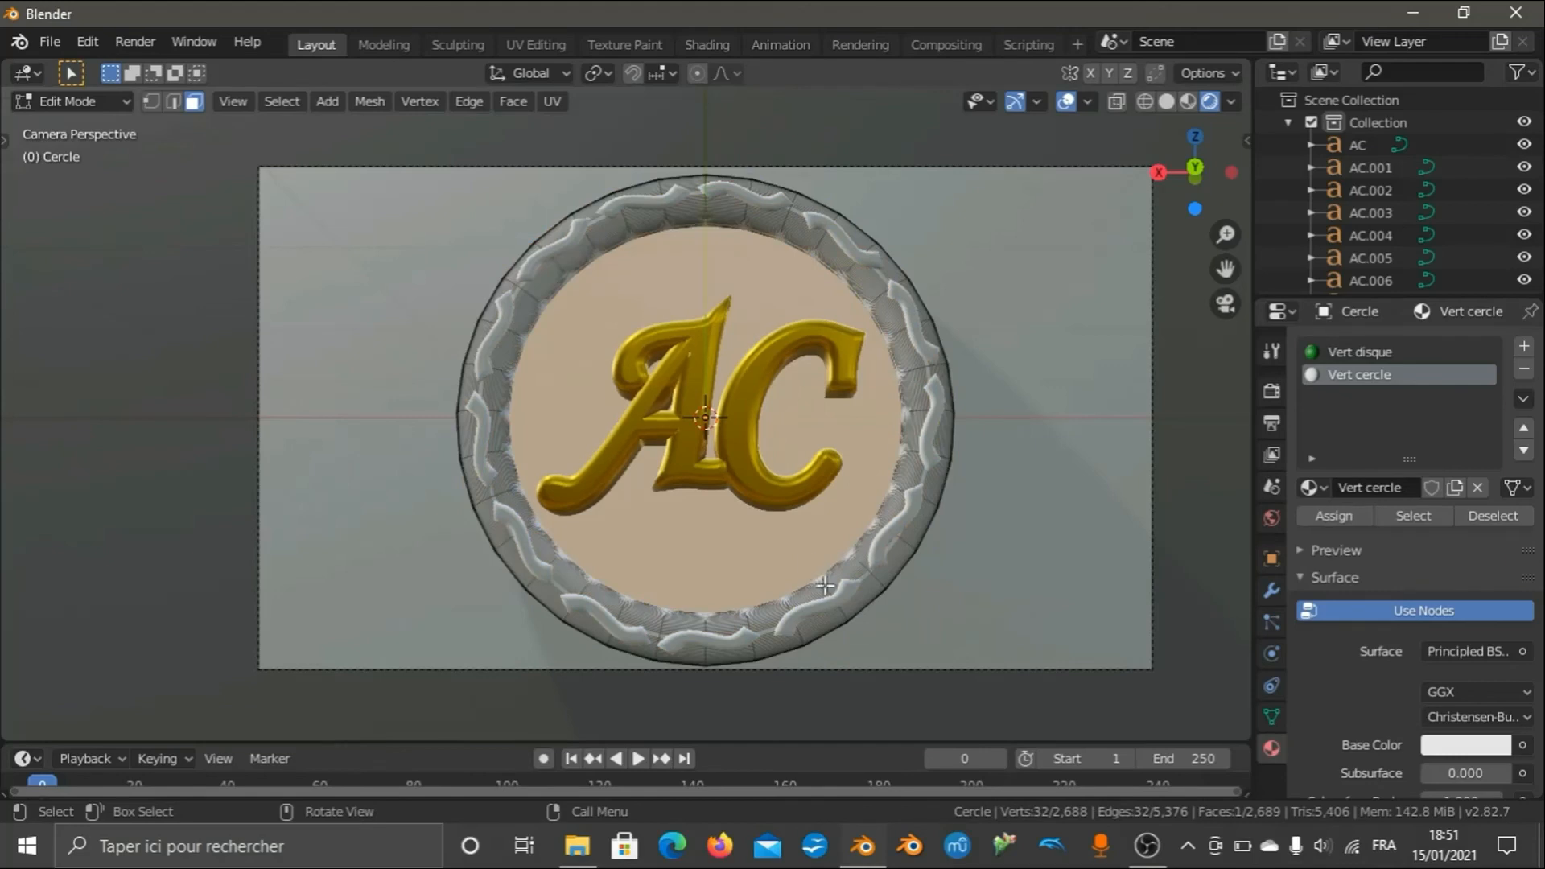
left_click(549, 578)
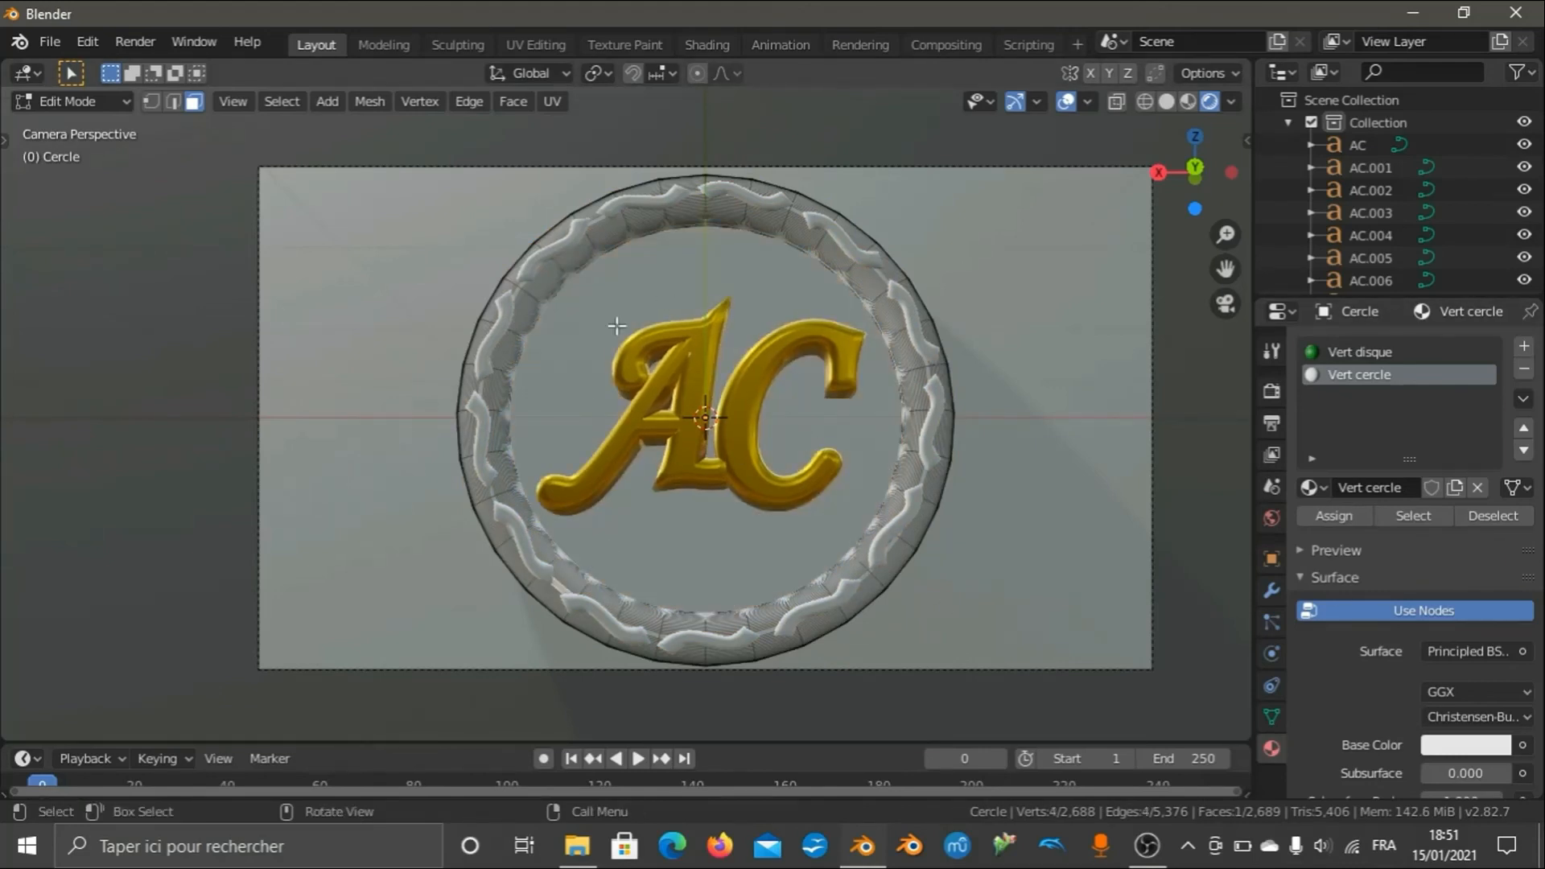
left_click(768, 526)
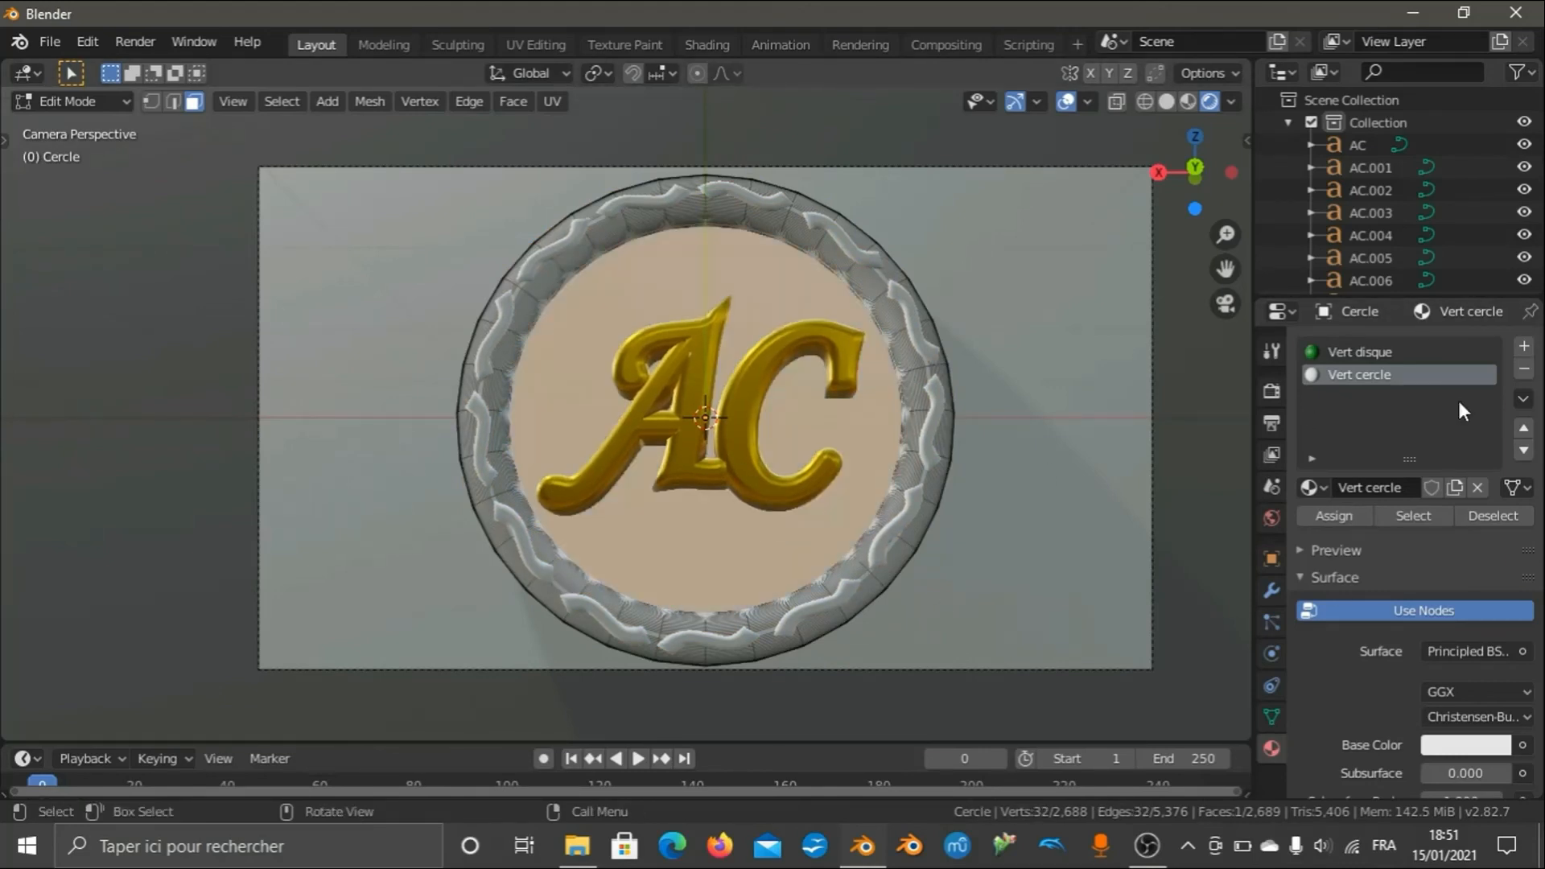
left_click(1364, 354)
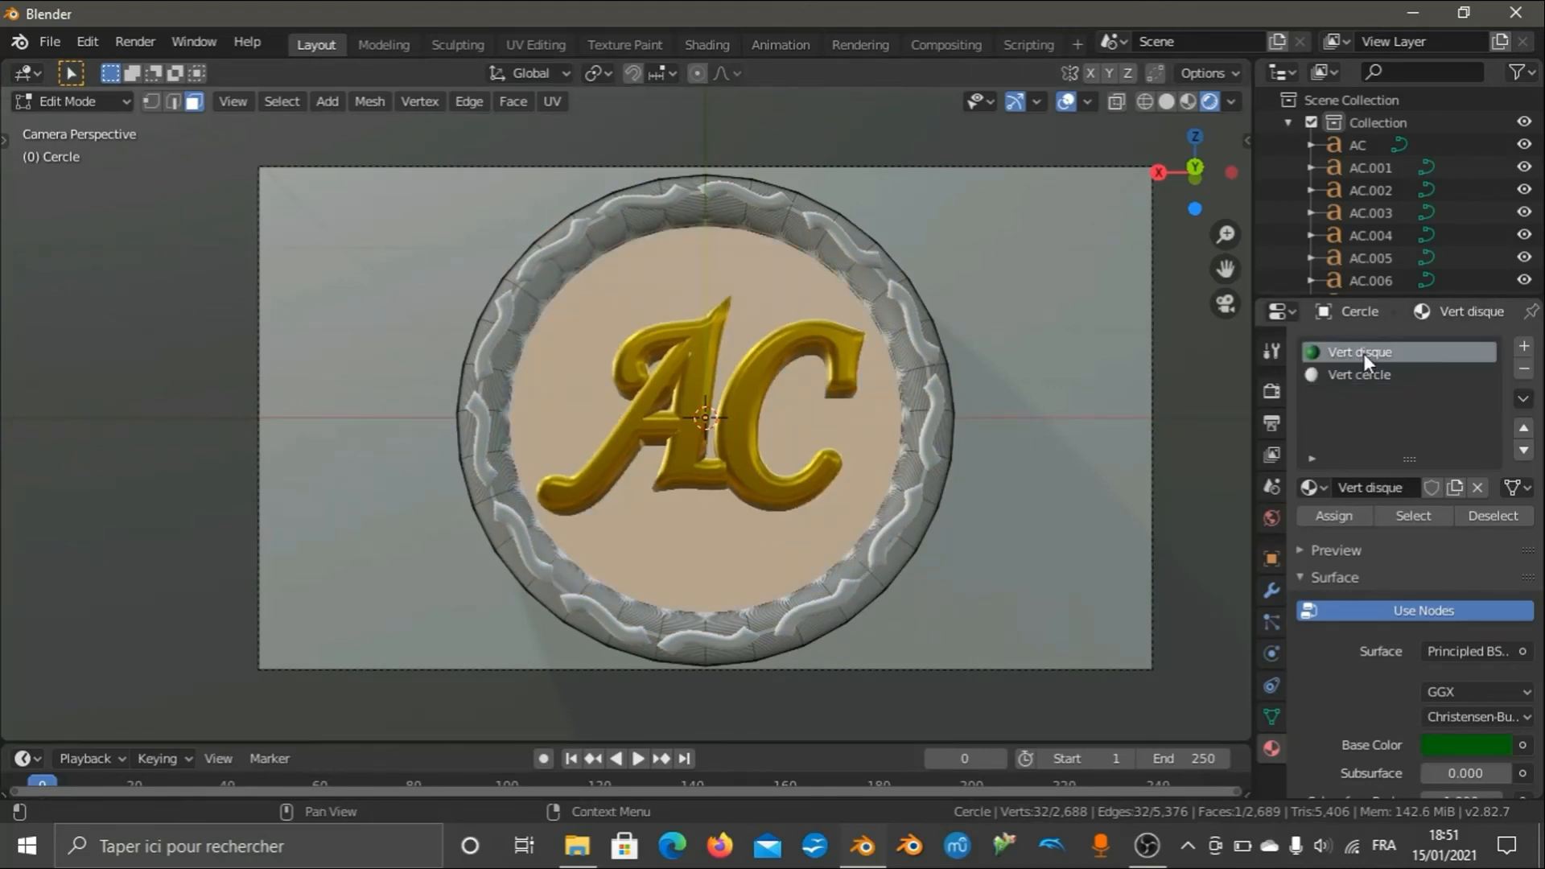
left_click(1335, 515)
left_click(779, 646)
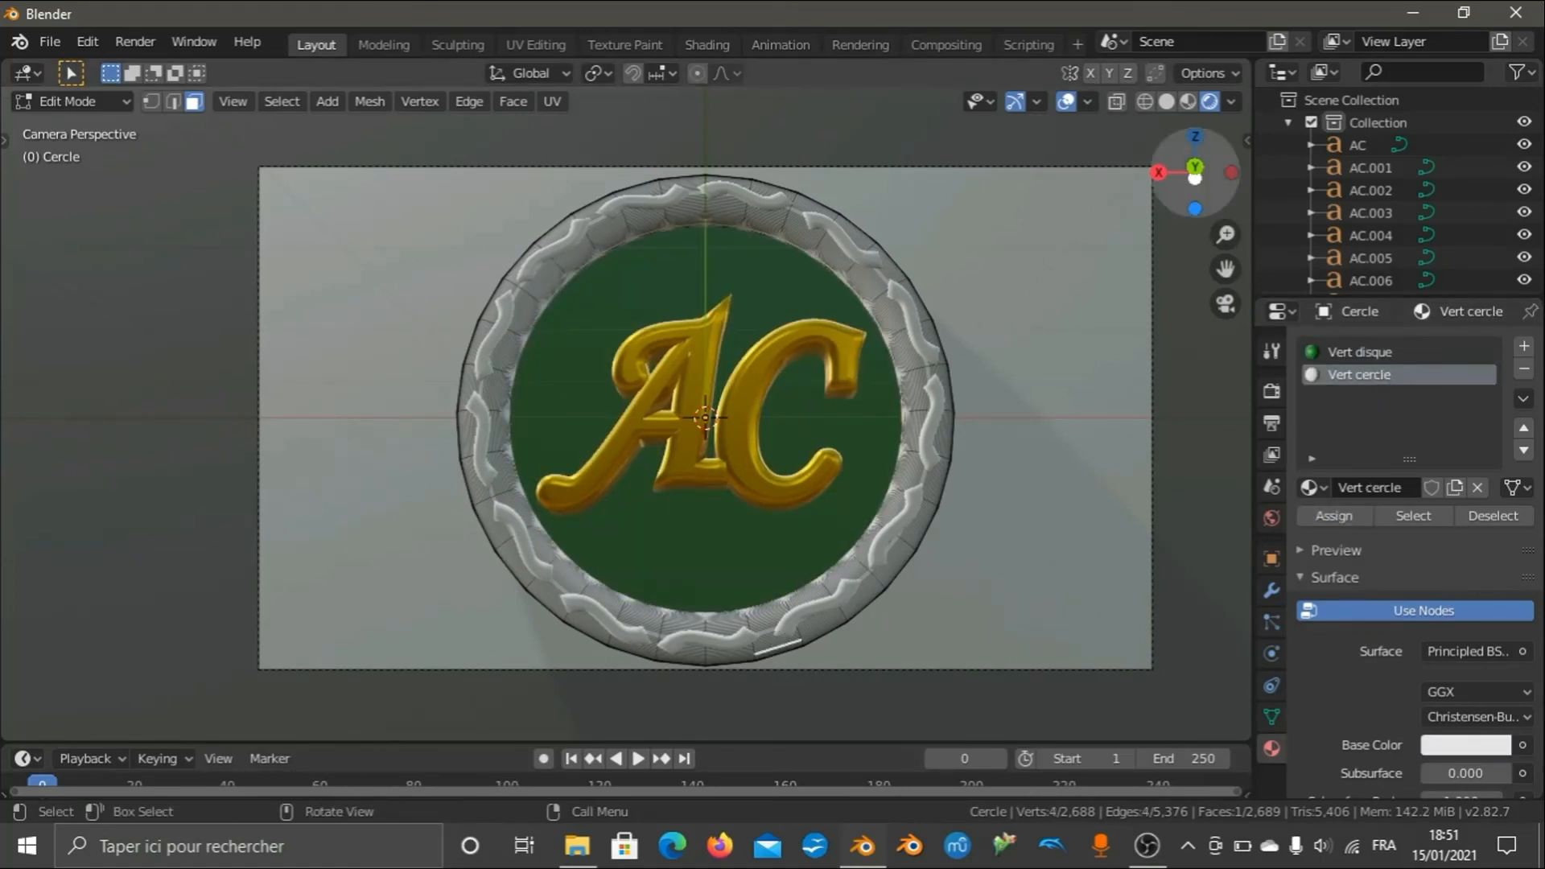
Return to Object Mode, select the point light above the medallion and show its transform values.
left_click_drag(1197, 171, 1175, 176)
scroll(587, 262, "down", 5)
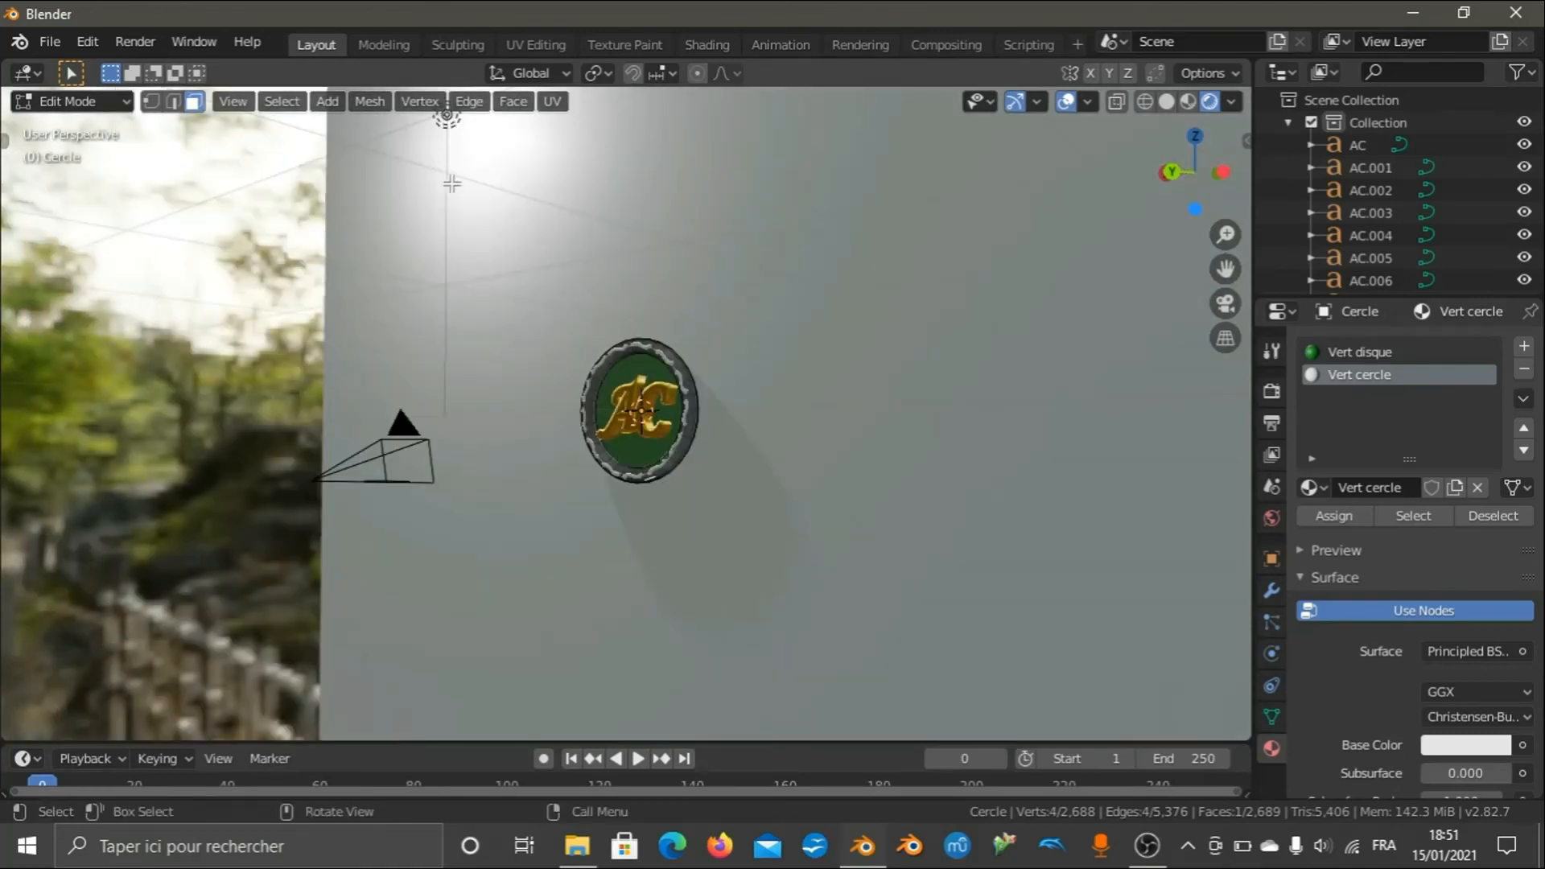
scroll(446, 173, "down", 2)
left_click(74, 105)
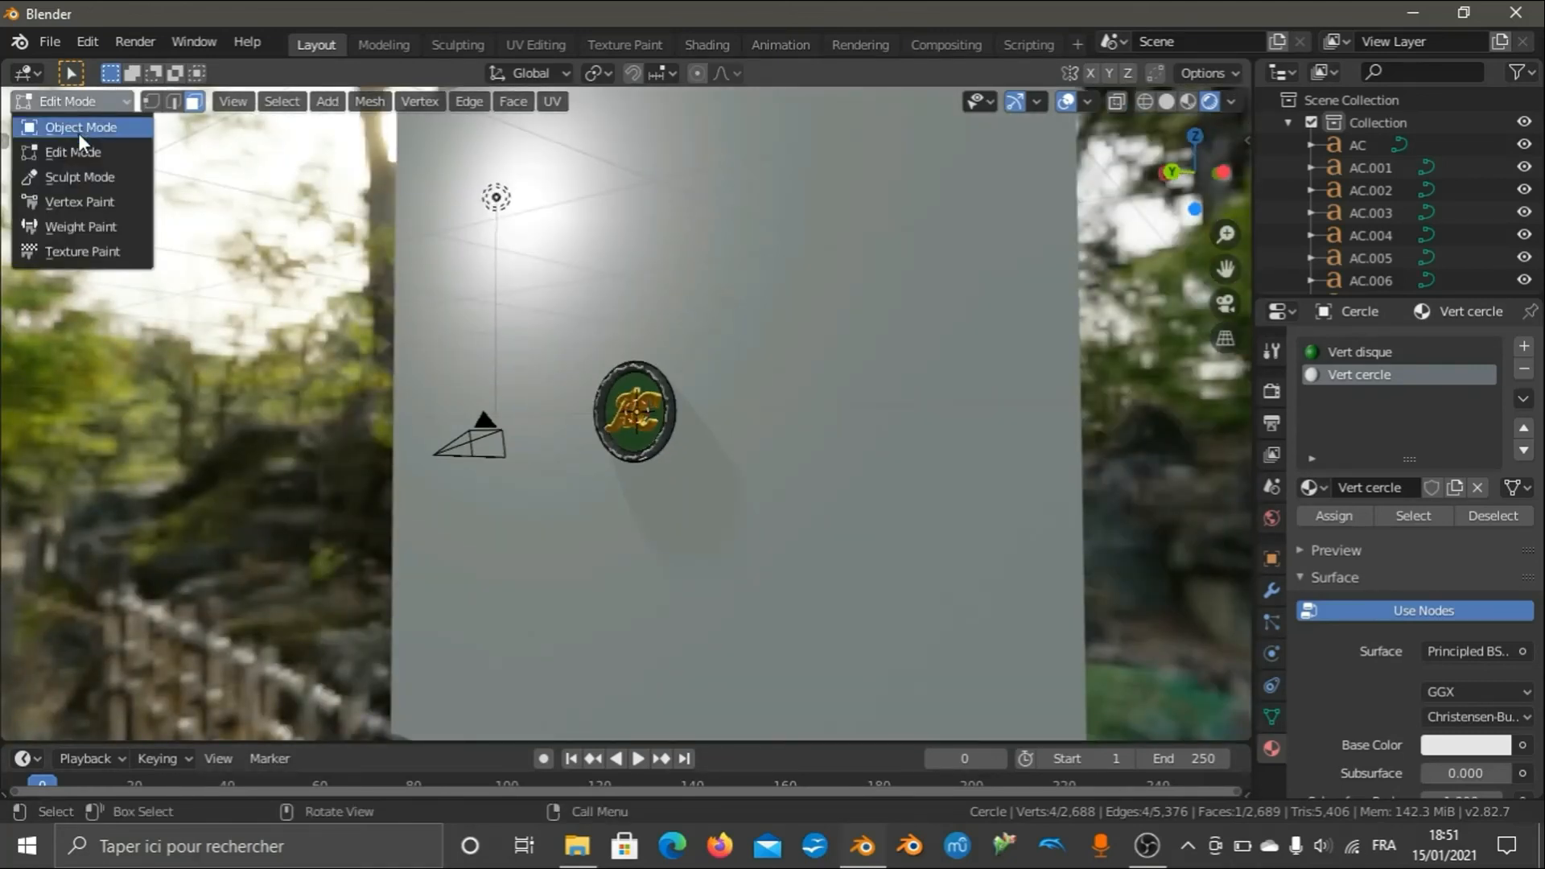
left_click(79, 133)
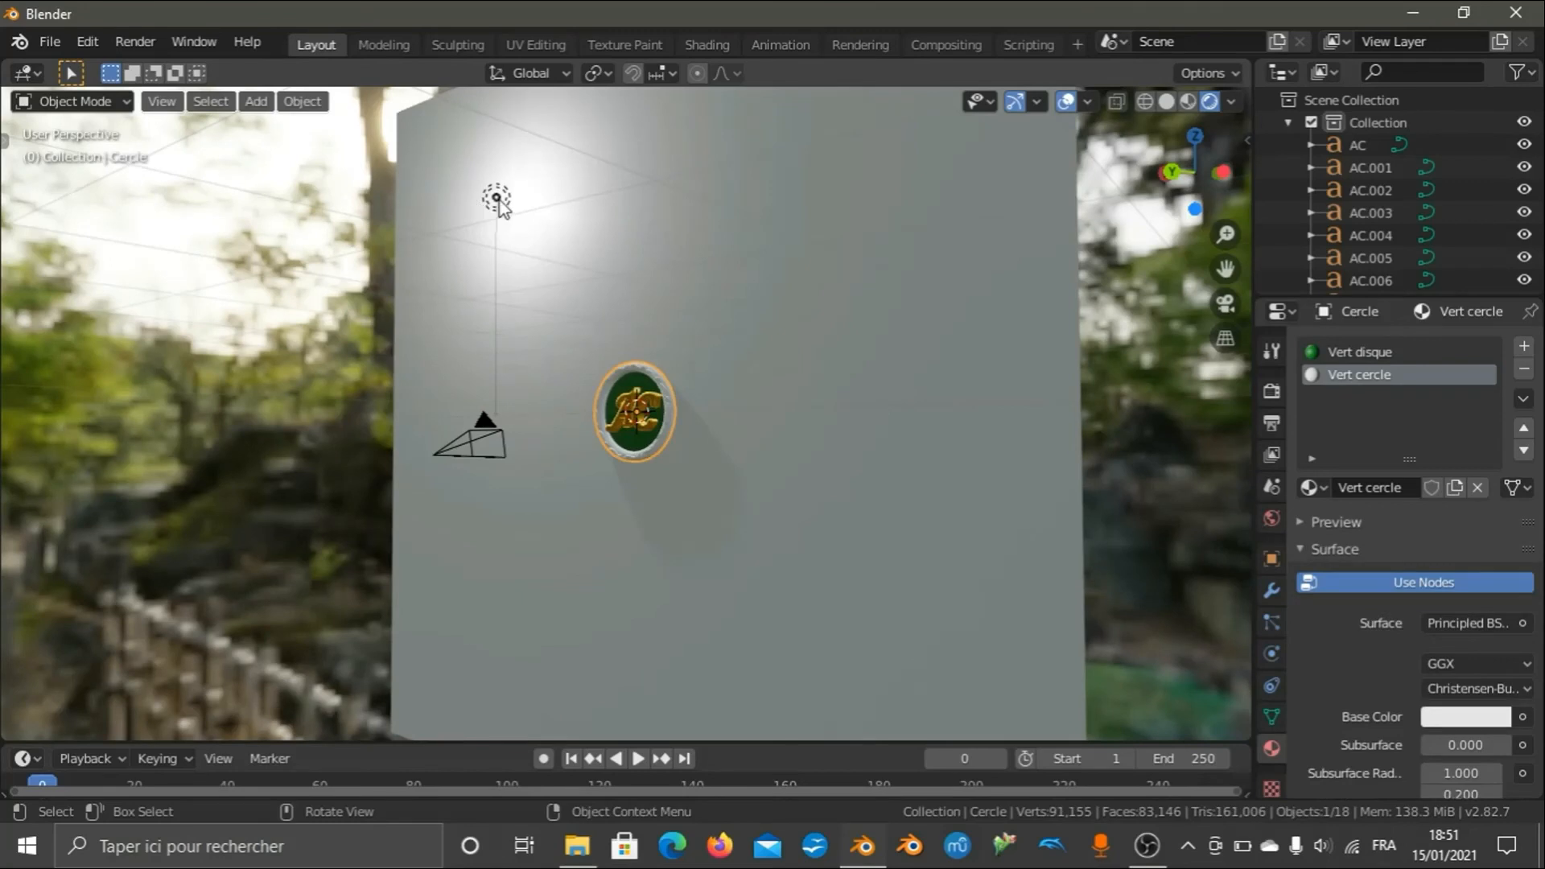
left_click(497, 198)
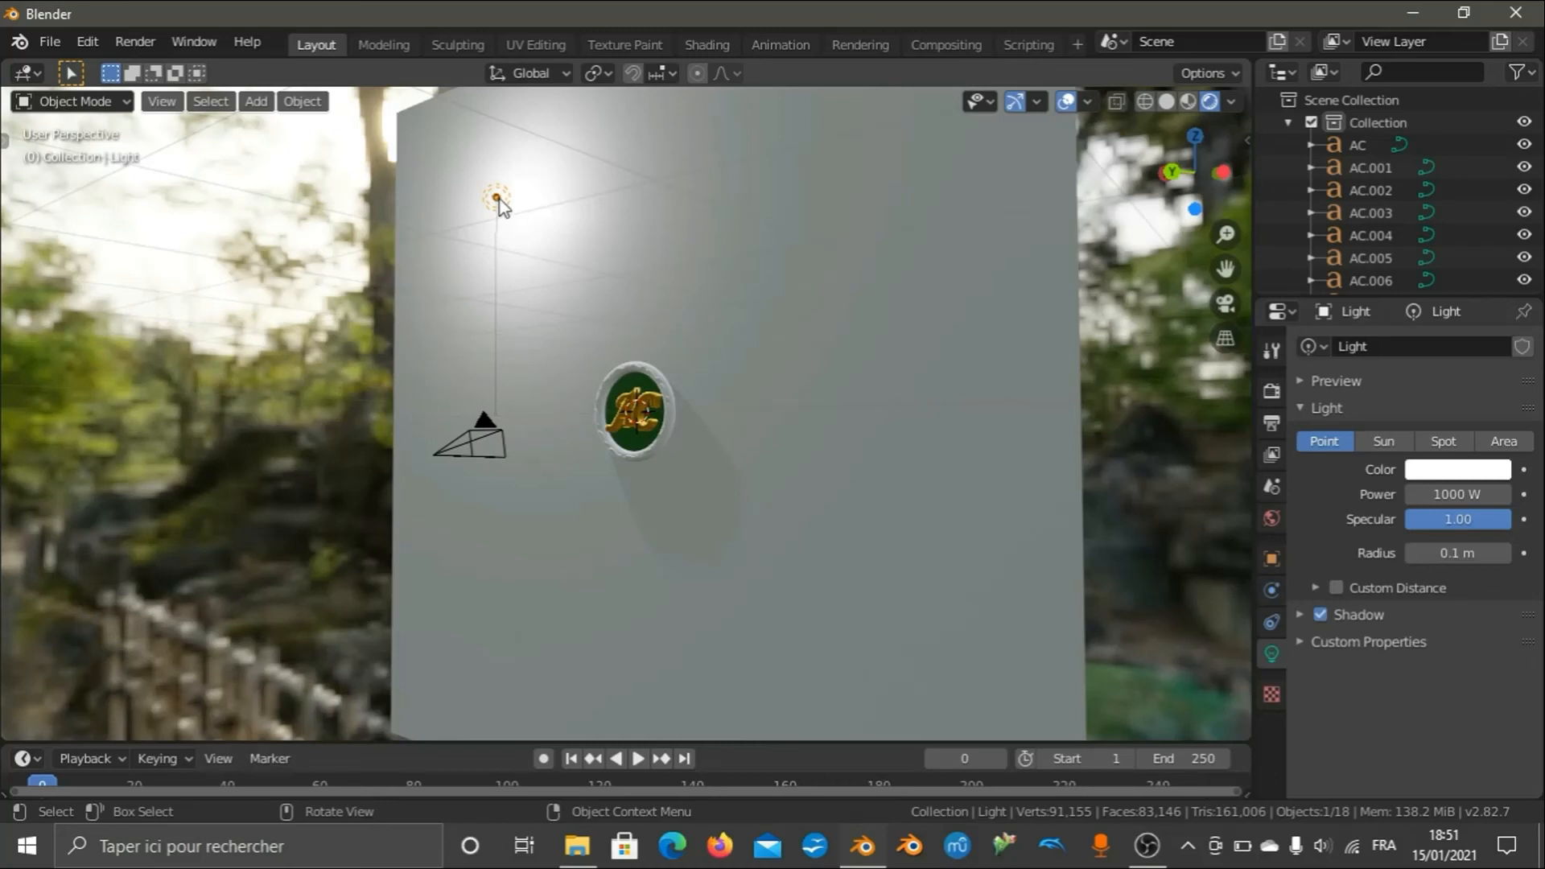
key("n")
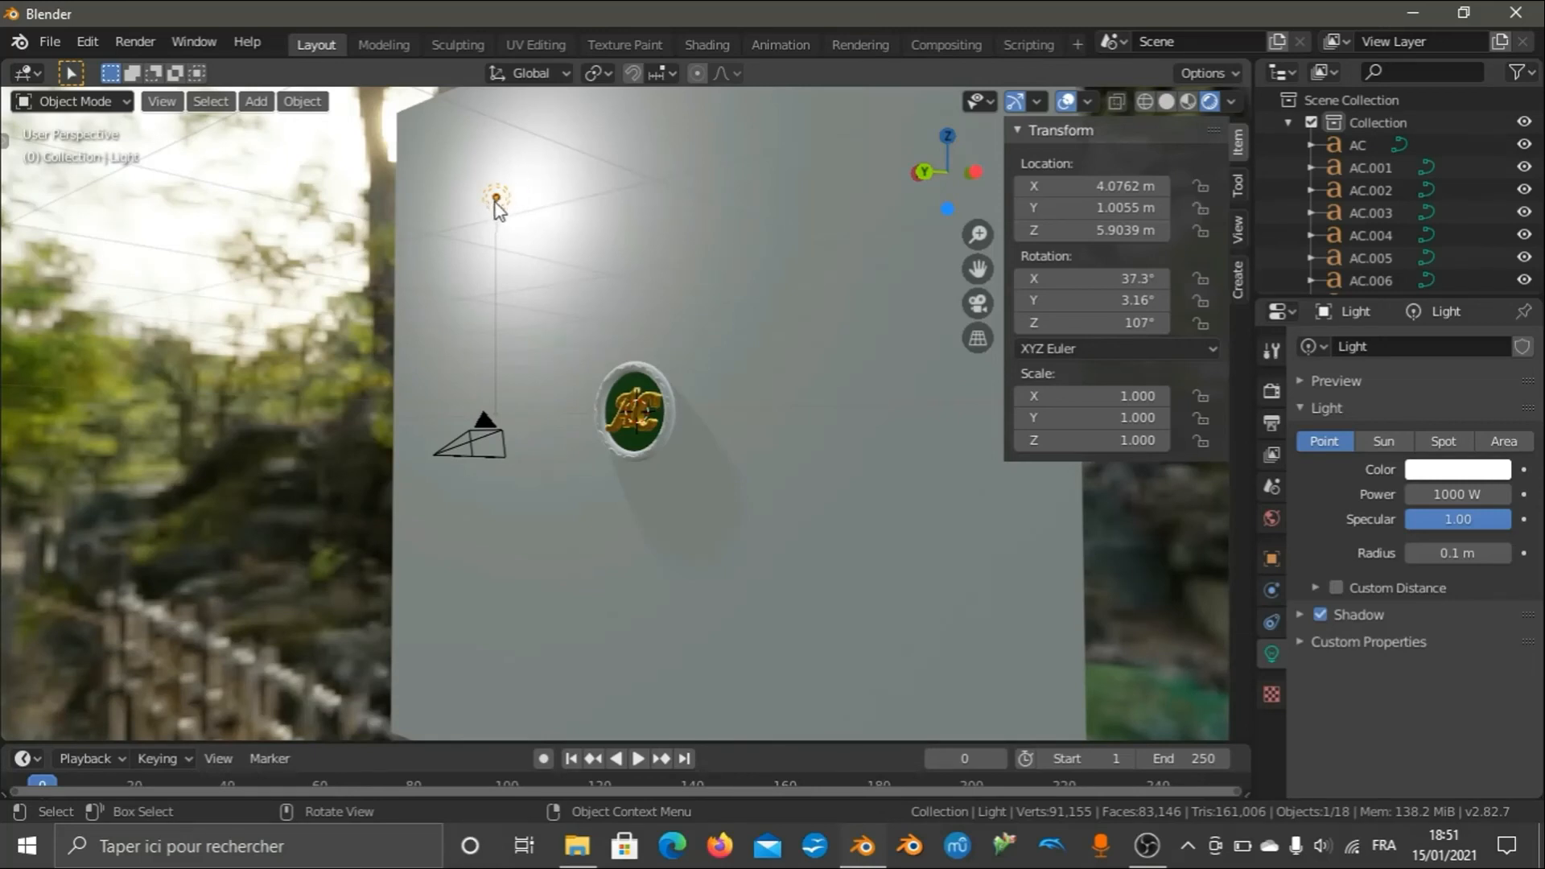
Try to reposition the light by entering an X location of 294 m, and examine the scene around the wall.
left_click(1078, 193)
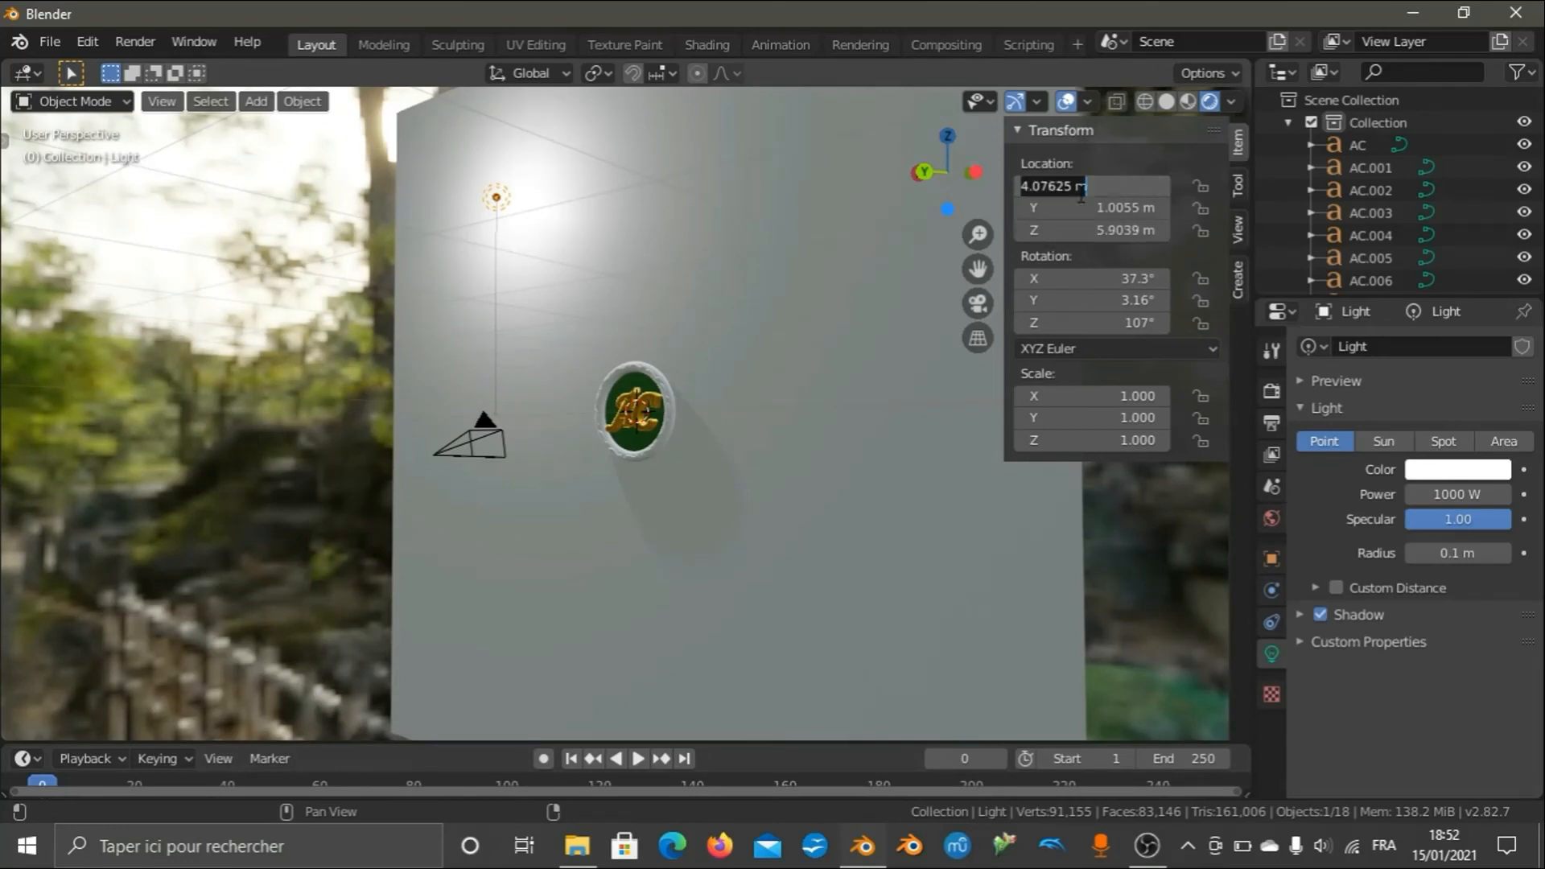
type("-2")
type(".")
type("2")
type("96")
key("Return")
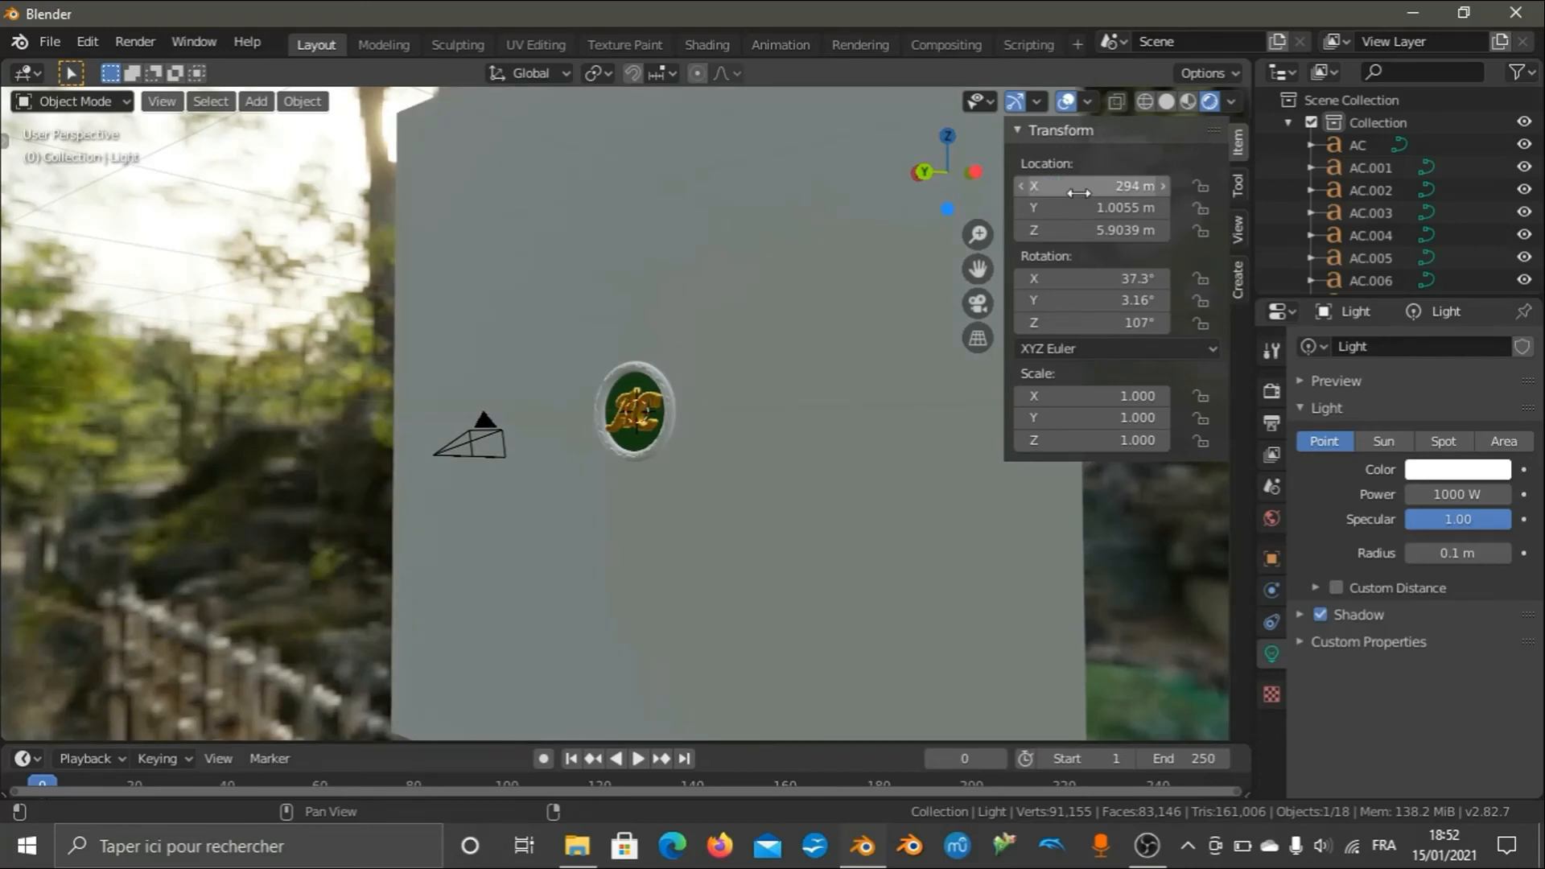
left_click_drag(943, 173, 789, 243)
scroll(720, 317, "down", 4)
left_click_drag(944, 174, 1038, 171)
scroll(538, 288, "down", 2)
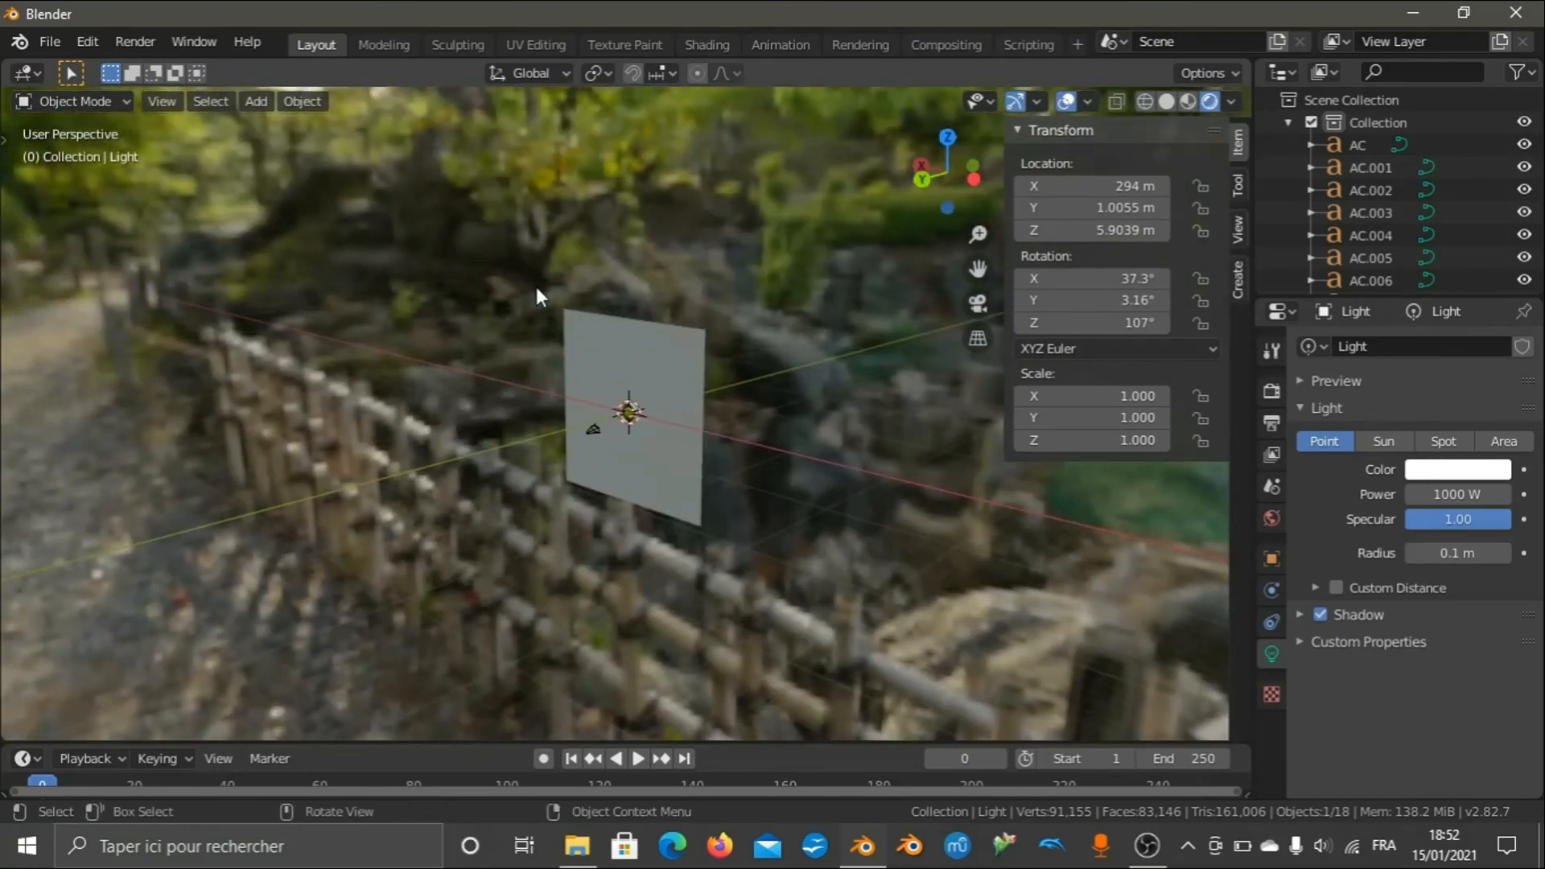
scroll(536, 287, "up", 4)
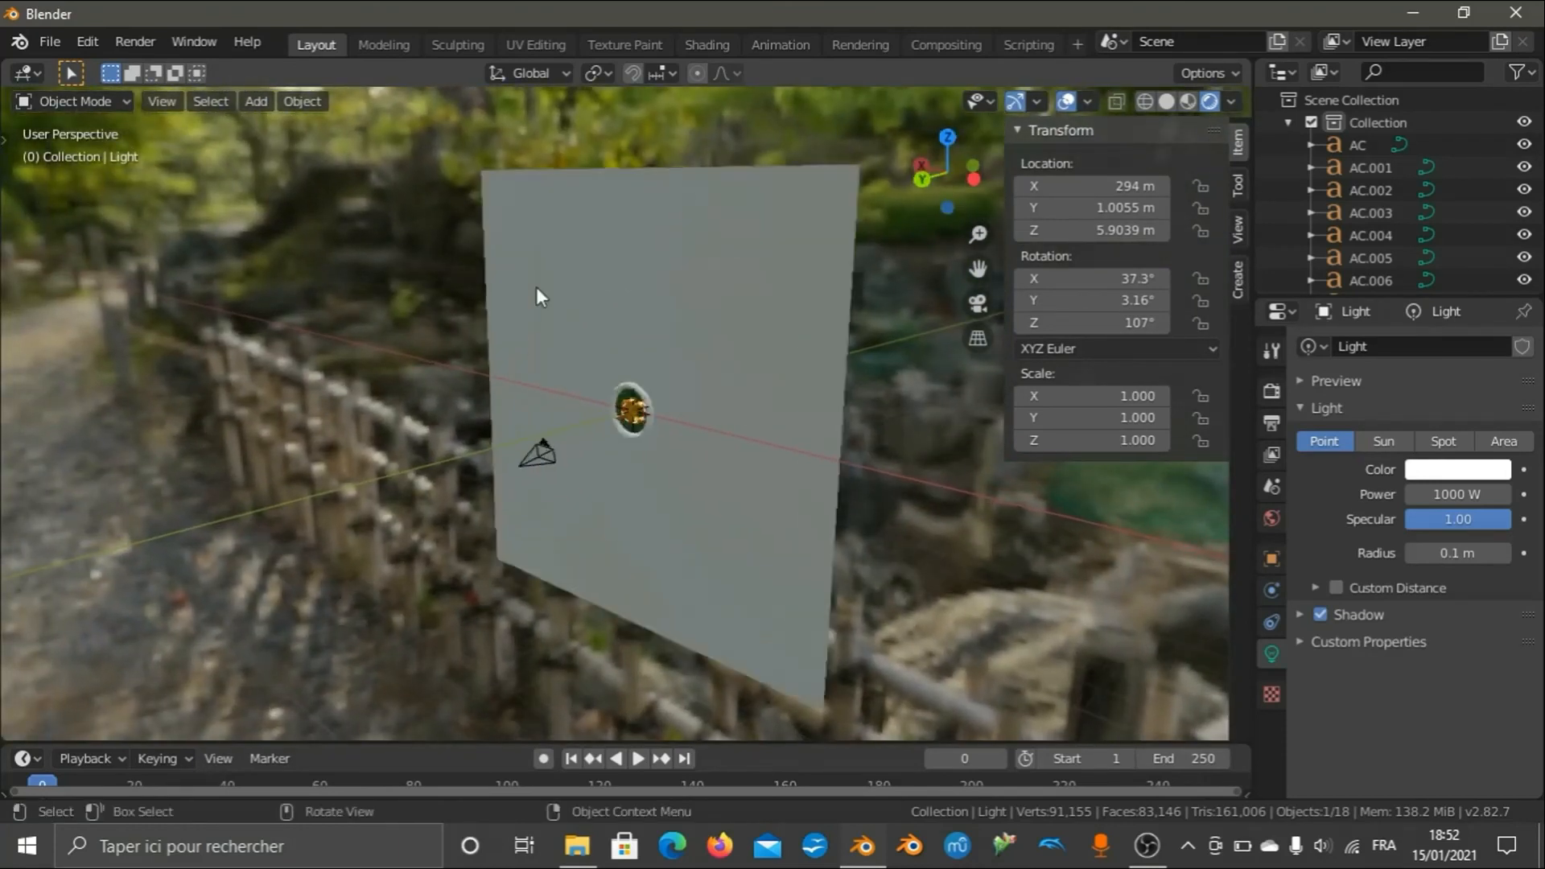
Enter -2.296 m as the light's X location and change its sign to make it 2.296 m.
left_click(1090, 190)
type("-2")
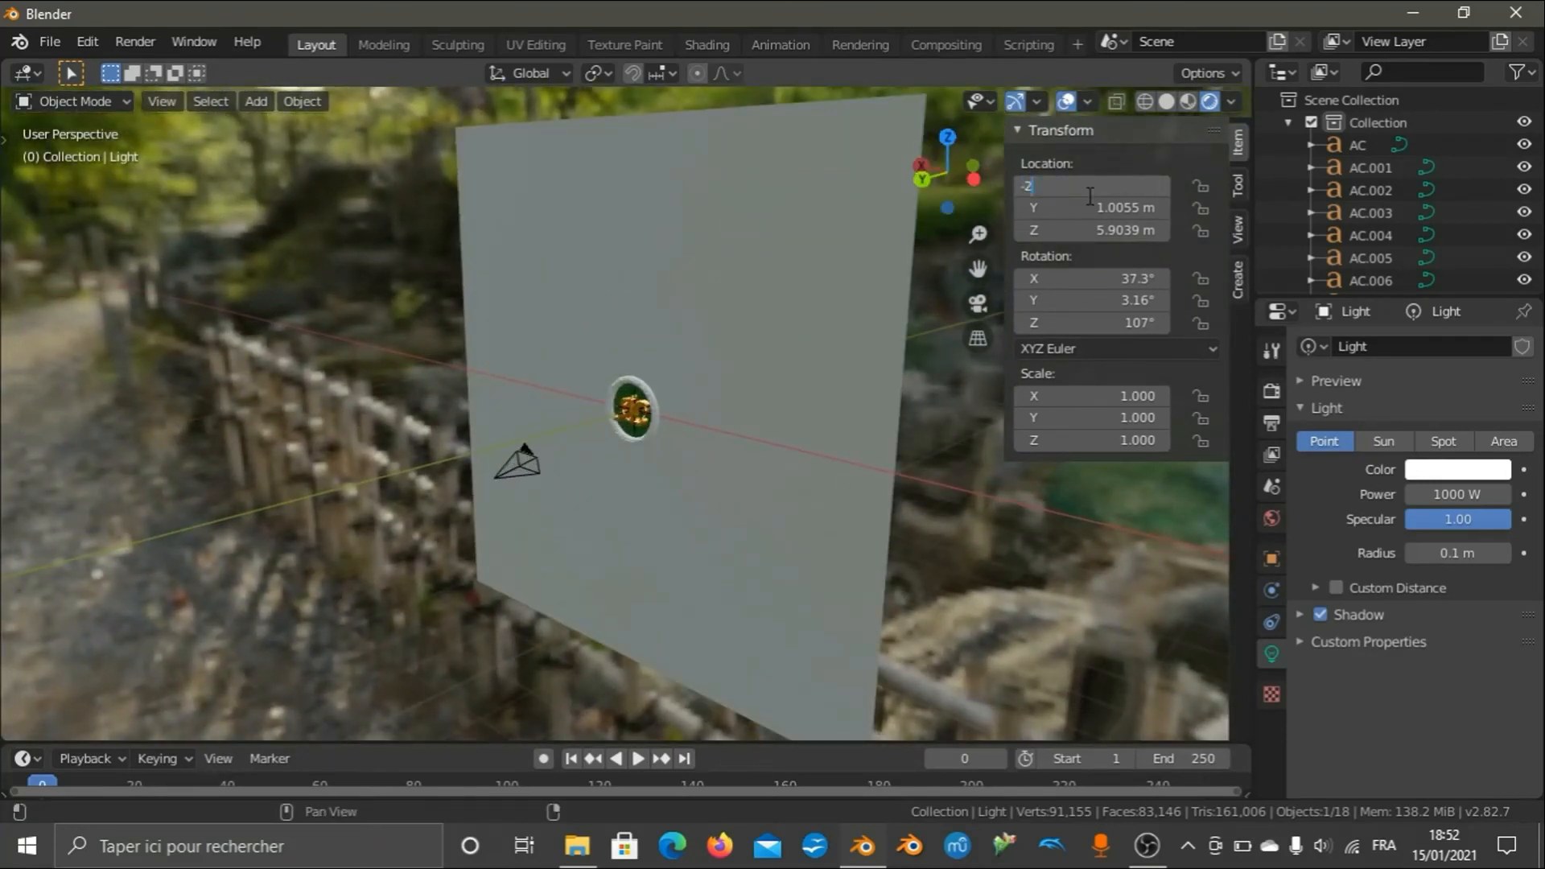
type(".296")
key("Return")
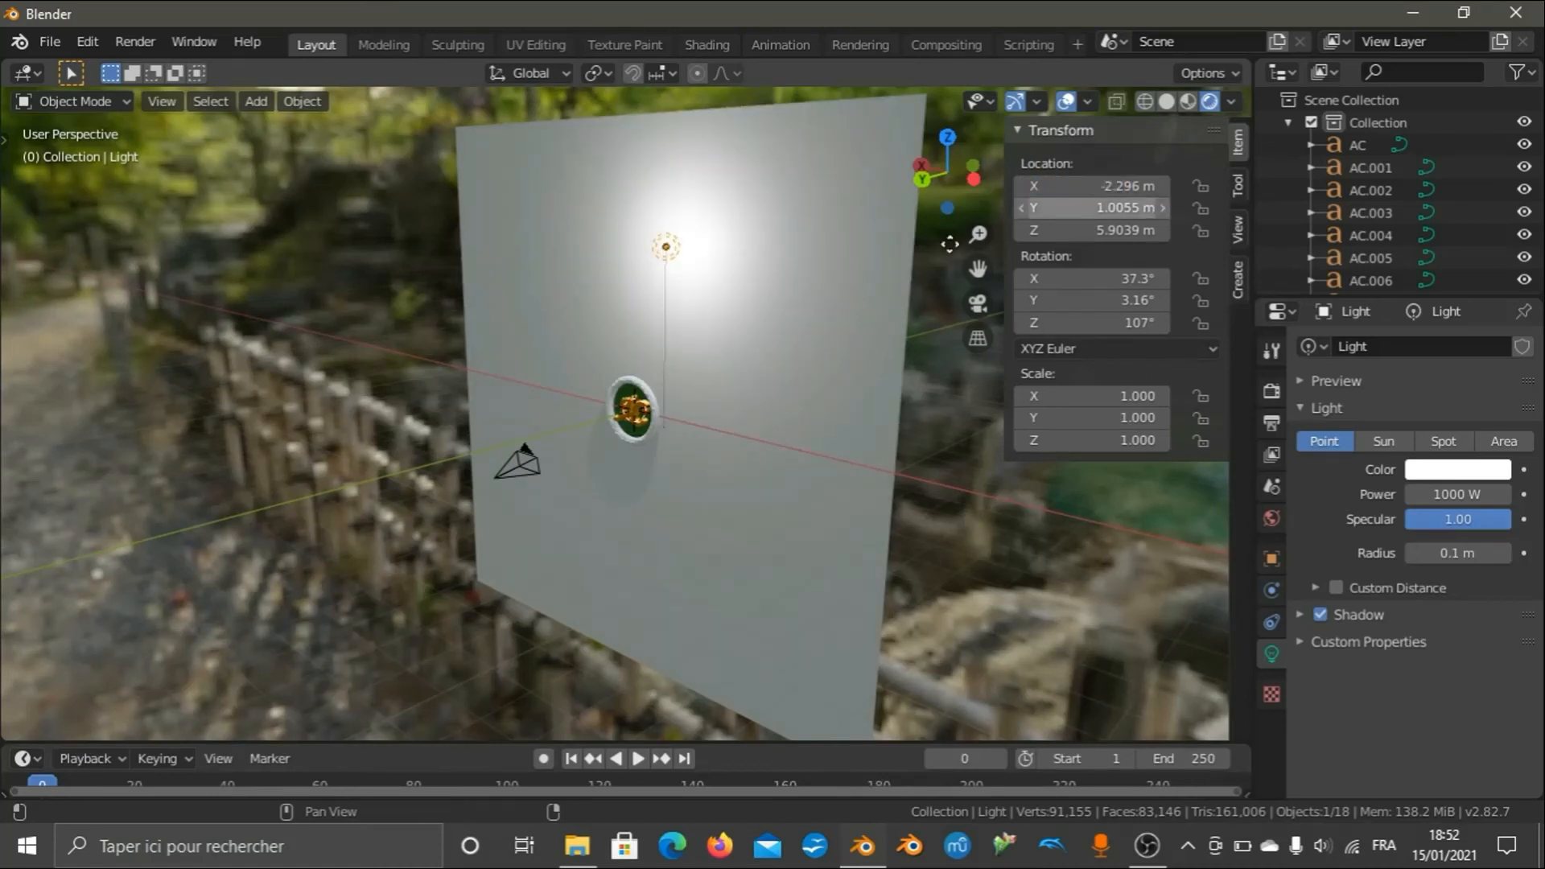
scroll(739, 265, "up", 2)
left_click(1072, 188)
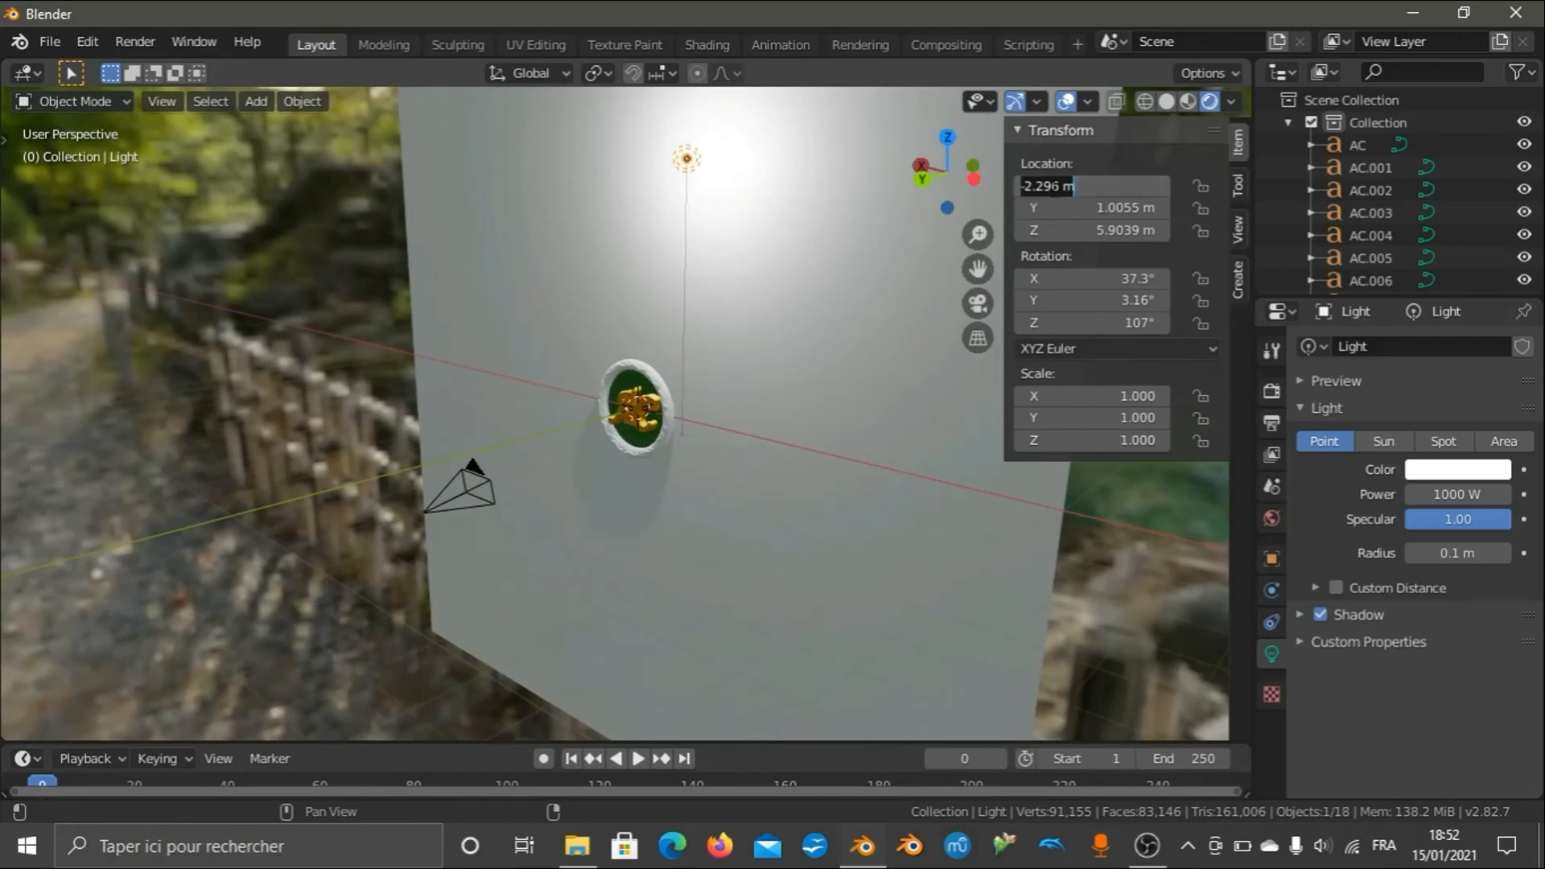
left_click(1028, 188)
key("Delete")
key("Return")
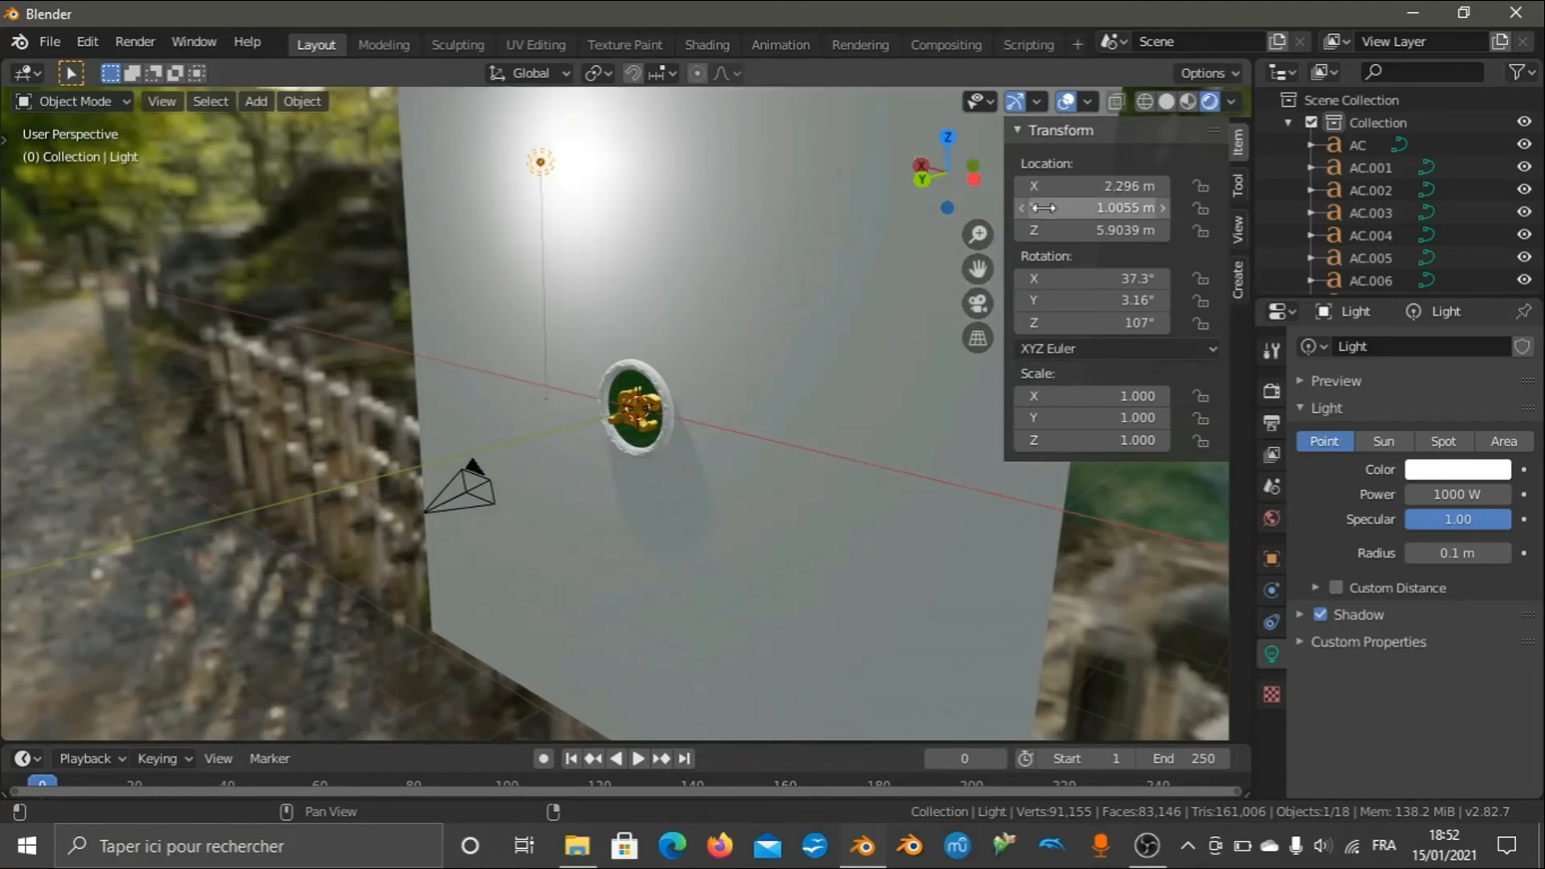
Set the light's Y location to 1.736 m and Z location to -1.17 m, and return to the camera view.
left_click(1072, 219)
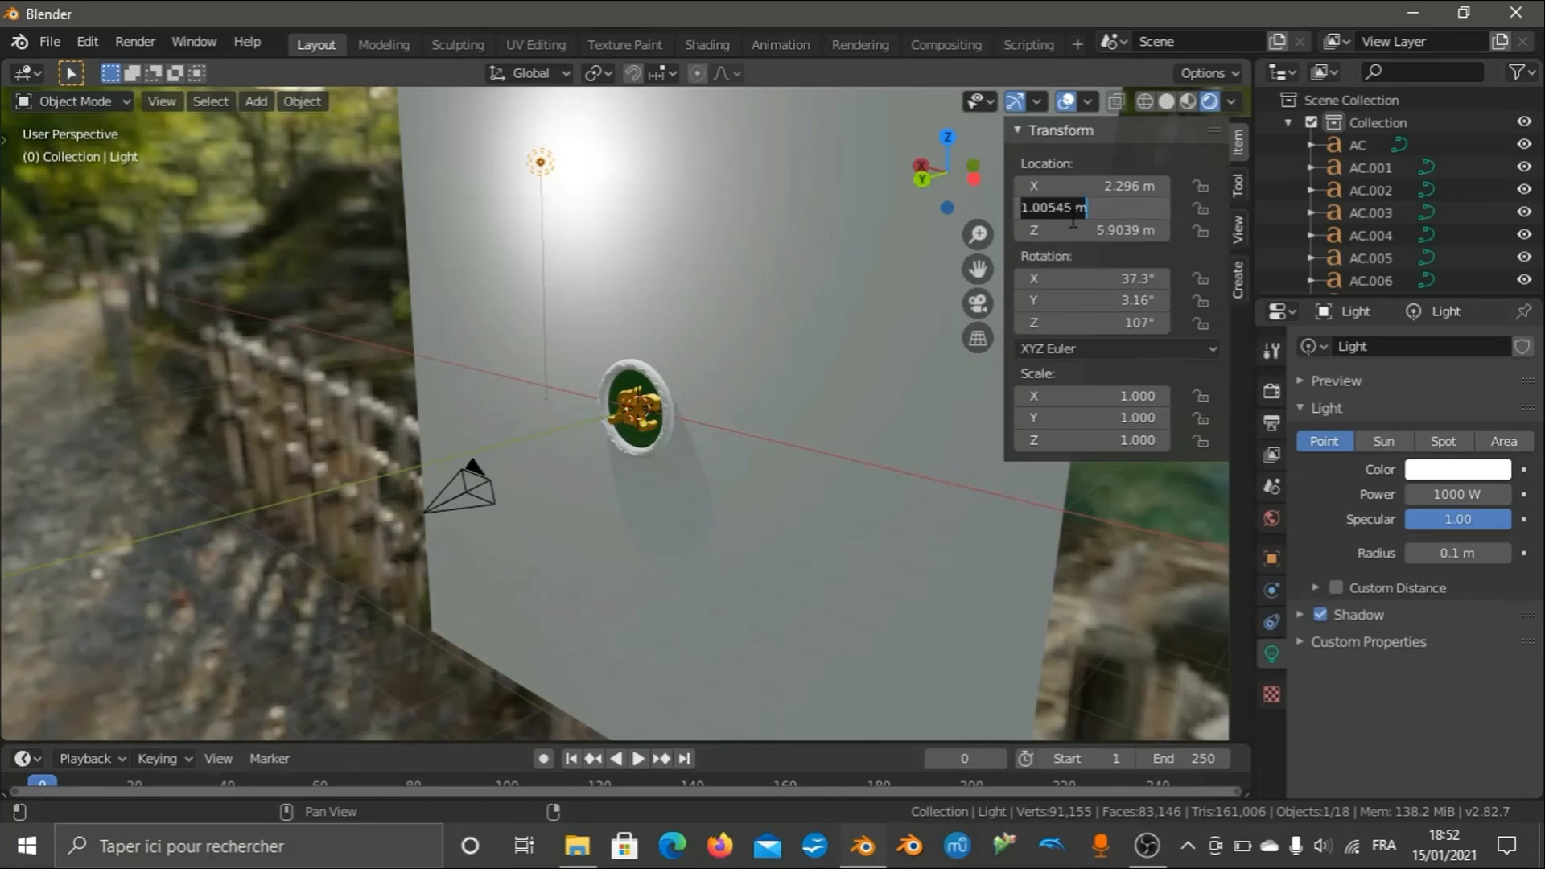
type("1.736")
key("Return")
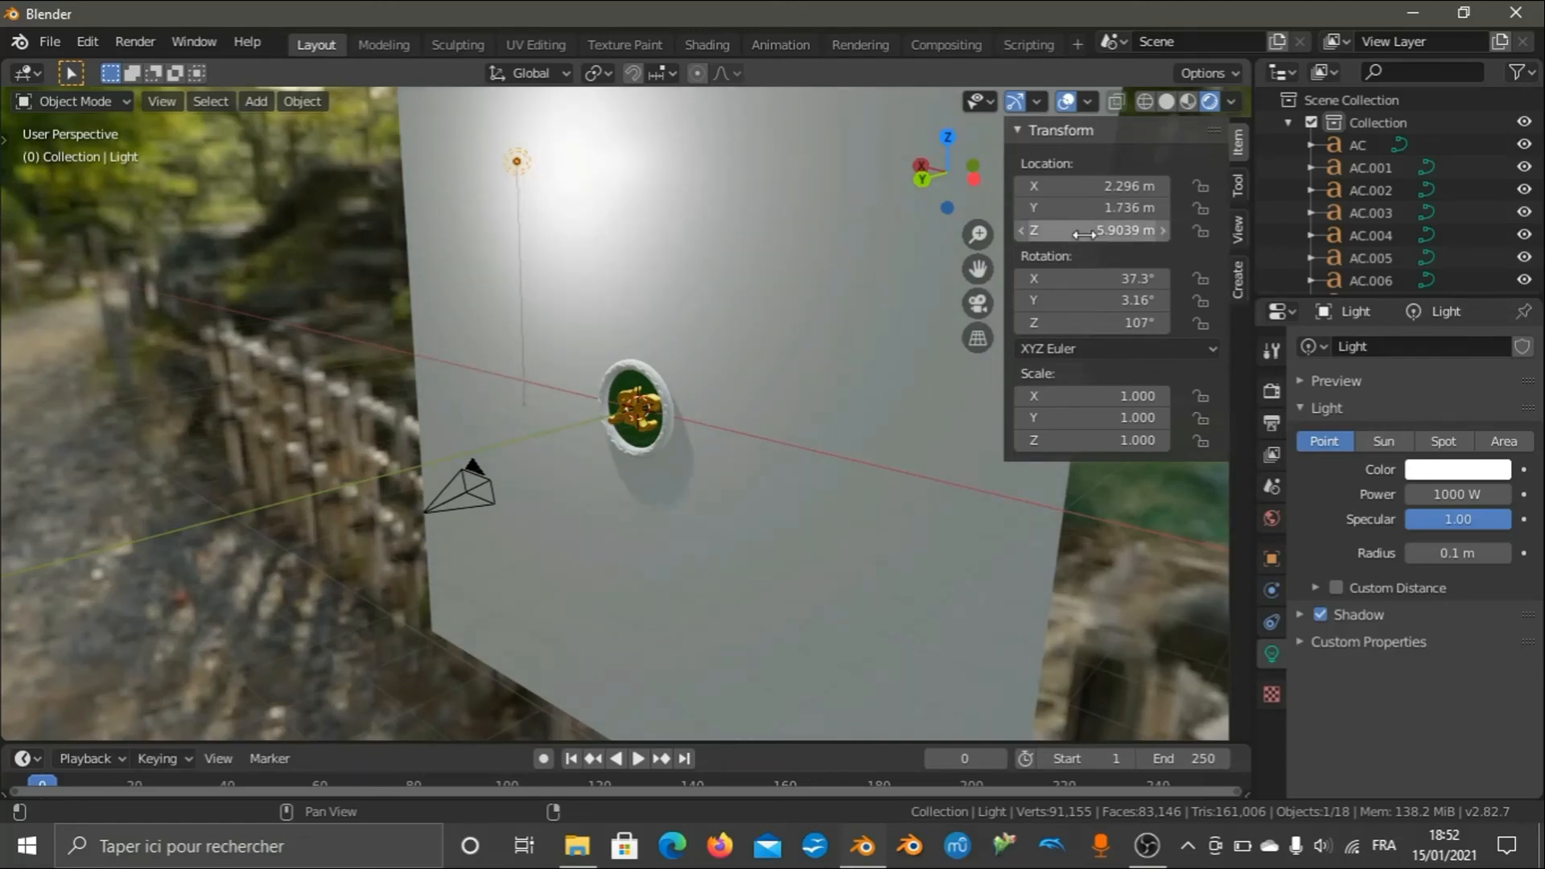
left_click(1087, 231)
type("-1")
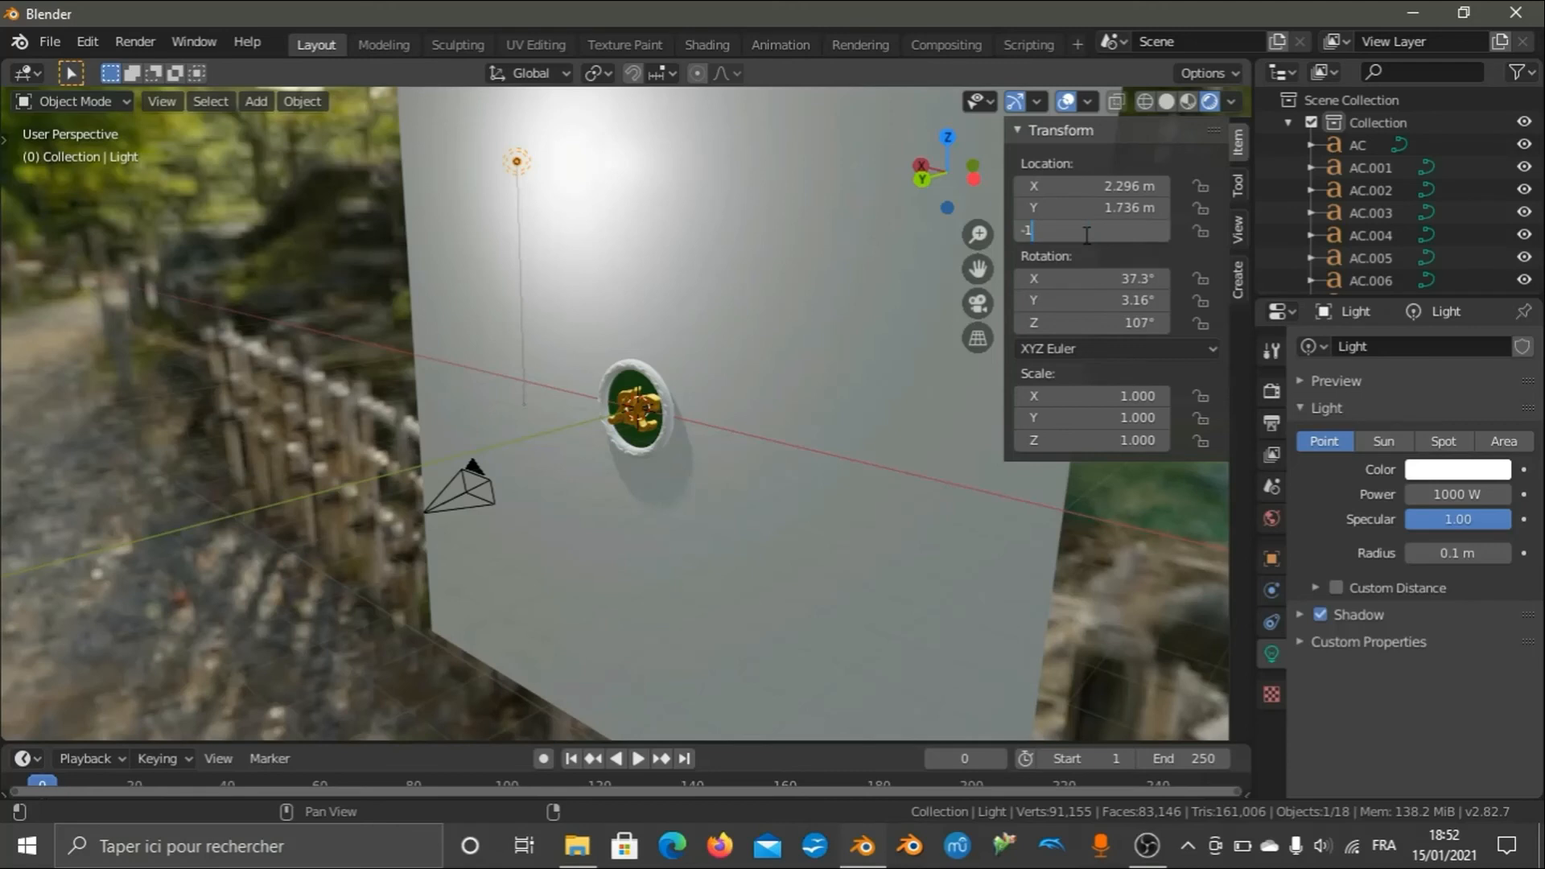
type(".170")
key("Return")
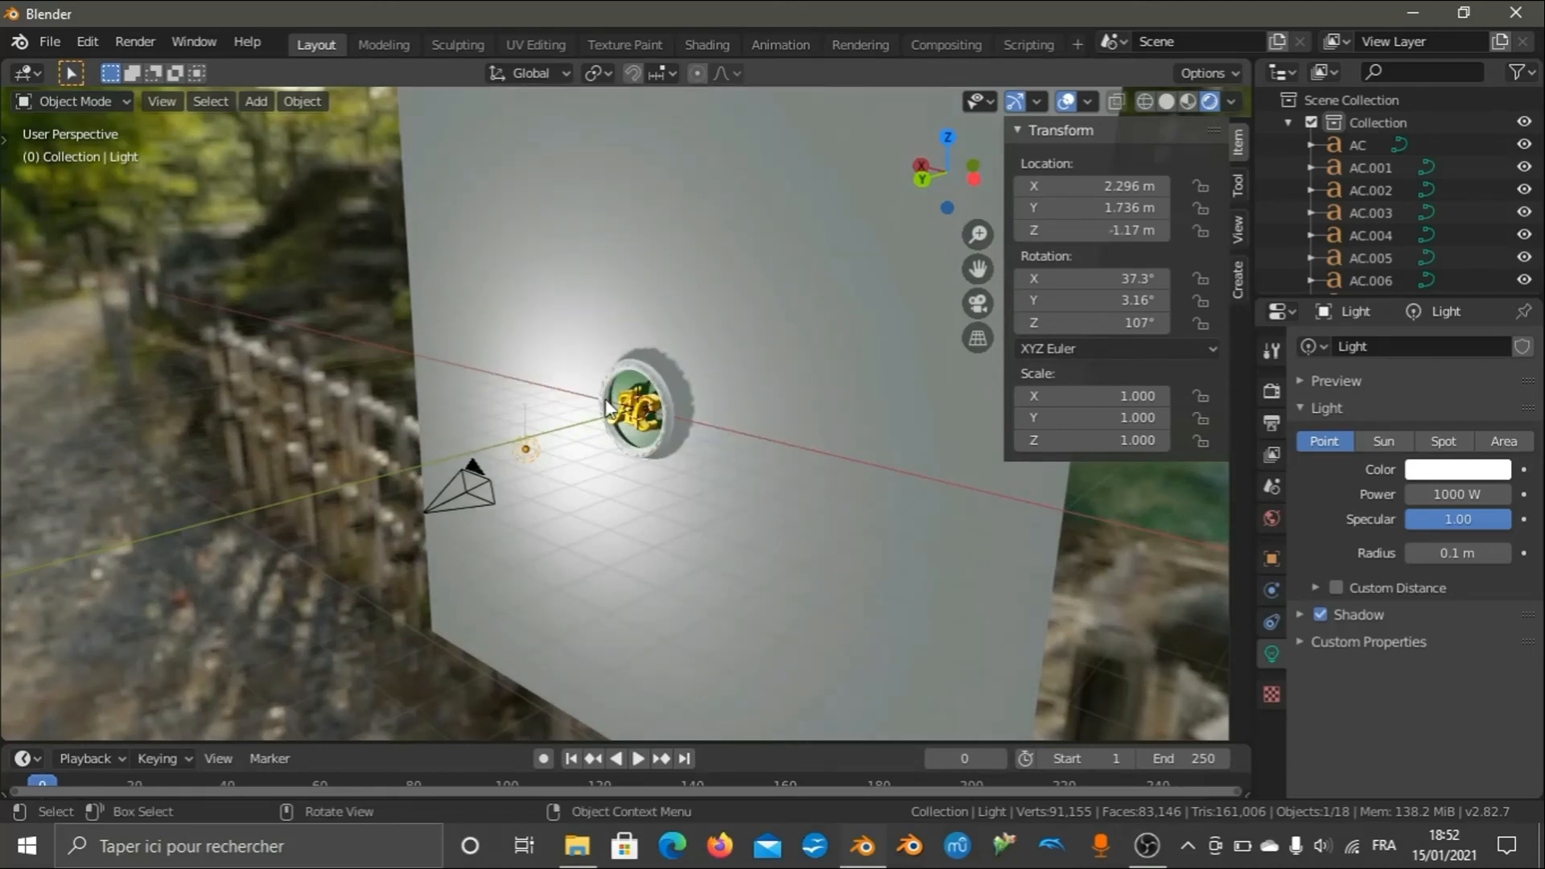
scroll(573, 427, "up", 8)
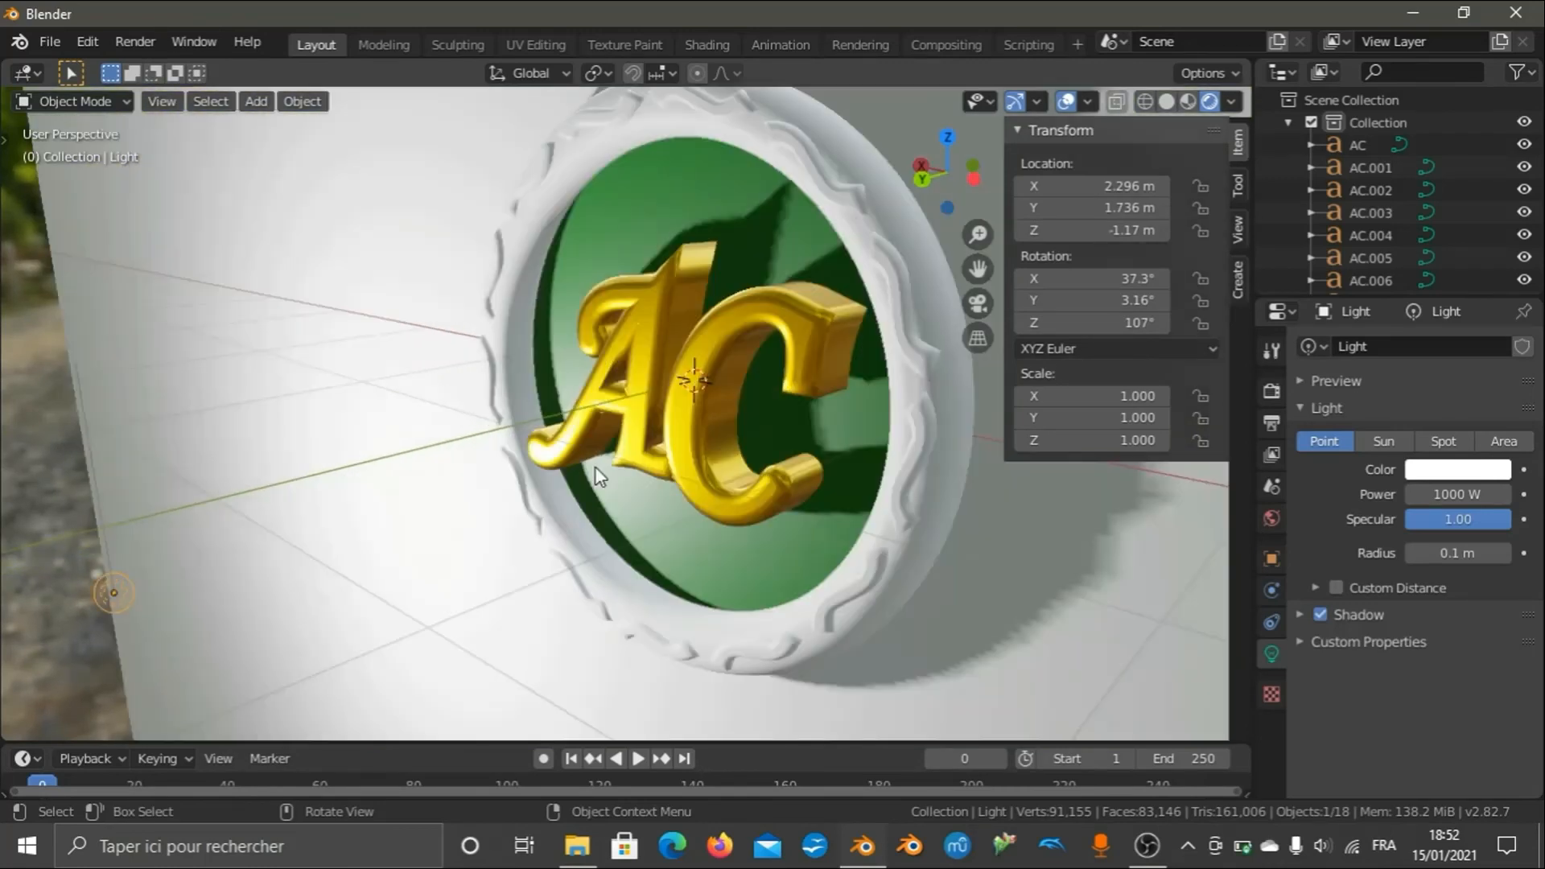
key("KP_0")
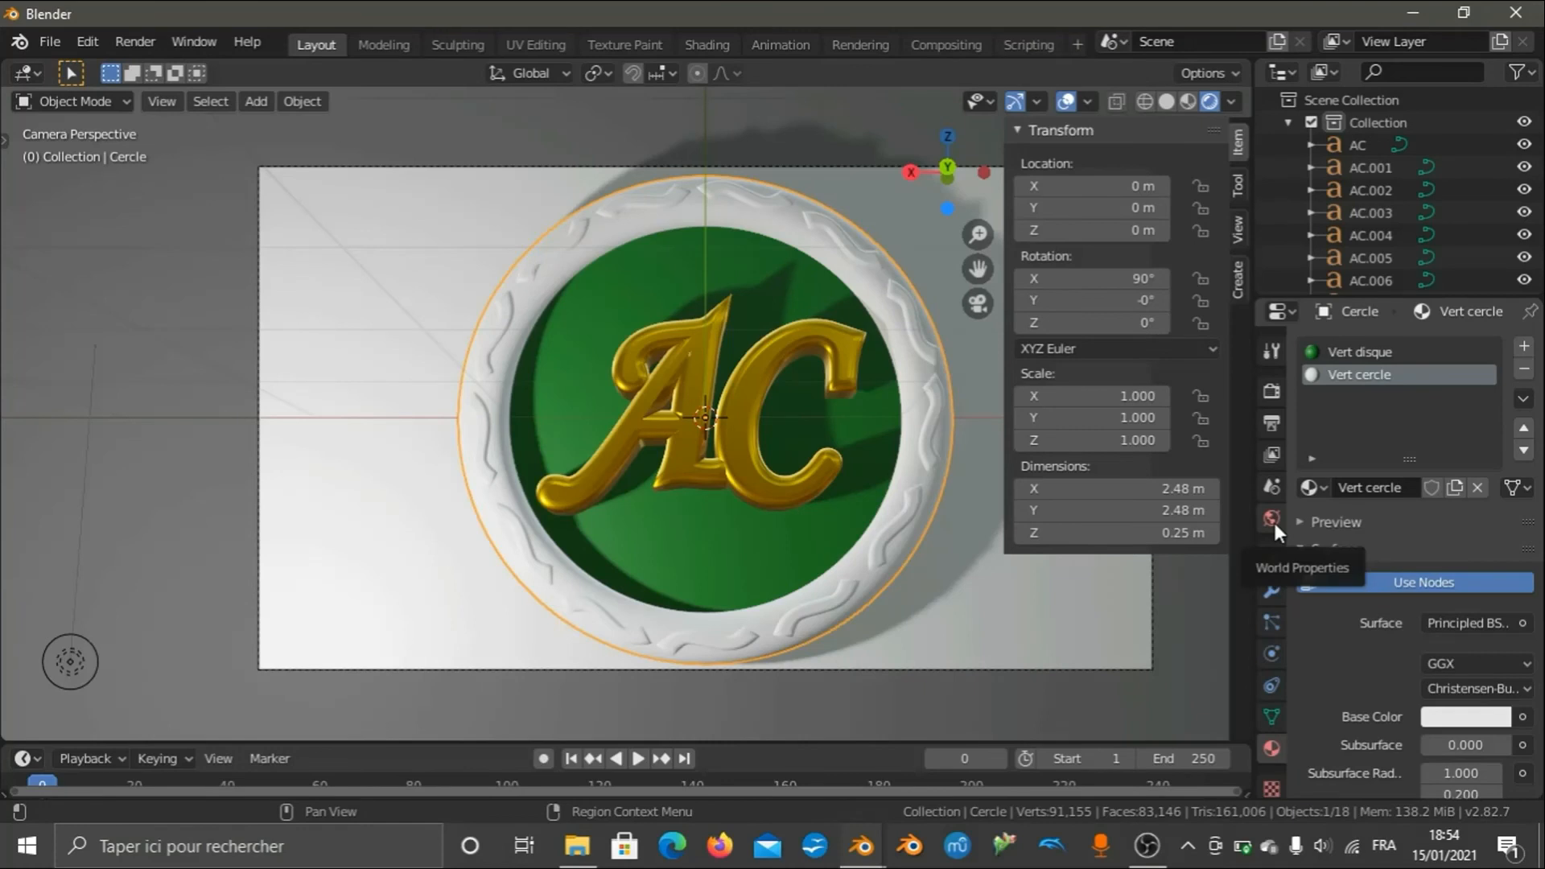
Set the strength of the forest.exr world background to 1.300.
left_click(1272, 521)
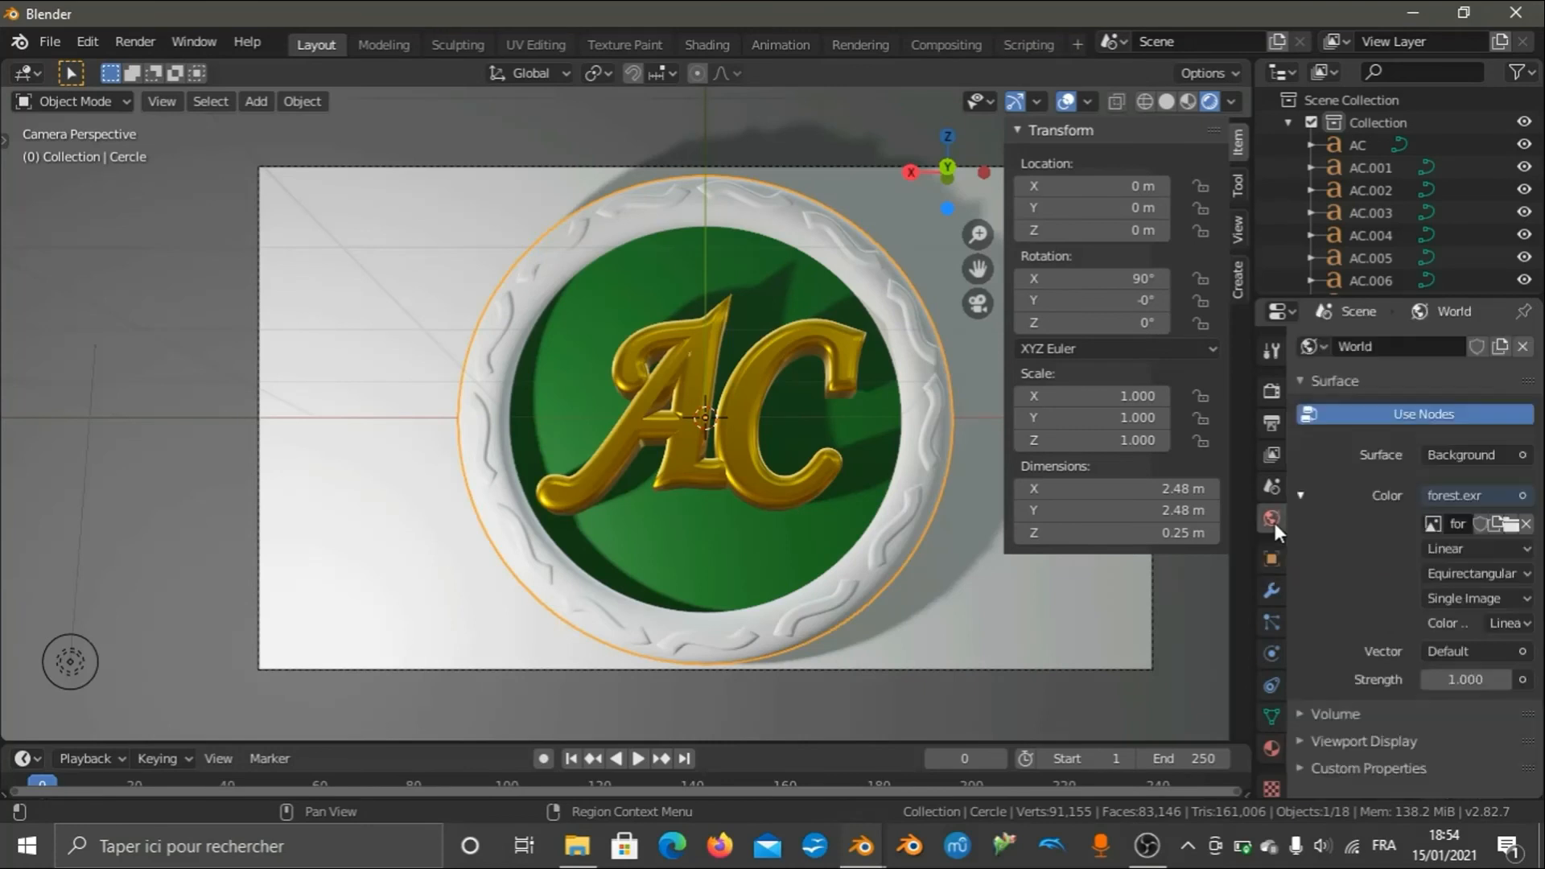
left_click(1438, 679)
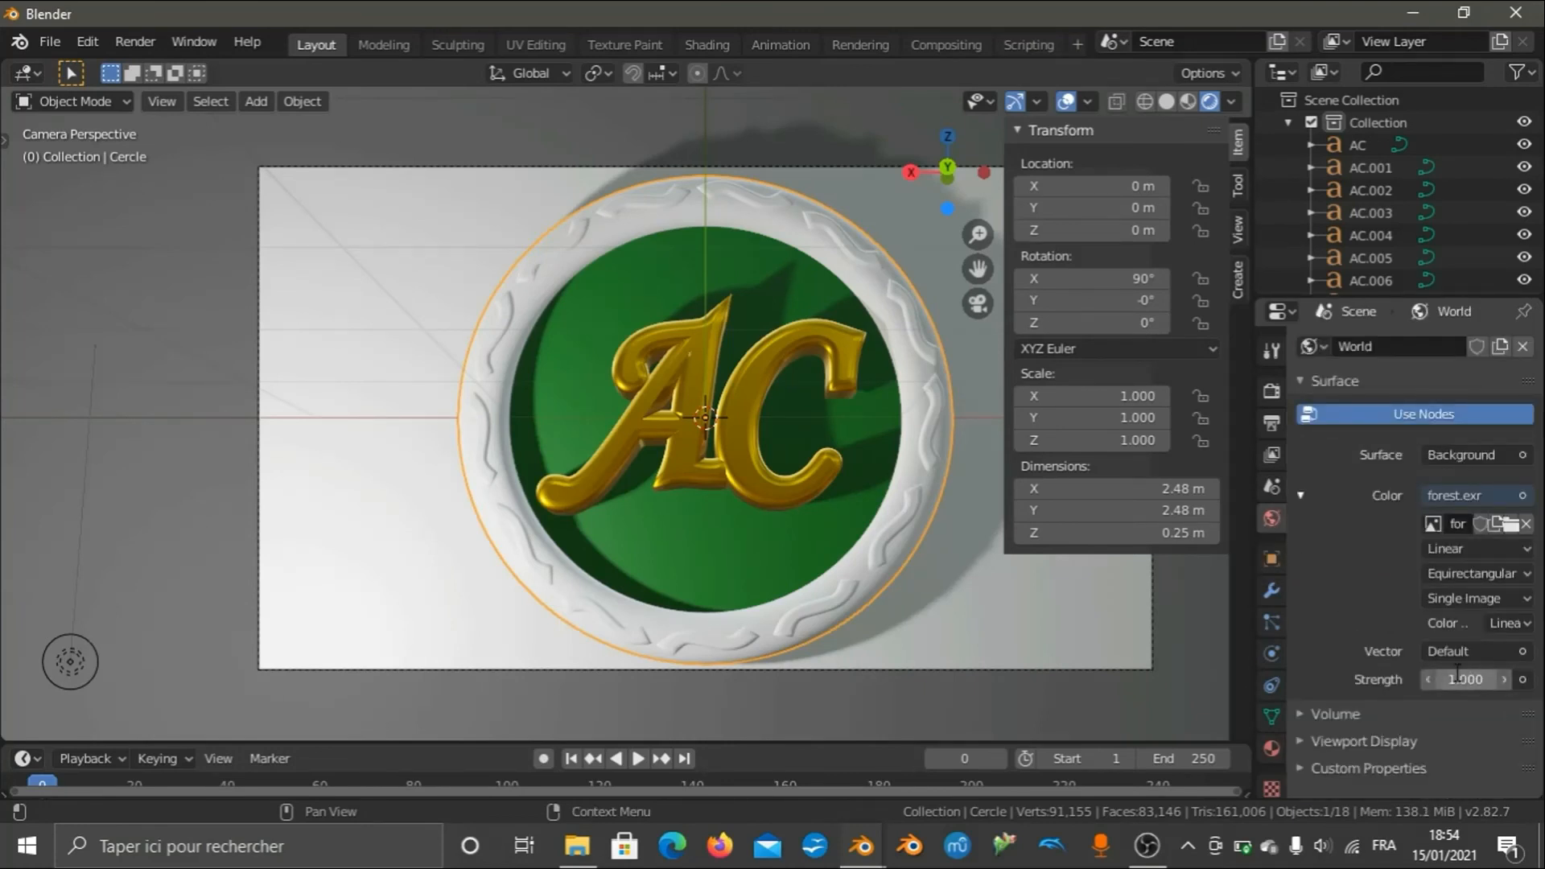
key("Return")
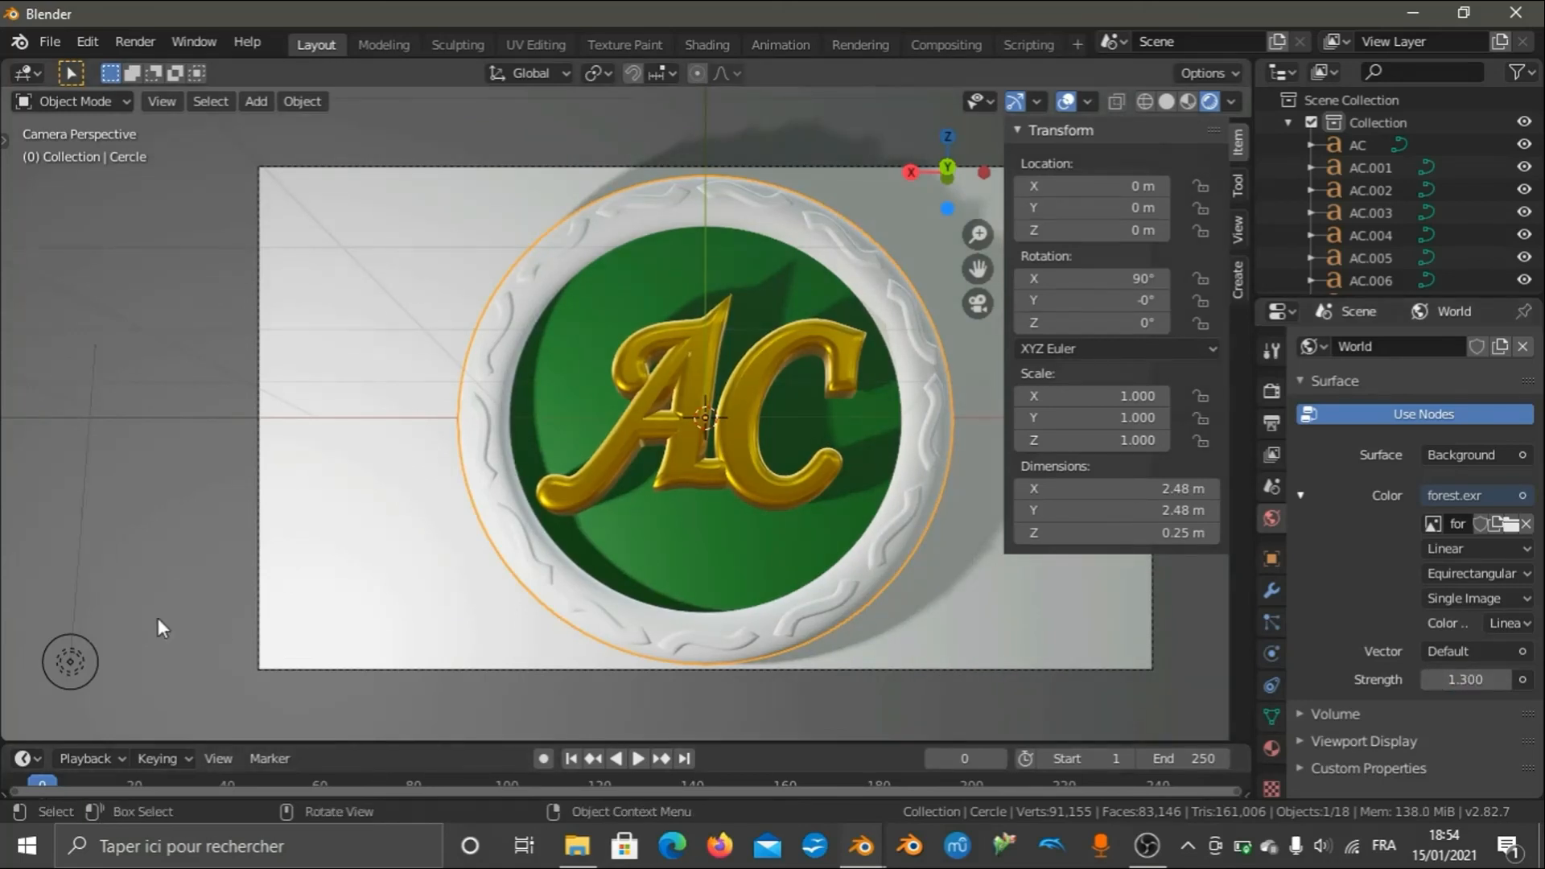
Set the point light's power to 250 W and hide the transform values.
left_click(67, 653)
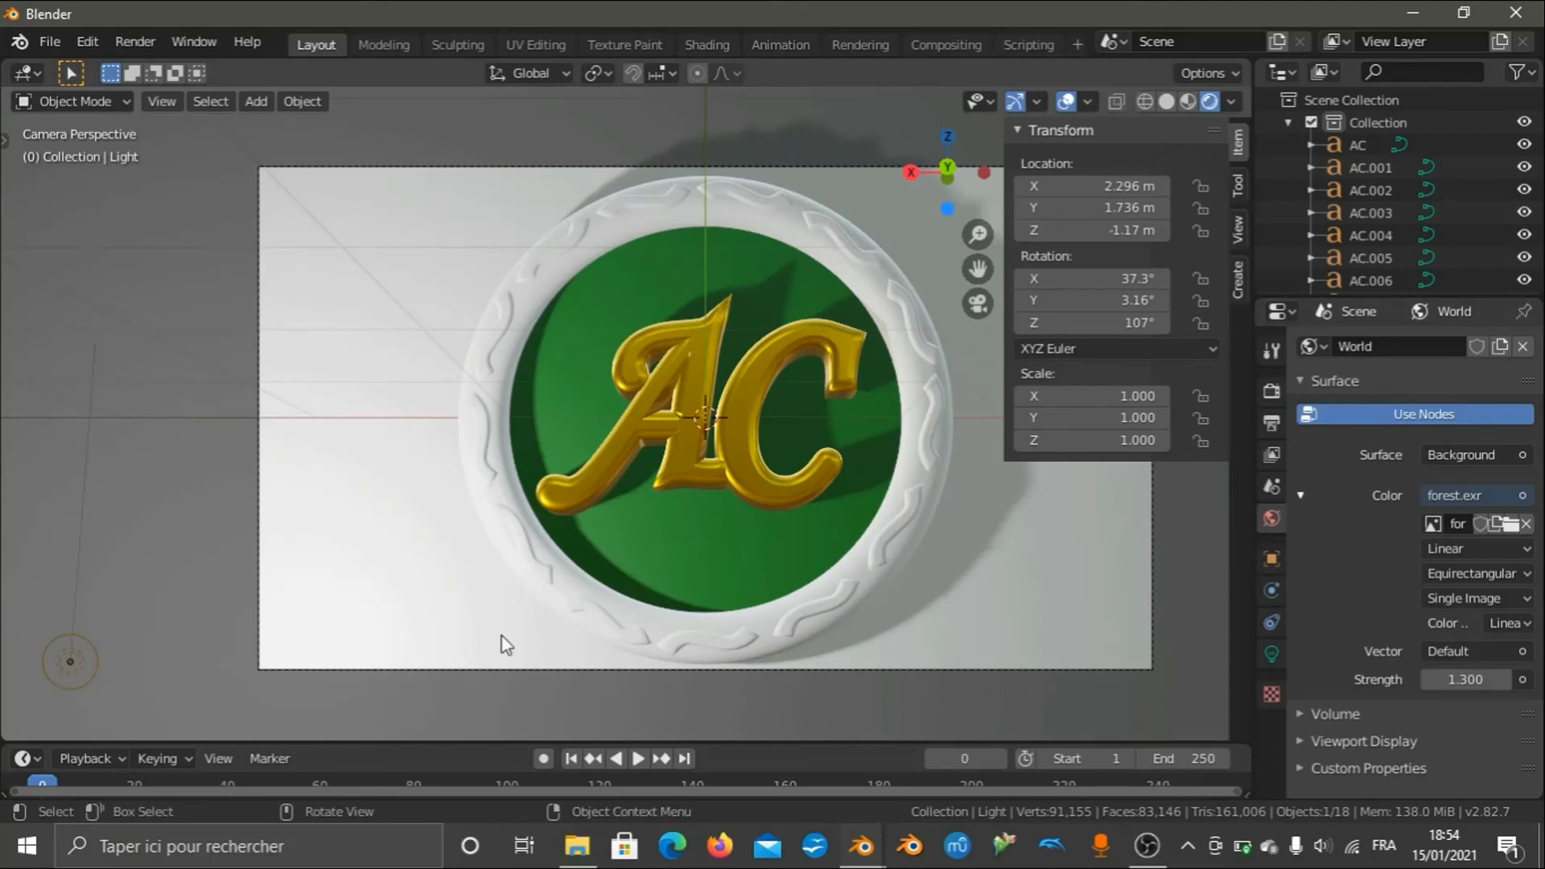
left_click(1272, 652)
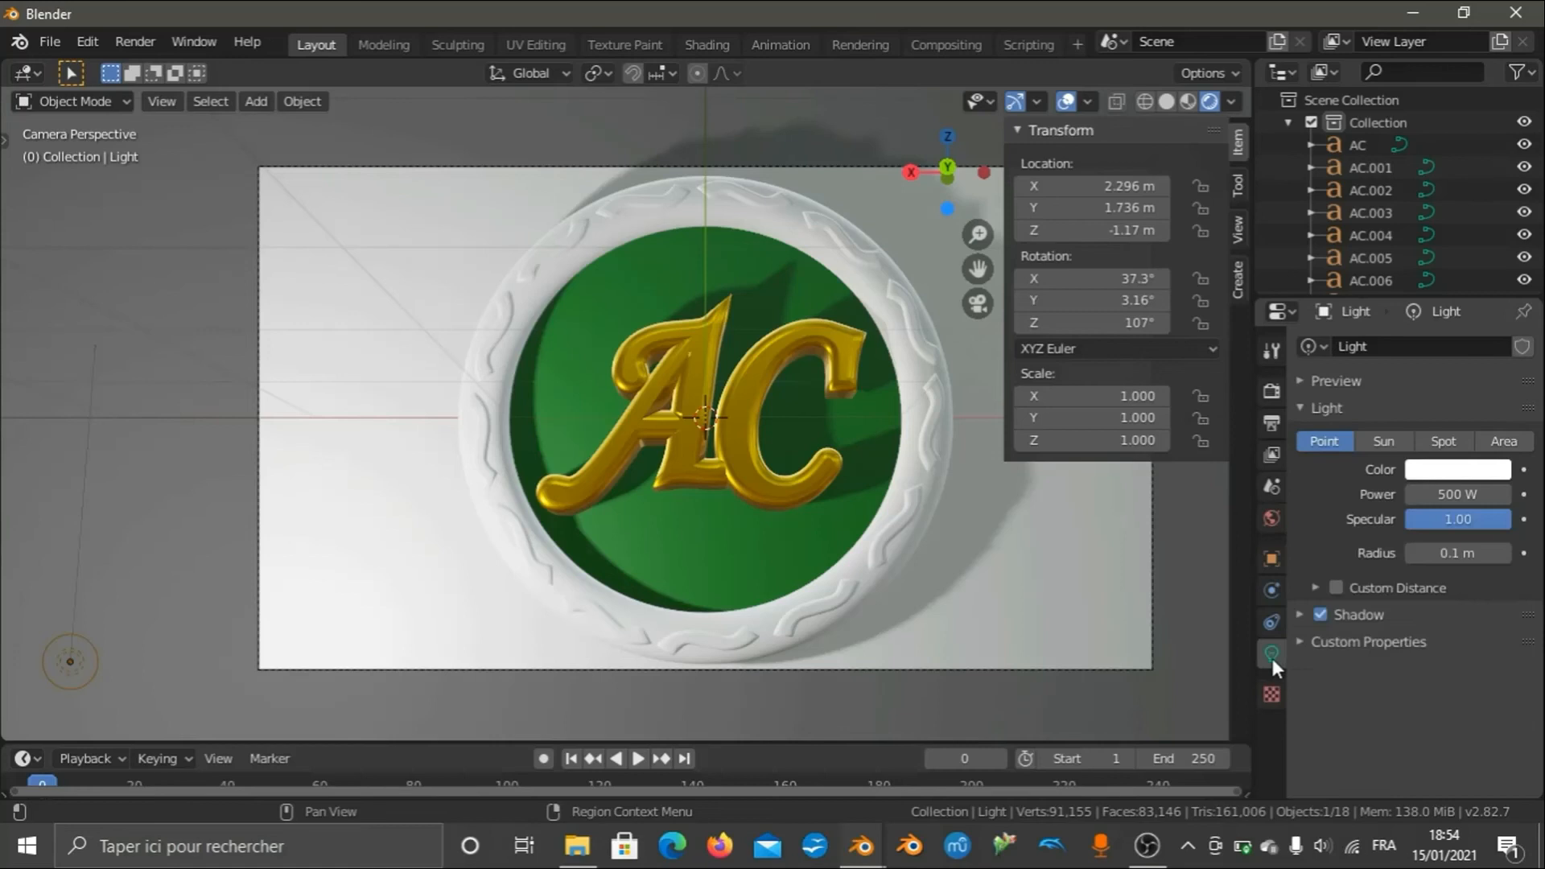
left_click(1440, 492)
type("250")
key("Return")
key("n")
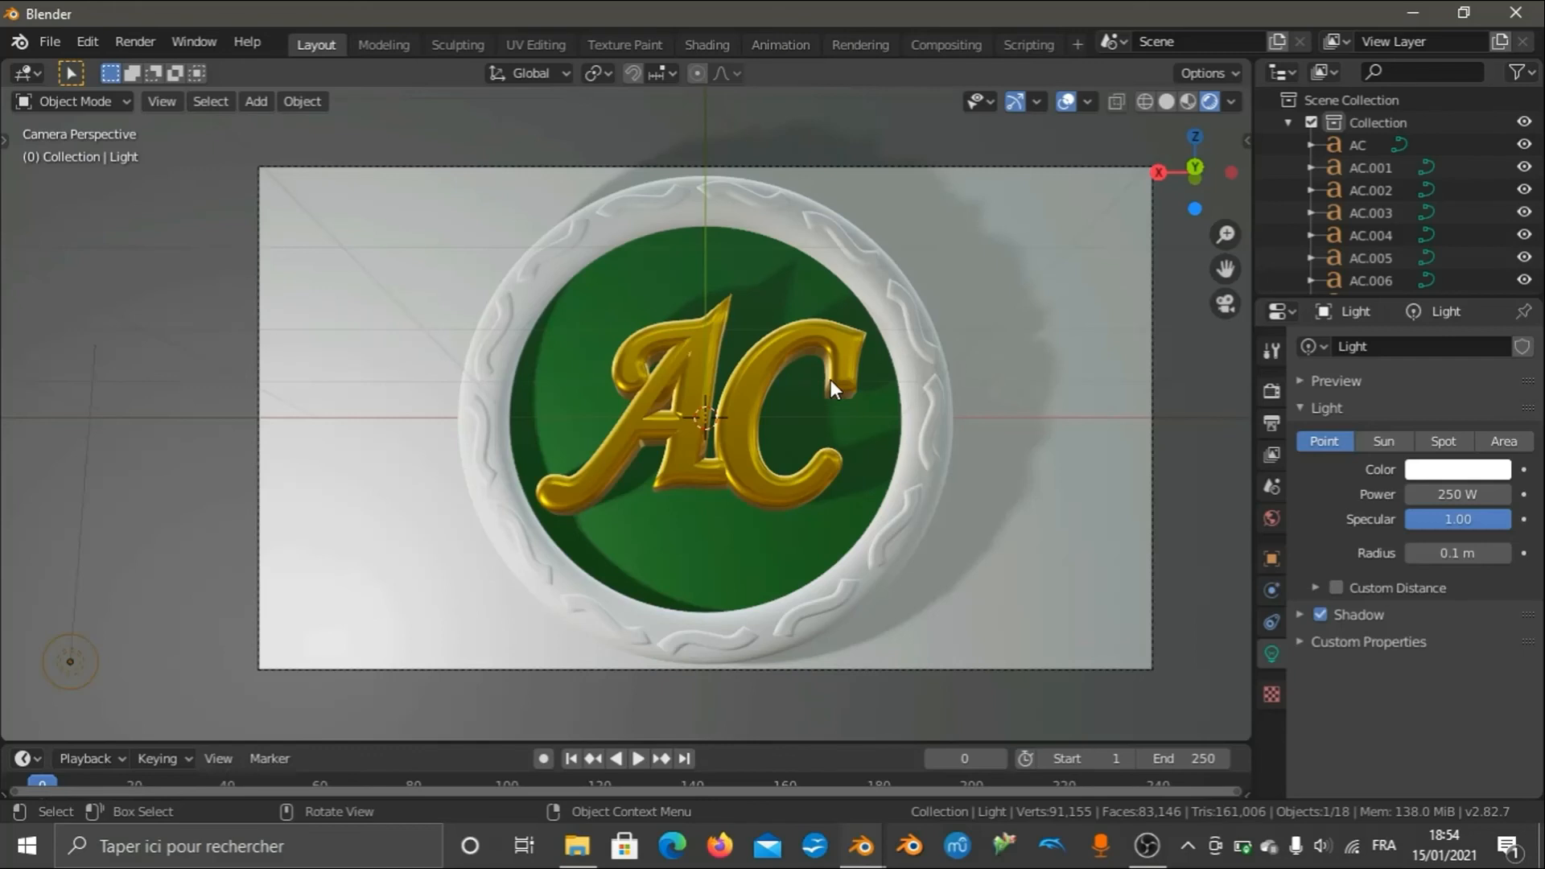
Set the base color hue of the ring's Vert cercle material to 0.350.
left_click(726, 261)
left_click(1272, 748)
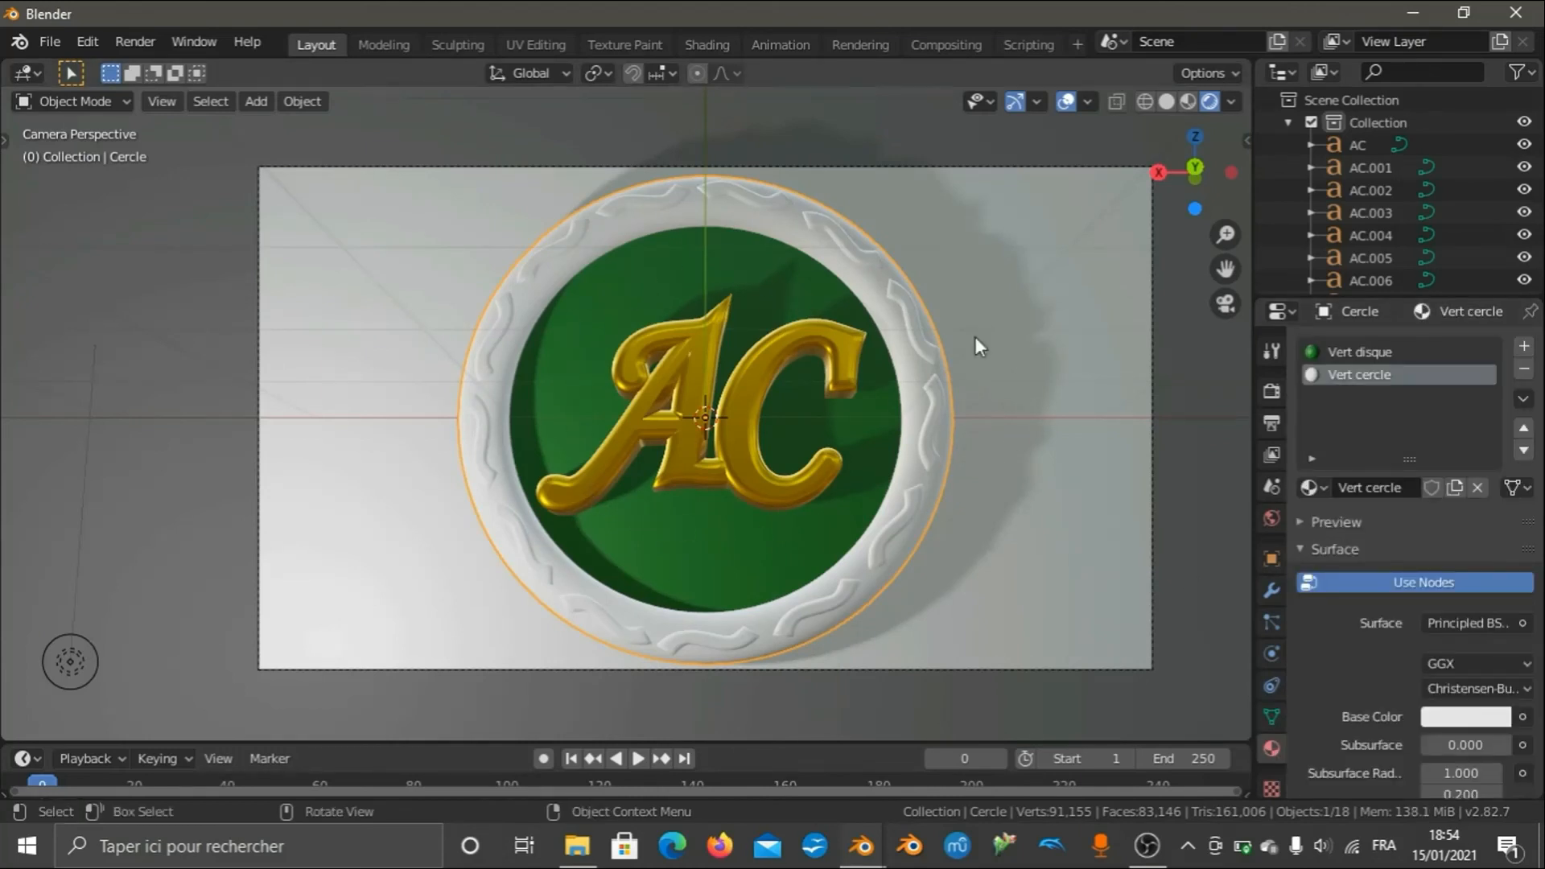
left_click(1383, 352)
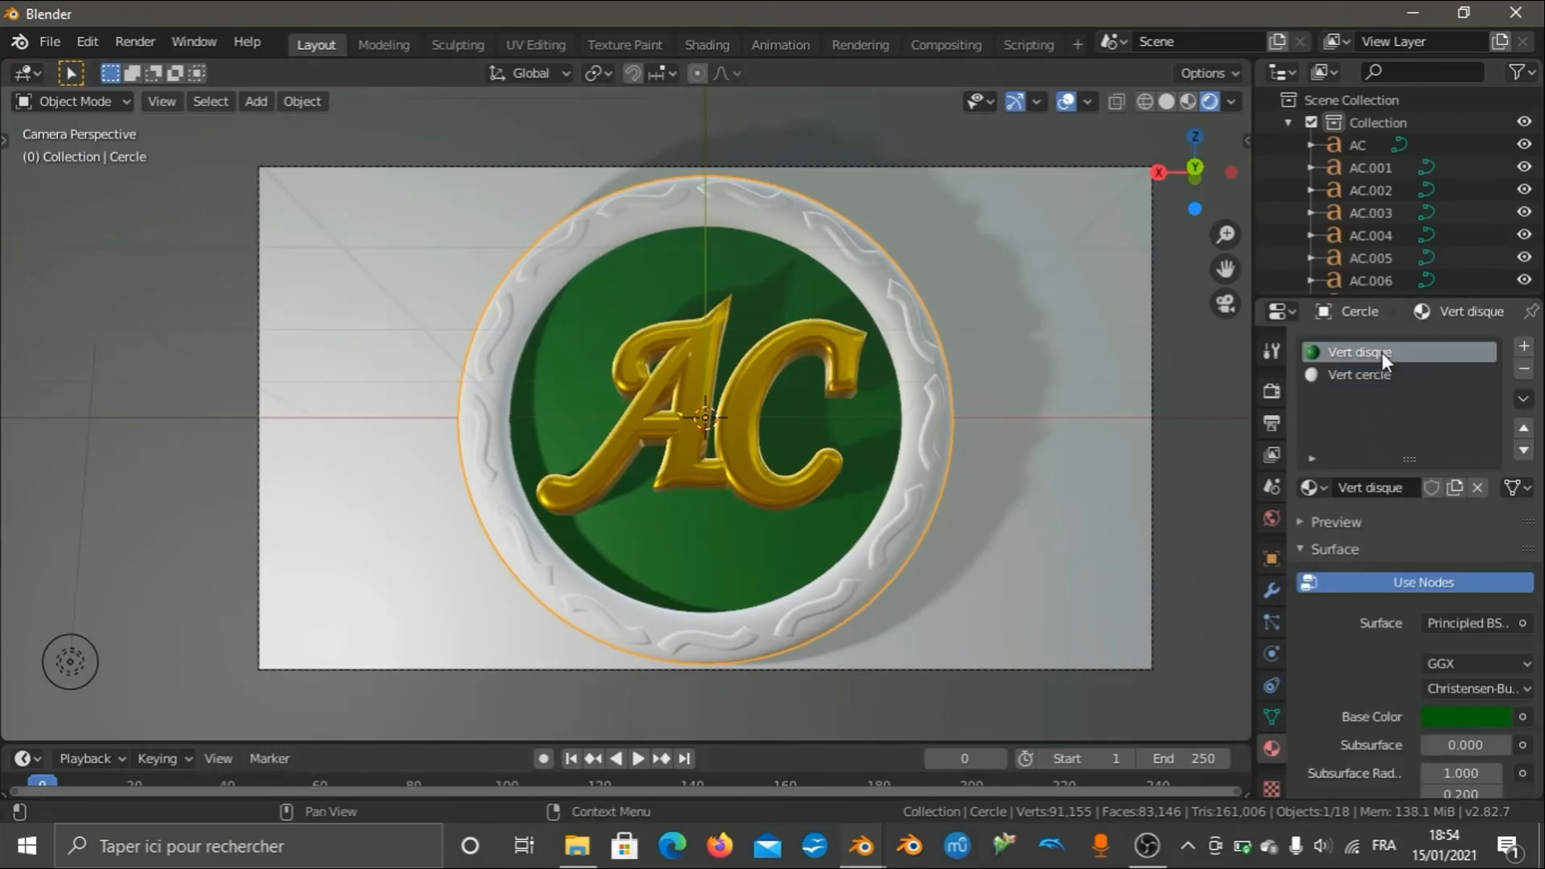
left_click(1383, 369)
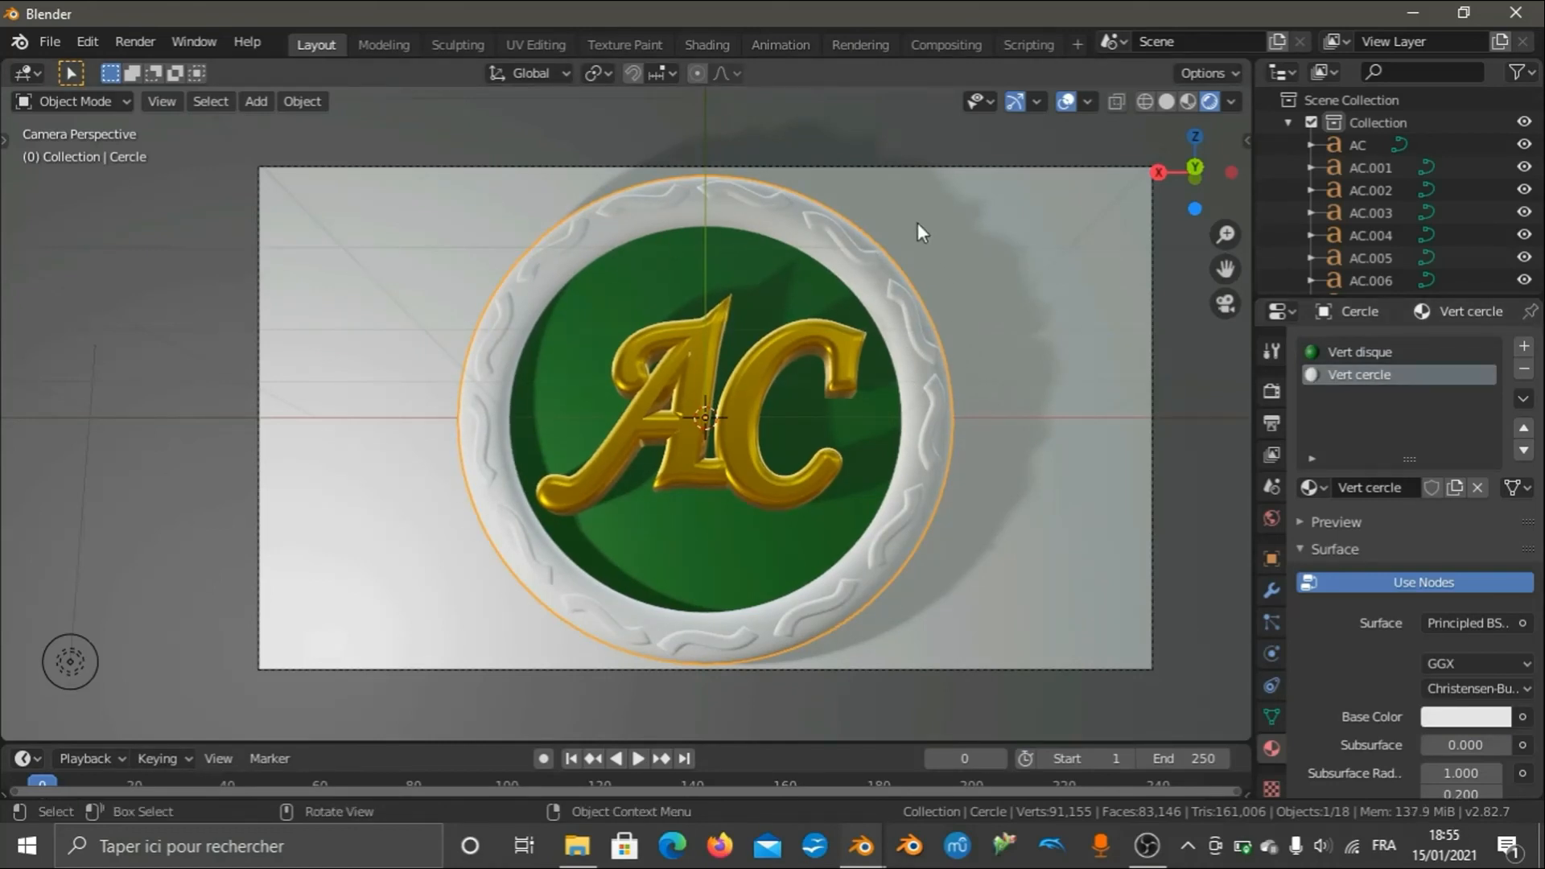
left_click(1467, 716)
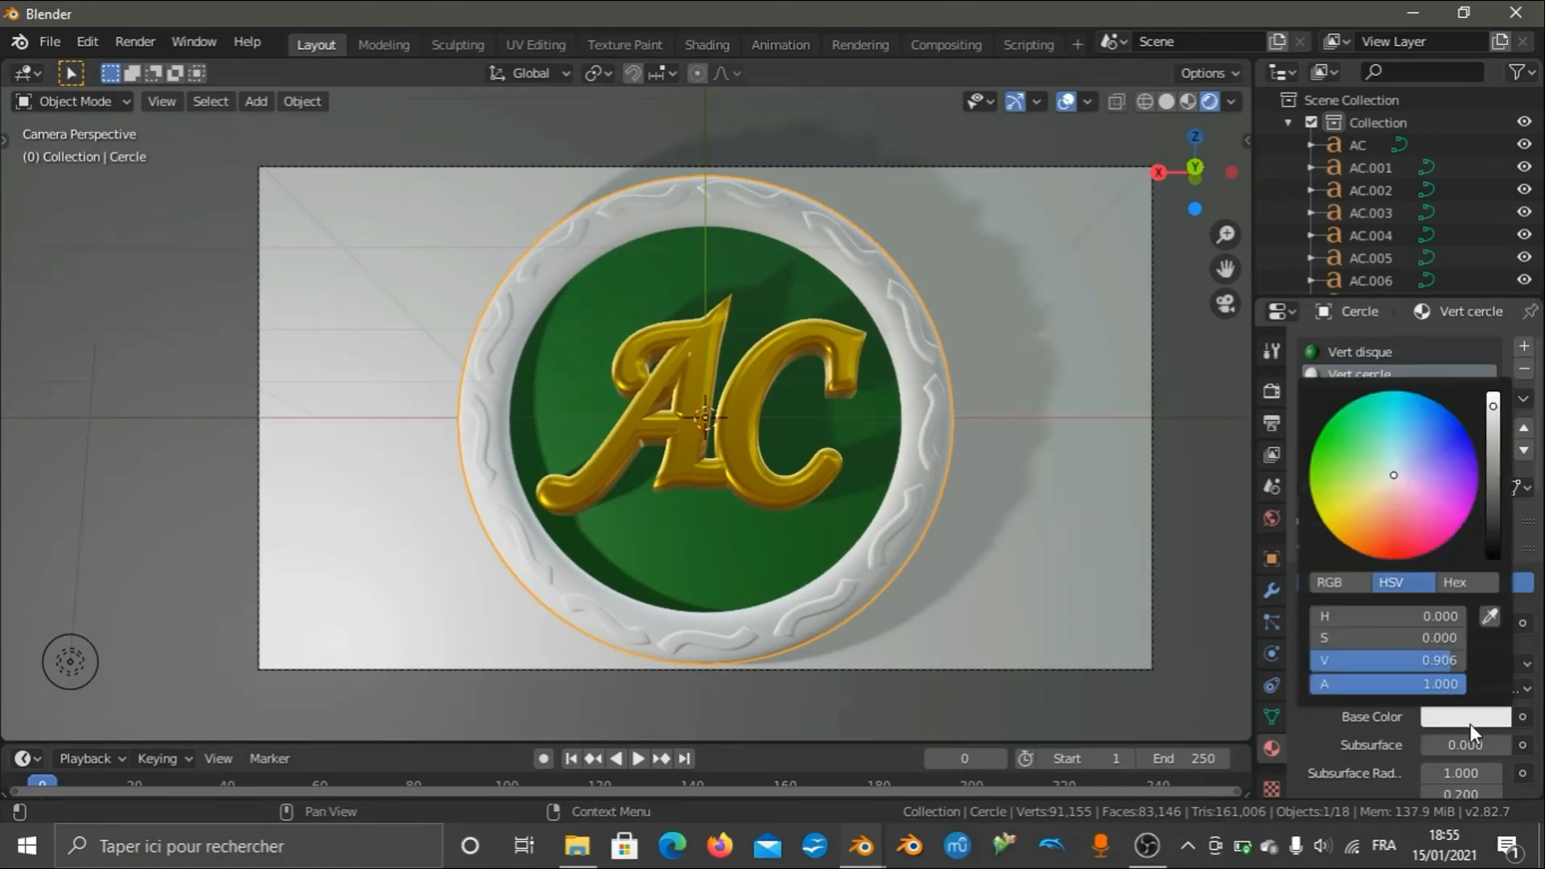
left_click(1407, 617)
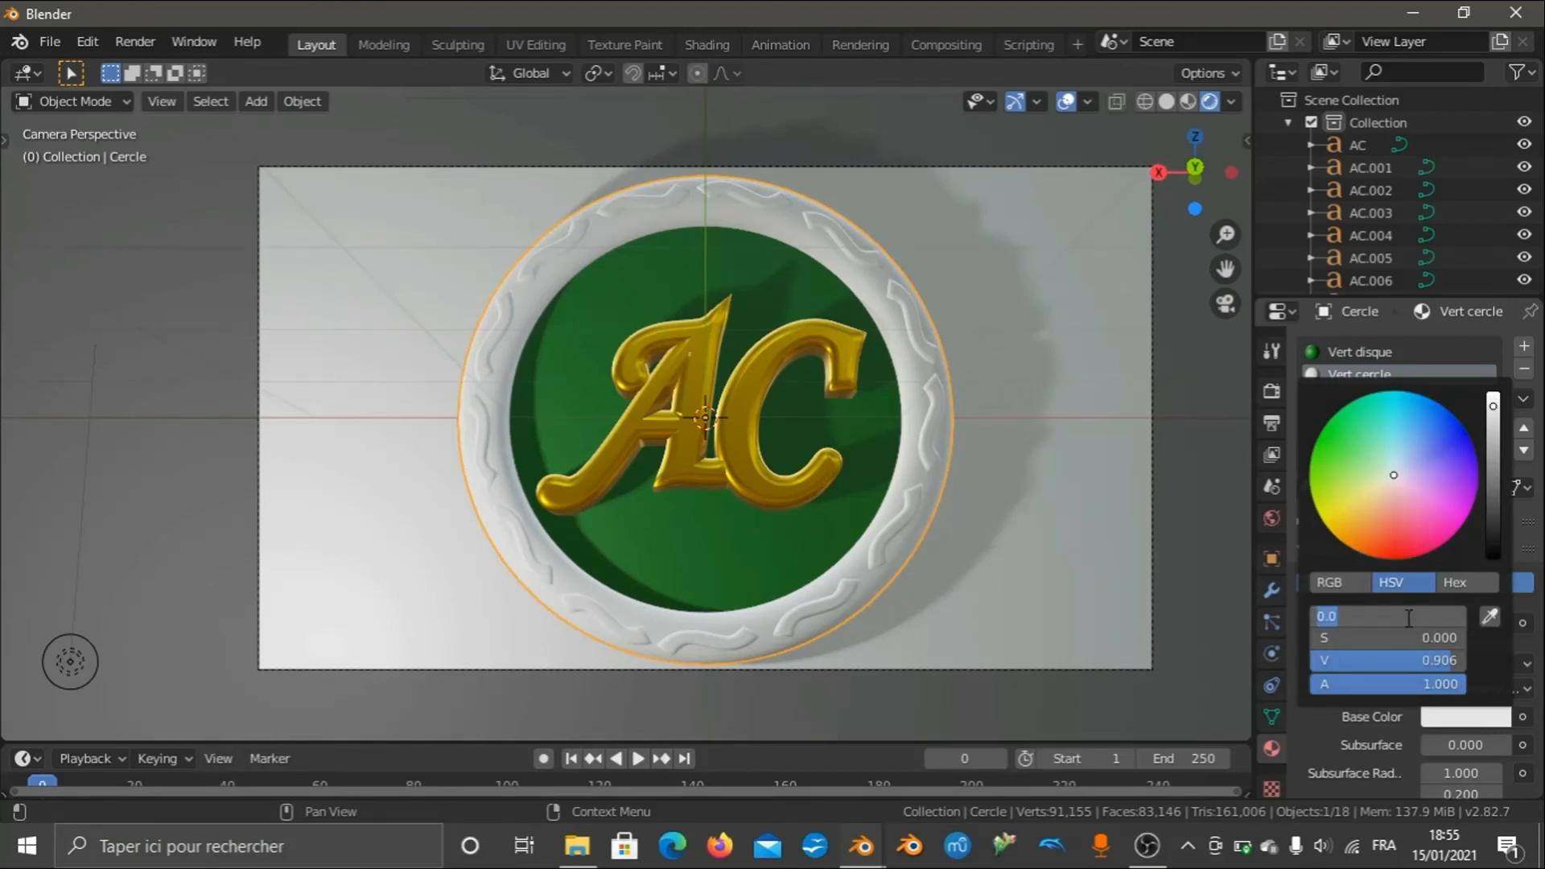
type("0.35")
key("Return")
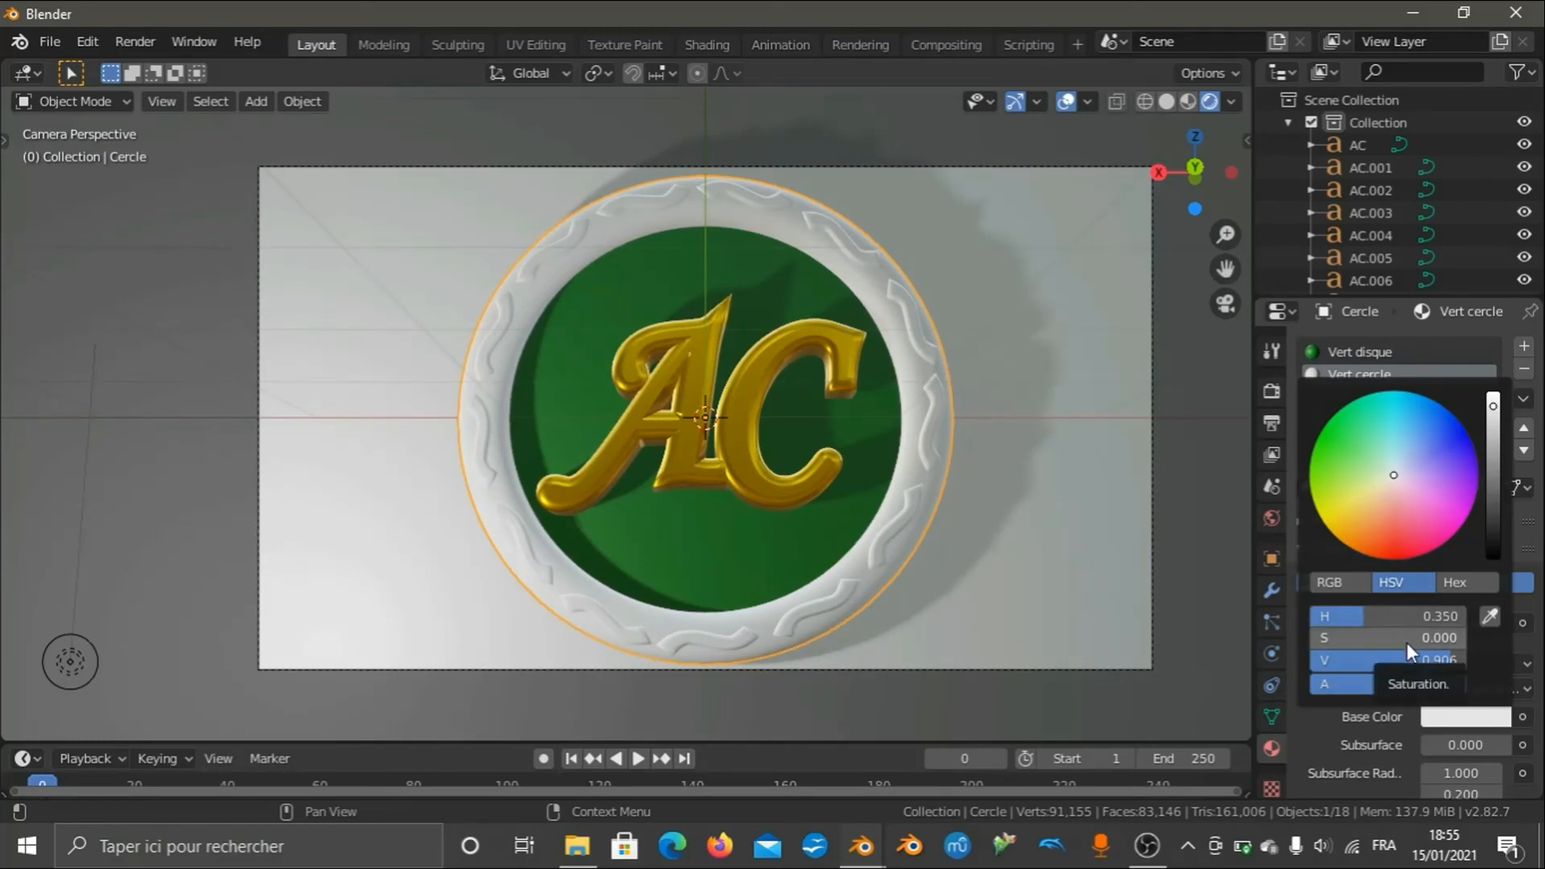
Set the Vert cercle base color's saturation to 1 and its value to 0.7.
left_click(1407, 642)
type("1")
key("Return")
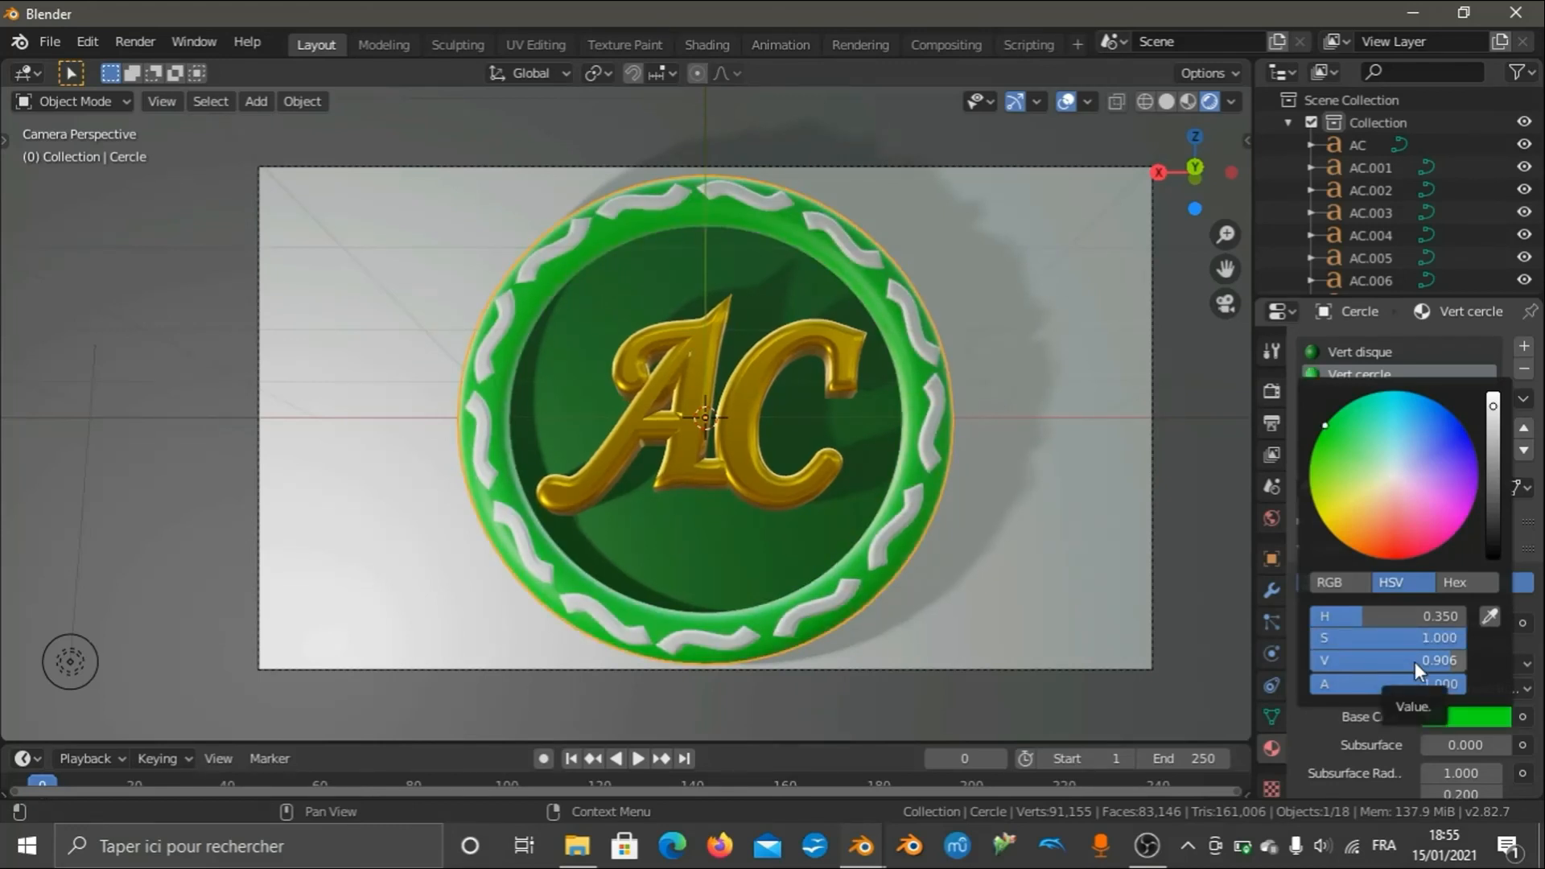
left_click(1415, 662)
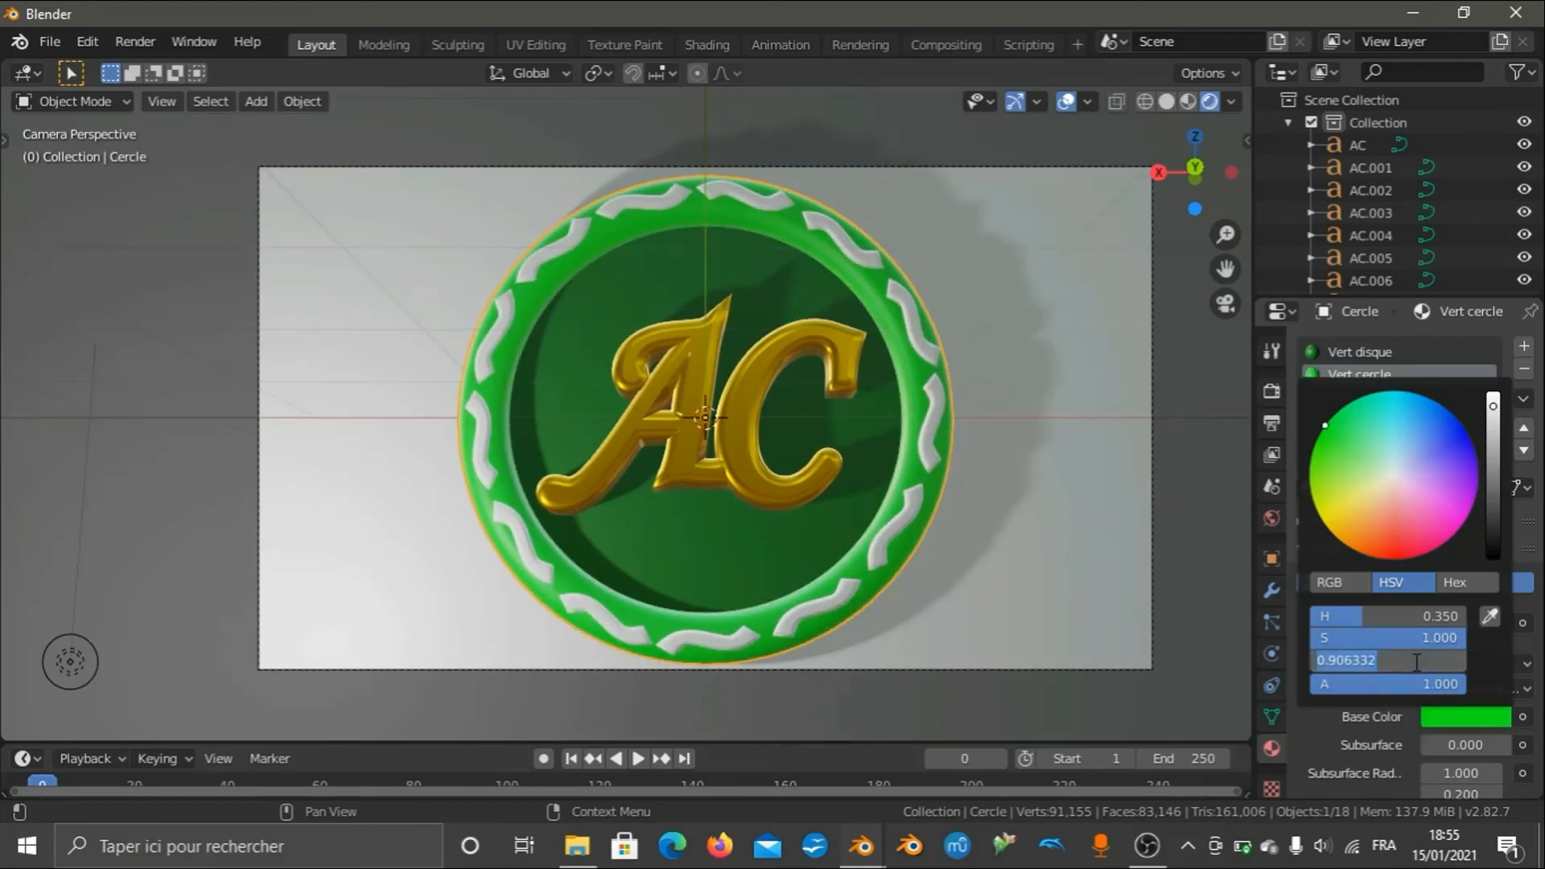
type("0.7")
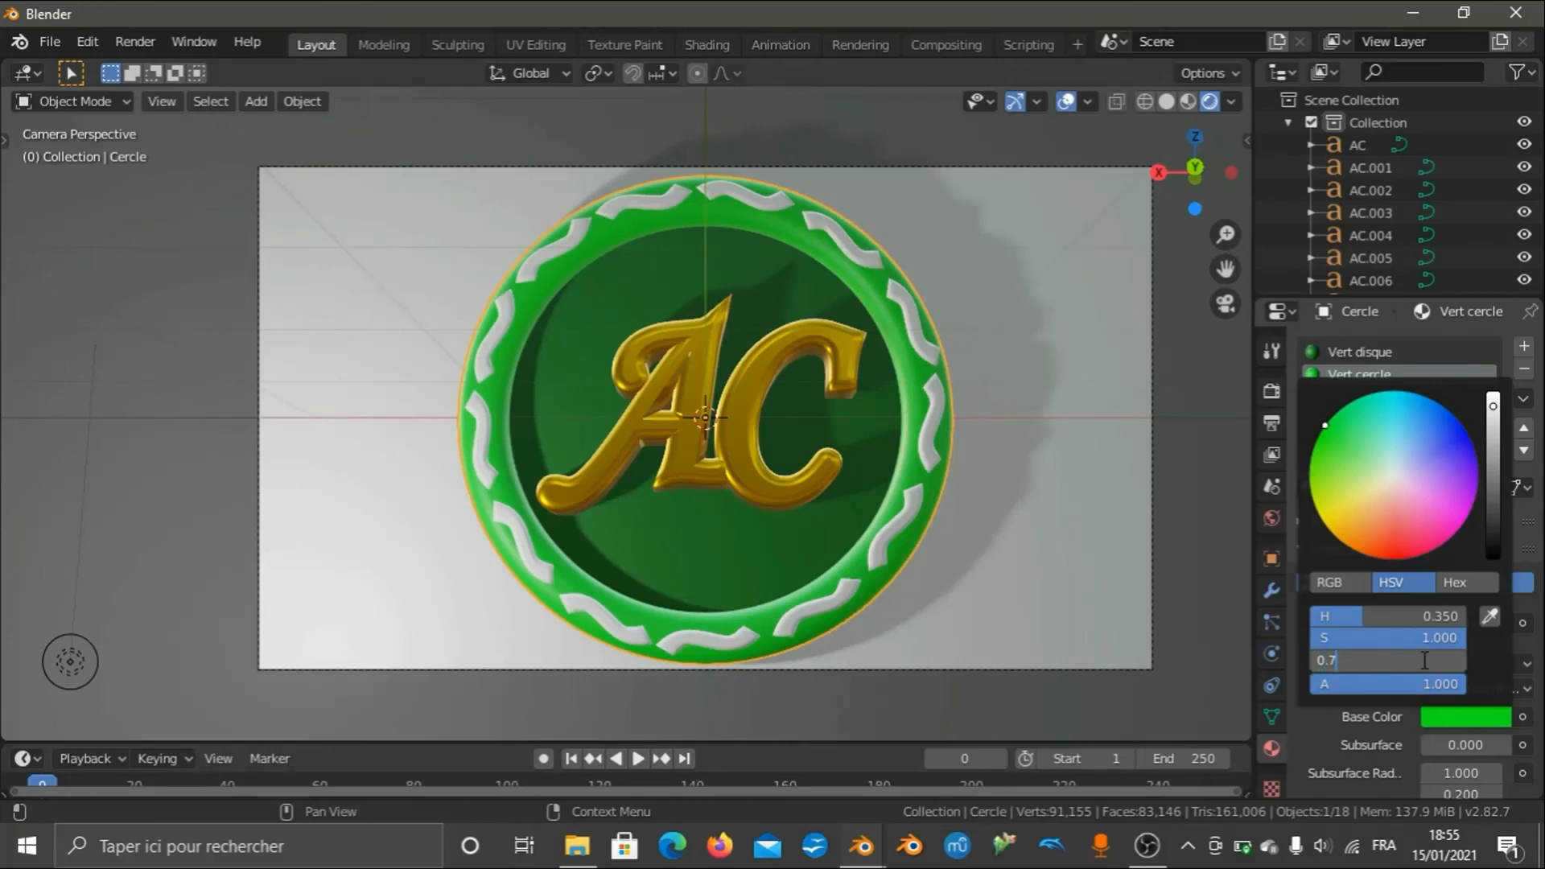
key("Return")
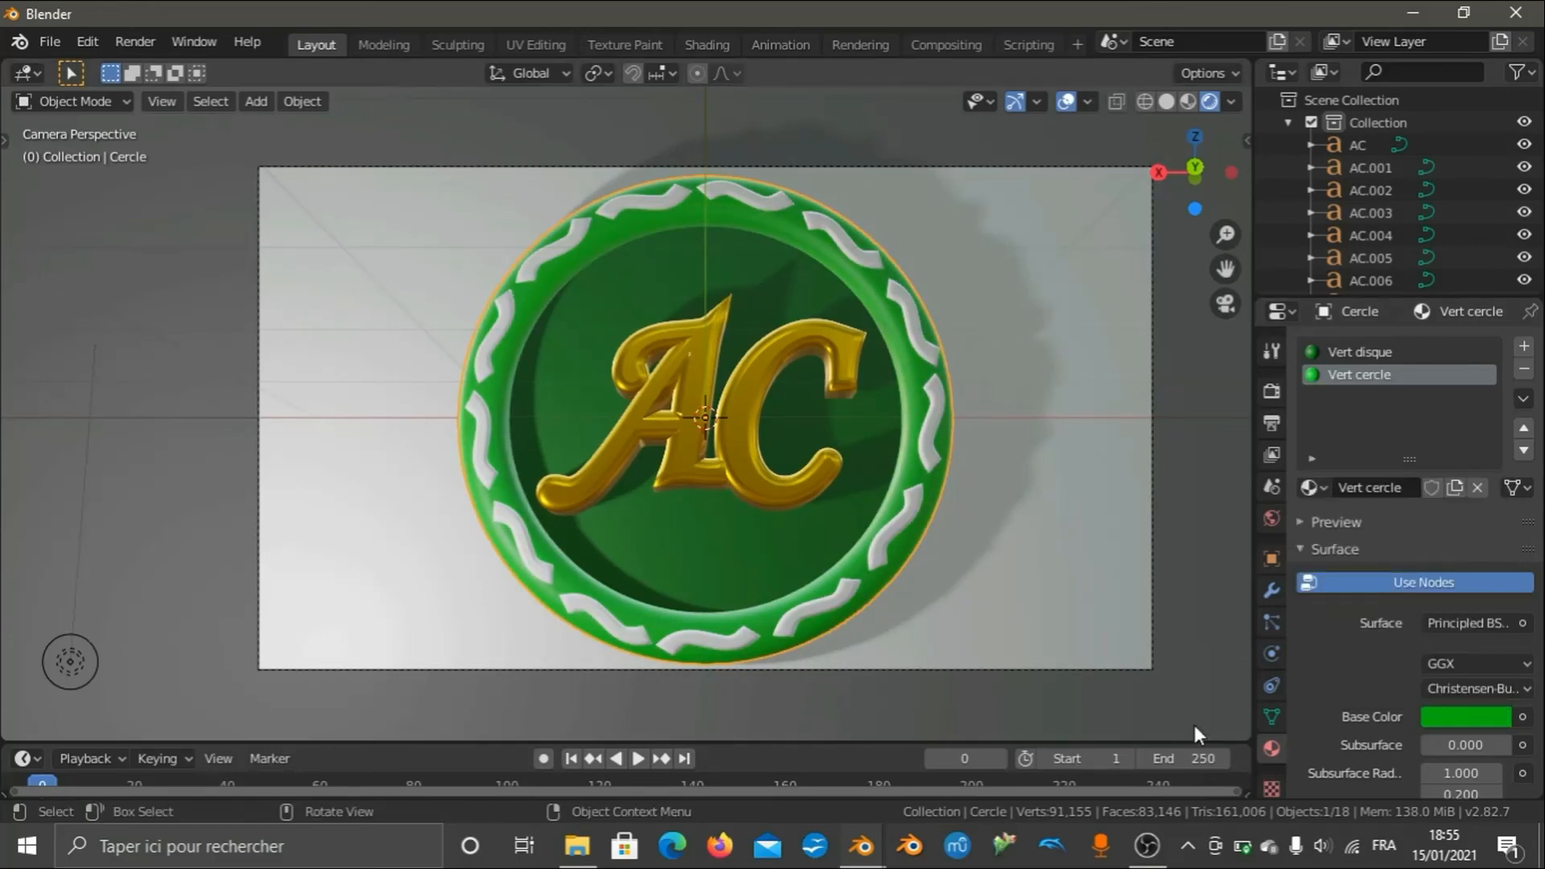
Set the Metallic value of the Vert cercle material to 0.600.
scroll(1374, 631, "down", 8)
scroll(1373, 630, "down", 5)
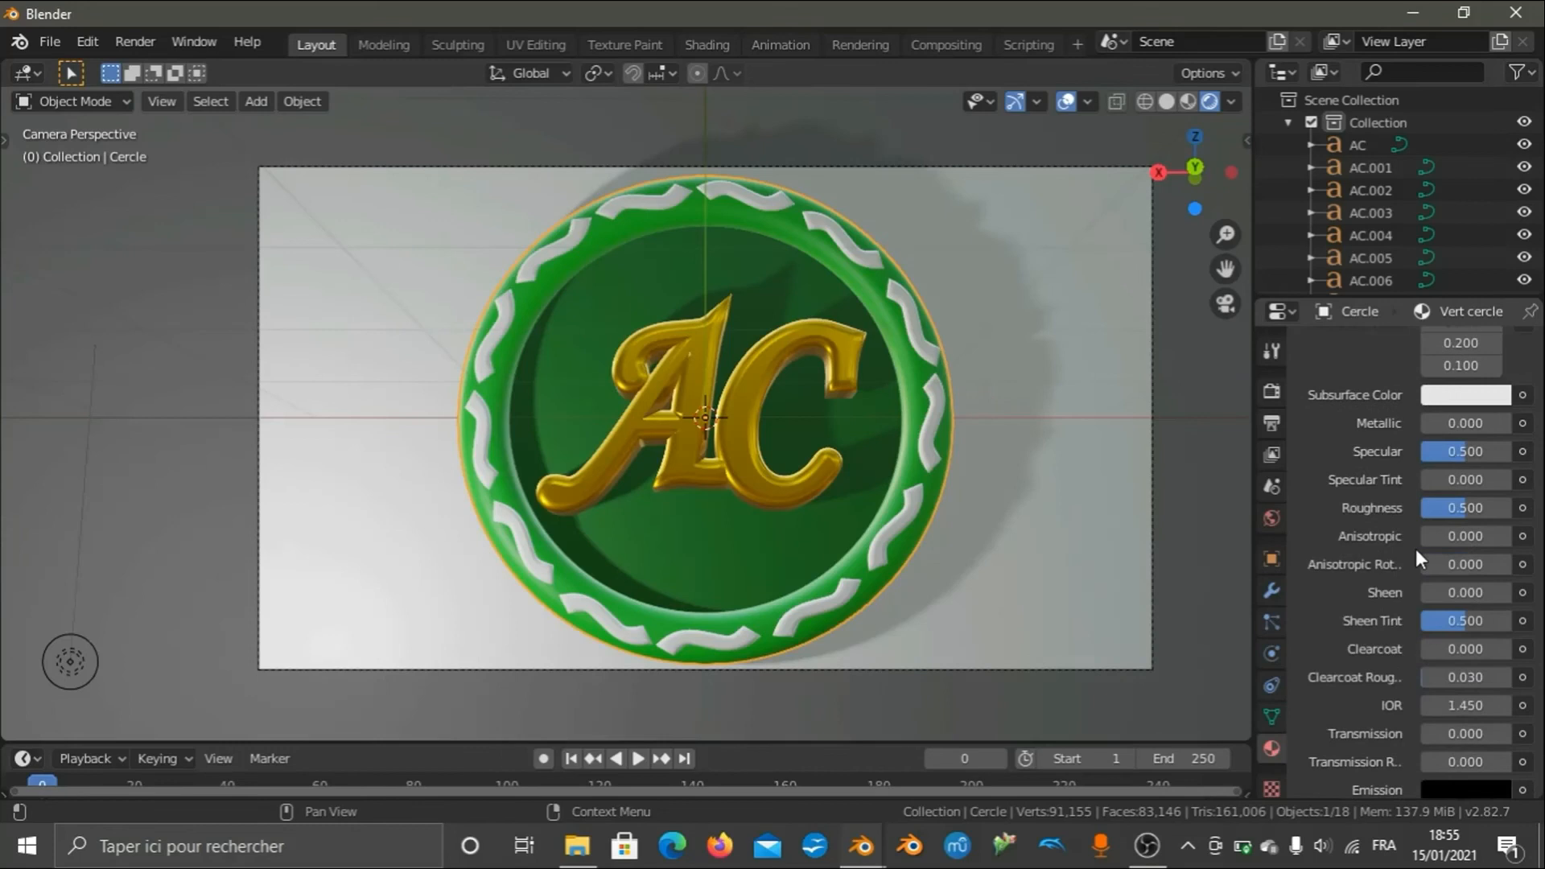
left_click(1460, 424)
type("0.5")
key("Return")
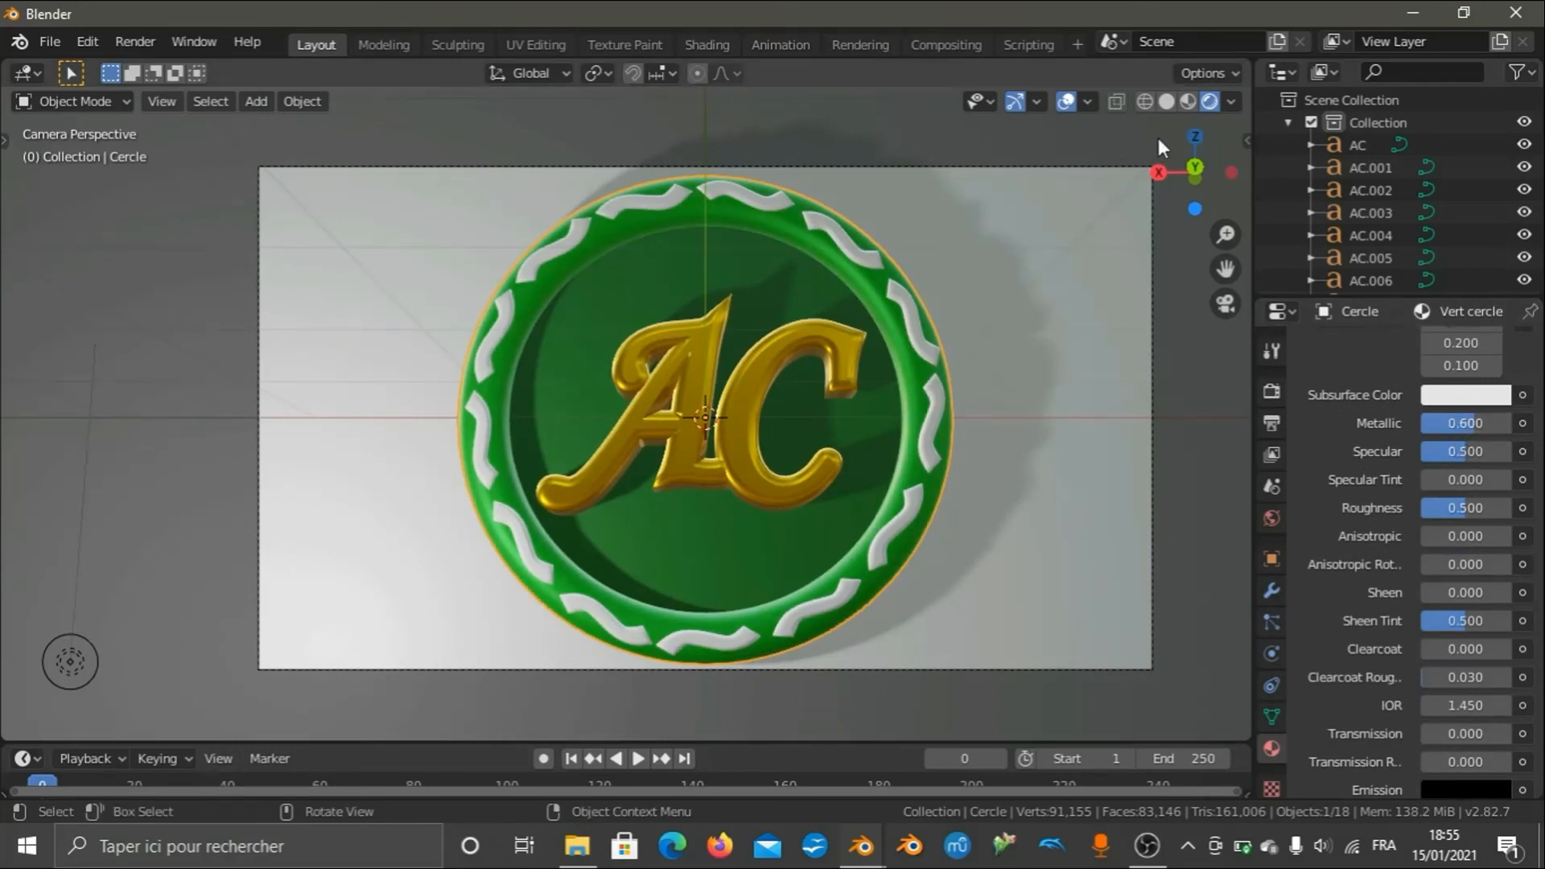
Examine the medallion, backing plane, light and camera within the forest environment from an oblique viewpoint, both near and far.
left_click_drag(1187, 165, 631, 216)
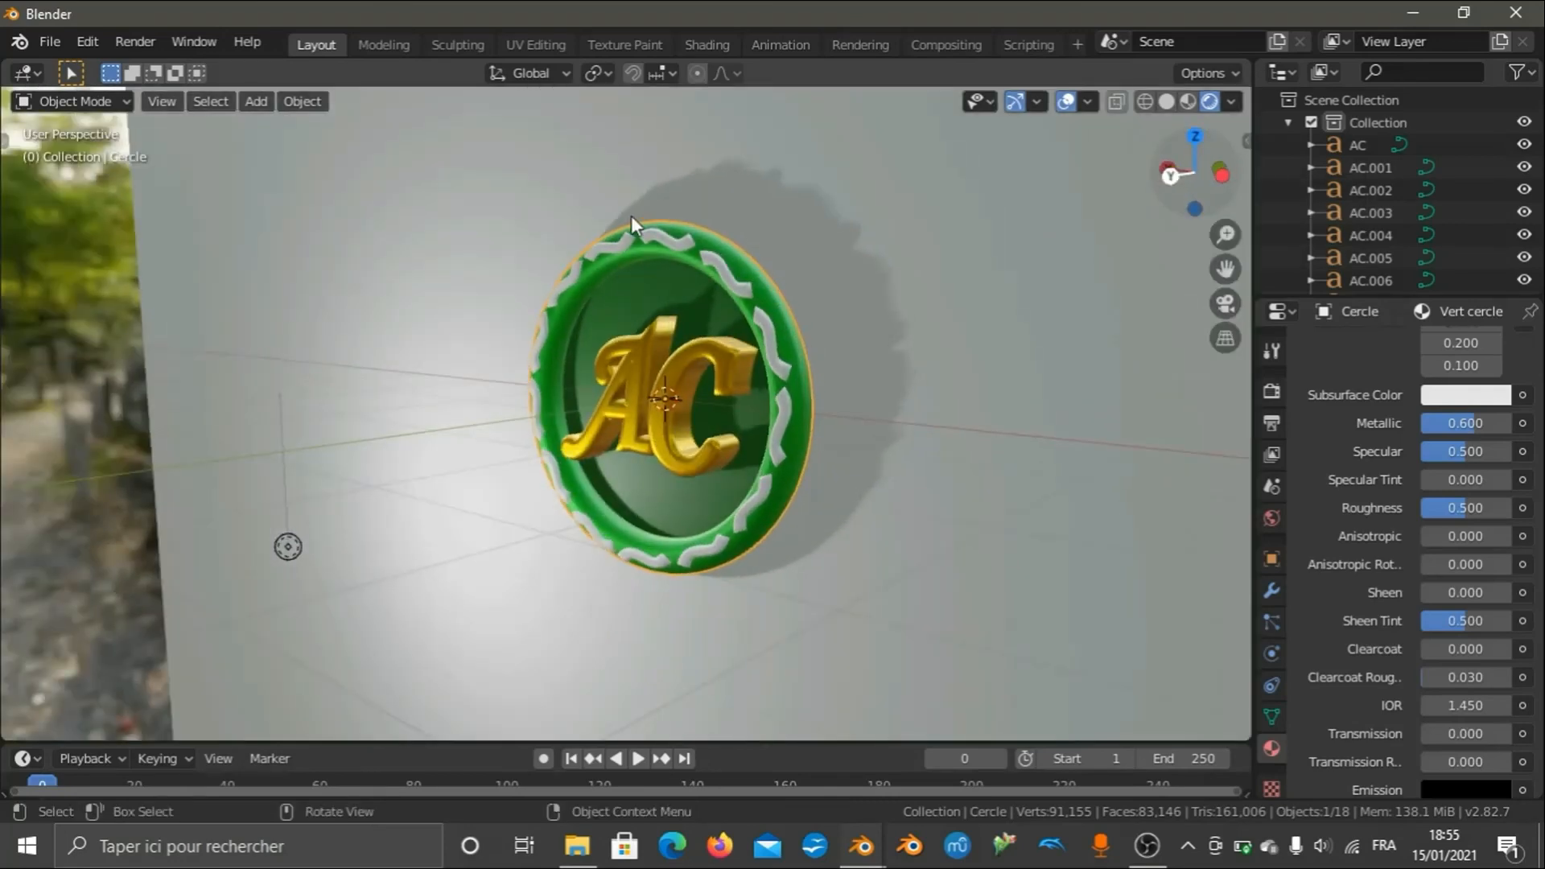
scroll(631, 217, "down", 5)
middle_click_drag(631, 217, 751, 328)
left_click(702, 393)
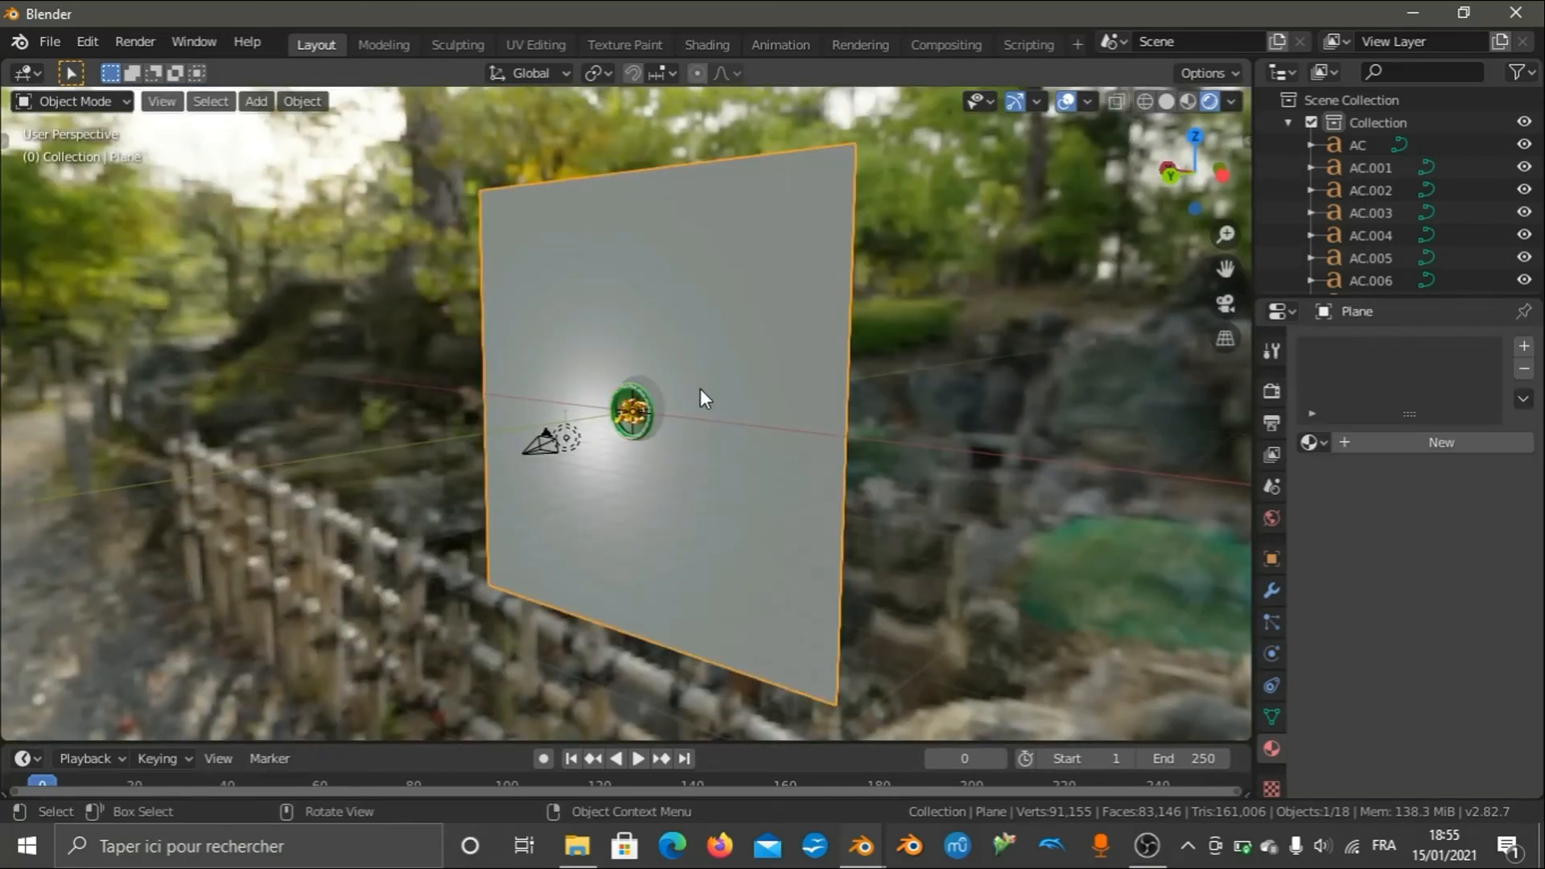
scroll(699, 390, "up", 8)
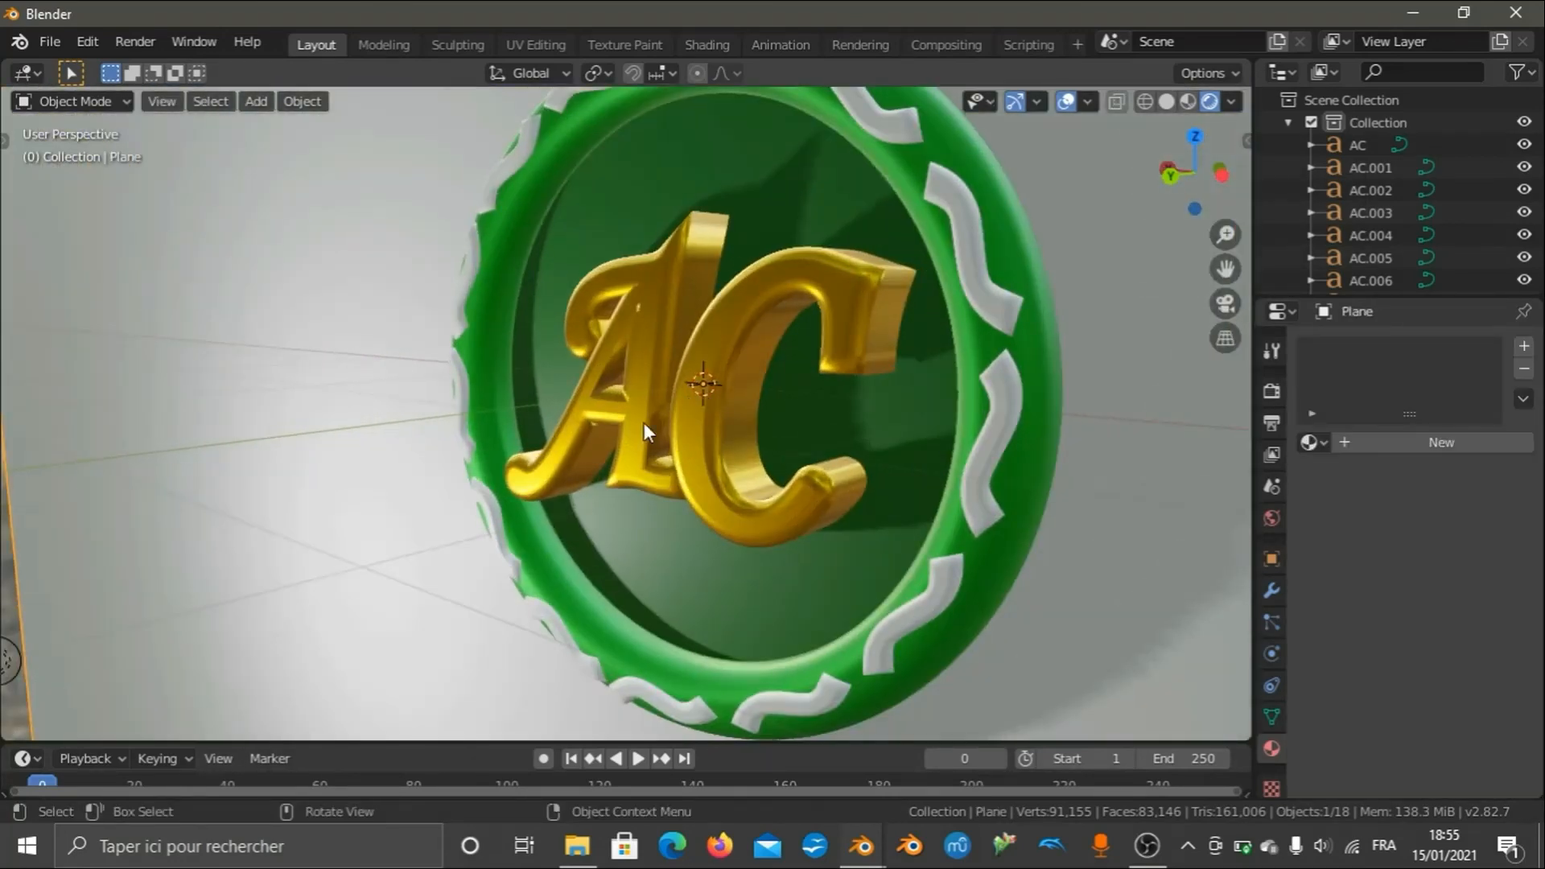
scroll(909, 172, "down", 10)
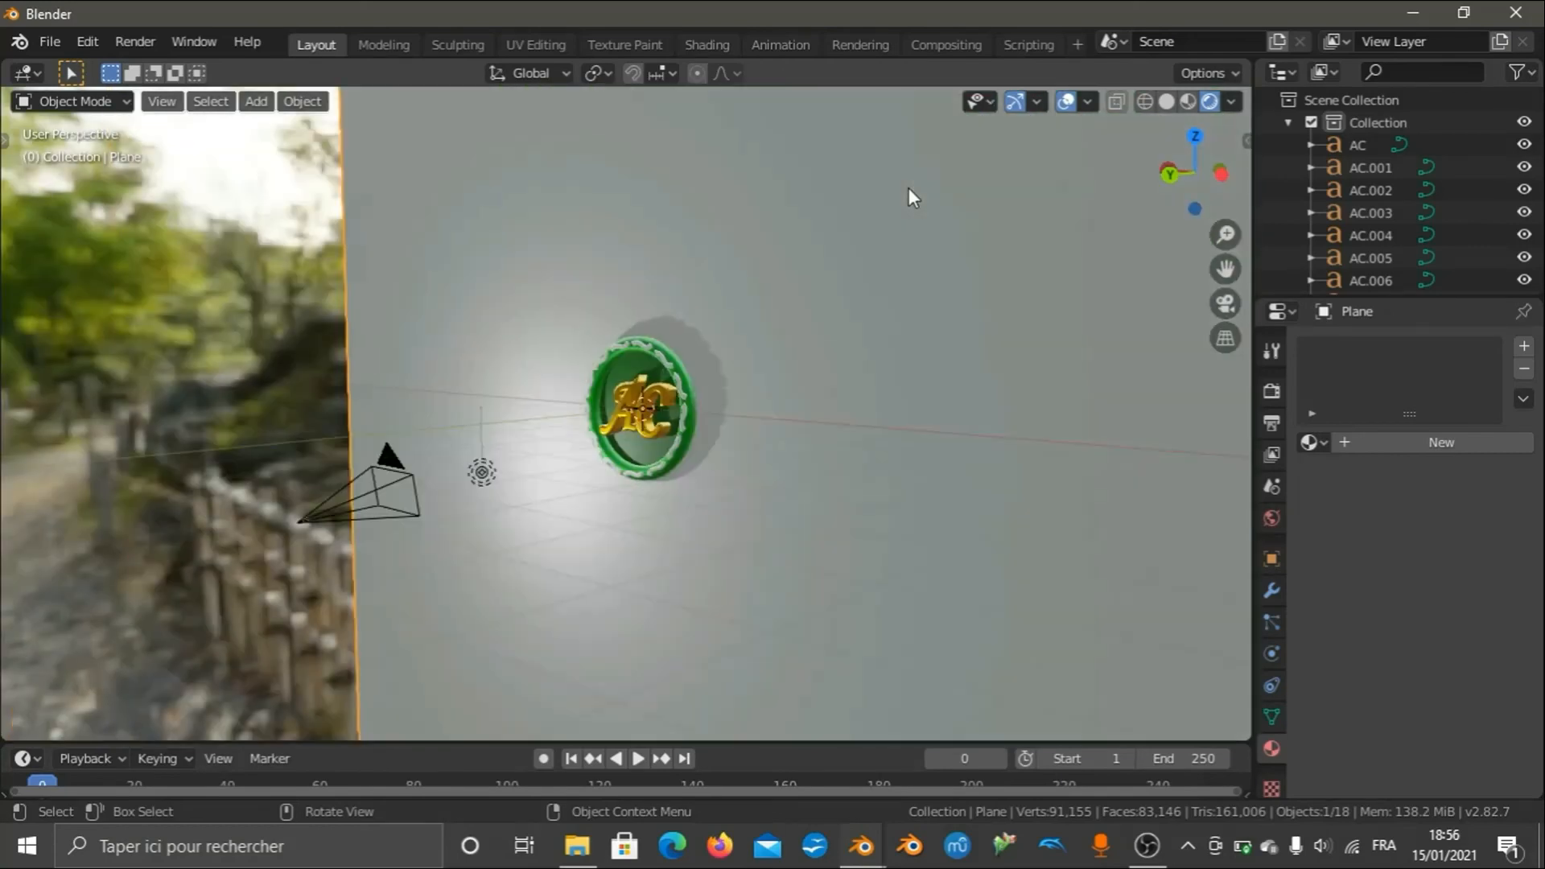
scroll(963, 292, "down", 3)
scroll(963, 297, "up", 3)
scroll(962, 297, "down", 3)
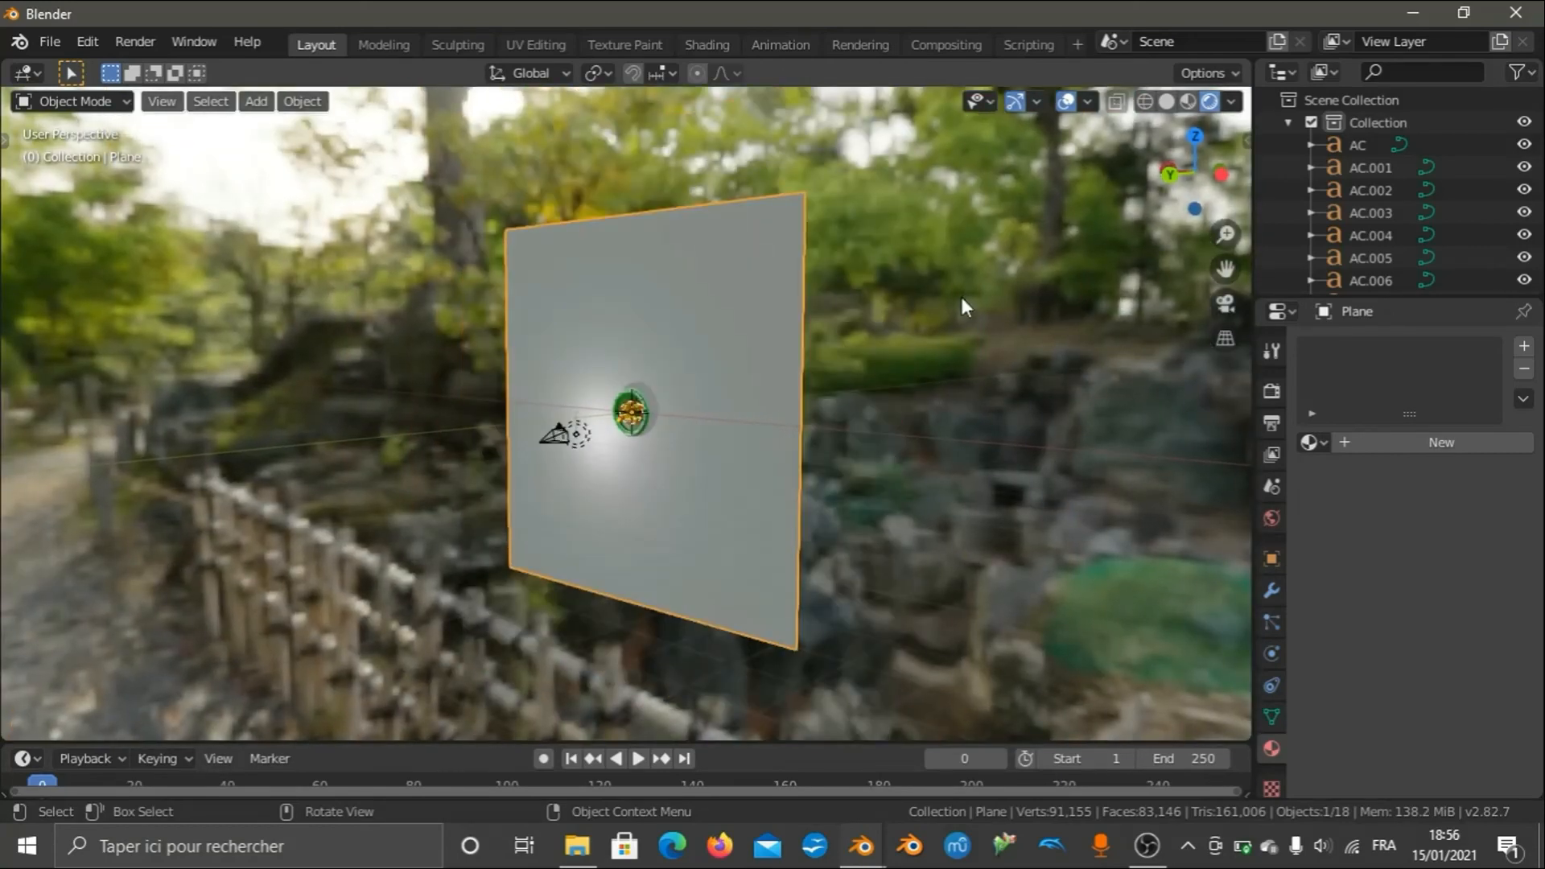
Rotate all objects in the scene, including camera and light, 180° about the Z axis.
left_click_drag(1169, 175, 1039, 262)
scroll(1038, 262, "up", 3)
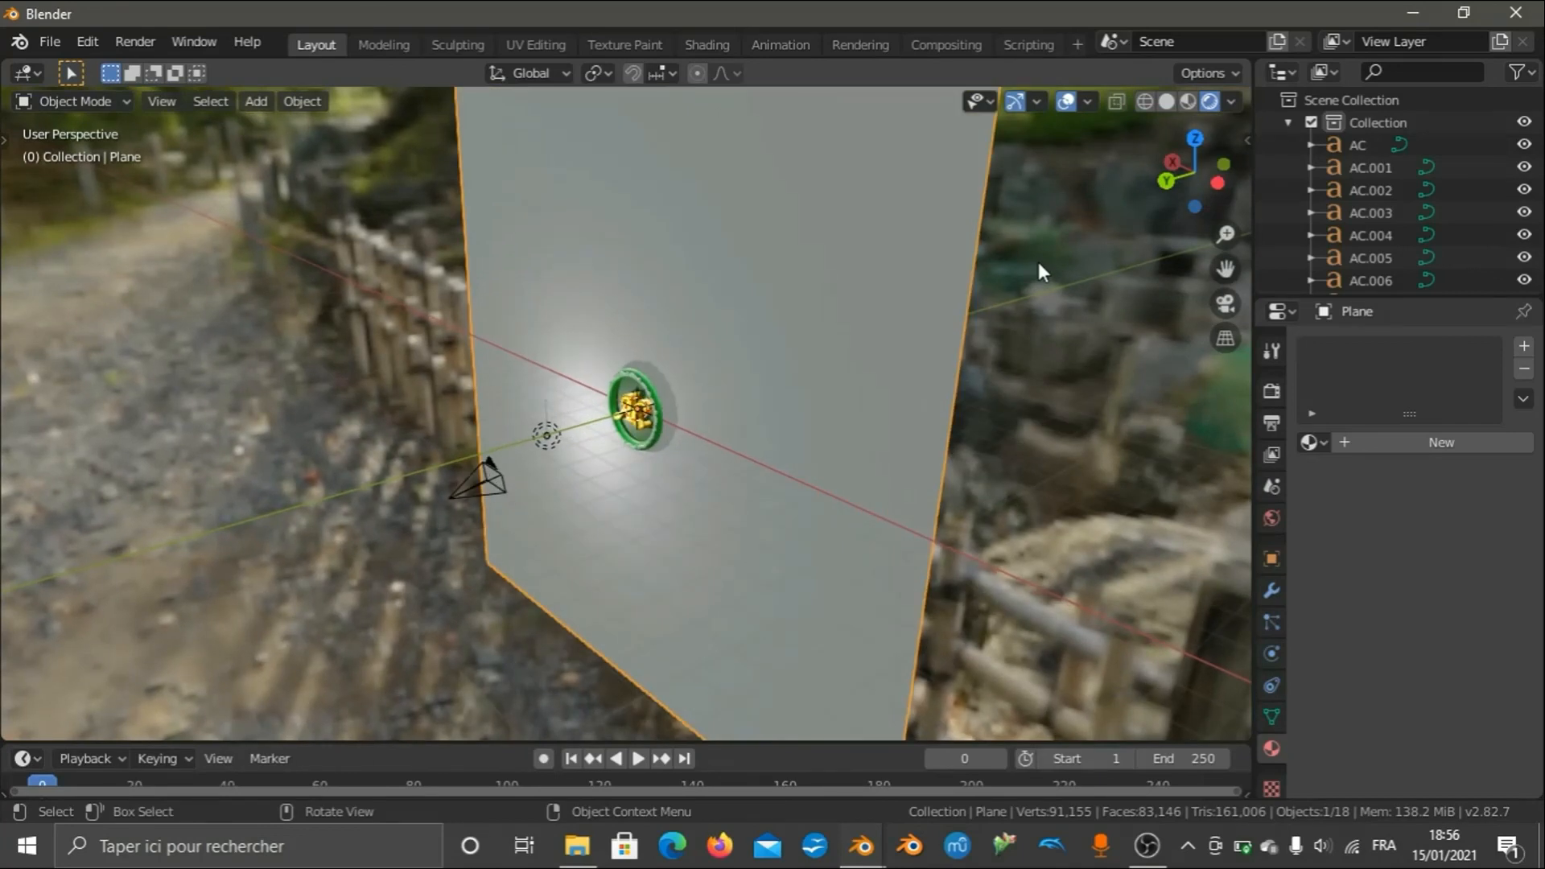
key("a")
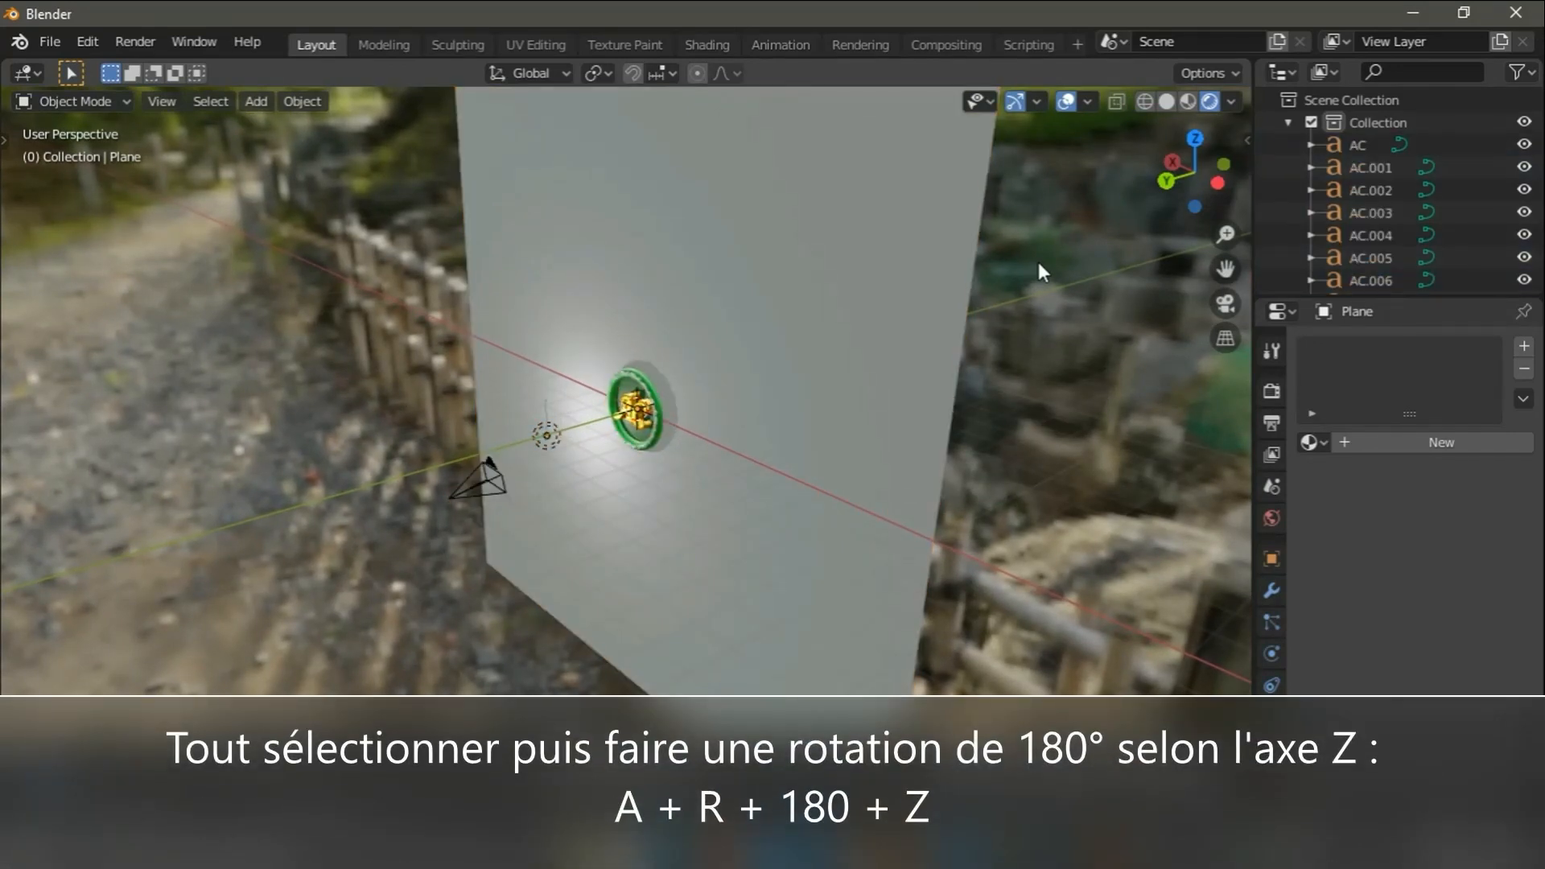
type("r")
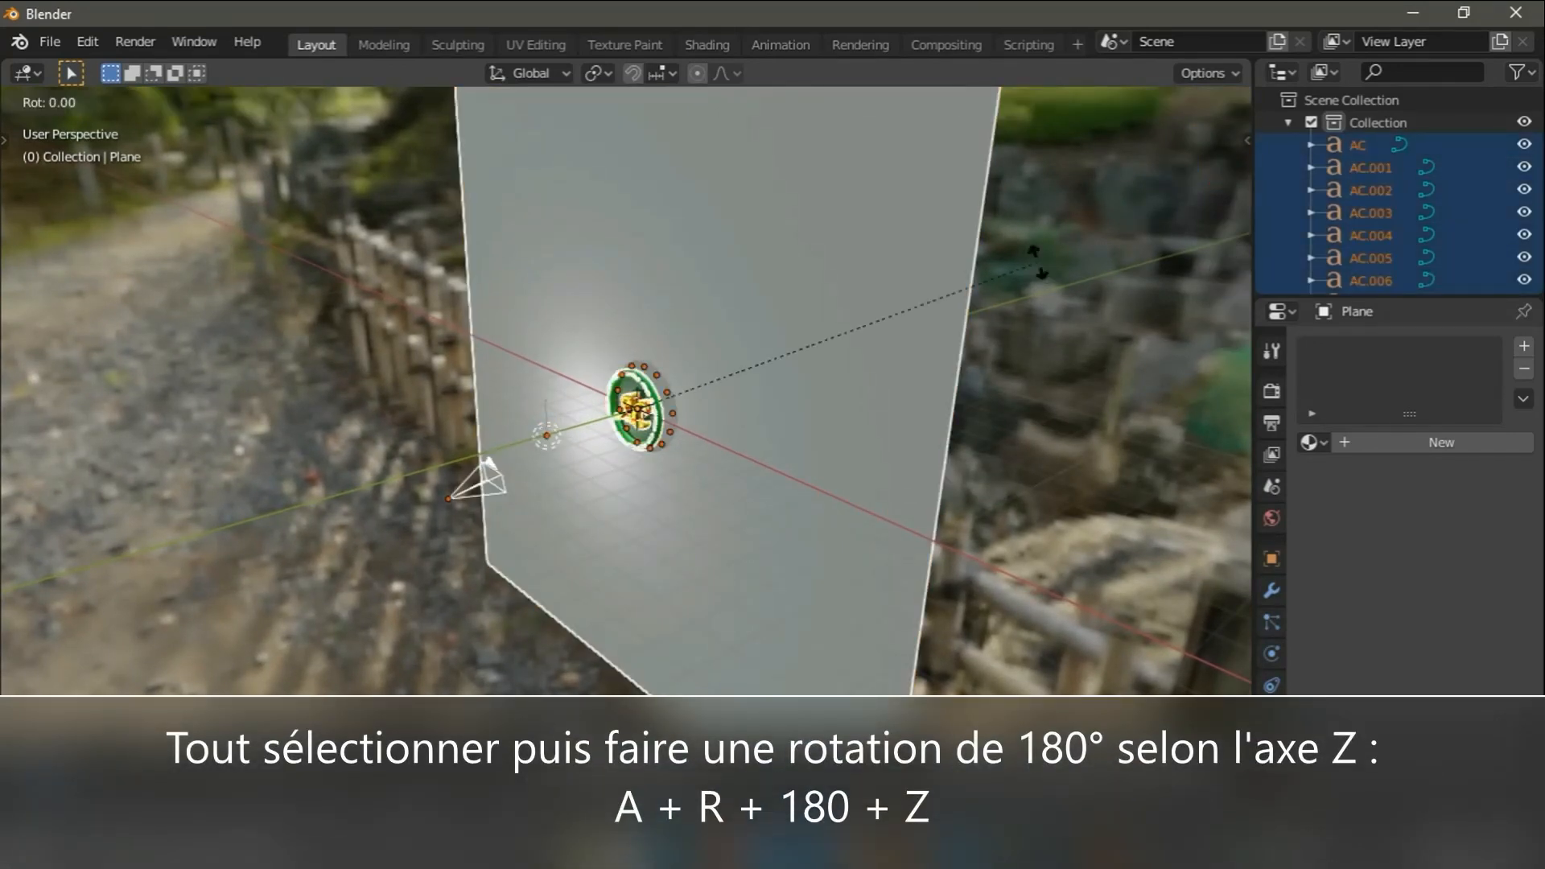
type("180")
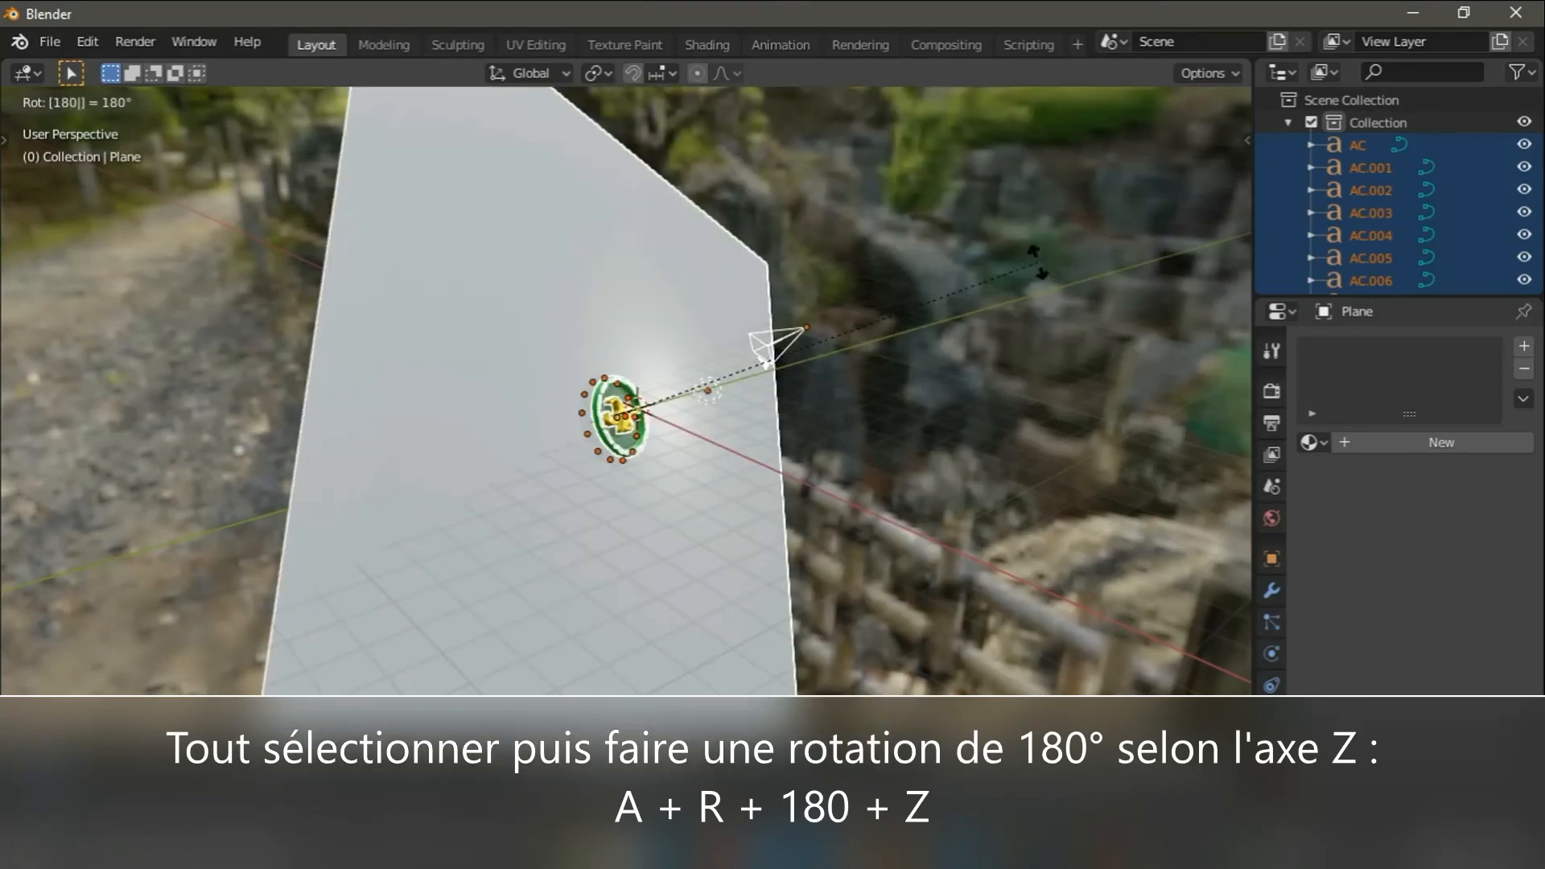
type("z")
key("Return")
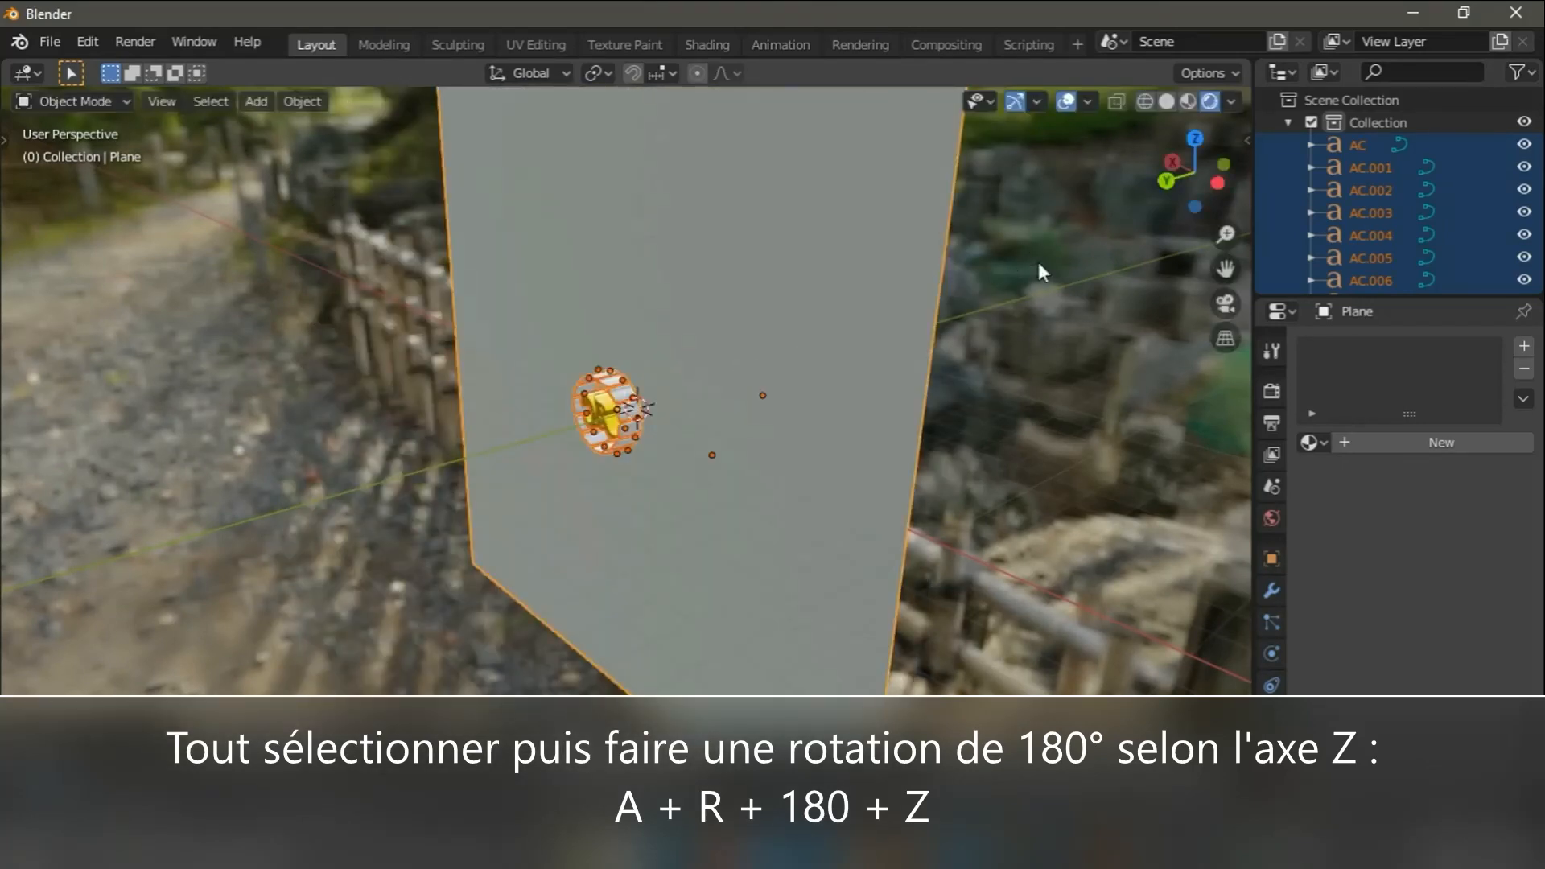
Inspect the rotated medallion up close from an angle, return to the camera view and select only the backing plane.
left_click_drag(1191, 172, 725, 177)
scroll(746, 523, "up", 12)
scroll(890, 398, "down", 6)
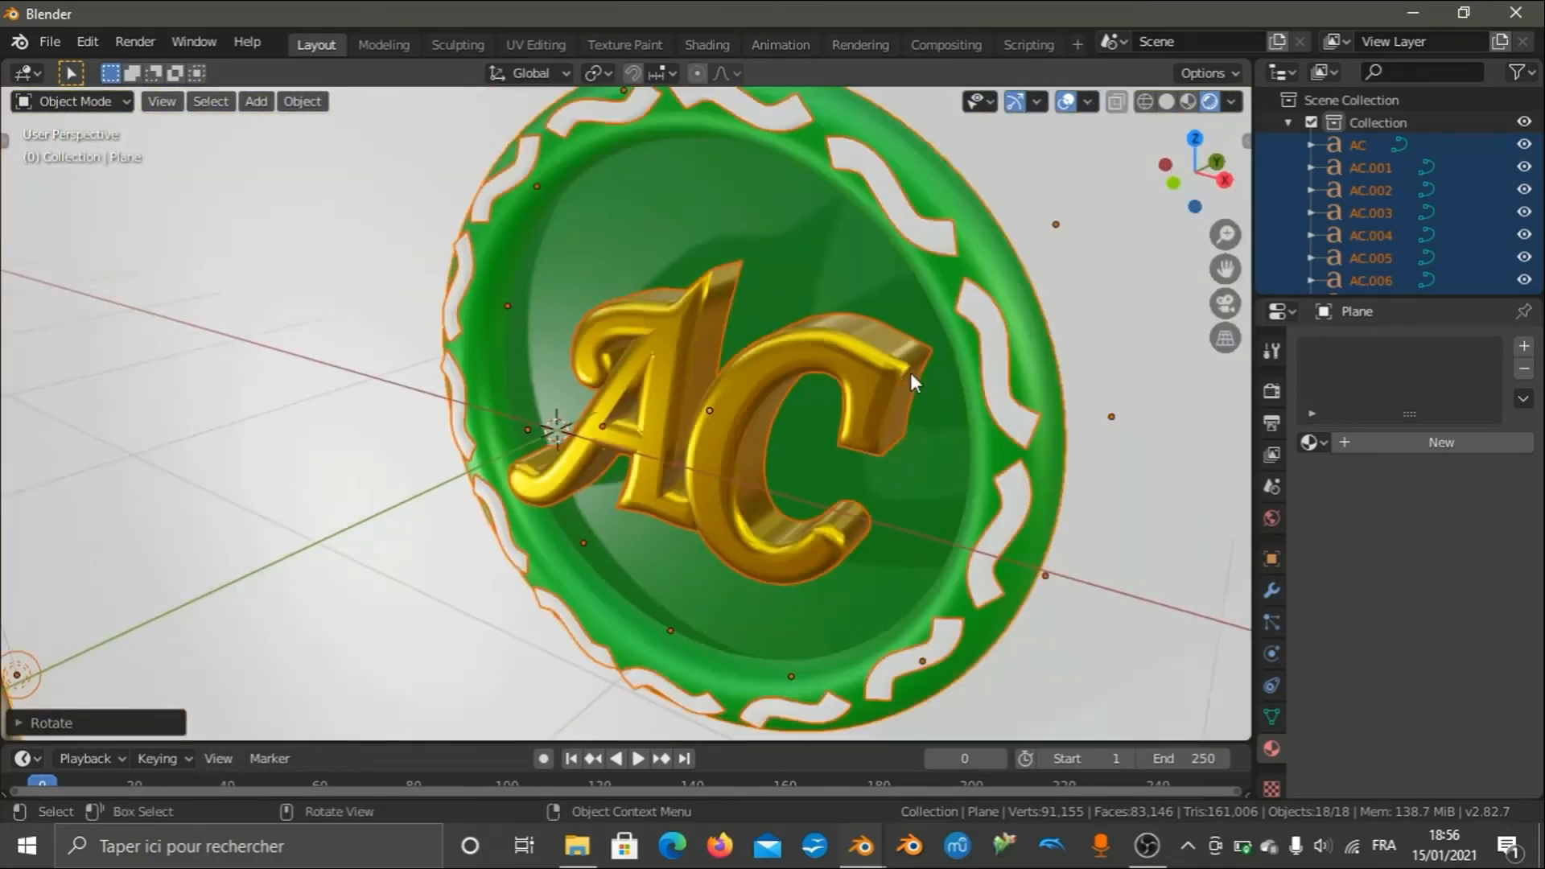
left_click_drag(1187, 181, 1111, 129)
key("KP_0")
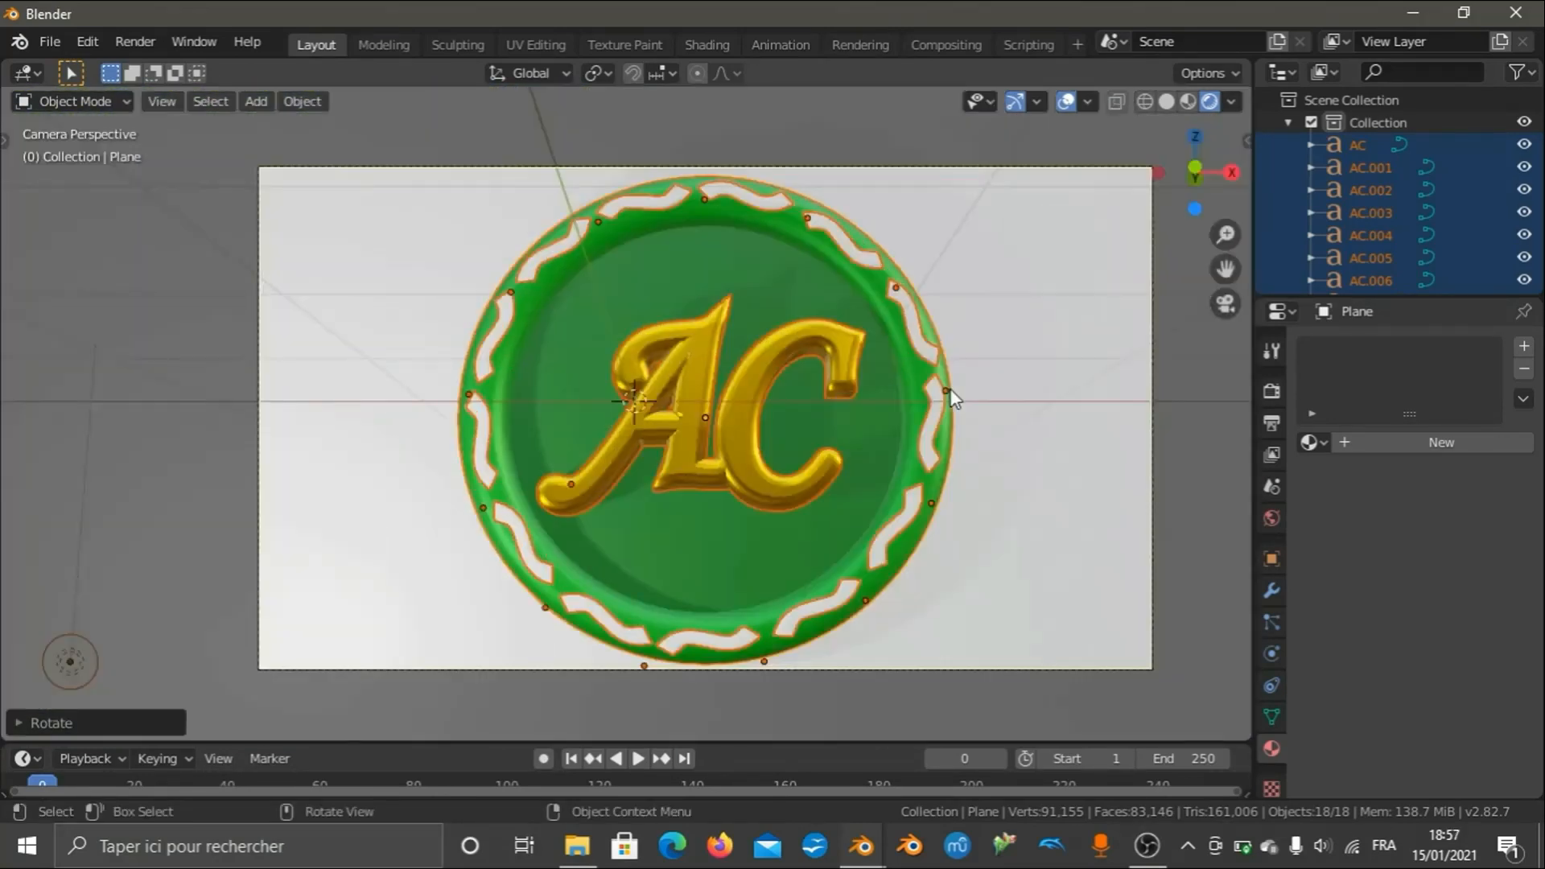
left_click(1080, 431)
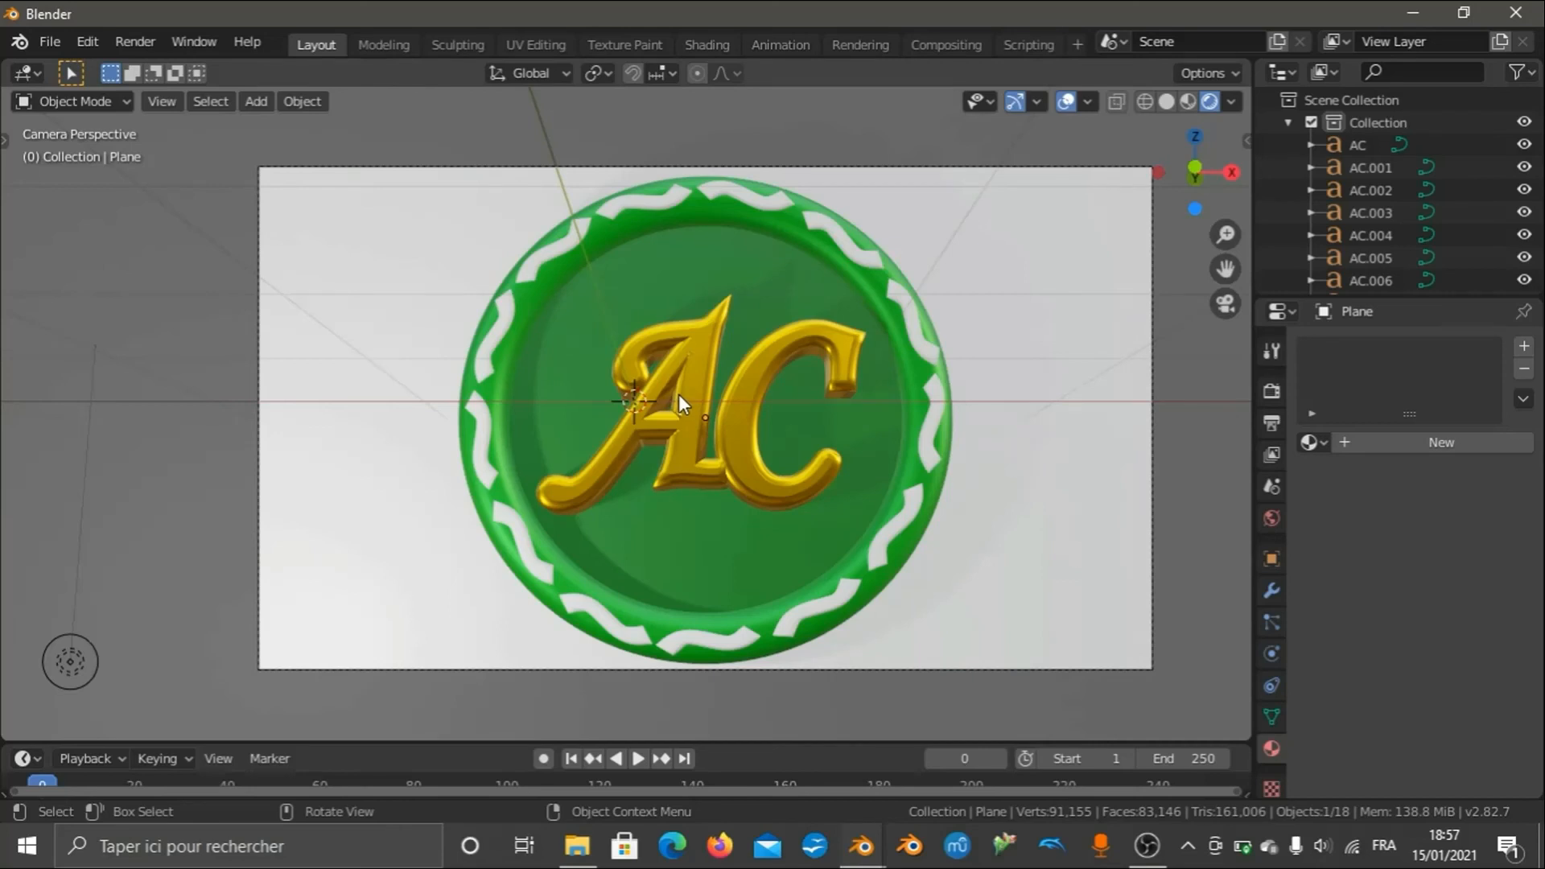
Enable Ambient Occlusion and Screen Space Reflections for the Eevee render and return to the camera view.
left_click(1271, 392)
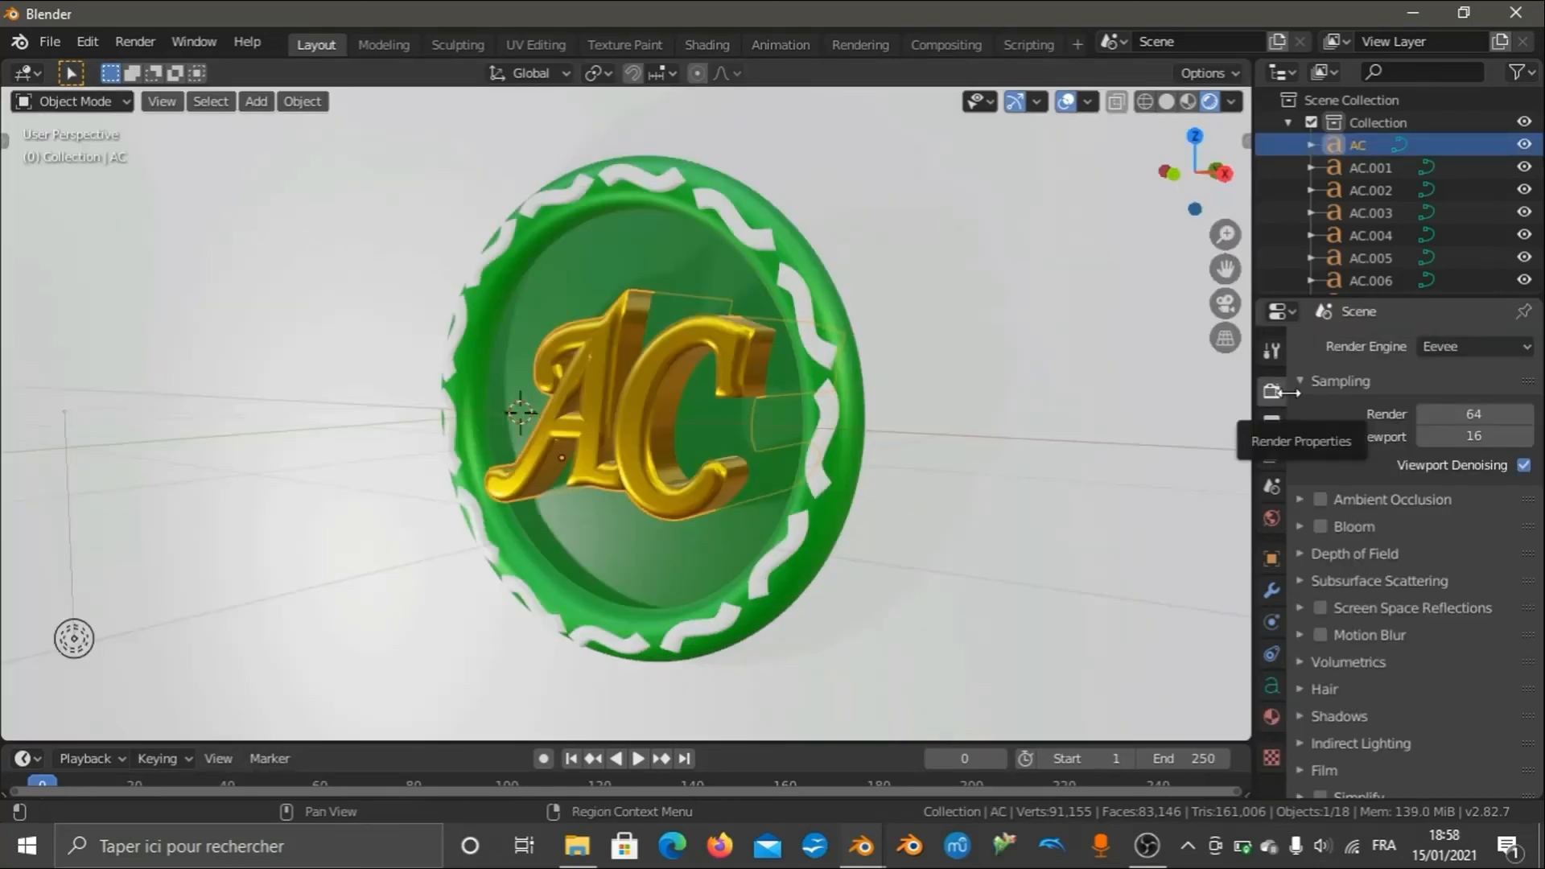
left_click(1301, 385)
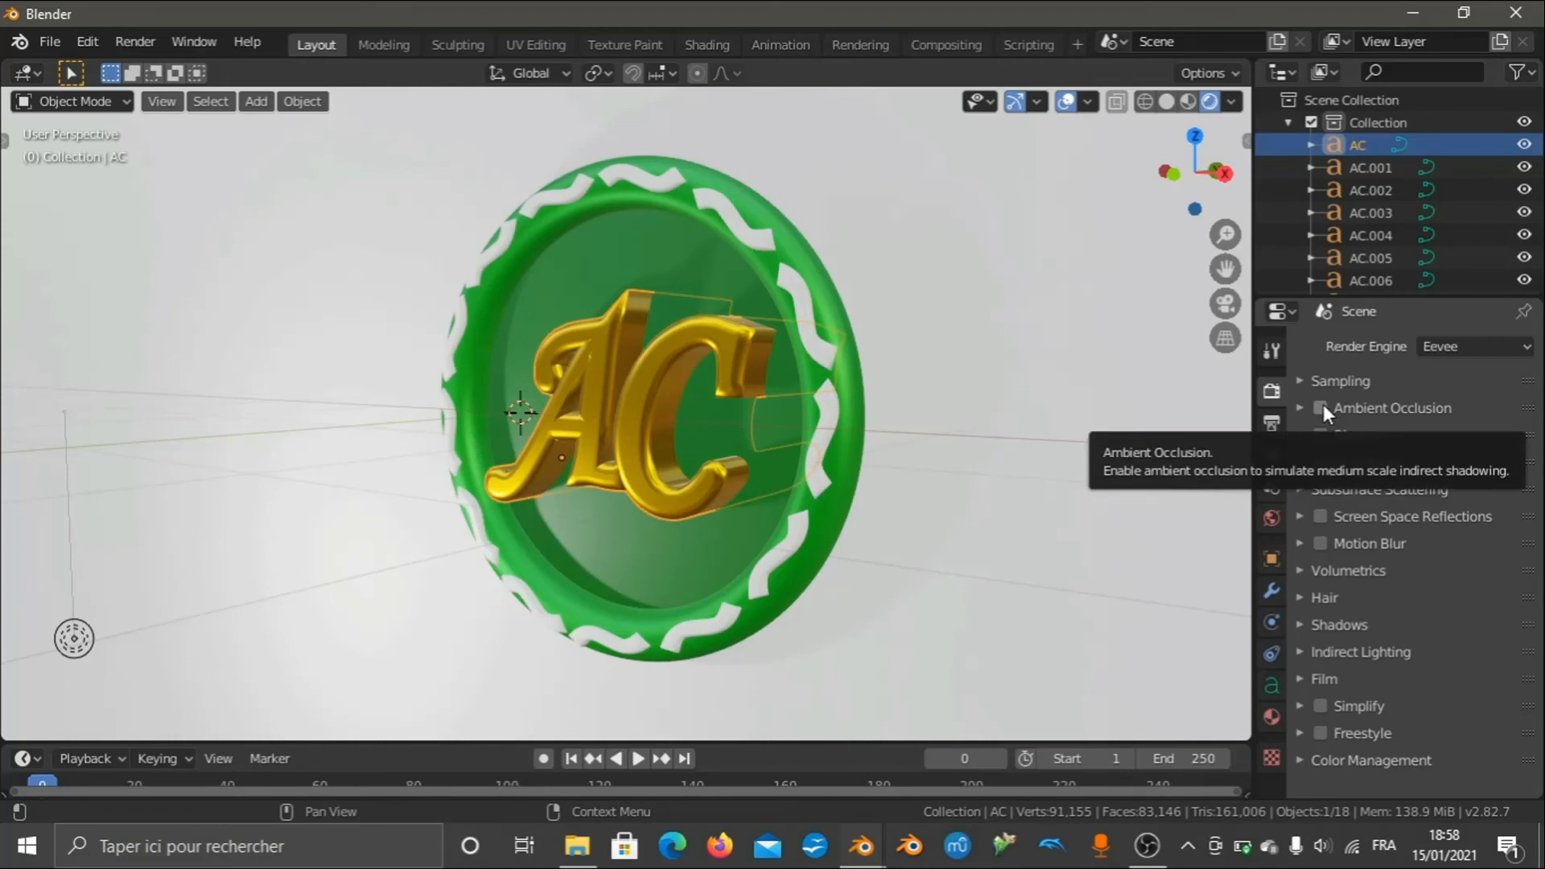
left_click(1321, 409)
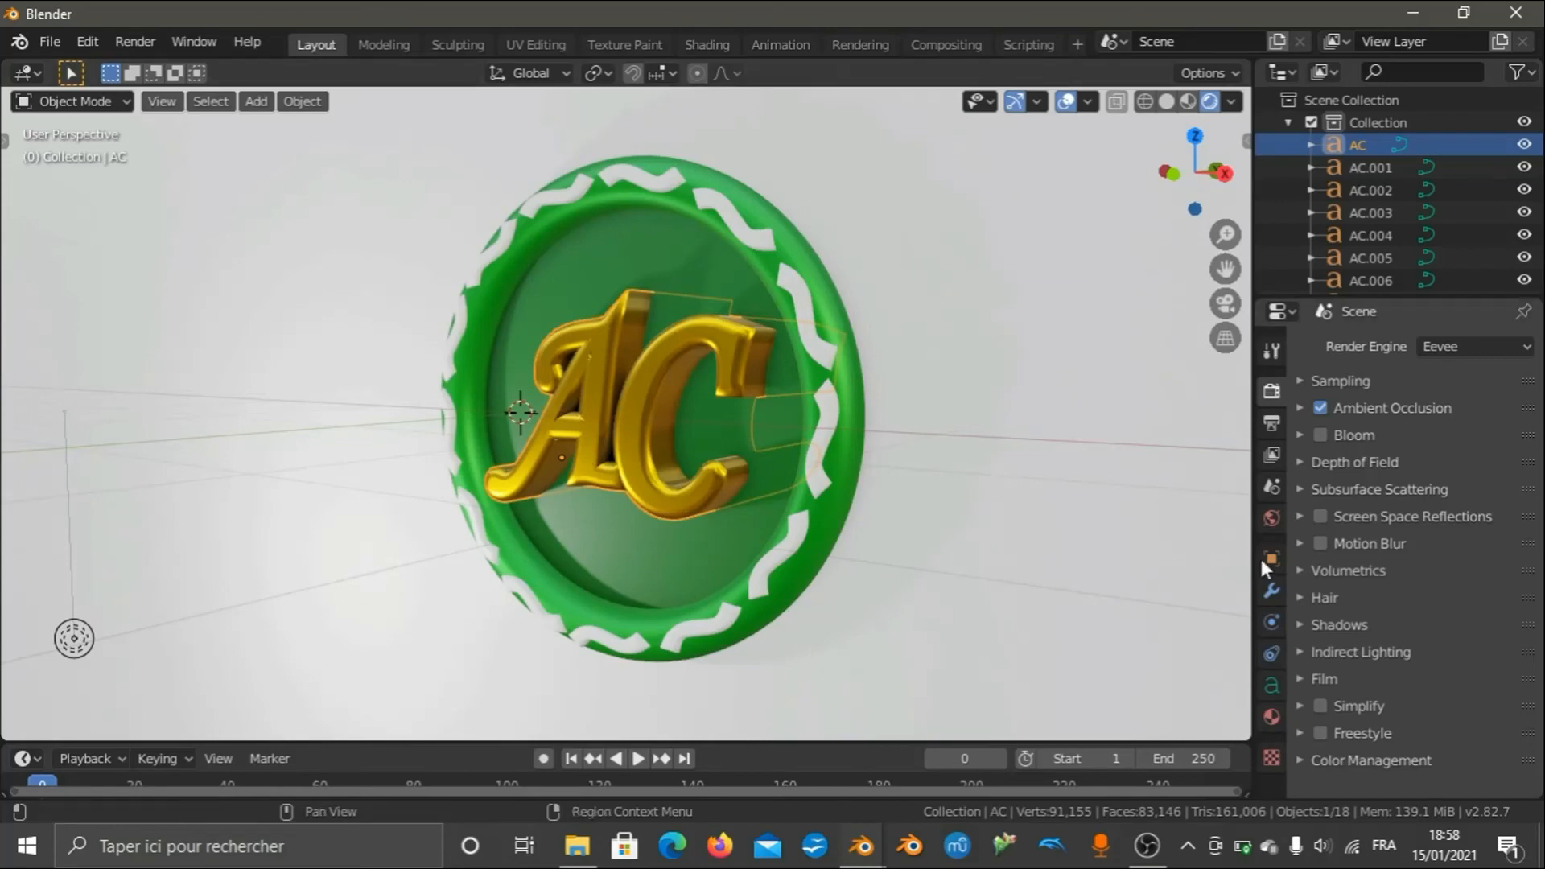
left_click(1321, 516)
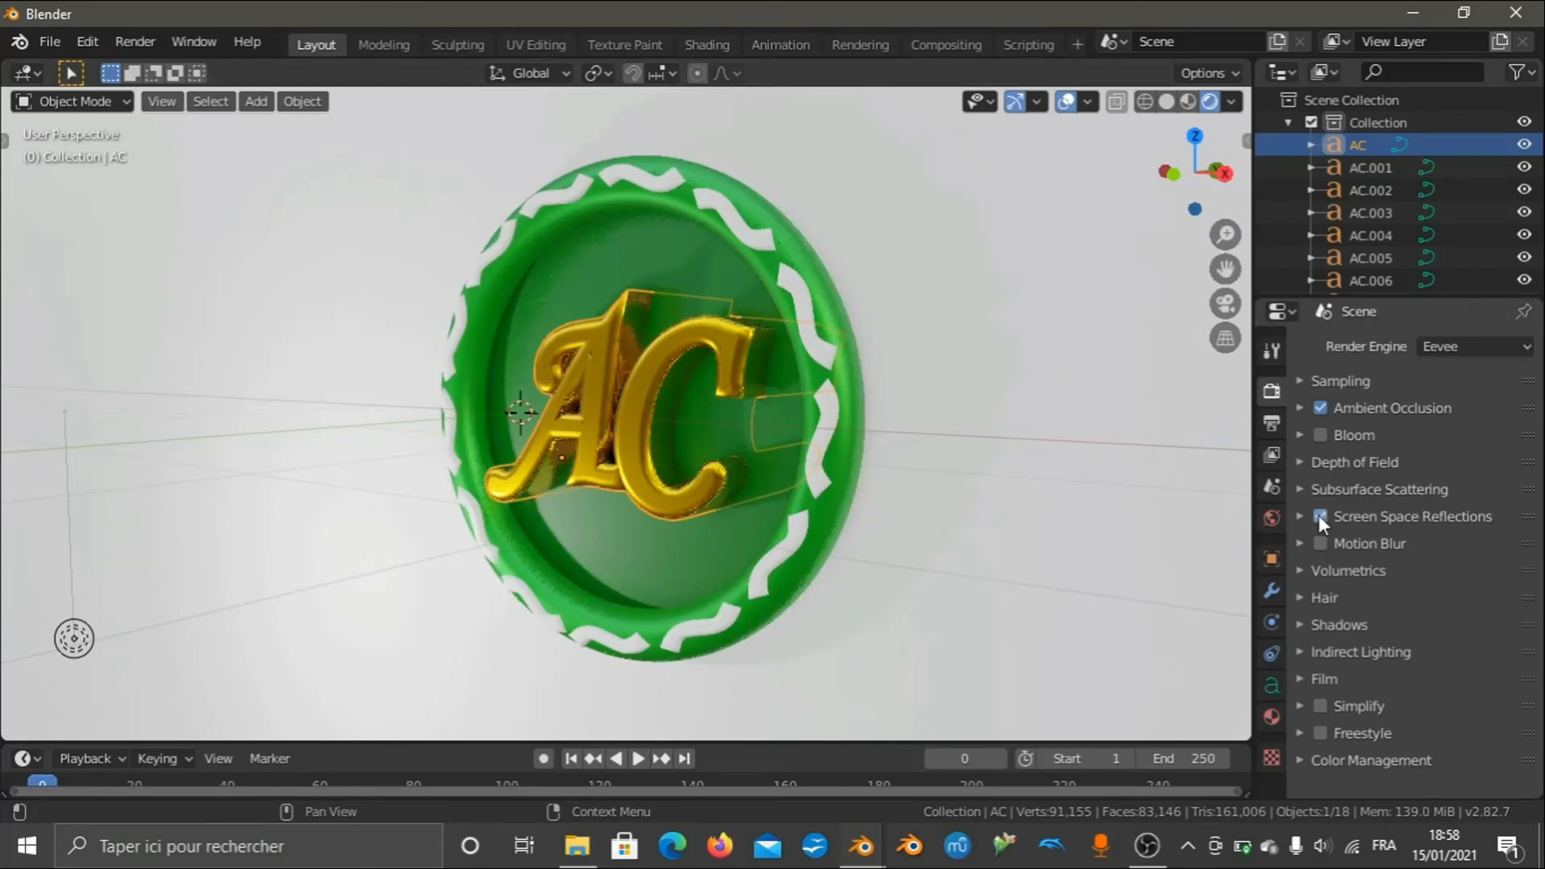
scroll(655, 409, "up", 4)
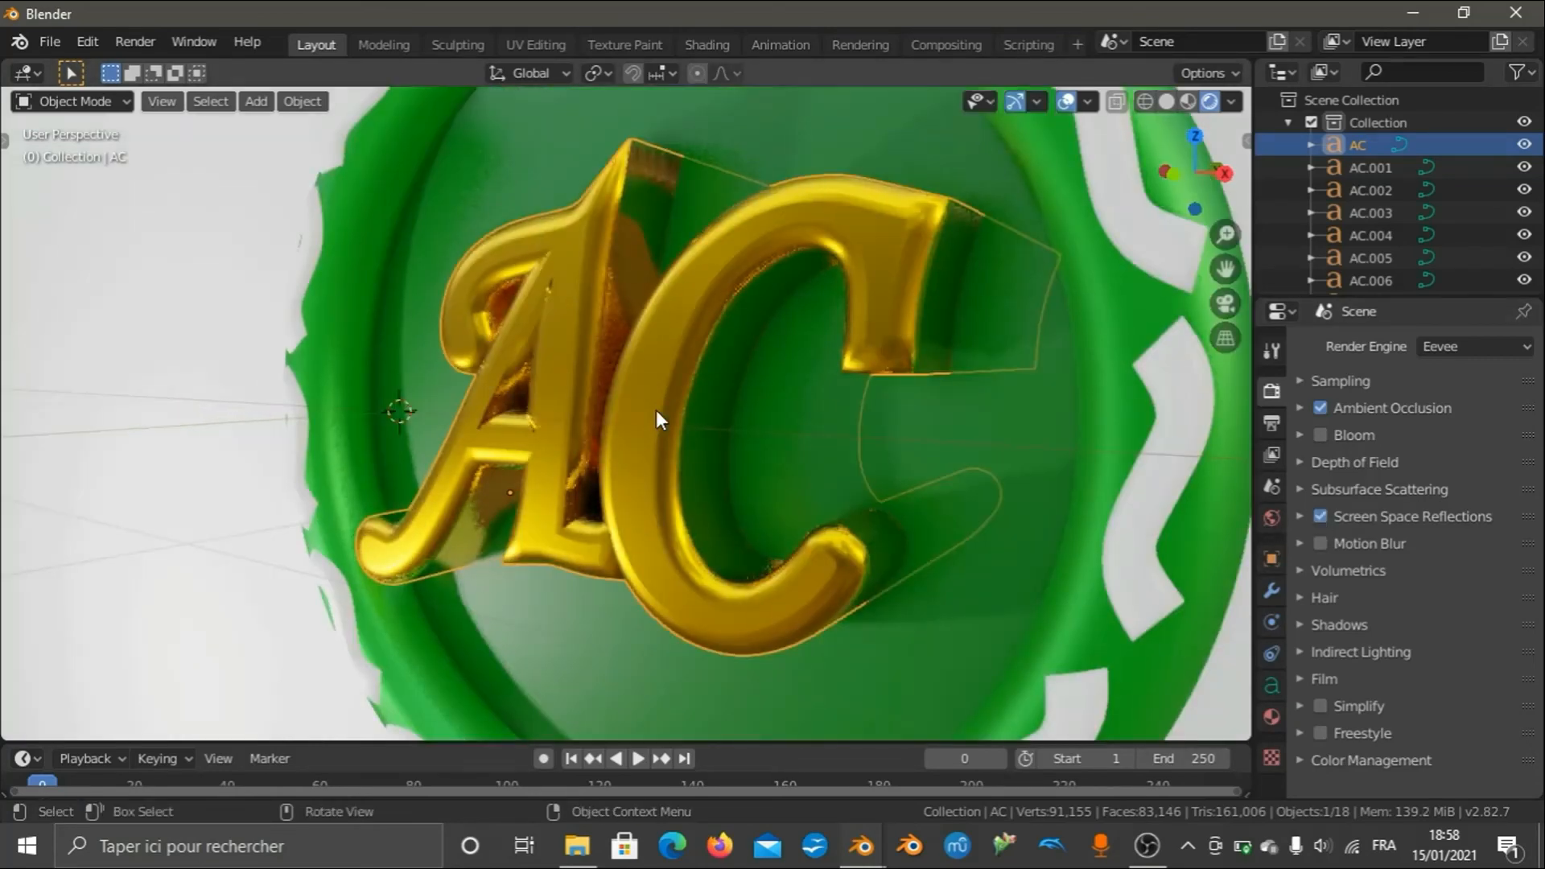
scroll(655, 409, "down", 4)
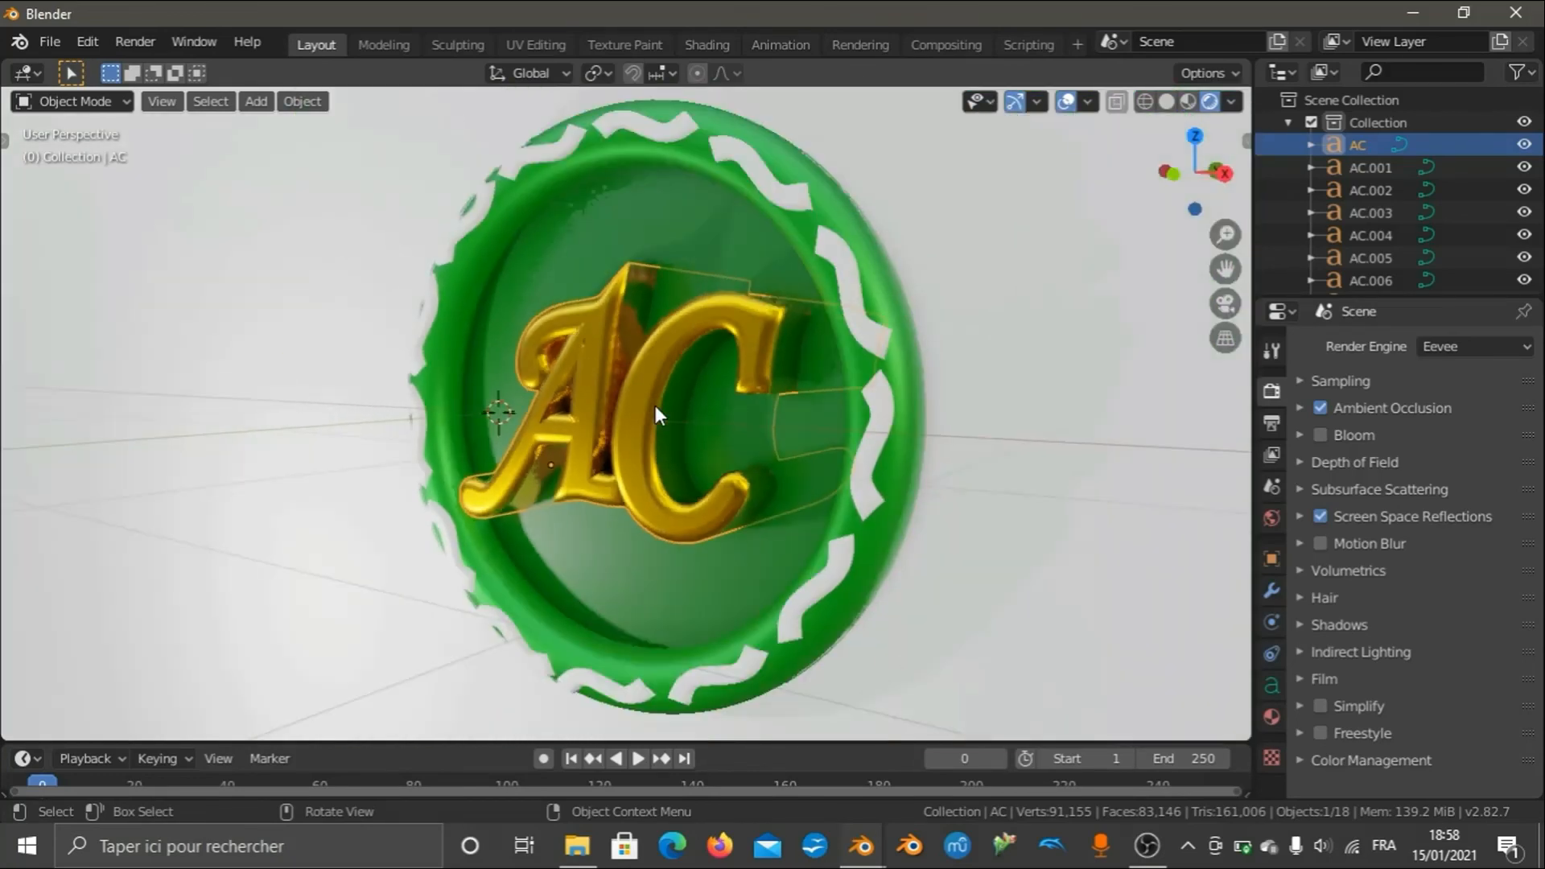
key("KP_0")
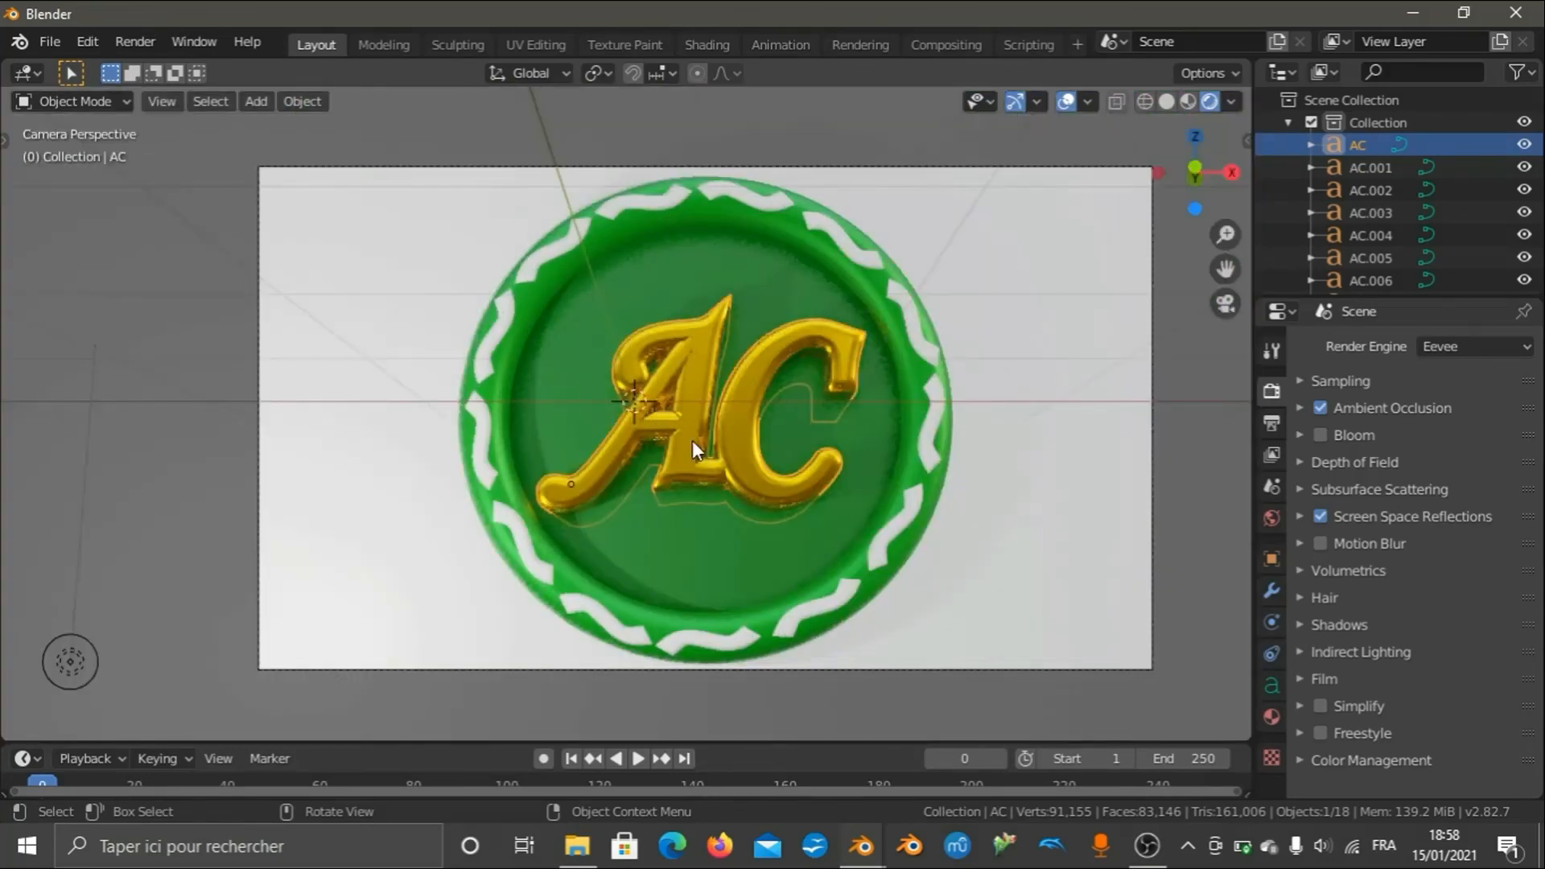
Select all thirteen white wave ornaments around the ring, AC.001 to AC.013, making the upper-left ornament AC.008 the active one.
left_click(676, 547)
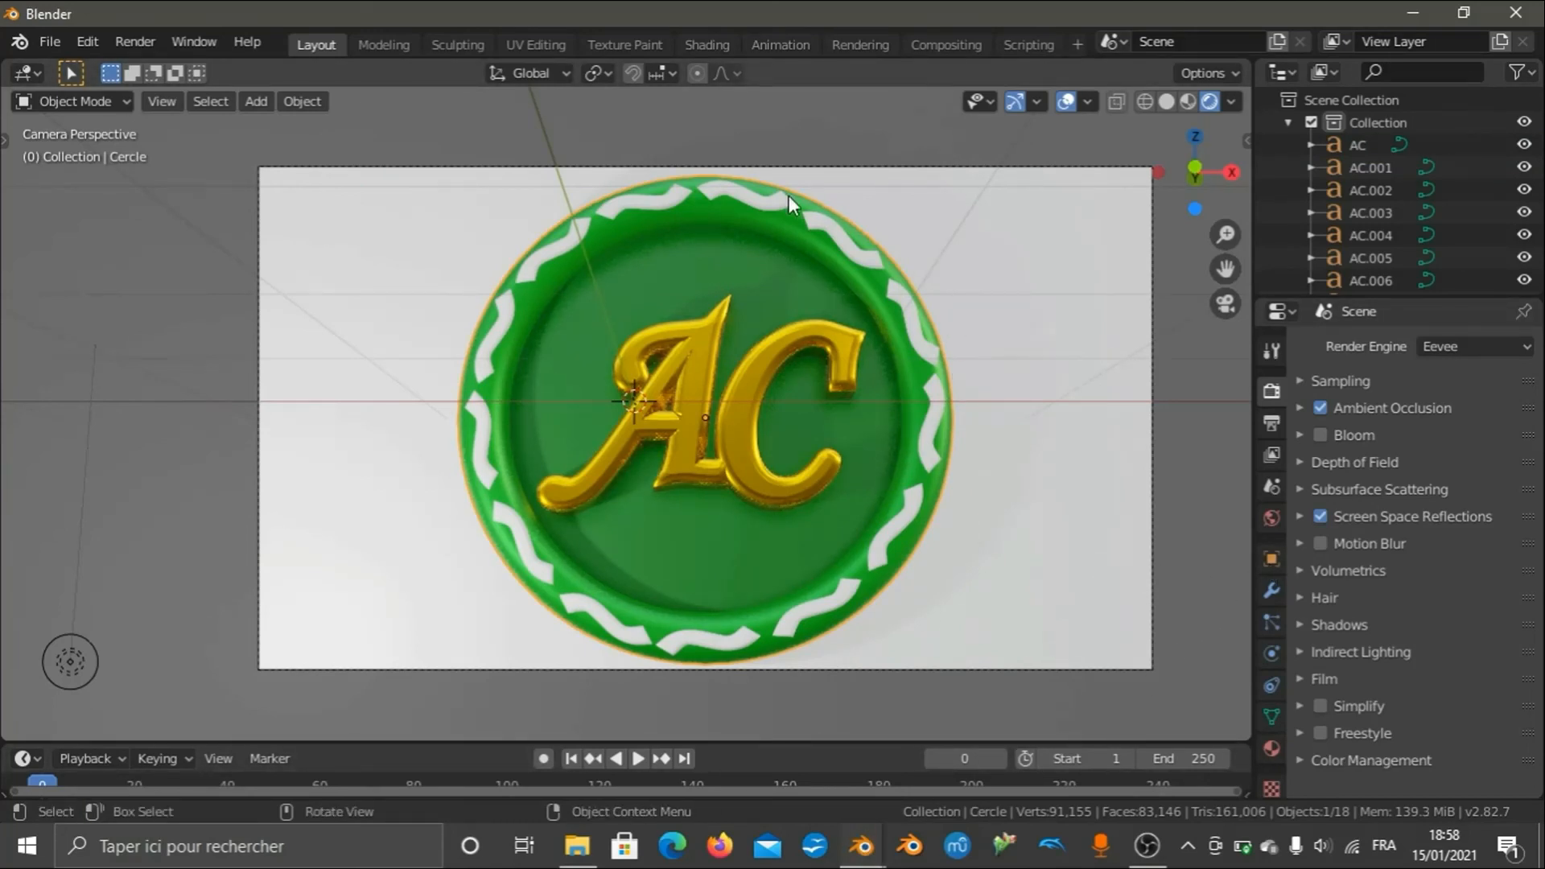
left_click(475, 437)
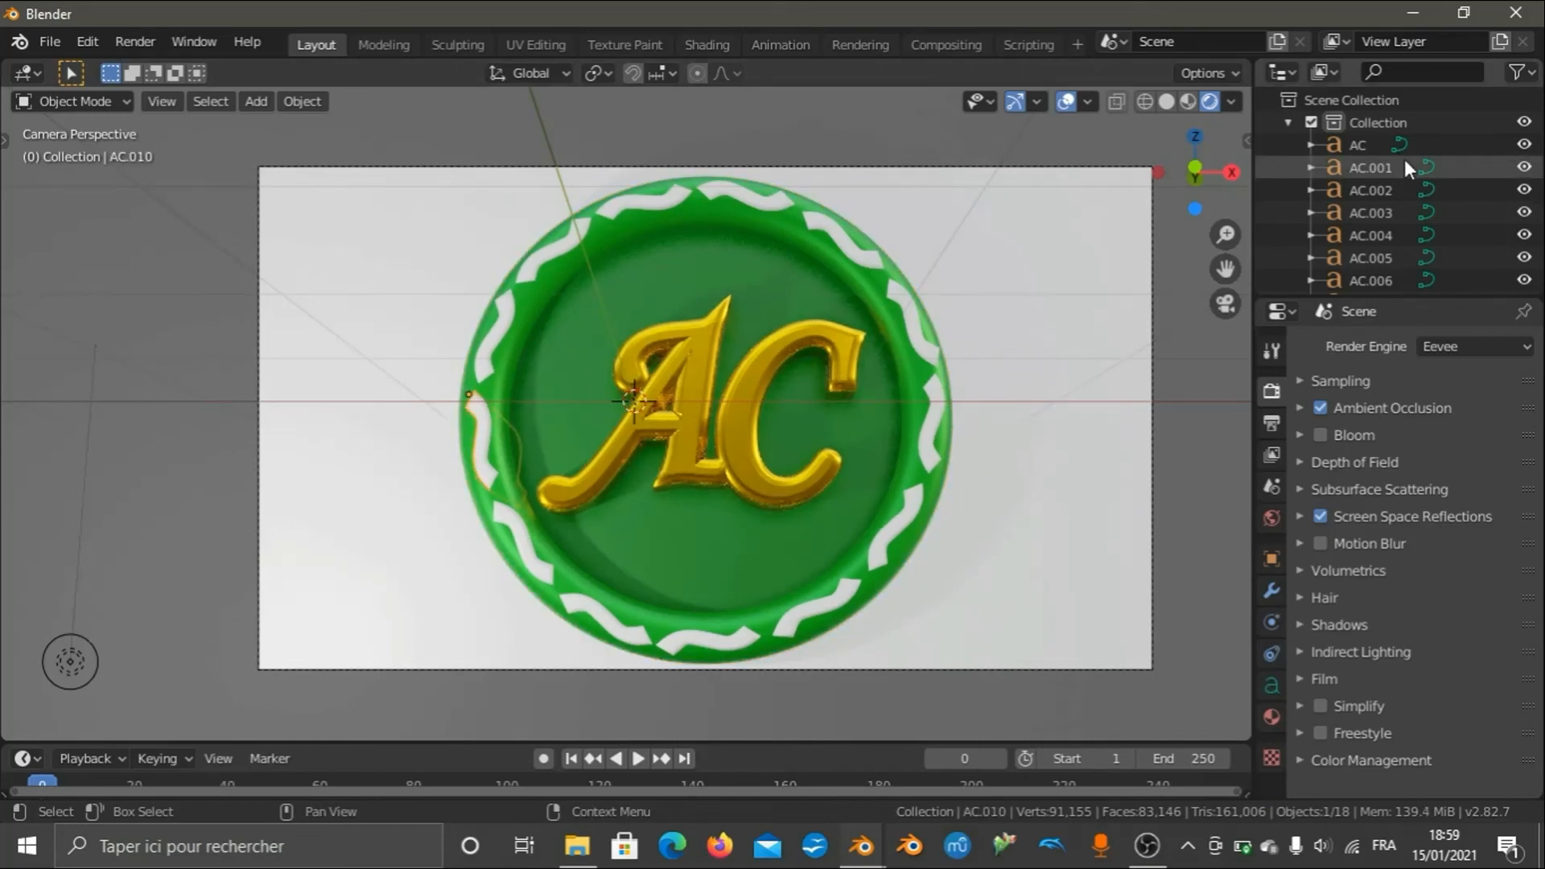
key("b")
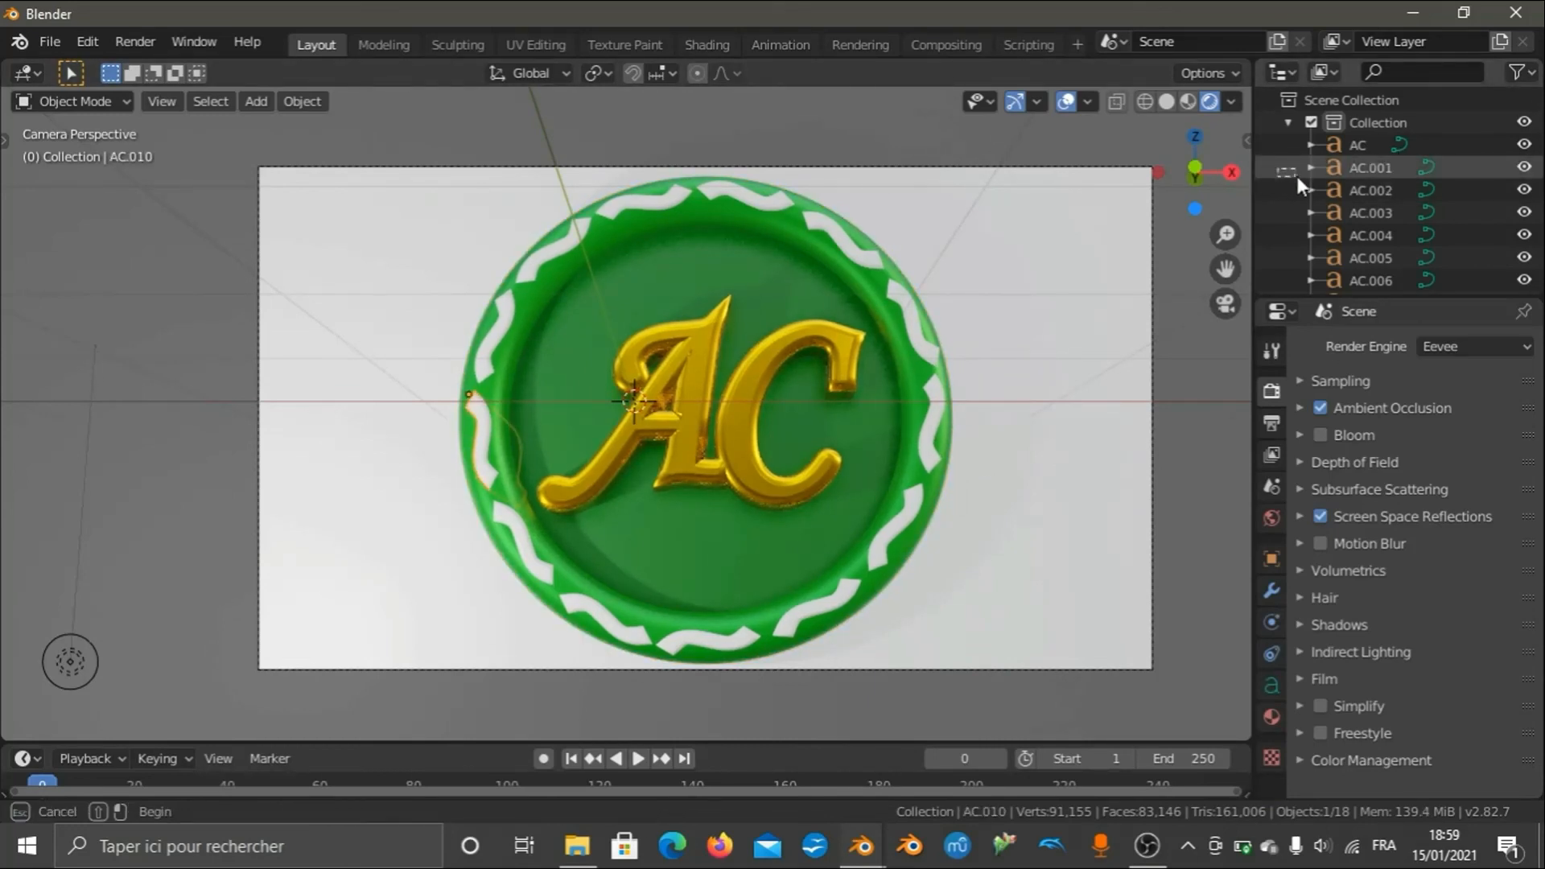
left_click_drag(1316, 233, 1343, 298)
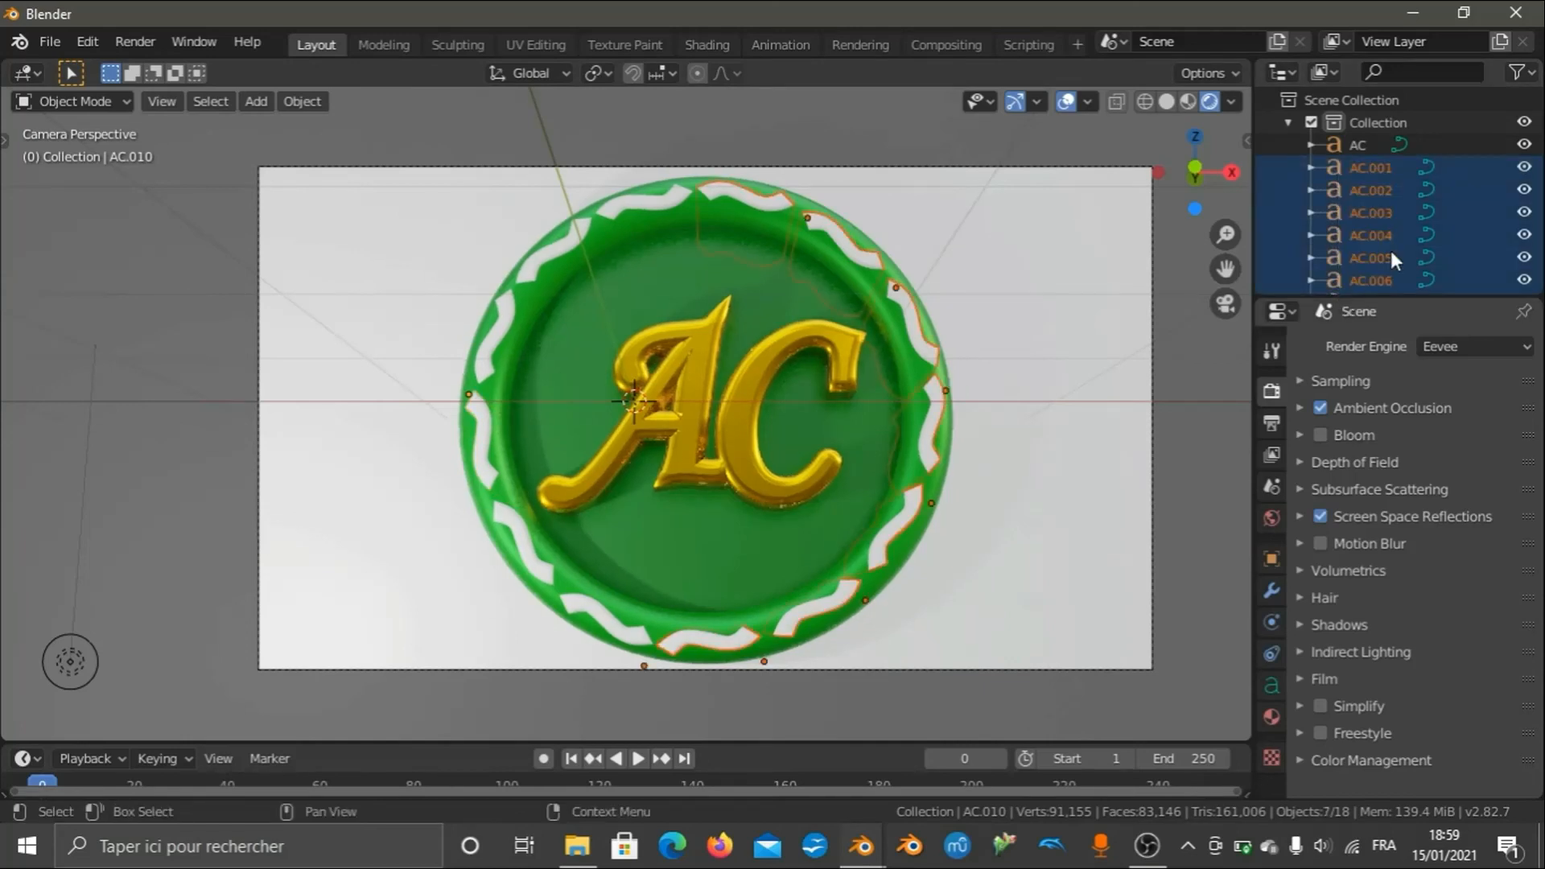
left_click(609, 630, "shift")
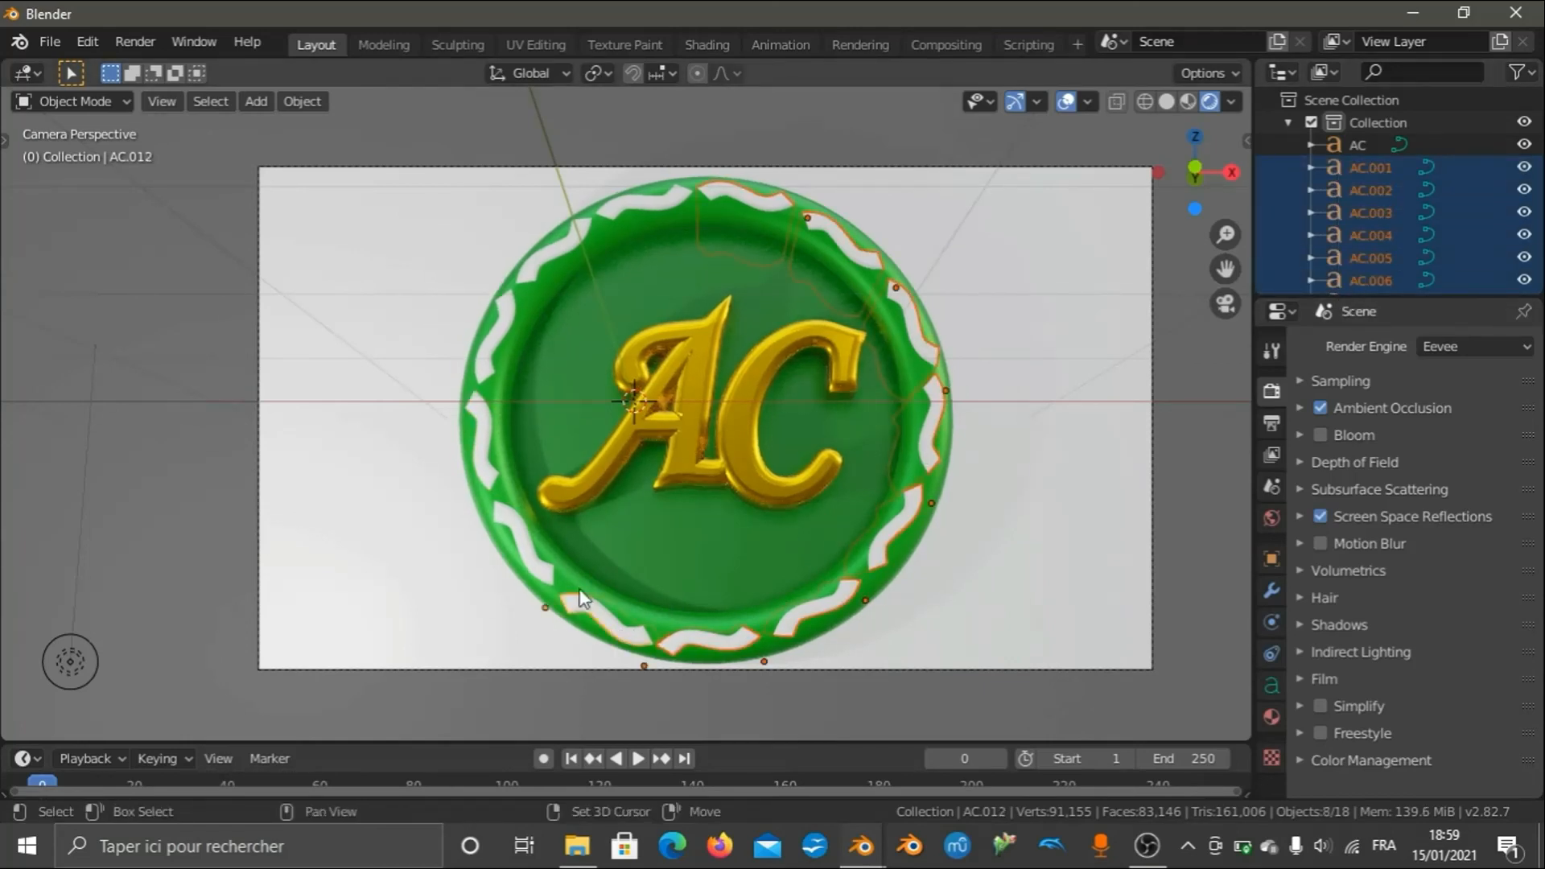
left_click(529, 559, "shift")
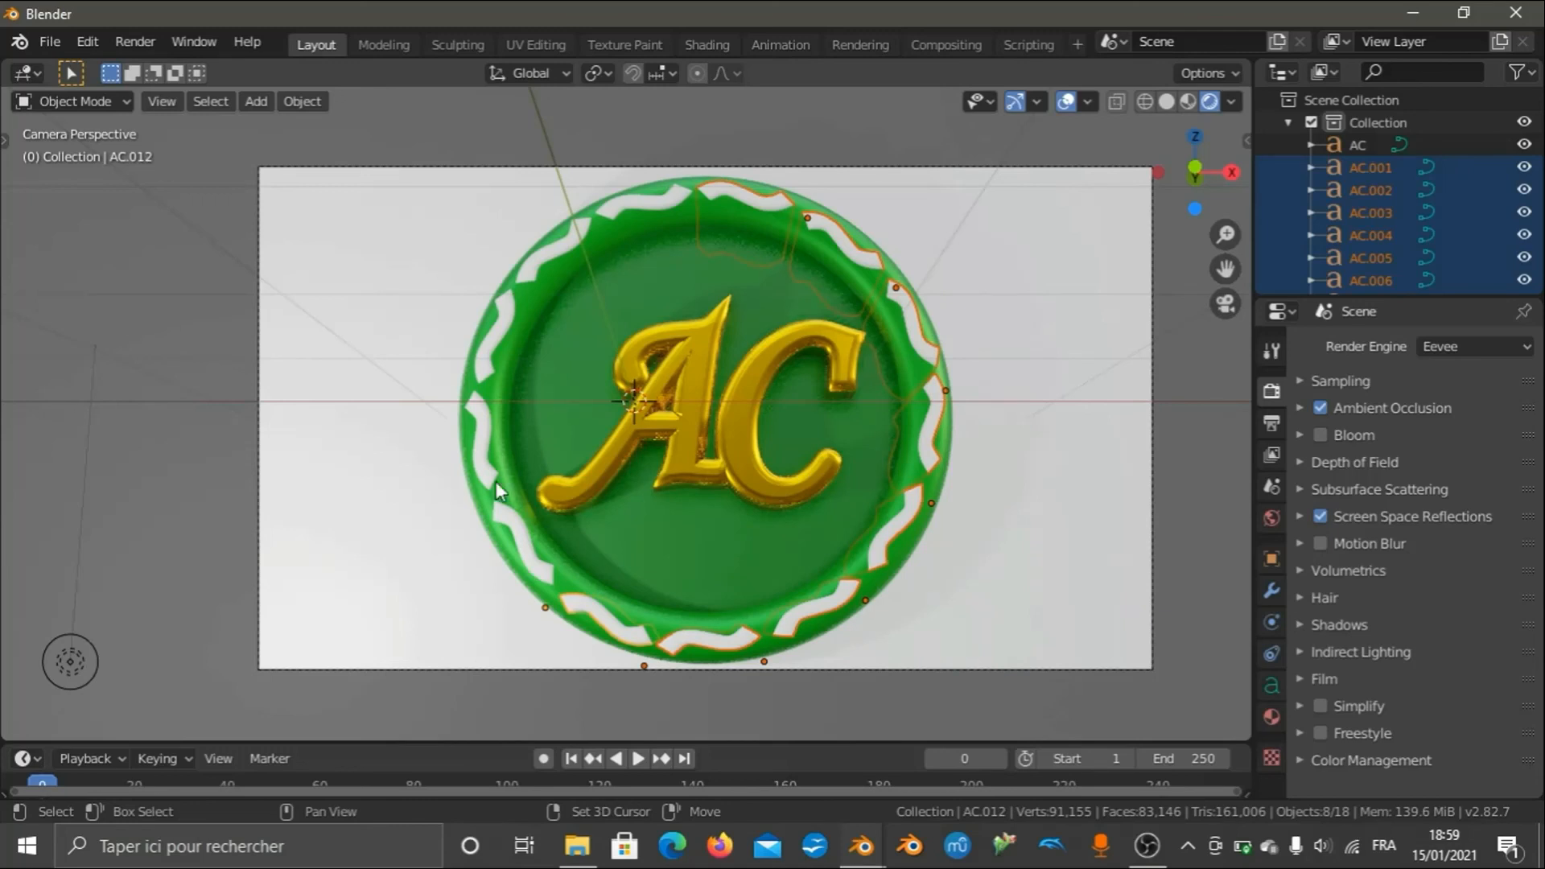
left_click(484, 386, "shift")
left_click(512, 342, "shift")
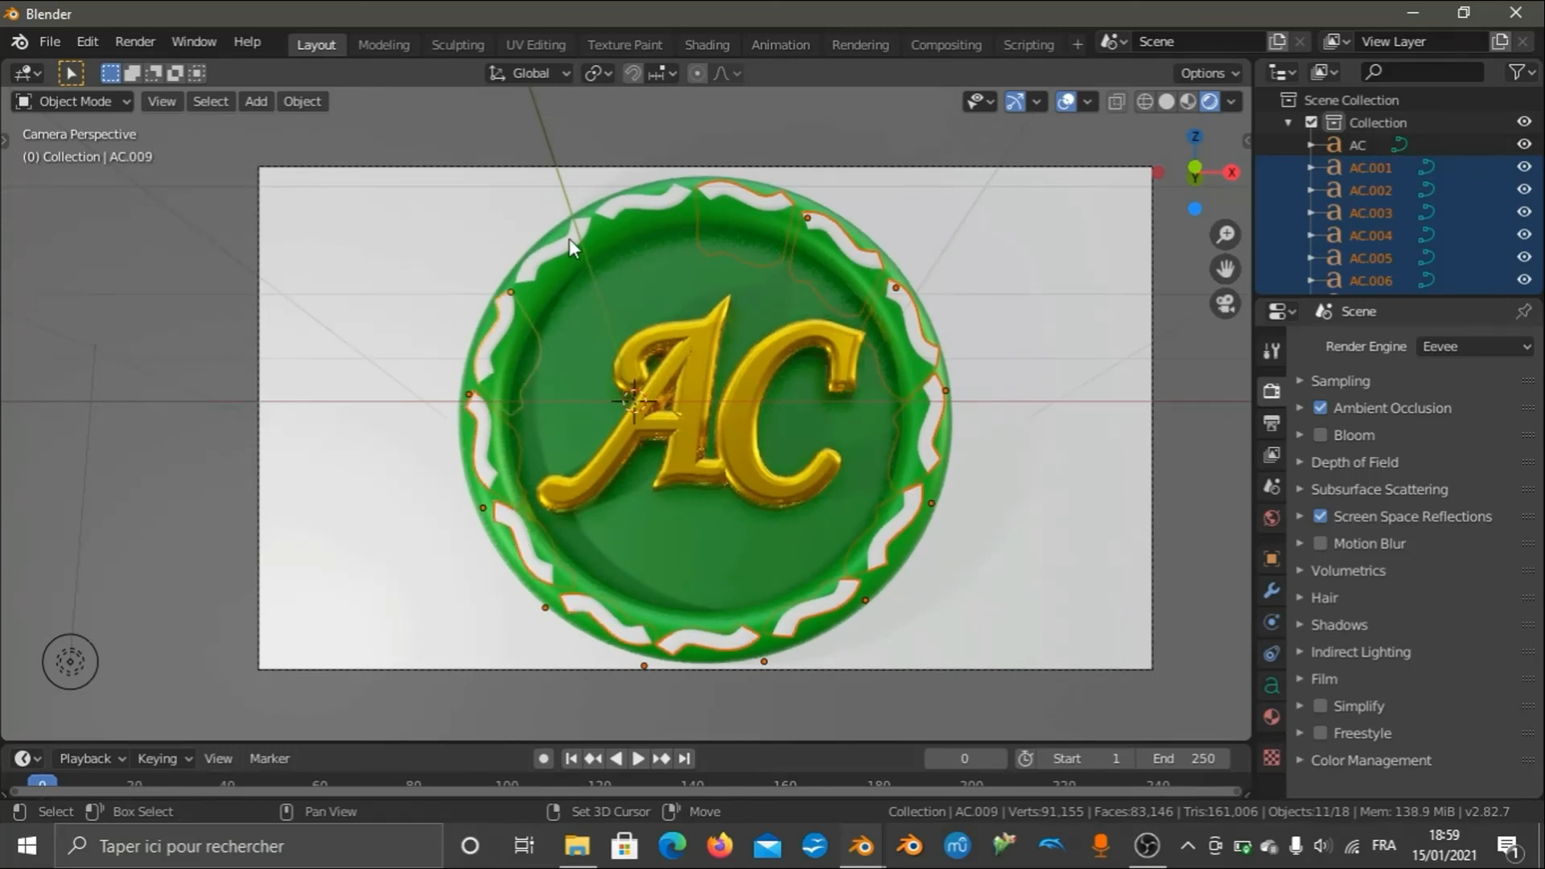
left_click(642, 206, "shift")
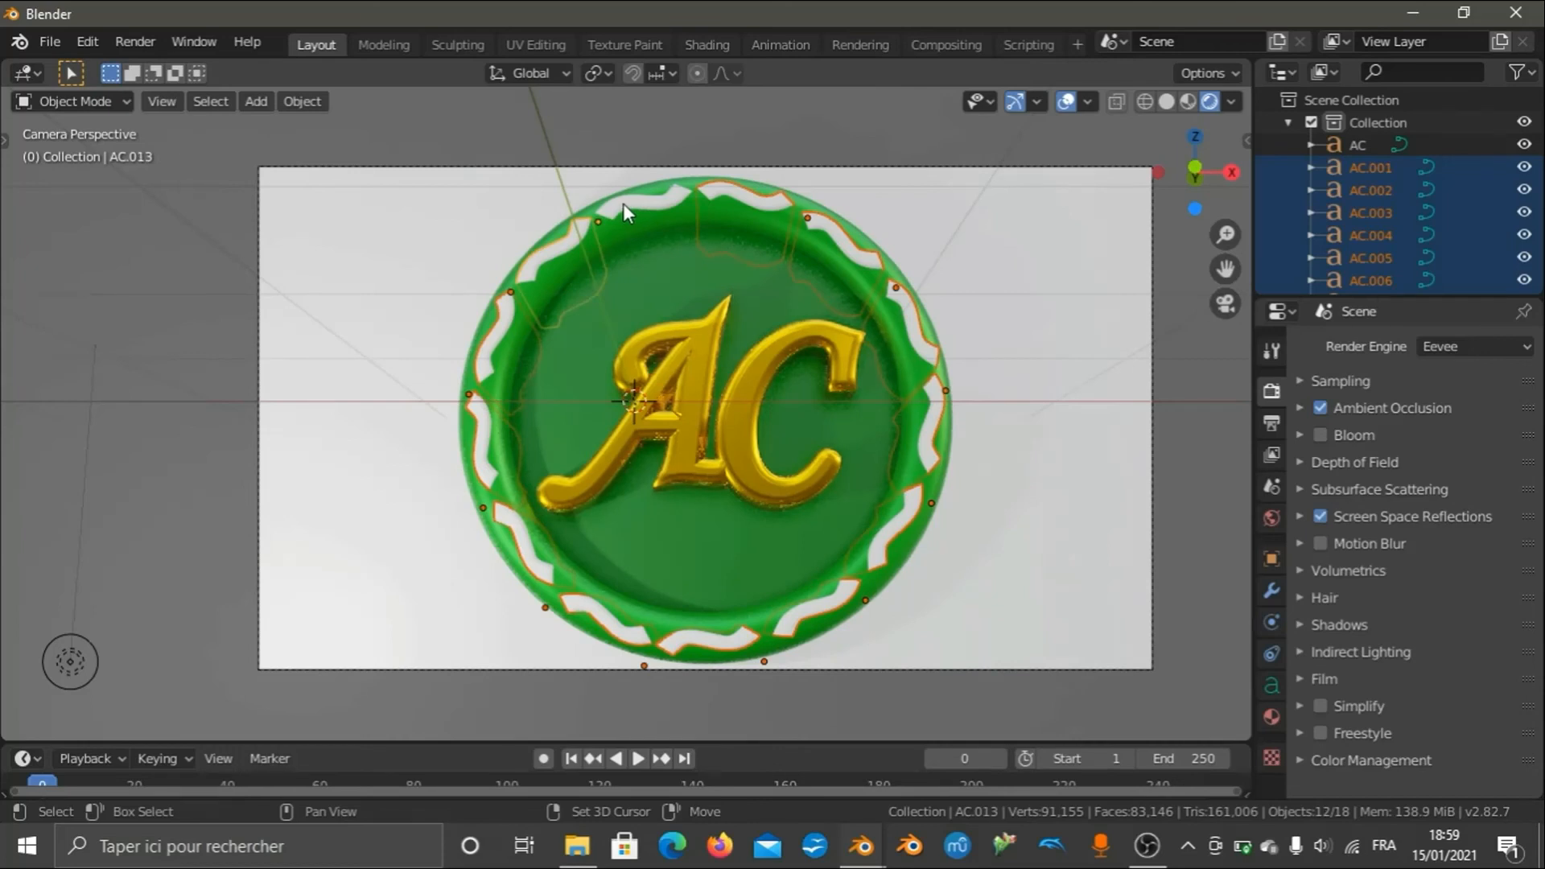
left_click(623, 204, "shift")
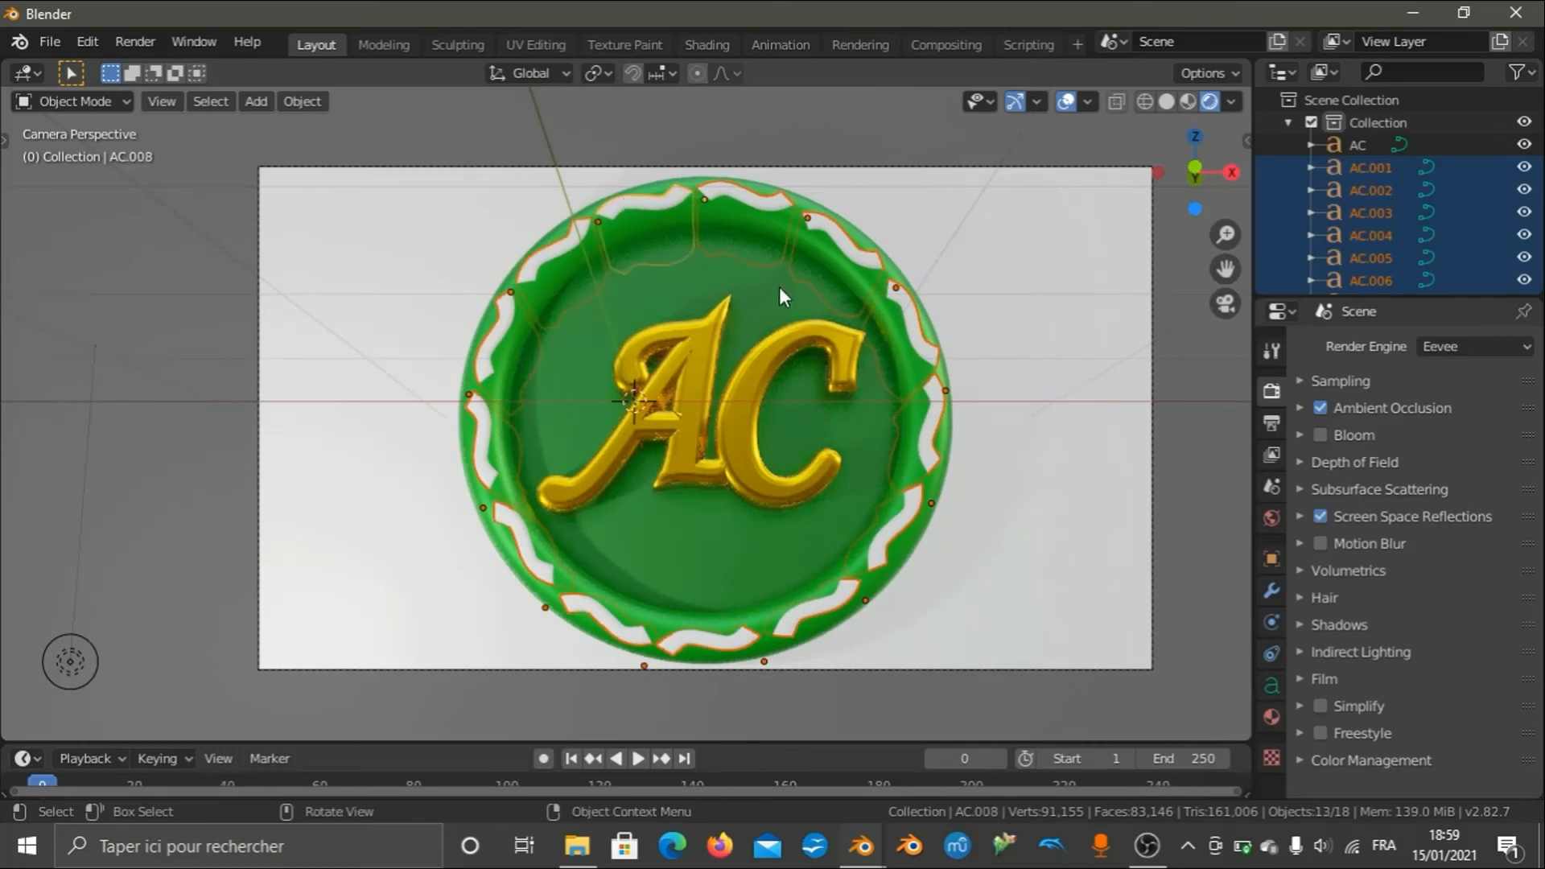
Assign the existing Vert cercle material to the active ring ornament, AC.008.
left_click(1271, 687)
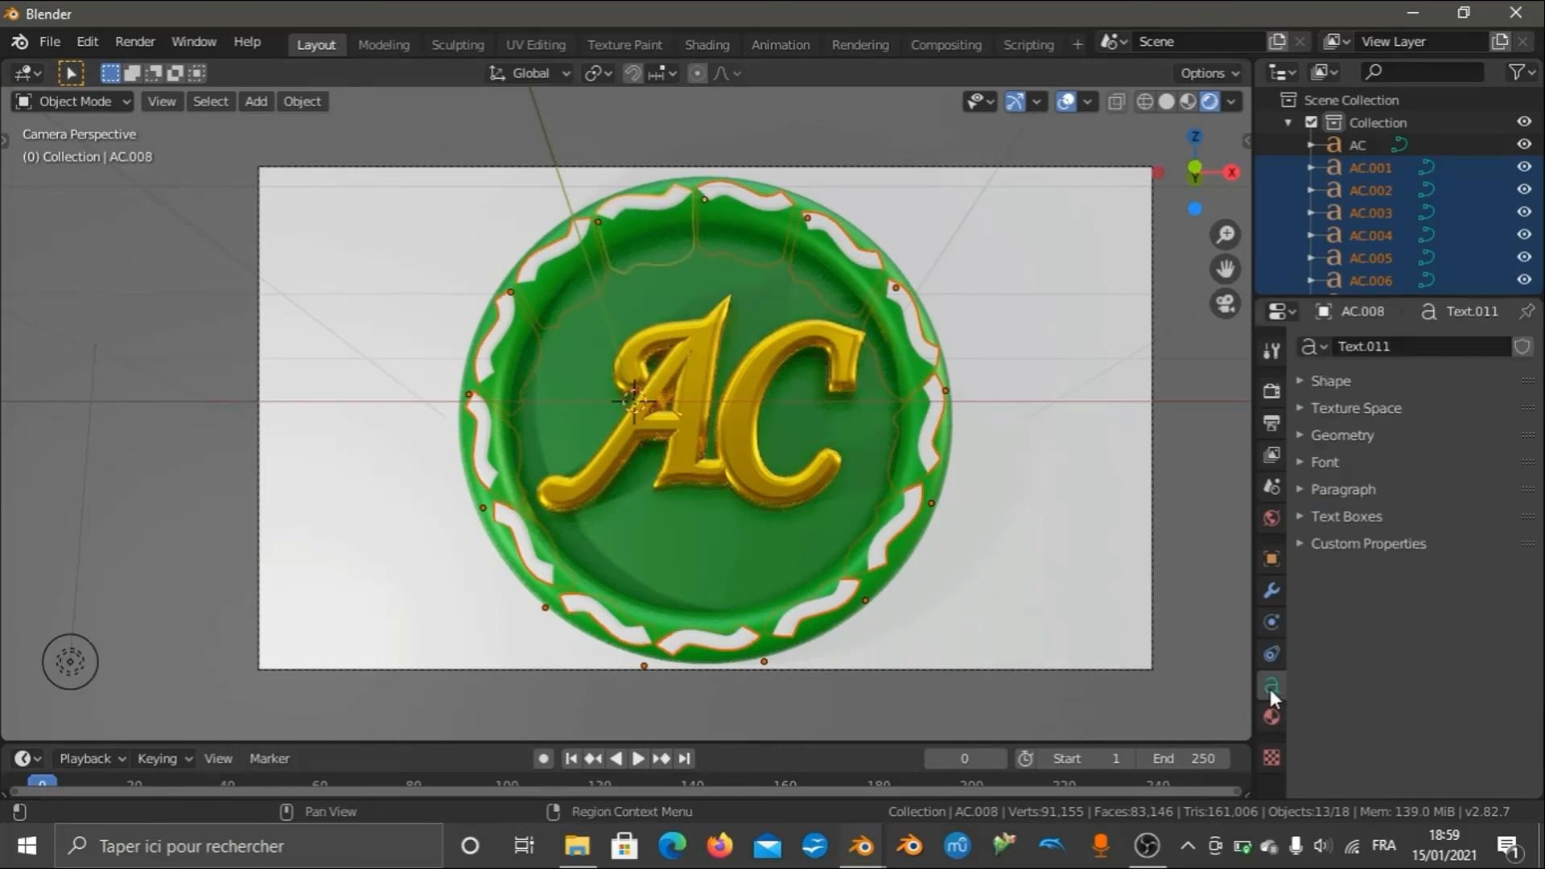
left_click(1306, 408)
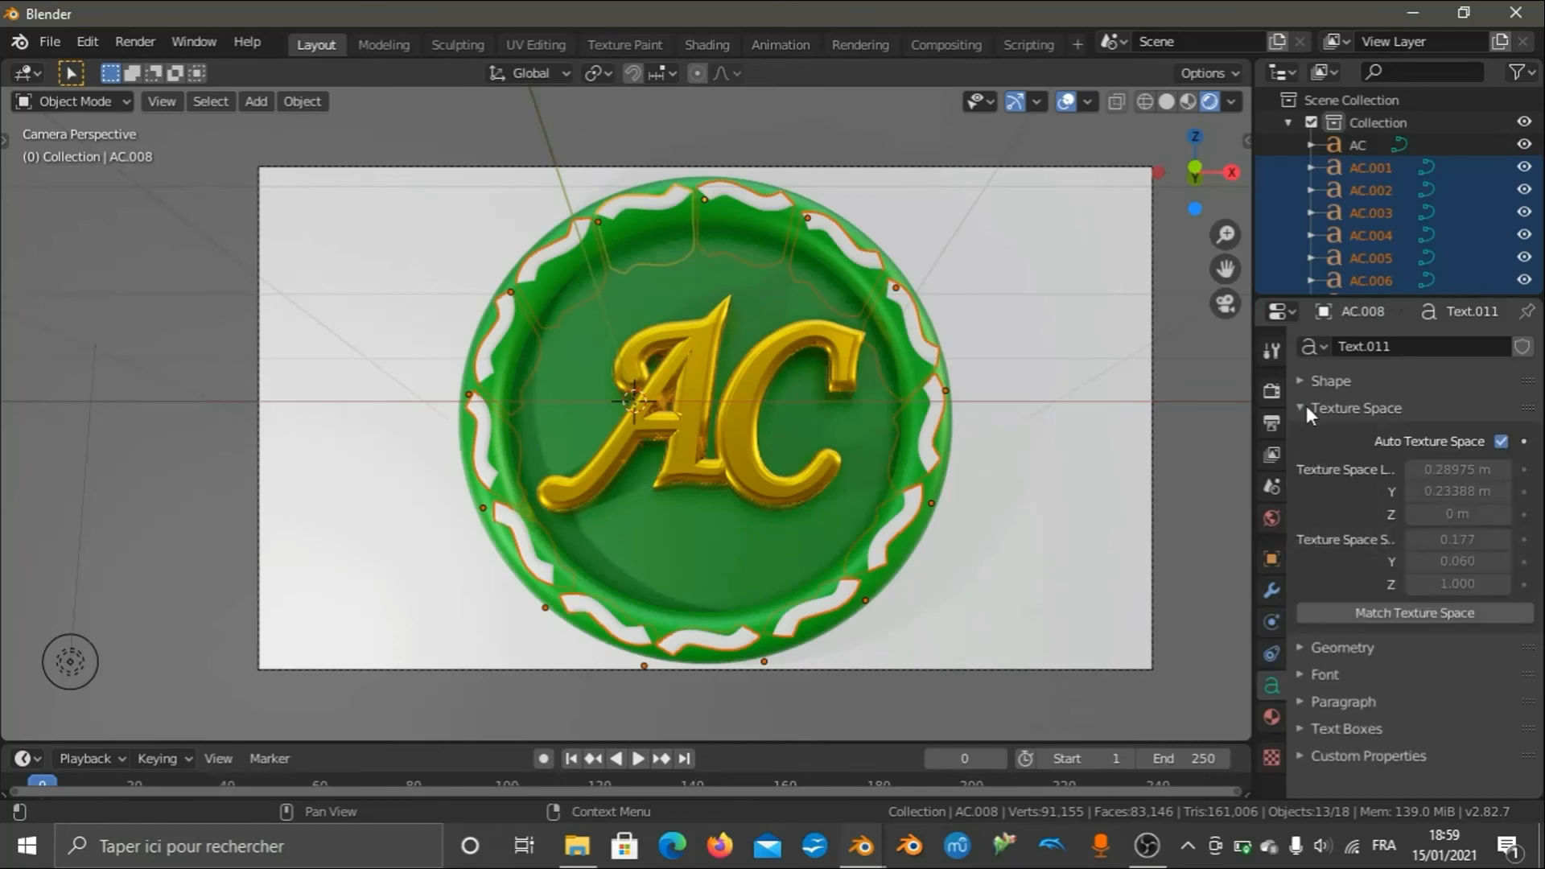
left_click(1306, 406)
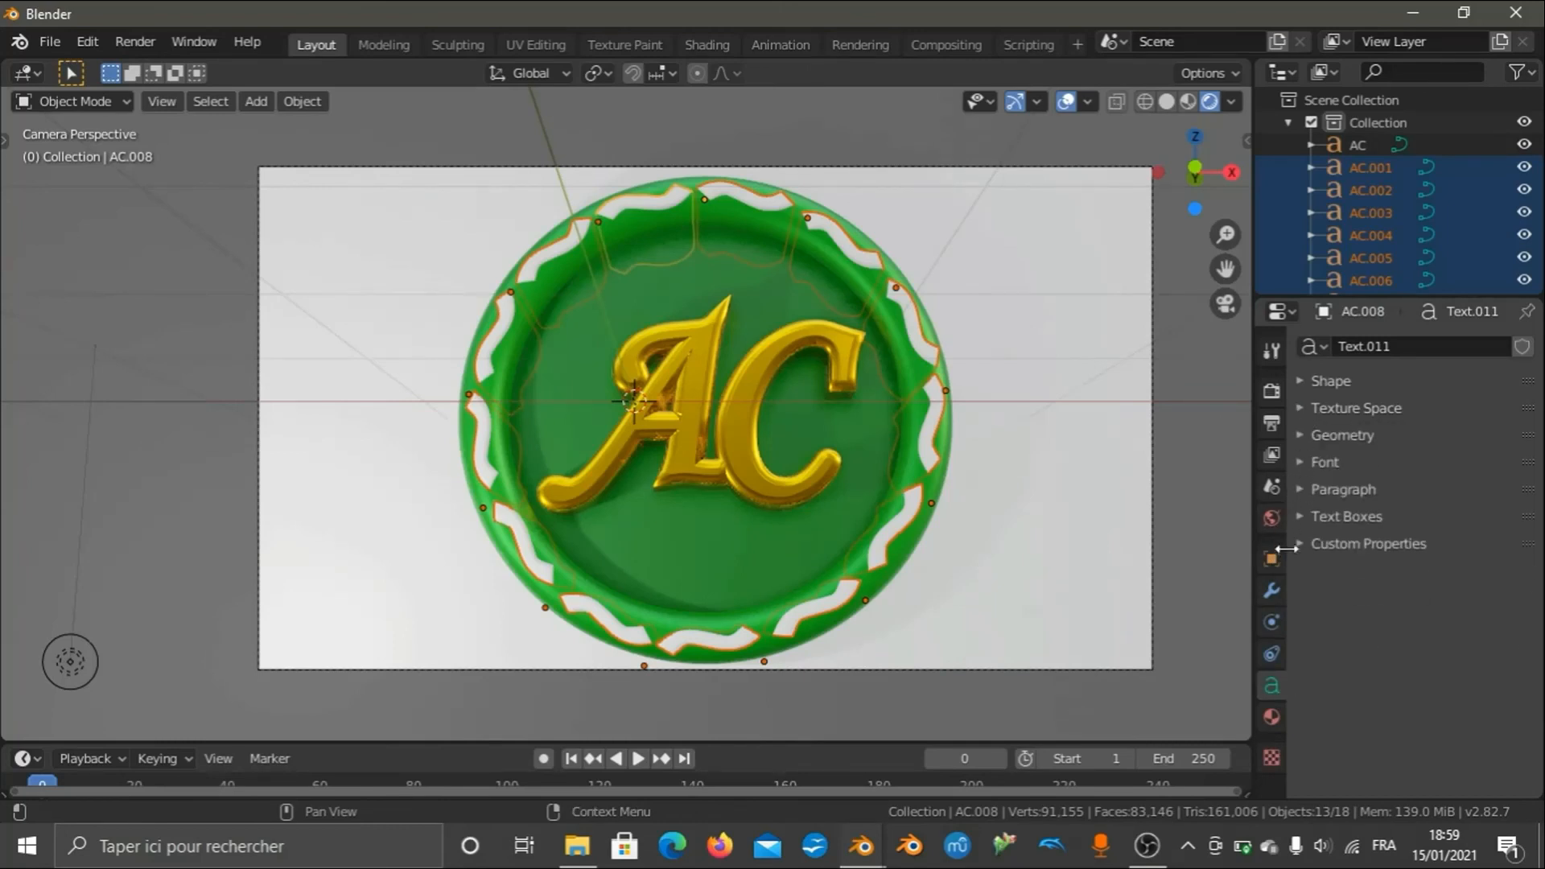
left_click(1274, 716)
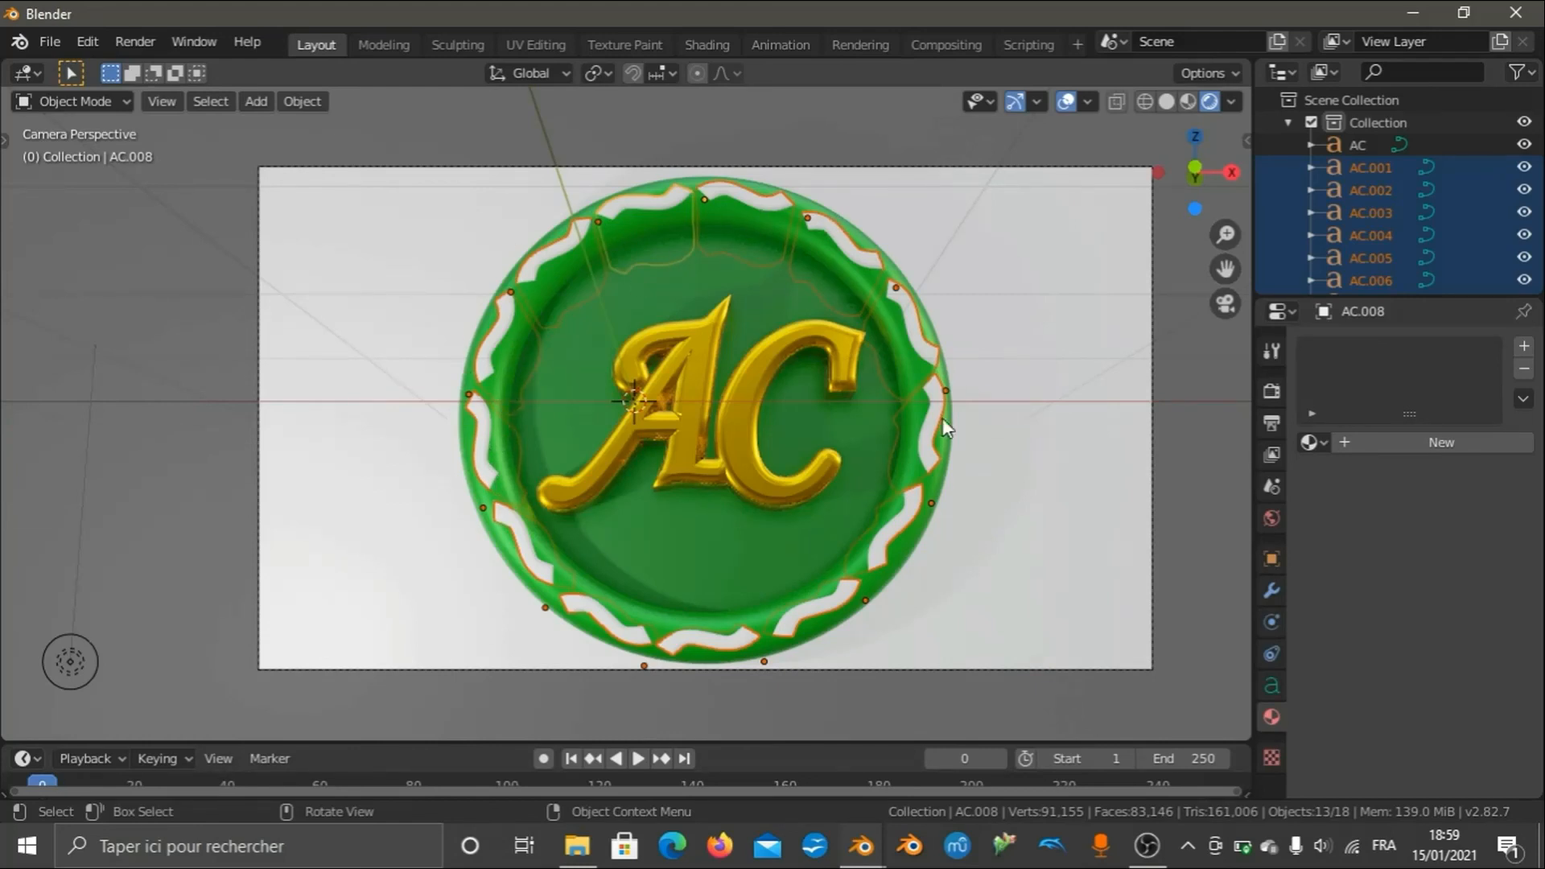
left_click(1312, 443)
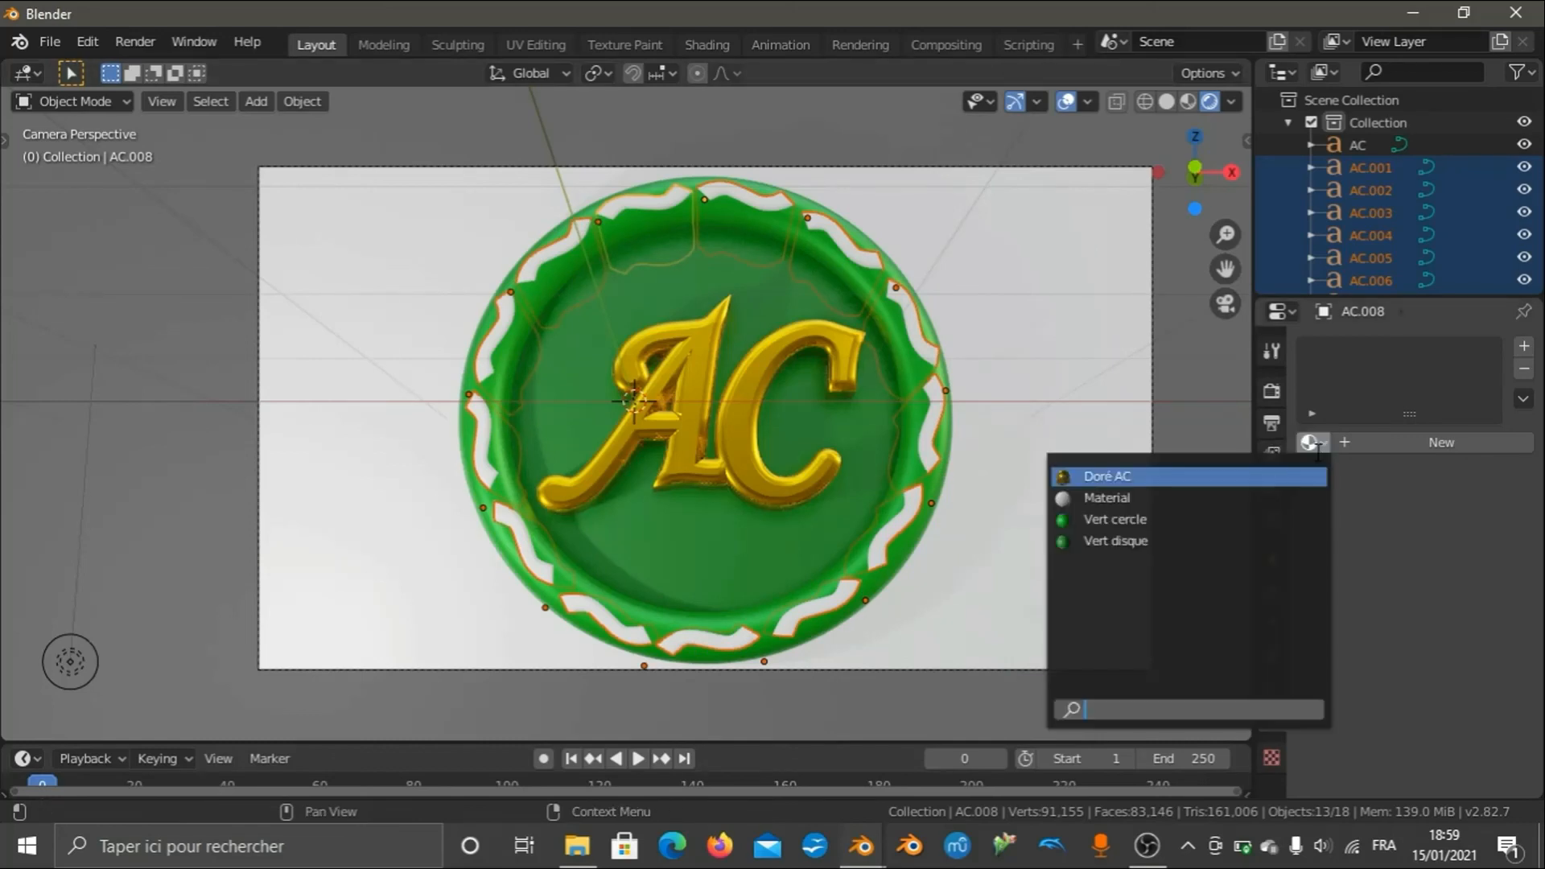
left_click(1091, 523)
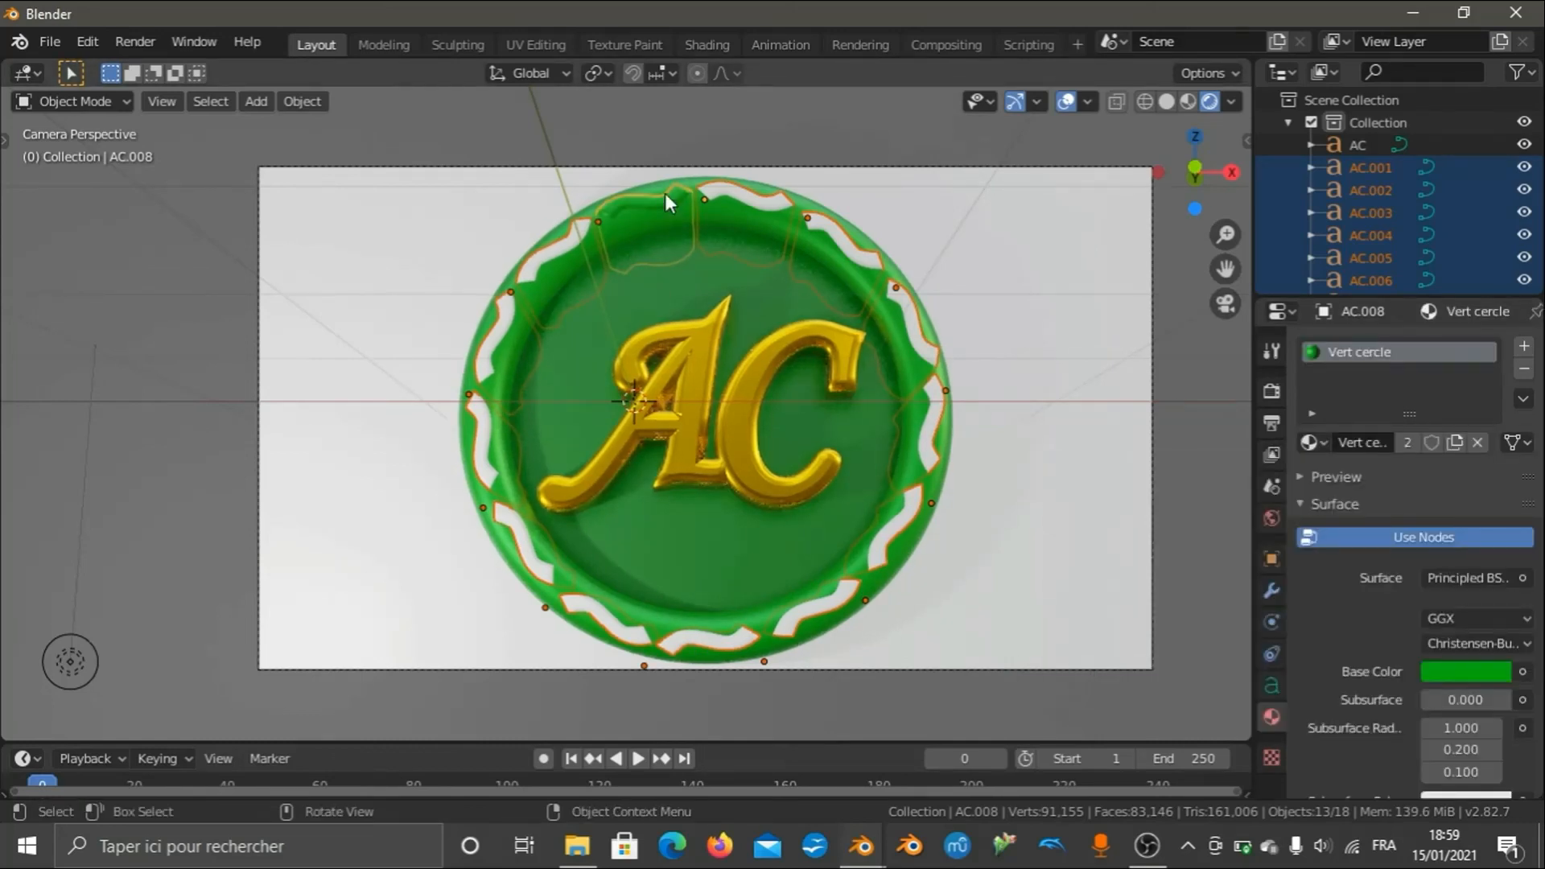
Assign the existing Vert cercle material to the two neighbouring ornaments on the ring's upper left, AC.013 and AC.009.
left_click(560, 246)
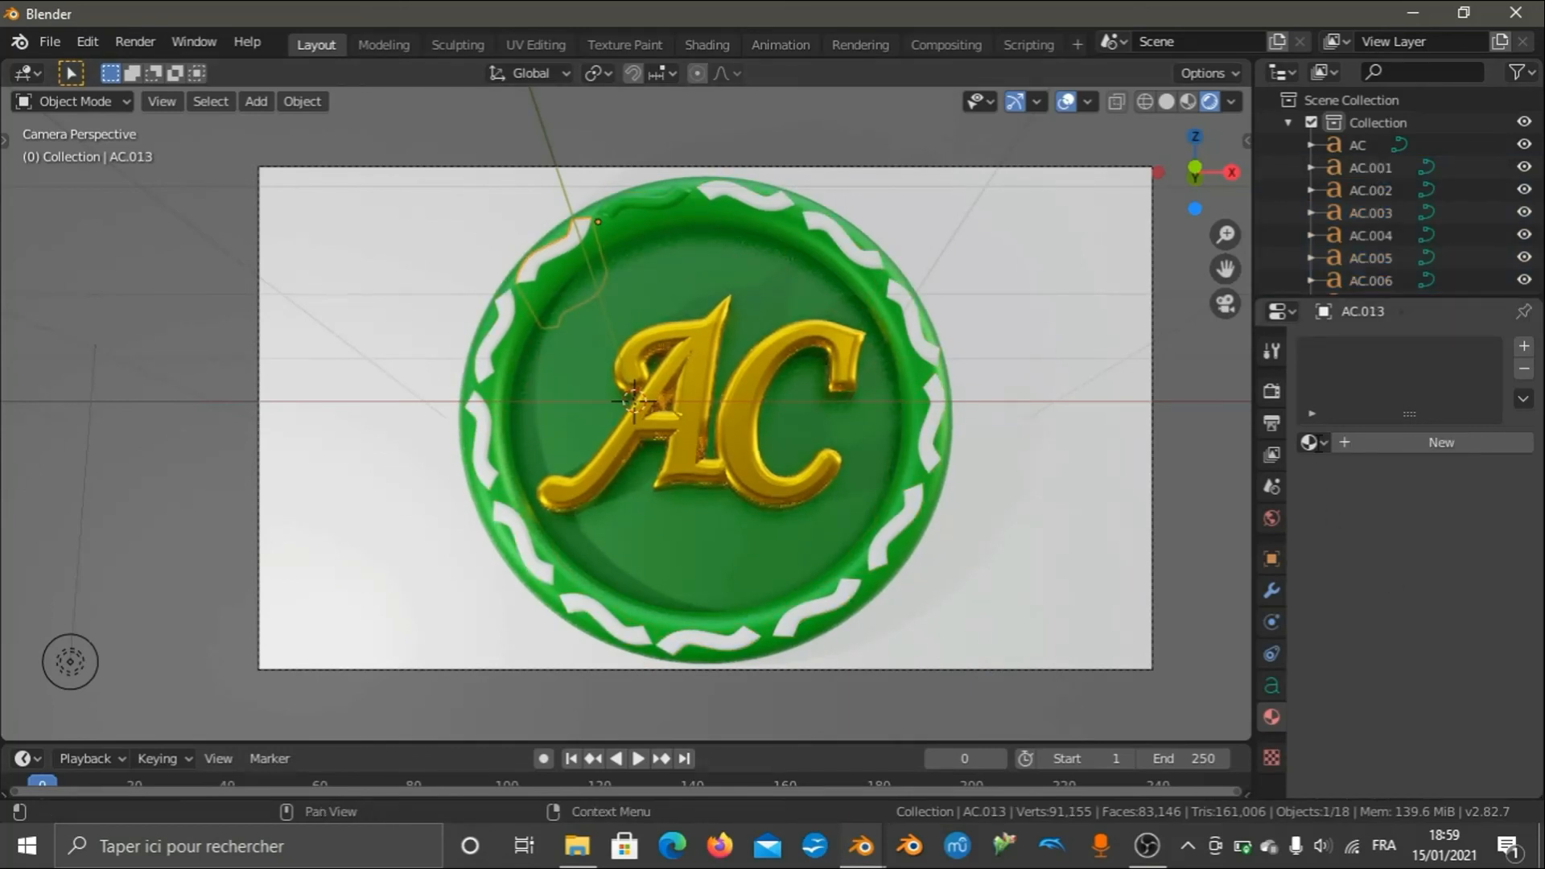
left_click(1309, 442)
left_click(1217, 517)
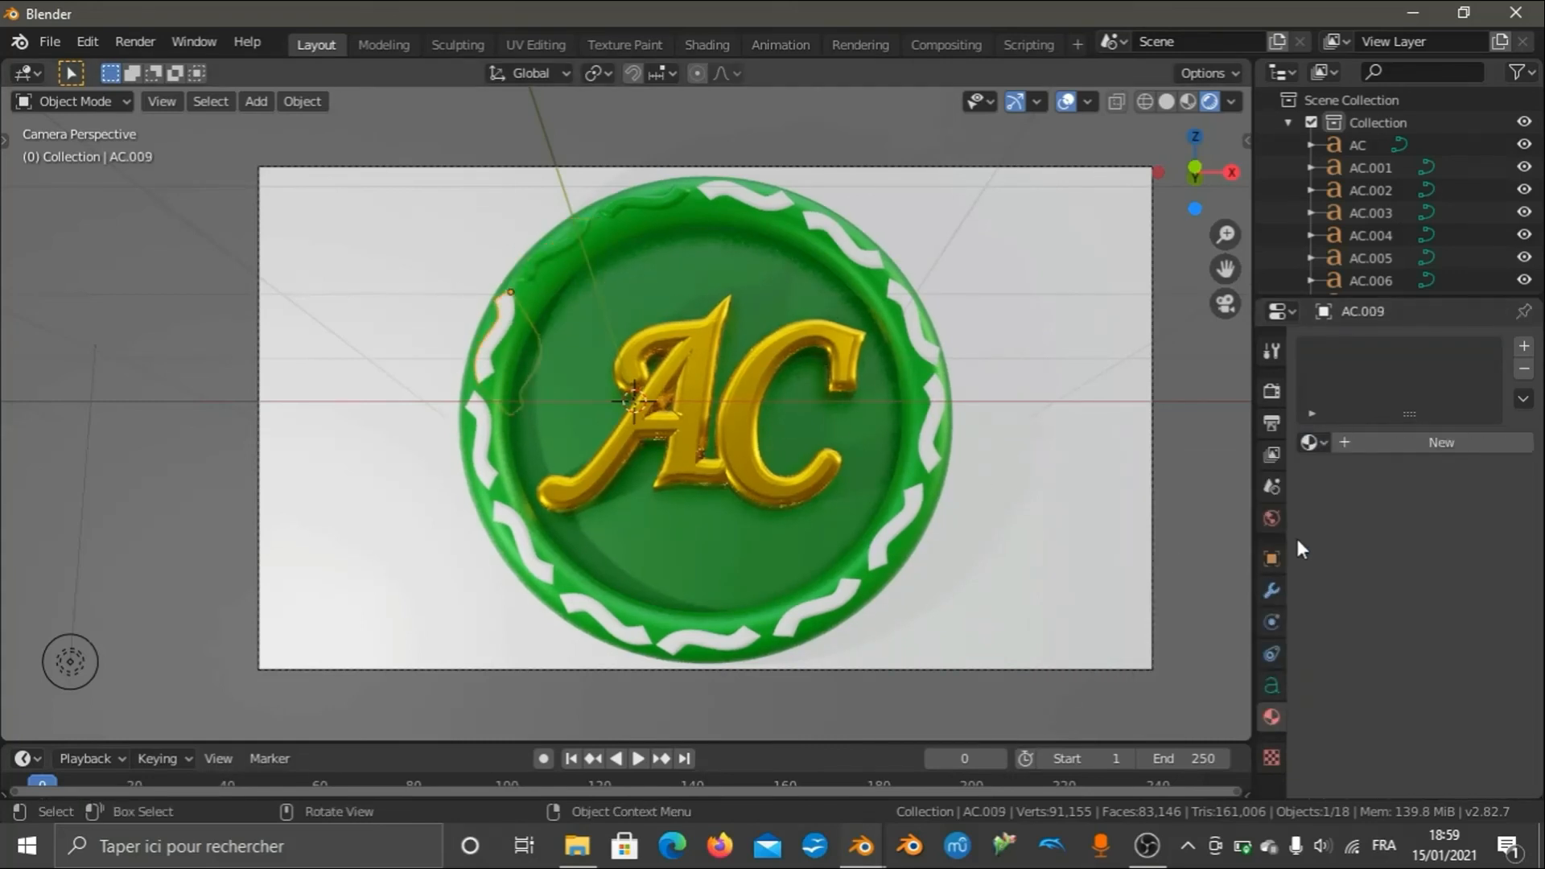
left_click(1312, 443)
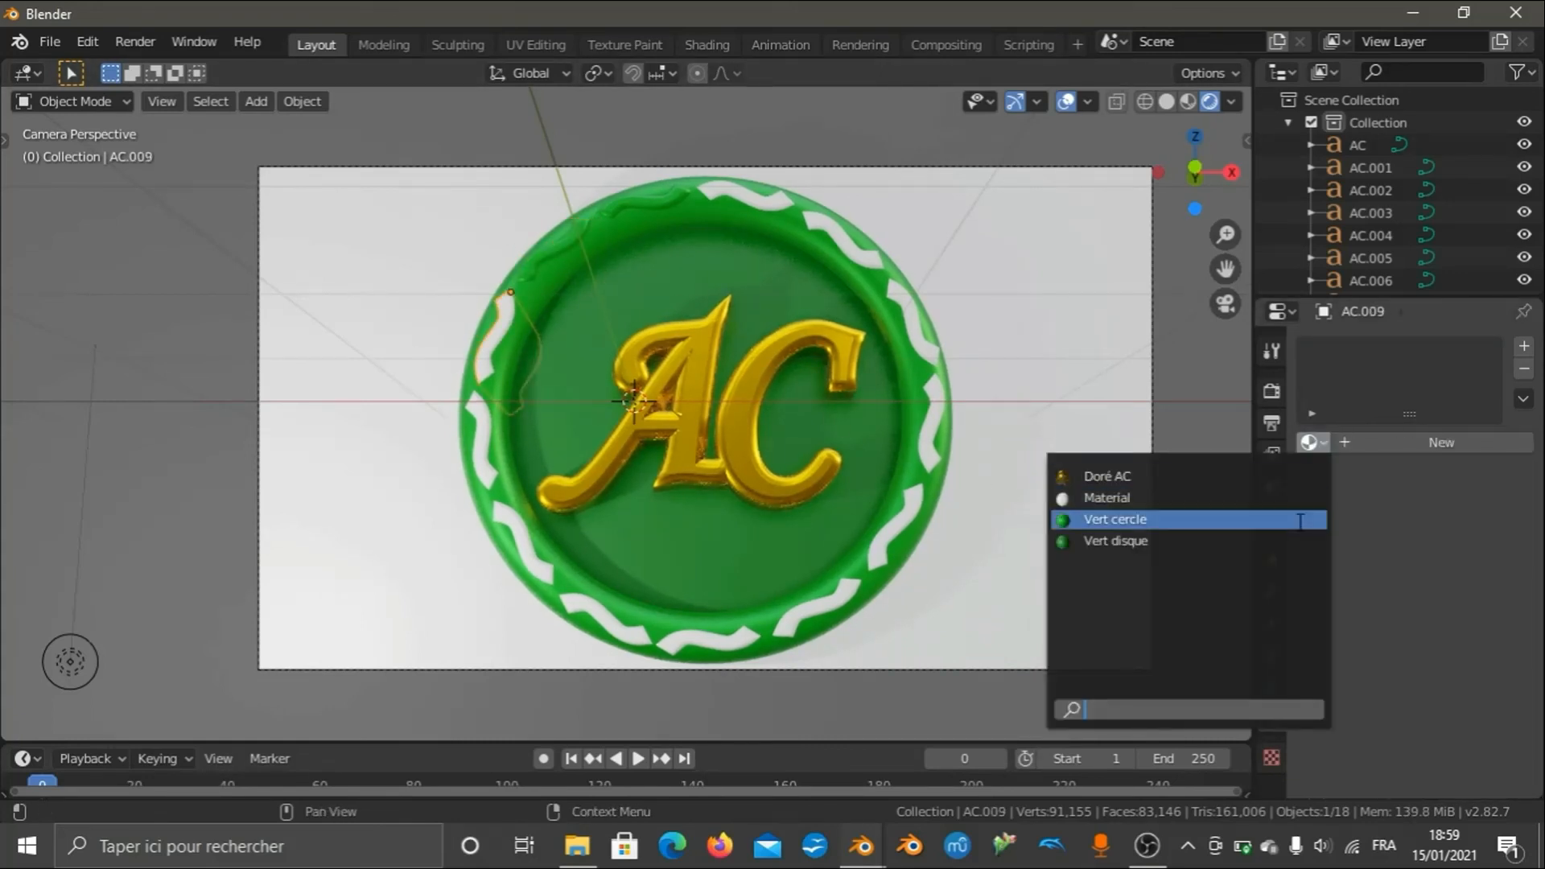
left_click(1296, 518)
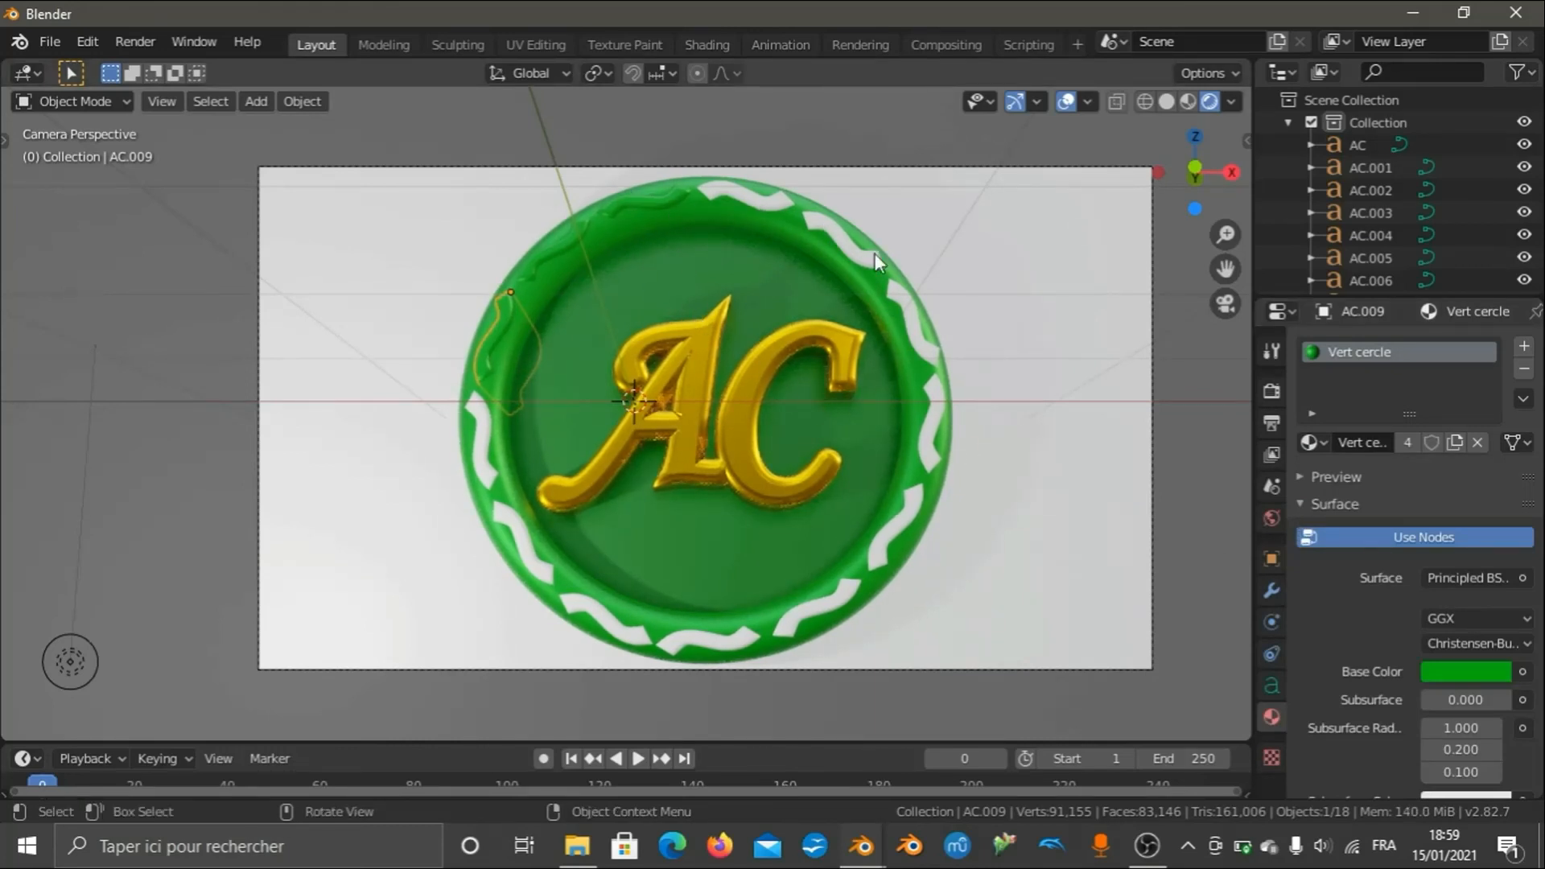
Apply the Vert cercle material to ornaments AC.010 and AC.011 on the left and lower-left part of the ring.
left_click(469, 462)
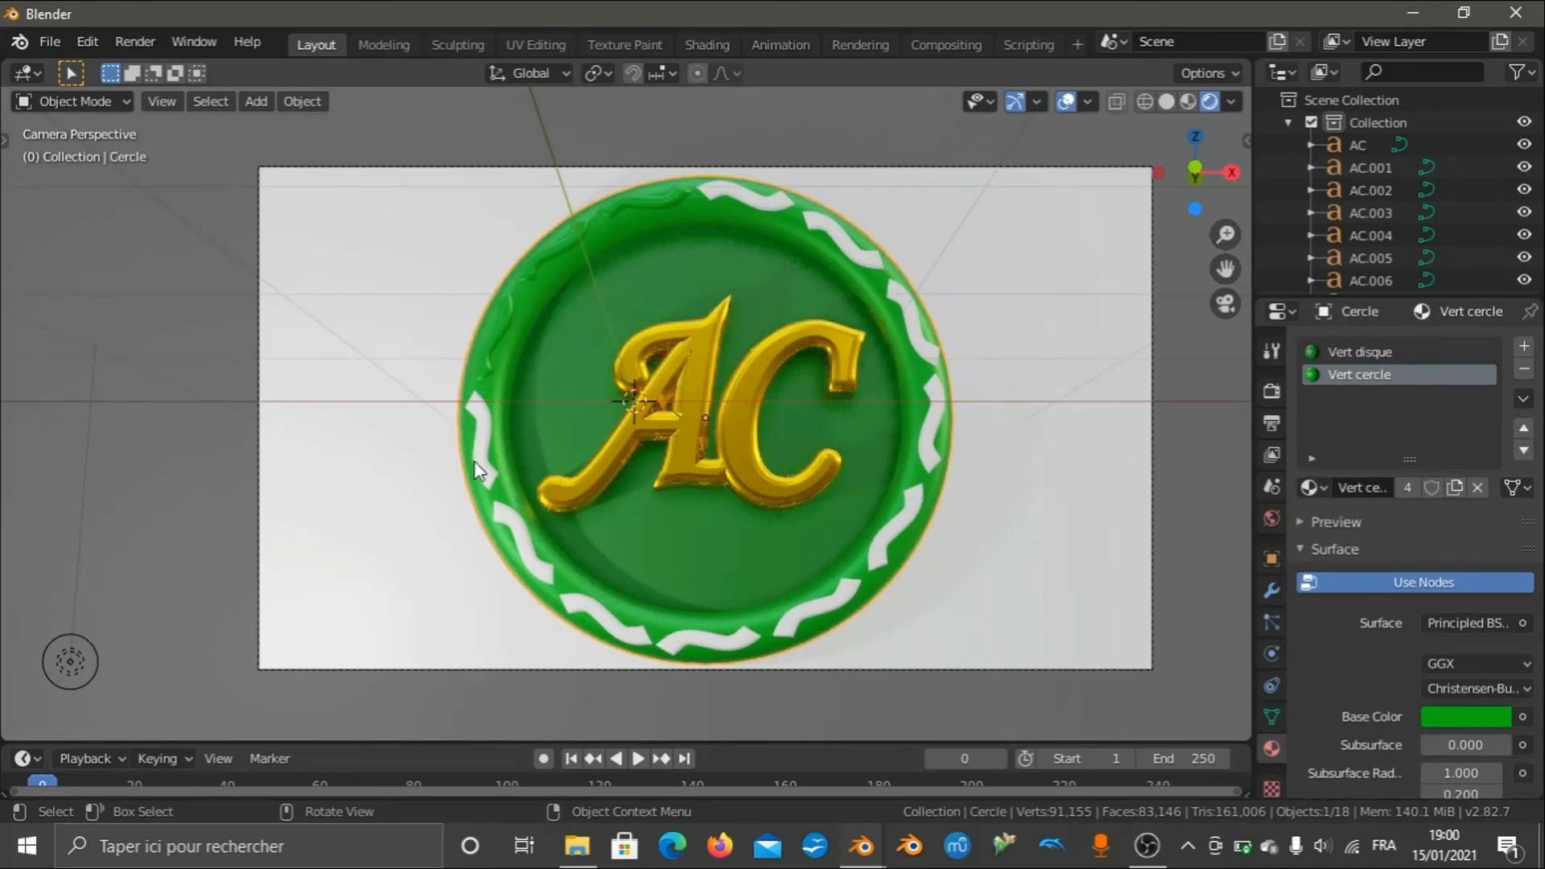
left_click(476, 463)
left_click(1312, 441)
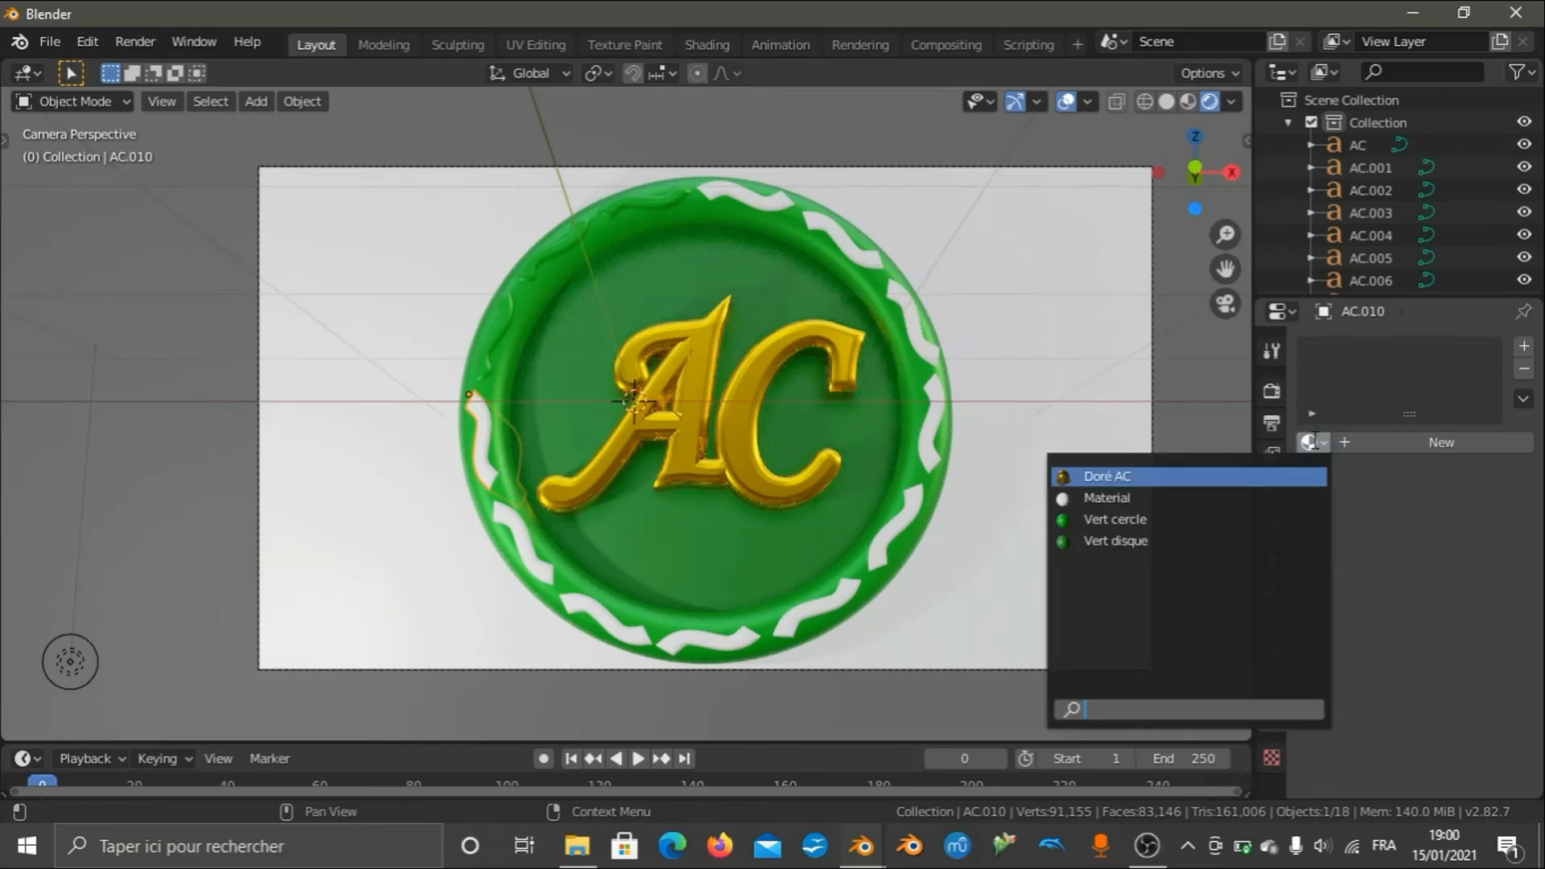
left_click(1195, 516)
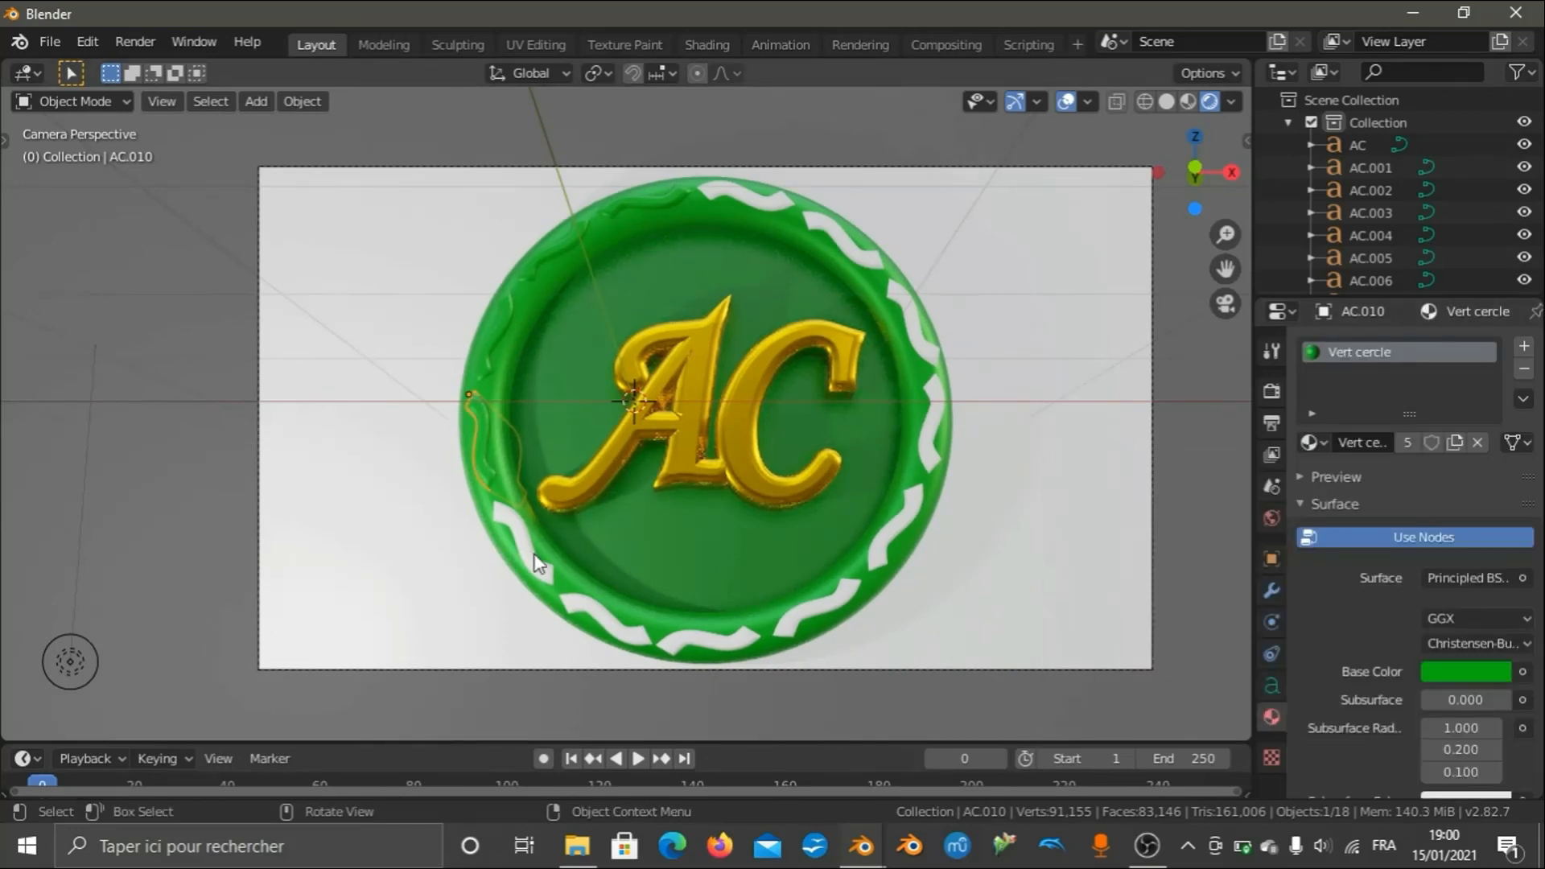
left_click(538, 564)
left_click(1311, 442)
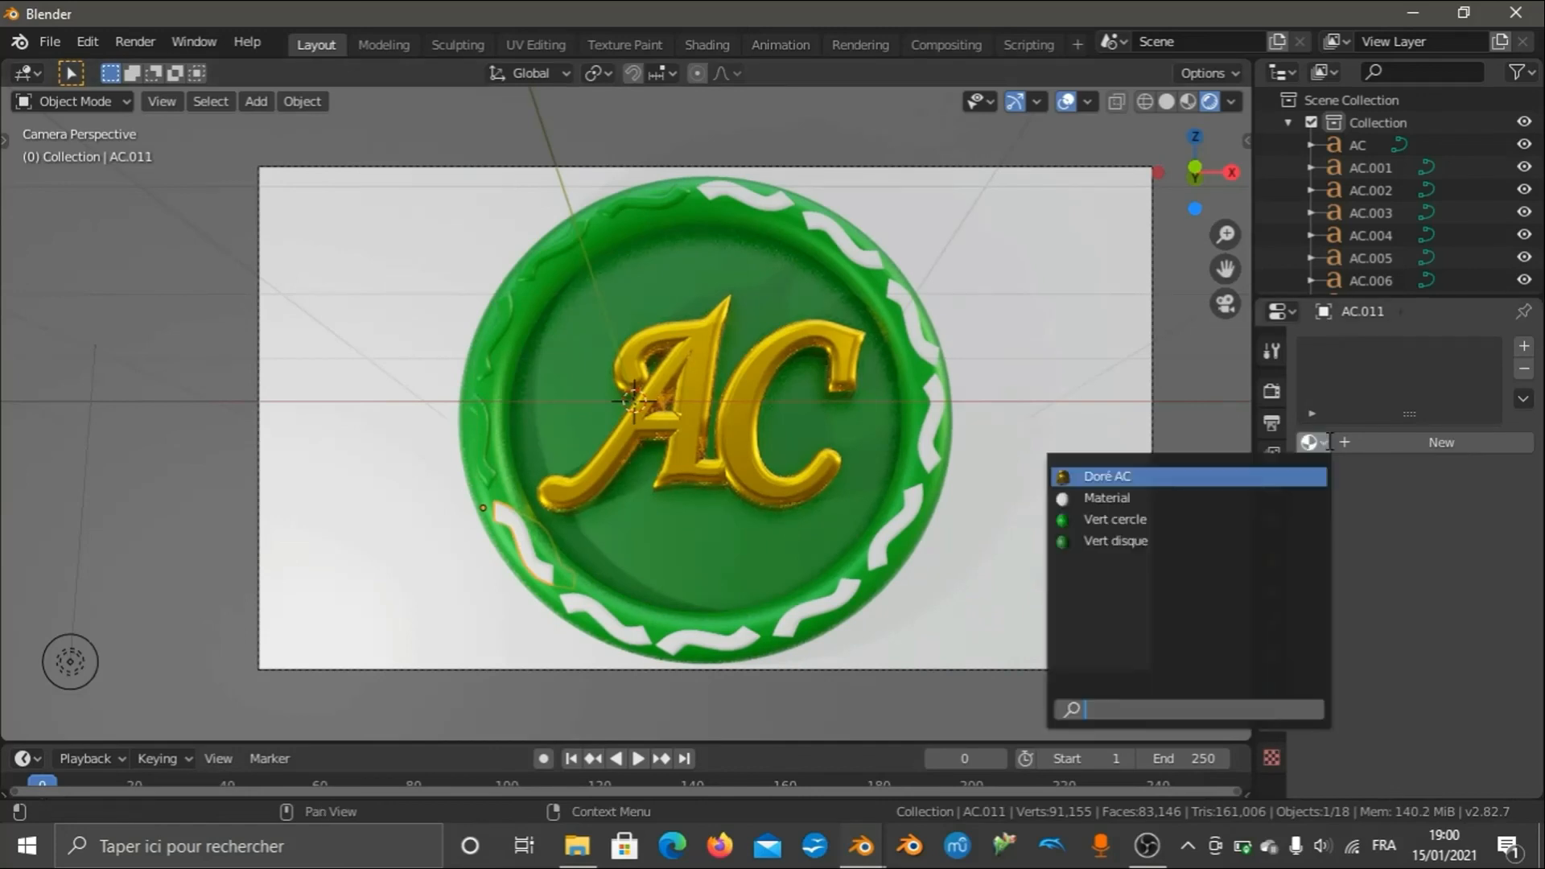
left_click(1259, 518)
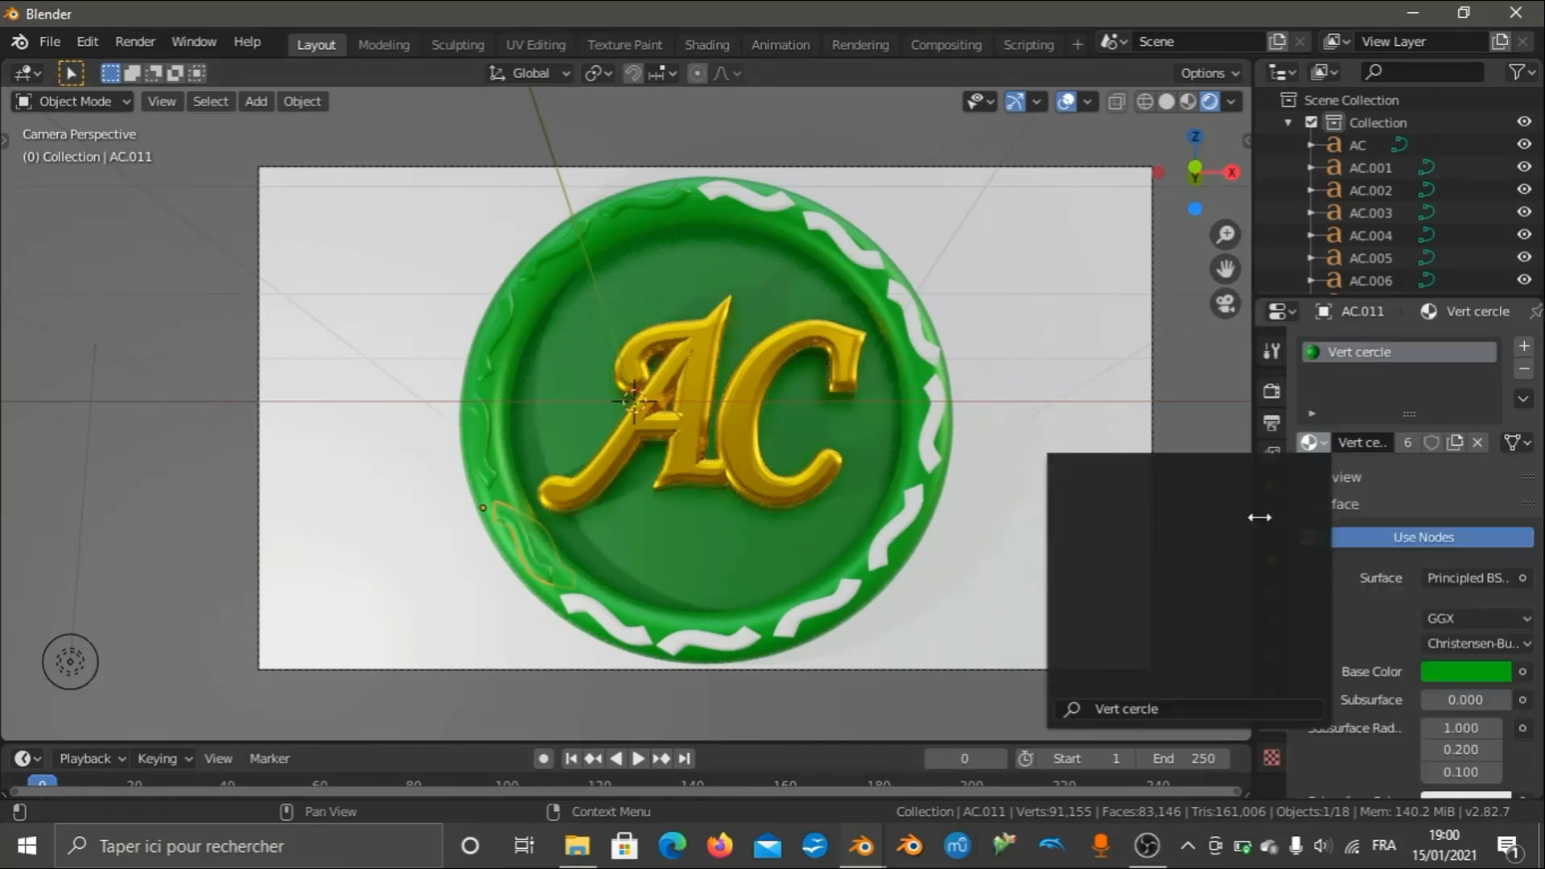
Apply the Vert cercle material to ornaments AC.012 and AC.001 along the bottom of the ring.
left_click(622, 630)
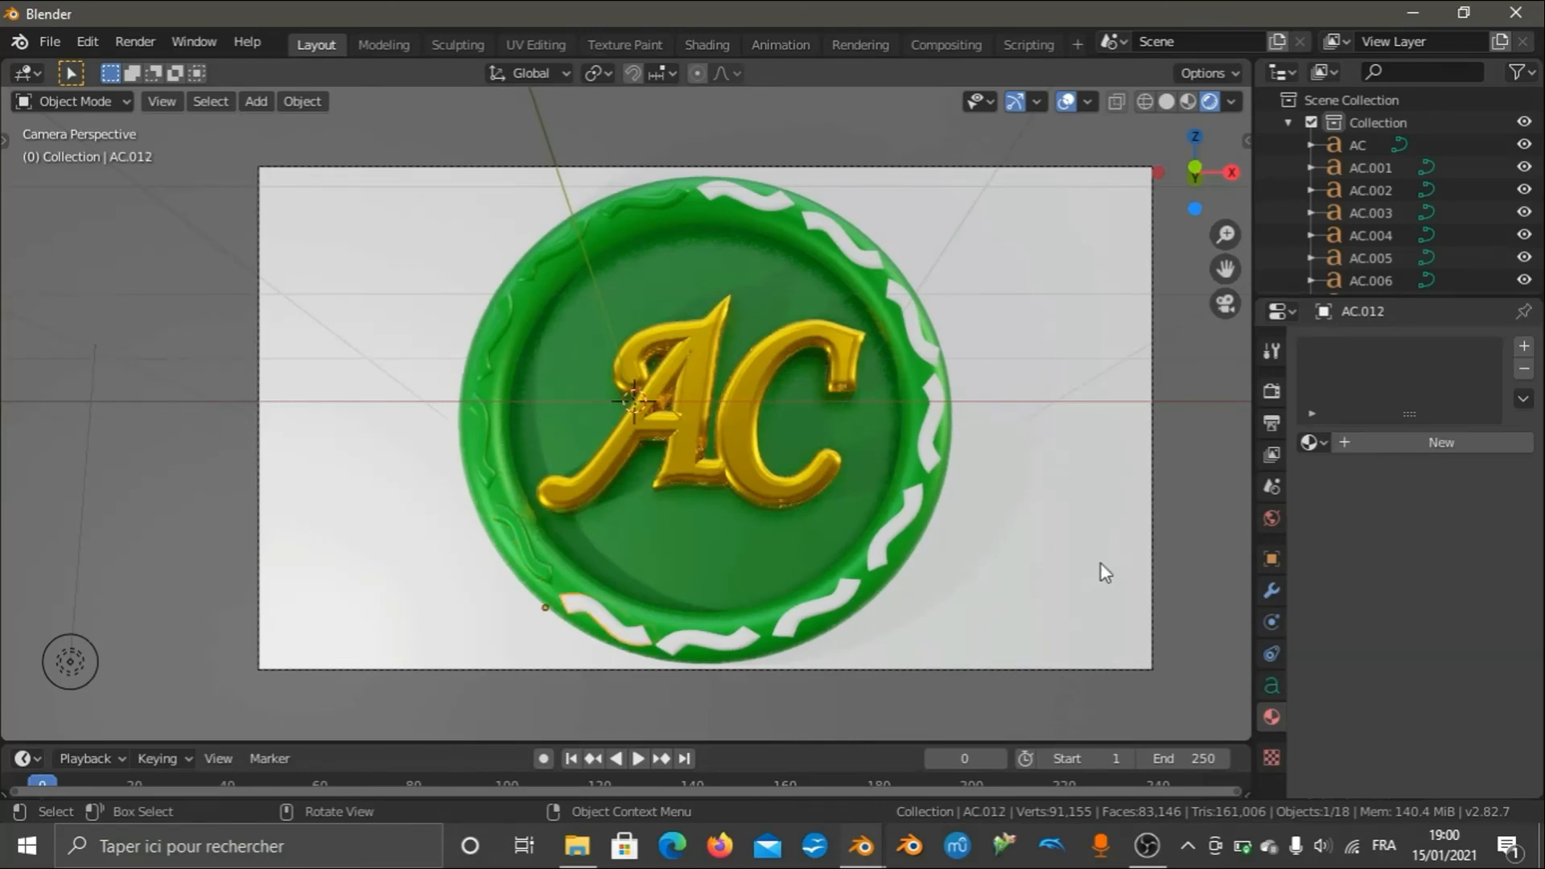
left_click(1328, 445)
left_click(1167, 517)
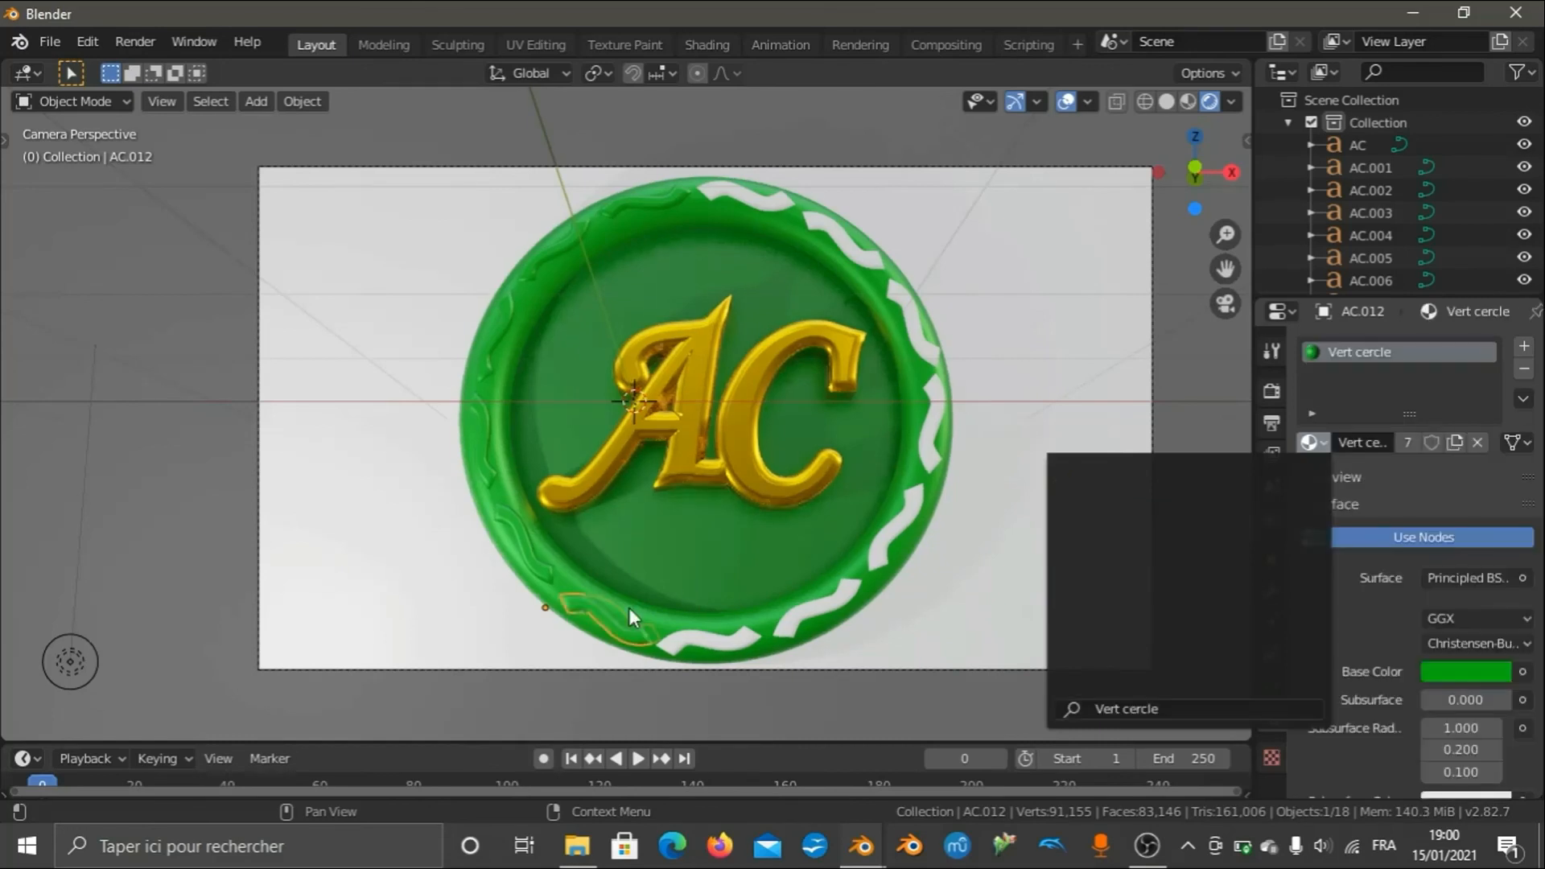
left_click(747, 636)
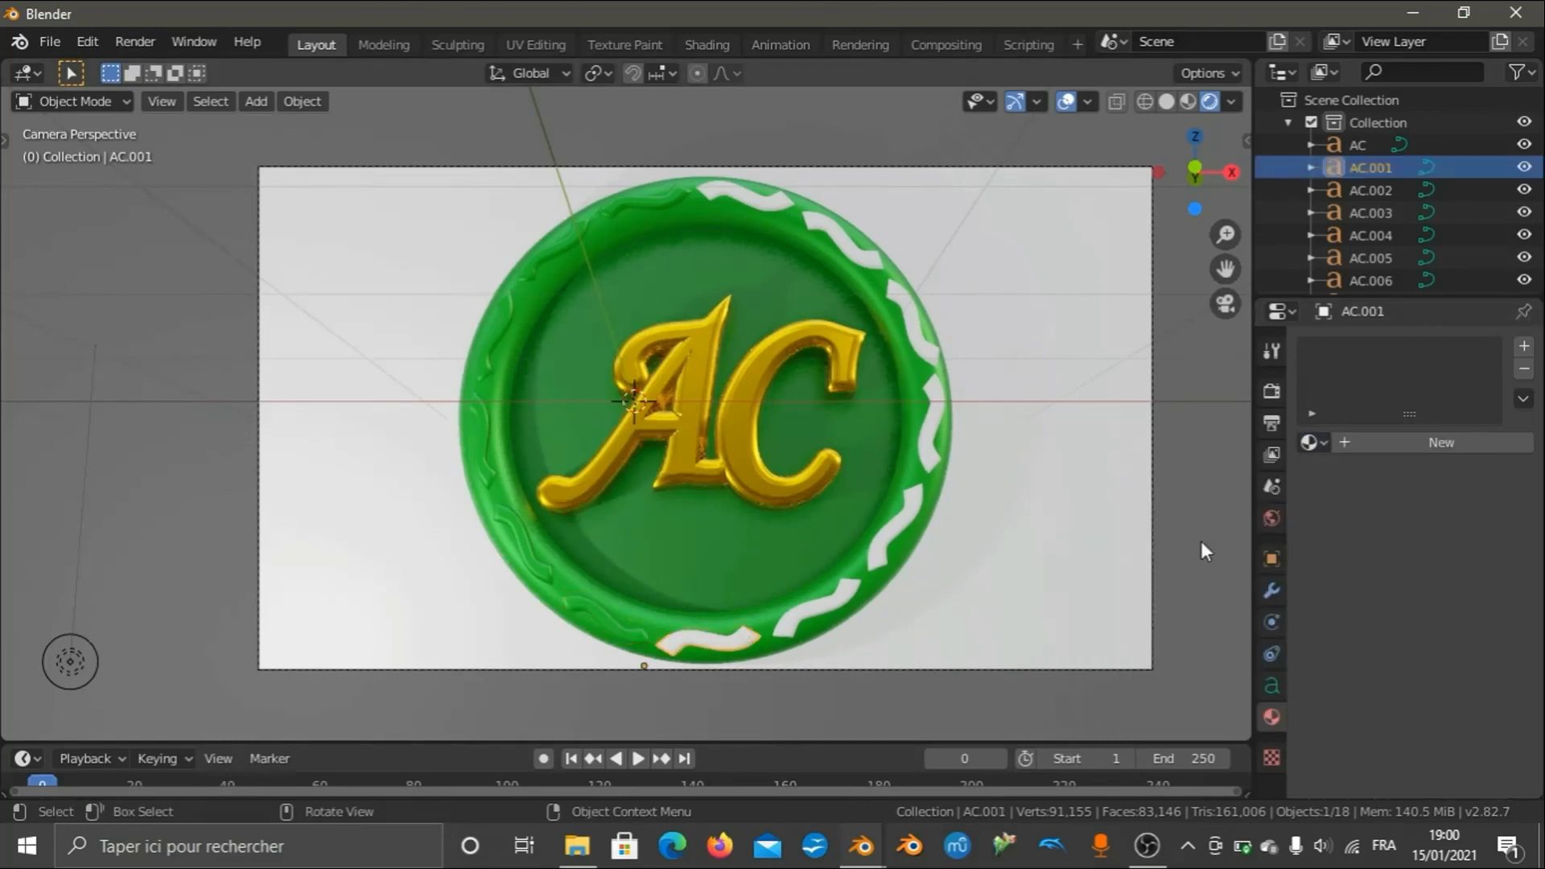
left_click(1326, 446)
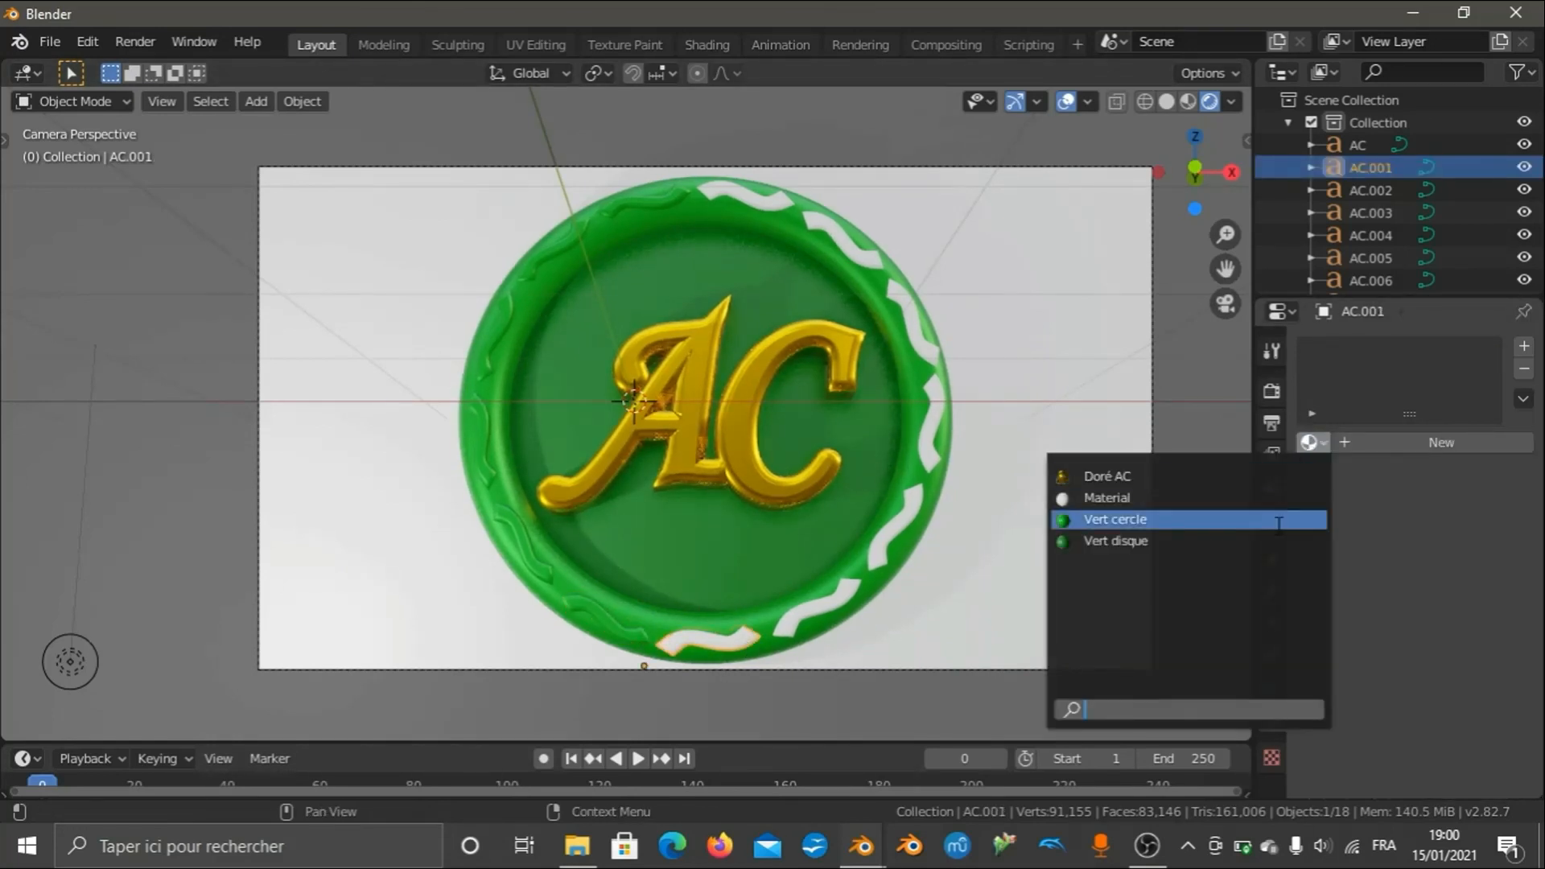
left_click(1279, 521)
Apply the Vert cercle material to ornaments AC.002 and AC.003 on the lower-right part of the ring.
left_click(793, 612)
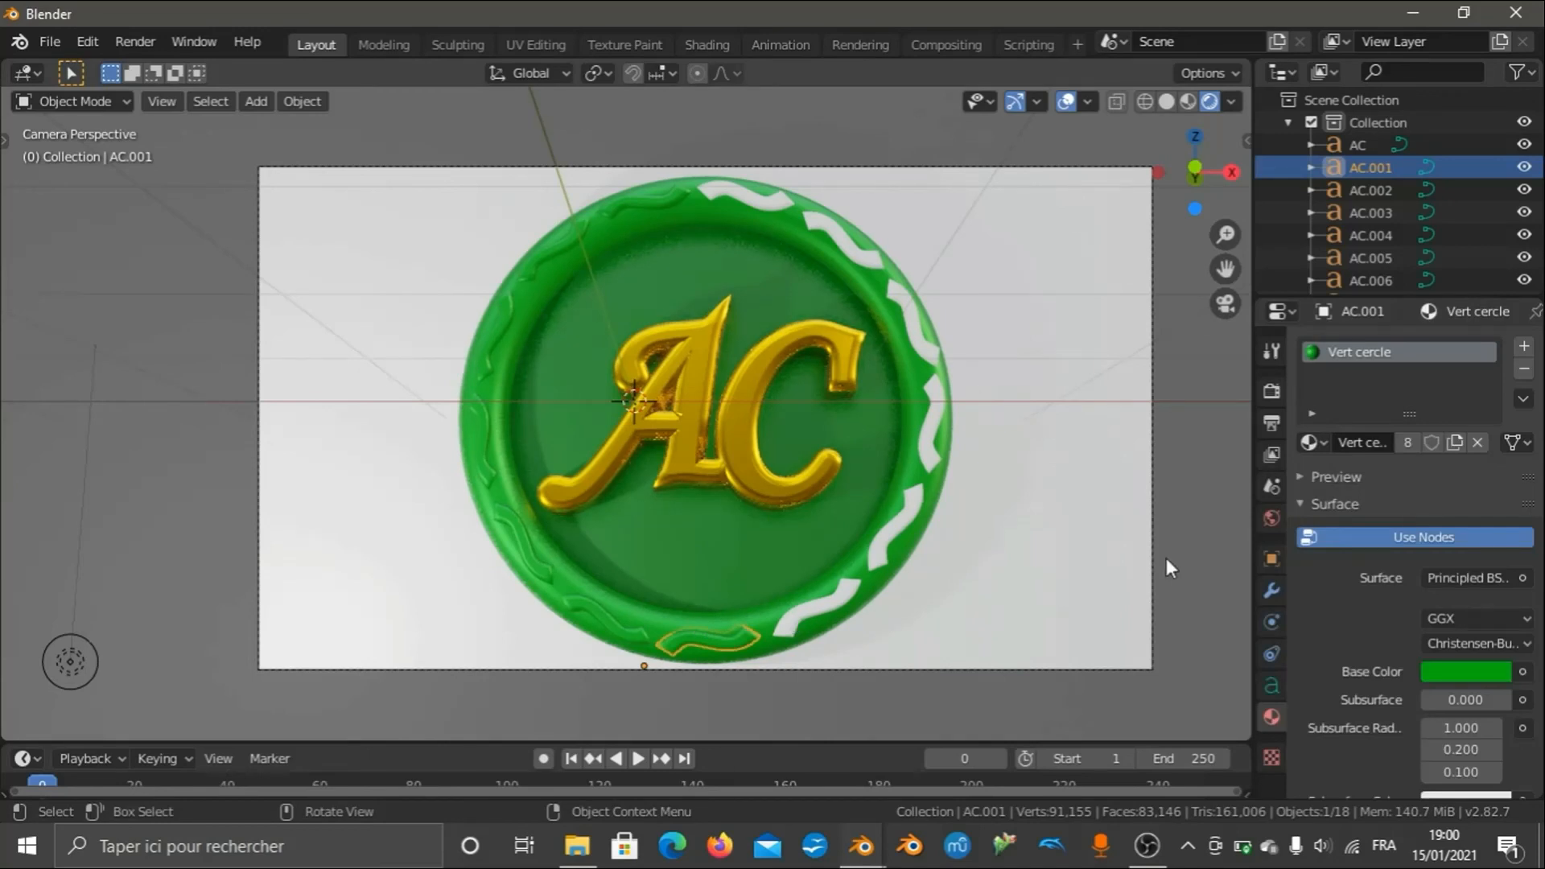
left_click(1308, 444)
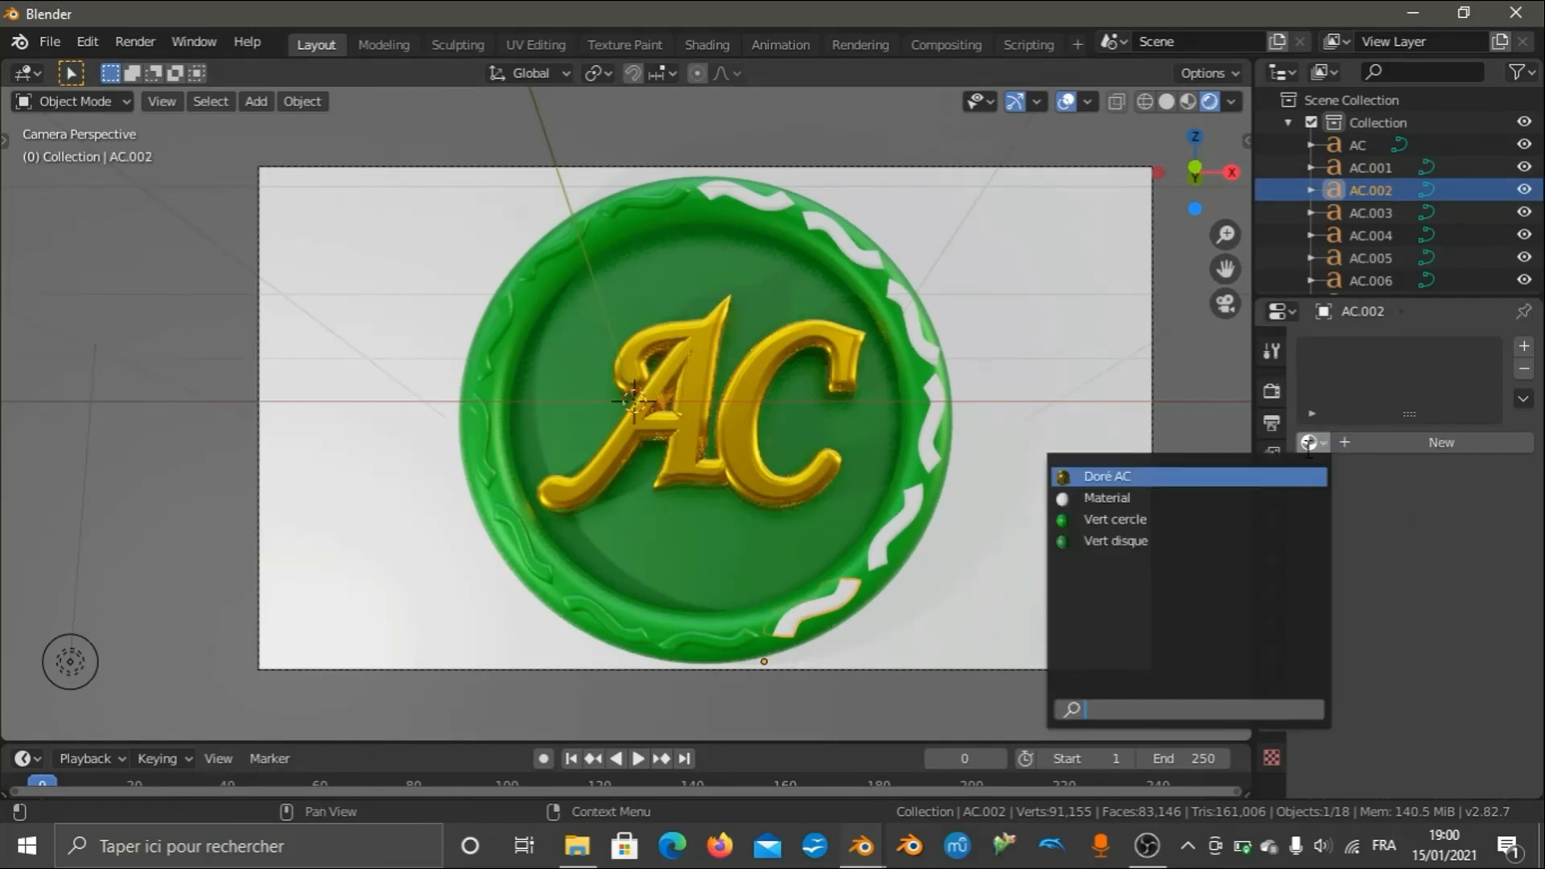
left_click(1272, 520)
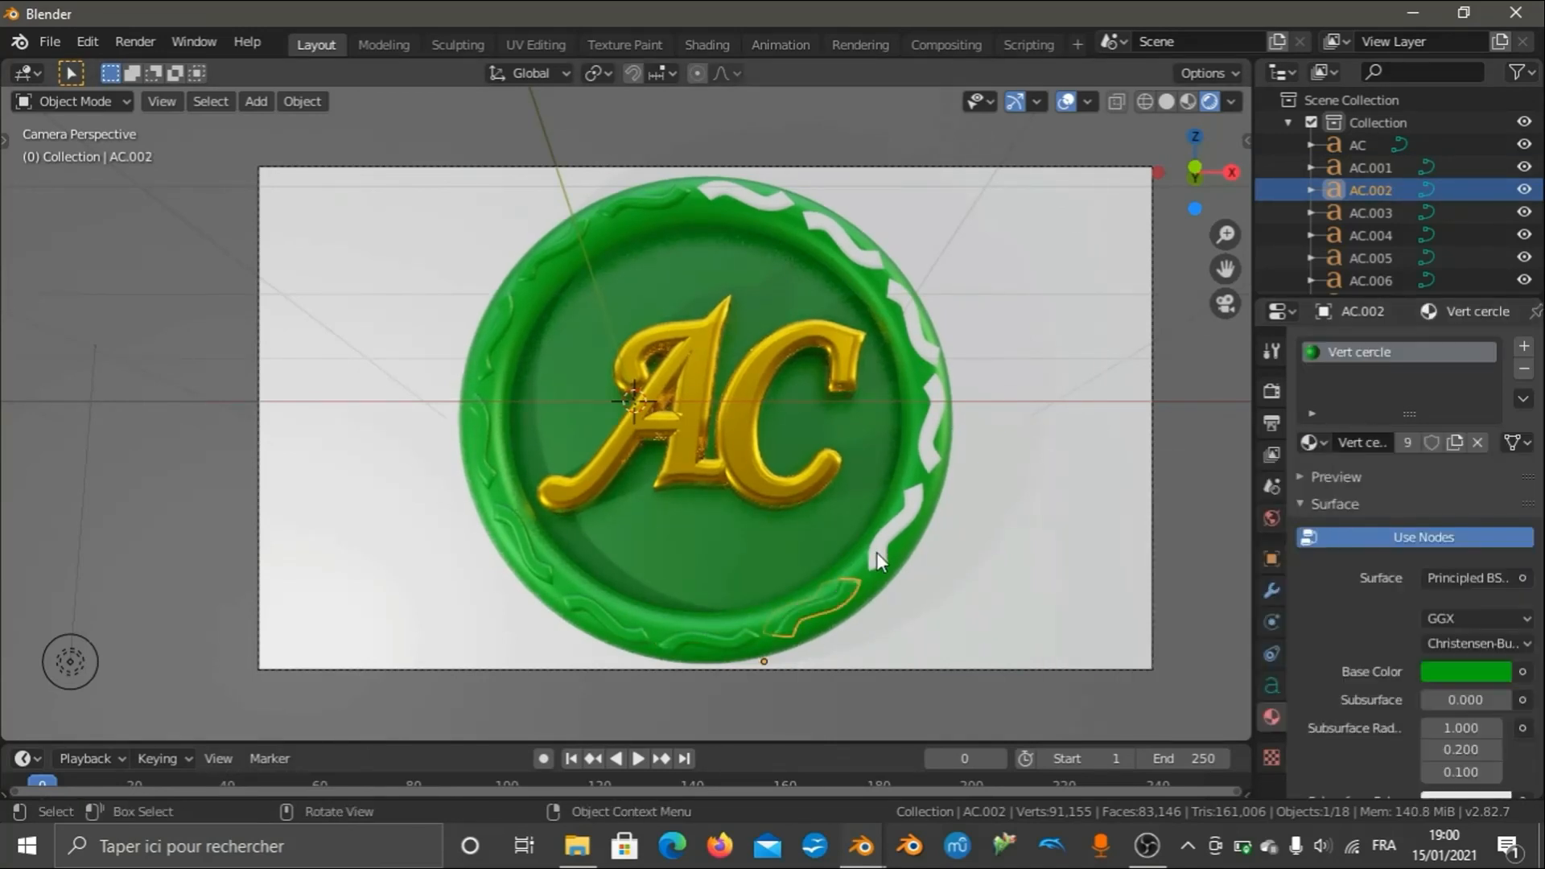
left_click(898, 549)
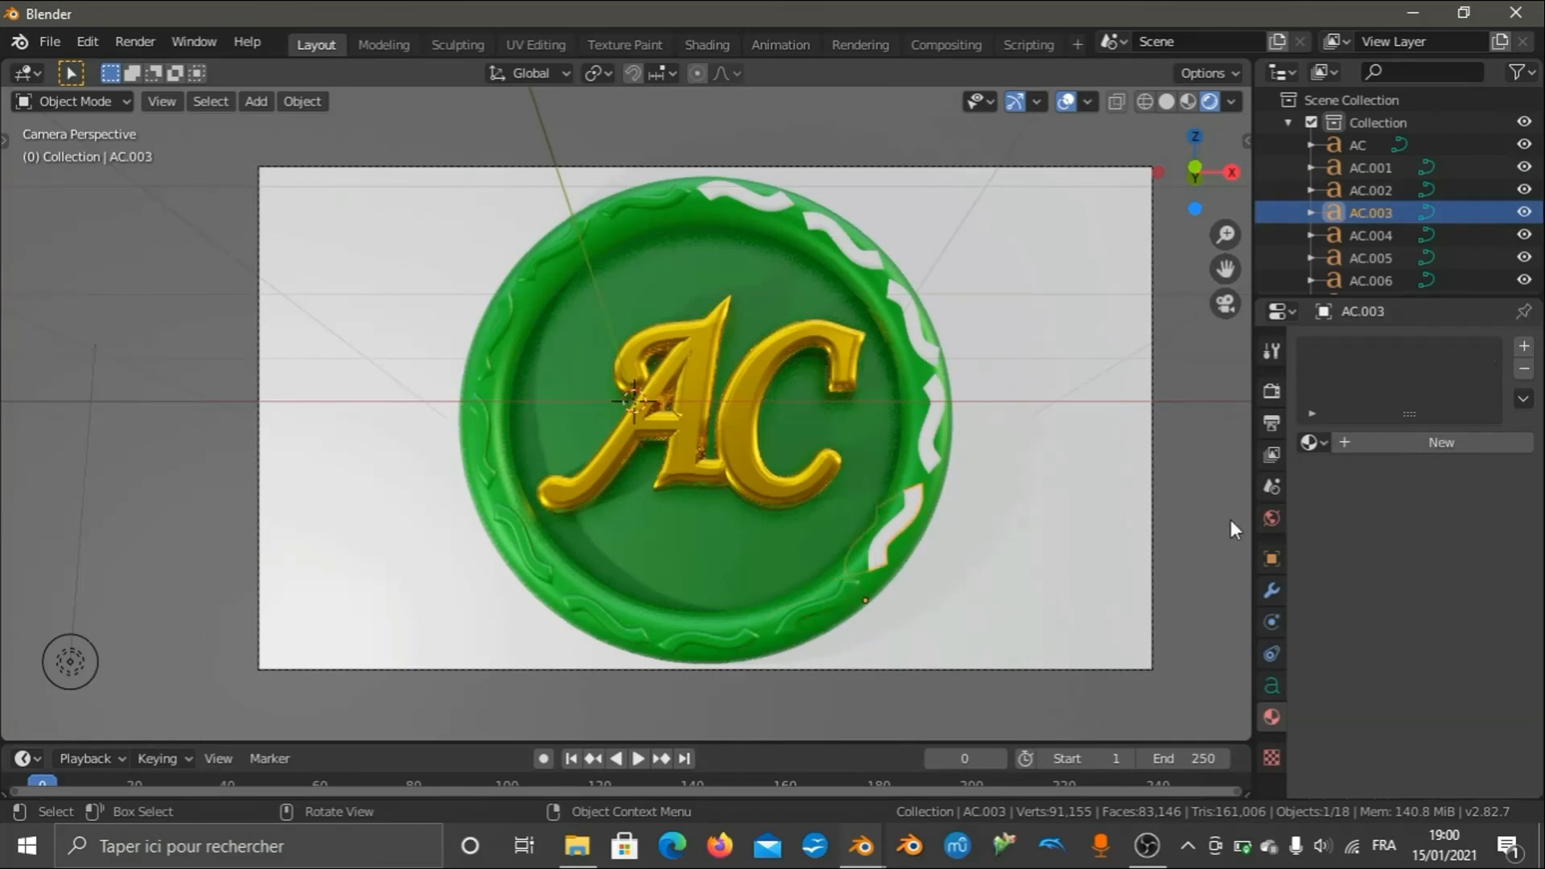
left_click(1312, 443)
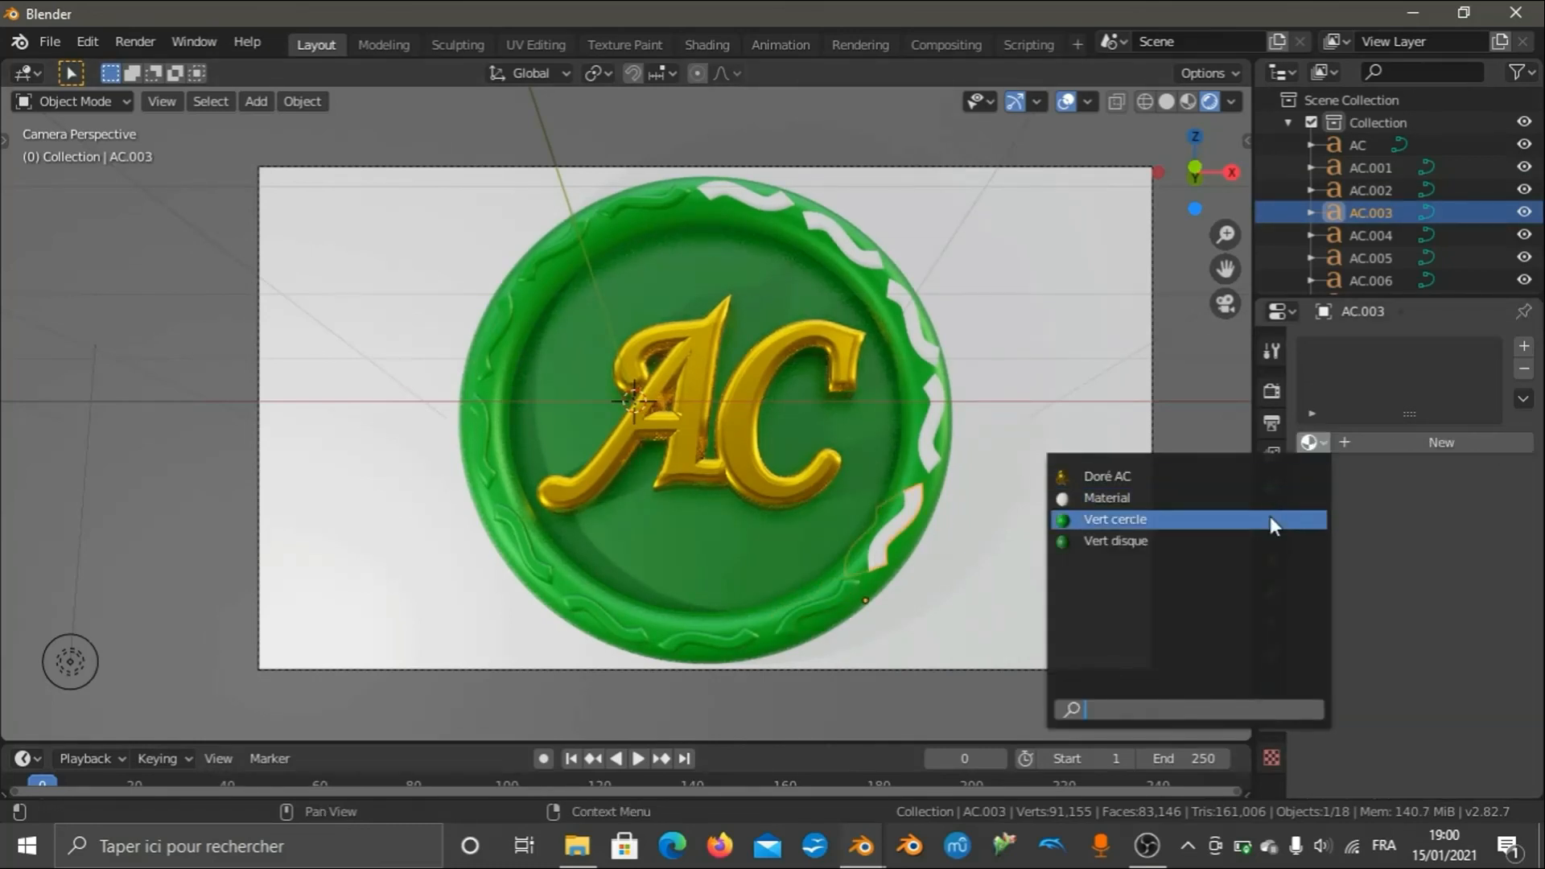
left_click(1272, 521)
Apply the Vert cercle material to ornaments AC.004 and AC.005 on the right side of the ring.
left_click(934, 445)
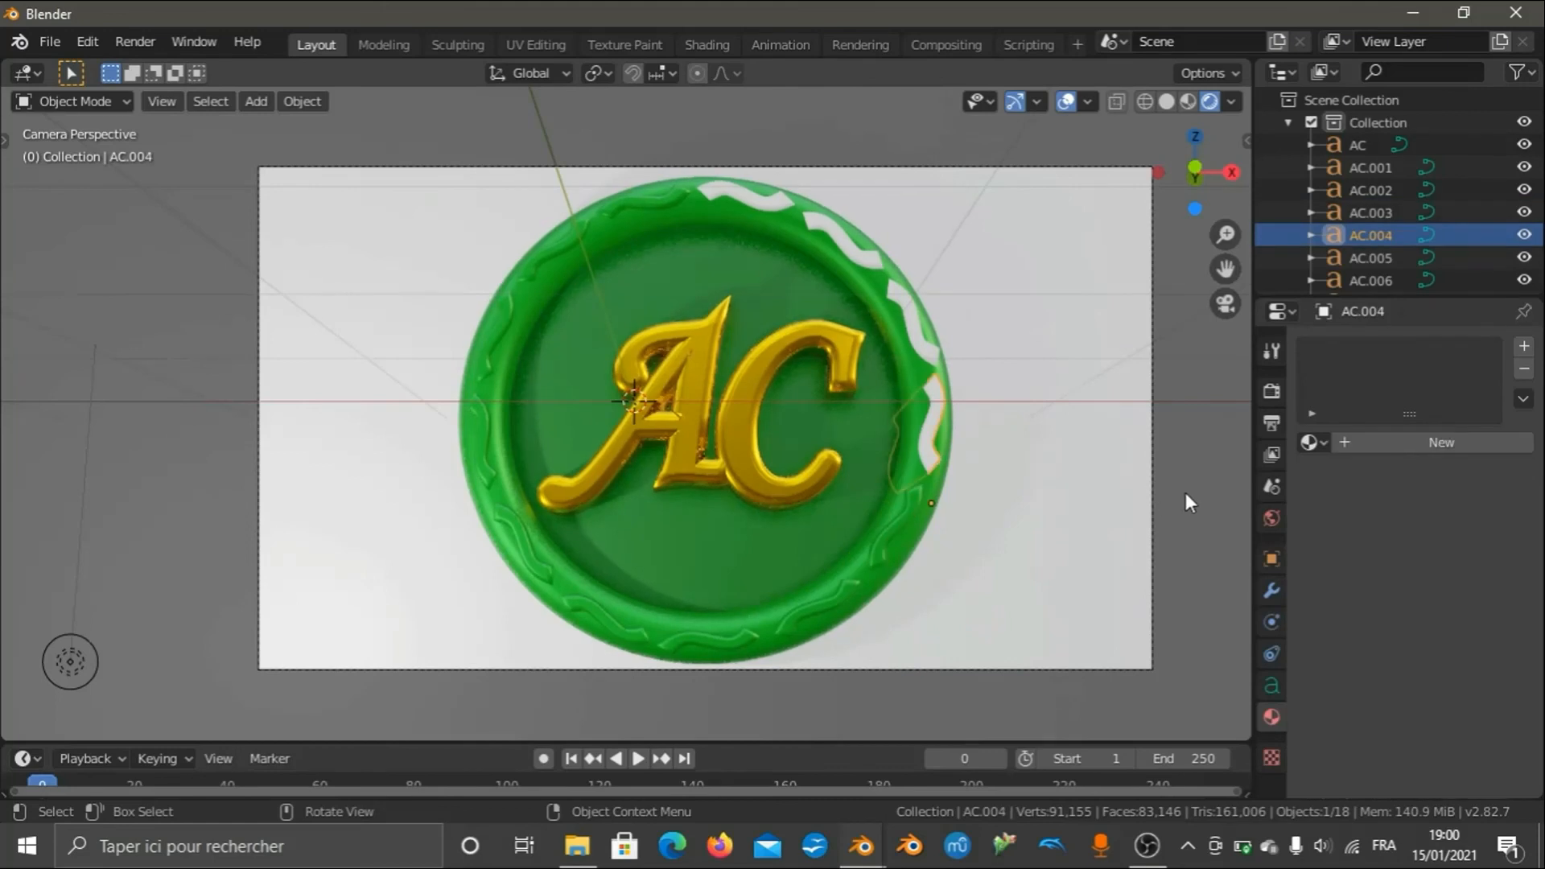
left_click(1312, 443)
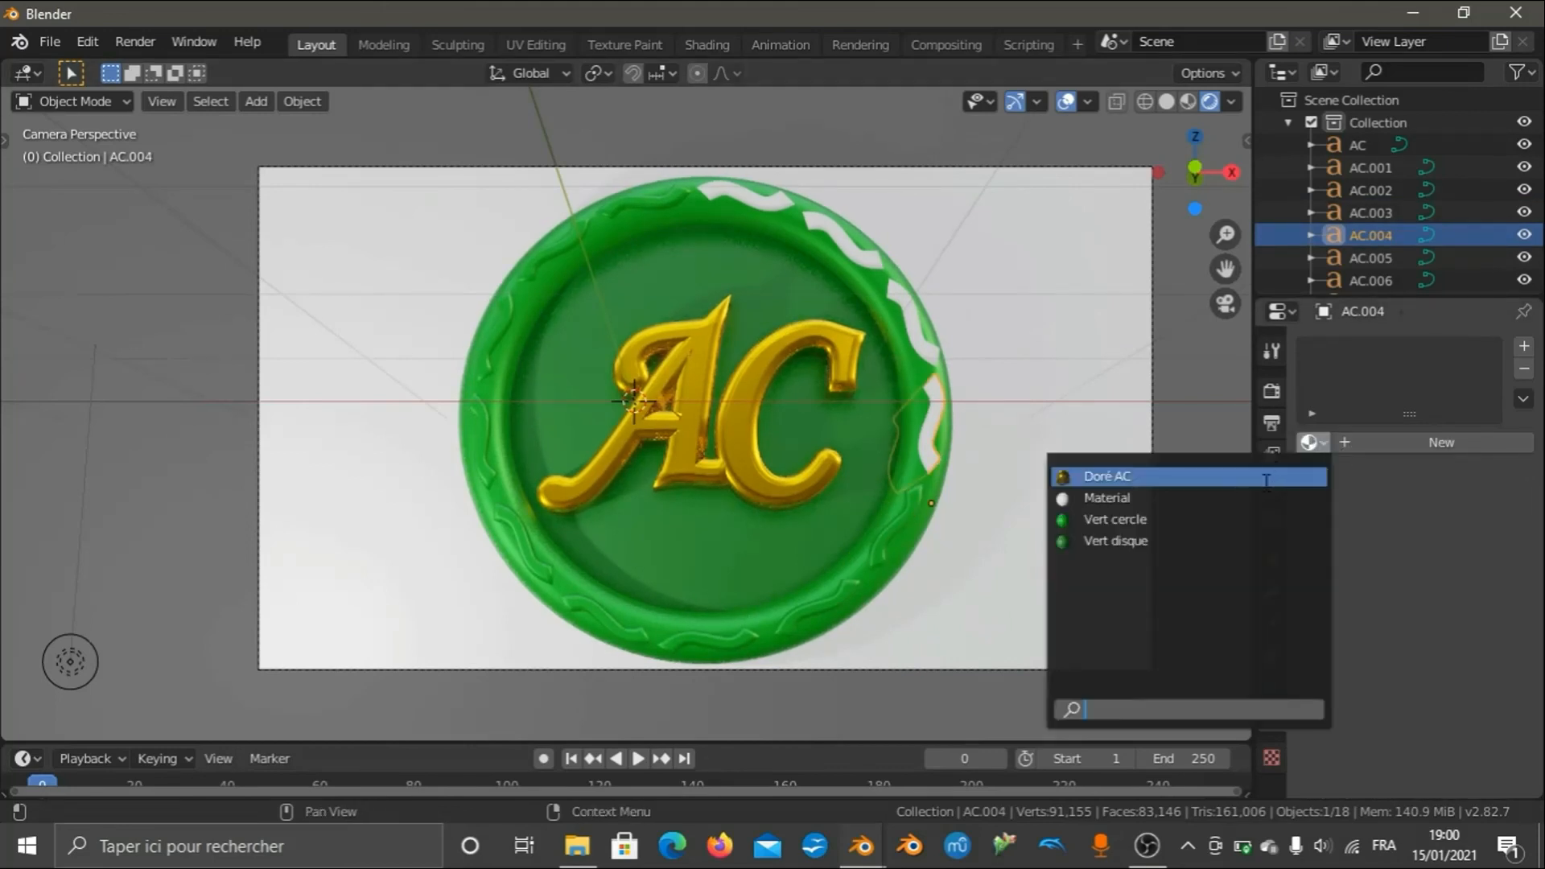
left_click(1259, 518)
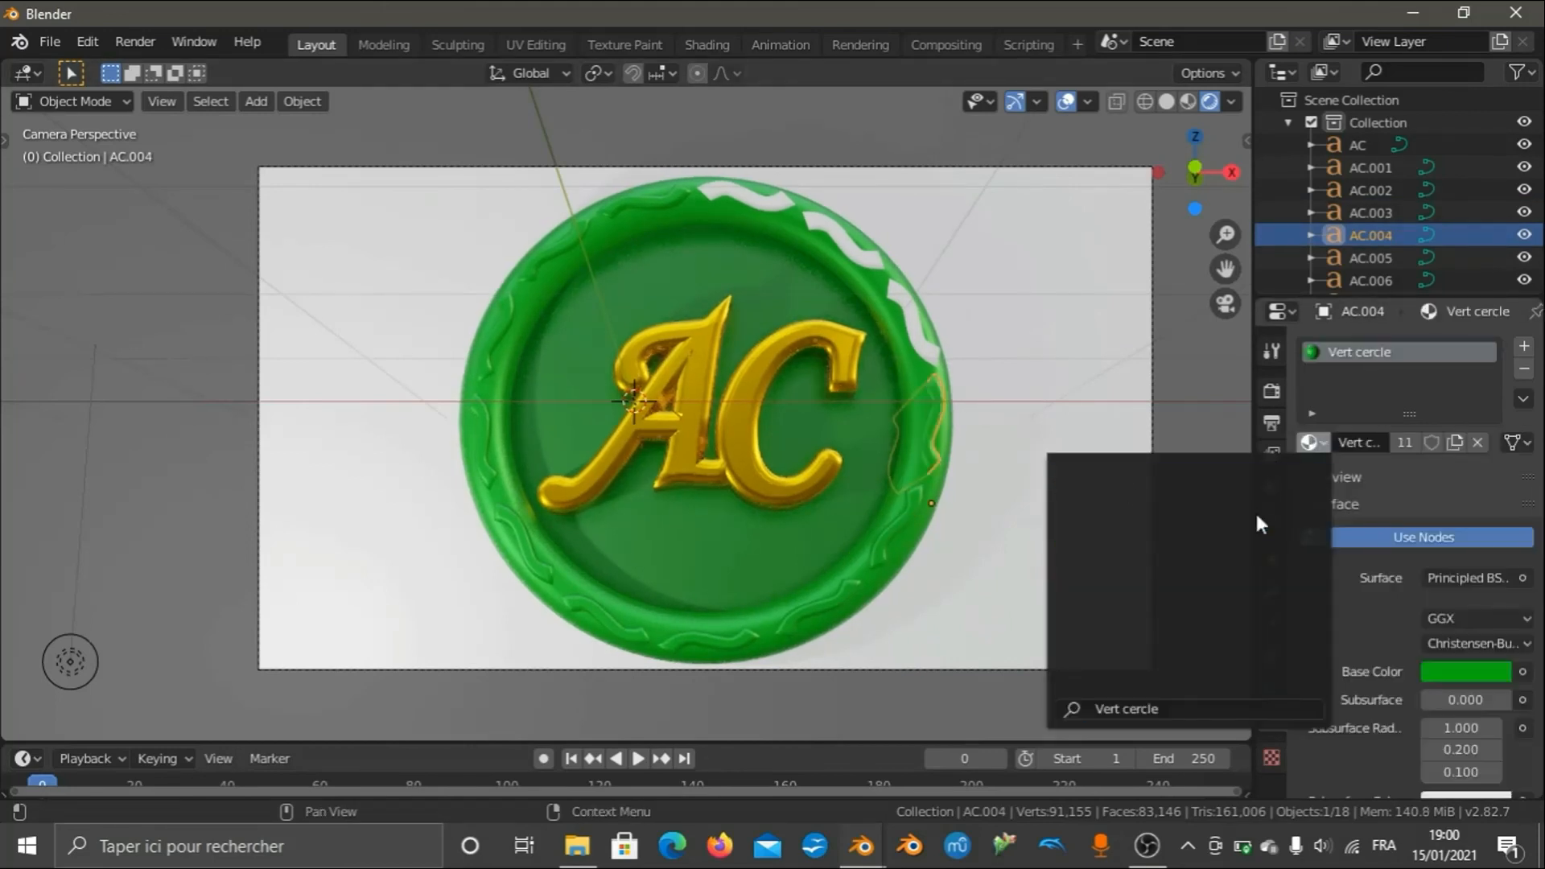
left_click(917, 331)
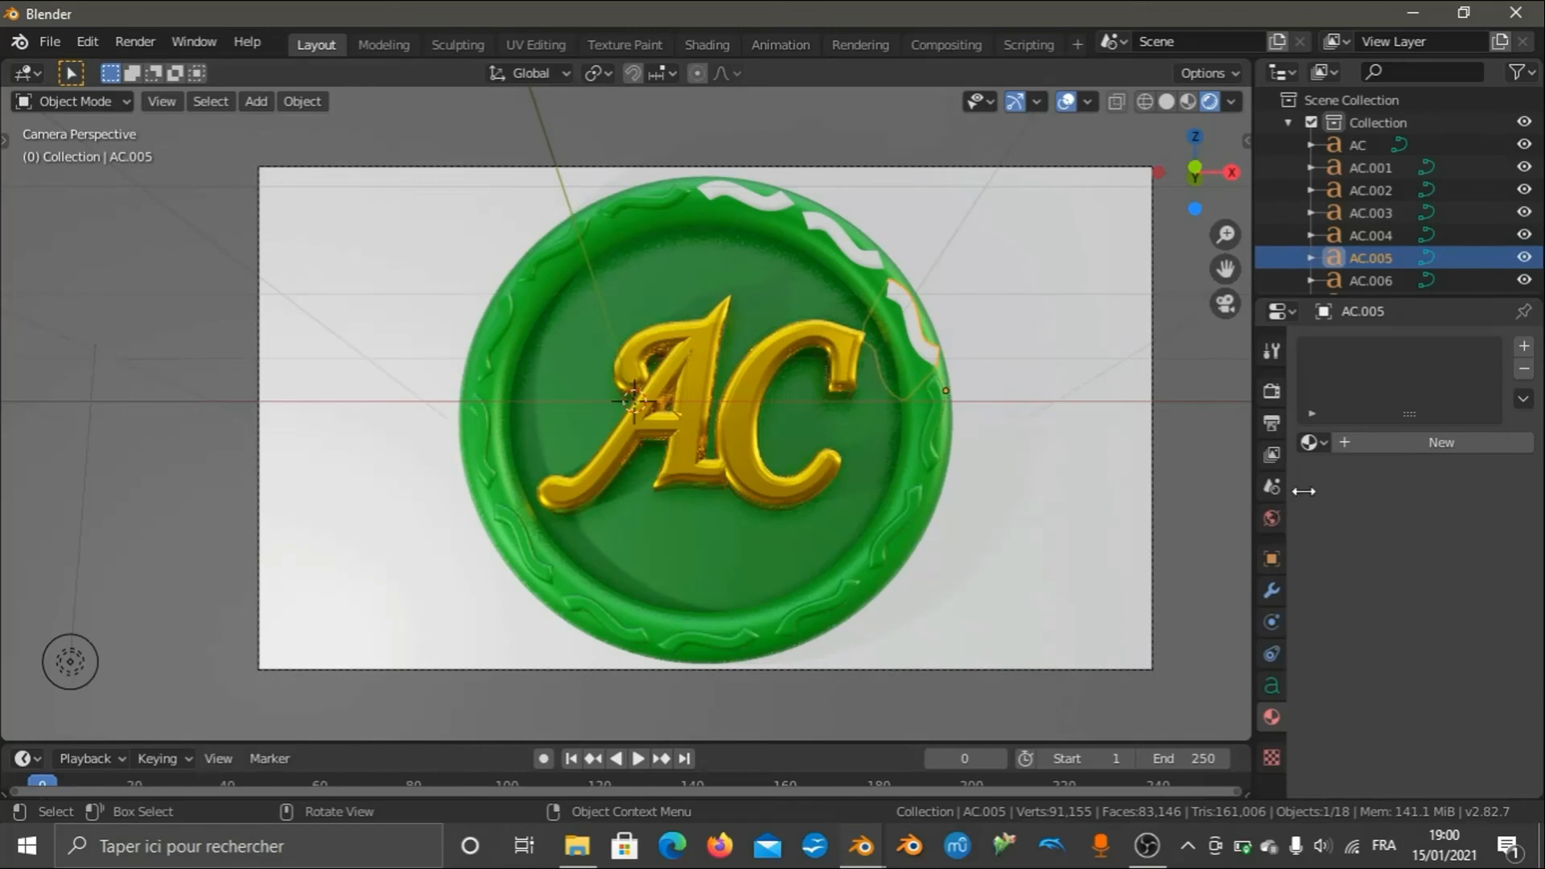
left_click(1313, 446)
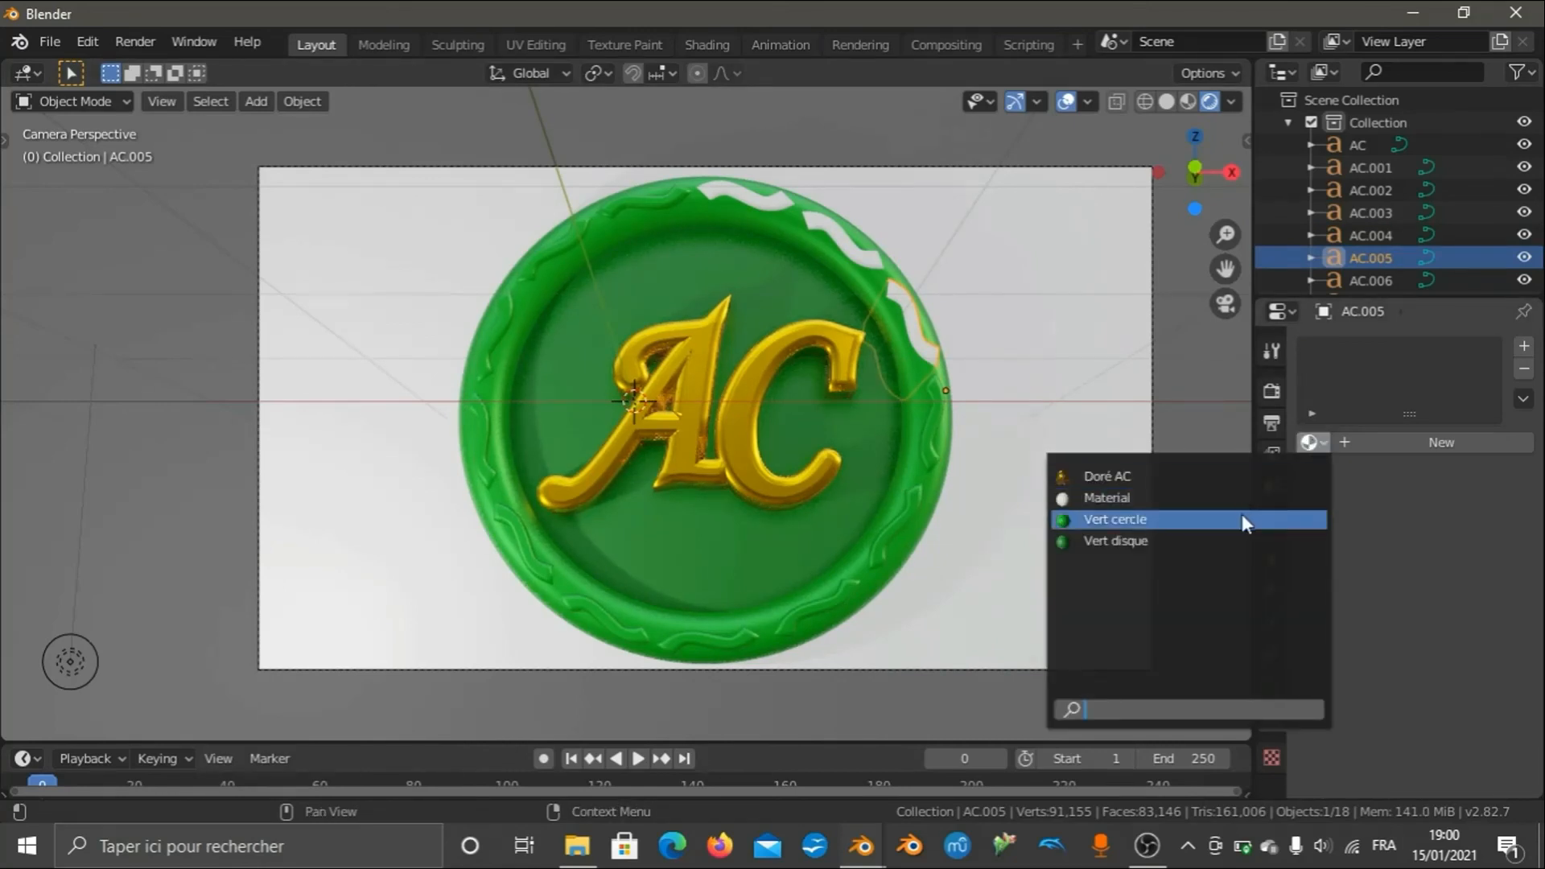
left_click(1245, 519)
Apply the Vert cercle material to the last two white ornaments, AC.006 and AC.007, along the ring's upper right and top.
left_click(874, 258)
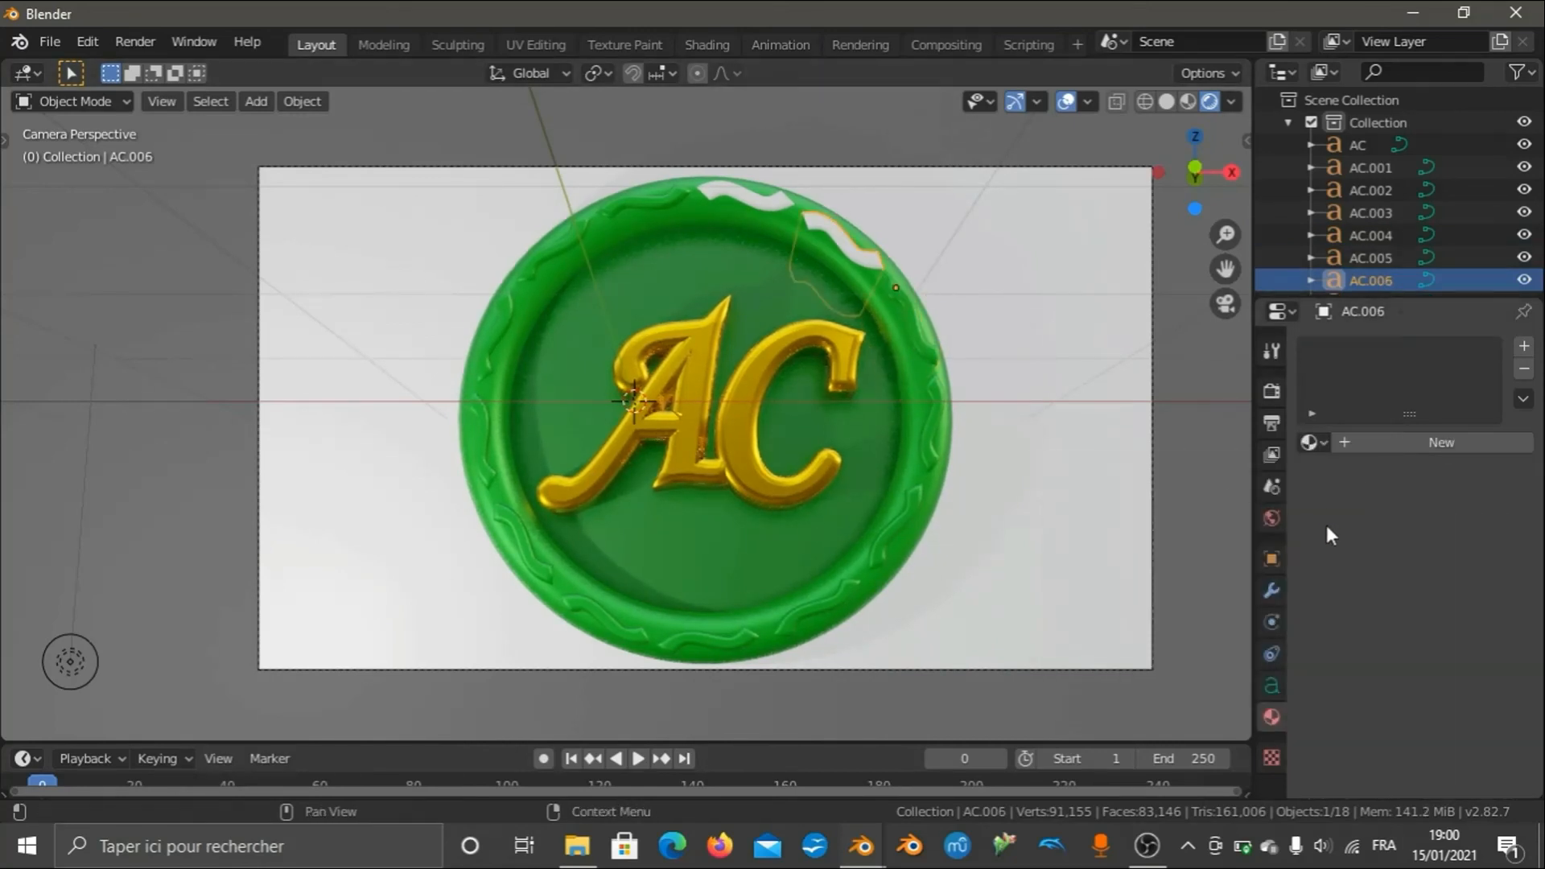
left_click(1310, 443)
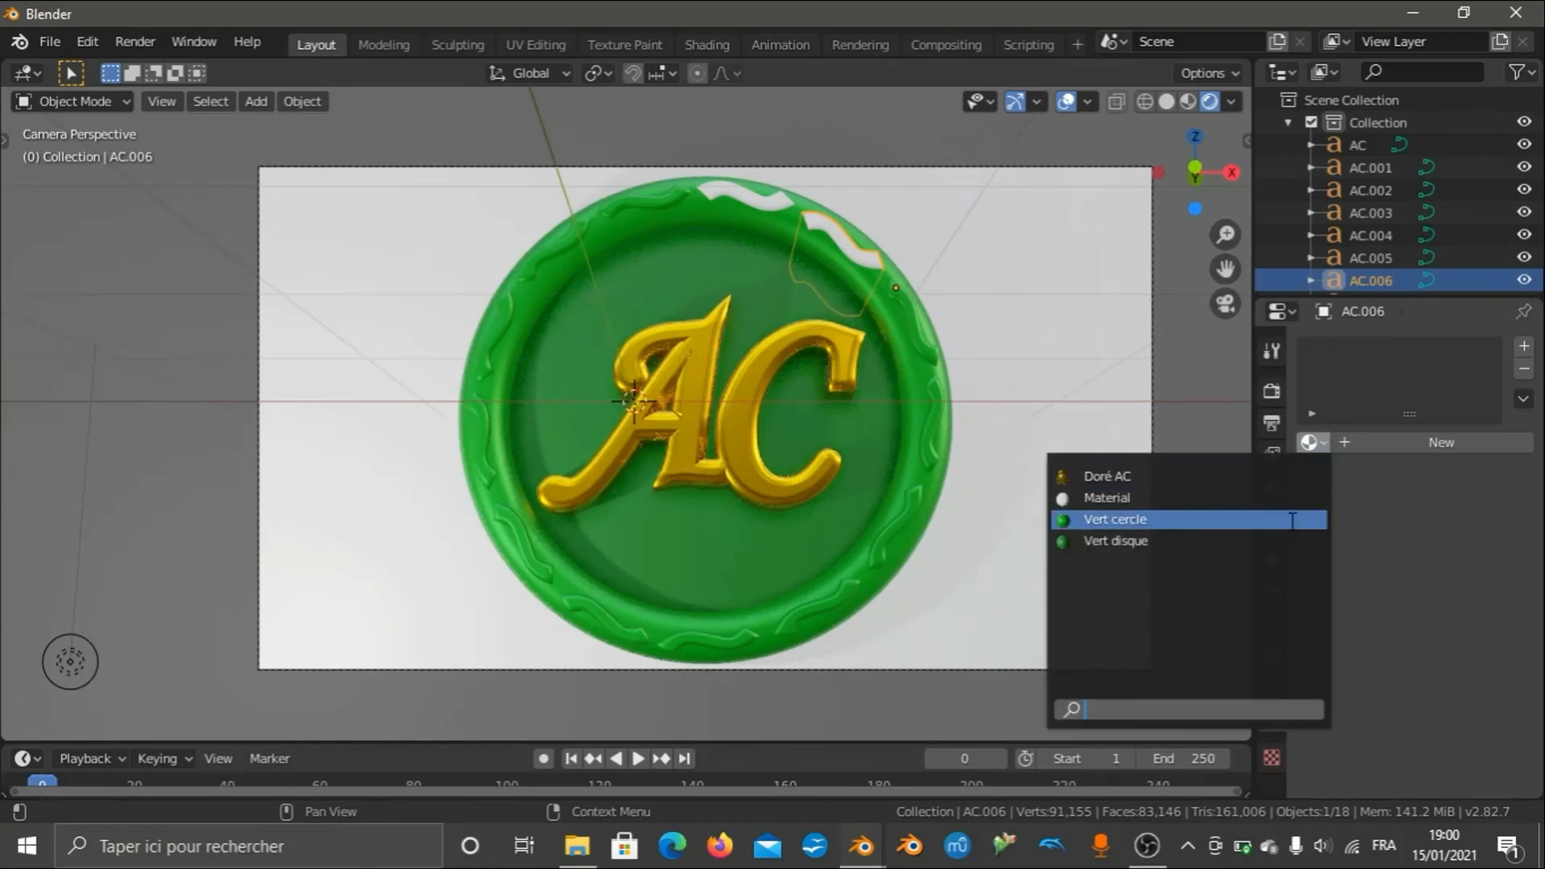
left_click(1297, 522)
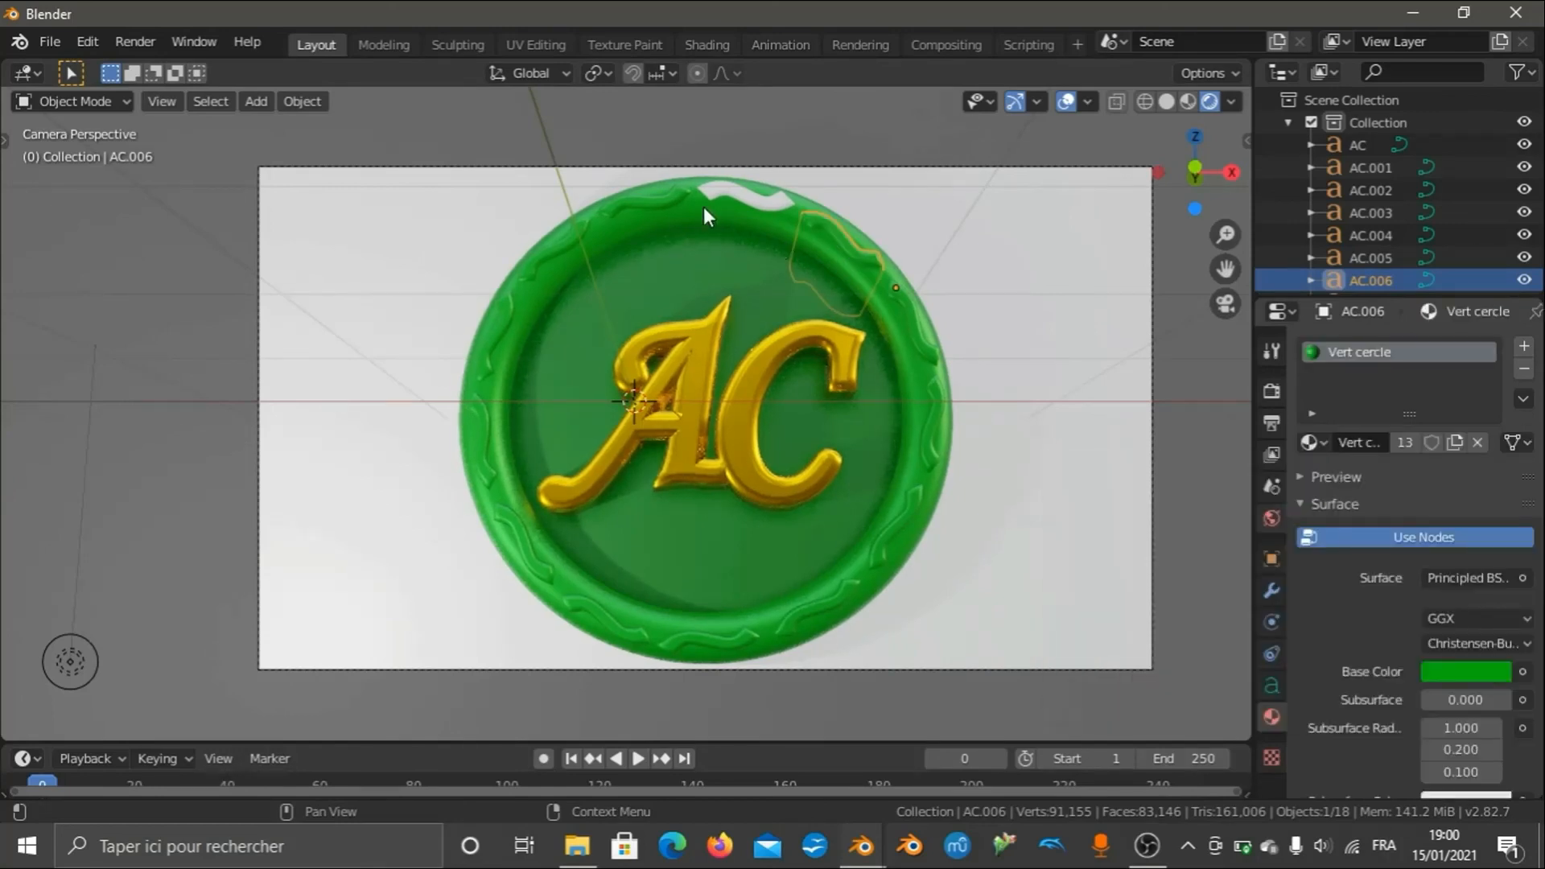
left_click(740, 188)
left_click(1310, 443)
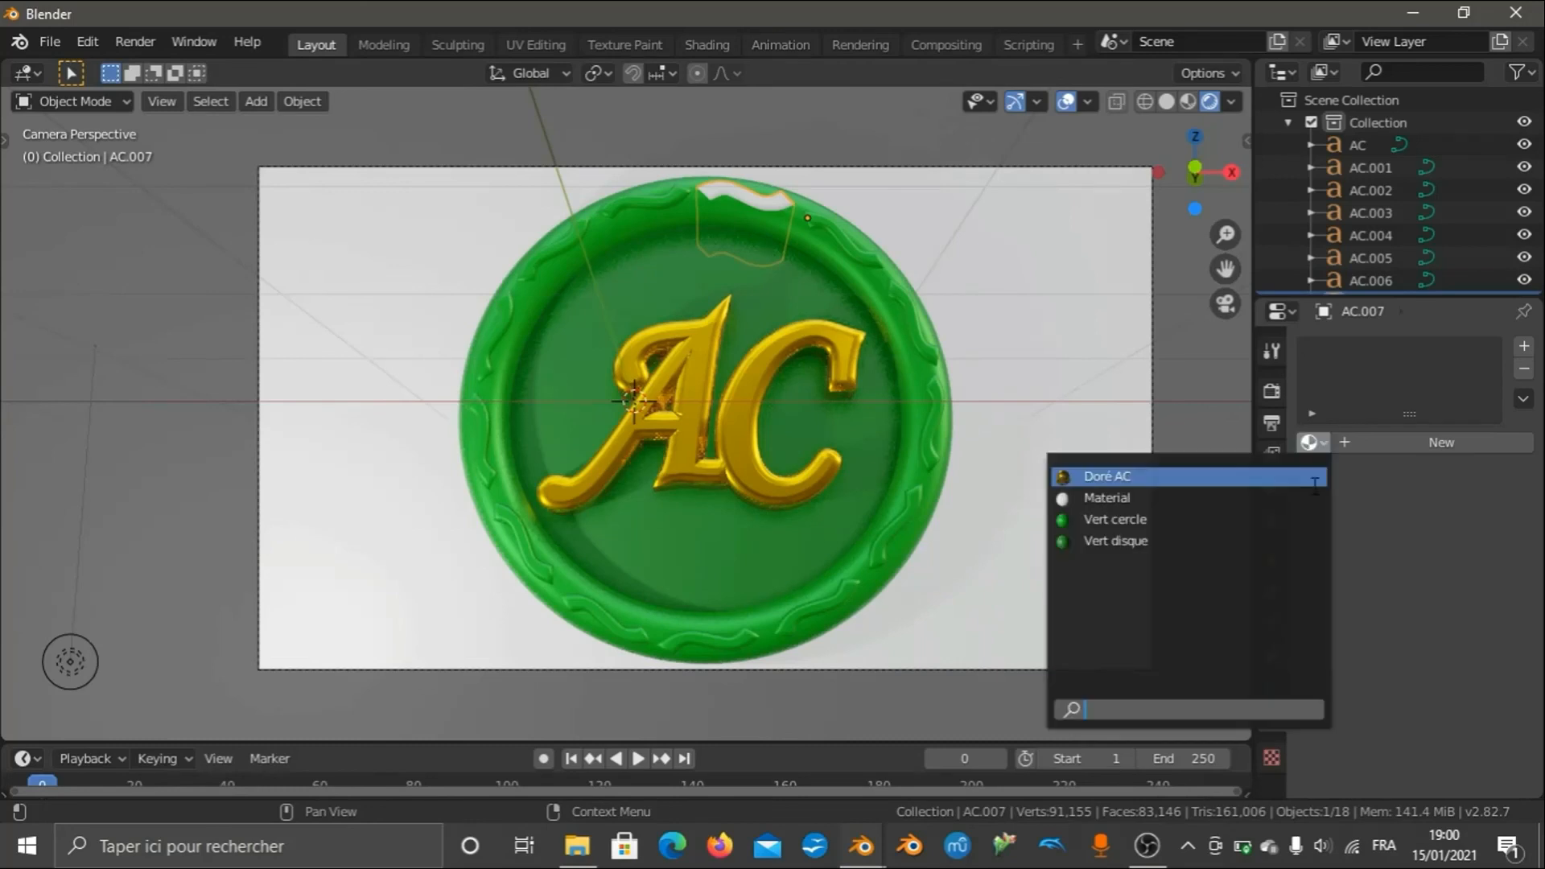
left_click(1300, 521)
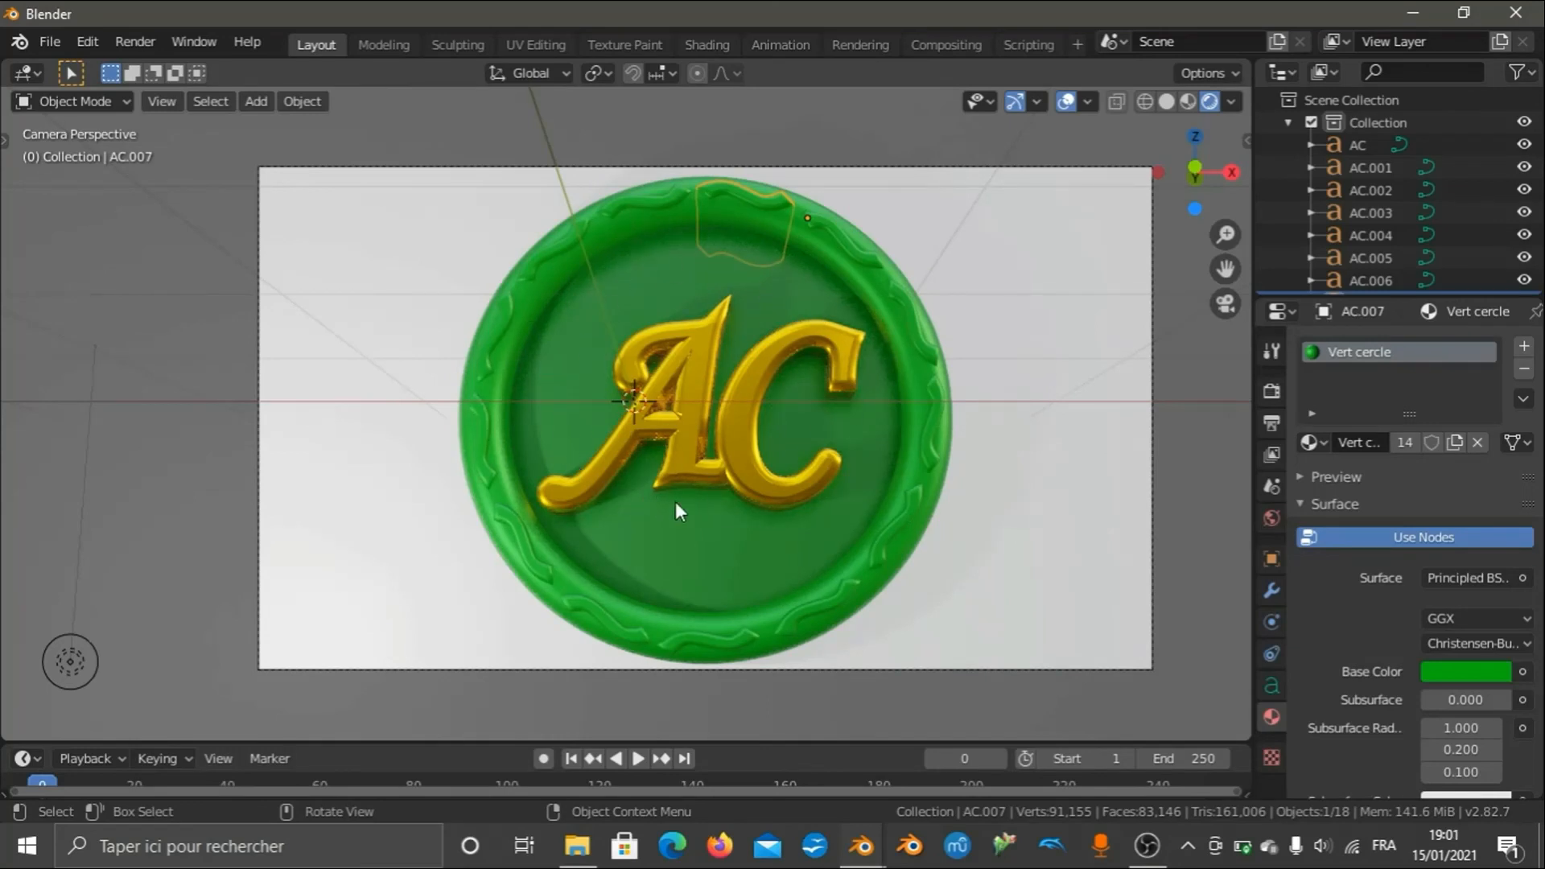
Create a new material on the background plane and name it Fond vert.
left_click(1067, 528)
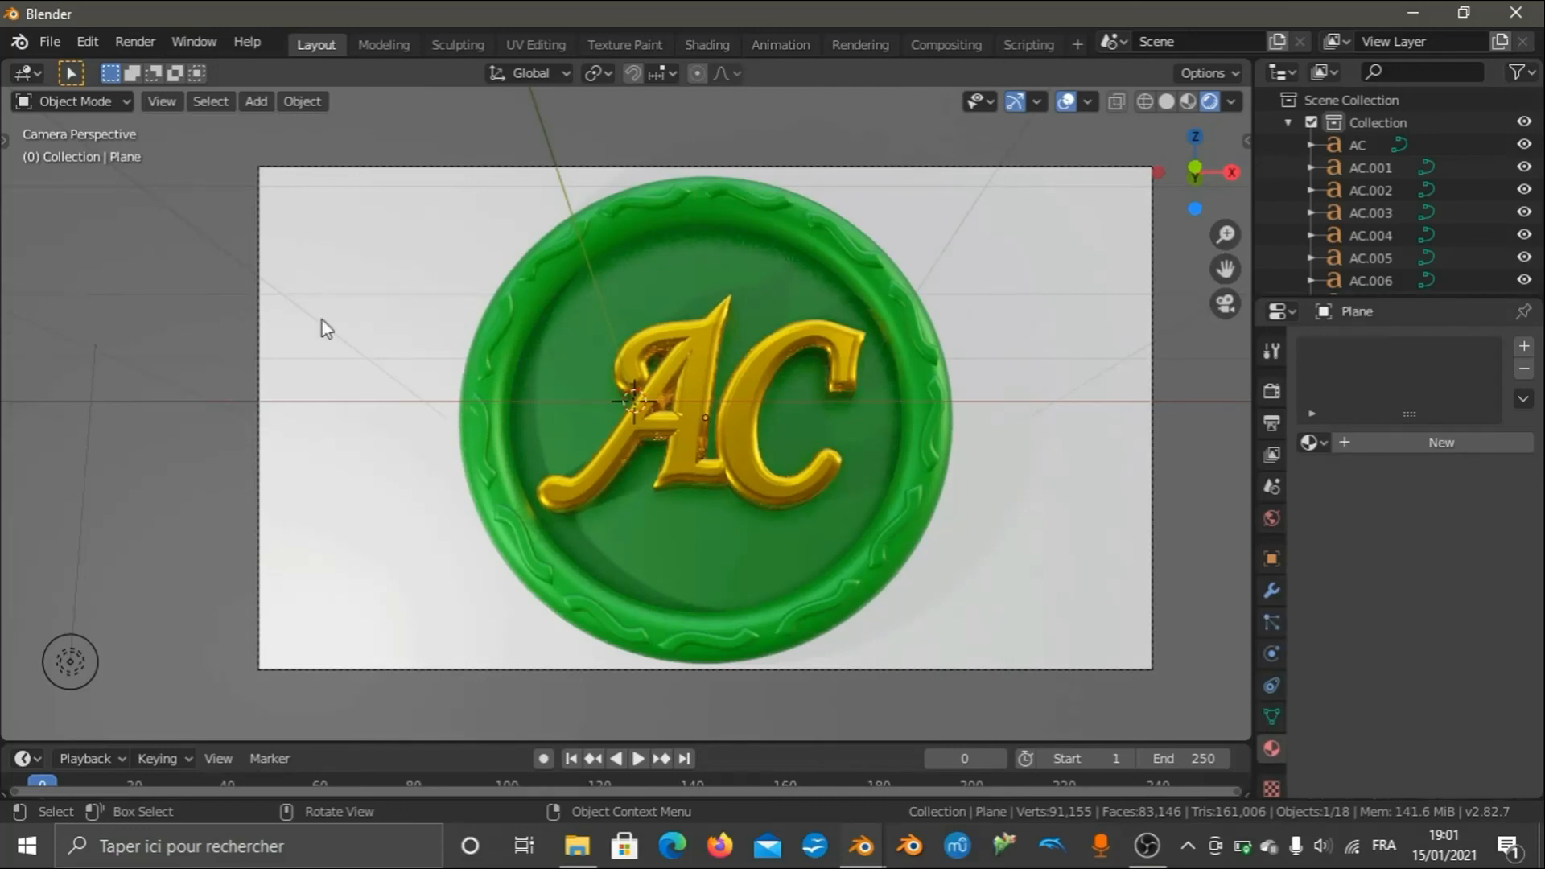
left_click(1359, 446)
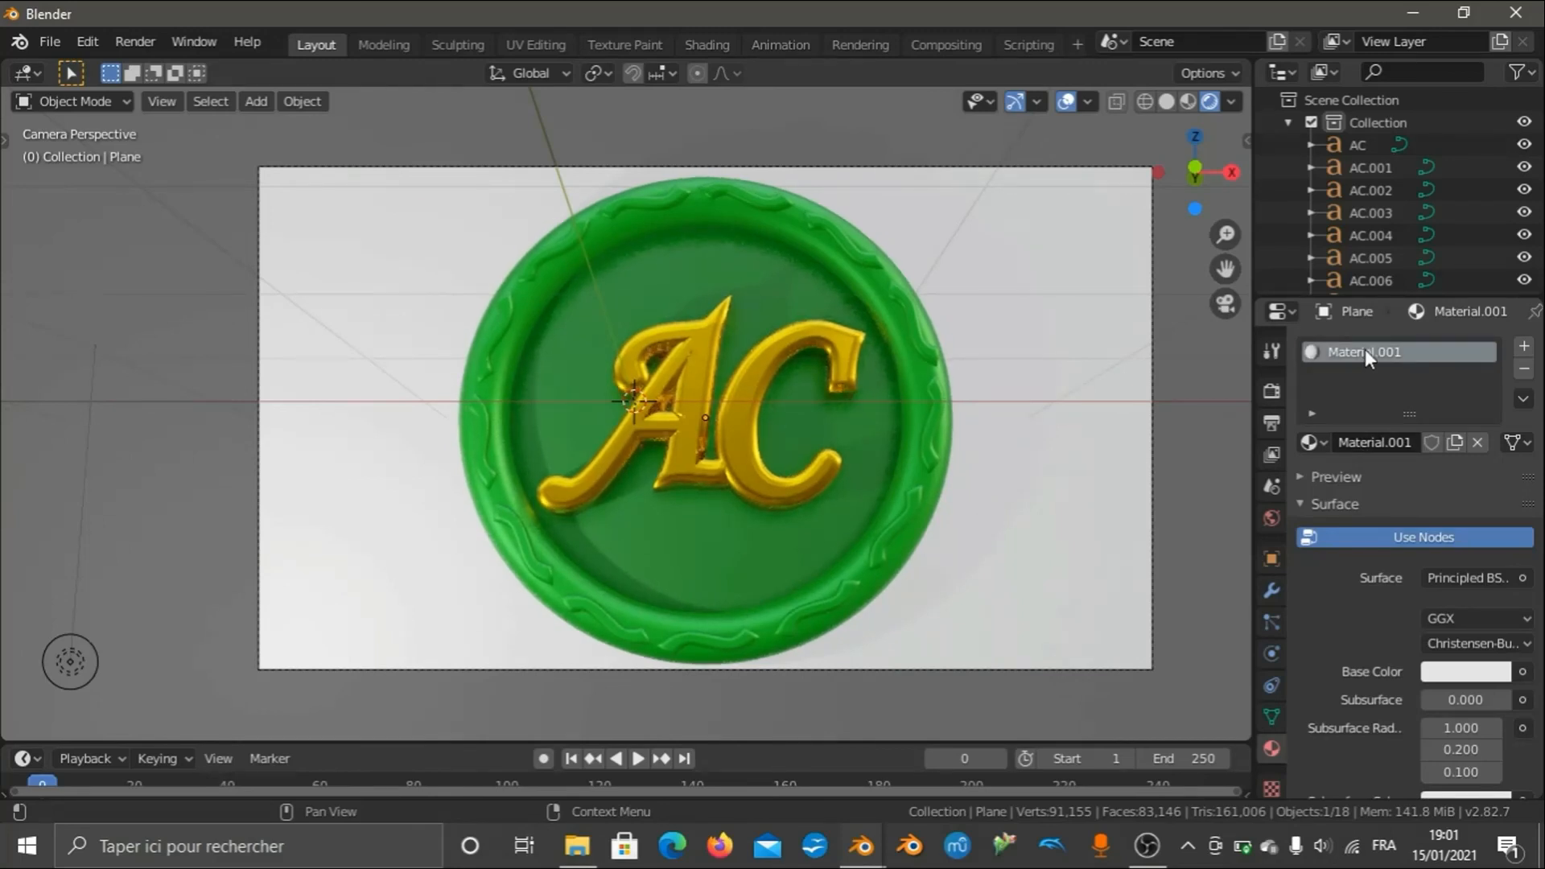
double_click(1365, 349)
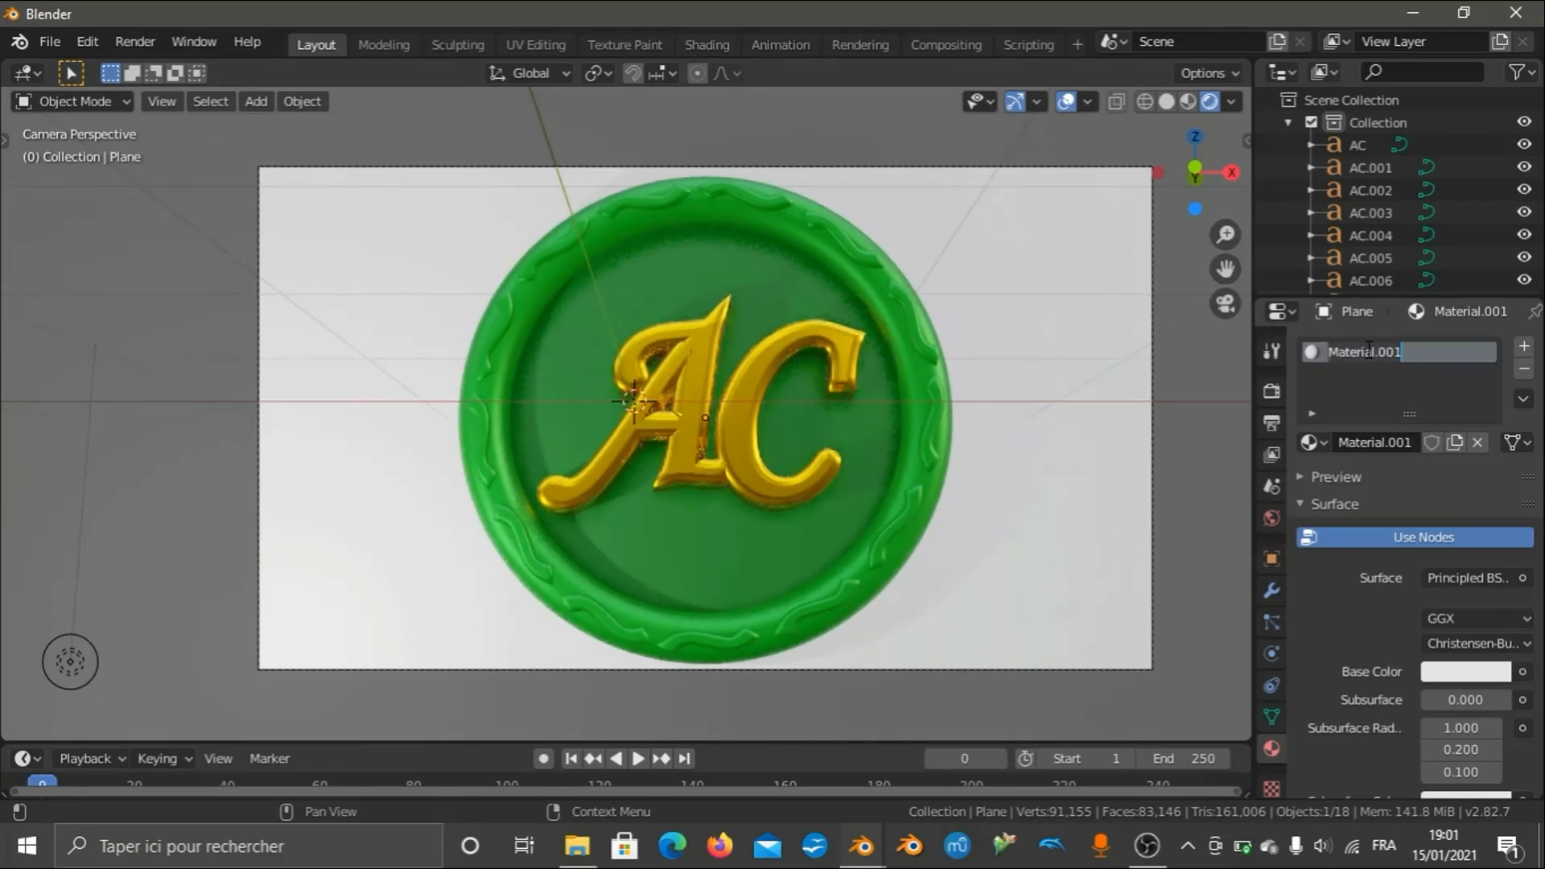
type("Fond vert")
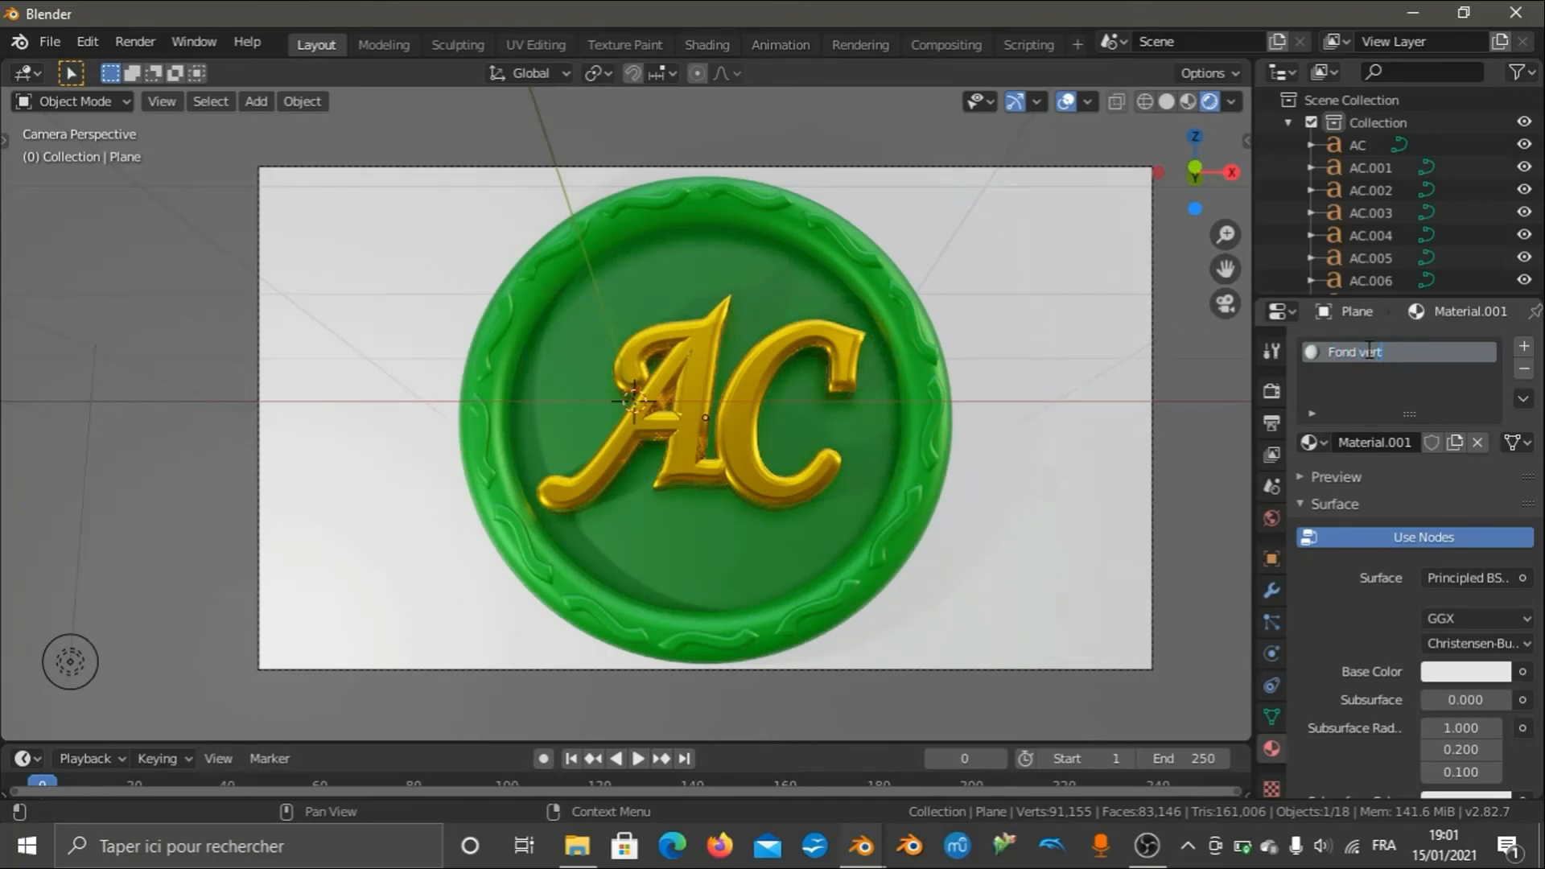
key("Return")
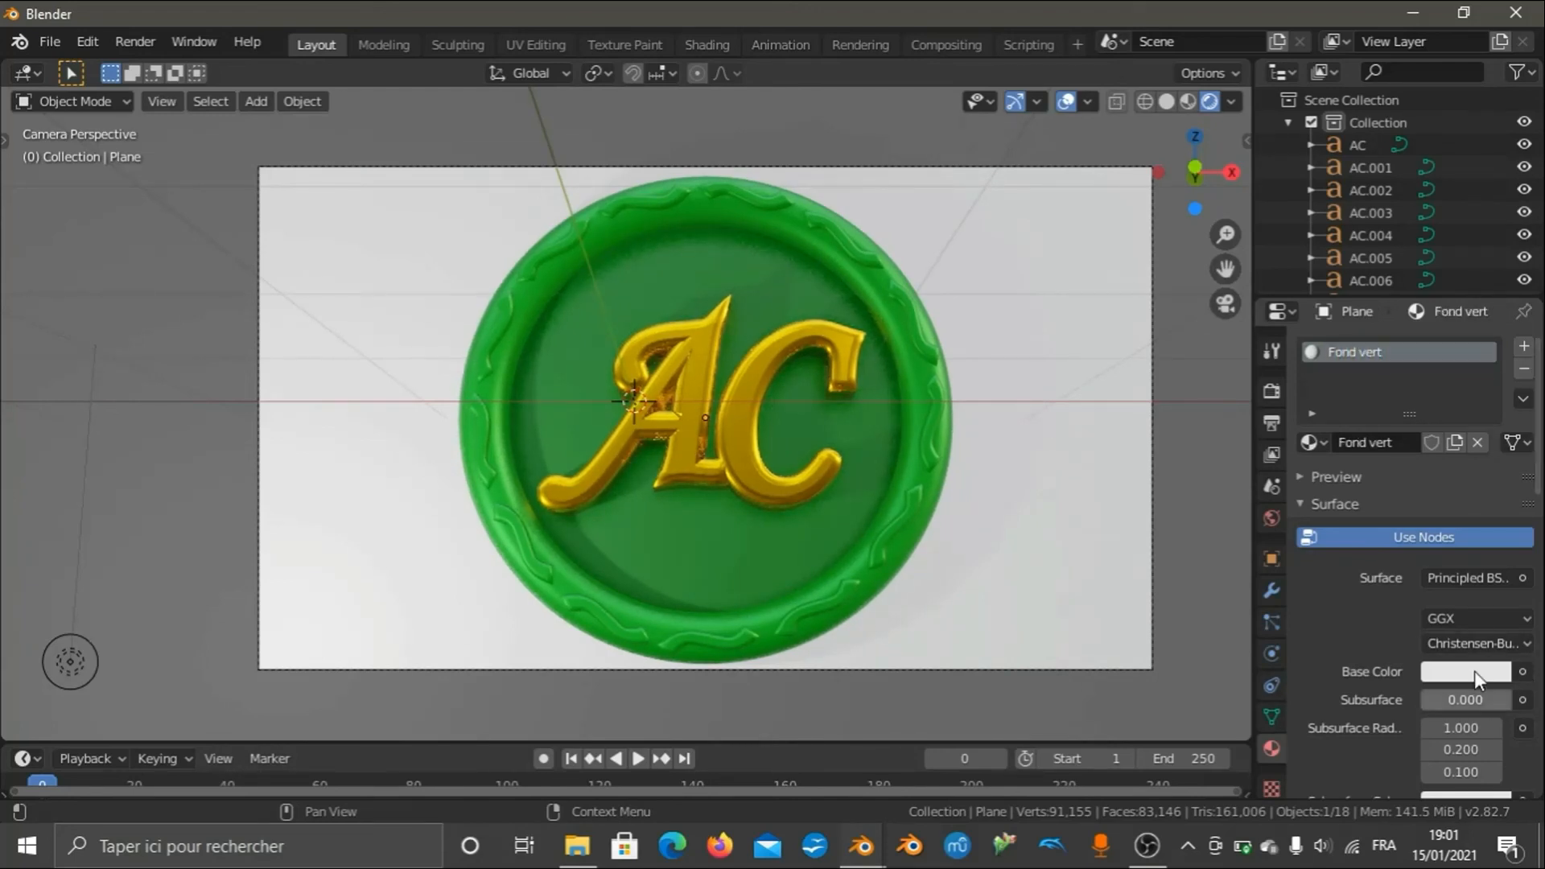
Set the Fond vert base color to hue 0.5 and saturation 1.
left_click(1474, 673)
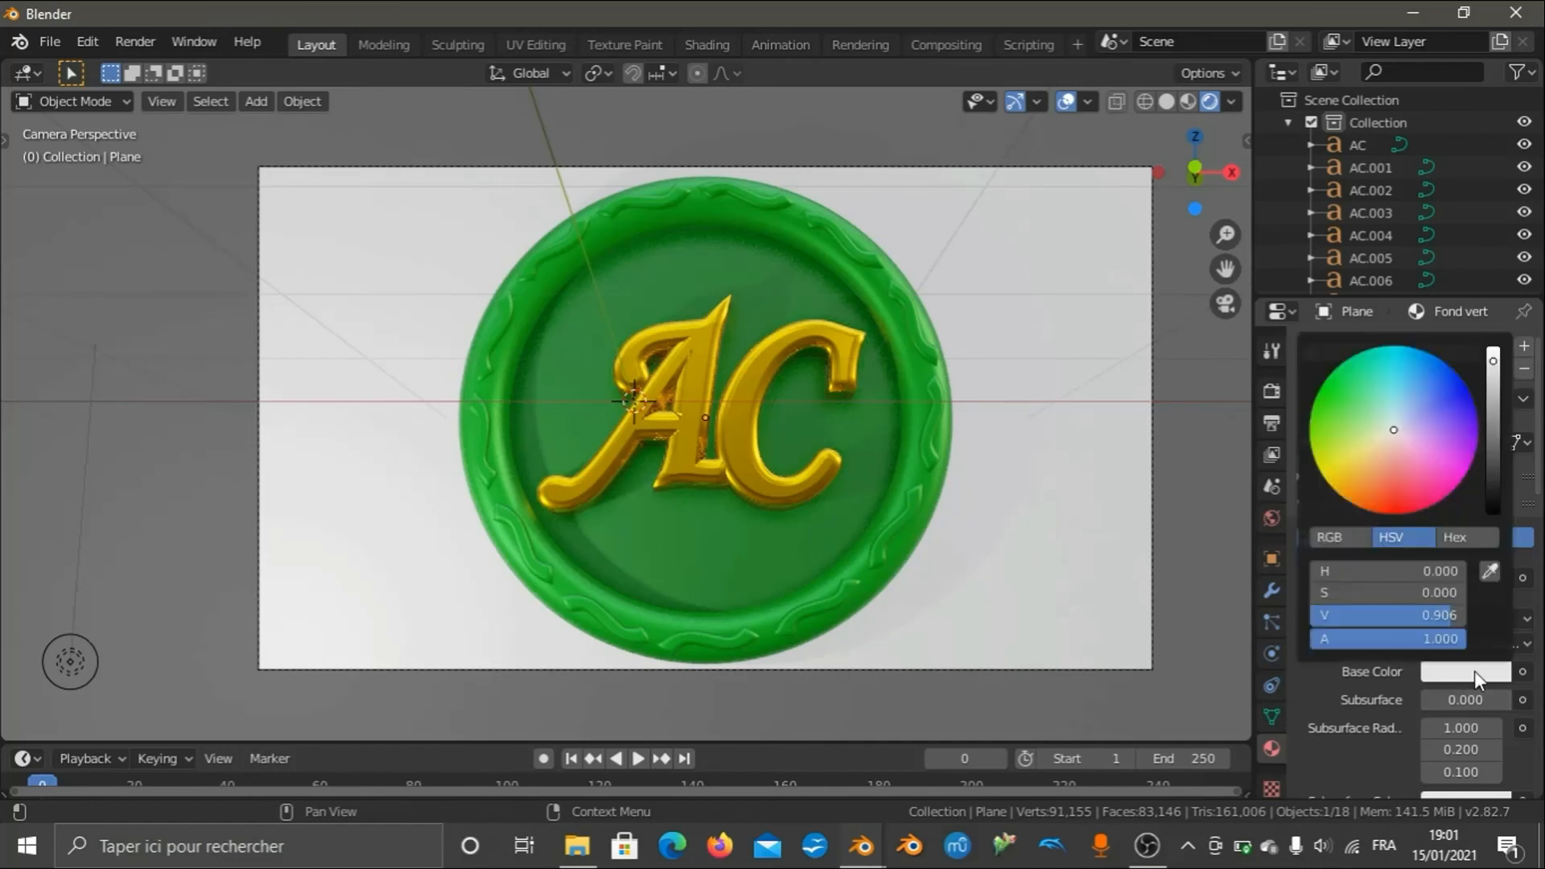
left_click(1413, 566)
type("0.5")
key("Return")
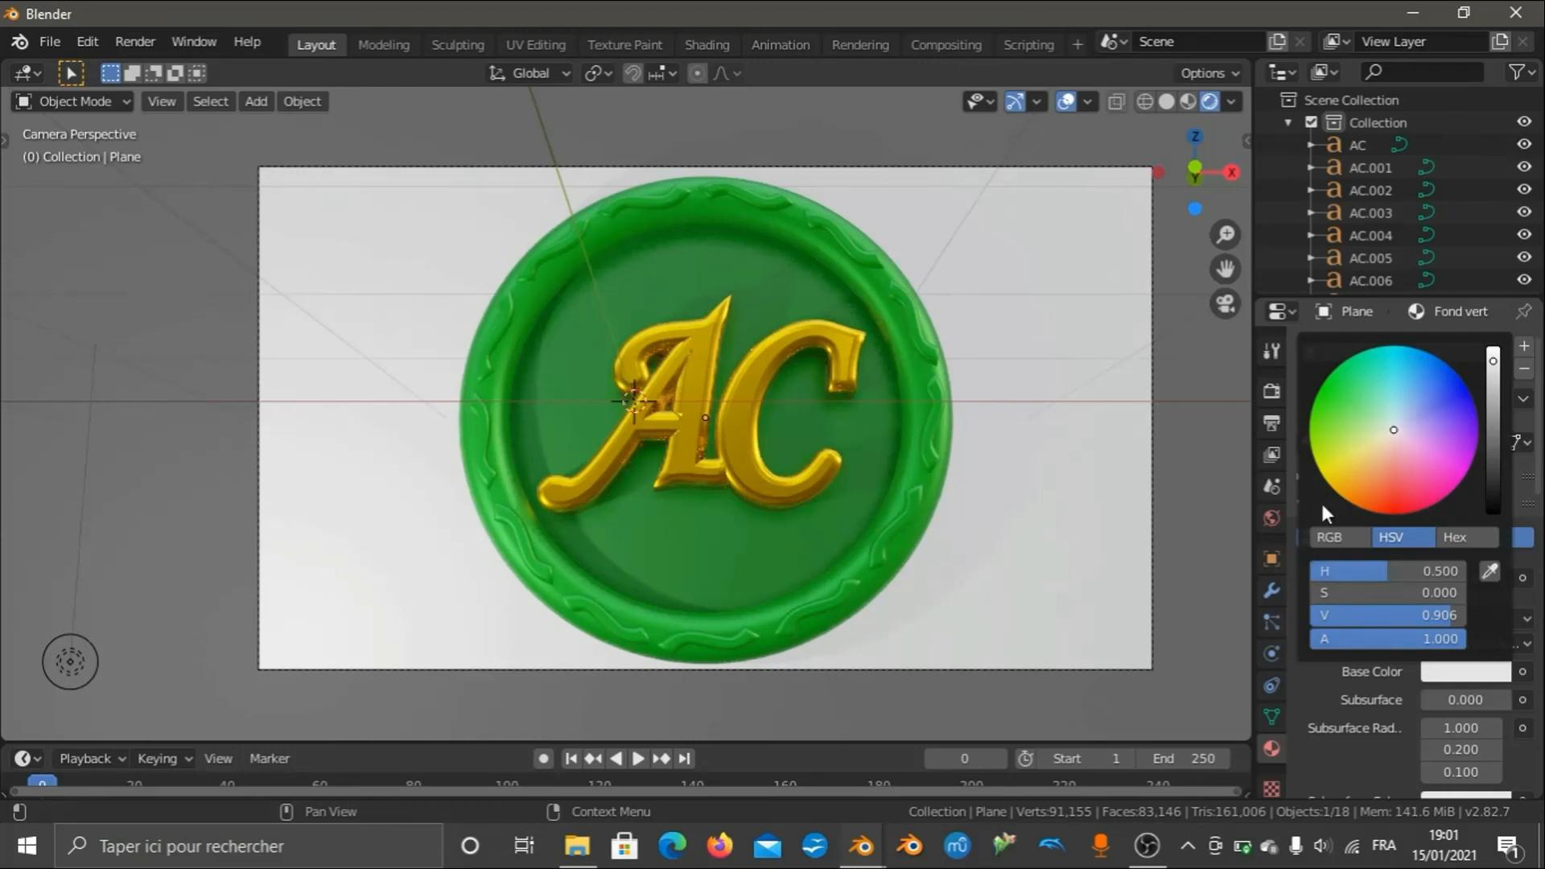
left_click(1341, 592)
type("1")
key("Return")
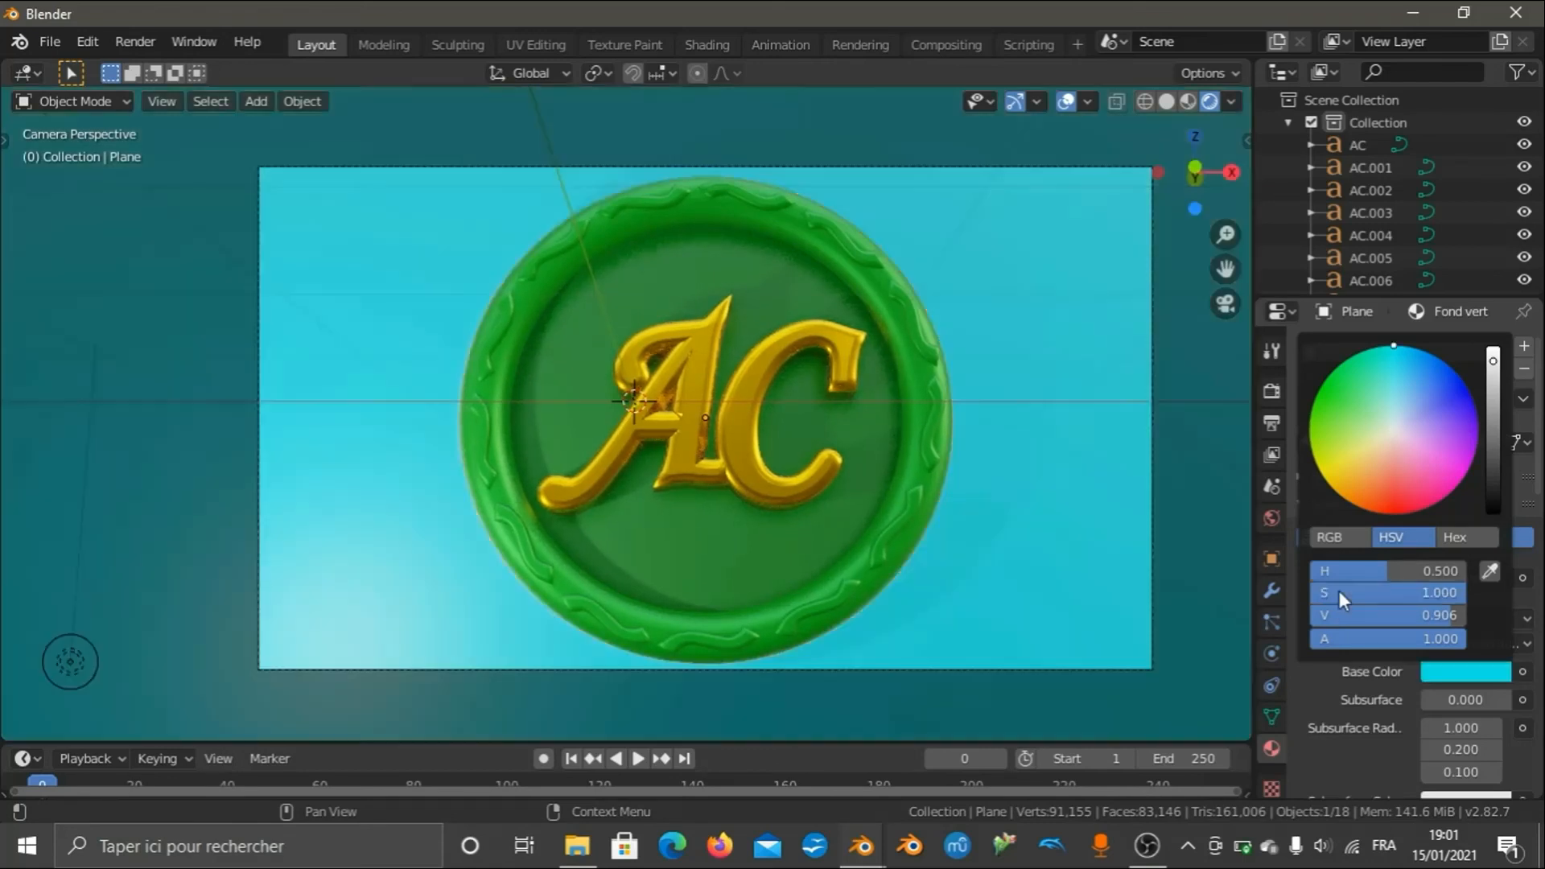
Change the Fond vert base color to hue 0.350 and value 0.5.
left_click(1350, 573)
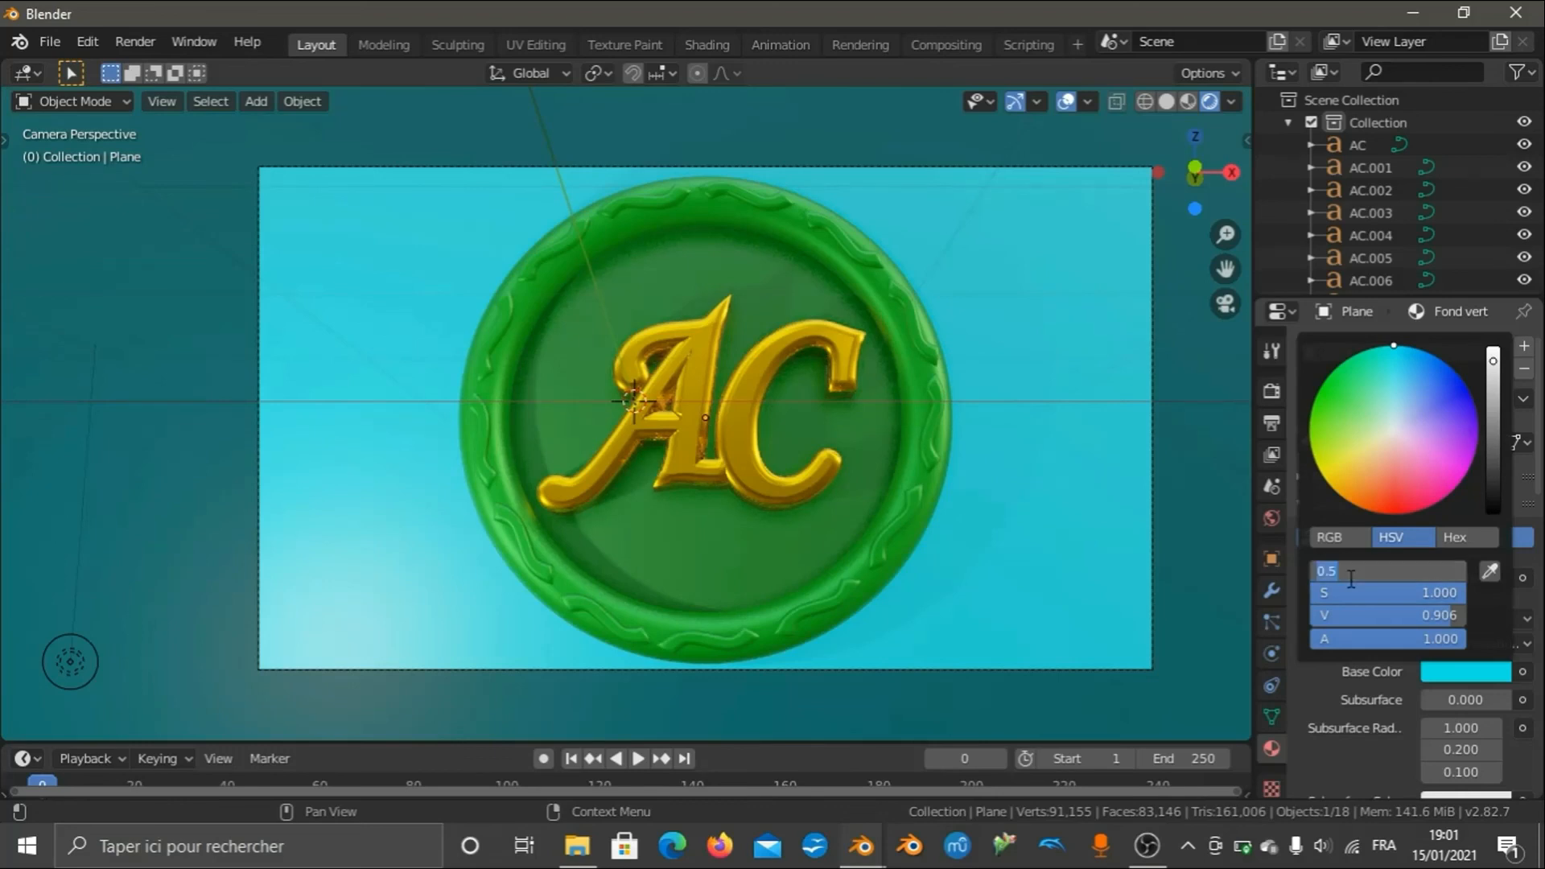
type("0.350")
key("Return")
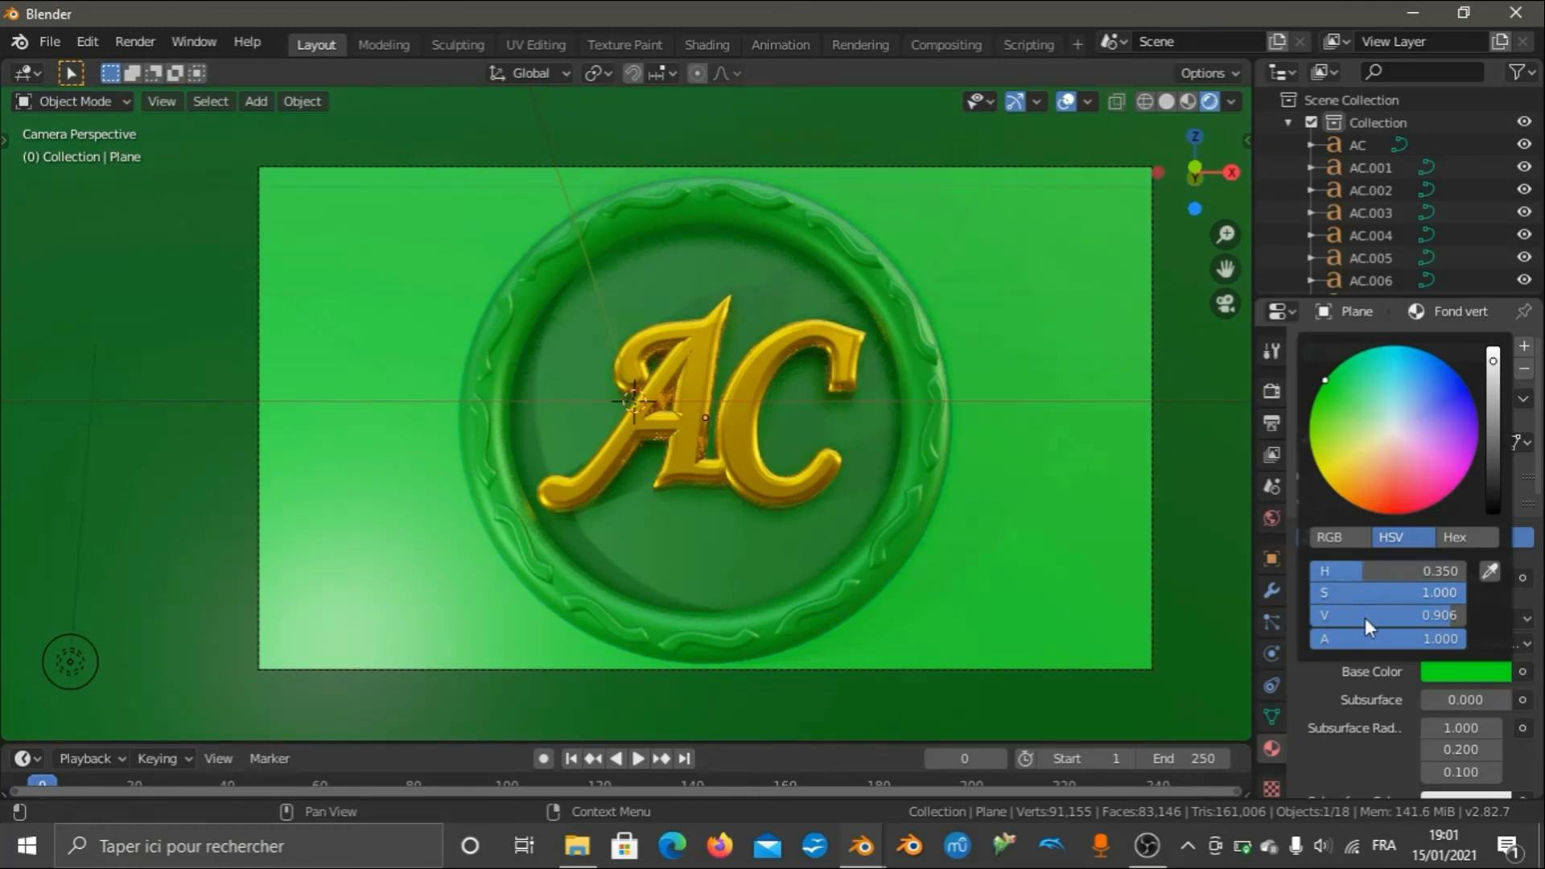
left_click(1365, 617)
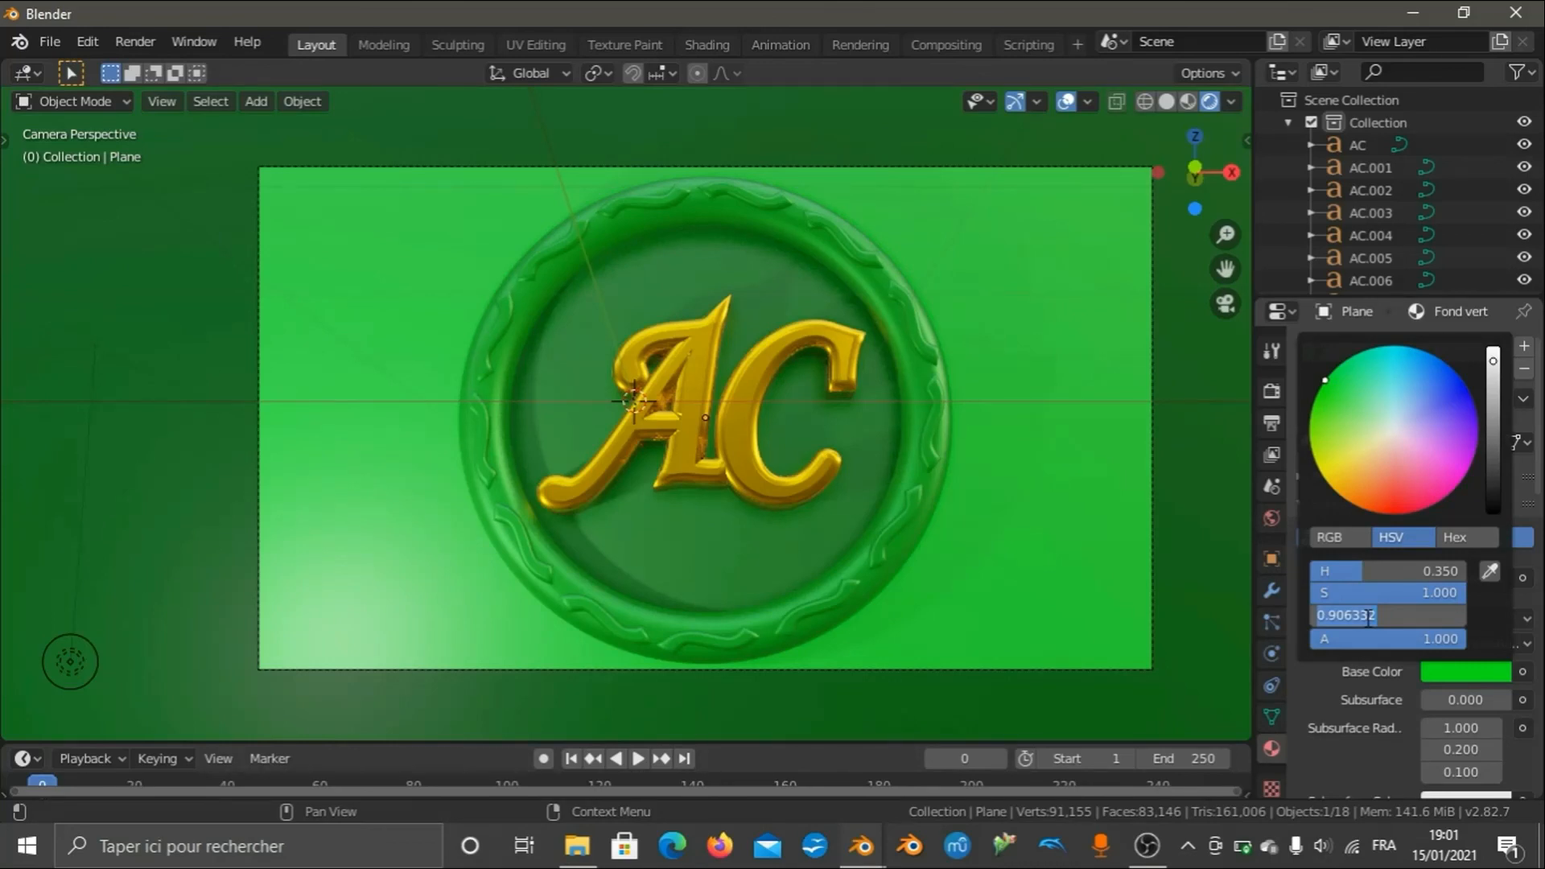
type("0.5")
key("Return")
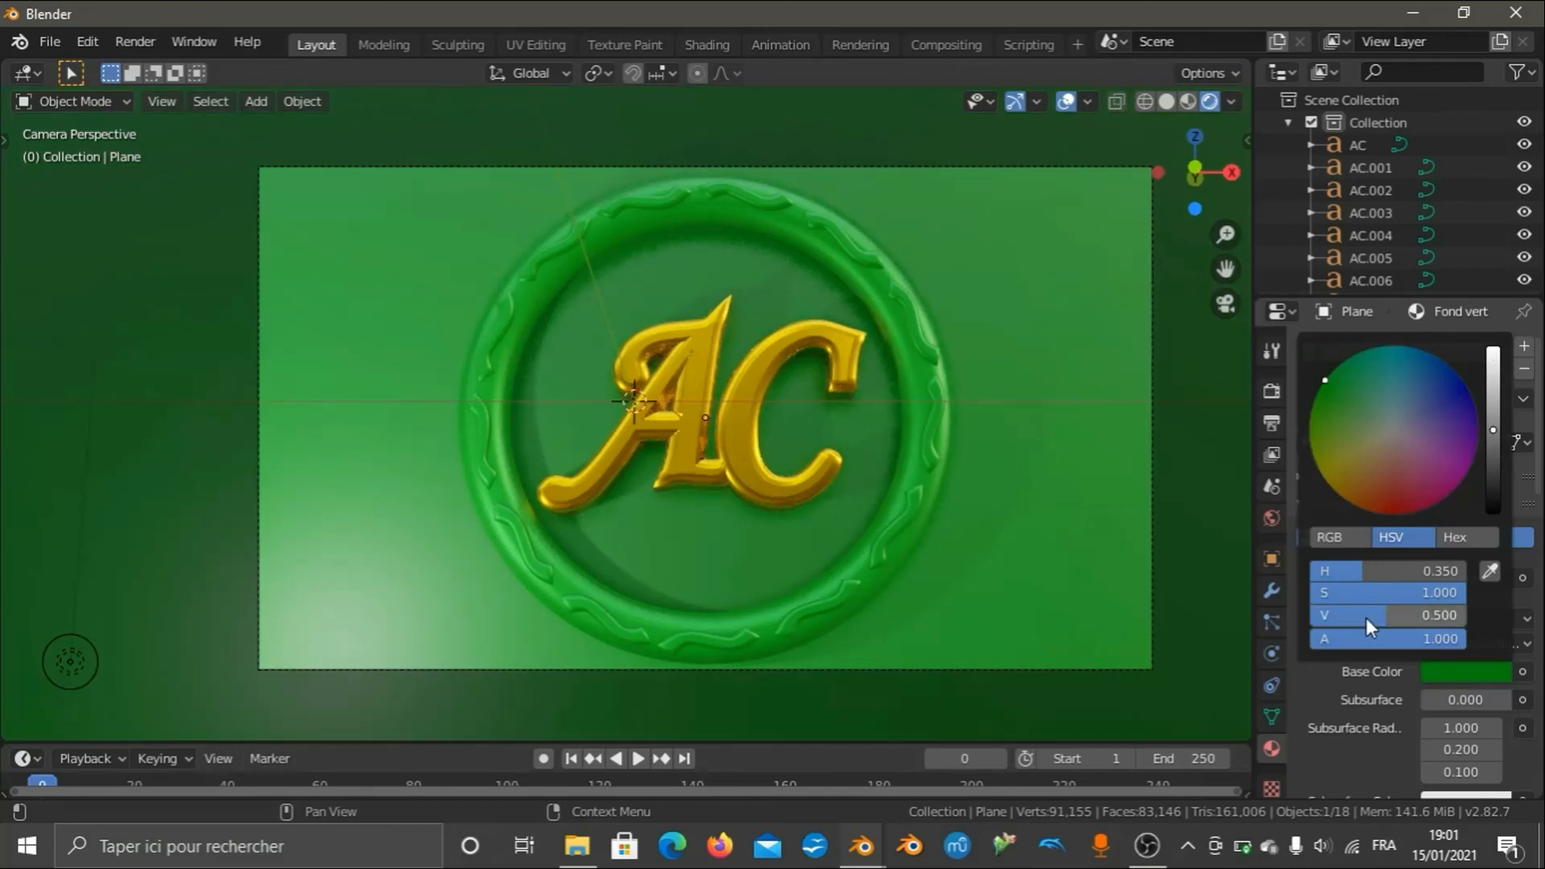
Compare the scene with the finished logo in the other Blender window, seen through its camera.
mouse_move(860, 861)
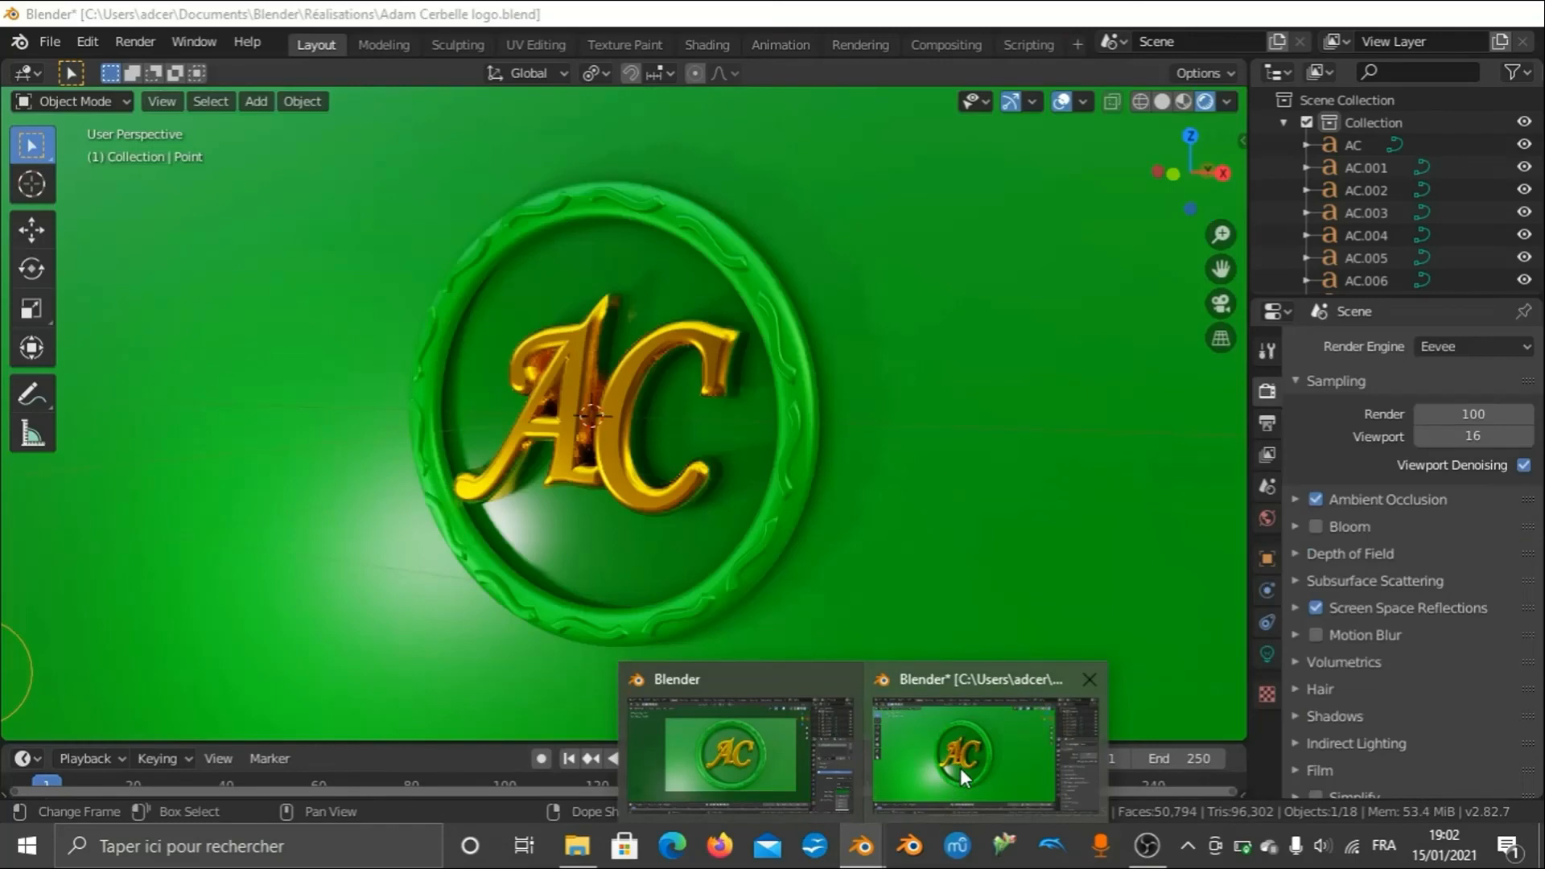
left_click(960, 768)
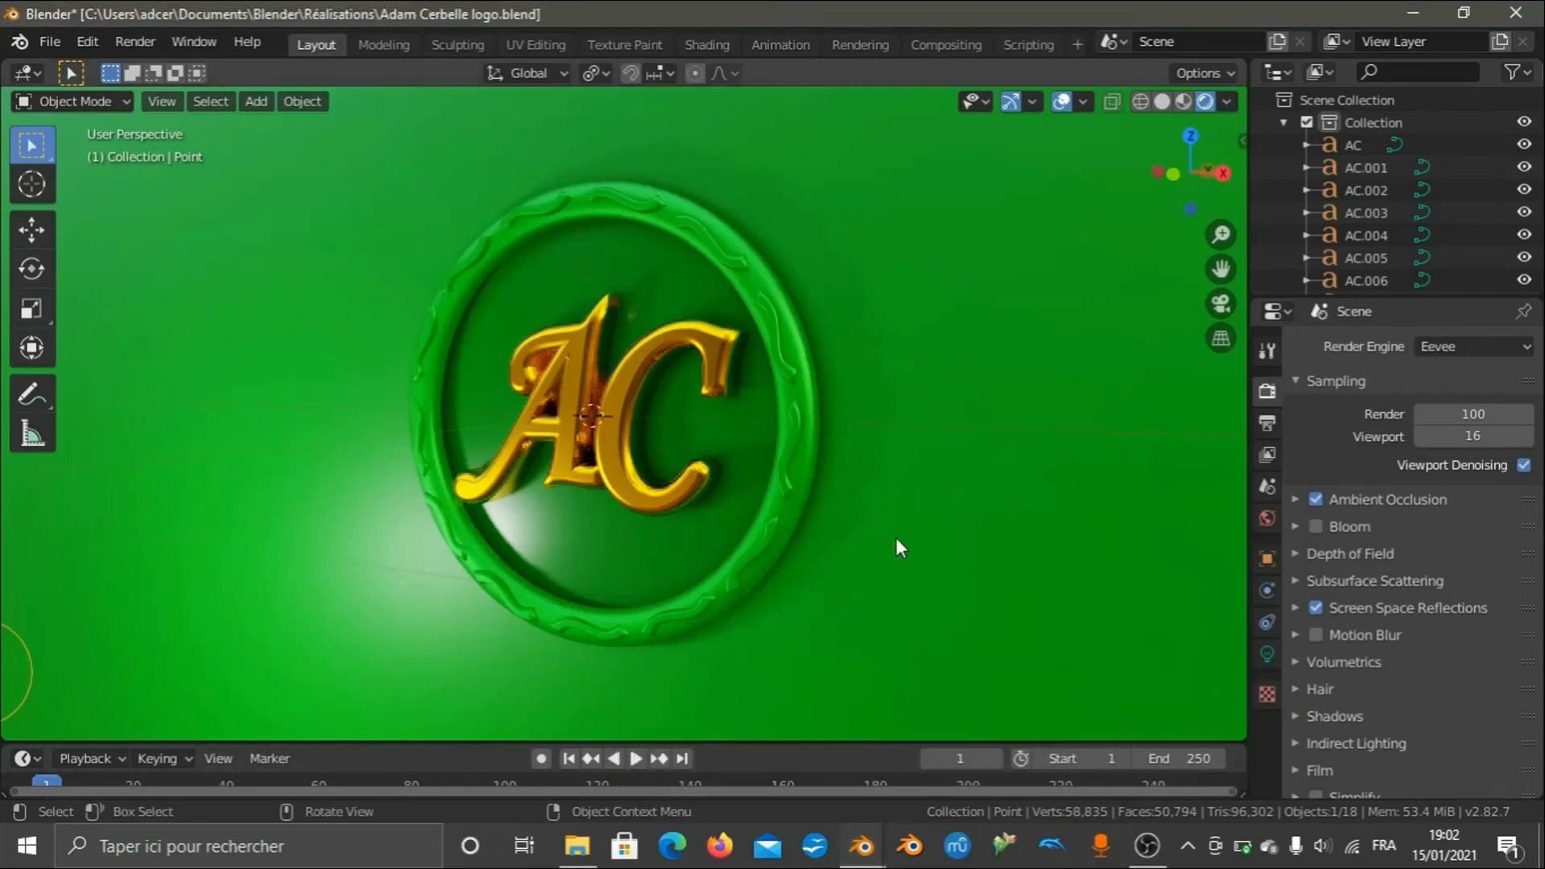
key("KP_0")
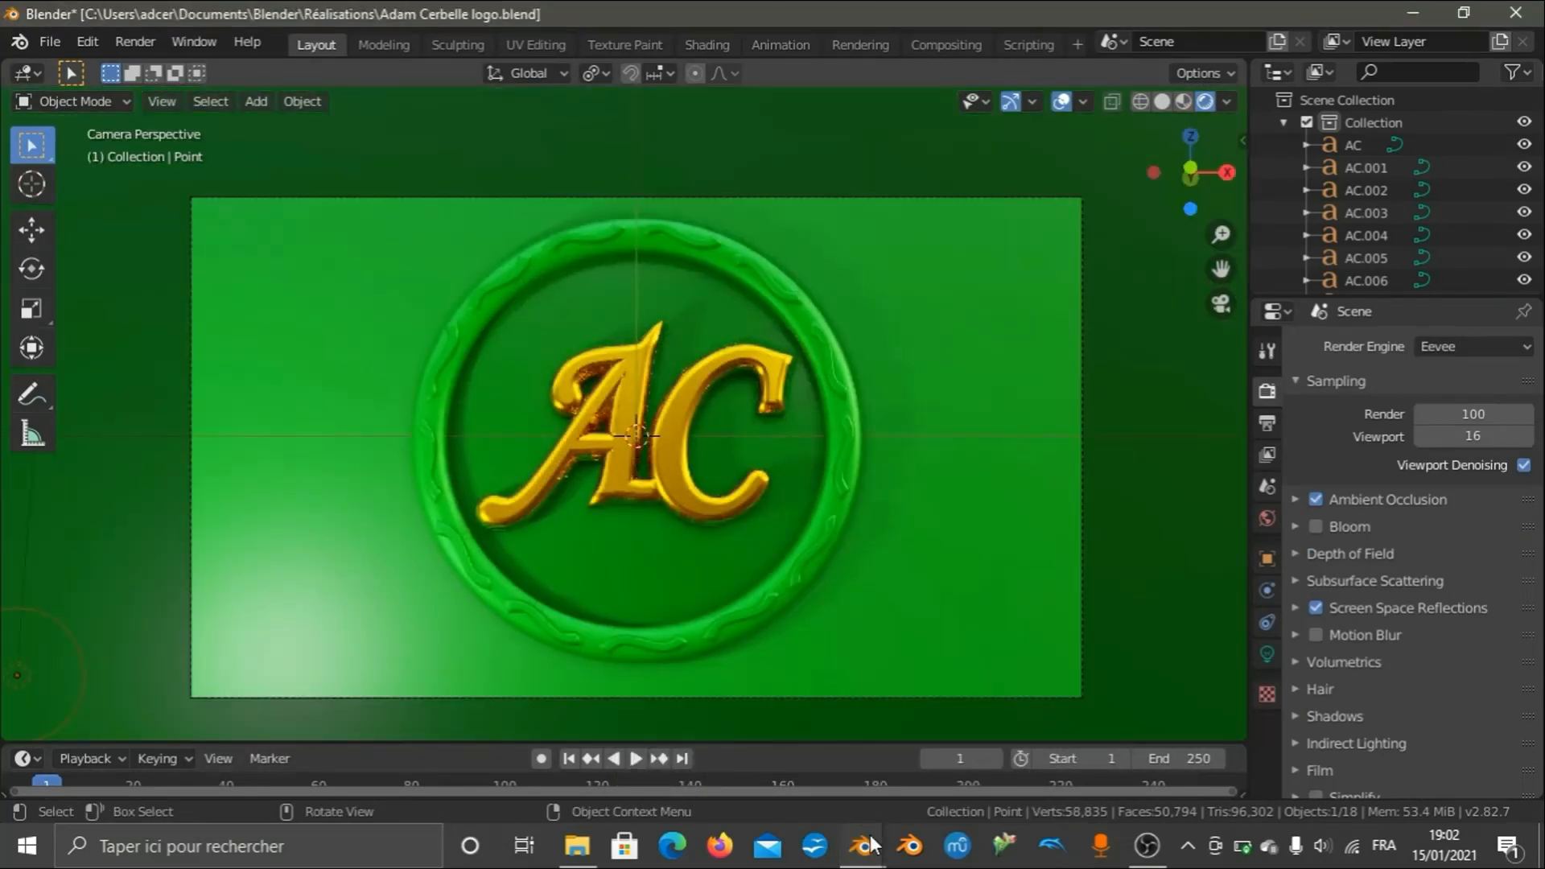
mouse_move(861, 847)
mouse_move(809, 755)
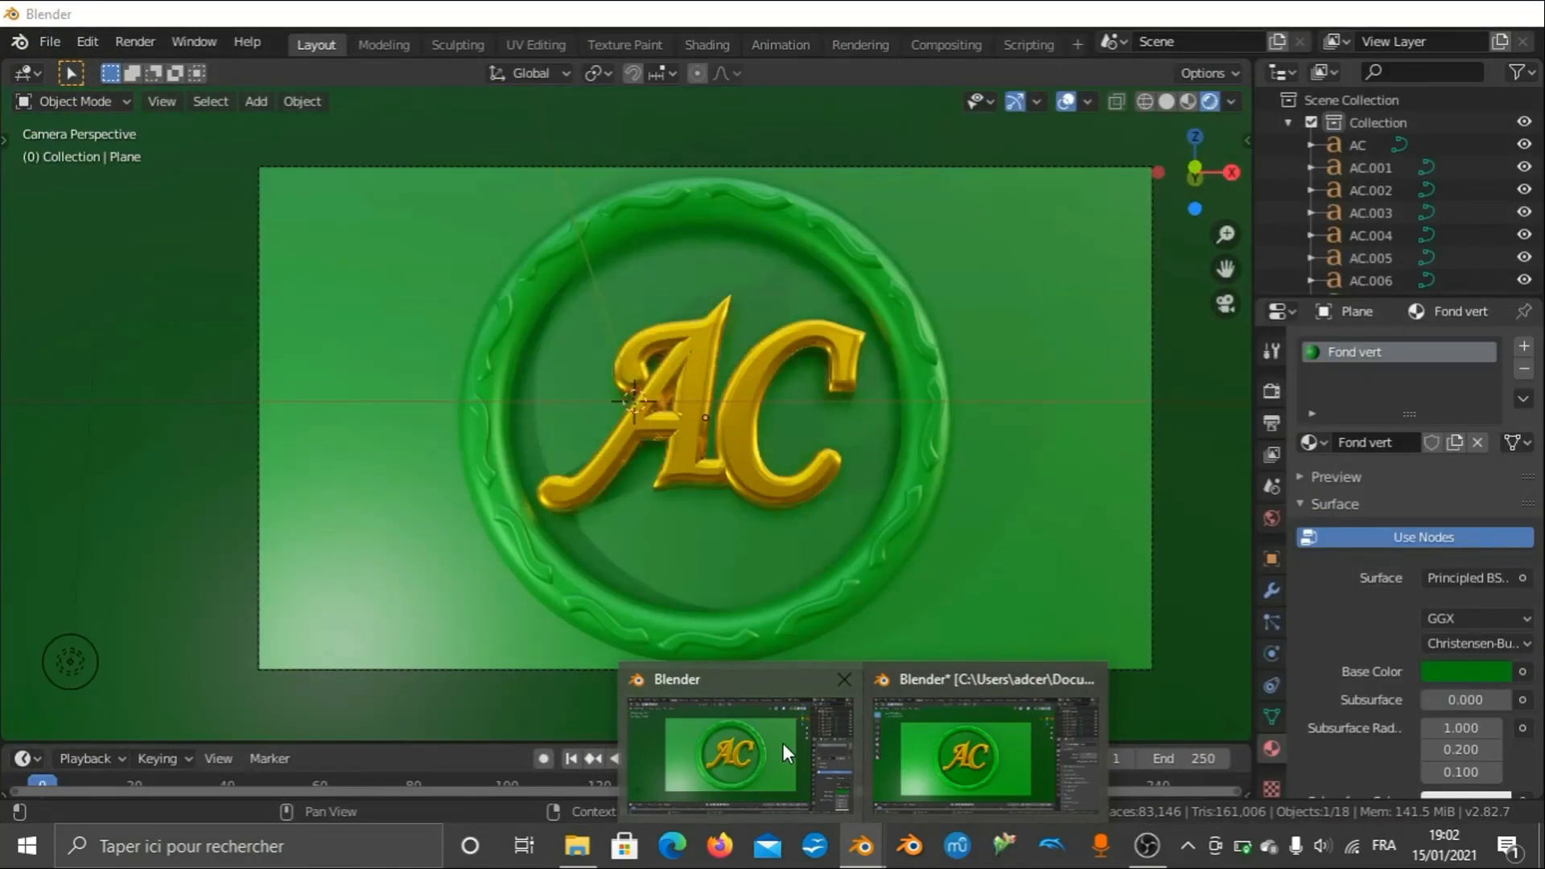
left_click(784, 742)
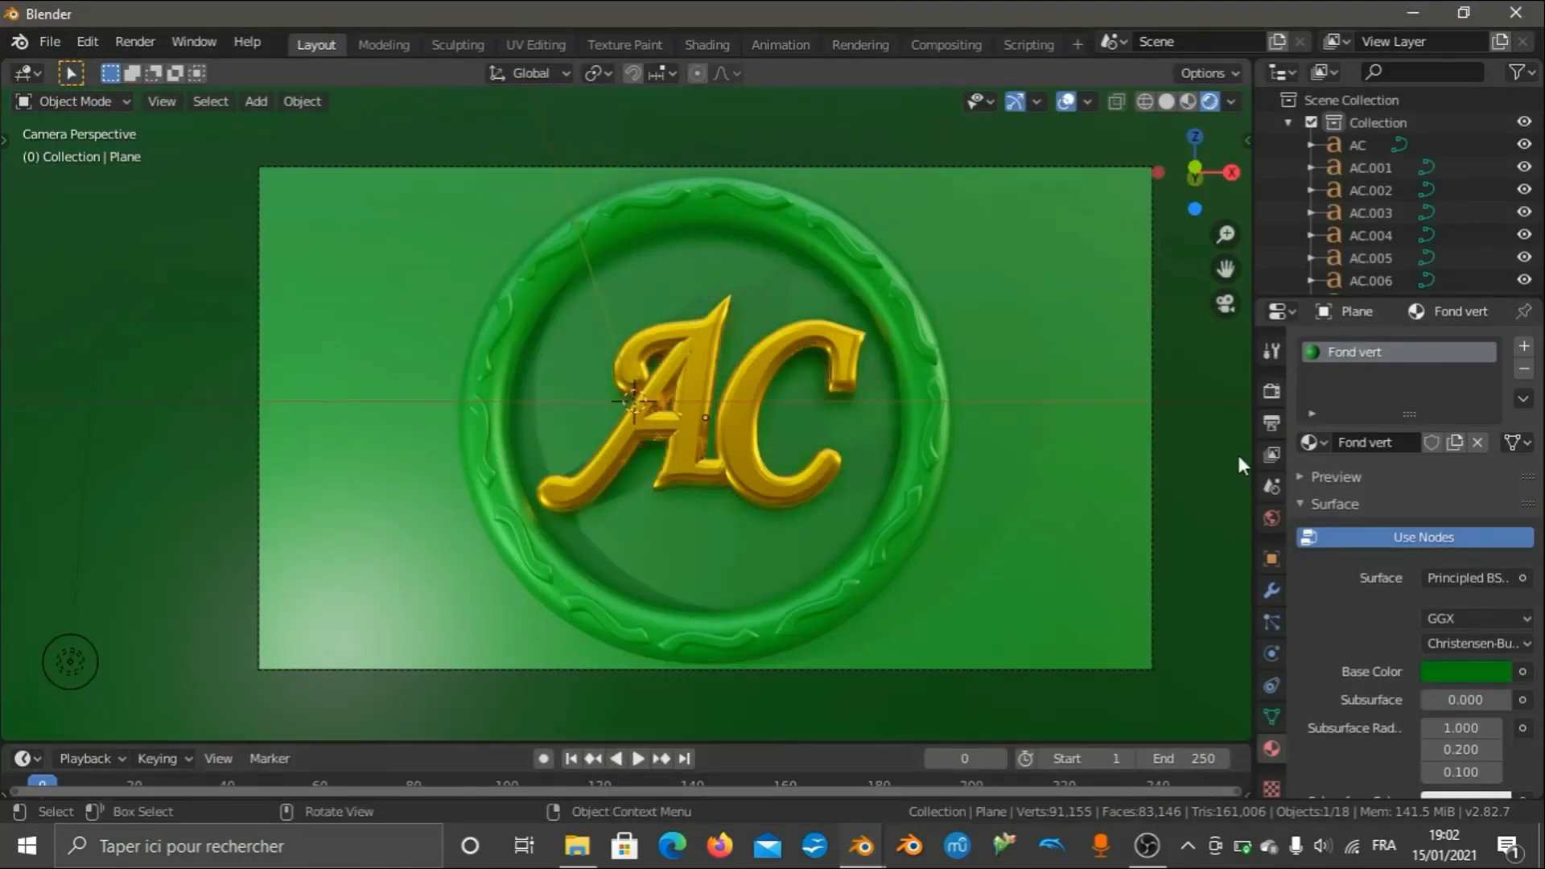
Enable Refraction for the Eevee Screen Space Reflections.
left_click(1273, 390)
left_click(1298, 515)
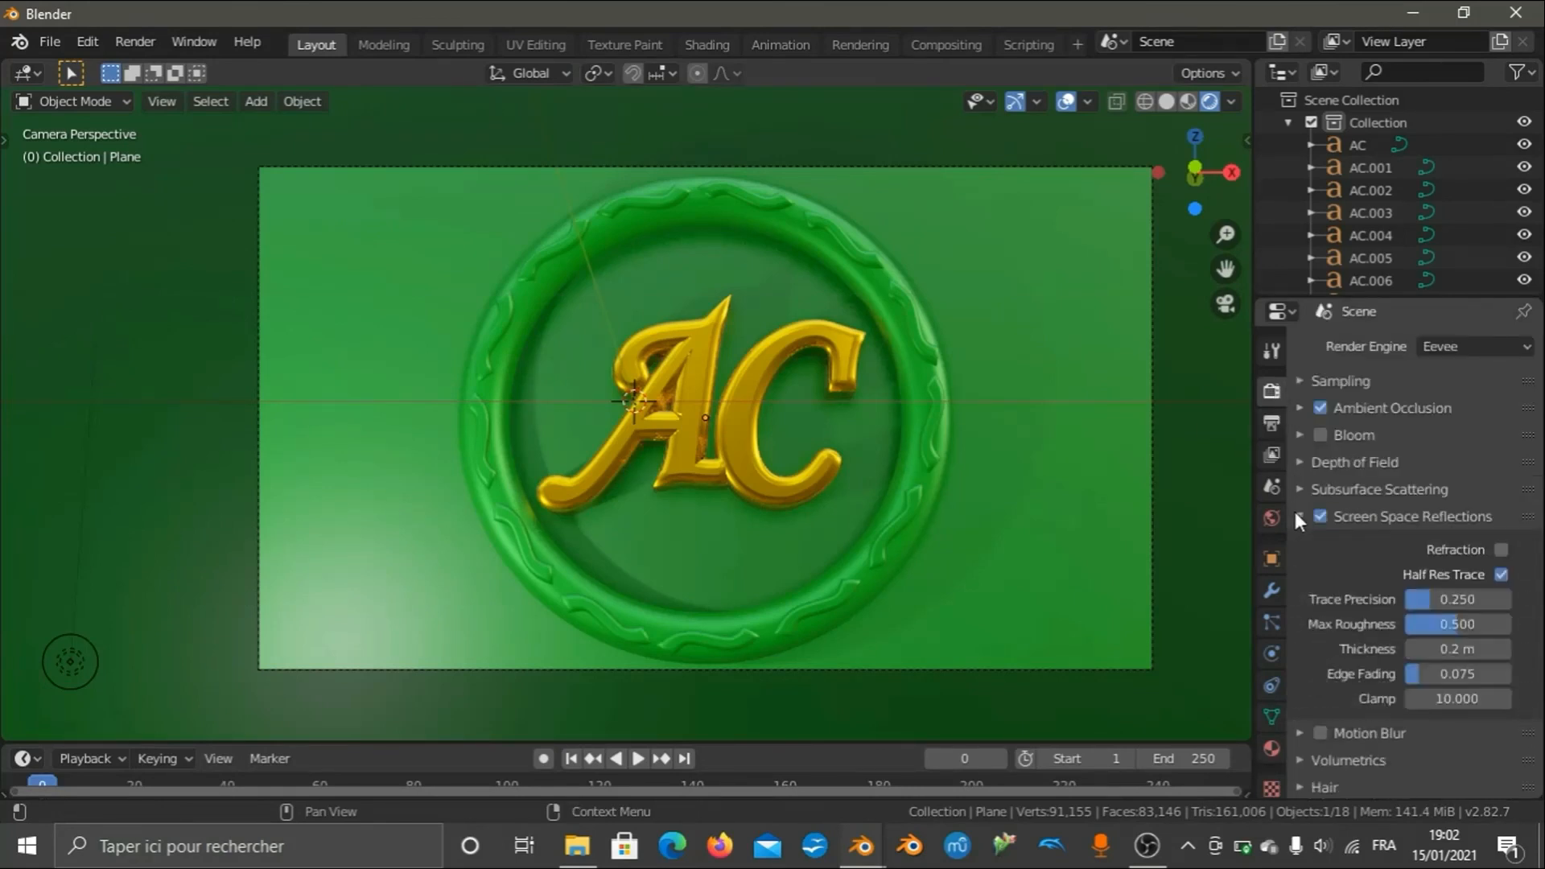
left_click(1499, 552)
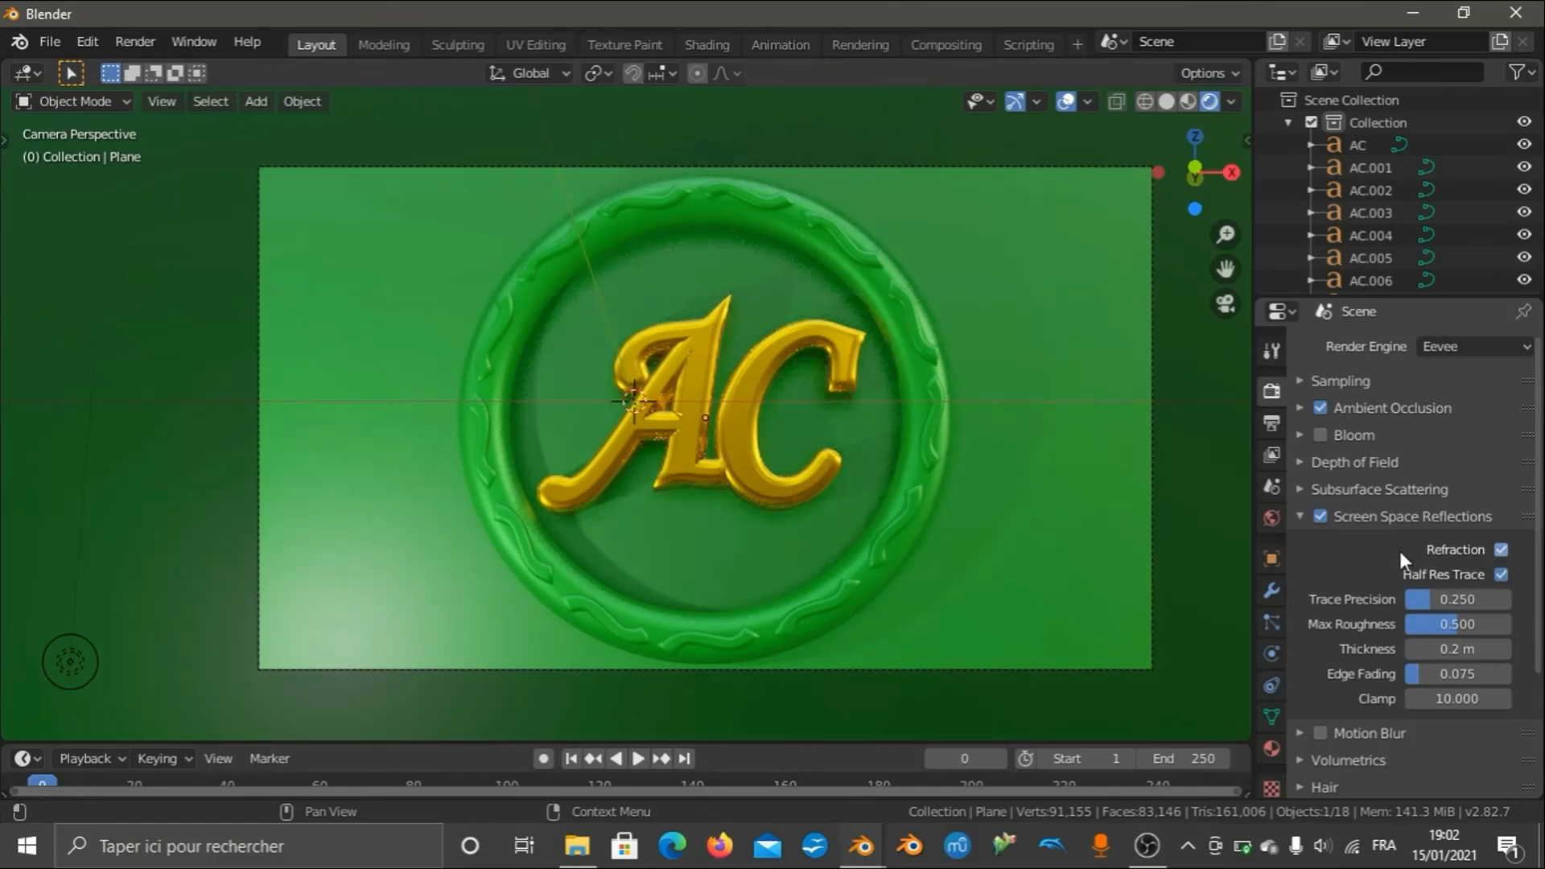
left_click(1299, 516)
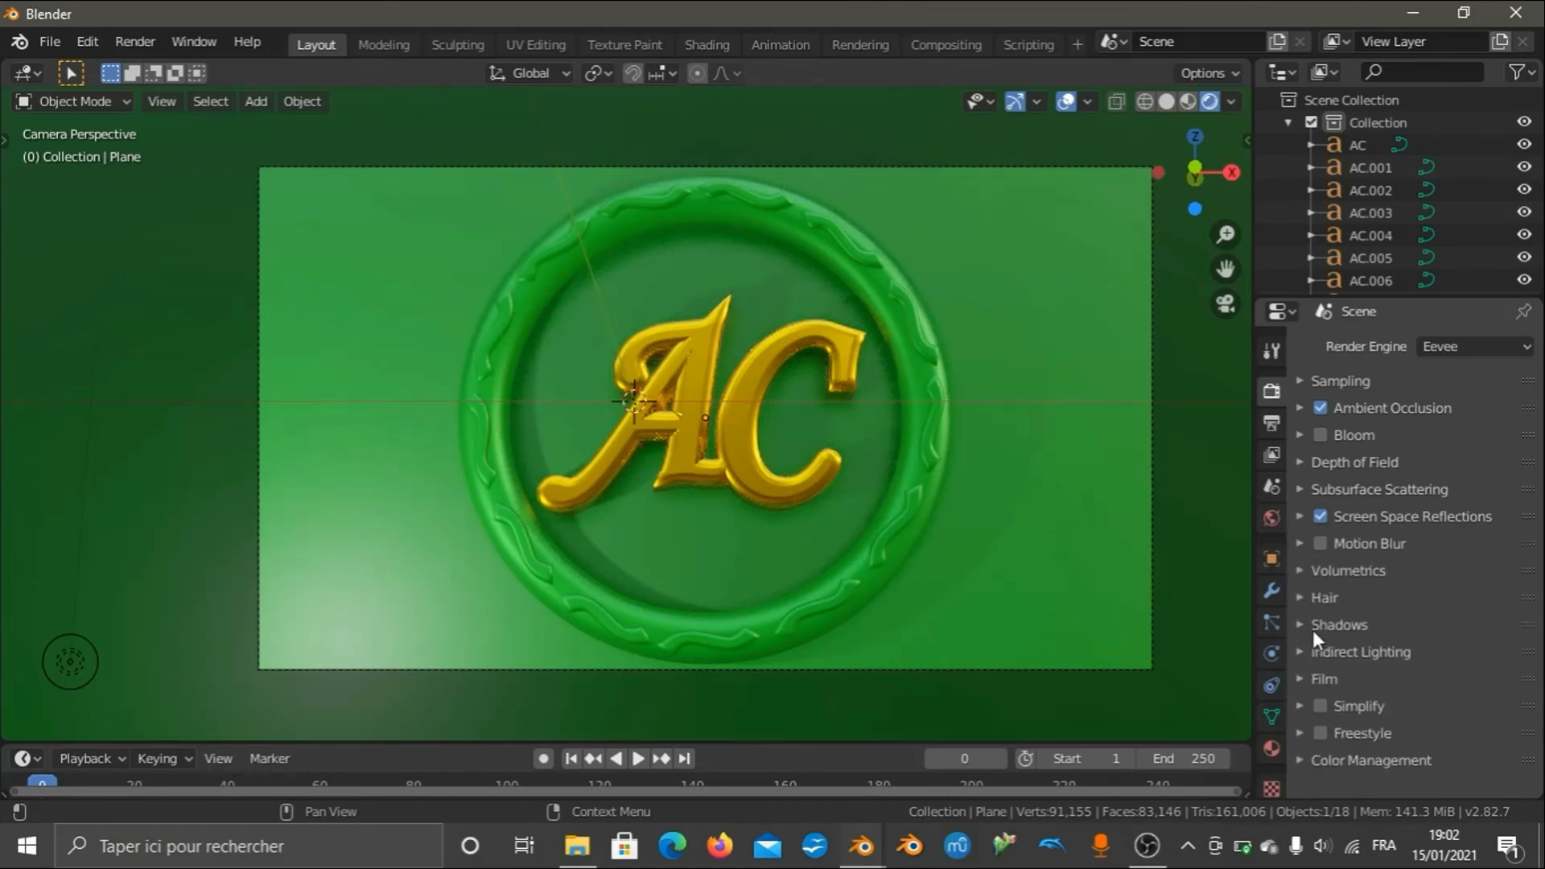
Set the scene's color management look to Very High Contrast.
left_click(1298, 760)
scroll(1388, 654, "down", 5)
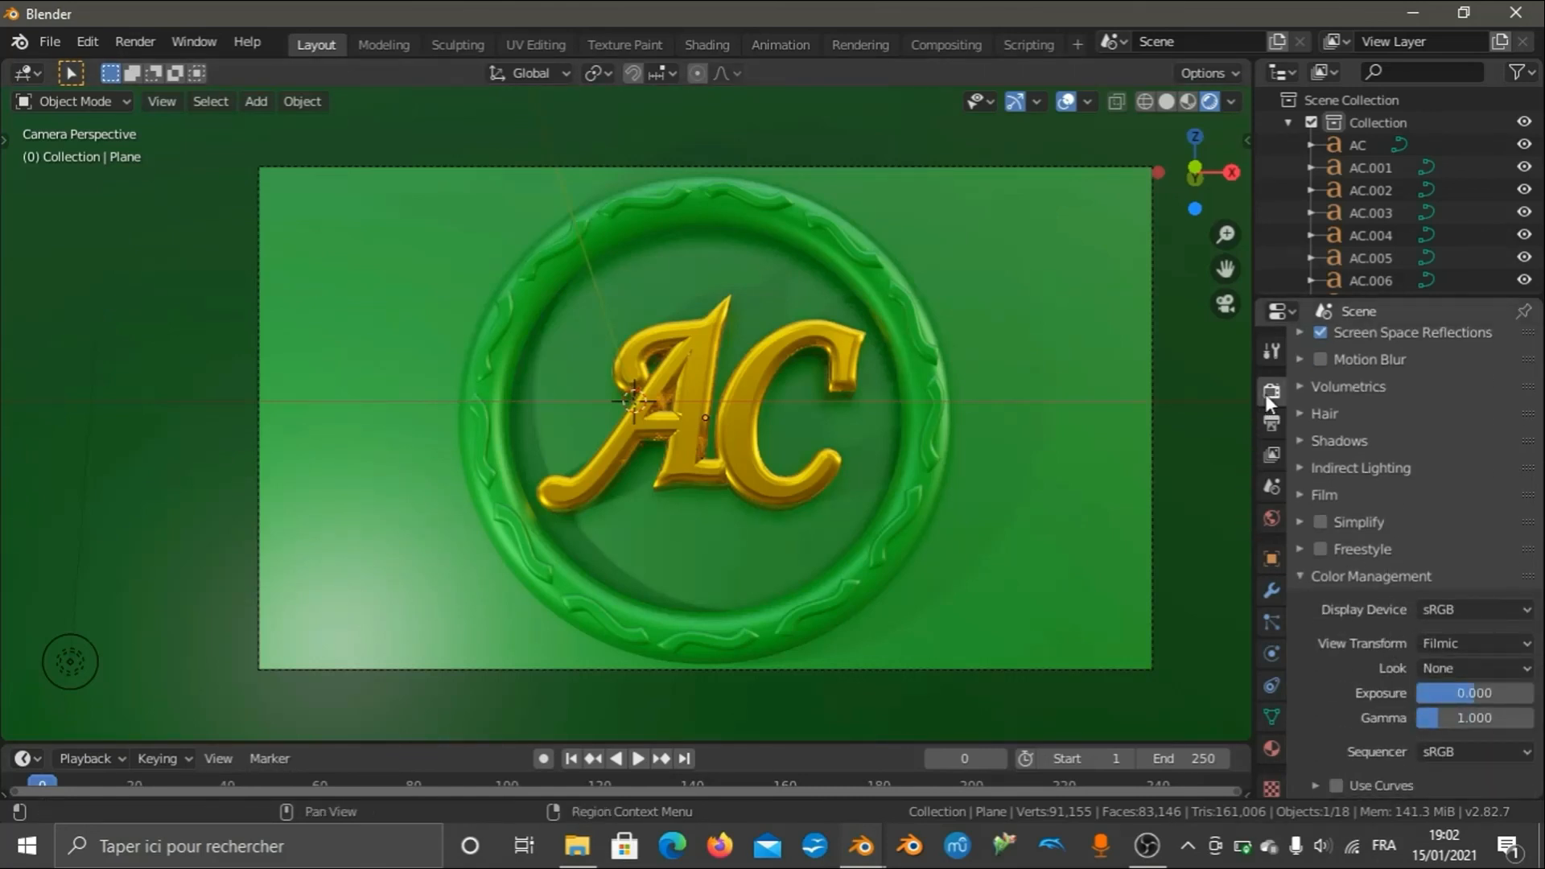
left_click(1452, 611)
left_click(1452, 611)
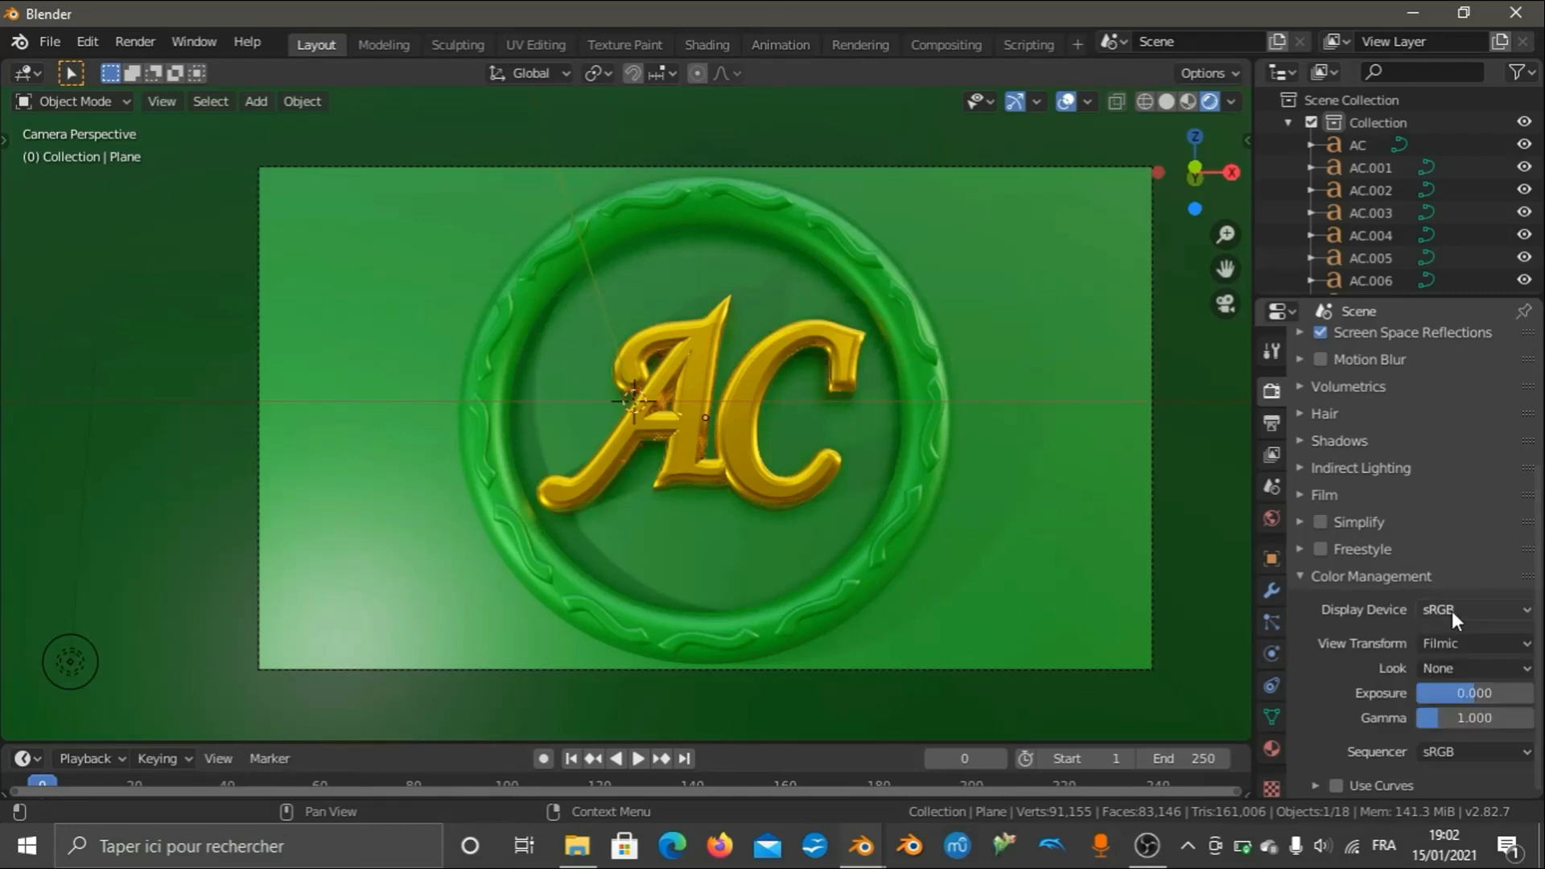
left_click(1447, 665)
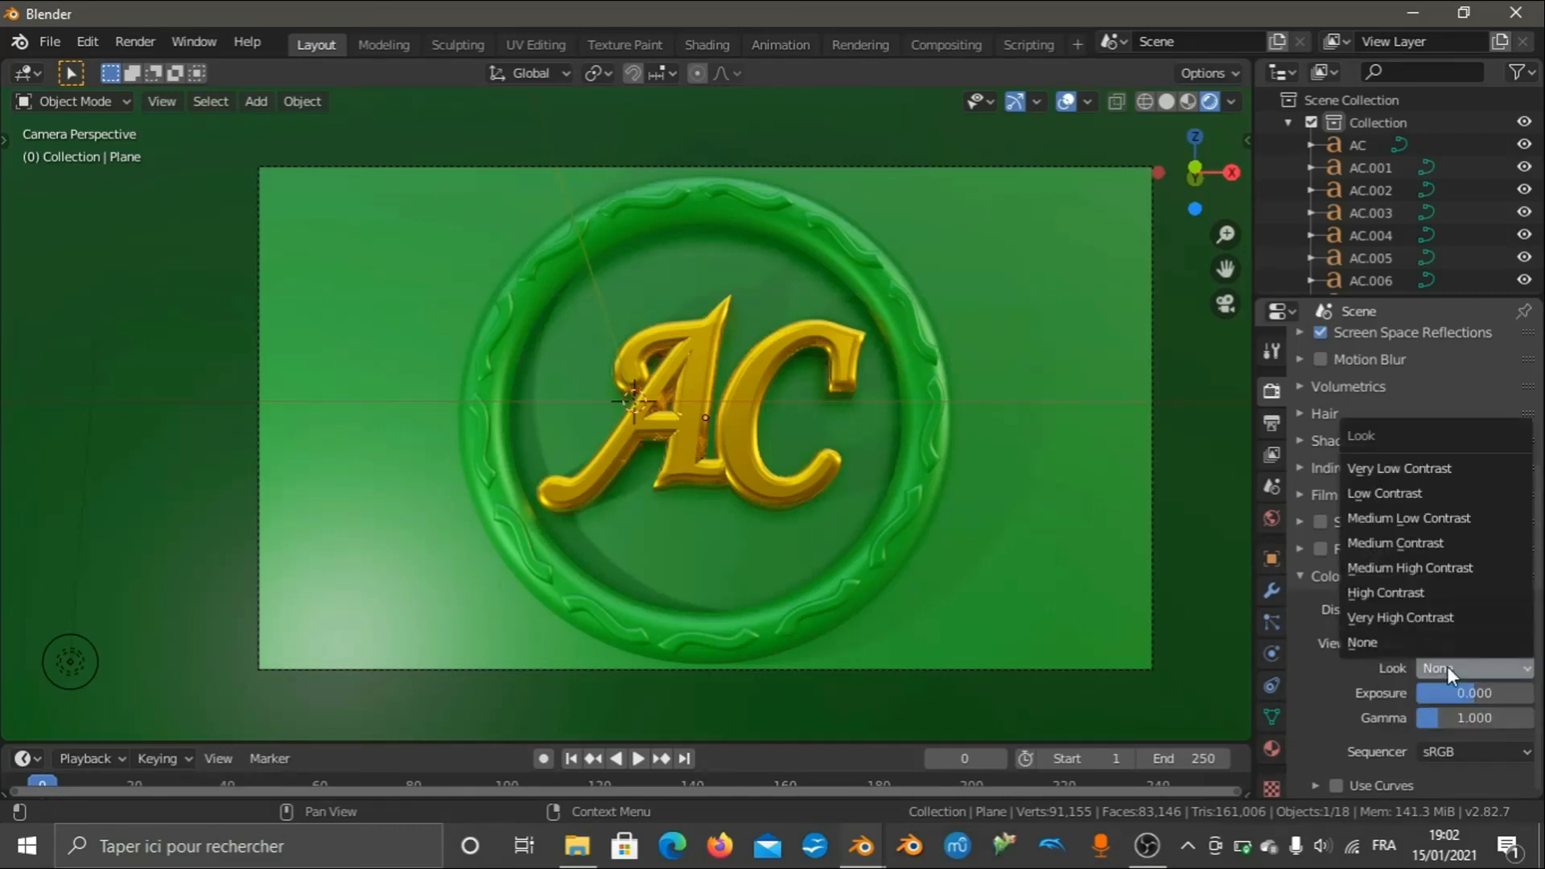
left_click(1447, 666)
left_click(1438, 665)
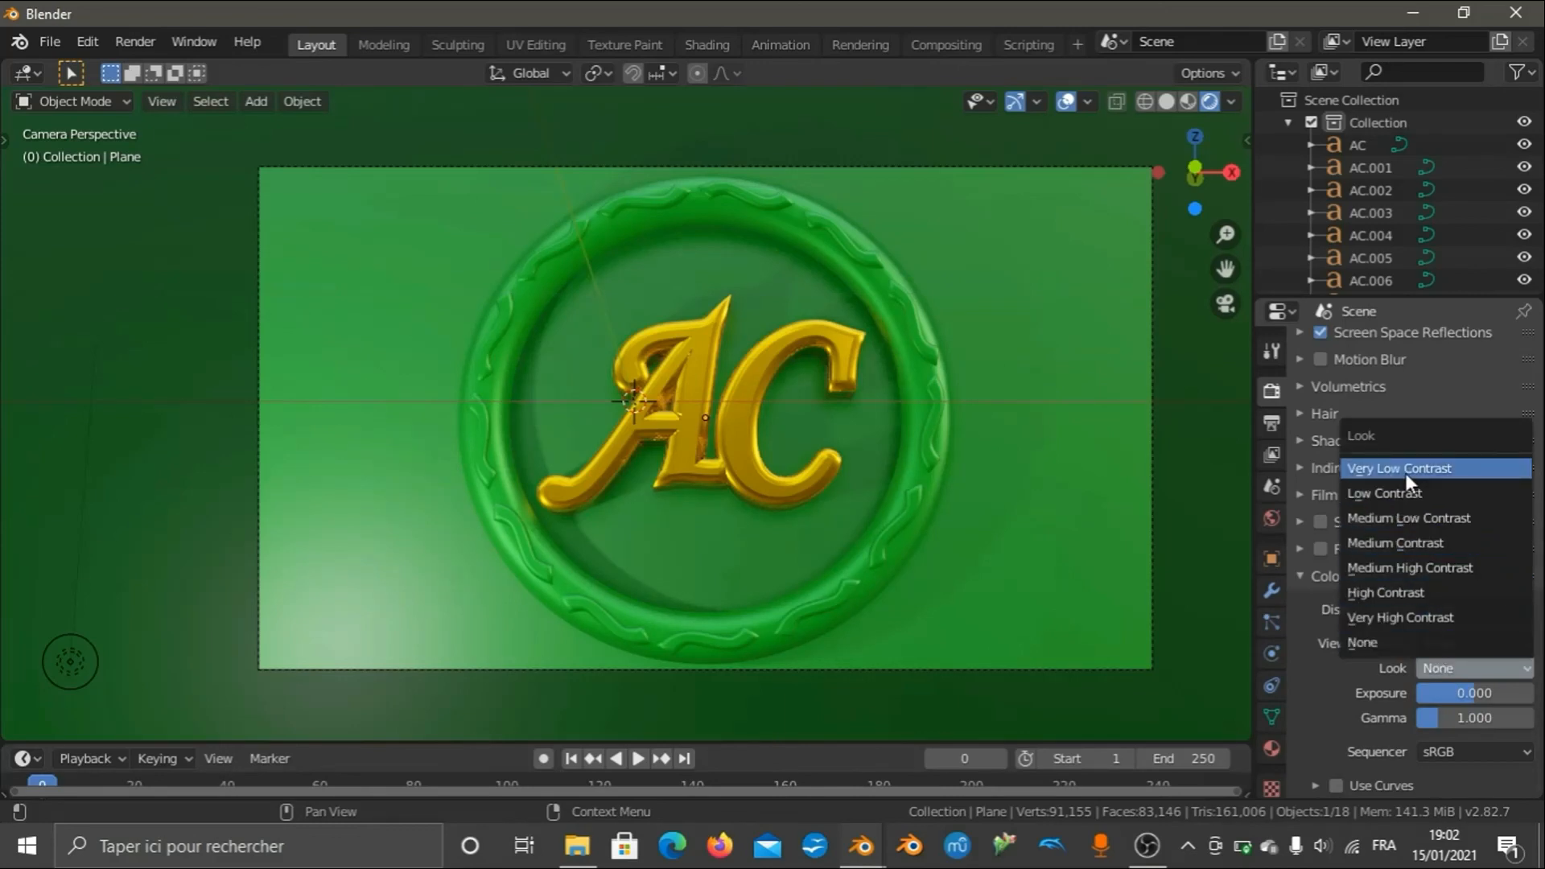
left_click(1402, 617)
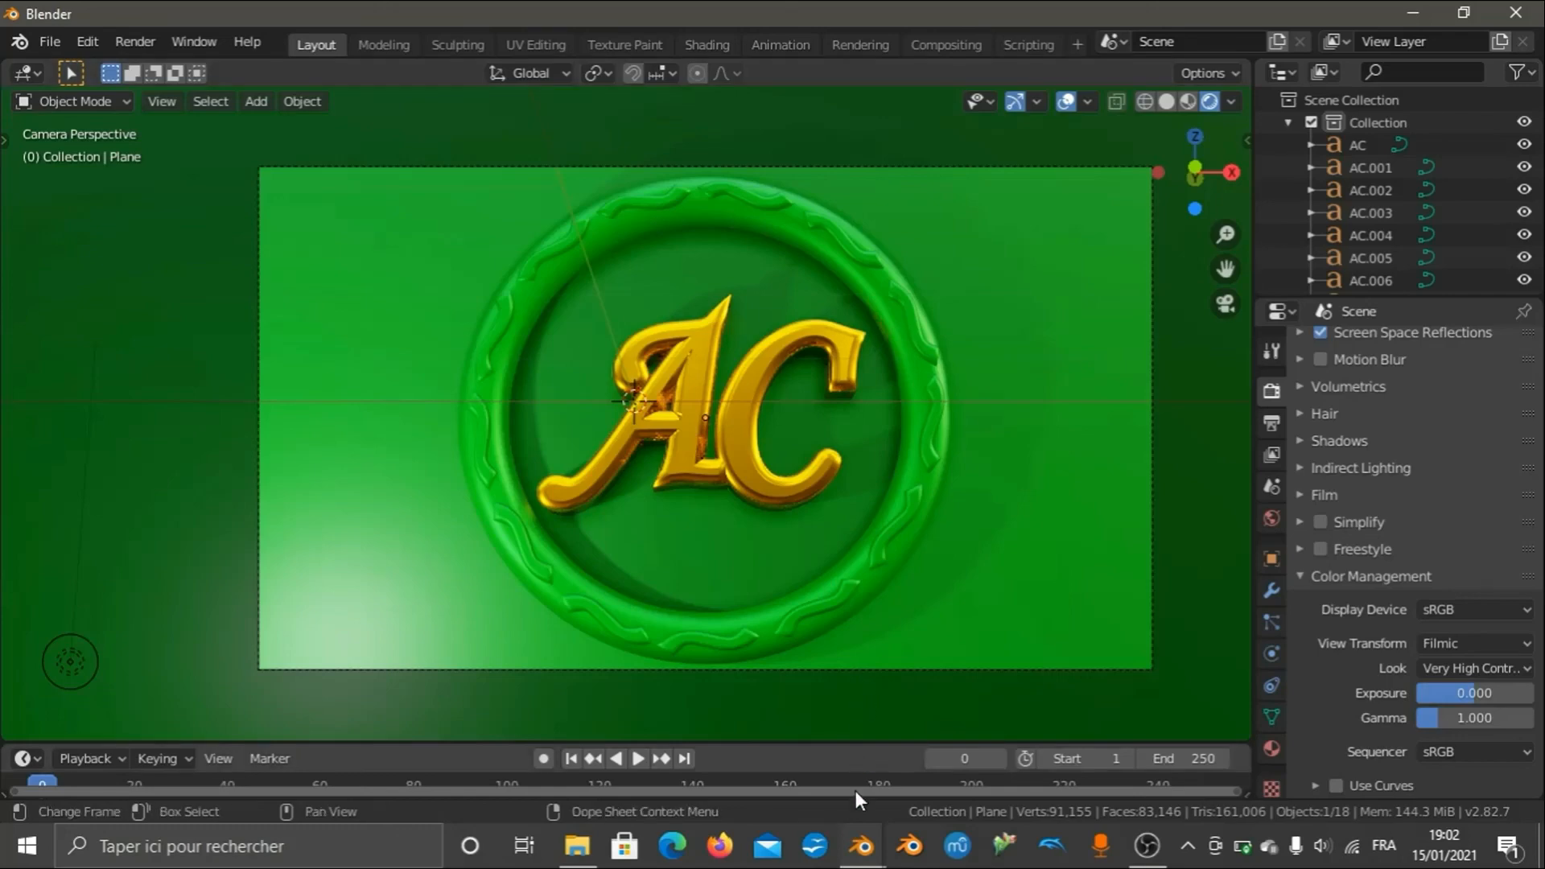
Move the green background plane along the Y axis until it sits against the back of the ring, and return to the camera view.
mouse_move(862, 845)
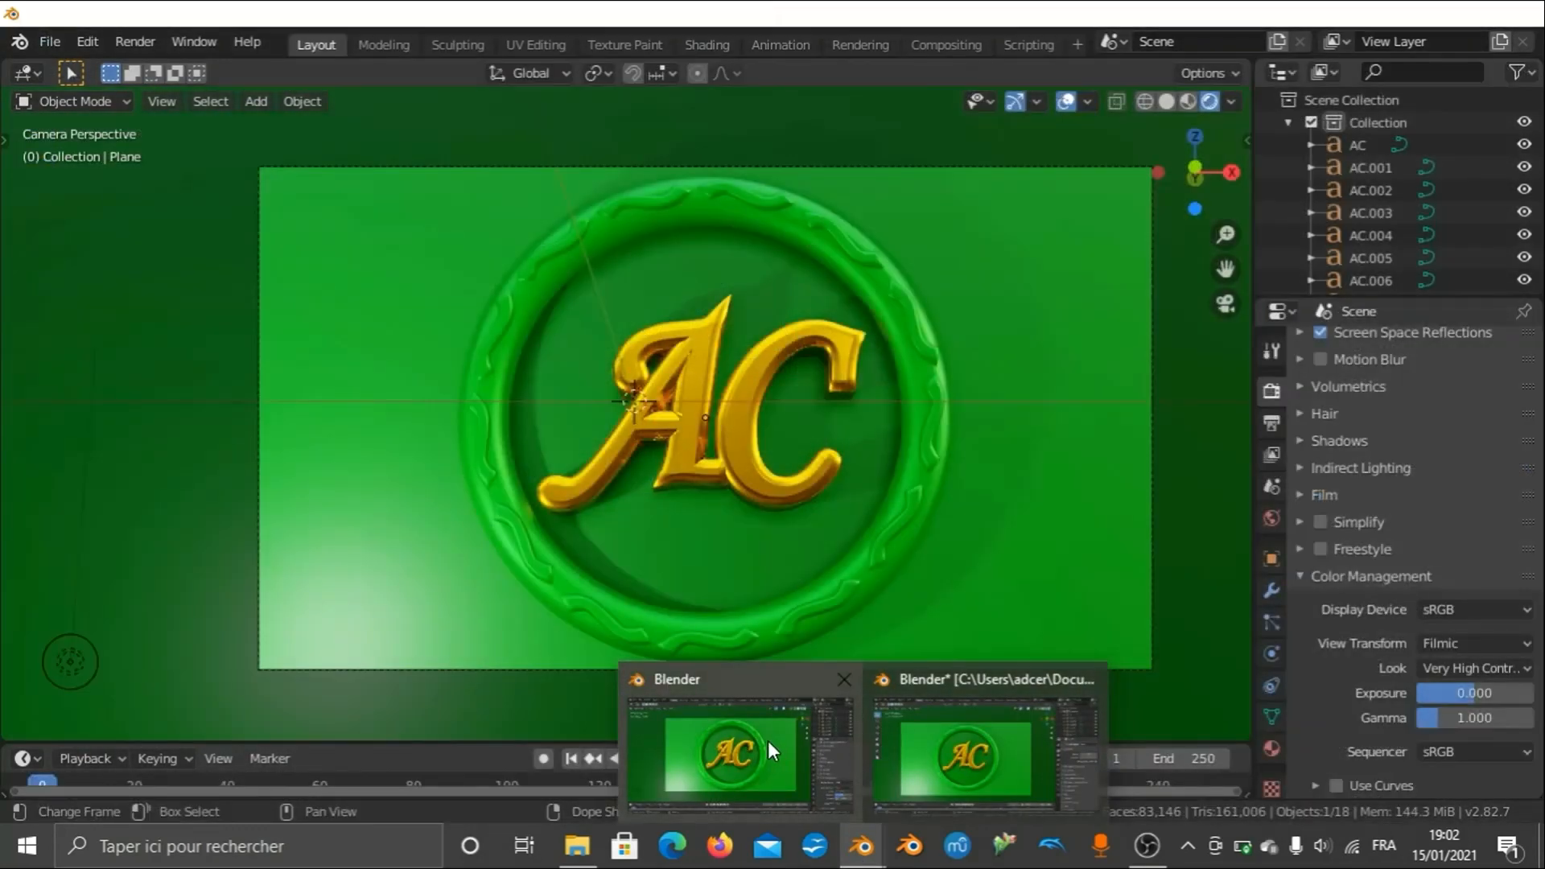
left_click(770, 750)
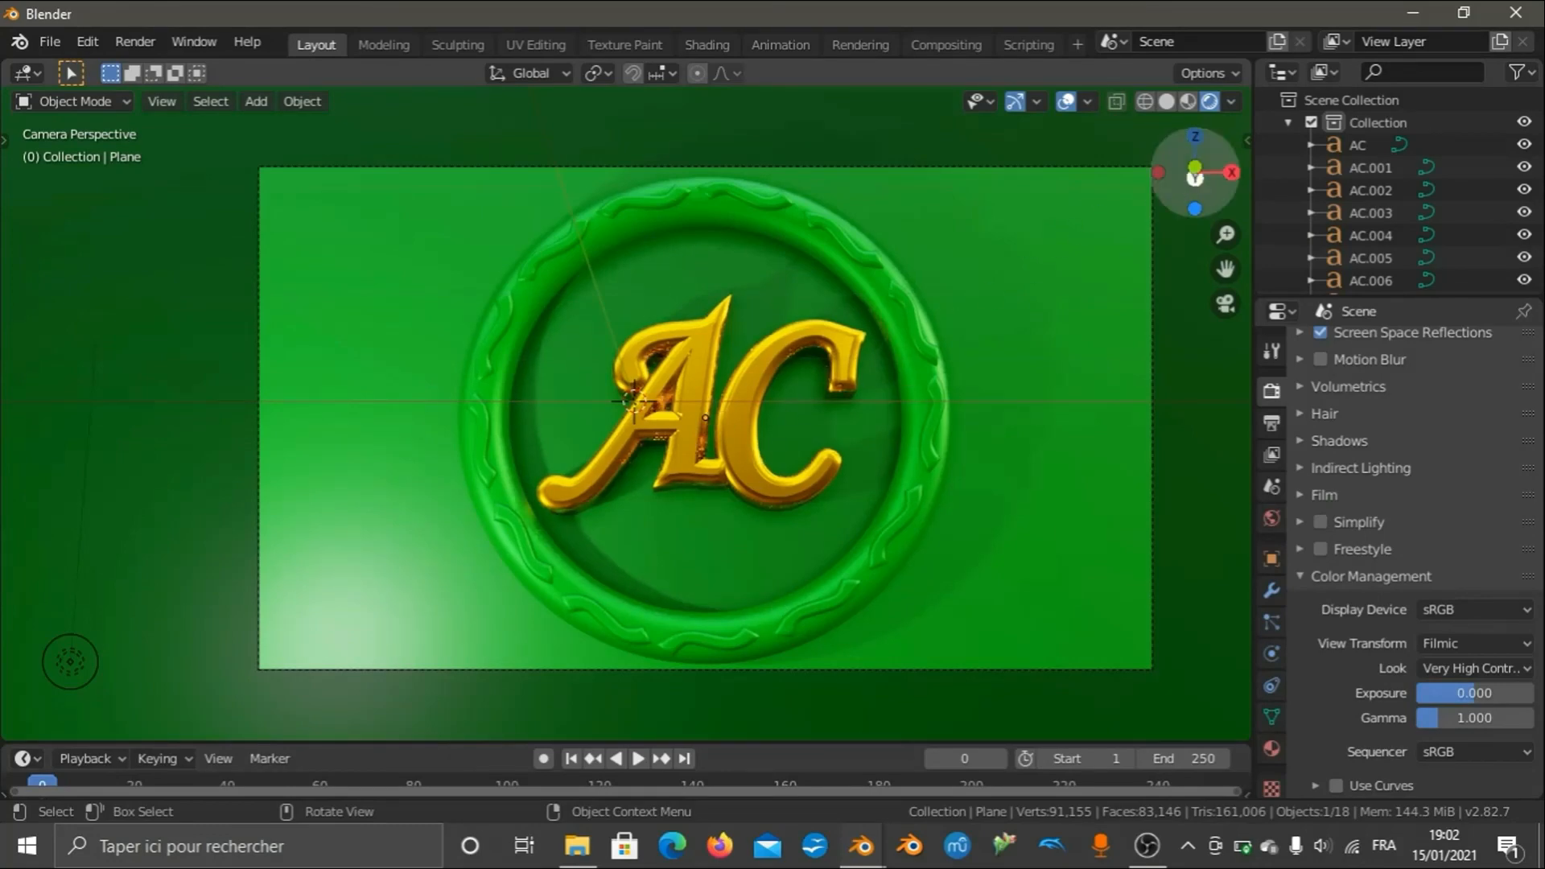
left_click_drag(1195, 173, 832, 337)
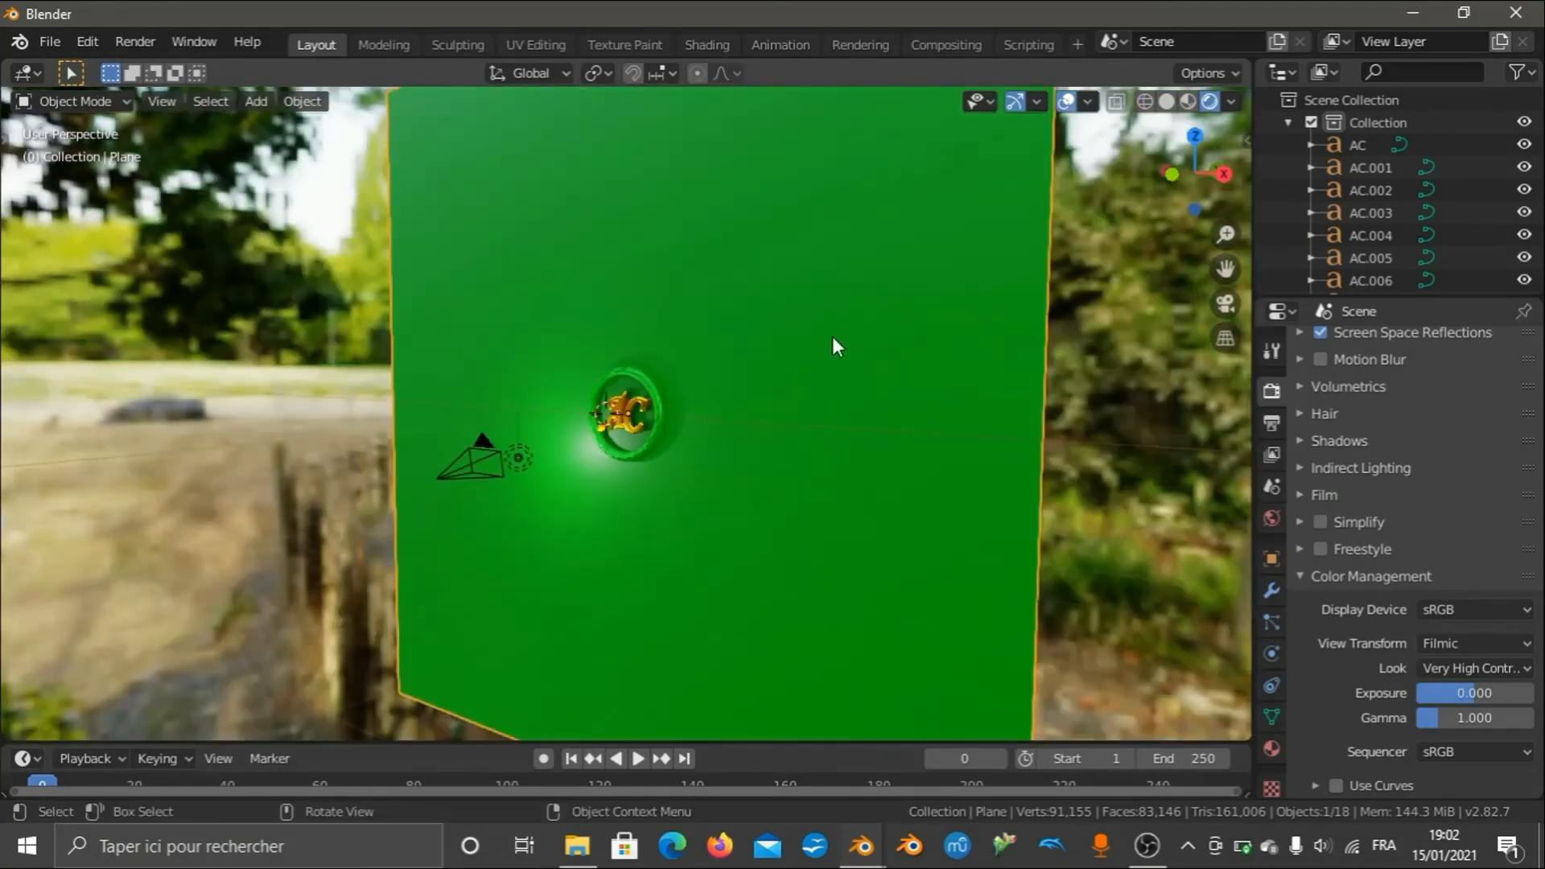
scroll(832, 337, "up", 2)
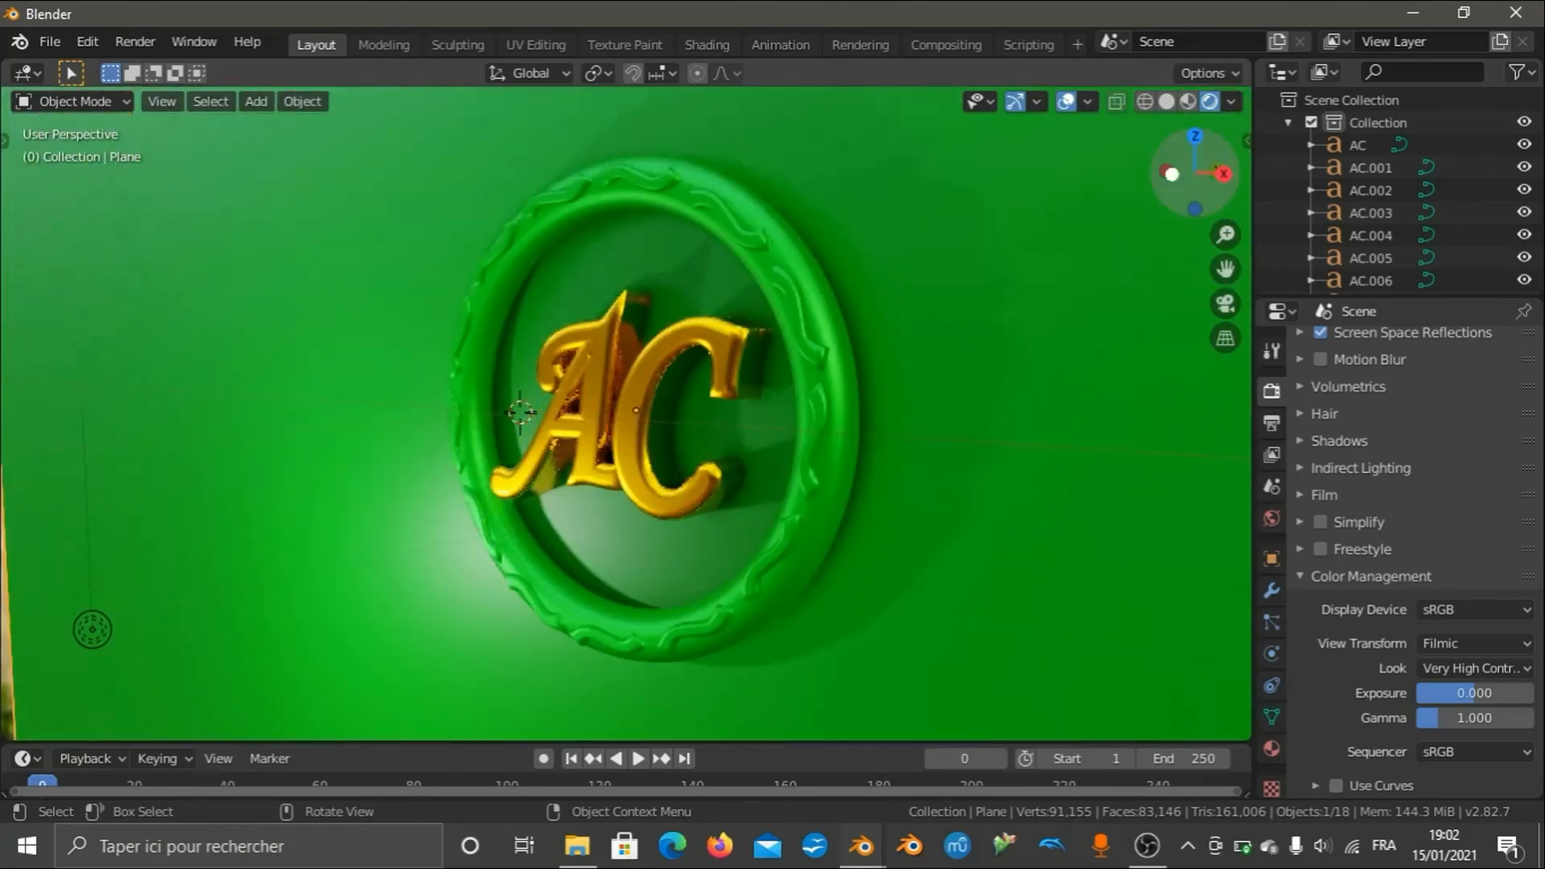
left_click_drag(1175, 176, 885, 340)
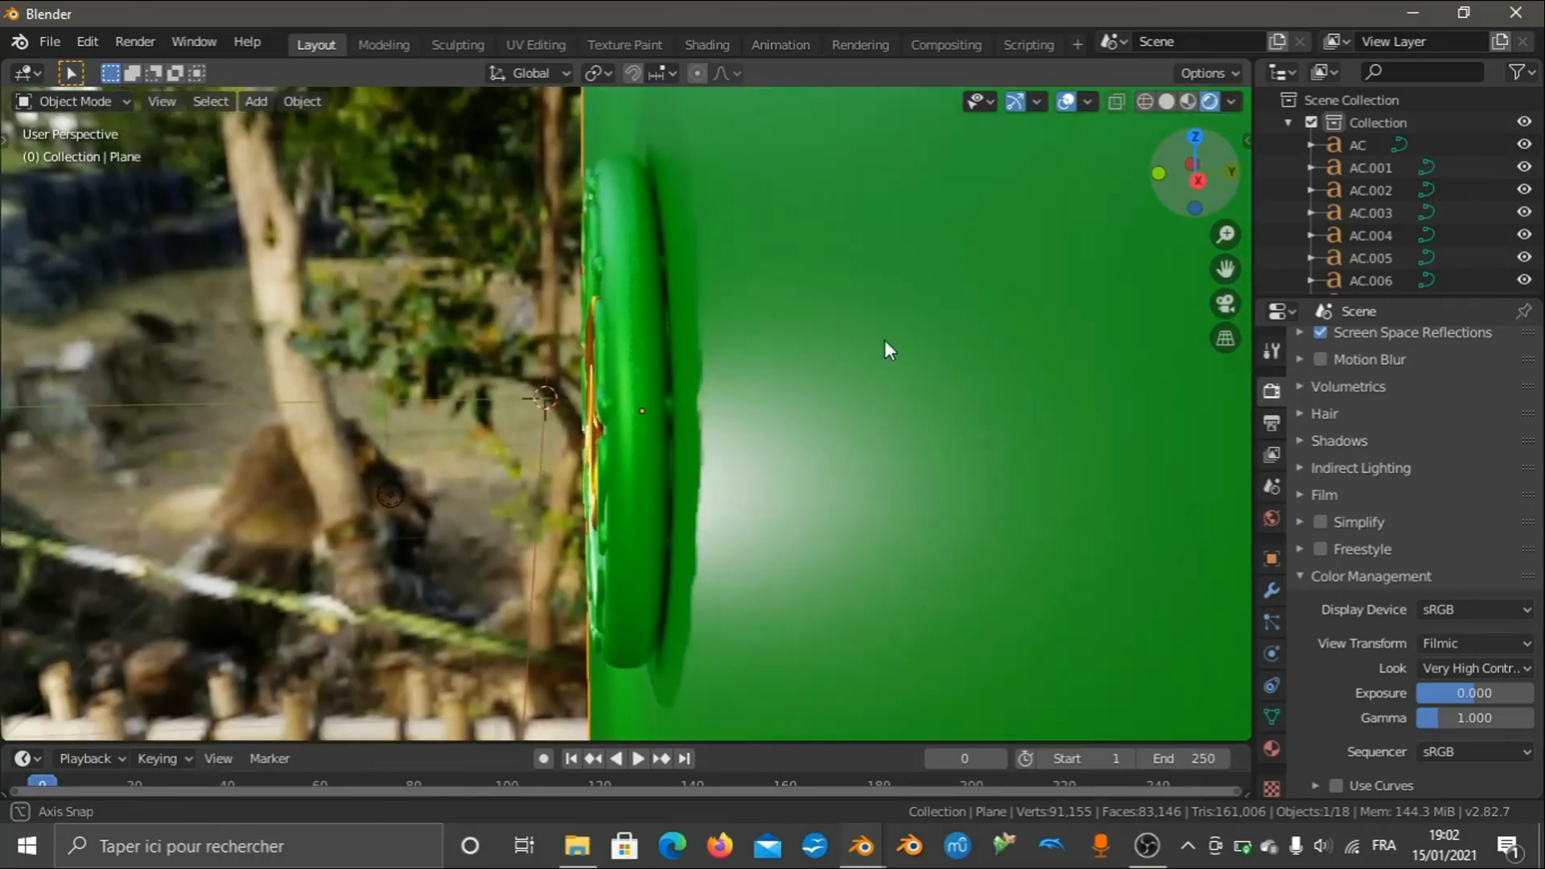
scroll(770, 370, "up", 5)
scroll(751, 451, "down", 3)
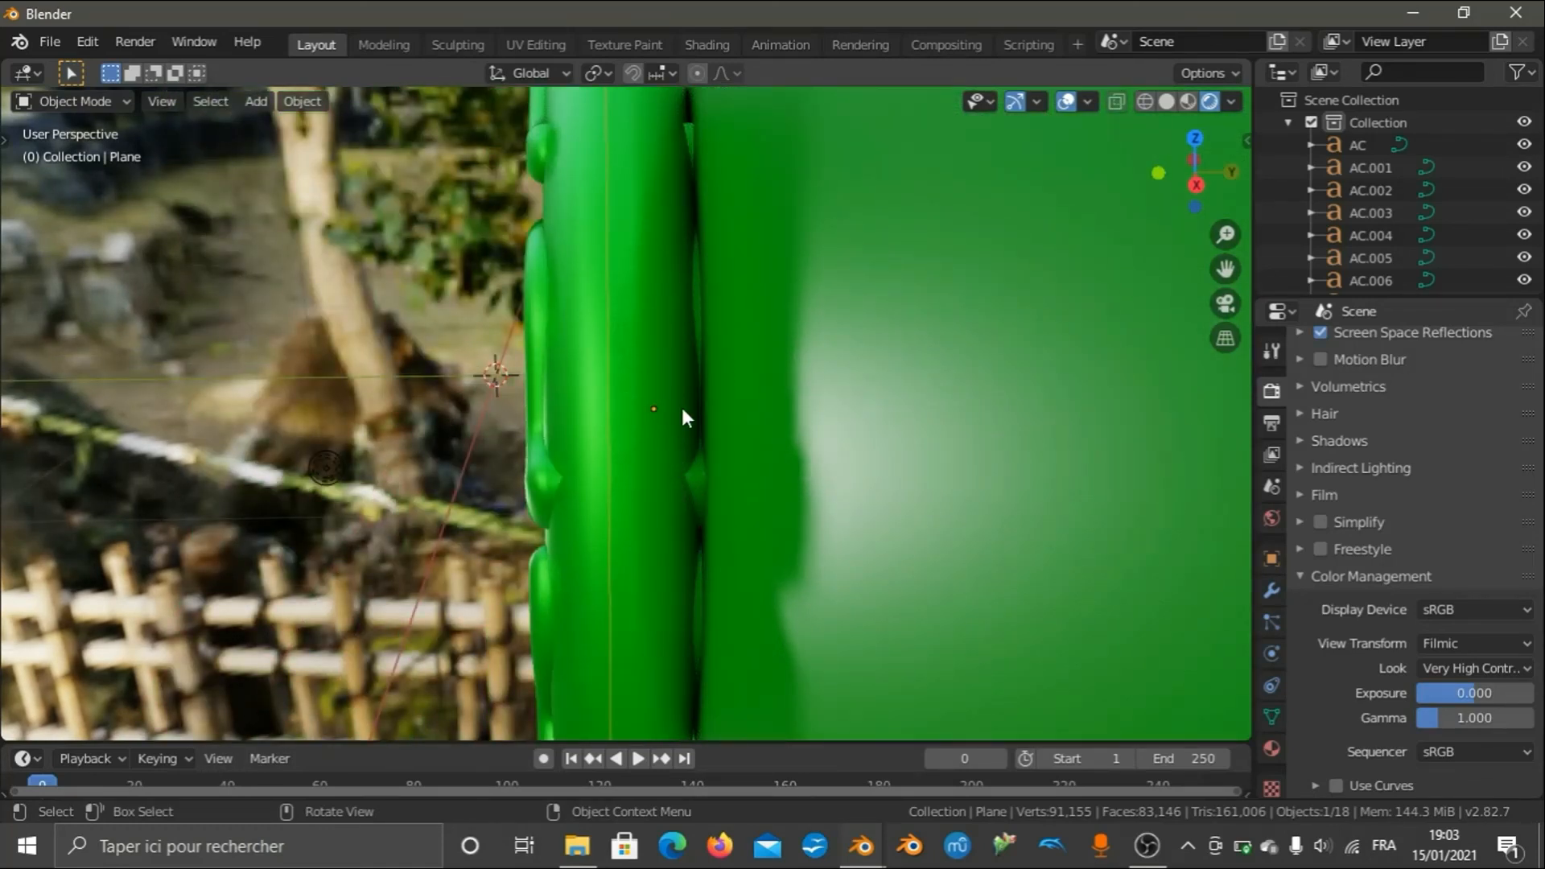
scroll(710, 464, "down", 4)
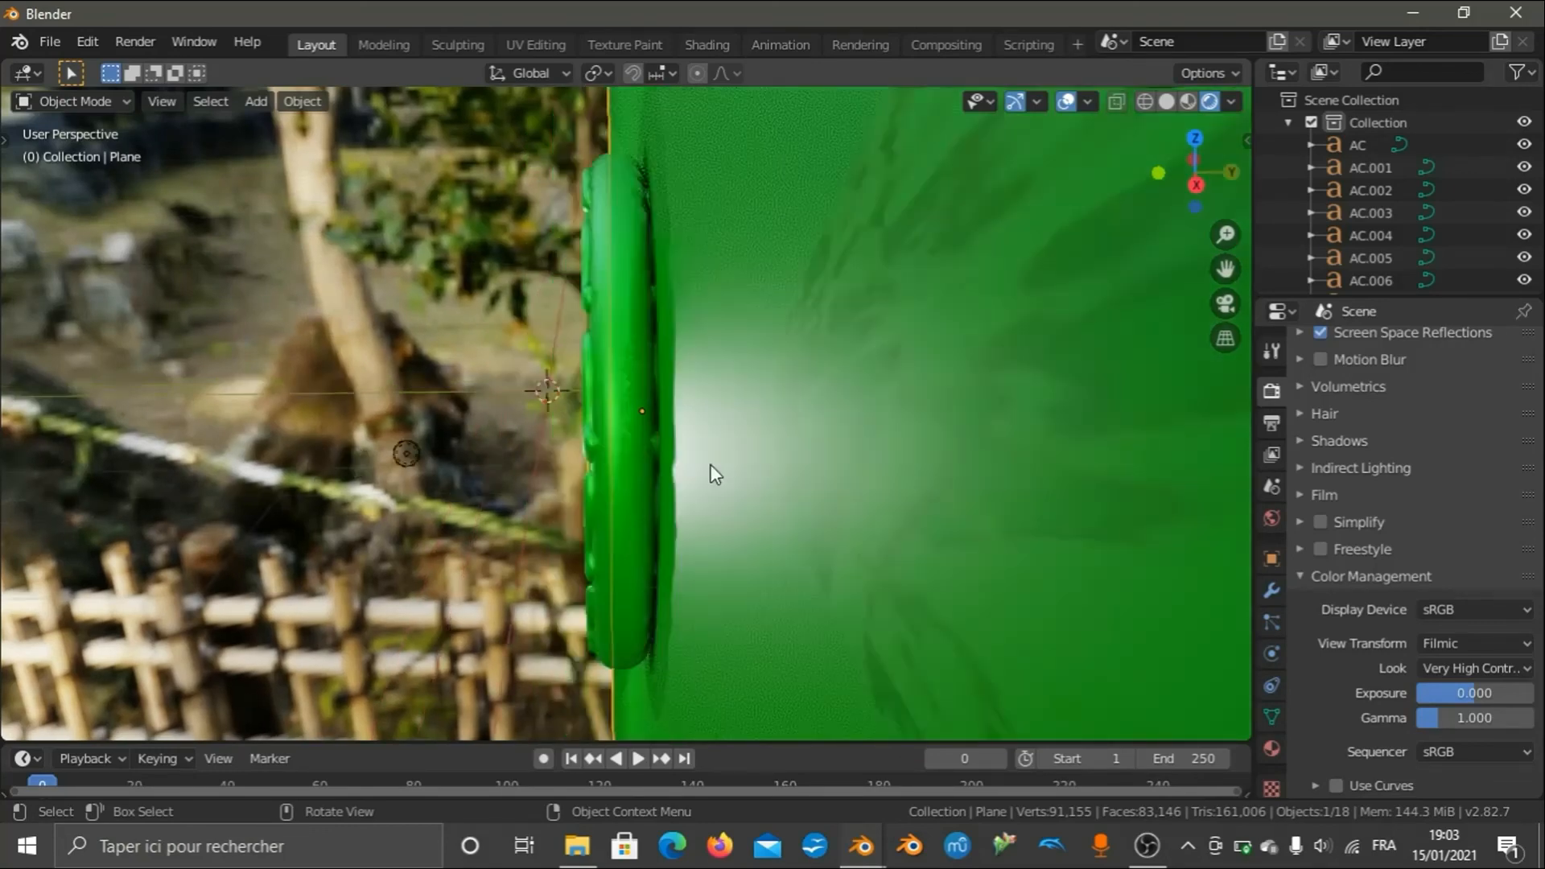
scroll(709, 463, "down", 6)
scroll(710, 464, "up", 8)
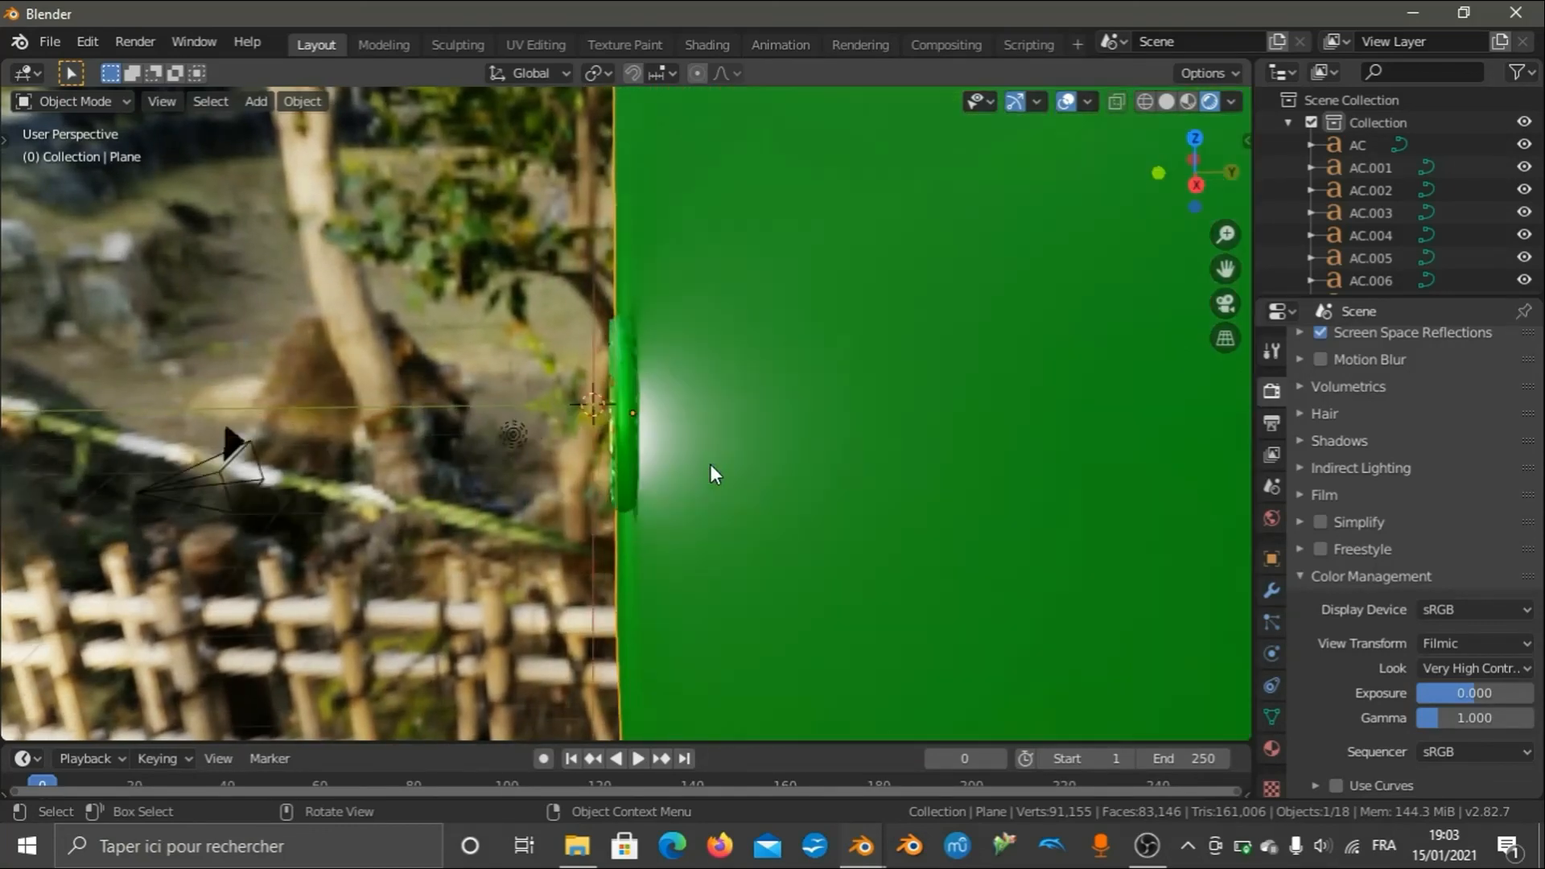
scroll(711, 464, "up", 2)
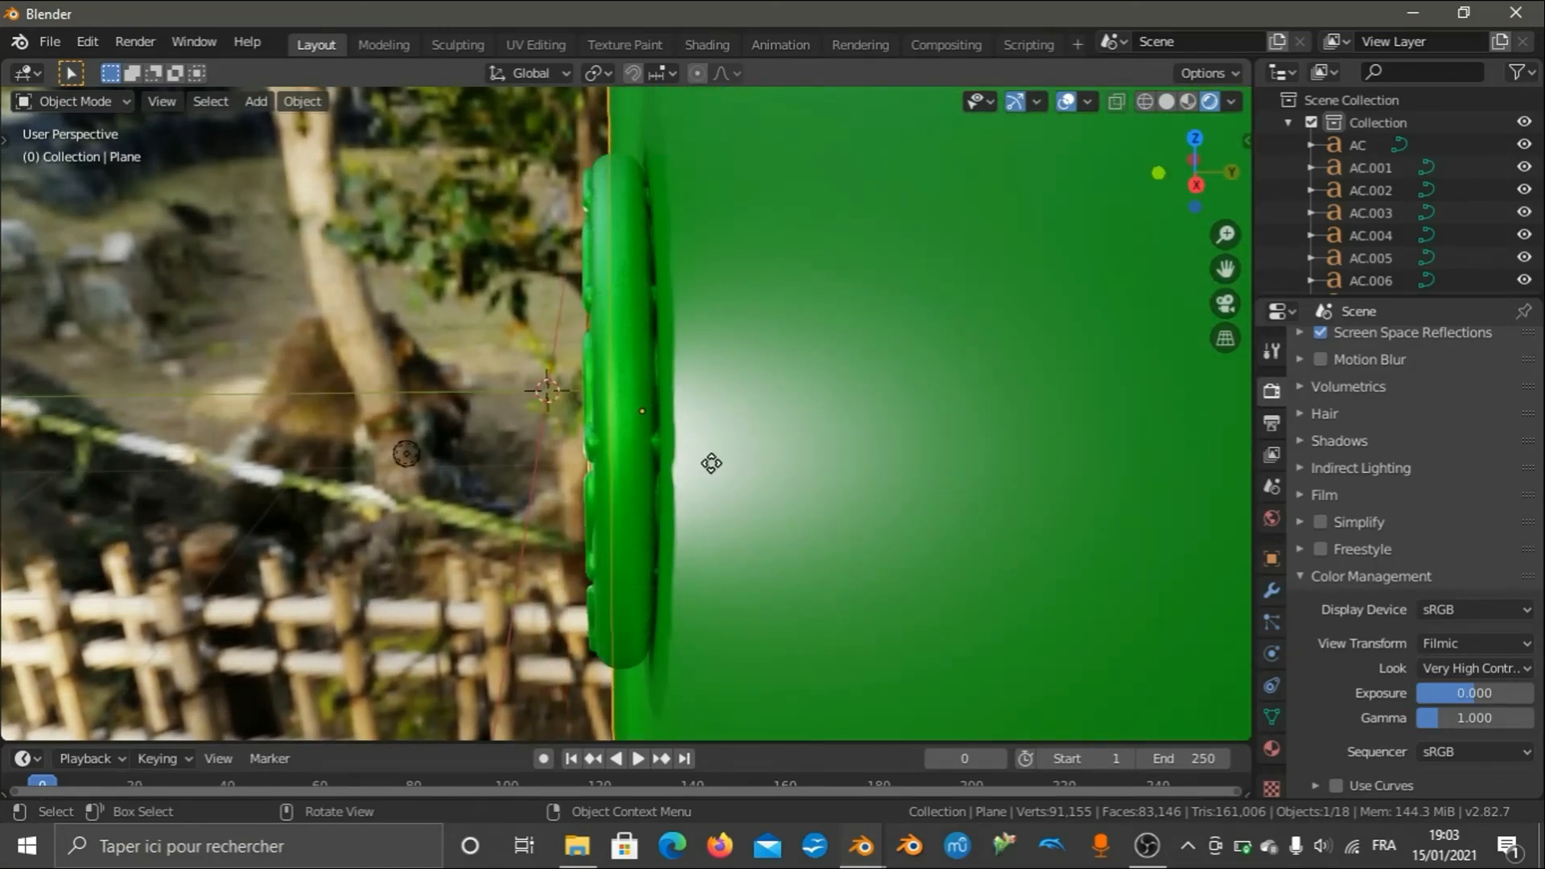
key("g")
key("y")
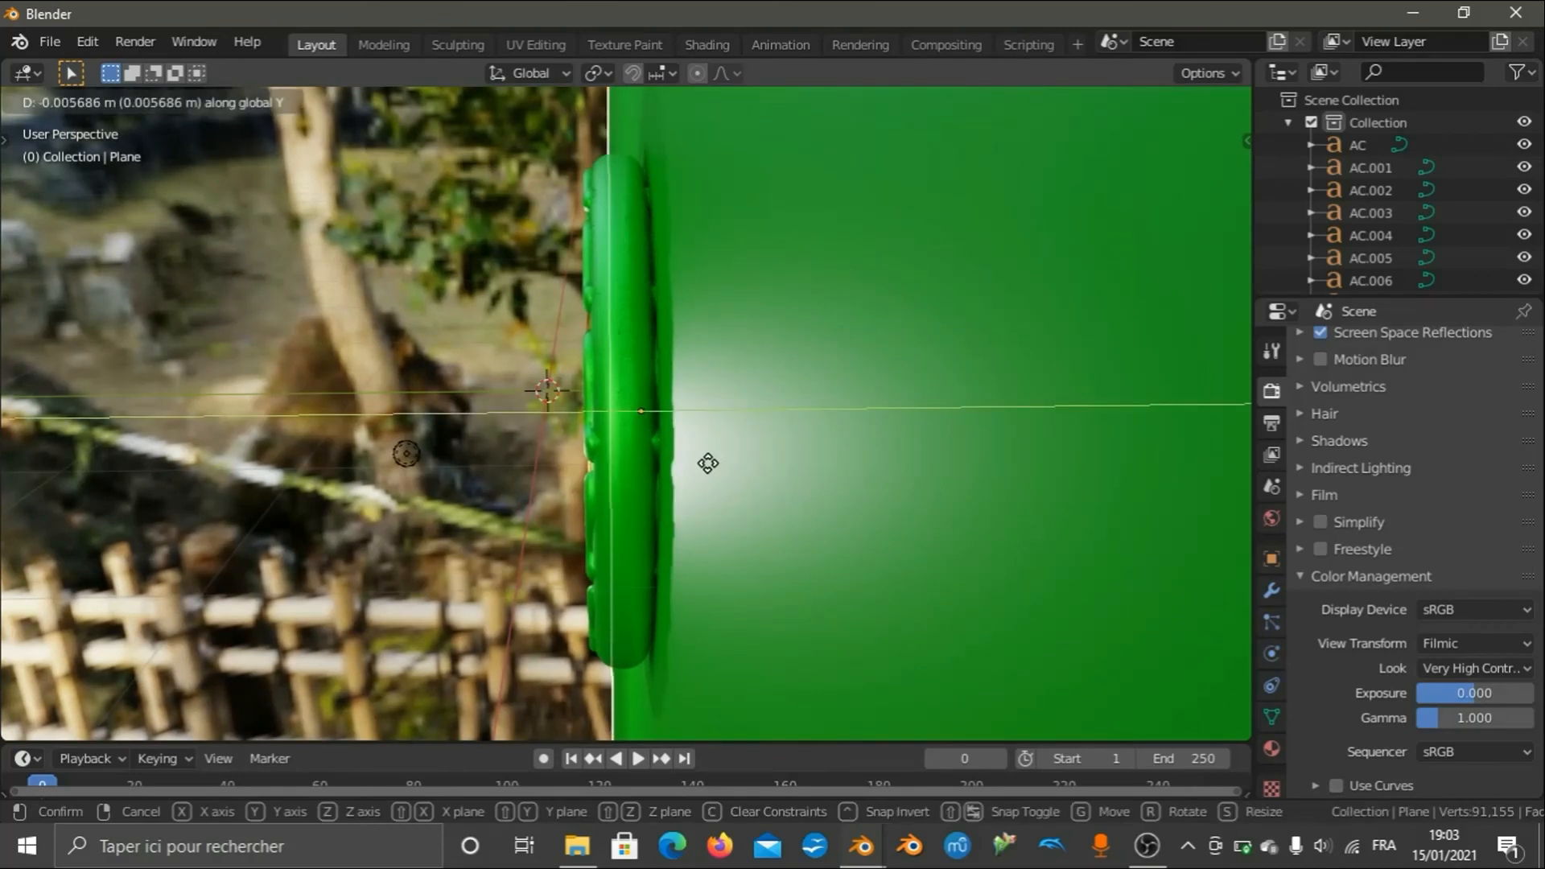
left_click(694, 468)
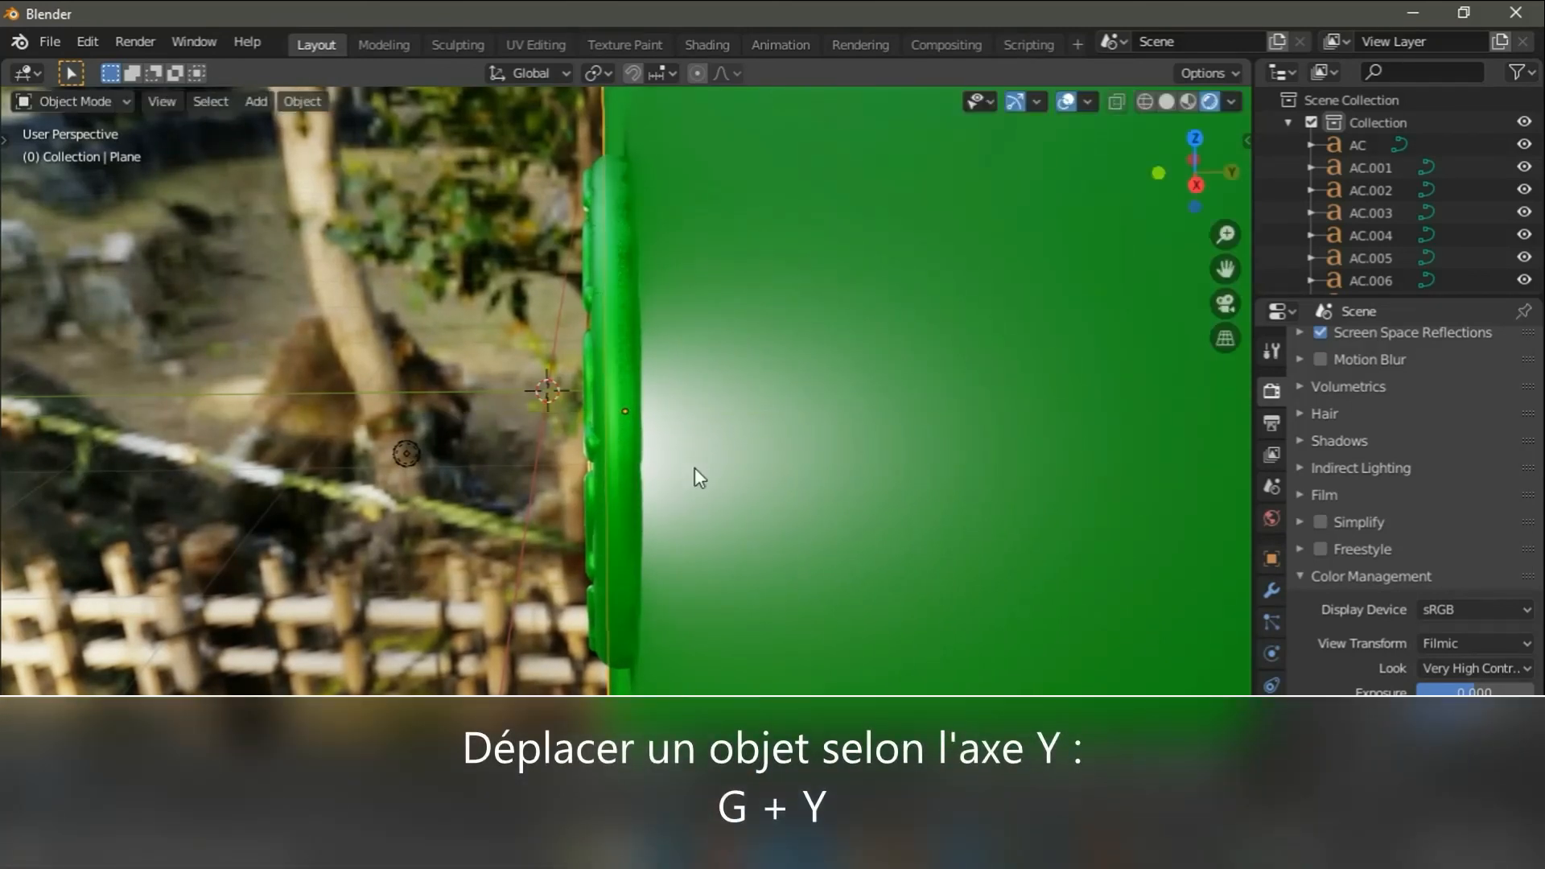
key("KP_0")
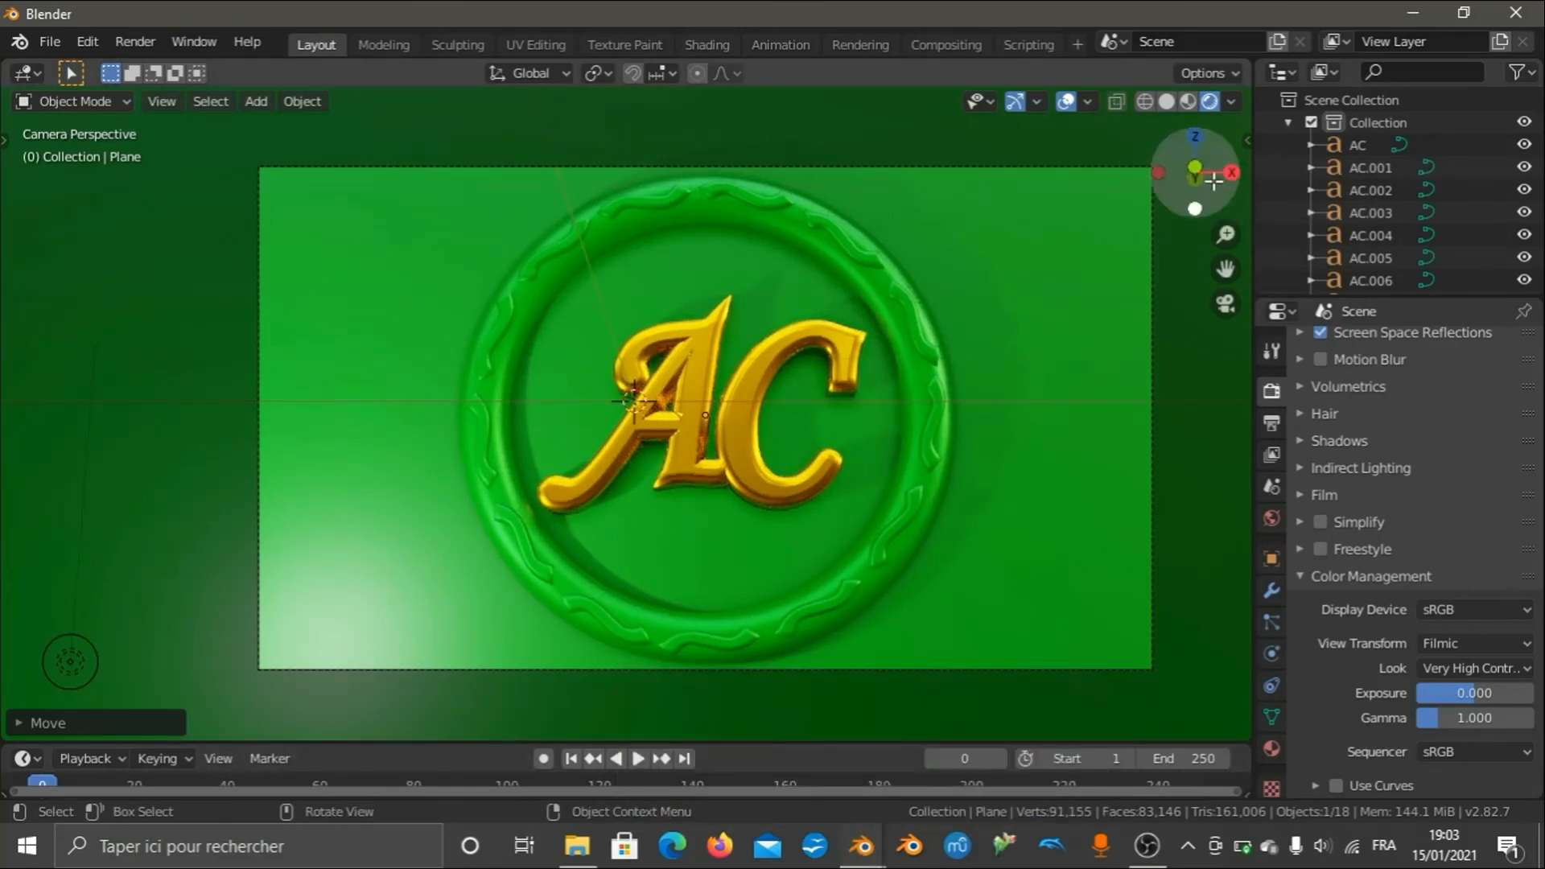
Examine the gold lettering and the ring against the repositioned background from several angles, ending in the camera view.
left_click_drag(1198, 175, 1296, 154)
scroll(702, 359, "up", 10)
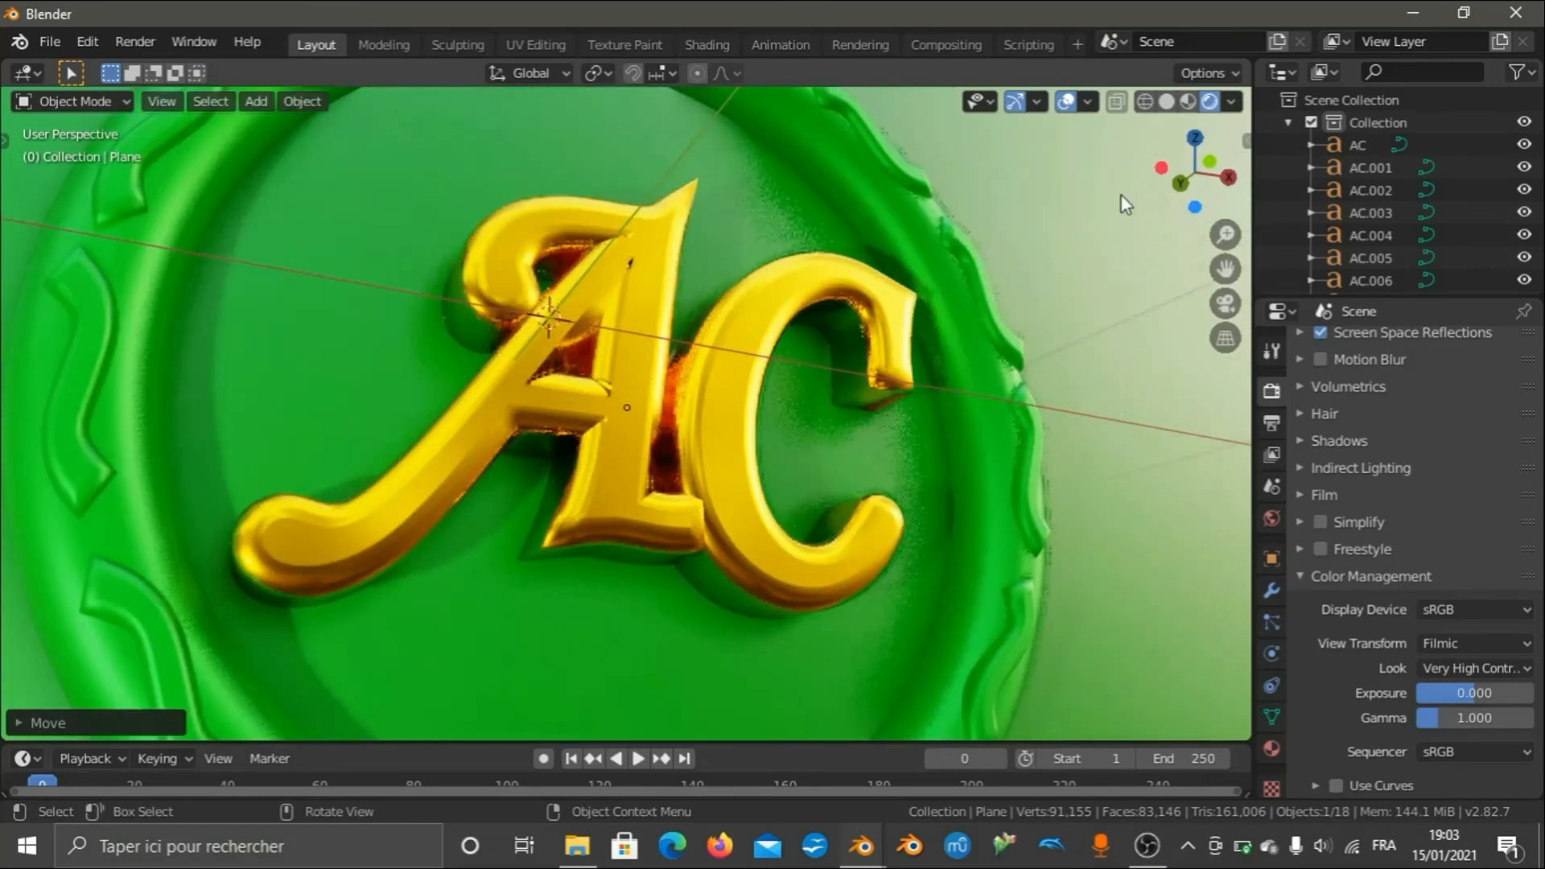
mouse_move(1183, 178)
left_mouse_down()
mouse_move(1244, 165)
mouse_move(1226, 186)
mouse_move(1156, 185)
mouse_move(1268, 205)
mouse_move(1152, 198)
mouse_move(1193, 176)
left_mouse_up()
scroll(845, 292, "up", 1)
scroll(1063, 387, "down", 6)
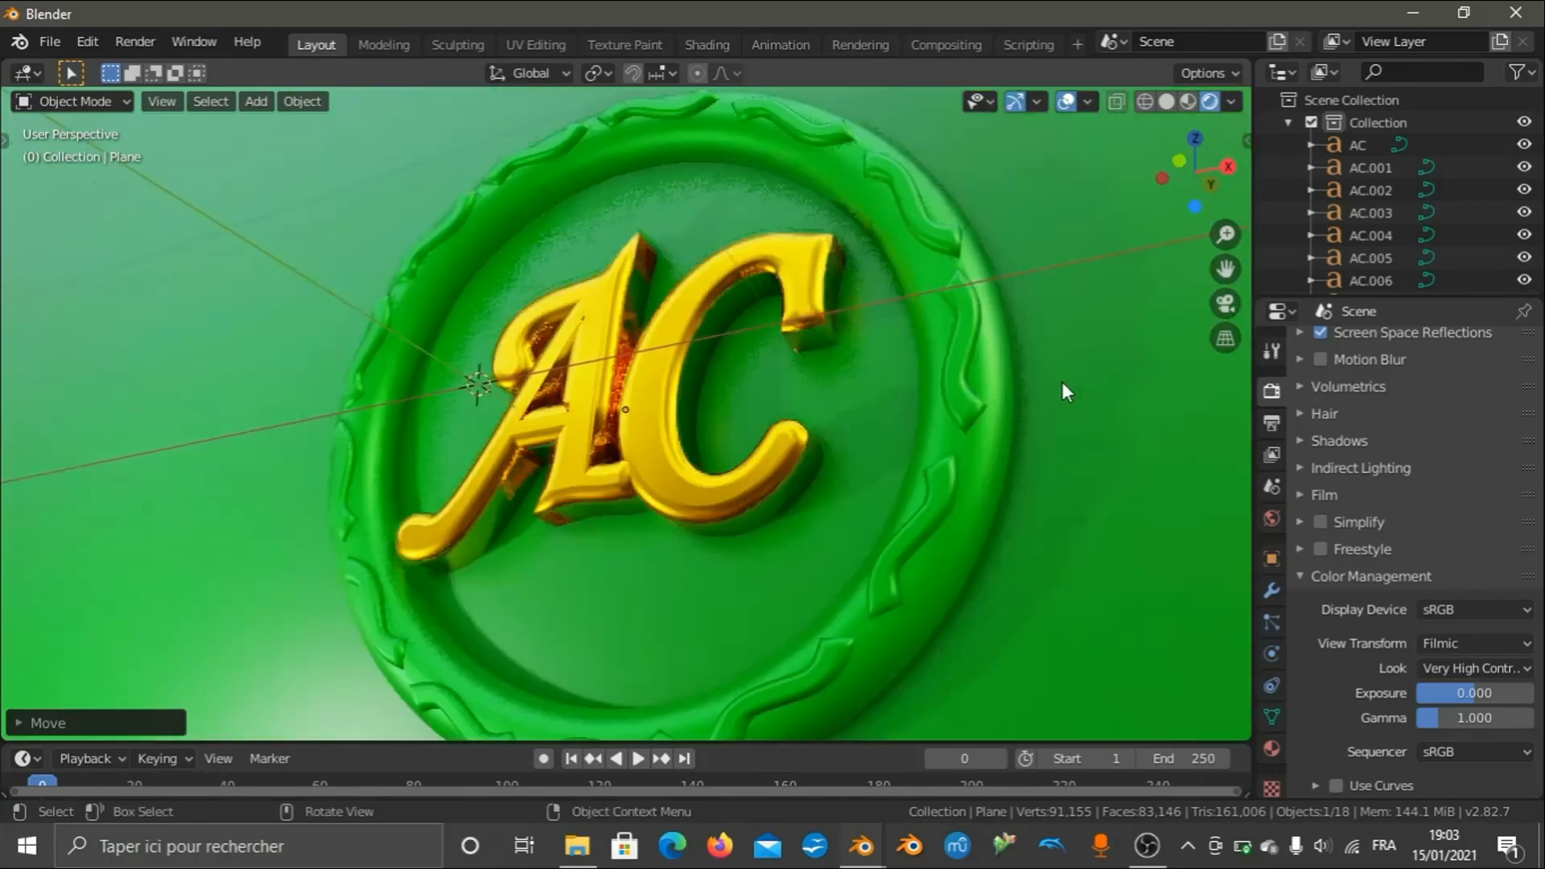
scroll(1062, 383, "up", 5)
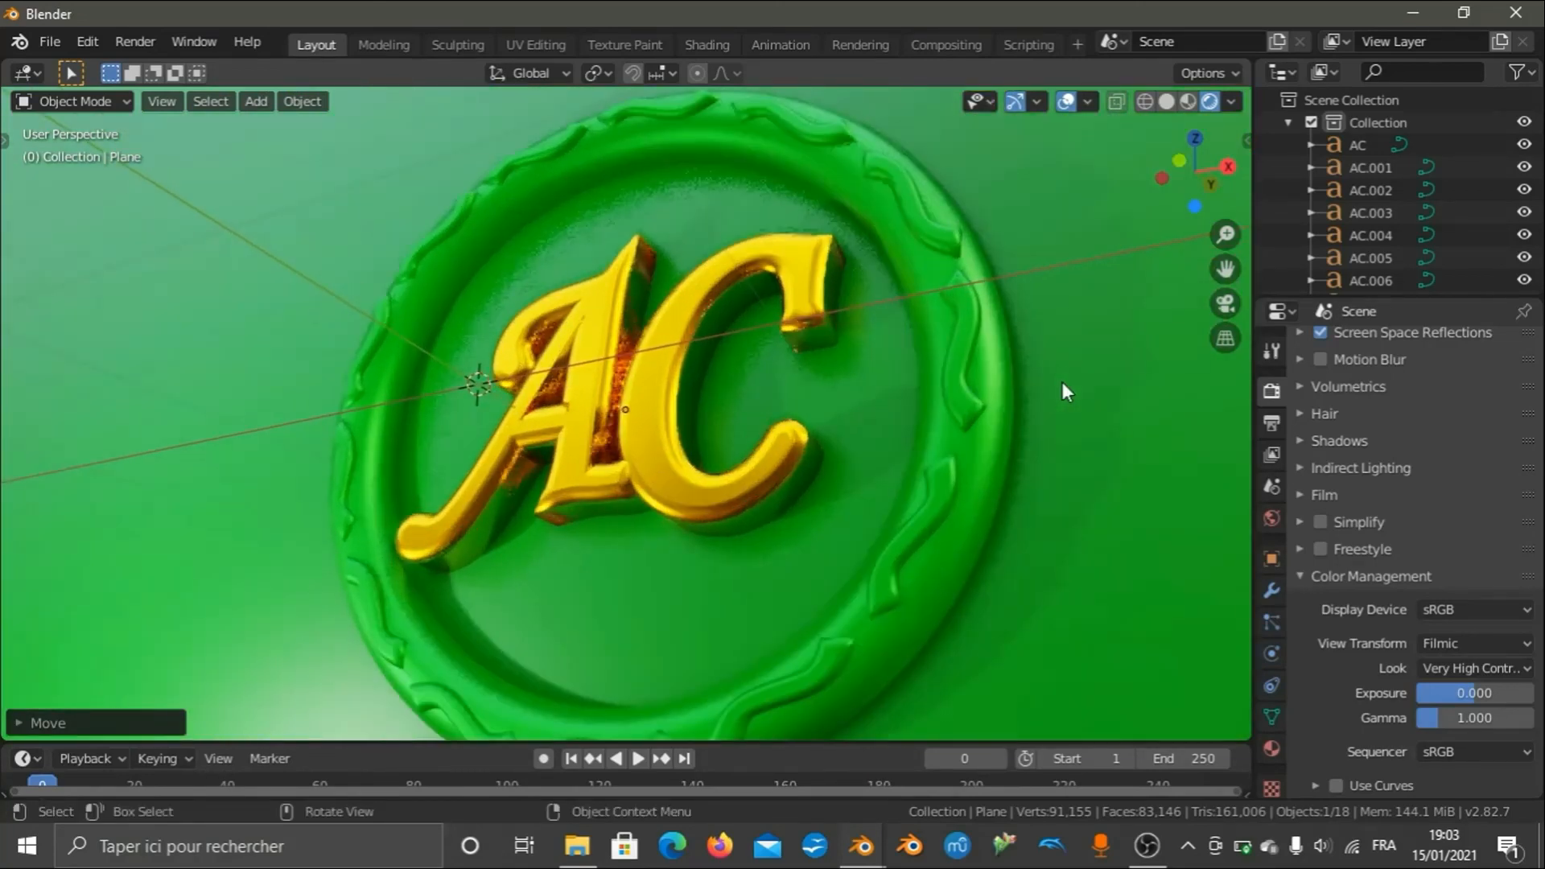
scroll(1062, 384, "down", 4)
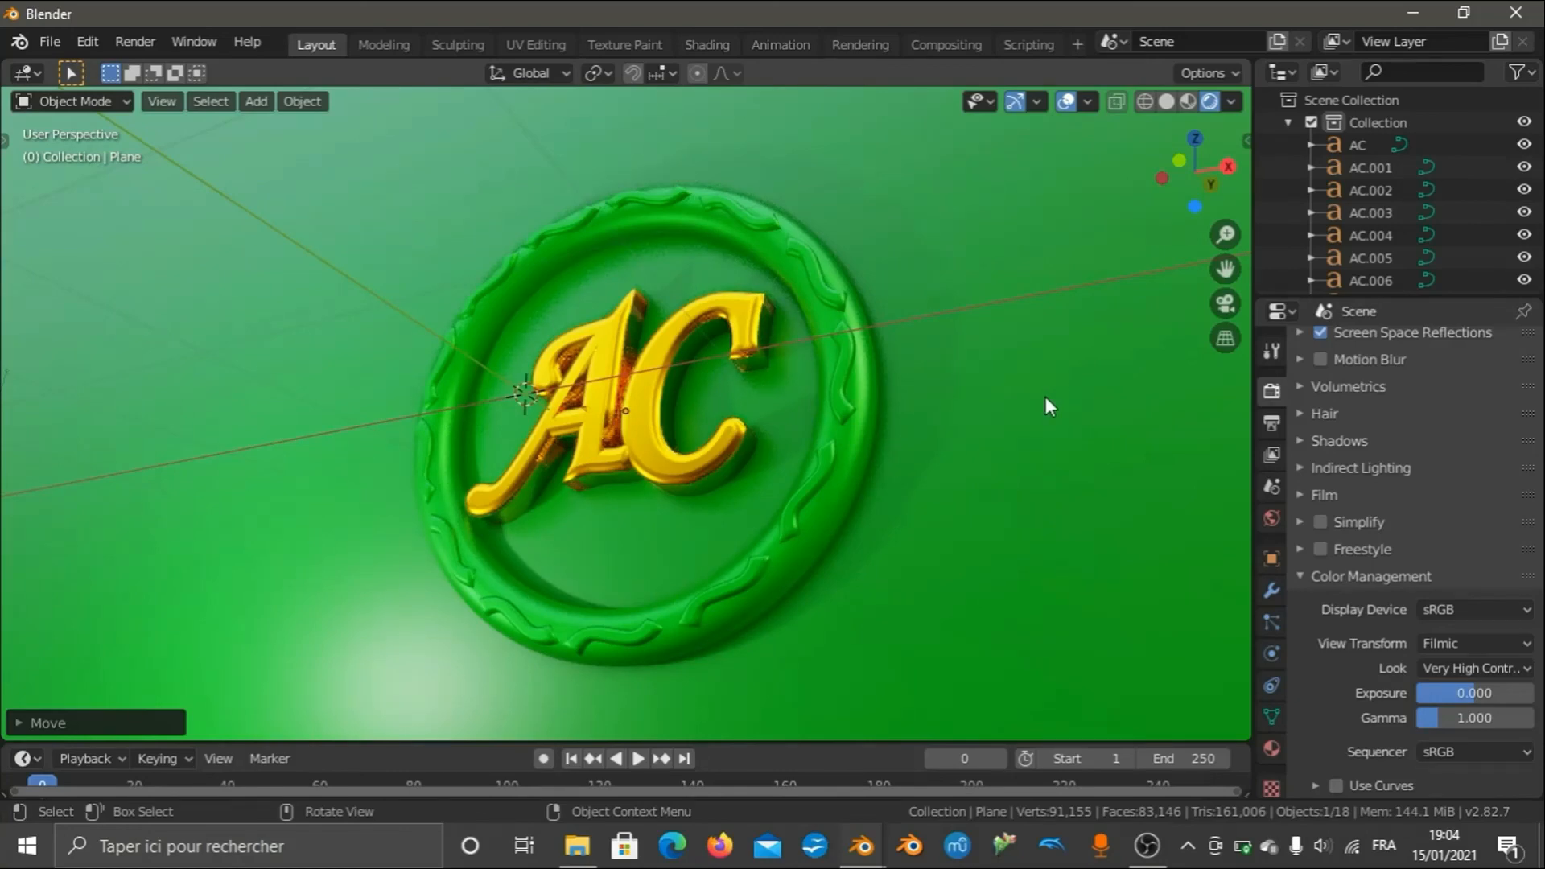
key("KP_0")
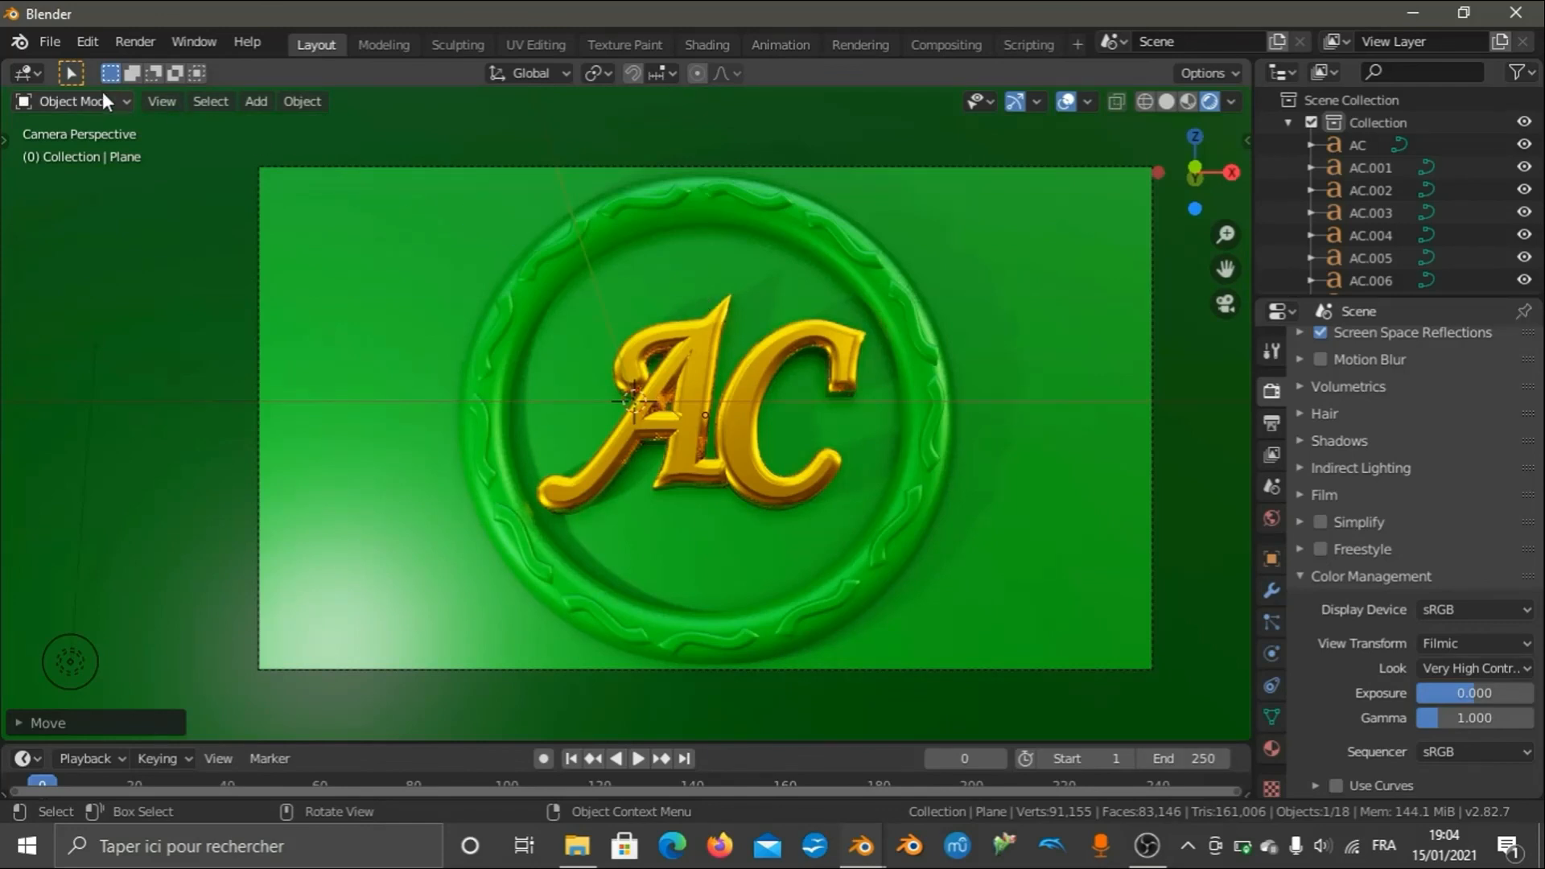
Render the scene as a still image, dismiss the low-battery alert, and inspect the render up close and in full.
left_click(133, 44)
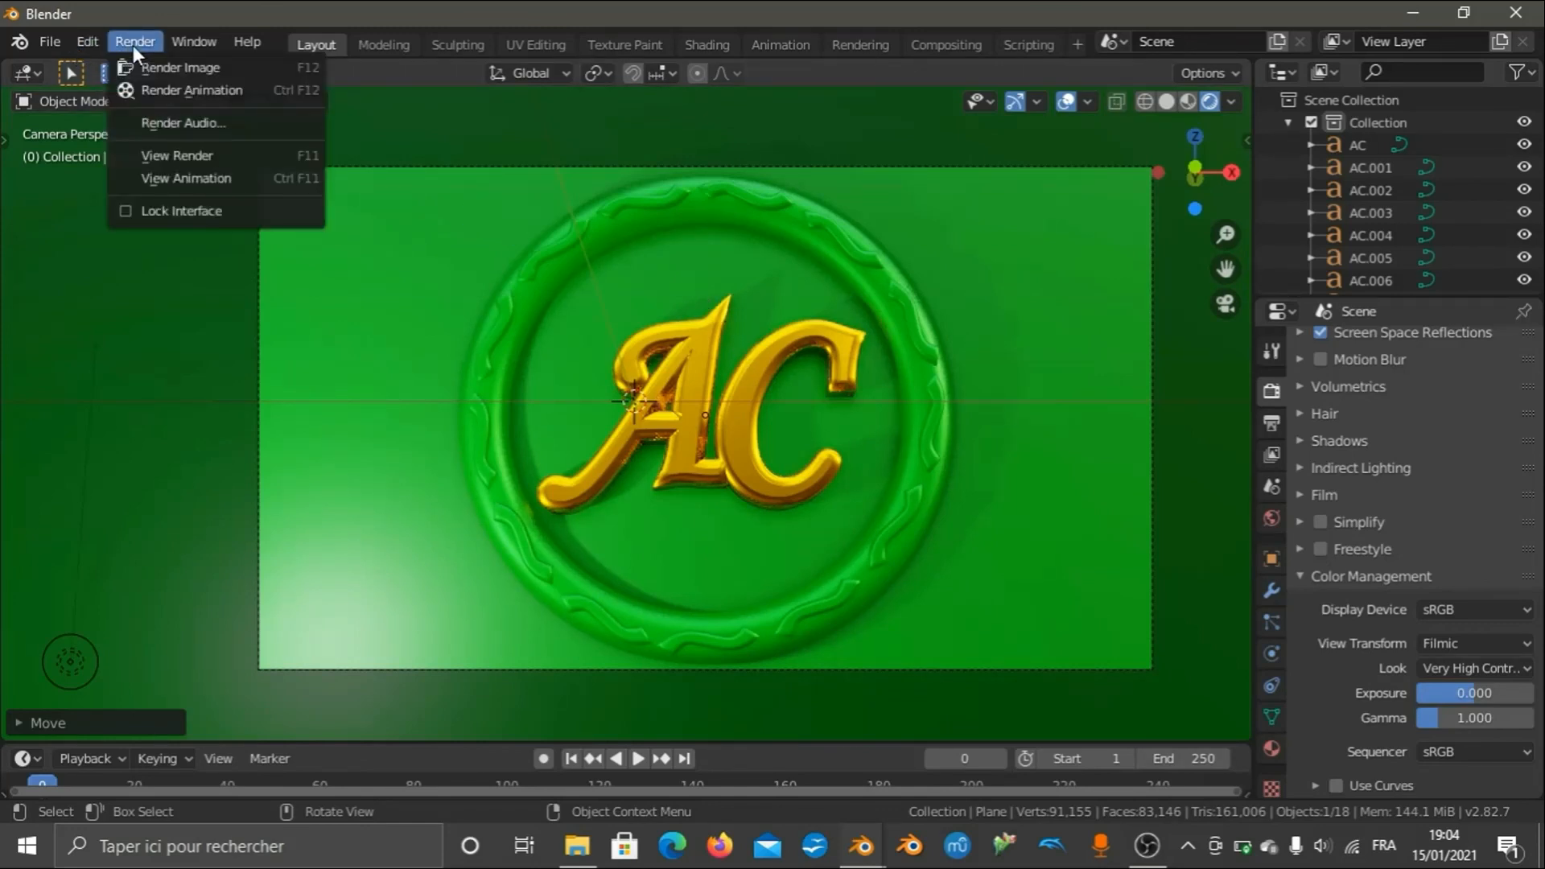
left_click(139, 64)
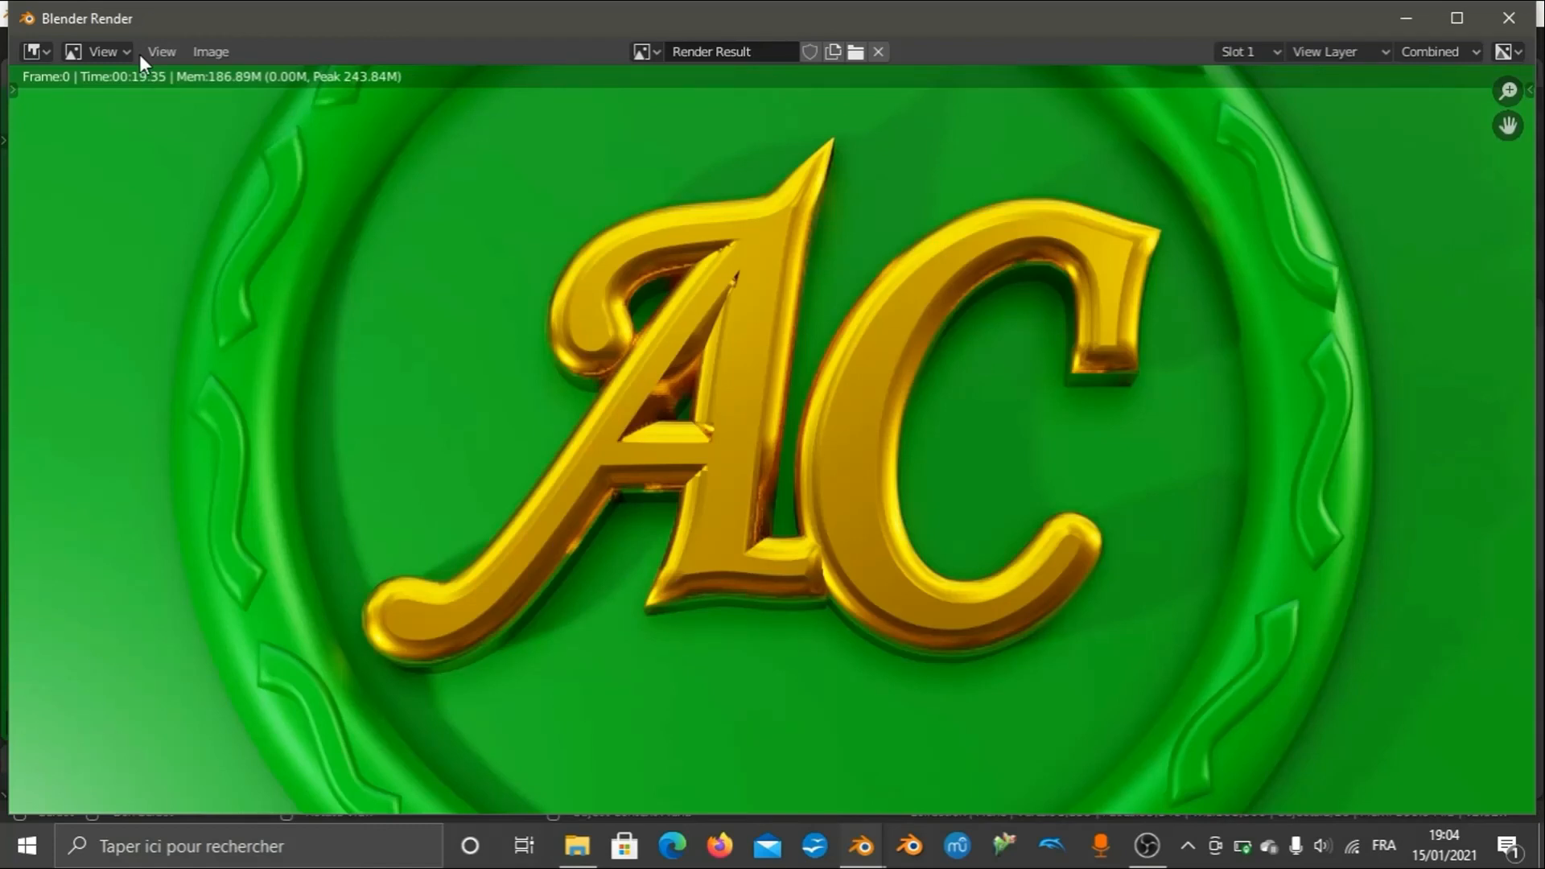
scroll(615, 446, "down", 5)
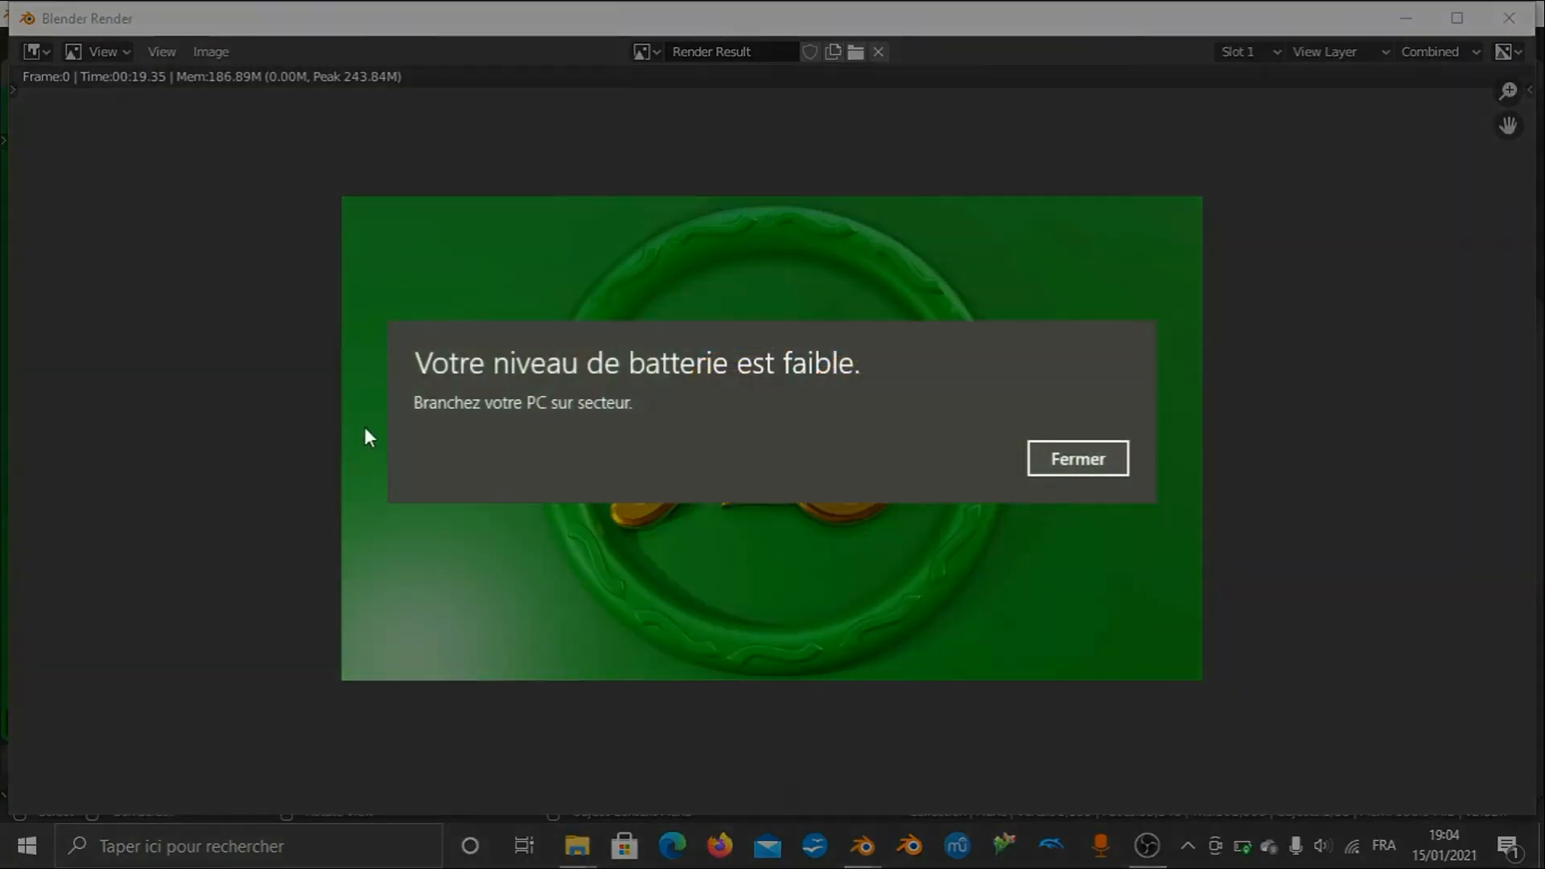
left_click(1079, 460)
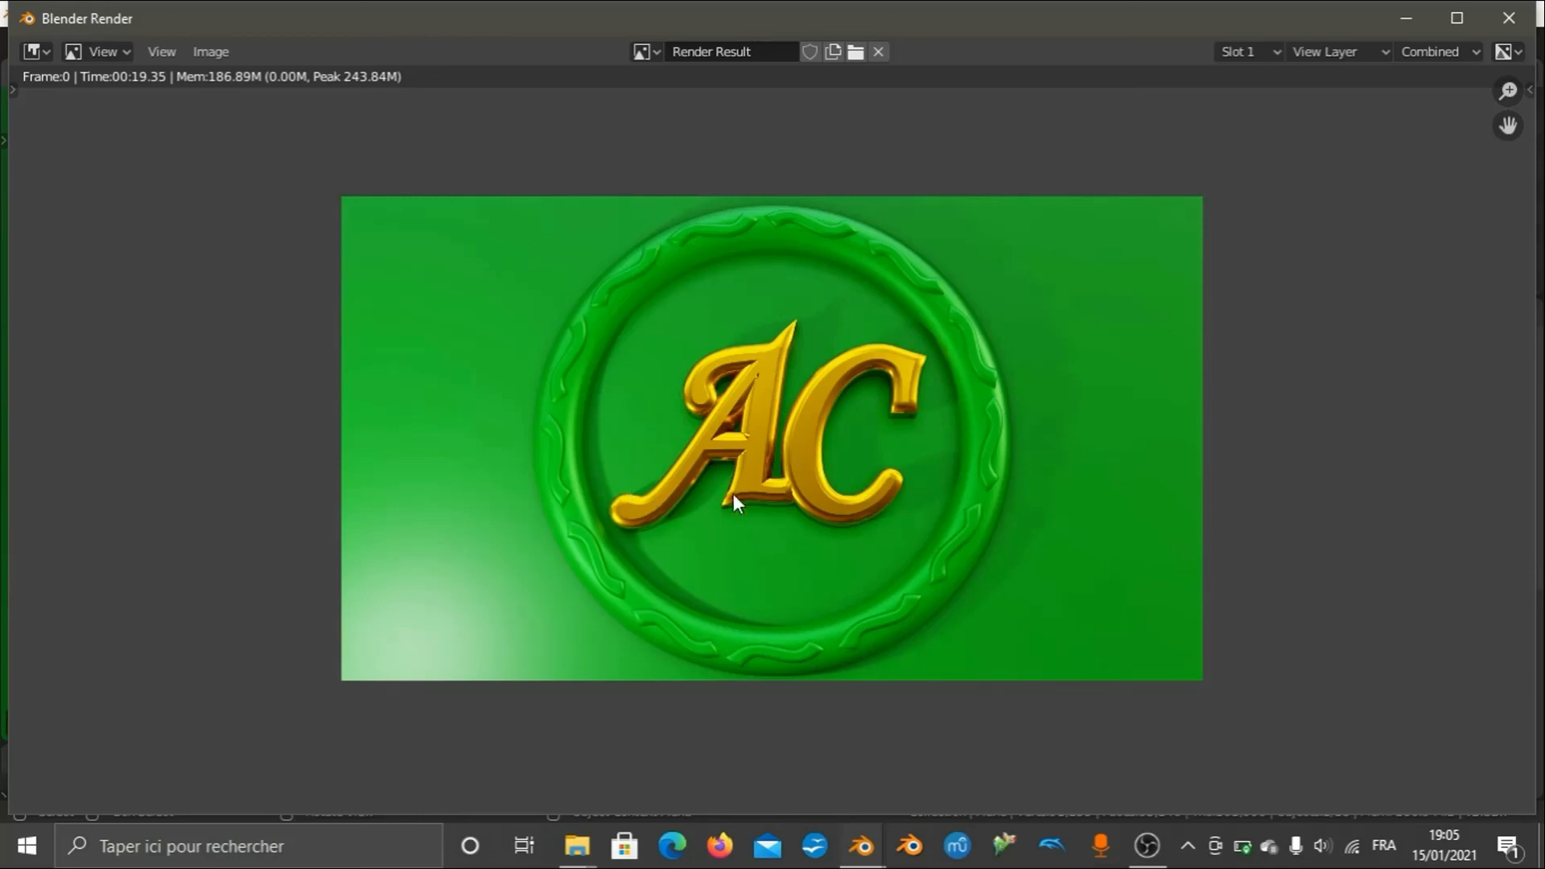
scroll(896, 493, "up", 8)
scroll(911, 408, "down", 6)
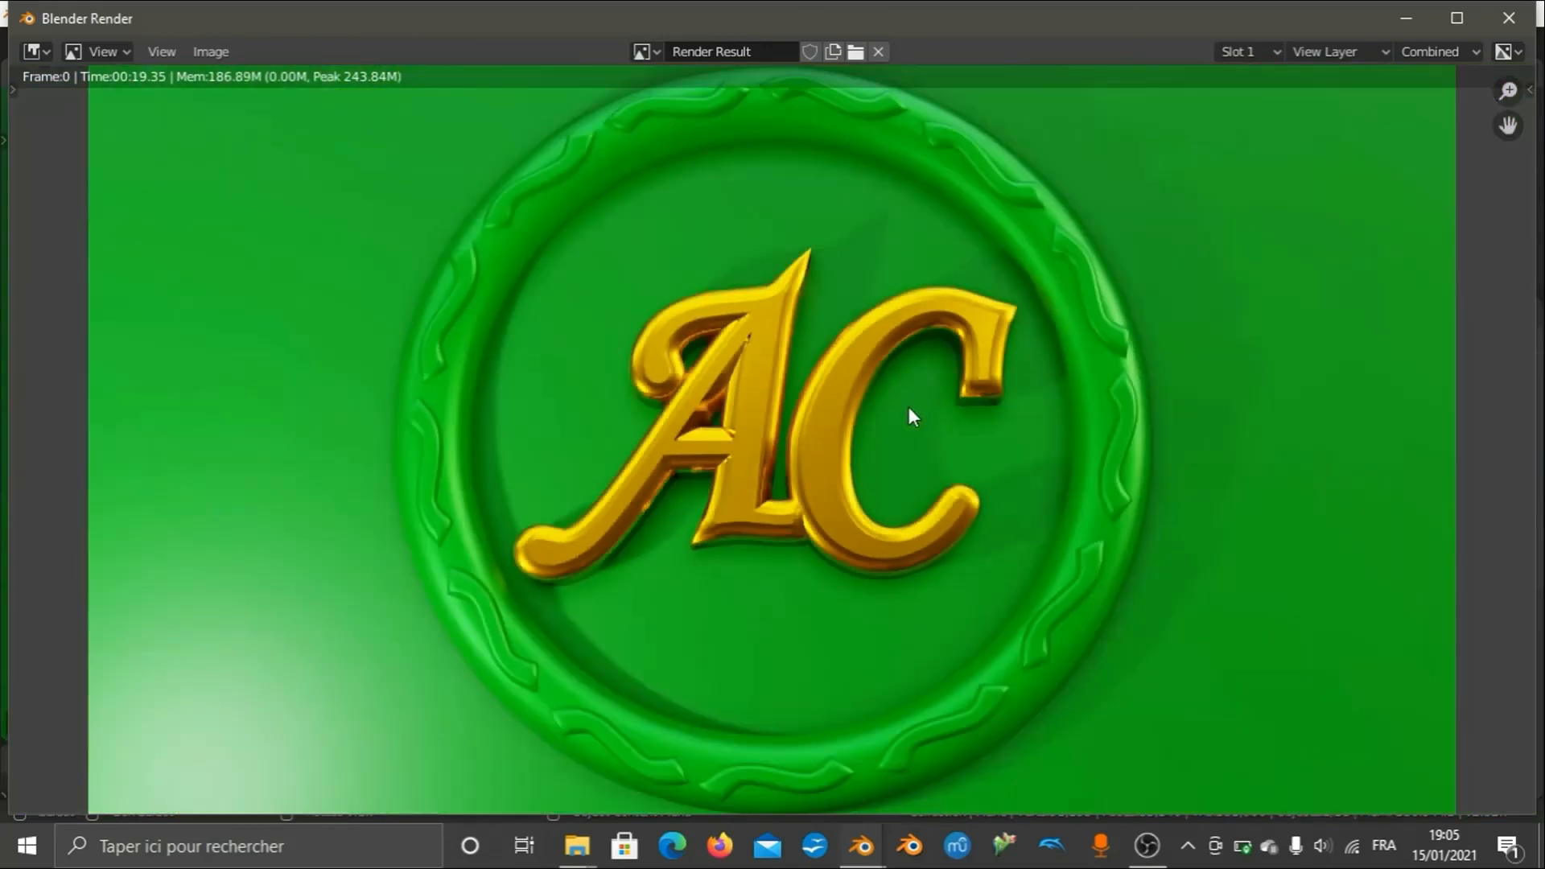
scroll(942, 358, "down", 4)
scroll(943, 356, "up", 2)
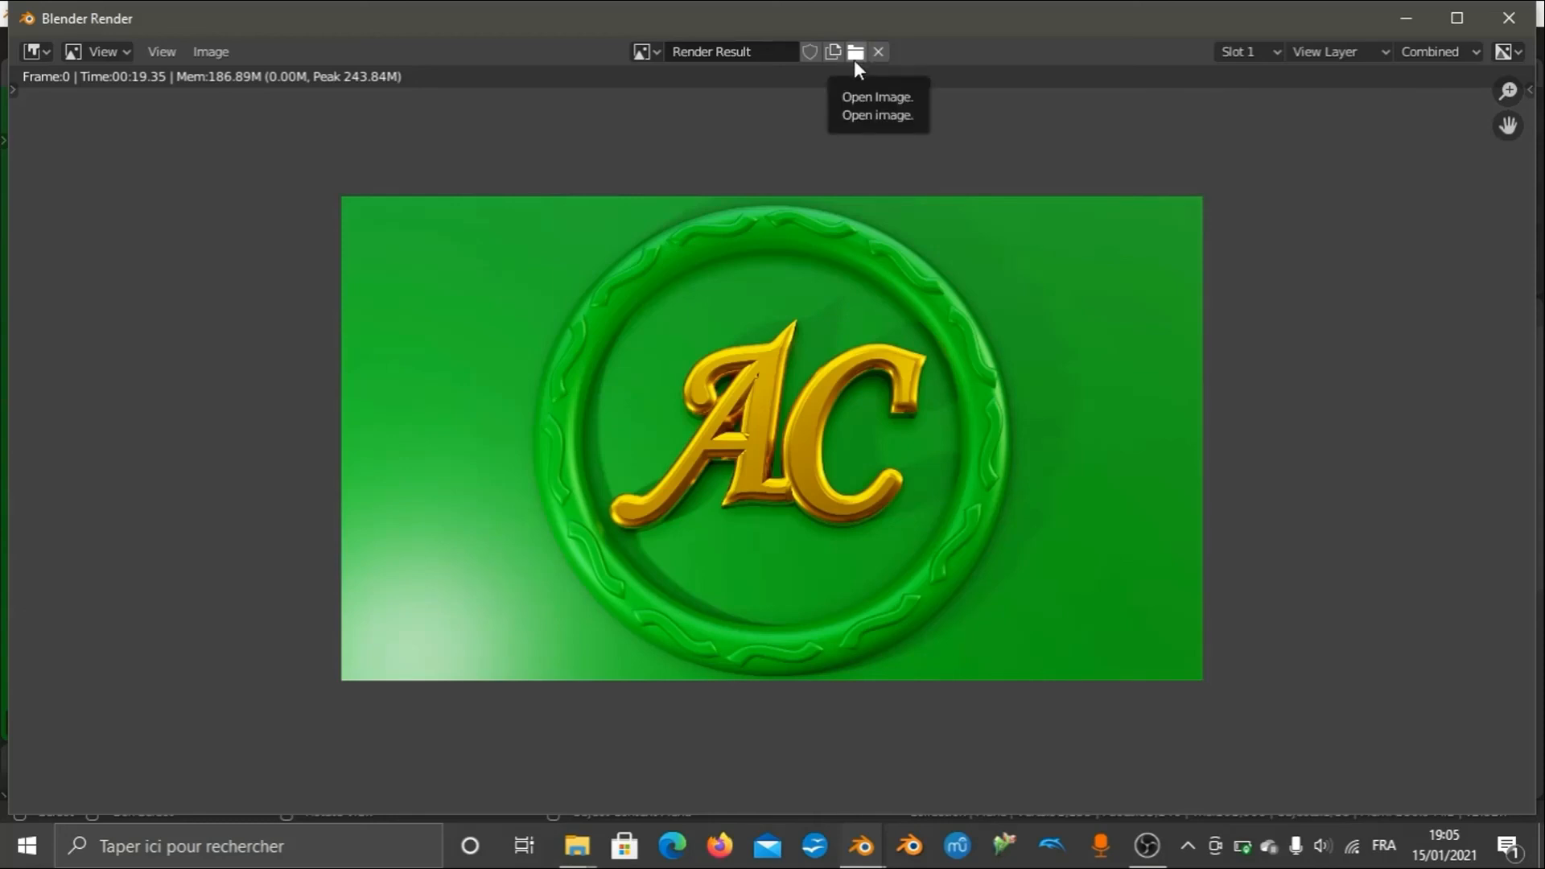
Start saving the render result as a new PNG image, beginning in the Documents folder.
left_click(233, 50)
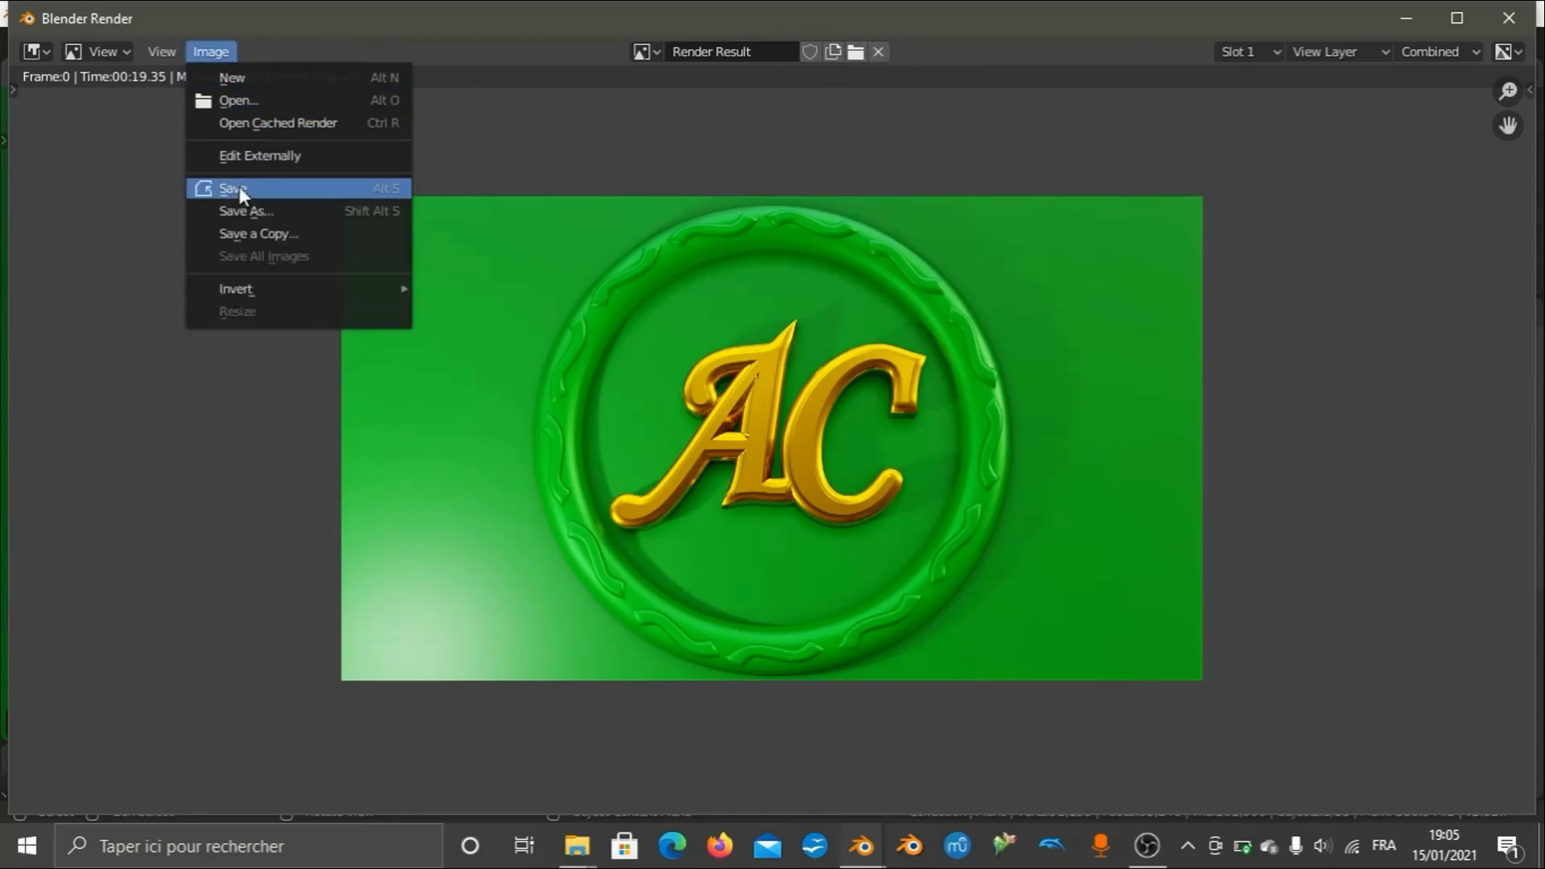
left_click(246, 211)
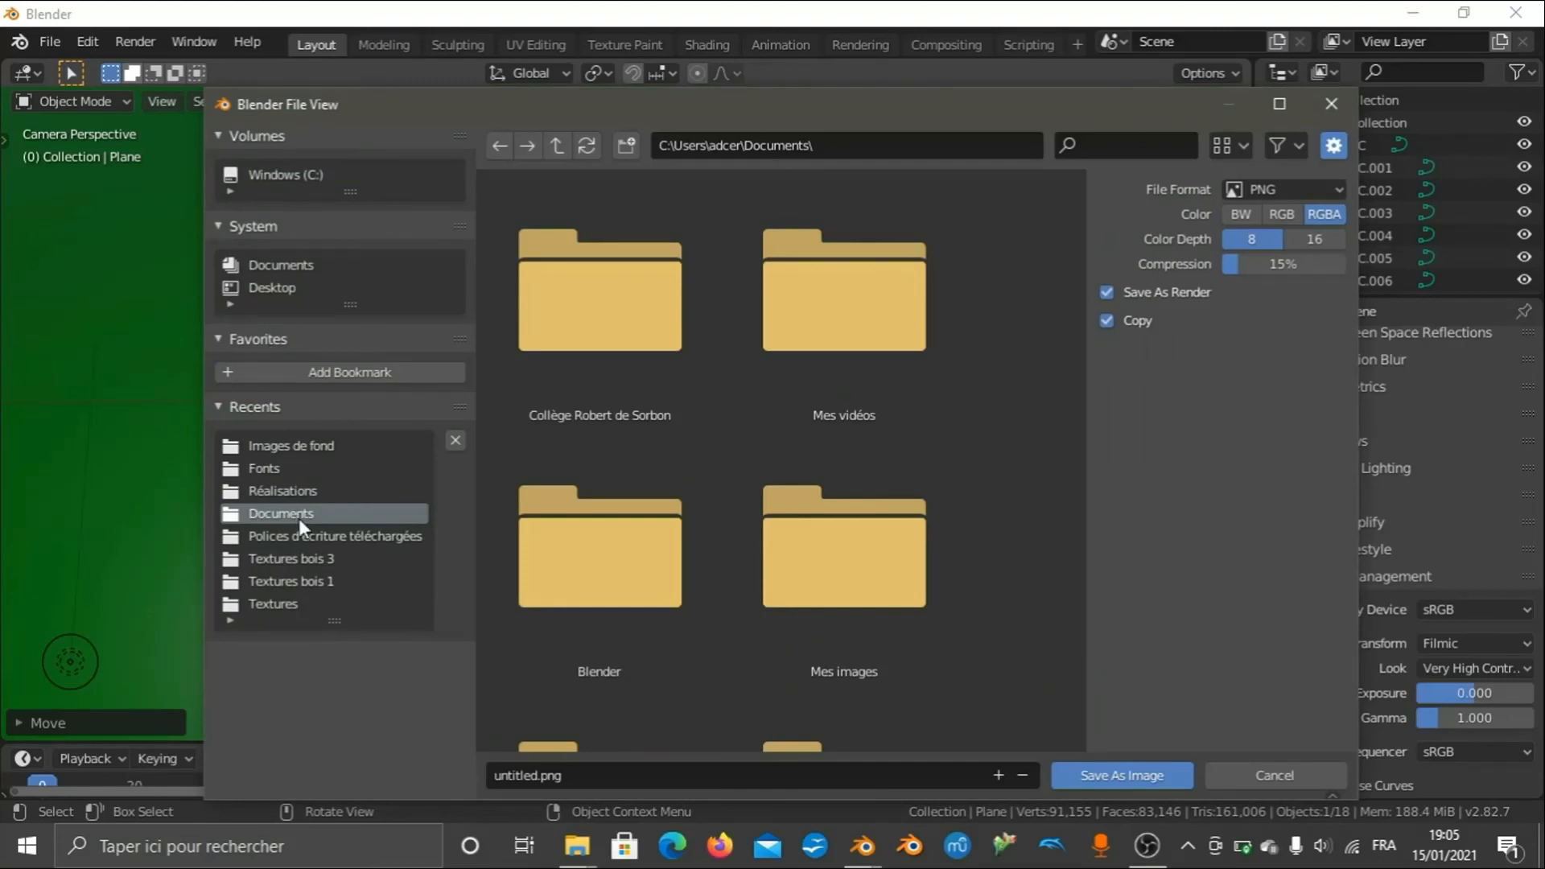
left_click(298, 516)
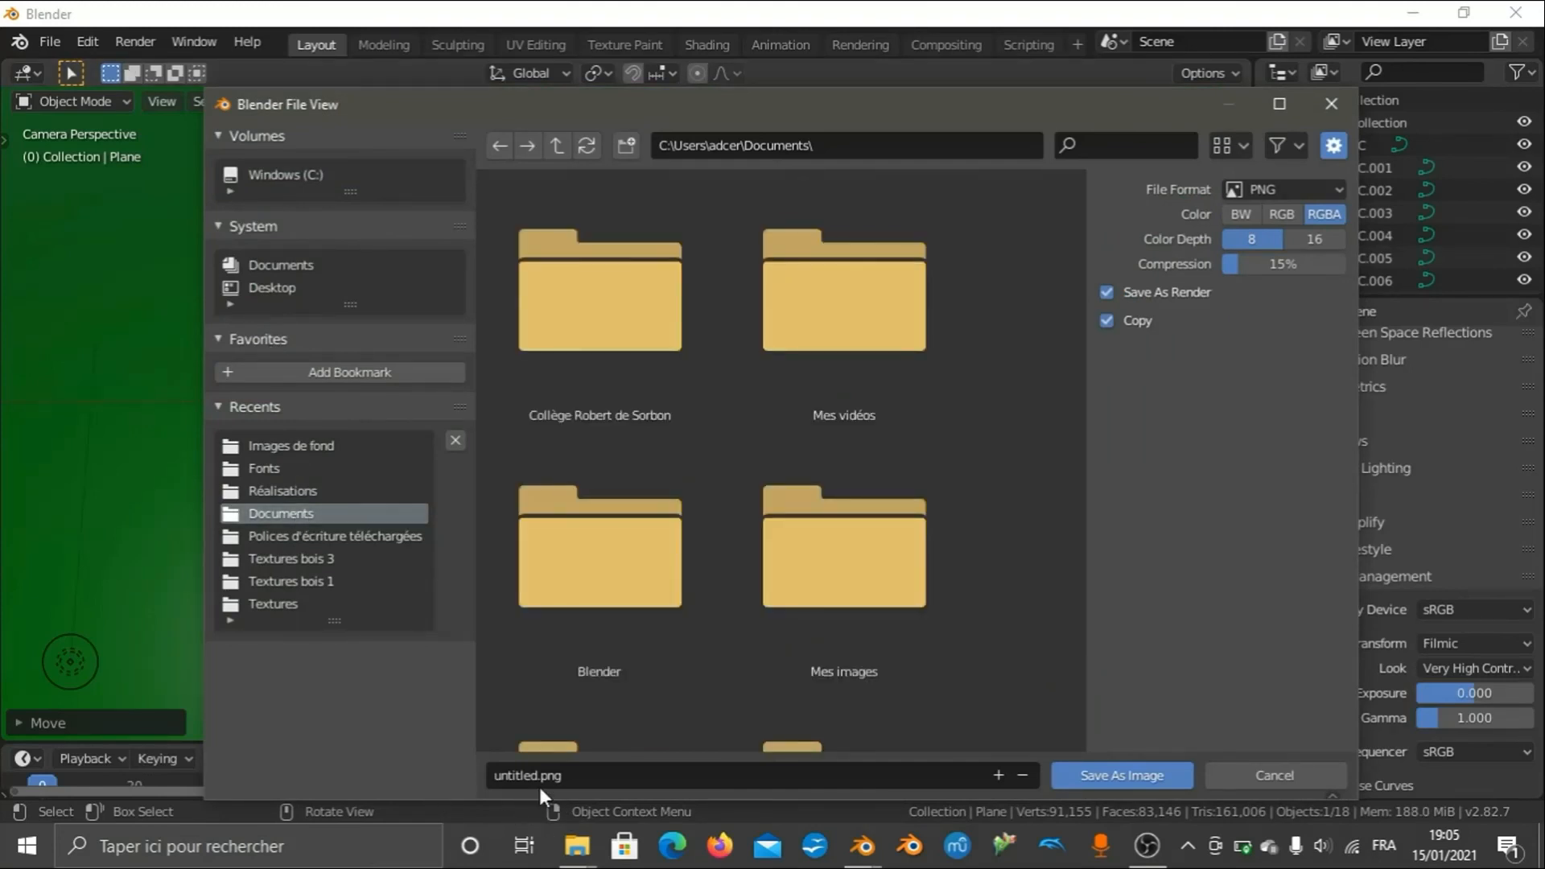
left_click(539, 776)
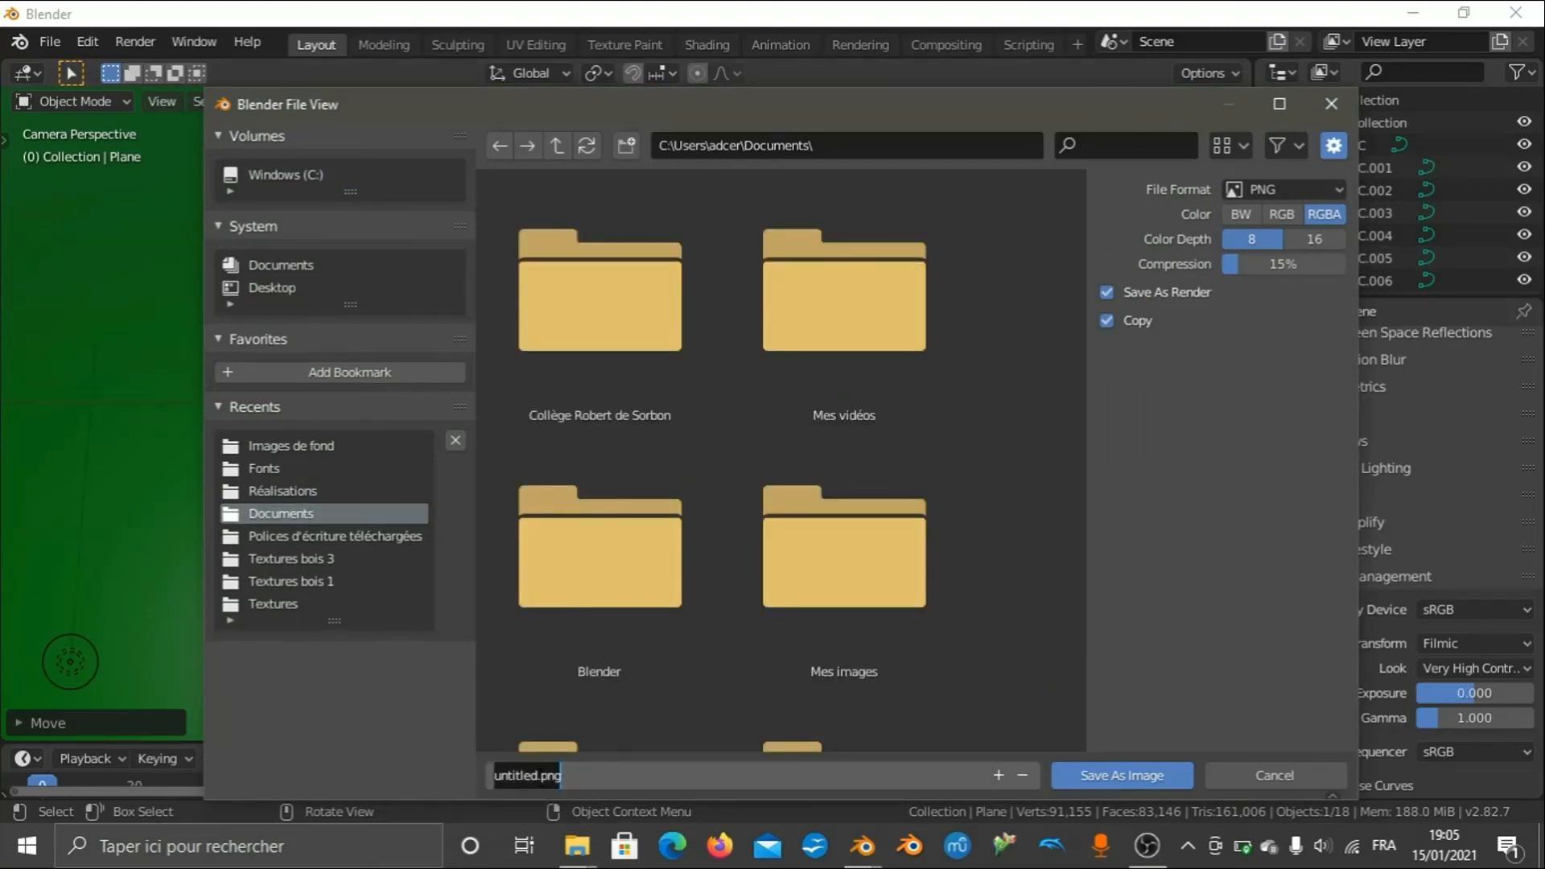
type("Logo")
key("BackSpace")
key("BackSpace")
key("BackSpace")
key("BackSpace")
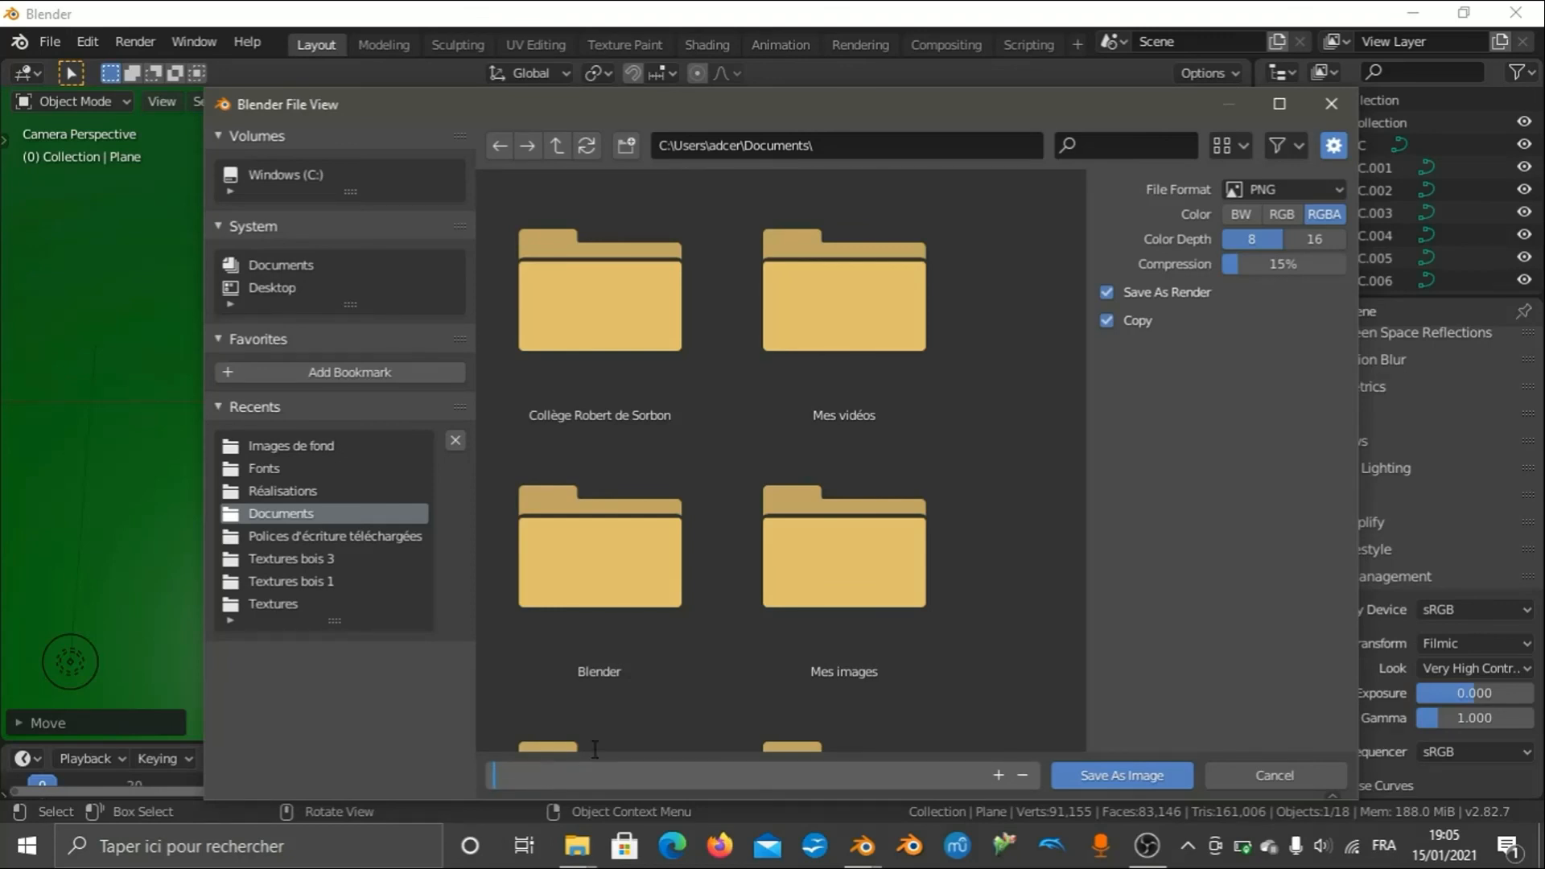
Choose the Images ou animations finales folder inside Documents\Blender as the save location.
left_click(602, 570)
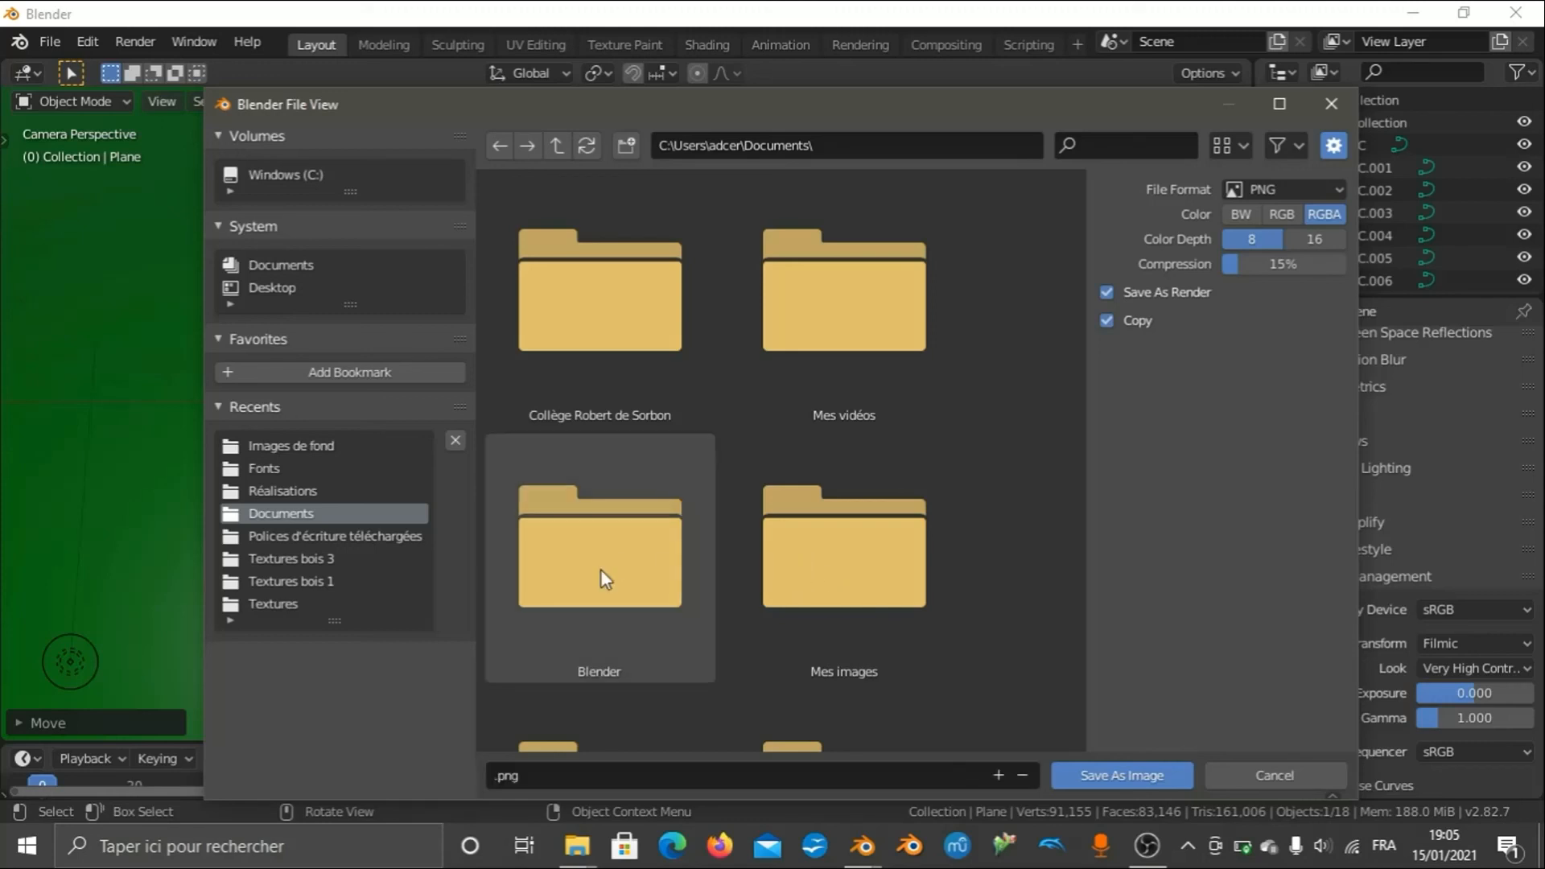
double_click(633, 572)
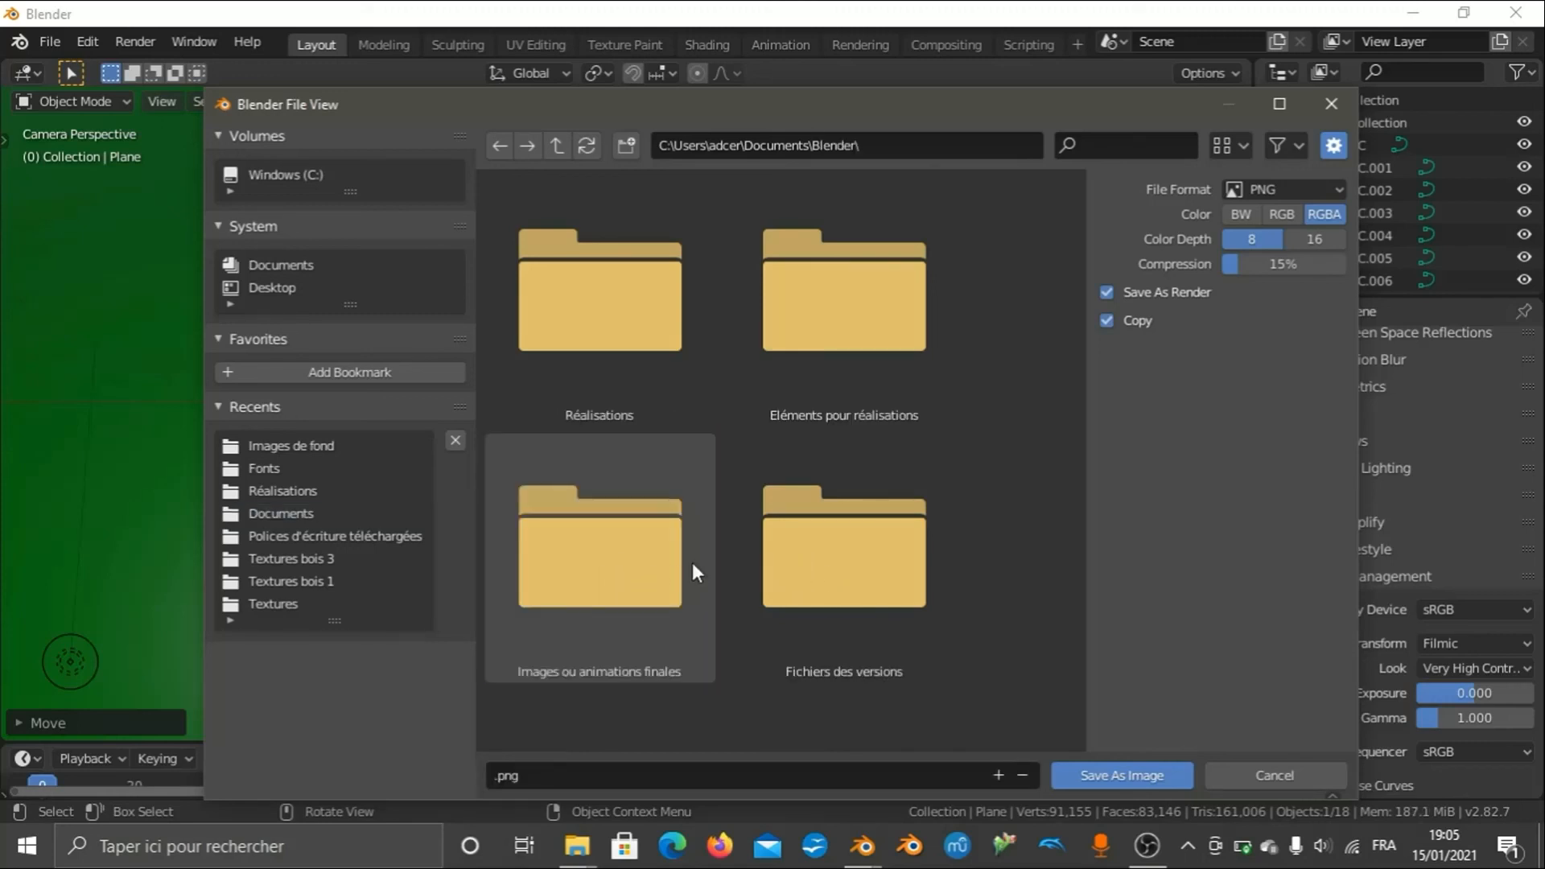
scroll(817, 510, "down", 3)
scroll(819, 521, "up", 3)
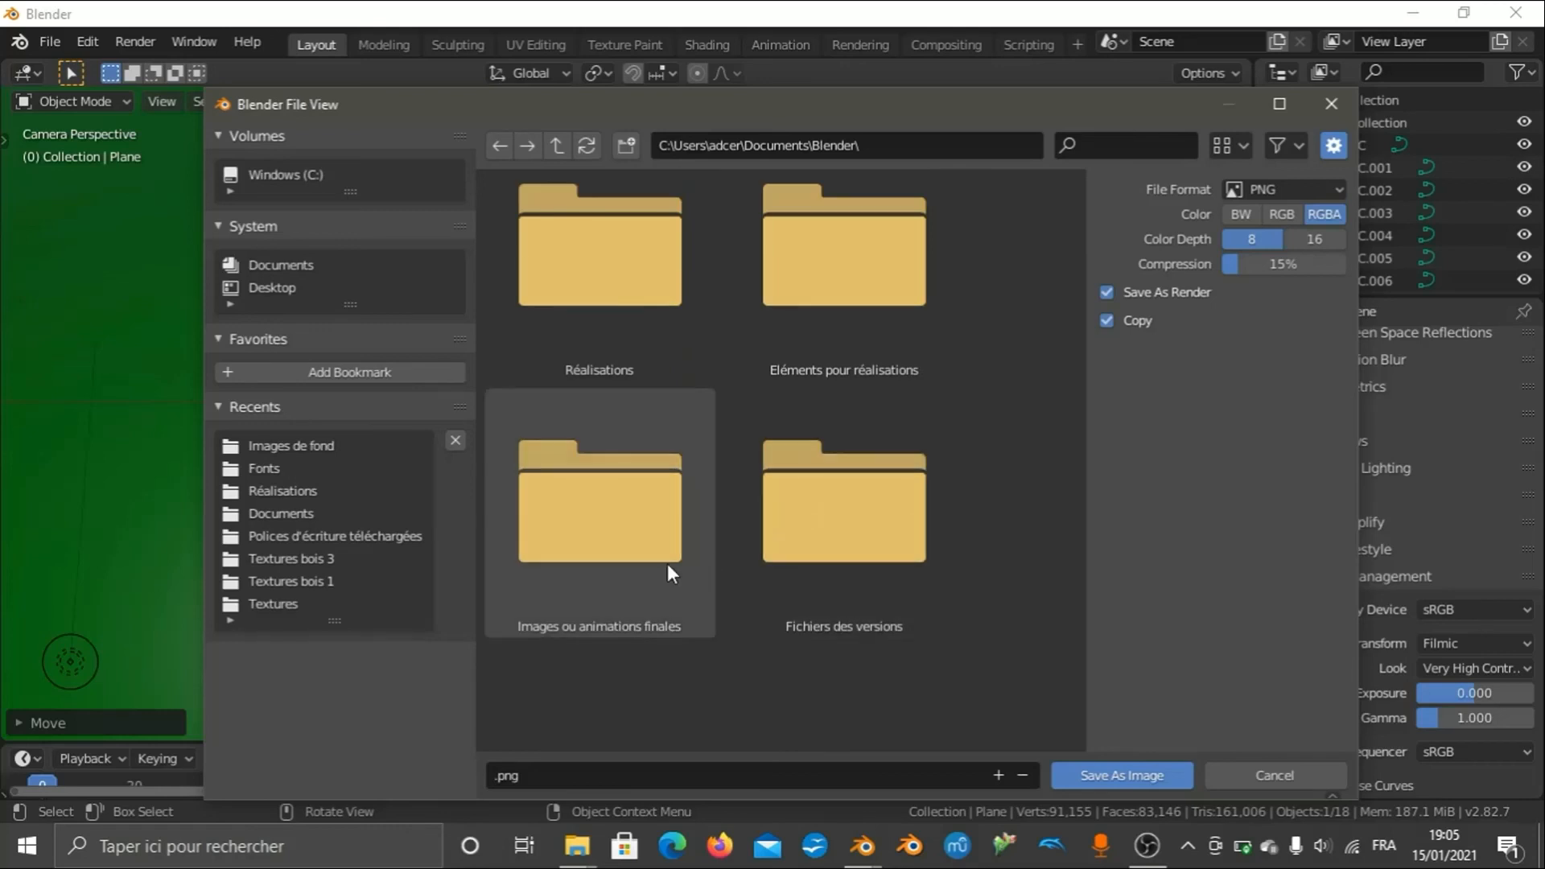
double_click(646, 566)
Name the image Logo AC tutoriel.png and save it.
left_click(562, 776)
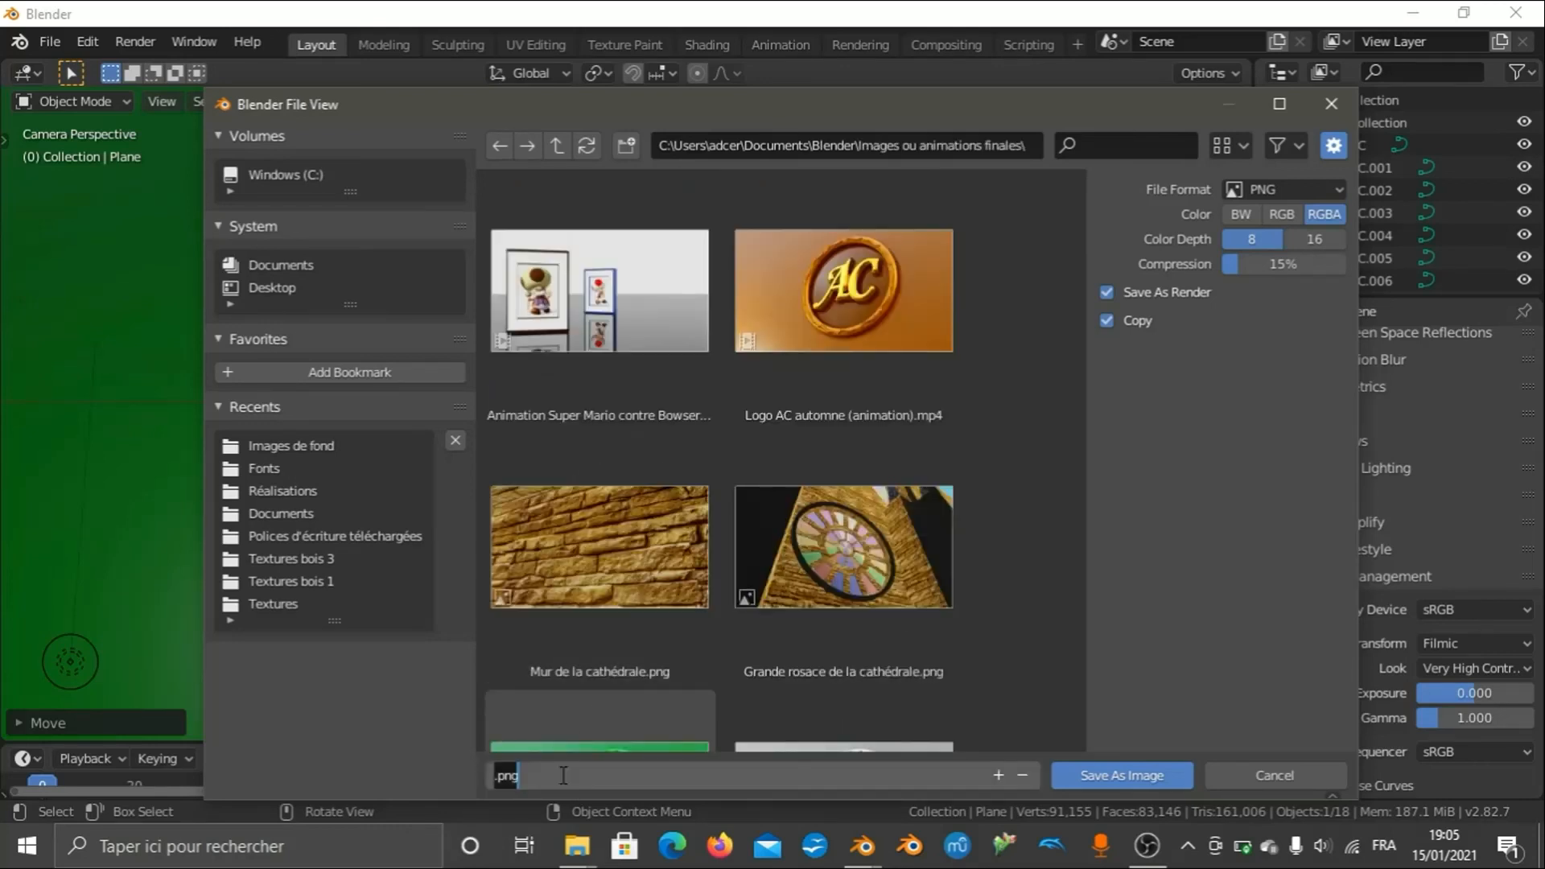
type("Logo AC tutor")
type("iel")
key("Return")
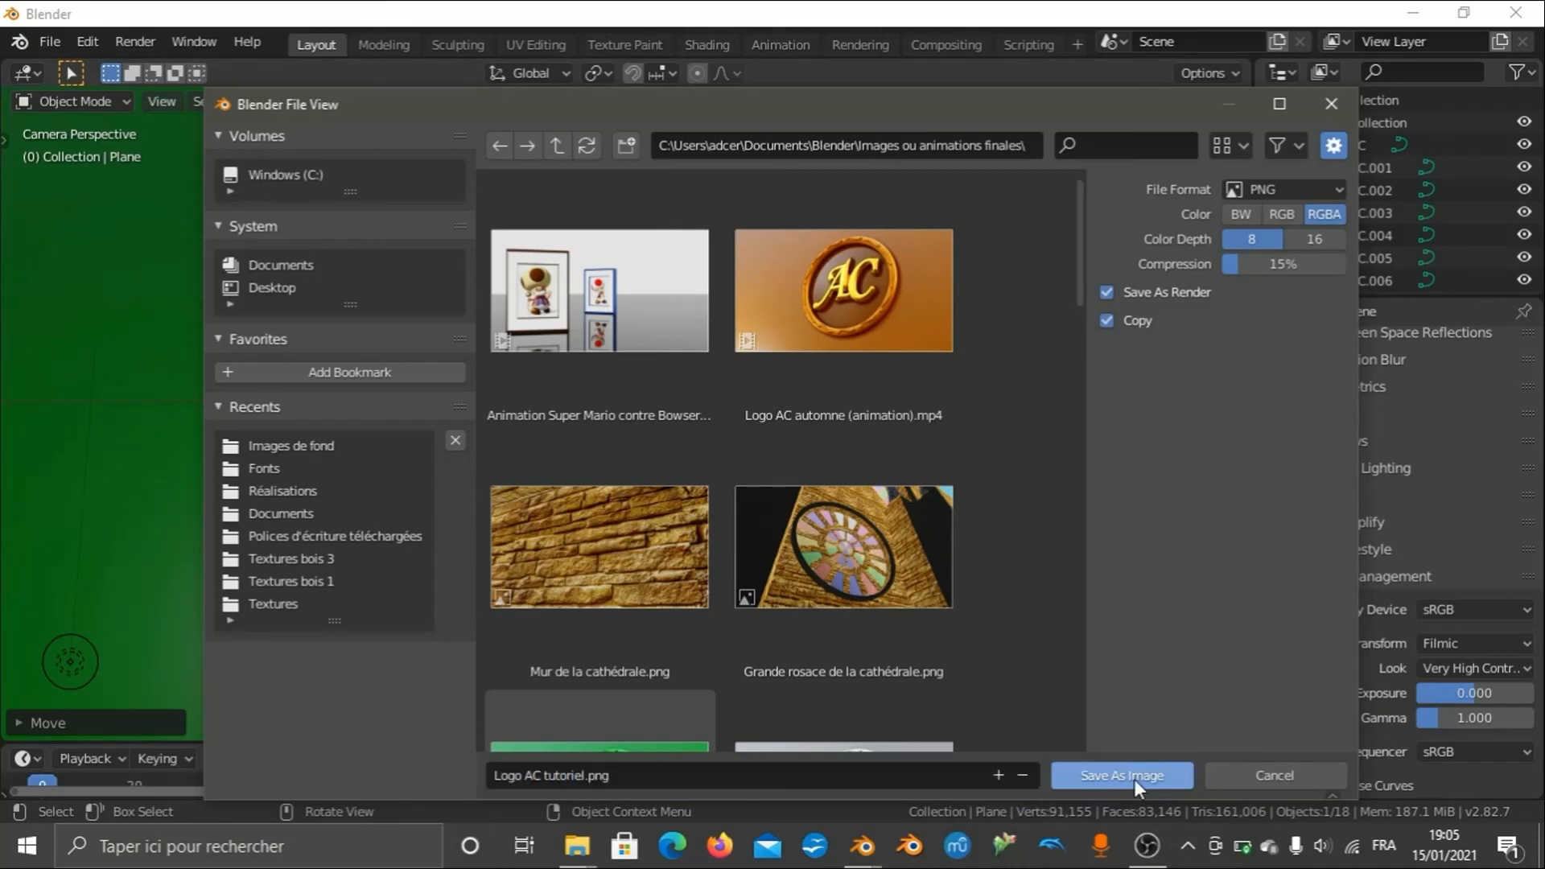
left_click(1133, 778)
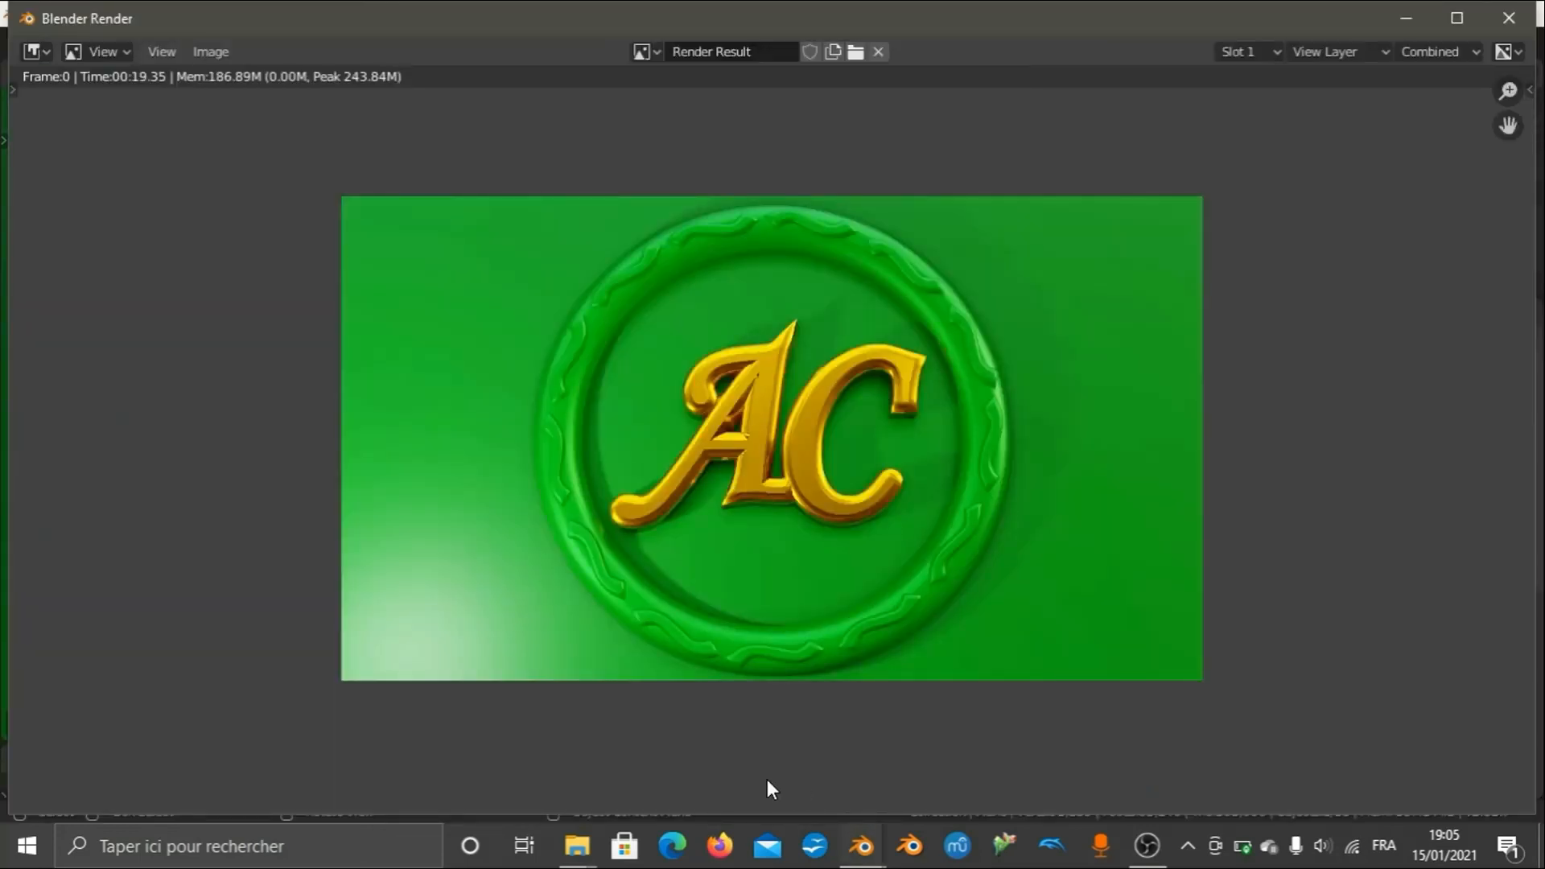
Switch to File Explorer, open the saved Logo AC tutoriel image to check it, and close the viewer.
mouse_move(576, 845)
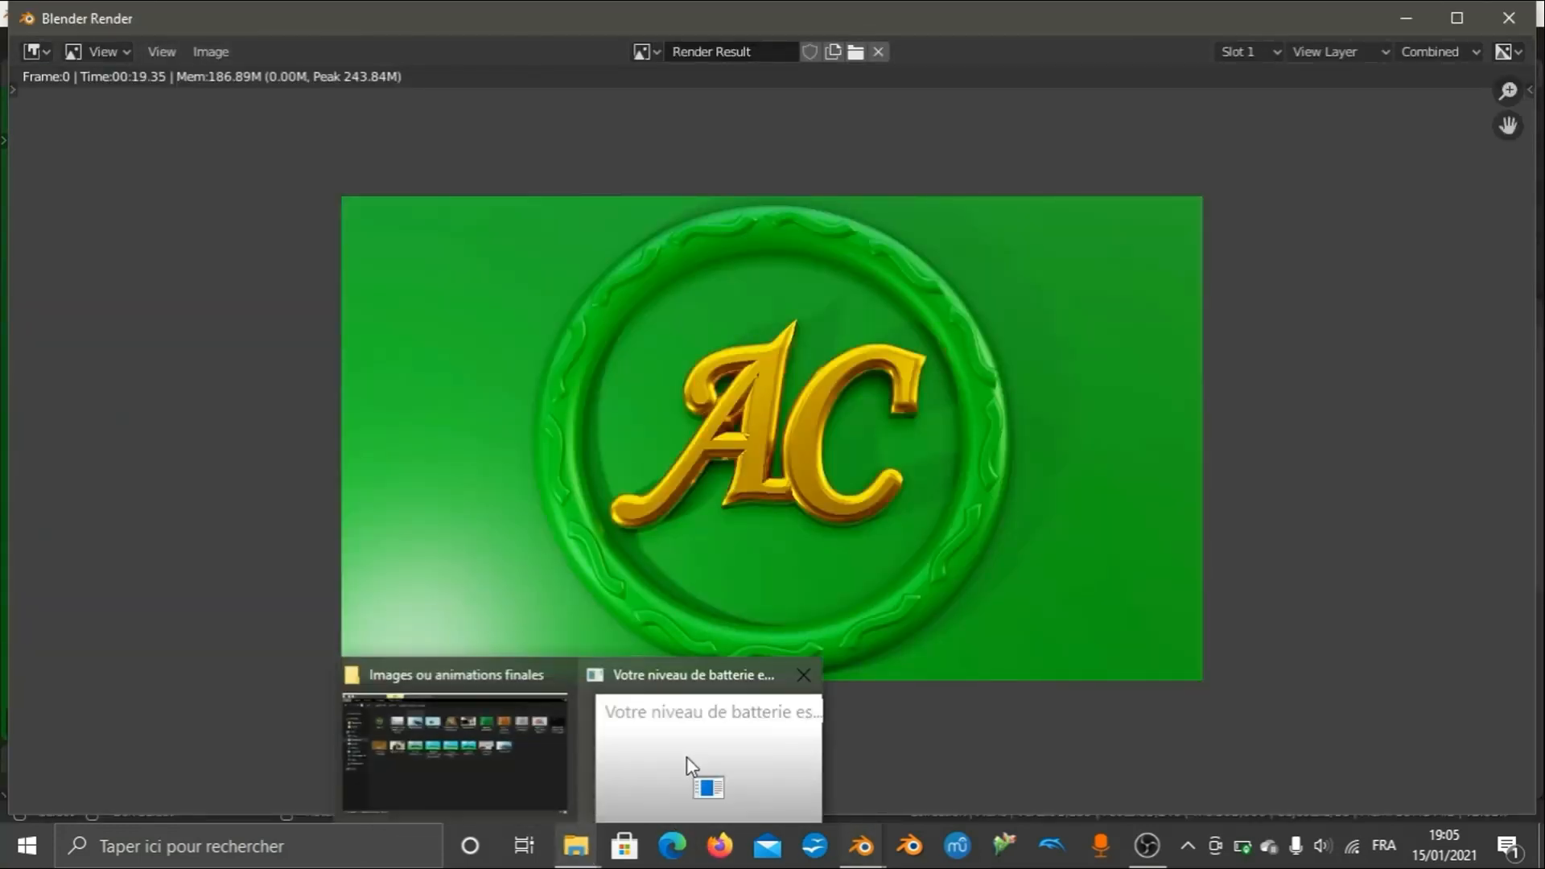
mouse_move(670, 752)
left_click(487, 745)
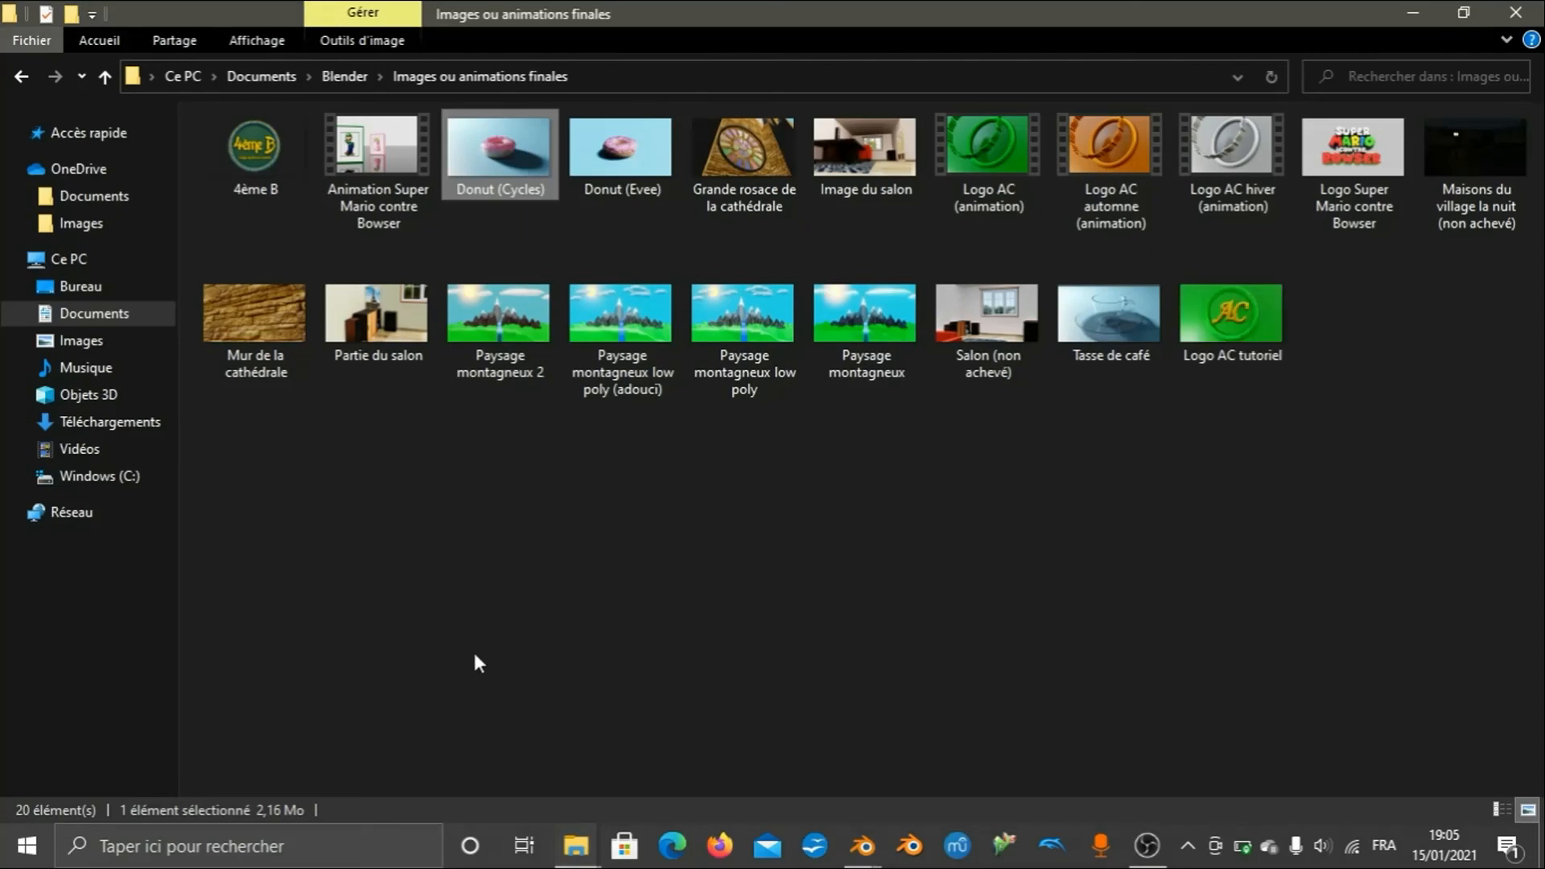
double_click(1251, 359)
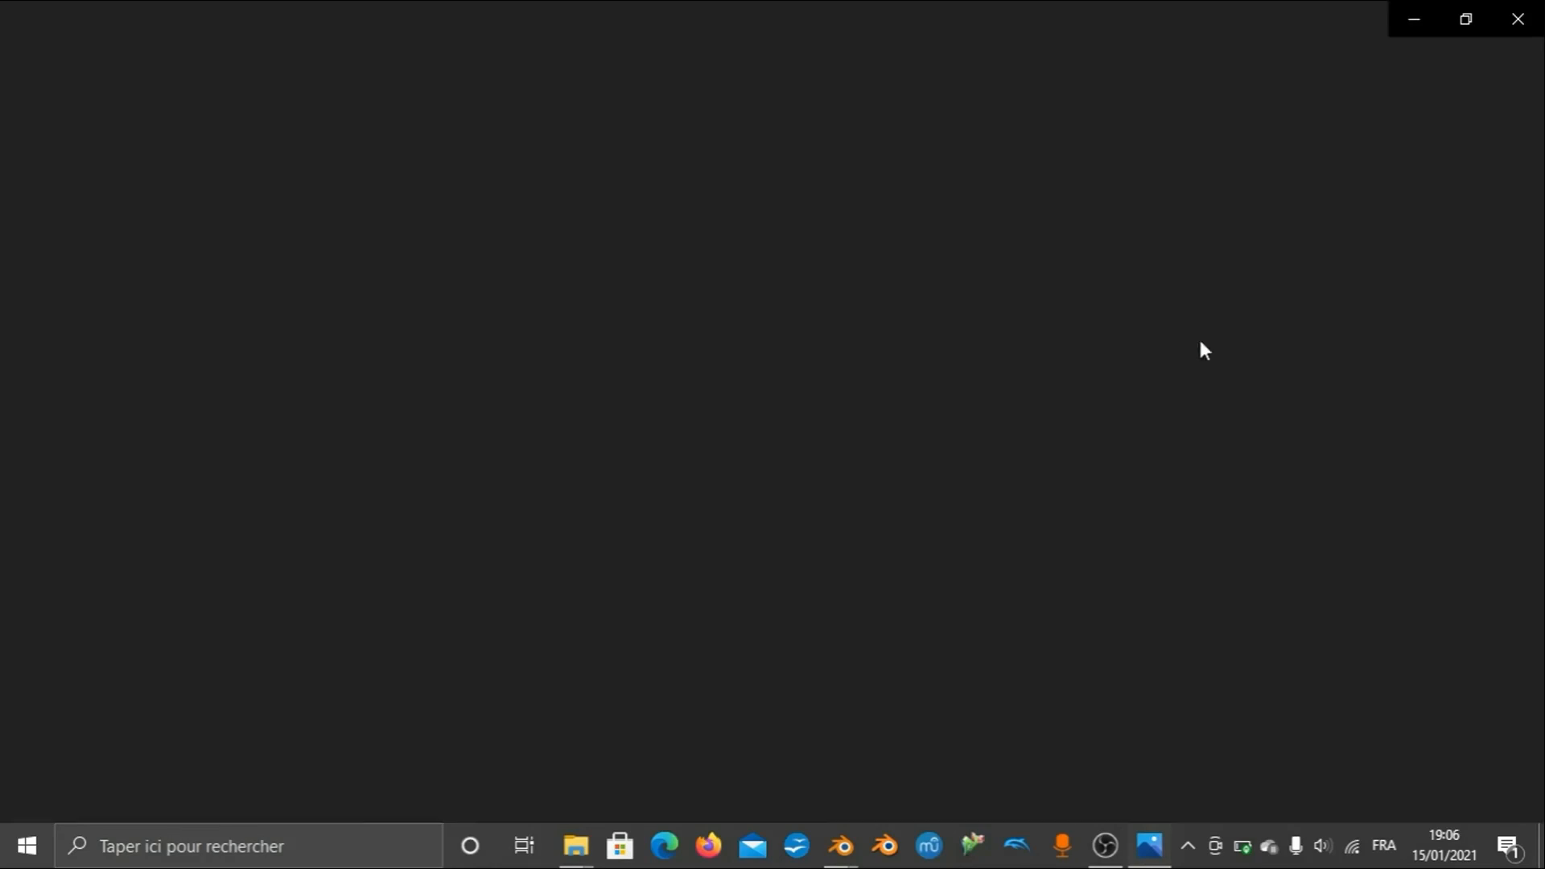
left_click(1526, 18)
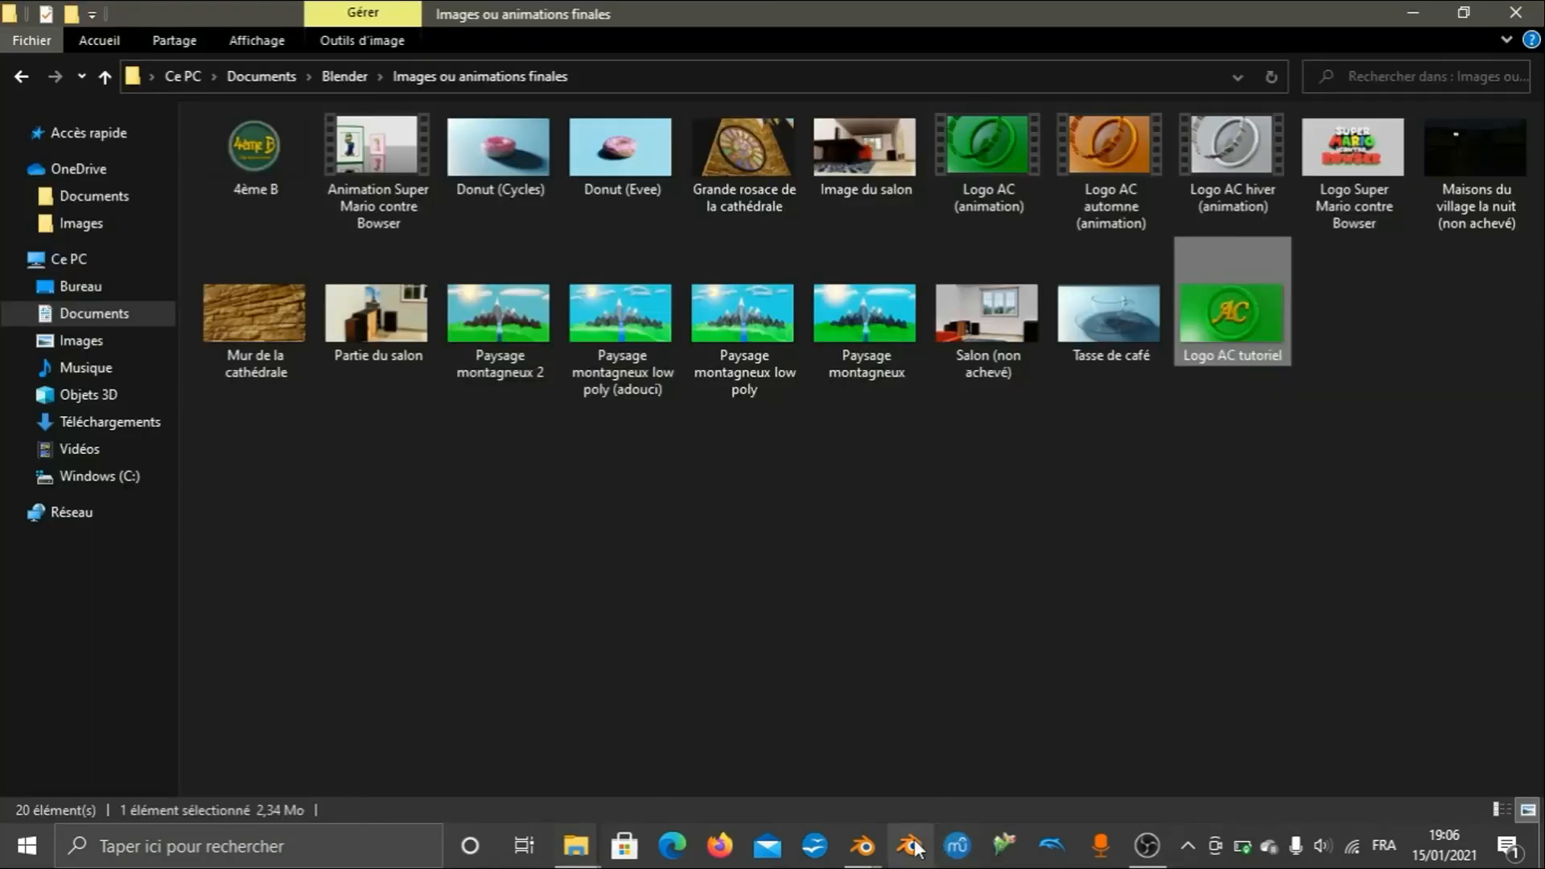
Close the separate Blender Render window showing the finished medallion render.
mouse_move(862, 846)
mouse_move(1132, 732)
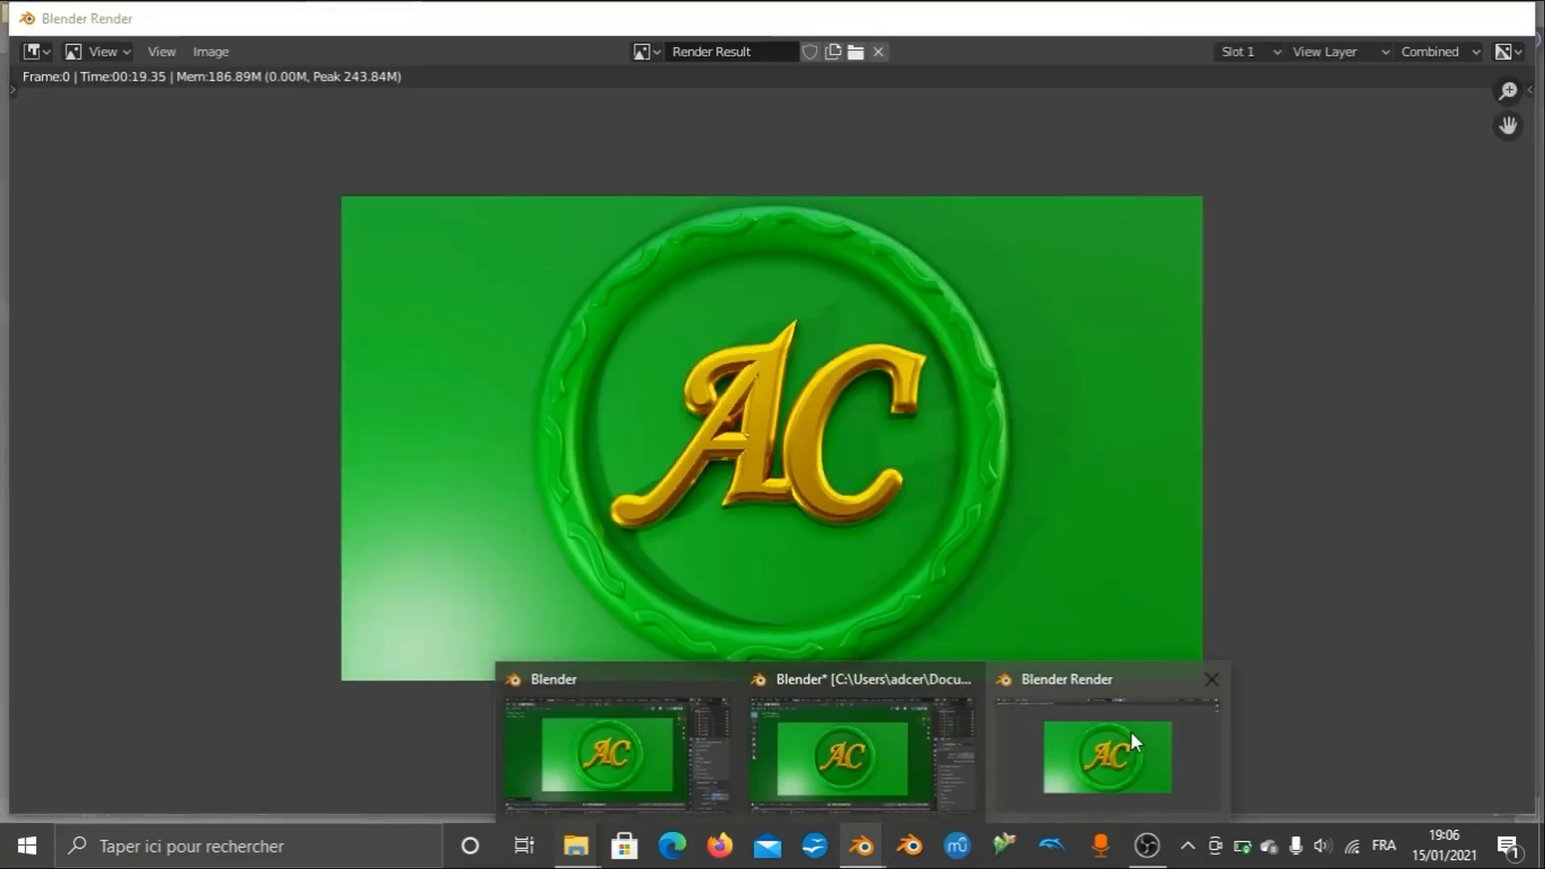
left_click(1214, 682)
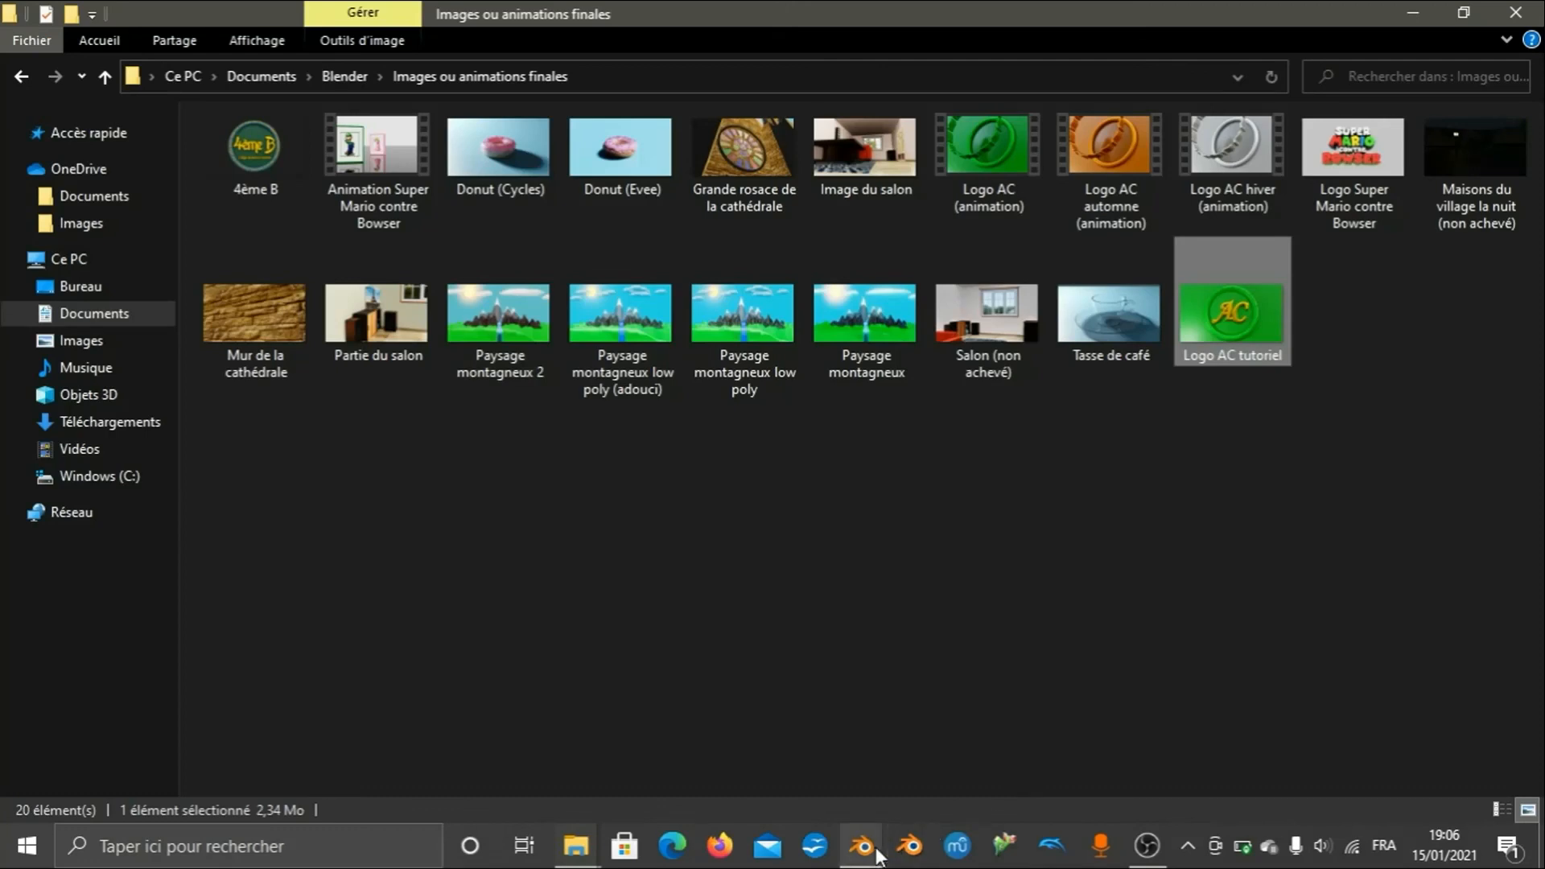
Switch between the original logo project and the tutorial scene in Blender to compare the two medallions.
mouse_move(862, 846)
left_click(938, 756)
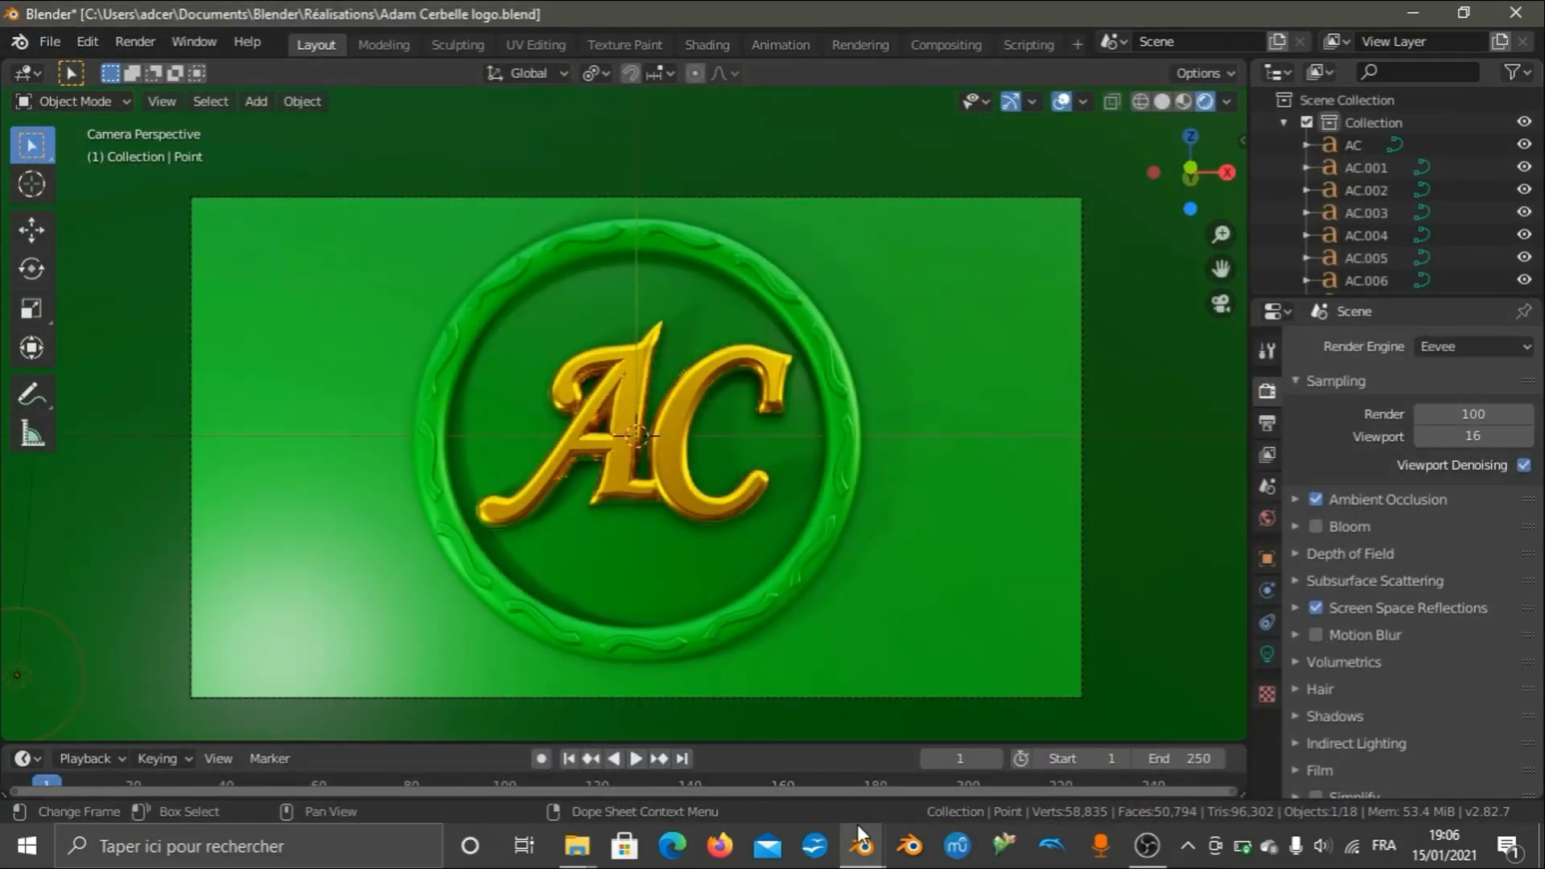
left_click(767, 777)
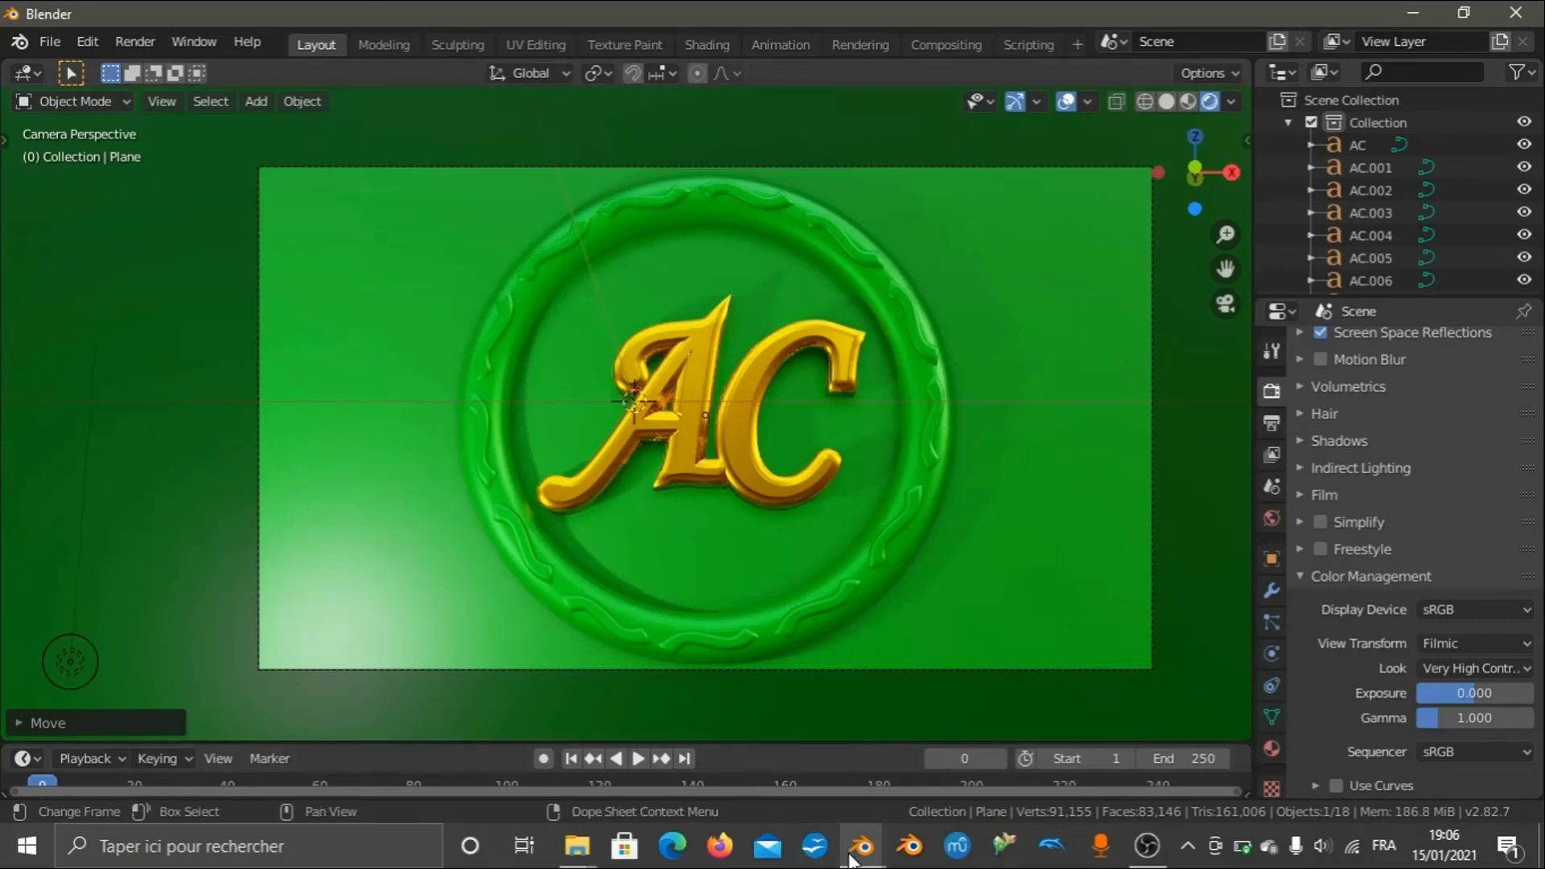
mouse_move(861, 845)
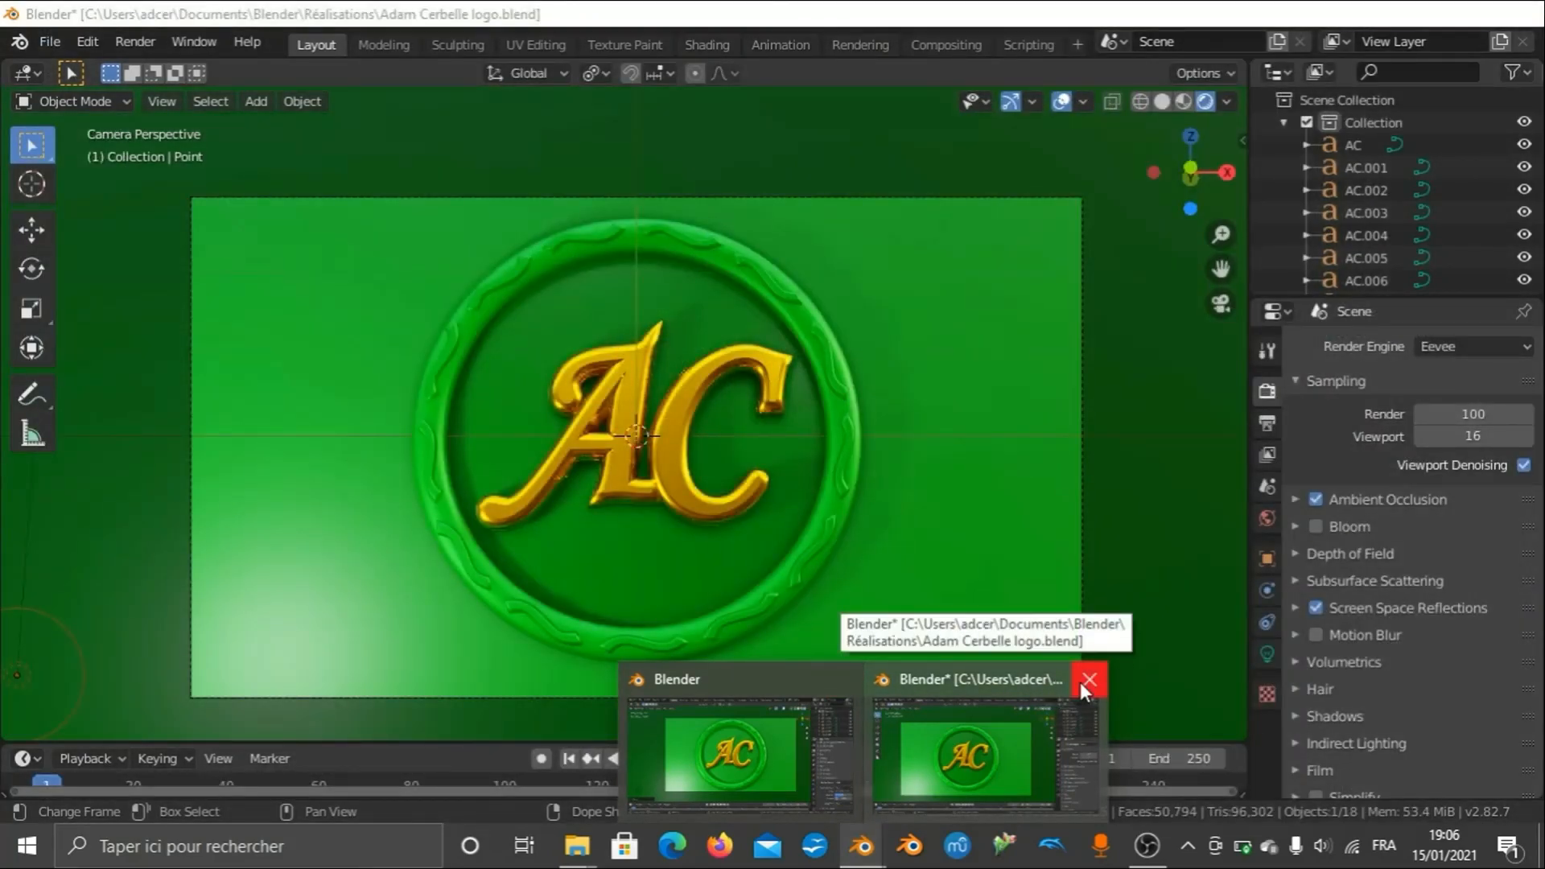
left_click(1086, 684)
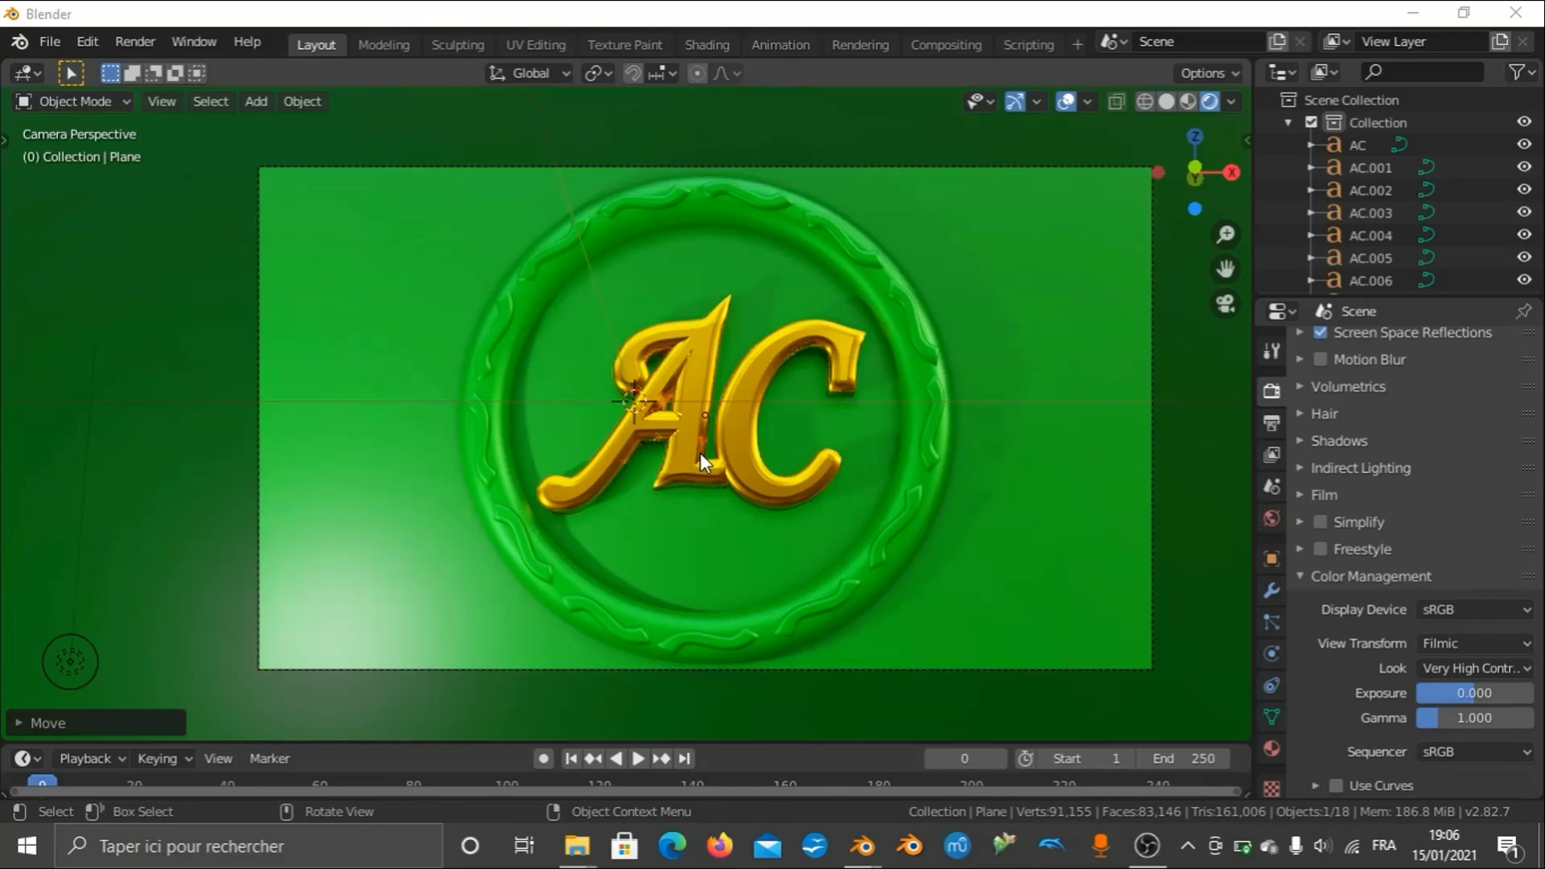
View the Partie du salon image from the Images ou animations finales folder, close it, and return to the tutorial scene in Blender.
mouse_move(576, 845)
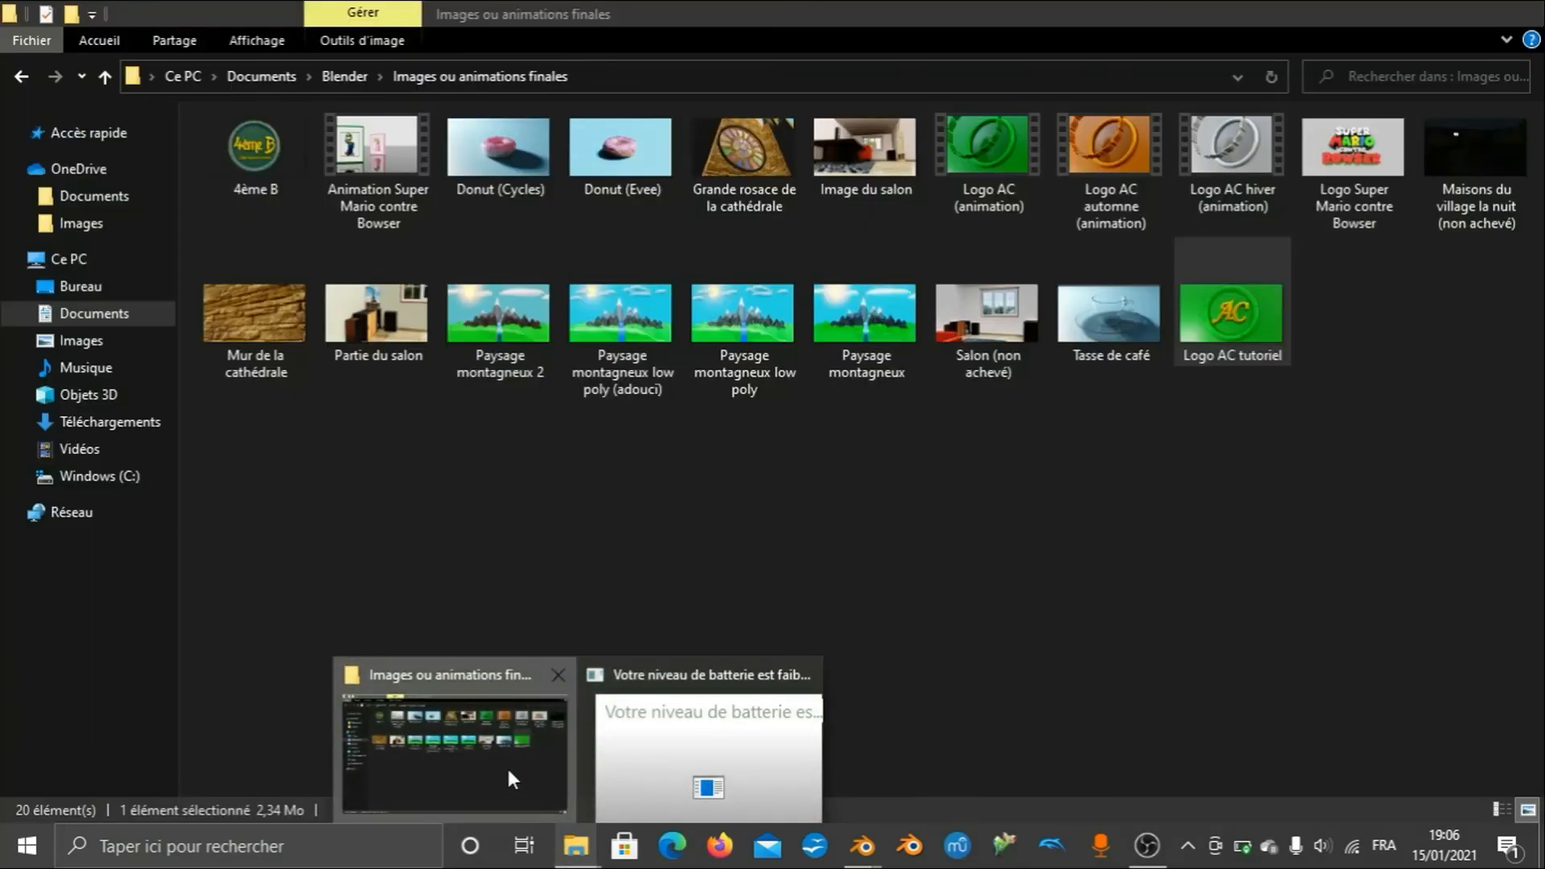
left_click(507, 769)
double_click(364, 362)
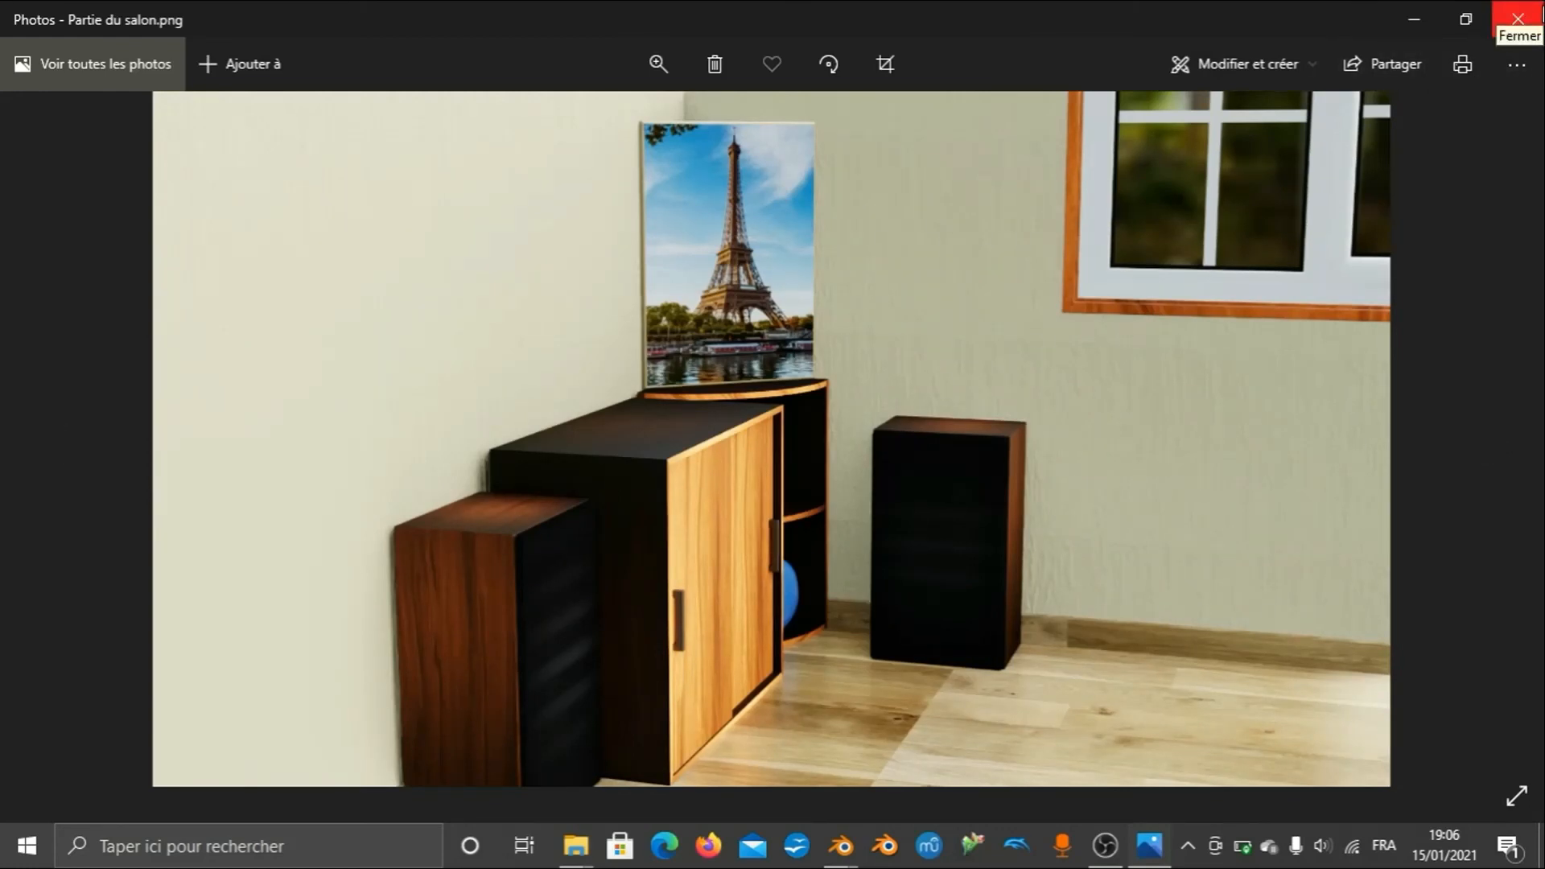
left_click(1541, 11)
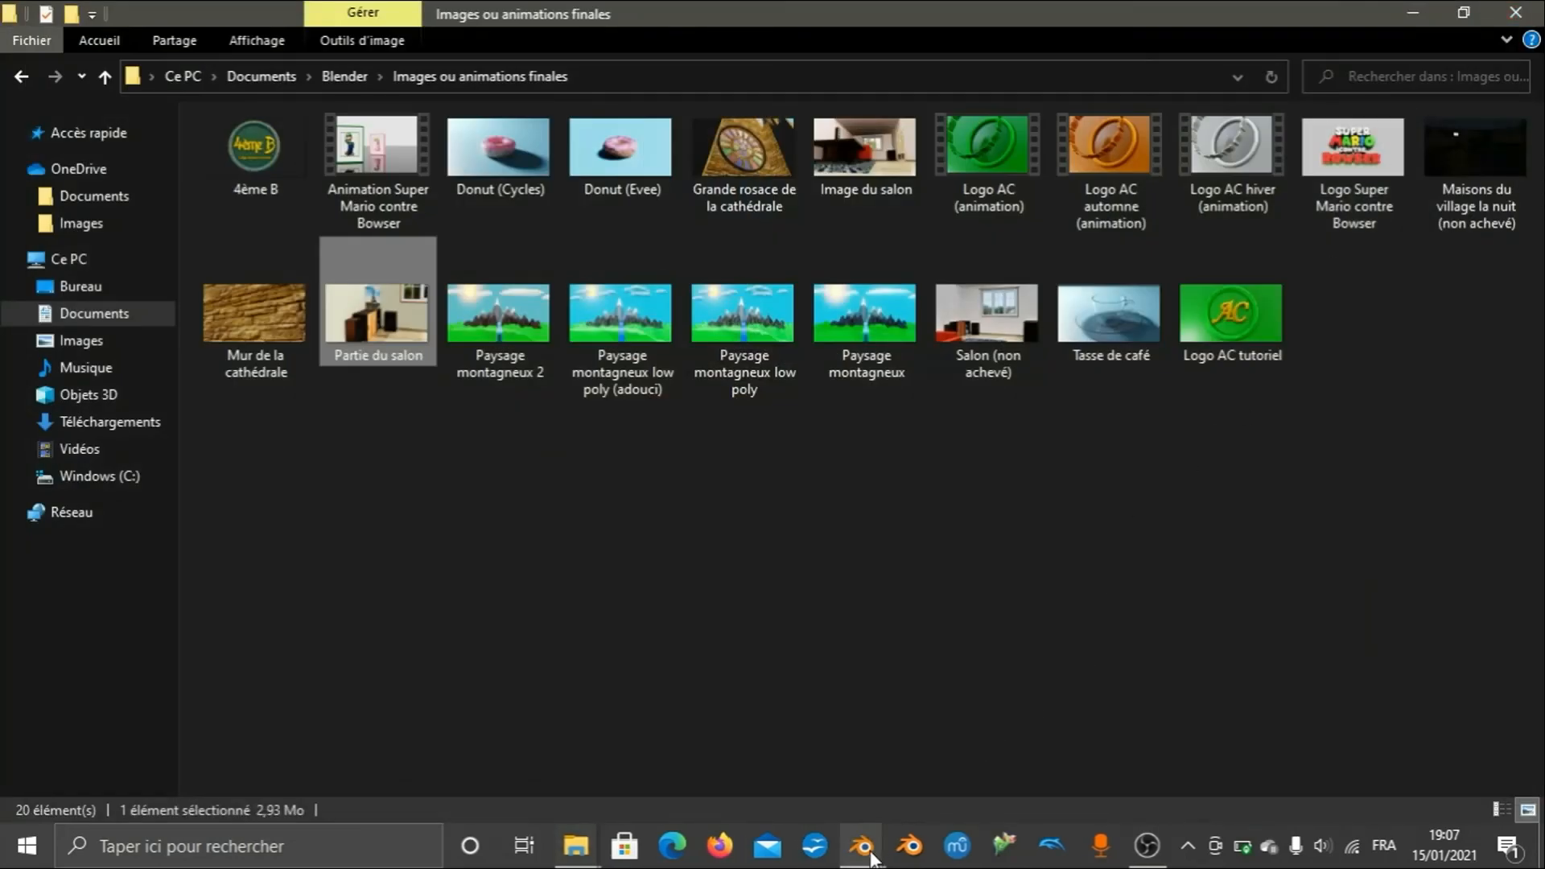
left_click(772, 796)
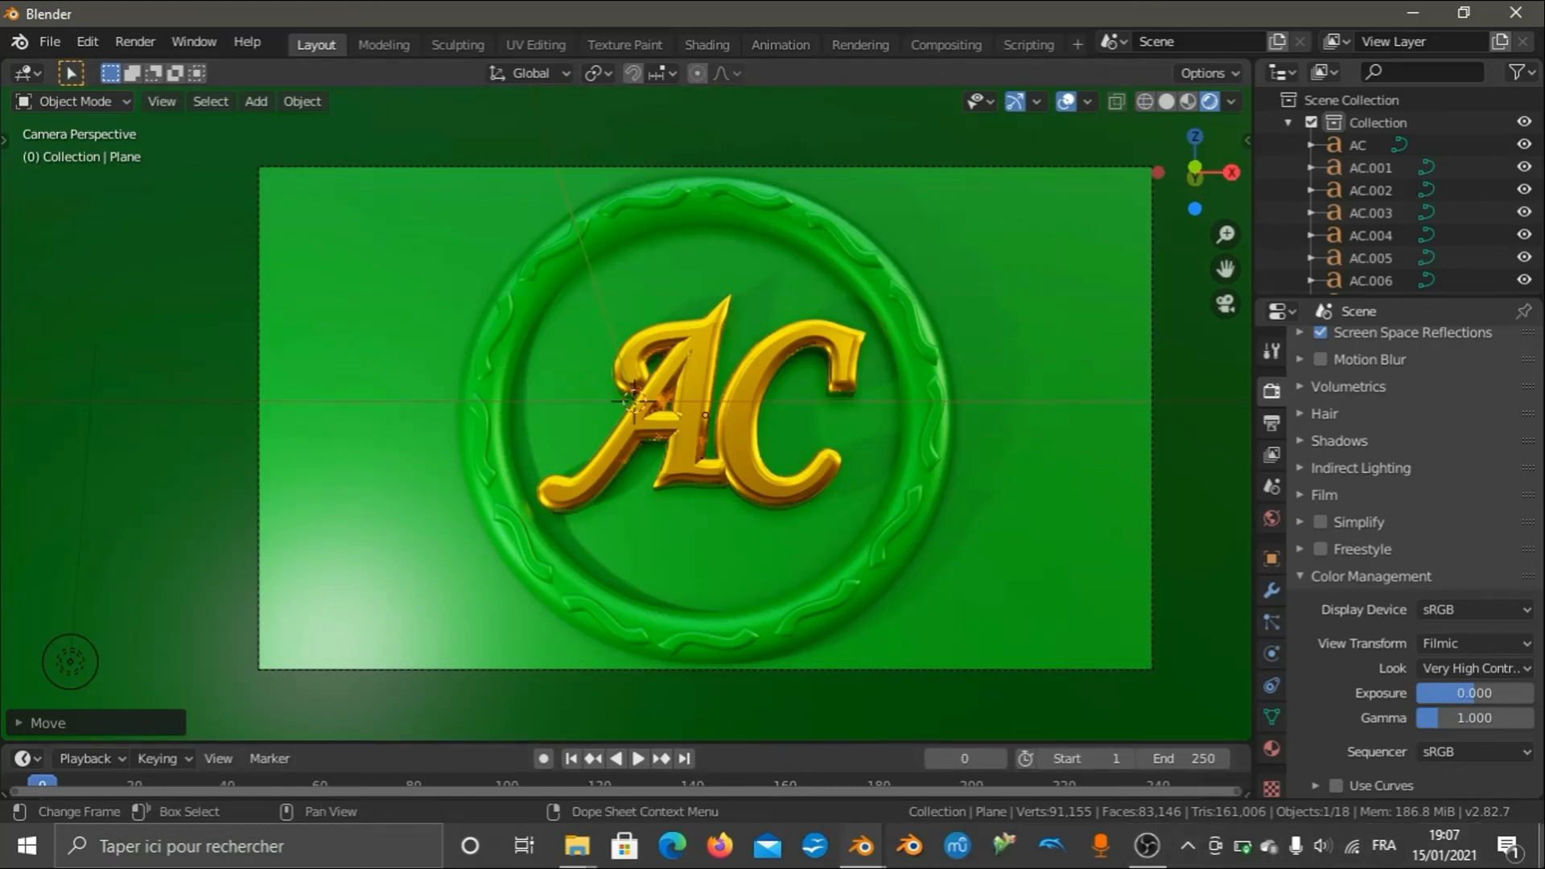
Check the Windows notification centre and show the desktop.
left_click(1543, 865)
left_click(1508, 846)
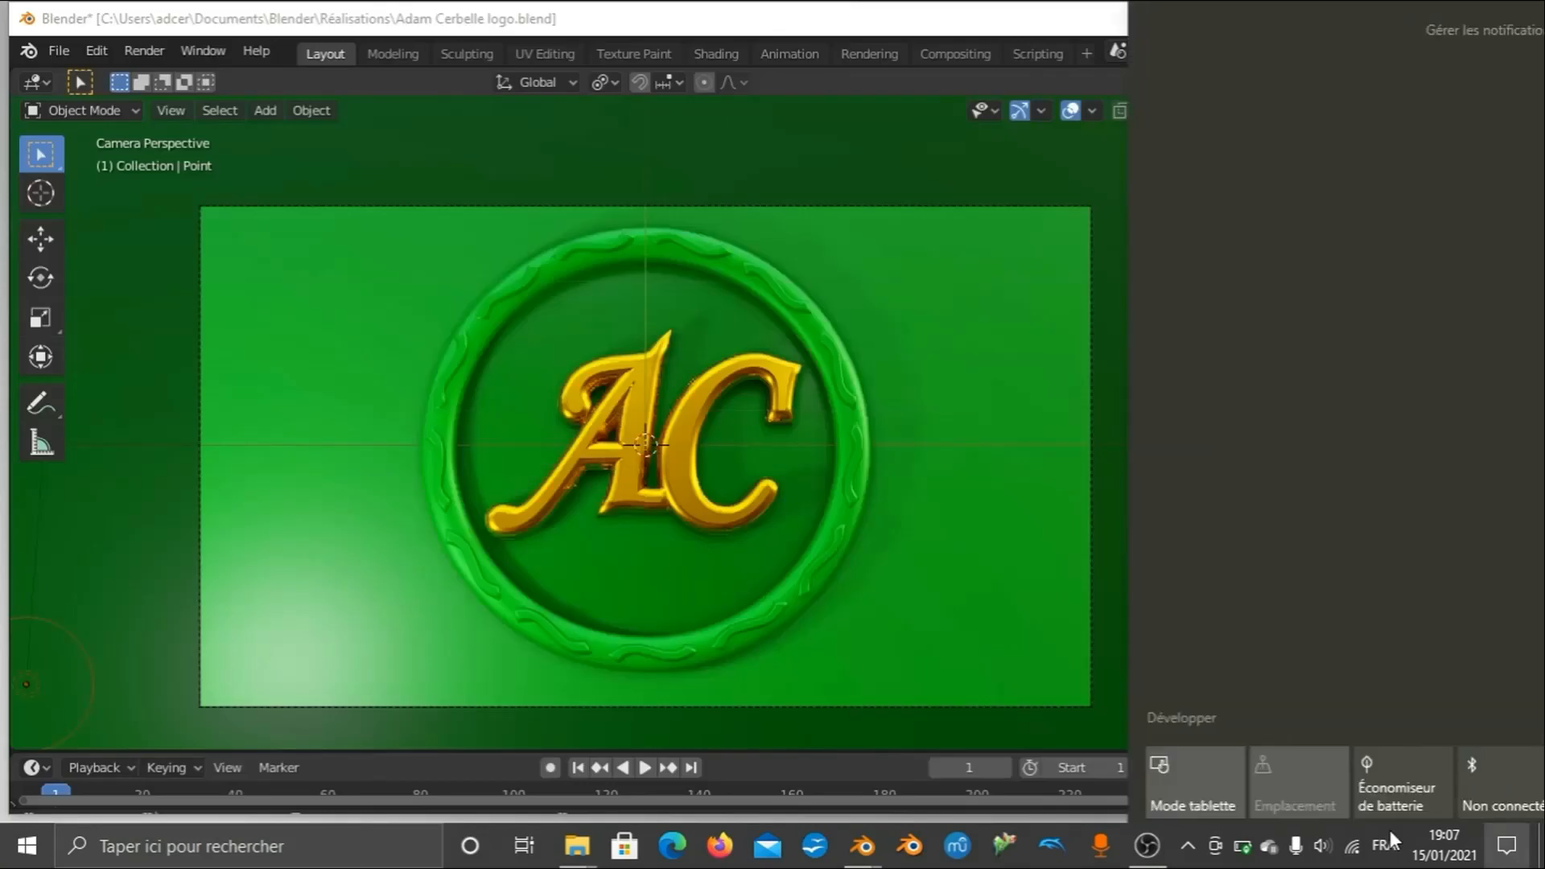
left_click(1543, 866)
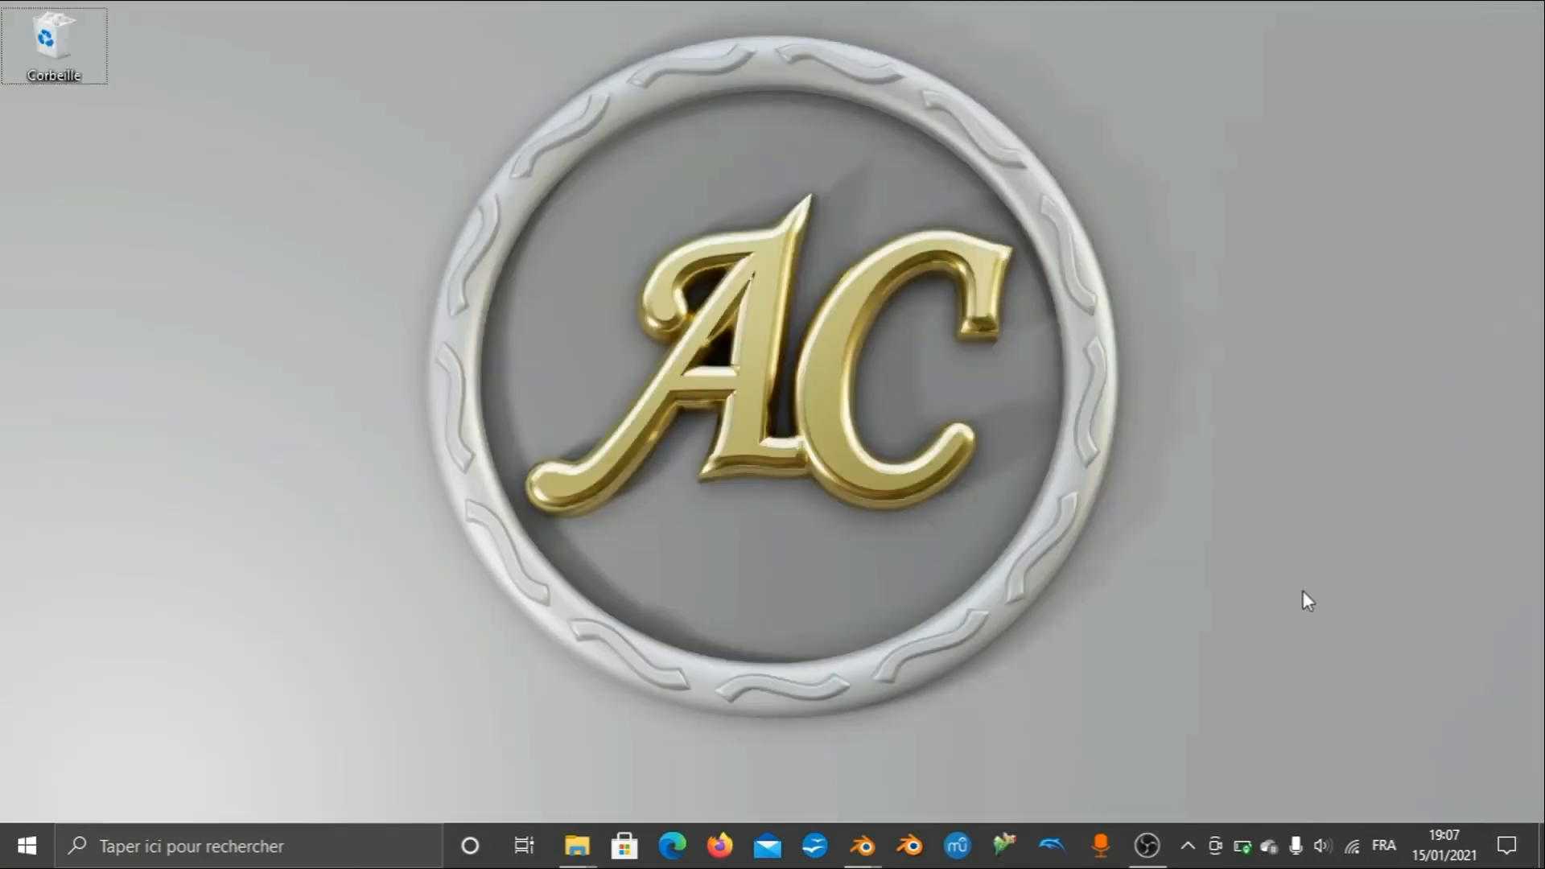